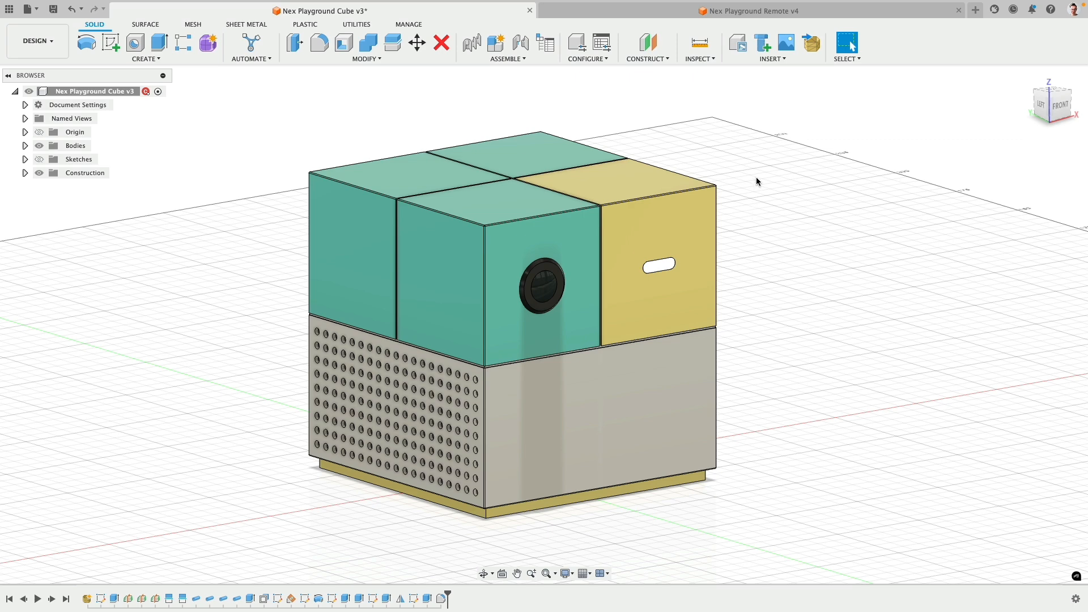
# Switch to the Nex Playground Remote design, hide the modelled body group Group1 and display the NEX Playground mesh body
pyautogui.click(808, 13)
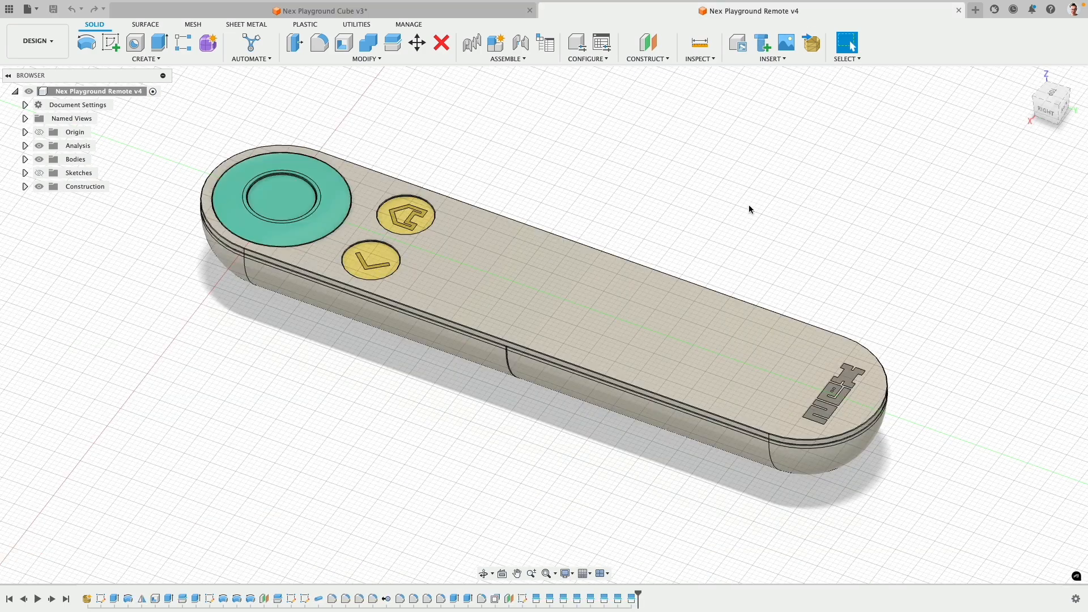
pyautogui.keyDown('shift'); pyautogui.moveTo(706, 204); pyautogui.dragTo(729, 195, button='middle'); pyautogui.keyUp('shift')
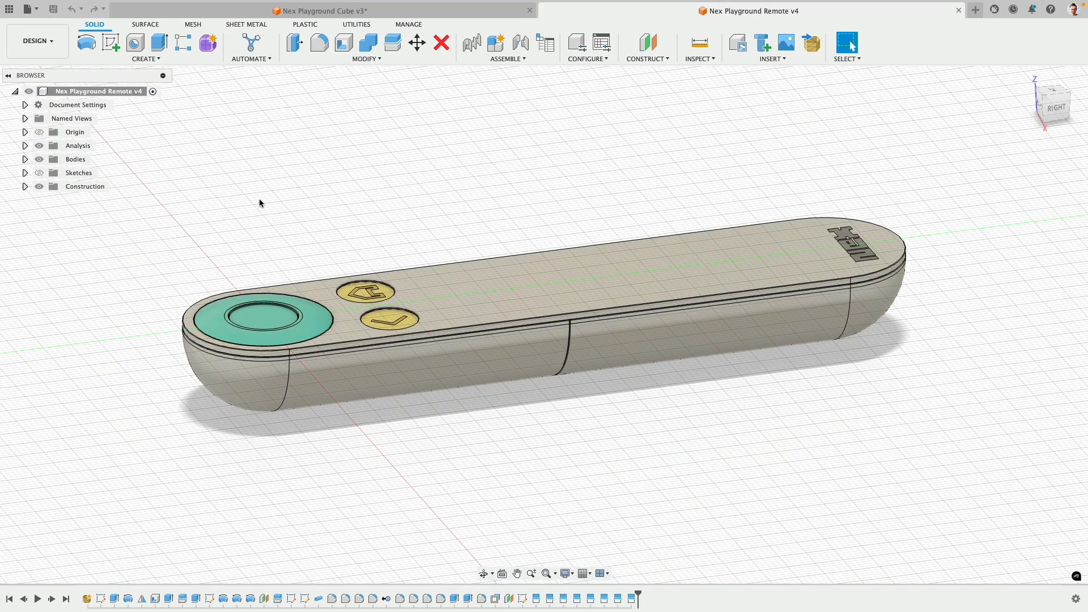
pyautogui.click(25, 160)
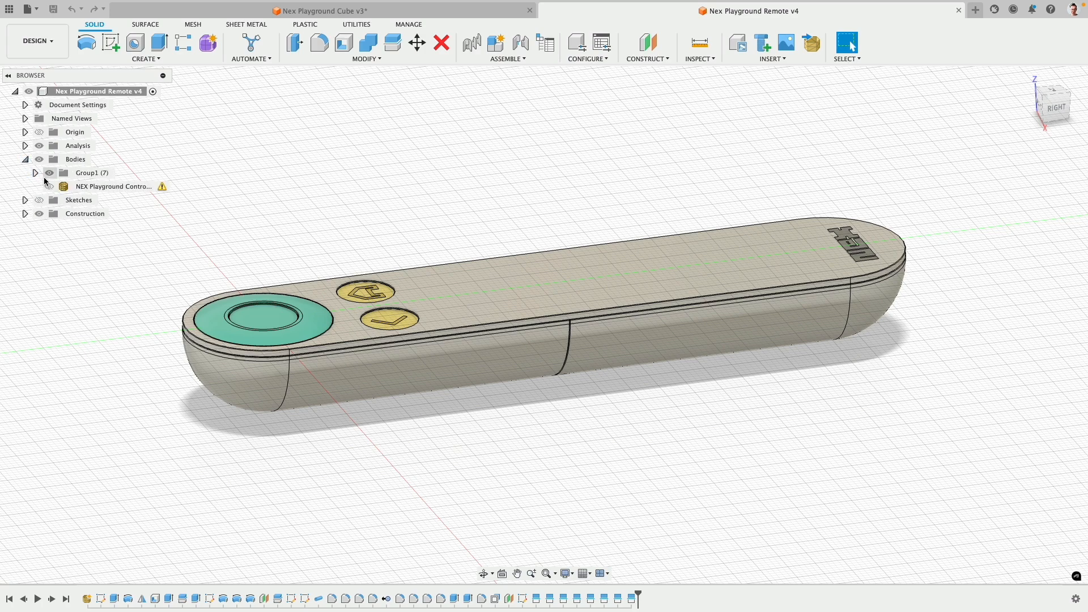
pyautogui.click(50, 173)
pyautogui.click(50, 186)
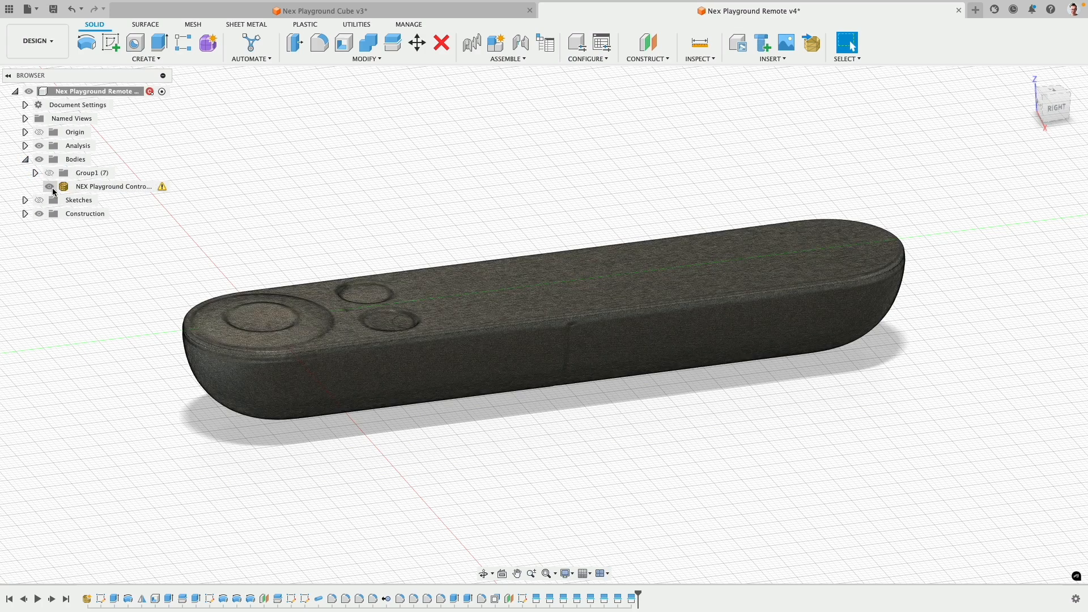
# Hide the mesh body, briefly display the remote's sketches, and show the modelled body group Group1 again
pyautogui.click(49, 186)
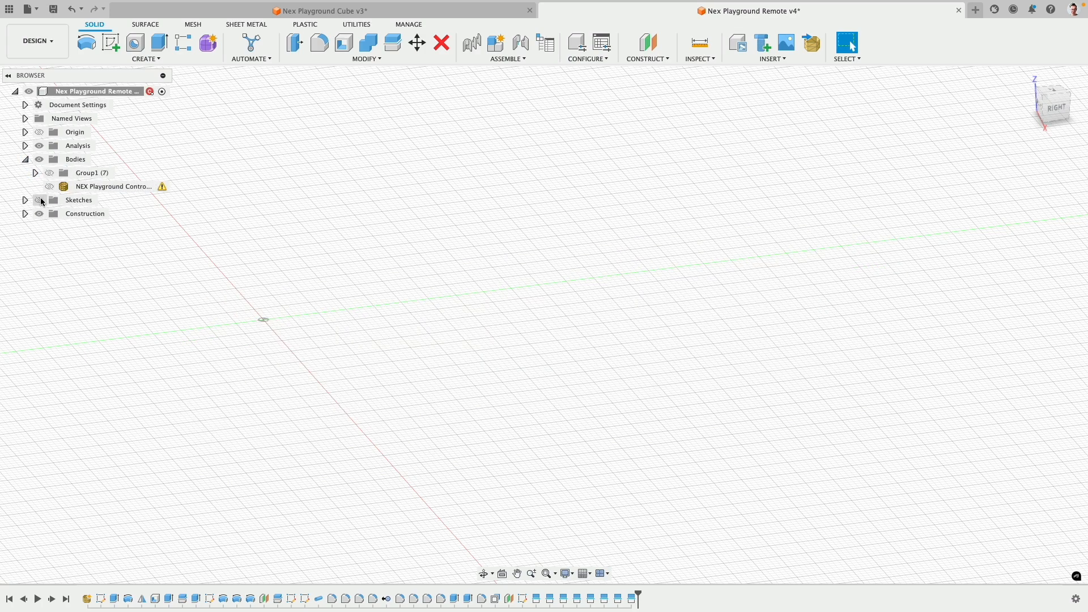
pyautogui.click(40, 200)
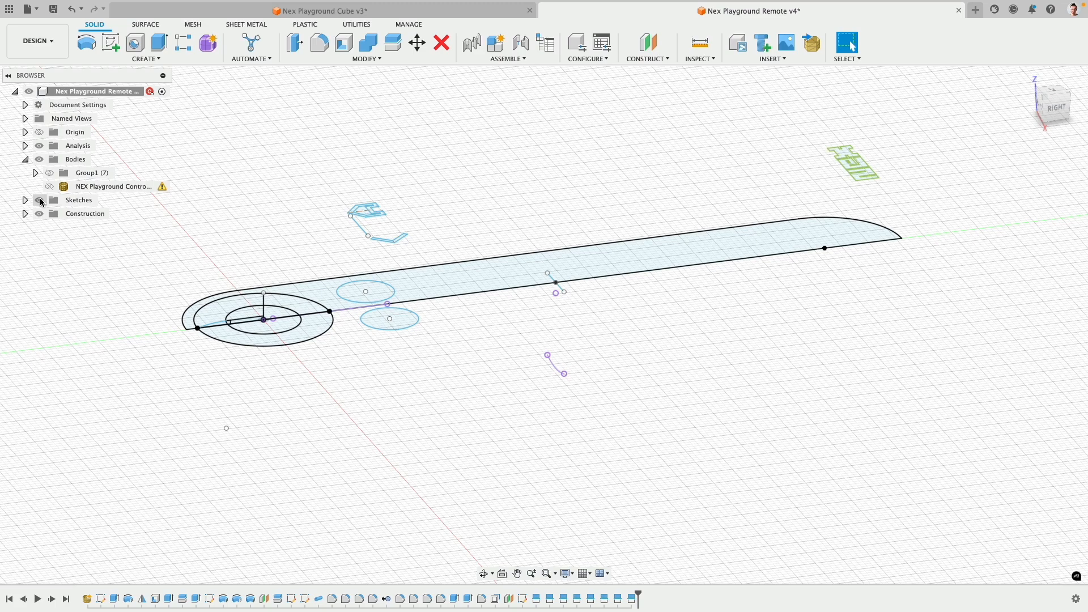
pyautogui.click(40, 200)
pyautogui.click(49, 173)
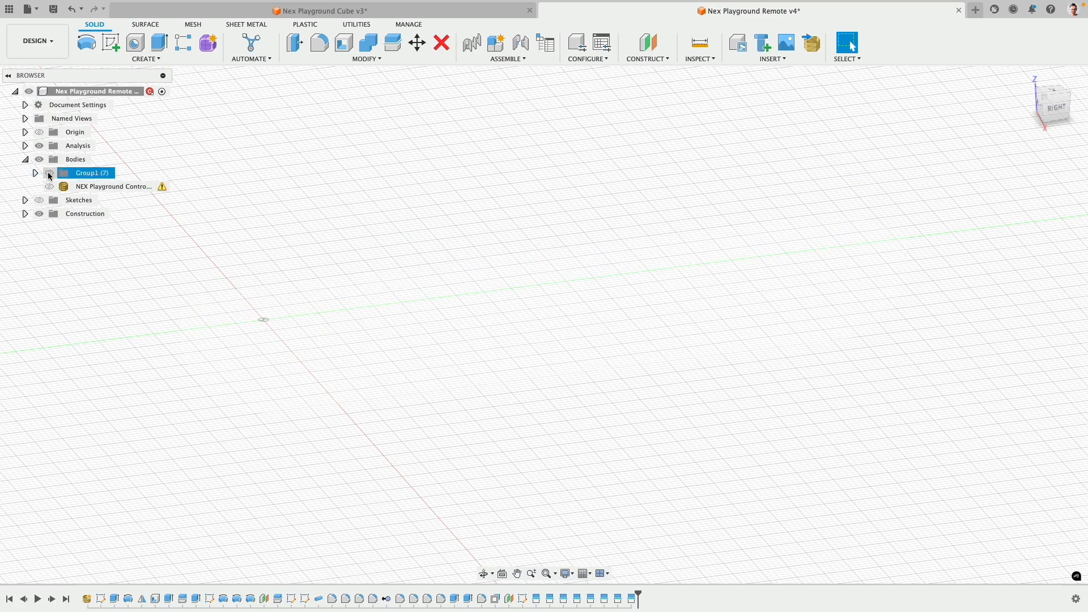
pyautogui.keyDown('shift'); pyautogui.moveTo(216, 214); pyautogui.dragTo(385, 176, button='middle'); pyautogui.keyUp('shift')
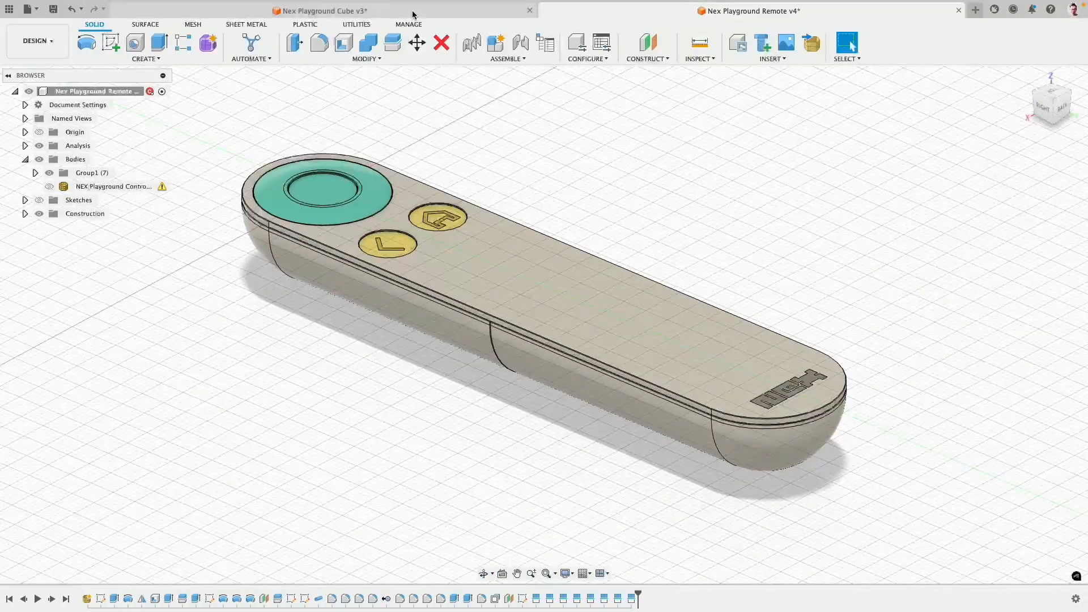
# Switch to the Nex Playground Cube design and review the custom NEX paint appearances in the My Appearances library
pyautogui.click(412, 13)
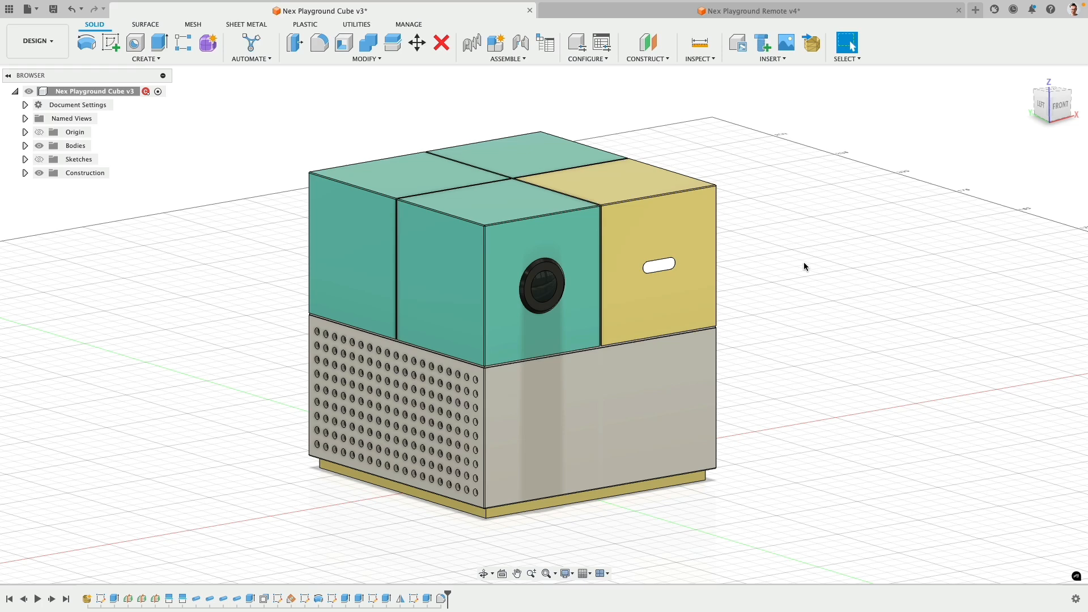
pyautogui.press('a')
pyautogui.click(854, 293)
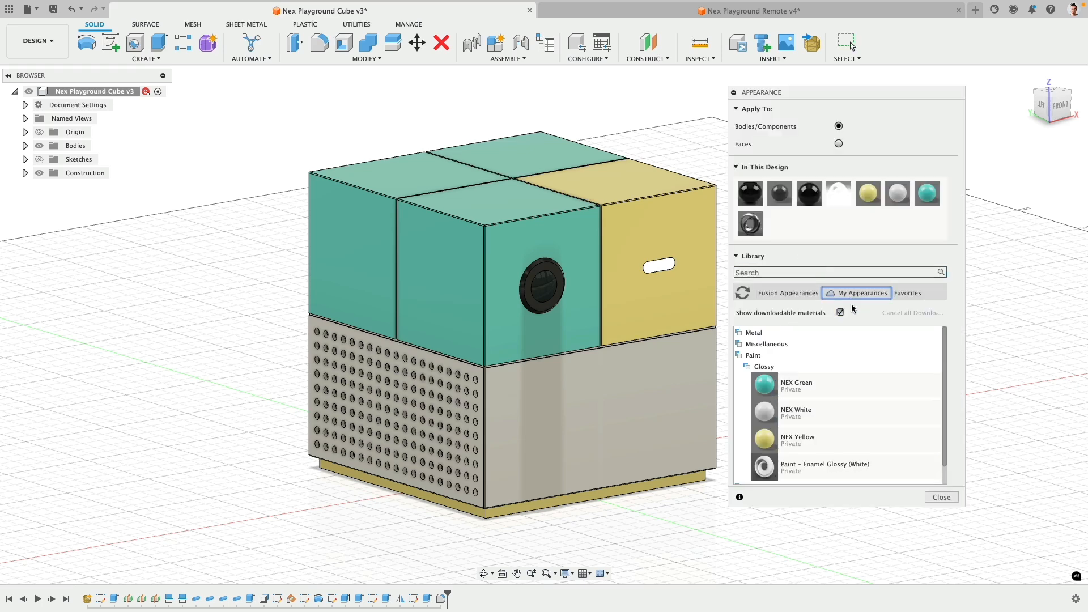
pyautogui.scroll(-1, 840, 387)
pyautogui.moveTo(840, 385); pyautogui.dragTo(633, 227)
pyautogui.click(939, 497)
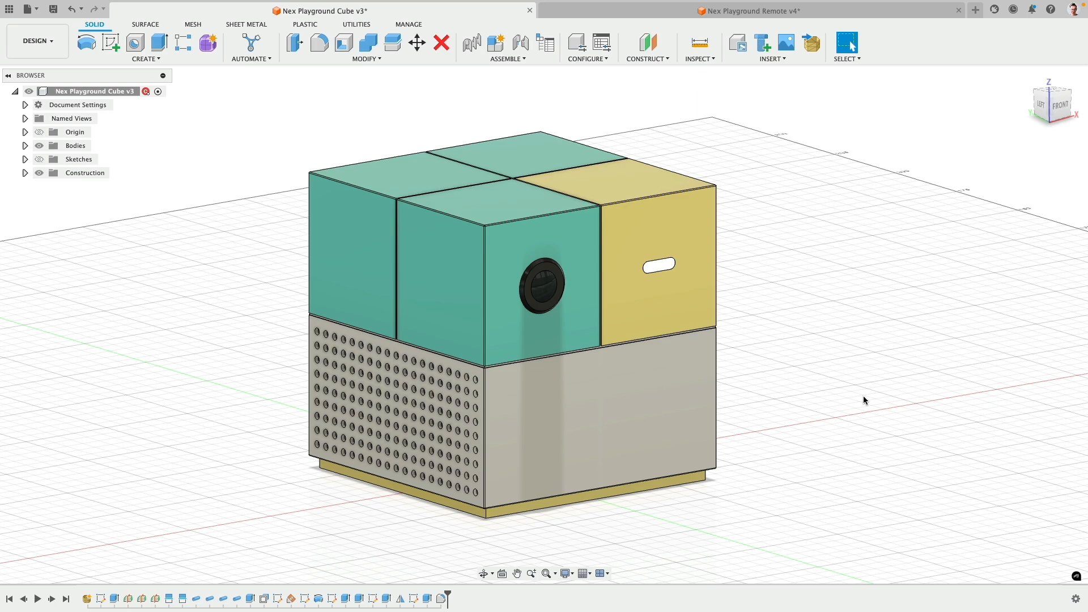
# Switch to Blender and set the object Camera as the active camera for the product render
pyautogui.press('super+Tab')
pyautogui.press('super+Tab')
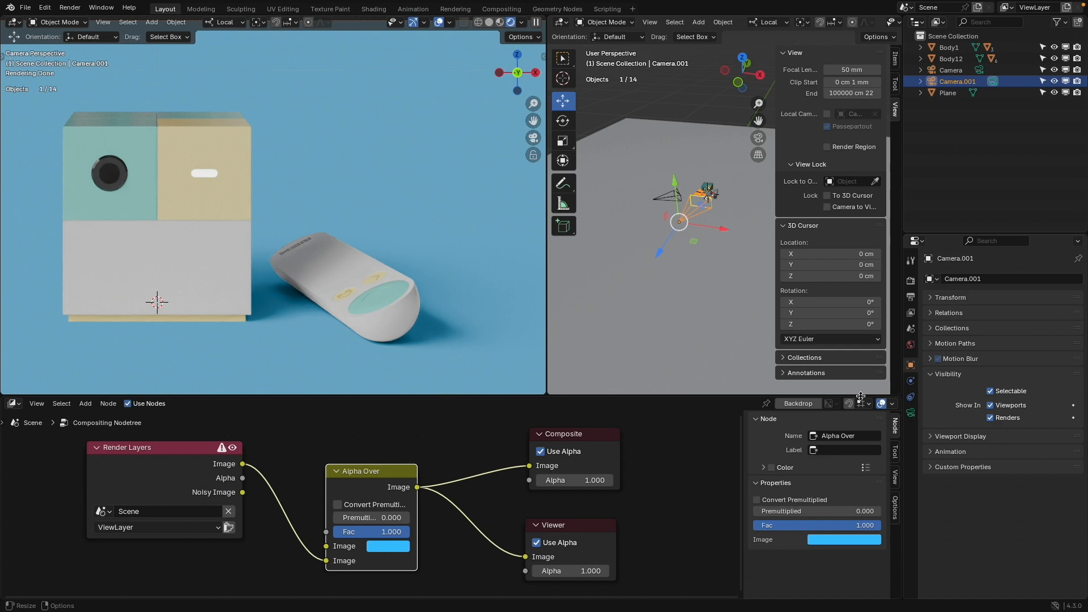
pyautogui.click(672, 197)
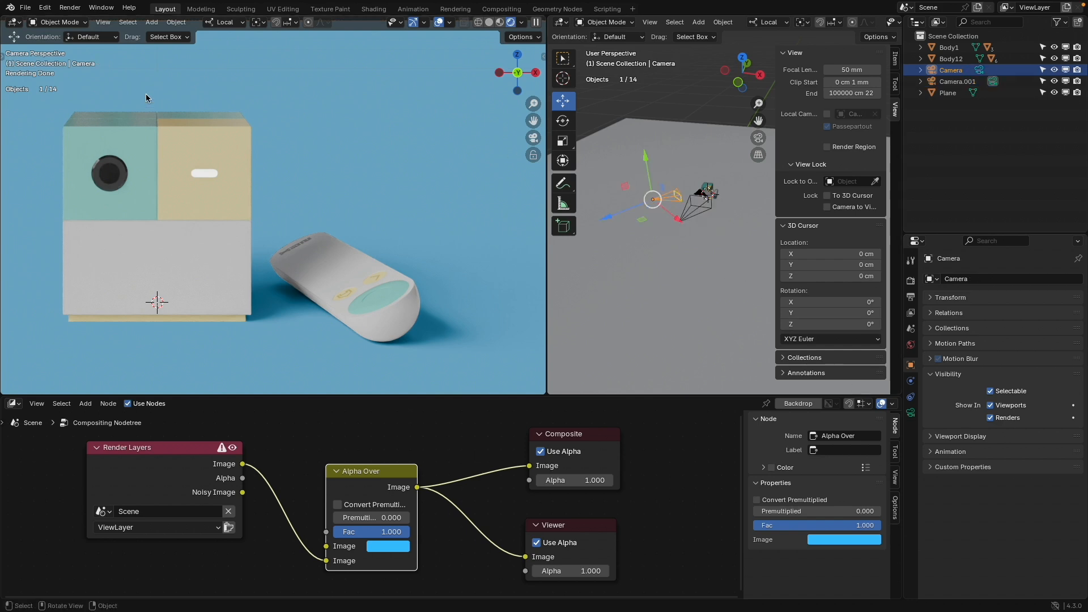
pyautogui.click(102, 22)
pyautogui.moveTo(136, 157)
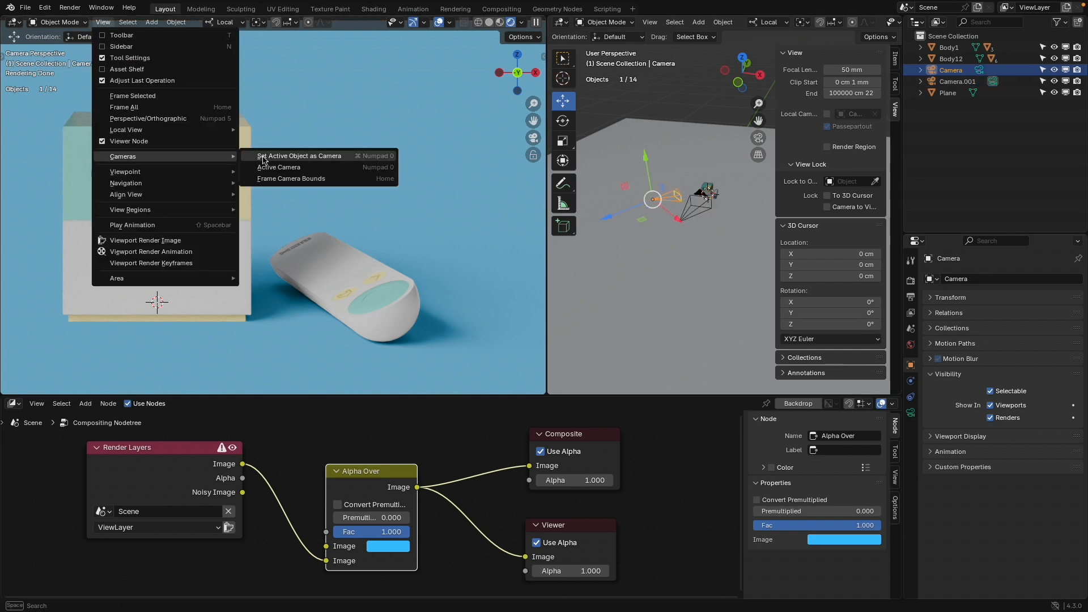
pyautogui.click(263, 157)
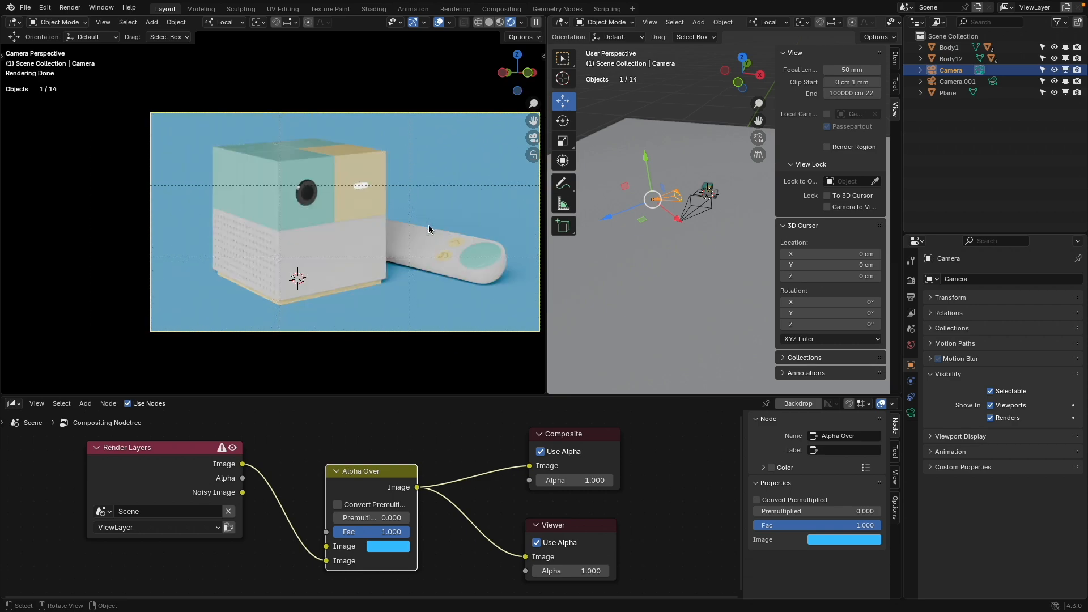
pyautogui.scroll(2, 397, 229)
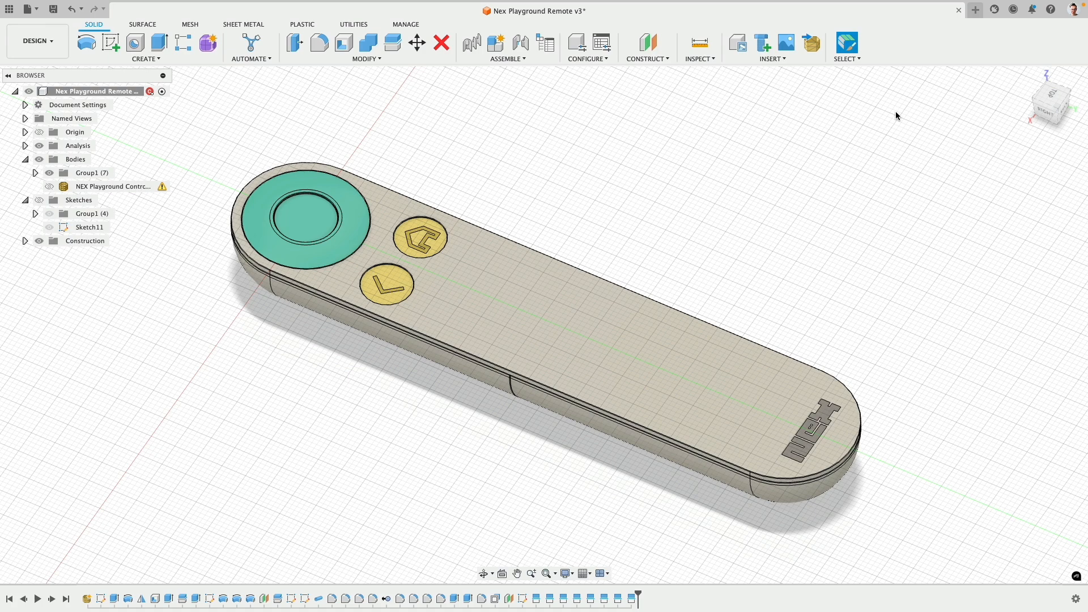
# In Fusion, create a new design and change its document units to millimeters
pyautogui.click(975, 9)
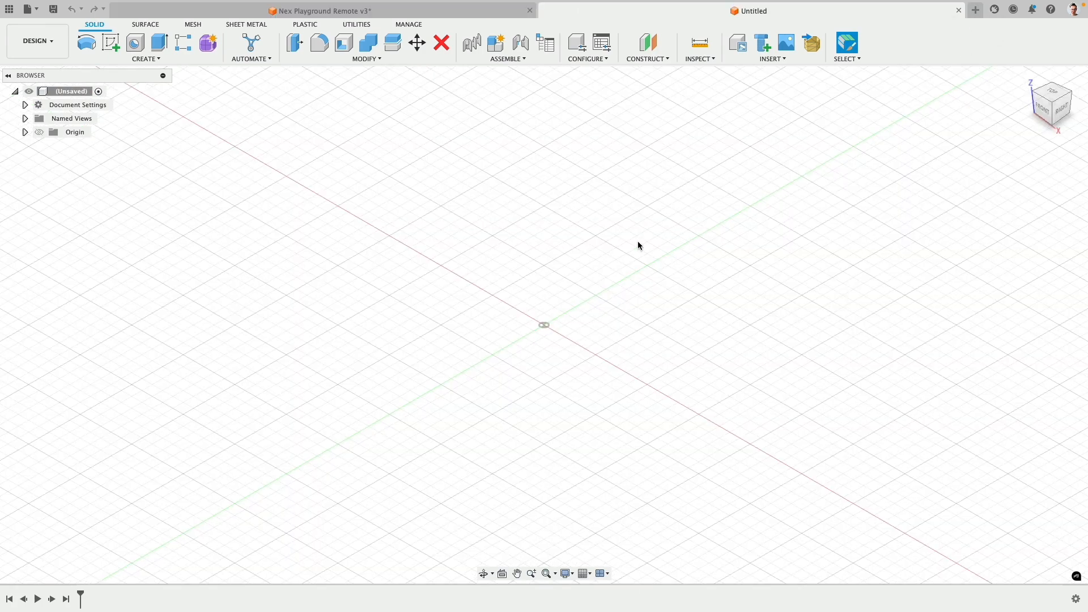
pyautogui.rightClick(72, 91)
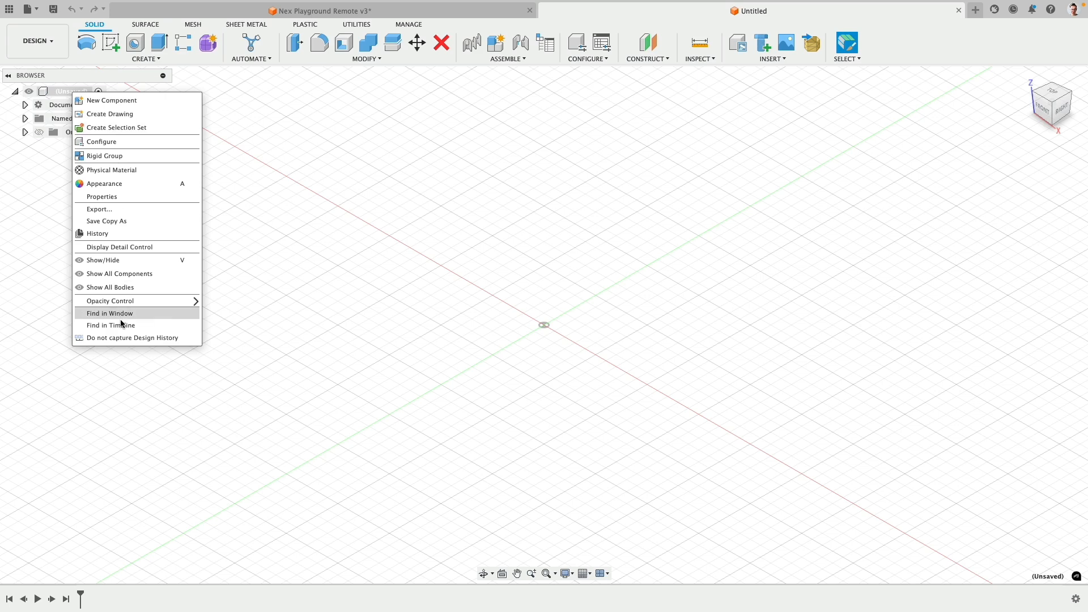
pyautogui.click(131, 338)
pyautogui.click(25, 105)
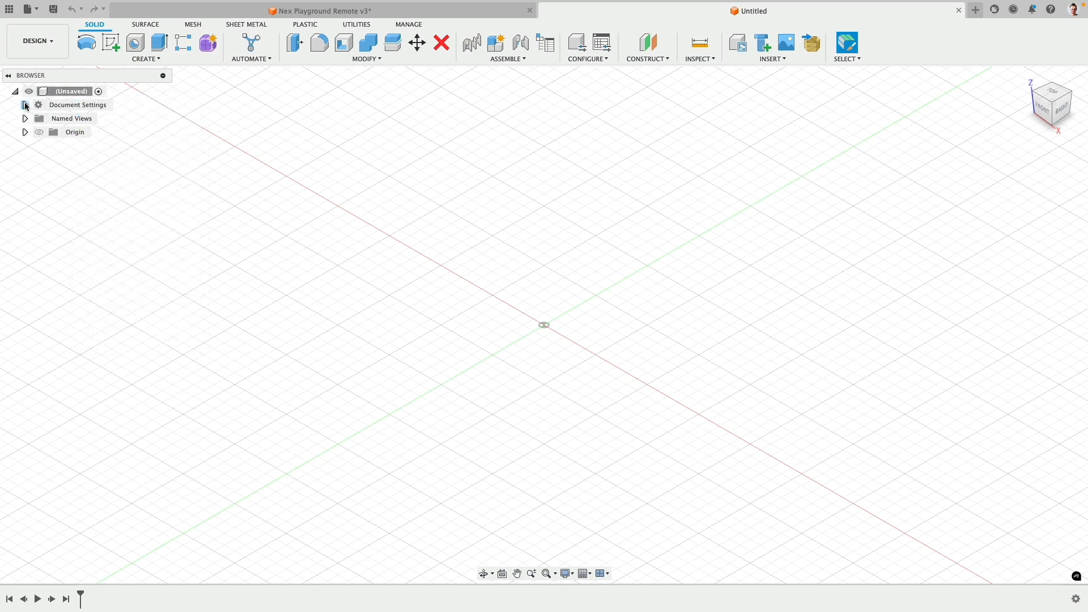
pyautogui.click(100, 118)
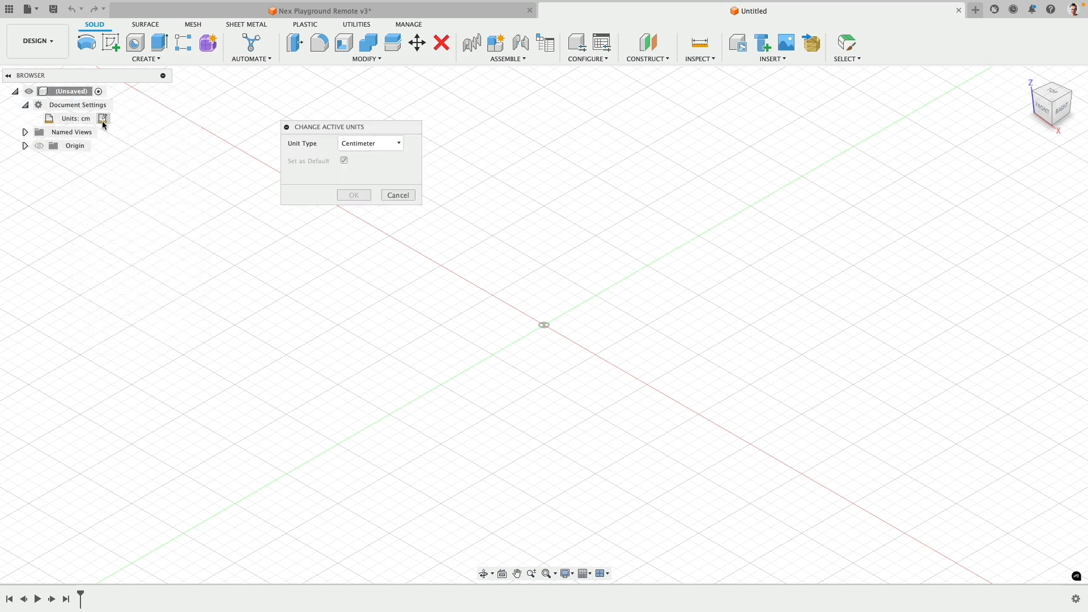
pyautogui.click(371, 144)
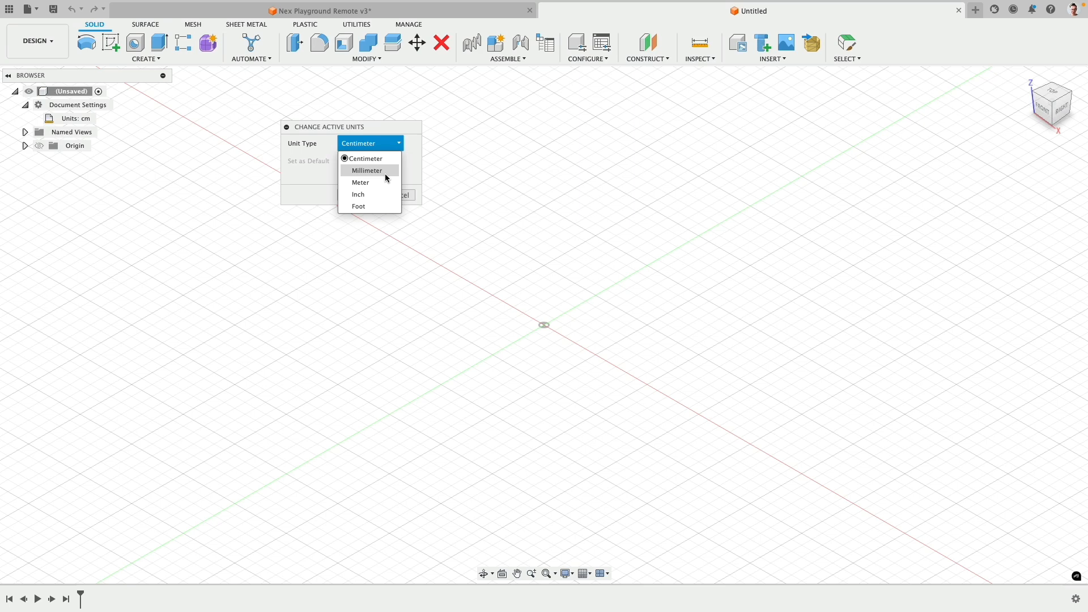
pyautogui.click(369, 170)
pyautogui.click(362, 196)
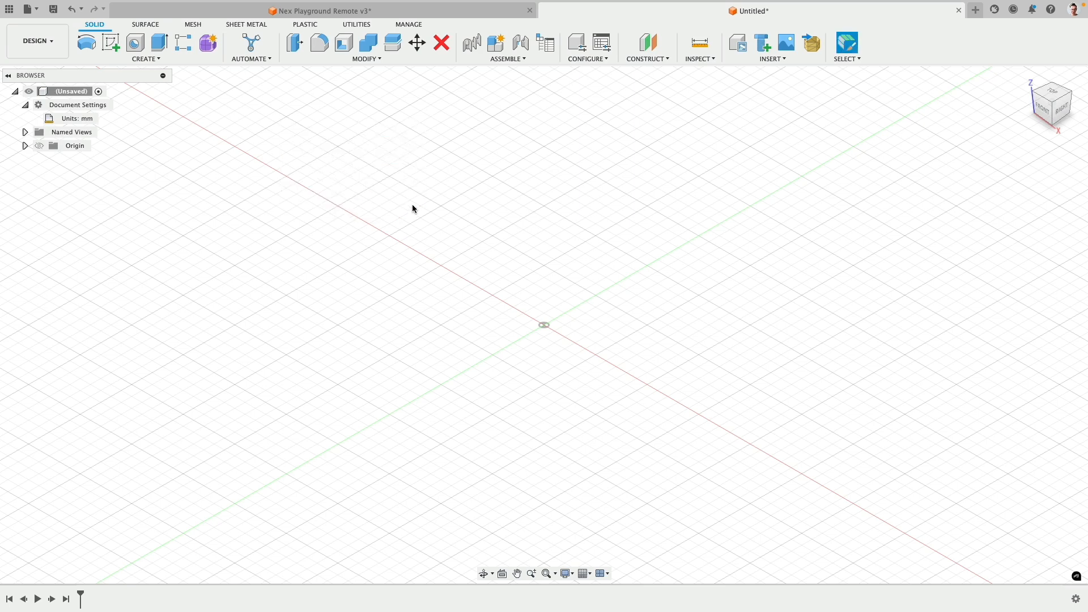
# Insert the mesh file NEX Playground Control.obj from the Desktop with the unit type set to Meter
pyautogui.click(809, 51)
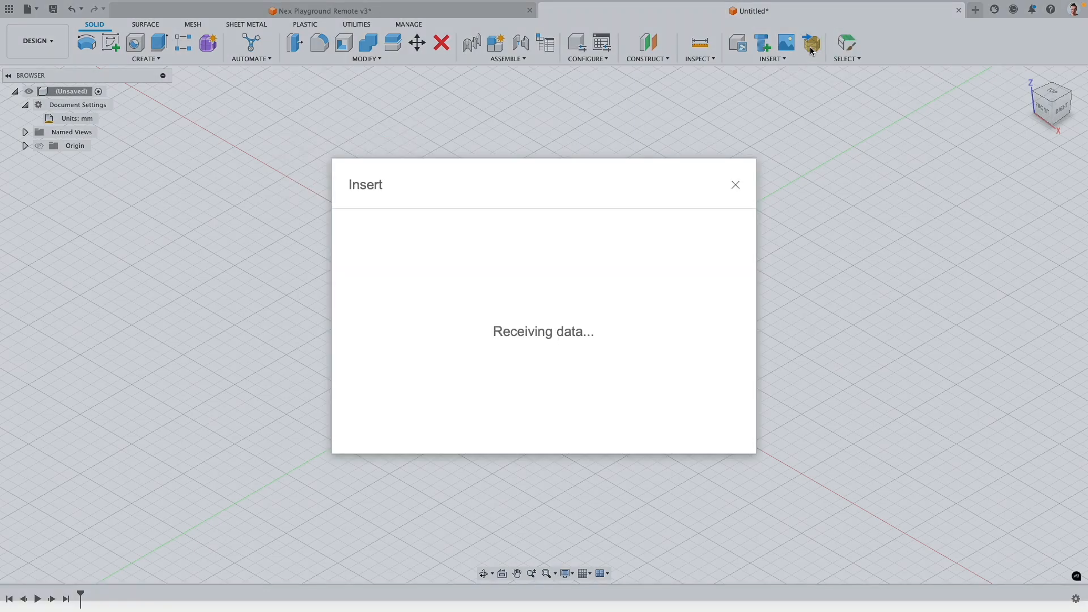
pyautogui.click(427, 422)
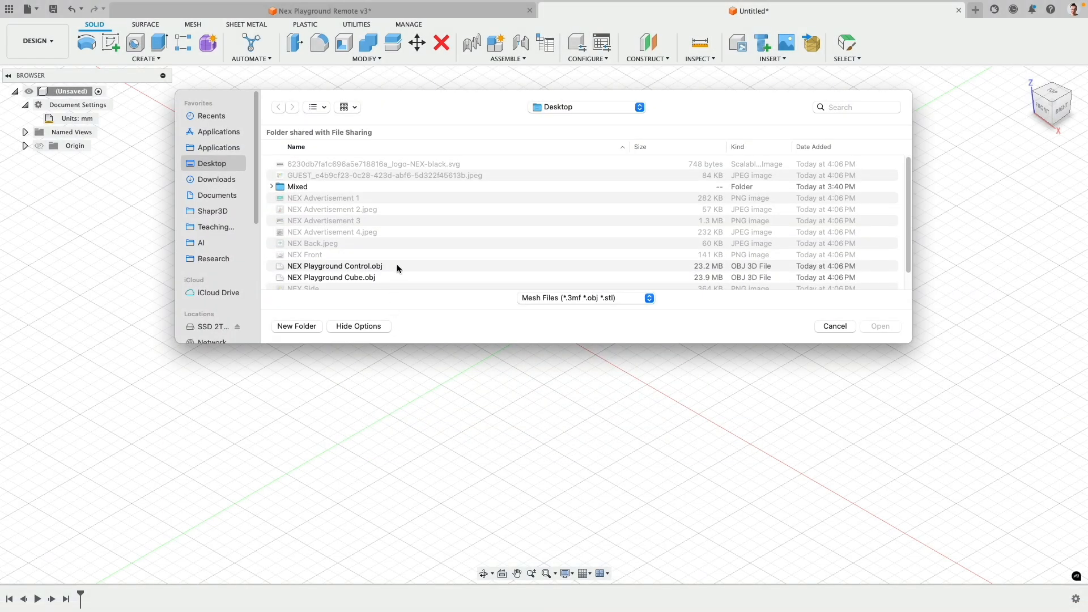
pyautogui.click(397, 266)
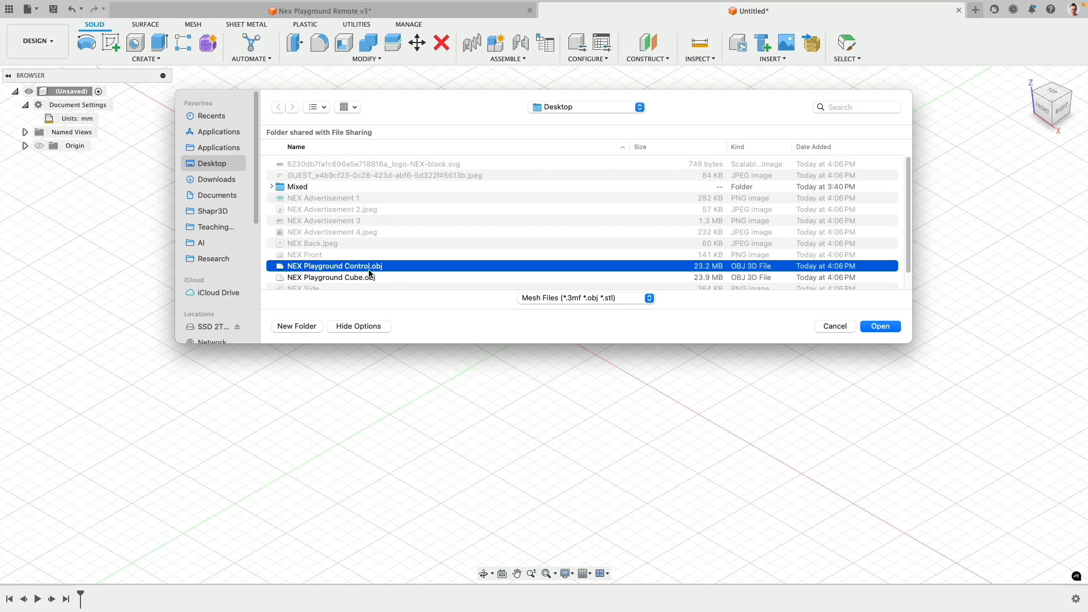
pyautogui.click(879, 327)
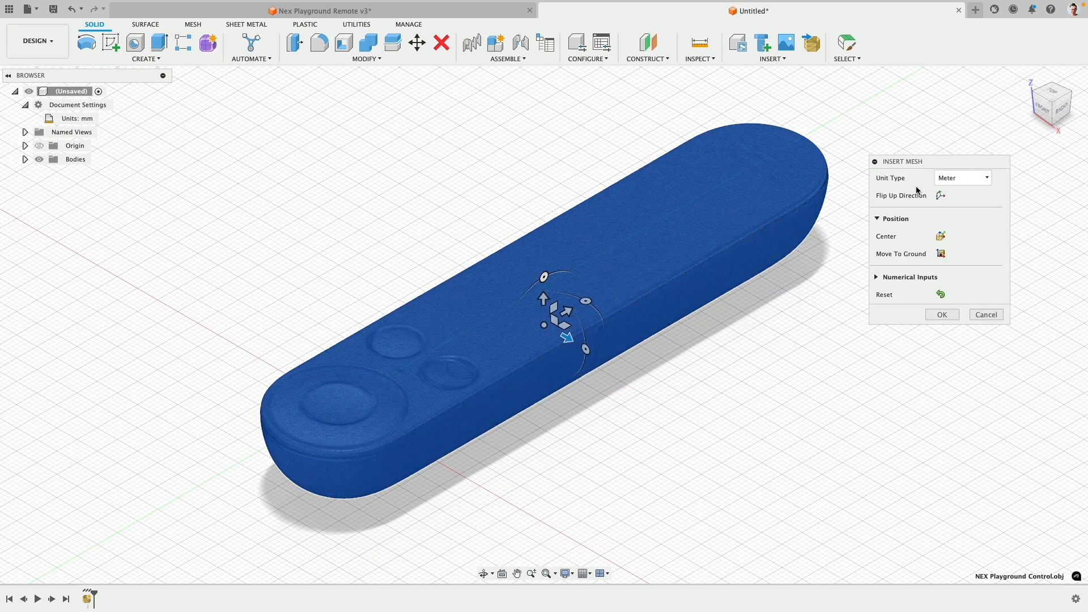
pyautogui.click(963, 179)
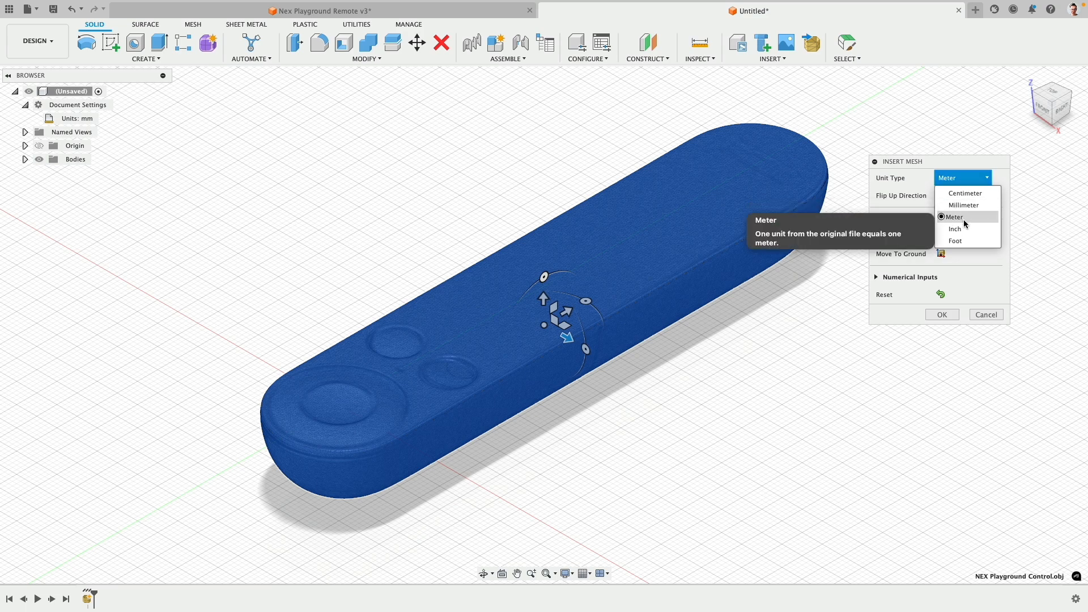
pyautogui.click(965, 223)
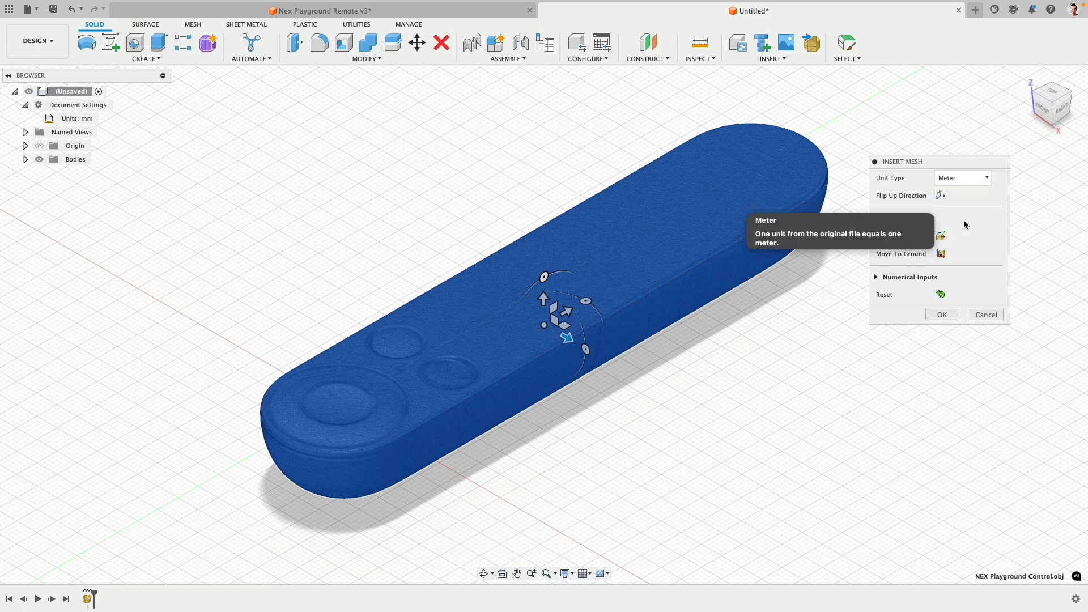
pyautogui.click(942, 314)
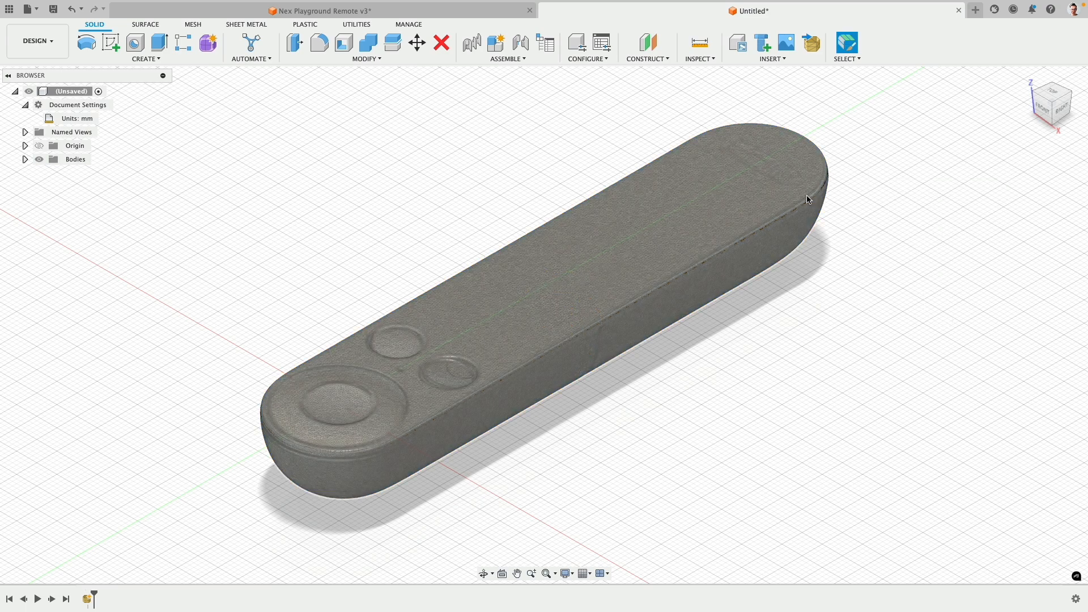
# Examine the remote mesh's alignment and shape from the top, right and front views and in perspective
pyautogui.click(1049, 96)
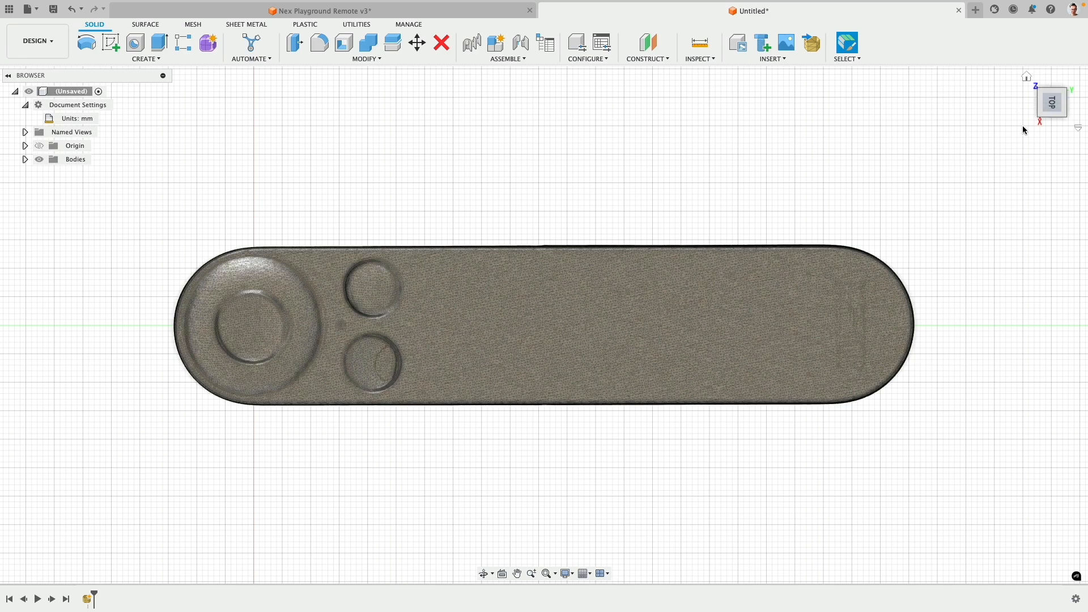
pyautogui.click(1055, 114)
pyautogui.click(1055, 114)
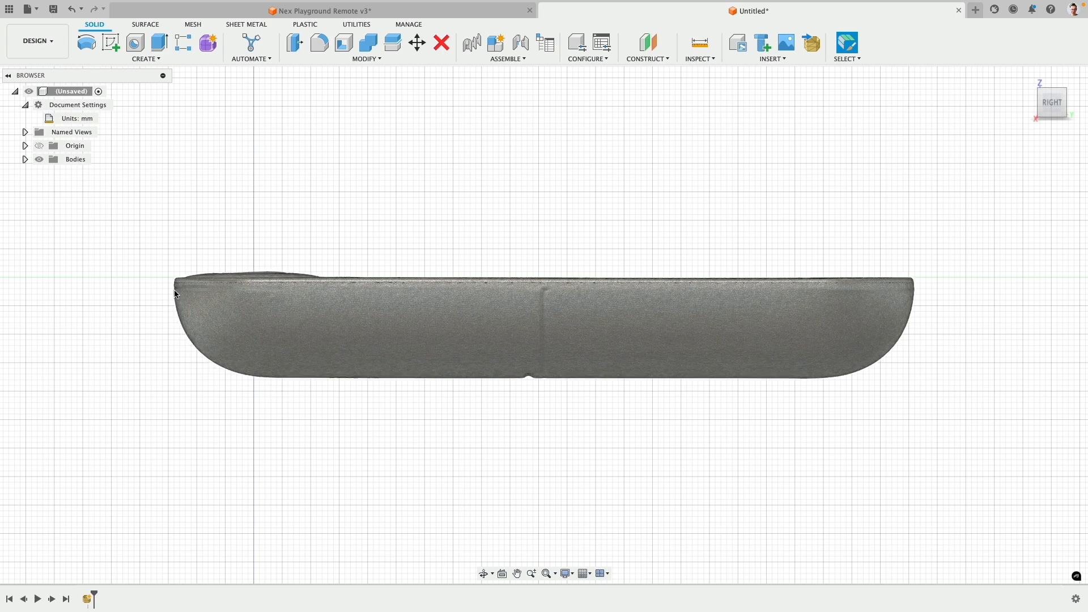
pyautogui.click(1030, 103)
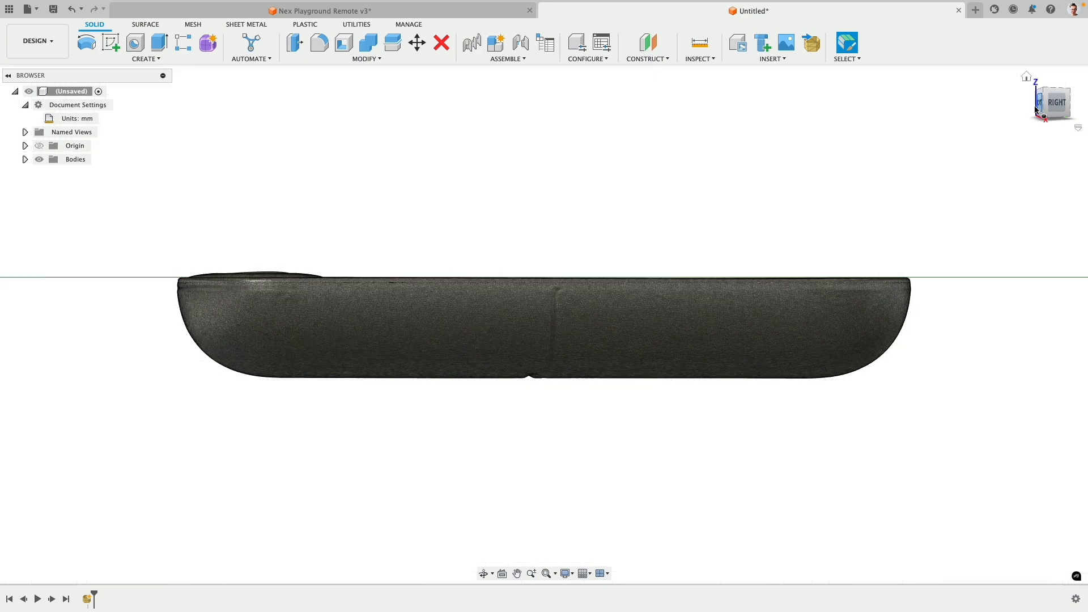
pyautogui.scroll(4, 655, 278)
pyautogui.moveTo(624, 335); pyautogui.dragTo(731, 283, button='middle')
pyautogui.scroll(4, 729, 284)
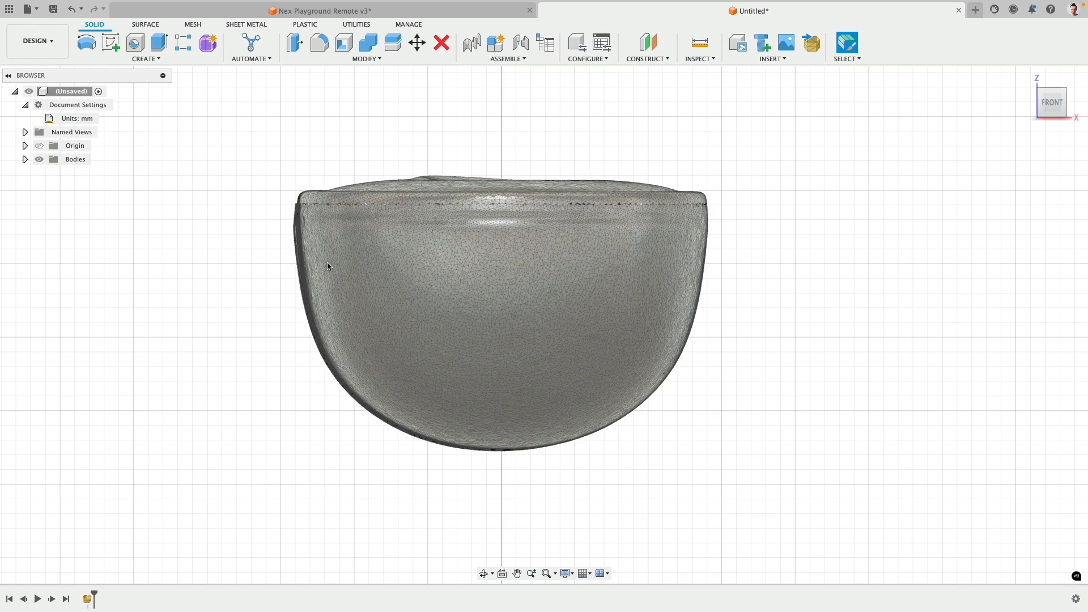
pyautogui.scroll(-5, 150, 211)
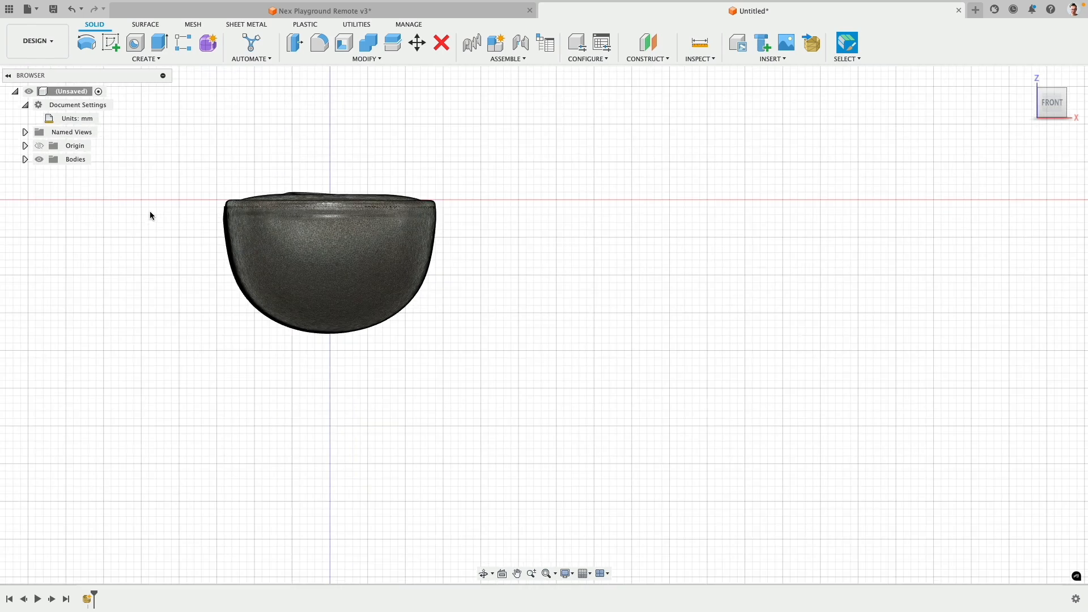
pyautogui.keyDown('shift'); pyautogui.moveTo(414, 199); pyautogui.dragTo(522, 304, button='middle'); pyautogui.keyUp('shift')
pyautogui.scroll(-3, 297, 216)
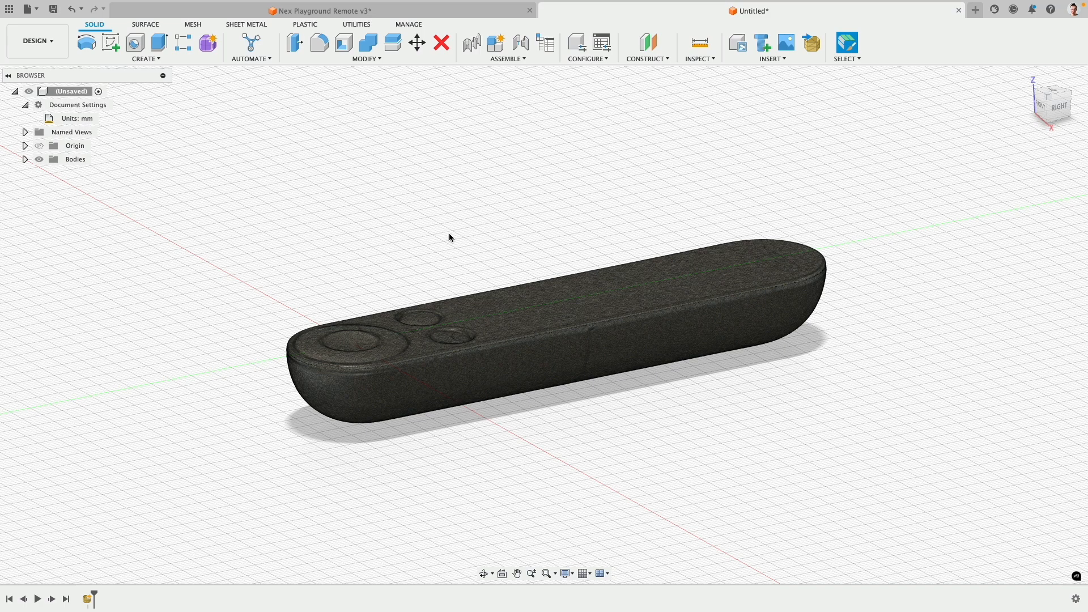
# On the XY plane, sketch a circle about 28.6 mm in diameter at the origin and one about 34.5 mm at the remote's far end
pyautogui.click(1052, 94)
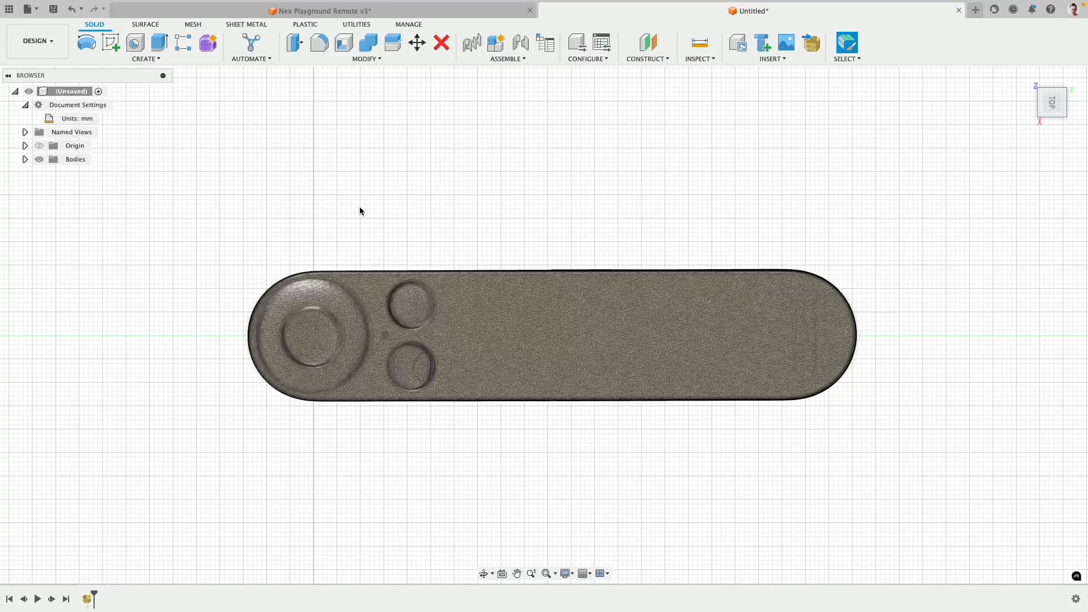
pyautogui.click(109, 44)
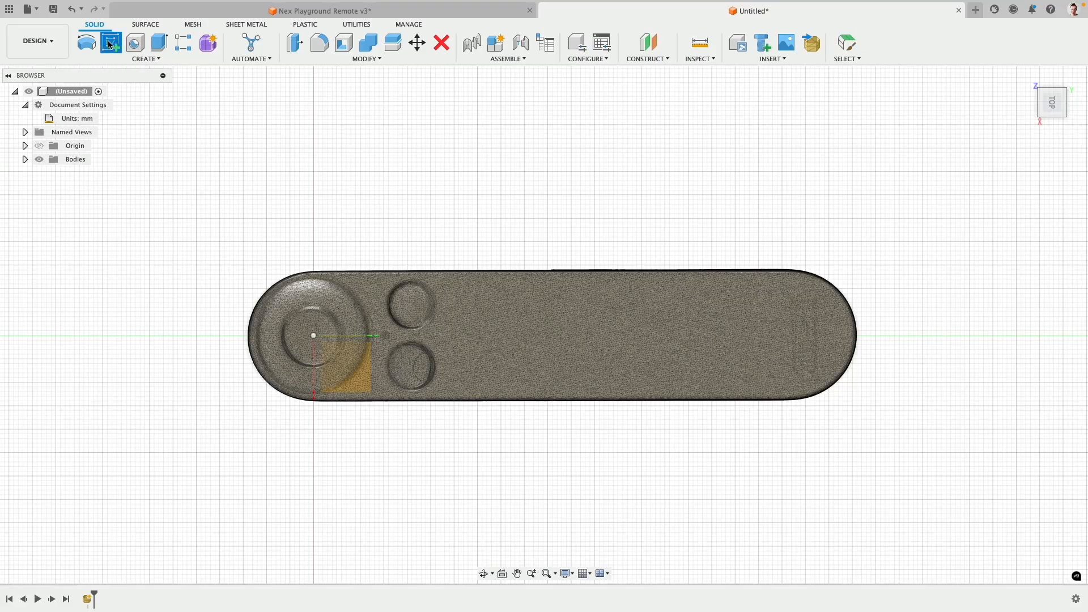
pyautogui.click(357, 388)
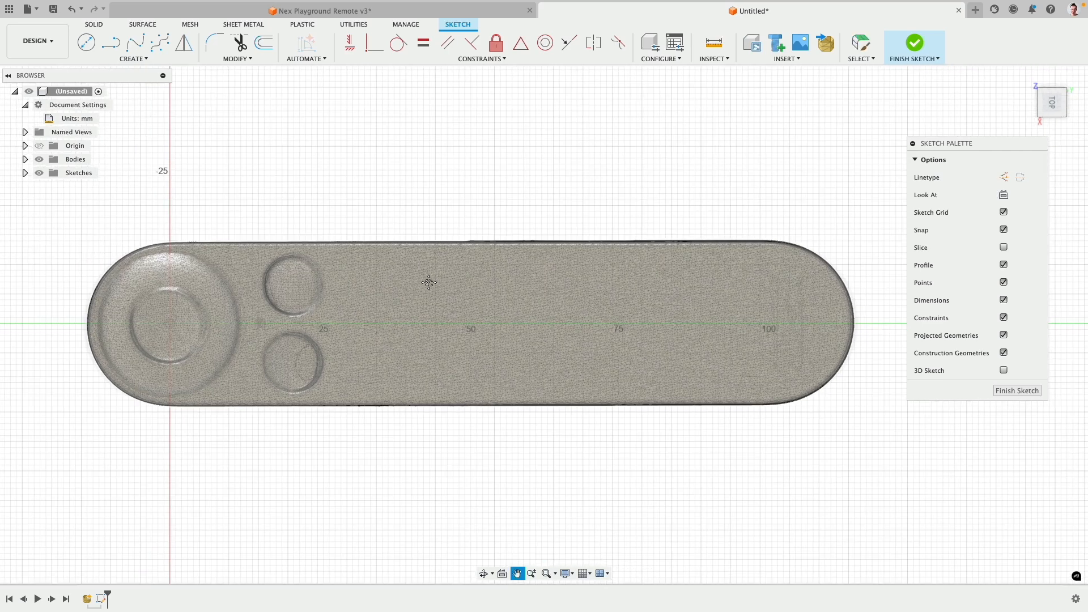
pyautogui.click(87, 43)
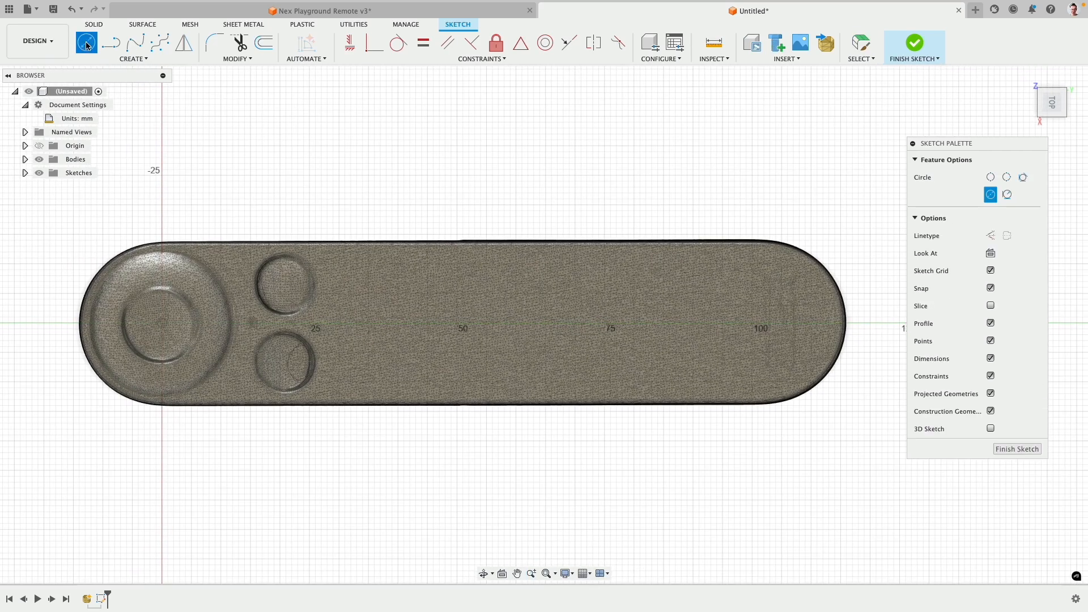
pyautogui.click(162, 323)
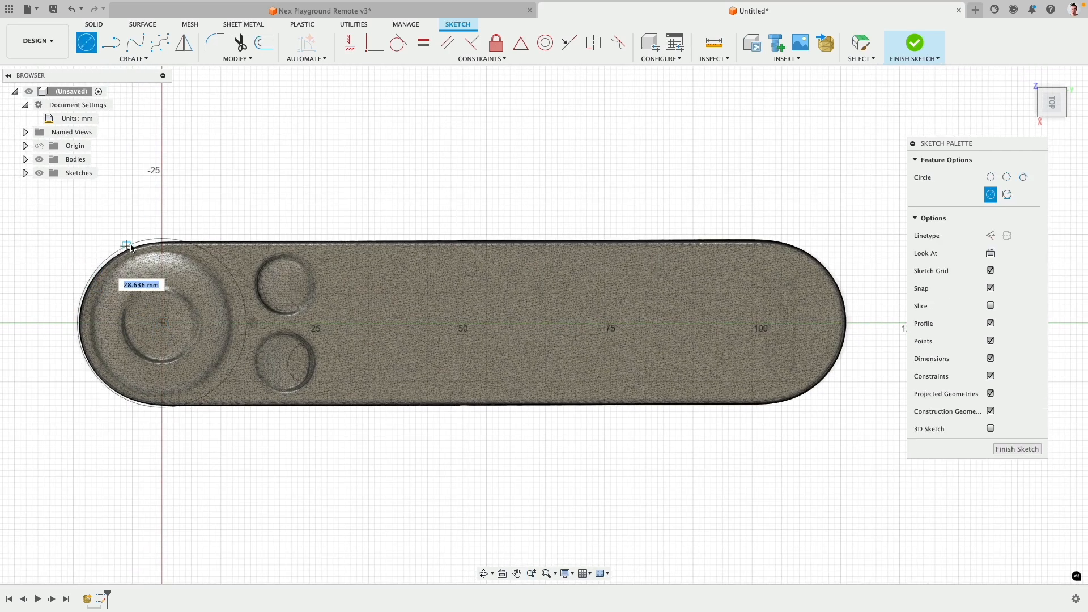
pyautogui.click(126, 244)
pyautogui.click(759, 323)
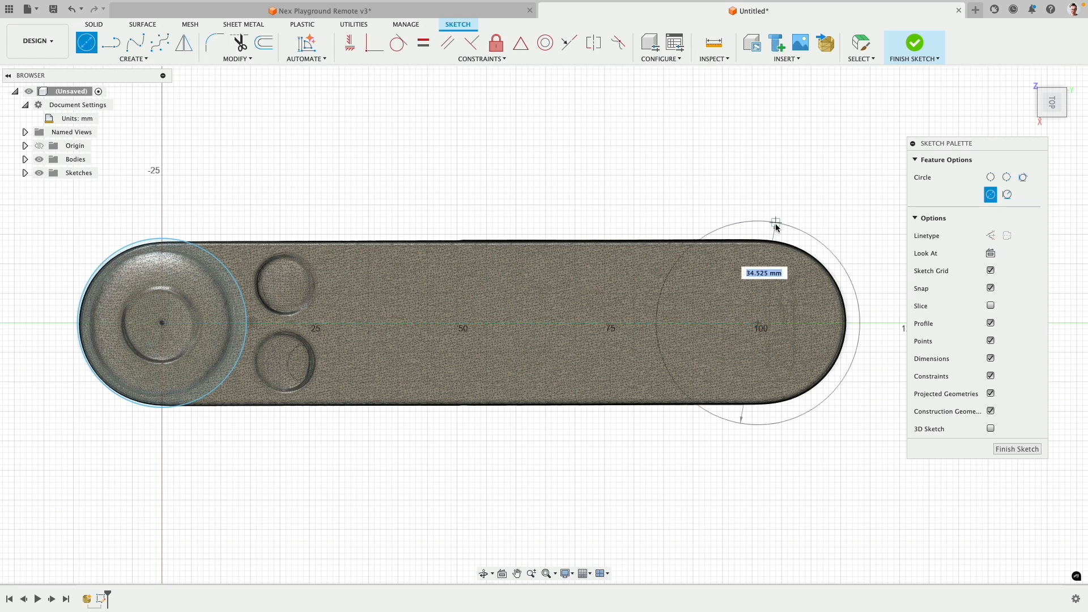
pyautogui.click(777, 223)
# Connect the two circles with a straight line along each long side of the remote
pyautogui.click(111, 42)
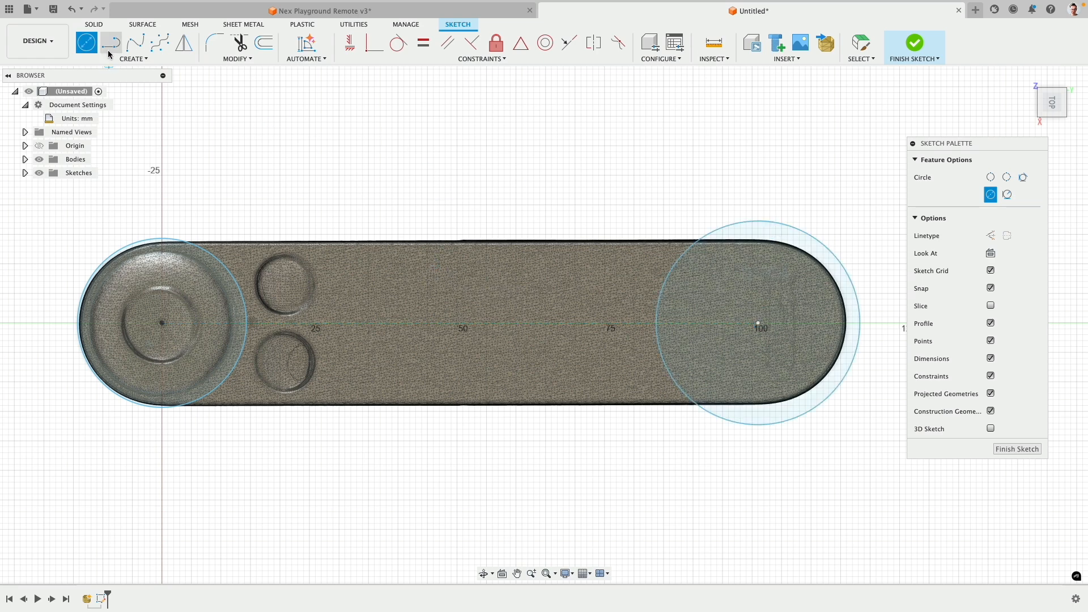
pyautogui.click(173, 240)
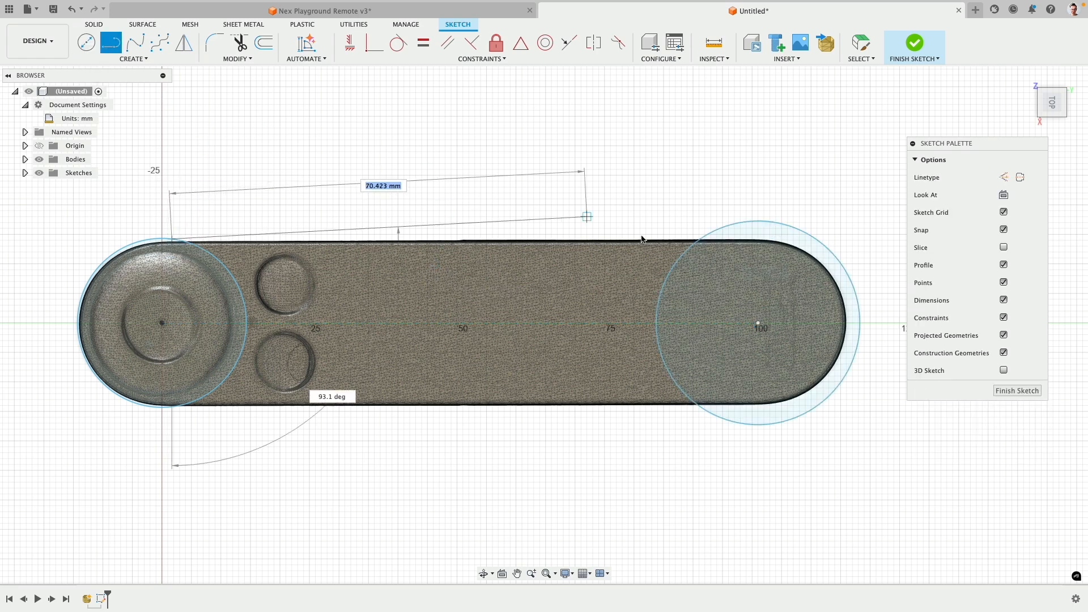
pyautogui.click(760, 221)
pyautogui.click(758, 424)
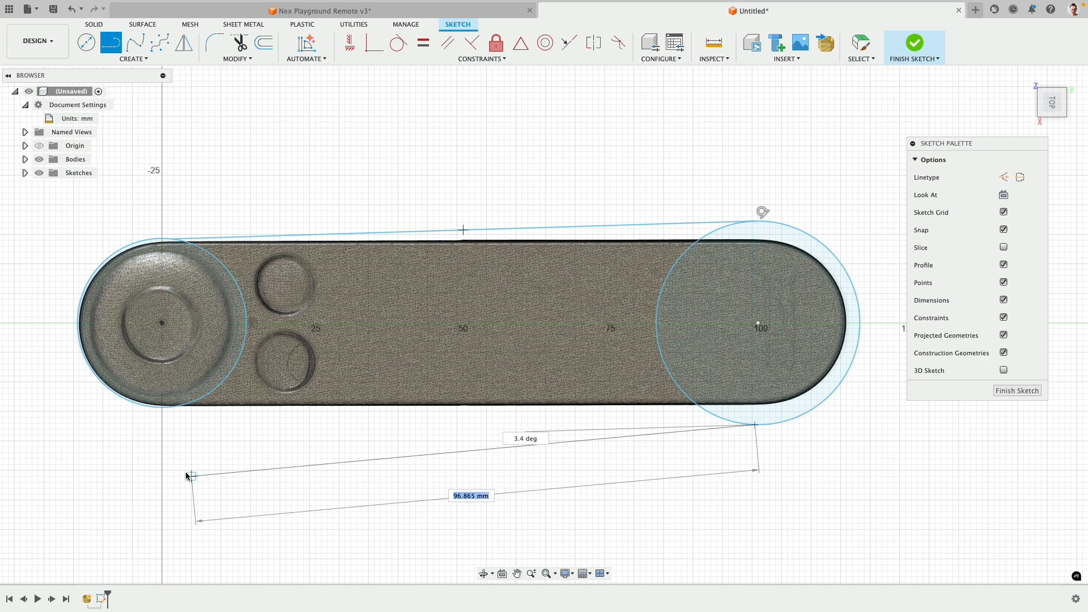
pyautogui.click(168, 407)
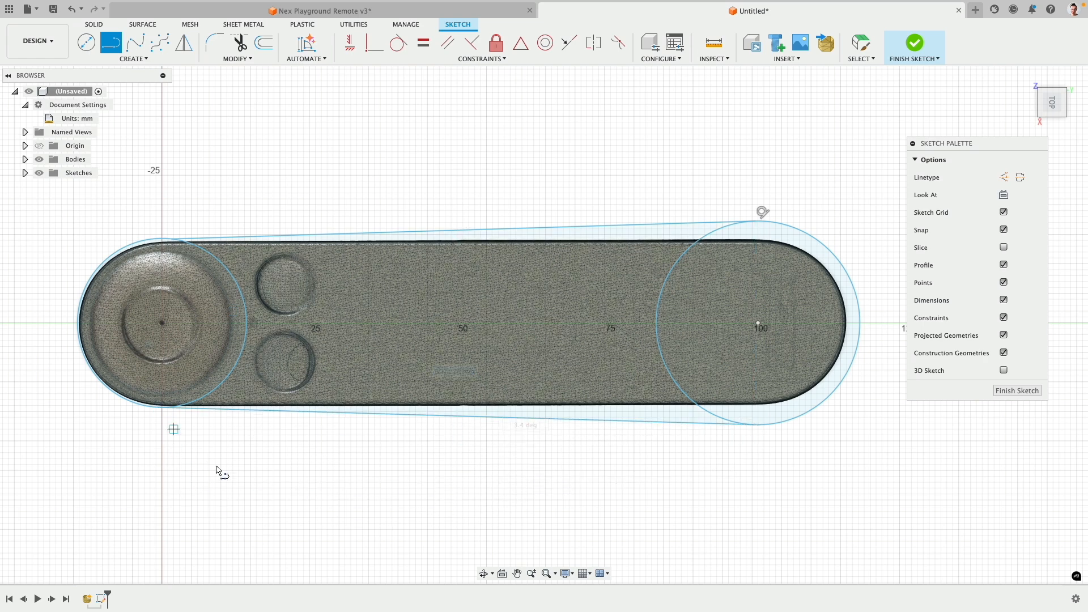
# Draw a centerline about 101 mm long between the circle centers, plus a line from each center to its circle's outer edge
pyautogui.click(162, 324)
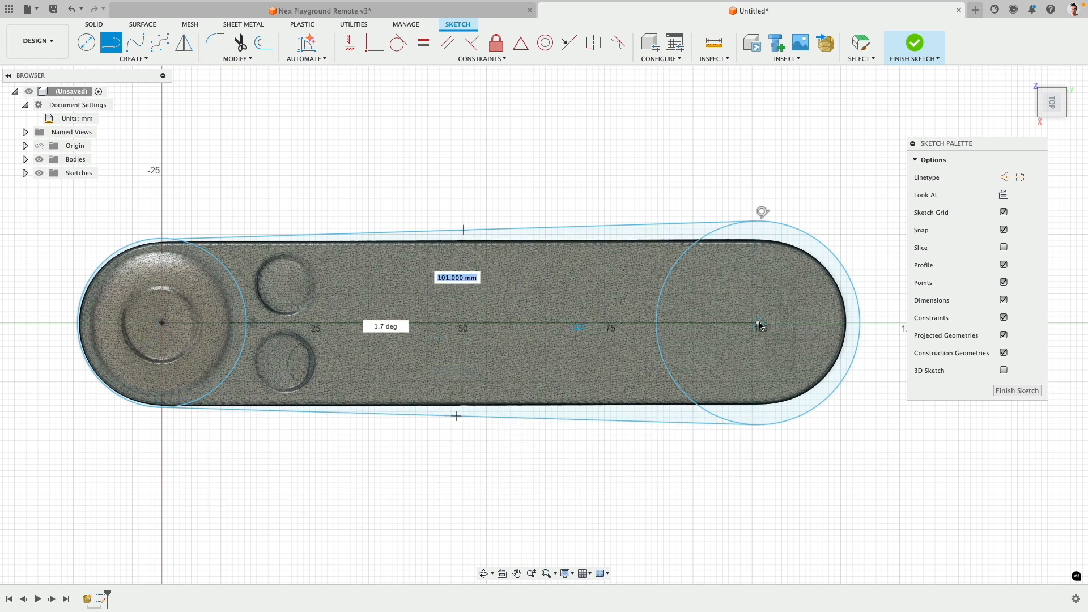
pyautogui.click(759, 324)
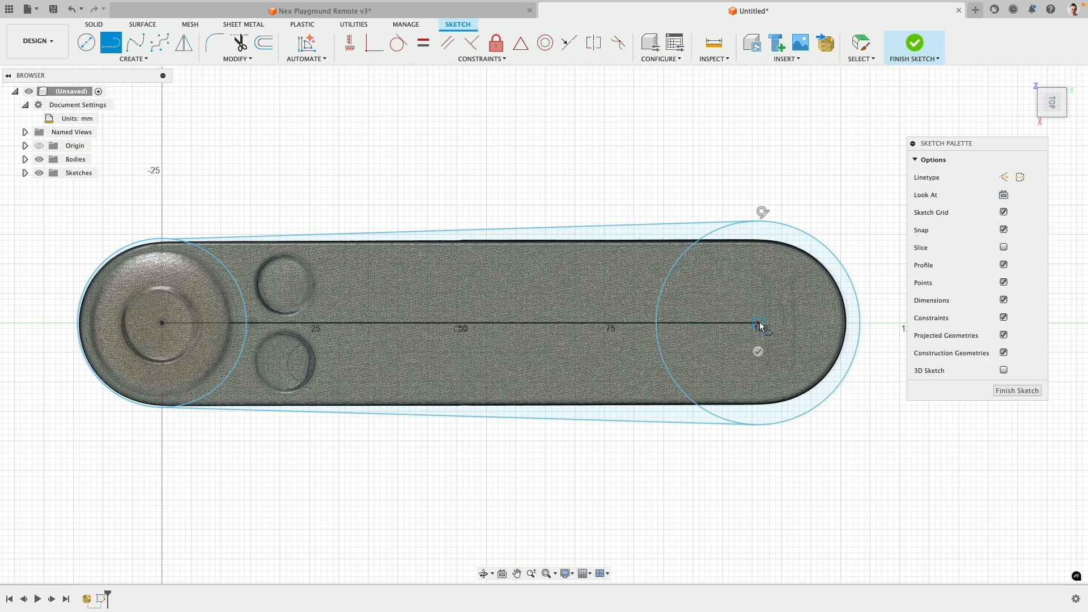
pyautogui.doubleClick(856, 358)
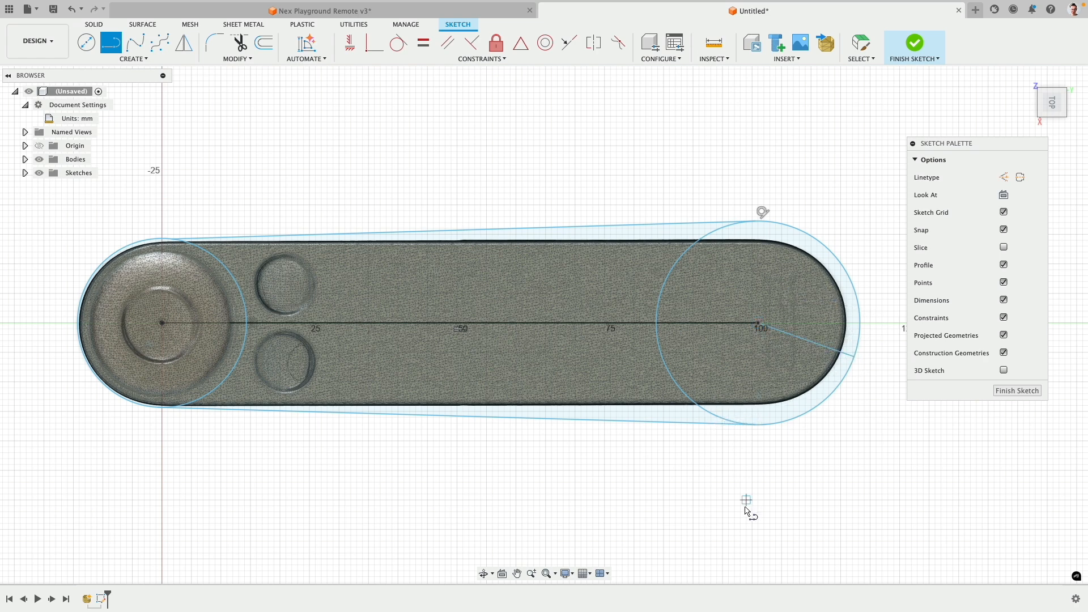
pyautogui.click(162, 323)
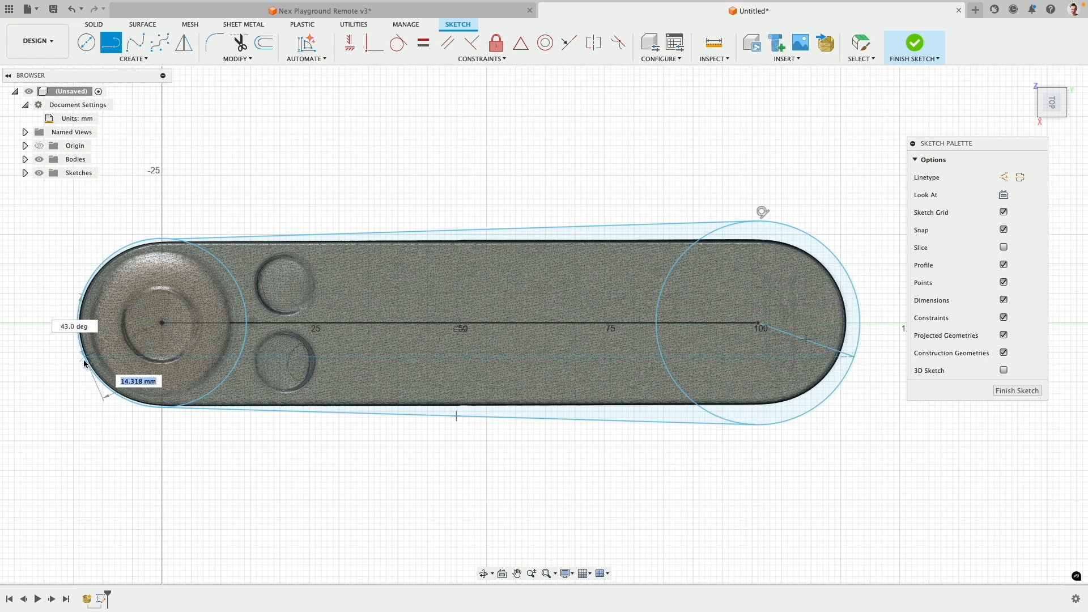
pyautogui.doubleClick(86, 357)
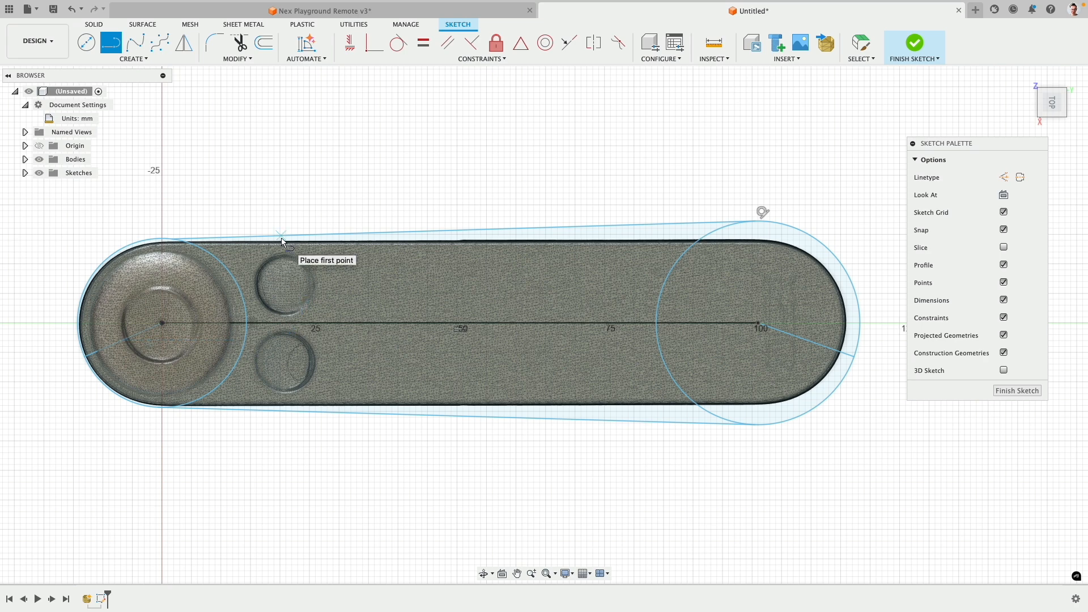
# Constrain the two slanted center-to-edge lines so that they align with the centerline axis
pyautogui.click(349, 43)
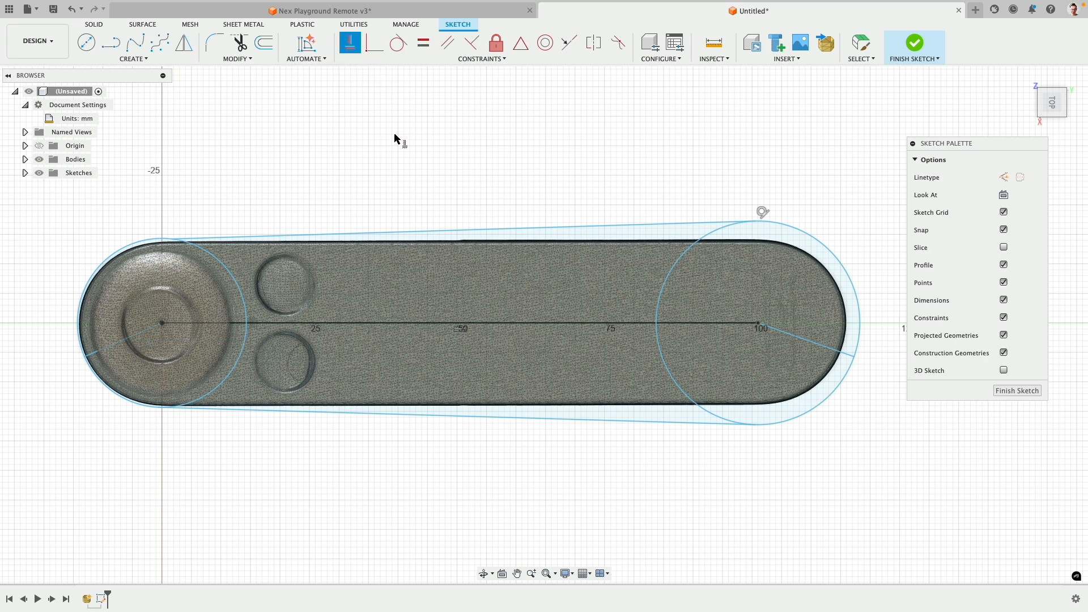
pyautogui.click(827, 356)
pyautogui.click(113, 347)
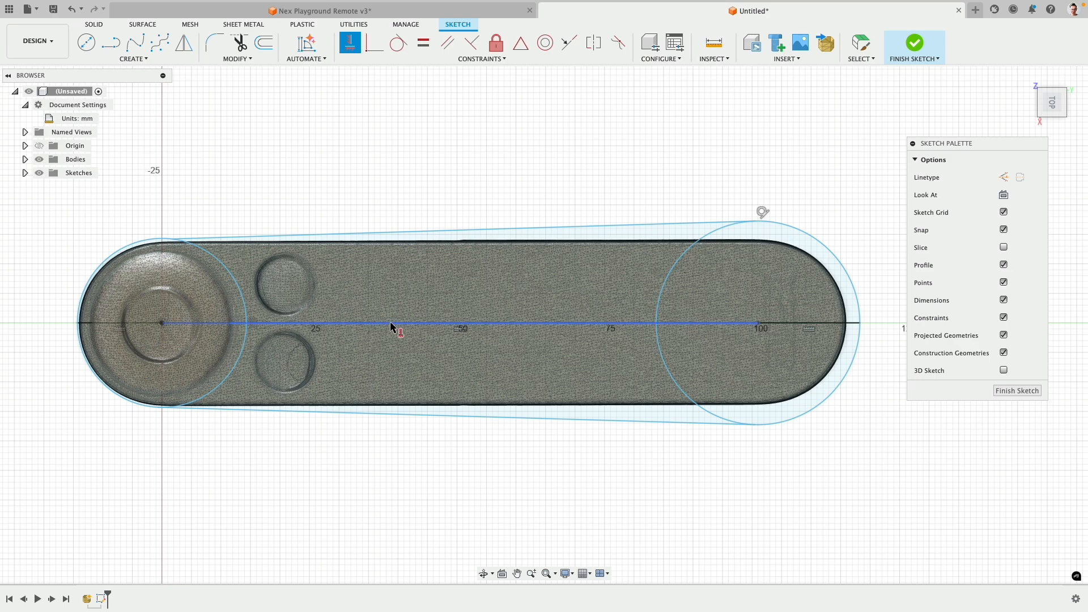
# List the design's bodies and toggle the remote mesh's visibility to compare it with the sketch outline
pyautogui.scroll(-4, 464, 332)
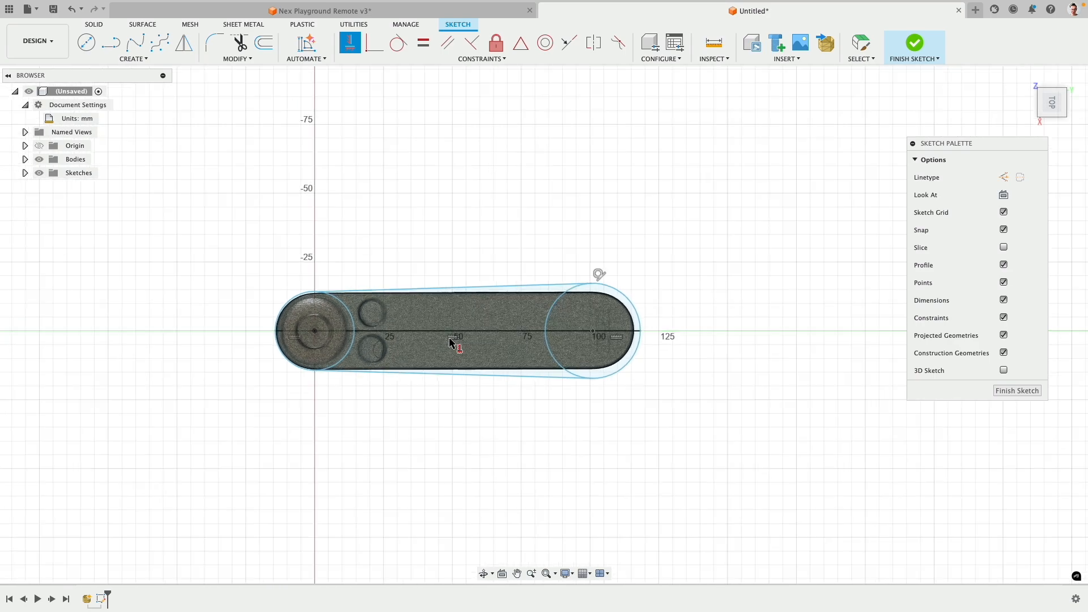
pyautogui.scroll(3, 452, 343)
pyautogui.scroll(-2, 452, 343)
pyautogui.click(25, 160)
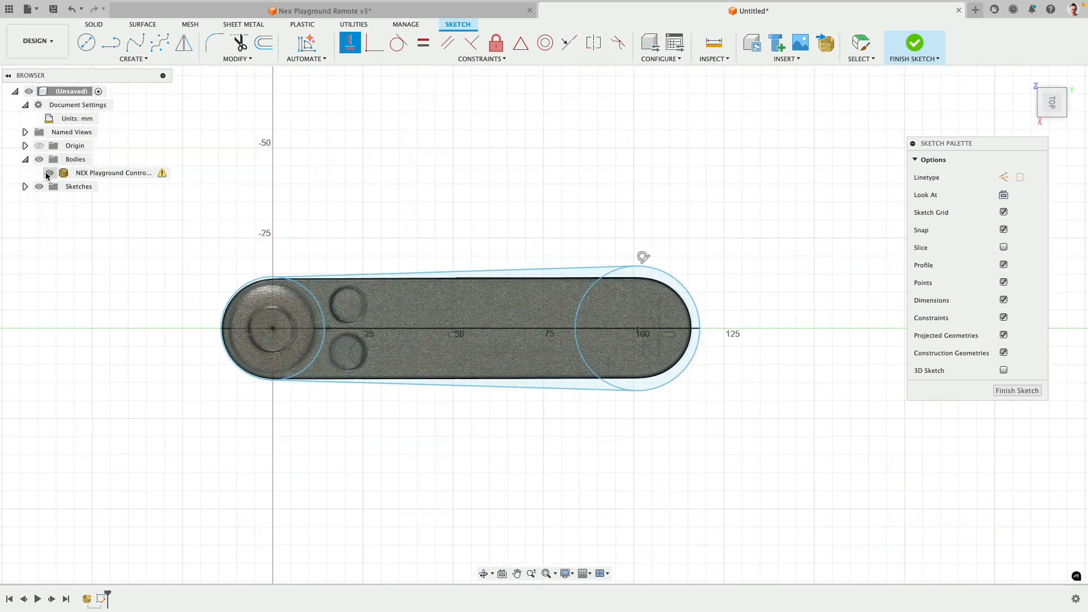
pyautogui.click(50, 173)
pyautogui.click(50, 174)
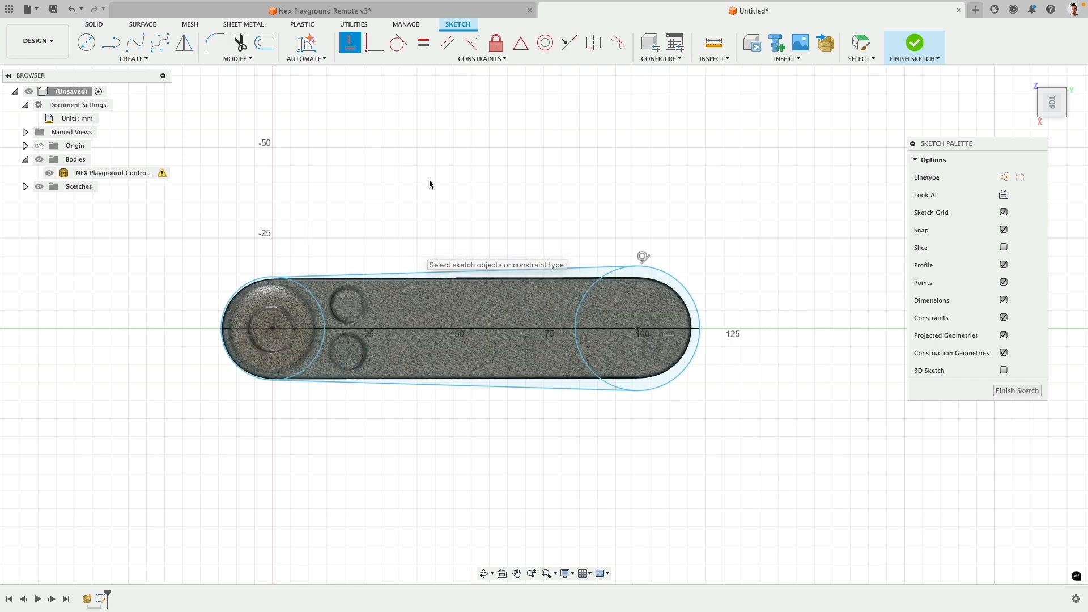
# Make the first side line tangent to the origin circle and the opposite side line tangent to both circles
pyautogui.click(399, 43)
pyautogui.click(348, 275)
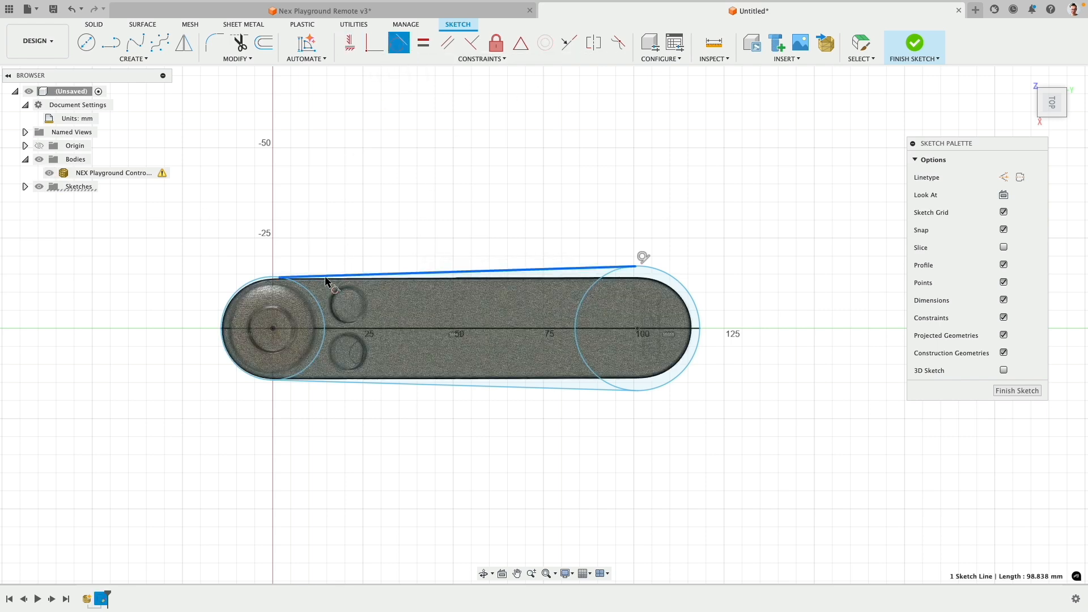
pyautogui.click(315, 294)
pyautogui.click(325, 385)
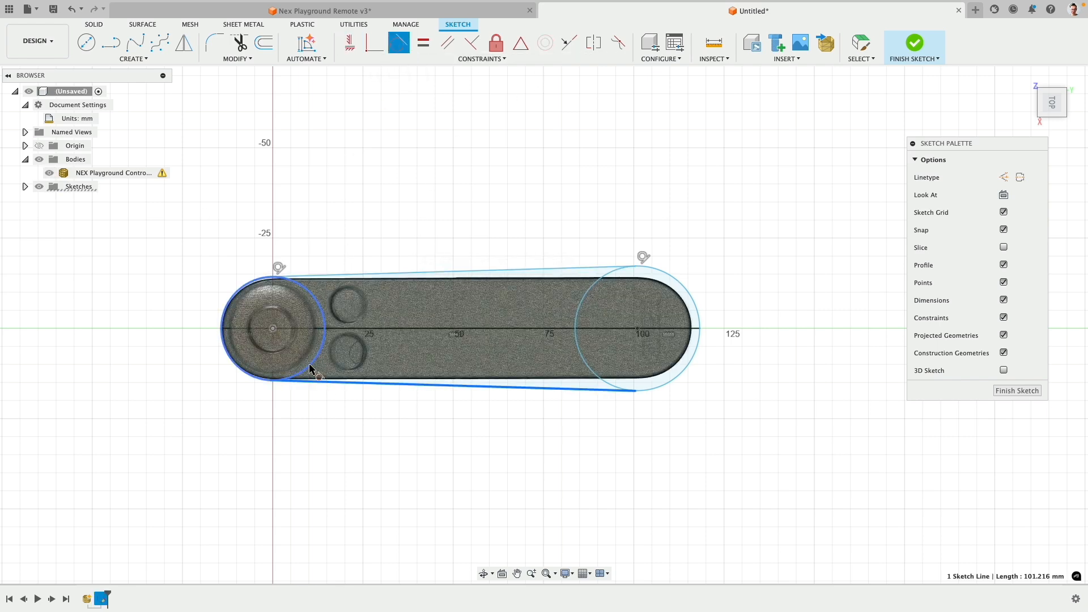
pyautogui.click(311, 368)
pyautogui.click(594, 392)
pyautogui.click(607, 384)
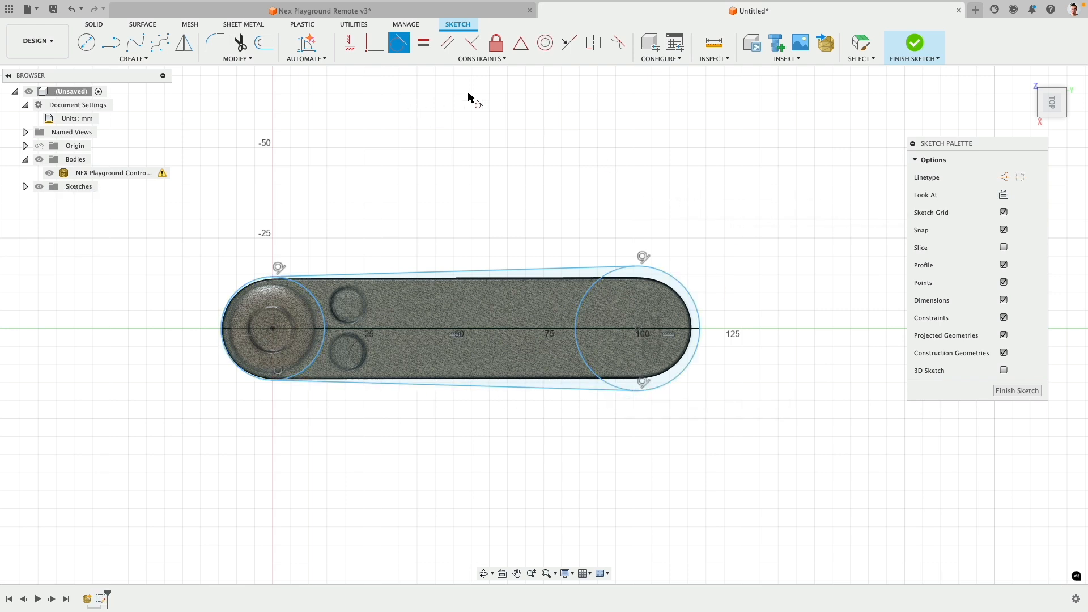
# Apply an Equal constraint between the origin circle and the circle at the remote's far end
pyautogui.click(423, 43)
pyautogui.click(324, 308)
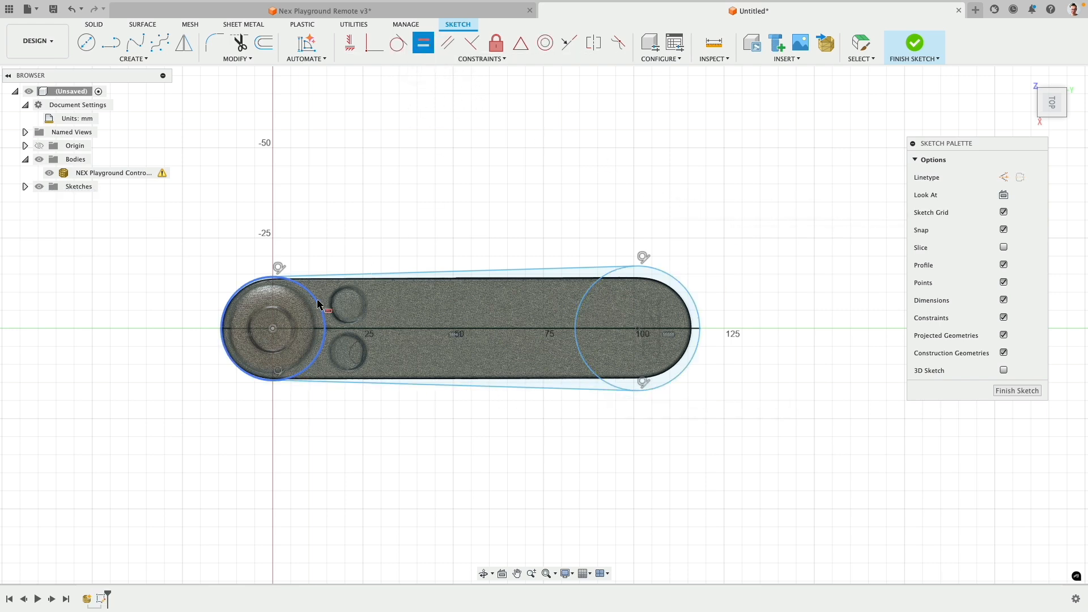
pyautogui.click(577, 317)
# Dimension the origin circle's diameter as 28 mm
pyautogui.press('d')
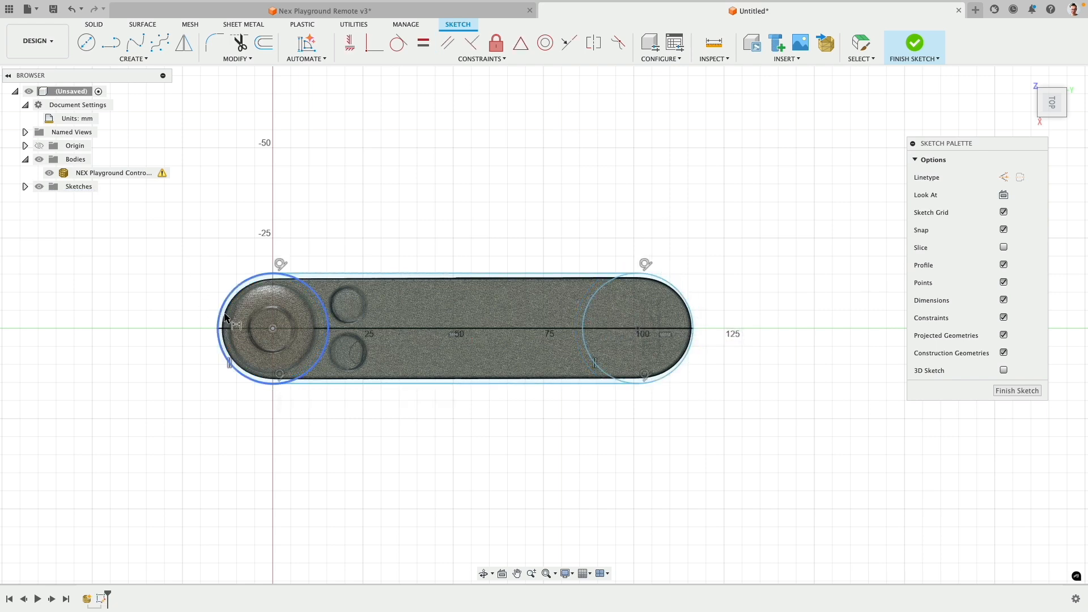
pyautogui.click(220, 303)
pyautogui.click(145, 253)
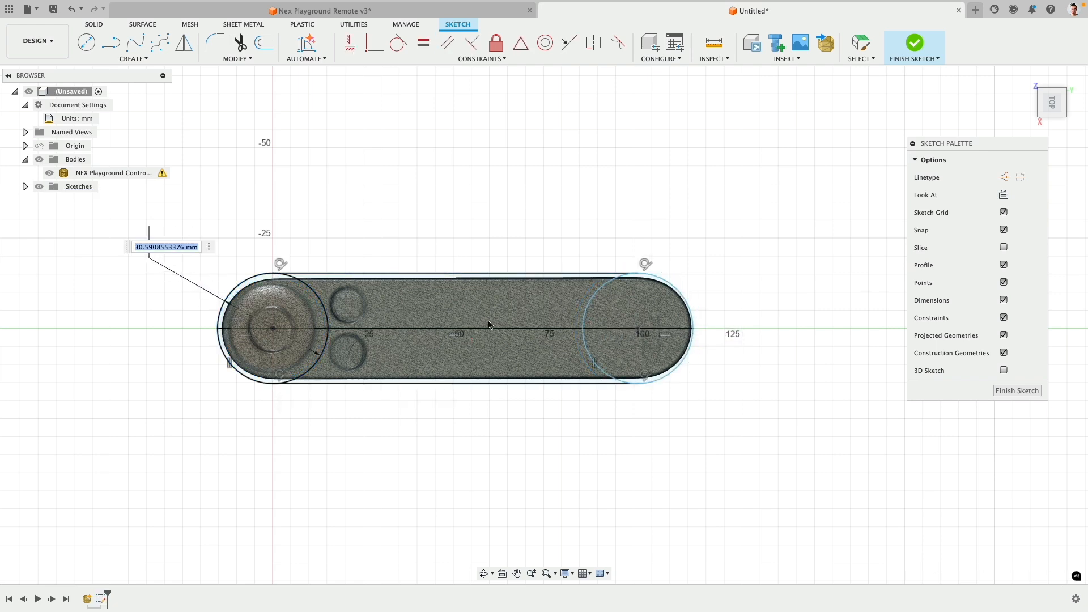
pyautogui.write('28')
pyautogui.press('Return')
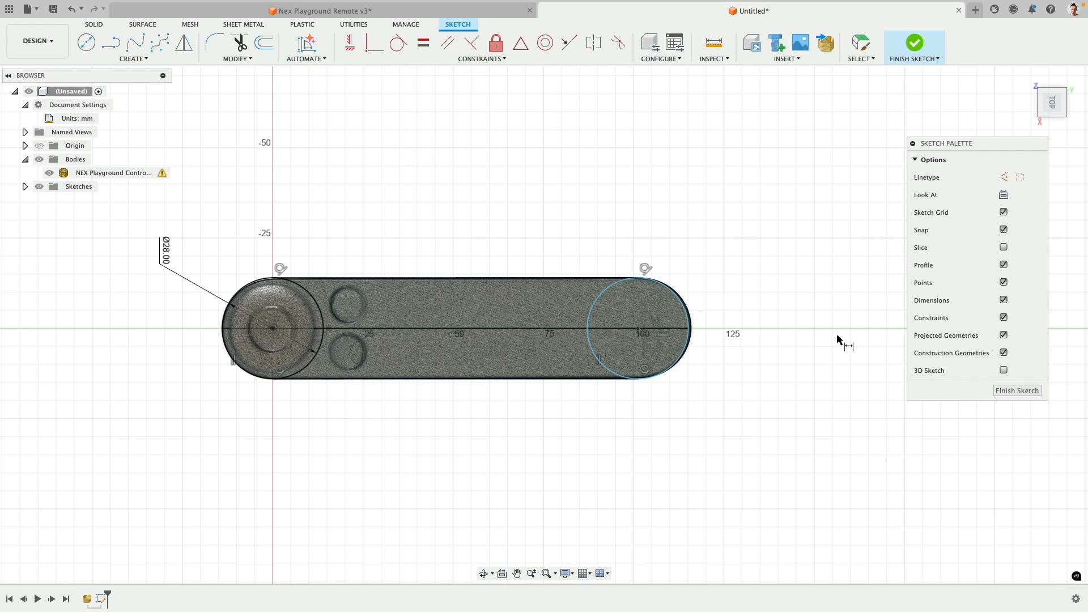
pyautogui.press('Escape')
# Dimension the outline's overall length between its two outermost centerline endpoints as 130 mm
pyautogui.click(687, 328)
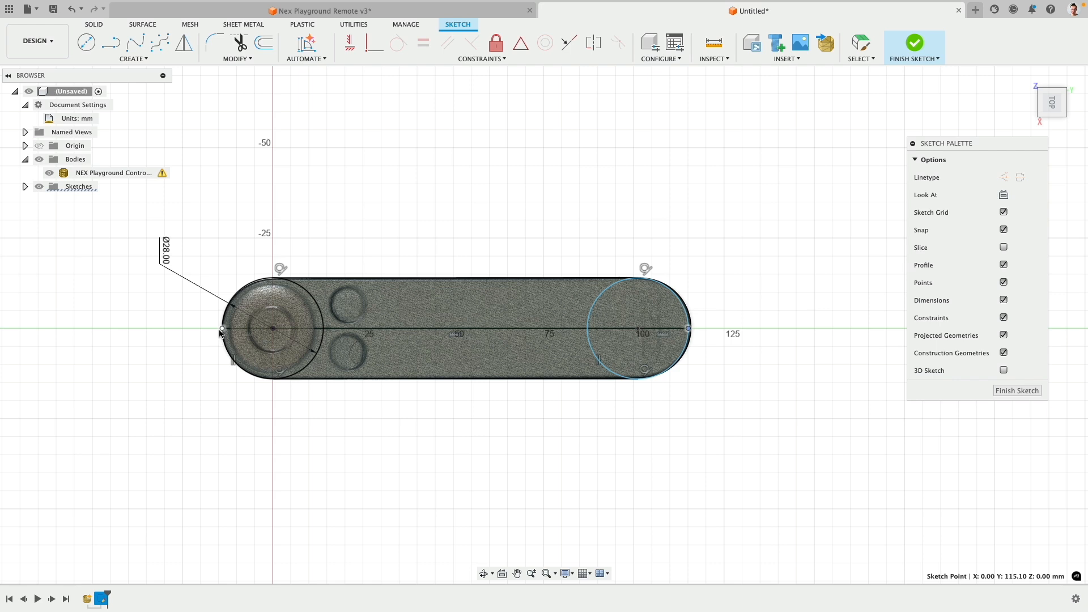
pyautogui.click(222, 329)
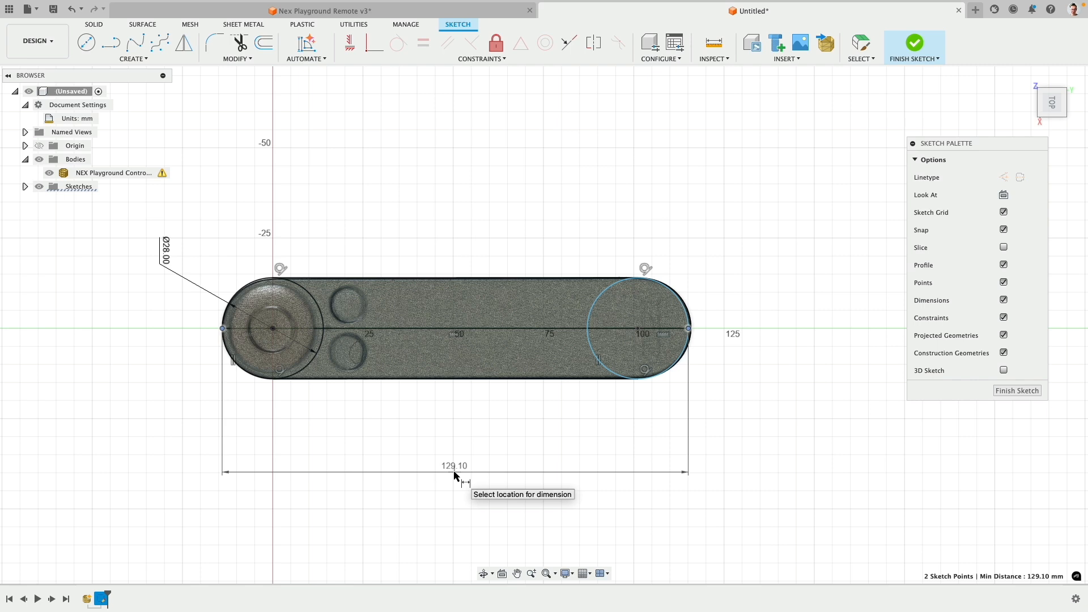
pyautogui.click(454, 475)
pyautogui.write('130')
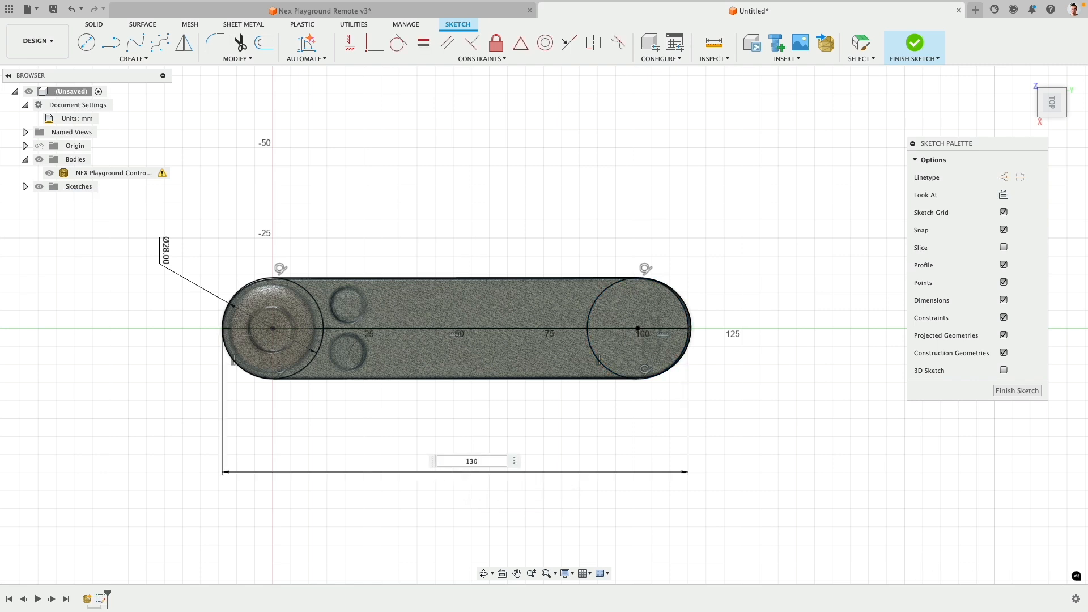
pyautogui.press('Return')
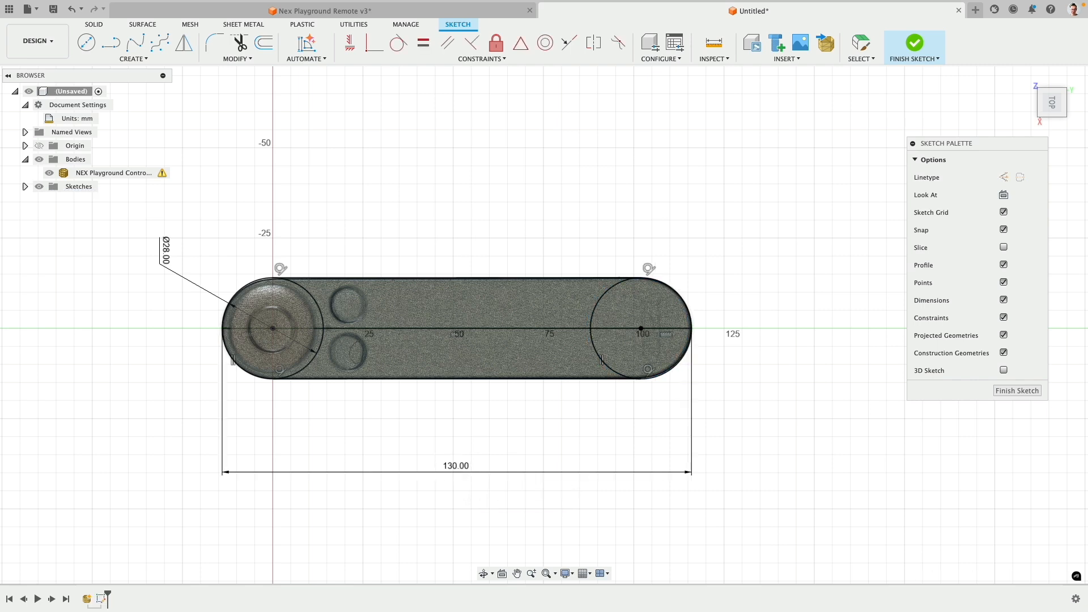
# Finish the outline sketch and hide the remote reference mesh
pyautogui.click(921, 49)
pyautogui.moveTo(420, 440)
pyautogui.keyDown('shift'); pyautogui.mouseDown(button='middle')
pyautogui.moveTo(387, 369)
pyautogui.moveTo(396, 403)
pyautogui.moveTo(345, 341)
pyautogui.mouseUp(button='middle'); pyautogui.keyUp('shift')
pyautogui.scroll(-3, 397, 410)
pyautogui.scroll(7, 397, 410)
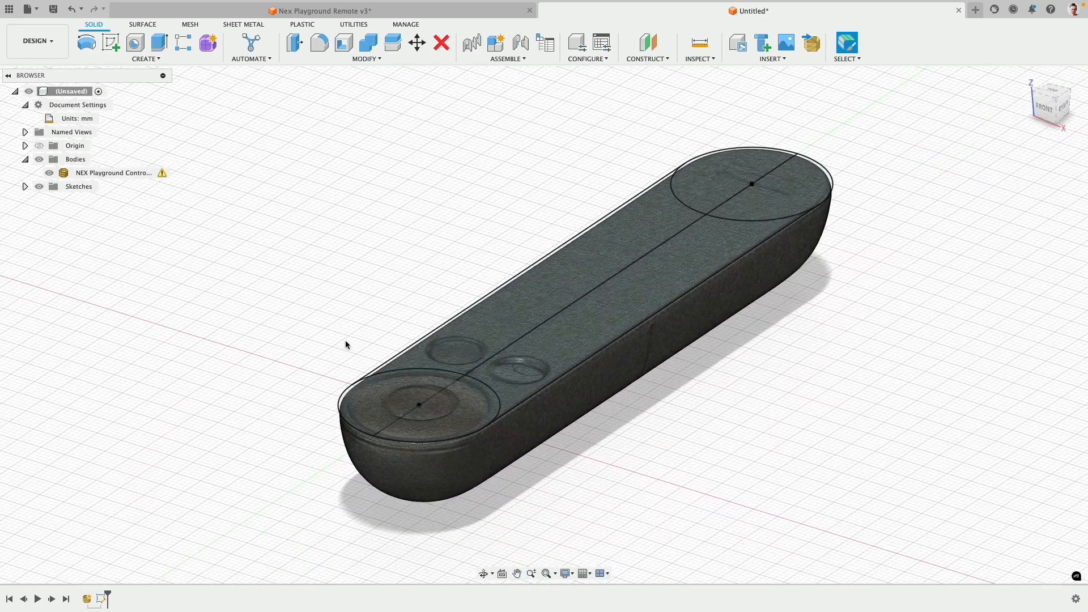
pyautogui.scroll(2, 346, 342)
pyautogui.click(49, 174)
pyautogui.keyDown('shift'); pyautogui.moveTo(202, 311); pyautogui.dragTo(213, 289, button='middle'); pyautogui.keyUp('shift')
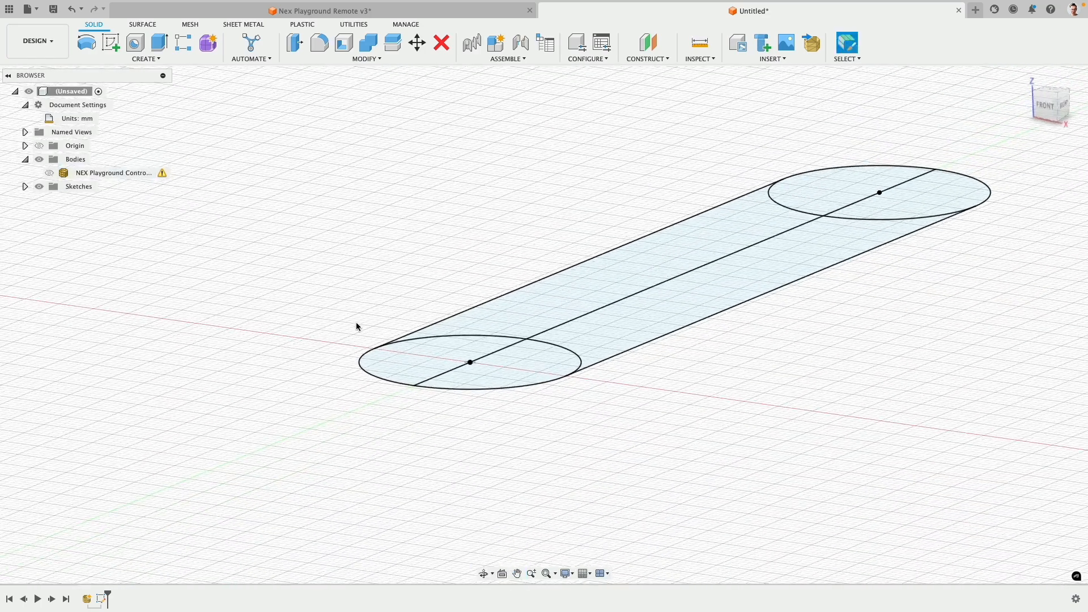
# Extrude the outline's three profiles on one side of the centerline downward about 2 mm as a new body, and hide the sketches
pyautogui.click(410, 363)
pyautogui.keyDown('shift'); pyautogui.click(568, 289); pyautogui.keyUp('shift')
pyautogui.keyDown('shift'); pyautogui.click(820, 180); pyautogui.keyUp('shift')
pyautogui.moveTo(640, 179); pyautogui.dragTo(571, 205, button='middle')
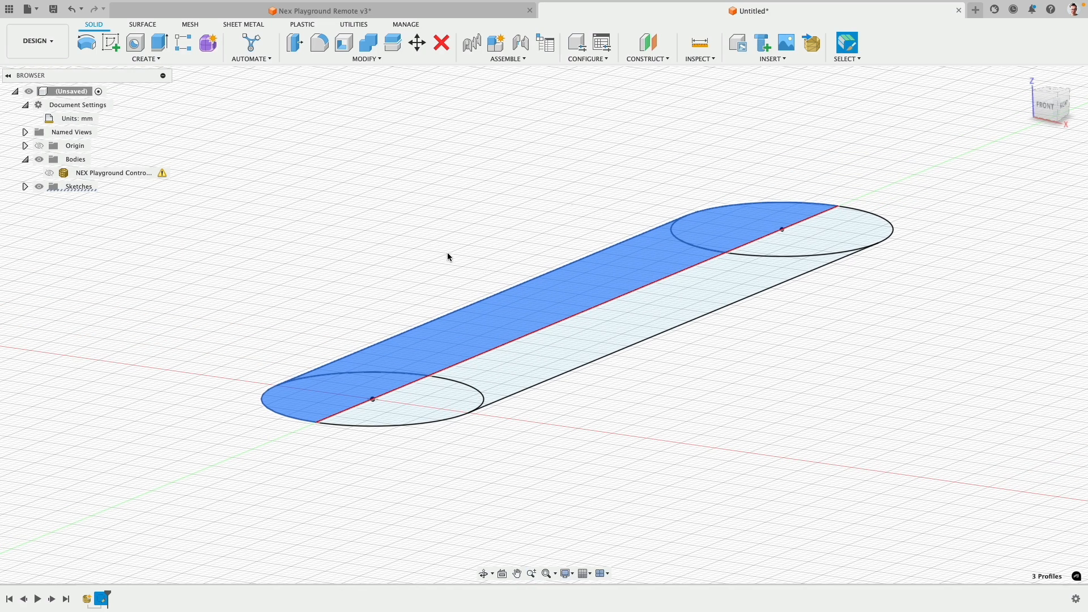
pyautogui.click(160, 46)
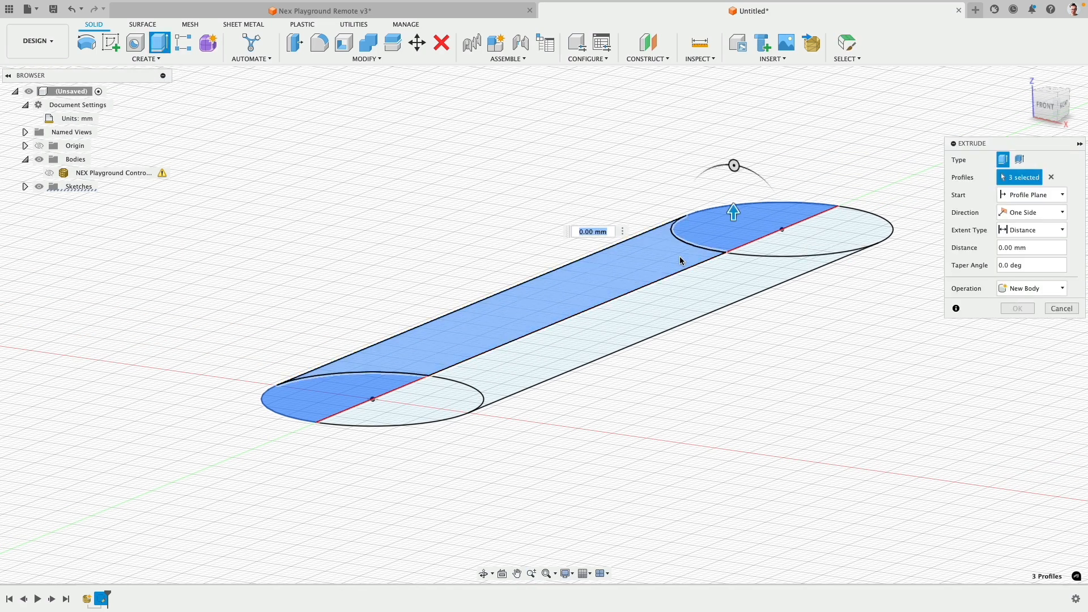
pyautogui.moveTo(742, 214); pyautogui.dragTo(737, 228)
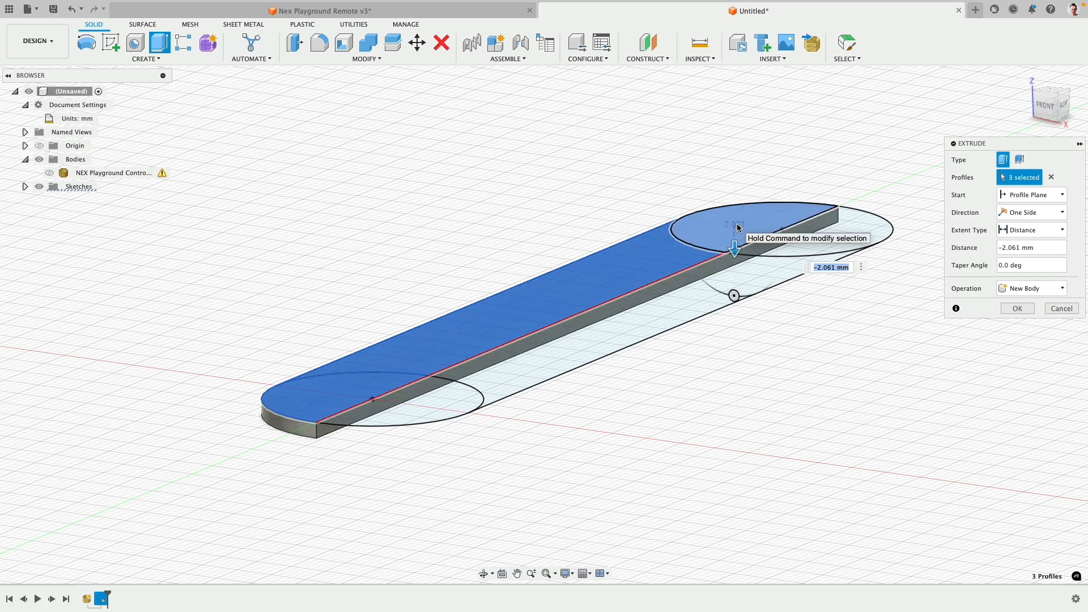
pyautogui.press('Return')
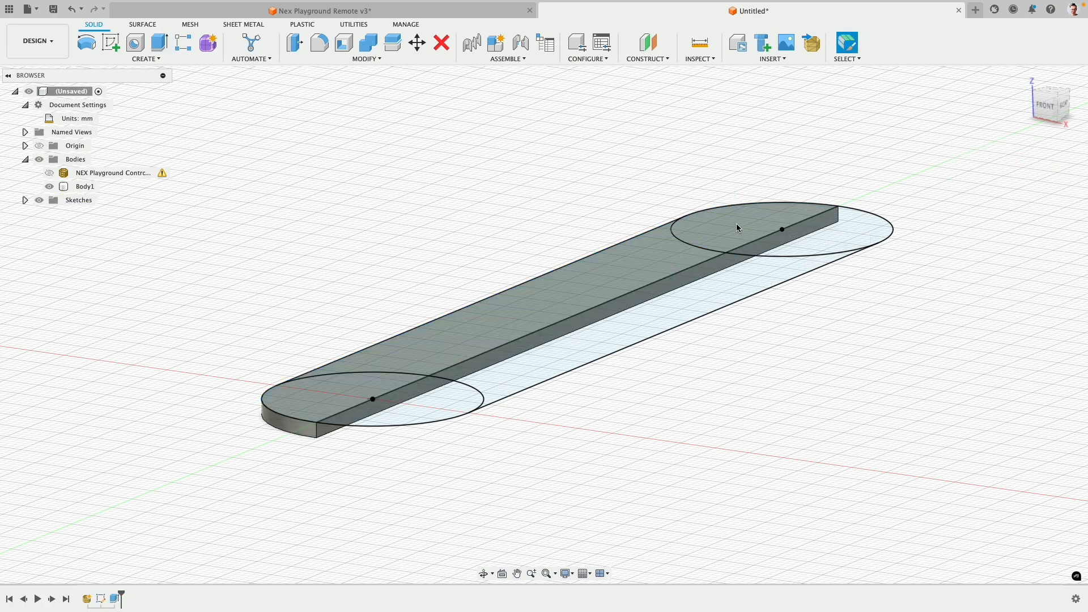
pyautogui.click(39, 200)
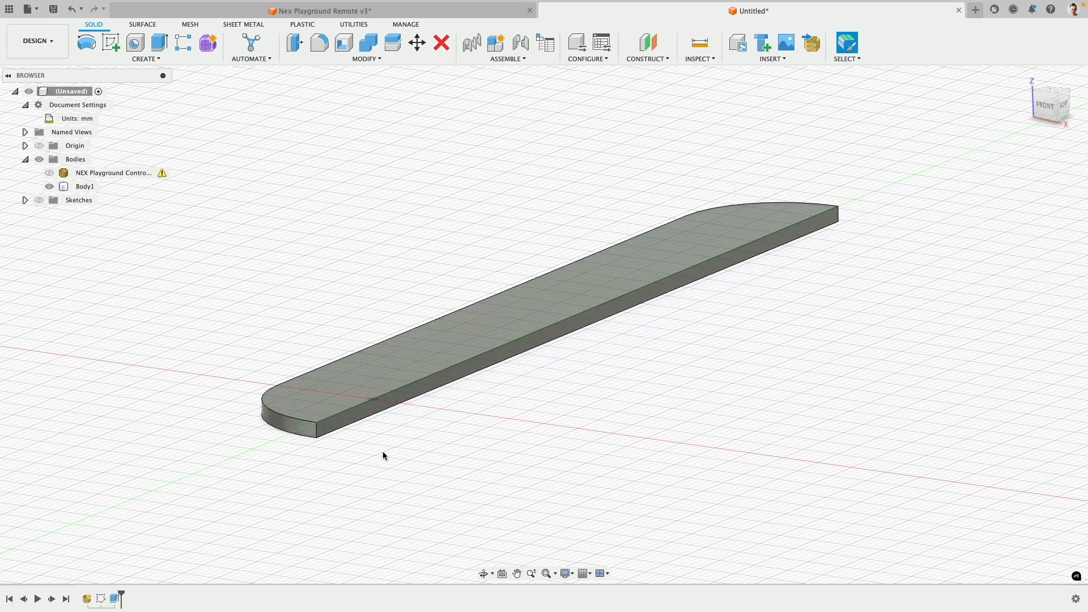
# Revolve the half plate's underside face 180 degrees about its straight centerline edge
pyautogui.keyDown('shift'); pyautogui.moveTo(381, 454); pyautogui.dragTo(417, 437, button='middle'); pyautogui.keyUp('shift')
pyautogui.click(403, 287)
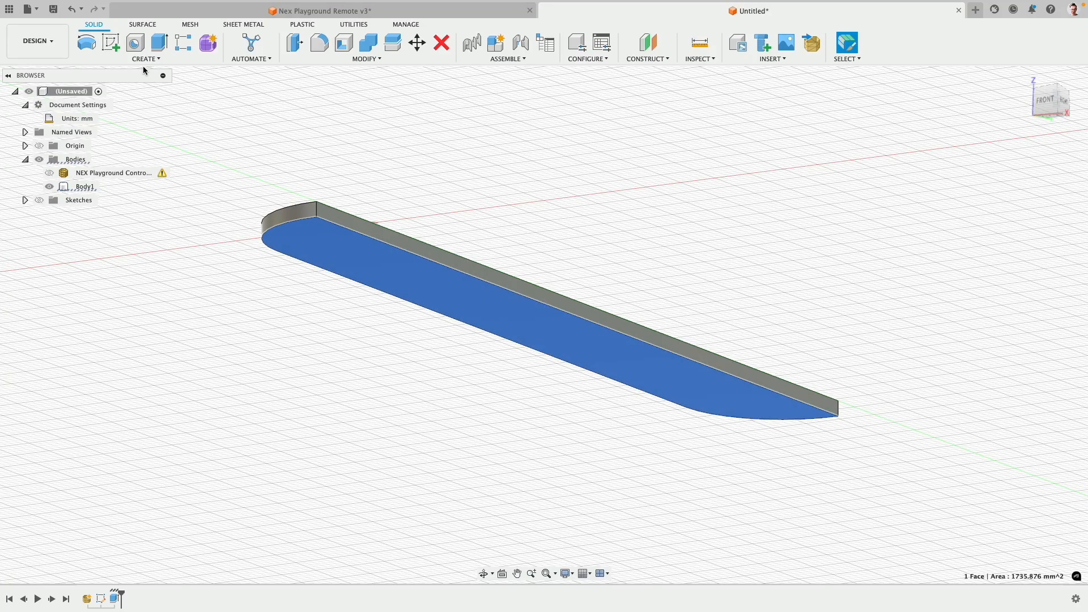
pyautogui.scroll(5, 576, 161)
pyautogui.scroll(-5, 559, 163)
pyautogui.keyDown('shift'); pyautogui.moveTo(559, 162); pyautogui.dragTo(594, 207, button='middle'); pyautogui.keyUp('shift')
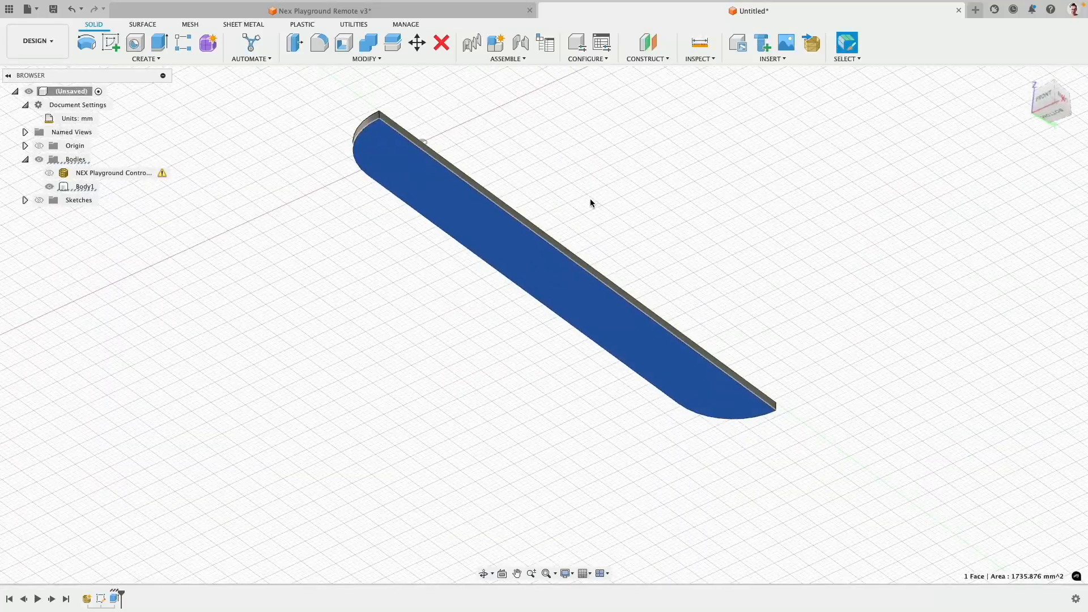
pyautogui.click(91, 49)
pyautogui.scroll(2, 608, 247)
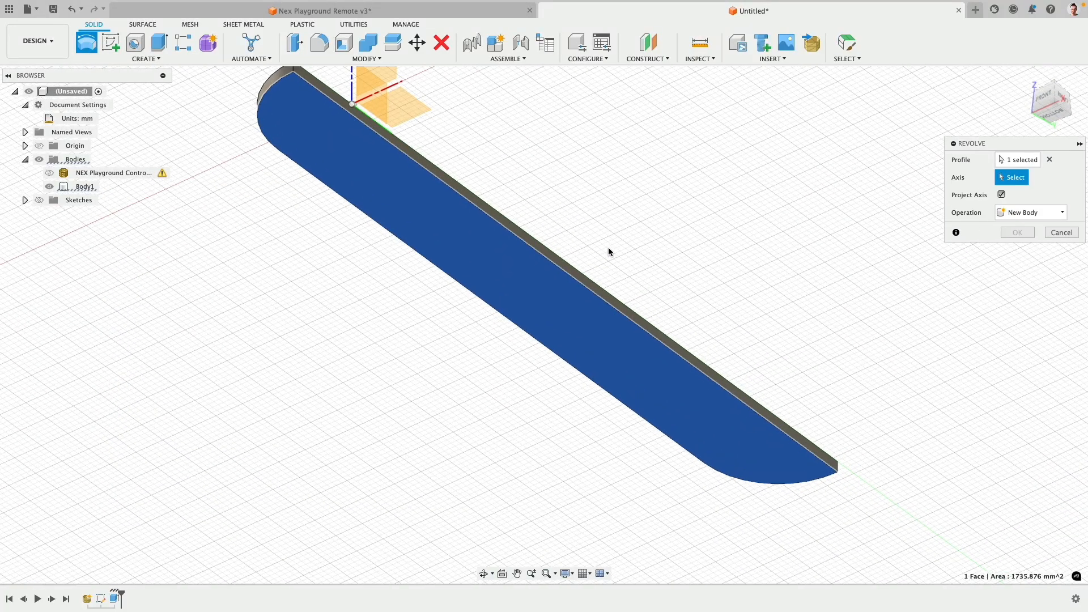
pyautogui.click(581, 289)
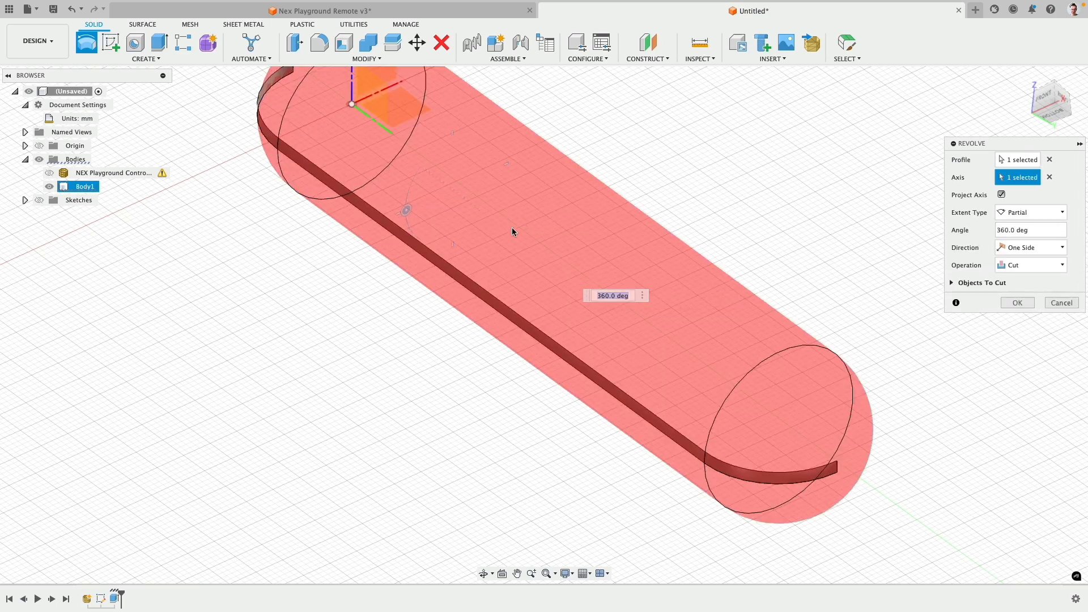
pyautogui.keyDown('shift'); pyautogui.moveTo(512, 226); pyautogui.dragTo(503, 270, button='middle'); pyautogui.keyUp('shift')
pyautogui.moveTo(475, 272); pyautogui.dragTo(591, 268)
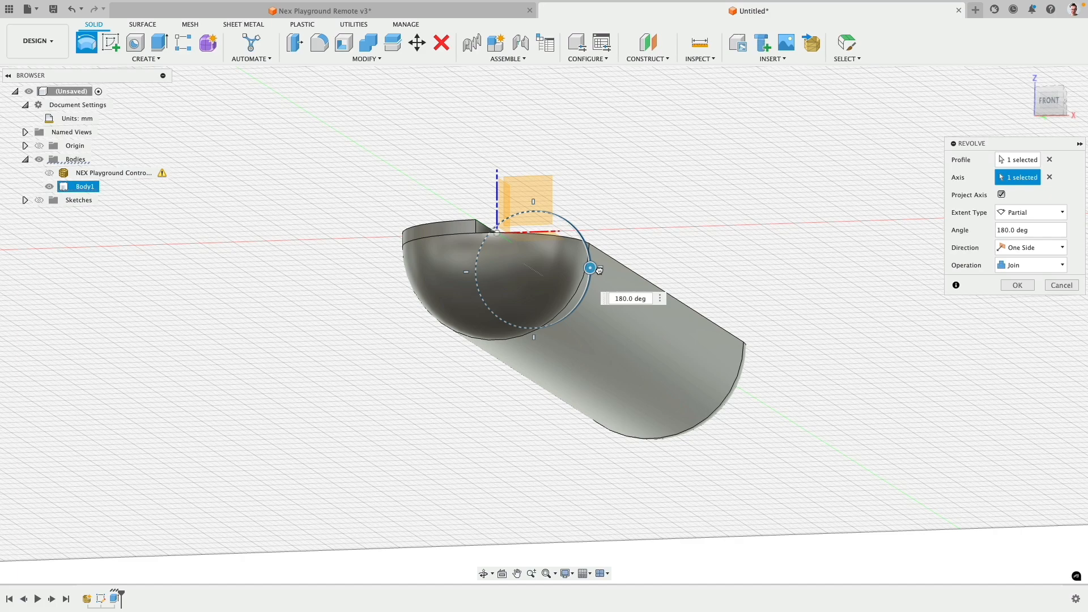
# Set the revolve's operation to New Body and complete it
pyautogui.keyDown('shift'); pyautogui.moveTo(700, 196); pyautogui.dragTo(697, 218, button='middle'); pyautogui.keyUp('shift')
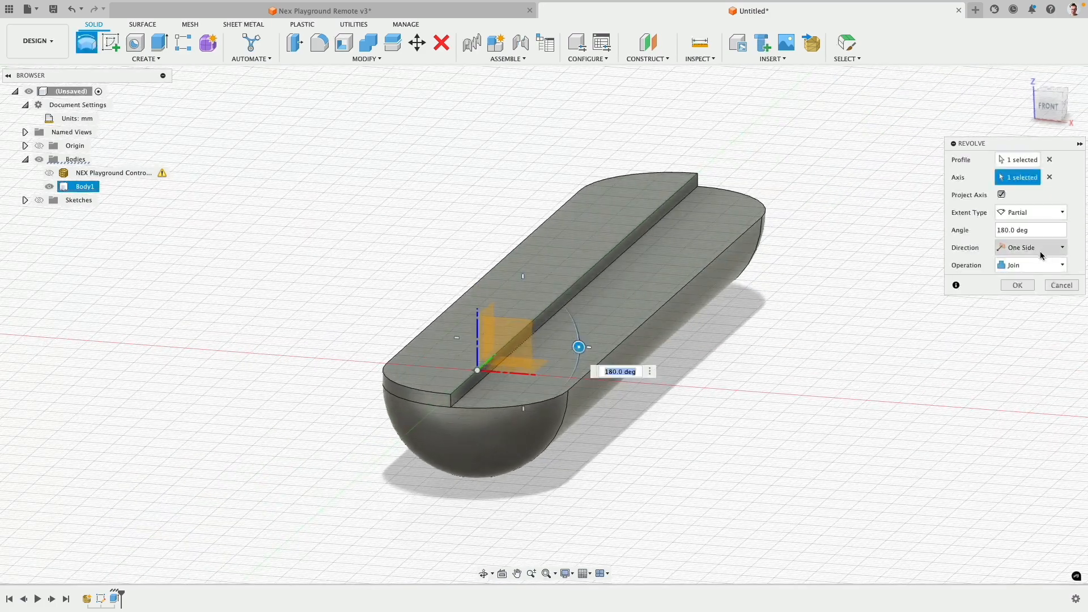
pyautogui.click(1031, 265)
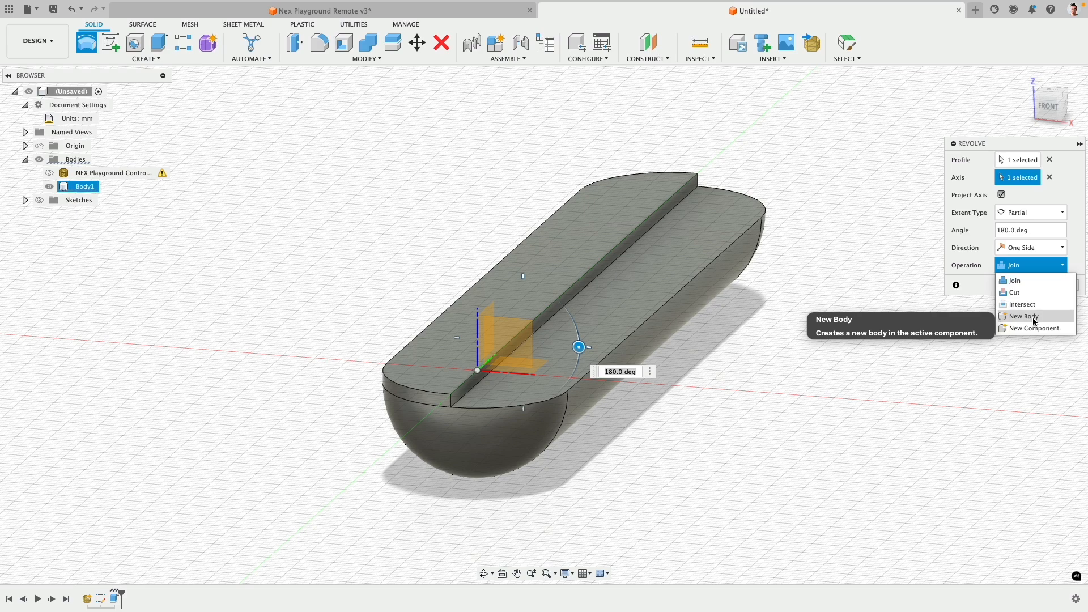
pyautogui.click(1034, 321)
pyautogui.click(1028, 264)
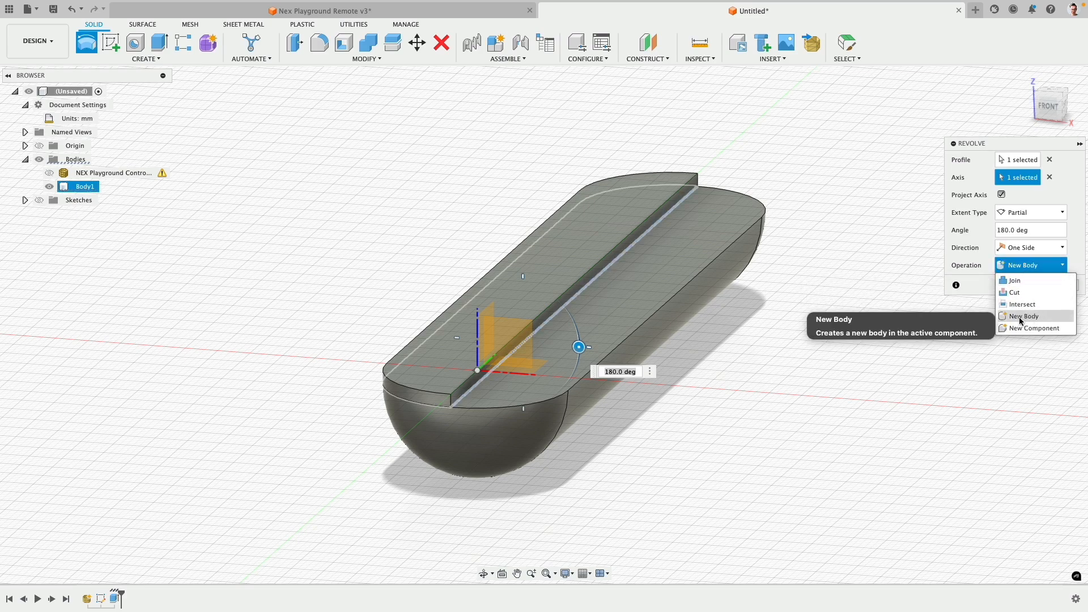
pyautogui.click(1020, 320)
pyautogui.click(1016, 285)
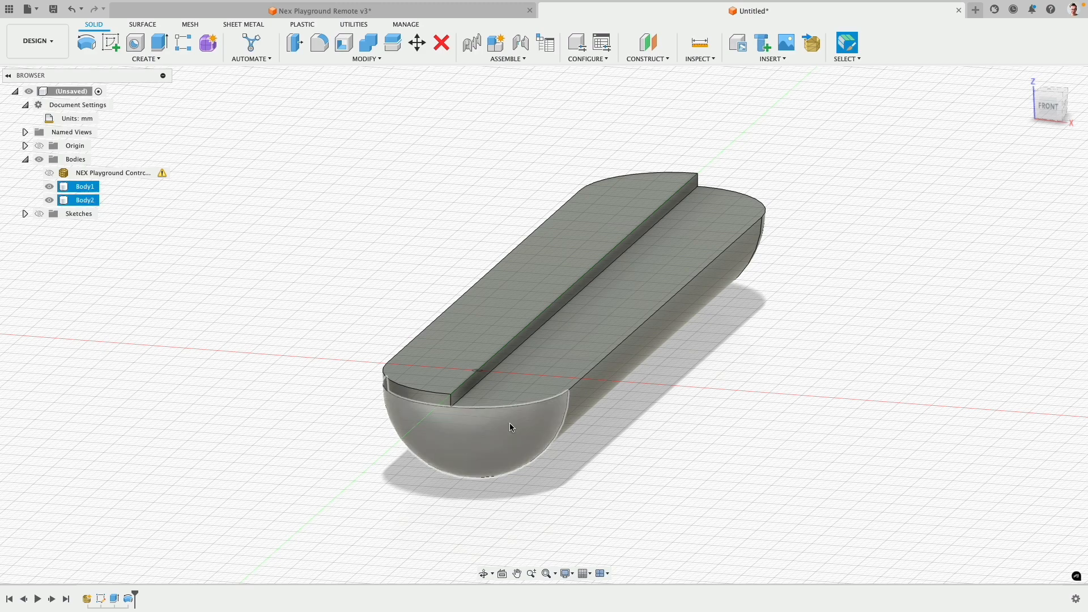
# Hide the revolved body and mirror the half plate across its flat centerline side face with the Join operation
pyautogui.click(50, 200)
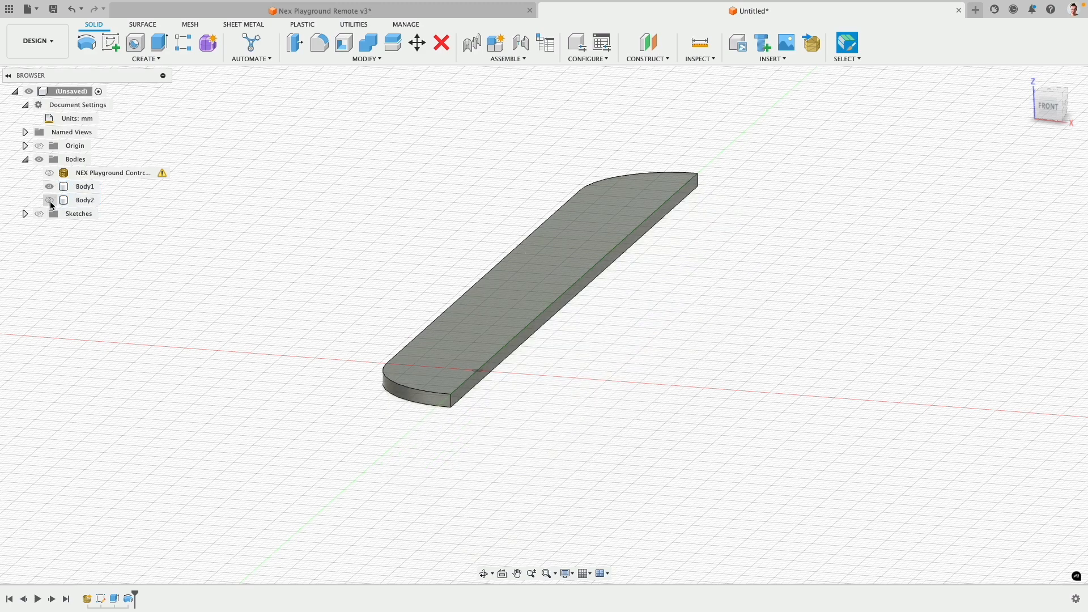
pyautogui.click(146, 59)
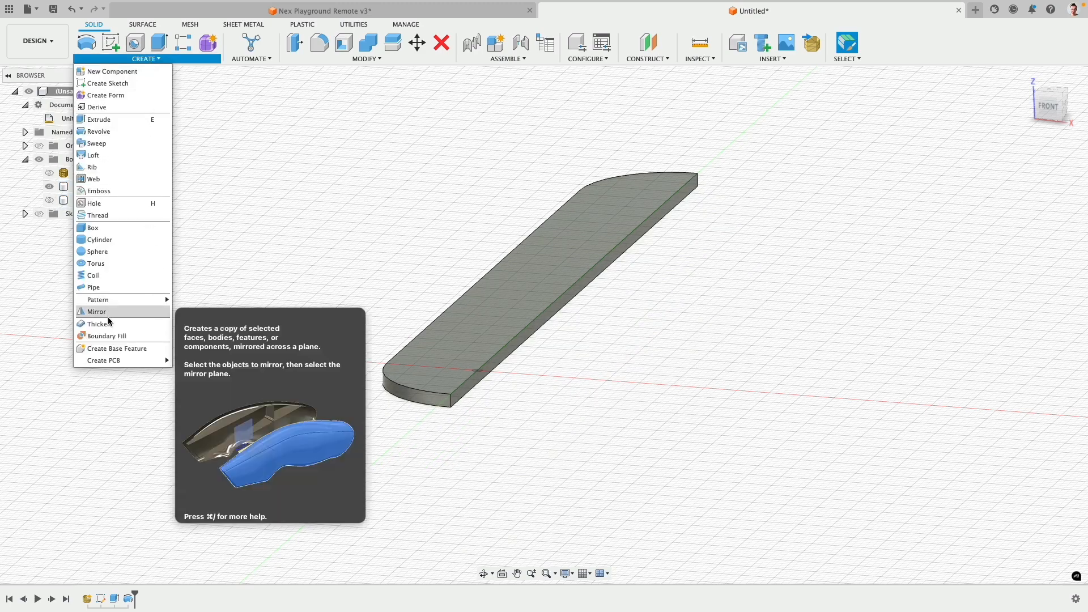
pyautogui.click(96, 311)
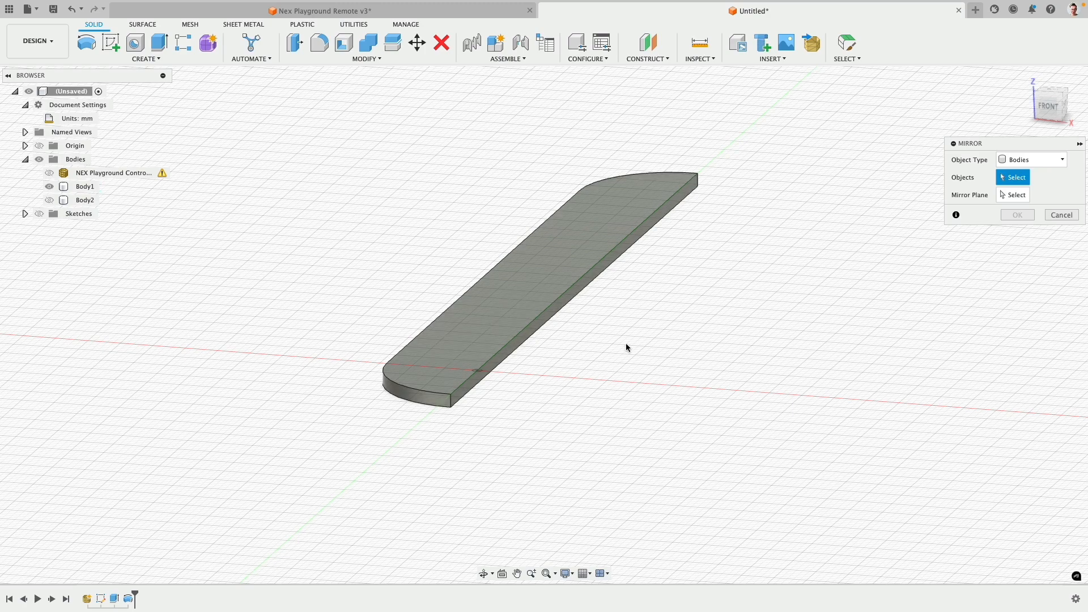
pyautogui.click(526, 339)
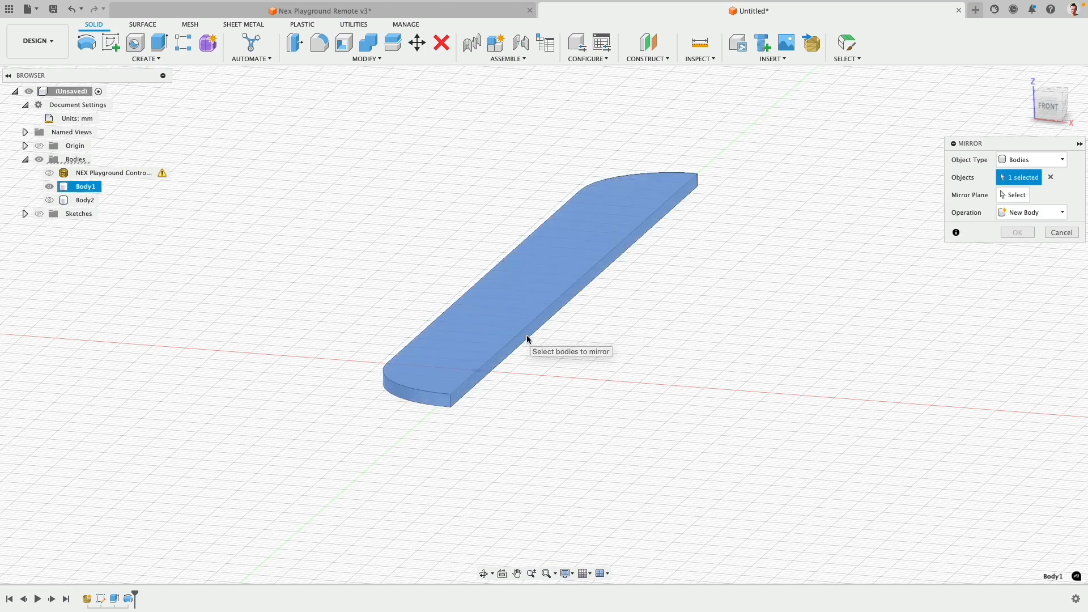
pyautogui.click(1022, 195)
pyautogui.click(601, 264)
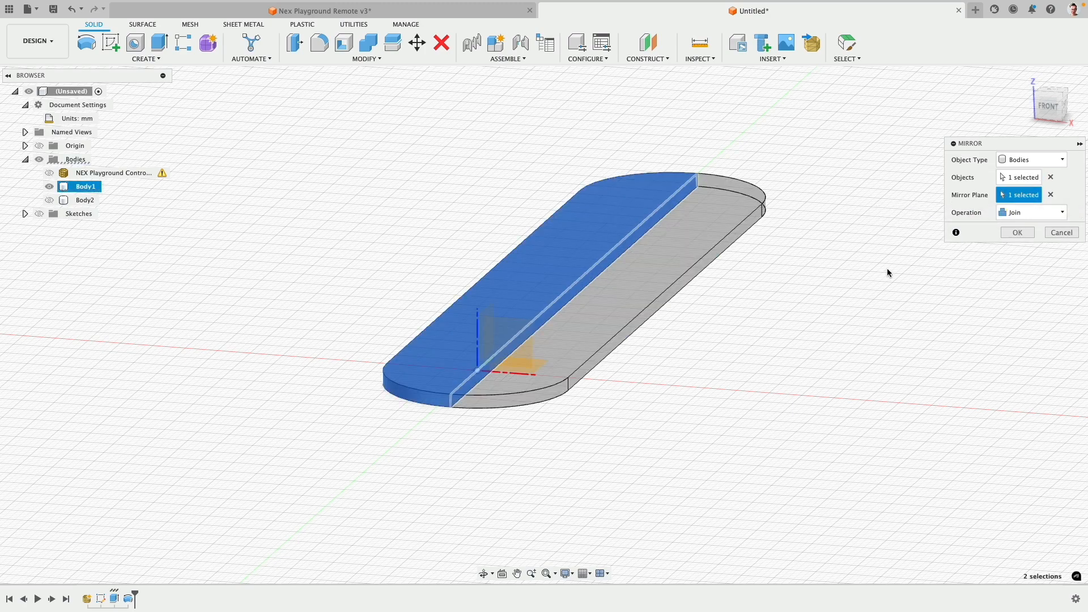
pyautogui.click(1021, 219)
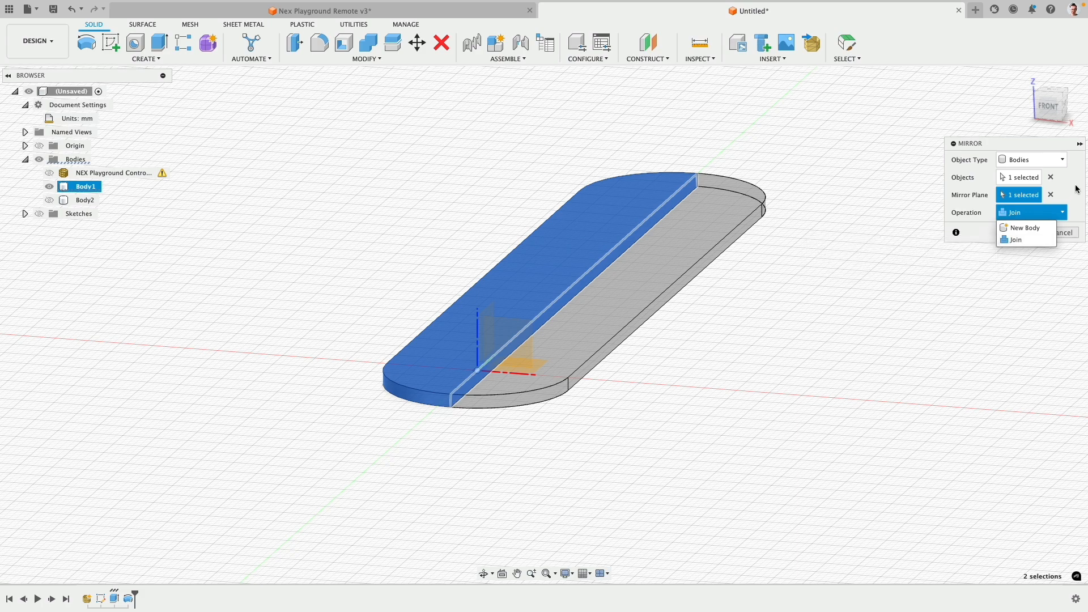
pyautogui.click(1025, 240)
pyautogui.click(1017, 233)
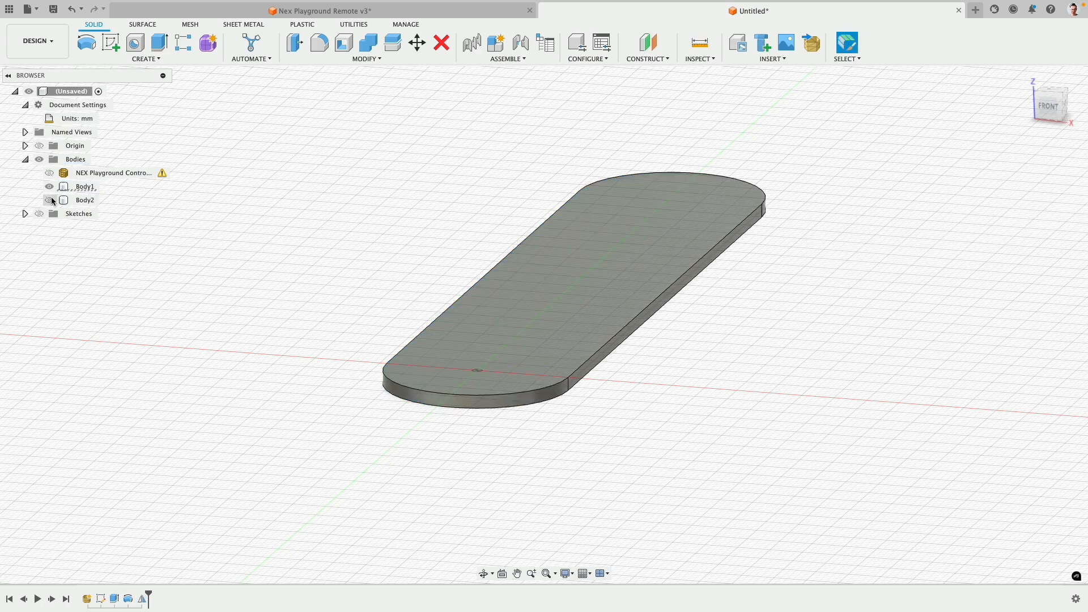
# Isolate the revolved lower body and shell it from its flat upper face with a 1.25 mm inside thickness
pyautogui.click(50, 200)
pyautogui.click(49, 187)
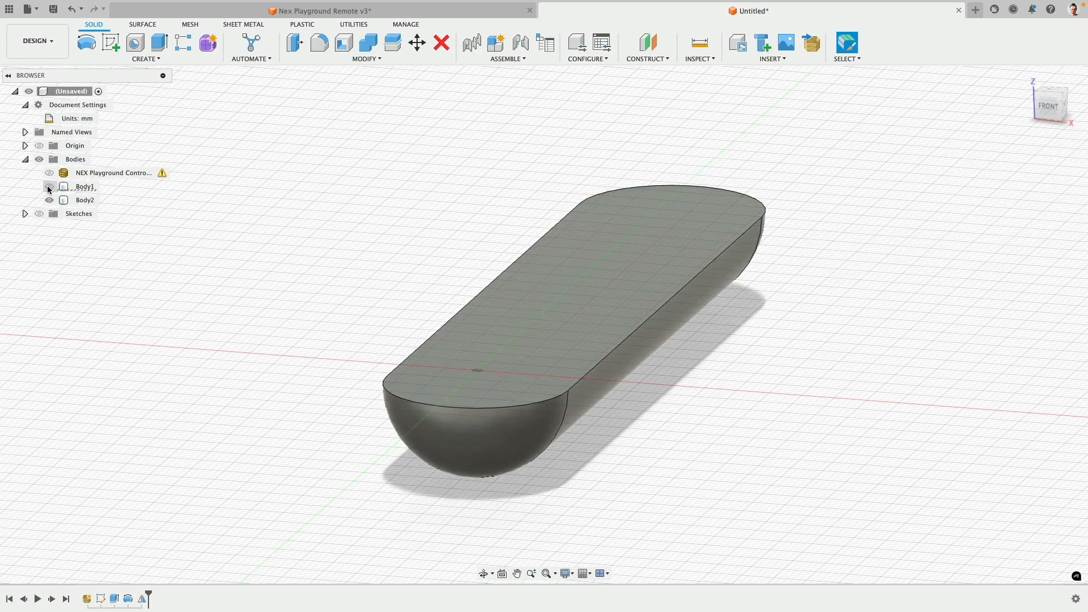
pyautogui.keyDown('shift'); pyautogui.moveTo(361, 215); pyautogui.dragTo(340, 228, button='middle'); pyautogui.keyUp('shift')
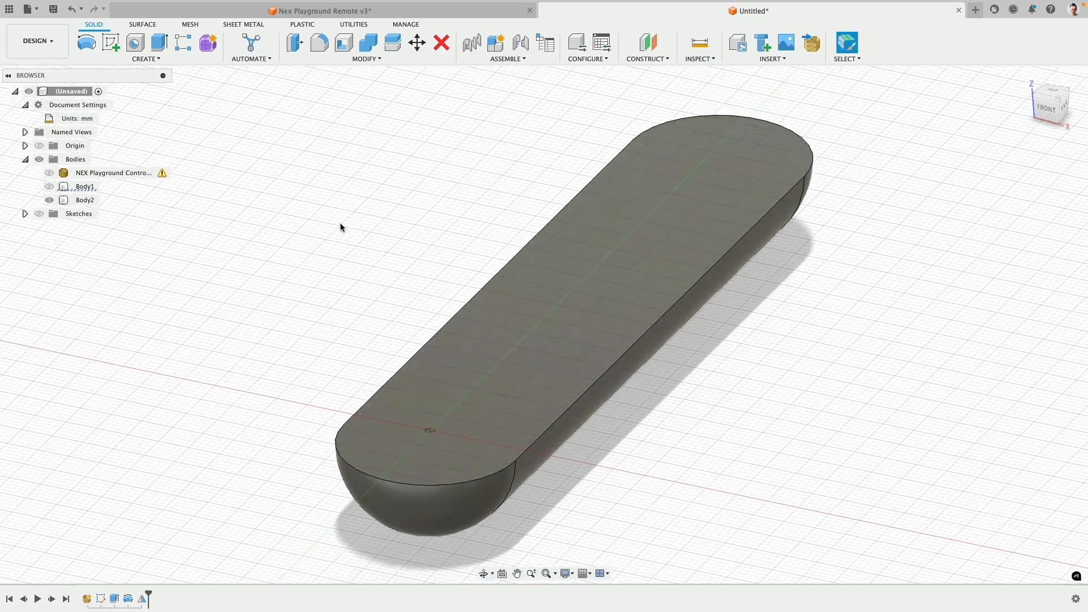
pyautogui.click(619, 328)
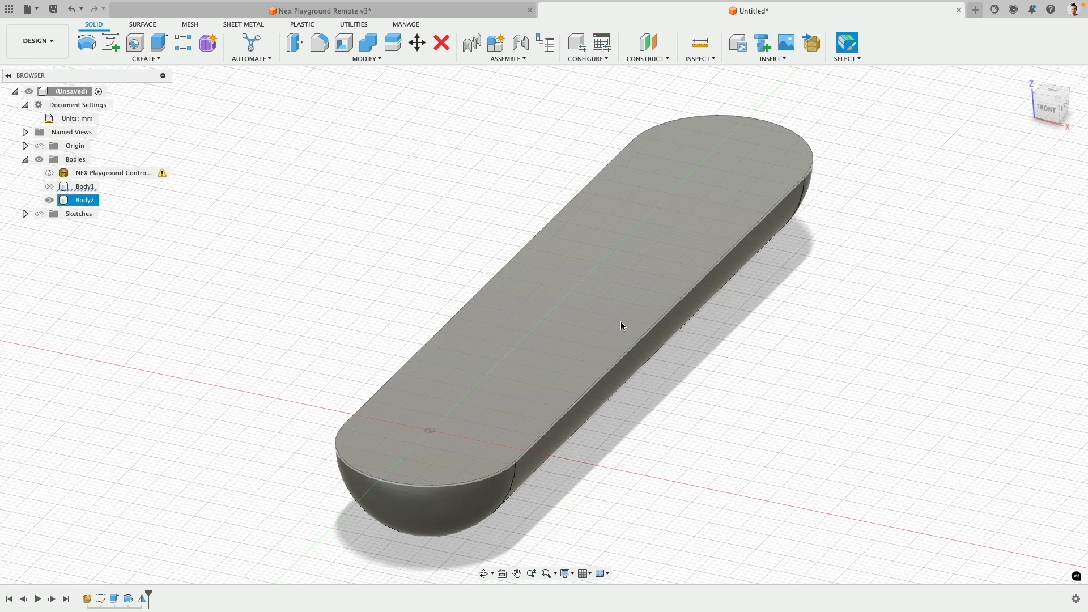
pyautogui.click(621, 321)
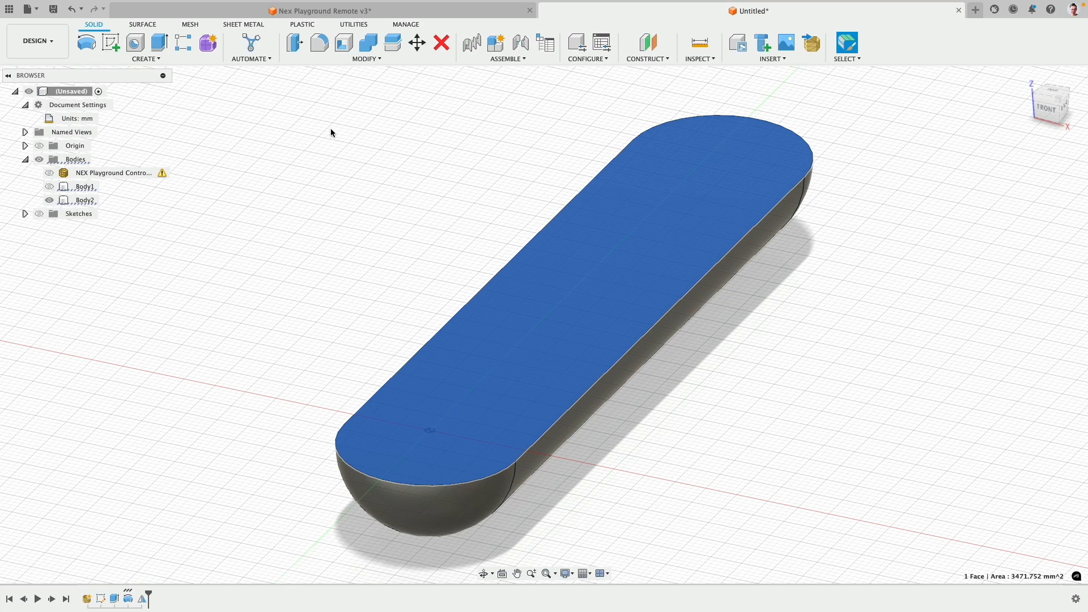
pyautogui.click(343, 43)
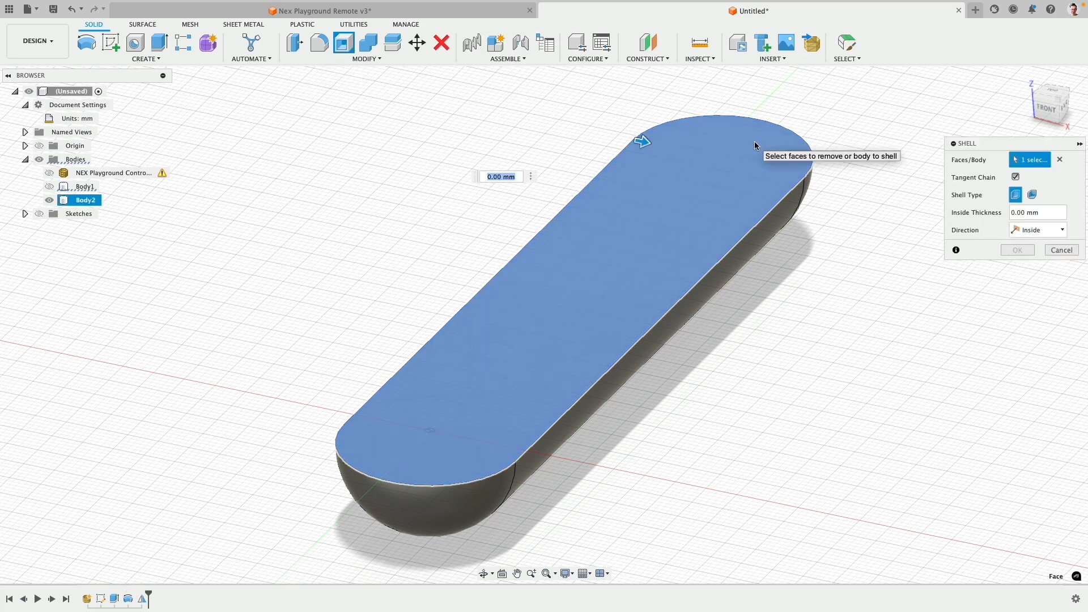
pyautogui.press('Return')
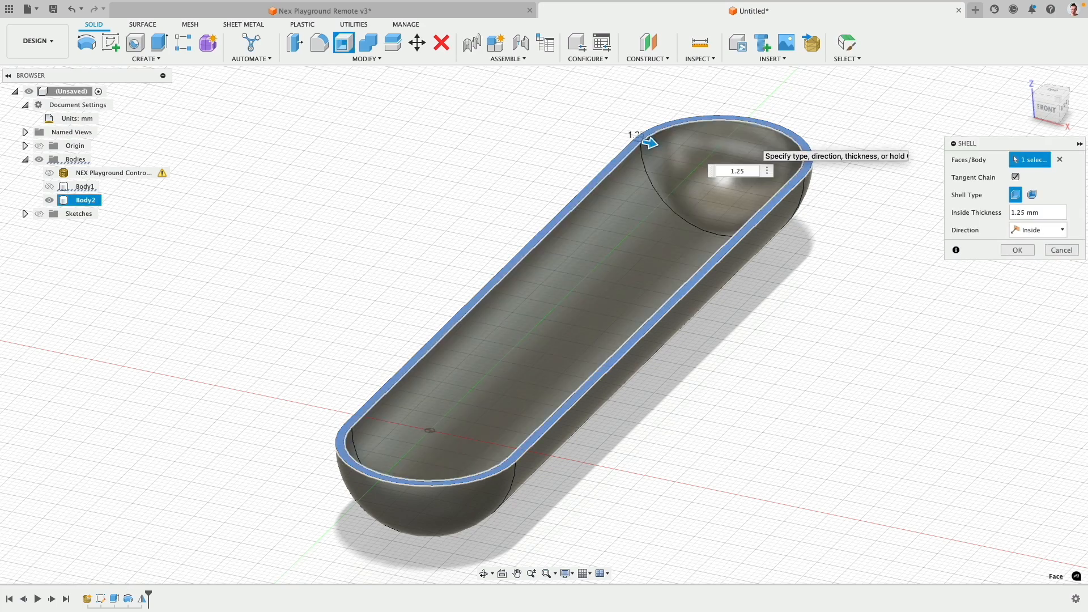
pyautogui.keyDown('shift'); pyautogui.moveTo(874, 311); pyautogui.dragTo(796, 286, button='middle'); pyautogui.keyUp('shift')
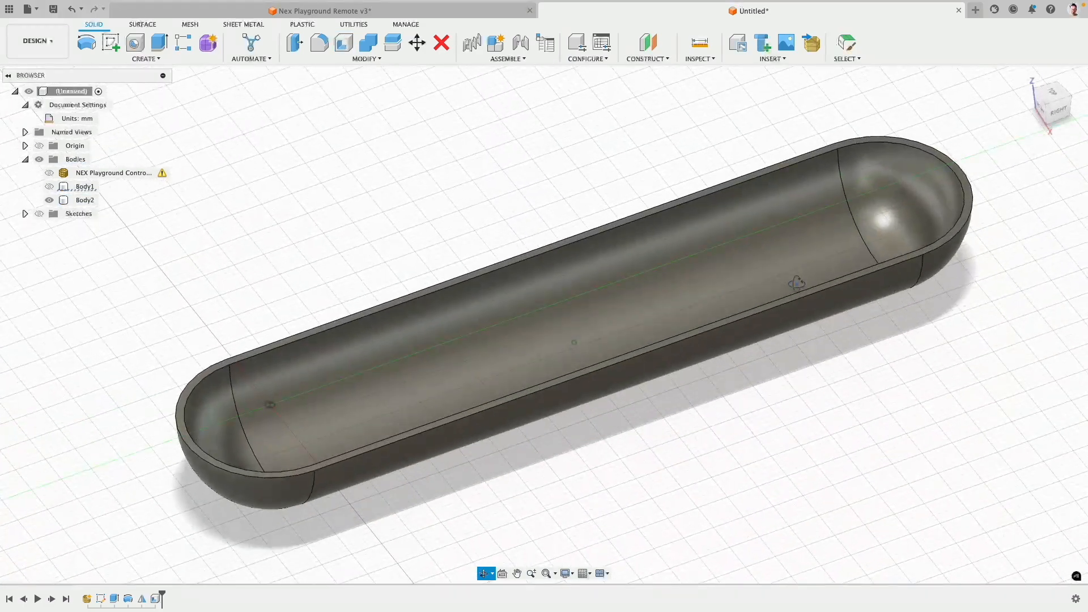
pyautogui.click(796, 287)
pyautogui.click(341, 180)
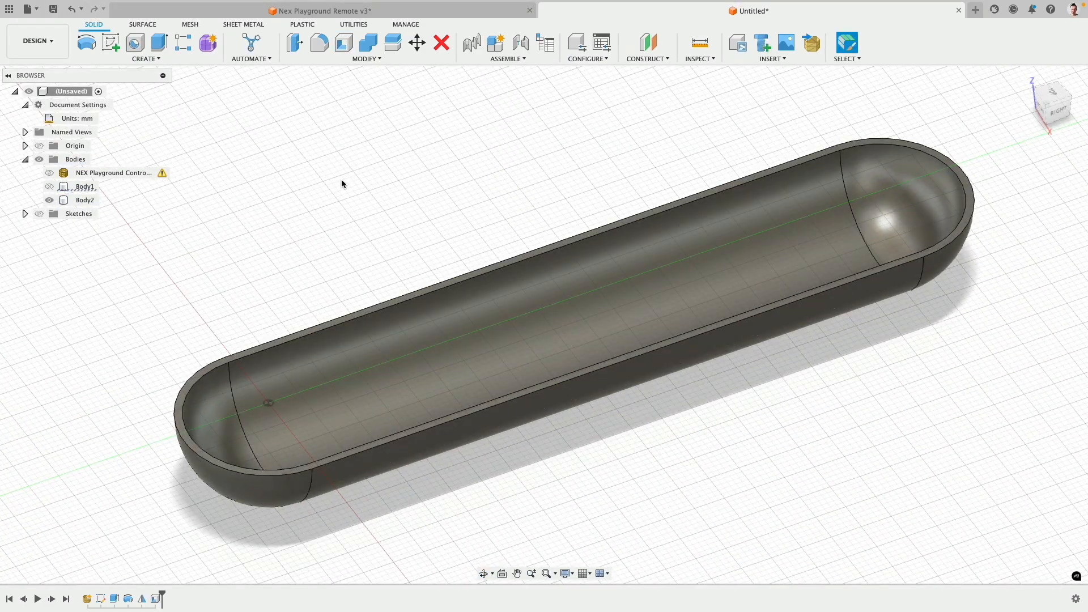
# Unhide the top plate to check it on the shell, then show only the reference mesh and examine its mid-length seam
pyautogui.click(49, 186)
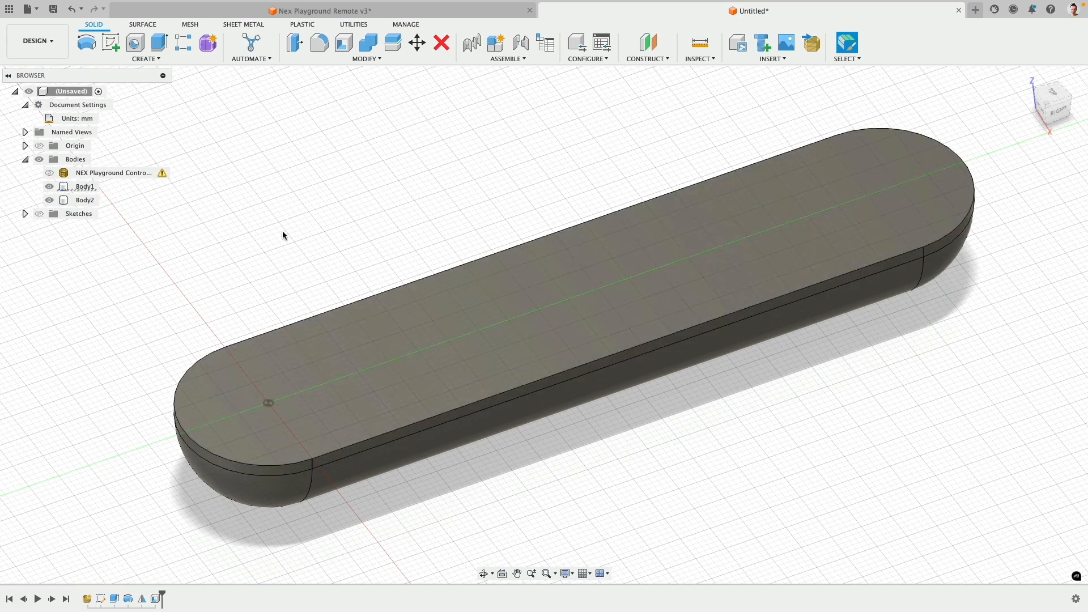
pyautogui.scroll(-2, 447, 249)
pyautogui.keyDown('shift'); pyautogui.moveTo(460, 255); pyautogui.dragTo(186, 228, button='middle'); pyautogui.keyUp('shift')
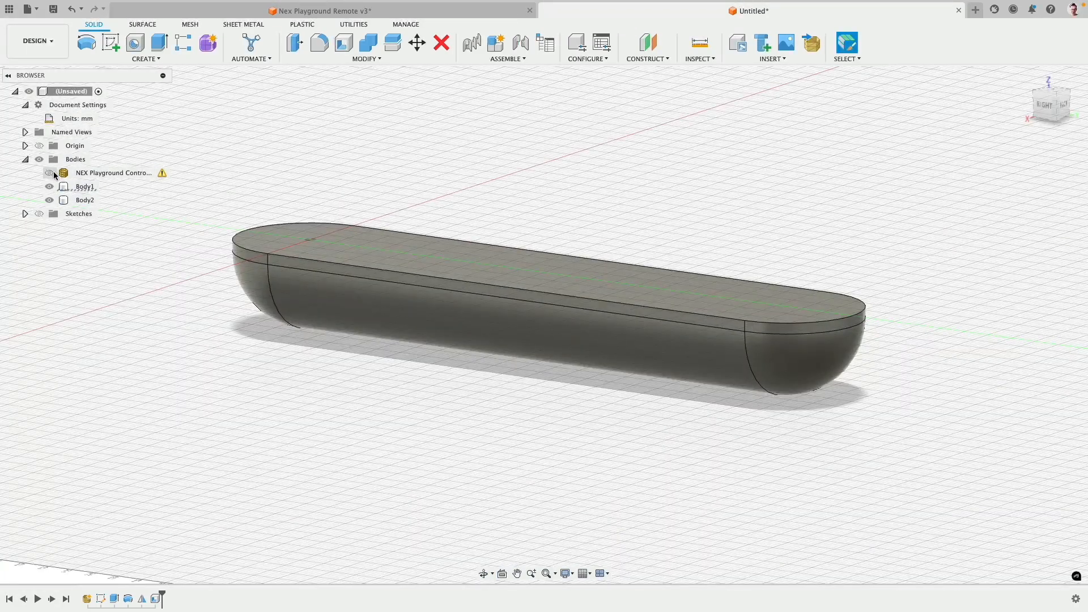
pyautogui.click(49, 187)
pyautogui.click(49, 187)
pyautogui.click(50, 200)
pyautogui.keyDown('shift'); pyautogui.moveTo(302, 378); pyautogui.dragTo(327, 321, button='middle'); pyautogui.keyUp('shift')
pyautogui.click(553, 277)
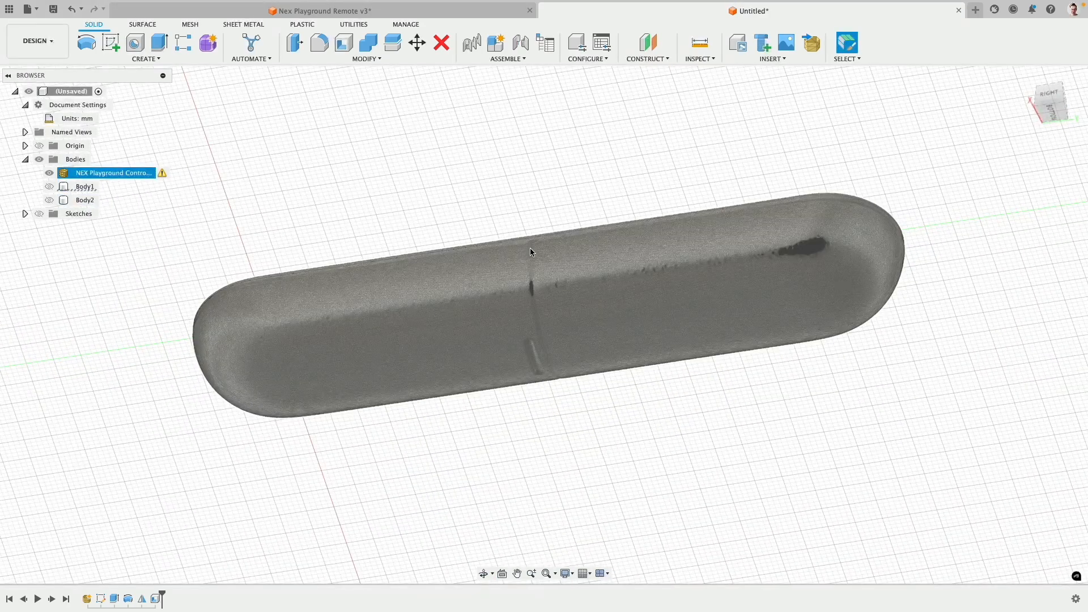
pyautogui.keyDown('shift'); pyautogui.moveTo(529, 232); pyautogui.dragTo(518, 281, button='middle'); pyautogui.keyUp('shift')
pyautogui.click(378, 120)
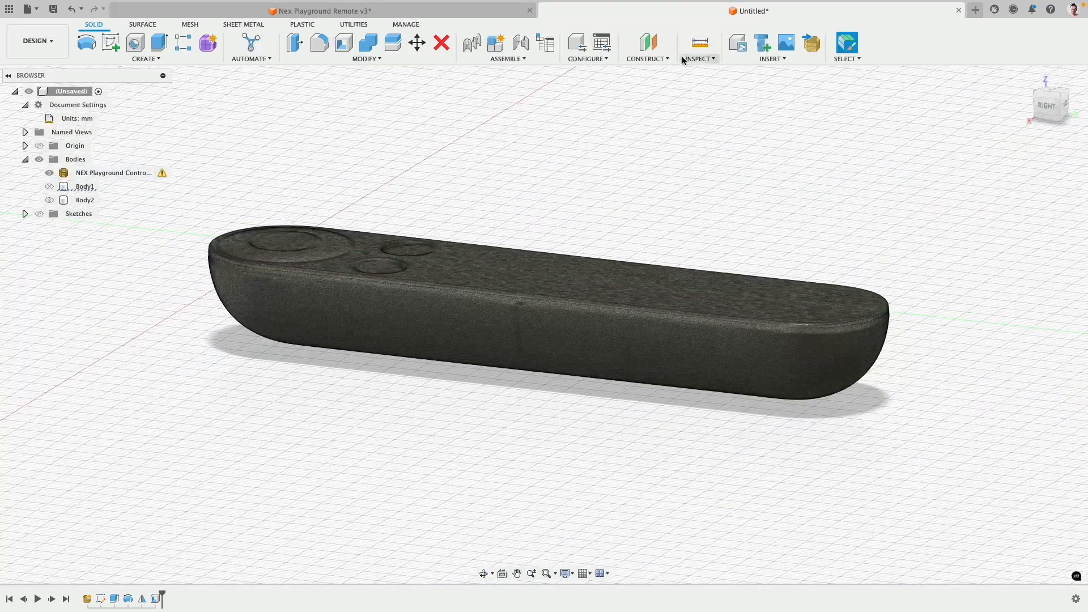
# Create an offset construction plane 51 mm from the XZ origin plane, at the remote's mid-length seam
pyautogui.click(649, 47)
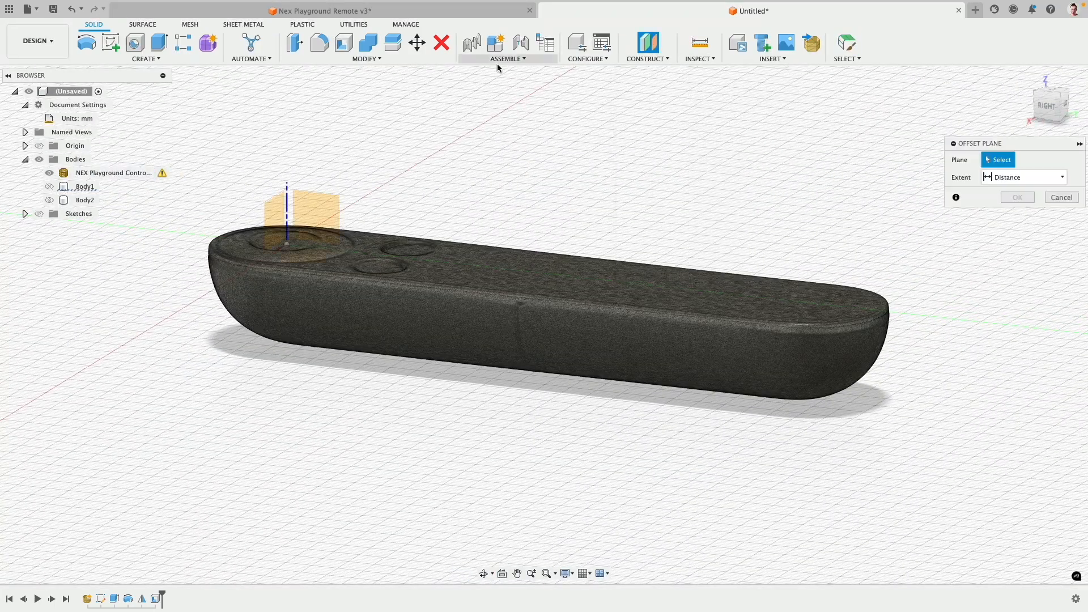
pyautogui.click(330, 216)
pyautogui.moveTo(273, 173); pyautogui.dragTo(541, 203)
pyautogui.moveTo(644, 164)
pyautogui.keyDown('shift'); pyautogui.mouseDown(button='middle')
pyautogui.moveTo(618, 169)
pyautogui.moveTo(642, 154)
pyautogui.moveTo(650, 161)
pyautogui.mouseUp(button='middle'); pyautogui.keyUp('shift')
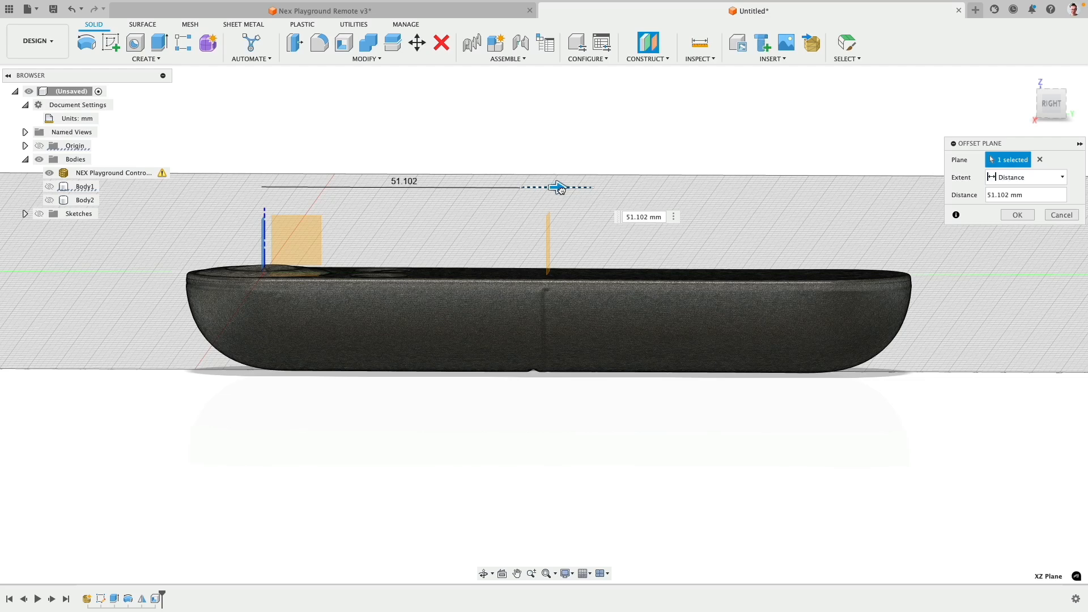
pyautogui.write('51')
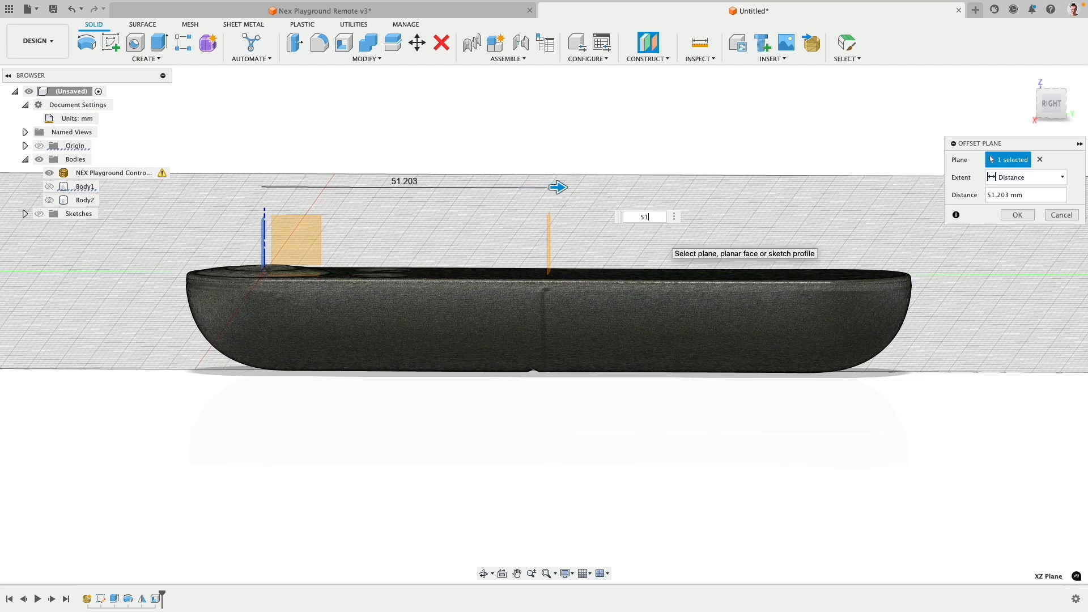
pyautogui.press('Return')
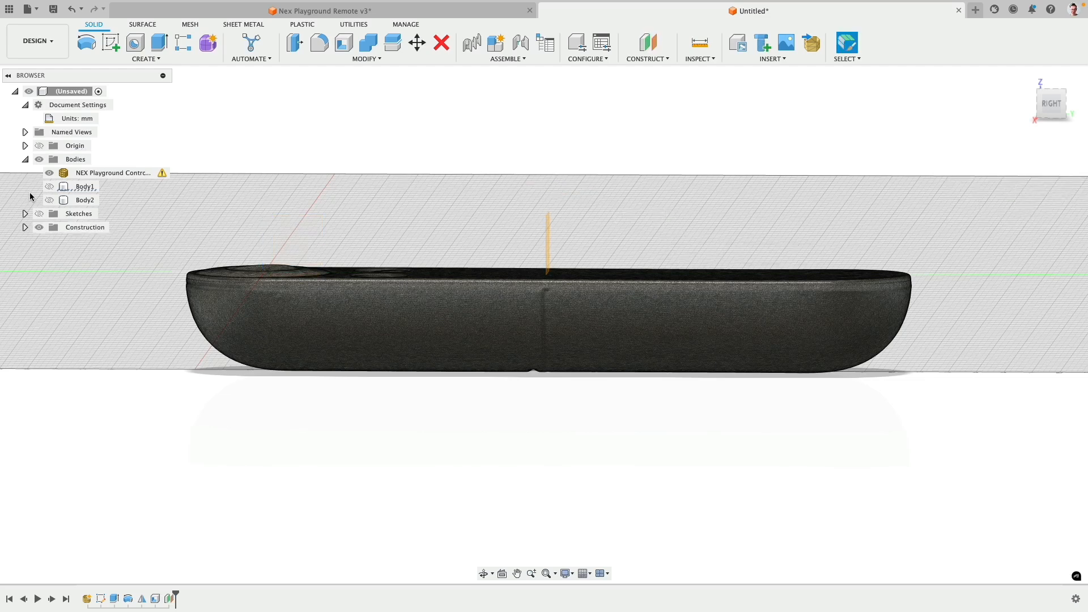
# Hide the reference mesh and show both the top plate and the shelled lower housing
pyautogui.click(49, 172)
pyautogui.click(49, 200)
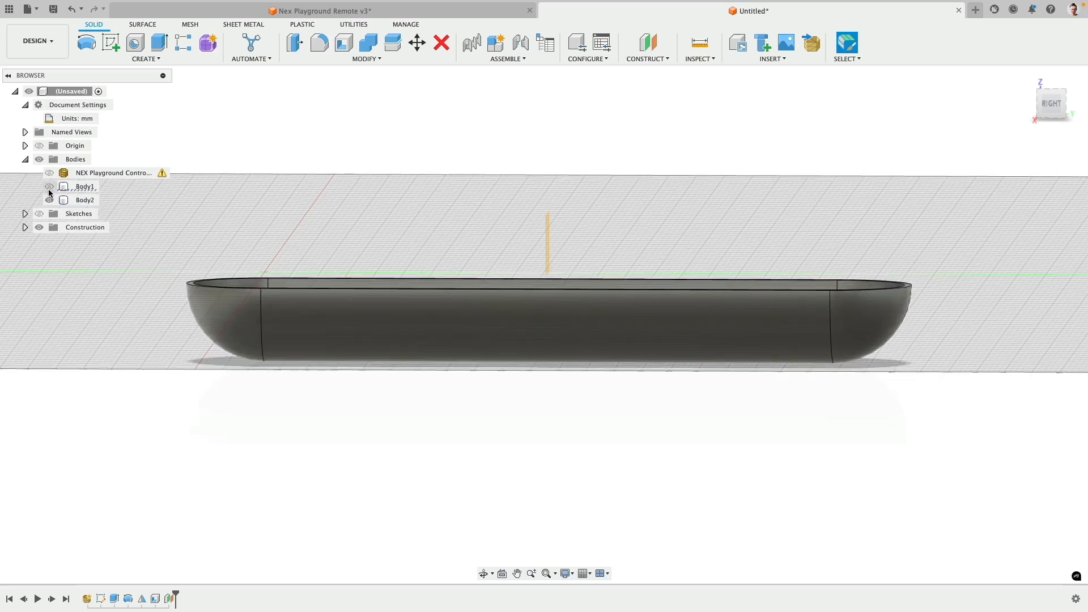
pyautogui.click(50, 186)
pyautogui.keyDown('shift'); pyautogui.moveTo(473, 172); pyautogui.dragTo(456, 185, button='middle'); pyautogui.keyUp('shift')
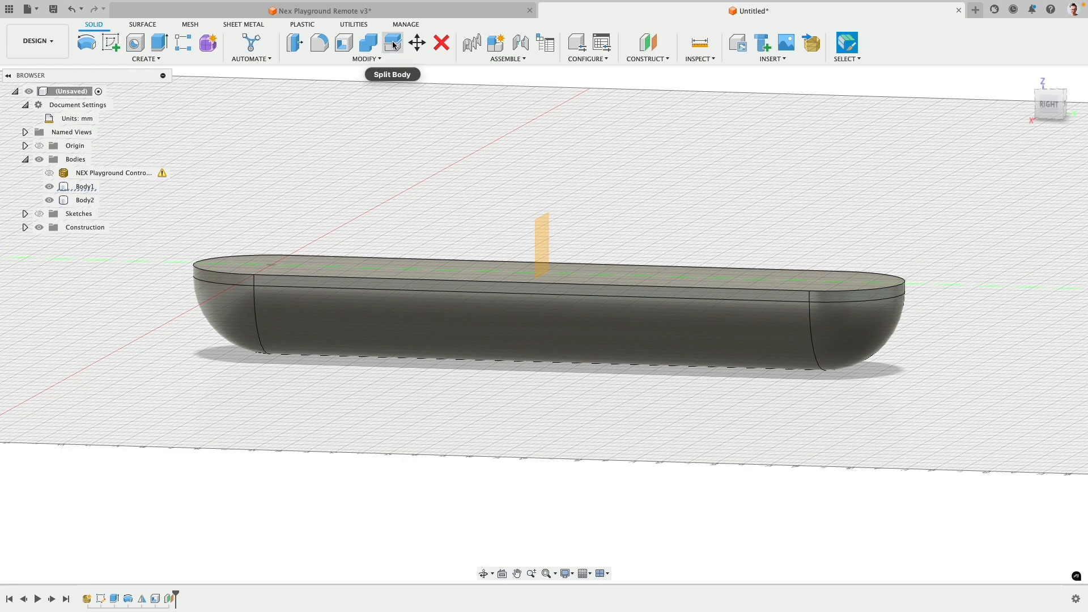
# Split the lower housing body using the mid-length offset plane as the splitting tool
pyautogui.click(393, 45)
pyautogui.click(565, 335)
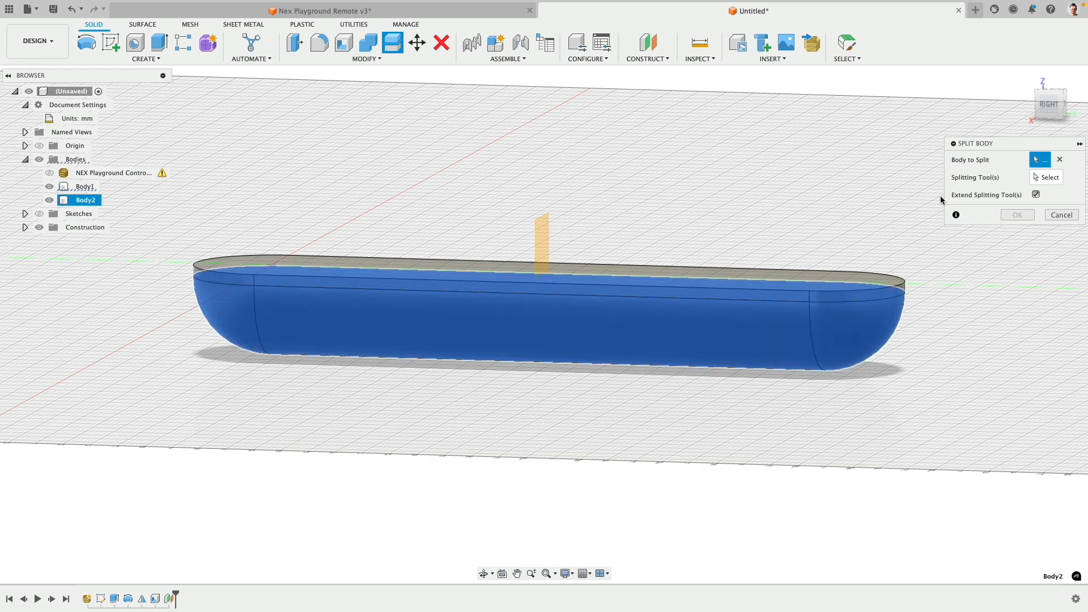
pyautogui.click(1046, 177)
pyautogui.click(540, 236)
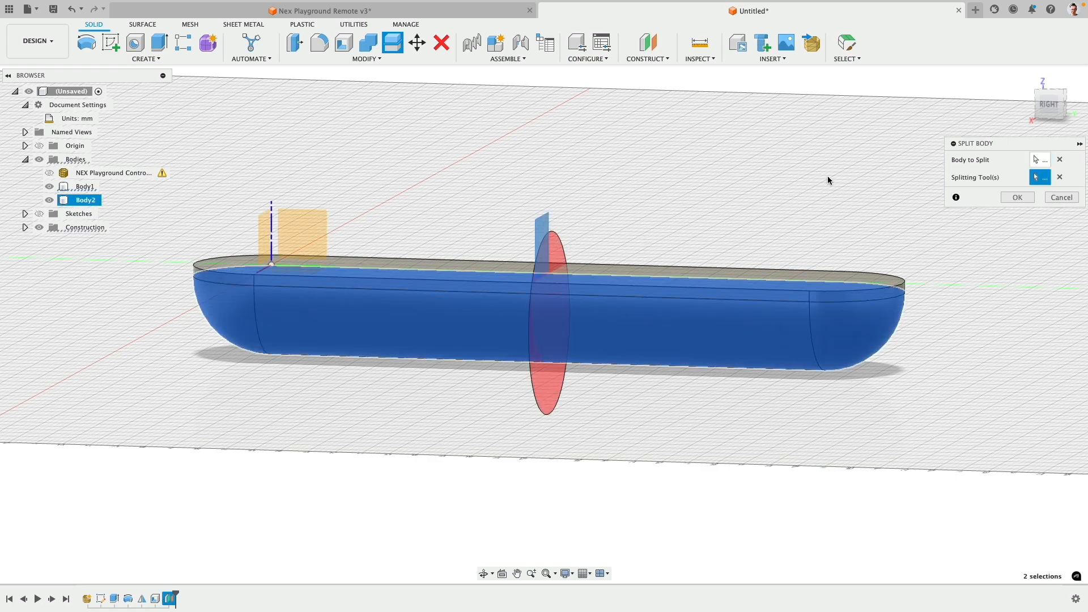
pyautogui.click(1001, 197)
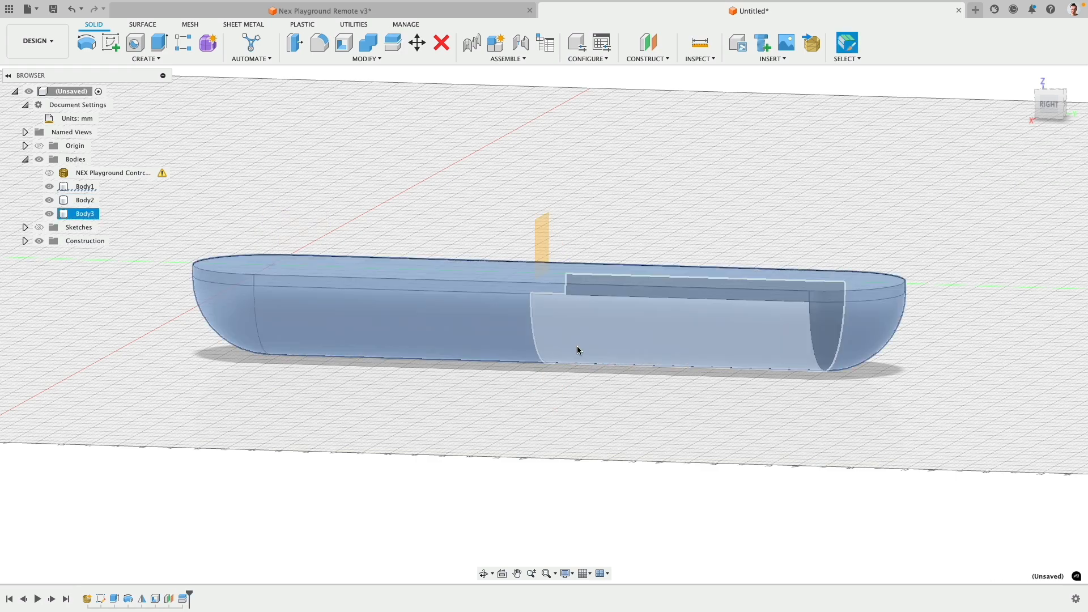
# Try moving the split-off far half of the housing about 59.5 mm down from the plate to check the split
pyautogui.click(417, 43)
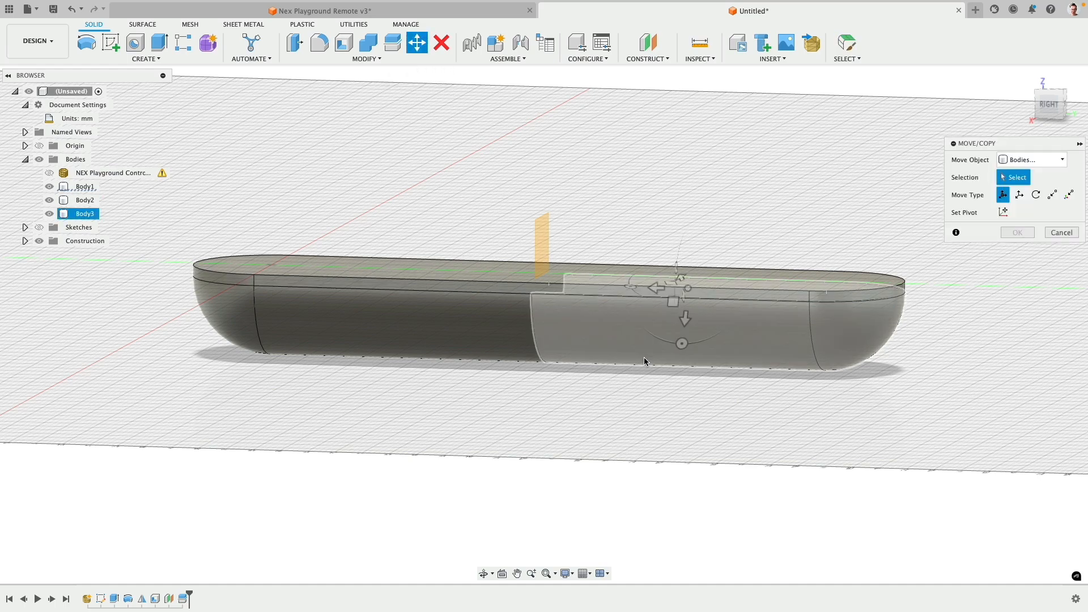
pyautogui.click(678, 273)
pyautogui.moveTo(679, 273); pyautogui.dragTo(776, 422)
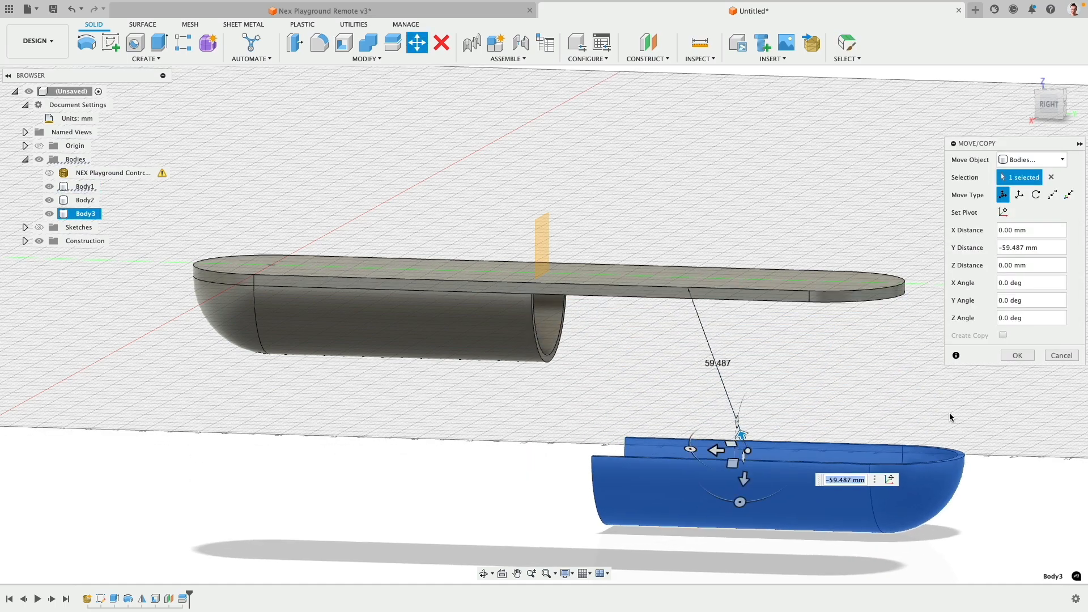
pyautogui.keyDown('shift'); pyautogui.moveTo(827, 361); pyautogui.dragTo(937, 368, button='middle'); pyautogui.keyUp('shift')
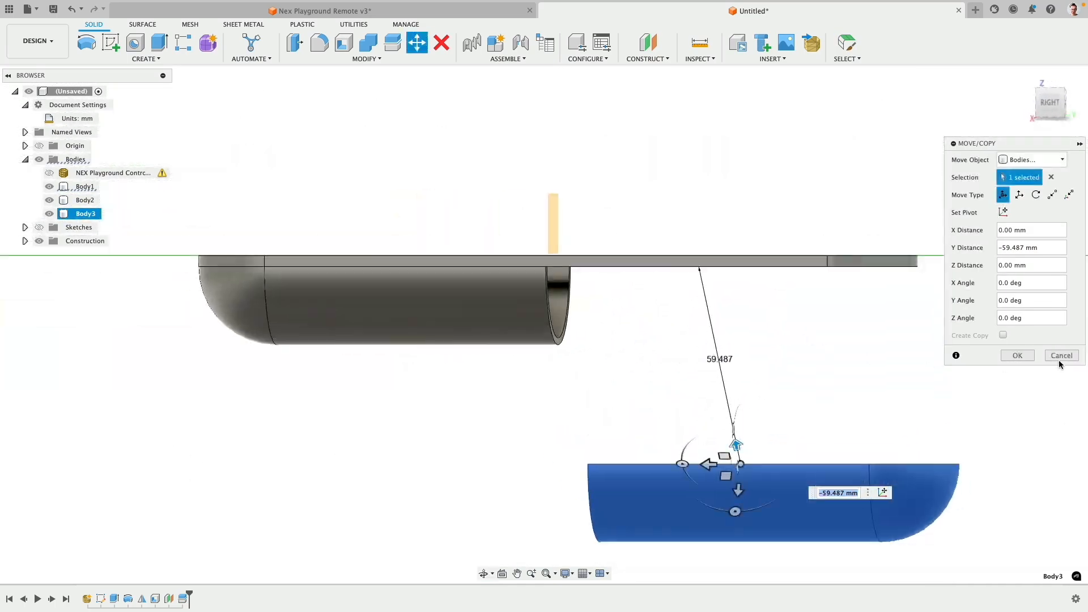
pyautogui.click(1069, 356)
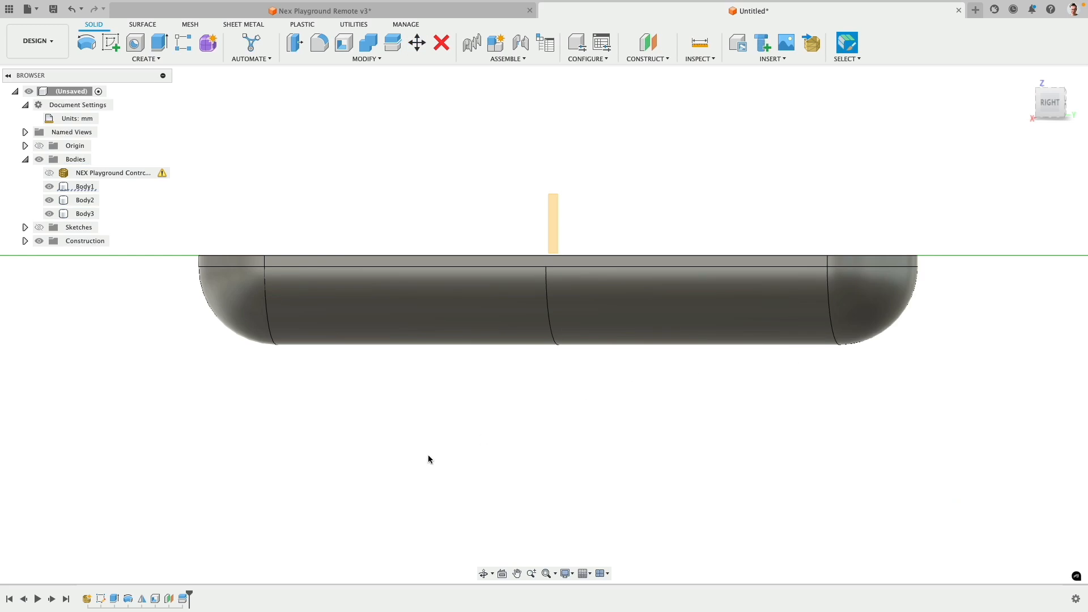
# Hide the three solid bodies and show the sketch together with the reference mesh
pyautogui.keyDown('shift'); pyautogui.moveTo(428, 455); pyautogui.dragTo(524, 432, button='middle'); pyautogui.keyUp('shift')
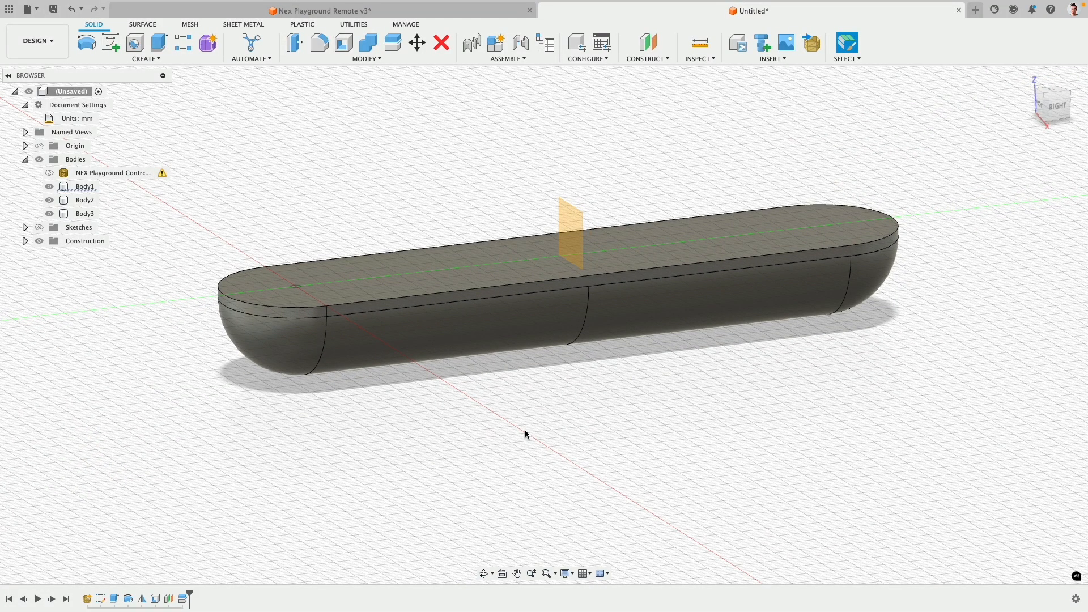
pyautogui.moveTo(639, 417)
pyautogui.keyDown('shift'); pyautogui.mouseDown(button='middle')
pyautogui.moveTo(621, 487)
pyautogui.moveTo(621, 402)
pyautogui.moveTo(641, 406)
pyautogui.moveTo(590, 406)
pyautogui.moveTo(631, 405)
pyautogui.mouseUp(button='middle'); pyautogui.keyUp('shift')
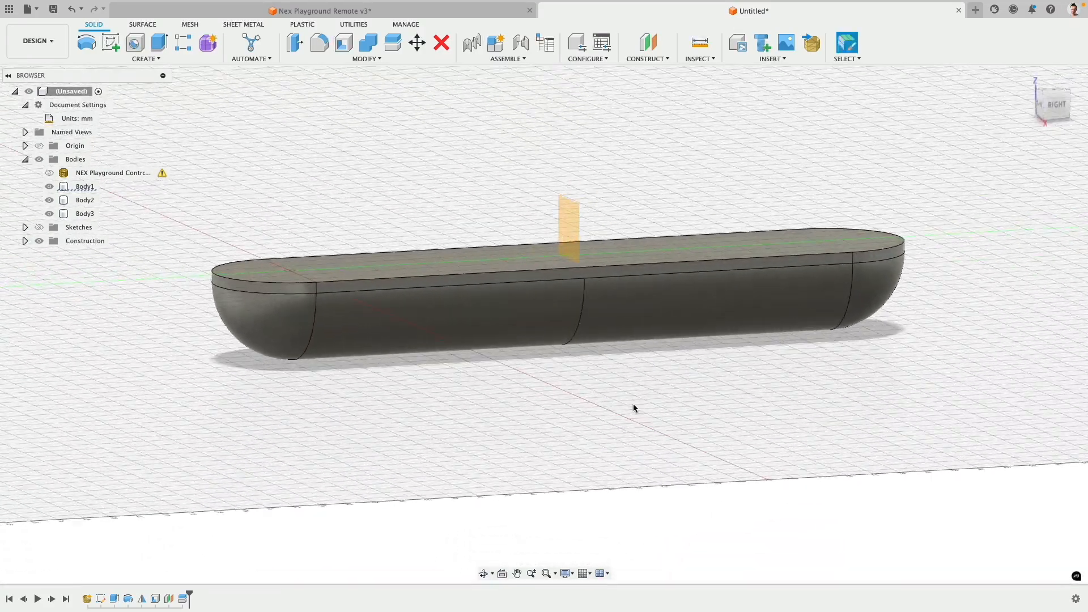
pyautogui.click(49, 186)
pyautogui.click(49, 200)
pyautogui.click(49, 214)
pyautogui.click(39, 228)
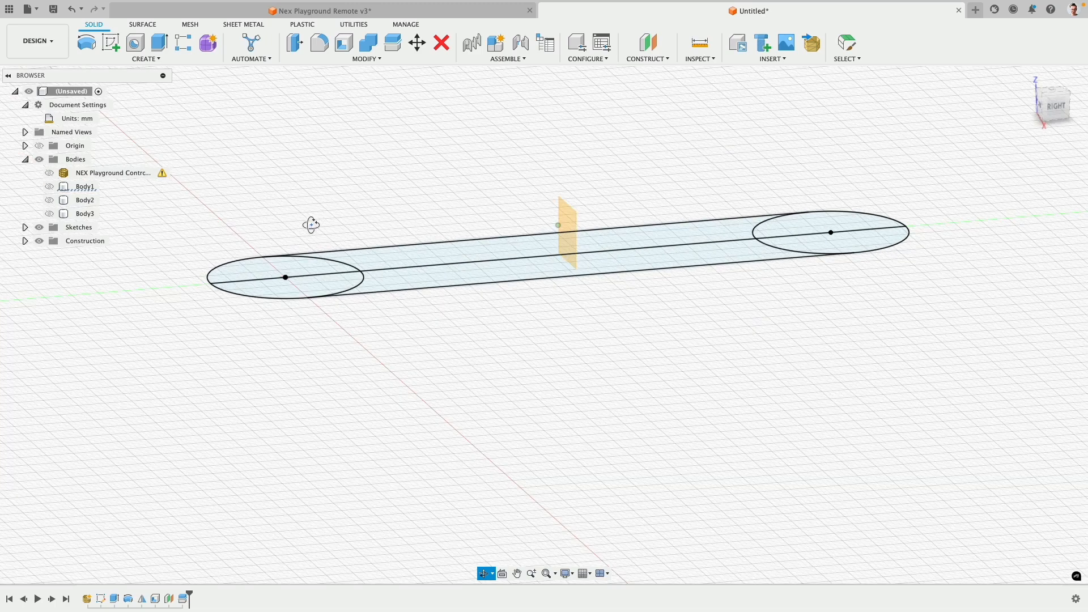
pyautogui.click(45, 175)
pyautogui.click(50, 174)
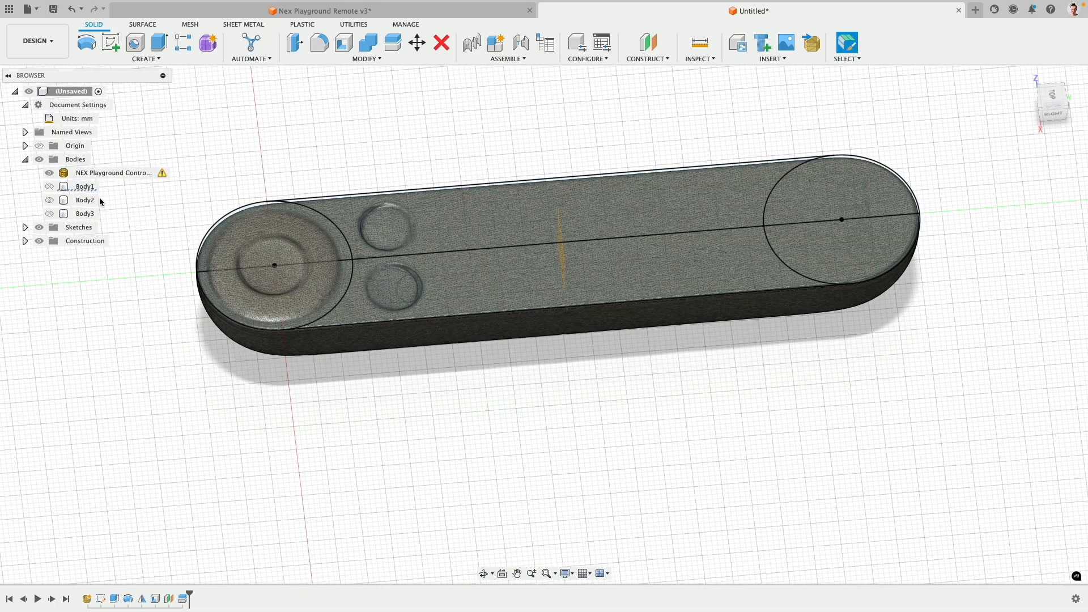
# Create a new group under Bodies, move the three solid bodies into it, and hide the group
pyautogui.rightClick(71, 163)
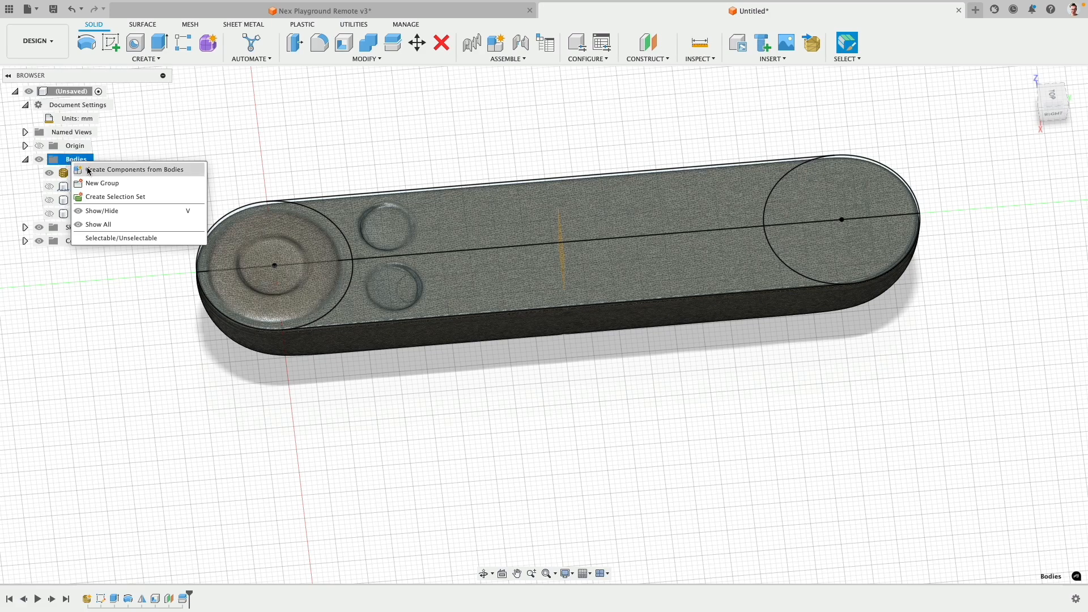
pyautogui.click(95, 182)
pyautogui.click(80, 199)
pyautogui.keyDown('shift'); pyautogui.click(80, 227); pyautogui.keyUp('shift')
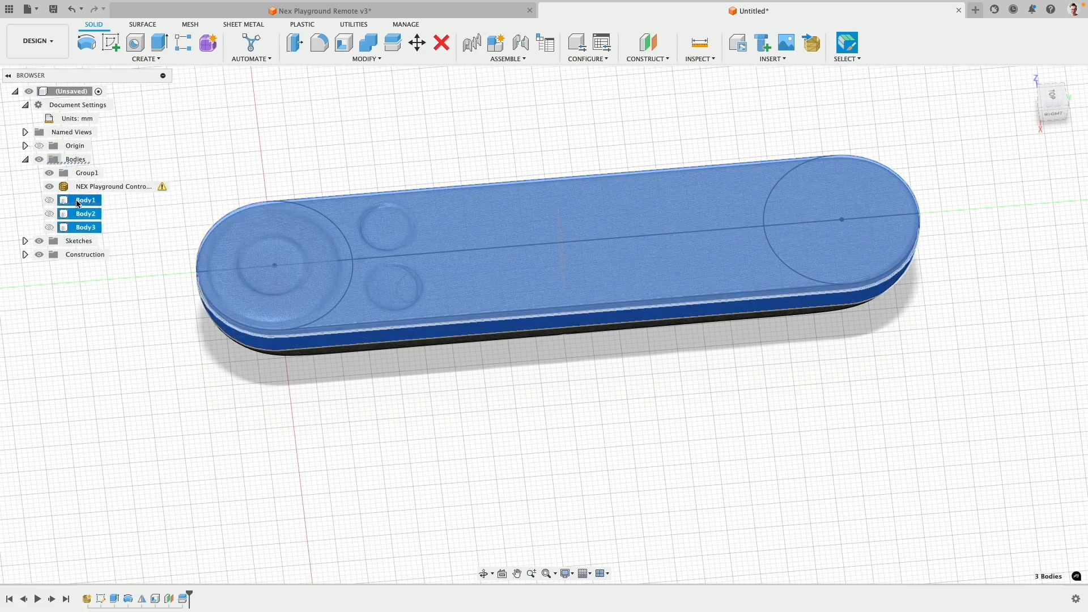
pyautogui.click(49, 200)
pyautogui.click(49, 213)
pyautogui.click(49, 227)
pyautogui.moveTo(82, 203); pyautogui.dragTo(88, 172)
pyautogui.click(35, 173)
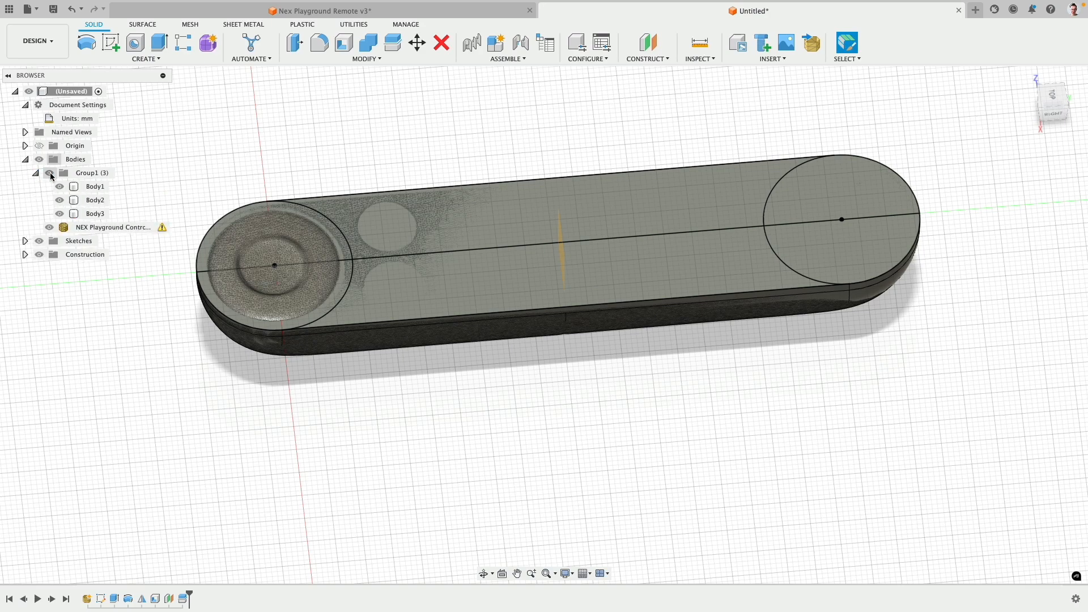
pyautogui.click(49, 173)
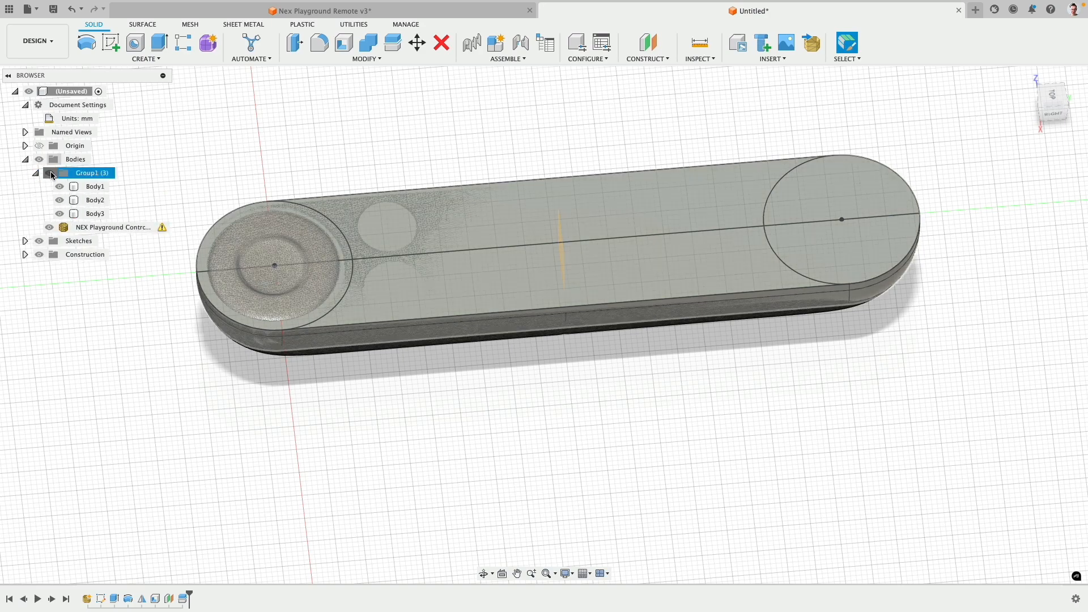
# Edit the plate's outline sketch from the top view and sketch a circle about 10 mm in diameter over each small button recess
pyautogui.moveTo(430, 139); pyautogui.dragTo(433, 163, button='middle')
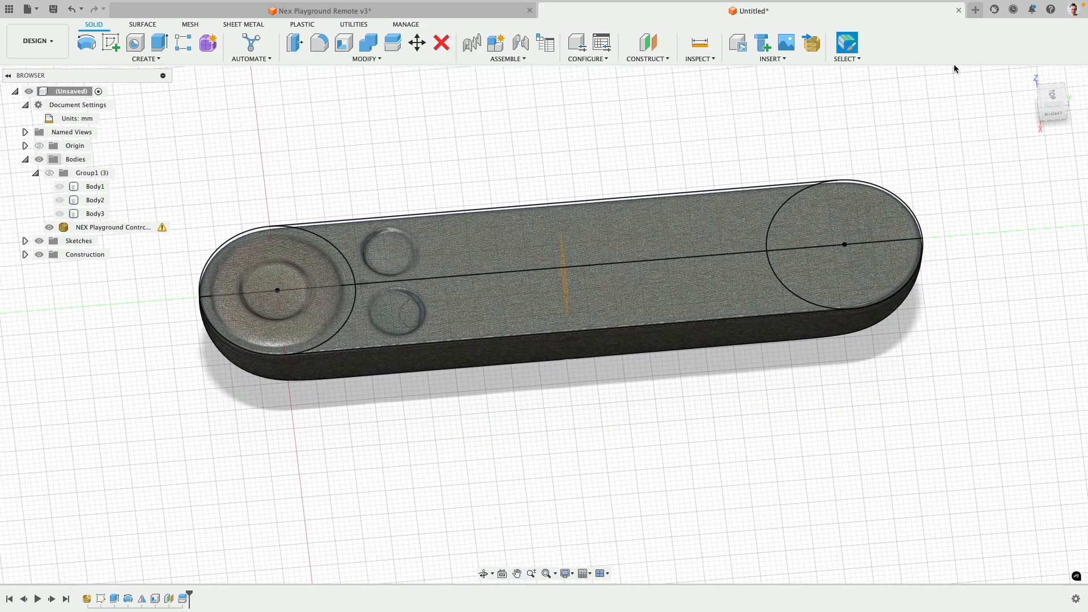
pyautogui.click(1056, 97)
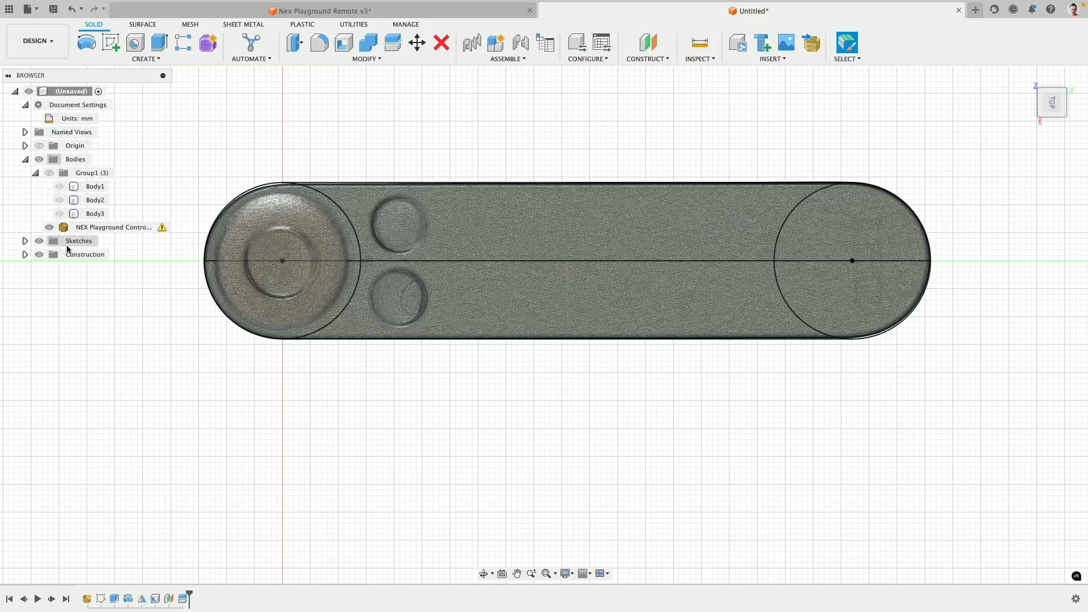
pyautogui.click(25, 241)
pyautogui.rightClick(90, 256)
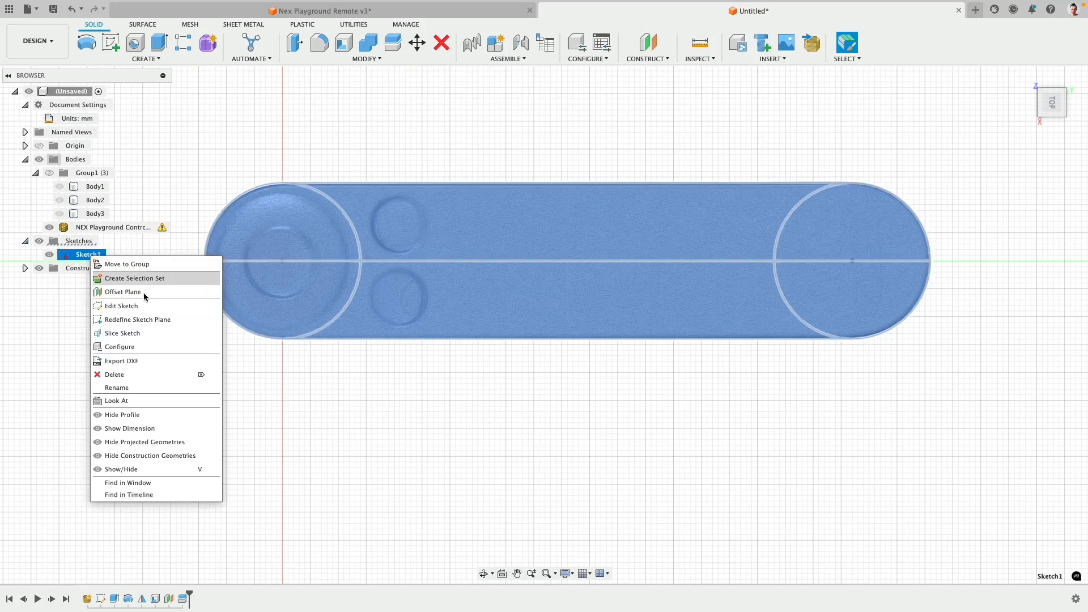
pyautogui.click(113, 299)
pyautogui.press('c')
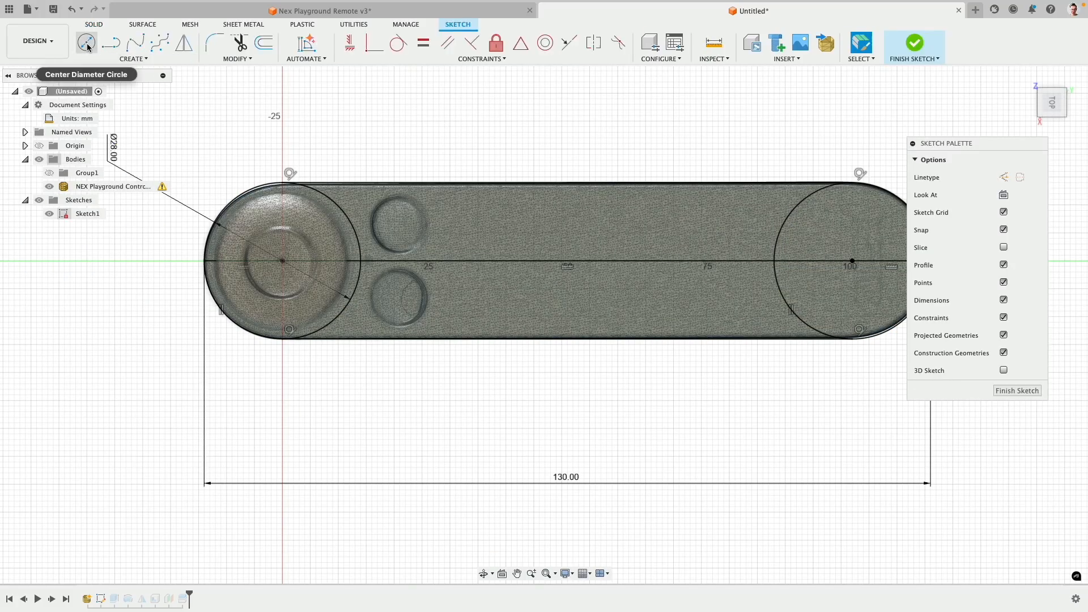
pyautogui.scroll(5, 425, 218)
pyautogui.click(399, 223)
pyautogui.click(418, 207)
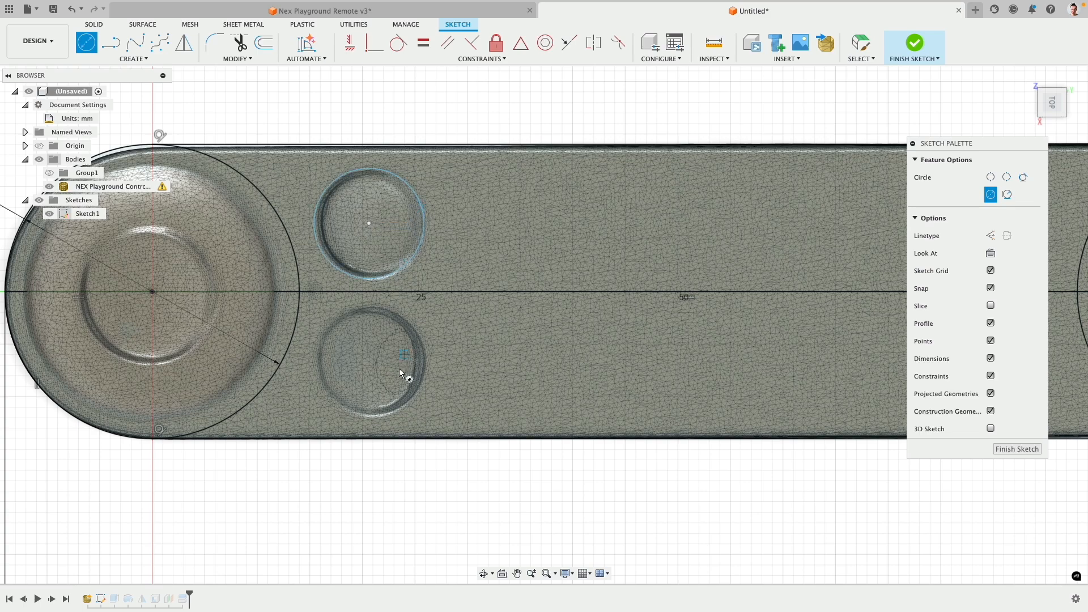
pyautogui.click(367, 363)
pyautogui.click(425, 391)
pyautogui.moveTo(417, 175); pyautogui.dragTo(493, 170, button='middle')
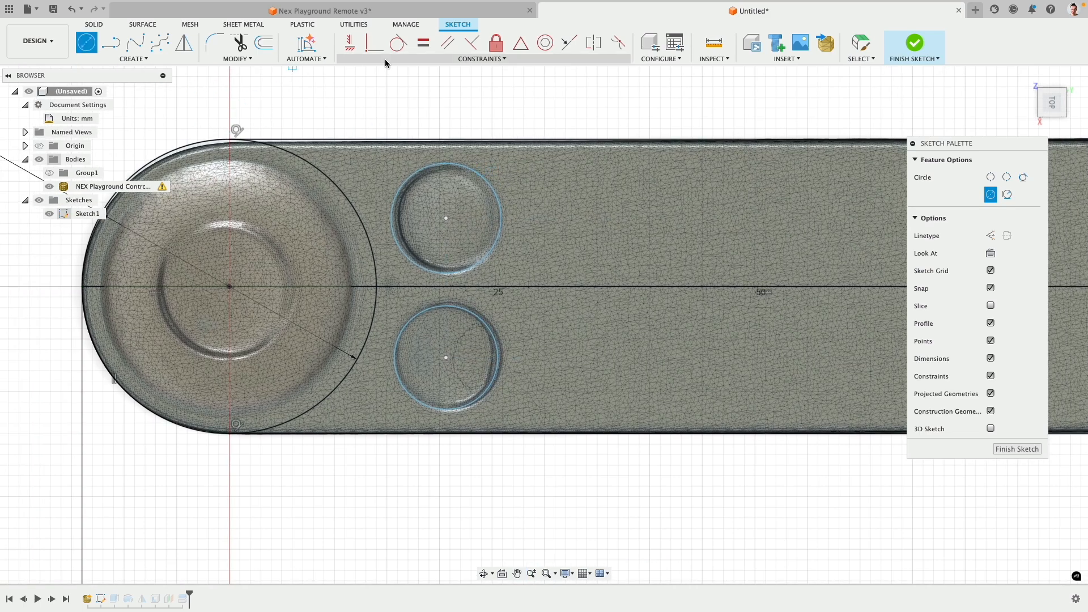
# Constrain the two button circles to equal size and make their centers symmetric about the sketch's lengthwise centerline
pyautogui.click(423, 42)
pyautogui.click(487, 182)
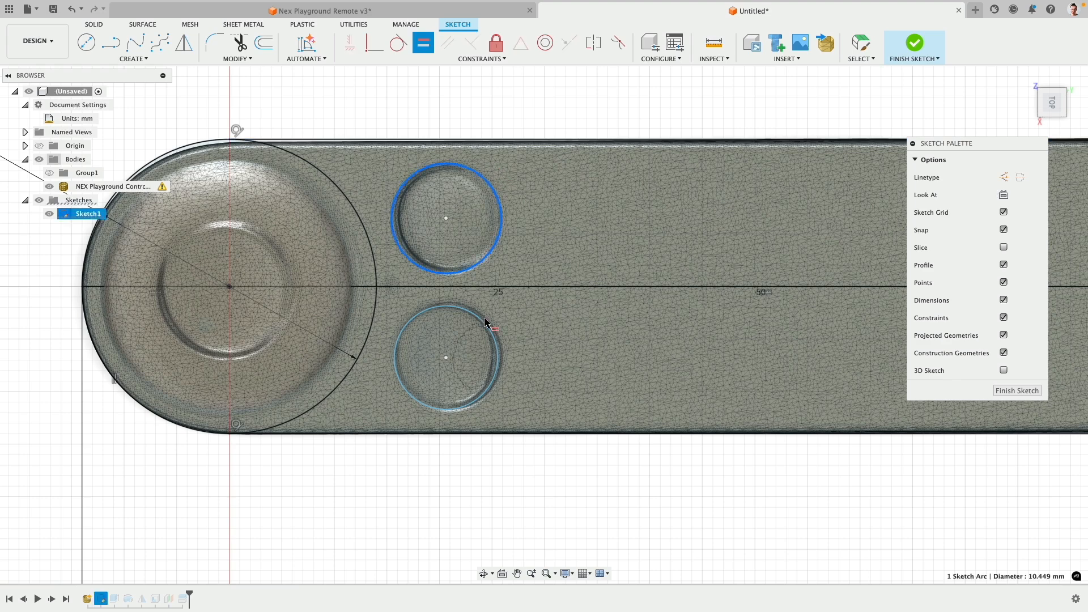
pyautogui.click(492, 327)
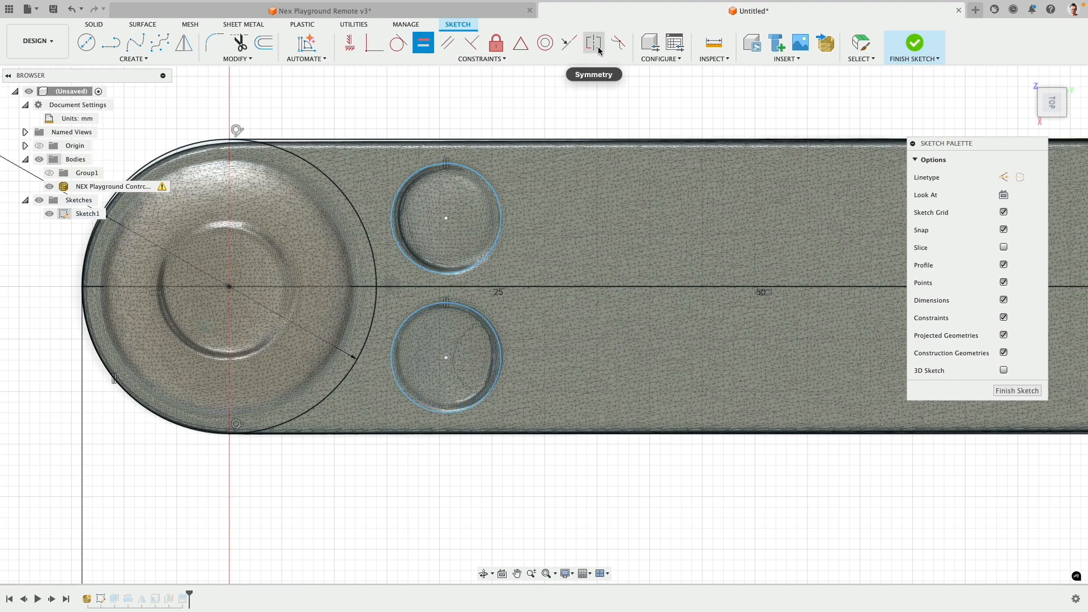
pyautogui.click(593, 46)
pyautogui.click(446, 219)
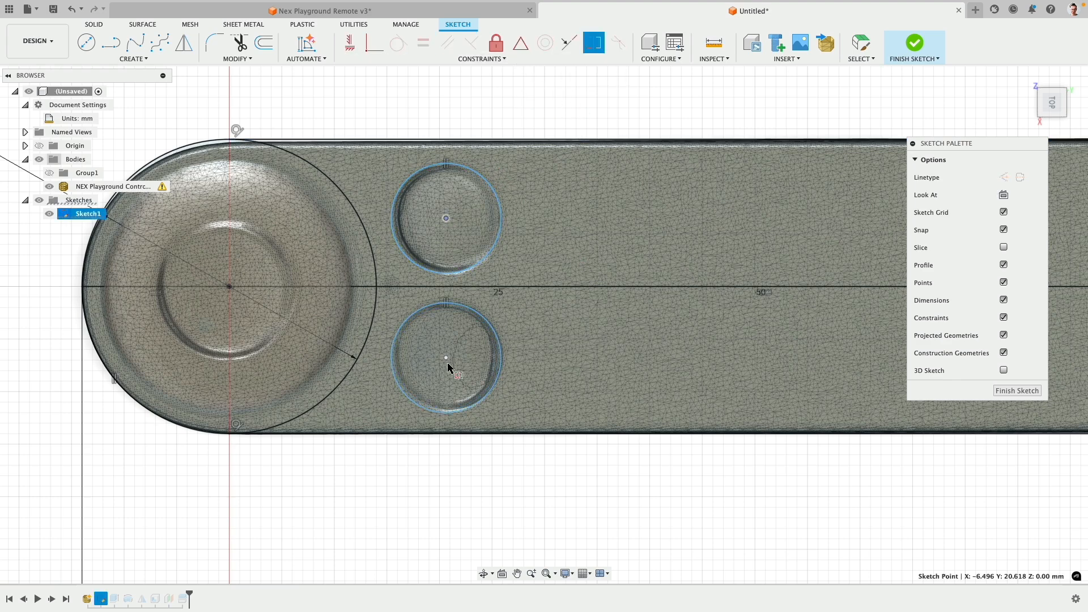
pyautogui.click(447, 358)
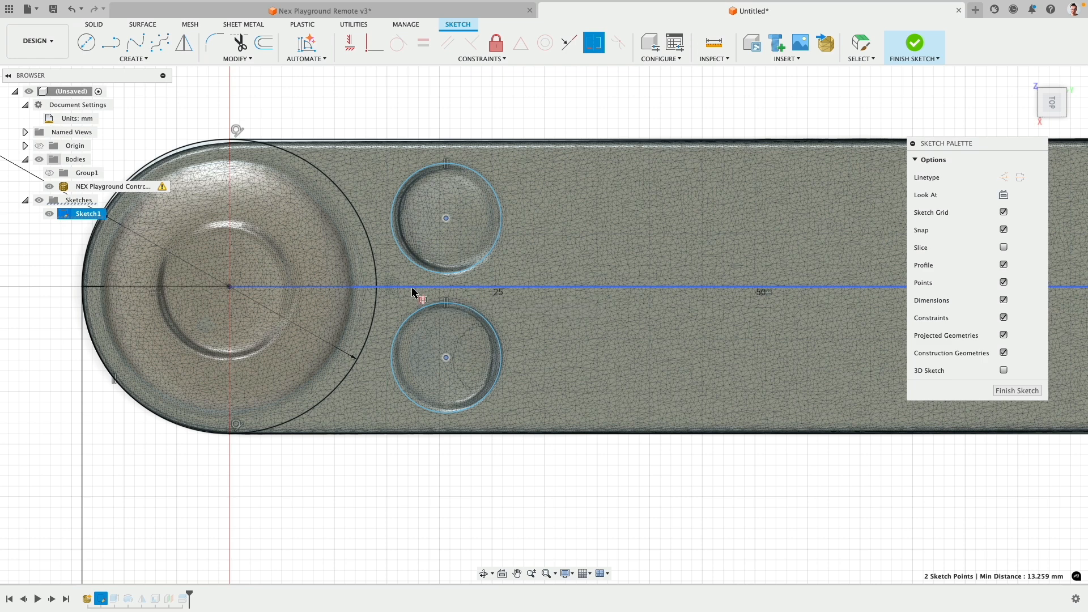
pyautogui.click(419, 287)
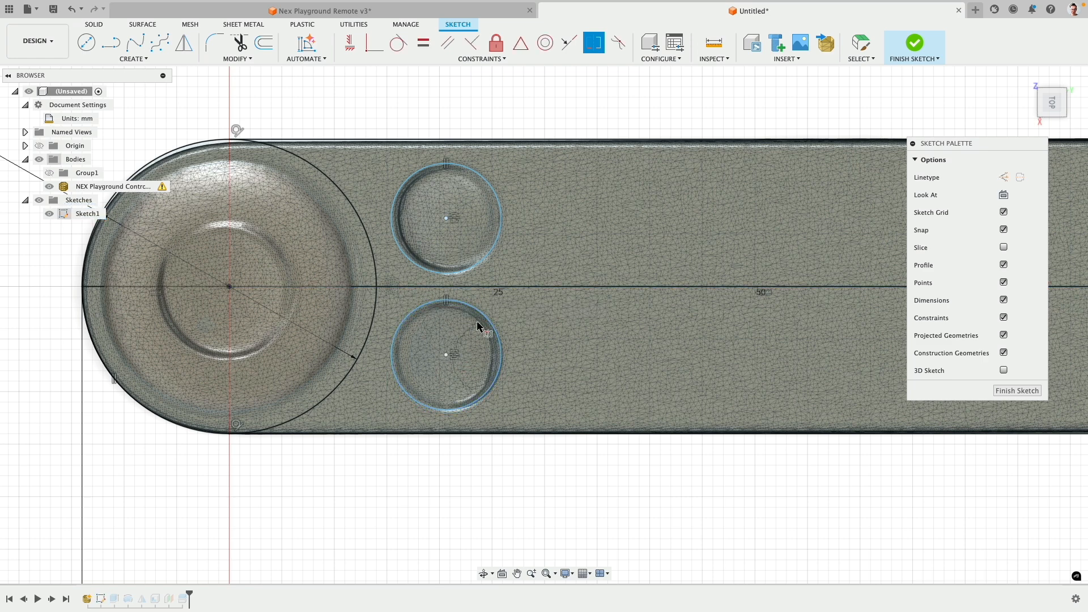
pyautogui.press('Escape')
# Move the lower button circle's center to about X 7 mm, Y 21 mm and dimension its diameter at 10 mm
pyautogui.moveTo(446, 355)
pyautogui.mouseDown()
pyautogui.moveTo(502, 358)
pyautogui.moveTo(449, 361)
pyautogui.mouseUp()
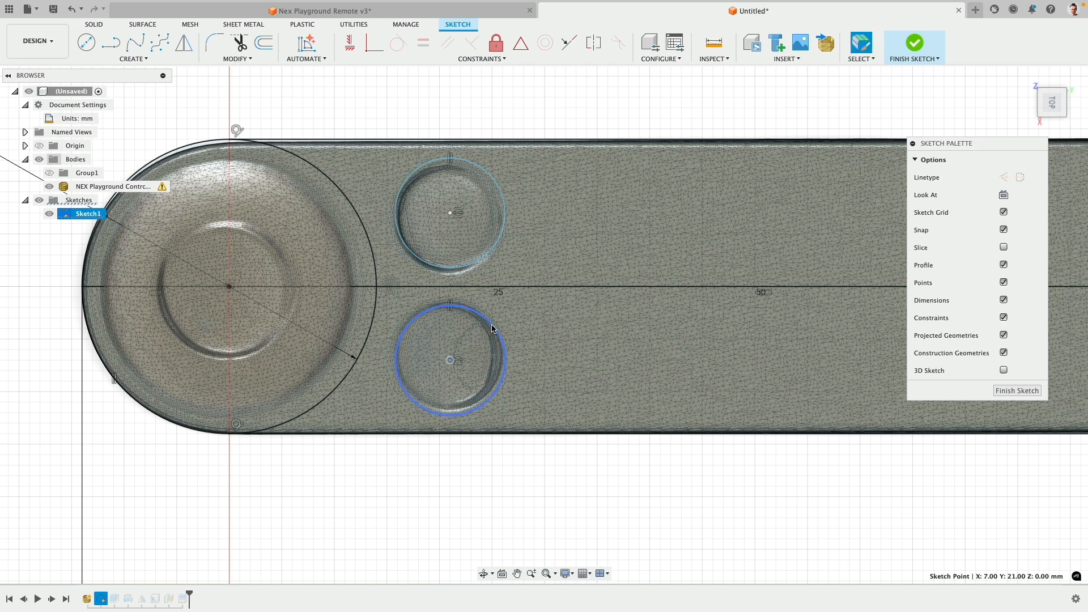
pyautogui.press('d')
pyautogui.click(492, 328)
pyautogui.click(632, 348)
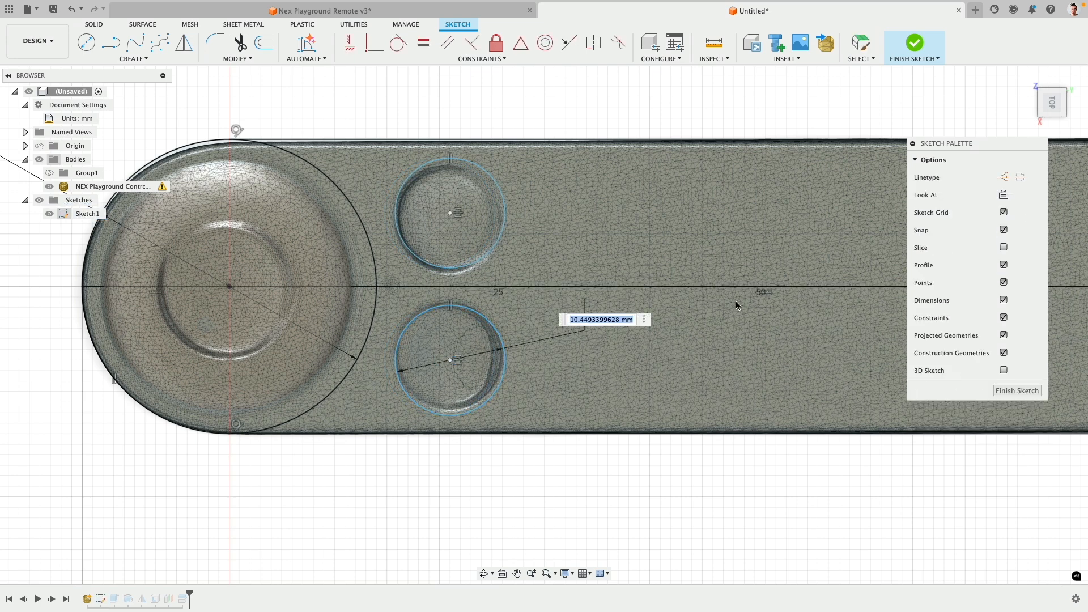
pyautogui.write('10')
pyautogui.press('Return')
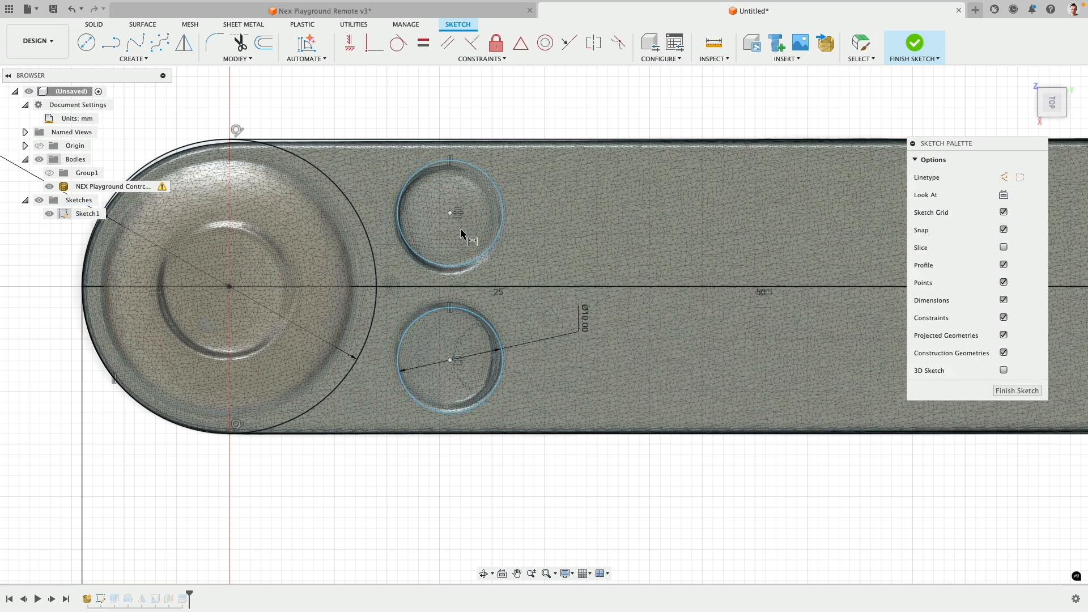
# Move the upper button circle's center toward the lengthwise centerline and dimension its distance from that line at 6.5 mm
pyautogui.press('Escape')
pyautogui.moveTo(451, 216); pyautogui.dragTo(451, 223)
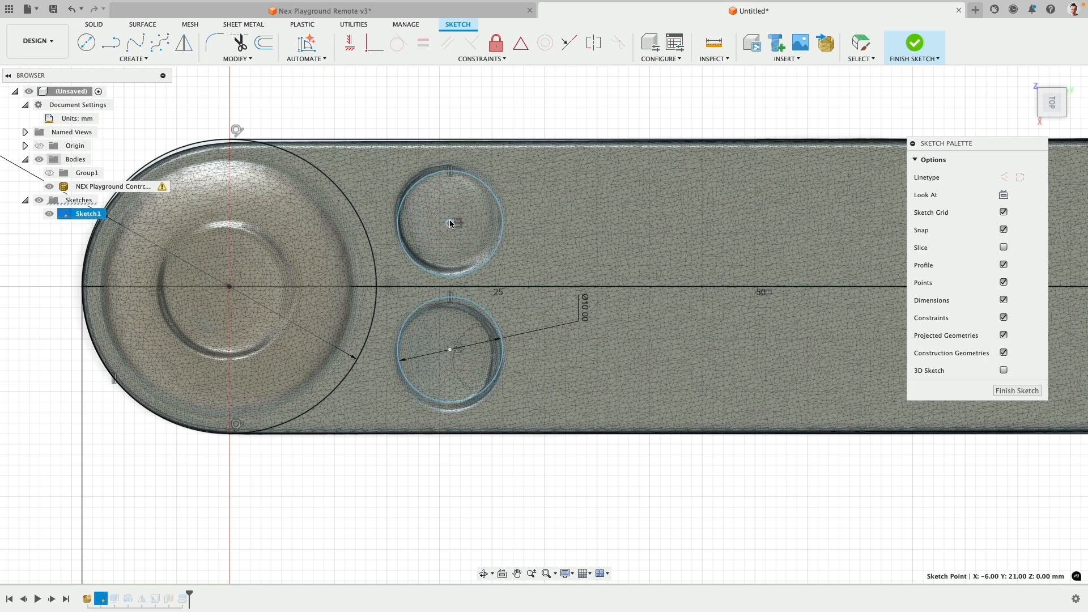
pyautogui.keyDown('shift'); pyautogui.click(497, 287); pyautogui.keyUp('shift')
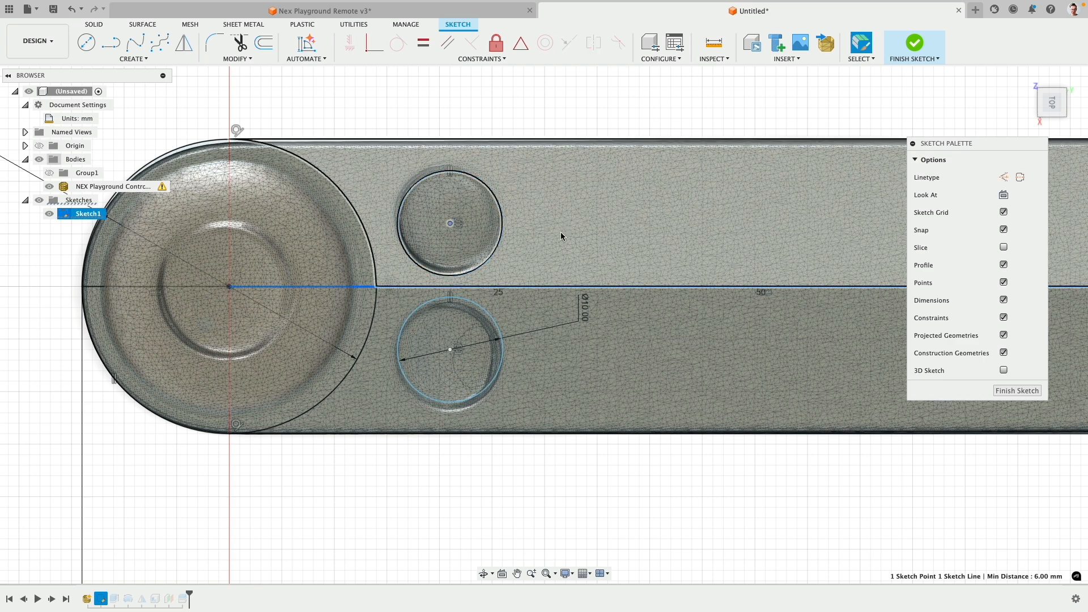
pyautogui.click(586, 242)
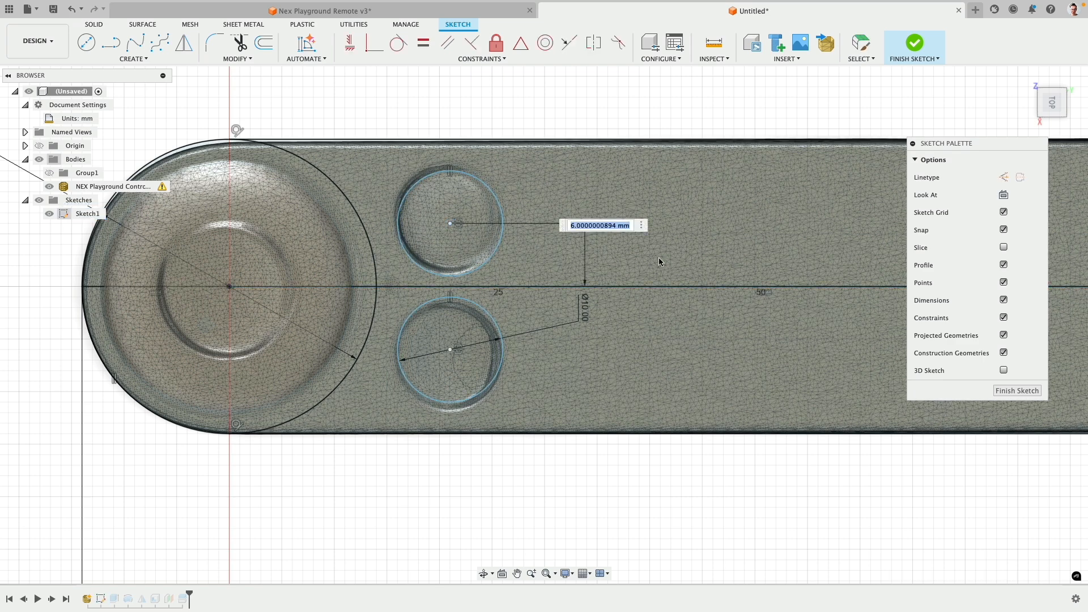
pyautogui.press('Return')
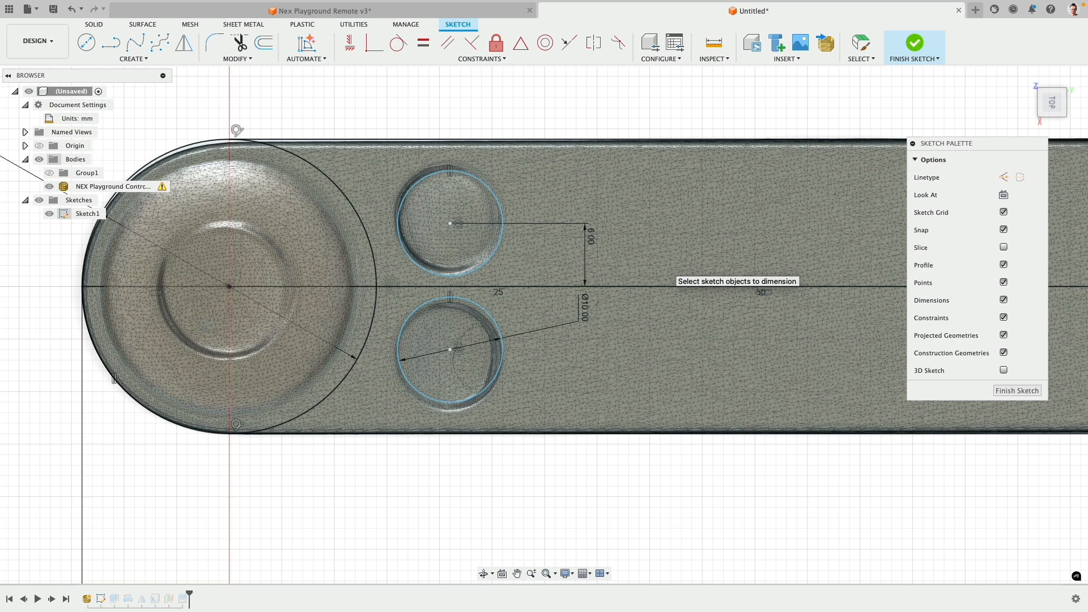
pyautogui.doubleClick(591, 239)
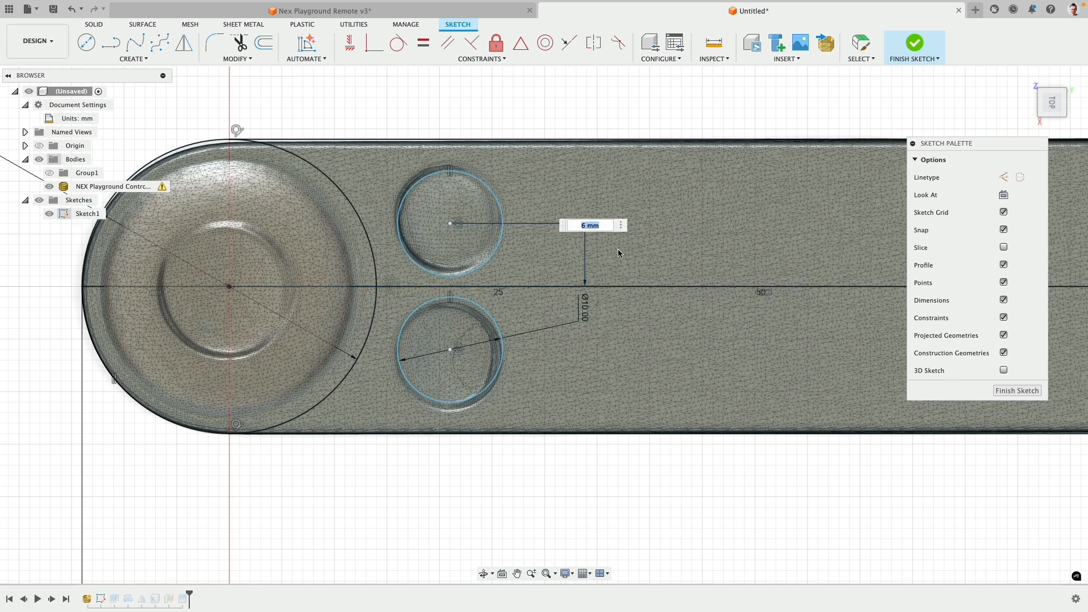
pyautogui.write('6.5')
pyautogui.press('Return')
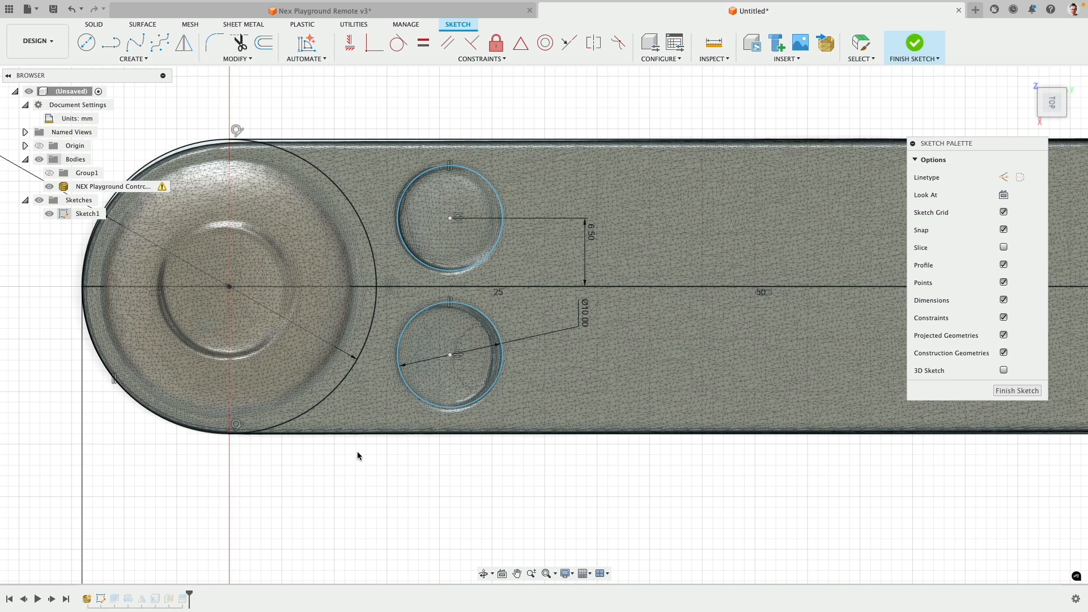
# Sketch a 12 mm diameter circle at the center of the remote's rounded end, over the mesh's inner ring
pyautogui.scroll(-3, 357, 451)
pyautogui.scroll(2, 255, 362)
pyautogui.moveTo(255, 362); pyautogui.dragTo(381, 257, button='middle')
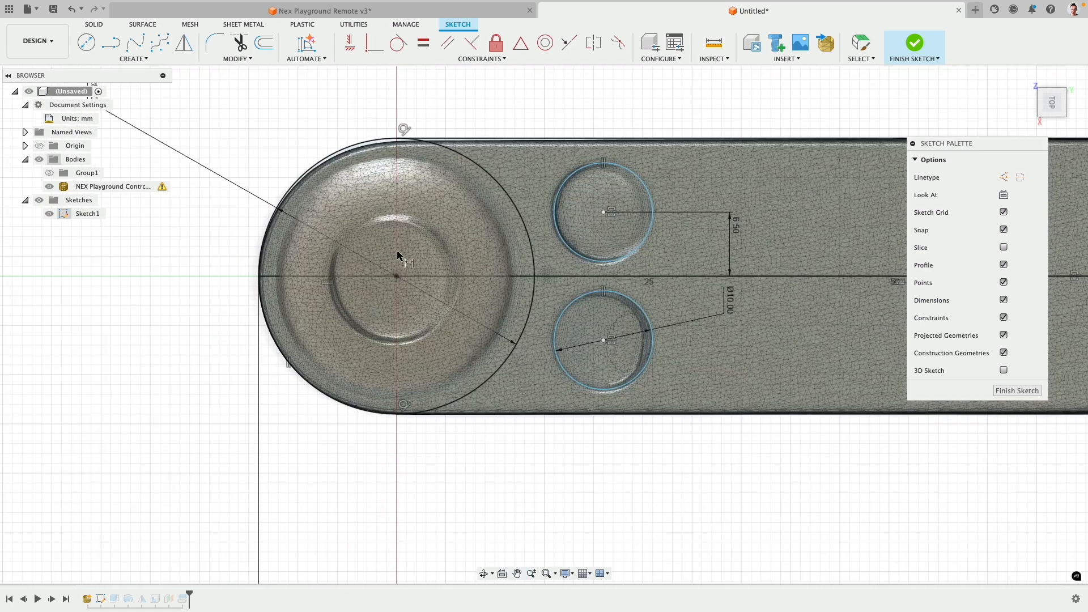
pyautogui.click(86, 43)
pyautogui.click(396, 276)
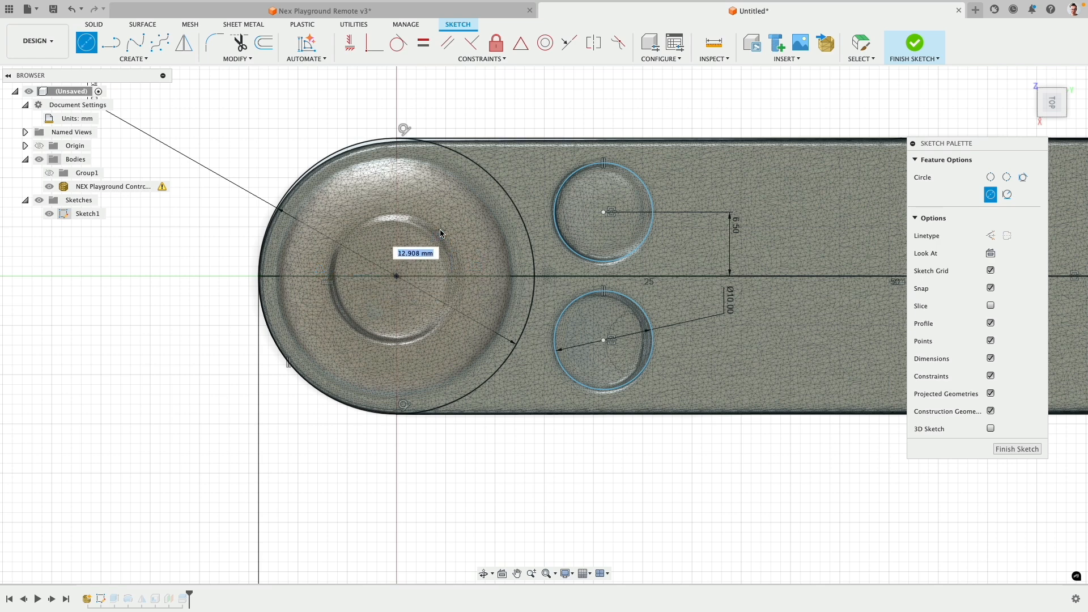
pyautogui.write('12')
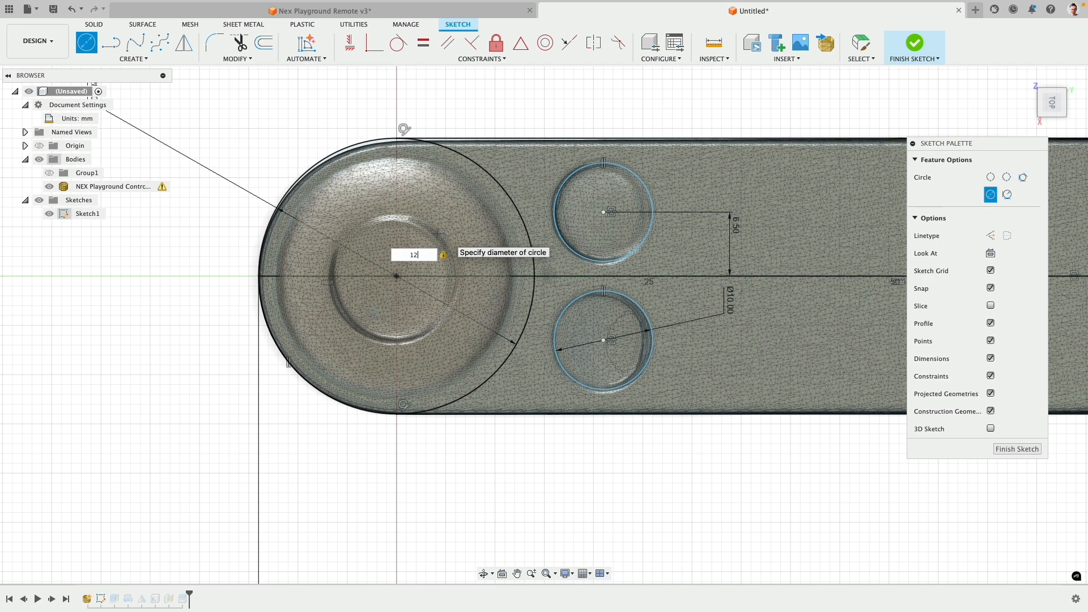
pyautogui.press('Return')
pyautogui.press('Escape')
# Sketch a concentric 24 mm diameter circle over the outer edge of the mesh's large round recess
pyautogui.press('c')
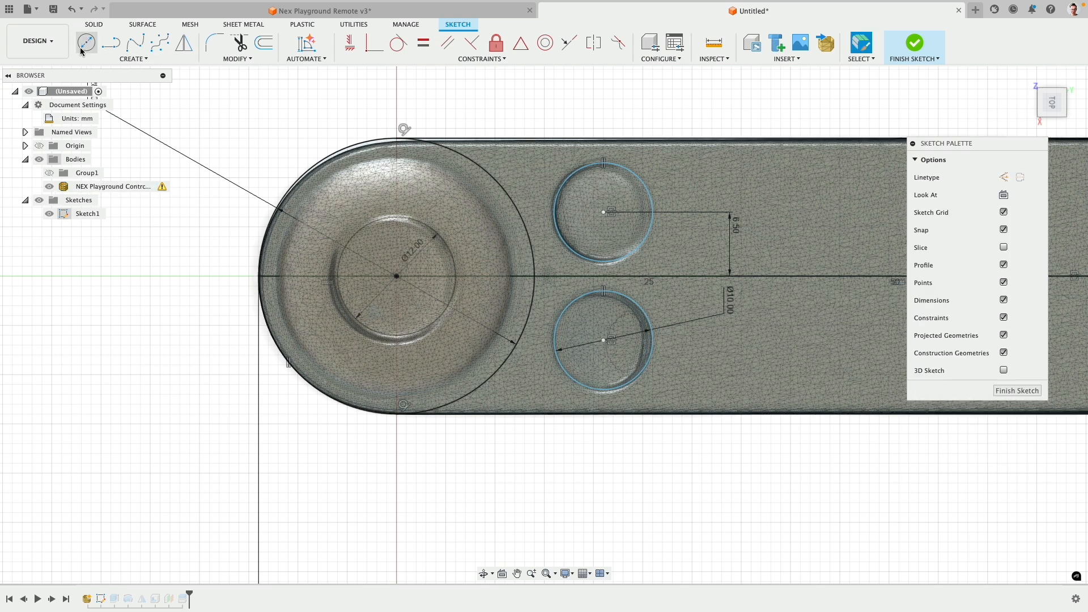
pyautogui.click(397, 276)
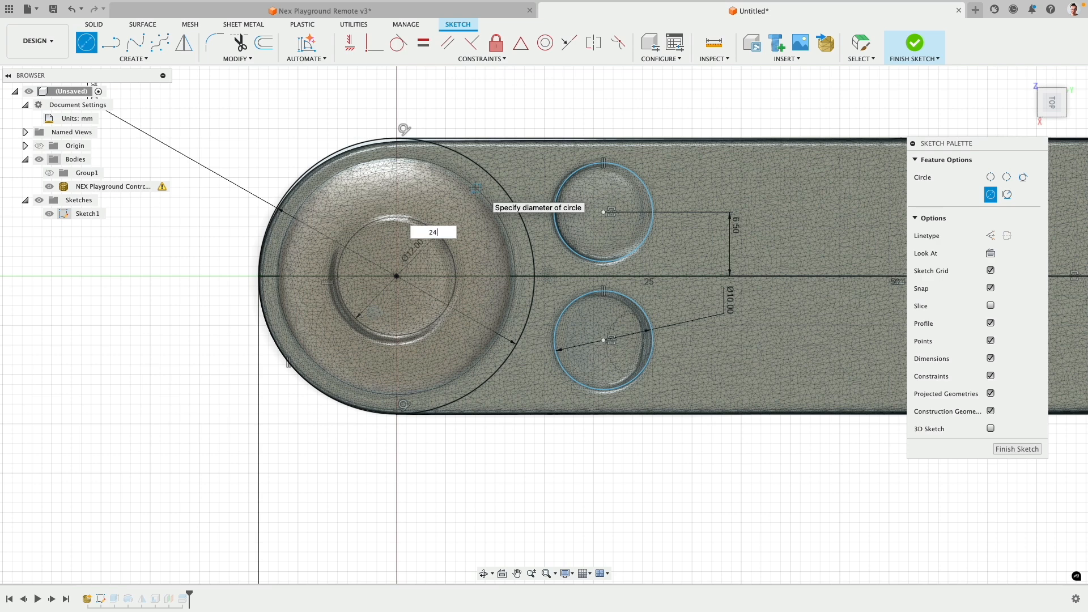
pyautogui.write('24')
pyautogui.press('Return')
pyautogui.press('Escape')
# Hide the reference mesh and move the 12 mm and 24 mm diameter labels outside the remote's outline
pyautogui.click(426, 231)
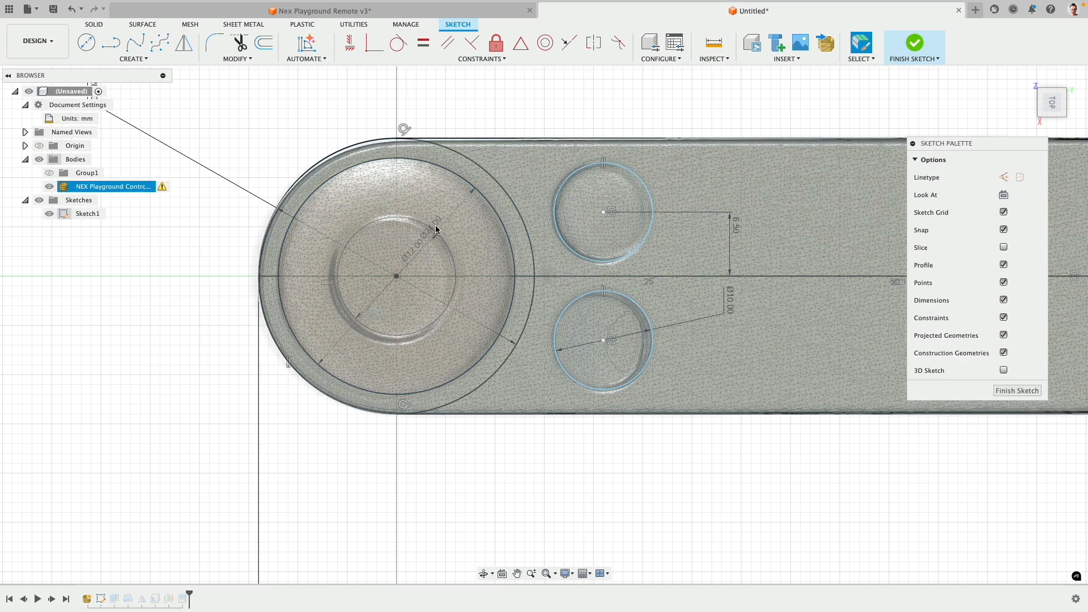
pyautogui.click(49, 187)
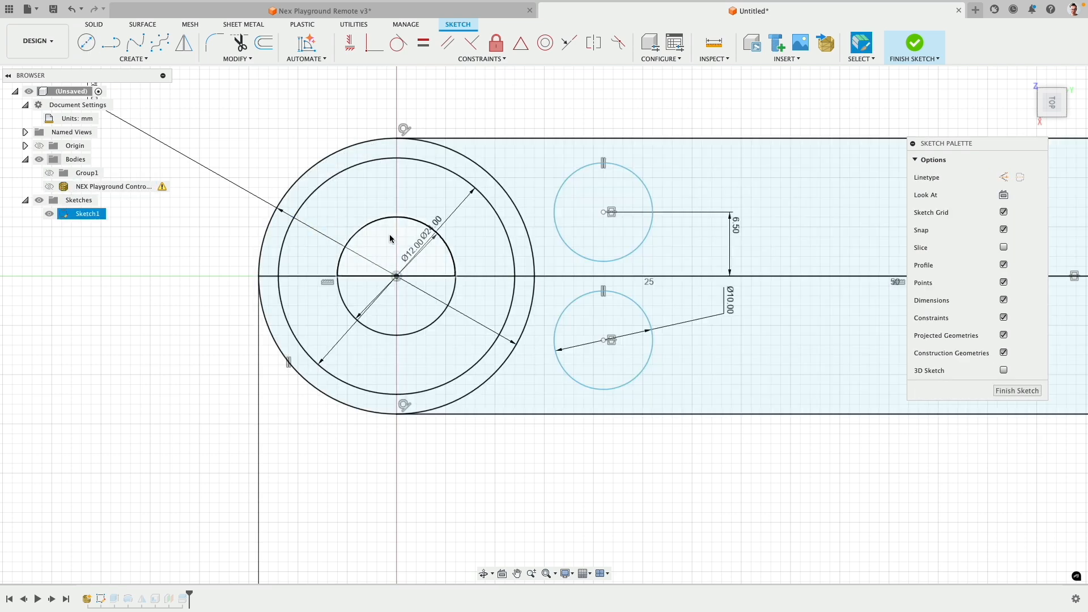
pyautogui.moveTo(418, 245); pyautogui.dragTo(233, 165)
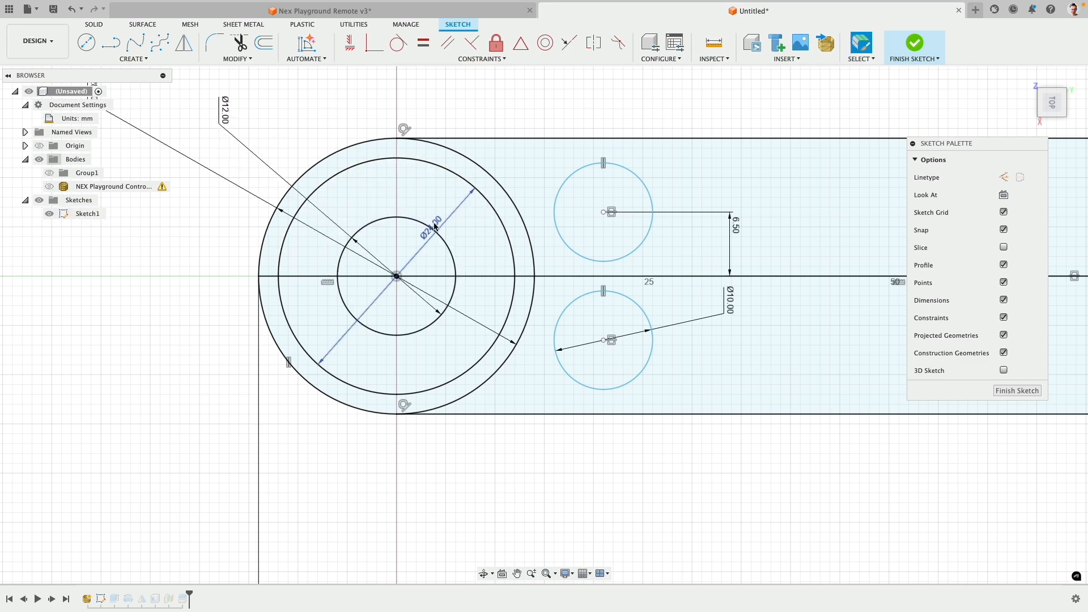
pyautogui.moveTo(431, 228)
pyautogui.mouseDown()
pyautogui.moveTo(250, 206)
pyautogui.moveTo(175, 116)
pyautogui.mouseUp()
pyautogui.moveTo(223, 260); pyautogui.dragTo(340, 349, button='middle')
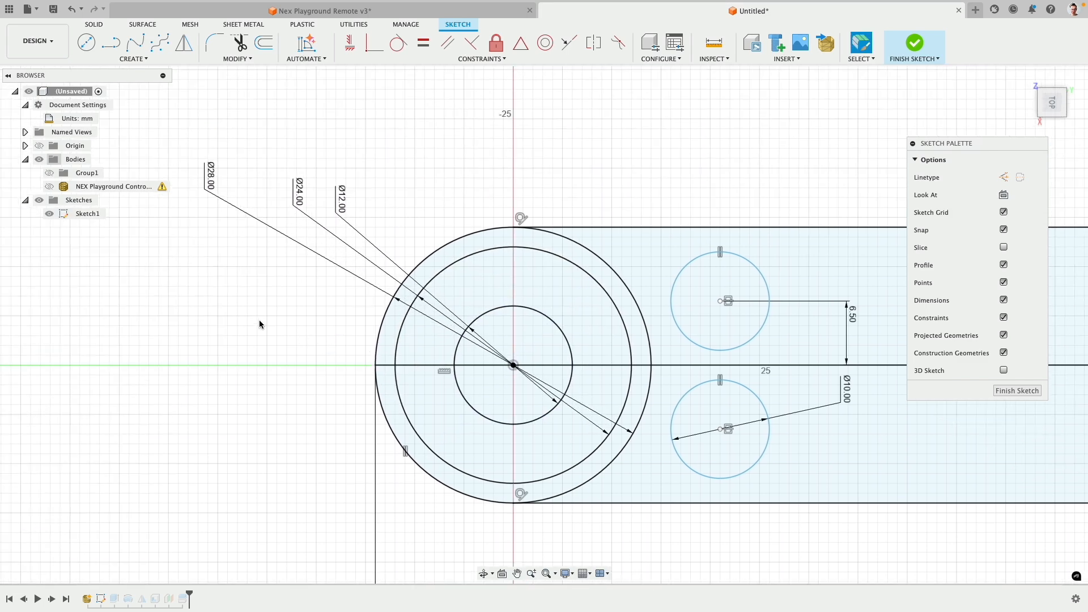
# Show the reference mesh to compare the circles with its recesses, and finish the sketch
pyautogui.click(49, 187)
pyautogui.scroll(-4, 350, 402)
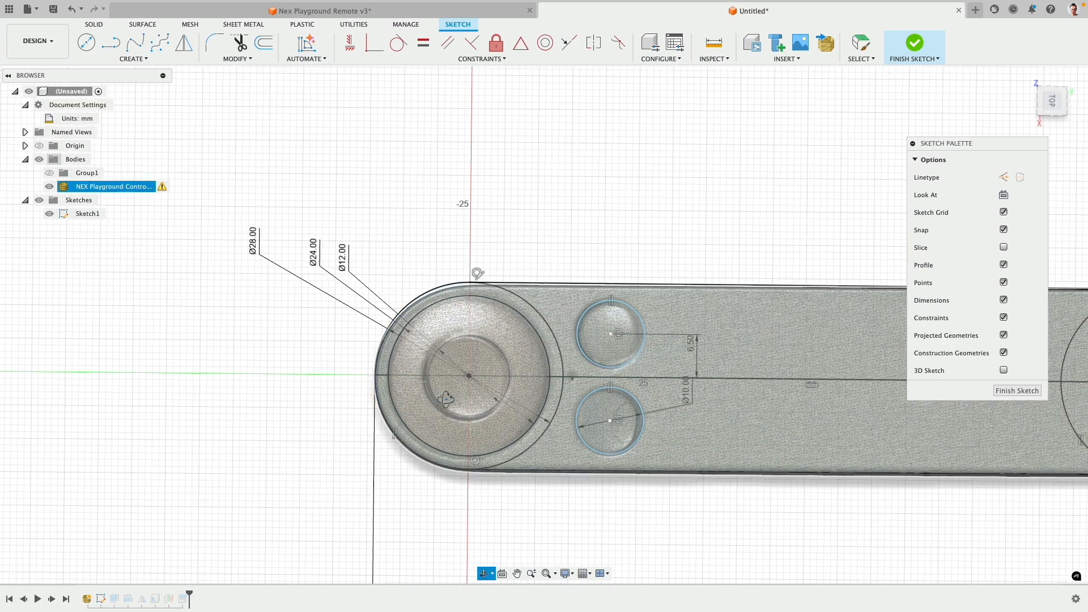
pyautogui.keyDown('shift'); pyautogui.moveTo(397, 417); pyautogui.dragTo(488, 317, button='middle'); pyautogui.keyUp('shift')
pyautogui.moveTo(884, 432); pyautogui.dragTo(800, 365, button='middle')
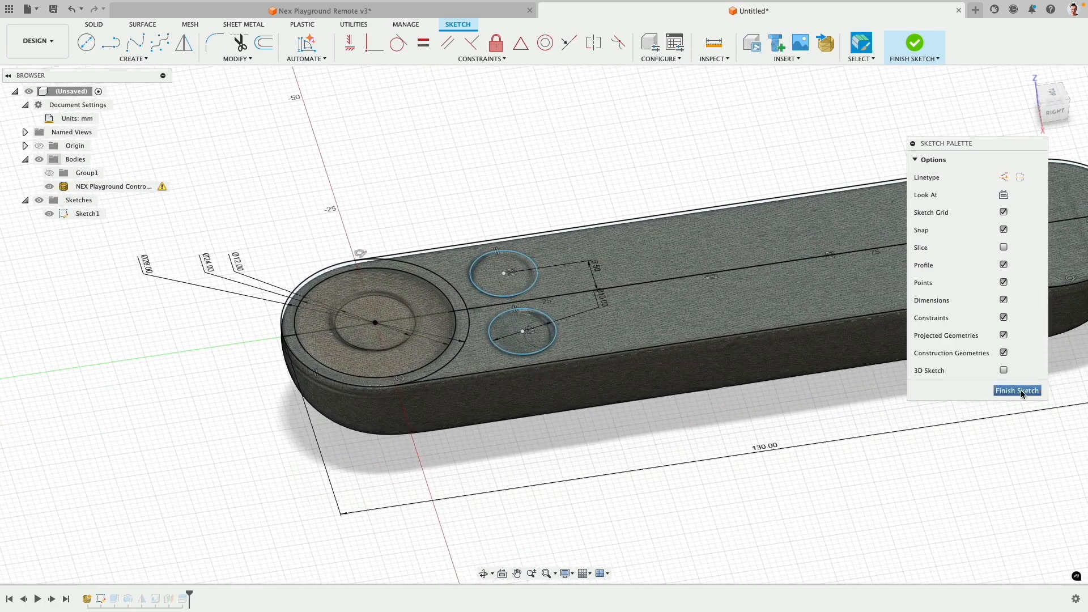
pyautogui.click(1017, 391)
# With the mesh hidden and the solid group shown, extrude-cut the 24 mm circle and both button circles about 3.7 mm down
pyautogui.click(49, 227)
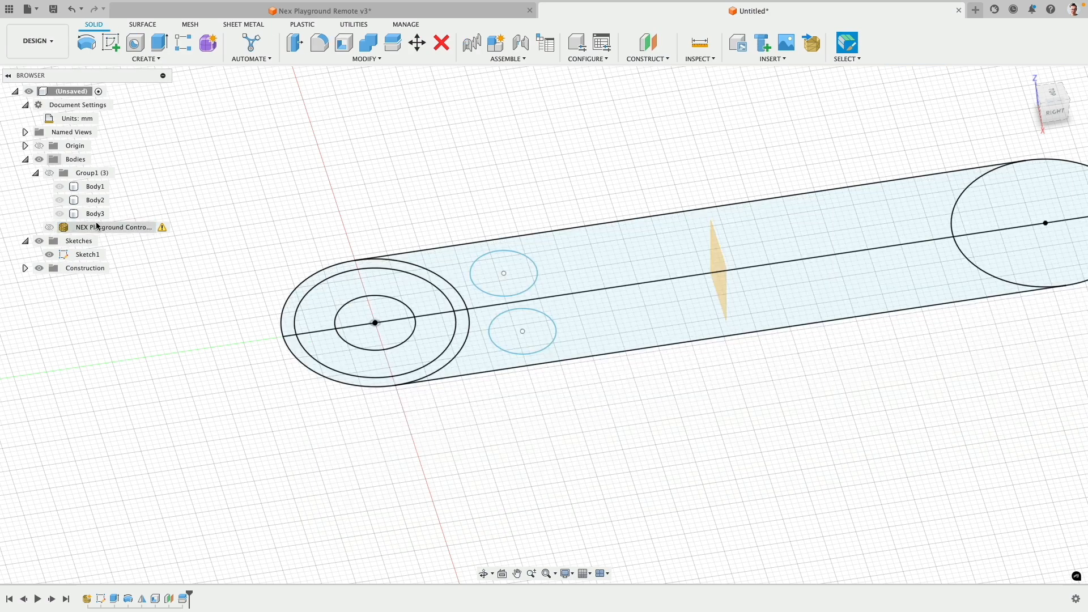
pyautogui.click(49, 173)
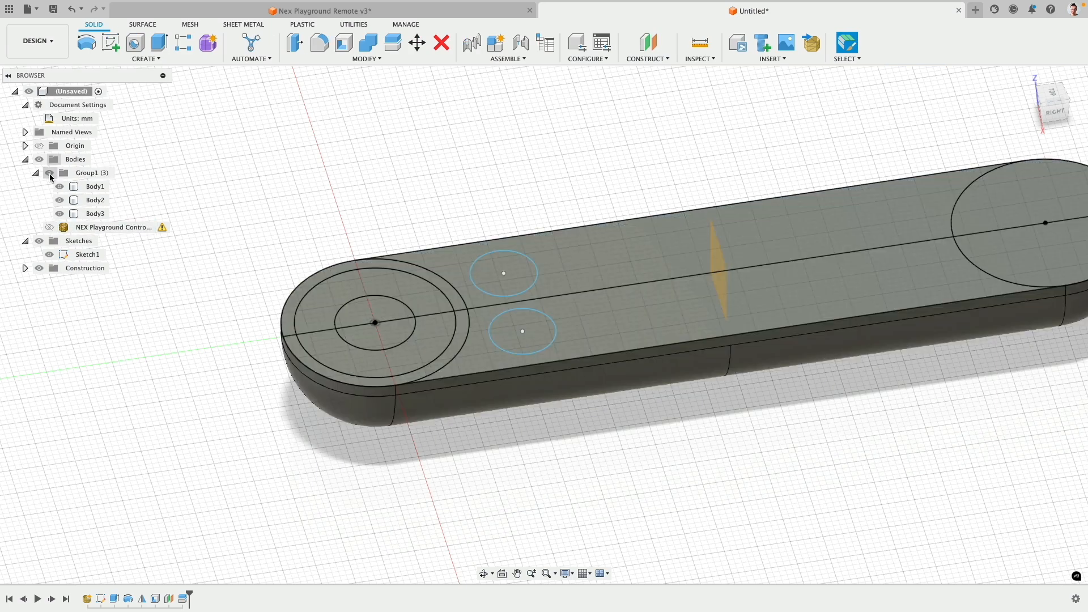
pyautogui.click(419, 291)
pyautogui.keyDown('shift'); pyautogui.click(393, 310); pyautogui.keyUp('shift')
pyautogui.keyDown('shift'); pyautogui.click(392, 335); pyautogui.keyUp('shift')
pyautogui.keyDown('shift'); pyautogui.click(422, 347); pyautogui.keyUp('shift')
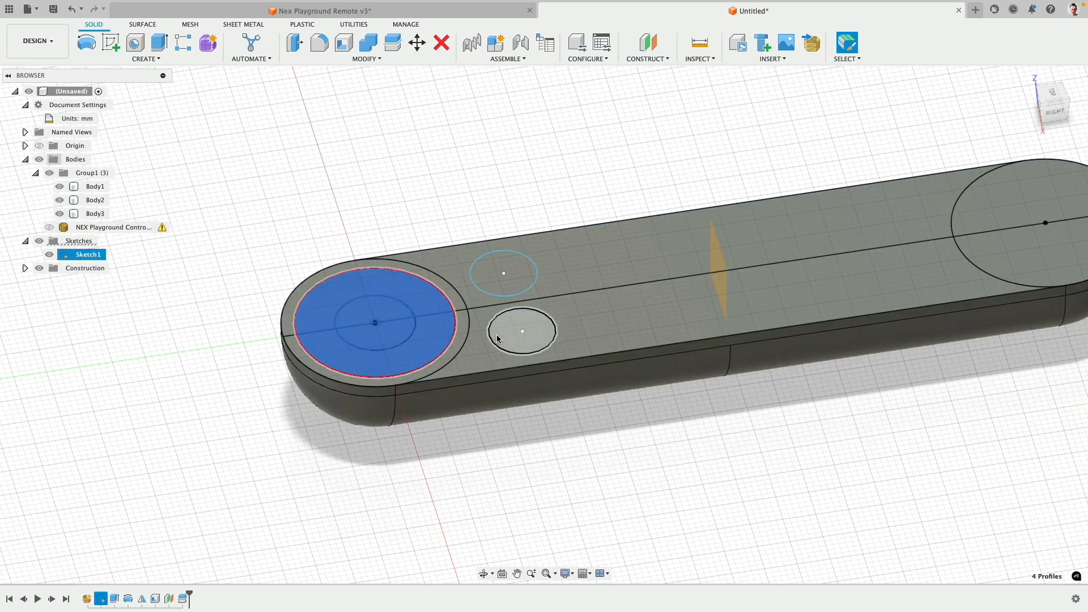
pyautogui.keyDown('shift'); pyautogui.click(496, 339); pyautogui.keyUp('shift')
pyautogui.keyDown('shift'); pyautogui.click(494, 275); pyautogui.keyUp('shift')
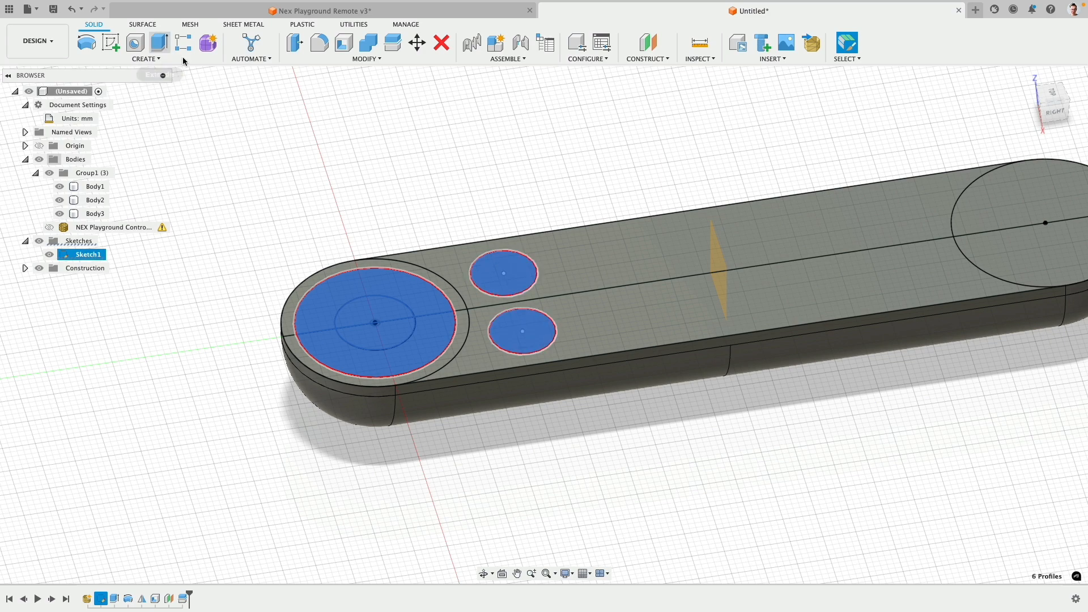
pyautogui.click(160, 43)
pyautogui.moveTo(504, 271); pyautogui.dragTo(509, 280)
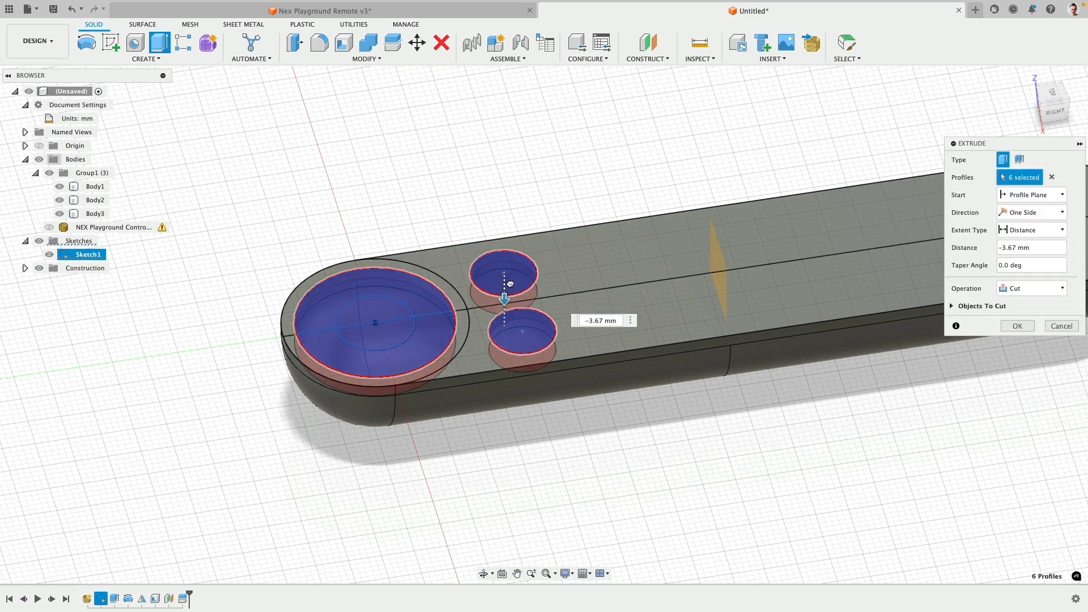
pyautogui.click(1017, 326)
# Hide the plate's outline sketch and show the reference mesh together with the cut solid bodies
pyautogui.moveTo(611, 160)
pyautogui.keyDown('shift'); pyautogui.mouseDown(button='middle')
pyautogui.moveTo(617, 226)
pyautogui.moveTo(612, 160)
pyautogui.moveTo(610, 170)
pyautogui.mouseUp(button='middle'); pyautogui.keyUp('shift')
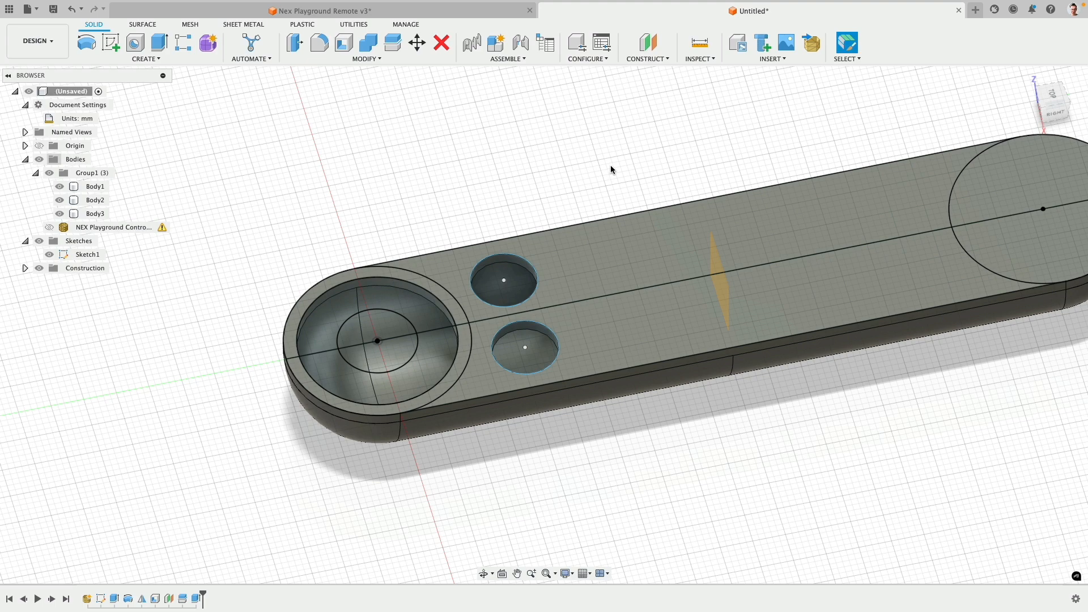
pyautogui.click(49, 254)
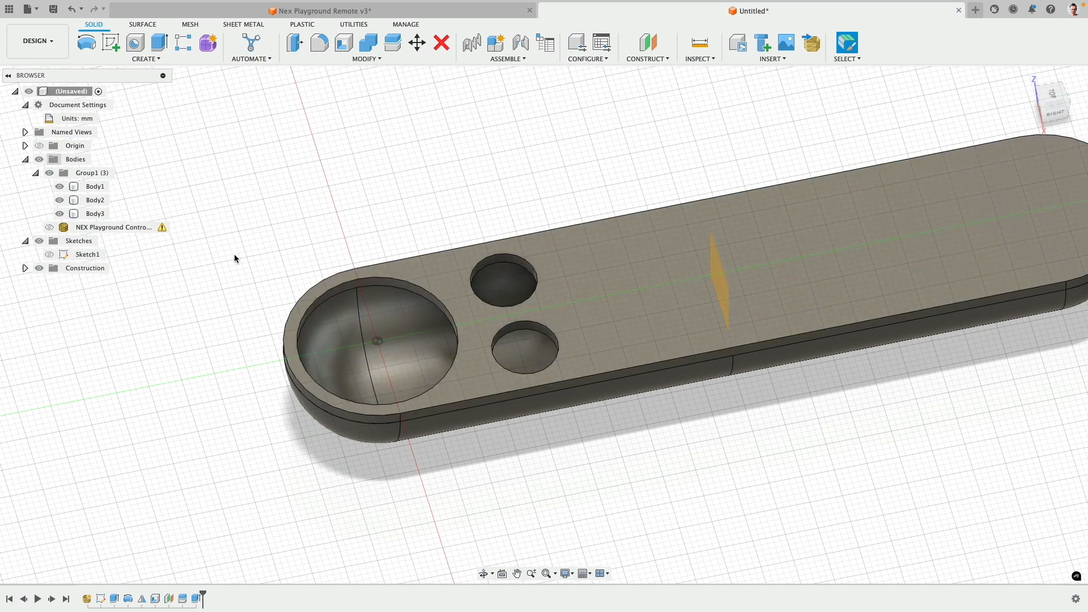
pyautogui.click(49, 226)
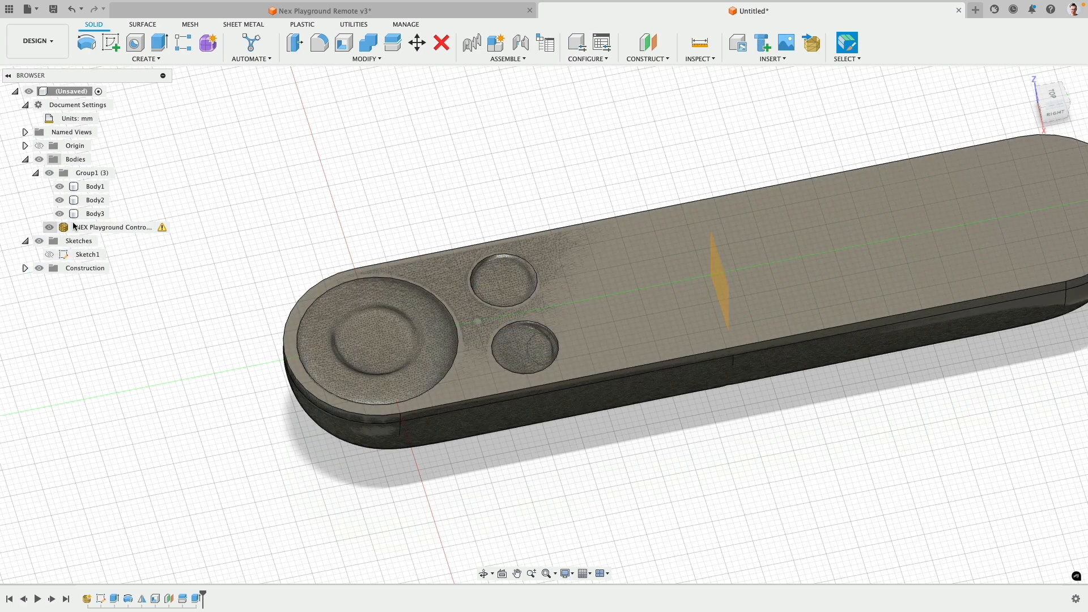
pyautogui.click(1055, 113)
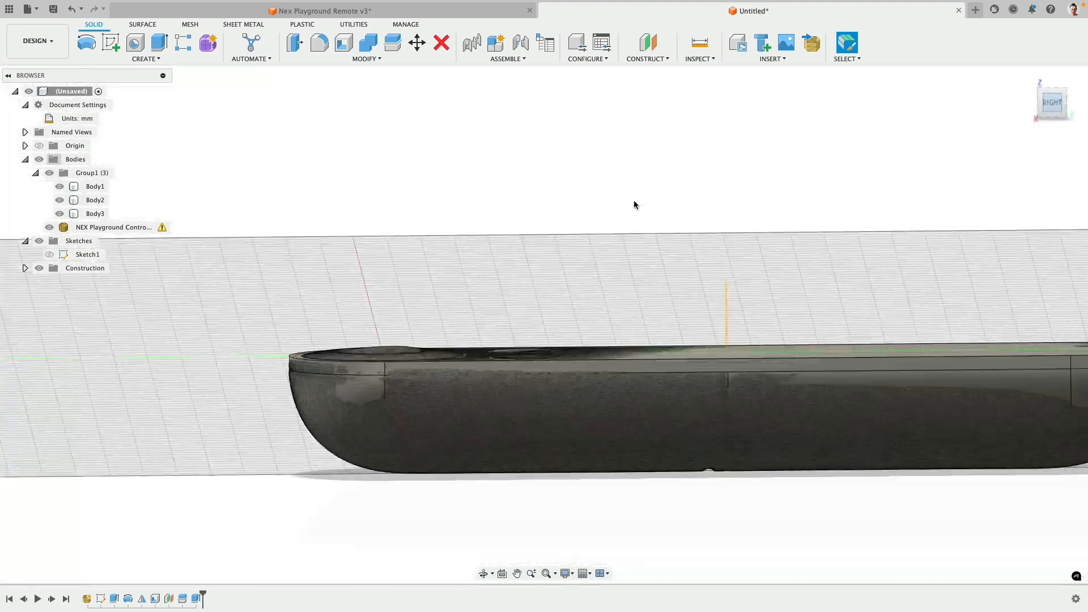
pyautogui.keyDown('shift'); pyautogui.moveTo(372, 181); pyautogui.dragTo(362, 205, button='middle'); pyautogui.keyUp('shift')
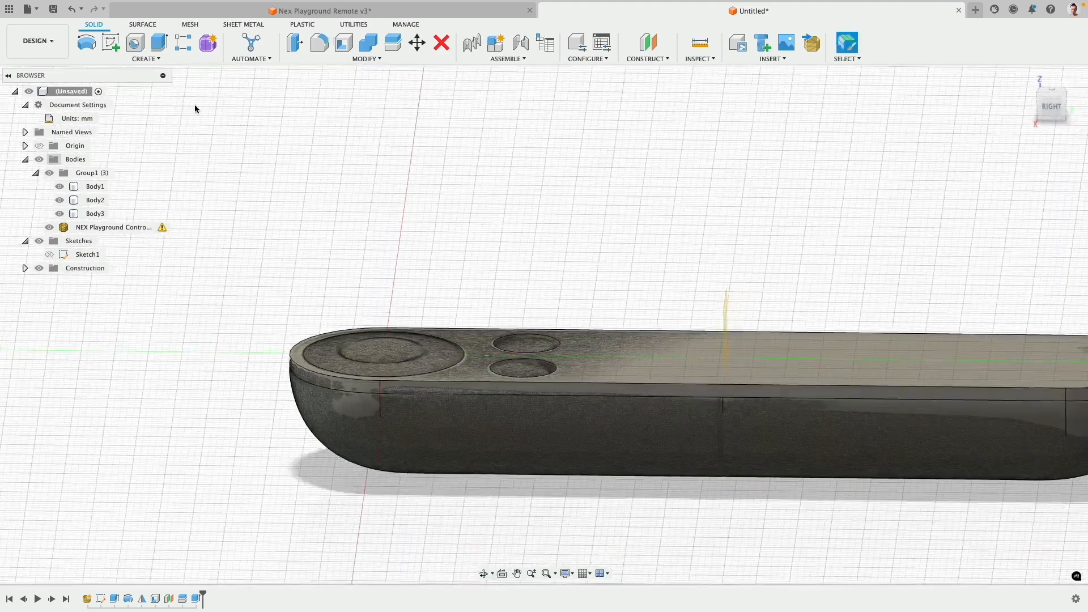
# Start a sketch on the vertical origin plane along the remote's length and intersect the large round opening's rim edge into it
pyautogui.click(116, 51)
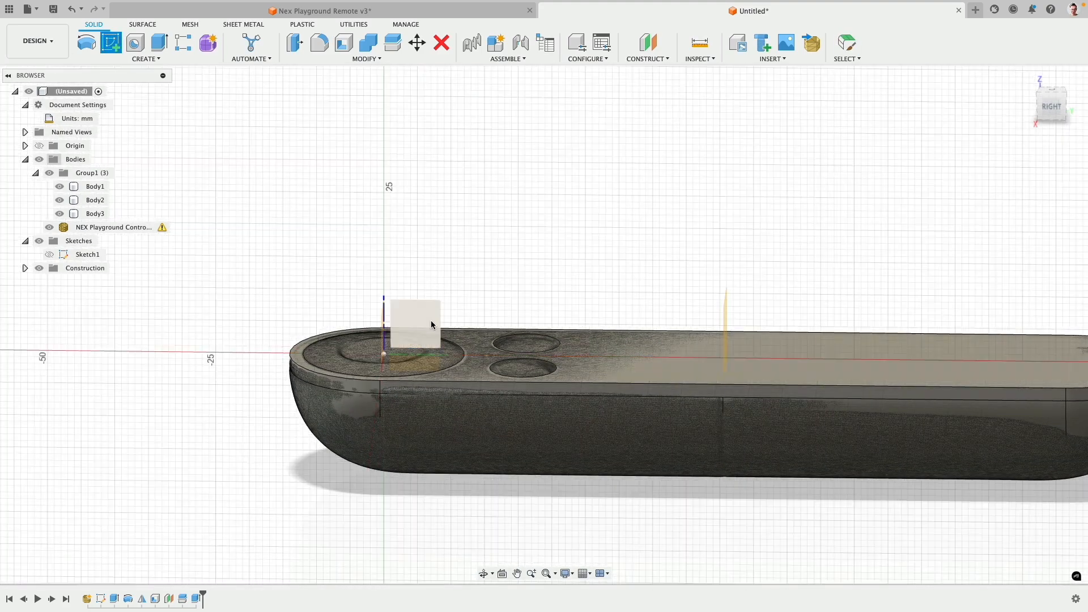
pyautogui.click(428, 314)
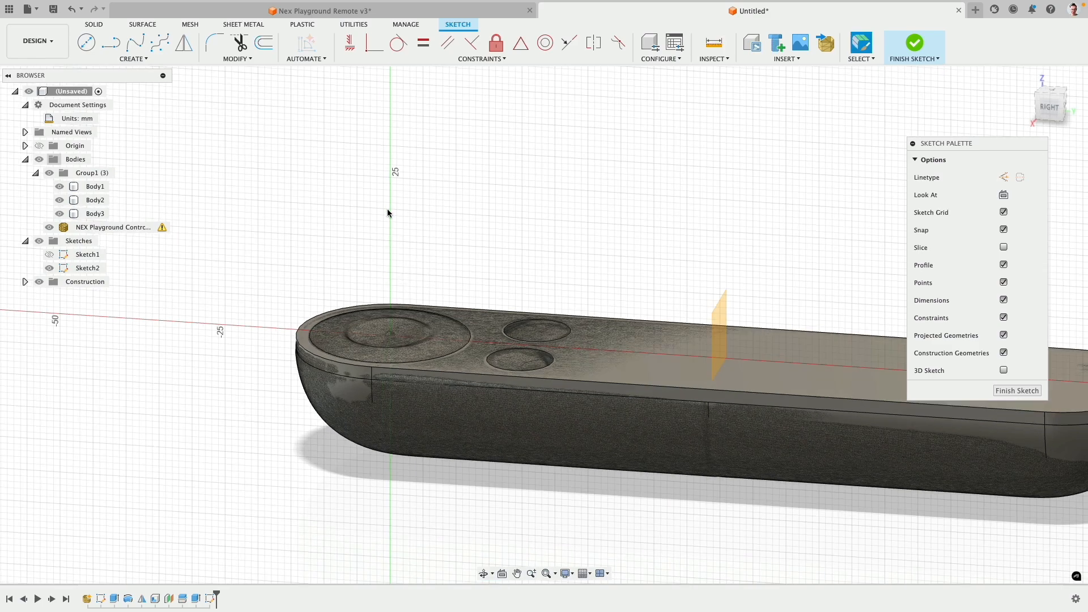
pyautogui.keyDown('shift'); pyautogui.moveTo(404, 323); pyautogui.dragTo(475, 227, button='middle'); pyautogui.keyUp('shift')
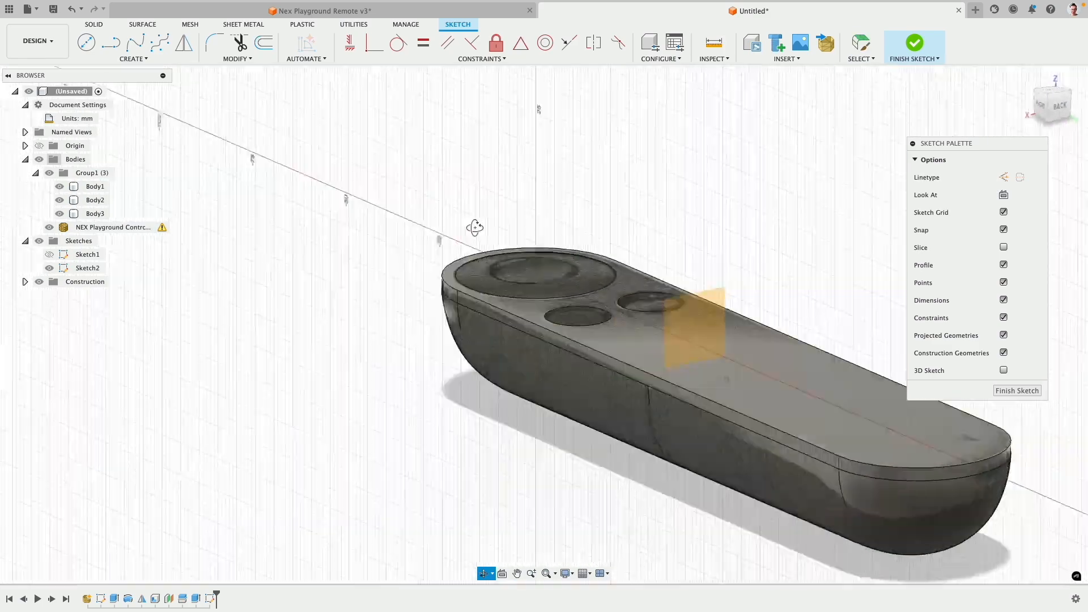
pyautogui.click(134, 59)
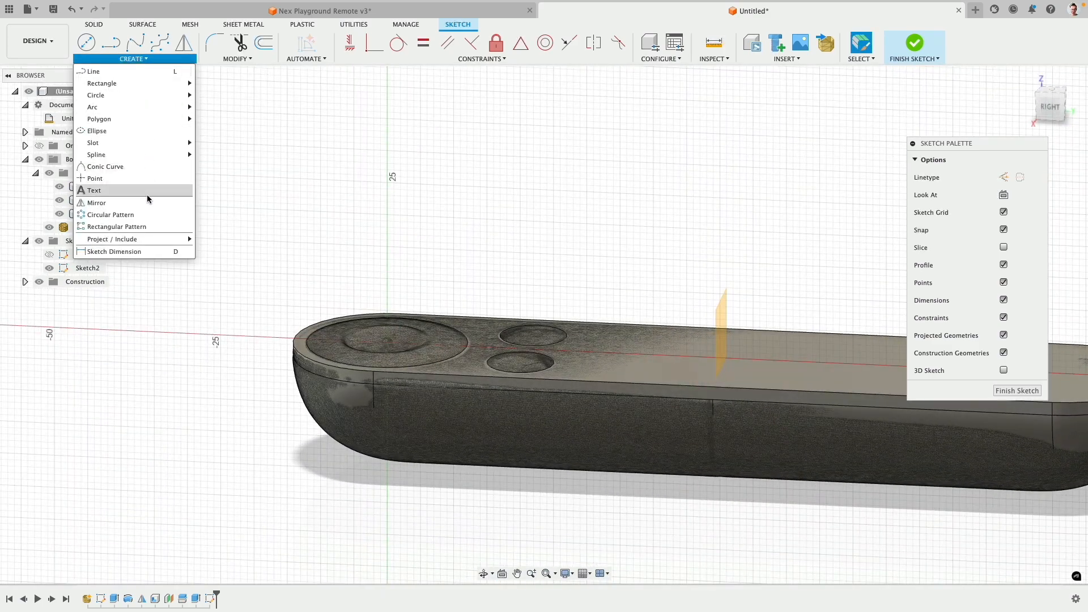
pyautogui.moveTo(141, 239)
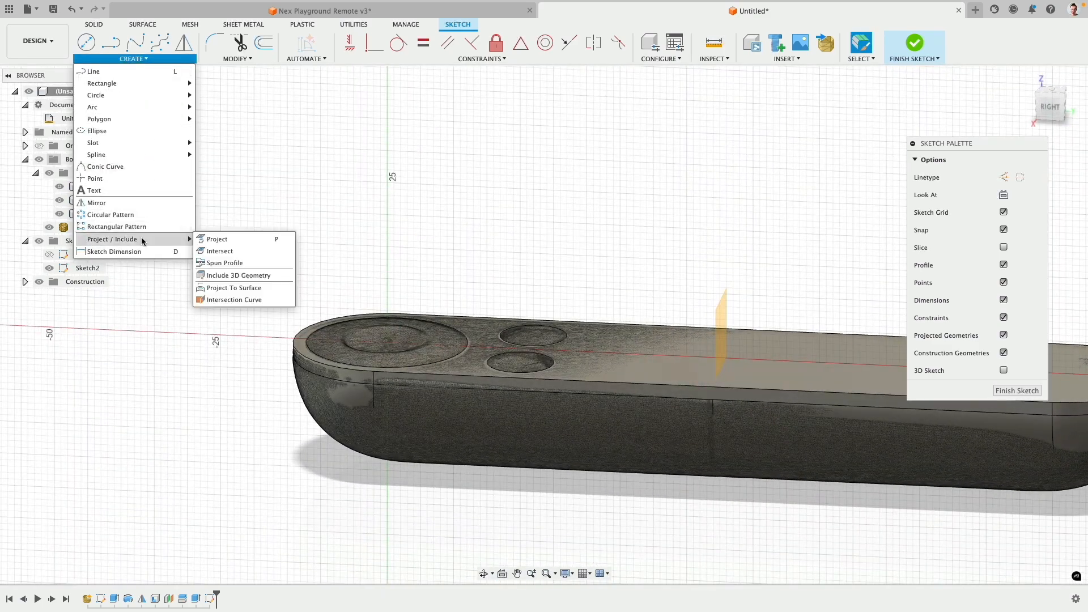
pyautogui.click(221, 255)
pyautogui.scroll(5, 308, 310)
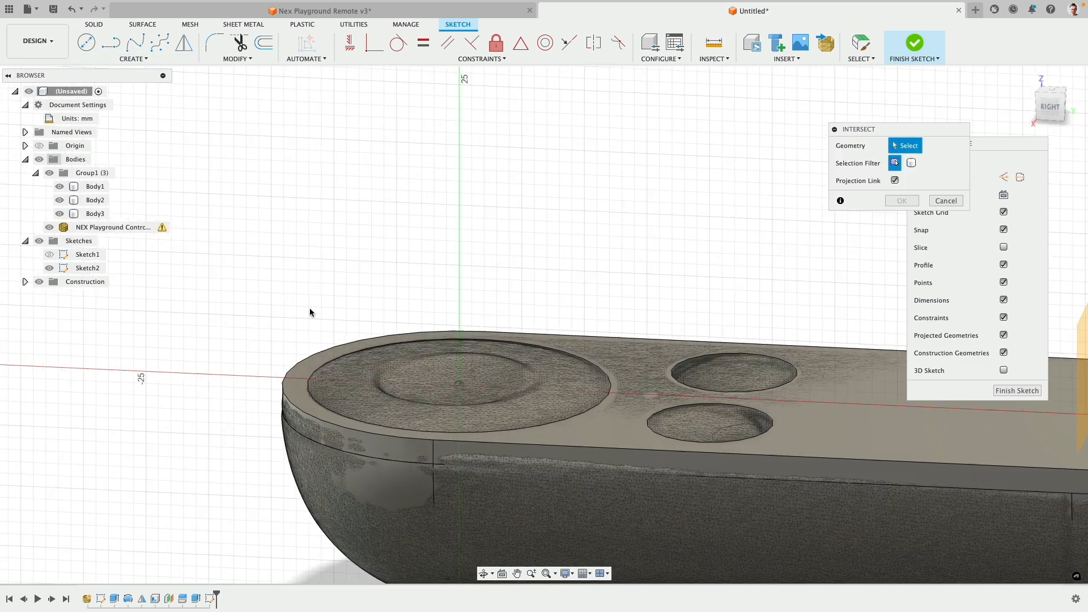
pyautogui.click(316, 371)
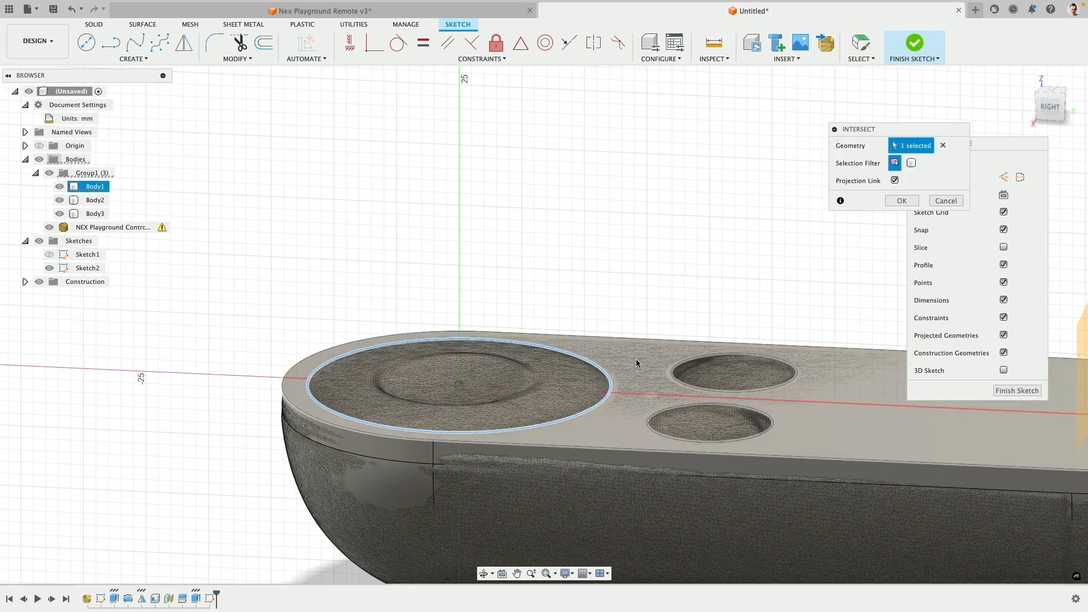
pyautogui.click(889, 204)
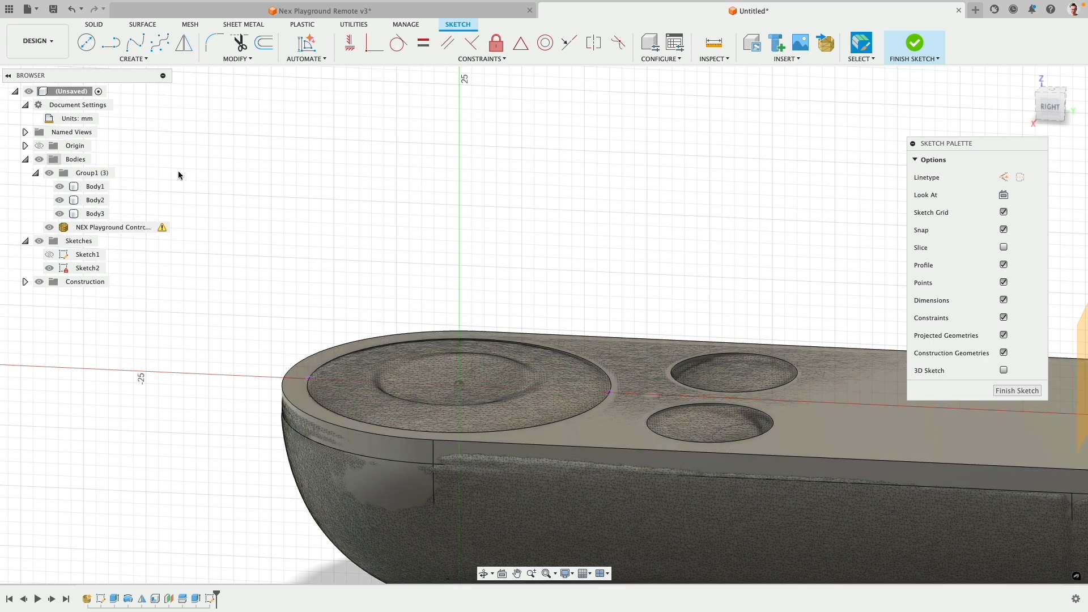
# Hide the reference mesh and the whole solid body group, leaving only the sketch geometry visible
pyautogui.click(52, 228)
pyautogui.click(51, 228)
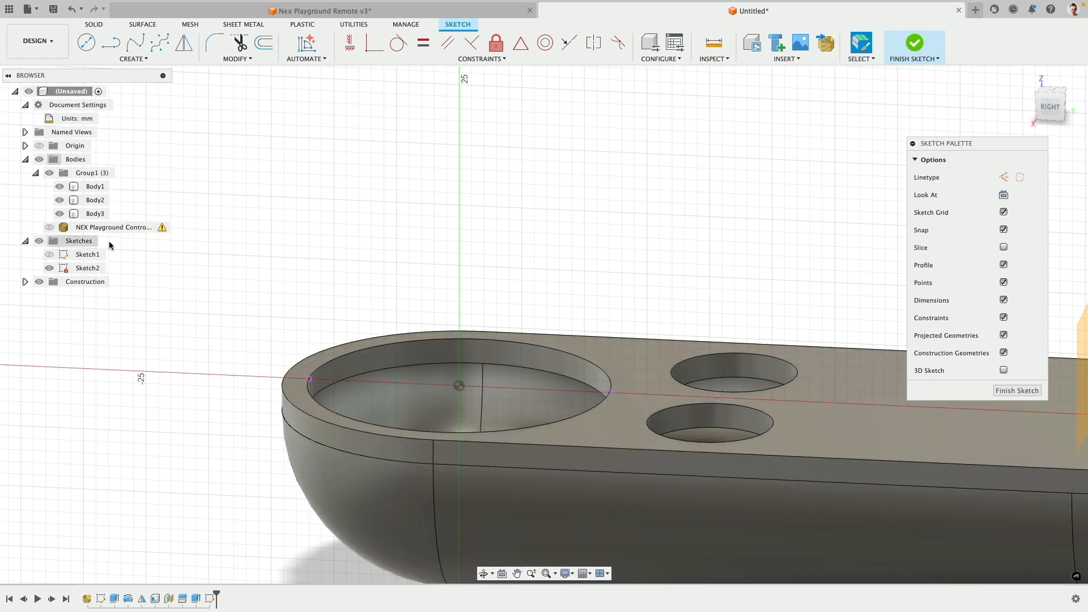
pyautogui.click(60, 186)
pyautogui.click(60, 200)
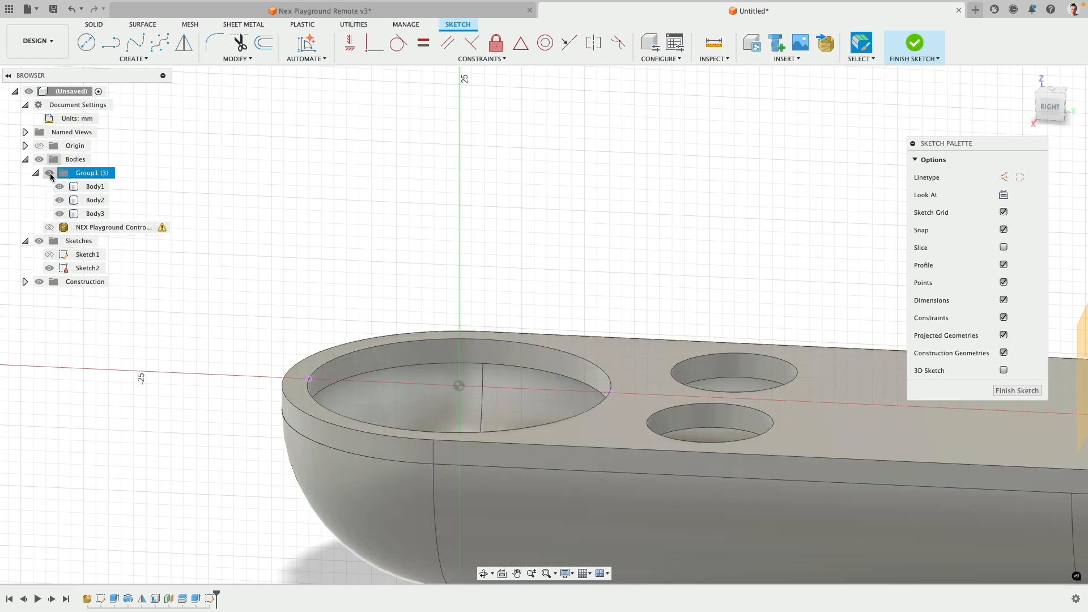
pyautogui.click(49, 172)
# Sketch a base line connecting the two intersected rim points of the large round opening
pyautogui.click(111, 43)
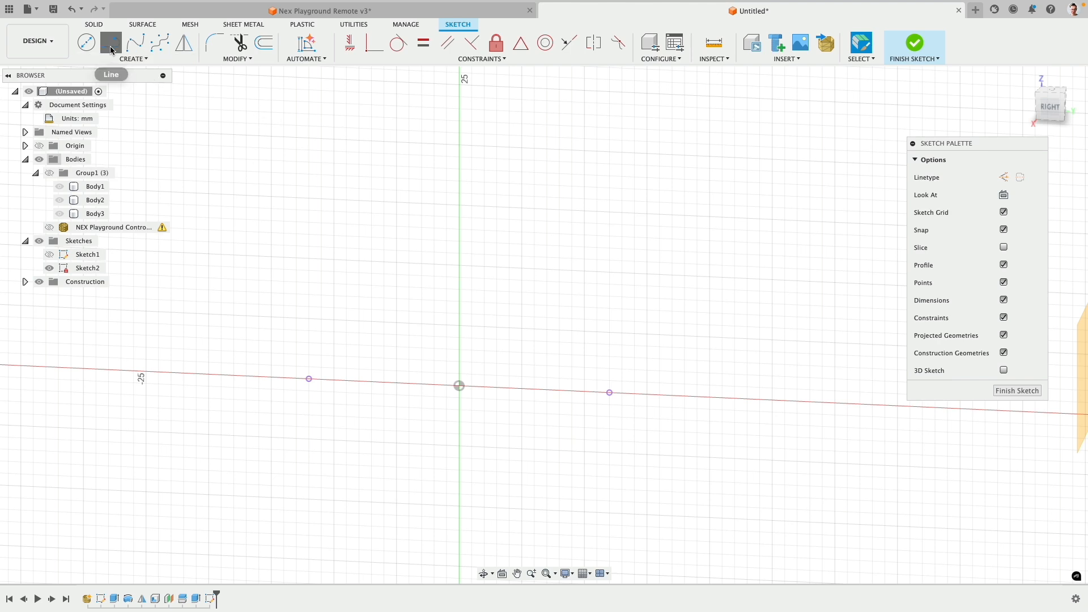
pyautogui.click(308, 379)
pyautogui.click(609, 392)
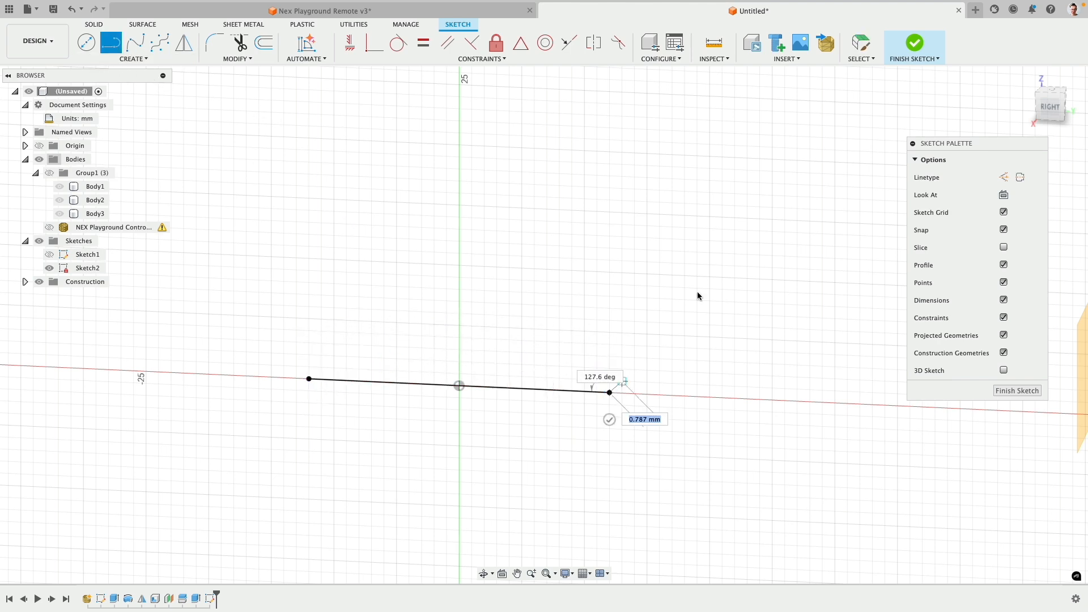
pyautogui.click(609, 420)
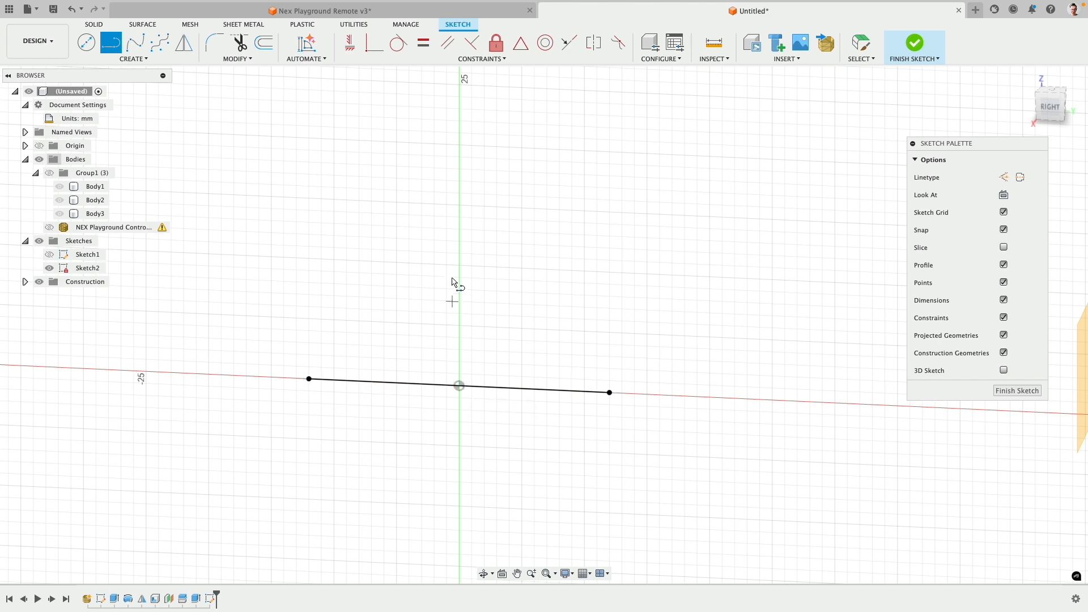
# Sketch a vertical line about 5 mm long upward from the origin at the middle of the base line
pyautogui.click(459, 385)
pyautogui.click(459, 325)
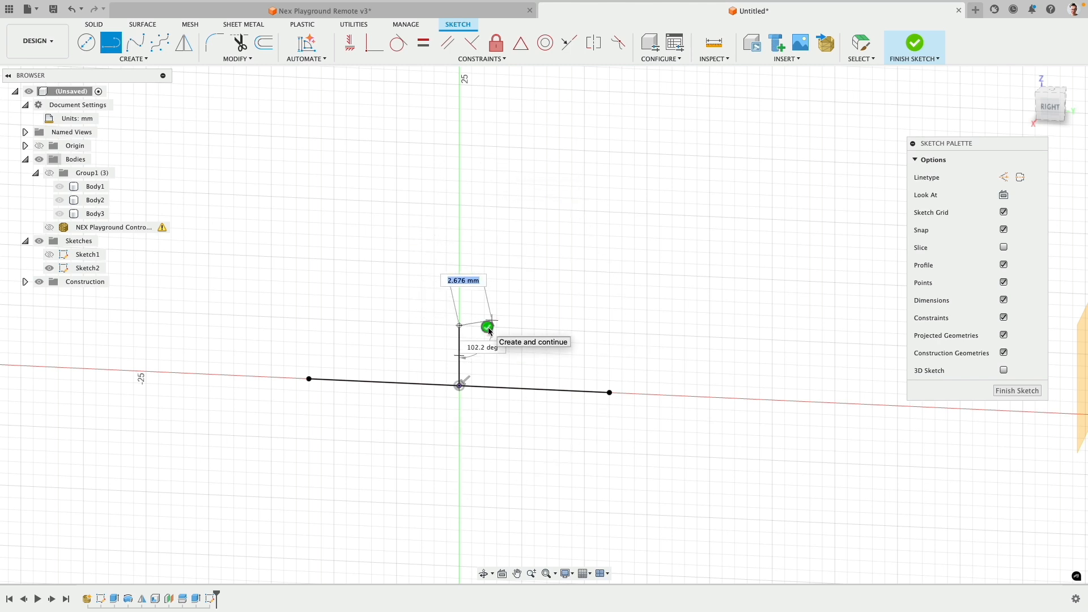
pyautogui.click(488, 327)
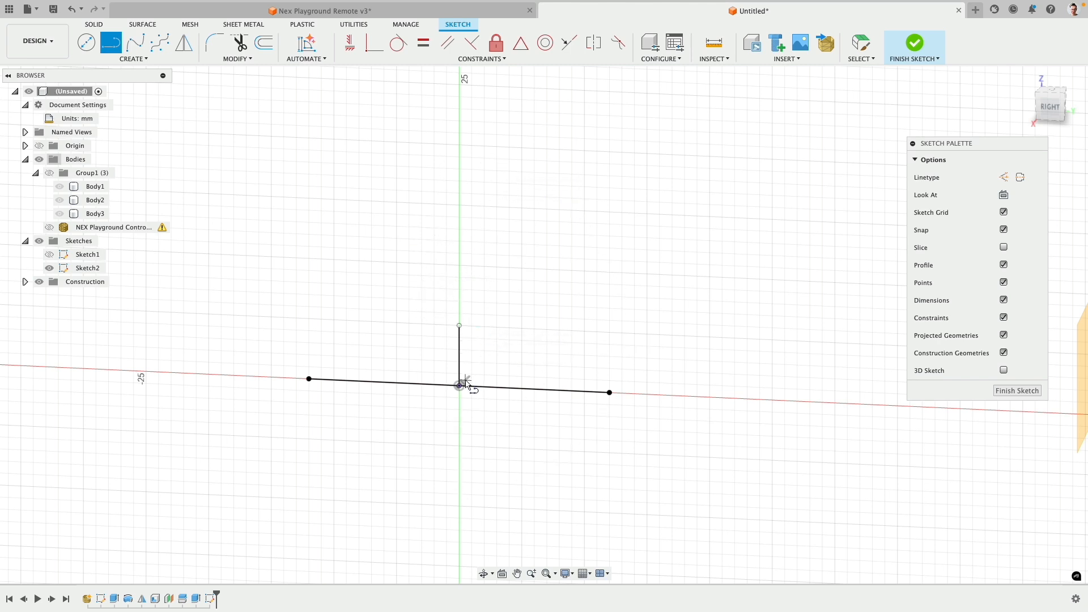
pyautogui.scroll(3, 348, 390)
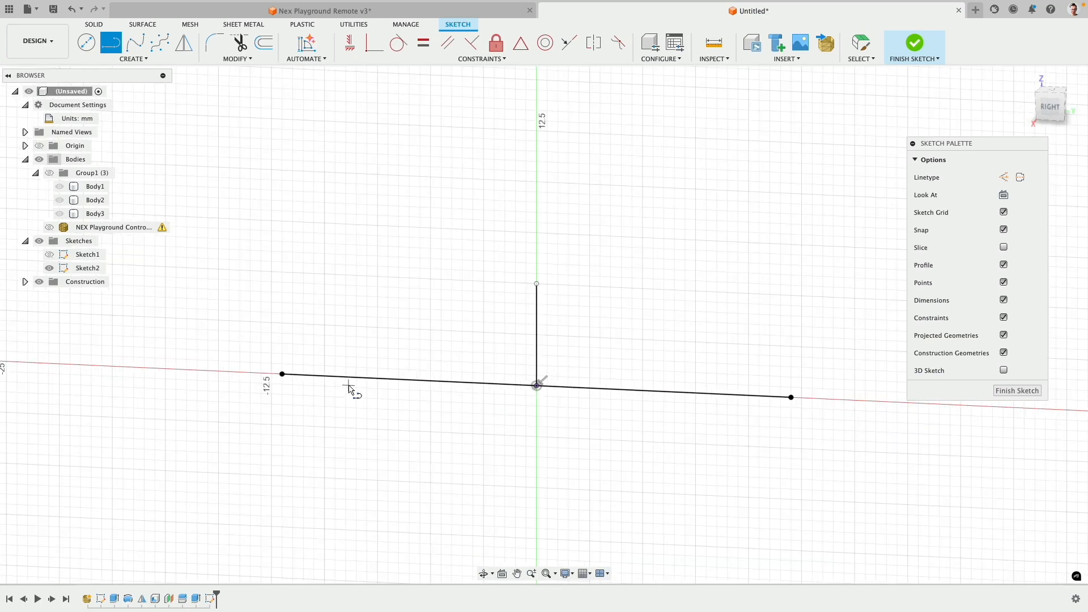
# Show the reference mesh and, at its raised button surface, sketch a line about 7 mm outward from the vertical line, past the inner ring
pyautogui.click(49, 227)
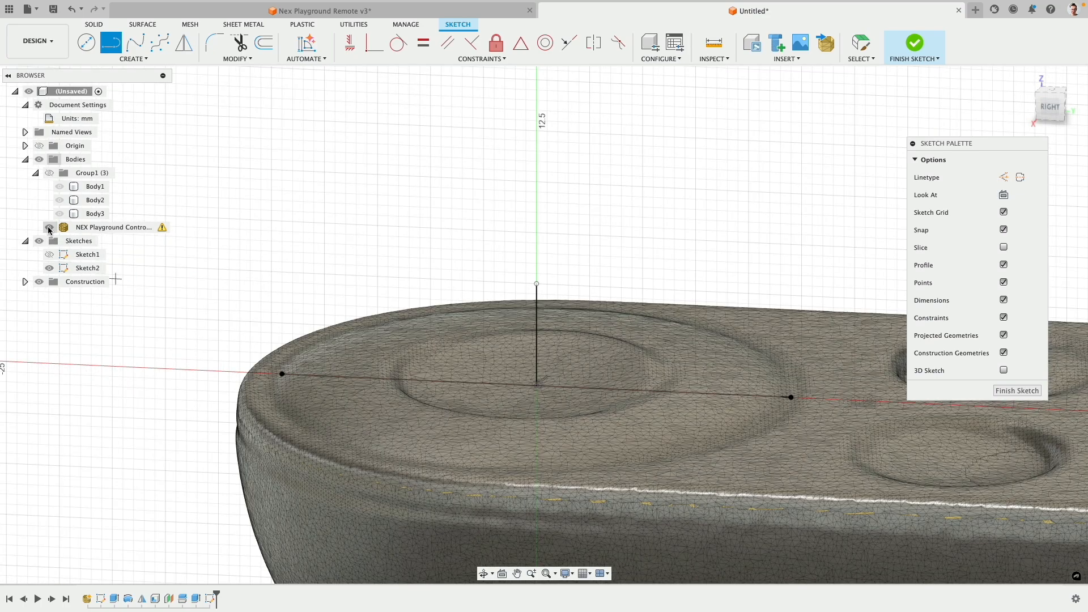
pyautogui.moveTo(602, 277)
pyautogui.keyDown('shift'); pyautogui.mouseDown(button='middle')
pyautogui.moveTo(606, 261)
pyautogui.moveTo(511, 266)
pyautogui.mouseUp(button='middle'); pyautogui.keyUp('shift')
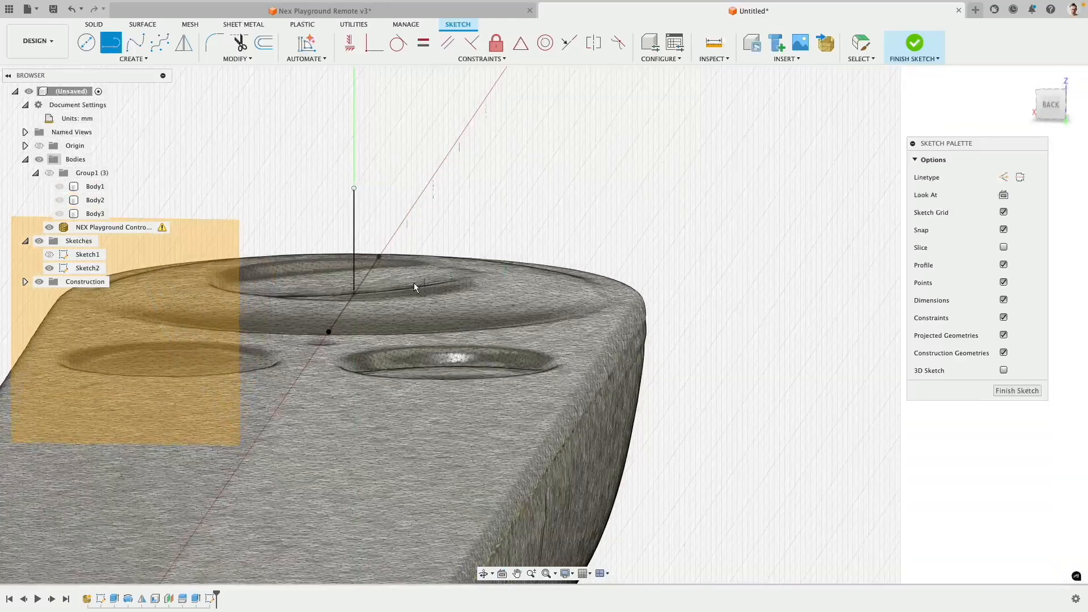
pyautogui.keyDown('shift'); pyautogui.moveTo(422, 275); pyautogui.dragTo(630, 226, button='middle'); pyautogui.keyUp('shift')
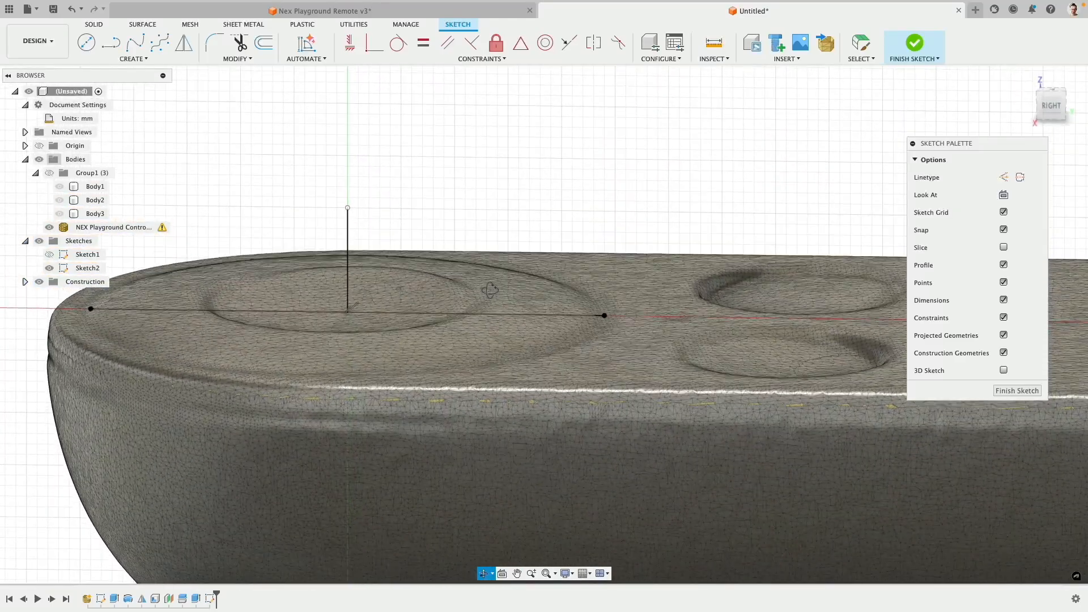
pyautogui.click(1047, 106)
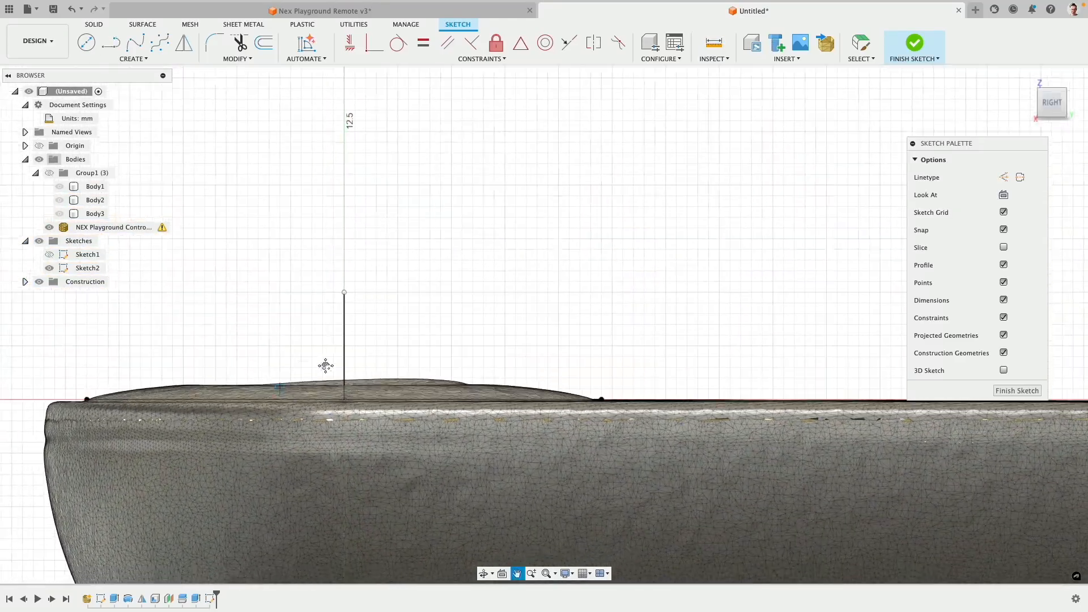
pyautogui.scroll(3, 470, 338)
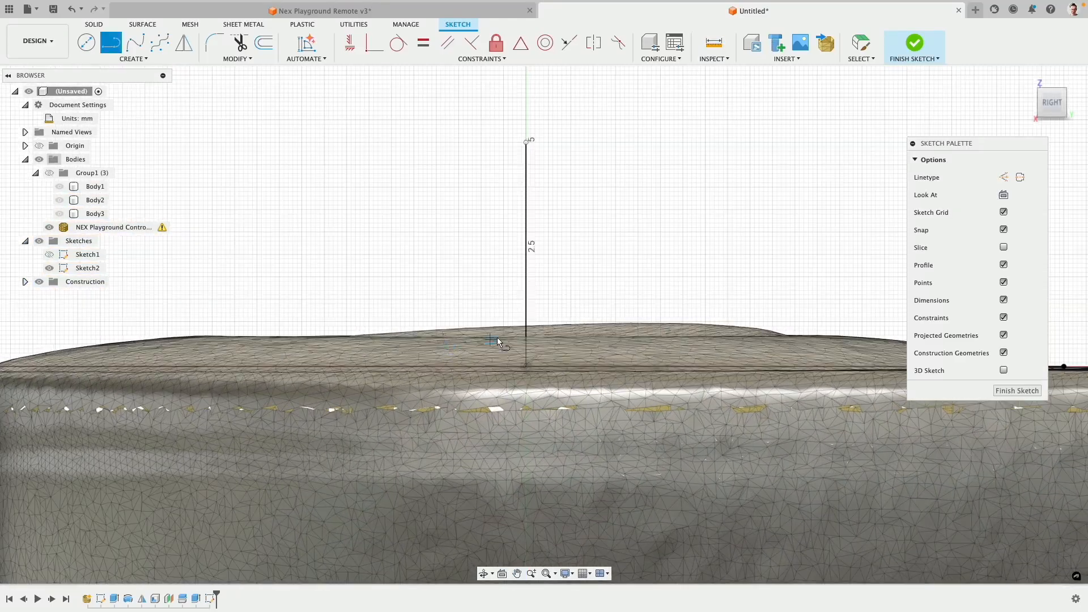
pyautogui.click(526, 338)
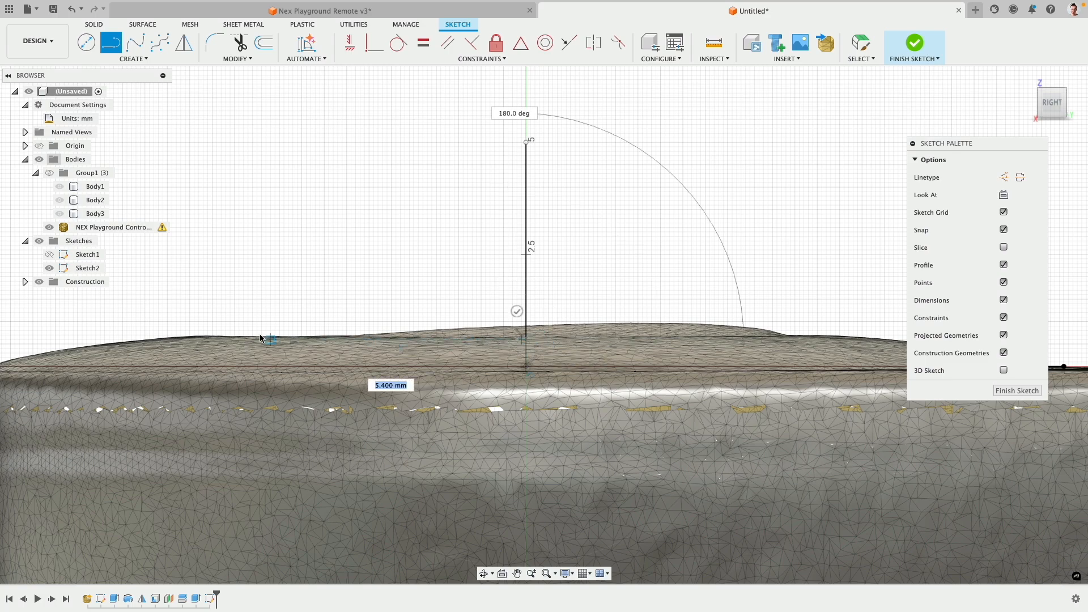
pyautogui.click(209, 336)
pyautogui.scroll(-5, 238, 344)
pyautogui.keyDown('shift'); pyautogui.moveTo(249, 272); pyautogui.dragTo(267, 299, button='middle'); pyautogui.keyUp('shift')
pyautogui.moveTo(294, 198); pyautogui.dragTo(533, 345, button='middle')
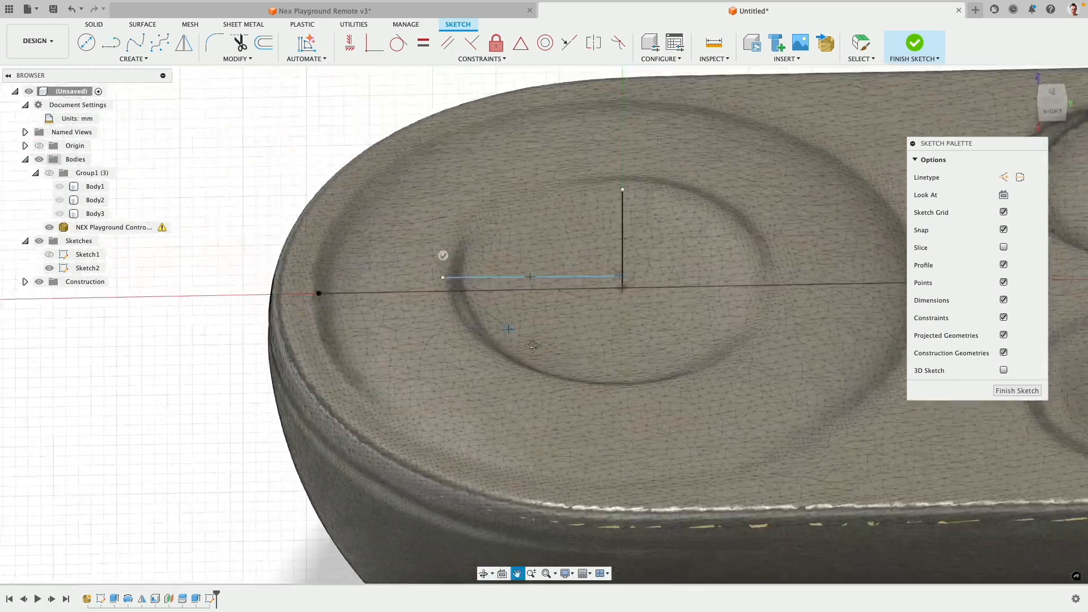
pyautogui.click(464, 269)
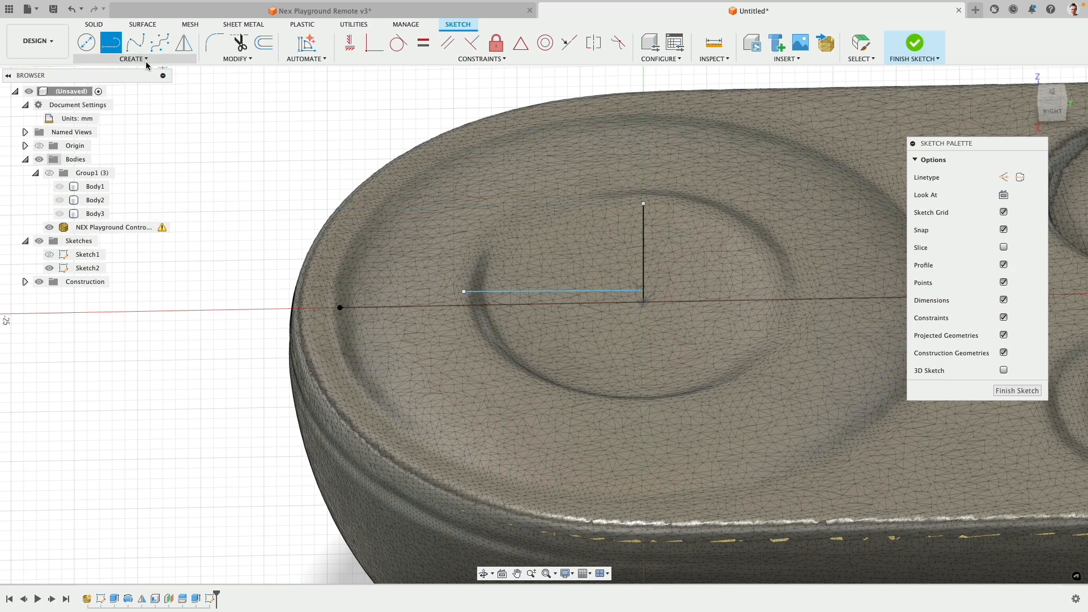
# Constrain the new line to horizontal and drop a vertical line about 0.6 mm from its outer end to the base line
pyautogui.click(353, 46)
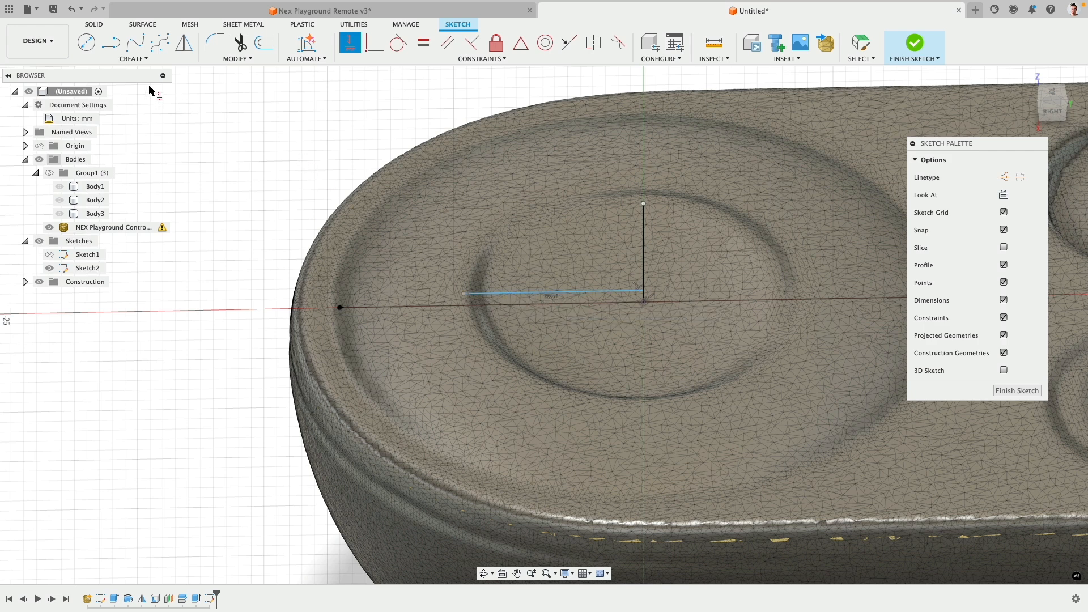
pyautogui.click(111, 43)
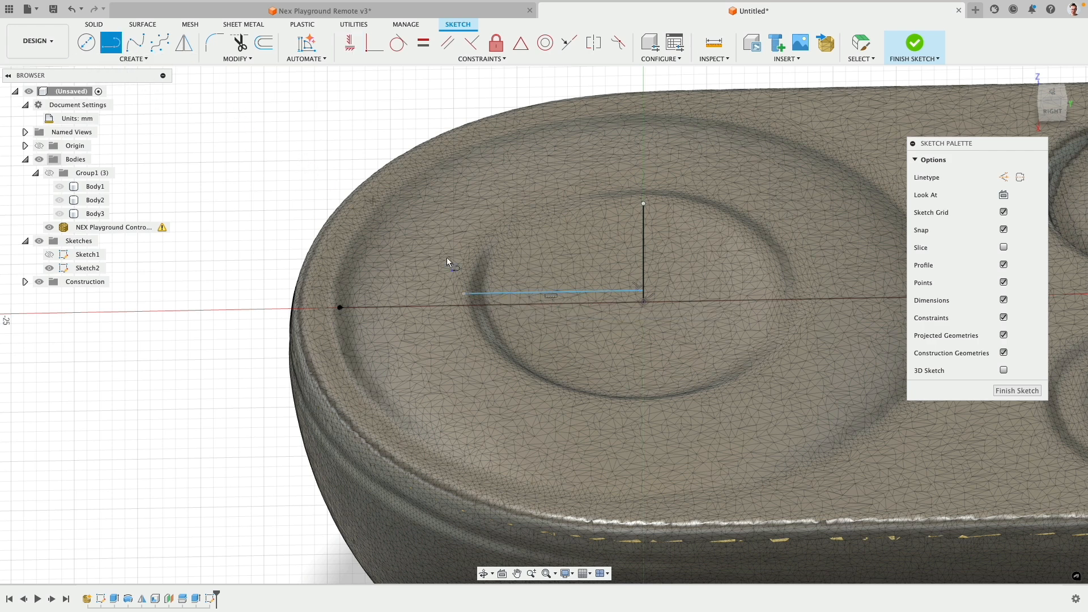
pyautogui.click(463, 294)
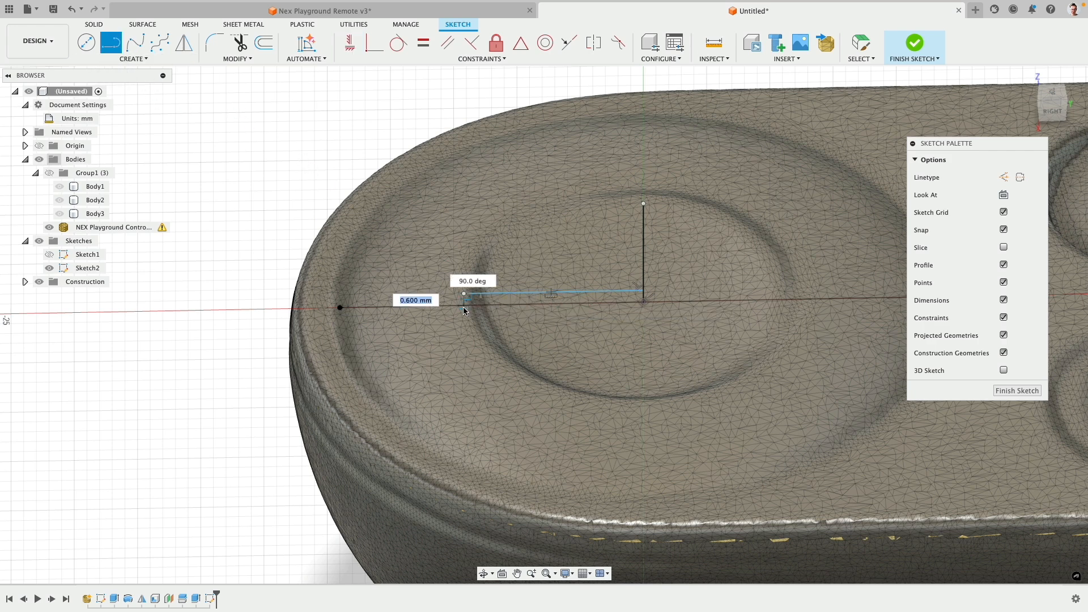
pyautogui.click(142, 60)
pyautogui.moveTo(134, 96)
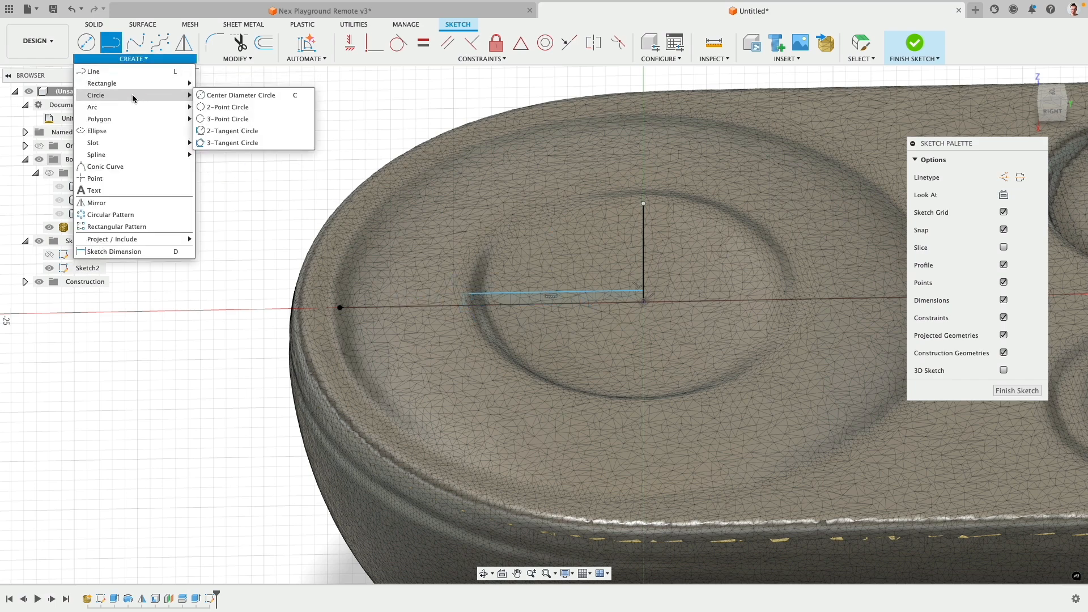
pyautogui.click(224, 107)
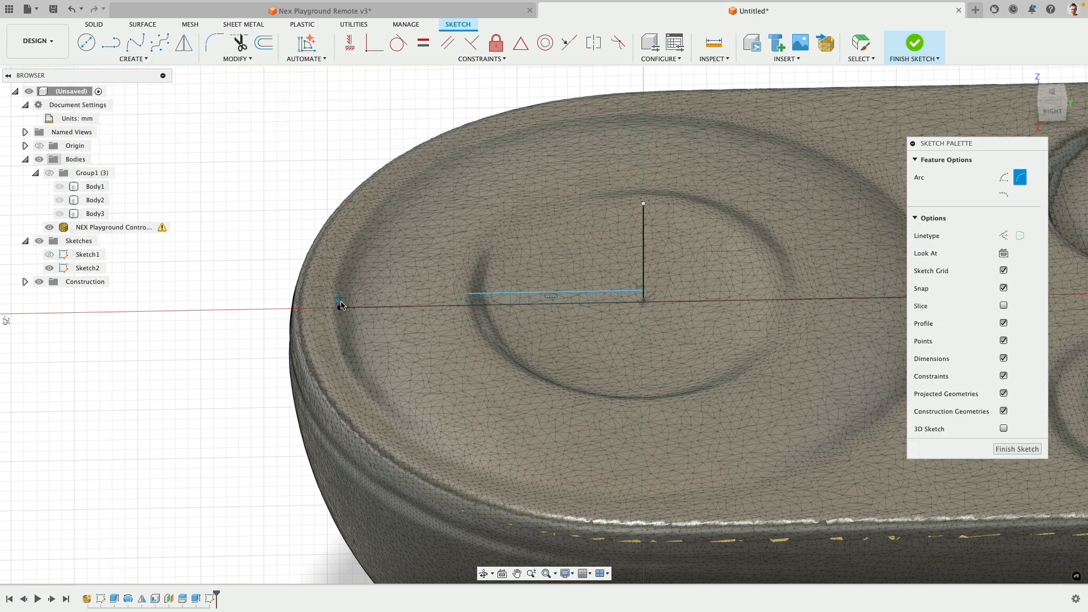
pyautogui.click(340, 308)
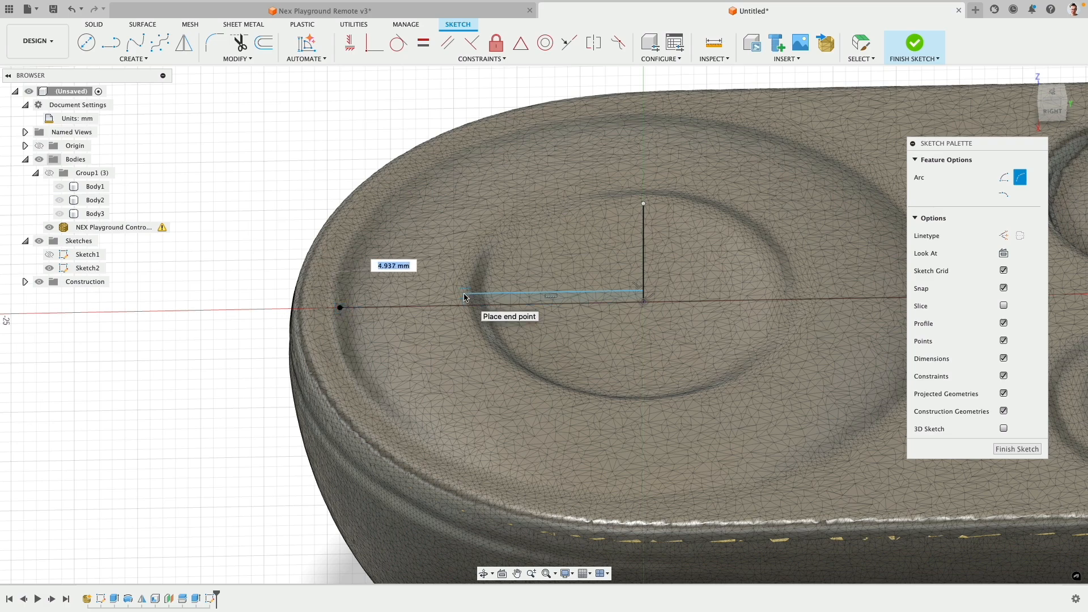
pyautogui.click(464, 294)
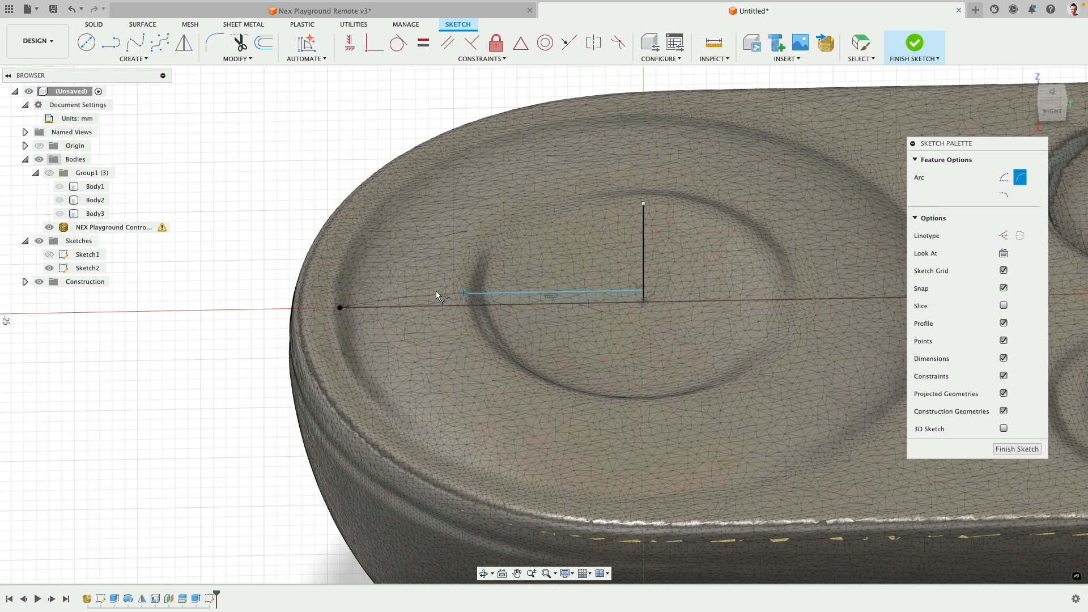
pyautogui.scroll(-3, 439, 293)
pyautogui.scroll(9, 440, 294)
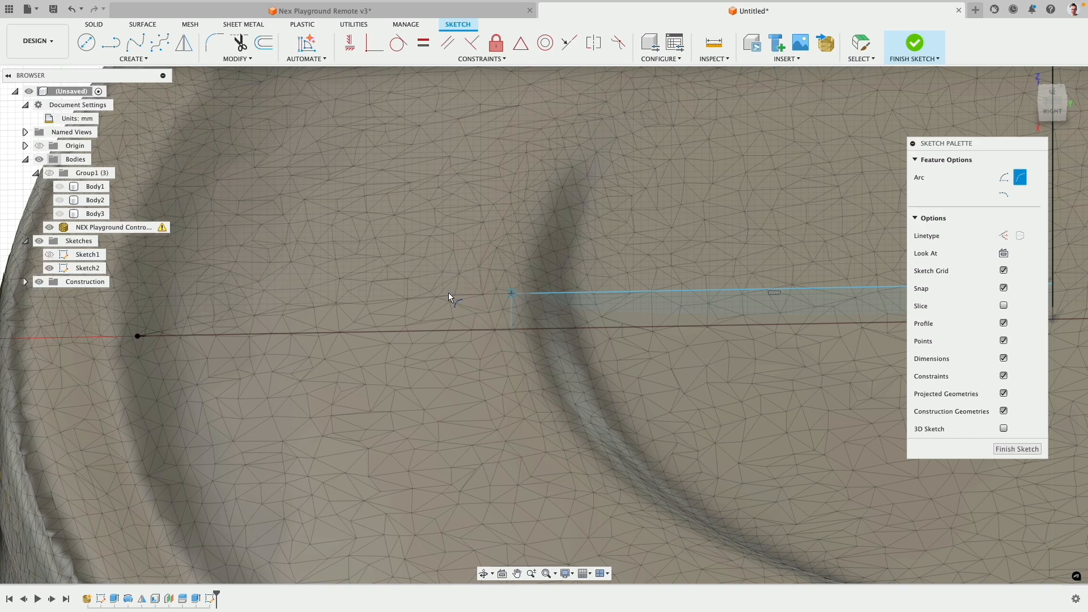
pyautogui.click(450, 298)
pyautogui.press('Escape')
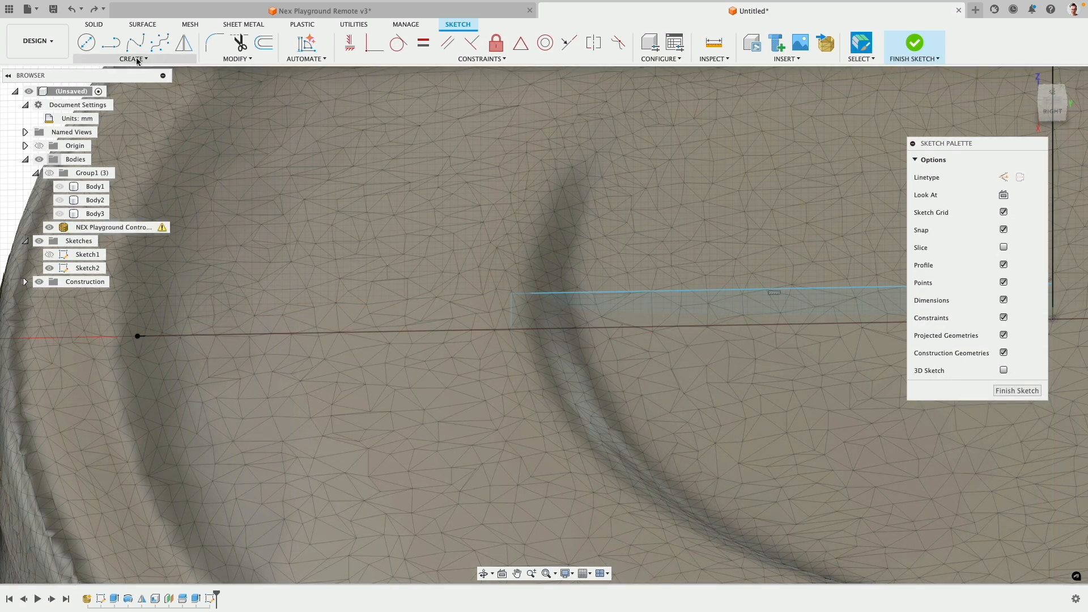
# Sketch a three-point arc bulging upward from the outer rim point to the horizontal line's outer end
pyautogui.click(133, 58)
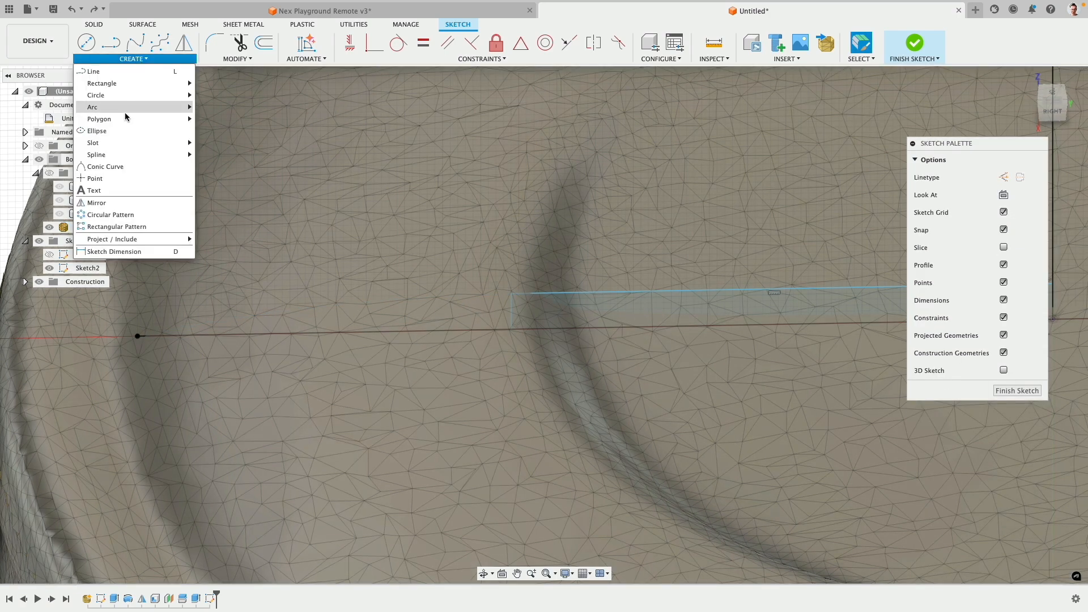
pyautogui.moveTo(126, 114)
pyautogui.click(227, 107)
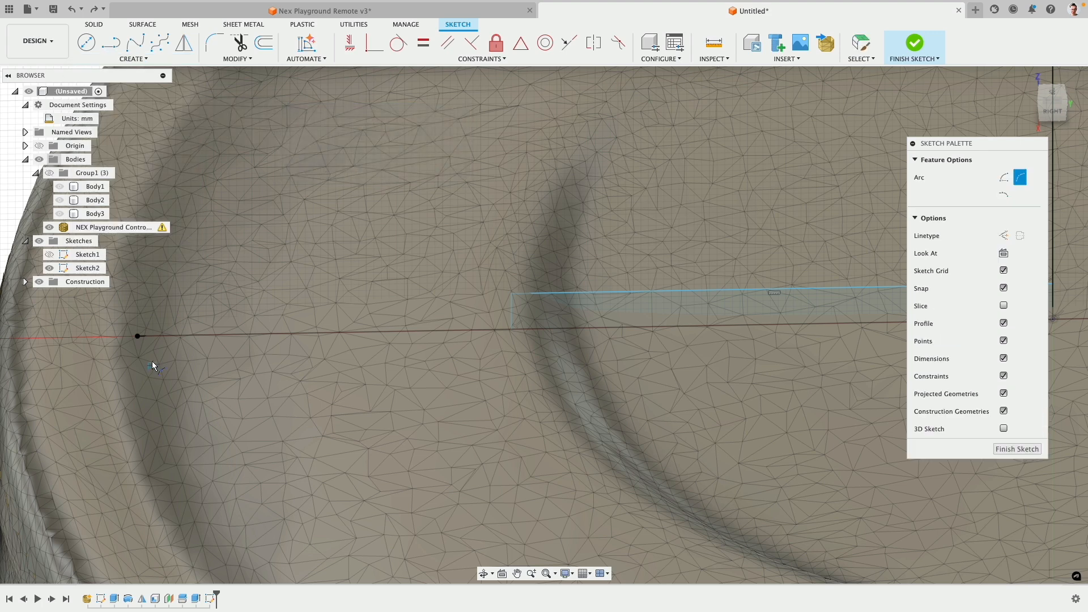
pyautogui.click(151, 333)
pyautogui.click(510, 295)
# Apply a tangent constraint between the arc and the horizontal line
pyautogui.click(399, 43)
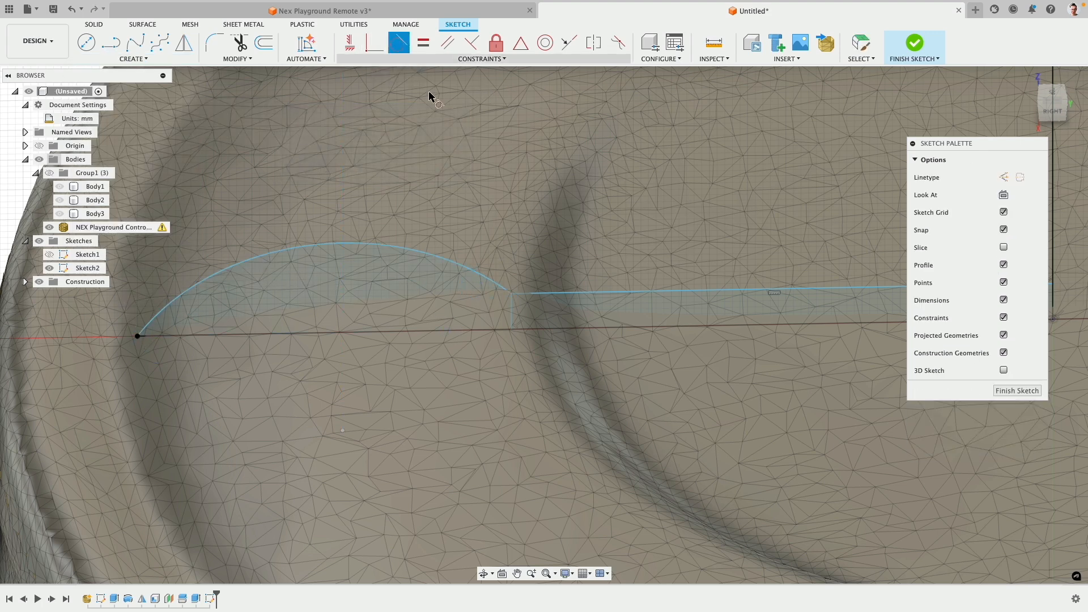
pyautogui.click(489, 279)
pyautogui.click(527, 292)
pyautogui.scroll(-5, 605, 248)
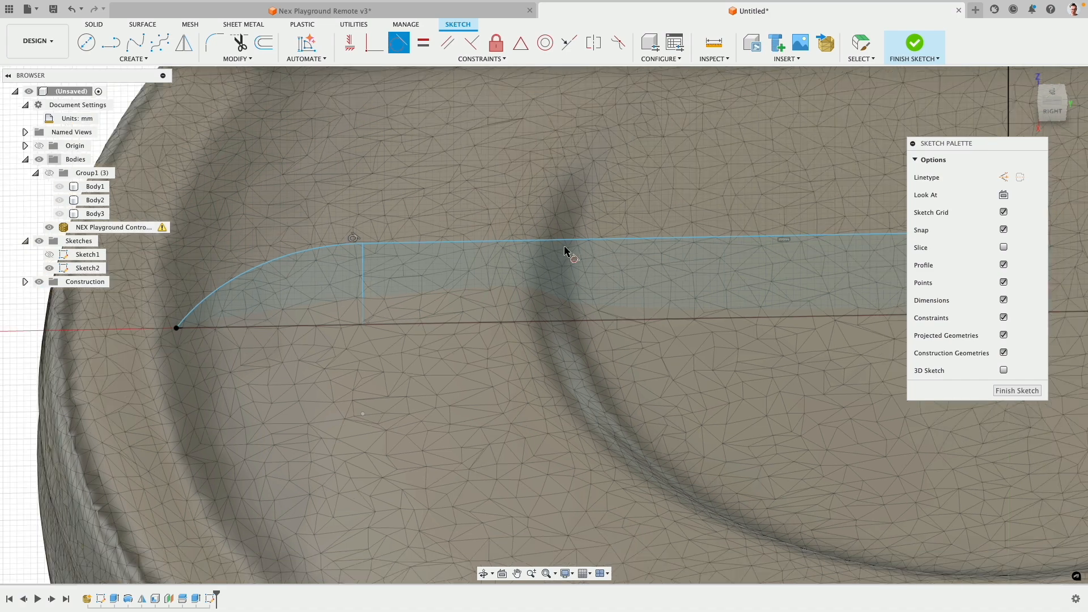
# Sketch a shallow three-point arc sagging downward from the horizontal line's outer end to a point on the vertical line
pyautogui.moveTo(636, 202); pyautogui.dragTo(542, 210, button='middle')
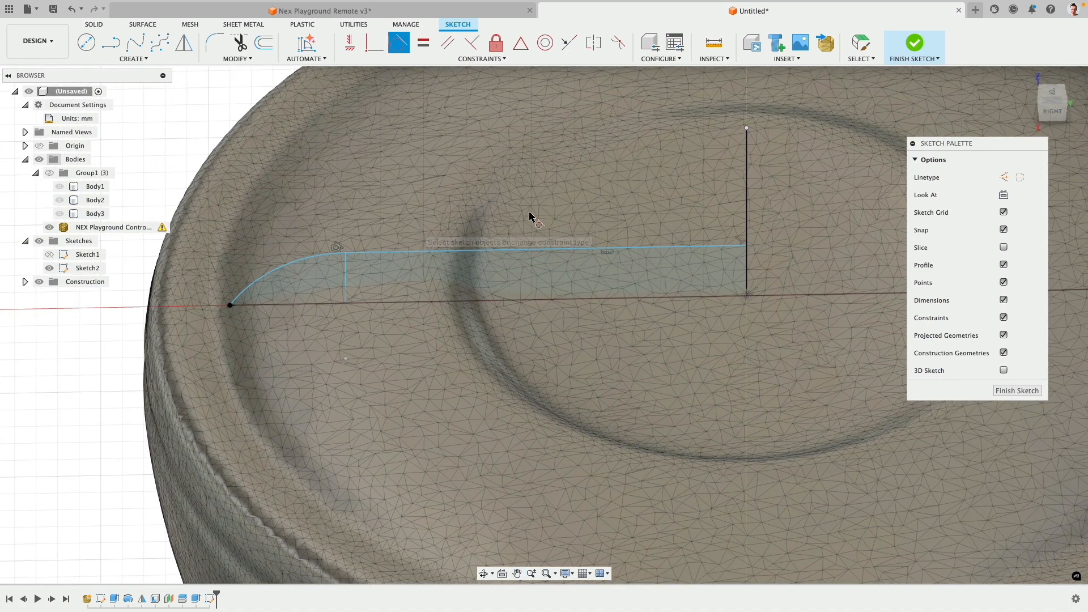
pyautogui.moveTo(529, 213); pyautogui.dragTo(505, 225, button='middle')
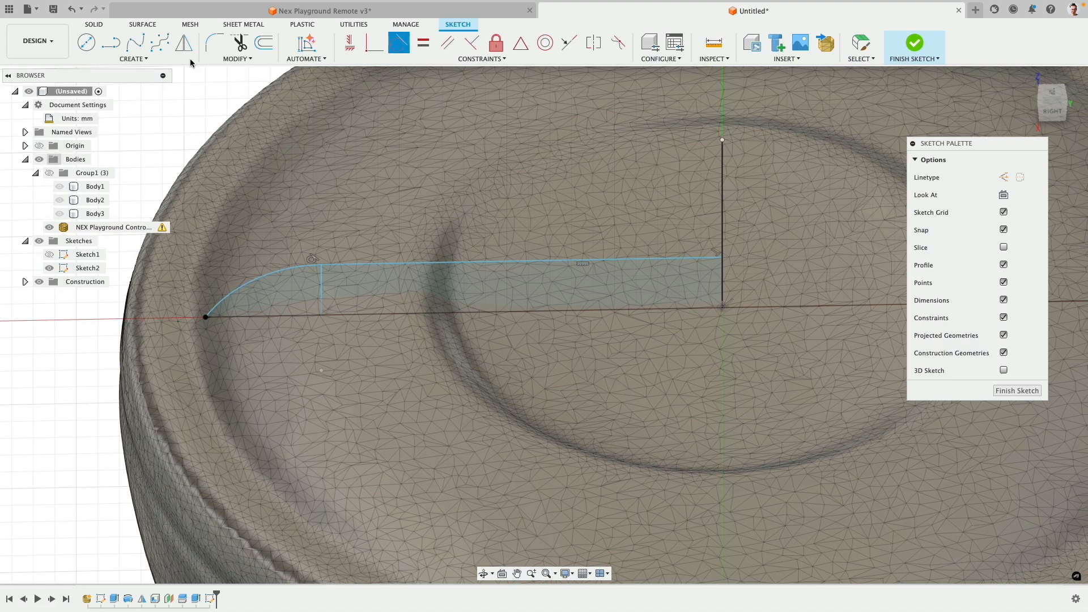
pyautogui.click(137, 59)
pyautogui.moveTo(138, 97)
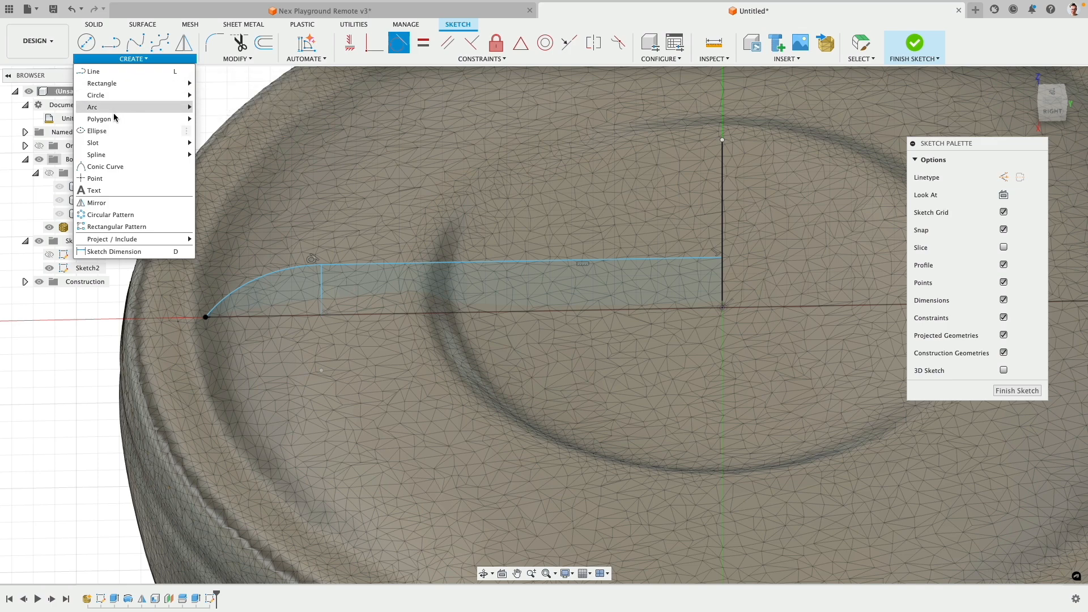
pyautogui.moveTo(177, 107)
pyautogui.click(222, 108)
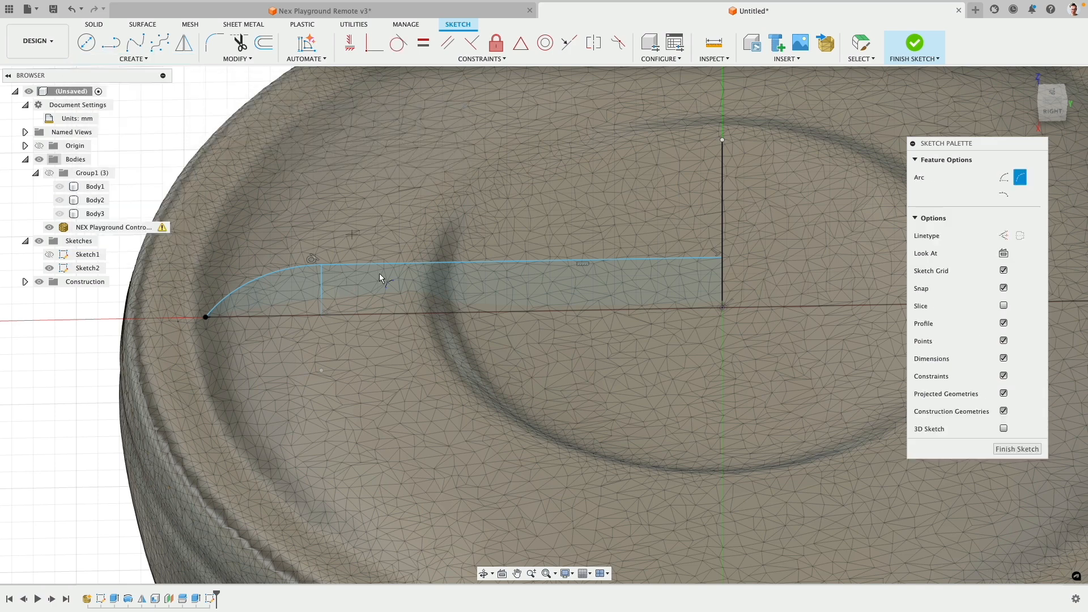
pyautogui.click(322, 264)
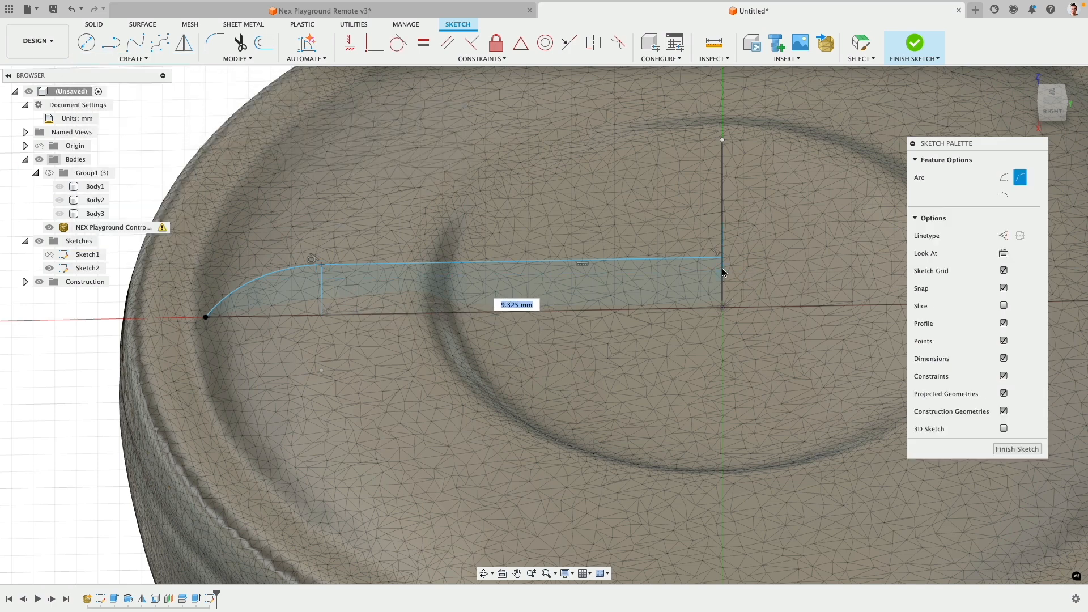
pyautogui.click(723, 274)
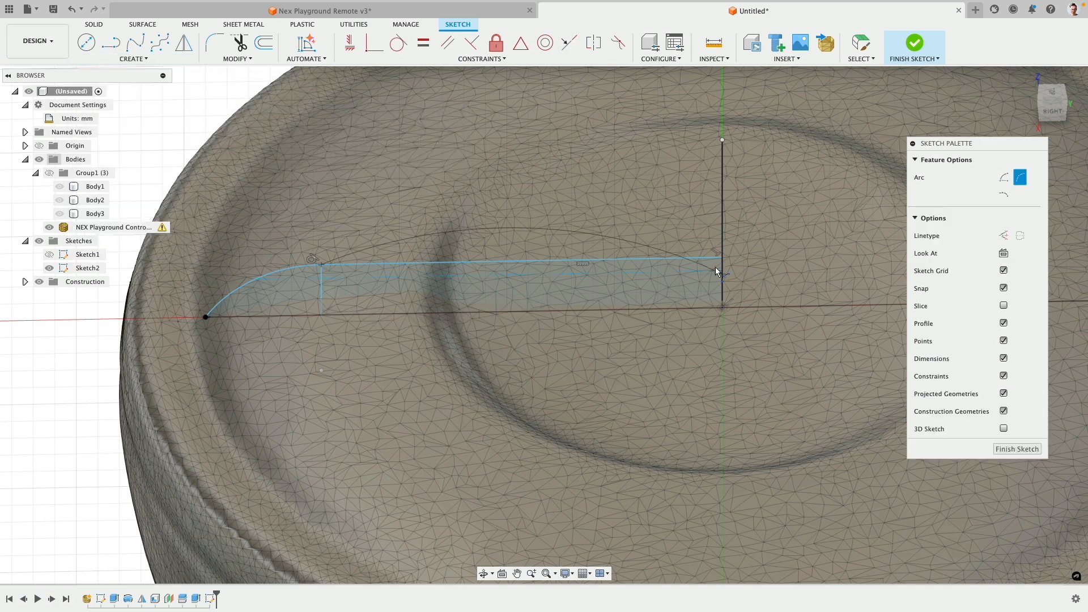
pyautogui.click(510, 279)
# Sketch a line about 1.5 mm long from the shallow arc's inner end past the vertical line
pyautogui.click(111, 42)
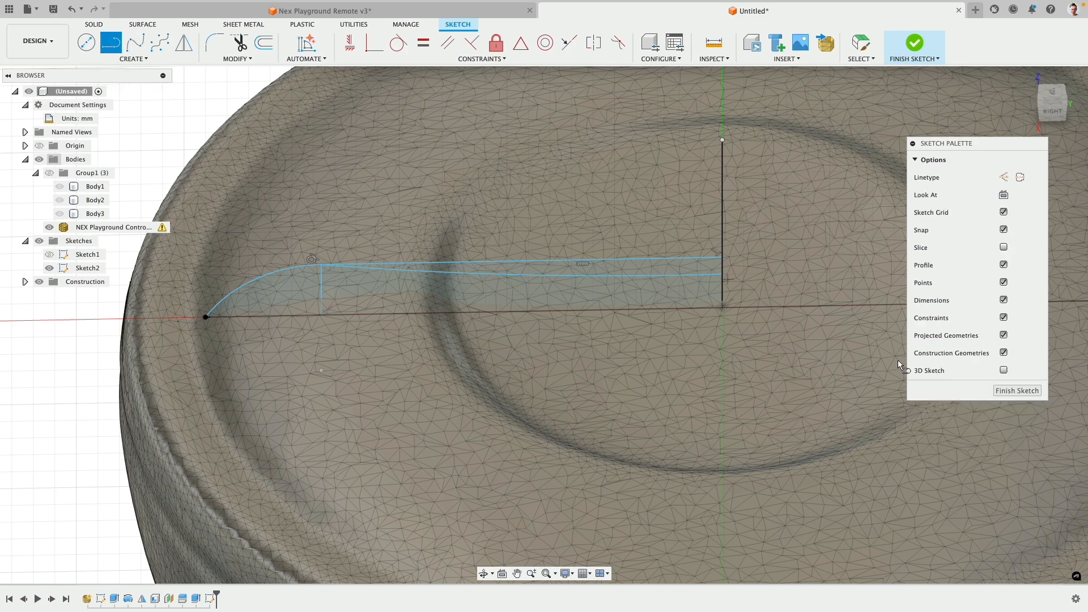
pyautogui.click(723, 274)
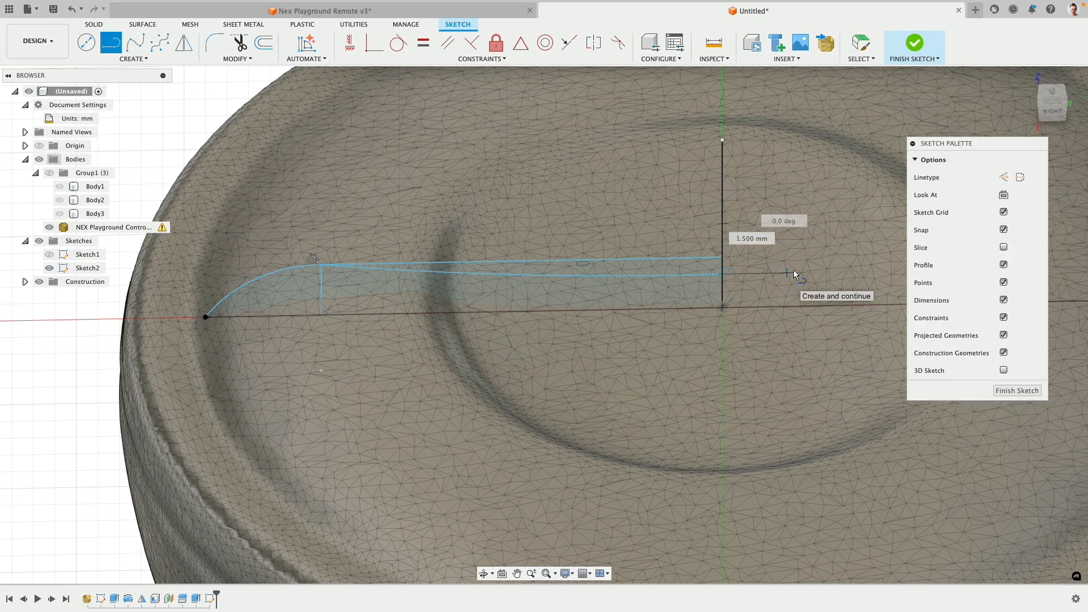
pyautogui.click(786, 274)
pyautogui.press('Escape')
# Replace the short line's perpendicular constraint with a horizontal constraint
pyautogui.click(744, 274)
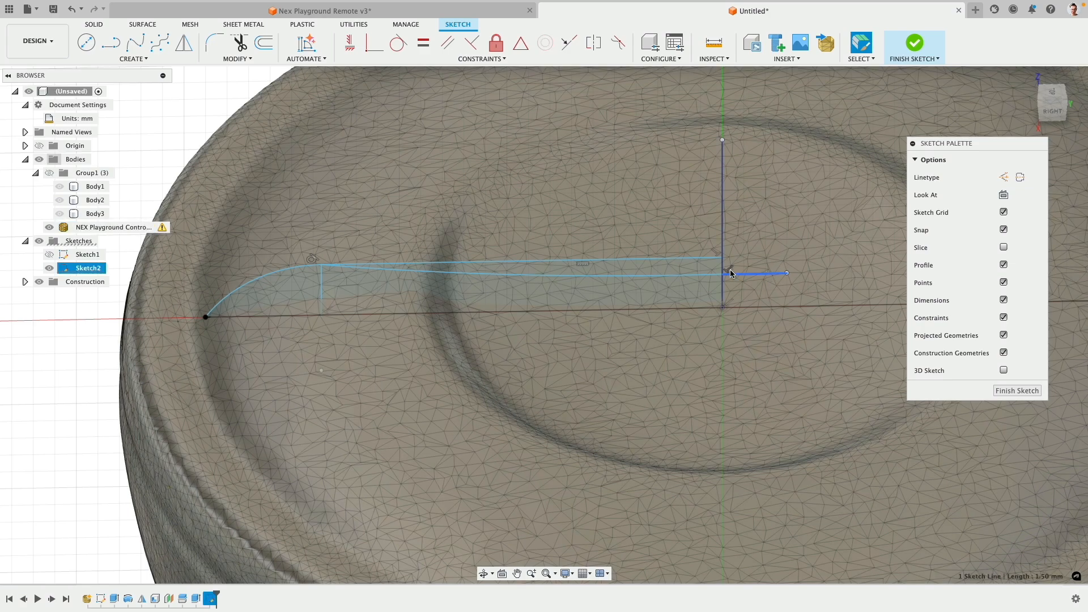
pyautogui.press('Escape')
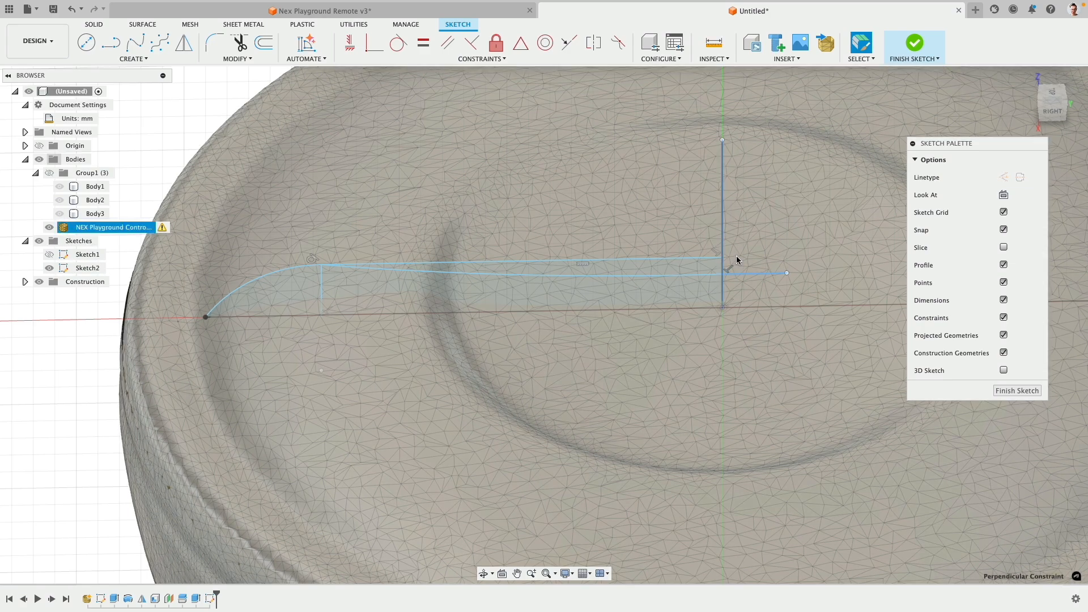
pyautogui.click(742, 274)
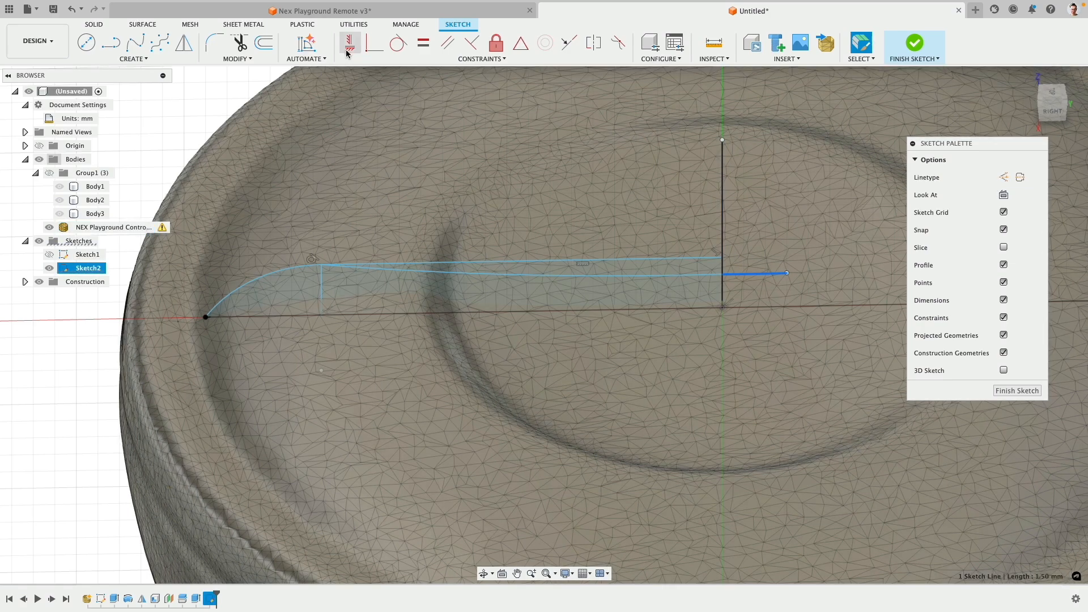
pyautogui.click(348, 50)
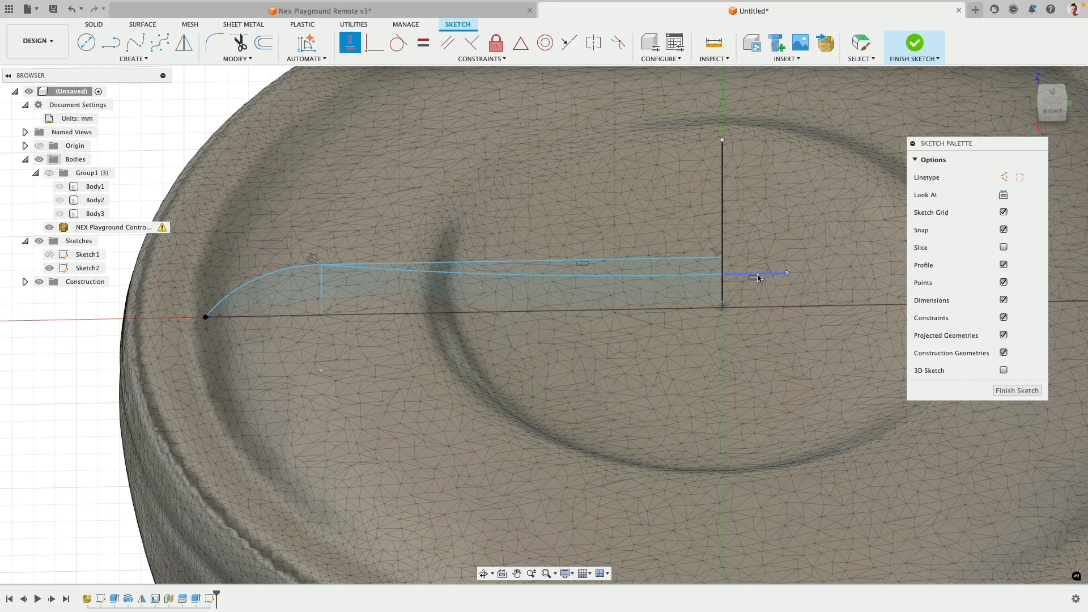
# Apply a tangent constraint between the shallow arc and the short horizontal line
pyautogui.click(393, 48)
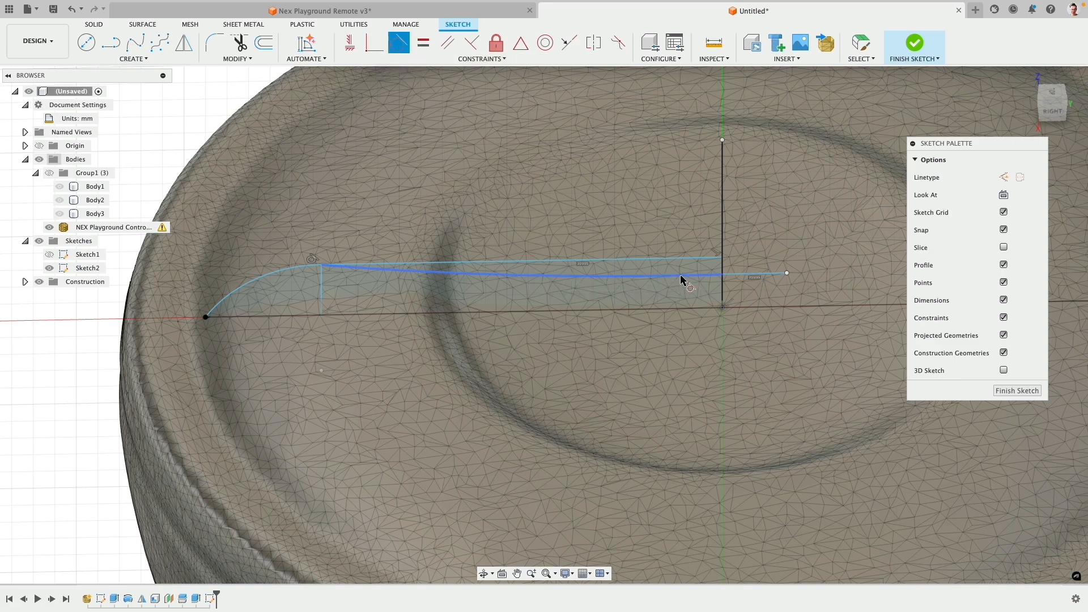
pyautogui.click(680, 274)
pyautogui.click(729, 274)
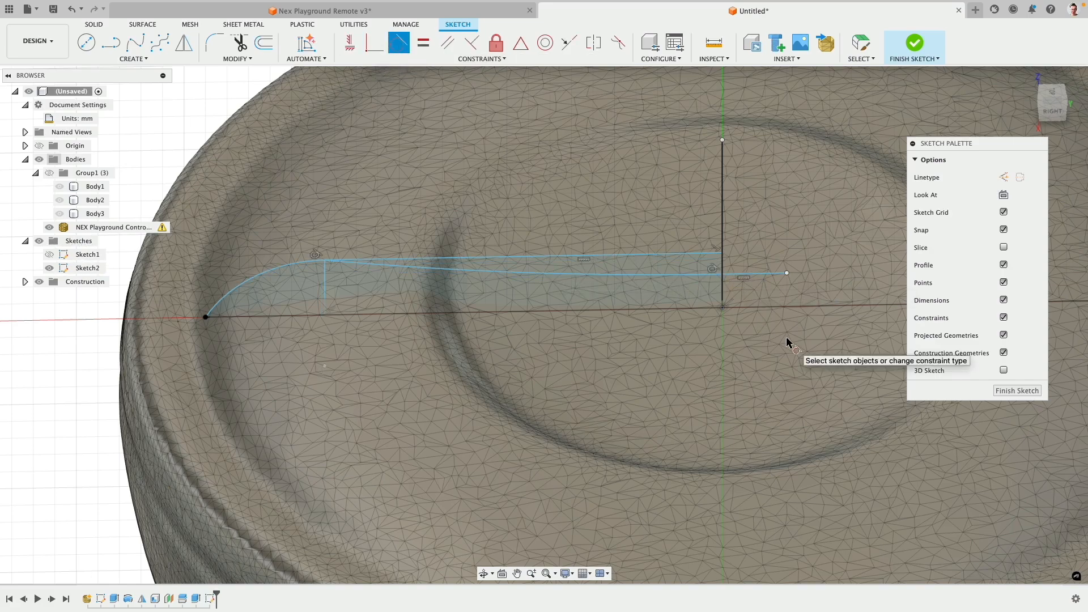
pyautogui.press('Escape')
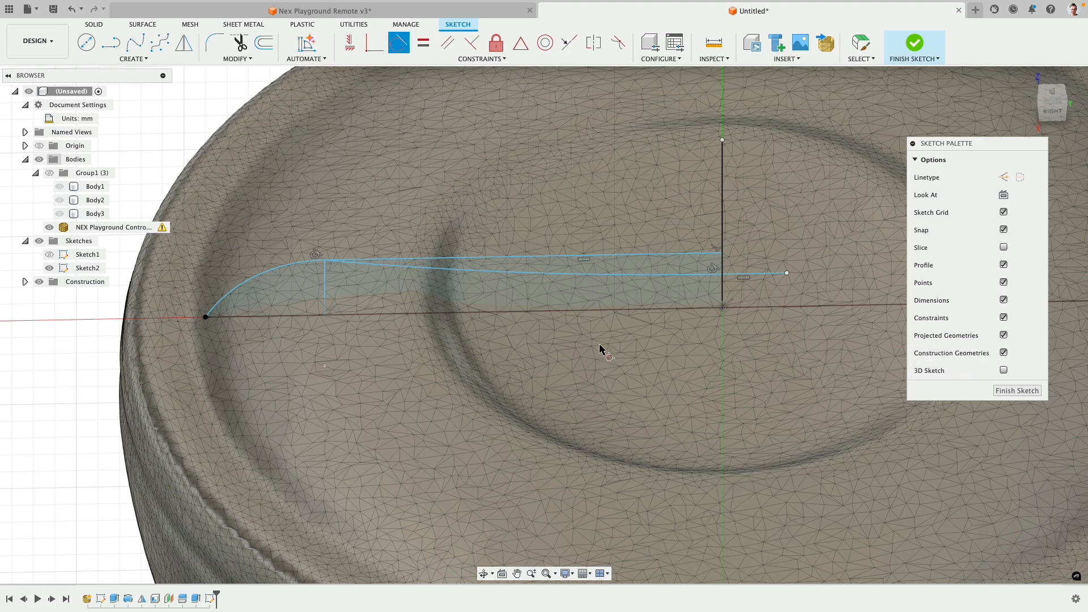
# In the right side view, lower the arcs' shared point and the short line's free end to follow the mesh surface
pyautogui.keyDown('shift'); pyautogui.moveTo(598, 346); pyautogui.dragTo(595, 323, button='middle'); pyautogui.keyUp('shift')
pyautogui.press('Return')
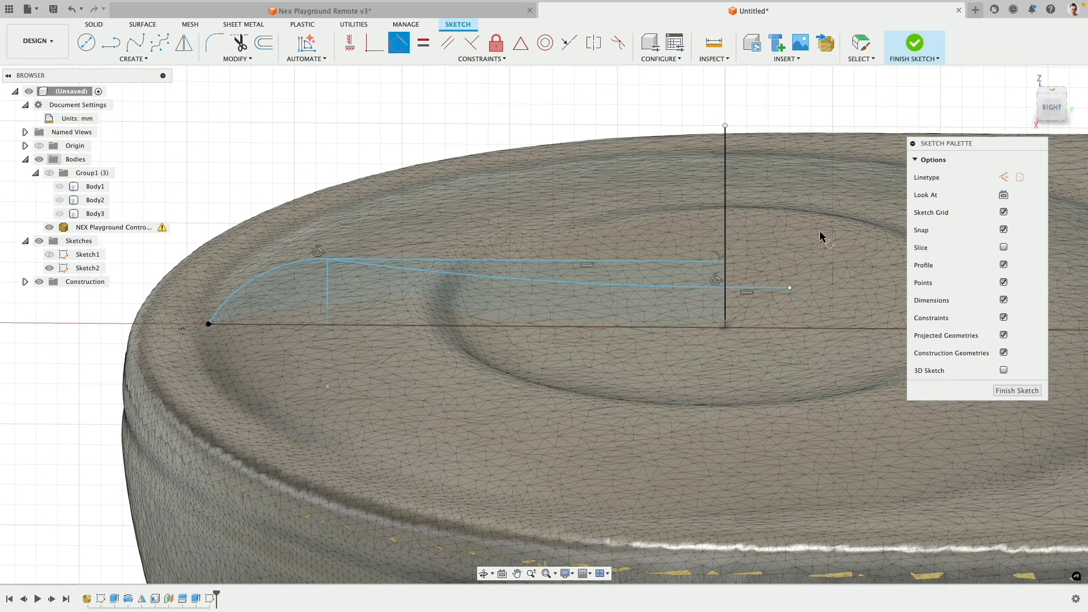
pyautogui.keyDown('shift'); pyautogui.moveTo(821, 235); pyautogui.dragTo(850, 180, button='middle'); pyautogui.keyUp('shift')
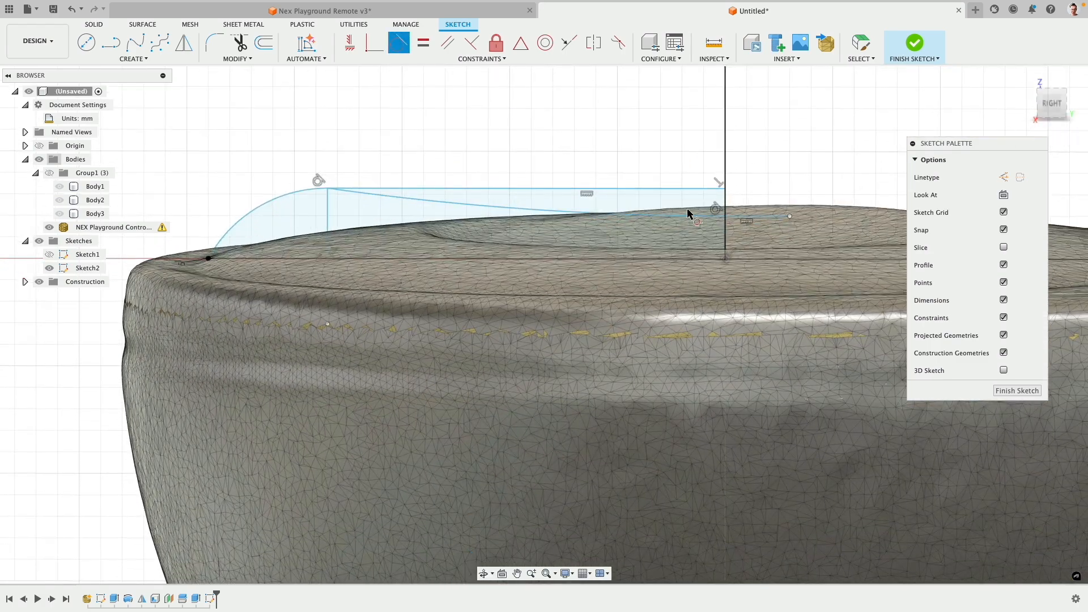
pyautogui.click(1048, 105)
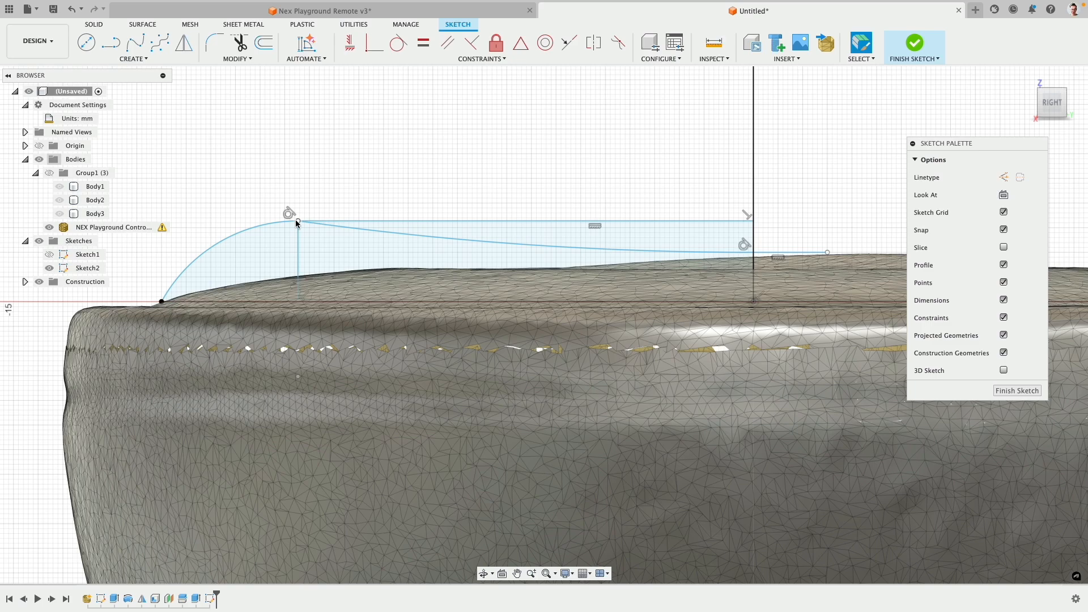
pyautogui.moveTo(297, 221)
pyautogui.mouseDown()
pyautogui.moveTo(376, 236)
pyautogui.moveTo(406, 270)
pyautogui.mouseUp()
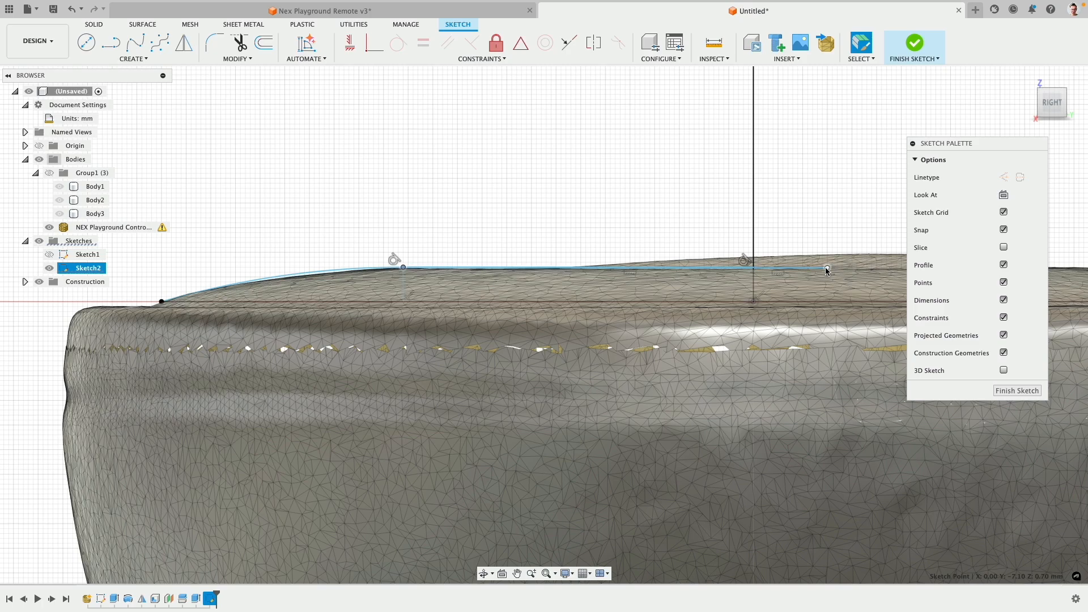
pyautogui.moveTo(826, 267); pyautogui.dragTo(828, 283)
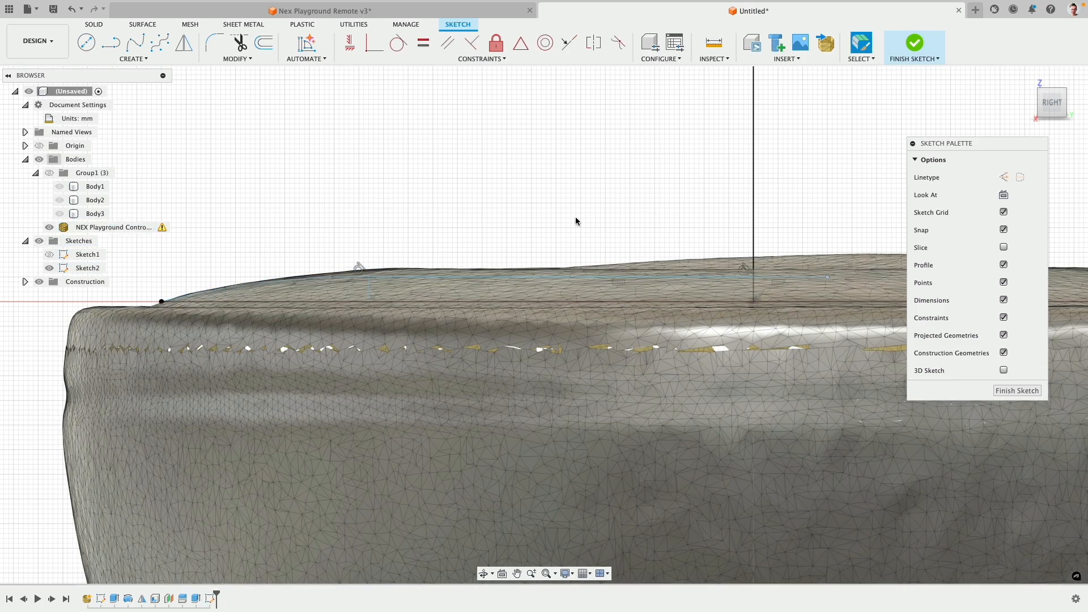
# Reposition the arcs' shared point on the mesh's inner ring, about 7 mm outward from the vertical line
pyautogui.keyDown('shift'); pyautogui.moveTo(575, 221); pyautogui.dragTo(387, 236, button='middle'); pyautogui.keyUp('shift')
pyautogui.moveTo(390, 236)
pyautogui.mouseDown()
pyautogui.moveTo(396, 191)
pyautogui.moveTo(396, 215)
pyautogui.mouseUp()
pyautogui.keyDown('shift'); pyautogui.moveTo(396, 215); pyautogui.dragTo(402, 196, button='middle'); pyautogui.keyUp('shift')
pyautogui.moveTo(390, 207); pyautogui.dragTo(426, 210)
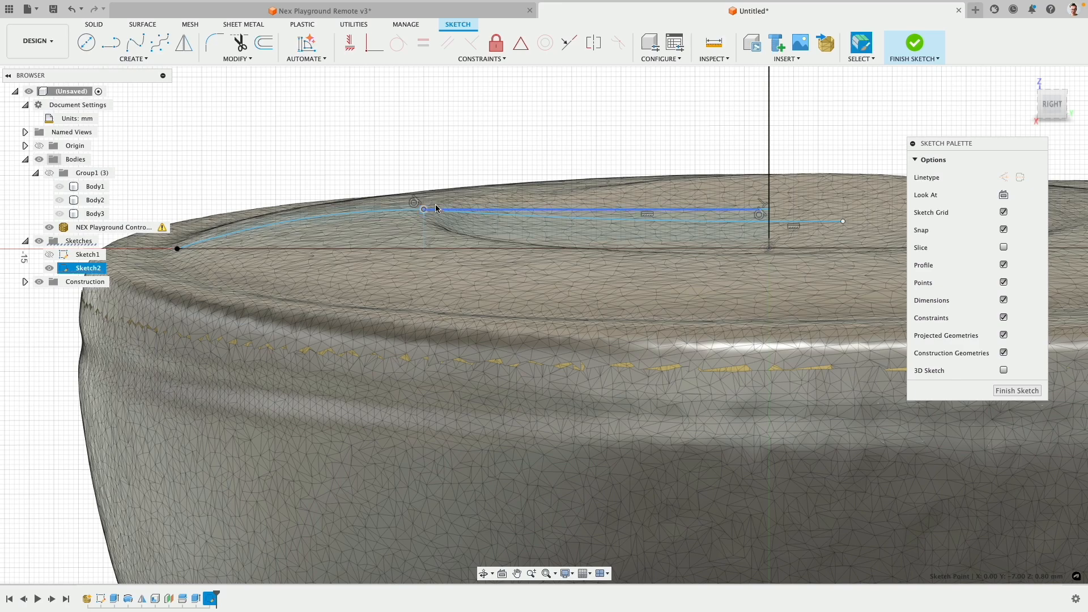
pyautogui.keyDown('shift'); pyautogui.moveTo(432, 209); pyautogui.dragTo(436, 193, button='middle'); pyautogui.keyUp('shift')
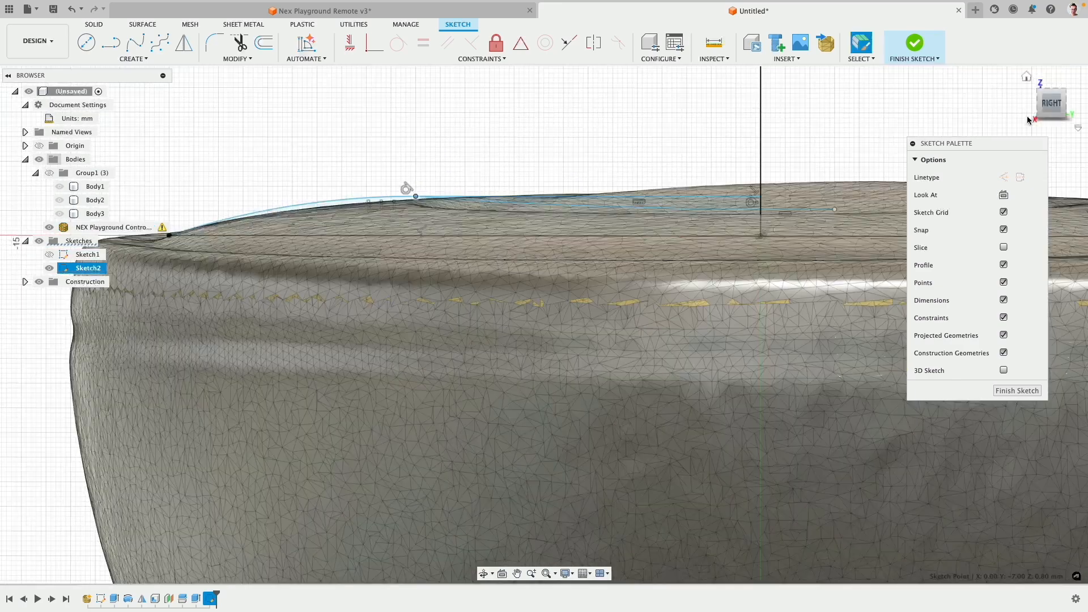
pyautogui.click(1053, 103)
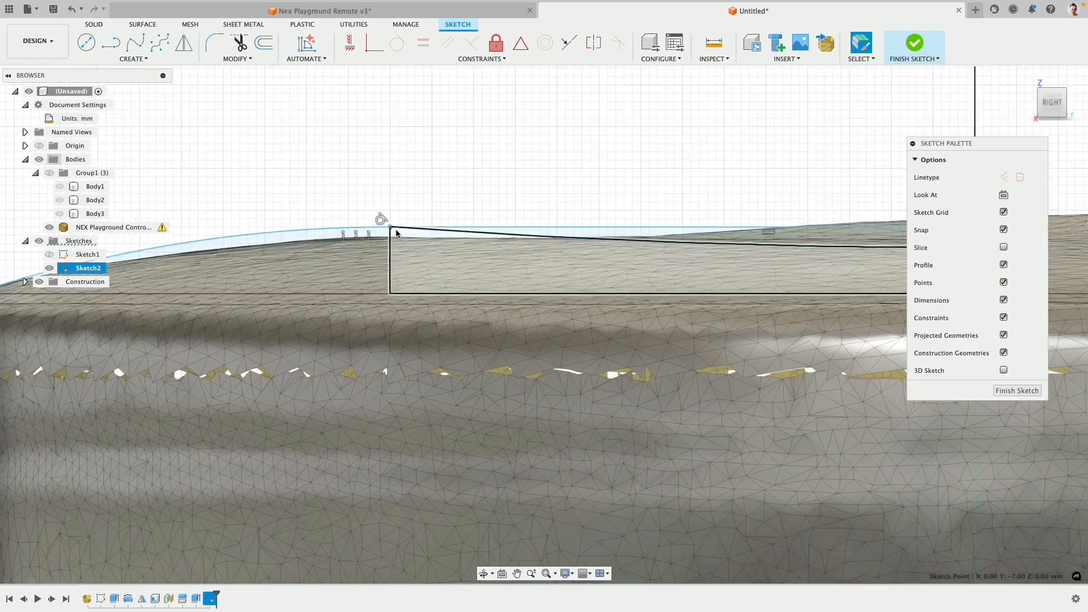
# Delete the leftover 0.2 mm segment at the upper horizontal line's inner end, beside the vertical line
pyautogui.moveTo(458, 216)
pyautogui.keyDown('shift'); pyautogui.mouseDown(button='middle')
pyautogui.moveTo(493, 199)
pyautogui.moveTo(474, 311)
pyautogui.moveTo(568, 238)
pyautogui.mouseUp(button='middle'); pyautogui.keyUp('shift')
pyautogui.click(568, 246)
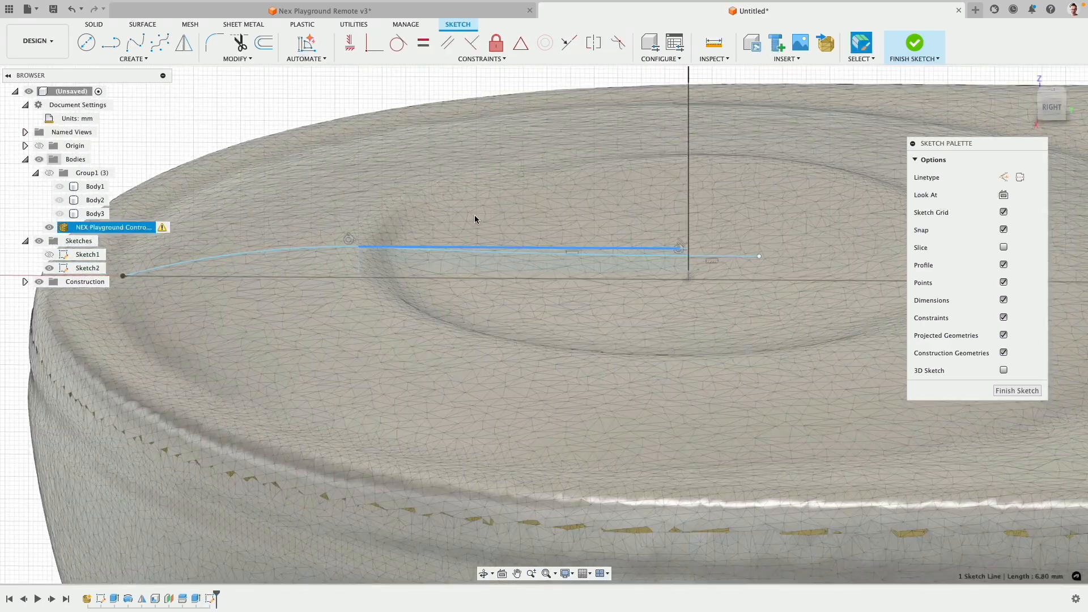
pyautogui.scroll(10, 701, 248)
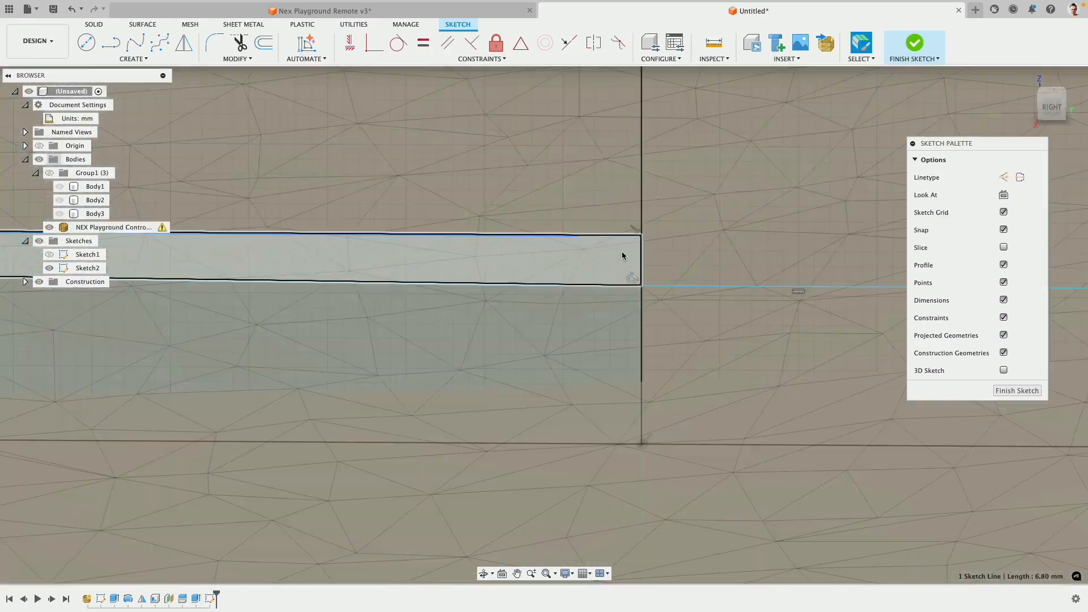
pyautogui.click(604, 236)
pyautogui.scroll(-10, 504, 279)
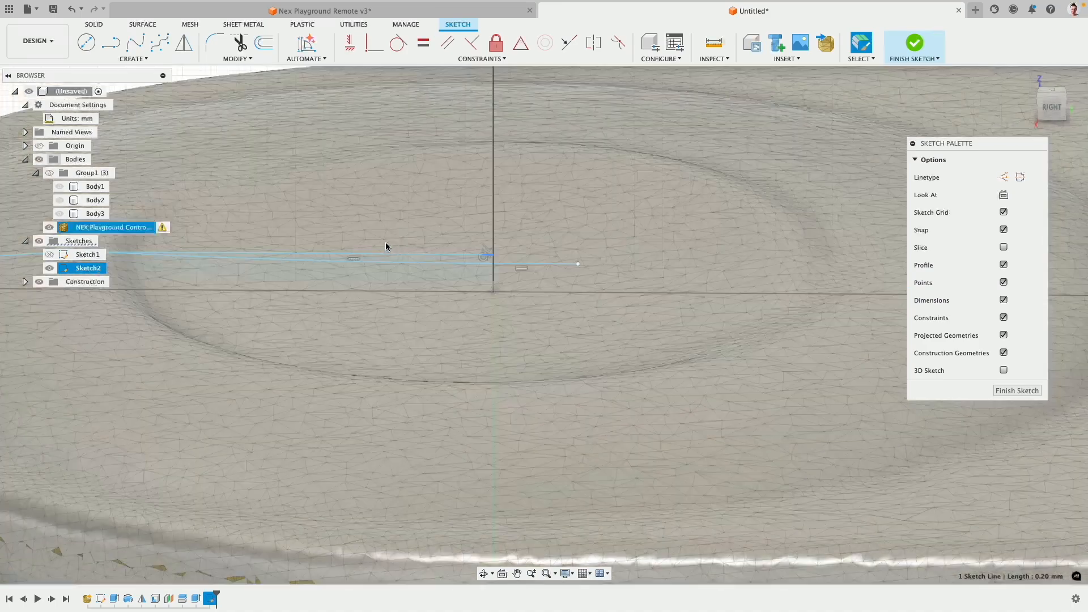
pyautogui.moveTo(385, 242); pyautogui.dragTo(526, 242, button='middle')
pyautogui.press('Delete')
# Extend the upper horizontal line's free inner end to meet the vertical line
pyautogui.scroll(6, 653, 274)
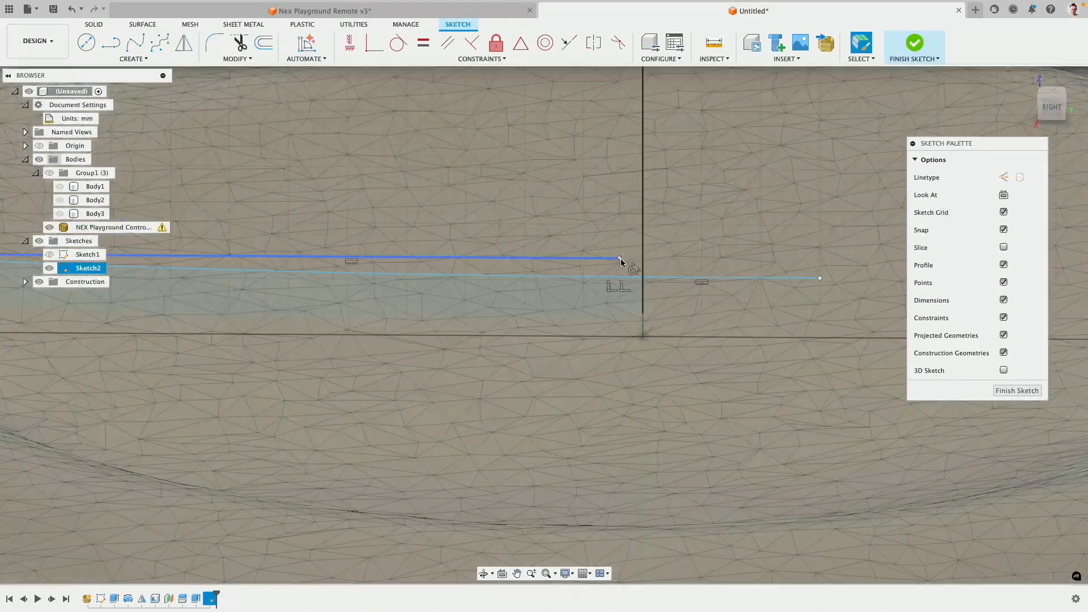
pyautogui.click(619, 260)
pyautogui.click(636, 264)
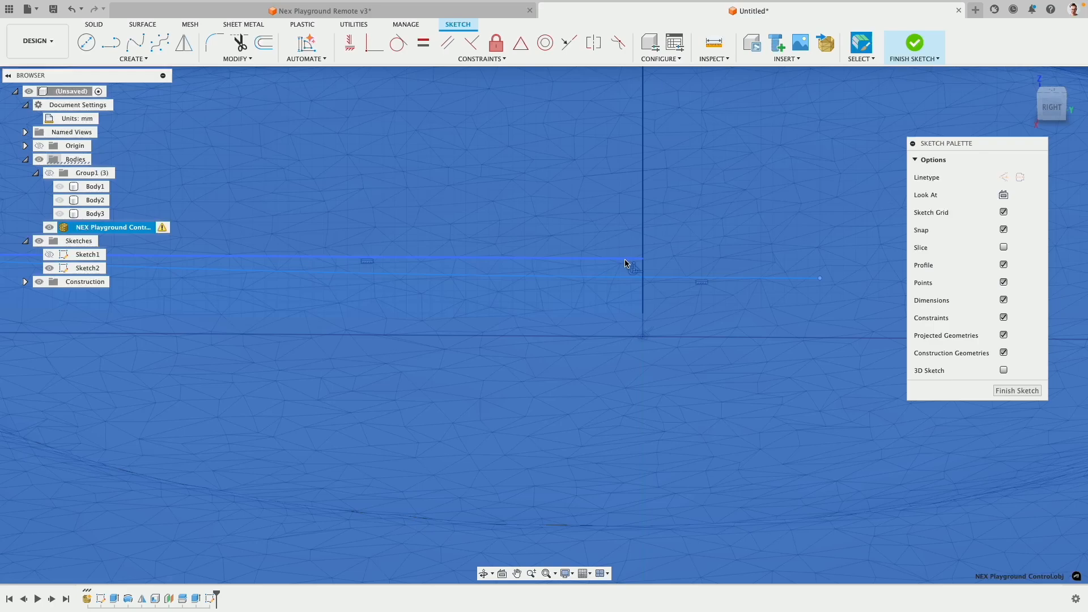
pyautogui.click(624, 260)
pyautogui.scroll(-4, 342, 245)
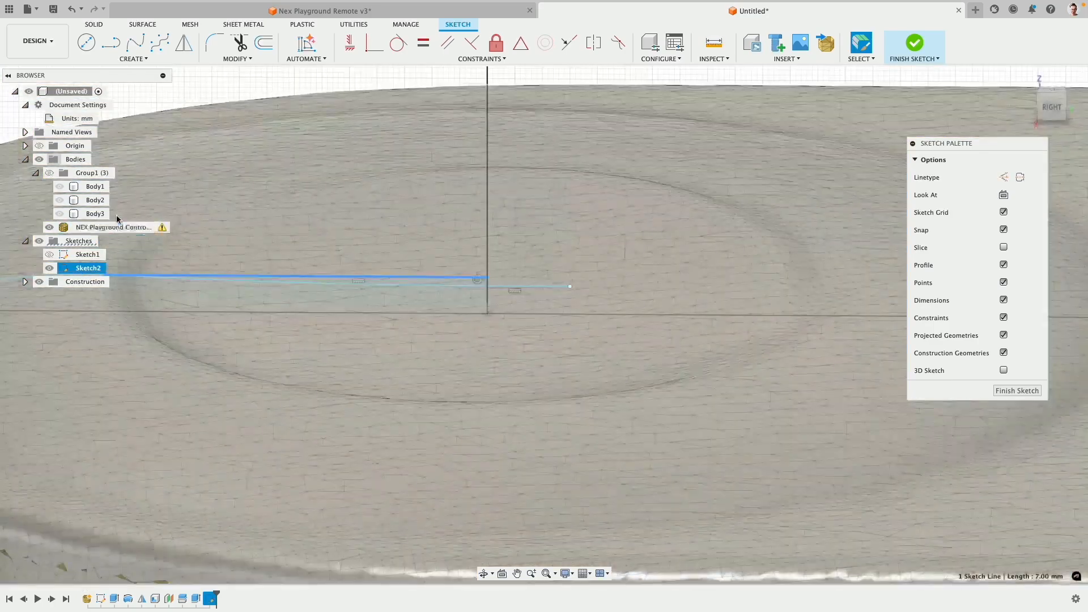
# Hide the reference mesh and try to apply a horizontal constraint to the upper profile line
pyautogui.click(49, 227)
pyautogui.click(447, 278)
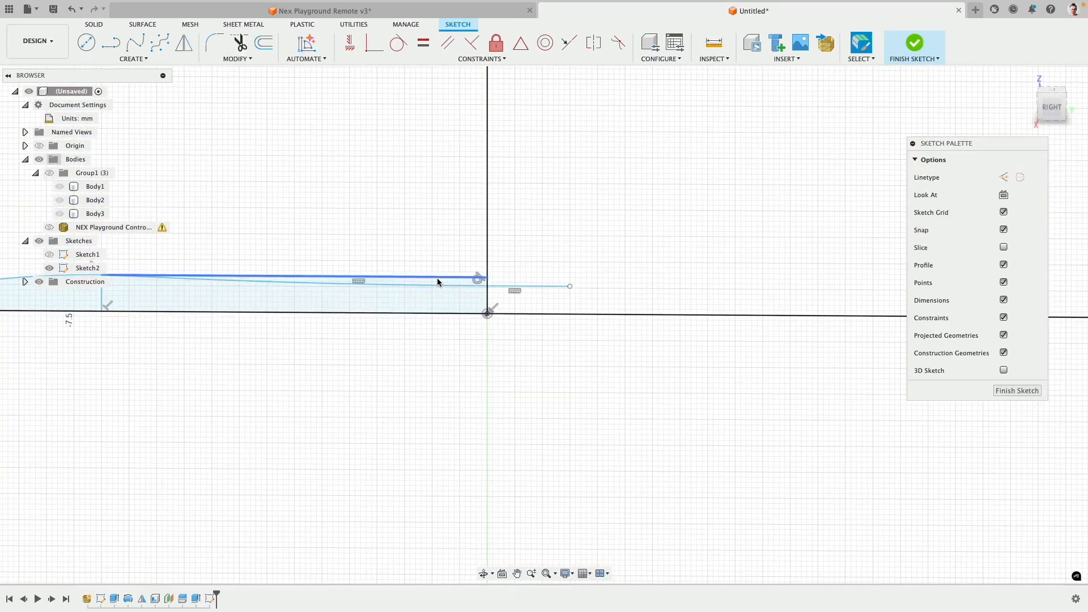
pyautogui.click(437, 278)
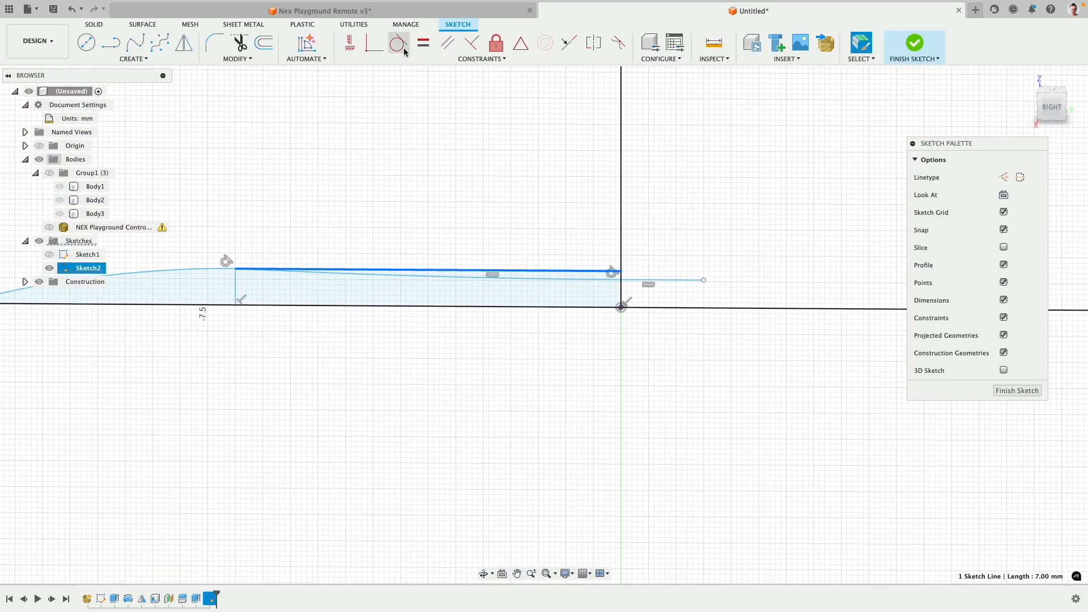
pyautogui.click(351, 45)
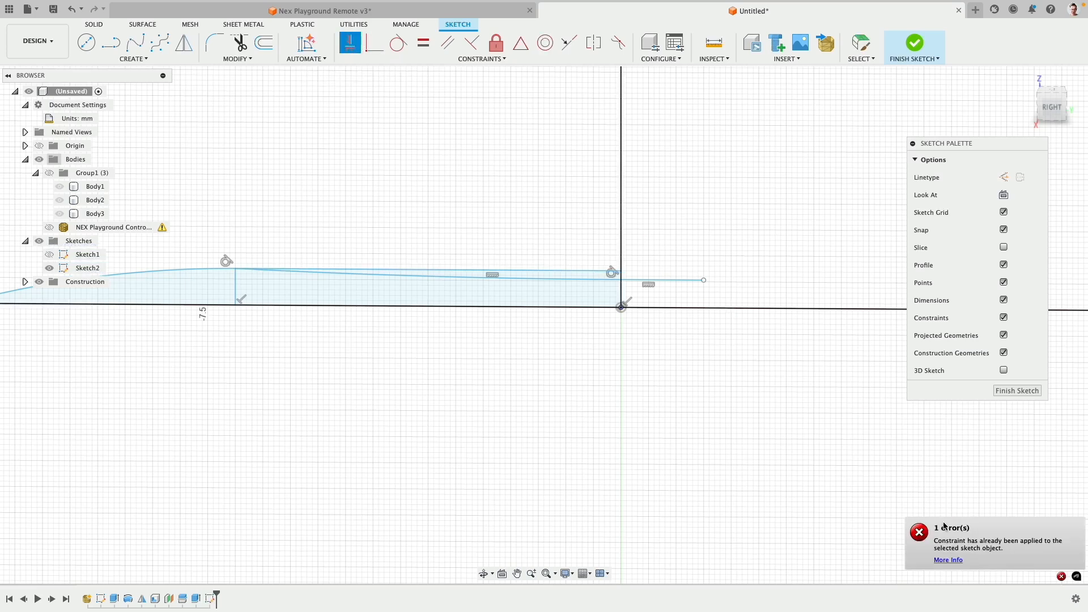
# Dimension the length of the upper horizontal line, placing the dimension above the profile
pyautogui.click(531, 273)
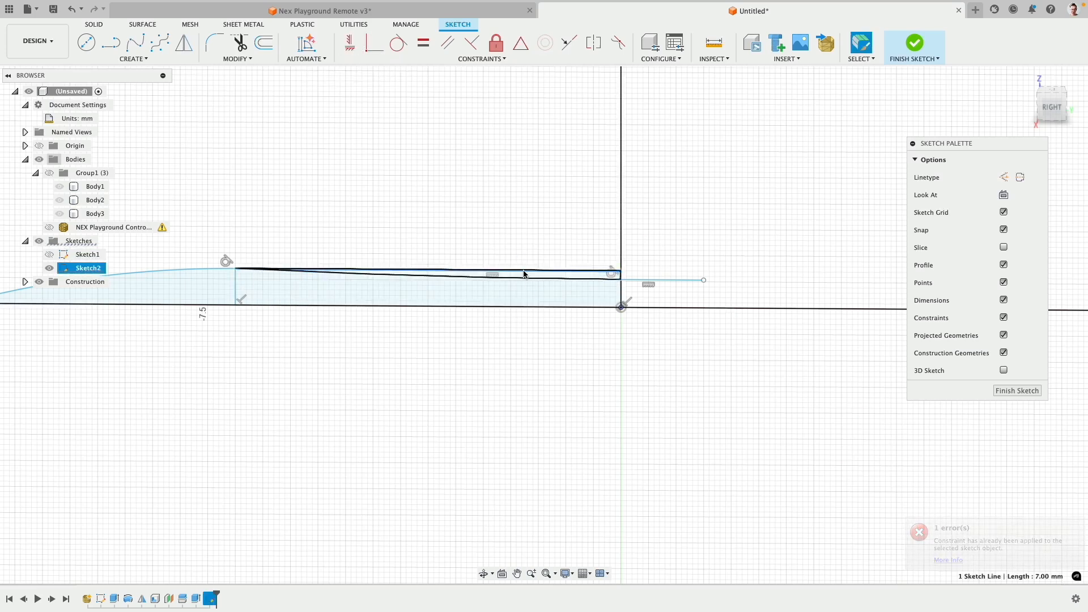
pyautogui.press('d')
pyautogui.click(507, 181)
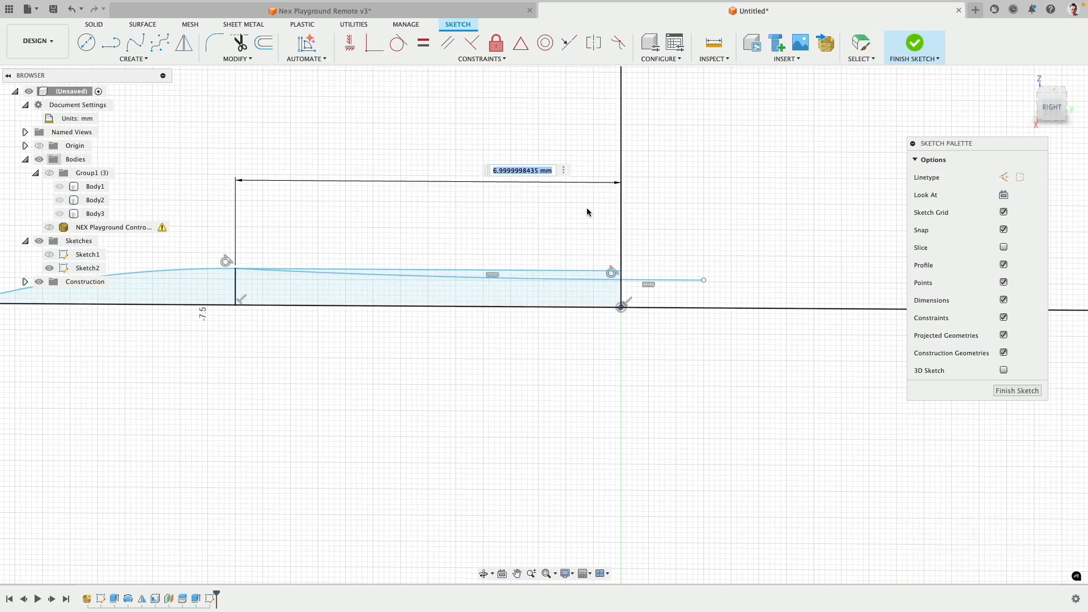
pyautogui.press('Return')
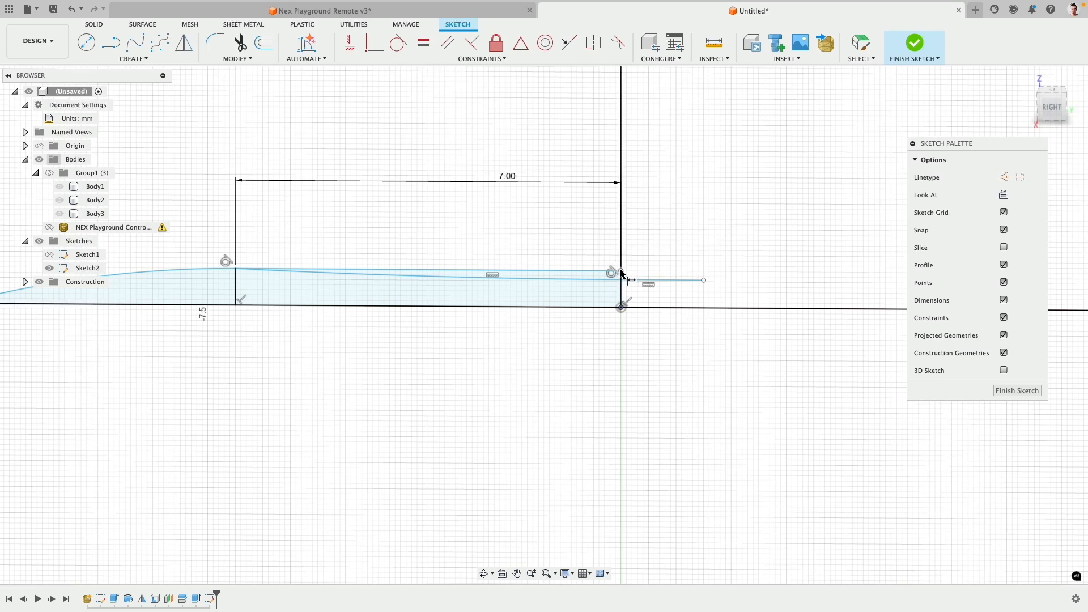
# Dimension the vertical distance from the upper horizontal line's inner end down to the base line, beside the profile
pyautogui.click(621, 273)
pyautogui.click(632, 307)
pyautogui.click(760, 284)
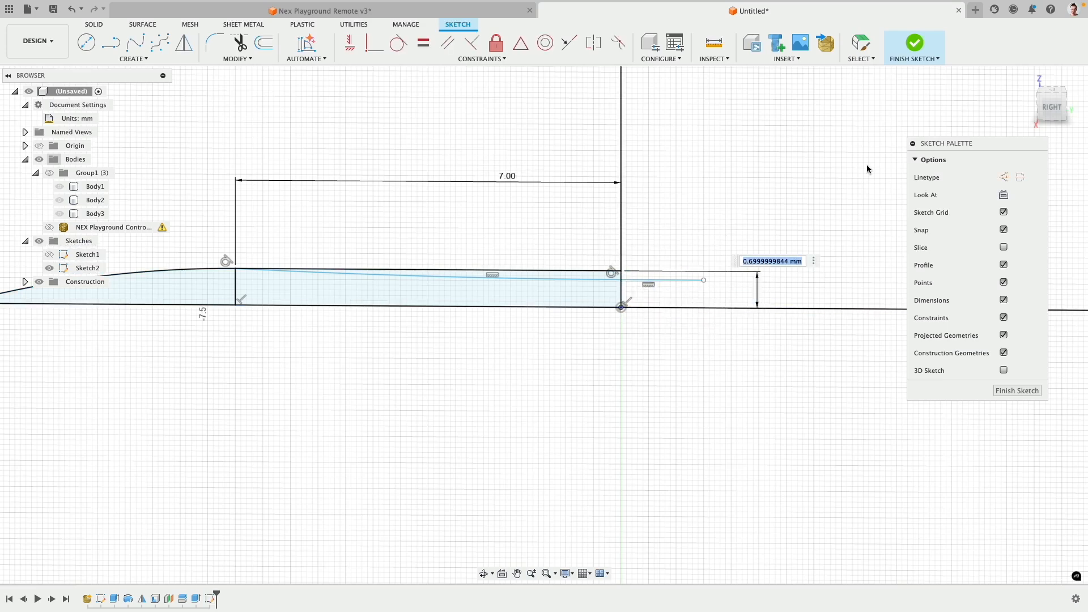
pyautogui.press('Return')
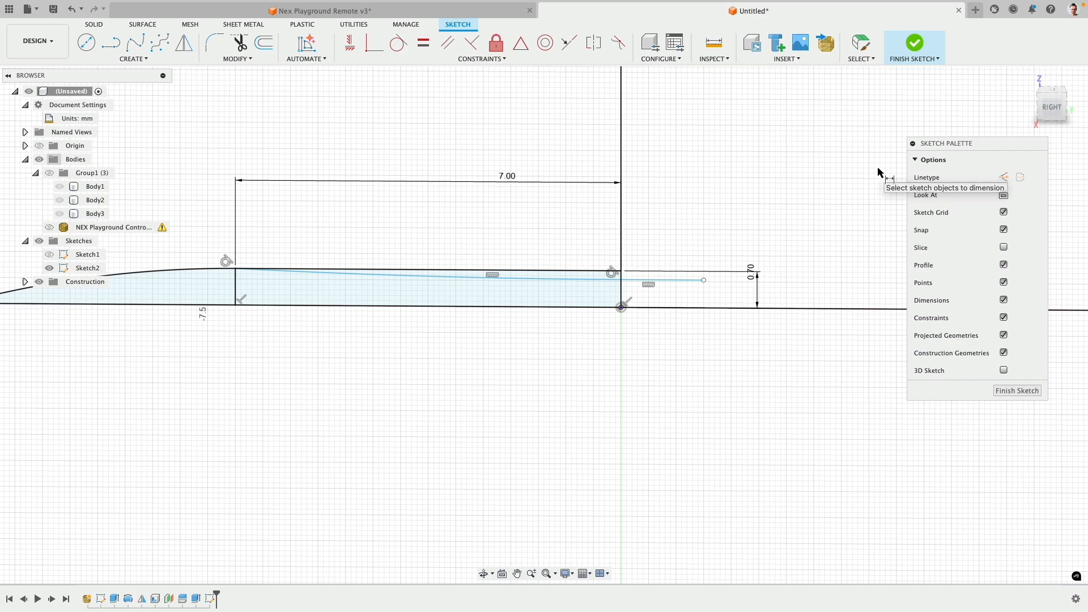
# Draw lines 1 mm down from the arc's outer end, across beneath the base line to the centre axis, and back up to the origin
pyautogui.moveTo(252, 265); pyautogui.dragTo(572, 262, button='middle')
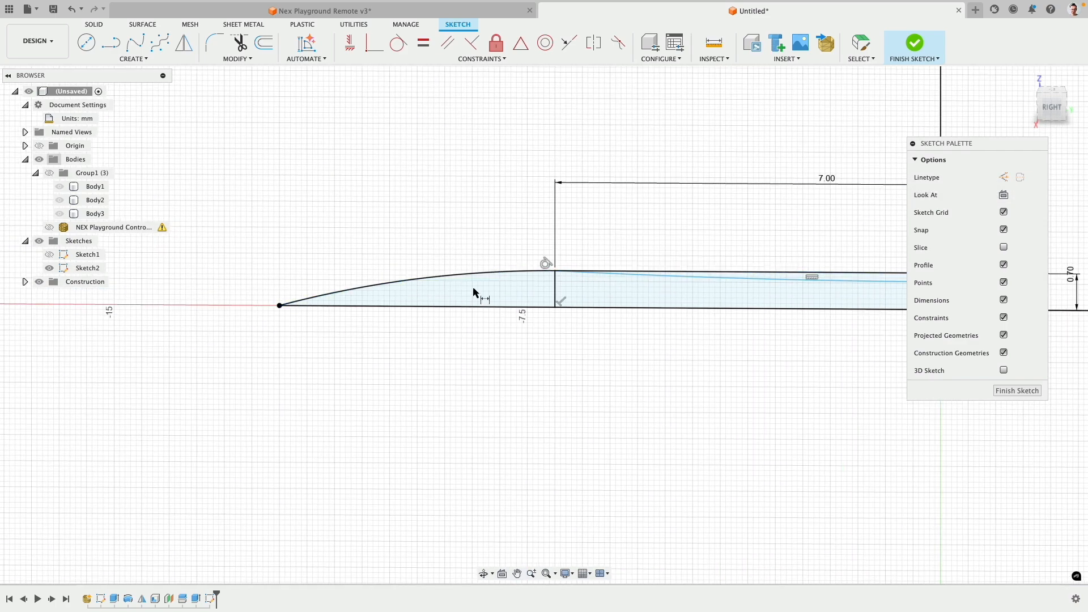
pyautogui.moveTo(661, 377)
pyautogui.mouseDown(button='middle')
pyautogui.moveTo(454, 359)
pyautogui.moveTo(513, 355)
pyautogui.mouseUp(button='middle')
pyautogui.scroll(-2, 272, 145)
pyautogui.scroll(-1, 272, 148)
pyautogui.press('l')
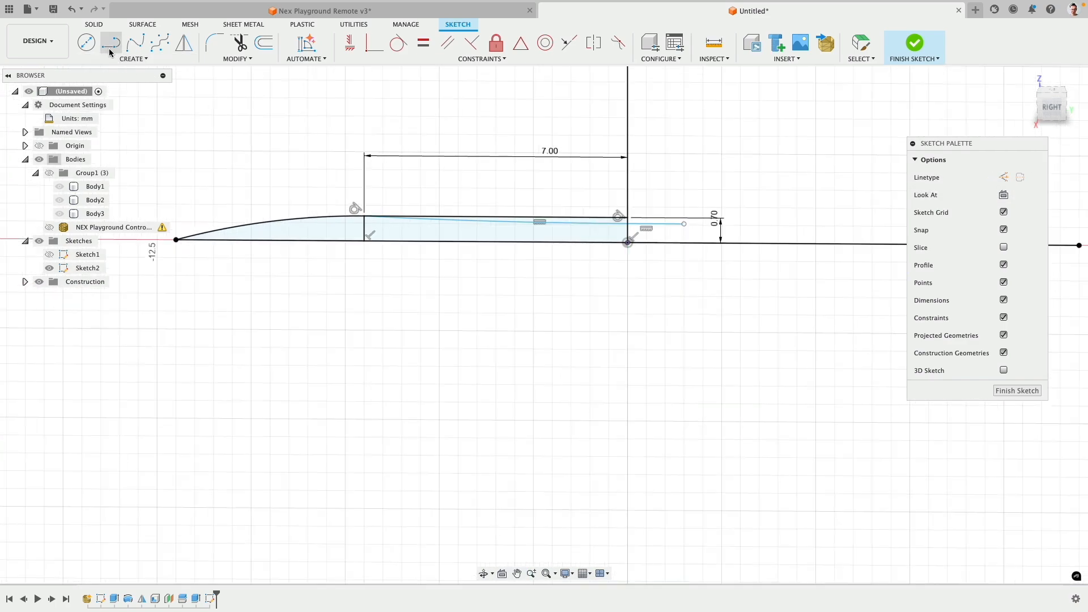
pyautogui.click(176, 241)
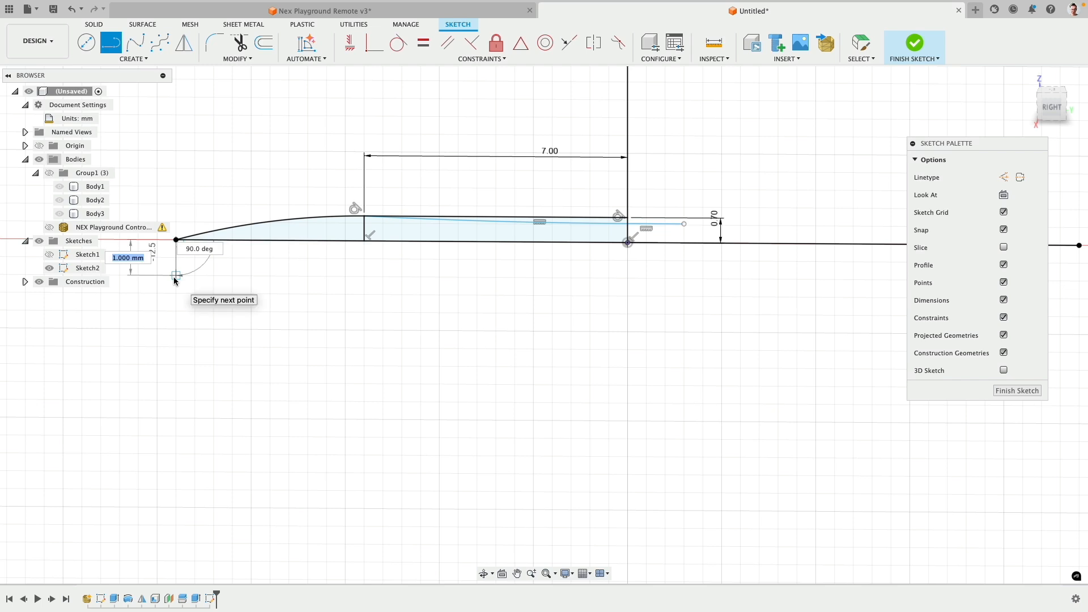
pyautogui.click(176, 275)
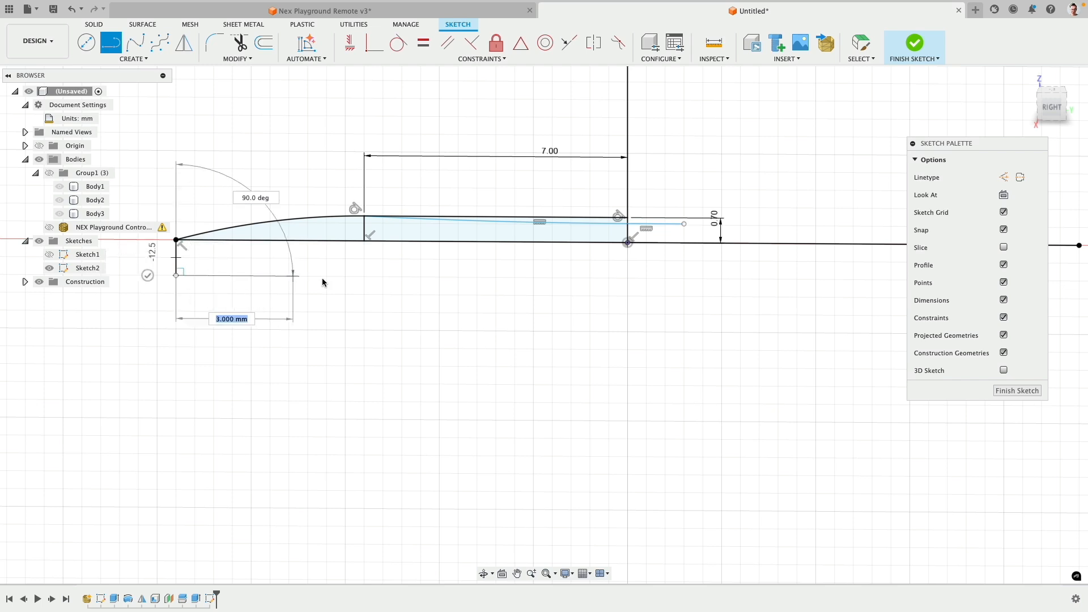
pyautogui.click(627, 277)
pyautogui.doubleClick(628, 243)
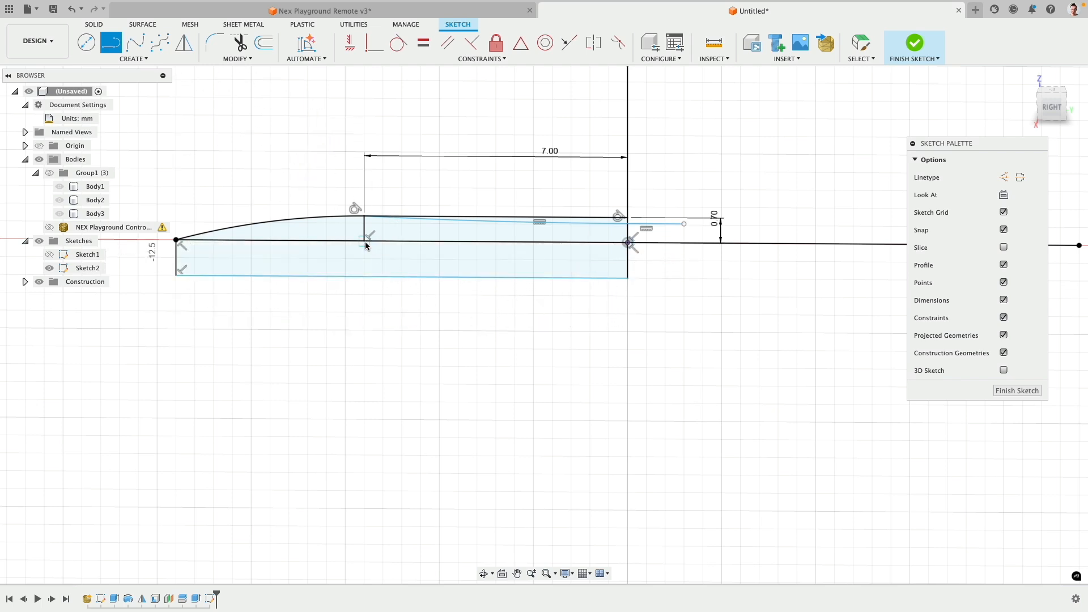
# Continue the inner divider line down to the new lower edge and finish the sketch
pyautogui.press('Escape')
pyautogui.moveTo(469, 369)
pyautogui.keyDown('shift'); pyautogui.mouseDown(button='middle')
pyautogui.moveTo(439, 338)
pyautogui.moveTo(458, 334)
pyautogui.mouseUp(button='middle'); pyautogui.keyUp('shift')
pyautogui.scroll(3, 457, 334)
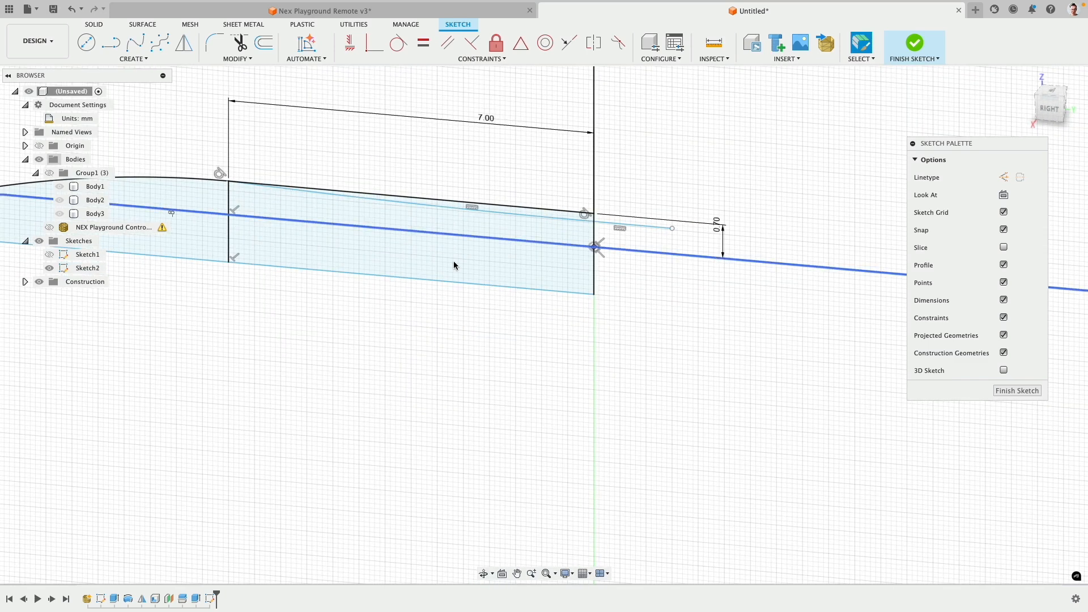
pyautogui.click(914, 44)
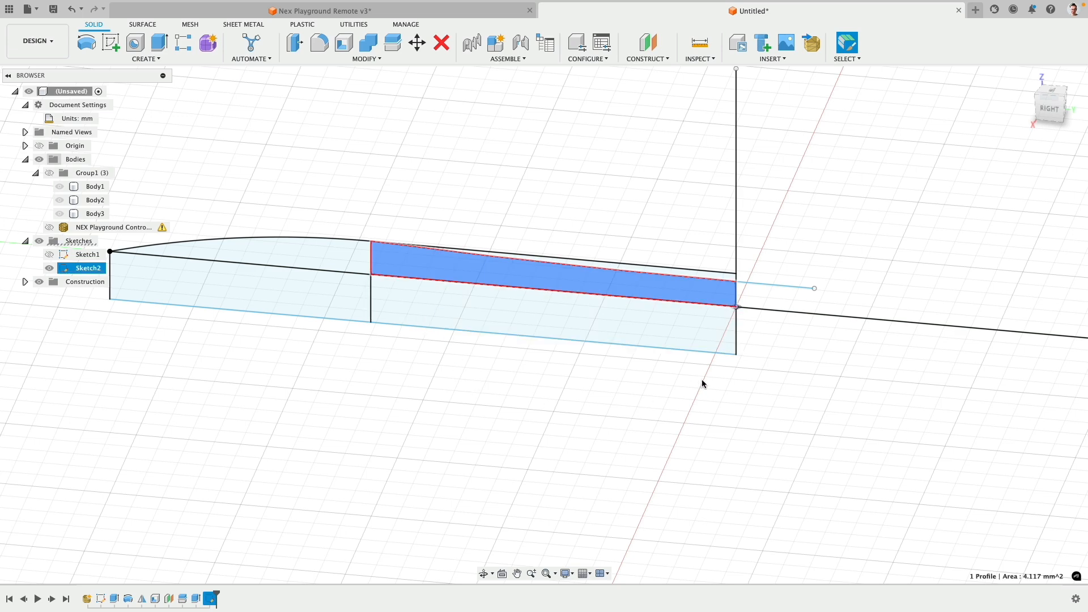
# Revolve the two inner profile regions 360 degrees about the vertical centre line as a new body
pyautogui.keyDown('shift'); pyautogui.click(692, 332); pyautogui.keyUp('shift')
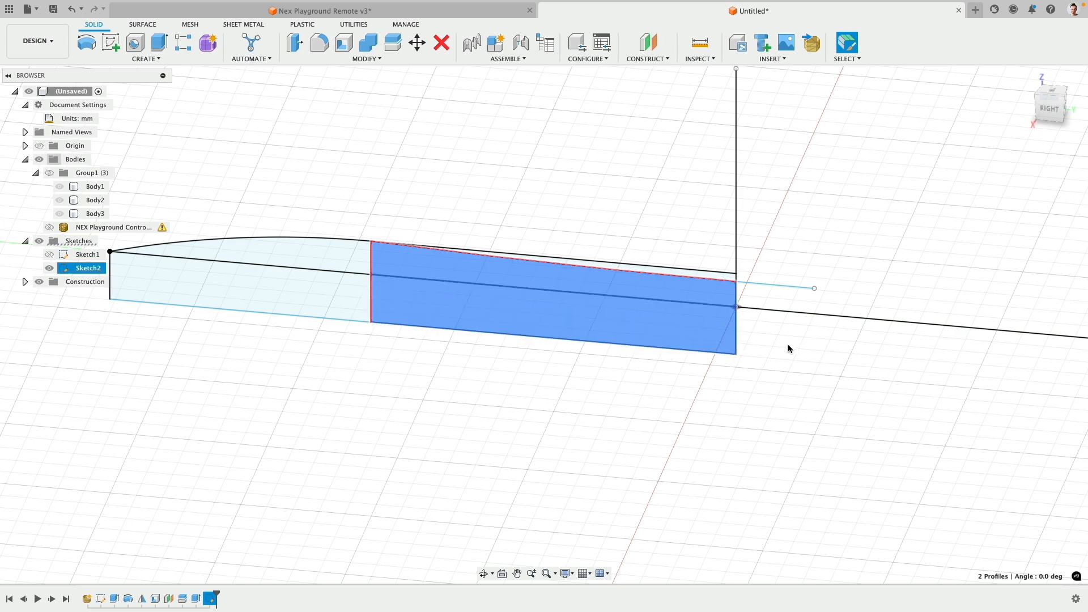
pyautogui.keyDown('shift'); pyautogui.click(737, 332); pyautogui.keyUp('shift')
pyautogui.click(86, 43)
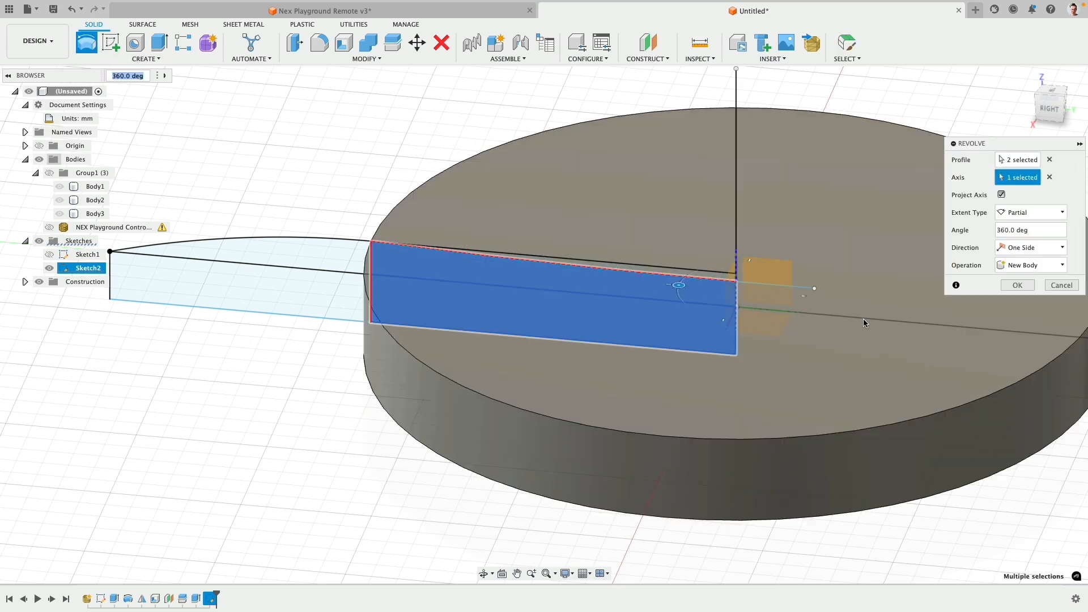
pyautogui.click(1018, 285)
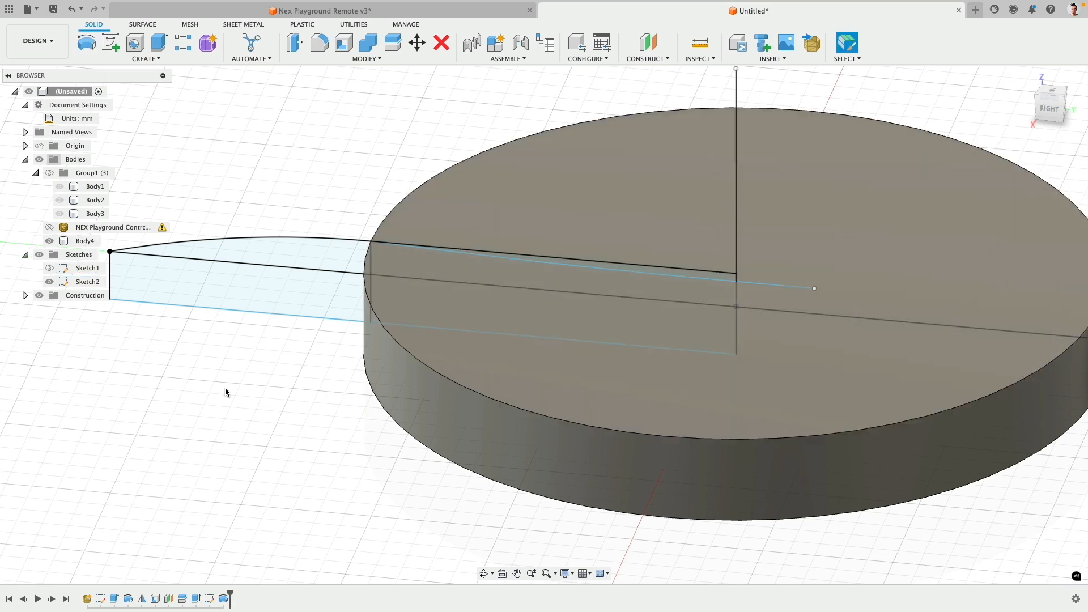
# Revolve the two outer profile regions under the arc 360 degrees about the vertical centre line as a separate new body
pyautogui.scroll(-5, 291, 392)
pyautogui.click(87, 43)
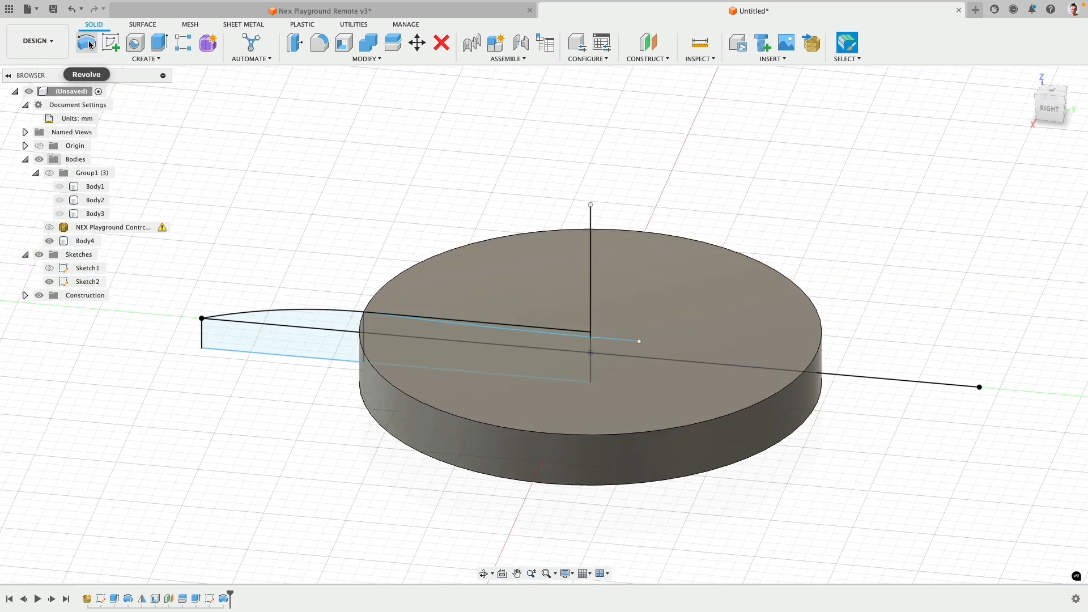
pyautogui.click(326, 335)
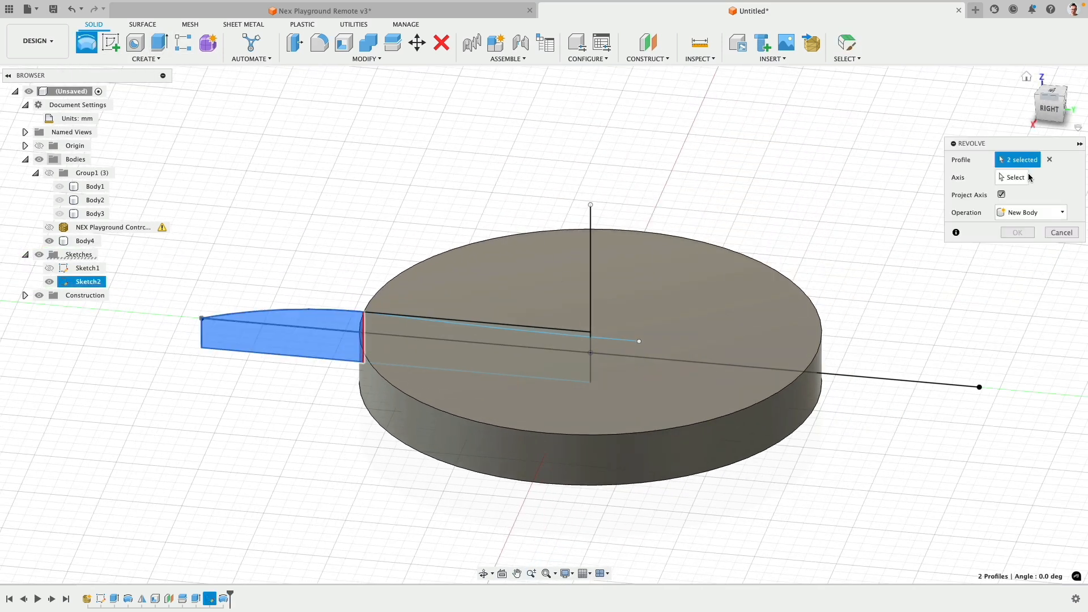
pyautogui.click(1003, 177)
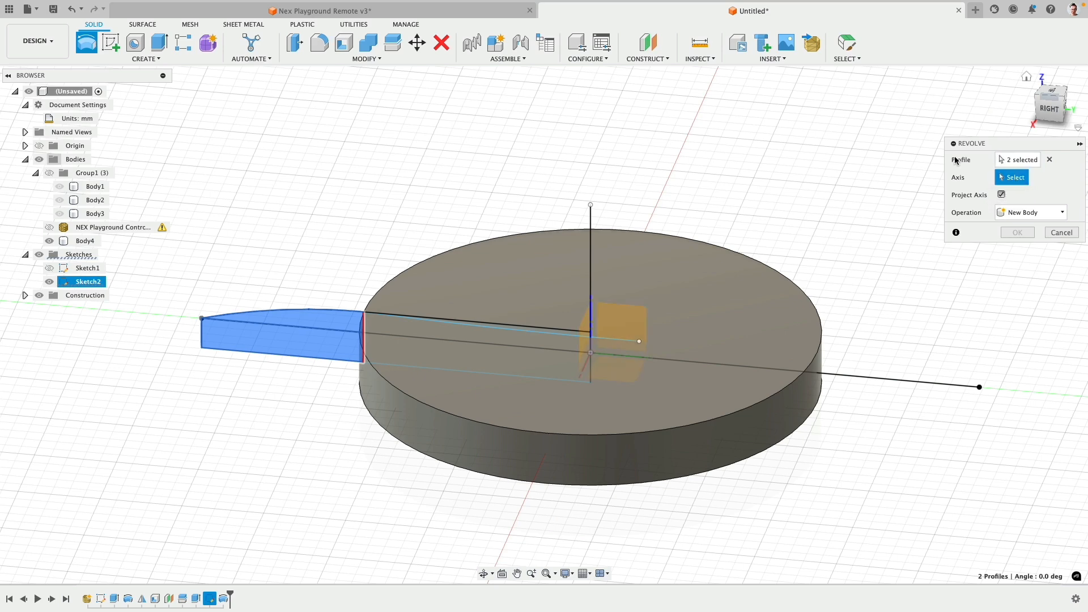
pyautogui.click(591, 215)
pyautogui.click(1031, 265)
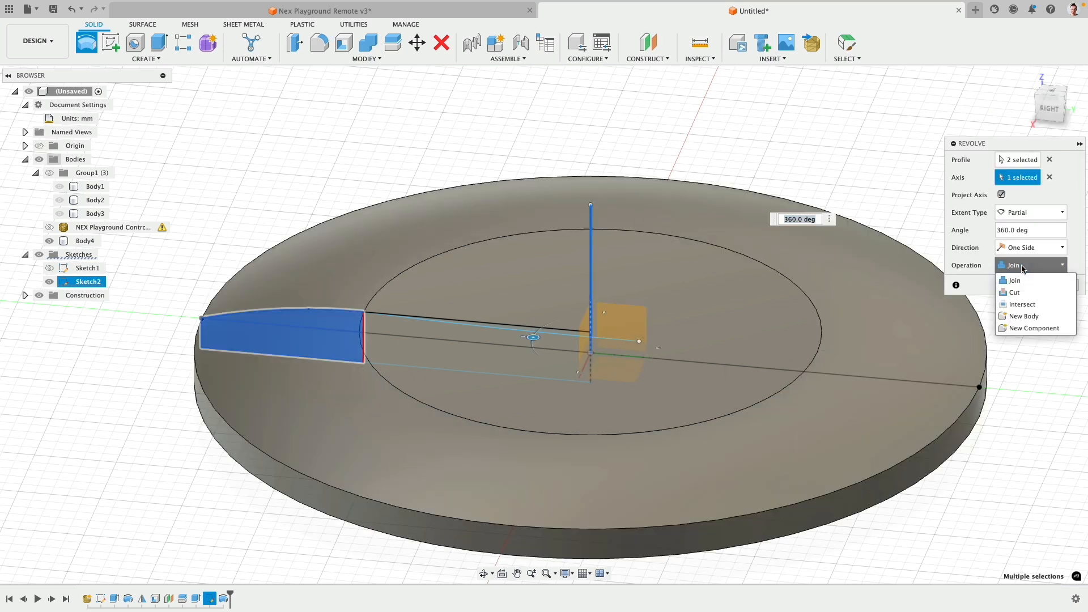
pyautogui.click(1014, 318)
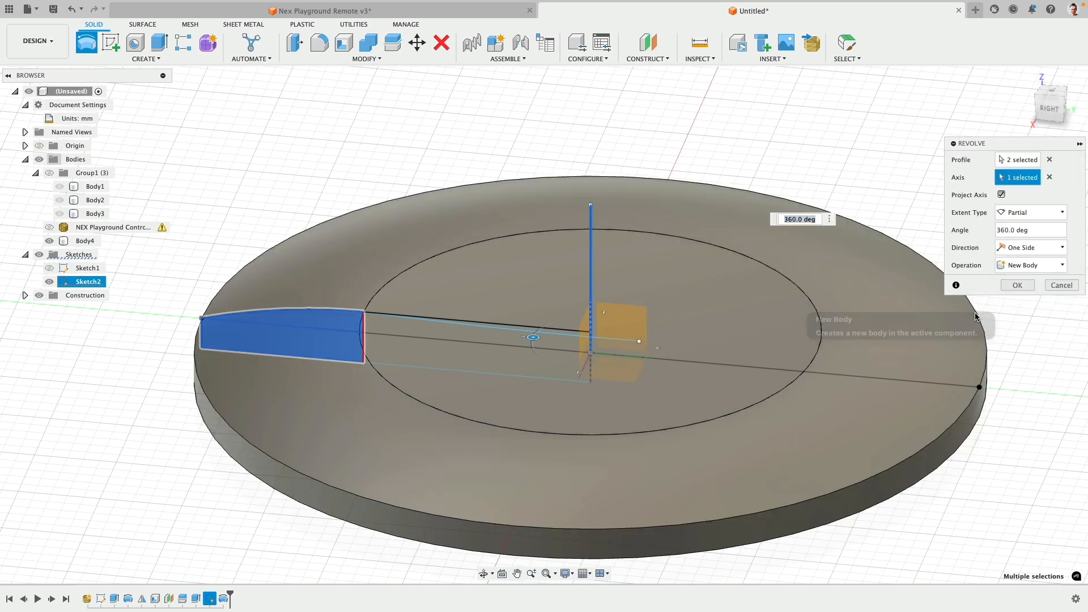
pyautogui.click(1024, 286)
# Show the Group1 remote bodies and Sketch1 together with the revolved button
pyautogui.keyDown('shift'); pyautogui.moveTo(546, 226); pyautogui.dragTo(821, 325, button='middle'); pyautogui.keyUp('shift')
pyautogui.scroll(-3, 744, 317)
pyautogui.click(843, 191)
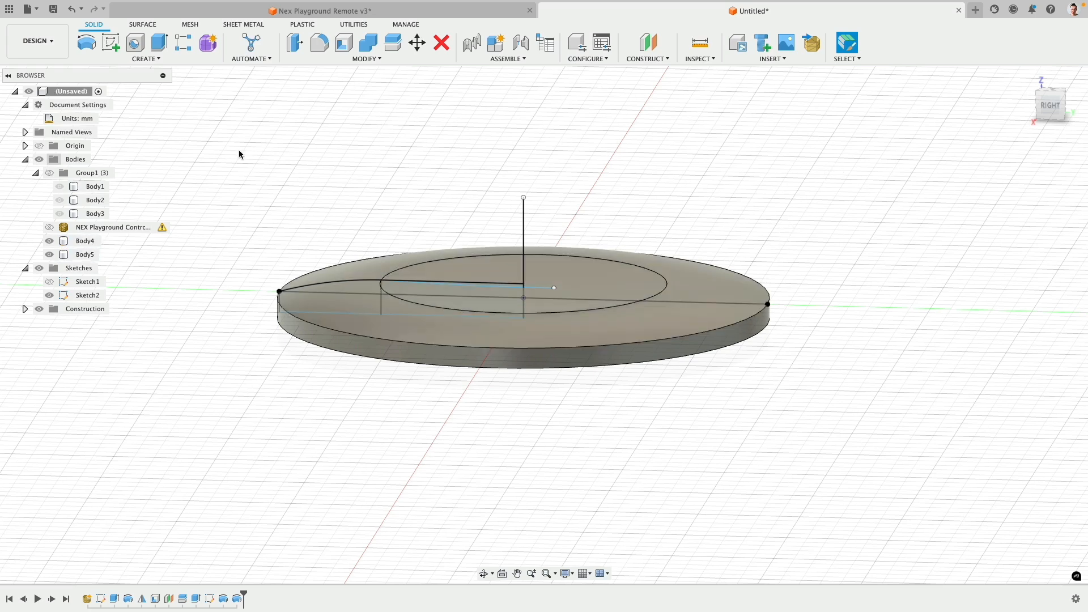
pyautogui.click(50, 173)
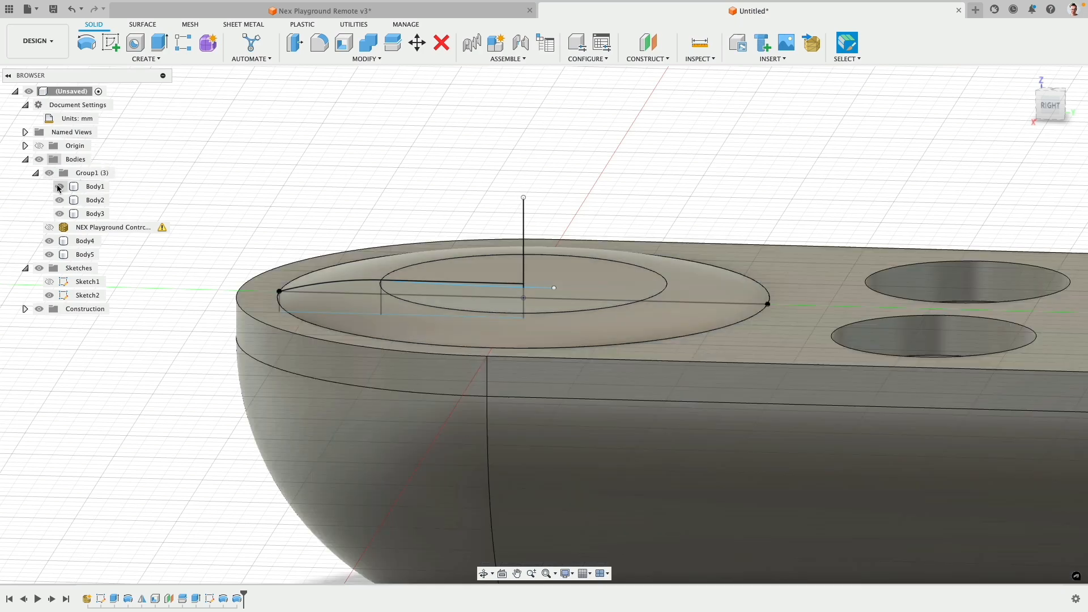
pyautogui.keyDown('shift'); pyautogui.moveTo(299, 184); pyautogui.dragTo(304, 208, button='middle'); pyautogui.keyUp('shift')
pyautogui.scroll(-3, 304, 208)
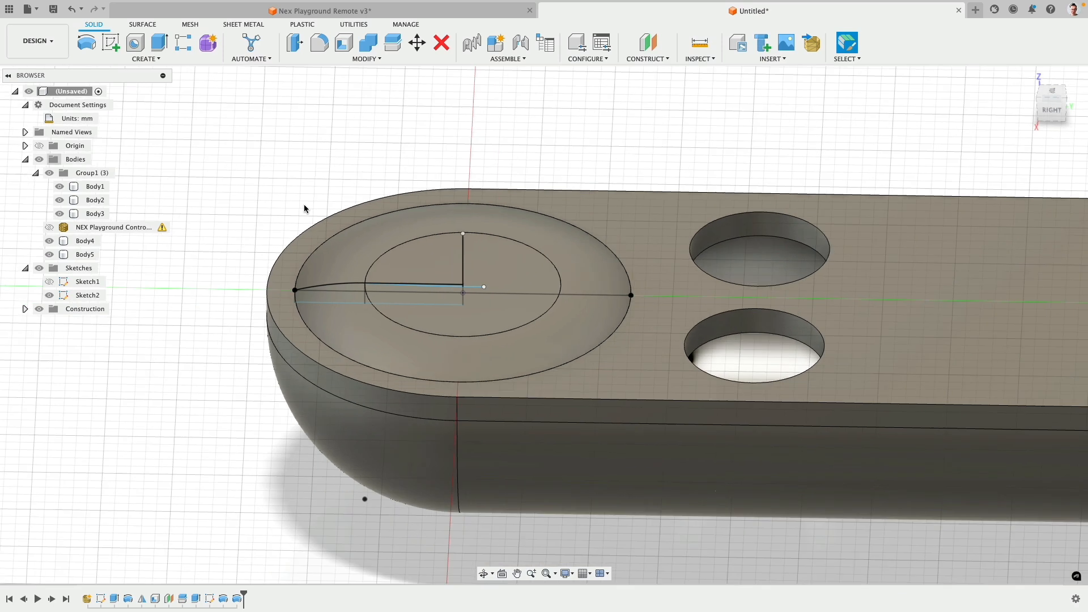
pyautogui.moveTo(739, 157); pyautogui.dragTo(551, 148, button='middle')
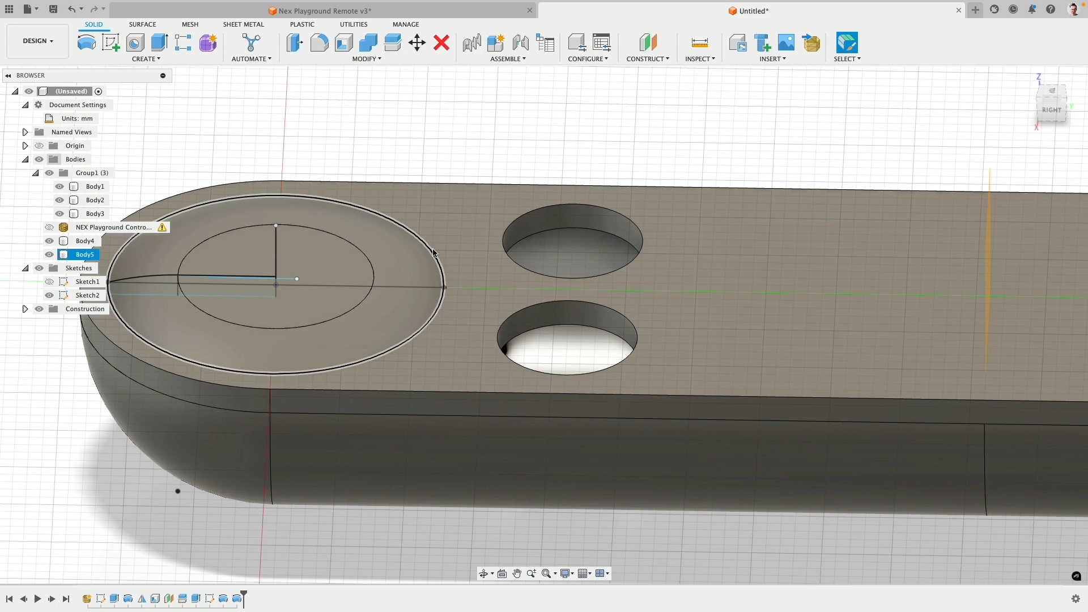
pyautogui.click(52, 282)
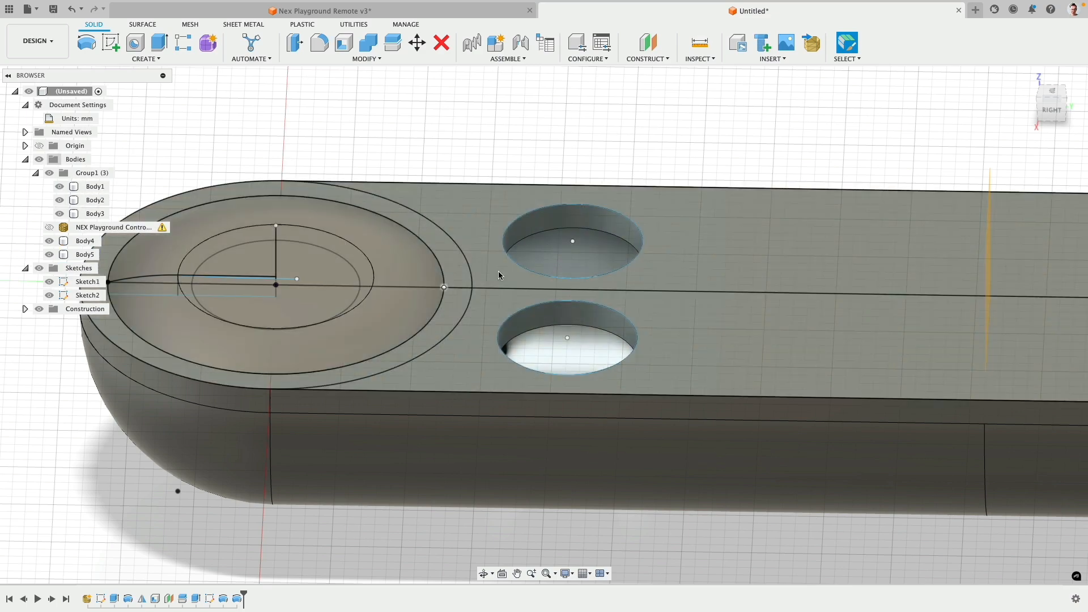
# Create a construction axis through the centre points of the two small button holes
pyautogui.keyDown('shift'); pyautogui.moveTo(589, 249); pyautogui.dragTo(408, 250, button='middle'); pyautogui.keyUp('shift')
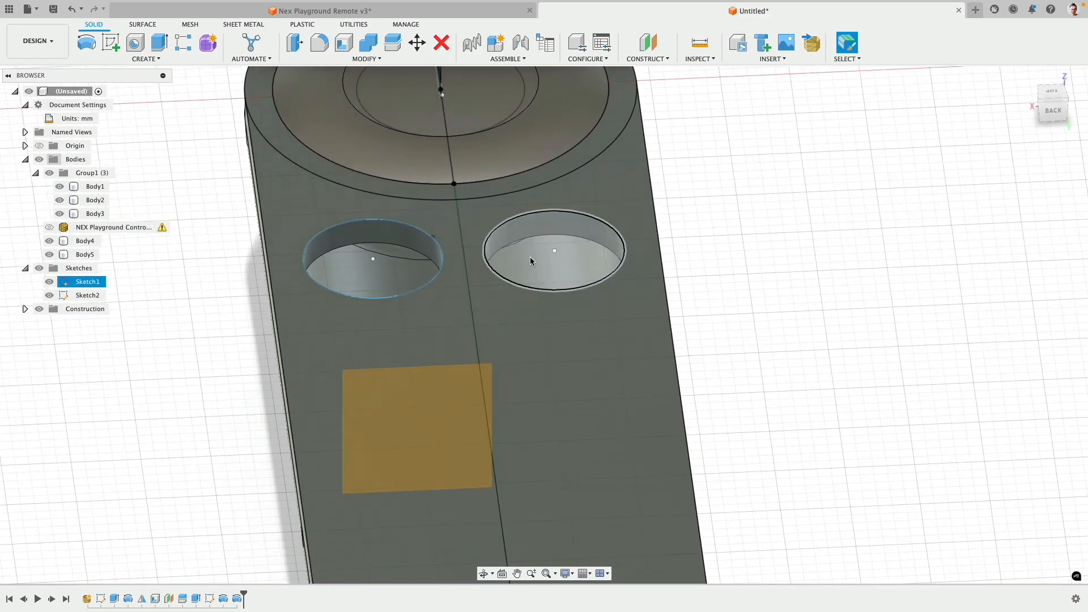
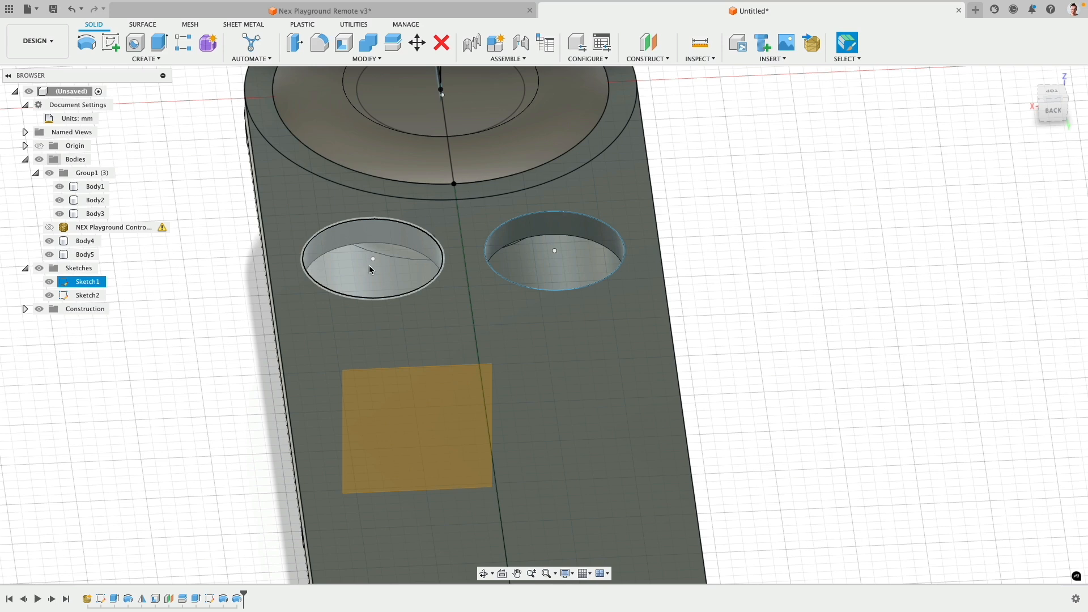
pyautogui.keyDown('shift'); pyautogui.moveTo(245, 247); pyautogui.dragTo(262, 255, button='middle'); pyautogui.keyUp('shift')
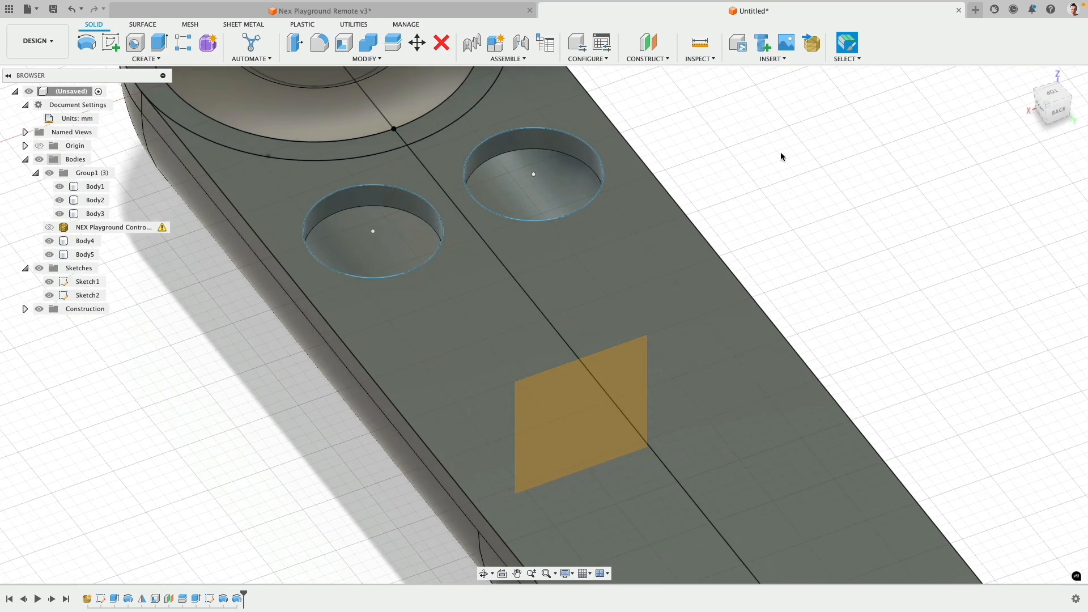
pyautogui.click(643, 58)
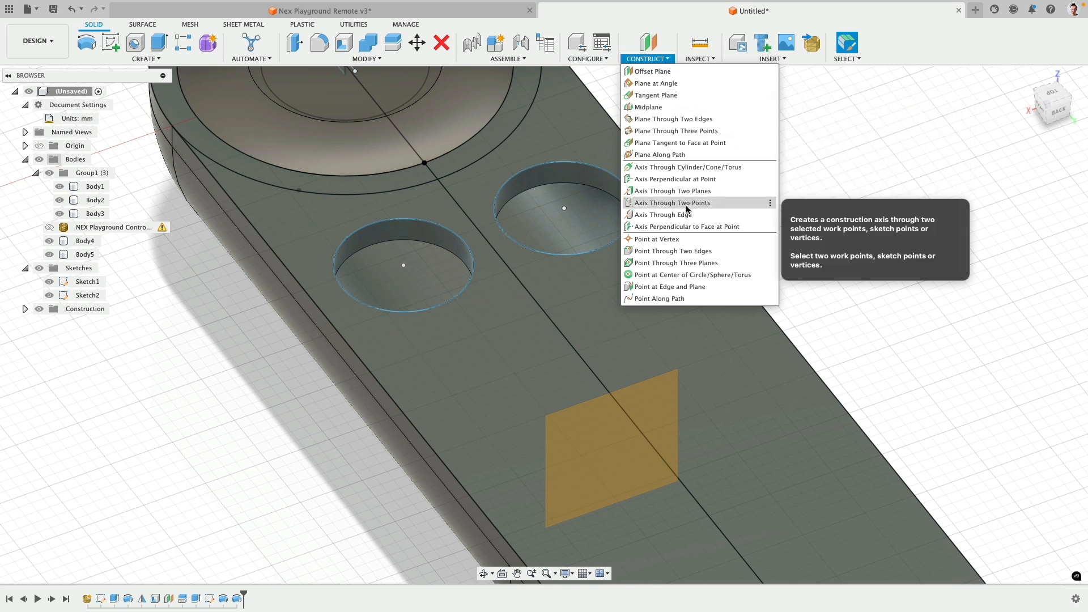
pyautogui.click(656, 202)
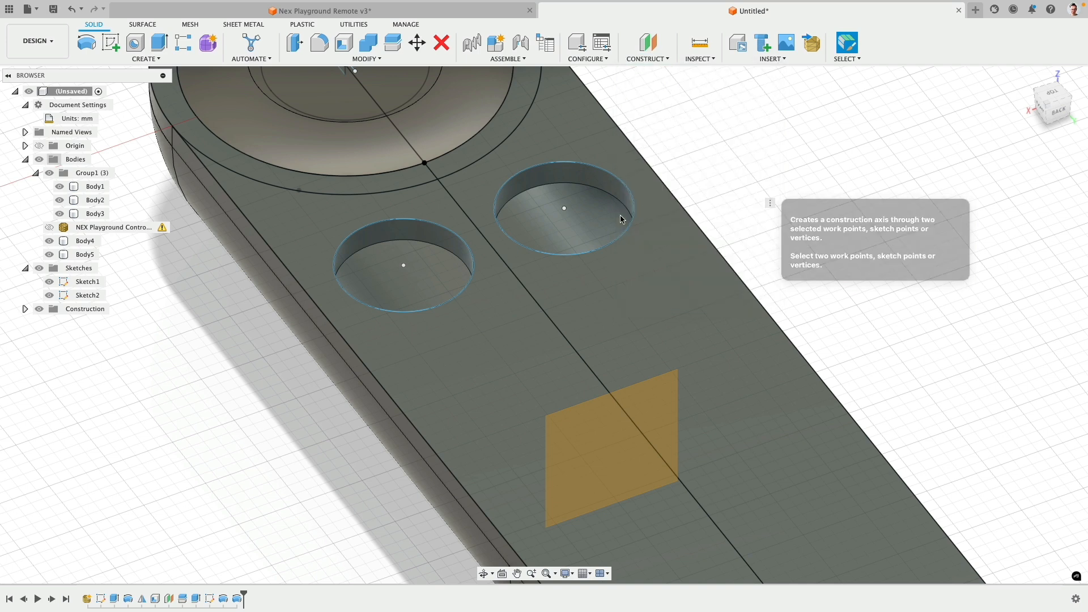
pyautogui.click(403, 265)
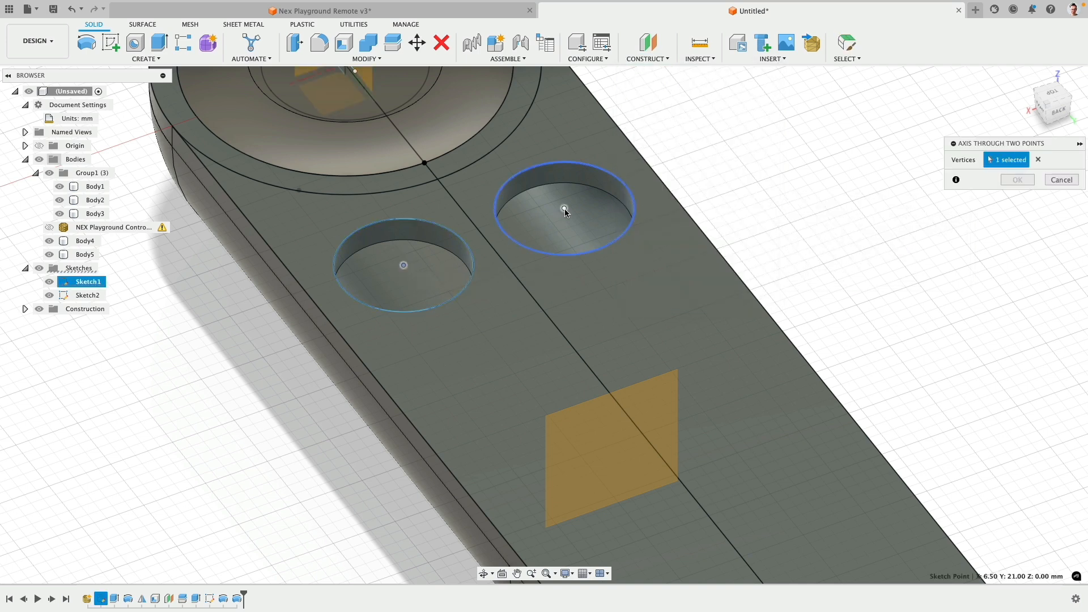
pyautogui.click(564, 208)
pyautogui.click(1014, 180)
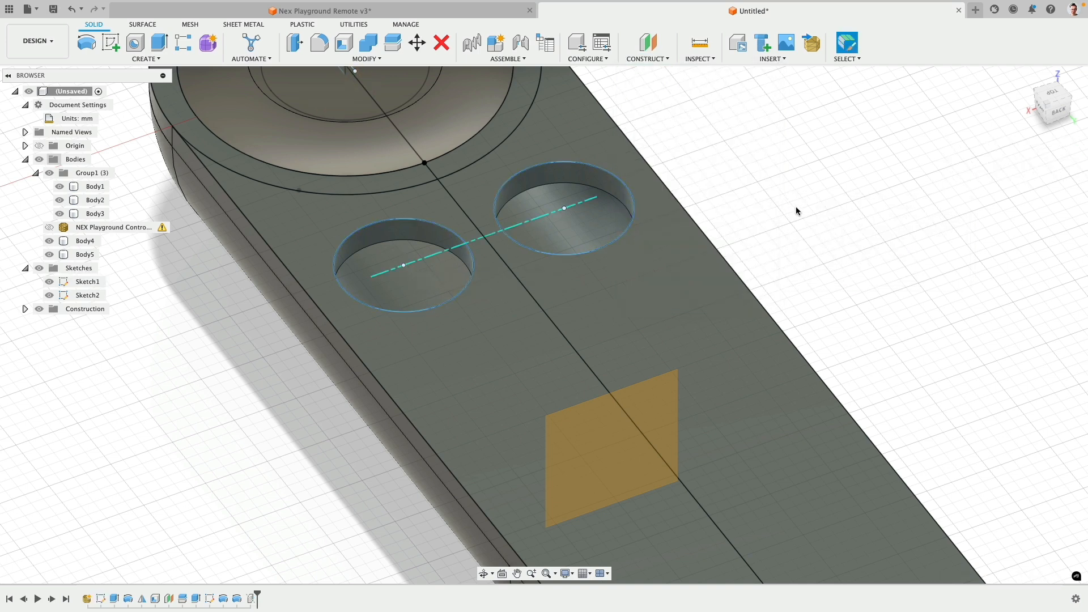
# Create a construction plane at 90 degrees through the axis joining the two small button holes
pyautogui.click(657, 58)
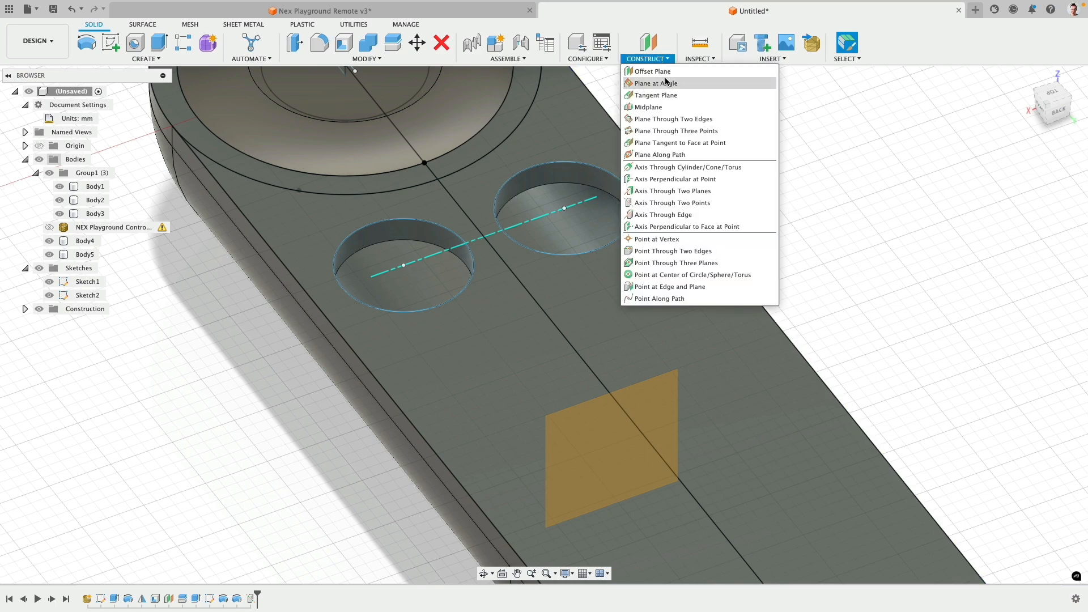
pyautogui.click(652, 85)
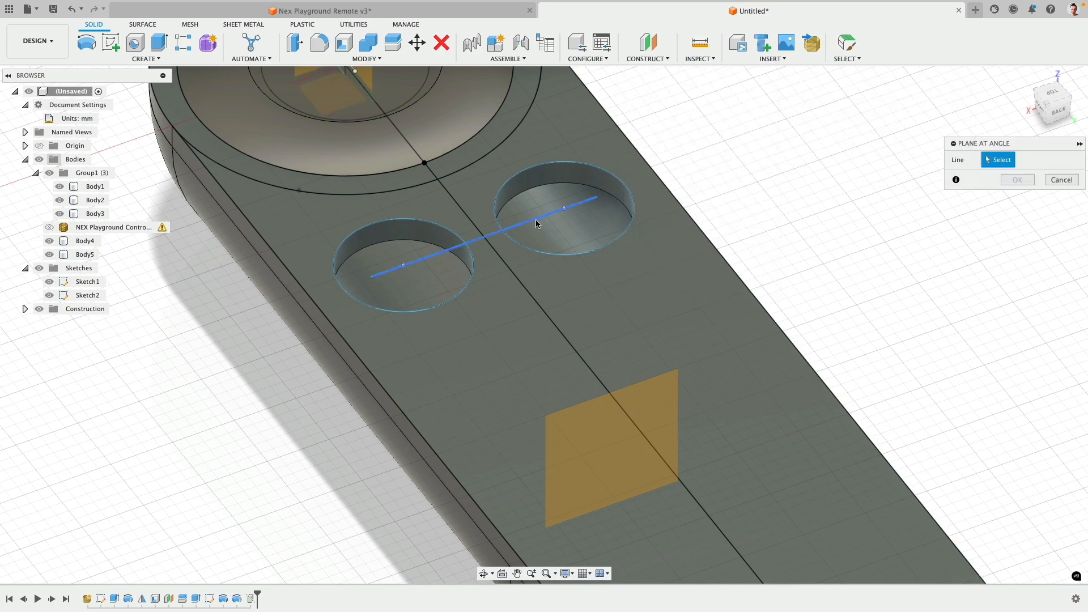
pyautogui.click(537, 224)
pyautogui.keyDown('shift'); pyautogui.moveTo(649, 166); pyautogui.dragTo(731, 142, button='middle'); pyautogui.keyUp('shift')
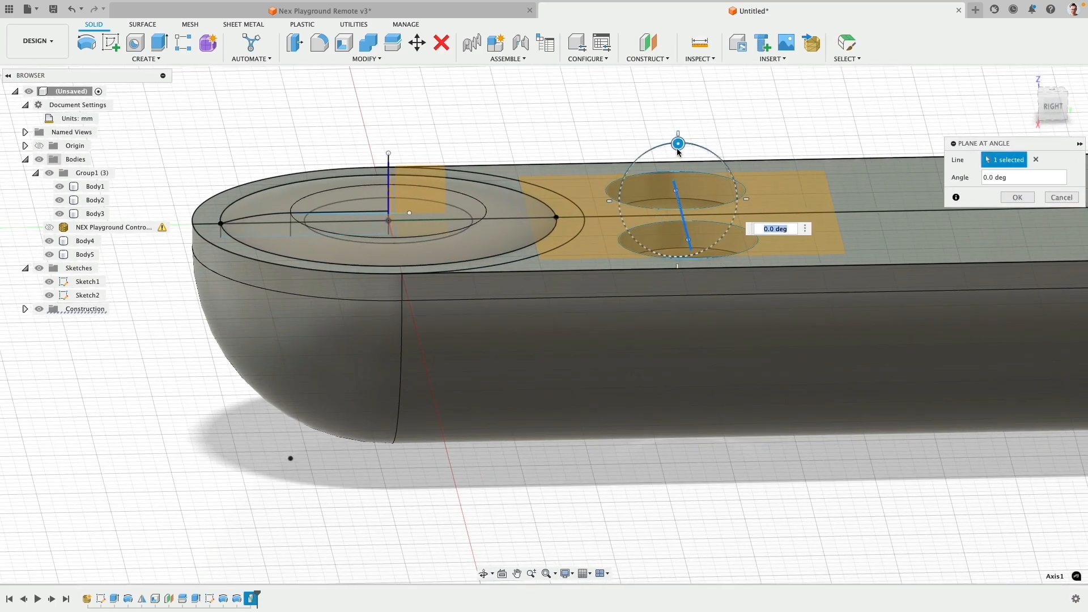
pyautogui.moveTo(678, 147); pyautogui.dragTo(736, 198)
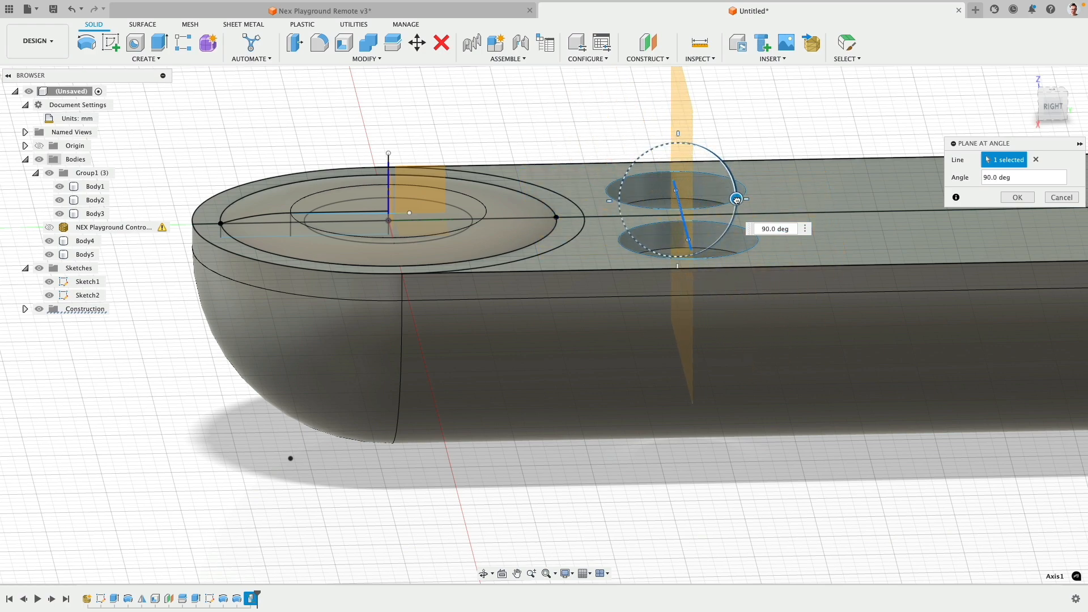
pyautogui.keyDown('shift'); pyautogui.moveTo(787, 177); pyautogui.dragTo(734, 189, button='middle'); pyautogui.keyUp('shift')
pyautogui.click(1022, 201)
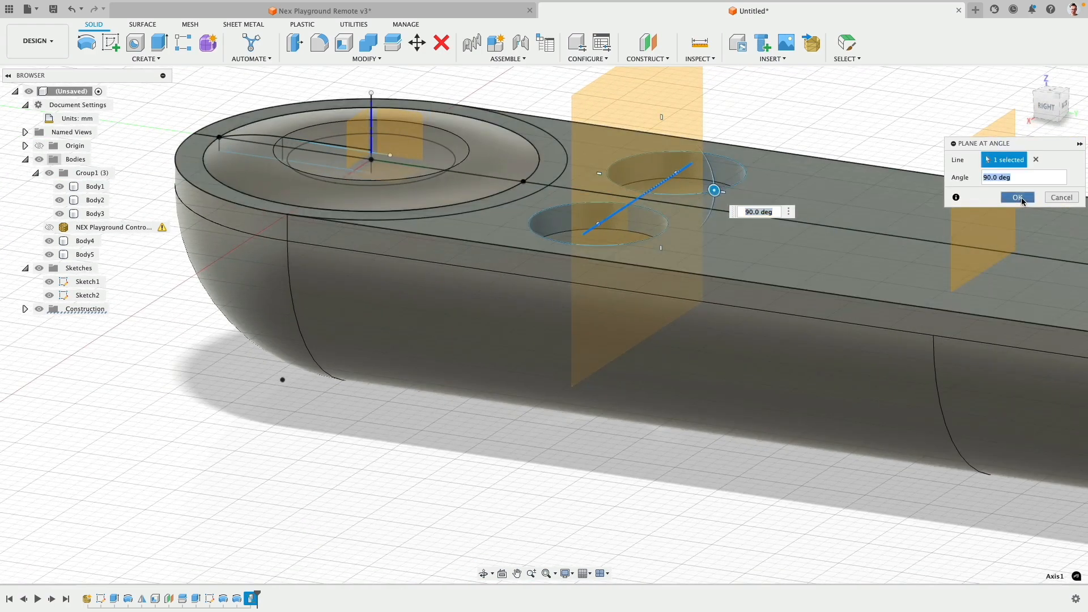
# Hide Sketch1 and Sketch2, and start a sketch on the construction plane passing through the two small button holes
pyautogui.keyDown('shift'); pyautogui.moveTo(1022, 201); pyautogui.dragTo(745, 245, button='middle'); pyautogui.keyUp('shift')
pyautogui.click(589, 182)
pyautogui.moveTo(590, 182)
pyautogui.keyDown('shift'); pyautogui.mouseDown(button='middle')
pyautogui.moveTo(678, 174)
pyautogui.moveTo(527, 172)
pyautogui.mouseUp(button='middle'); pyautogui.keyUp('shift')
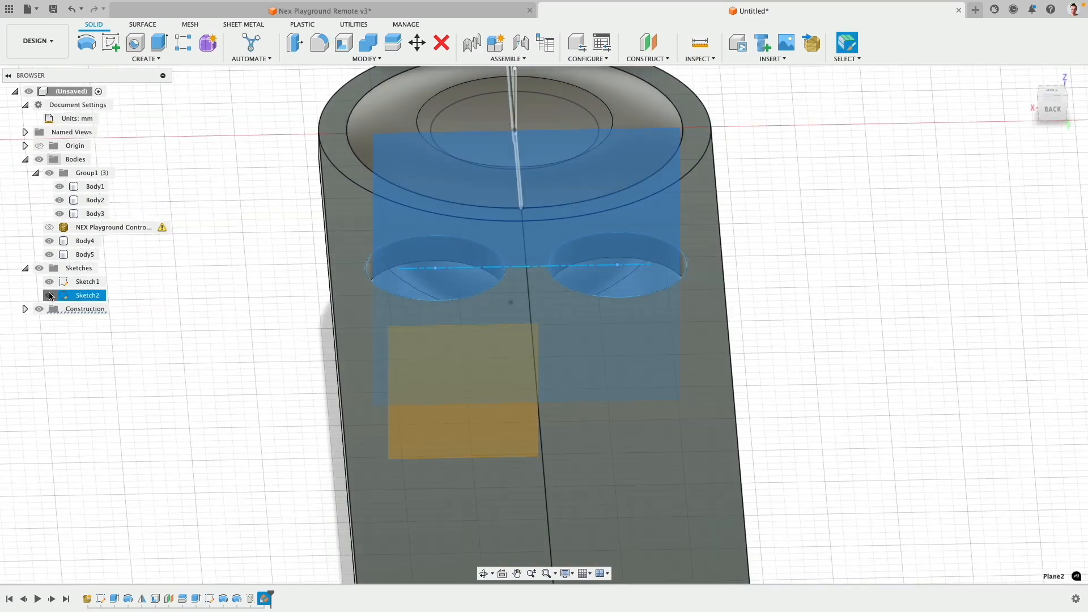
pyautogui.click(49, 295)
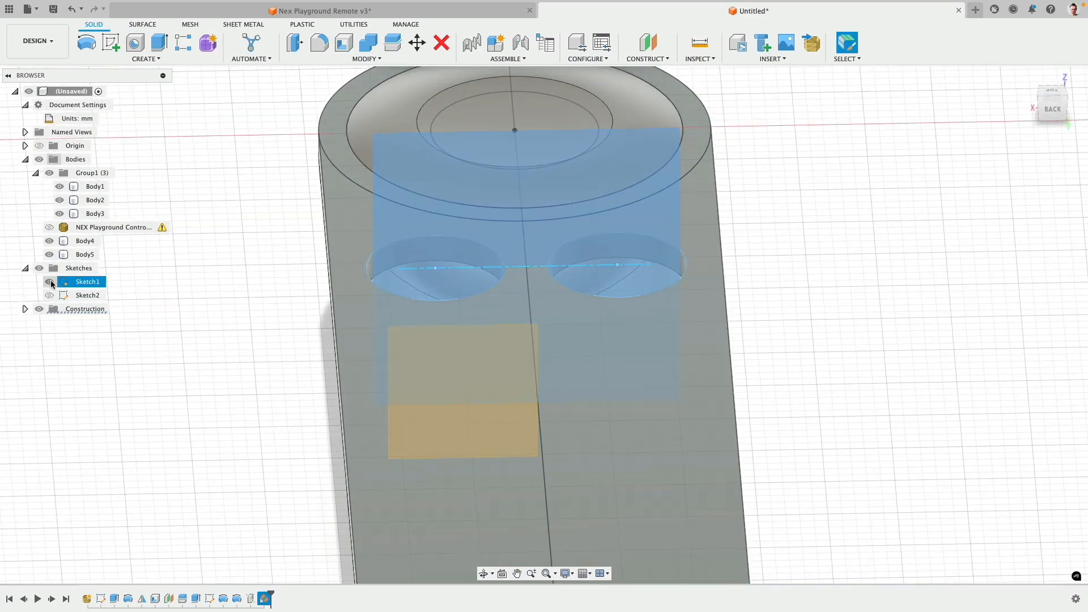
pyautogui.click(49, 282)
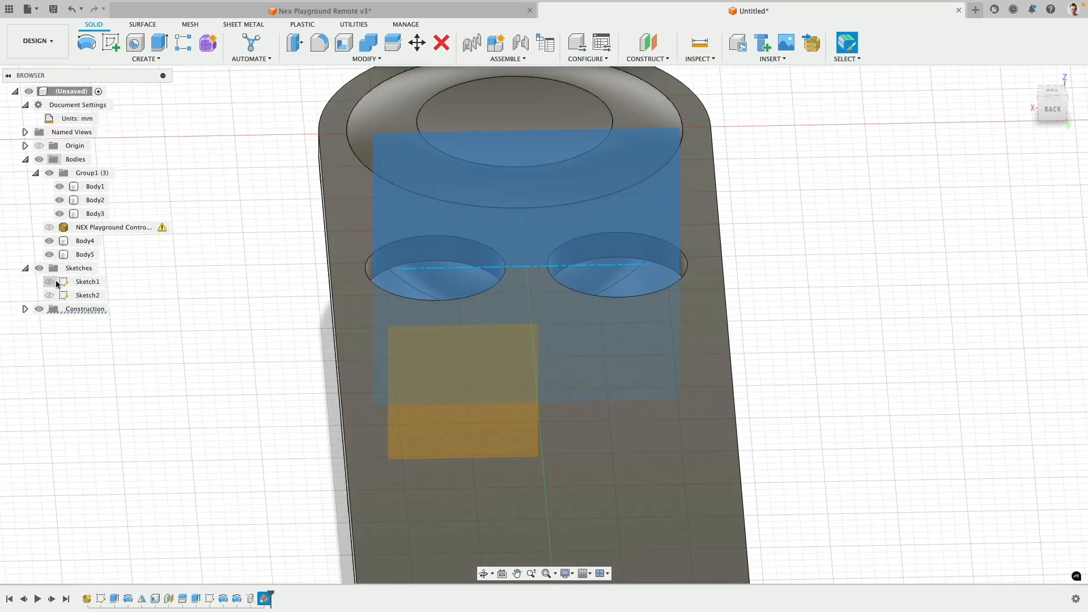
pyautogui.click(110, 50)
pyautogui.click(426, 156)
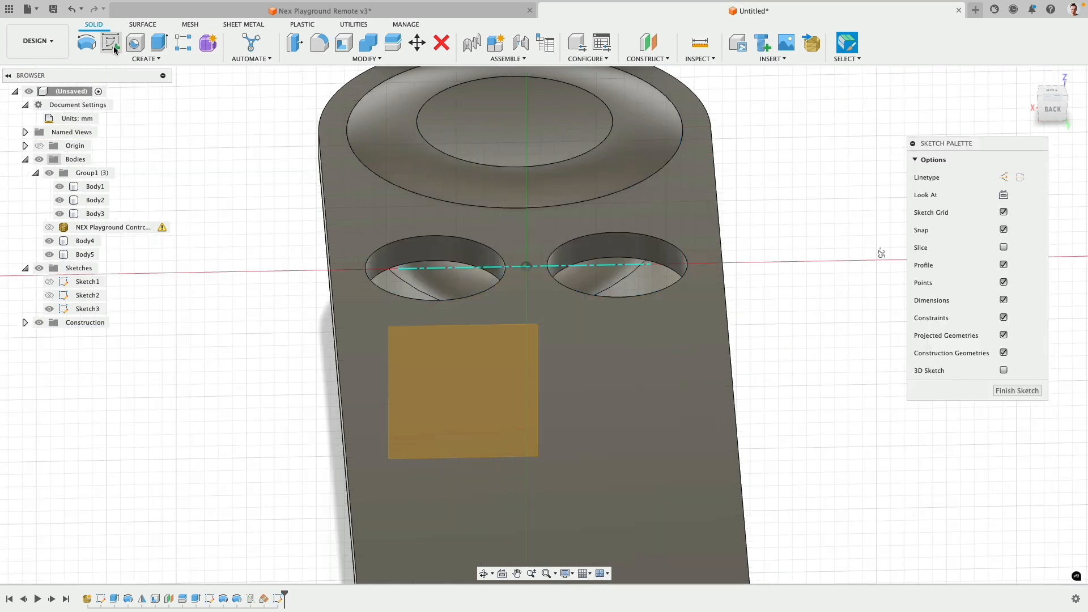
# Intersect the top rim edges of both small button holes with the sketch plane, keeping the projection link
pyautogui.click(134, 59)
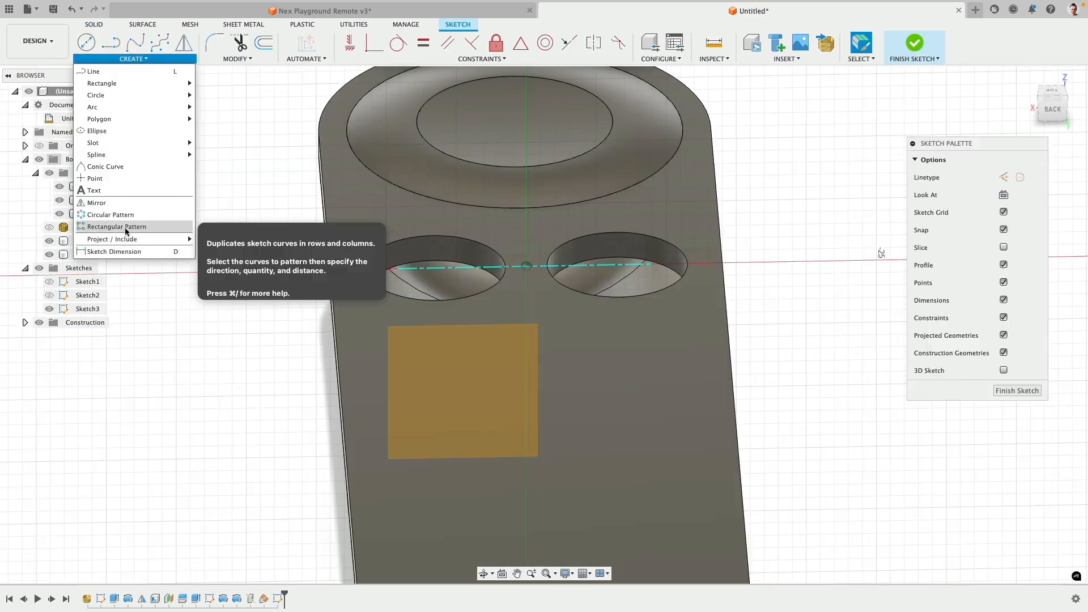
pyautogui.moveTo(162, 240)
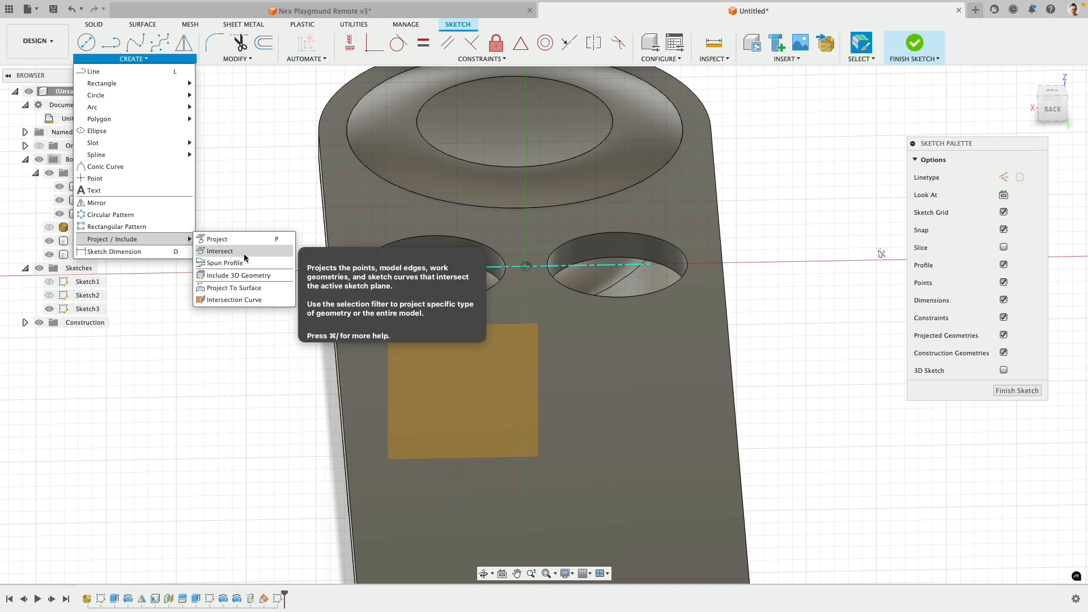
pyautogui.click(221, 251)
pyautogui.click(369, 259)
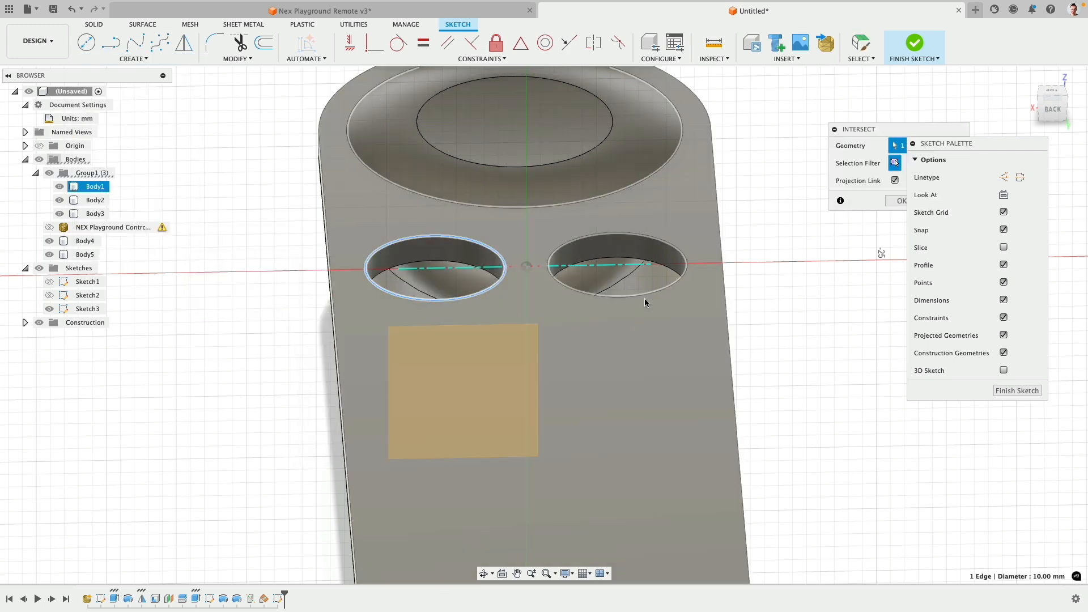
pyautogui.click(644, 300)
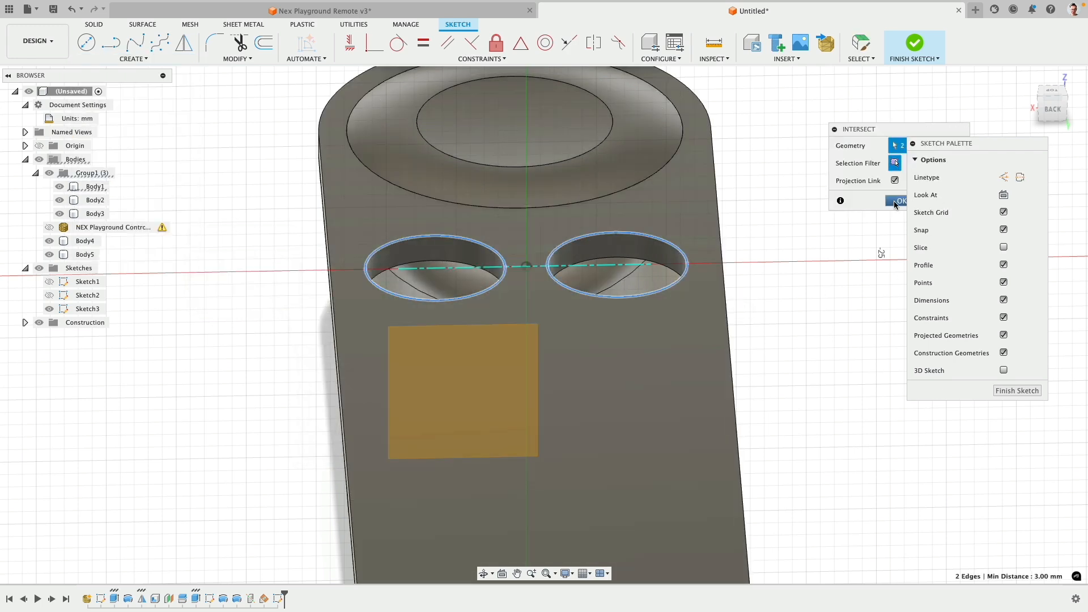
pyautogui.click(895, 201)
# Expand the Construction folder and hide all construction planes and axes
pyautogui.scroll(3, 255, 214)
pyautogui.moveTo(255, 214); pyautogui.dragTo(171, 201, button='middle')
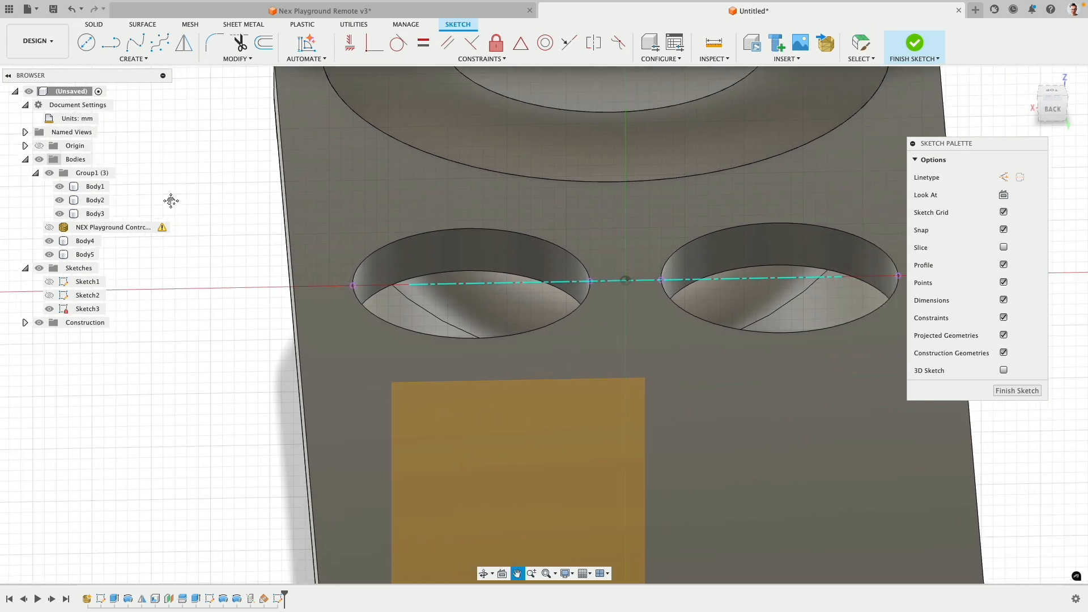
pyautogui.click(25, 323)
pyautogui.click(39, 322)
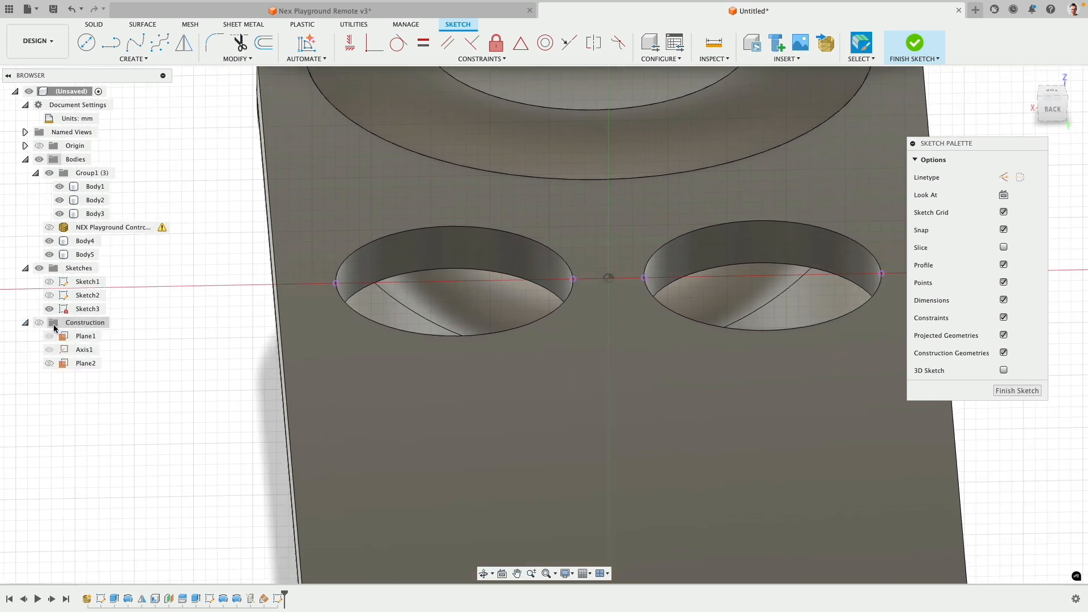
pyautogui.moveTo(317, 333); pyautogui.dragTo(240, 347, button='middle')
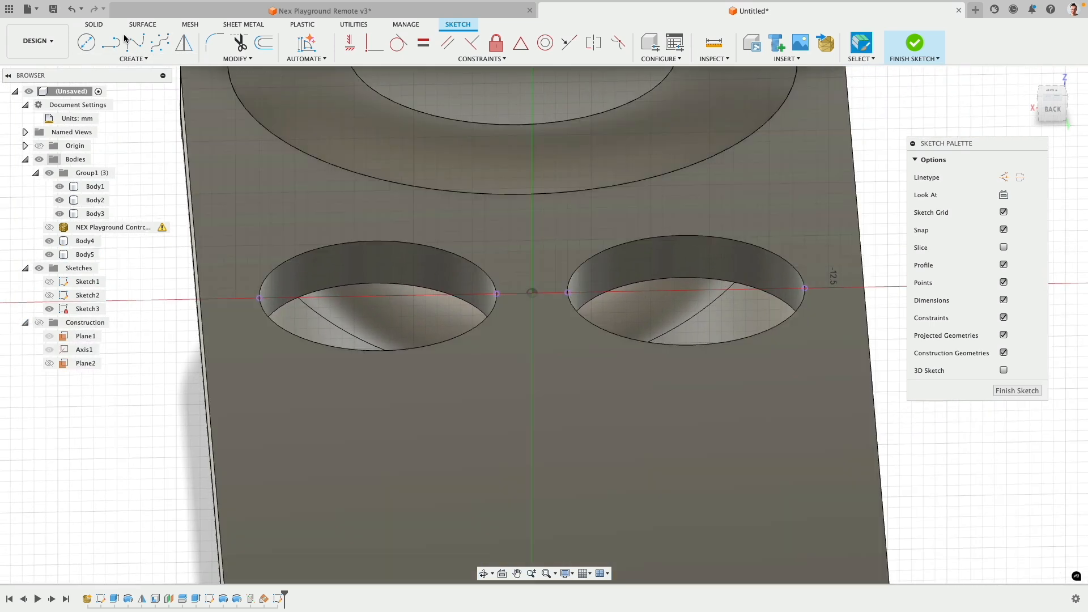
# Sketch a line across each small button hole, joining its two intersected rim points
pyautogui.click(111, 42)
pyautogui.click(259, 298)
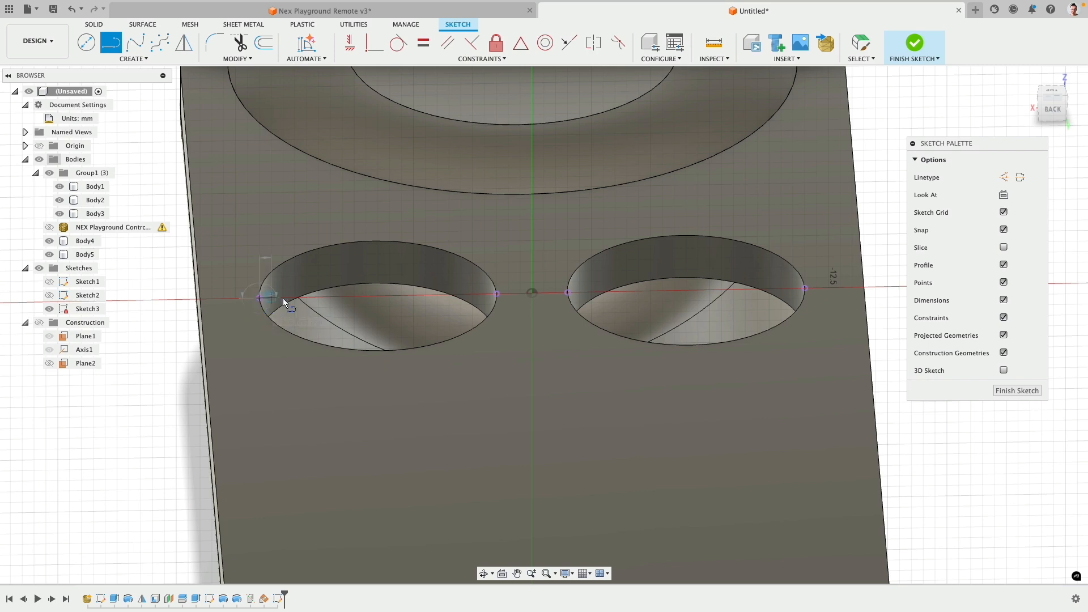
pyautogui.click(497, 293)
pyautogui.press('Escape')
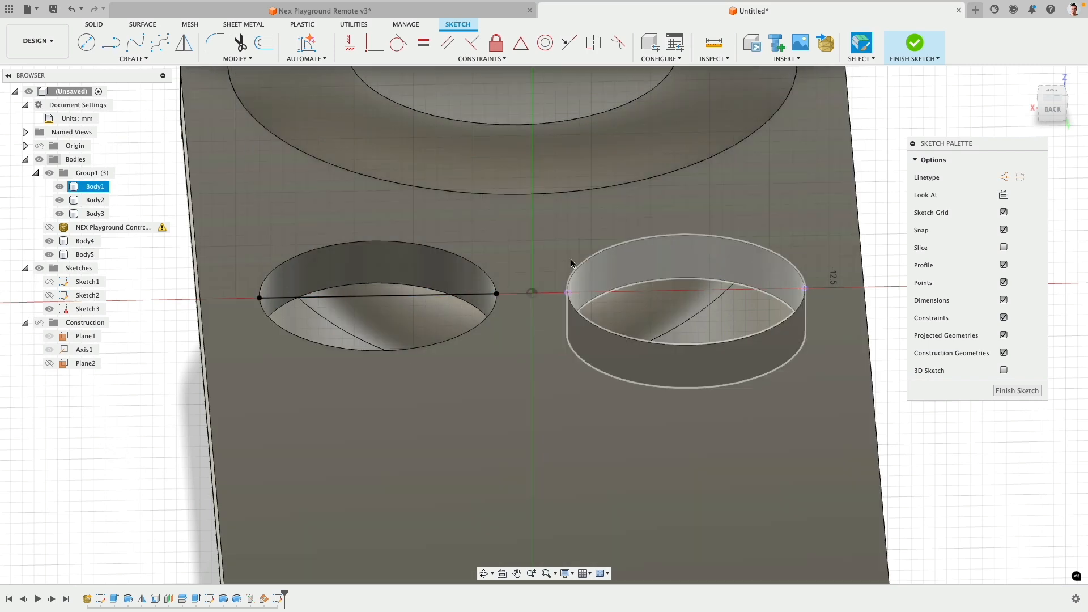
pyautogui.click(111, 43)
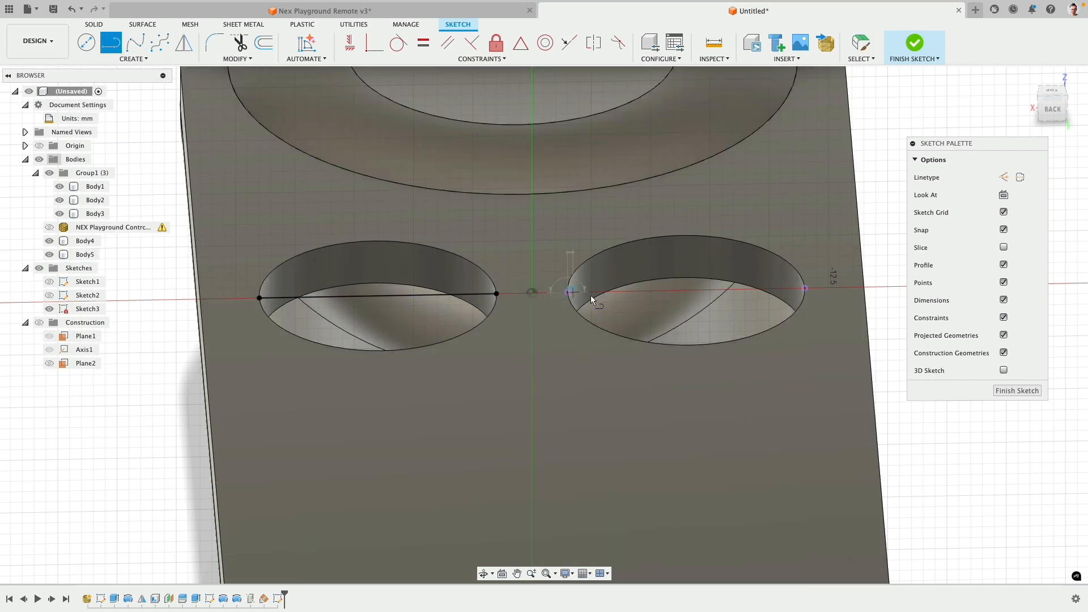
pyautogui.click(805, 288)
pyautogui.press('Escape')
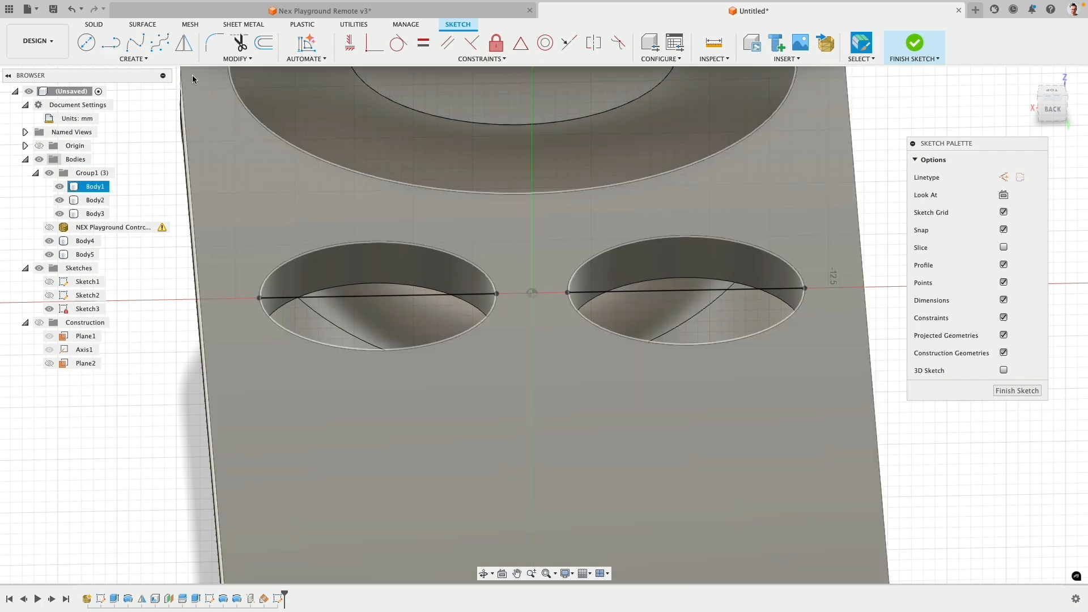
# Draw a 2 mm line straight down from the midpoint of the left hole's cross line
pyautogui.click(111, 43)
pyautogui.click(374, 300)
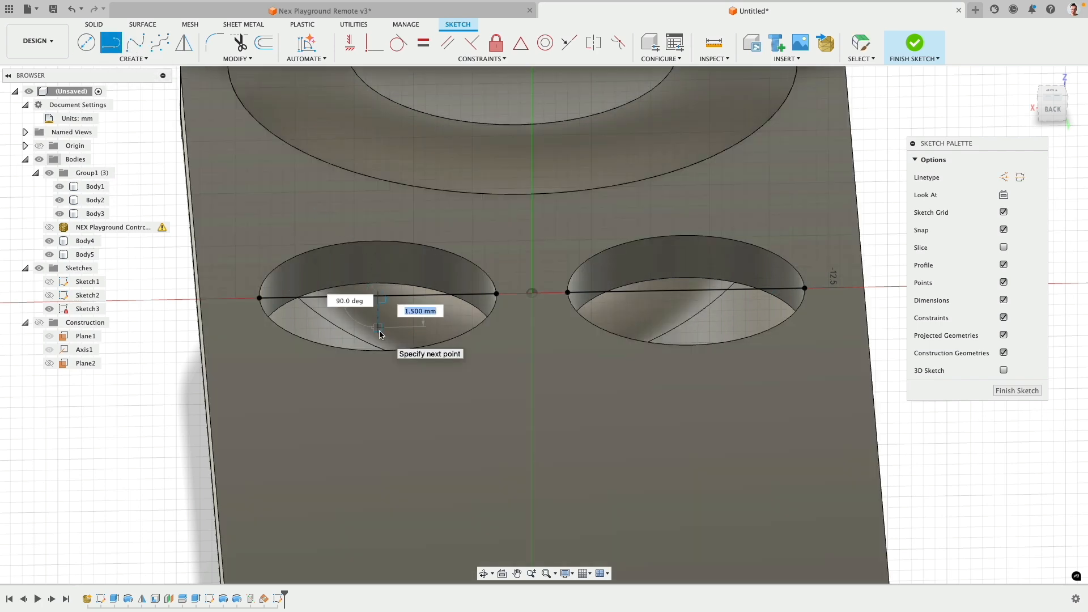
pyautogui.write('2')
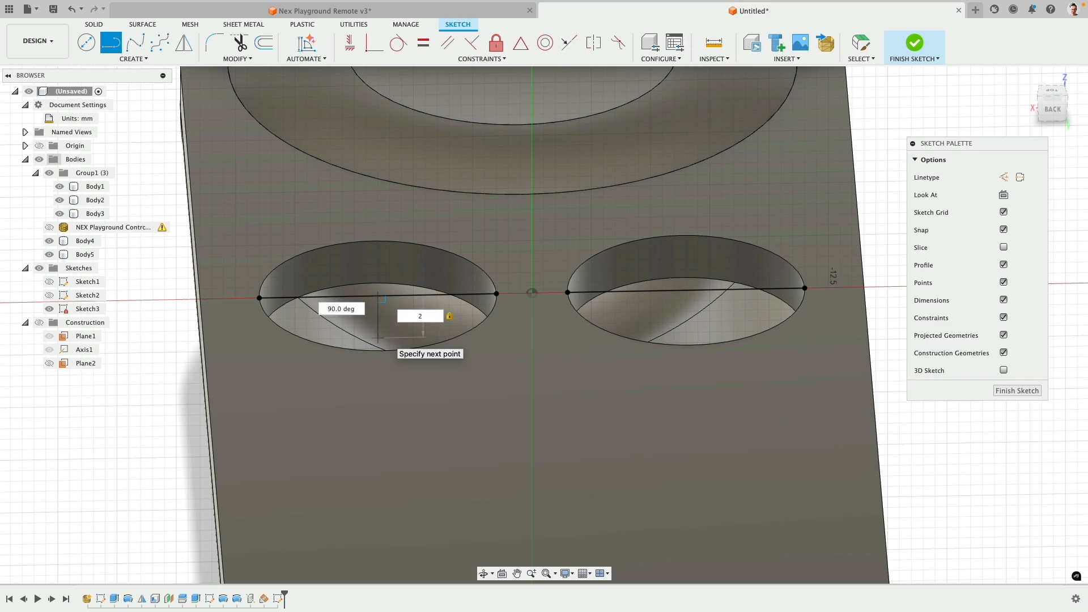
pyautogui.press('Return')
pyautogui.press('Escape')
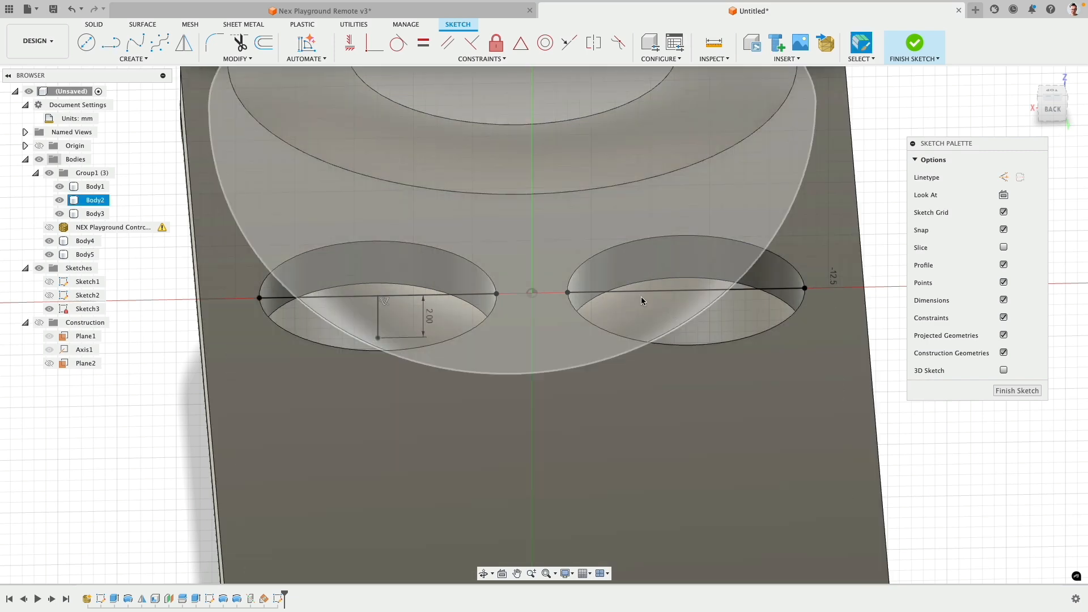
# Draw a 2 mm line straight down from the midpoint of the right hole's cross line
pyautogui.press('l')
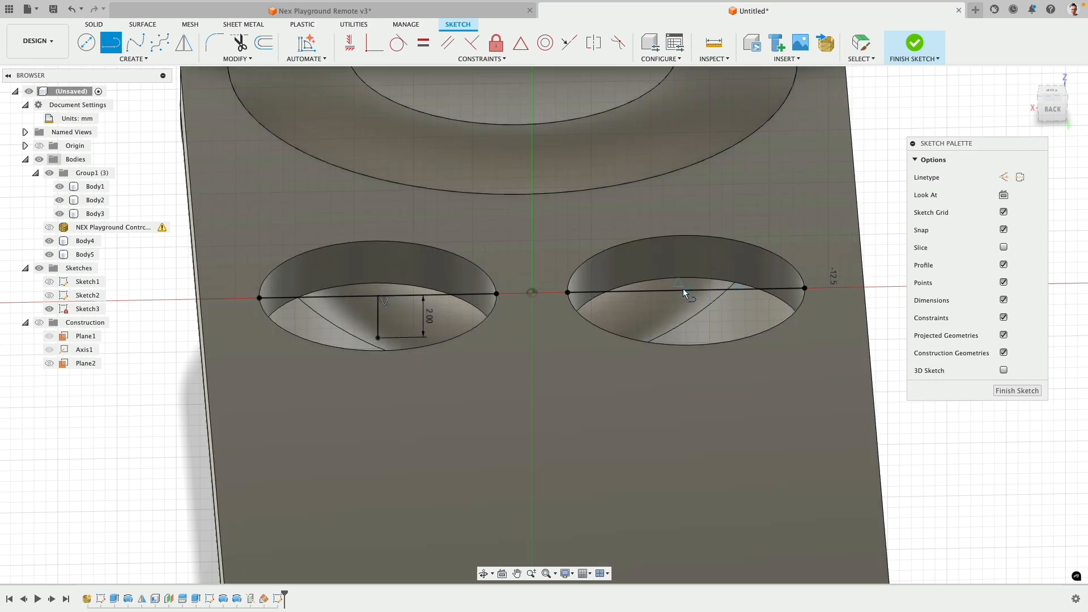
pyautogui.click(684, 290)
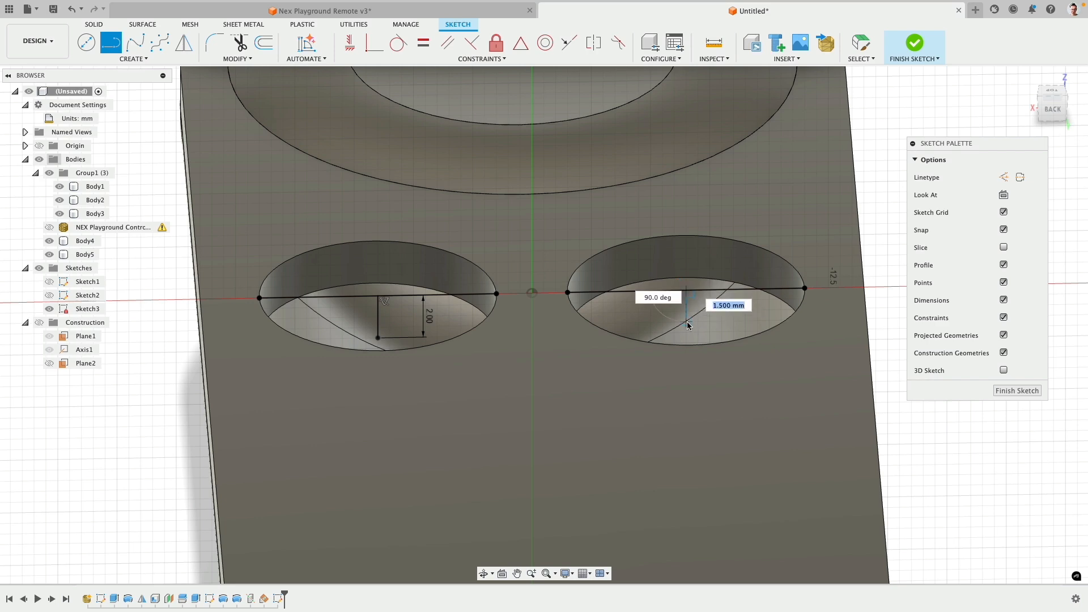
pyautogui.write('2')
pyautogui.press('Return')
pyautogui.press('Escape')
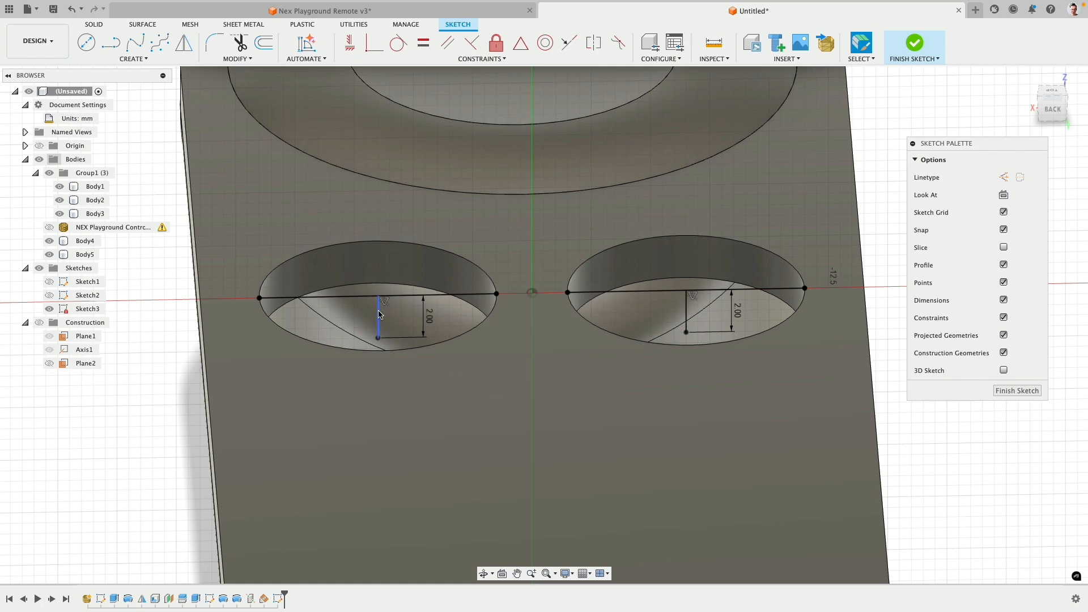
# Replace the perpendicular constraint on the left hole's 2 mm line with a vertical constraint
pyautogui.scroll(5, 379, 315)
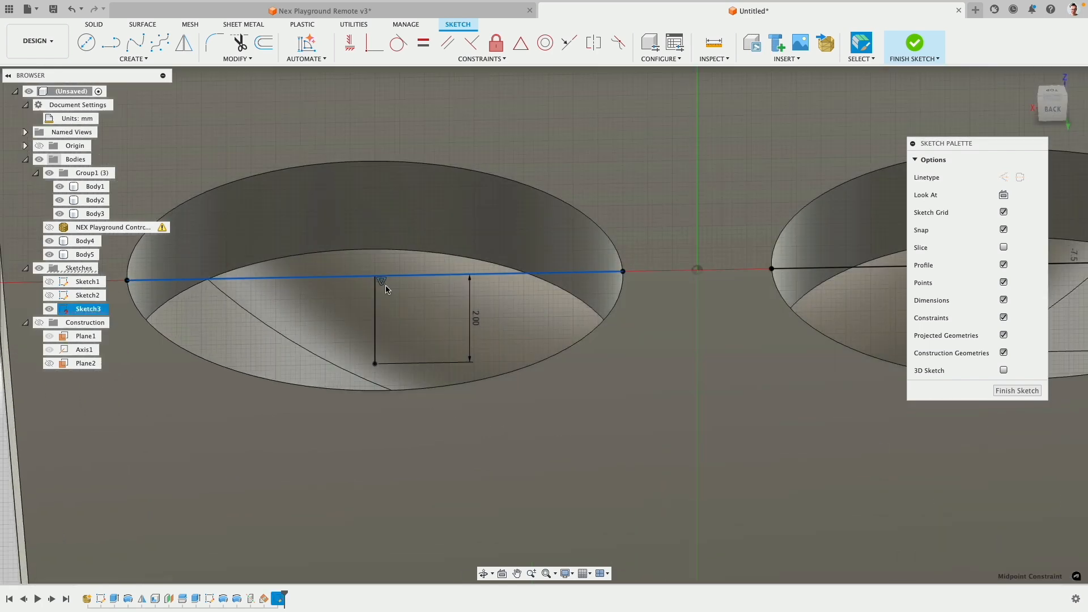
pyautogui.click(385, 289)
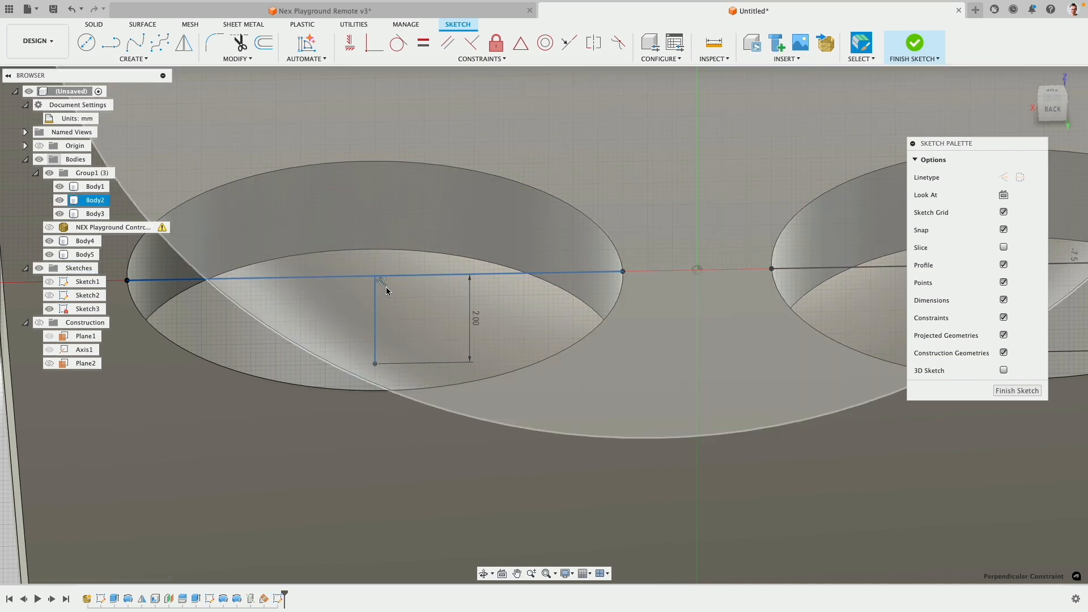
pyautogui.scroll(-2, 451, 344)
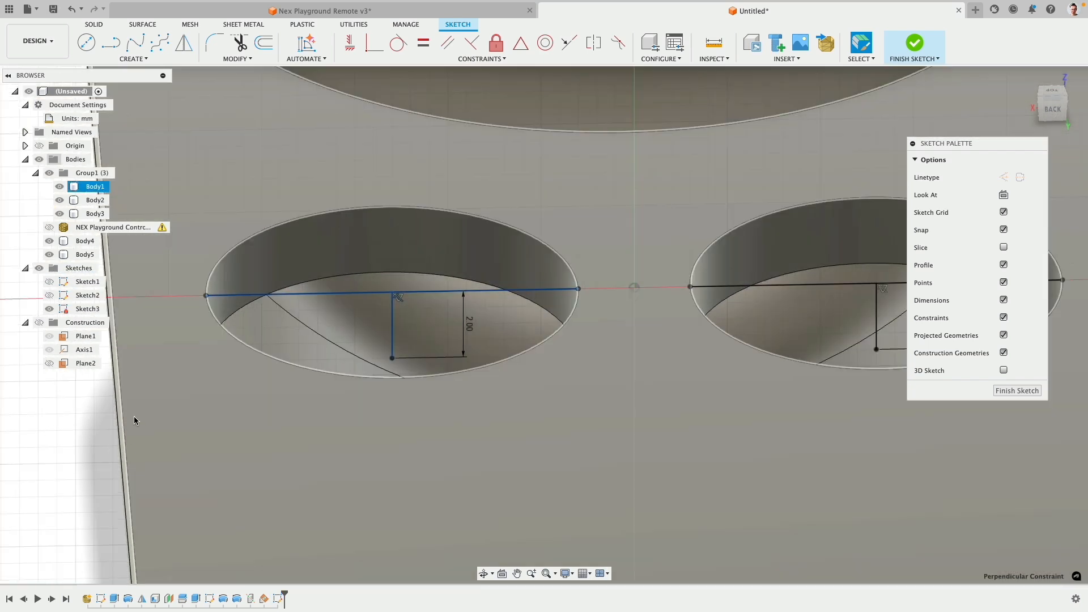
pyautogui.press('Delete')
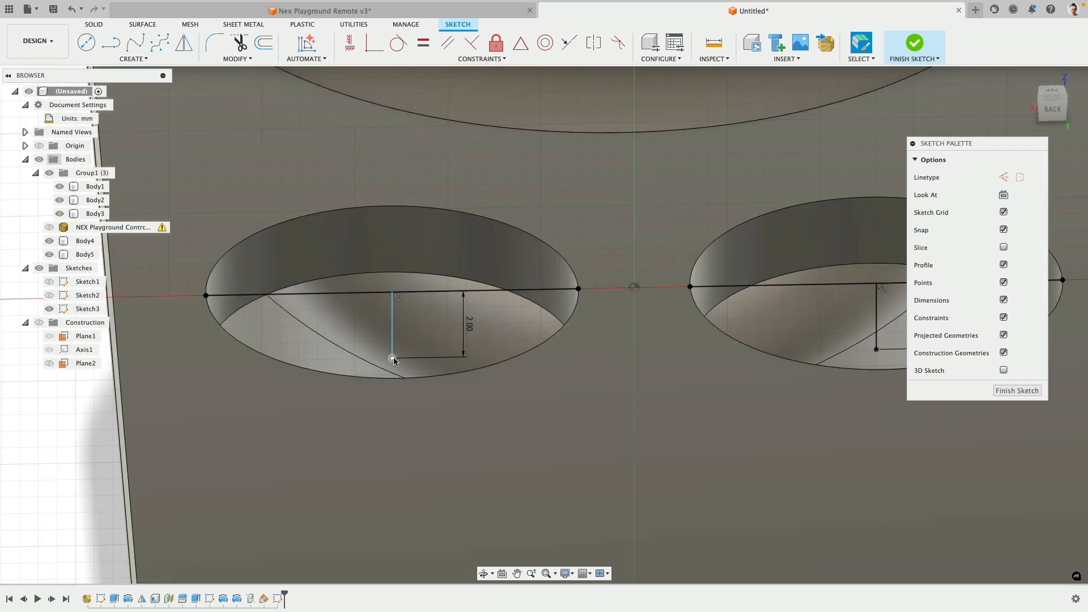
pyautogui.moveTo(392, 358); pyautogui.dragTo(365, 368)
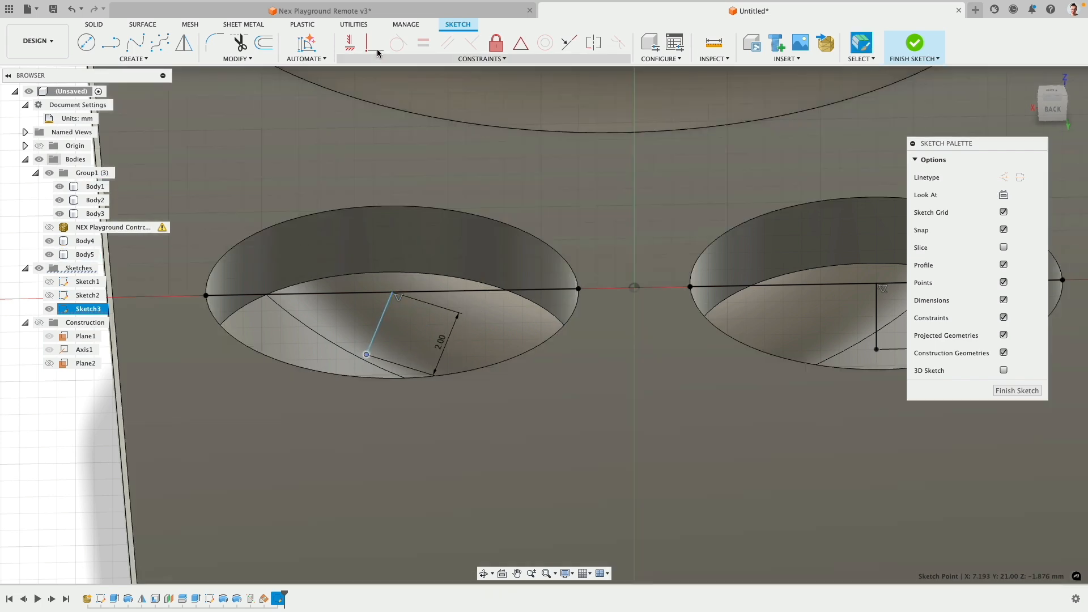
pyautogui.click(350, 43)
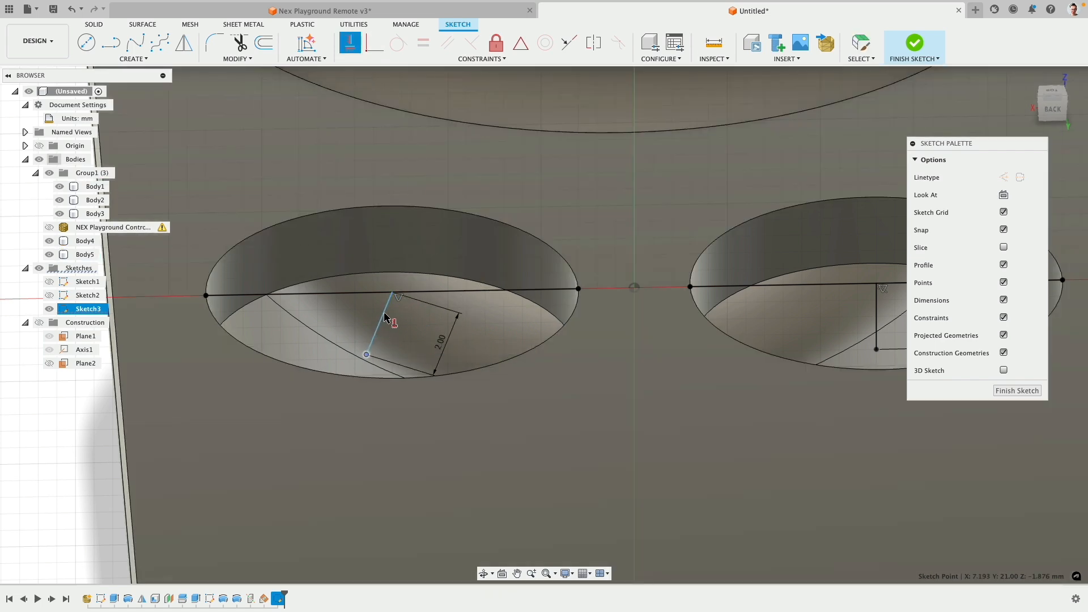
pyautogui.press('Escape')
pyautogui.click(376, 331)
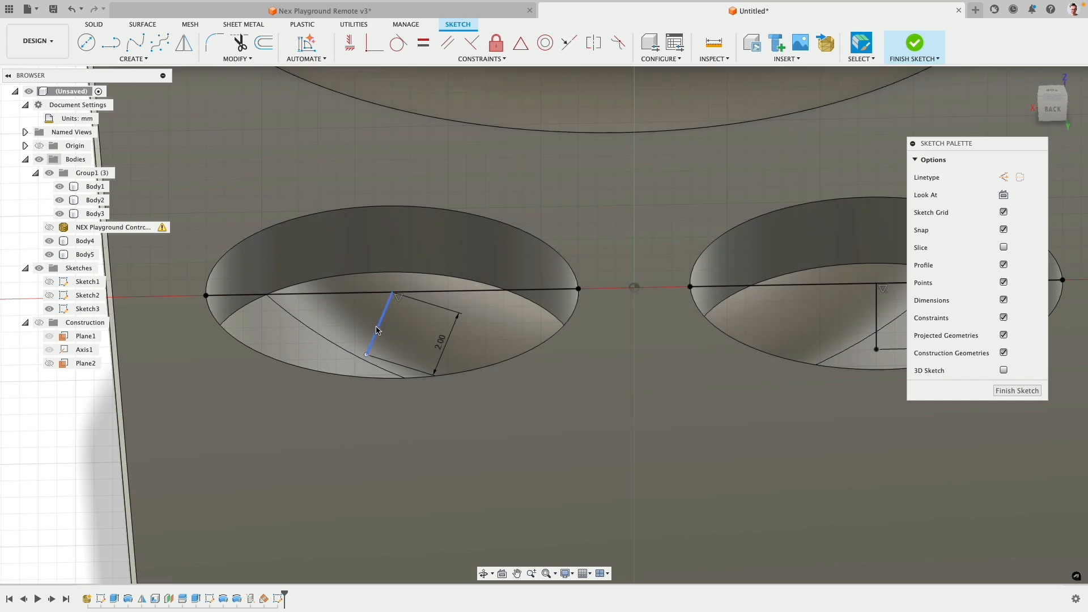
pyautogui.click(349, 43)
pyautogui.press('Escape')
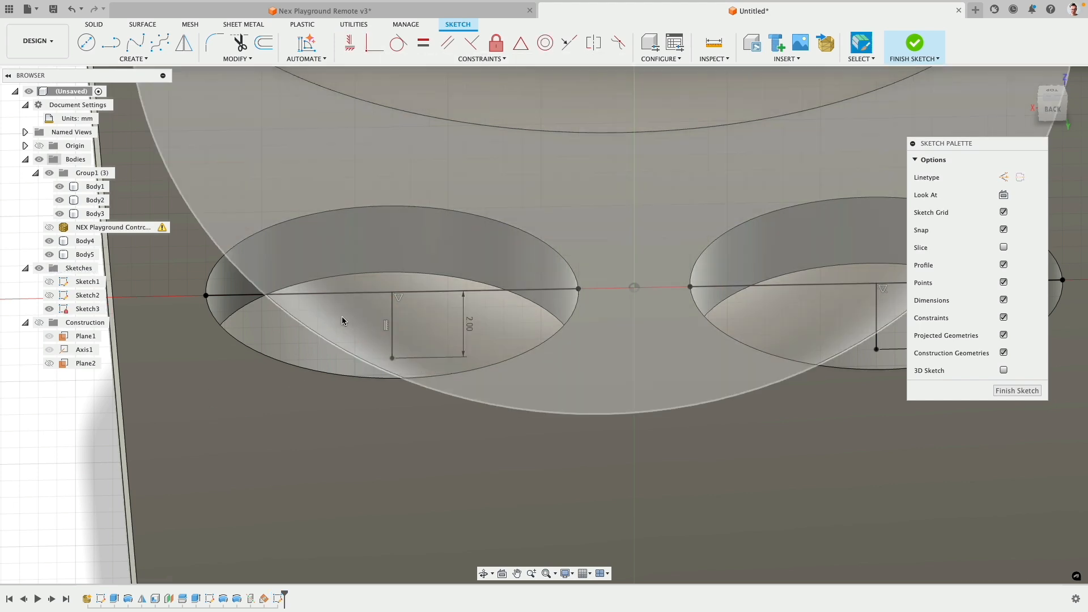
# Move Body4 and Body5 into Group1 and hide the whole group
pyautogui.scroll(-2, 301, 312)
pyautogui.scroll(-1, 299, 313)
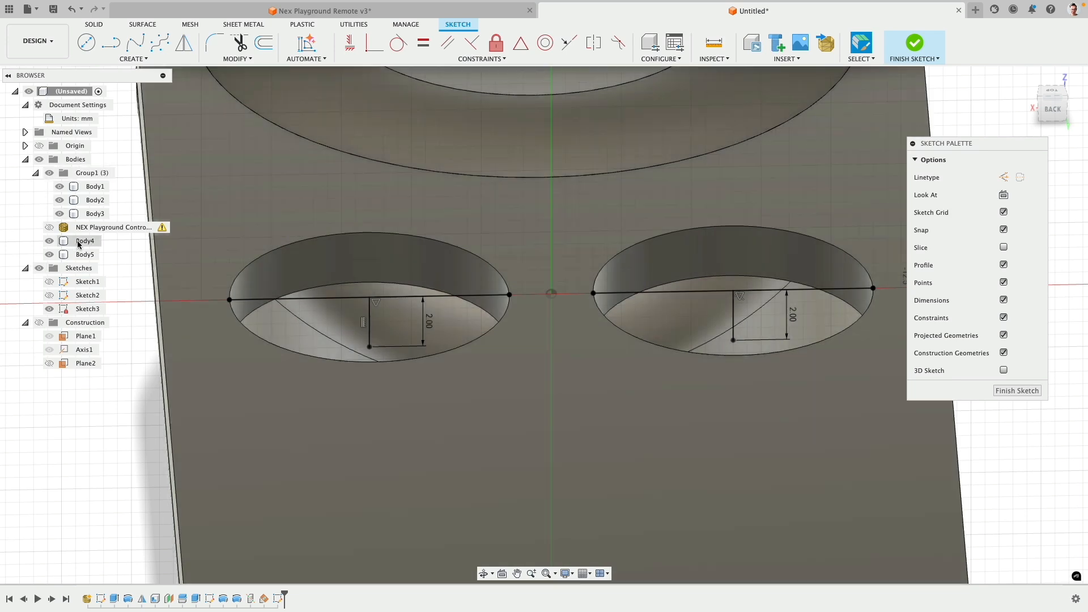
pyautogui.click(80, 242)
pyautogui.keyDown('shift'); pyautogui.click(85, 253); pyautogui.keyUp('shift')
pyautogui.moveTo(85, 245); pyautogui.dragTo(86, 176)
pyautogui.click(50, 173)
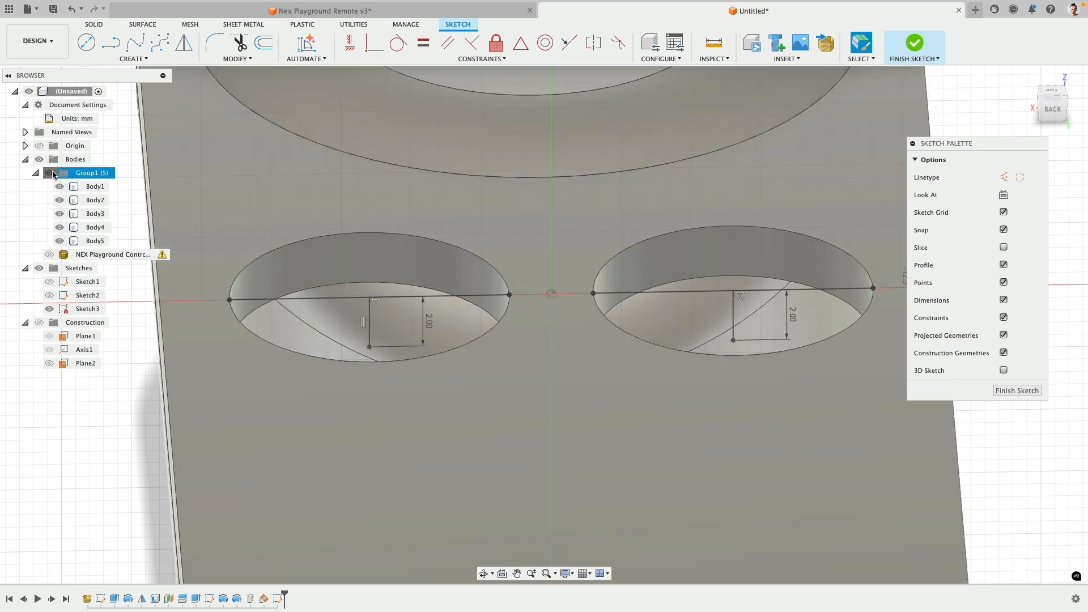
# Close the left half-profile with a 5 mm horizontal bottom line and a vertical line up to the cross line's outer endpoint
pyautogui.moveTo(420, 219)
pyautogui.keyDown('shift'); pyautogui.mouseDown(button='middle')
pyautogui.moveTo(410, 204)
pyautogui.moveTo(420, 194)
pyautogui.mouseUp(button='middle'); pyautogui.keyUp('shift')
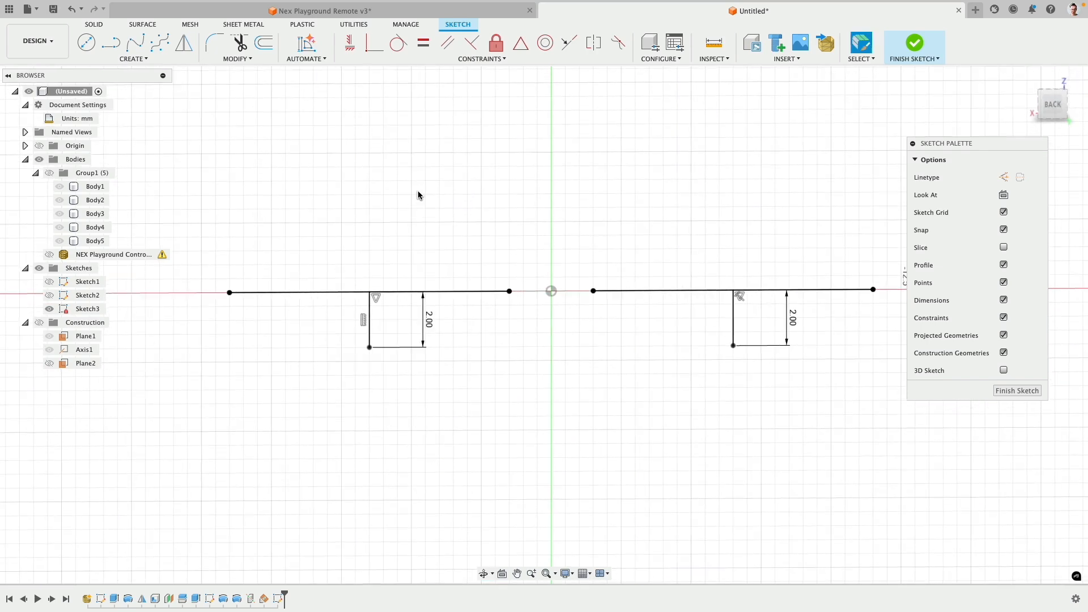
pyautogui.click(1042, 107)
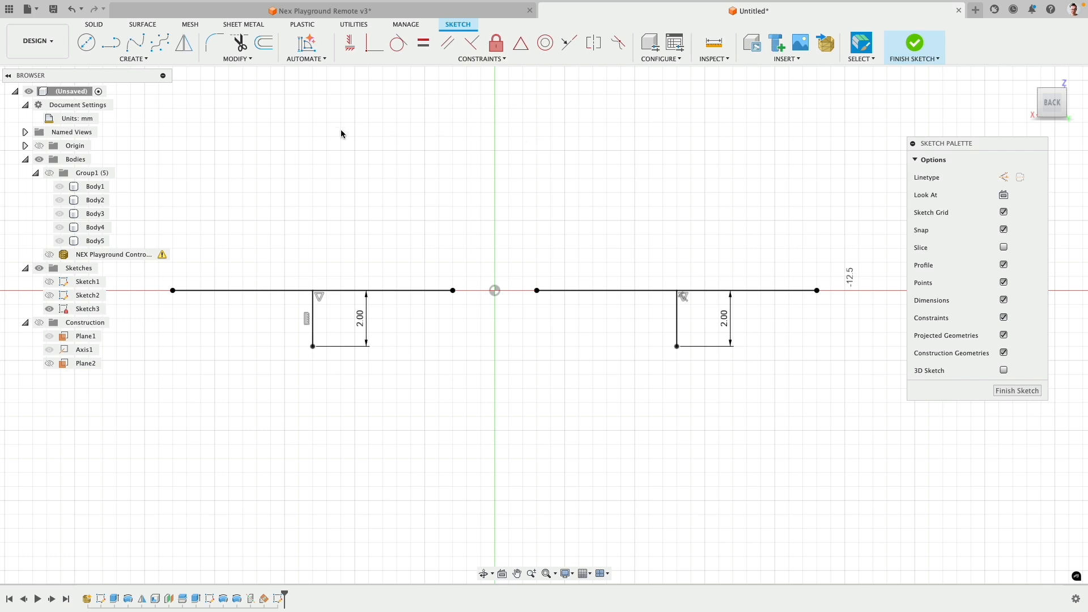
pyautogui.click(110, 43)
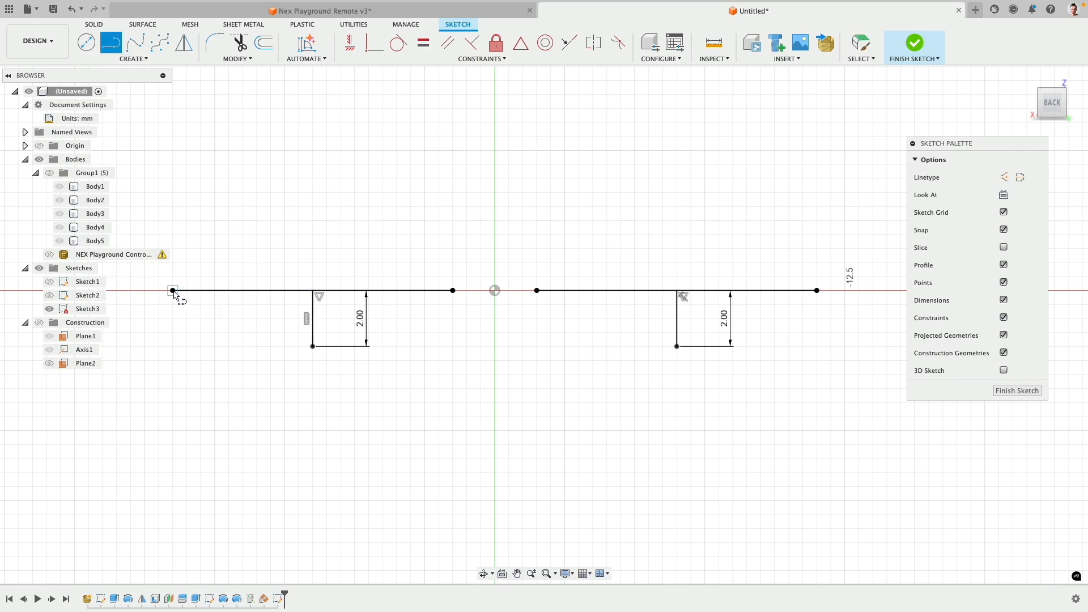
pyautogui.click(312, 345)
pyautogui.click(173, 346)
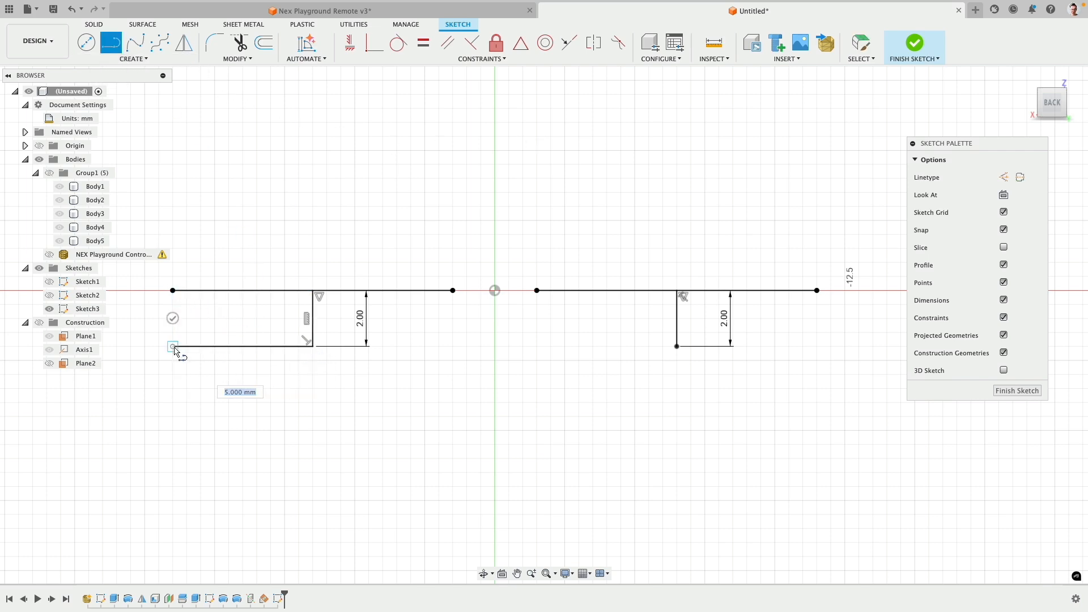
pyautogui.click(173, 290)
# Close the right half-profile with a horizontal bottom line and a vertical line up to the cross line's inner endpoint
pyautogui.click(677, 346)
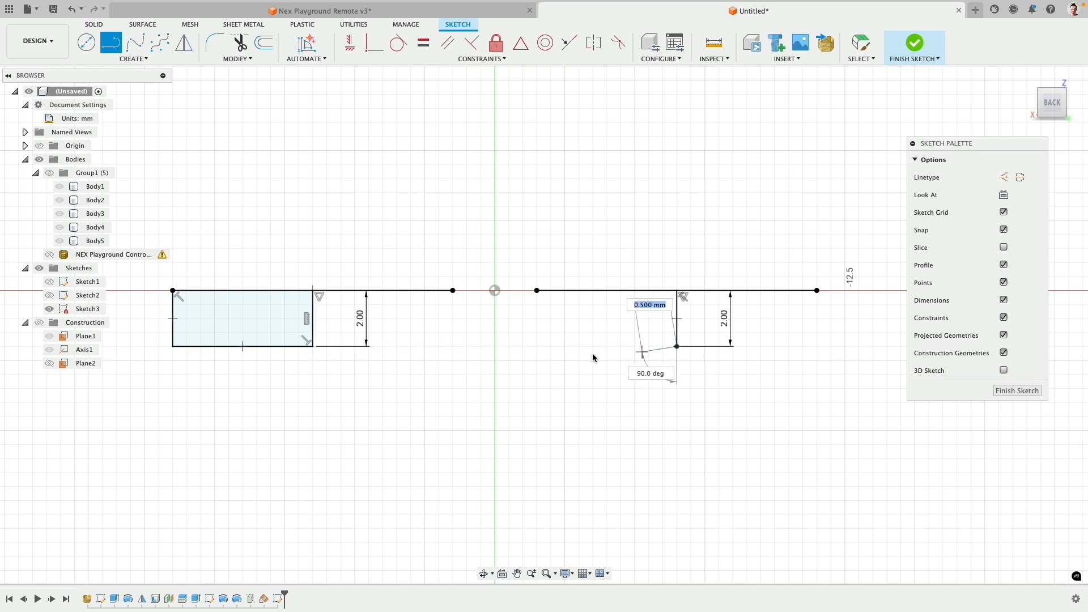
pyautogui.click(536, 345)
pyautogui.click(536, 291)
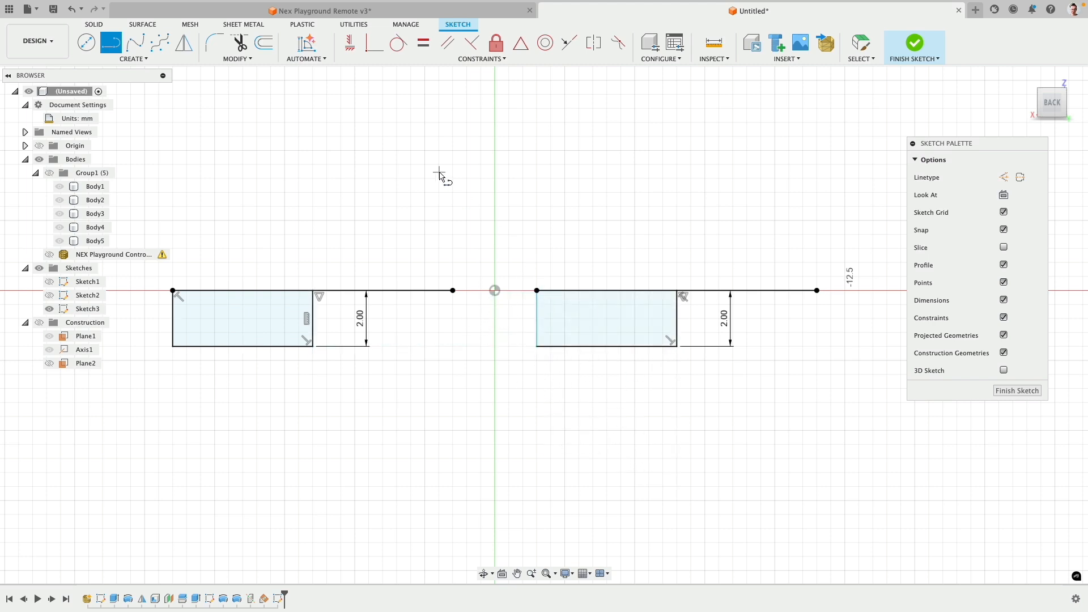
pyautogui.moveTo(404, 181); pyautogui.dragTo(452, 185, button='middle')
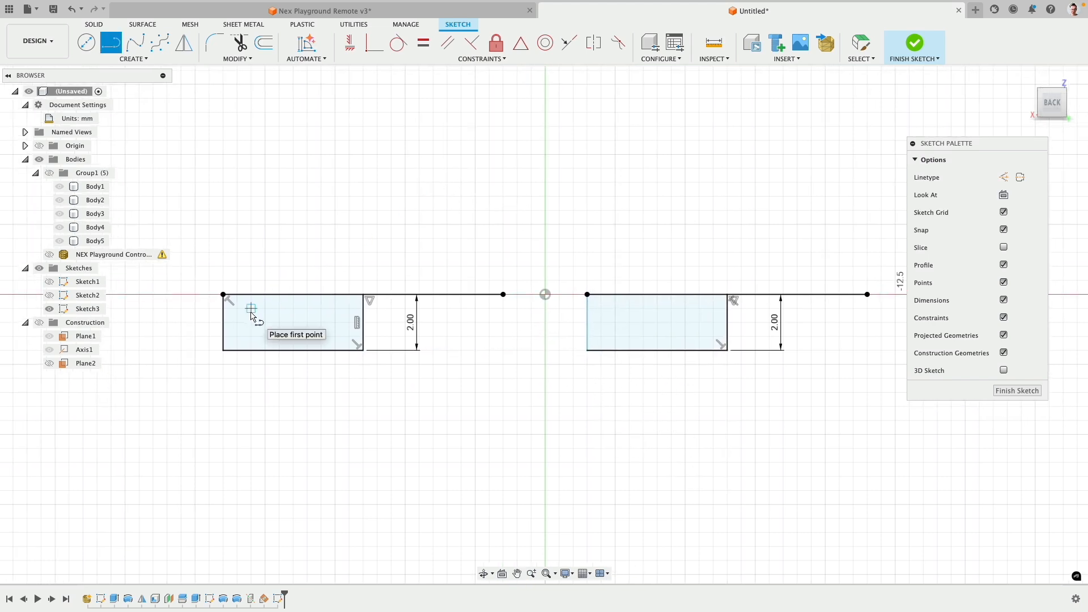
# Draw a horizontal line about 8 mm long, about 0.5 mm below the cross lines, from the left profile's centre edge to the right profile's nearest edge
pyautogui.click(364, 308)
pyautogui.click(405, 308)
pyautogui.press('Escape')
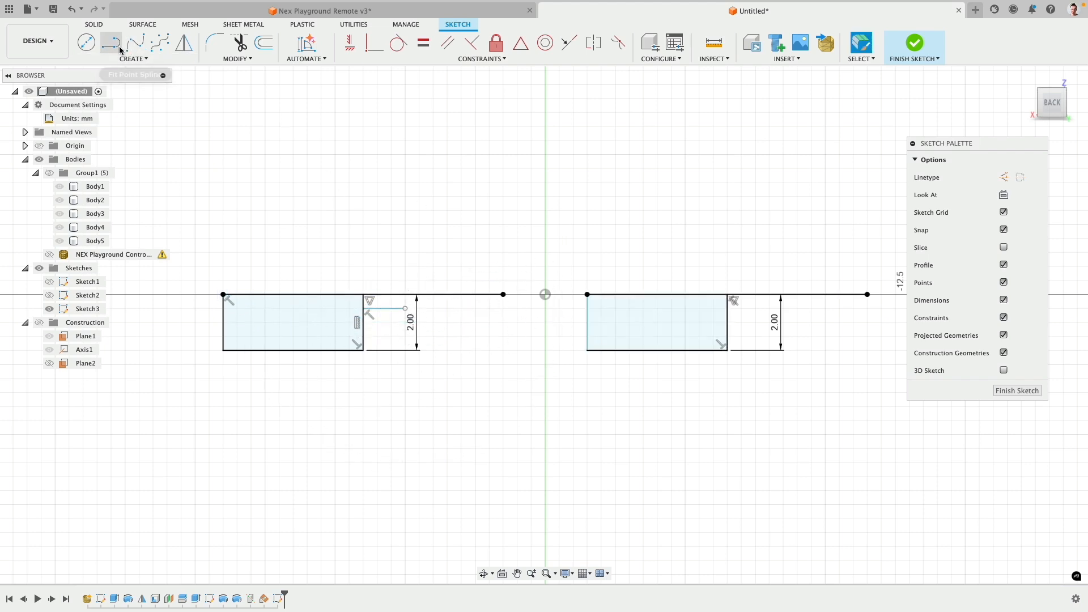
pyautogui.moveTo(406, 309); pyautogui.dragTo(588, 309)
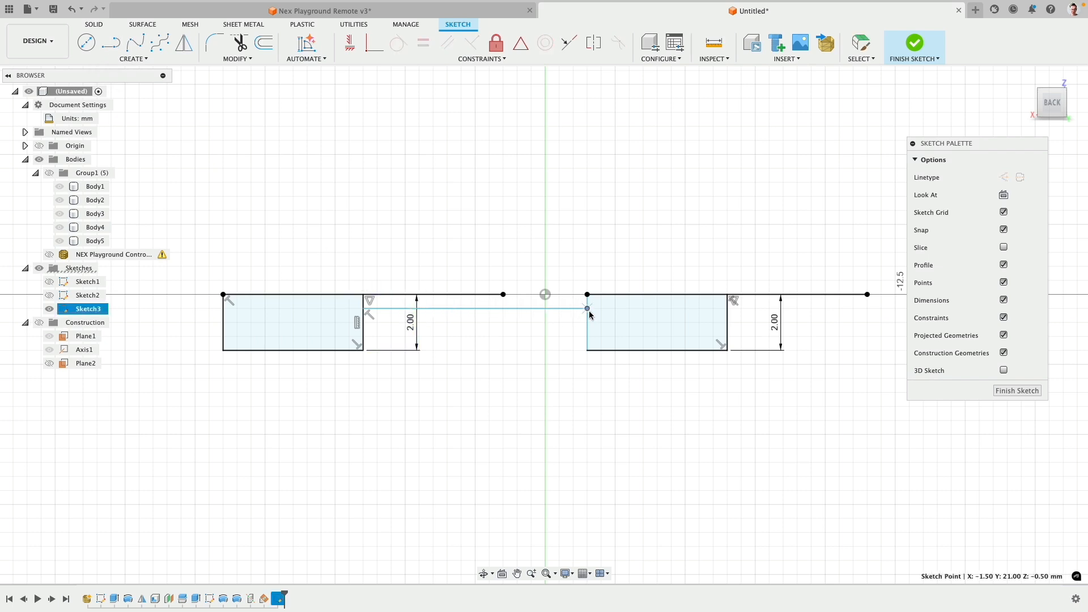
# Apply a vertical constraint to the right profile's side edge where the connecting line ends
pyautogui.click(589, 327)
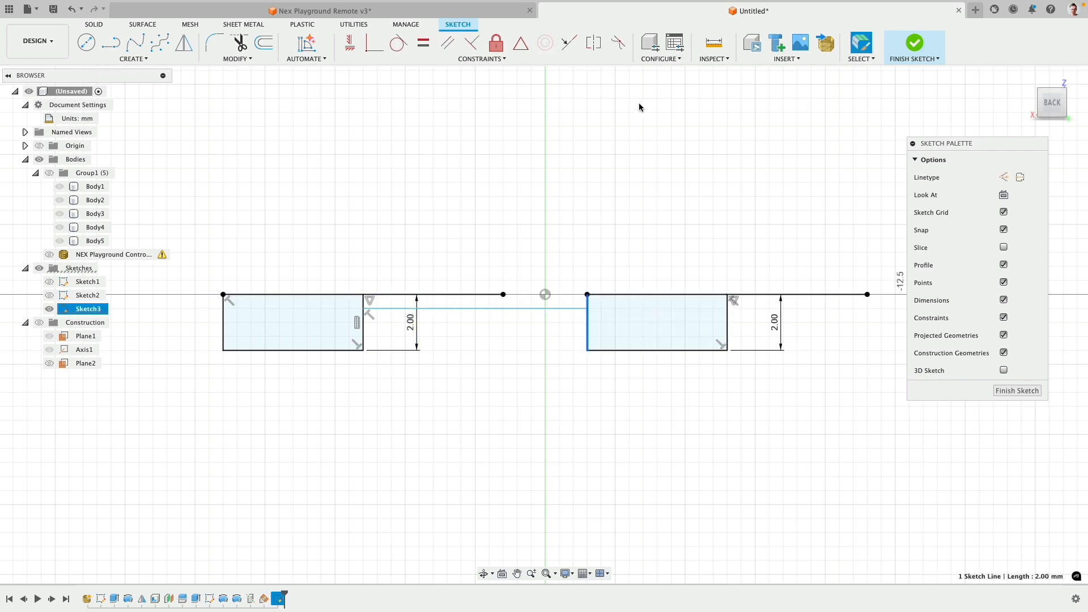
pyautogui.click(350, 44)
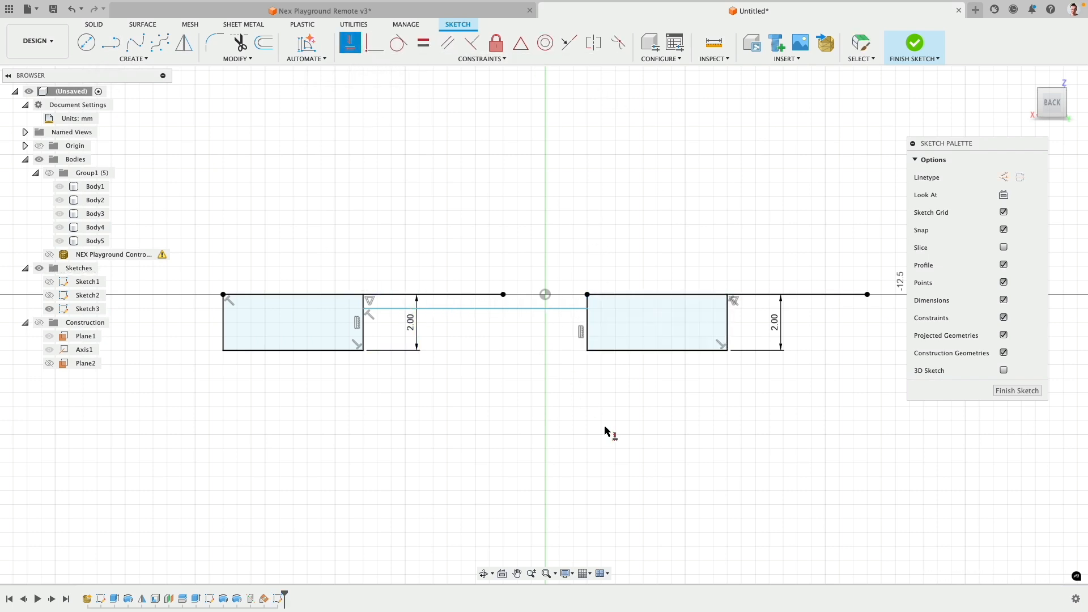
pyautogui.press('Escape')
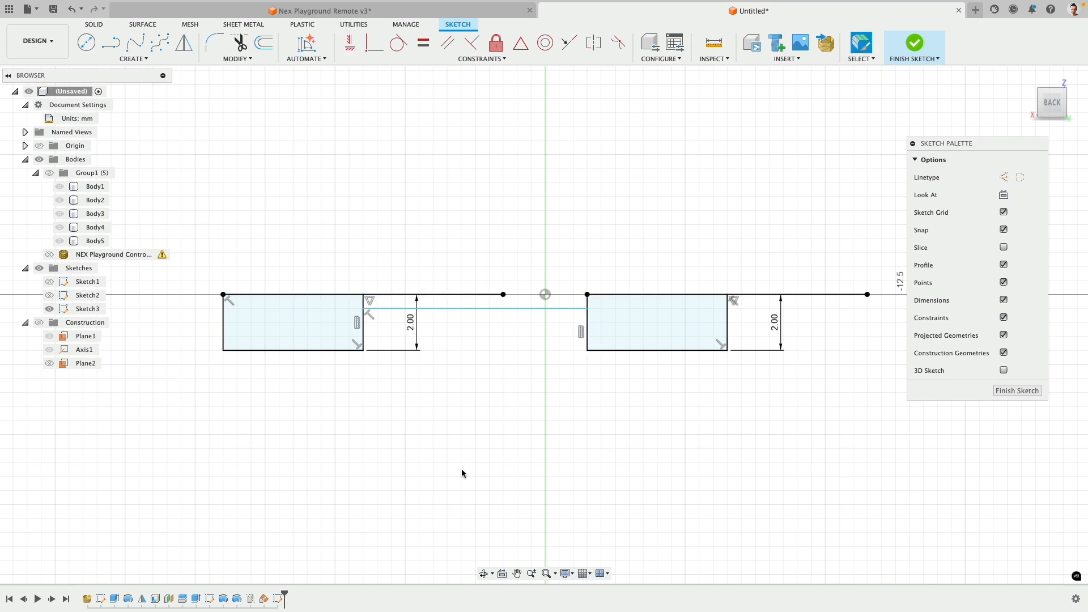
# Convert the horizontal line connecting the two profiles to construction linetype
pyautogui.click(516, 315)
pyautogui.click(1003, 177)
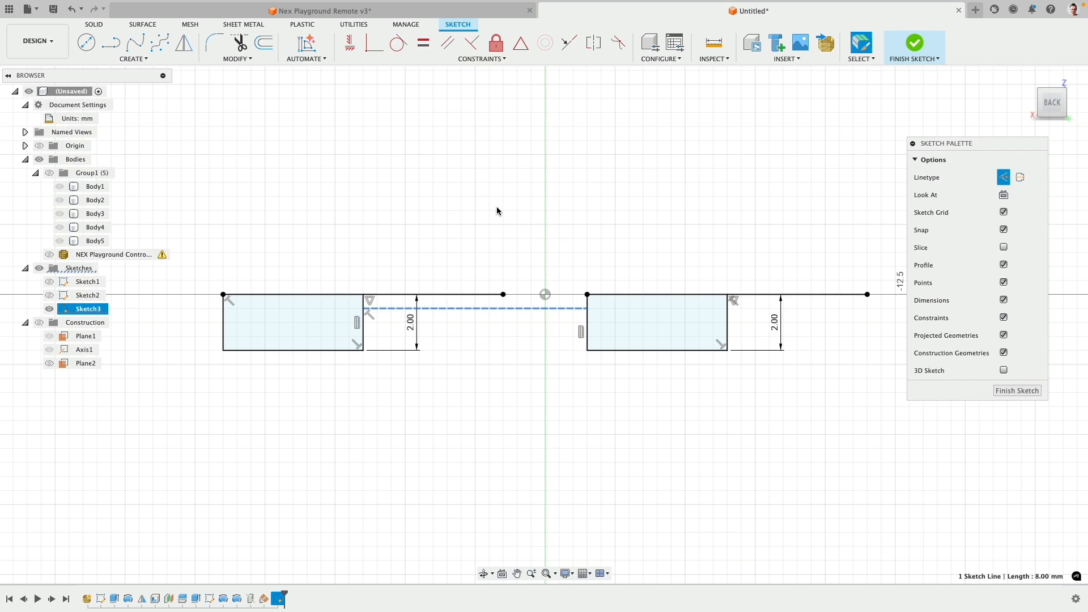
pyautogui.press('Escape')
# Draw a shallow concave arc from the left profile's outer top corner to the construction line's end on the centre edge
pyautogui.click(140, 60)
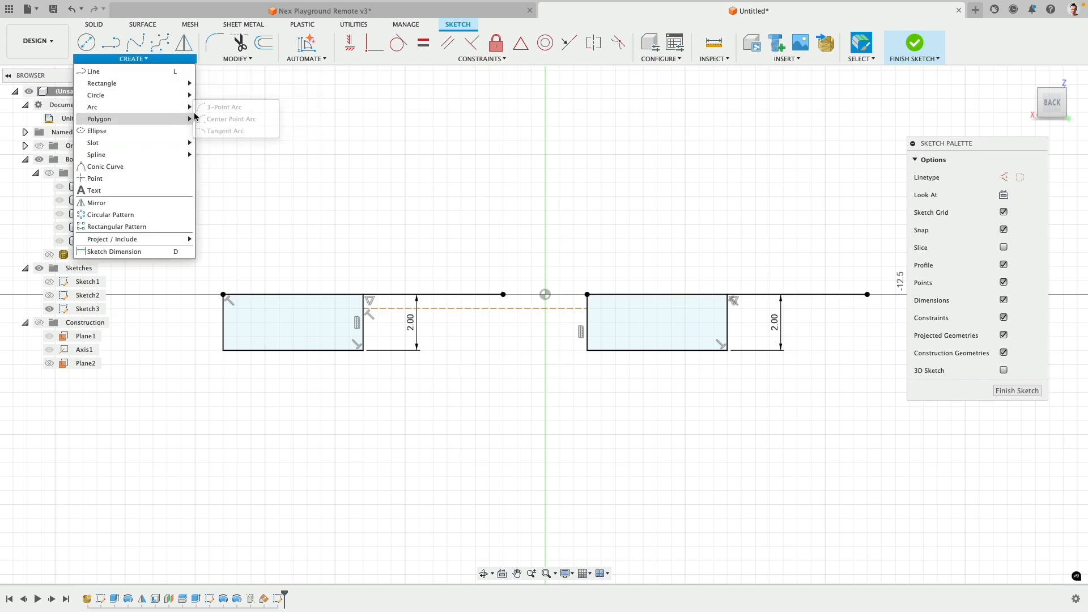
pyautogui.moveTo(189, 110)
pyautogui.click(229, 119)
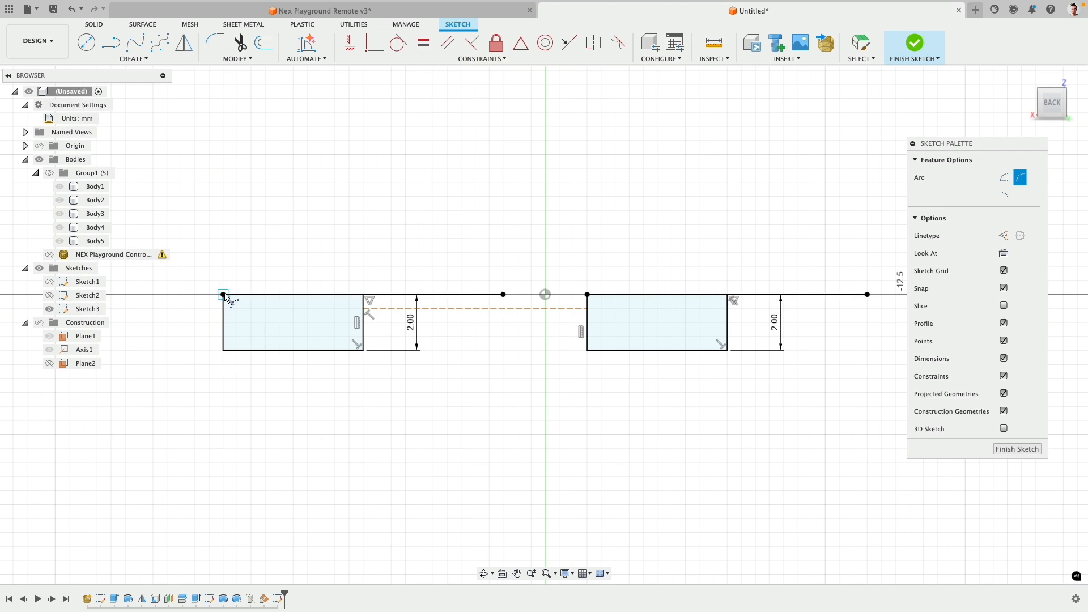
pyautogui.click(224, 294)
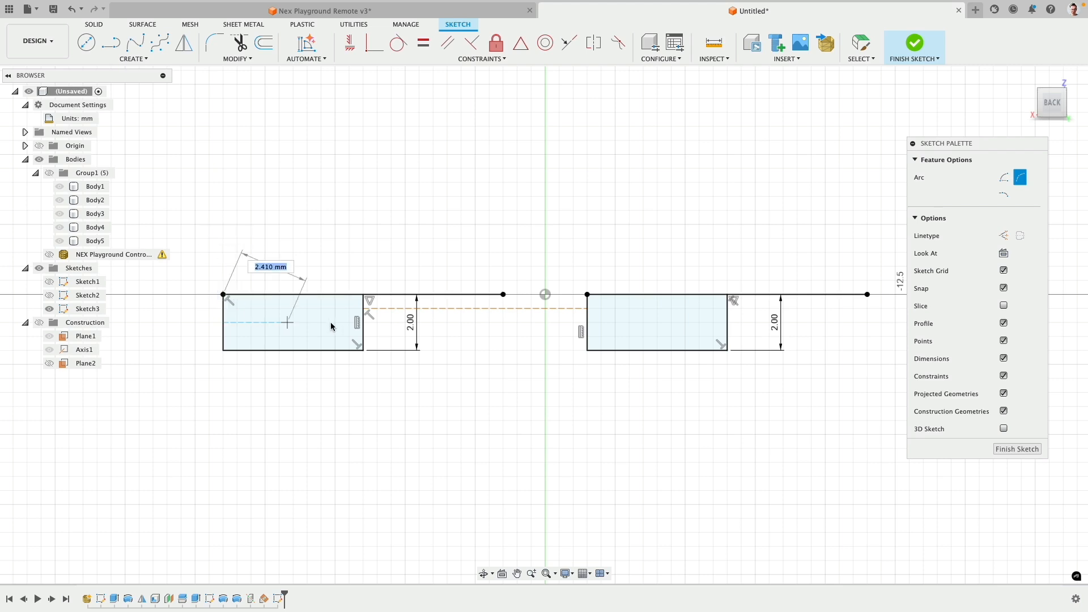
pyautogui.click(363, 310)
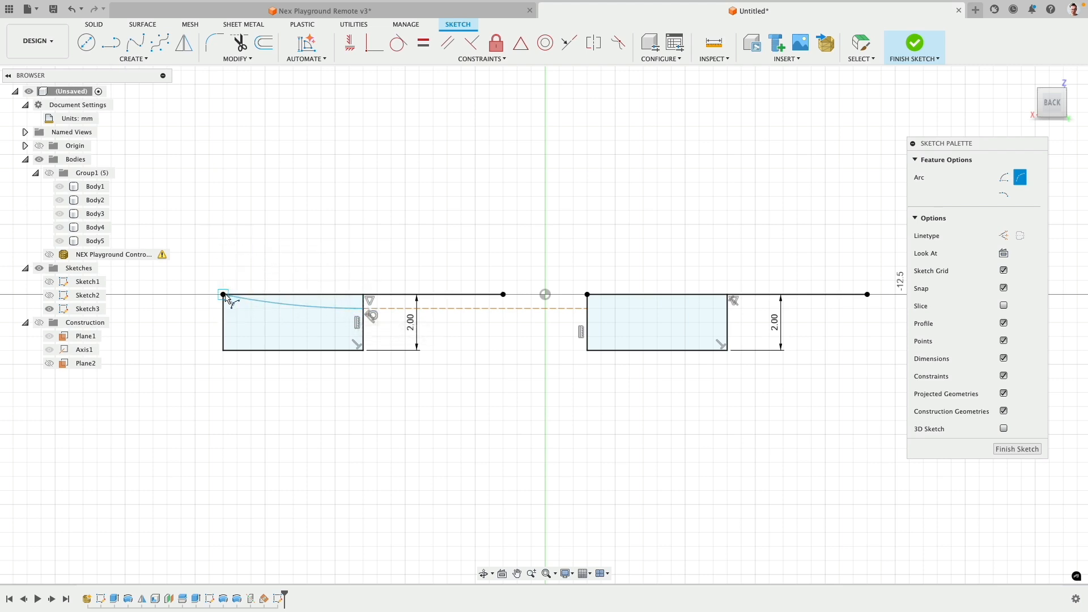
pyautogui.click(225, 296)
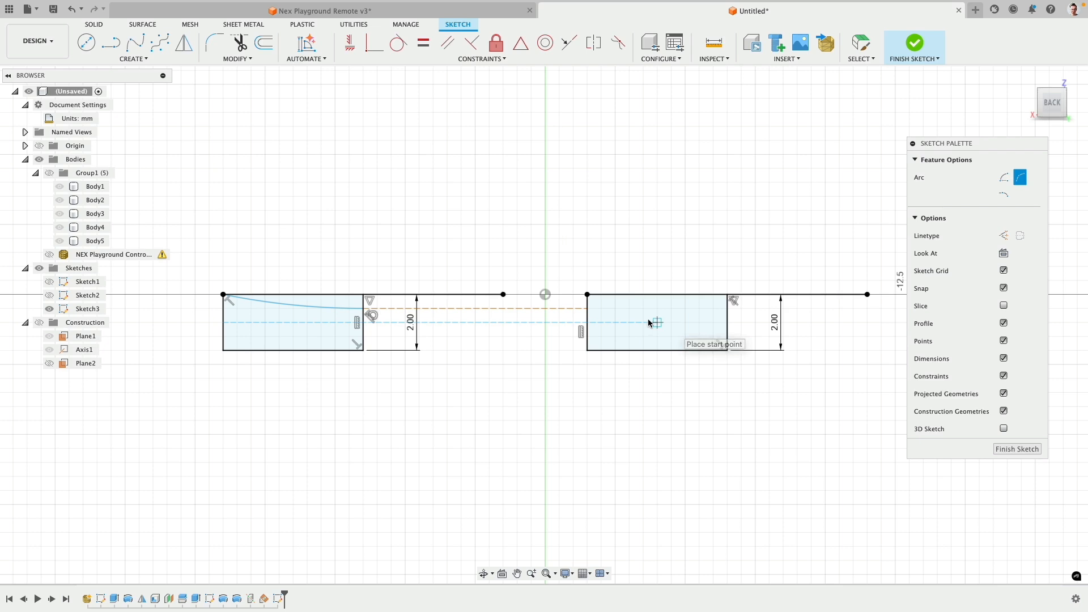
# Draw a shallow convex arc from the construction line's right end to the top of the right profile's centre edge, and finish the sketch
pyautogui.click(589, 311)
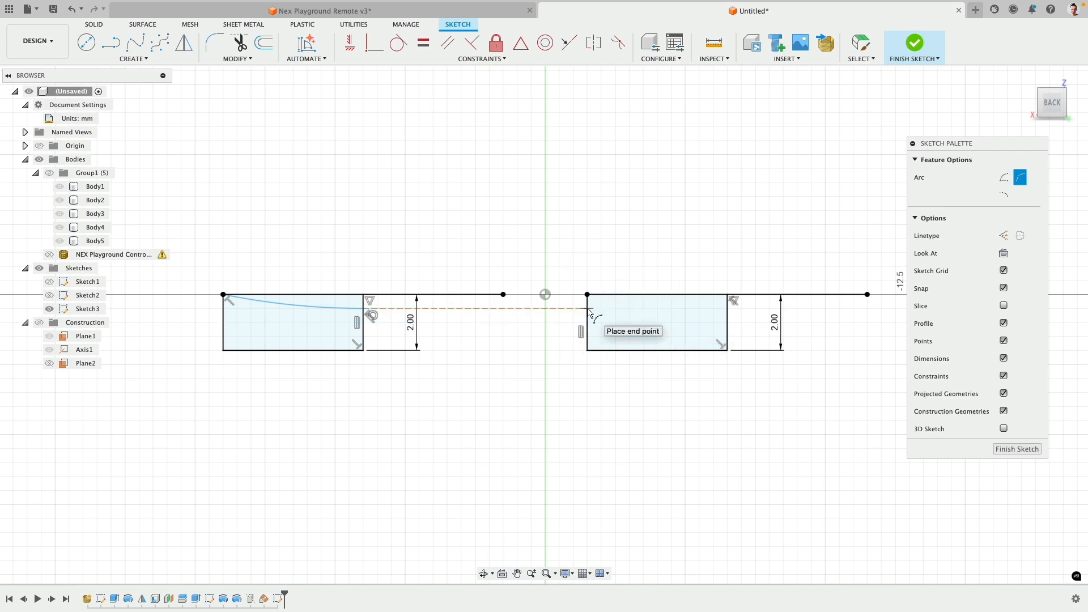
pyautogui.click(727, 295)
pyautogui.click(713, 301)
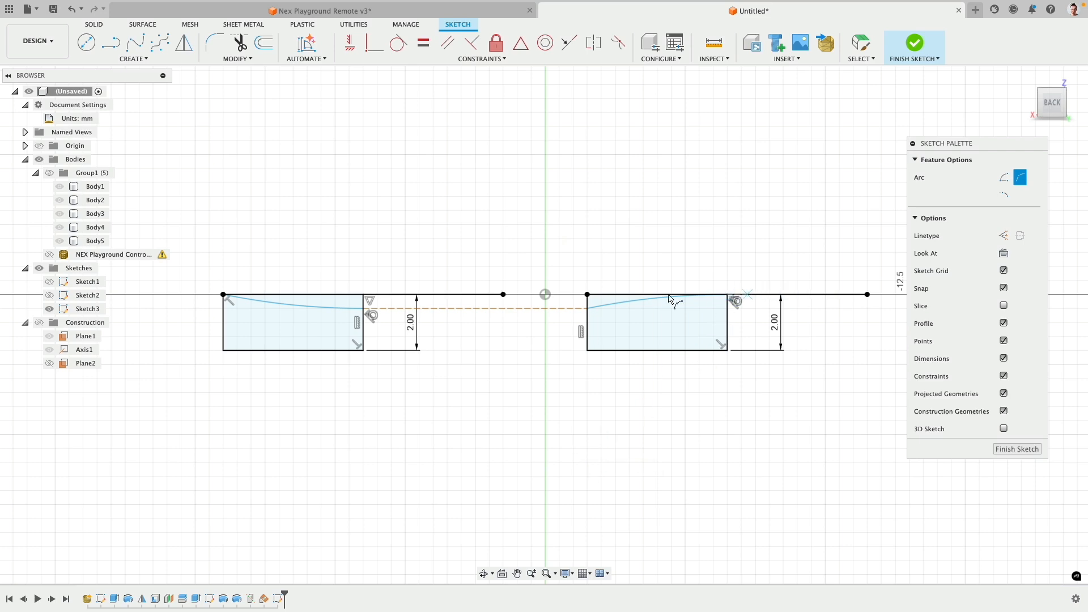
pyautogui.keyDown('shift'); pyautogui.moveTo(517, 412); pyautogui.dragTo(498, 395, button='middle'); pyautogui.keyUp('shift')
pyautogui.click(914, 42)
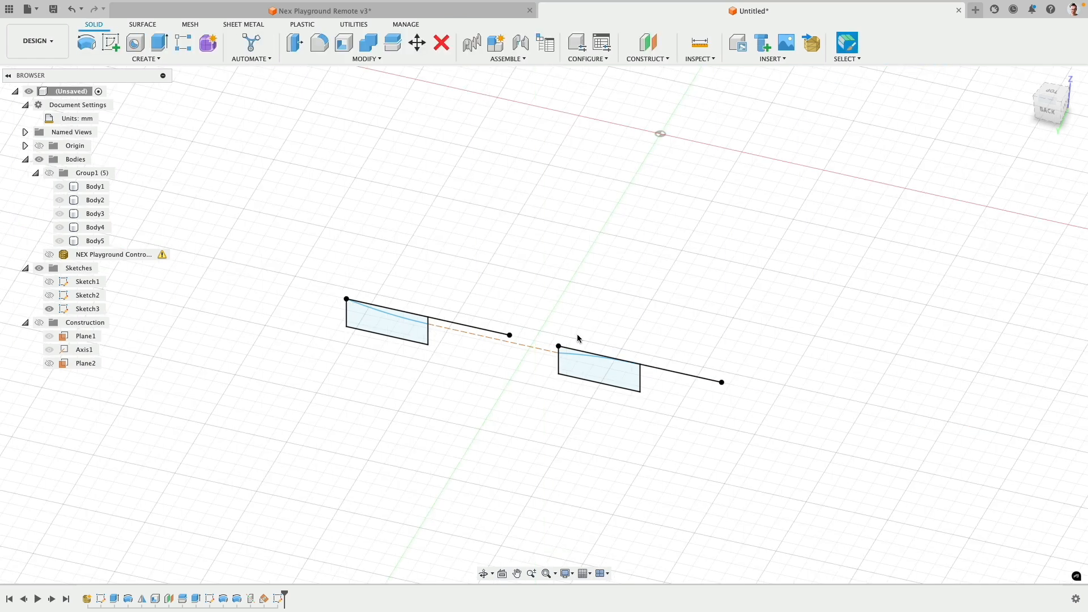
# Revolve the left profile below the concave arc around its vertical centre edge as a new body
pyautogui.click(376, 323)
pyautogui.click(1013, 178)
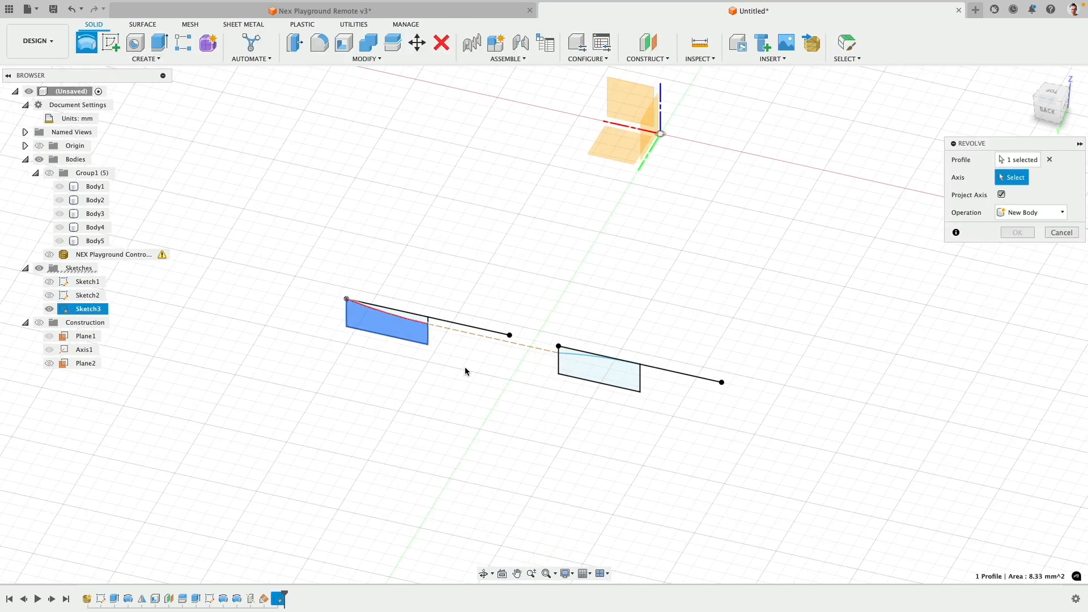
pyautogui.click(429, 336)
# Revolve the right profile below the convex arc 360 degrees around its vertical centre edge as a new body
pyautogui.rightClick(697, 254)
pyautogui.click(702, 218)
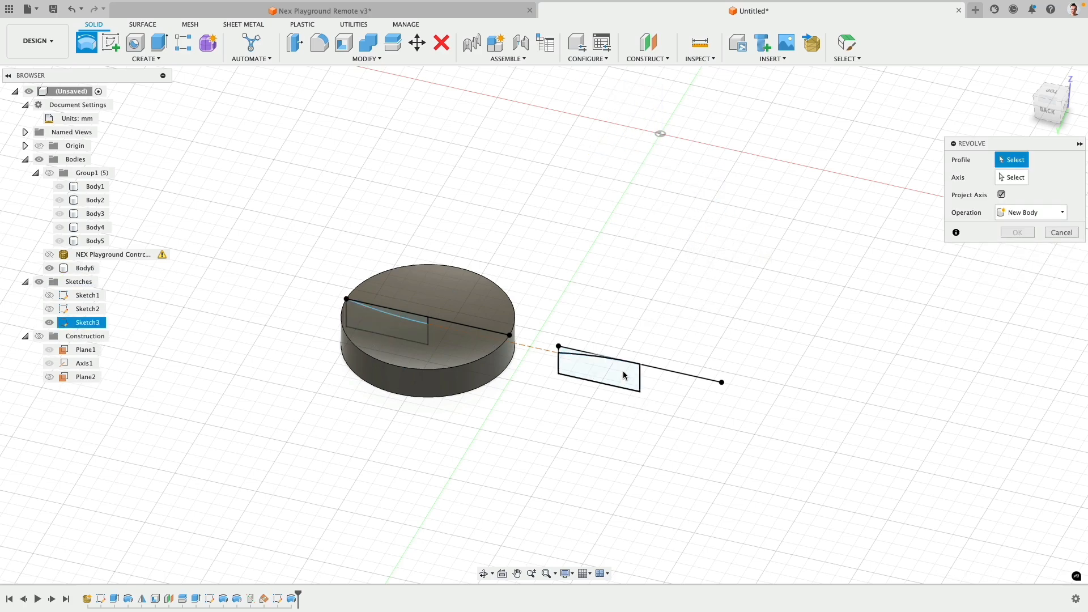
pyautogui.click(623, 374)
pyautogui.click(1013, 178)
pyautogui.click(715, 378)
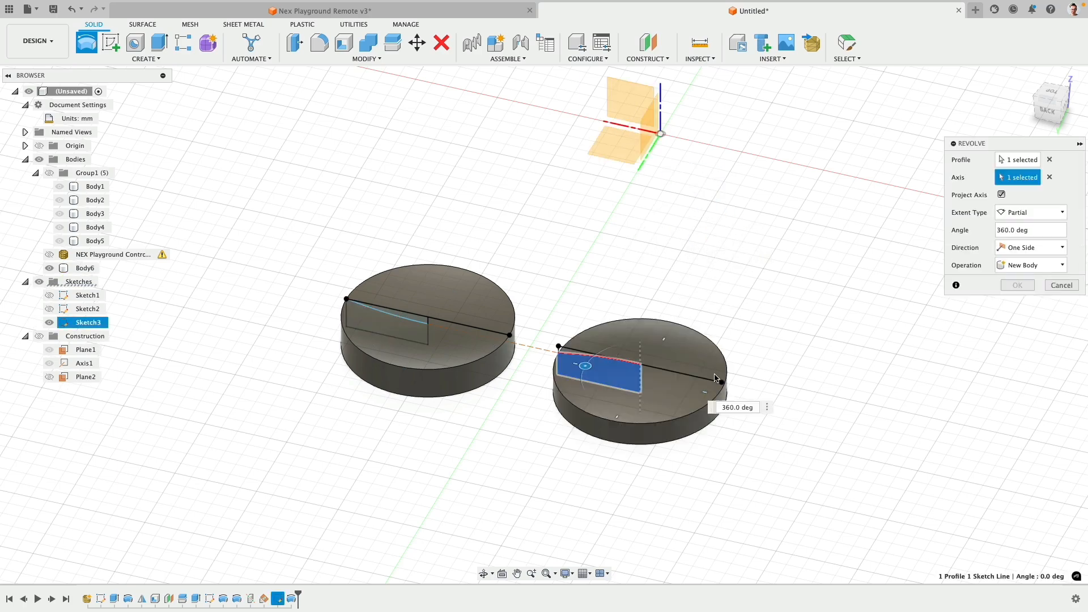
pyautogui.click(1017, 285)
# Move Body6 and Body7 into Group1, show the group, and inspect the buttons in the remote
pyautogui.keyDown('shift'); pyautogui.moveTo(656, 126); pyautogui.dragTo(443, 326, button='middle'); pyautogui.keyUp('shift')
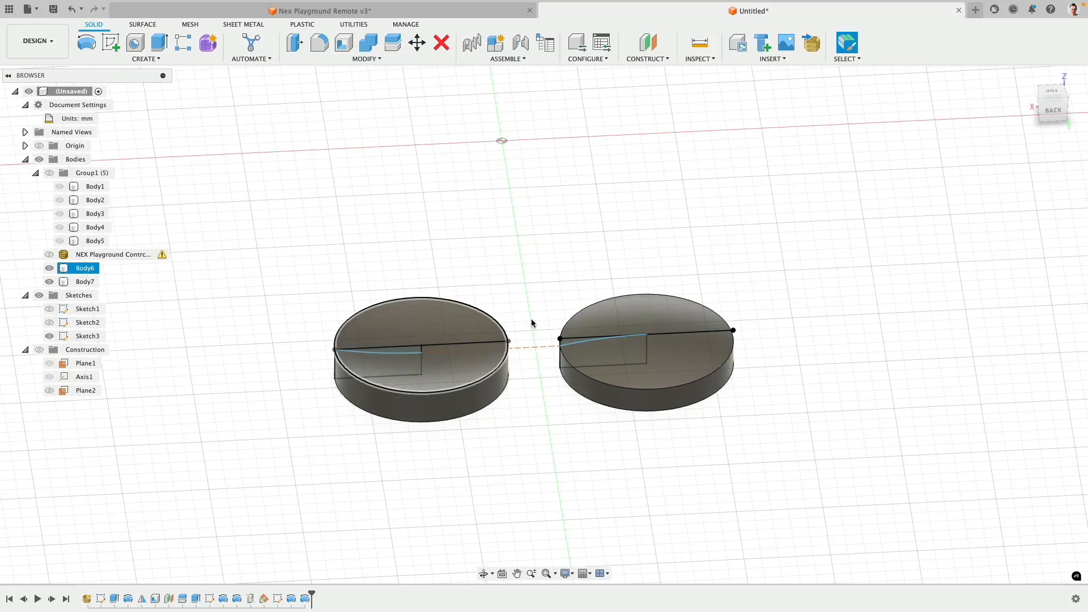
pyautogui.click(85, 268)
pyautogui.keyDown('shift'); pyautogui.click(85, 282); pyautogui.keyUp('shift')
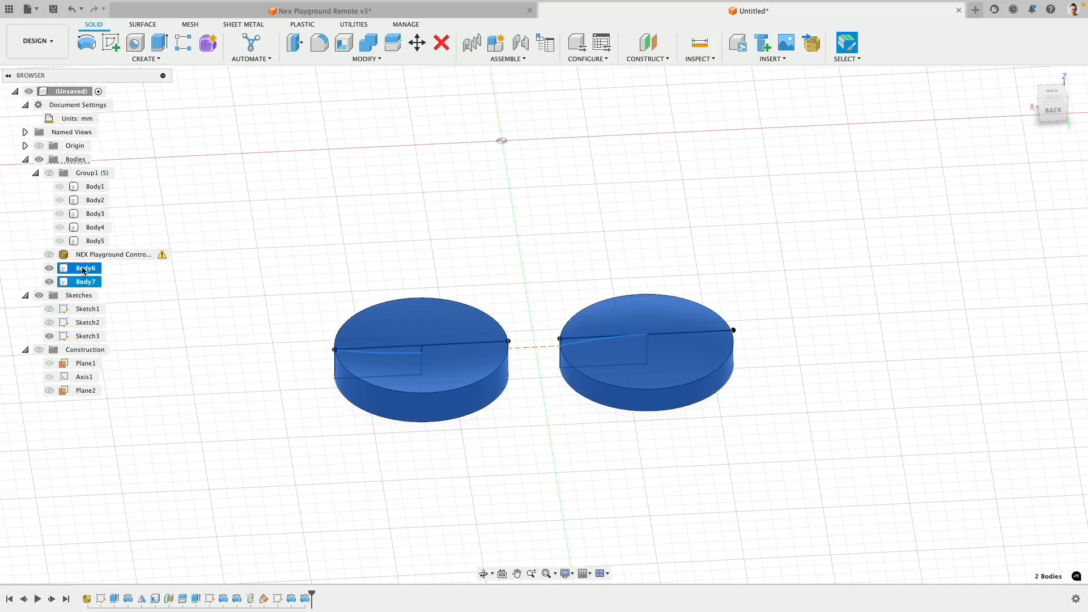
pyautogui.moveTo(85, 281); pyautogui.dragTo(98, 175)
pyautogui.click(50, 173)
pyautogui.click(339, 213)
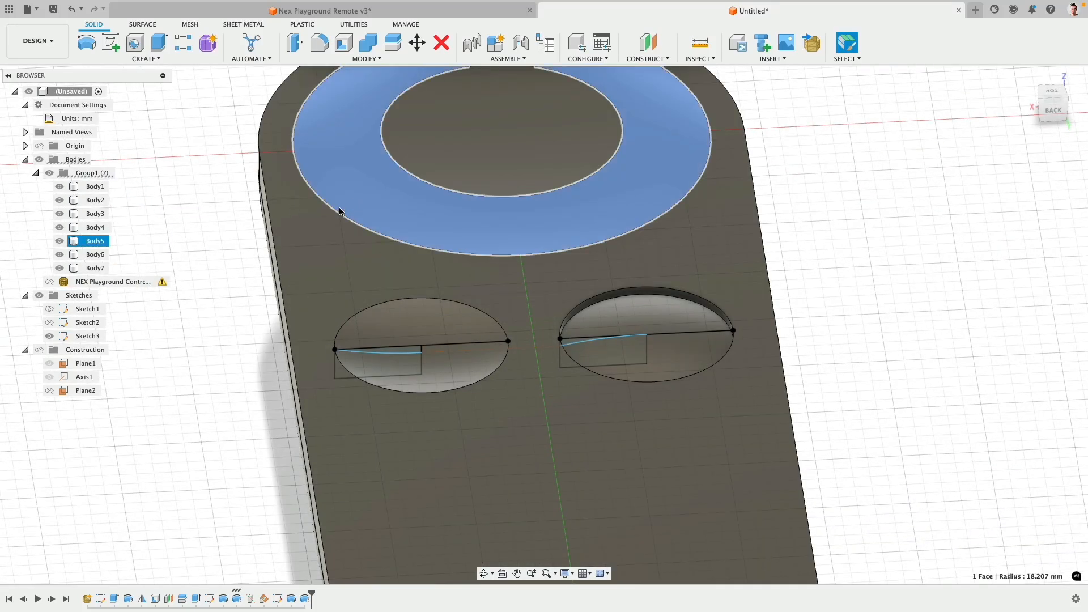
pyautogui.keyDown('shift'); pyautogui.moveTo(341, 211); pyautogui.dragTo(620, 200, button='middle'); pyautogui.keyUp('shift')
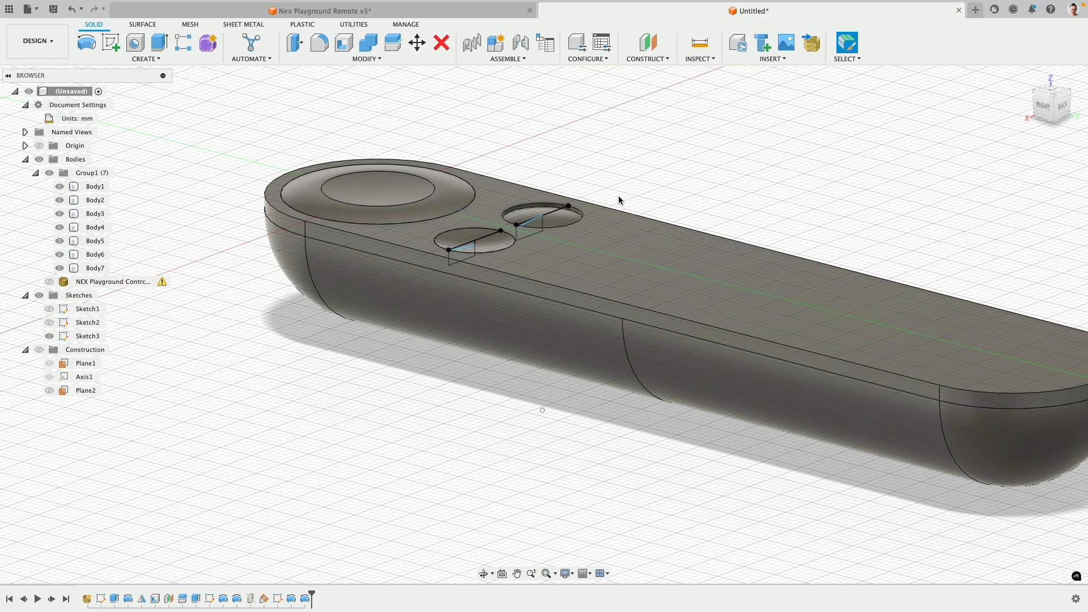
pyautogui.keyDown('shift'); pyautogui.moveTo(619, 200); pyautogui.dragTo(548, 394, button='middle'); pyautogui.keyUp('shift')
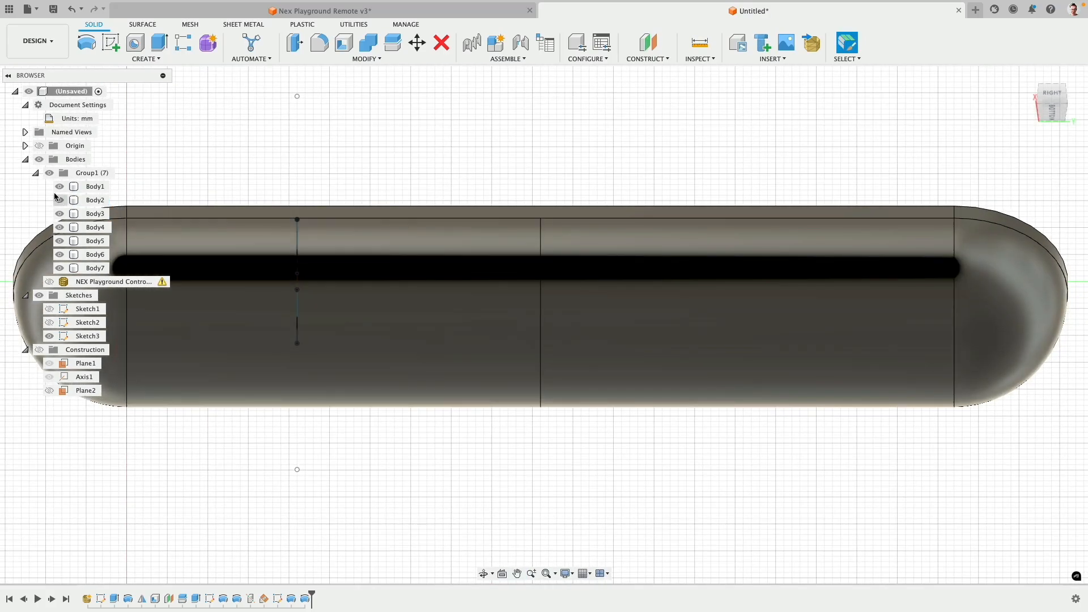
# Hide Group1 and show the NEX Playground reference mesh, viewed from the bottom at the narrow slot
pyautogui.click(51, 174)
pyautogui.click(50, 173)
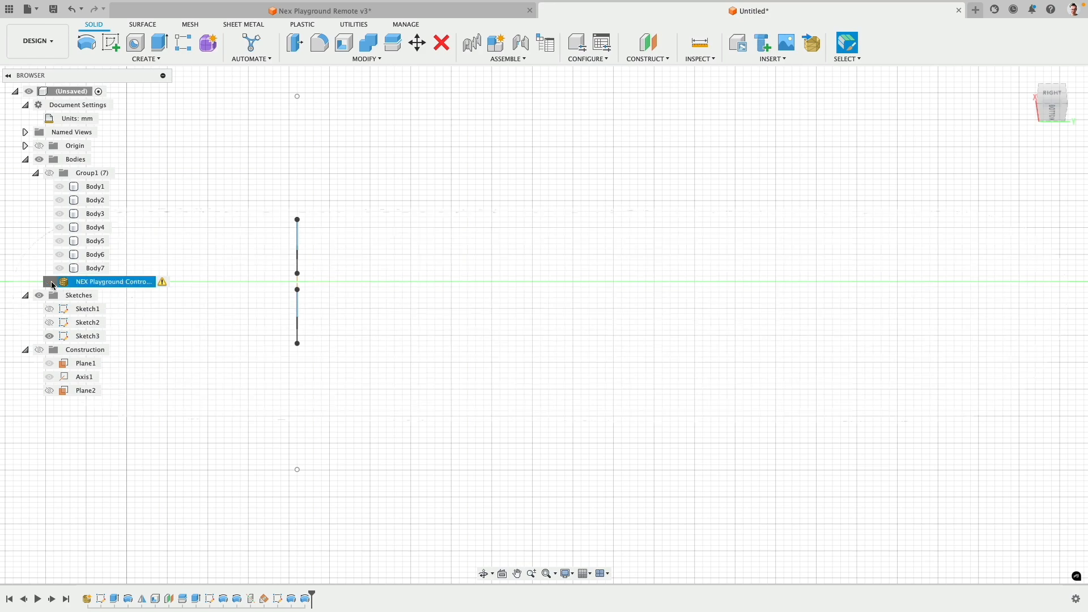
pyautogui.click(49, 282)
pyautogui.click(1052, 117)
pyautogui.click(531, 476)
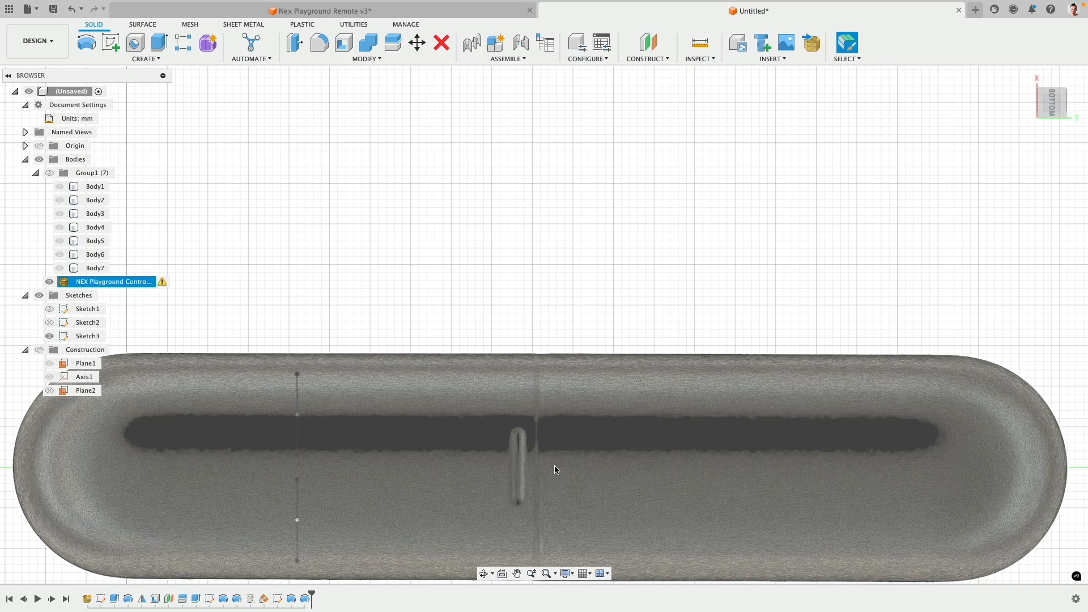
pyautogui.moveTo(566, 457); pyautogui.dragTo(499, 347, button='middle')
pyautogui.scroll(3, 498, 352)
pyautogui.click(239, 147)
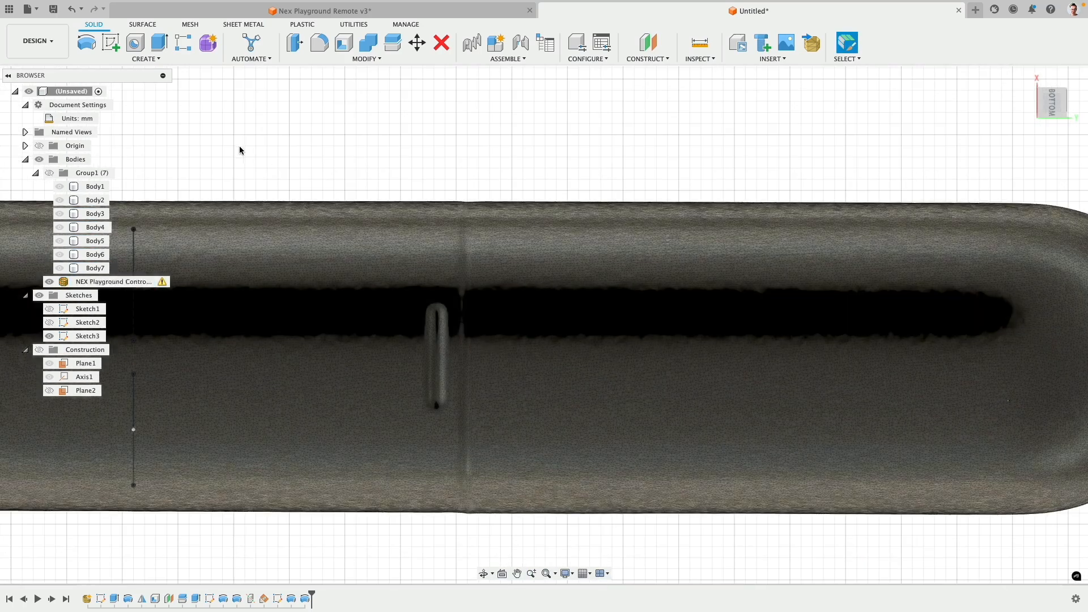
# Start a new sketch on the origin plane parallel to the remote's underside, keeping the reference mesh's narrow slot in bottom view
pyautogui.click(112, 51)
pyautogui.scroll(2, 434, 332)
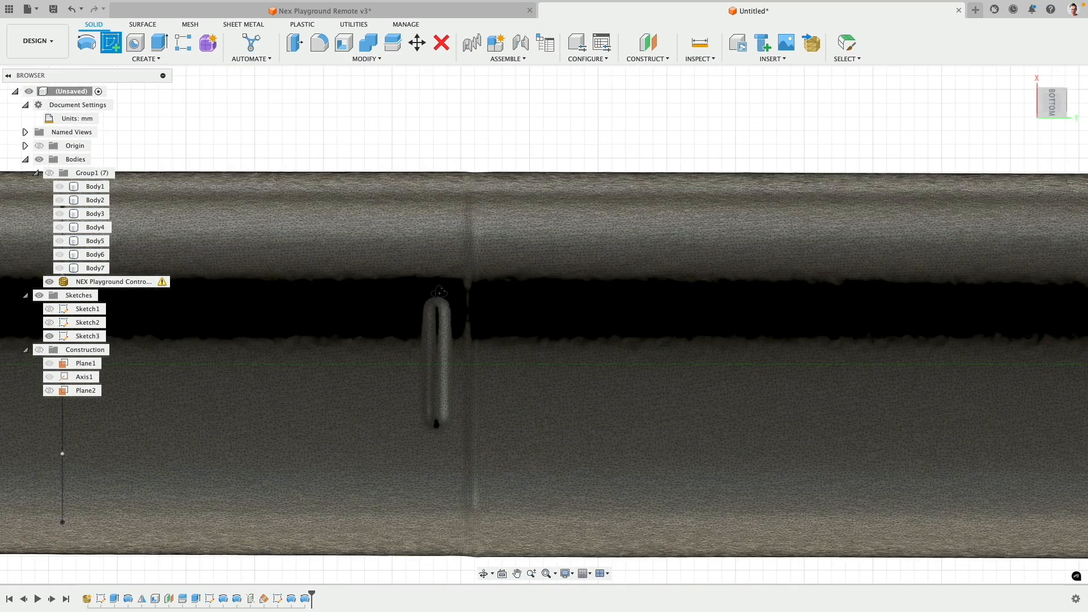
pyautogui.keyDown('shift'); pyautogui.moveTo(435, 333); pyautogui.dragTo(564, 331, button='middle'); pyautogui.keyUp('shift')
pyautogui.keyDown('shift'); pyautogui.moveTo(614, 371); pyautogui.dragTo(624, 293, button='middle'); pyautogui.keyUp('shift')
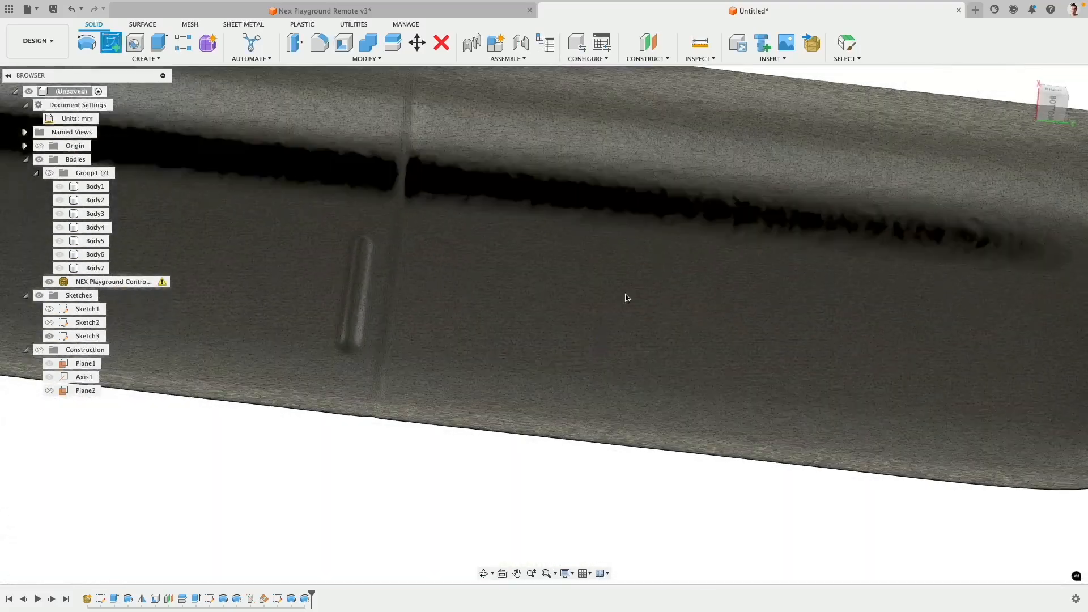
pyautogui.scroll(-3, 916, 222)
pyautogui.click(1052, 104)
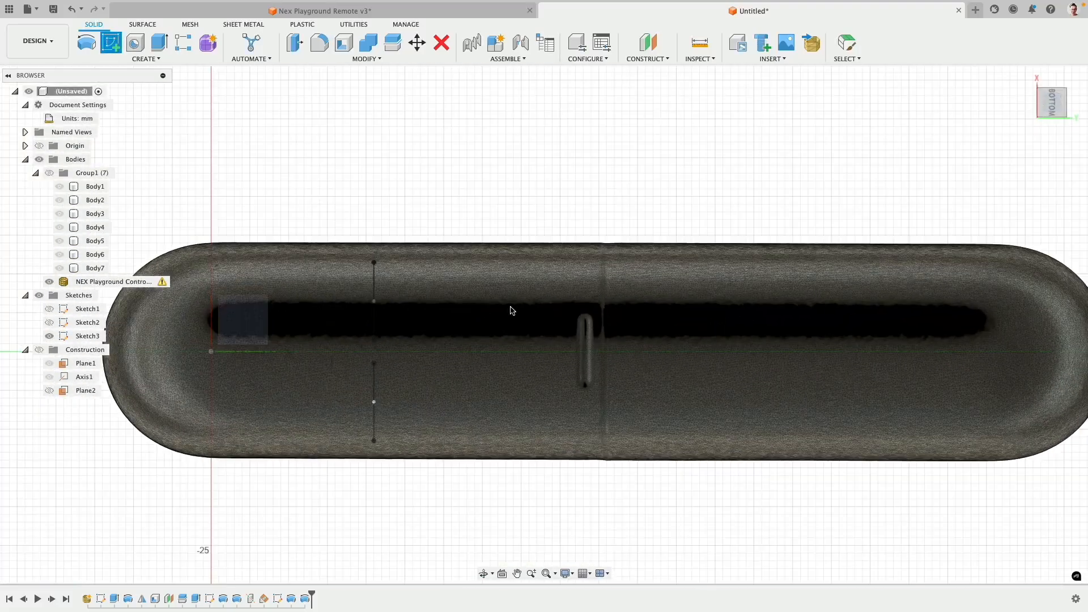
pyautogui.click(259, 307)
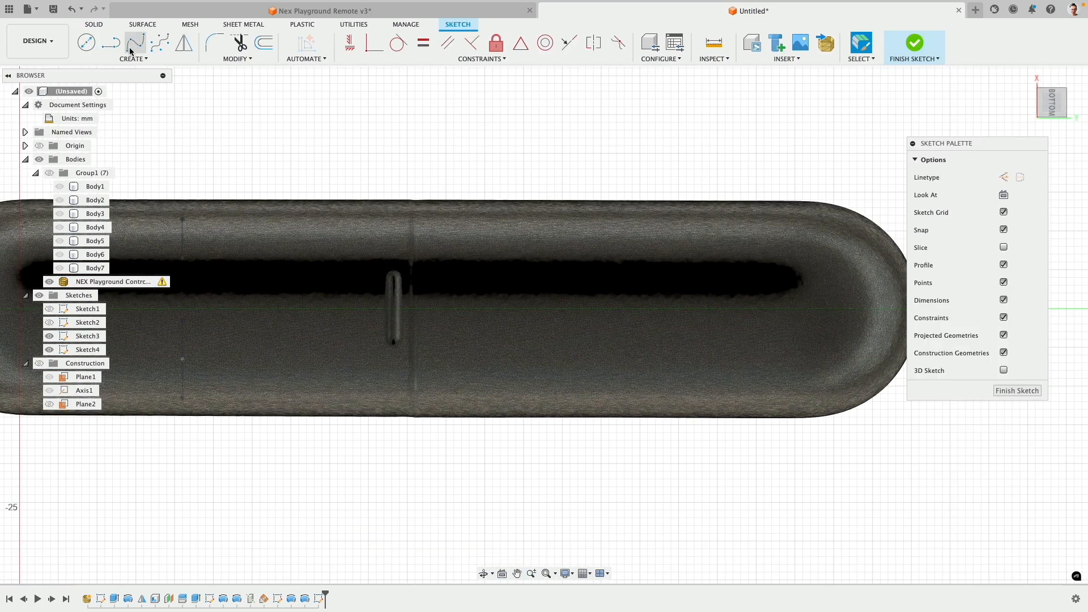
# Draw two collinear vertical lines, each about 4.5 mm long, in opposite directions from the green axis beside the mesh's narrow slot
pyautogui.click(111, 42)
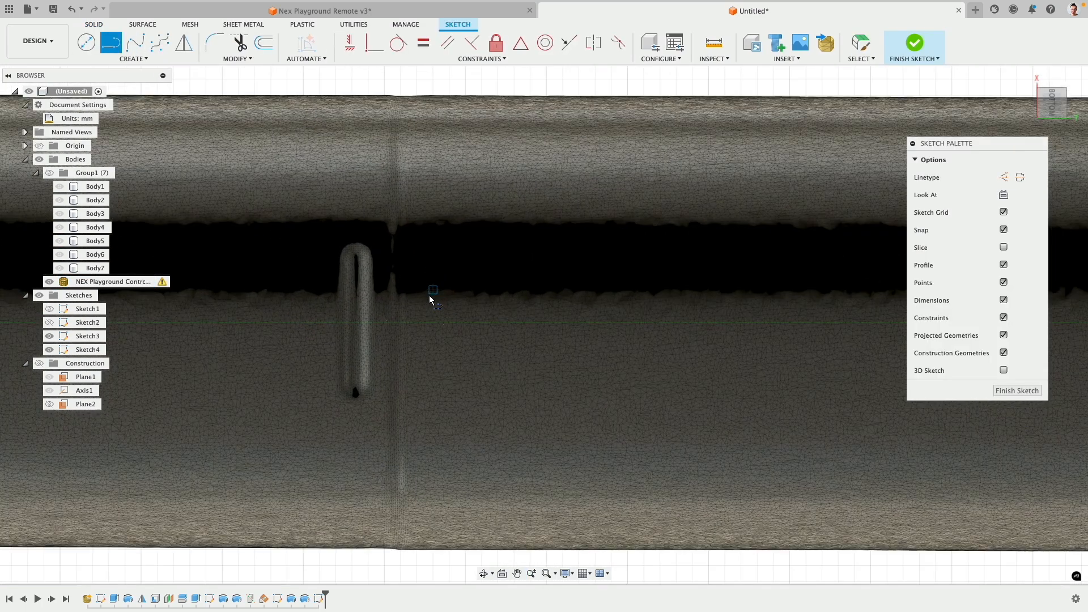
pyautogui.scroll(5, 429, 306)
pyautogui.click(425, 325)
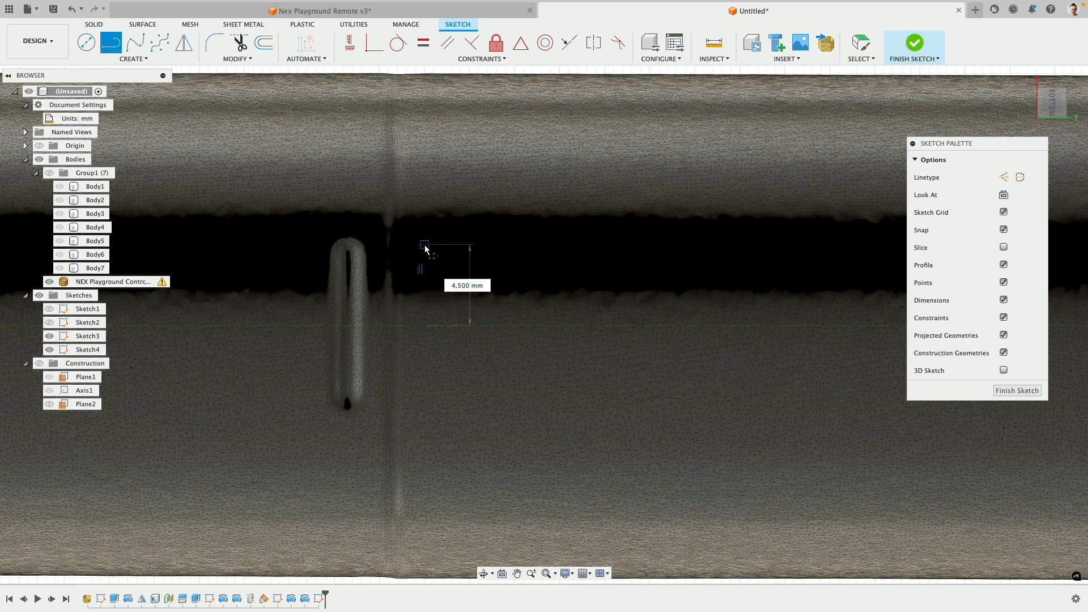
pyautogui.click(425, 244)
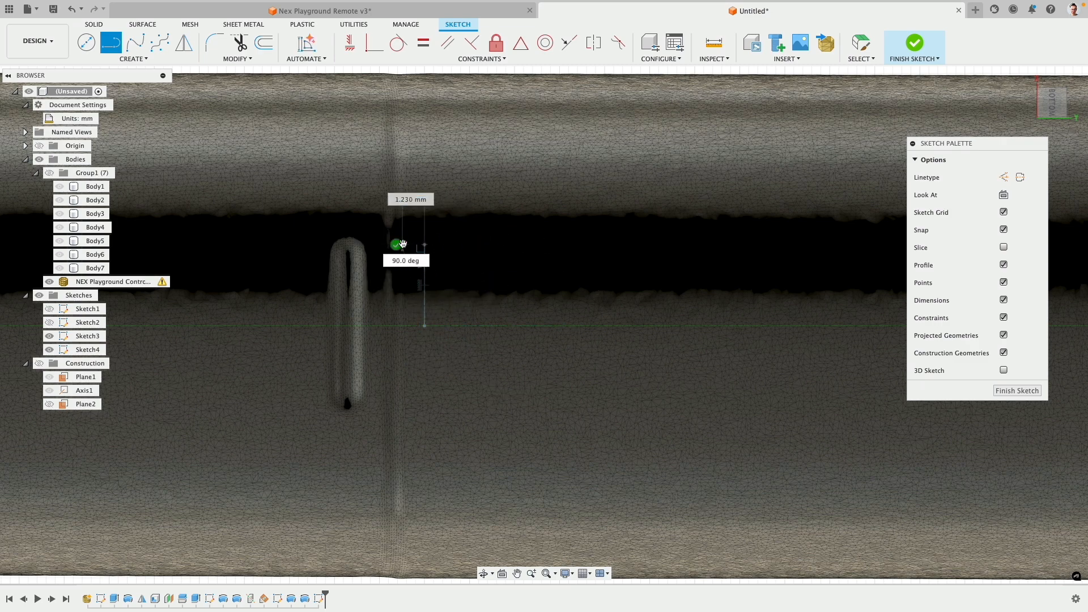
pyautogui.press('Escape')
pyautogui.click(424, 327)
pyautogui.click(424, 406)
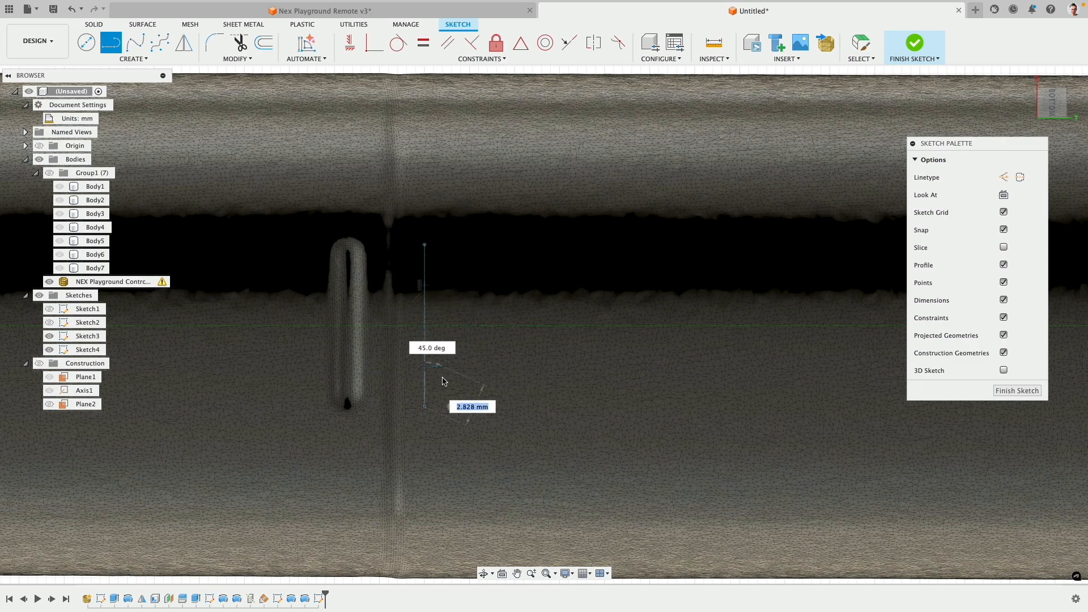
pyautogui.click(451, 408)
# Apply an Equal constraint between the two vertical line segments on either side of the green axis
pyautogui.click(423, 43)
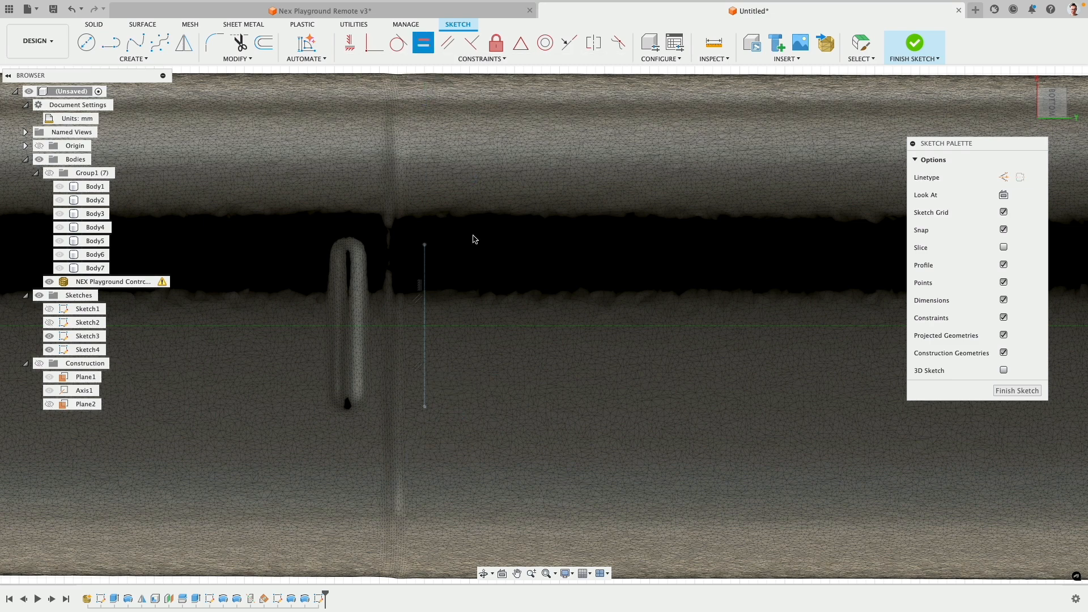
pyautogui.click(429, 342)
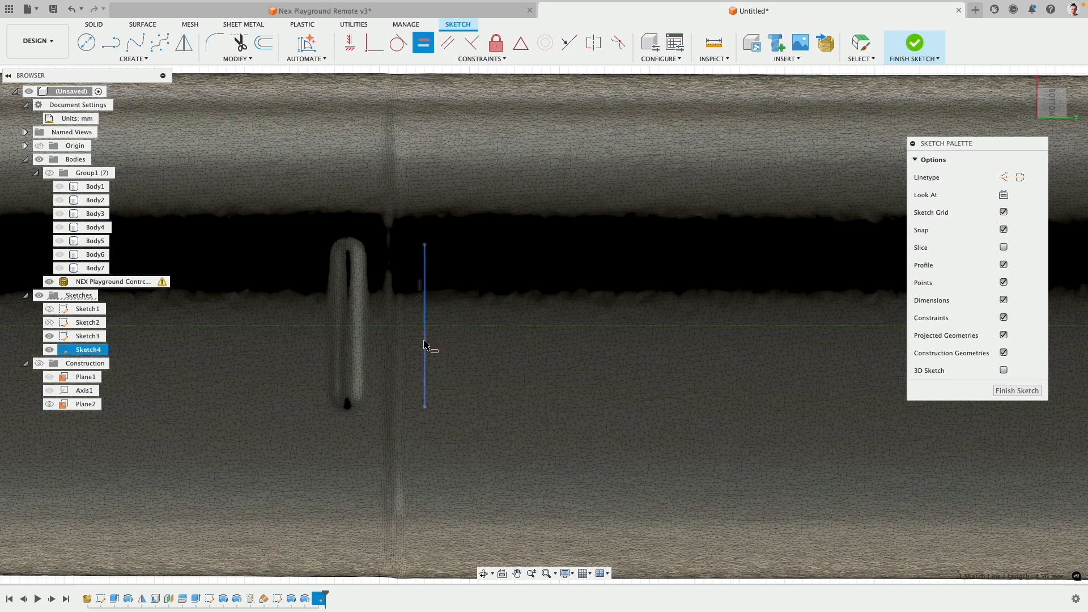
pyautogui.click(425, 289)
# Dimension the overall distance between the outer endpoints of the two line segments as 9 mm
pyautogui.press('d')
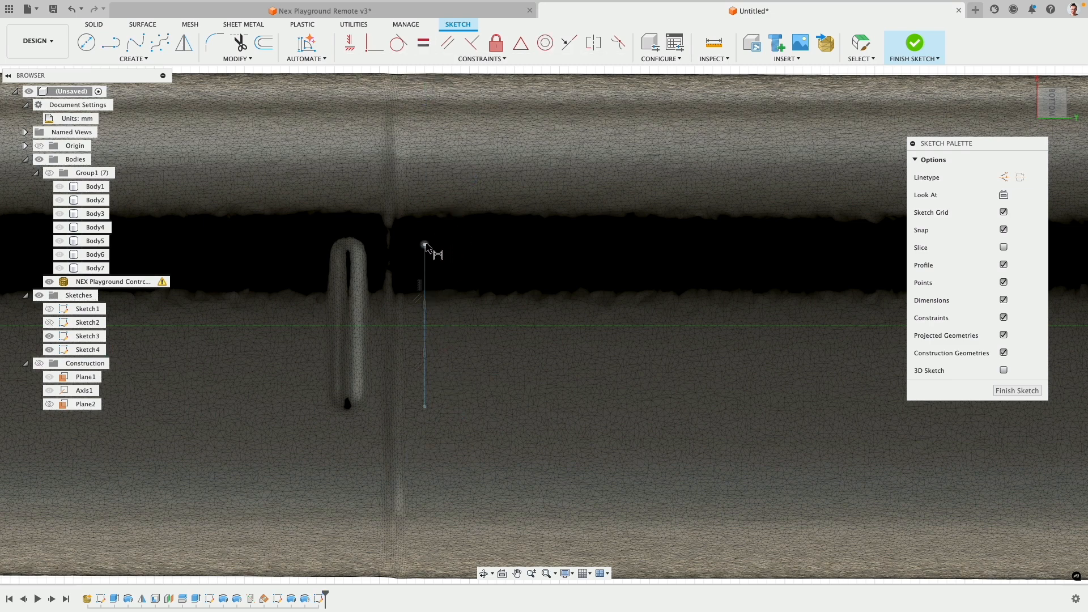
pyautogui.click(424, 245)
pyautogui.click(425, 406)
pyautogui.click(518, 299)
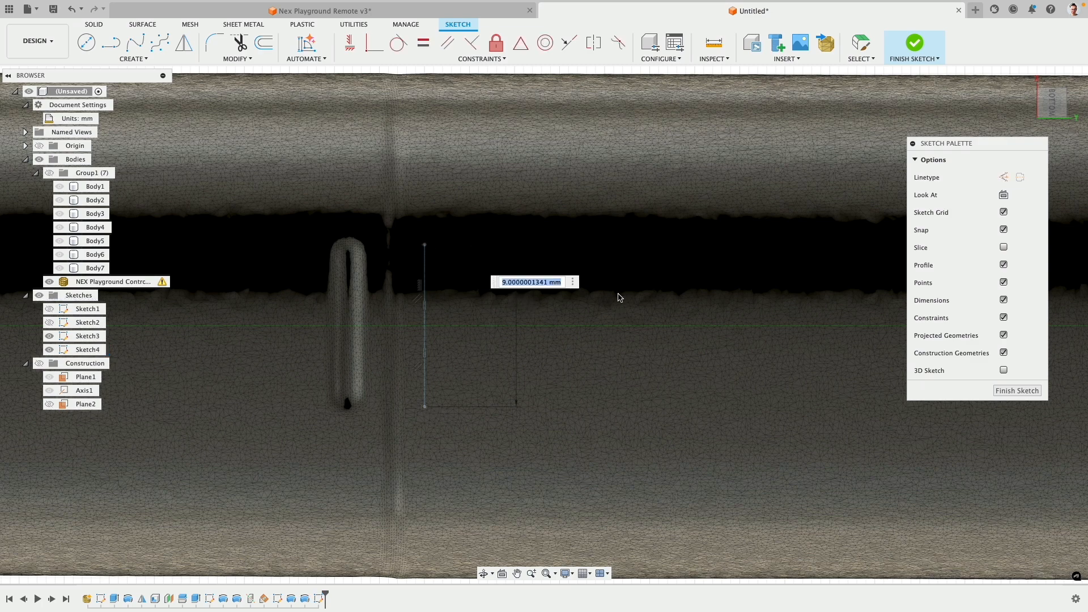
pyautogui.write('9')
pyautogui.press('Return')
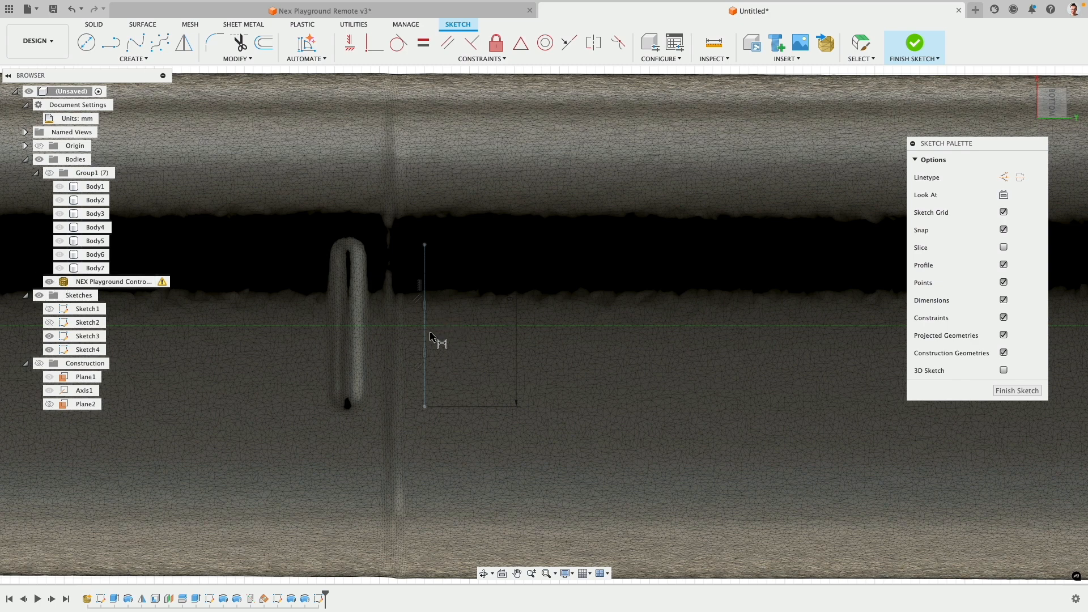
pyautogui.press('Escape')
# Hide the NEX Playground reference mesh and slide the 9 mm line along the green axis to Y 53 mm
pyautogui.click(424, 406)
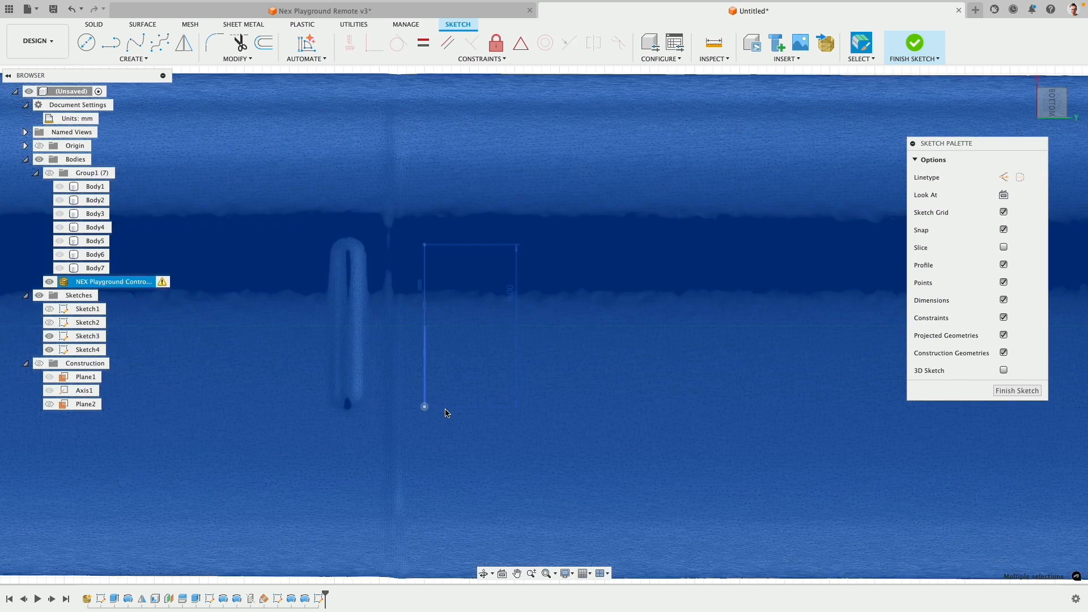
pyautogui.click(50, 281)
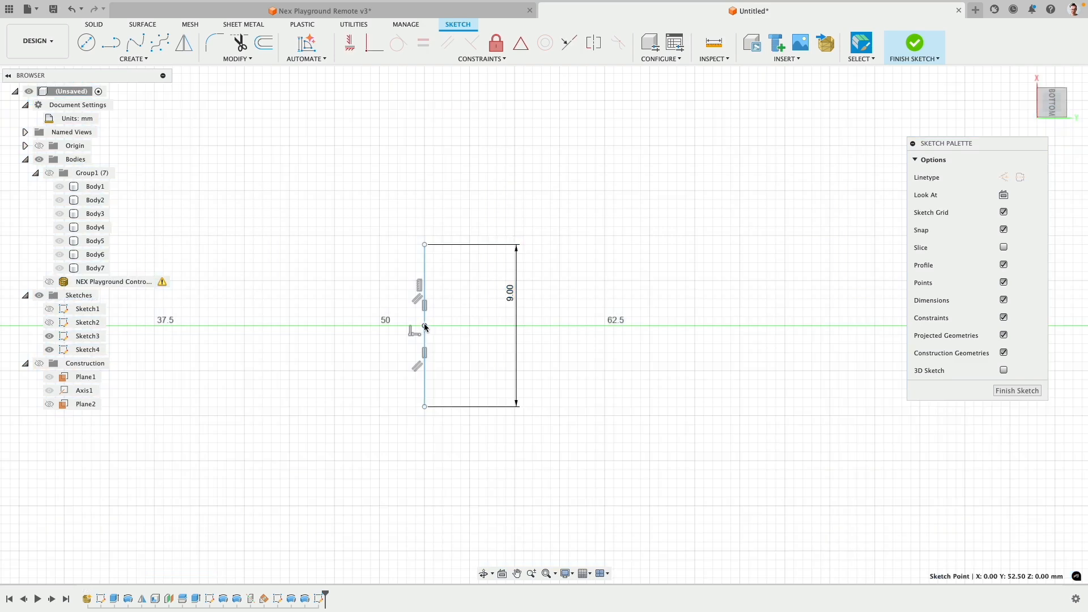
pyautogui.moveTo(425, 327); pyautogui.dragTo(434, 325)
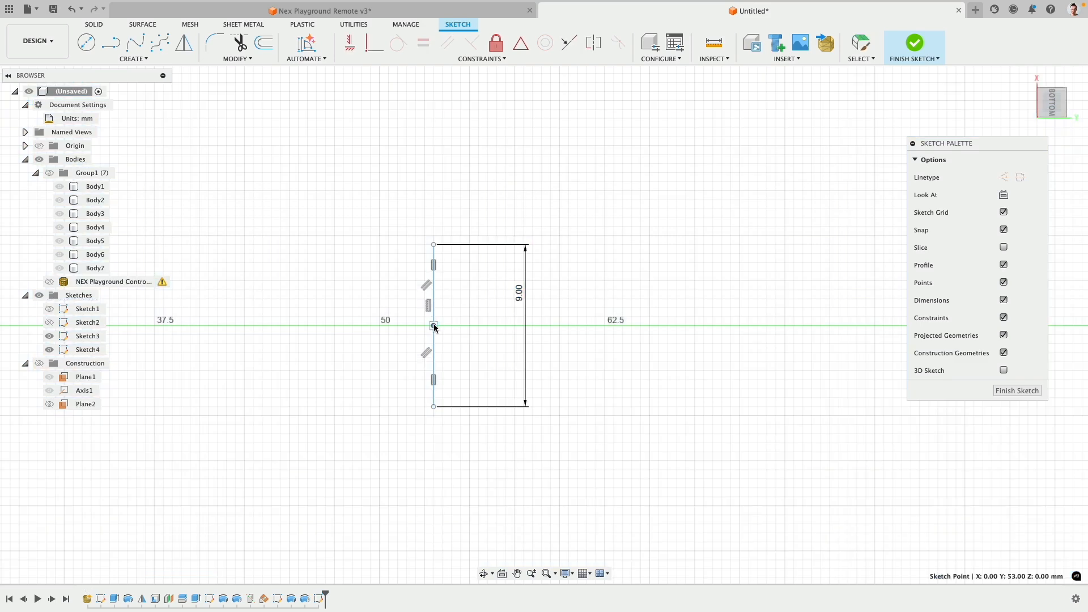
# Finish the sketch containing the 9 mm slot line
pyautogui.click(868, 60)
pyautogui.moveTo(848, 155)
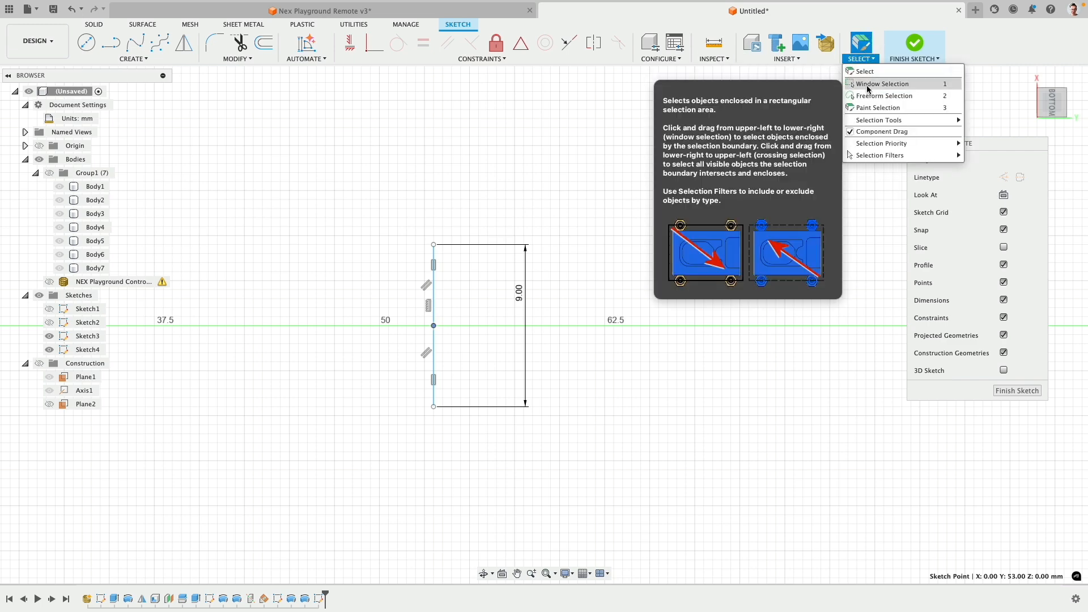
pyautogui.scroll(-2, 530, 285)
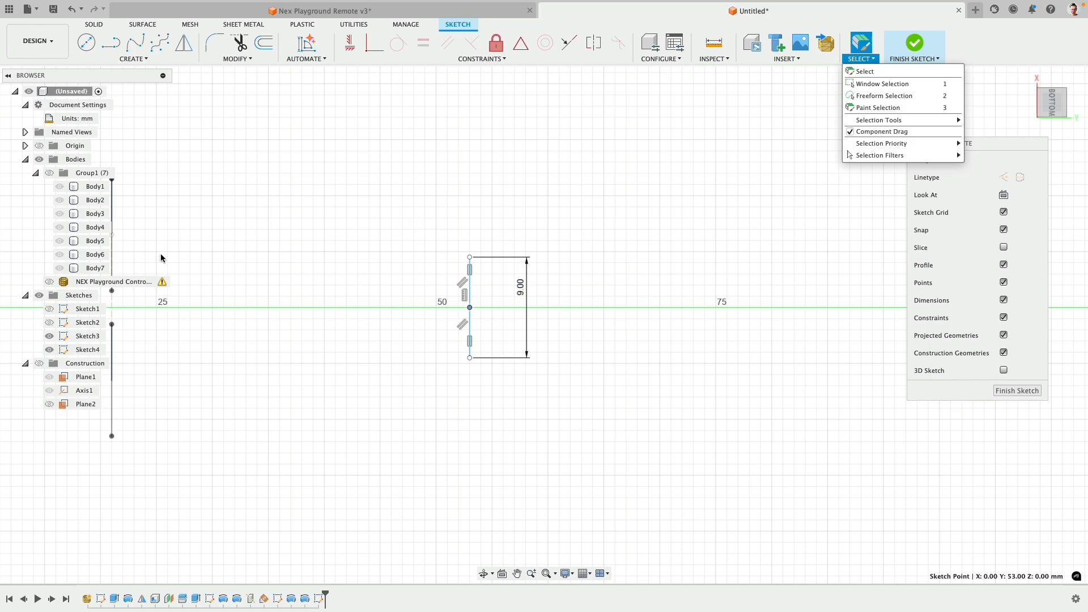
pyautogui.click(914, 59)
pyautogui.click(917, 68)
# Show the Group1 bodies and start another new sketch for the underside slot
pyautogui.moveTo(549, 286)
pyautogui.keyDown('shift'); pyautogui.mouseDown(button='middle')
pyautogui.moveTo(615, 292)
pyautogui.moveTo(595, 255)
pyautogui.moveTo(529, 236)
pyautogui.moveTo(602, 272)
pyautogui.mouseUp(button='middle'); pyautogui.keyUp('shift')
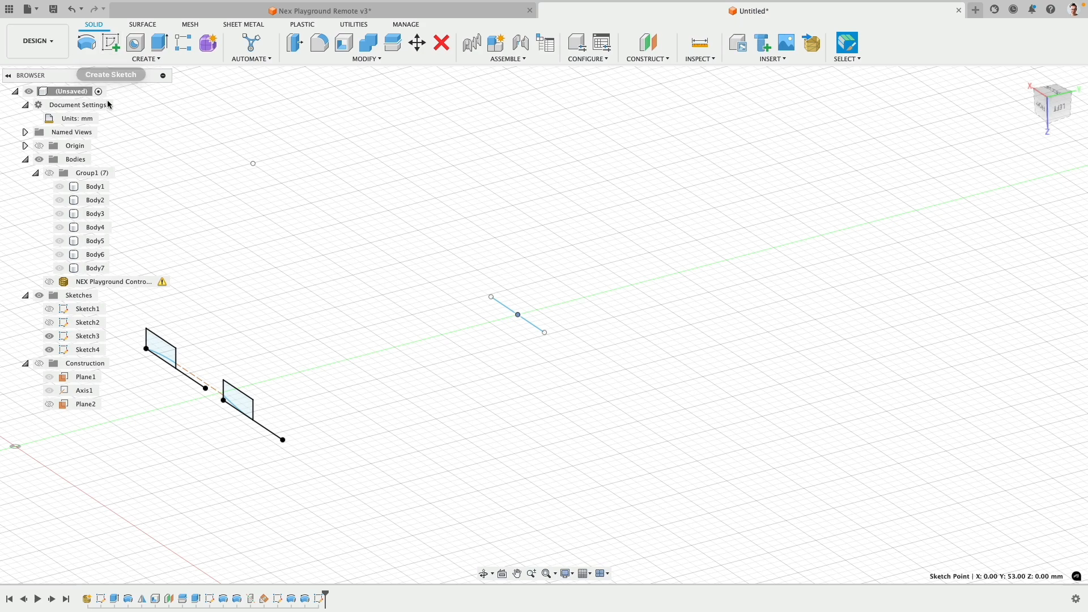
pyautogui.click(50, 173)
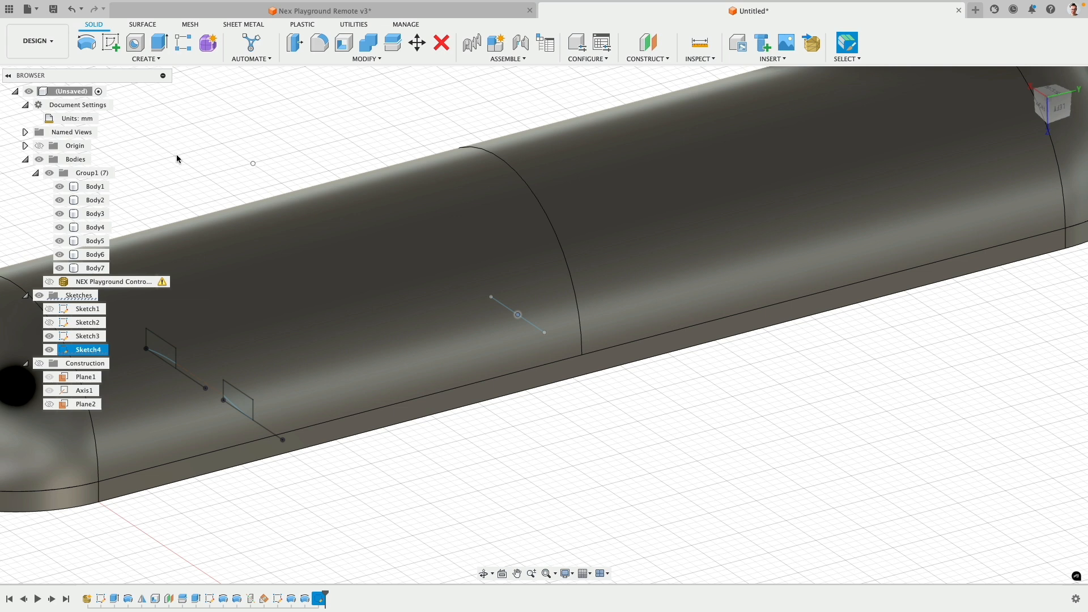
pyautogui.click(112, 42)
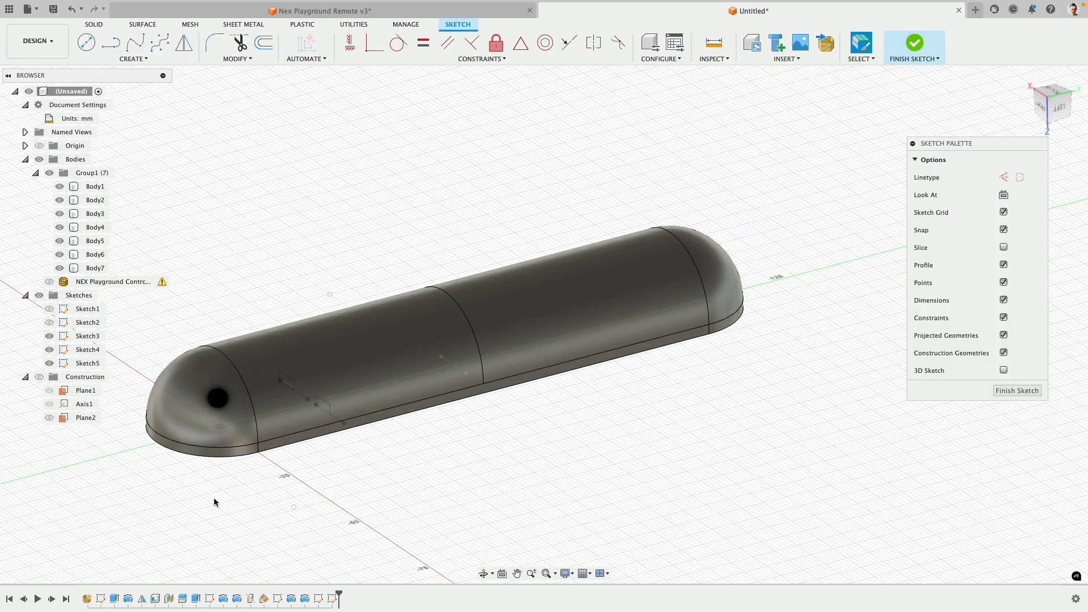
# Finish the open sketch and delete it from the design history
pyautogui.keyDown('shift'); pyautogui.moveTo(422, 453); pyautogui.dragTo(382, 453, button='middle'); pyautogui.keyUp('shift')
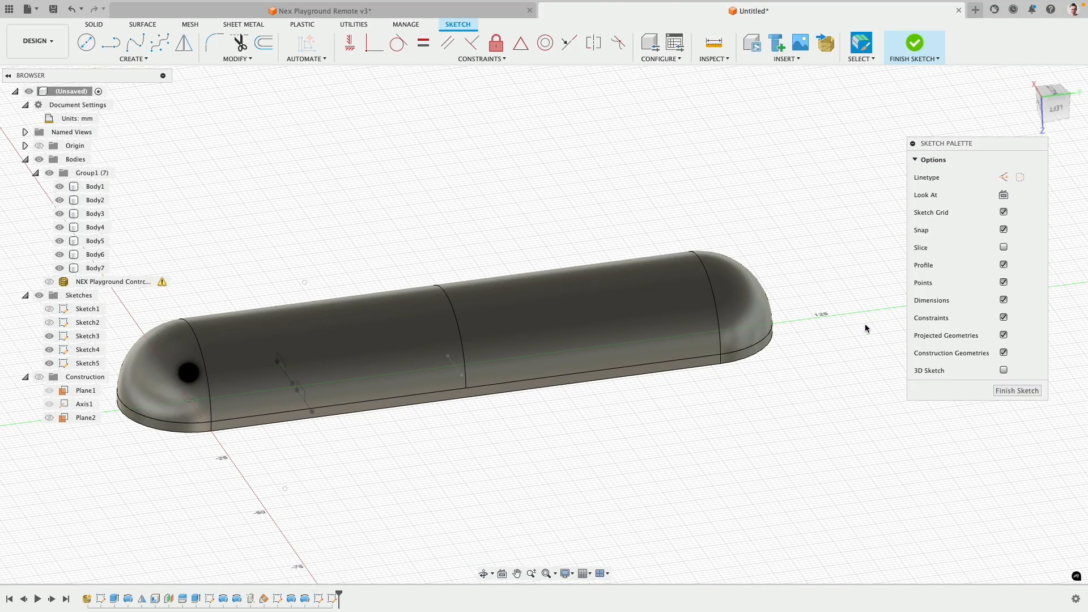
pyautogui.click(1033, 392)
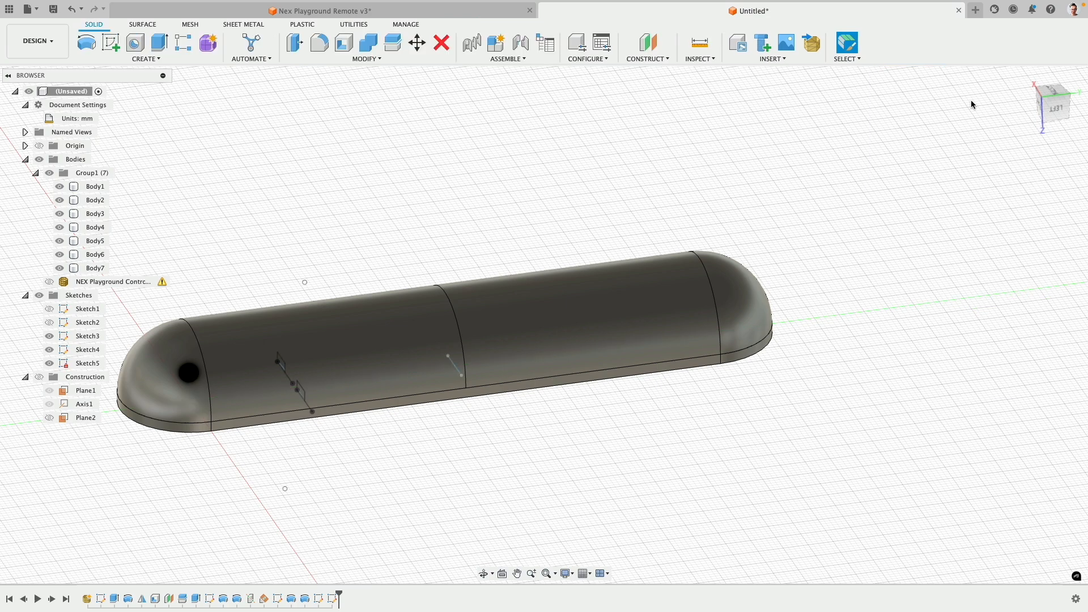
pyautogui.rightClick(323, 603)
pyautogui.click(376, 508)
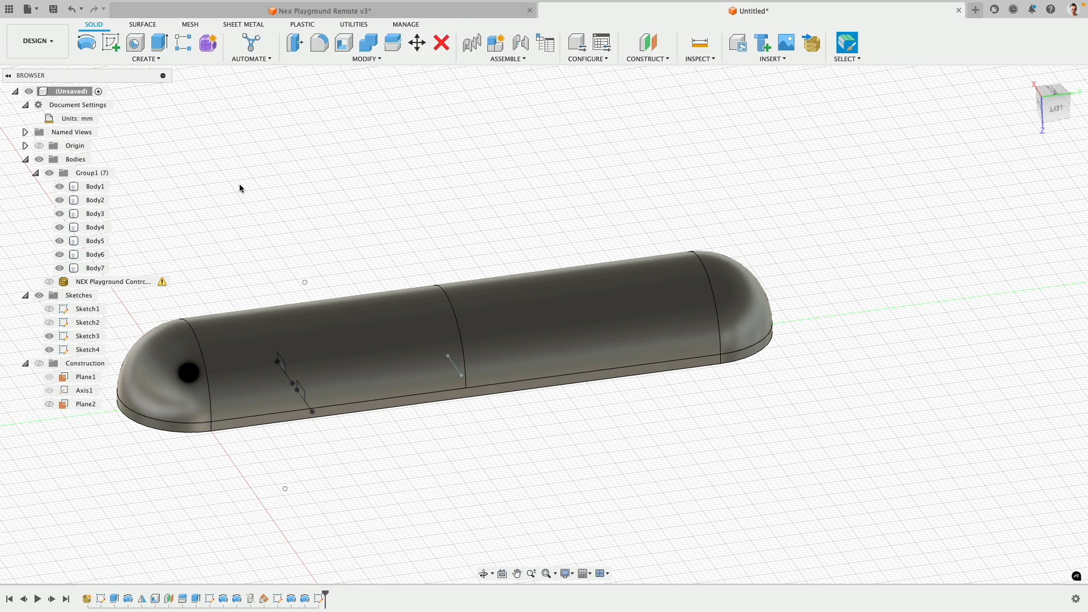
# Start a new sketch on the horizontal XY origin plane, seen from the remote's button side
pyautogui.click(111, 42)
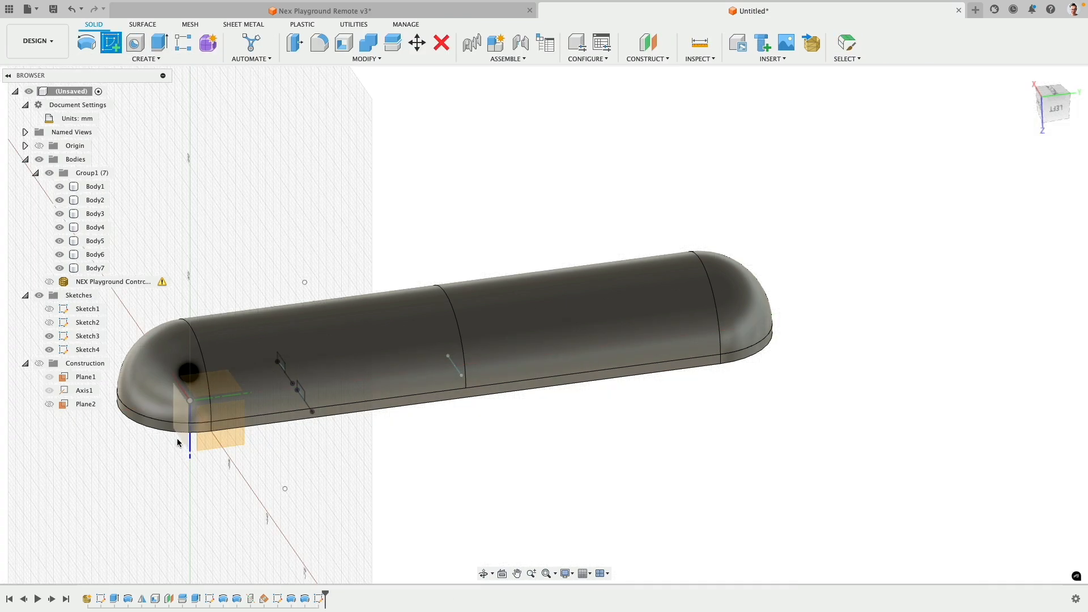
pyautogui.keyDown('shift'); pyautogui.moveTo(247, 481); pyautogui.dragTo(281, 425, button='middle'); pyautogui.keyUp('shift')
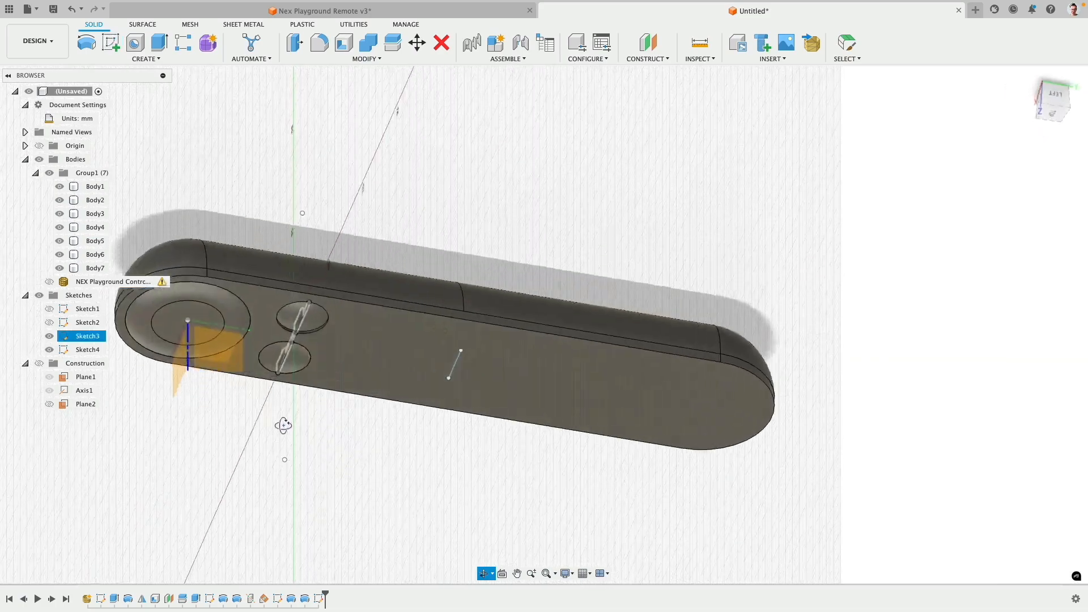
pyautogui.keyDown('shift'); pyautogui.moveTo(233, 452); pyautogui.dragTo(238, 433, button='middle'); pyautogui.keyUp('shift')
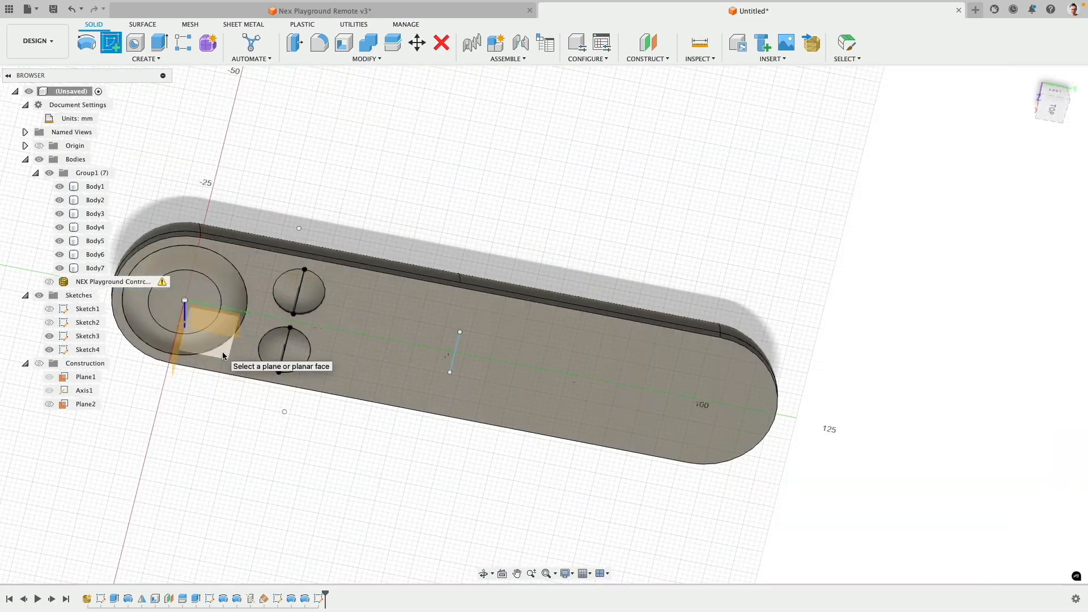
pyautogui.click(201, 334)
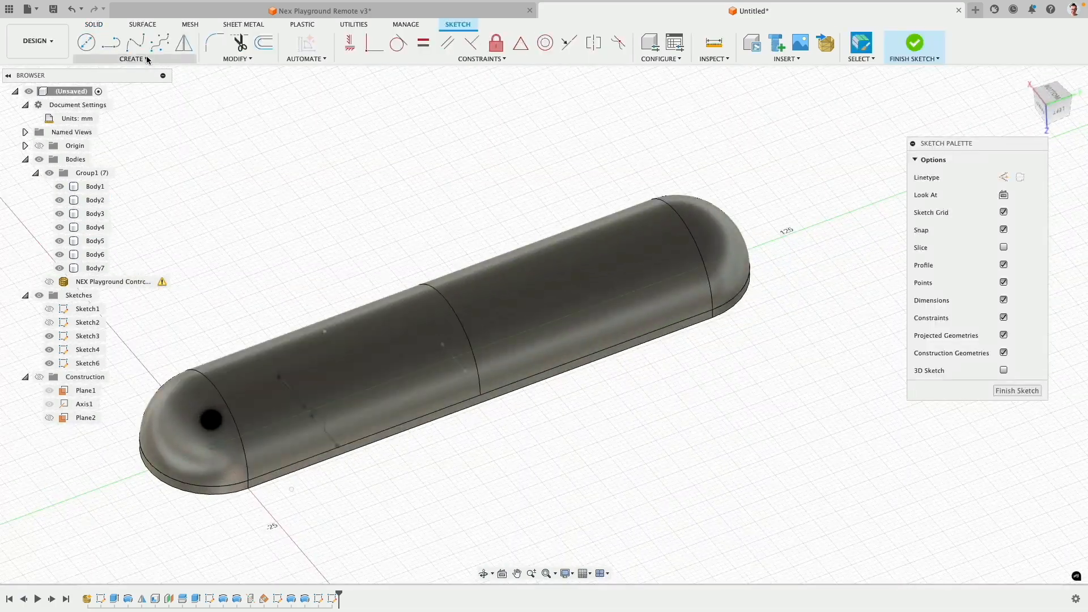
# Set up Project To Surface with the curved outer face of Body3 as target and the short Sketch4 line as curve
pyautogui.click(144, 59)
pyautogui.moveTo(121, 240)
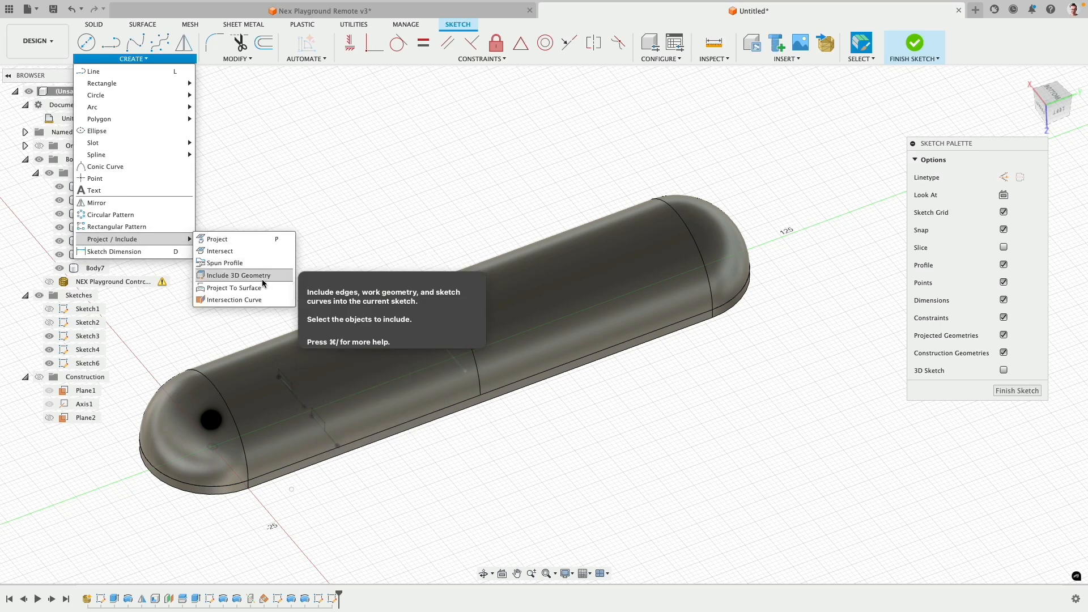
pyautogui.click(234, 288)
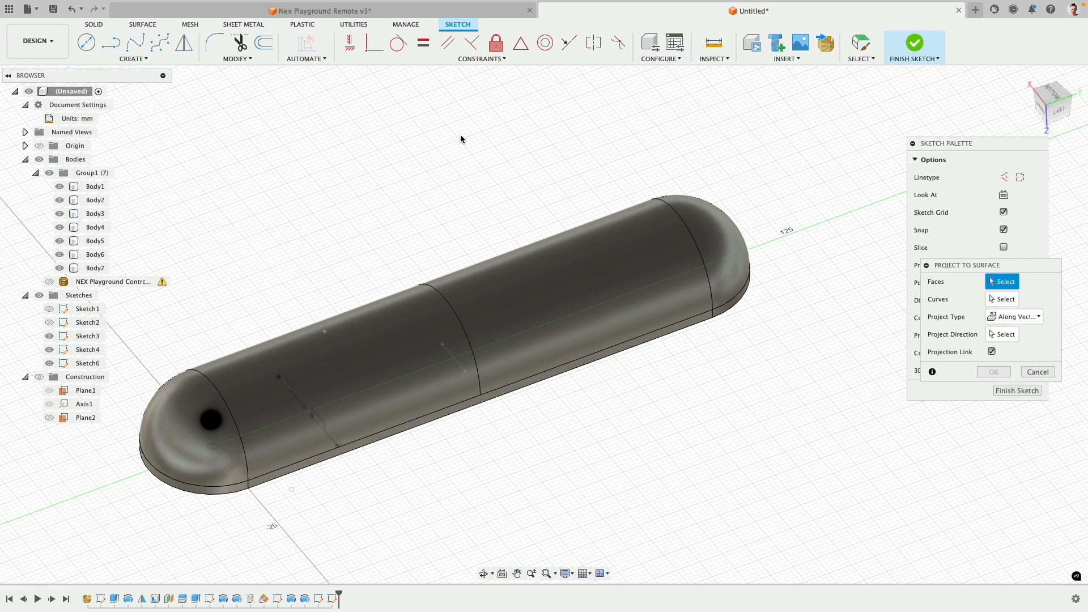
pyautogui.moveTo(961, 265); pyautogui.dragTo(735, 341)
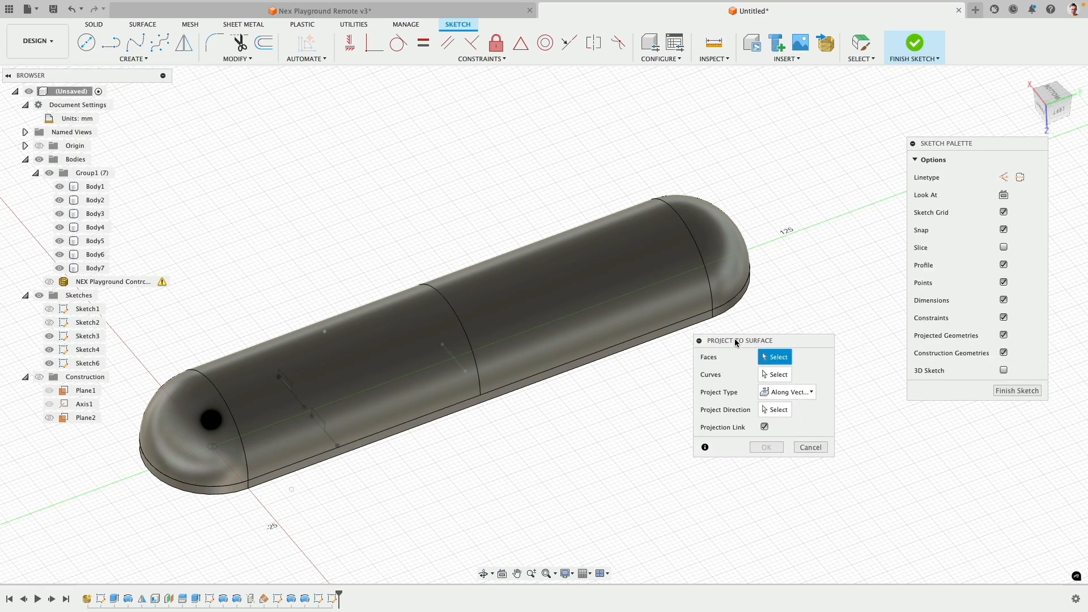
pyautogui.click(510, 324)
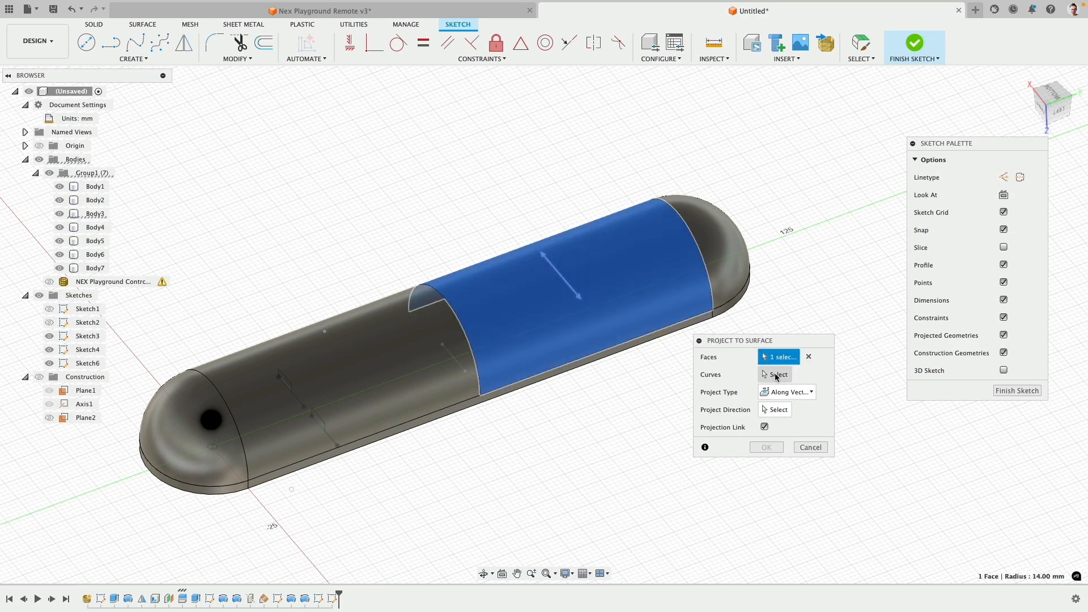
pyautogui.click(774, 374)
pyautogui.keyDown('shift'); pyautogui.moveTo(476, 447); pyautogui.dragTo(480, 378, button='middle'); pyautogui.keyUp('shift')
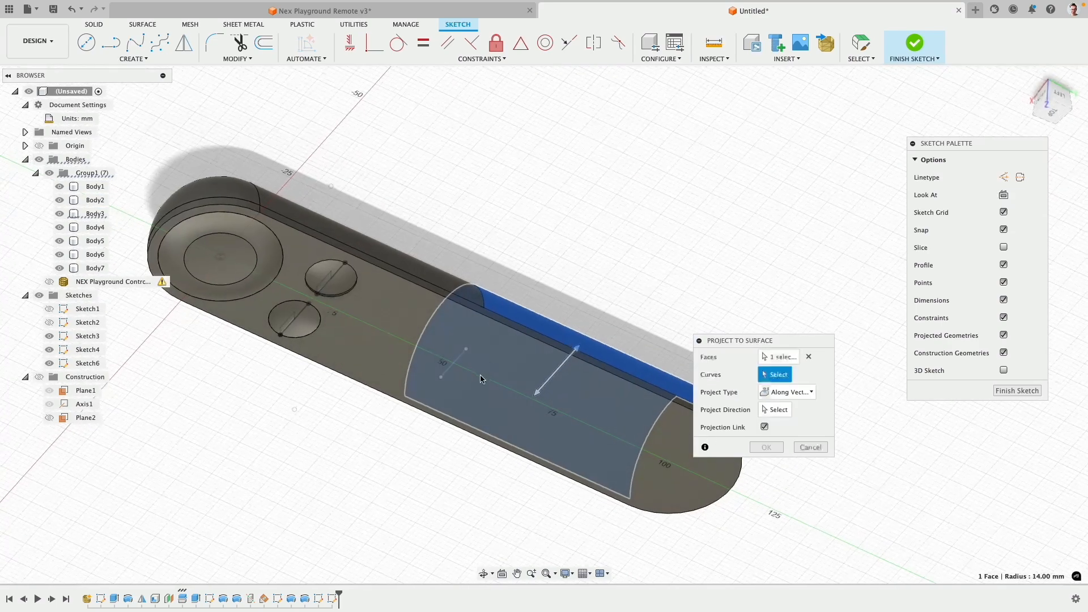
pyautogui.click(462, 355)
pyautogui.click(449, 368)
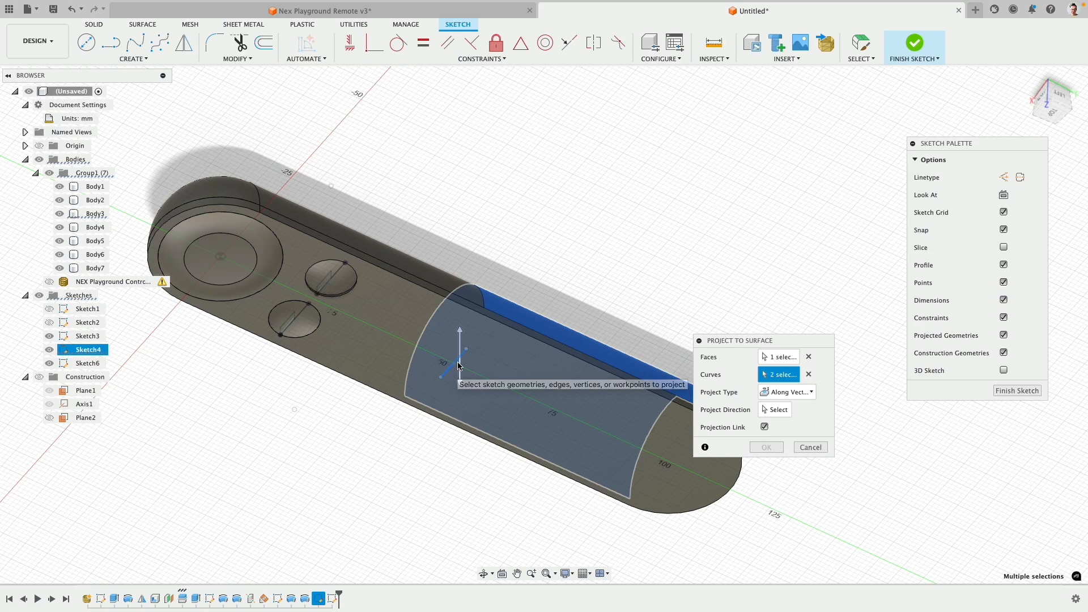
# Project the line Along Vector in the vertical Z direction onto the curved face and accept the projection
pyautogui.moveTo(556, 210)
pyautogui.keyDown('shift'); pyautogui.mouseDown(button='middle')
pyautogui.moveTo(530, 303)
pyautogui.moveTo(595, 326)
pyautogui.mouseUp(button='middle'); pyautogui.keyUp('shift')
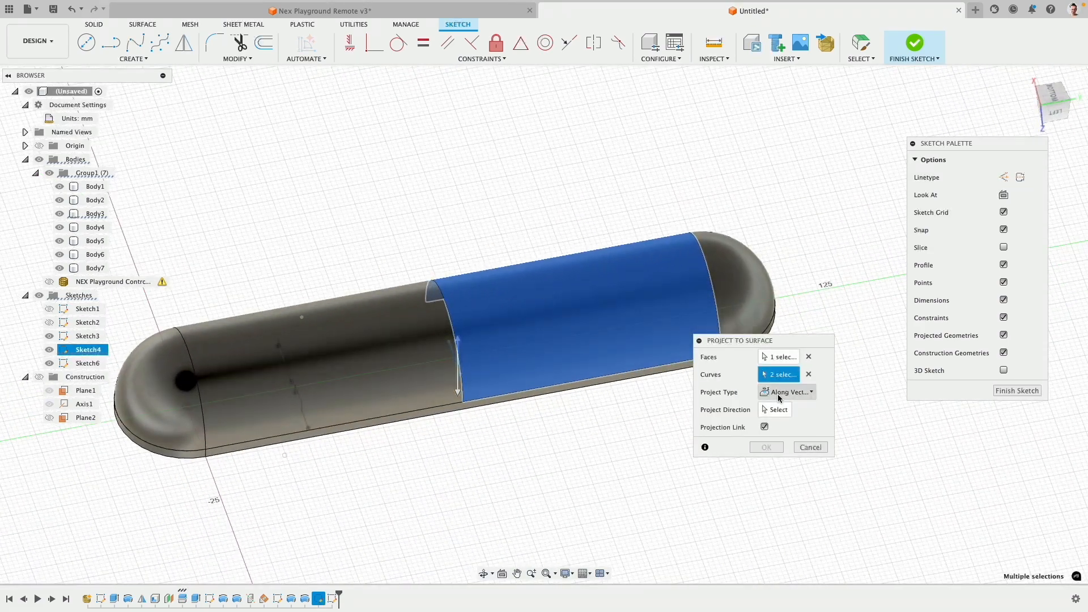
pyautogui.click(810, 395)
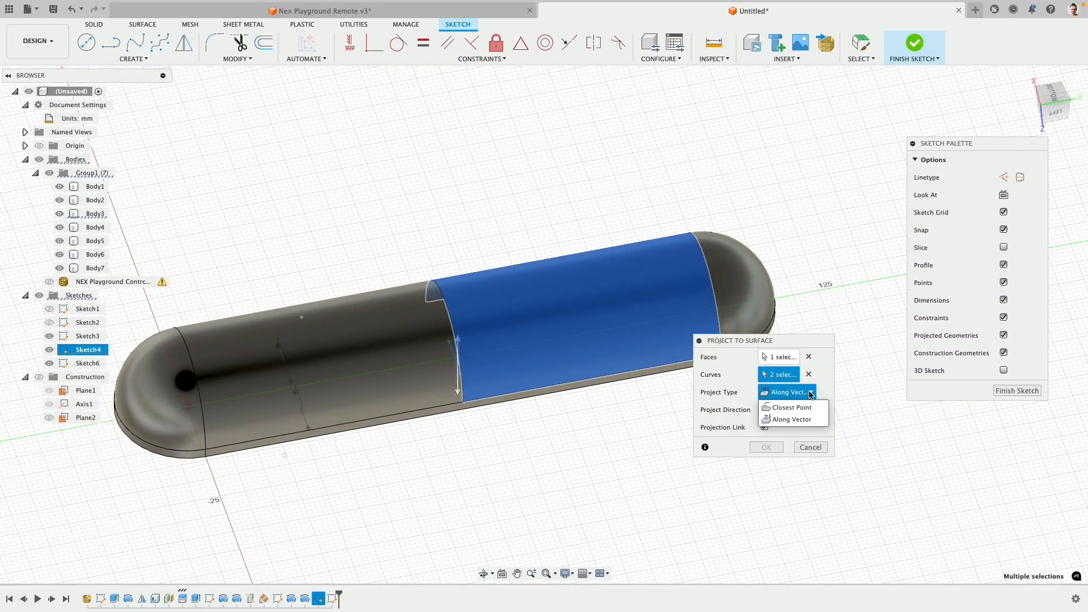
pyautogui.click(804, 422)
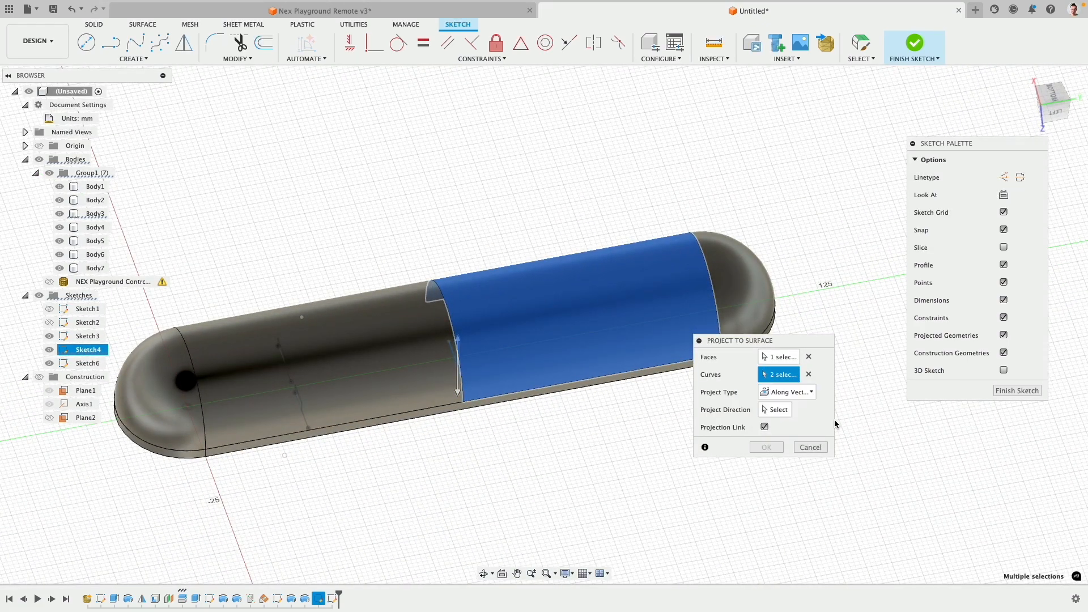
pyautogui.click(786, 415)
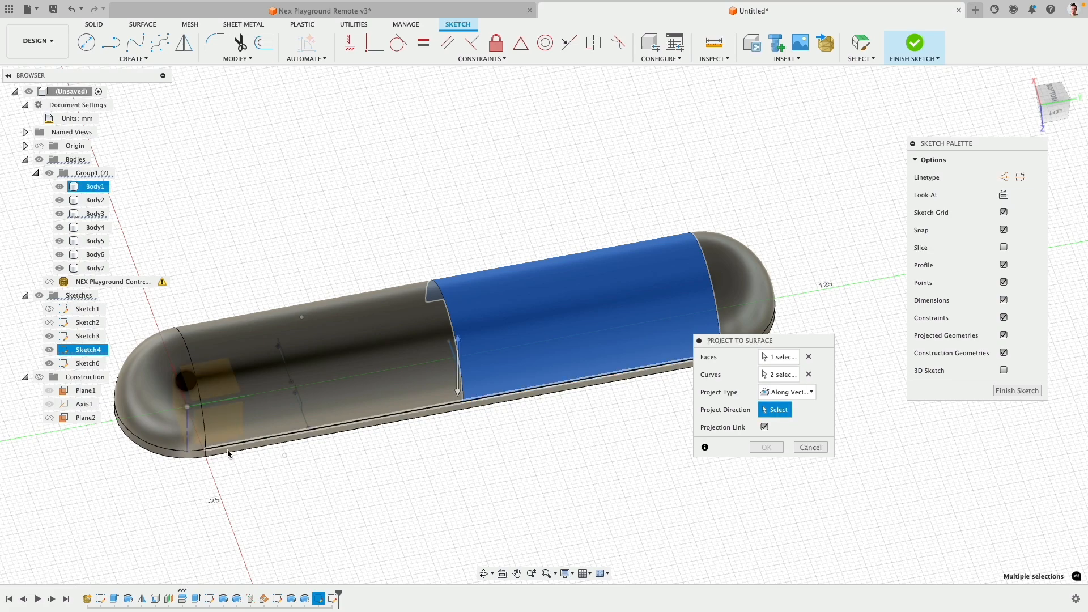
pyautogui.keyDown('shift'); pyautogui.moveTo(204, 468); pyautogui.dragTo(472, 470, button='middle'); pyautogui.keyUp('shift')
pyautogui.click(204, 459)
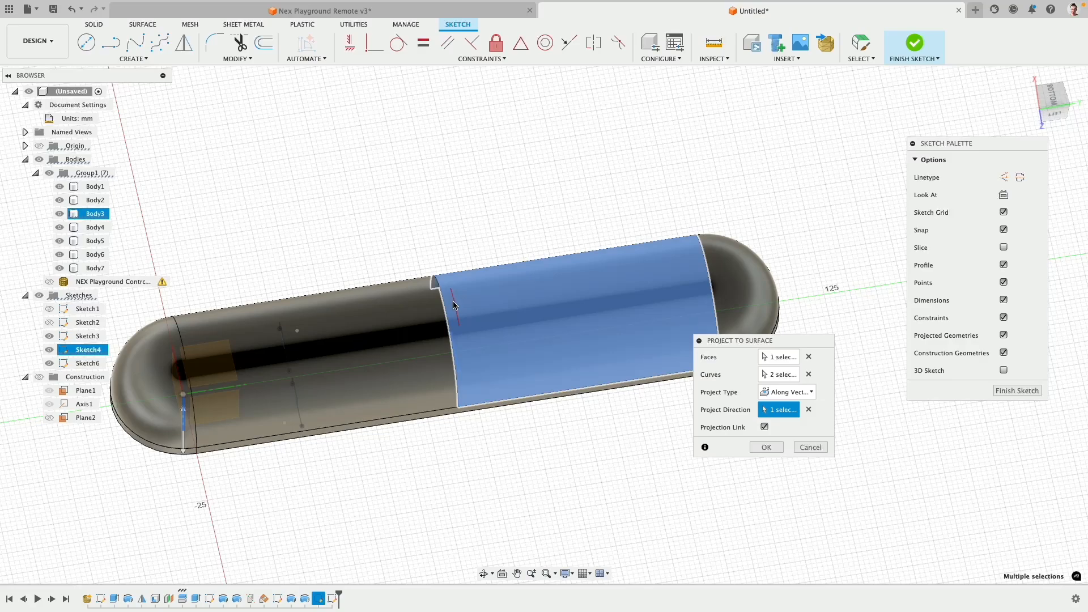
pyautogui.click(766, 447)
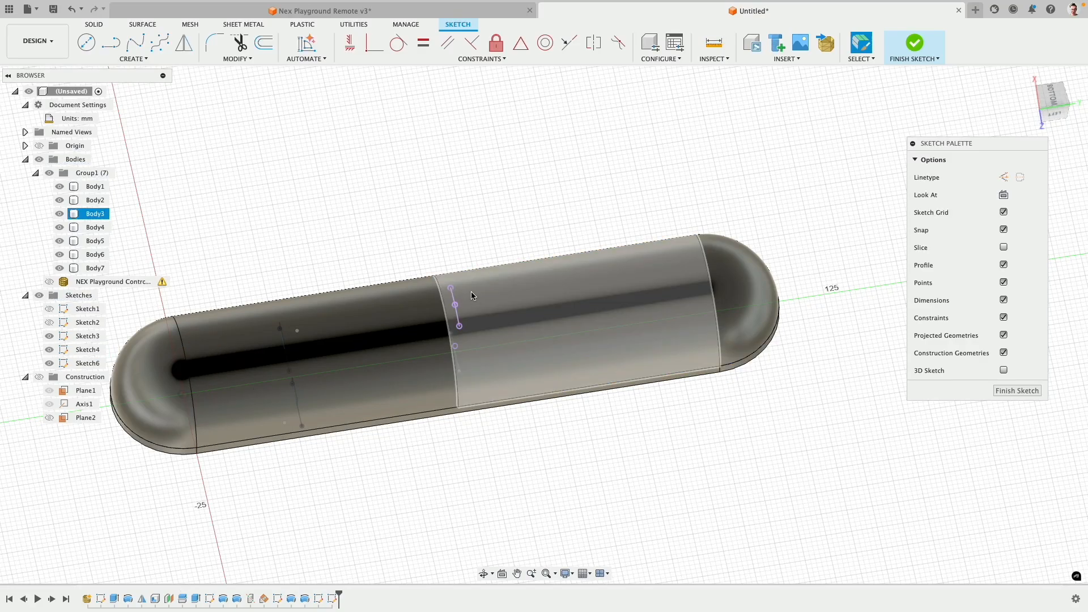
# Finish the sketch and cut a circular pipe with a 1 mm section size along the projected arc
pyautogui.scroll(5, 442, 194)
pyautogui.keyDown('shift'); pyautogui.moveTo(376, 240); pyautogui.dragTo(373, 167, button='middle'); pyautogui.keyUp('shift')
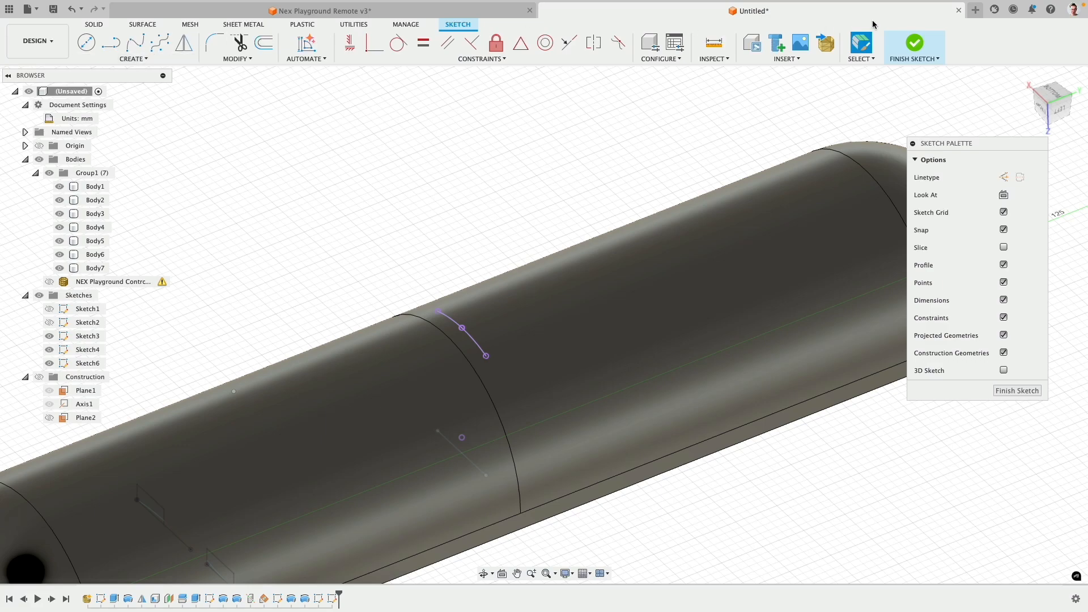
pyautogui.click(914, 43)
pyautogui.click(144, 59)
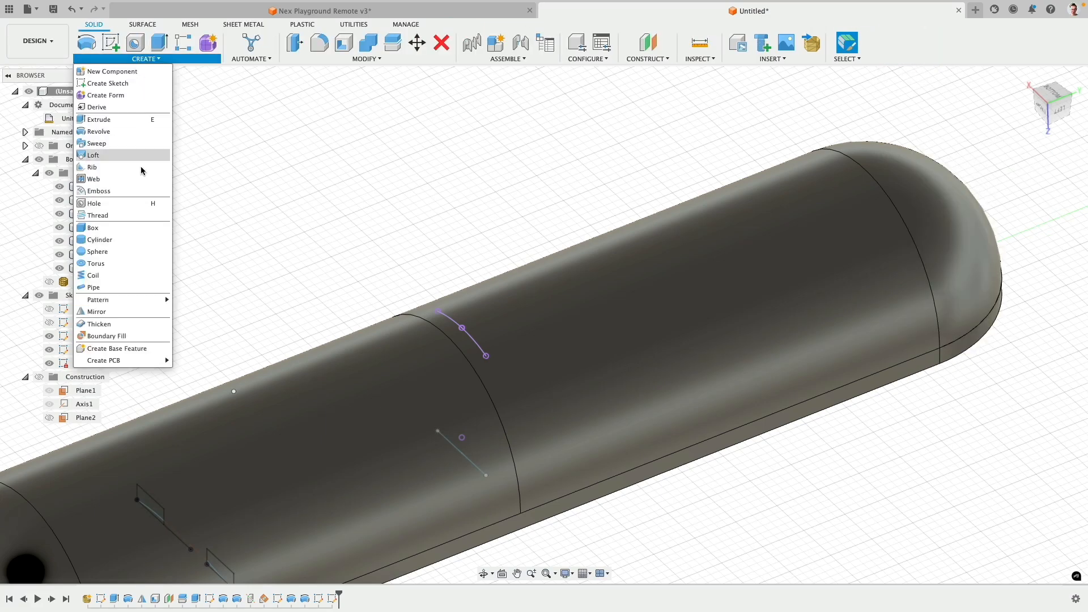
pyautogui.click(102, 275)
pyautogui.click(477, 342)
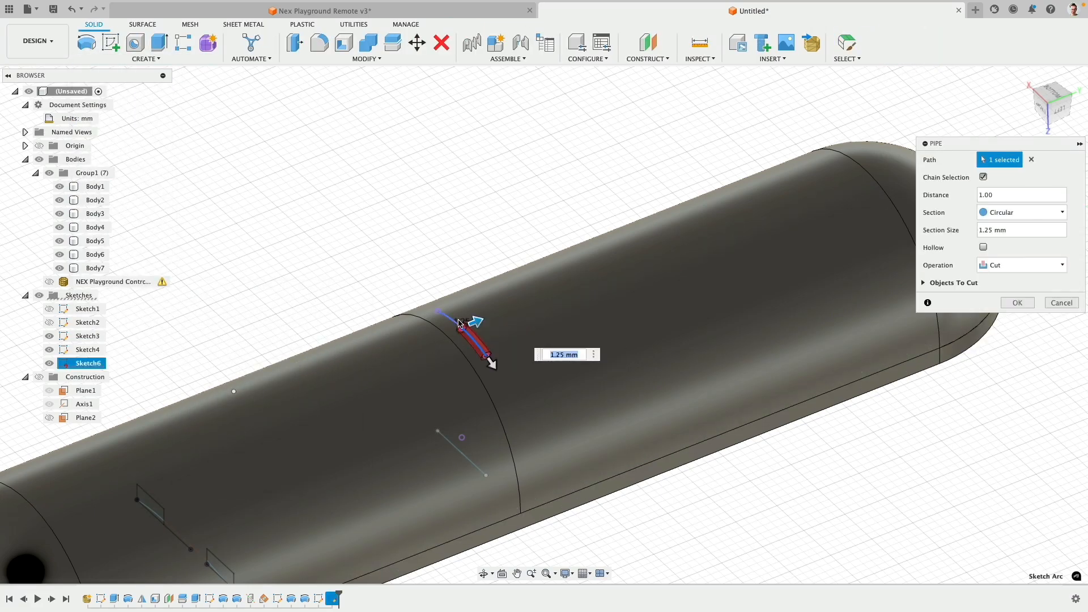
pyautogui.keyDown('shift'); pyautogui.moveTo(431, 261); pyautogui.dragTo(397, 219, button='middle'); pyautogui.keyUp('shift')
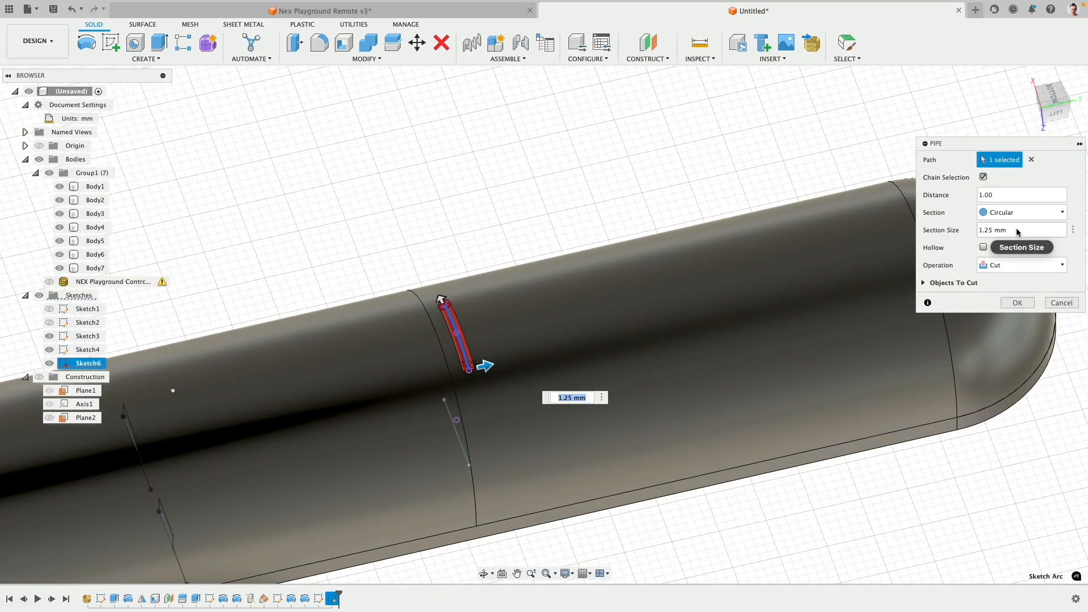
pyautogui.moveTo(1009, 229); pyautogui.dragTo(963, 234)
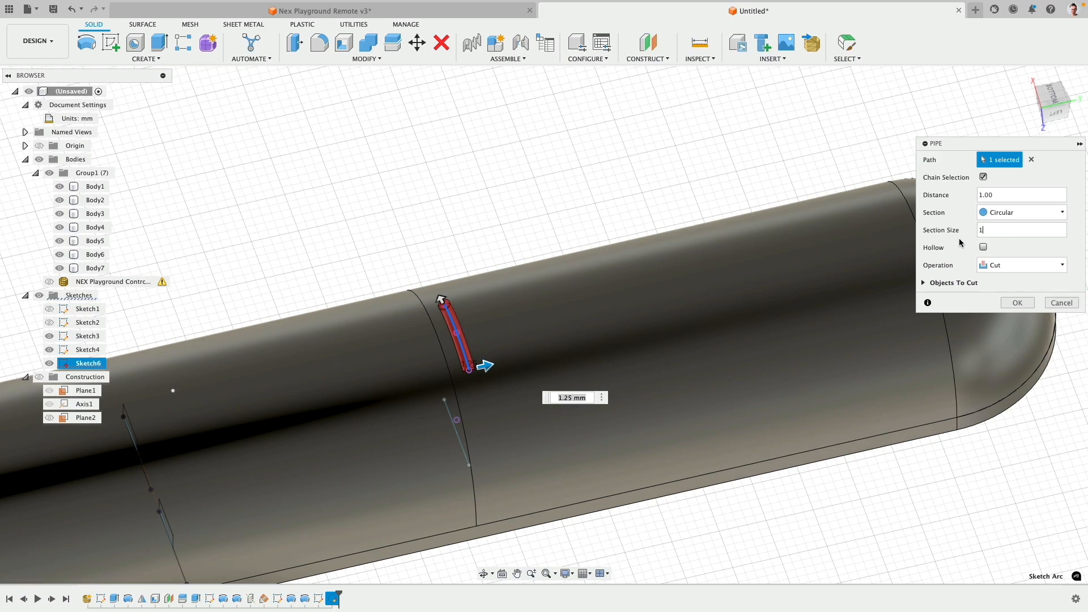
pyautogui.keyDown('shift'); pyautogui.moveTo(612, 258); pyautogui.dragTo(578, 206, button='middle'); pyautogui.keyUp('shift')
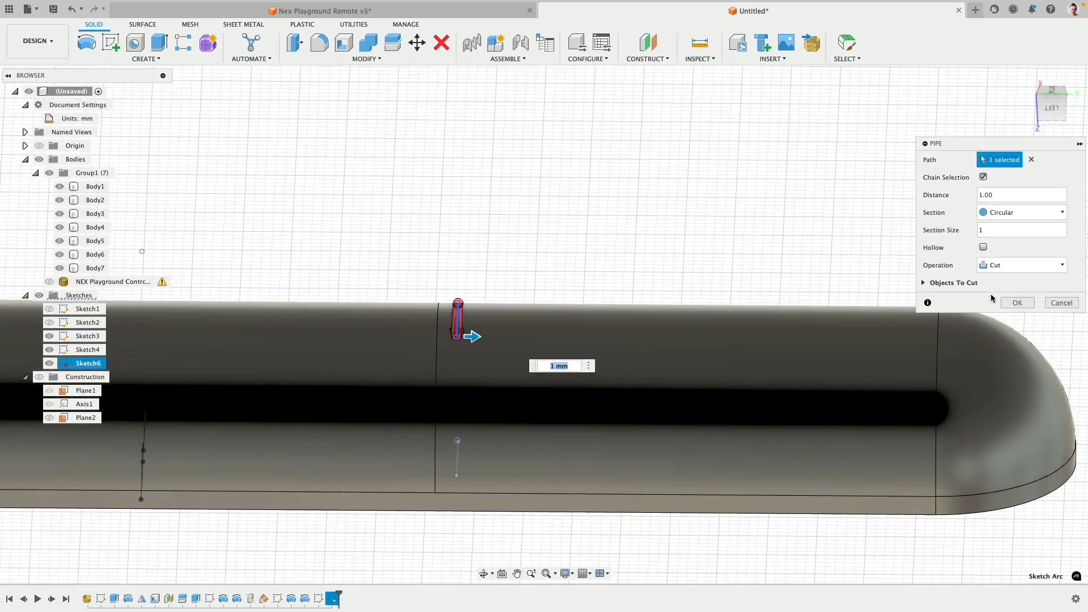
pyautogui.click(1017, 302)
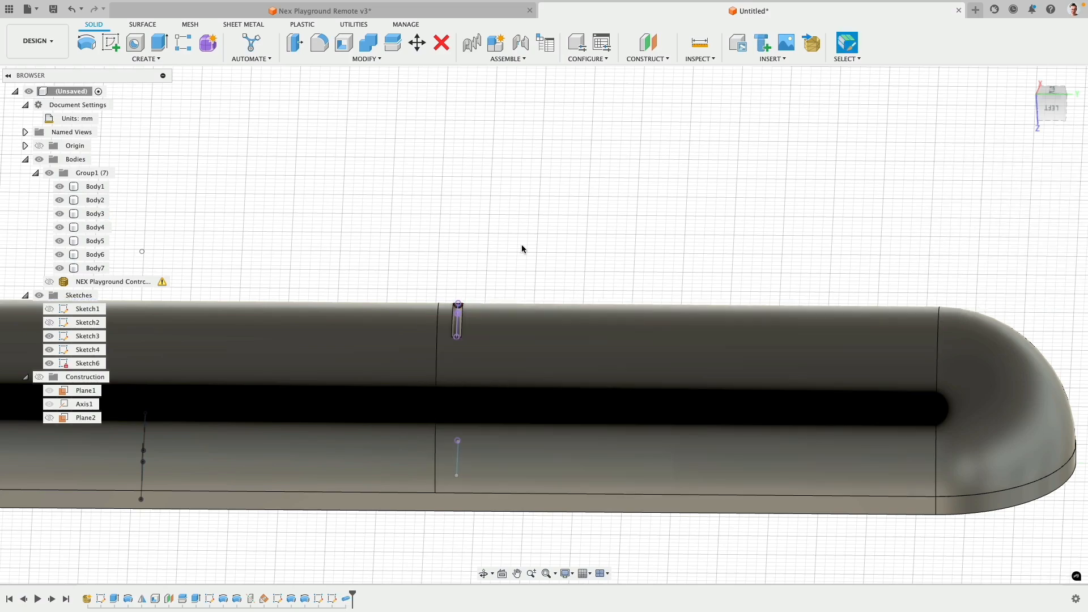
# Create a section analysis on the YZ plane with the cut side flipped and inspect the groove's profile in the wall
pyautogui.keyDown('shift'); pyautogui.moveTo(522, 246); pyautogui.dragTo(737, 147, button='middle'); pyautogui.keyUp('shift')
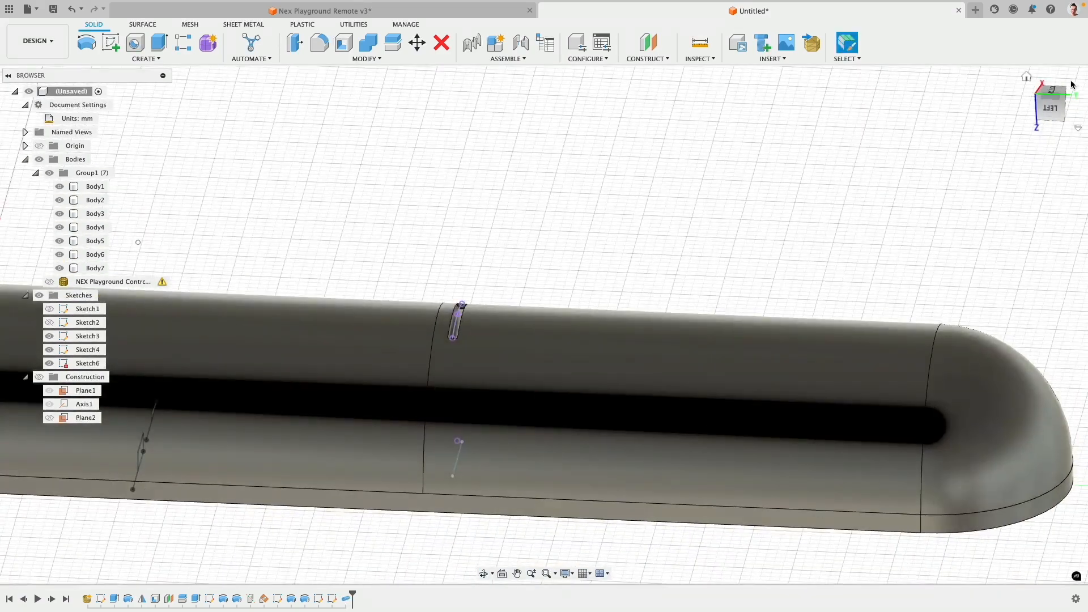
pyautogui.click(1044, 112)
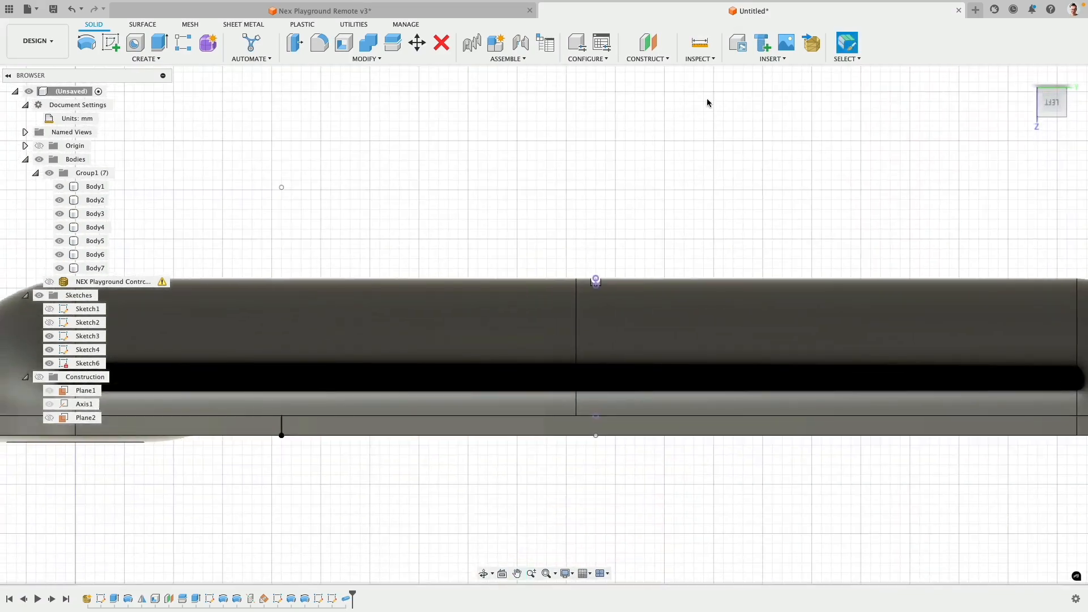
pyautogui.click(710, 59)
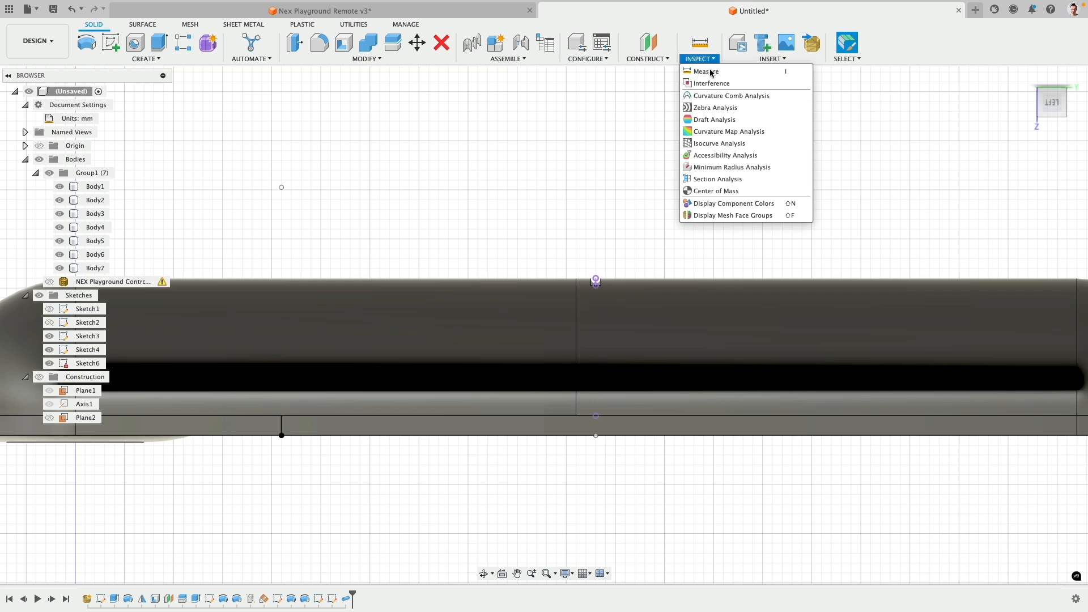
pyautogui.click(729, 177)
pyautogui.click(125, 471)
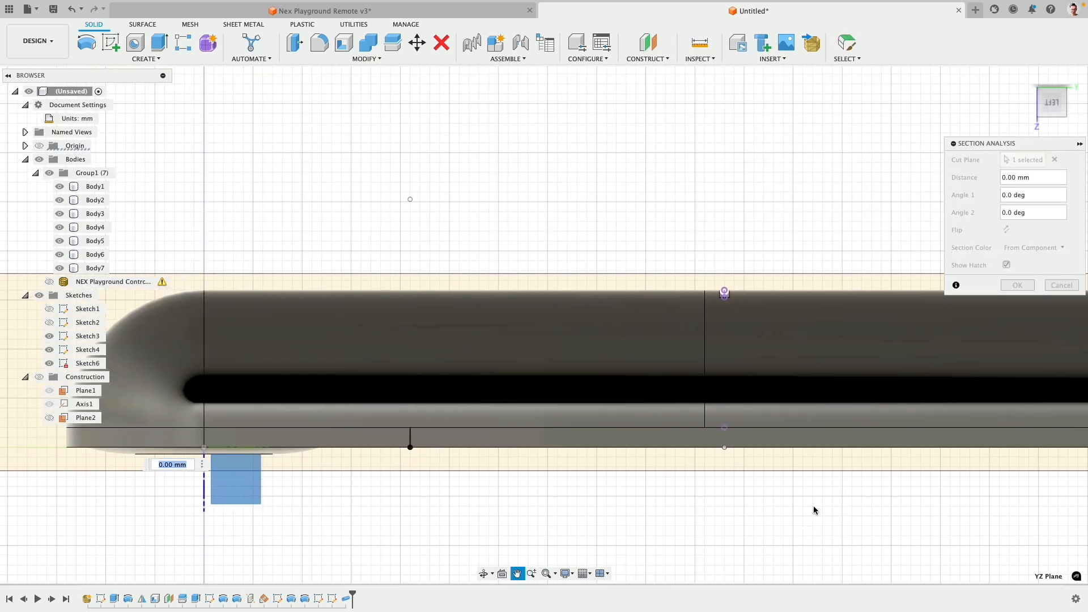
pyautogui.click(1007, 229)
pyautogui.scroll(5, 728, 286)
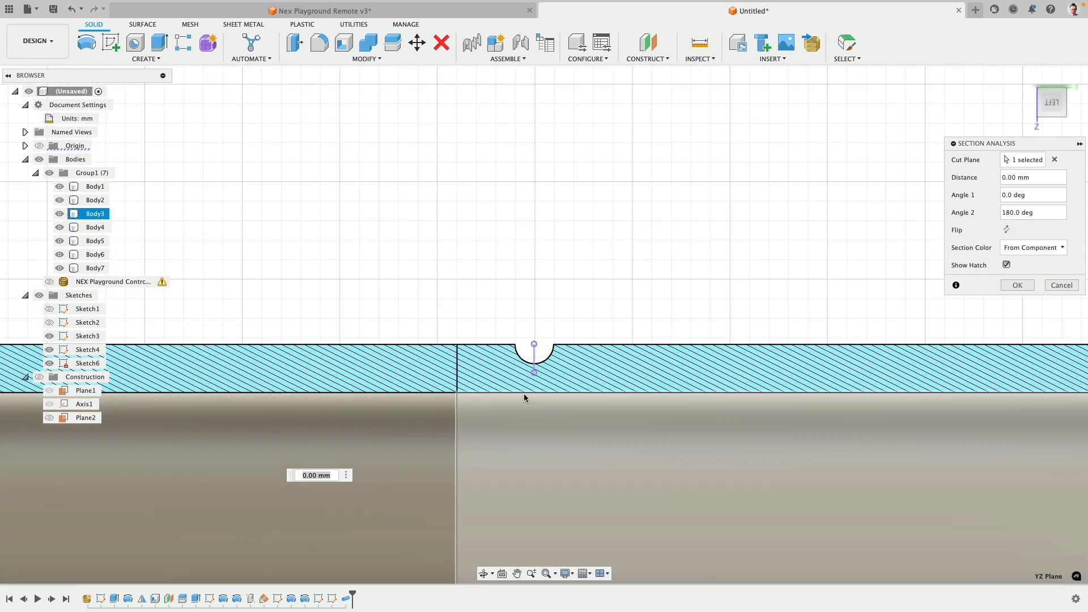
pyautogui.scroll(-3, 635, 286)
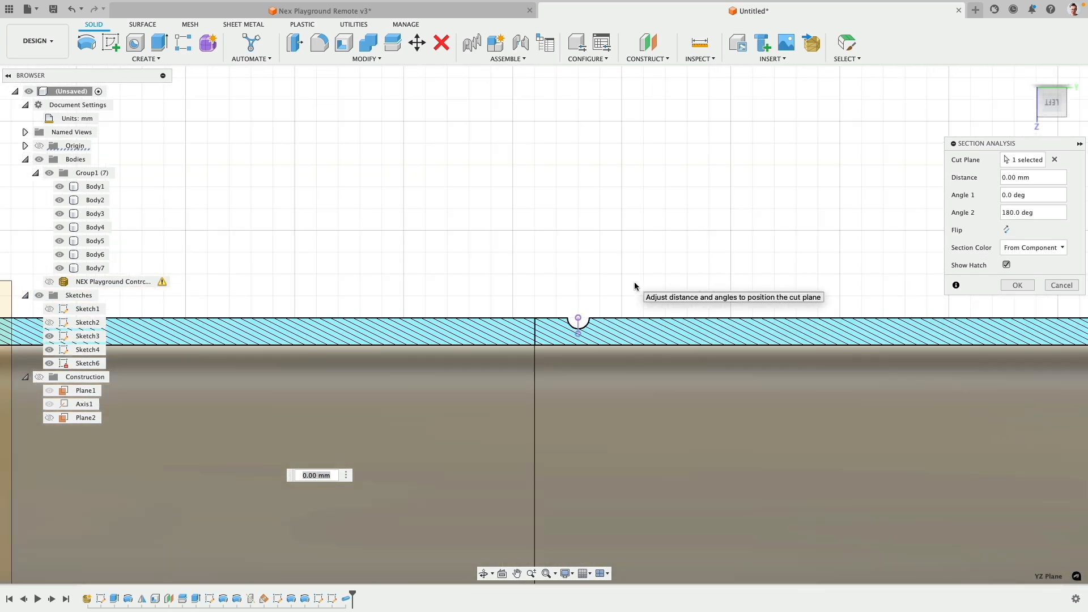
pyautogui.click(1032, 284)
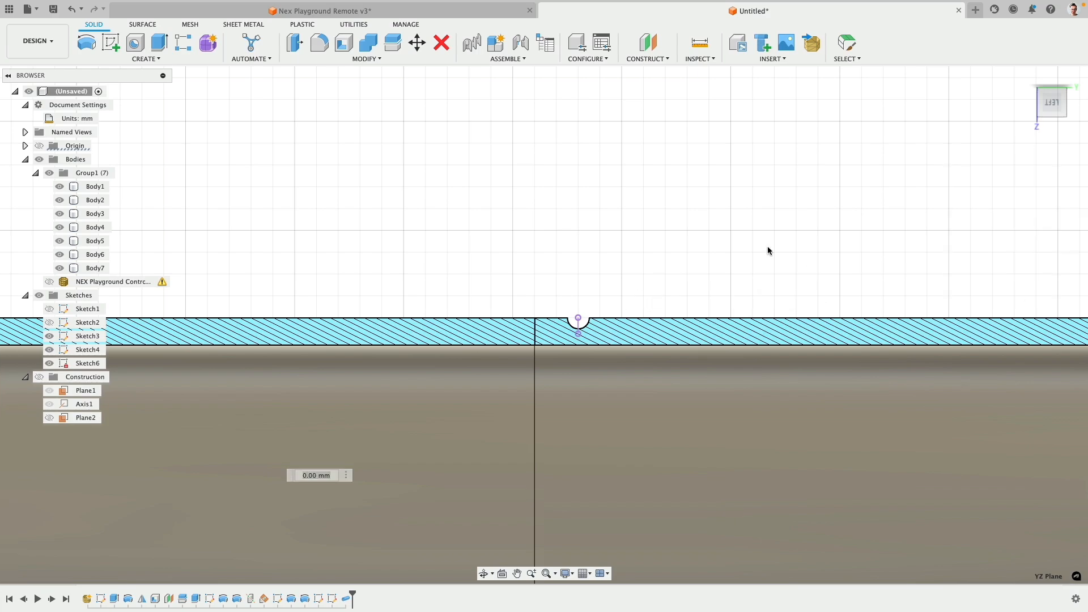
# Expand the analysis folder and hide the section analysis Section1
pyautogui.keyDown('shift'); pyautogui.moveTo(767, 245); pyautogui.dragTo(412, 246, button='middle'); pyautogui.keyUp('shift')
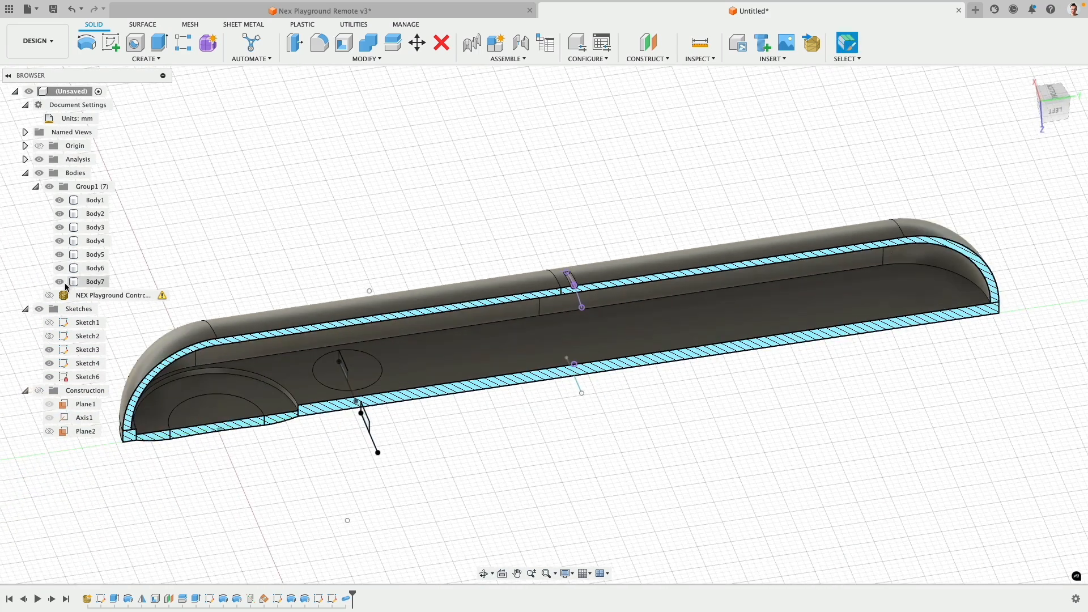
pyautogui.click(26, 160)
pyautogui.click(49, 172)
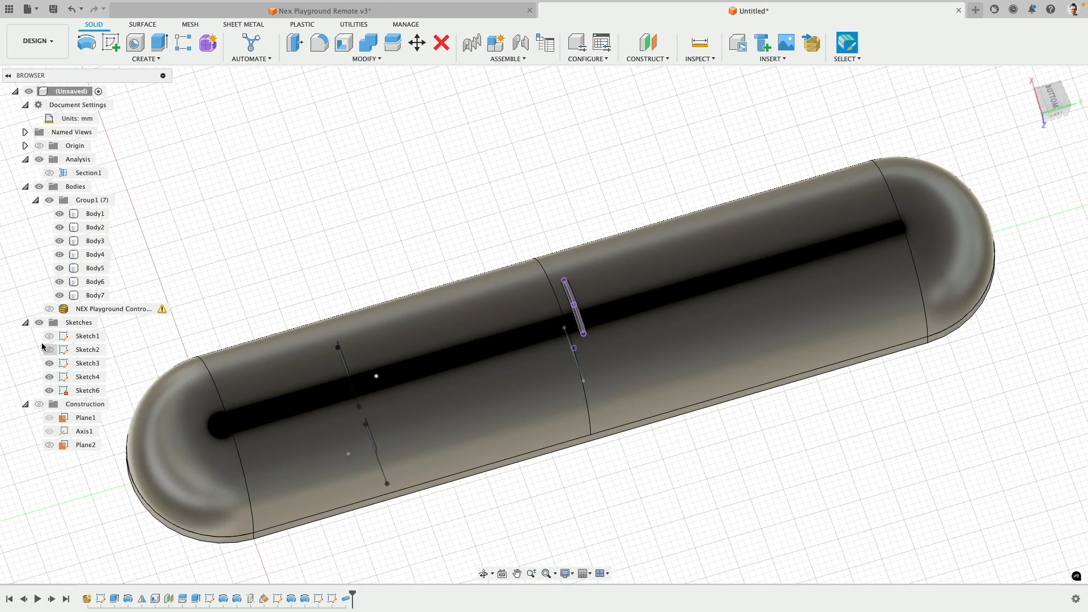
# Hide all sketches and fillet the two curved end edges inside the groove with a 0.5 mm radius
pyautogui.click(39, 323)
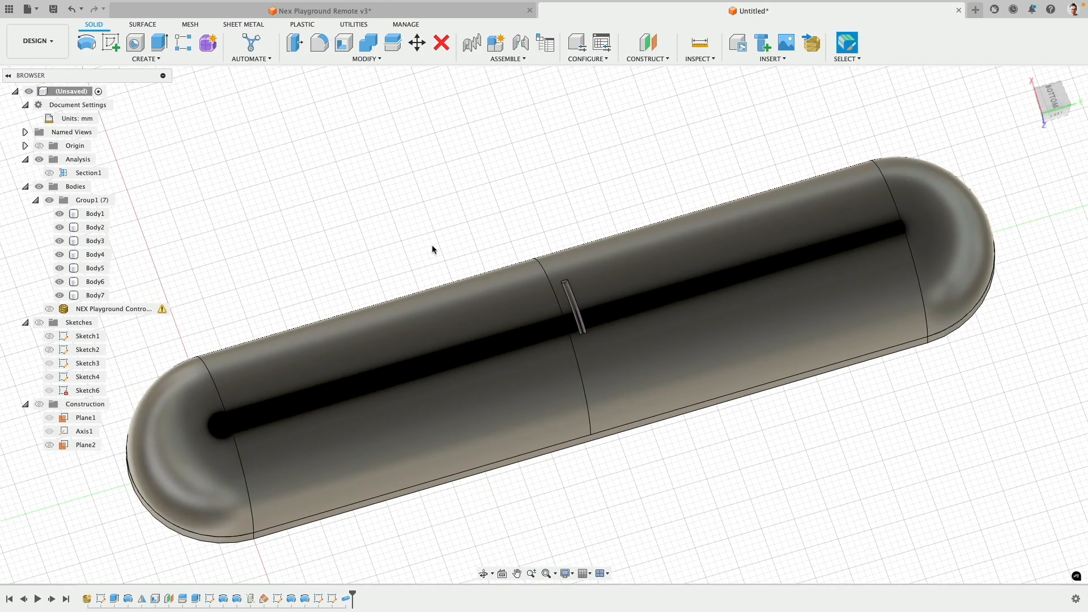
pyautogui.scroll(5, 530, 251)
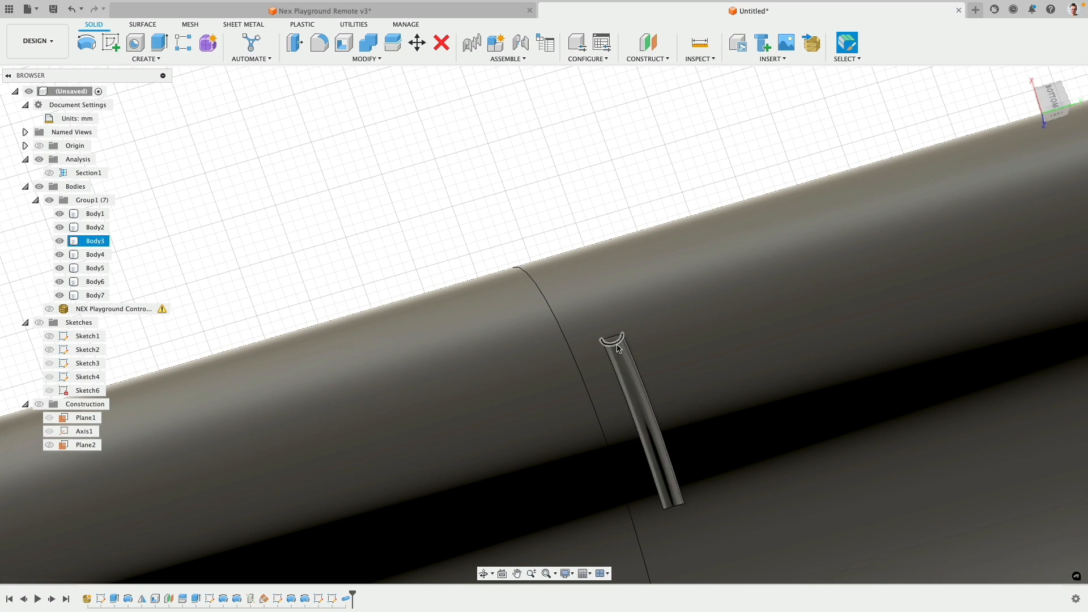
pyautogui.keyDown('shift'); pyautogui.moveTo(617, 348); pyautogui.dragTo(507, 297, button='middle'); pyautogui.keyUp('shift')
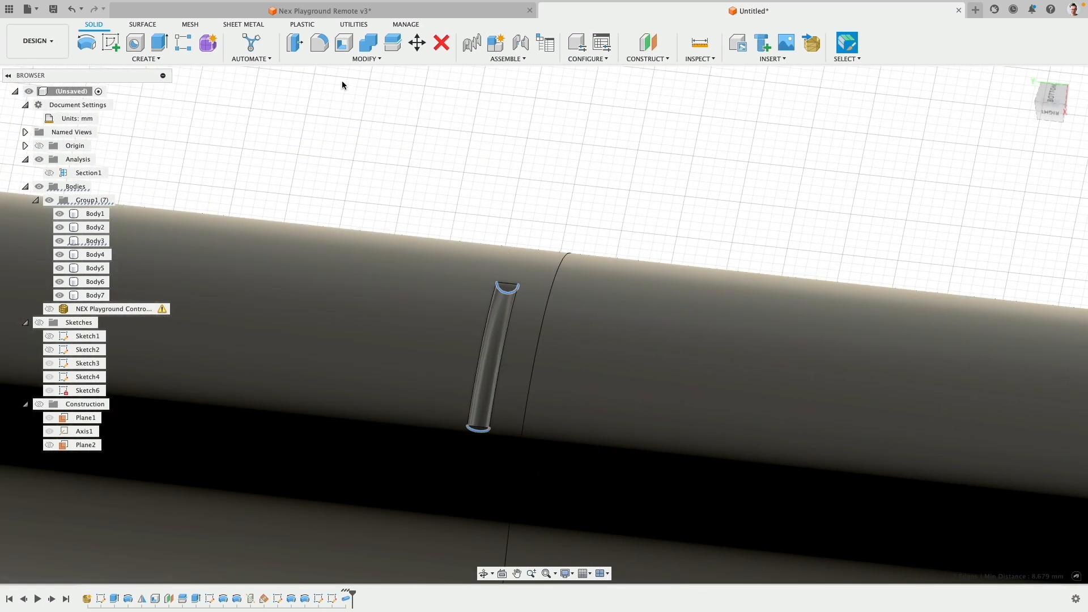
pyautogui.click(319, 42)
pyautogui.scroll(3, 524, 280)
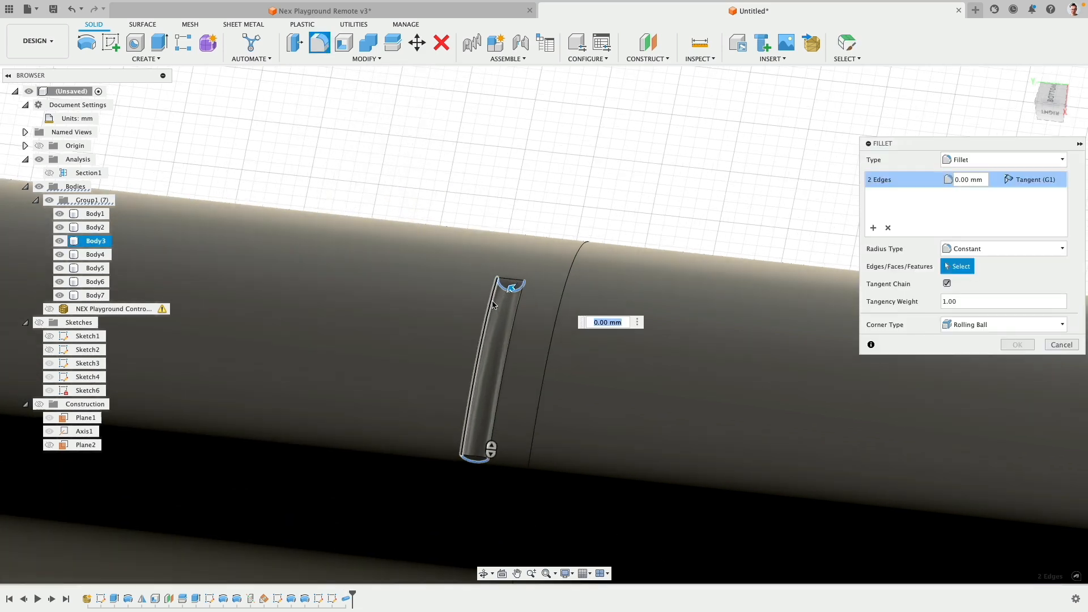
pyautogui.moveTo(526, 283); pyautogui.dragTo(523, 277)
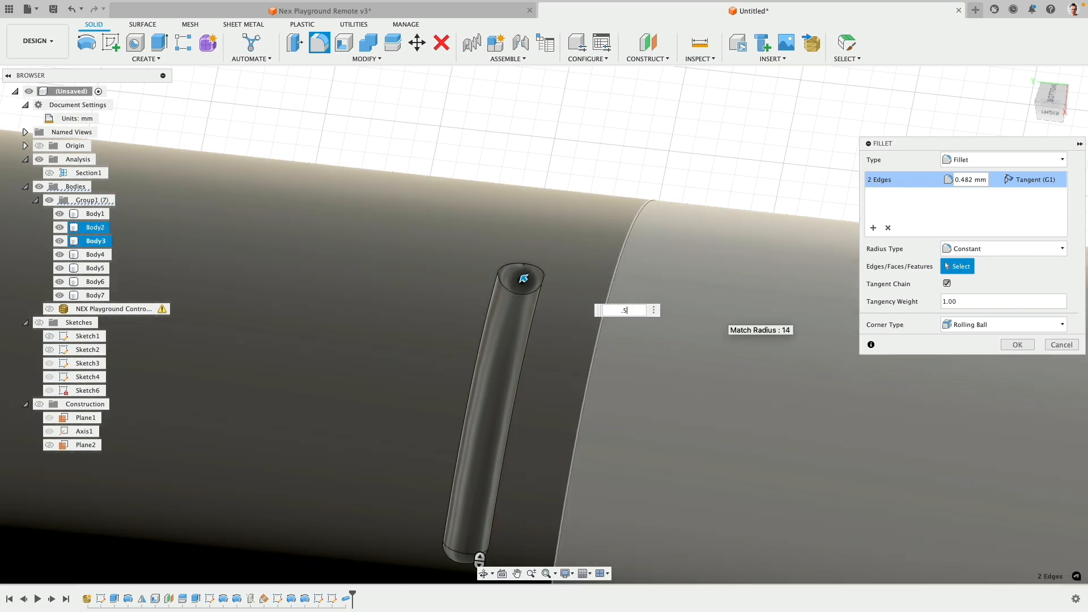
pyautogui.write('.5')
pyautogui.press('Return')
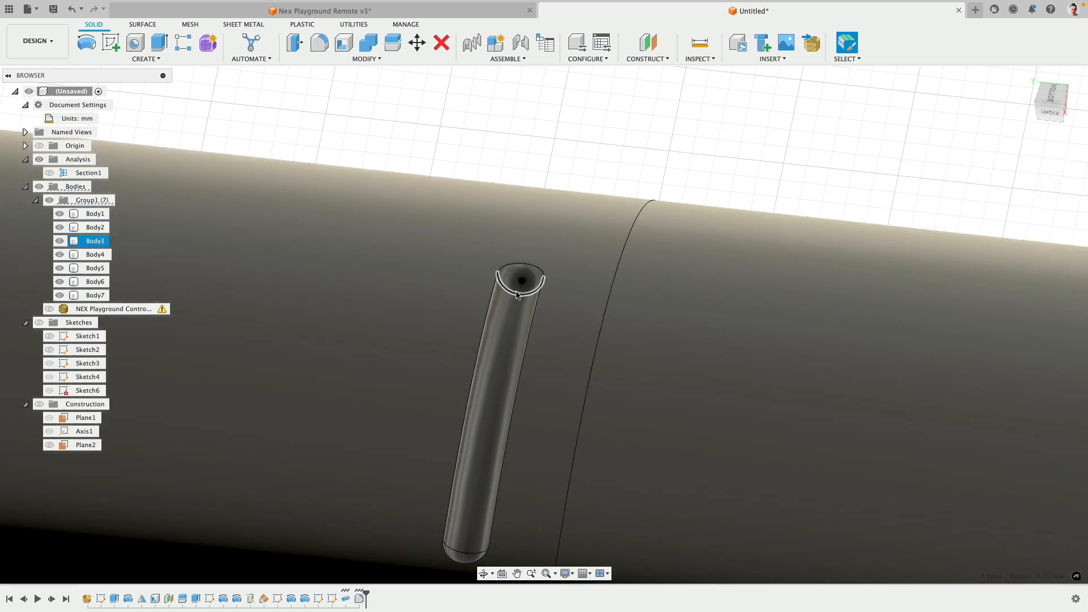
# Reopen the pipe cut feature to check its section size and accept it without edits
pyautogui.click(516, 295)
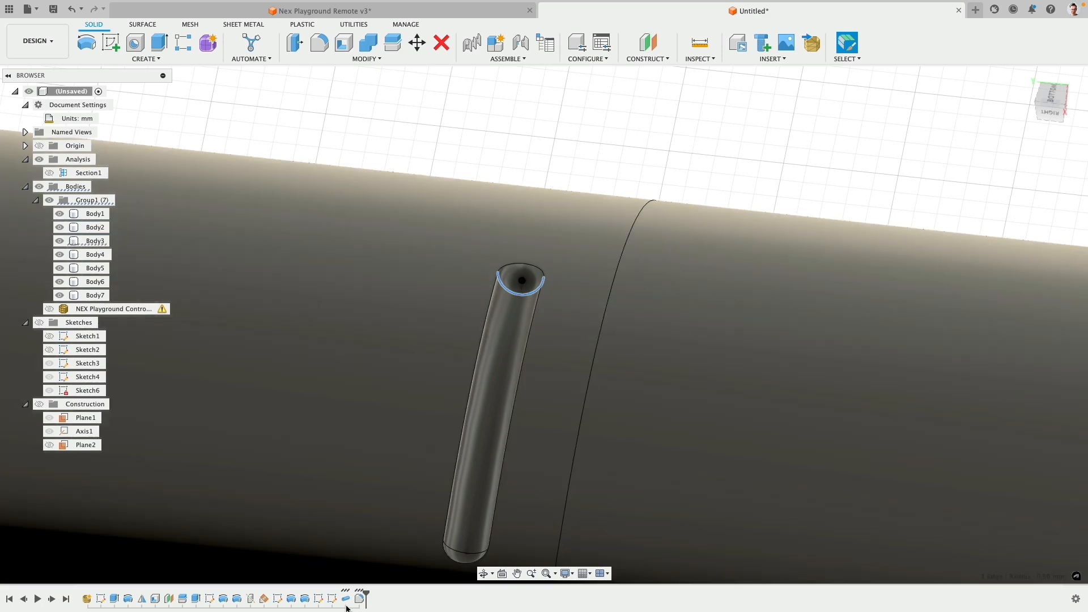
pyautogui.rightClick(343, 599)
pyautogui.click(385, 483)
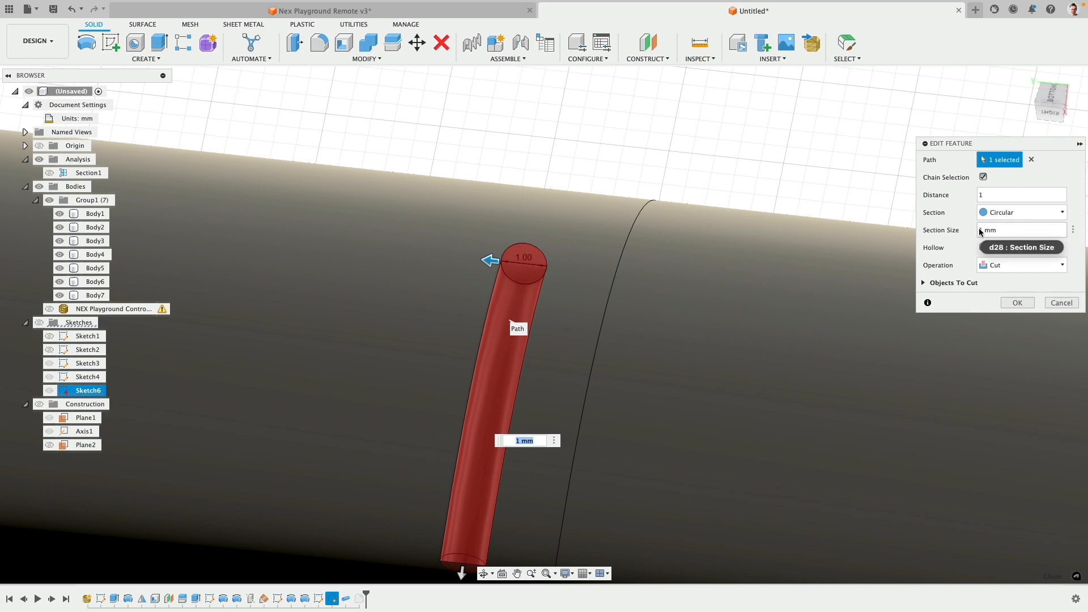
pyautogui.click(1017, 303)
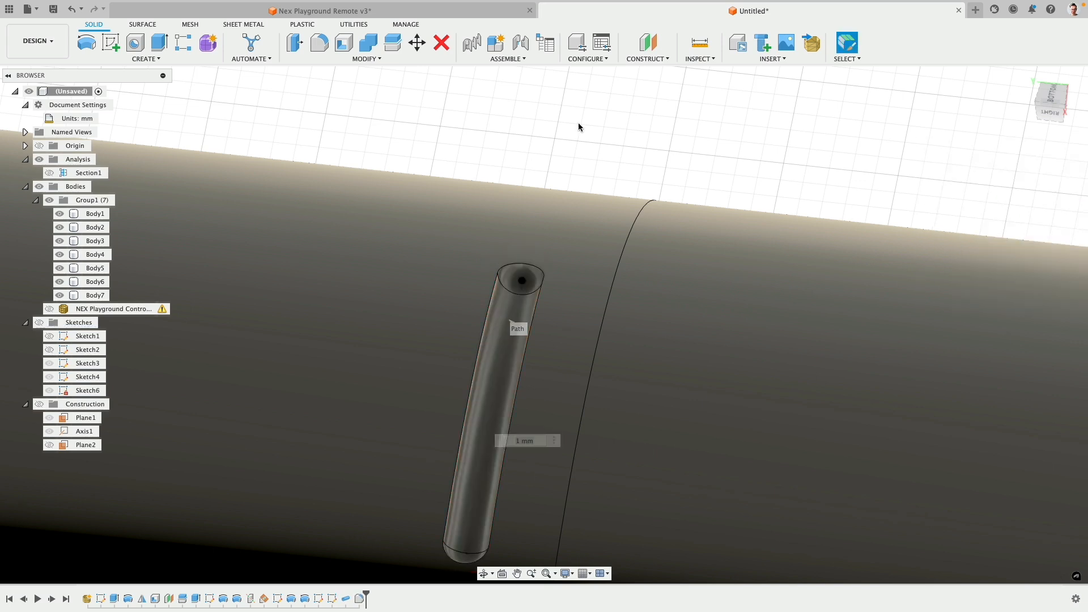
# Fillet the groove's outer rim edges where they meet the curved surface with a 0.5 mm radius
pyautogui.click(319, 42)
pyautogui.click(527, 265)
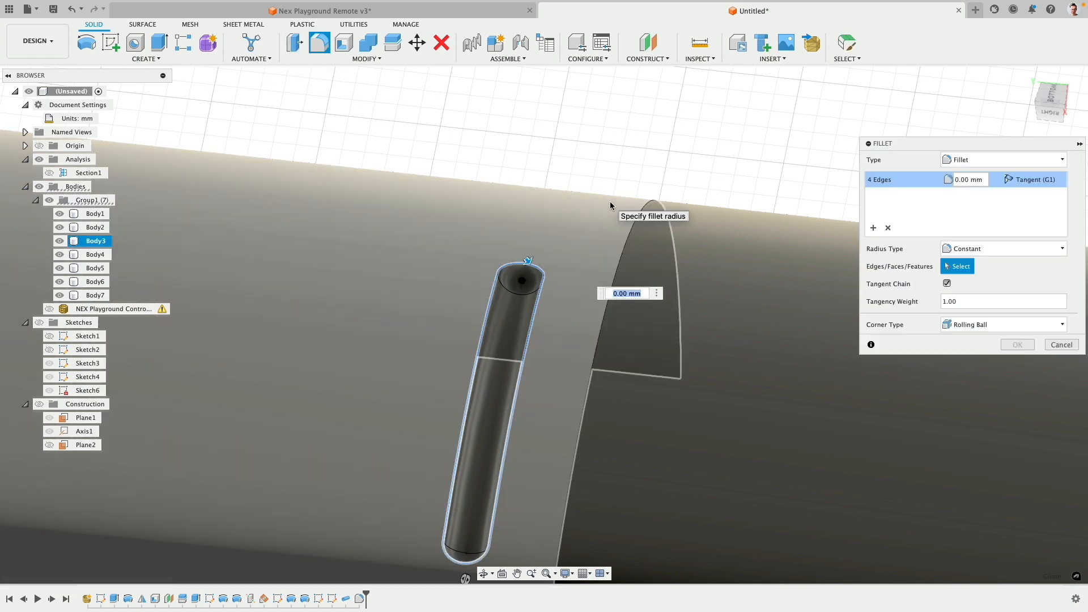
pyautogui.write('.25')
pyautogui.press('Return')
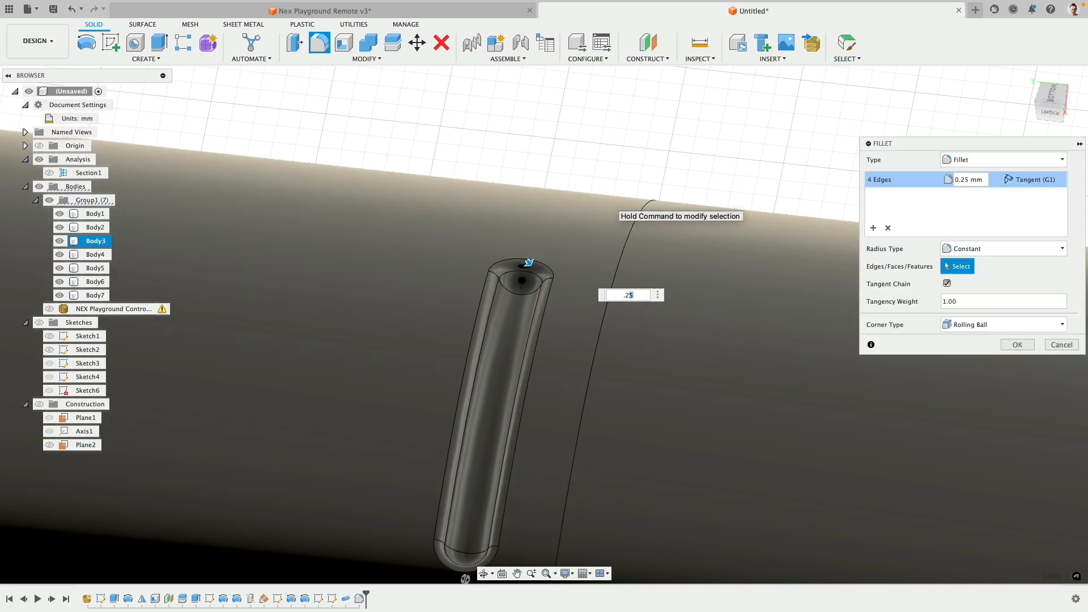
pyautogui.write('.')
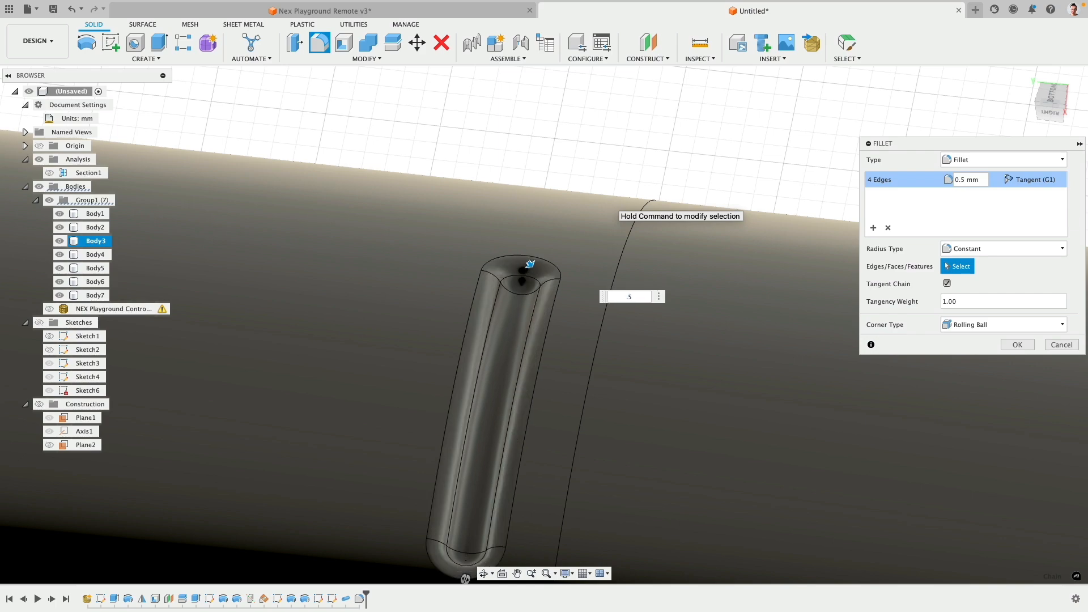
pyautogui.keyDown('shift'); pyautogui.moveTo(555, 232); pyautogui.dragTo(600, 193, button='middle'); pyautogui.keyUp('shift')
pyautogui.click(1017, 344)
# Inspect the whole remote in the Shaded visual style, and restore Shaded with Visible Edges Only
pyautogui.scroll(-5, 692, 225)
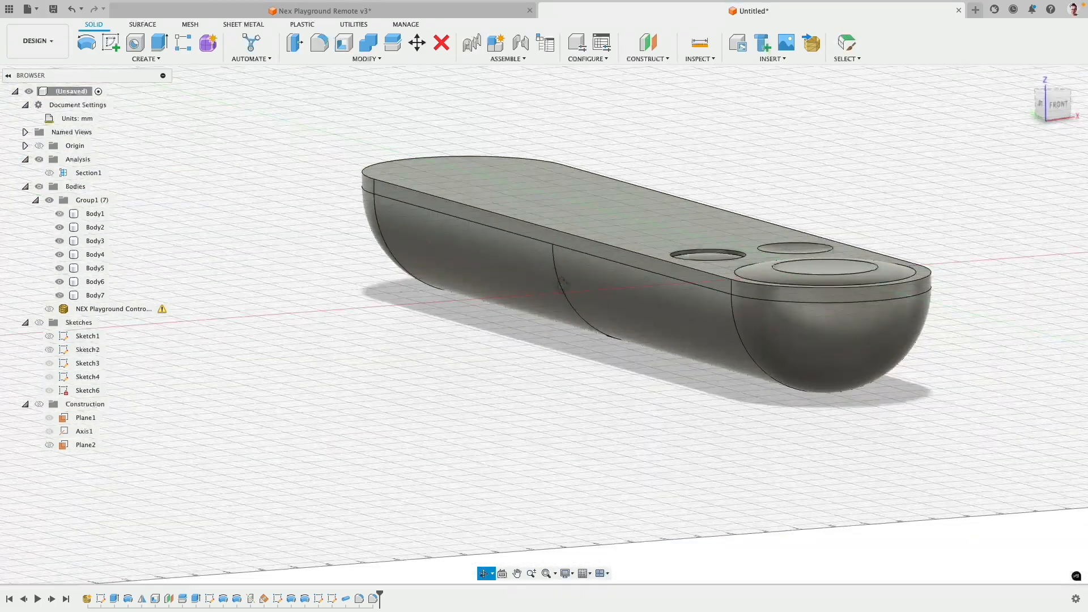
pyautogui.keyDown('shift'); pyautogui.moveTo(560, 280); pyautogui.dragTo(517, 340, button='middle'); pyautogui.keyUp('shift')
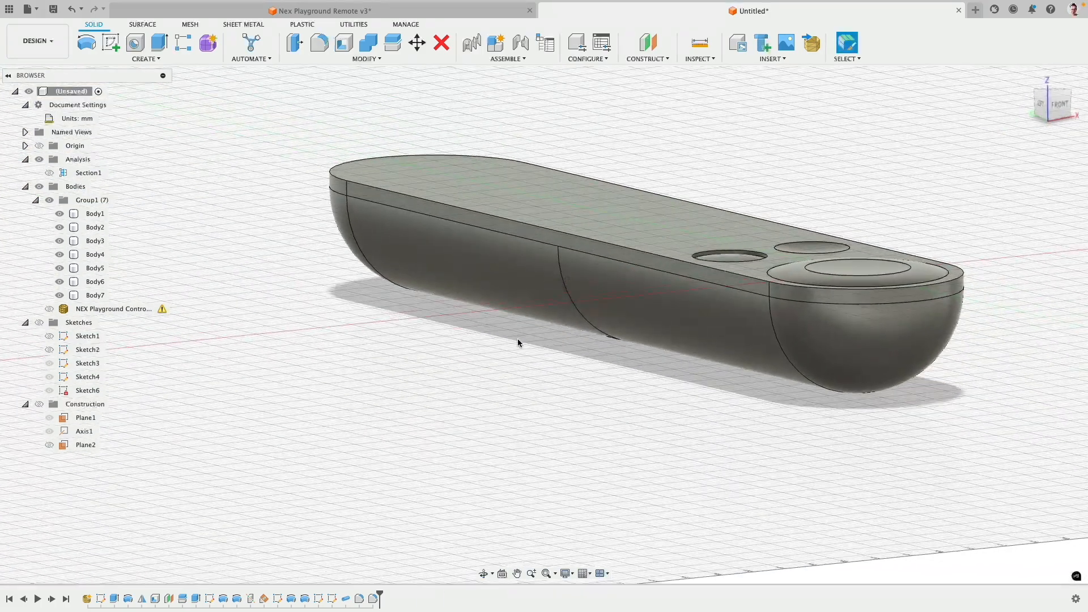
pyautogui.click(570, 574)
pyautogui.moveTo(587, 489)
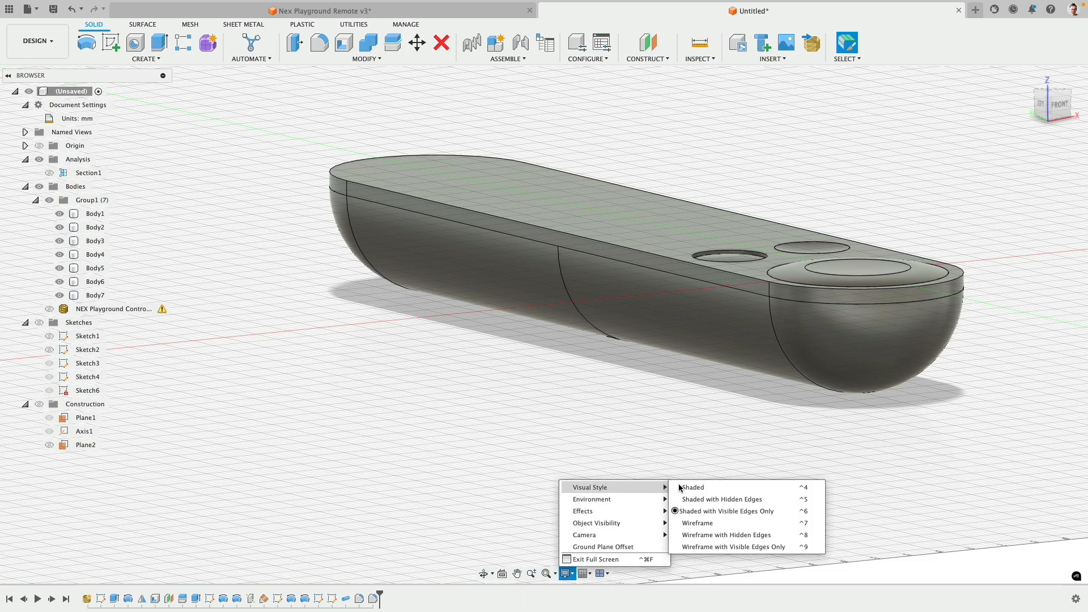
pyautogui.click(699, 490)
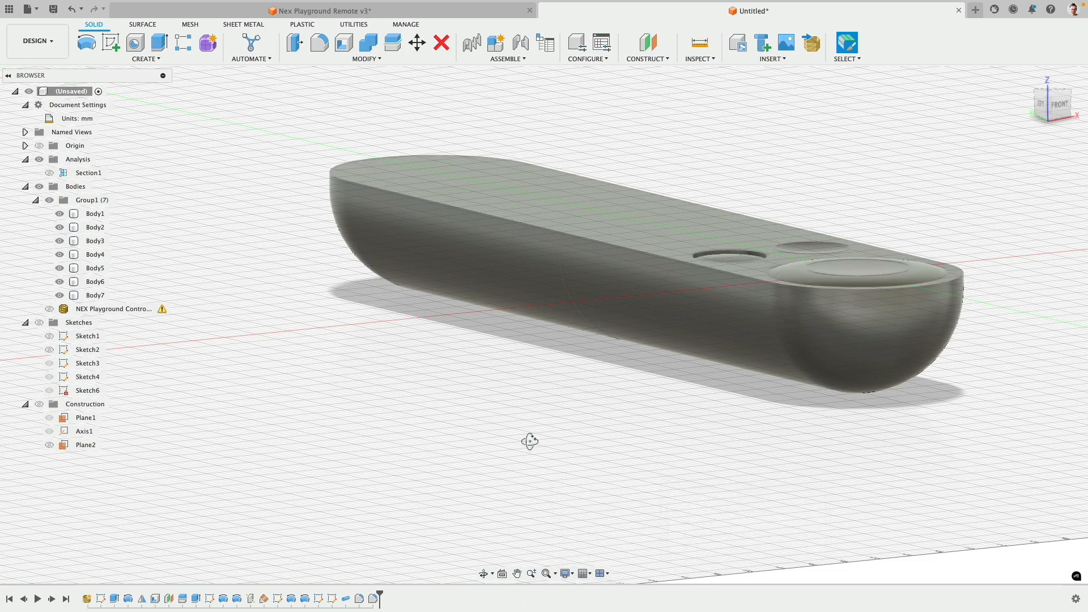
pyautogui.moveTo(529, 441)
pyautogui.keyDown('shift'); pyautogui.mouseDown(button='middle')
pyautogui.moveTo(636, 428)
pyautogui.moveTo(507, 439)
pyautogui.moveTo(590, 551)
pyautogui.mouseUp(button='middle'); pyautogui.keyUp('shift')
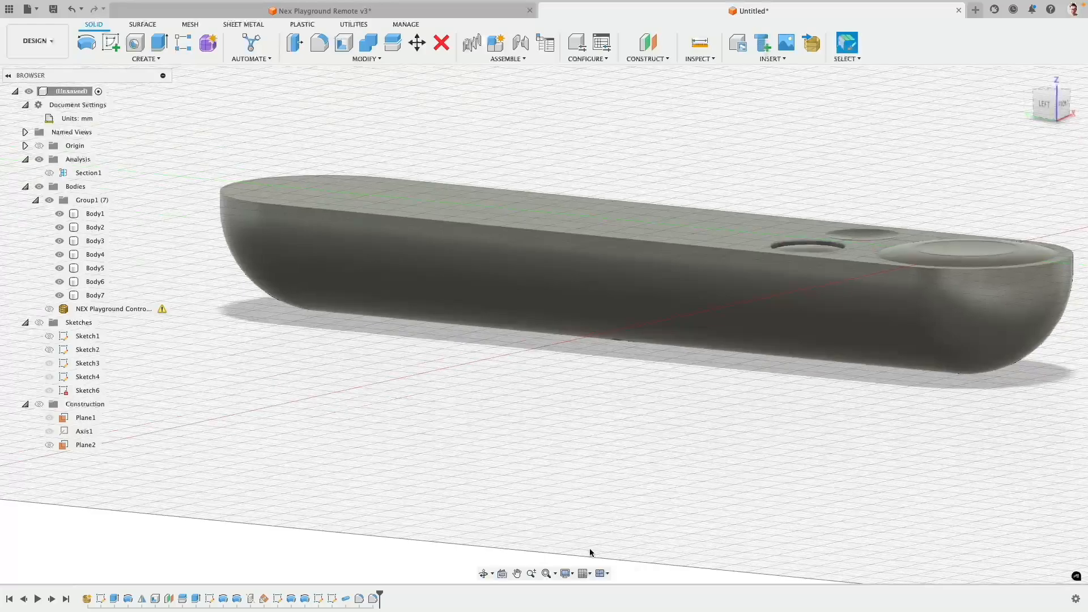
pyautogui.click(566, 573)
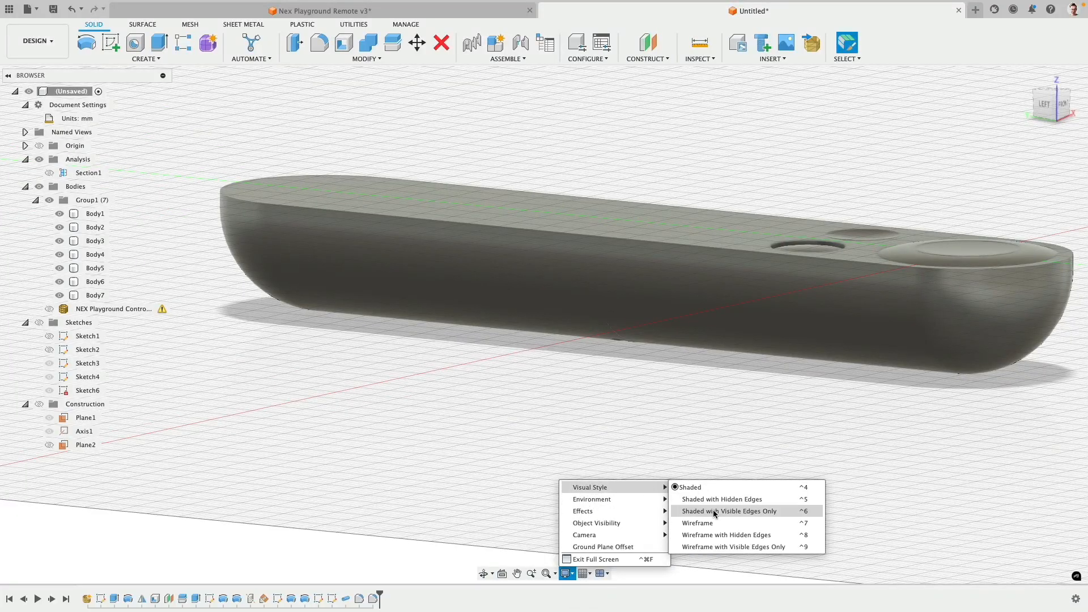
pyautogui.click(703, 511)
# Hide the button bodies Body4, Body5, Body6 and Body7 to expose the openings in the top plate
pyautogui.keyDown('shift'); pyautogui.moveTo(574, 410); pyautogui.dragTo(481, 397, button='middle'); pyautogui.keyUp('shift')
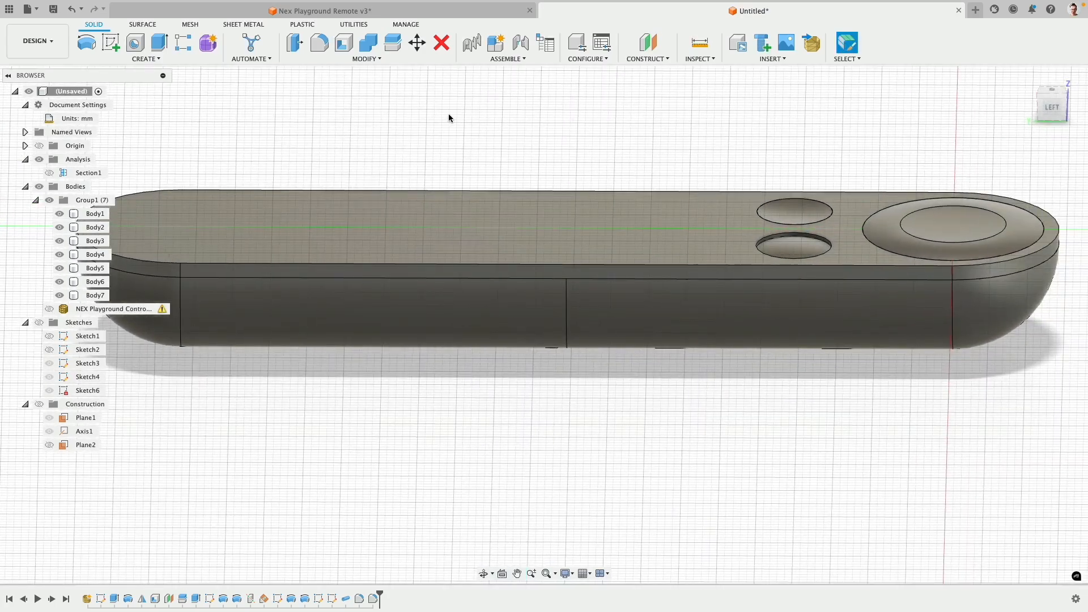
pyautogui.click(60, 295)
pyautogui.click(59, 281)
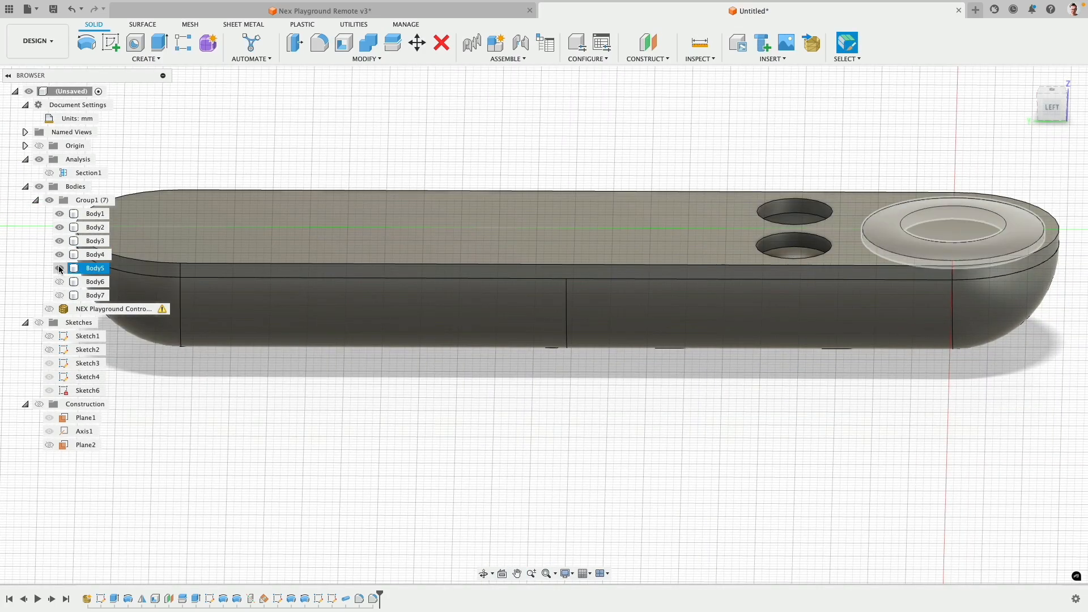
pyautogui.click(60, 268)
pyautogui.click(60, 254)
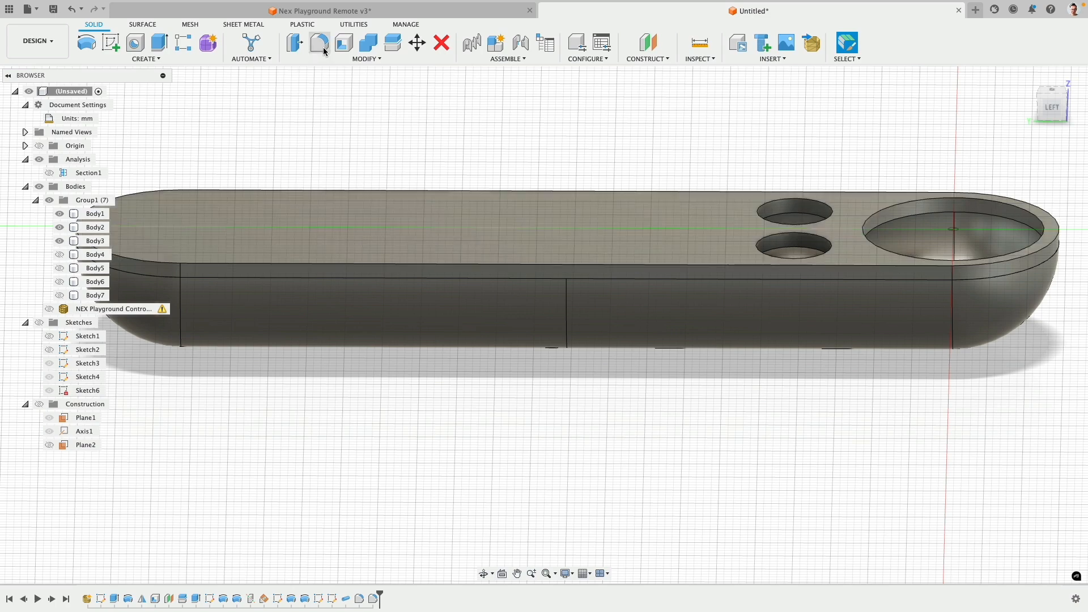
# Start a fillet on the rims of the two small button holes, the large round opening and the top plate's outer edge
pyautogui.click(321, 50)
pyautogui.scroll(3, 789, 177)
pyautogui.moveTo(789, 177); pyautogui.dragTo(469, 187, button='middle')
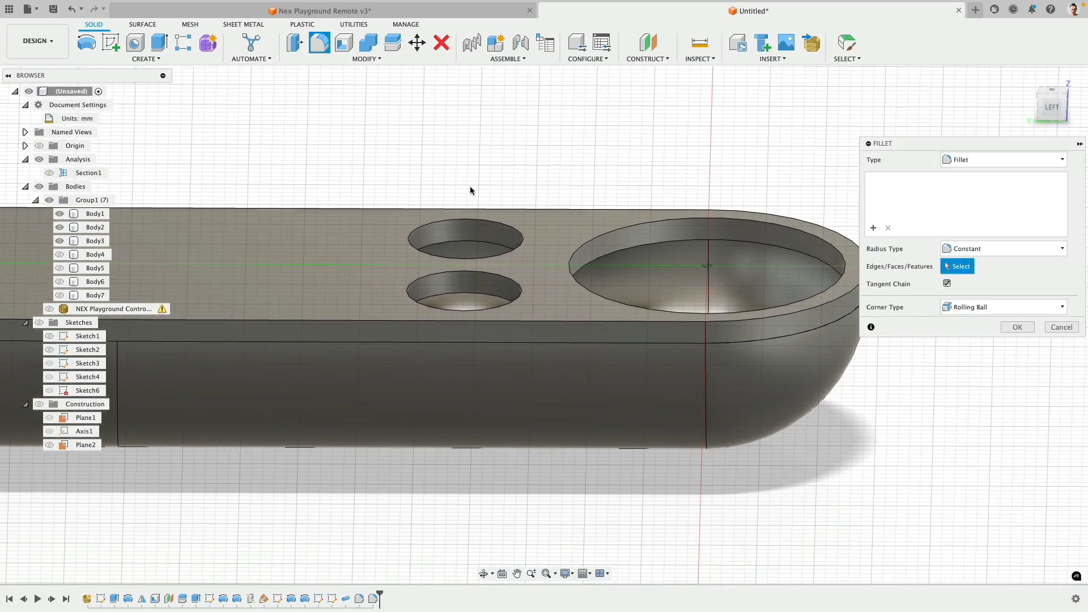
pyautogui.click(506, 230)
pyautogui.click(475, 321)
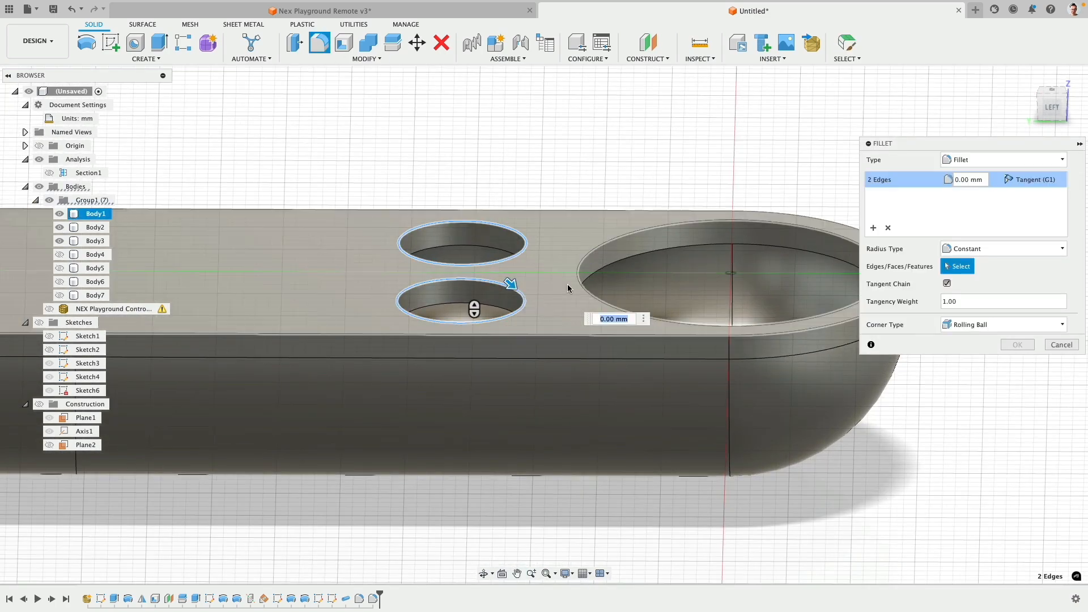
pyautogui.click(580, 276)
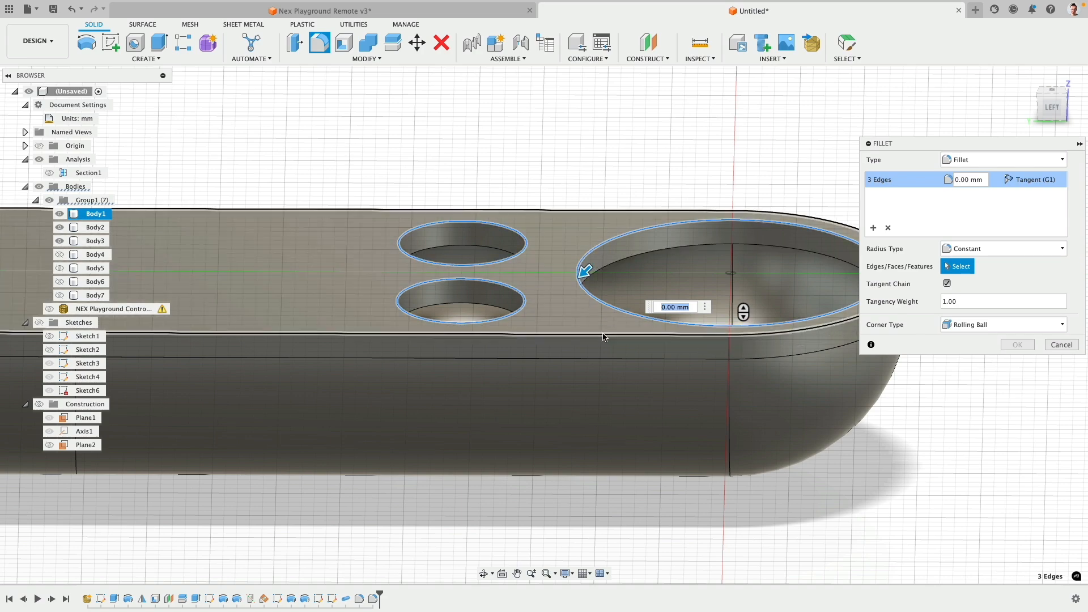
pyautogui.click(603, 333)
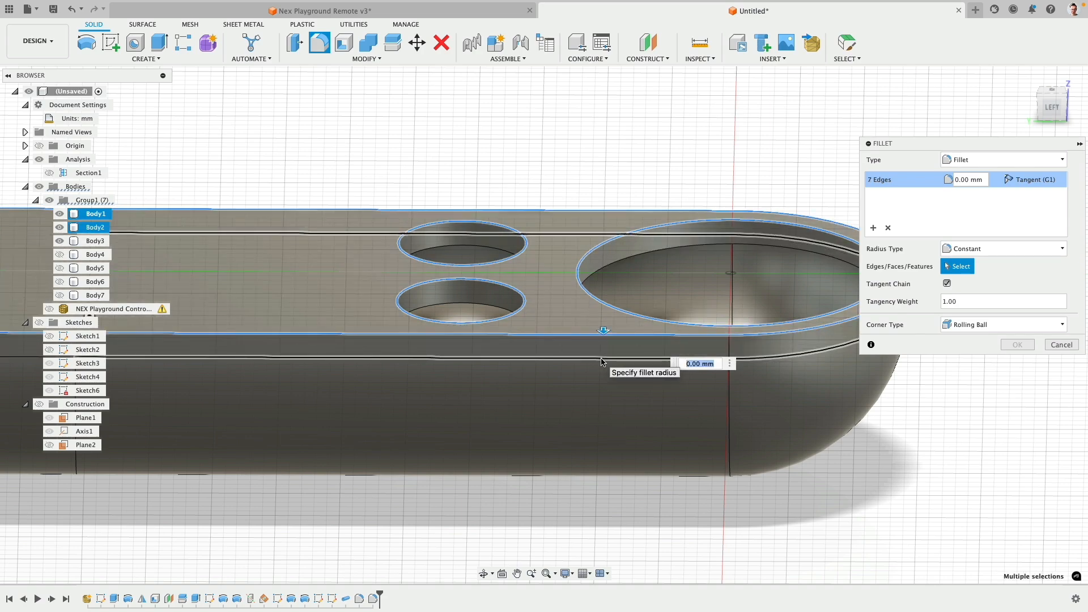
# Add the parting line edges between the top plate and the lower bodies to the fillet and try a 0.1 mm radius
pyautogui.click(601, 358)
pyautogui.scroll(-5, 435, 339)
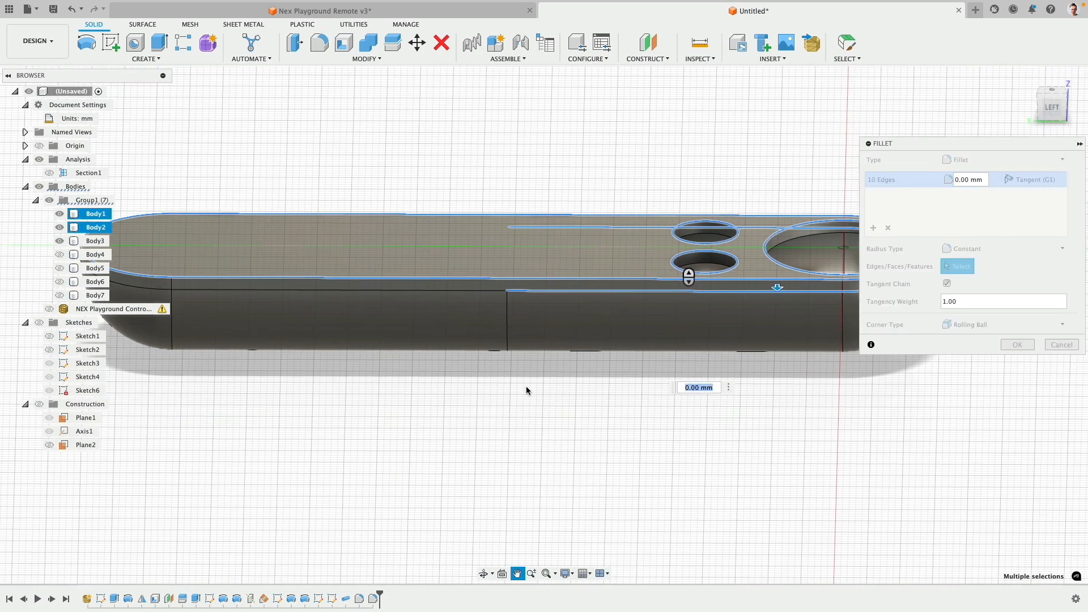
pyautogui.click(465, 290)
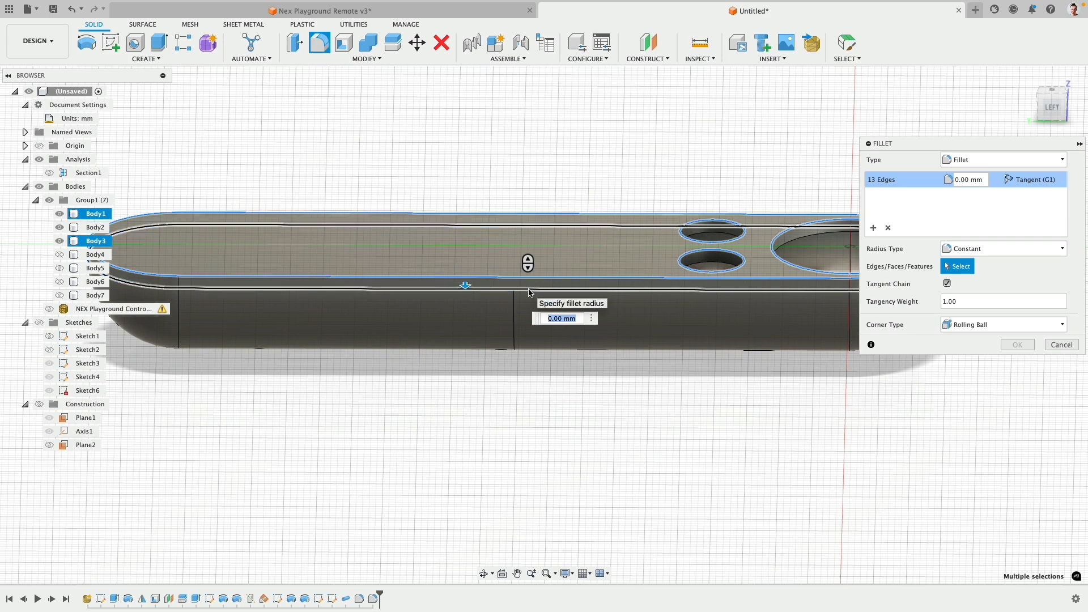
pyautogui.click(529, 290)
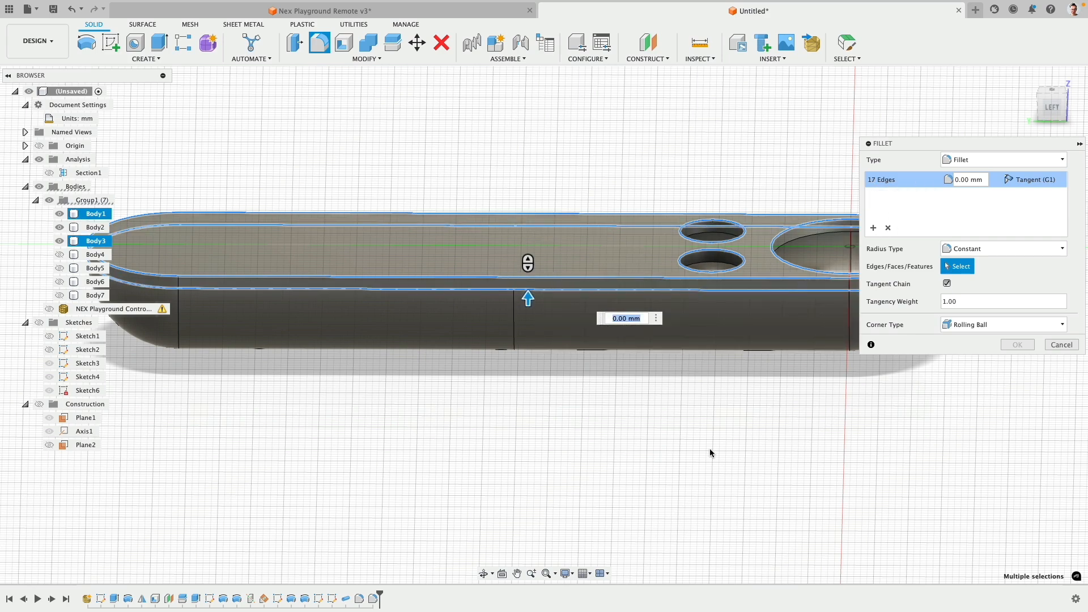
pyautogui.moveTo(711, 451); pyautogui.dragTo(636, 453, button='middle')
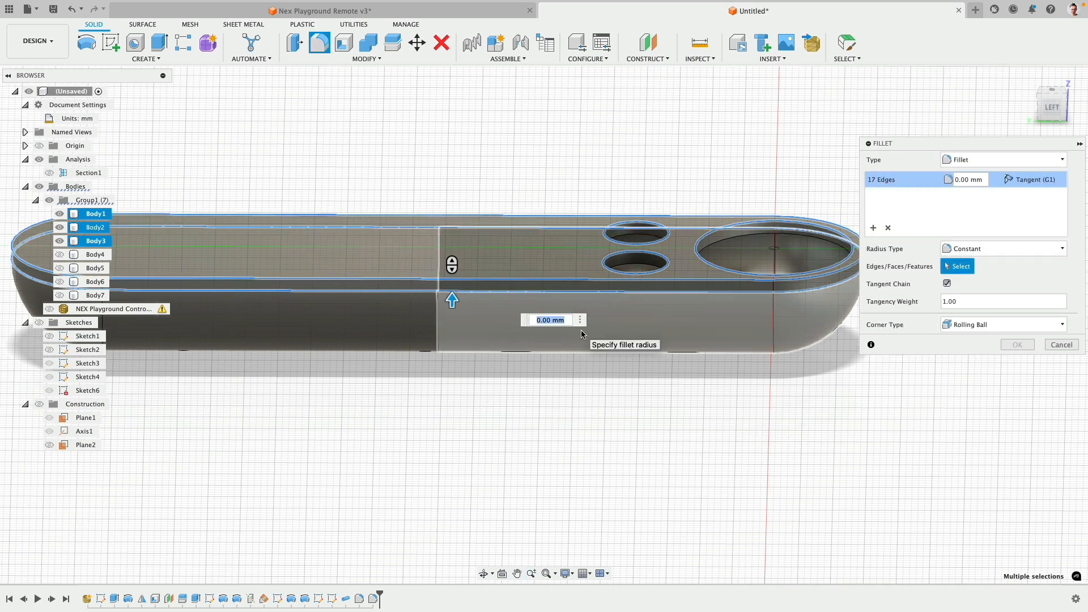
pyautogui.write('.1')
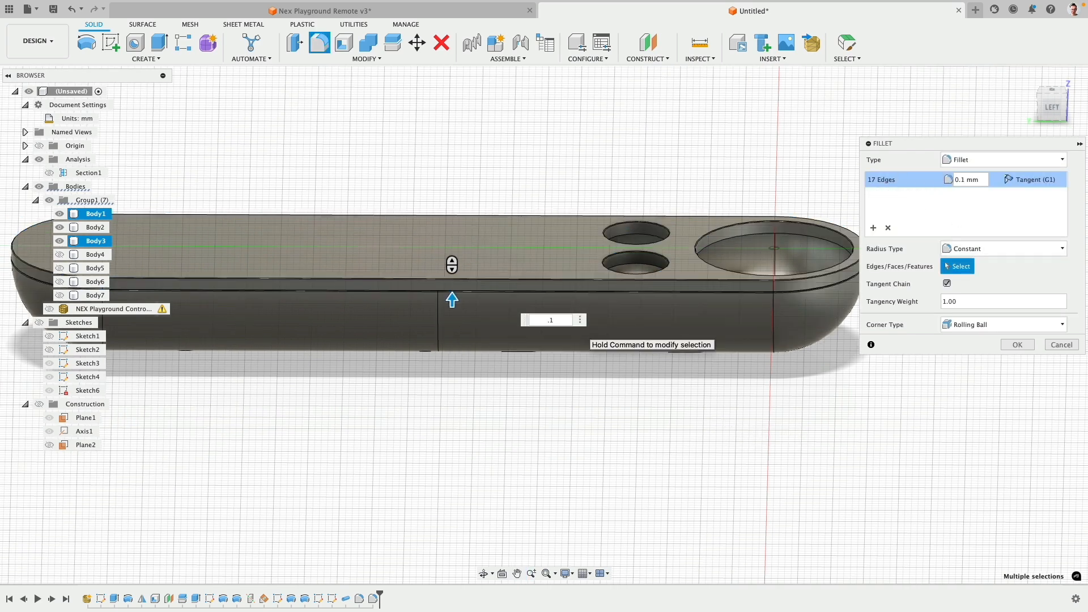
pyautogui.scroll(10, 405, 290)
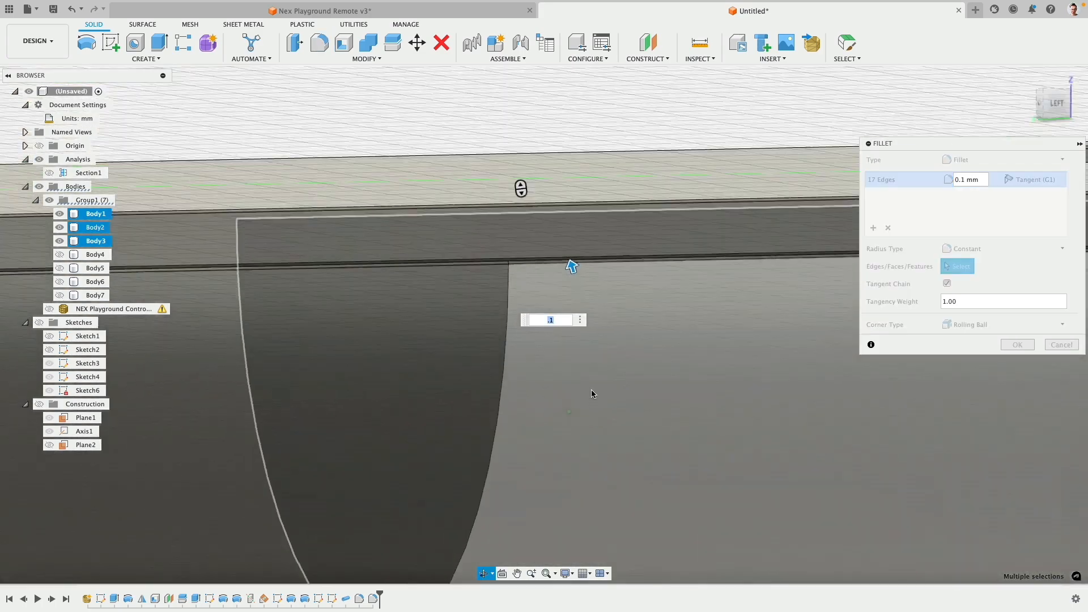
pyautogui.keyDown('shift'); pyautogui.moveTo(590, 394); pyautogui.dragTo(655, 188, button='middle'); pyautogui.keyUp('shift')
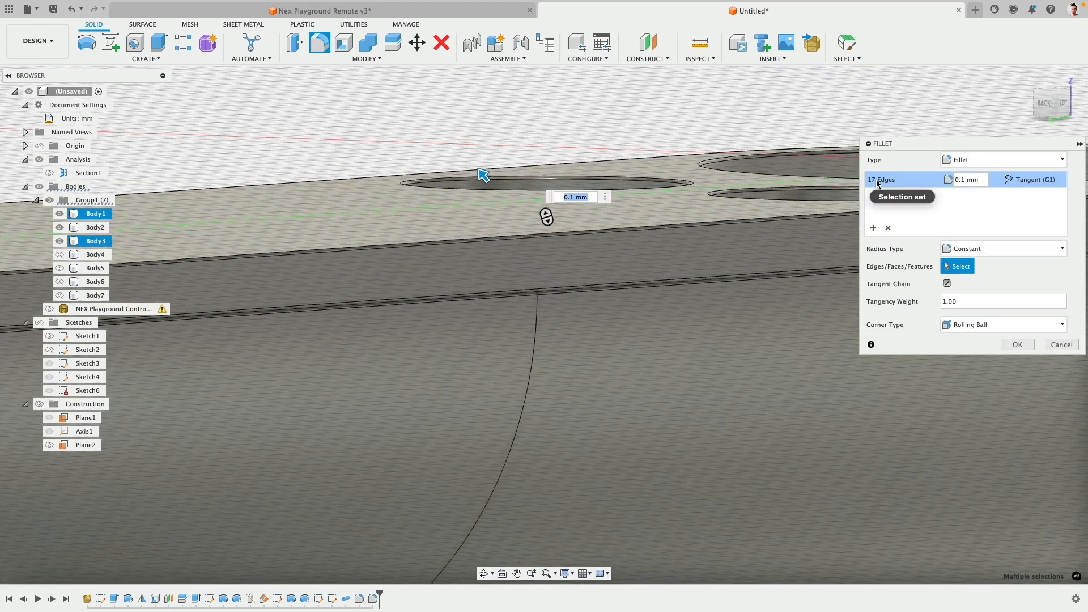
# Clear the fillet's edge selection and reselect the top plate's outer edge and the rims of its three round openings
pyautogui.click(872, 179)
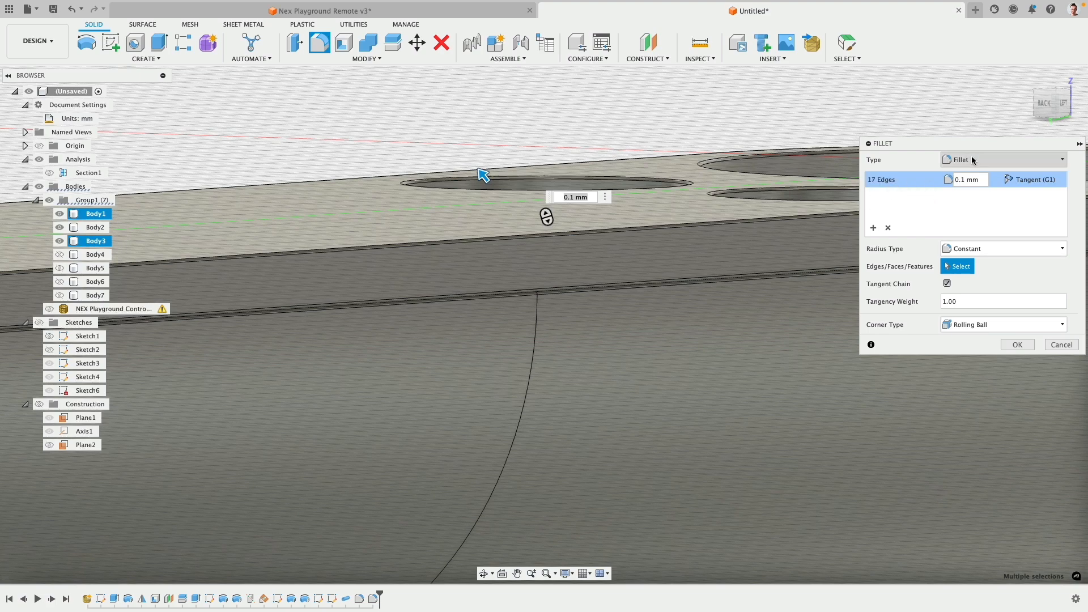
pyautogui.click(888, 228)
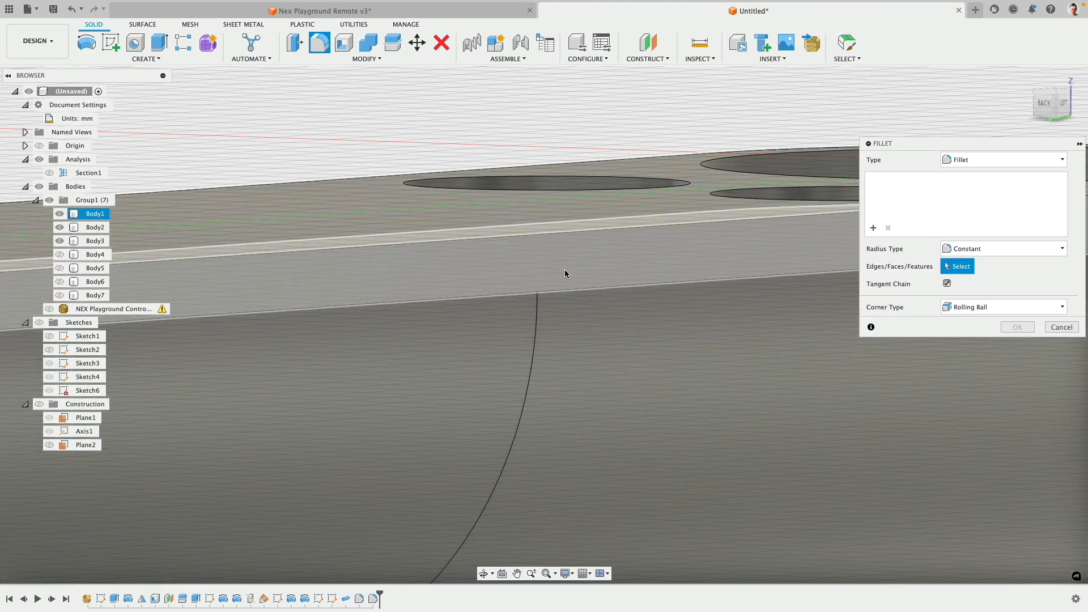
pyautogui.click(847, 59)
pyautogui.moveTo(884, 155)
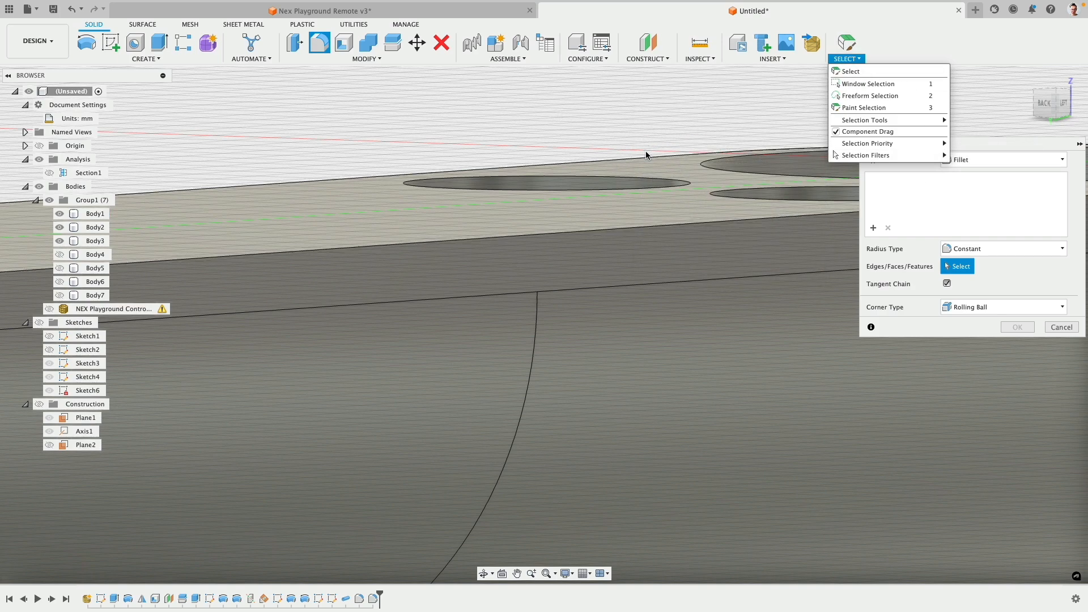
pyautogui.click(646, 155)
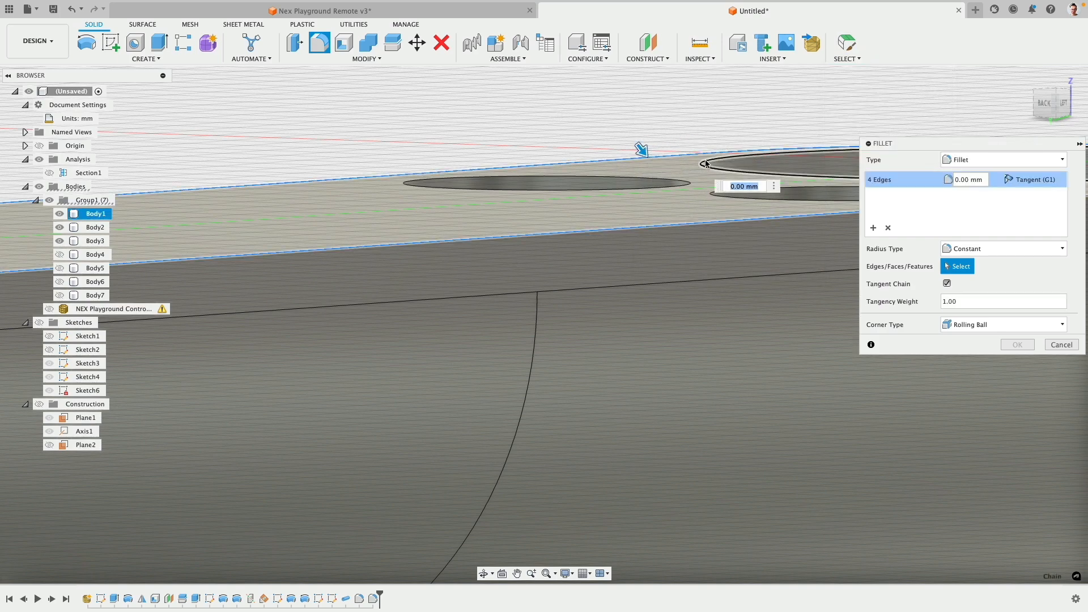
pyautogui.click(674, 182)
# Add the parting line edges and the curved battery cover seam to the fillet and set its radius to 0.1 mm
pyautogui.scroll(-2, 646, 332)
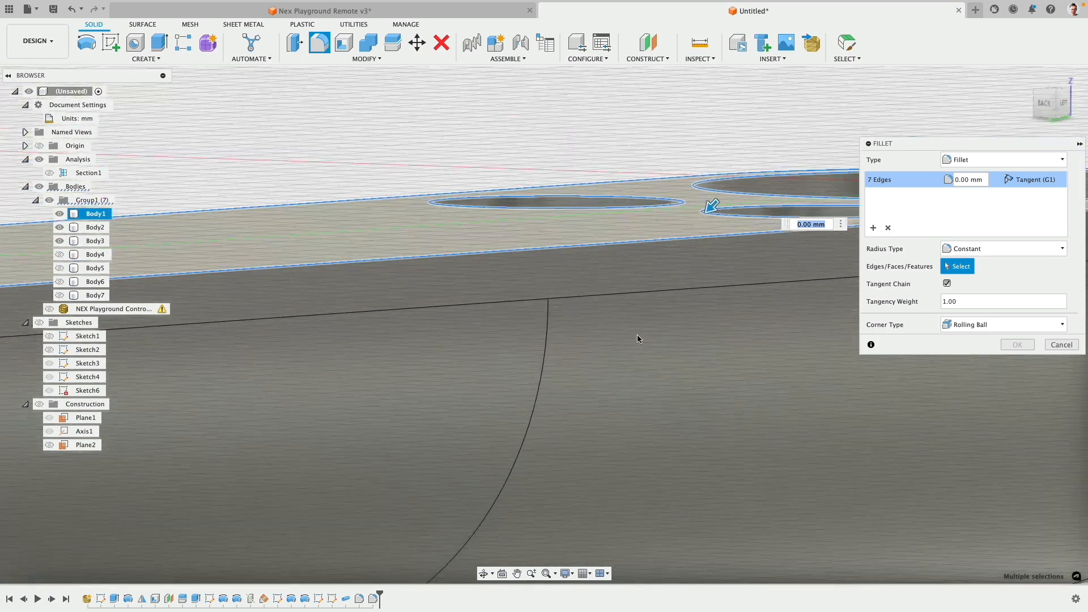
pyautogui.scroll(-5, 637, 339)
pyautogui.moveTo(620, 178); pyautogui.dragTo(524, 161, button='middle')
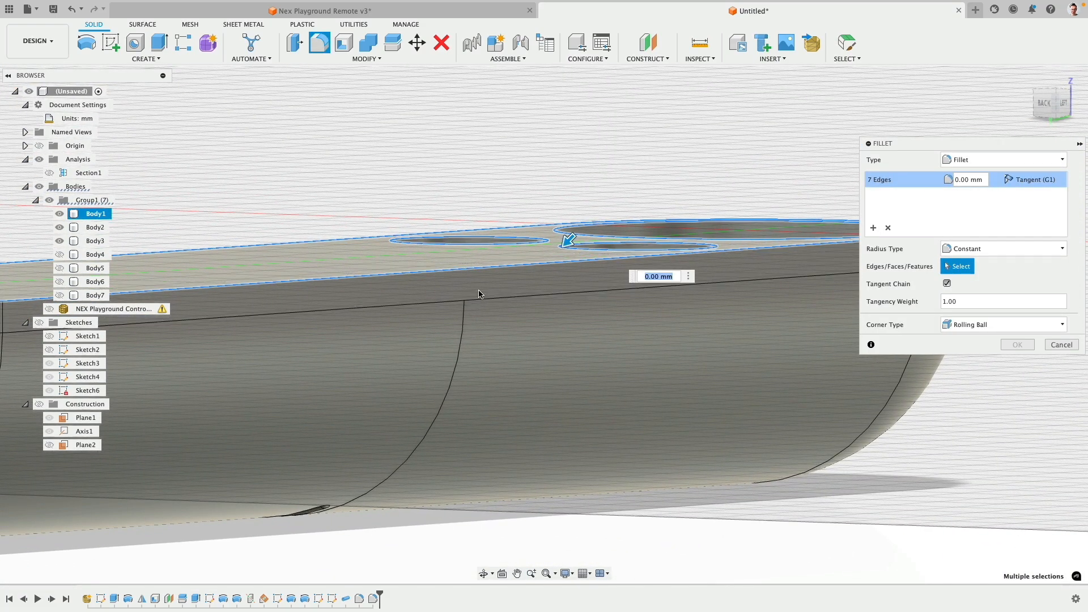
pyautogui.click(452, 309)
pyautogui.scroll(-5, 627, 172)
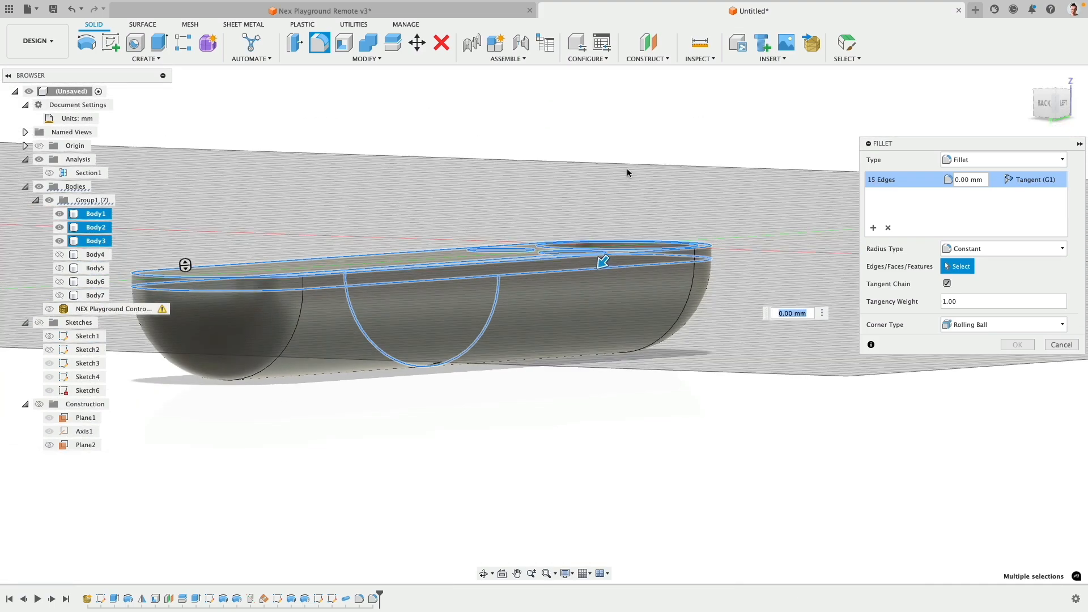
pyautogui.keyDown('shift'); pyautogui.moveTo(627, 172); pyautogui.dragTo(387, 150, button='middle'); pyautogui.keyUp('shift')
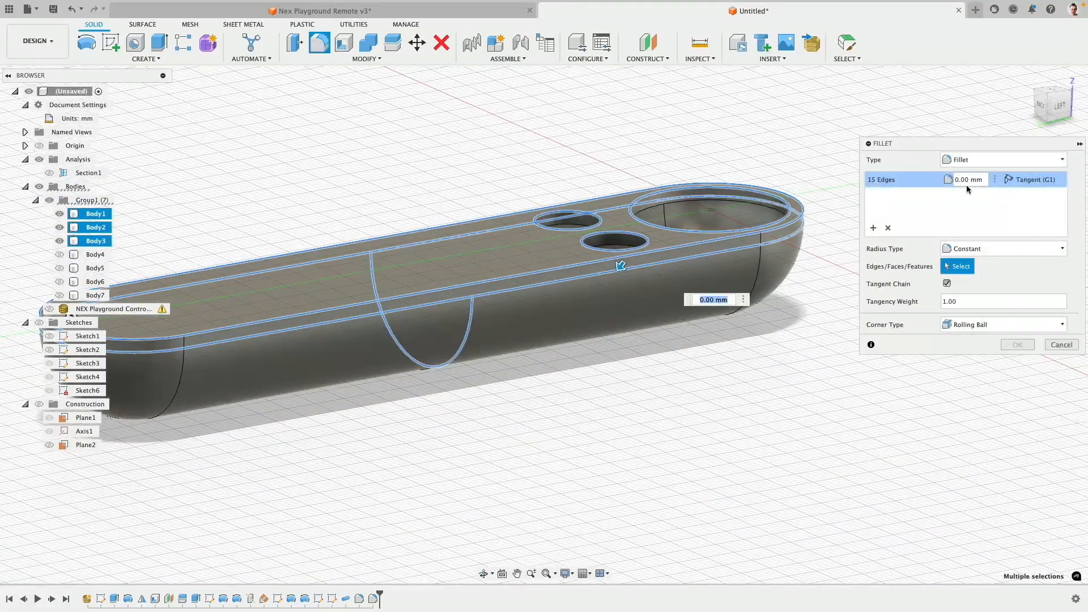
pyautogui.press('Return')
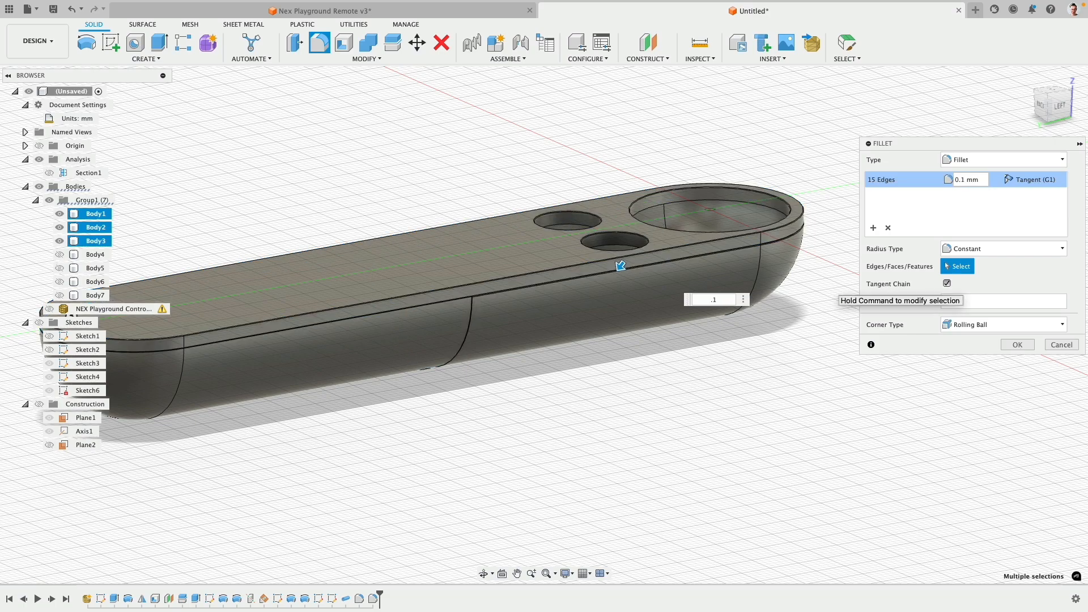
# Rework the fillet's parting line selection near the seam so it covers the edges of both the lower bodies and the top plate
pyautogui.scroll(8, 595, 340)
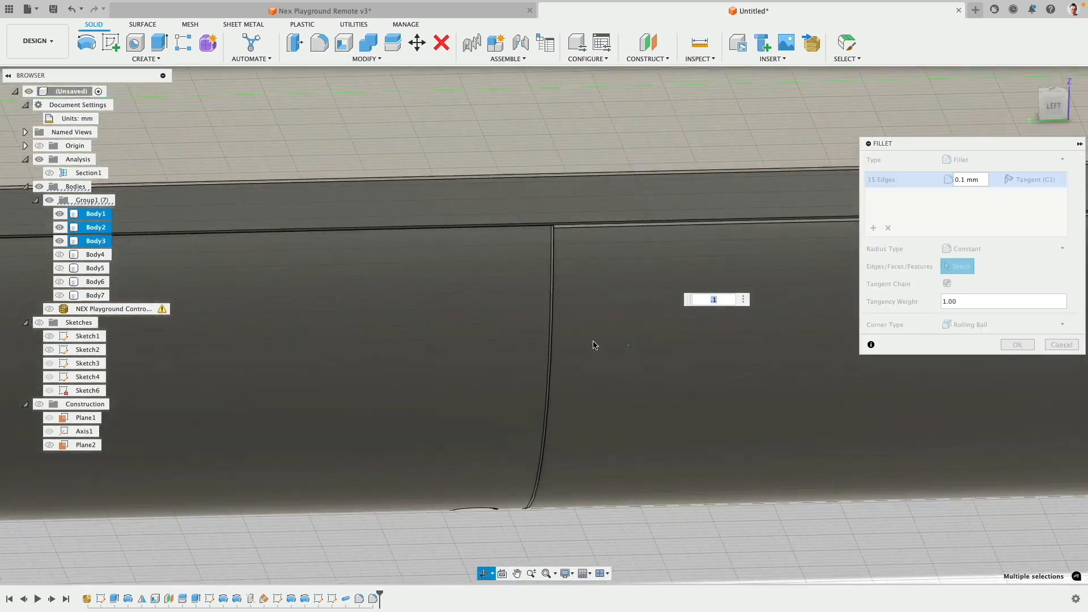
pyautogui.keyDown('shift'); pyautogui.moveTo(593, 341); pyautogui.dragTo(631, 327, button='middle'); pyautogui.keyUp('shift')
pyautogui.scroll(10, 576, 245)
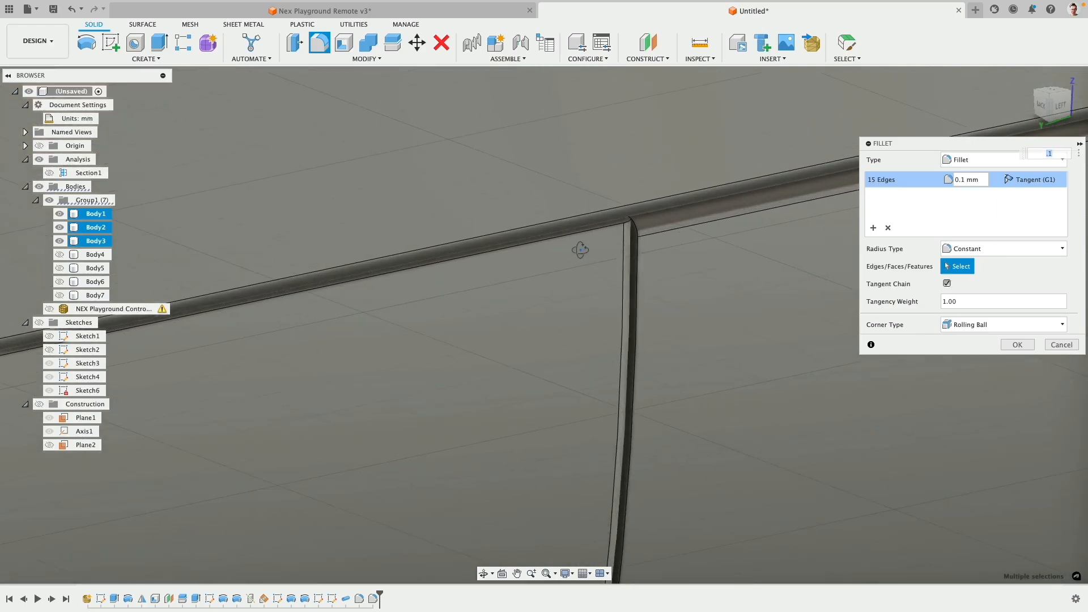
pyautogui.moveTo(578, 247)
pyautogui.keyDown('shift'); pyautogui.mouseDown(button='middle')
pyautogui.moveTo(509, 237)
pyautogui.moveTo(593, 250)
pyautogui.mouseUp(button='middle'); pyautogui.keyUp('shift')
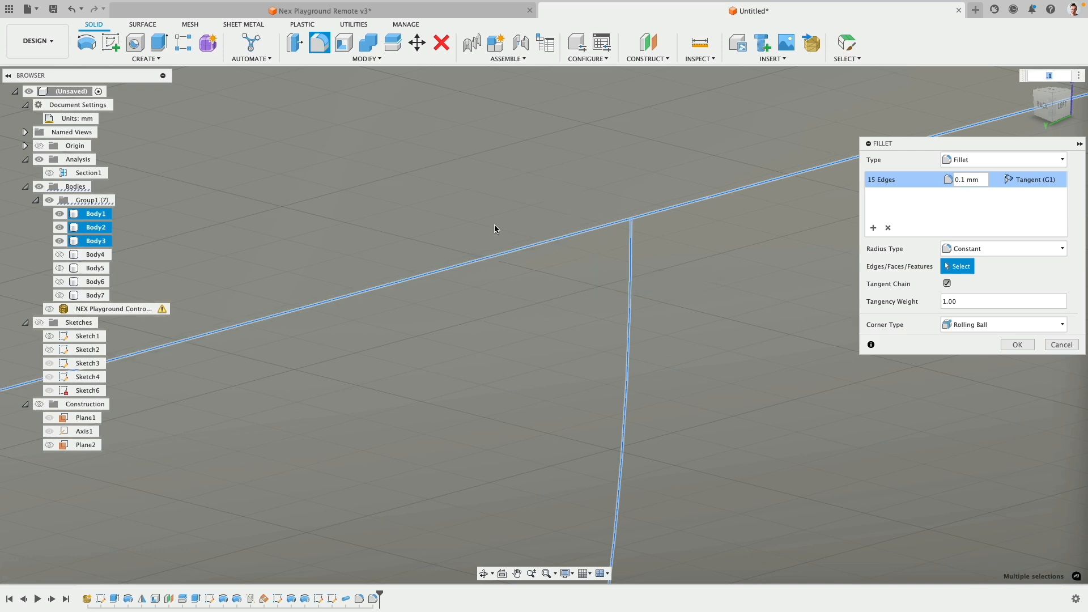
pyautogui.click(492, 259)
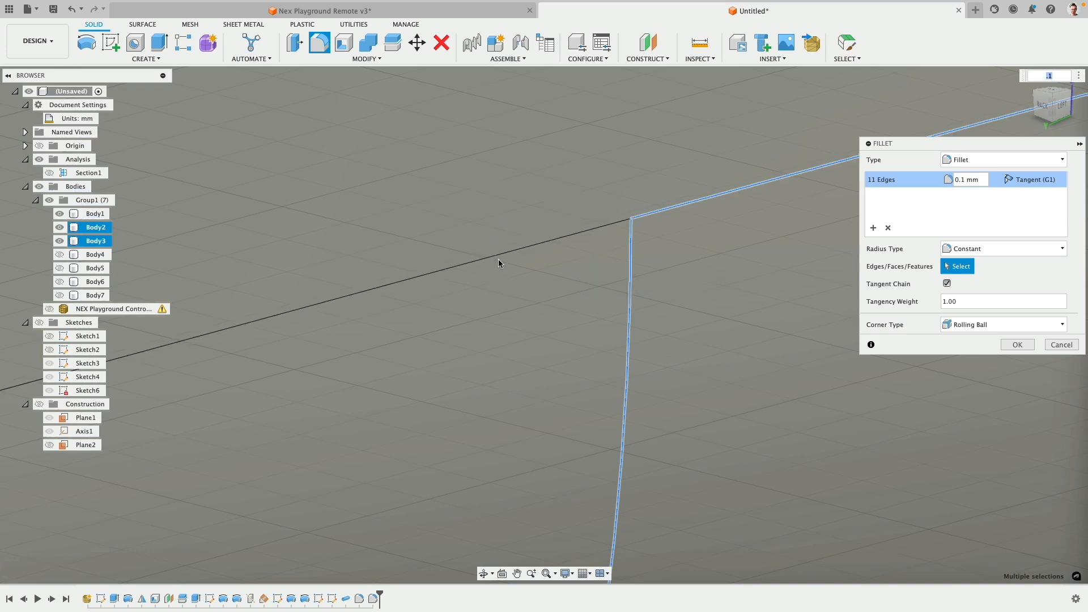
pyautogui.click(502, 260)
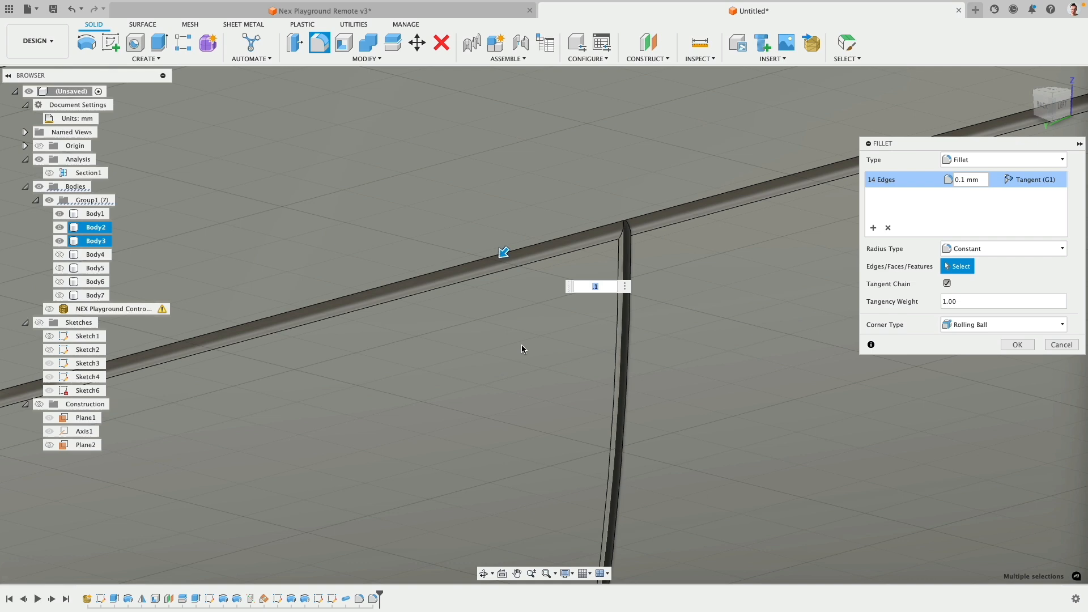
pyautogui.click(655, 213)
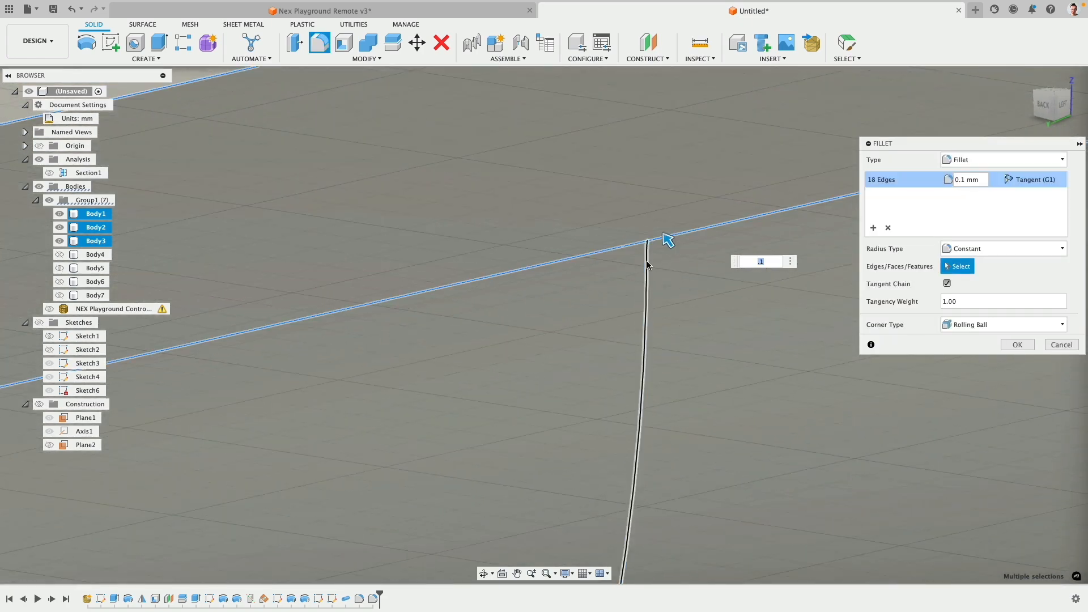
# Reselect Body3's curved seam edge for the fillet and apply the 0.1 mm radius to the selected edges
pyautogui.click(648, 265)
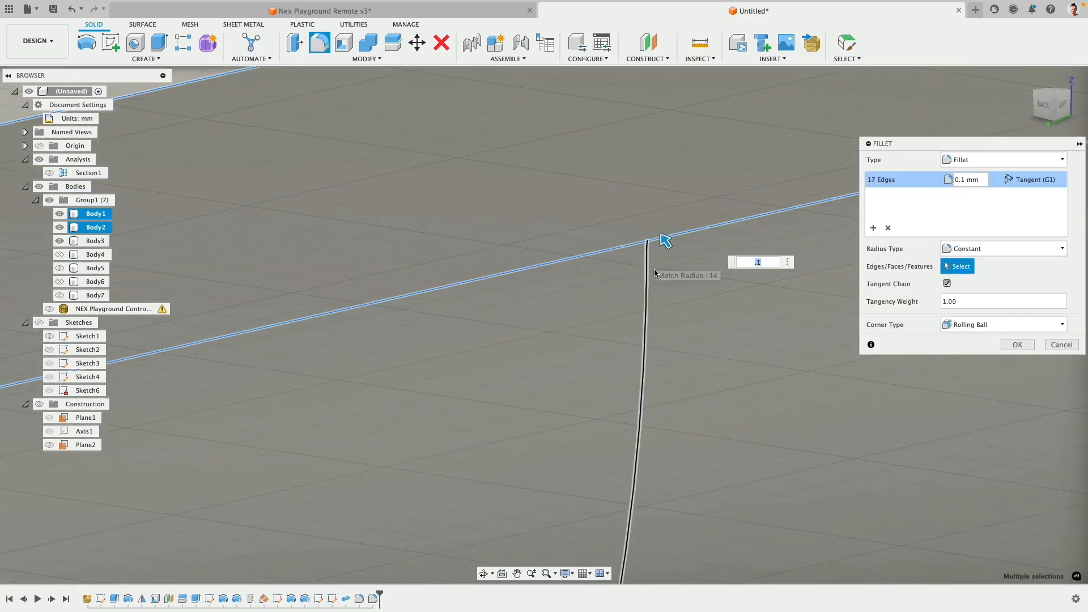
pyautogui.click(647, 282)
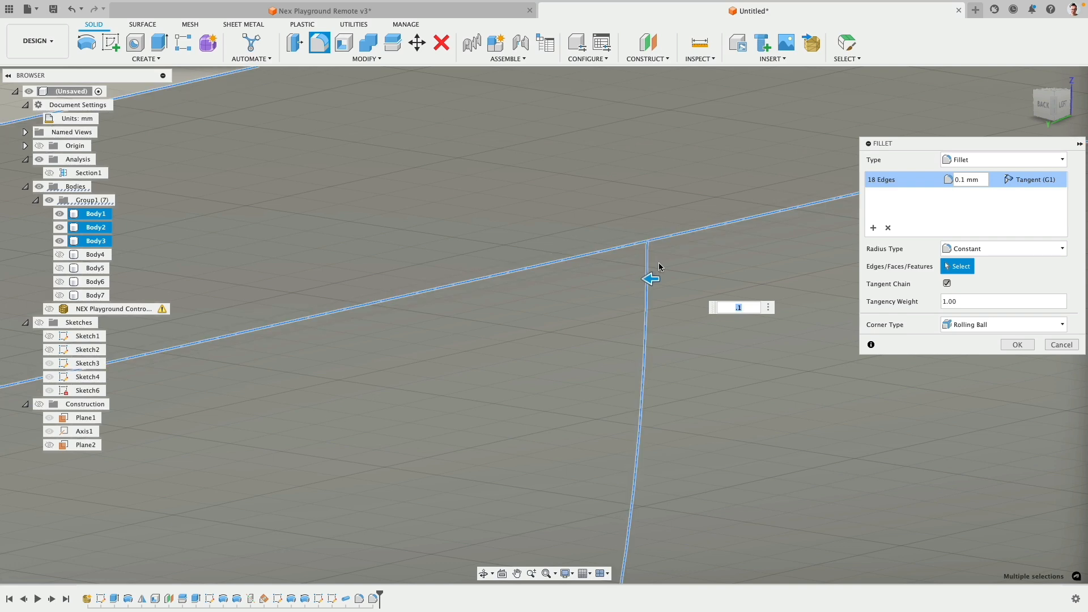
pyautogui.click(650, 265)
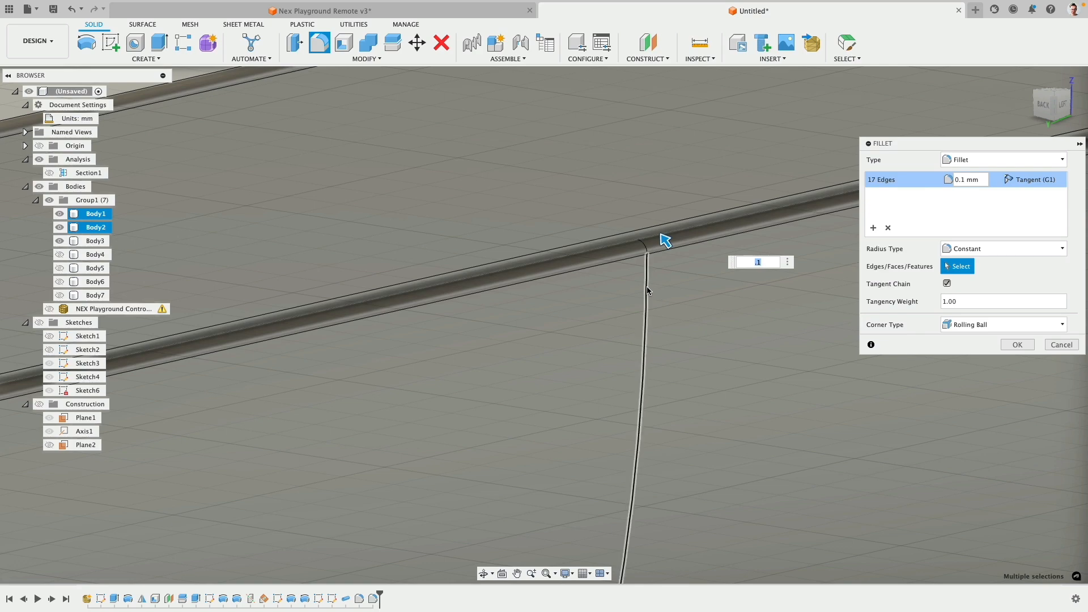
pyautogui.click(646, 286)
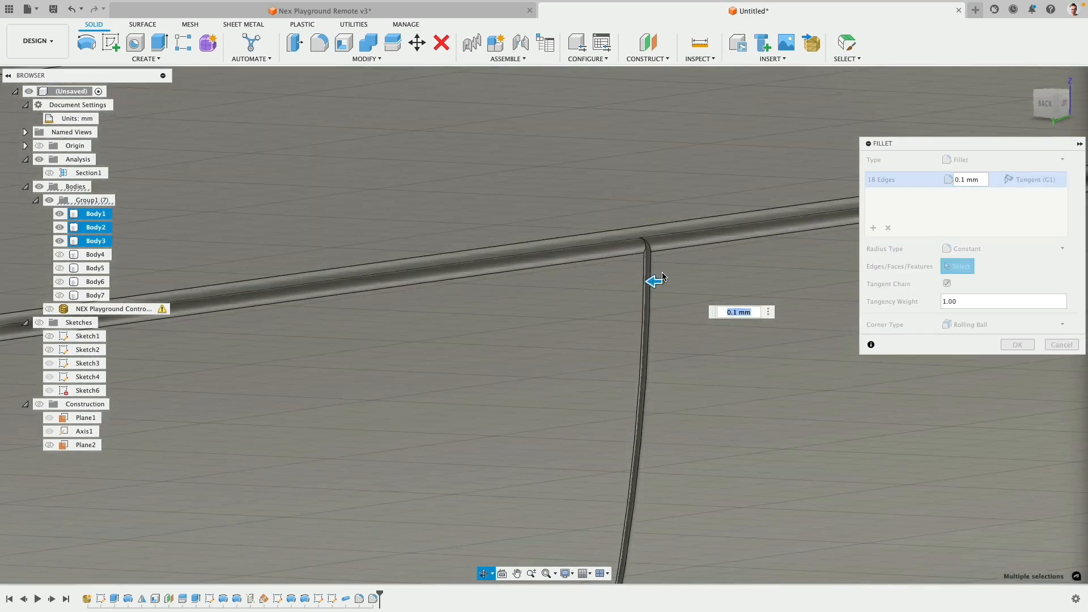
pyautogui.keyDown('shift'); pyautogui.moveTo(663, 277); pyautogui.dragTo(644, 318, button='middle'); pyautogui.keyUp('shift')
pyautogui.scroll(-10, 644, 325)
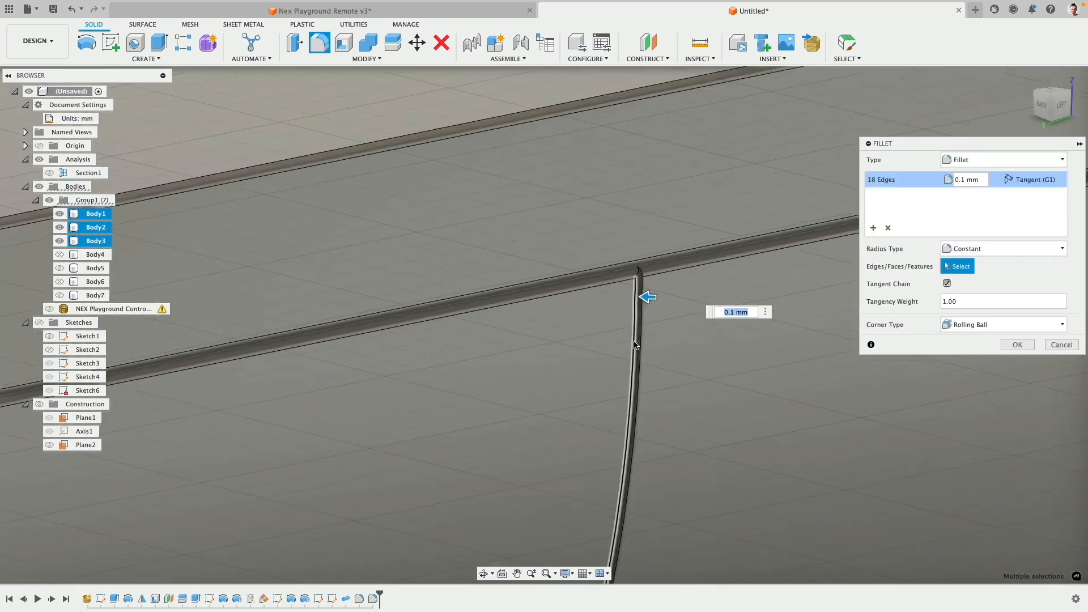
pyautogui.moveTo(682, 376); pyautogui.dragTo(549, 250, button='middle')
pyautogui.click(1019, 345)
# Hide Body3 to expose Body2's end at the filleted seam
pyautogui.scroll(5, 578, 357)
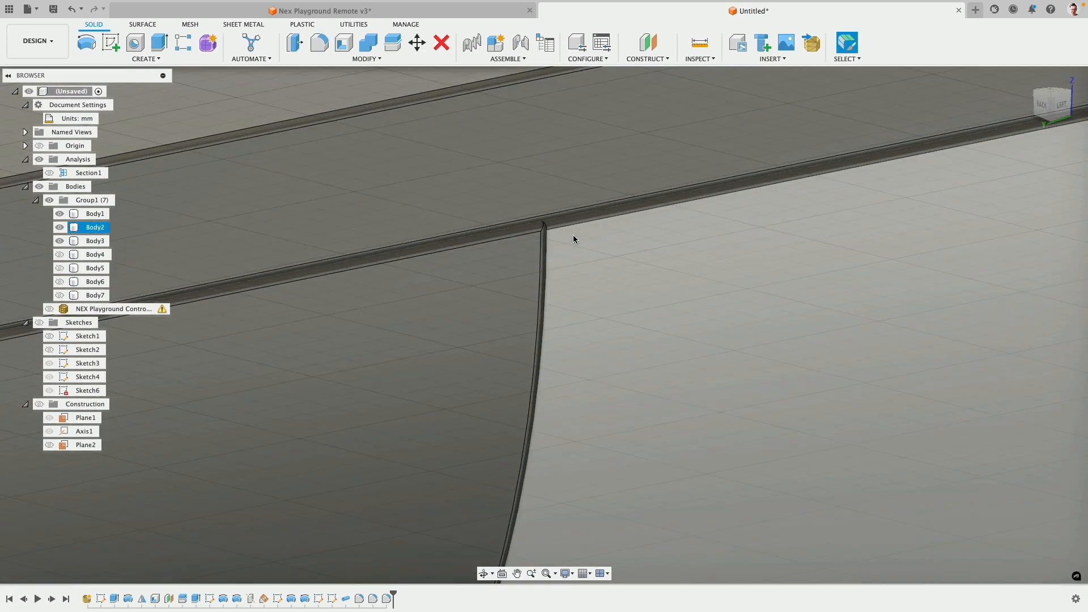
pyautogui.scroll(-2, 592, 280)
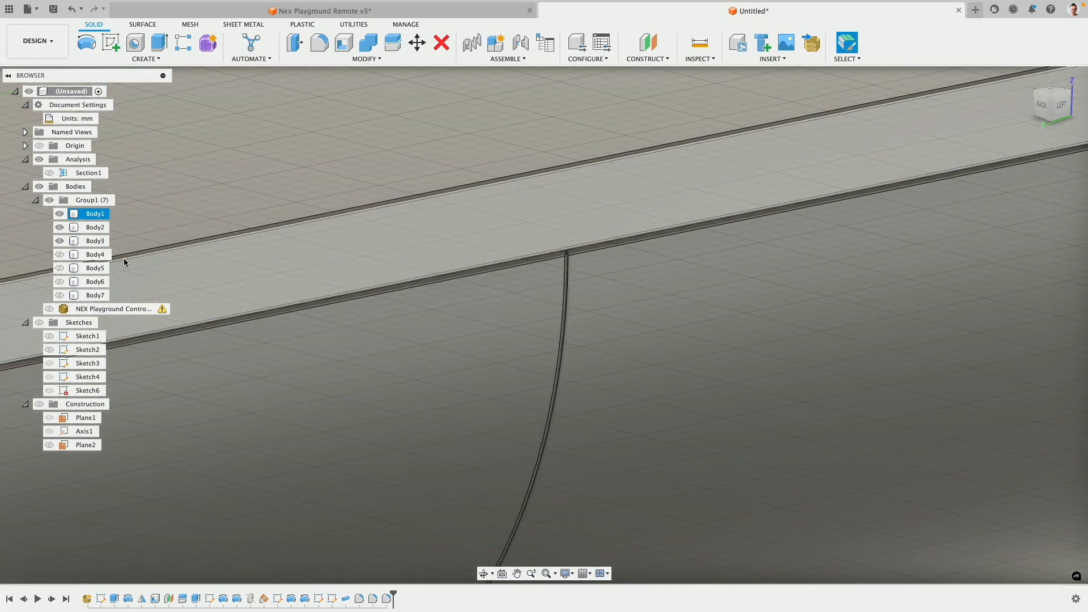
pyautogui.click(64, 241)
pyautogui.click(91, 228)
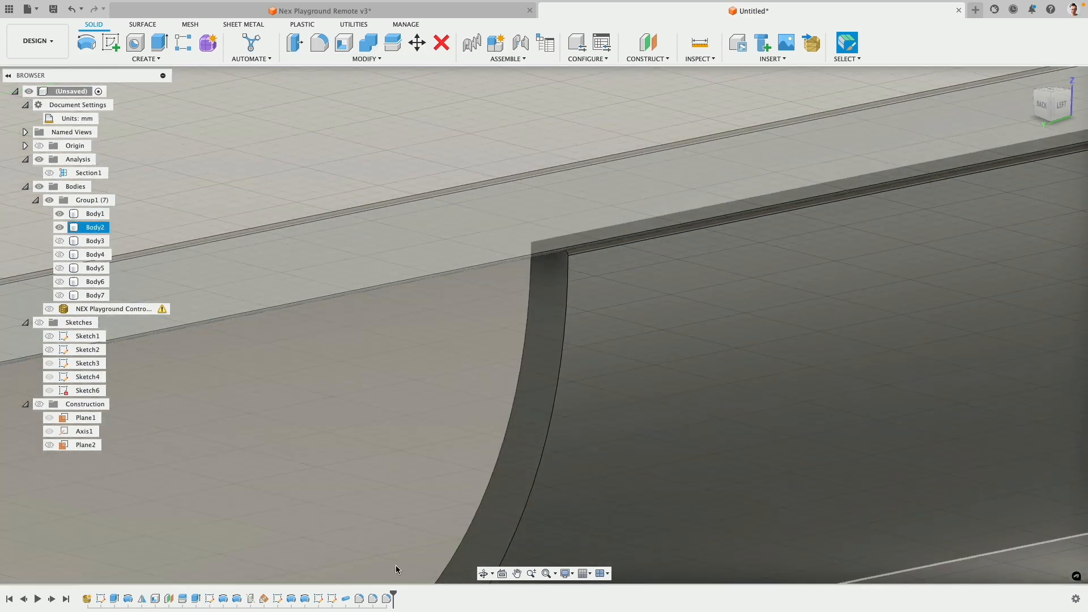
# Reopen the 0.1 mm fillet to check its selected edges at the seam corner, and accept it as is
pyautogui.click(387, 598)
pyautogui.rightClick(387, 598)
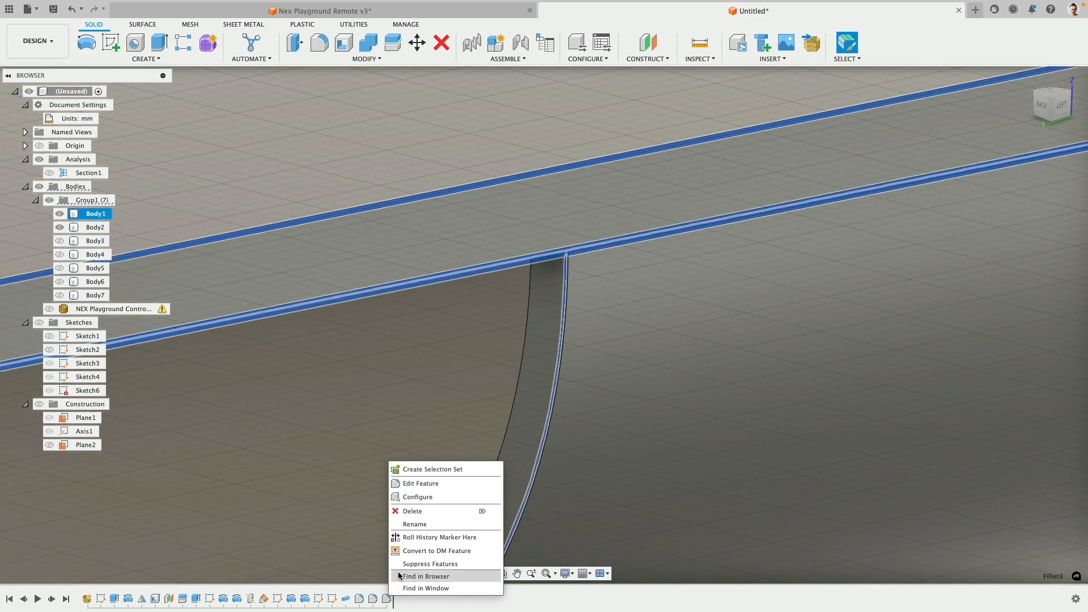
pyautogui.click(438, 486)
pyautogui.scroll(5, 606, 256)
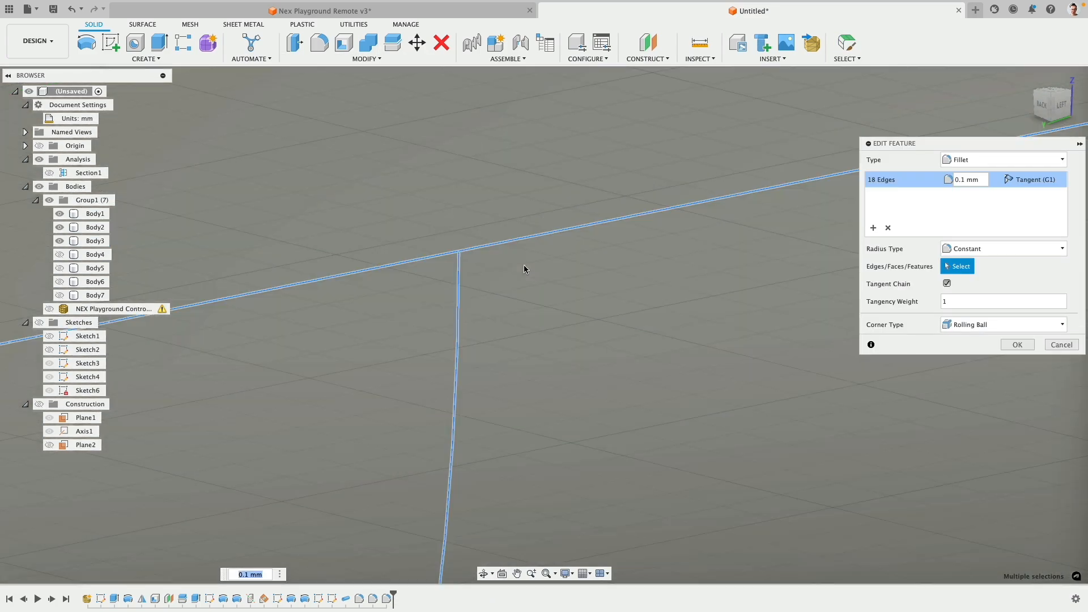
pyautogui.scroll(-5, 487, 294)
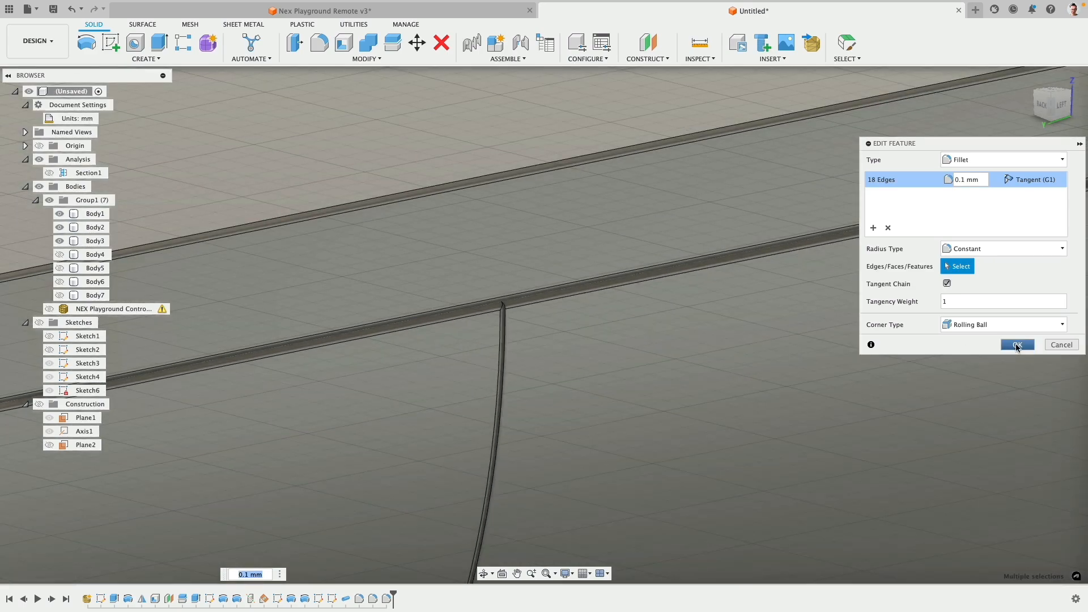
pyautogui.click(1017, 344)
pyautogui.scroll(-5, 421, 343)
pyautogui.scroll(2, 471, 328)
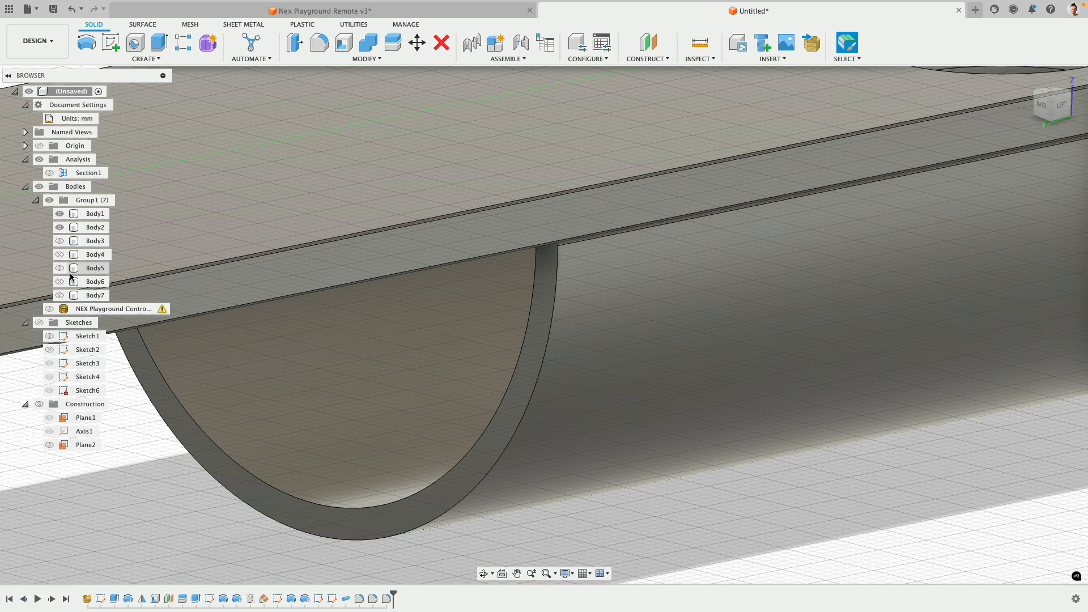
# Edit the 0.1 mm fillet again and exclude body faces from the selection filter, leaving only body edges selectable
pyautogui.rightClick(389, 601)
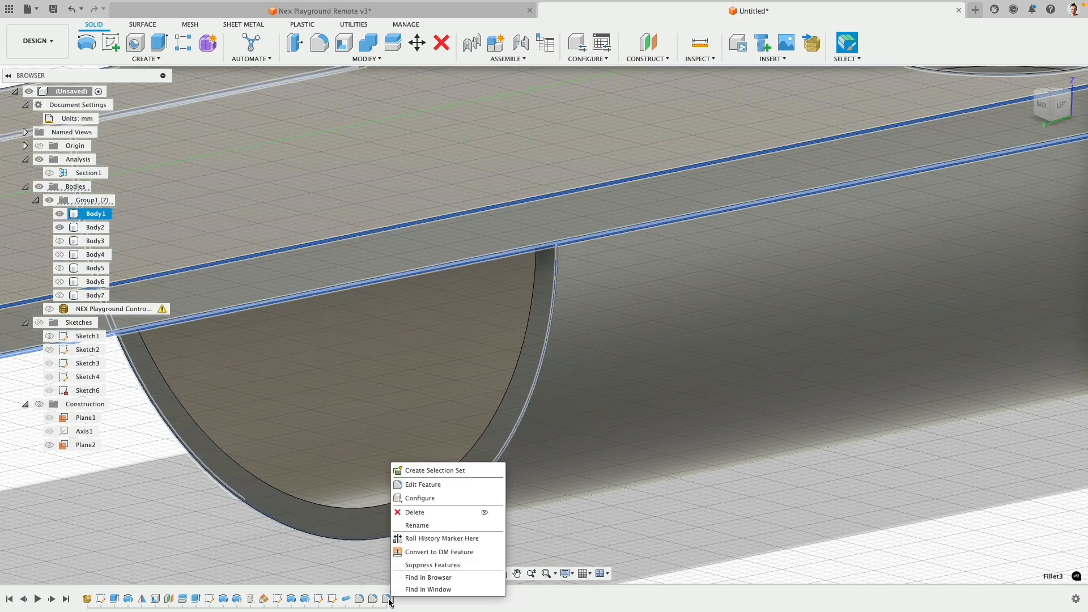
pyautogui.click(424, 486)
pyautogui.keyDown('shift'); pyautogui.moveTo(760, 255); pyautogui.dragTo(638, 254, button='middle'); pyautogui.keyUp('shift')
pyautogui.click(846, 59)
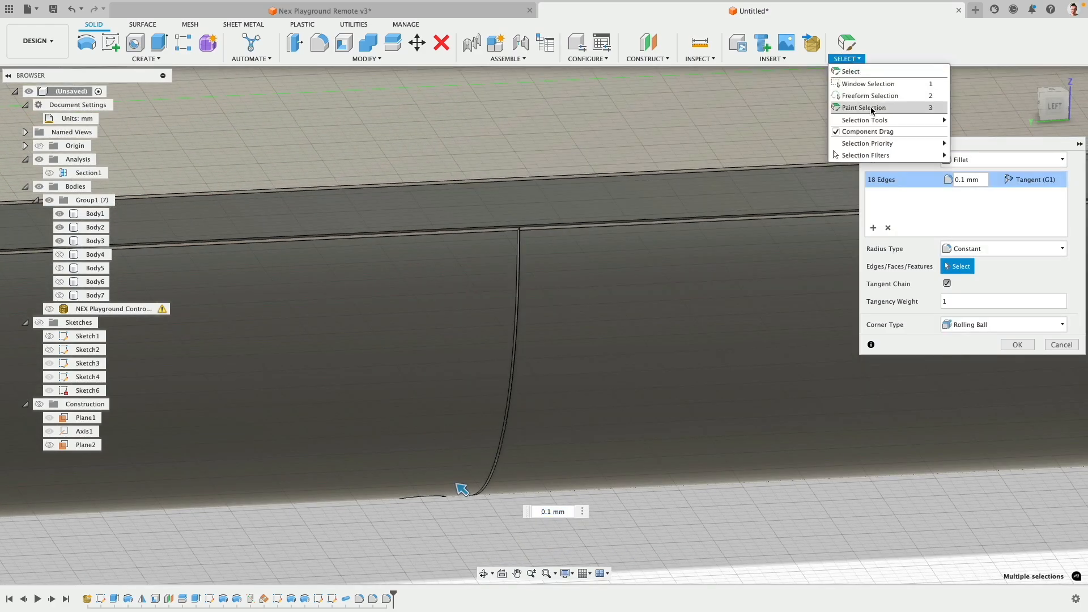
pyautogui.moveTo(879, 155)
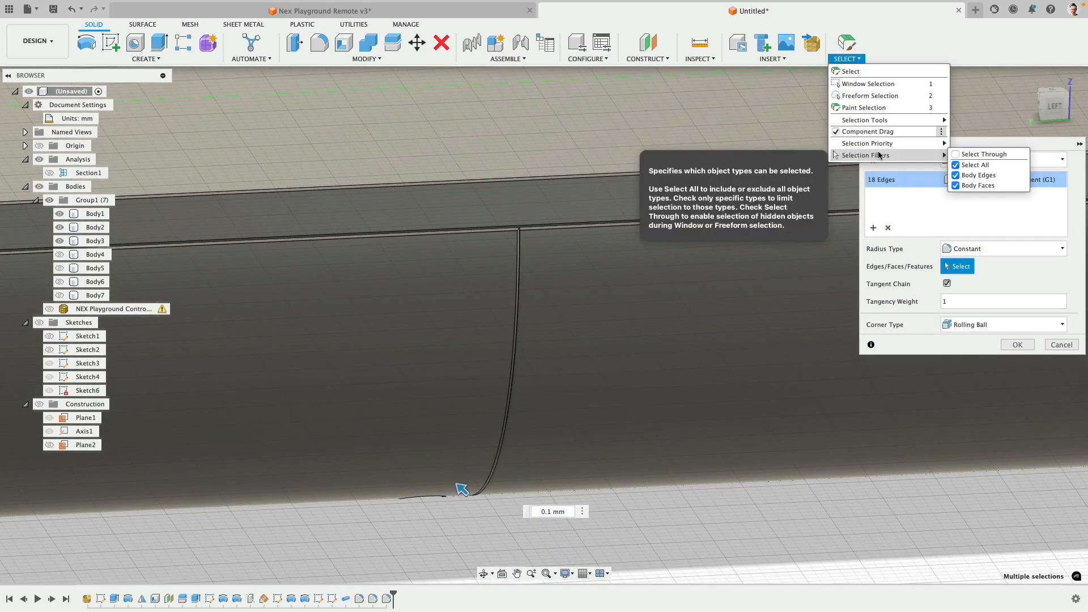
pyautogui.click(959, 185)
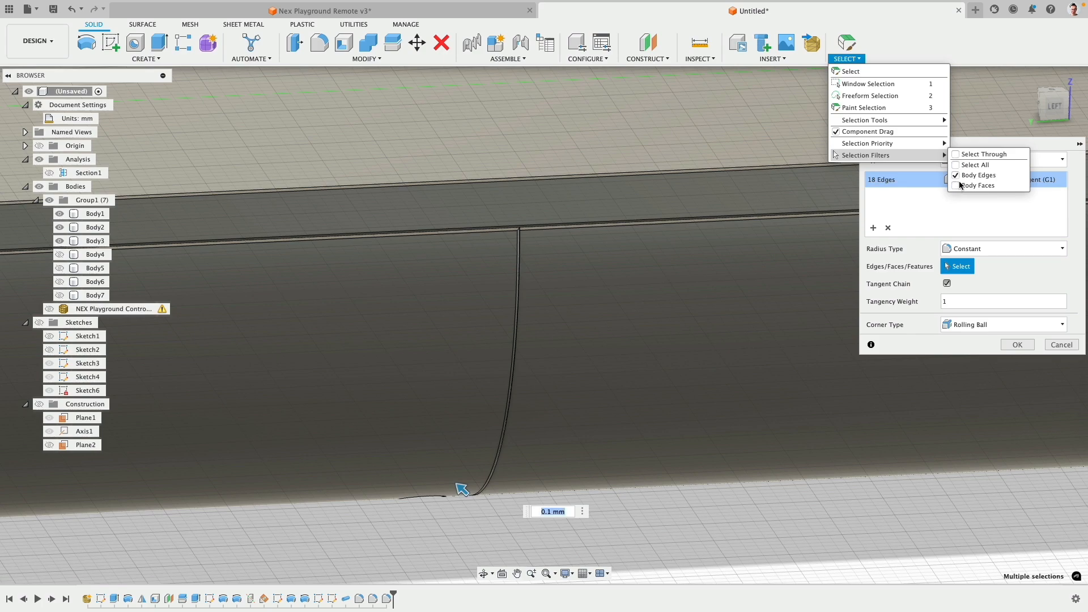
pyautogui.click(923, 212)
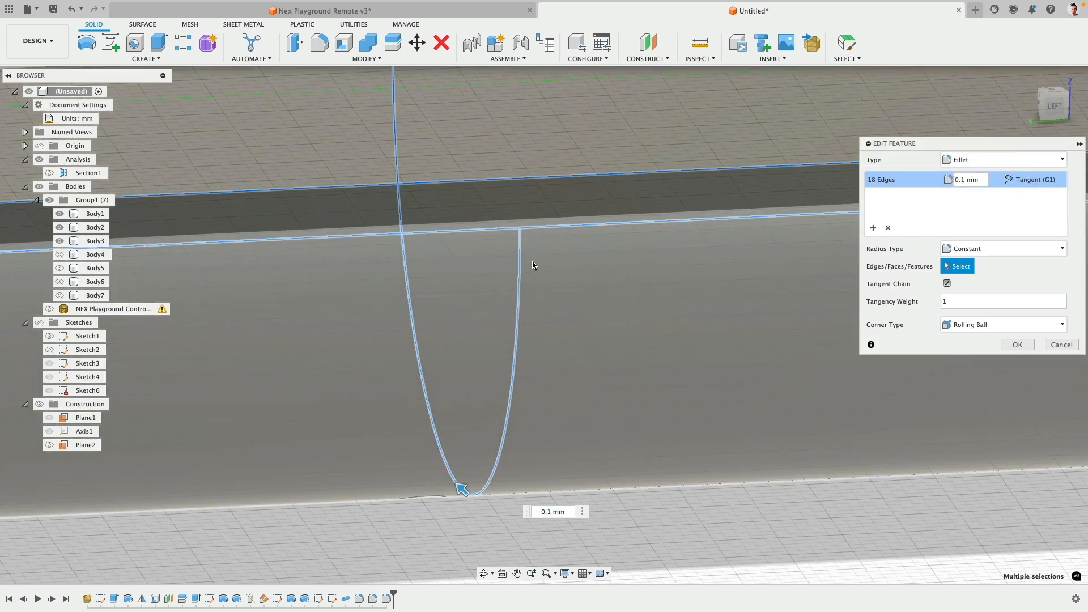
# Try to correct the fillet's edge selection at the battery cover corner by deselecting and reselecting the curved seam edge
pyautogui.click(535, 260)
pyautogui.click(550, 277)
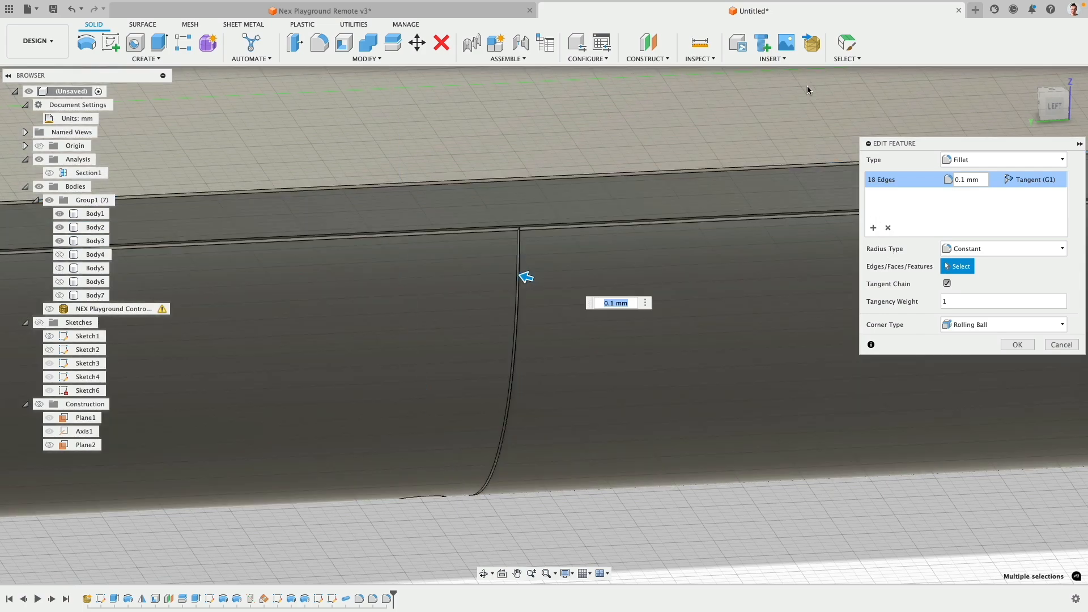
pyautogui.click(847, 59)
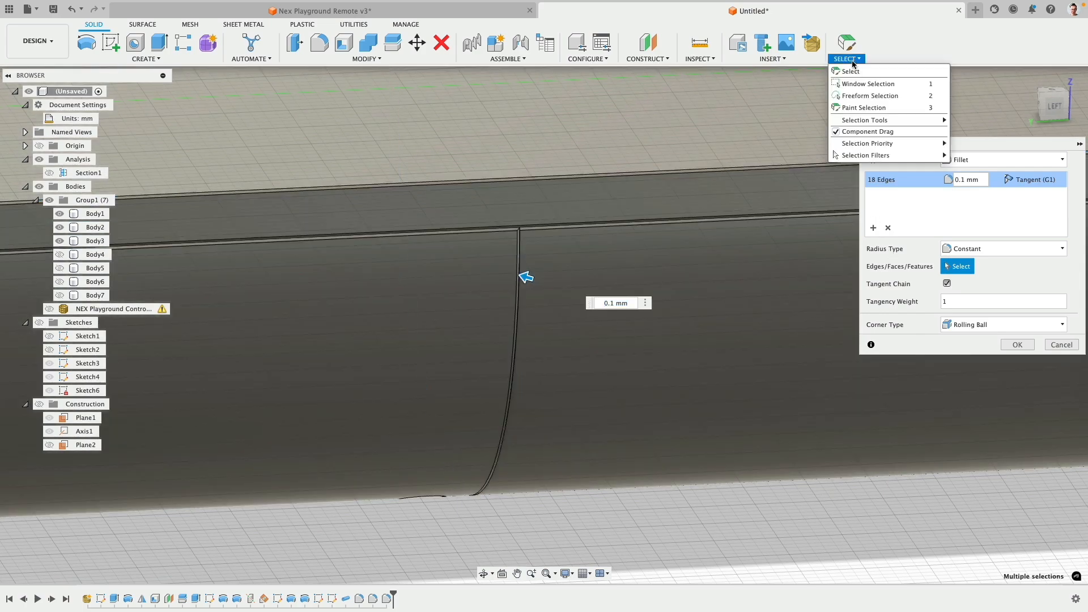
pyautogui.moveTo(872, 160)
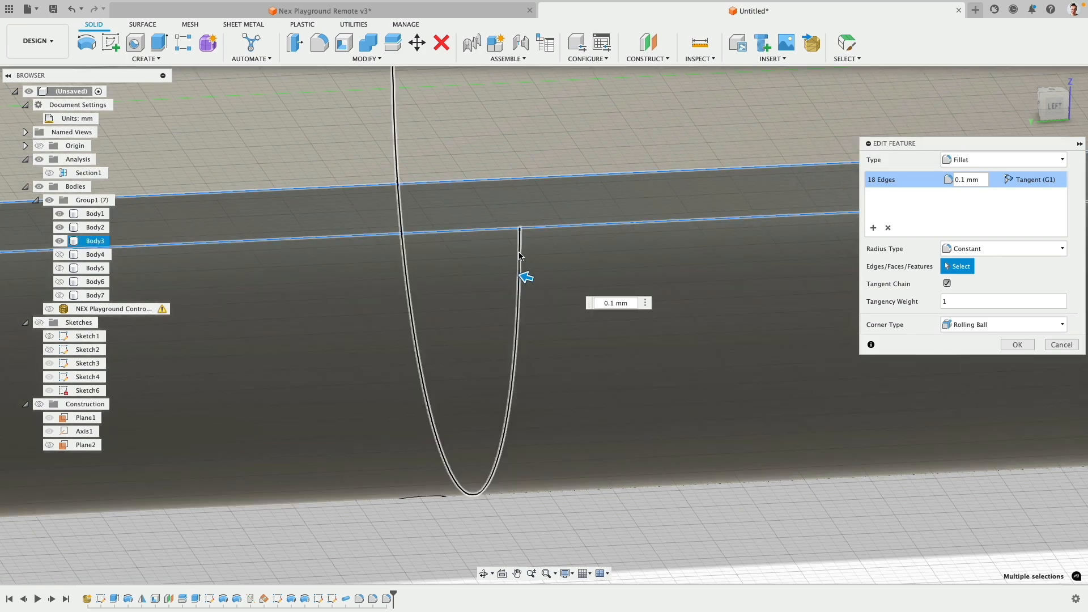
pyautogui.click(520, 242)
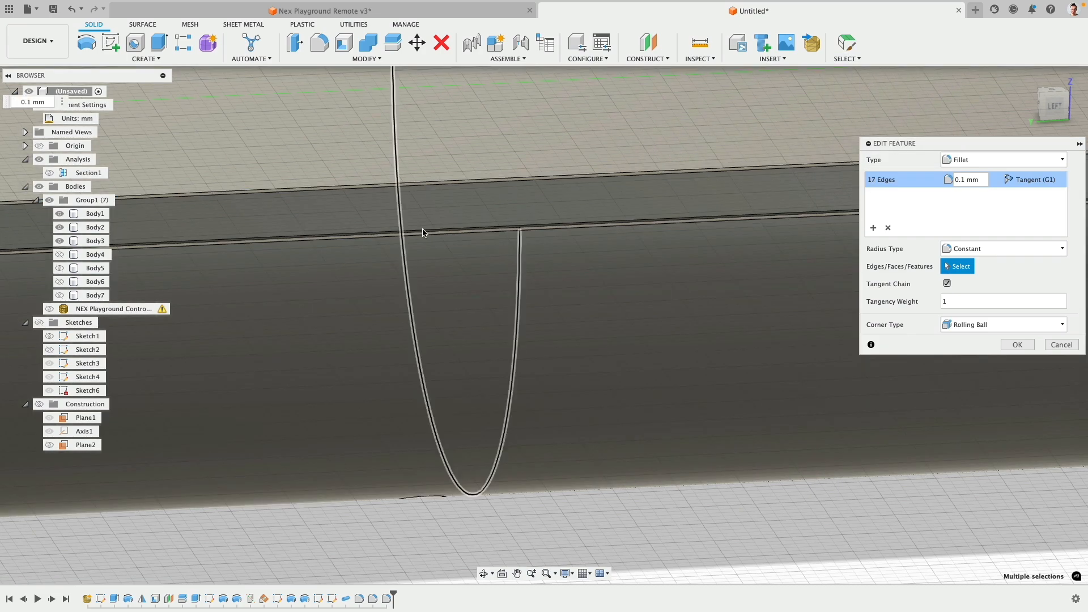
pyautogui.click(519, 241)
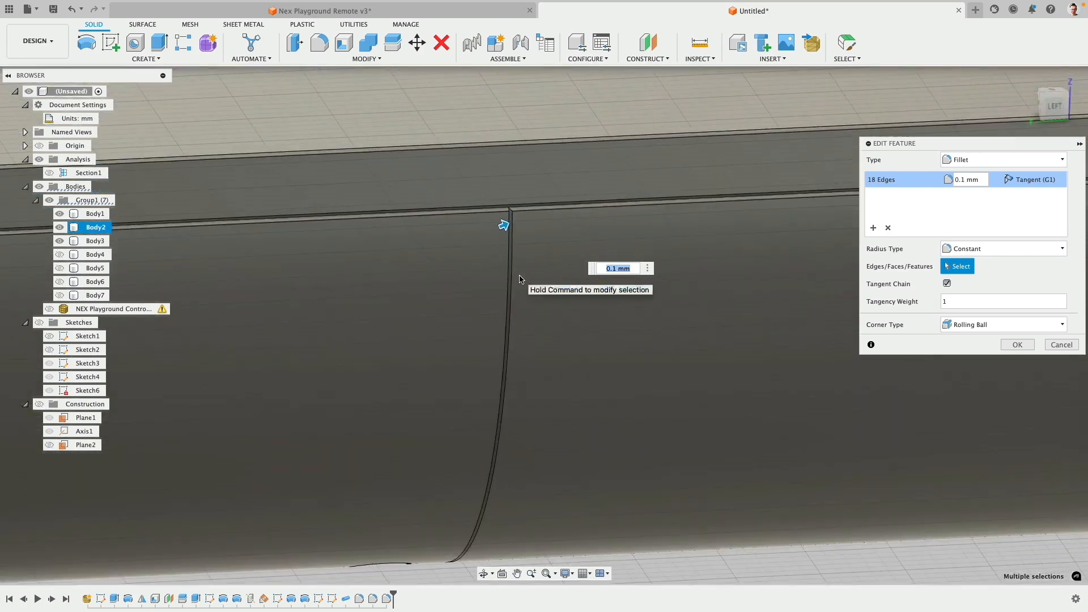
pyautogui.scroll(-5, 524, 276)
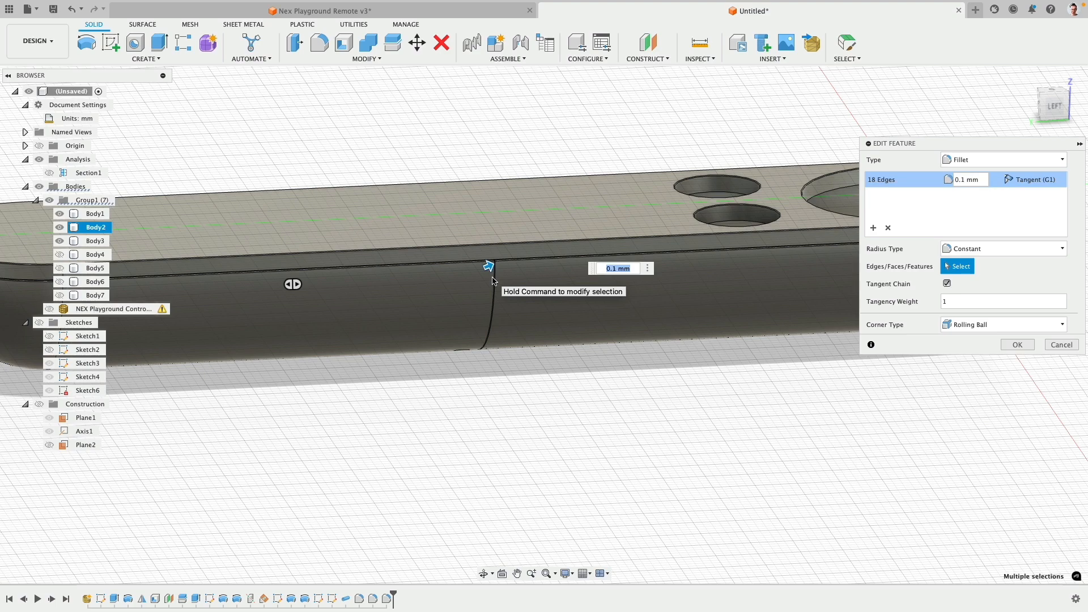
# Remove the fillet's existing edge set and hide Body3 and Body2 to isolate Body1
pyautogui.click(888, 228)
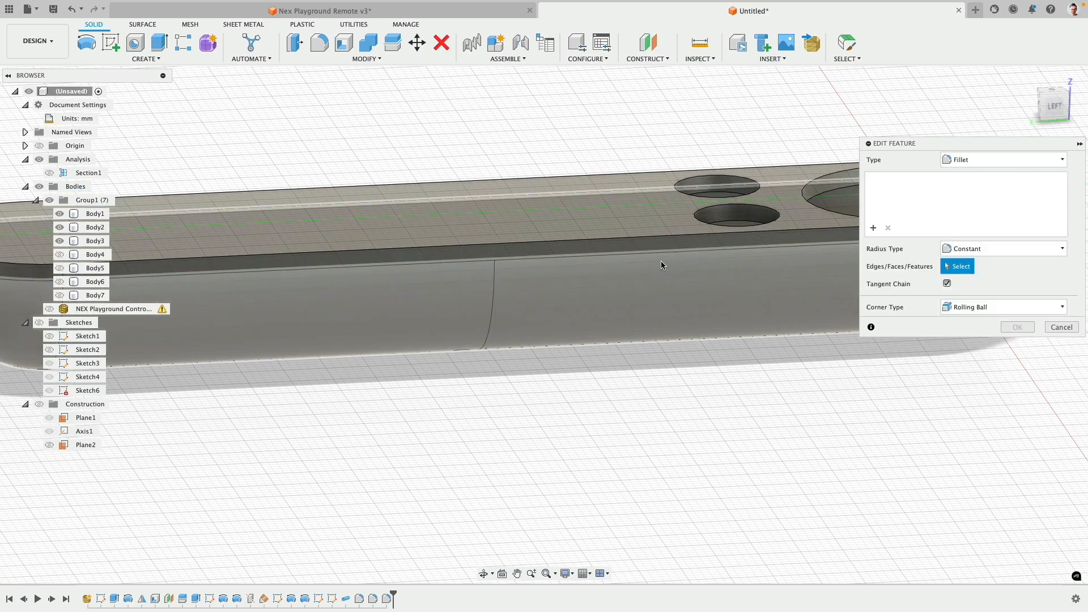
pyautogui.click(59, 240)
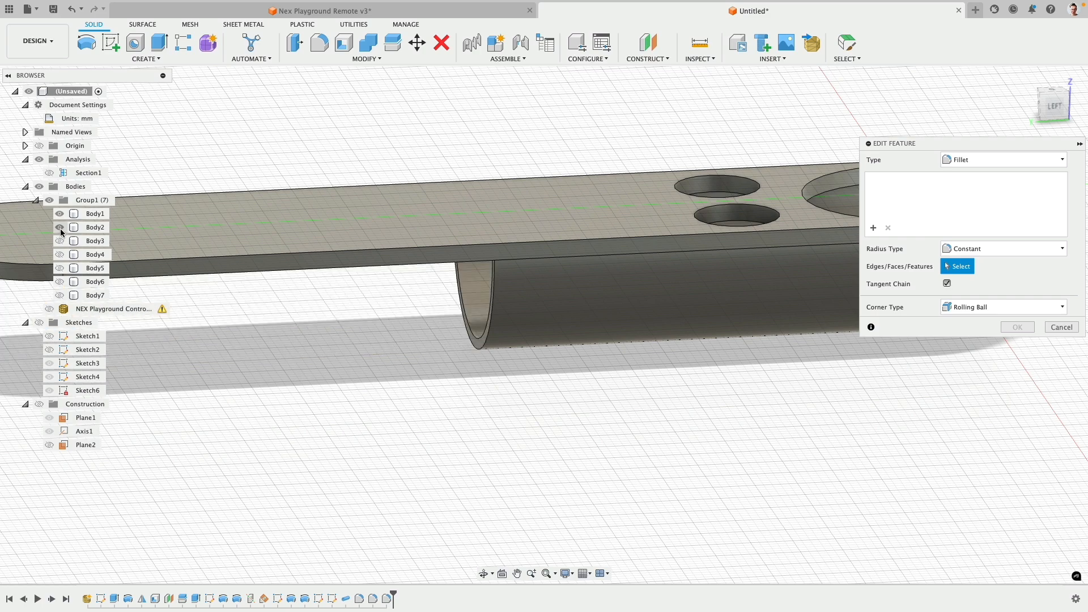
pyautogui.click(59, 226)
pyautogui.scroll(2, 855, 177)
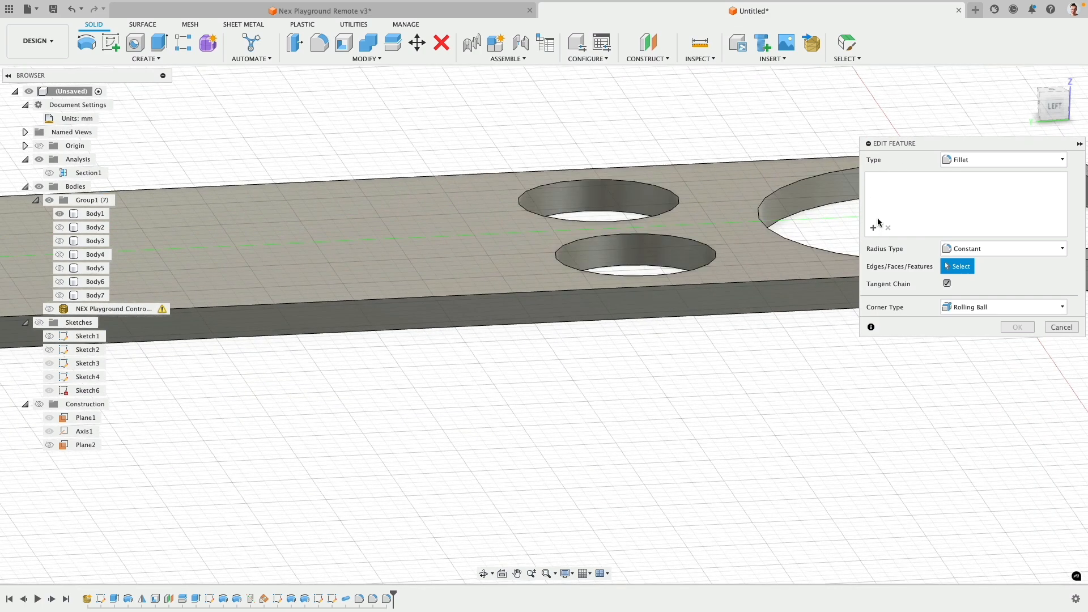
# Add Body1's three round opening edges and its upper and lower outer perimeter edges to the fillet, with a 0.1 mm radius
pyautogui.click(873, 227)
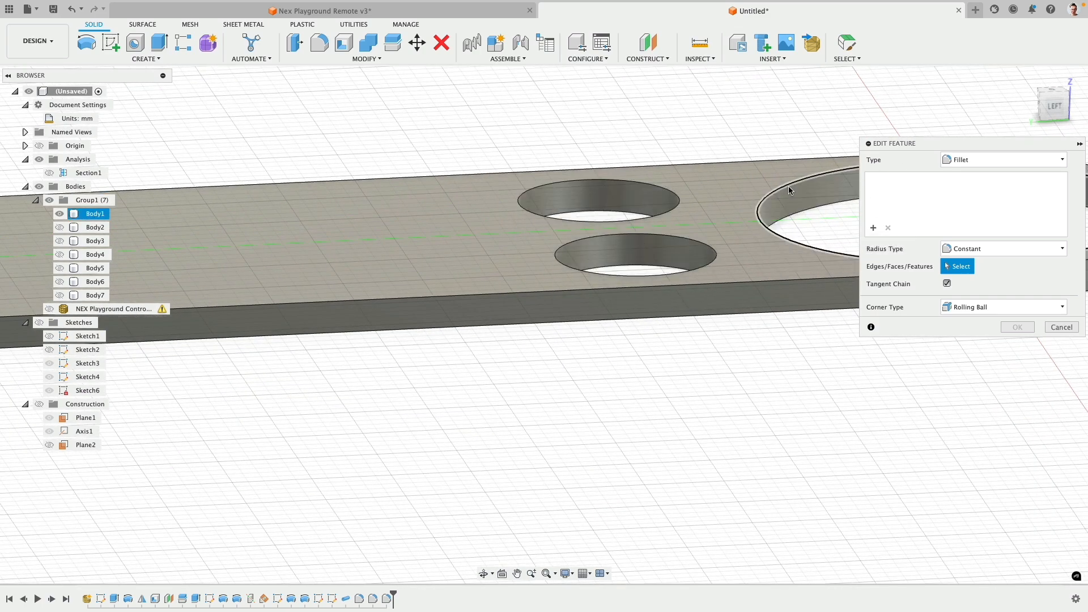
pyautogui.click(790, 189)
pyautogui.click(658, 186)
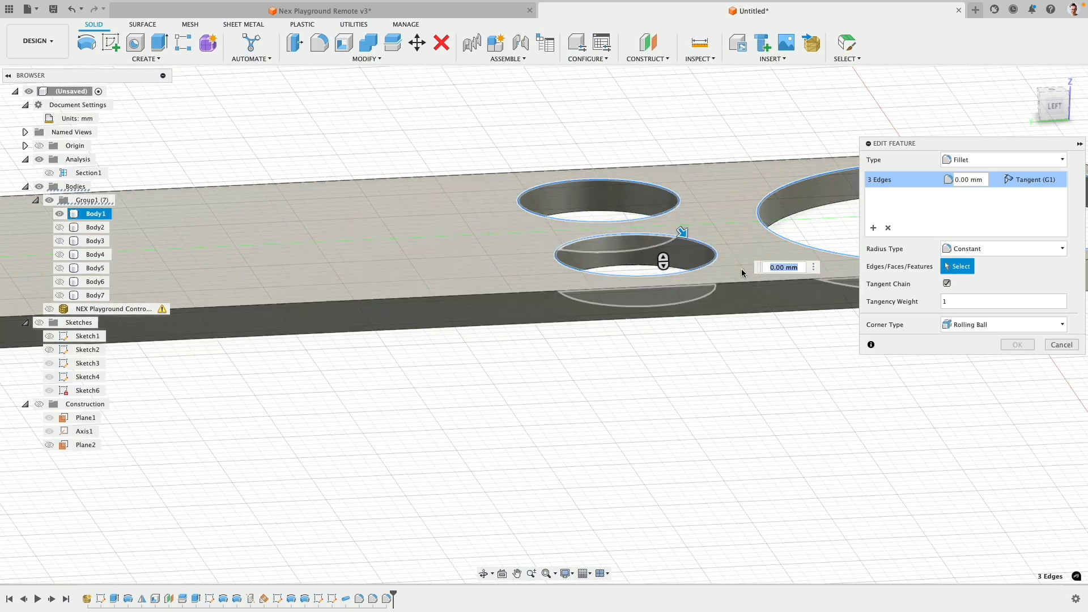
pyautogui.click(663, 260)
pyautogui.click(745, 277)
pyautogui.click(751, 316)
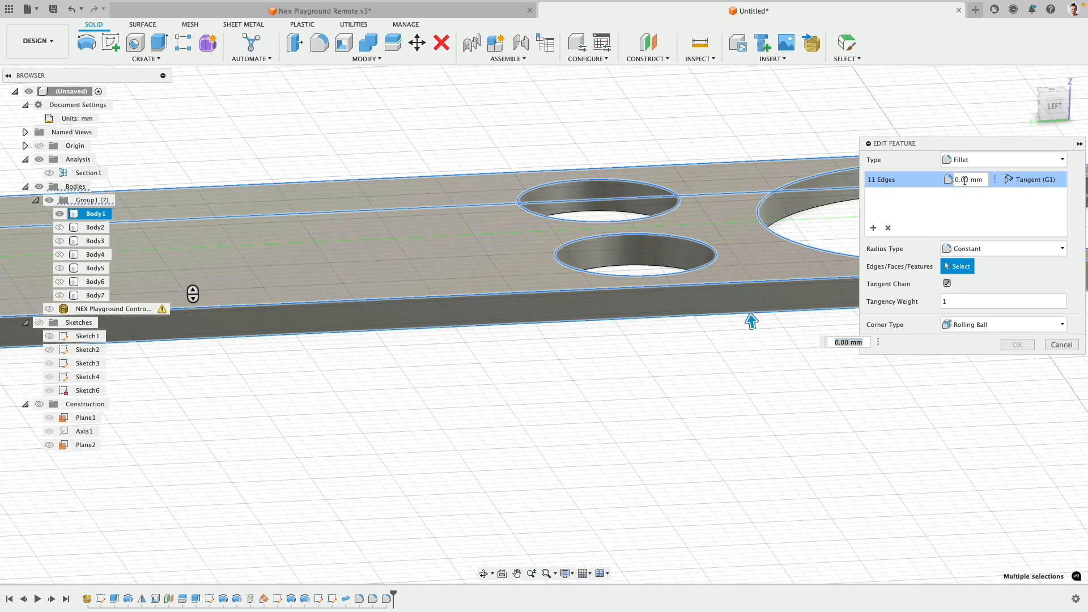
pyautogui.press('Return')
pyautogui.scroll(-5, 702, 353)
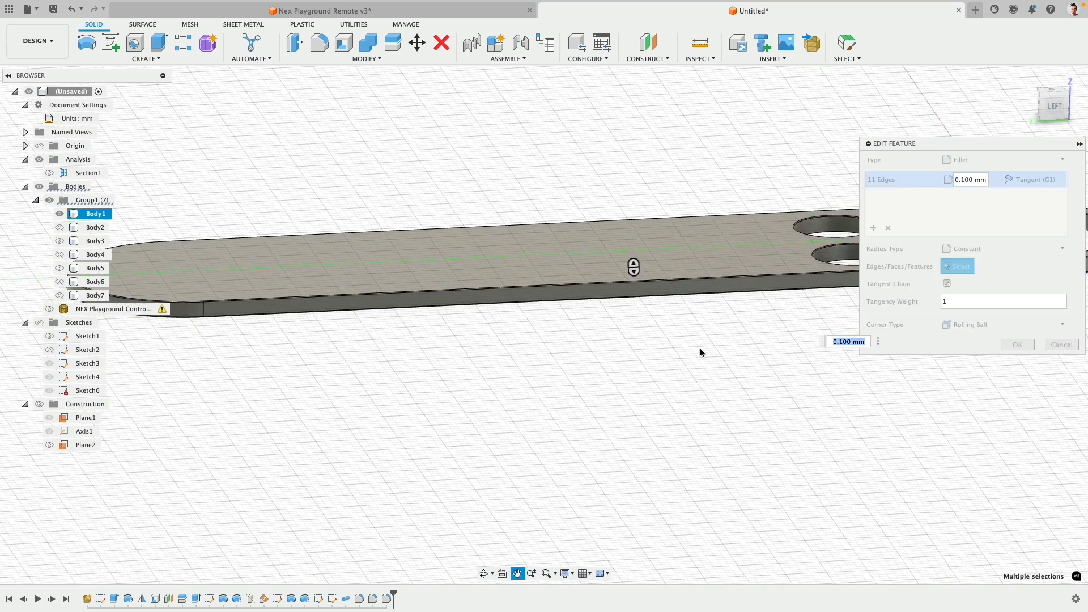
# Isolate Body2 and add its outer end-curve and parting-line edges as a second fillet edge set with a 0.1 mm radius
pyautogui.click(872, 229)
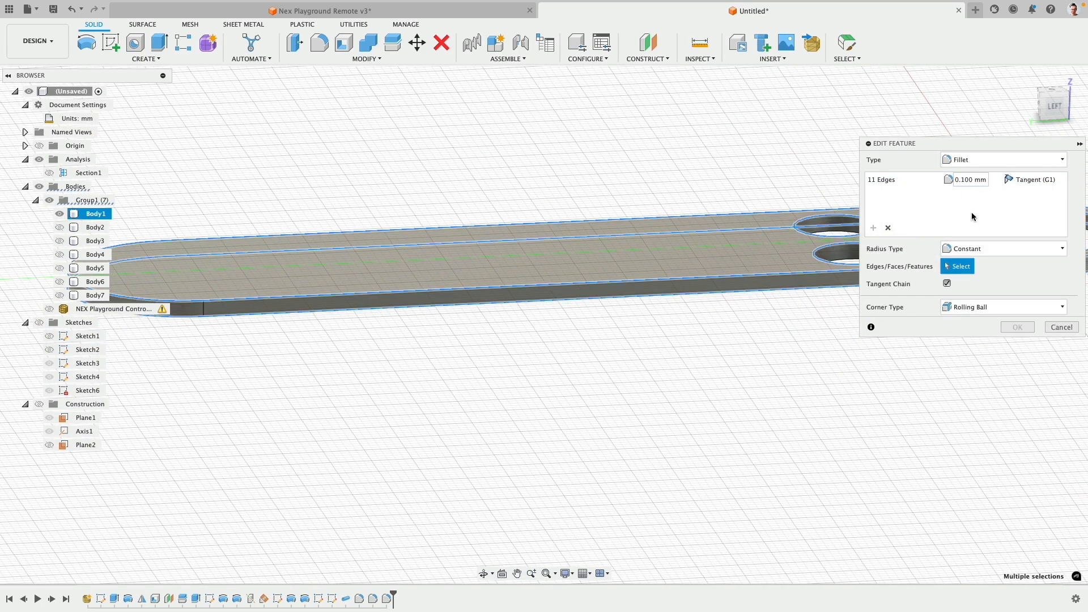
pyautogui.click(59, 214)
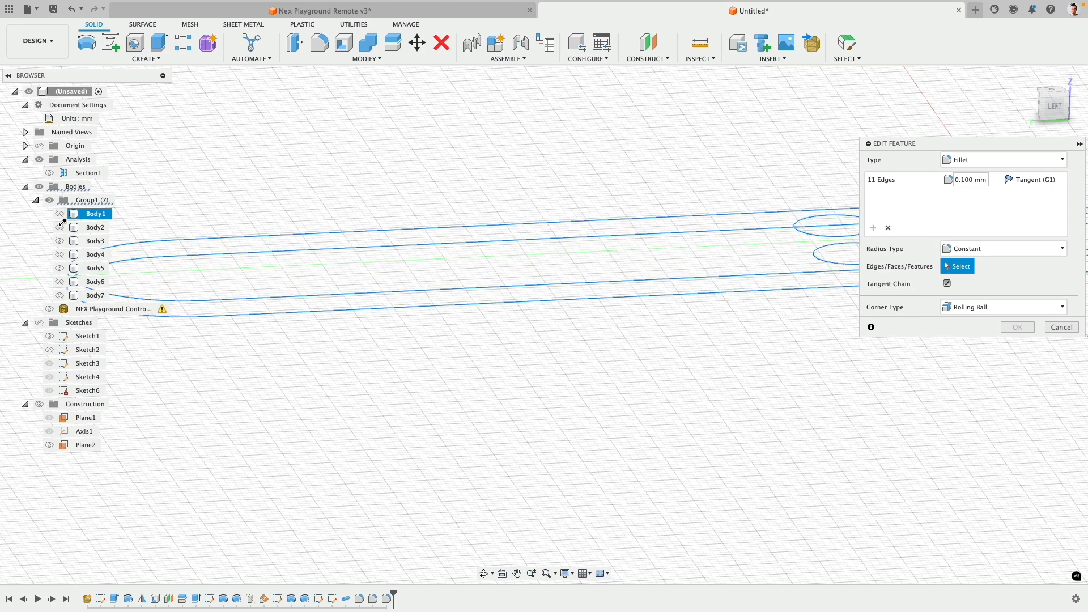
pyautogui.click(60, 227)
pyautogui.scroll(6, 647, 319)
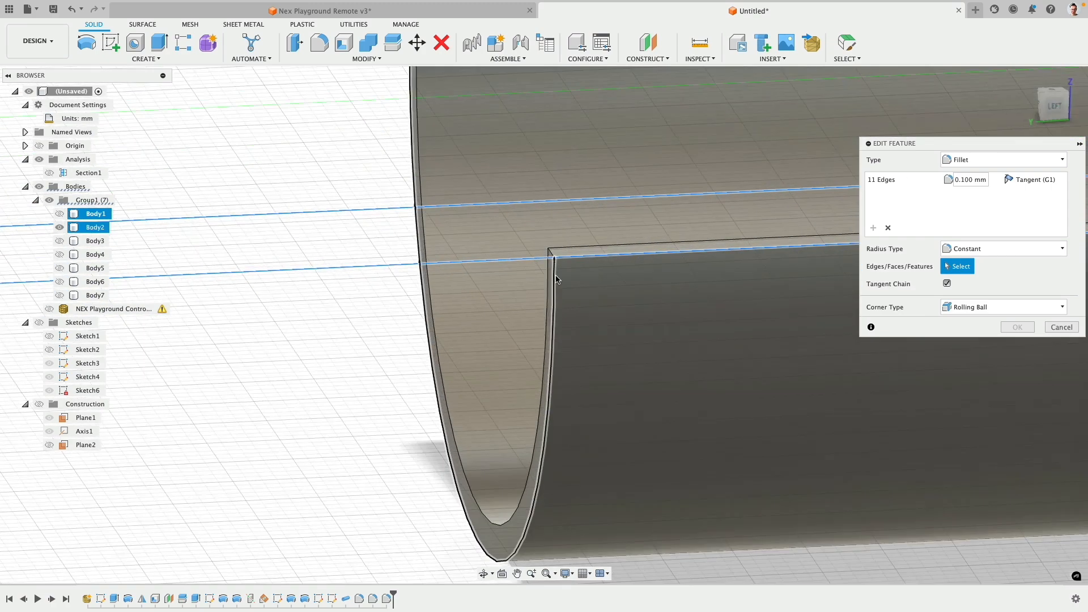
pyautogui.click(556, 274)
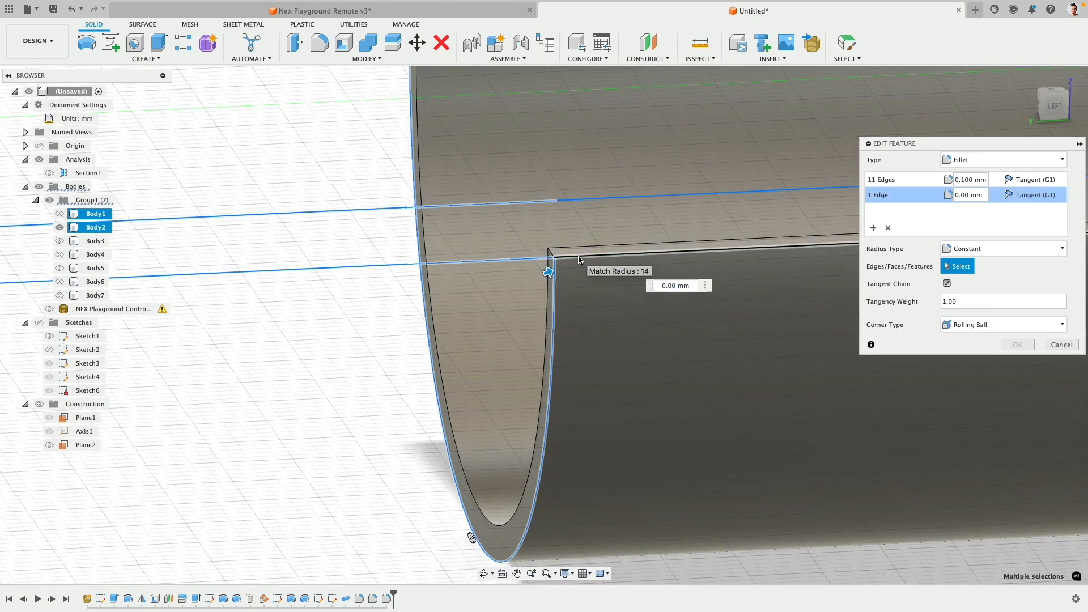
pyautogui.scroll(-5, 615, 261)
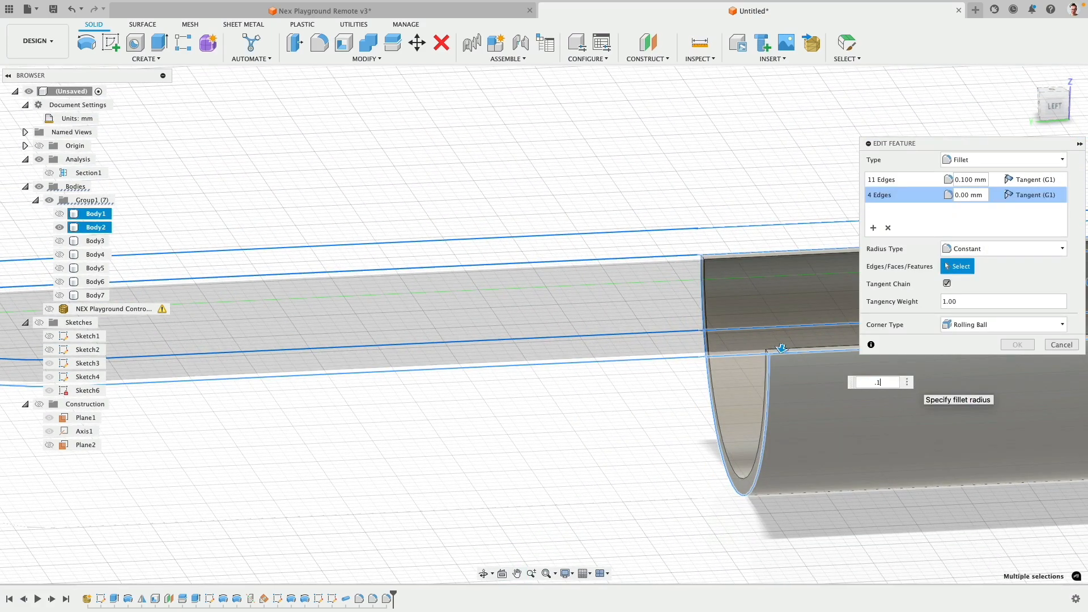
pyautogui.write('.1')
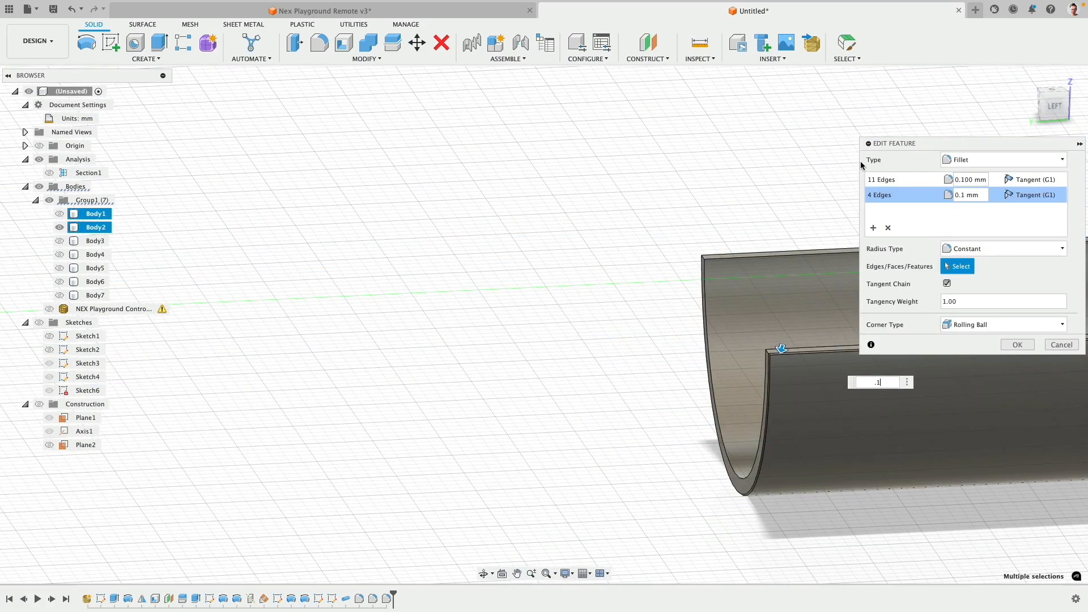
pyautogui.scroll(3, 816, 346)
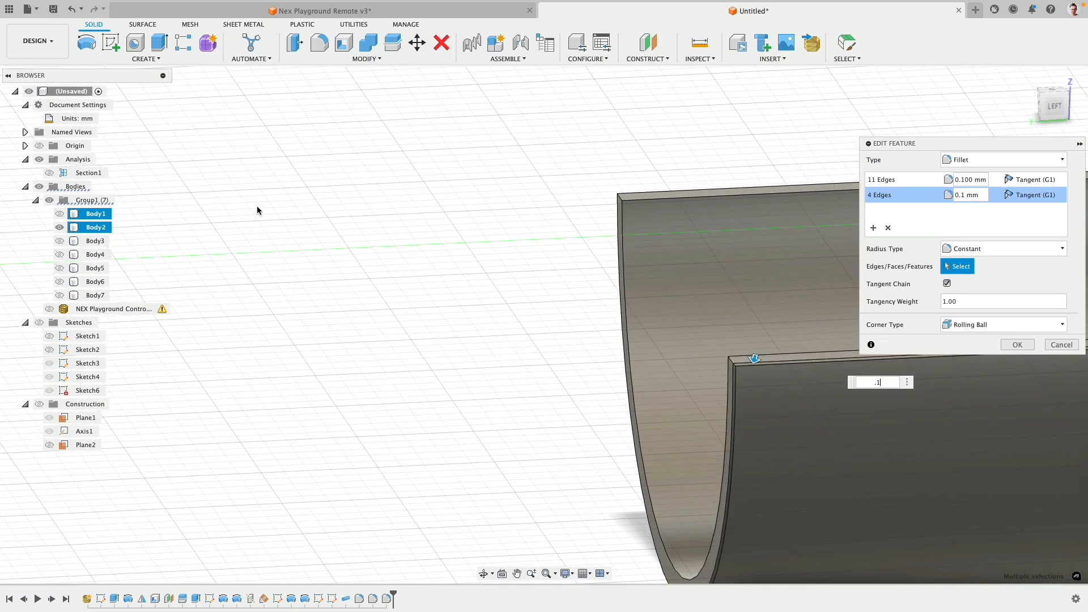
# Isolate Body3, add its outer seam and rim edges as a third 0.1 mm edge set, and accept the fillet
pyautogui.click(60, 228)
pyautogui.click(59, 241)
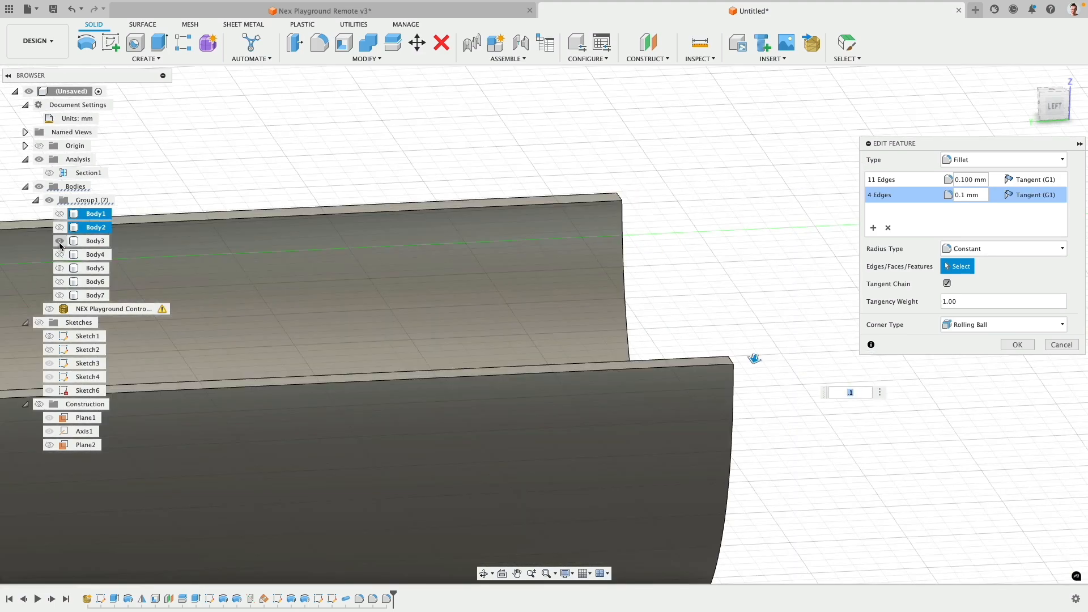
pyautogui.click(873, 228)
pyautogui.click(729, 387)
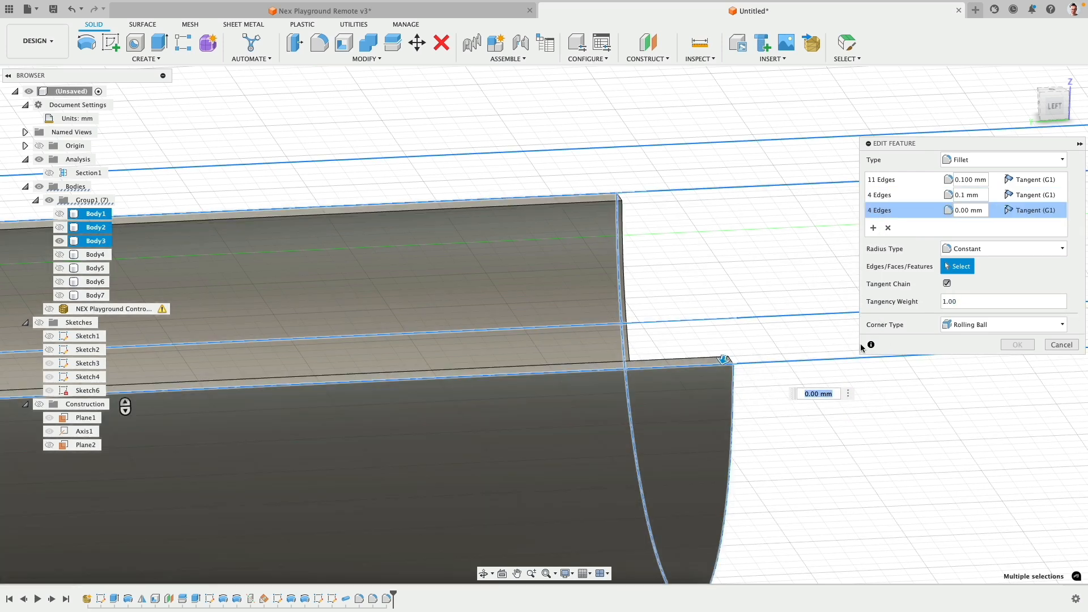
pyautogui.write('.1')
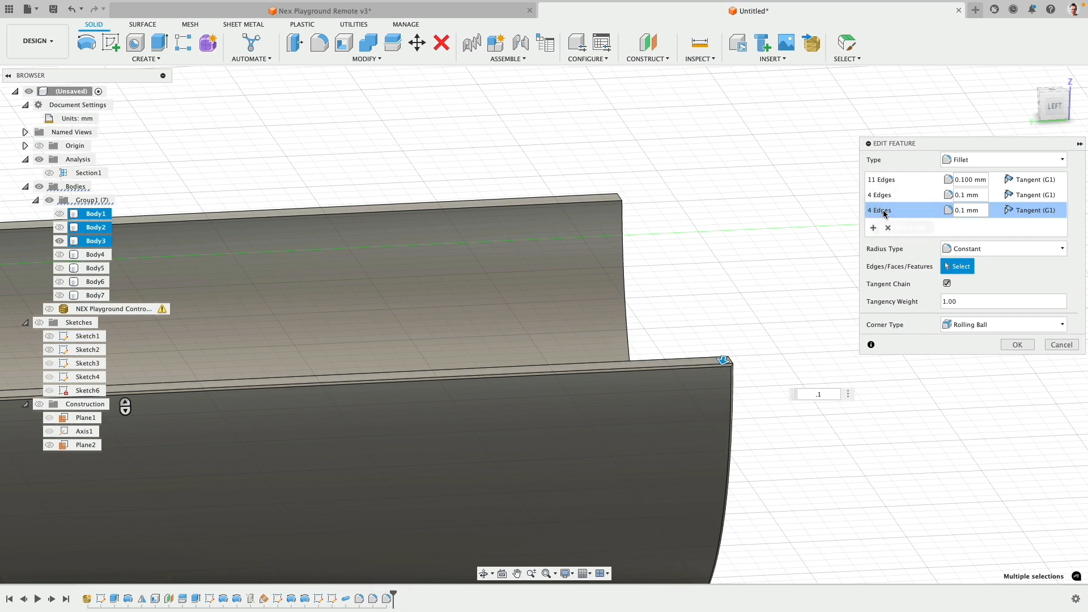
pyautogui.click(1017, 345)
# Show Body1, Body2 and Body3 together and inspect the filleted seam around the battery cover
pyautogui.click(59, 214)
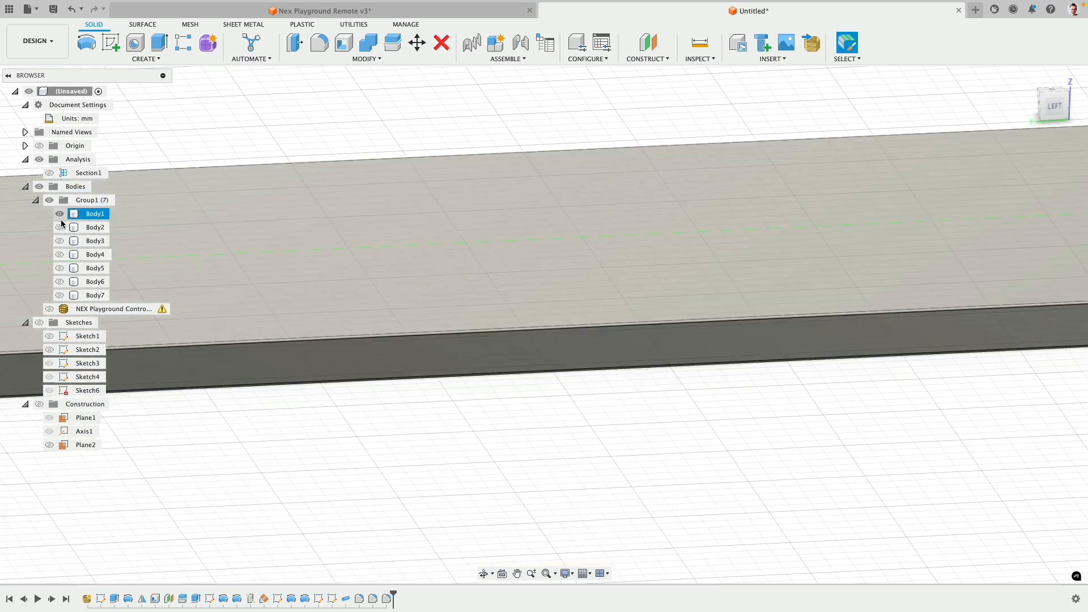
pyautogui.click(59, 227)
pyautogui.click(59, 240)
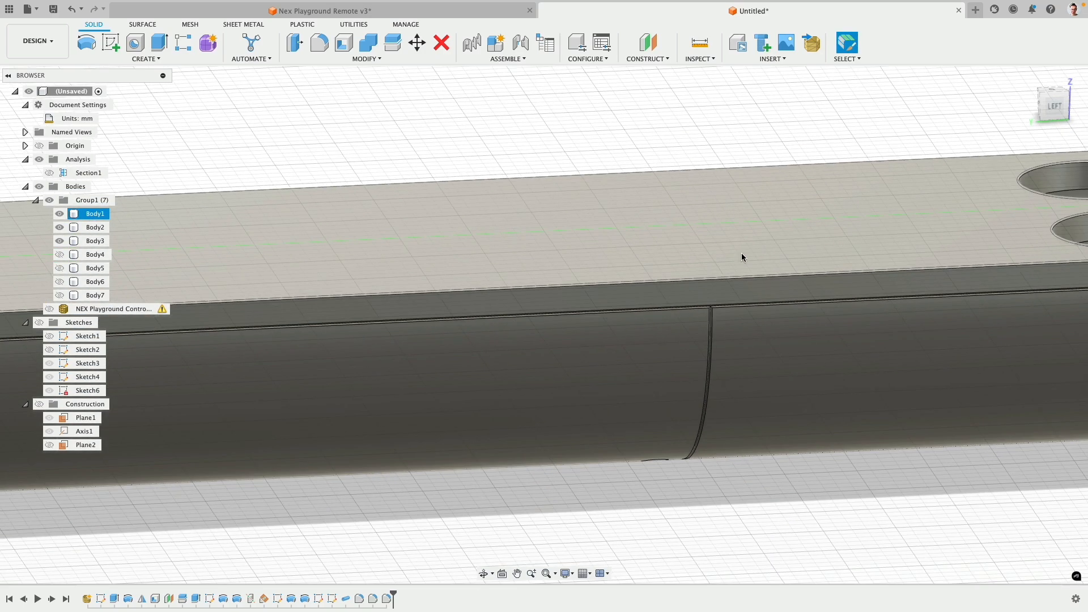
pyautogui.keyDown('shift'); pyautogui.moveTo(742, 257); pyautogui.dragTo(872, 221, button='middle'); pyautogui.keyUp('shift')
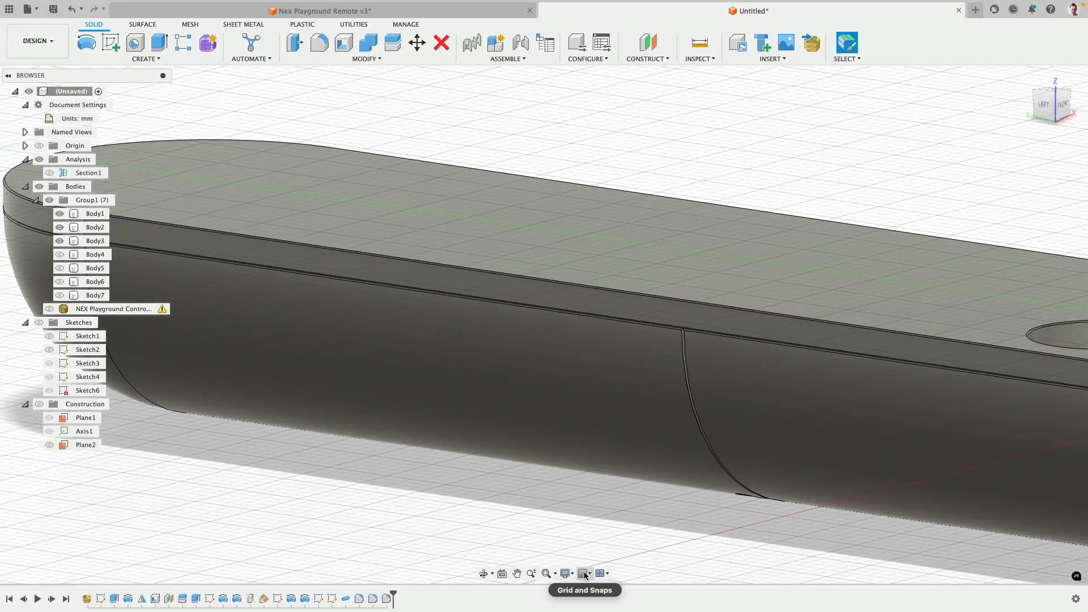
# Switch the visual style to Shaded to view the seams without edge lines
pyautogui.click(565, 573)
pyautogui.moveTo(592, 486)
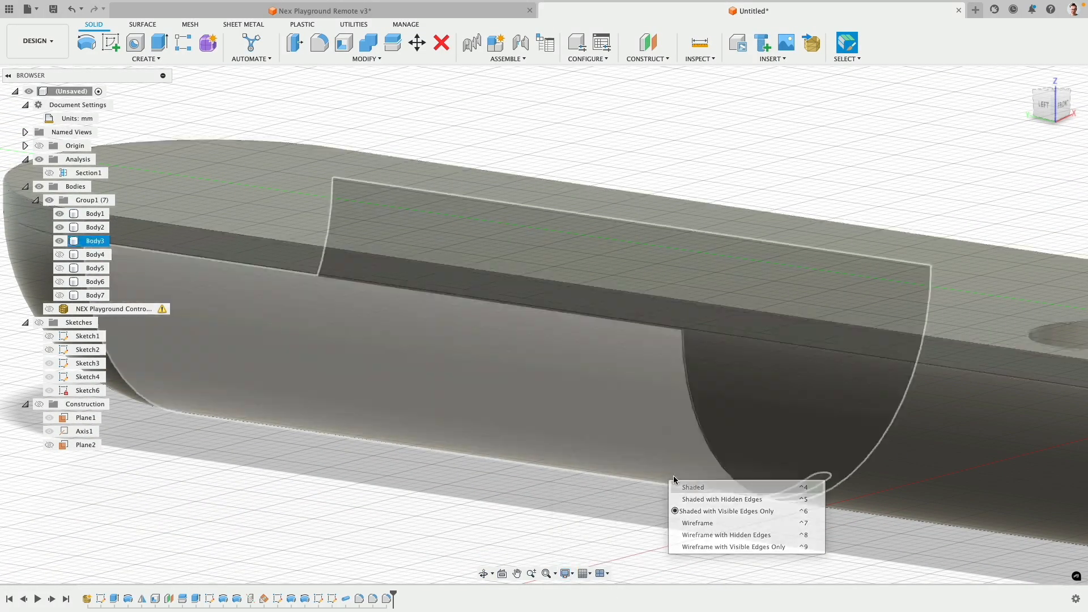
pyautogui.keyDown('shift'); pyautogui.moveTo(674, 479); pyautogui.dragTo(538, 467, button='middle'); pyautogui.keyUp('shift')
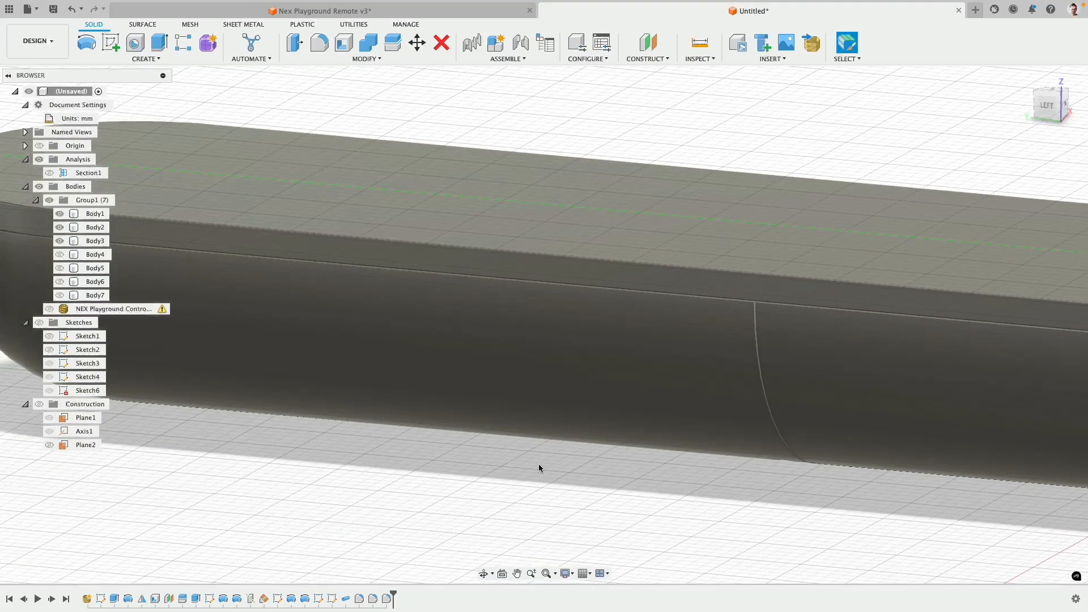
# Edit the latest fillet and set the radius of all three edge sets to 0.05 mm
pyautogui.rightClick(384, 602)
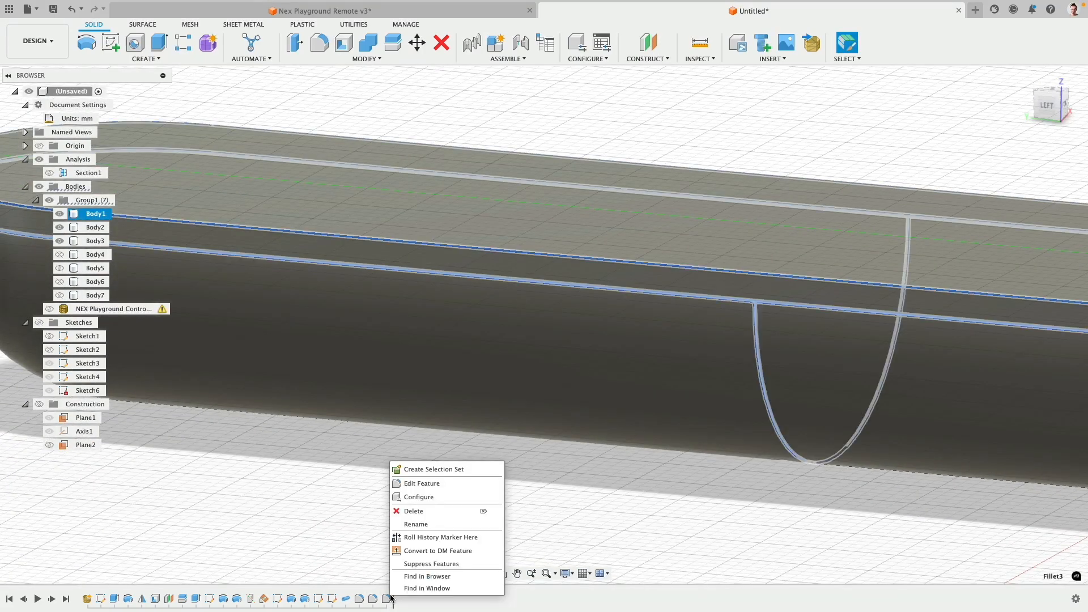
pyautogui.click(422, 483)
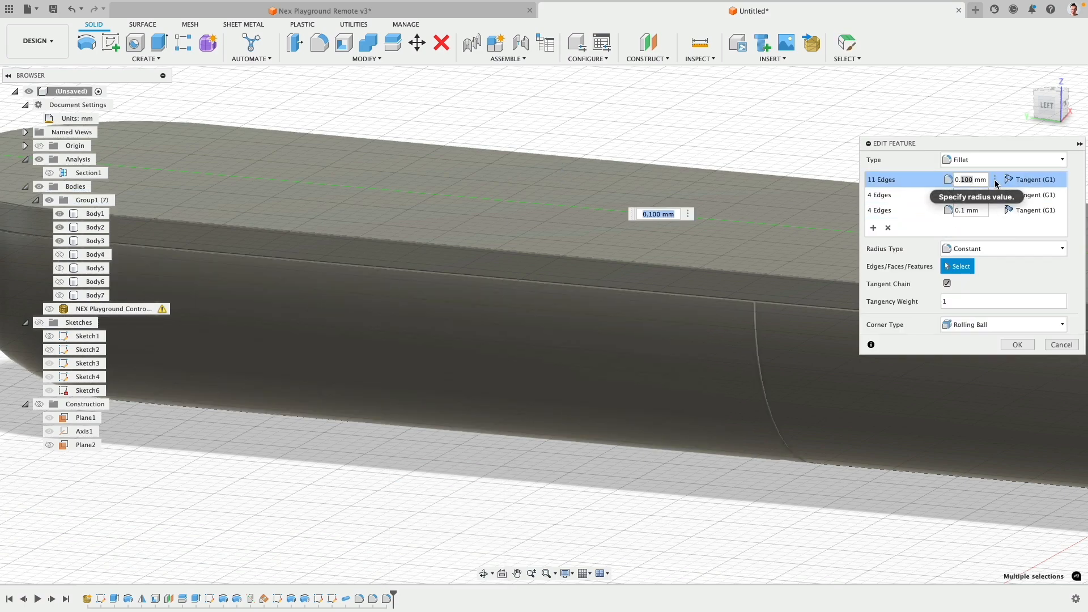
pyautogui.write('5')
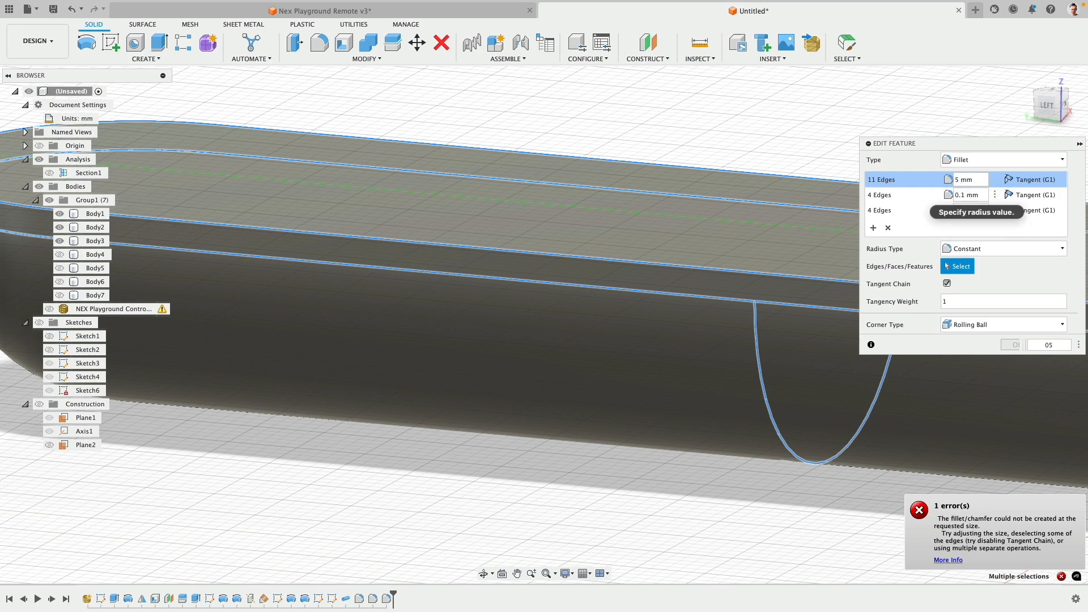
pyautogui.write('.05')
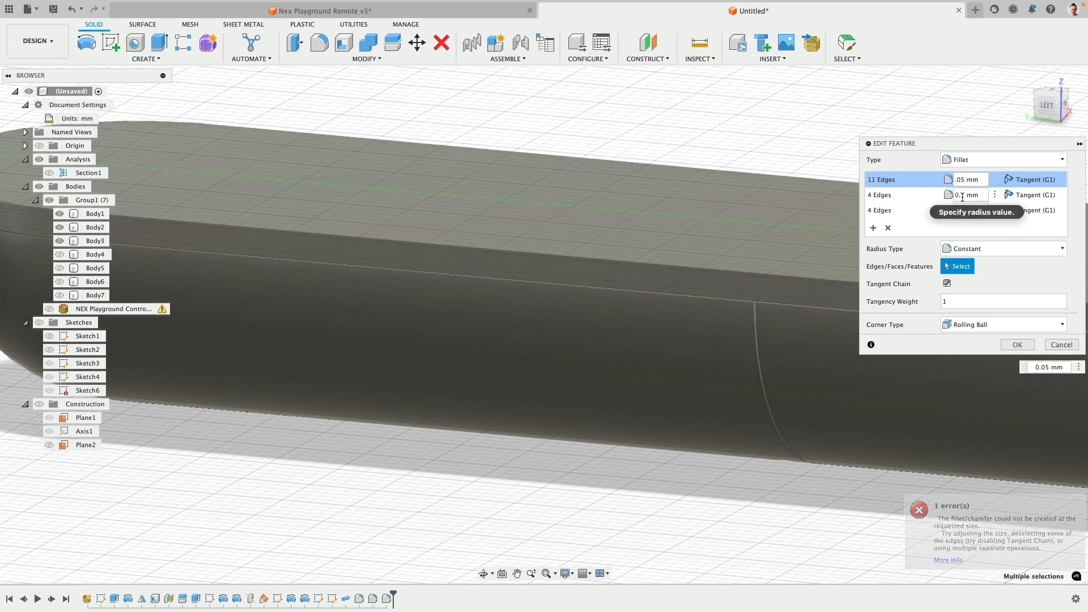
pyautogui.click(962, 196)
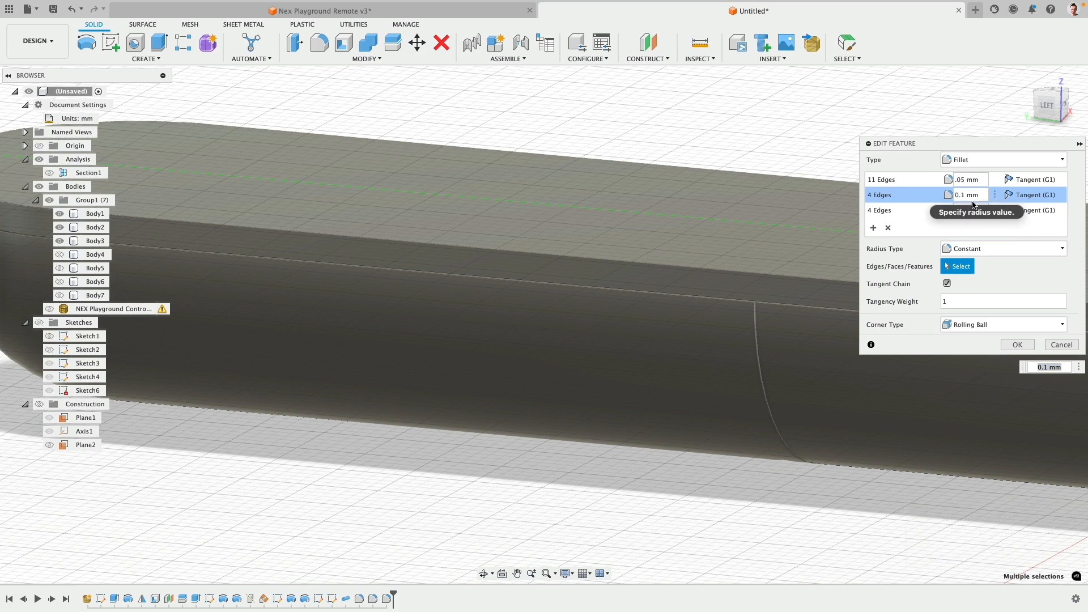
pyautogui.write('005')
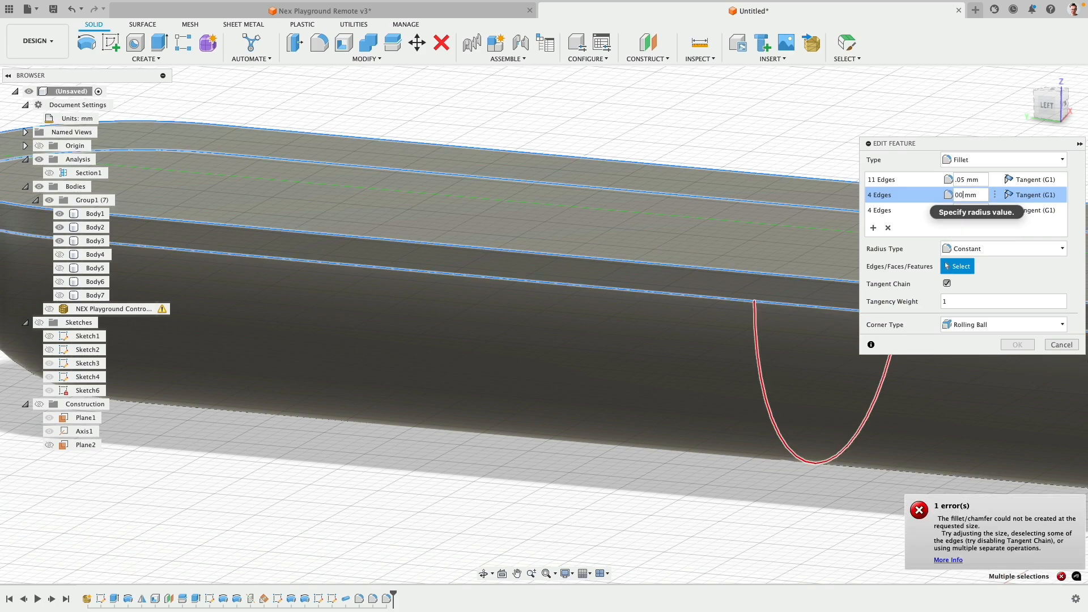
pyautogui.write('.05')
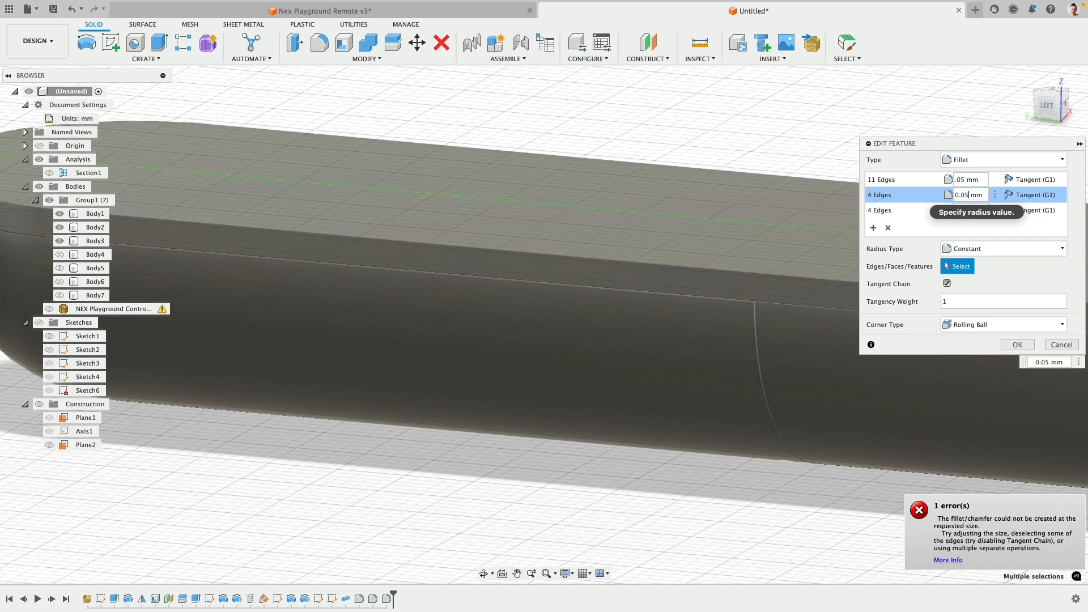
pyautogui.click(970, 210)
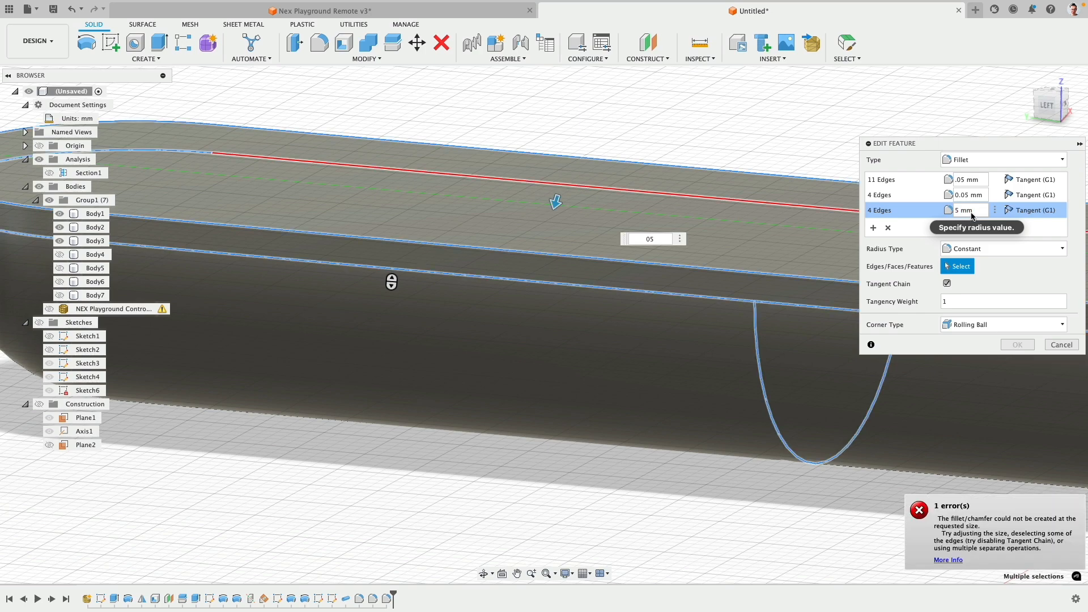
pyautogui.moveTo(979, 208); pyautogui.dragTo(941, 210)
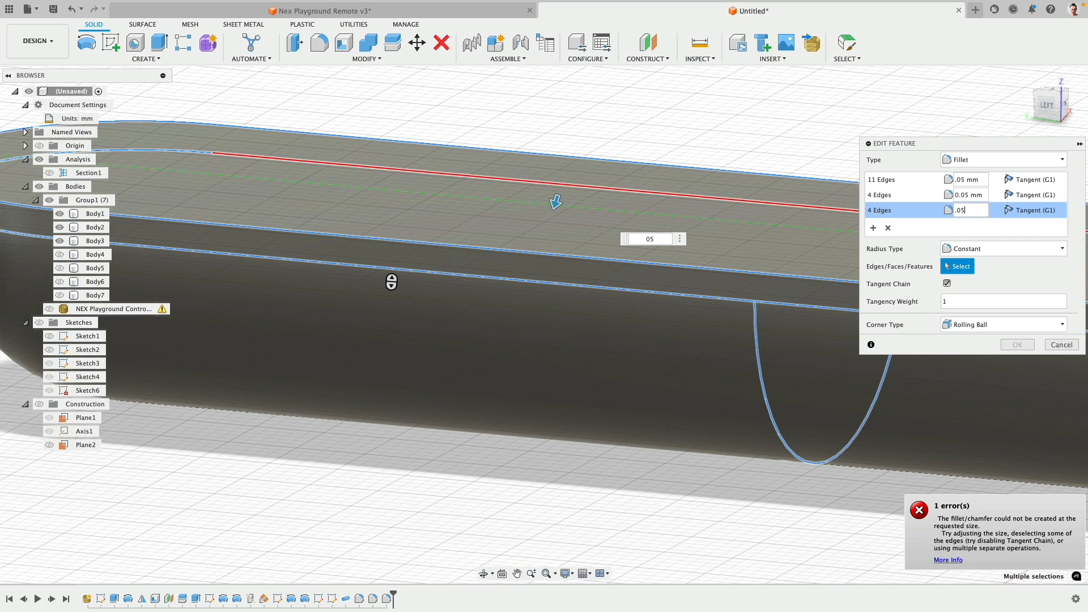
pyautogui.write('.05')
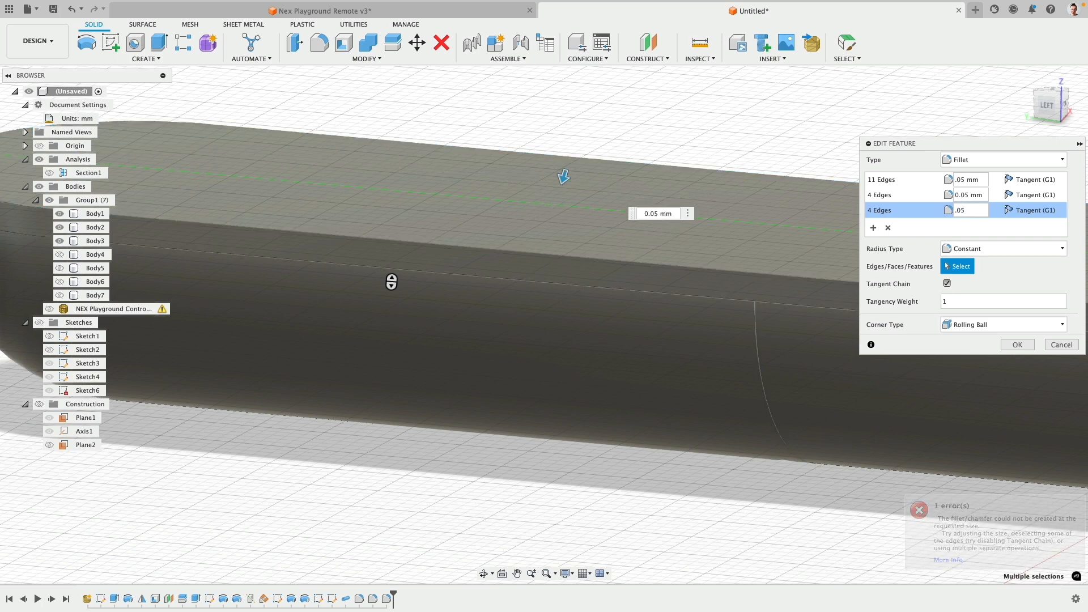
pyautogui.write('mm')
pyautogui.press('Return')
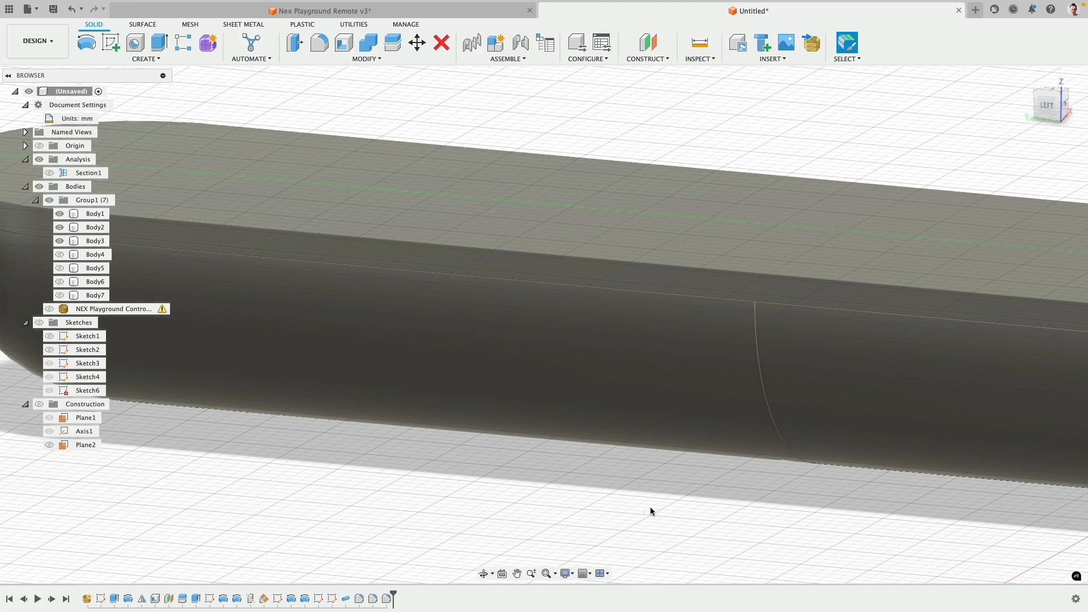
# Hide Body1, Body2 and Body3, and show Body5, Body6 and Body7 for work on the buttons
pyautogui.keyDown('shift'); pyautogui.moveTo(650, 510); pyautogui.dragTo(921, 239, button='middle'); pyautogui.keyUp('shift')
pyautogui.scroll(5, 920, 238)
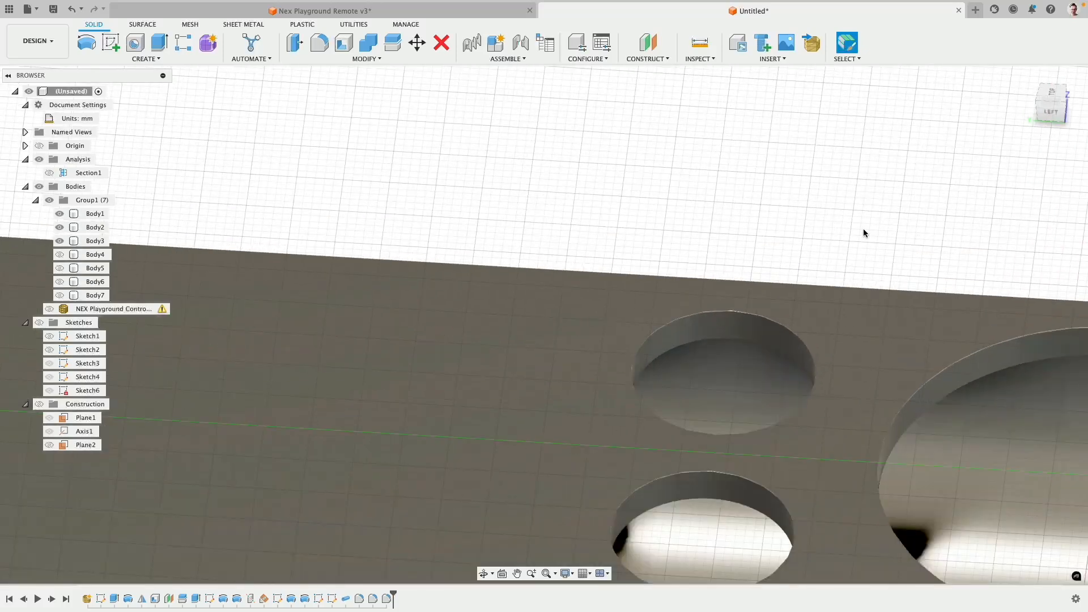
pyautogui.scroll(-5, 792, 231)
pyautogui.click(60, 241)
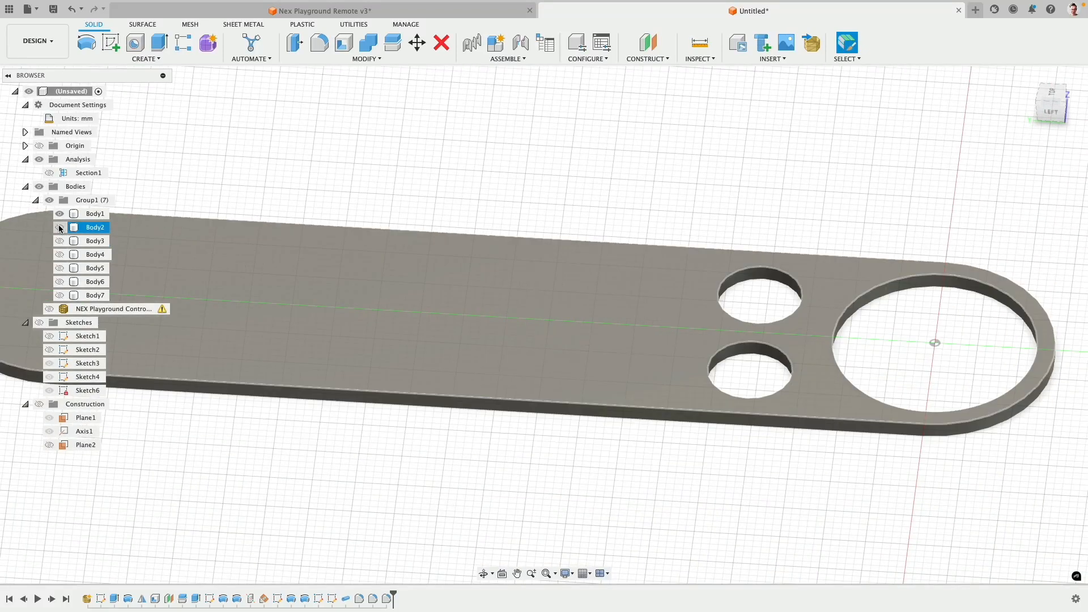
pyautogui.click(59, 227)
pyautogui.click(60, 213)
pyautogui.click(59, 282)
pyautogui.click(59, 268)
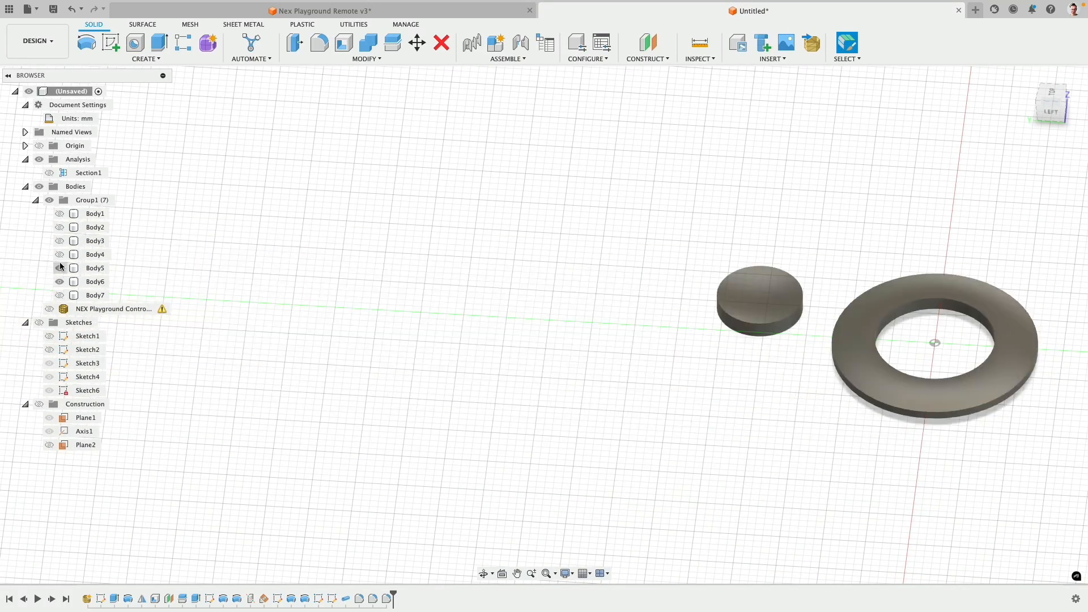
pyautogui.click(59, 254)
pyautogui.click(59, 255)
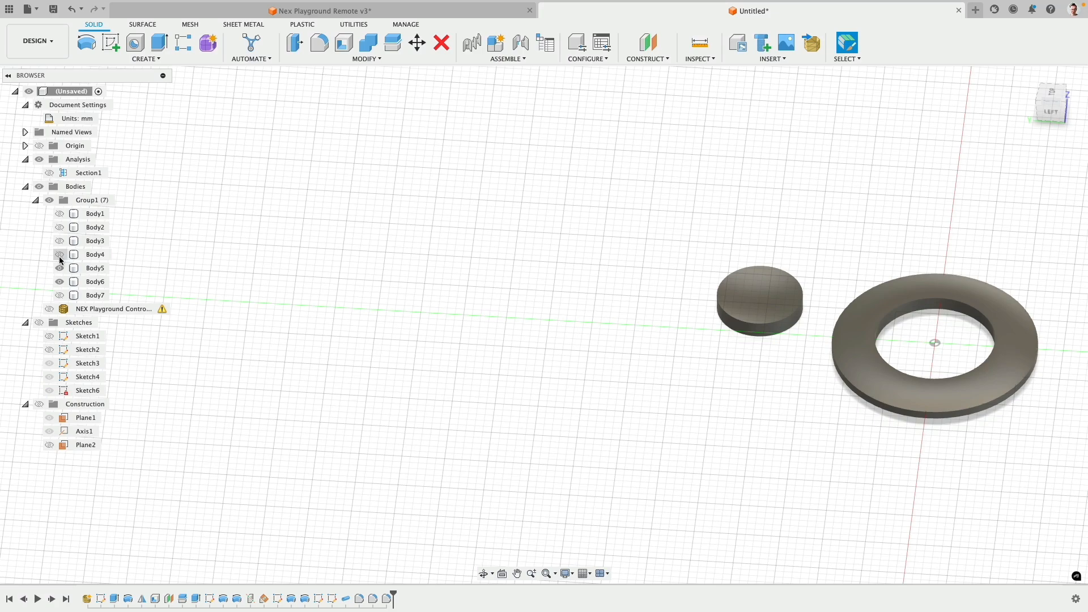
pyautogui.click(59, 295)
# Fillet the top edges of the two small round buttons with a 0.2 mm radius
pyautogui.keyDown('shift'); pyautogui.moveTo(818, 238); pyautogui.dragTo(479, 211, button='middle'); pyautogui.keyUp('shift')
pyautogui.scroll(3, 479, 211)
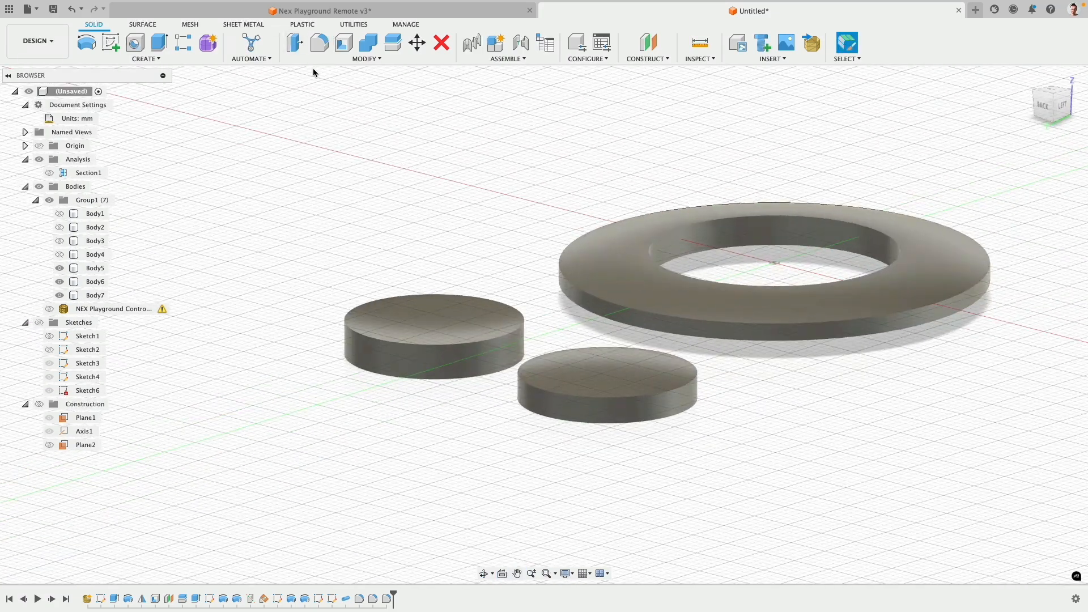
pyautogui.click(319, 43)
pyautogui.click(519, 311)
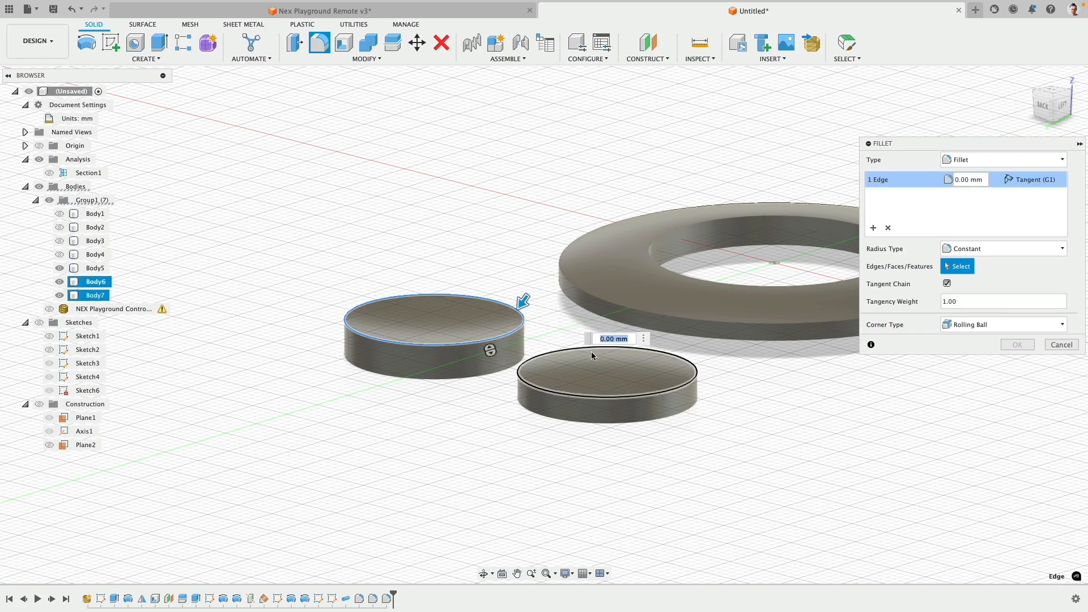
pyautogui.click(558, 355)
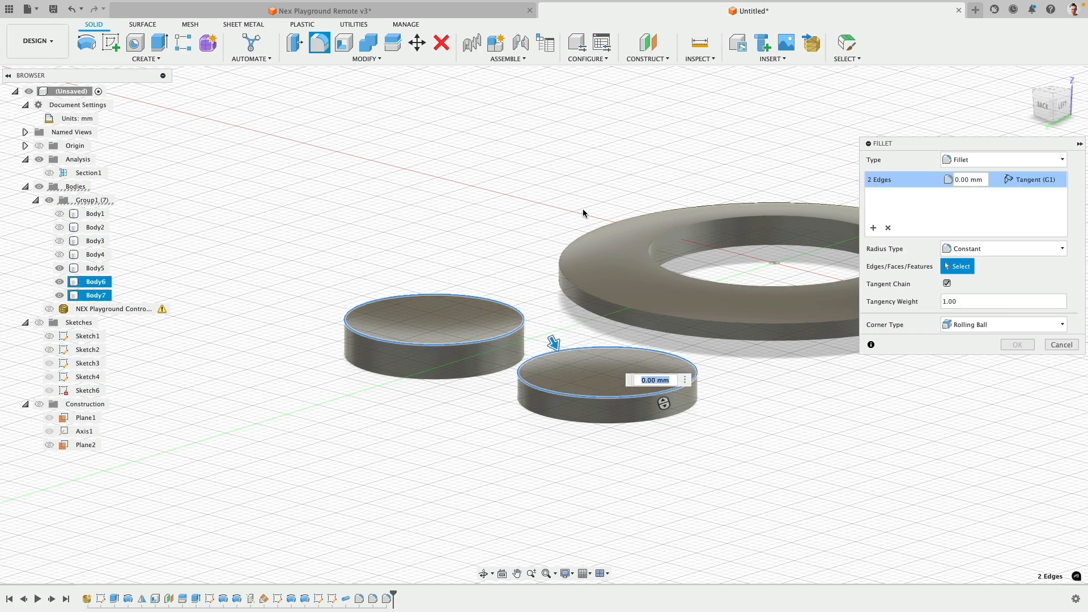
pyautogui.press('BackSpace')
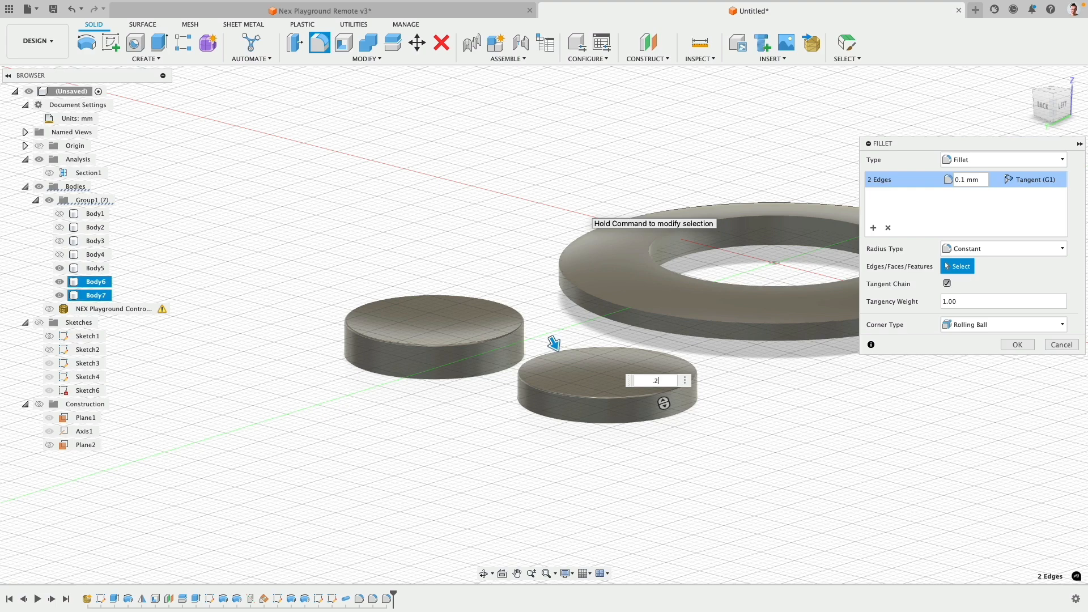
pyautogui.press('Return')
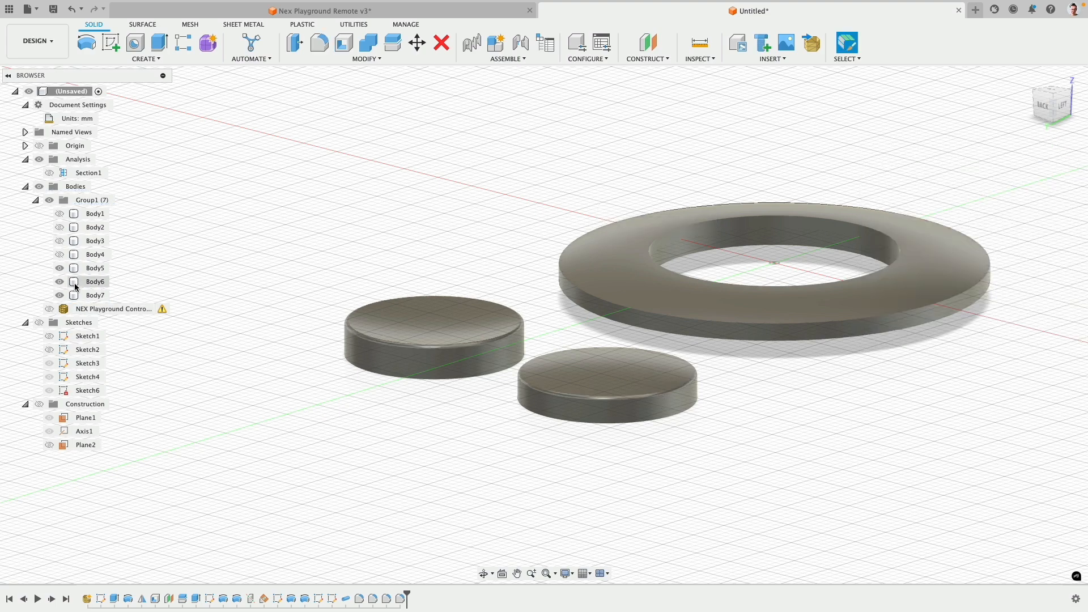
# Show Body4 and add the large ring's outer and inner top edges and the centre button's top edge to the 0.2 mm button fillet
pyautogui.click(60, 254)
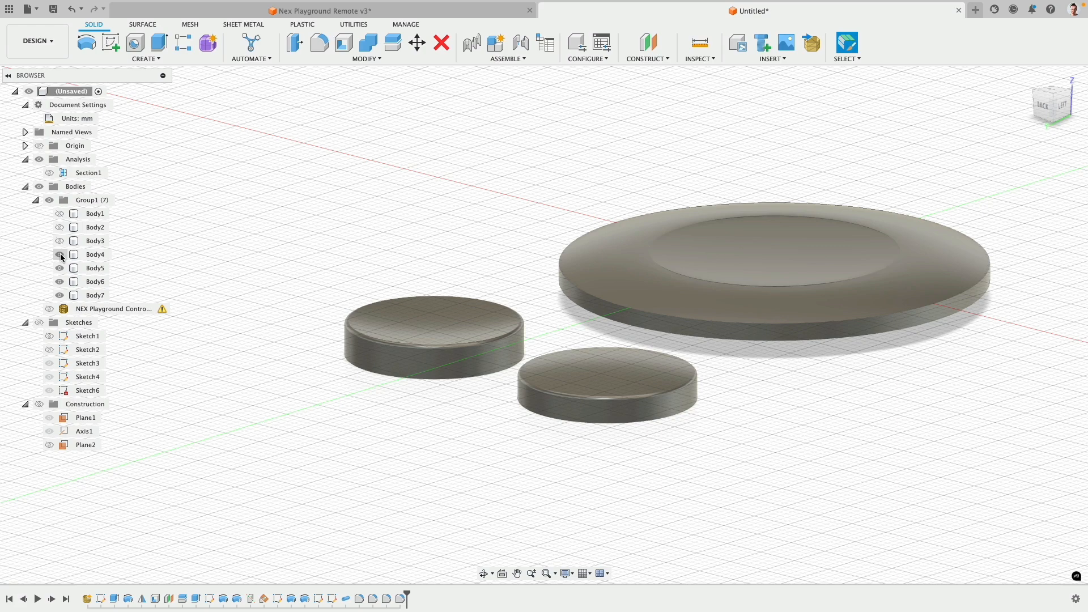
pyautogui.rightClick(400, 598)
pyautogui.click(447, 485)
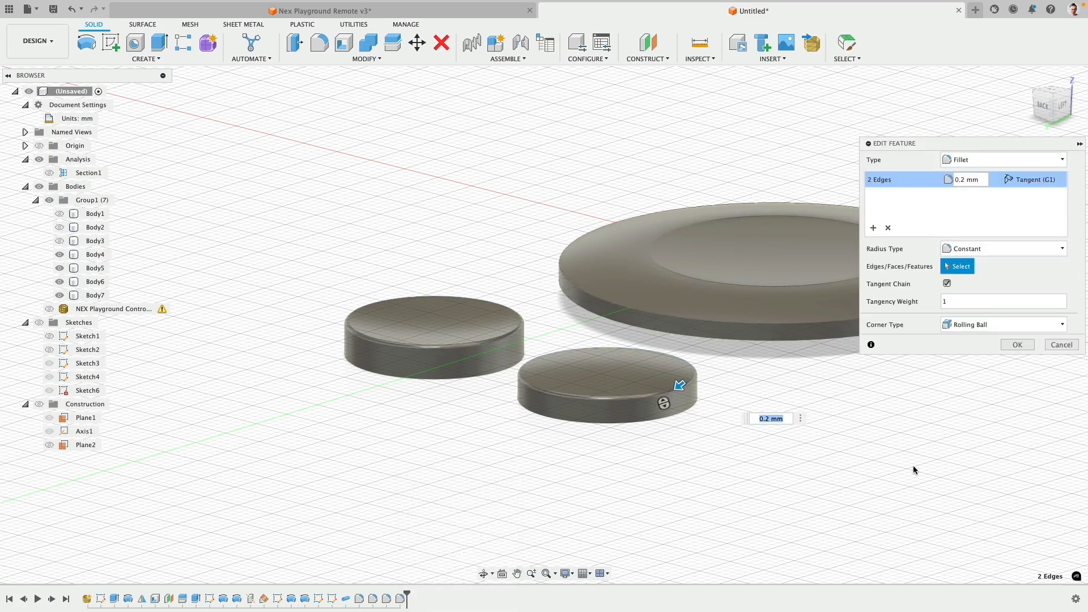
pyautogui.moveTo(927, 415); pyautogui.dragTo(743, 432, button='middle')
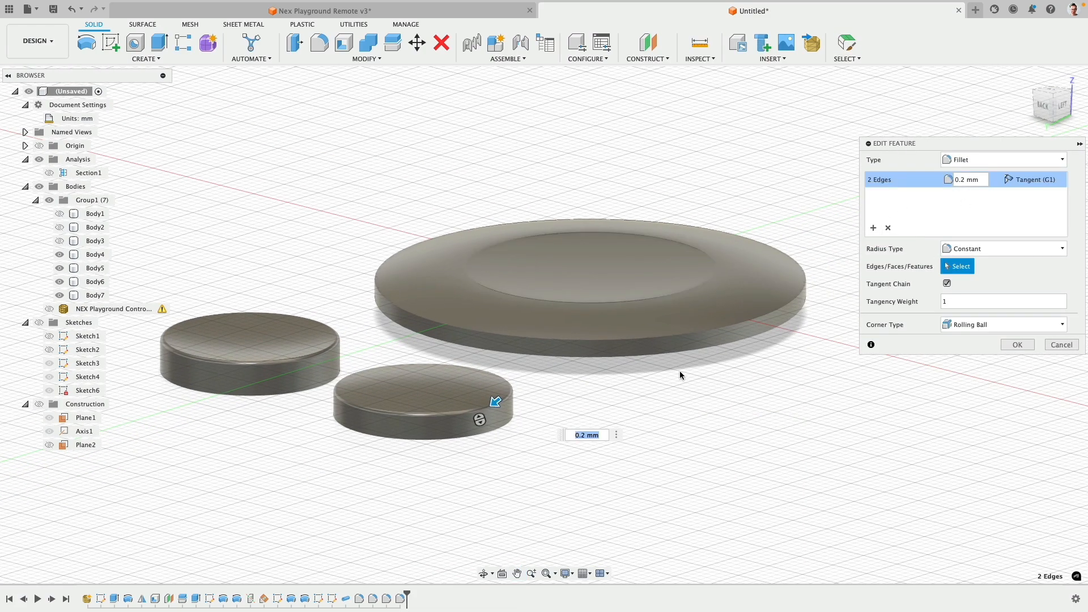
pyautogui.click(746, 319)
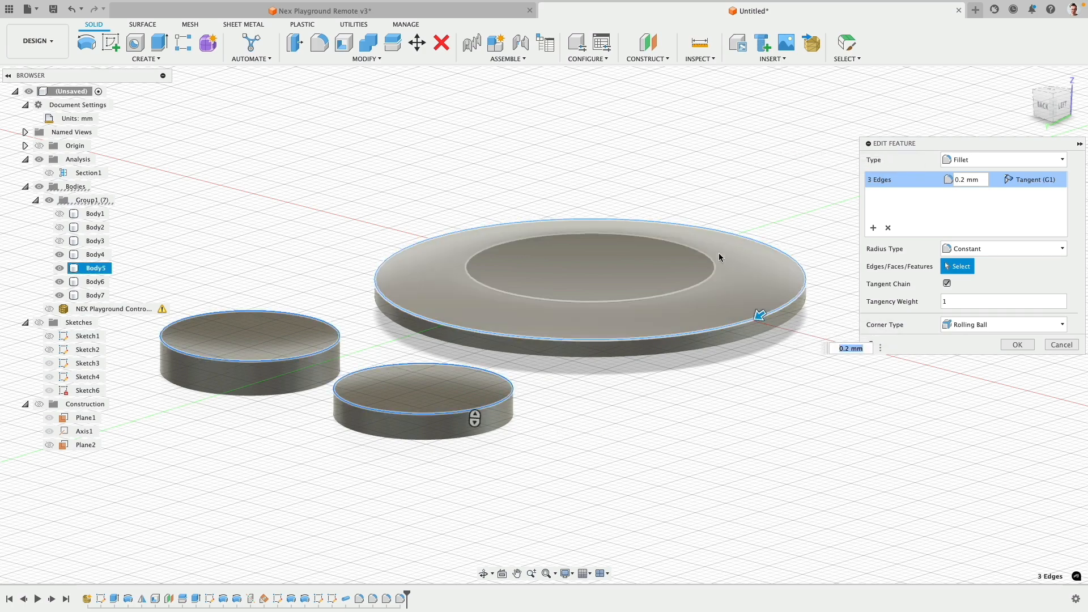
pyautogui.click(716, 257)
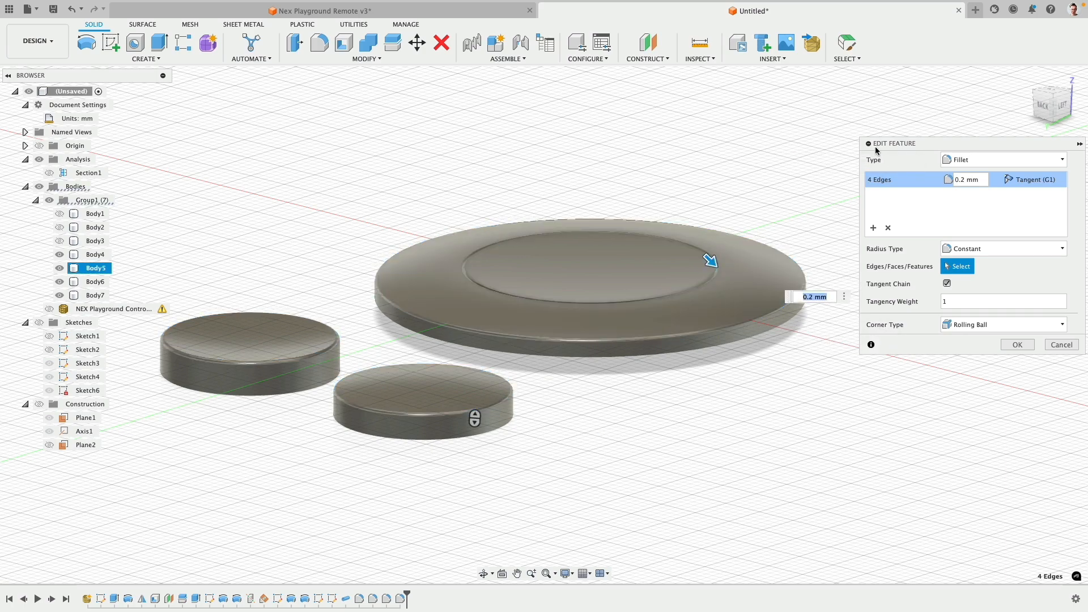
pyautogui.click(702, 280)
pyautogui.scroll(5, 731, 198)
pyautogui.scroll(-6, 756, 230)
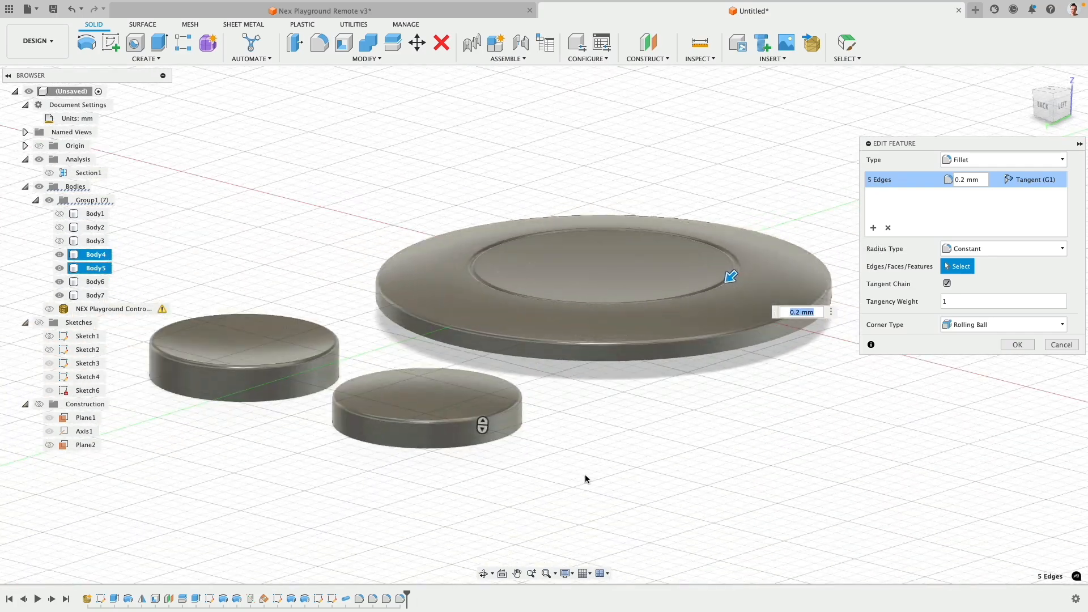
# Switch the visual style to shaded with visible edges only and accept the edited button fillet
pyautogui.keyDown('shift'); pyautogui.moveTo(585, 478); pyautogui.dragTo(583, 428, button='middle'); pyautogui.keyUp('shift')
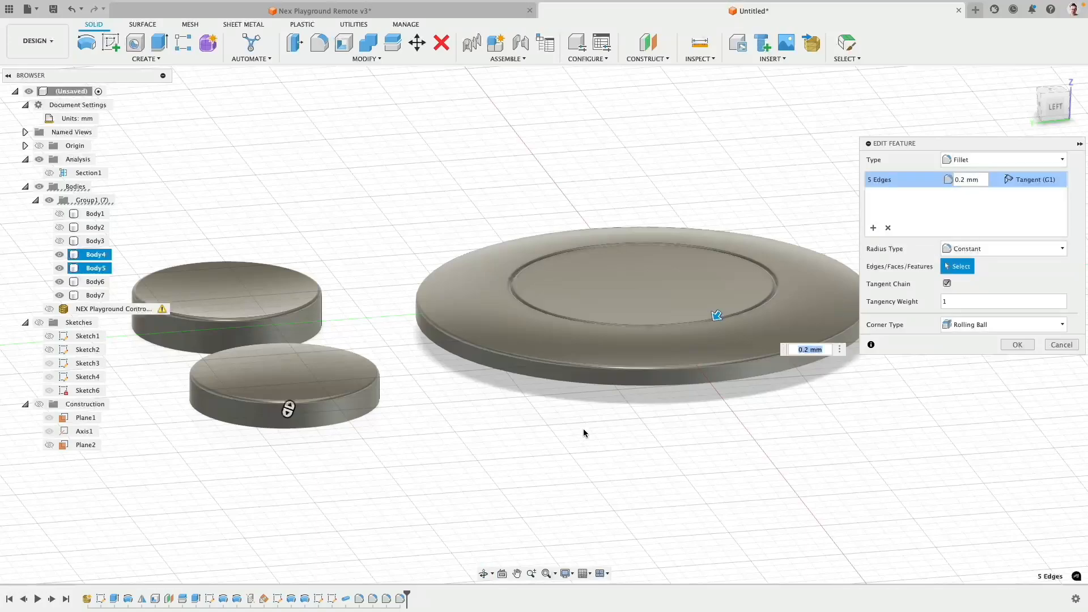
pyautogui.click(566, 574)
pyautogui.moveTo(604, 486)
pyautogui.click(697, 512)
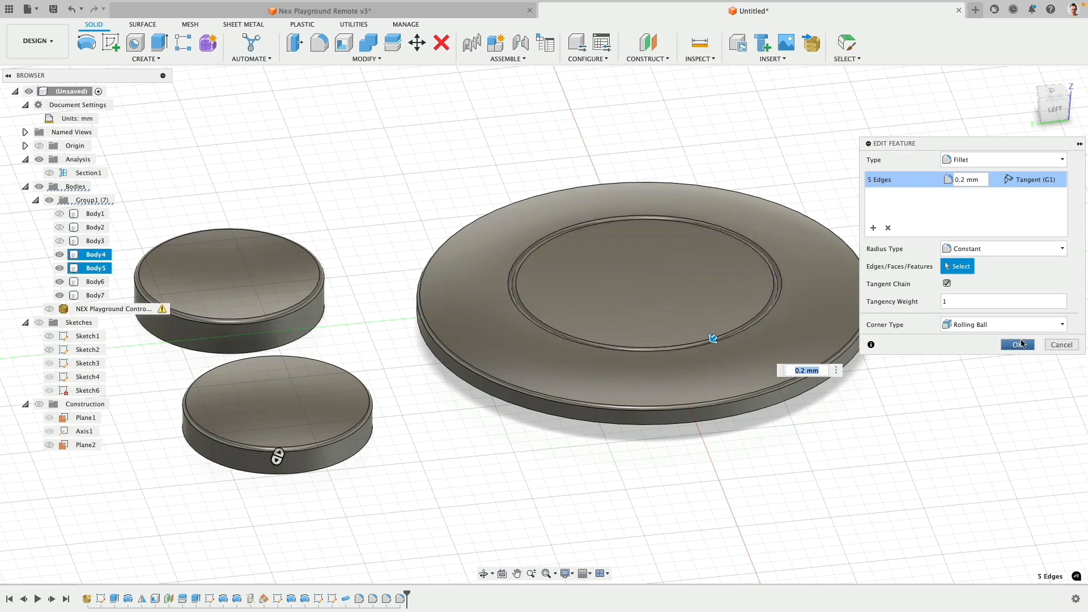
pyautogui.click(1019, 346)
# Show Body1, Body2 and Body3 again and inspect the complete remote with its buttons
pyautogui.scroll(-5, 469, 515)
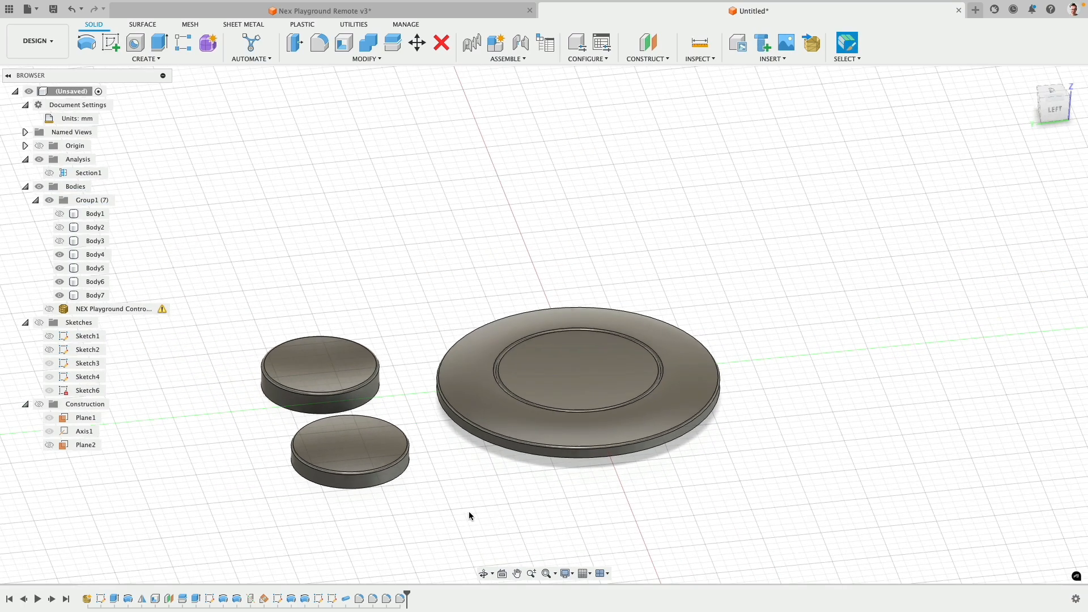
pyautogui.click(59, 214)
pyautogui.click(60, 227)
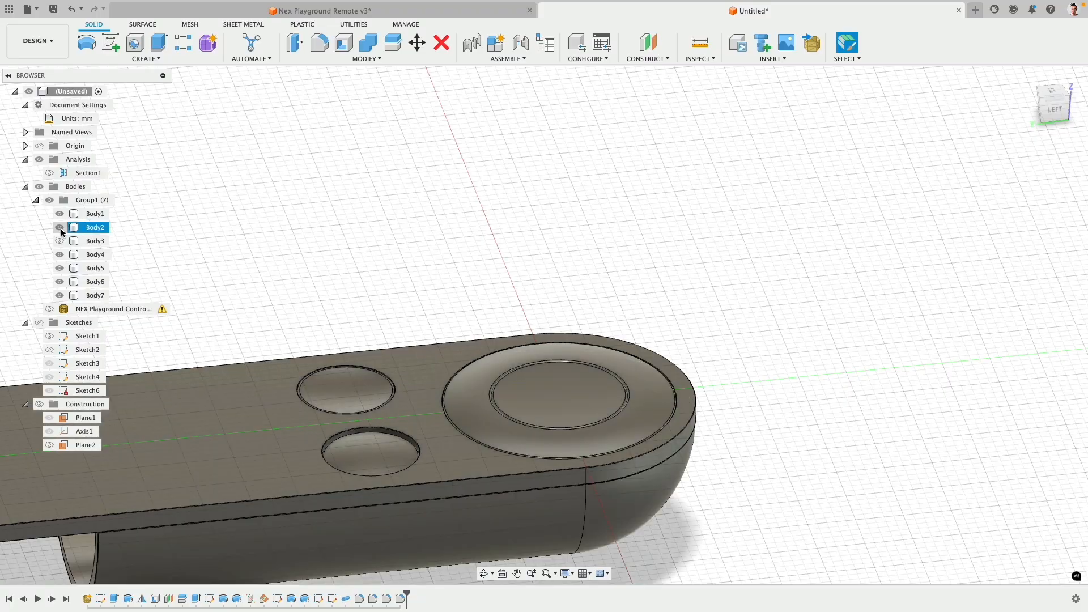
pyautogui.click(59, 241)
pyautogui.moveTo(332, 276); pyautogui.dragTo(468, 408, button='middle')
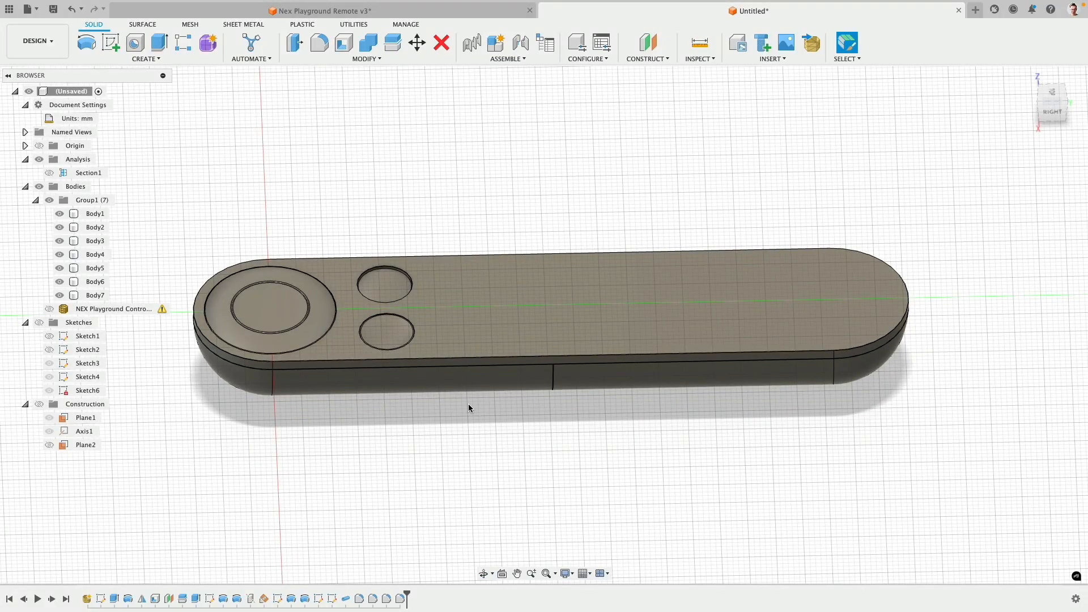
pyautogui.moveTo(673, 449)
pyautogui.keyDown('shift'); pyautogui.mouseDown(button='middle')
pyautogui.moveTo(512, 444)
pyautogui.moveTo(670, 463)
pyautogui.moveTo(678, 509)
pyautogui.moveTo(682, 432)
pyautogui.moveTo(656, 444)
pyautogui.mouseUp(button='middle'); pyautogui.keyUp('shift')
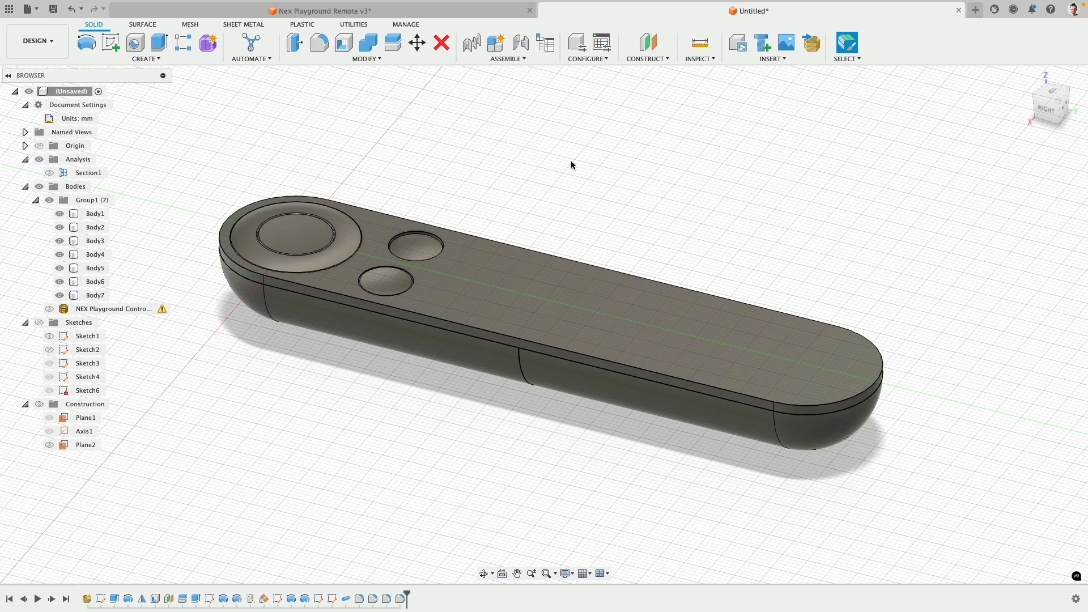
# Open the appearance editor and browse the Paint and Plastic categories of the Fusion Appearances library
pyautogui.press('a')
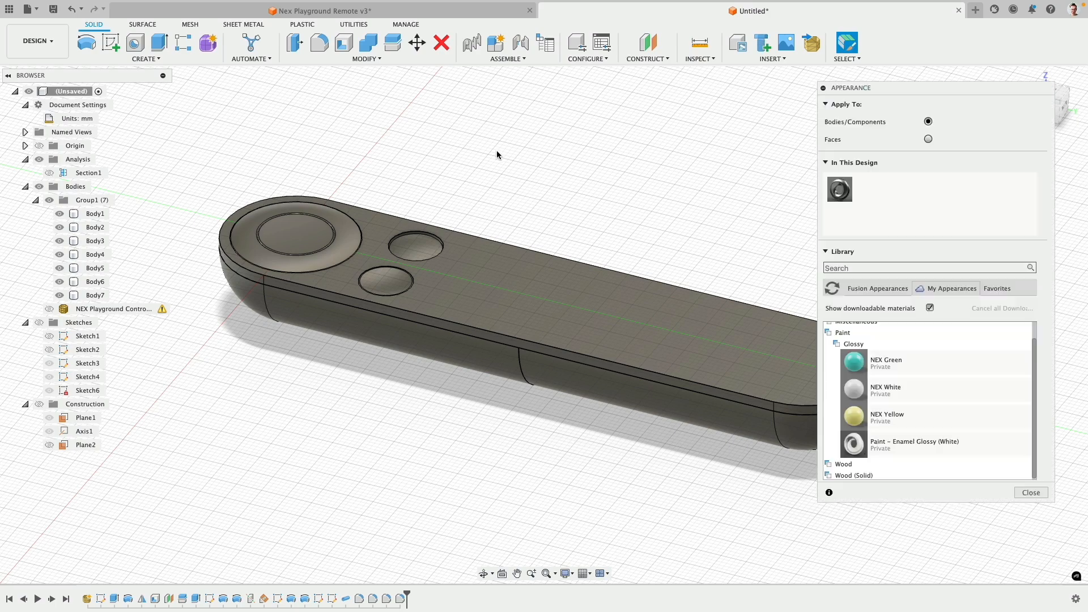
pyautogui.scroll(1, 903, 338)
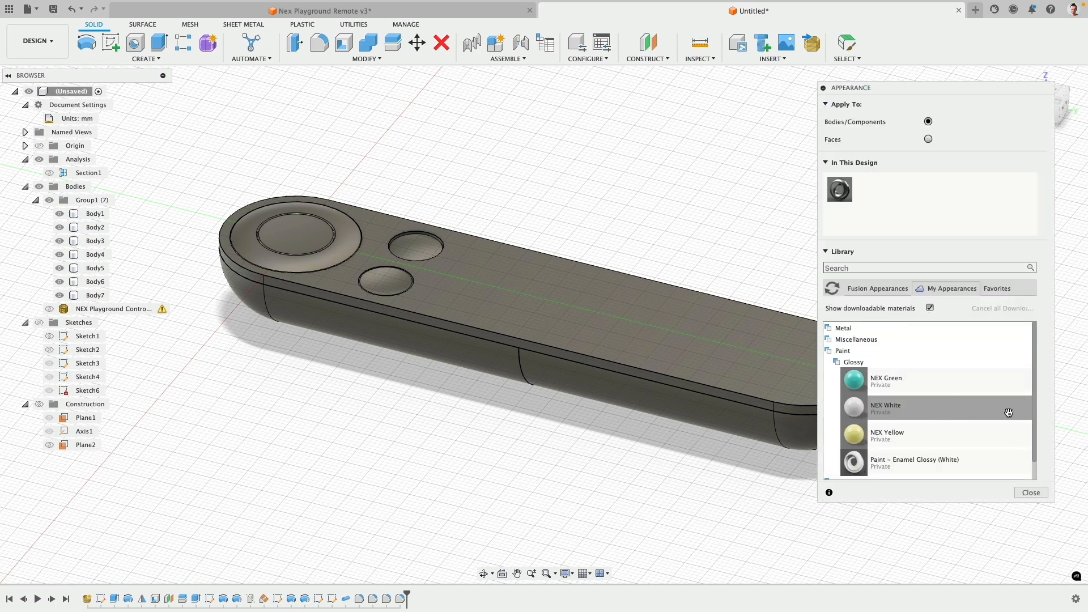
pyautogui.click(852, 290)
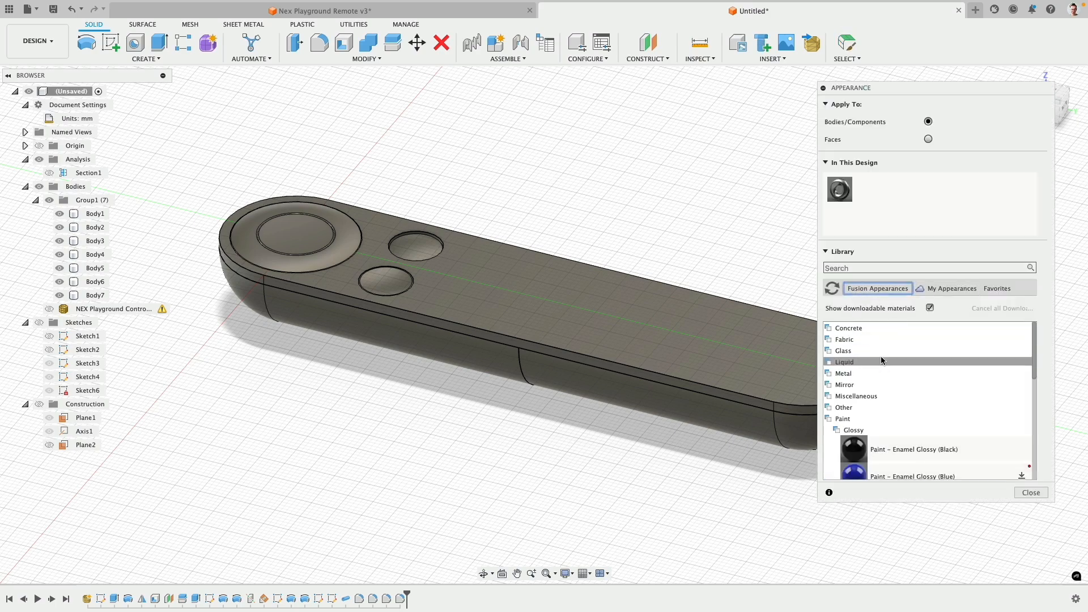
pyautogui.click(838, 430)
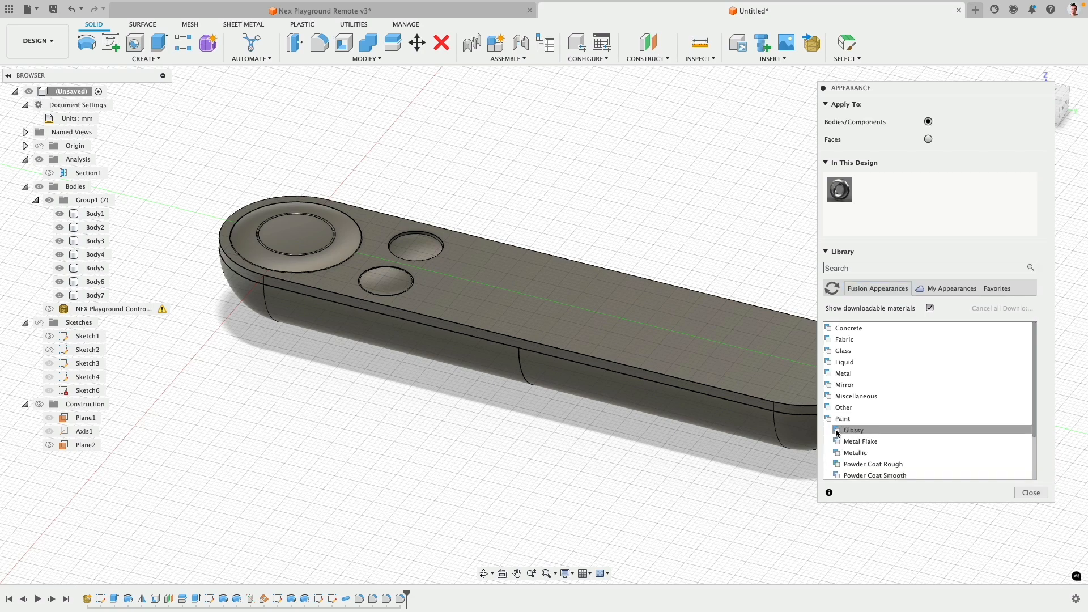
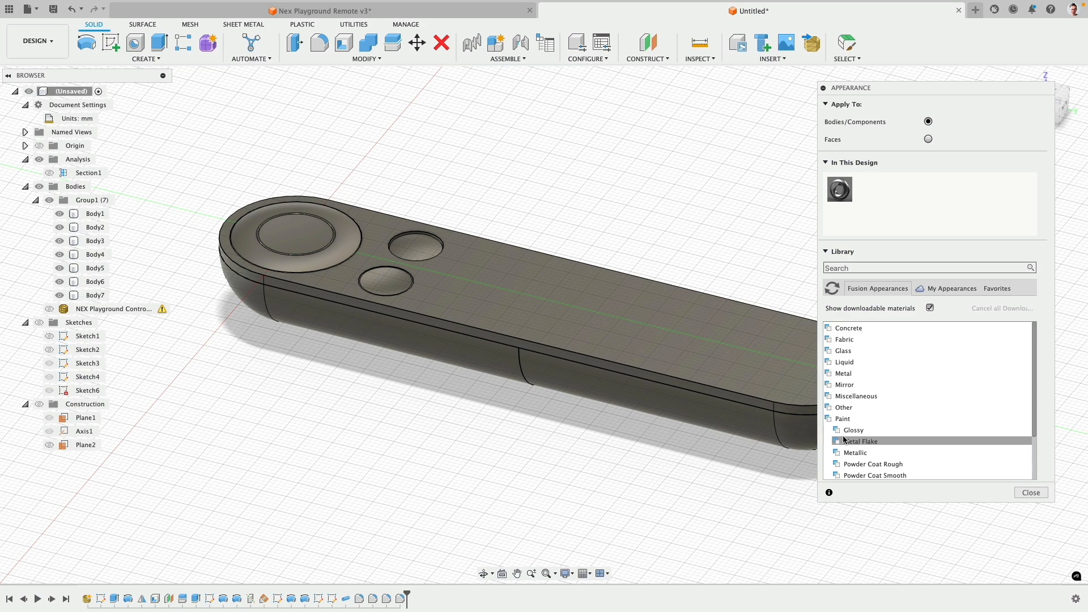
pyautogui.scroll(-3, 884, 431)
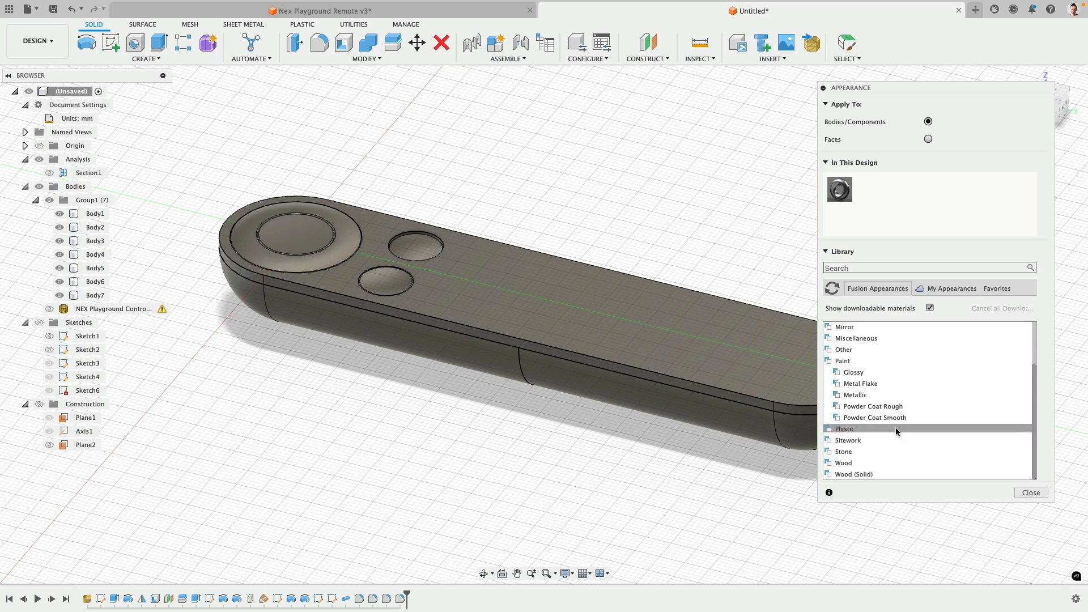
pyautogui.click(831, 430)
pyautogui.scroll(-5, 838, 431)
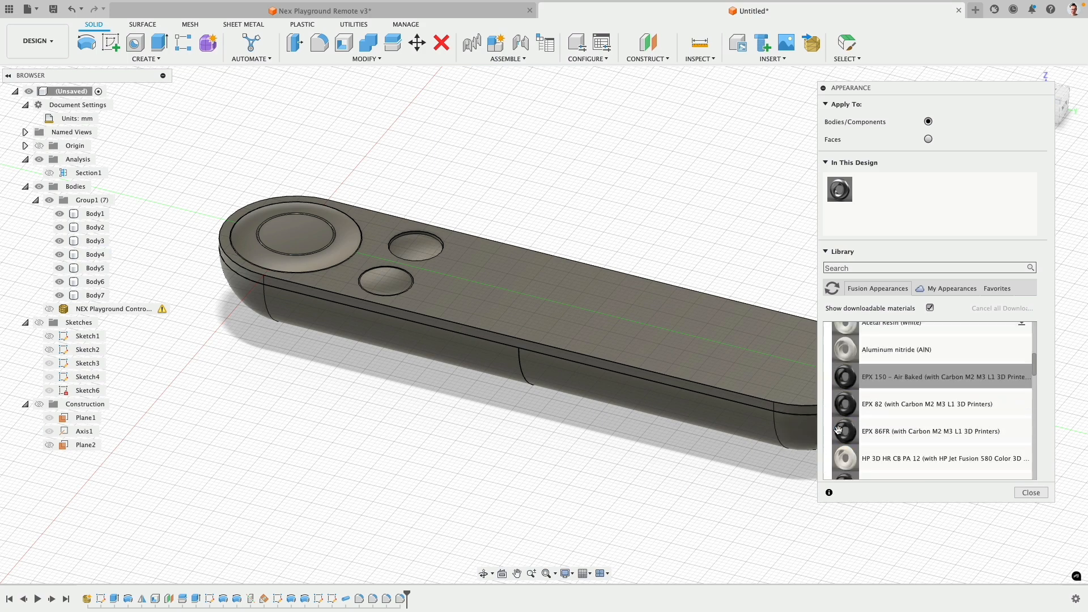
pyautogui.scroll(5, 838, 430)
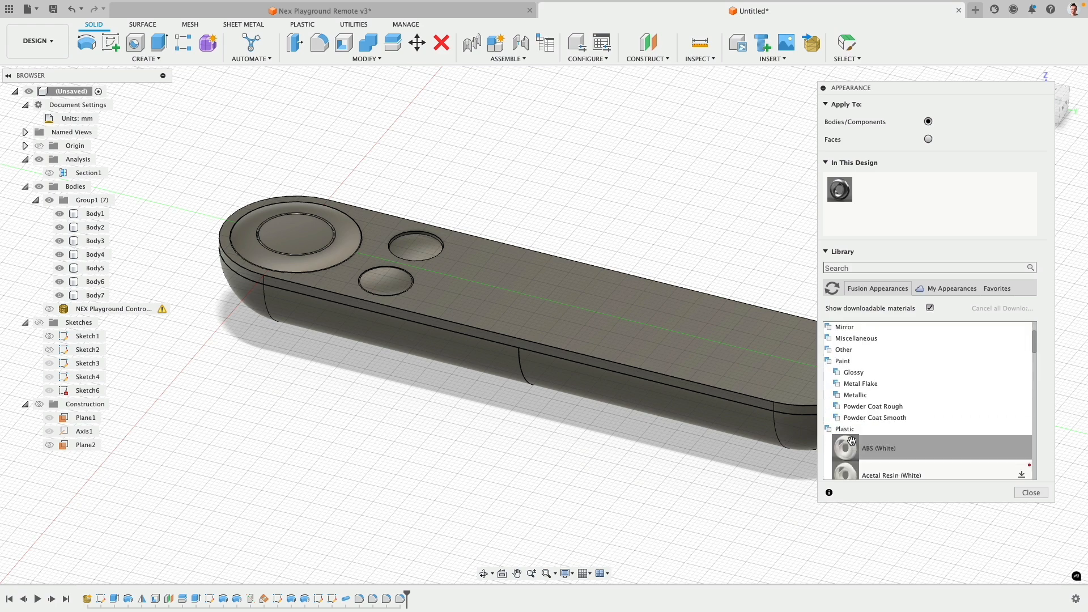
pyautogui.click(830, 431)
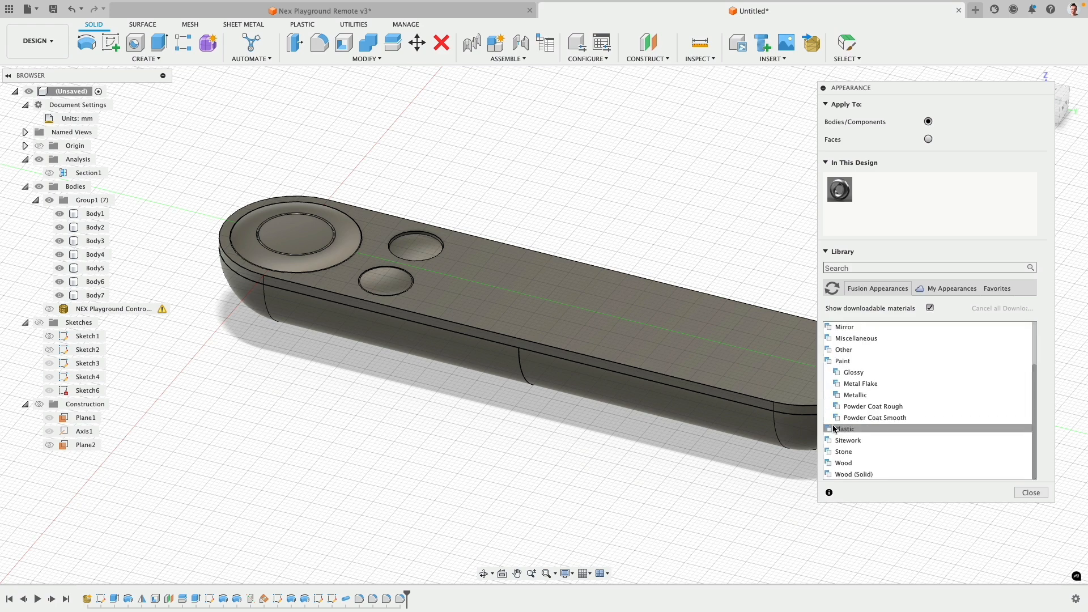
# Add the glossy paint Paint - Enamel Glossy (Black) from the Fusion library to the design's appearances
pyautogui.click(837, 372)
pyautogui.scroll(-1, 871, 380)
pyautogui.scroll(-3, 872, 381)
pyautogui.scroll(5, 883, 388)
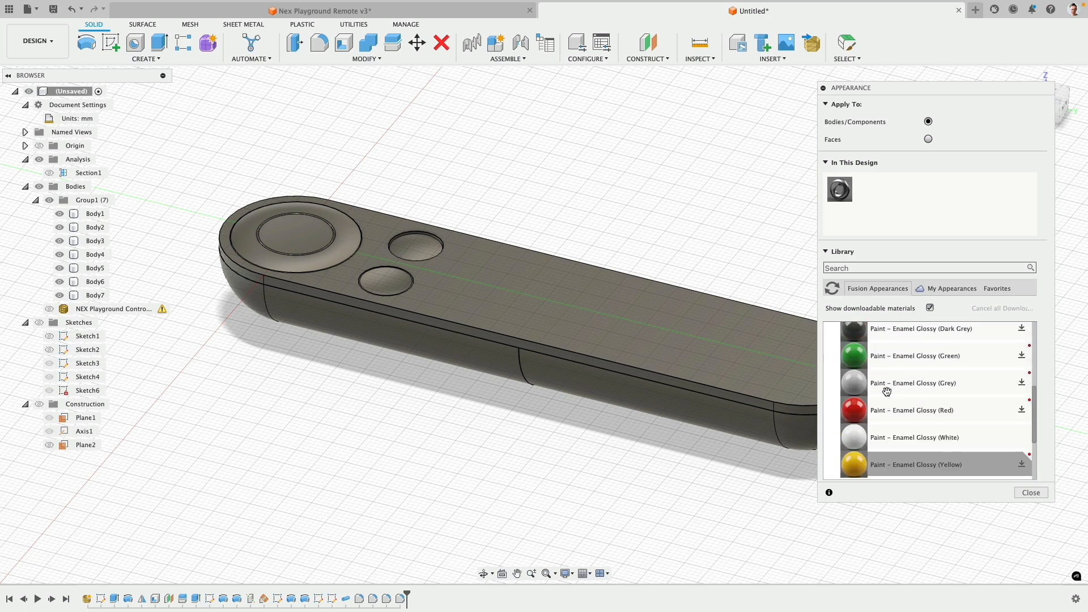
pyautogui.scroll(-2, 887, 391)
pyautogui.moveTo(887, 391); pyautogui.dragTo(729, 371)
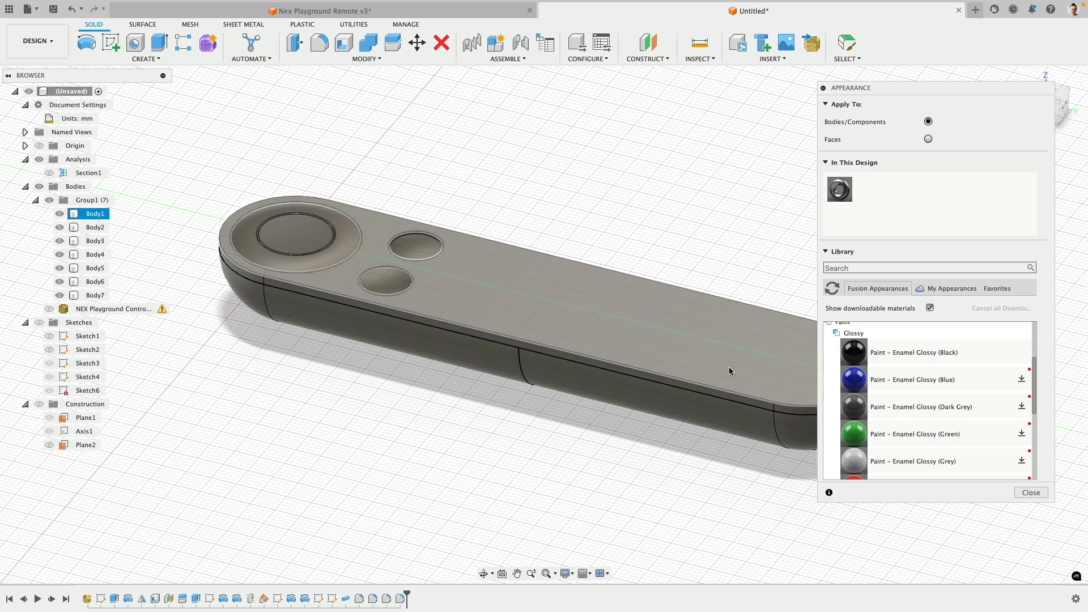
pyautogui.moveTo(729, 371); pyautogui.dragTo(730, 365)
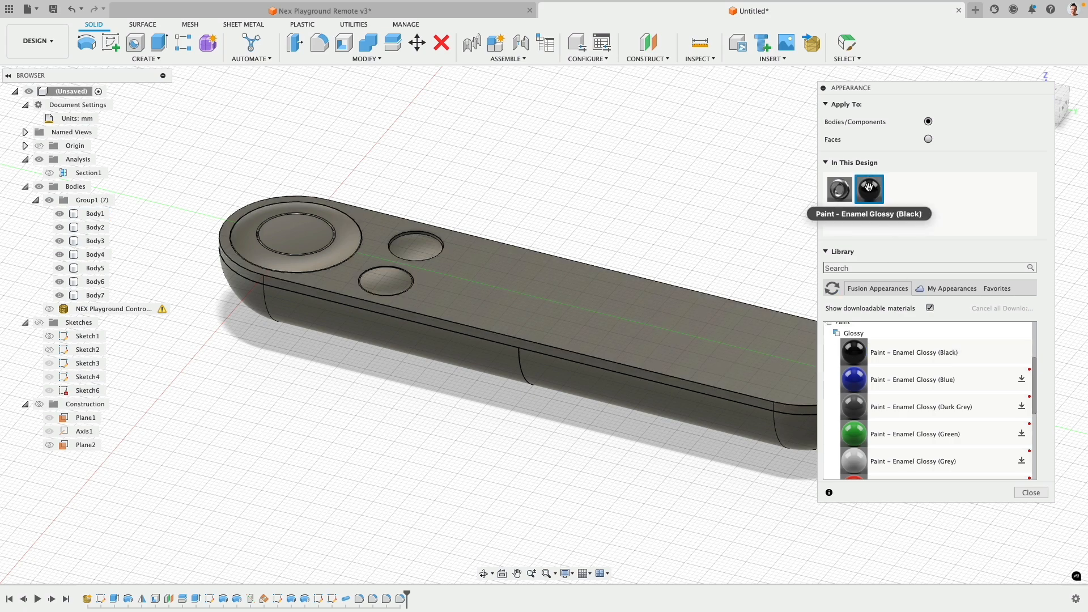
# Apply Paint - Enamel Glossy (Black) to the remote's top plate and lower housing bodies
pyautogui.moveTo(868, 189); pyautogui.dragTo(680, 313)
pyautogui.moveTo(850, 220)
pyautogui.mouseDown()
pyautogui.moveTo(724, 405)
pyautogui.moveTo(848, 221)
pyautogui.mouseUp()
pyautogui.moveTo(683, 230); pyautogui.dragTo(588, 191, button='middle')
pyautogui.moveTo(872, 190); pyautogui.dragTo(399, 327)
pyautogui.moveTo(315, 401); pyautogui.dragTo(436, 424, button='middle')
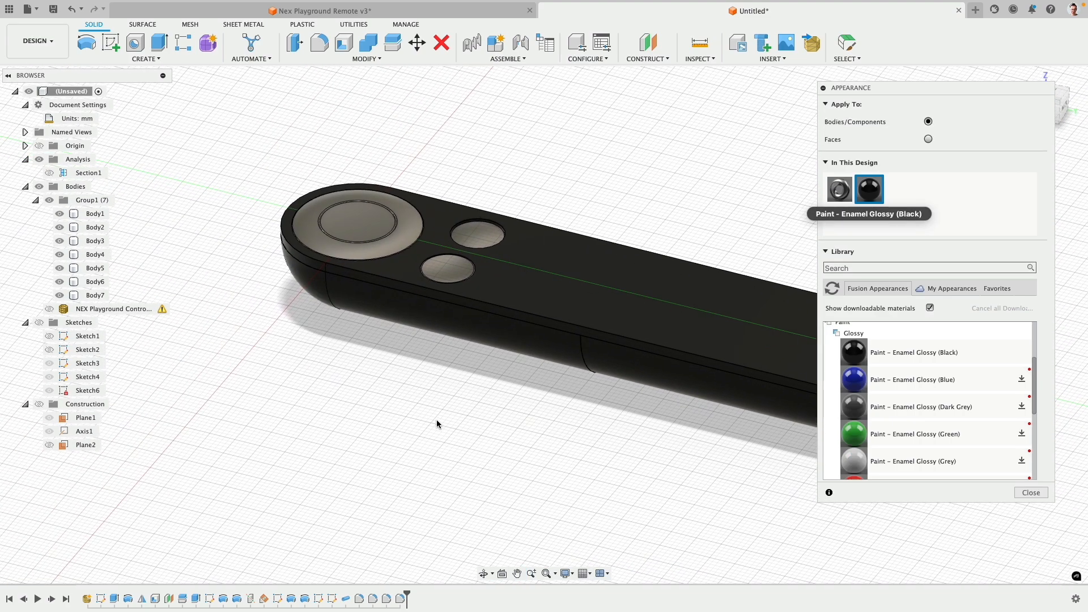
# Change the colour of the Paint - Enamel Glossy (Black) appearance to RGB 220, 220, 220
pyautogui.doubleClick(875, 191)
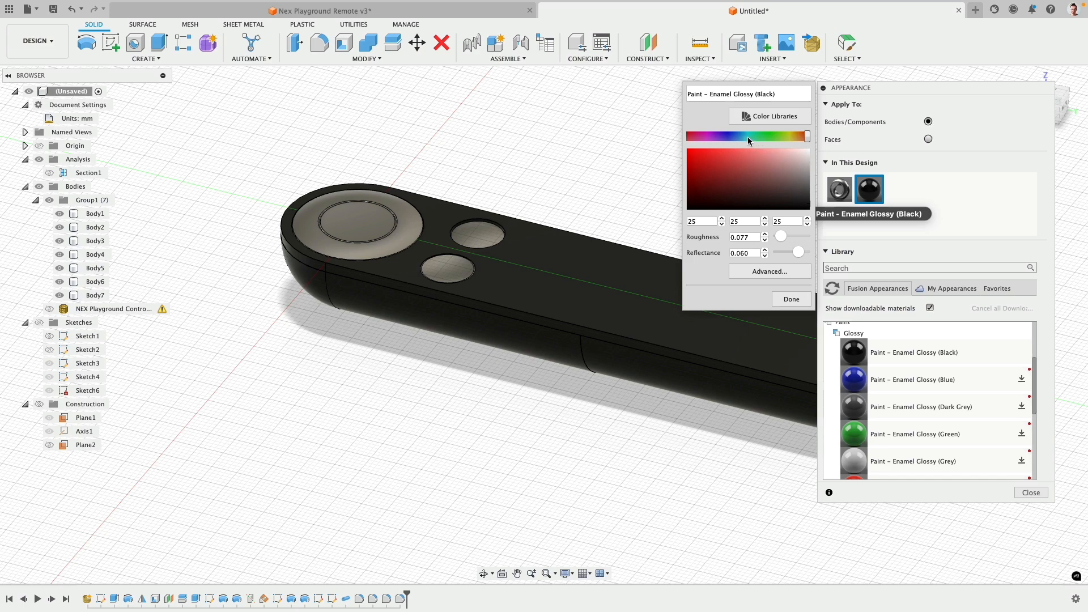
pyautogui.moveTo(759, 152); pyautogui.dragTo(818, 157)
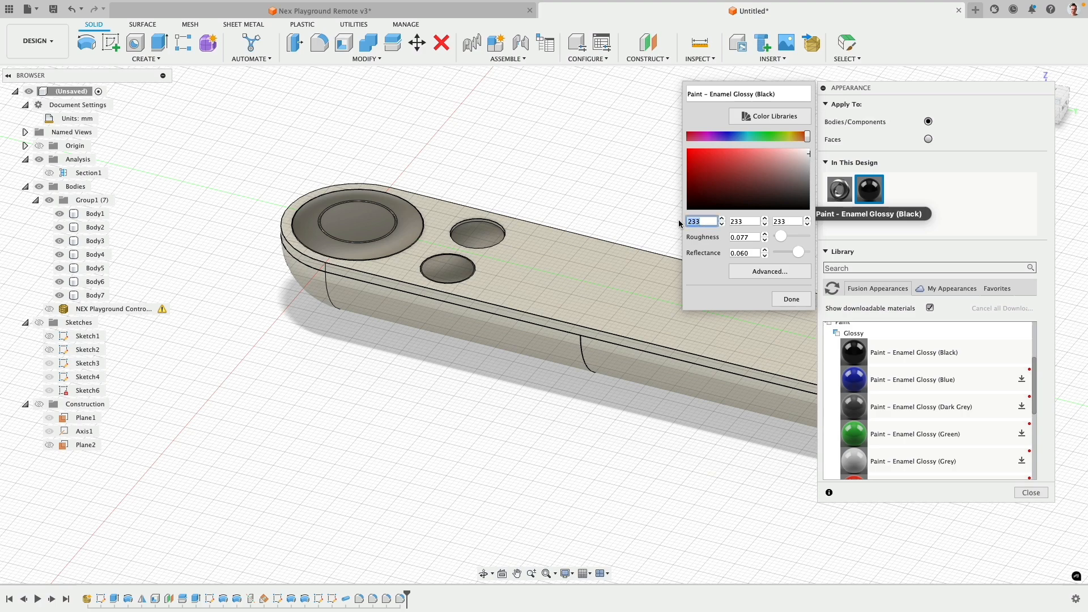
pyautogui.write('2')
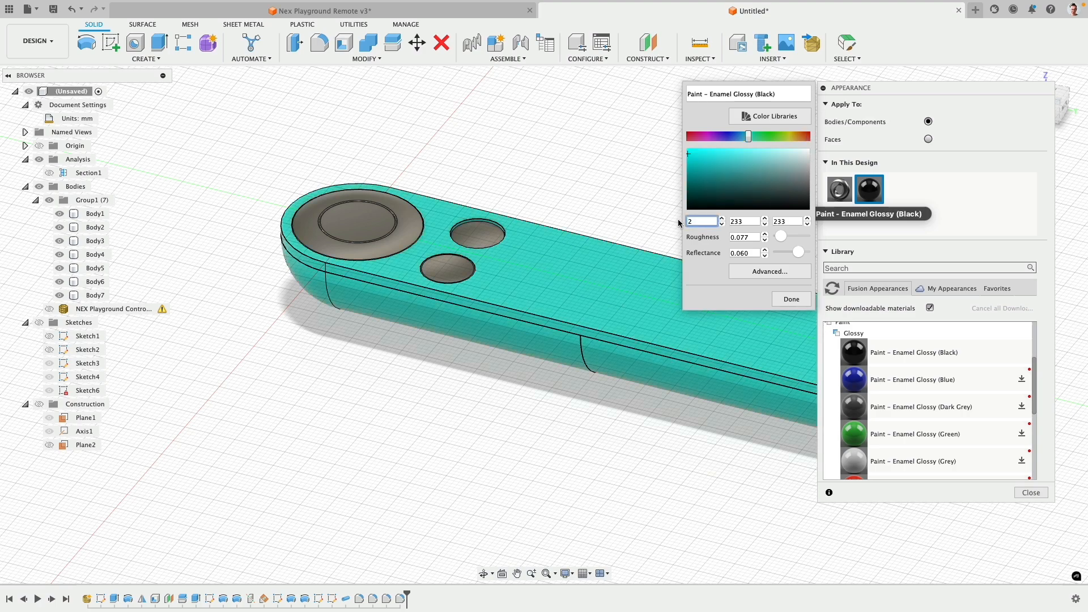
pyautogui.write('20')
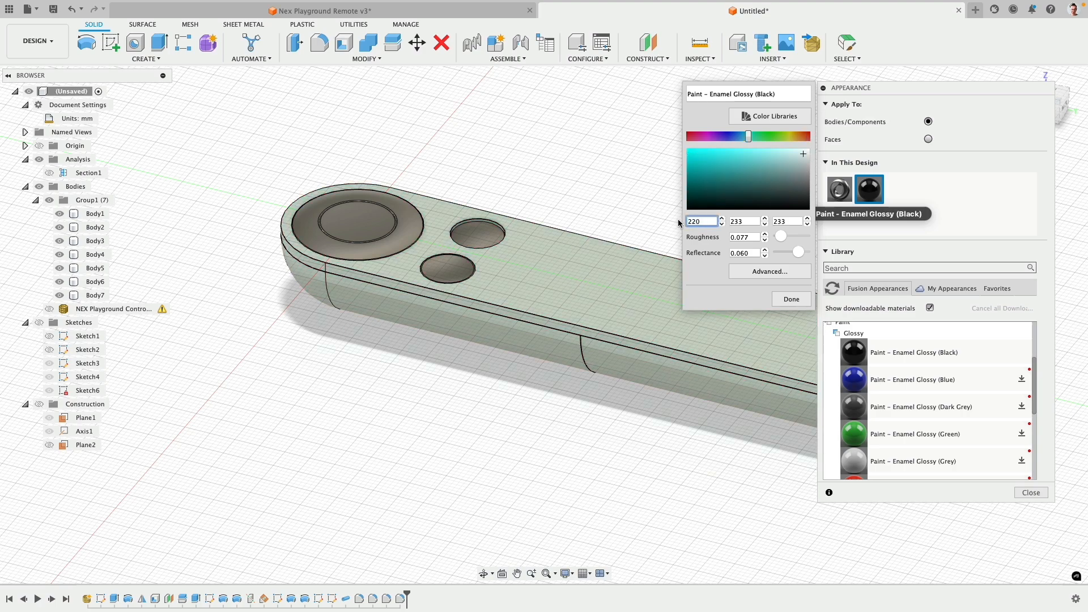
pyautogui.doubleClick(755, 222)
pyautogui.write('20')
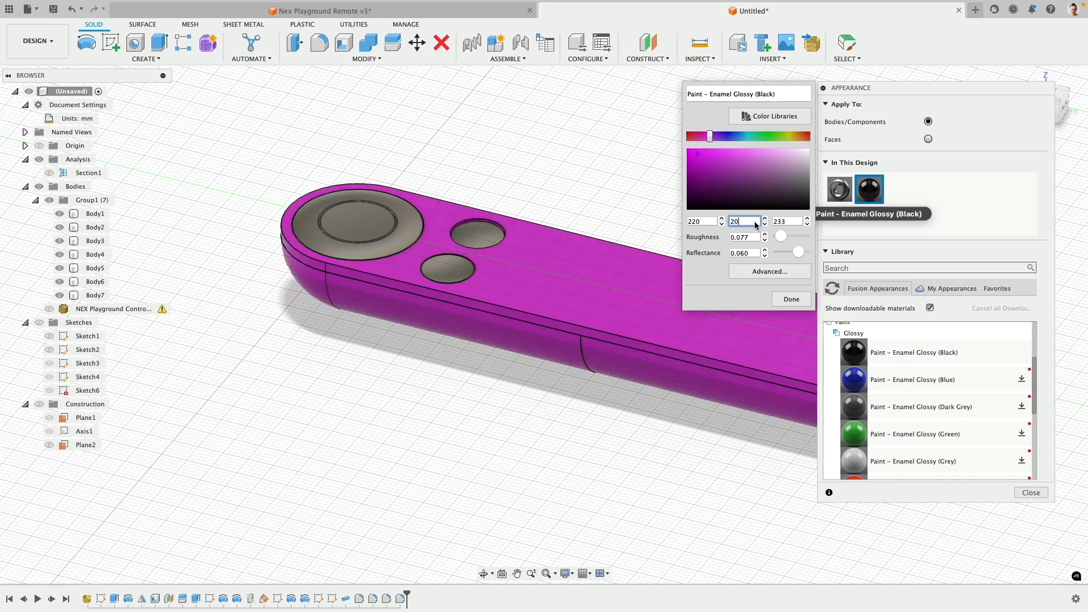
pyautogui.write('0')
pyautogui.press('Tab')
pyautogui.write('220')
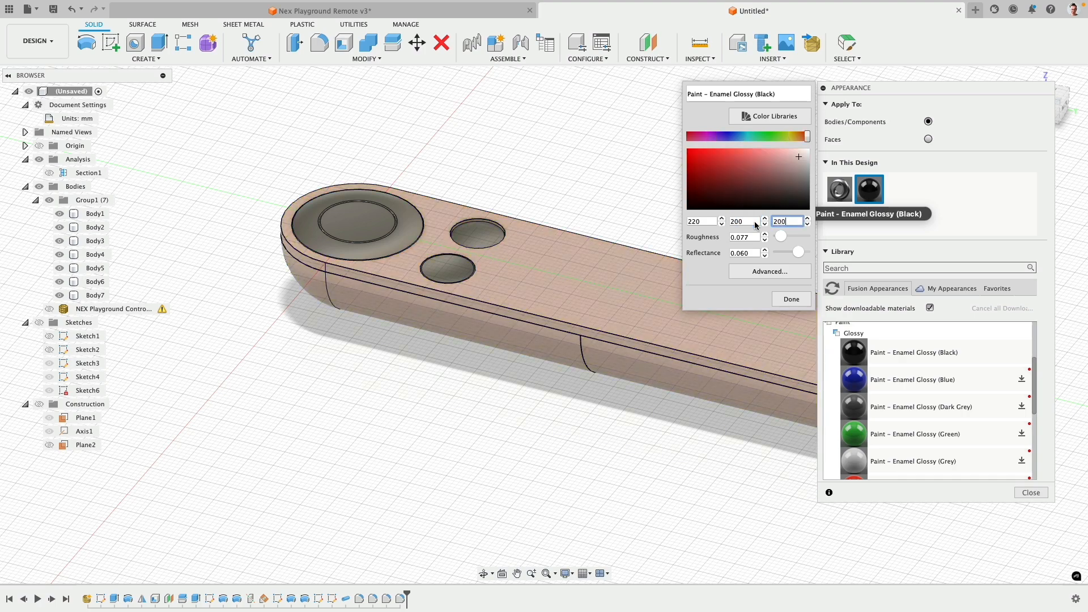
pyautogui.doubleClick(755, 222)
pyautogui.write('220')
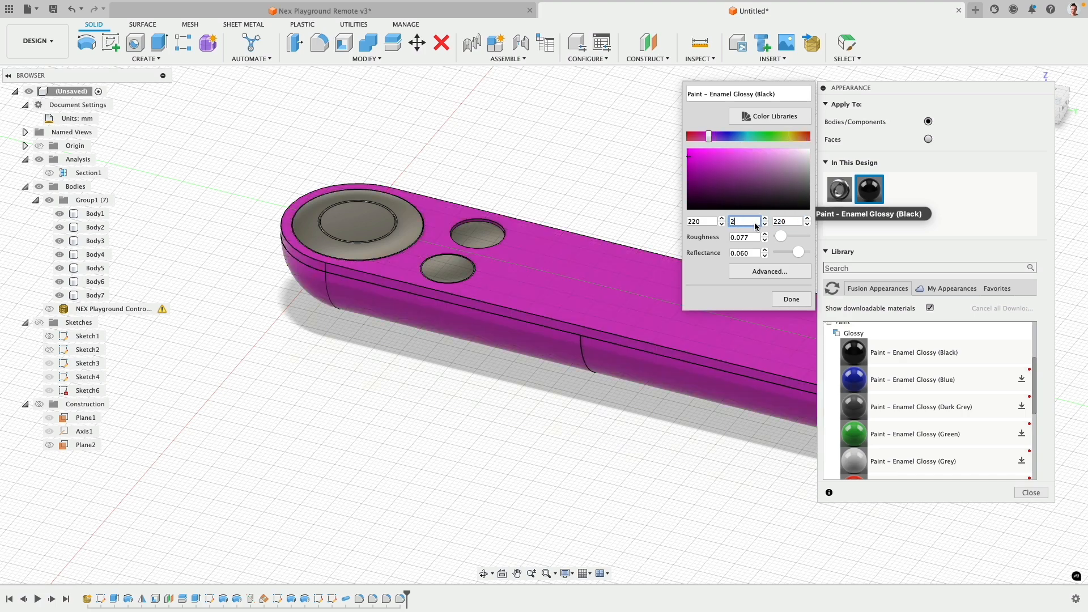
pyautogui.click(790, 299)
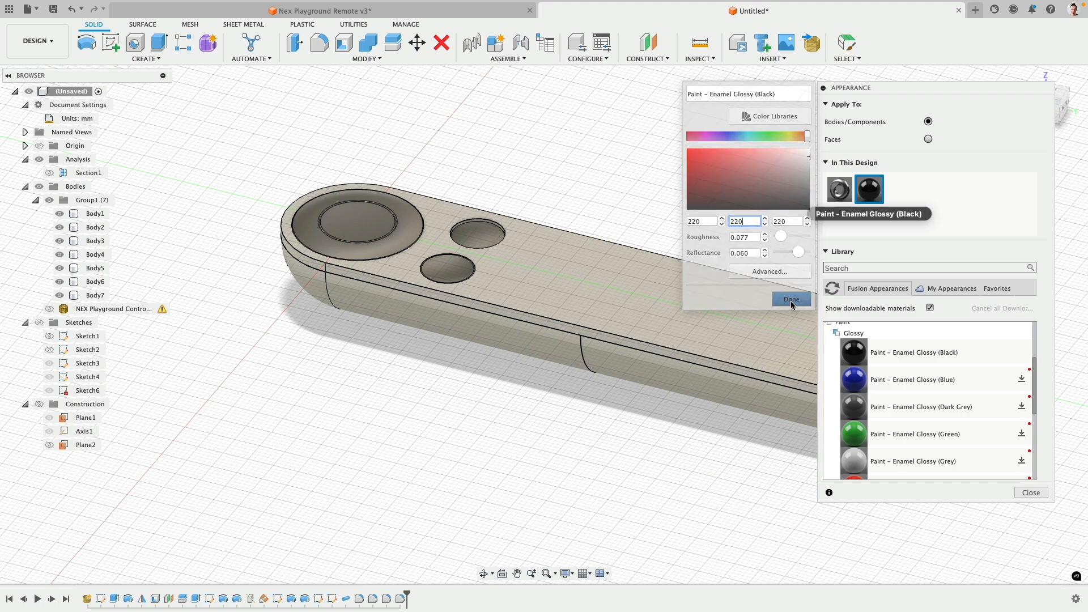
# Rename the recoloured glossy paint appearance as Test Material
pyautogui.doubleClick(873, 196)
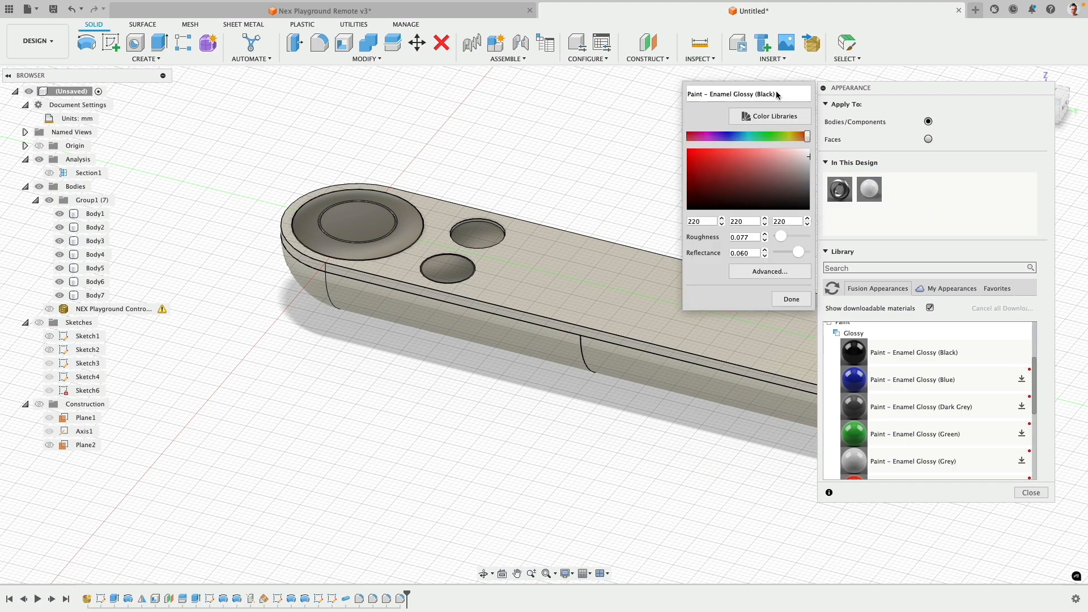
pyautogui.moveTo(777, 94); pyautogui.dragTo(718, 187)
pyautogui.click(795, 300)
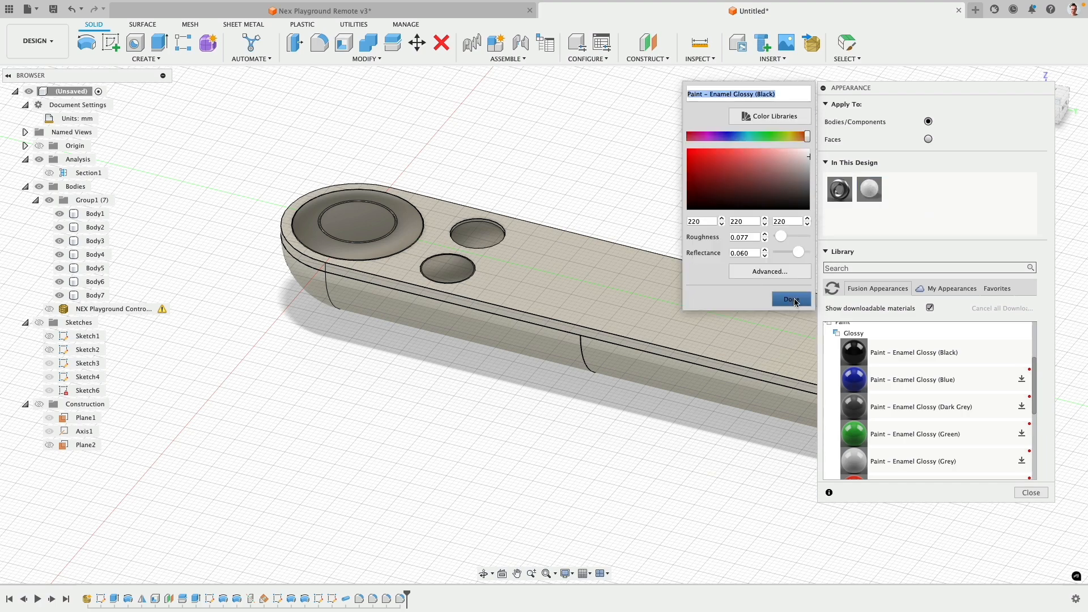
pyautogui.write('Test Material')
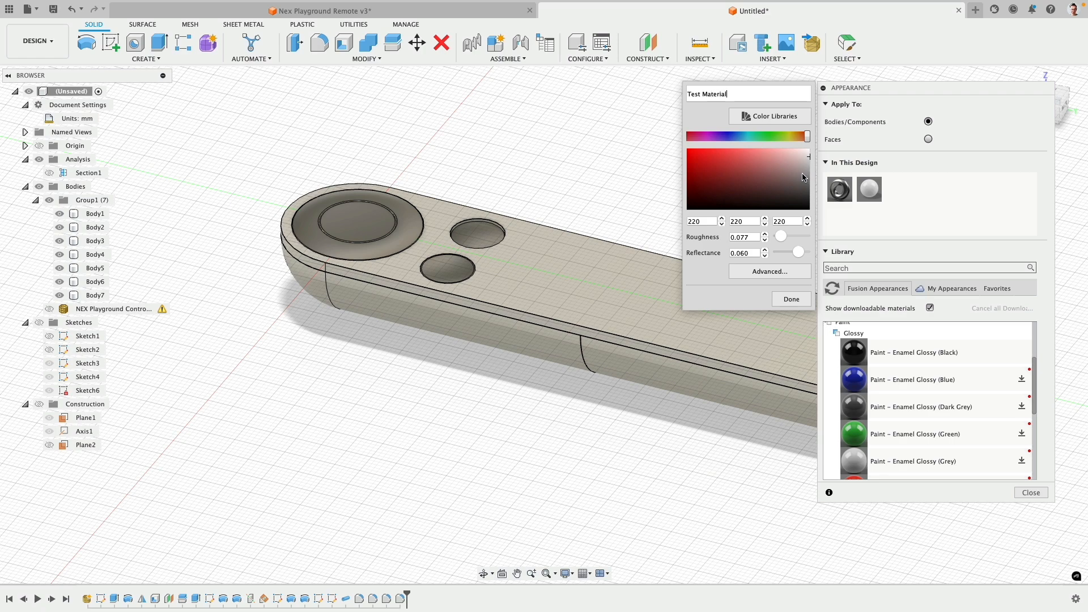
pyautogui.click(791, 299)
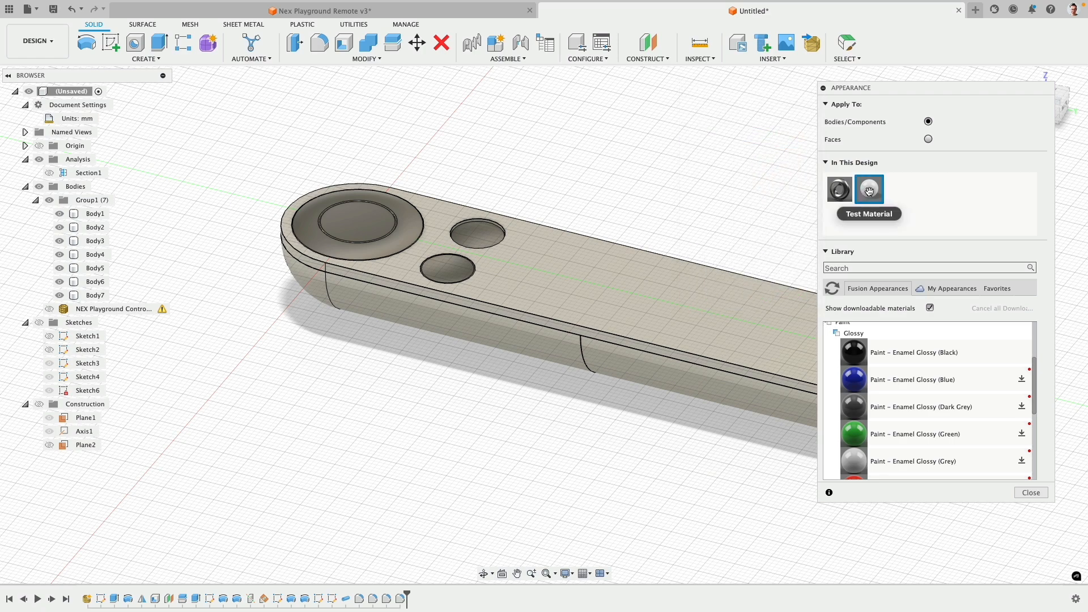
# Replace the design's Test Material appearance with NEX White from the My Appearances library
pyautogui.rightClick(869, 194)
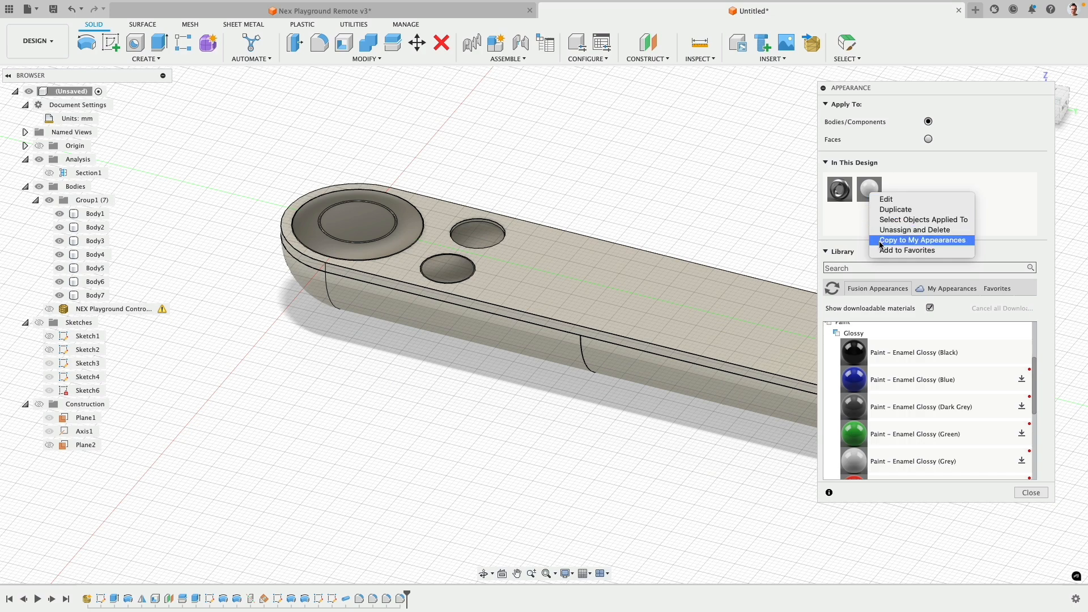
pyautogui.click(836, 228)
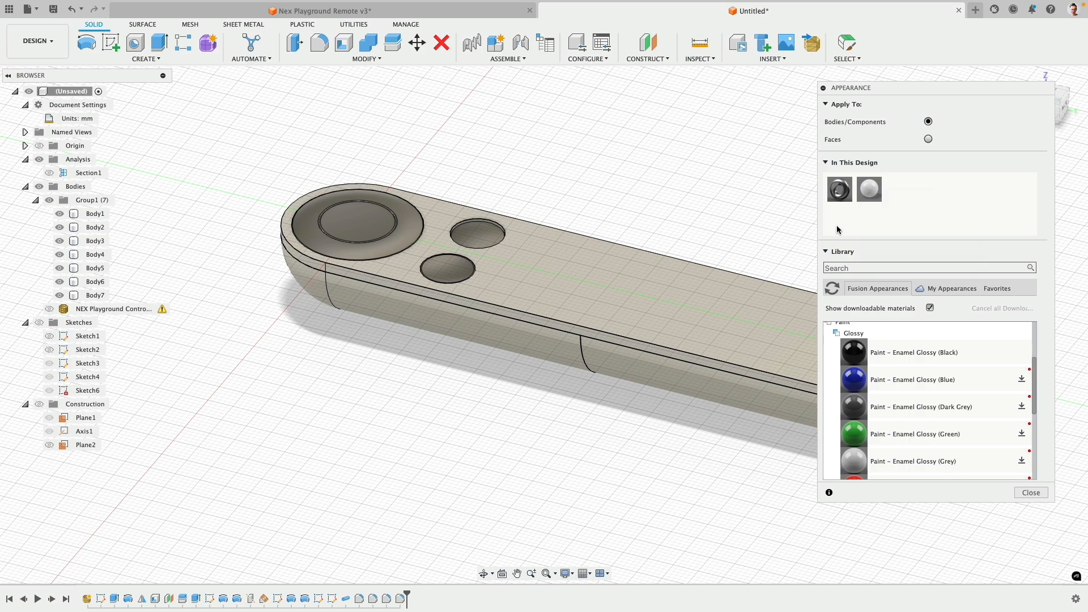
pyautogui.click(952, 289)
pyautogui.scroll(-1, 963, 367)
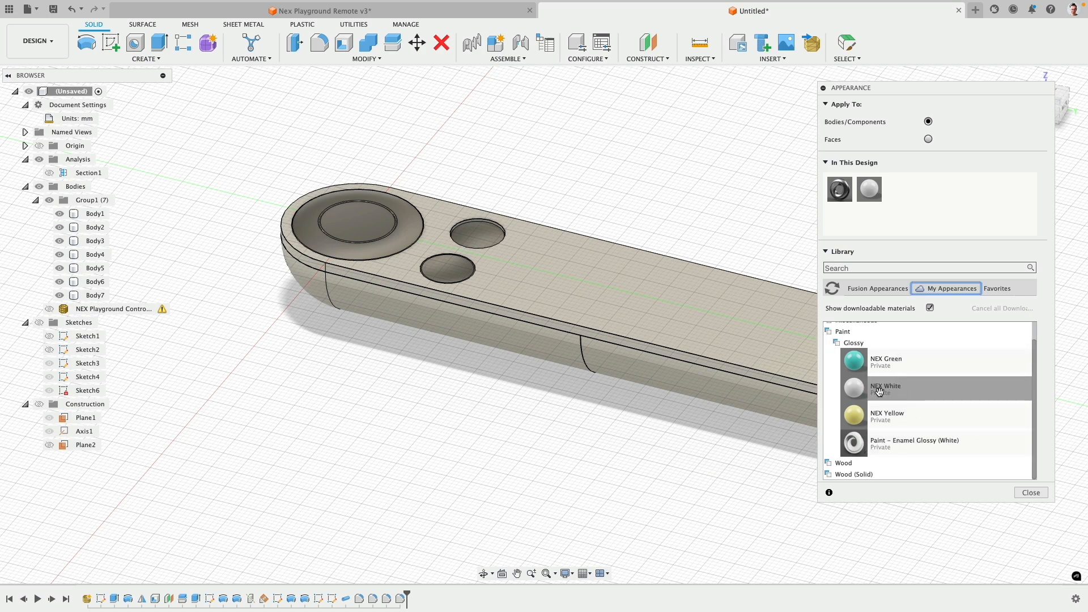
pyautogui.moveTo(879, 391); pyautogui.dragTo(868, 191)
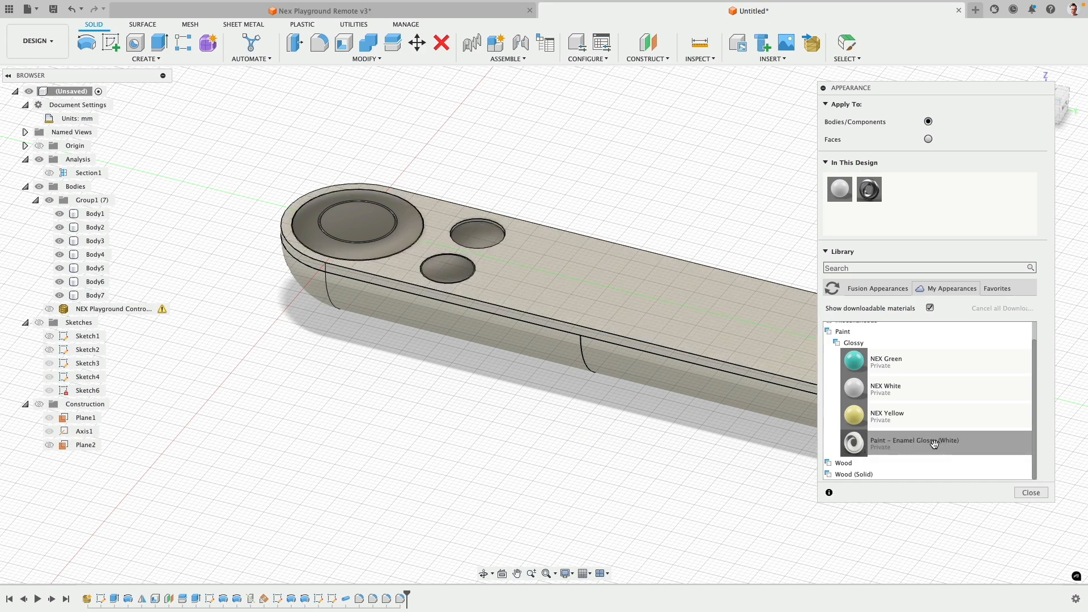
# Add NEX Yellow and NEX Green to the design, applying yellow to both small round buttons and green to the centre button and large ring
pyautogui.moveTo(853, 415); pyautogui.dragTo(929, 205)
pyautogui.moveTo(854, 361); pyautogui.dragTo(957, 209)
pyautogui.moveTo(898, 189); pyautogui.dragTo(478, 233)
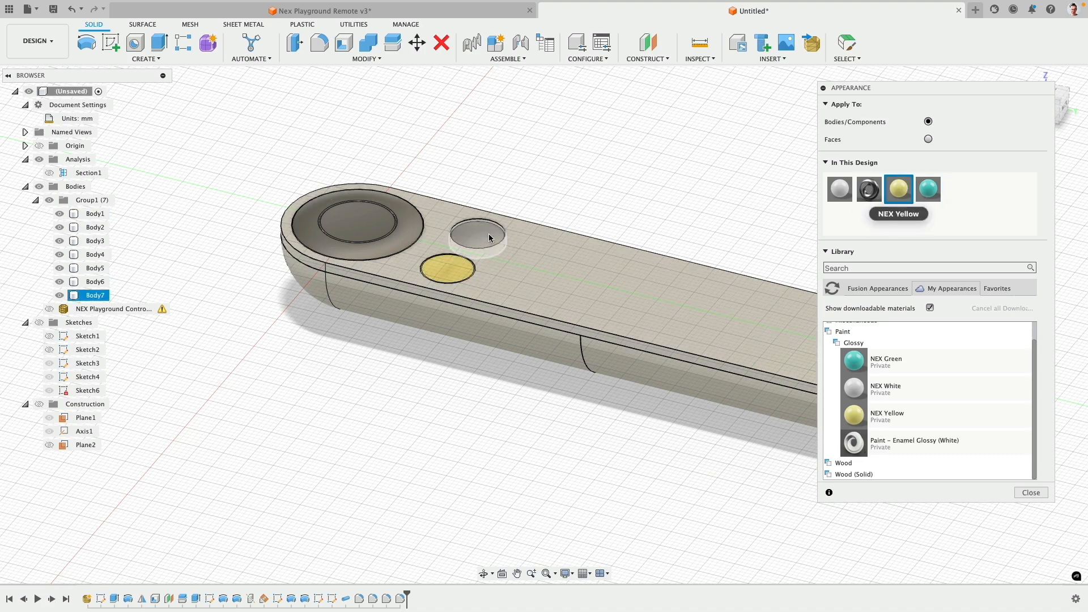
pyautogui.moveTo(928, 188); pyautogui.dragTo(420, 218)
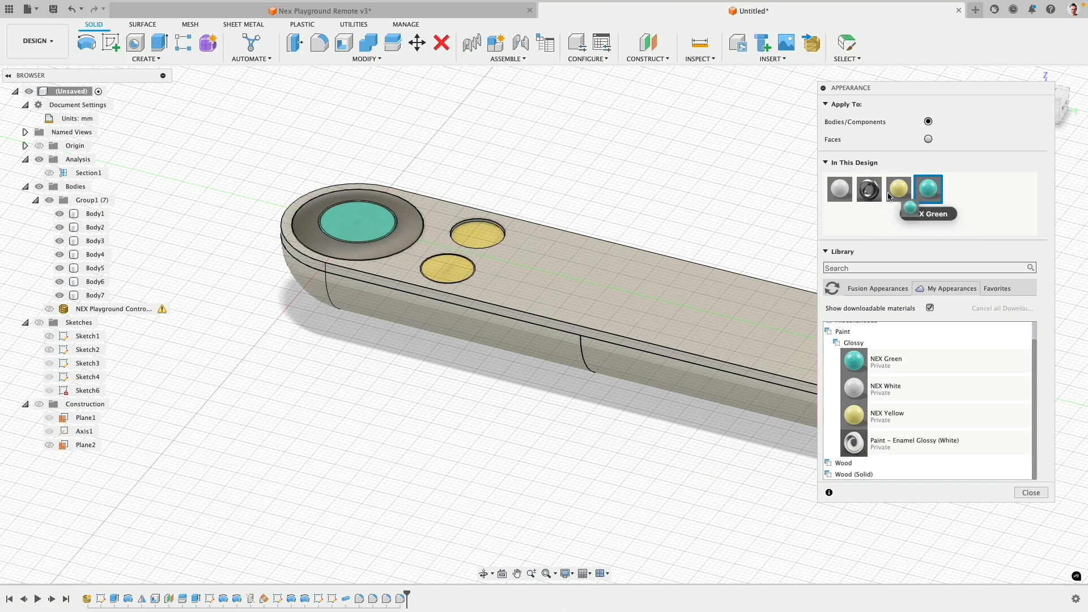
# Examine the RGB colour values of the NEX Green and NEX Yellow appearances
pyautogui.rightClick(942, 186)
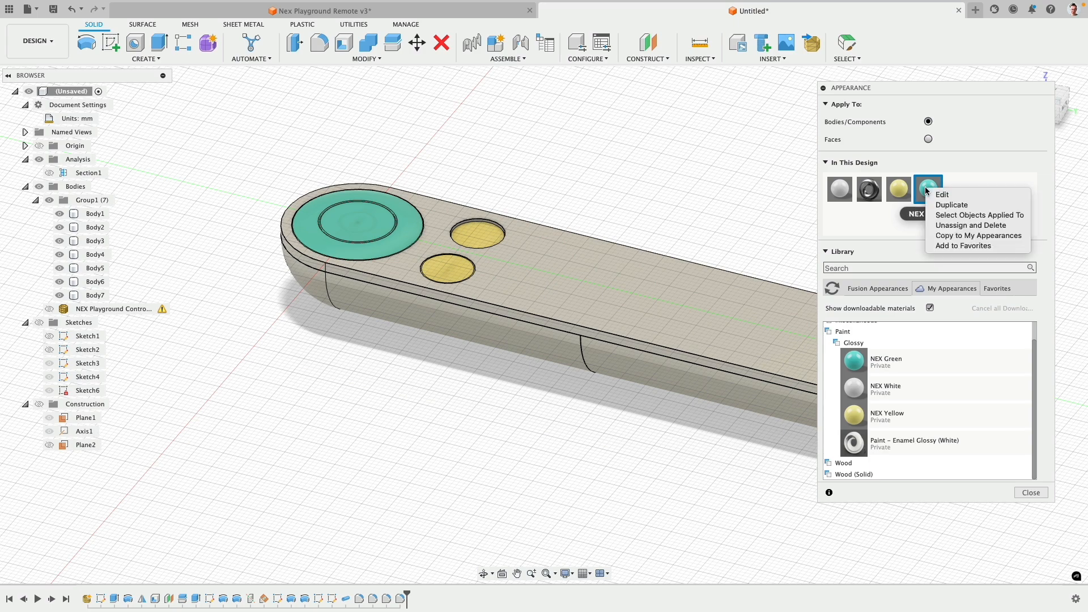
pyautogui.click(955, 196)
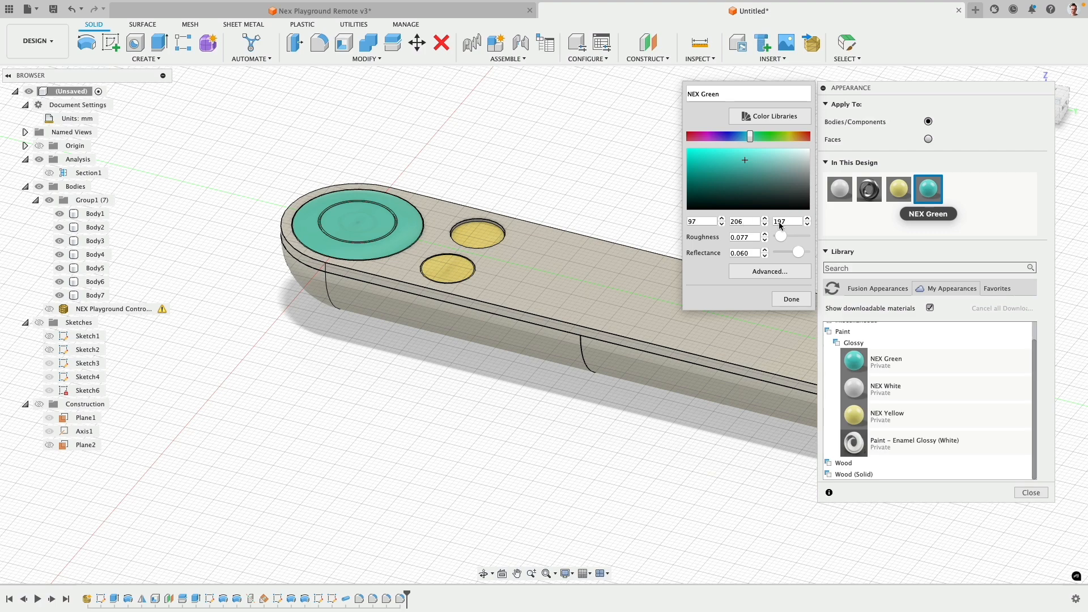
pyautogui.click(792, 299)
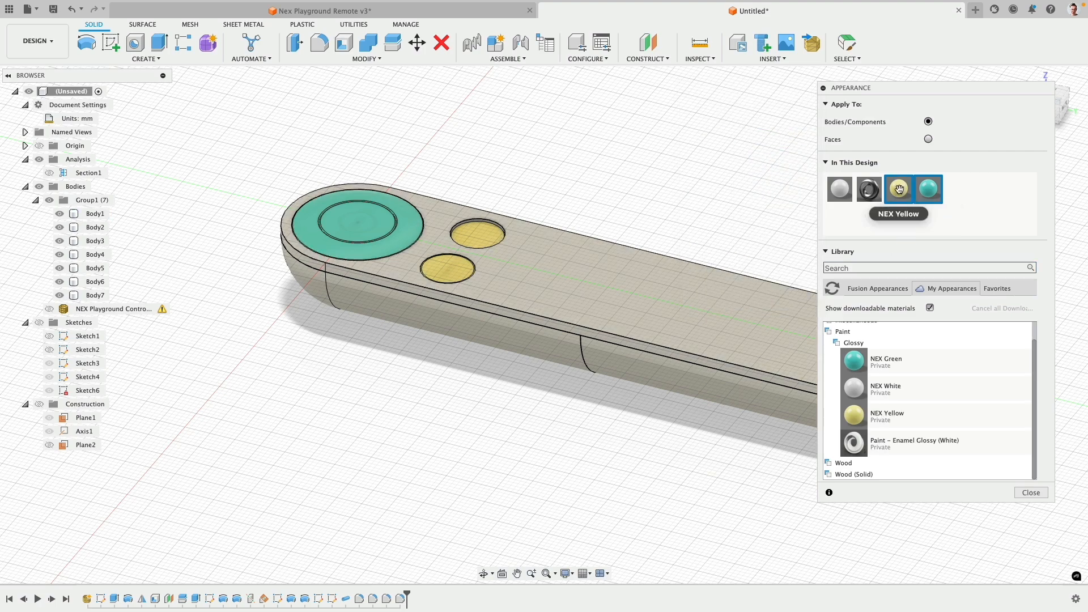
pyautogui.doubleClick(899, 189)
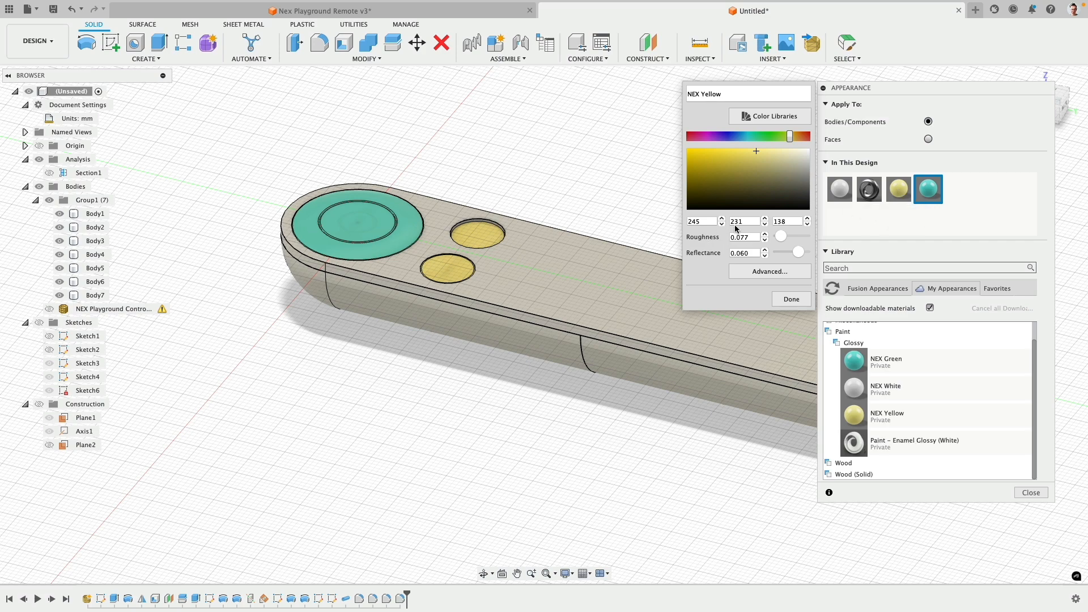
# Close the NEX Yellow colour editor, hide the bodies, and examine the button profiles with only Sketch3 and Sketch4 displayed
pyautogui.click(792, 300)
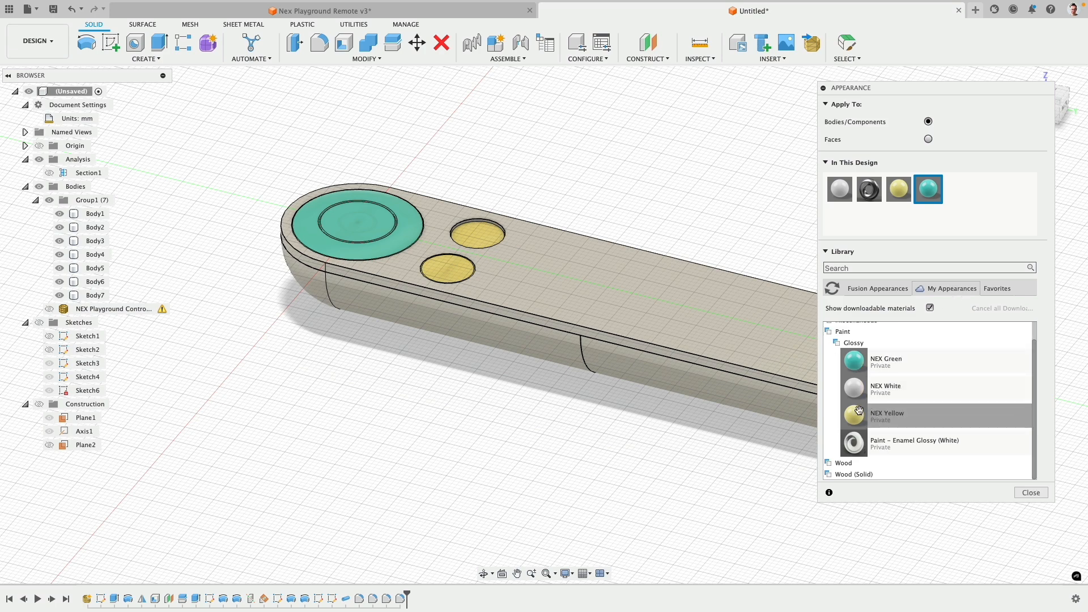
pyautogui.keyDown('shift'); pyautogui.moveTo(534, 457); pyautogui.dragTo(519, 403, button='middle'); pyautogui.keyUp('shift')
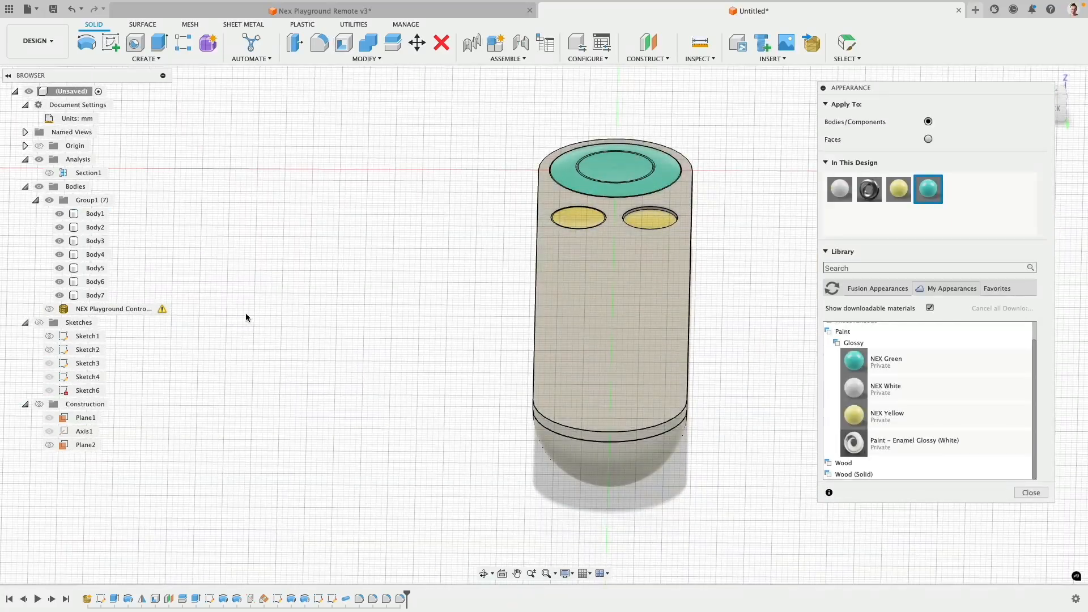
pyautogui.click(39, 323)
pyautogui.scroll(5, 640, 187)
pyautogui.scroll(5, 441, 287)
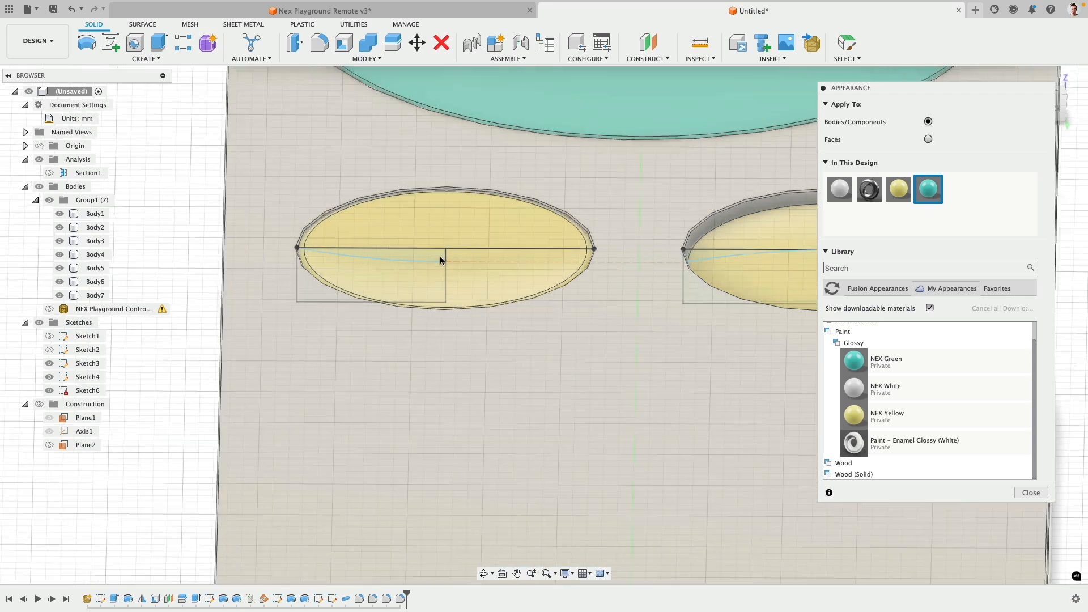
pyautogui.scroll(3, 442, 260)
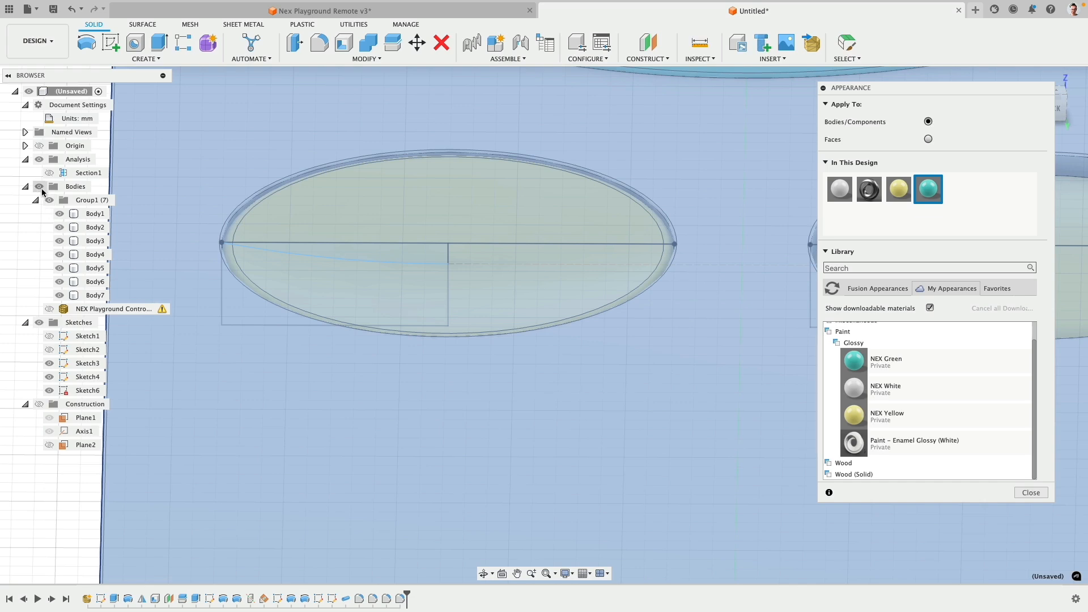
pyautogui.click(41, 187)
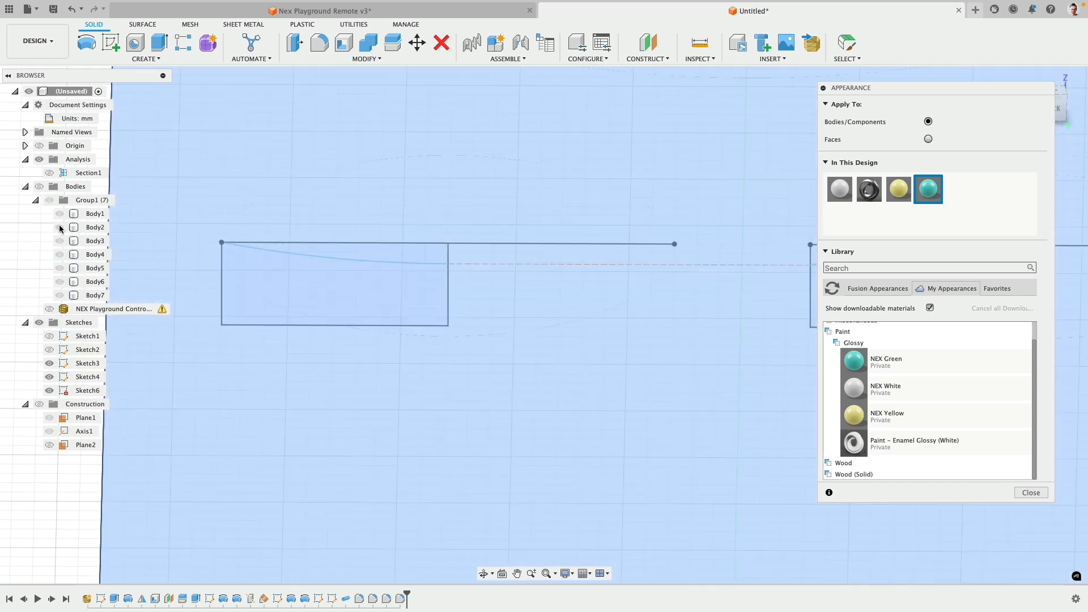
pyautogui.click(49, 363)
pyautogui.click(50, 377)
pyautogui.click(49, 391)
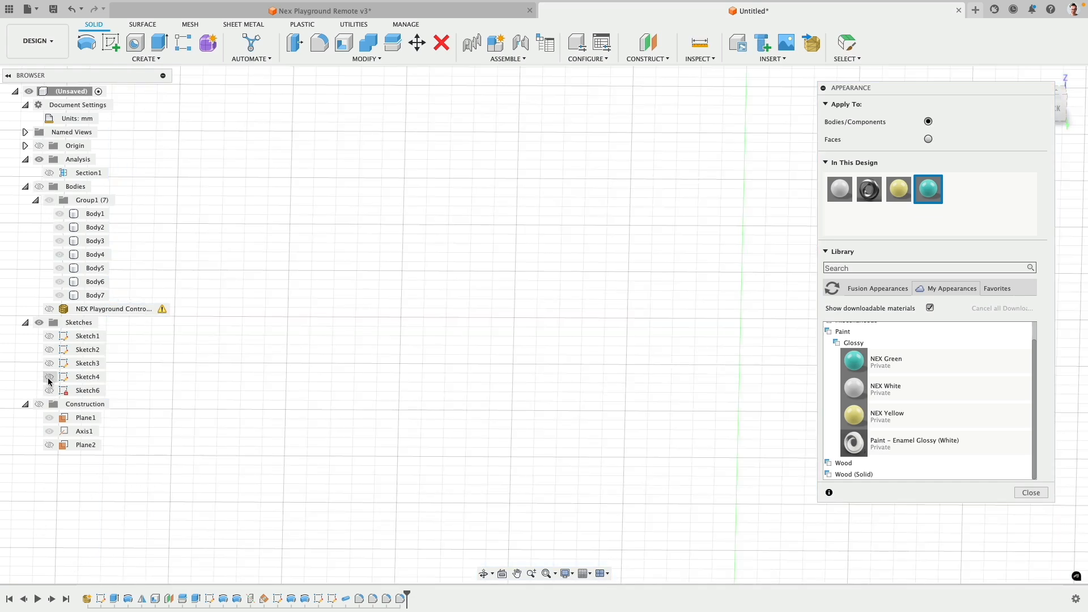
pyautogui.click(50, 377)
pyautogui.click(49, 364)
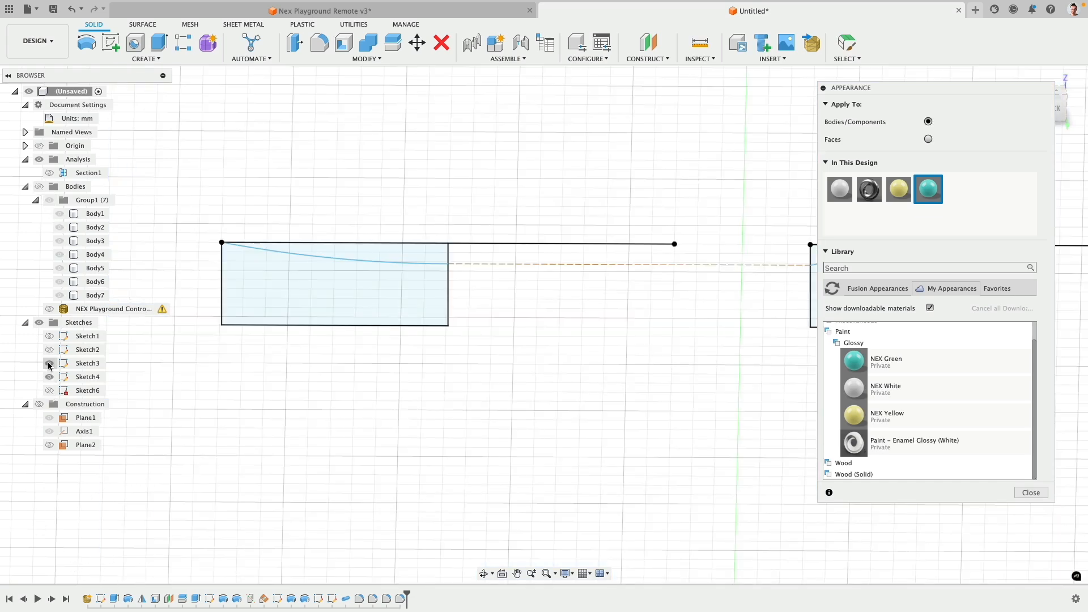
# Close the appearance settings and inspect the curved arc of the concave button's profile with Group1 hidden and the sketches shown
pyautogui.click(1042, 495)
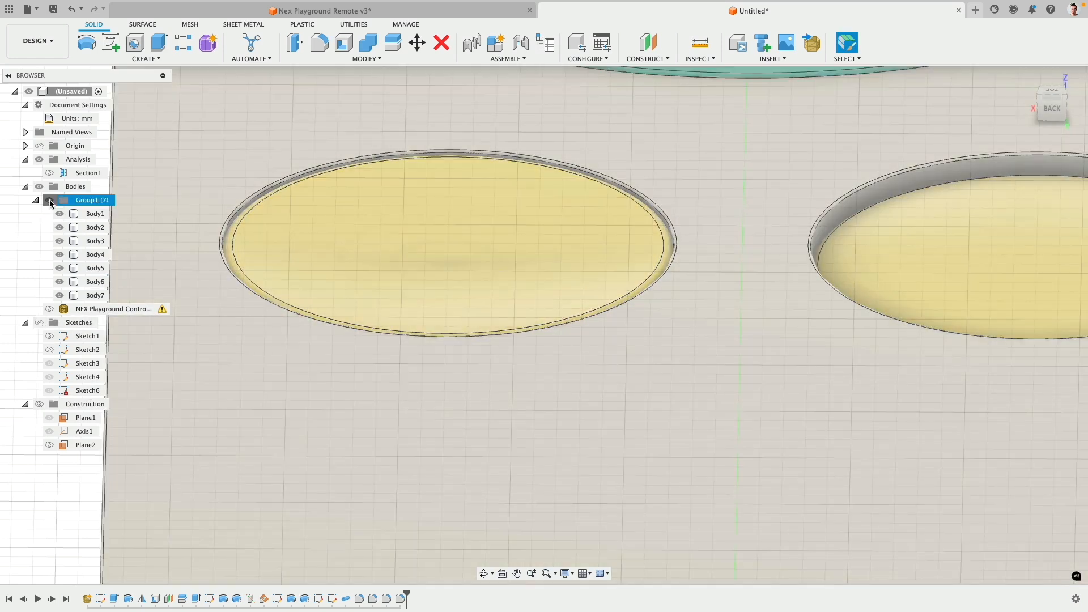
pyautogui.click(48, 200)
pyautogui.click(41, 323)
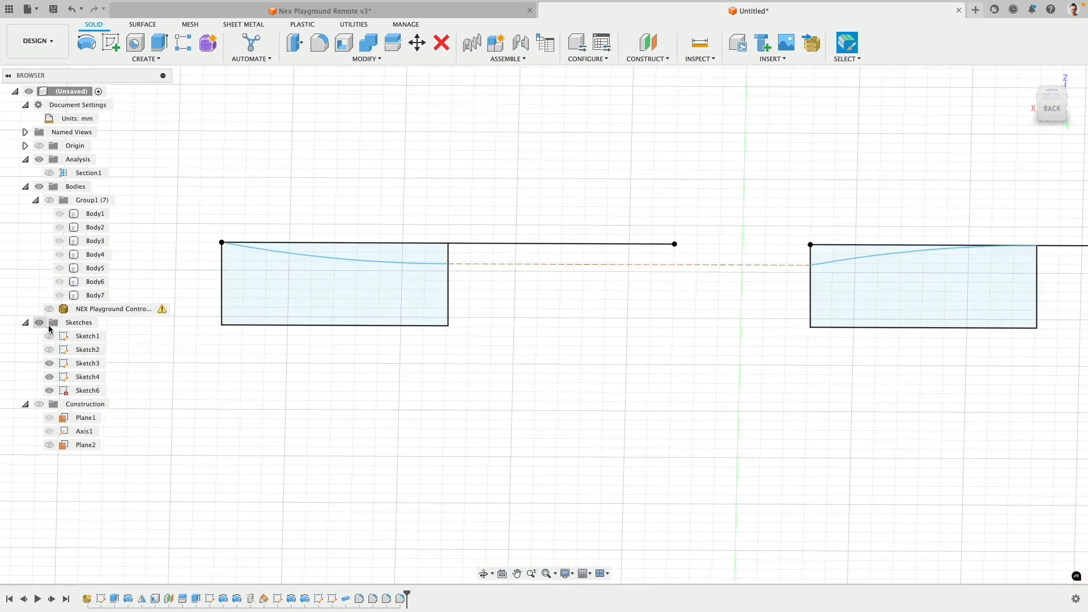
pyautogui.click(406, 259)
pyautogui.click(405, 263)
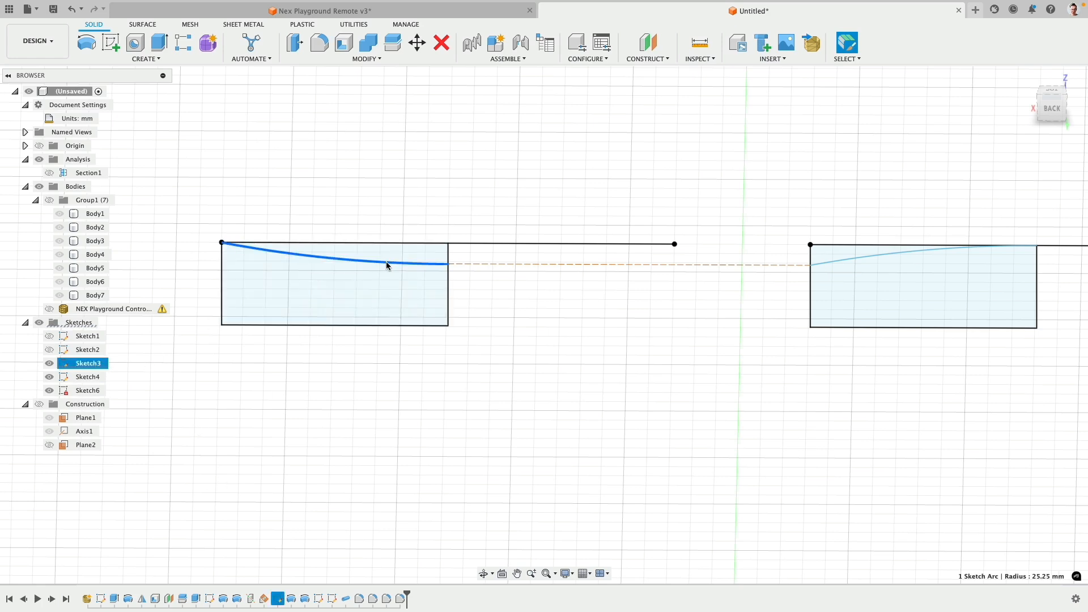
# Edit Sketch3 and try to apply a horizontal constraint to the dashed line between the two button profiles
pyautogui.rightClick(93, 365)
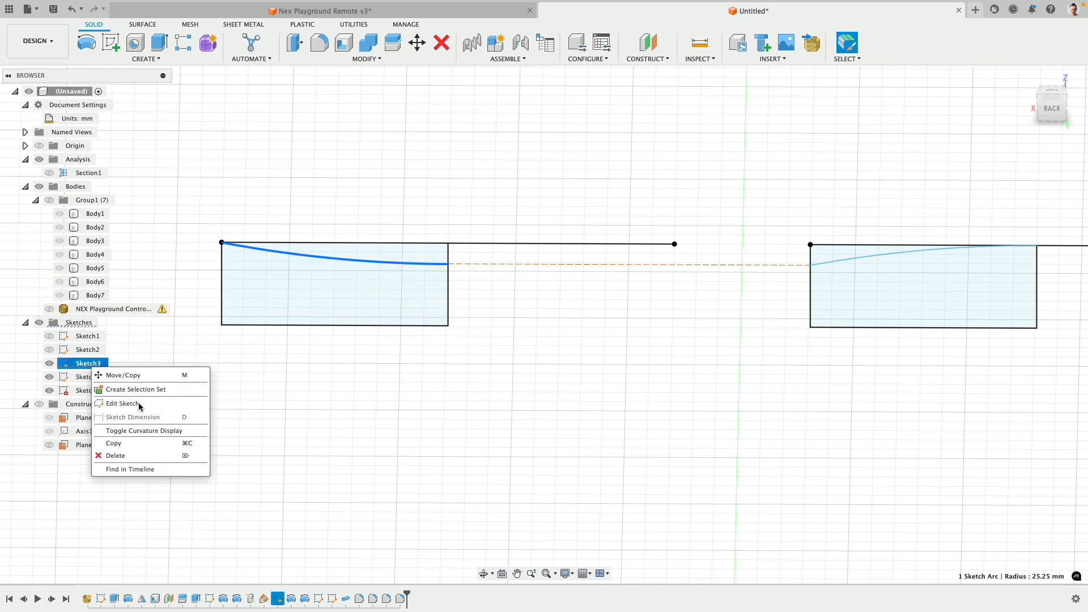
pyautogui.click(122, 403)
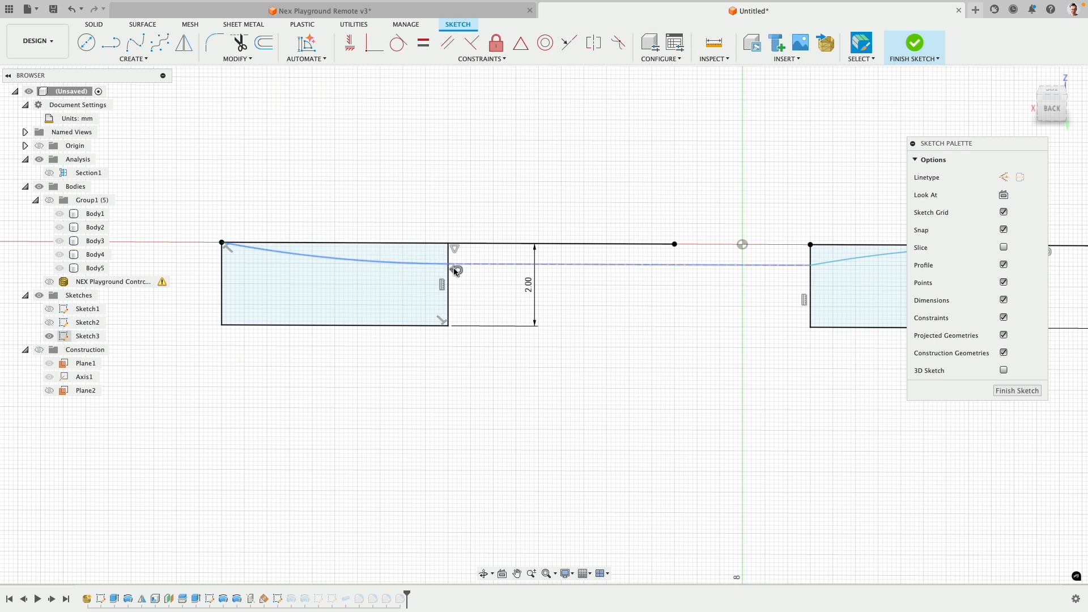
pyautogui.click(476, 266)
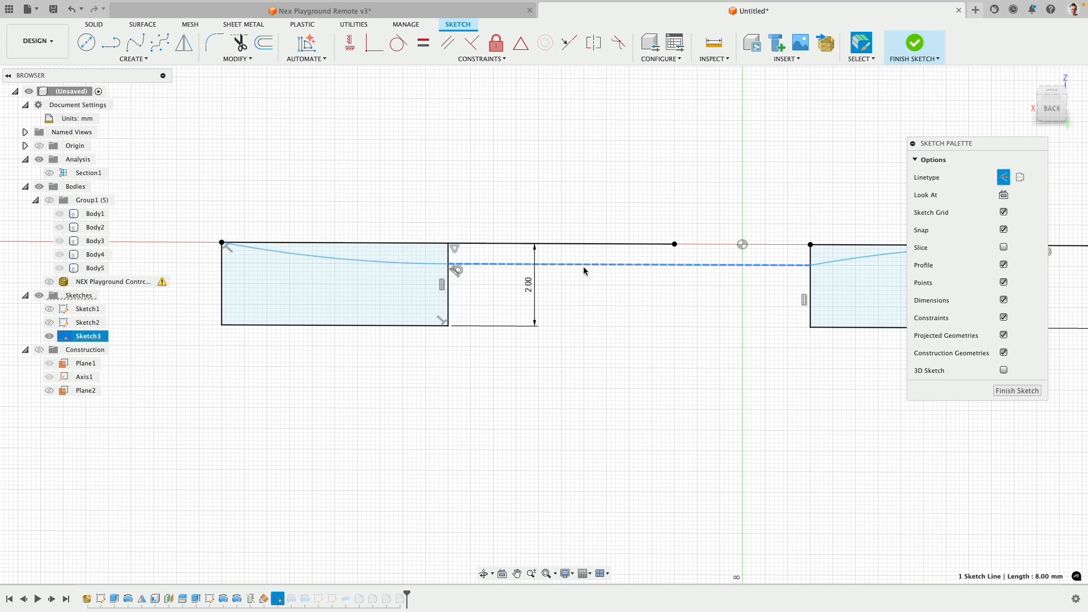
pyautogui.click(351, 48)
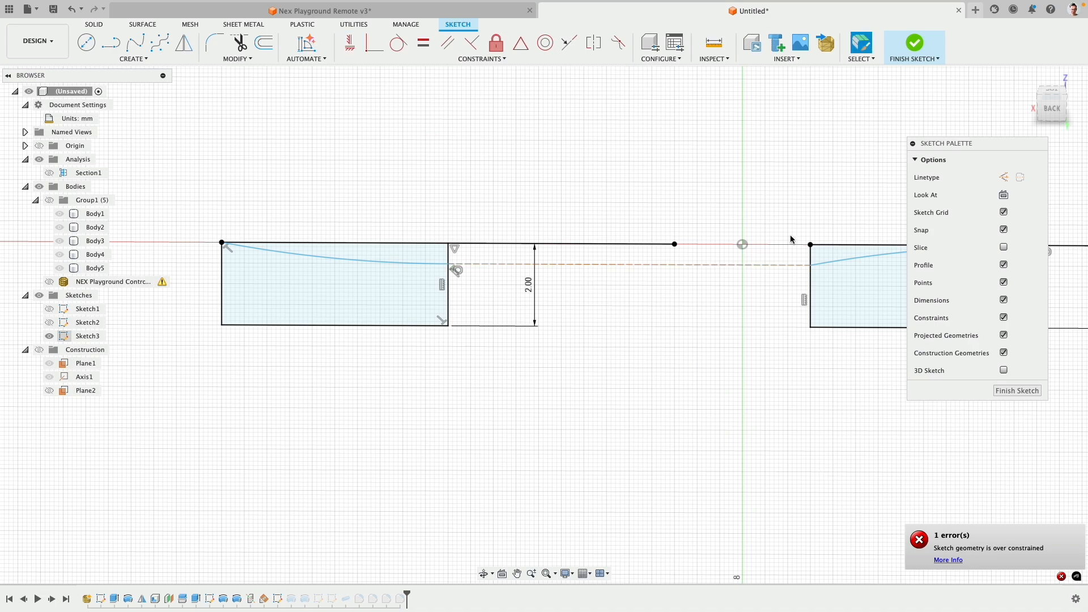
pyautogui.click(915, 43)
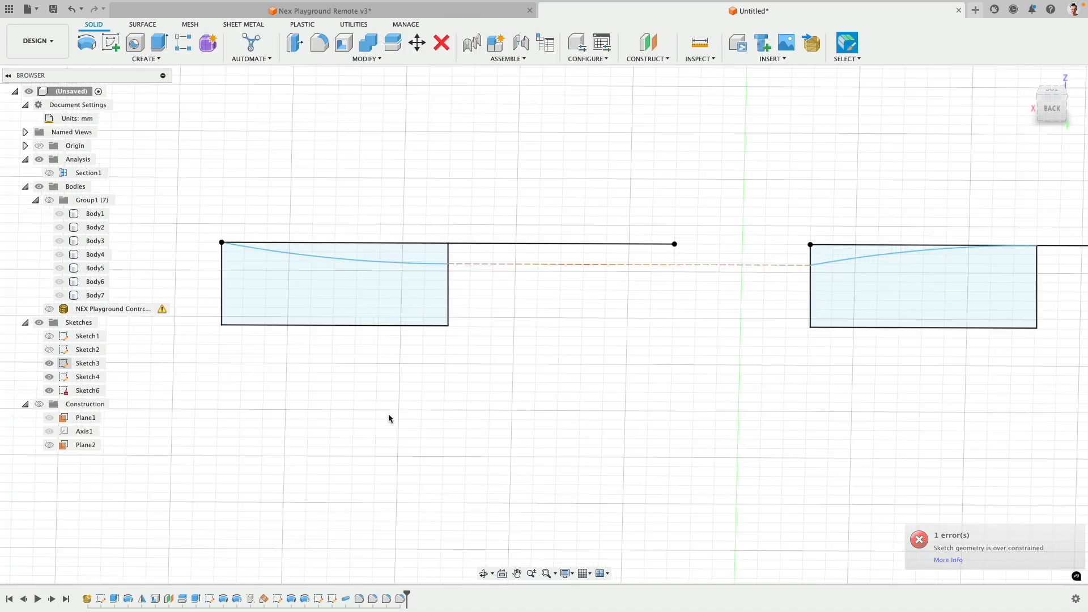
# Hide the sketches, show Group1 again, and examine the surfaces of both yellow buttons, the green centre button and the large ring
pyautogui.click(40, 322)
pyautogui.click(49, 200)
pyautogui.scroll(-5, 425, 414)
pyautogui.moveTo(424, 412)
pyautogui.keyDown('shift'); pyautogui.mouseDown(button='middle')
pyautogui.moveTo(403, 384)
pyautogui.moveTo(447, 323)
pyautogui.moveTo(462, 396)
pyautogui.moveTo(454, 354)
pyautogui.mouseUp(button='middle'); pyautogui.keyUp('shift')
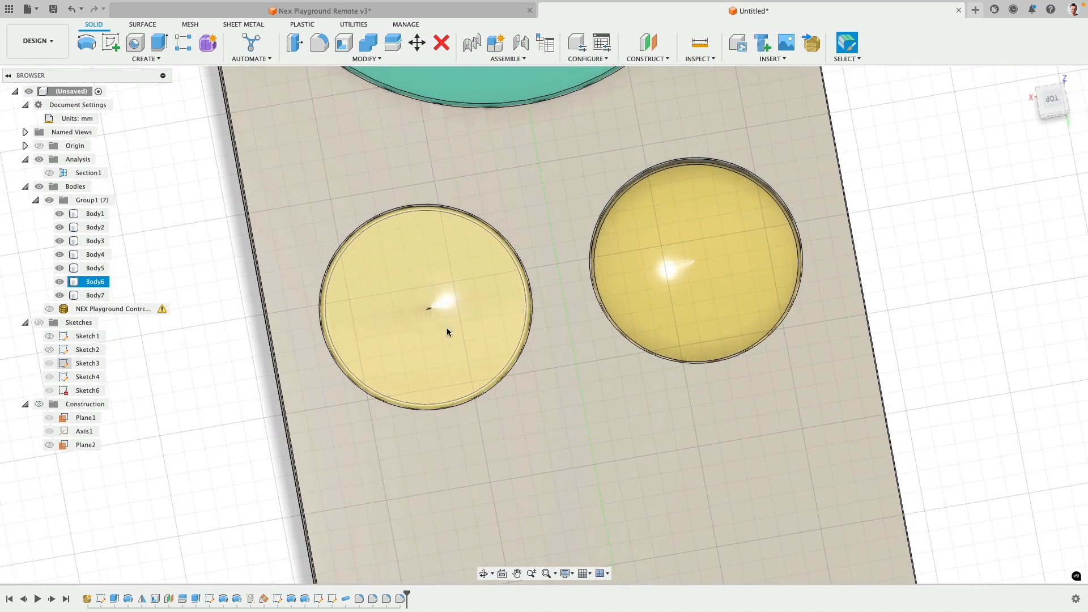
pyautogui.scroll(-1, 622, 297)
pyautogui.click(622, 297)
pyautogui.scroll(5, 629, 289)
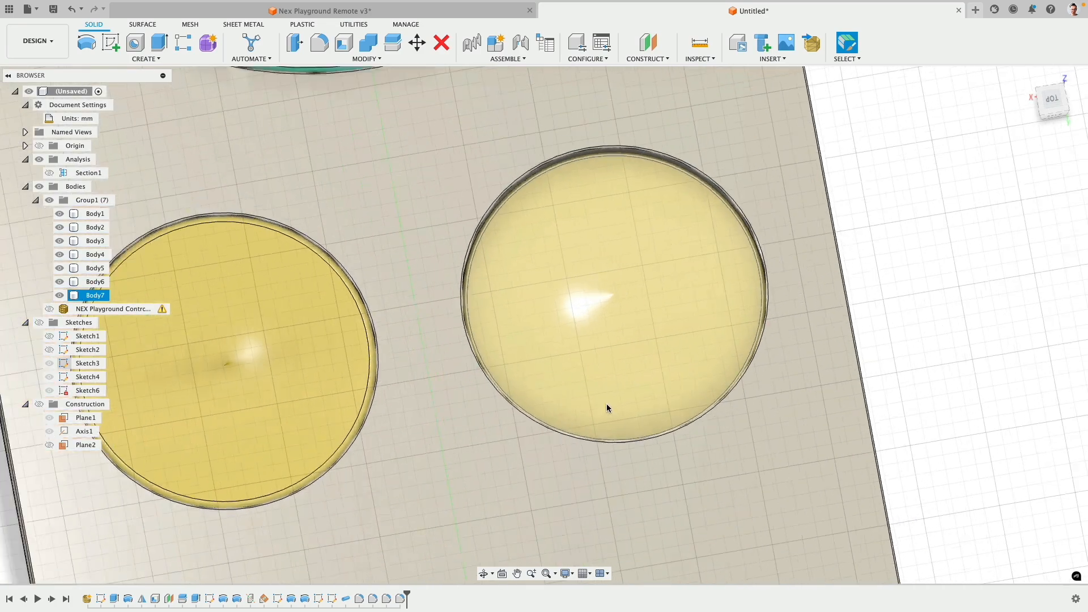
pyautogui.scroll(-3, 478, 286)
pyautogui.scroll(4, 548, 449)
pyautogui.click(522, 431)
pyautogui.scroll(3, 526, 350)
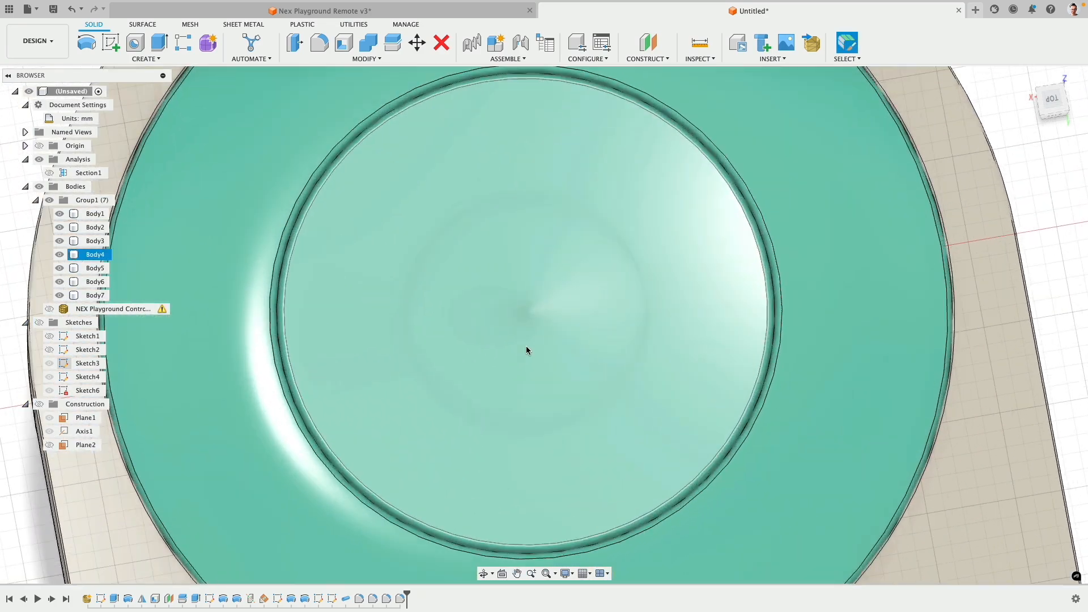
pyautogui.scroll(-2, 526, 350)
pyautogui.keyDown('shift'); pyautogui.moveTo(529, 316); pyautogui.dragTo(515, 277, button='middle'); pyautogui.keyUp('shift')
pyautogui.click(287, 294)
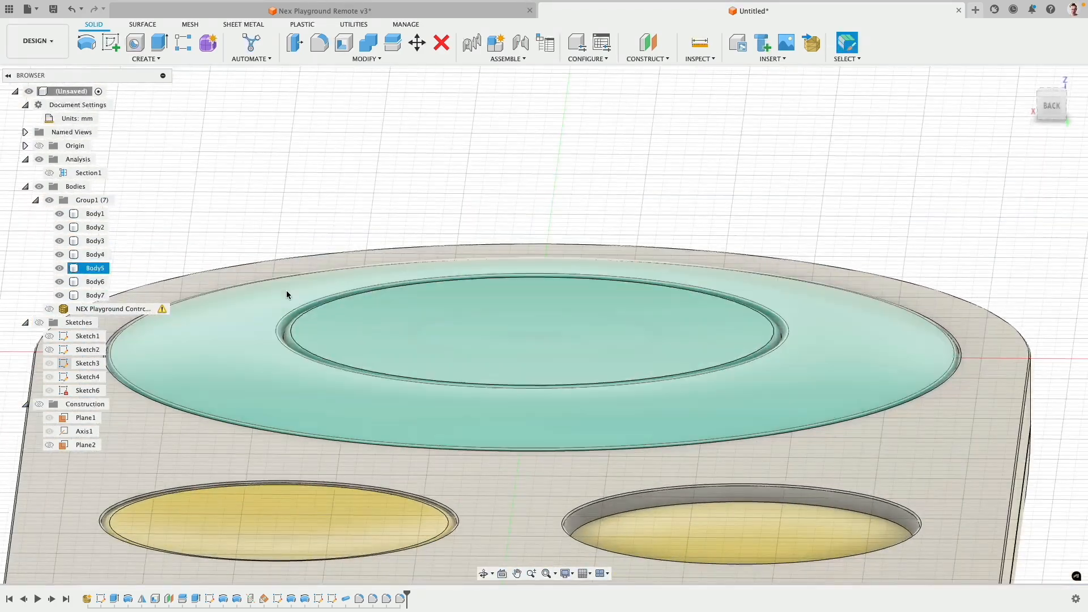
pyautogui.click(549, 353)
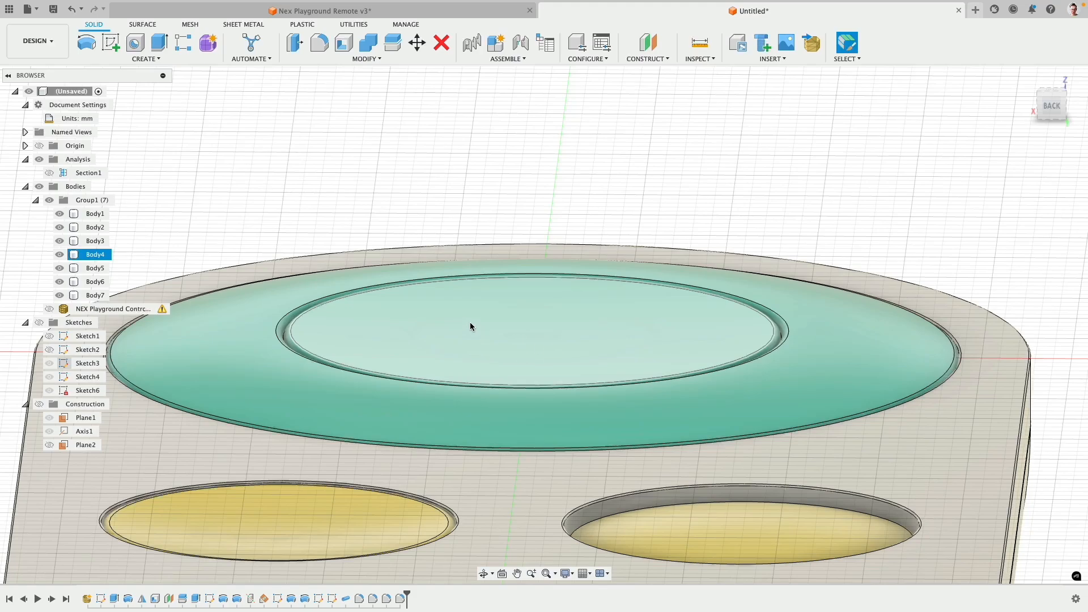
pyautogui.scroll(-3, 471, 322)
pyautogui.press('Escape')
pyautogui.keyDown('shift'); pyautogui.moveTo(465, 321); pyautogui.dragTo(325, 375, button='middle'); pyautogui.keyUp('shift')
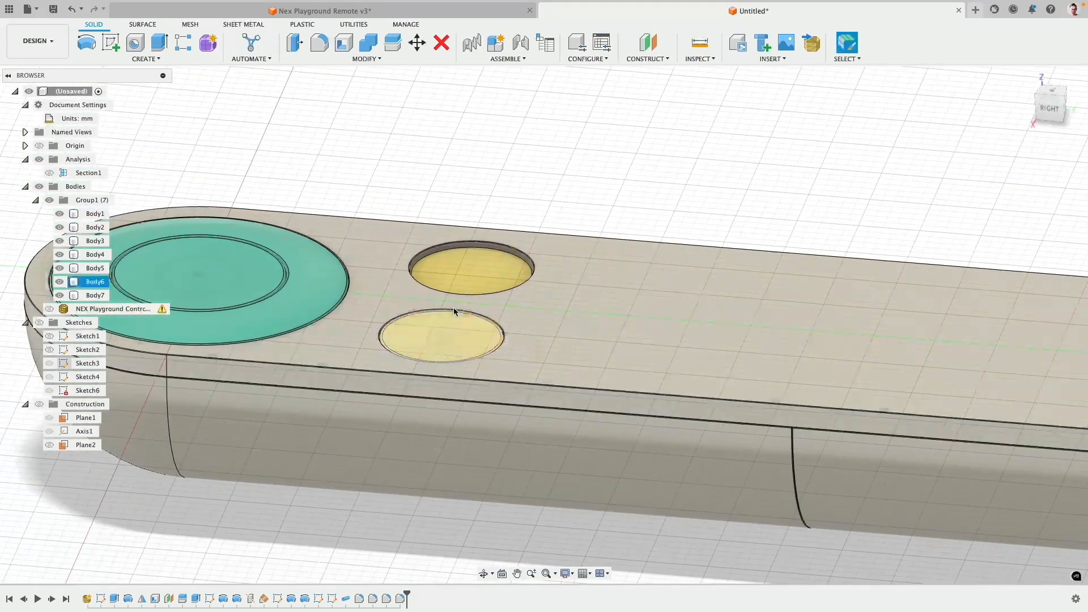
# Create a plane offset about 11.26 mm above the XY plane, showing construction geometry but hiding Plane1 and Axis1
pyautogui.scroll(-5, 454, 167)
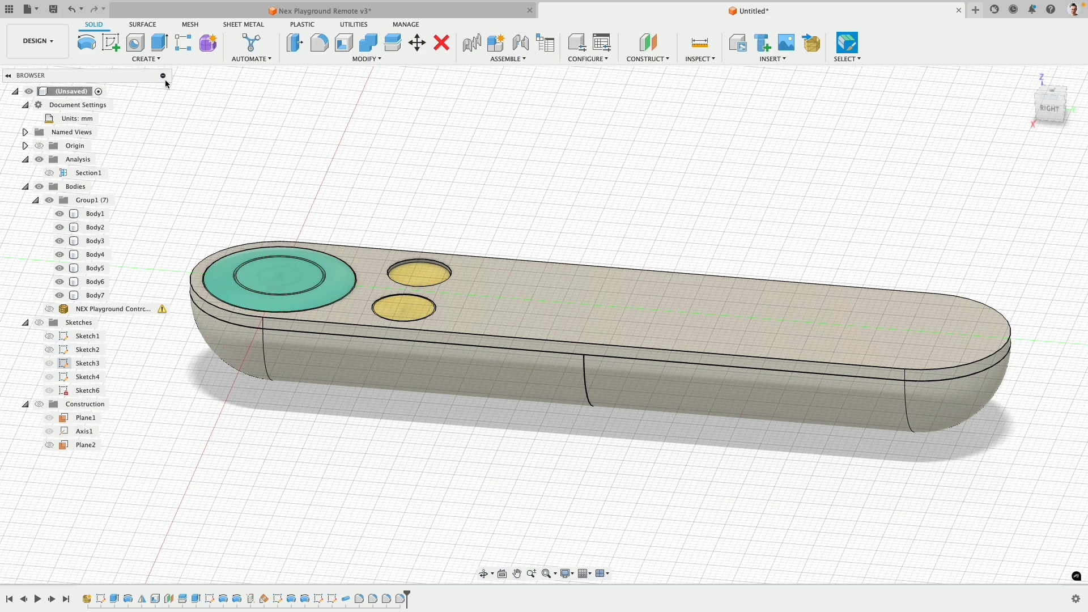
pyautogui.click(648, 43)
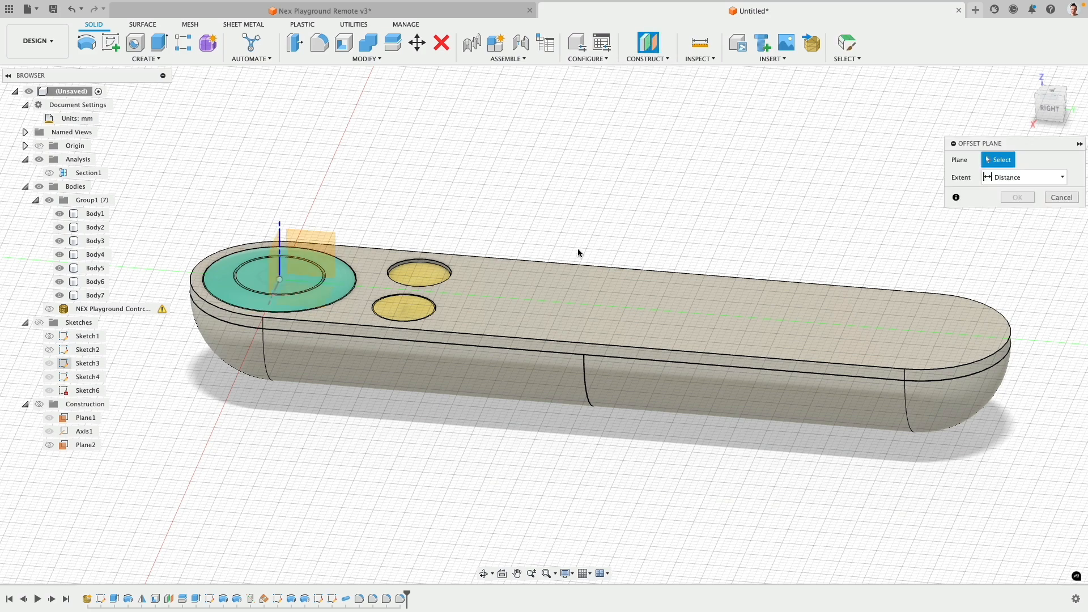
pyautogui.click(320, 303)
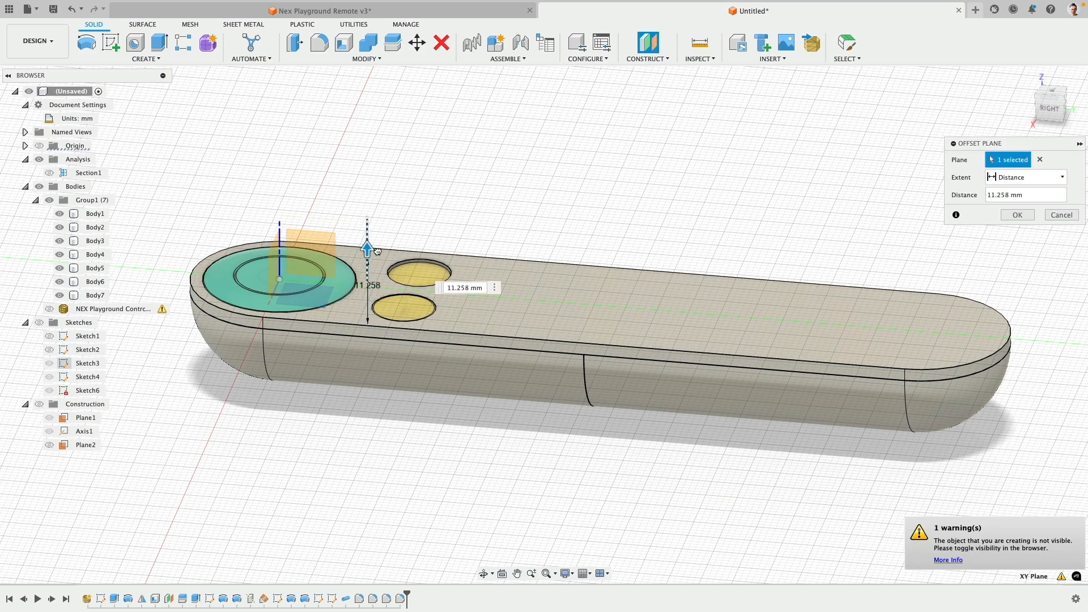
pyautogui.click(39, 404)
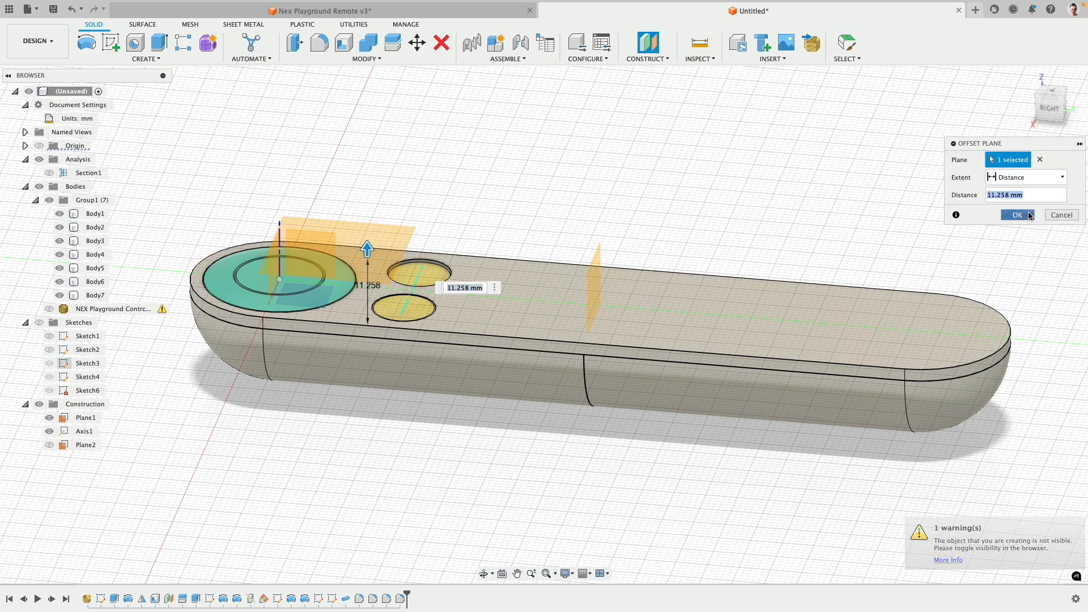
pyautogui.press('Return')
pyautogui.click(50, 418)
pyautogui.click(49, 431)
# Start a sketch on the new offset plane and insert 6230db7fa1c696a5e718816a_logo-NEX-black.svg from the Desktop
pyautogui.click(85, 459)
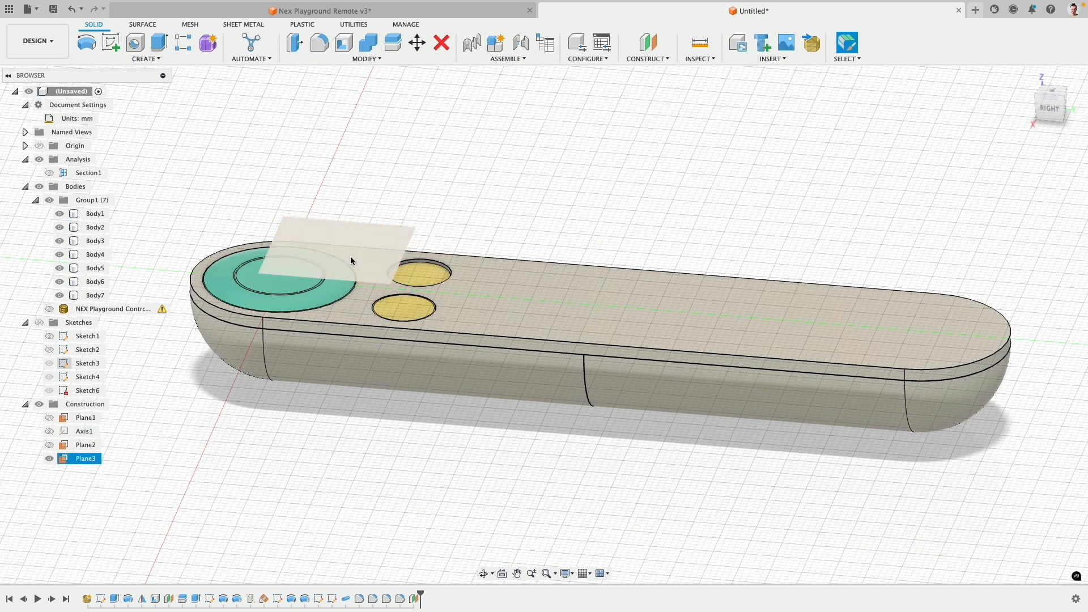
pyautogui.click(110, 43)
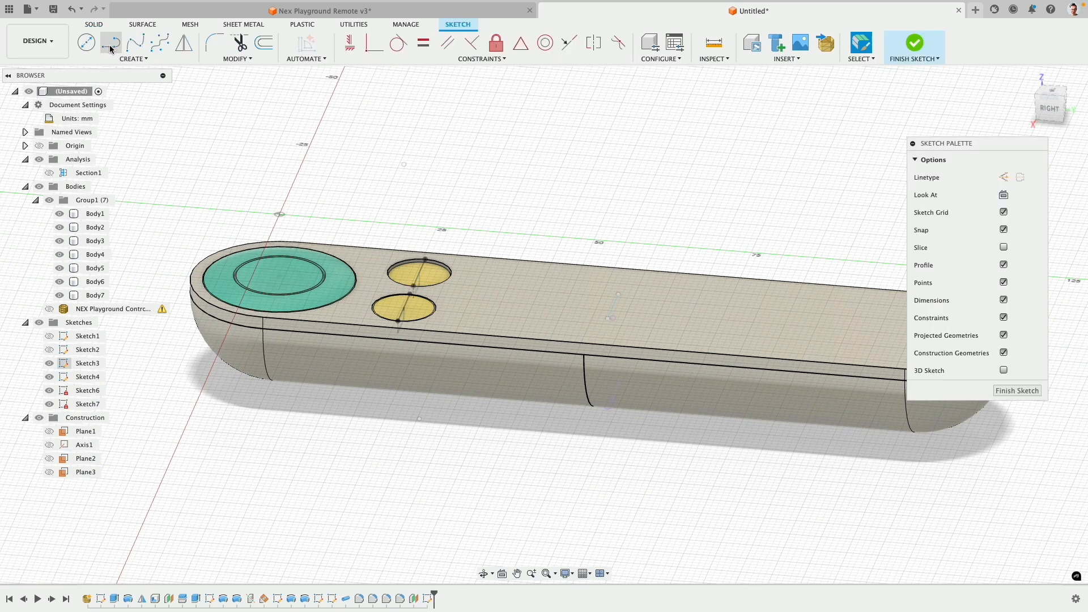
pyautogui.click(791, 58)
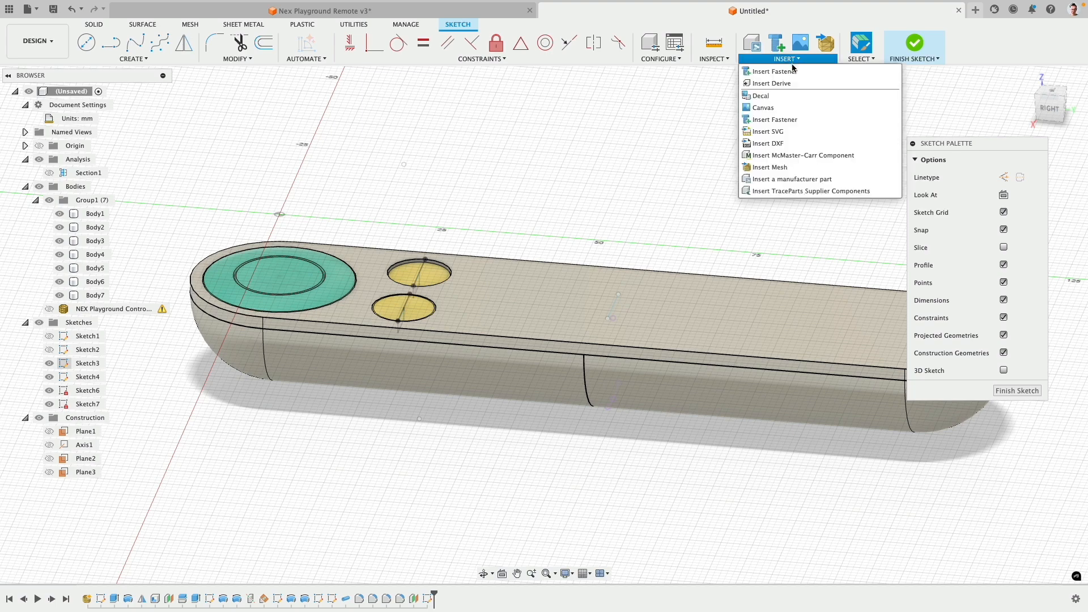
pyautogui.click(776, 133)
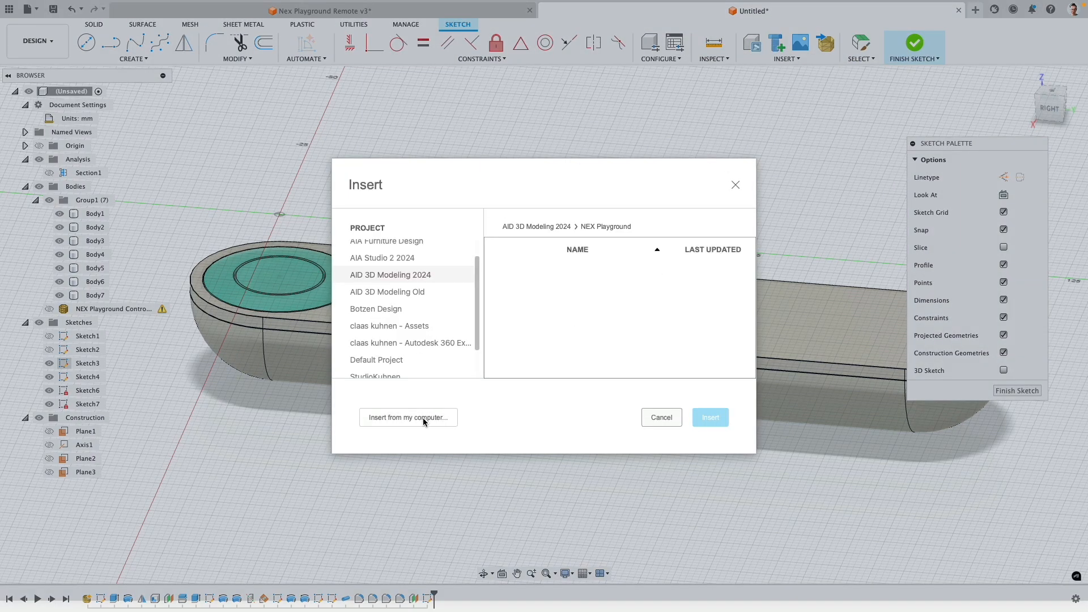
pyautogui.click(422, 417)
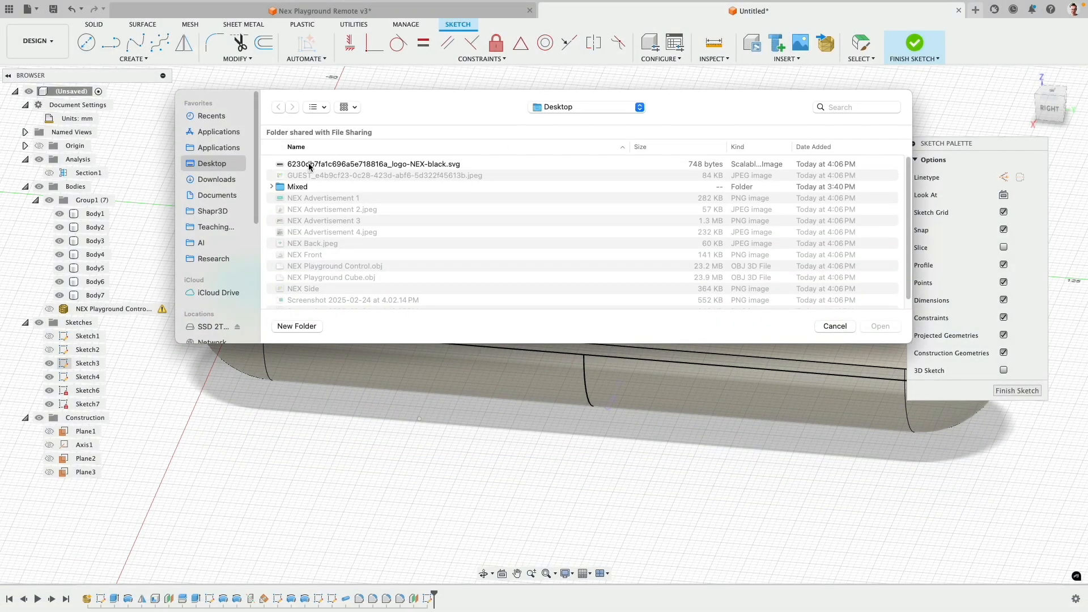
pyautogui.scroll(-1, 384, 243)
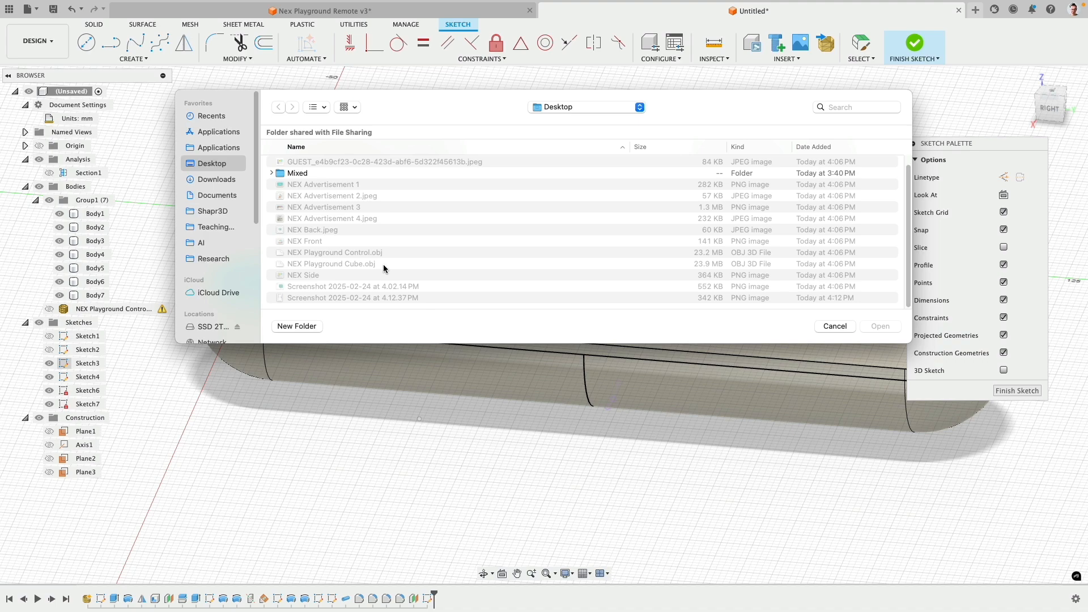
pyautogui.scroll(1, 384, 269)
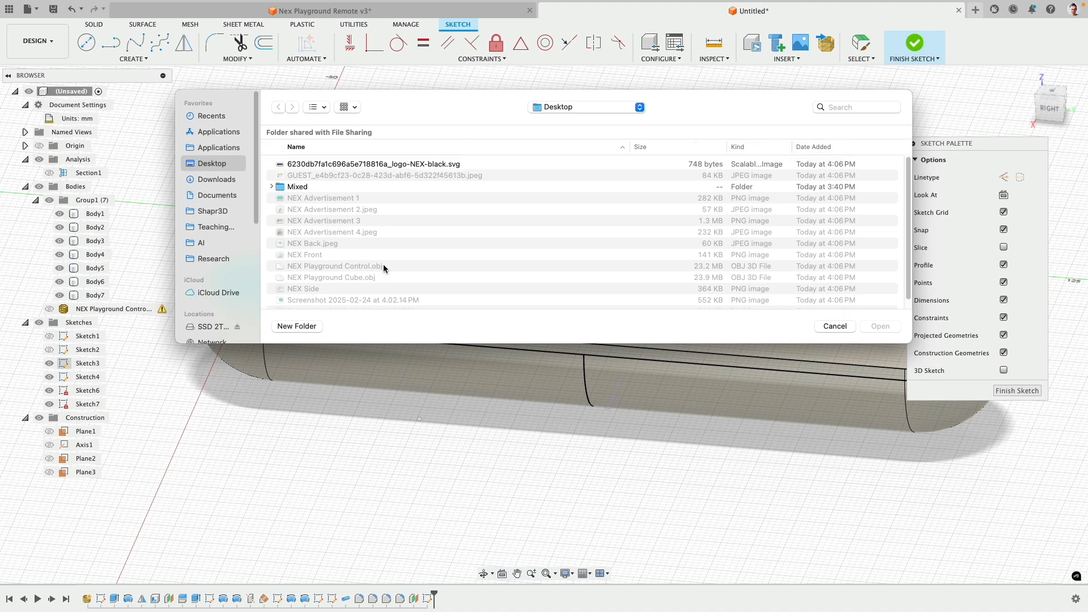
pyautogui.click(385, 165)
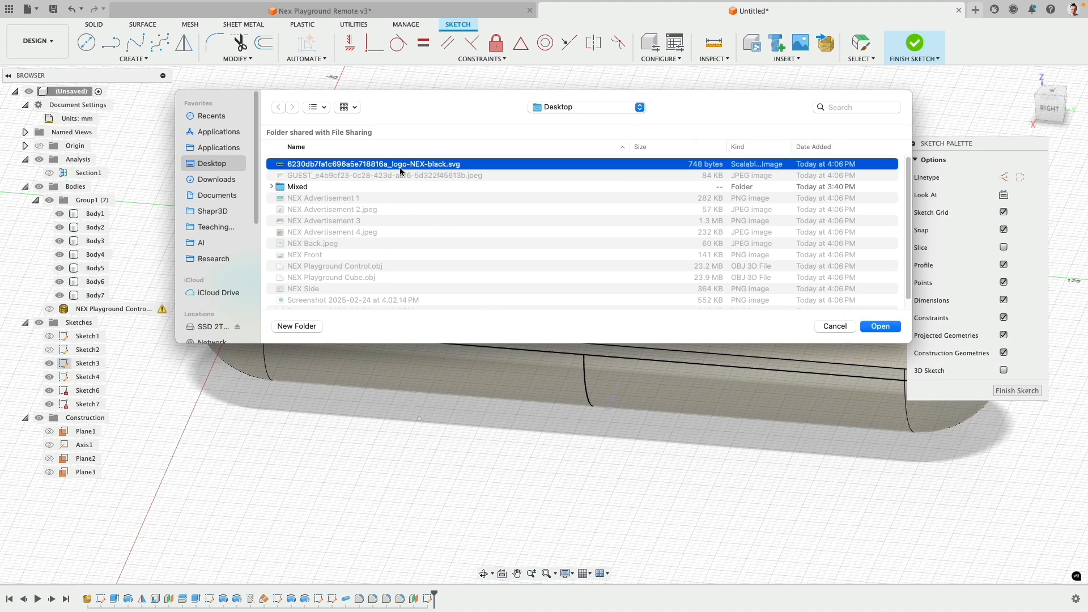
pyautogui.click(880, 328)
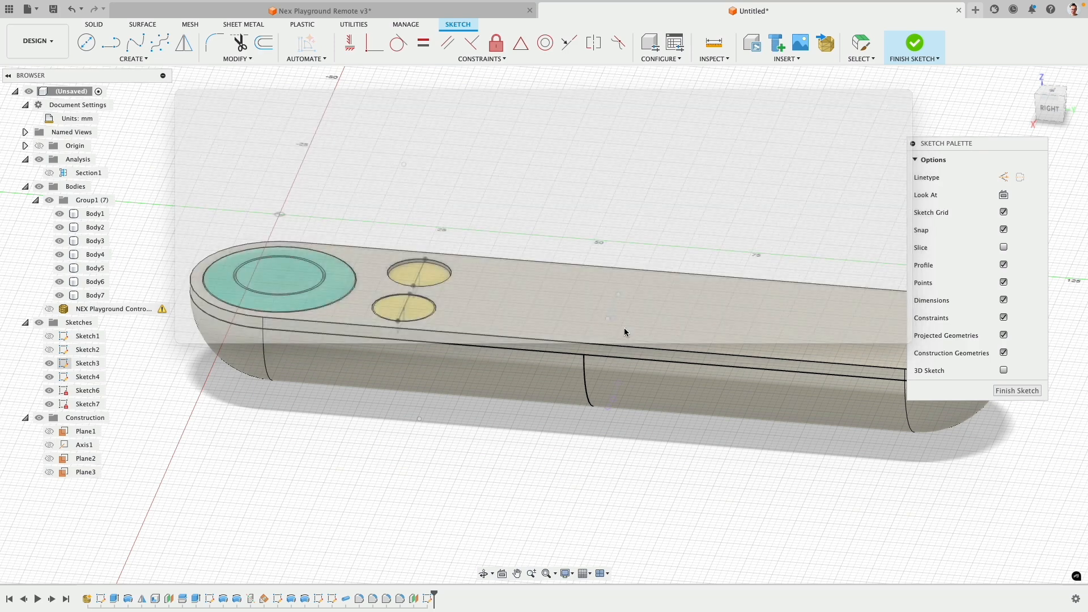
# Move the inserted NEX logo from the origin to the remote's far rounded end, about X -8.5 mm and Y 101.6 mm
pyautogui.click(1052, 93)
pyautogui.moveTo(515, 194); pyautogui.dragTo(472, 417, button='middle')
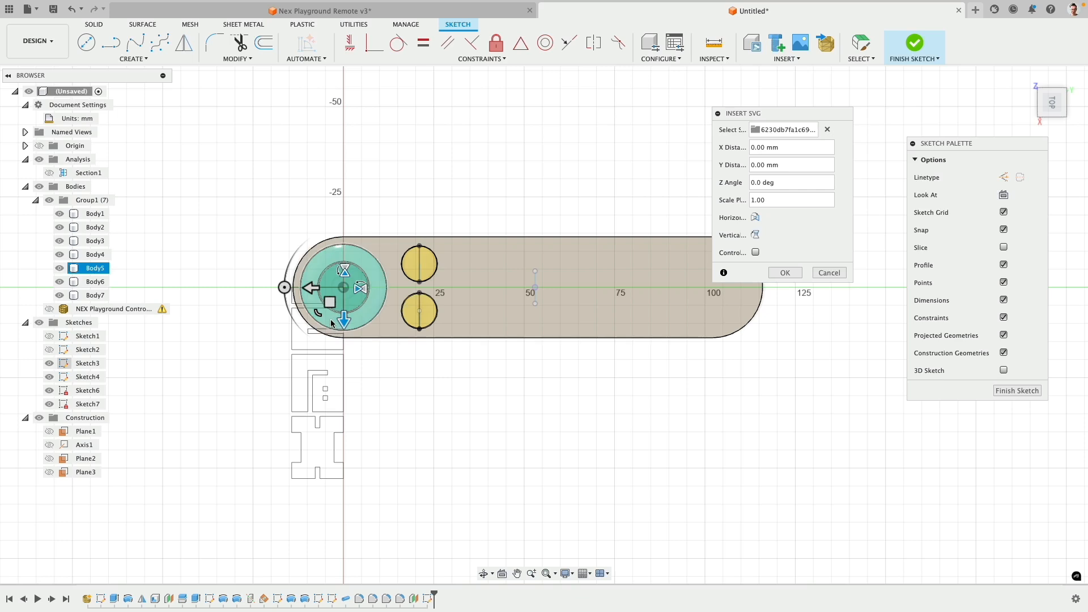
pyautogui.moveTo(283, 287)
pyautogui.mouseDown()
pyautogui.moveTo(309, 202)
pyautogui.moveTo(461, 218)
pyautogui.moveTo(401, 284)
pyautogui.moveTo(492, 284)
pyautogui.mouseUp()
pyautogui.moveTo(369, 260)
pyautogui.mouseDown()
pyautogui.moveTo(357, 259)
pyautogui.moveTo(362, 276)
pyautogui.moveTo(726, 296)
pyautogui.mouseUp()
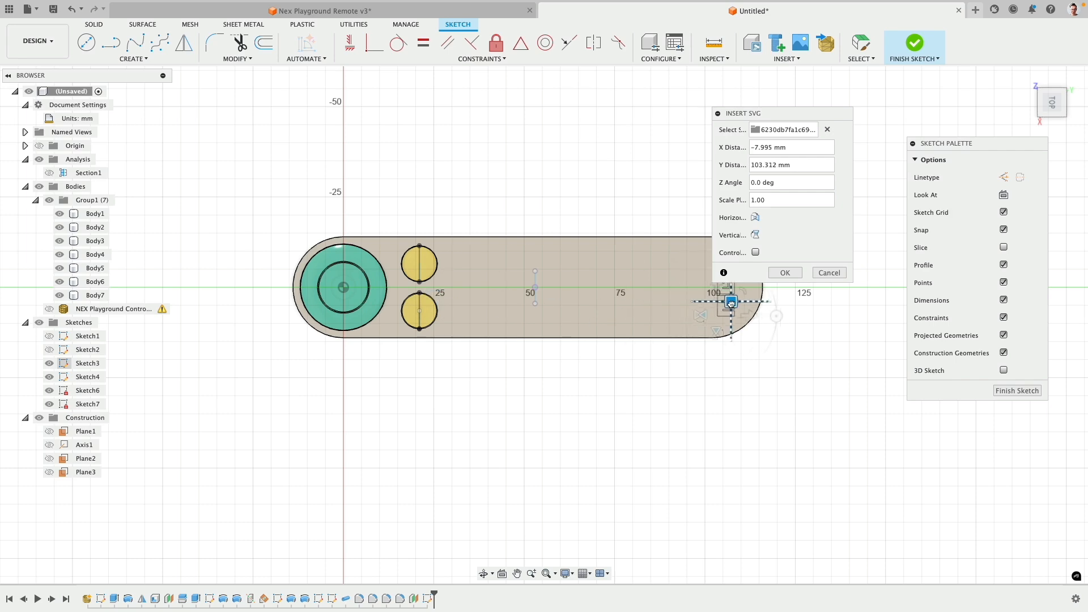
pyautogui.scroll(6, 629, 321)
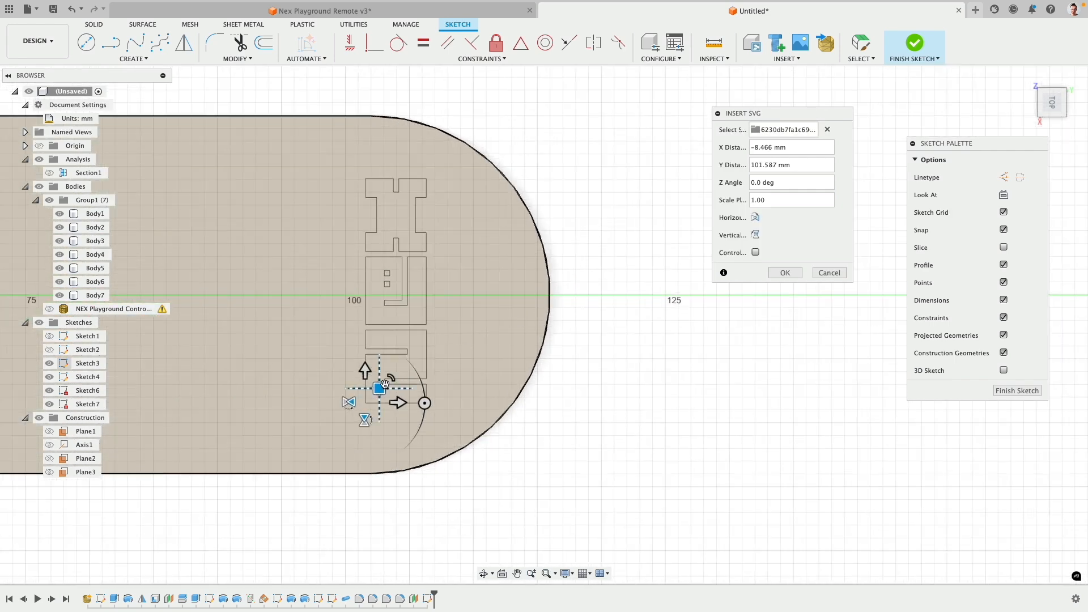
# Shift the logo closer to the rounded tip at Y 105.174 mm, nudge it 0.07 mm across the width, and finish the sketch
pyautogui.moveTo(379, 388)
pyautogui.mouseDown()
pyautogui.moveTo(396, 371)
pyautogui.moveTo(427, 374)
pyautogui.moveTo(428, 387)
pyautogui.mouseUp()
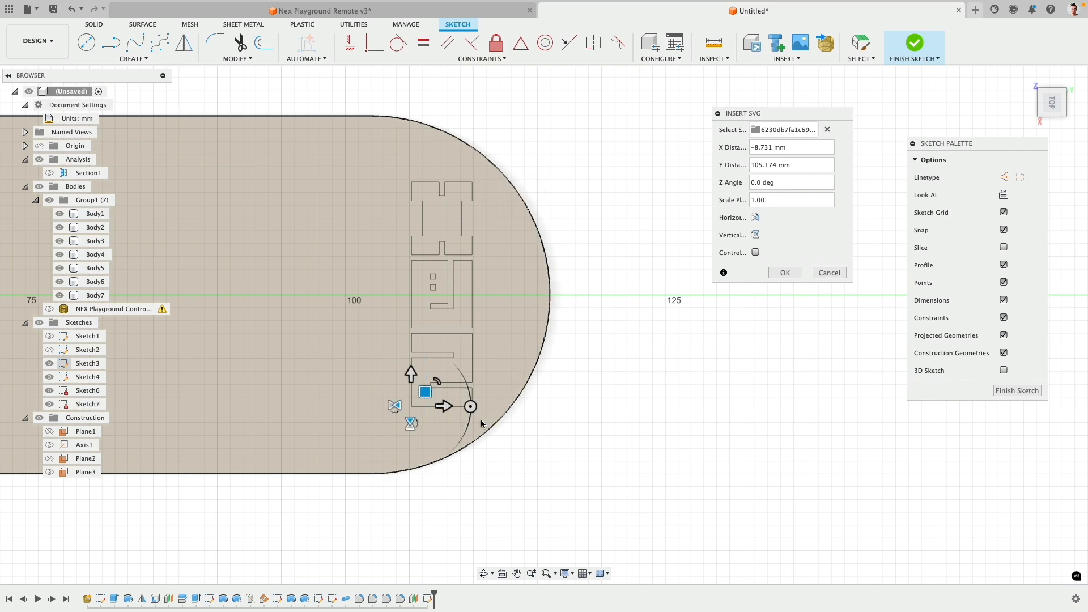
pyautogui.scroll(3, 507, 440)
pyautogui.scroll(-2, 487, 429)
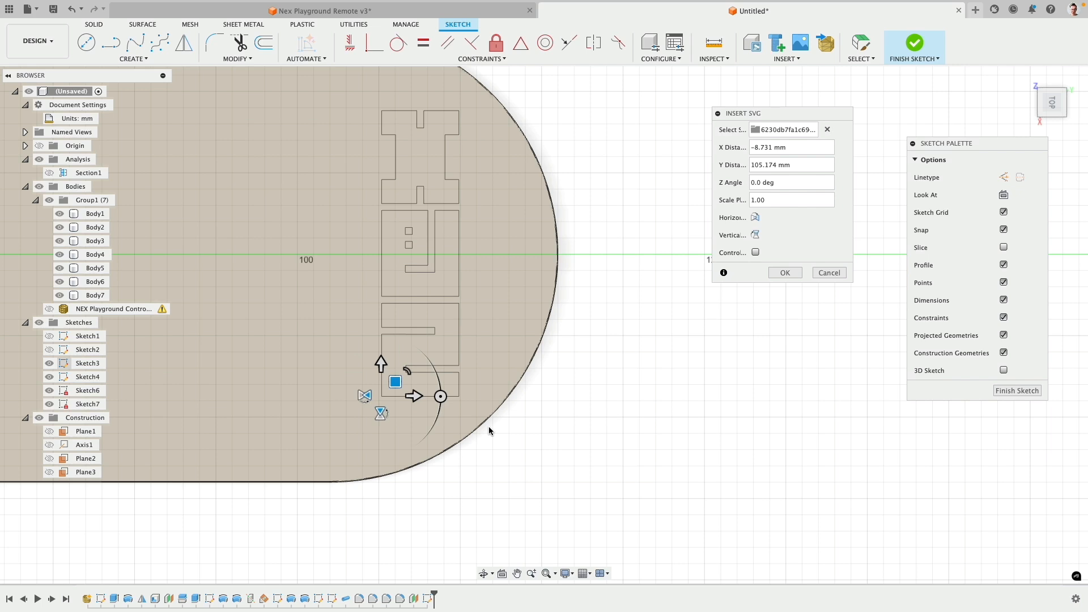
pyautogui.moveTo(380, 363); pyautogui.dragTo(381, 364)
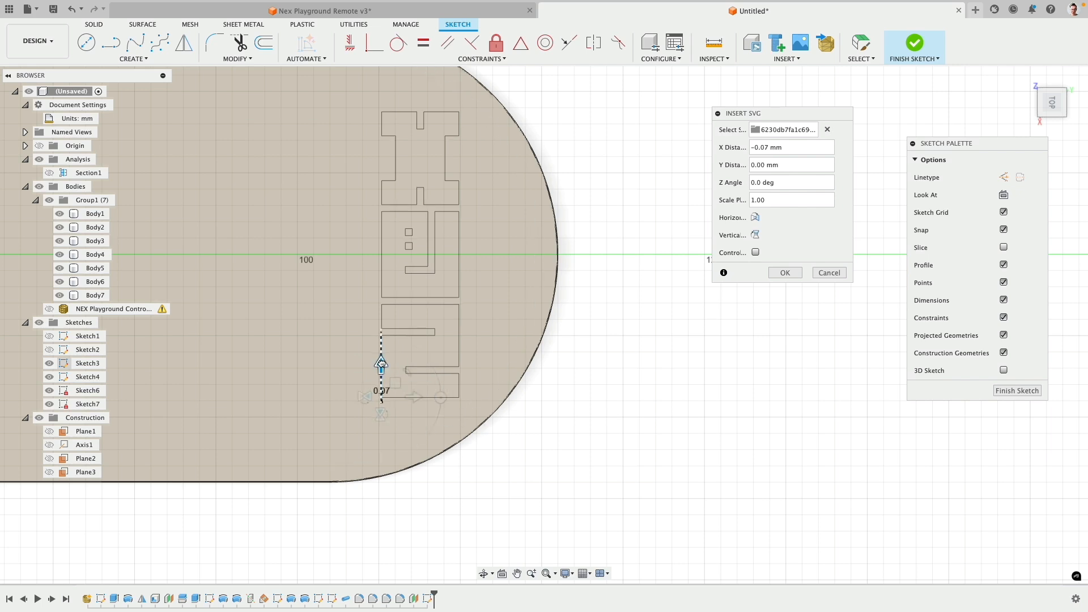
pyautogui.click(785, 273)
pyautogui.scroll(-3, 634, 464)
pyautogui.moveTo(626, 463)
pyautogui.keyDown('shift'); pyautogui.mouseDown(button='middle')
pyautogui.moveTo(582, 388)
pyautogui.moveTo(596, 408)
pyautogui.mouseUp(button='middle'); pyautogui.keyUp('shift')
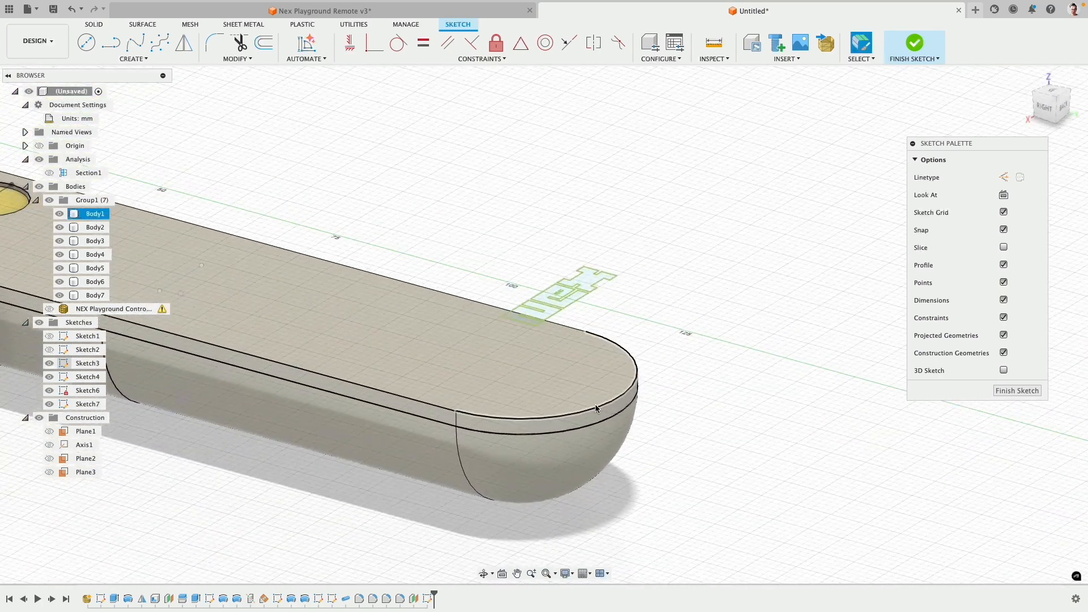
pyautogui.click(913, 43)
# Show the sketches and split the remote's top face with the logo's N profile
pyautogui.scroll(4, 774, 255)
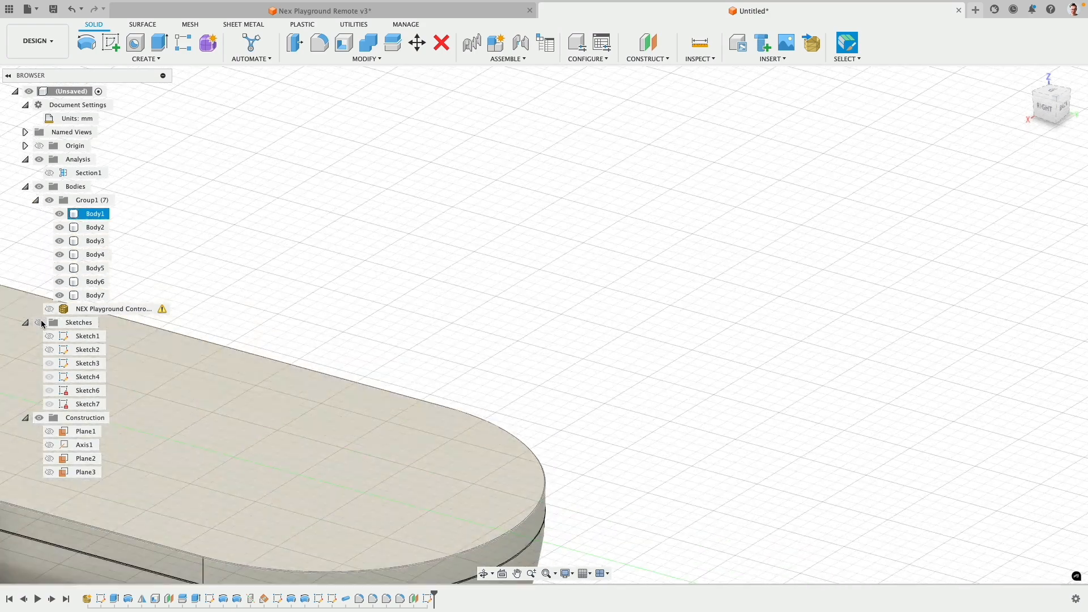
pyautogui.click(40, 323)
pyautogui.moveTo(334, 277)
pyautogui.mouseDown(button='middle')
pyautogui.moveTo(461, 228)
pyautogui.moveTo(507, 175)
pyautogui.mouseUp(button='middle')
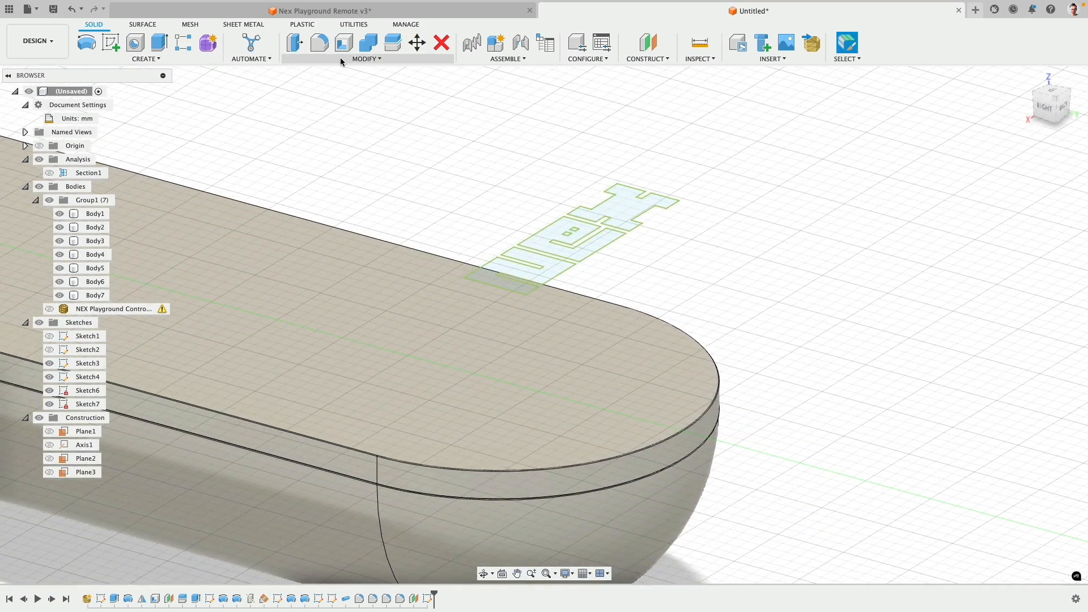
pyautogui.click(367, 59)
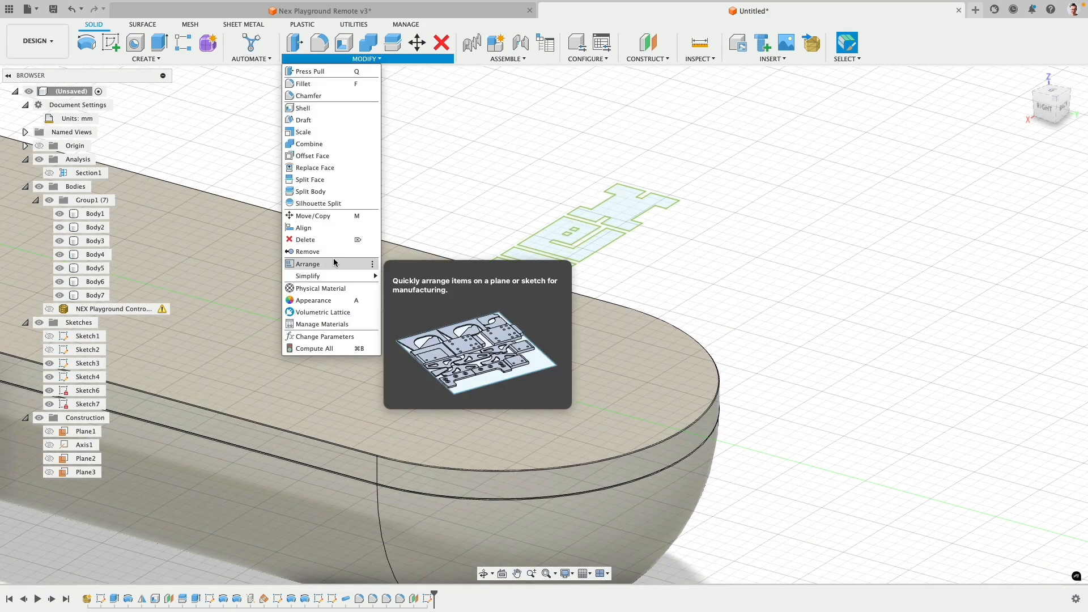
pyautogui.click(341, 179)
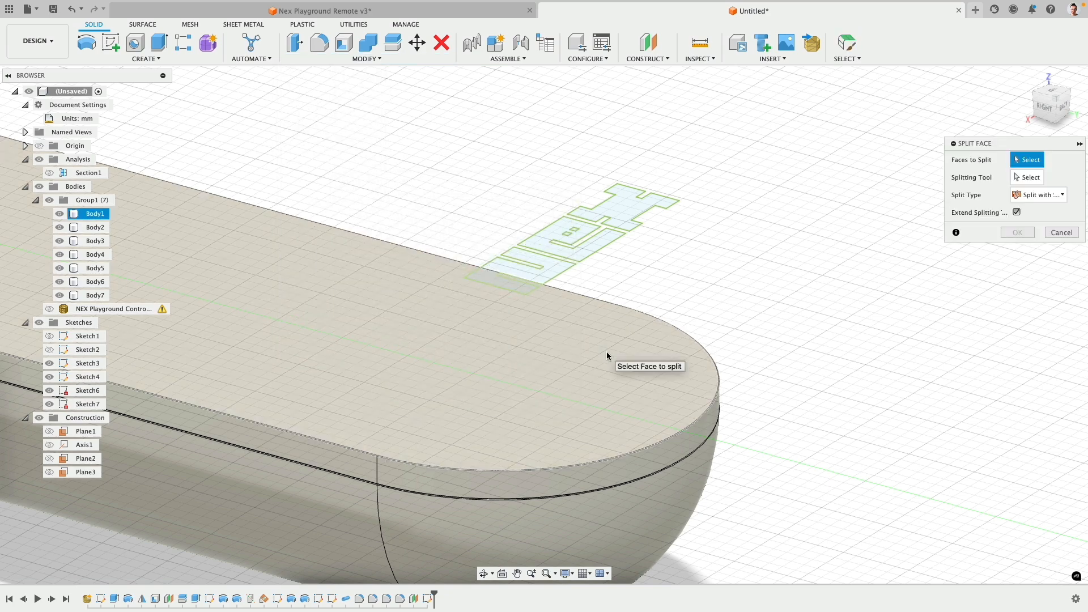
pyautogui.click(609, 348)
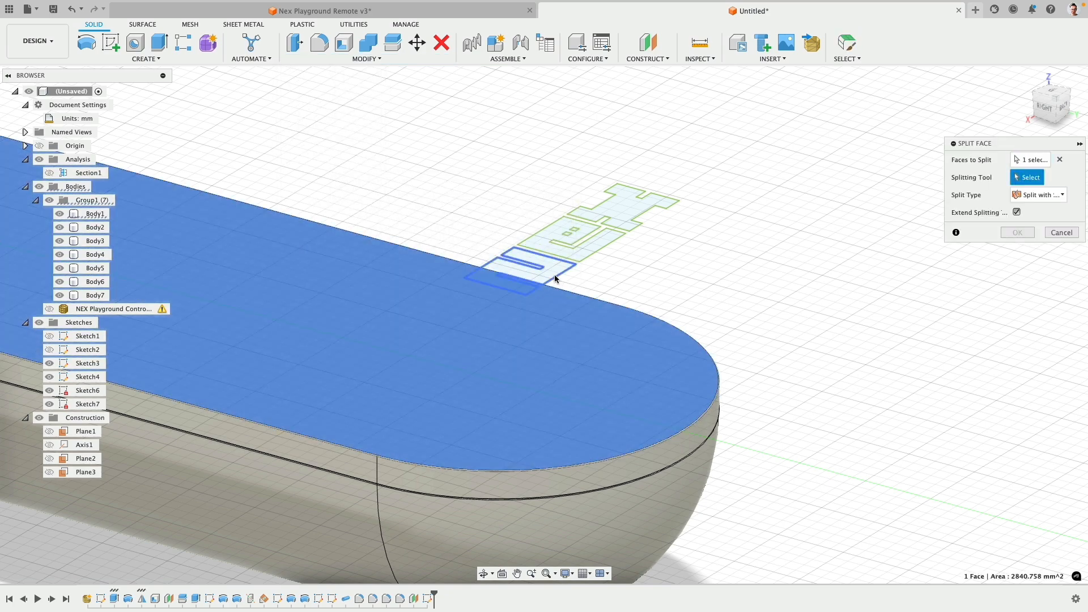
pyautogui.click(554, 278)
pyautogui.rightClick(713, 242)
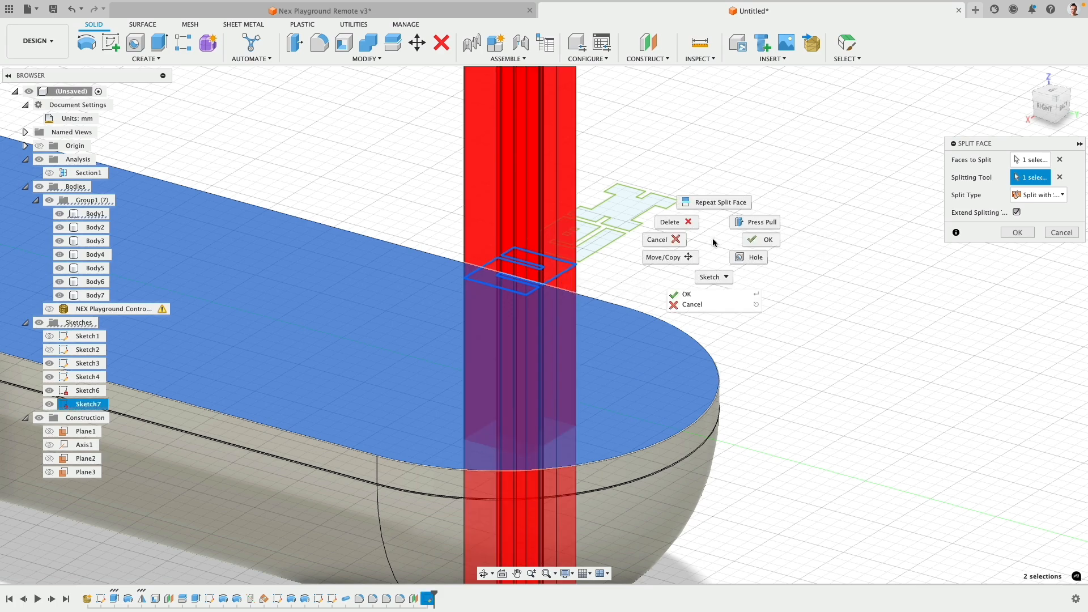
pyautogui.click(716, 205)
# Split the remote's top face with the logo's X profile
pyautogui.click(641, 330)
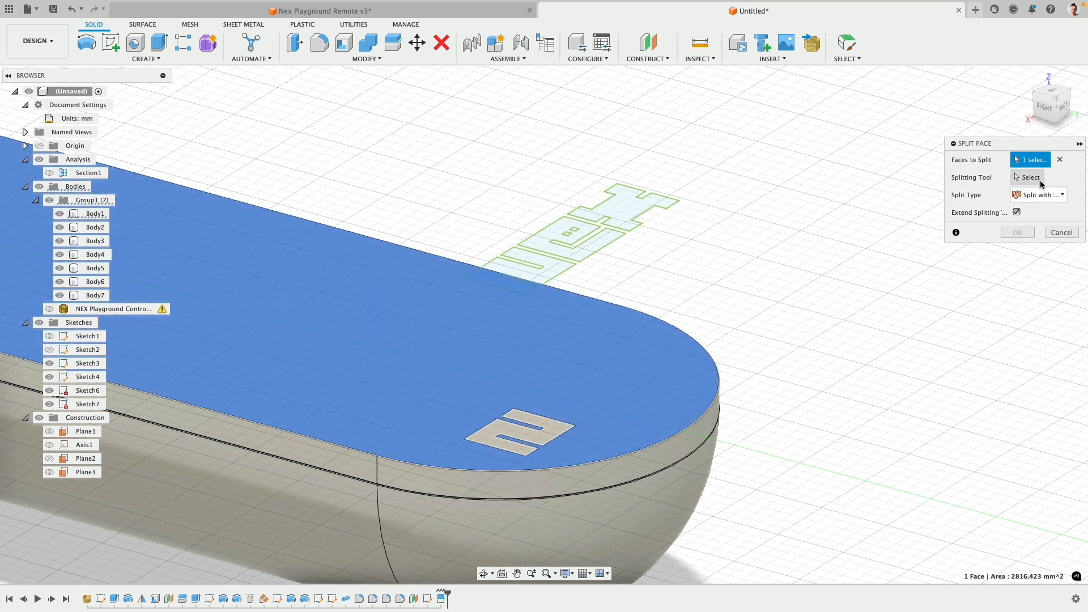
pyautogui.click(1039, 180)
pyautogui.click(644, 211)
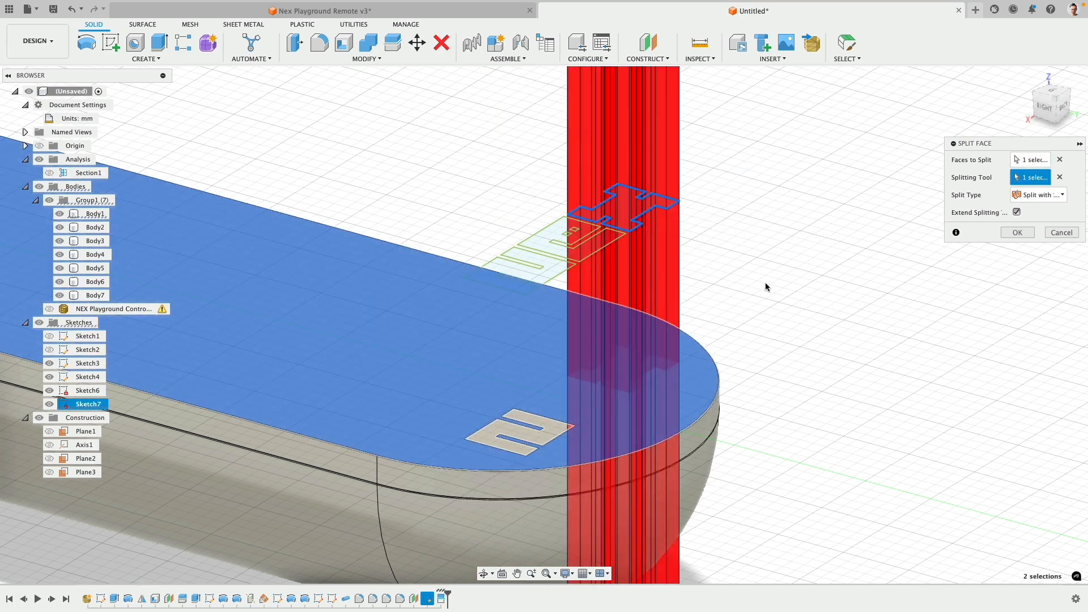
pyautogui.rightClick(767, 287)
pyautogui.click(770, 245)
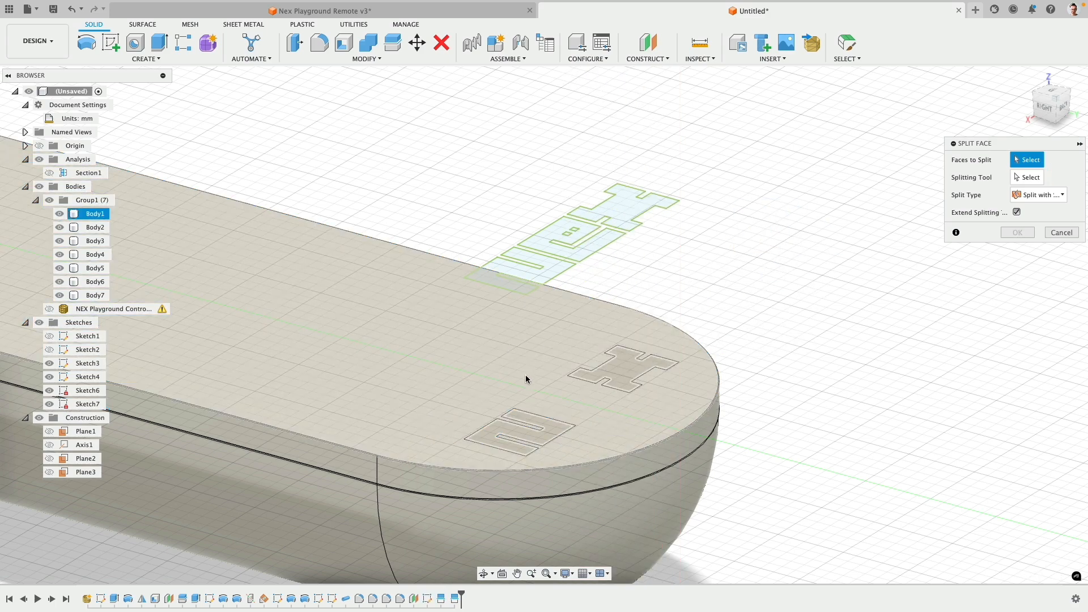
# Split the remote's top face with the logo's middle E profile
pyautogui.click(527, 376)
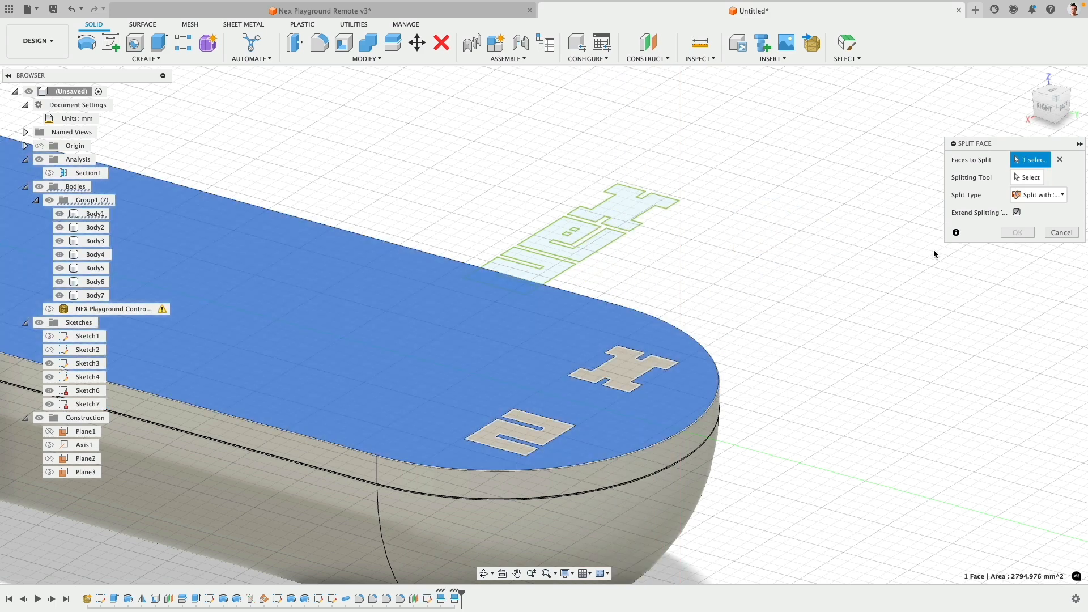
pyautogui.click(597, 247)
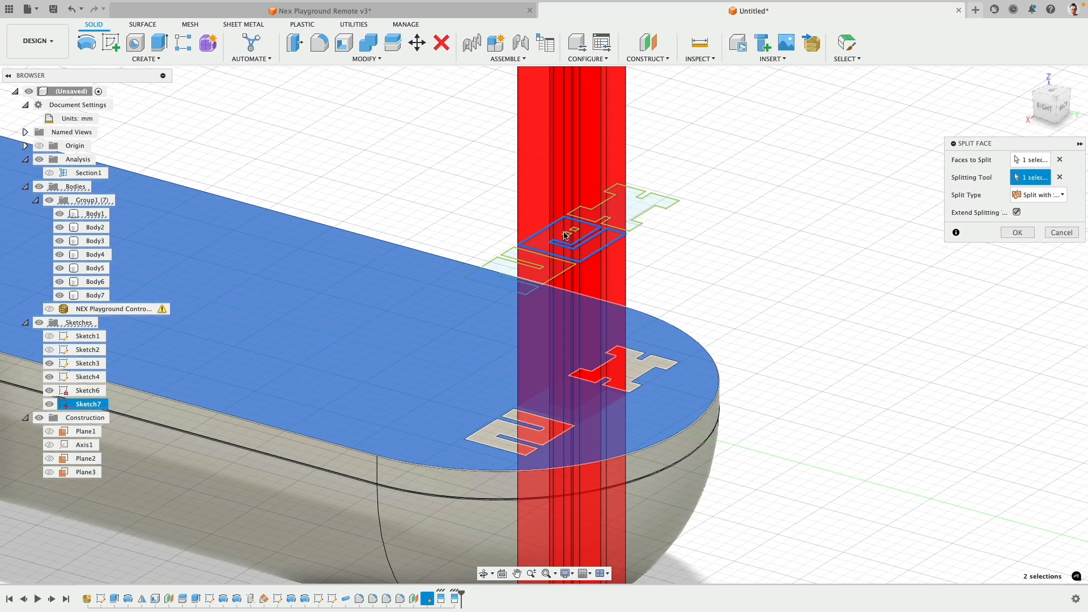
pyautogui.rightClick(697, 275)
pyautogui.click(701, 234)
# Split the middle letter's face with each of the two small square profiles inside it
pyautogui.click(623, 367)
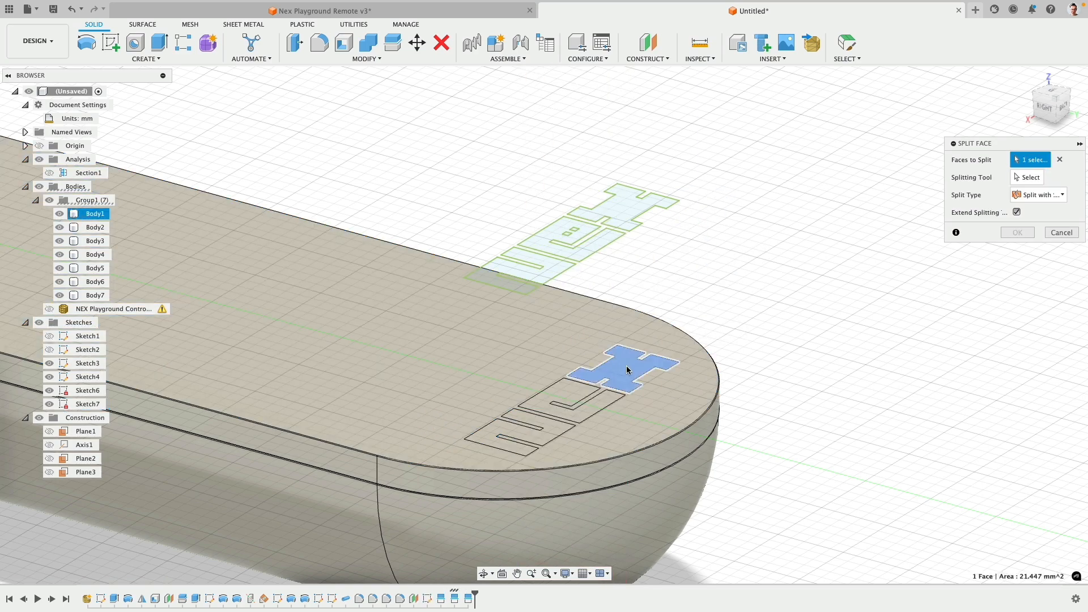
pyautogui.click(564, 401)
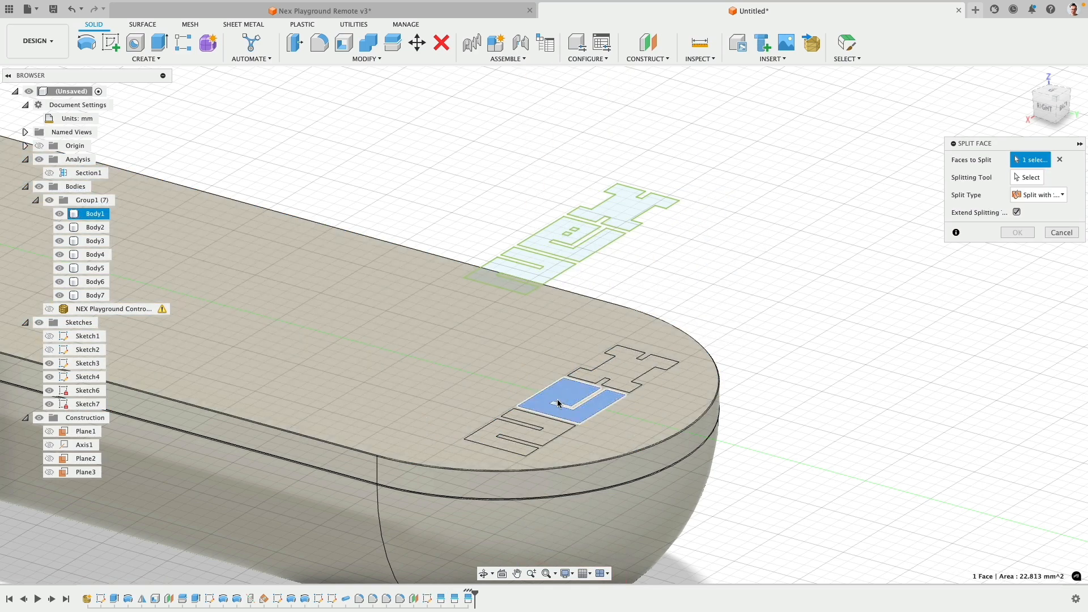
pyautogui.click(1027, 177)
pyautogui.click(575, 231)
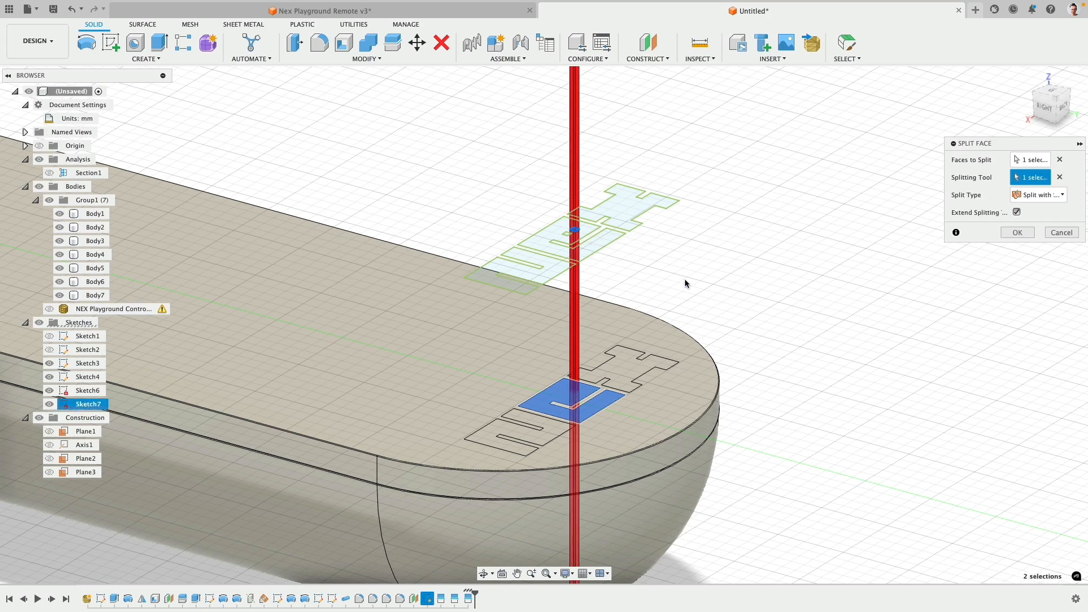
pyautogui.rightClick(706, 240)
pyautogui.click(710, 201)
pyautogui.click(557, 398)
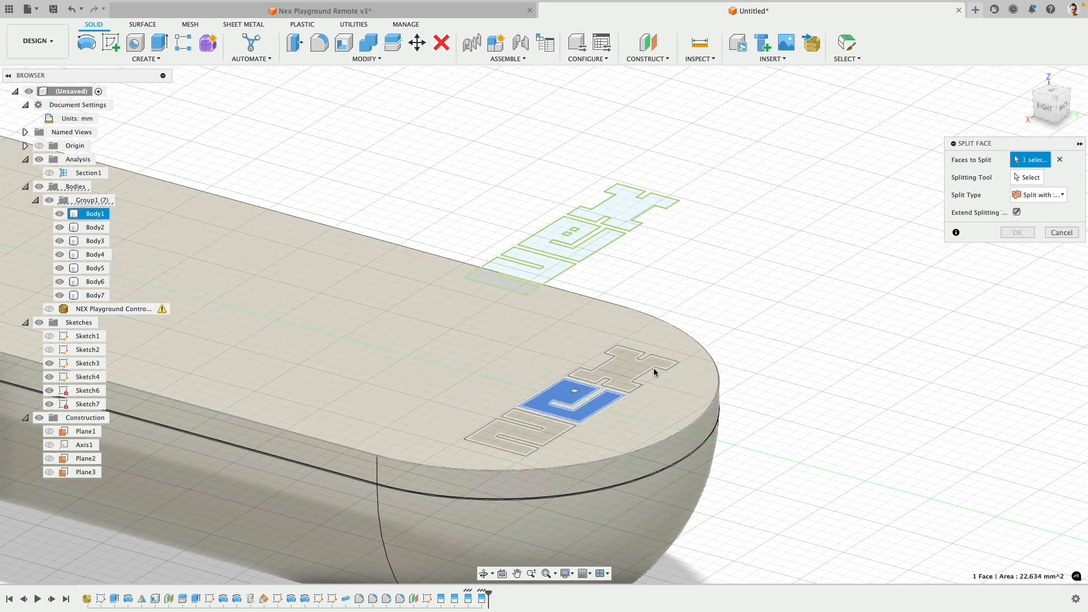
pyautogui.click(1014, 176)
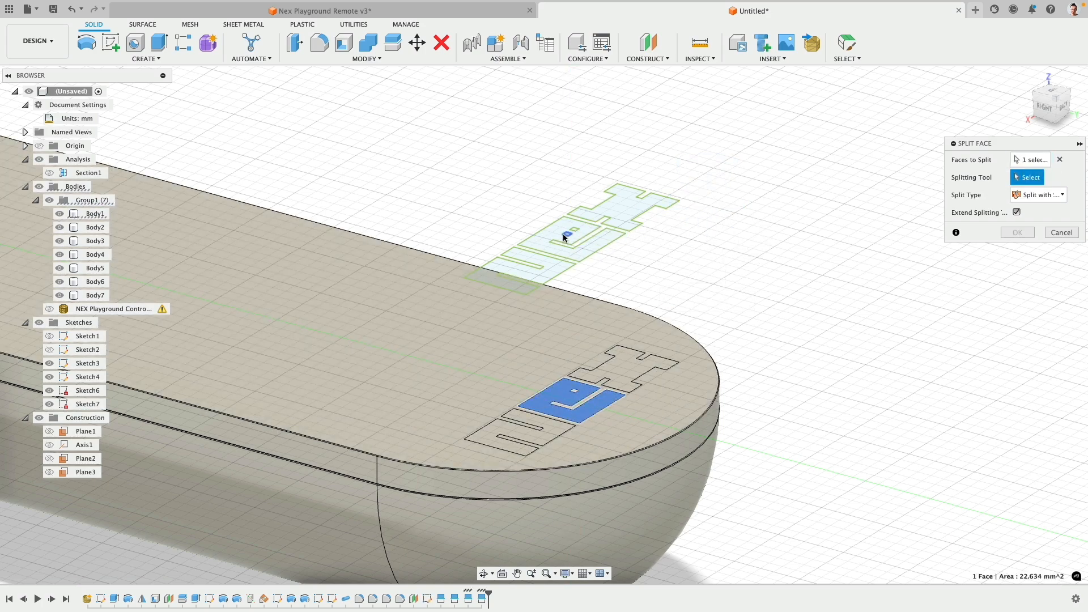
pyautogui.click(564, 237)
pyautogui.press('Return')
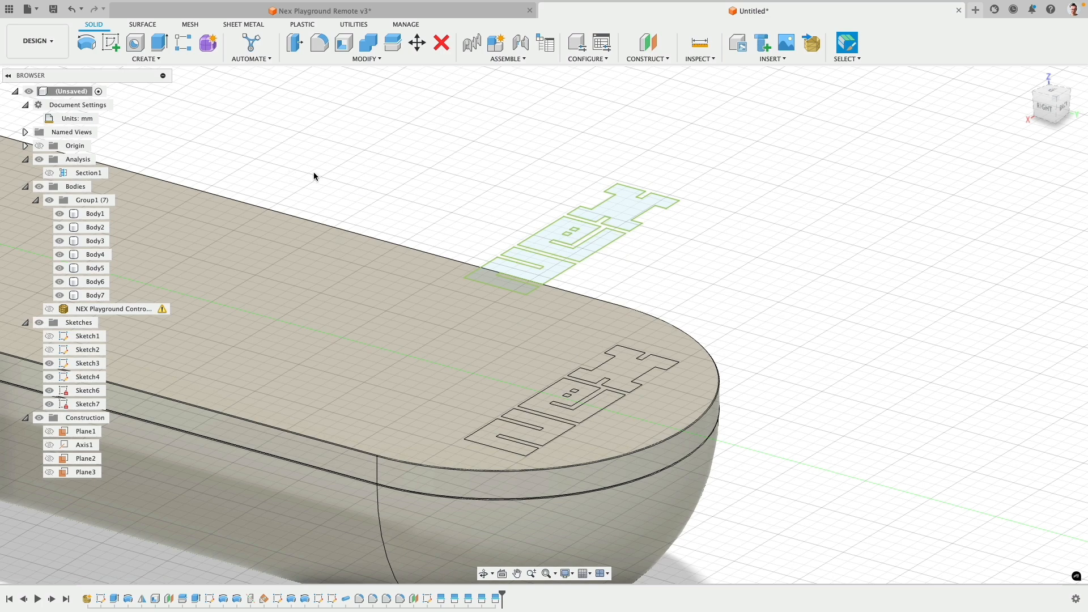
# Open the appearance settings and duplicate the design's glossy white paint
pyautogui.keyDown('shift'); pyautogui.moveTo(313, 174); pyautogui.dragTo(310, 182, button='middle'); pyautogui.keyUp('shift')
pyautogui.moveTo(494, 283); pyautogui.dragTo(527, 206, button='middle')
pyautogui.press('a')
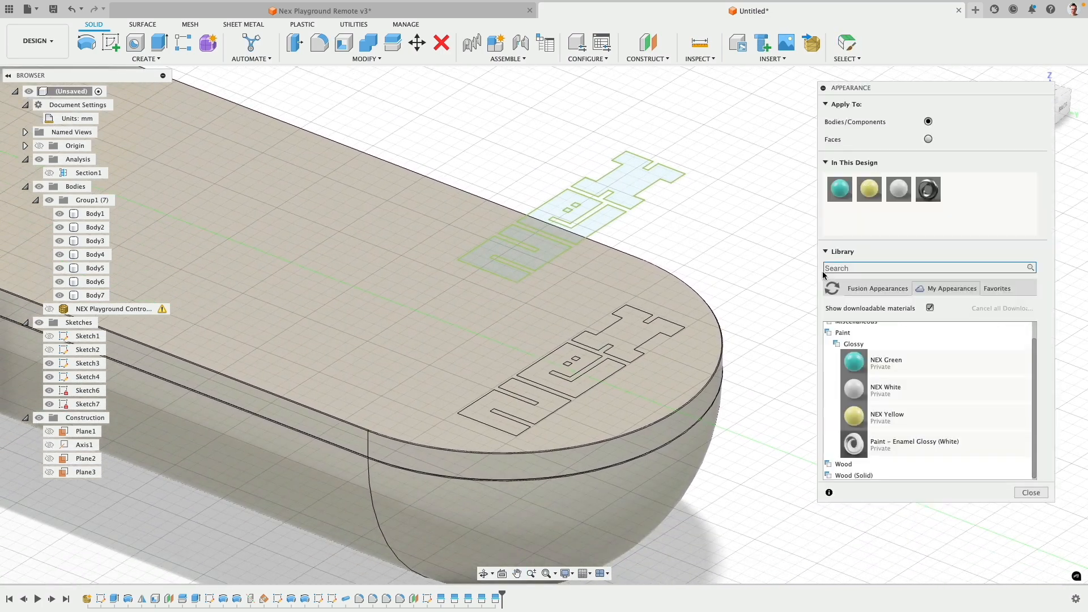
pyautogui.rightClick(894, 194)
pyautogui.click(919, 210)
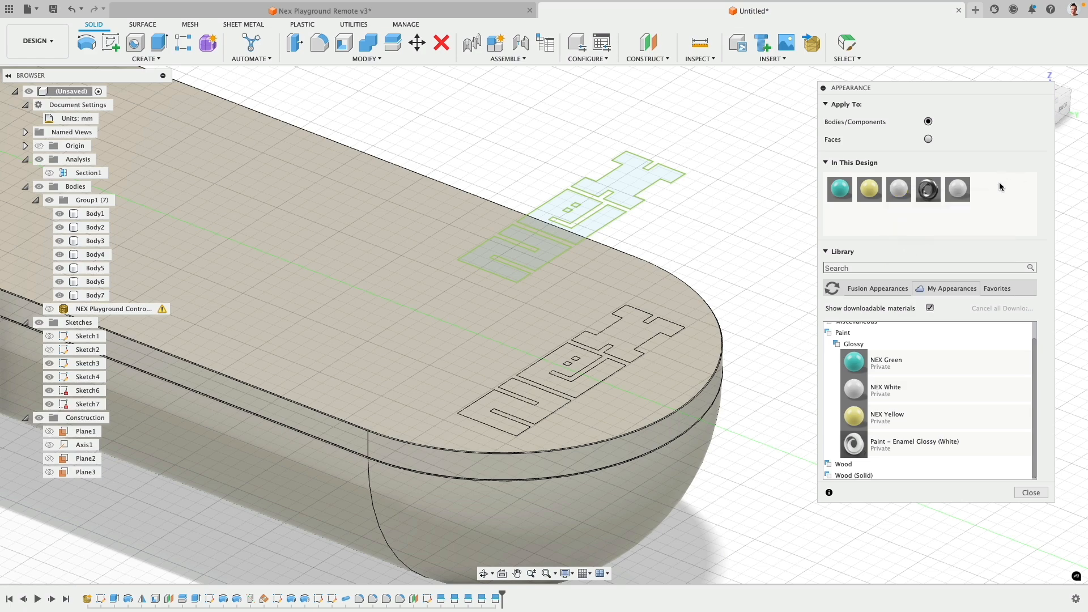
# Turn the duplicated white paint into NEX White Print with RGB 141, 141, 141, and apply it to the NEX logo faces
pyautogui.doubleClick(960, 195)
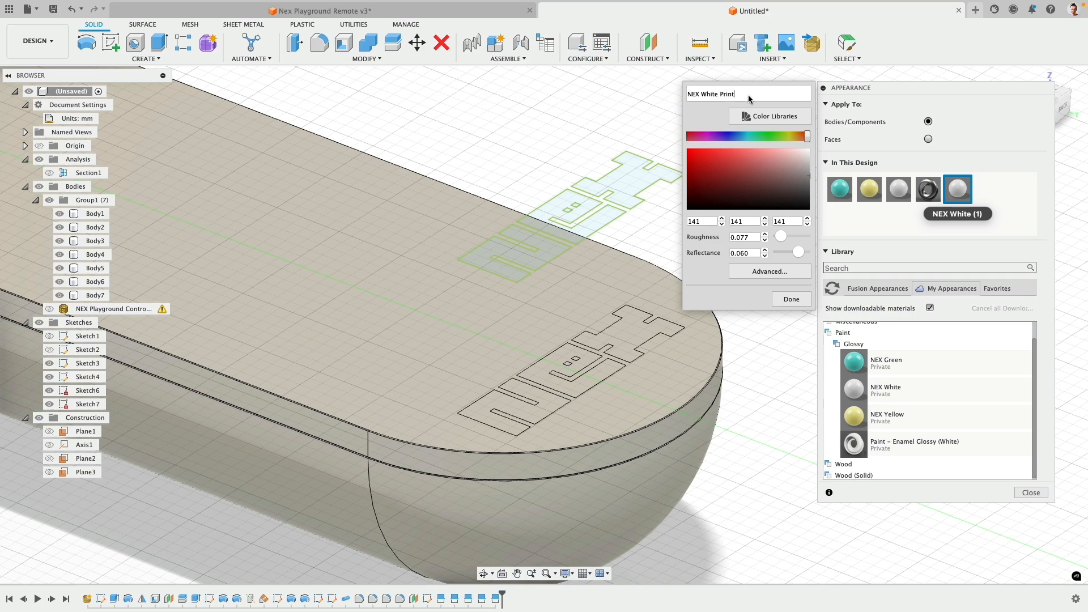
pyautogui.click(791, 299)
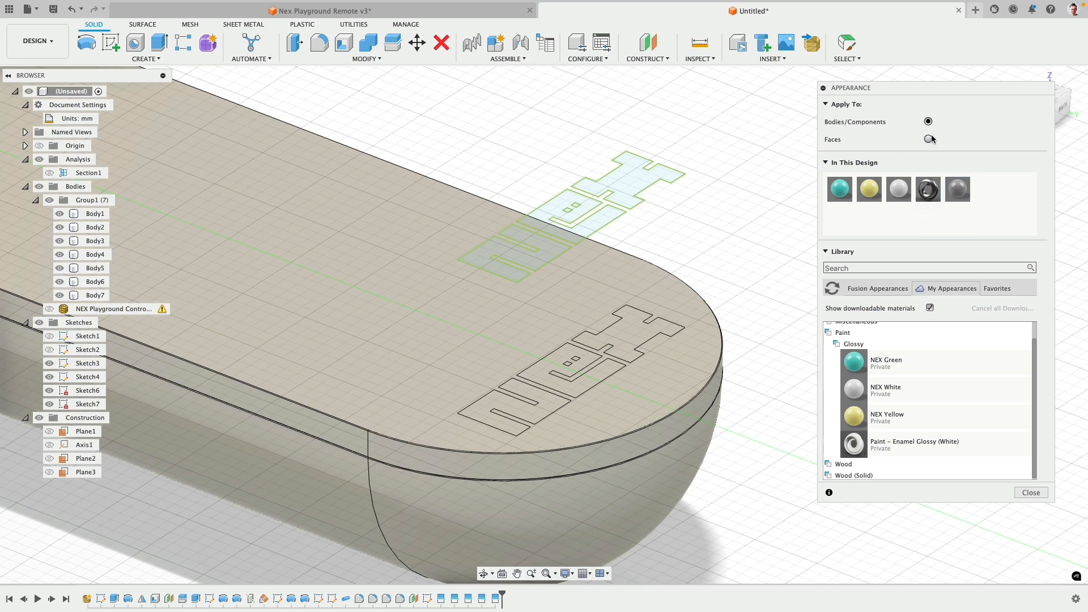
pyautogui.moveTo(957, 189); pyautogui.dragTo(625, 333)
pyautogui.moveTo(950, 185); pyautogui.dragTo(544, 412)
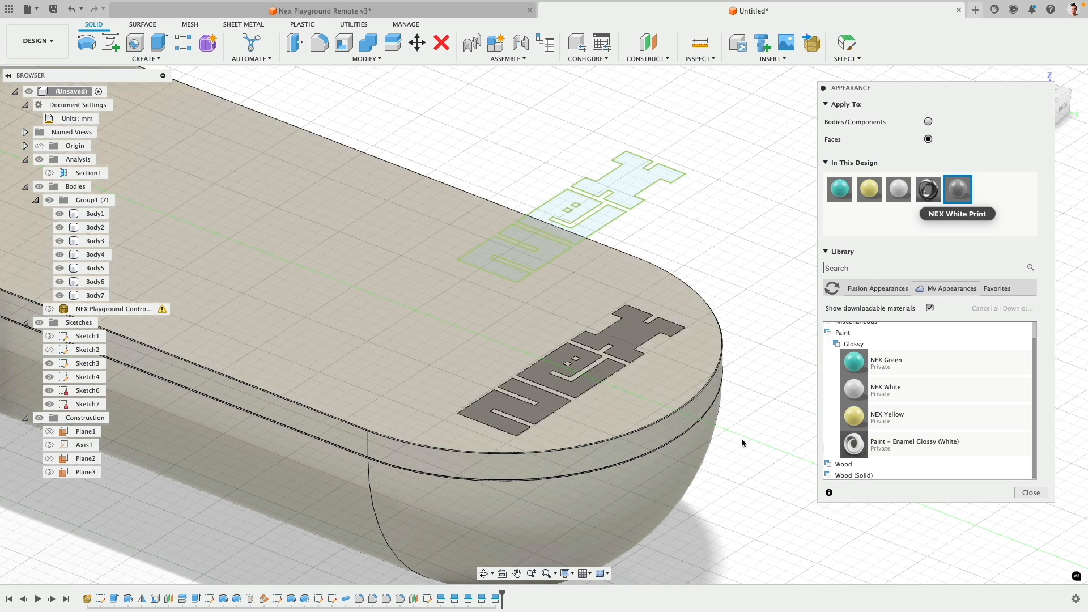
pyautogui.scroll(-3, 741, 437)
pyautogui.keyDown('shift'); pyautogui.moveTo(715, 266); pyautogui.dragTo(705, 294, button='middle'); pyautogui.keyUp('shift')
pyautogui.scroll(-3, 705, 294)
pyautogui.scroll(4, 675, 280)
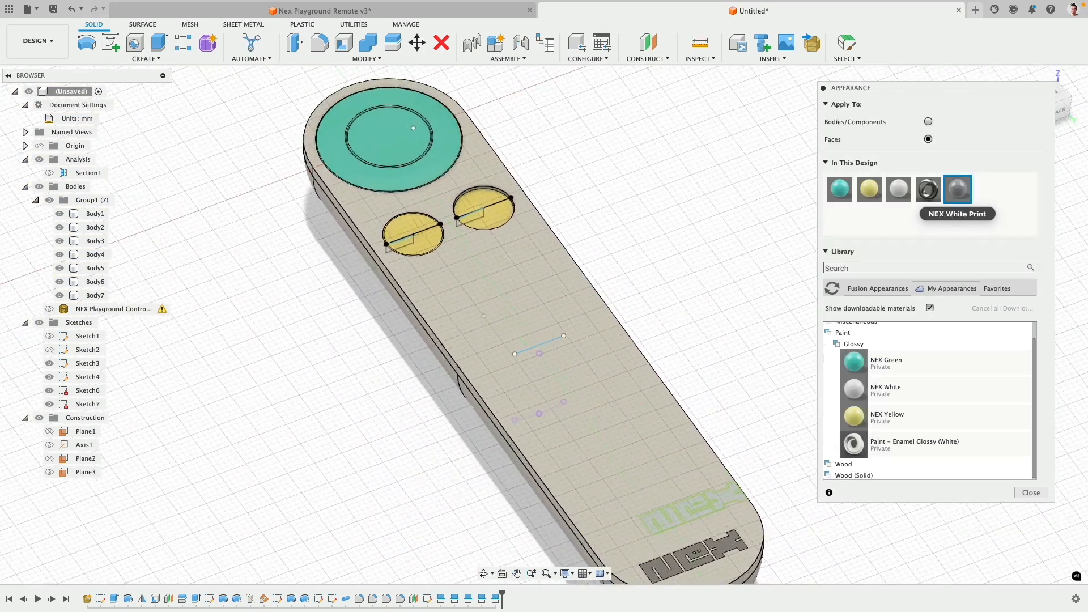
pyautogui.moveTo(671, 211); pyautogui.dragTo(681, 217, button='middle')
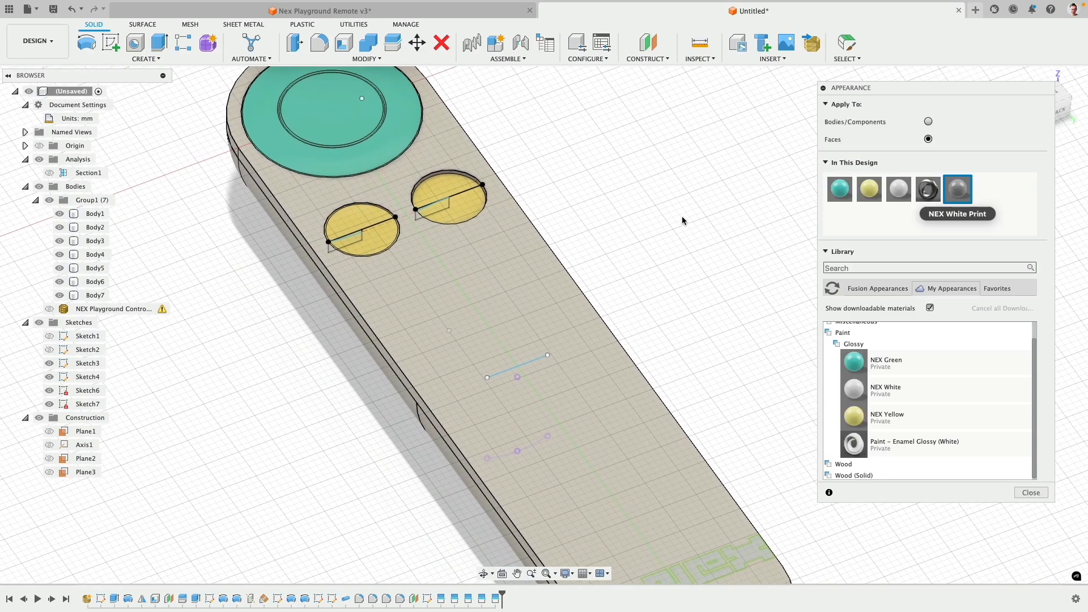
pyautogui.click(1041, 492)
# Hide the visible sketches, Sketch3, Sketch4, Sketch6 and Sketch7
pyautogui.scroll(-5, 714, 323)
pyautogui.keyDown('shift'); pyautogui.moveTo(679, 308); pyautogui.dragTo(667, 271, button='middle'); pyautogui.keyUp('shift')
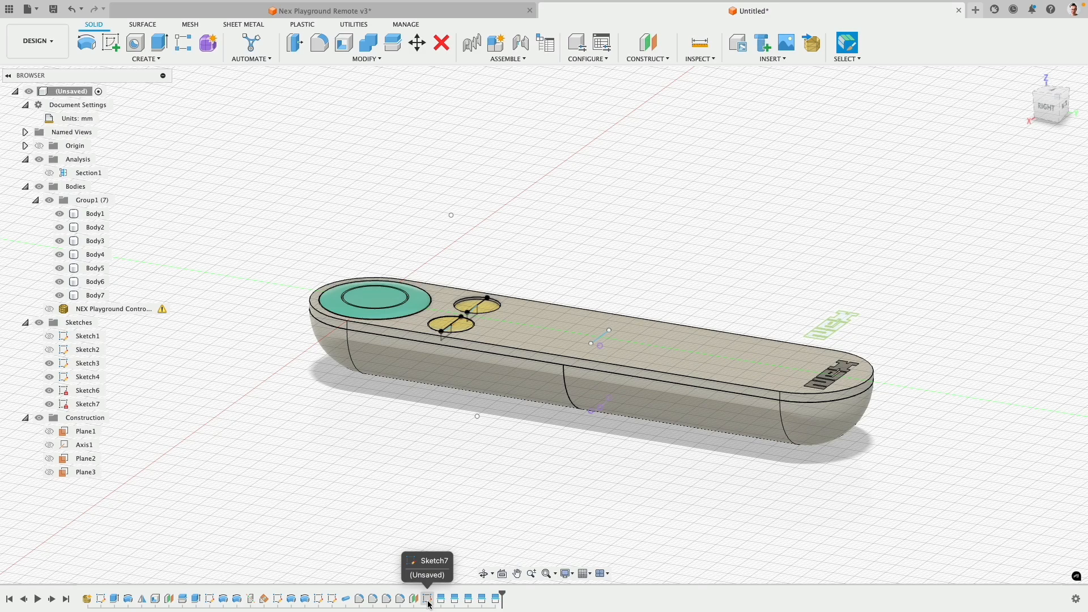
pyautogui.click(49, 391)
pyautogui.click(49, 377)
pyautogui.click(49, 363)
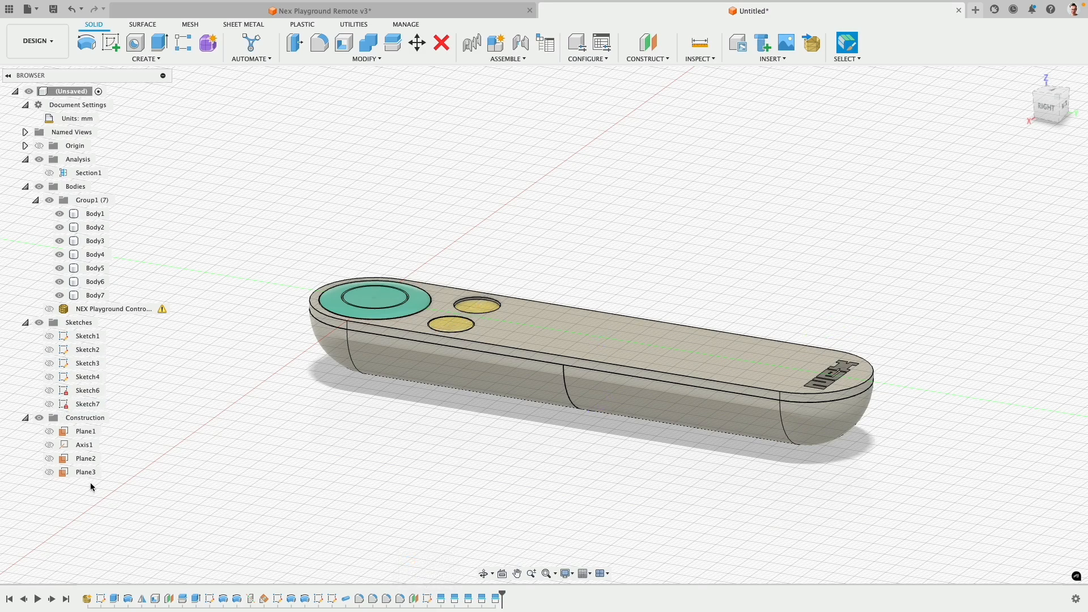
# Show Plane3 and start a new sketch on it
pyautogui.click(49, 472)
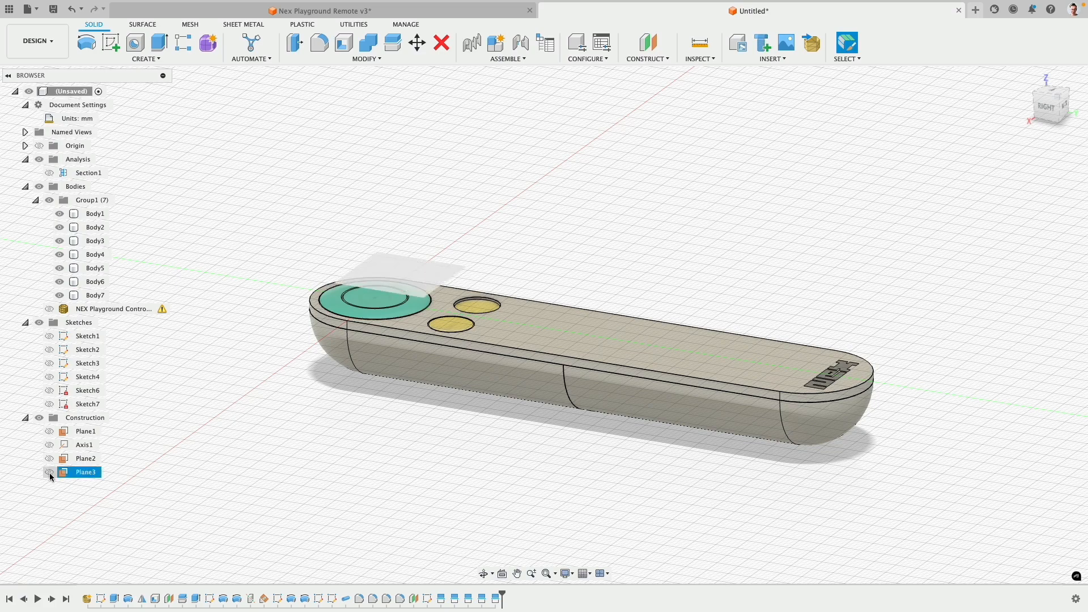
pyautogui.click(111, 42)
pyautogui.click(449, 278)
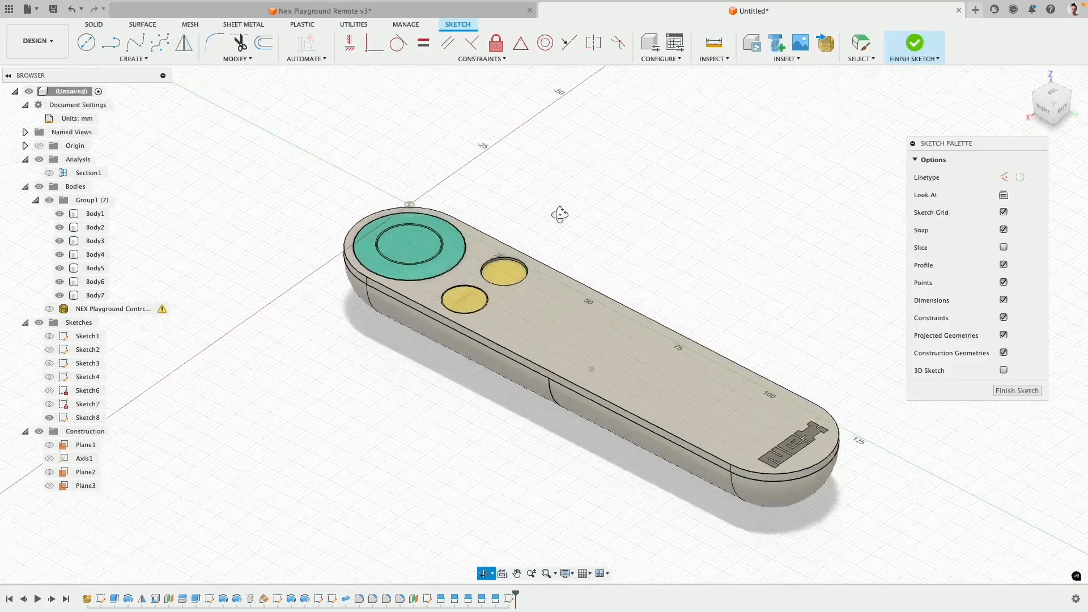
pyautogui.scroll(5, 515, 255)
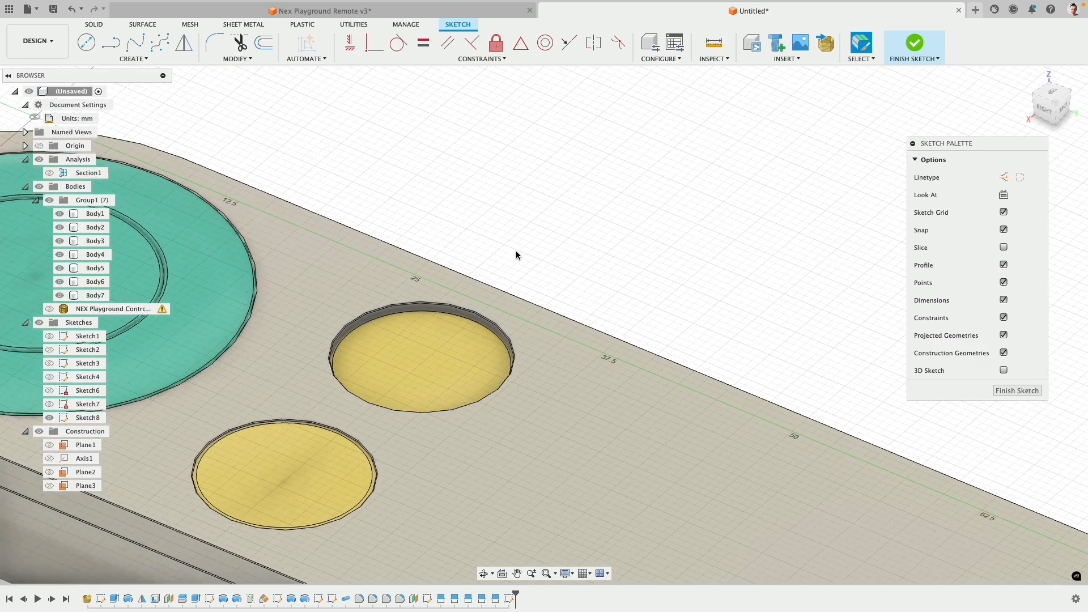
# Project the circular rim edges of the two yellow button holes into the sketch
pyautogui.press('p')
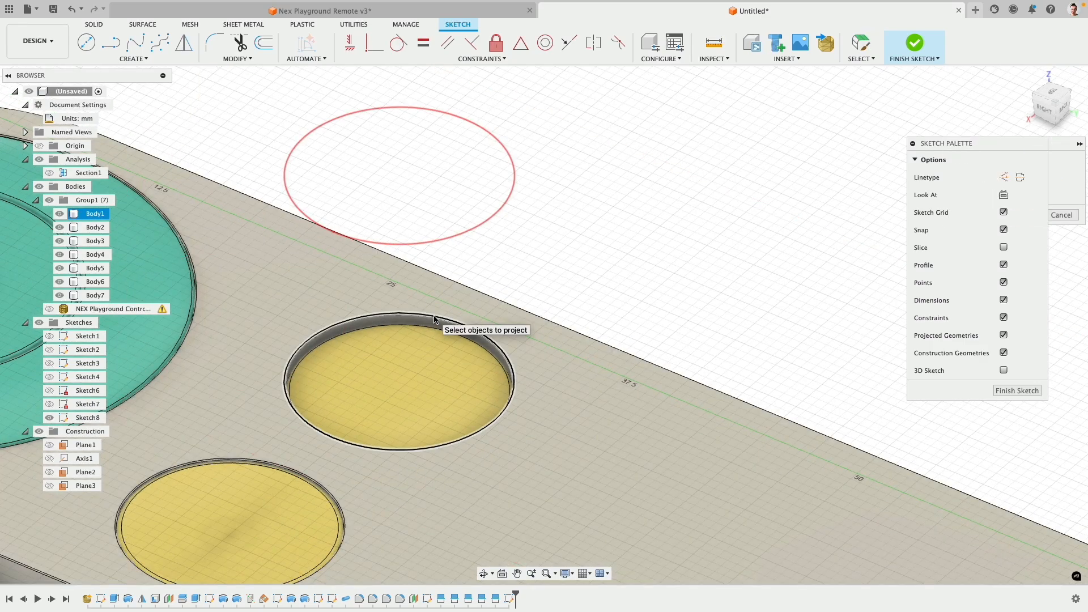
pyautogui.click(435, 319)
pyautogui.scroll(1, 188, 440)
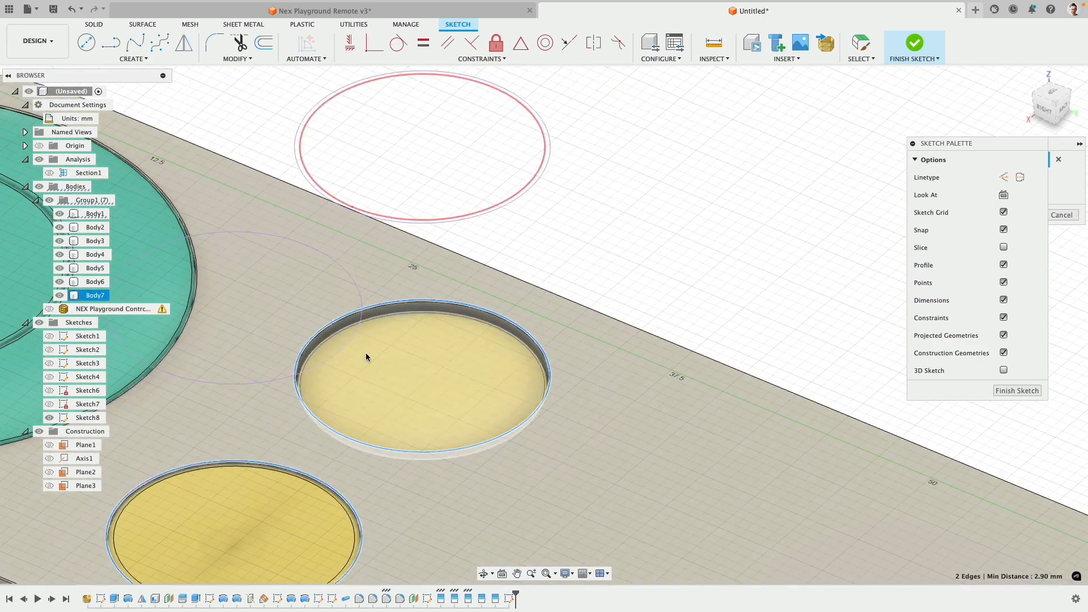
pyautogui.scroll(4, 364, 357)
pyautogui.click(462, 283)
pyautogui.scroll(-4, 462, 281)
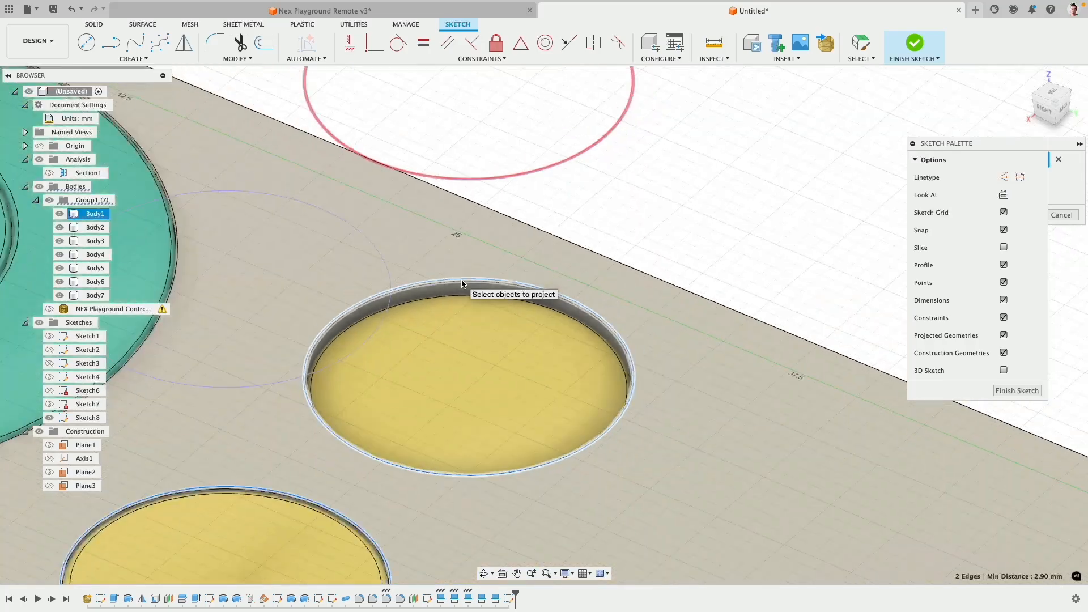
pyautogui.keyDown('shift'); pyautogui.moveTo(362, 443); pyautogui.dragTo(280, 475, button='middle'); pyautogui.keyUp('shift')
pyautogui.scroll(4, 280, 475)
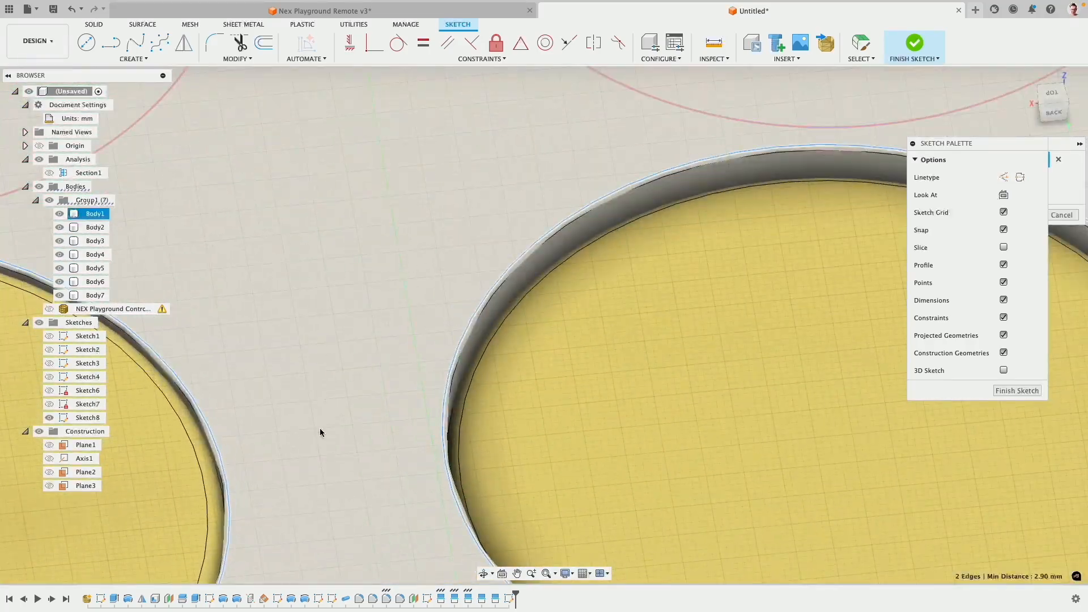
pyautogui.scroll(-4, 336, 395)
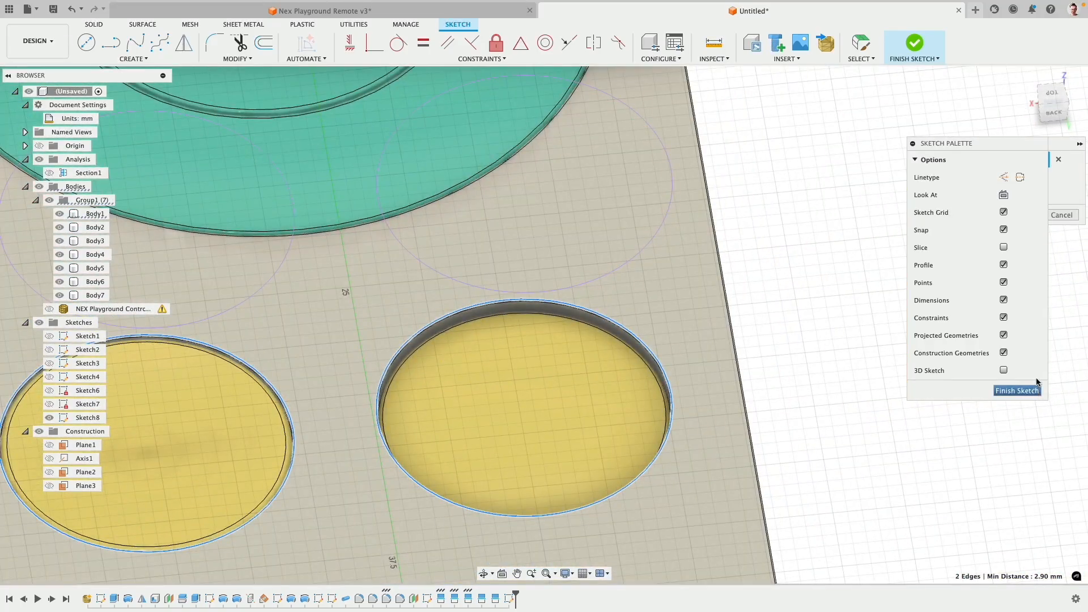
pyautogui.click(1016, 214)
pyautogui.scroll(-3, 504, 270)
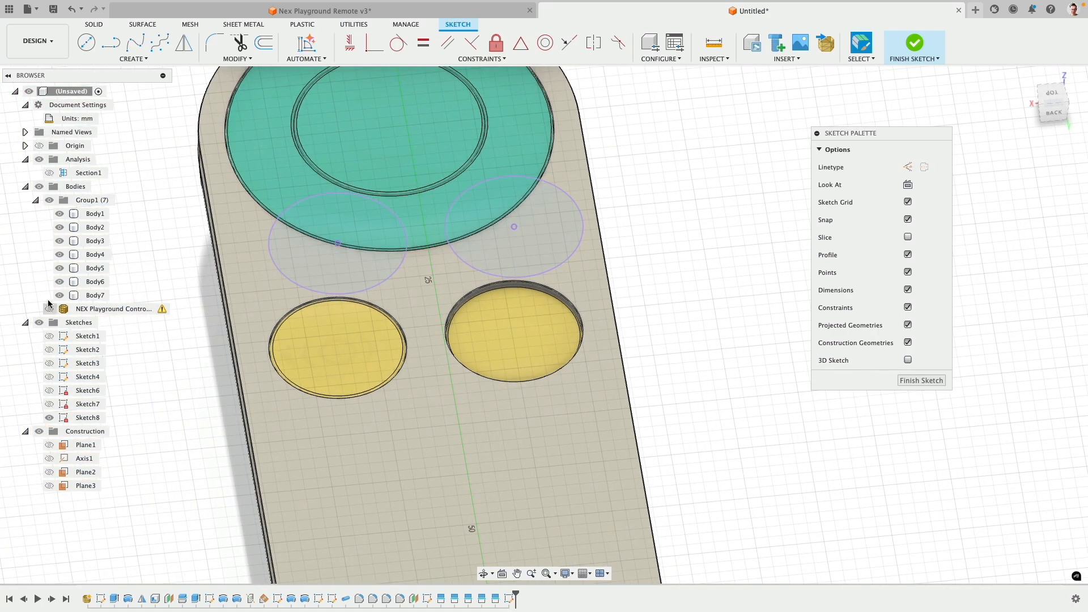
# Hide all the bodies to leave only the two projected circles for sketching
pyautogui.click(40, 187)
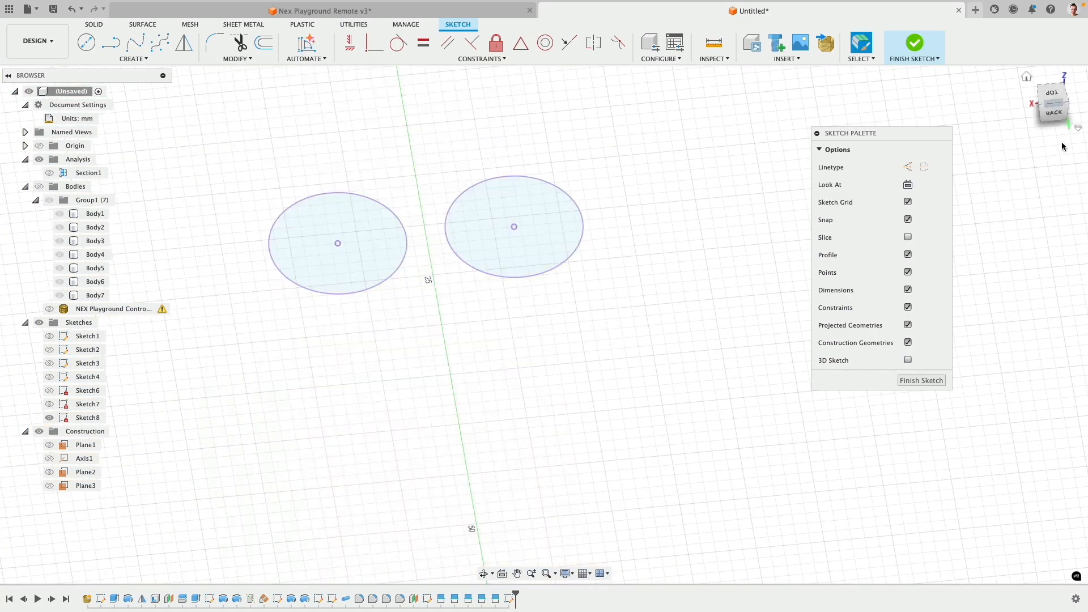
pyautogui.click(1054, 95)
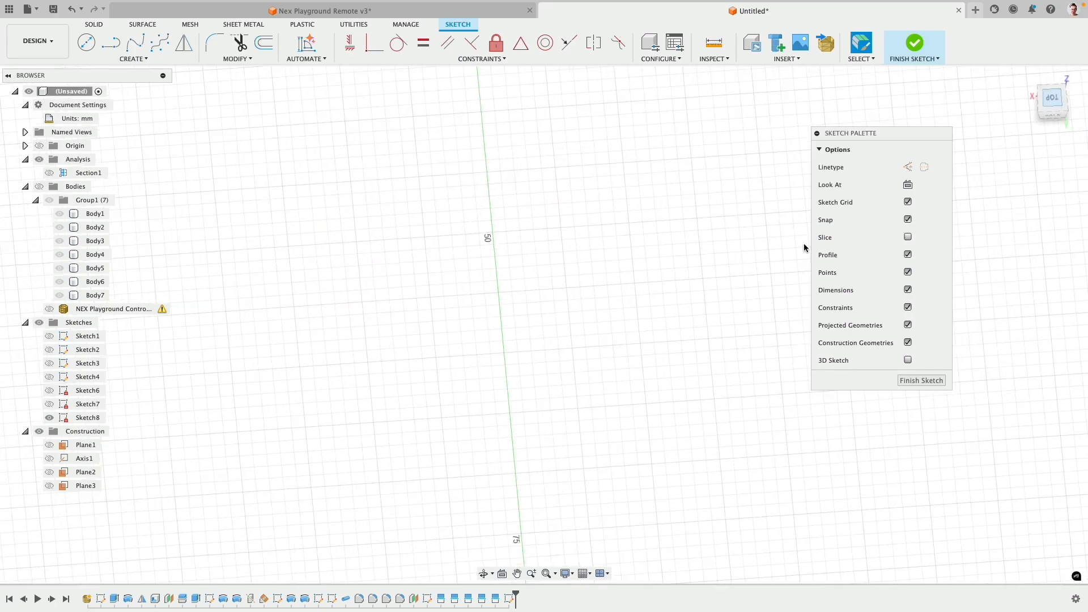
pyautogui.moveTo(668, 456); pyautogui.dragTo(621, 537, button='middle')
pyautogui.moveTo(635, 440); pyautogui.dragTo(607, 466, button='middle')
pyautogui.scroll(-3, 607, 466)
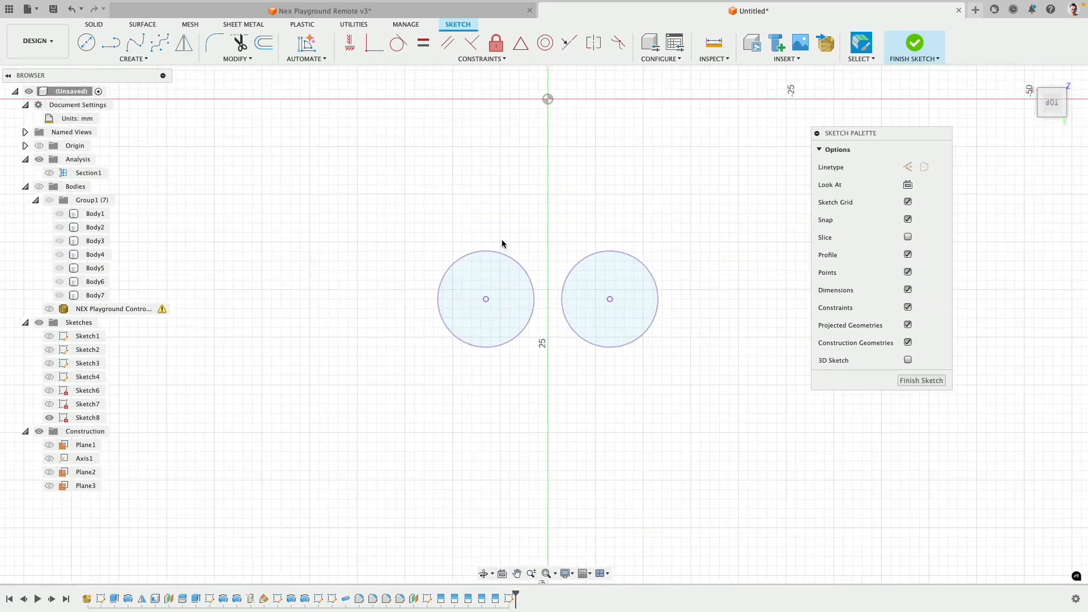
pyautogui.scroll(8, 504, 246)
pyautogui.moveTo(599, 255); pyautogui.dragTo(415, 148, button='middle')
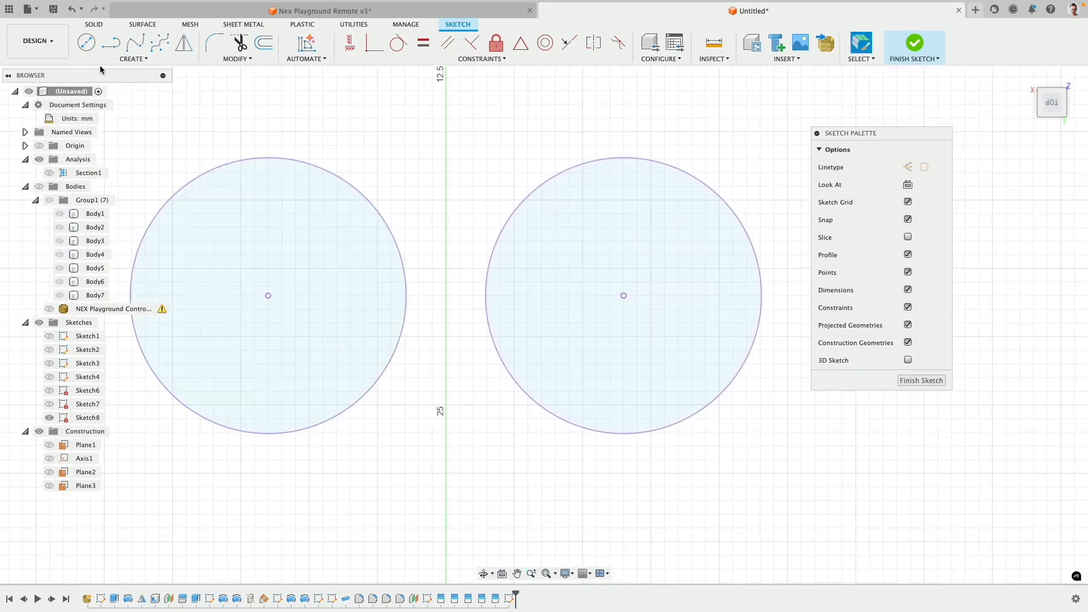
# Sketch a closed six-sided chevron outline with line segments inside the left projected circle, its tip pointing left
pyautogui.click(111, 42)
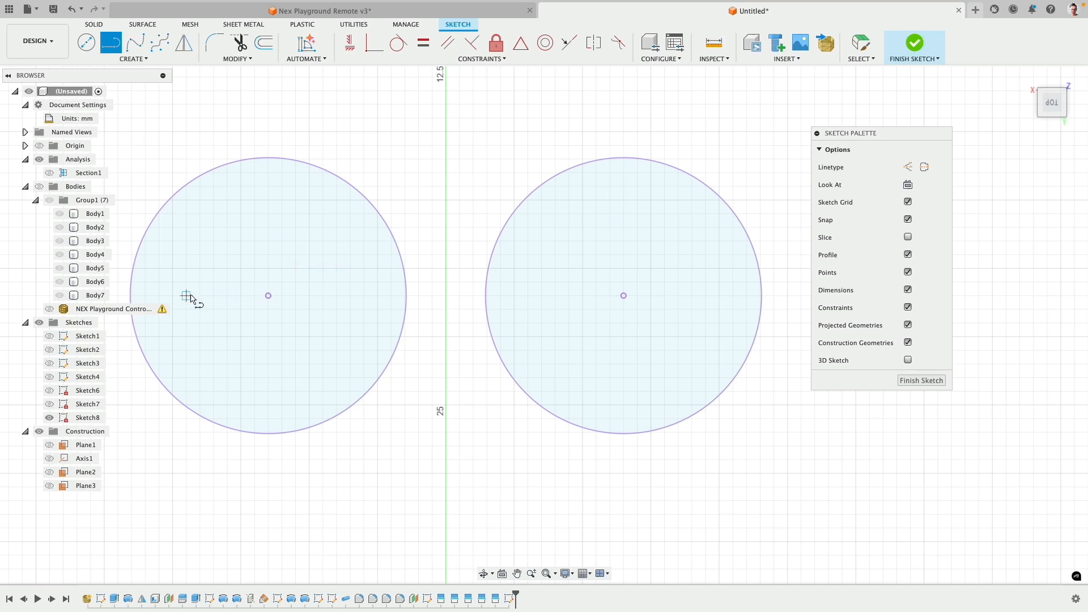
pyautogui.click(187, 296)
pyautogui.click(285, 193)
pyautogui.click(321, 224)
pyautogui.click(237, 295)
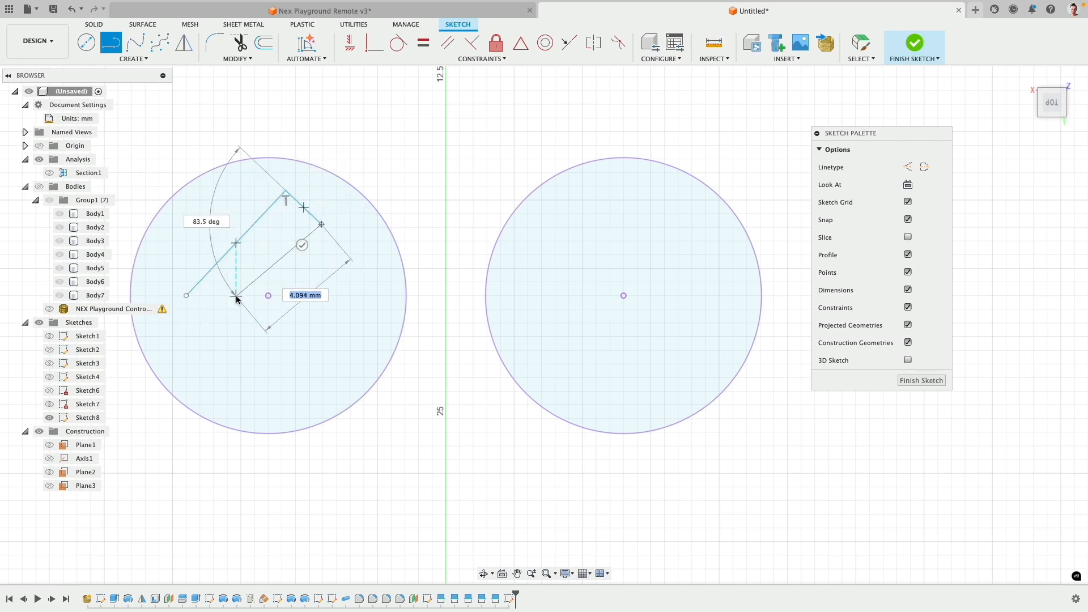
pyautogui.click(313, 380)
pyautogui.click(236, 403)
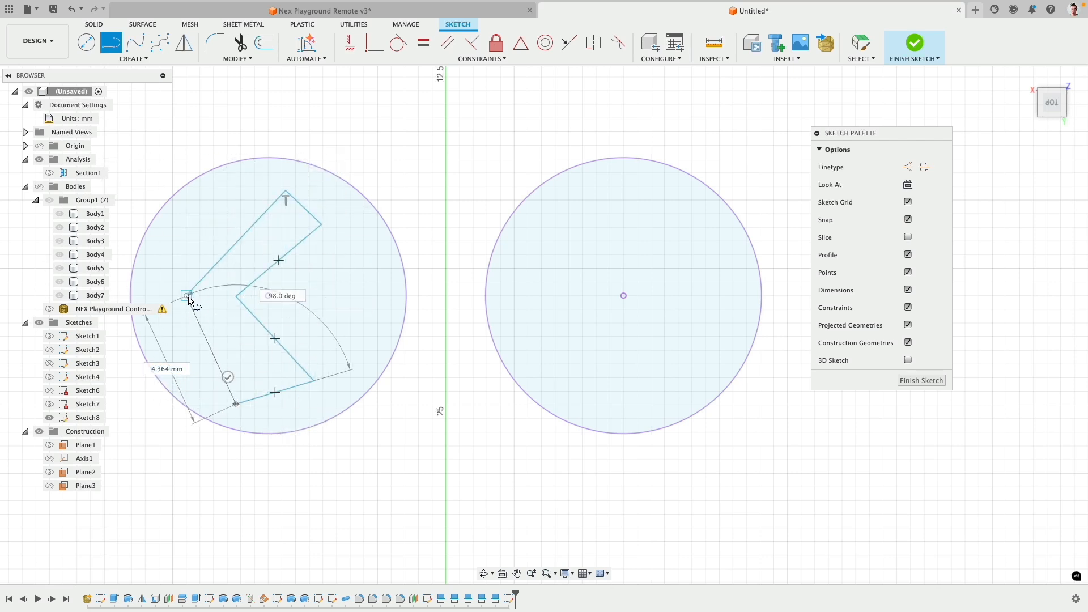
pyautogui.click(186, 295)
# Connect the chevron's outer tip to its inner corner with a line about 1.8 mm long and make it construction geometry
pyautogui.click(186, 295)
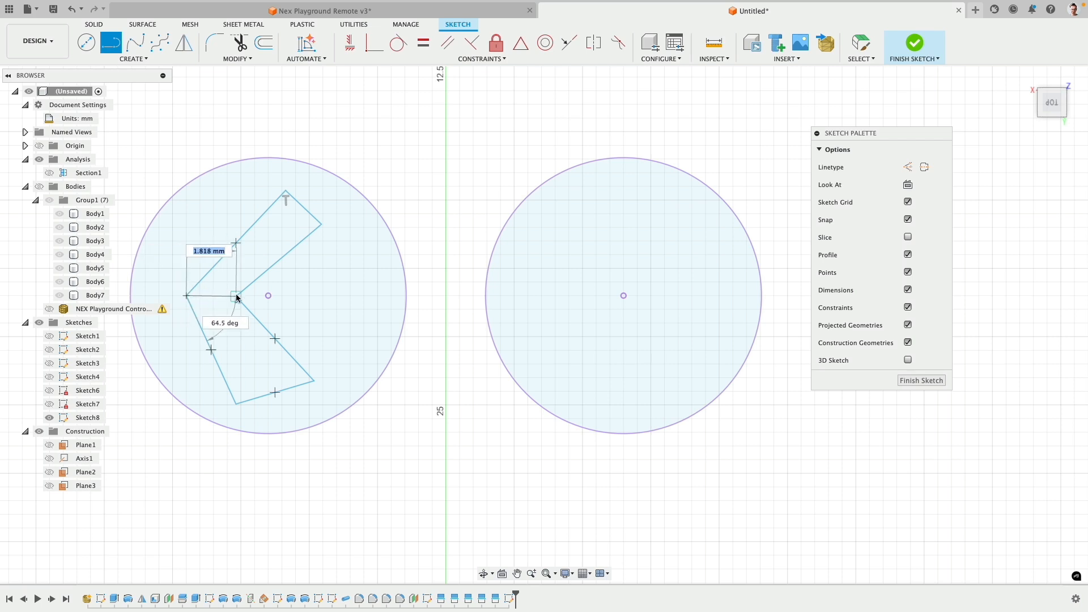
pyautogui.click(236, 295)
pyautogui.press('Escape')
pyautogui.click(211, 295)
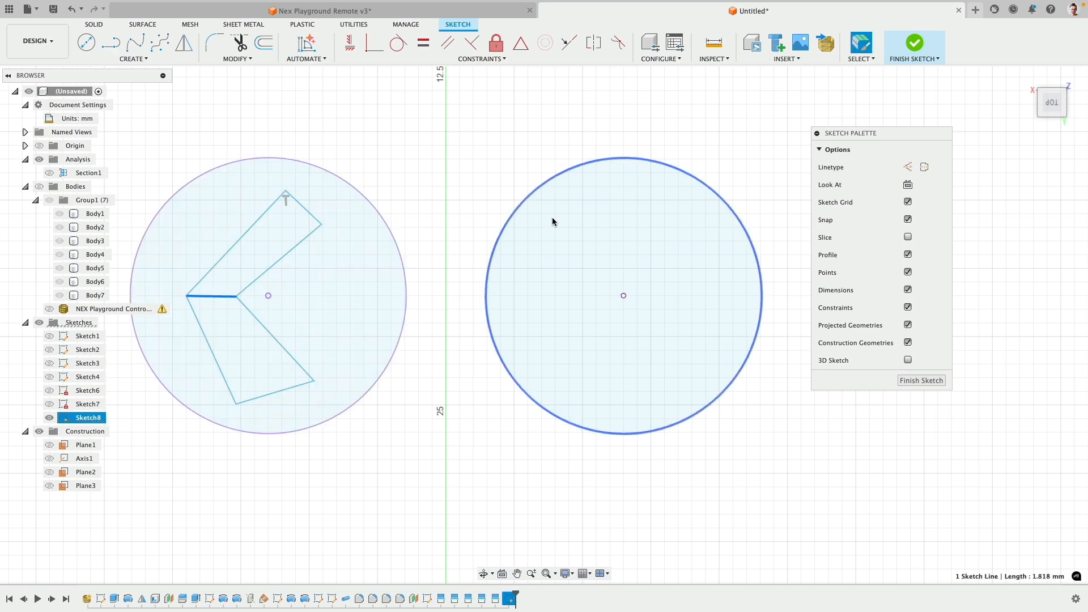
pyautogui.click(908, 167)
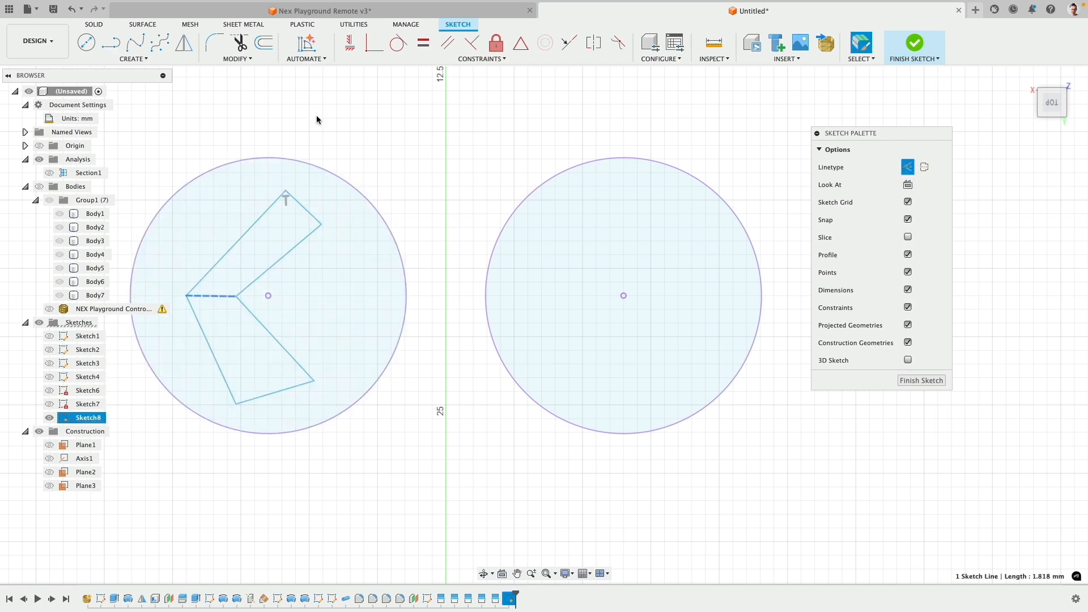
pyautogui.click(414, 180)
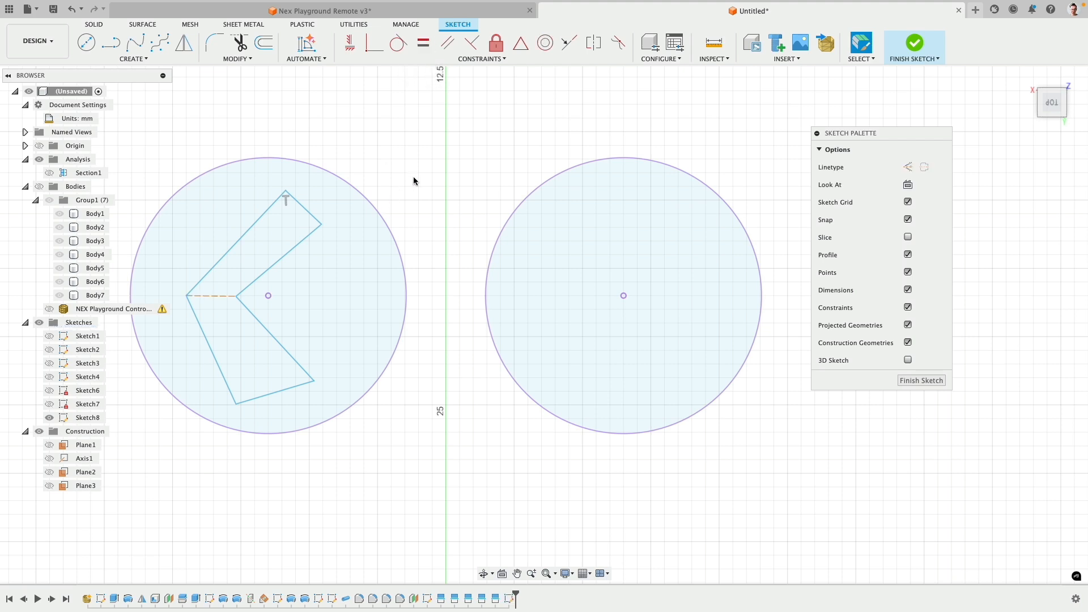
# Make the chevron's inner, outer and end line pairs equal in length, and constrain its construction line horizontal
pyautogui.click(422, 44)
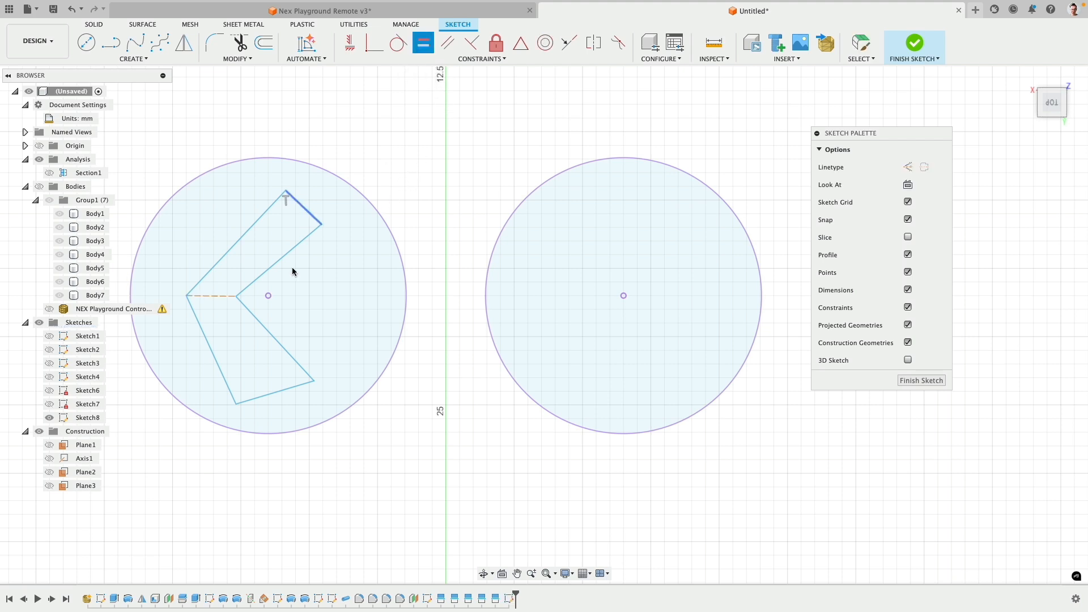
pyautogui.click(257, 281)
pyautogui.click(247, 309)
pyautogui.click(249, 231)
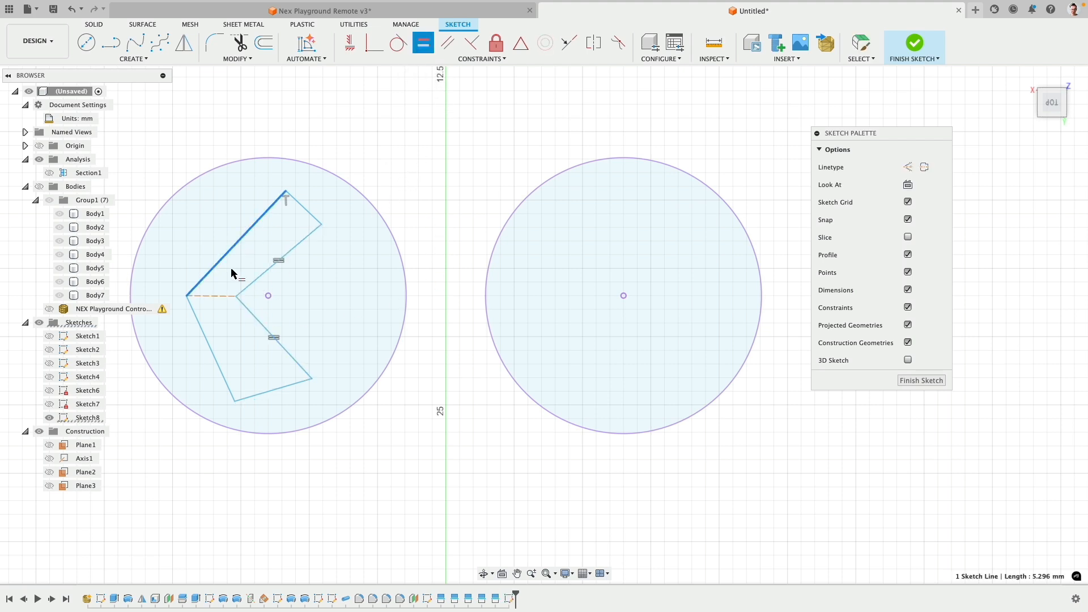
pyautogui.click(207, 344)
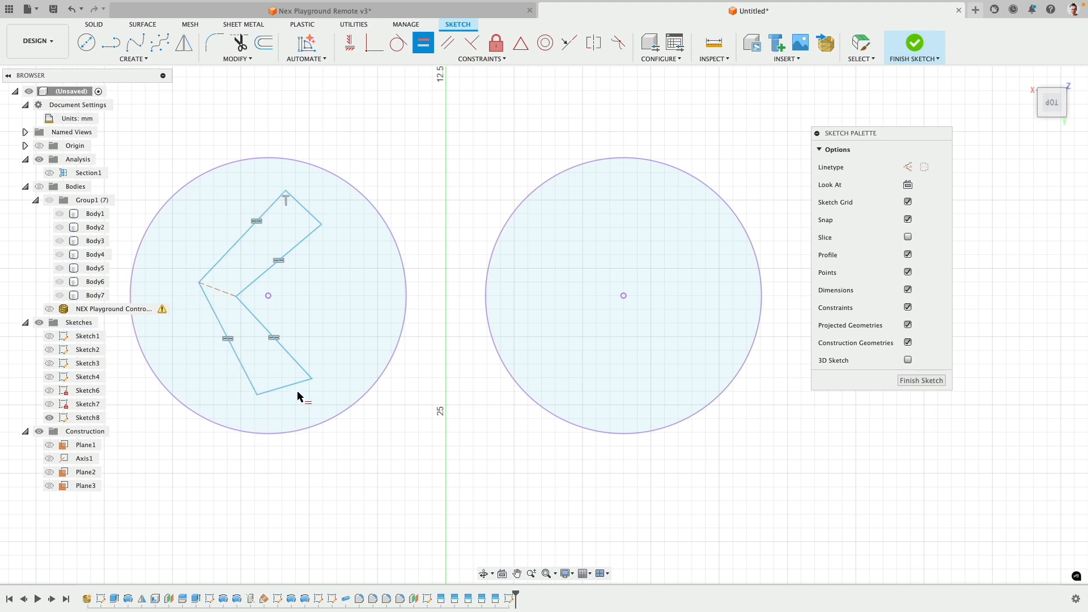
pyautogui.click(316, 219)
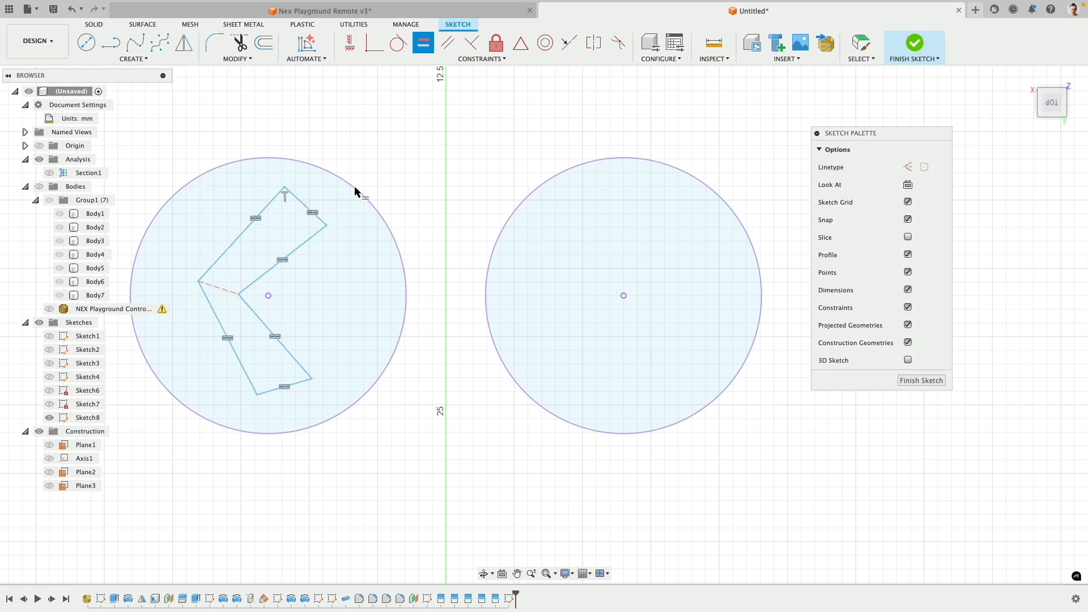
pyautogui.click(349, 42)
pyautogui.click(223, 290)
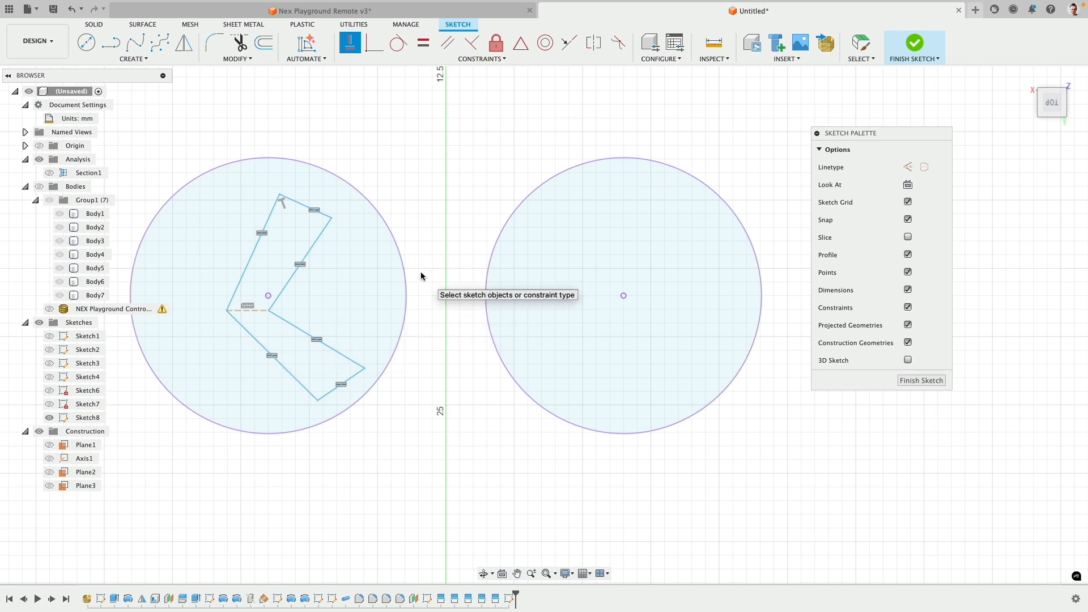
# Try to make the outer and inner lines of the chevron's upper arm parallel
pyautogui.click(447, 42)
pyautogui.click(279, 208)
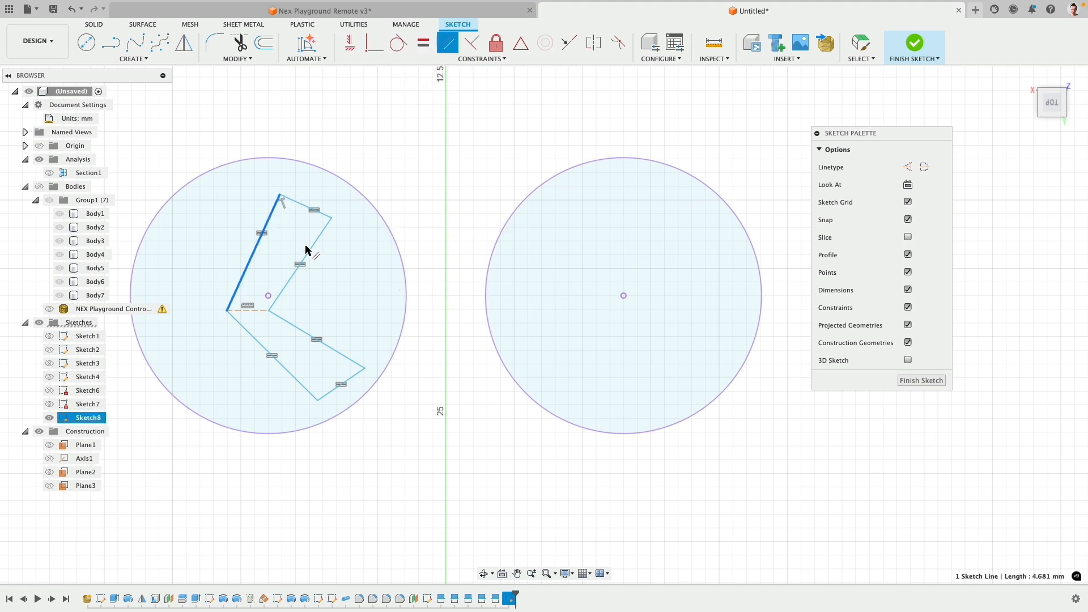
pyautogui.click(311, 255)
pyautogui.press('Escape')
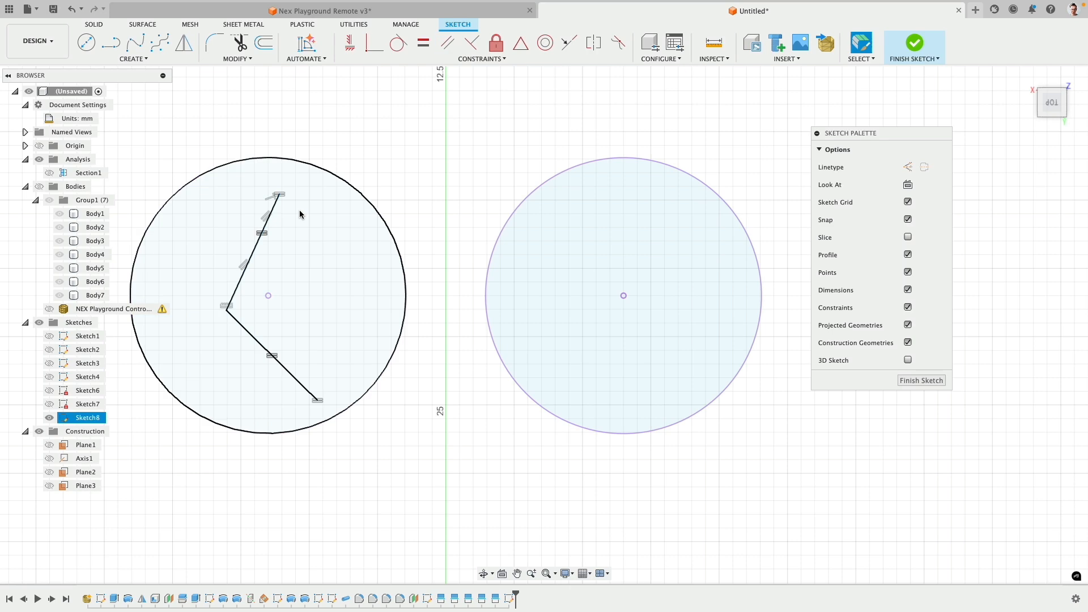
# Dimension the end line of the chevron's upper arm to 0.75 mm
pyautogui.scroll(3, 292, 218)
pyautogui.click(311, 206)
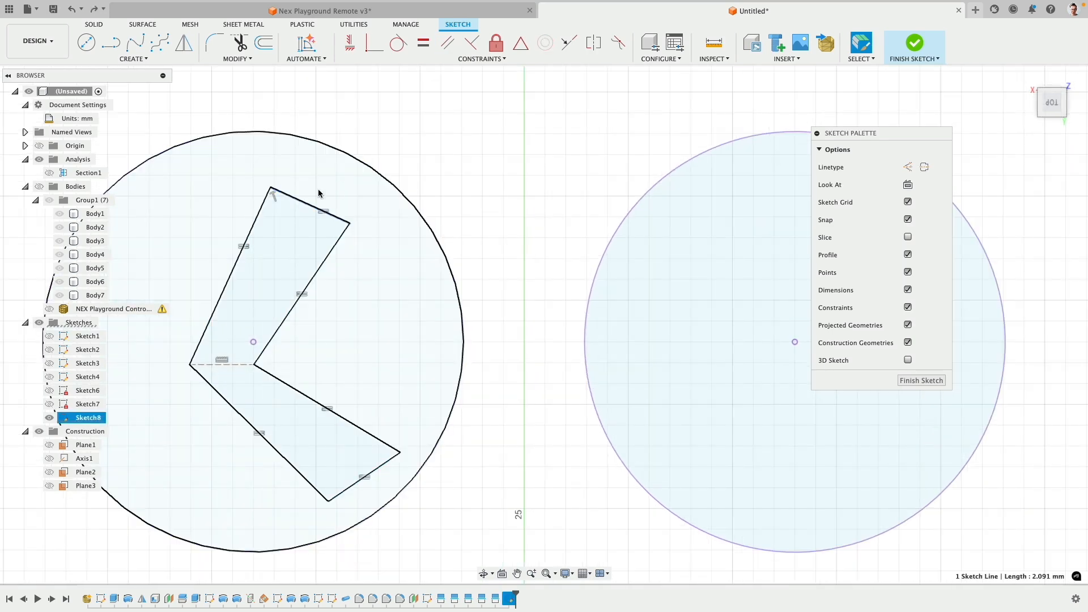
pyautogui.press('d')
pyautogui.click(433, 154)
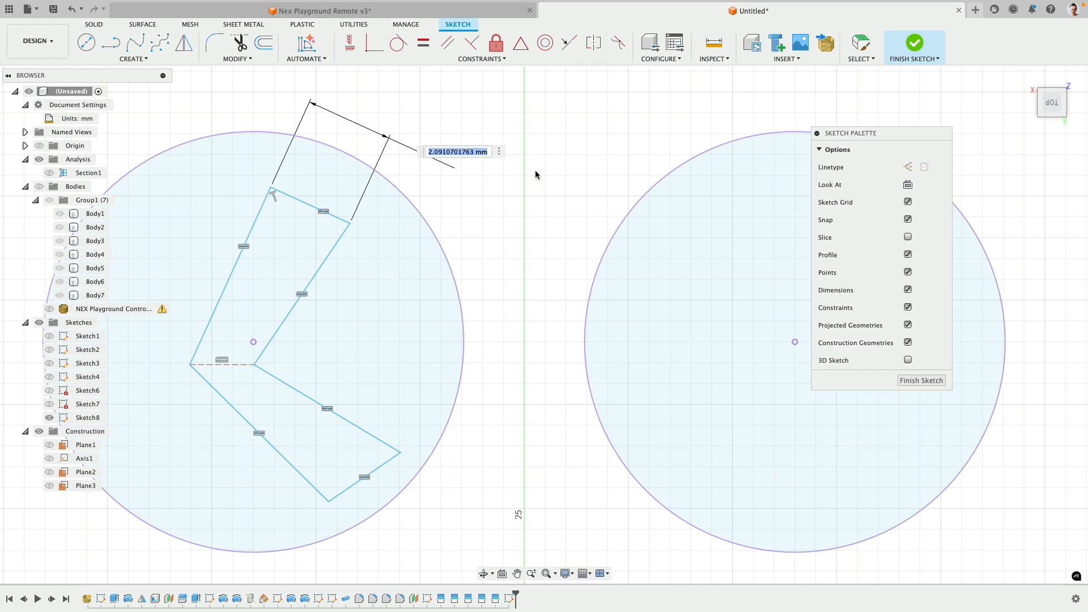
pyautogui.write('.75')
pyautogui.press('Return')
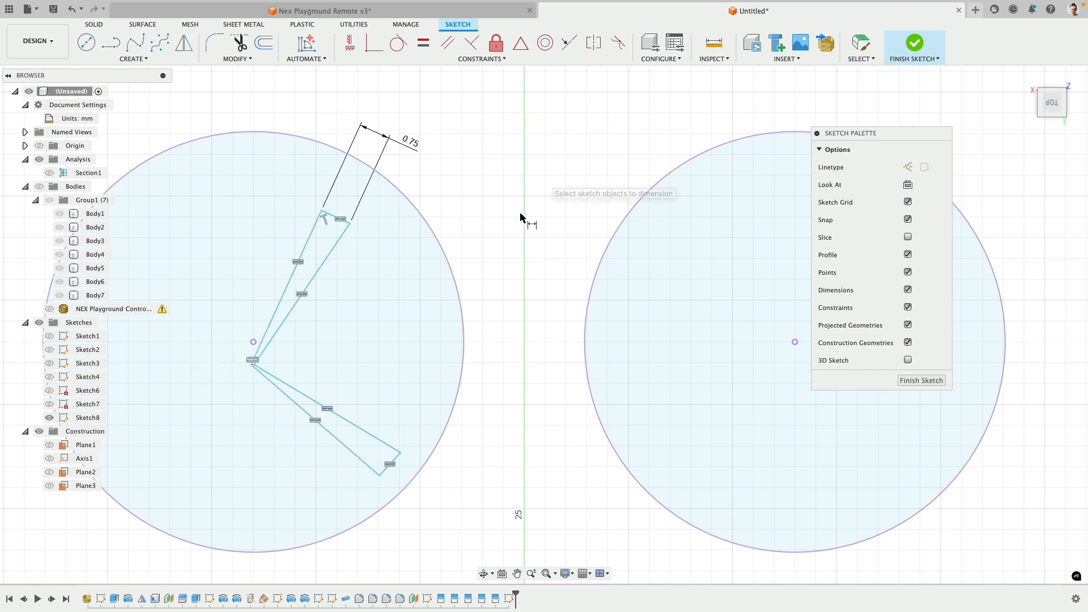
# Move the chevron's outer tip away from its inner corner so the collapsed arms widen evenly
pyautogui.scroll(4, 304, 339)
pyautogui.scroll(-5, 271, 388)
pyautogui.scroll(5, 258, 390)
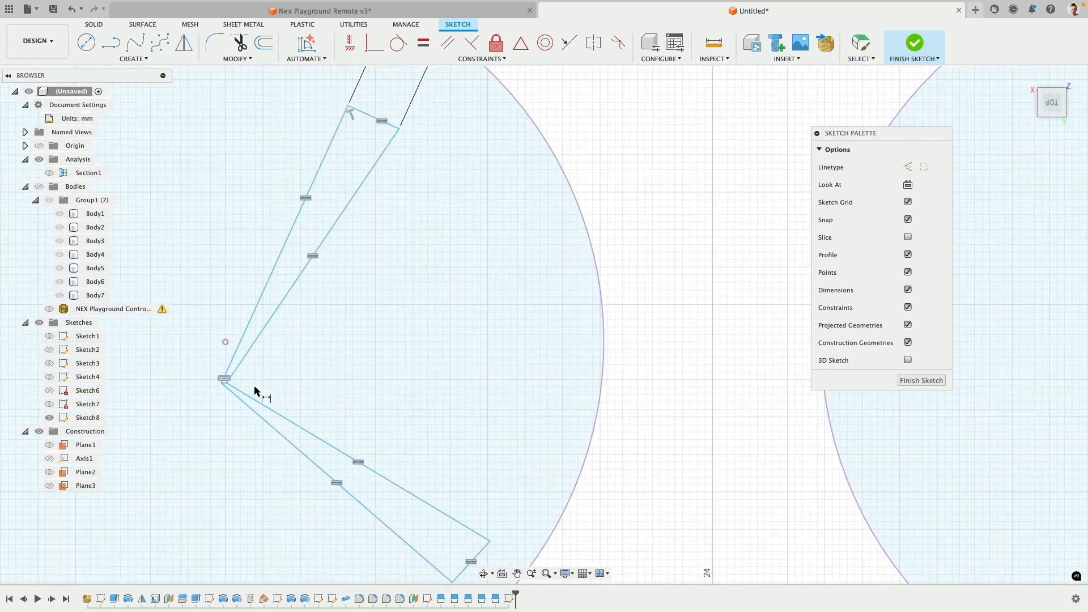
pyautogui.scroll(-5, 231, 384)
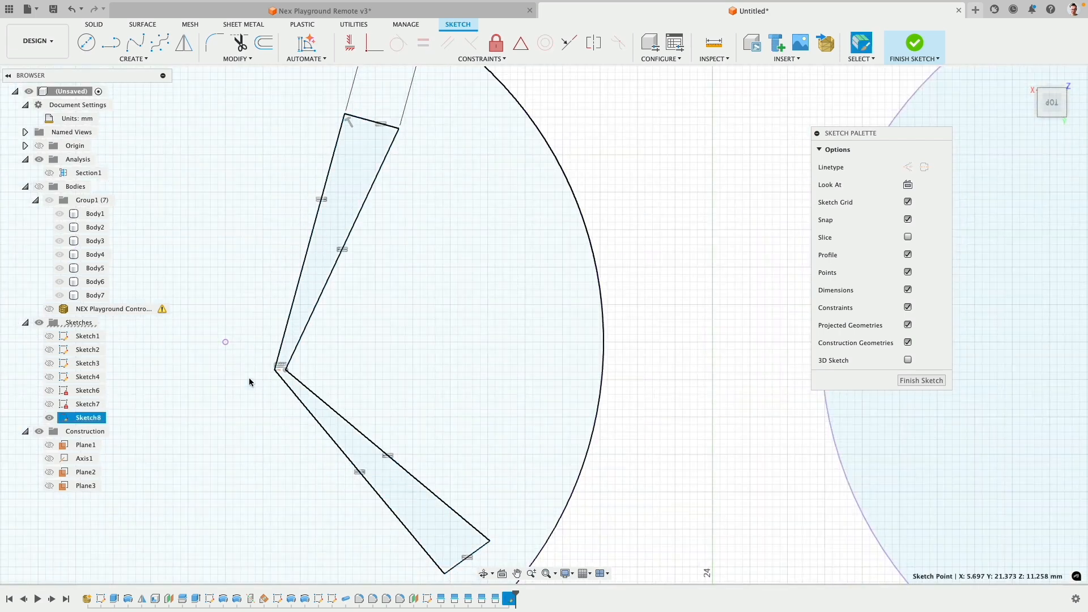
pyautogui.moveTo(266, 377); pyautogui.dragTo(160, 357)
pyautogui.scroll(-1, 291, 389)
pyautogui.moveTo(291, 390); pyautogui.dragTo(478, 391, button='middle')
# Constrain the chevron's outer tip to lie horizontally in line with the left circle's centre point
pyautogui.scroll(4, 436, 366)
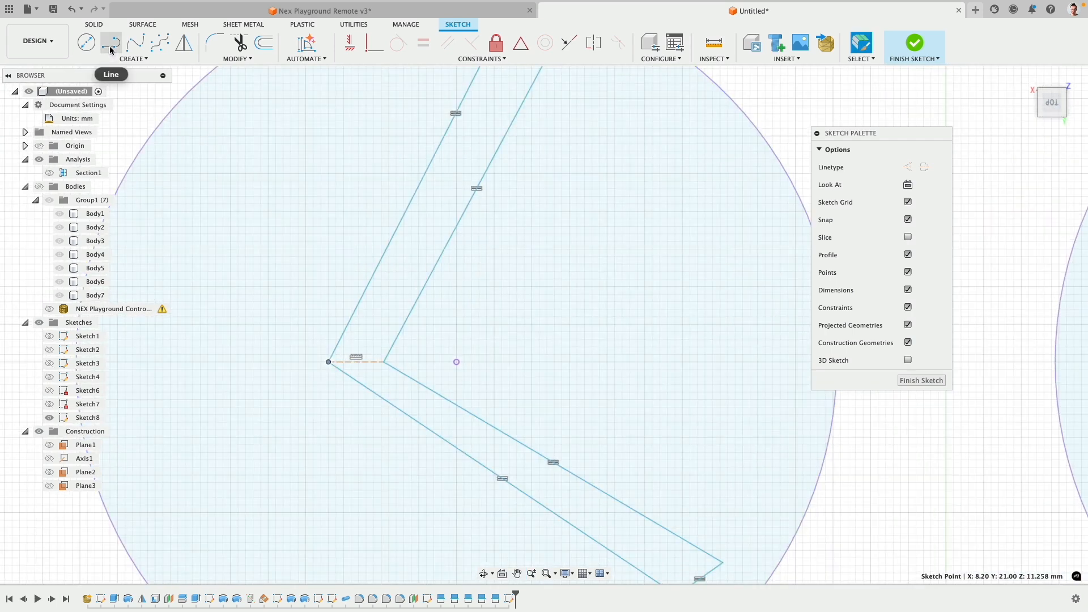
pyautogui.click(356, 50)
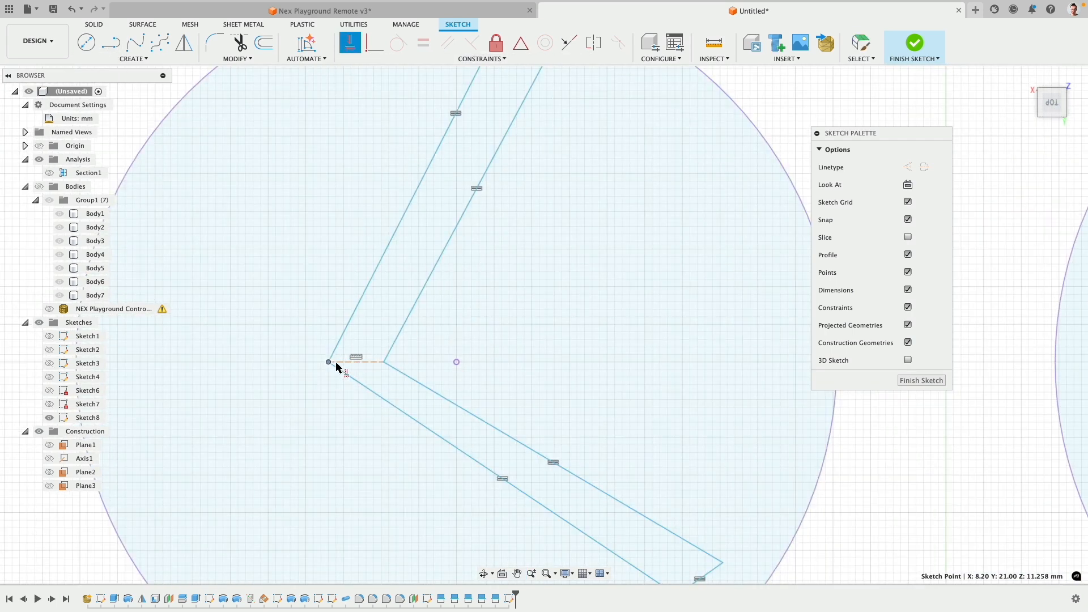
pyautogui.click(456, 365)
pyautogui.scroll(-3, 457, 369)
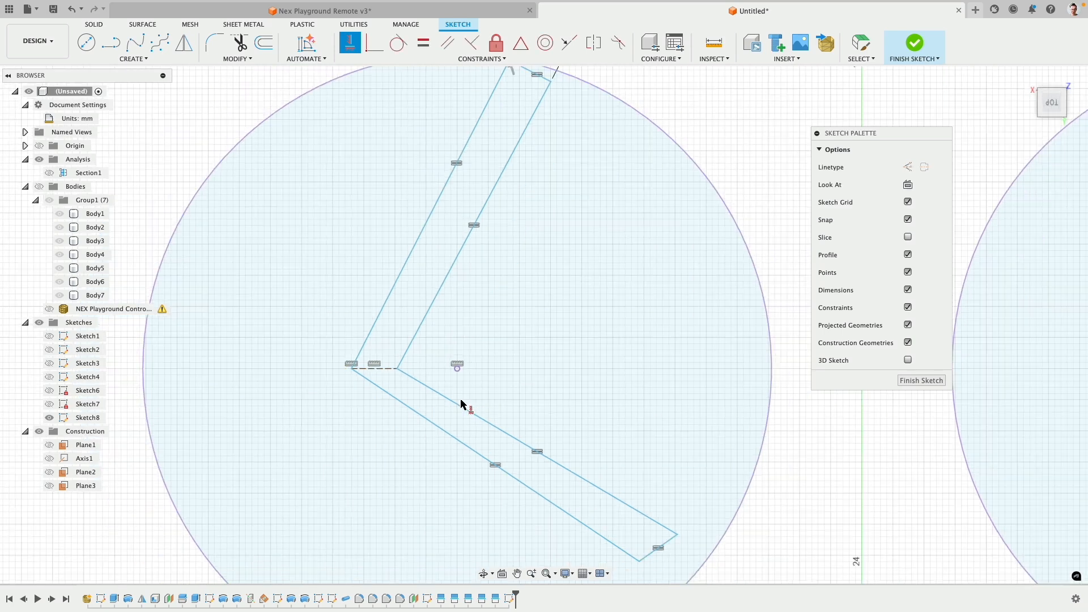
pyautogui.scroll(-2, 447, 401)
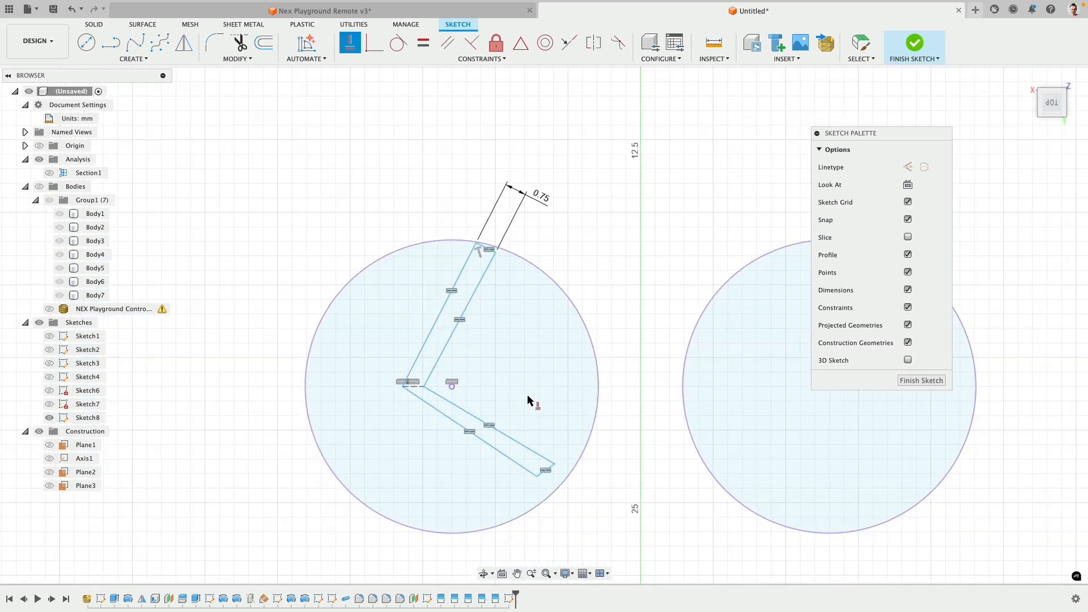
pyautogui.scroll(2, 527, 400)
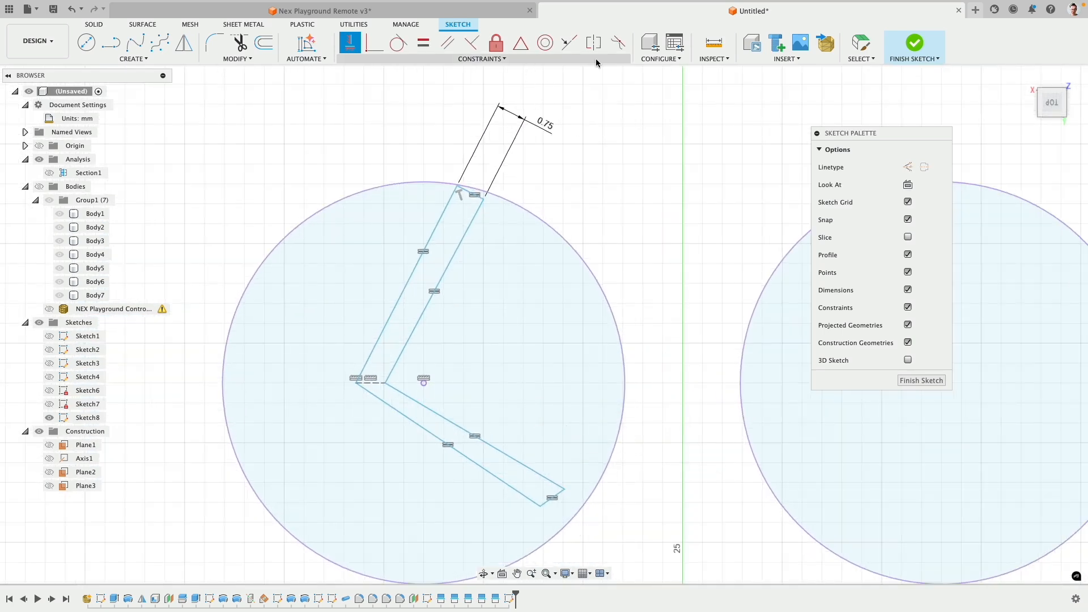
# Make the upper arm's end line perpendicular to the chevron's inner line
pyautogui.click(472, 43)
pyautogui.scroll(2, 476, 233)
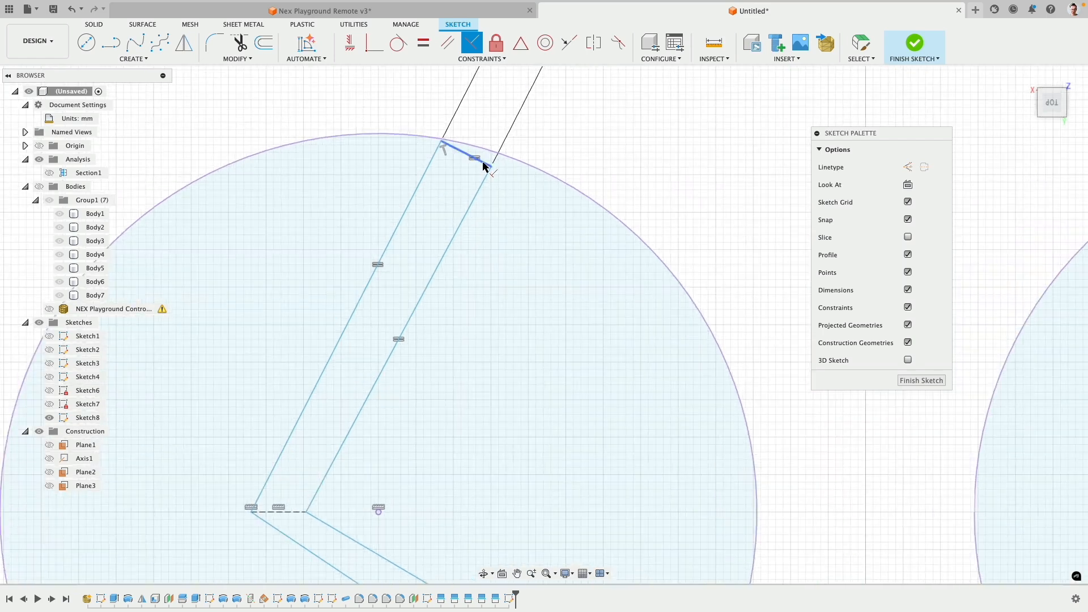
pyautogui.click(485, 166)
pyautogui.click(485, 175)
pyautogui.scroll(-2, 538, 374)
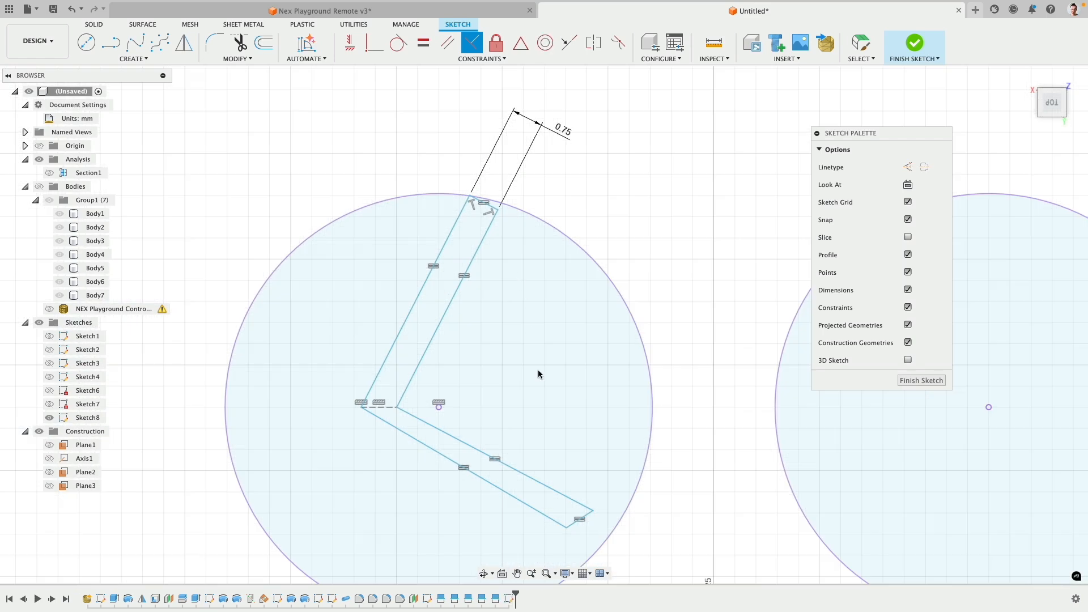
# Make the lower arm's end line perpendicular to both the outer and inner lines of that arm
pyautogui.moveTo(598, 566); pyautogui.dragTo(590, 406, button='middle')
pyautogui.scroll(3, 589, 405)
pyautogui.click(545, 289)
pyautogui.click(515, 298)
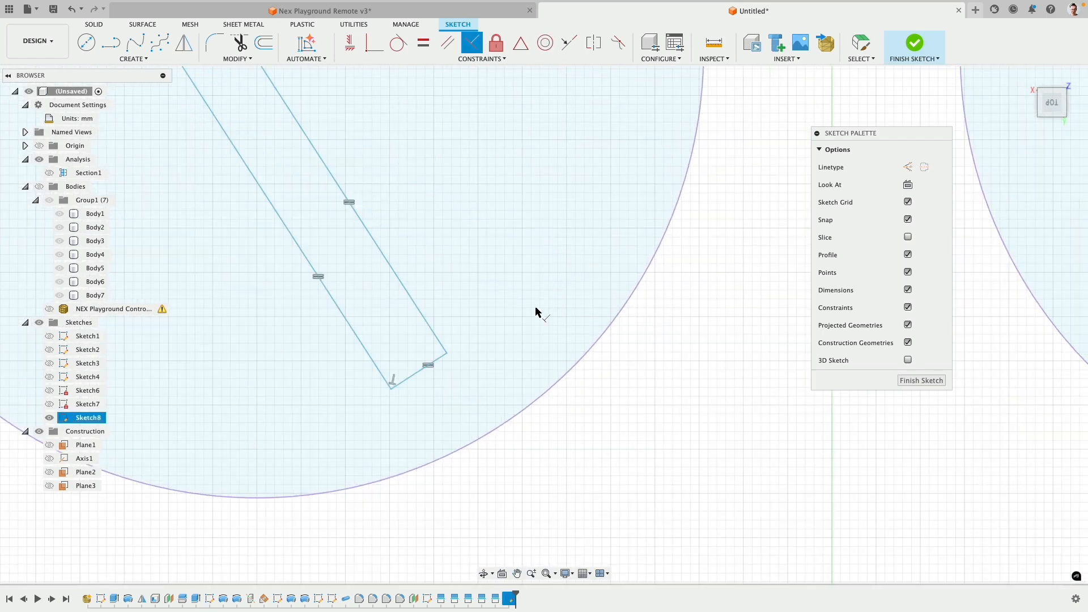
pyautogui.click(434, 360)
pyautogui.click(440, 343)
pyautogui.scroll(-5, 478, 418)
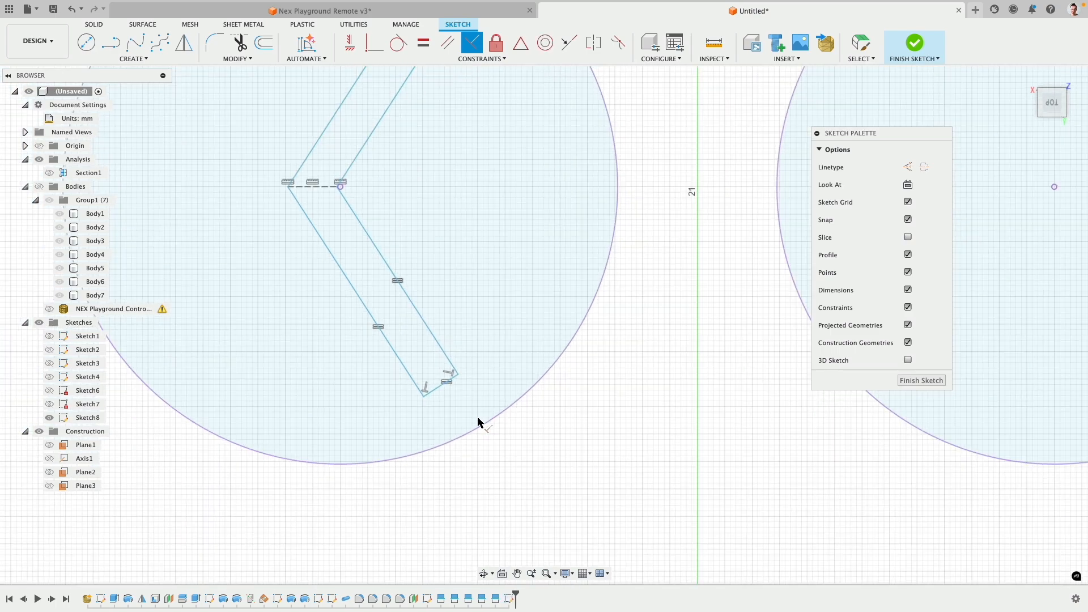
# Reposition the chevron's tip left of the circle's centre, fix it in place, and reshape the arms into a wide, evenly spread chevron
pyautogui.scroll(-1, 493, 257)
pyautogui.moveTo(503, 262)
pyautogui.mouseDown(button='middle')
pyautogui.moveTo(566, 307)
pyautogui.moveTo(566, 360)
pyautogui.mouseUp(button='middle')
pyautogui.scroll(4, 553, 304)
pyautogui.press('Escape')
pyautogui.scroll(4, 564, 360)
pyautogui.scroll(-4, 414, 382)
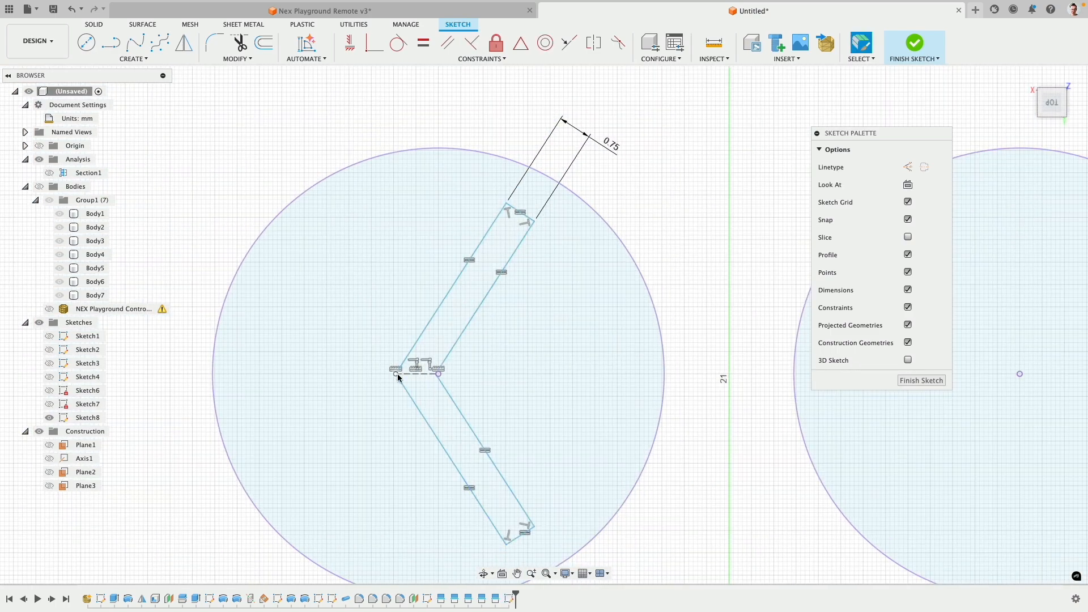
pyautogui.moveTo(395, 373); pyautogui.dragTo(303, 371)
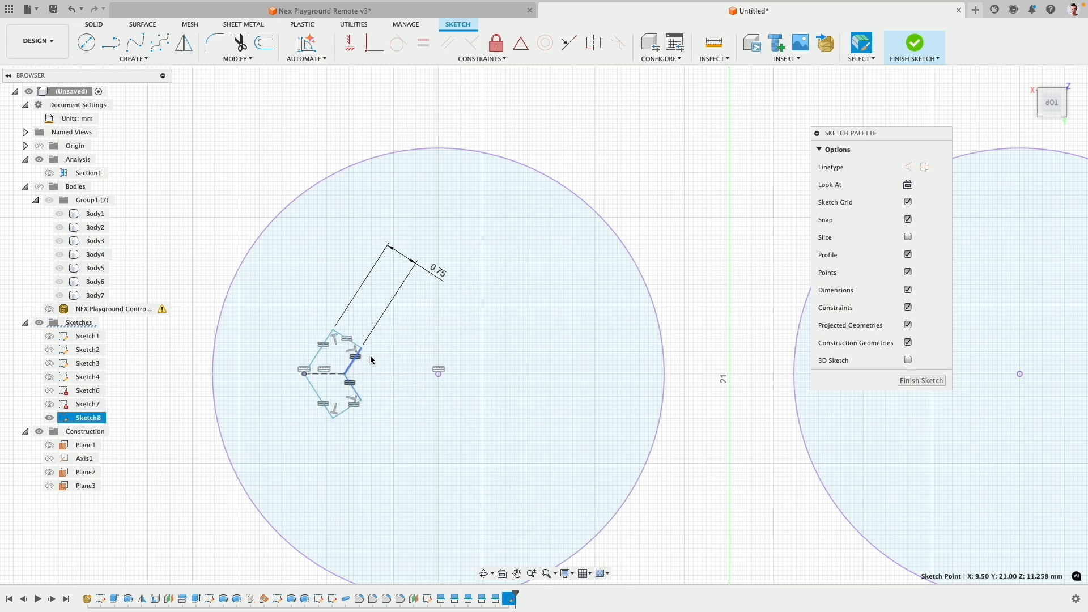
pyautogui.moveTo(363, 351)
pyautogui.mouseDown()
pyautogui.moveTo(417, 297)
pyautogui.moveTo(429, 217)
pyautogui.mouseUp()
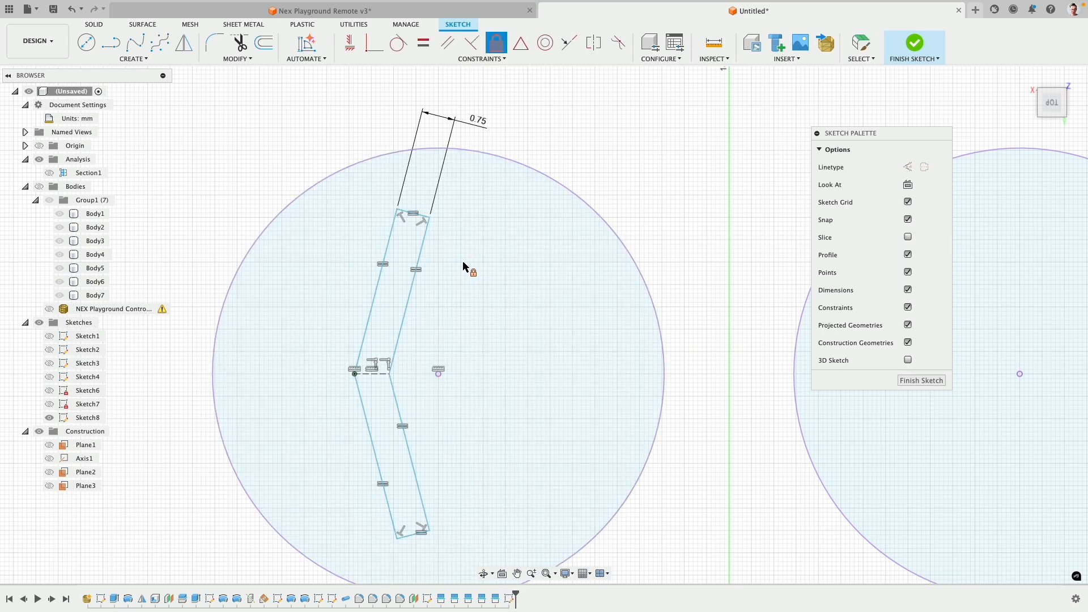
pyautogui.moveTo(429, 218)
pyautogui.mouseDown()
pyautogui.moveTo(522, 244)
pyautogui.moveTo(492, 214)
pyautogui.moveTo(490, 233)
pyautogui.mouseUp()
pyautogui.scroll(-2, 623, 216)
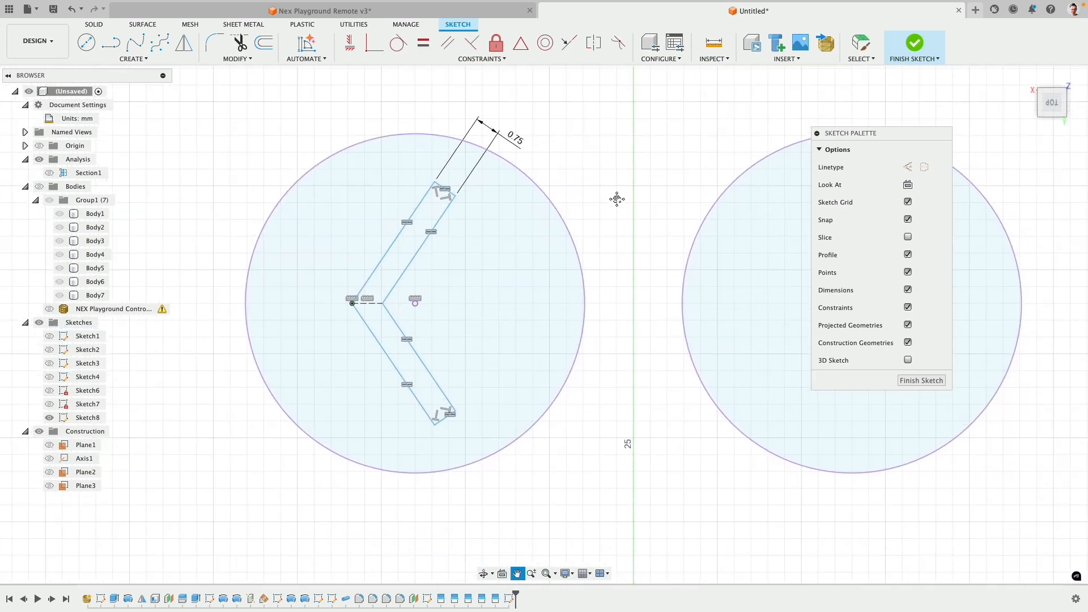
# Offset the left projected circle inward by 1.25 mm
pyautogui.click(264, 42)
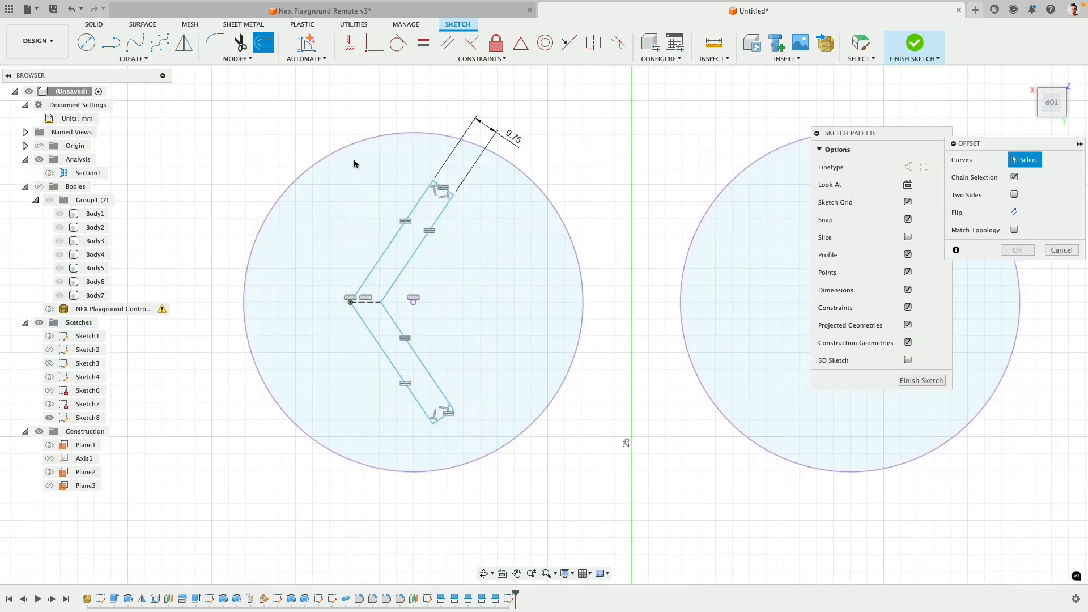
pyautogui.click(346, 147)
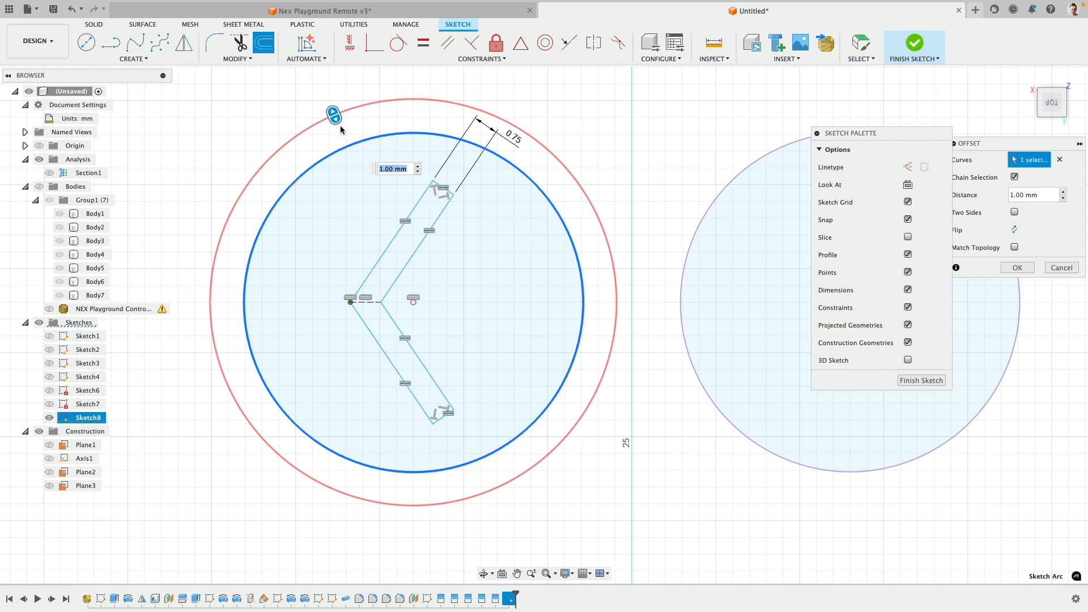
pyautogui.moveTo(334, 115); pyautogui.dragTo(369, 185)
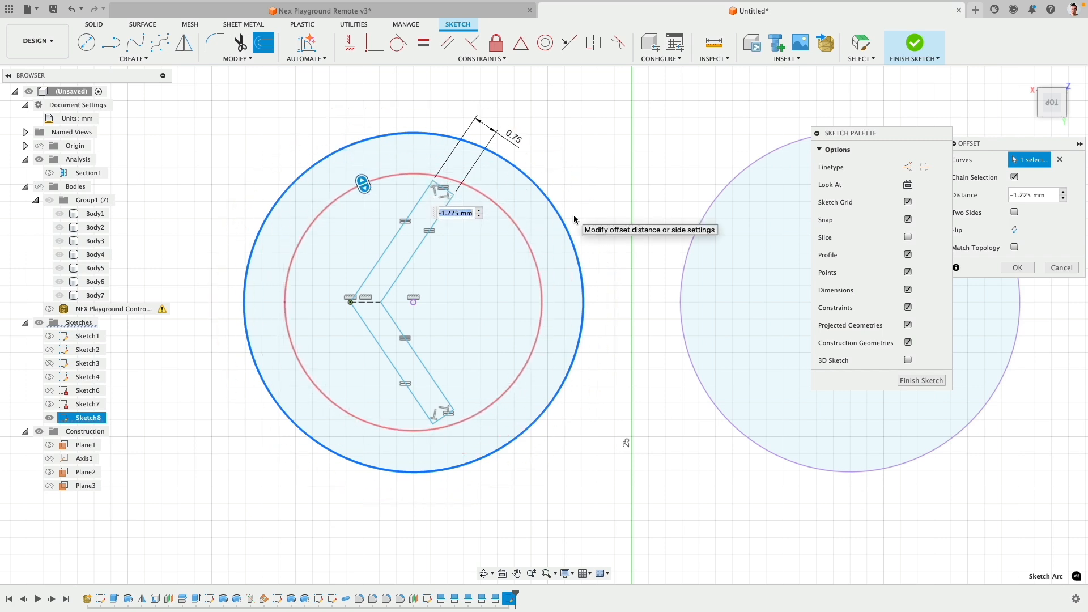
pyautogui.write('-1')
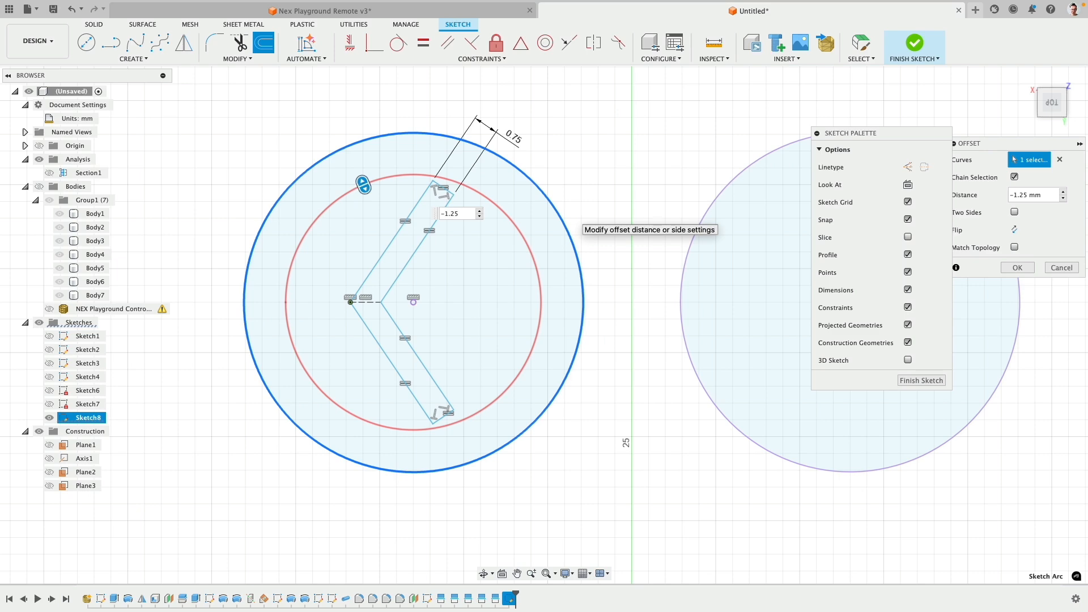
pyautogui.press('Return')
pyautogui.moveTo(789, 511); pyautogui.dragTo(687, 512, button='middle')
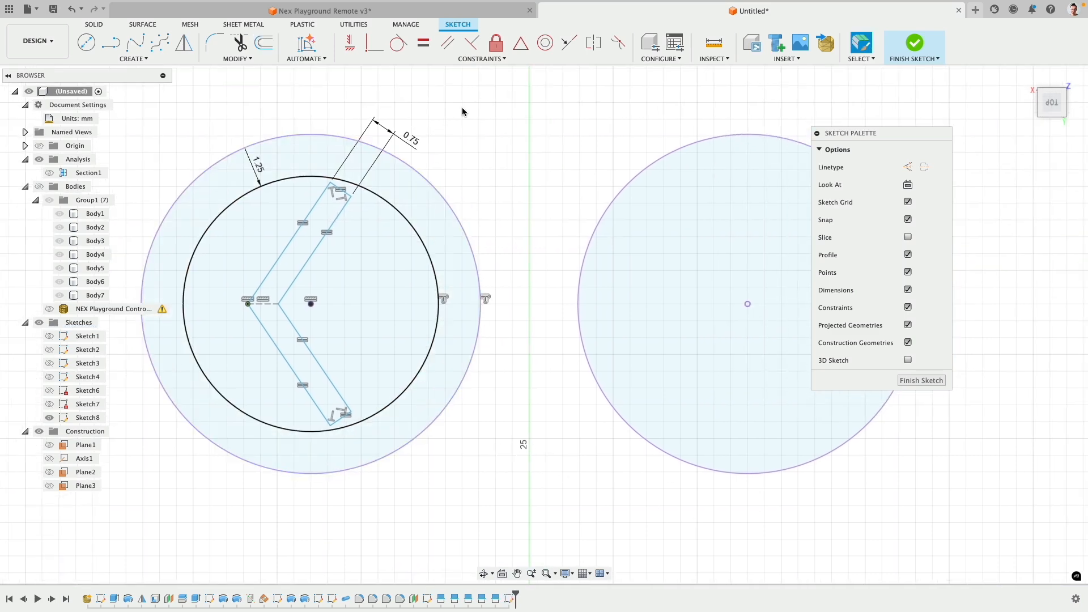
# Offset the right projected circle inward by 1.25 mm
pyautogui.click(658, 159)
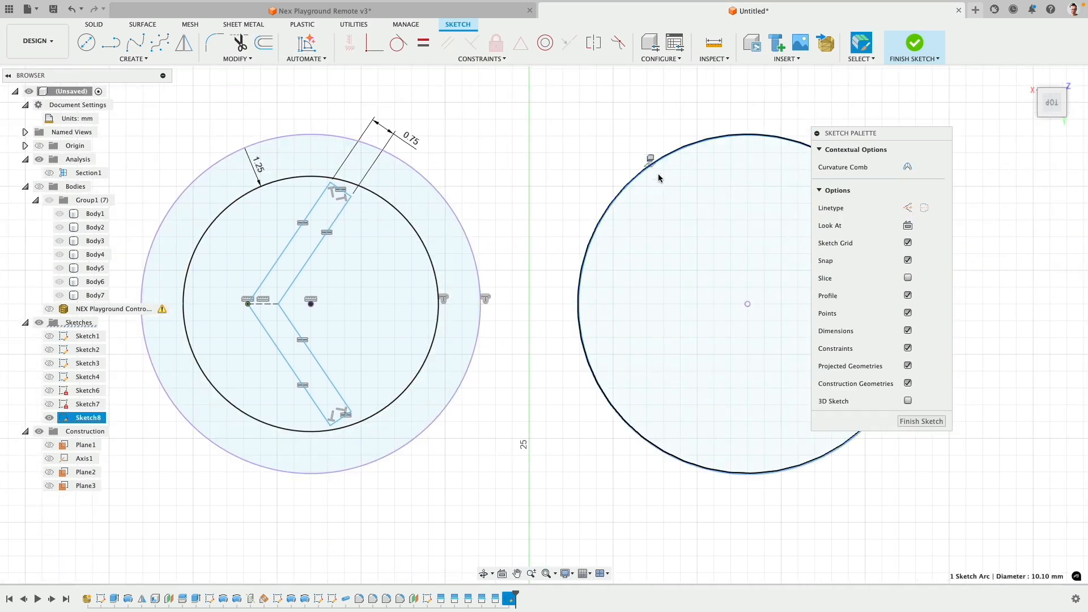
pyautogui.moveTo(702, 274); pyautogui.dragTo(549, 317, button='middle')
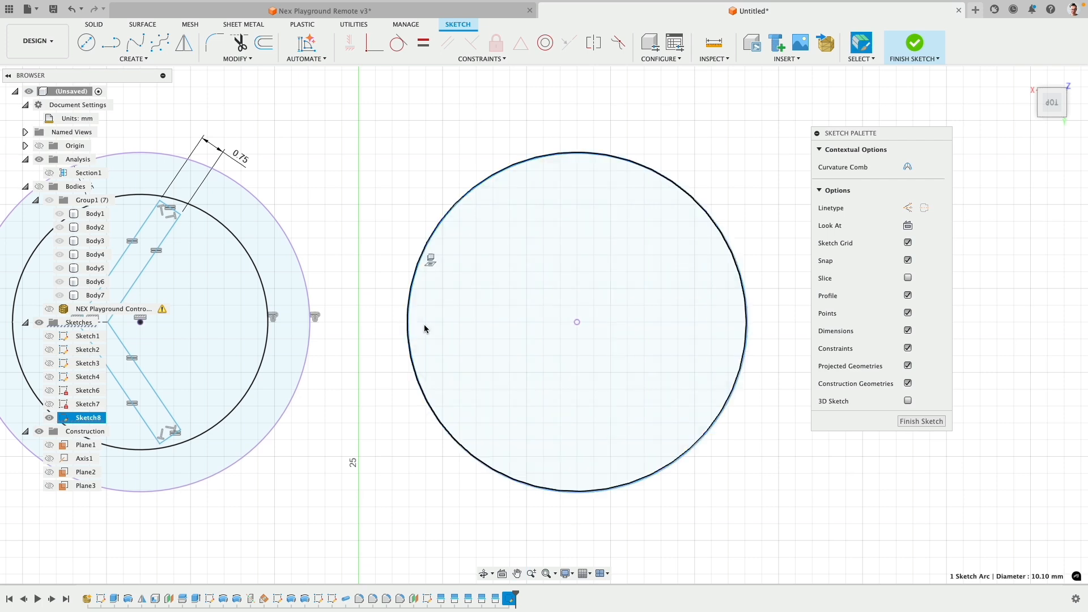
pyautogui.press('Escape')
pyautogui.press('o')
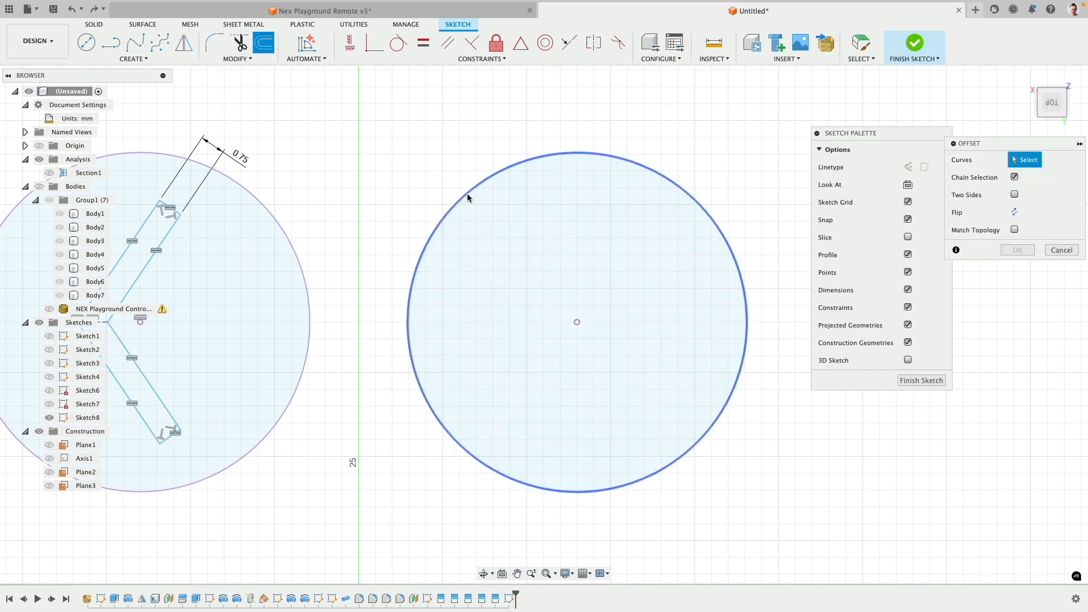
pyautogui.click(469, 196)
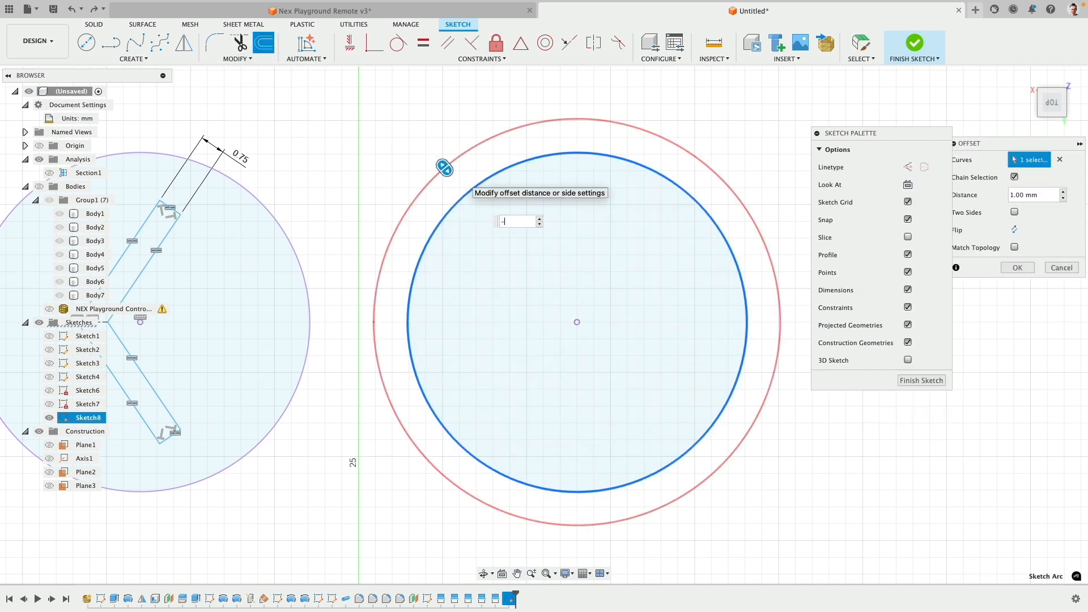
pyautogui.press('Return')
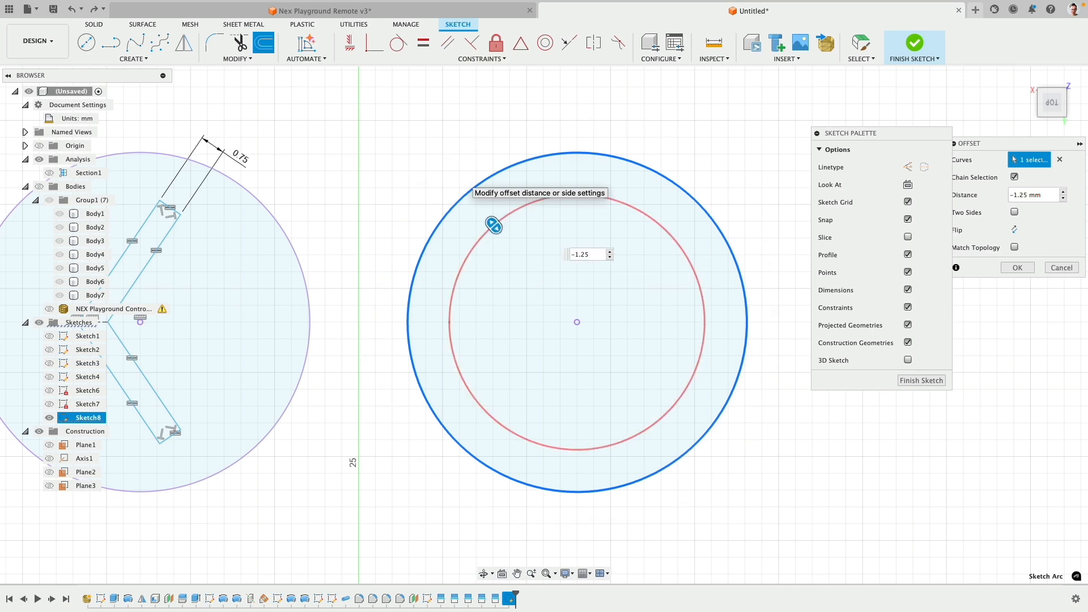
pyautogui.moveTo(413, 189); pyautogui.dragTo(546, 194)
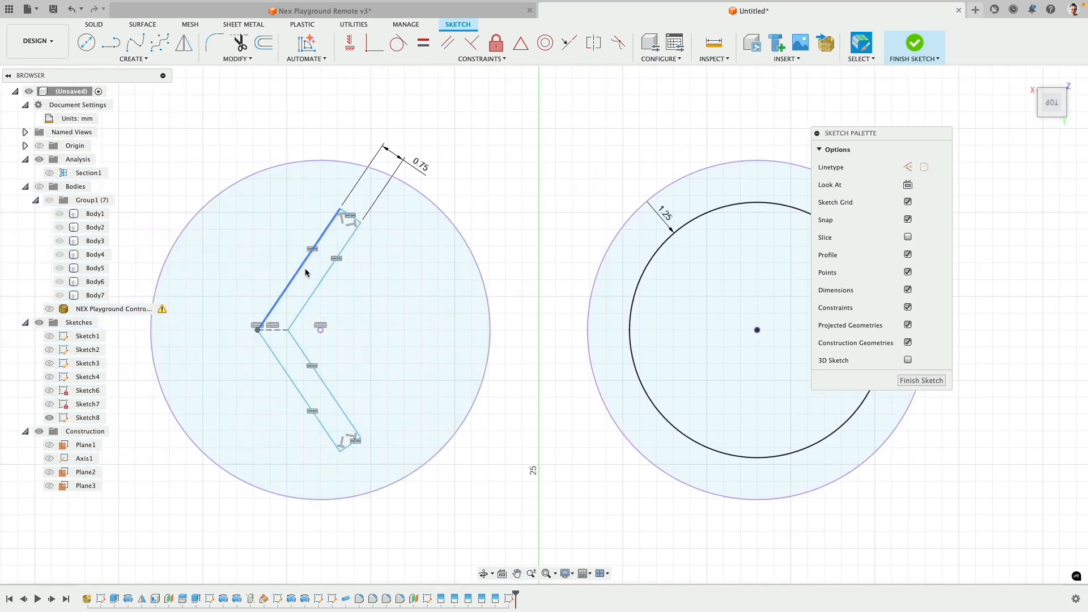
# Offset the left projected circle inward by 1.25 mm and move the chevron's upper outer corner onto the offset circle
pyautogui.click(263, 43)
pyautogui.click(424, 185)
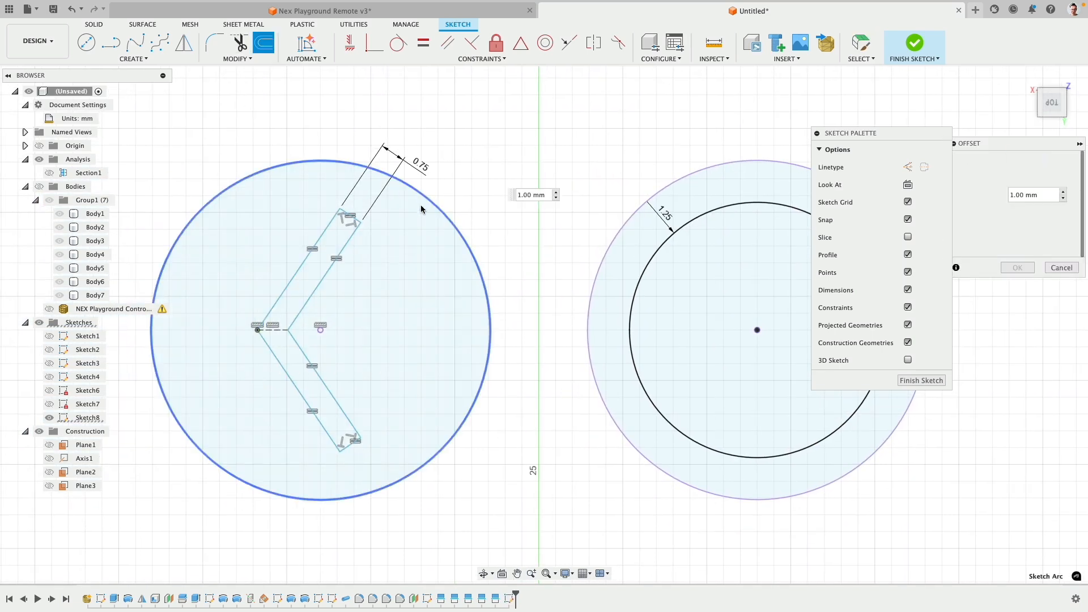
pyautogui.write('1')
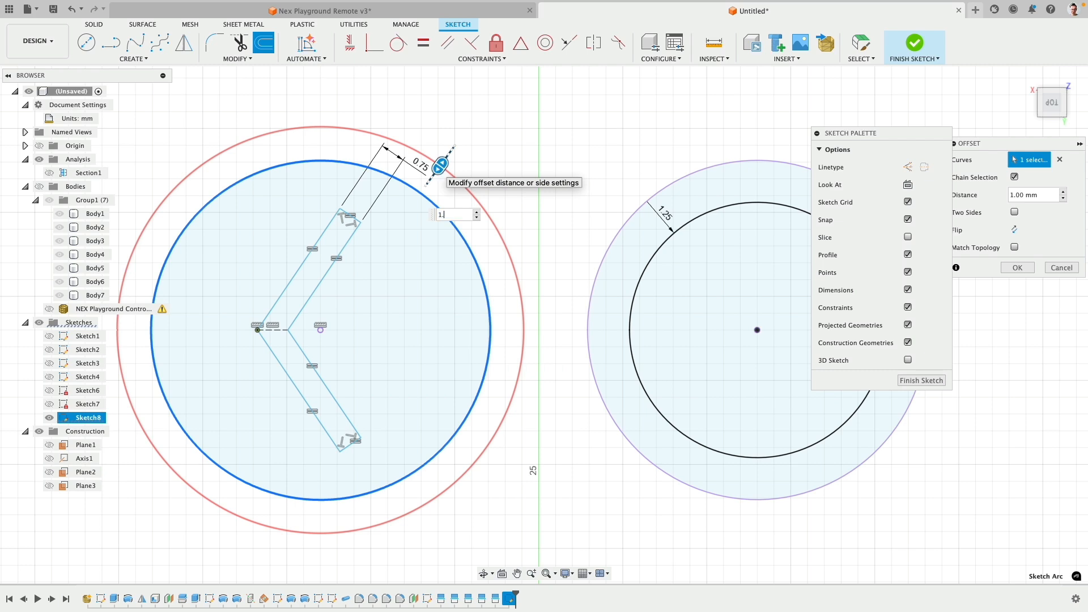
pyautogui.write('.125')
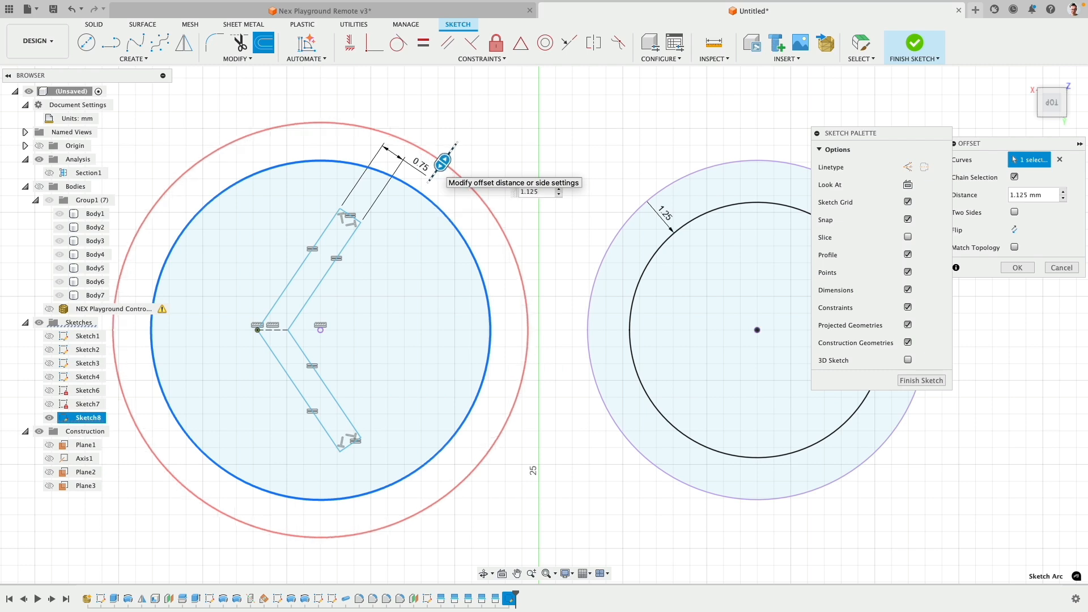
pyautogui.press('BackSpace')
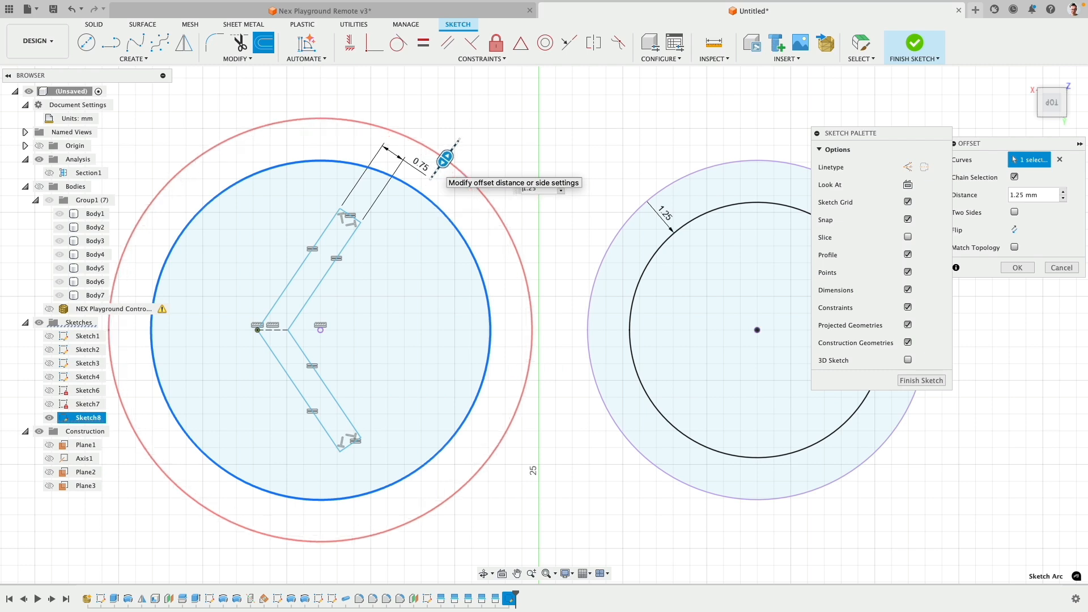
pyautogui.write('-')
pyautogui.press('Return')
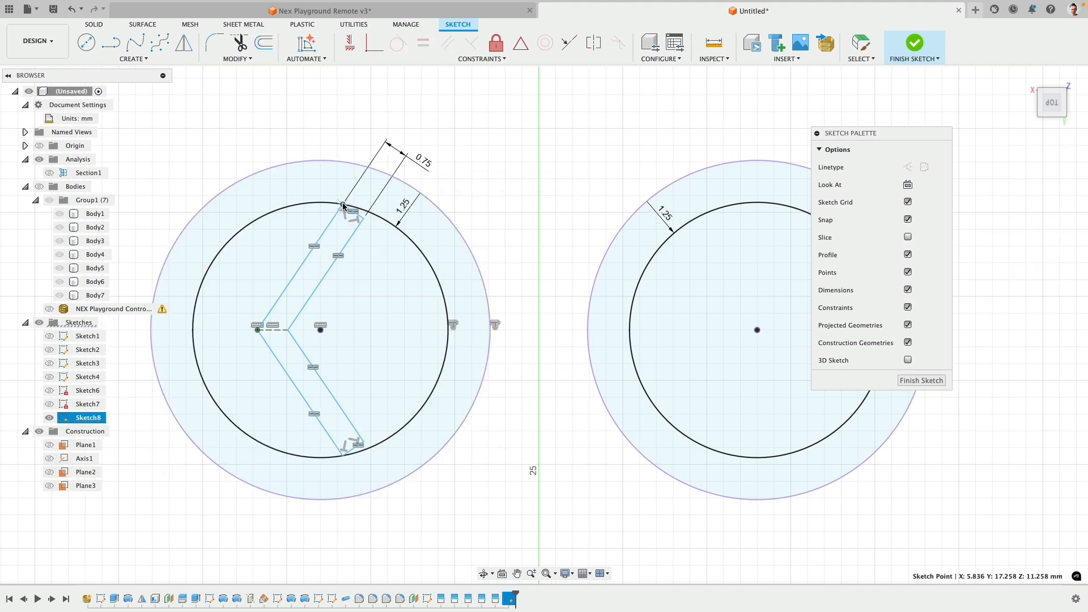
pyautogui.click(414, 242)
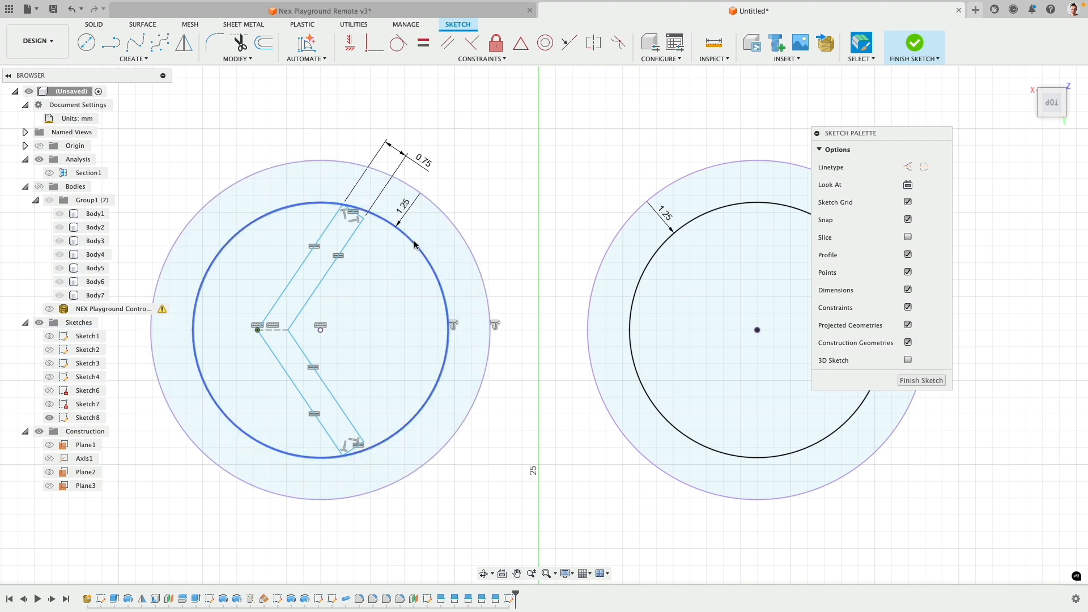
# Convert both inner offset circles to construction geometry and nudge the end corner of the chevron's lower arm
pyautogui.keyDown('shift'); pyautogui.click(651, 254); pyautogui.keyUp('shift')
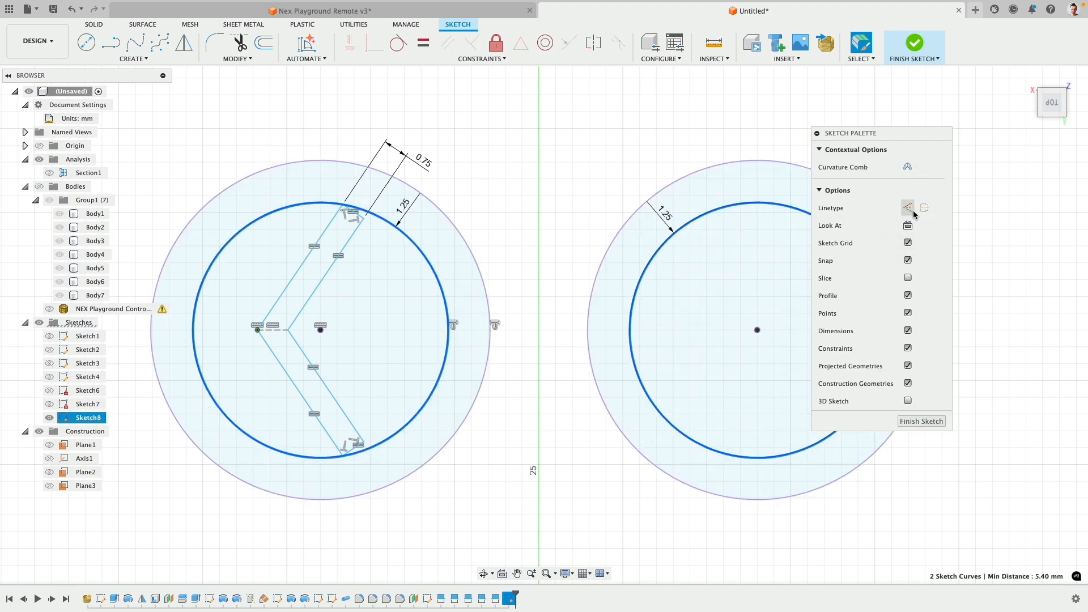
pyautogui.click(908, 208)
pyautogui.moveTo(540, 225); pyautogui.dragTo(528, 174, button='middle')
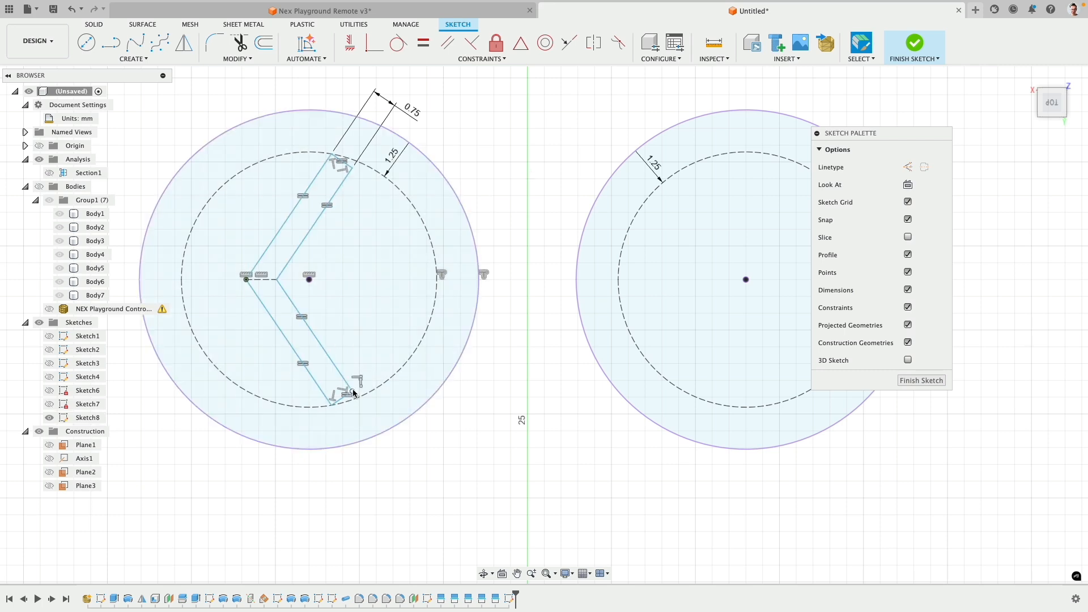
pyautogui.moveTo(353, 392)
pyautogui.mouseDown()
pyautogui.moveTo(359, 382)
pyautogui.moveTo(337, 391)
pyautogui.moveTo(349, 380)
pyautogui.mouseUp()
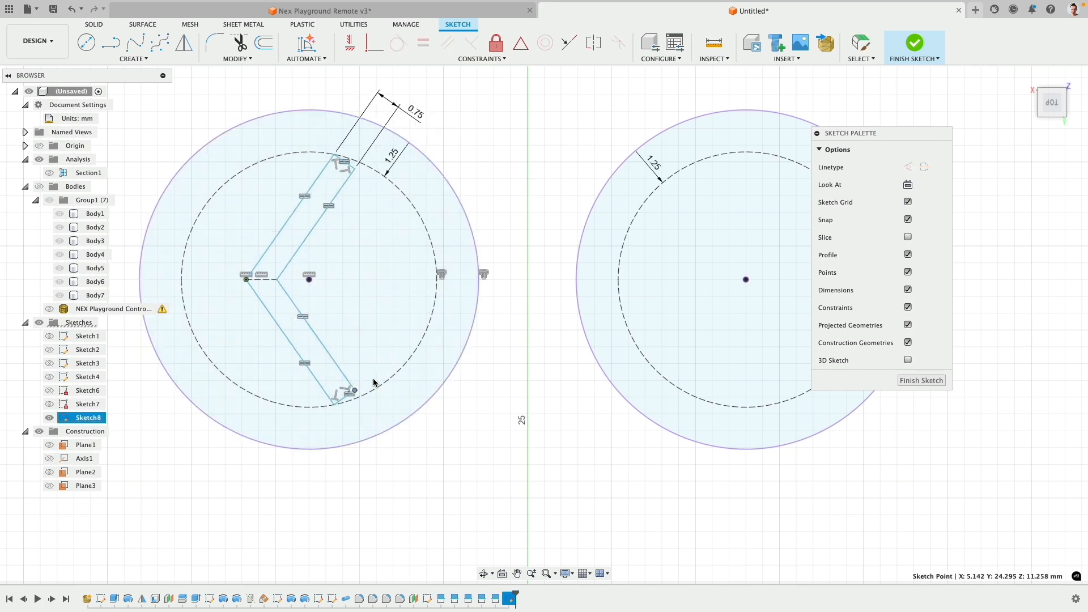
# Sketch a closed house outline inside the right construction circle, with its roof peak on the circle and a rectangular doorway notch in the base
pyautogui.moveTo(519, 330); pyautogui.dragTo(379, 342, button='middle')
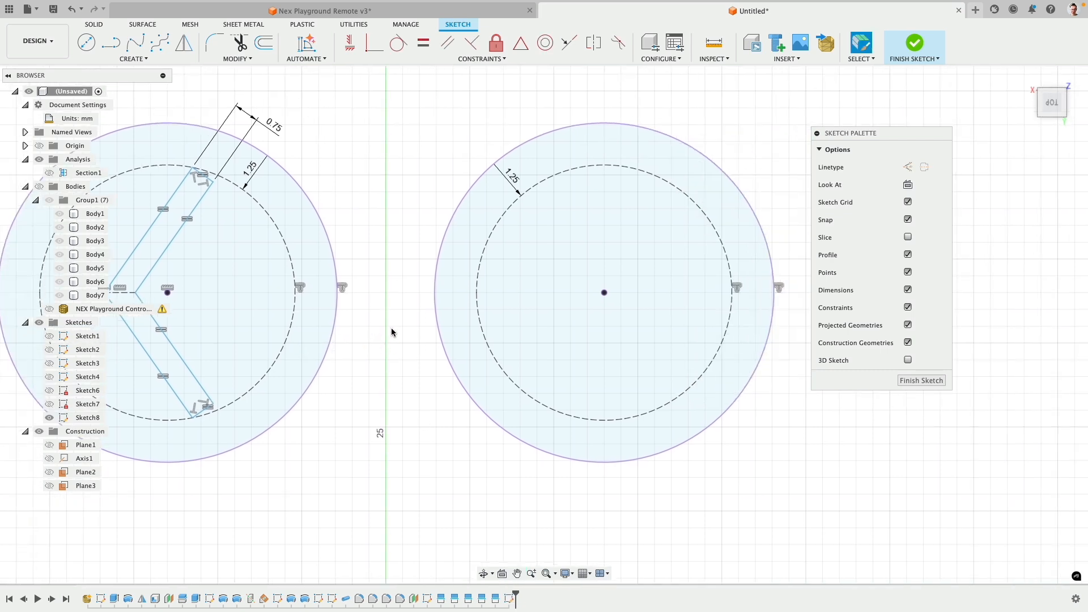
pyautogui.click(110, 42)
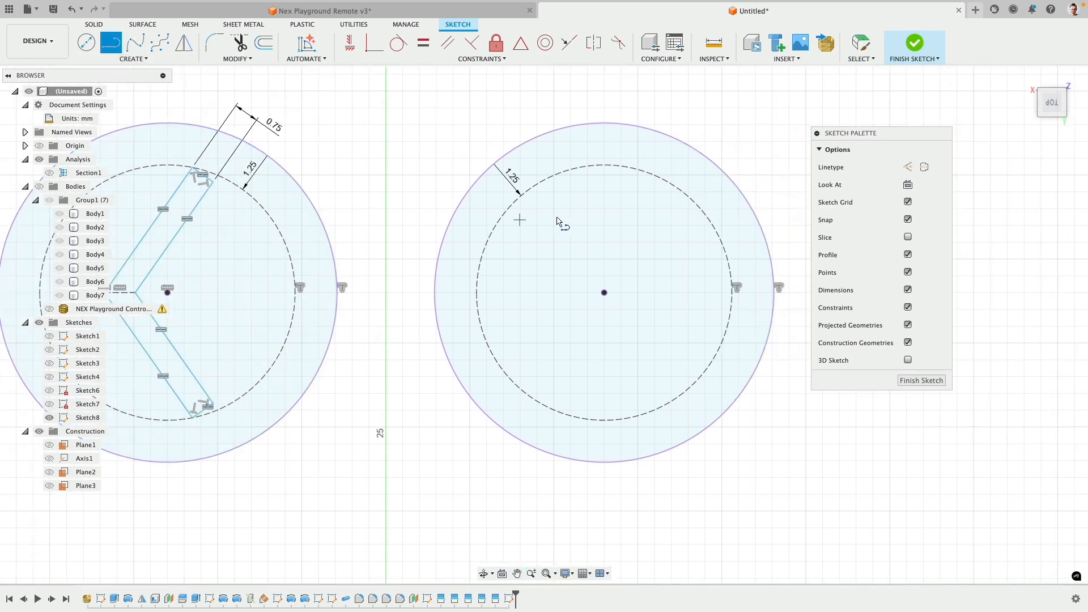
pyautogui.click(603, 168)
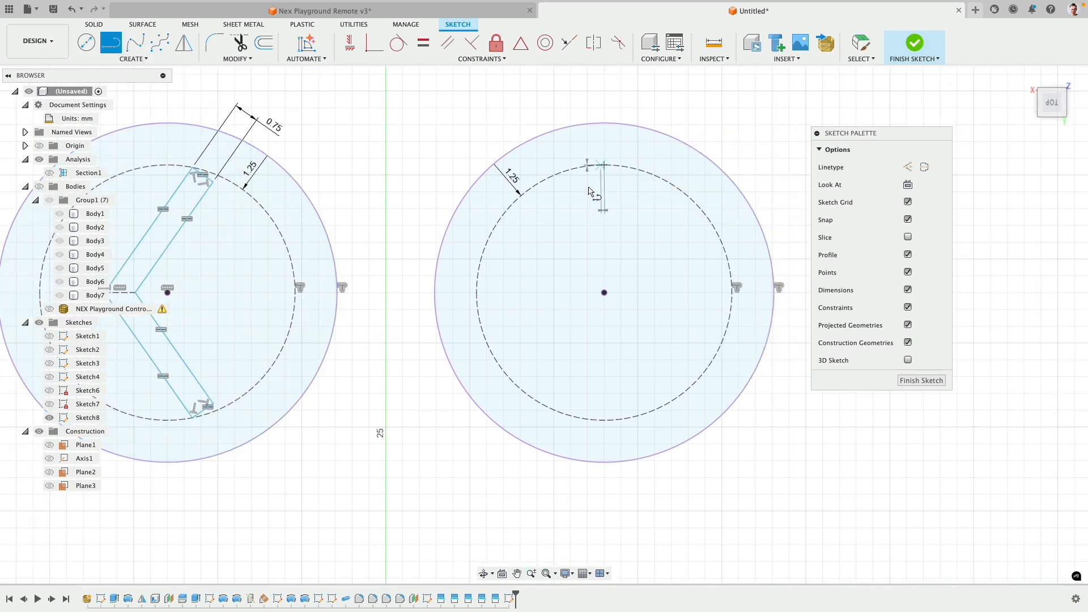
pyautogui.click(529, 254)
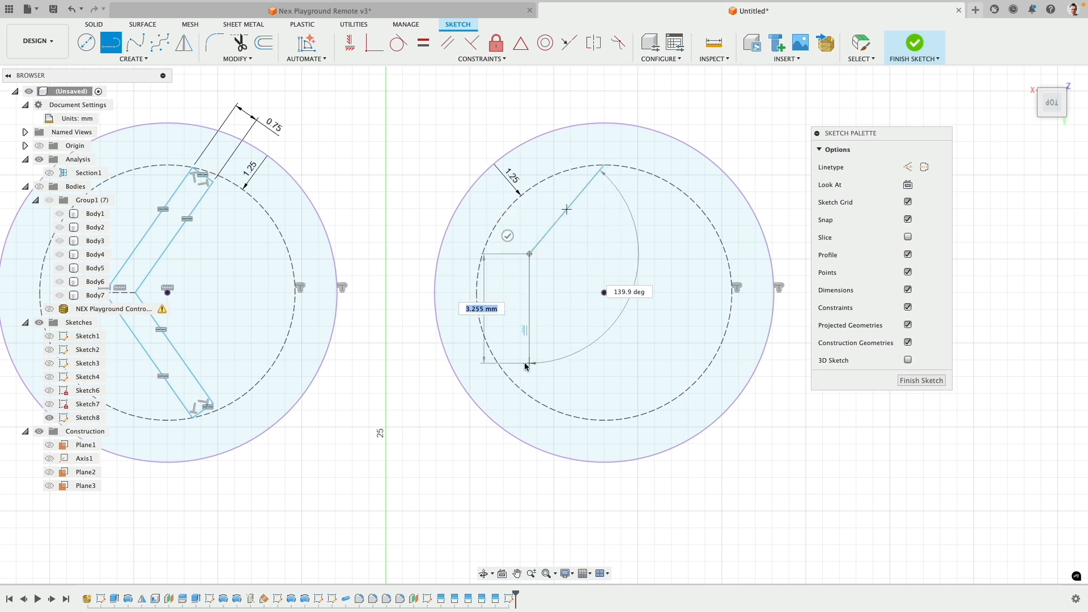
pyautogui.click(530, 394)
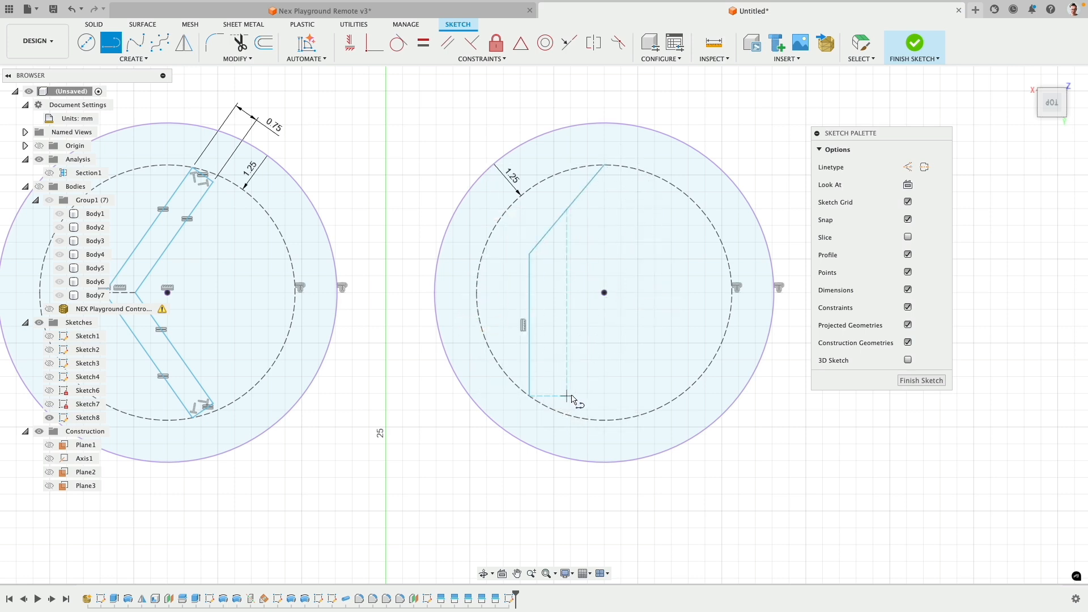
pyautogui.click(564, 396)
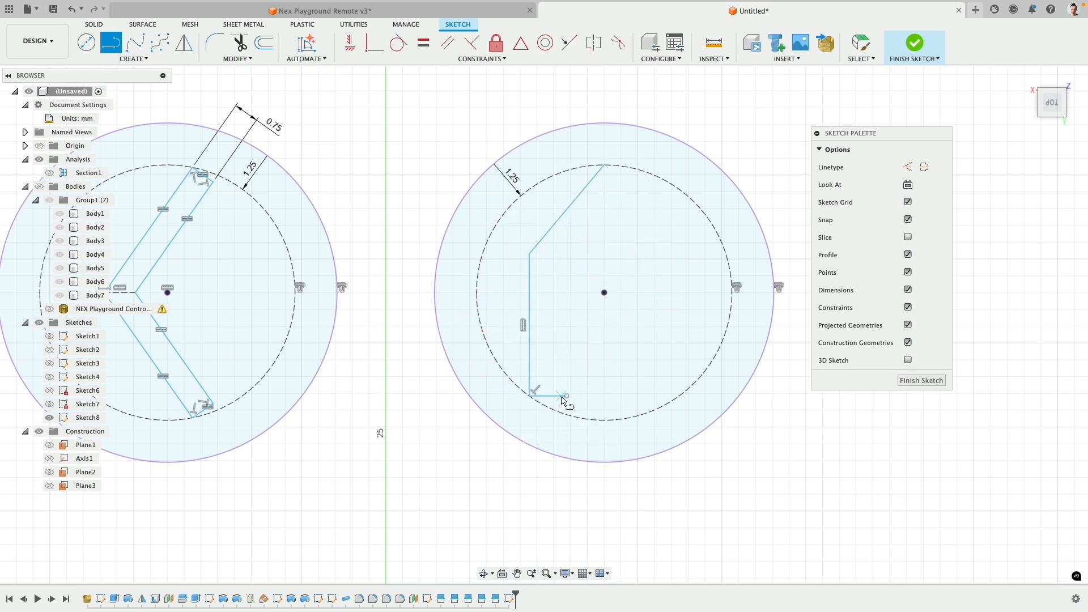
pyautogui.click(566, 359)
pyautogui.click(654, 360)
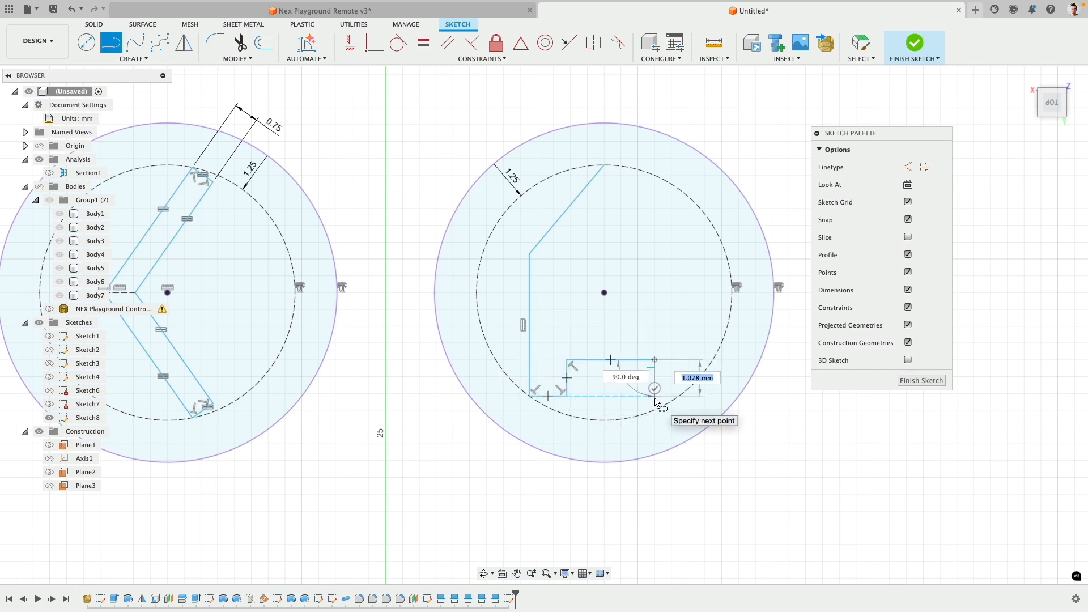
pyautogui.click(654, 396)
pyautogui.click(678, 396)
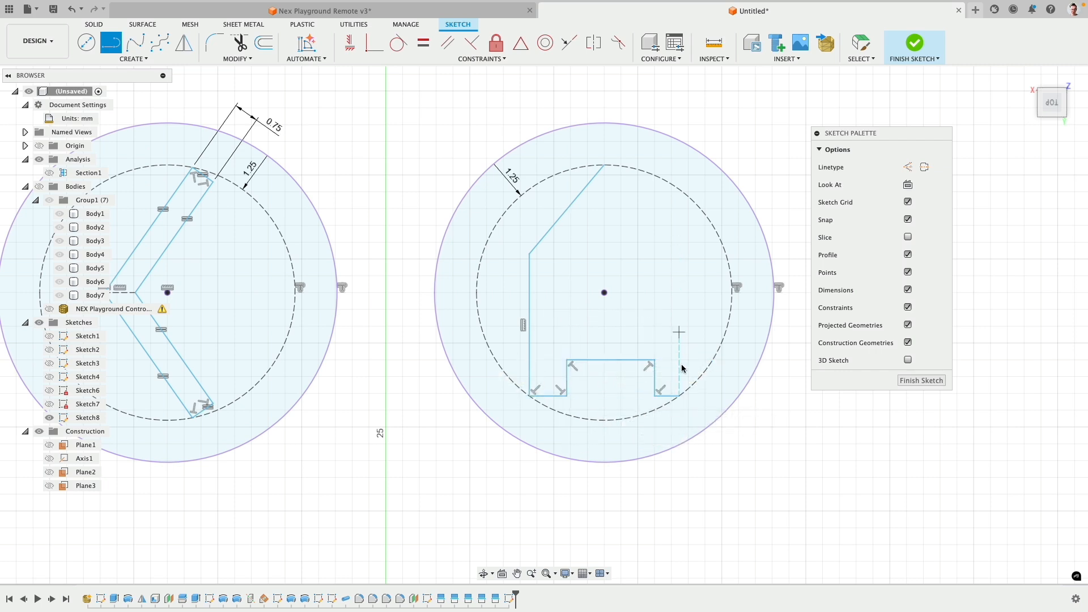
pyautogui.click(679, 259)
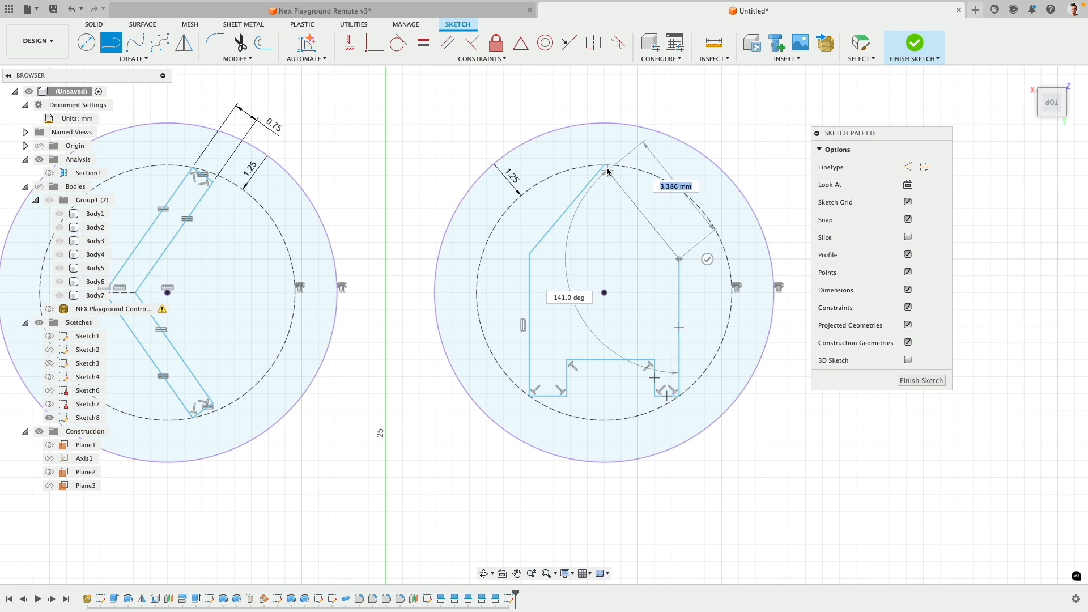
pyautogui.click(604, 165)
# Draw a line from the house's roof peak to the midpoint of the doorway's top edge
pyautogui.click(604, 165)
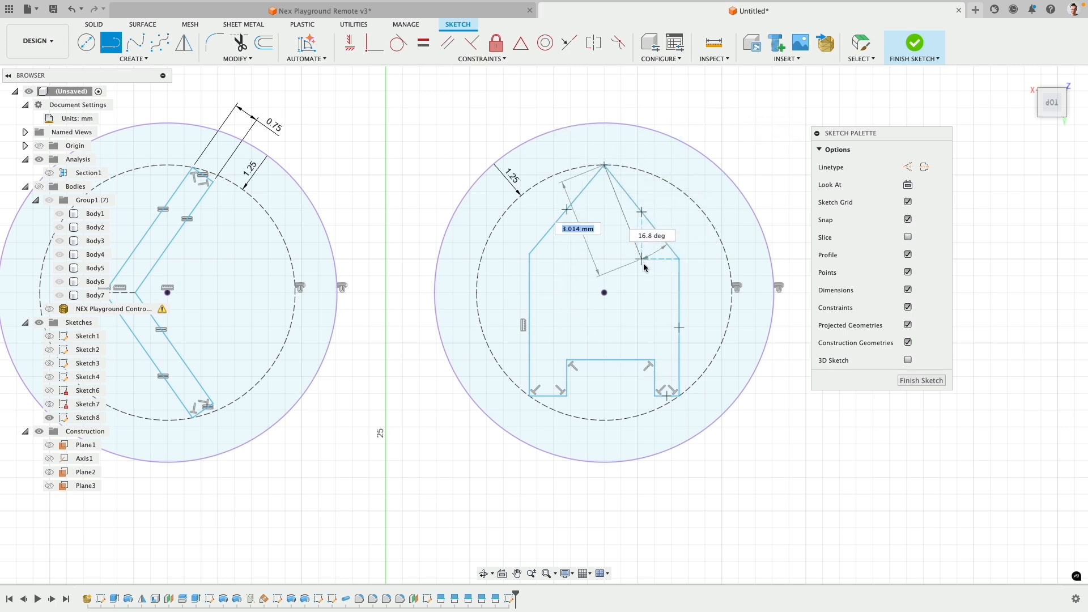
pyautogui.doubleClick(609, 362)
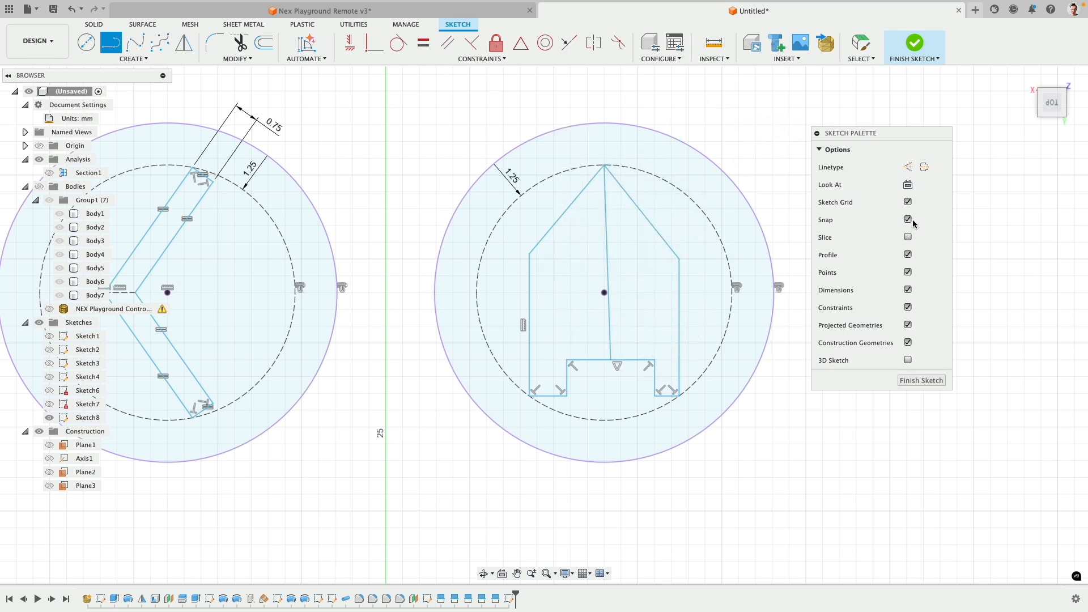
pyautogui.press('Escape')
# Constrain the house's centre line vertical and convert it to construction geometry
pyautogui.click(607, 229)
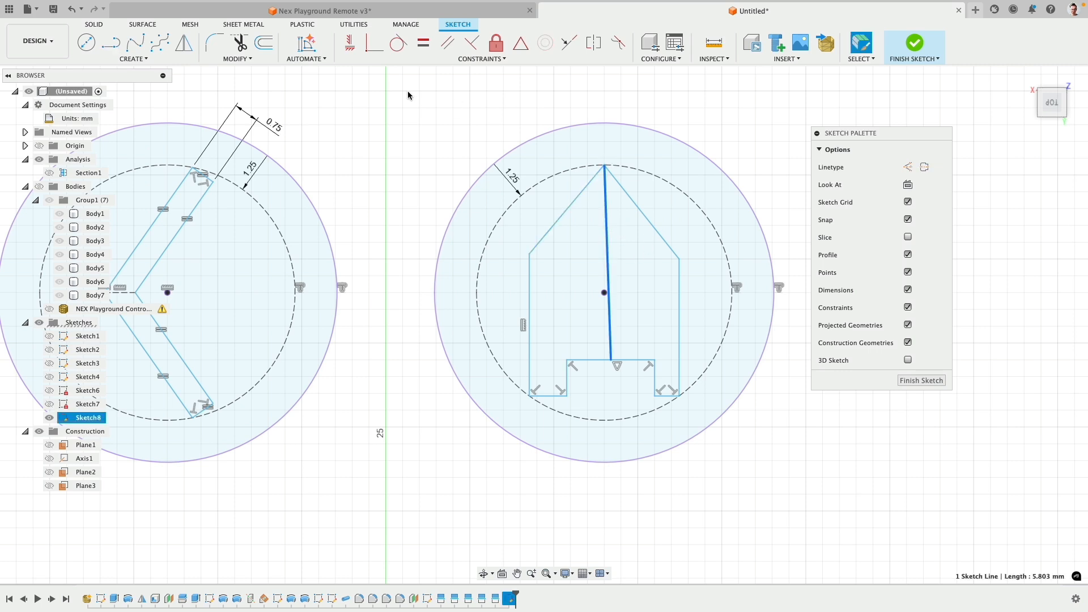
pyautogui.click(350, 42)
pyautogui.click(907, 166)
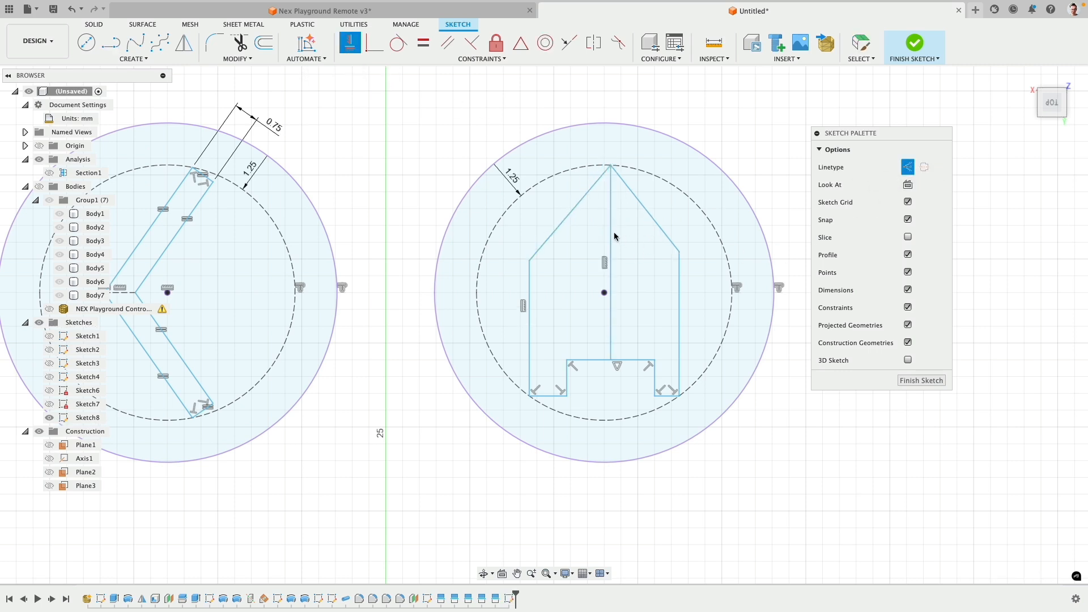
pyautogui.click(611, 234)
pyautogui.press('Escape')
pyautogui.click(611, 227)
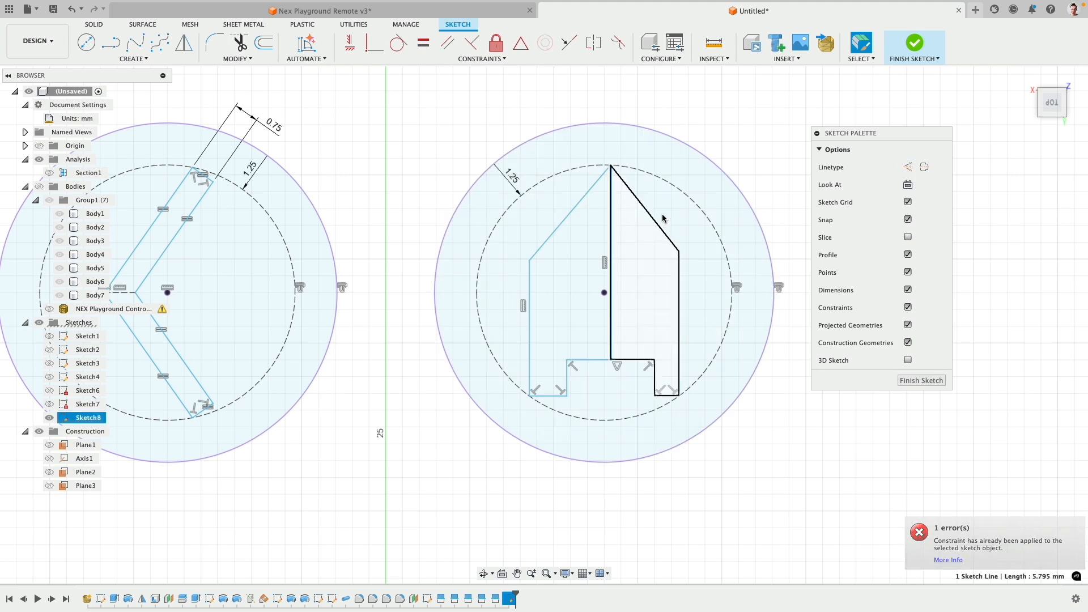
pyautogui.click(908, 167)
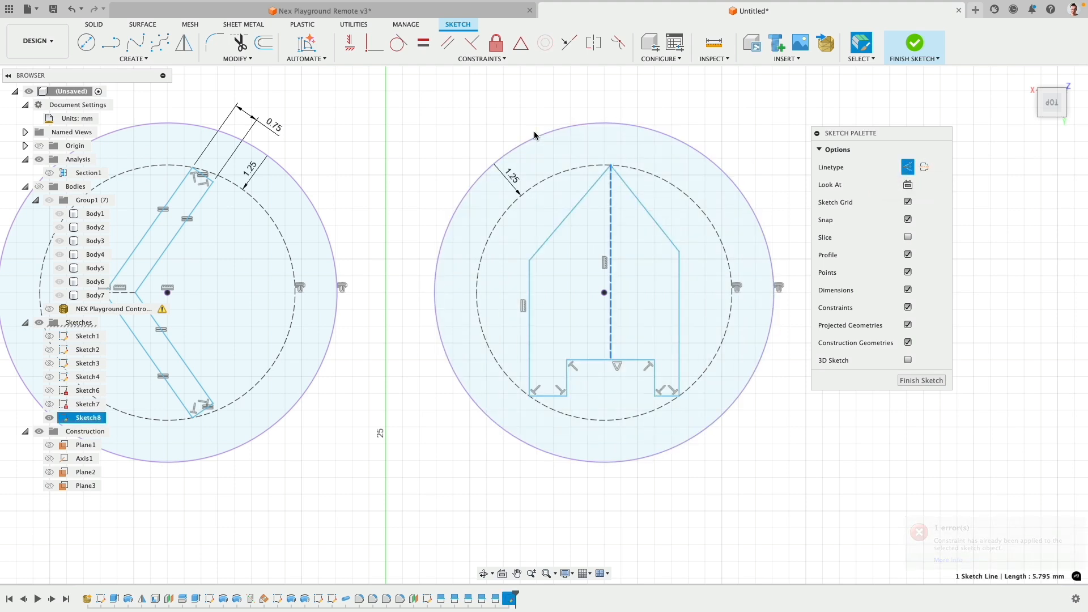
# Apply equal constraints to the house's two base segments and to the two sides of its doorway
pyautogui.click(349, 42)
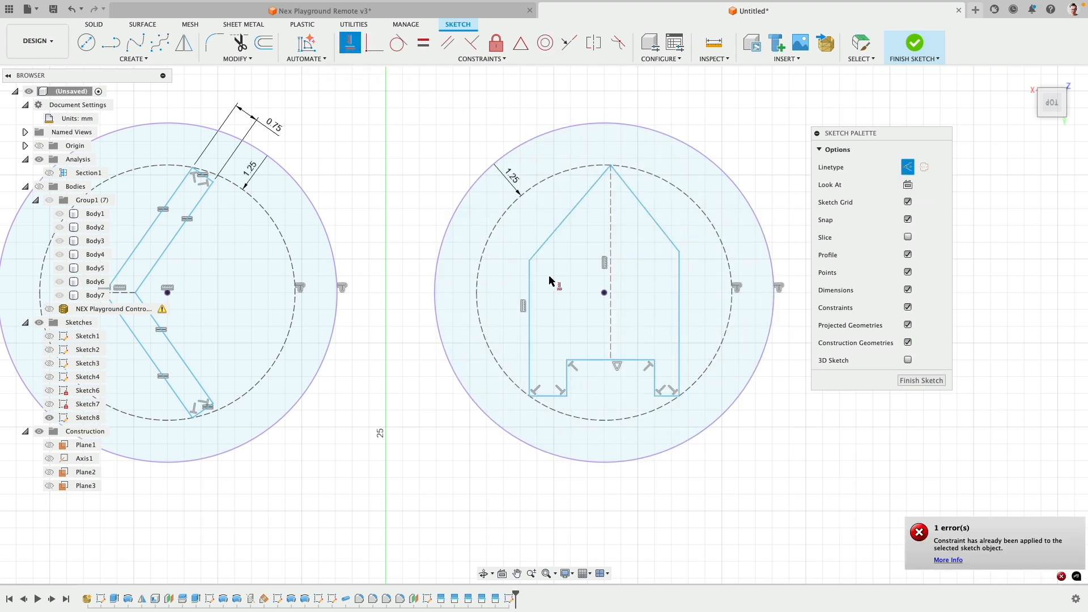
pyautogui.click(680, 345)
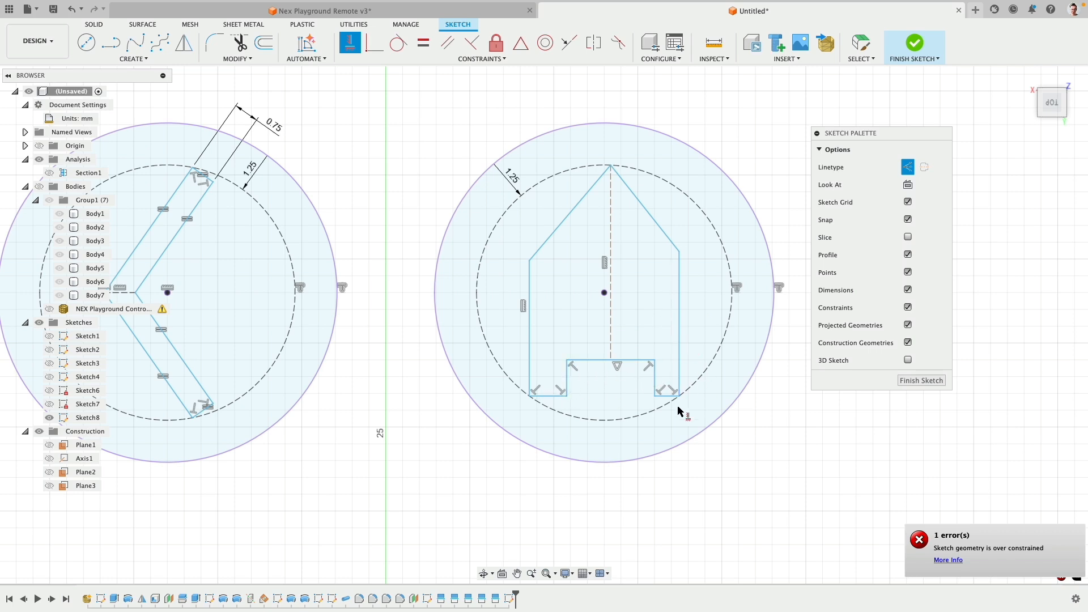
pyautogui.click(423, 43)
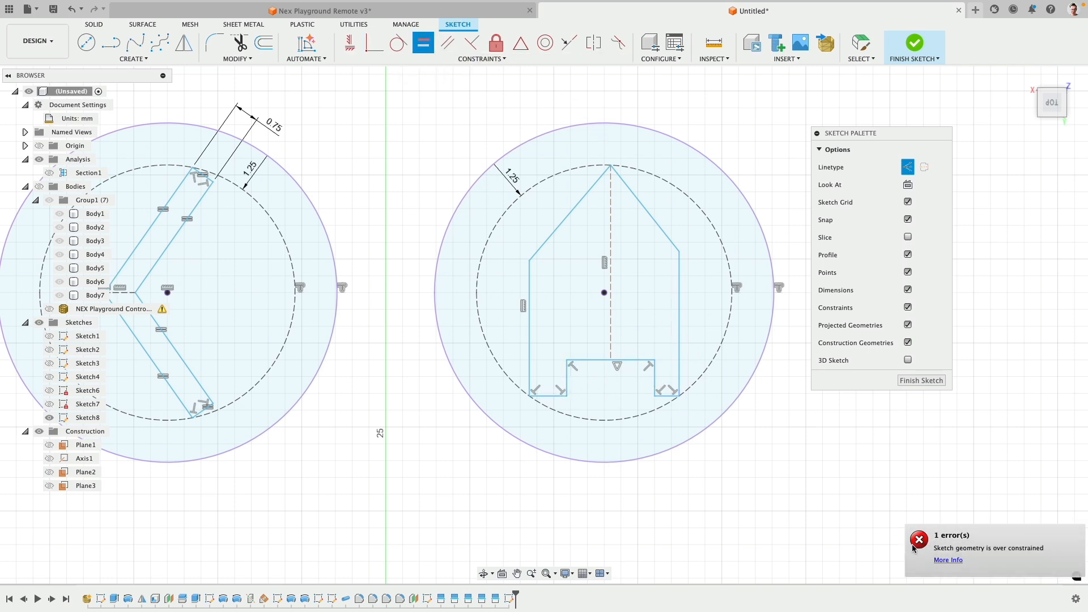
pyautogui.click(551, 395)
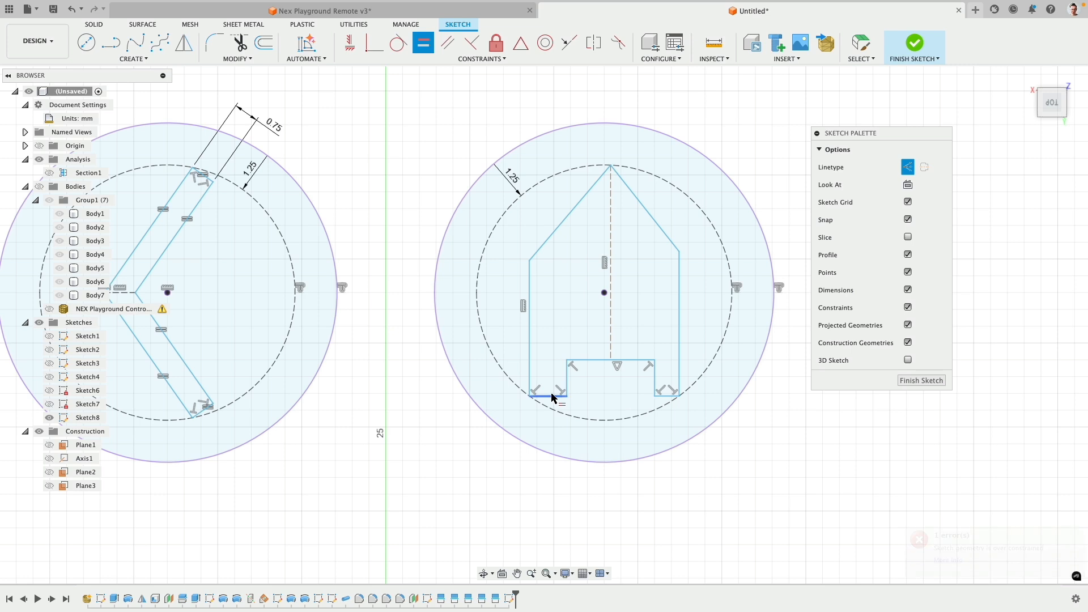
pyautogui.click(664, 399)
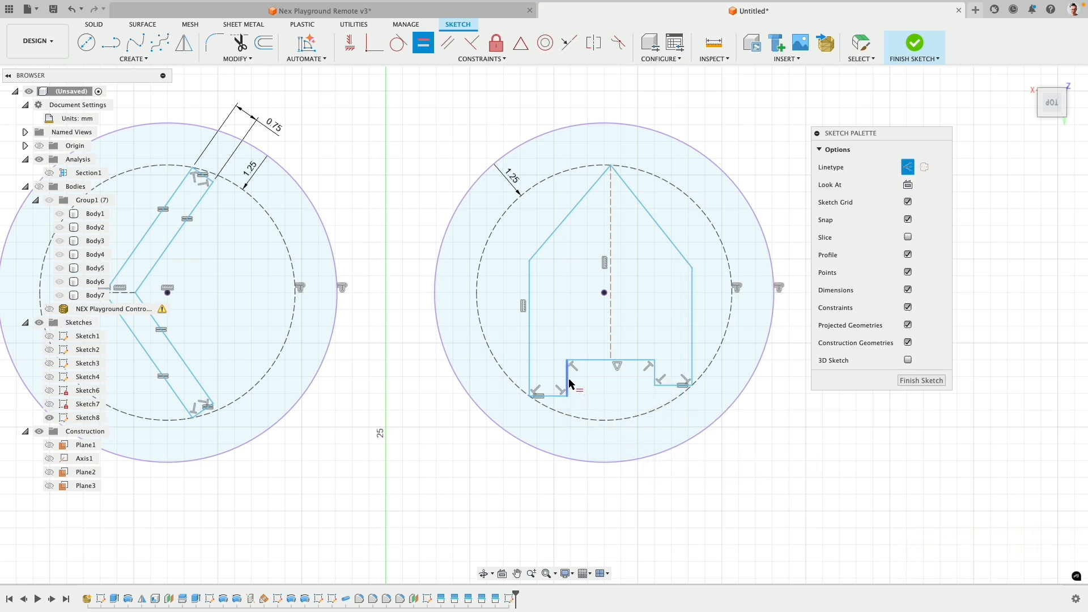
pyautogui.click(656, 379)
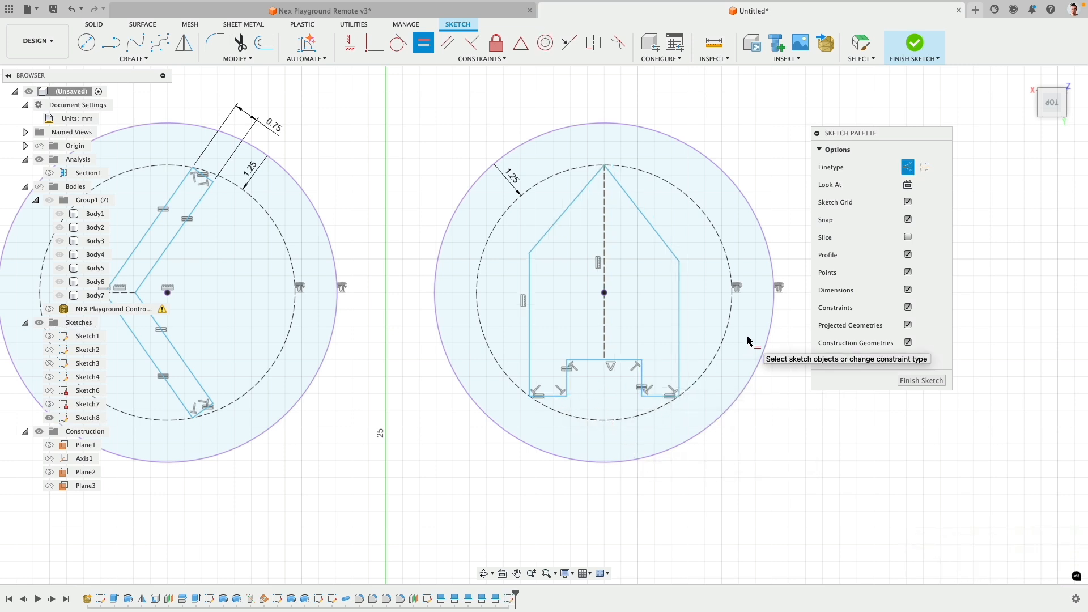
# Align the house's two eave corners with a horizontal constraint
pyautogui.click(546, 233)
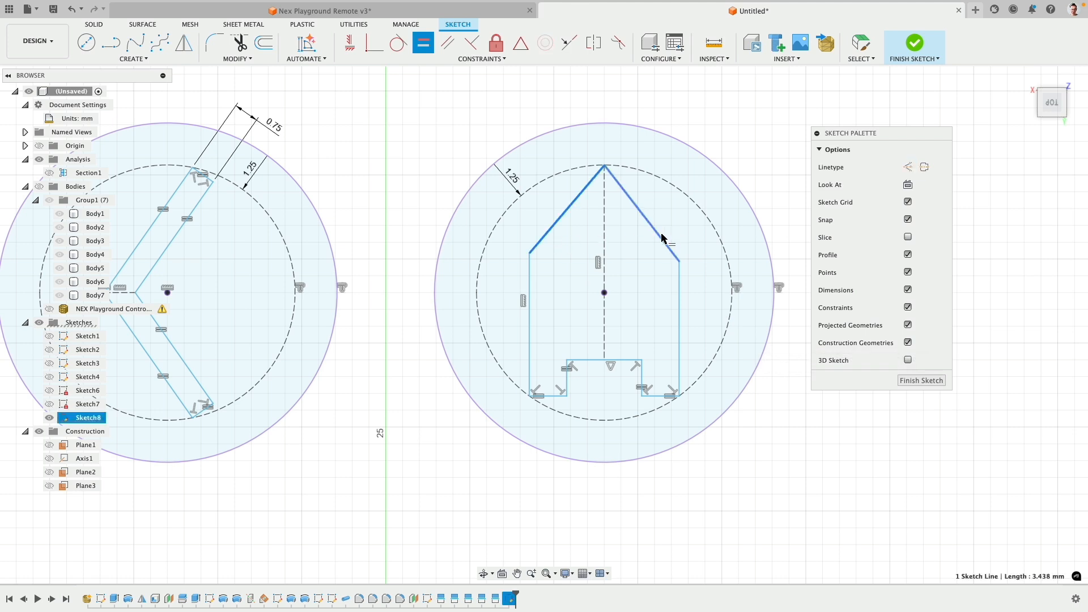
pyautogui.click(349, 43)
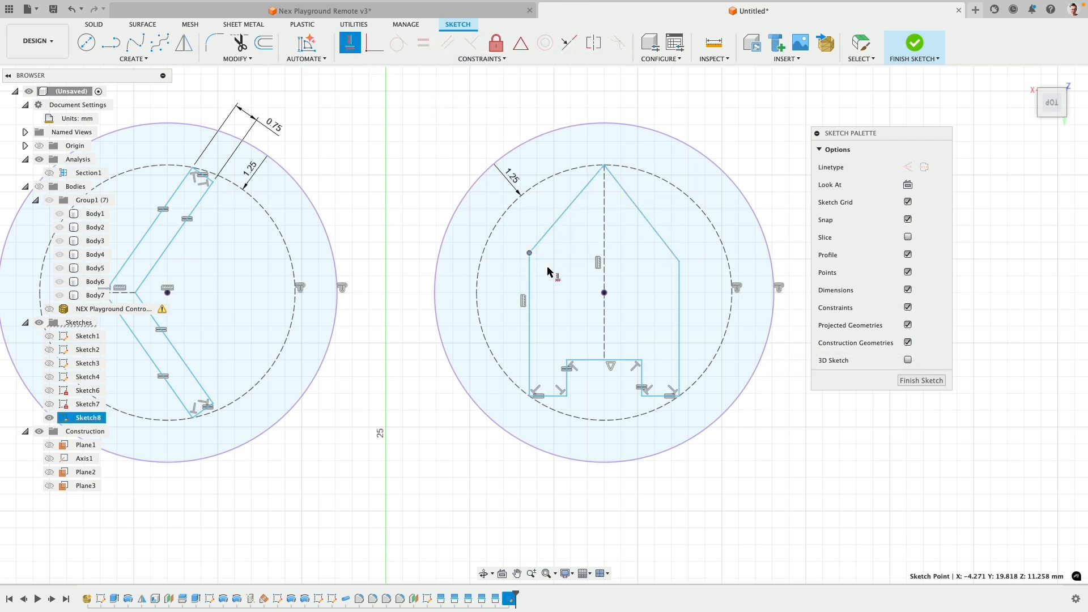
pyautogui.click(679, 262)
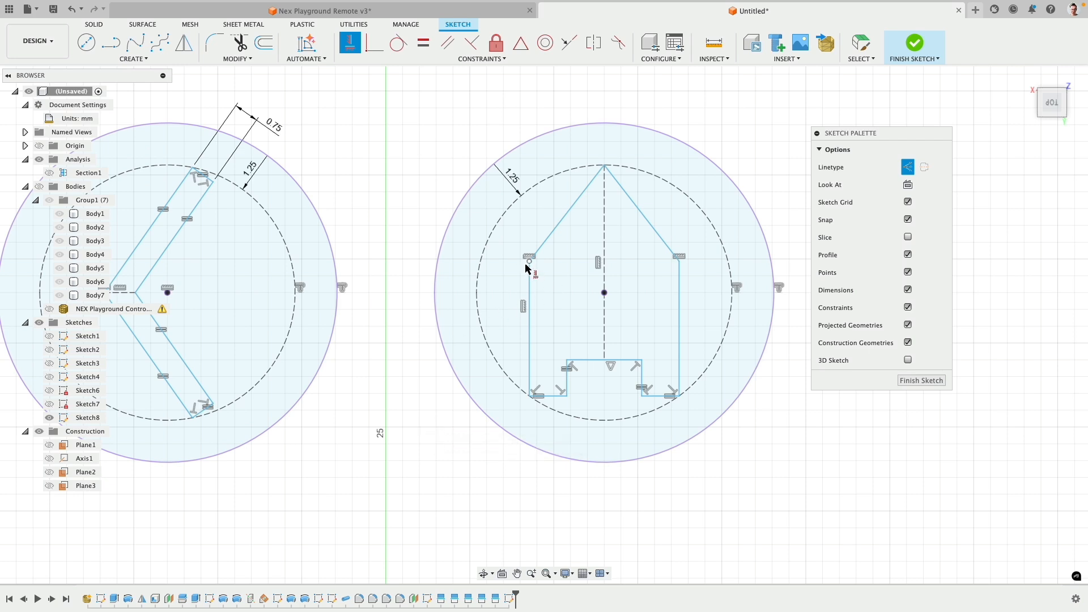
pyautogui.press('Escape')
# Widen the house by moving its left eave corner outward, and narrow the doorway by moving its upper left corner inward
pyautogui.moveTo(529, 261); pyautogui.dragTo(514, 262)
pyautogui.moveTo(565, 359)
pyautogui.mouseDown()
pyautogui.moveTo(567, 340)
pyautogui.moveTo(578, 345)
pyautogui.mouseUp()
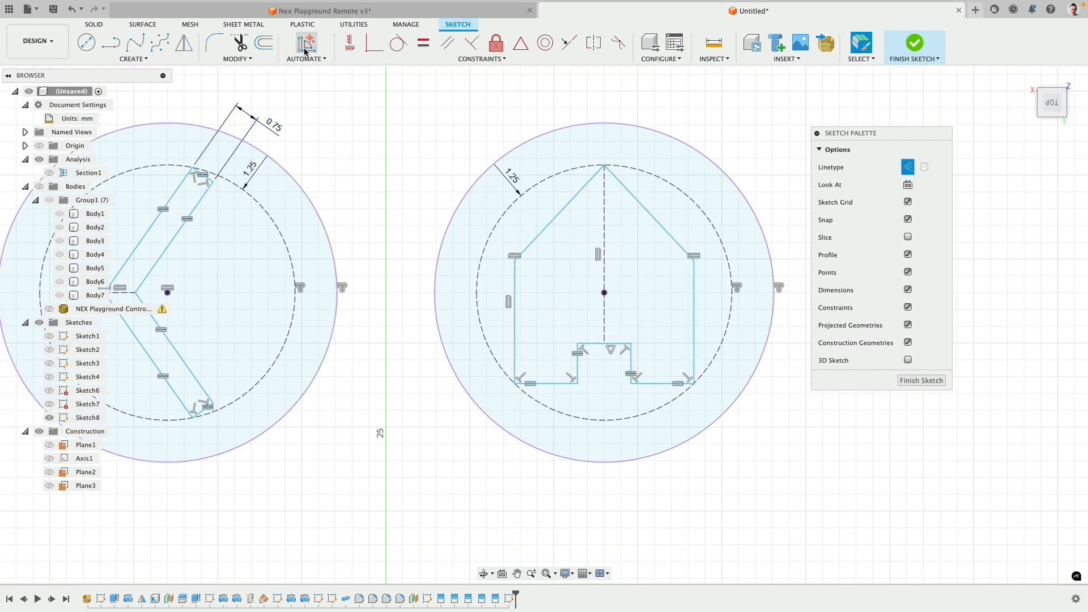
# Offset the entire house outline as a chain
pyautogui.click(264, 43)
pyautogui.click(553, 221)
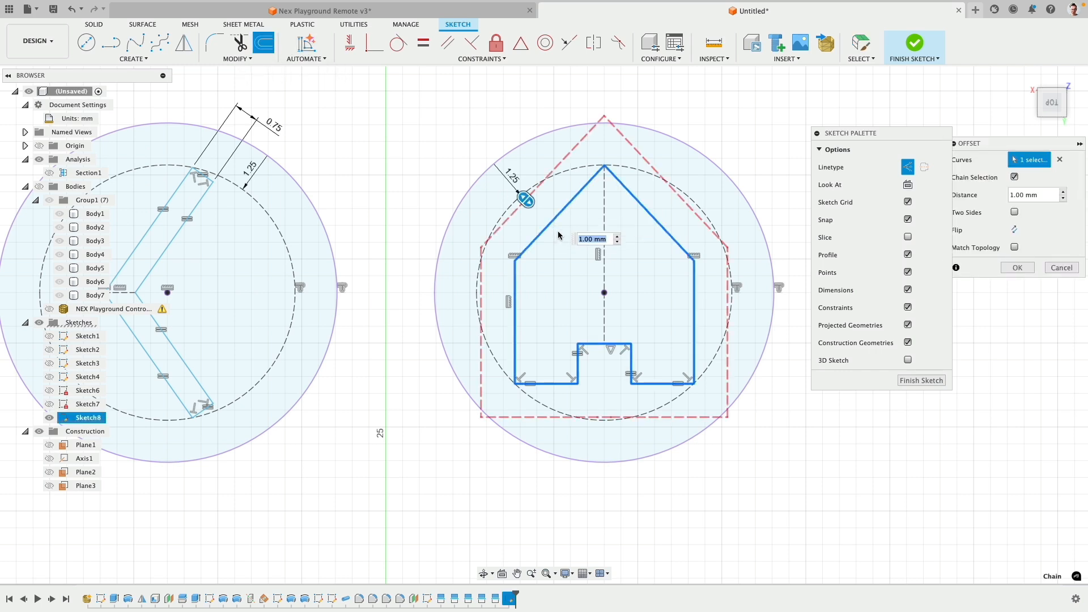
# Offset the house outline inward by 0.75 mm
pyautogui.moveTo(532, 207); pyautogui.dragTo(578, 236)
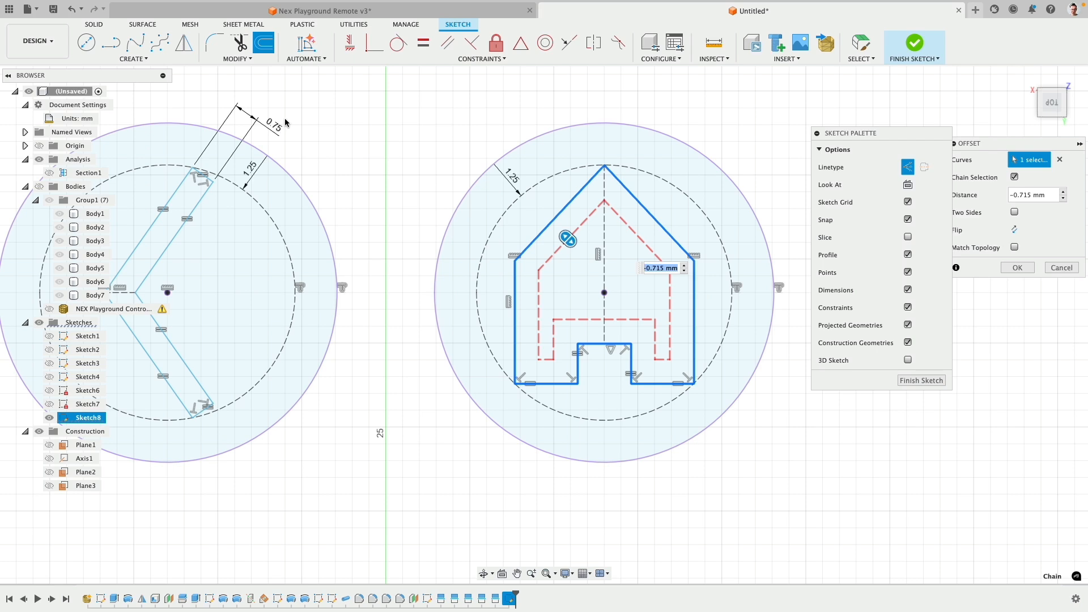
pyautogui.write('-')
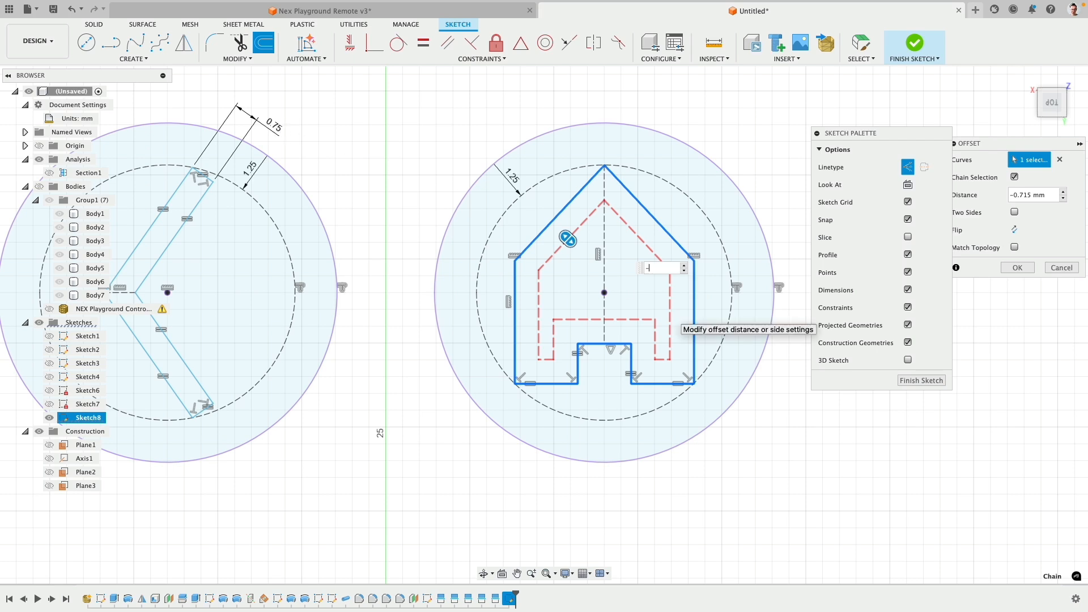
pyautogui.write('.75')
pyautogui.press('Return')
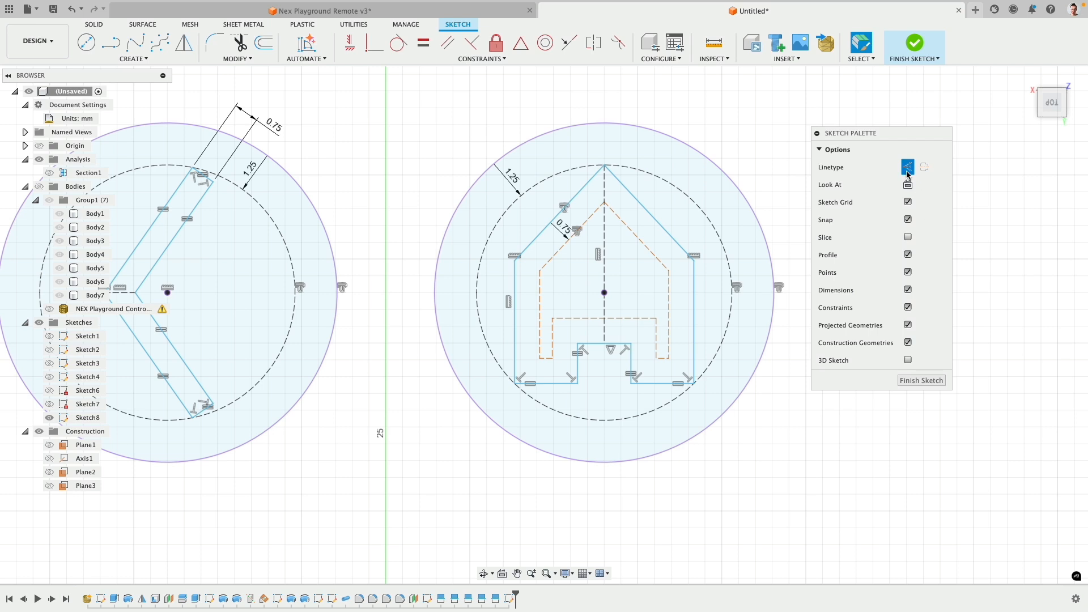
pyautogui.click(636, 238)
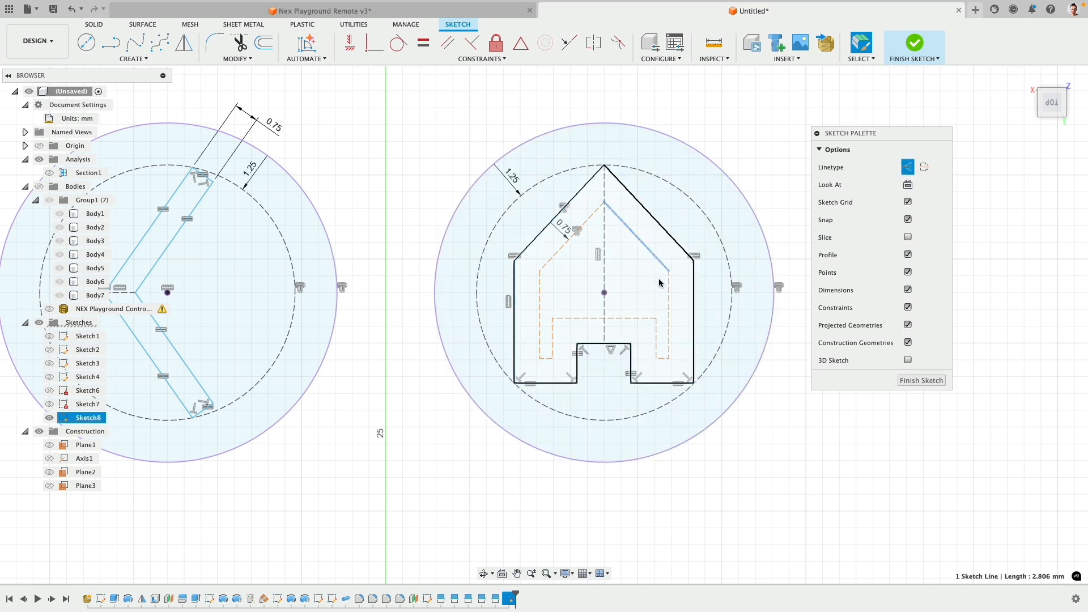
pyautogui.keyDown('shift'); pyautogui.click(669, 315); pyautogui.keyUp('shift')
pyautogui.keyDown('shift'); pyautogui.click(656, 340); pyautogui.keyUp('shift')
pyautogui.keyDown('shift'); pyautogui.click(589, 319); pyautogui.keyUp('shift')
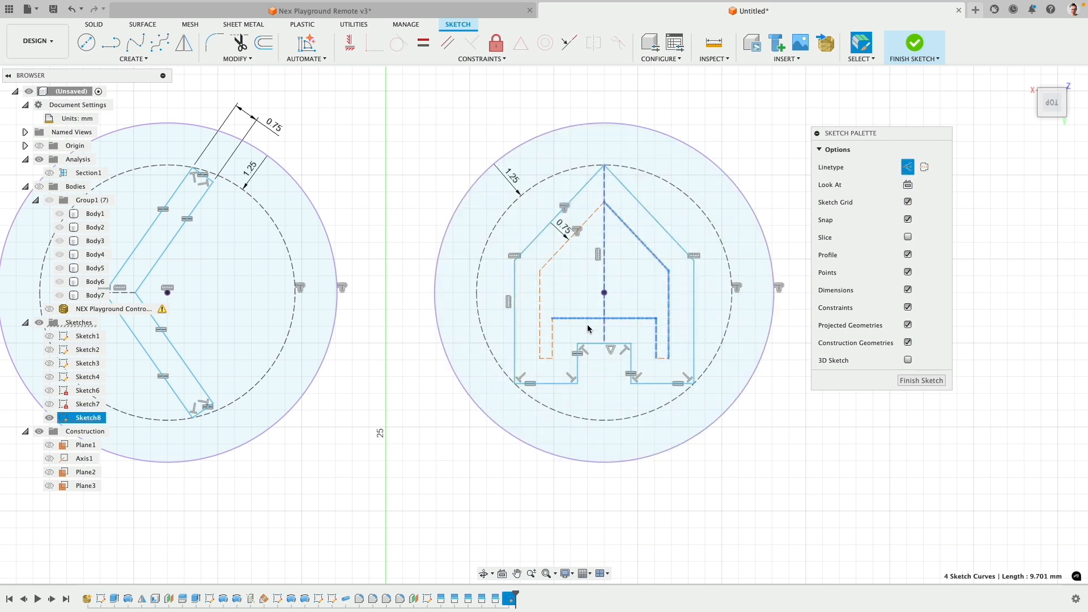
pyautogui.keyDown('shift'); pyautogui.click(552, 333); pyautogui.keyUp('shift')
pyautogui.keyDown('shift'); pyautogui.click(545, 358); pyautogui.keyUp('shift')
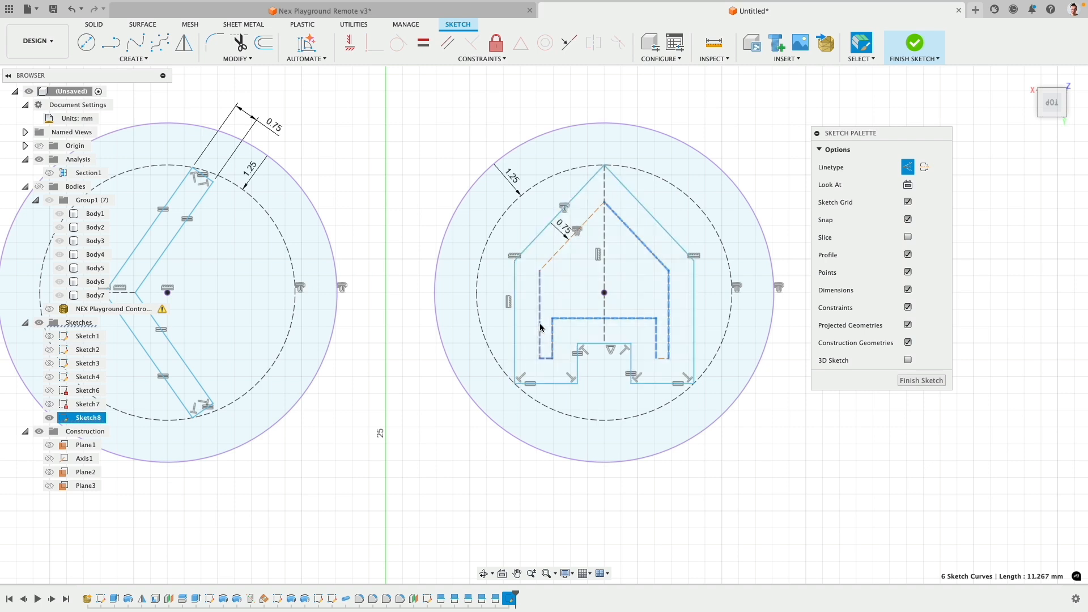
pyautogui.press('Escape')
# Convert all lines of the inner offset house outline from construction to normal linetype
pyautogui.click(554, 254)
pyautogui.keyDown('shift'); pyautogui.click(658, 265); pyautogui.keyUp('shift')
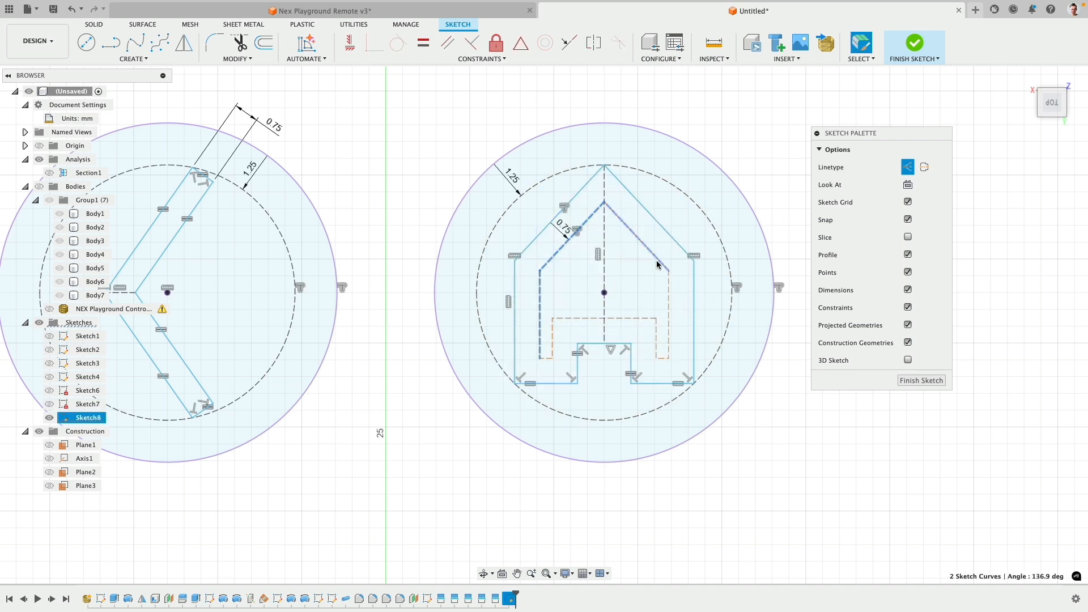
pyautogui.keyDown('shift'); pyautogui.click(669, 283); pyautogui.keyUp('shift')
pyautogui.keyDown('shift'); pyautogui.click(660, 358); pyautogui.keyUp('shift')
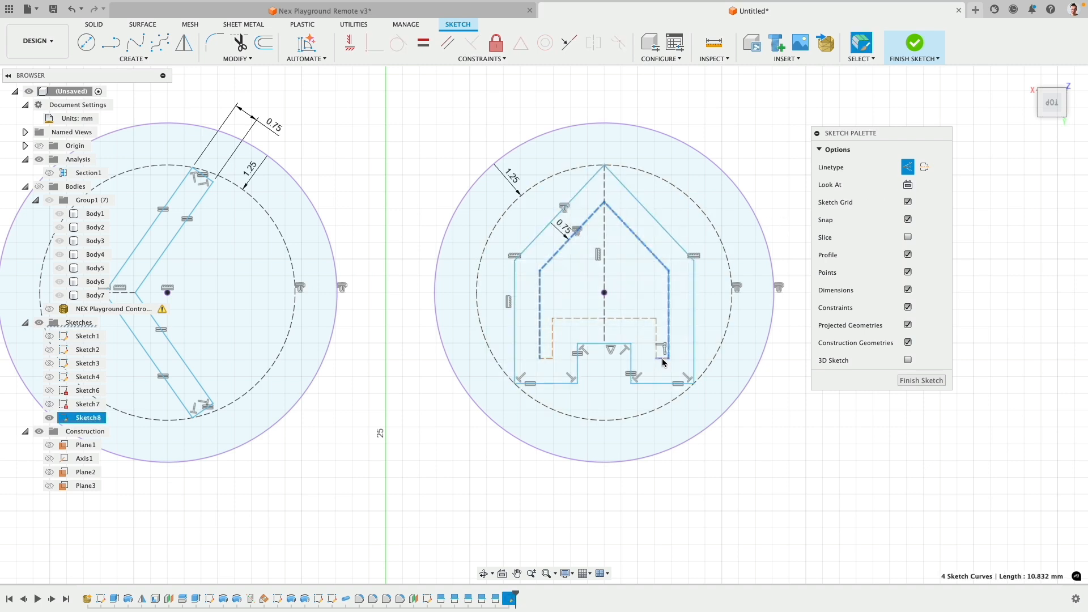
pyautogui.keyDown('shift'); pyautogui.click(603, 318); pyautogui.keyUp('shift')
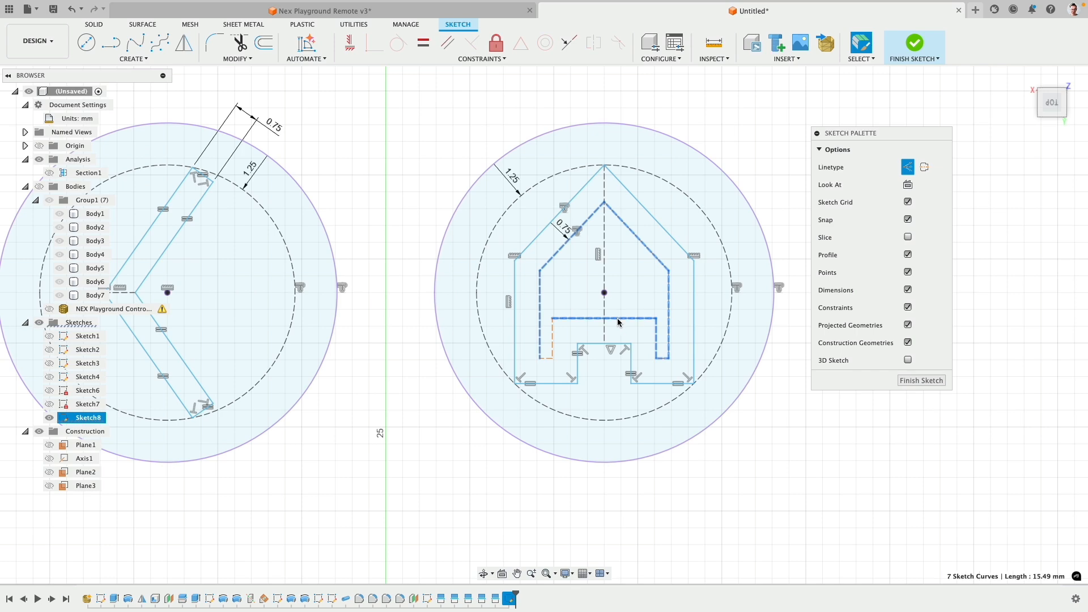
pyautogui.keyDown('shift'); pyautogui.click(553, 334); pyautogui.keyUp('shift')
pyautogui.keyDown('shift'); pyautogui.click(547, 353); pyautogui.keyUp('shift')
pyautogui.click(908, 167)
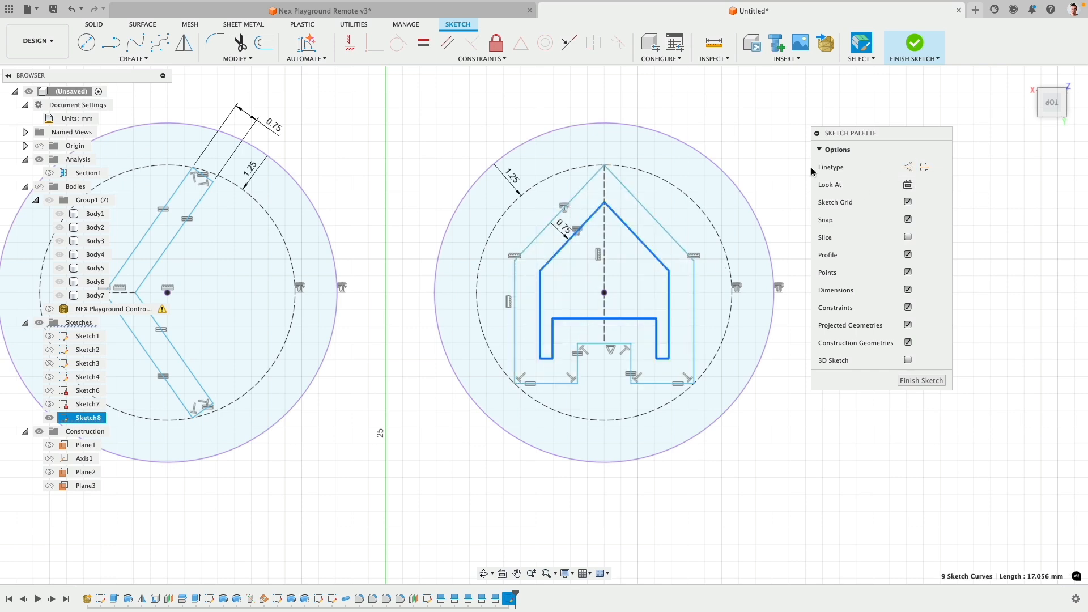
# Finish the sketch and show the Group1 bodies again
pyautogui.click(776, 163)
pyautogui.scroll(-1, 487, 506)
pyautogui.scroll(-1, 488, 507)
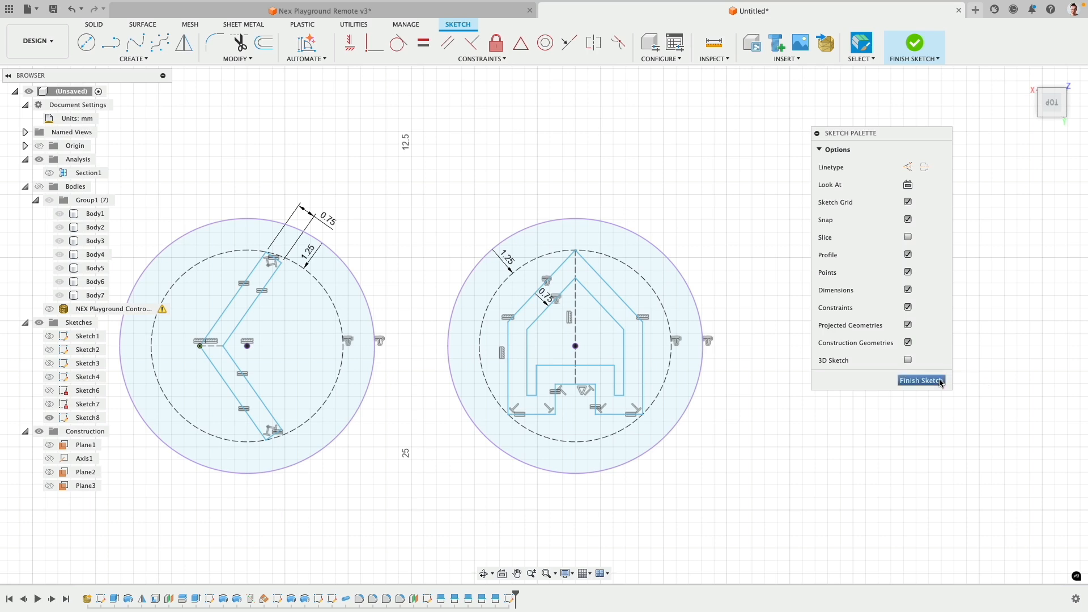
pyautogui.click(920, 380)
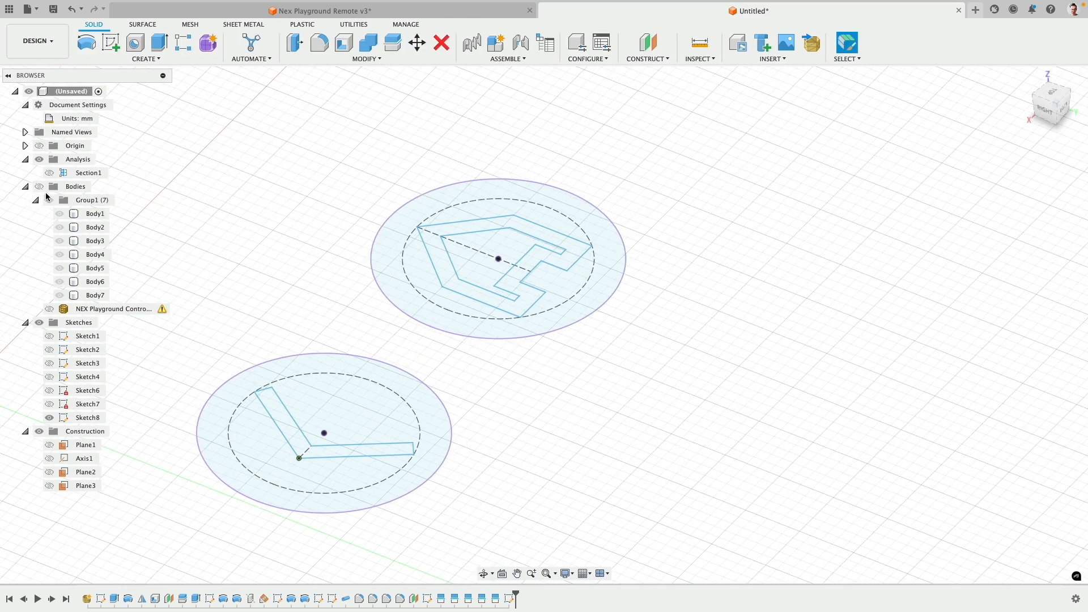
pyautogui.click(49, 200)
pyautogui.scroll(-2, 344, 240)
pyautogui.moveTo(344, 239); pyautogui.dragTo(457, 156, button='middle')
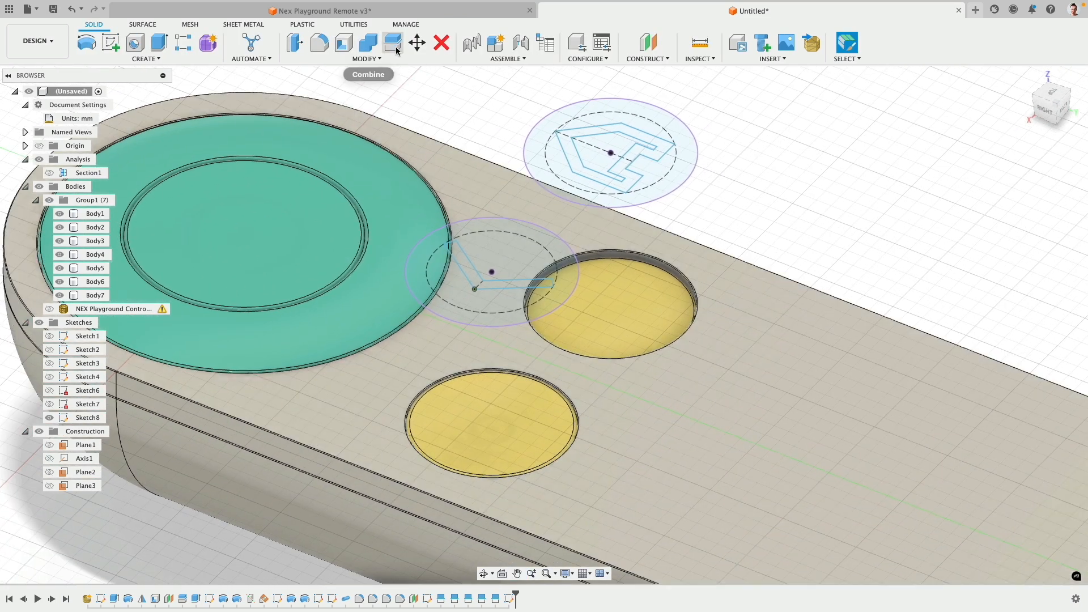
# Split the top face of the yellow button below the chevron sketch using the chevron outline as splitting tool
pyautogui.click(365, 59)
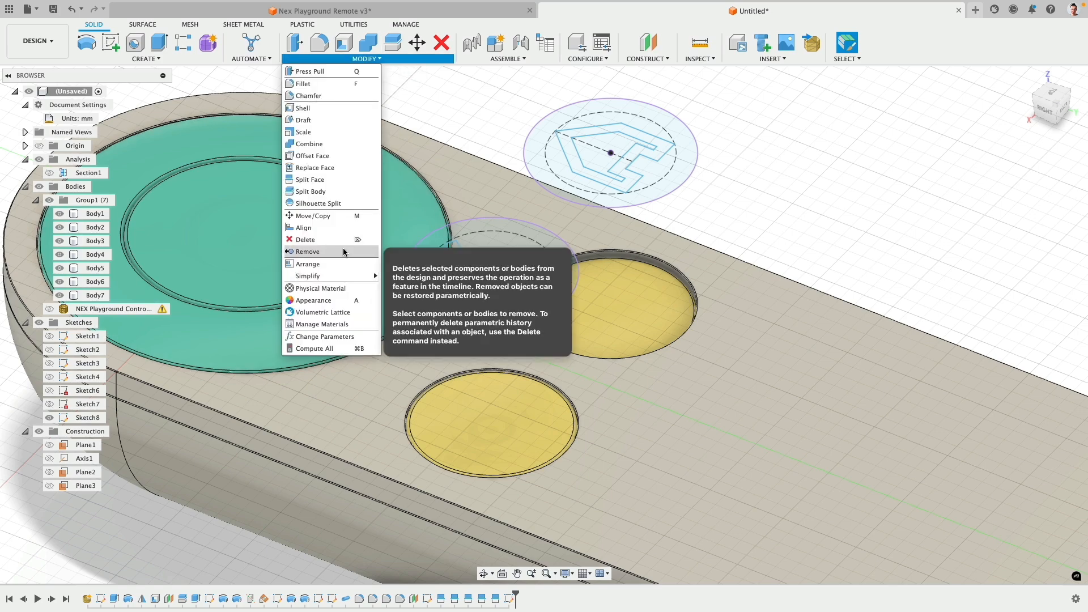
pyautogui.click(347, 179)
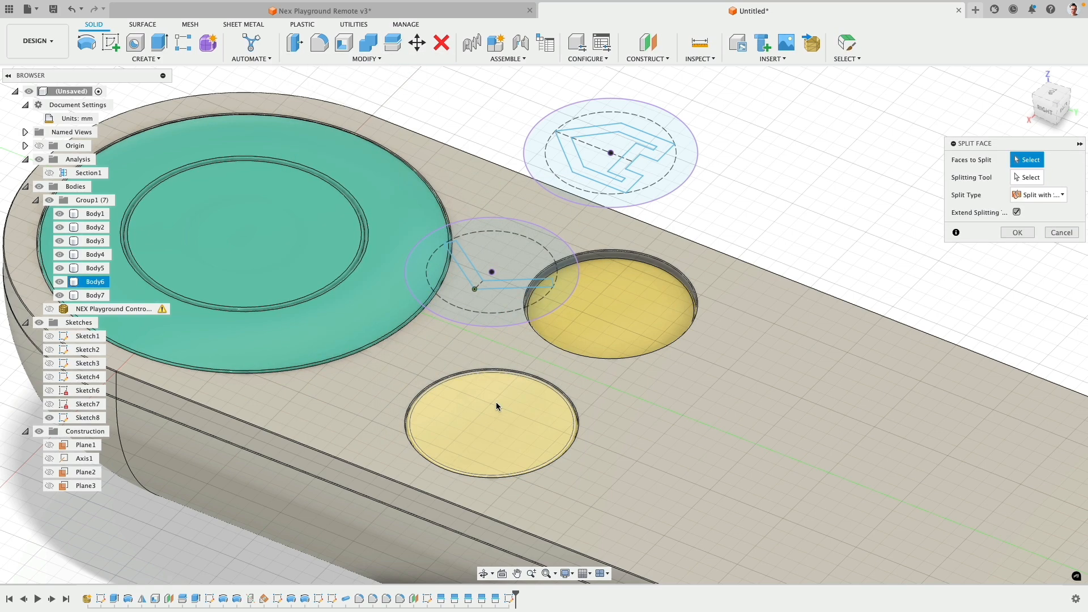
pyautogui.click(496, 406)
pyautogui.click(1027, 177)
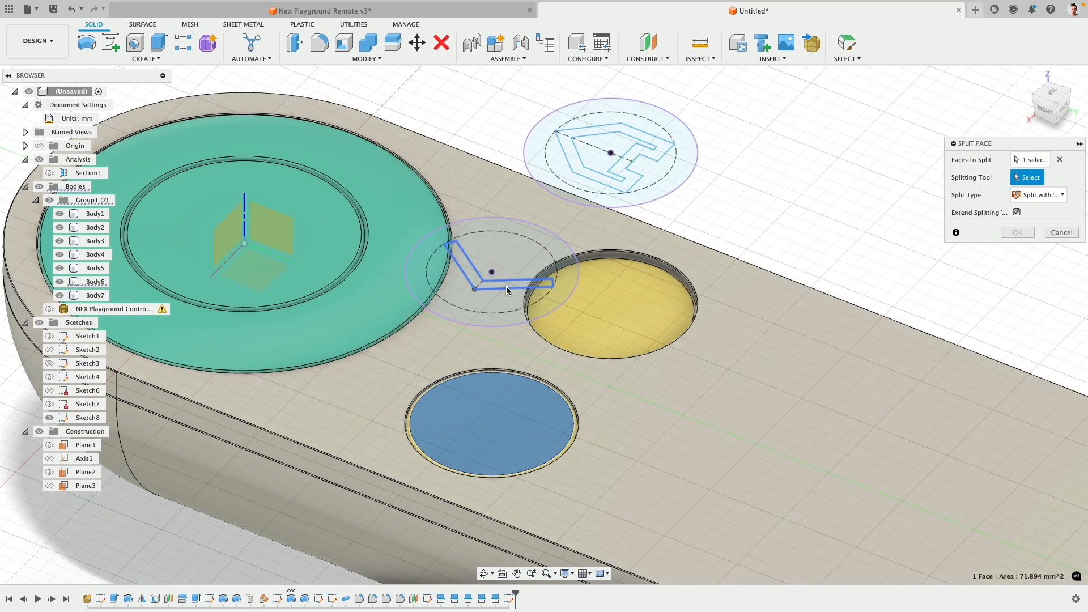
pyautogui.click(505, 287)
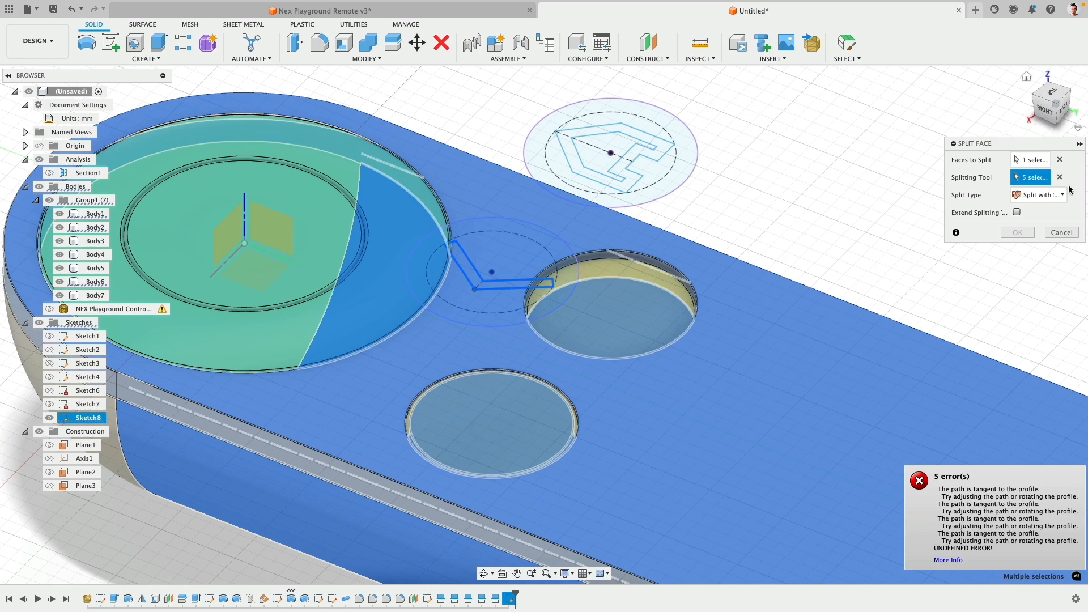
pyautogui.click(1060, 179)
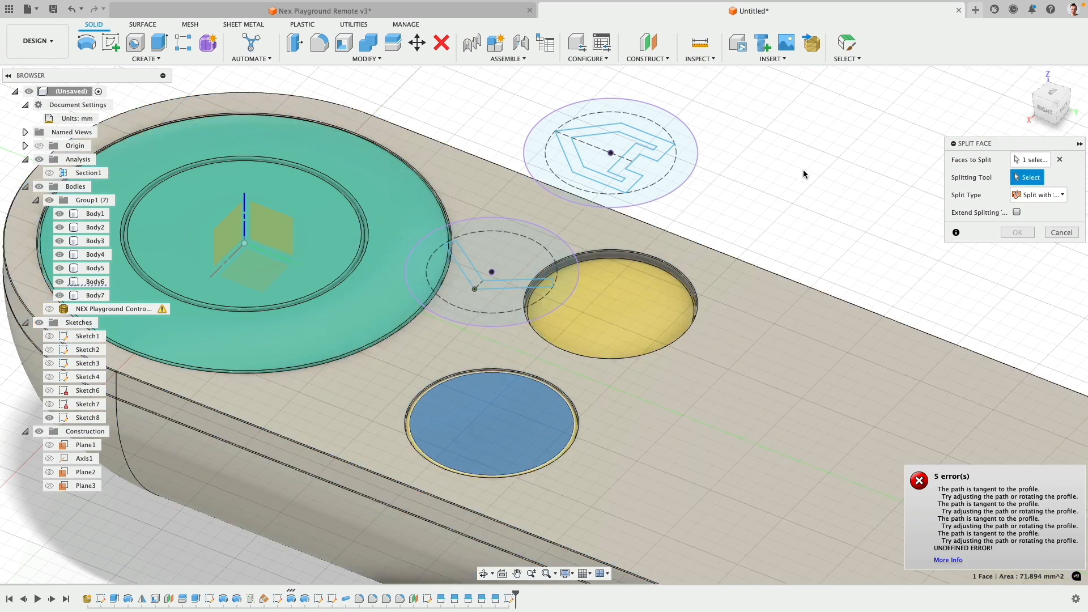
pyautogui.keyDown('shift'); pyautogui.moveTo(803, 168); pyautogui.dragTo(838, 157, button='middle'); pyautogui.keyUp('shift')
pyautogui.click(538, 282)
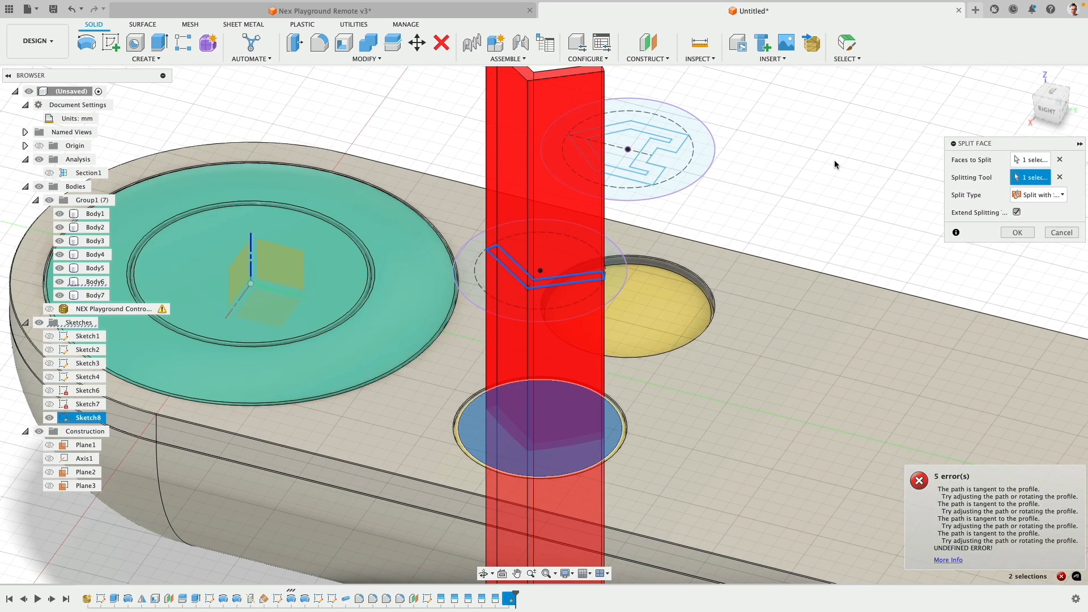
pyautogui.rightClick(838, 185)
pyautogui.click(803, 154)
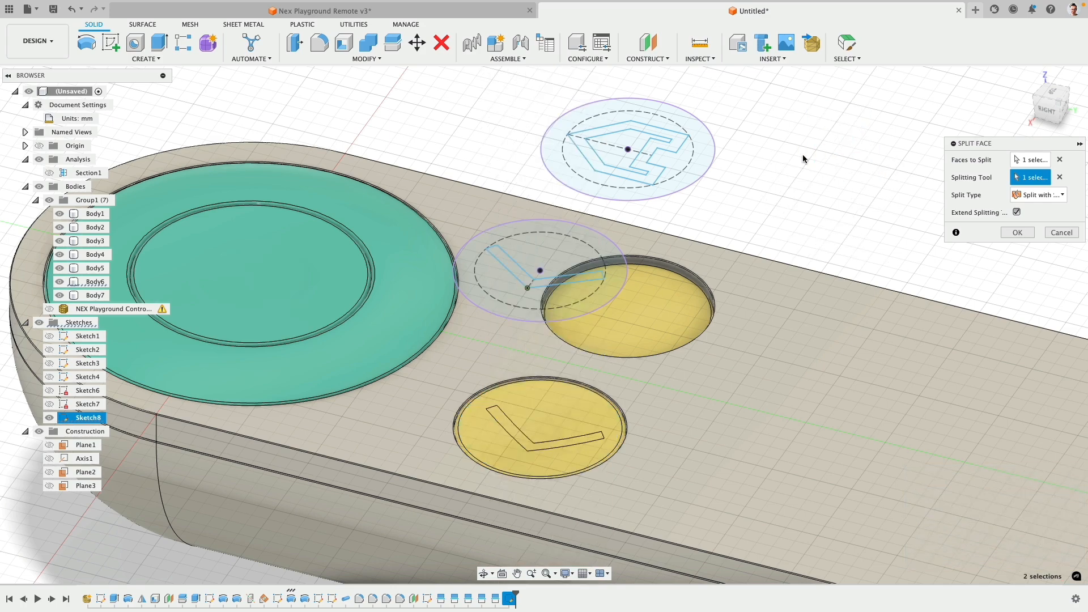
# Split the other yellow button's face with the outer house outline
pyautogui.click(648, 316)
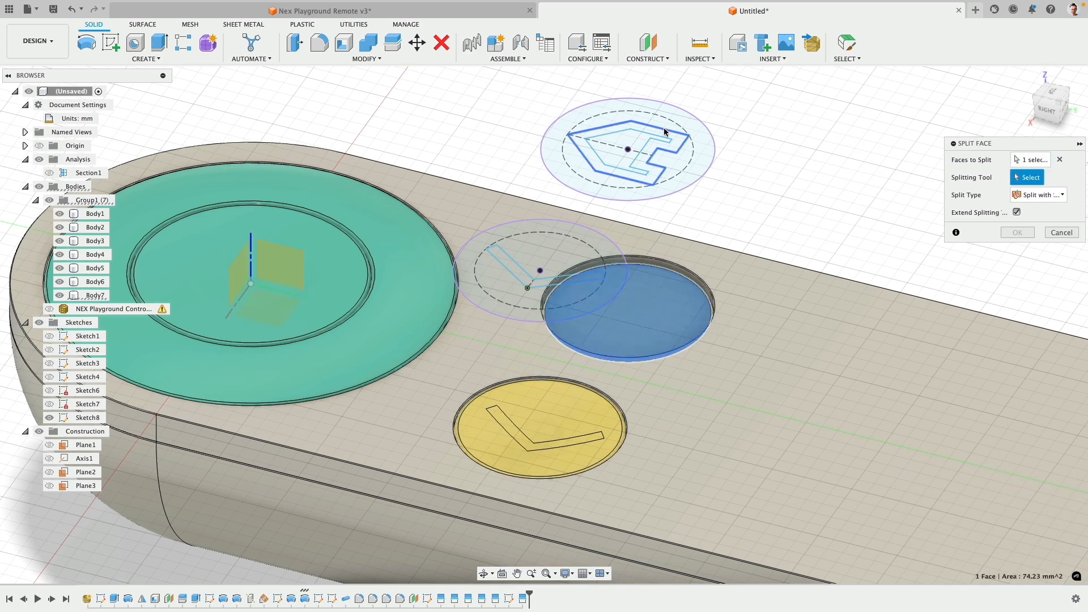
pyautogui.click(682, 134)
pyautogui.rightClick(821, 168)
pyautogui.click(825, 140)
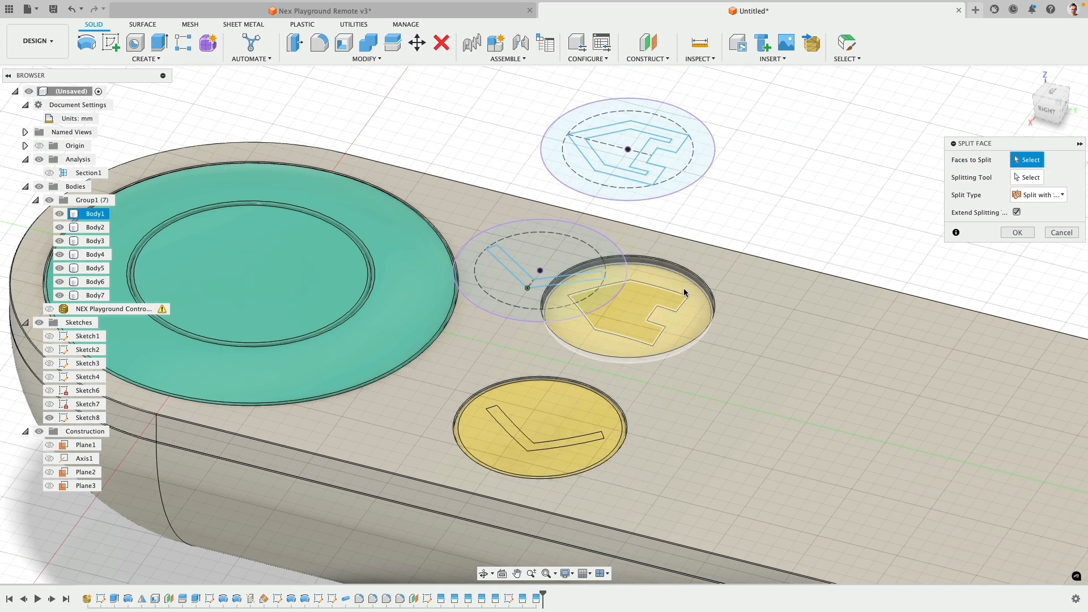
# Split the new house-shaped face with the inner house outline
pyautogui.click(600, 309)
pyautogui.click(1026, 177)
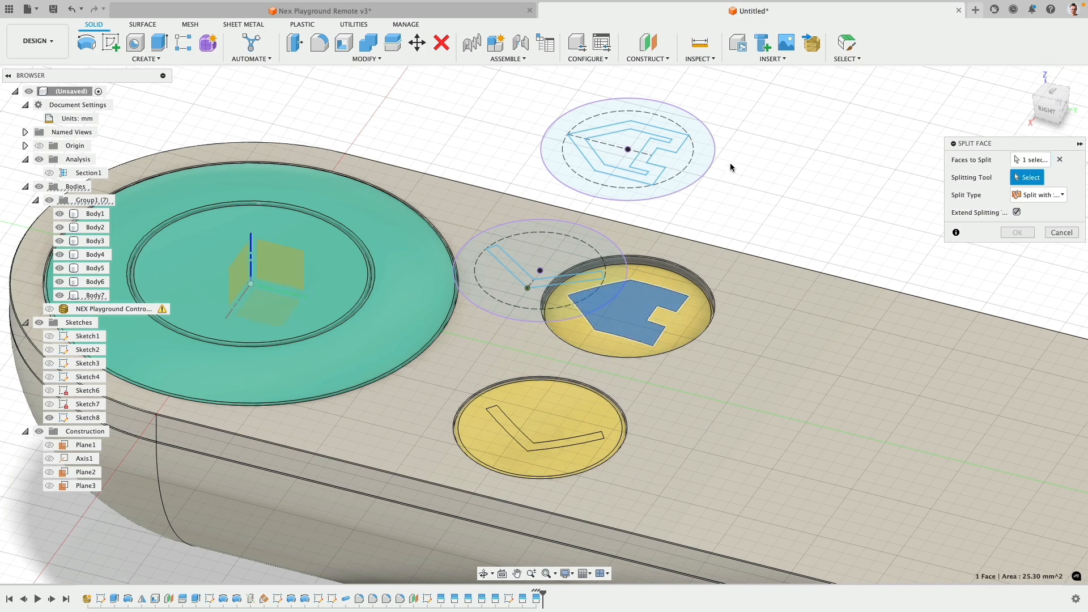
pyautogui.click(667, 142)
pyautogui.click(1016, 232)
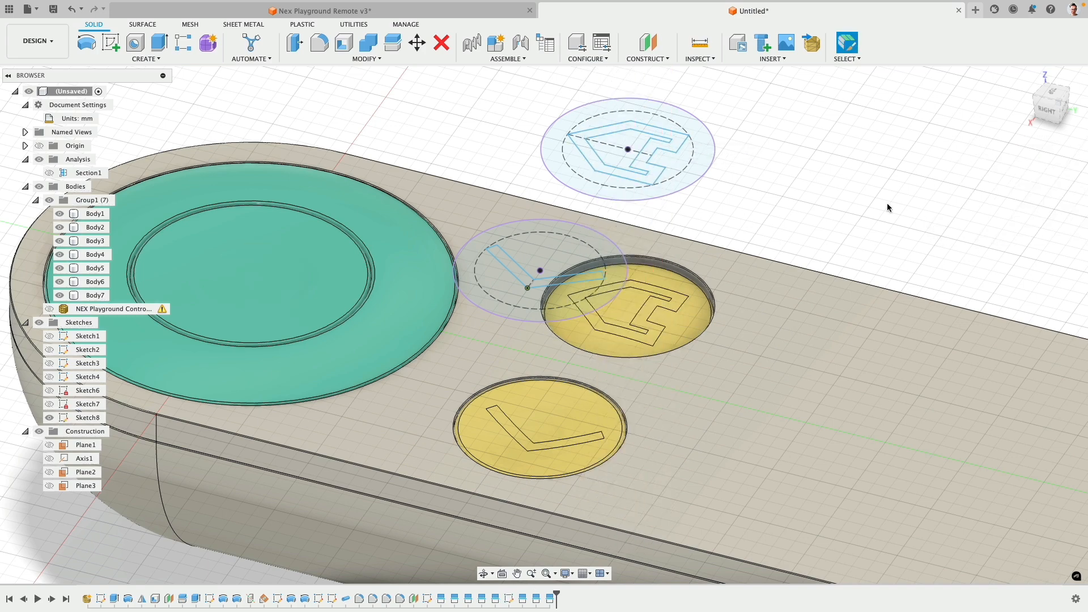
# Duplicate the NEX Yellow appearance, name the copy NEX Yellow Print and give it a darker yellow
pyautogui.moveTo(829, 204)
pyautogui.keyDown('shift'); pyautogui.mouseDown(button='middle')
pyautogui.moveTo(788, 213)
pyautogui.moveTo(841, 209)
pyautogui.mouseUp(button='middle'); pyautogui.keyUp('shift')
pyautogui.press('a')
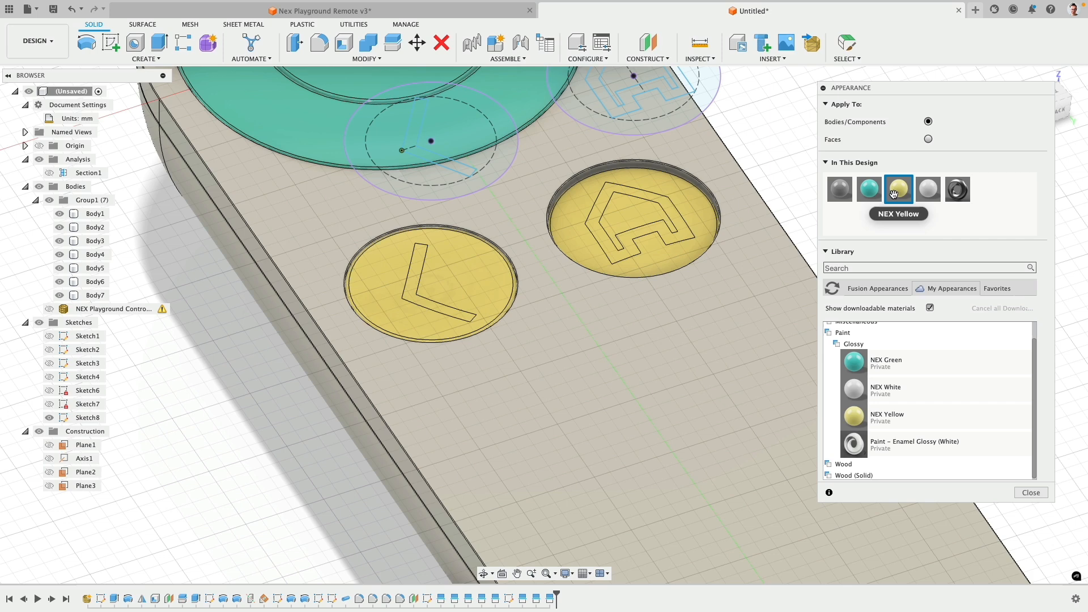
pyautogui.rightClick(896, 195)
pyautogui.click(918, 211)
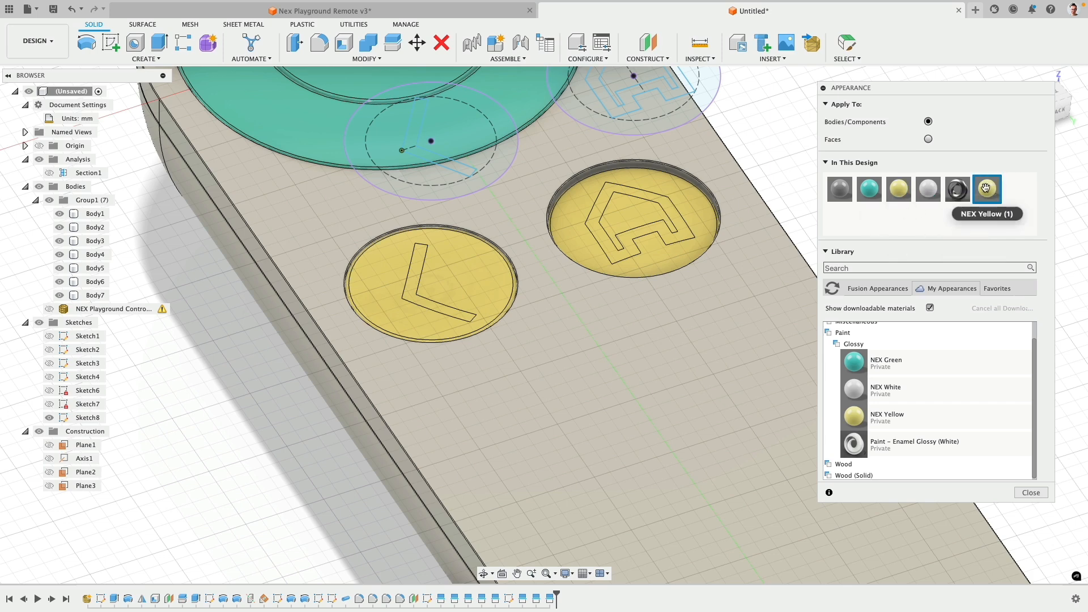
pyautogui.doubleClick(987, 189)
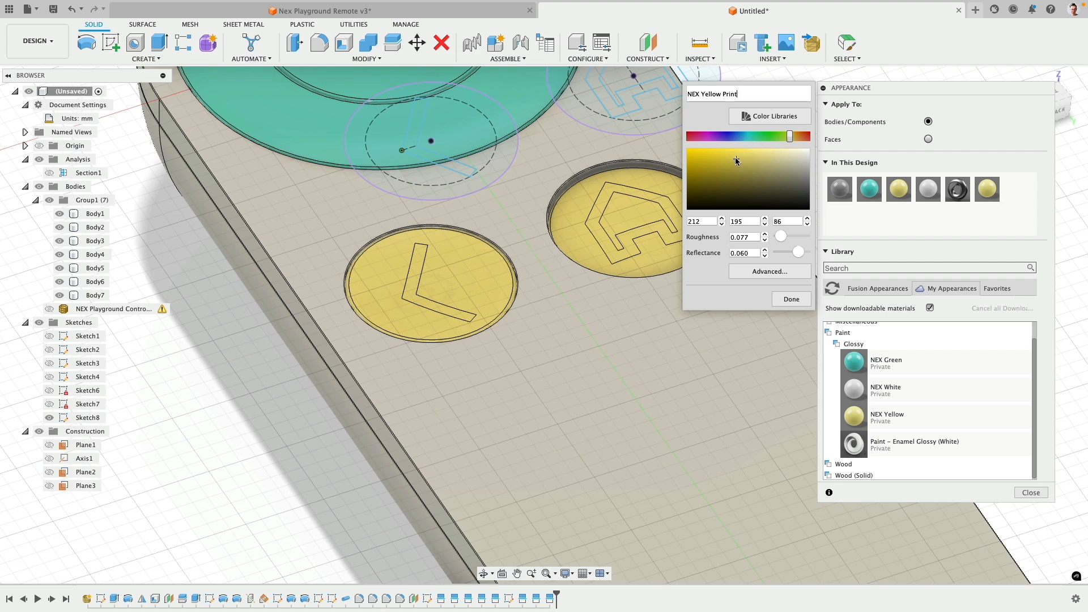
pyautogui.click(794, 299)
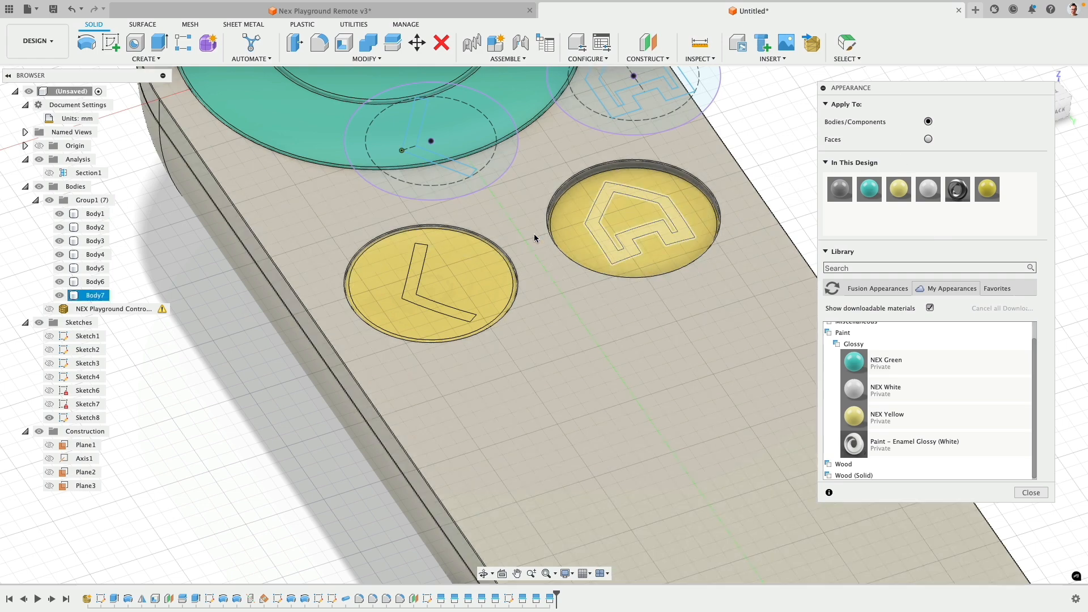
# Apply the NEX Yellow Print appearance to only the chevron and house icon faces on the two buttons
pyautogui.click(426, 301)
pyautogui.keyDown('shift'); pyautogui.click(593, 234); pyautogui.keyUp('shift')
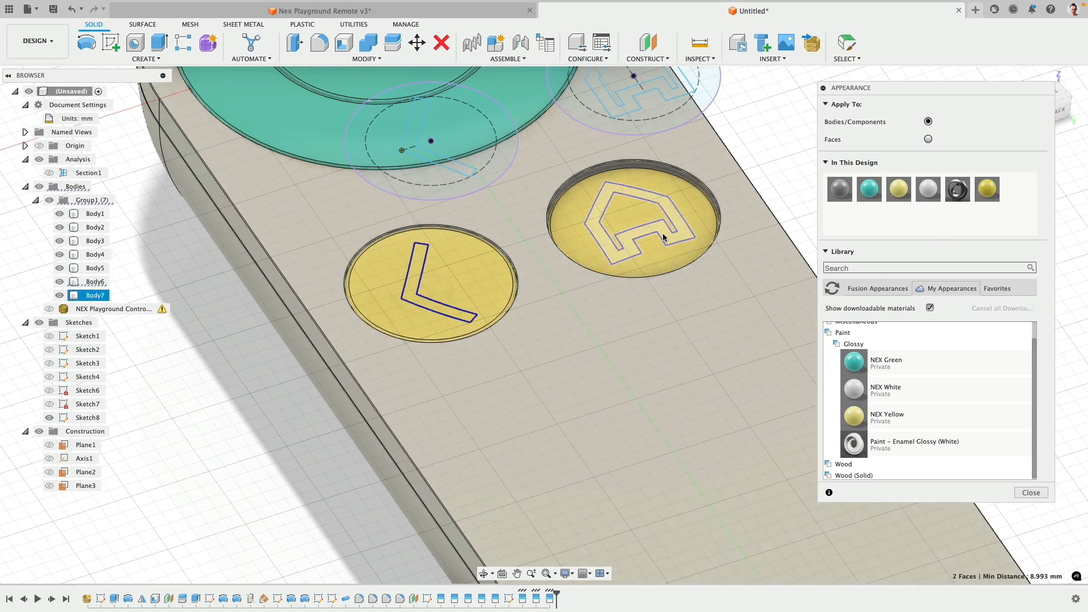
pyautogui.click(927, 139)
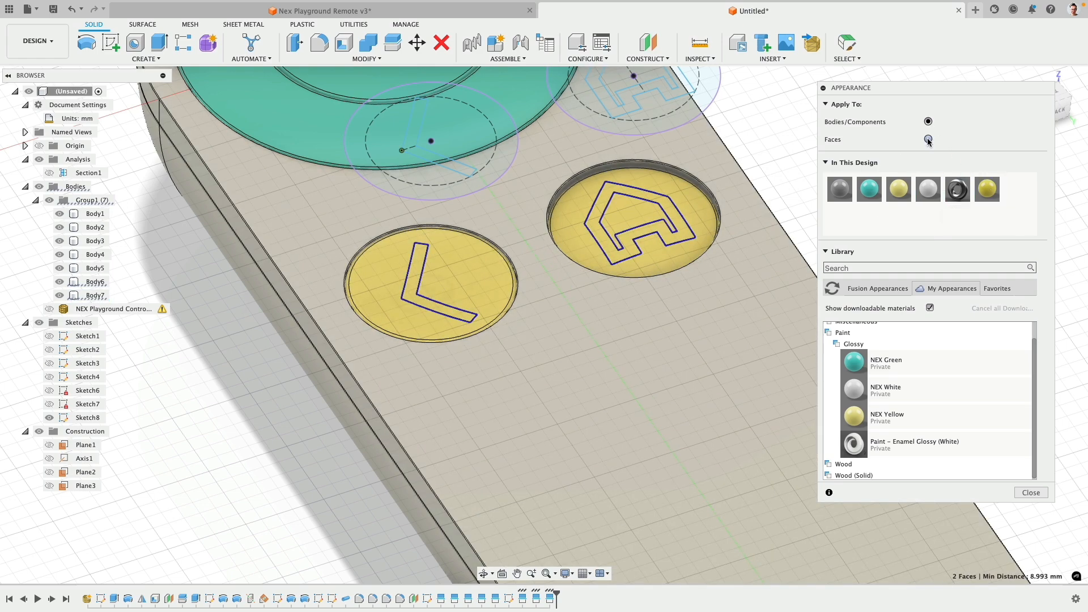
pyautogui.moveTo(987, 189); pyautogui.dragTo(683, 228)
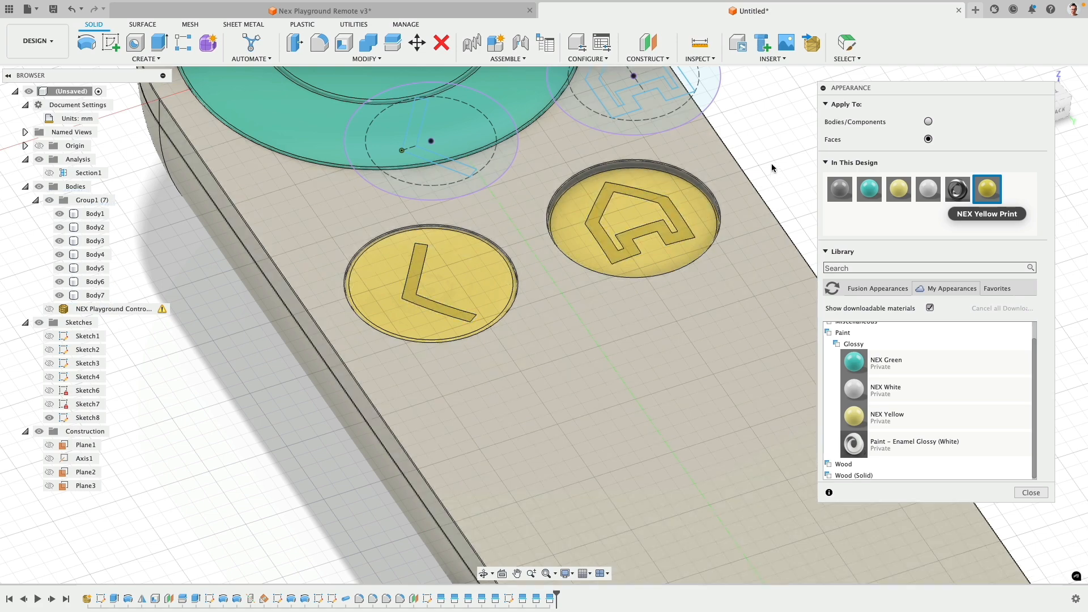
# Hide all sketches and collapse the Group1 and Construction folders, closing the appearance settings
pyautogui.scroll(-5, 774, 152)
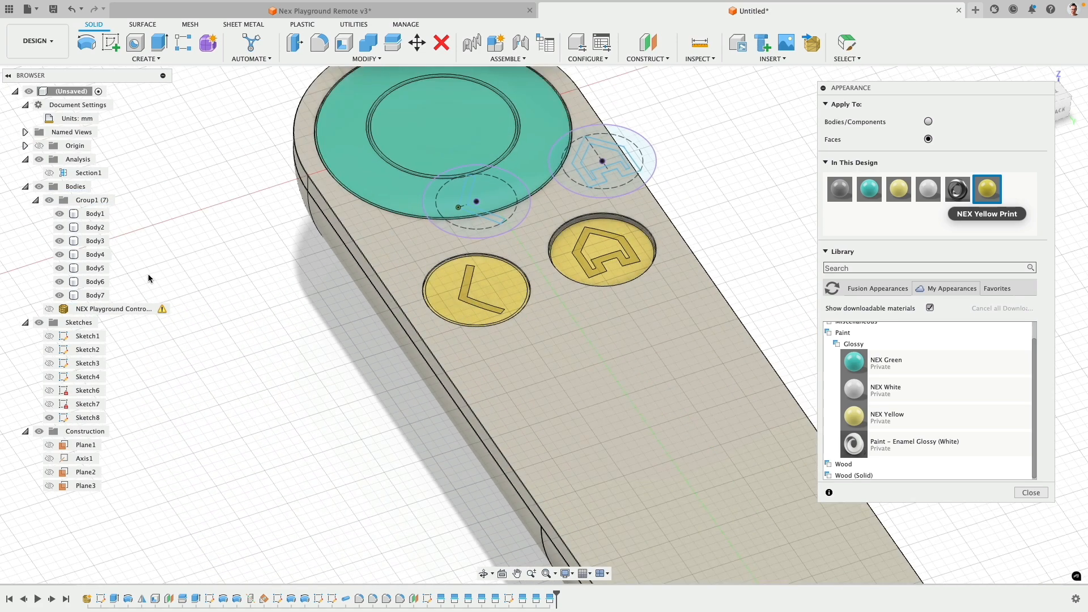
pyautogui.click(38, 323)
pyautogui.click(35, 200)
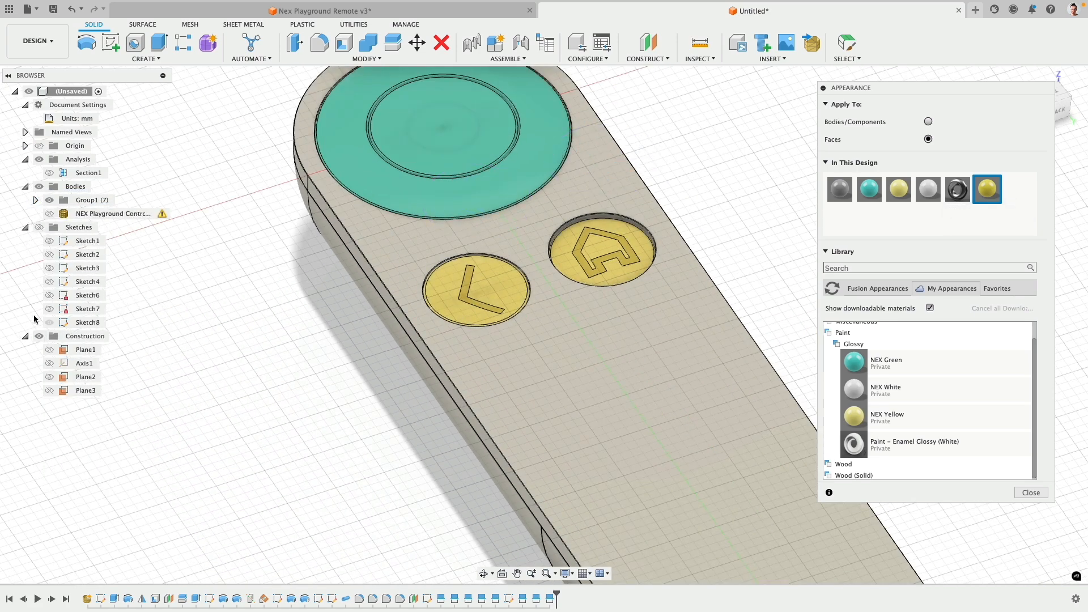
pyautogui.click(26, 336)
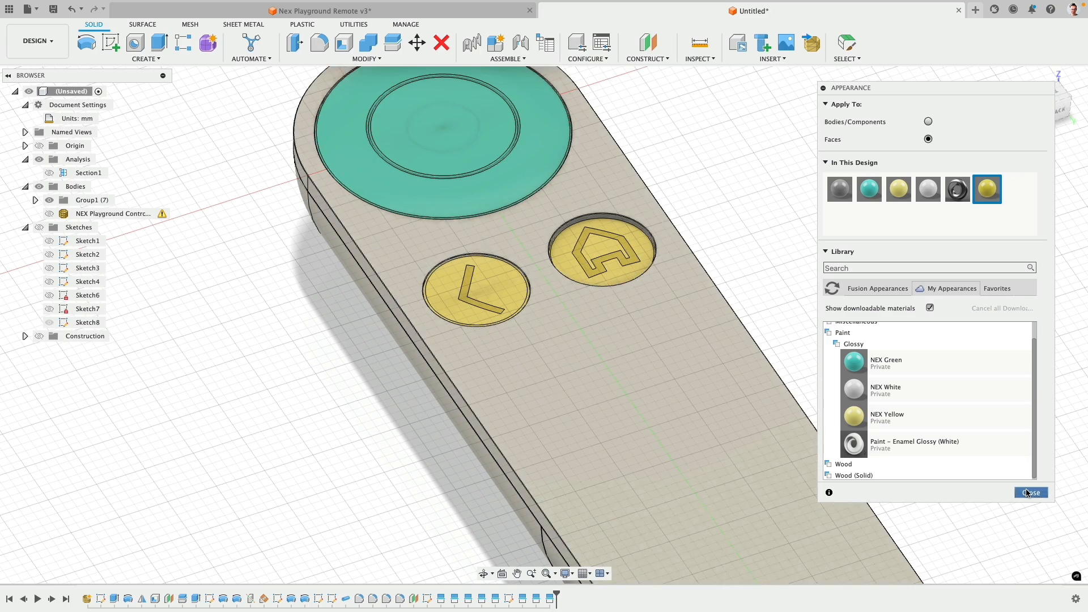
pyautogui.click(1030, 492)
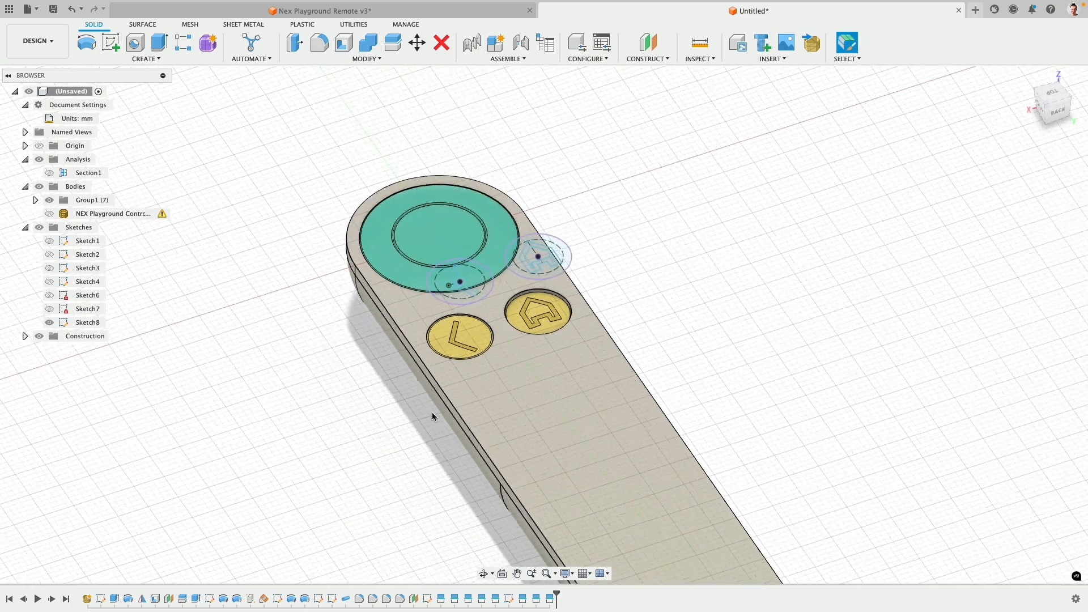
# Hide the whole Sketches folder and collapse the Sketches and Analysis folders
pyautogui.scroll(-1, 432, 417)
pyautogui.click(39, 227)
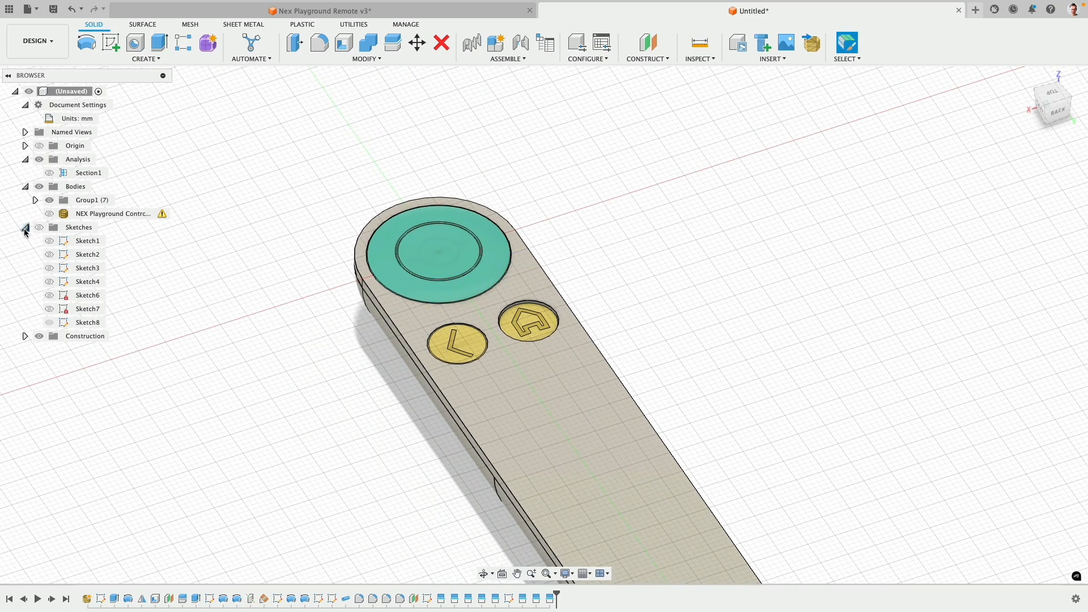
pyautogui.click(25, 227)
pyautogui.click(26, 160)
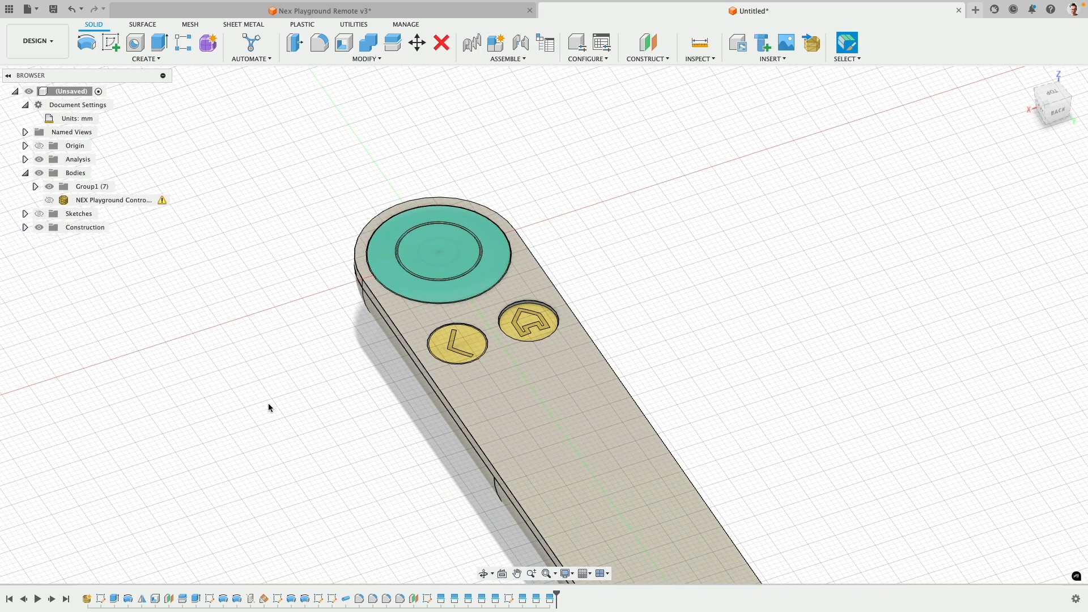
pyautogui.keyDown('shift'); pyautogui.moveTo(266, 405); pyautogui.dragTo(402, 450, button='middle'); pyautogui.keyUp('shift')
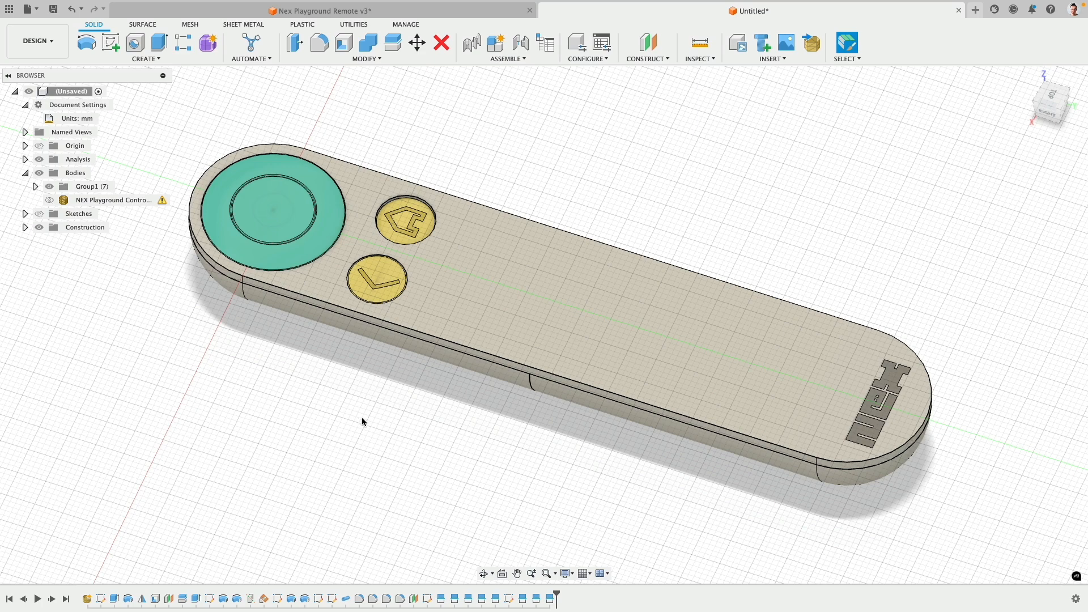
# Open the project data and the remote's save options, showing the AID 3D Modeling 2024 > NEX Playground location
pyautogui.click(9, 9)
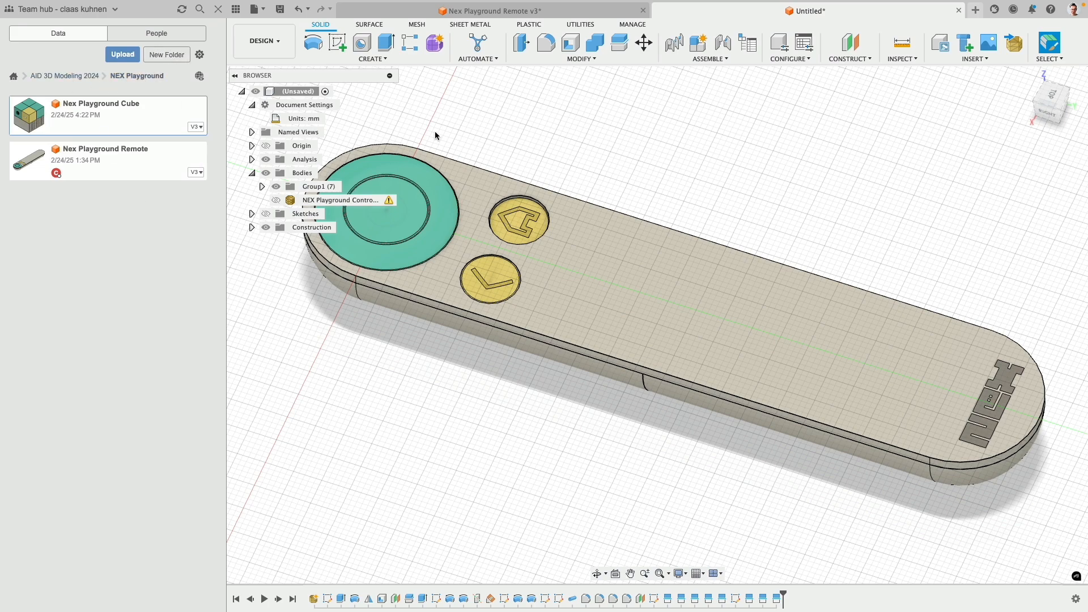
pyautogui.click(255, 9)
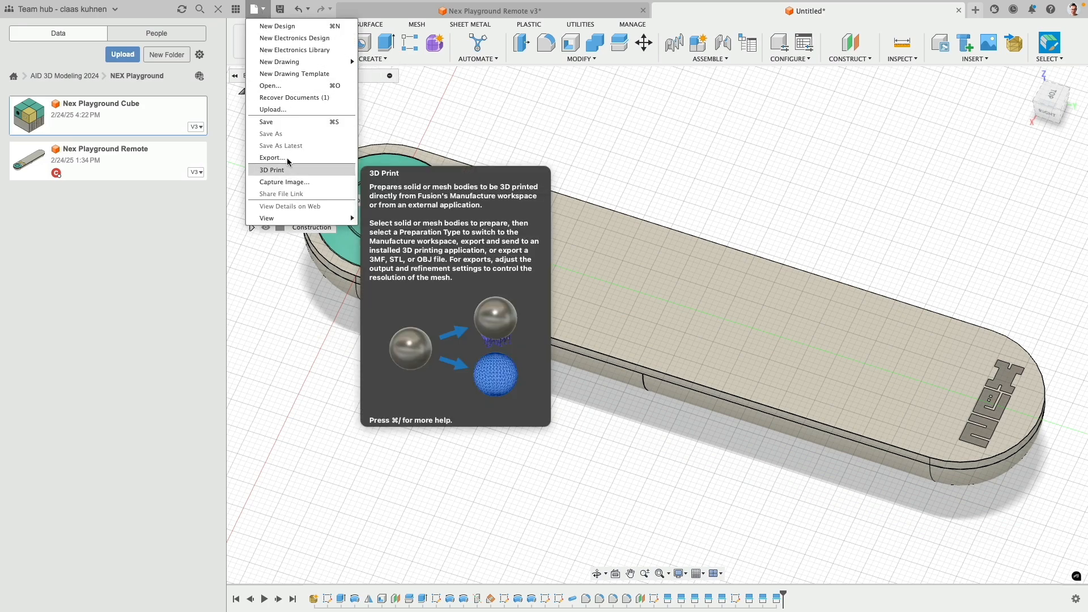
pyautogui.click(307, 120)
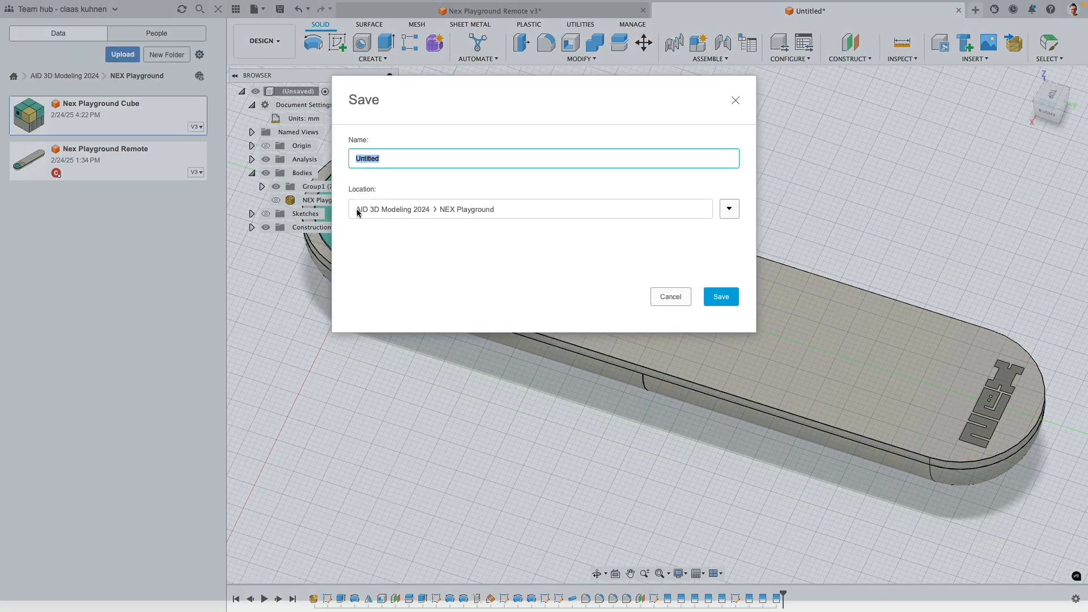
pyautogui.click(729, 209)
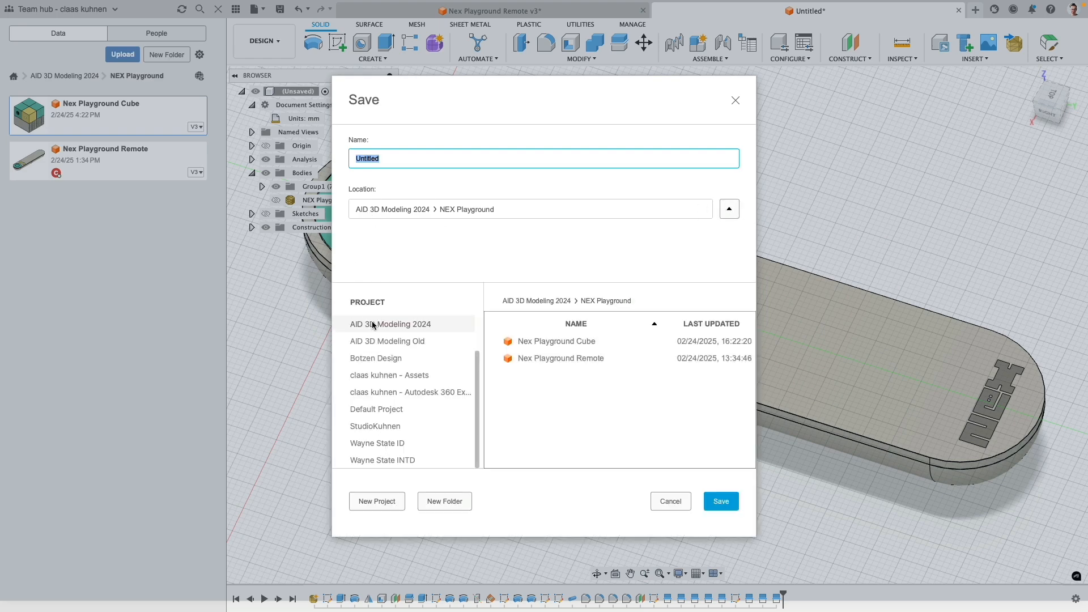
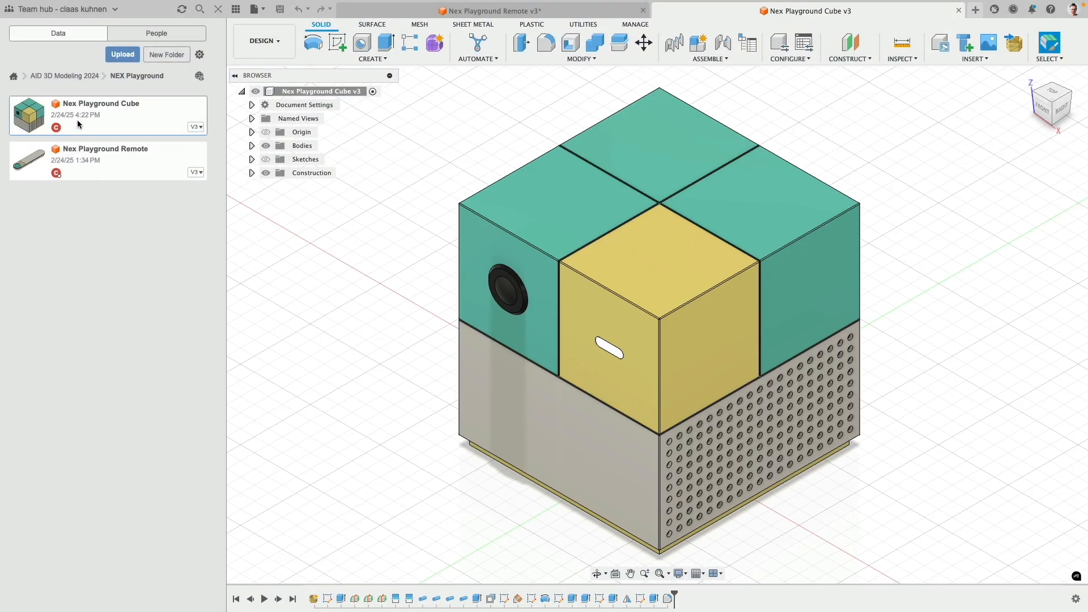
# Close the project data and the Nex Playground Remote design, and create a new empty design
pyautogui.click(235, 10)
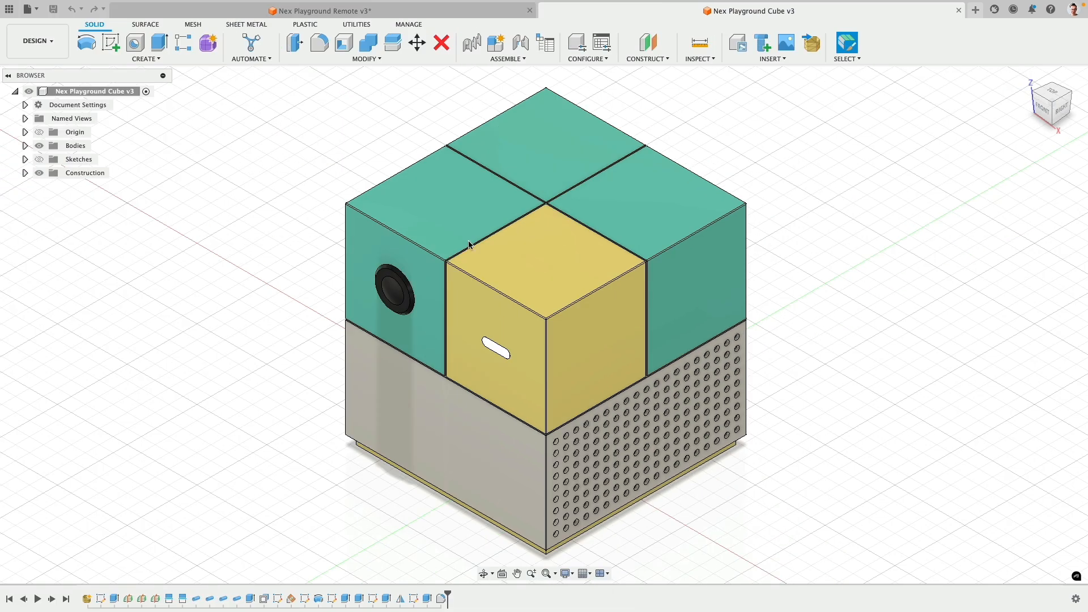
pyautogui.click(529, 10)
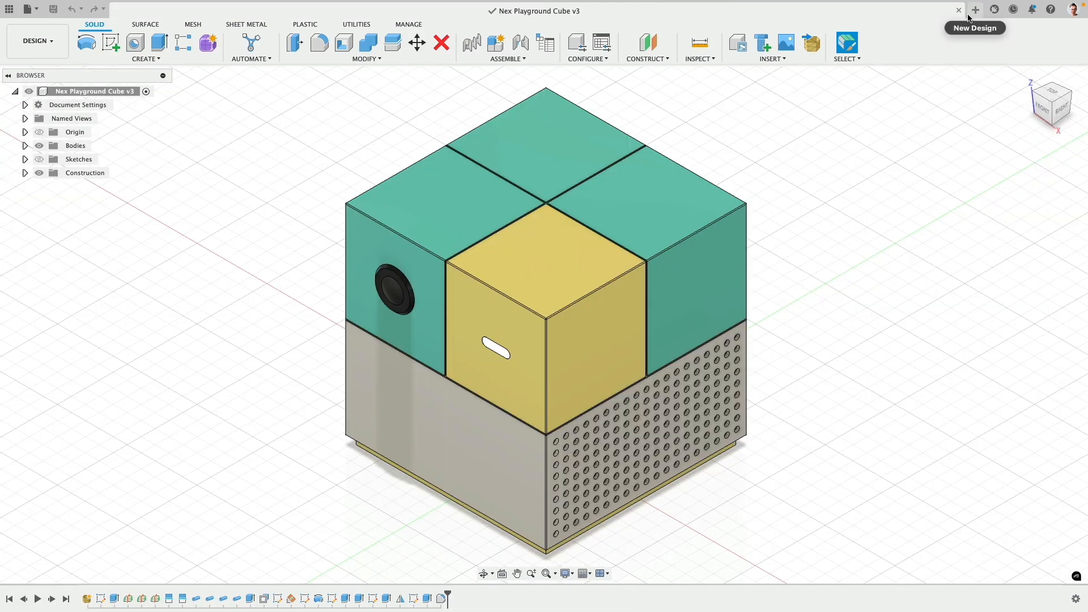
pyautogui.click(973, 11)
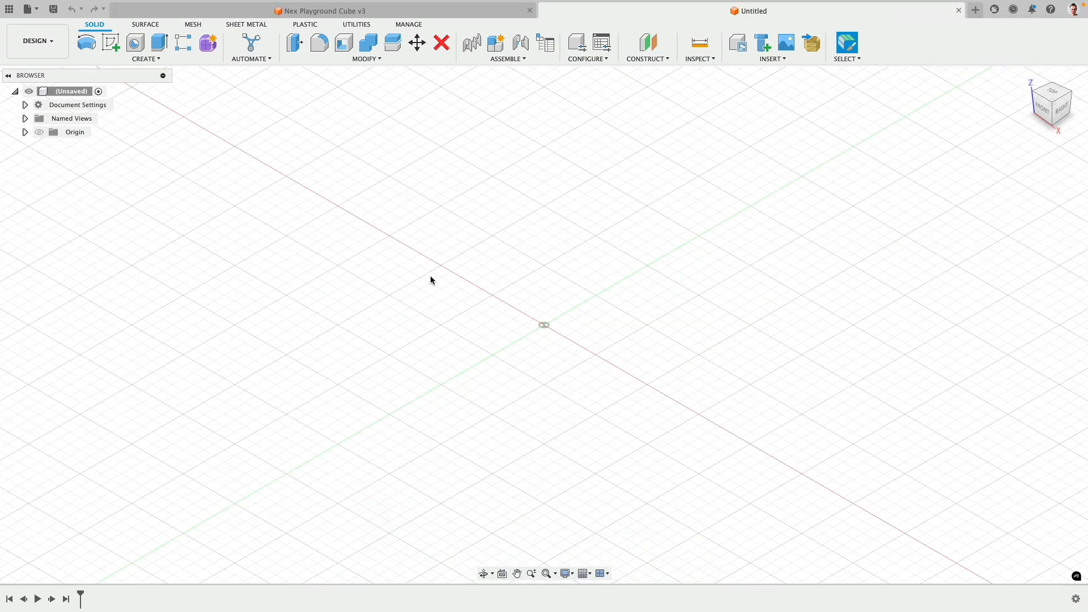
# Set the new design's active units to millimetres
pyautogui.rightClick(77, 92)
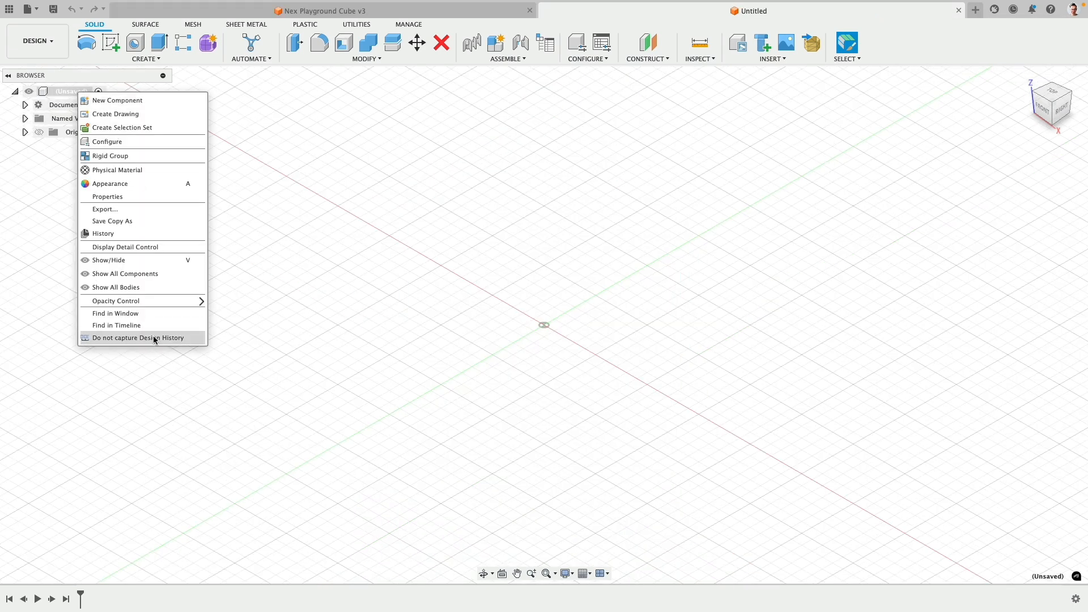
pyautogui.click(26, 223)
pyautogui.click(25, 105)
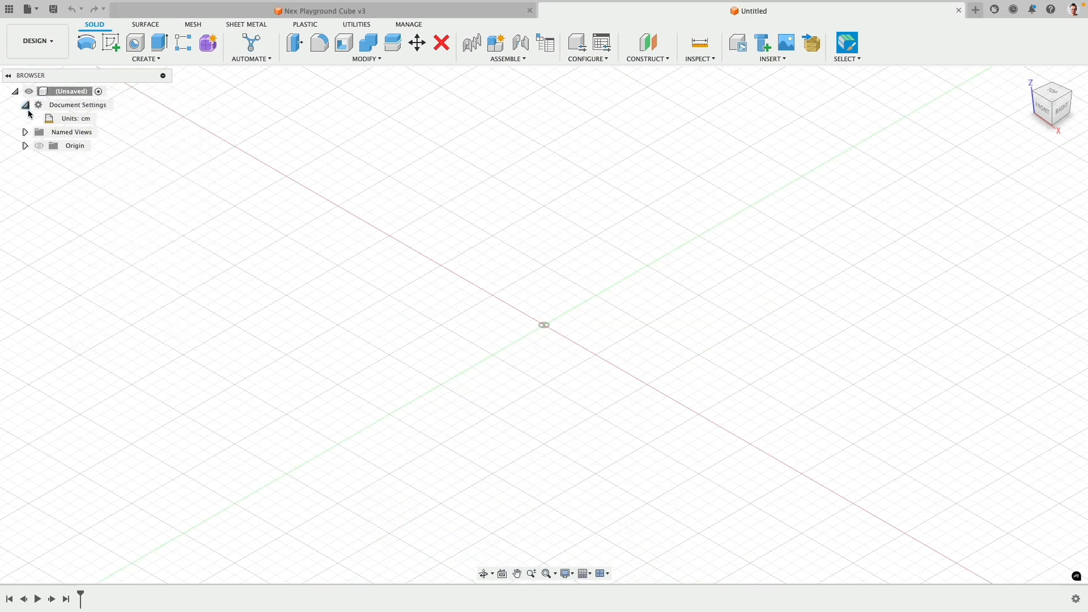
pyautogui.click(103, 119)
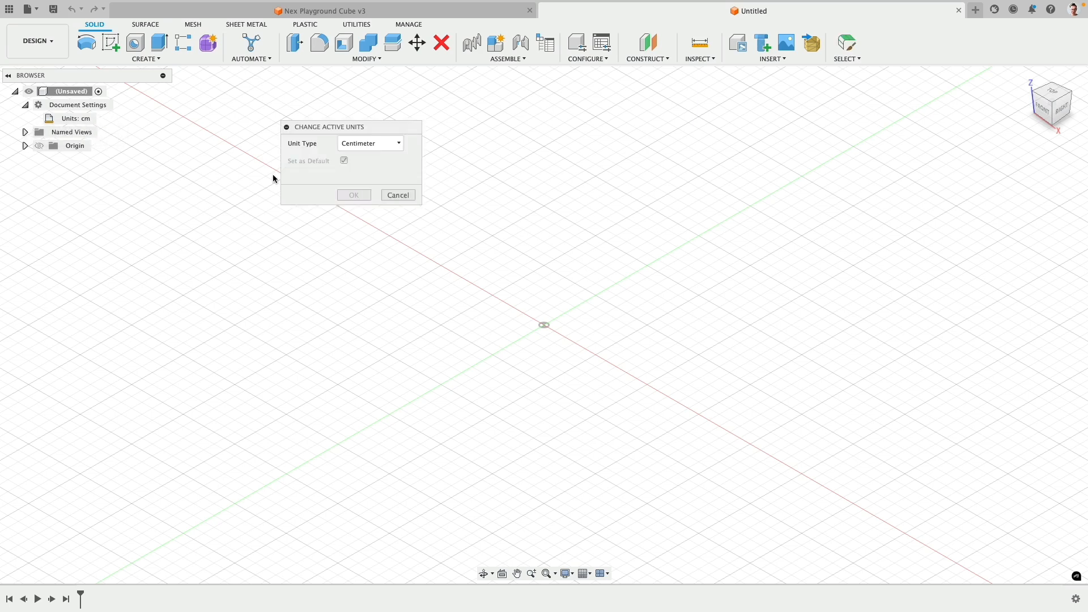
pyautogui.click(400, 144)
pyautogui.click(381, 169)
pyautogui.click(362, 196)
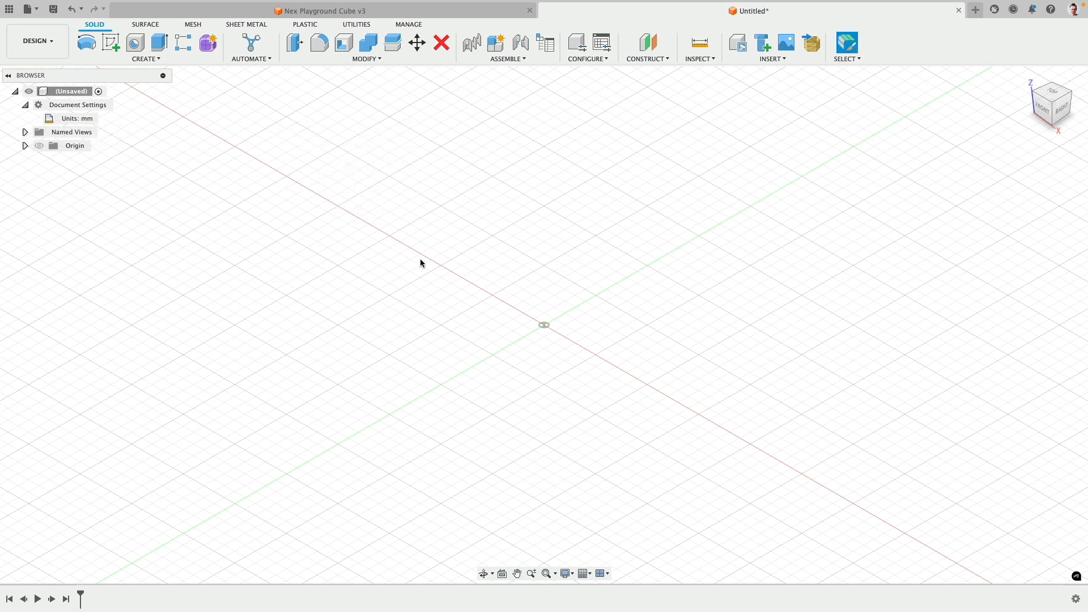
# Insert the mesh NEX Playground Cube.obj from the Desktop with Meter as its unit type
pyautogui.click(812, 44)
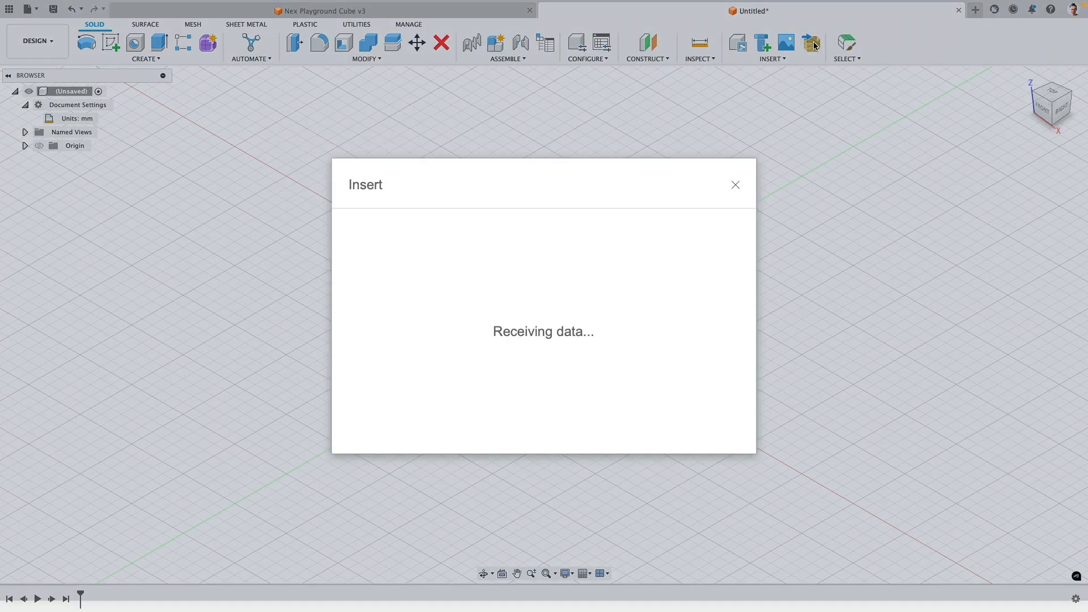
pyautogui.click(425, 417)
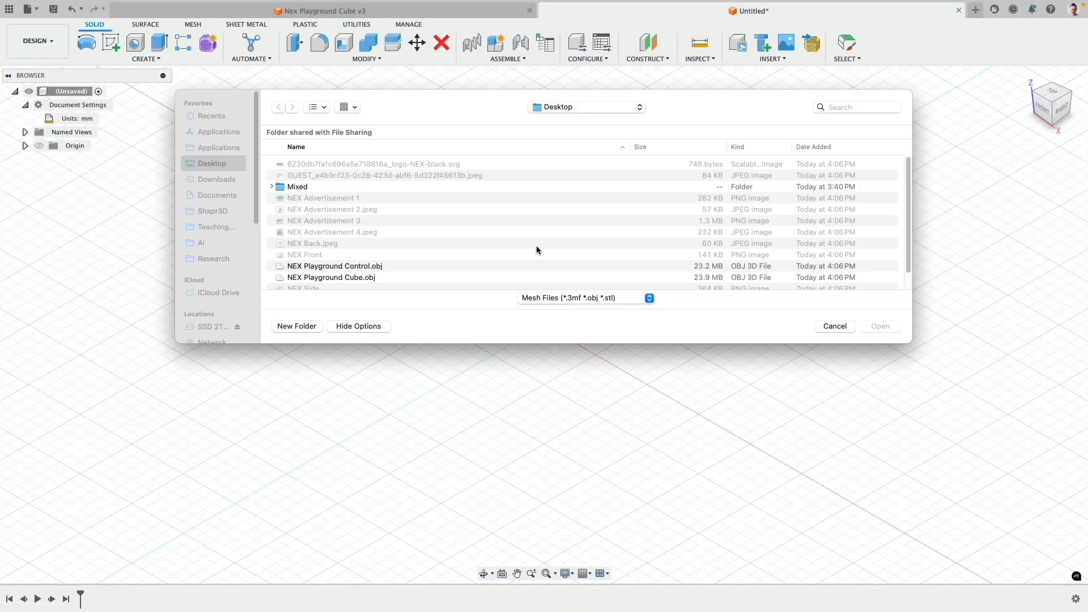
pyautogui.click(374, 278)
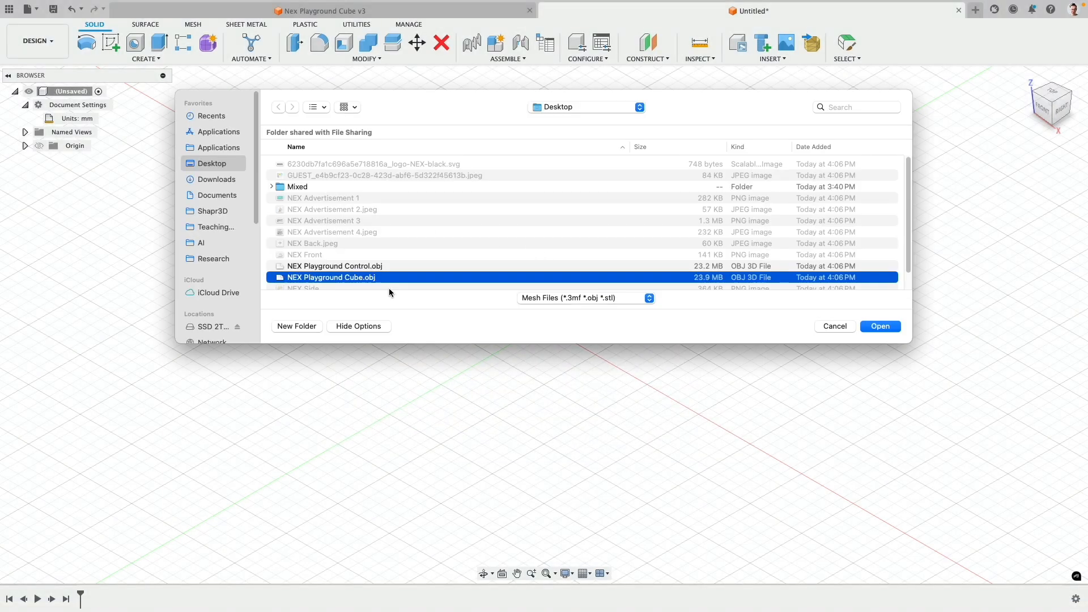
pyautogui.click(881, 326)
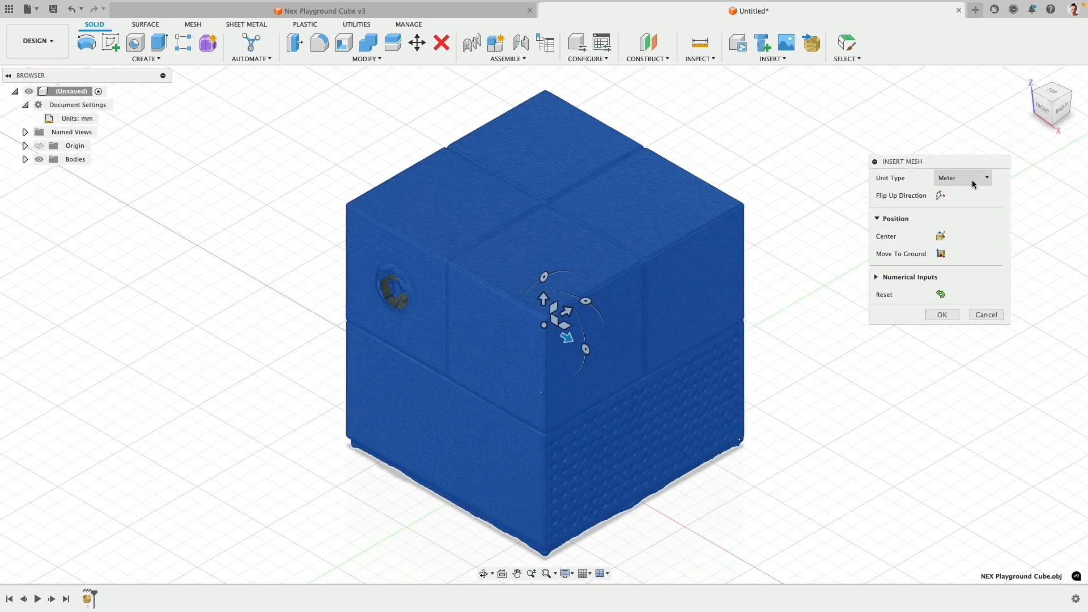
pyautogui.click(942, 314)
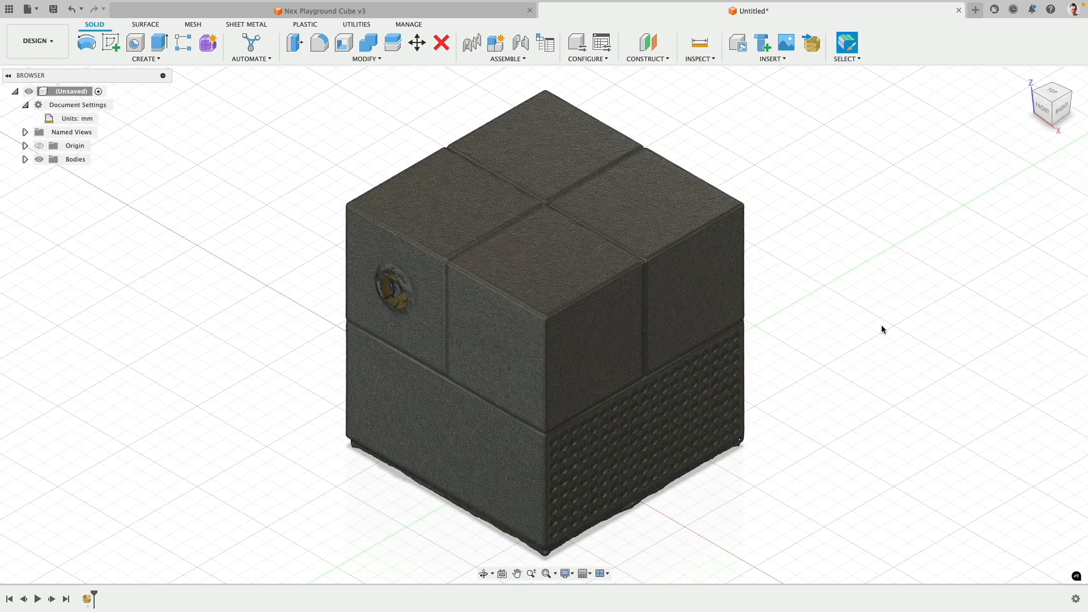
# Examine the cube mesh's lens, seams, speaker holes and rear ports, and compare it with the finished Nex Playground Cube model
pyautogui.click(1045, 110)
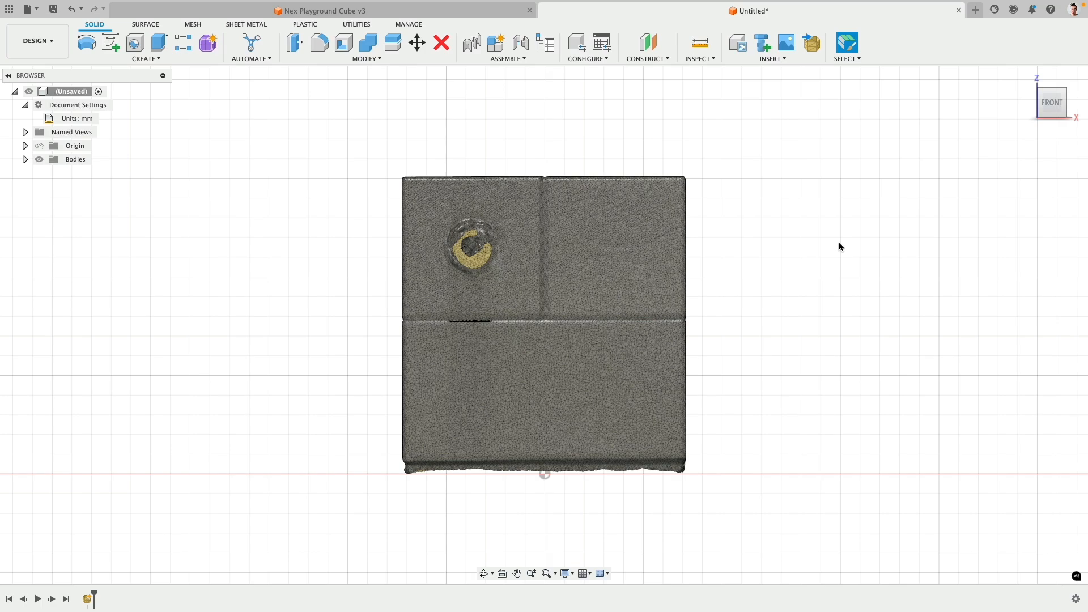
pyautogui.keyDown('shift'); pyautogui.moveTo(867, 321); pyautogui.dragTo(500, 325, button='middle'); pyautogui.keyUp('shift')
pyautogui.keyDown('shift'); pyautogui.moveTo(694, 326); pyautogui.dragTo(743, 242, button='middle'); pyautogui.keyUp('shift')
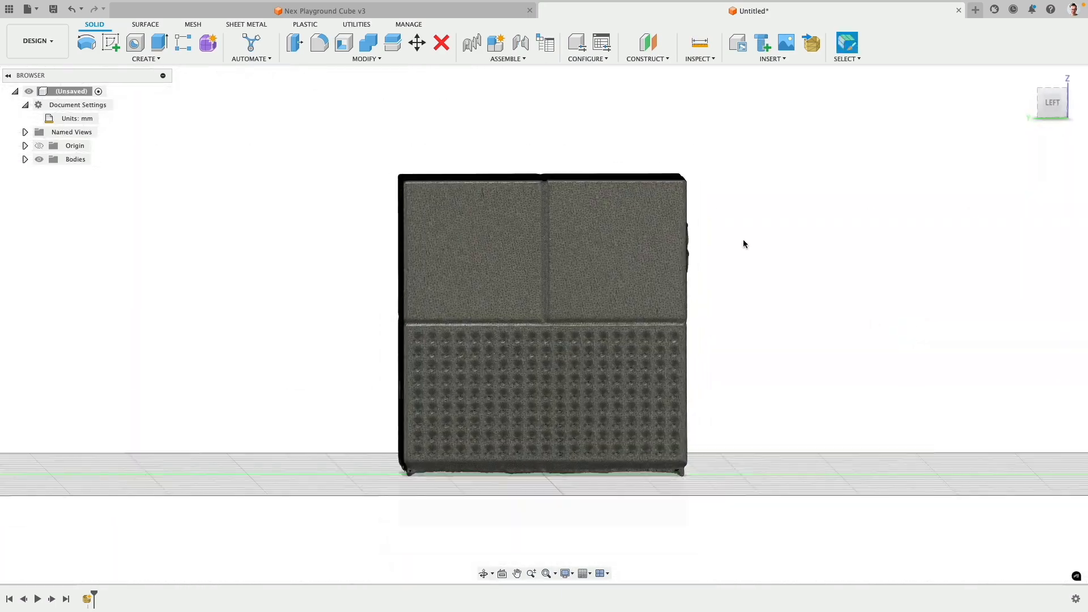
pyautogui.scroll(6, 517, 168)
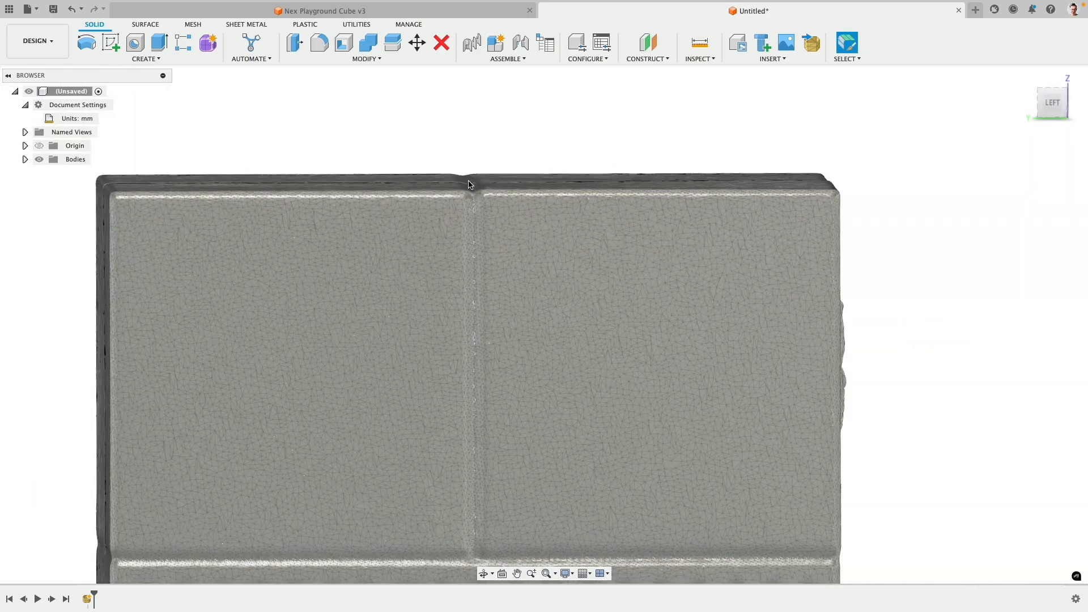
pyautogui.scroll(-5, 481, 275)
pyautogui.keyDown('shift'); pyautogui.moveTo(741, 257); pyautogui.dragTo(522, 415, button='middle'); pyautogui.keyUp('shift')
pyautogui.scroll(-5, 553, 308)
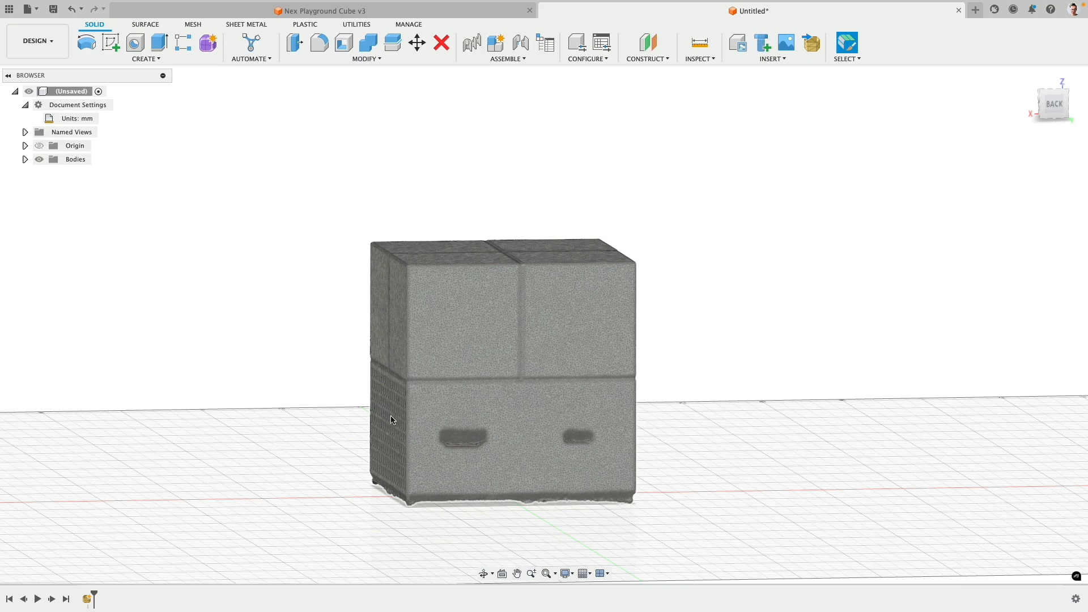
pyautogui.keyDown('shift'); pyautogui.moveTo(391, 420); pyautogui.dragTo(408, 393, button='middle'); pyautogui.keyUp('shift')
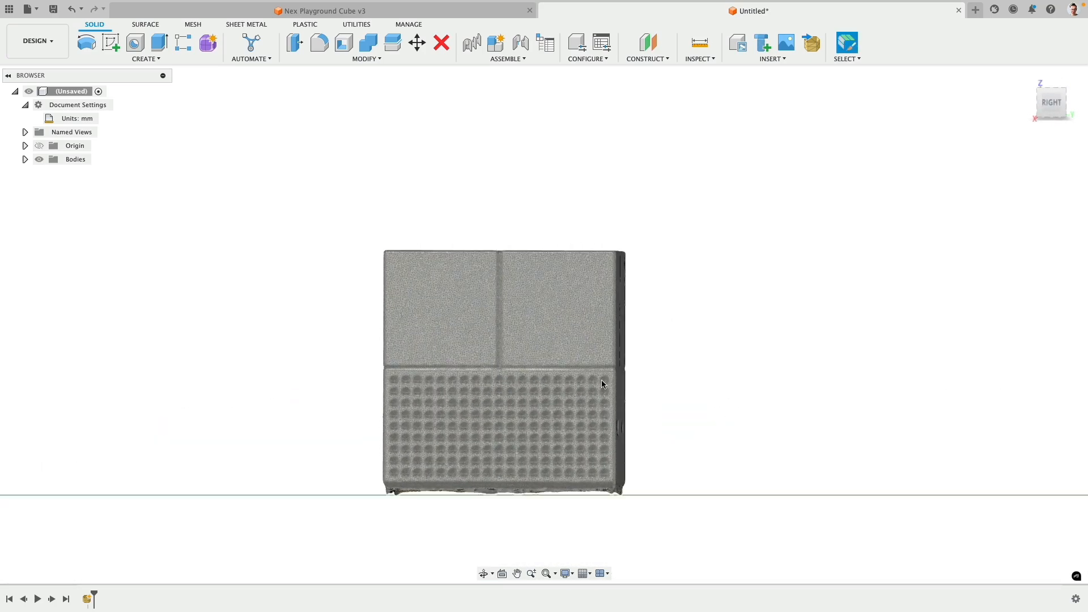
pyautogui.keyDown('shift'); pyautogui.moveTo(602, 384); pyautogui.dragTo(497, 378, button='middle'); pyautogui.keyUp('shift')
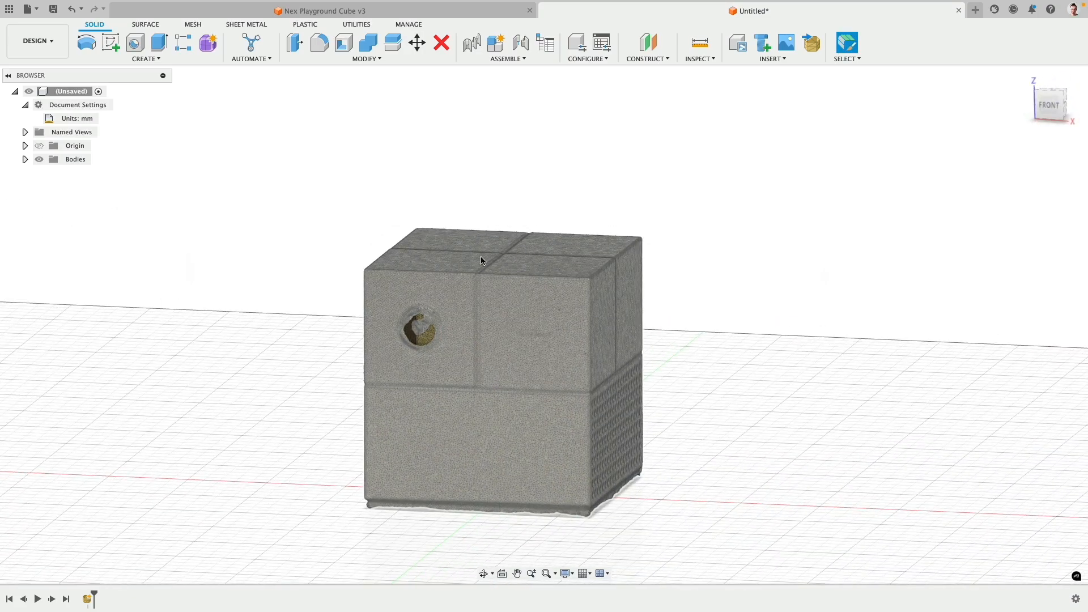
pyautogui.click(391, 13)
pyautogui.keyDown('shift'); pyautogui.moveTo(816, 366); pyautogui.dragTo(837, 252, button='middle'); pyautogui.keyUp('shift')
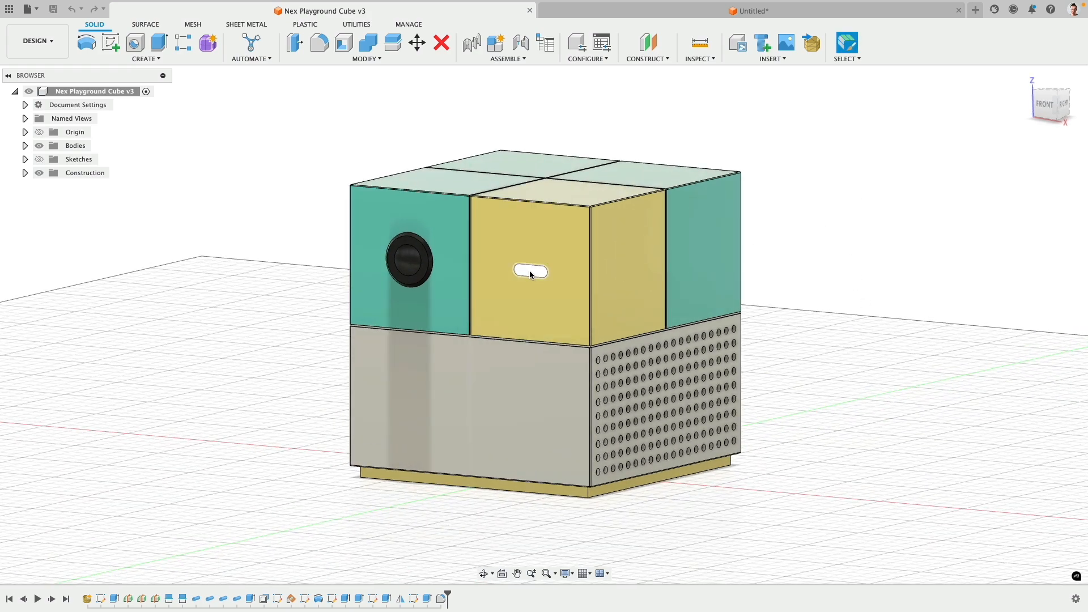
# In the new design, start a sketch on the front plane and draw a vertical line about 3 mm up from the origin
pyautogui.click(798, 17)
pyautogui.click(1048, 105)
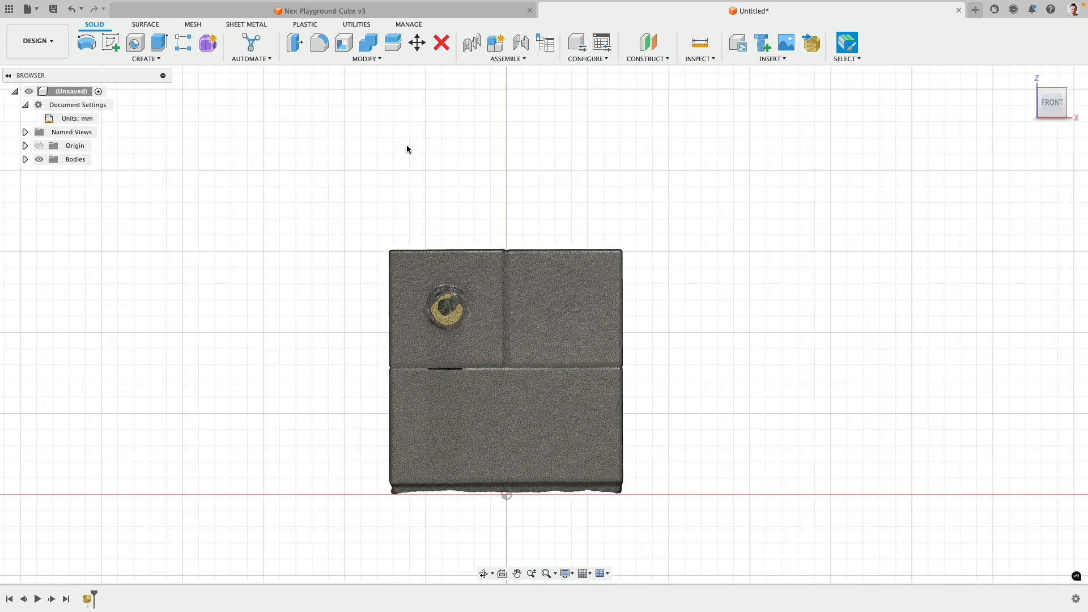
pyautogui.click(111, 44)
pyautogui.click(554, 473)
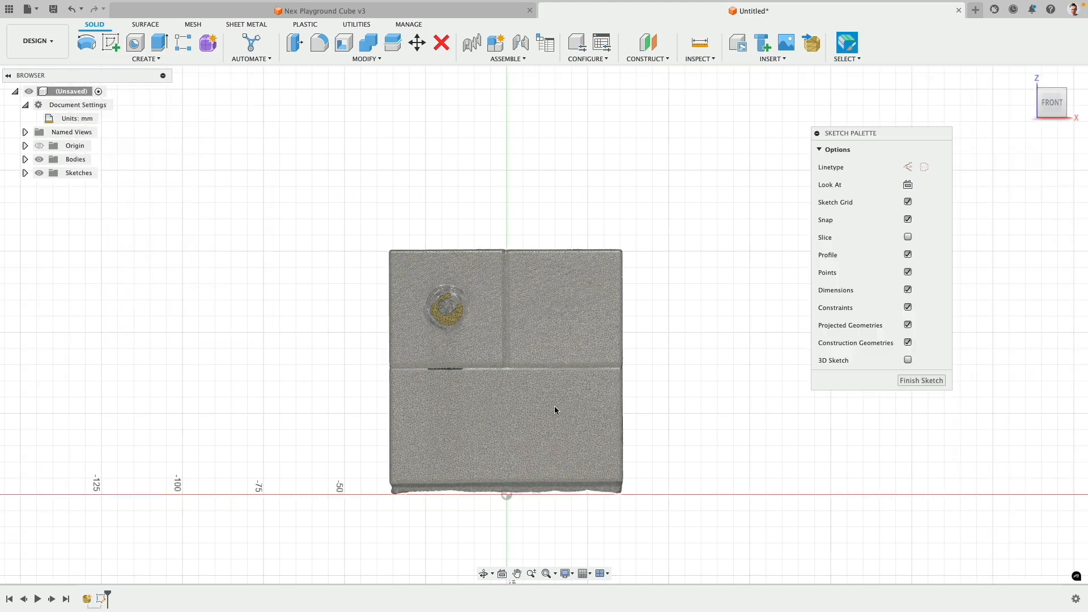
pyautogui.press('l')
pyautogui.scroll(5, 501, 462)
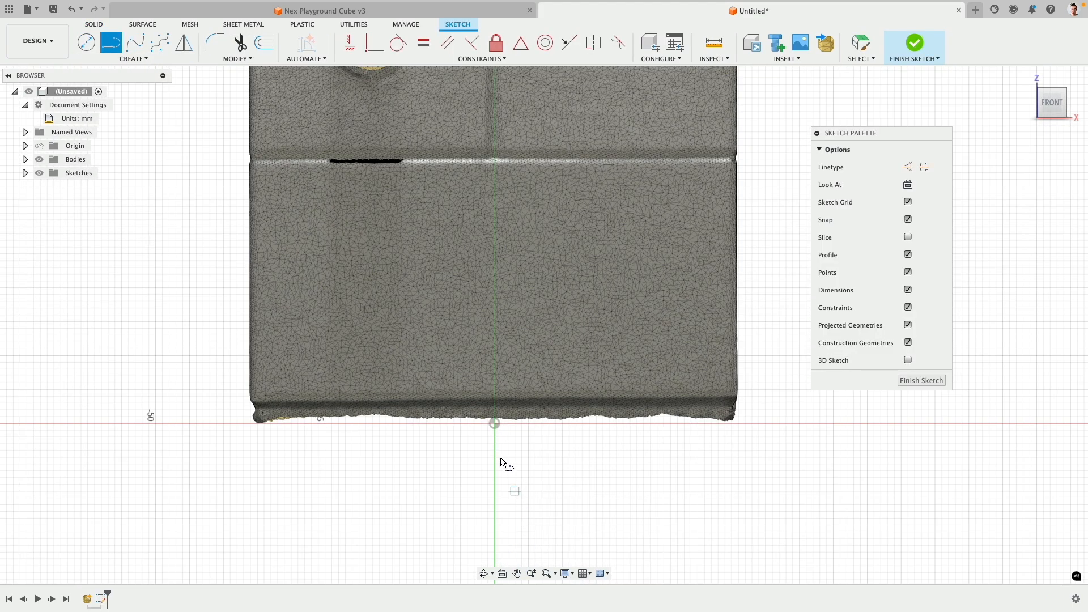
pyautogui.scroll(3, 501, 461)
pyautogui.click(492, 407)
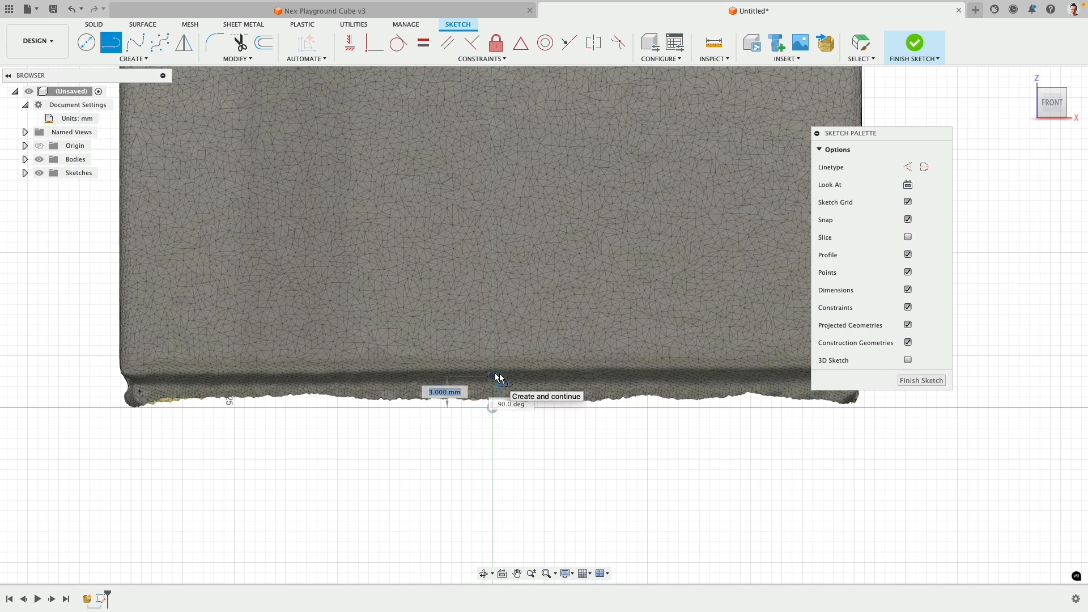
# Hide the NEX Playground Cube mesh body while keeping the Bodies folder visible
pyautogui.scroll(-5, 496, 377)
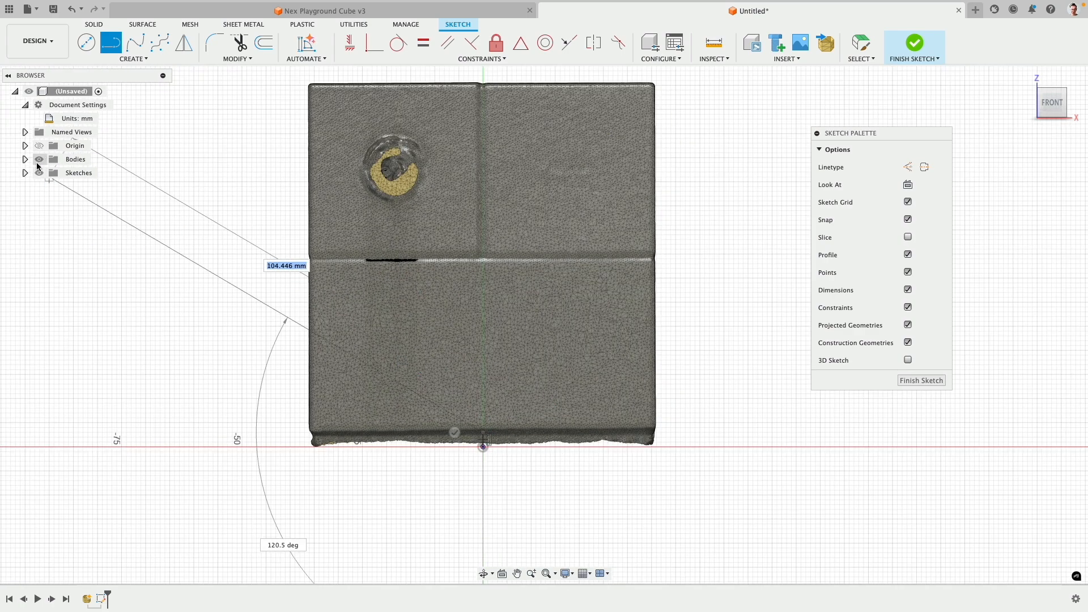
pyautogui.click(25, 159)
pyautogui.click(49, 173)
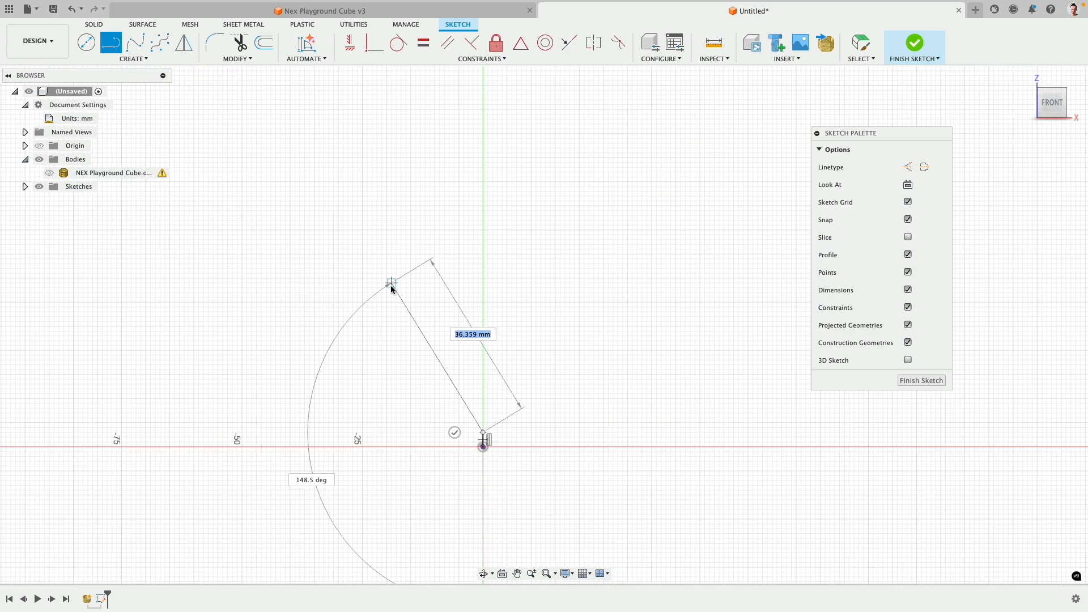
# Draw a center rectangle about 56 mm wide, centered on the vertical axis above the origin
pyautogui.scroll(-4, 391, 287)
pyautogui.scroll(5, 318, 227)
pyautogui.click(143, 59)
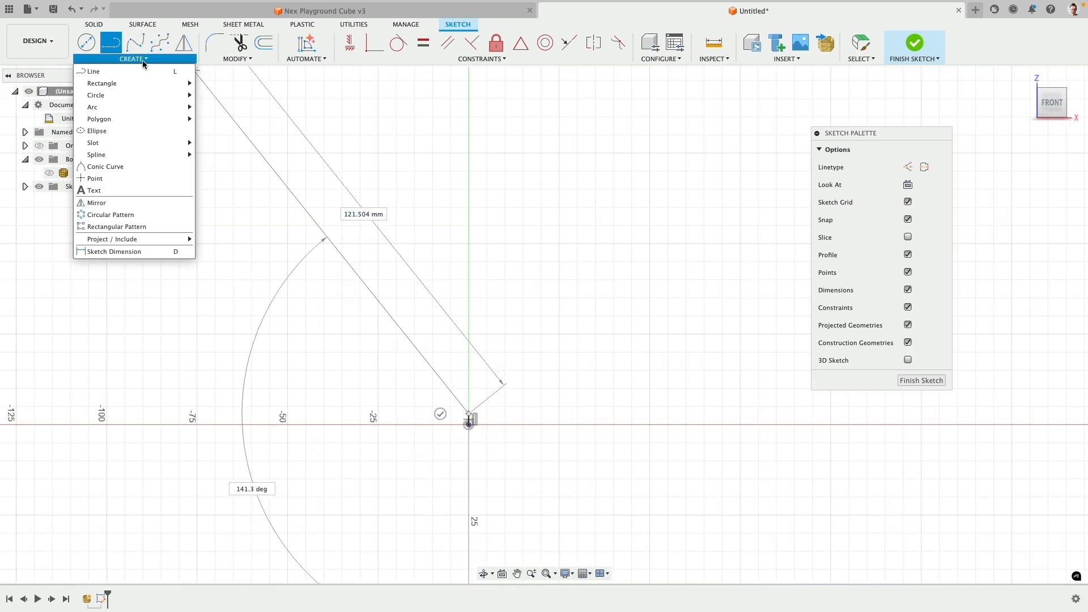
pyautogui.moveTo(136, 99)
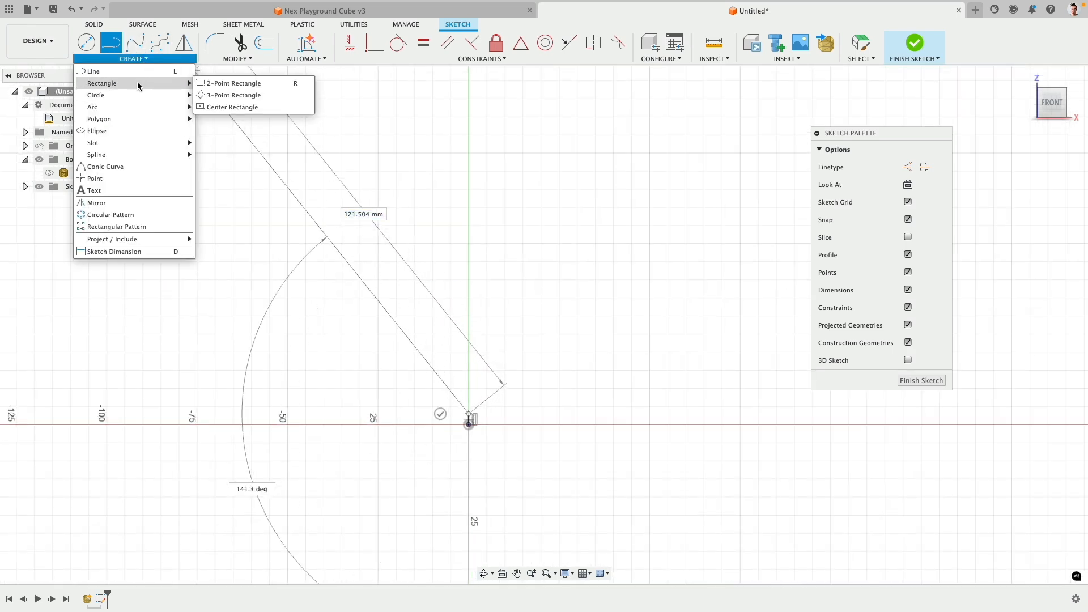
pyautogui.click(229, 107)
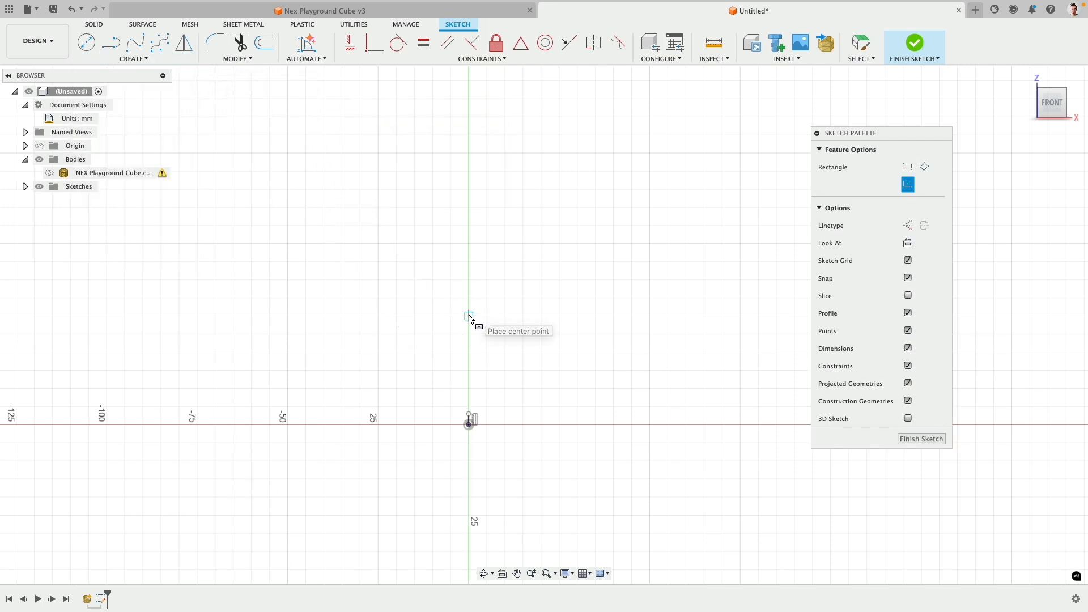
pyautogui.click(469, 315)
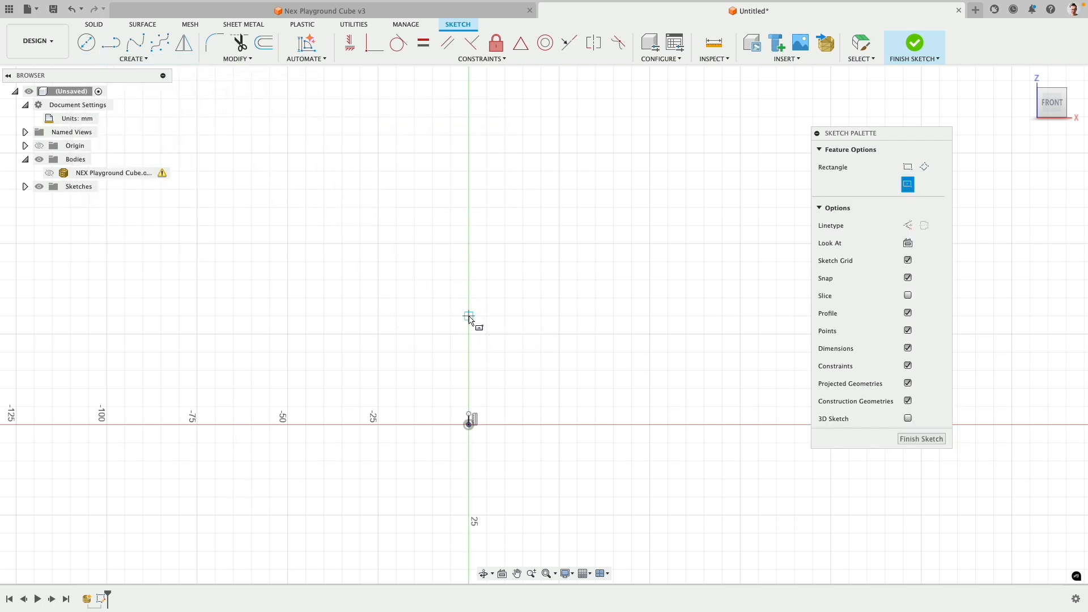
pyautogui.click(368, 232)
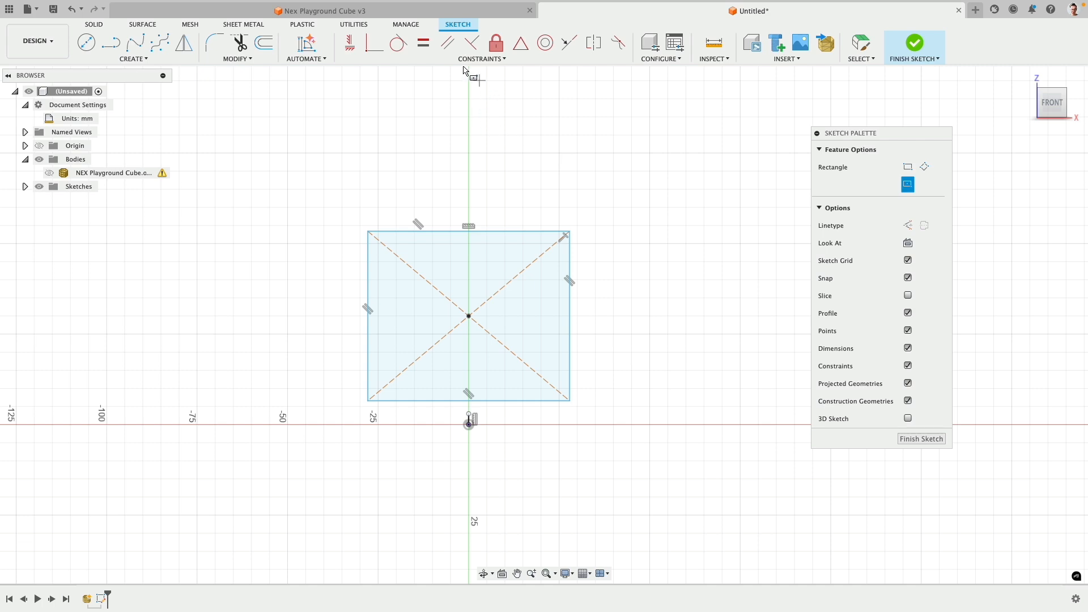
# Constrain the rectangle's upper and right edges to equal length so that it becomes a square
pyautogui.click(423, 43)
pyautogui.click(536, 232)
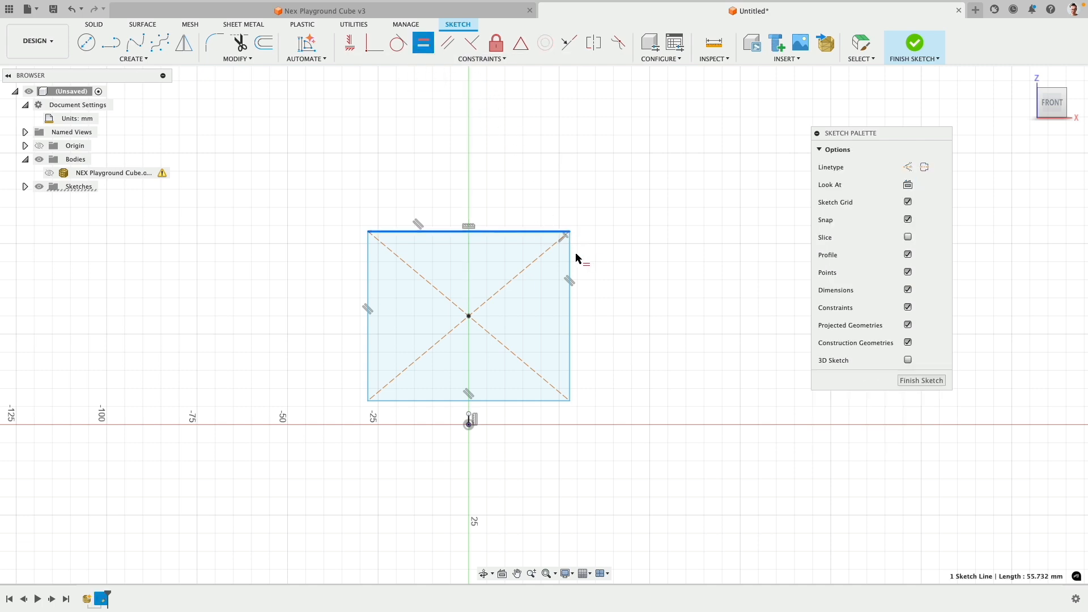
pyautogui.click(568, 255)
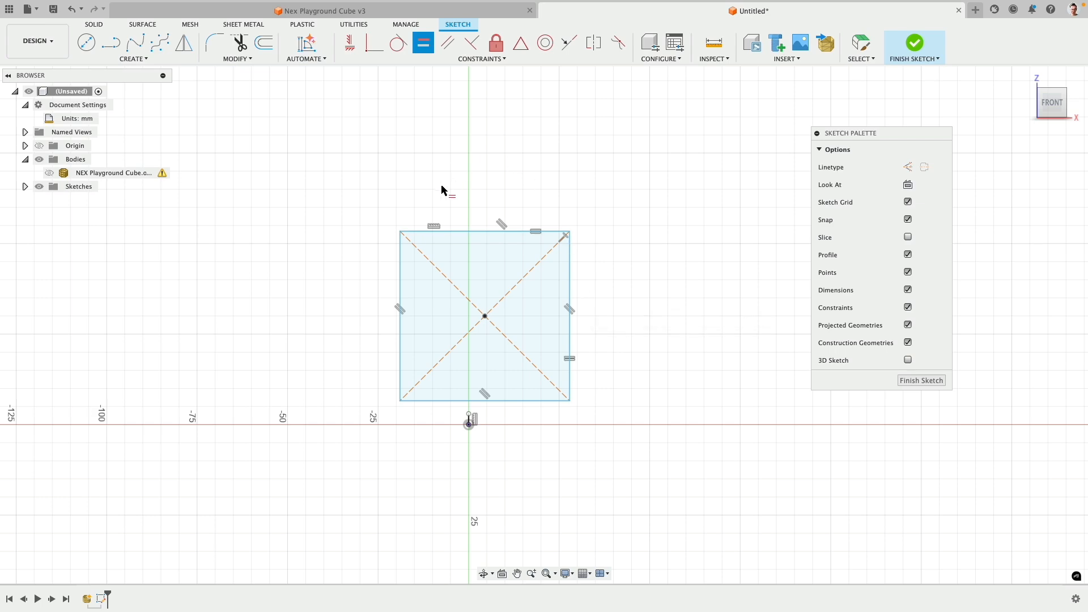
pyautogui.scroll(4, 493, 436)
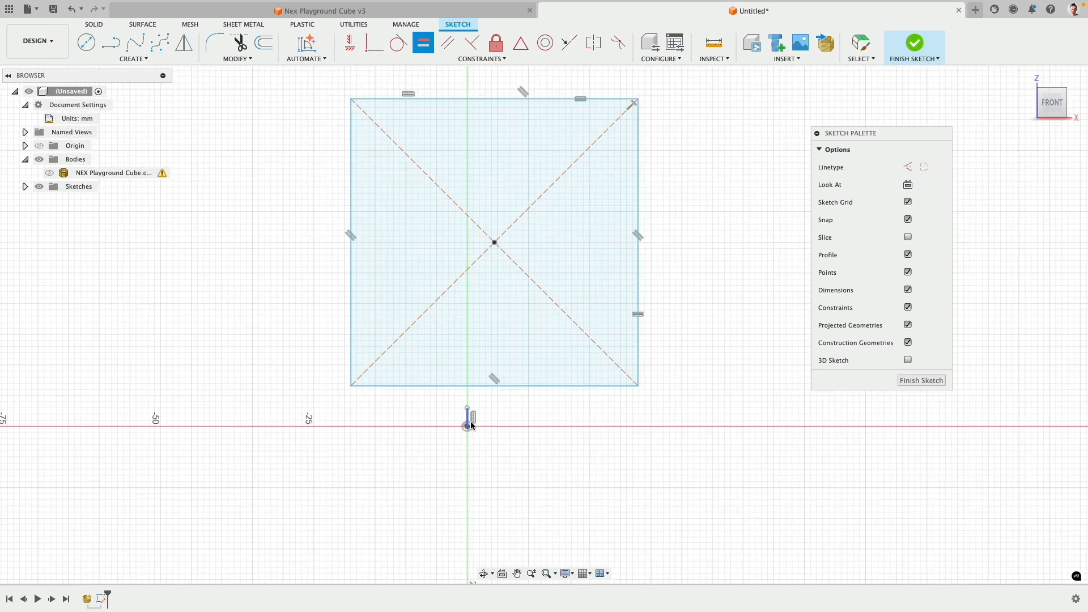
pyautogui.press('Escape')
# Delete the short line's vertical constraint and attach its free end to the midpoint of the square's lower edge
pyautogui.scroll(3, 487, 430)
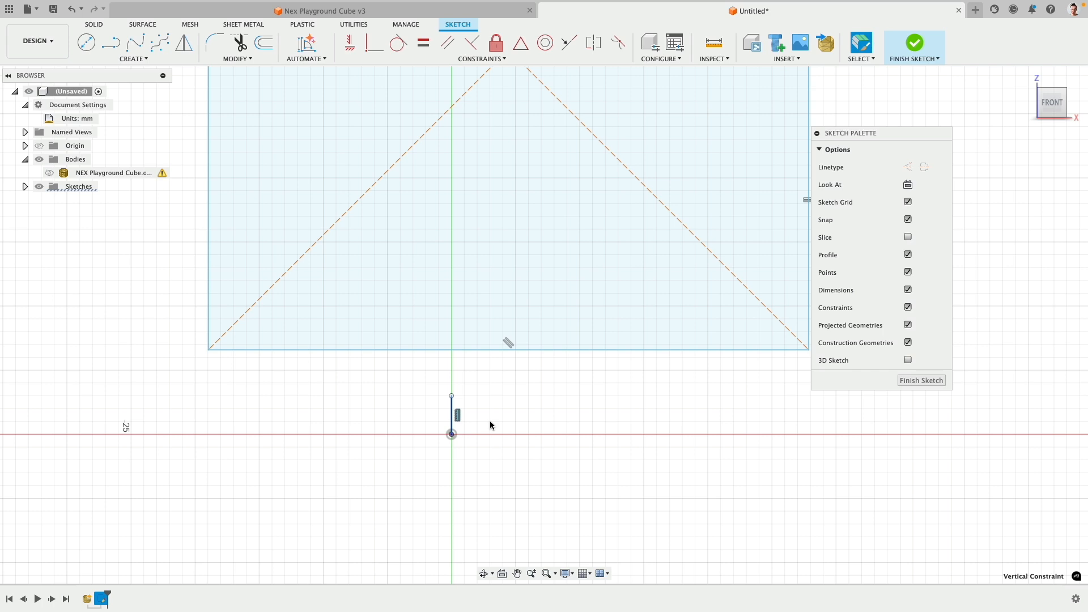
pyautogui.press('Delete')
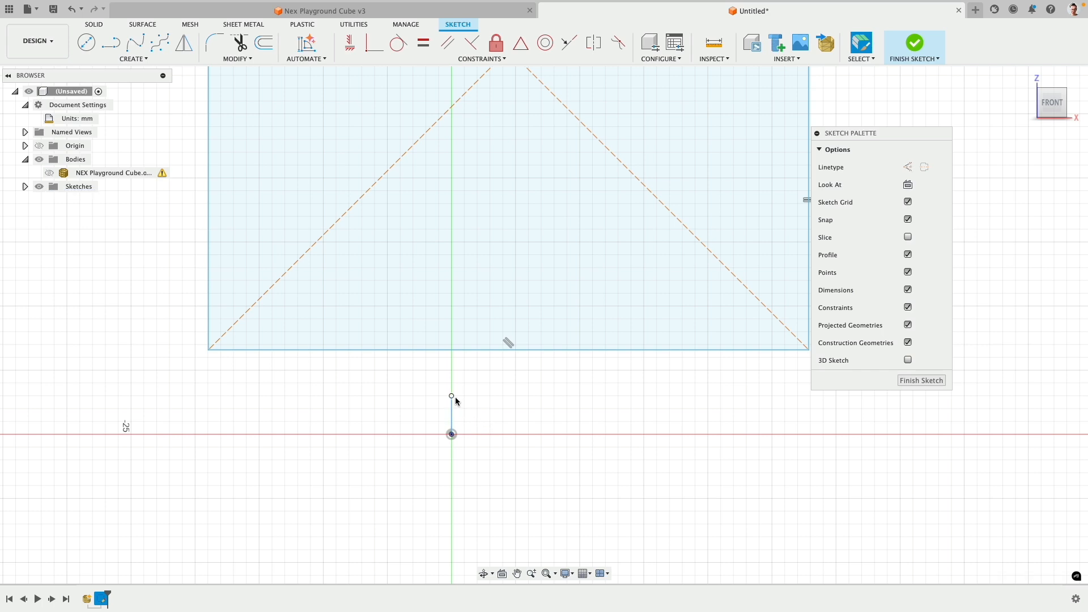
pyautogui.moveTo(451, 399); pyautogui.dragTo(508, 350)
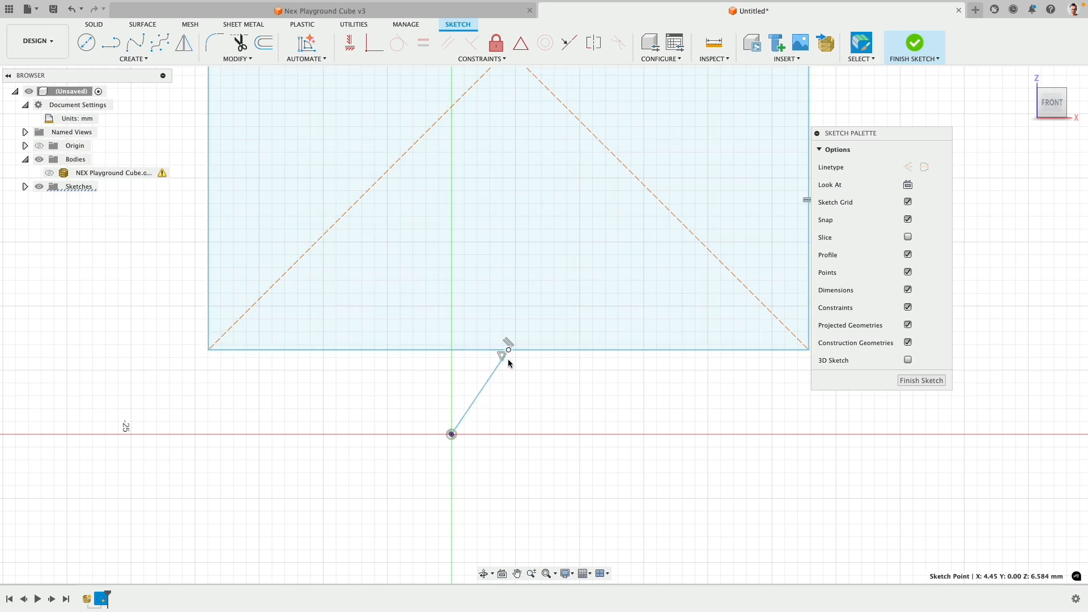
# Constrain the short line between the origin and the square vertical and turn it into a construction line
pyautogui.scroll(-5, 514, 391)
pyautogui.moveTo(512, 368); pyautogui.dragTo(479, 376)
pyautogui.click(480, 392)
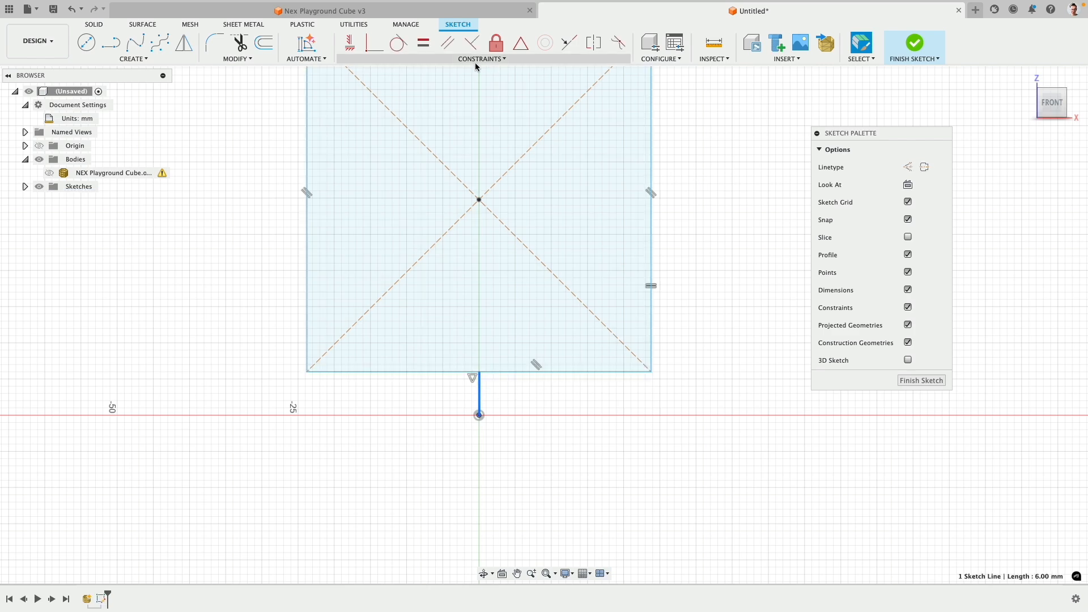
pyautogui.click(365, 50)
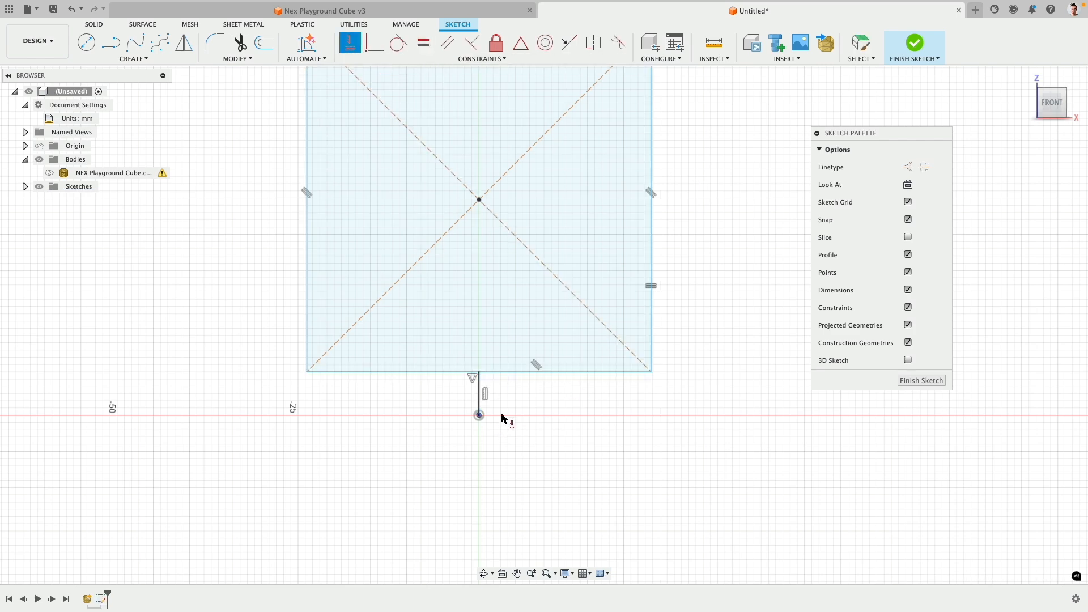
pyautogui.click(907, 167)
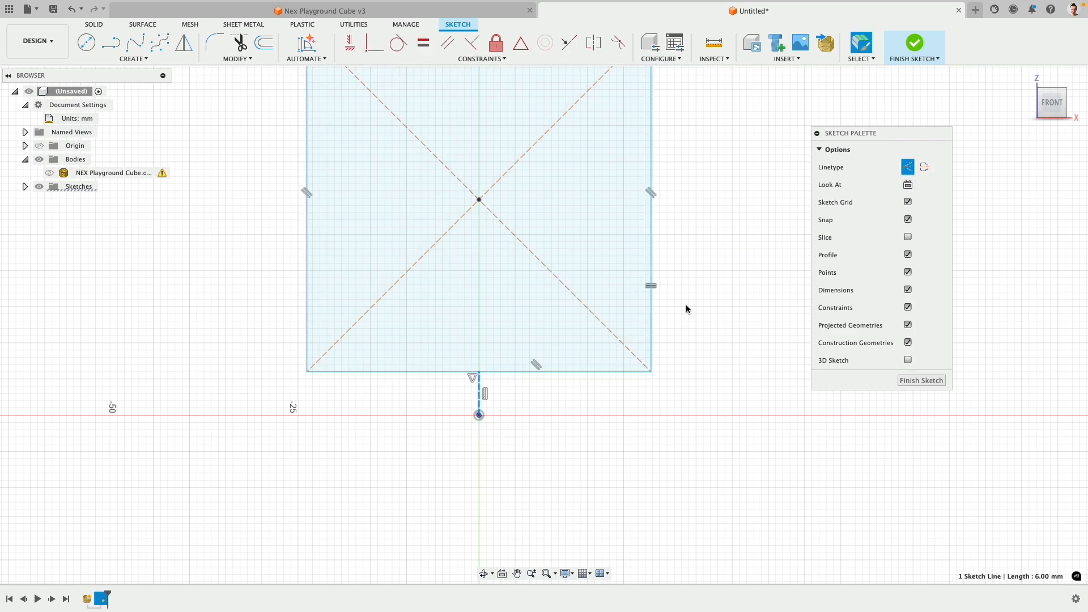
# Dimension the distance from the origin to the square's lower edge as 3 mm
pyautogui.click(479, 396)
pyautogui.press('d')
pyautogui.click(697, 397)
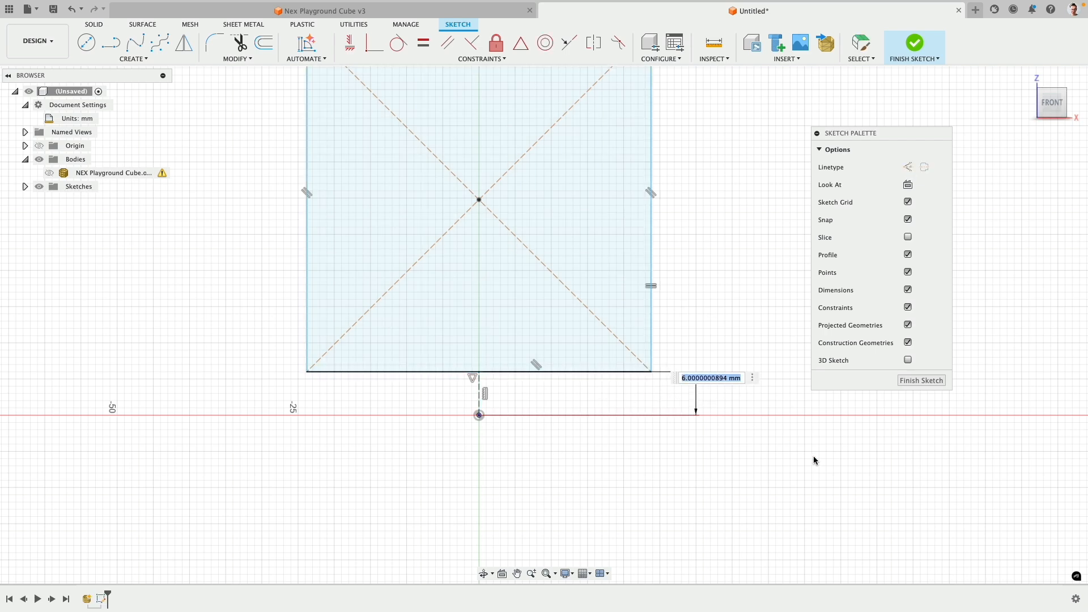
pyautogui.write('3')
pyautogui.press('Return')
# Place a width dimension above the square's upper edge
pyautogui.scroll(-4, 679, 418)
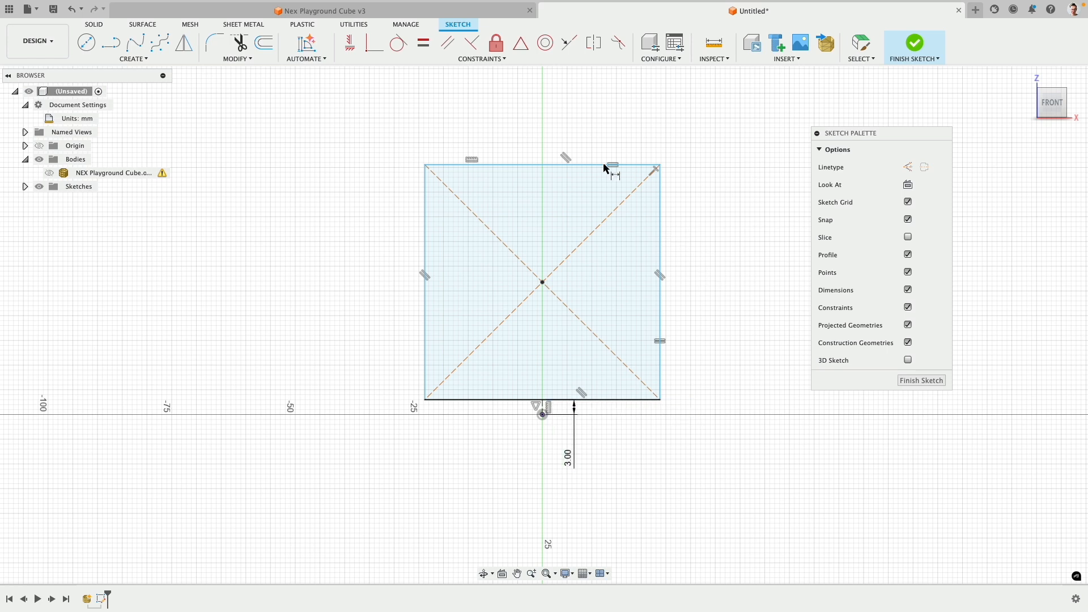
pyautogui.moveTo(609, 167)
pyautogui.mouseDown(button='middle')
pyautogui.moveTo(648, 221)
pyautogui.moveTo(605, 271)
pyautogui.mouseUp(button='middle')
pyautogui.click(576, 264)
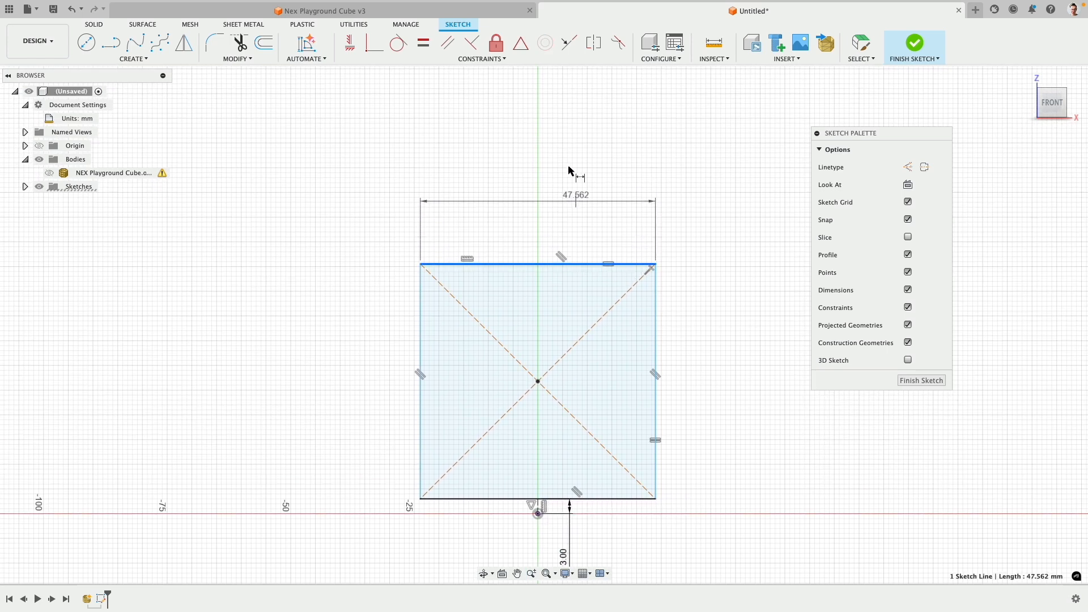
pyautogui.click(590, 158)
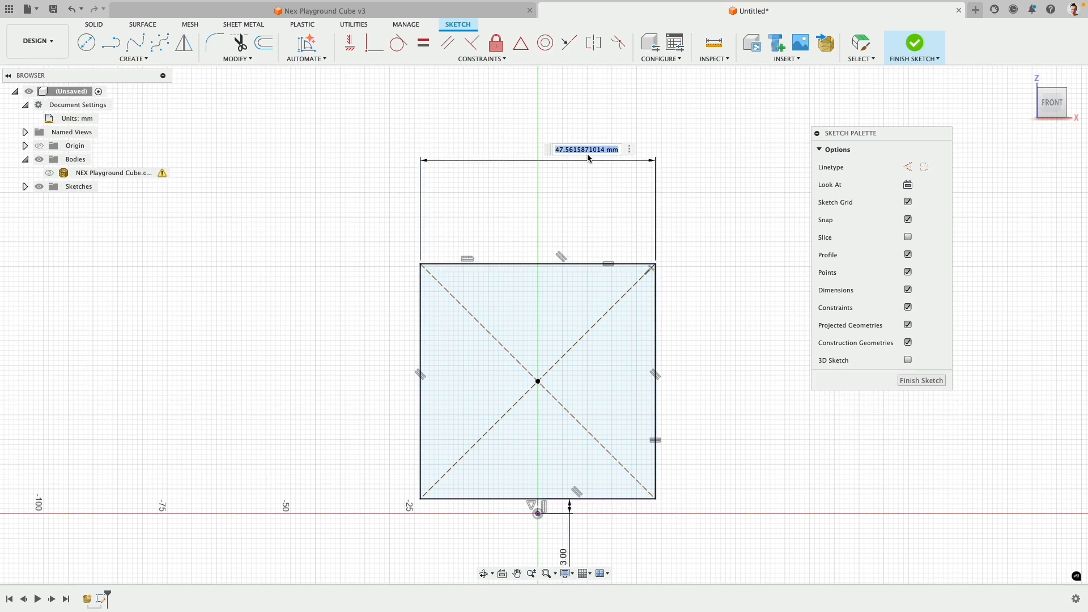
# Compare the square's size with the NEX Playground Cube mesh, showing the mesh body and hiding it again
pyautogui.click(50, 173)
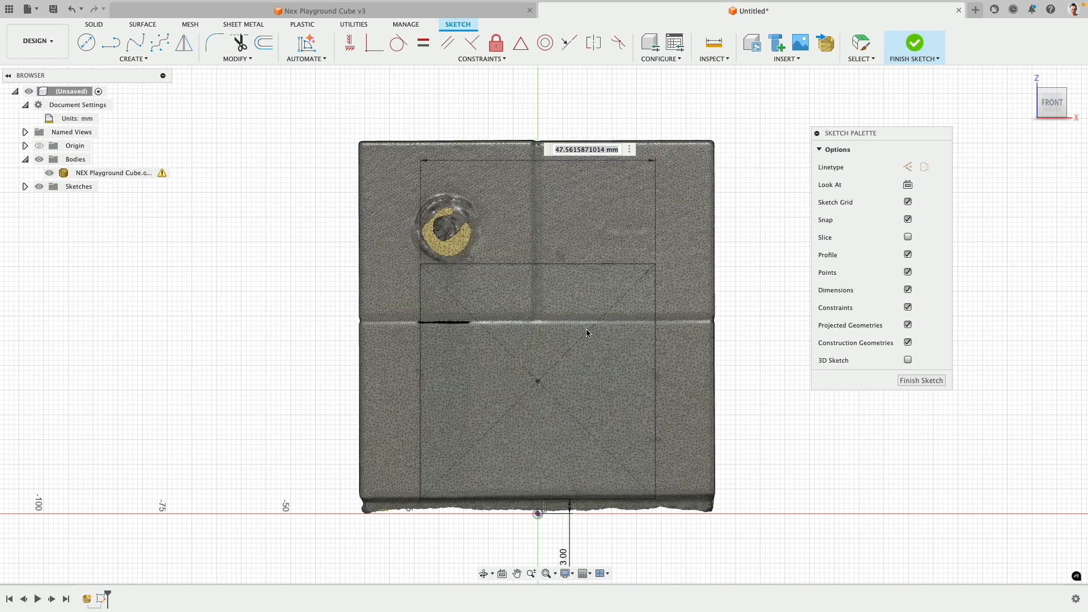
pyautogui.scroll(-1, 578, 340)
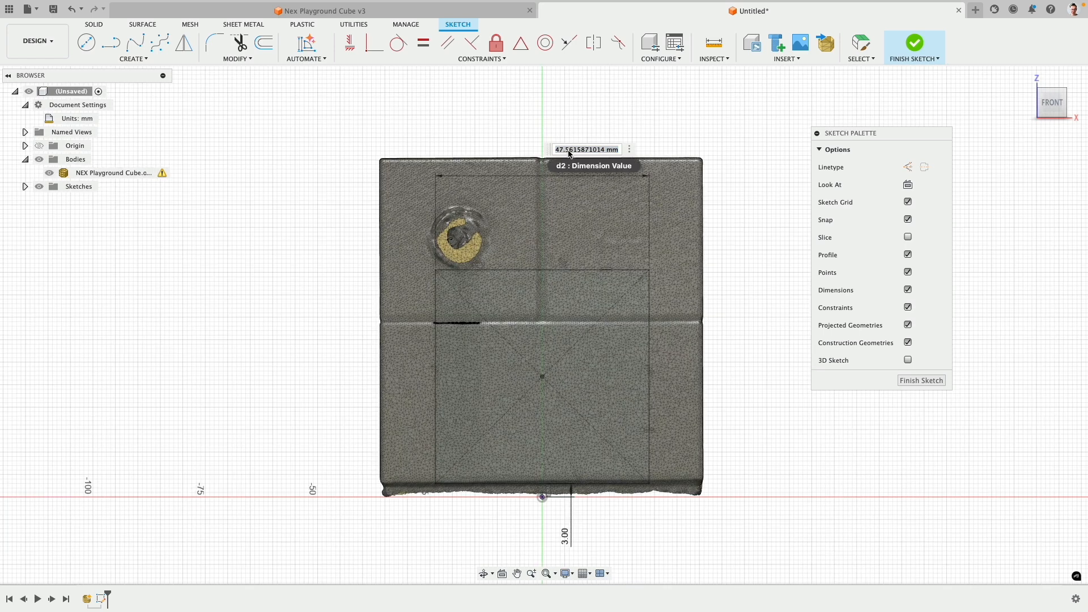
pyautogui.press('2')
pyautogui.press('Escape')
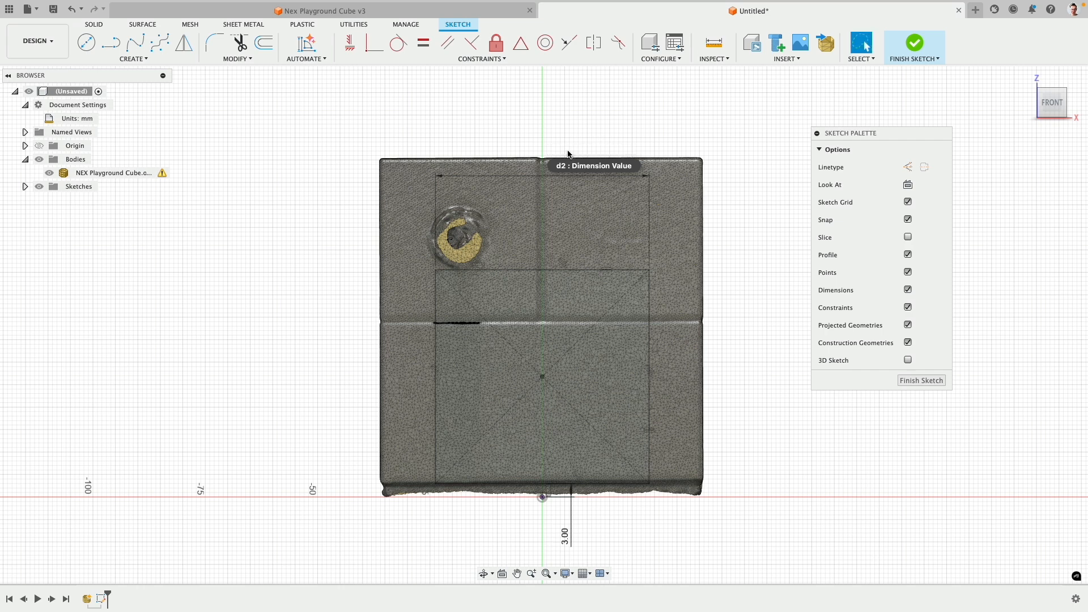
pyautogui.click(573, 182)
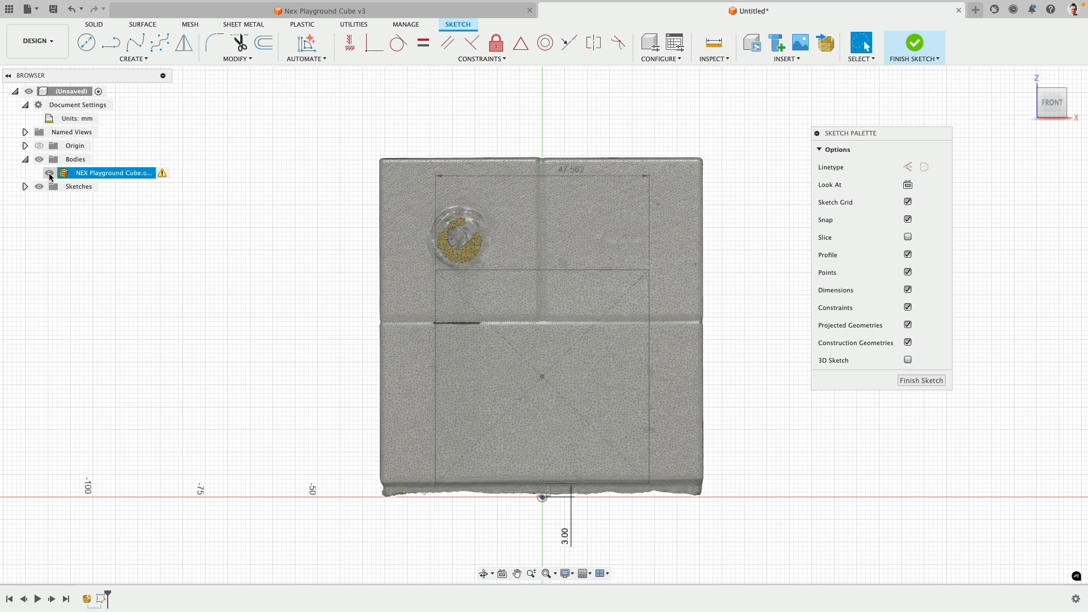
pyautogui.click(49, 172)
# Set the square's width dimension to 72 mm
pyautogui.doubleClick(571, 169)
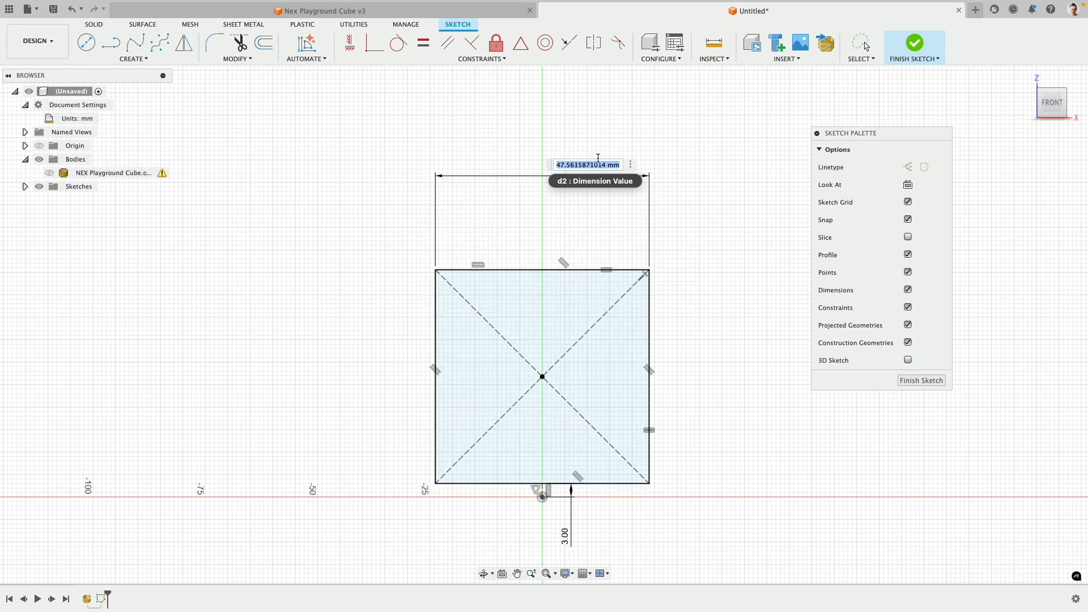
pyautogui.write('72')
pyautogui.press('Return')
# Check the resized square against the mesh cube from the front and at an angle, with the mesh shown only for the check
pyautogui.click(49, 173)
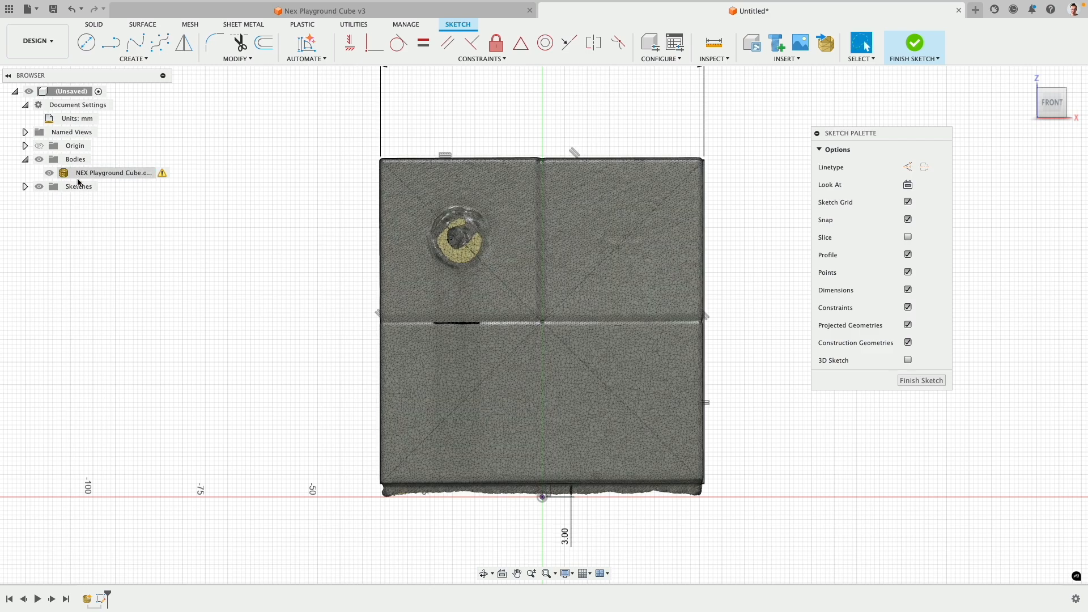
pyautogui.scroll(-5, 342, 311)
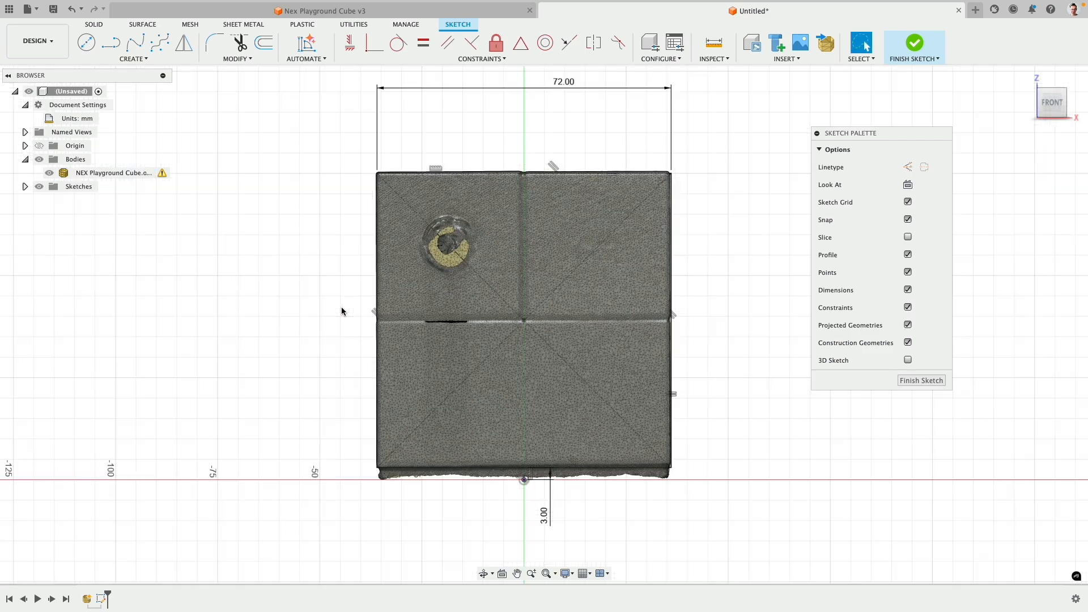
pyautogui.keyDown('shift'); pyautogui.moveTo(578, 241); pyautogui.dragTo(332, 183, button='middle'); pyautogui.keyUp('shift')
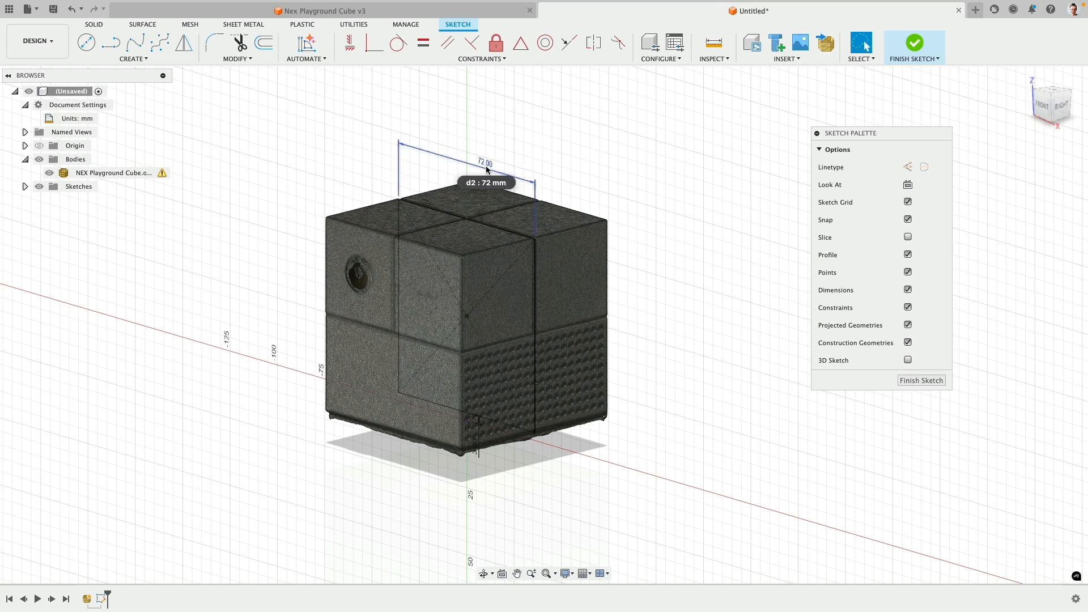
pyautogui.click(50, 175)
pyautogui.click(49, 174)
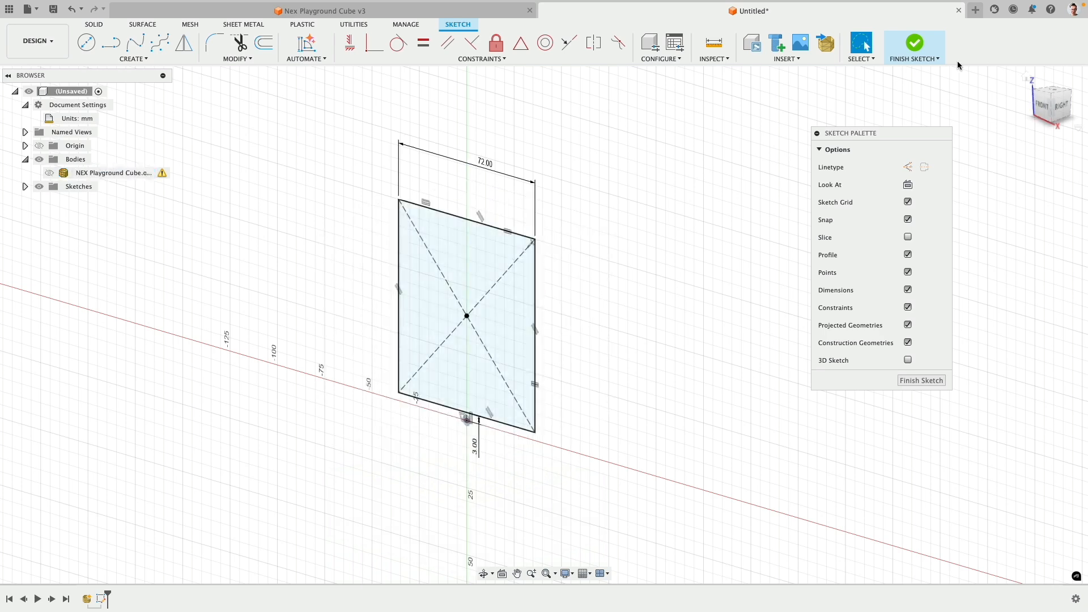
# Finish the sketch and extrude the square symmetrically as a new body with a whole-length distance of 72 mm
pyautogui.click(915, 45)
pyautogui.click(159, 42)
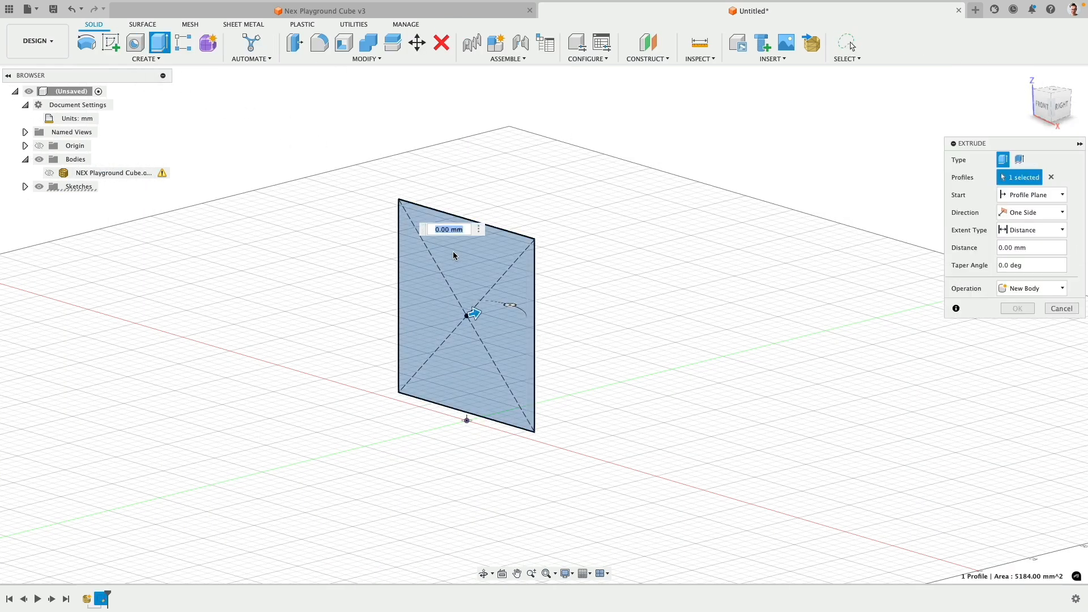
pyautogui.moveTo(468, 319); pyautogui.dragTo(391, 335)
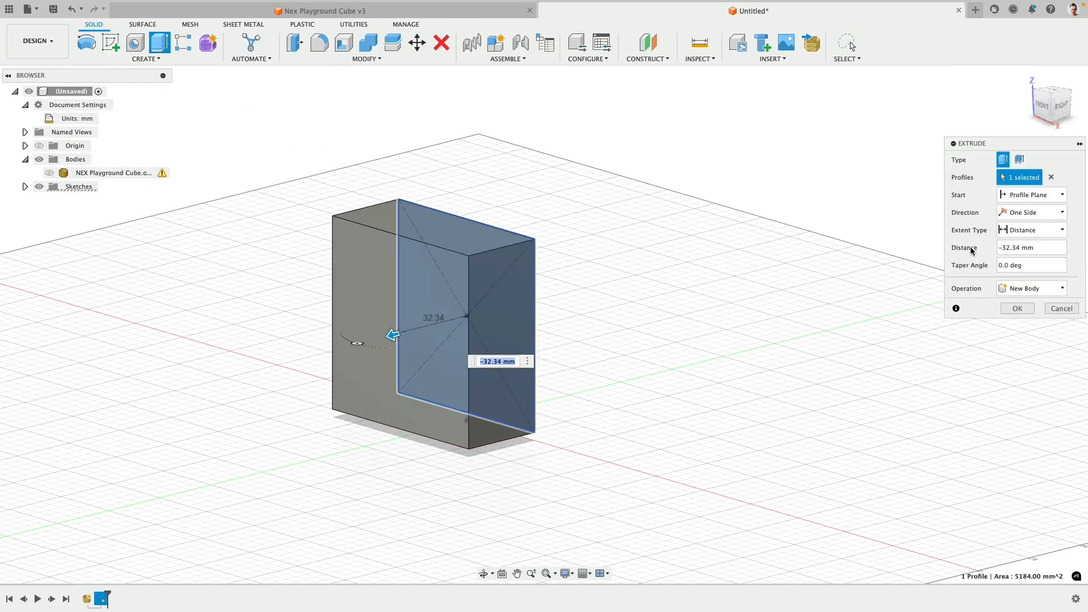
pyautogui.click(1030, 212)
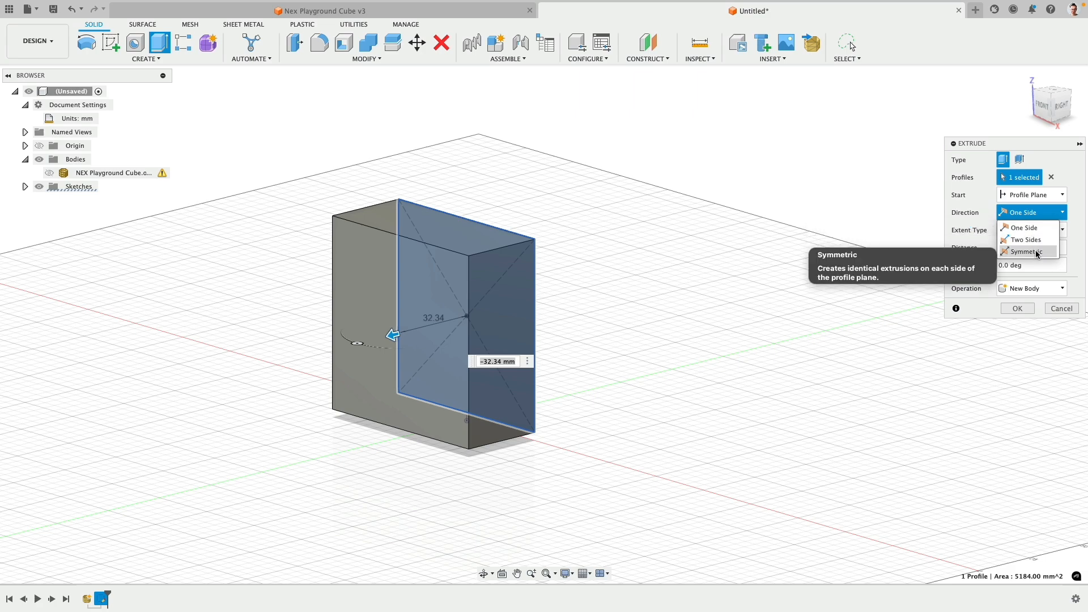
pyautogui.click(1026, 252)
pyautogui.click(1022, 247)
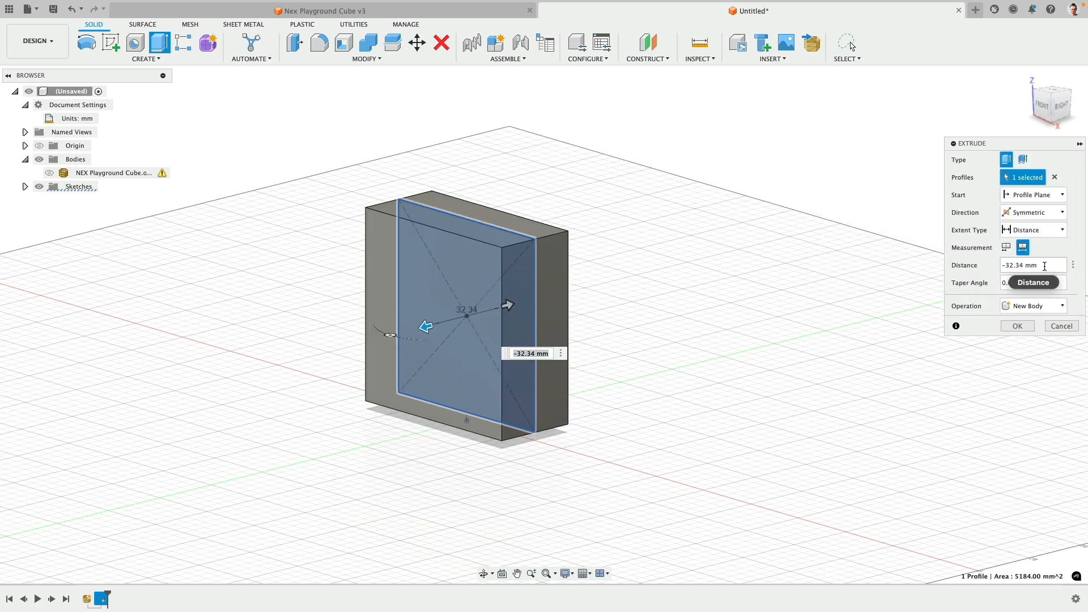
pyautogui.moveTo(1009, 264); pyautogui.dragTo(1058, 286)
pyautogui.press('BackSpace')
pyautogui.press('BackSpace')
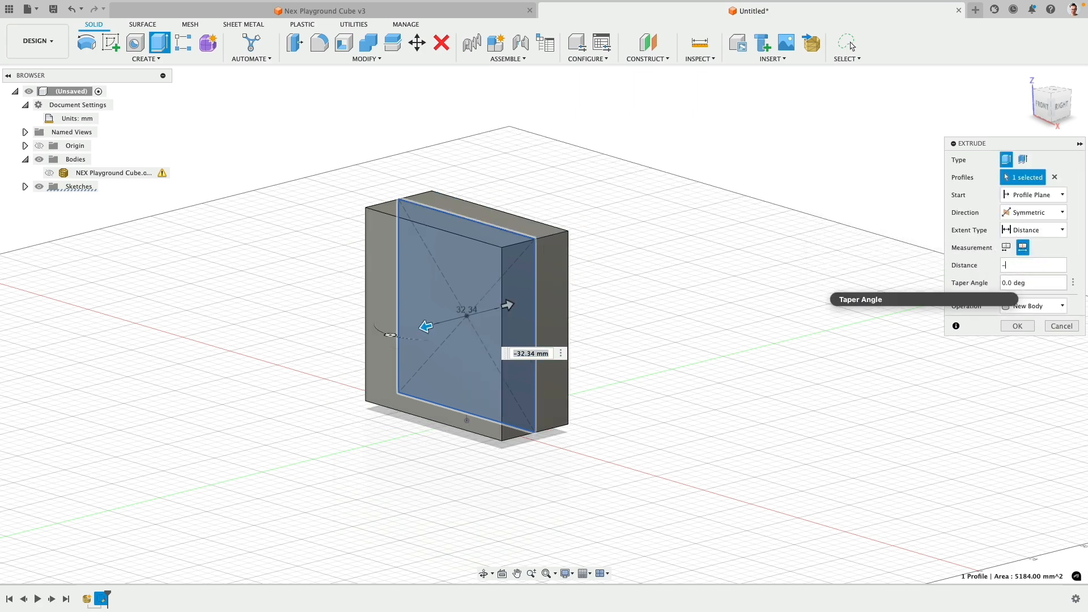
pyautogui.write('72')
pyautogui.press('Return')
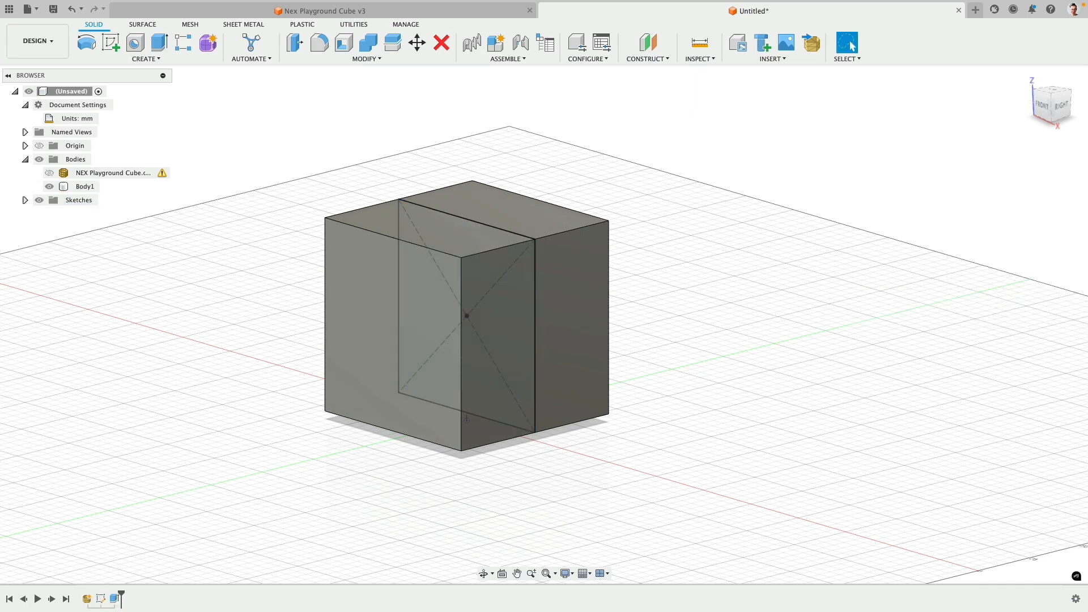
# Hide the square's sketch and show the NEX Playground Cube mesh together with the cube, viewed from below
pyautogui.click(25, 200)
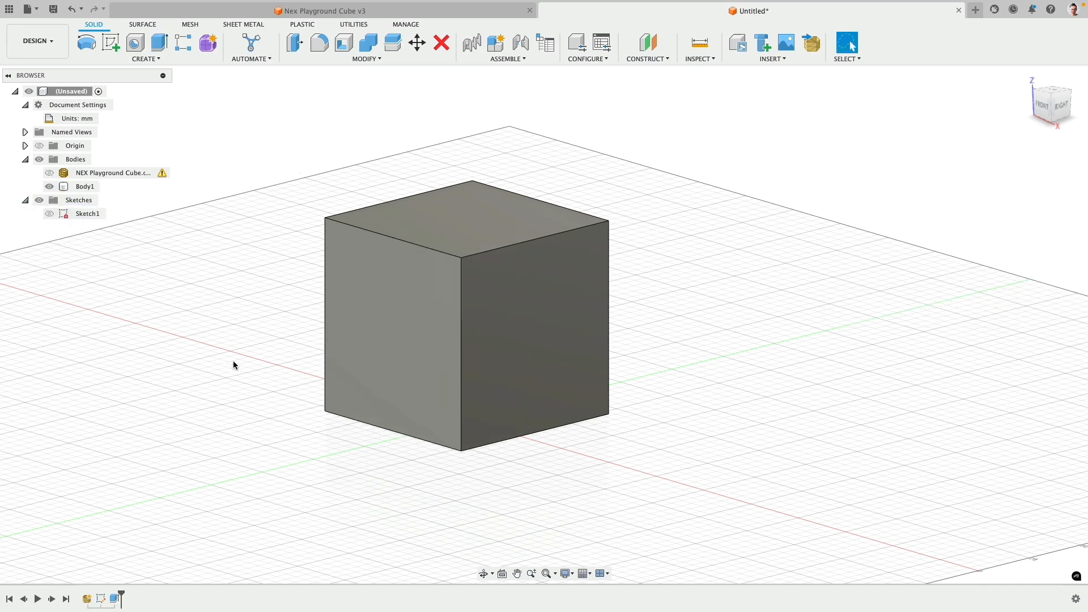
pyautogui.moveTo(233, 361)
pyautogui.keyDown('shift'); pyautogui.mouseDown(button='middle')
pyautogui.moveTo(223, 332)
pyautogui.moveTo(232, 363)
pyautogui.mouseUp(button='middle'); pyautogui.keyUp('shift')
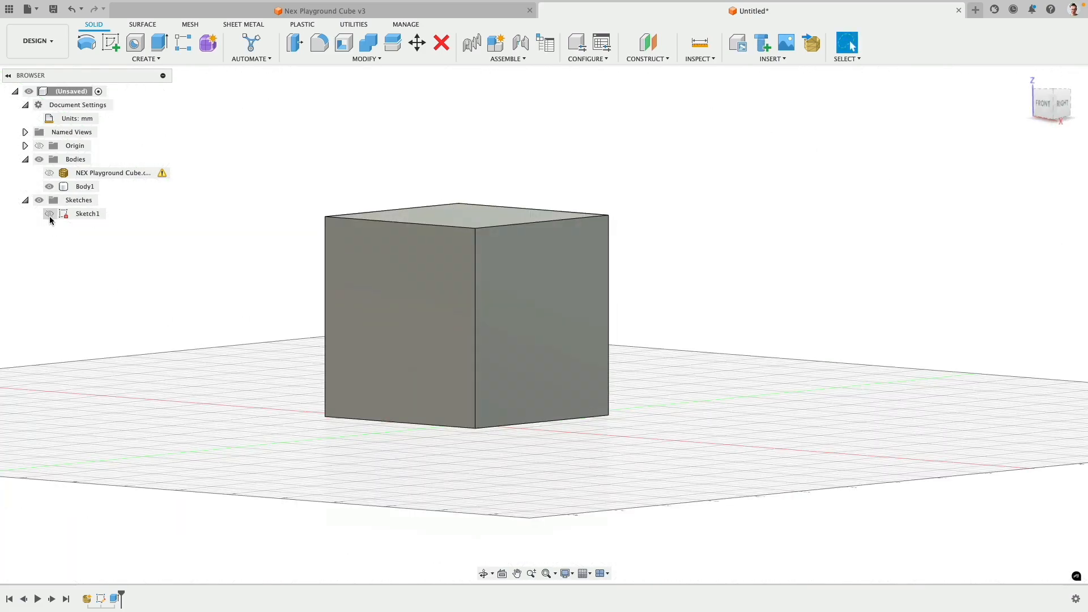
pyautogui.click(49, 173)
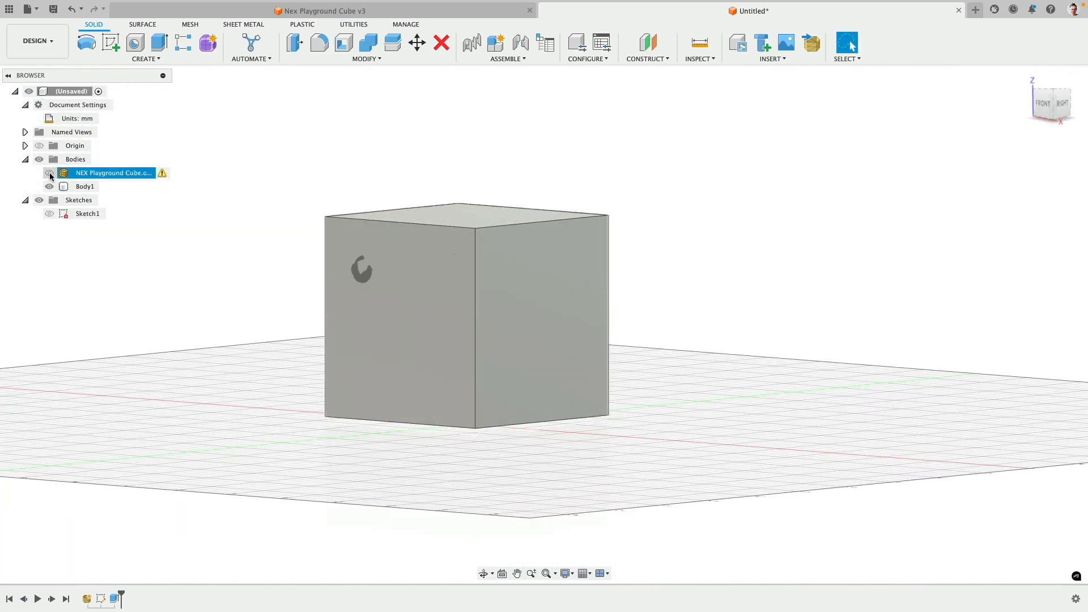
pyautogui.click(49, 173)
pyautogui.keyDown('shift'); pyautogui.moveTo(222, 363); pyautogui.dragTo(226, 309, button='middle'); pyautogui.keyUp('shift')
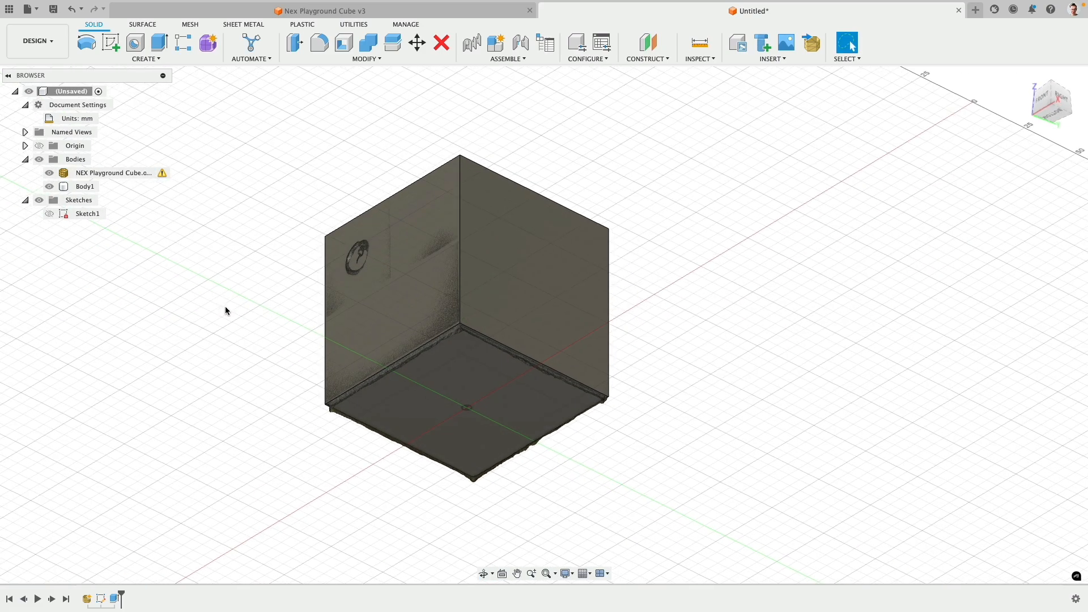
# Extrude the cube's bottom face downward by 3 mm as a new body to form a base plate
pyautogui.click(429, 395)
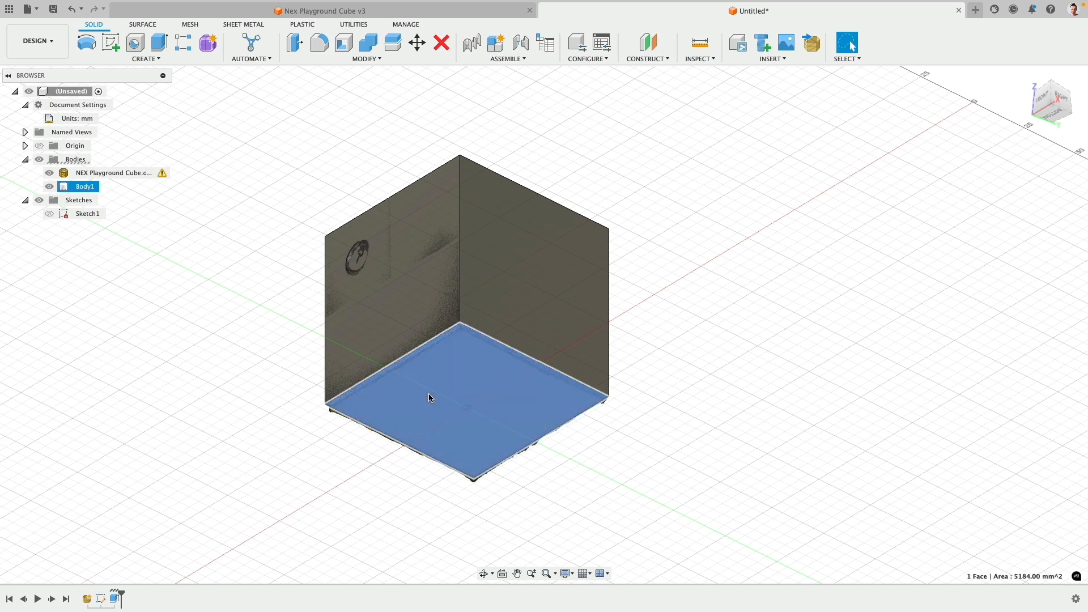
pyautogui.click(159, 43)
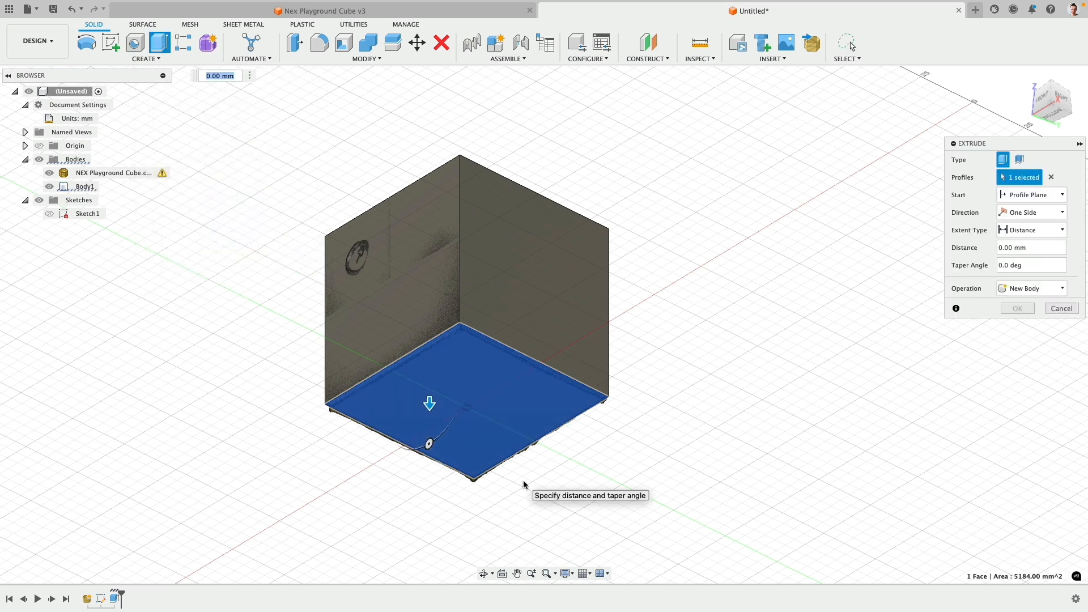
pyautogui.write('3mm')
pyautogui.press('Return')
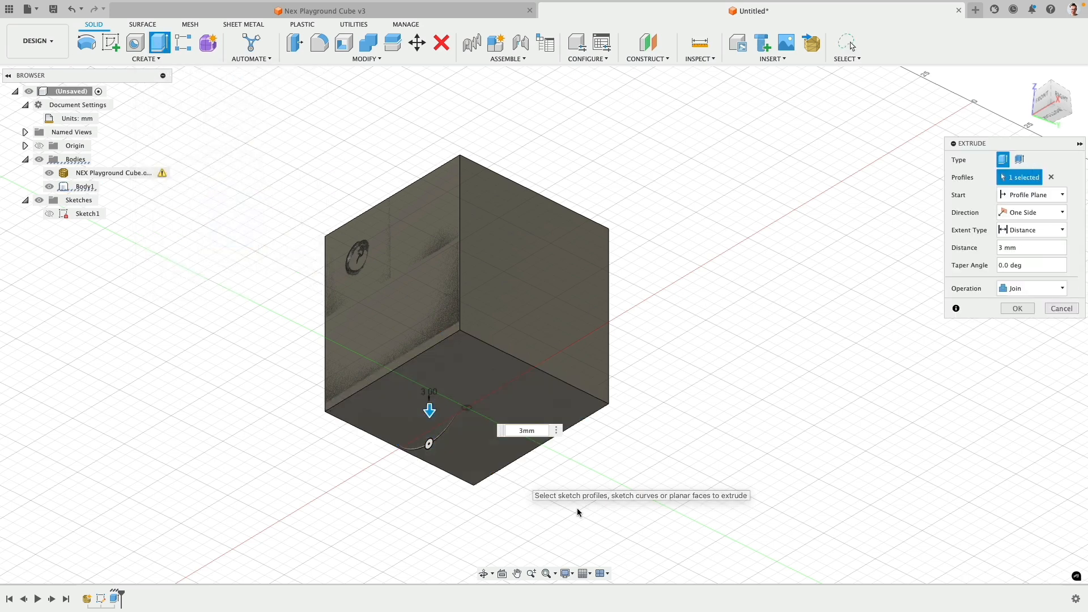
pyautogui.click(1031, 288)
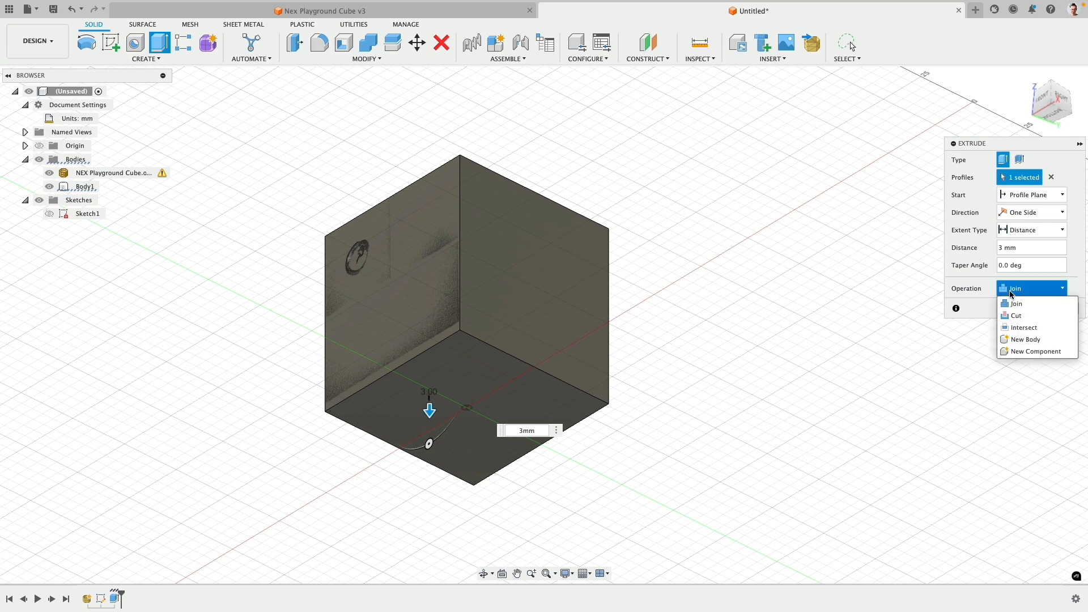
pyautogui.click(1026, 339)
pyautogui.click(1018, 308)
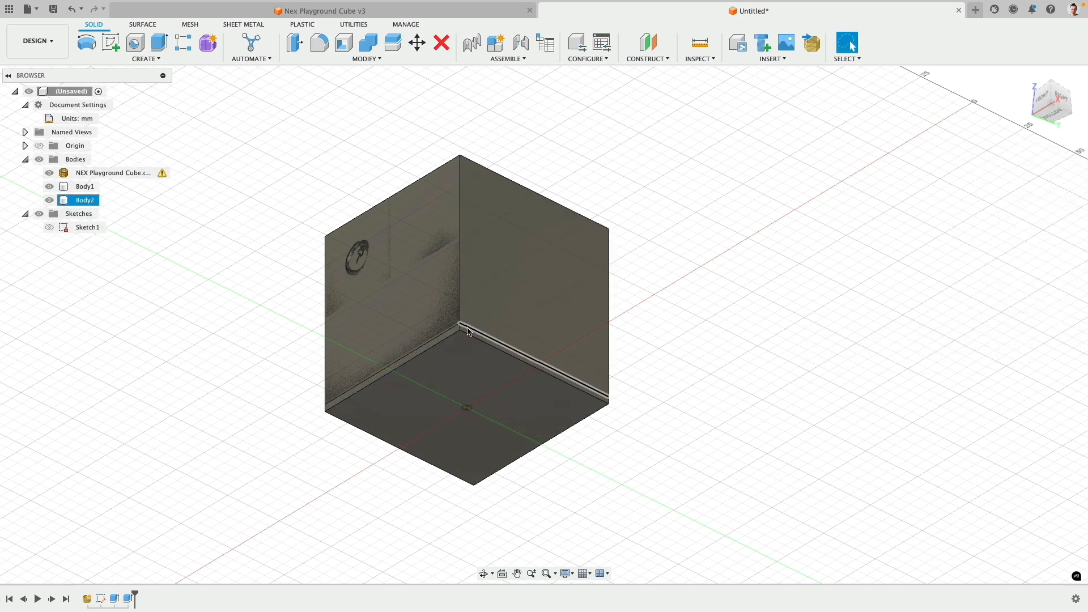
# Offset the four side faces of the thin base plate inward with a distance of -2 mm
pyautogui.scroll(5, 460, 333)
pyautogui.click(454, 329)
pyautogui.click(484, 337)
pyautogui.keyDown('shift'); pyautogui.moveTo(484, 337); pyautogui.dragTo(375, 377, button='middle'); pyautogui.keyUp('shift')
pyautogui.click(360, 386)
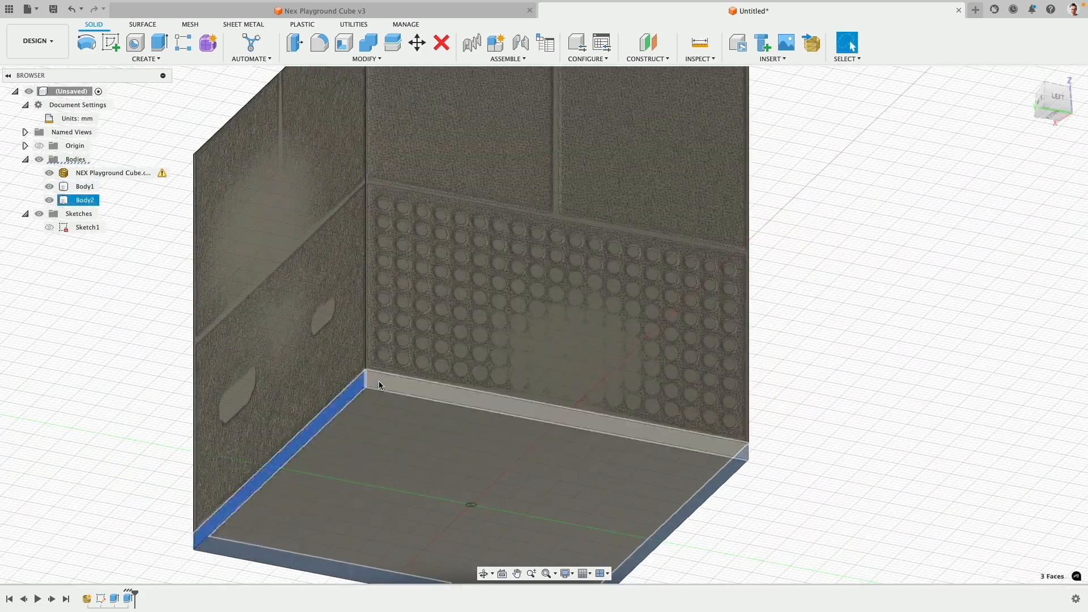
pyautogui.click(378, 381)
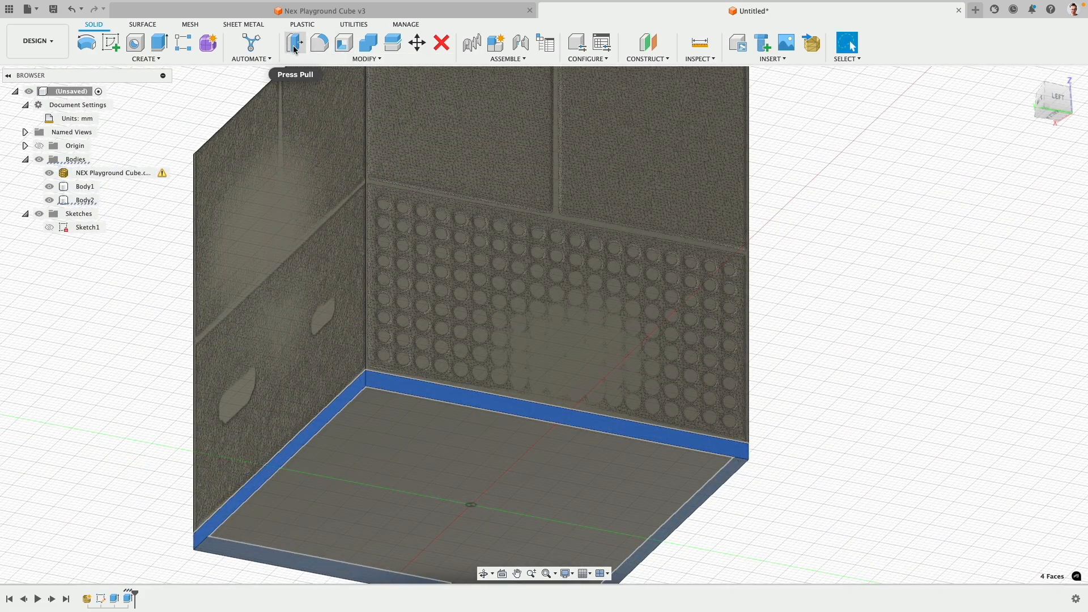
pyautogui.click(294, 49)
pyautogui.moveTo(381, 376); pyautogui.dragTo(381, 386)
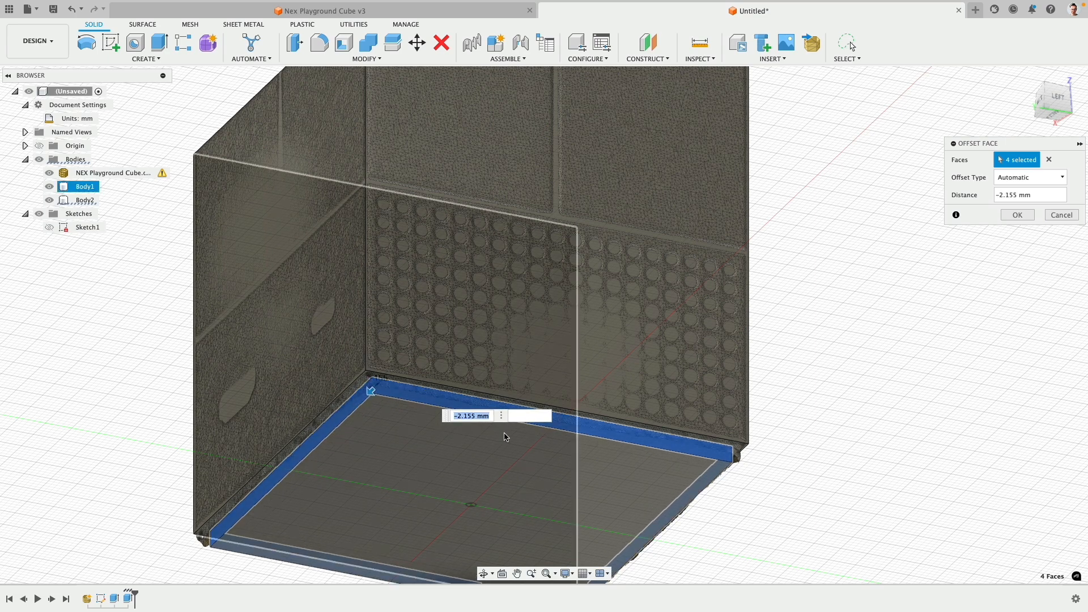
pyautogui.write('-2')
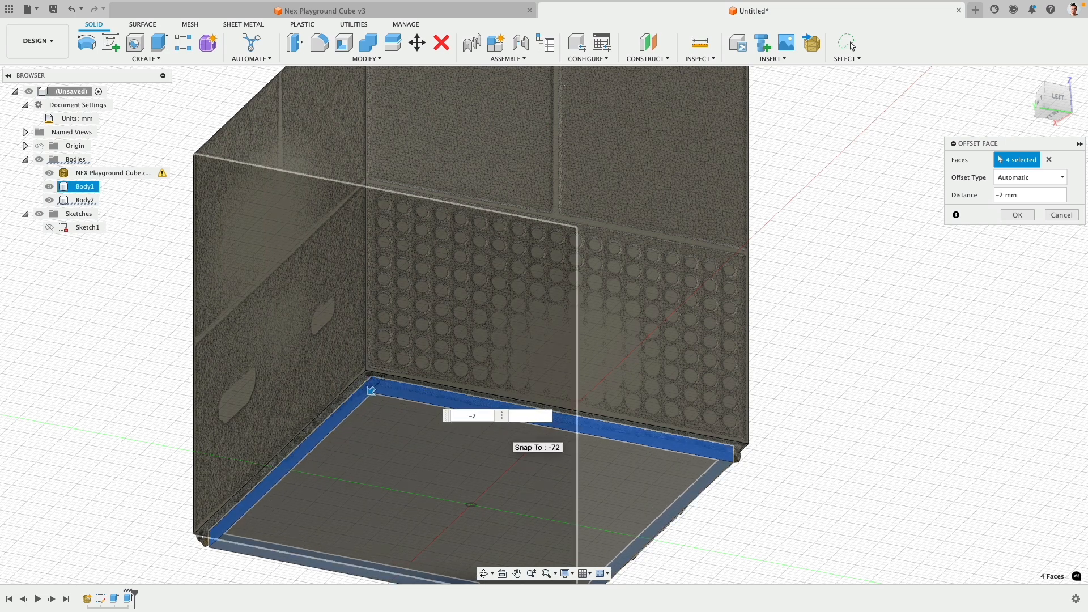
pyautogui.press('Return')
# Edit the base plate's face offset and set its distance to -1 mm
pyautogui.keyDown('shift'); pyautogui.moveTo(489, 417); pyautogui.dragTo(355, 335, button='middle'); pyautogui.keyUp('shift')
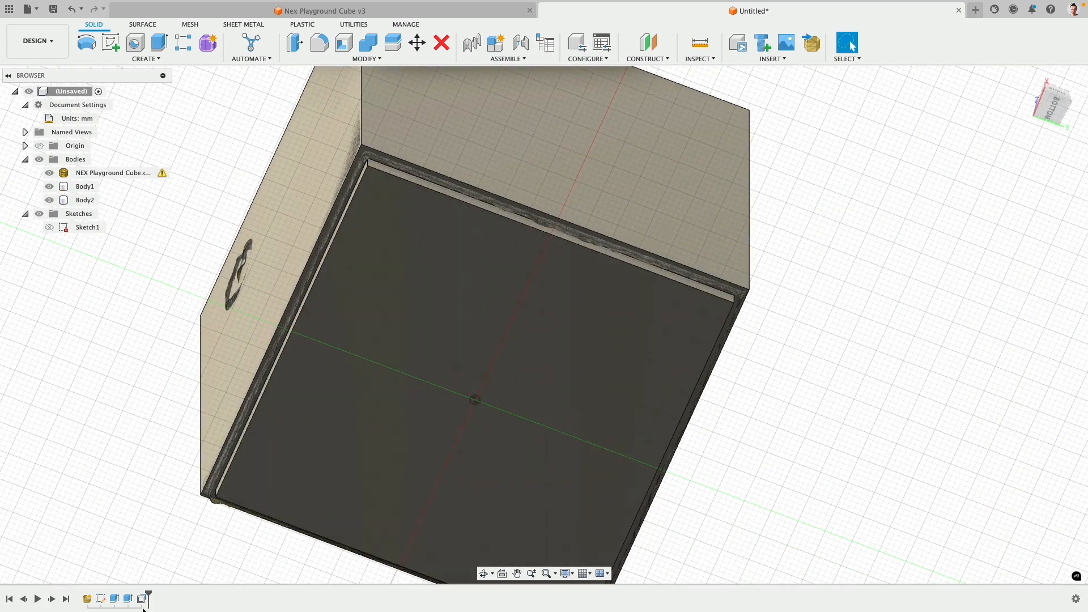
pyautogui.rightClick(143, 594)
pyautogui.click(176, 483)
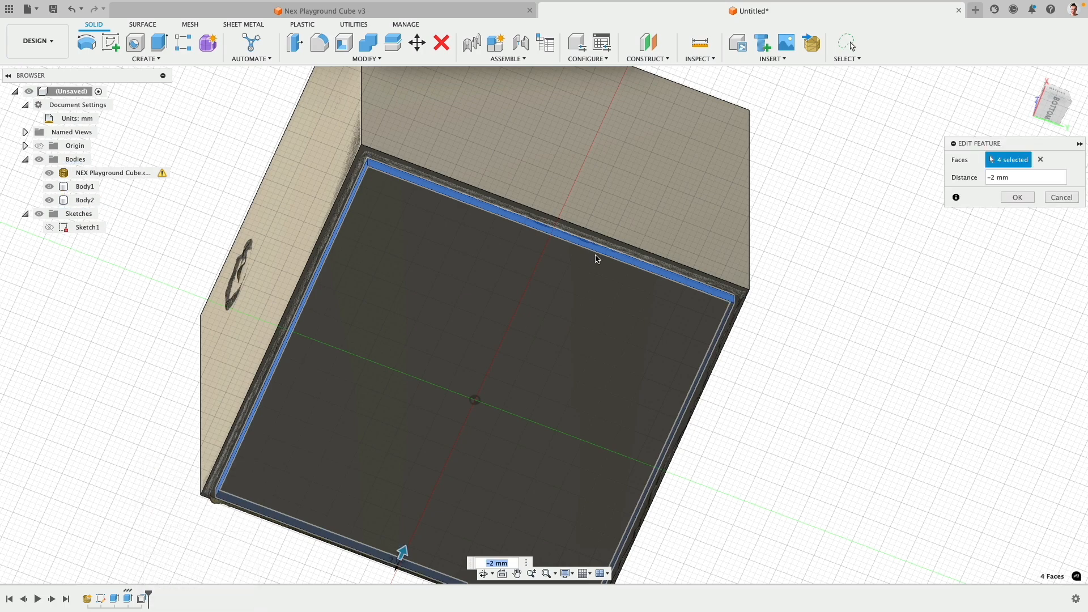
pyautogui.click(491, 562)
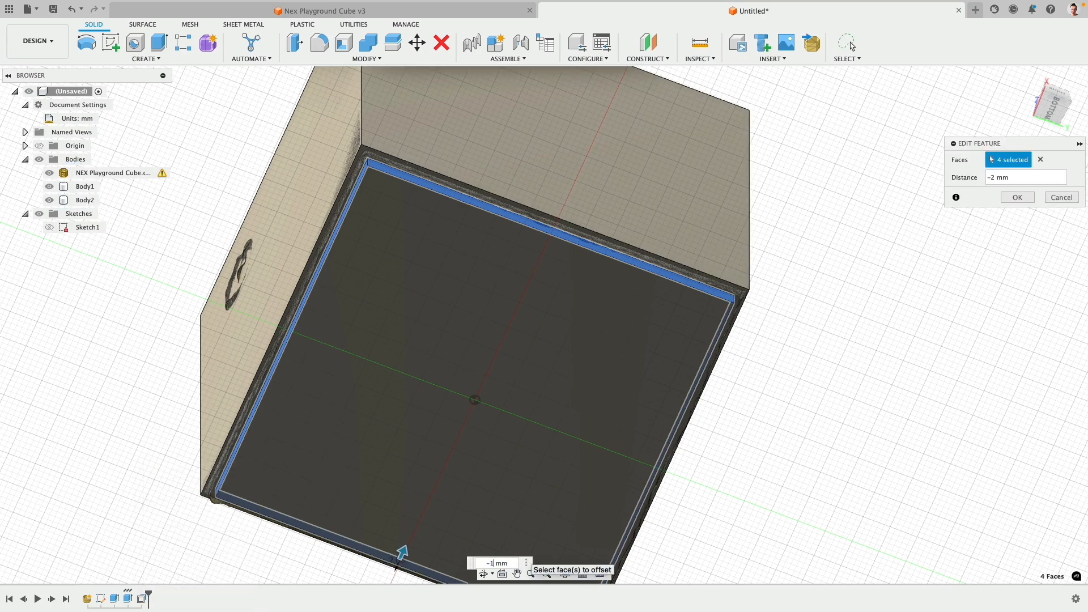
pyautogui.press('Return')
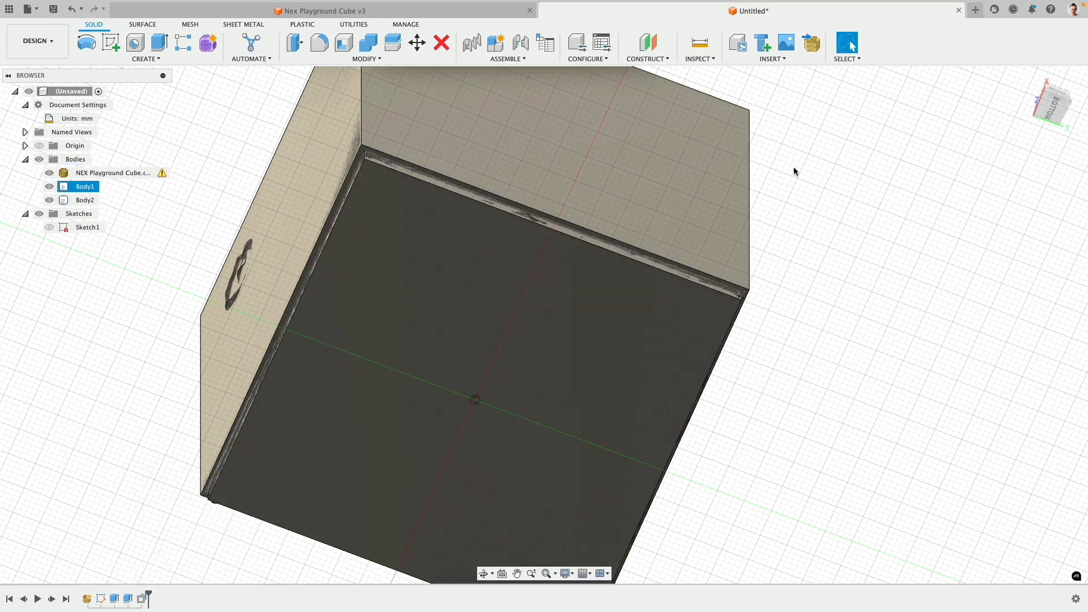
# Hide the base plate and cube bodies and examine the NEX Playground Cube mesh on its own from the front
pyautogui.keyDown('shift'); pyautogui.moveTo(793, 167); pyautogui.dragTo(837, 277, button='middle'); pyautogui.keyUp('shift')
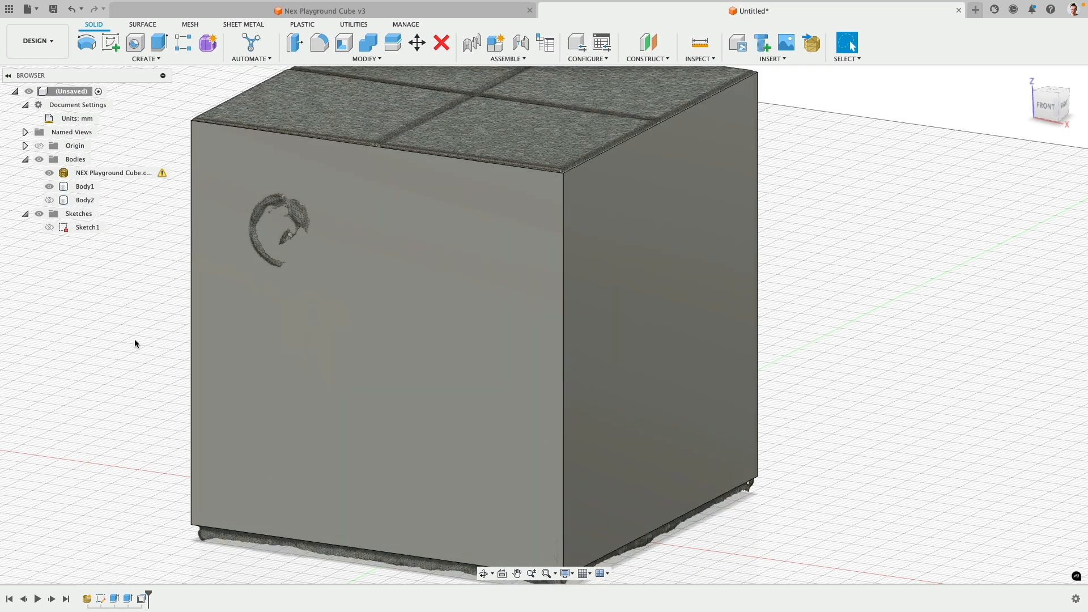
pyautogui.scroll(-3, 135, 339)
pyautogui.click(49, 188)
pyautogui.click(48, 187)
pyautogui.click(299, 364)
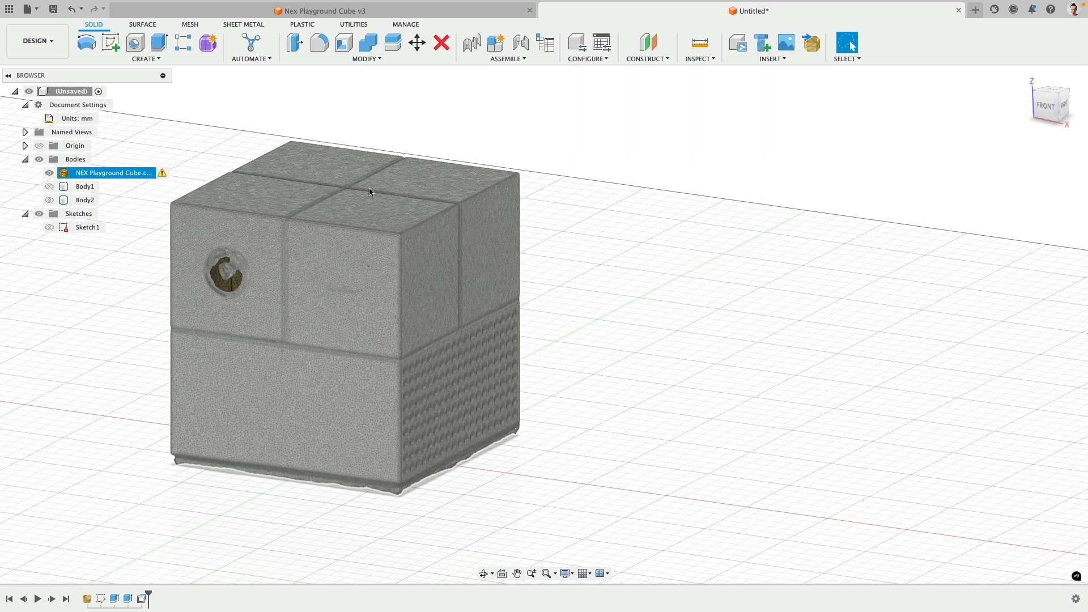
pyautogui.click(367, 58)
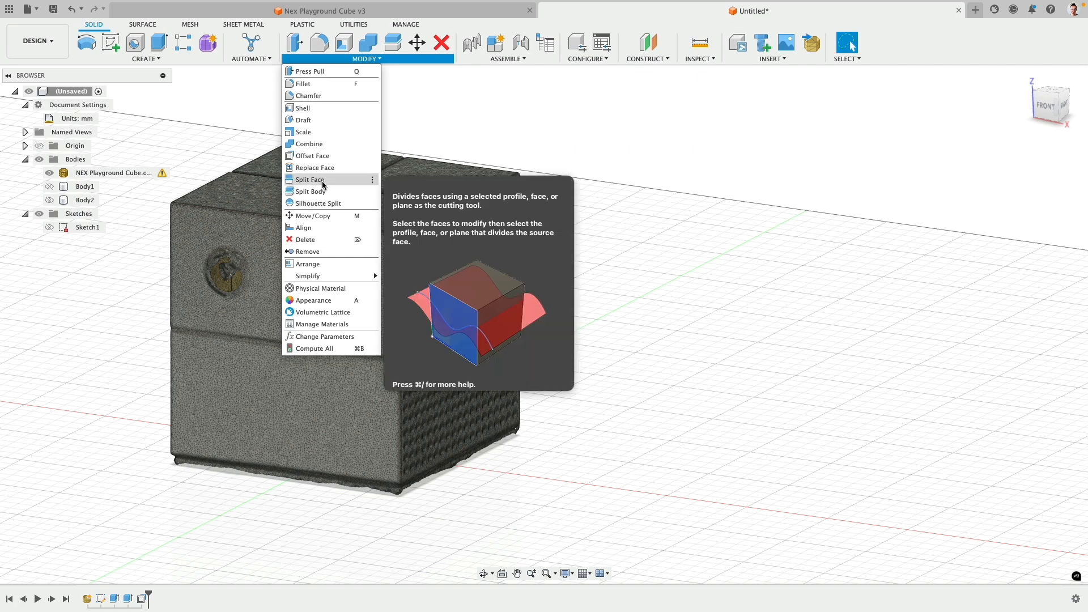
pyautogui.click(695, 185)
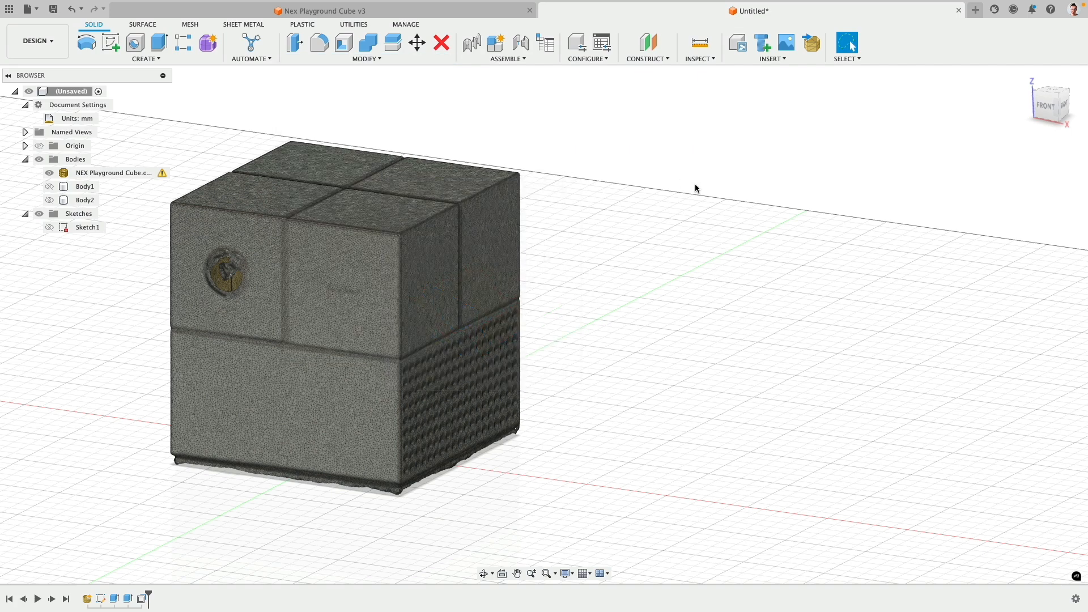
pyautogui.click(995, 110)
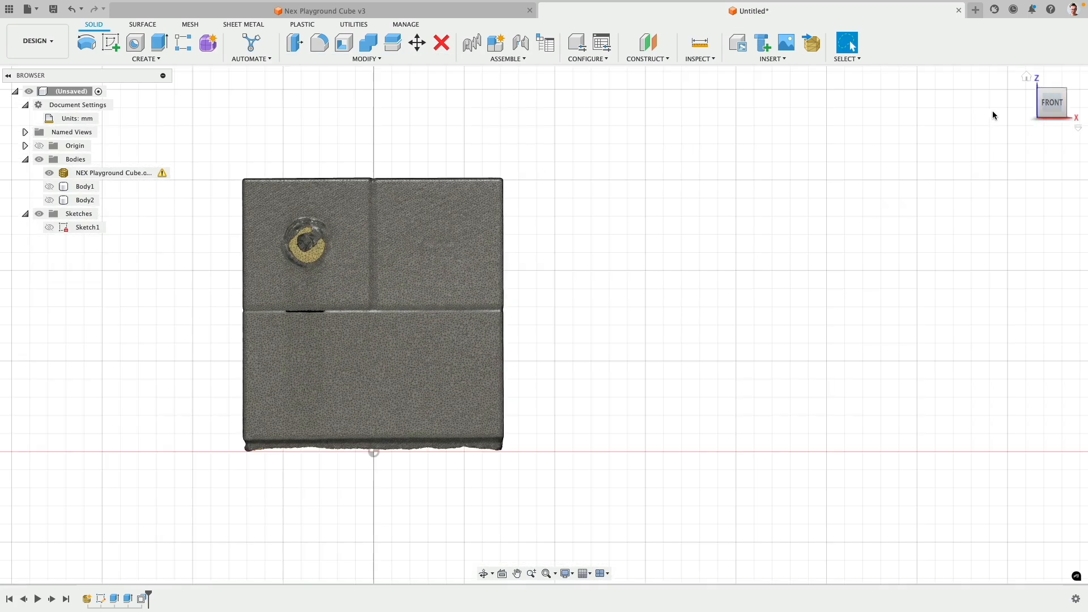
pyautogui.click(324, 338)
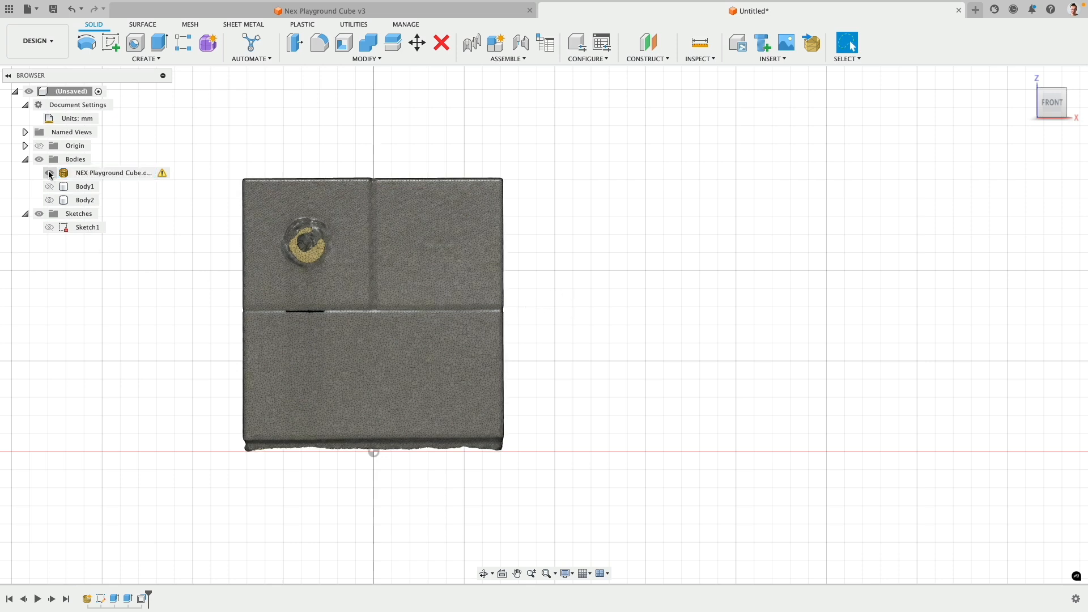
# Hide the NEX Playground Cube mesh and show the square's sketch in its place
pyautogui.click(49, 228)
pyautogui.click(49, 173)
pyautogui.click(59, 187)
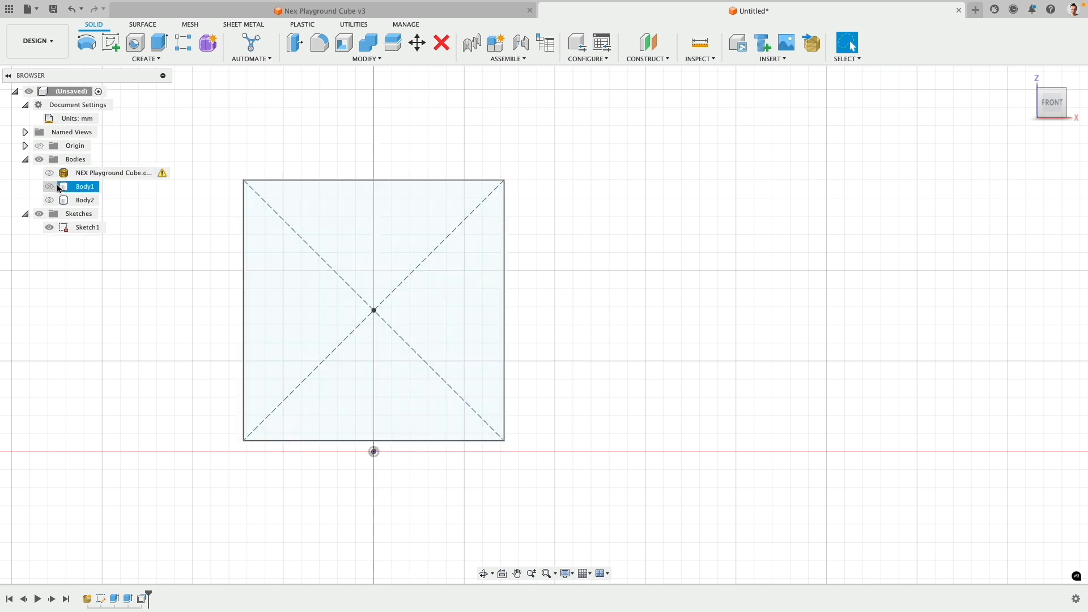
pyautogui.click(307, 330)
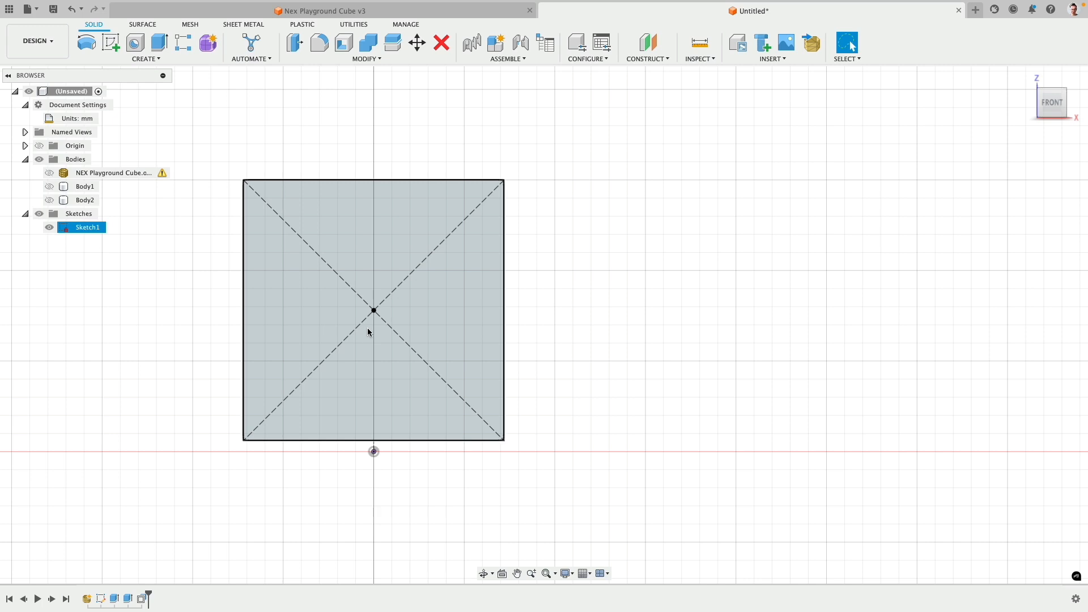
pyautogui.click(510, 238)
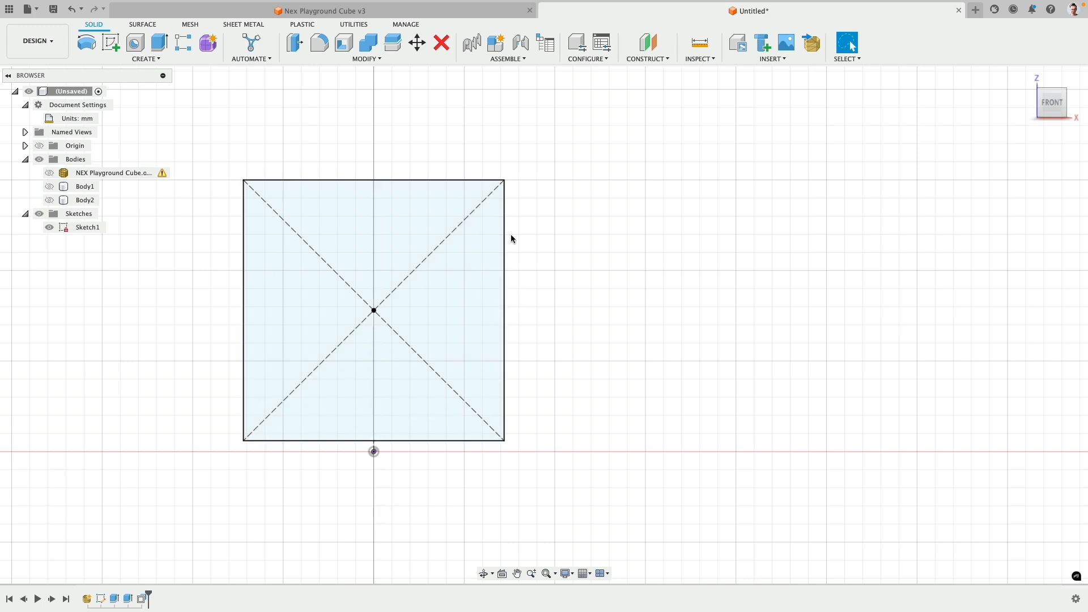
# Open the square's sketch for editing, check its dimensions and centre point from the front and at an angle, and finish the sketch
pyautogui.rightClick(62, 228)
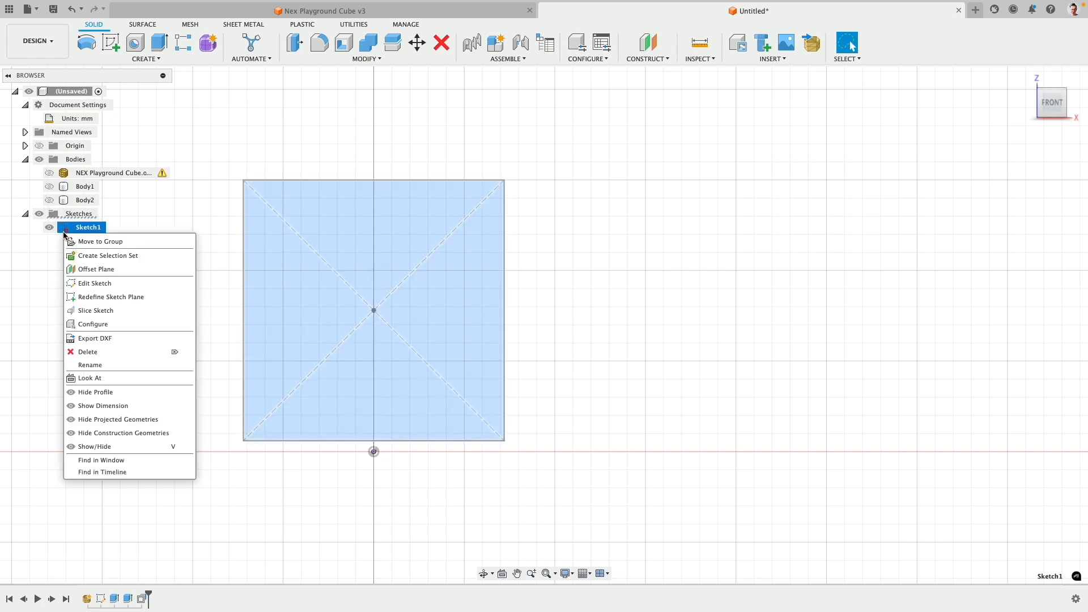
pyautogui.click(89, 283)
pyautogui.click(366, 312)
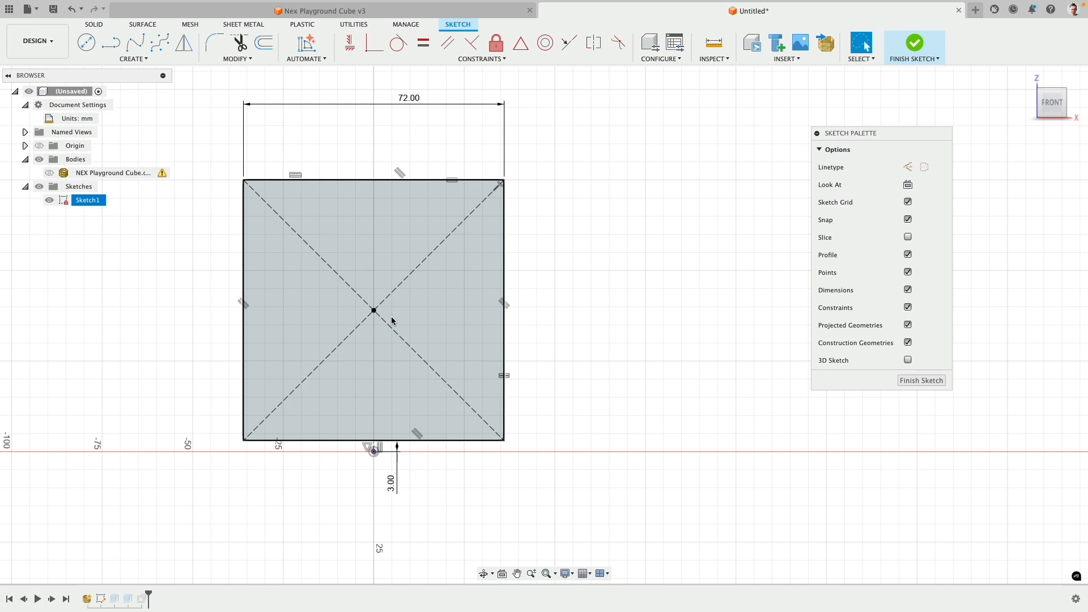
pyautogui.press('Escape')
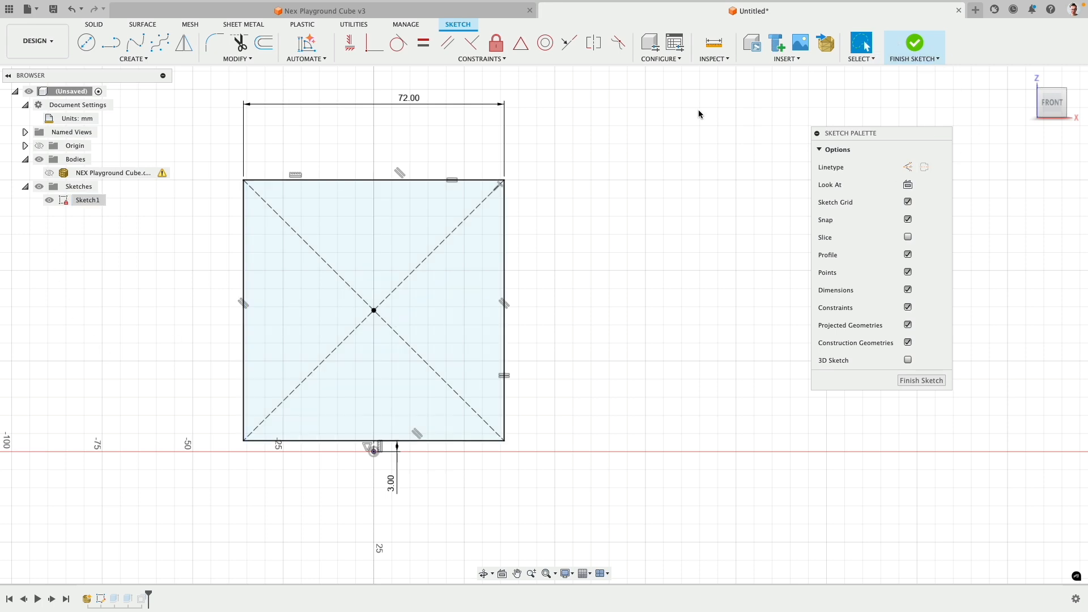
pyautogui.keyDown('shift'); pyautogui.moveTo(635, 253); pyautogui.dragTo(522, 255, button='middle'); pyautogui.keyUp('shift')
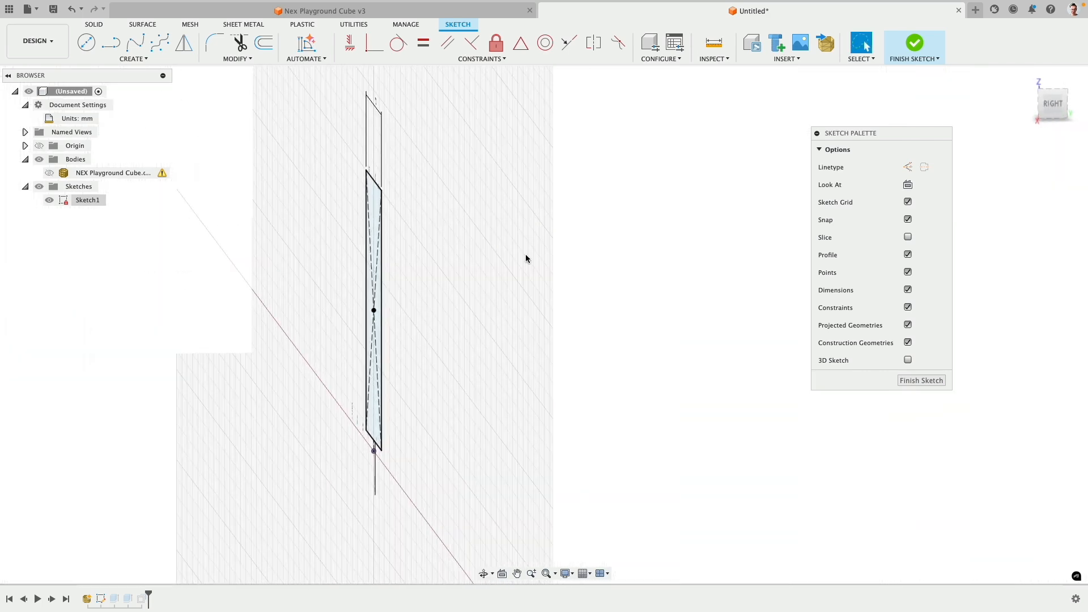
pyautogui.keyDown('shift'); pyautogui.moveTo(636, 160); pyautogui.dragTo(872, 87, button='middle'); pyautogui.keyUp('shift')
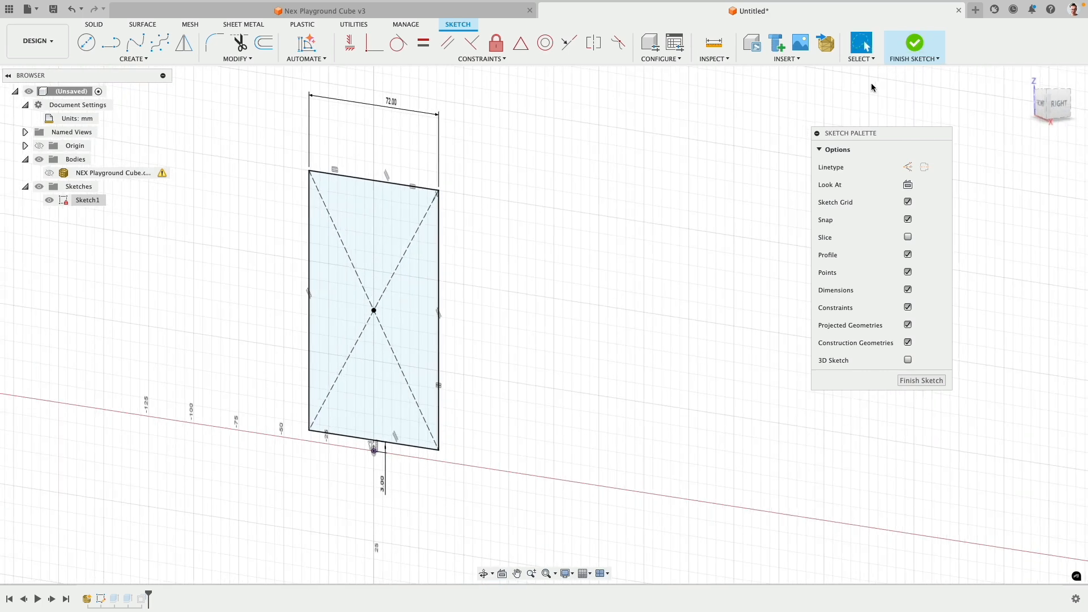
pyautogui.click(919, 44)
# Show the cube body and hide the square's sketch
pyautogui.click(48, 227)
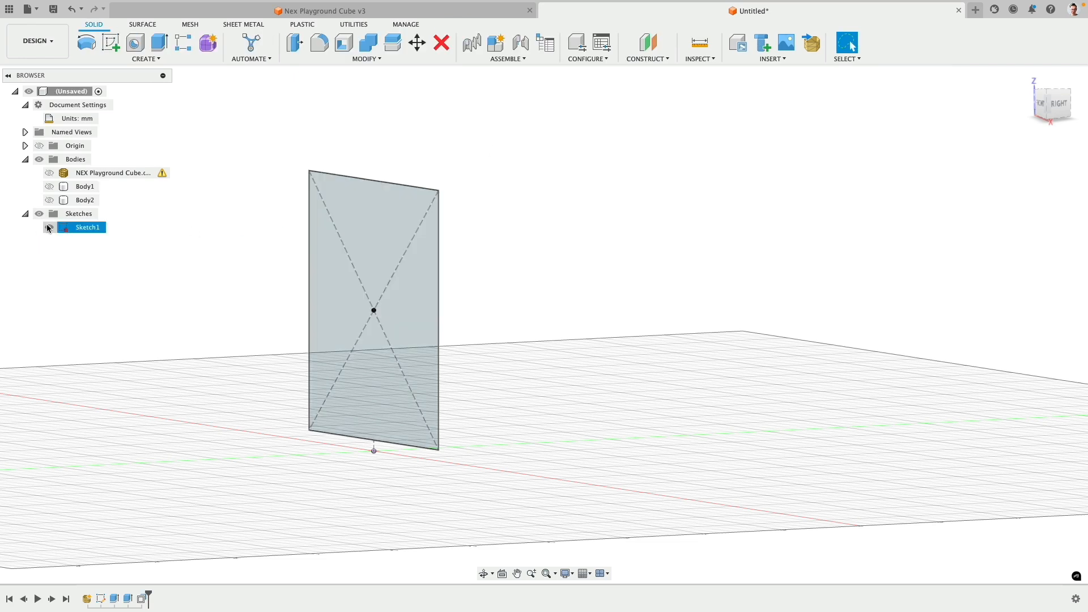
pyautogui.click(49, 186)
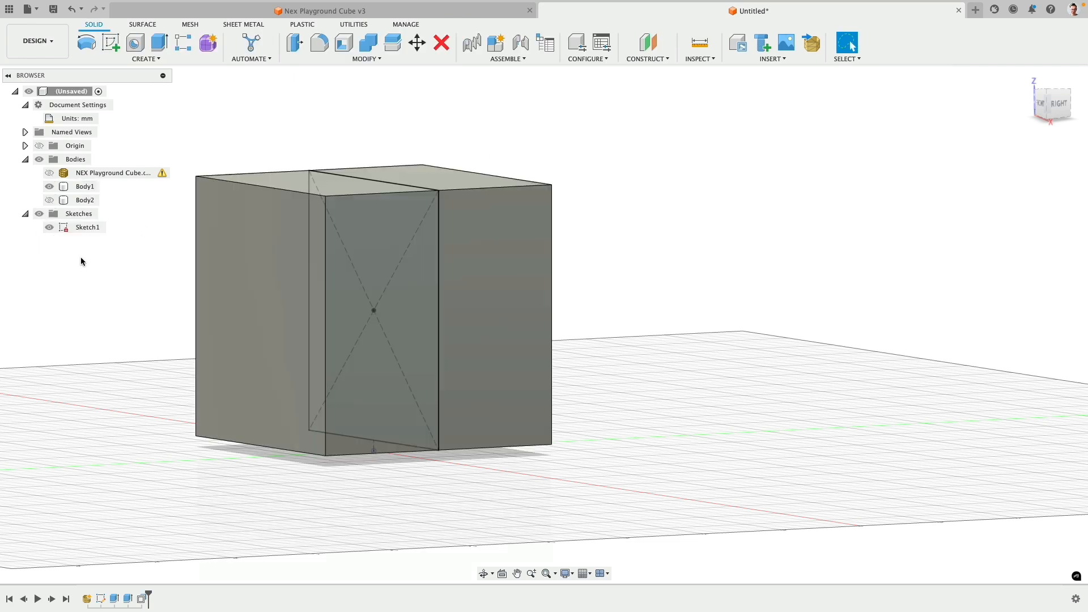
pyautogui.click(50, 227)
# Create a midplane construction plane between the cube's top and bottom faces
pyautogui.click(365, 182)
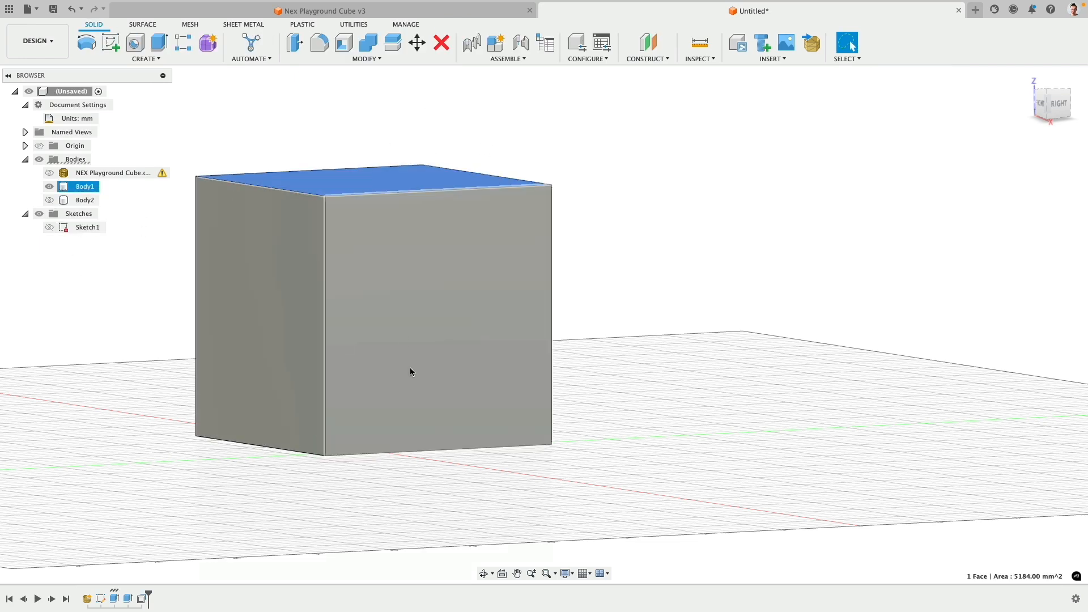
pyautogui.keyDown('shift'); pyautogui.moveTo(410, 367); pyautogui.dragTo(634, 277, button='middle'); pyautogui.keyUp('shift')
pyautogui.keyDown('shift'); pyautogui.click(356, 425); pyautogui.keyUp('shift')
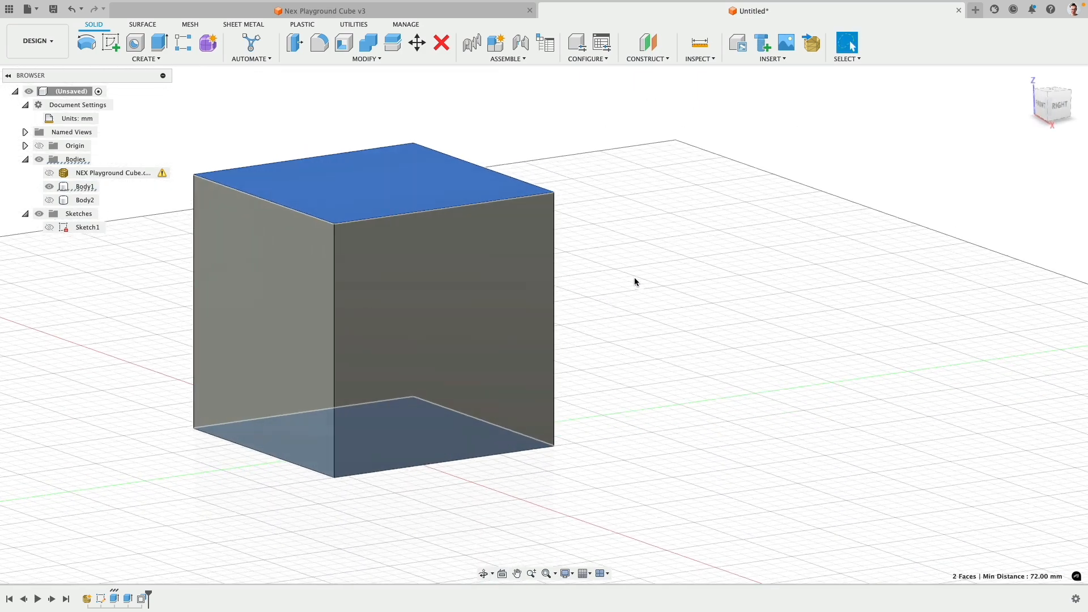
pyautogui.click(666, 60)
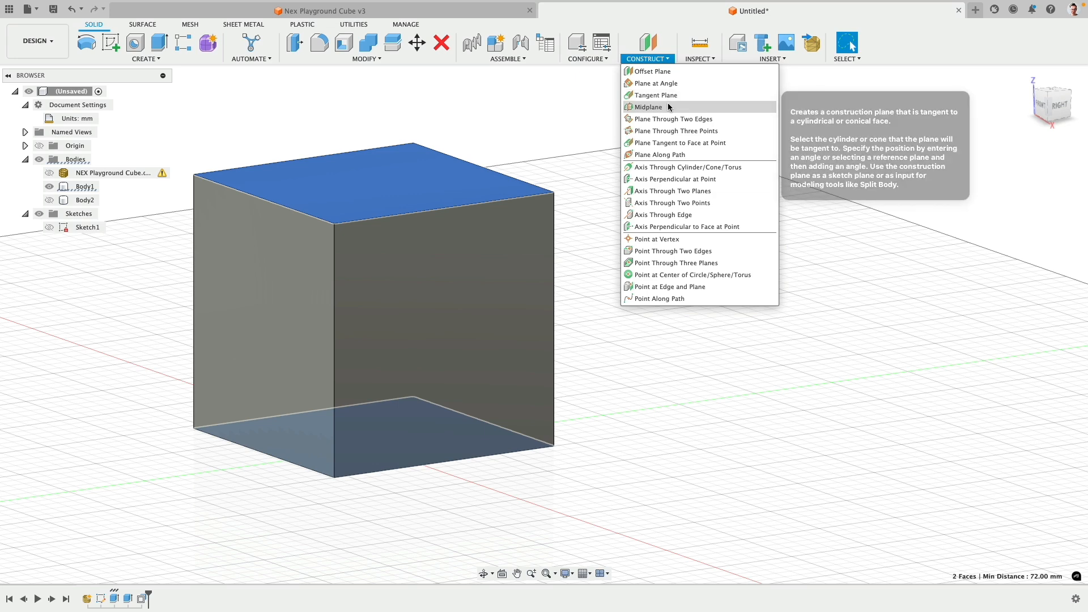
pyautogui.click(648, 107)
pyautogui.click(1014, 180)
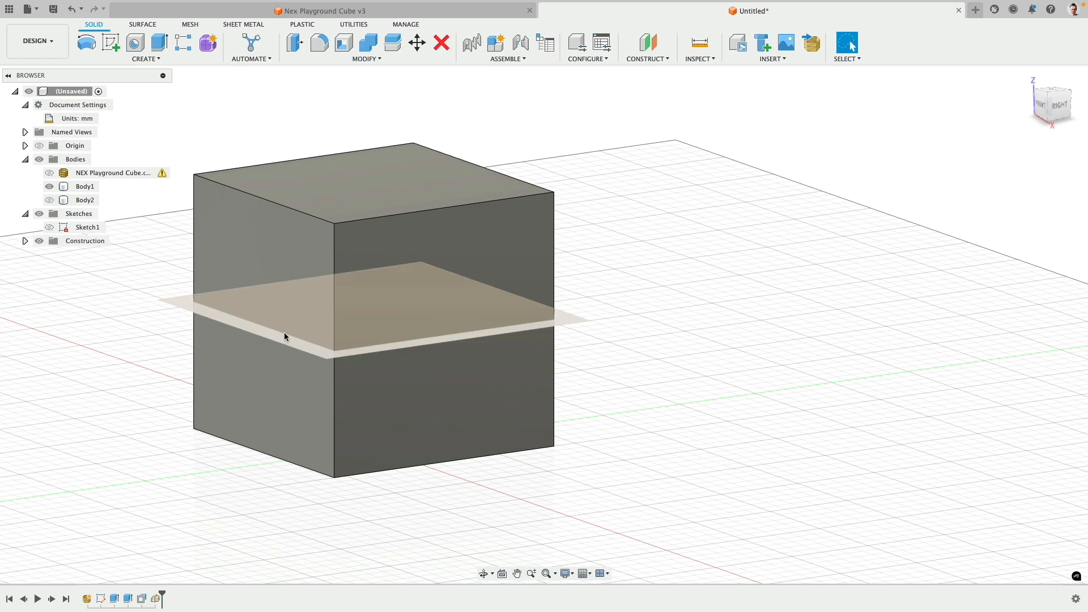
# Split the cube's four side faces with the horizontal midplane using Split Face
pyautogui.click(392, 43)
pyautogui.click(396, 60)
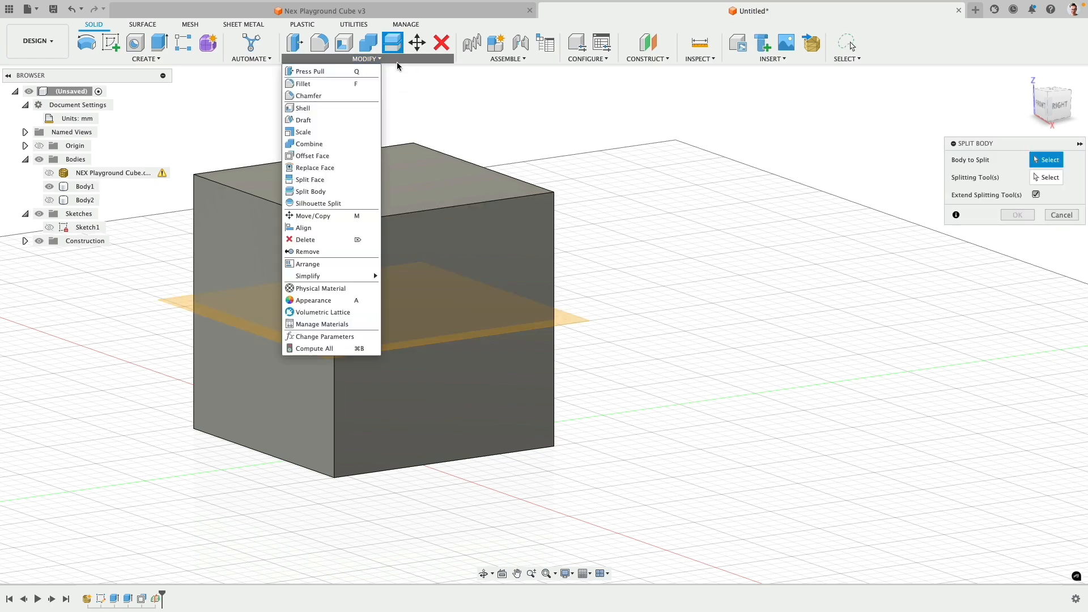
pyautogui.click(347, 182)
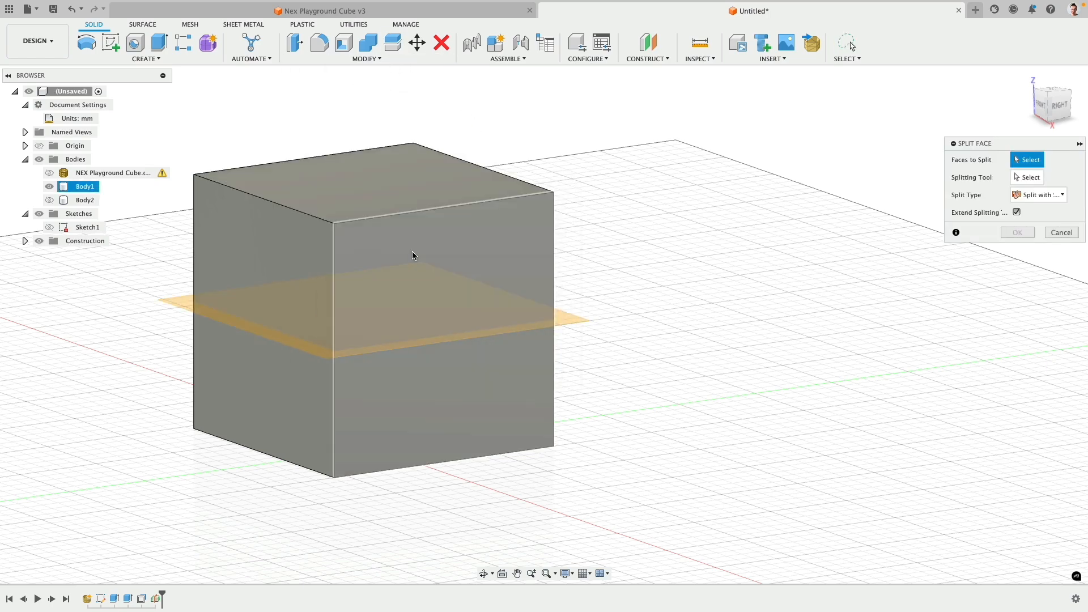
pyautogui.click(412, 253)
pyautogui.click(286, 259)
pyautogui.keyDown('shift'); pyautogui.moveTo(286, 260); pyautogui.dragTo(447, 262, button='middle'); pyautogui.keyUp('shift')
pyautogui.click(447, 260)
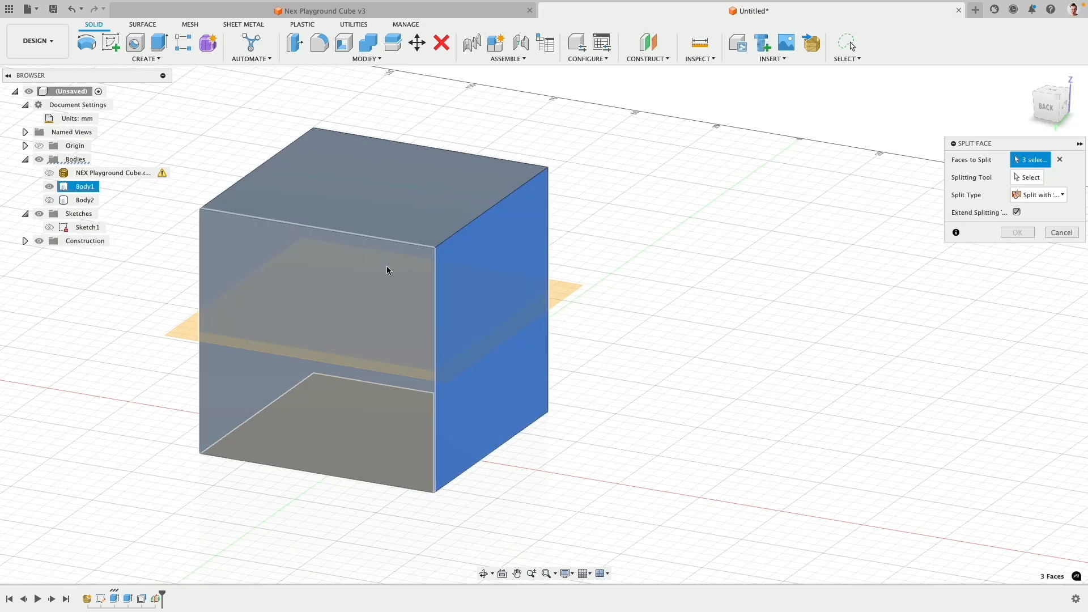
pyautogui.click(388, 267)
pyautogui.click(1026, 177)
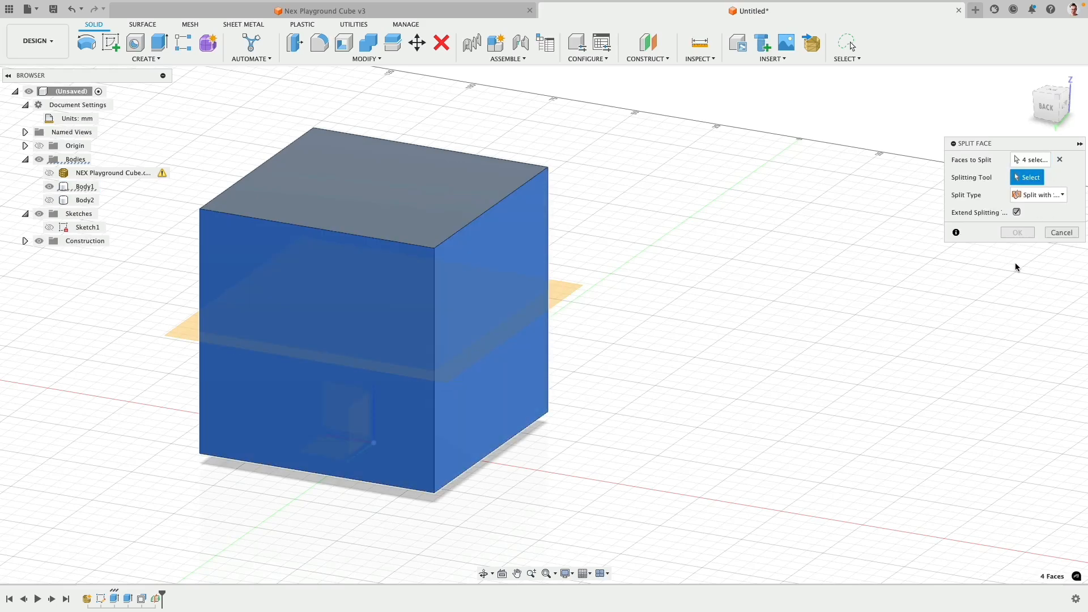
pyautogui.click(612, 305)
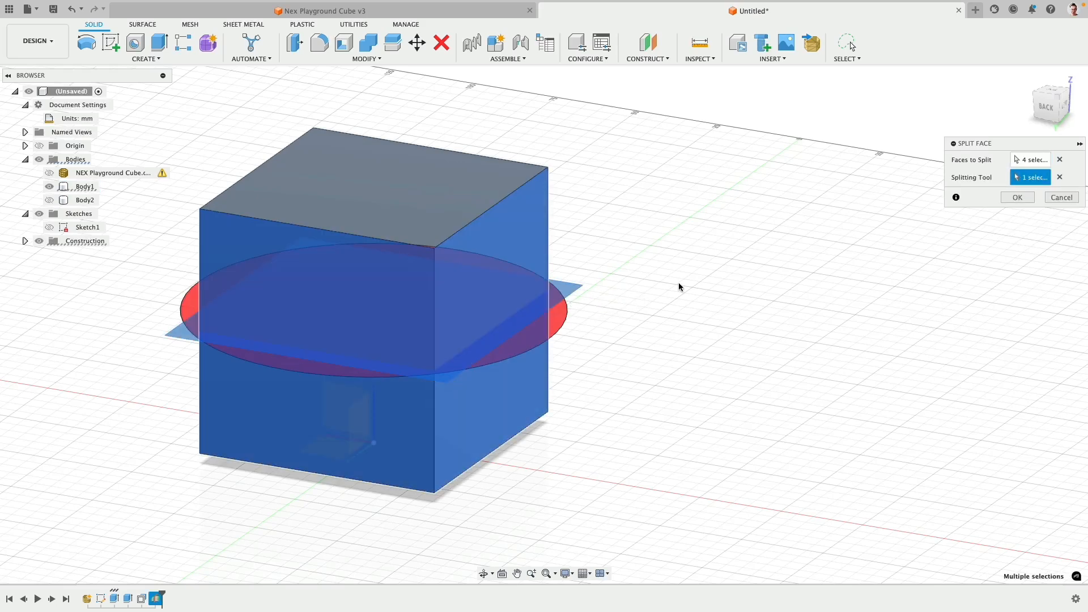
pyautogui.click(1016, 197)
# Inspect the split cube with the origin planes shown, and hide the origin again
pyautogui.keyDown('shift'); pyautogui.moveTo(685, 275); pyautogui.dragTo(508, 272, button='middle'); pyautogui.keyUp('shift')
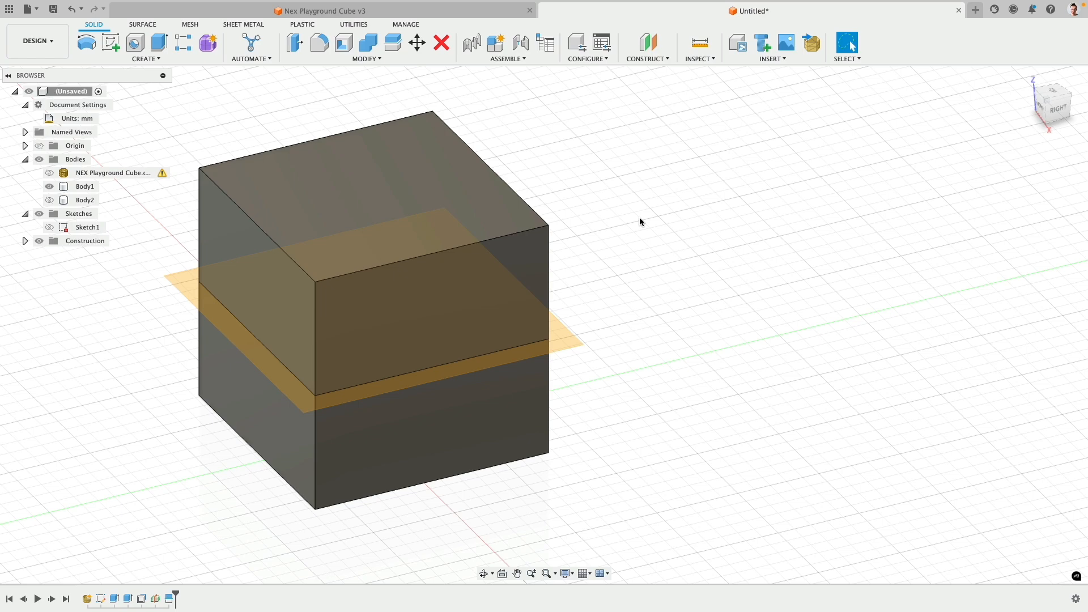
pyautogui.keyDown('shift'); pyautogui.moveTo(672, 290); pyautogui.dragTo(440, 226, button='middle'); pyautogui.keyUp('shift')
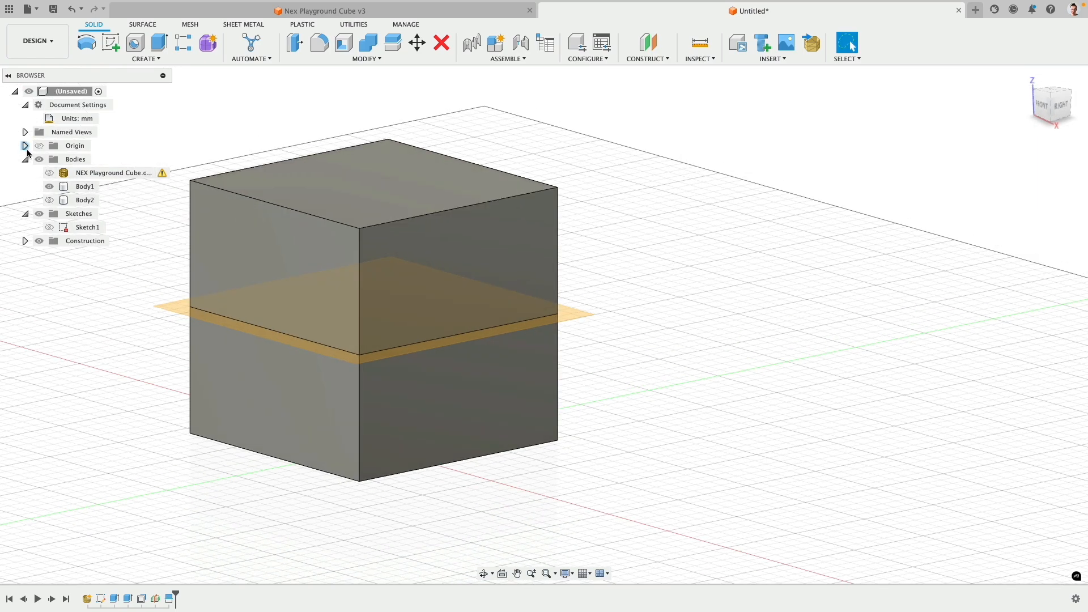
pyautogui.click(291, 335)
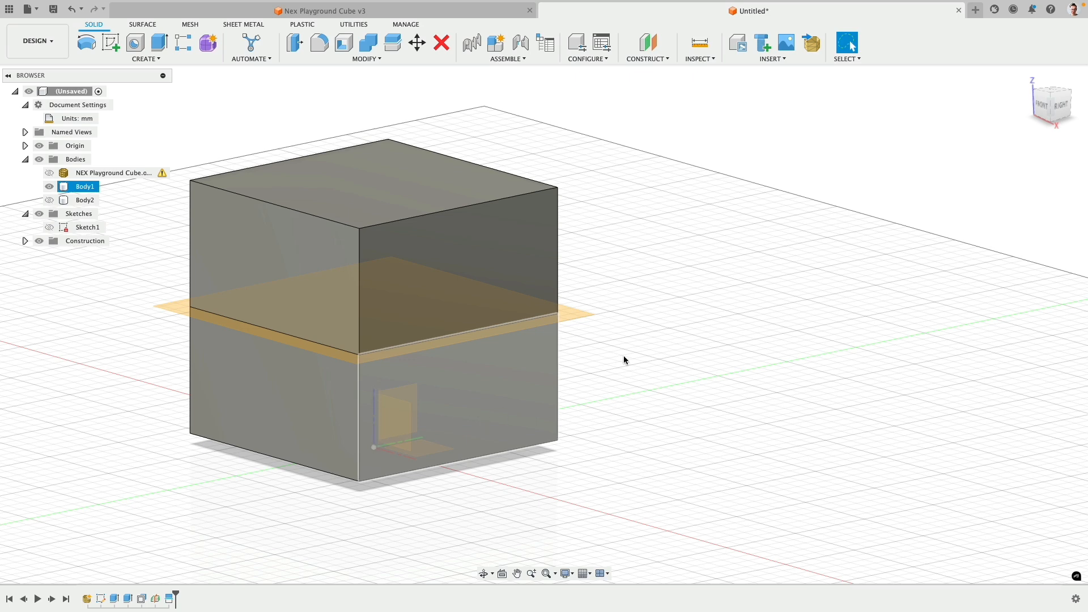
pyautogui.click(52, 148)
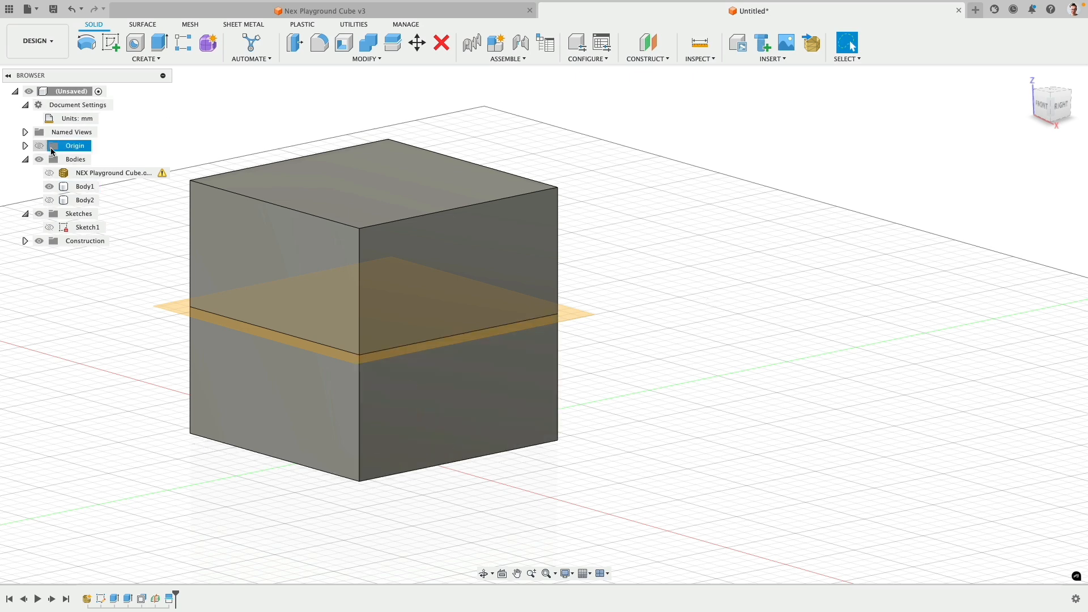
pyautogui.click(702, 173)
# Roll the timeline back to just before the face split
pyautogui.moveTo(176, 595); pyautogui.dragTo(162, 595)
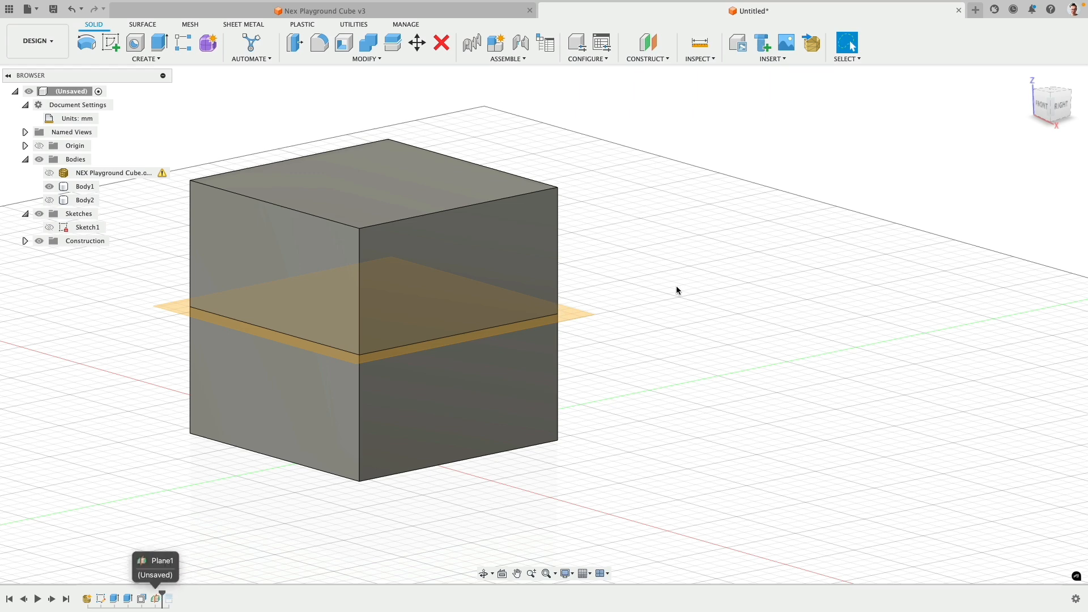
pyautogui.click(488, 237)
pyautogui.keyDown('shift'); pyautogui.moveTo(490, 233); pyautogui.dragTo(651, 234, button='middle'); pyautogui.keyUp('shift')
pyautogui.keyDown('shift'); pyautogui.click(284, 251); pyautogui.keyUp('shift')
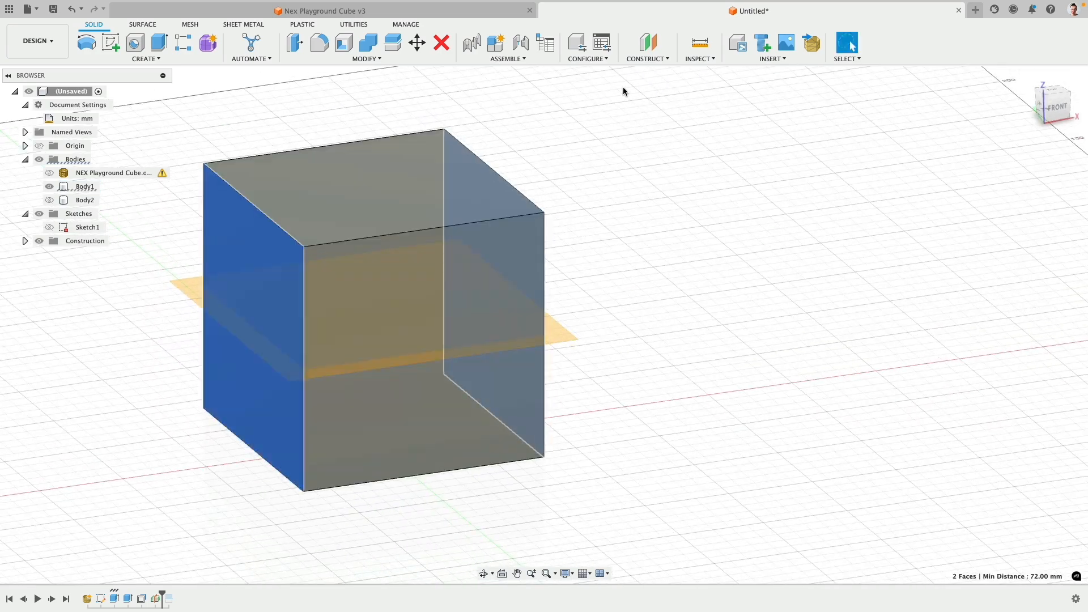
pyautogui.click(661, 57)
pyautogui.click(659, 83)
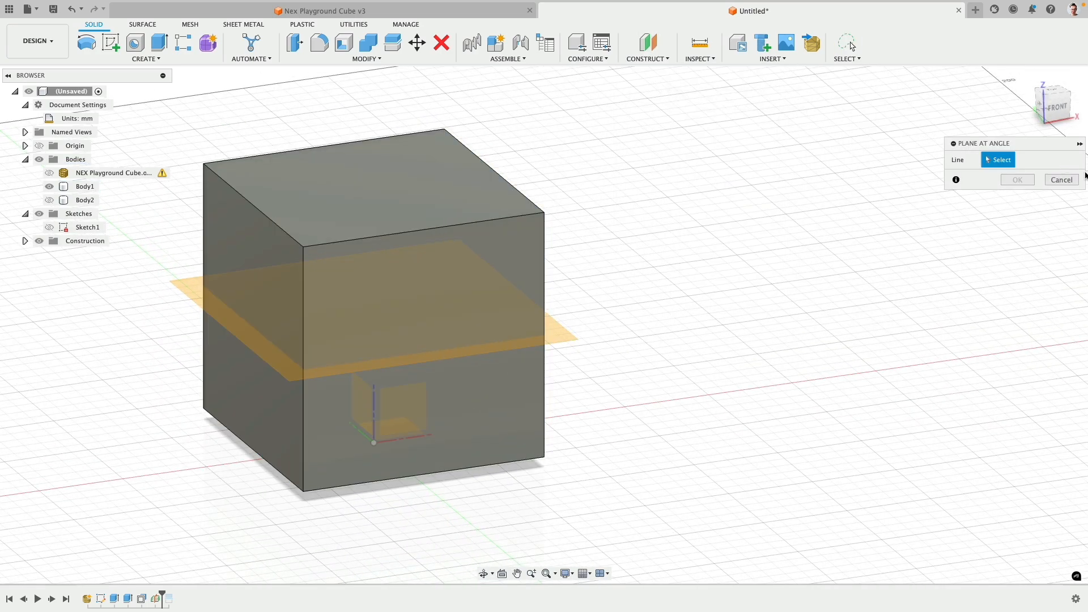
pyautogui.press('Escape')
# Create a midplane between the cube's left and right side faces
pyautogui.click(649, 57)
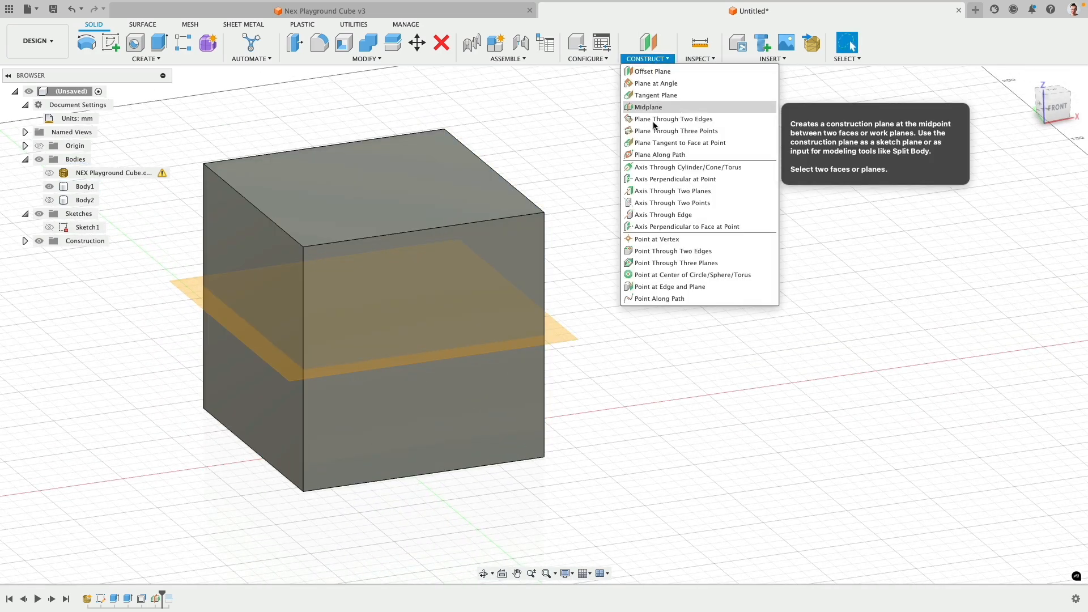
pyautogui.click(657, 110)
pyautogui.click(261, 283)
pyautogui.keyDown('shift'); pyautogui.moveTo(261, 284); pyautogui.dragTo(479, 253, button='middle'); pyautogui.keyUp('shift')
pyautogui.click(480, 253)
# Create another midplane between the cube's front and back faces and roll the timeline forward past the face split
pyautogui.rightClick(633, 180)
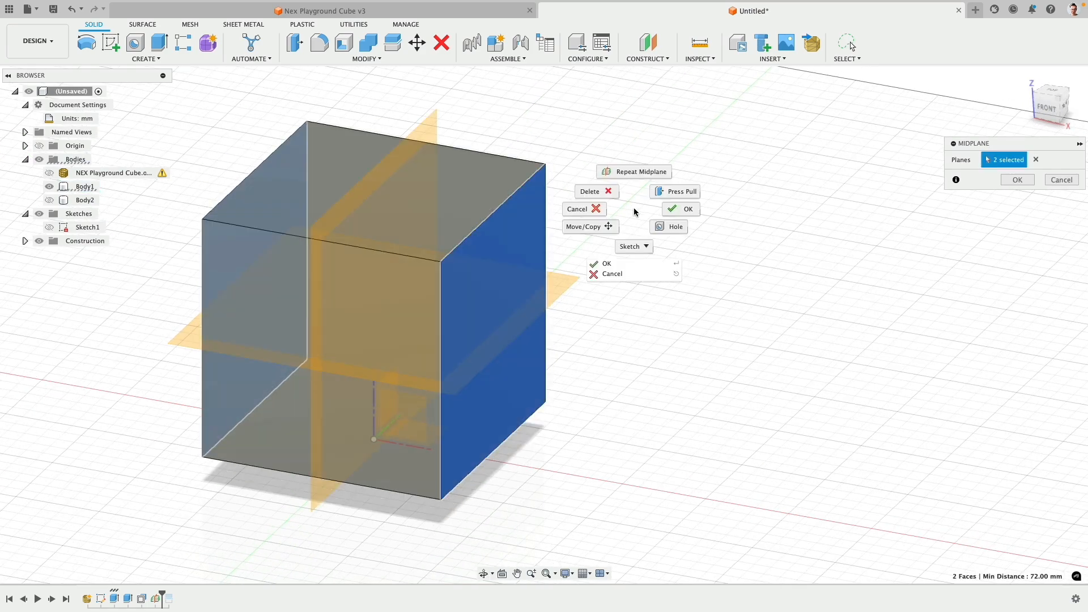
pyautogui.keyDown('shift'); pyautogui.moveTo(634, 181); pyautogui.dragTo(484, 246, button='middle'); pyautogui.keyUp('shift')
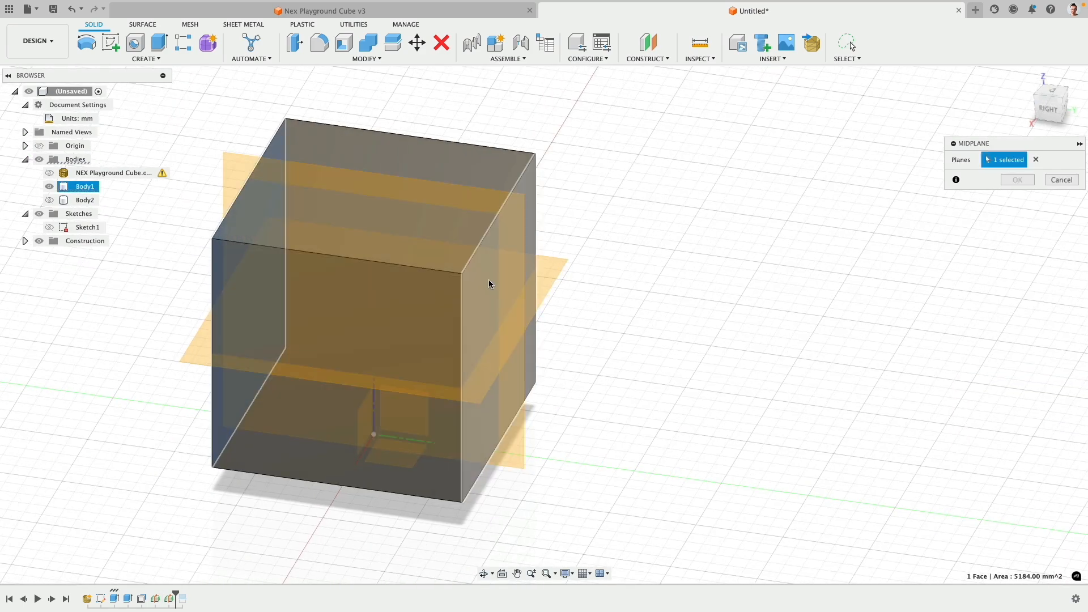
pyautogui.click(1018, 179)
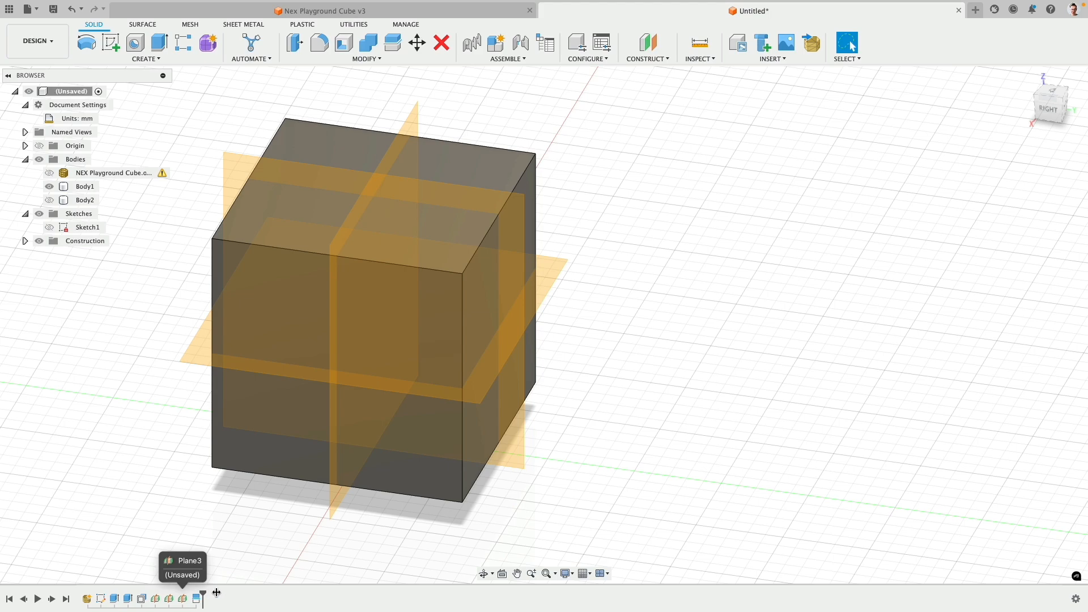
pyautogui.keyDown('shift'); pyautogui.moveTo(224, 430); pyautogui.dragTo(192, 361, button='middle'); pyautogui.keyUp('shift')
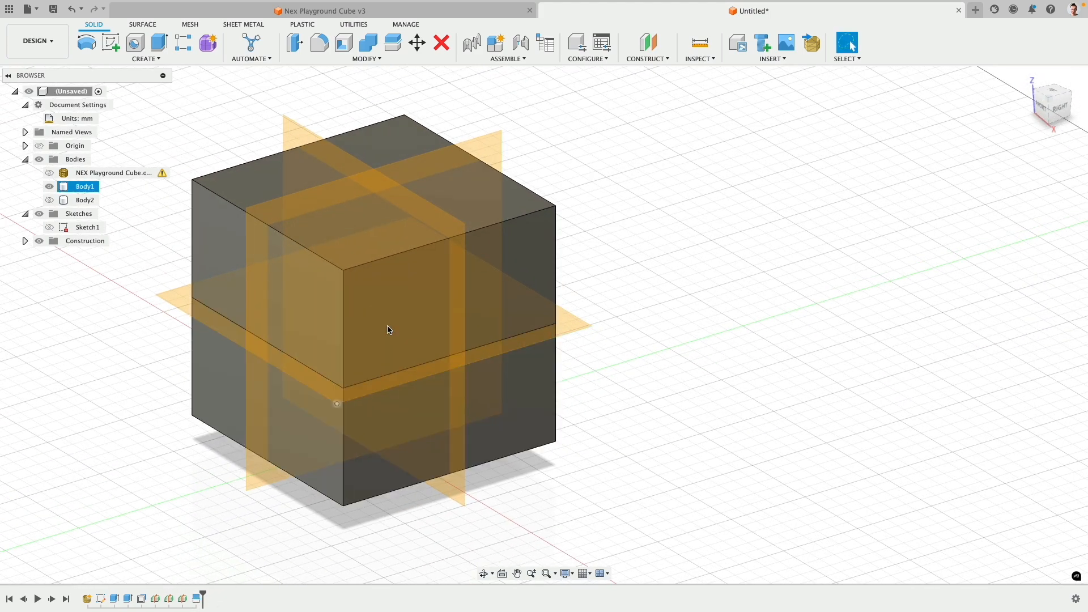
pyautogui.click(393, 42)
pyautogui.click(518, 247)
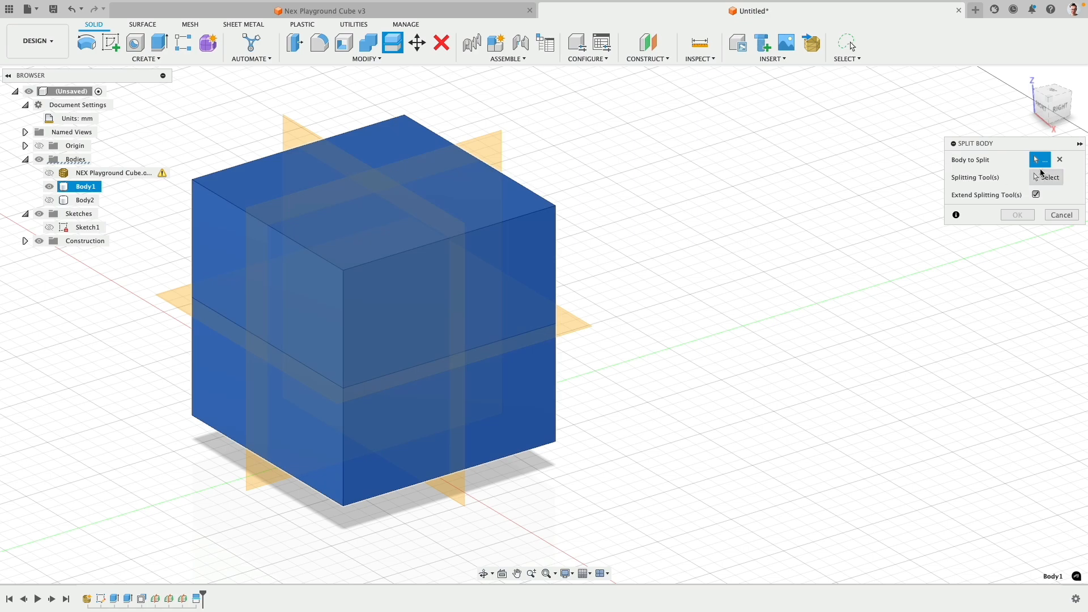
pyautogui.click(1061, 215)
# Split the cube's top face and four upper side faces with the midplane between the left and right sides
pyautogui.click(390, 58)
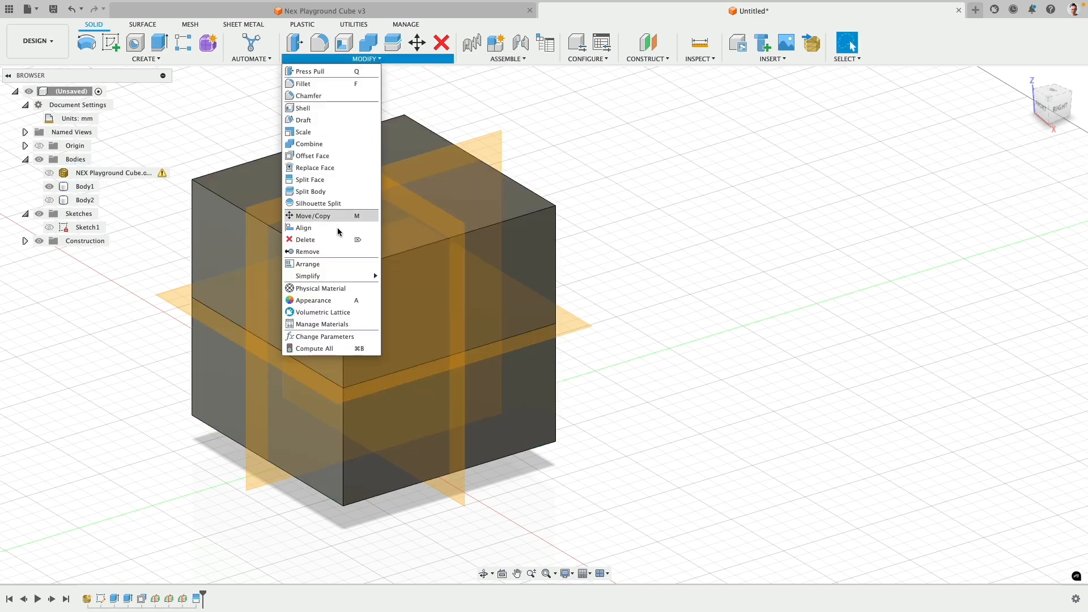
pyautogui.click(332, 179)
pyautogui.click(369, 294)
pyautogui.click(308, 295)
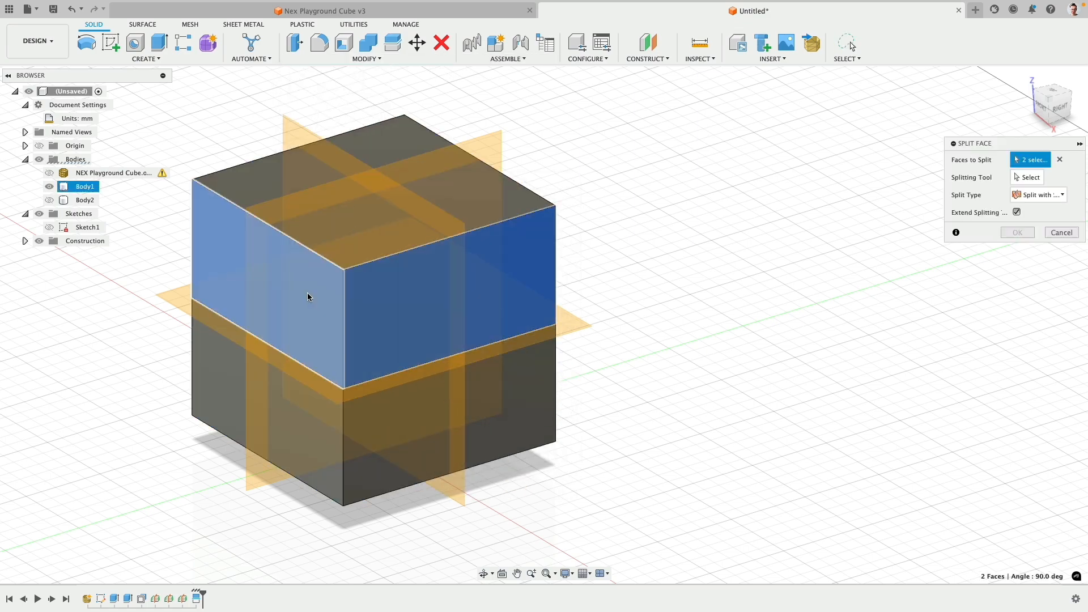
pyautogui.click(261, 194)
pyautogui.keyDown('shift'); pyautogui.moveTo(253, 189); pyautogui.dragTo(424, 273, button='middle'); pyautogui.keyUp('shift')
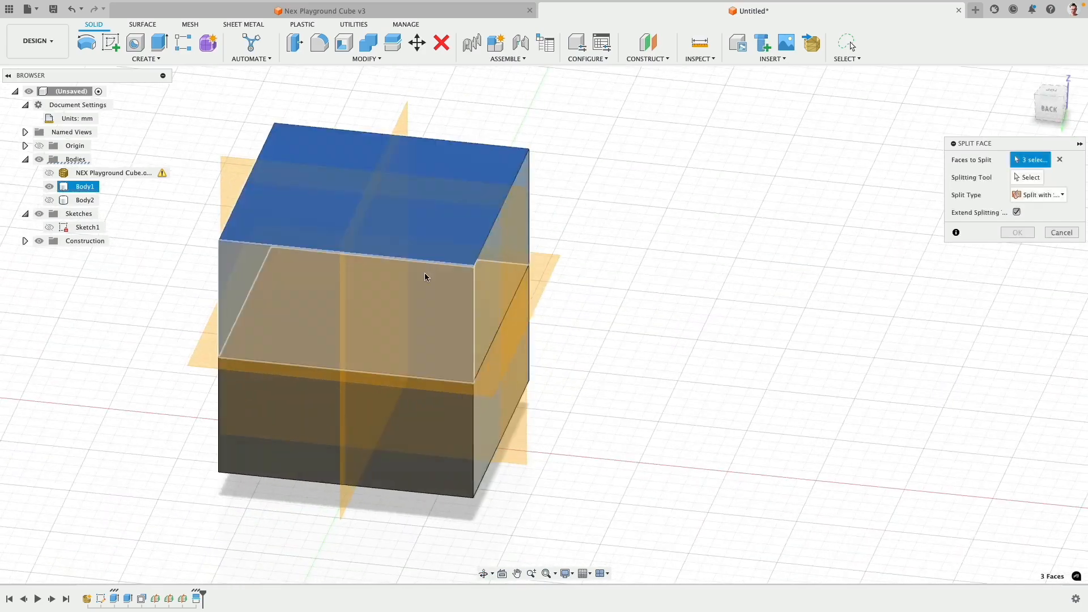
pyautogui.click(424, 273)
pyautogui.click(484, 267)
pyautogui.click(1027, 177)
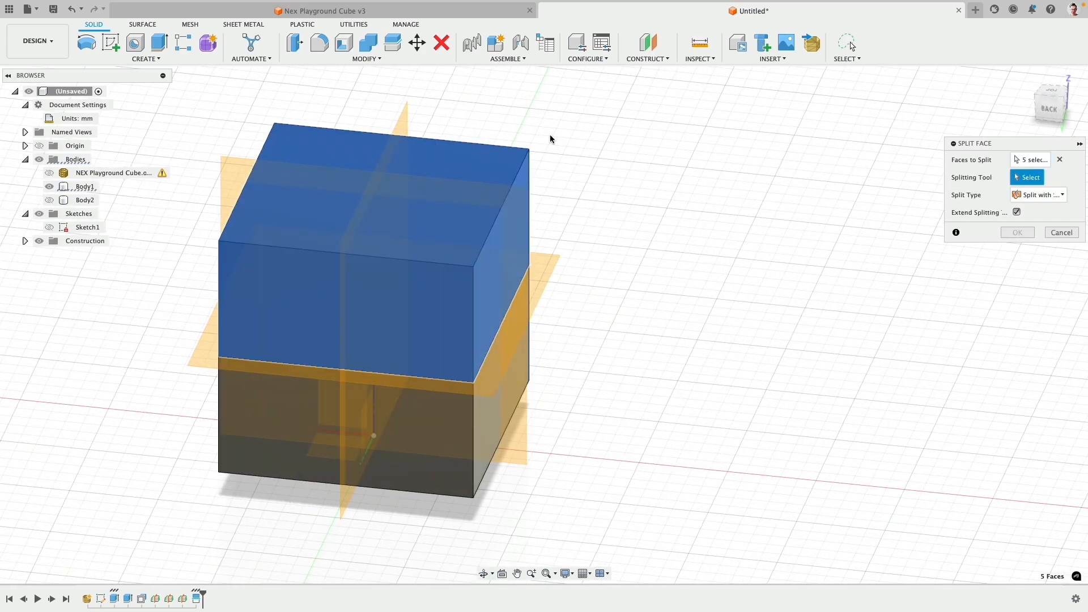
pyautogui.click(400, 124)
pyautogui.click(747, 147)
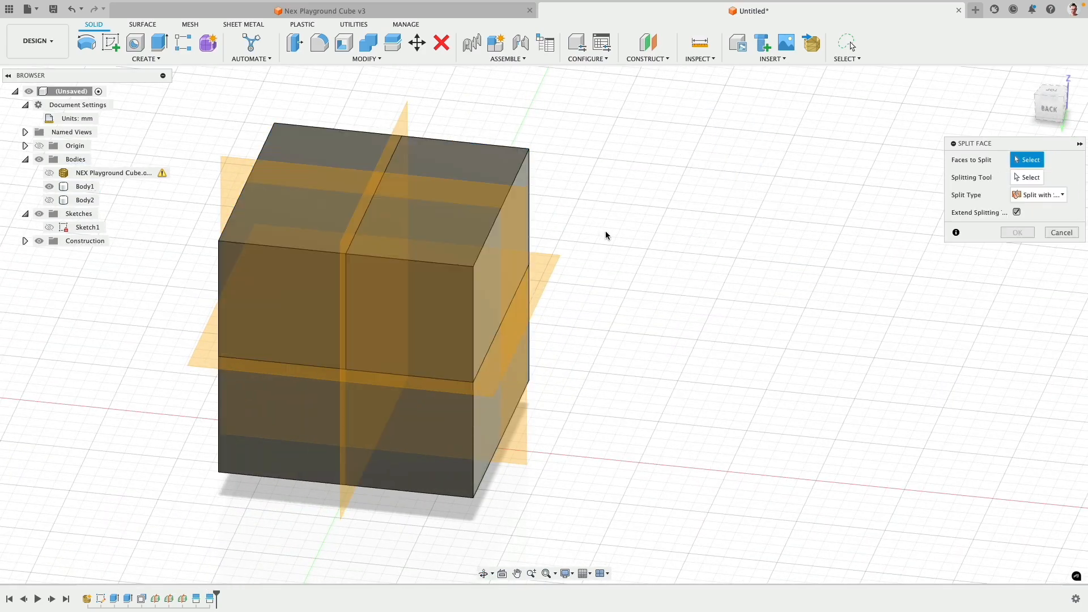
# Split seven of the top and upper side faces with the front-to-back midplane, and hide the construction planes
pyautogui.click(454, 318)
pyautogui.click(457, 245)
pyautogui.keyDown('shift'); pyautogui.moveTo(456, 245); pyautogui.dragTo(336, 322, button='middle'); pyautogui.keyUp('shift')
pyautogui.click(335, 323)
pyautogui.click(461, 305)
pyautogui.keyDown('shift'); pyautogui.moveTo(517, 248); pyautogui.dragTo(434, 300, button='middle'); pyautogui.keyUp('shift')
pyautogui.click(434, 301)
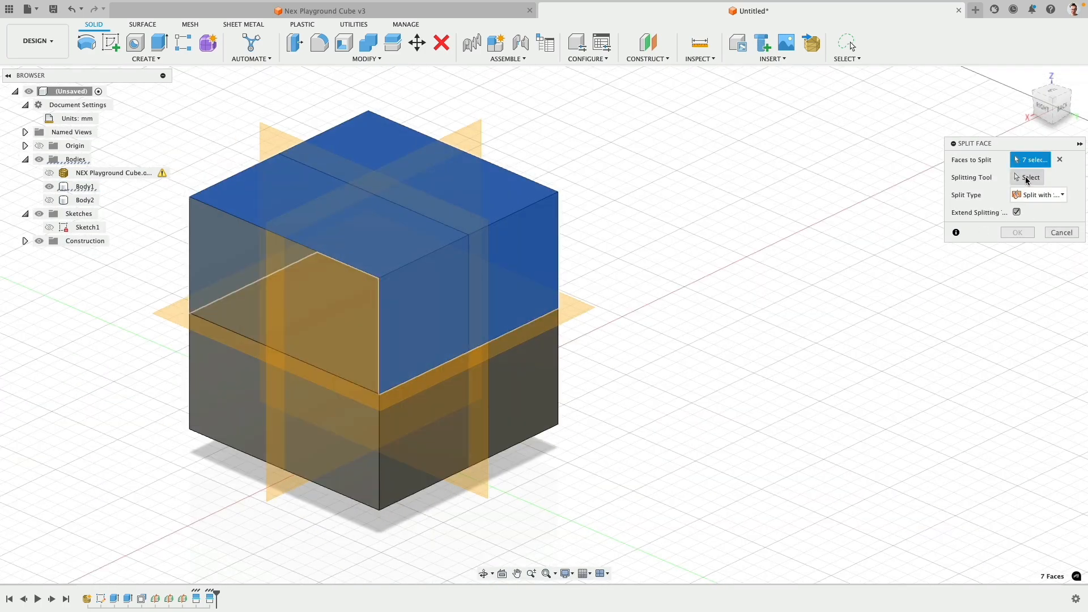
pyautogui.click(1026, 177)
pyautogui.click(473, 142)
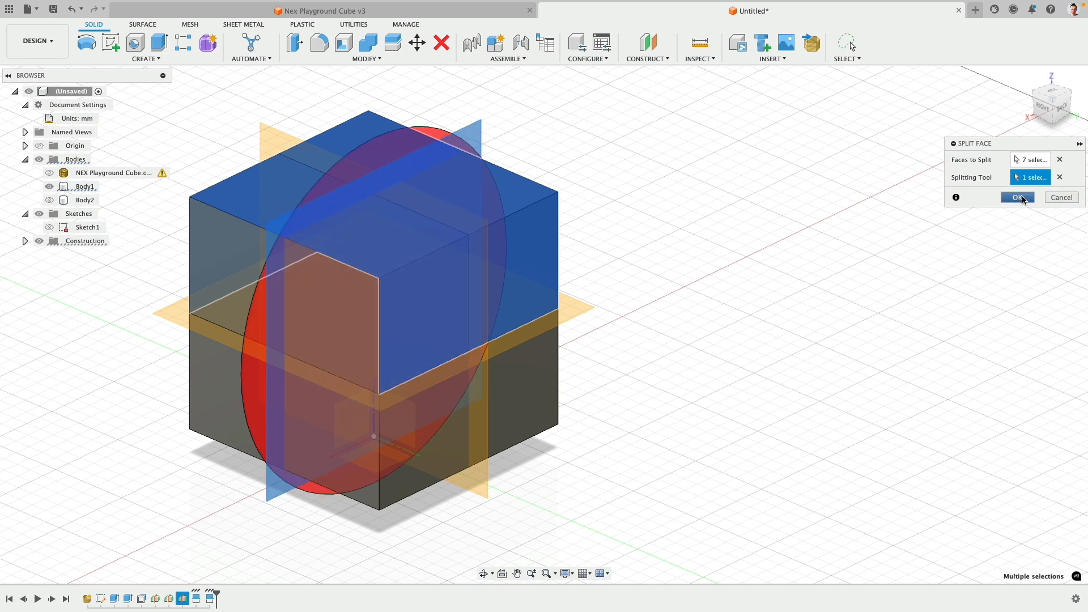
pyautogui.click(1018, 197)
pyautogui.click(39, 241)
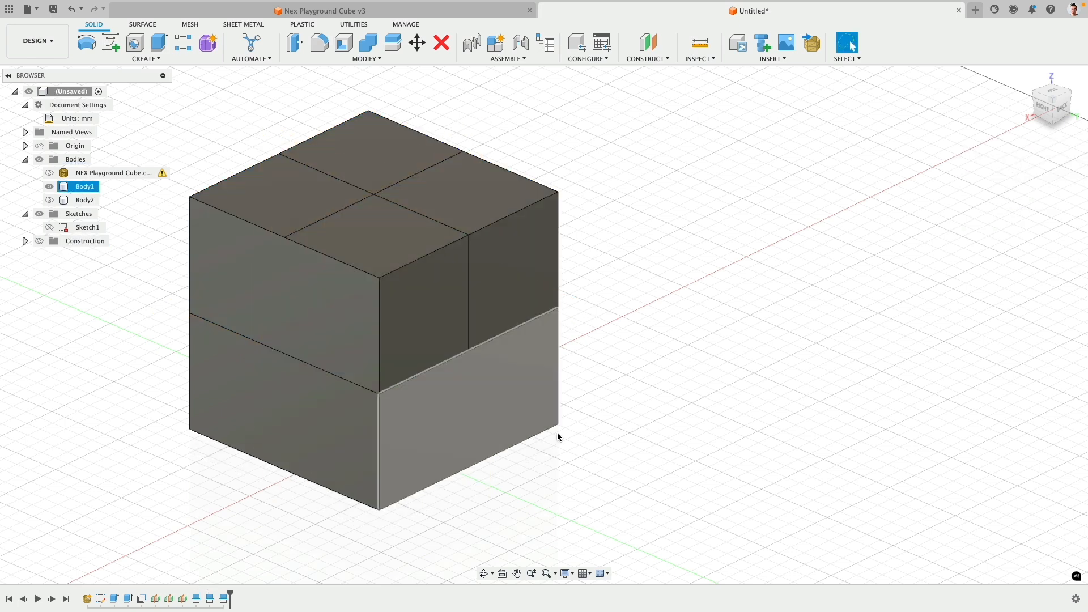
pyautogui.click(558, 437)
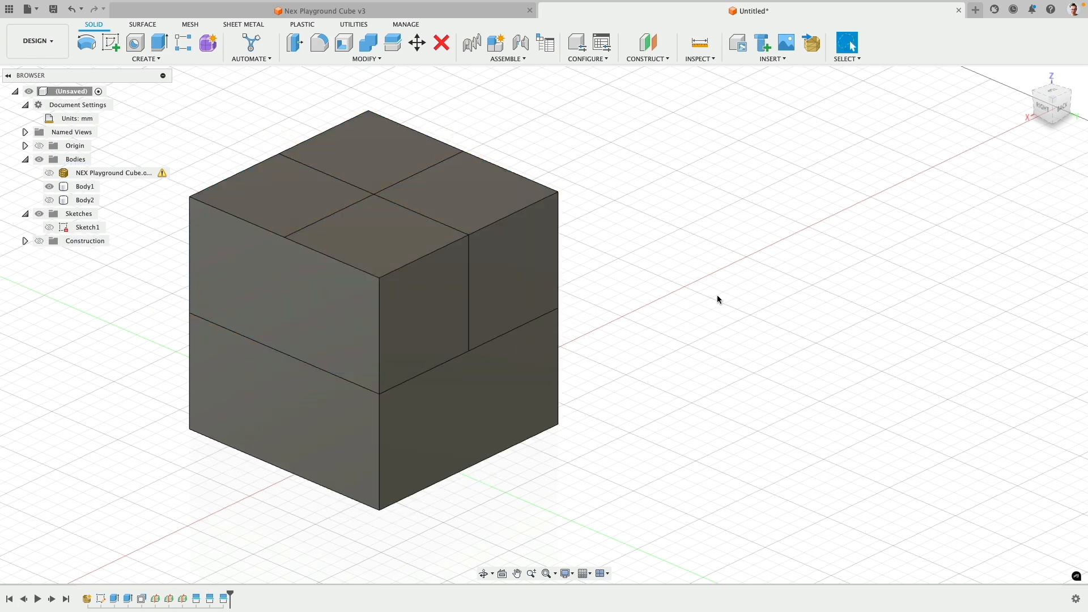
# Edit the last face split to include the missing upper face on the cube's right side
pyautogui.rightClick(225, 599)
pyautogui.click(249, 481)
pyautogui.click(460, 311)
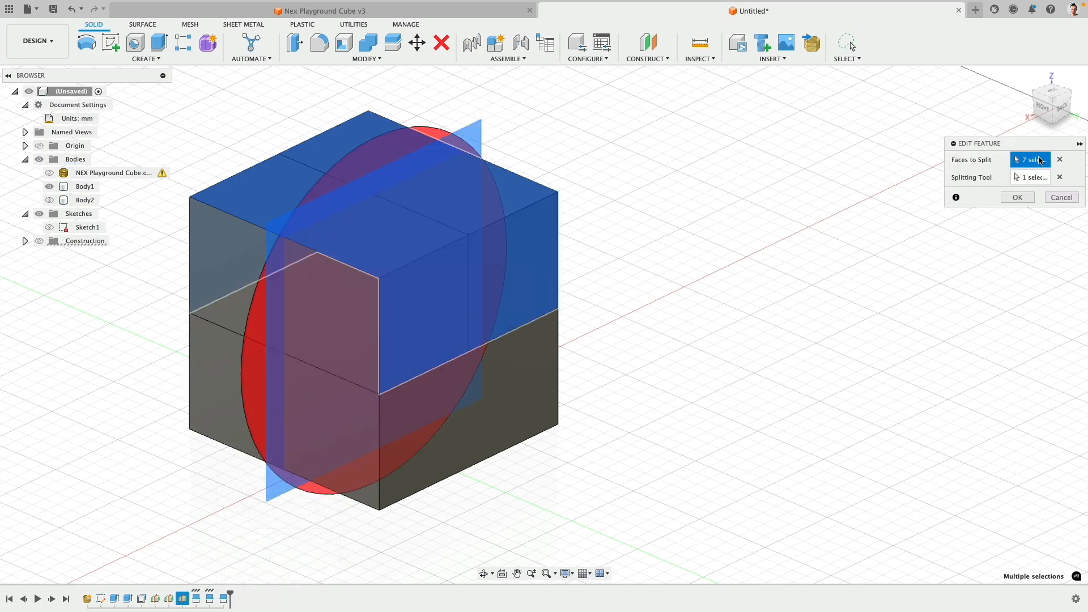
pyautogui.click(1017, 198)
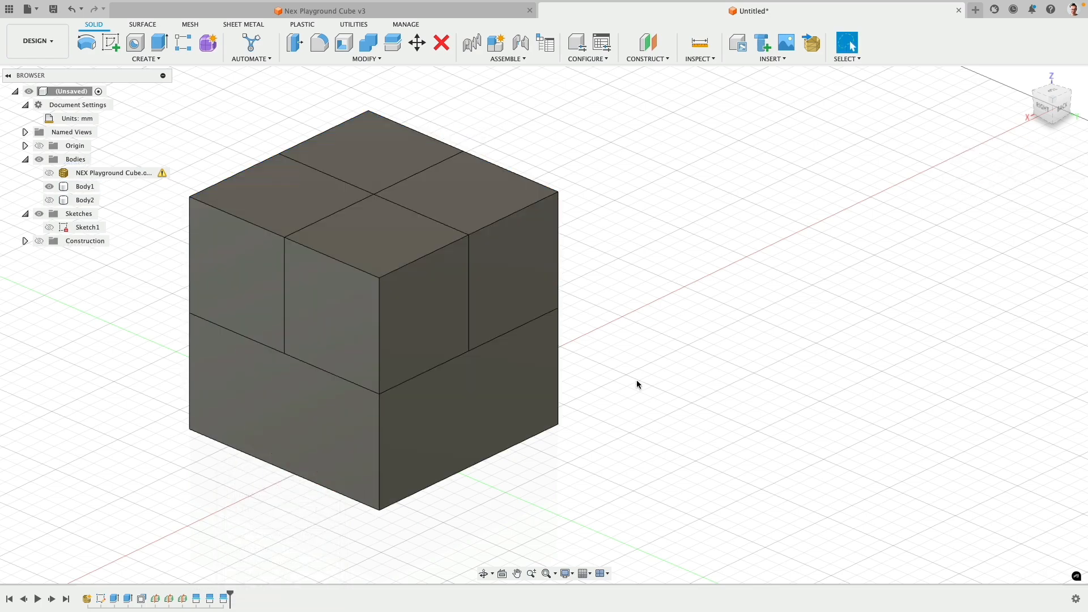
# Hide the cube body and show the NEX Playground Cube mesh
pyautogui.keyDown('shift'); pyautogui.moveTo(636, 382); pyautogui.dragTo(318, 330, button='middle'); pyautogui.keyUp('shift')
pyautogui.keyDown('shift'); pyautogui.moveTo(870, 238); pyautogui.dragTo(624, 248, button='middle'); pyautogui.keyUp('shift')
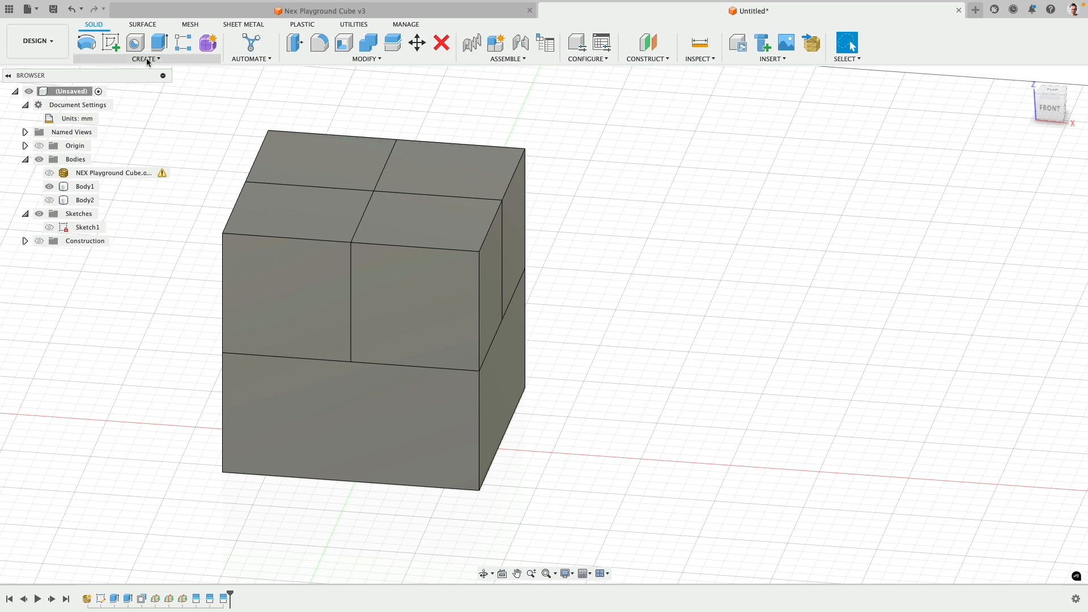
pyautogui.click(49, 186)
pyautogui.click(49, 173)
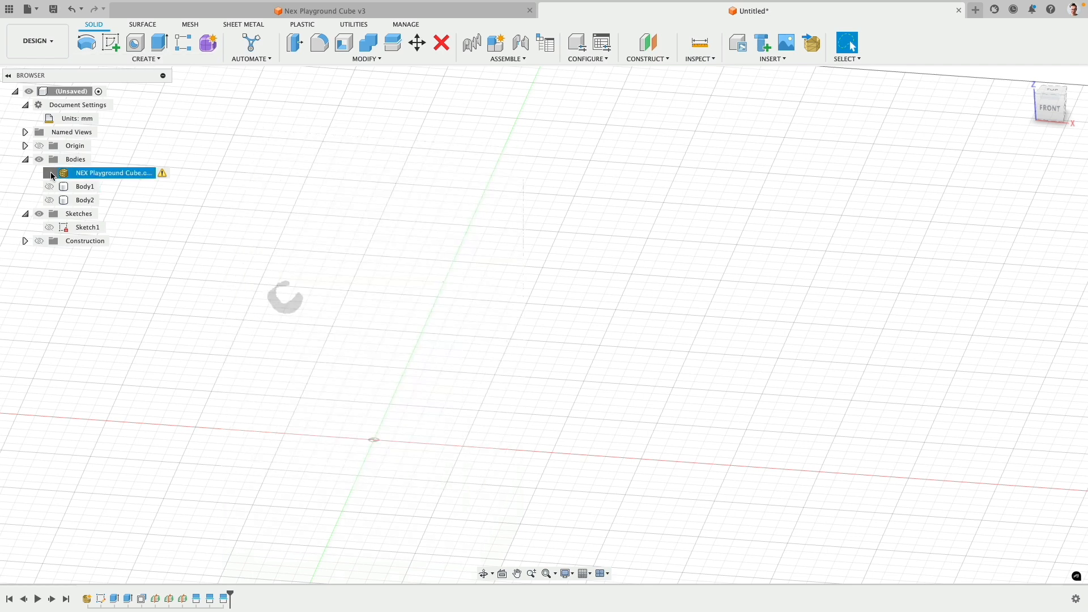
# Compare the seams on the scanned mesh with the split faces of the cube body
pyautogui.click(272, 276)
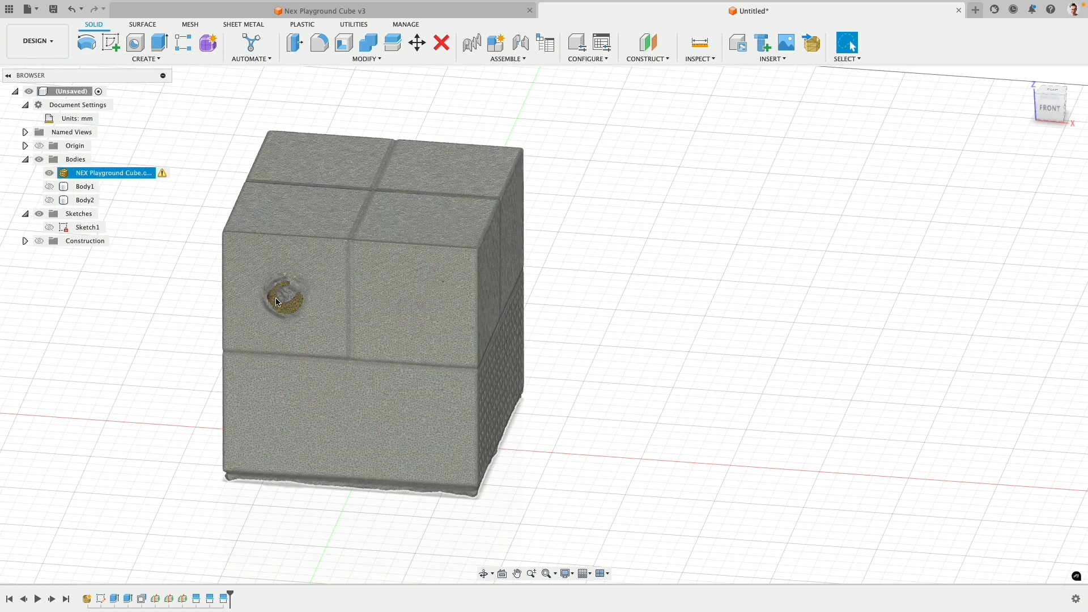
pyautogui.click(49, 173)
pyautogui.click(50, 187)
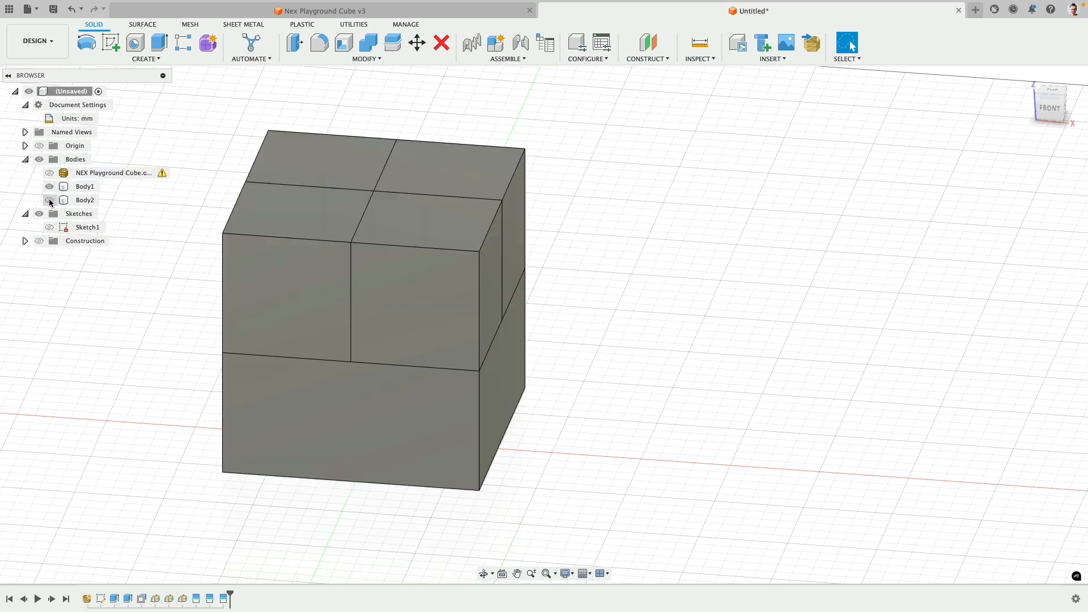
pyautogui.click(286, 298)
pyautogui.click(49, 186)
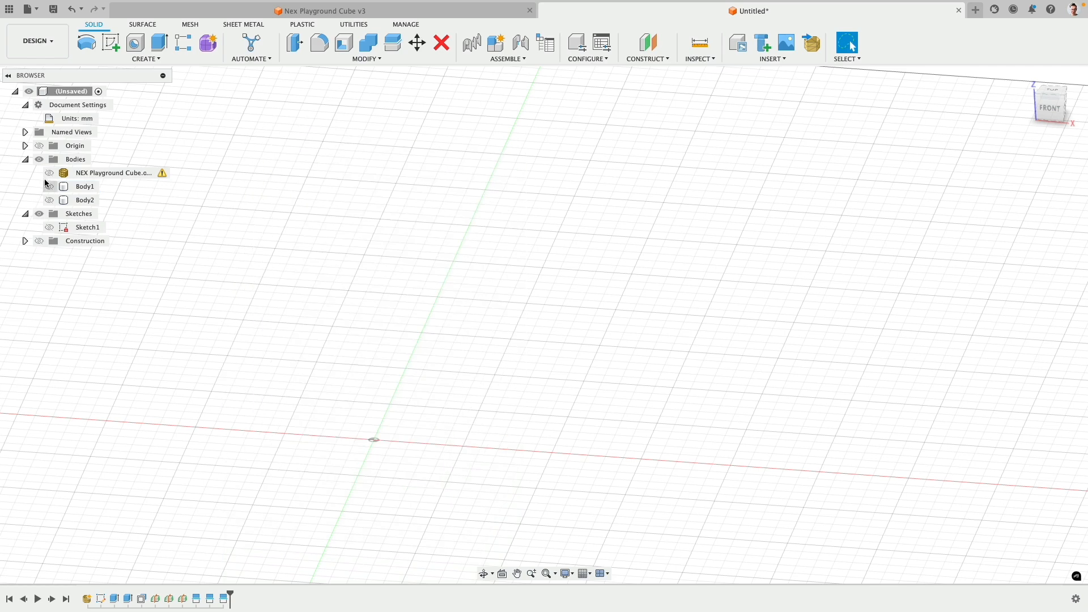
pyautogui.click(49, 172)
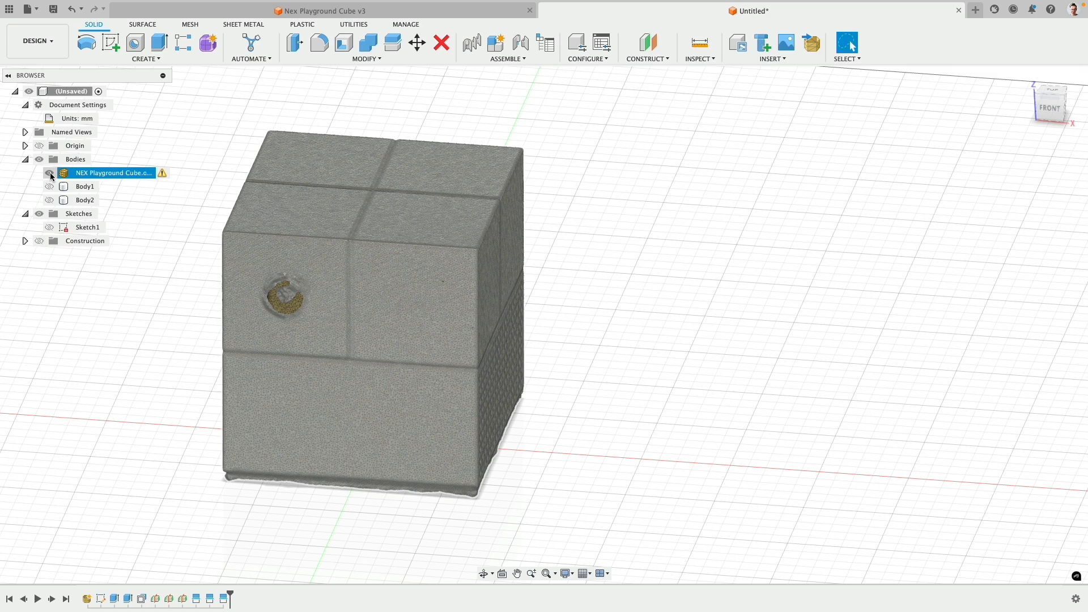
# Hide the scanned mesh and leave only the split cube body visible
pyautogui.click(50, 172)
pyautogui.click(50, 199)
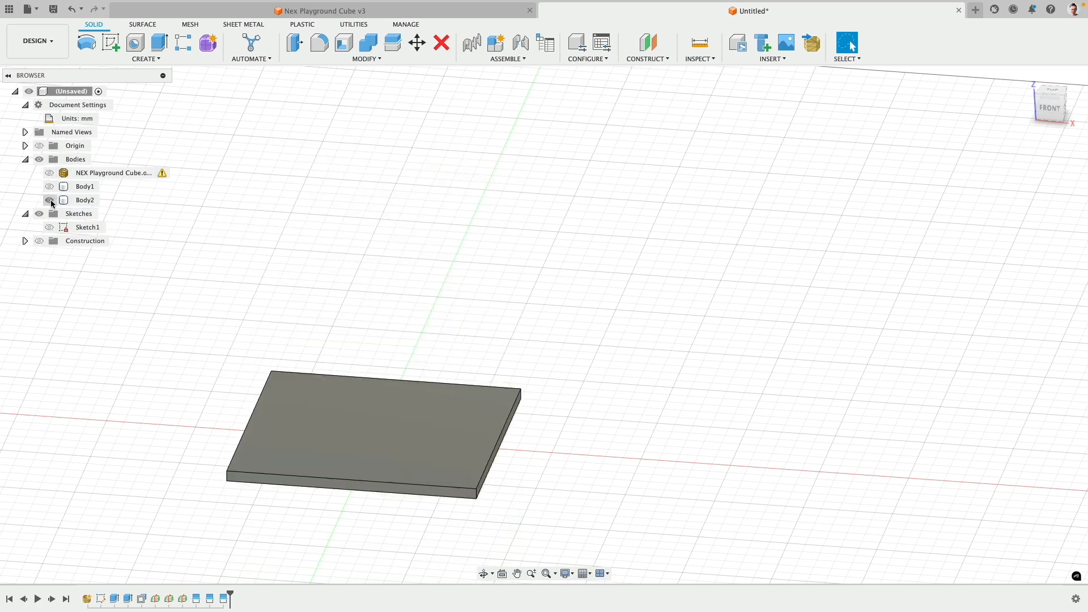
pyautogui.click(50, 187)
pyautogui.click(50, 200)
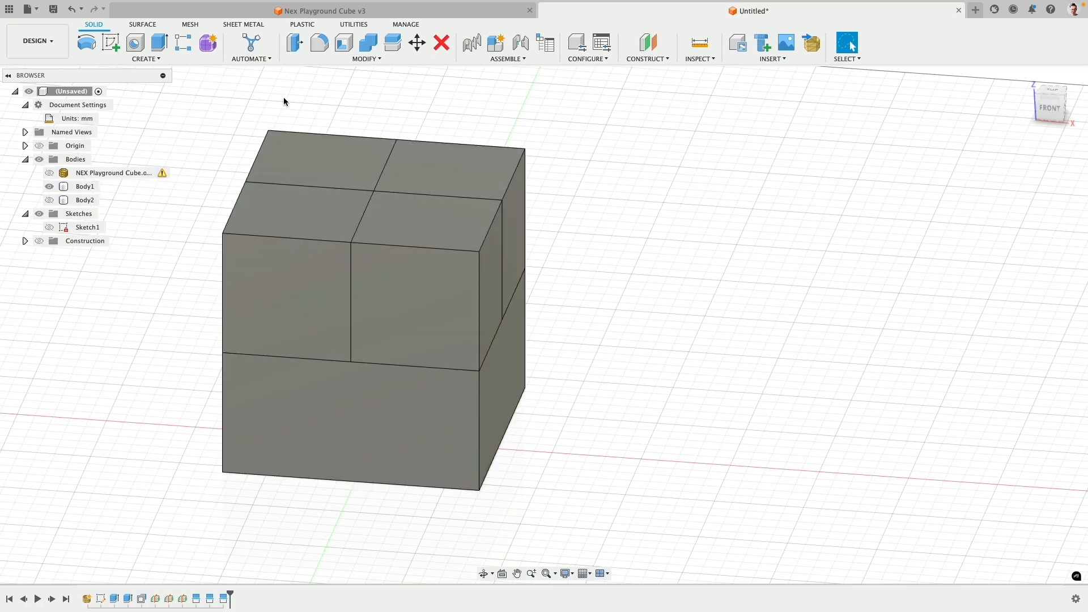
pyautogui.click(139, 64)
pyautogui.click(113, 285)
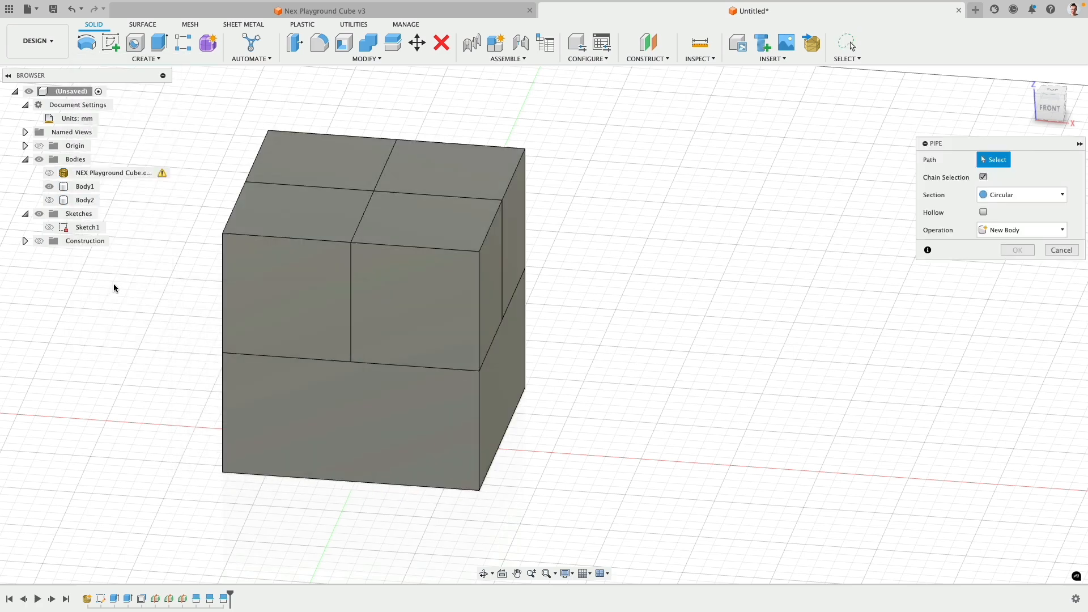
pyautogui.click(449, 370)
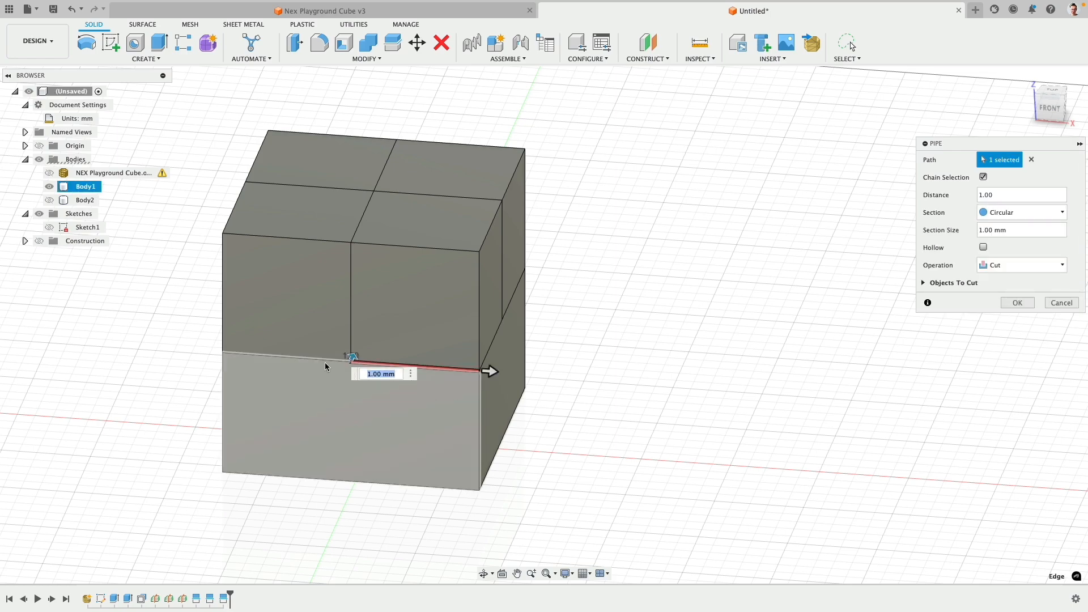
pyautogui.write('72.5')
pyautogui.keyDown('shift'); pyautogui.moveTo(730, 251); pyautogui.dragTo(674, 253, button='middle'); pyautogui.keyUp('shift')
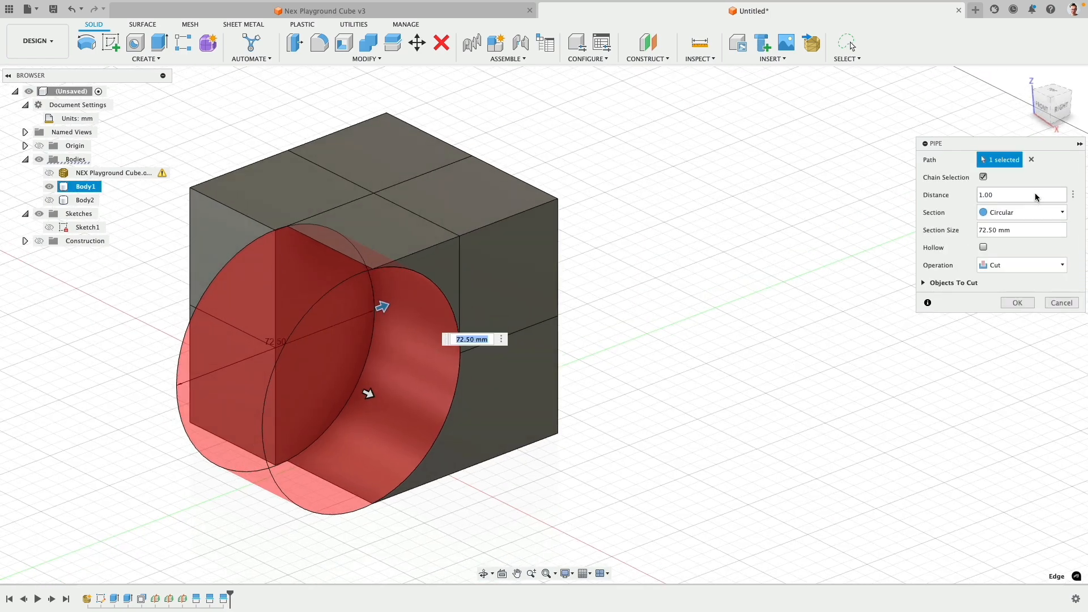
pyautogui.click(1031, 159)
pyautogui.click(370, 390)
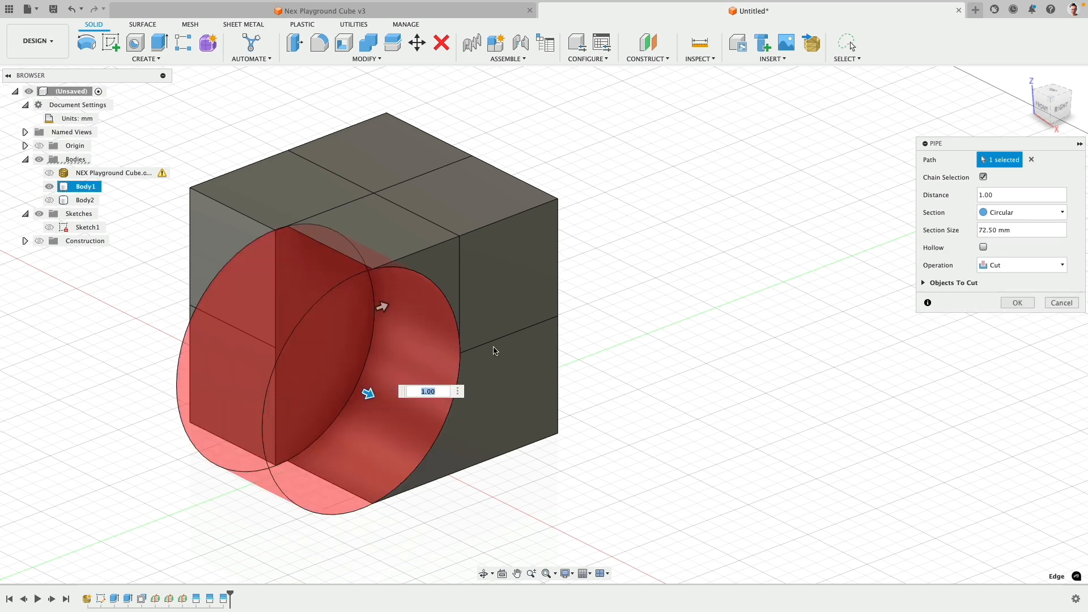
pyautogui.moveTo(368, 396); pyautogui.dragTo(348, 385)
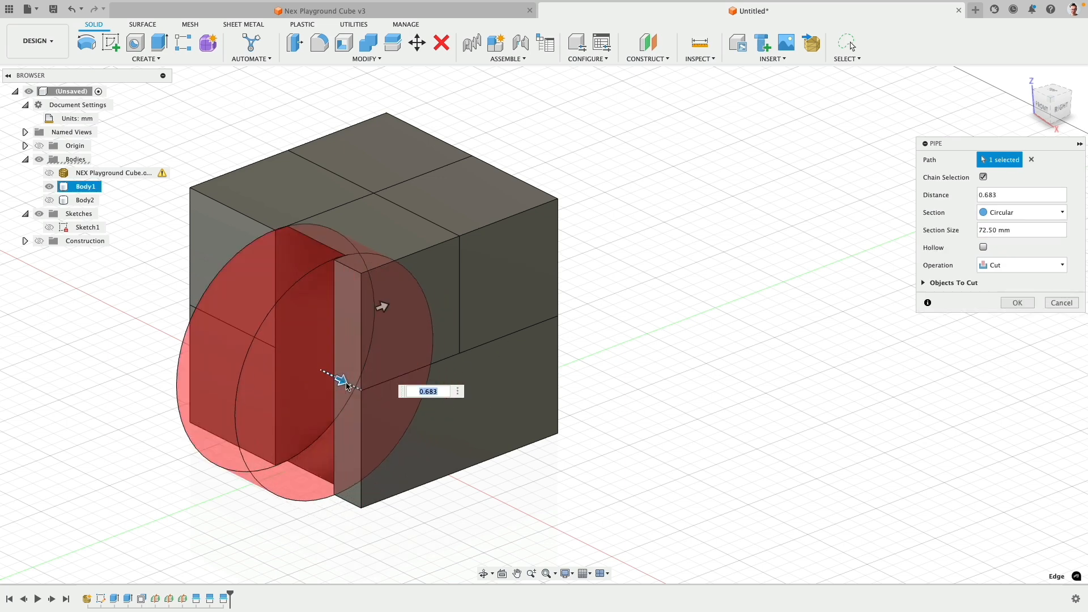
pyautogui.click(1063, 301)
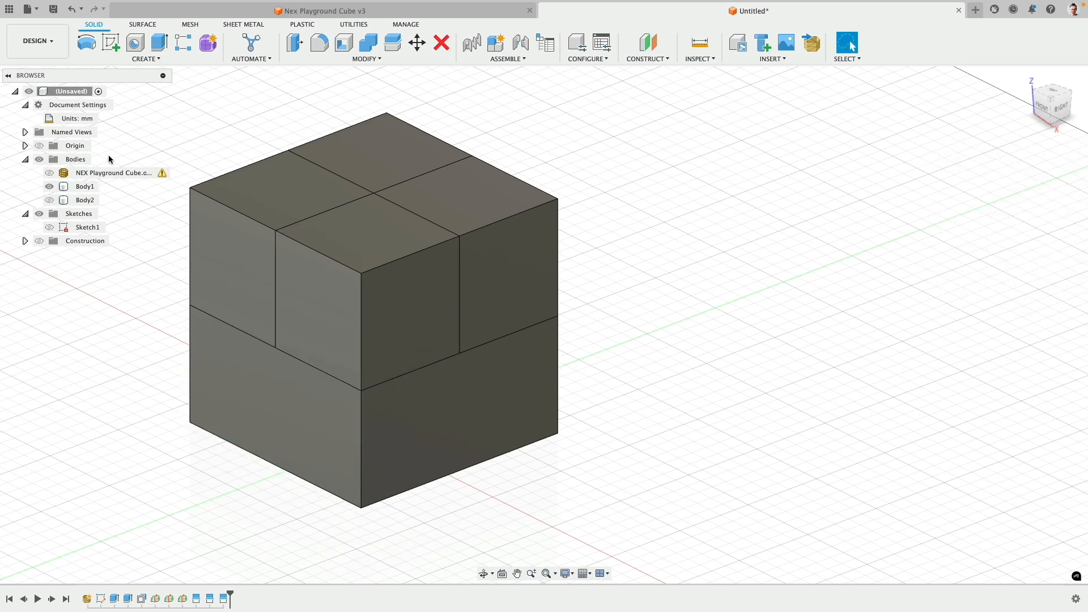
# Start a circular Pipe cut along the complete mid-height edge loop around the cube's four sides
pyautogui.click(145, 58)
pyautogui.click(94, 288)
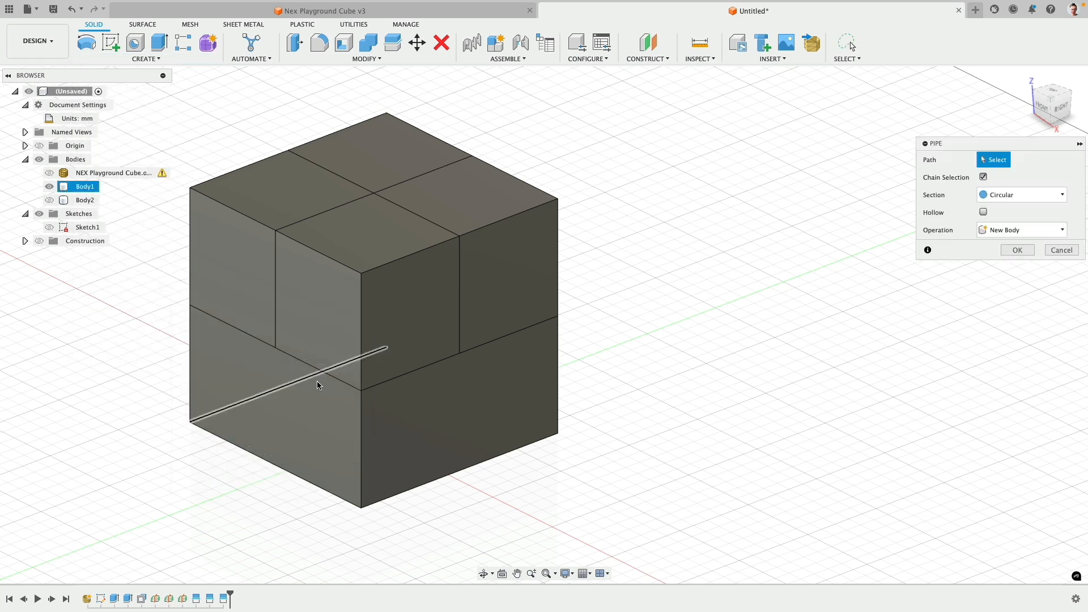
pyautogui.click(351, 385)
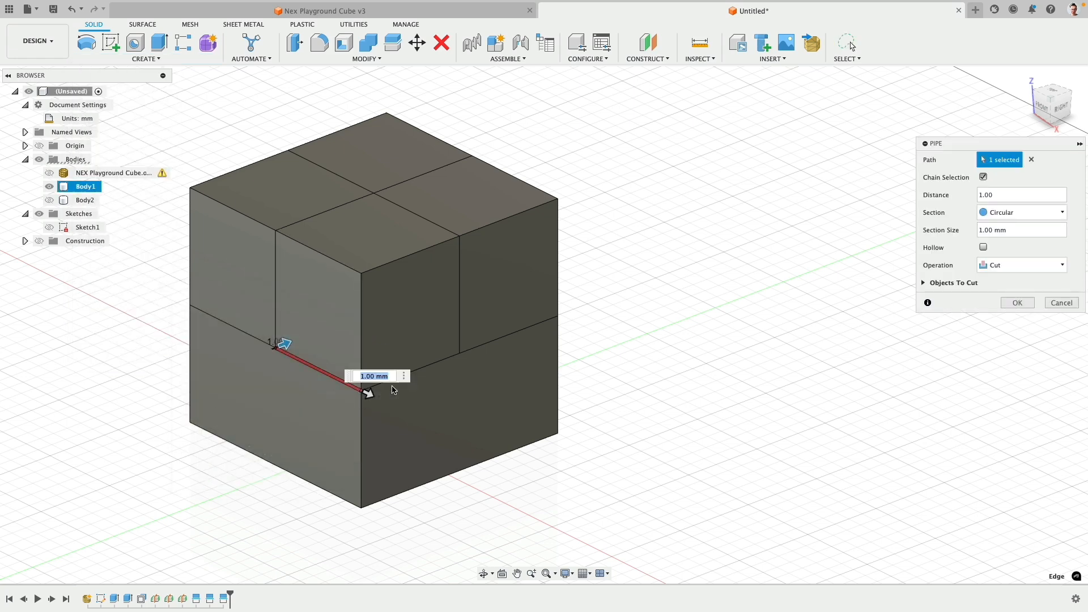
pyautogui.click(468, 352)
pyautogui.keyDown('shift'); pyautogui.moveTo(670, 311); pyautogui.dragTo(347, 374, button='middle'); pyautogui.keyUp('shift')
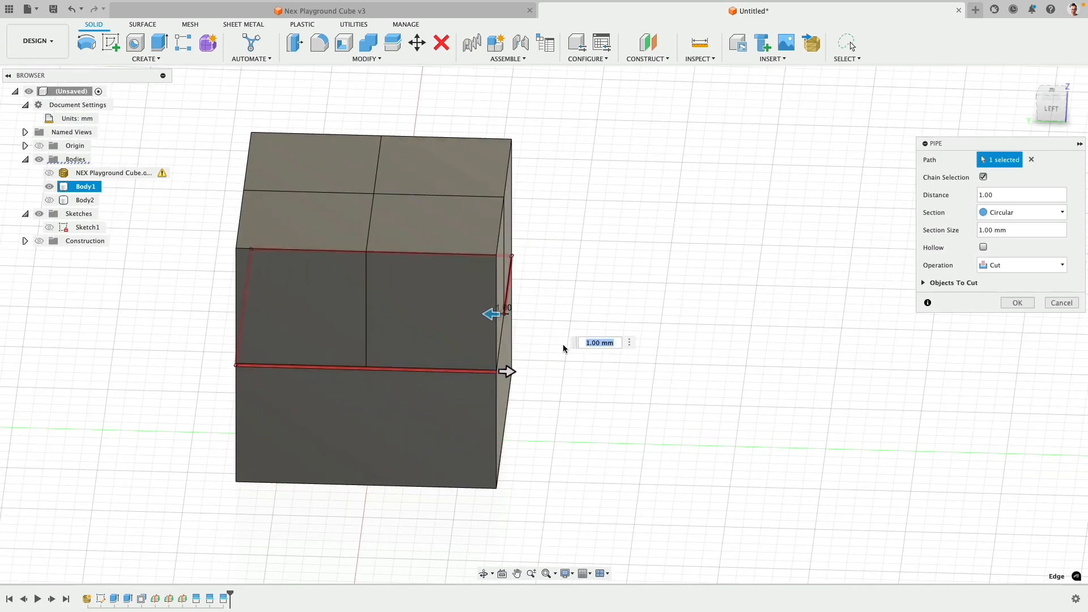
pyautogui.keyDown('shift'); pyautogui.moveTo(508, 372); pyautogui.dragTo(339, 403, button='middle'); pyautogui.keyUp('shift')
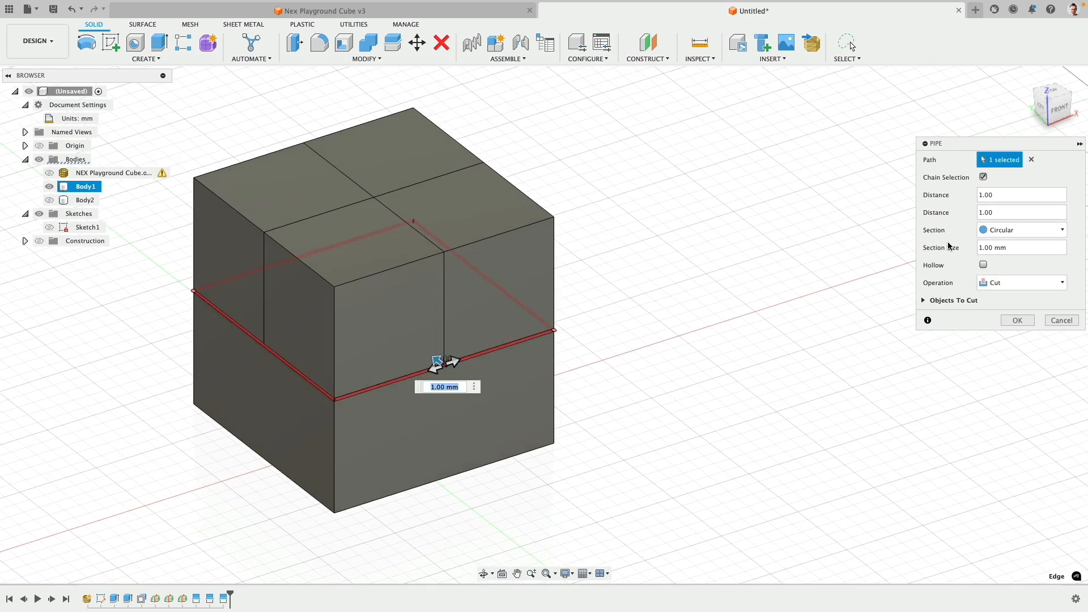
# Try a 0.5 mm pipe section, show the scanned mesh for comparison, and cut the mid-height groove with a 1 mm section
pyautogui.click(1012, 248)
pyautogui.write('.5')
pyautogui.scroll(3, 685, 309)
pyautogui.keyDown('shift'); pyautogui.moveTo(684, 308); pyautogui.dragTo(633, 281, button='middle'); pyautogui.keyUp('shift')
pyautogui.scroll(5, 534, 214)
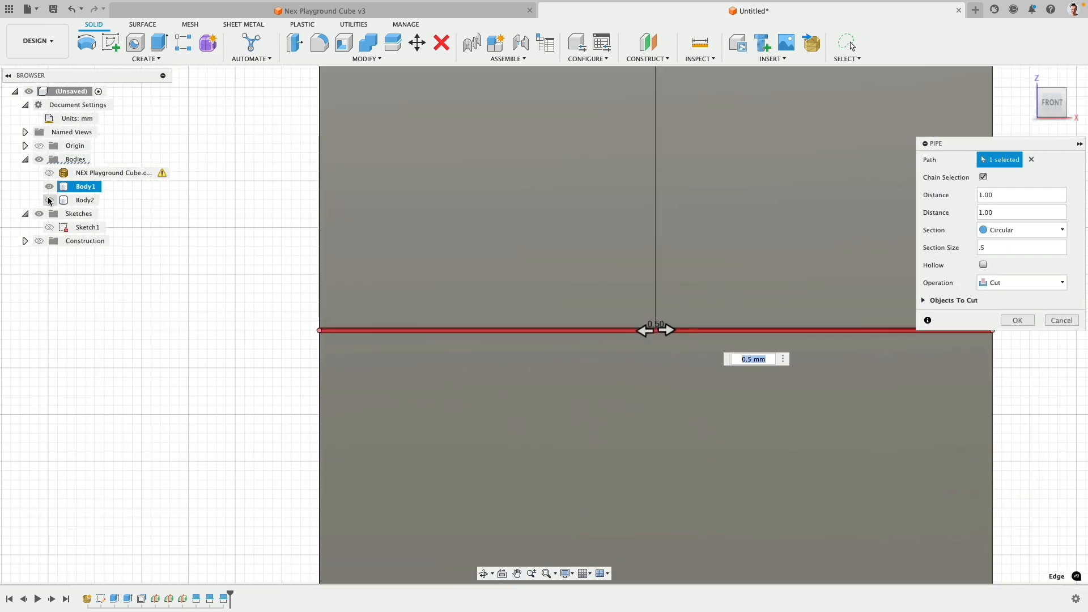
pyautogui.click(49, 172)
pyautogui.moveTo(294, 289); pyautogui.dragTo(219, 385, button='middle')
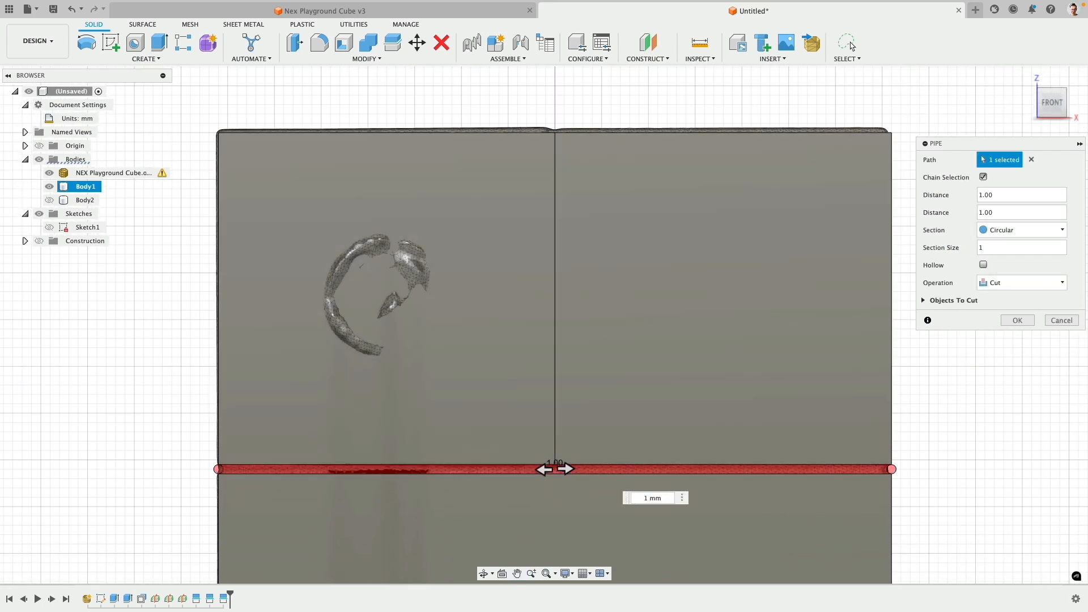
pyautogui.click(1010, 317)
# Hide the mesh and cut a 1 mm square pipe groove along the center seam across the front, top and back faces
pyautogui.keyDown('shift'); pyautogui.moveTo(861, 357); pyautogui.dragTo(819, 137, button='middle'); pyautogui.keyUp('shift')
pyautogui.rightClick(819, 137)
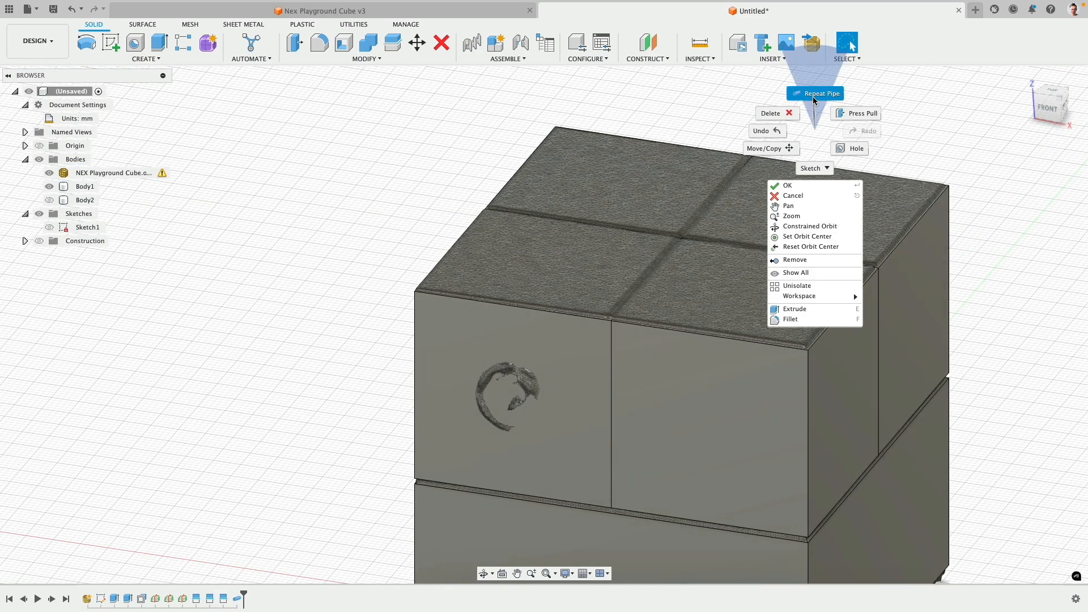
pyautogui.click(803, 90)
pyautogui.click(49, 173)
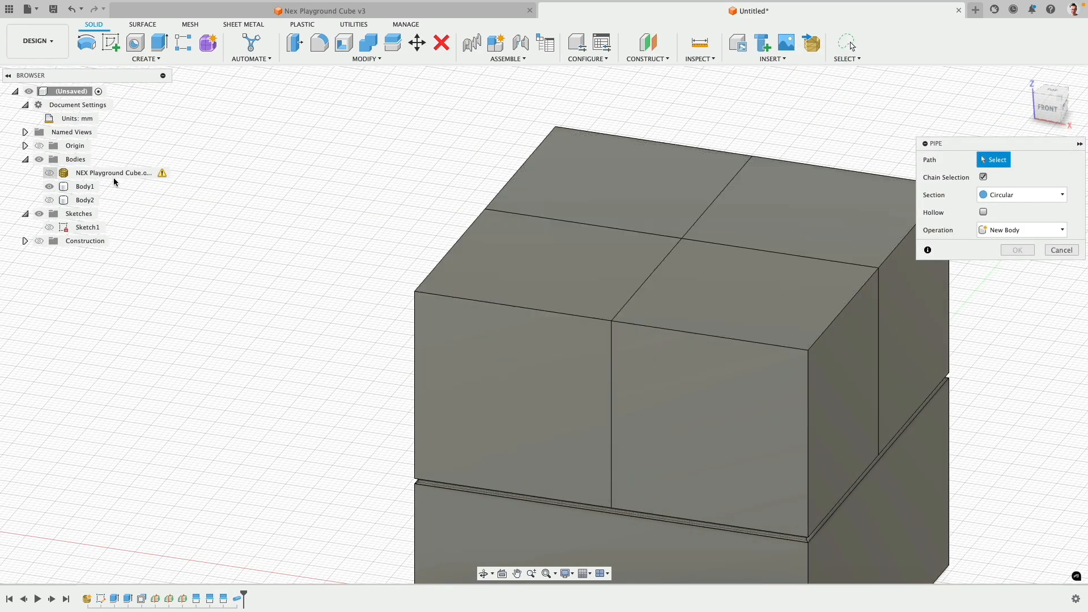
pyautogui.click(612, 354)
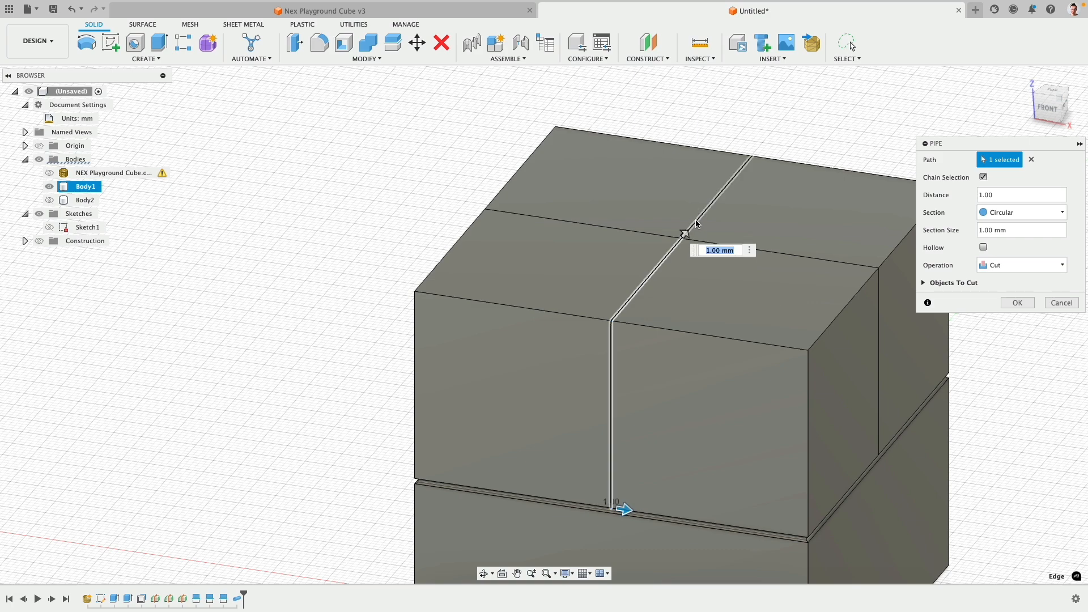
pyautogui.keyDown('shift'); pyautogui.moveTo(695, 224); pyautogui.dragTo(806, 258, button='middle'); pyautogui.keyUp('shift')
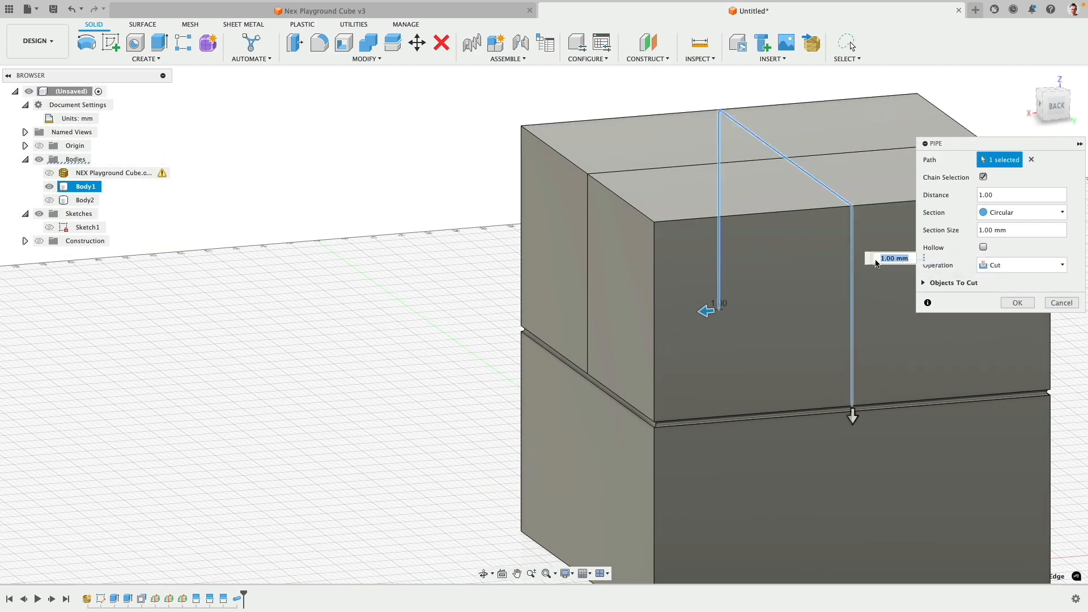
pyautogui.click(1011, 230)
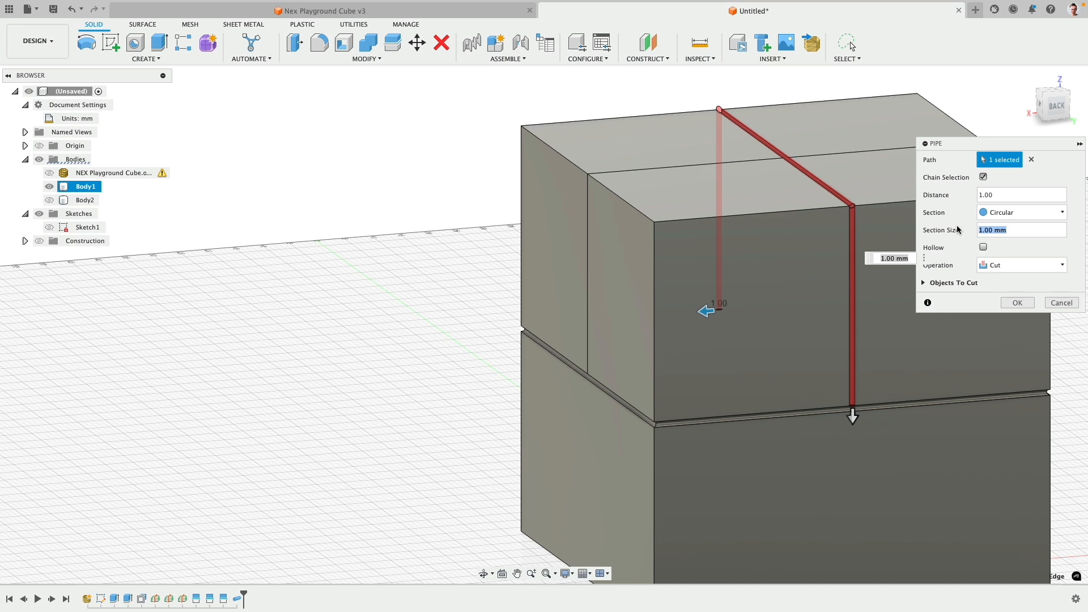
pyautogui.click(999, 215)
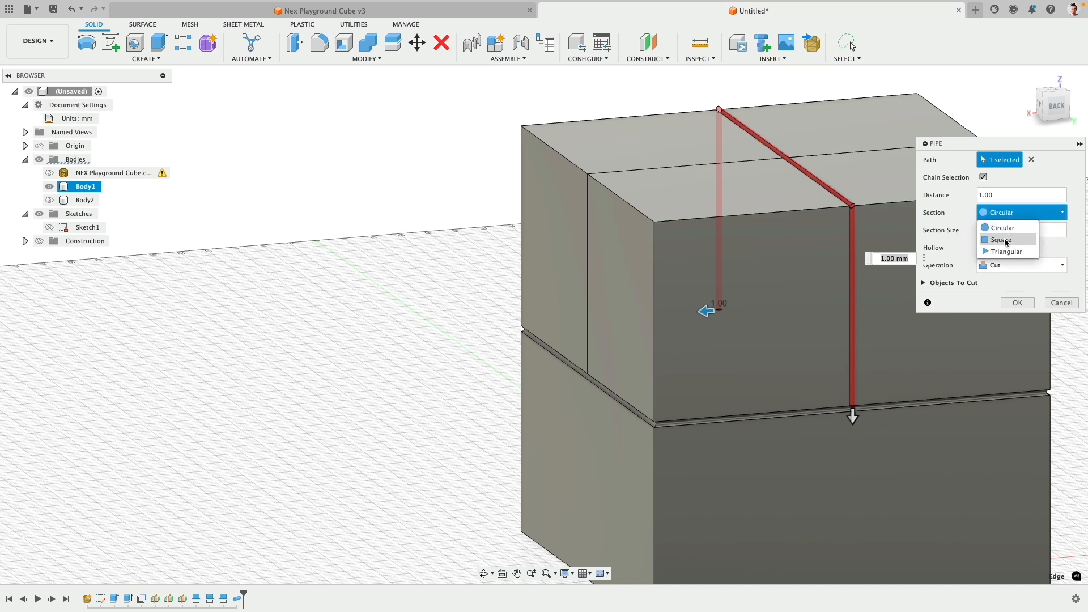
pyautogui.click(1002, 241)
pyautogui.click(1015, 303)
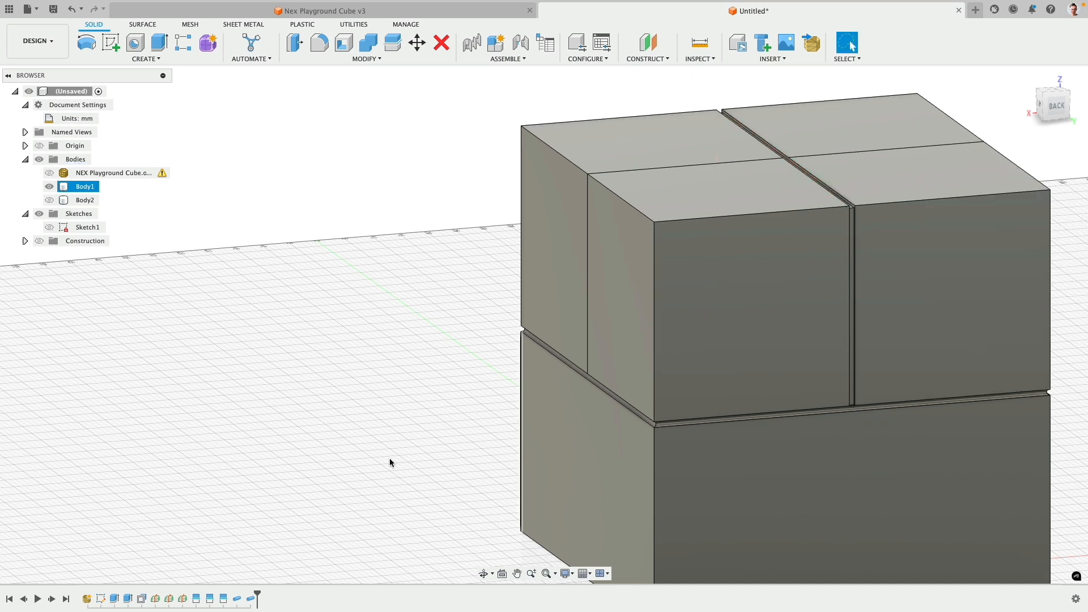
# Edit the mid-height pipe cut to use a square section
pyautogui.rightClick(237, 600)
pyautogui.press('Escape')
pyautogui.rightClick(236, 599)
pyautogui.press('Escape')
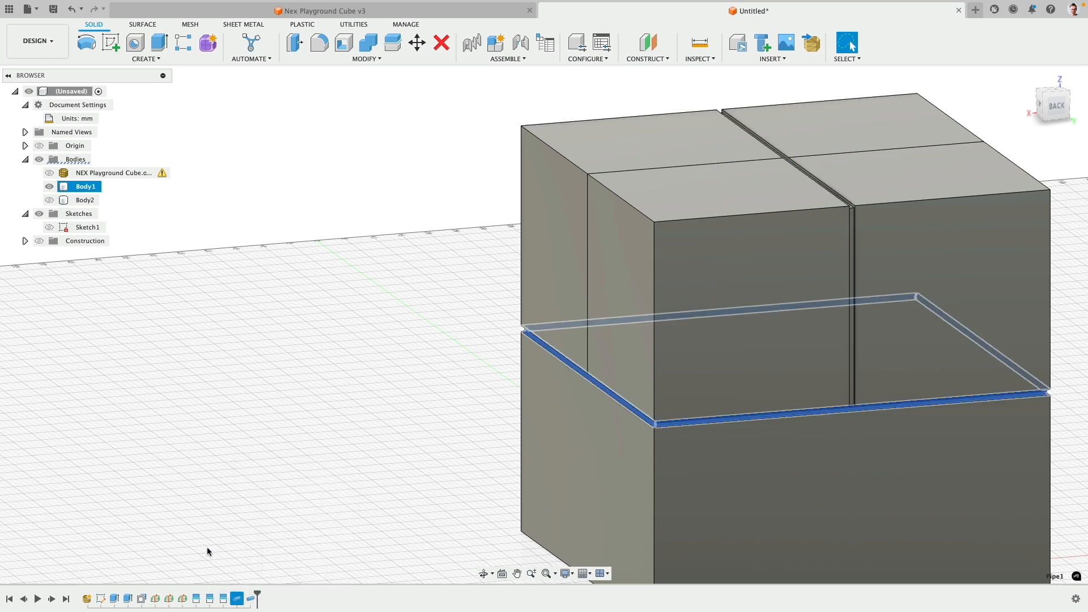
pyautogui.rightClick(237, 600)
pyautogui.click(261, 484)
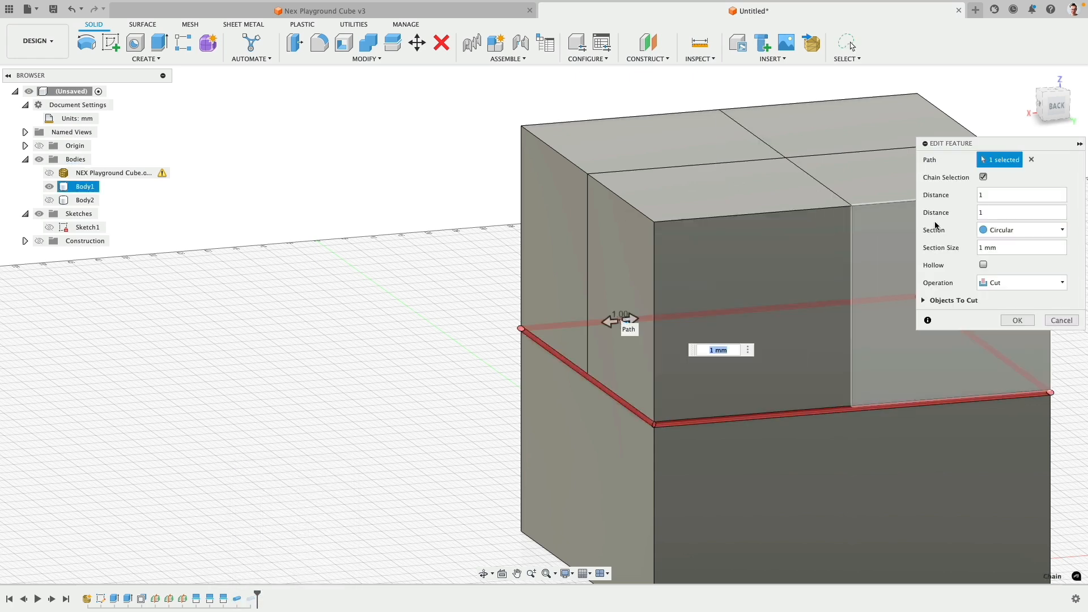
pyautogui.click(1007, 228)
pyautogui.click(1062, 229)
pyautogui.click(1014, 254)
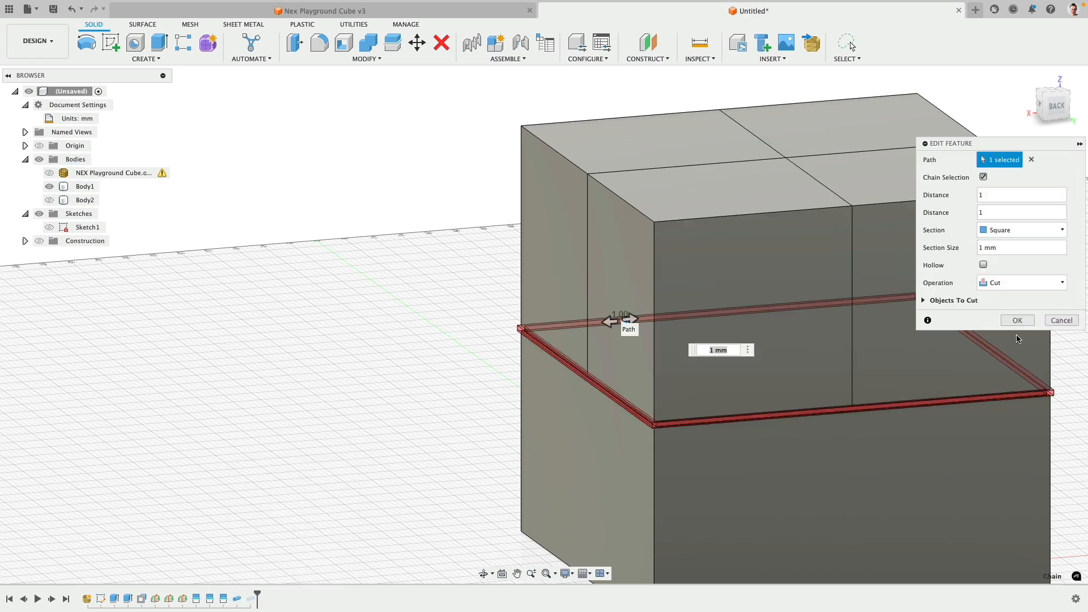
pyautogui.click(1017, 321)
# Cut a 1 mm square pipe groove along the right side's vertical seam and the adjoining top seam up to the center
pyautogui.keyDown('shift'); pyautogui.moveTo(396, 355); pyautogui.dragTo(393, 376, button='middle'); pyautogui.keyUp('shift')
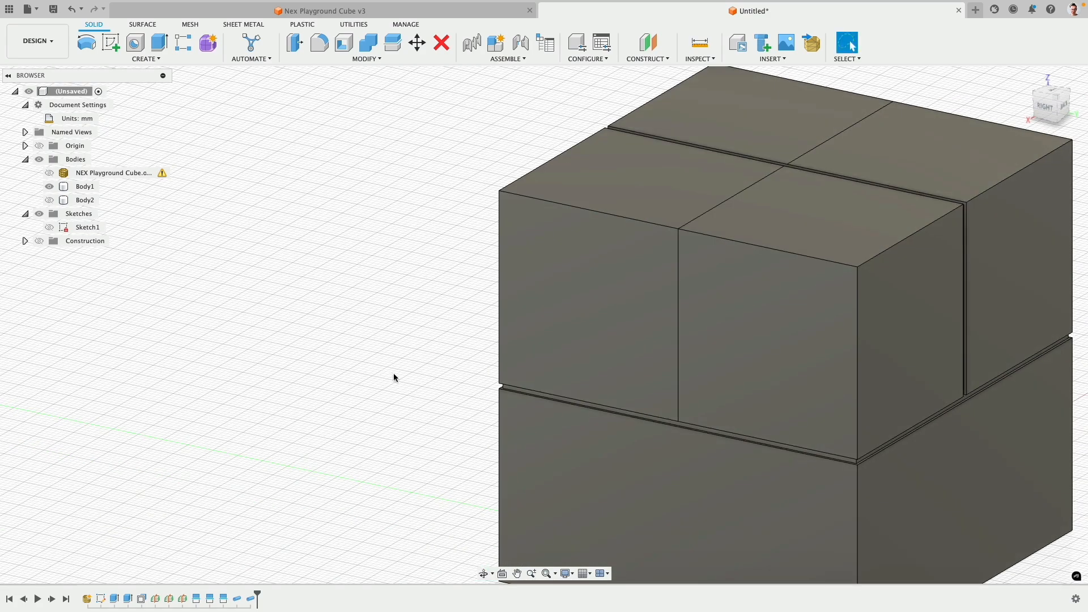
pyautogui.click(146, 59)
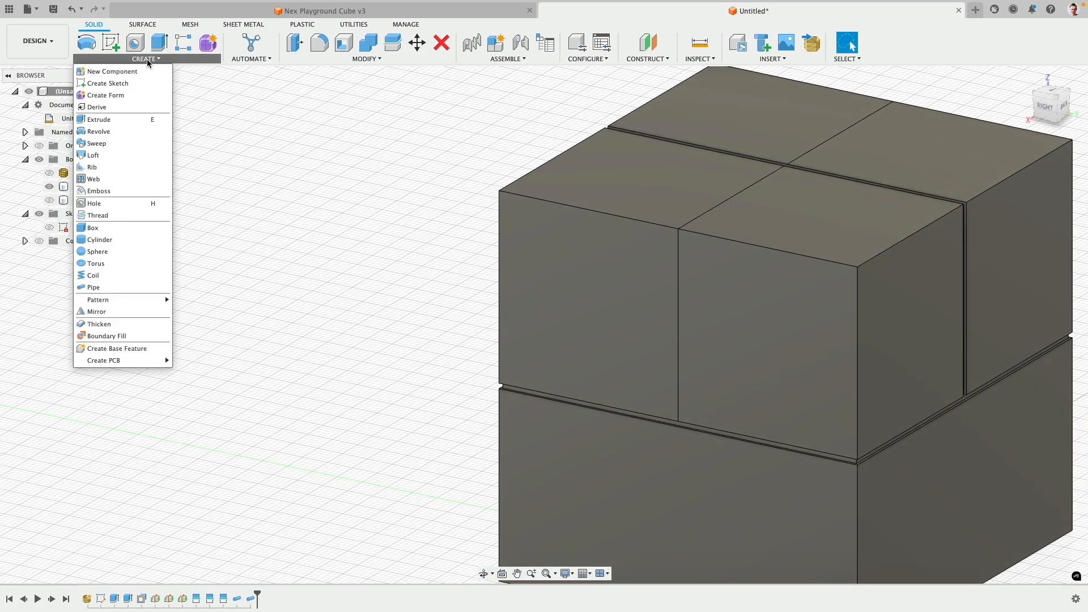
pyautogui.click(104, 290)
pyautogui.click(678, 274)
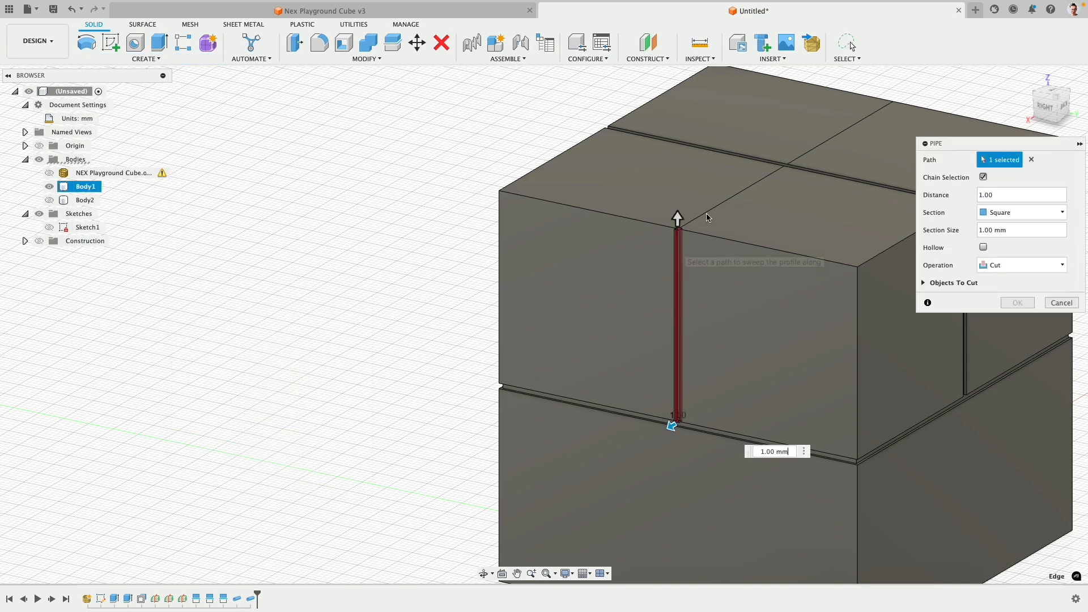
pyautogui.click(999, 266)
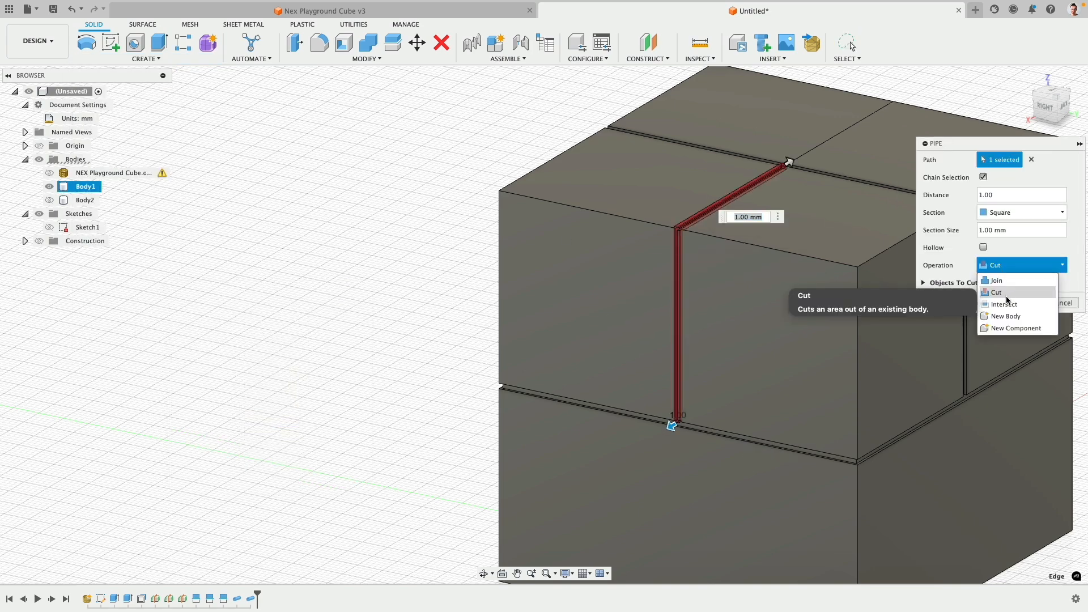
pyautogui.click(1007, 214)
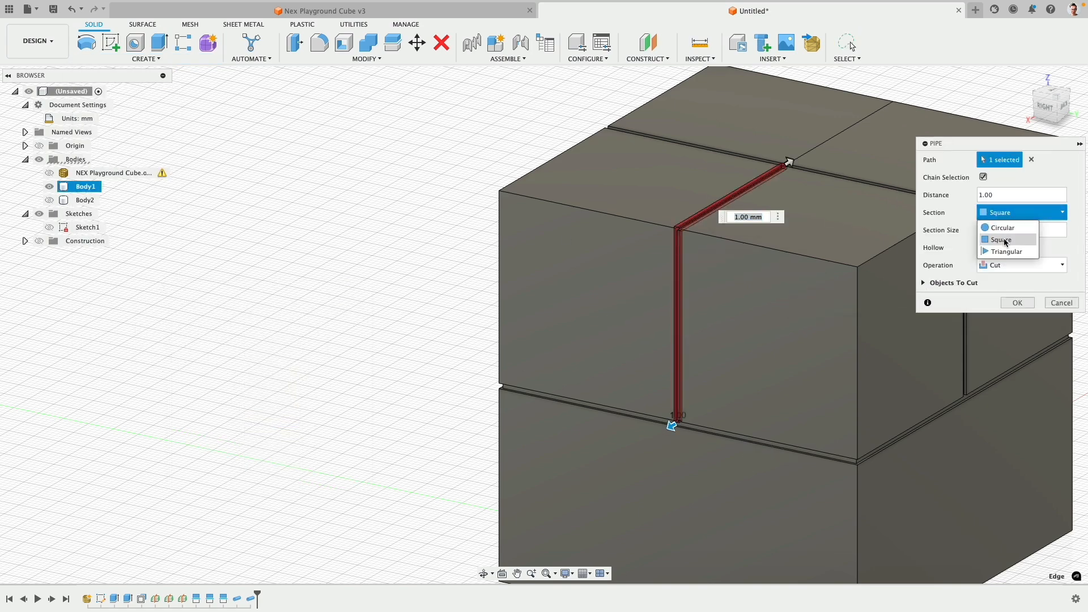
pyautogui.click(1016, 302)
# Cut a 1 mm square pipe groove along the left side's vertical seam and the adjoining top seam up to the center
pyautogui.keyDown('shift'); pyautogui.moveTo(1014, 307); pyautogui.dragTo(408, 228, button='middle'); pyautogui.keyUp('shift')
pyautogui.rightClick(365, 227)
pyautogui.click(366, 187)
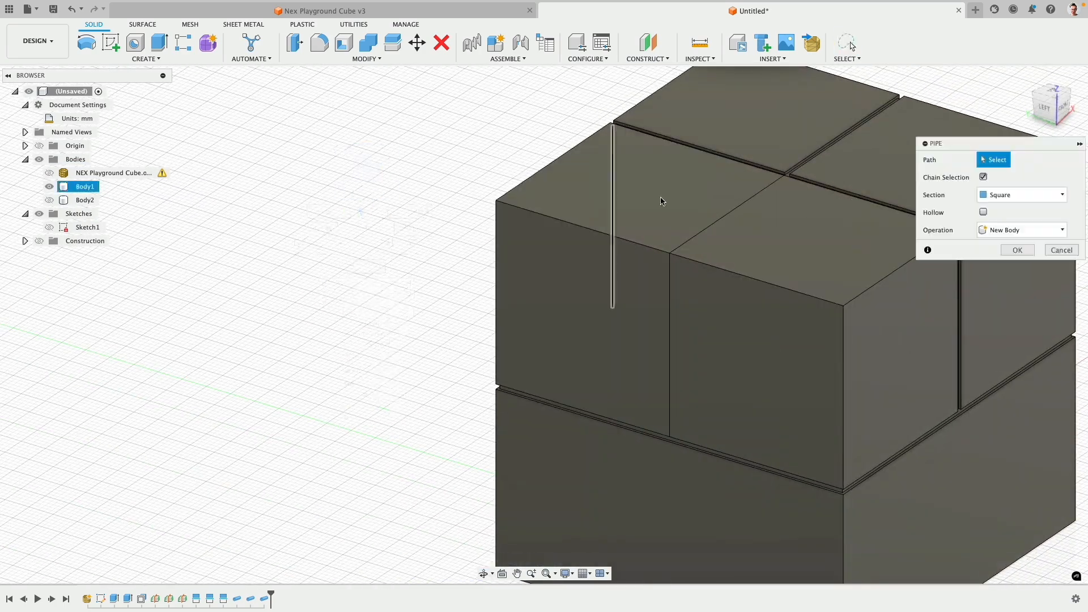
pyautogui.click(688, 248)
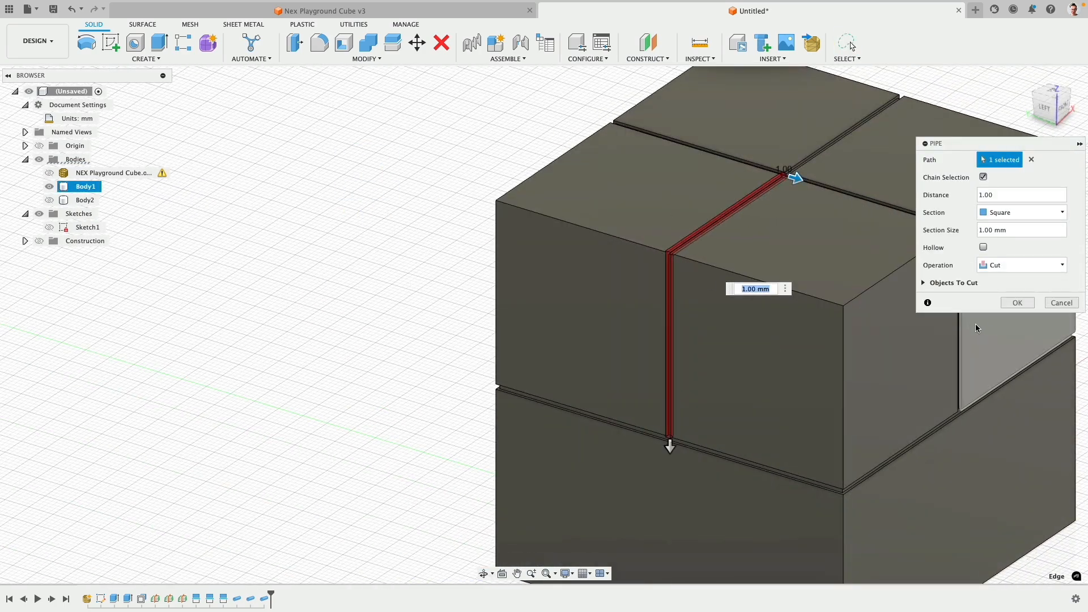
pyautogui.click(1016, 302)
# Start a sketch on the upper-right panel of the cube's front face
pyautogui.keyDown('shift'); pyautogui.moveTo(1014, 307); pyautogui.dragTo(498, 315, button='middle'); pyautogui.keyUp('shift')
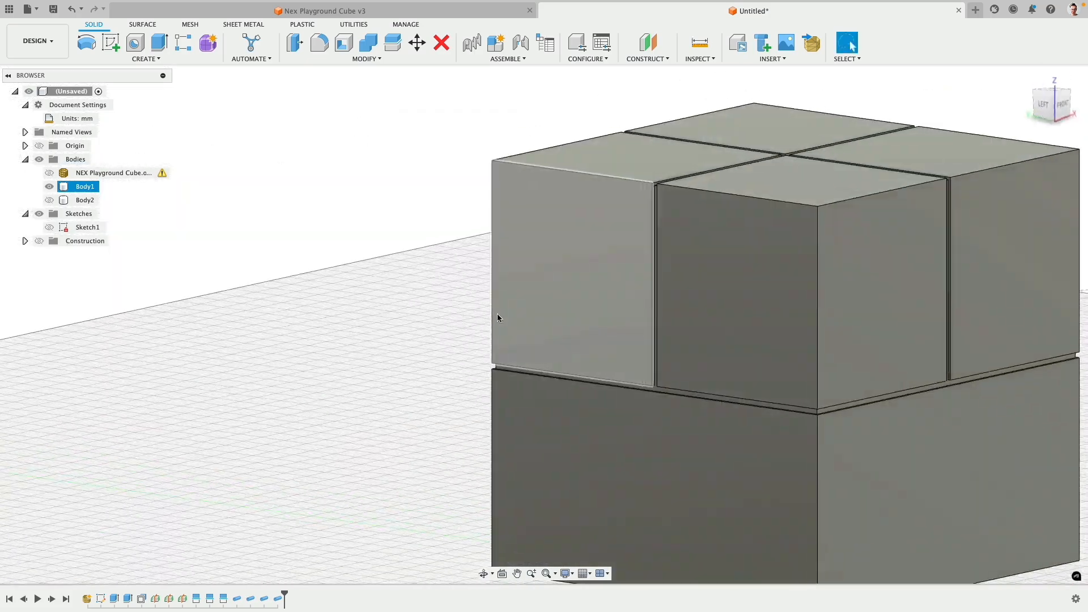
pyautogui.keyDown('shift'); pyautogui.moveTo(925, 204); pyautogui.dragTo(830, 197, button='middle'); pyautogui.keyUp('shift')
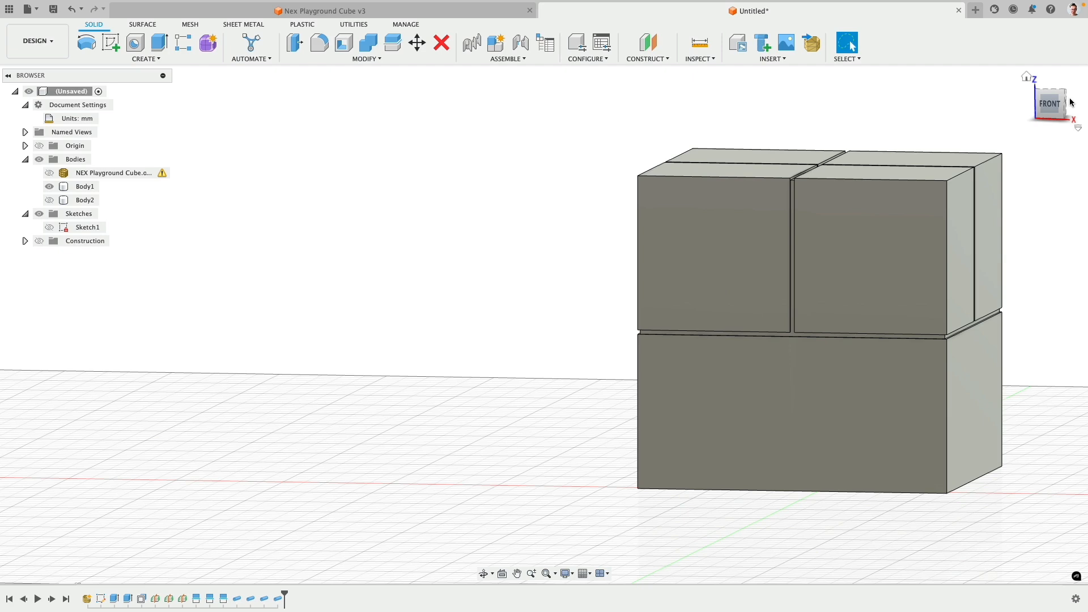
pyautogui.click(1052, 104)
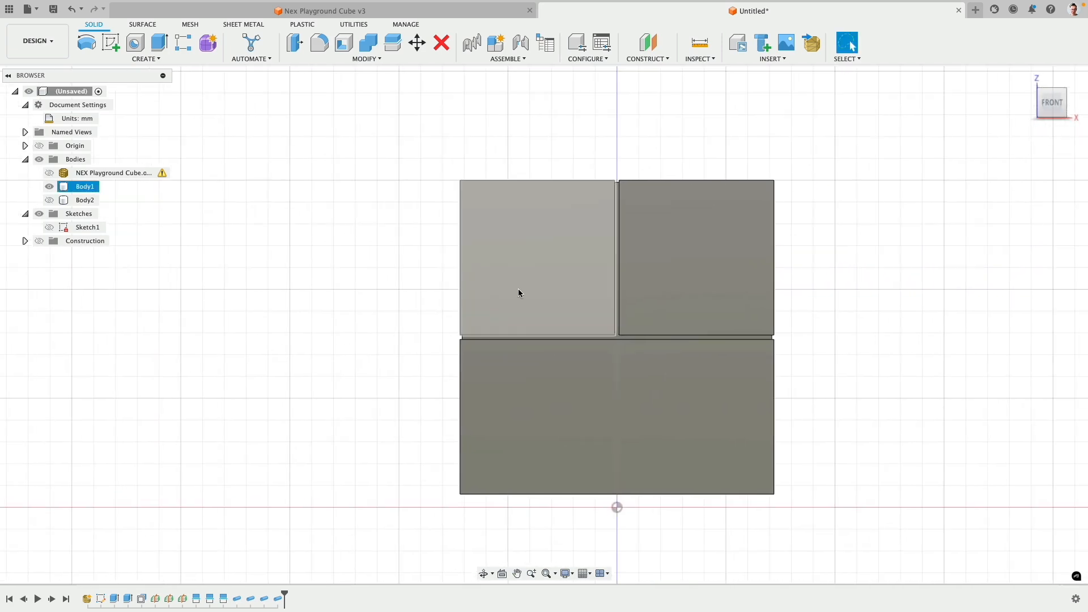
pyautogui.click(517, 294)
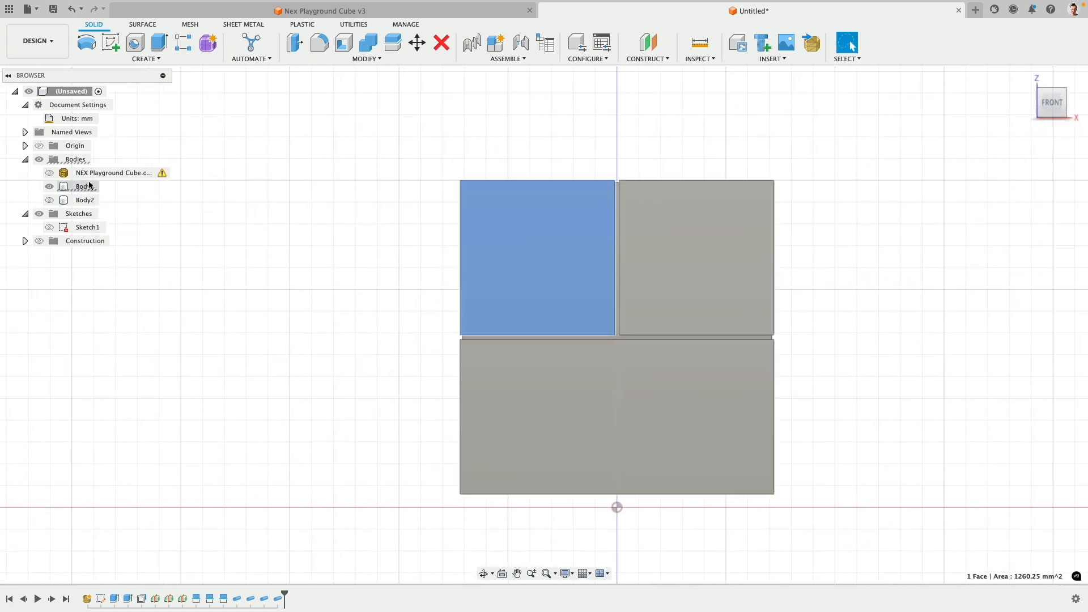
pyautogui.click(50, 173)
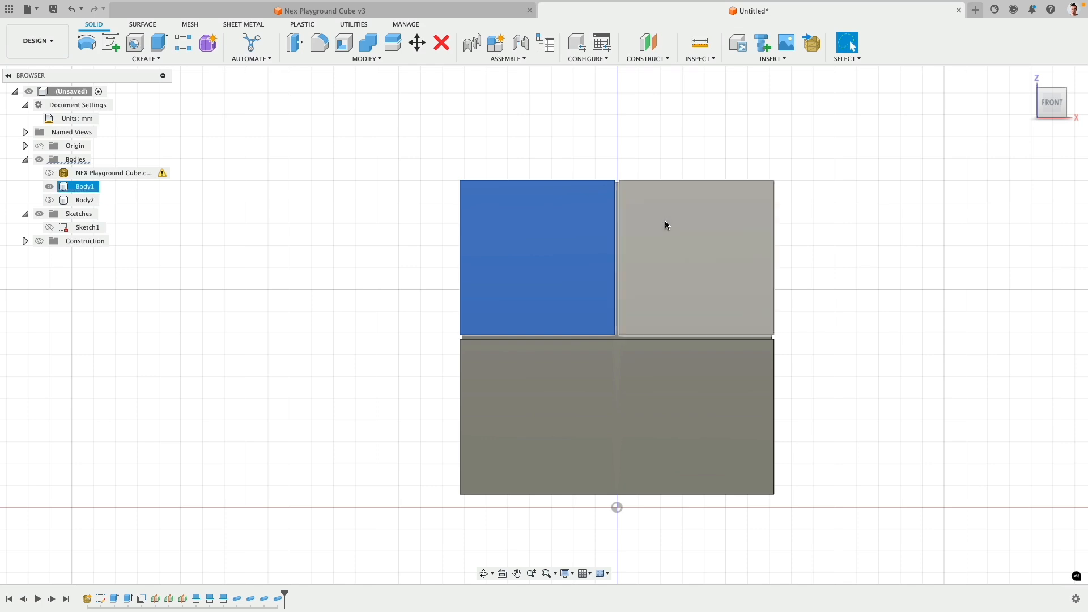
pyautogui.click(667, 245)
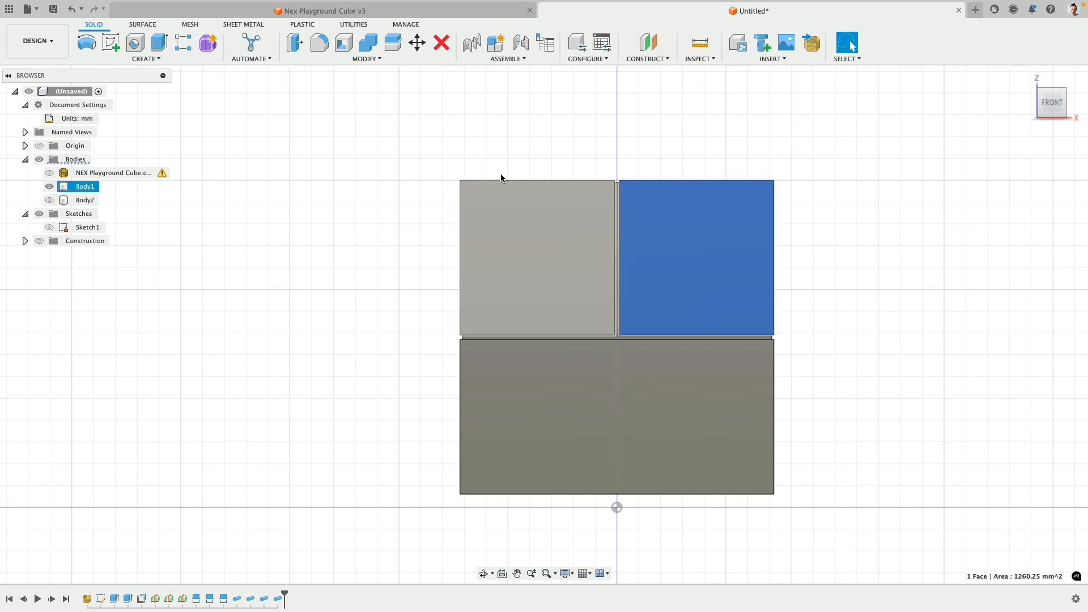
pyautogui.click(113, 45)
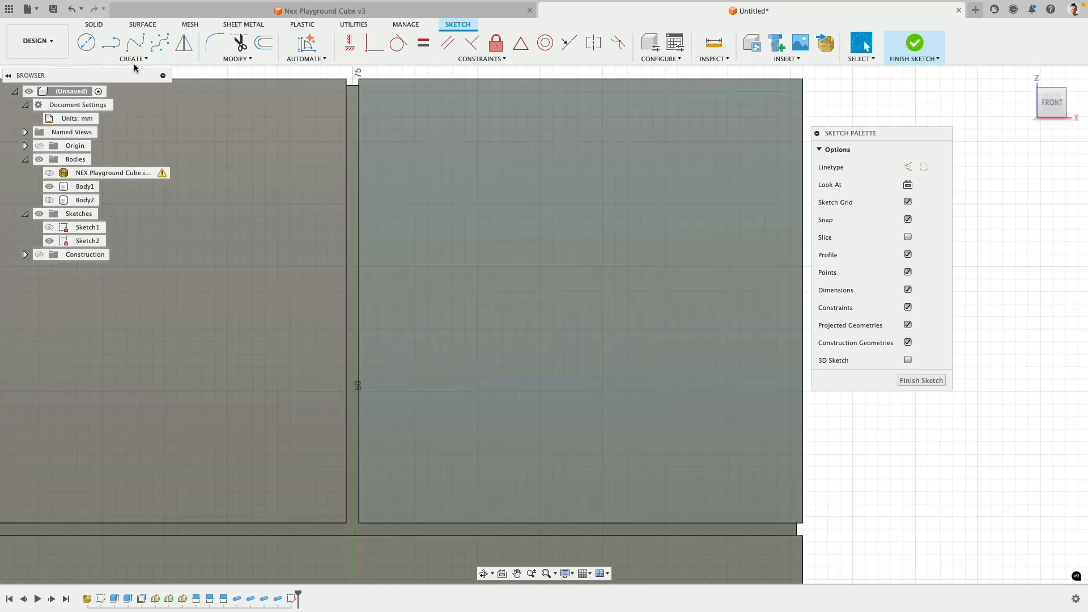
# Draw a horizontal center-to-center slot about 3.8 mm wide near the middle of the upper-right front panel
pyautogui.click(132, 59)
pyautogui.moveTo(117, 142)
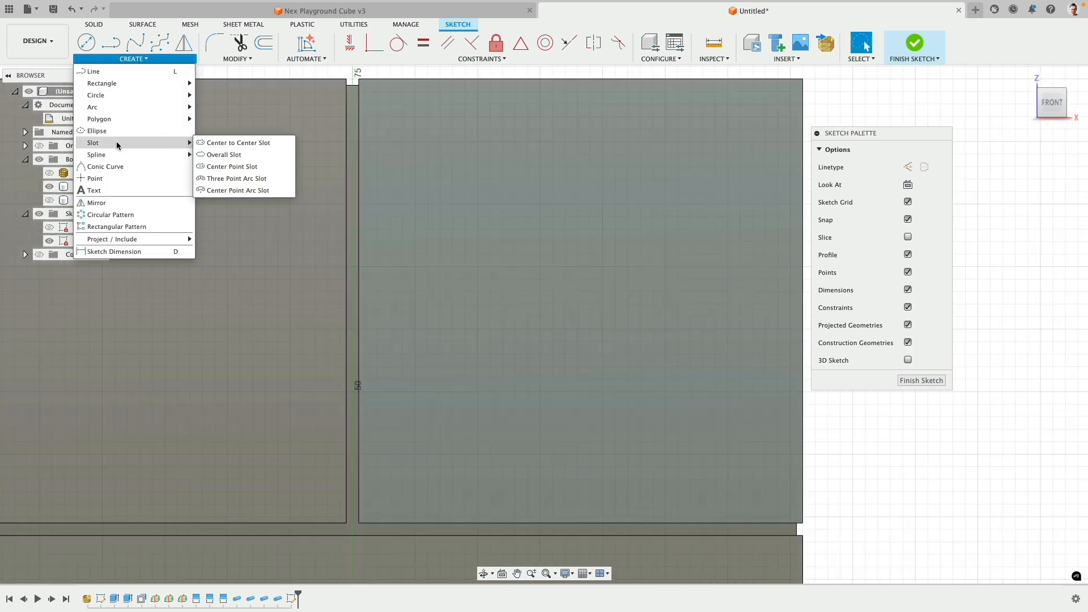
pyautogui.click(243, 142)
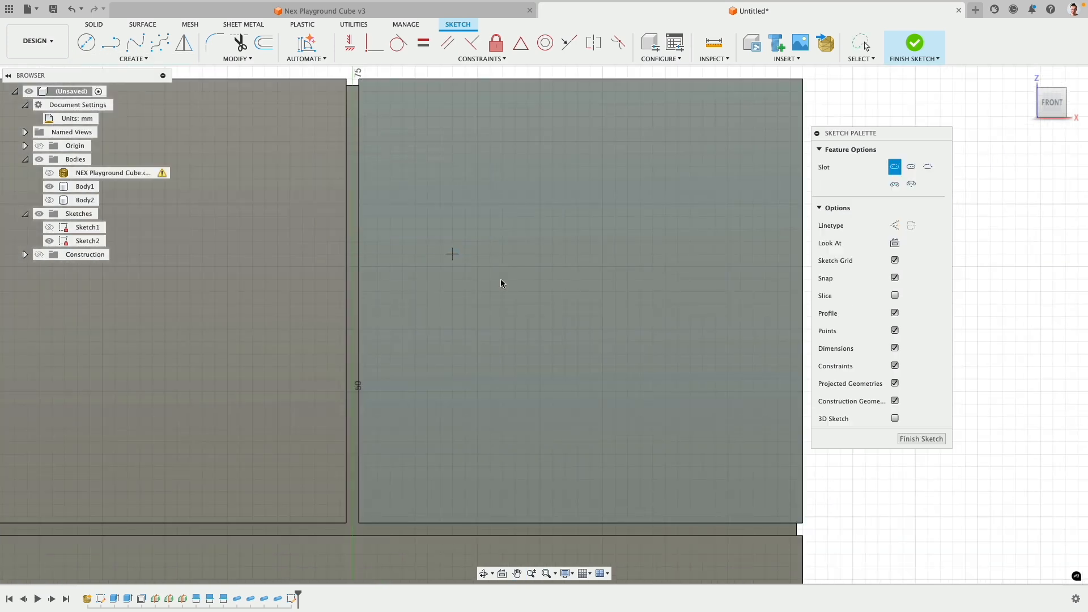
pyautogui.click(553, 278)
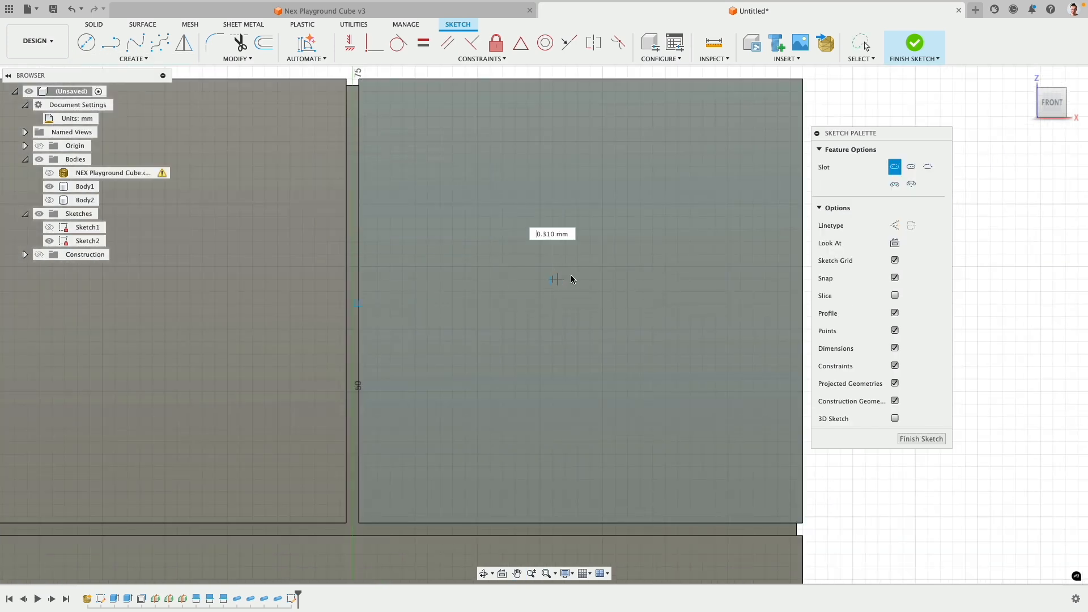
pyautogui.click(634, 279)
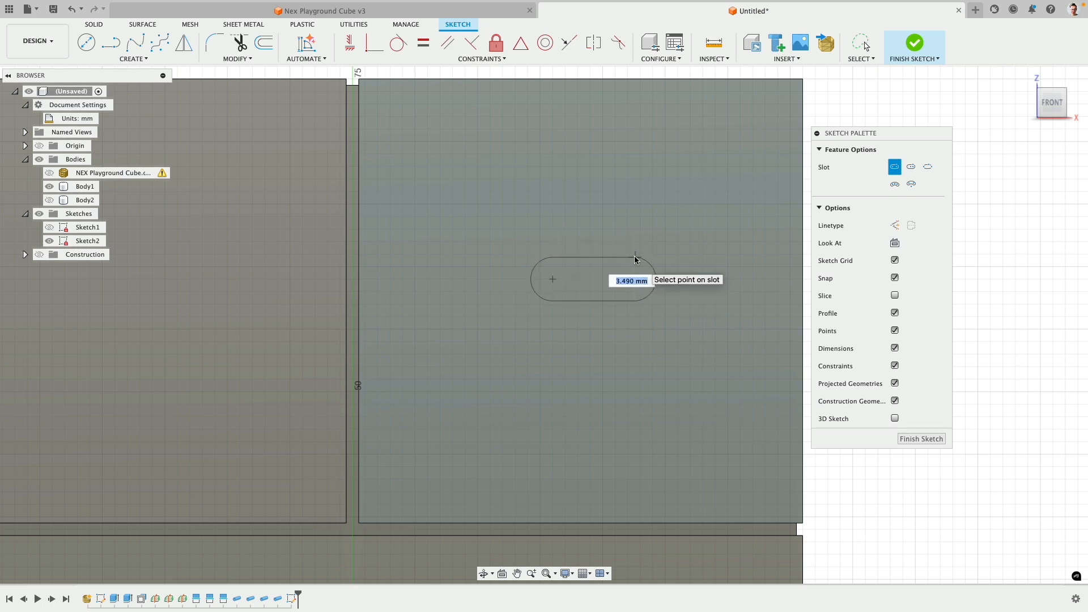
pyautogui.click(635, 258)
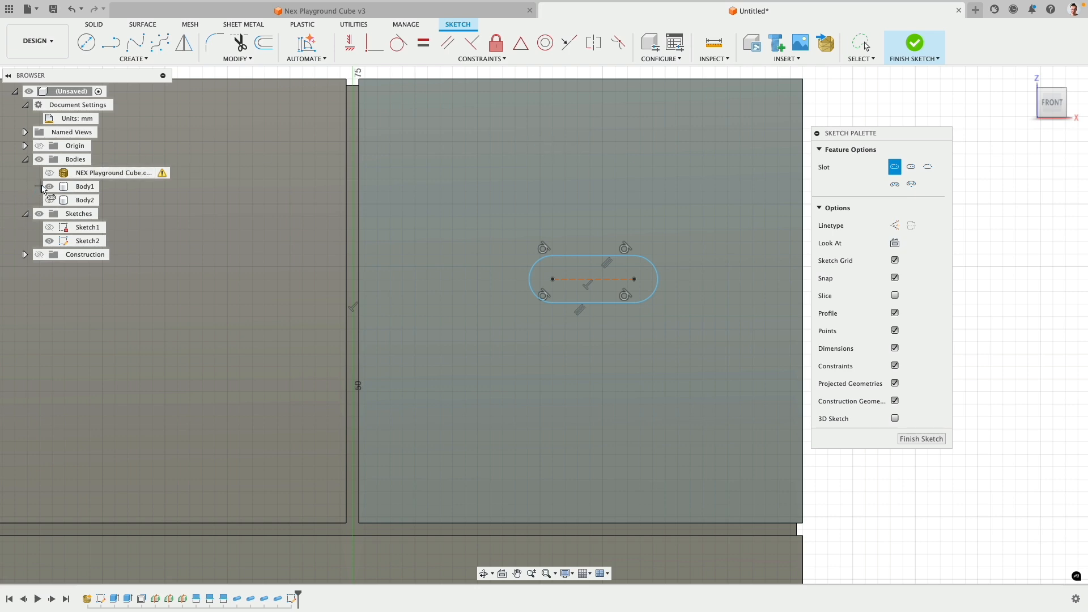
# Hide Body1, show the scanned mesh, and move the slot's two center points to match the scanned slot
pyautogui.click(49, 187)
pyautogui.click(50, 173)
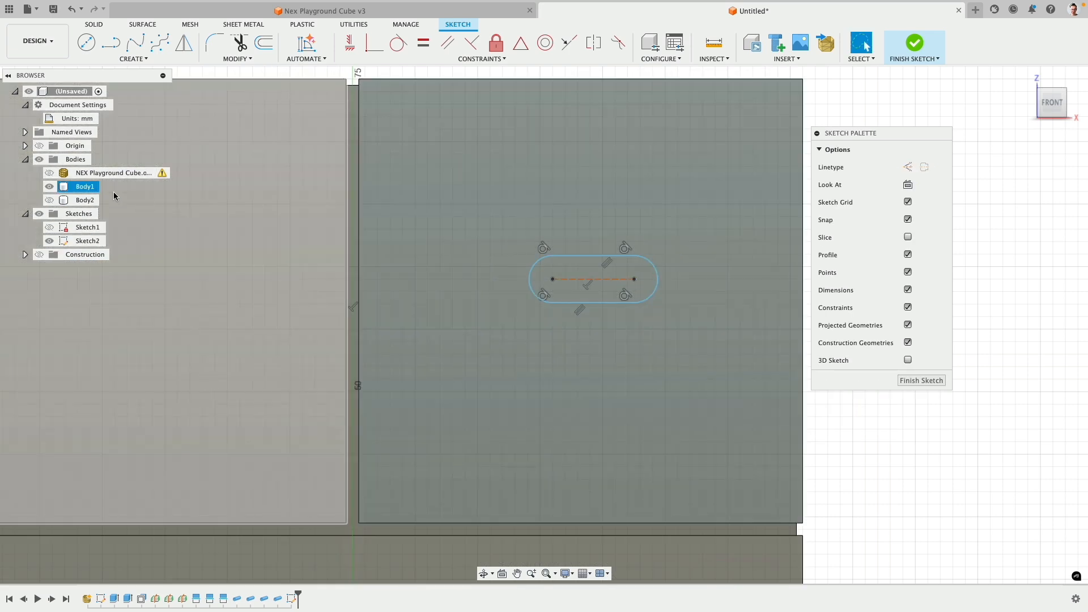
pyautogui.click(49, 173)
pyautogui.click(49, 172)
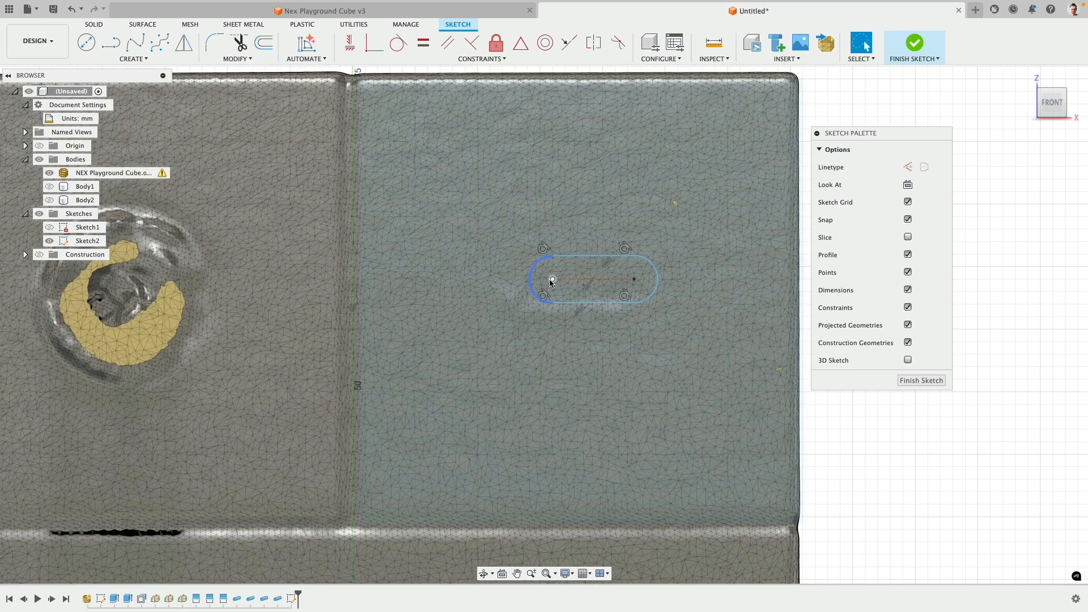
pyautogui.moveTo(552, 279); pyautogui.dragTo(521, 295)
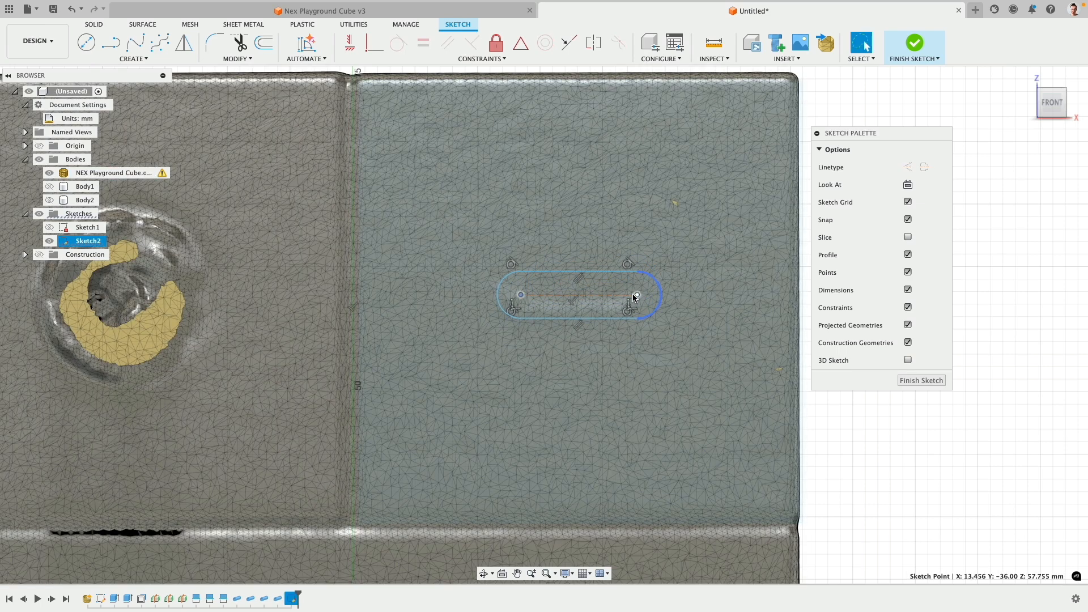
pyautogui.moveTo(635, 295); pyautogui.dragTo(615, 297)
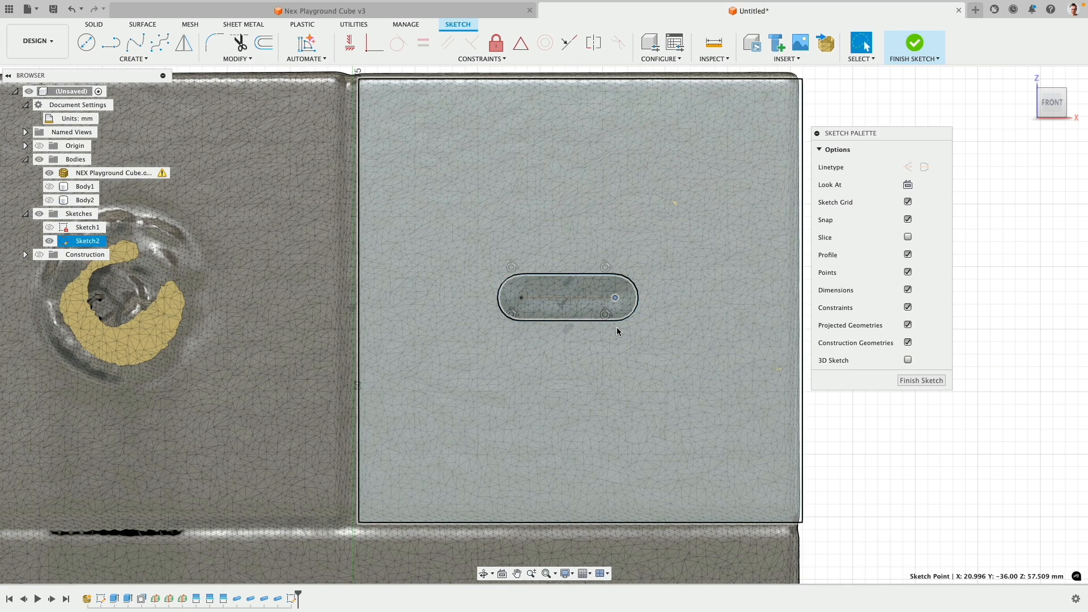
# Dimension the slot's width between its two straight edges as 3 mm
pyautogui.press('d')
pyautogui.click(567, 275)
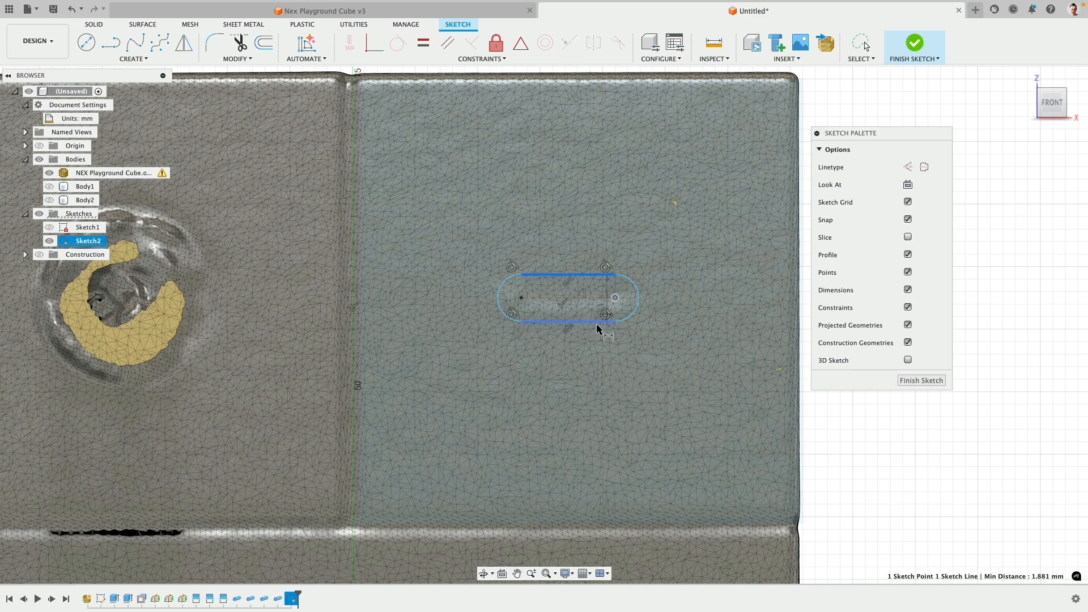
pyautogui.click(585, 321)
pyautogui.click(753, 337)
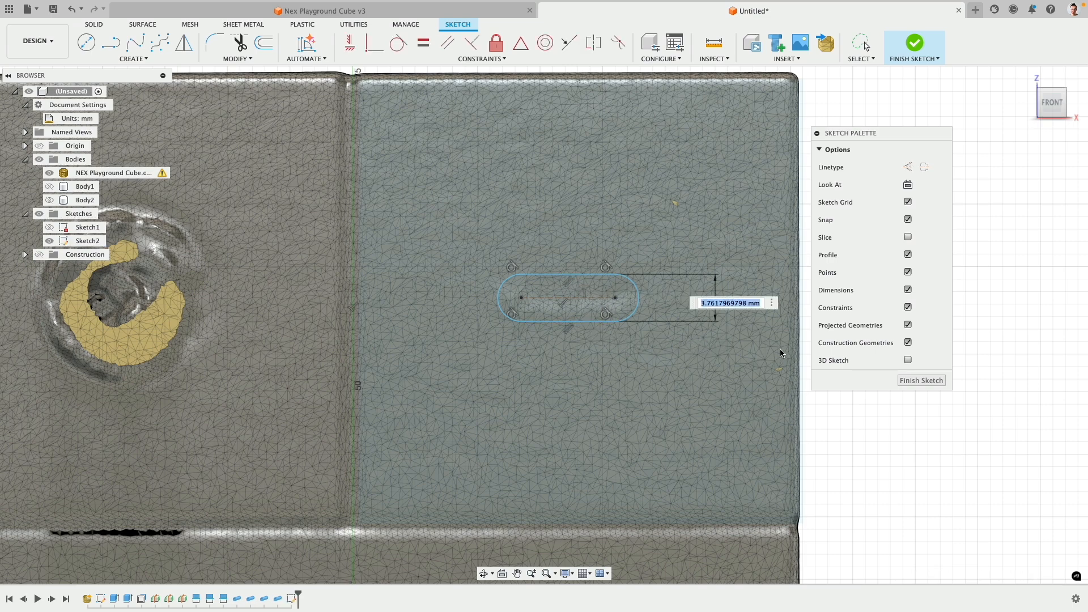
pyautogui.write('3mm')
pyautogui.press('Return')
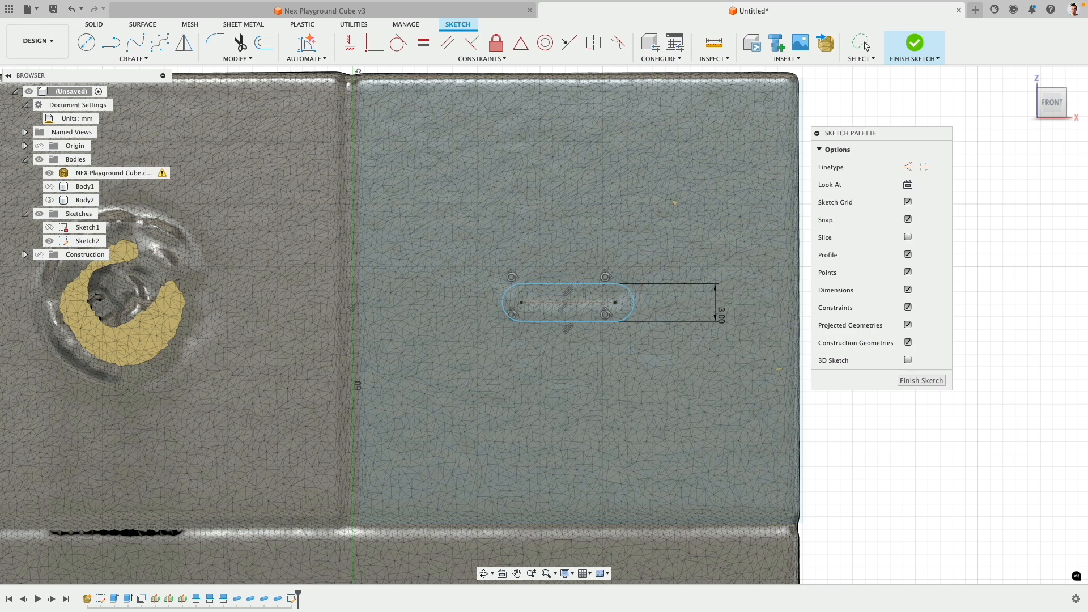
# Dimension the slot's overall length between the tangents of its end arcs as 10 mm
pyautogui.rightClick(484, 318)
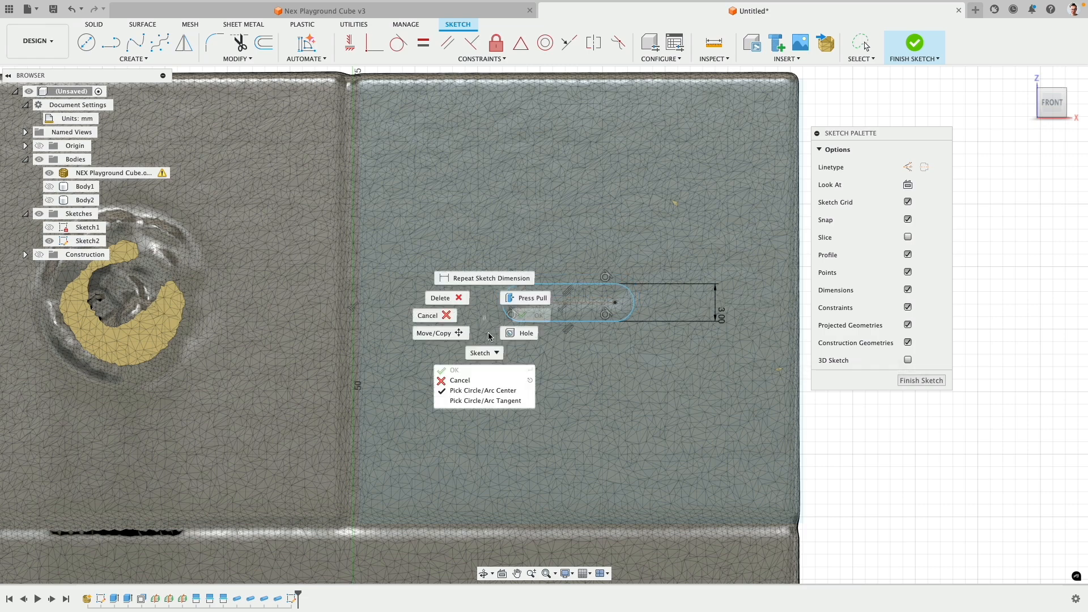
pyautogui.click(464, 404)
pyautogui.click(503, 303)
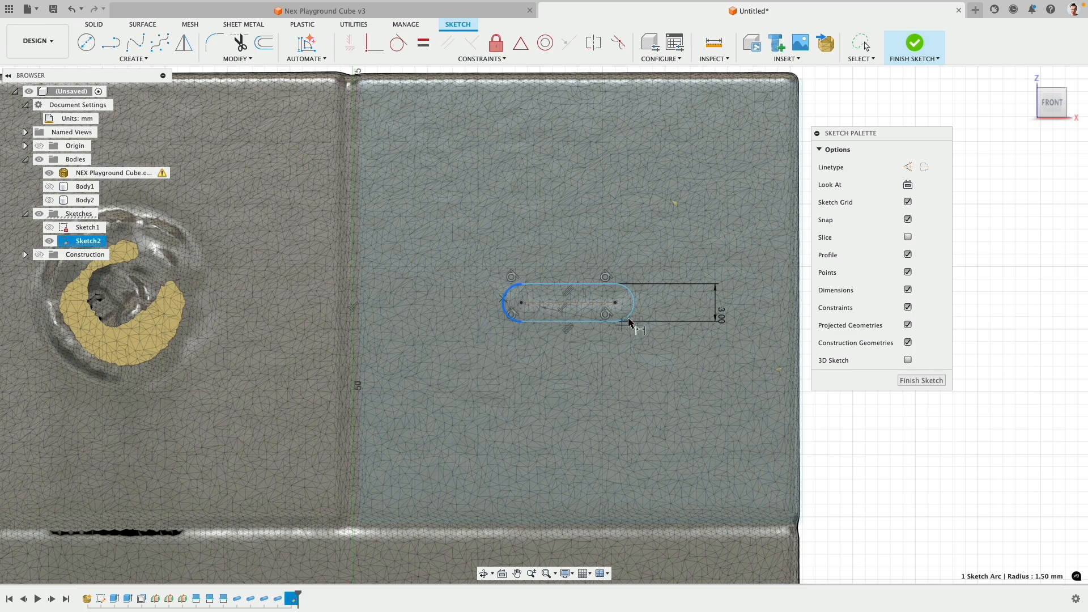
pyautogui.click(635, 306)
pyautogui.click(606, 387)
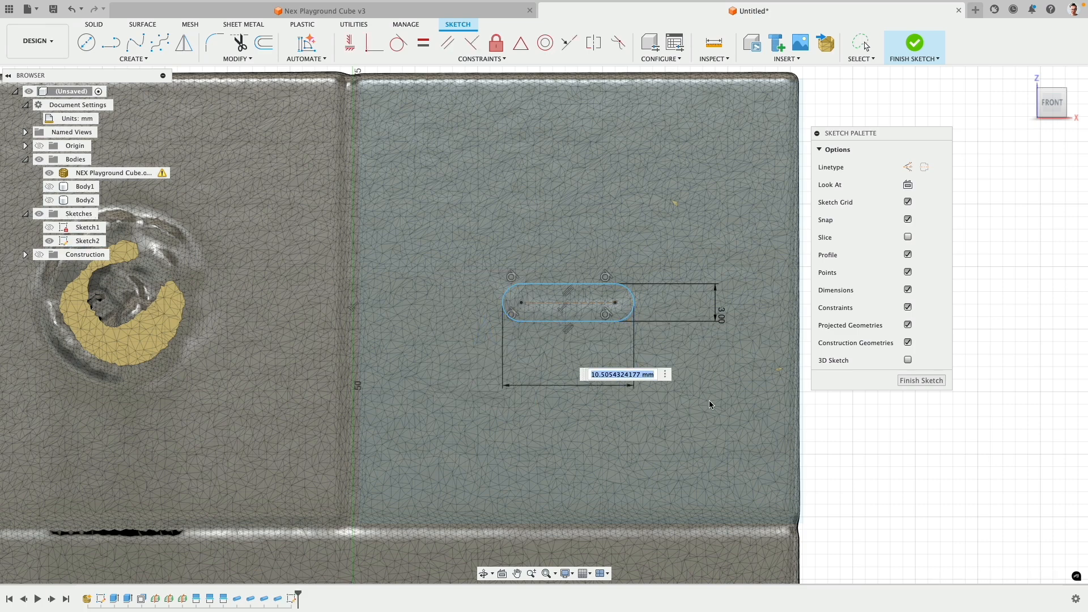
pyautogui.write('10')
pyautogui.press('Return')
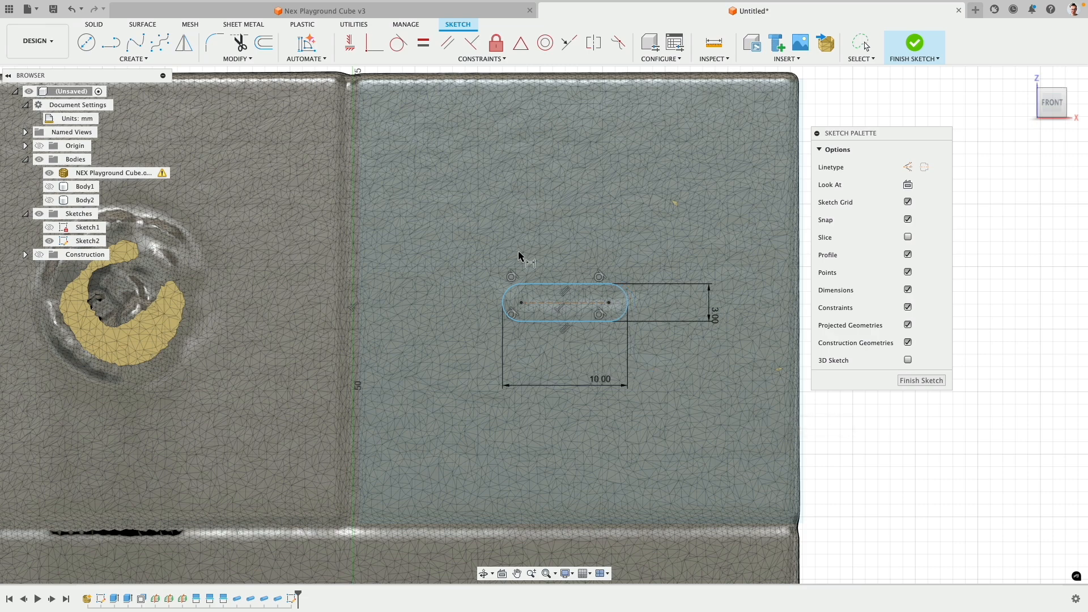
# Hide the mesh and draw a line from the midpoint of the slot's upper edge to the midpoint of the panel's top edge
pyautogui.scroll(-2, 324, 272)
pyautogui.click(50, 173)
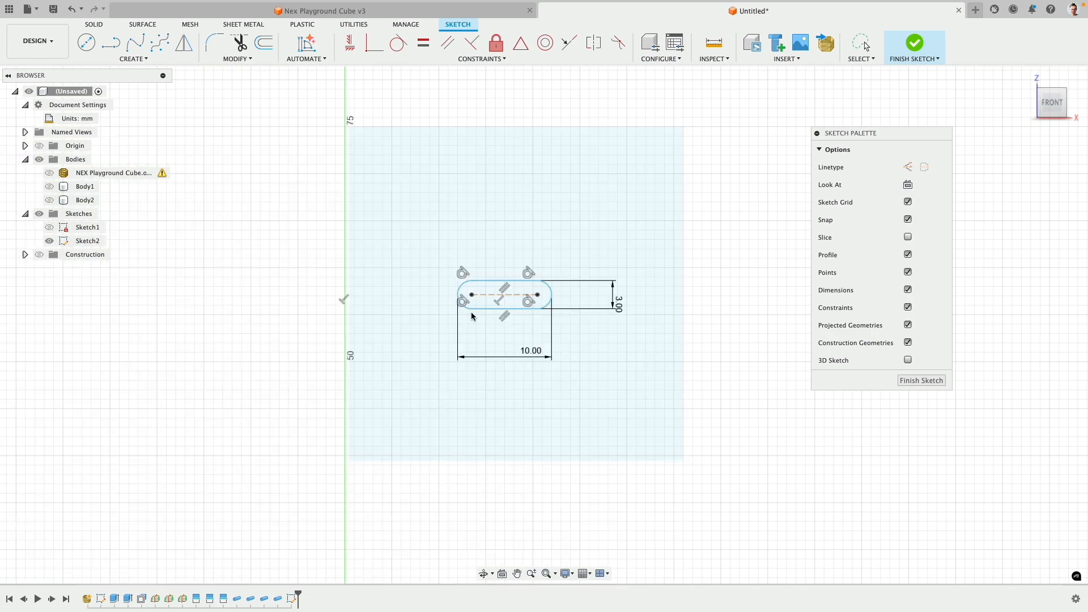
pyautogui.scroll(-2, 473, 316)
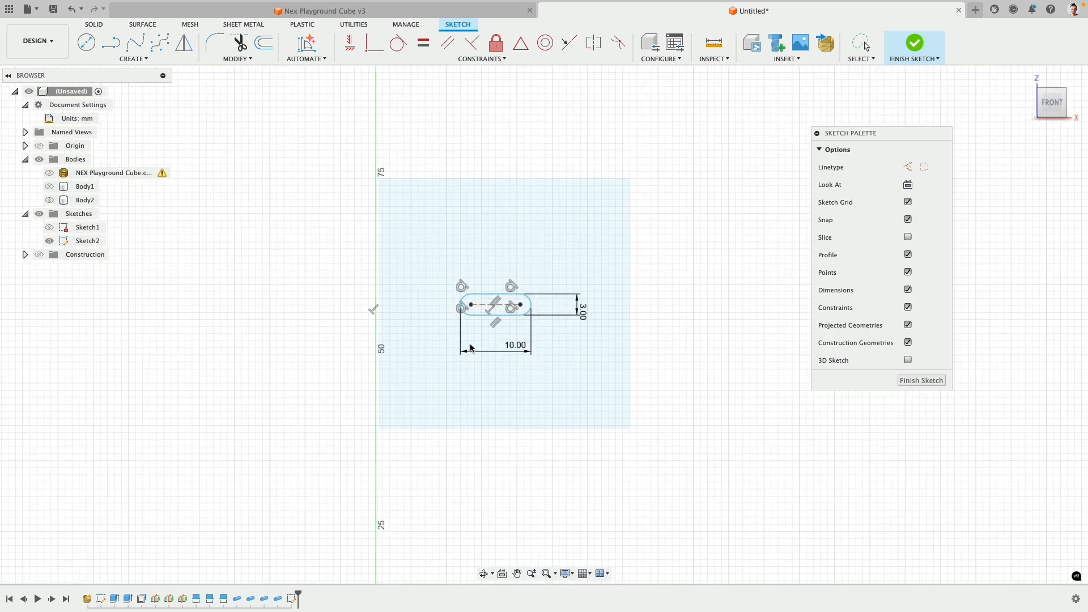
pyautogui.click(112, 53)
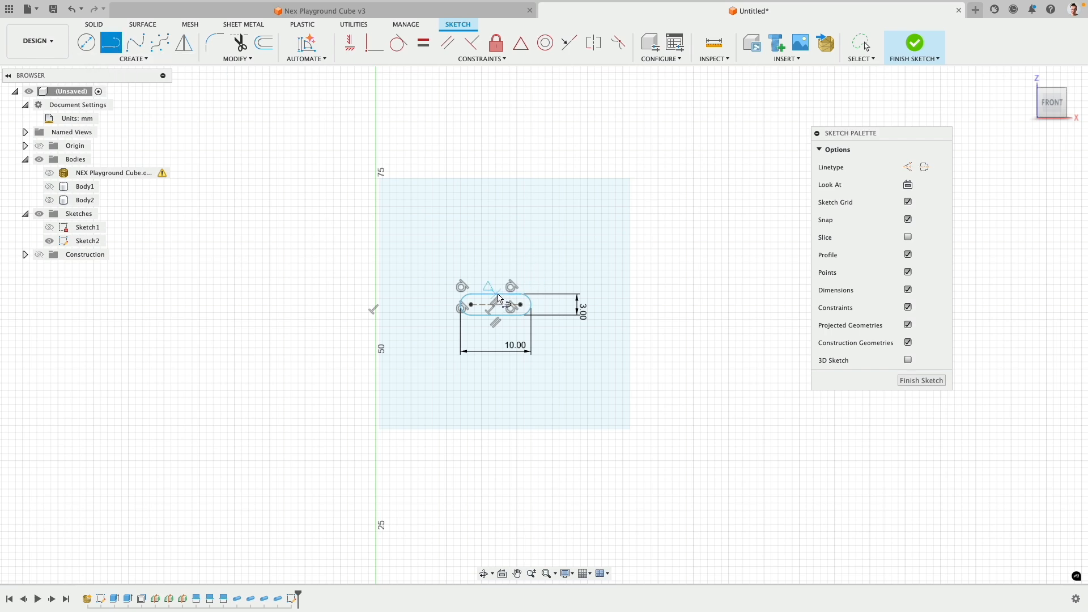
pyautogui.click(497, 294)
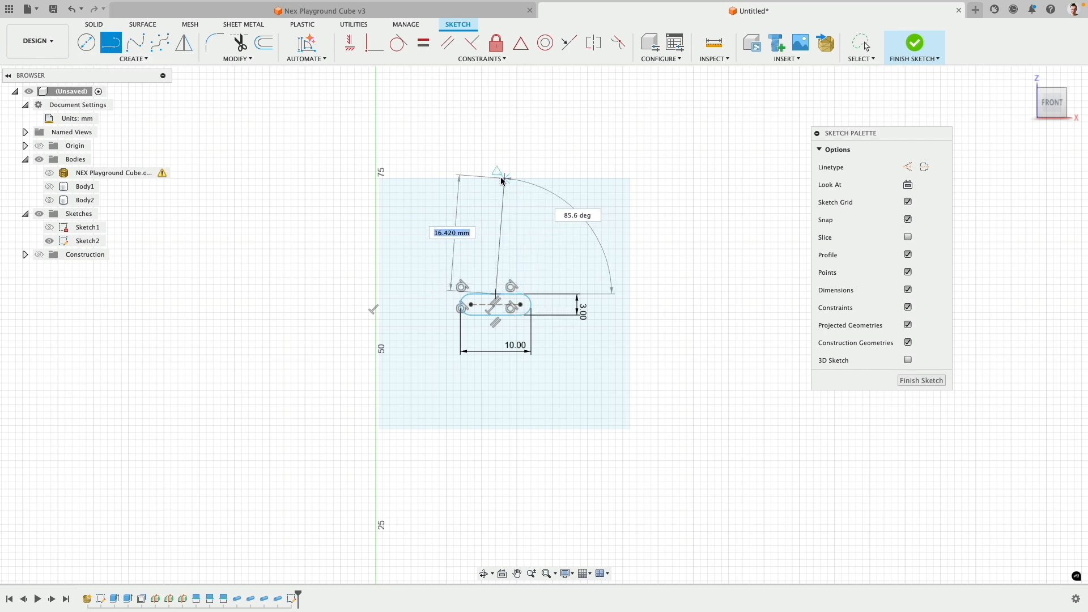
pyautogui.click(506, 181)
pyautogui.press('Escape')
# Convert the line above the slot to construction and constrain it vertical
pyautogui.click(502, 214)
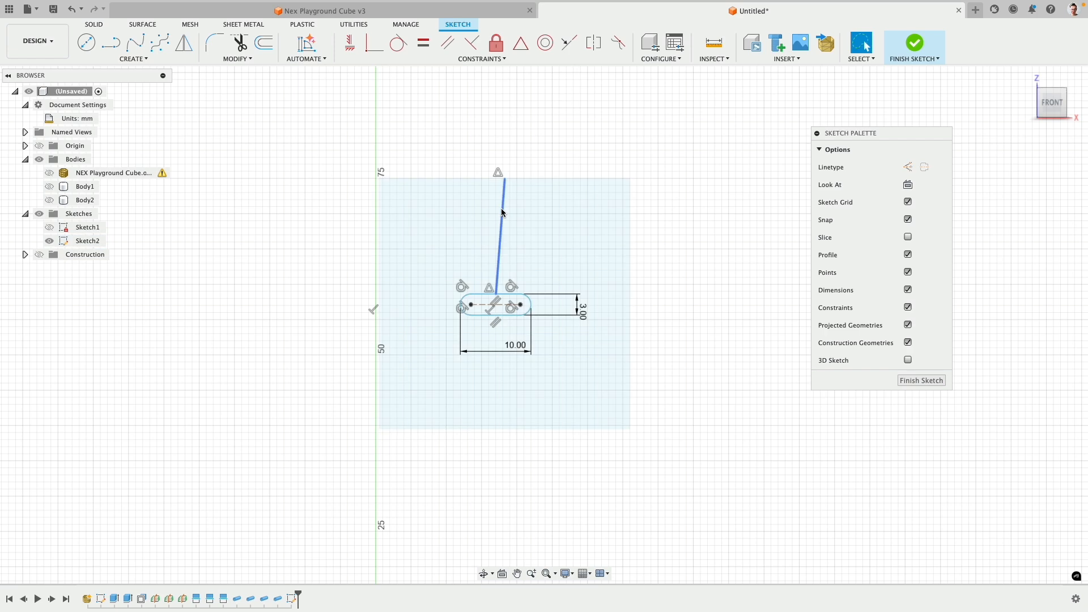
pyautogui.click(907, 166)
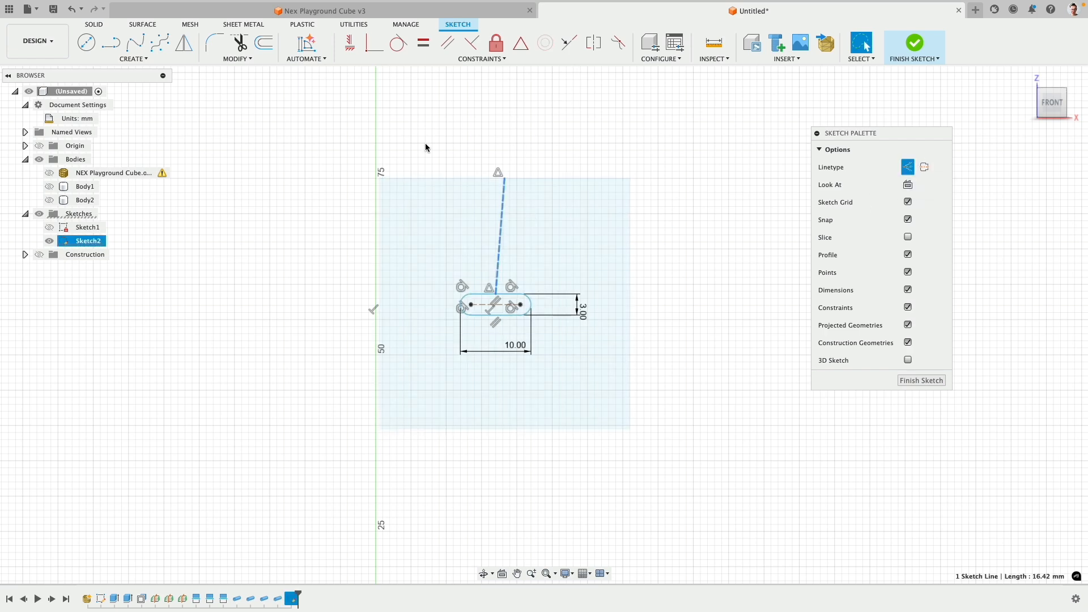
pyautogui.click(350, 43)
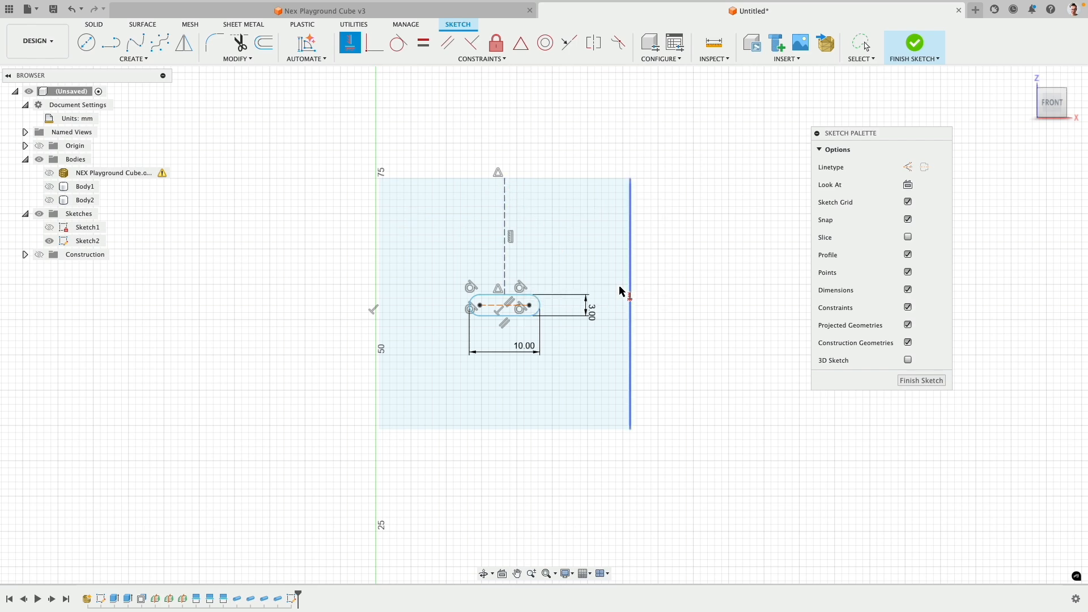
# Draw a line from the slot's right end to the midpoint of the panel's right edge
pyautogui.click(110, 50)
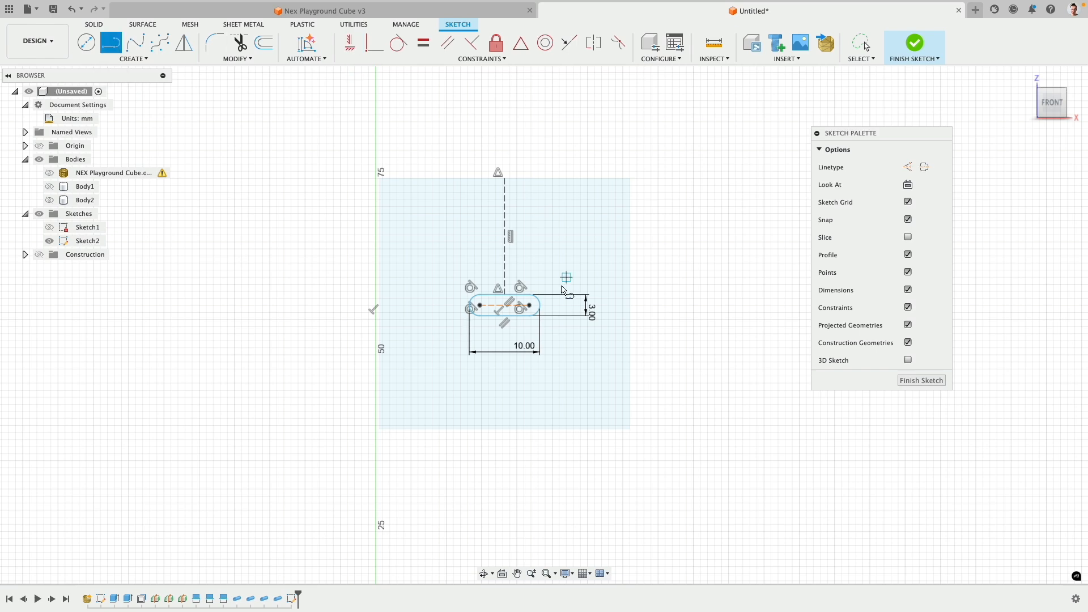
pyautogui.click(540, 307)
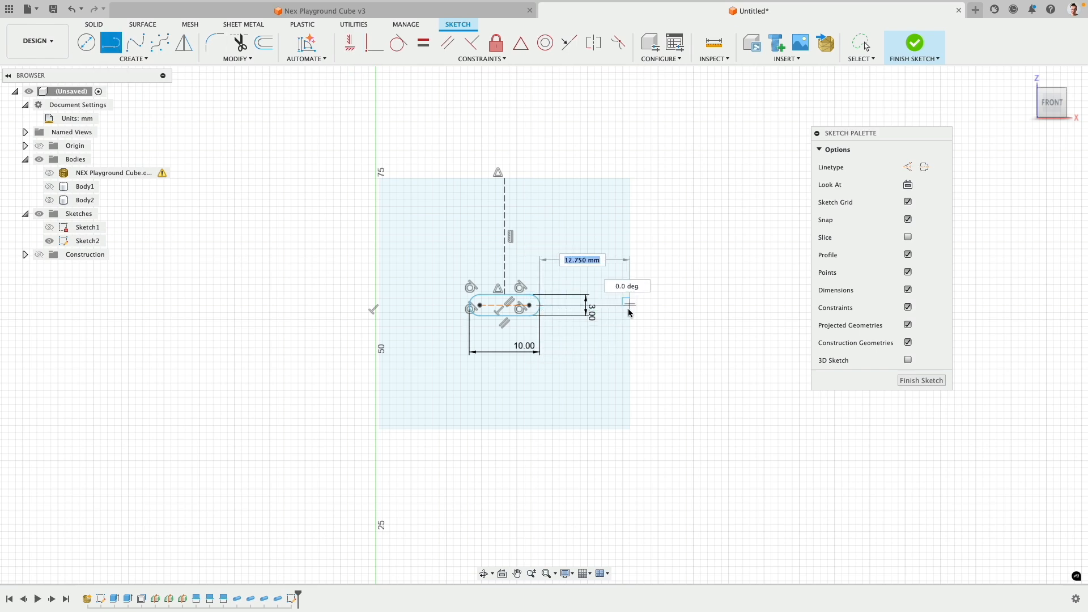
pyautogui.click(630, 304)
pyautogui.press('Escape')
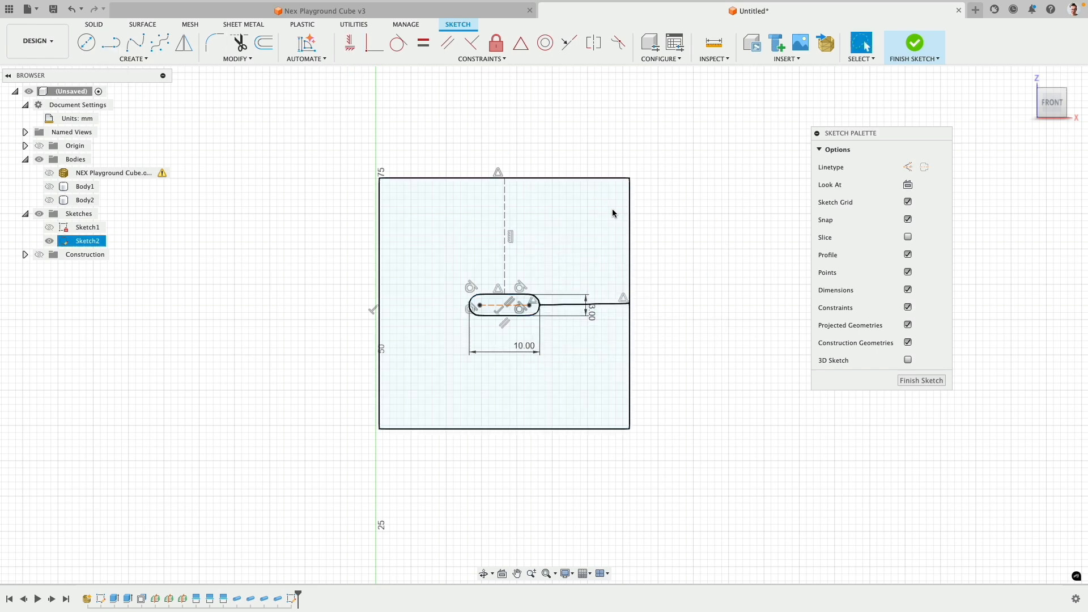
# Constrain the line from the slot to the panel's right edge horizontal and convert it to construction
pyautogui.click(608, 304)
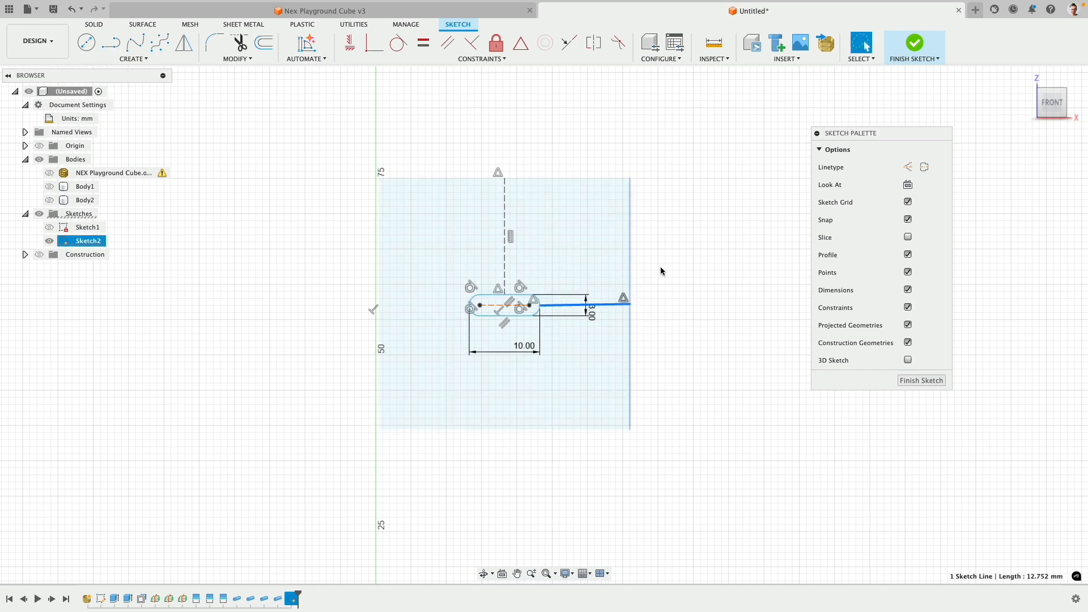
pyautogui.click(351, 42)
pyautogui.click(607, 305)
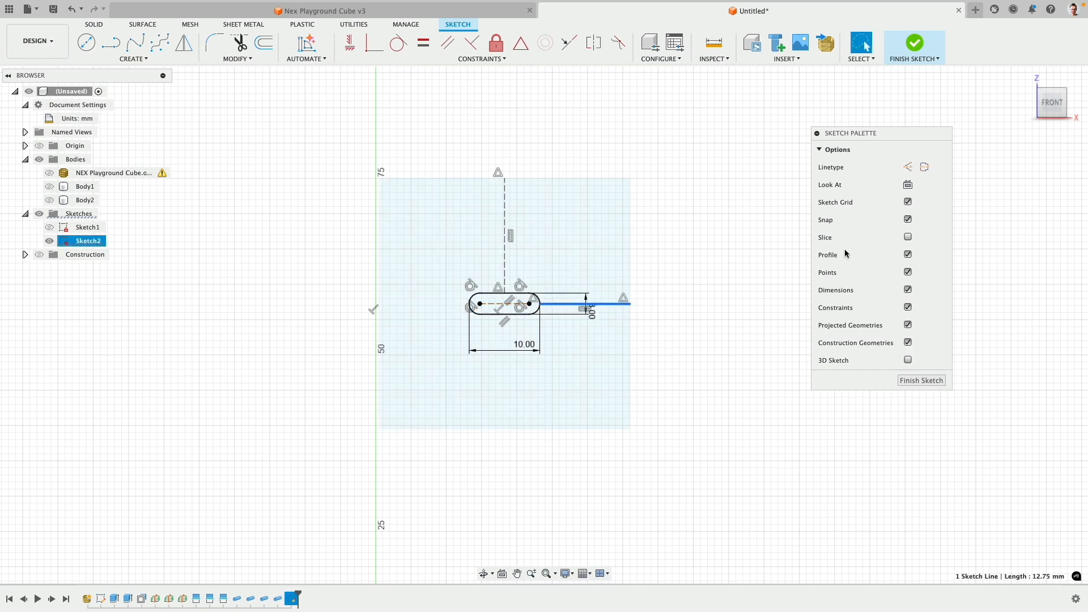
pyautogui.click(908, 167)
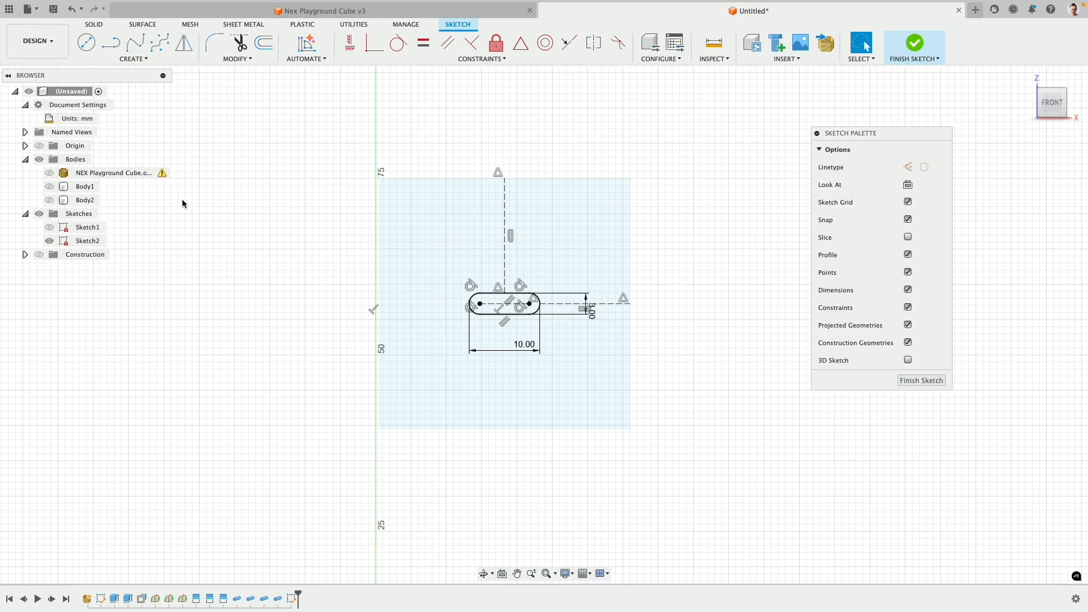
# Draw a circle over the round lens on the mesh's upper-left front panel, and swap the mesh for the solid body Body1
pyautogui.hscroll(-5, 181, 201)
pyautogui.click(50, 188)
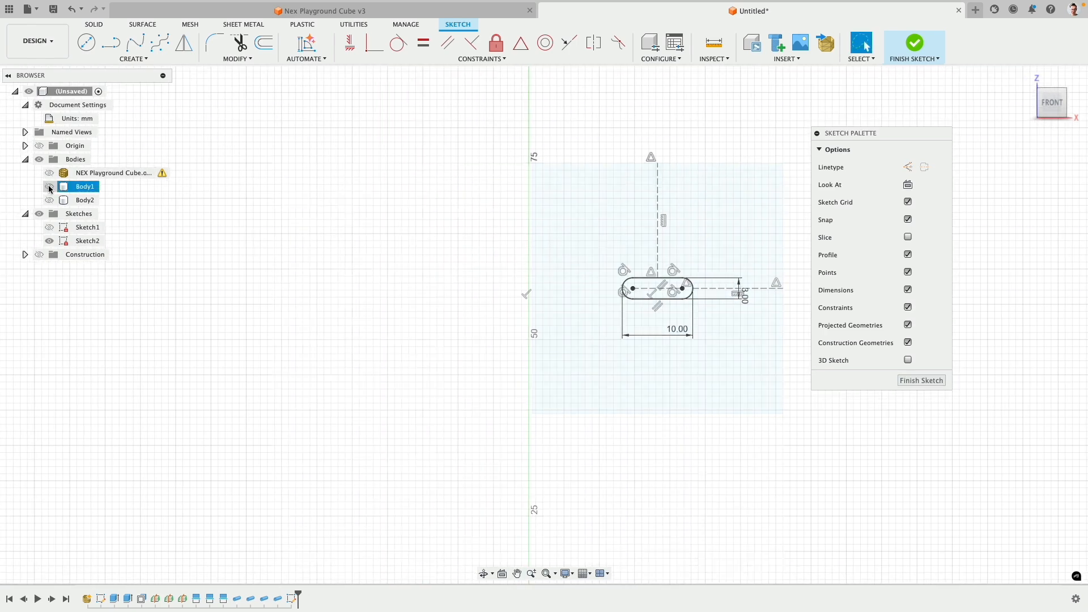
pyautogui.click(50, 187)
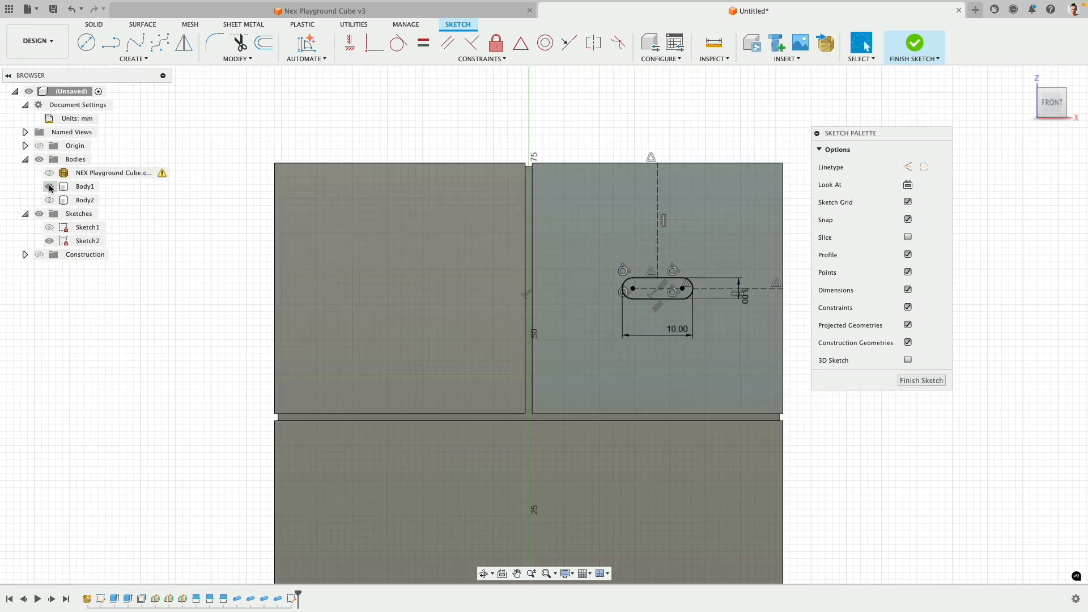
pyautogui.click(451, 213)
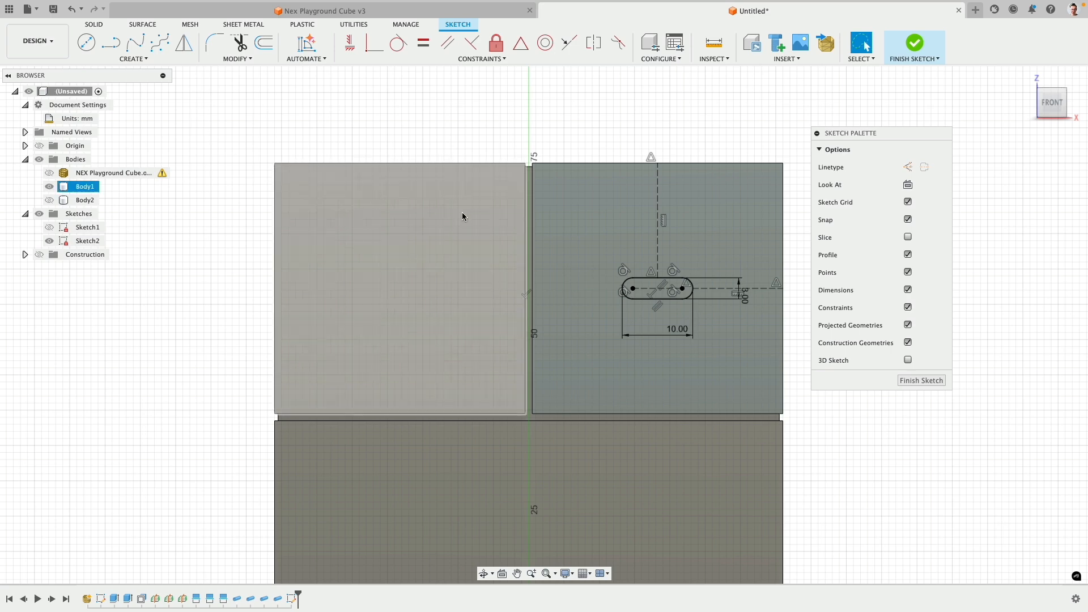
pyautogui.click(50, 186)
pyautogui.click(50, 170)
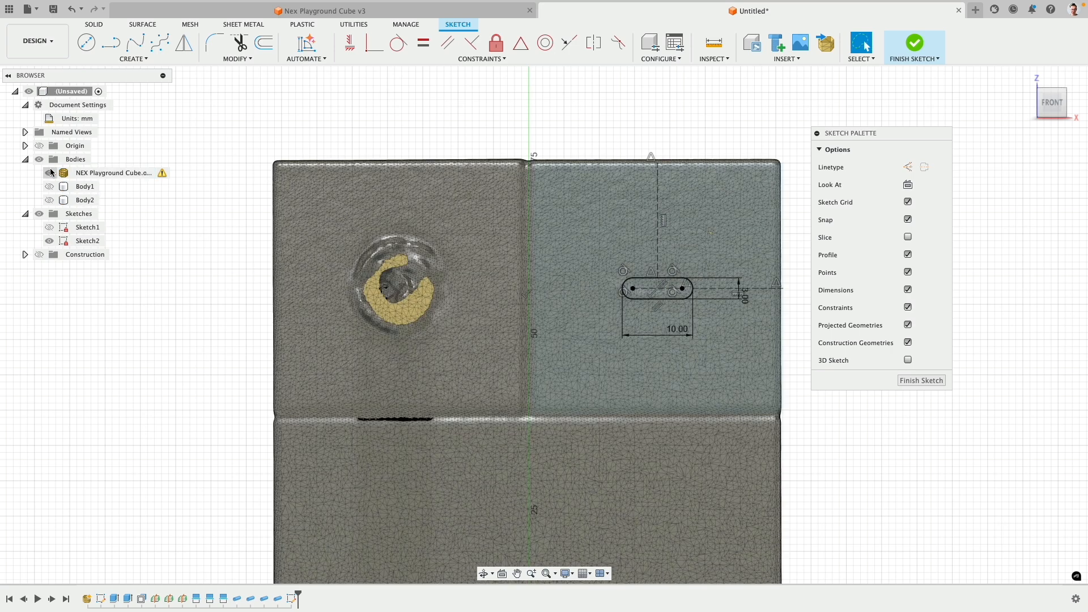
pyautogui.click(86, 44)
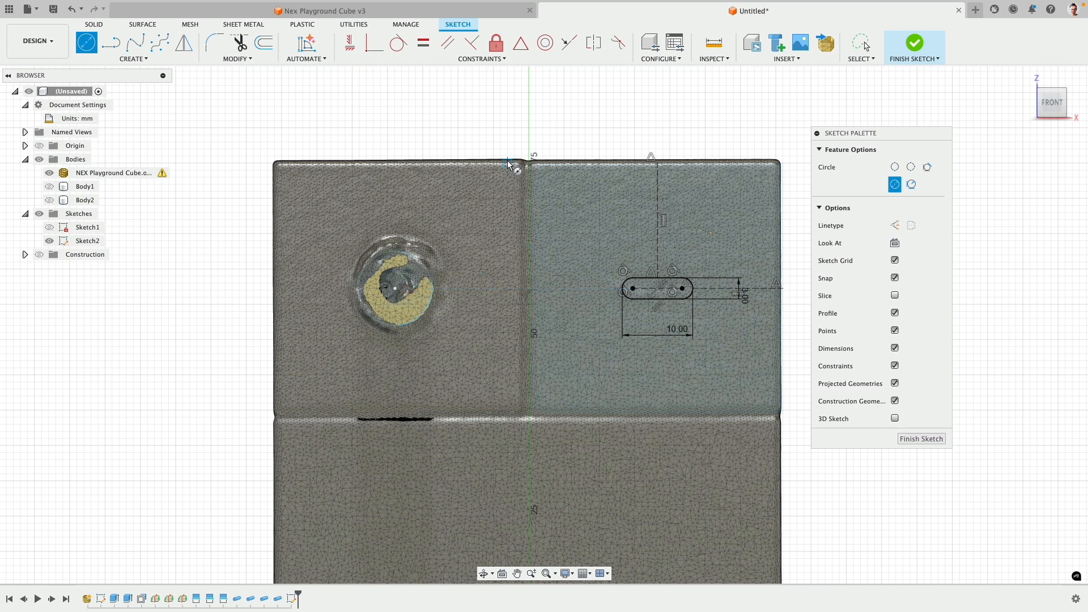
pyautogui.click(50, 173)
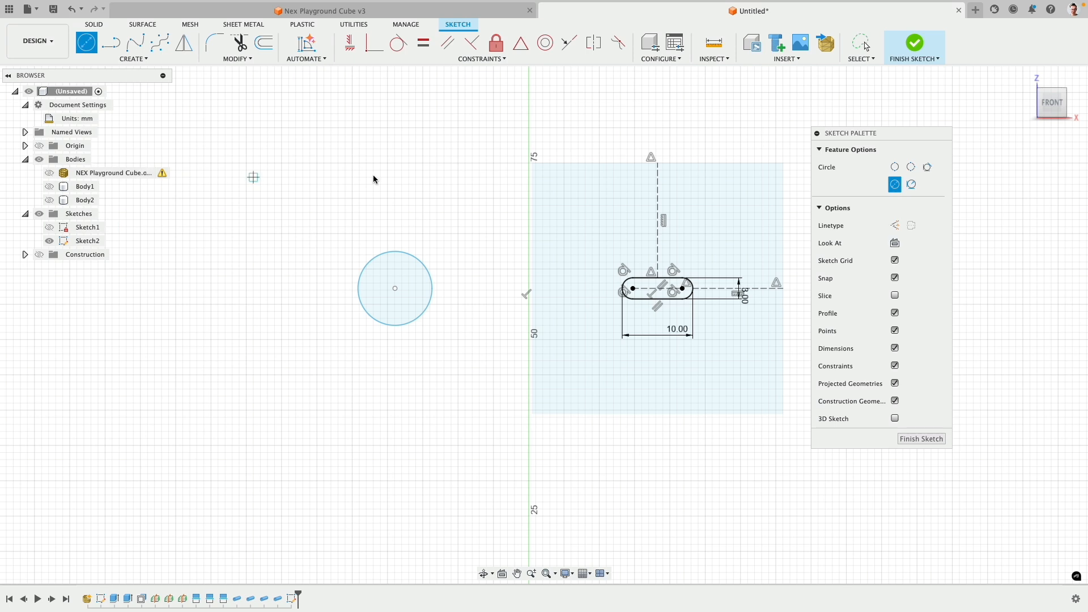
pyautogui.click(49, 186)
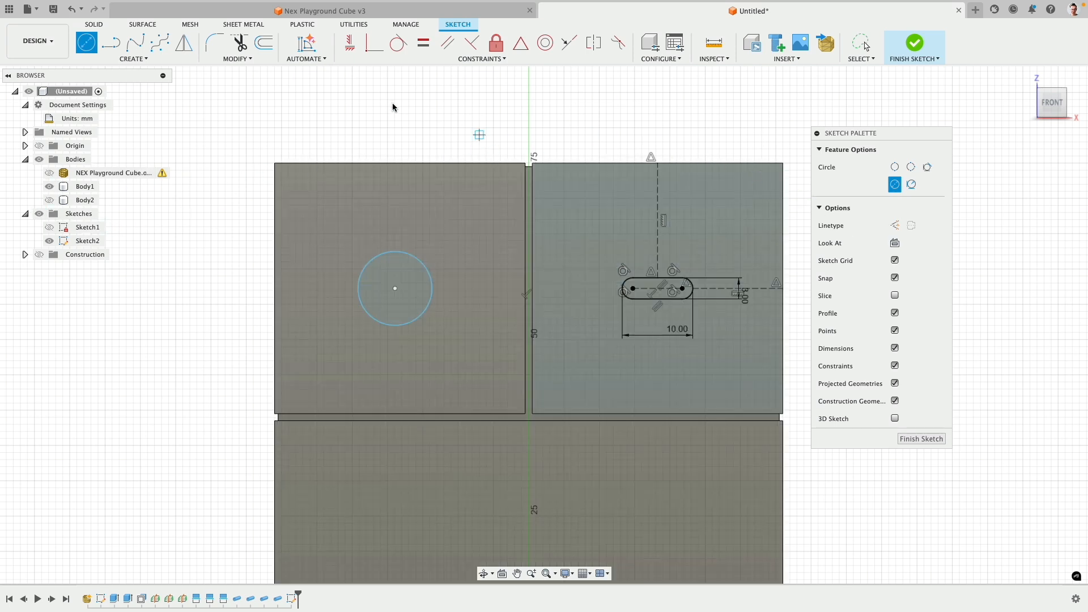
pyautogui.click(111, 43)
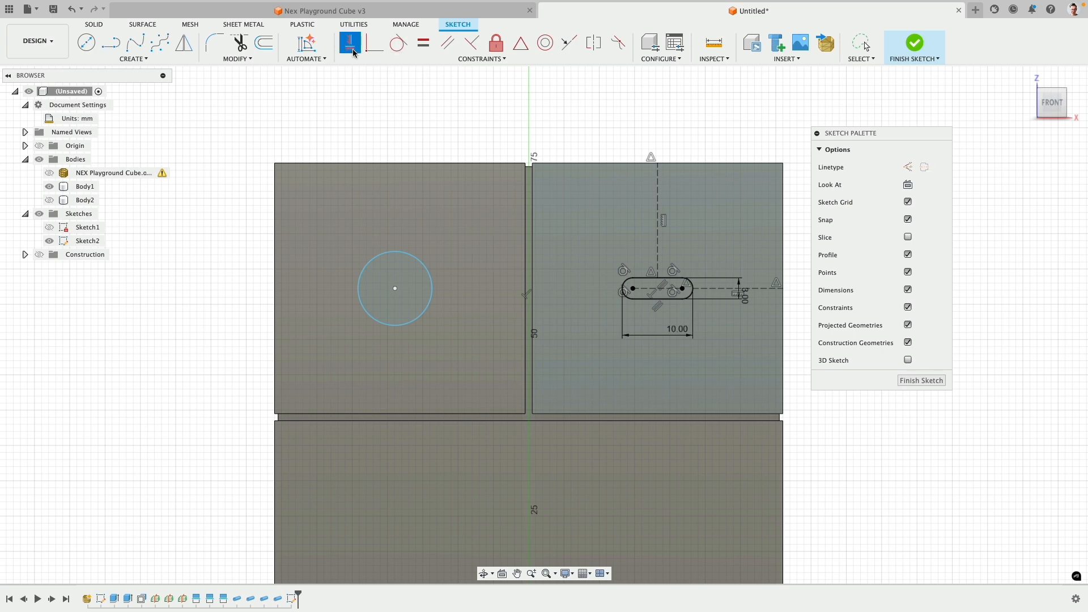
pyautogui.keyDown('shift'); pyautogui.moveTo(469, 215); pyautogui.dragTo(352, 207, button='middle'); pyautogui.keyUp('shift')
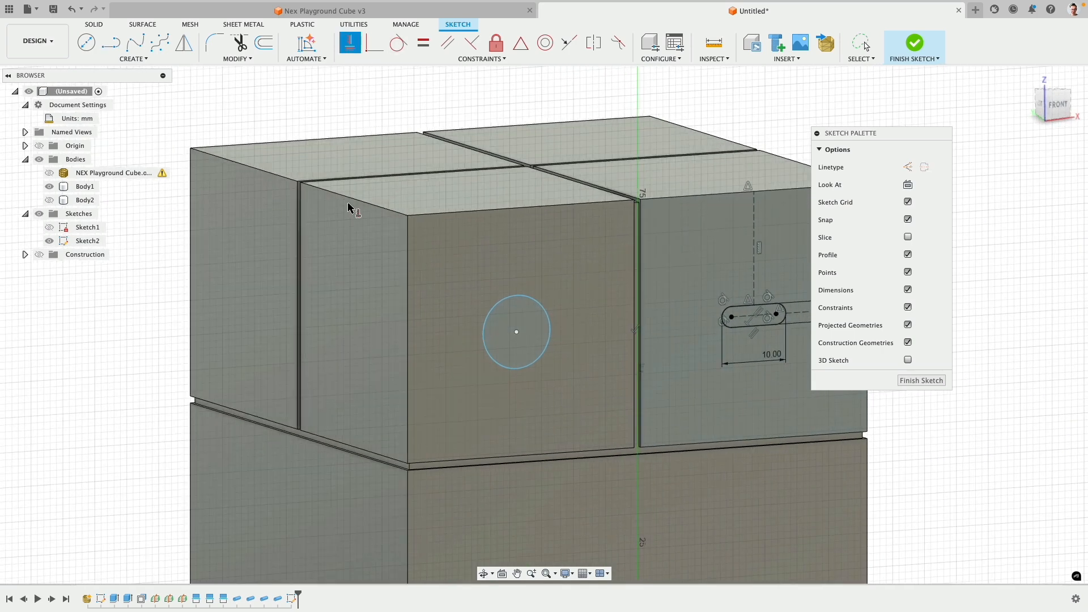
pyautogui.click(516, 332)
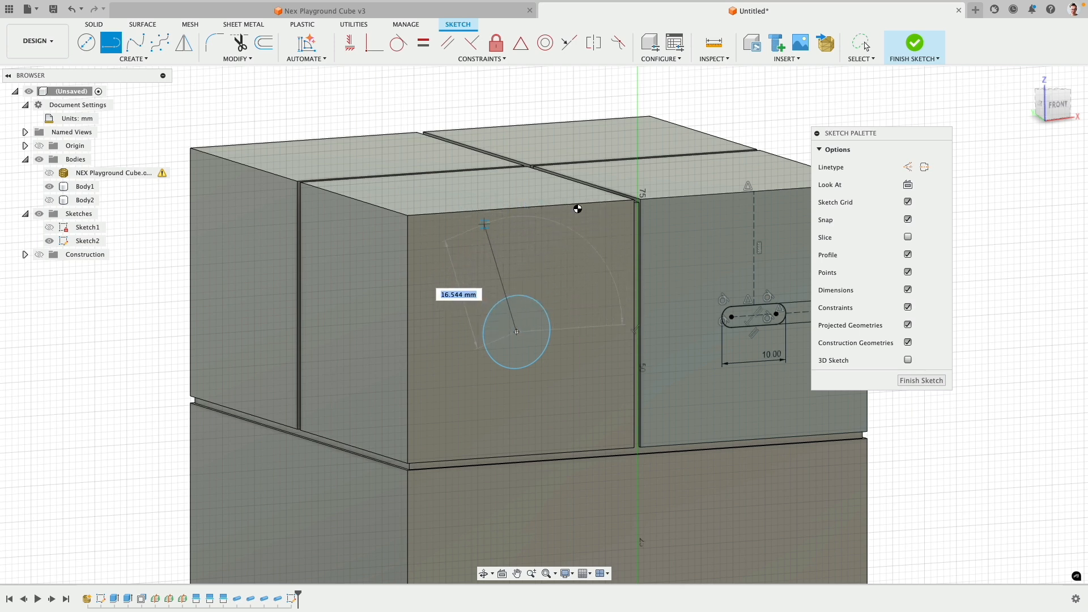
pyautogui.press('Escape')
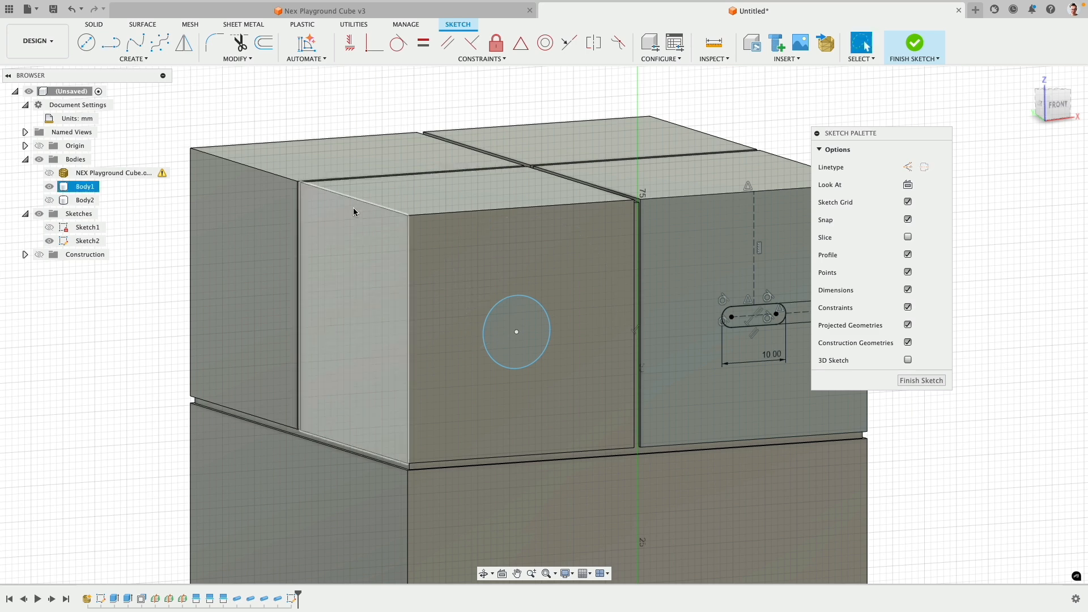
# Project the top and left edges of the circle's panel into the sketch, keeping the projection link
pyautogui.click(139, 59)
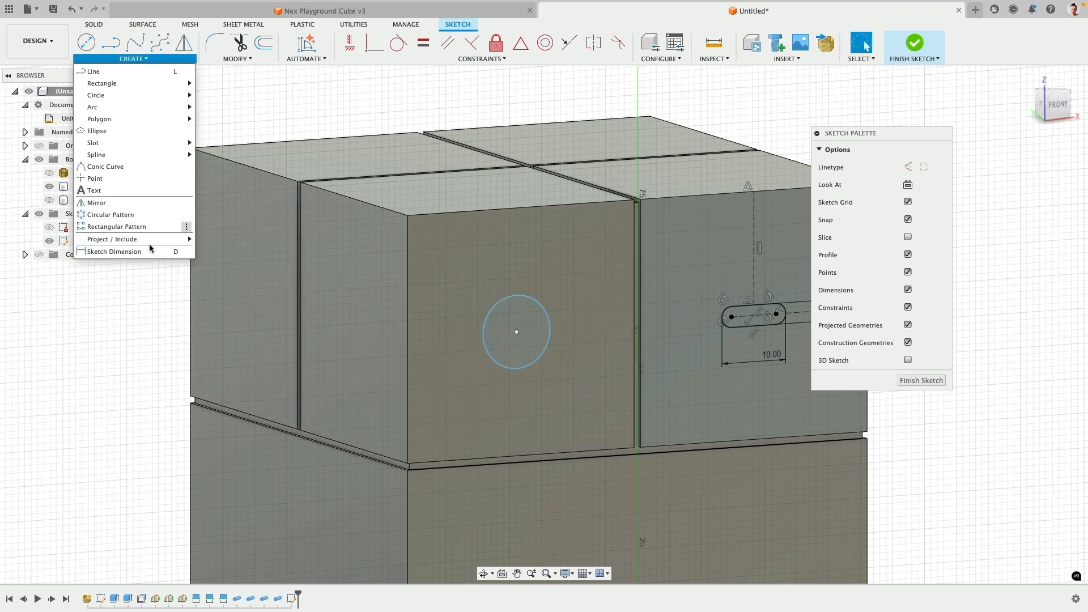
pyautogui.moveTo(155, 238)
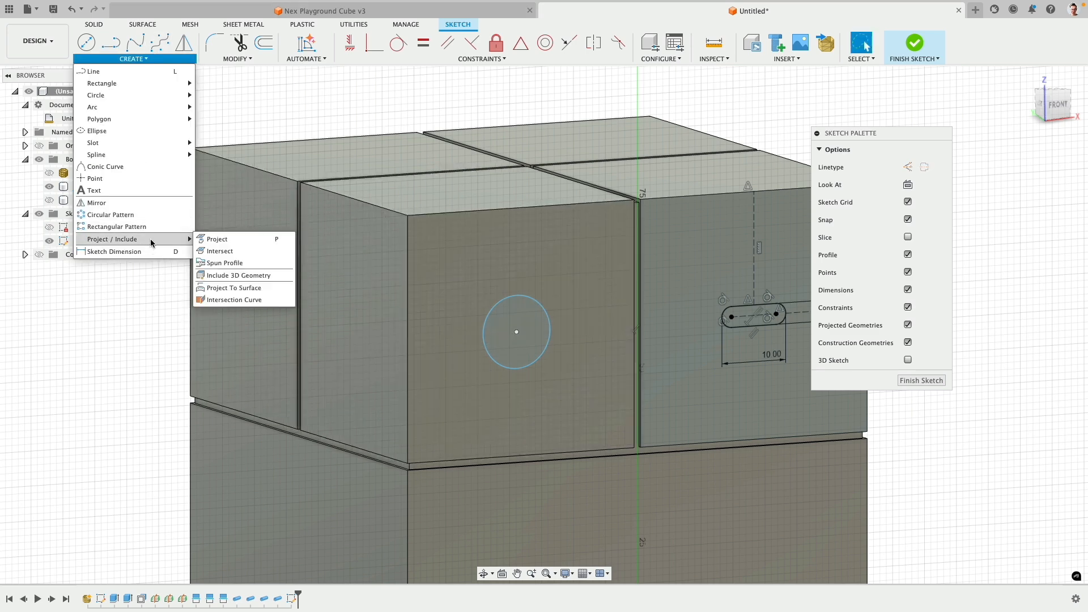
pyautogui.click(242, 241)
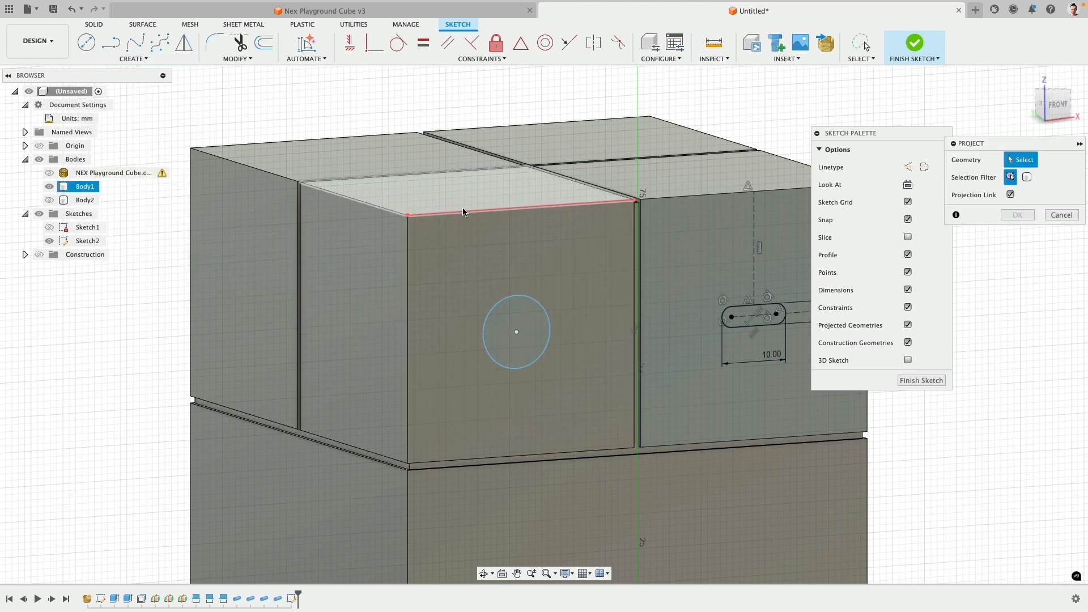
pyautogui.click(463, 215)
pyautogui.click(409, 249)
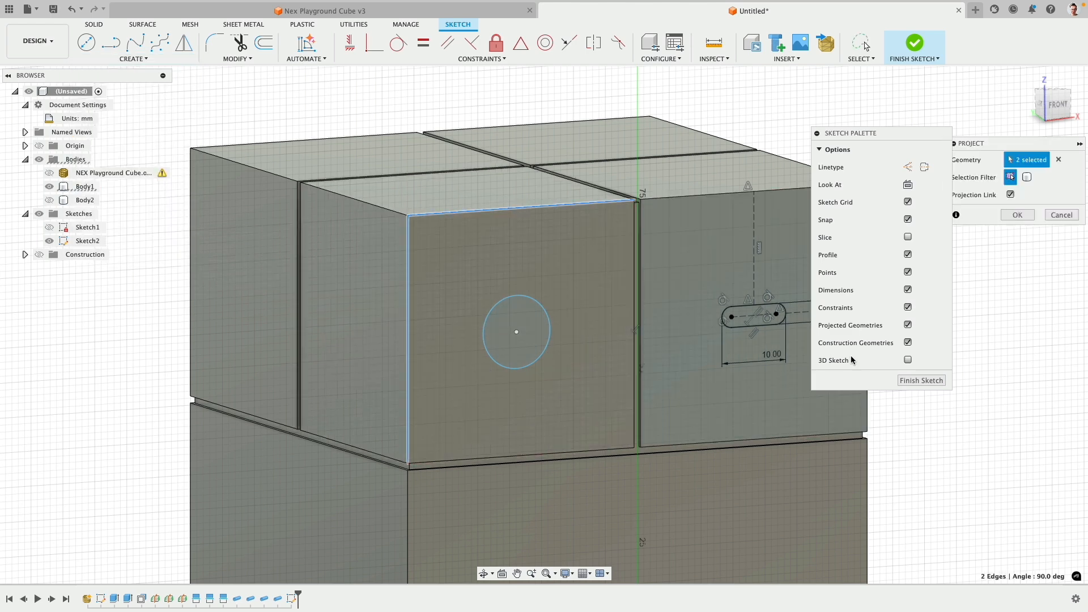
pyautogui.click(1017, 215)
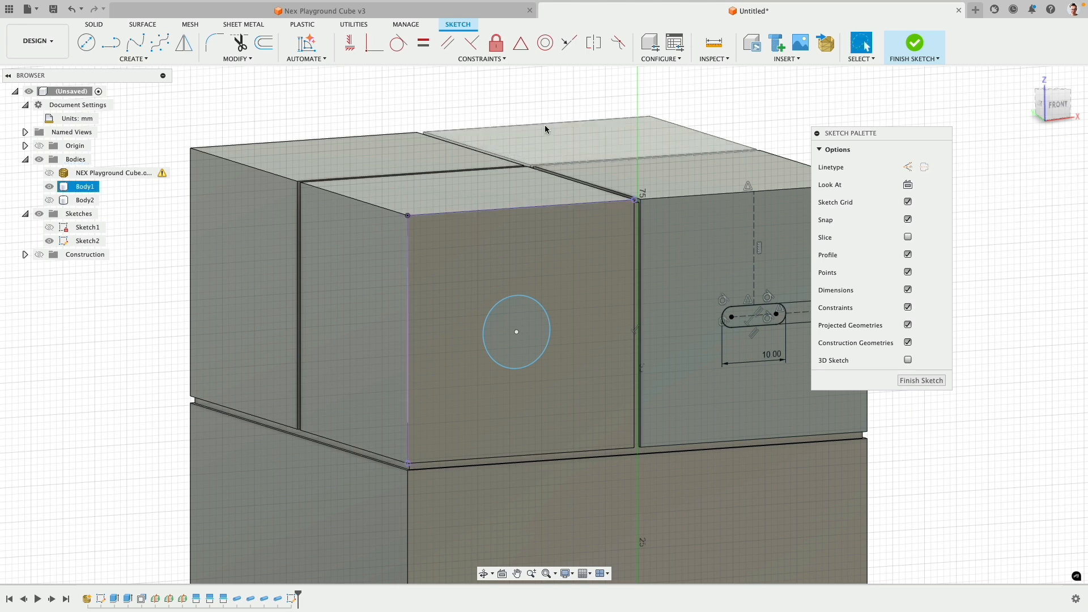
# Hide the body and draw lines from the circle's center to the midpoints of the projected top and left edges
pyautogui.click(50, 187)
pyautogui.click(111, 43)
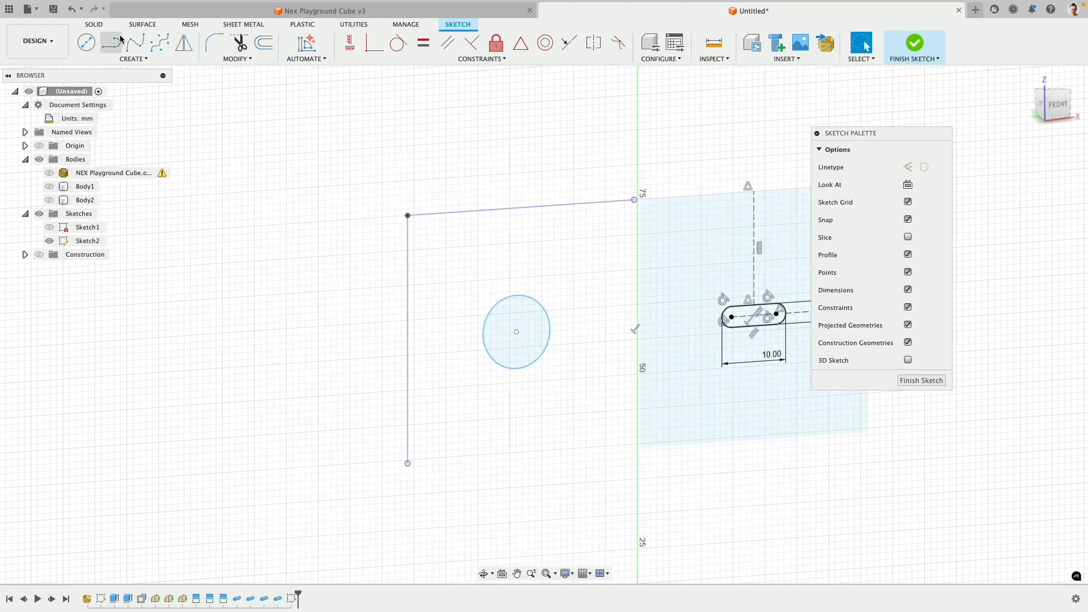
pyautogui.click(517, 332)
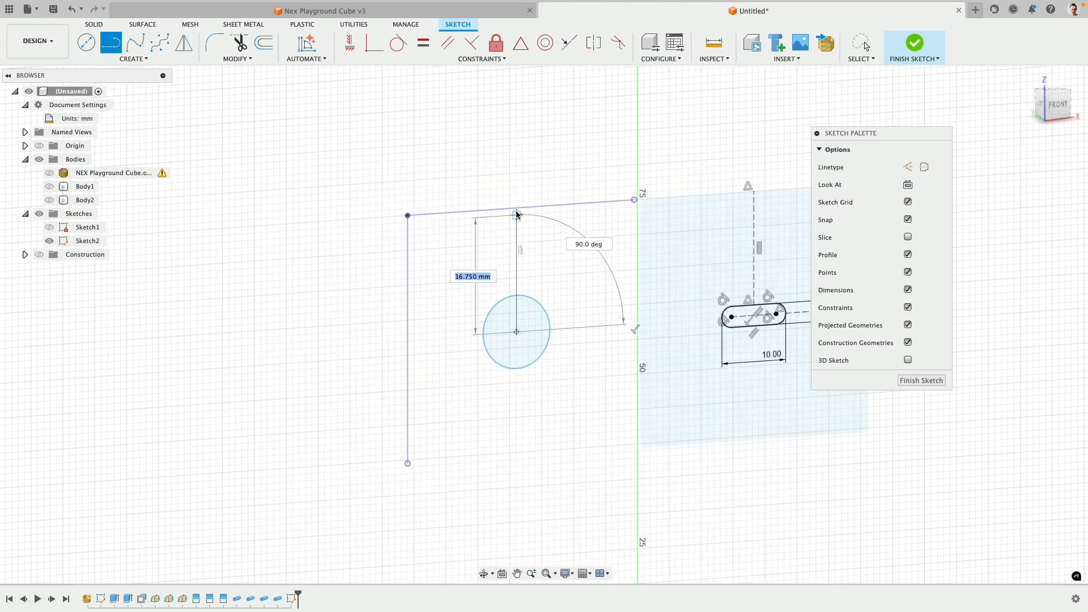
pyautogui.click(520, 207)
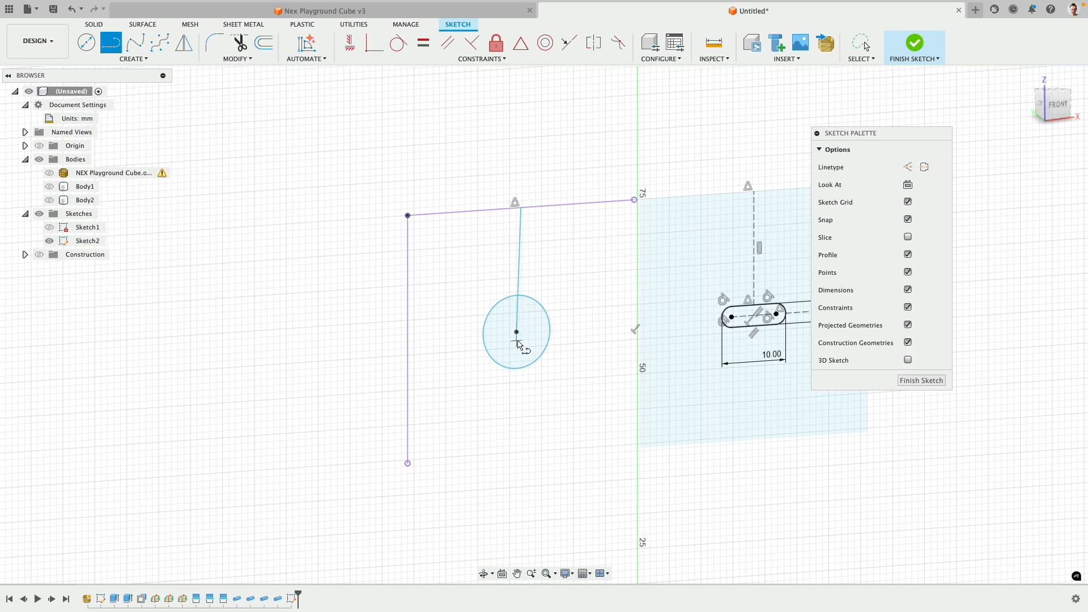
pyautogui.click(409, 341)
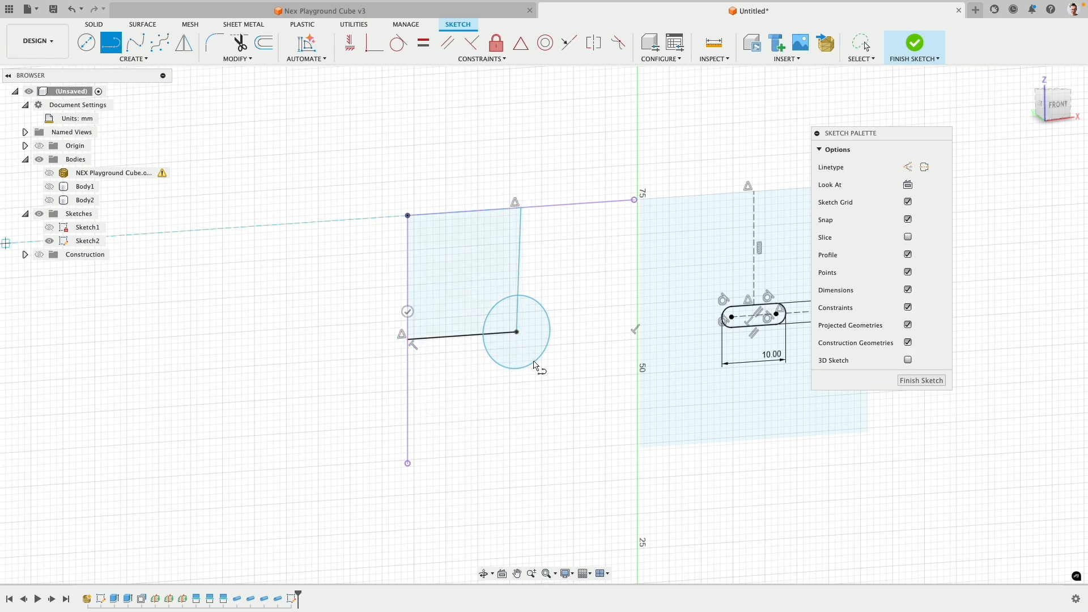
pyautogui.press('Escape')
# Convert both lines at the circle to construction, constrain the upper one vertical, and finish the sketch
pyautogui.doubleClick(519, 316)
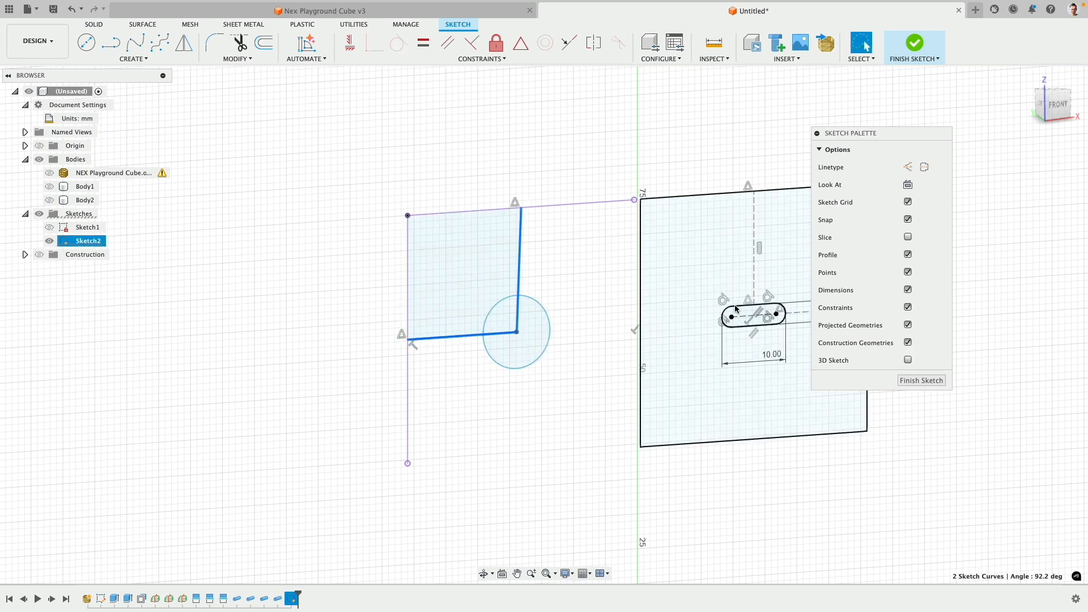
pyautogui.click(907, 167)
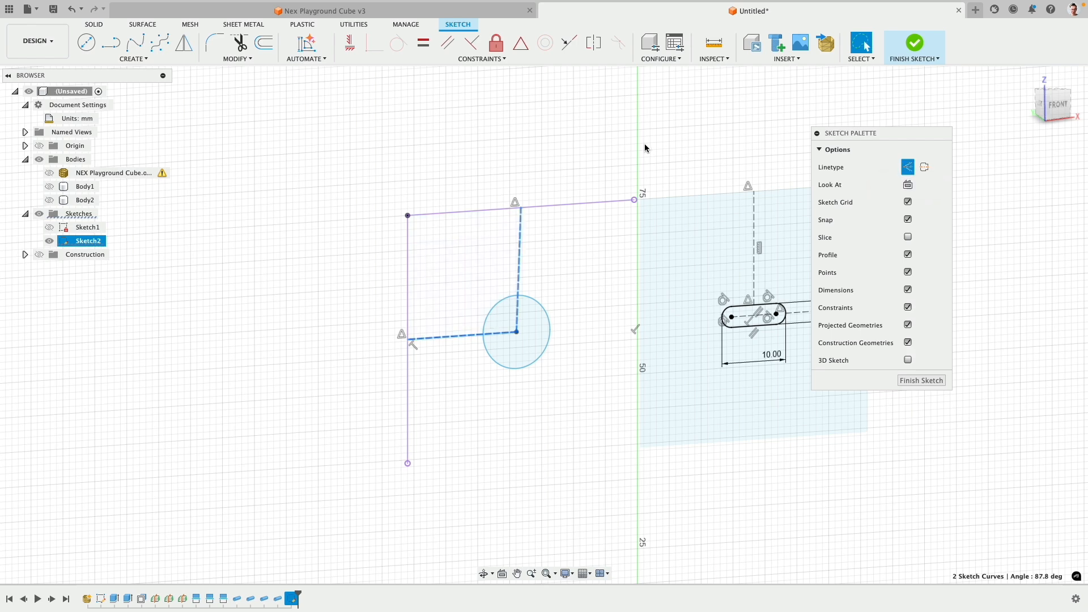
pyautogui.click(345, 50)
pyautogui.click(519, 258)
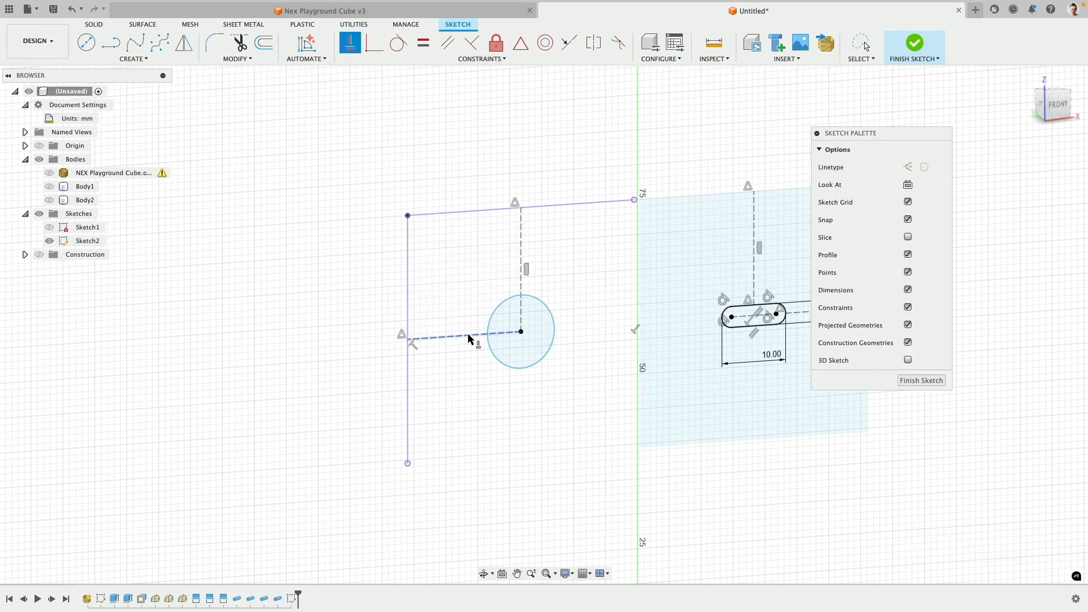
pyautogui.moveTo(546, 364)
pyautogui.keyDown('shift'); pyautogui.mouseDown(button='middle')
pyautogui.moveTo(529, 310)
pyautogui.moveTo(561, 359)
pyautogui.moveTo(548, 361)
pyautogui.mouseUp(button='middle'); pyautogui.keyUp('shift')
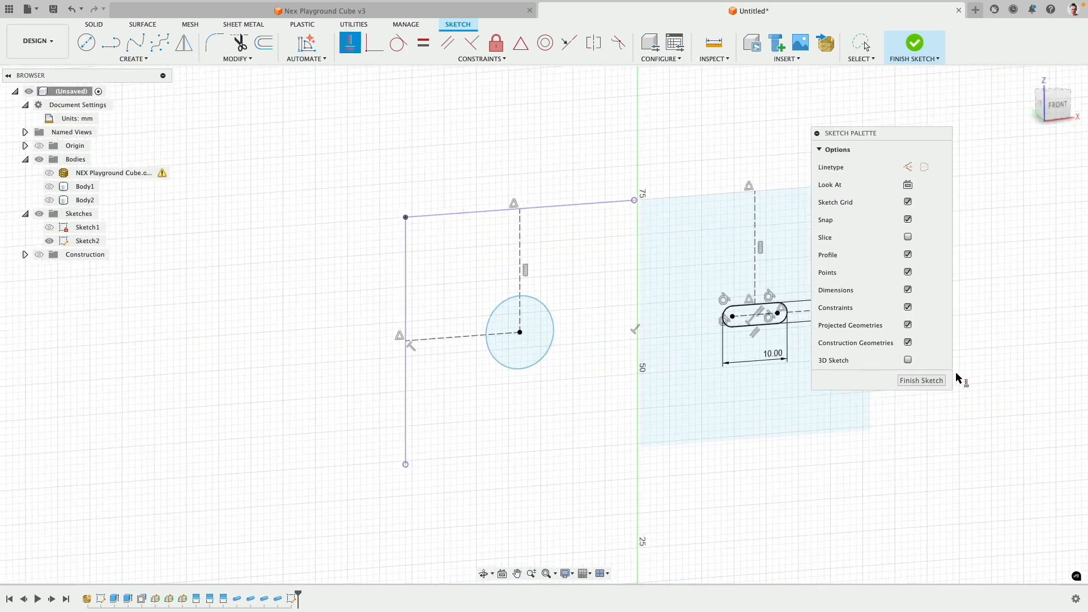
pyautogui.click(913, 380)
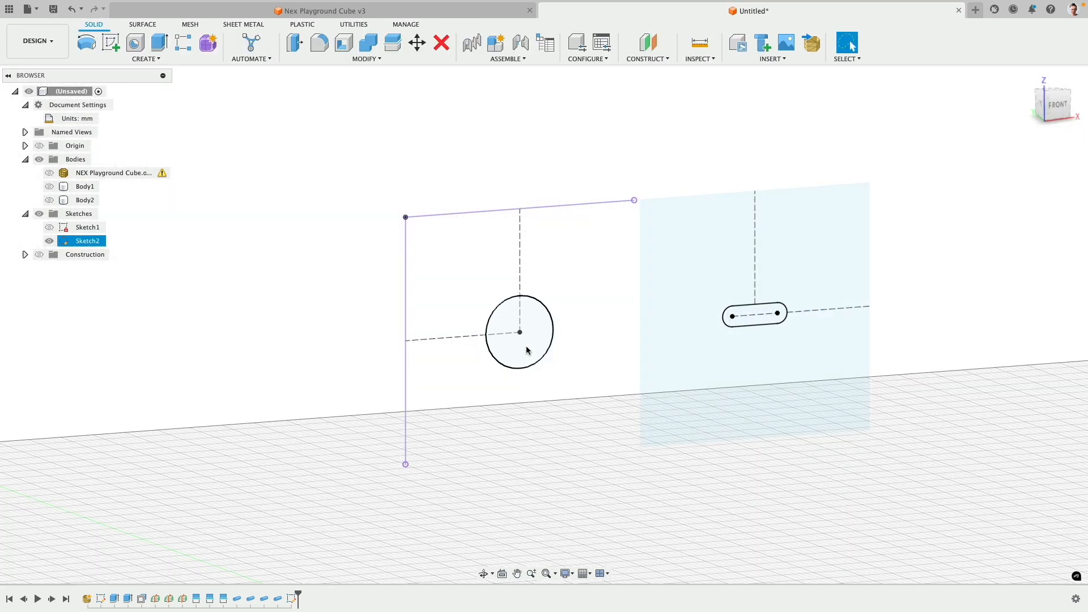
# Show Body1 and cut the circle and slot profiles 3 mm deep into it with Extrude
pyautogui.click(537, 300)
pyautogui.keyDown('shift'); pyautogui.moveTo(539, 297); pyautogui.dragTo(551, 289, button='middle'); pyautogui.keyUp('shift')
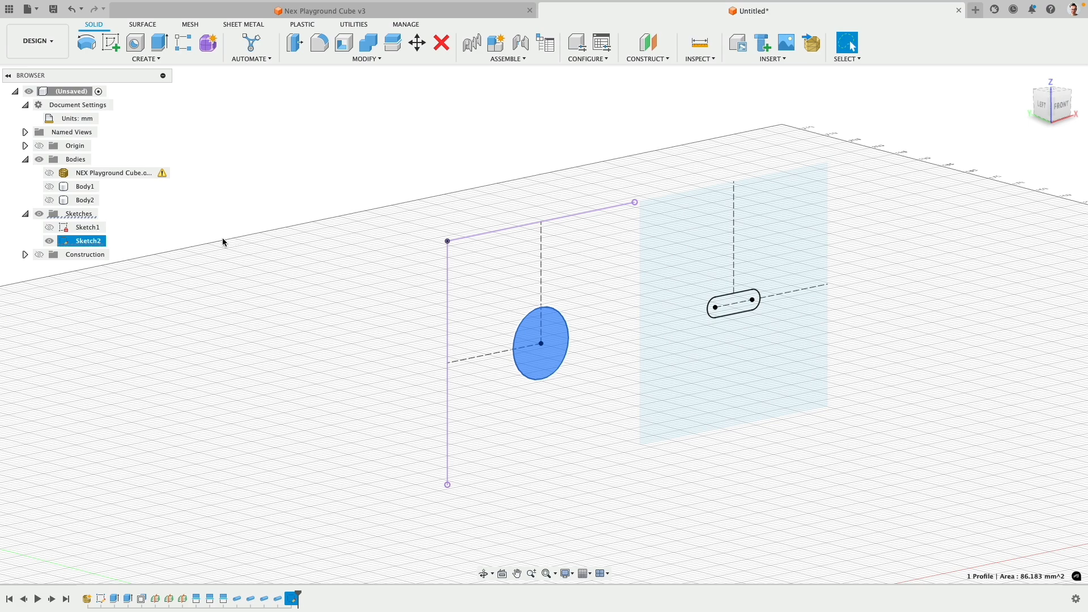
pyautogui.click(49, 187)
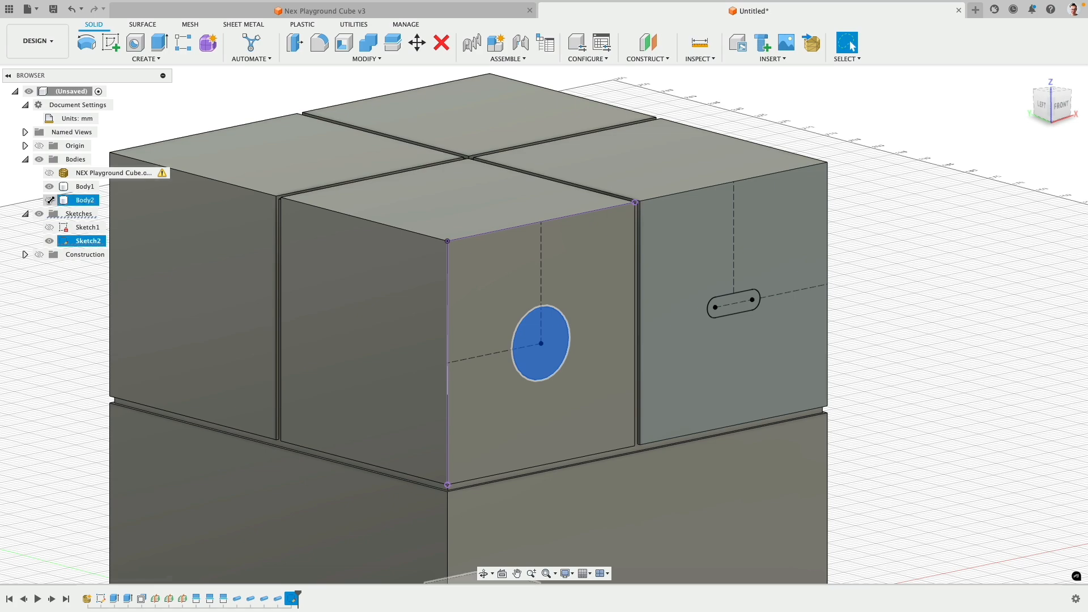
pyautogui.scroll(5, 730, 311)
pyautogui.keyDown('shift'); pyautogui.click(730, 311); pyautogui.keyUp('shift')
pyautogui.scroll(-3, 697, 338)
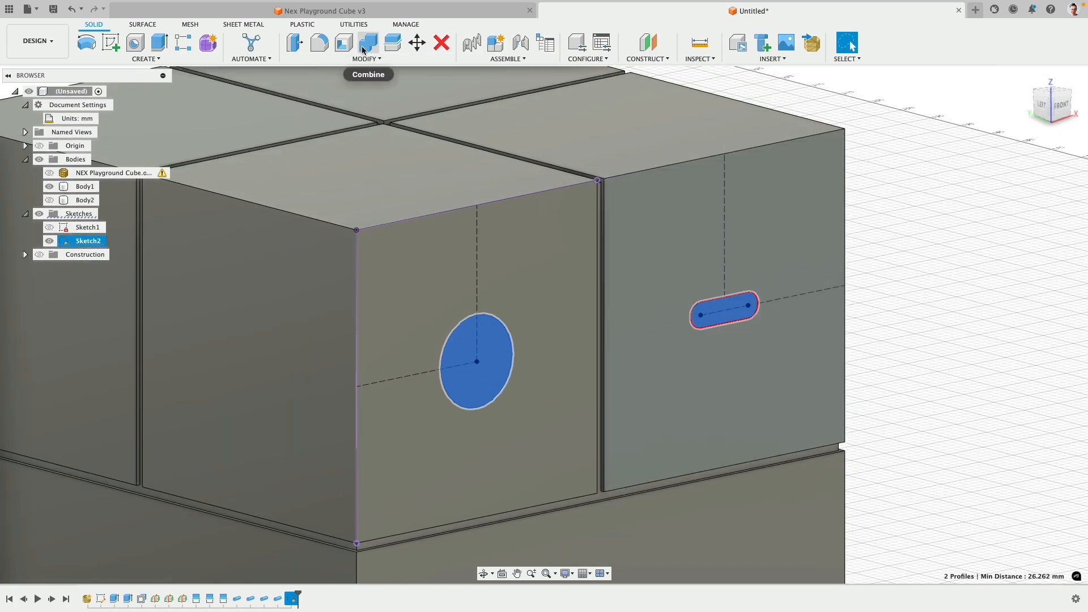
pyautogui.click(154, 52)
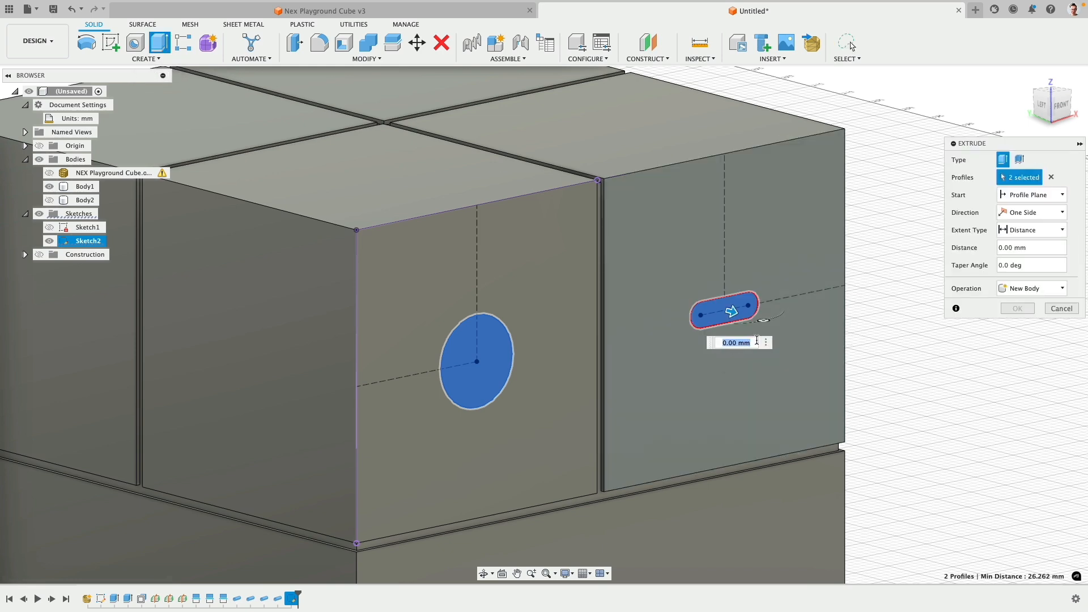
pyautogui.moveTo(729, 306); pyautogui.dragTo(717, 308)
pyautogui.write('-3')
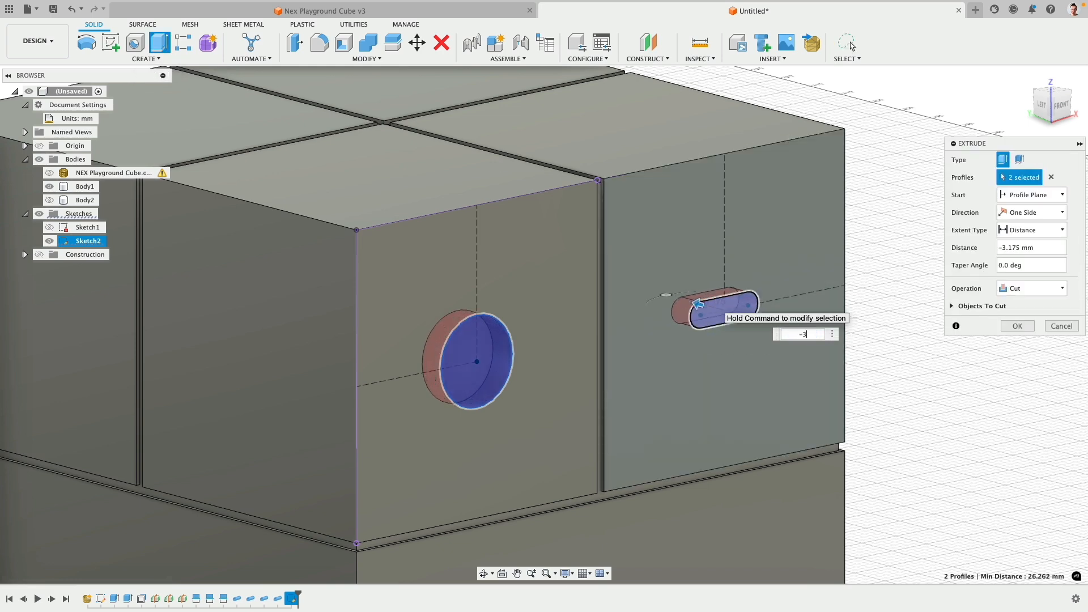
pyautogui.press('Return')
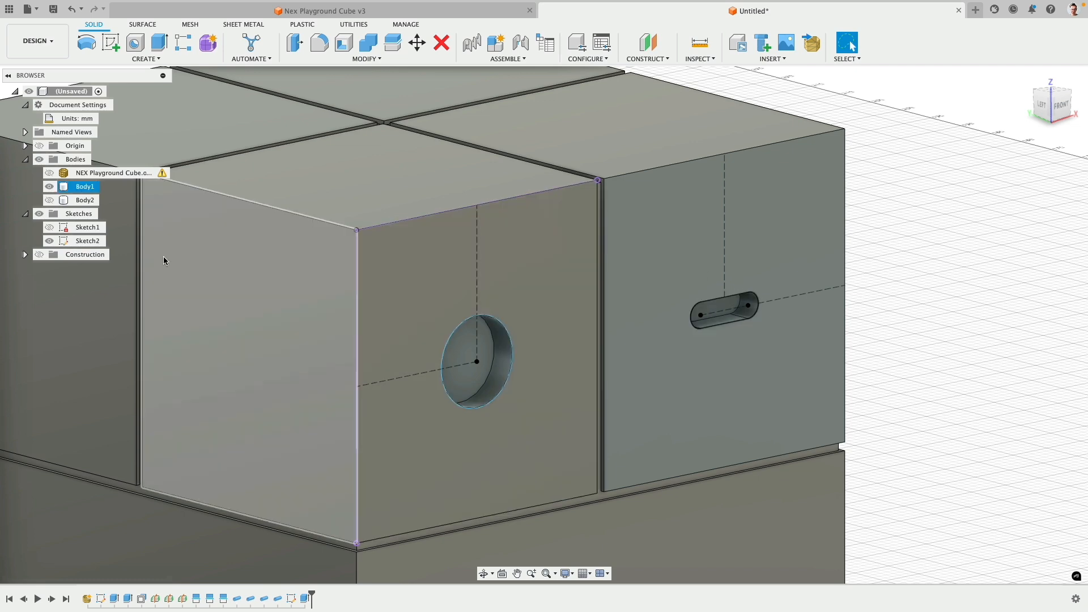
# Extrude the slot pocket's floor face 3 mm outward as a new body and check it by toggling Body1's visibility
pyautogui.click(707, 306)
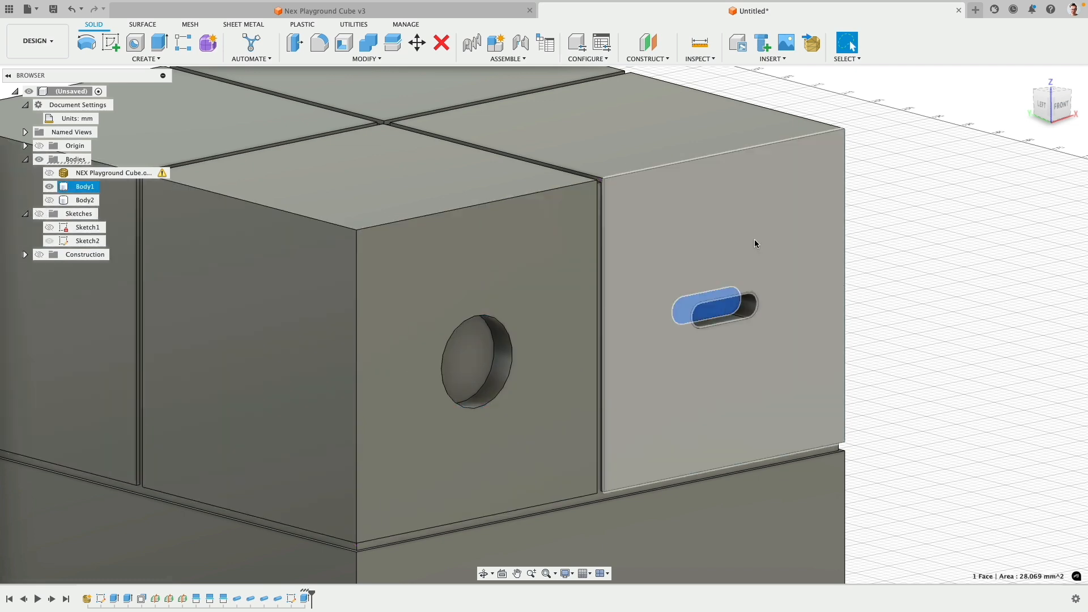
pyautogui.click(158, 47)
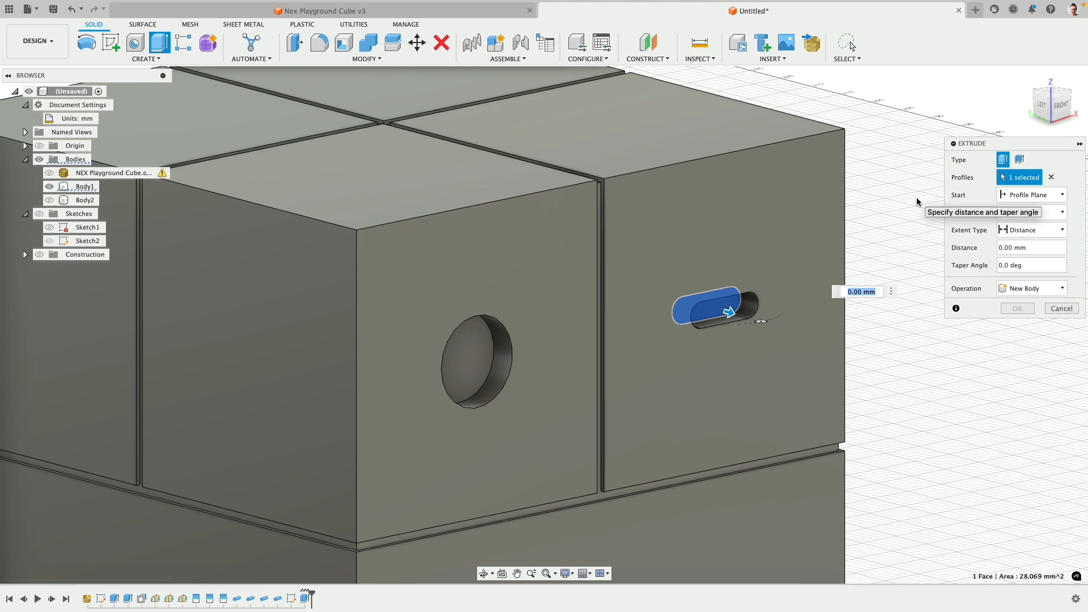
pyautogui.write('3')
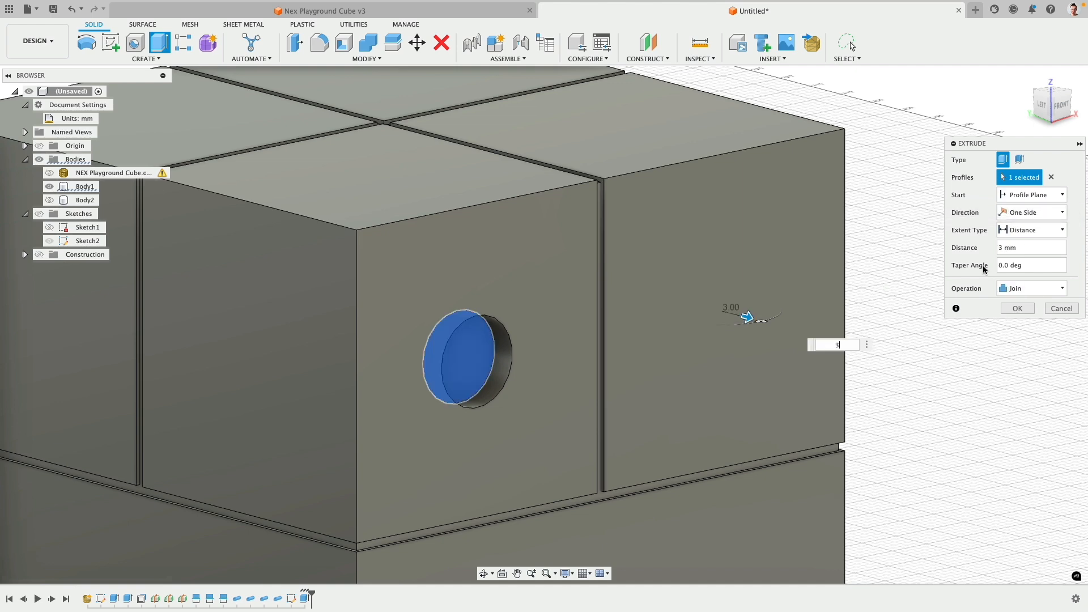
pyautogui.click(1031, 288)
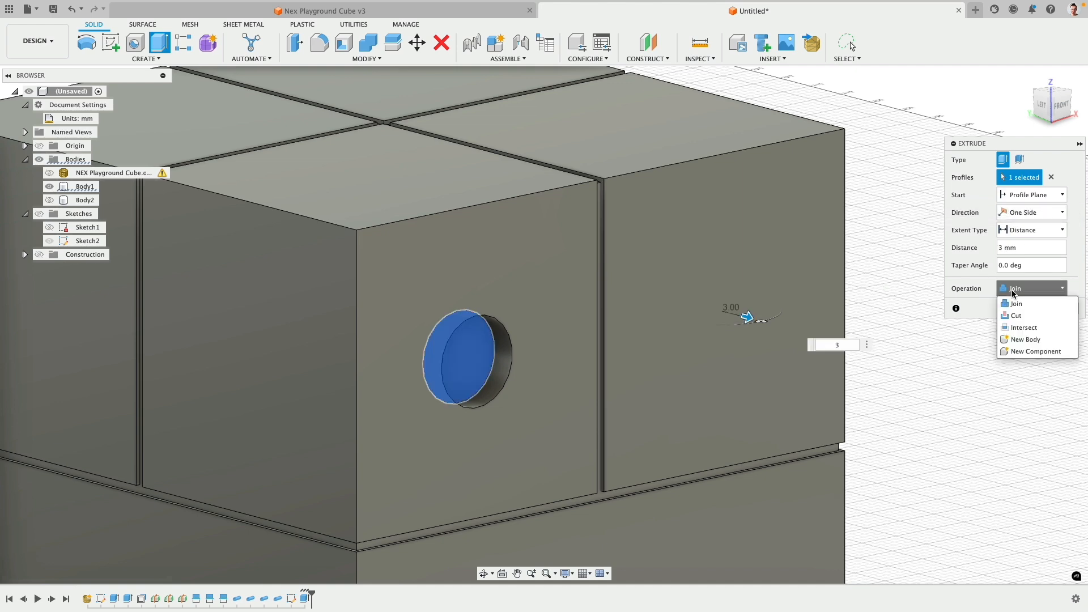
pyautogui.click(1039, 352)
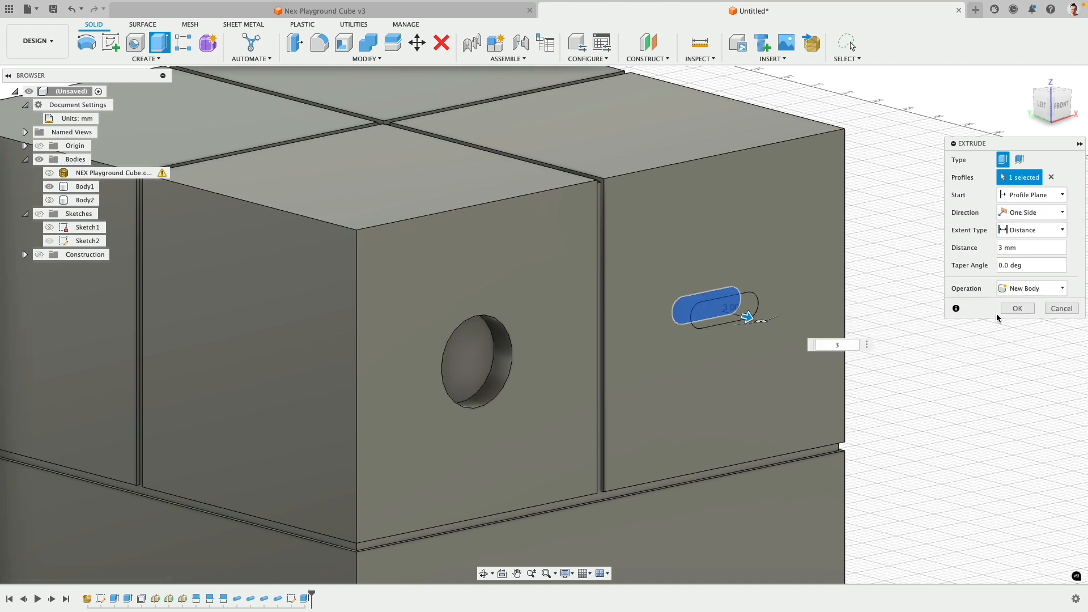
pyautogui.click(1017, 309)
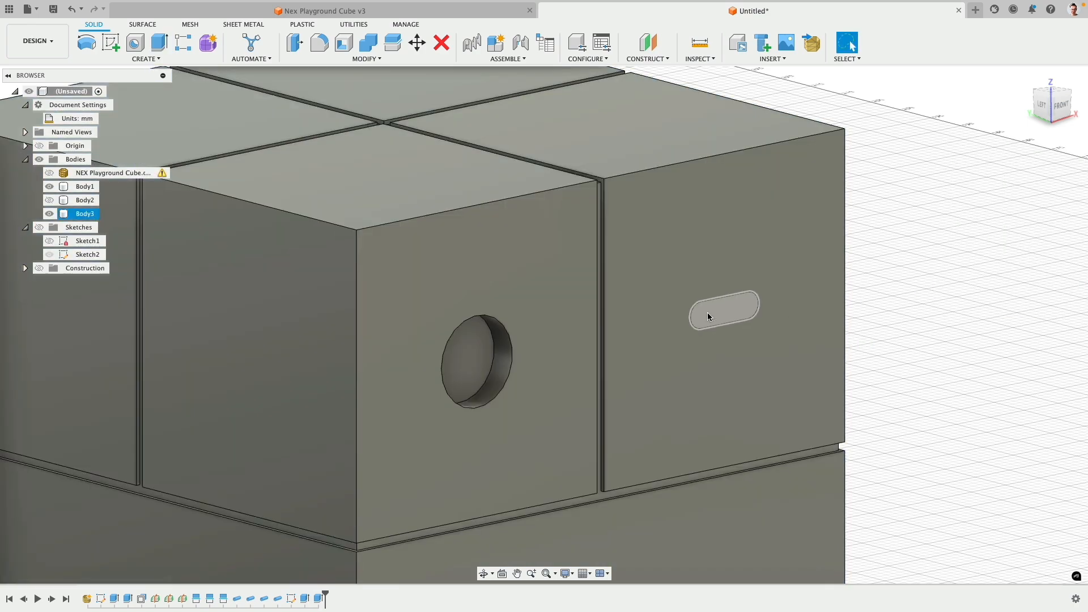
pyautogui.click(719, 310)
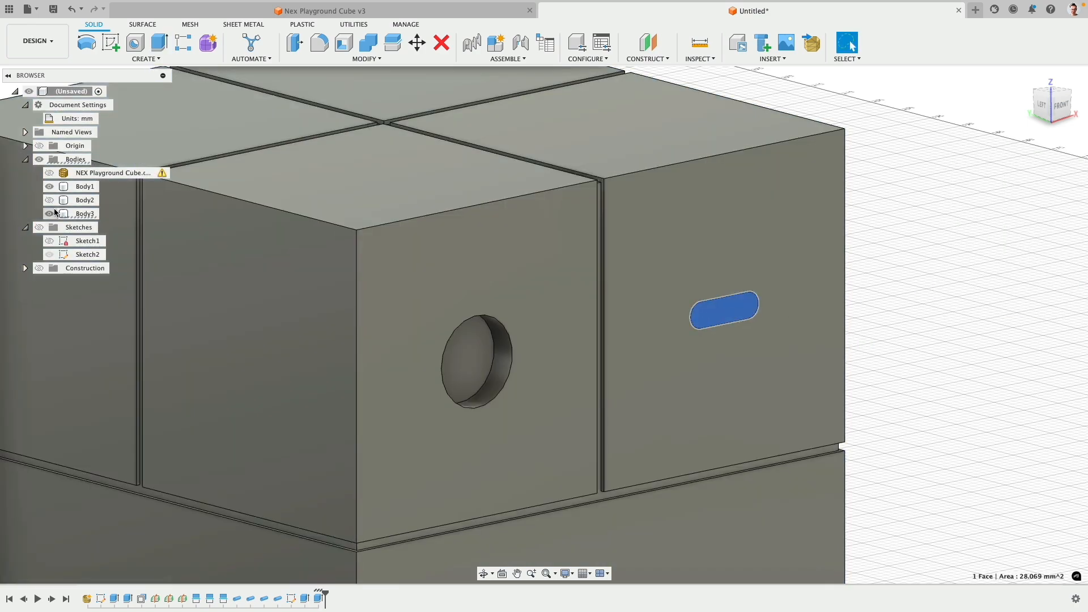
pyautogui.click(49, 186)
pyautogui.click(49, 187)
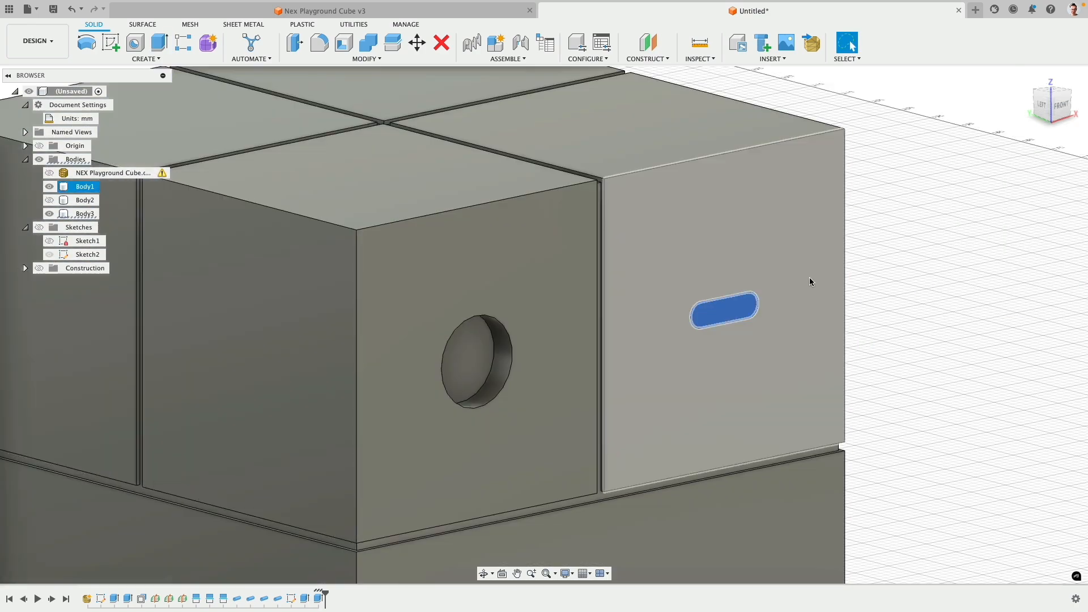
pyautogui.click(909, 221)
pyautogui.click(725, 310)
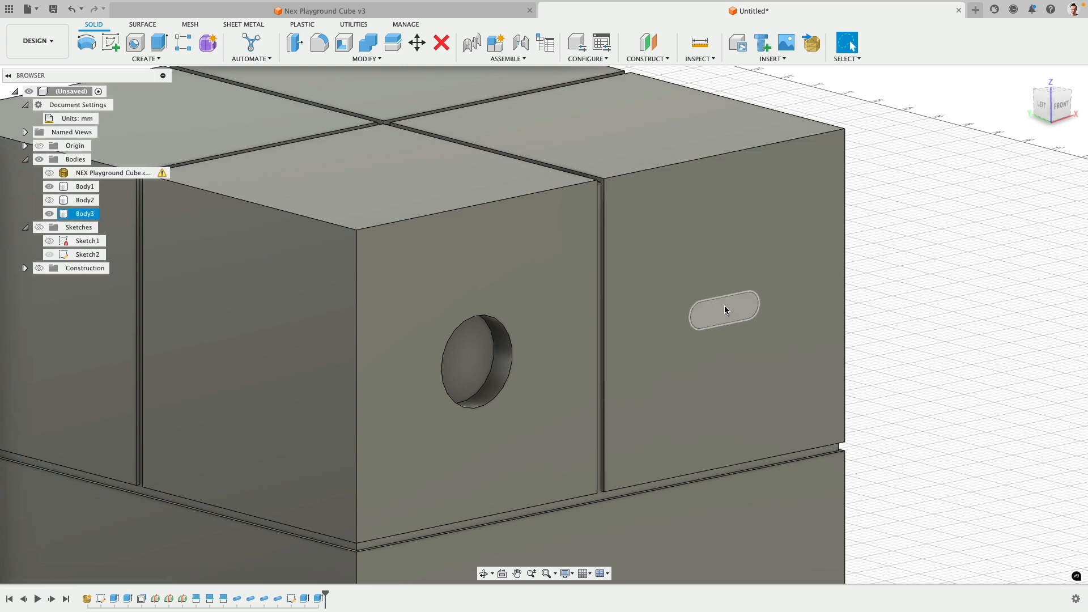
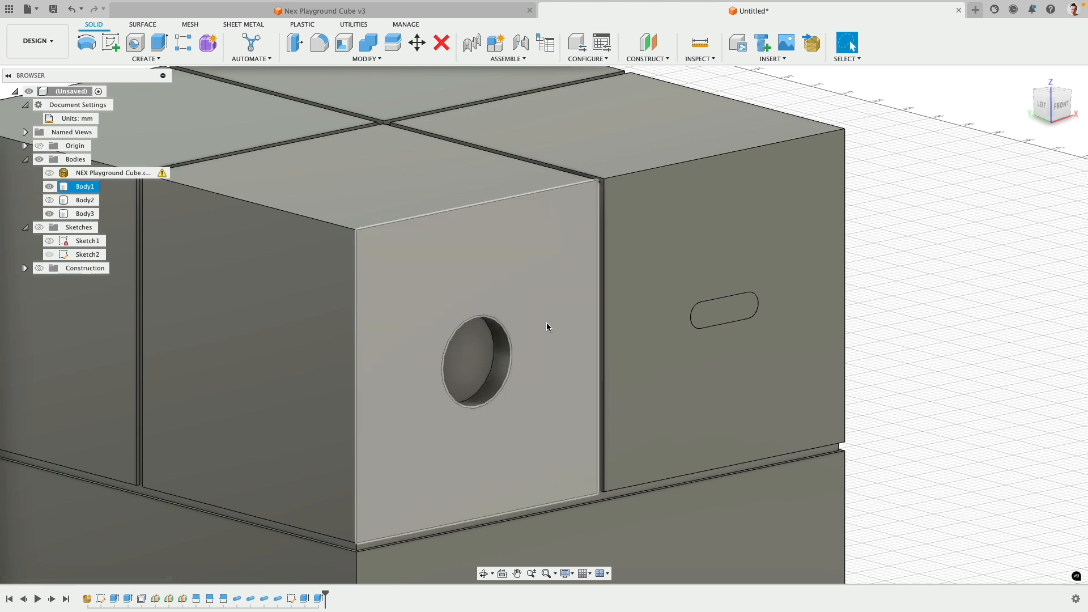
# Create an axis through the round pocket's cylindrical wall, then show the construction geometry with Plane1, Plane2 and Plane3 hidden
pyautogui.click(649, 59)
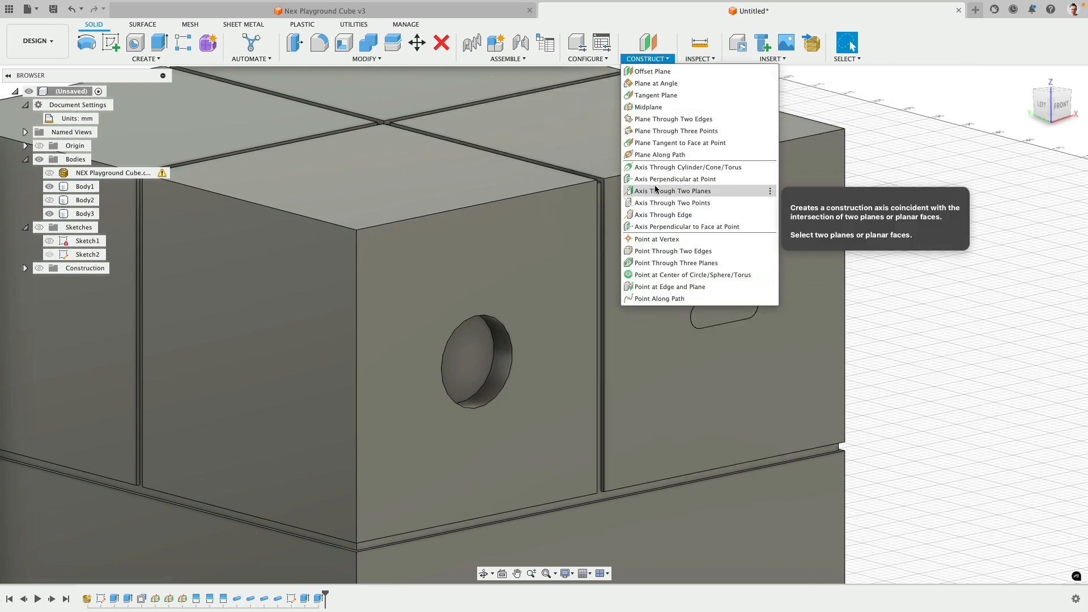
pyautogui.click(657, 167)
pyautogui.click(501, 363)
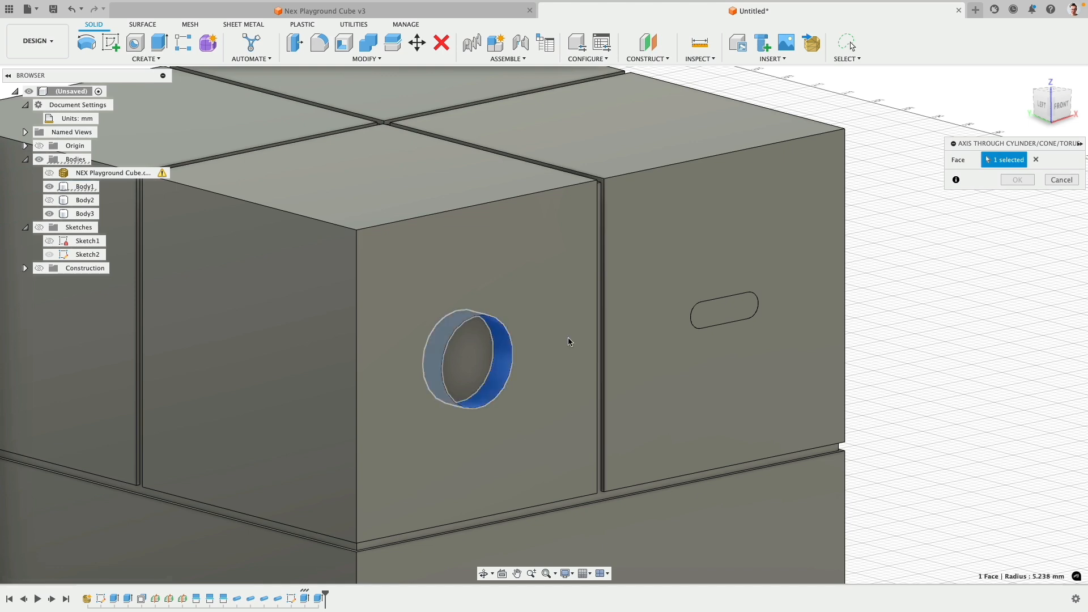
pyautogui.click(1032, 180)
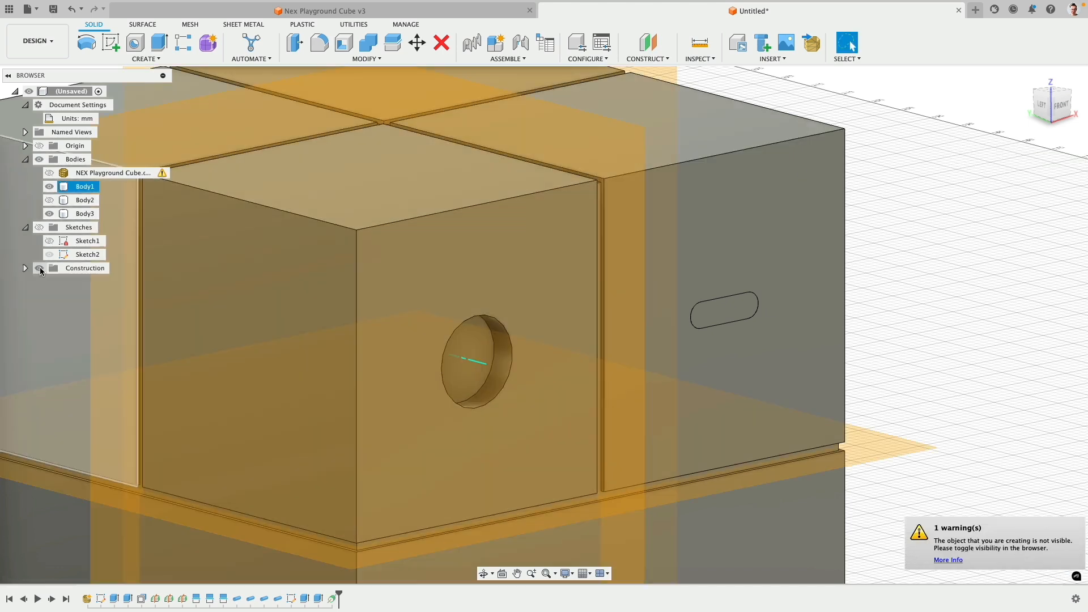
pyautogui.click(39, 268)
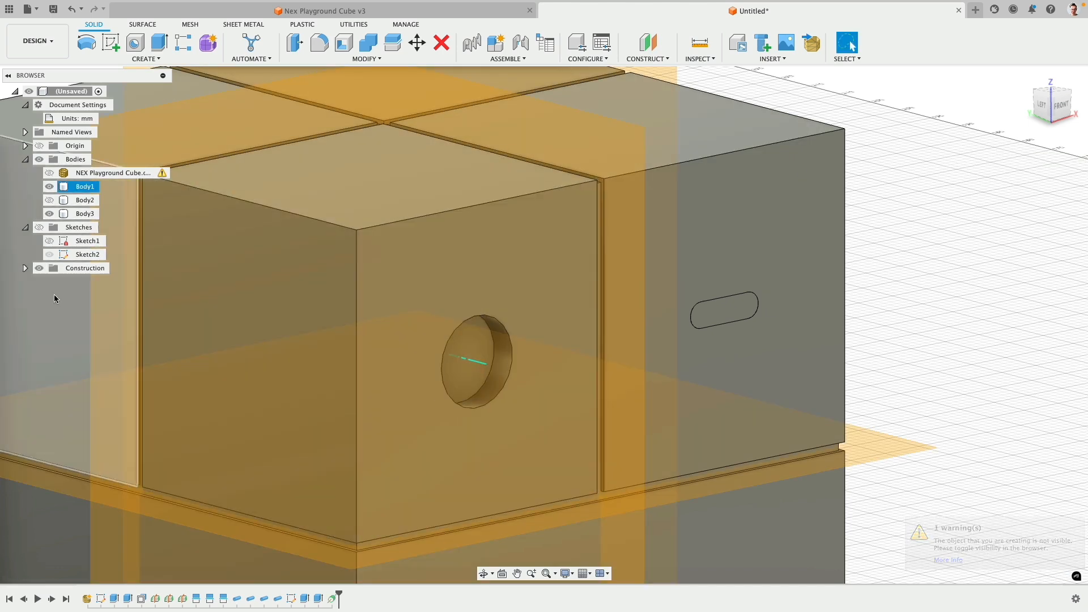
pyautogui.click(25, 268)
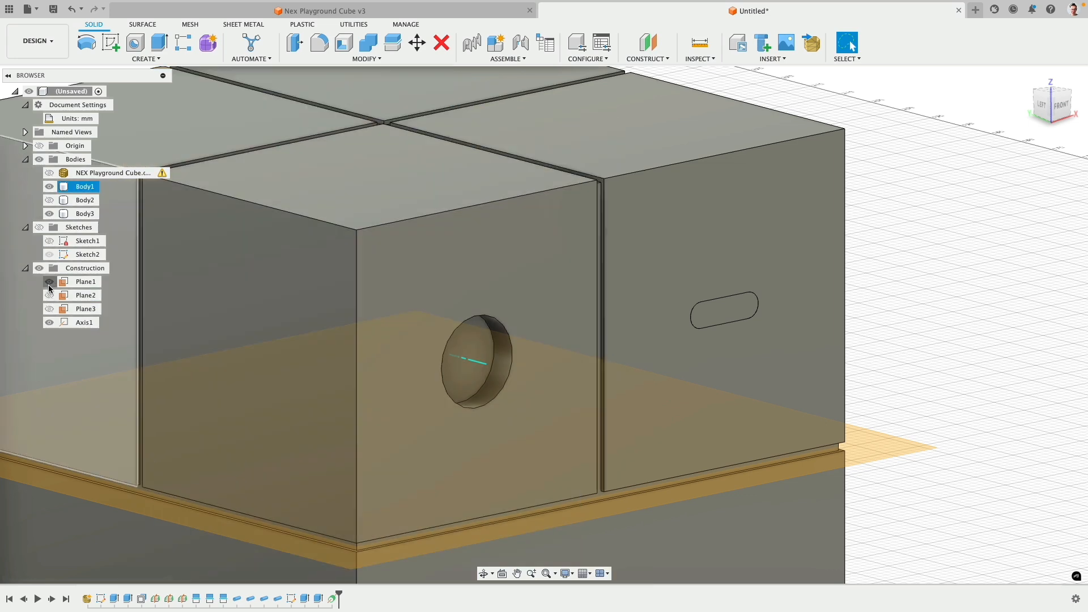
# Create a construction plane at 0 deg through the round pocket's axis with Plane at Angle
pyautogui.click(647, 57)
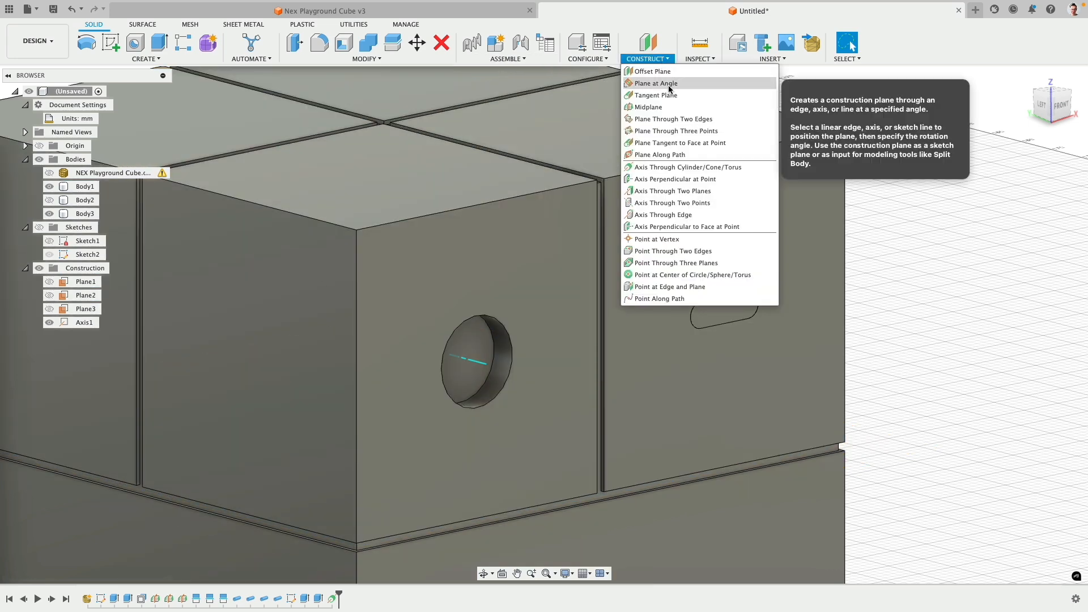
pyautogui.click(663, 87)
pyautogui.click(477, 359)
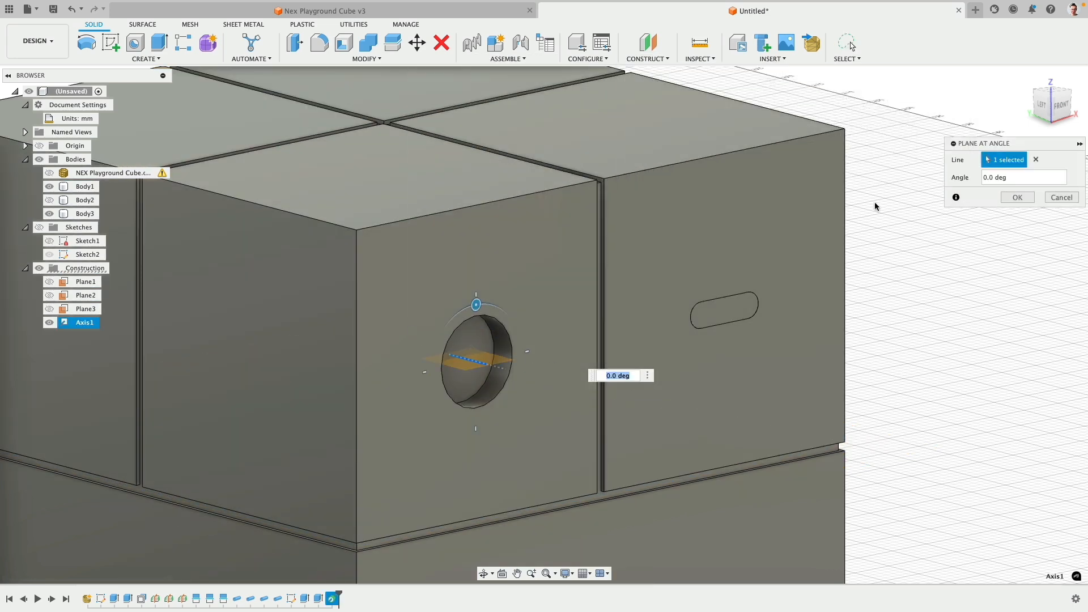
pyautogui.click(1014, 201)
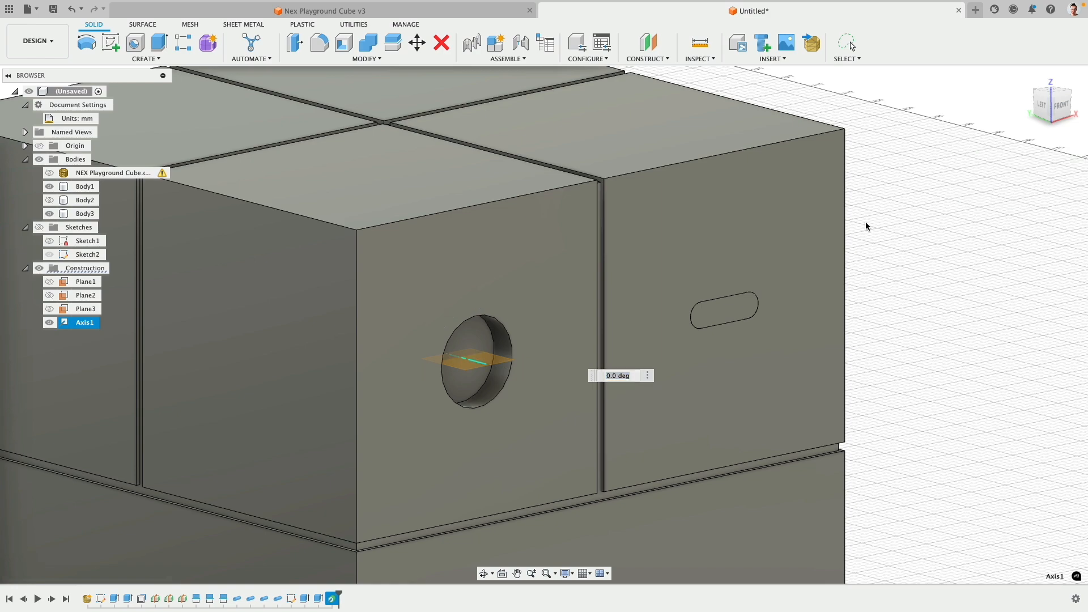
# Start a sketch on the new angled plane and intersect the round pocket's outer rim edge into it
pyautogui.keyDown('shift'); pyautogui.moveTo(583, 219); pyautogui.dragTo(499, 325, button='middle'); pyautogui.keyUp('shift')
pyautogui.click(449, 325)
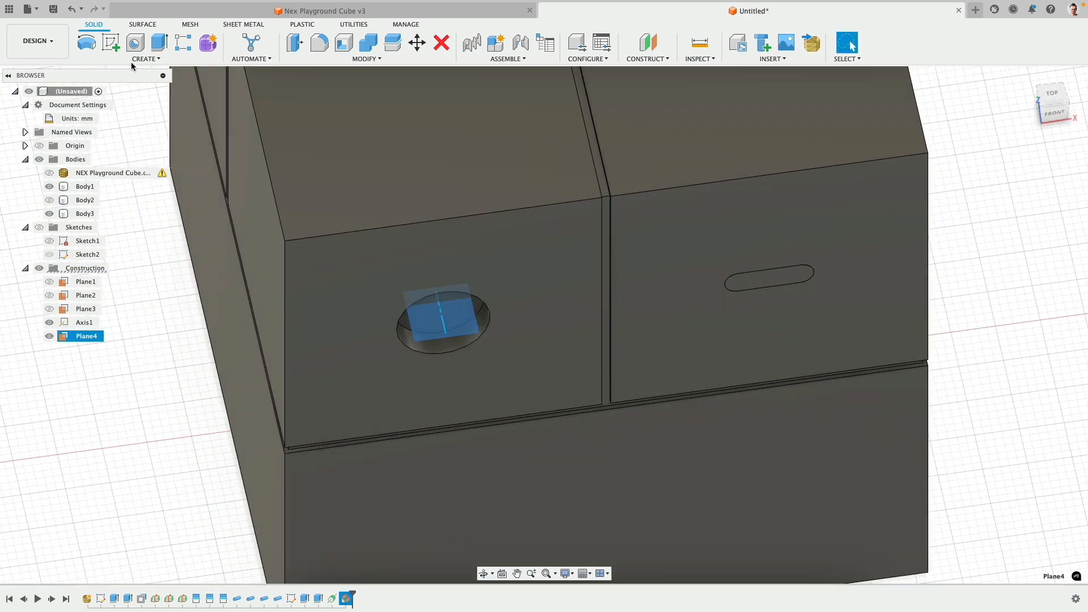
pyautogui.click(111, 43)
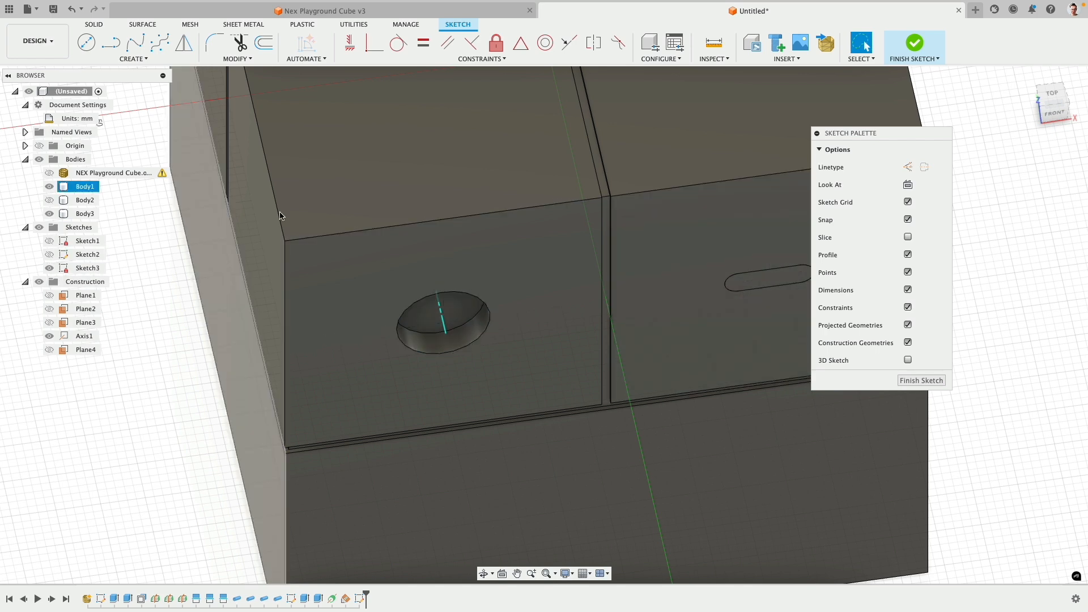
pyautogui.click(138, 60)
pyautogui.moveTo(131, 239)
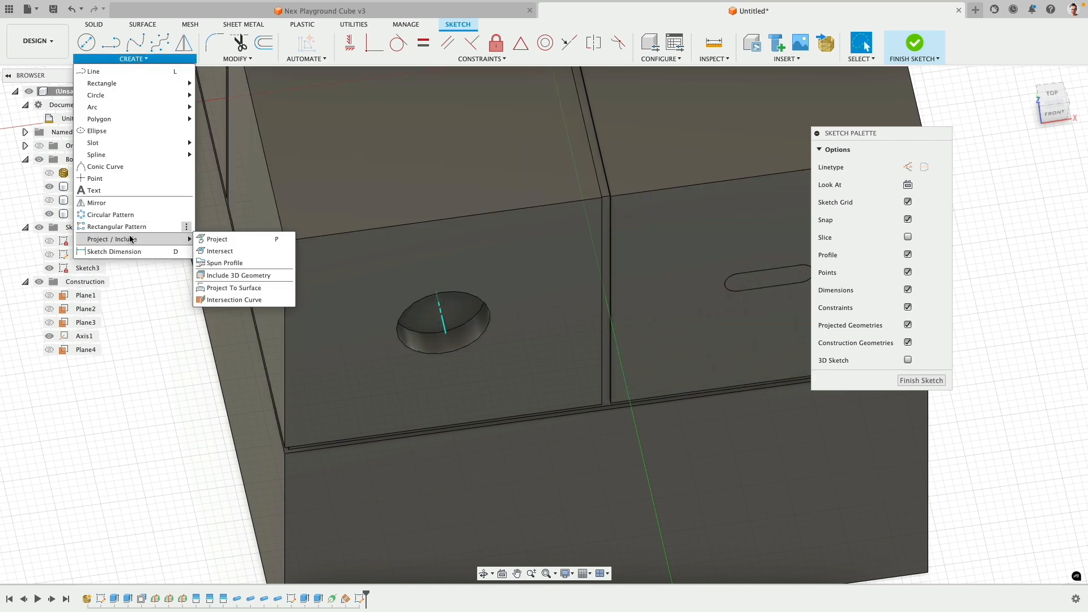
pyautogui.click(220, 251)
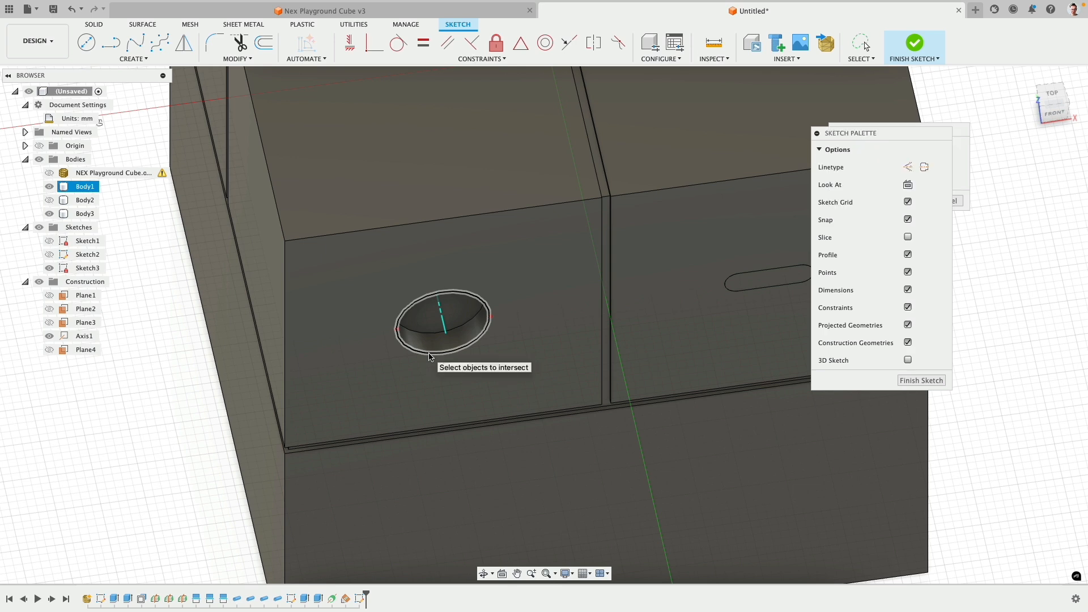
pyautogui.click(429, 357)
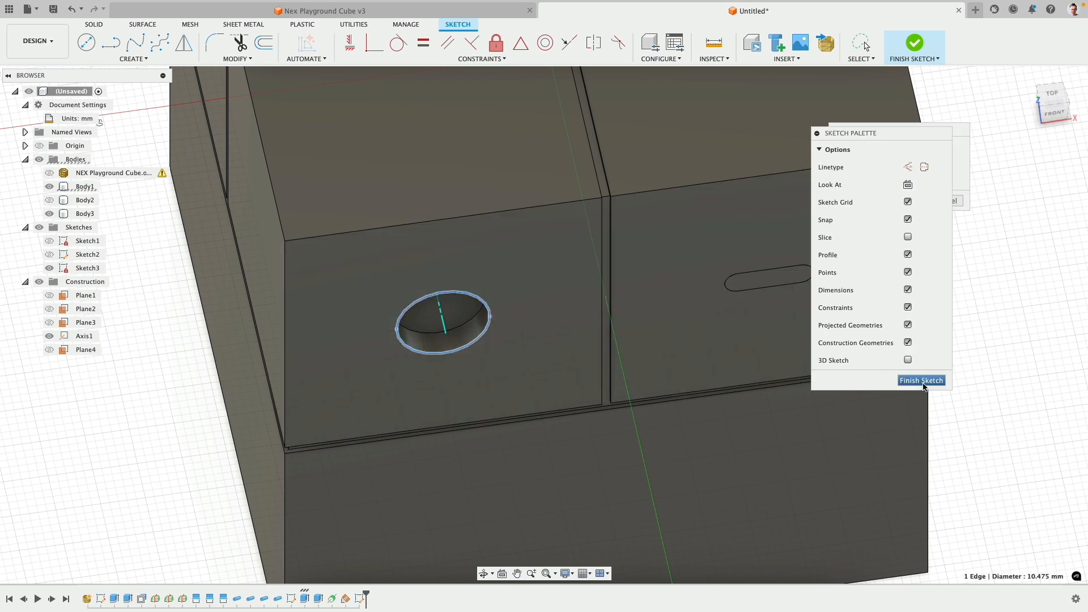
pyautogui.click(957, 137)
pyautogui.moveTo(849, 112); pyautogui.dragTo(609, 108)
pyautogui.click(650, 184)
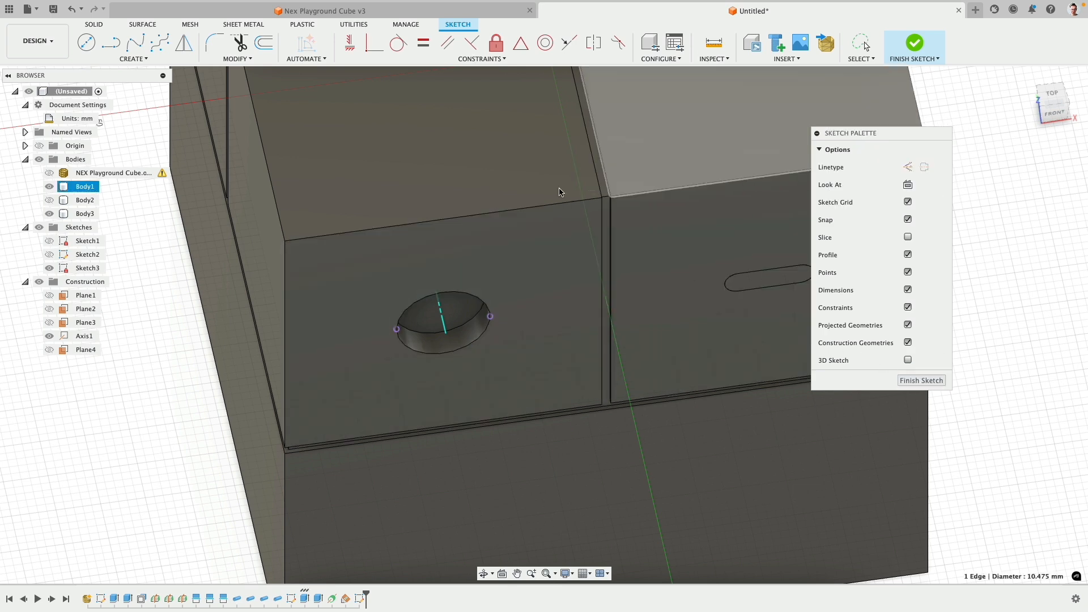
# Draw a vertical line from the left rim point to the pocket's floor and a horizontal line about 5.2 mm long to the axis
pyautogui.scroll(4, 313, 268)
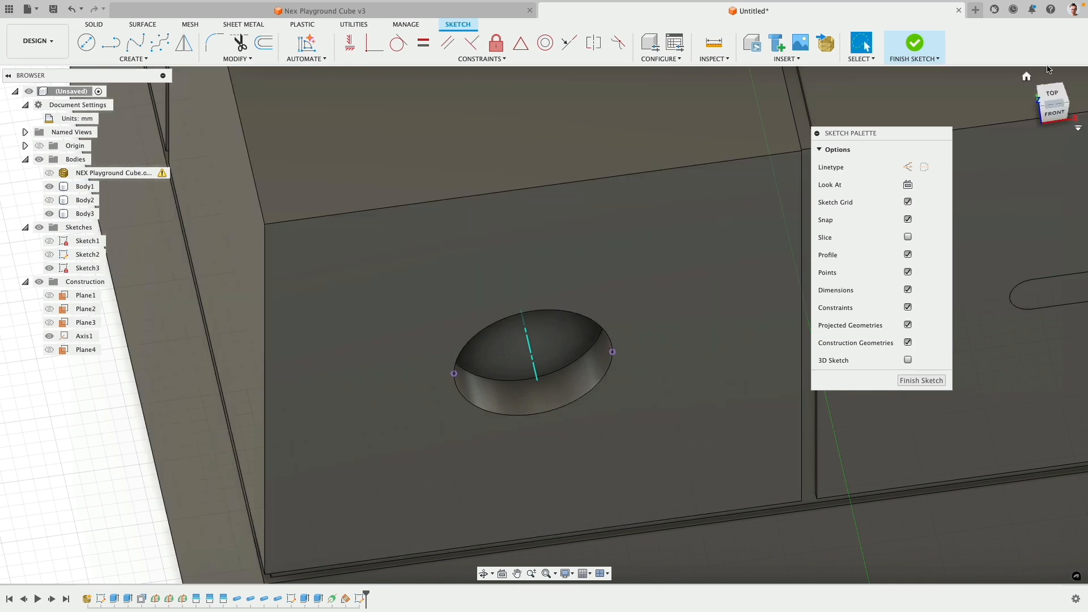
pyautogui.click(908, 184)
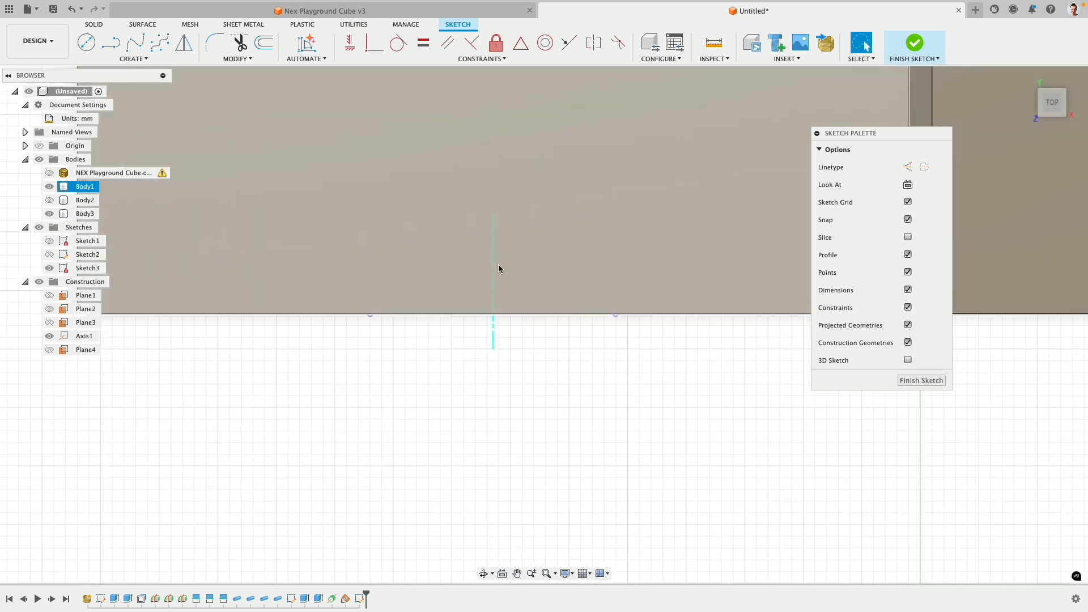
pyautogui.press('l')
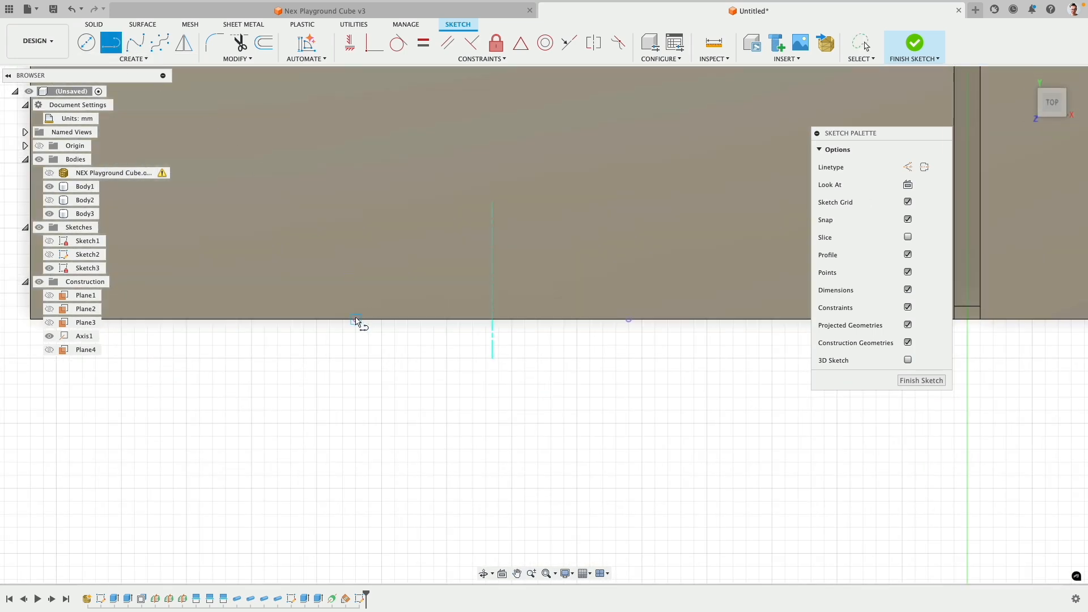
pyautogui.click(355, 319)
pyautogui.click(355, 241)
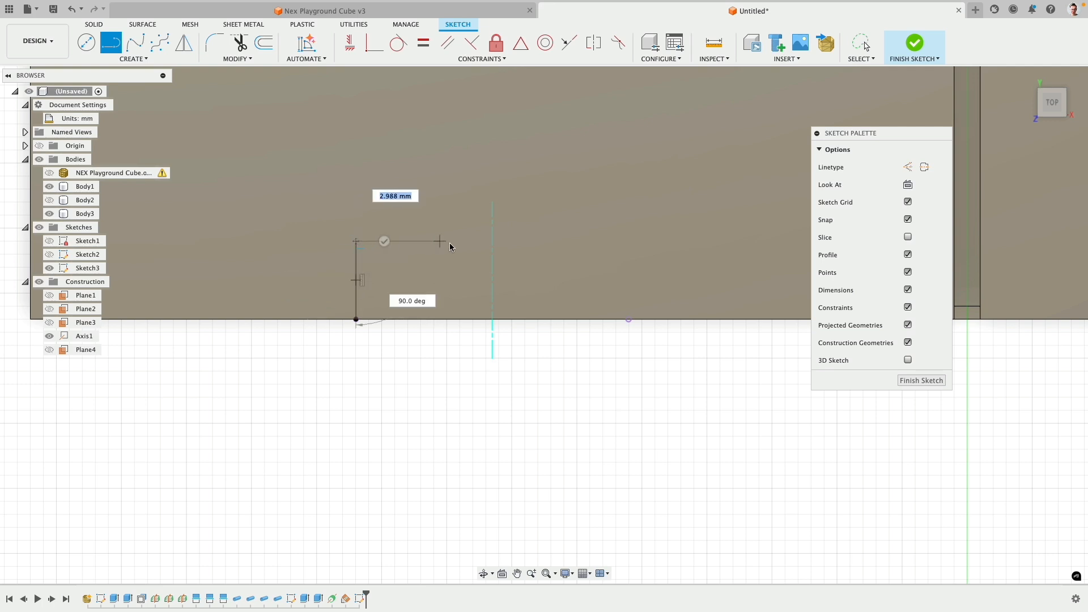
pyautogui.click(491, 241)
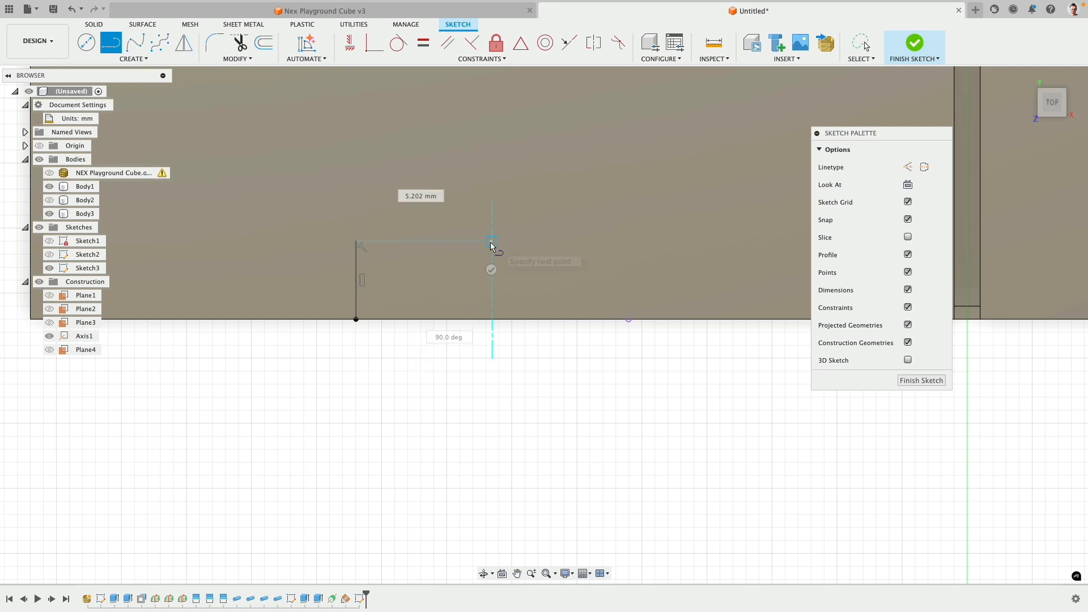
pyautogui.press('Escape')
# Draw a short diagonal line outward from the left rim point and a horizontal line about 1.5 mm long toward the axis
pyautogui.scroll(3, 363, 327)
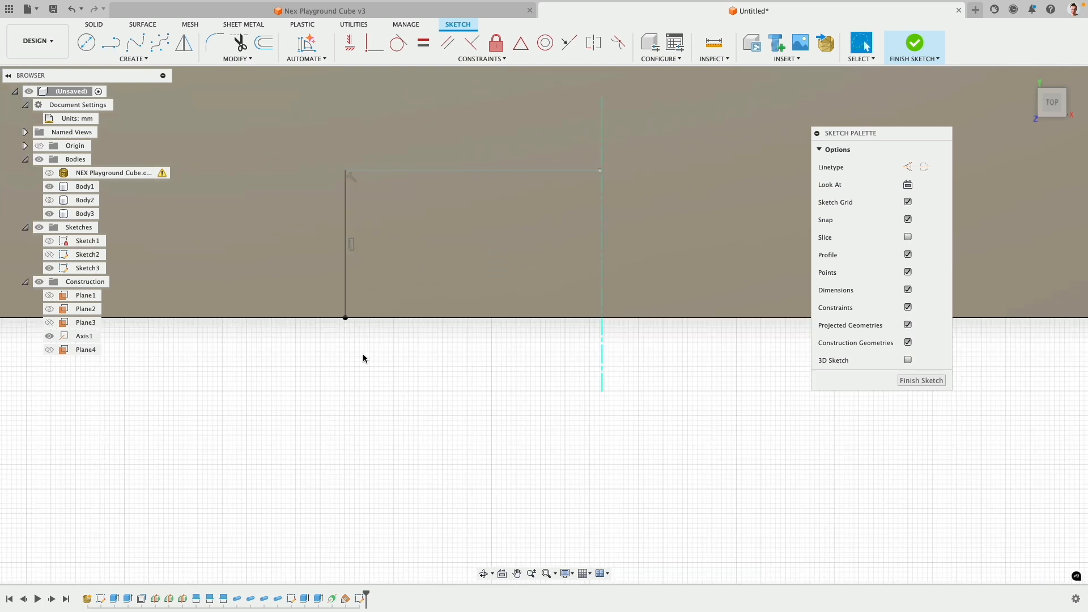
pyautogui.press('l')
pyautogui.click(346, 318)
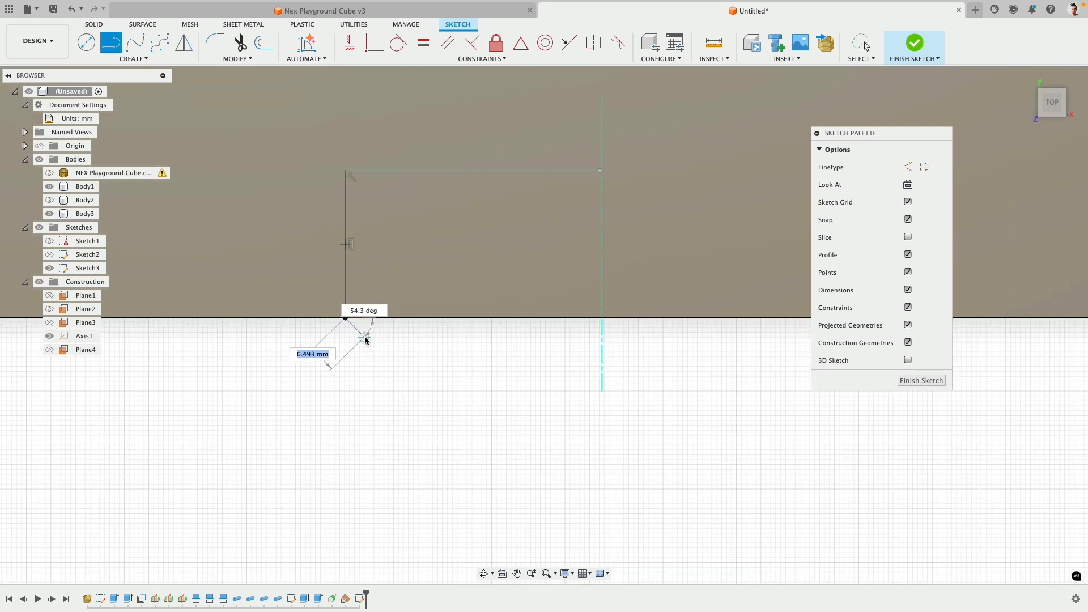
pyautogui.click(373, 346)
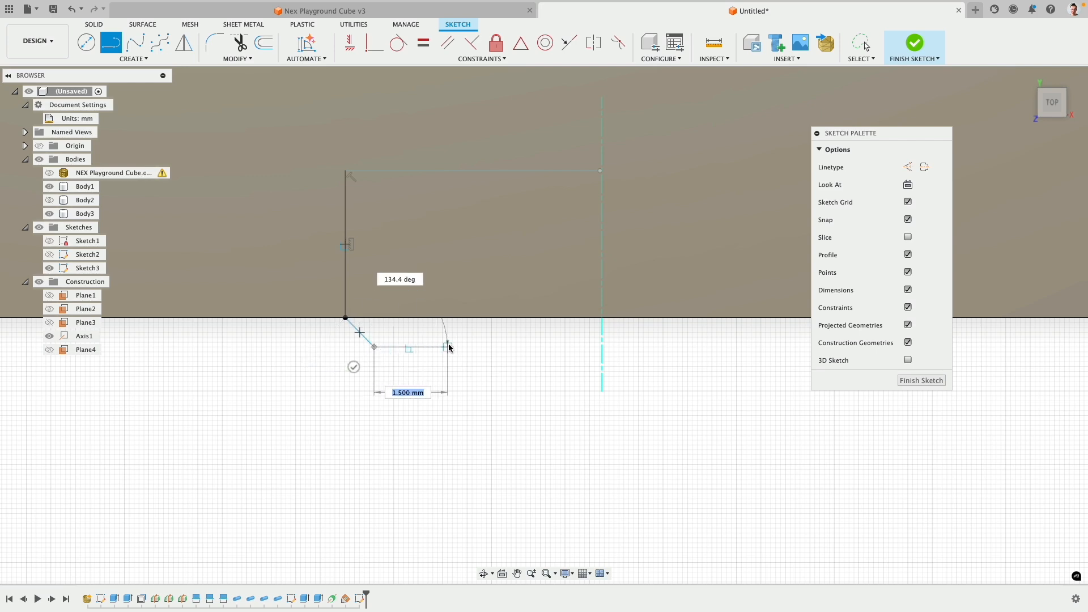
pyautogui.click(448, 347)
pyautogui.press('Escape')
# Project the round pocket's center axis into the lens profile sketch
pyautogui.keyDown('shift'); pyautogui.moveTo(553, 381); pyautogui.dragTo(570, 332, button='middle'); pyautogui.keyUp('shift')
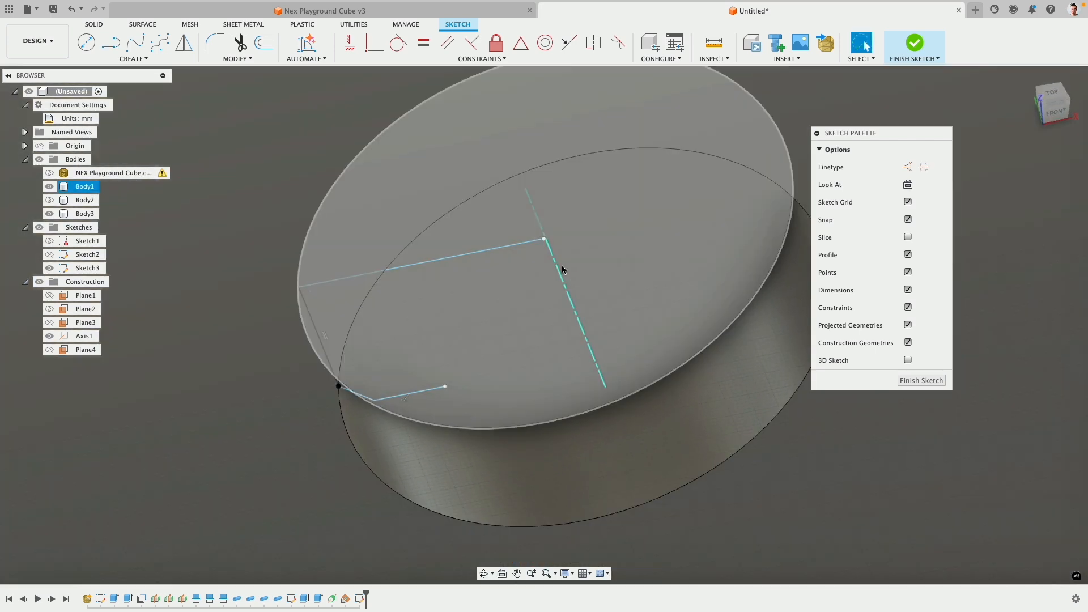
pyautogui.scroll(-3, 532, 252)
pyautogui.moveTo(522, 249); pyautogui.dragTo(461, 257, button='middle')
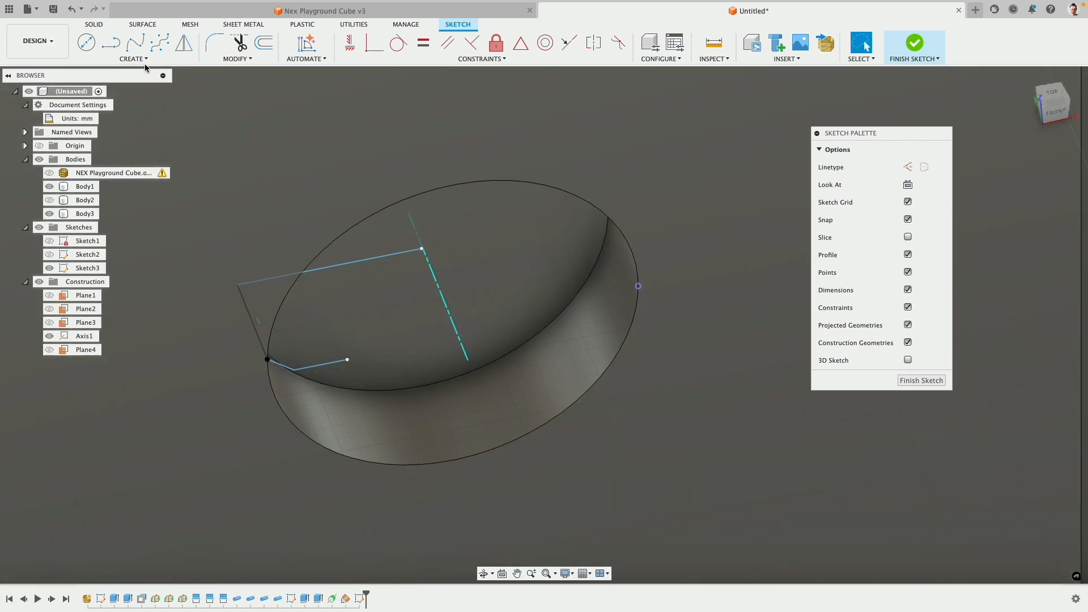
pyautogui.click(146, 59)
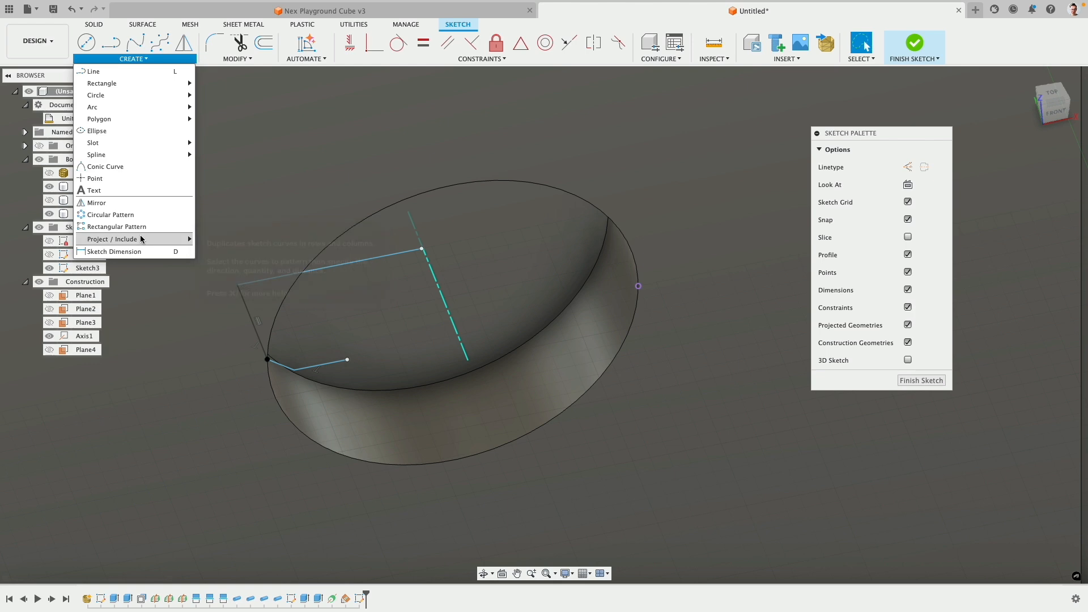
pyautogui.moveTo(141, 239)
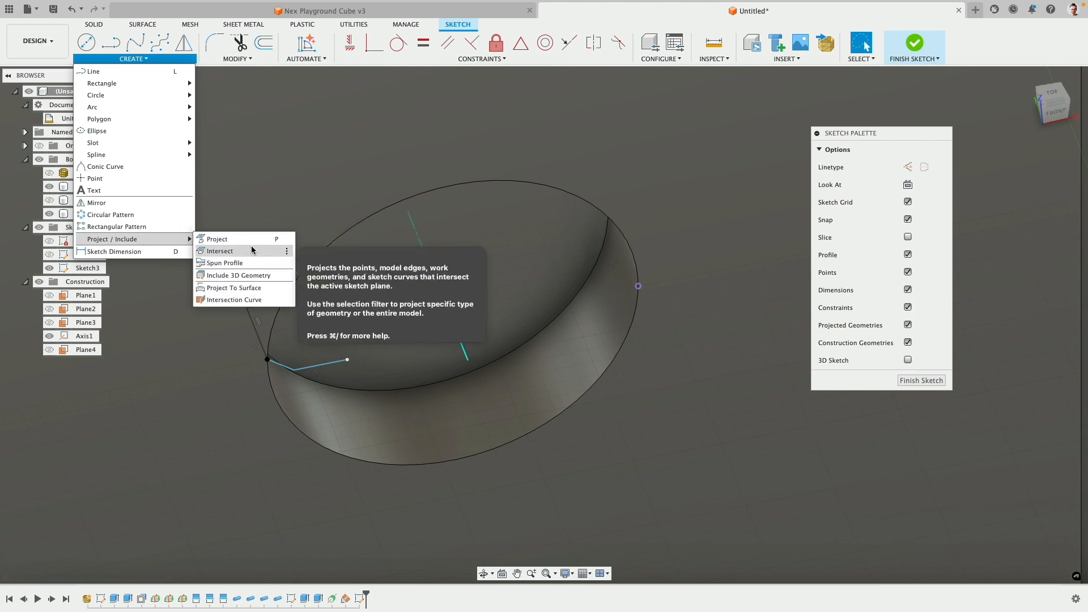
pyautogui.click(222, 238)
pyautogui.click(448, 304)
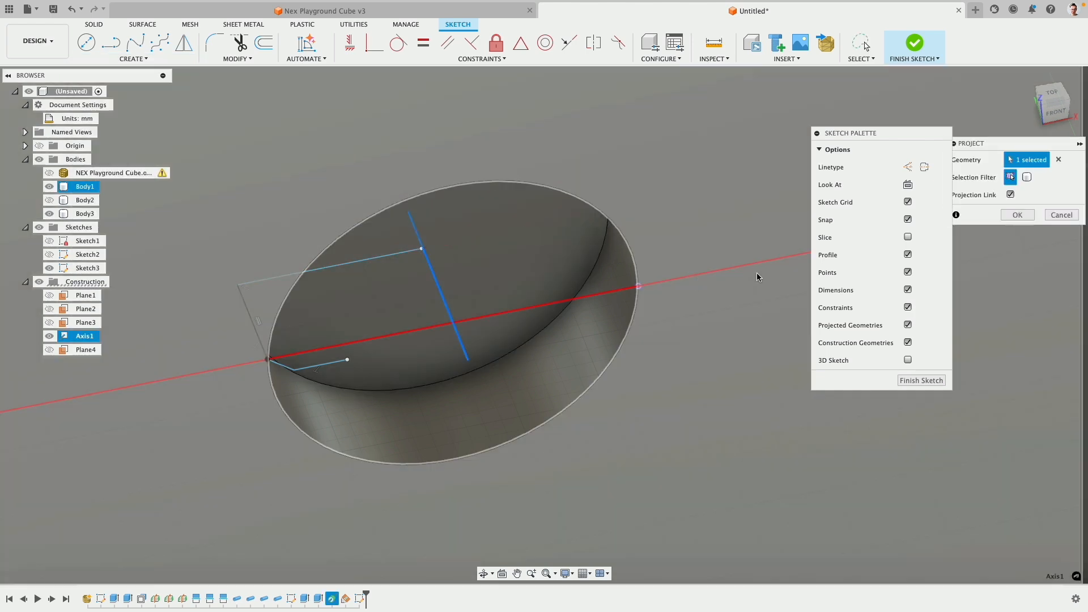
pyautogui.press('Return')
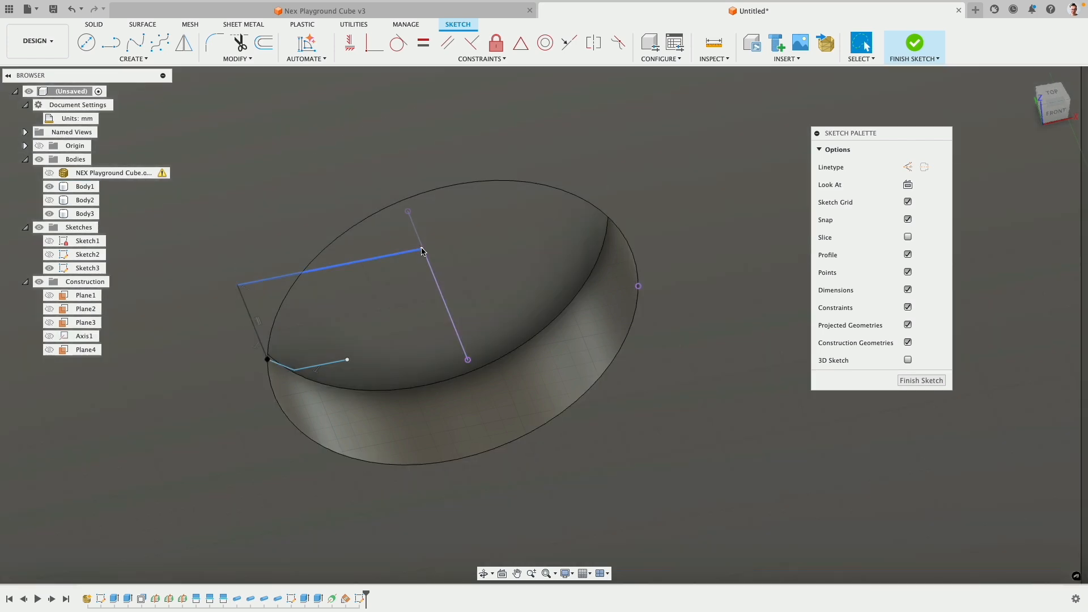
# Make the free endpoint of the pocket-floor line coincident with the projected axis line
pyautogui.click(417, 253)
pyautogui.moveTo(425, 250); pyautogui.dragTo(410, 255)
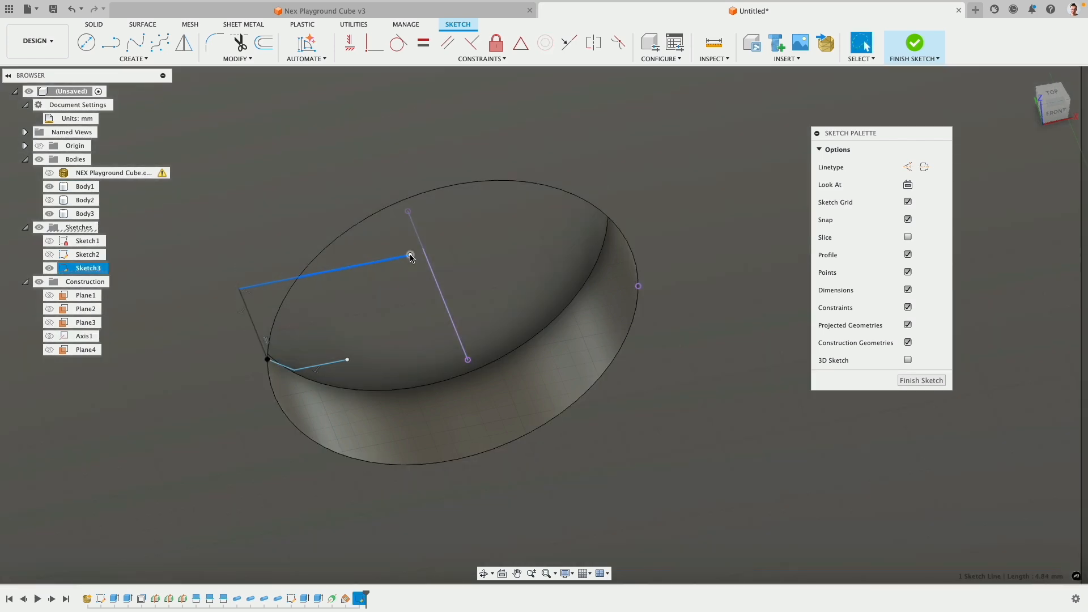
pyautogui.click(410, 255)
pyautogui.keyDown('shift'); pyautogui.click(430, 264); pyautogui.keyUp('shift')
pyautogui.click(374, 43)
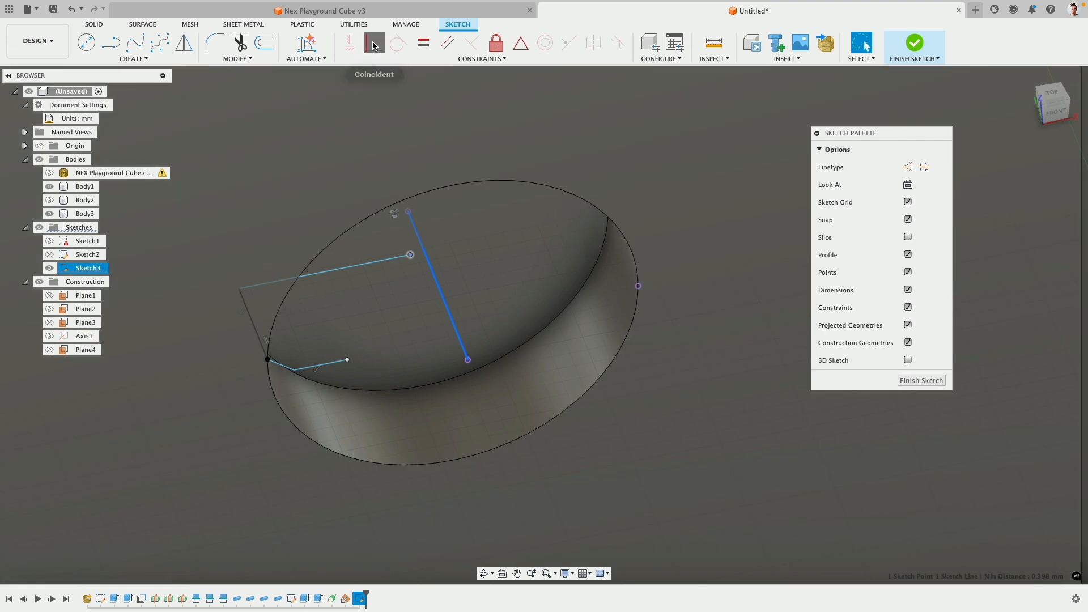
# Show the scanned mesh body in place of Body1 behind the lens profile sketch
pyautogui.keyDown('shift'); pyautogui.moveTo(223, 143); pyautogui.dragTo(248, 188, button='middle'); pyautogui.keyUp('shift')
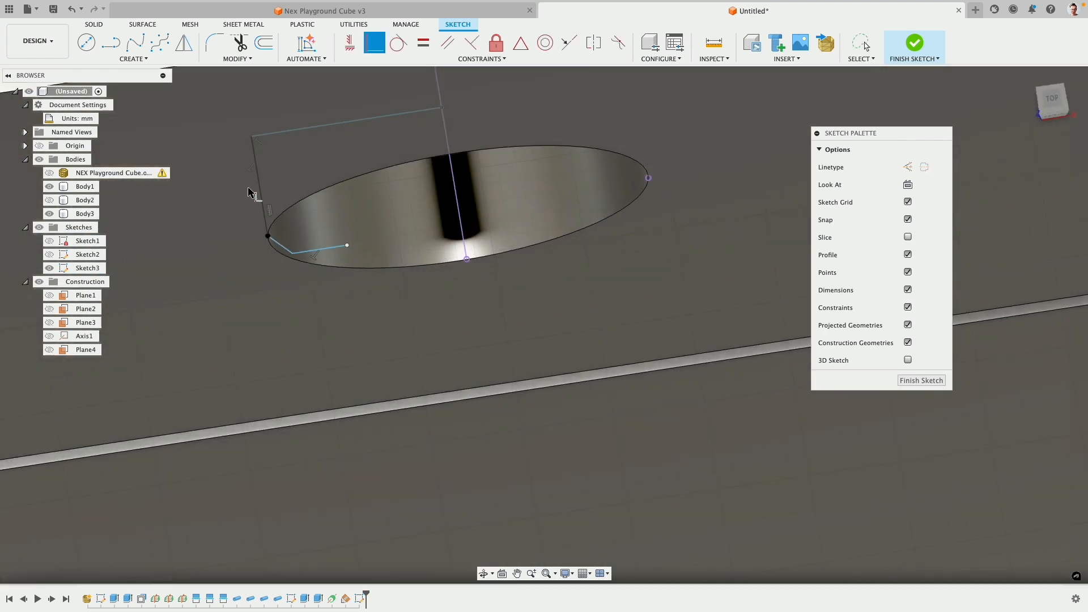
pyautogui.click(50, 173)
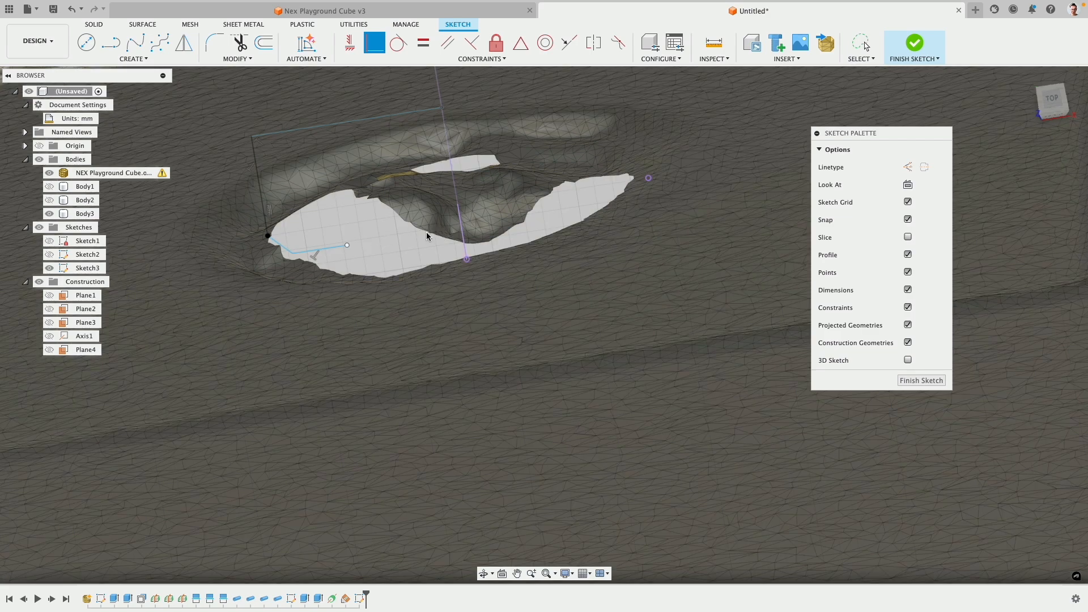
pyautogui.click(1051, 100)
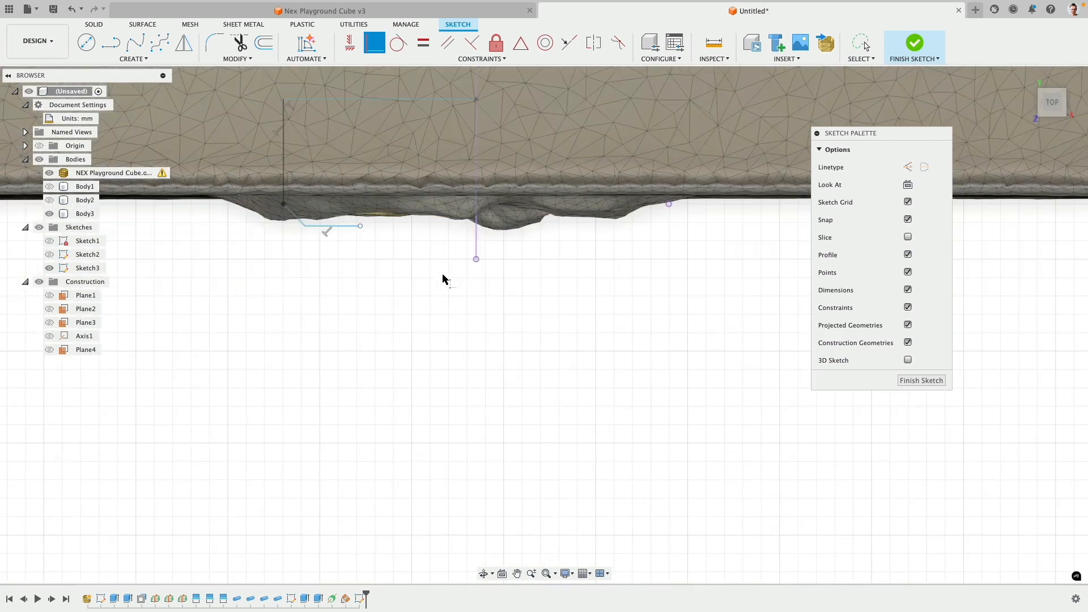
pyautogui.scroll(3, 360, 227)
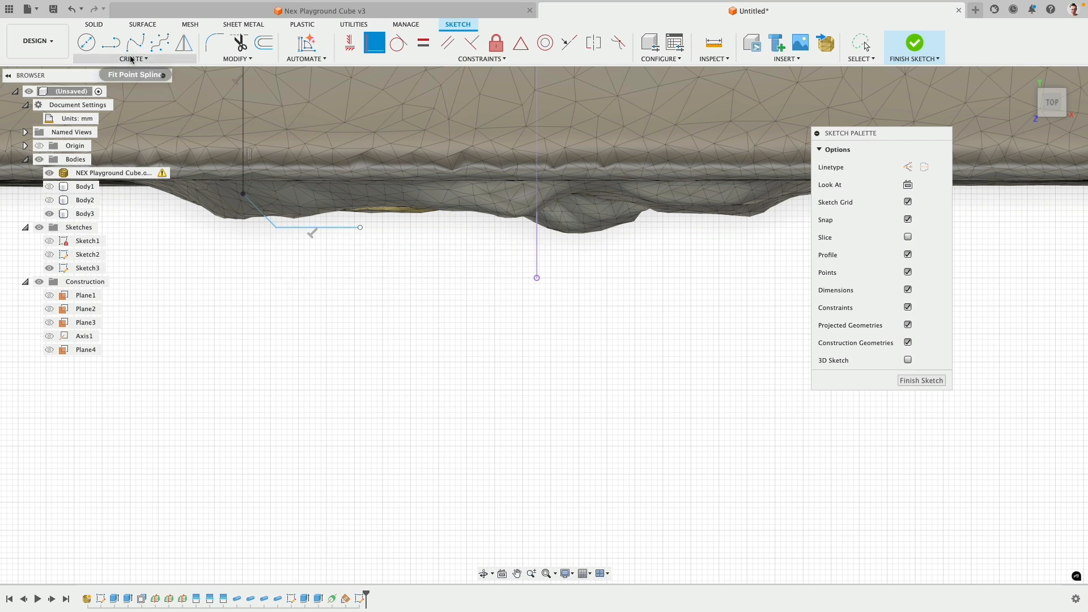
# Draw a horizontal line about 2.15 mm long from the projected axis just beyond the mesh lens and make it construction
pyautogui.click(111, 42)
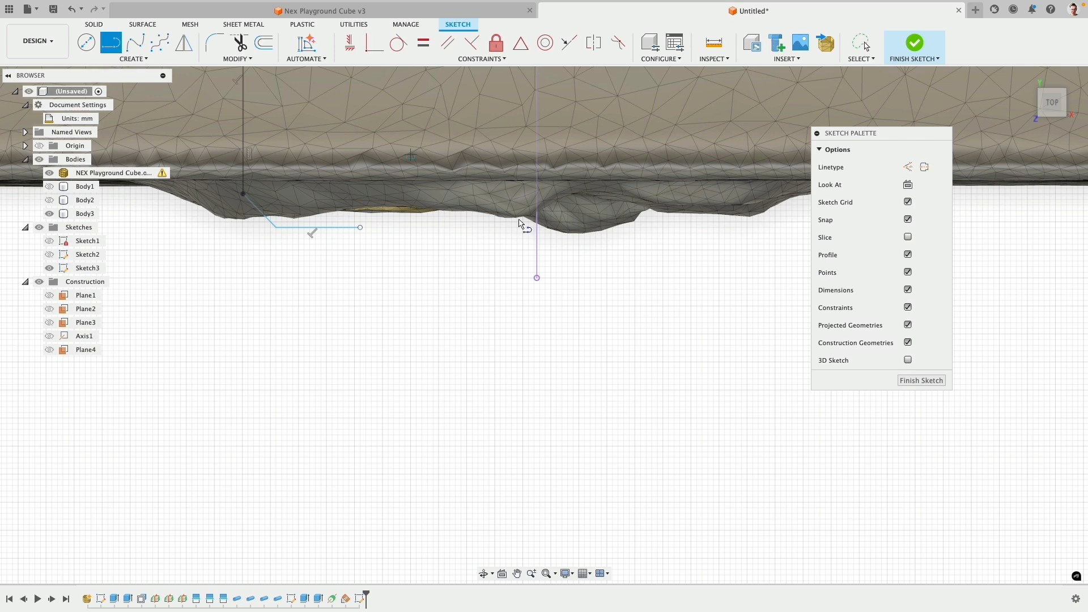
pyautogui.click(536, 251)
pyautogui.click(657, 252)
pyautogui.press('Escape')
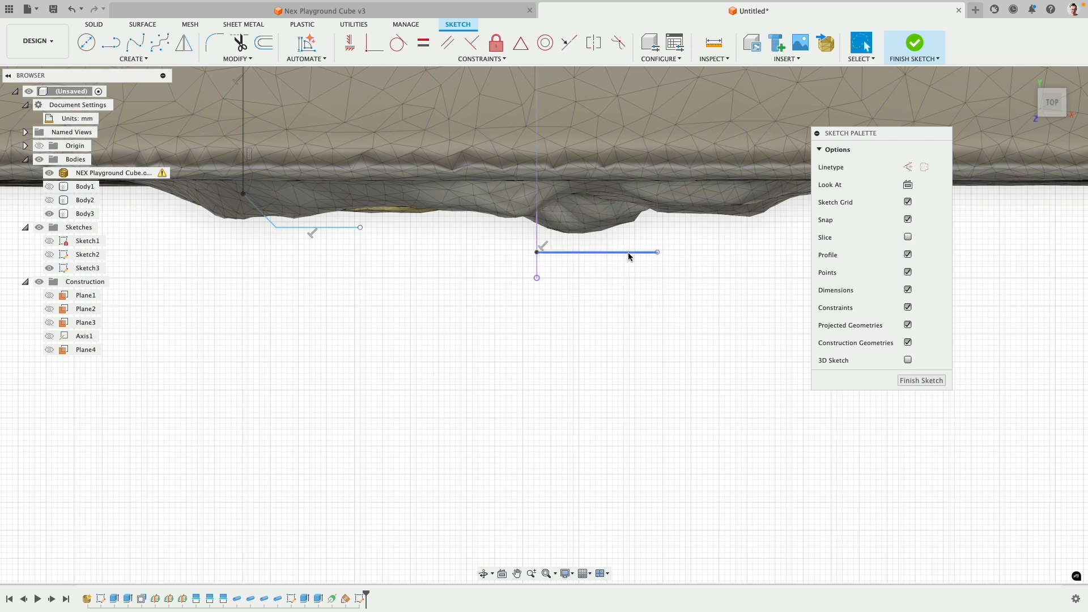
pyautogui.click(628, 252)
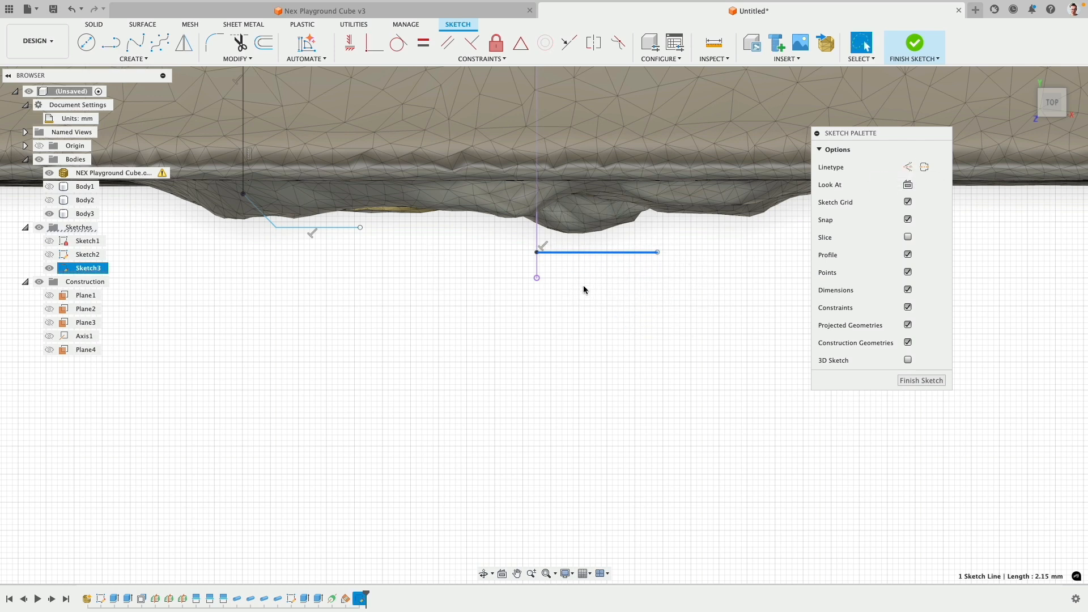
pyautogui.click(908, 167)
pyautogui.click(398, 266)
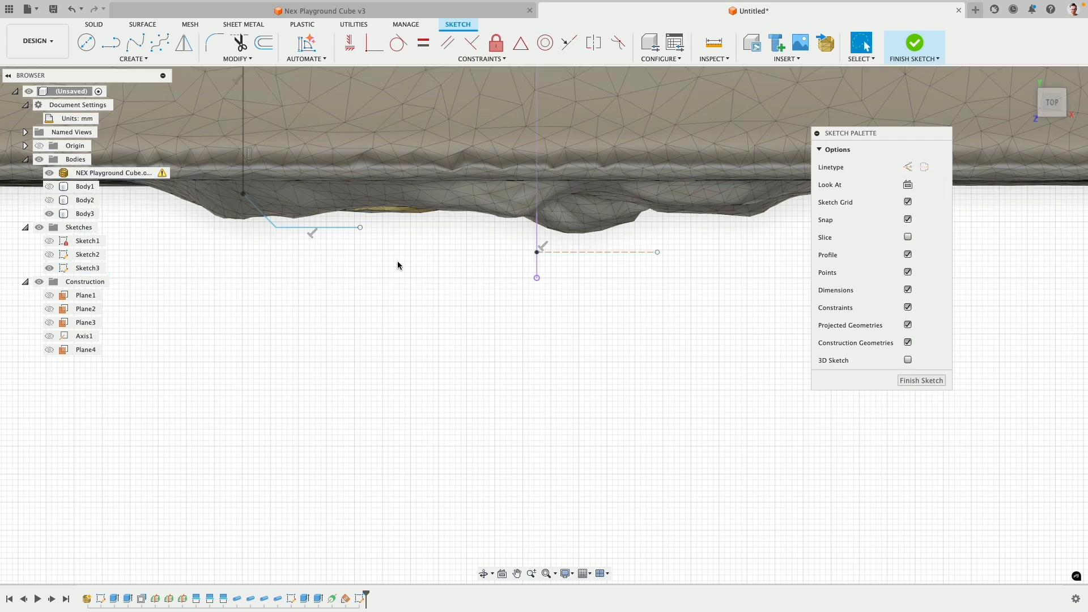
# Draw an arc from the short horizontal line's end to the construction line's start on the axis, tangent to the construction line
pyautogui.click(136, 59)
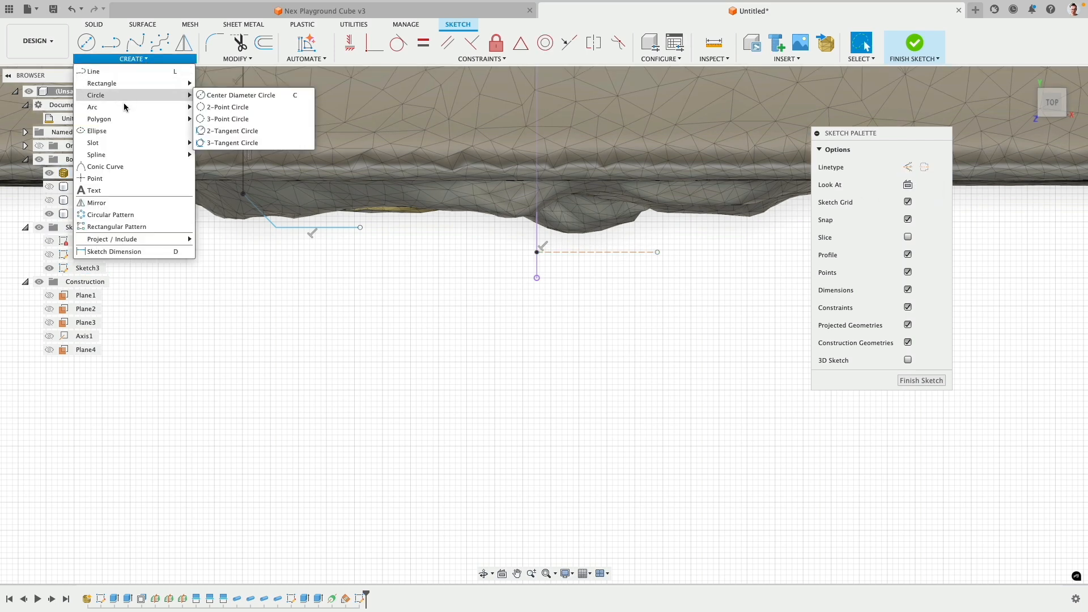
pyautogui.moveTo(125, 107)
pyautogui.click(229, 118)
pyautogui.click(360, 228)
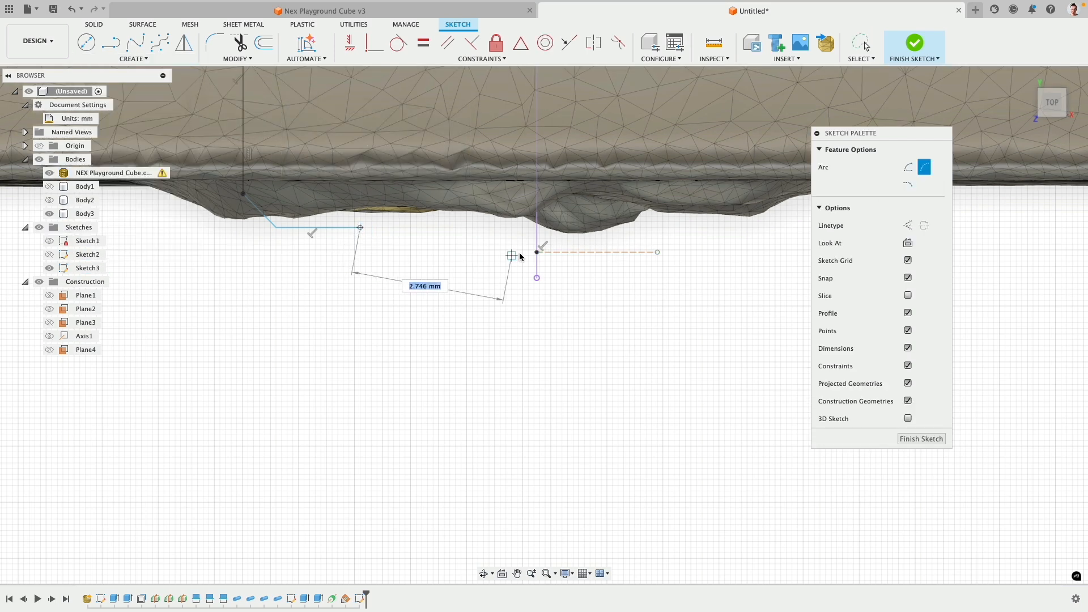
pyautogui.click(536, 252)
pyautogui.click(507, 249)
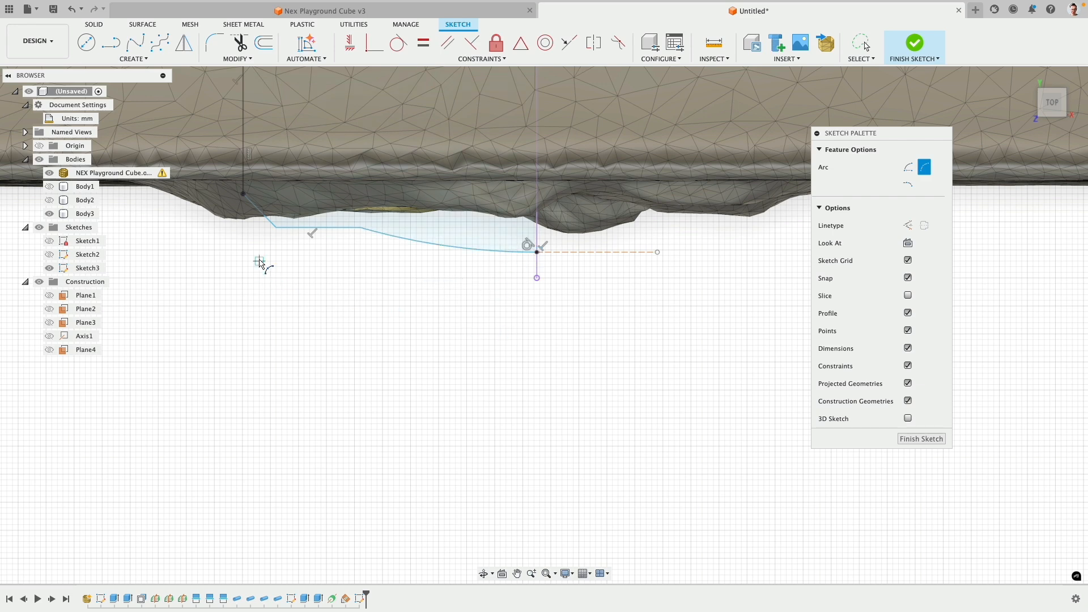
pyautogui.press('Escape')
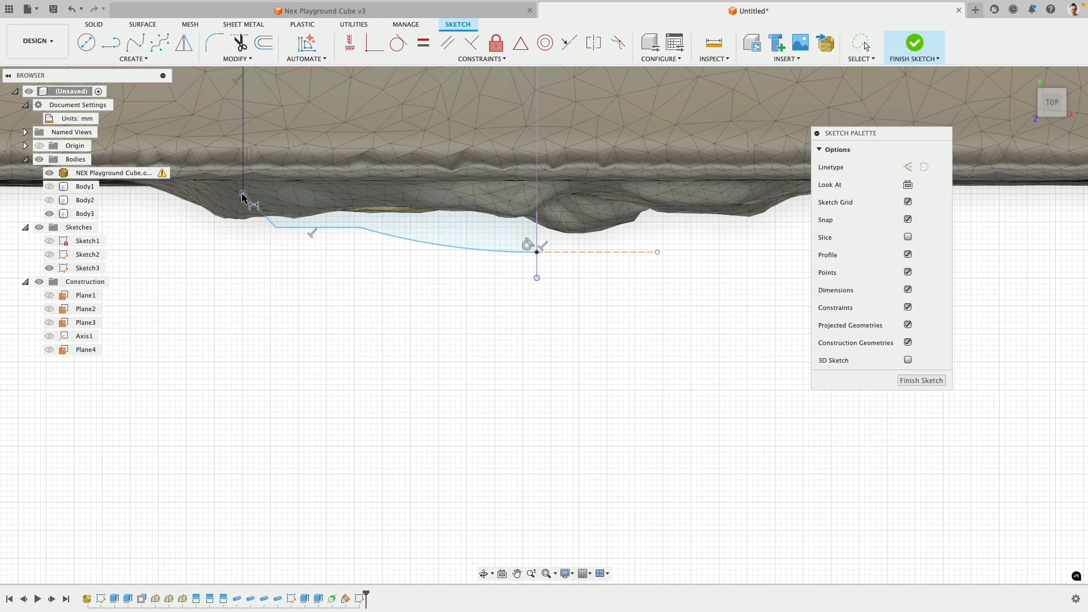
# Dimension the vertical distance from the left rim point to the short horizontal line at 0.7 mm
pyautogui.click(243, 194)
pyautogui.click(288, 227)
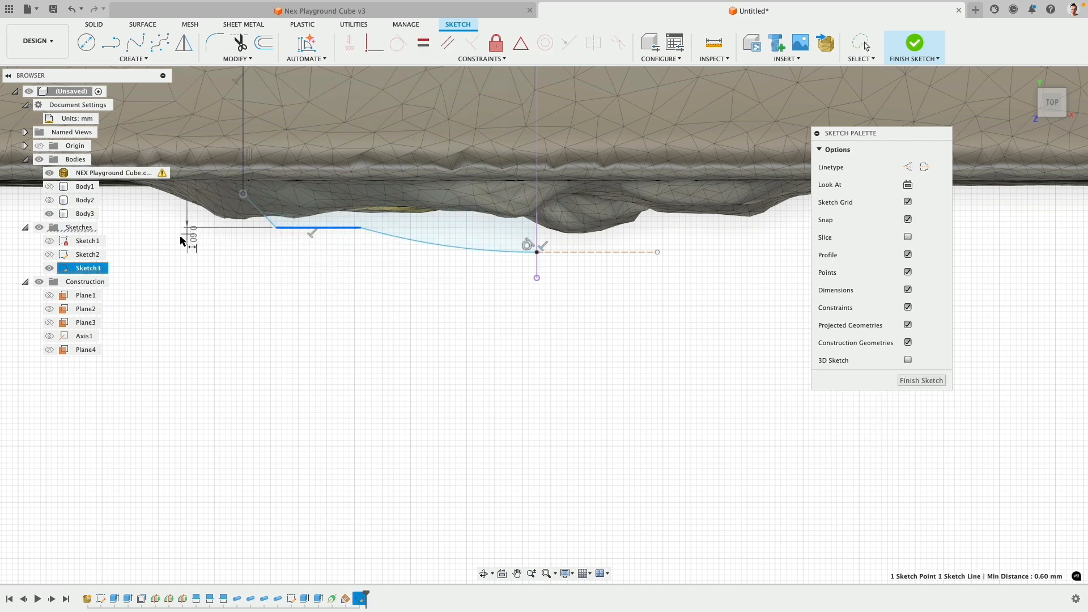
pyautogui.click(180, 225)
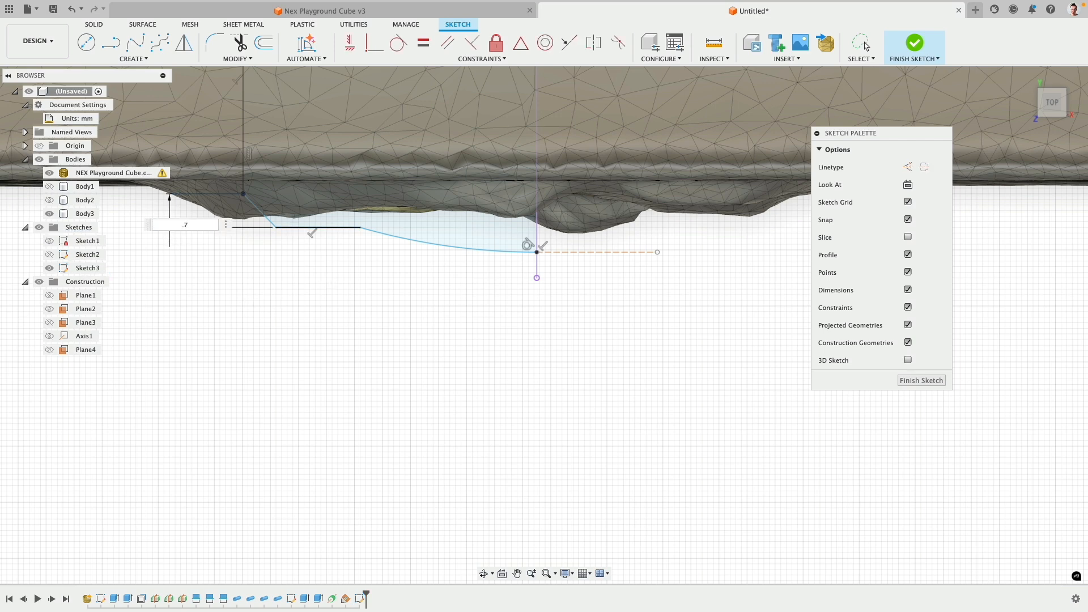
pyautogui.press('Return')
# Dimension the angle between the diagonal line and the short horizontal line at 135 deg
pyautogui.click(290, 233)
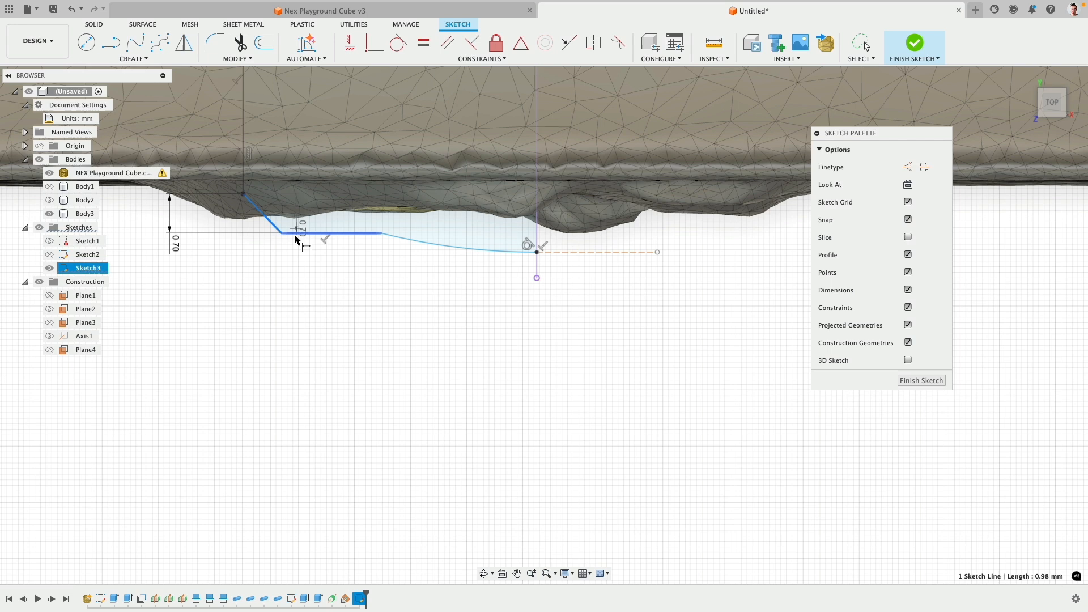
pyautogui.click(295, 233)
pyautogui.click(398, 246)
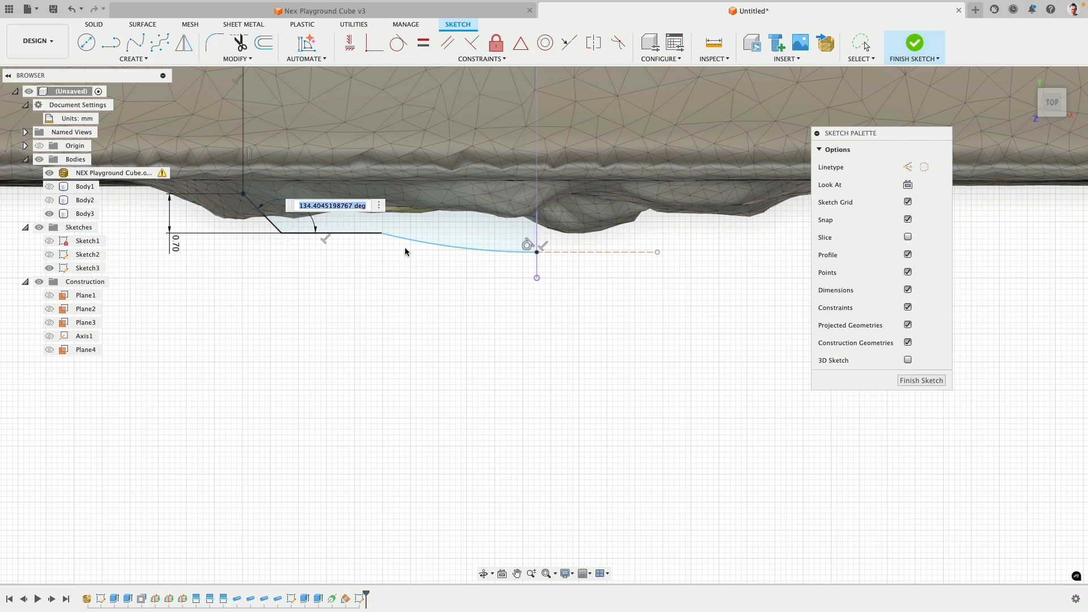
pyautogui.write('135')
pyautogui.press('Return')
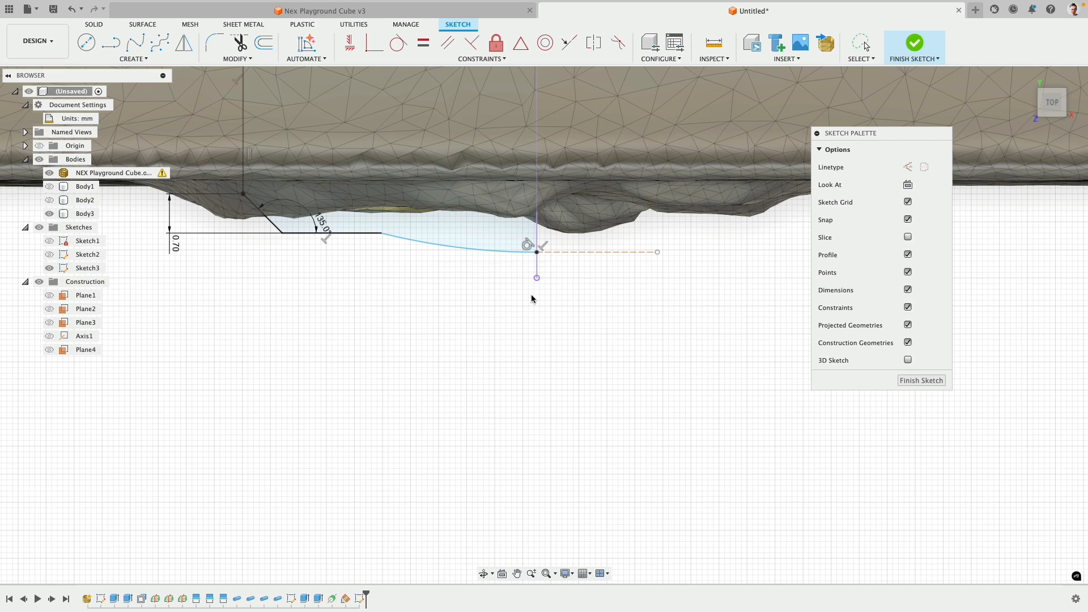
pyautogui.press('Escape')
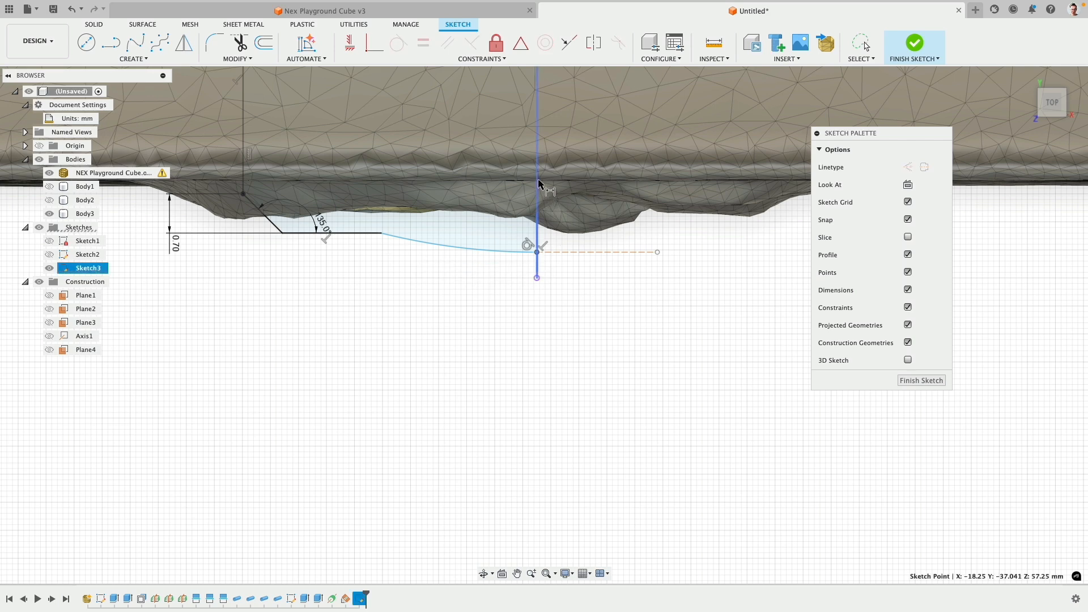
# Dimension the vertical distance from the left rim point to the arc's endpoint on the axis at 1 mm
pyautogui.click(243, 194)
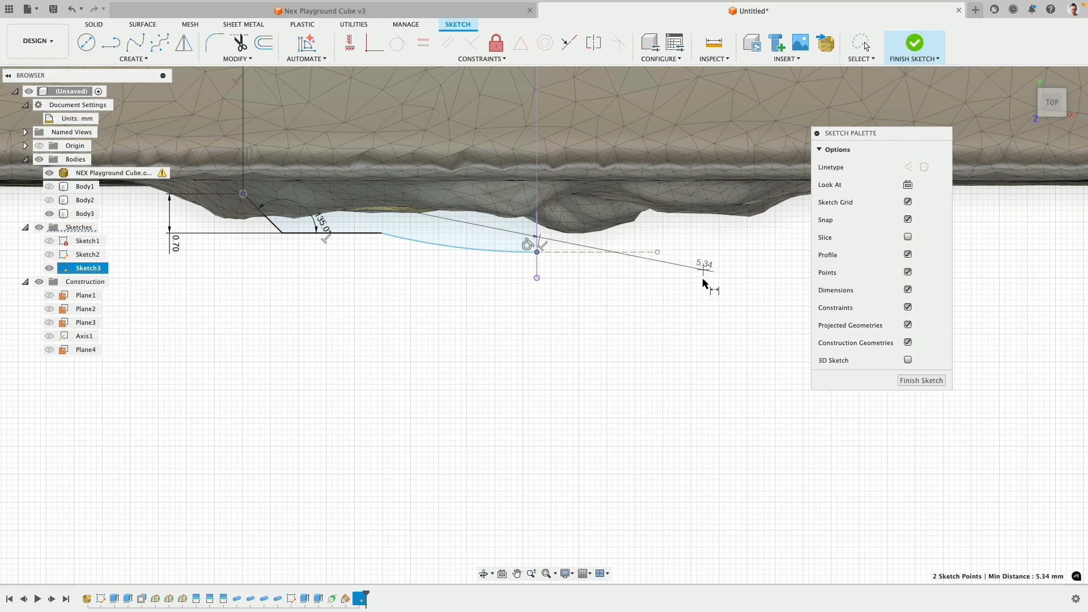
pyautogui.click(707, 255)
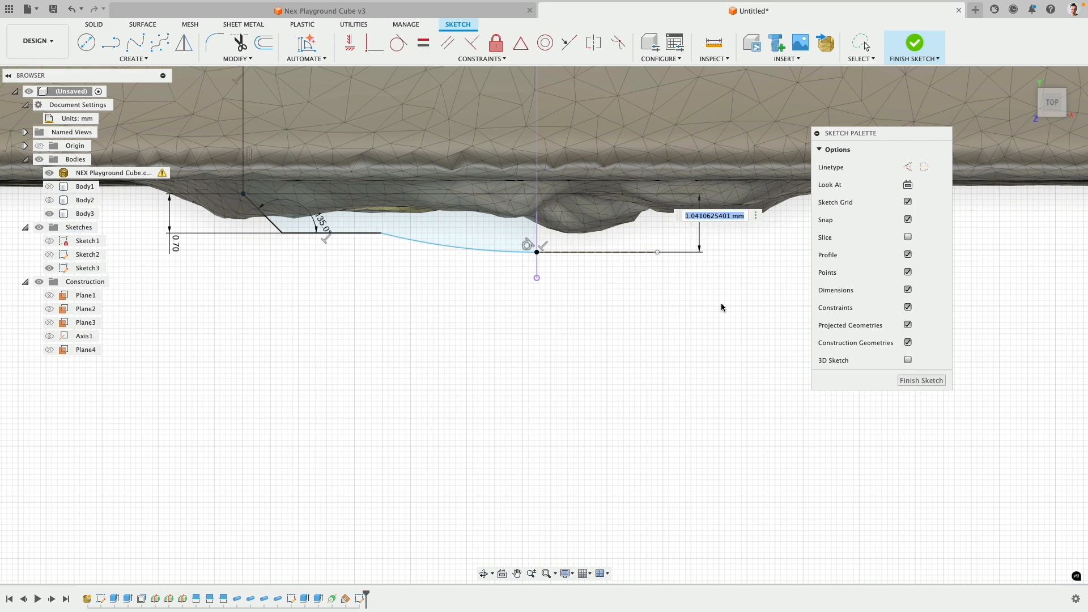
pyautogui.write('1')
pyautogui.press('Return')
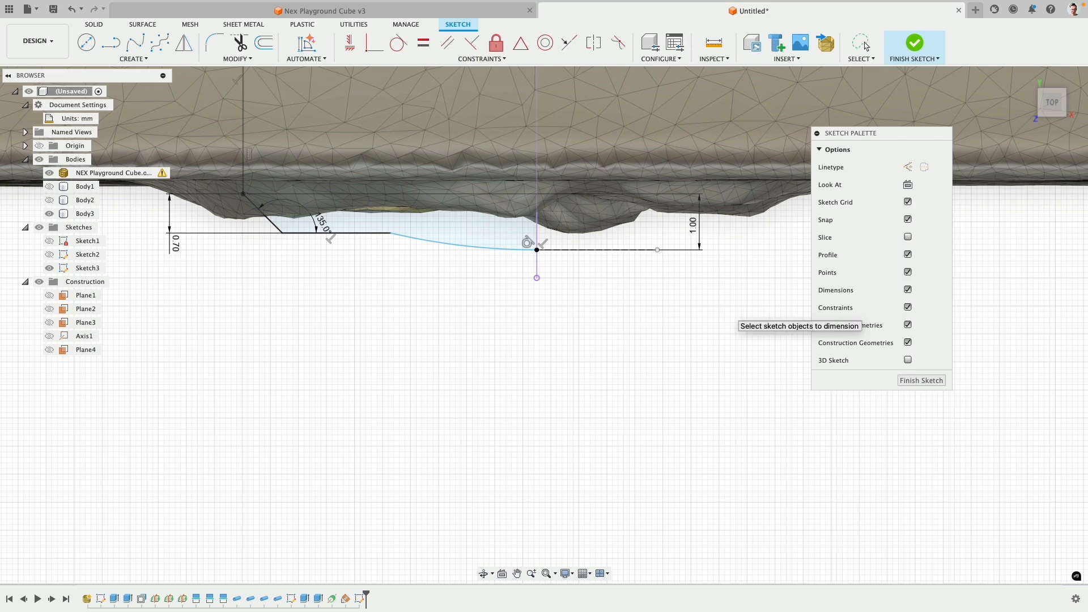
# Dimension the horizontal distance between the arc's outer endpoint and its endpoint on the axis at 4 mm
pyautogui.click(536, 278)
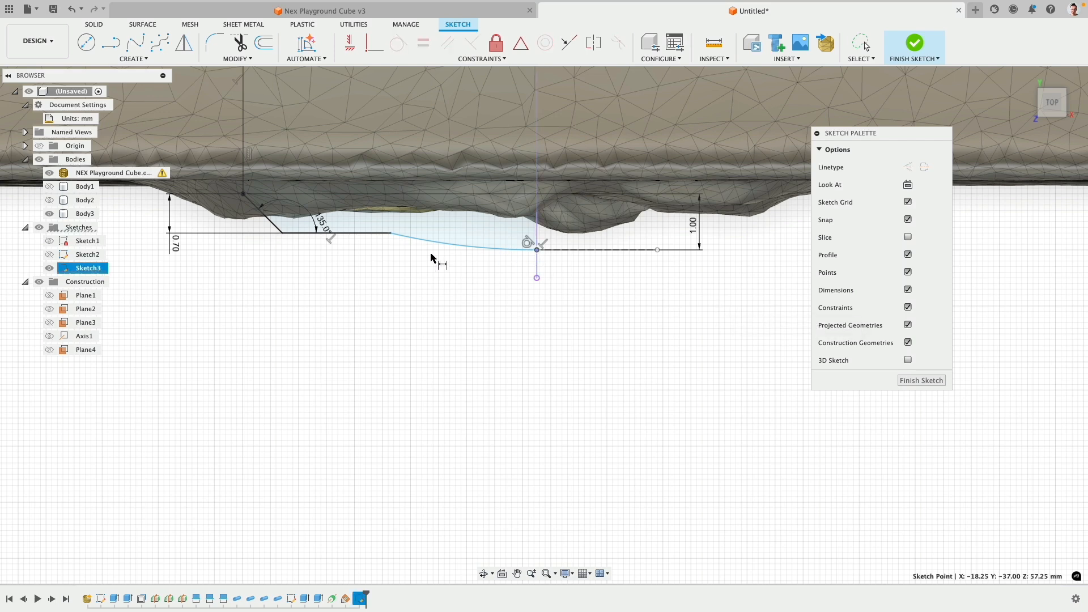
pyautogui.click(391, 232)
pyautogui.click(394, 331)
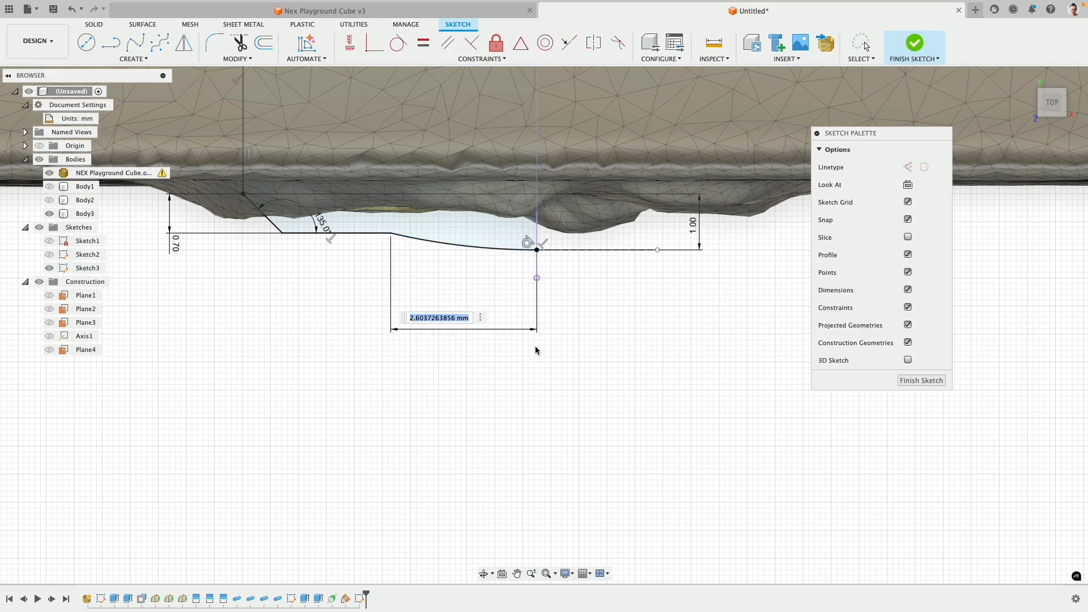
pyautogui.write('4')
pyautogui.press('Return')
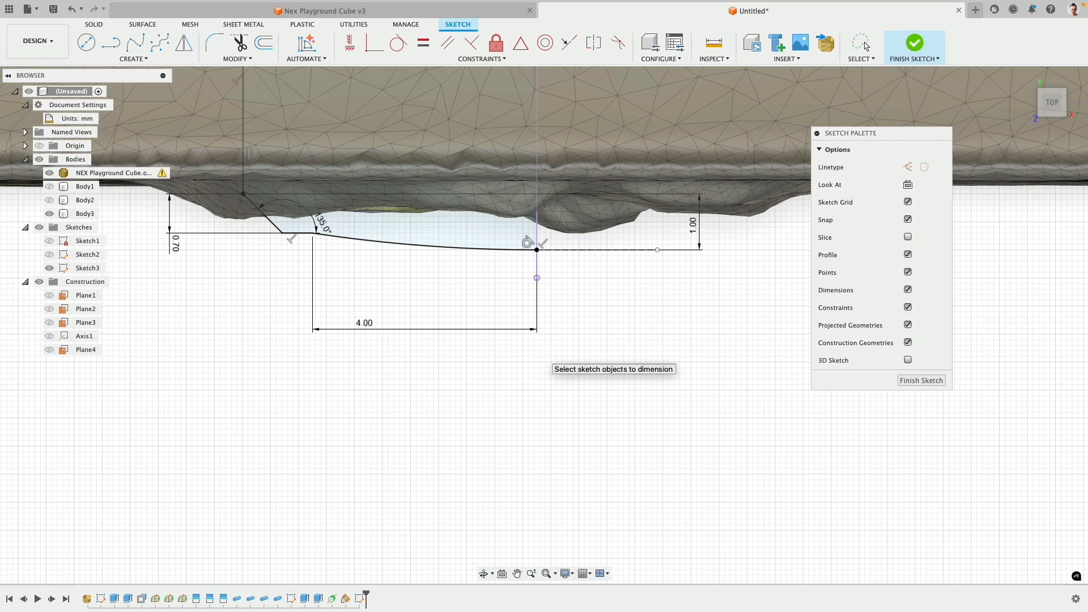
# Change the arc's horizontal span dimension to 3.5 mm
pyautogui.doubleClick(369, 323)
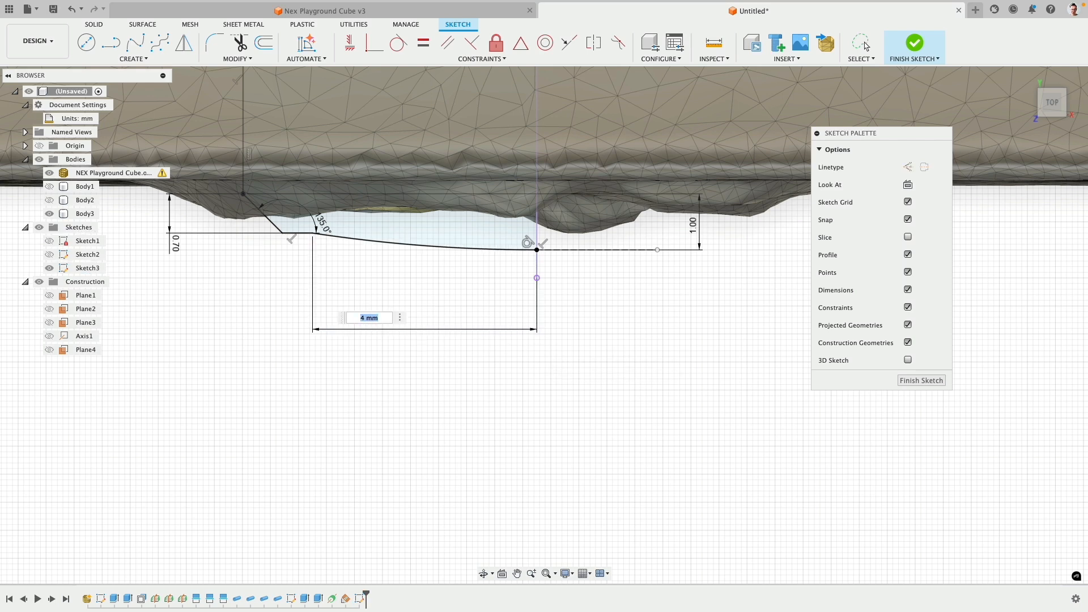
pyautogui.write('3.50')
pyautogui.press('Return')
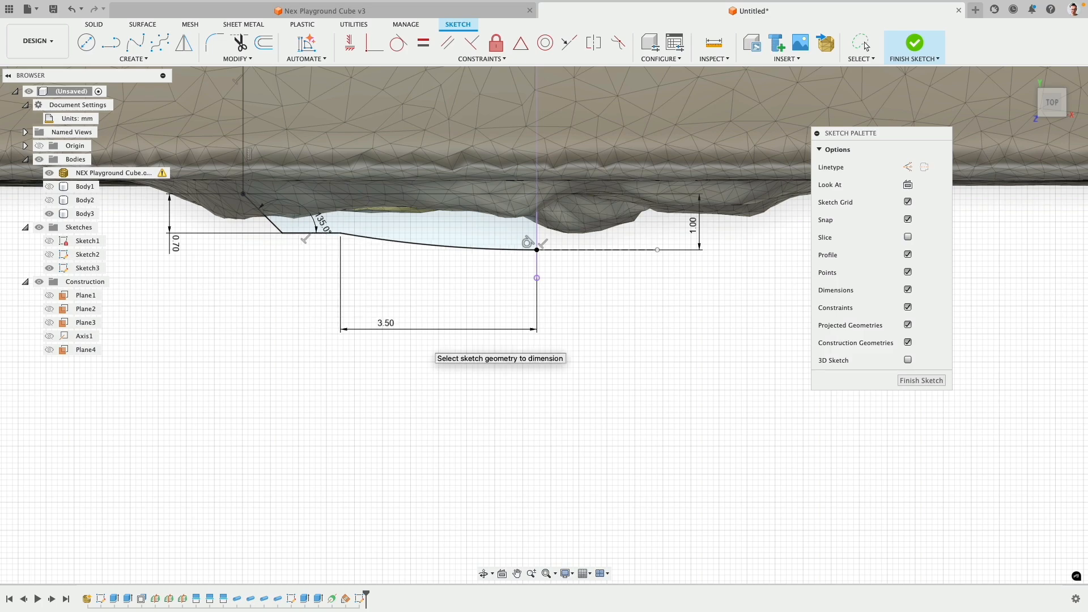
# Hide the scanned mesh body so that the closed lens profile stands alone
pyautogui.keyDown('shift'); pyautogui.moveTo(358, 355); pyautogui.dragTo(375, 326, button='middle'); pyautogui.keyUp('shift')
pyautogui.scroll(-5, 426, 317)
pyautogui.click(49, 173)
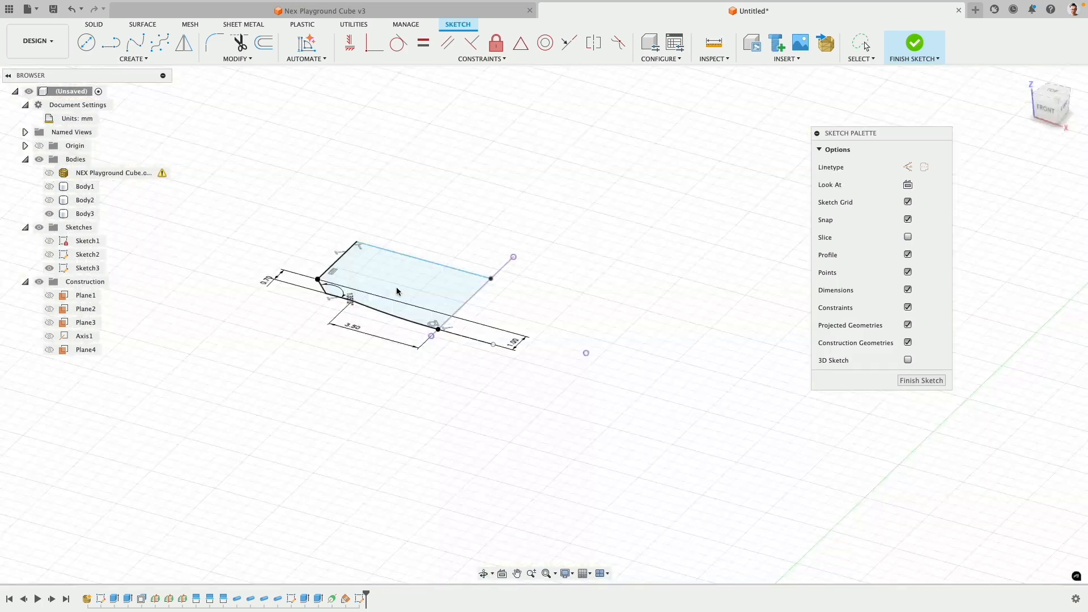
# Finish the lens sketch and revolve its closed profile 360° around the pocket's axis line as a new body
pyautogui.click(913, 44)
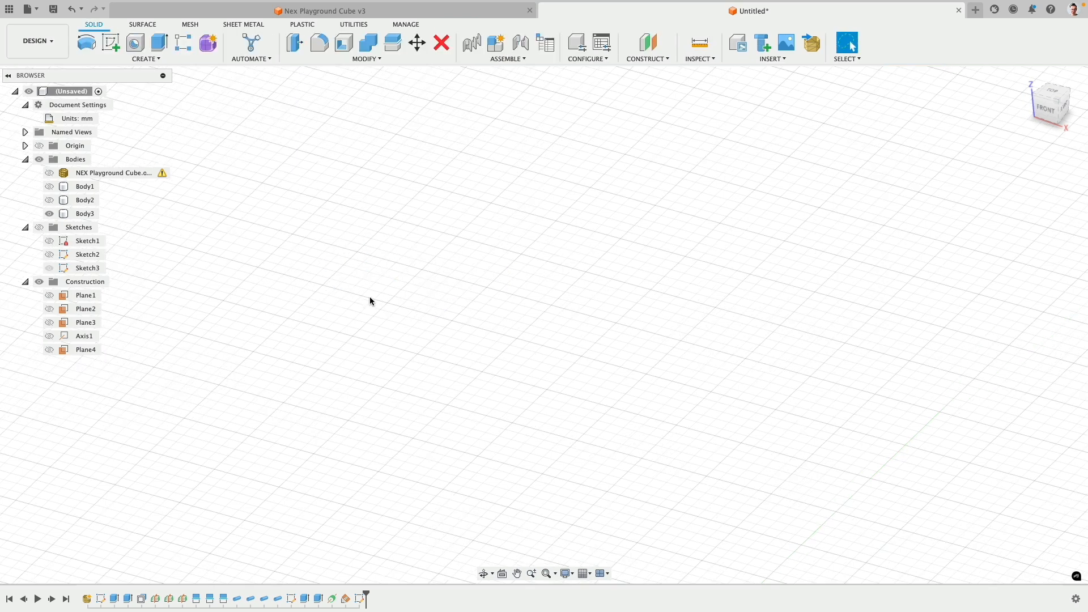
pyautogui.click(39, 226)
pyautogui.click(433, 290)
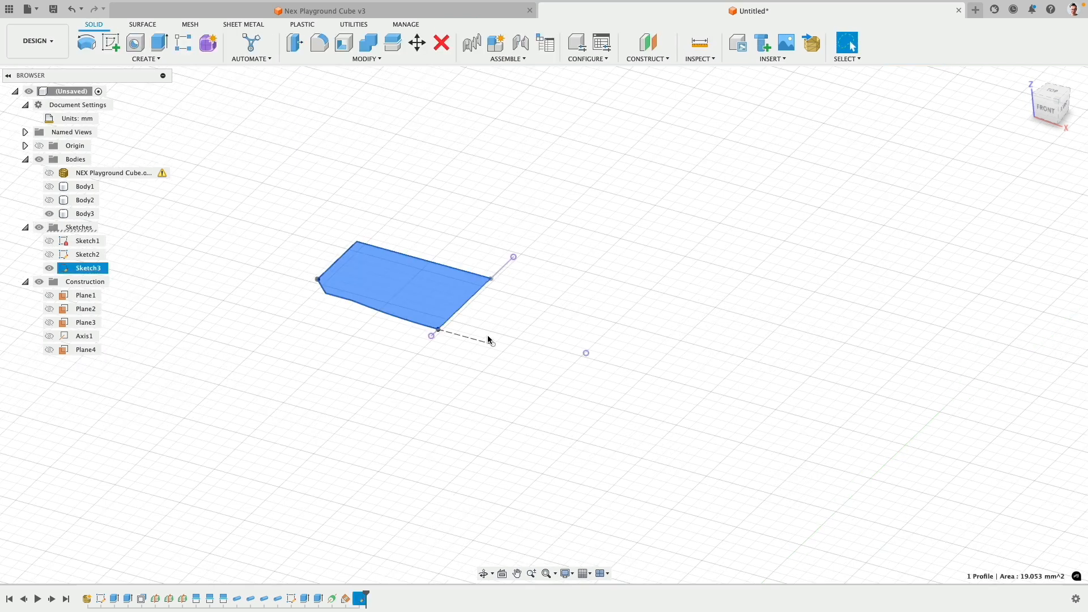
pyautogui.click(86, 42)
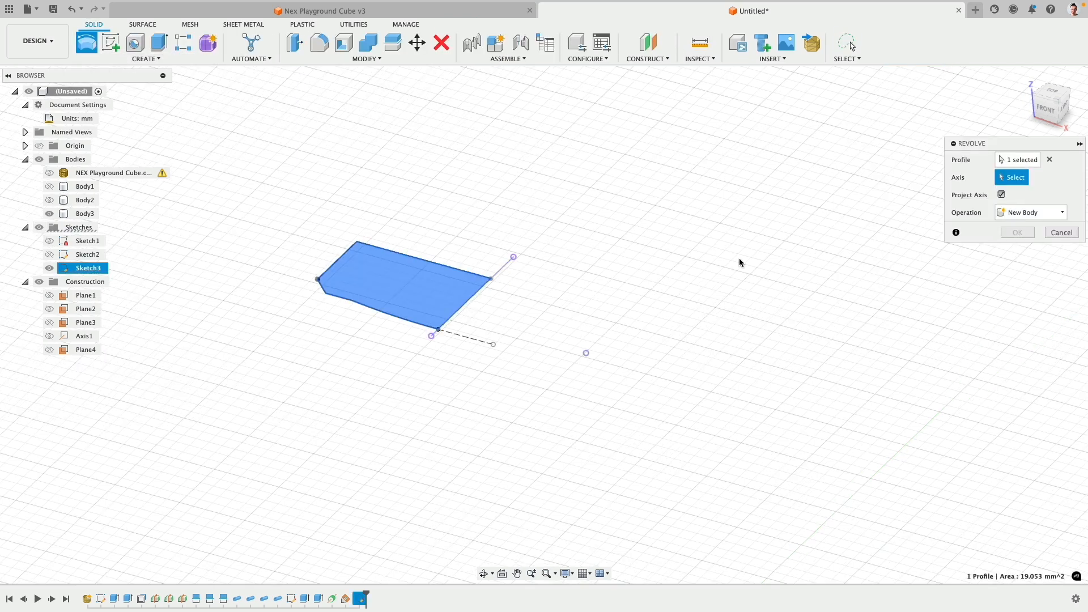
pyautogui.click(473, 303)
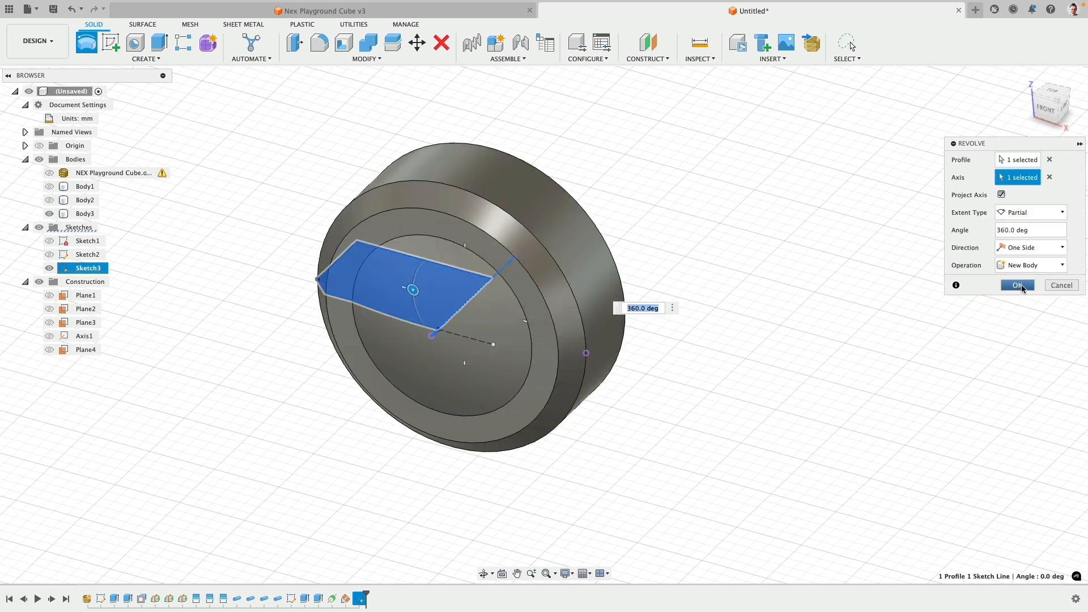
pyautogui.click(1017, 285)
# Show the solid cube bodies around the revolved lens and hide all the sketches
pyautogui.click(50, 187)
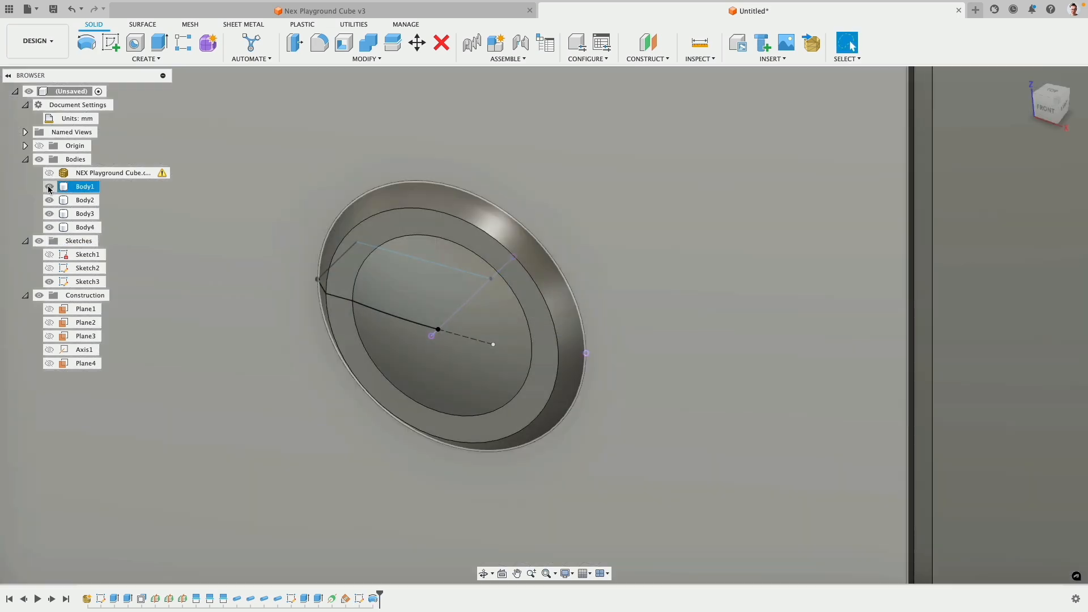
pyautogui.scroll(-8, 330, 376)
pyautogui.keyDown('shift'); pyautogui.moveTo(329, 376); pyautogui.dragTo(422, 351, button='middle'); pyautogui.keyUp('shift')
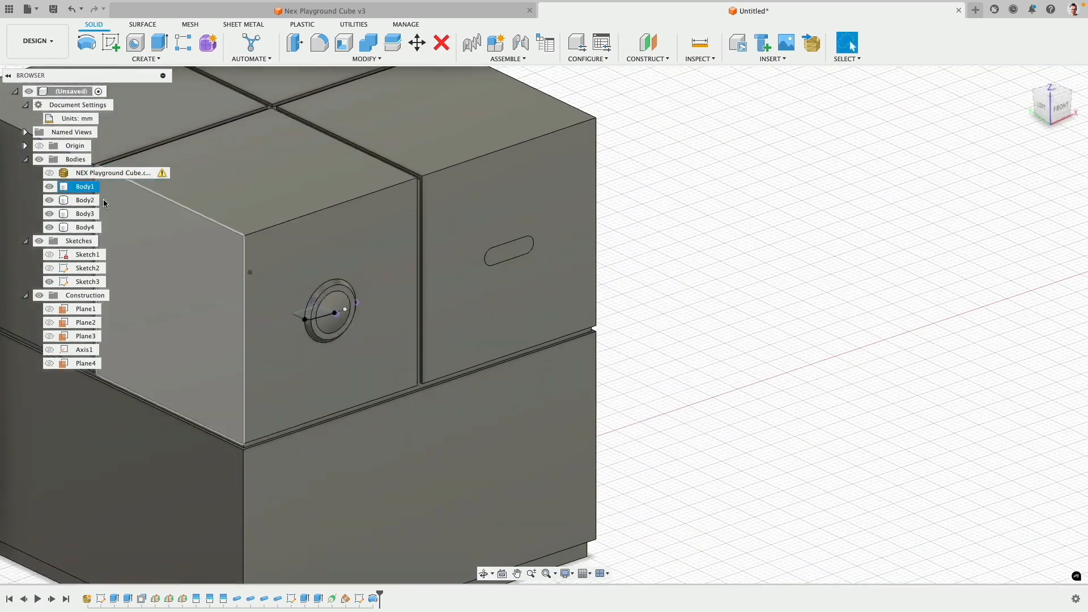
pyautogui.click(41, 243)
# Start a new sketch on the back face of the cube's lower half
pyautogui.scroll(5, 675, 311)
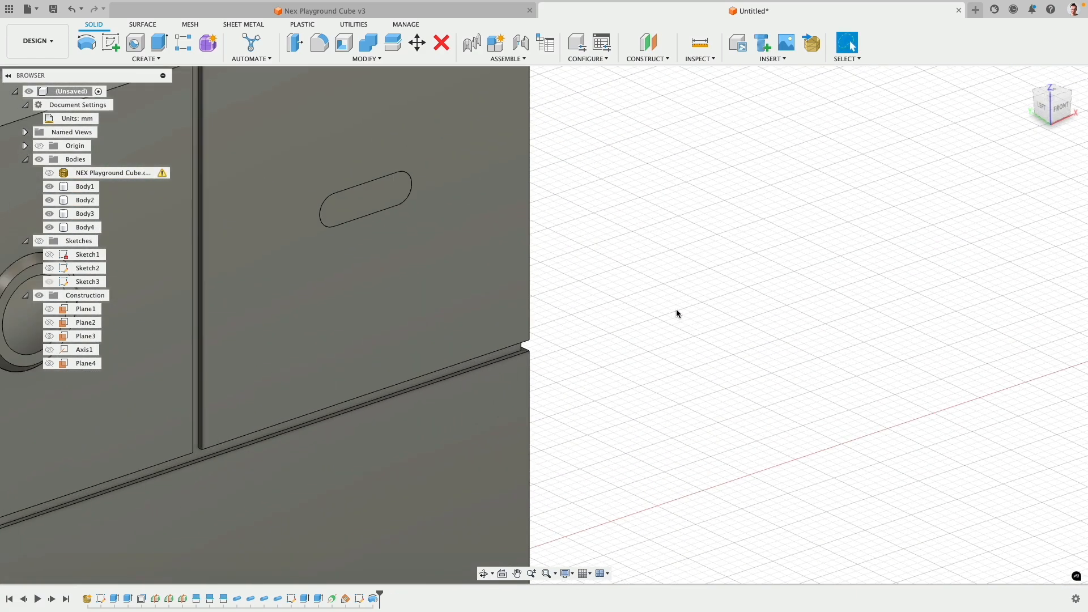
pyautogui.moveTo(677, 313); pyautogui.dragTo(916, 294, button='middle')
pyautogui.moveTo(850, 301)
pyautogui.mouseDown(button='middle')
pyautogui.moveTo(901, 307)
pyautogui.moveTo(922, 336)
pyautogui.mouseUp(button='middle')
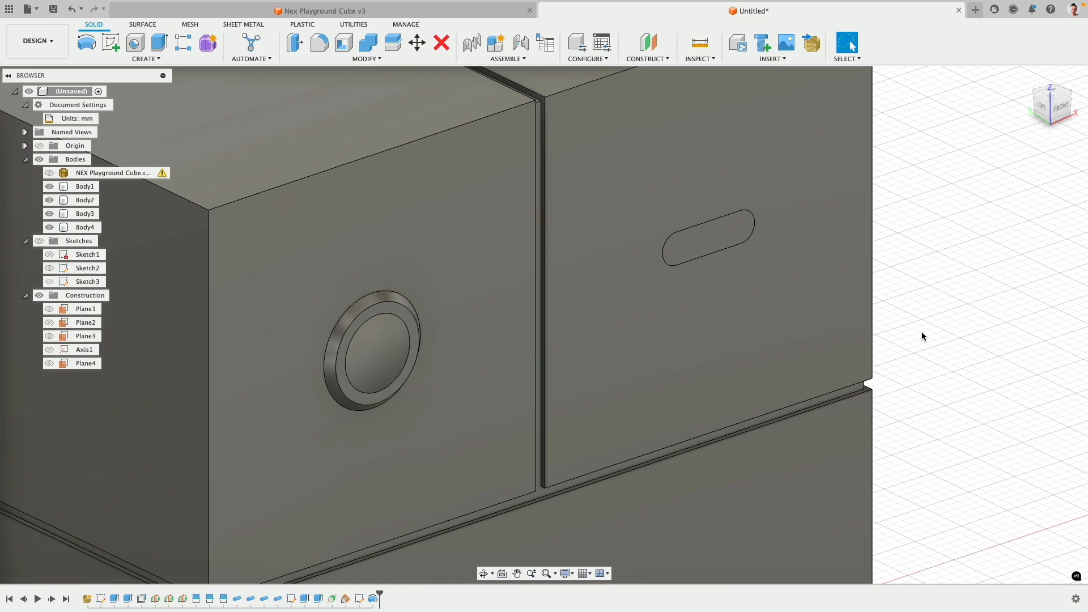
pyautogui.moveTo(618, 280)
pyautogui.keyDown('shift'); pyautogui.mouseDown(button='middle')
pyautogui.moveTo(522, 284)
pyautogui.moveTo(622, 284)
pyautogui.moveTo(588, 257)
pyautogui.moveTo(600, 281)
pyautogui.mouseUp(button='middle'); pyautogui.keyUp('shift')
pyautogui.scroll(-5, 371, 288)
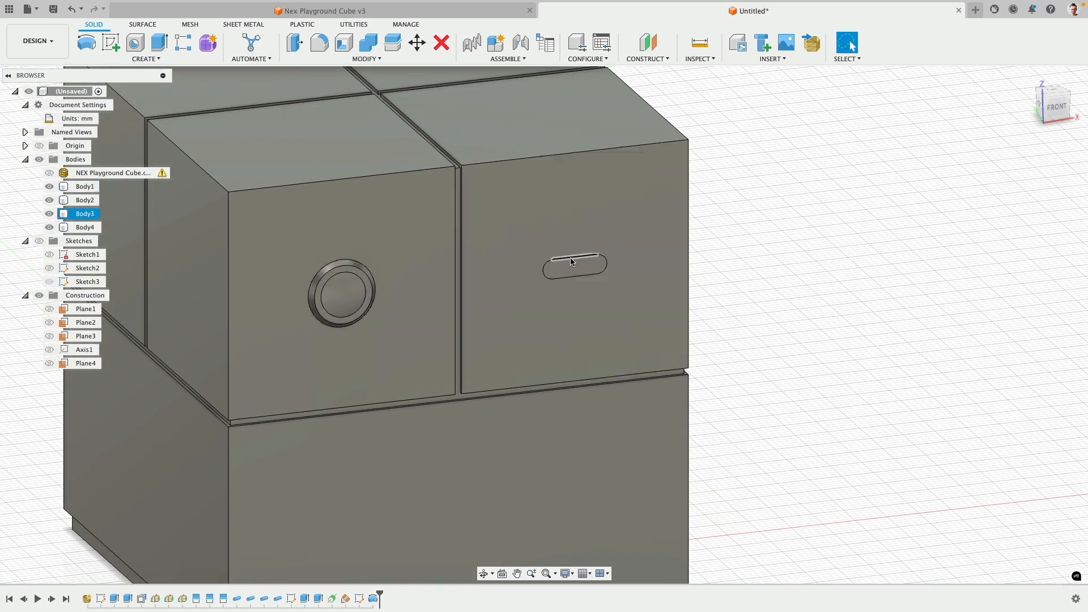
pyautogui.scroll(-4, 470, 363)
pyautogui.keyDown('shift'); pyautogui.moveTo(266, 403); pyautogui.dragTo(382, 384, button='middle'); pyautogui.keyUp('shift')
pyautogui.moveTo(128, 394); pyautogui.dragTo(195, 341, button='middle')
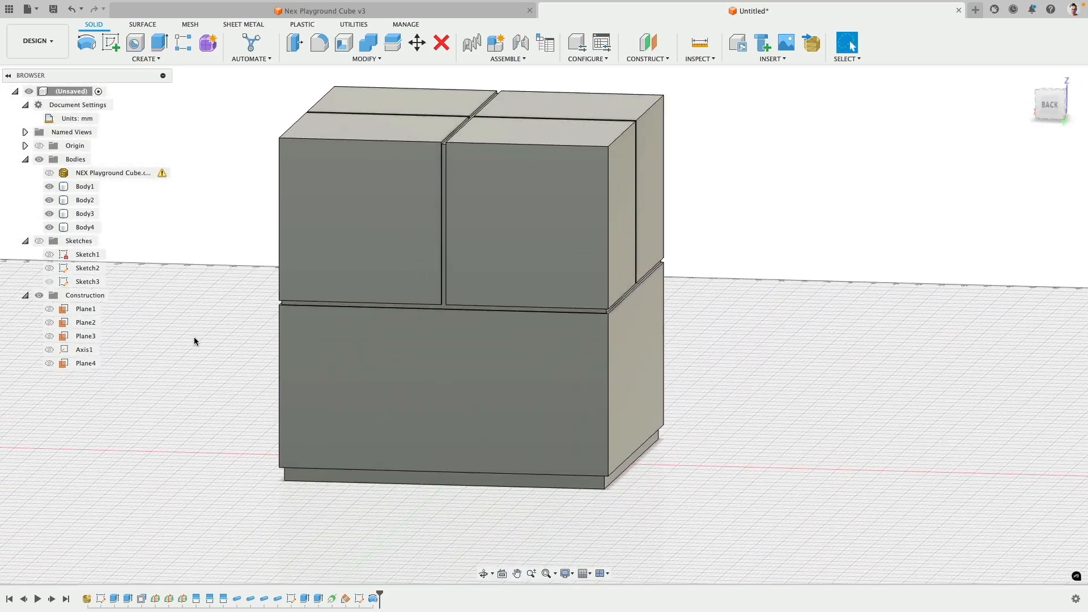
pyautogui.click(374, 379)
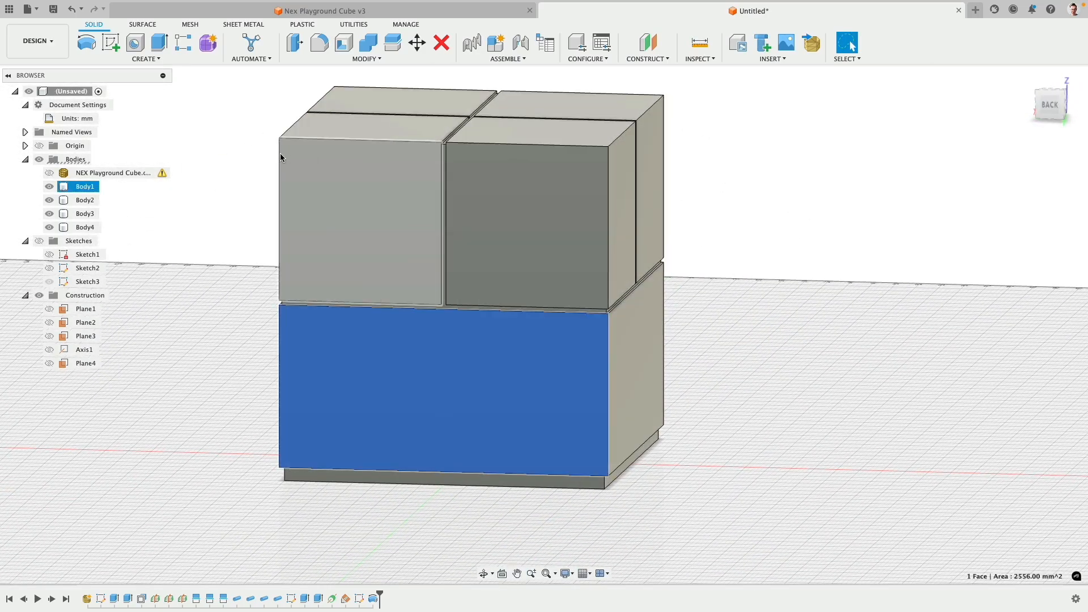
pyautogui.click(109, 44)
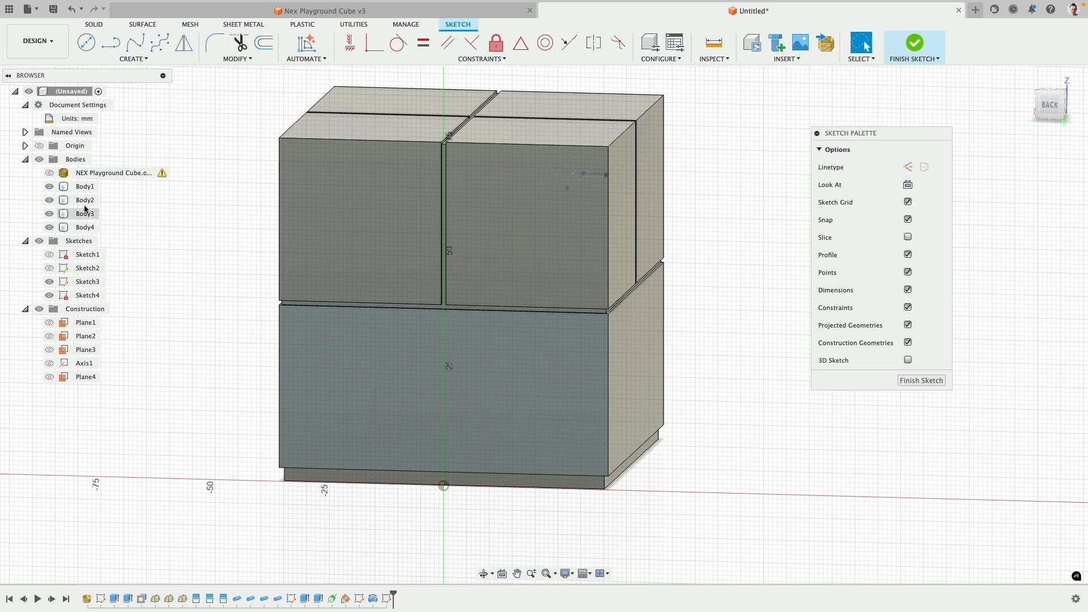
# Hide the four solid bodies and show the scanned mesh, viewed straight from the back at the two port recesses
pyautogui.click(50, 187)
pyautogui.click(50, 200)
pyautogui.click(50, 214)
pyautogui.click(49, 227)
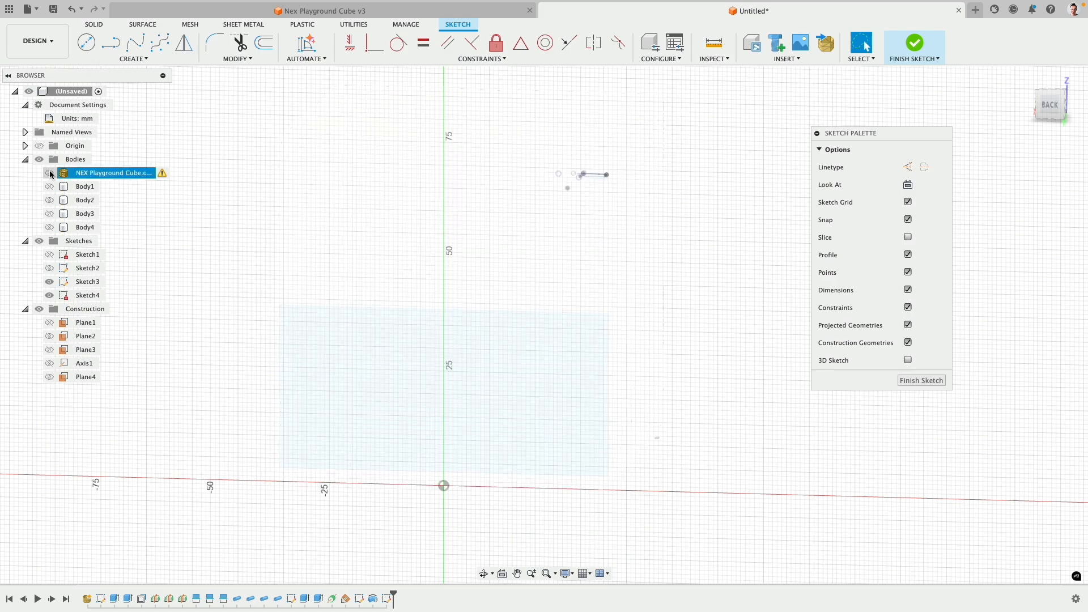
pyautogui.click(49, 173)
pyautogui.click(1049, 105)
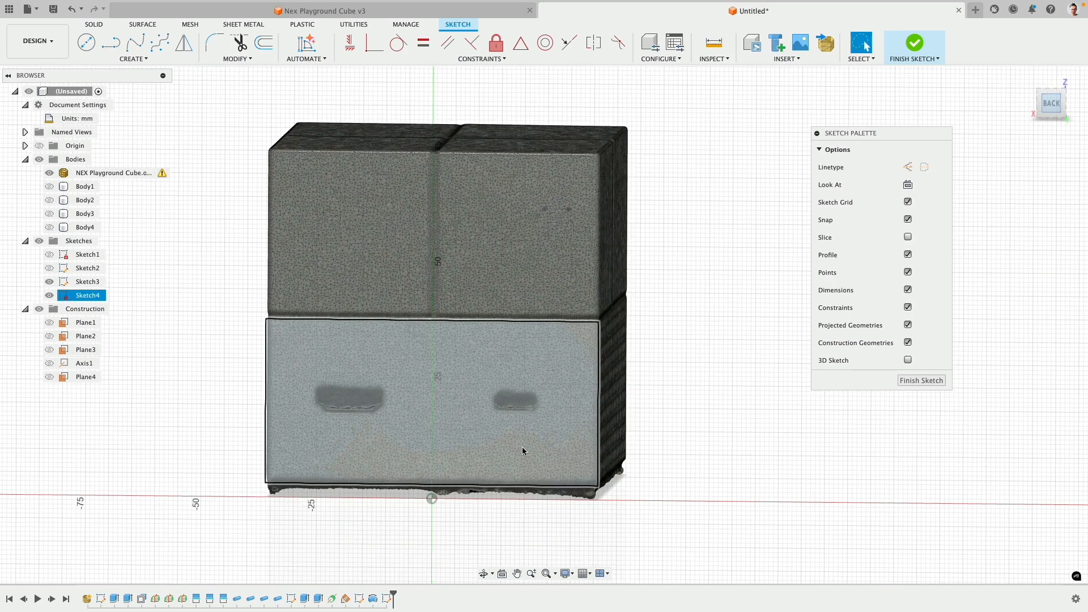
pyautogui.scroll(5, 487, 436)
pyautogui.scroll(1, 485, 437)
pyautogui.moveTo(163, 397); pyautogui.dragTo(248, 401, button='middle')
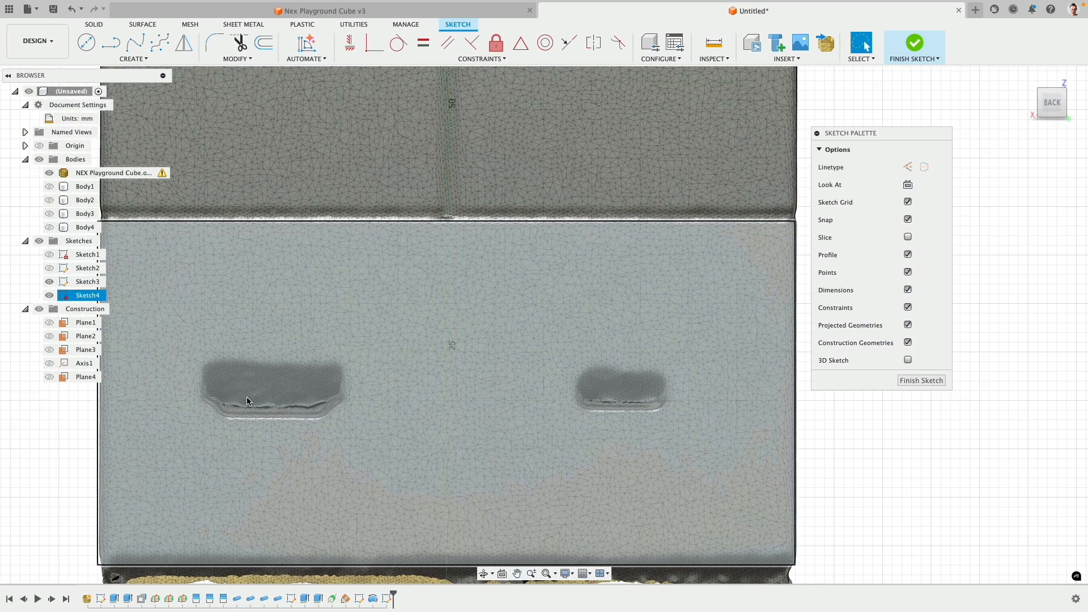
# Sketch a closed HDMI-shaped line outline about 15 mm wide and 6 mm tall over the larger port recess
pyautogui.click(221, 376)
pyautogui.press('l')
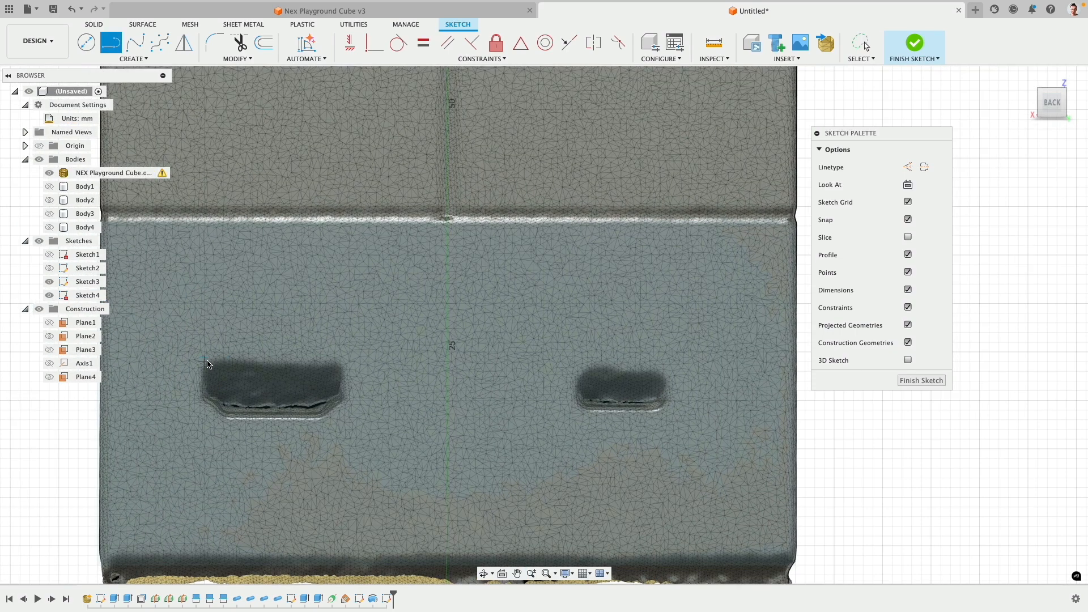
pyautogui.click(203, 361)
pyautogui.click(350, 360)
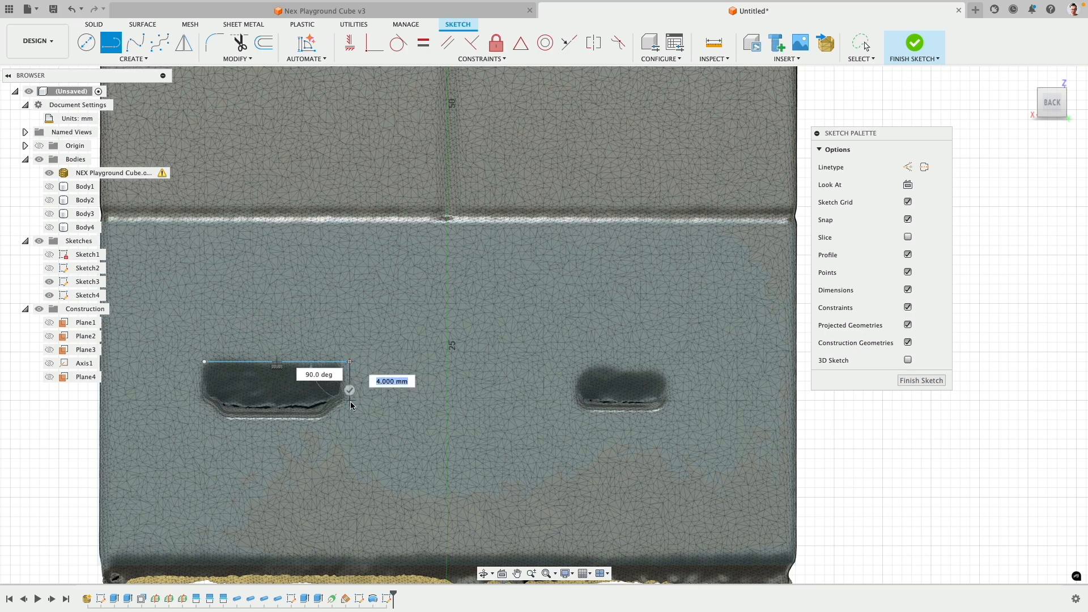
pyautogui.click(350, 400)
pyautogui.click(340, 400)
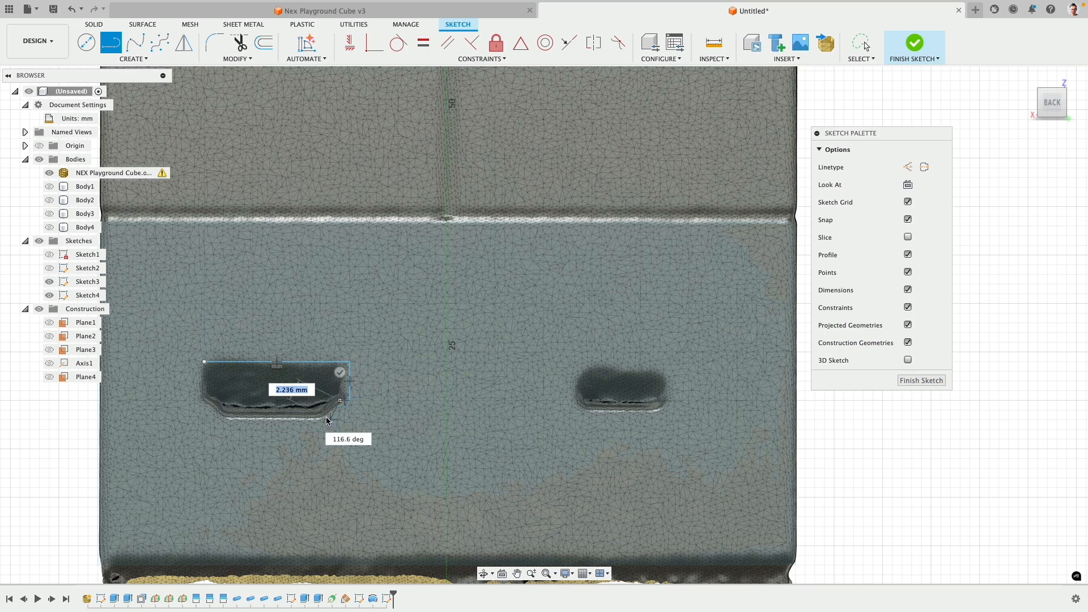
pyautogui.click(327, 418)
pyautogui.click(233, 420)
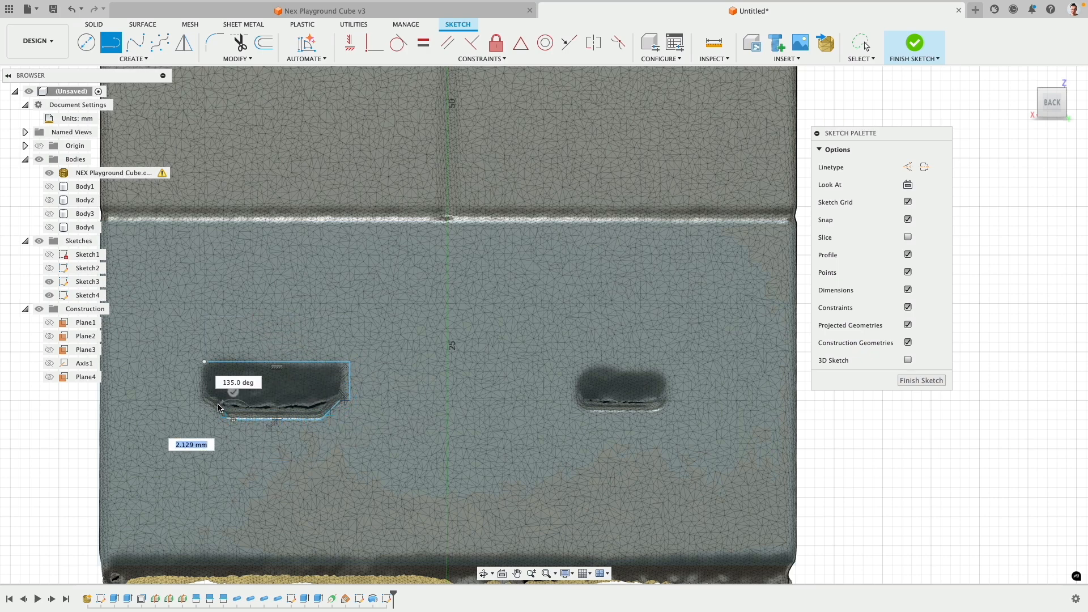
pyautogui.click(204, 403)
pyautogui.click(204, 361)
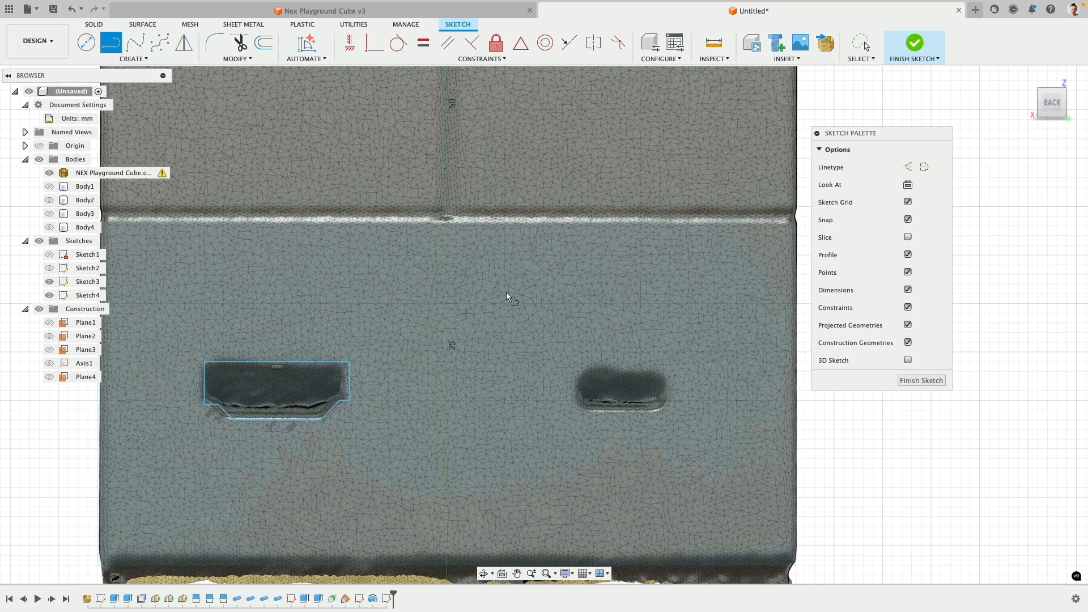
# Sketch a horizontal center-to-center slot about 4.9 mm tall over the smaller port recess
pyautogui.scroll(3, 588, 365)
pyautogui.moveTo(588, 364); pyautogui.dragTo(484, 331, button='middle')
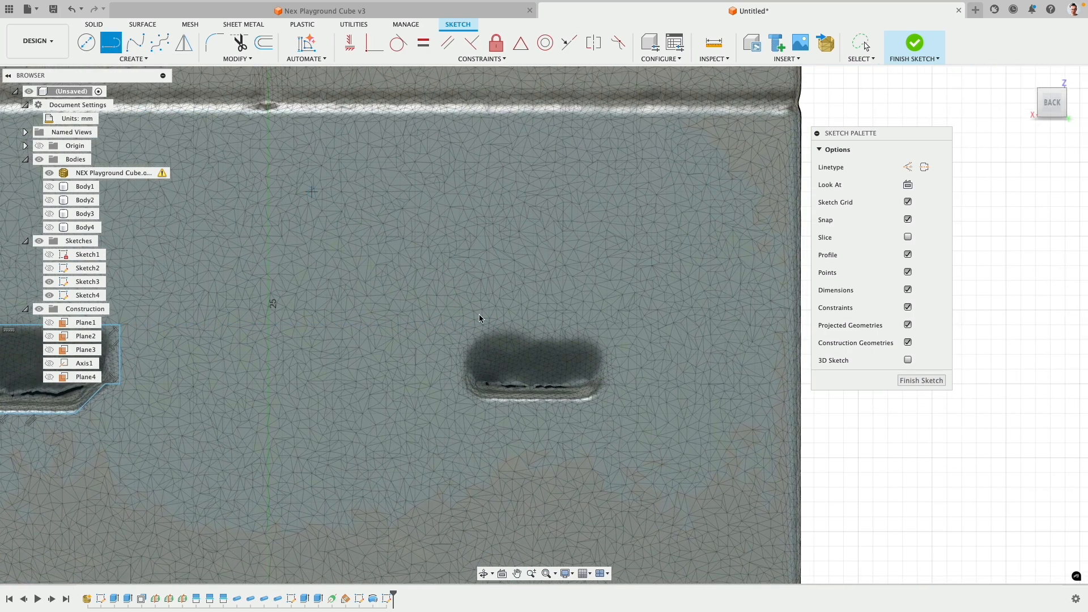
pyautogui.click(139, 59)
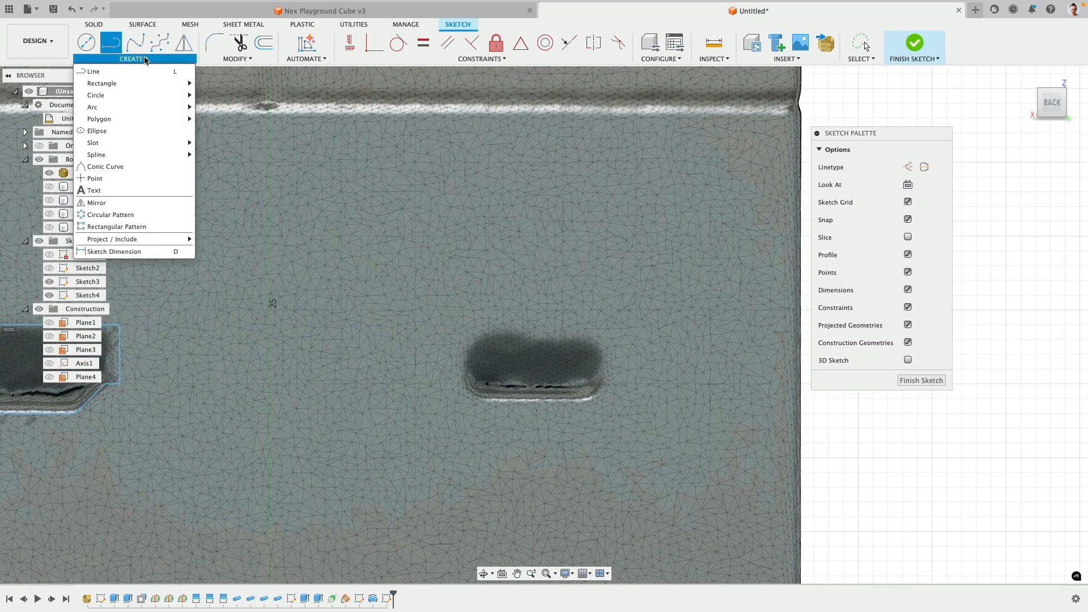
pyautogui.moveTo(123, 153)
pyautogui.moveTo(118, 143)
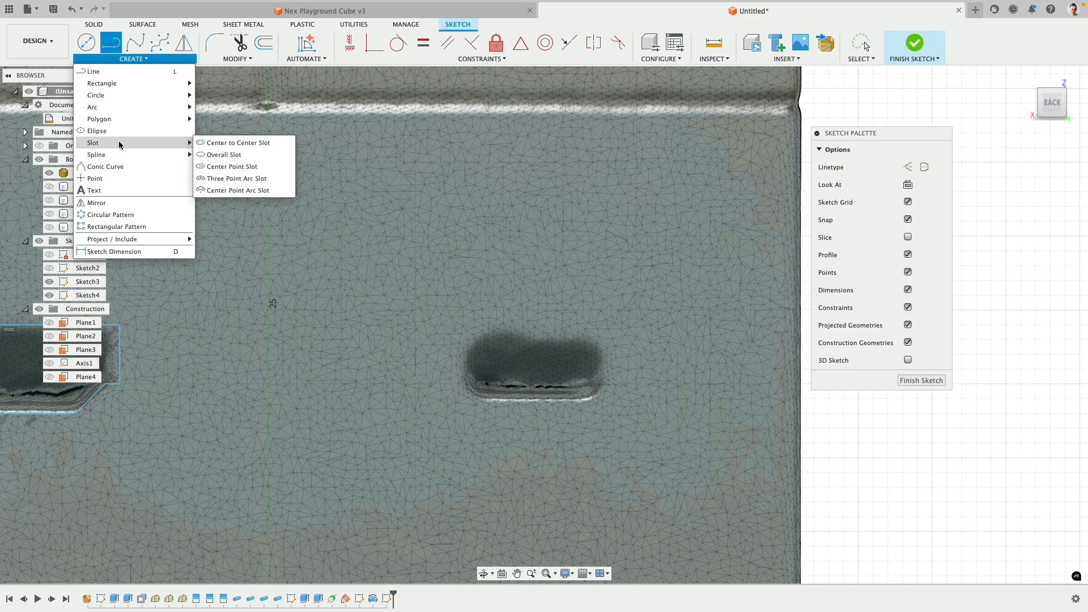
pyautogui.click(210, 142)
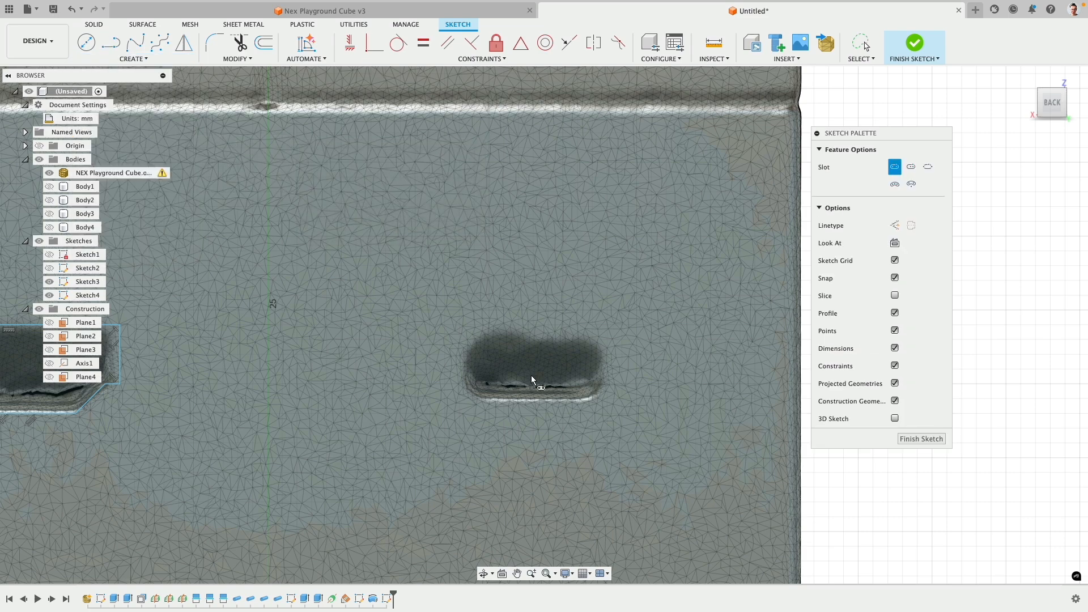
pyautogui.click(479, 375)
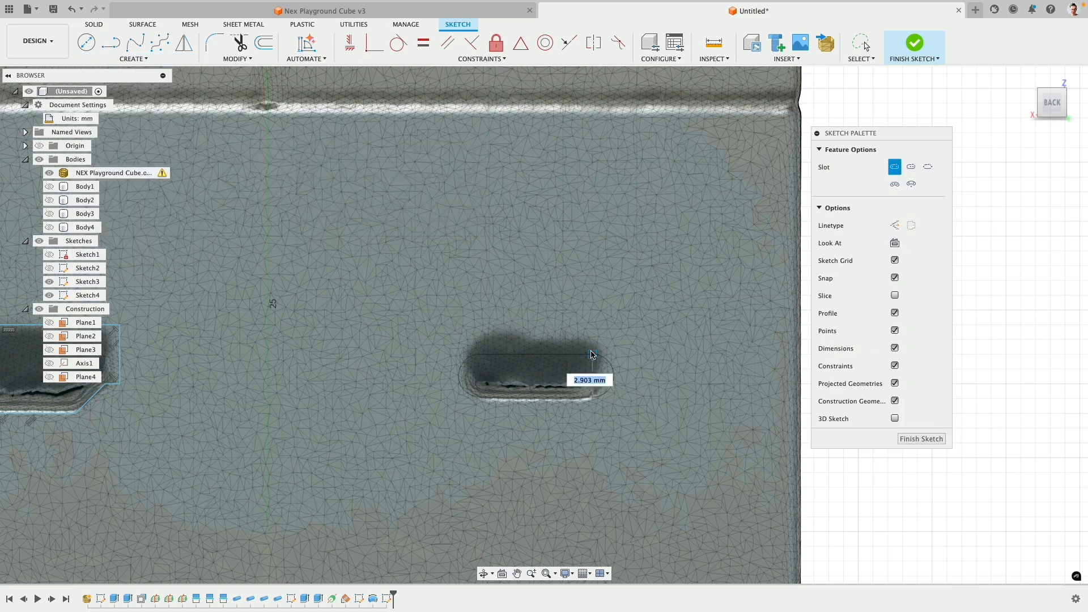
pyautogui.click(592, 375)
pyautogui.click(591, 344)
pyautogui.scroll(3, 475, 310)
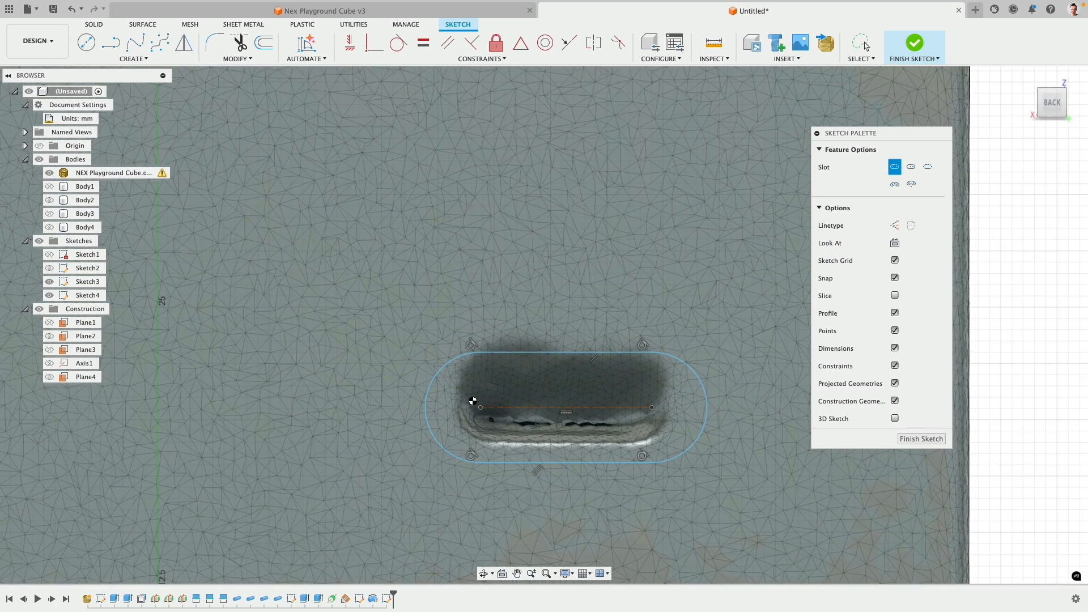
pyautogui.press('Escape')
# Shorten the slot by moving its right arc center inward to fit the smaller recess
pyautogui.scroll(-3, 495, 418)
pyautogui.scroll(2, 500, 408)
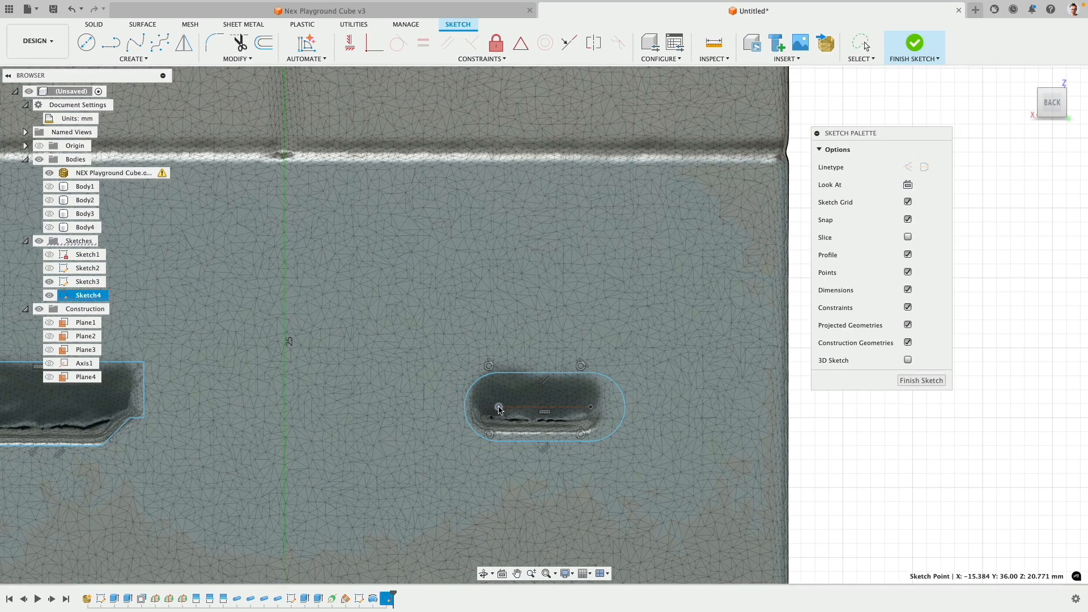
pyautogui.moveTo(590, 403)
pyautogui.mouseDown()
pyautogui.moveTo(561, 403)
pyautogui.moveTo(571, 403)
pyautogui.mouseUp()
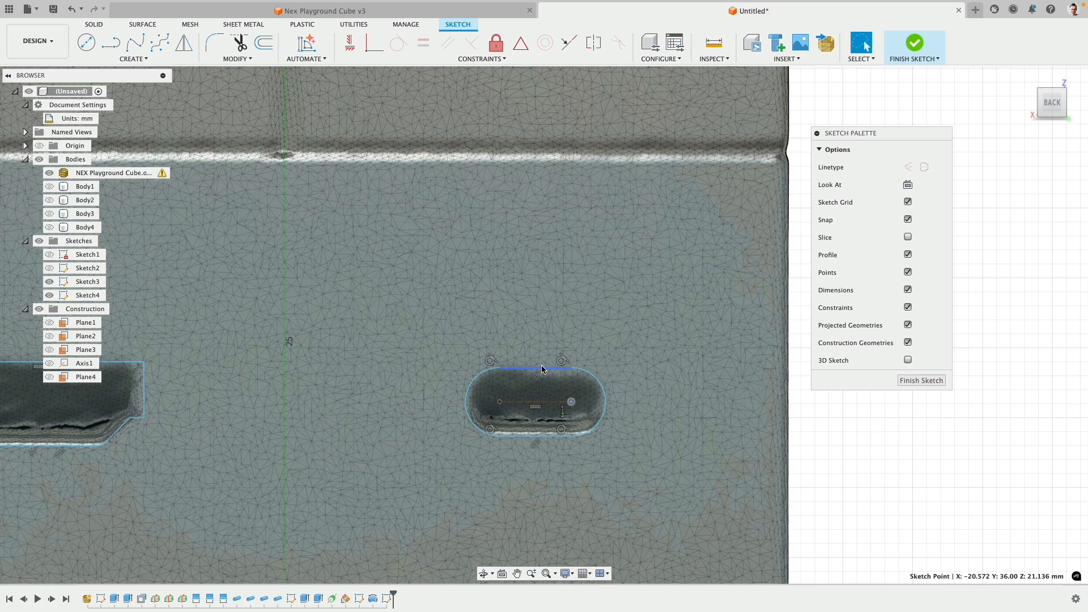
# Dimension the slot's height between its two straight edges as 3 mm
pyautogui.click(540, 368)
pyautogui.press('d')
pyautogui.click(540, 435)
pyautogui.click(663, 378)
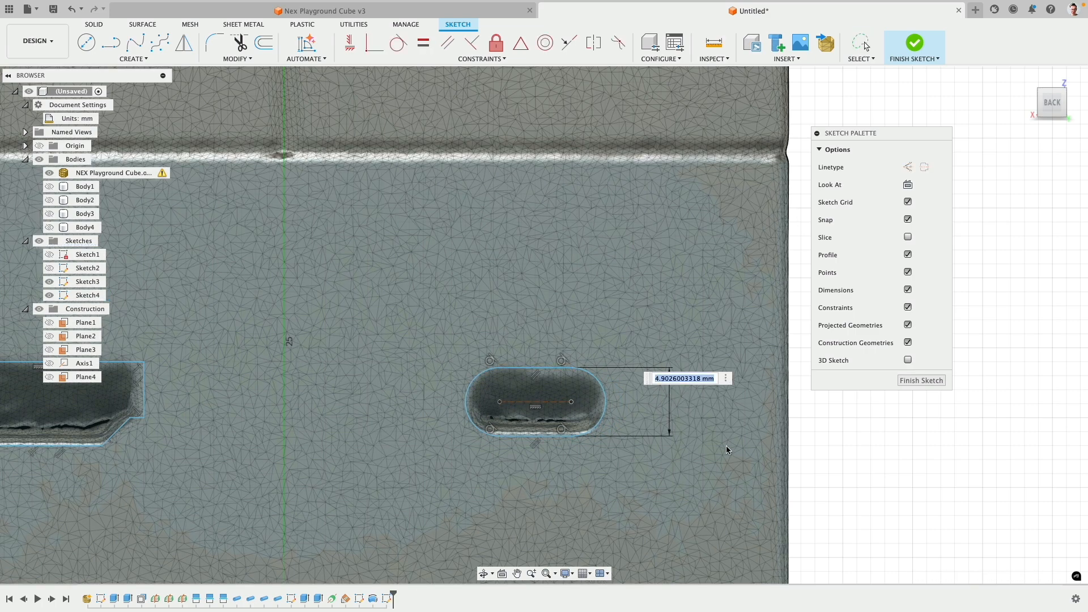
pyautogui.write('3')
pyautogui.press('Return')
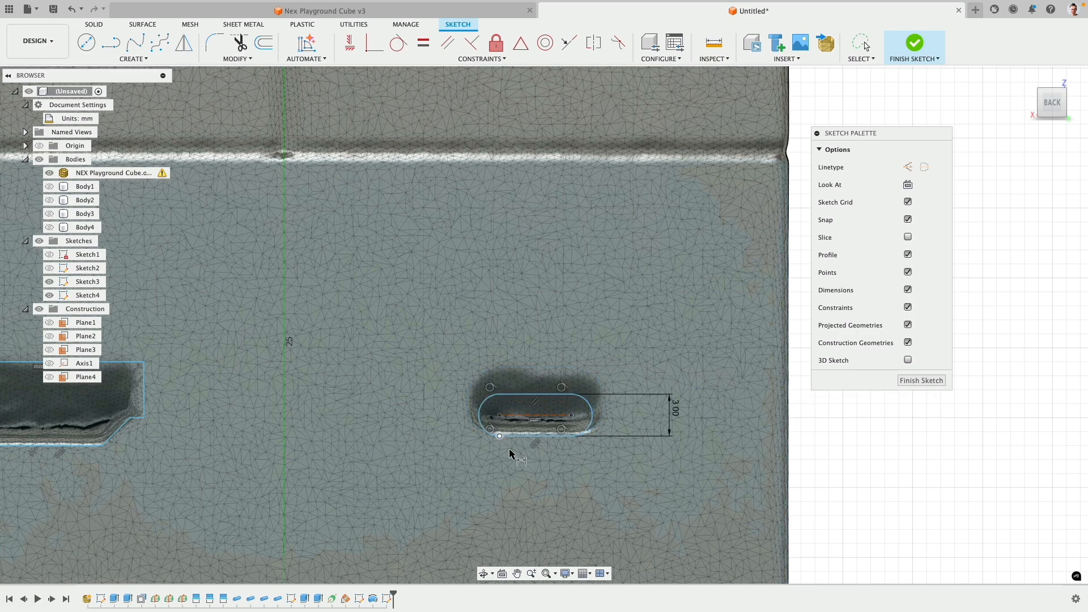
# Dimension the slot's overall length as 9 mm, measured tangent to its two end arcs
pyautogui.rightClick(376, 371)
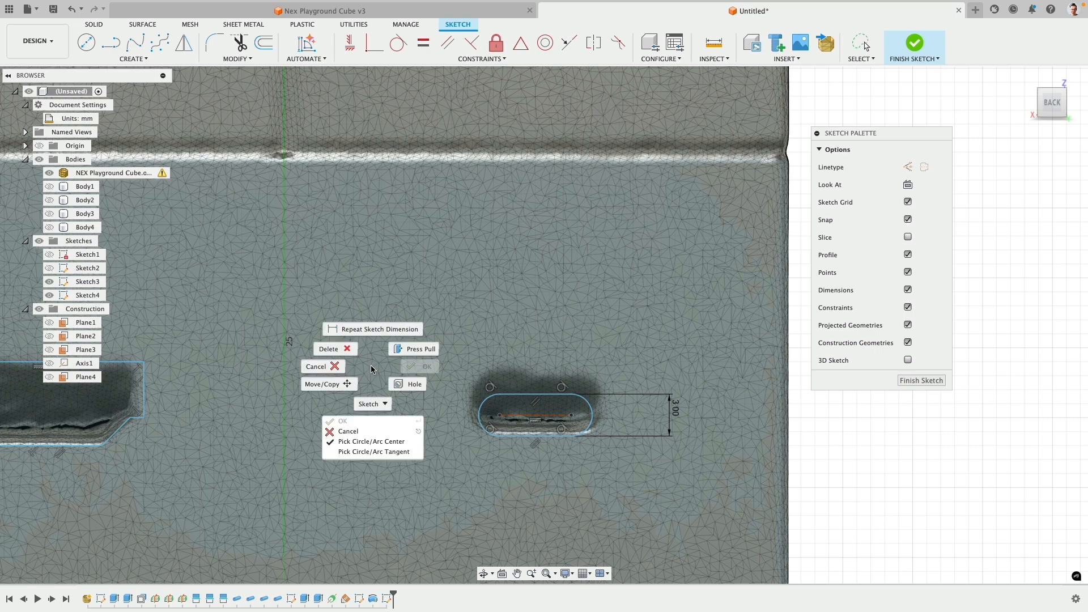
pyautogui.click(375, 442)
pyautogui.click(480, 419)
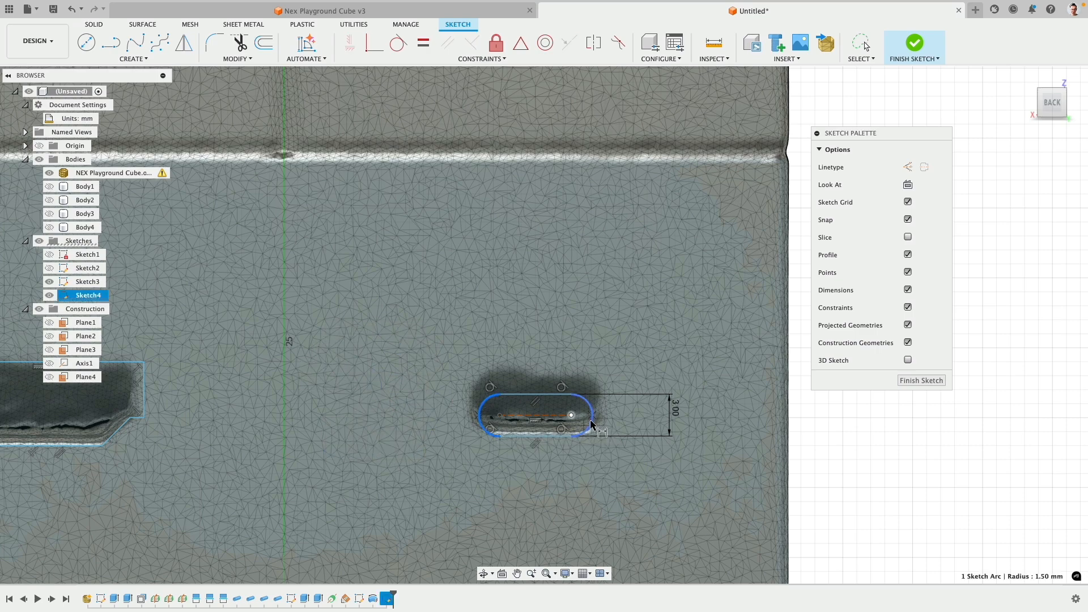
pyautogui.click(591, 422)
pyautogui.click(569, 335)
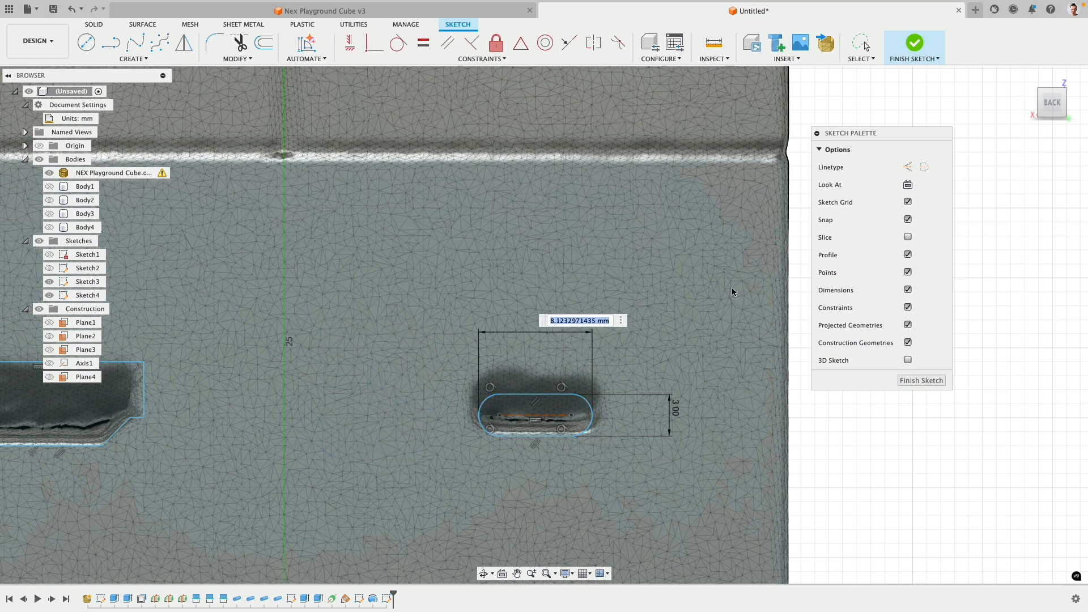
pyautogui.write('9')
pyautogui.press('Return')
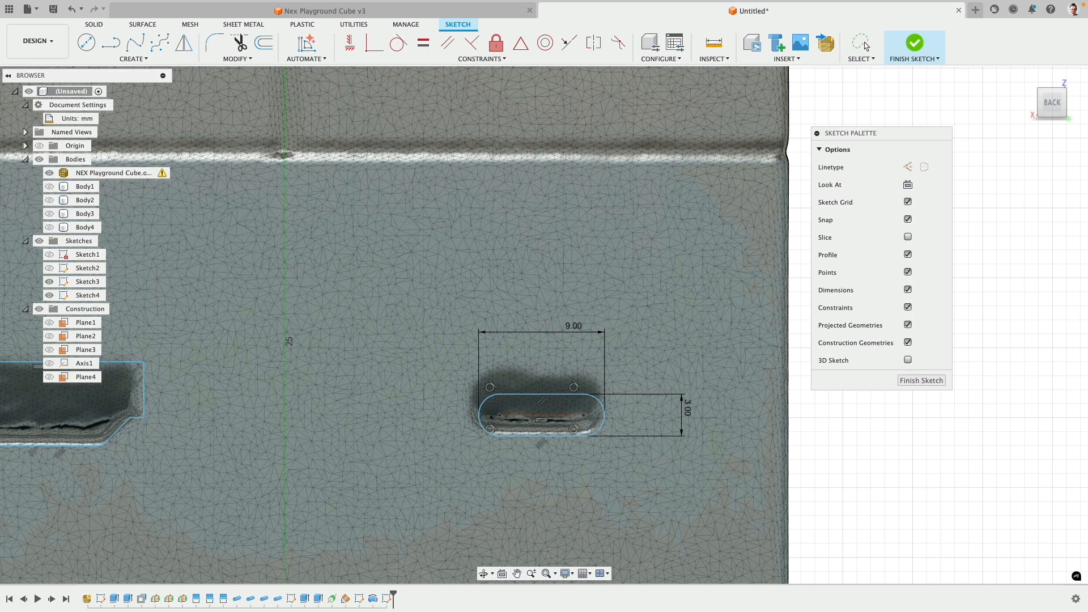
# Dimension the HDMI-shaped outline's overall height between its top and bottom edges as 4 mm
pyautogui.moveTo(170, 396)
pyautogui.mouseDown(button='middle')
pyautogui.moveTo(269, 391)
pyautogui.moveTo(357, 340)
pyautogui.mouseUp(button='middle')
pyautogui.scroll(2, 357, 340)
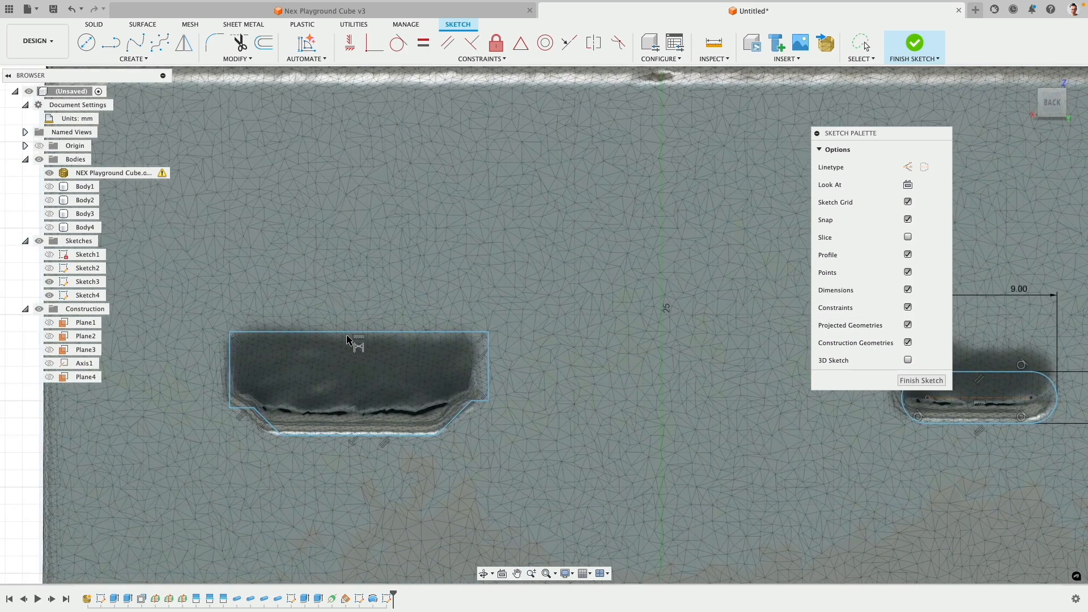
pyautogui.click(335, 332)
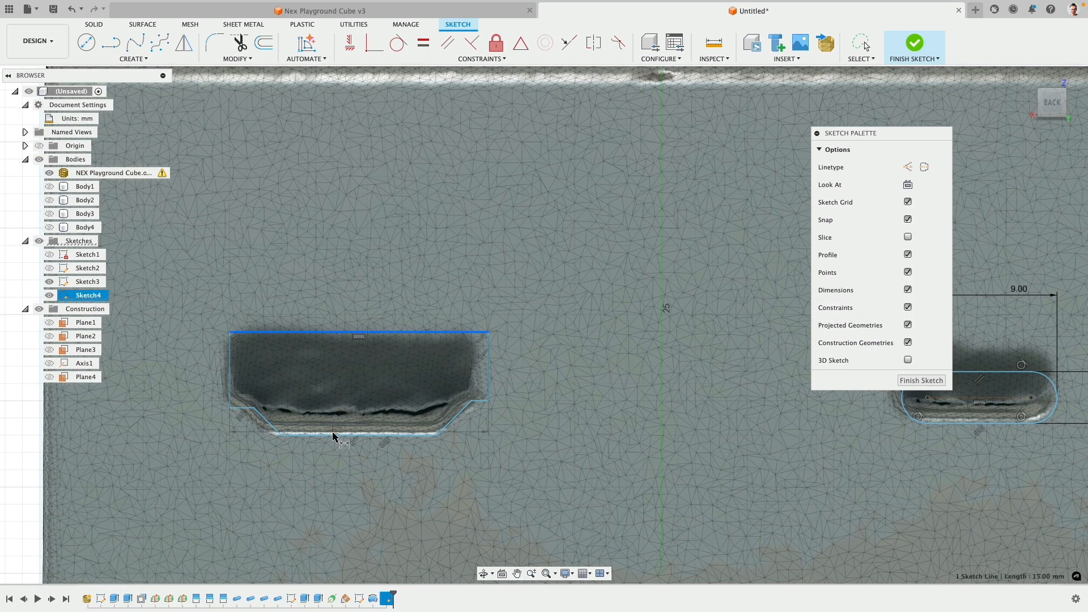
pyautogui.click(334, 435)
pyautogui.click(538, 415)
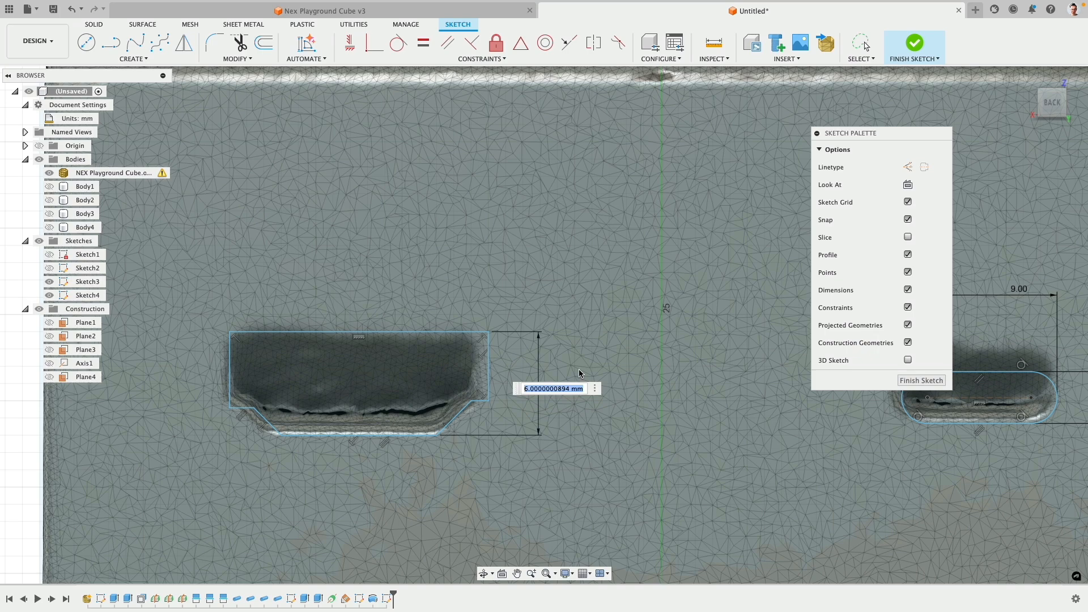
pyautogui.press('Return')
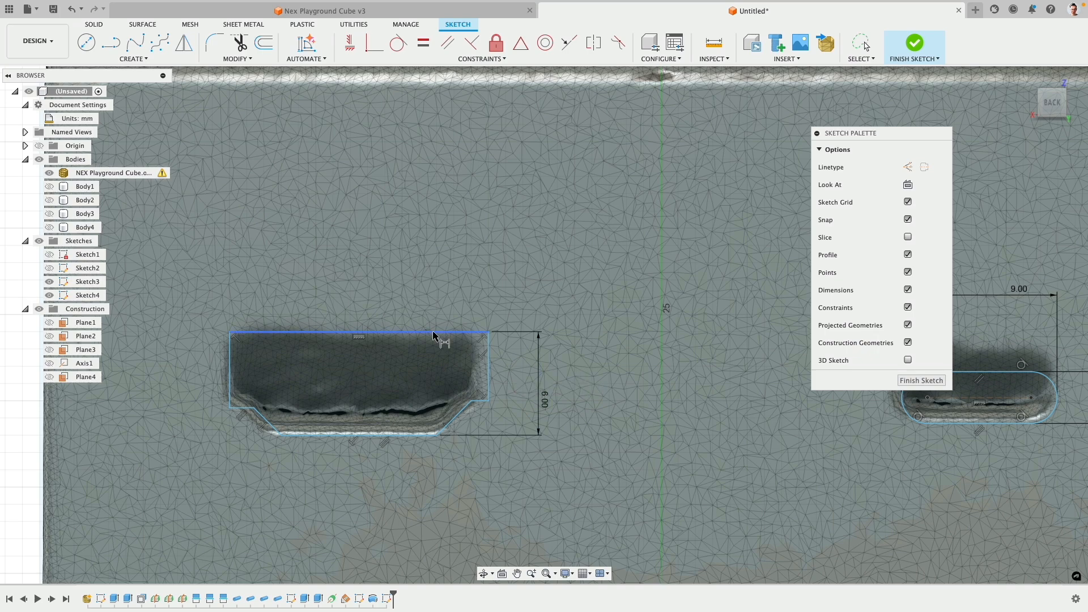
pyautogui.click(554, 405)
pyautogui.doubleClick(545, 400)
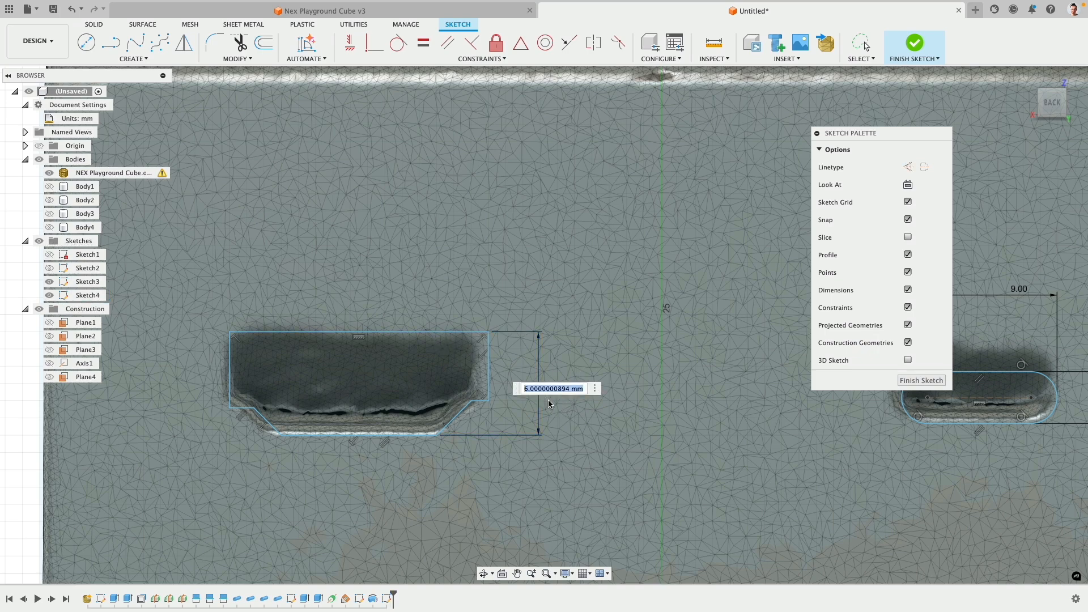
pyautogui.write('4')
pyautogui.press('Return')
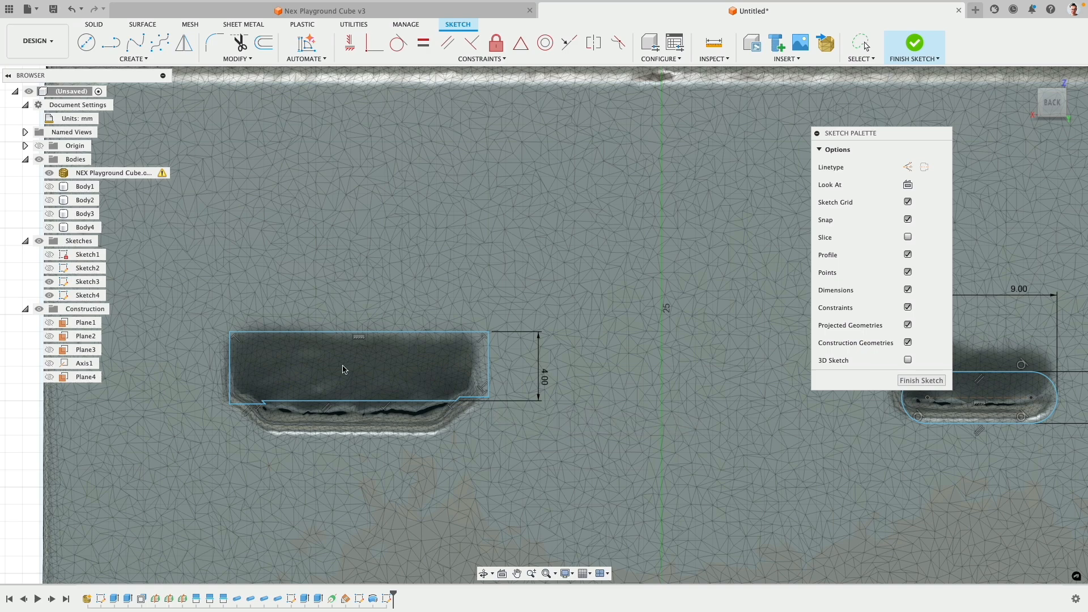
# Move the outline's two short ledges upward so the diagonal corners run down to the bottom edge
pyautogui.scroll(3, 270, 405)
pyautogui.press('Escape')
pyautogui.moveTo(243, 401); pyautogui.dragTo(243, 352)
pyautogui.moveTo(681, 393); pyautogui.dragTo(681, 367)
# Apply Equal constraints between the outline's two short ledges, its two diagonal edges and its two vertical sides
pyautogui.click(262, 353)
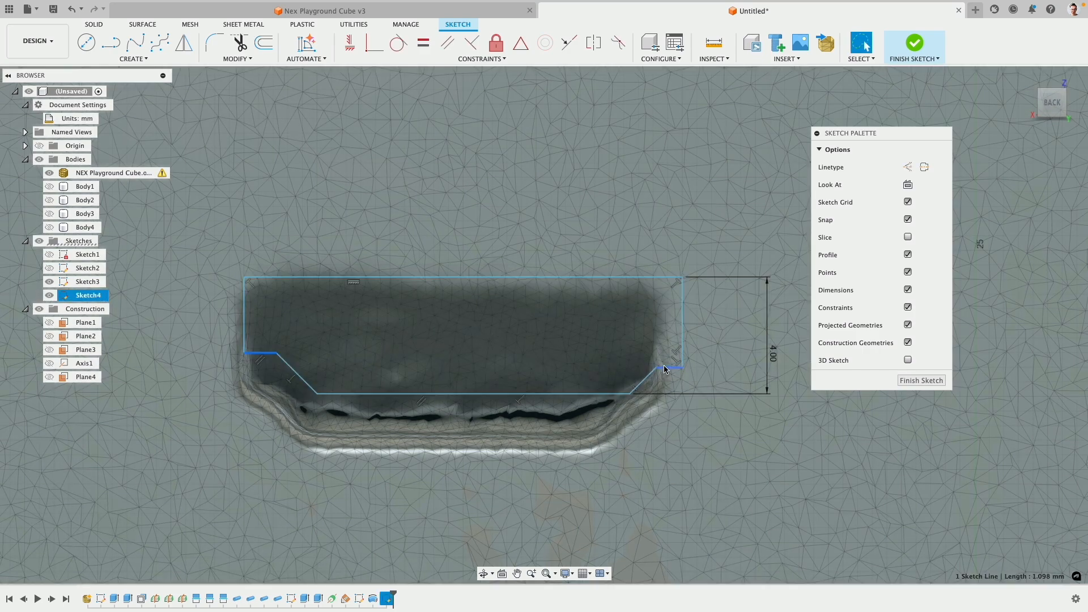
pyautogui.click(664, 369)
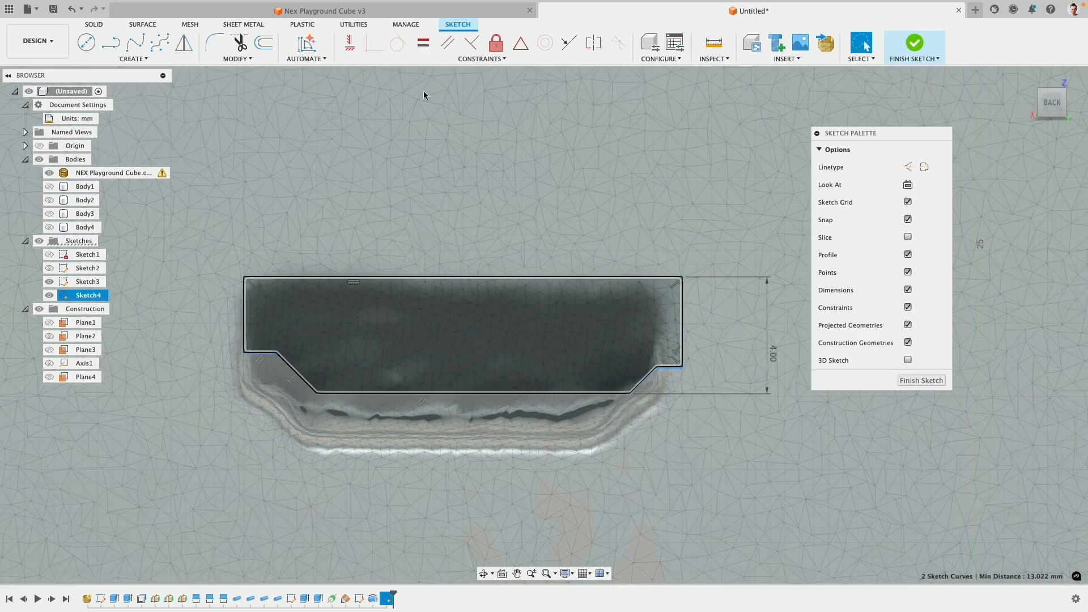
pyautogui.click(424, 44)
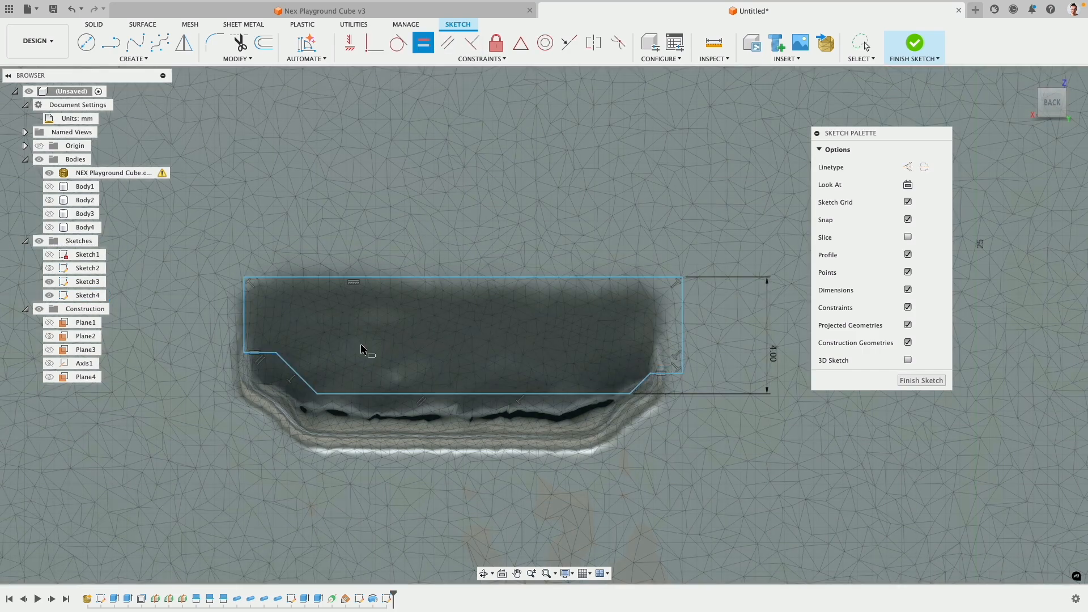
pyautogui.click(309, 385)
pyautogui.click(639, 386)
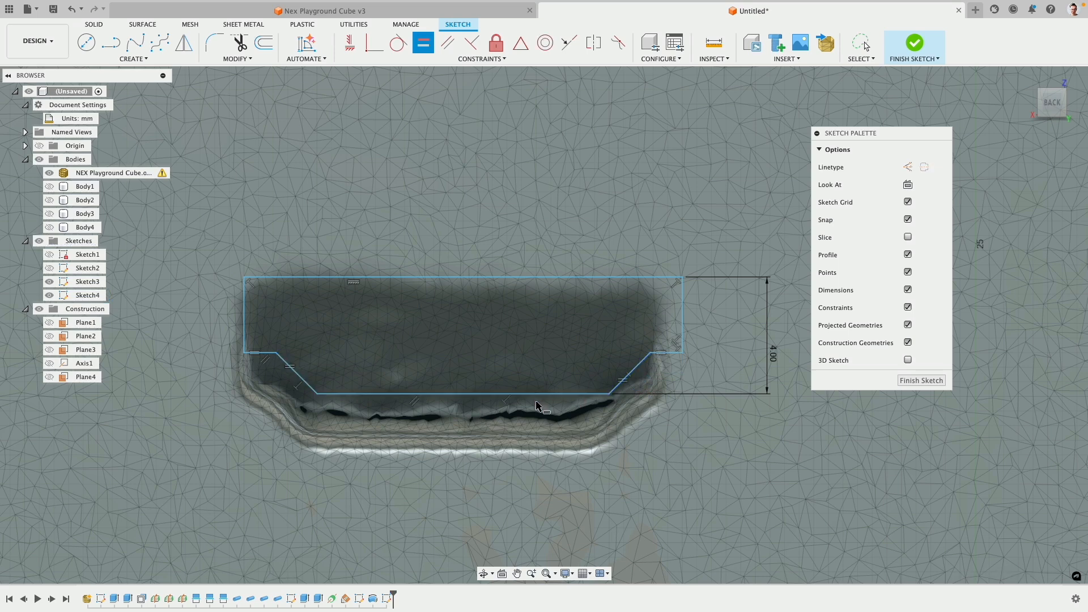
pyautogui.click(683, 313)
pyautogui.click(245, 318)
pyautogui.press('Escape')
# Shift the outline's edges downward over the larger recess and dimension its bottom edge as 9 mm
pyautogui.moveTo(318, 393)
pyautogui.mouseDown()
pyautogui.moveTo(306, 396)
pyautogui.moveTo(325, 404)
pyautogui.mouseUp()
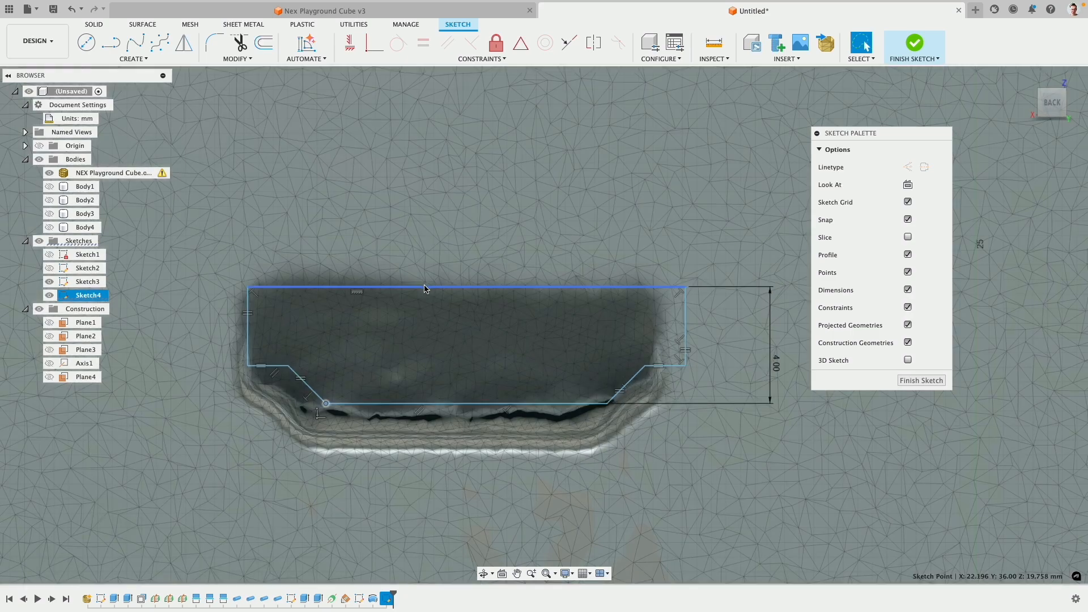
pyautogui.moveTo(426, 289); pyautogui.dragTo(424, 294)
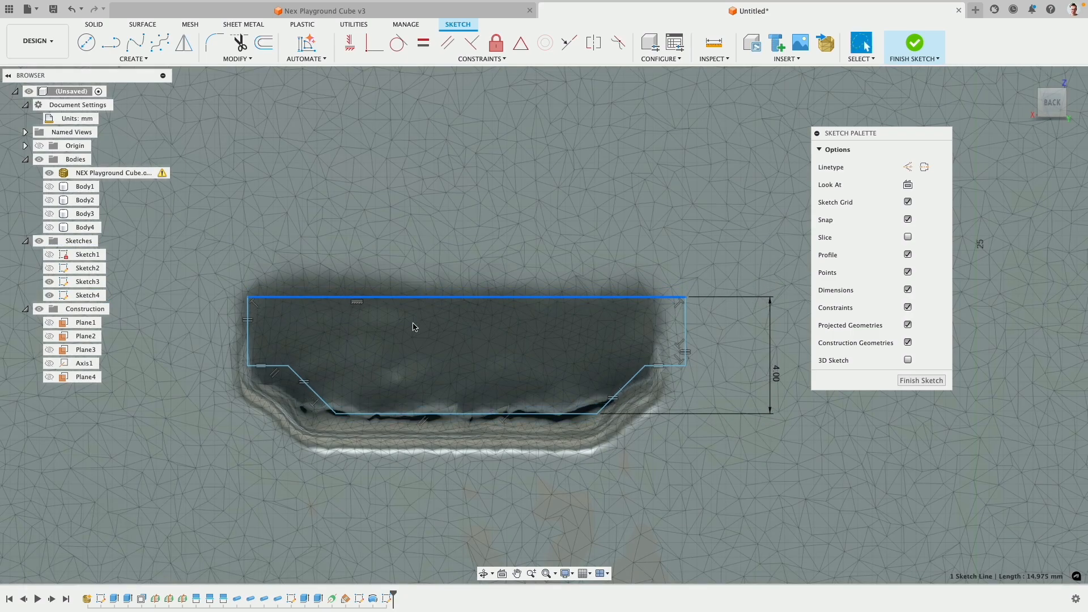
pyautogui.click(336, 414)
pyautogui.press('d')
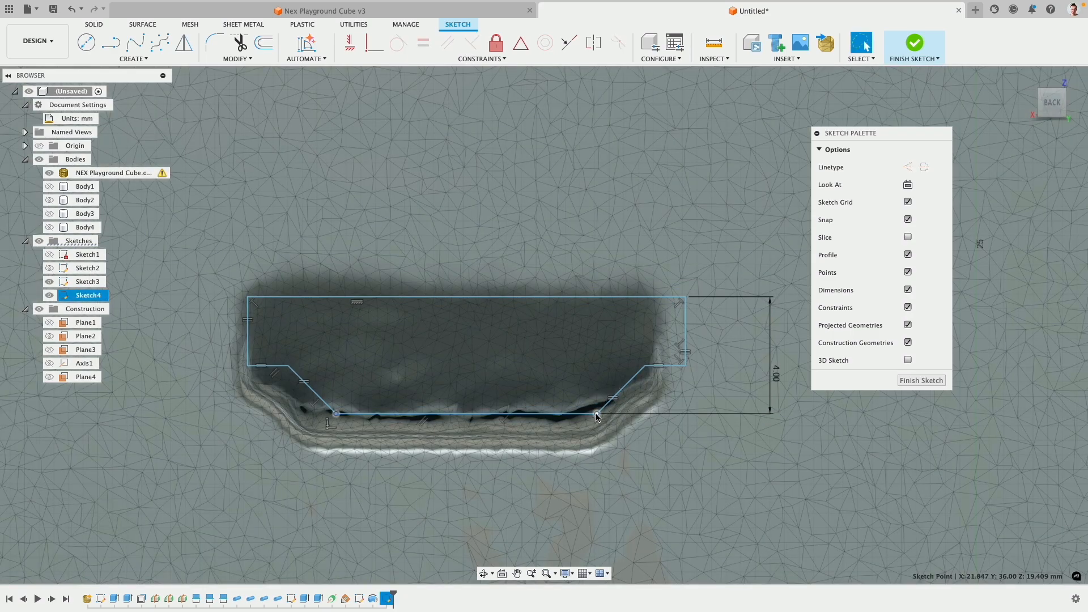
pyautogui.click(568, 414)
pyautogui.click(530, 488)
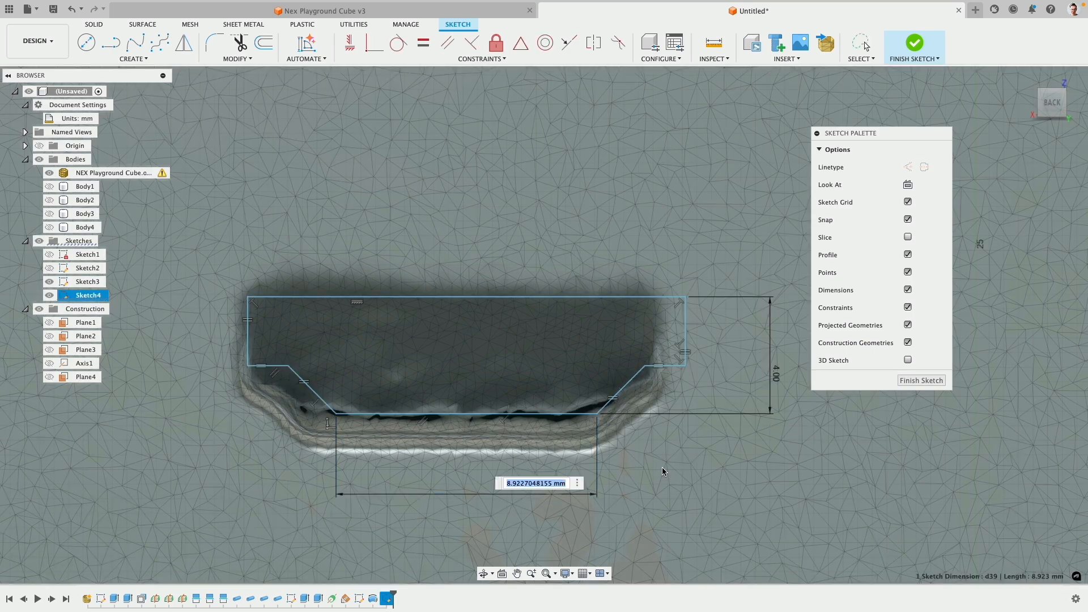
pyautogui.write('9')
pyautogui.press('Return')
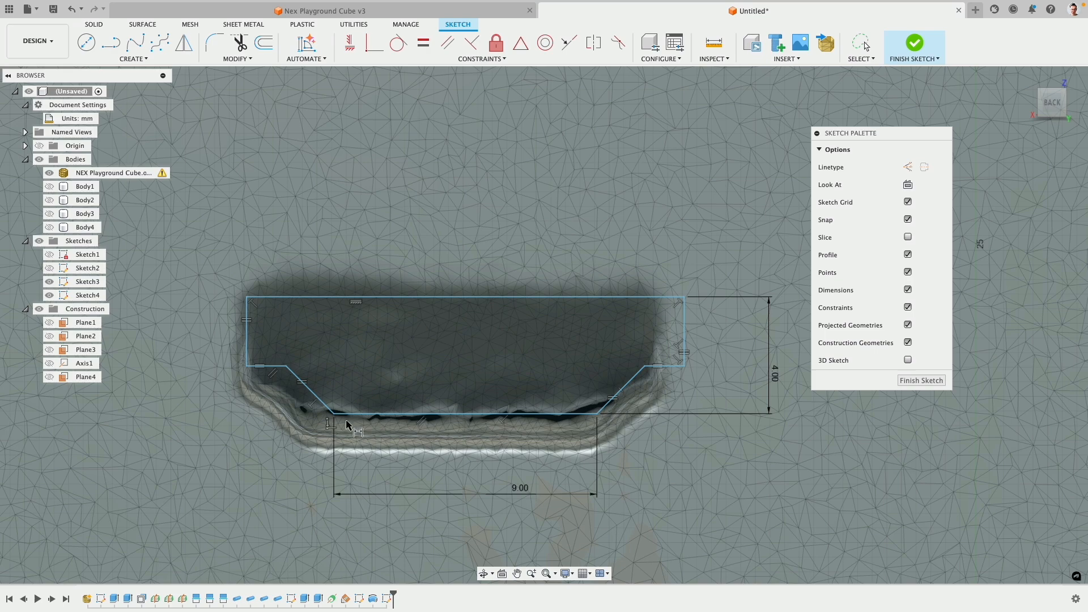
pyautogui.press('Escape')
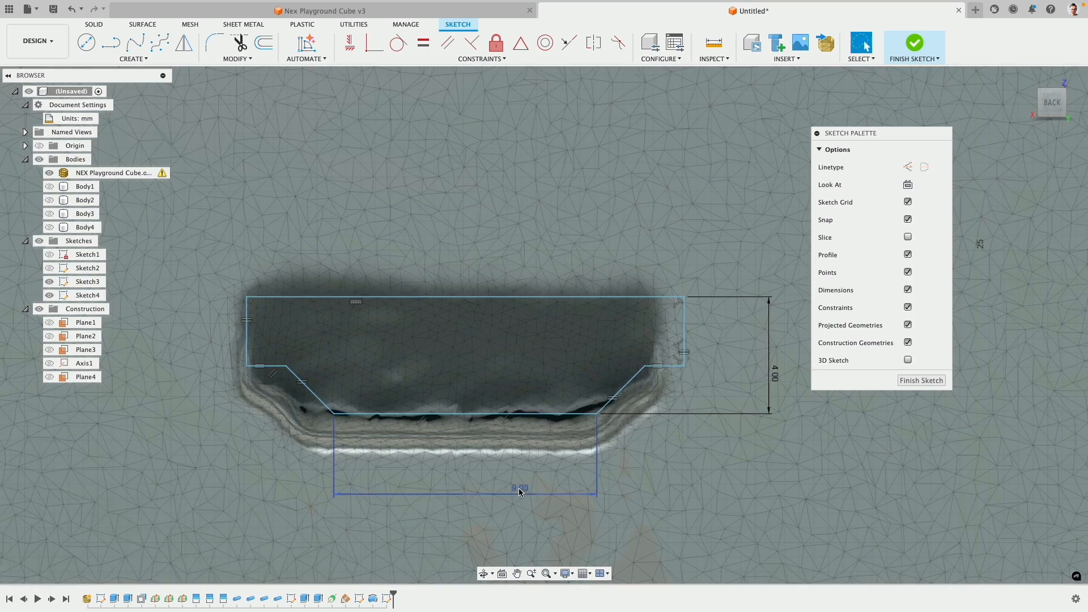
# Set the HDMI-shaped outline's bottom edge to 10 mm
pyautogui.doubleClick(485, 494)
pyautogui.write('10')
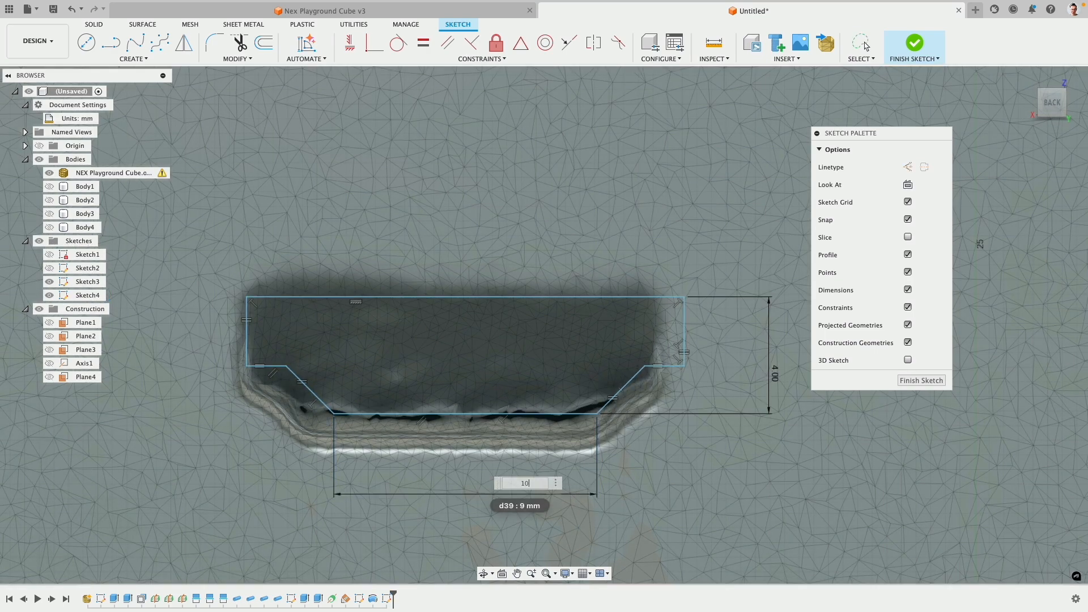
pyautogui.press('Return')
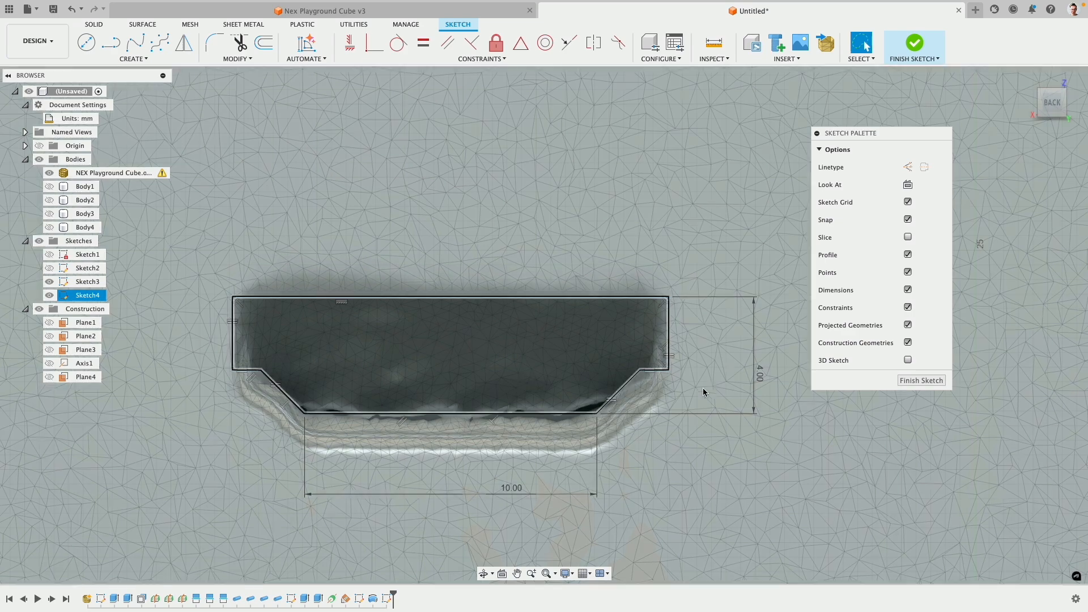
pyautogui.hotkey('ctrl', 'z')
pyautogui.hotkey('ctrl', 'y')
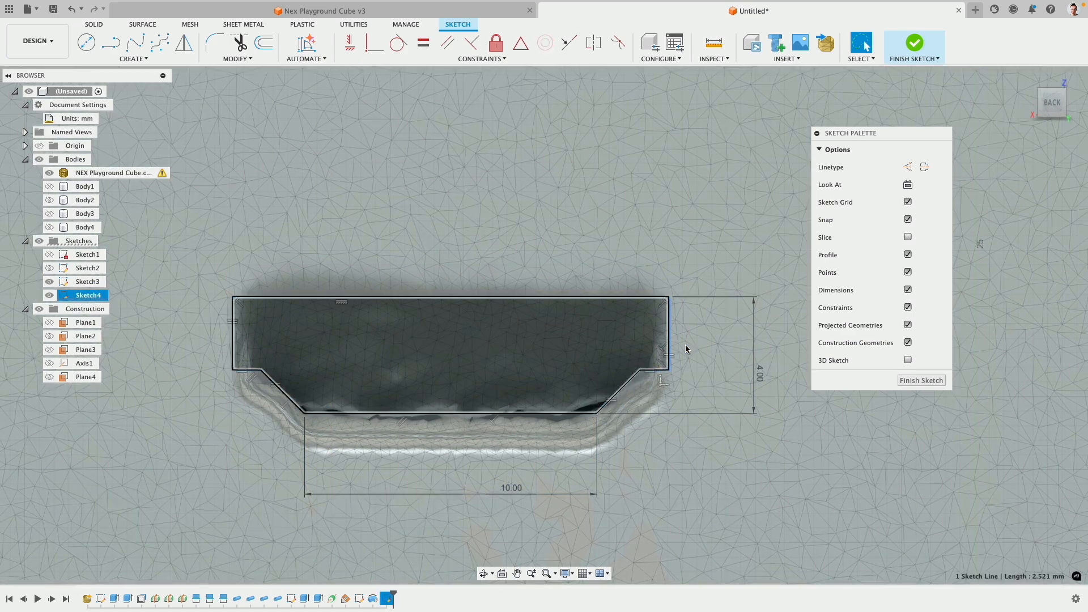
# Dimension the HDMI-shaped outline's right vertical side as 3 mm
pyautogui.press('d')
pyautogui.click(669, 340)
pyautogui.click(703, 338)
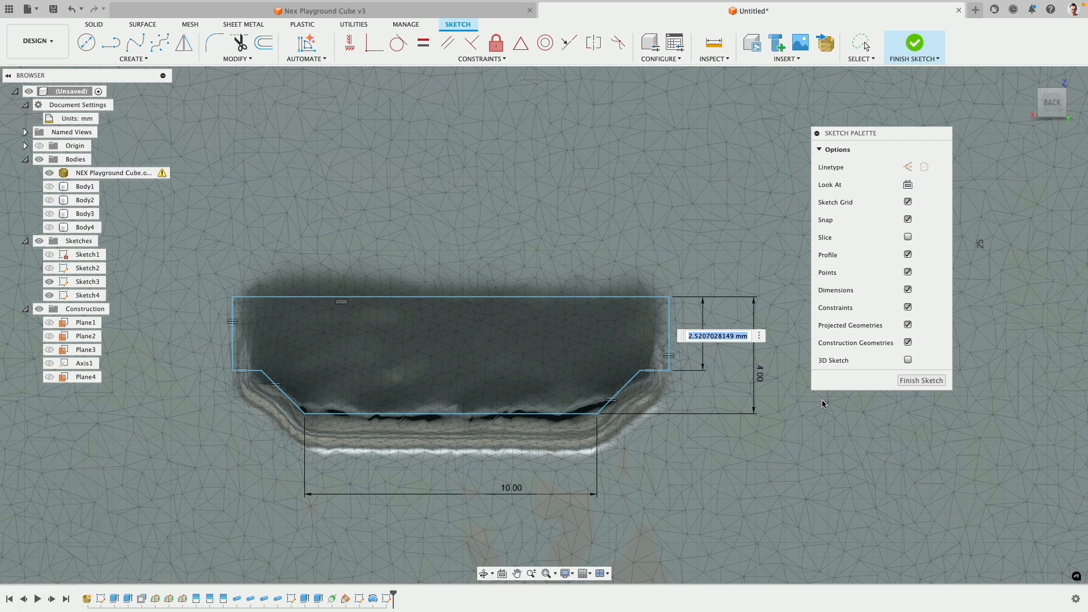
pyautogui.write('3')
pyautogui.press('Return')
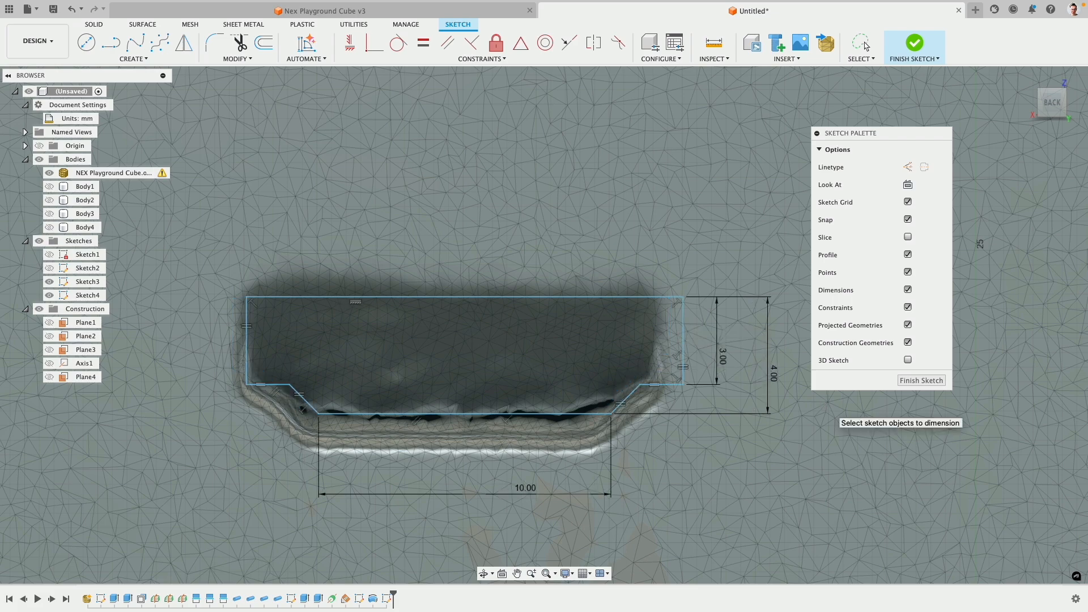
# Try lengths of 11 mm and 12 mm for the HDMI-shaped outline's bottom edge
pyautogui.doubleClick(525, 491)
pyautogui.write('11')
pyautogui.press('Return')
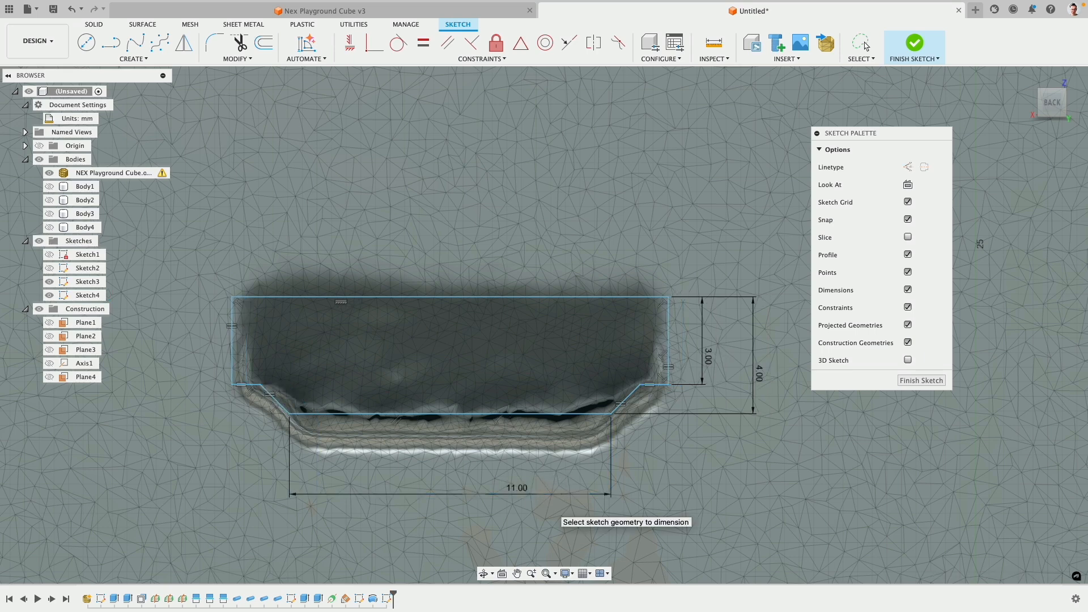
pyautogui.doubleClick(508, 490)
pyautogui.write('12')
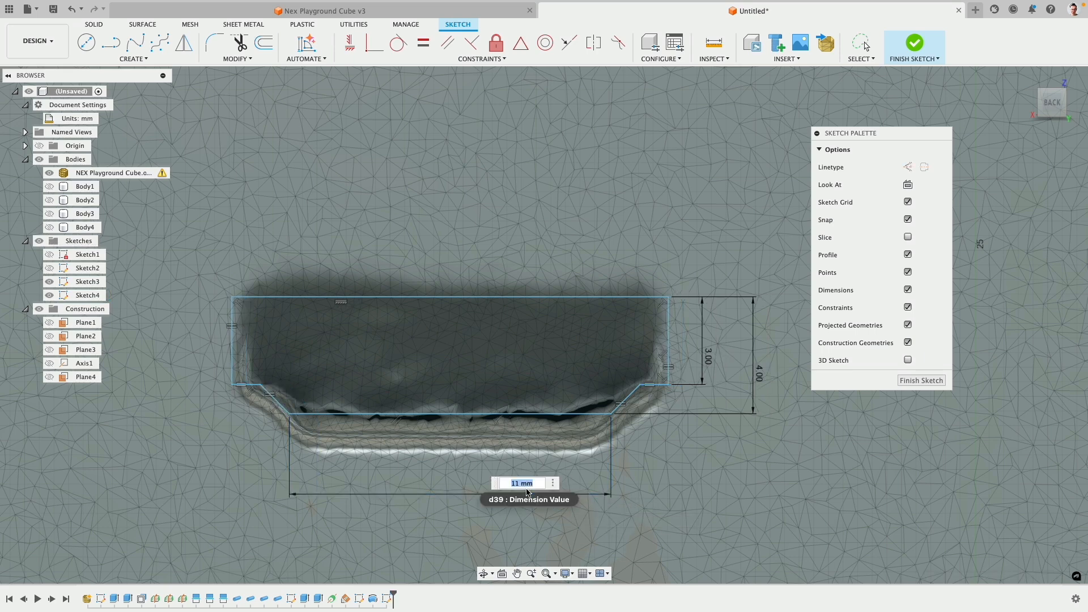
pyautogui.press('Return')
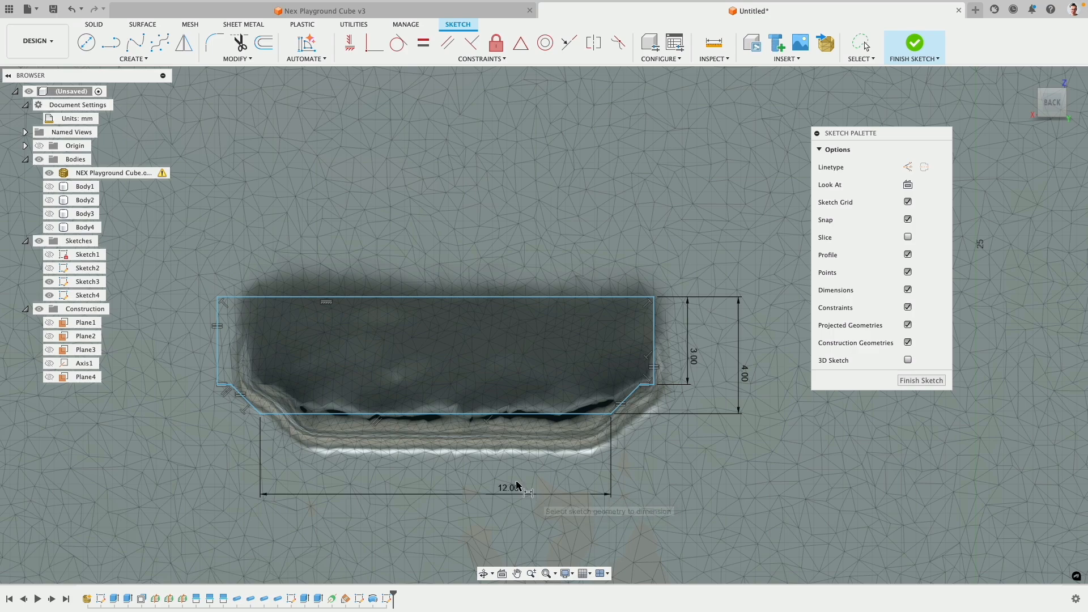
# Set the HDMI-shaped outline's bottom edge to 11.5 mm
pyautogui.doubleClick(516, 491)
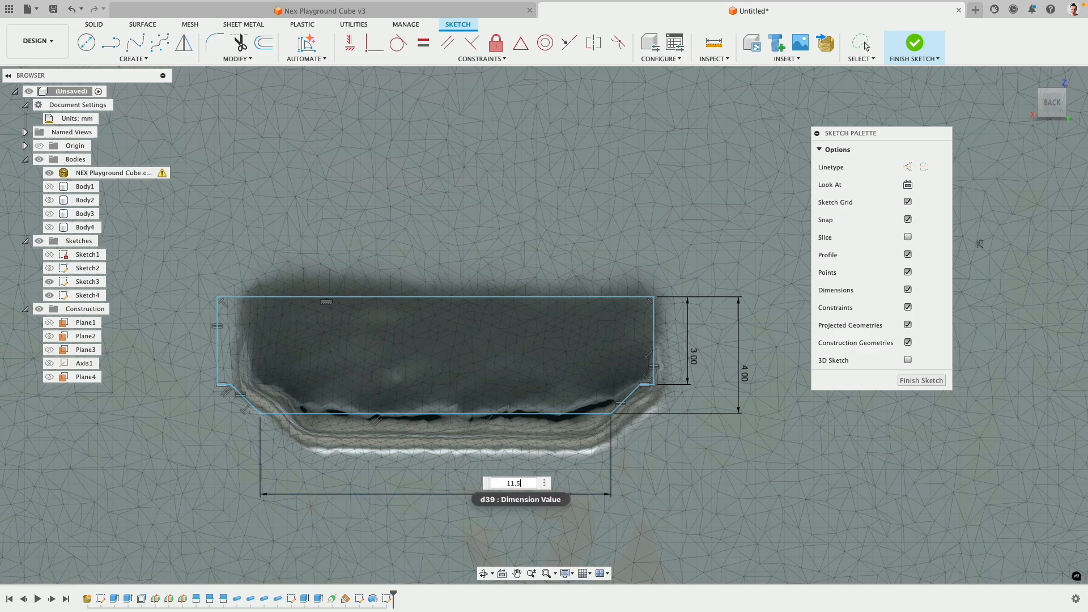
pyautogui.write('11.5')
pyautogui.press('Return')
# Draw a vertical center line inside the HDMI-shaped outline between the midpoints of its top and bottom edges
pyautogui.scroll(-5, 453, 346)
pyautogui.moveTo(560, 348); pyautogui.dragTo(444, 313, button='middle')
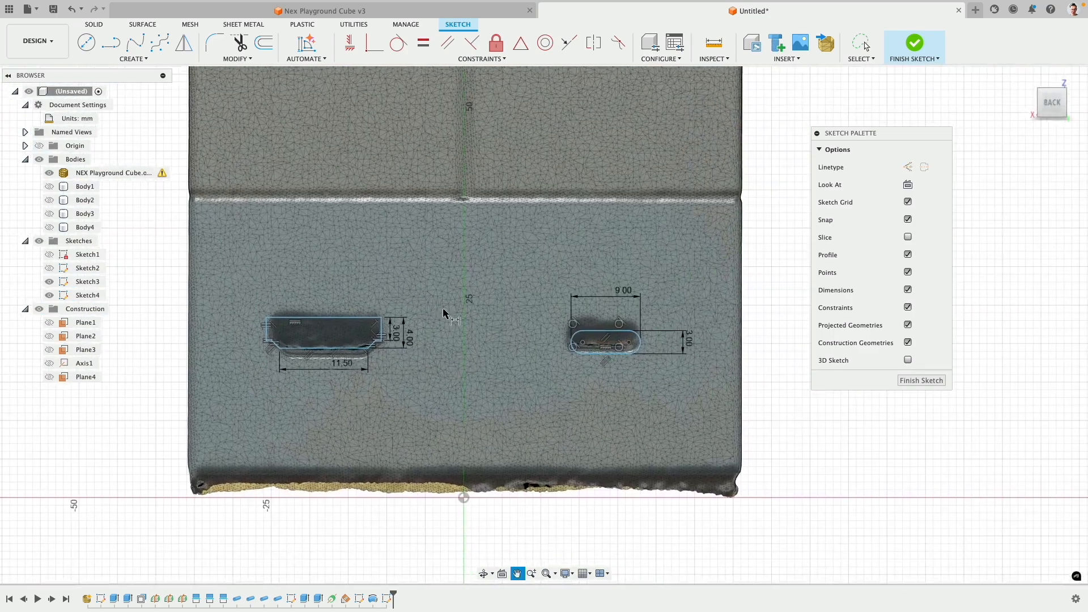
pyautogui.scroll(3, 443, 311)
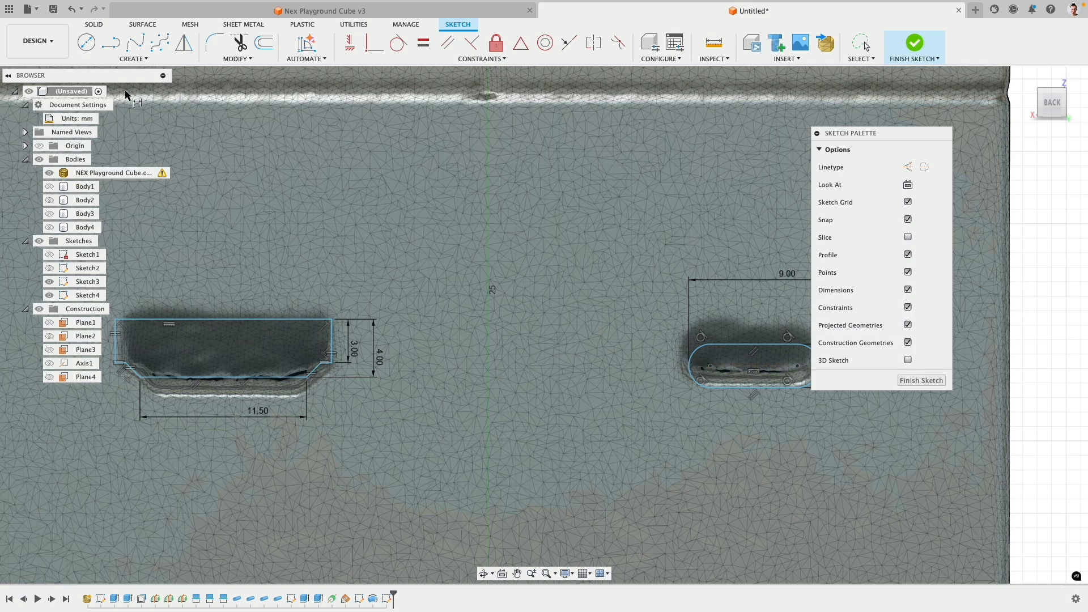
pyautogui.click(111, 42)
pyautogui.click(222, 320)
pyautogui.click(223, 376)
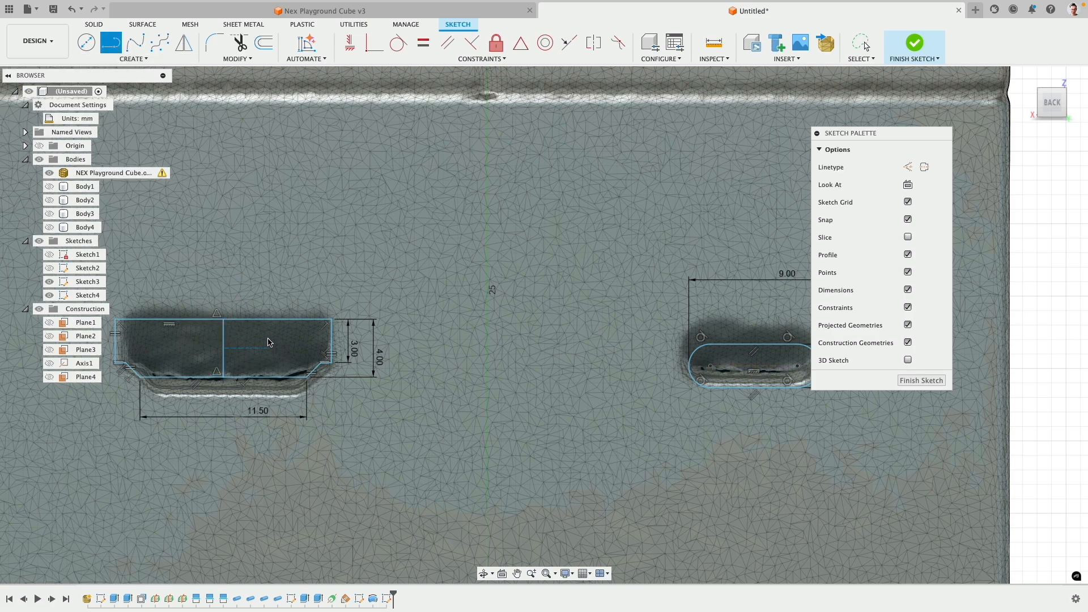
# Draw a line from the center line's midpoint to the center of the slot's near rounded end
pyautogui.click(228, 352)
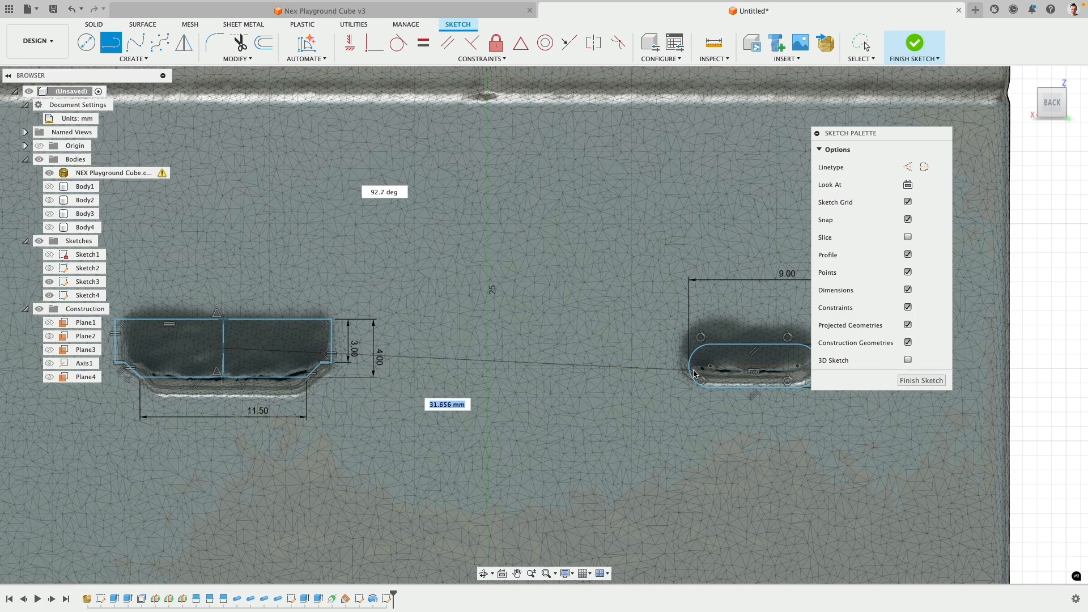
pyautogui.click(664, 349)
pyautogui.press('Escape')
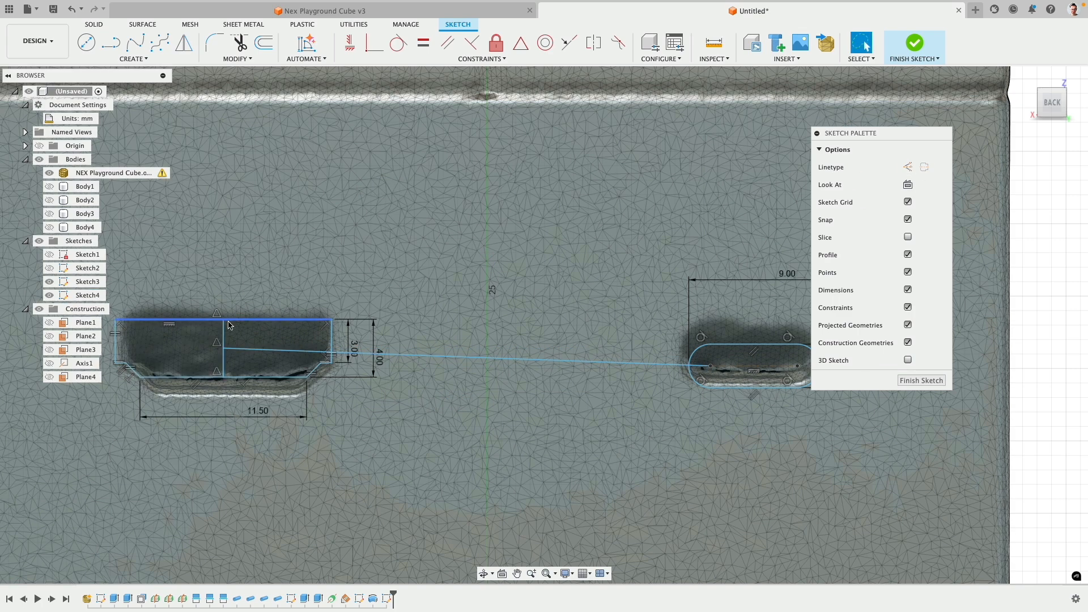
# Convert the center line and the connecting line to construction geometry and make the connecting line horizontal with a Horizontal/Vertical constraint
pyautogui.click(253, 352)
pyautogui.keyDown('shift'); pyautogui.click(252, 351); pyautogui.keyUp('shift')
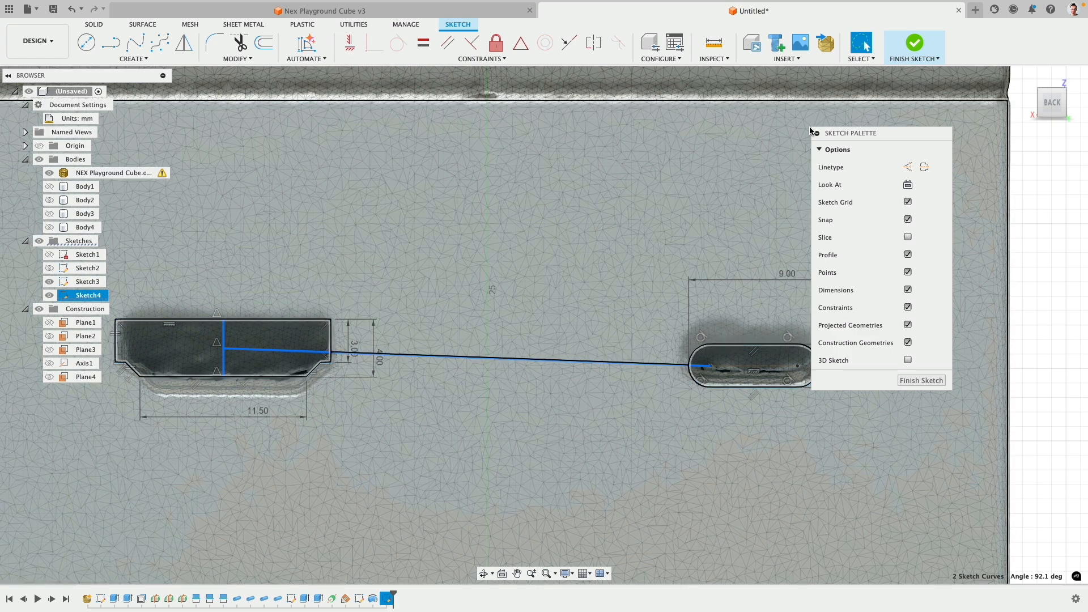
pyautogui.click(907, 167)
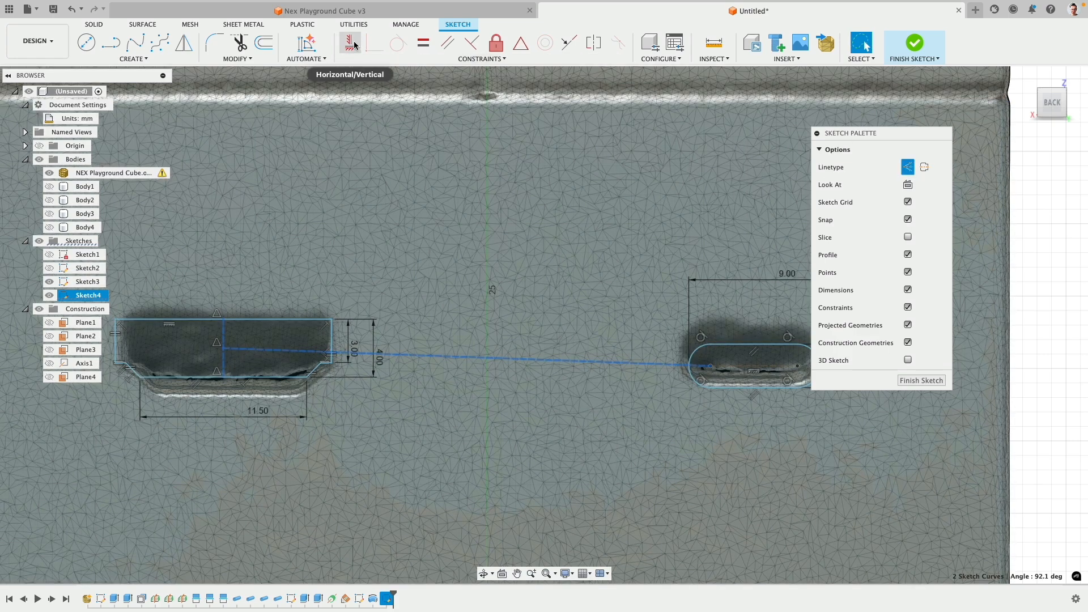
pyautogui.click(352, 44)
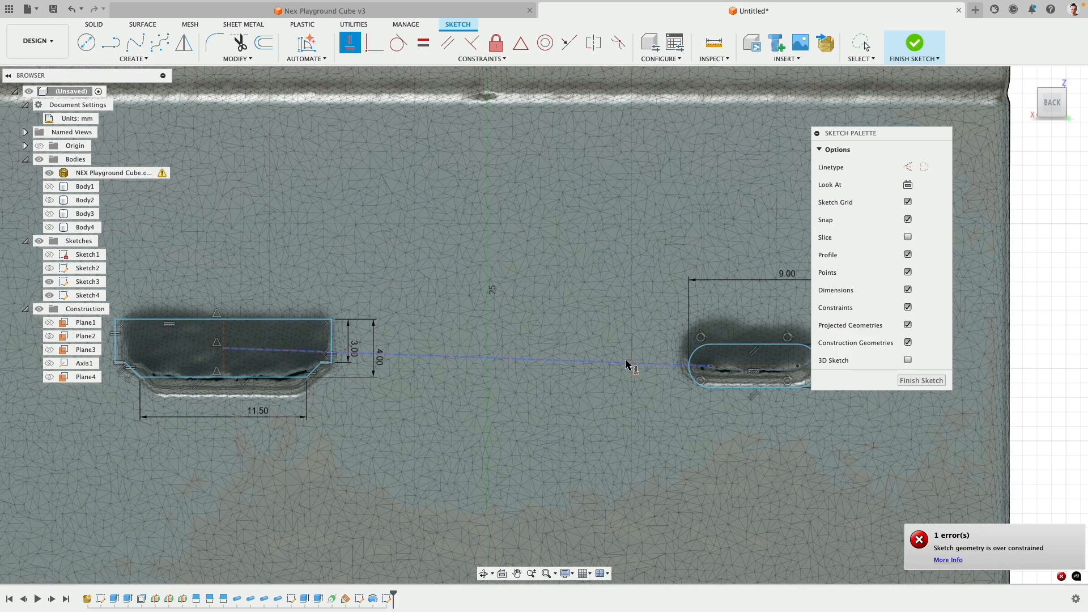
# Hide the NEX Playground Cube mesh body and draw a line along the shaded rectangle's top edge from its left corner to the midpoint
pyautogui.scroll(-4, 498, 341)
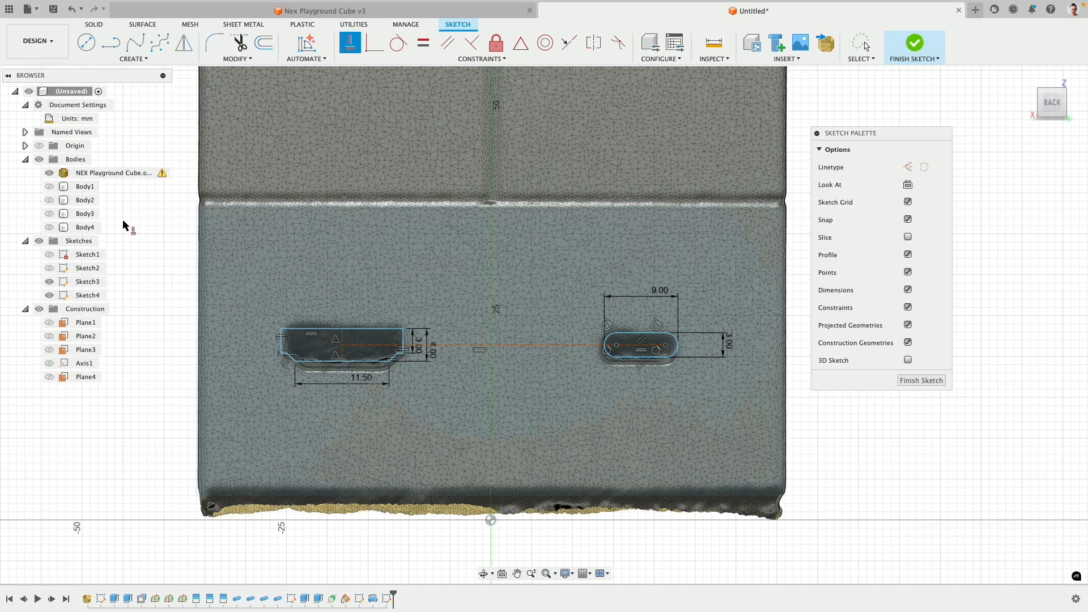
pyautogui.click(50, 172)
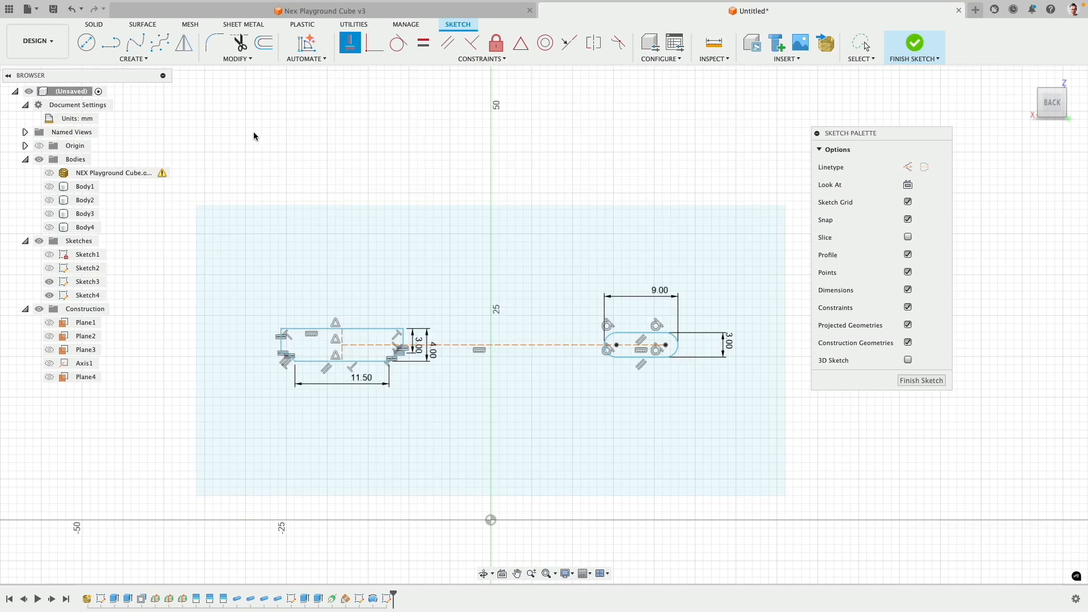
pyautogui.click(111, 42)
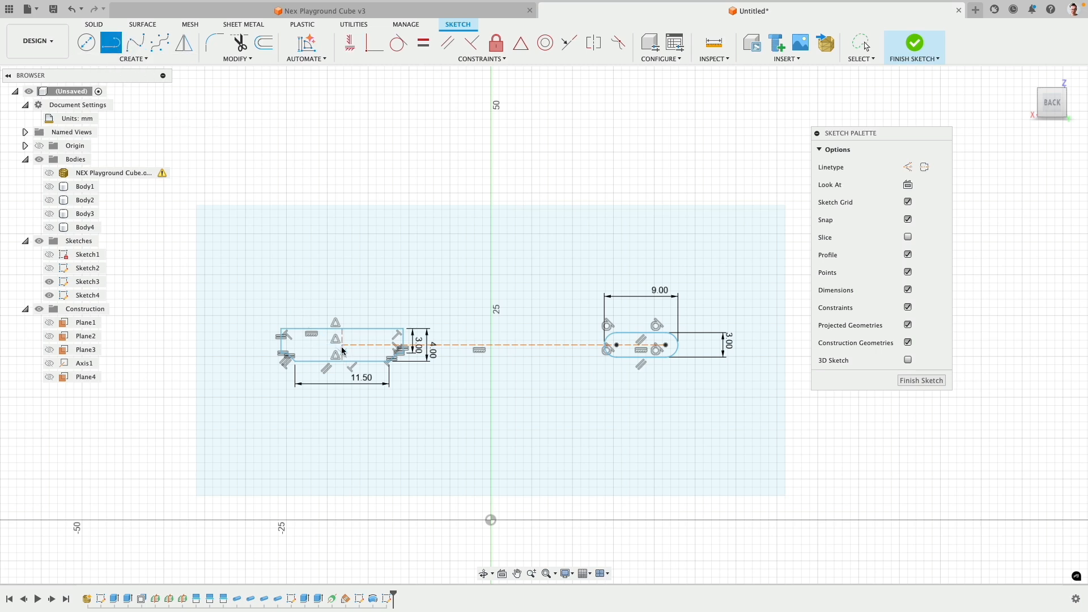
pyautogui.click(197, 205)
pyautogui.click(490, 205)
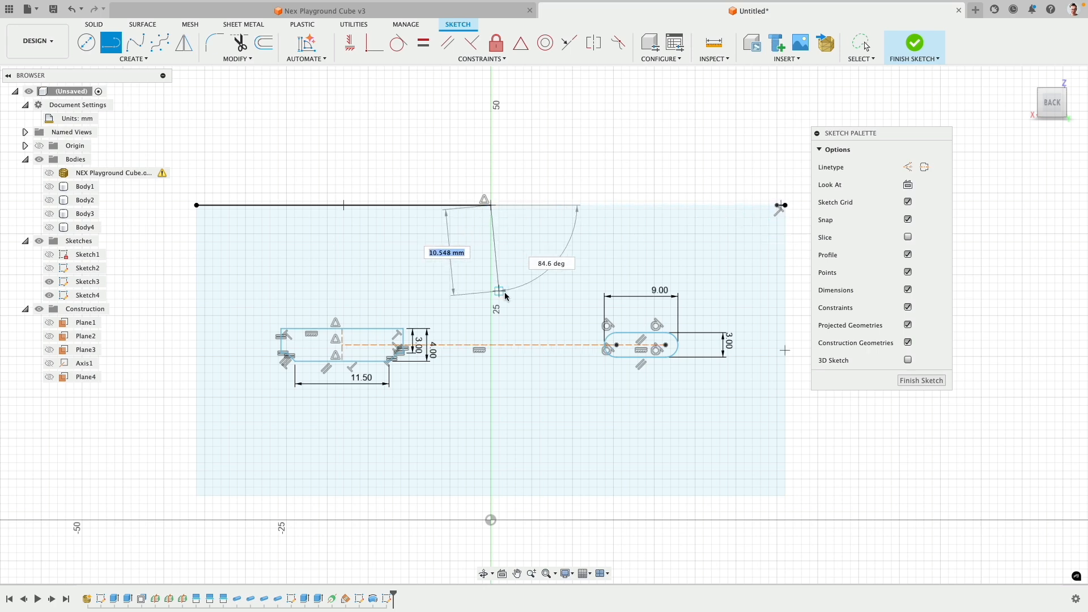
pyautogui.press('Escape')
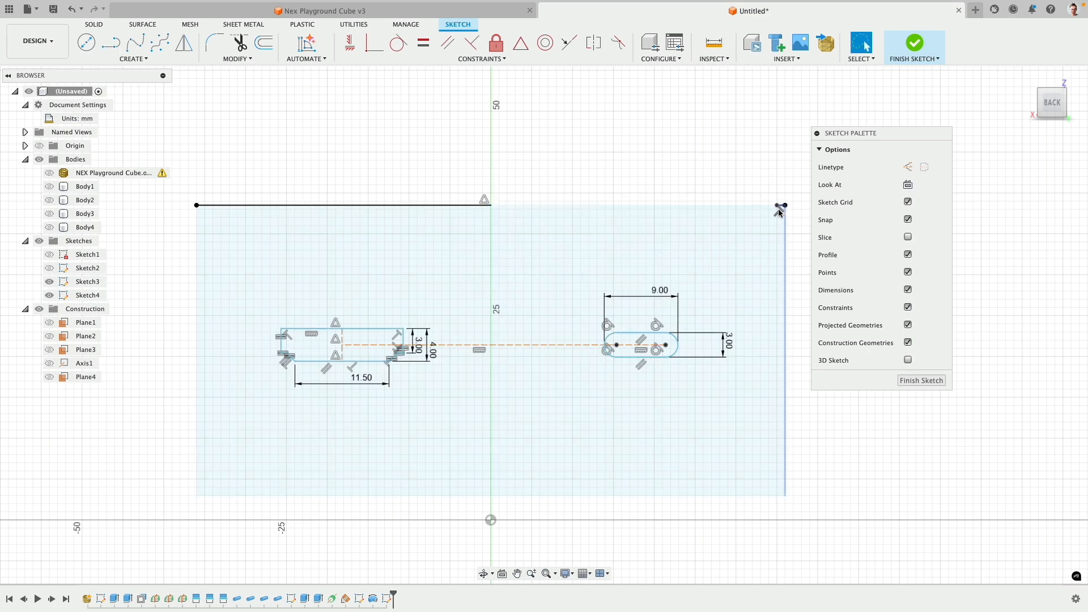
# Draw a second line along the shaded rectangle's top edge from its midpoint to the right corner
pyautogui.scroll(3, 782, 207)
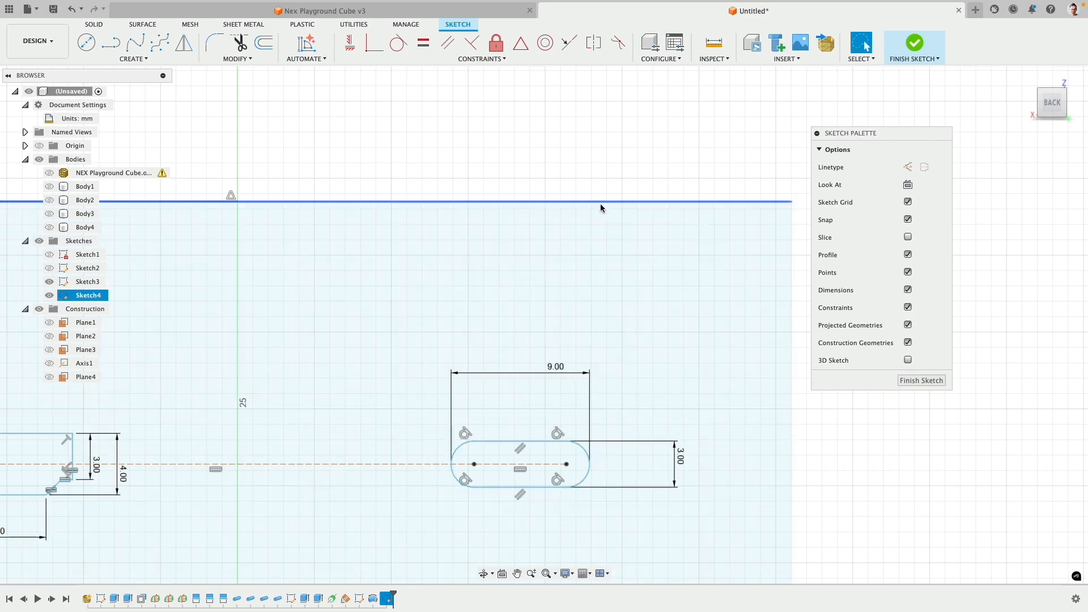
pyautogui.scroll(-3, 510, 187)
pyautogui.click(111, 43)
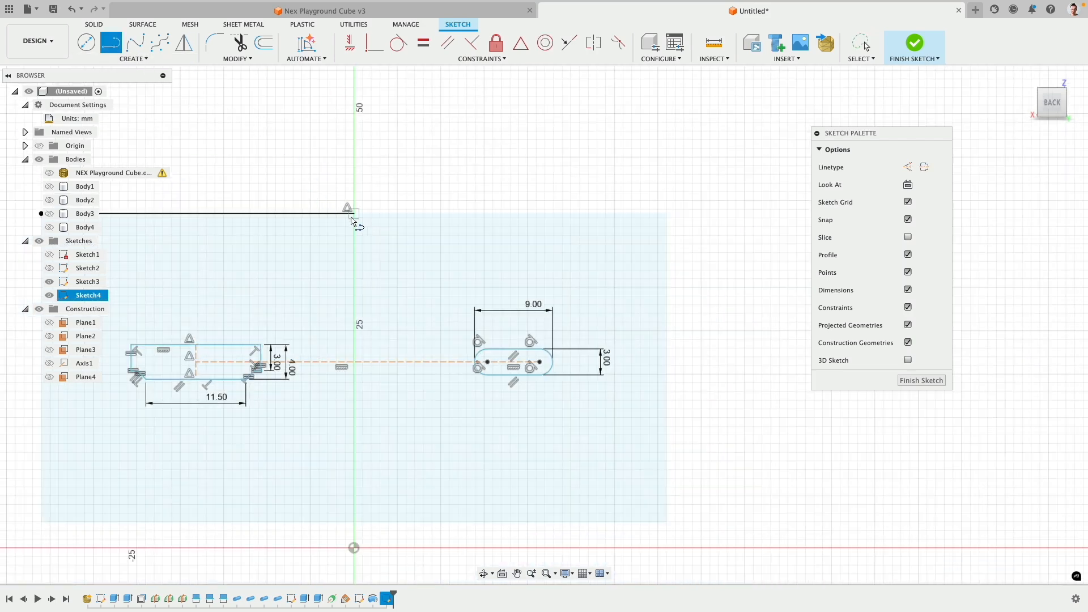
pyautogui.click(354, 214)
pyautogui.click(667, 214)
# Draw two lines along the shaded rectangle's bottom edge, one from each corner to the edge's midpoint
pyautogui.moveTo(569, 389); pyautogui.dragTo(649, 242, button='middle')
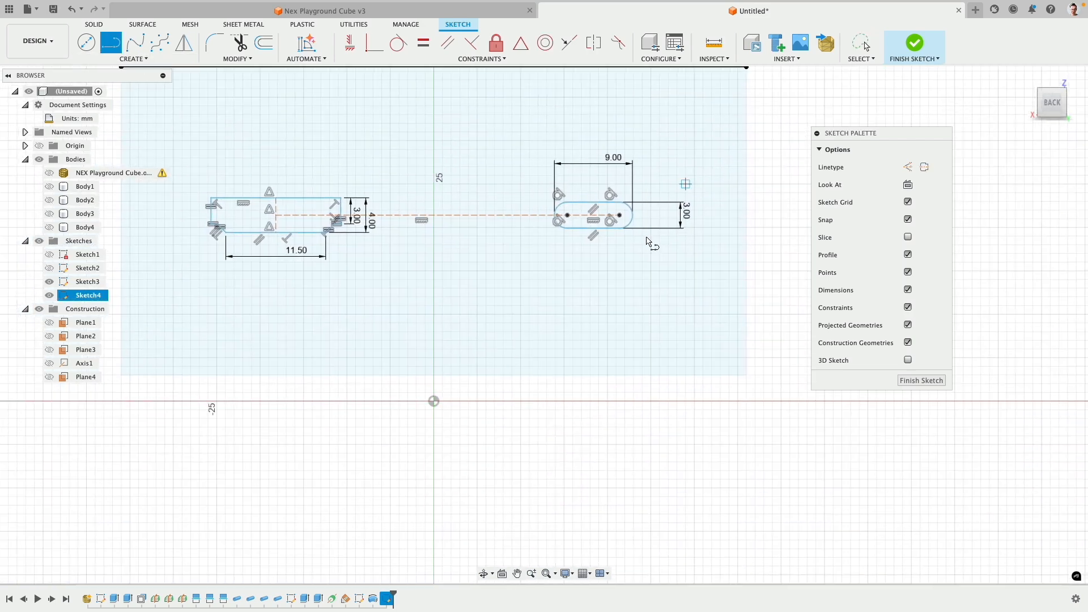
pyautogui.click(121, 374)
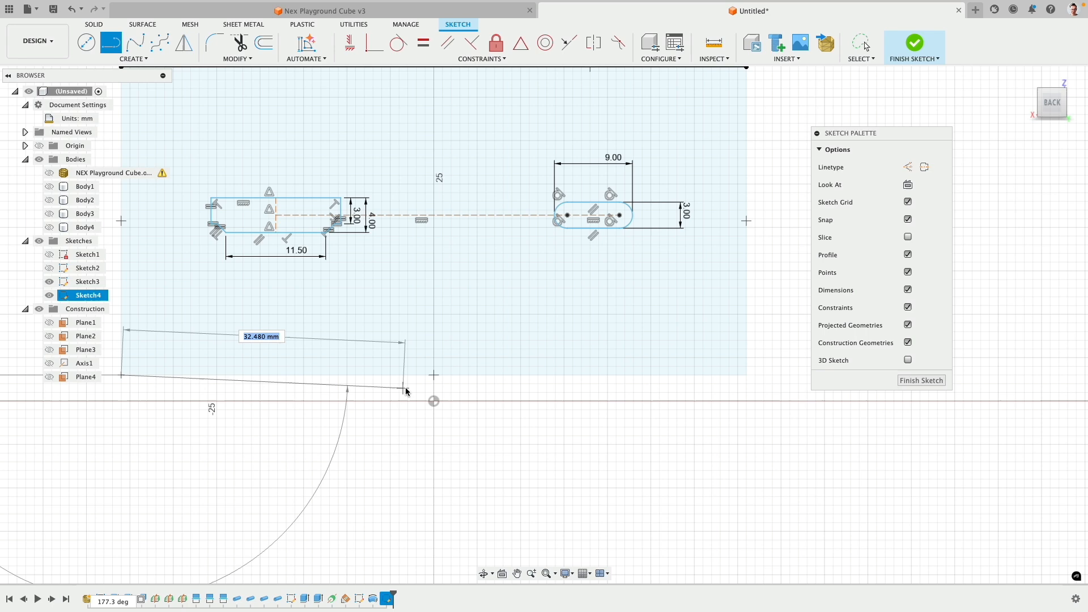
pyautogui.click(433, 374)
pyautogui.click(746, 374)
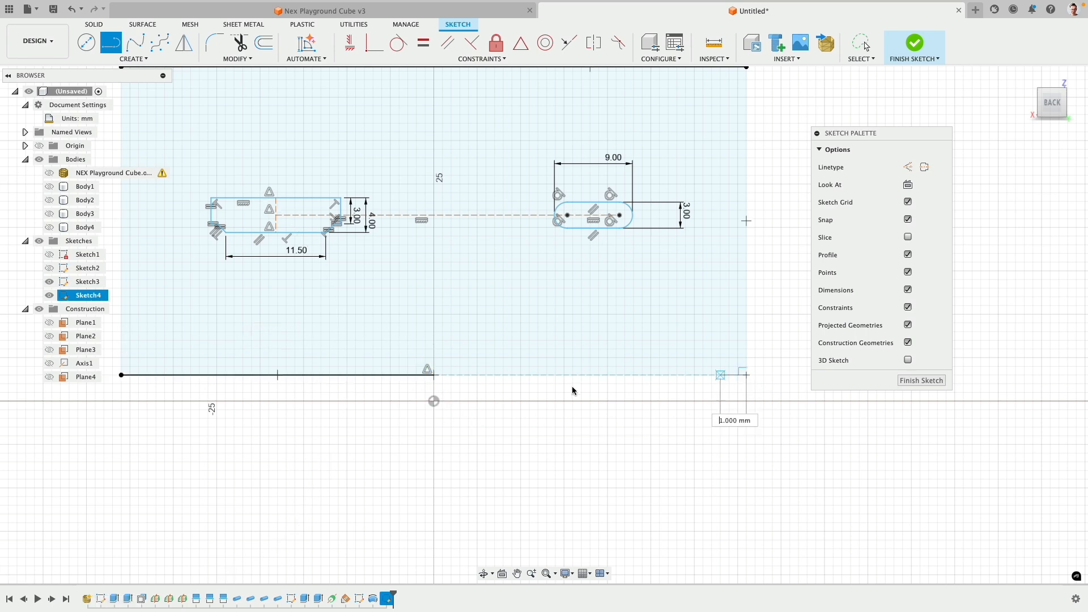
pyautogui.click(433, 374)
pyautogui.moveTo(490, 331); pyautogui.dragTo(534, 382, button='middle')
# Draw lines joining the midpoints of the two top-edge halves to the top-edge midpoints of the slot and the HDMI-shaped outline
pyautogui.press('l')
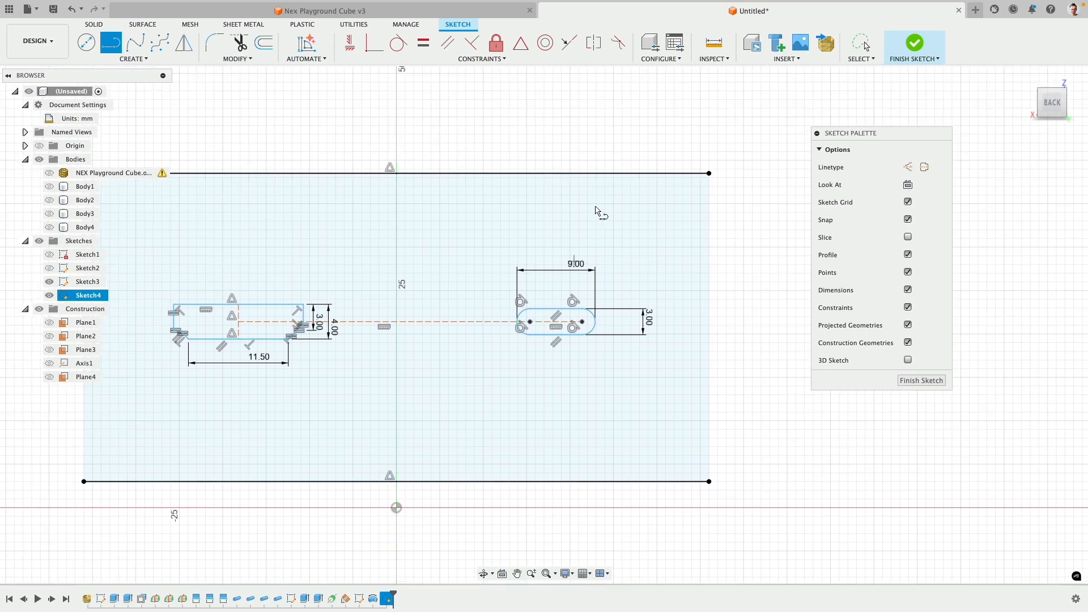
pyautogui.click(547, 173)
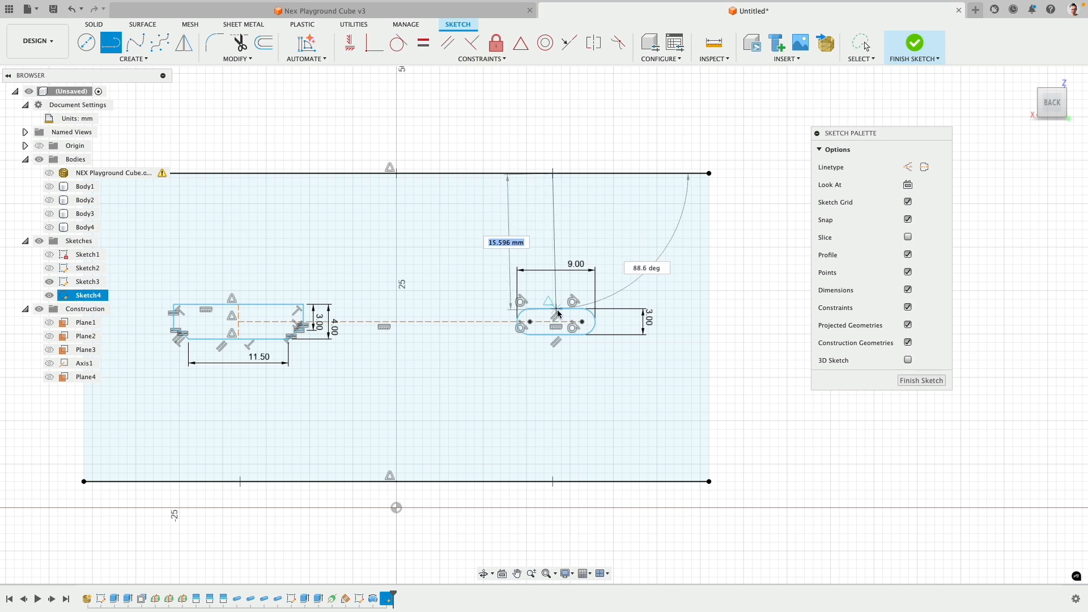
pyautogui.click(555, 308)
pyautogui.moveTo(244, 292); pyautogui.dragTo(368, 311, button='middle')
pyautogui.click(365, 325)
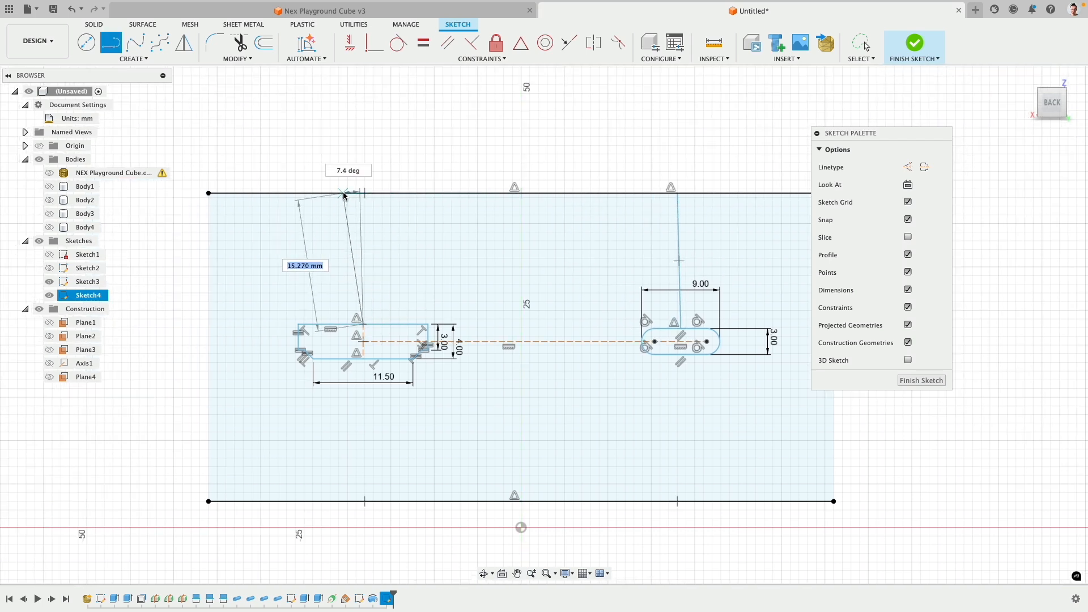
pyautogui.click(365, 193)
pyautogui.press('Escape')
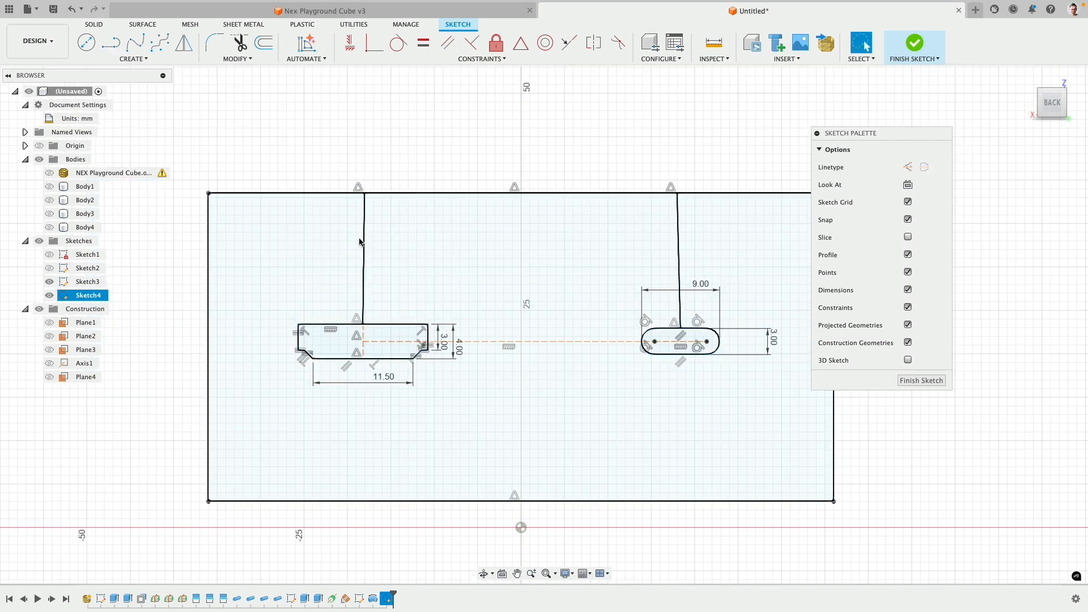
# Make both lines running from the rectangle's top edge to the port outlines vertical with a Horizontal/Vertical constraint
pyautogui.click(364, 241)
pyautogui.click(679, 232)
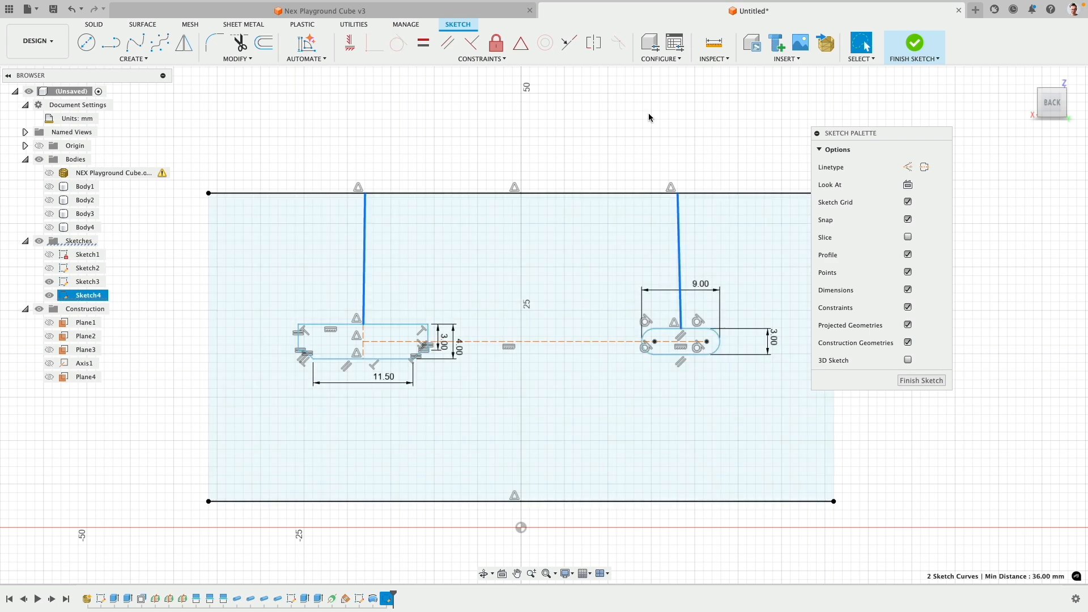
pyautogui.click(349, 43)
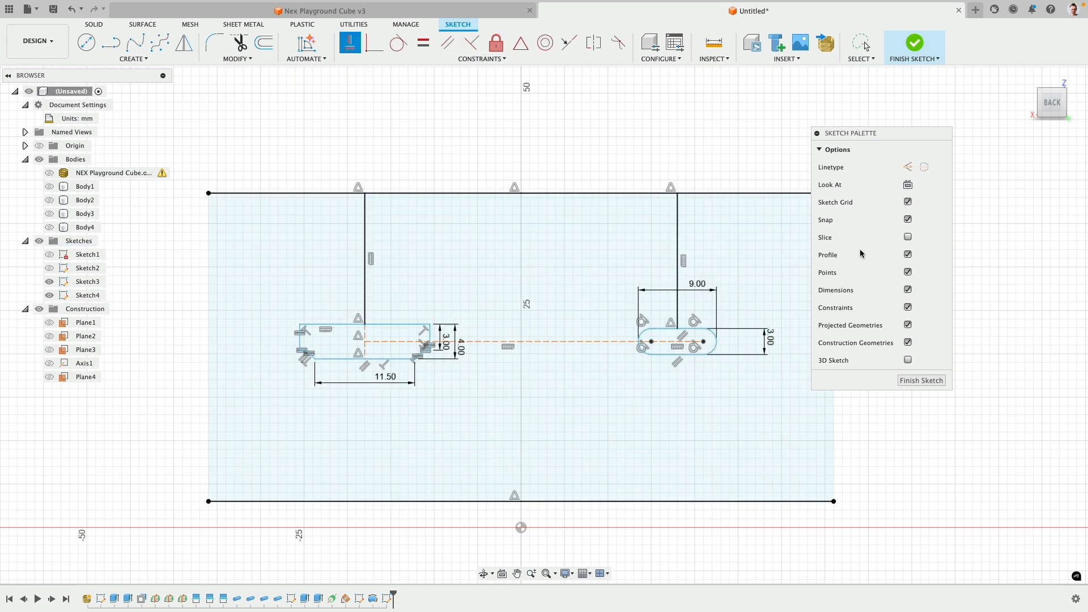
# Convert the two vertical lines between the rectangle's top edge and the port outlines to construction lines
pyautogui.click(694, 233)
pyautogui.click(678, 228)
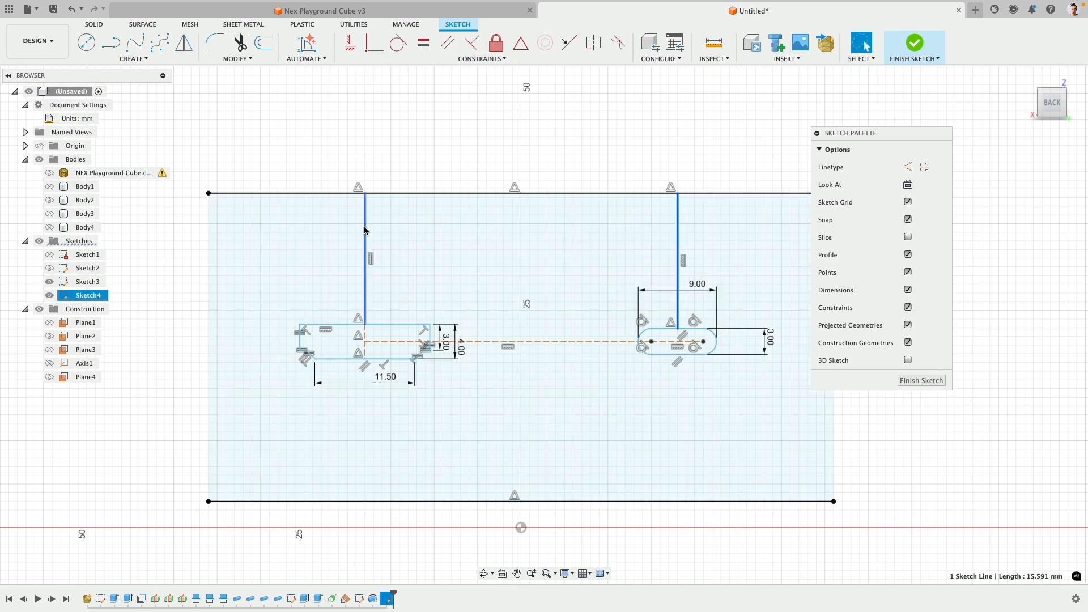
pyautogui.keyDown('shift'); pyautogui.click(365, 230); pyautogui.keyUp('shift')
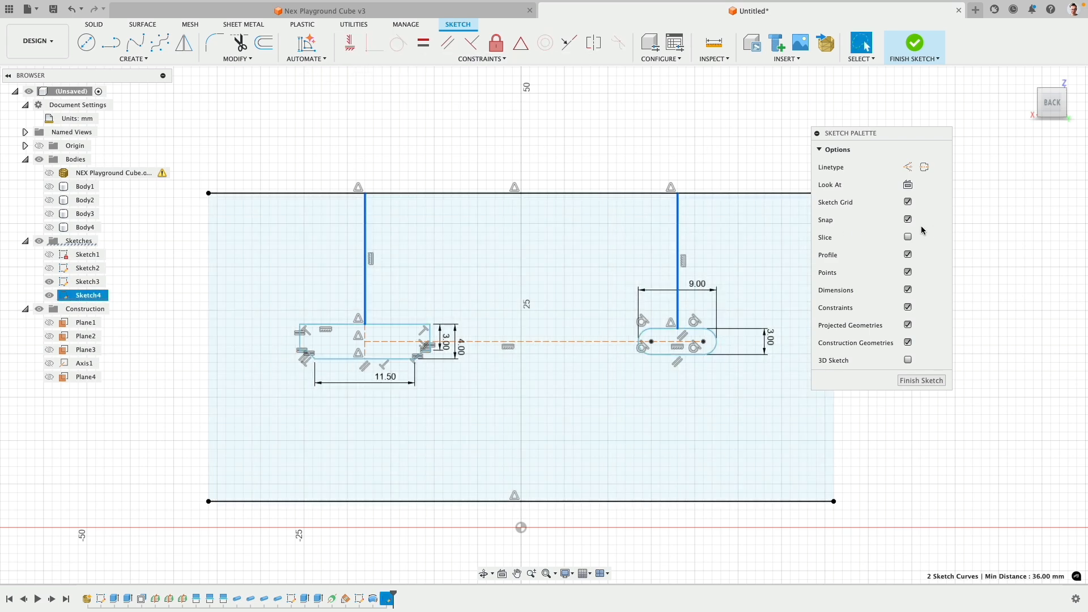
pyautogui.click(909, 167)
# Draw a line from the slot's bottom midpoint down to the rectangle's bottom edge and convert it to construction
pyautogui.moveTo(943, 452)
pyautogui.mouseDown(button='middle')
pyautogui.moveTo(801, 396)
pyautogui.moveTo(839, 387)
pyautogui.mouseUp(button='middle')
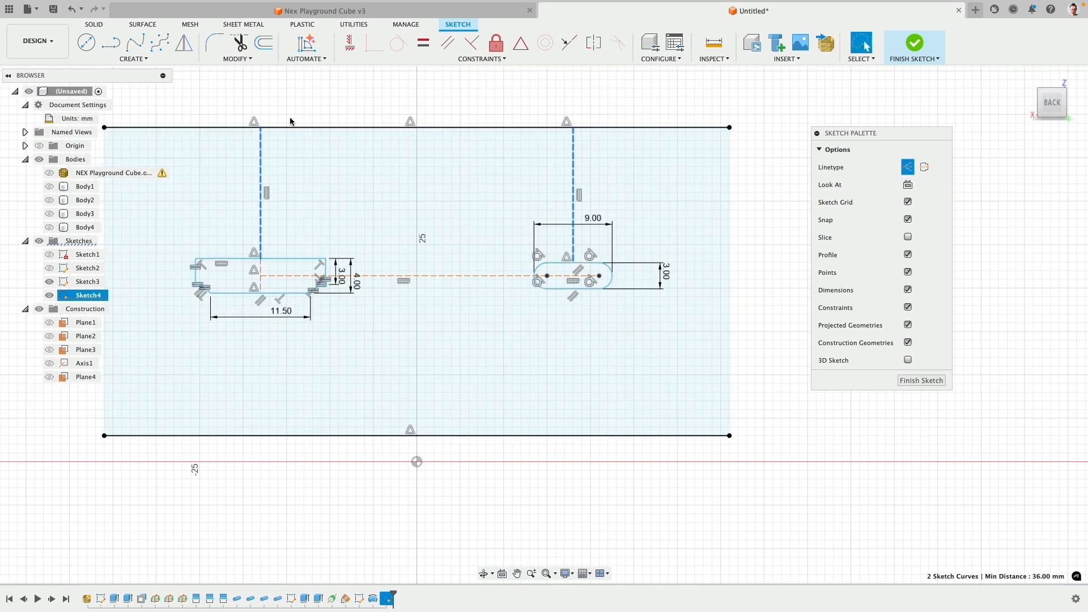
pyautogui.click(111, 41)
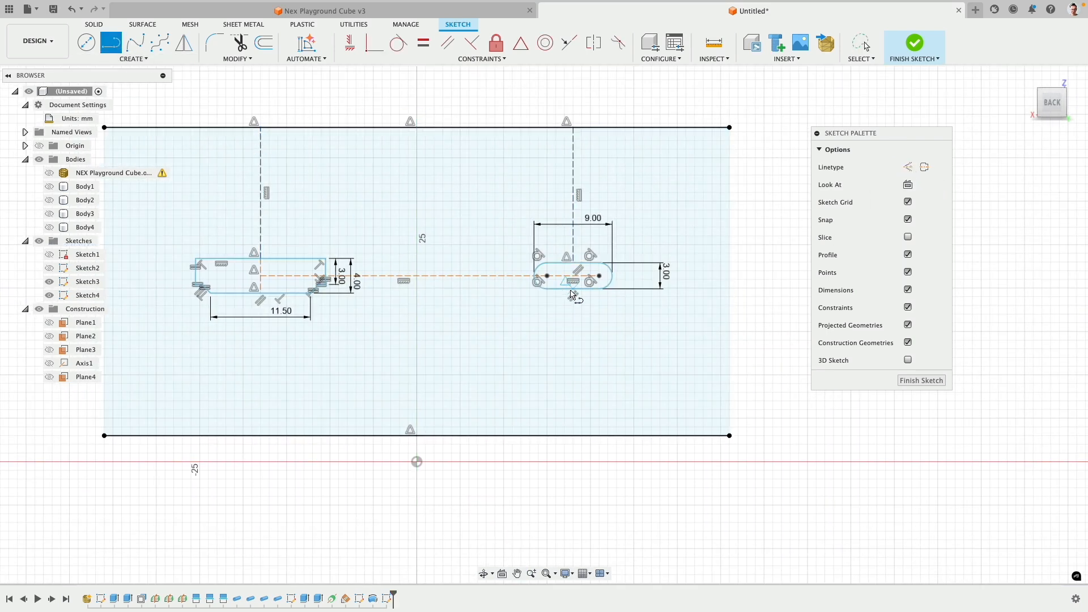
pyautogui.click(575, 290)
pyautogui.click(573, 435)
pyautogui.press('Escape')
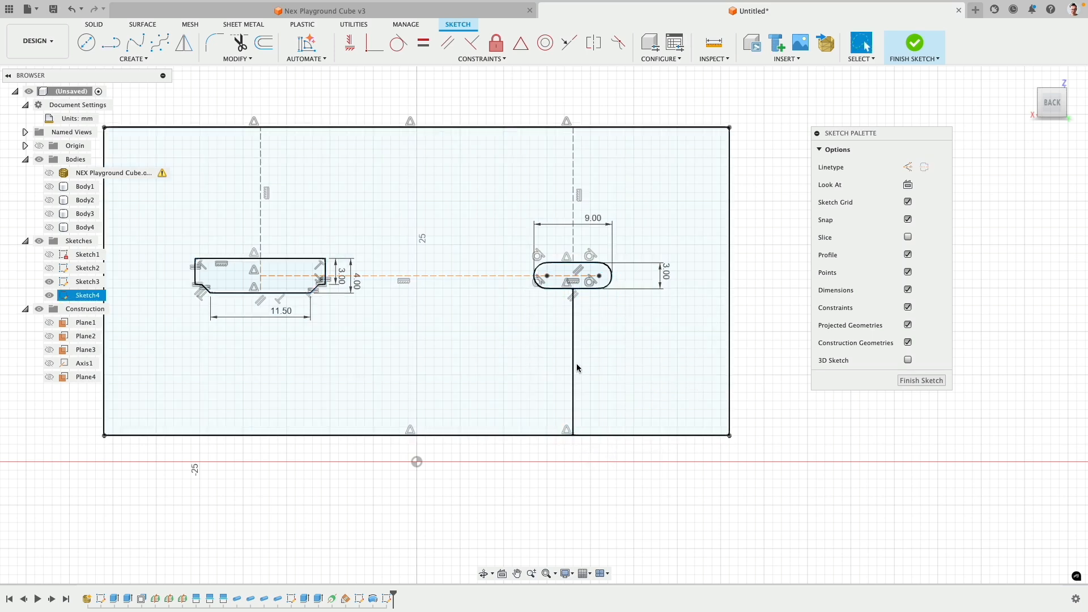
pyautogui.click(573, 364)
pyautogui.click(907, 167)
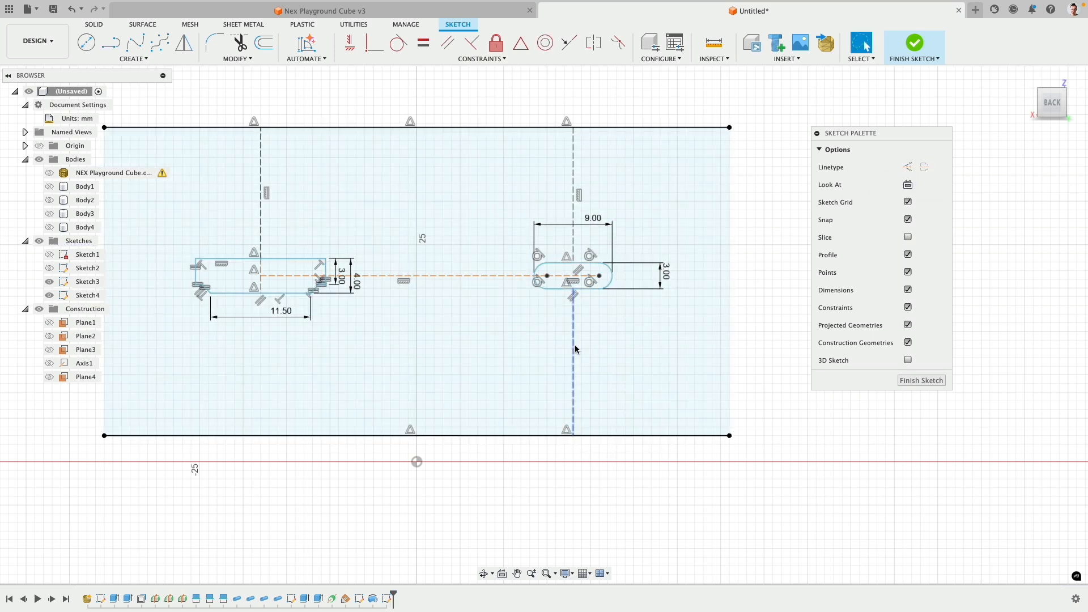
# Apply an Equal constraint to the vertical construction lines above and below the slot
pyautogui.click(349, 46)
pyautogui.press('Escape')
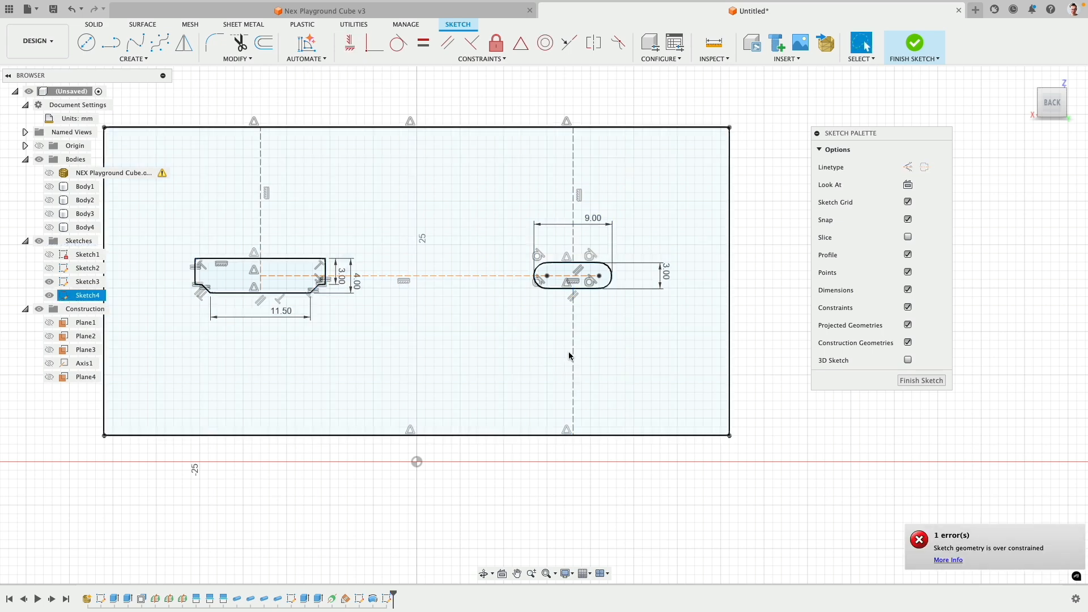
pyautogui.click(573, 347)
pyautogui.keyDown('shift'); pyautogui.click(572, 170); pyautogui.keyUp('shift')
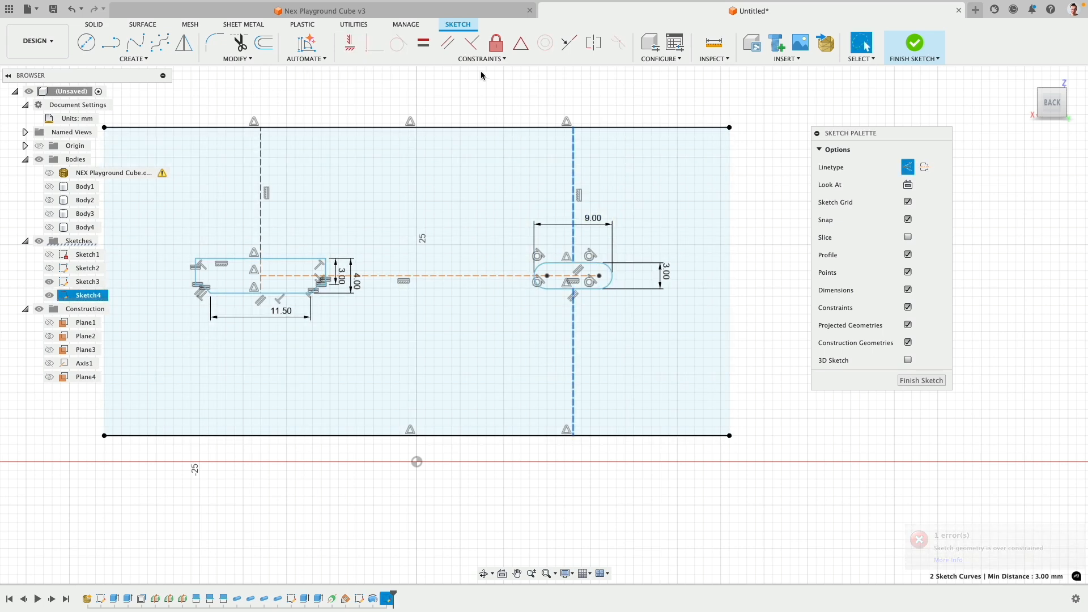
pyautogui.click(423, 45)
# Show the NEX Playground Cube mesh briefly to check the port outlines against its openings
pyautogui.scroll(-2, 517, 525)
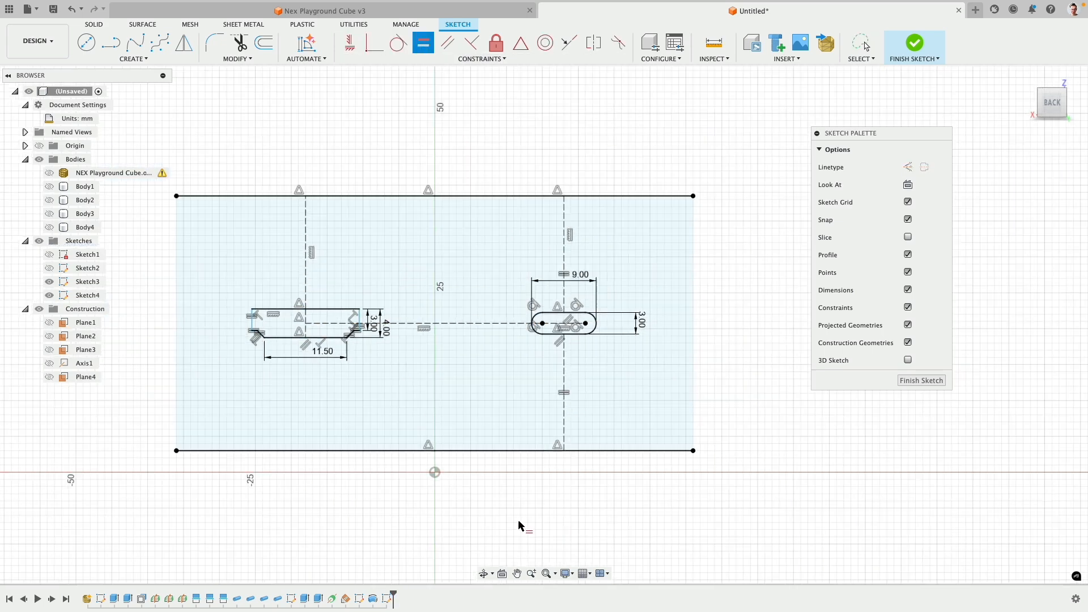
pyautogui.click(49, 173)
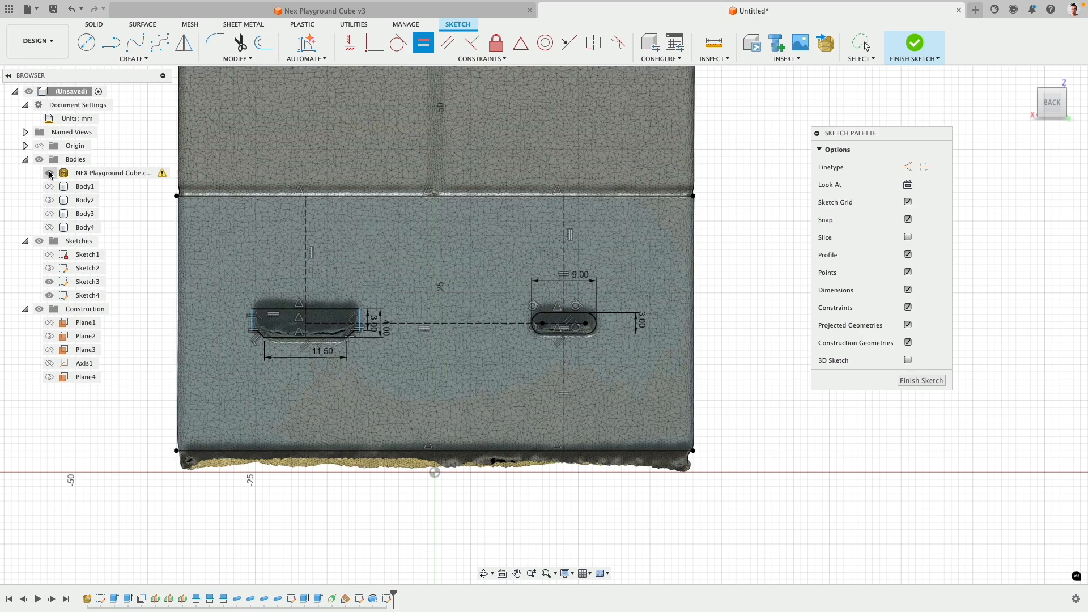
pyautogui.click(50, 173)
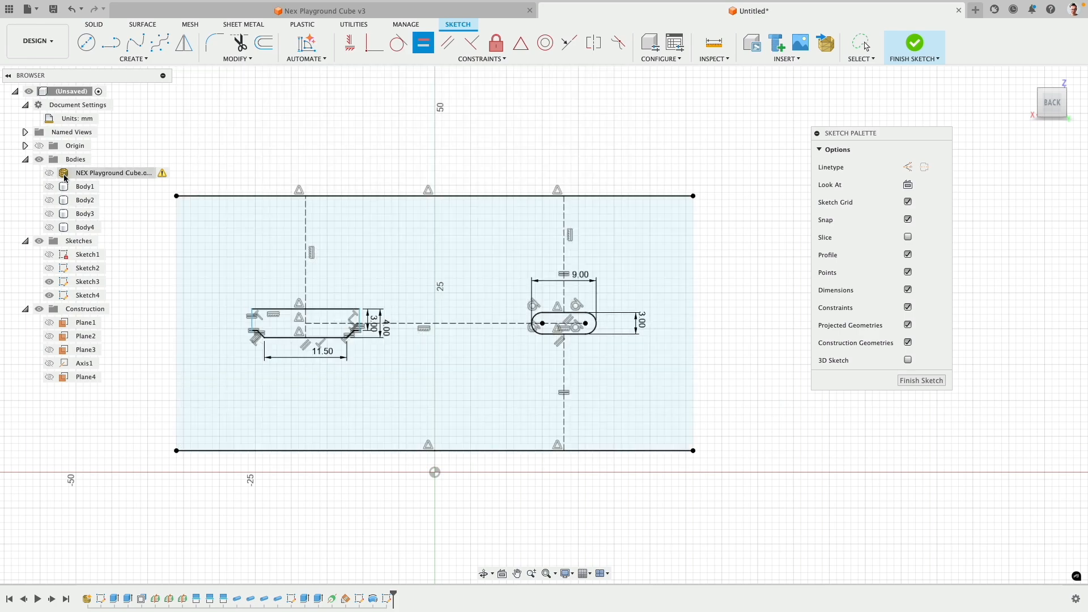
# Show the solid bodies Body1 to Body4 again and finish the sketch
pyautogui.click(49, 187)
pyautogui.click(49, 200)
pyautogui.moveTo(298, 231)
pyautogui.keyDown('shift'); pyautogui.mouseDown(button='middle')
pyautogui.moveTo(374, 283)
pyautogui.moveTo(320, 317)
pyautogui.mouseUp(button='middle'); pyautogui.keyUp('shift')
pyautogui.click(914, 43)
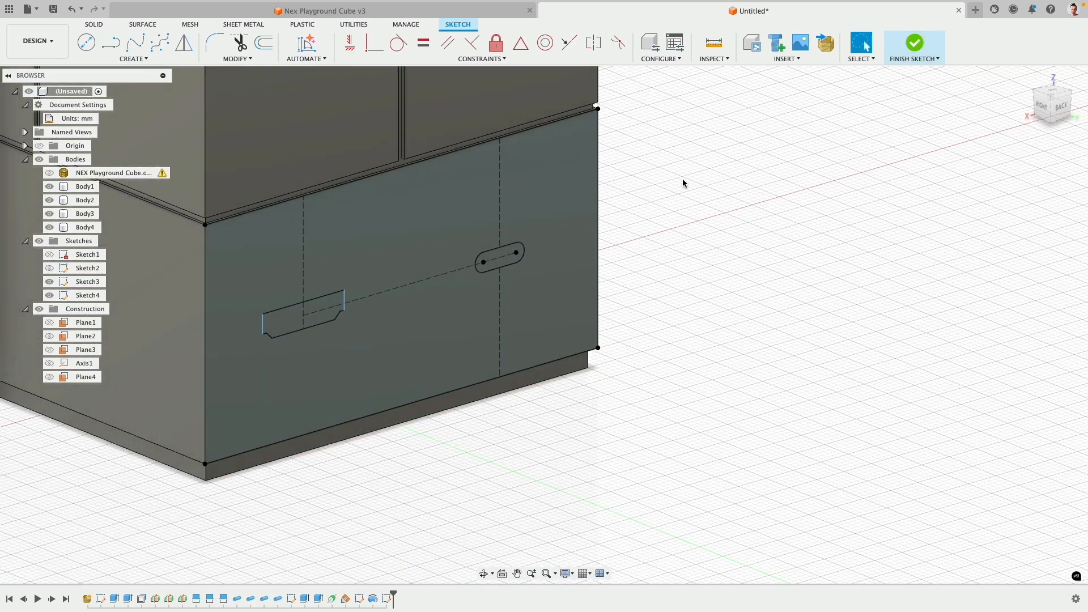
# Extrude the HDMI-shaped and slot profiles by -6 mm as a cut into the back face
pyautogui.scroll(3, 329, 314)
pyautogui.click(318, 315)
pyautogui.click(620, 232)
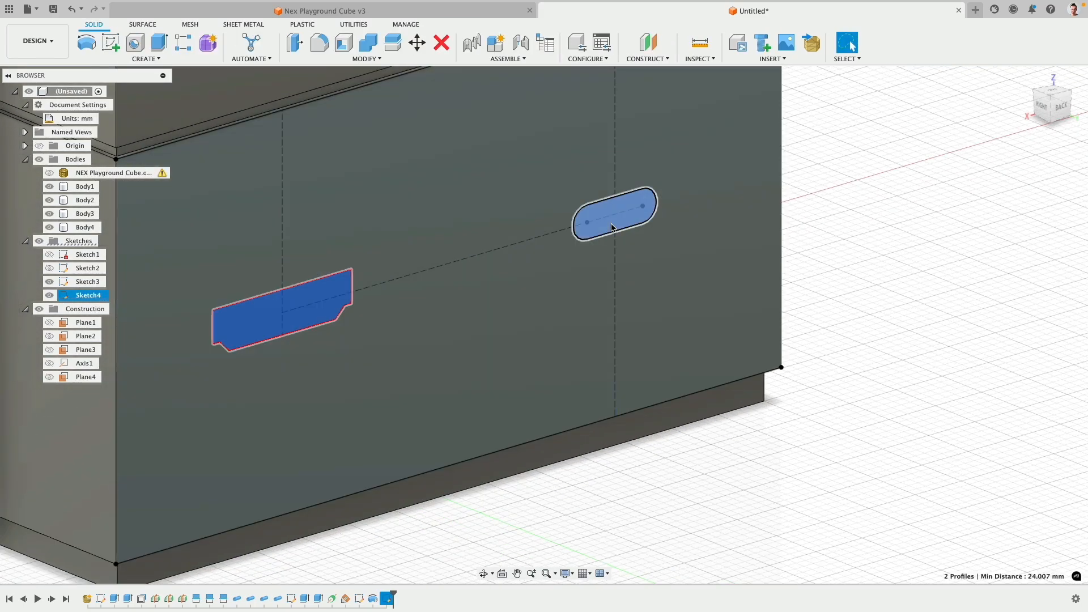
pyautogui.click(169, 43)
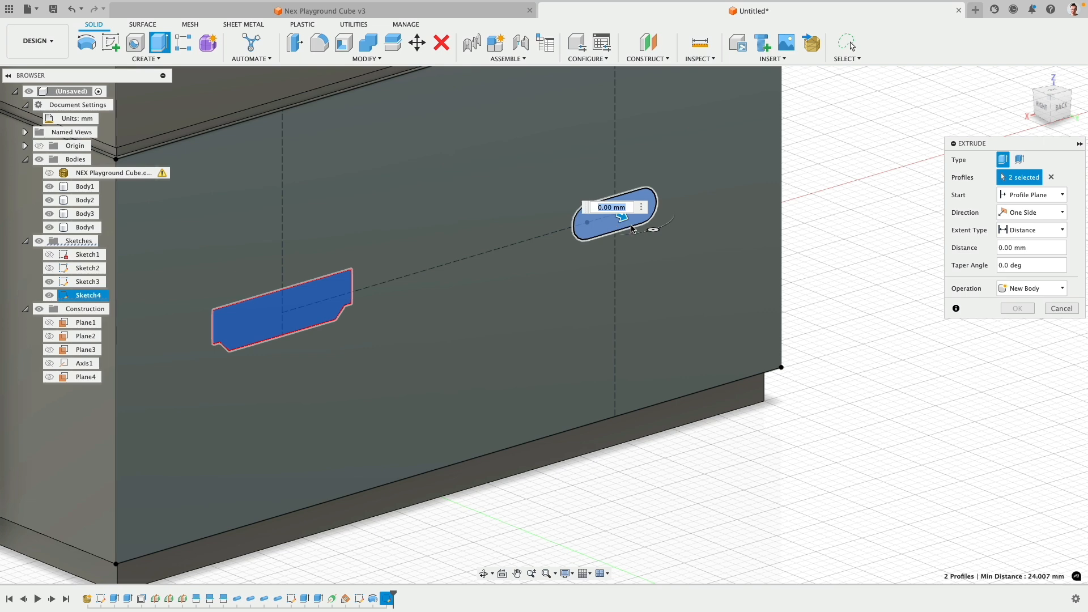
pyautogui.moveTo(648, 225); pyautogui.dragTo(576, 197)
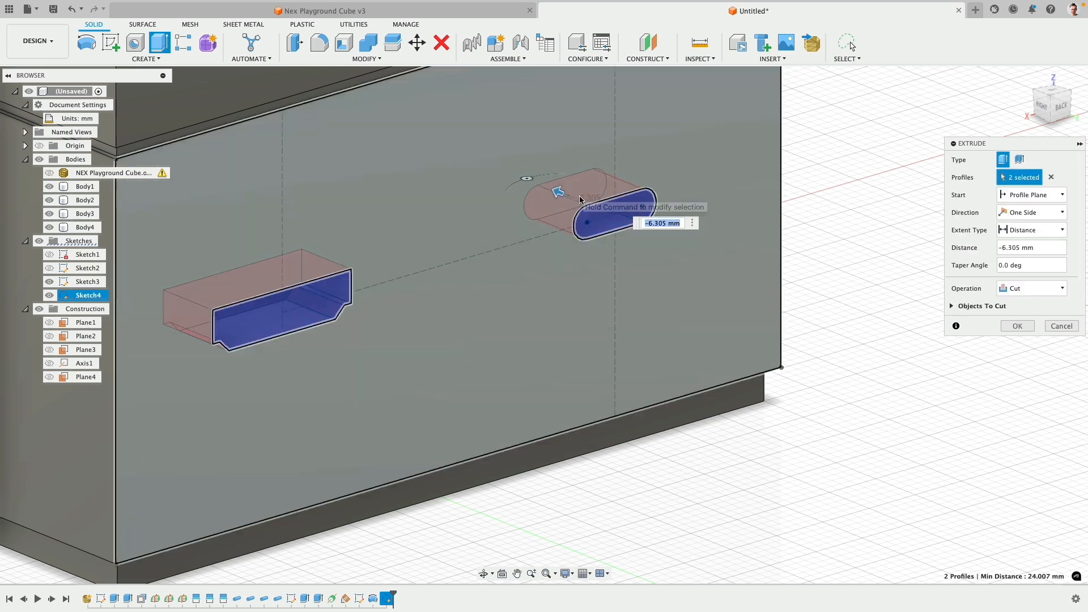
pyautogui.write('-6')
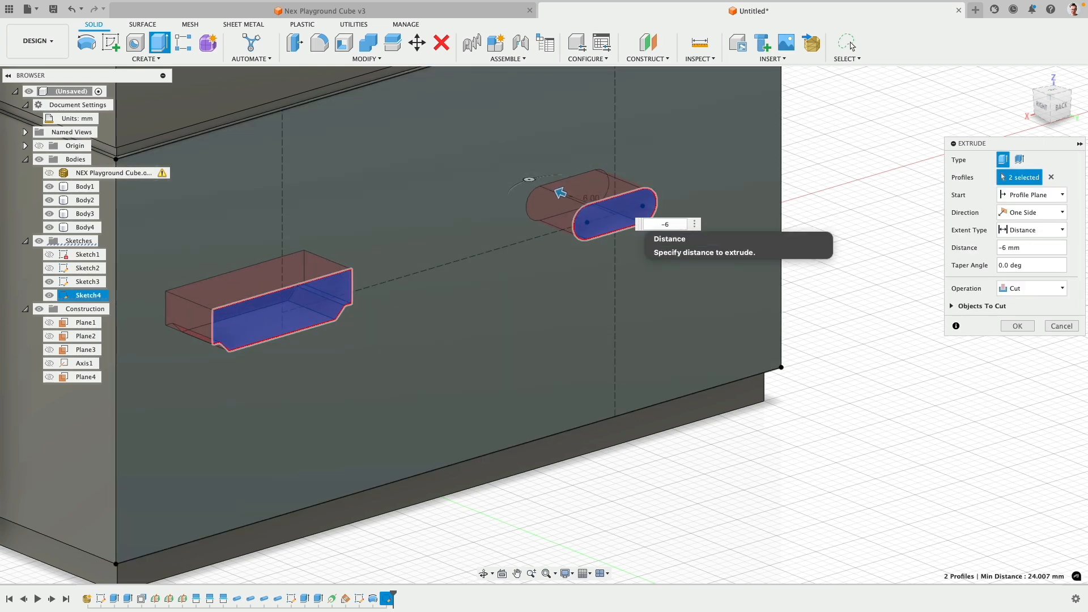
pyautogui.press('Return')
# Hide all sketches and inspect the port cutouts and the other sides of the cube
pyautogui.scroll(-5, 782, 361)
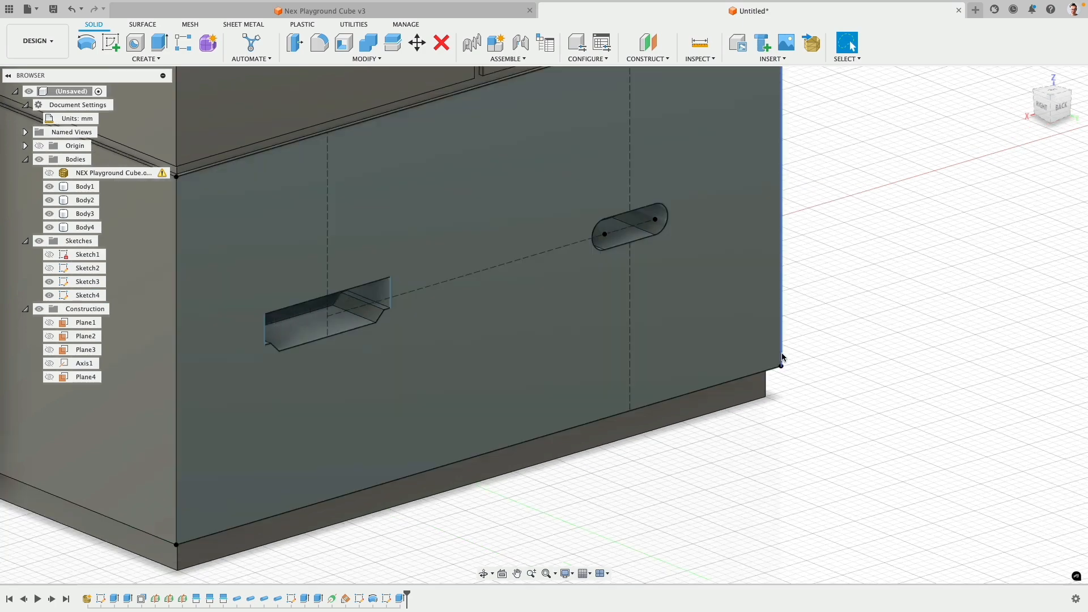
pyautogui.moveTo(781, 361)
pyautogui.keyDown('shift'); pyautogui.mouseDown(button='middle')
pyautogui.moveTo(759, 318)
pyautogui.moveTo(731, 308)
pyautogui.mouseUp(button='middle'); pyautogui.keyUp('shift')
pyautogui.click(39, 241)
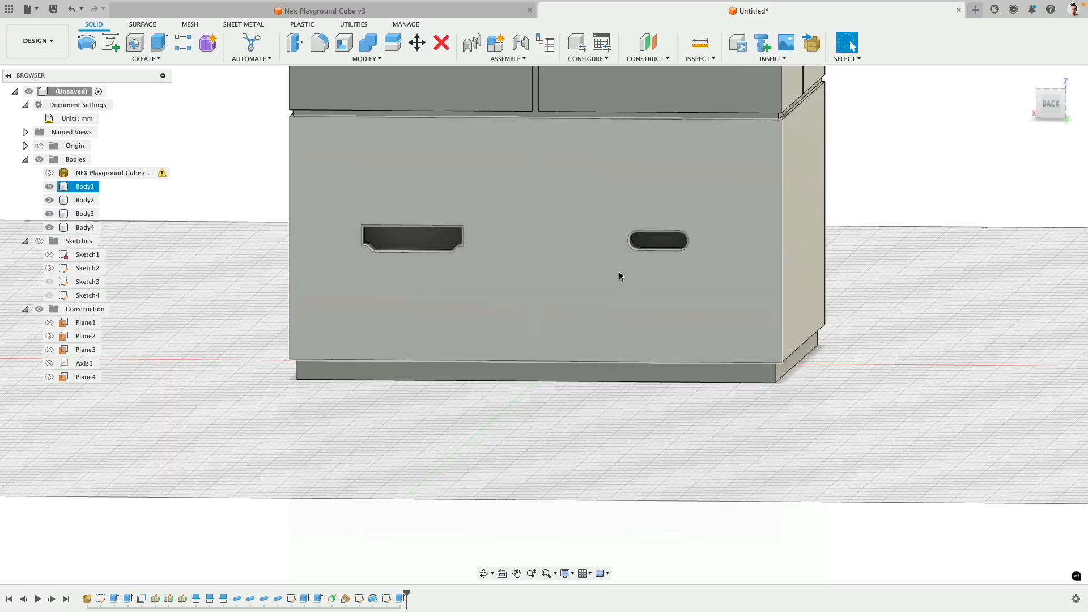
pyautogui.keyDown('shift'); pyautogui.moveTo(619, 274); pyautogui.dragTo(660, 427, button='middle'); pyautogui.keyUp('shift')
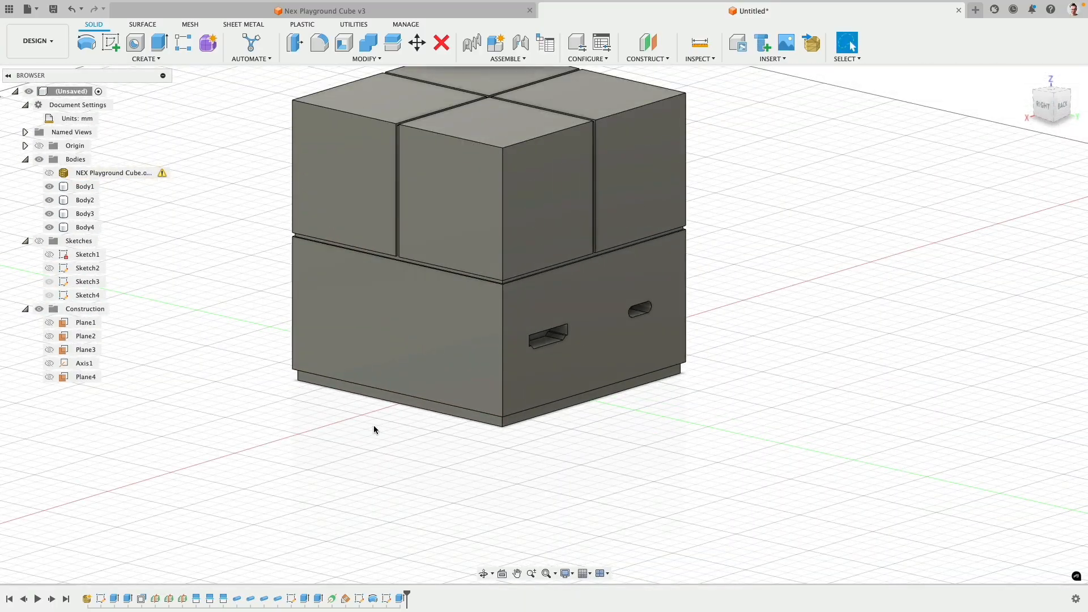
pyautogui.keyDown('shift'); pyautogui.moveTo(374, 429); pyautogui.dragTo(486, 345, button='middle'); pyautogui.keyUp('shift')
pyautogui.press('Escape')
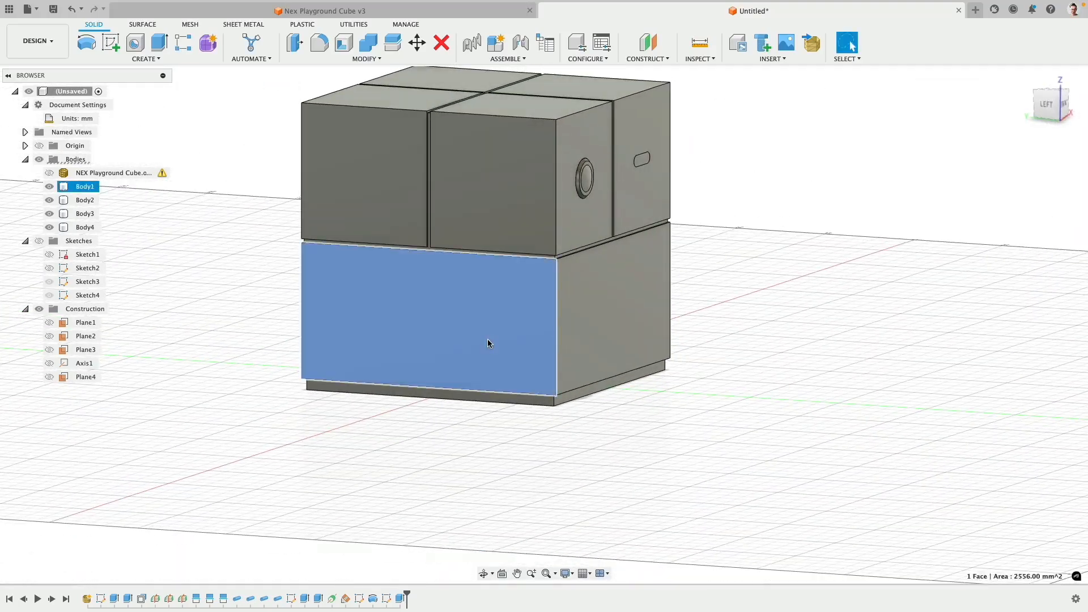
# Hide the four solid bodies and show the NEX Playground Cube mesh to examine the dimple grid on its lower left side
pyautogui.click(487, 338)
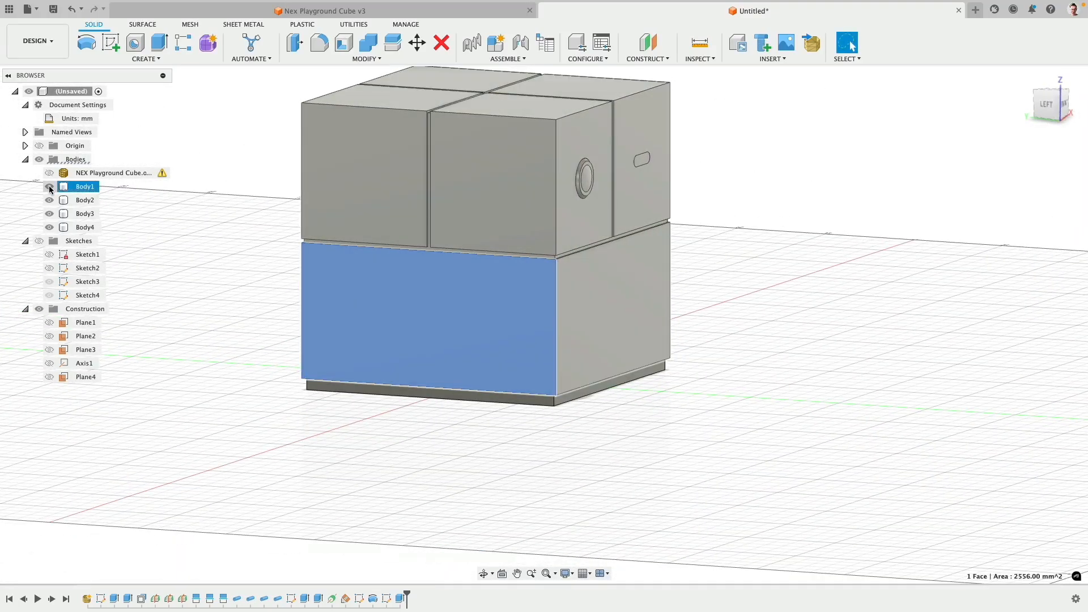
pyautogui.click(49, 187)
pyautogui.click(50, 200)
pyautogui.click(50, 214)
pyautogui.click(49, 228)
pyautogui.click(49, 173)
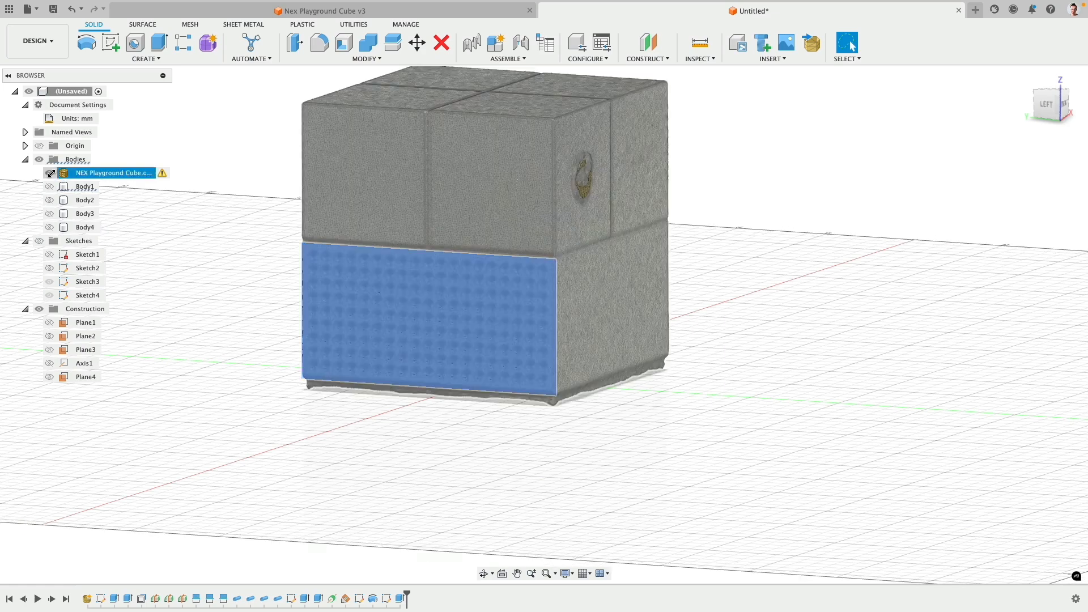
pyautogui.click(198, 310)
pyautogui.click(314, 256)
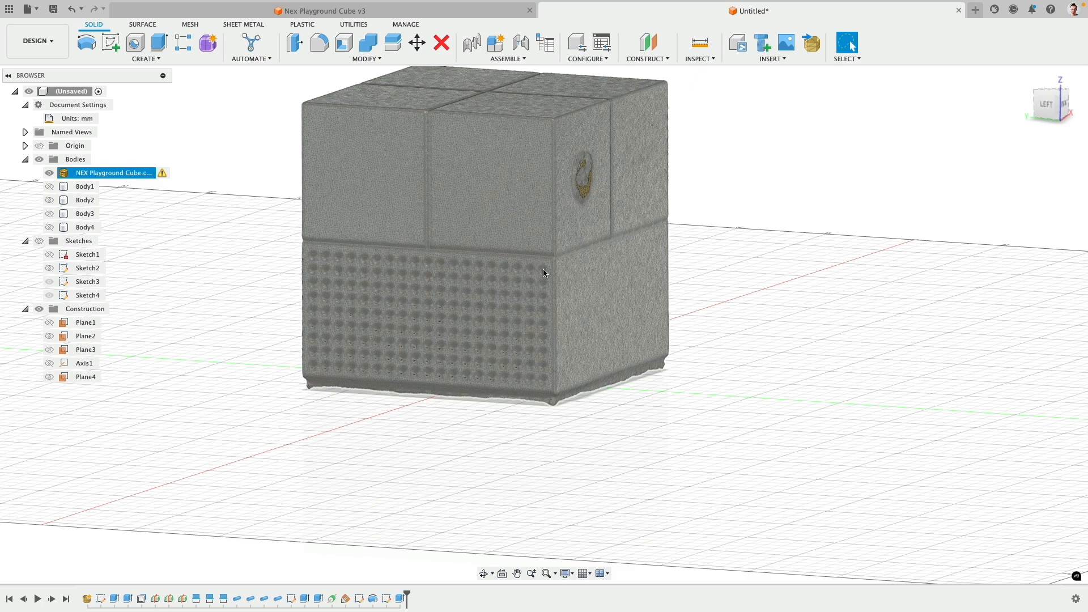
pyautogui.keyDown('shift'); pyautogui.moveTo(291, 279); pyautogui.dragTo(307, 274, button='middle'); pyautogui.keyUp('shift')
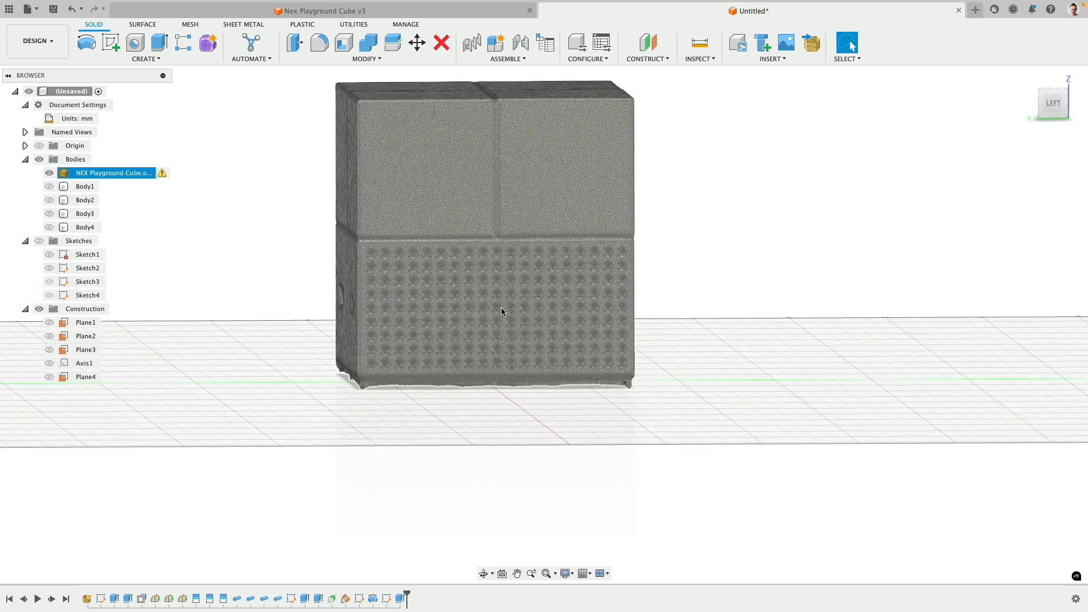
pyautogui.click(261, 214)
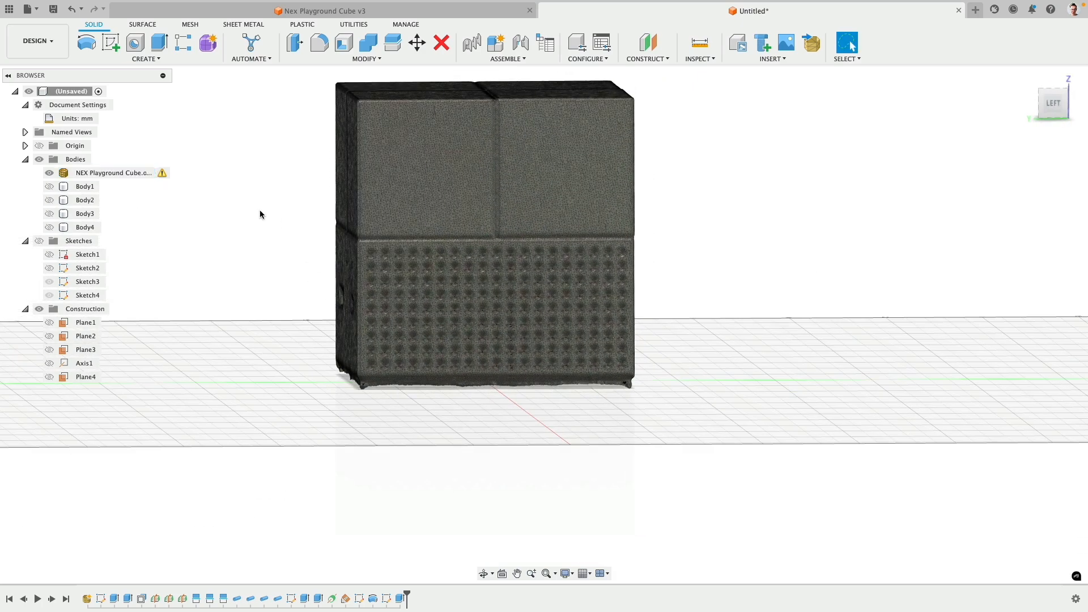
# Hide the NEX Playground Cube mesh and show only the solid body Body1
pyautogui.click(114, 173)
pyautogui.click(49, 173)
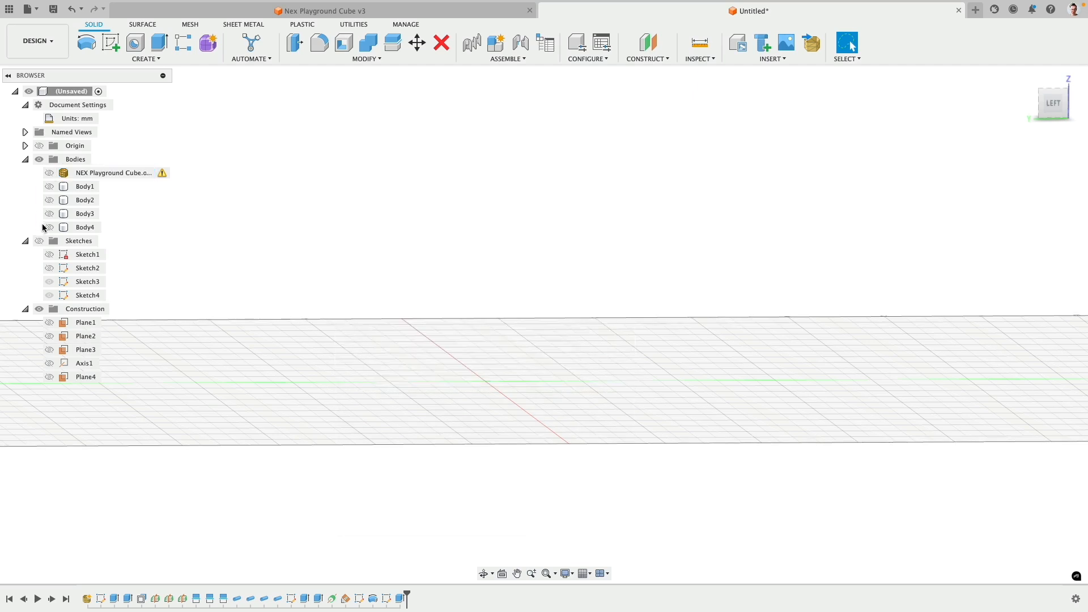
pyautogui.click(49, 227)
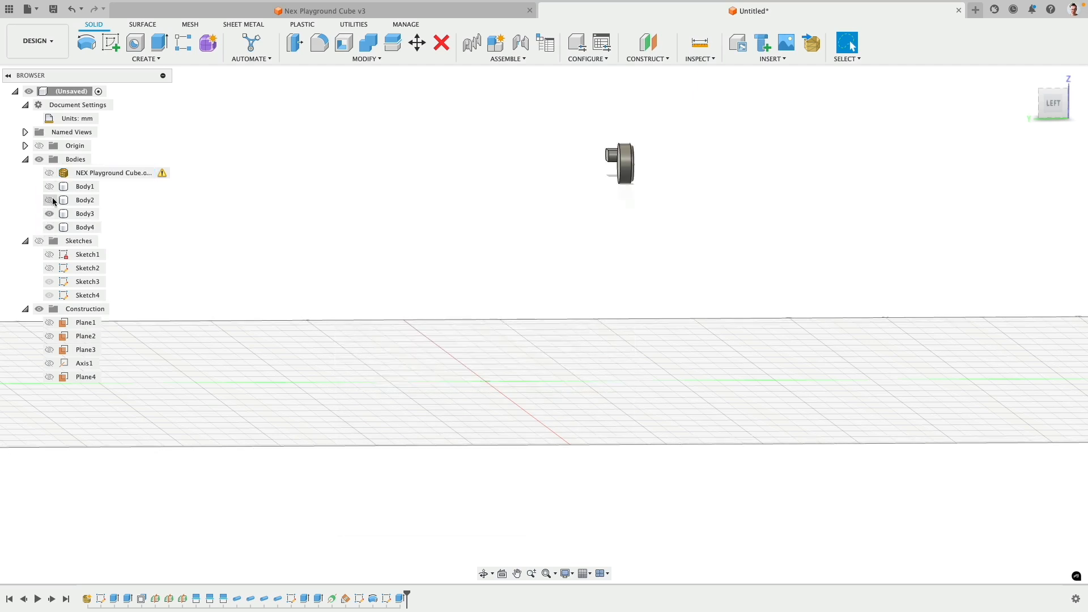
pyautogui.click(49, 200)
pyautogui.click(49, 227)
pyautogui.click(49, 200)
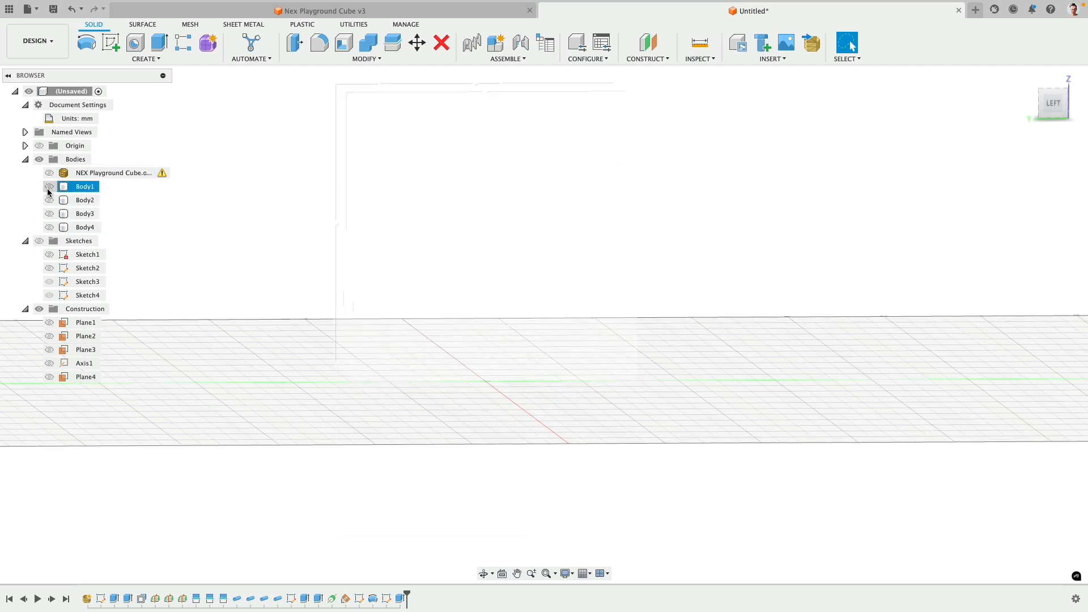
pyautogui.click(49, 186)
# Create a sketch on the lower face of Body1's left side
pyautogui.keyDown('shift'); pyautogui.moveTo(267, 239); pyautogui.dragTo(344, 288, button='middle'); pyautogui.keyUp('shift')
pyautogui.click(344, 288)
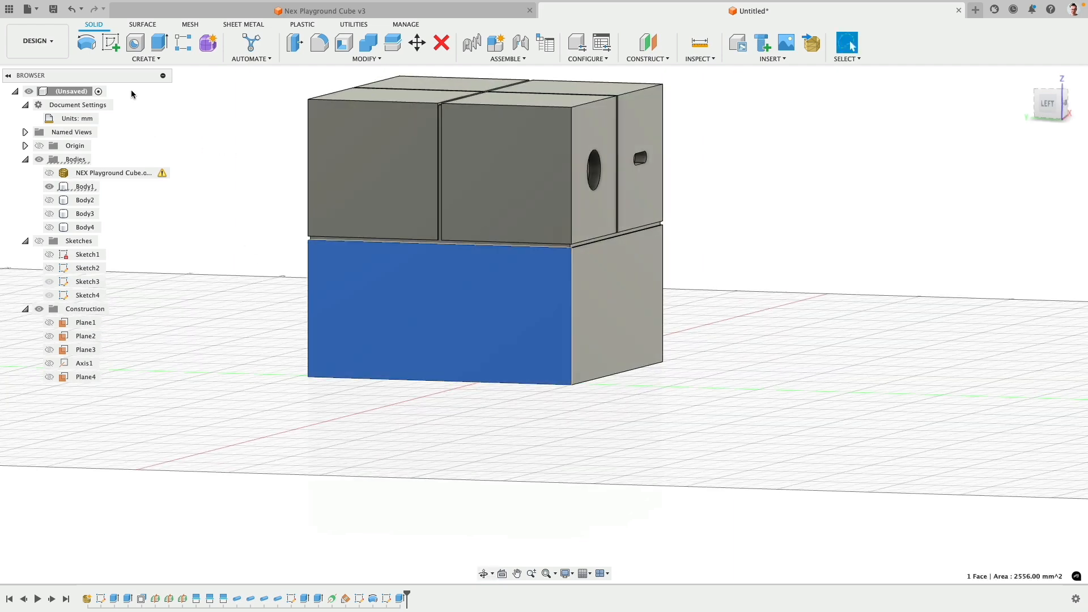
pyautogui.click(111, 43)
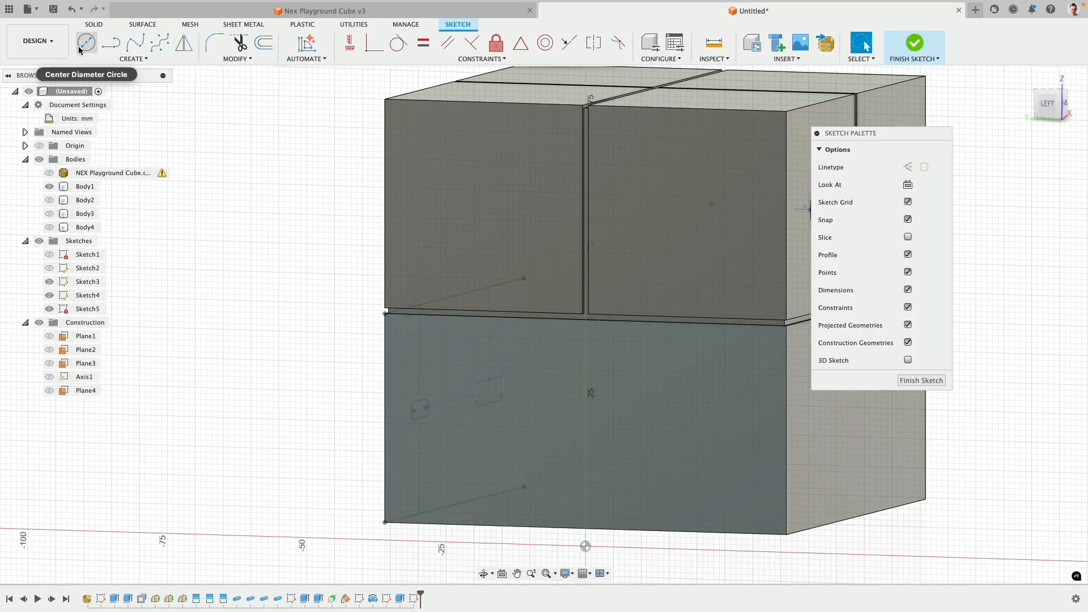
# Draw a 2 mm diameter circle centred on the face's top corner beside the back of the cube
pyautogui.click(82, 46)
pyautogui.scroll(3, 352, 291)
pyautogui.click(408, 331)
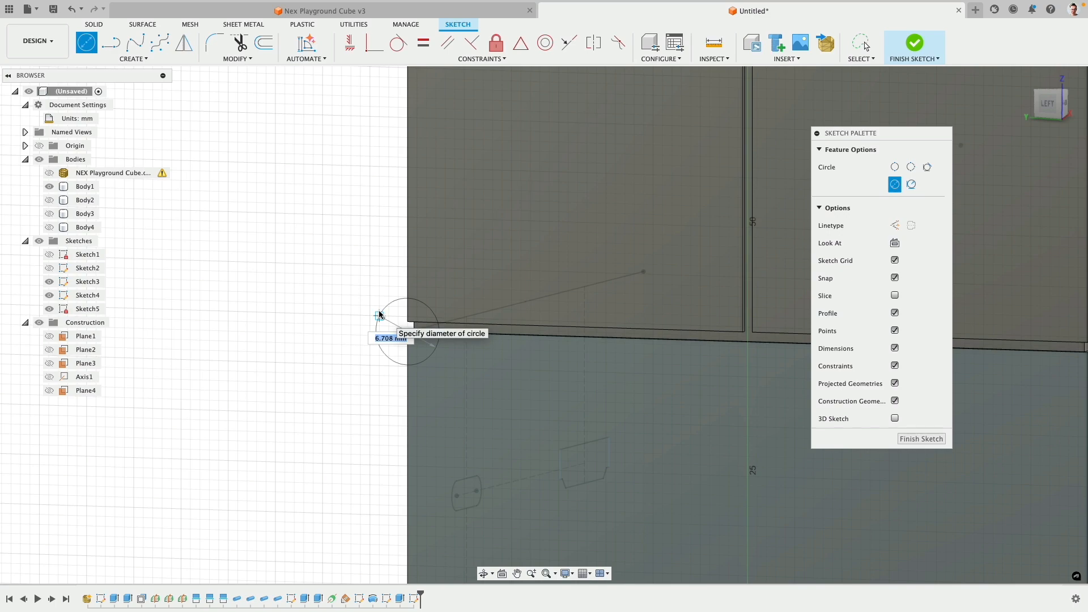
pyautogui.write('2')
pyautogui.press('Return')
pyautogui.click(862, 44)
# Start a rectangular sketch pattern of the 2 mm circle with 13 rows running about 15 mm down the face
pyautogui.scroll(-3, 307, 305)
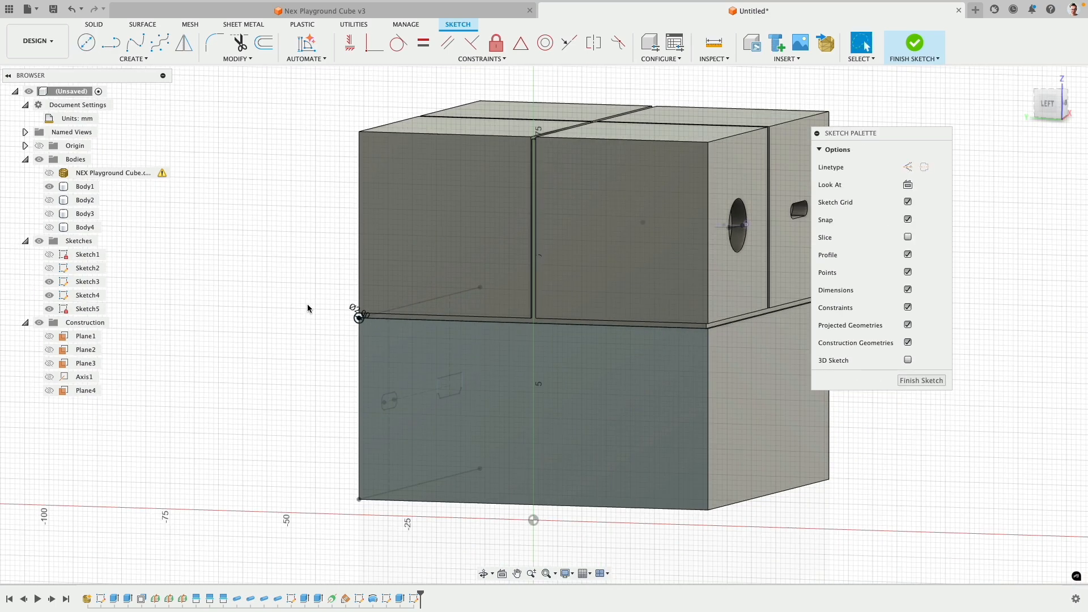
pyautogui.keyDown('shift'); pyautogui.moveTo(297, 317); pyautogui.dragTo(219, 270, button='middle'); pyautogui.keyUp('shift')
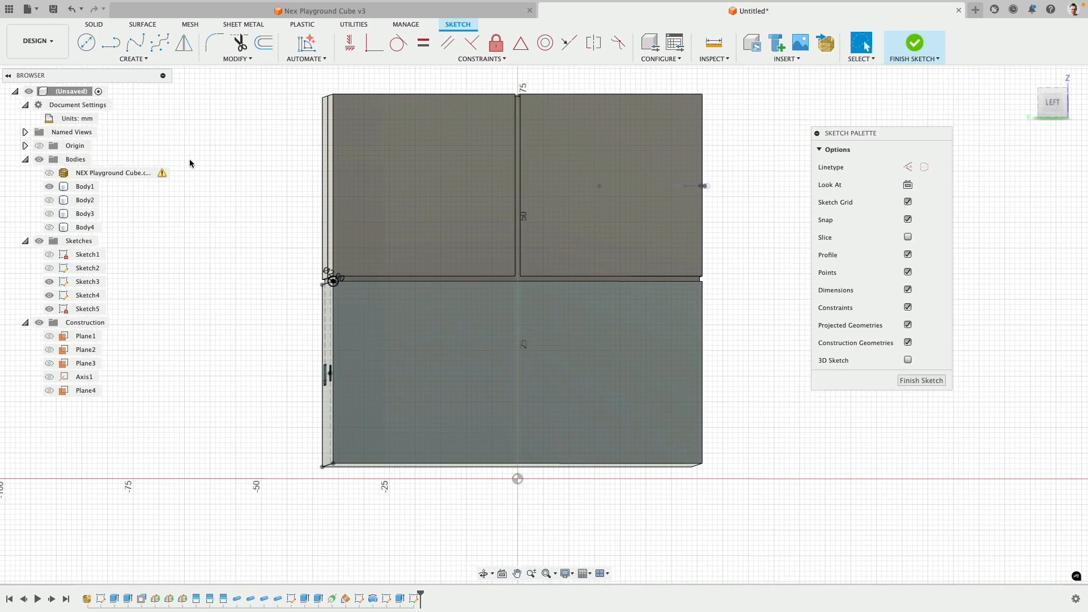
pyautogui.click(146, 60)
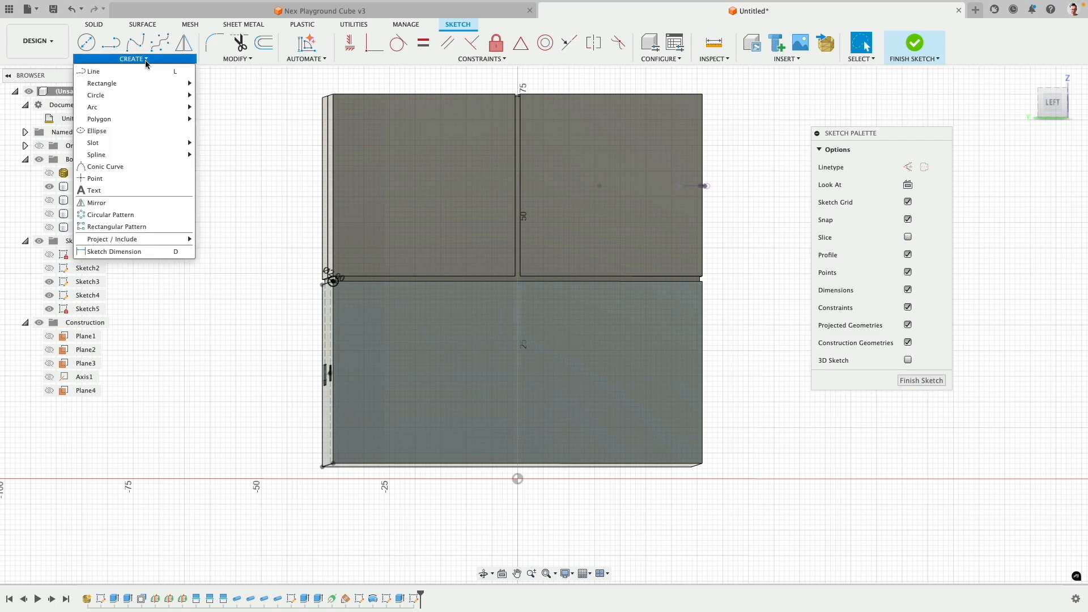
pyautogui.click(120, 227)
pyautogui.scroll(4, 335, 294)
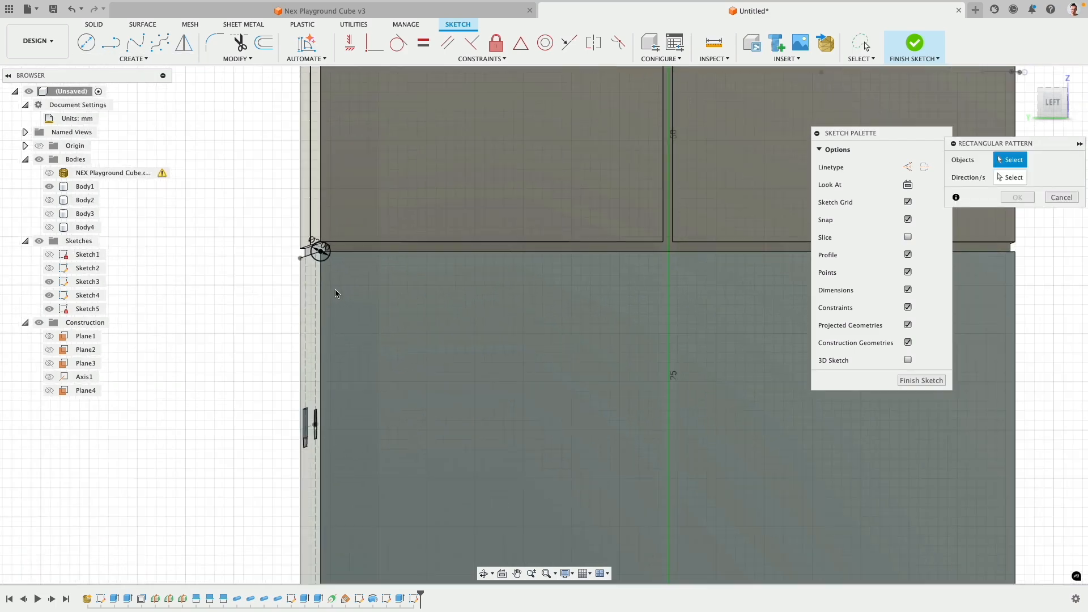
pyautogui.click(319, 249)
pyautogui.scroll(-2, 334, 258)
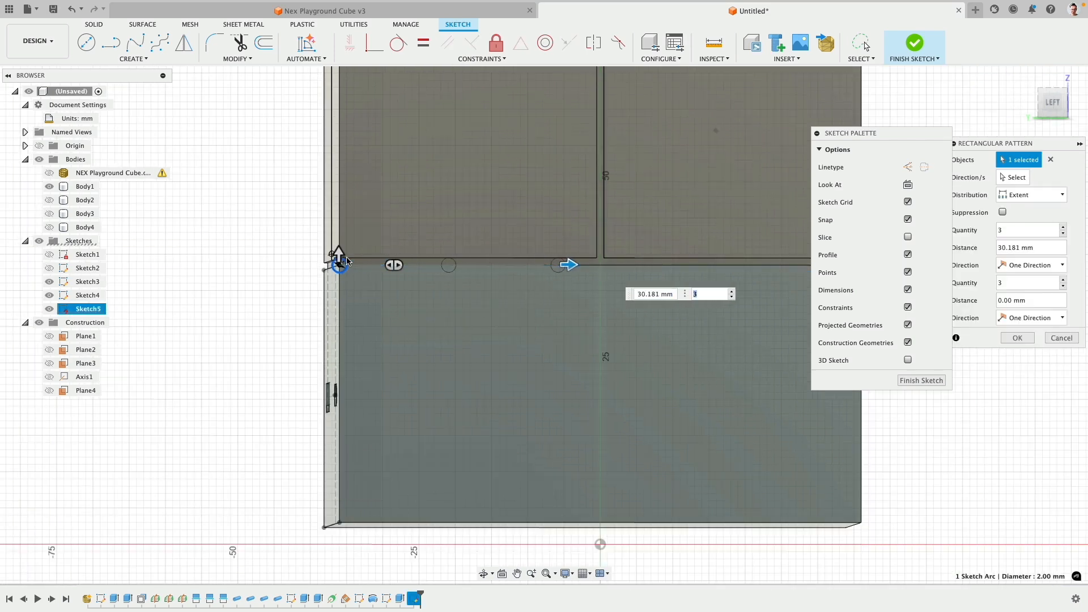
pyautogui.click(615, 284)
pyautogui.moveTo(623, 355); pyautogui.dragTo(526, 349, button='middle')
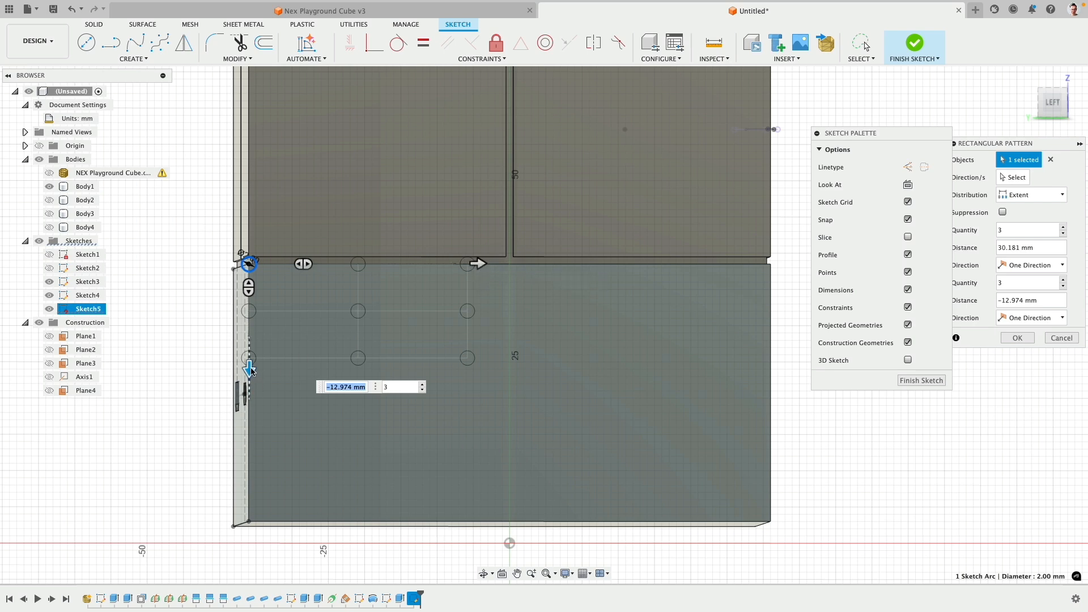
pyautogui.moveTo(250, 370); pyautogui.dragTo(253, 388)
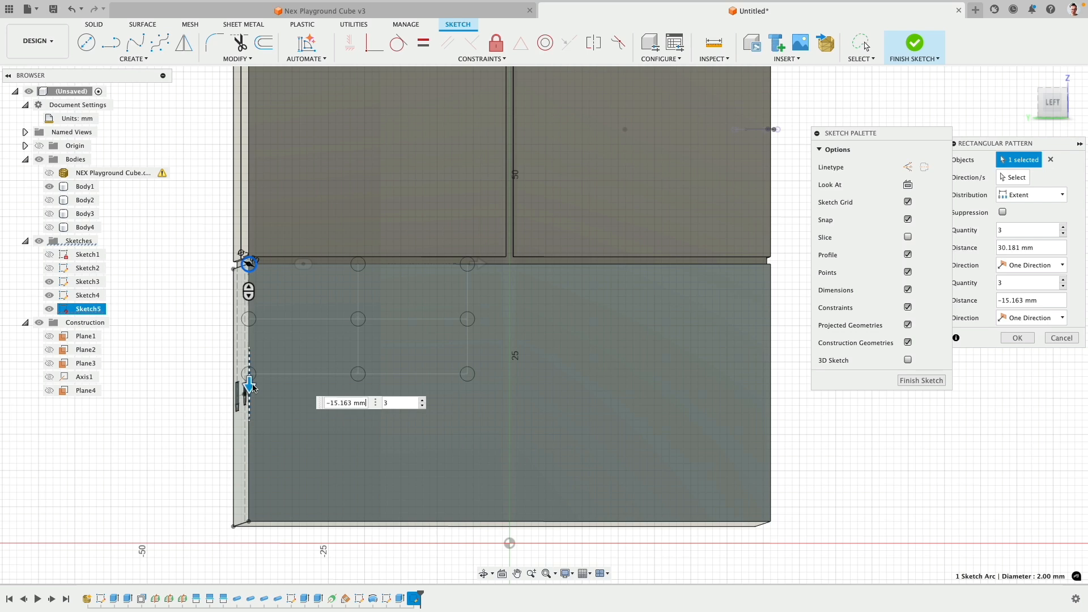
pyautogui.press('Tab')
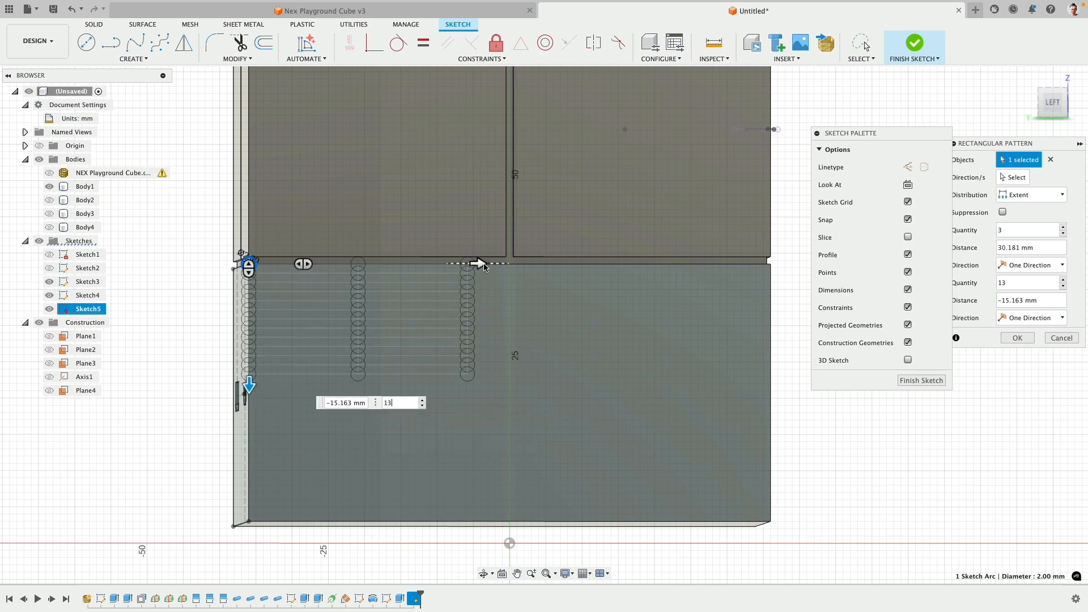
# Set the pattern to 21 columns across about 68 mm and stretch its rows to about 31 mm down the face
pyautogui.moveTo(479, 265); pyautogui.dragTo(549, 264)
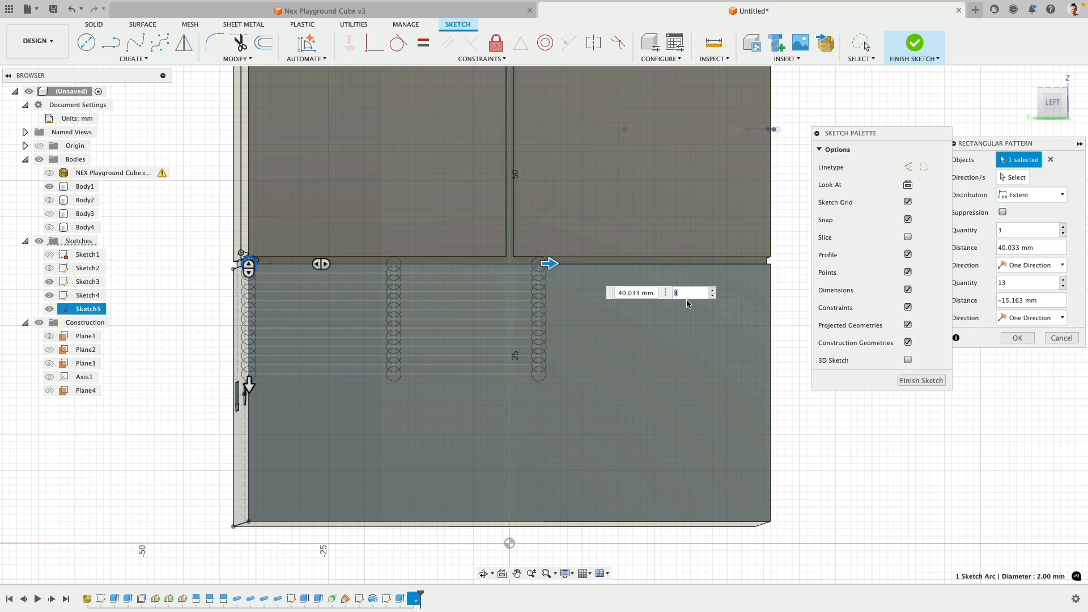
pyautogui.write('21')
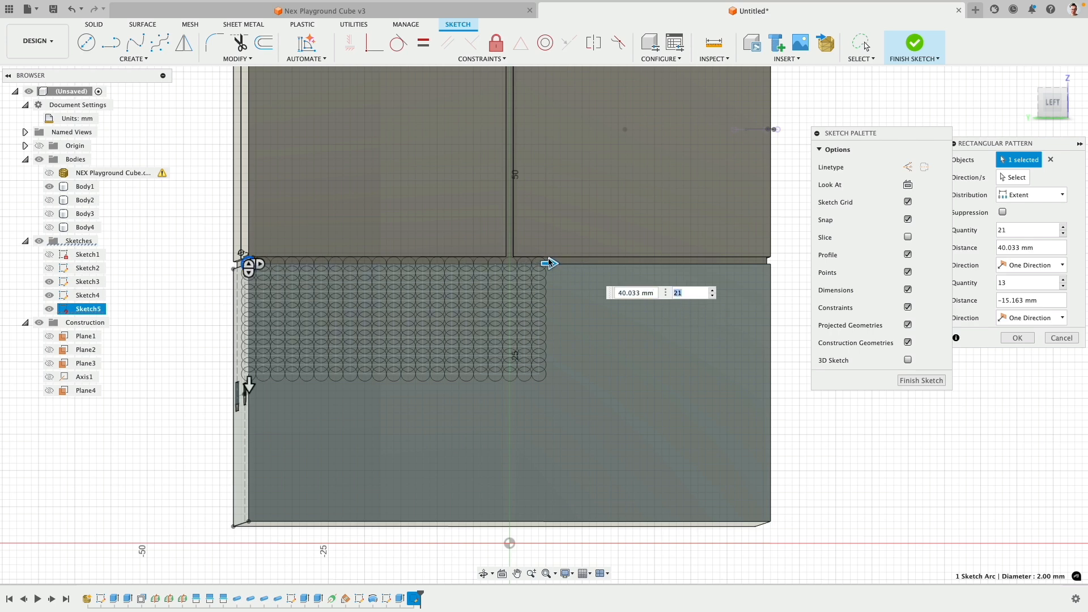
pyautogui.moveTo(548, 264); pyautogui.dragTo(751, 263)
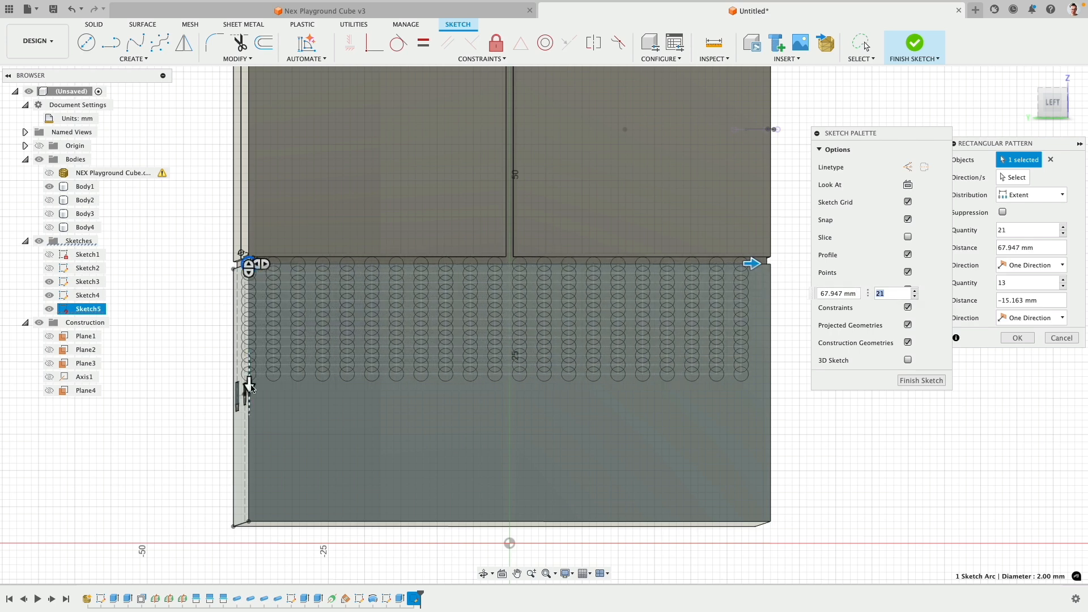
pyautogui.moveTo(250, 387); pyautogui.dragTo(249, 498)
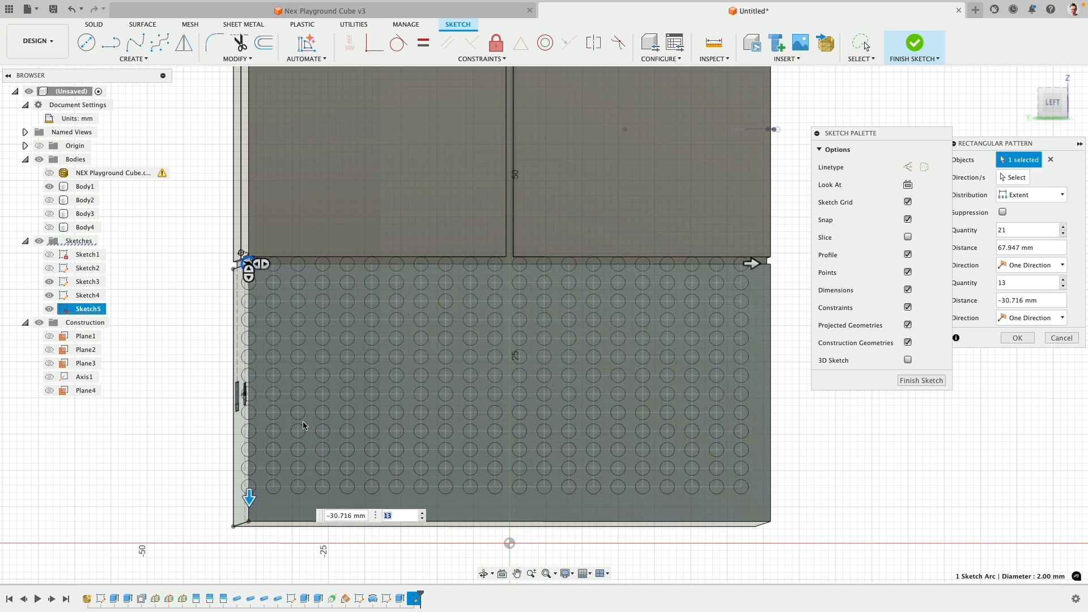
# Extend the pattern's horizontal distance to the face's far edge, setting it to 72 mm
pyautogui.keyDown('shift'); pyautogui.moveTo(305, 426); pyautogui.dragTo(340, 384, button='middle'); pyautogui.keyUp('shift')
pyautogui.moveTo(712, 284); pyautogui.dragTo(739, 281)
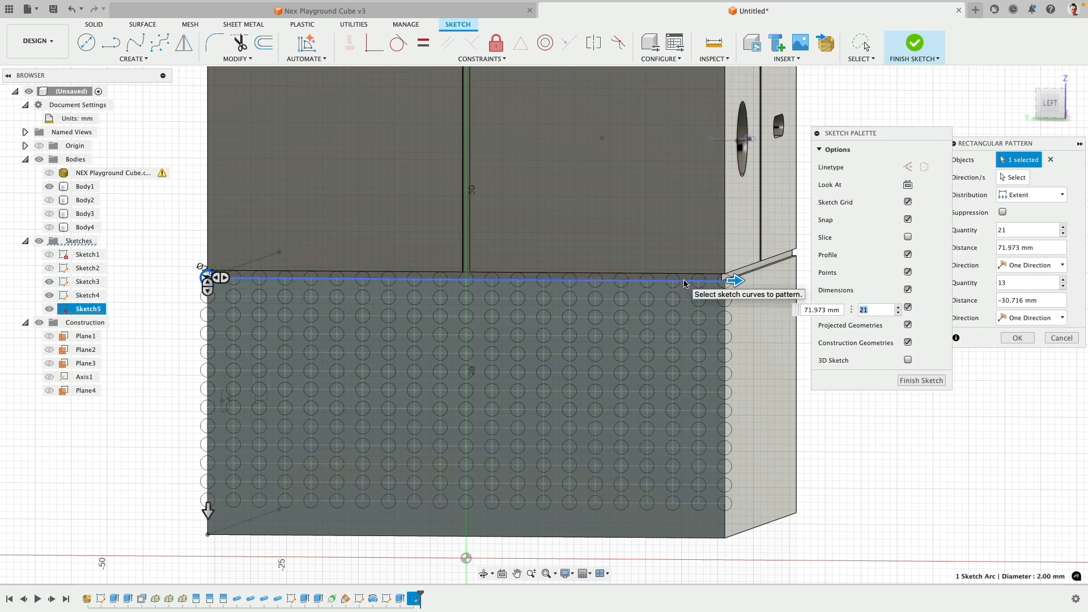
pyautogui.click(812, 310)
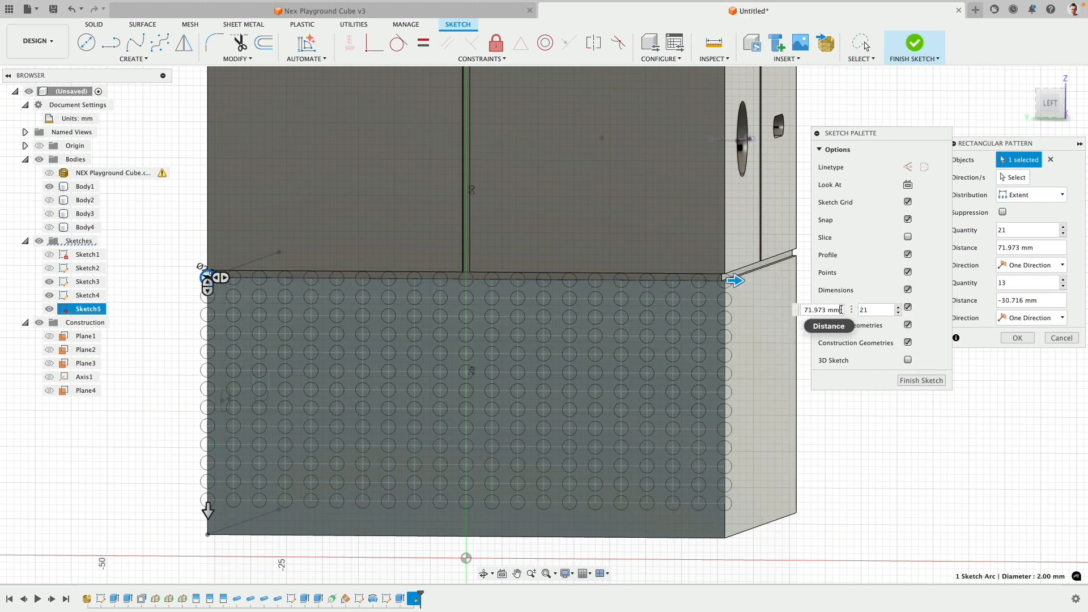
pyautogui.tripleClick(840, 310)
pyautogui.write('7')
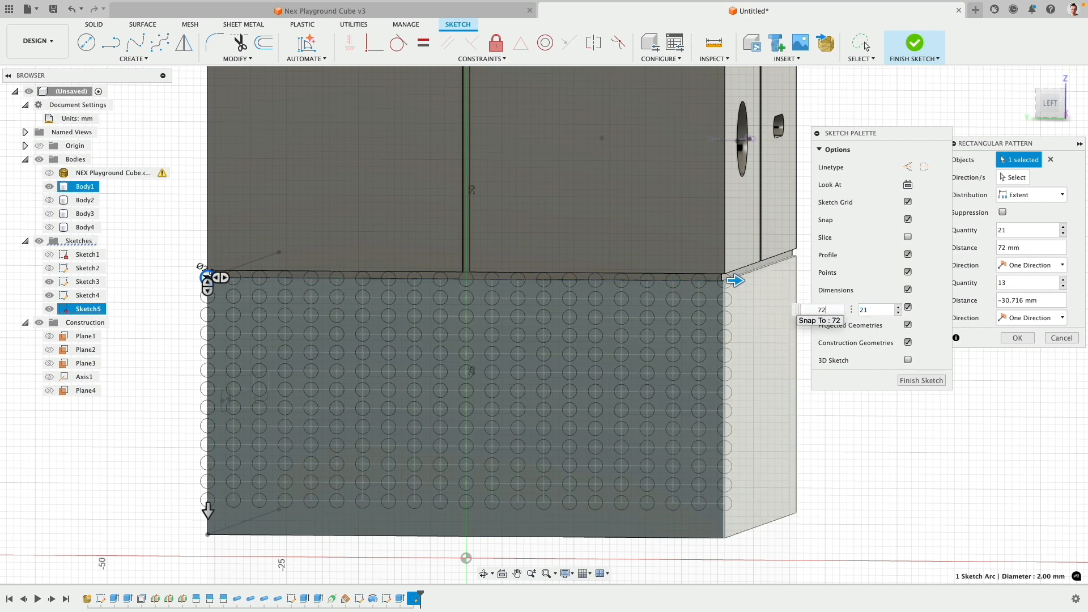
pyautogui.write('2')
# Set the pattern's vertical distance to -35.75 mm and accept the rectangular pattern
pyautogui.scroll(-3, 439, 131)
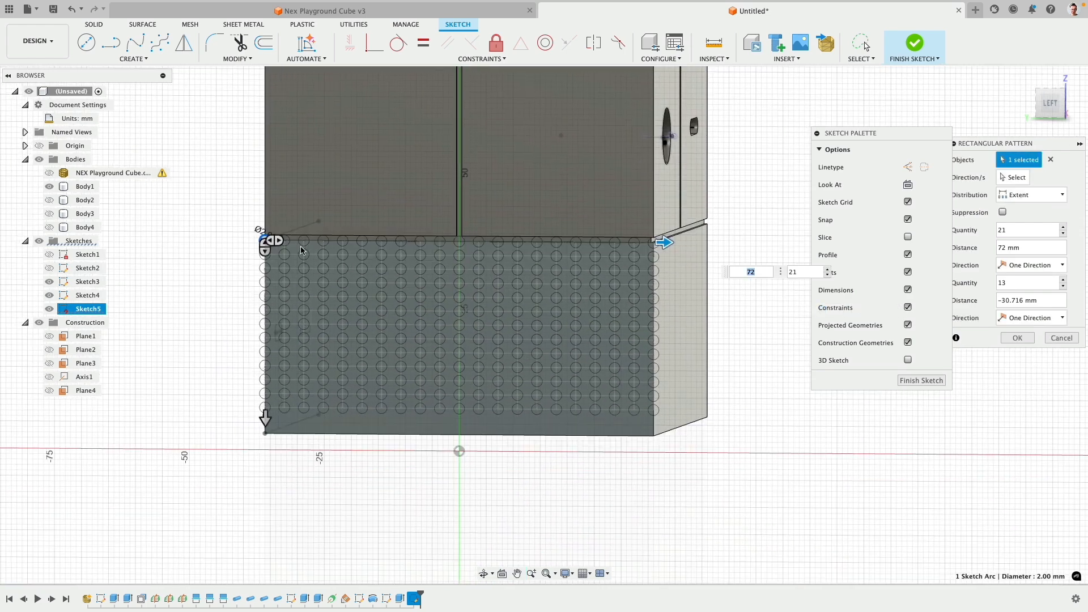
pyautogui.moveTo(265, 422); pyautogui.dragTo(265, 447)
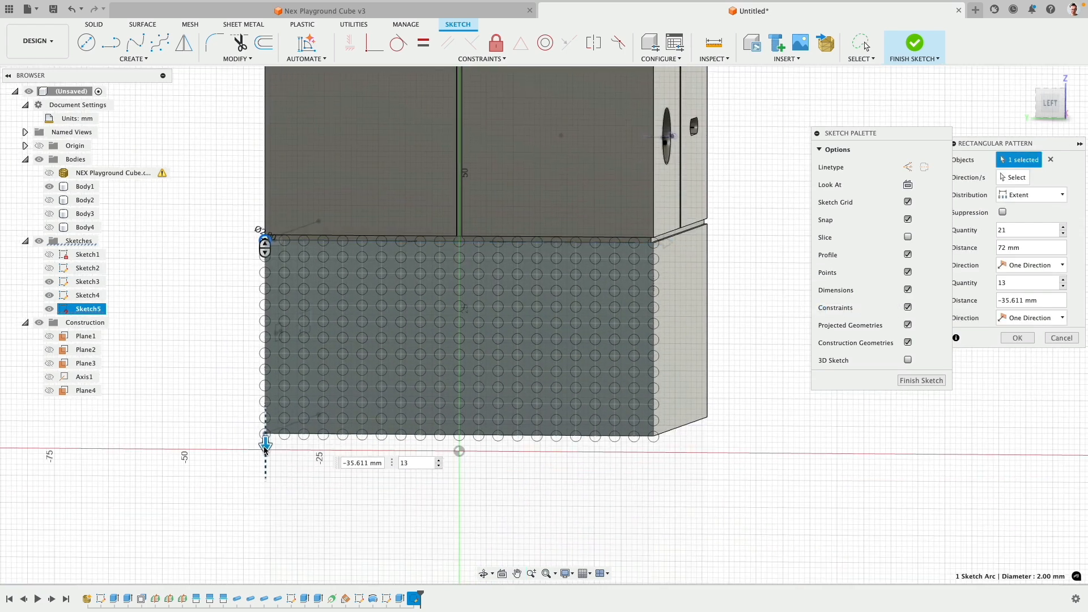
pyautogui.click(350, 463)
pyautogui.press('Return')
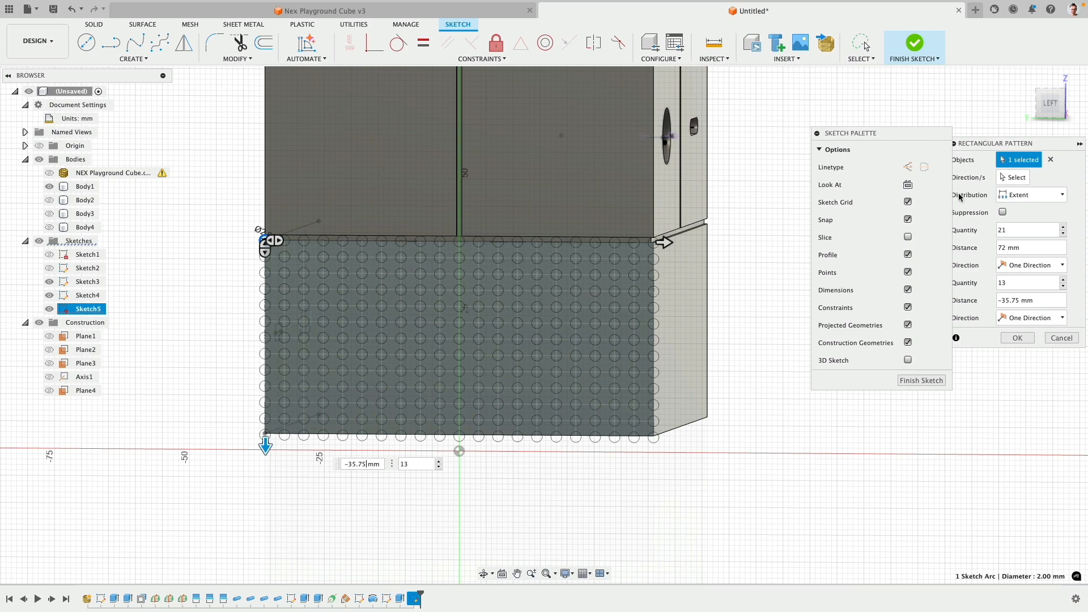
pyautogui.click(1017, 338)
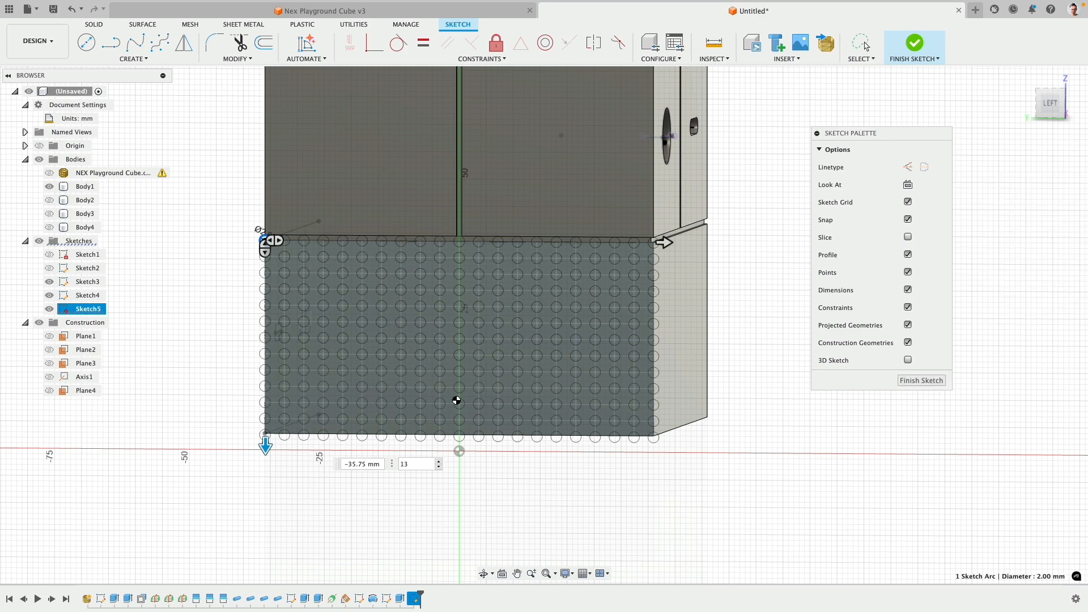
# Check the length of the cube's lower vertical edge and edit the pattern's vertical distance to match it
pyautogui.scroll(5, 692, 339)
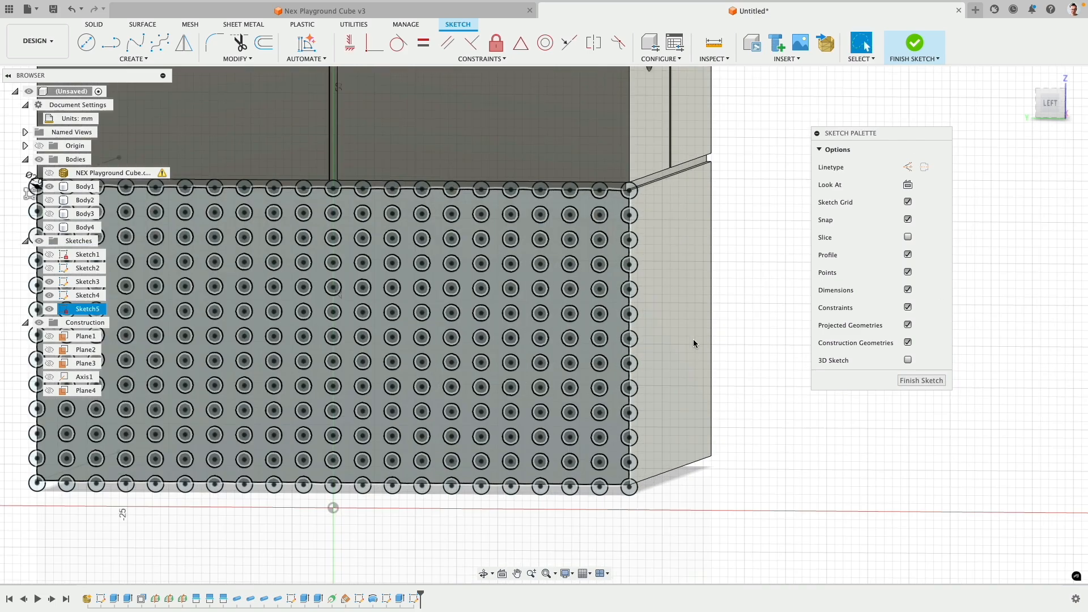
pyautogui.scroll(-2, 730, 399)
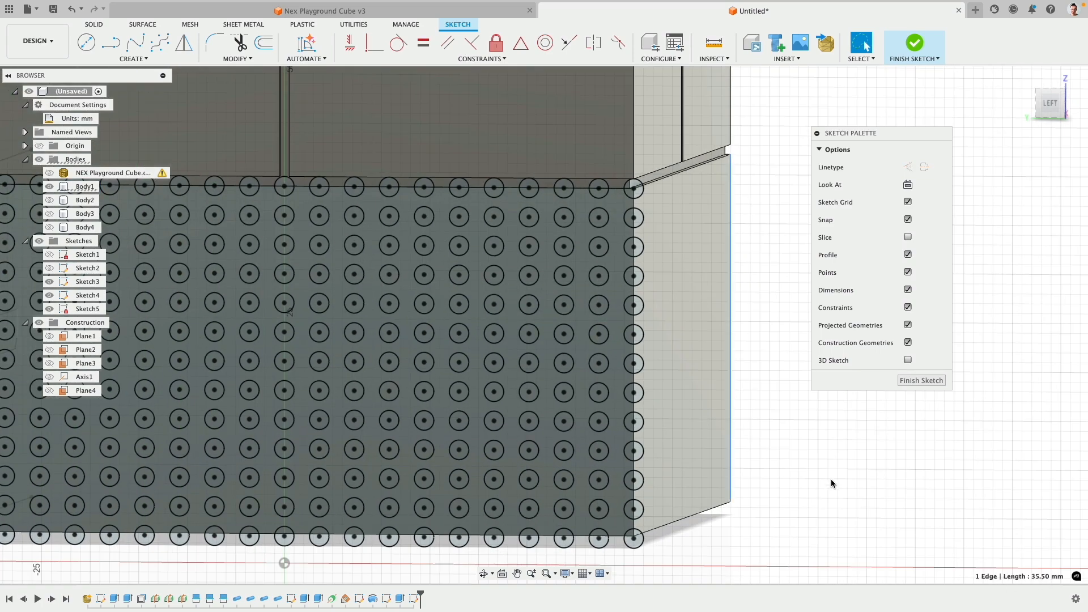
pyautogui.scroll(-3, 830, 478)
pyautogui.scroll(3, 405, 333)
pyautogui.doubleClick(303, 255)
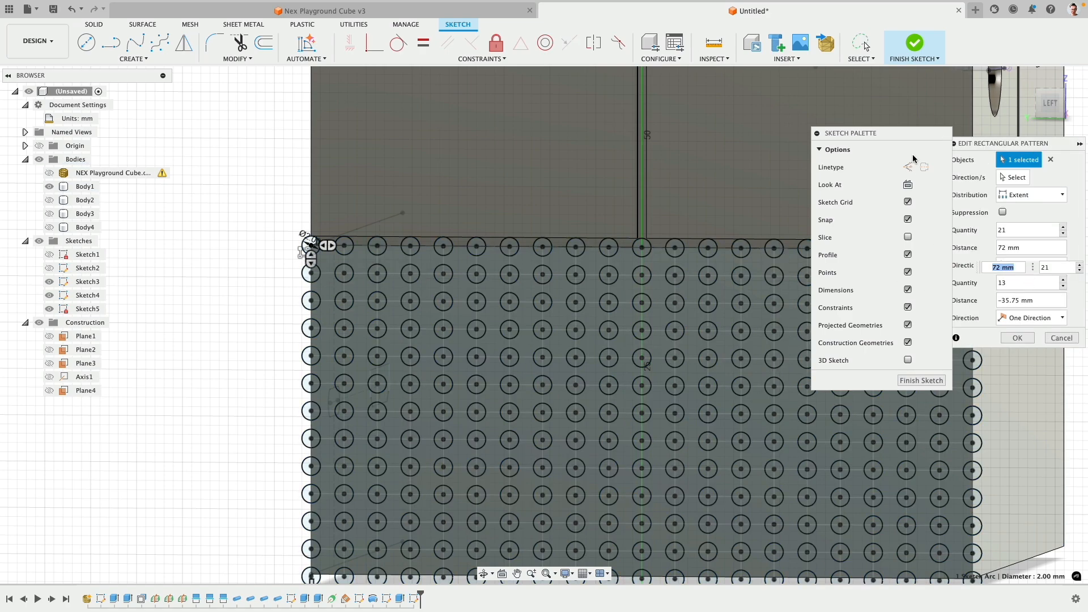
pyautogui.click(1019, 305)
pyautogui.press('BackSpace')
pyautogui.press('Return')
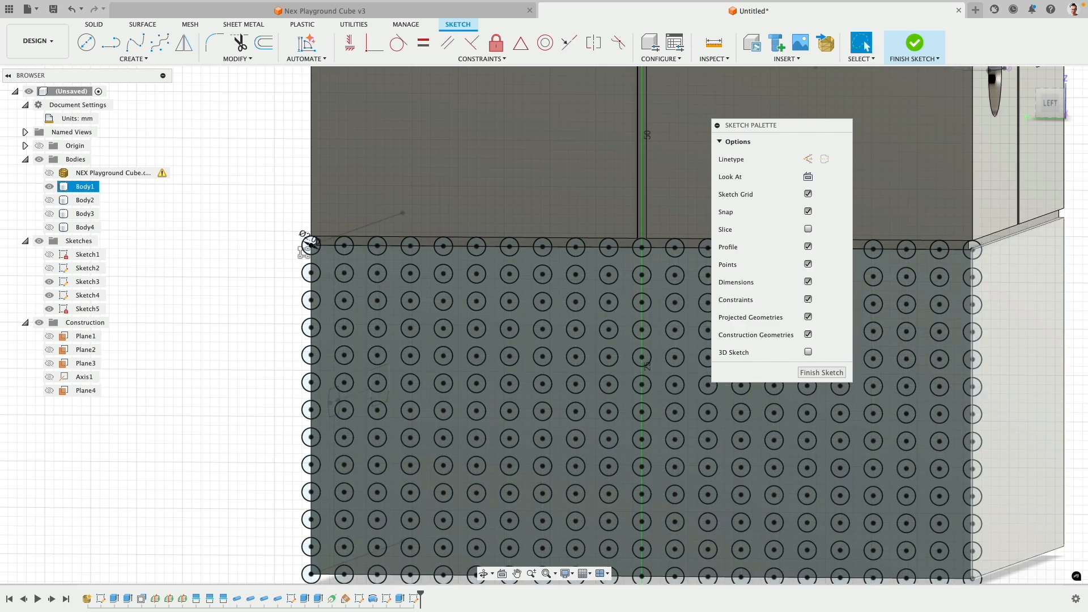
# Finish the circle-grid sketch, show the Sketches folder again and hide Sketch4
pyautogui.scroll(-2, 662, 218)
pyautogui.click(836, 373)
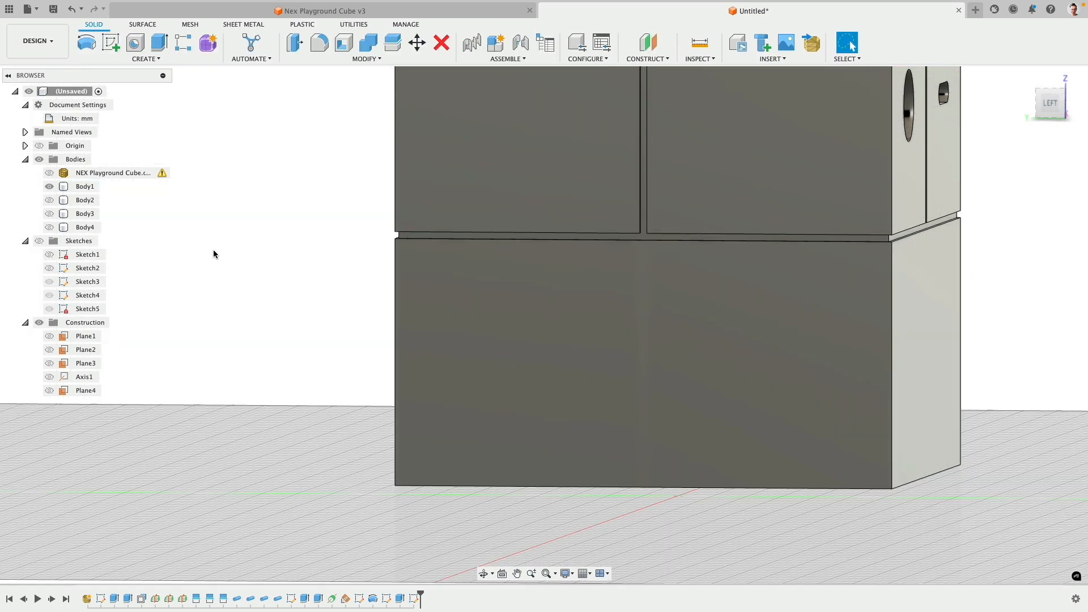
pyautogui.click(40, 242)
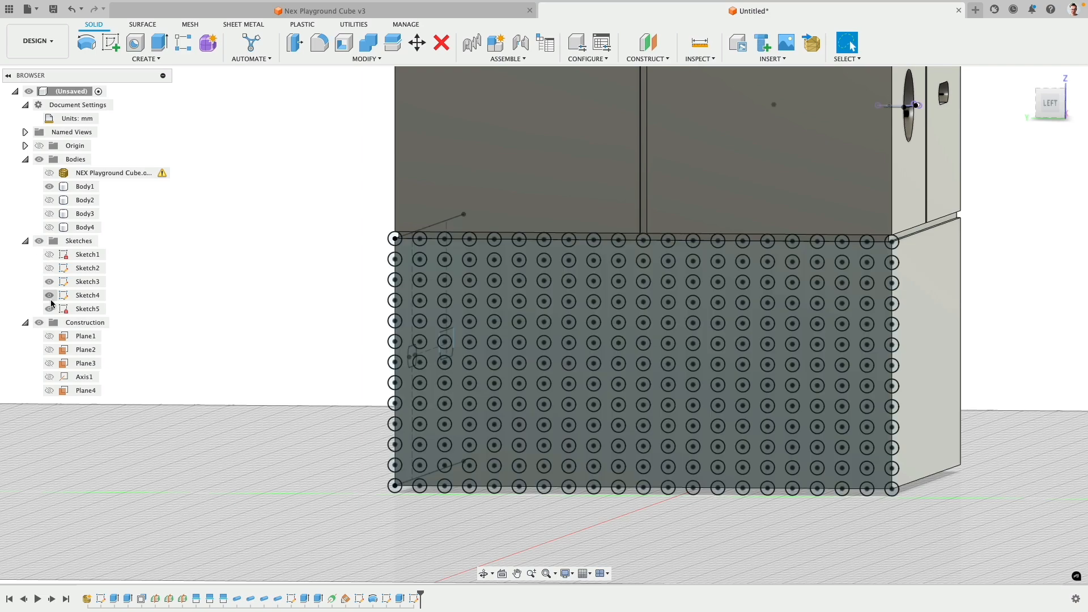
pyautogui.click(50, 297)
pyautogui.click(51, 282)
pyautogui.keyDown('shift'); pyautogui.moveTo(263, 297); pyautogui.dragTo(284, 297, button='middle'); pyautogui.keyUp('shift')
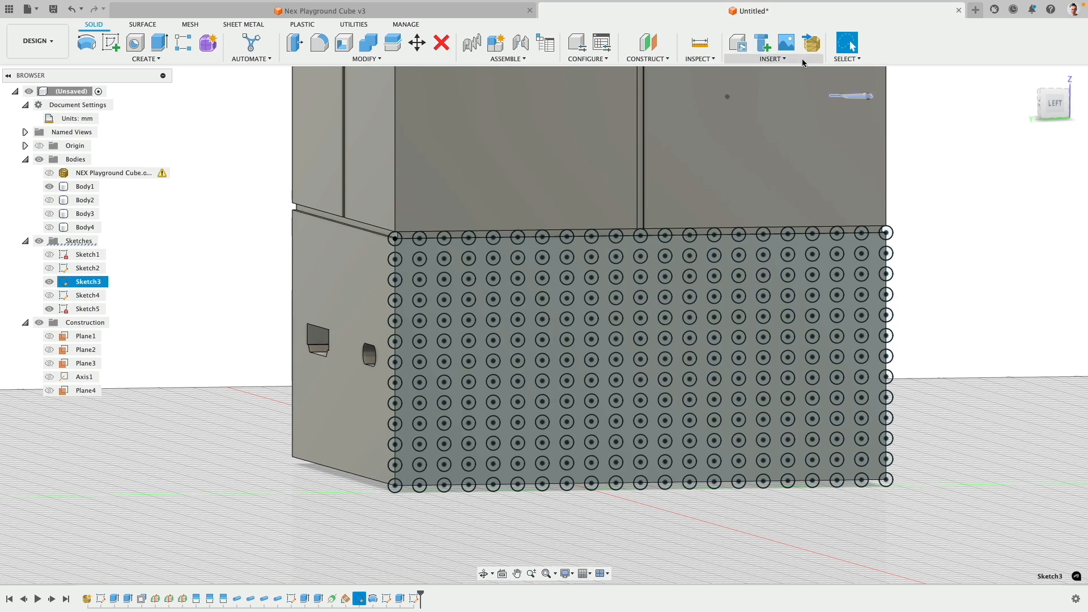
# Restrict the selection filters to Sketch Profiles and Sketch Surface only
pyautogui.click(781, 59)
pyautogui.click(847, 59)
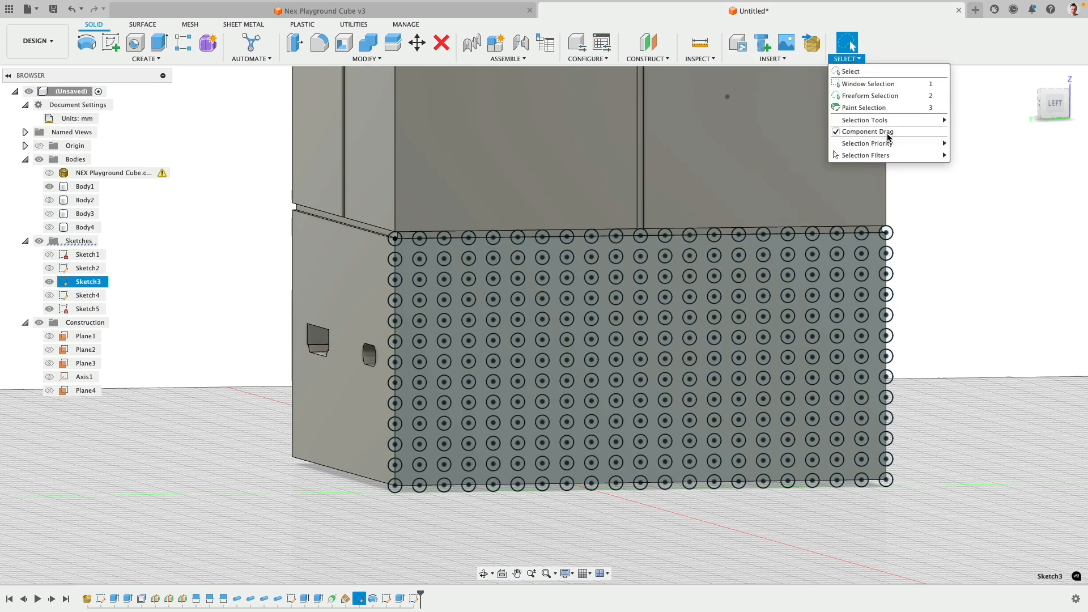
pyautogui.moveTo(891, 155)
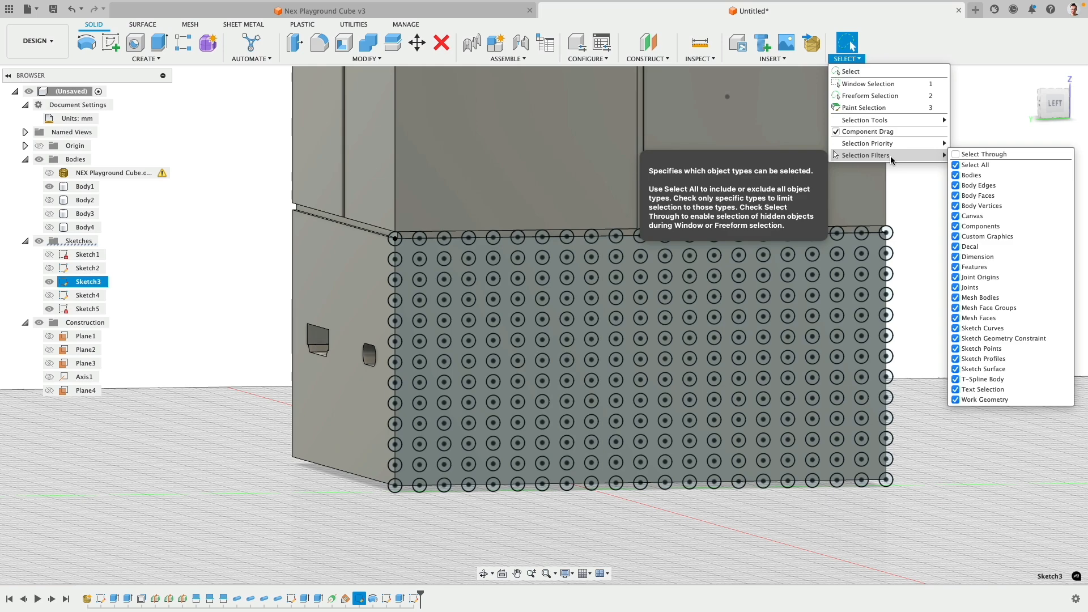
pyautogui.click(956, 165)
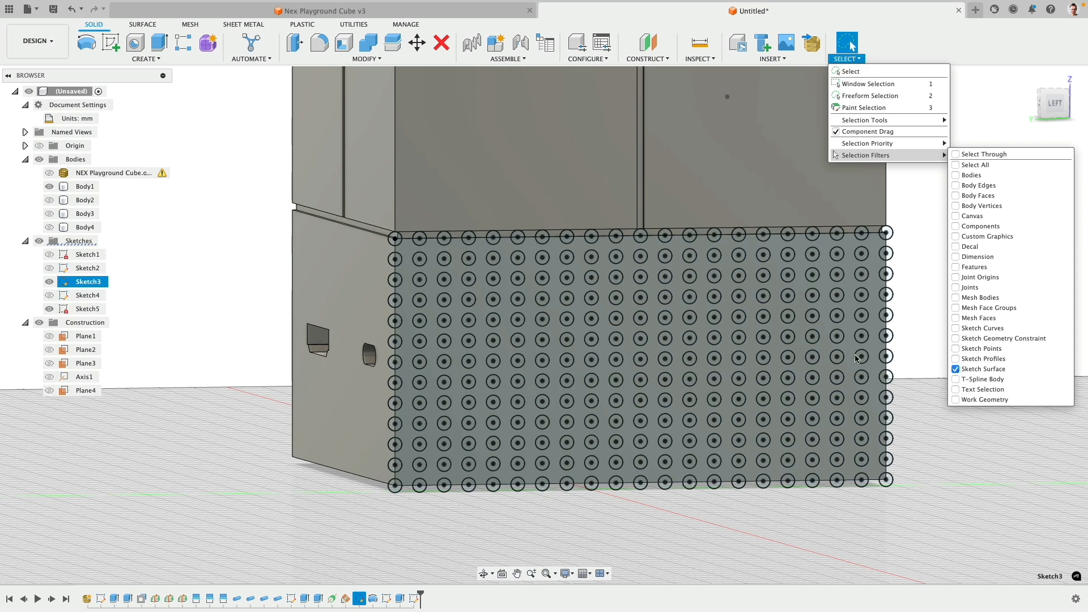
pyautogui.click(876, 362)
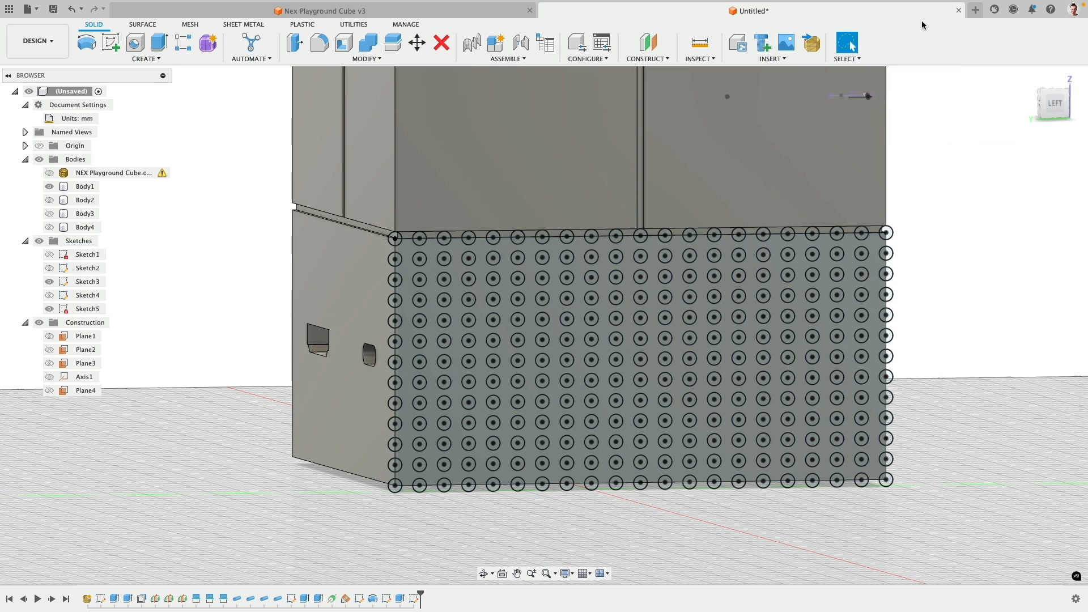
pyautogui.click(851, 59)
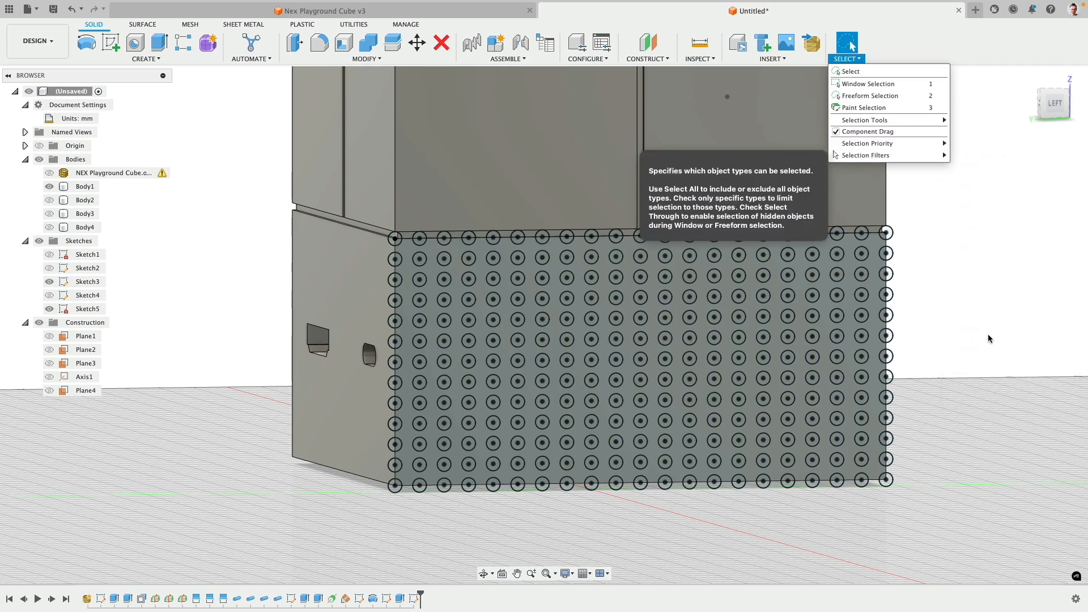
pyautogui.moveTo(944, 155)
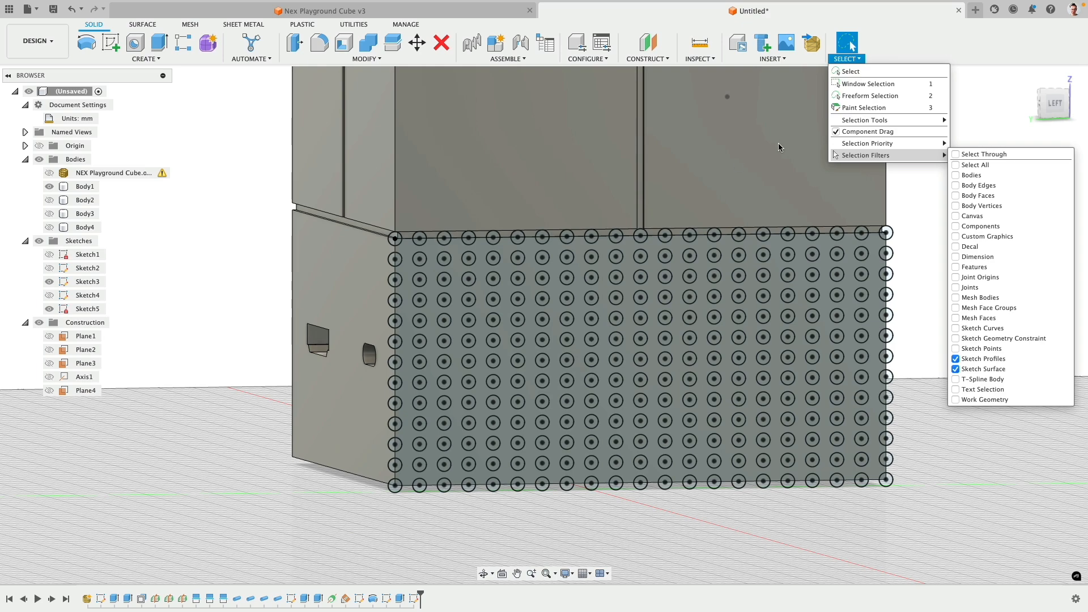
# Extrude the inner circles of the grid, leaving out its outermost rows and columns, as a -6 mm cut into the cube's left side
pyautogui.click(1049, 111)
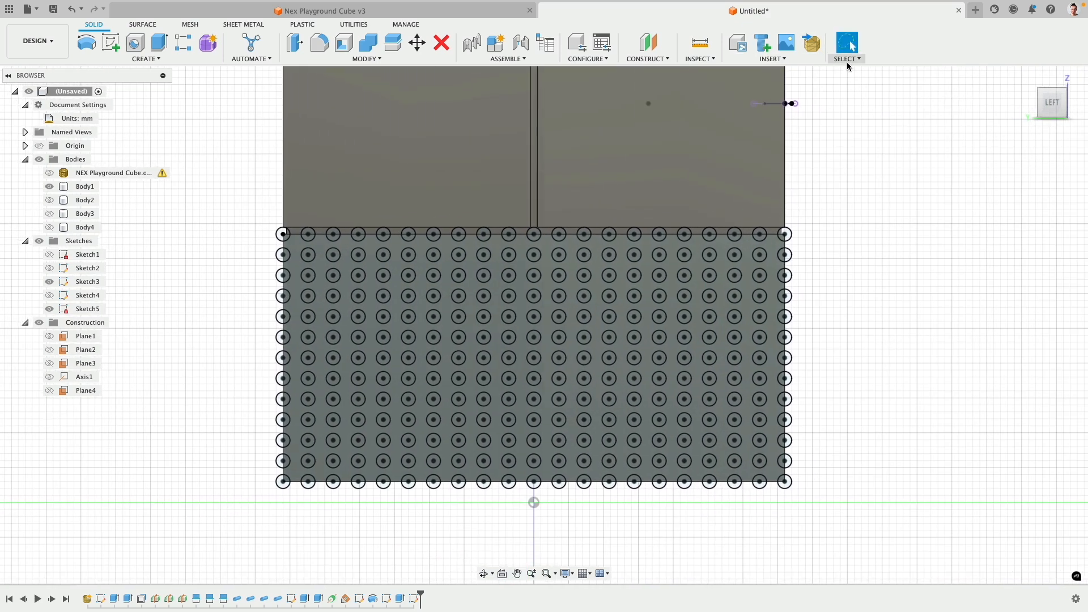
pyautogui.moveTo(849, 63)
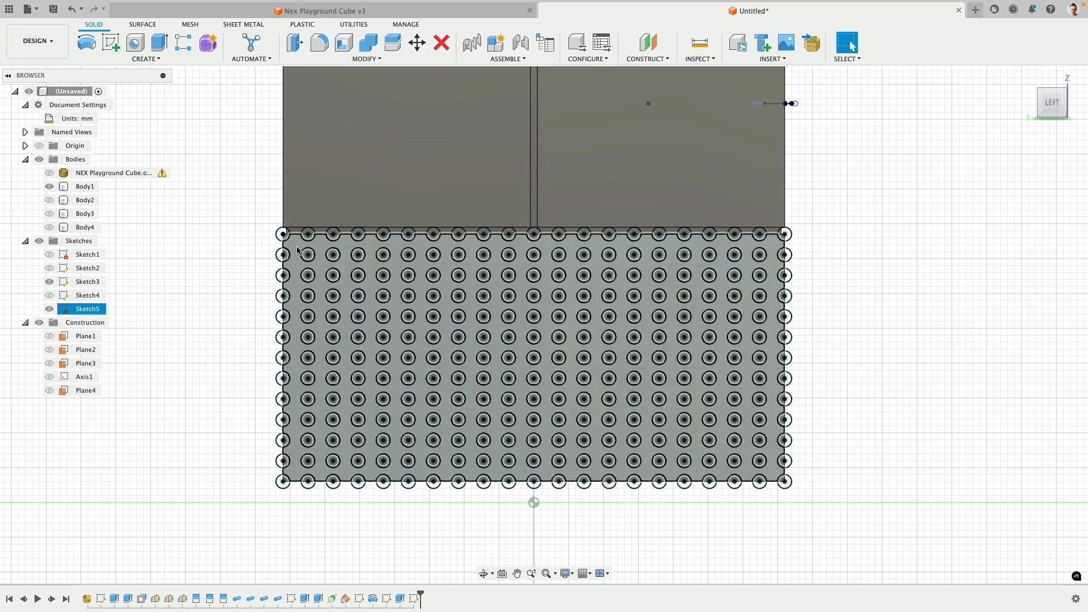
pyautogui.moveTo(297, 247); pyautogui.dragTo(775, 477)
pyautogui.keyDown('shift'); pyautogui.moveTo(874, 185); pyautogui.dragTo(908, 201, button='middle'); pyautogui.keyUp('shift')
pyautogui.scroll(-2, 888, 225)
pyautogui.click(160, 42)
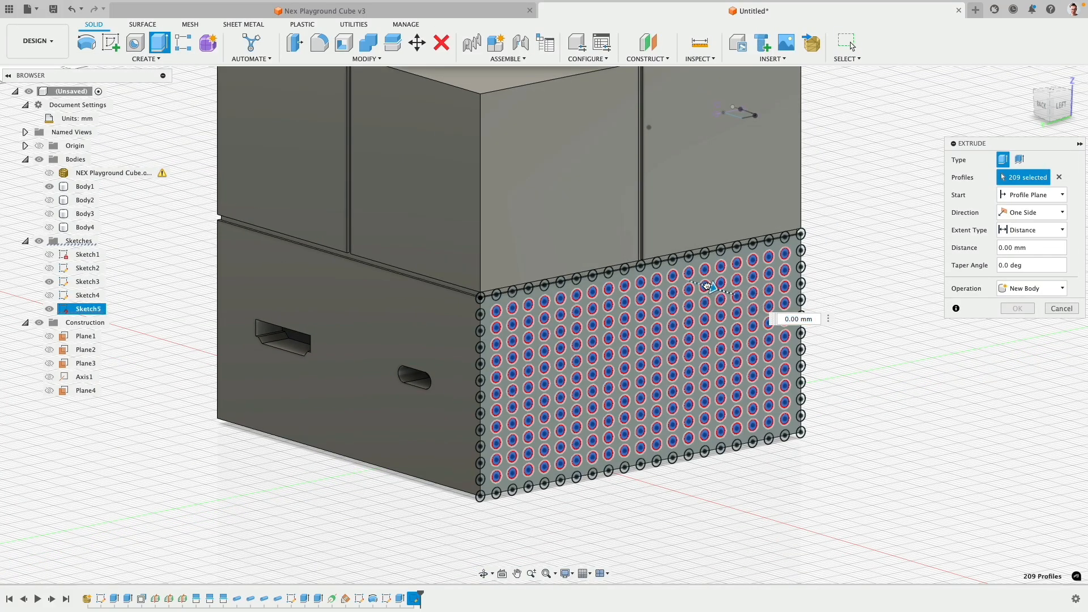
pyautogui.moveTo(710, 287); pyautogui.dragTo(685, 289)
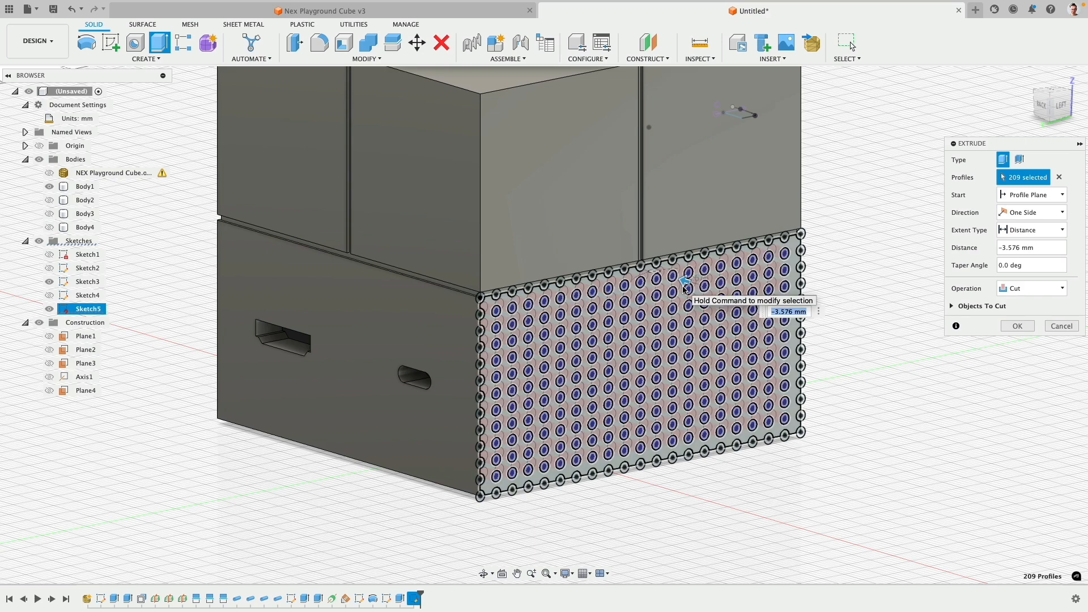
pyautogui.write('-6')
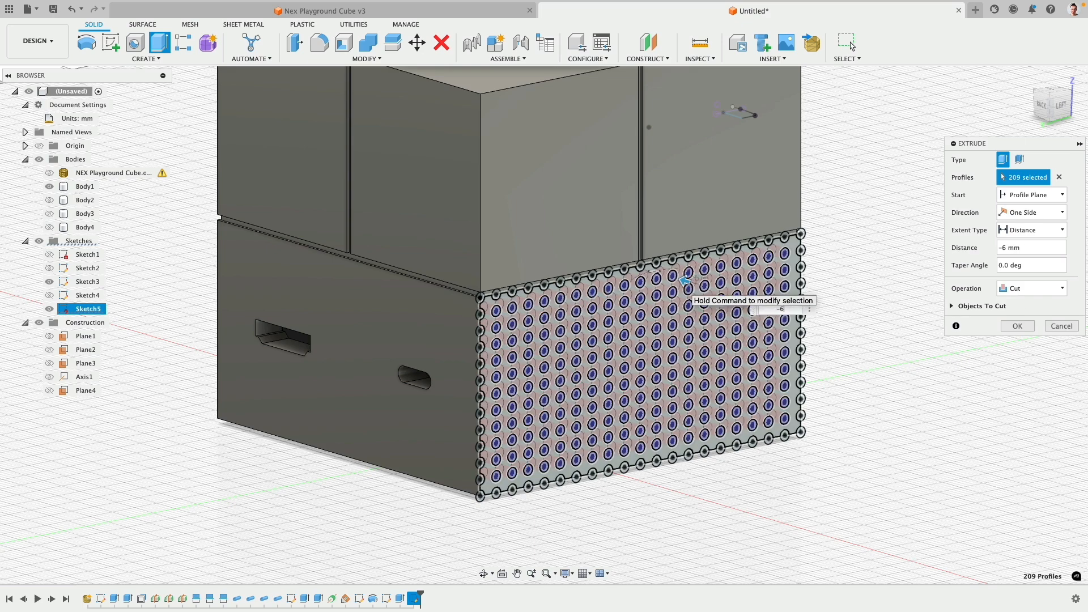
pyautogui.press('Return')
pyautogui.scroll(2, 910, 371)
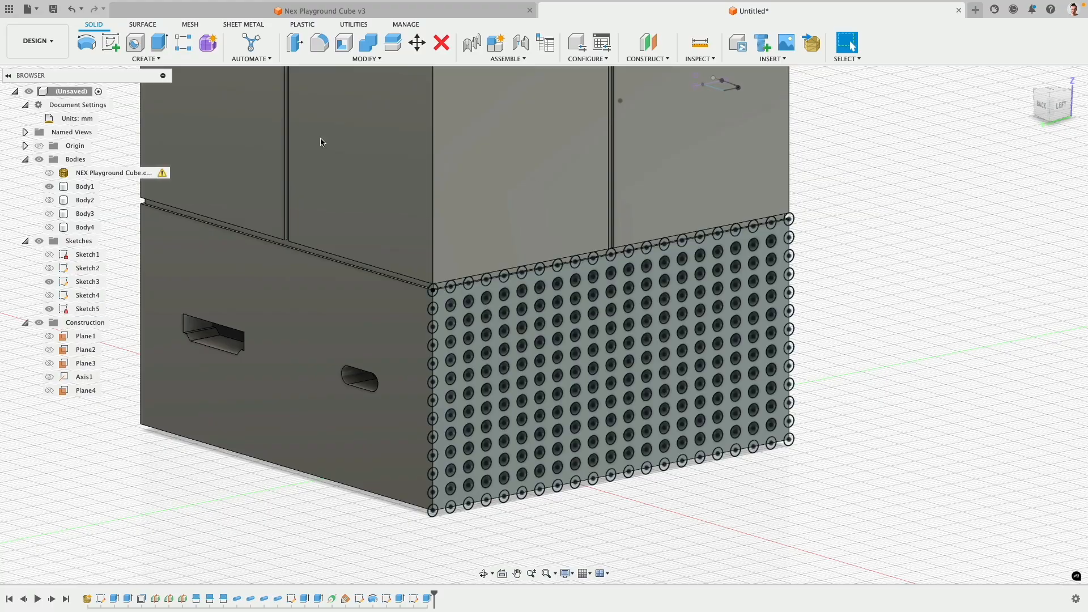
# Hide the Sketches folder to show the cube without its sketch geometry
pyautogui.click(40, 241)
pyautogui.moveTo(498, 356)
pyautogui.keyDown('shift'); pyautogui.mouseDown(button='middle')
pyautogui.moveTo(526, 356)
pyautogui.moveTo(449, 358)
pyautogui.moveTo(712, 385)
pyautogui.mouseUp(button='middle'); pyautogui.keyUp('shift')
pyautogui.scroll(-2, 712, 385)
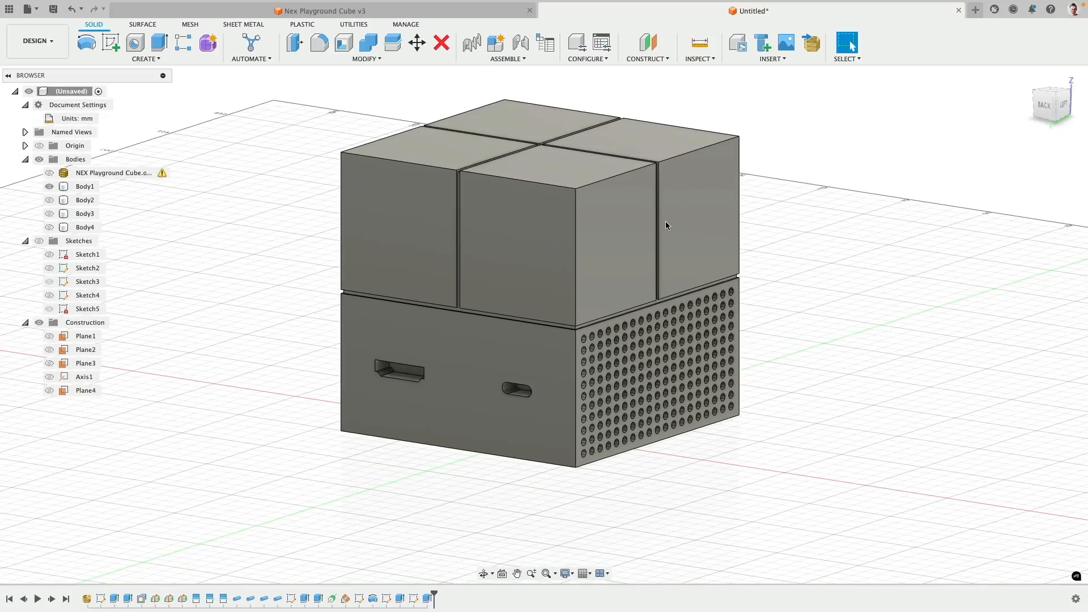
# Mirror the hole-grid extrude feature across the origin's YZ plane onto the cube's opposite side
pyautogui.click(146, 58)
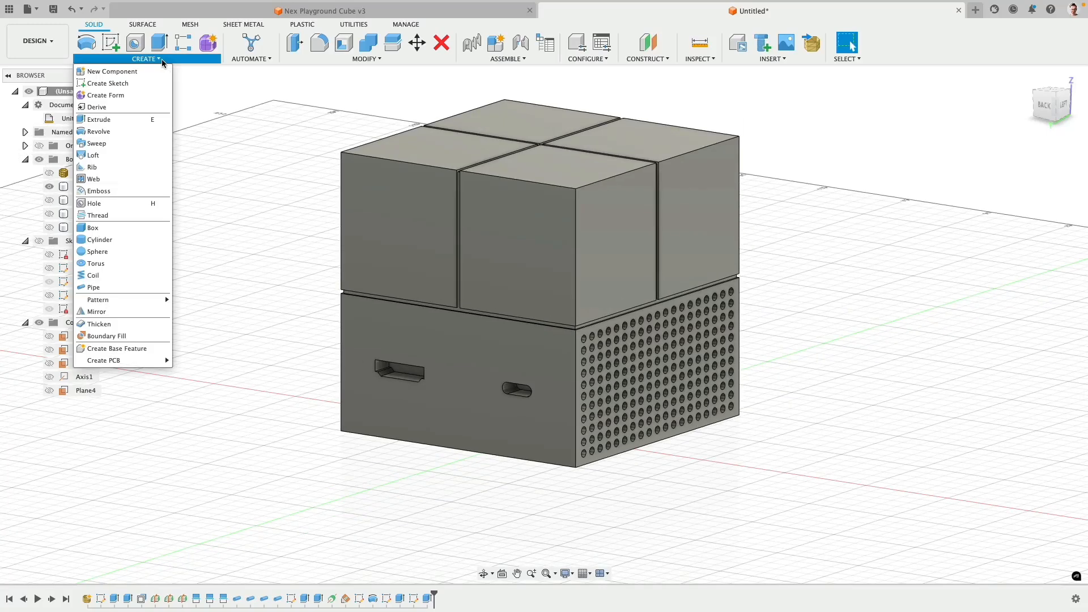
pyautogui.click(119, 312)
pyautogui.click(1028, 161)
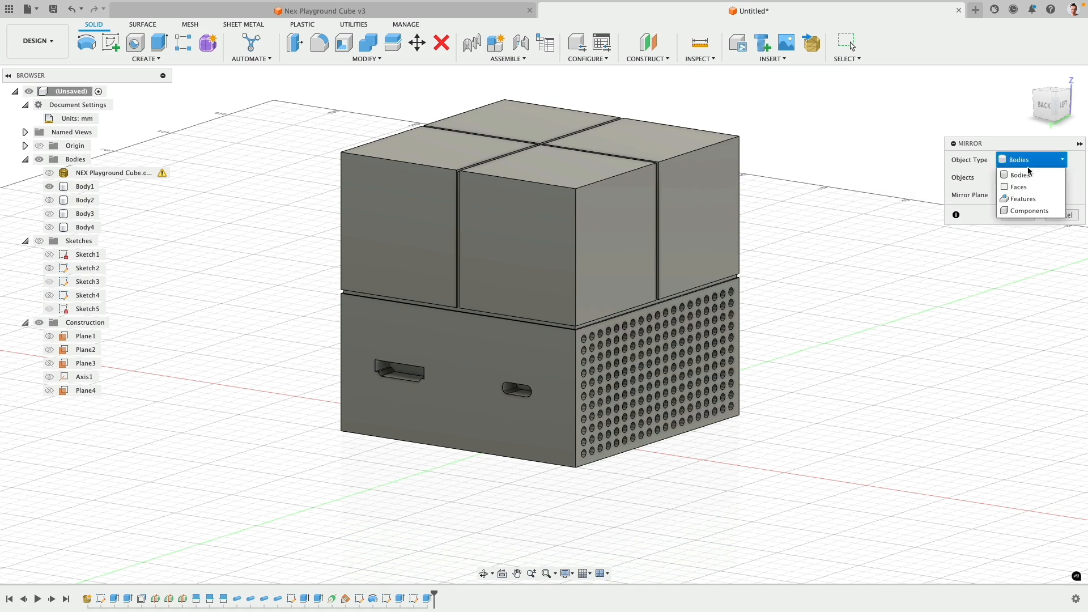
pyautogui.click(1028, 198)
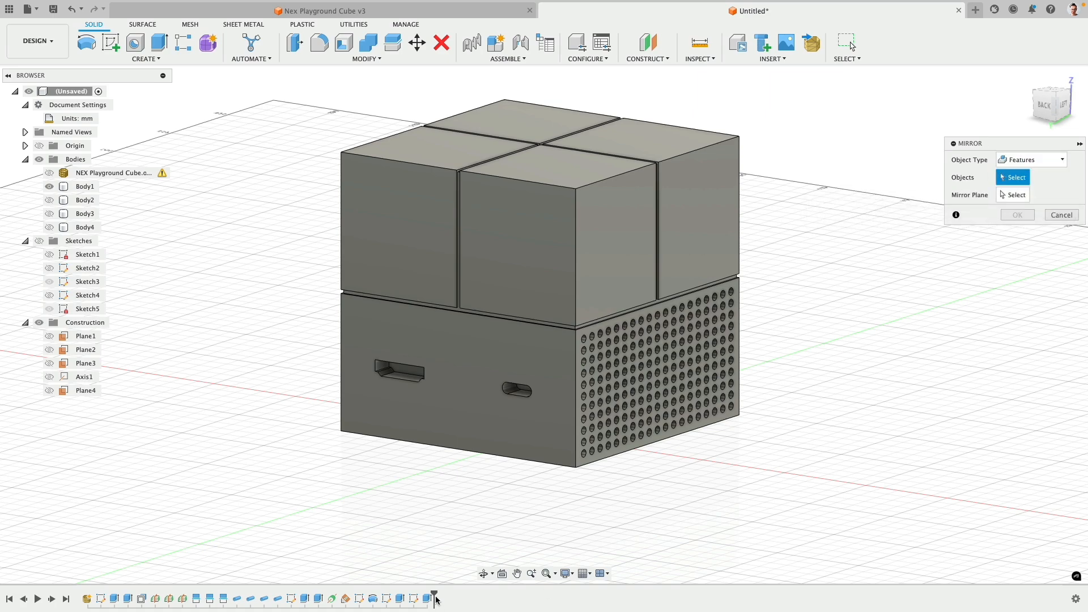
pyautogui.click(428, 598)
pyautogui.click(1020, 195)
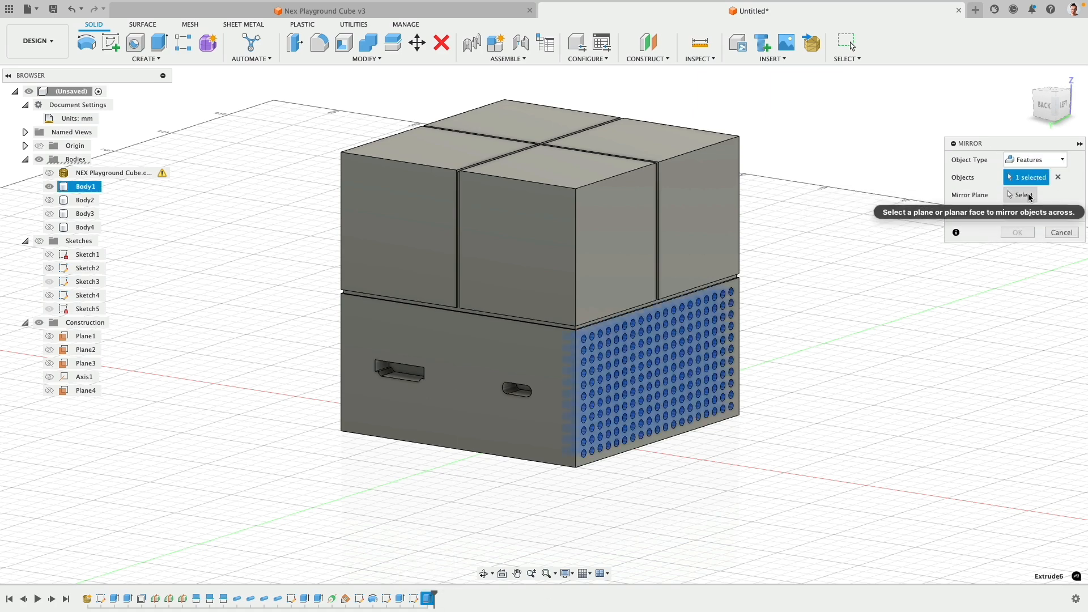
pyautogui.keyDown('shift'); pyautogui.moveTo(524, 450); pyautogui.dragTo(511, 422, button='middle'); pyautogui.keyUp('shift')
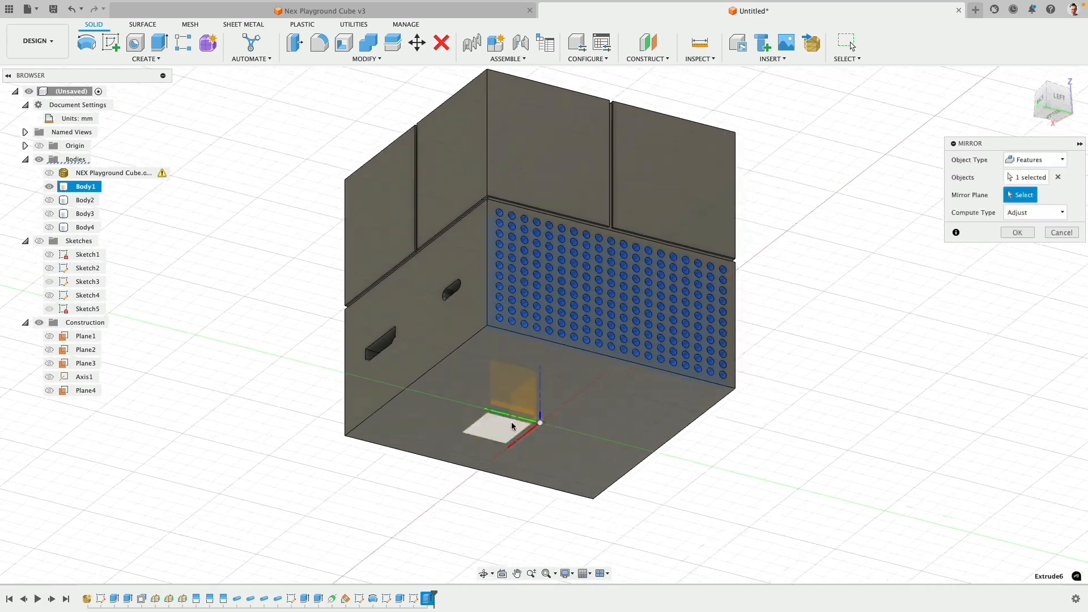
pyautogui.click(499, 407)
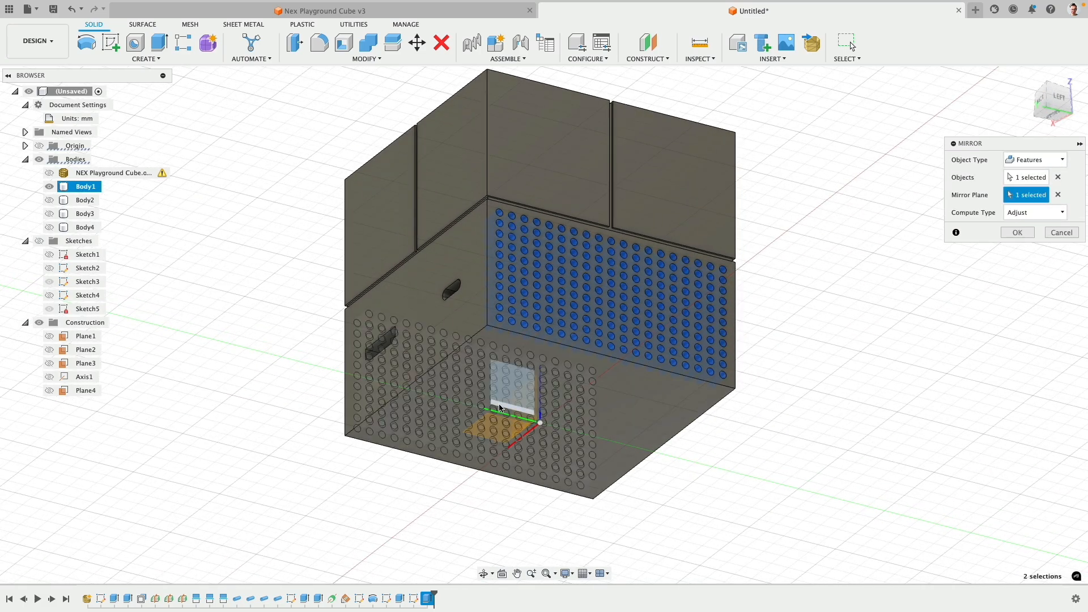
pyautogui.keyDown('shift'); pyautogui.moveTo(763, 227); pyautogui.dragTo(995, 232, button='middle'); pyautogui.keyUp('shift')
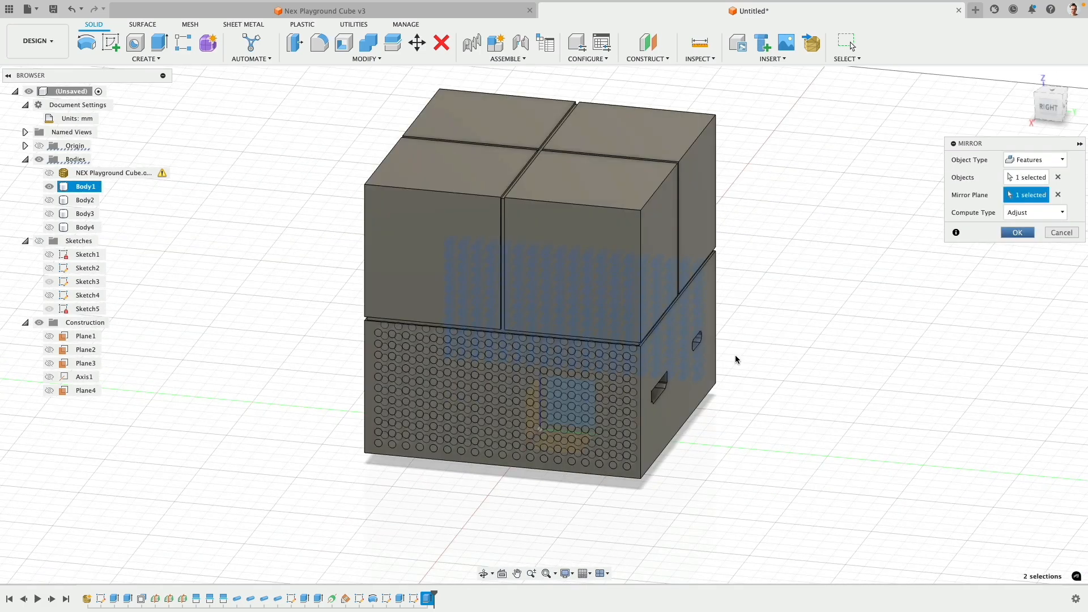
pyautogui.press('Return')
# Make Body2, Body3 and Body4 visible alongside Body1
pyautogui.keyDown('shift'); pyautogui.moveTo(216, 381); pyautogui.dragTo(361, 401, button='middle'); pyautogui.keyUp('shift')
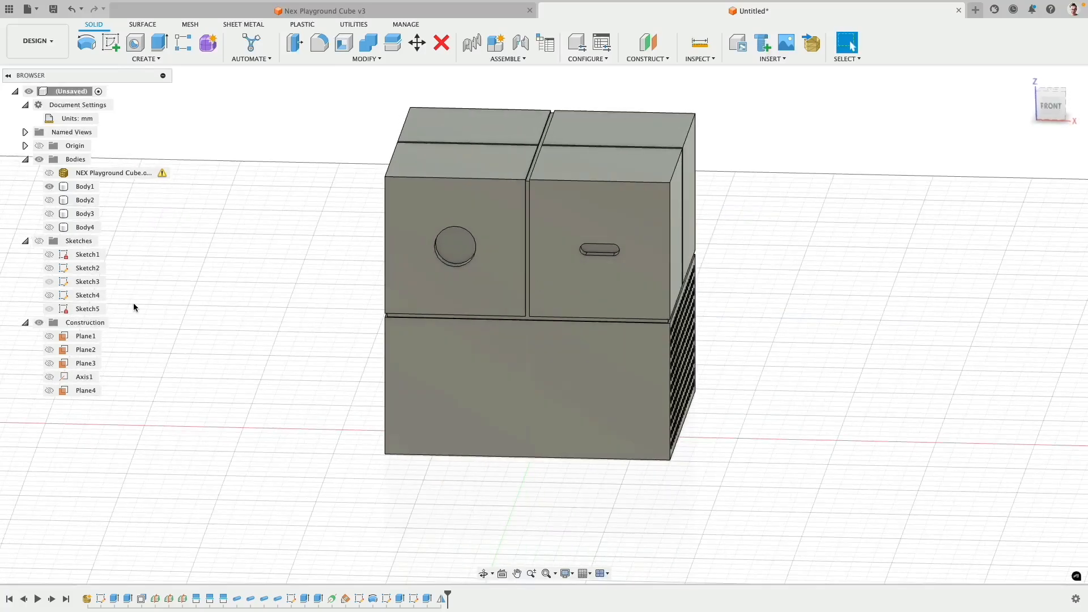
pyautogui.click(49, 213)
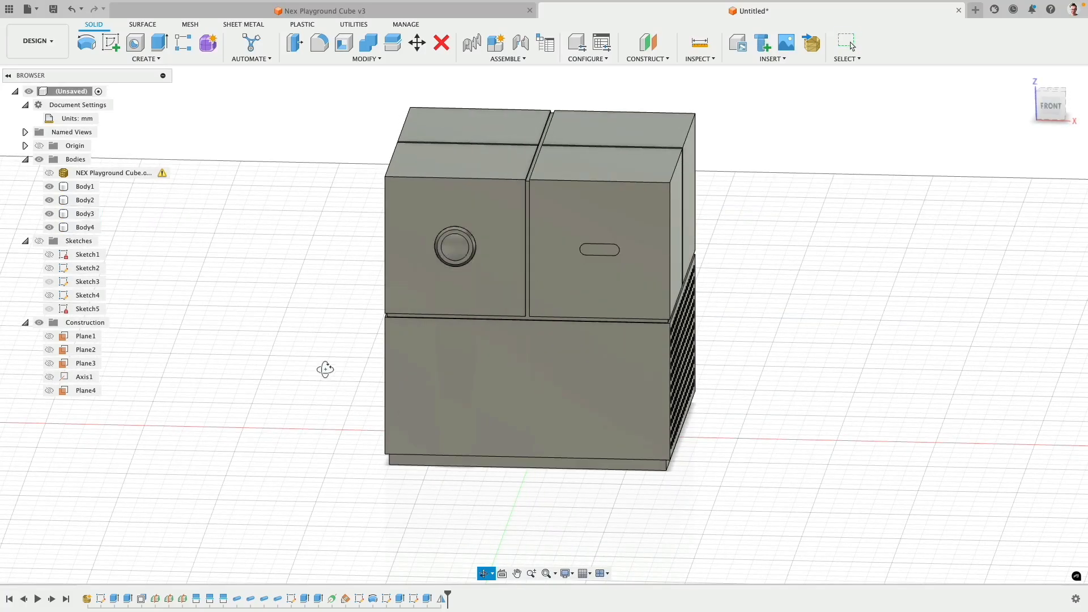
pyautogui.keyDown('shift'); pyautogui.moveTo(323, 369); pyautogui.dragTo(379, 383, button='middle'); pyautogui.keyUp('shift')
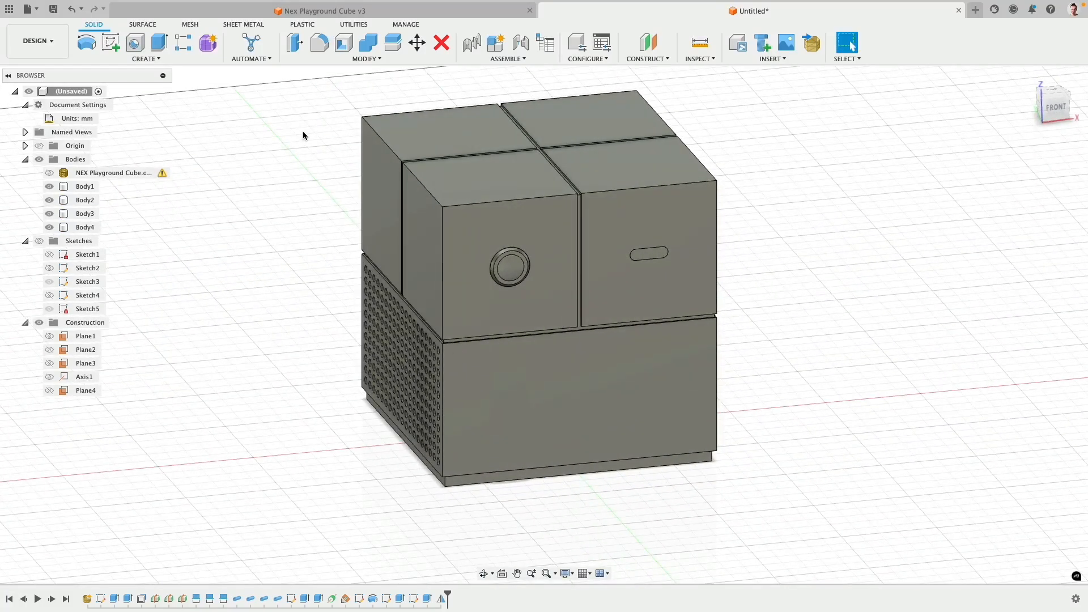
# Start a Fillet on Body1 with the front face's vertical and top edges and the front half of the left side's top edge
pyautogui.click(319, 42)
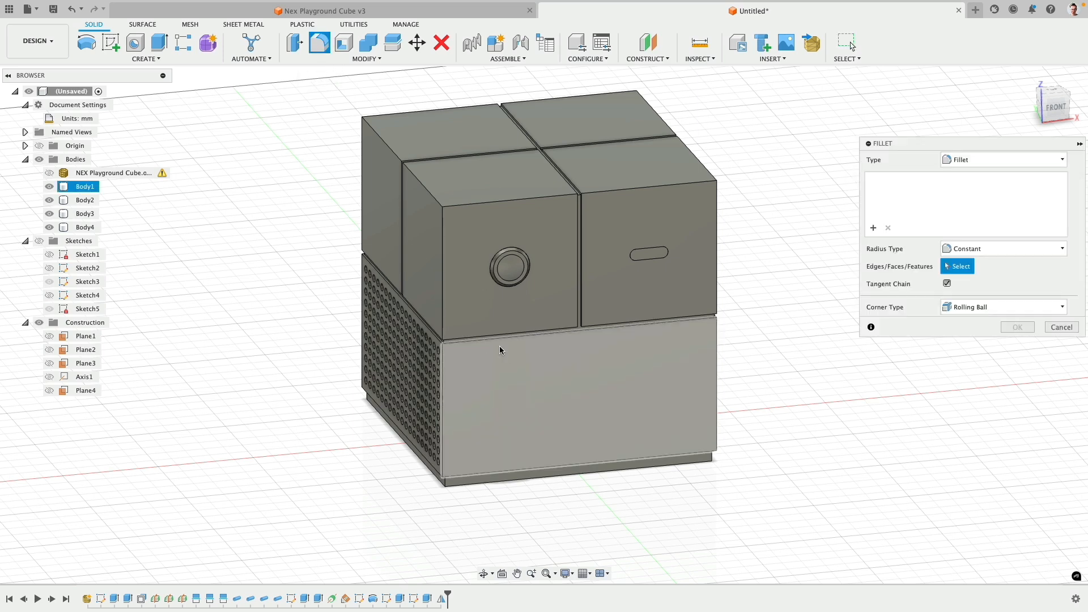
pyautogui.click(440, 348)
pyautogui.click(443, 246)
pyautogui.click(422, 184)
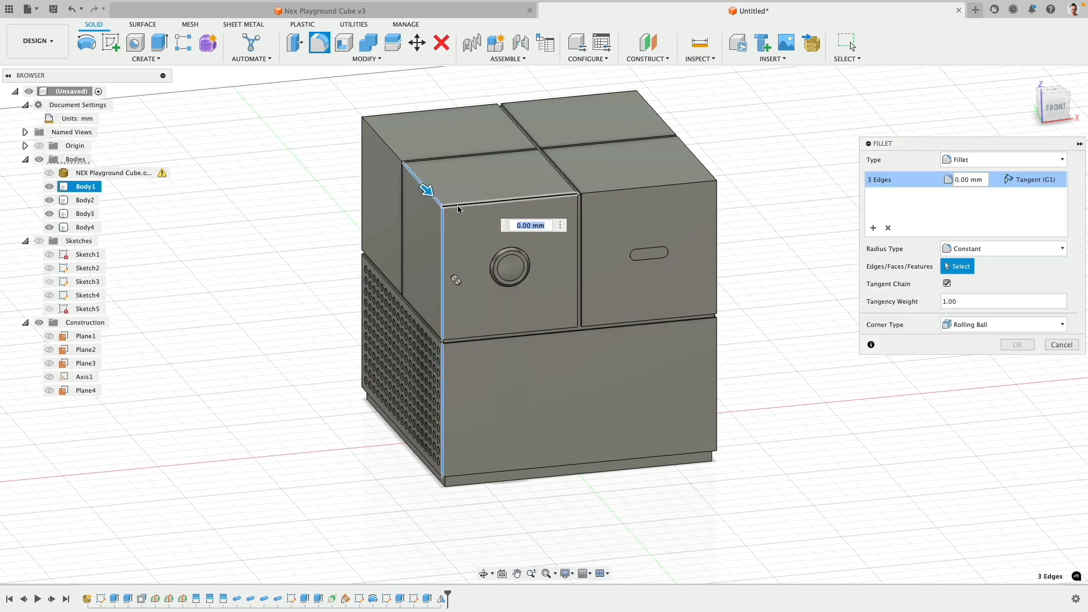
pyautogui.click(553, 199)
pyautogui.click(601, 193)
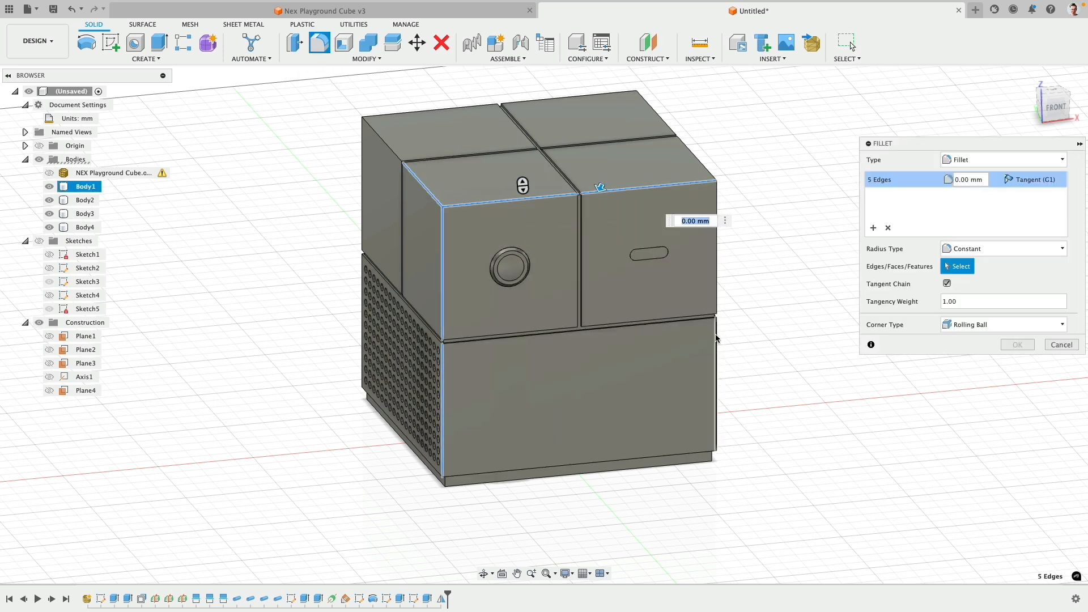
pyautogui.click(716, 338)
pyautogui.click(716, 280)
# Add the remaining top perimeter edges and the rear vertical corner edges of Body1 to the fillet selection
pyautogui.keyDown('shift'); pyautogui.moveTo(781, 247); pyautogui.dragTo(636, 243, button='middle'); pyautogui.keyUp('shift')
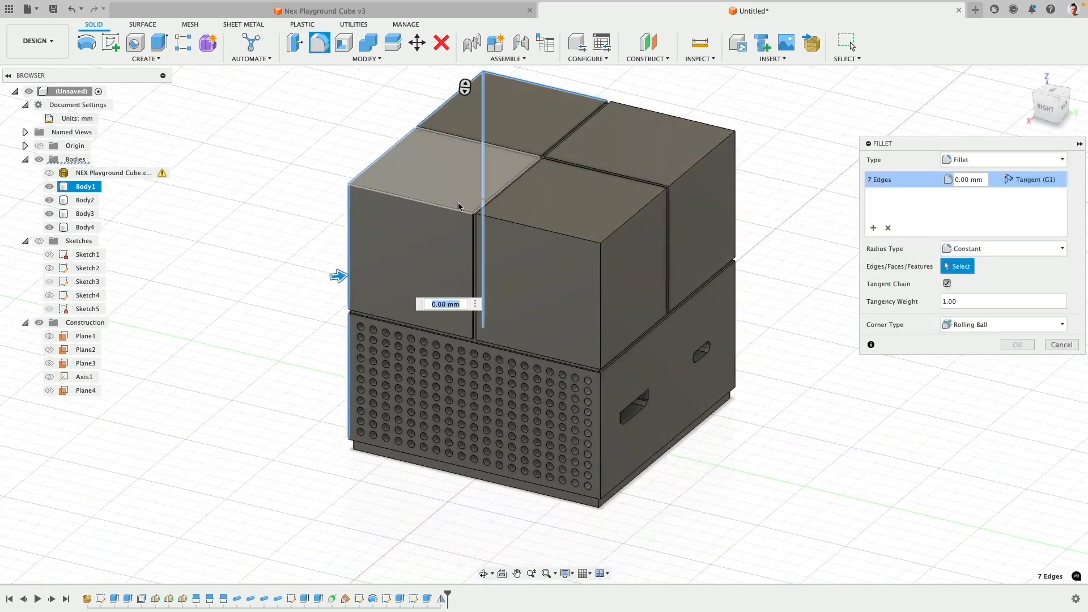
pyautogui.click(501, 220)
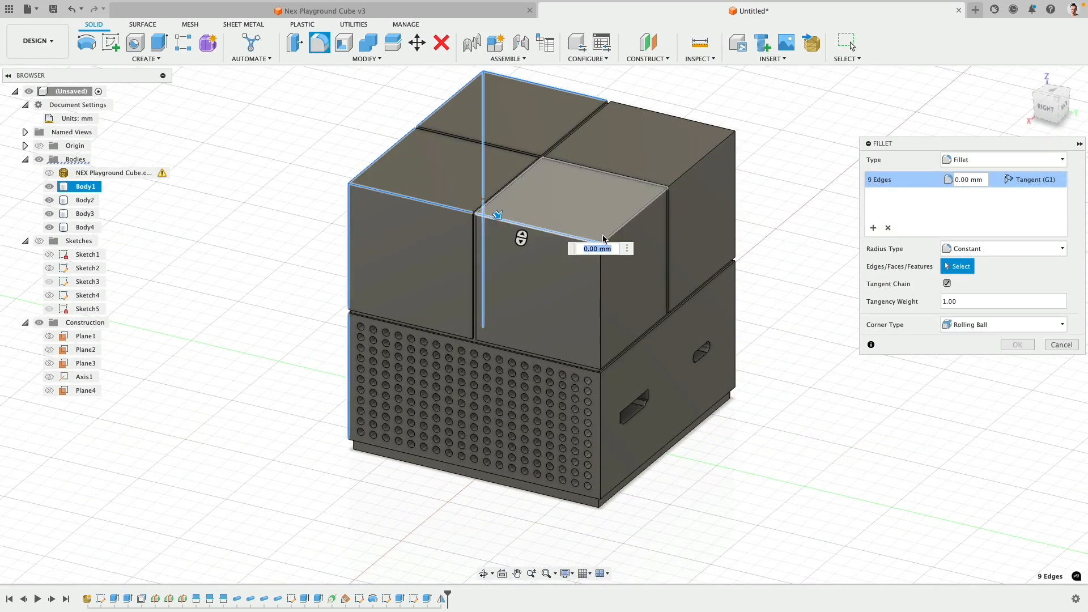
pyautogui.click(621, 227)
pyautogui.click(600, 311)
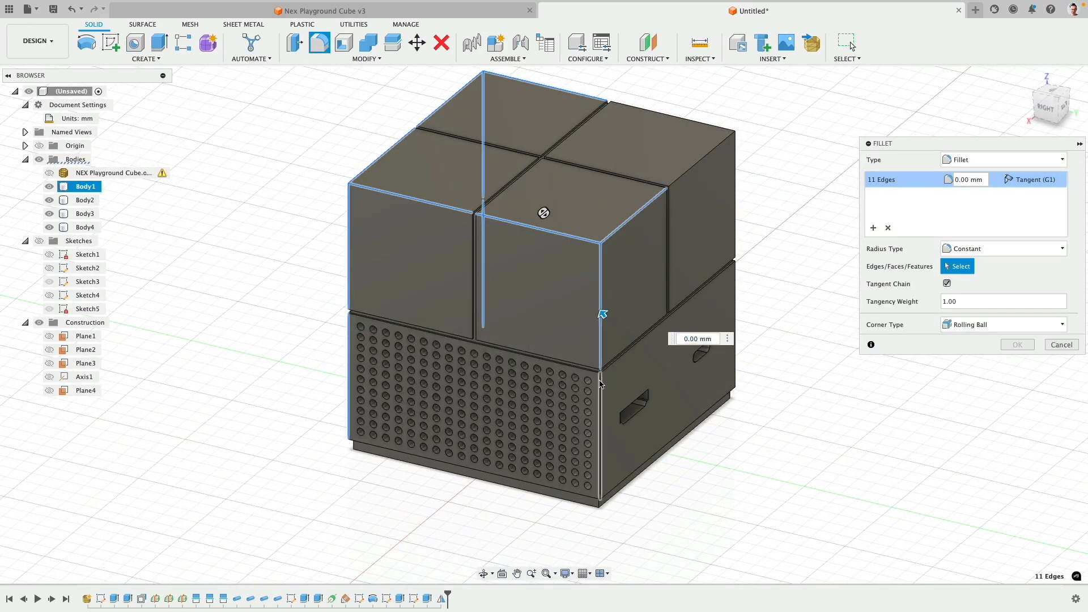
pyautogui.keyDown('shift'); pyautogui.moveTo(600, 383); pyautogui.dragTo(565, 241, button='middle'); pyautogui.keyUp('shift')
pyautogui.click(563, 232)
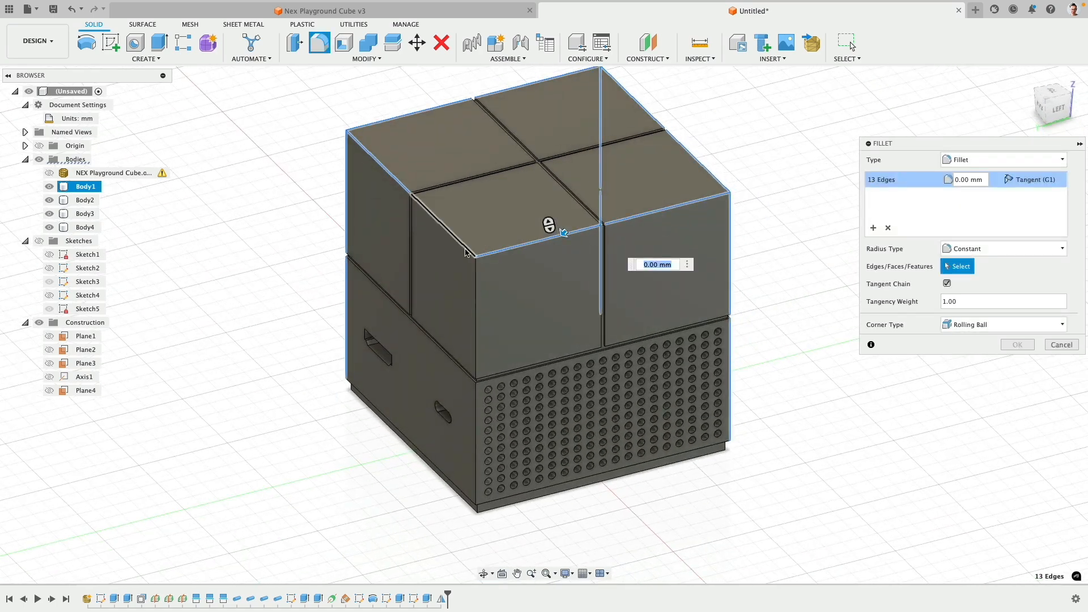
pyautogui.click(465, 248)
pyautogui.click(476, 277)
pyautogui.click(476, 393)
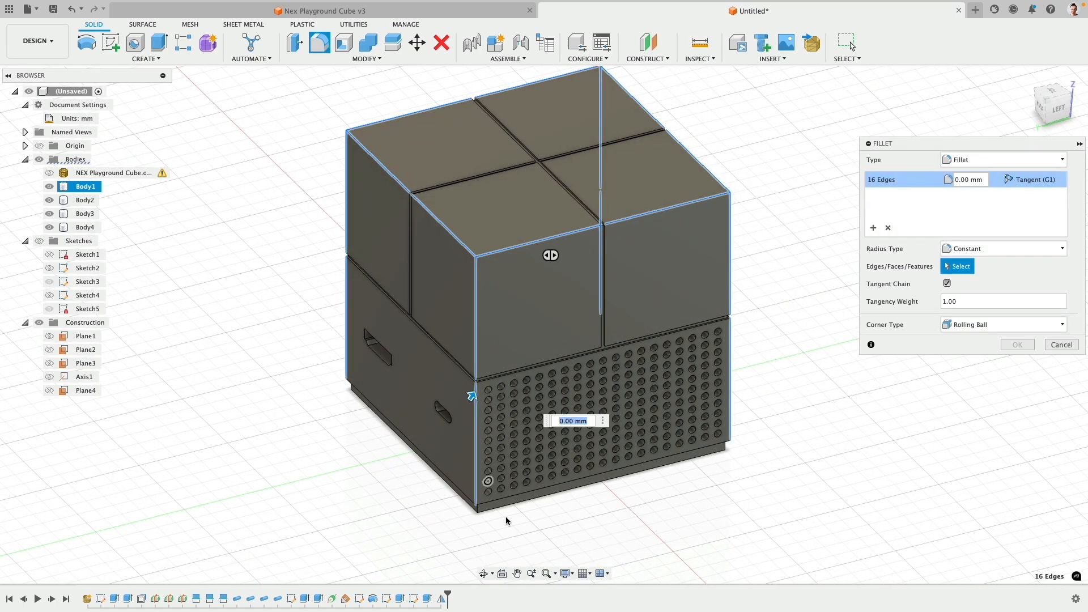
# Add the four bottom perimeter edges of Body1, just above the base, to the fillet selection
pyautogui.scroll(4, 434, 518)
pyautogui.click(496, 487)
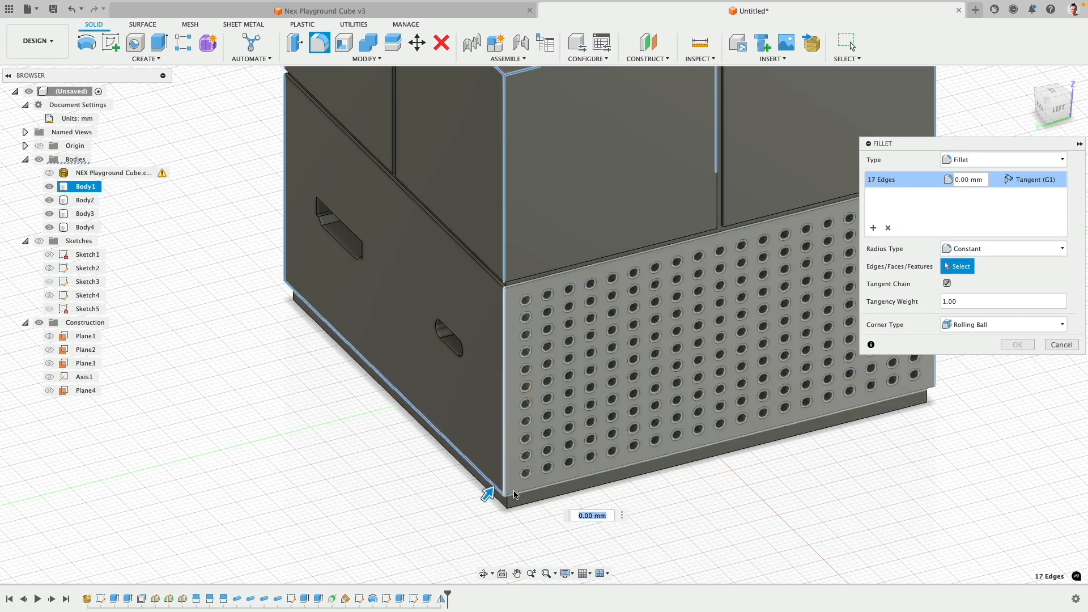
pyautogui.click(517, 492)
pyautogui.scroll(-5, 484, 480)
pyautogui.keyDown('shift'); pyautogui.moveTo(338, 386); pyautogui.dragTo(534, 370, button='middle'); pyautogui.keyUp('shift')
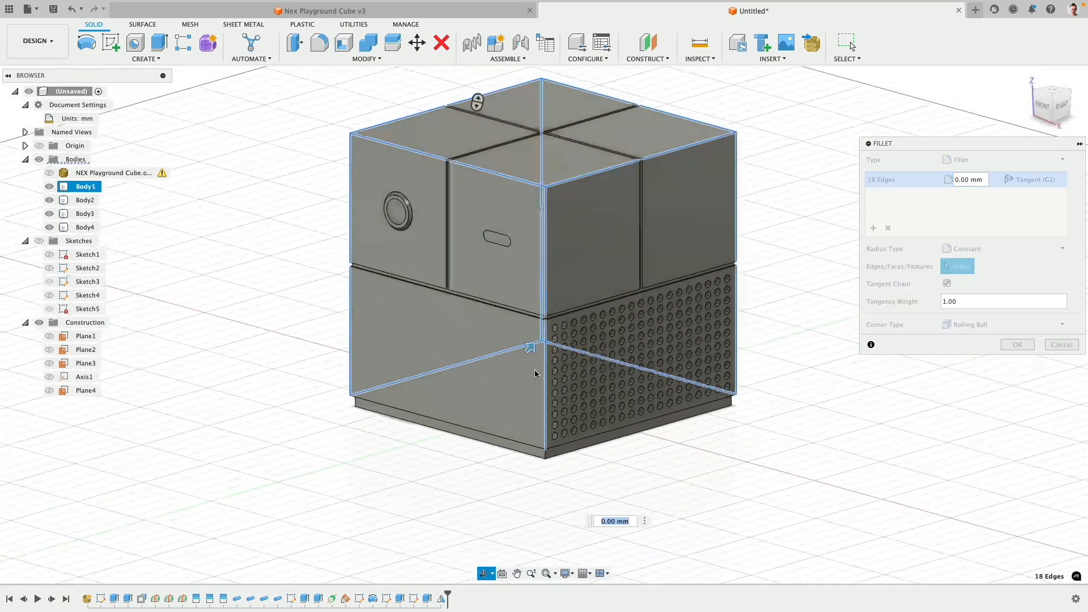
pyautogui.scroll(5, 535, 369)
pyautogui.click(524, 420)
pyautogui.click(558, 422)
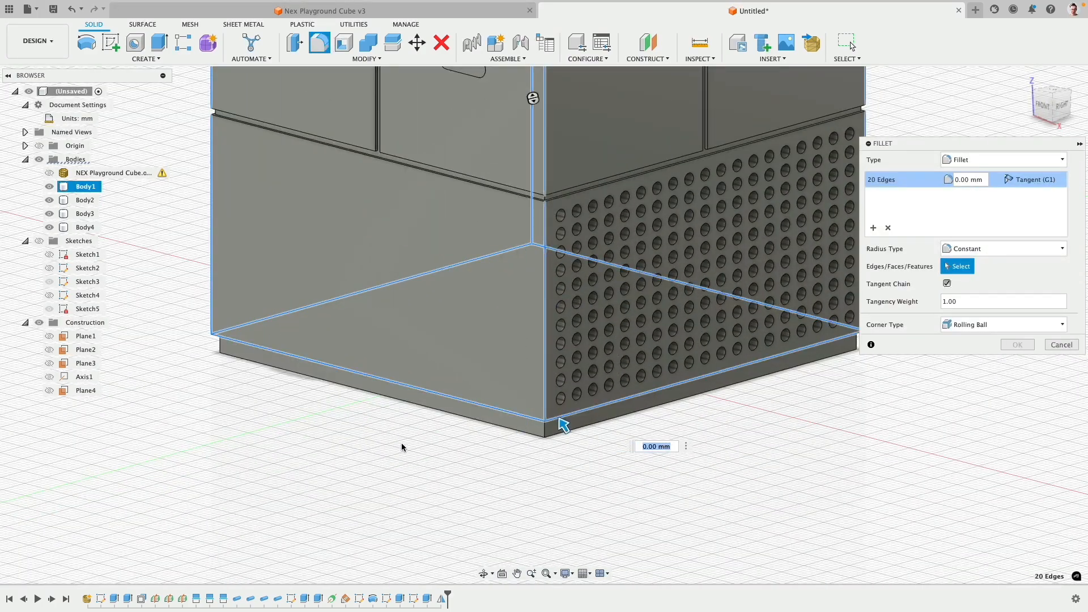
# Set the fillet radius to 0.5 mm and accept the fillet on Body1's outer edges
pyautogui.scroll(-3, 400, 444)
pyautogui.keyDown('shift'); pyautogui.moveTo(395, 444); pyautogui.dragTo(687, 413, button='middle'); pyautogui.keyUp('shift')
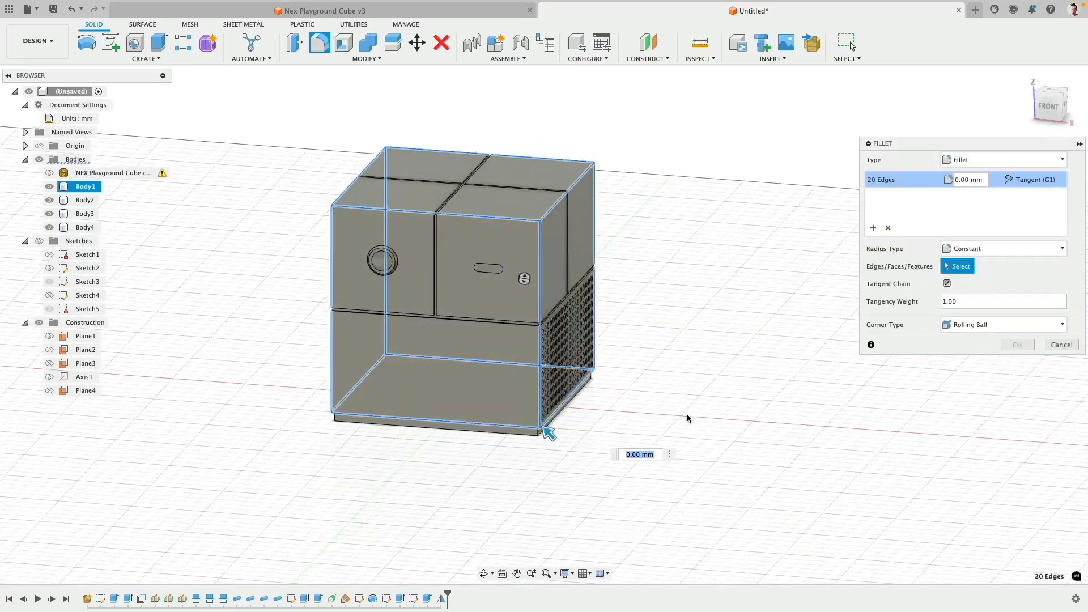
pyautogui.write('.5')
pyautogui.scroll(5, 596, 191)
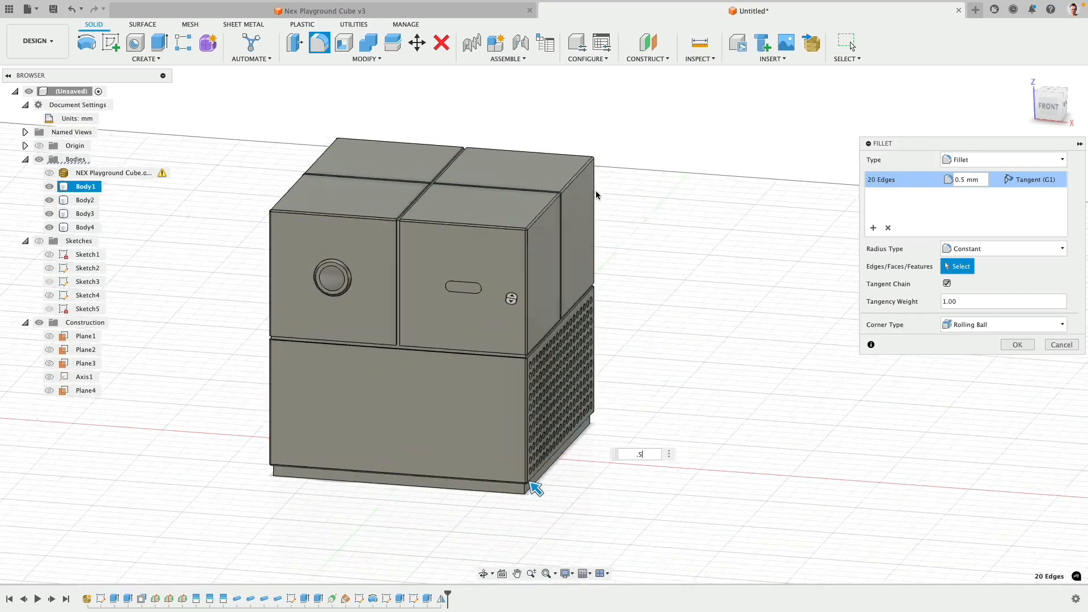
pyautogui.scroll(-8, 566, 216)
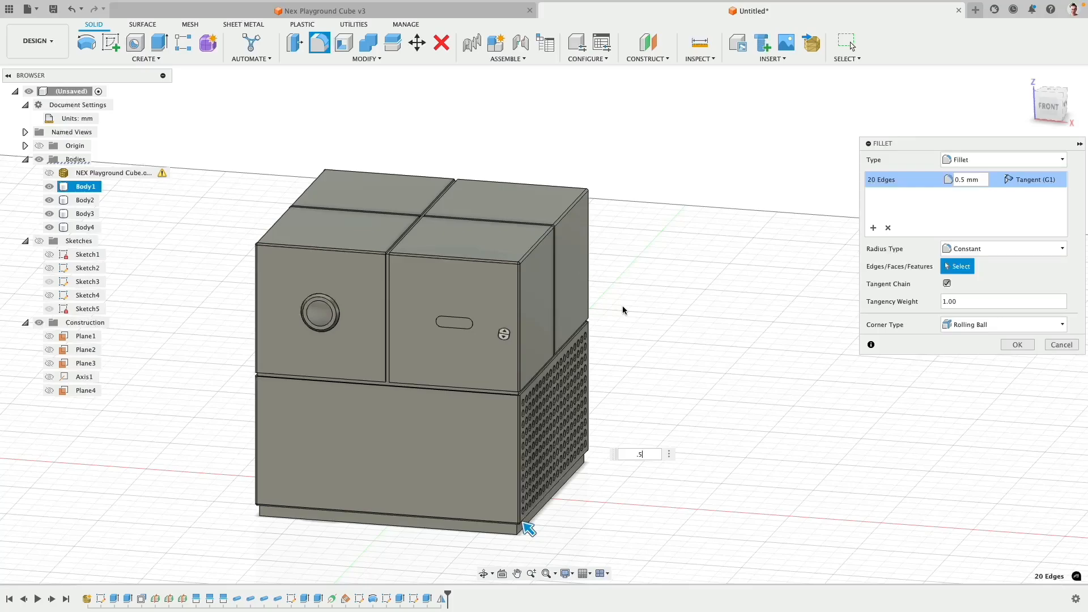
pyautogui.keyDown('shift'); pyautogui.moveTo(699, 315); pyautogui.dragTo(760, 363, button='middle'); pyautogui.keyUp('shift')
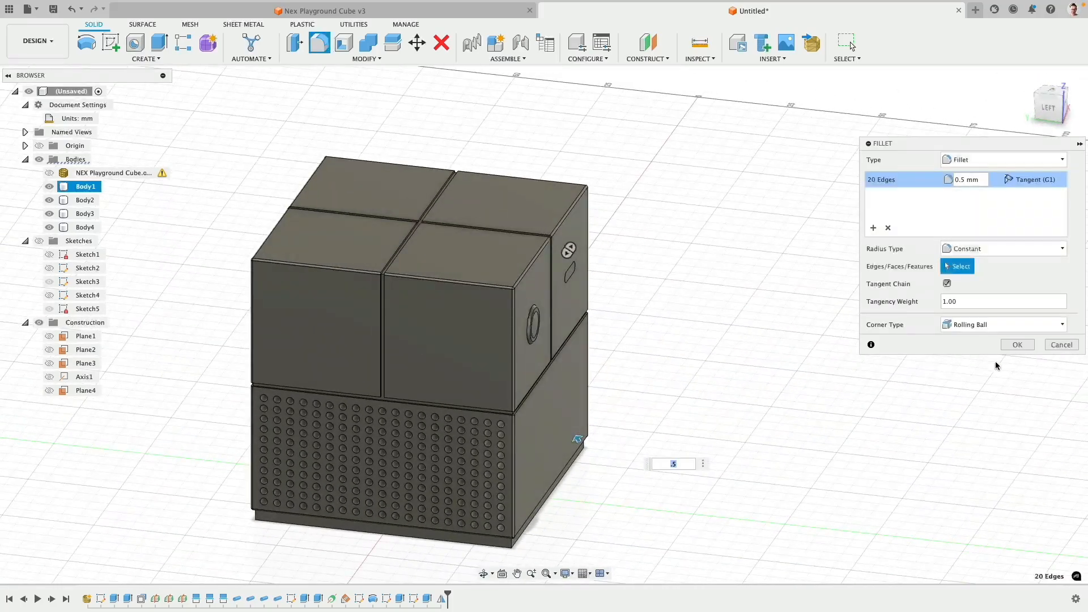
pyautogui.click(1017, 345)
# Apply the NEX White paint appearance to Body1 and NEX Yellow to the base body beneath it
pyautogui.keyDown('shift'); pyautogui.moveTo(679, 225); pyautogui.dragTo(719, 225, button='middle'); pyautogui.keyUp('shift')
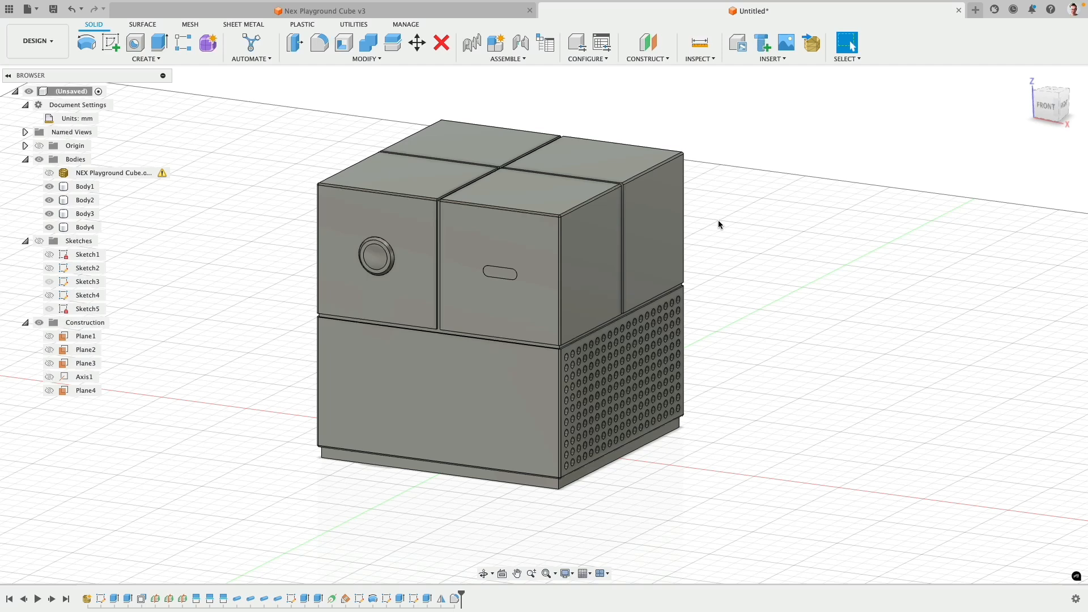
pyautogui.press('a')
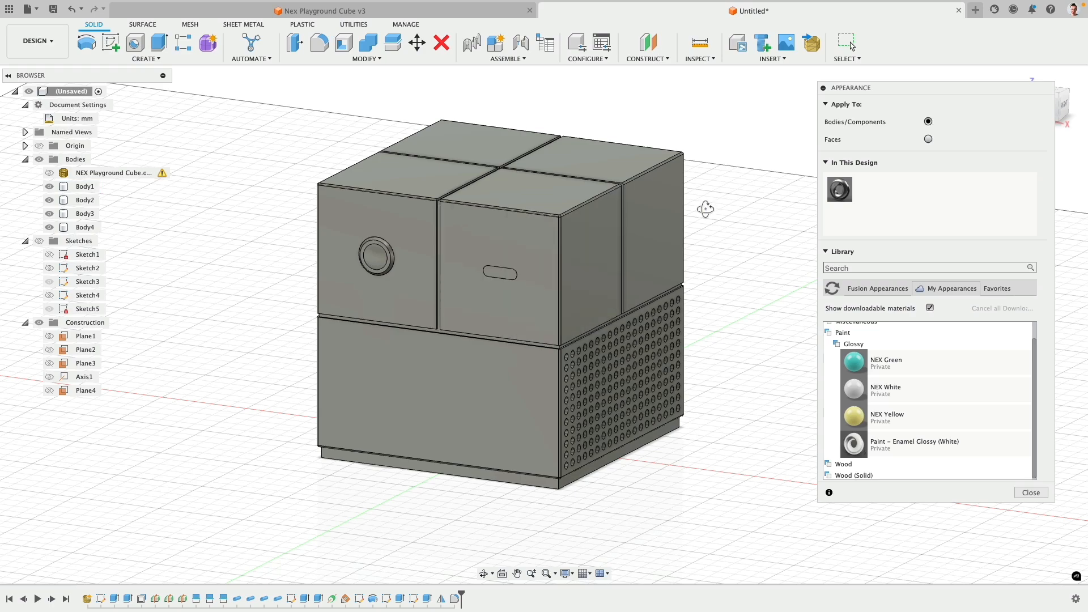
pyautogui.keyDown('shift'); pyautogui.moveTo(706, 210); pyautogui.dragTo(698, 209, button='middle'); pyautogui.keyUp('shift')
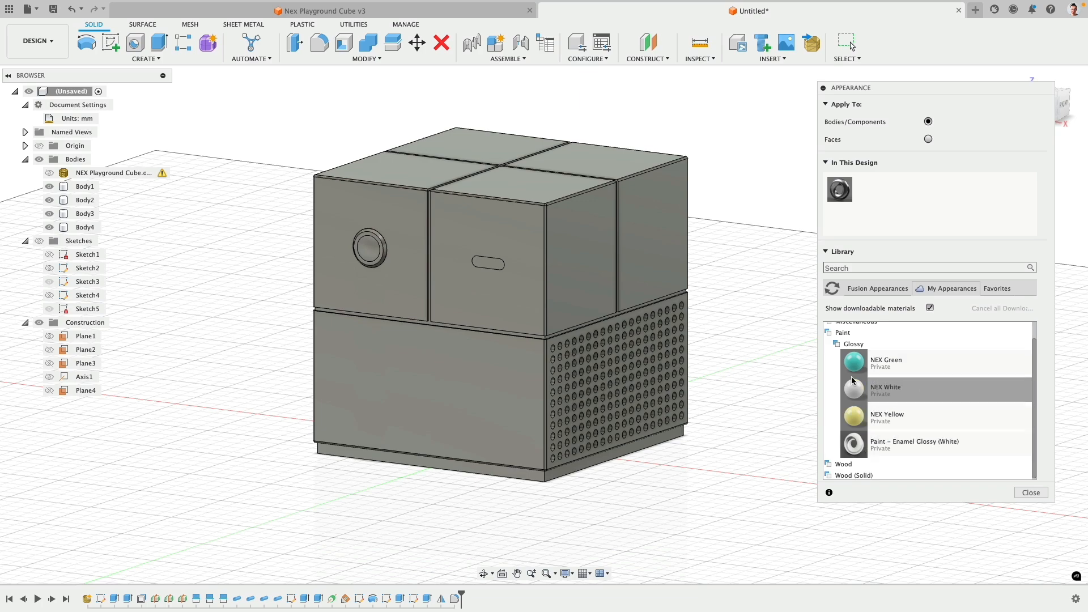
pyautogui.moveTo(817, 382); pyautogui.dragTo(647, 372)
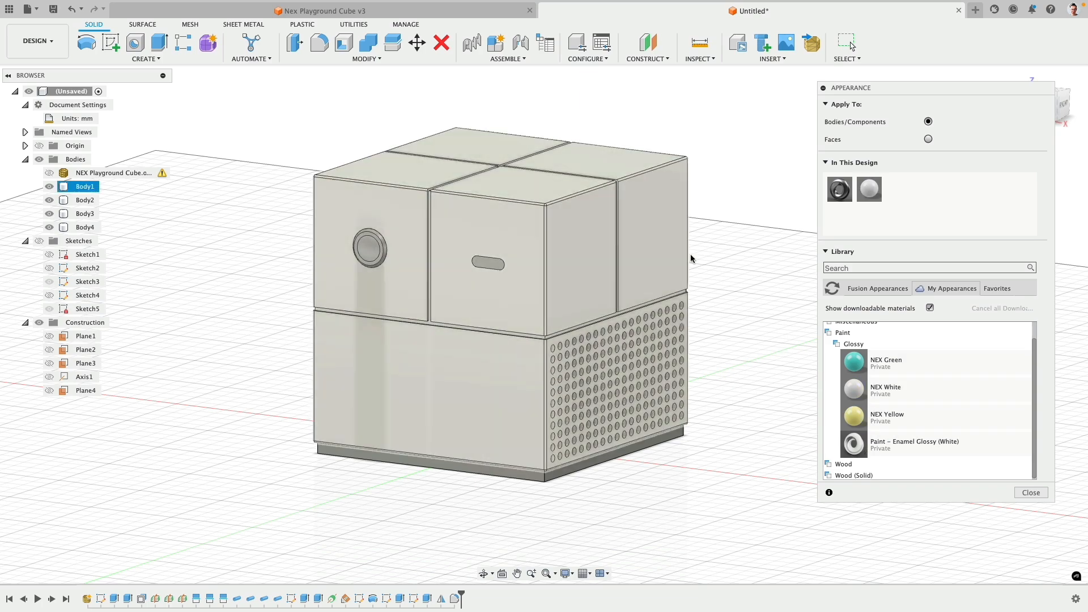
pyautogui.moveTo(594, 469); pyautogui.dragTo(587, 464)
pyautogui.keyDown('shift'); pyautogui.moveTo(371, 491); pyautogui.dragTo(603, 448, button='middle'); pyautogui.keyUp('shift')
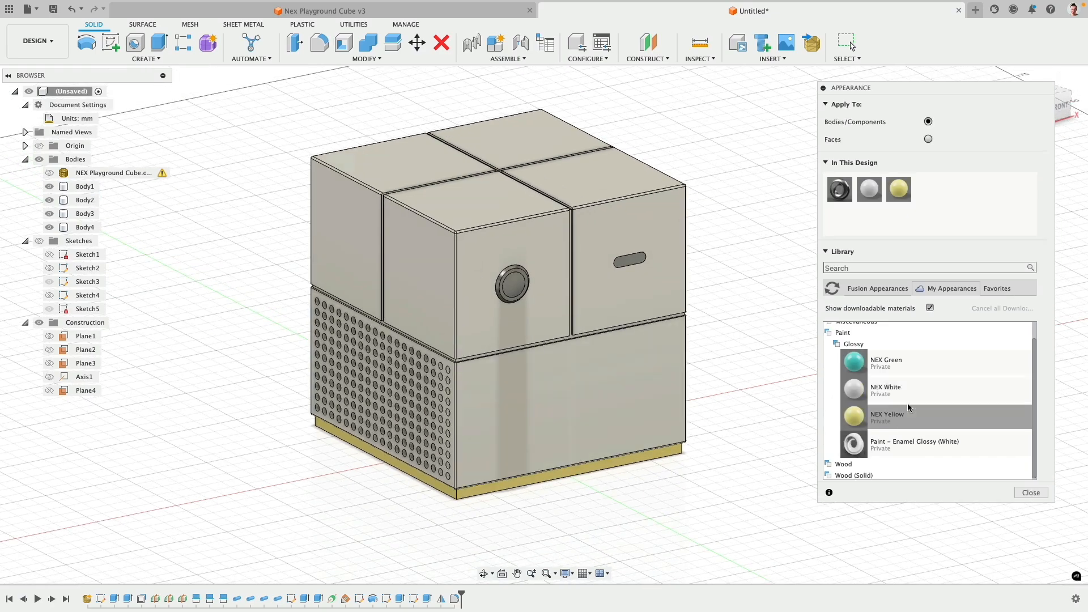
# Hide Body2, Body3 and Body4, leaving only Body1 displayed
pyautogui.scroll(1, 906, 403)
pyautogui.scroll(5, 553, 275)
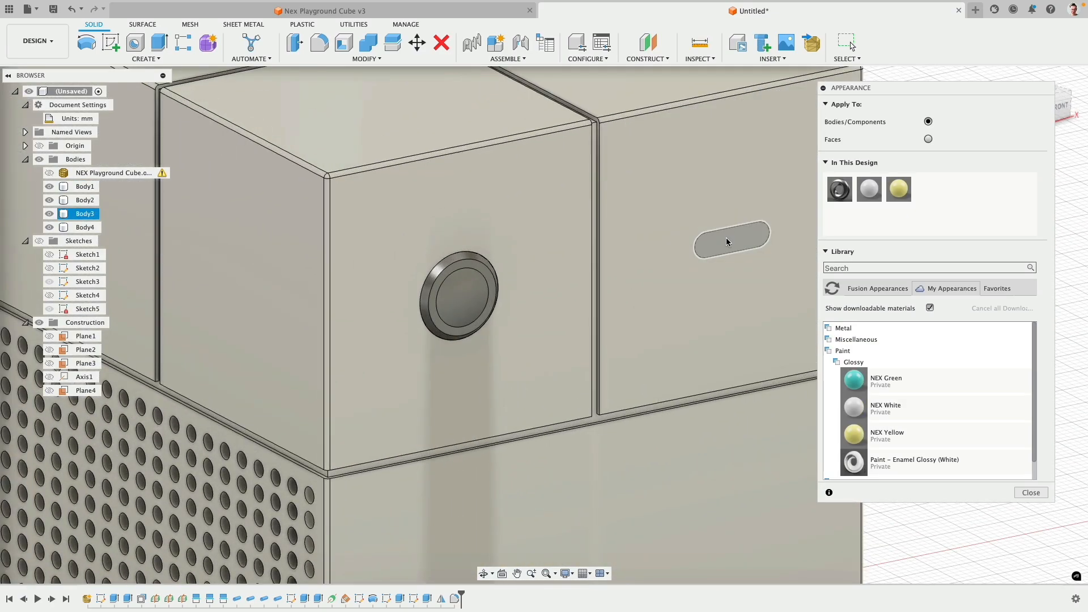
pyautogui.scroll(-5, 754, 263)
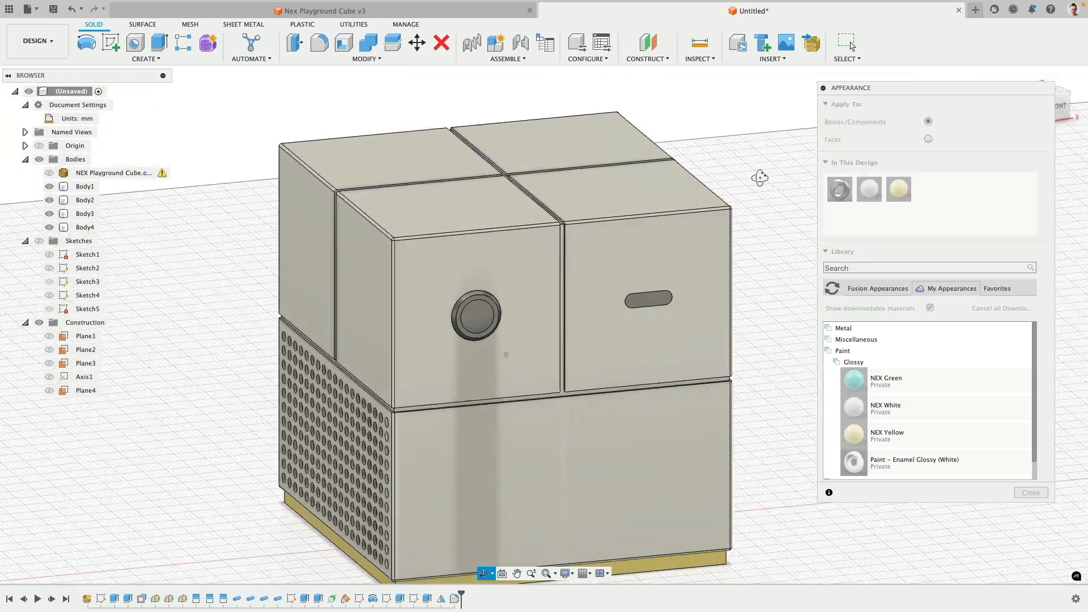
pyautogui.moveTo(759, 178)
pyautogui.keyDown('shift'); pyautogui.mouseDown(button='middle')
pyautogui.moveTo(753, 165)
pyautogui.moveTo(765, 190)
pyautogui.moveTo(692, 146)
pyautogui.moveTo(691, 197)
pyautogui.moveTo(611, 175)
pyautogui.moveTo(745, 183)
pyautogui.moveTo(718, 136)
pyautogui.moveTo(712, 162)
pyautogui.moveTo(670, 177)
pyautogui.moveTo(747, 181)
pyautogui.mouseUp(button='middle'); pyautogui.keyUp('shift')
pyautogui.moveTo(992, 95); pyautogui.dragTo(902, 99)
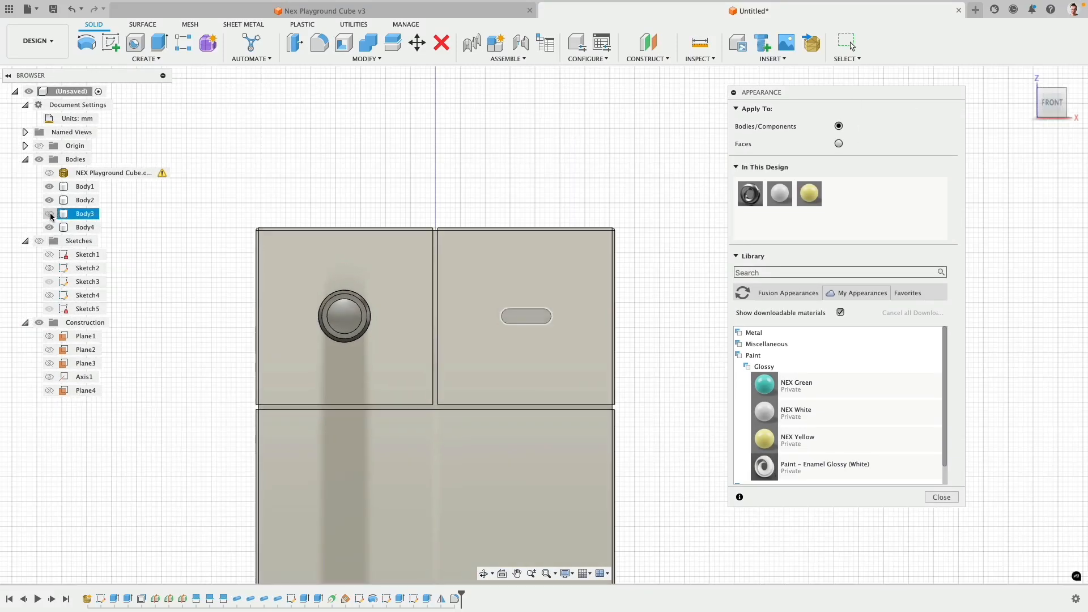
pyautogui.click(48, 188)
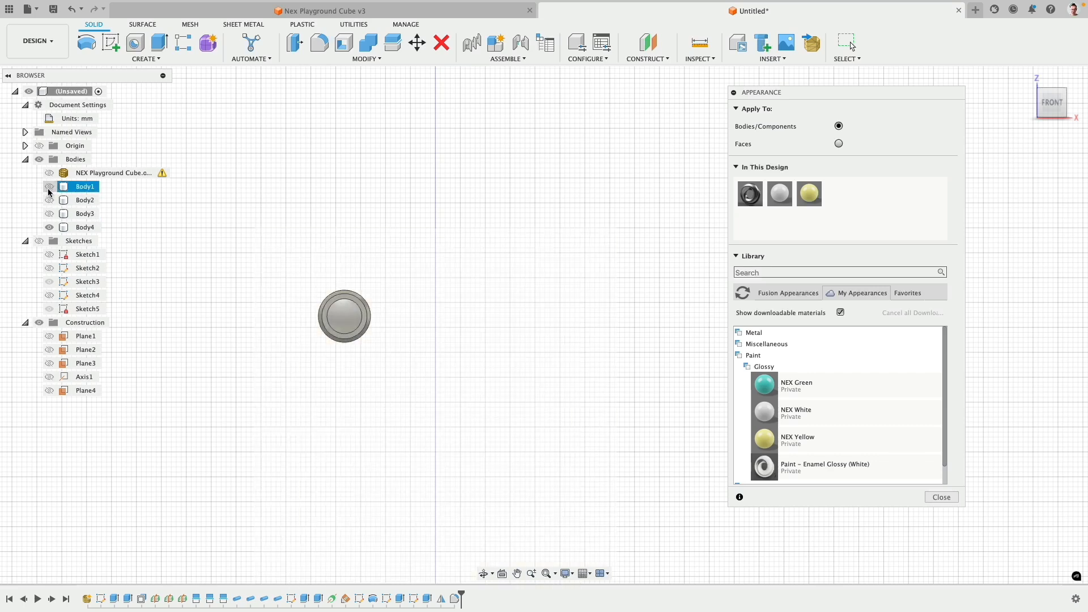
pyautogui.click(48, 187)
pyautogui.click(50, 228)
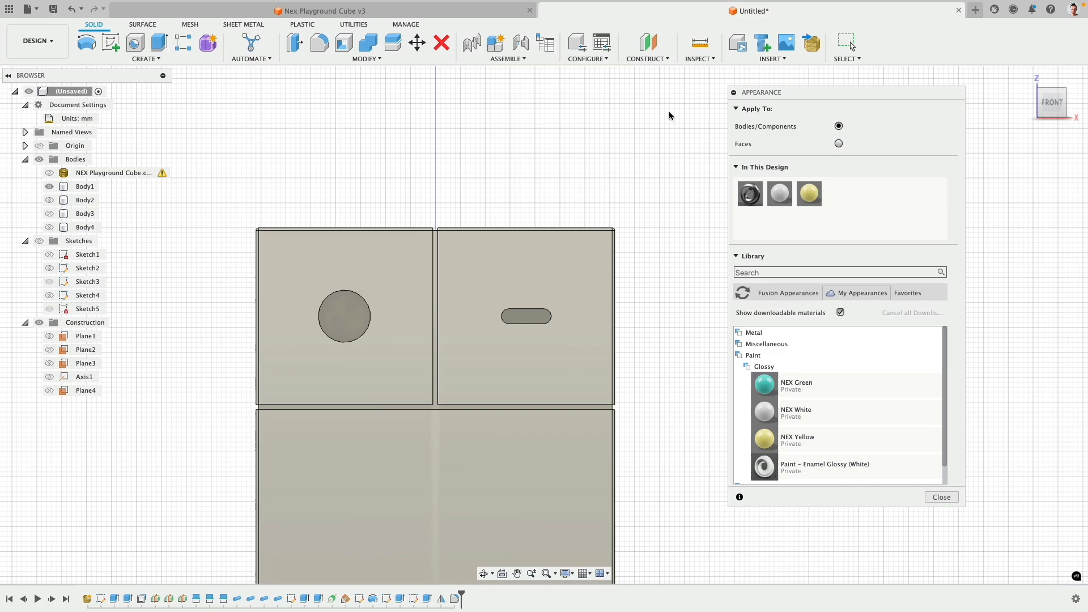
# Examine where the vertical and horizontal grooves of Body1 meet on its front and right sides
pyautogui.keyDown('shift'); pyautogui.moveTo(450, 215); pyautogui.dragTo(473, 123, button='middle'); pyautogui.keyUp('shift')
pyautogui.scroll(5, 401, 327)
pyautogui.scroll(4, 447, 255)
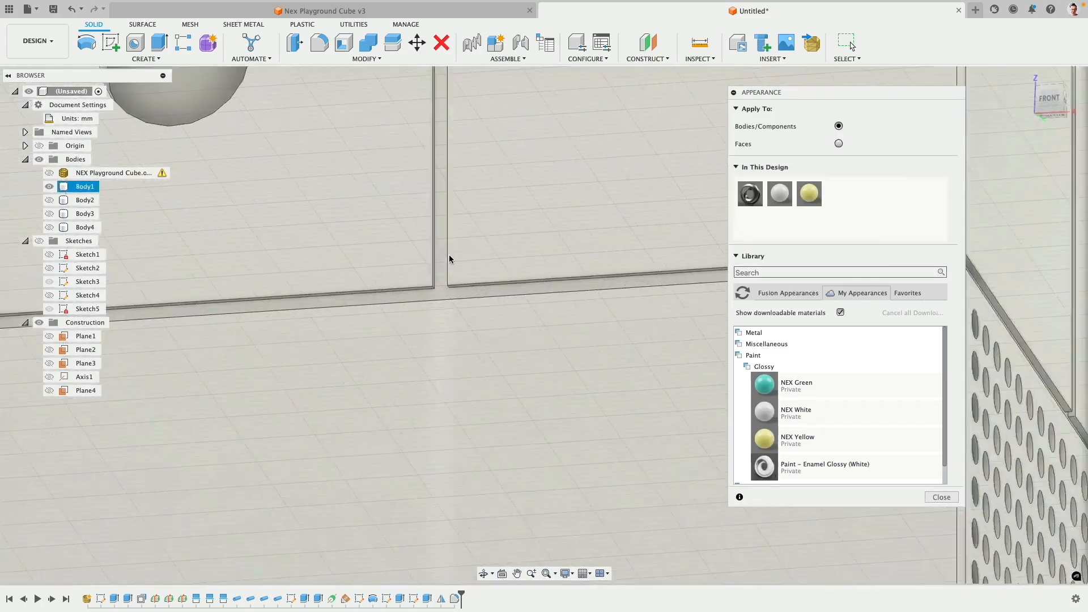
pyautogui.scroll(2, 447, 286)
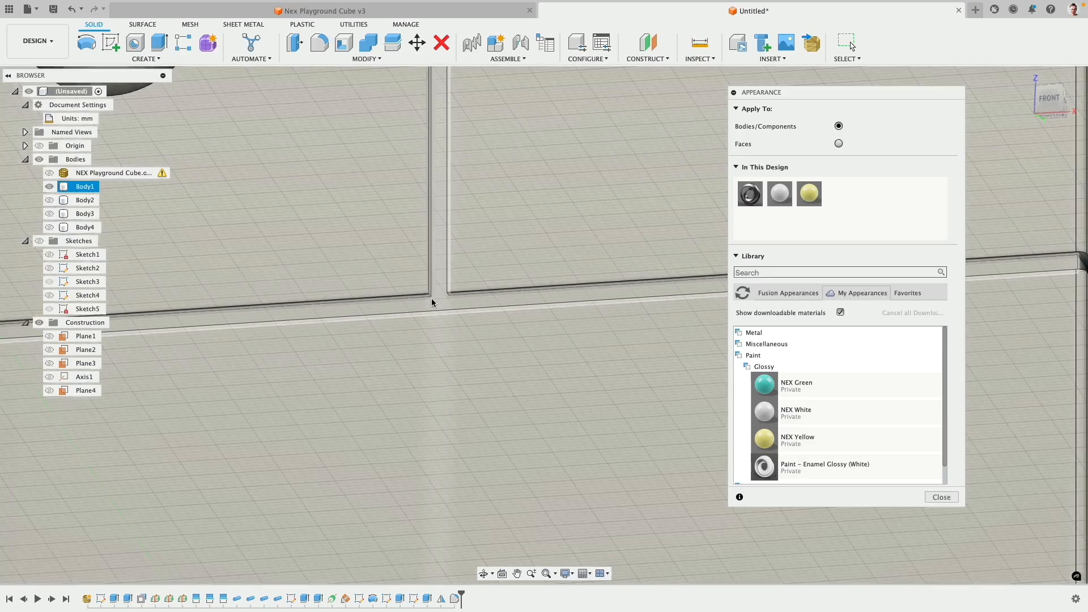
pyautogui.scroll(-5, 428, 299)
pyautogui.keyDown('shift'); pyautogui.moveTo(426, 301); pyautogui.dragTo(389, 375, button='middle'); pyautogui.keyUp('shift')
pyautogui.scroll(10, 421, 341)
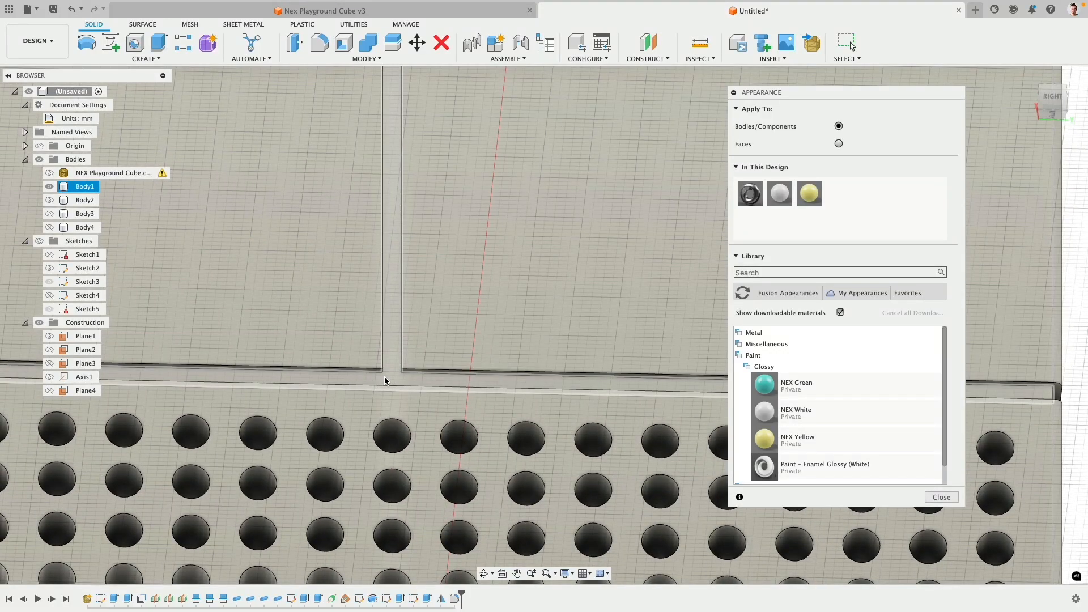
pyautogui.scroll(-6, 395, 352)
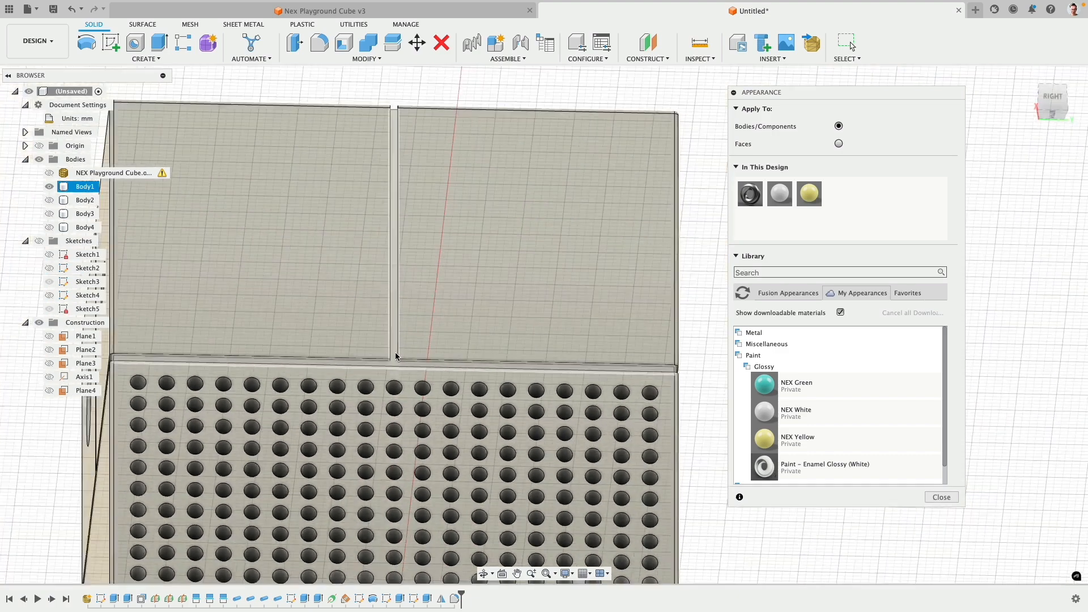
# Split the T-shaped groove face on Body1's right side with the upper block's underside face, using the extended splitting tool
pyautogui.click(434, 96)
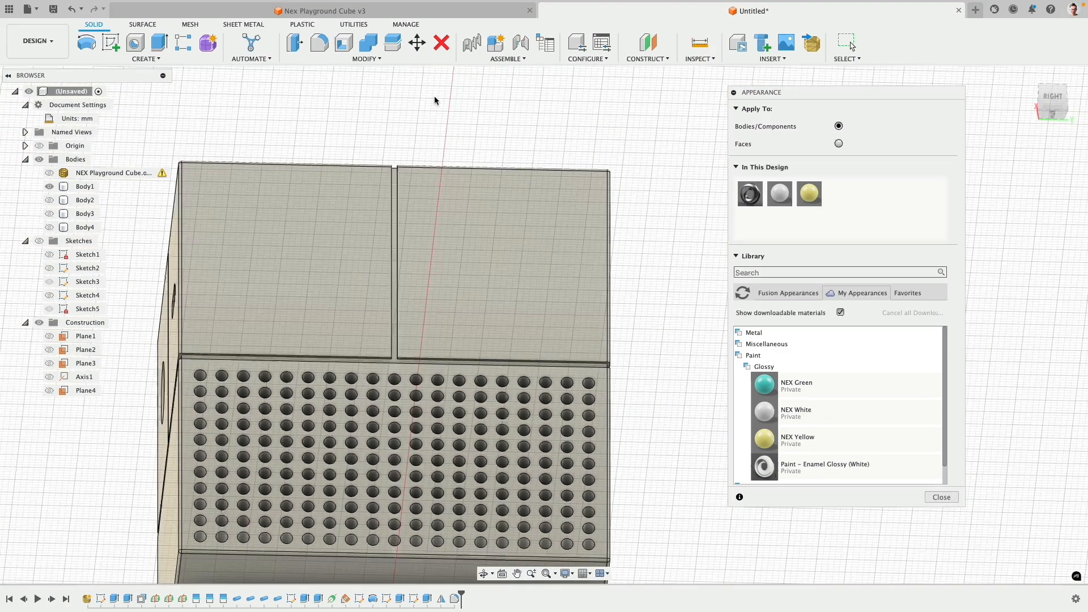
pyautogui.click(942, 497)
pyautogui.click(383, 58)
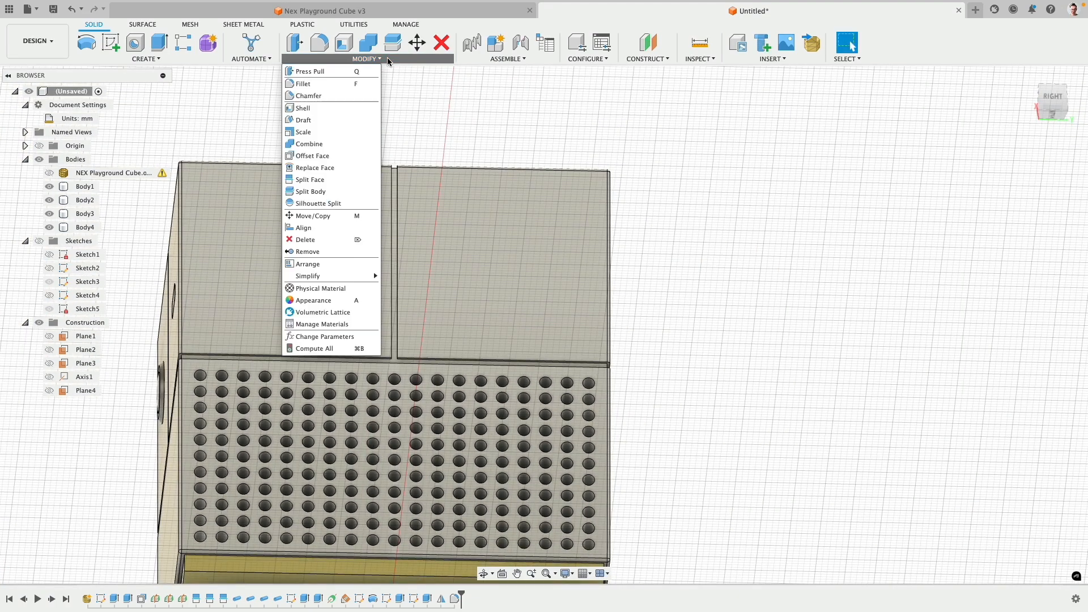
pyautogui.click(350, 184)
pyautogui.scroll(5, 370, 291)
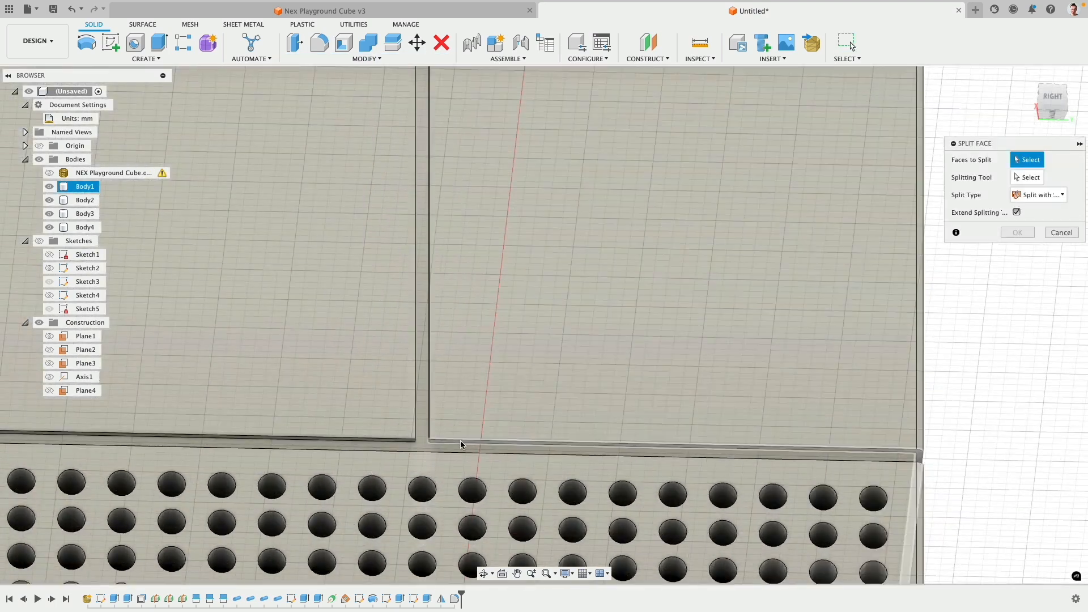
pyautogui.click(417, 443)
pyautogui.click(1026, 178)
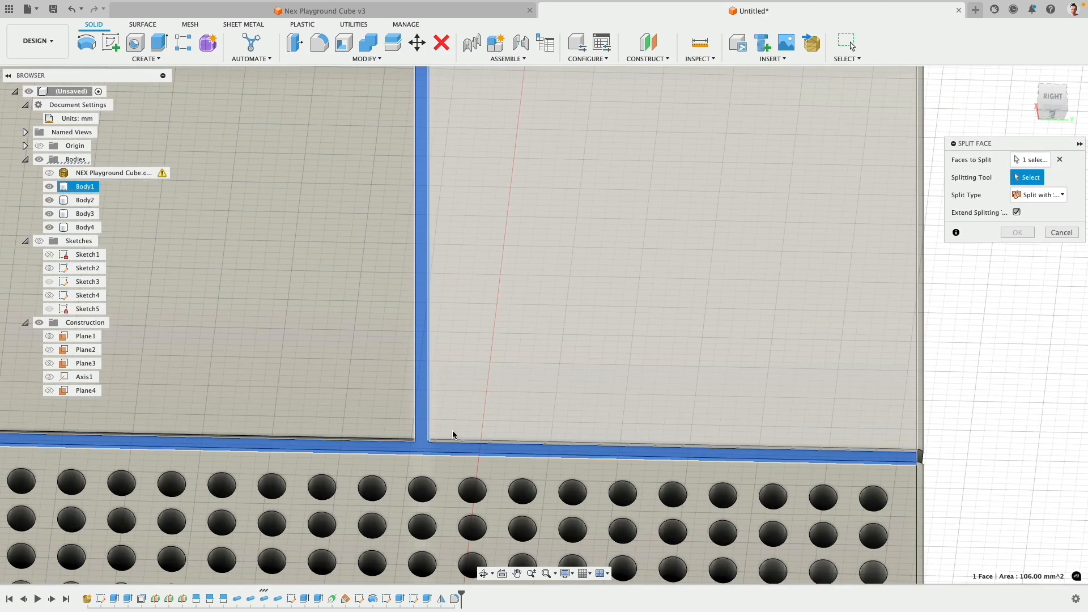
pyautogui.scroll(4, 436, 444)
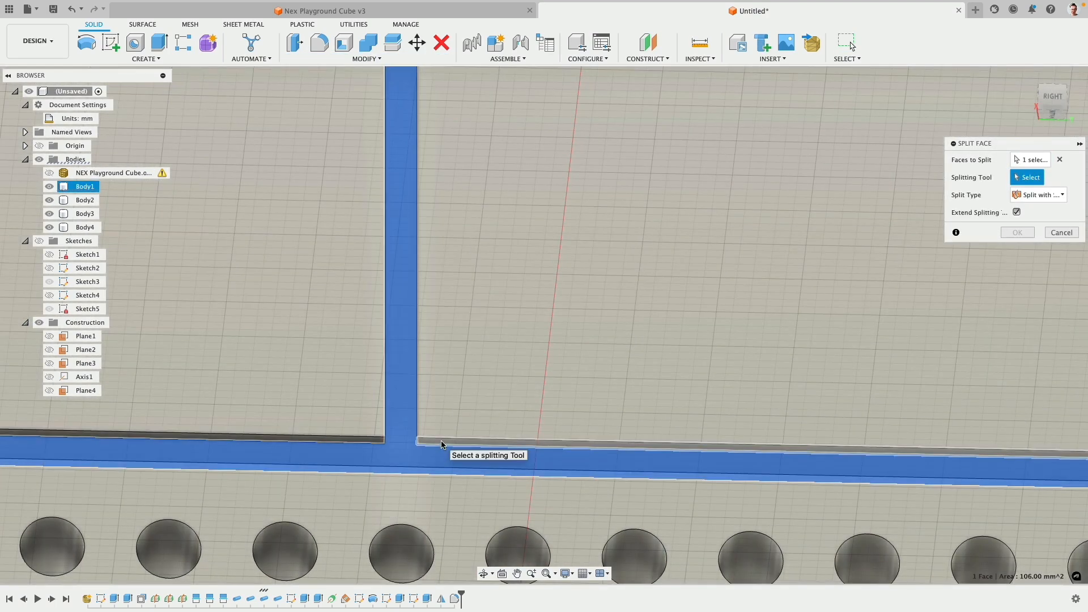
pyautogui.click(441, 445)
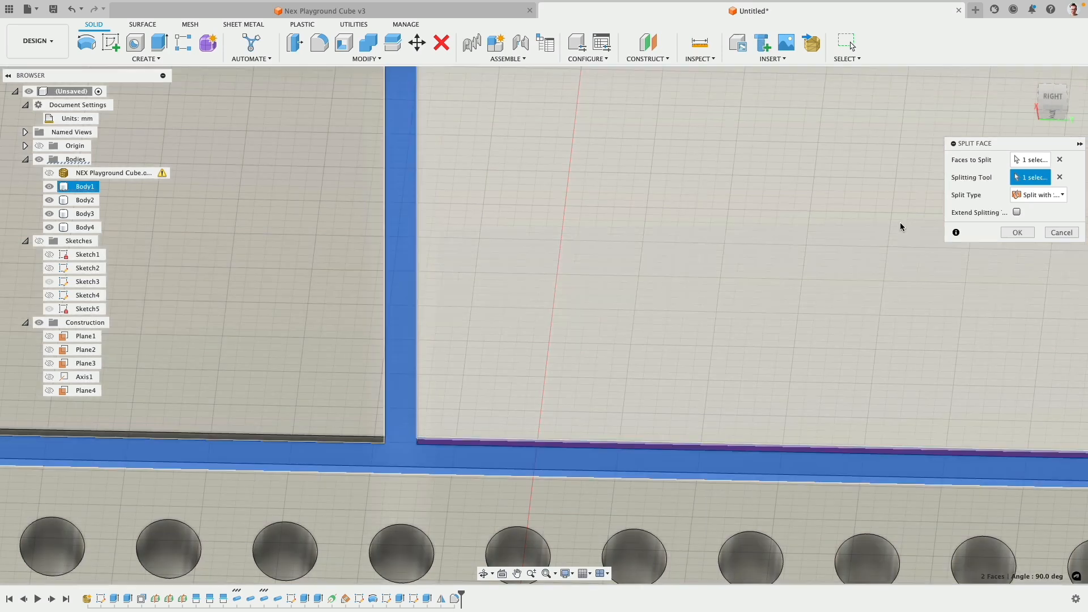
pyautogui.click(1016, 212)
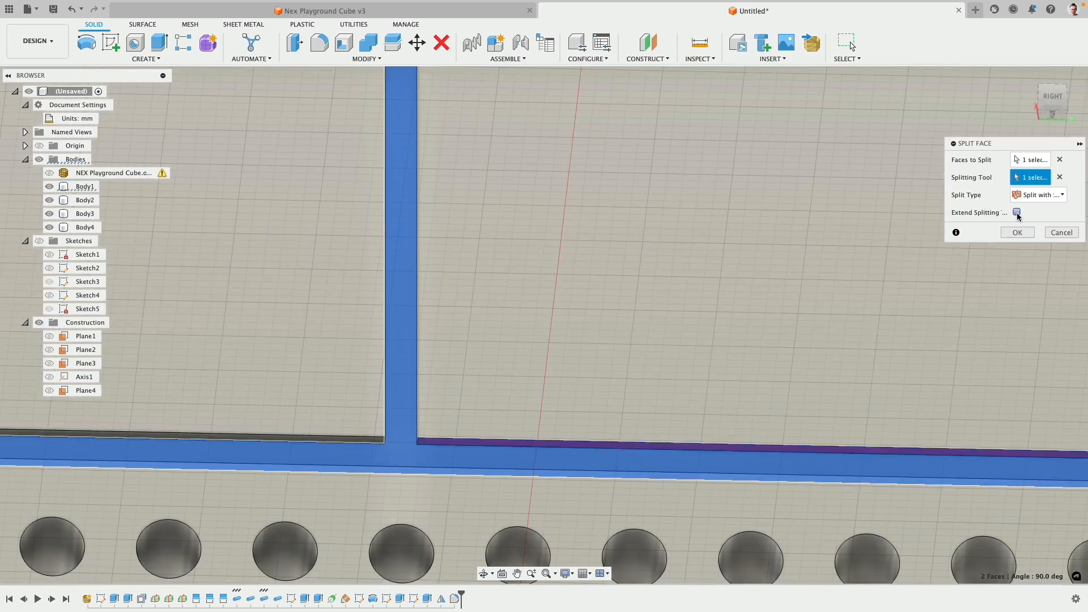
pyautogui.click(1016, 212)
pyautogui.scroll(-3, 487, 323)
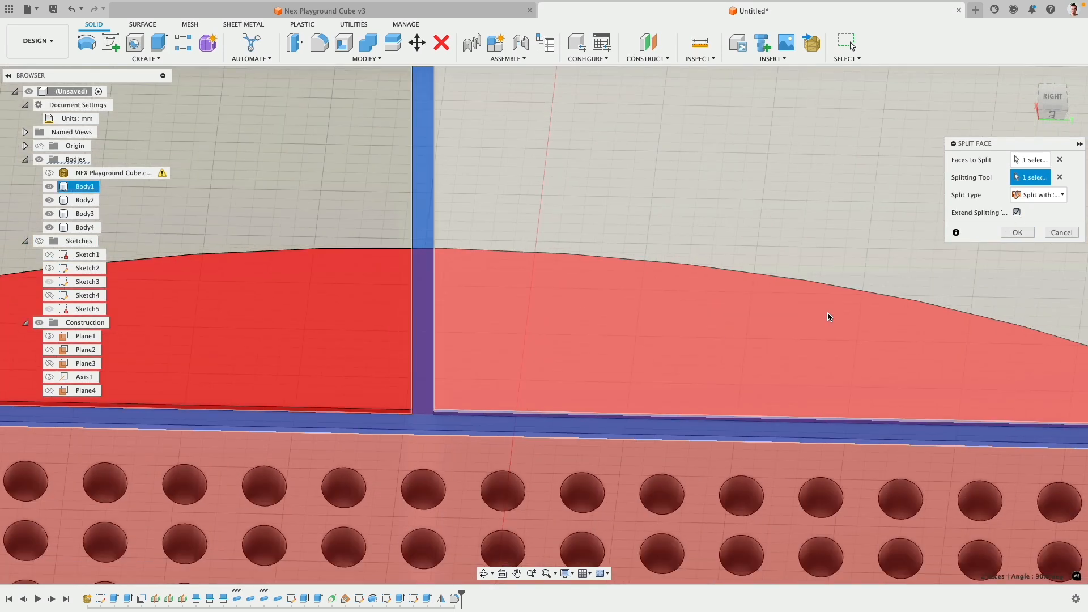
pyautogui.click(1017, 233)
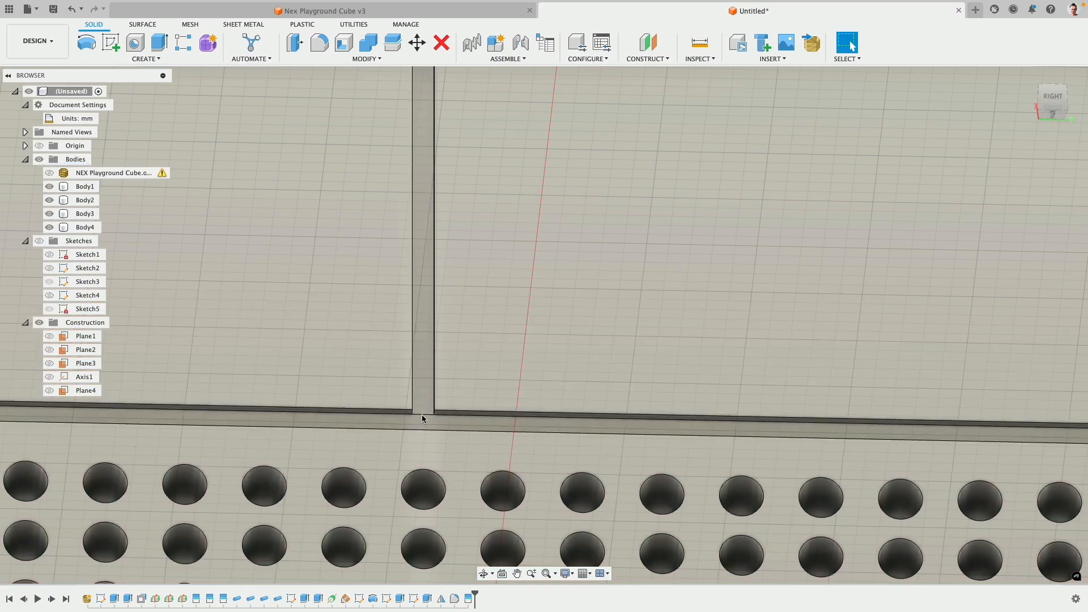
# Try to split the front groove face of Body1 with the underside face of the slotted upper block, extending the splitting tool
pyautogui.scroll(-6, 421, 411)
pyautogui.keyDown('shift'); pyautogui.moveTo(281, 351); pyautogui.dragTo(386, 362, button='middle'); pyautogui.keyUp('shift')
pyautogui.moveTo(170, 341); pyautogui.dragTo(566, 260, button='middle')
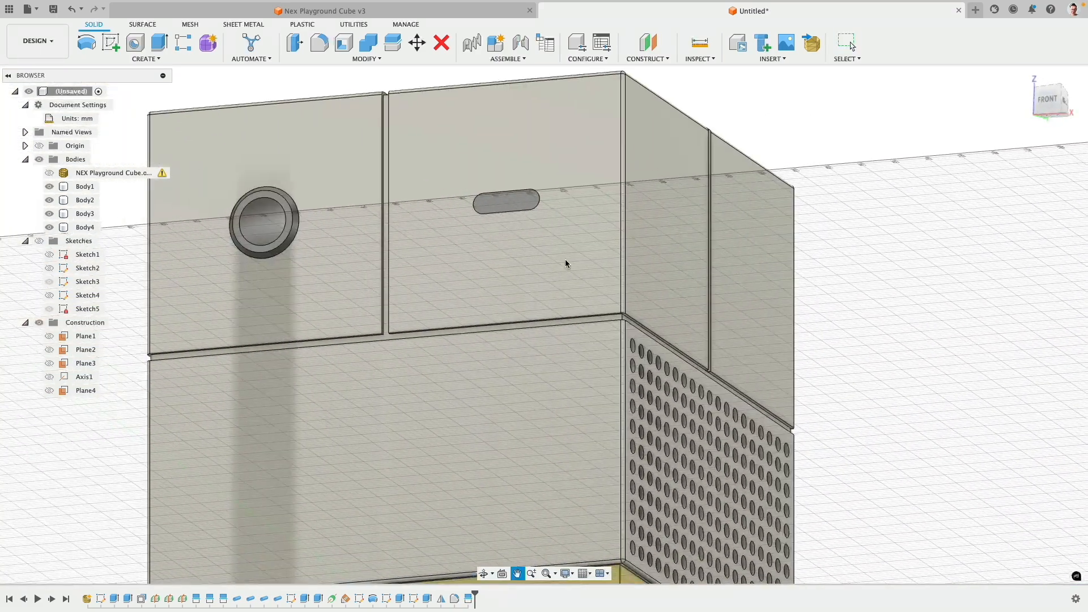
pyautogui.scroll(3, 383, 318)
pyautogui.rightClick(396, 294)
pyautogui.click(388, 255)
pyautogui.scroll(5, 477, 368)
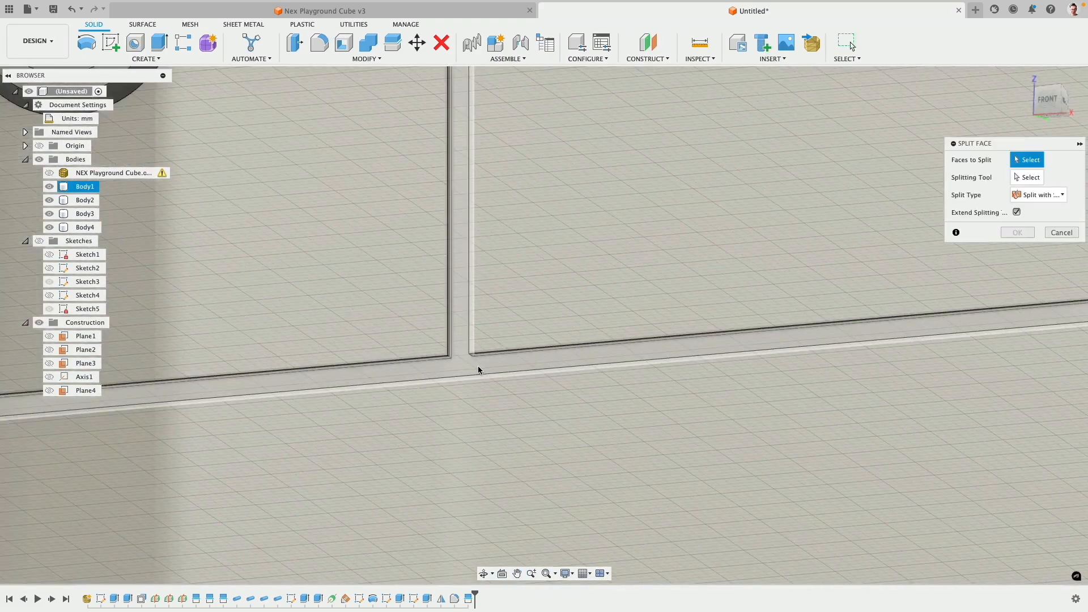
pyautogui.click(599, 351)
pyautogui.click(1026, 177)
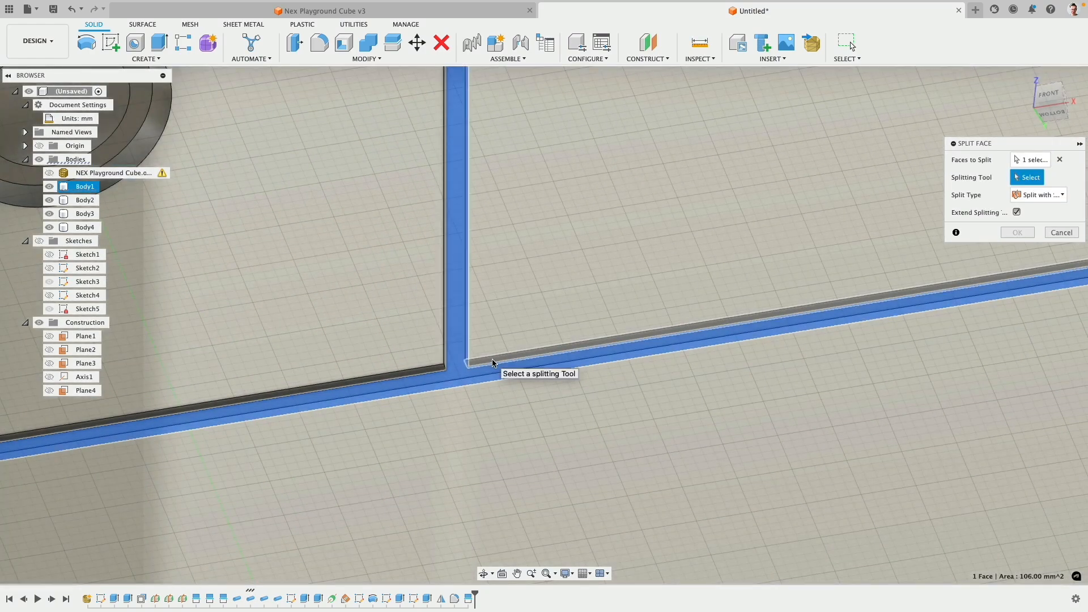
pyautogui.click(492, 362)
pyautogui.scroll(-5, 379, 379)
pyautogui.click(1016, 212)
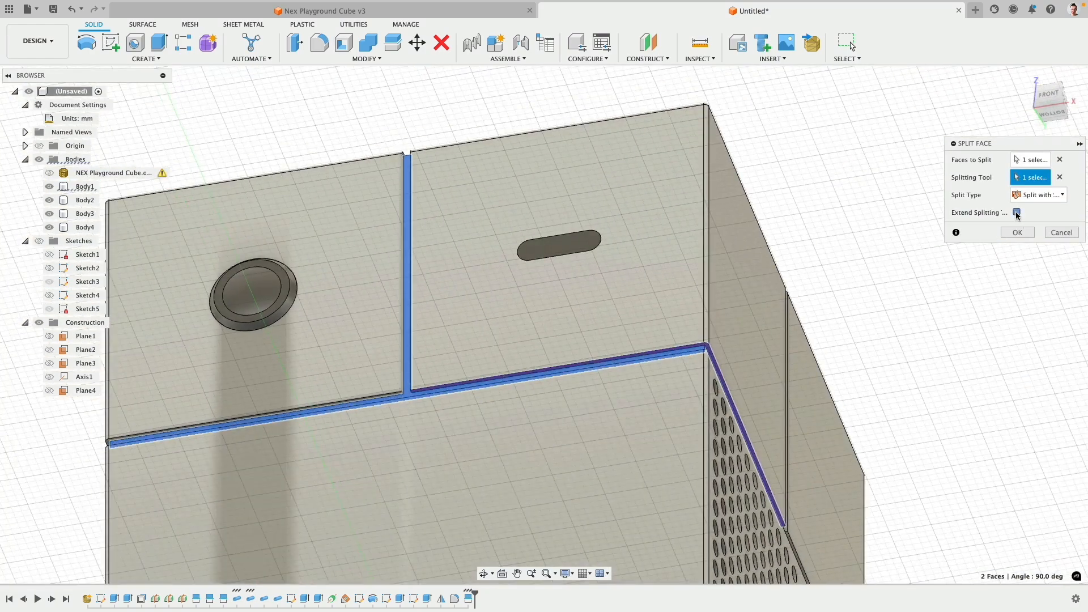
pyautogui.press('Return')
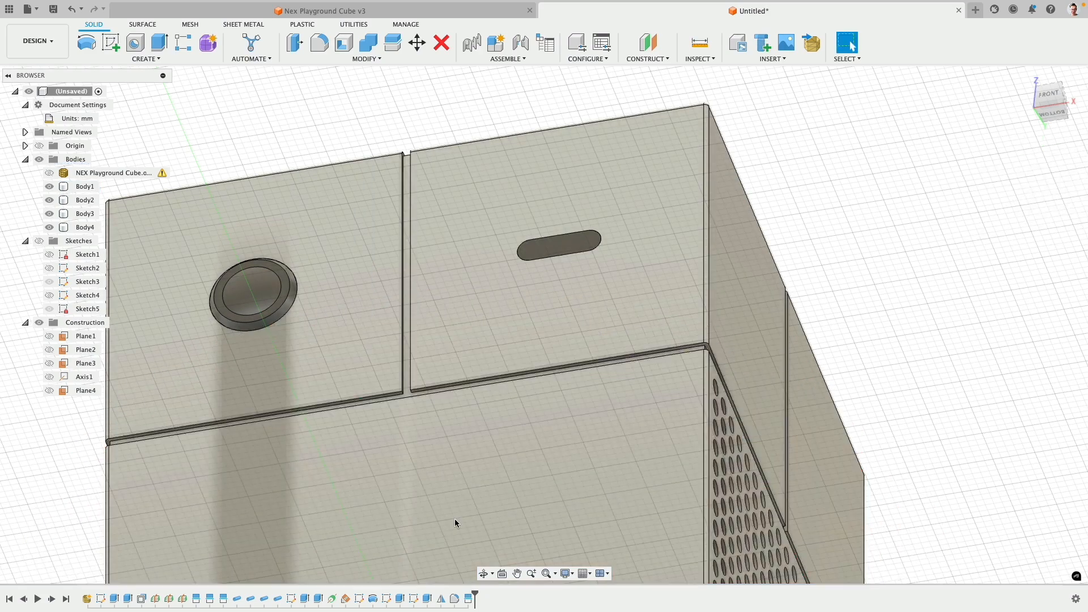
# Edit the Split Face feature and add the front, left and back groove faces to the faces to split
pyautogui.rightClick(455, 598)
pyautogui.click(500, 481)
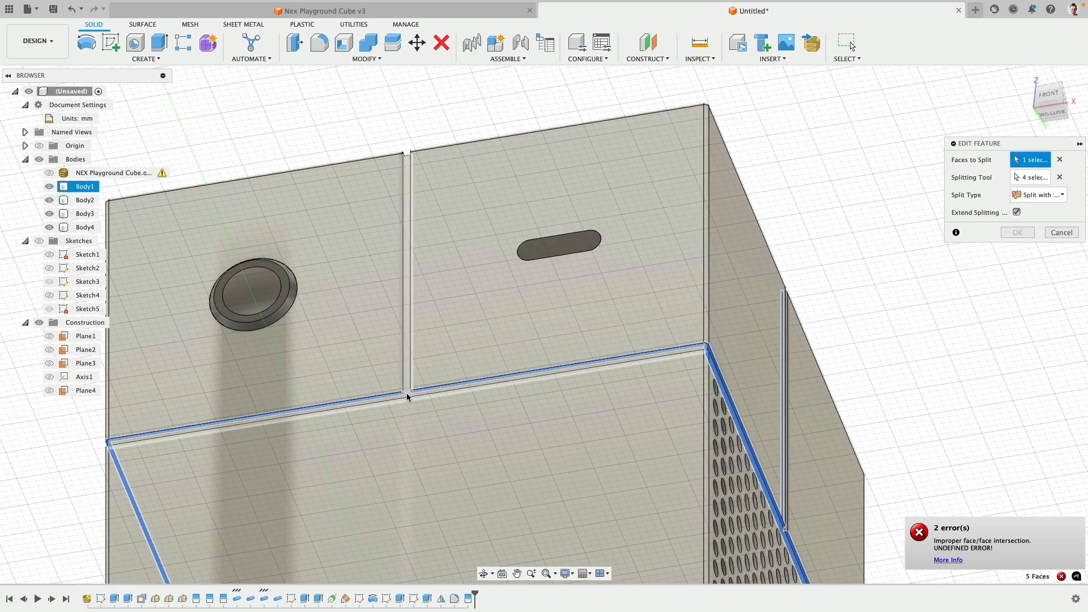
pyautogui.click(407, 393)
pyautogui.keyDown('shift'); pyautogui.moveTo(523, 260); pyautogui.dragTo(438, 295, button='middle'); pyautogui.keyUp('shift')
pyautogui.click(438, 296)
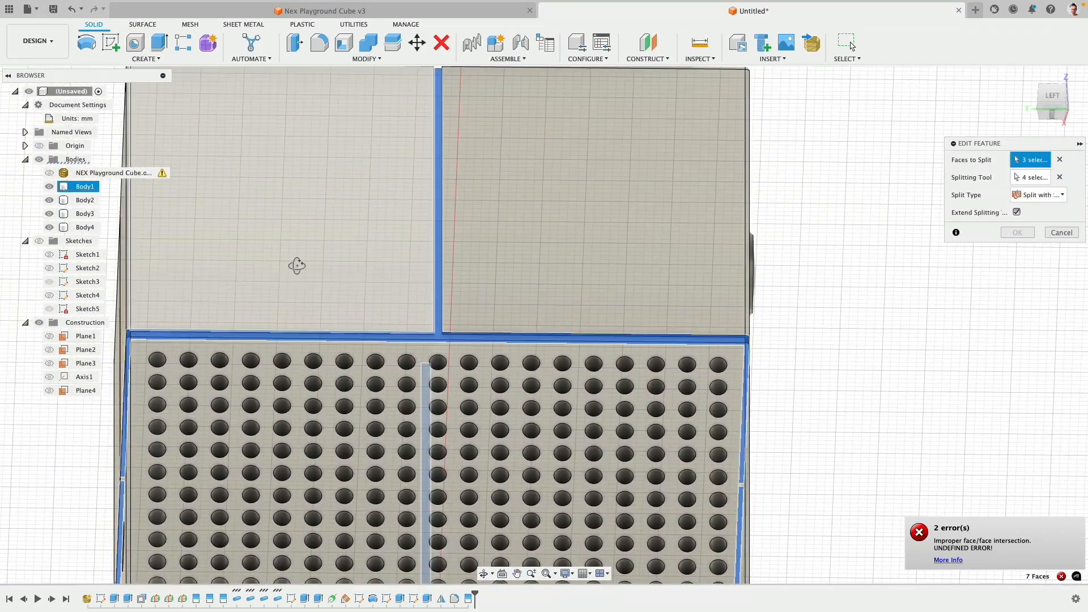
pyautogui.keyDown('shift'); pyautogui.moveTo(296, 265); pyautogui.dragTo(426, 276, button='middle'); pyautogui.keyUp('shift')
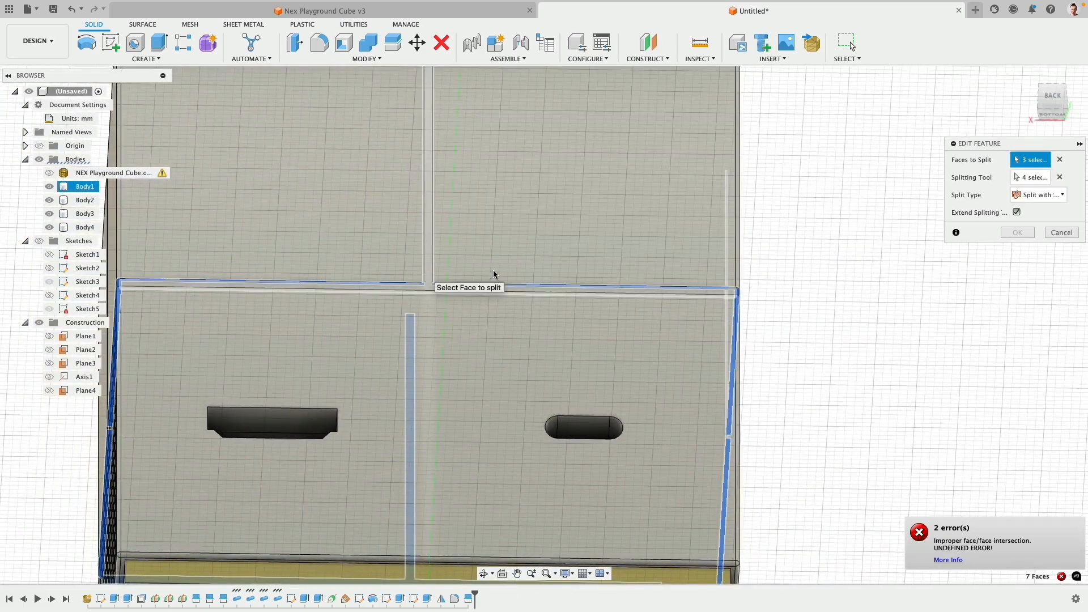
pyautogui.click(426, 278)
pyautogui.keyDown('shift'); pyautogui.moveTo(817, 234); pyautogui.dragTo(765, 267, button='middle'); pyautogui.keyUp('shift')
# Replace the split's tool selection with the underside face of the back-right upper block, extend the splitting tool and apply the edited feature
pyautogui.click(1059, 177)
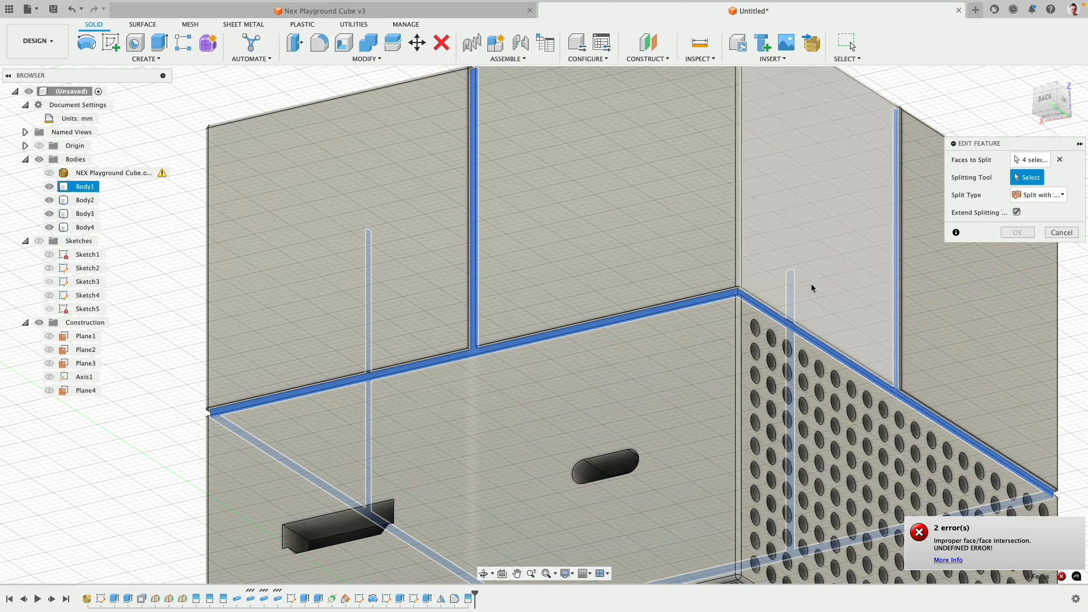
pyautogui.scroll(6, 765, 299)
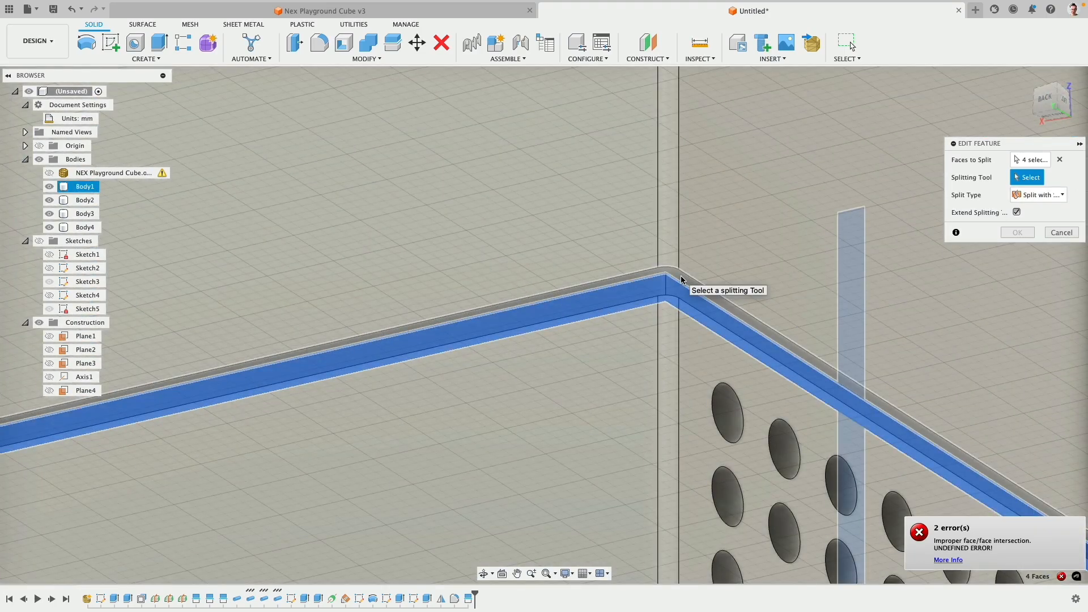
pyautogui.click(683, 282)
pyautogui.scroll(-5, 727, 291)
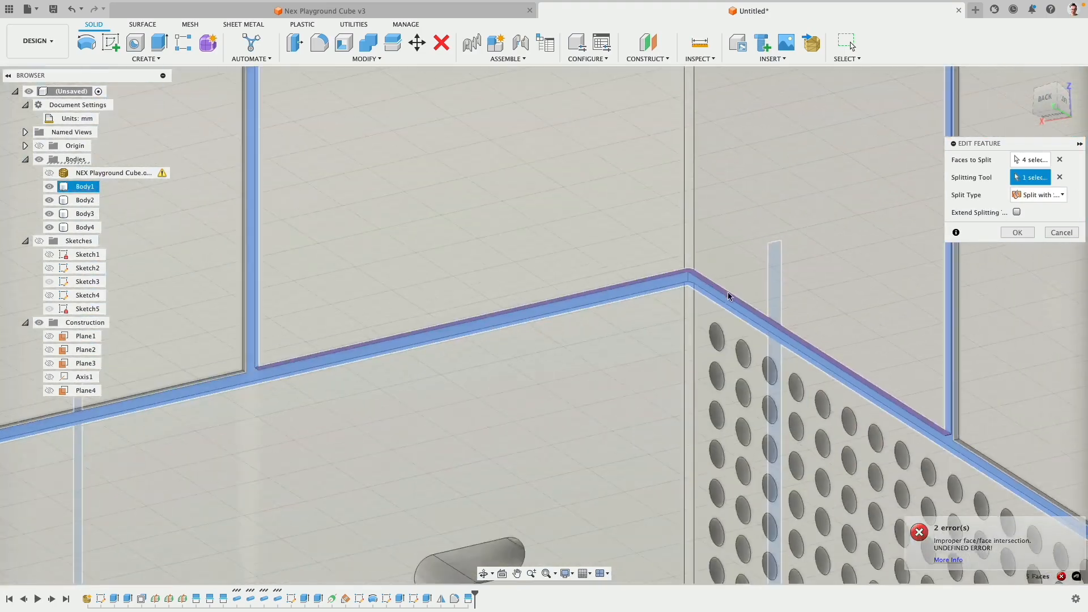
pyautogui.click(1016, 212)
pyautogui.scroll(-4, 791, 284)
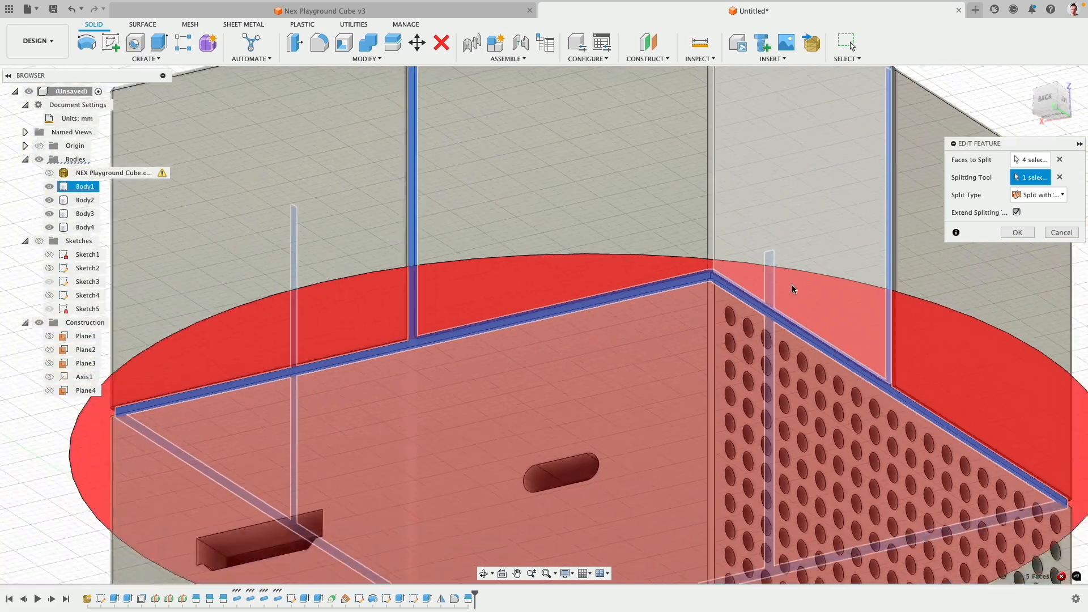
pyautogui.click(1021, 232)
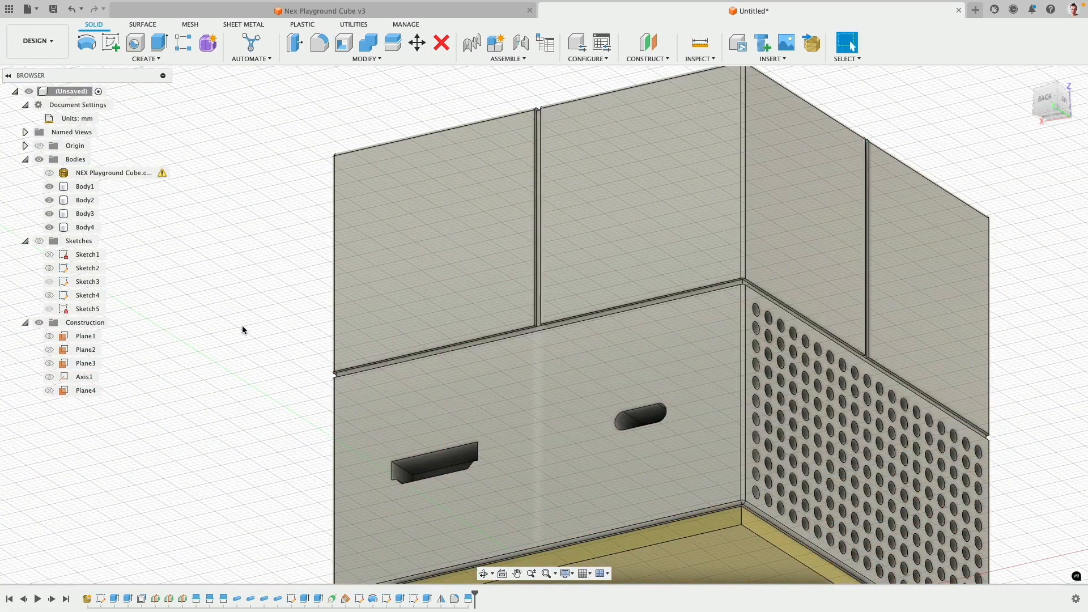
# Hide Body2, Body3 and Body4 so only Body1 remains displayed, and view it from the front
pyautogui.keyDown('shift'); pyautogui.moveTo(243, 330); pyautogui.dragTo(543, 287, button='middle'); pyautogui.keyUp('shift')
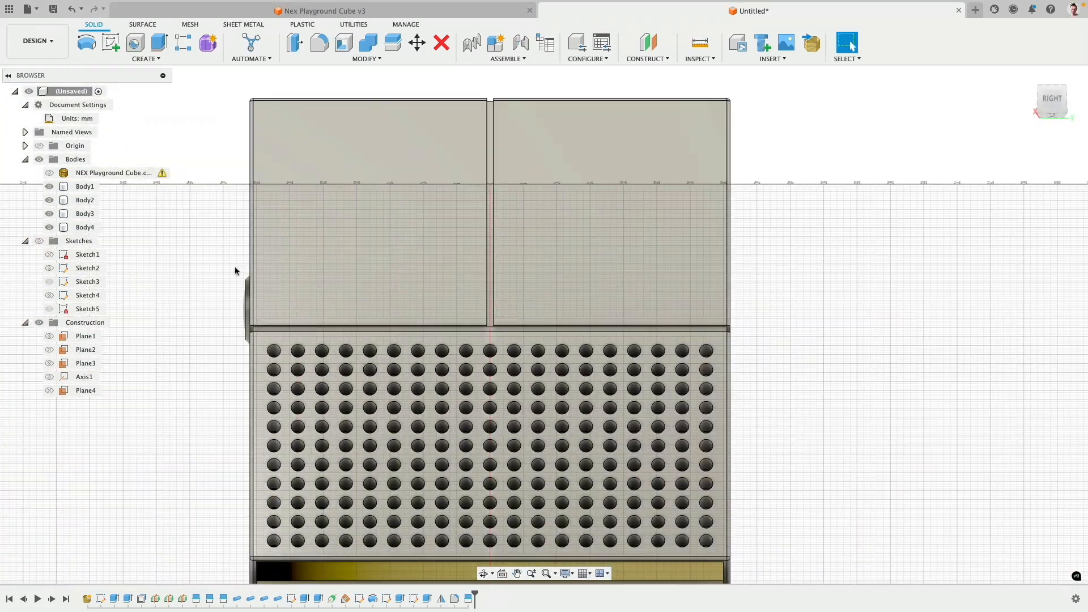
pyautogui.keyDown('shift'); pyautogui.moveTo(235, 271); pyautogui.dragTo(731, 186, button='middle'); pyautogui.keyUp('shift')
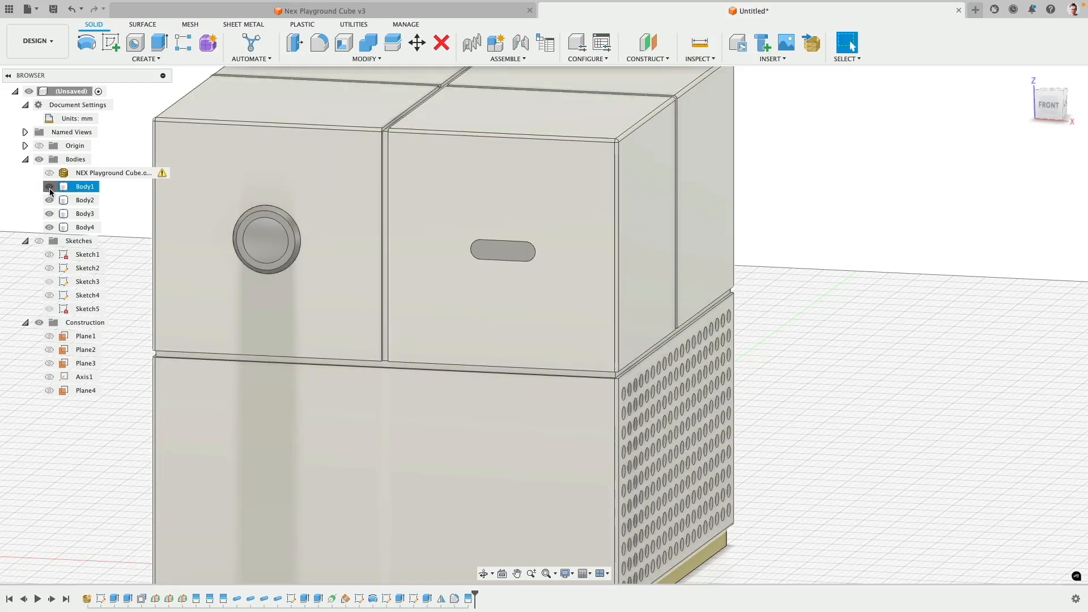
pyautogui.click(50, 187)
pyautogui.click(49, 188)
pyautogui.click(49, 214)
pyautogui.click(50, 227)
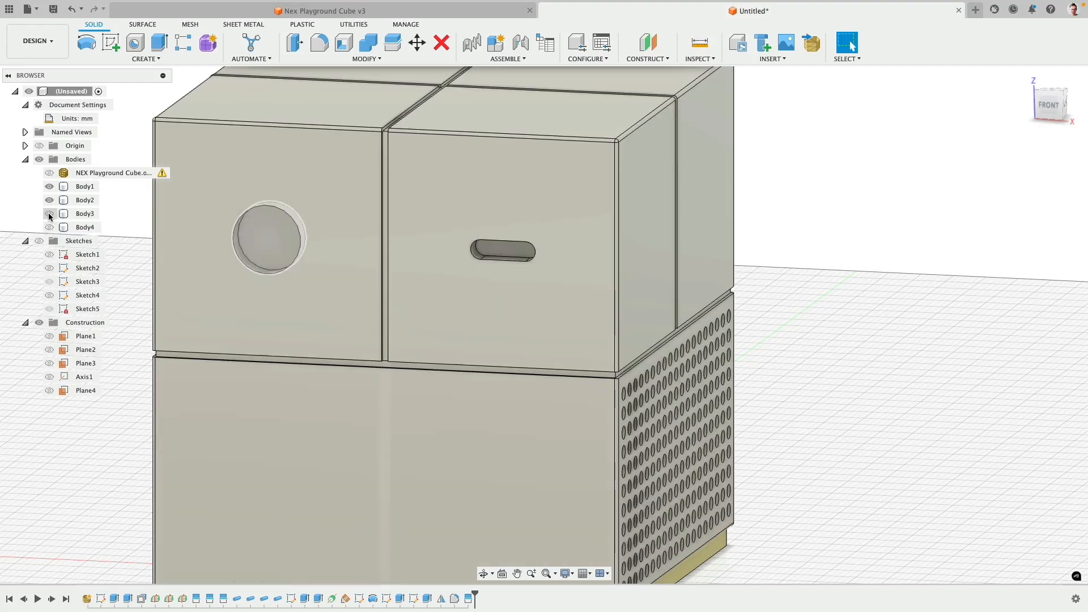
pyautogui.click(49, 200)
pyautogui.click(1051, 110)
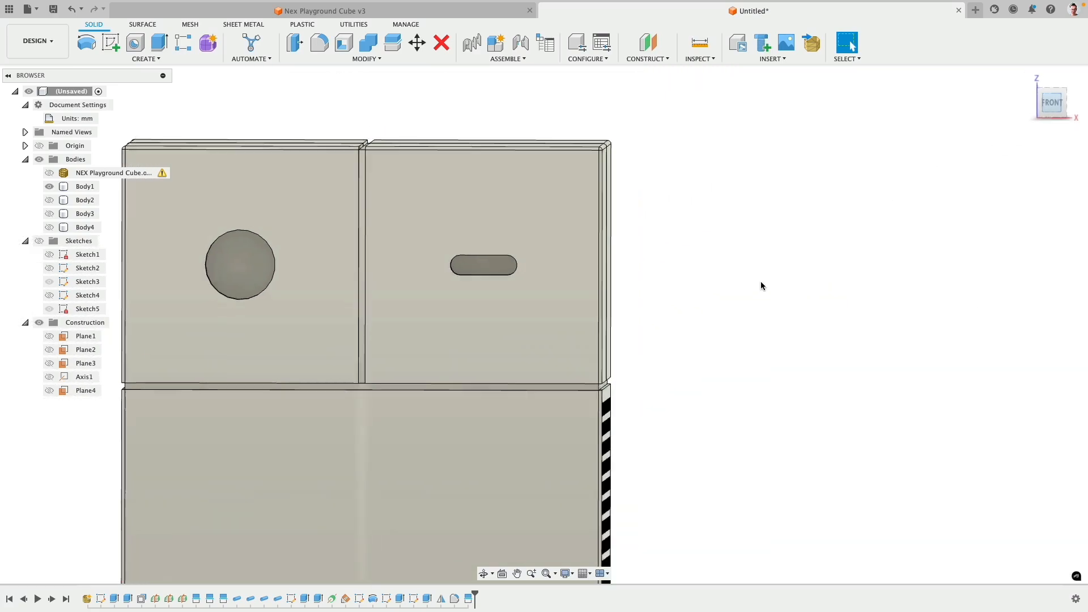
# Start the Appearance command for faces, and set the selection filters to exclude bodies and enable Select Through
pyautogui.press('a')
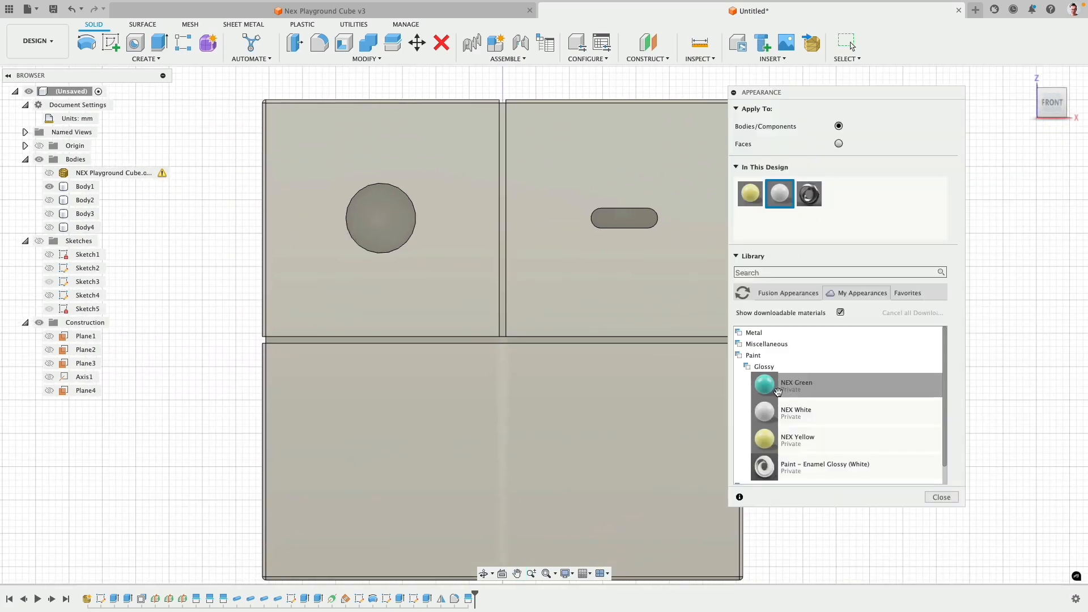
pyautogui.moveTo(766, 387); pyautogui.dragTo(611, 285)
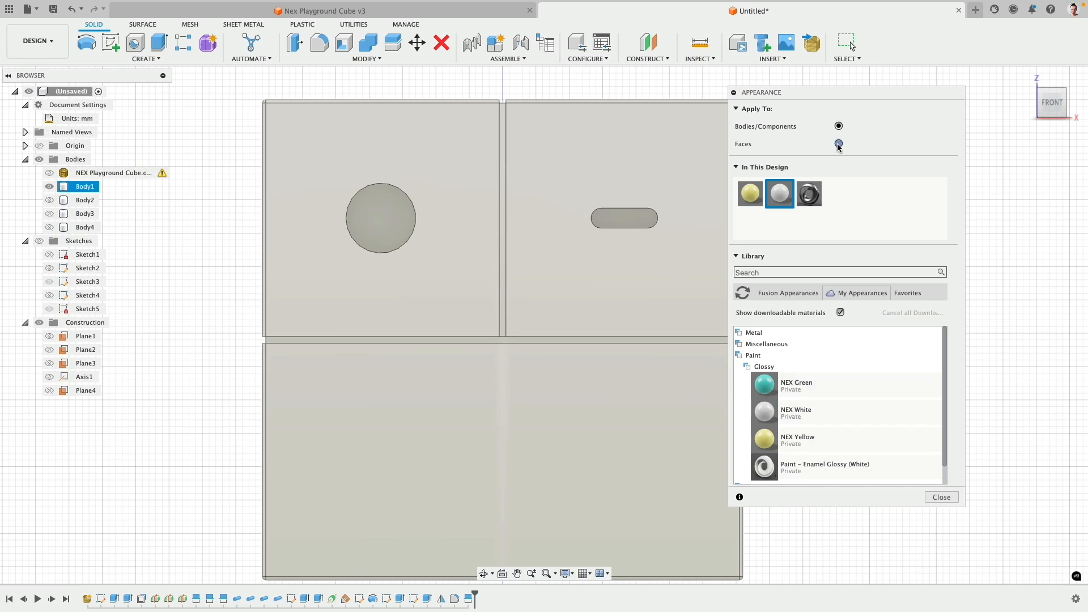
pyautogui.click(837, 144)
pyautogui.scroll(-4, 592, 320)
pyautogui.moveTo(844, 70); pyautogui.dragTo(813, 73, button='middle')
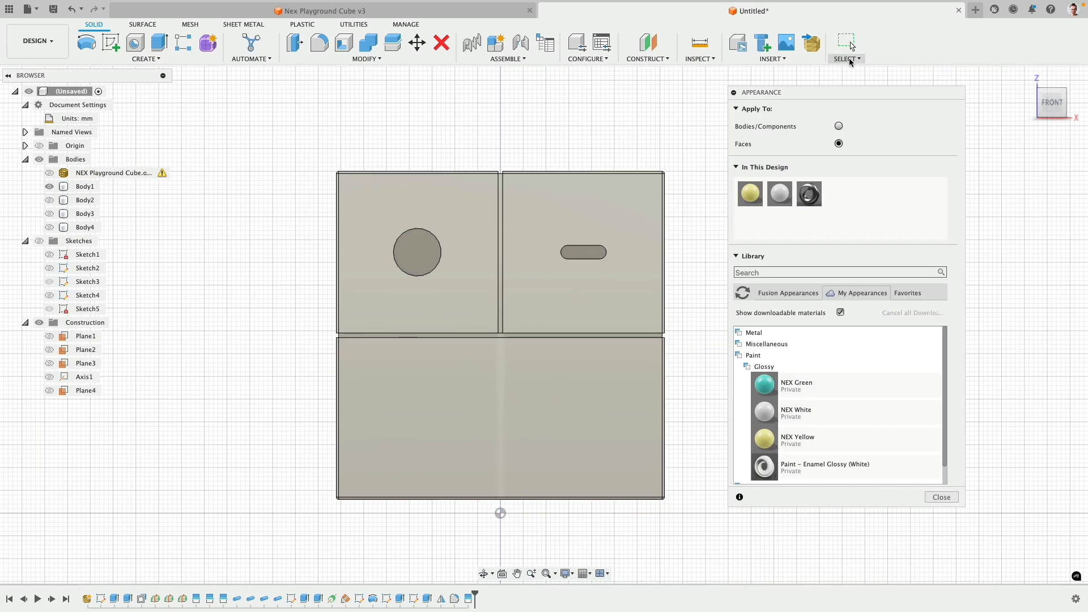
pyautogui.click(848, 59)
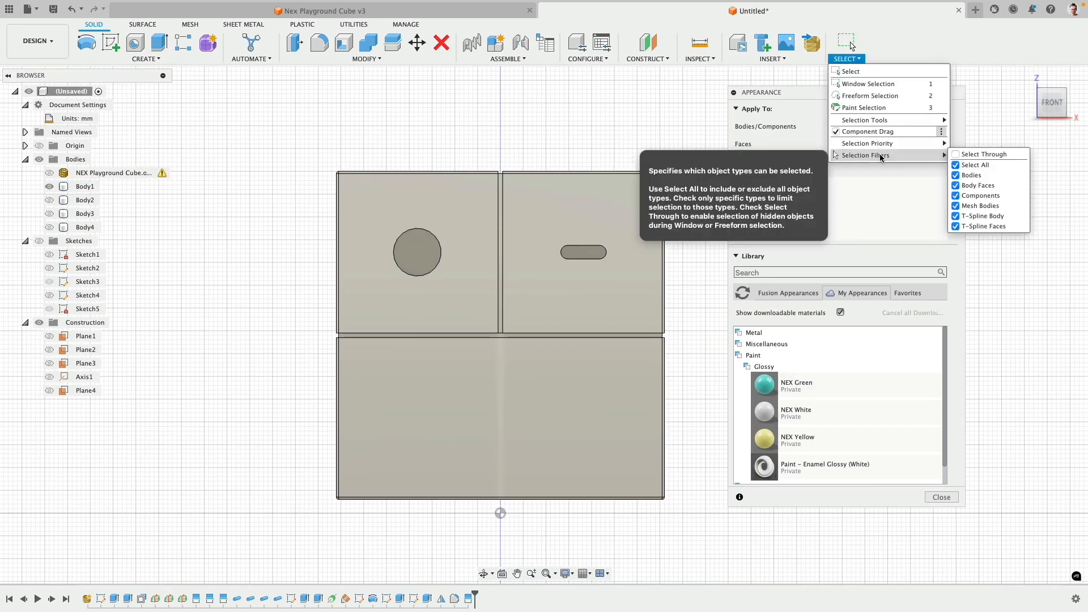
pyautogui.moveTo(941, 158)
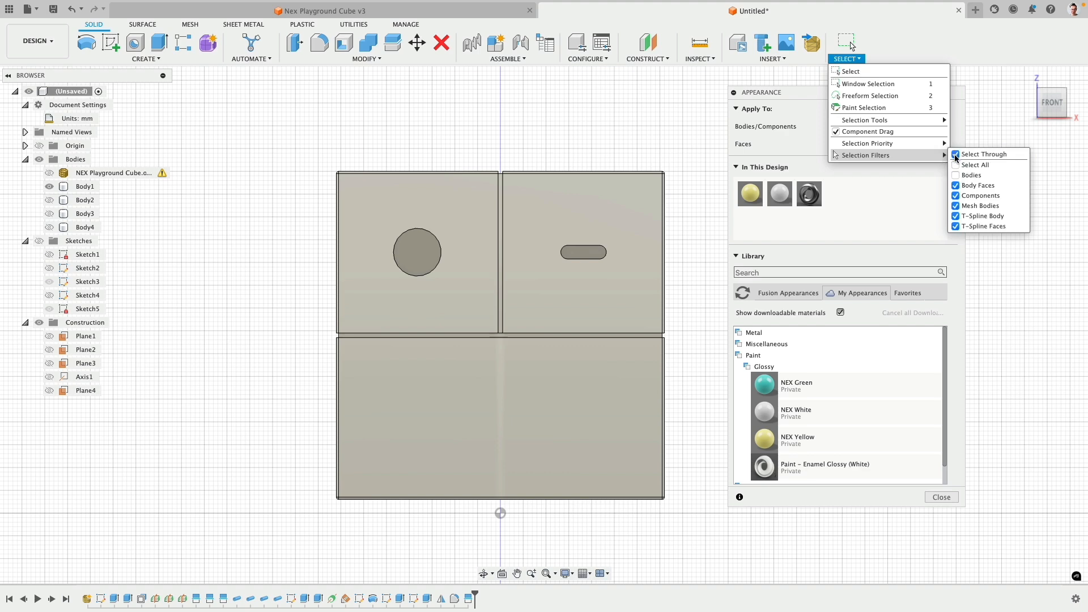
# Try to apply NEX Green to Body1's upper-half faces using a window selection from the front view
pyautogui.moveTo(282, 126); pyautogui.dragTo(692, 327)
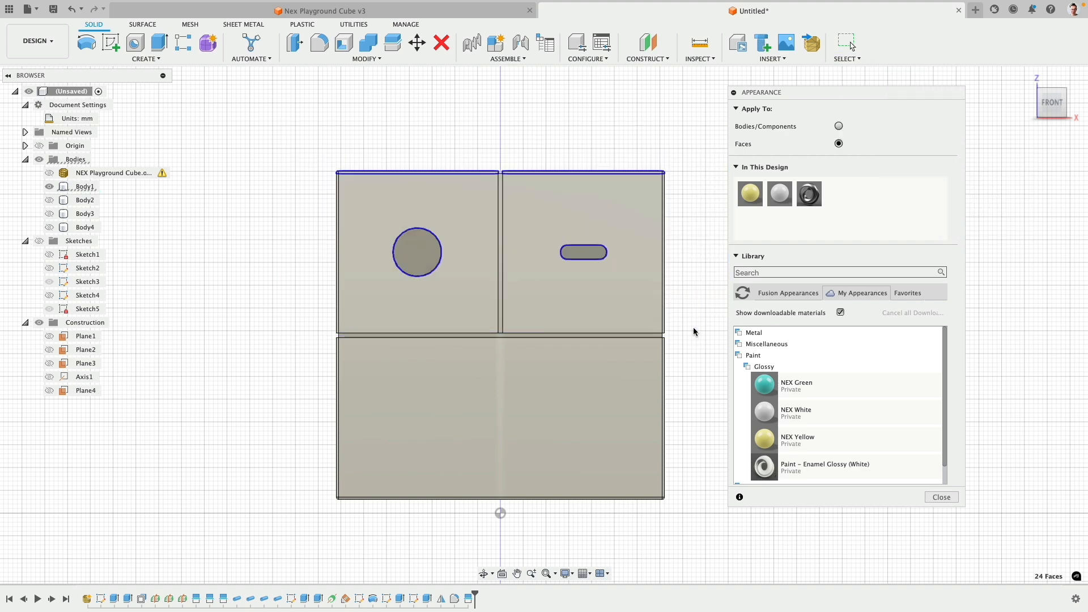
pyautogui.moveTo(696, 139); pyautogui.dragTo(261, 322)
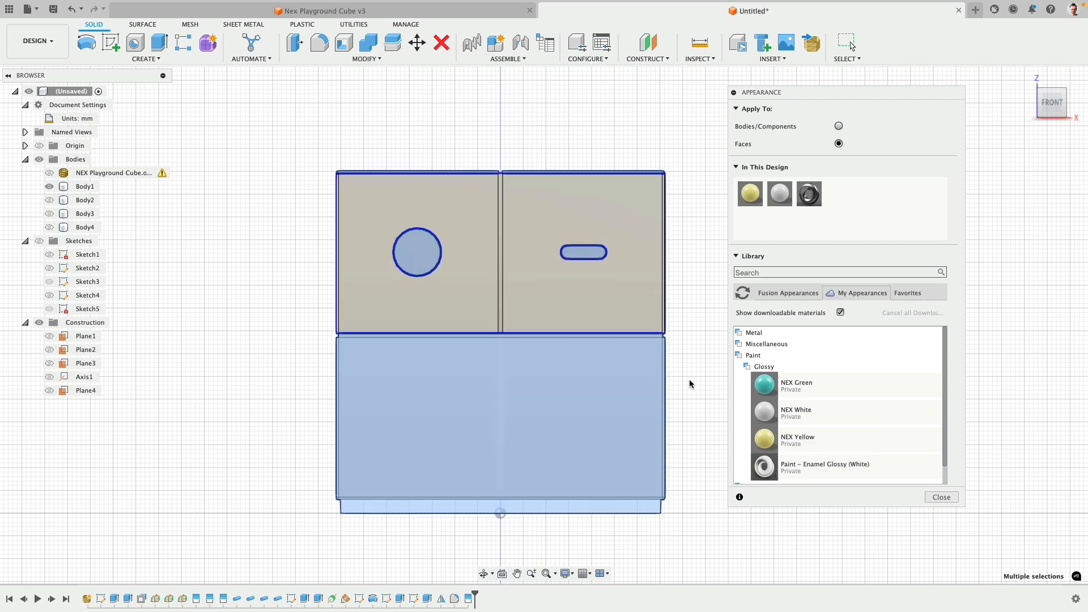
pyautogui.click(941, 497)
pyautogui.press('a')
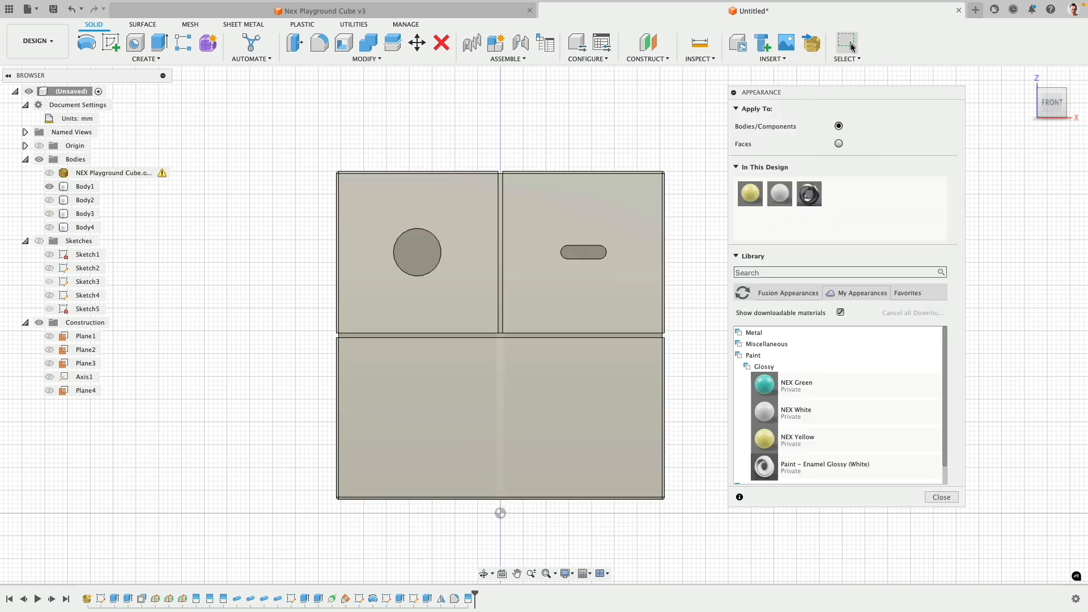
pyautogui.click(847, 58)
pyautogui.moveTo(891, 158)
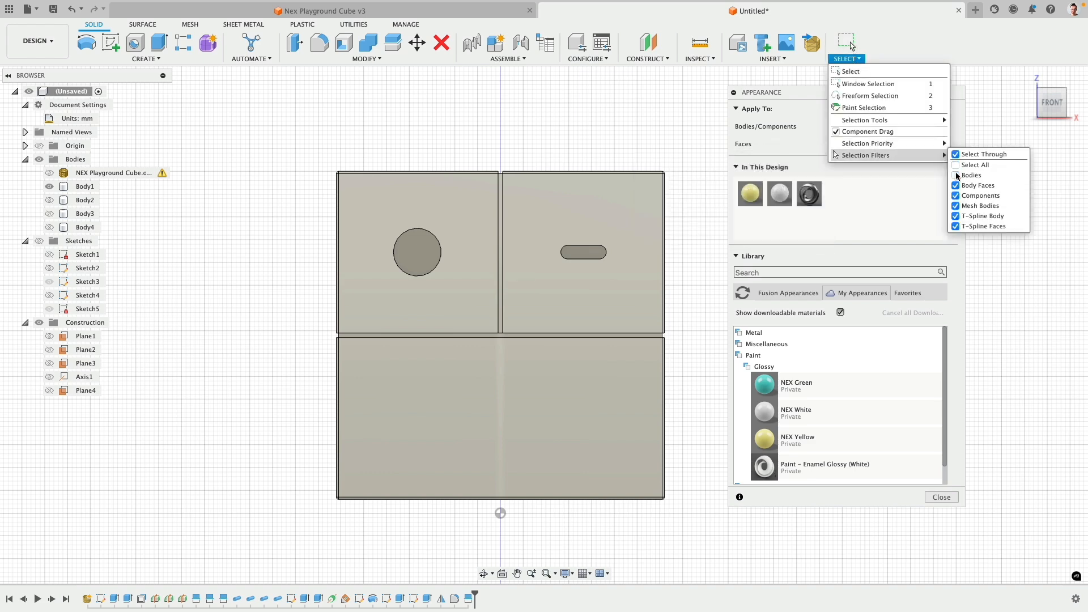
pyautogui.moveTo(695, 143); pyautogui.dragTo(290, 298)
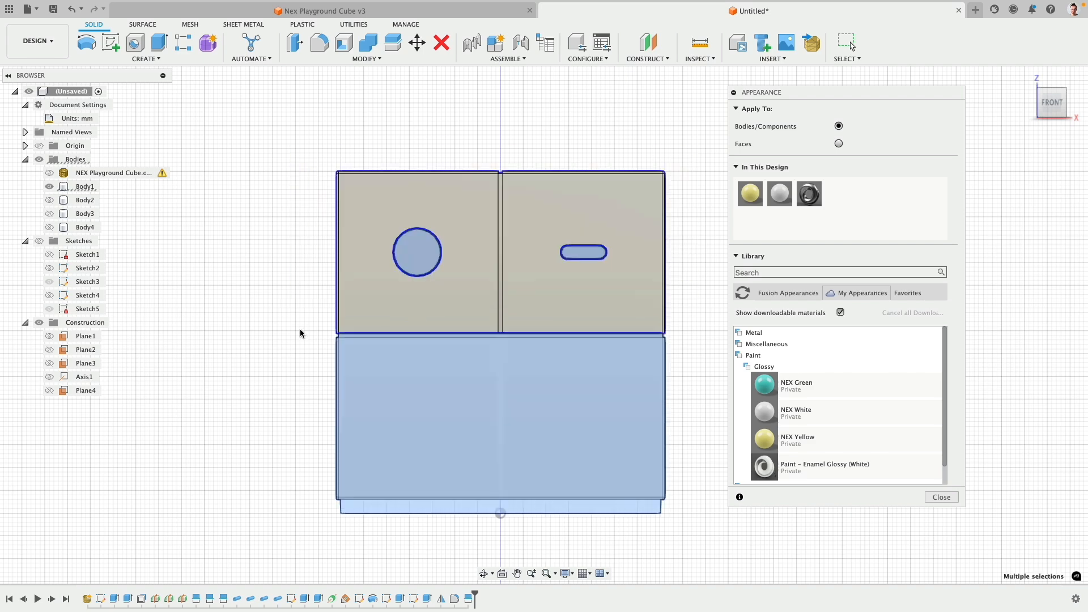
pyautogui.click(780, 194)
pyautogui.moveTo(764, 386); pyautogui.dragTo(636, 288)
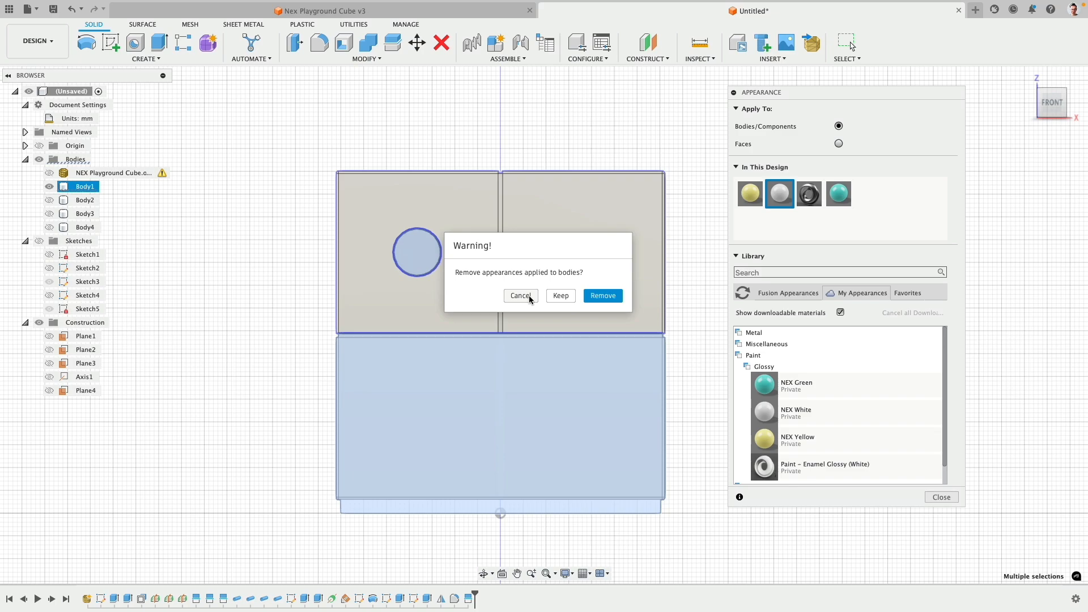
pyautogui.click(529, 296)
# Window-select all upper-half faces of Body1 from the front-left corner view and apply NEX Green to them
pyautogui.keyDown('shift'); pyautogui.moveTo(626, 256); pyautogui.dragTo(681, 273, button='middle'); pyautogui.keyUp('shift')
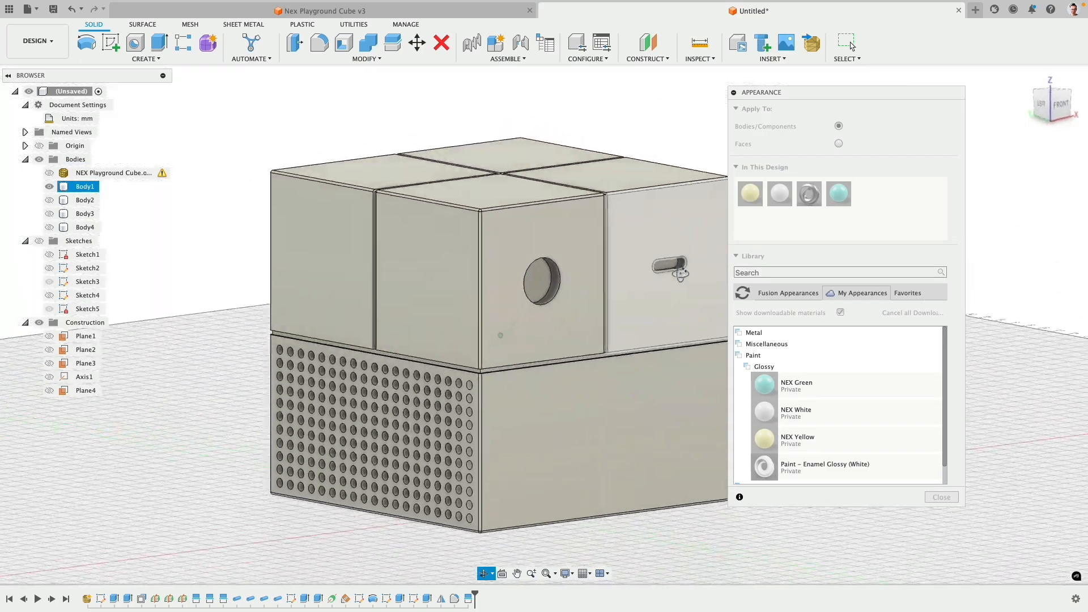
pyautogui.click(1051, 107)
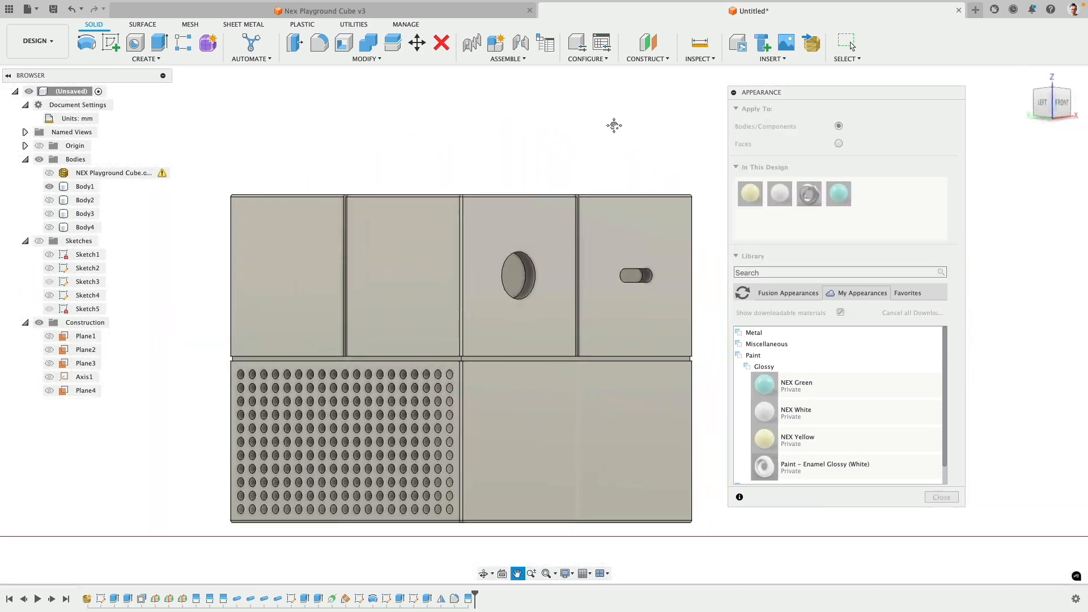
pyautogui.moveTo(153, 126); pyautogui.dragTo(692, 338)
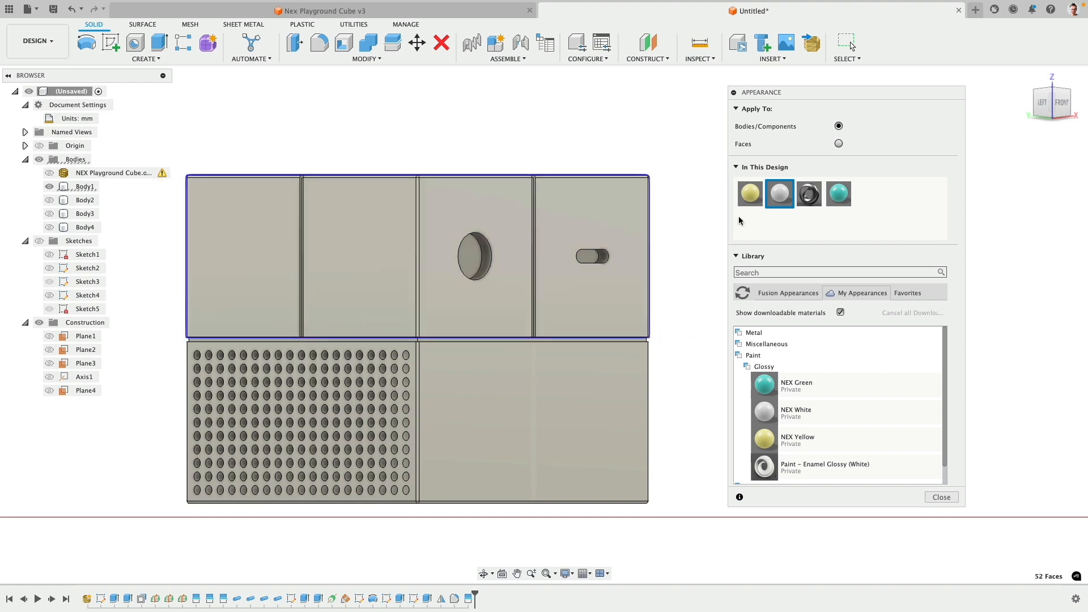
pyautogui.moveTo(838, 194); pyautogui.dragTo(629, 285)
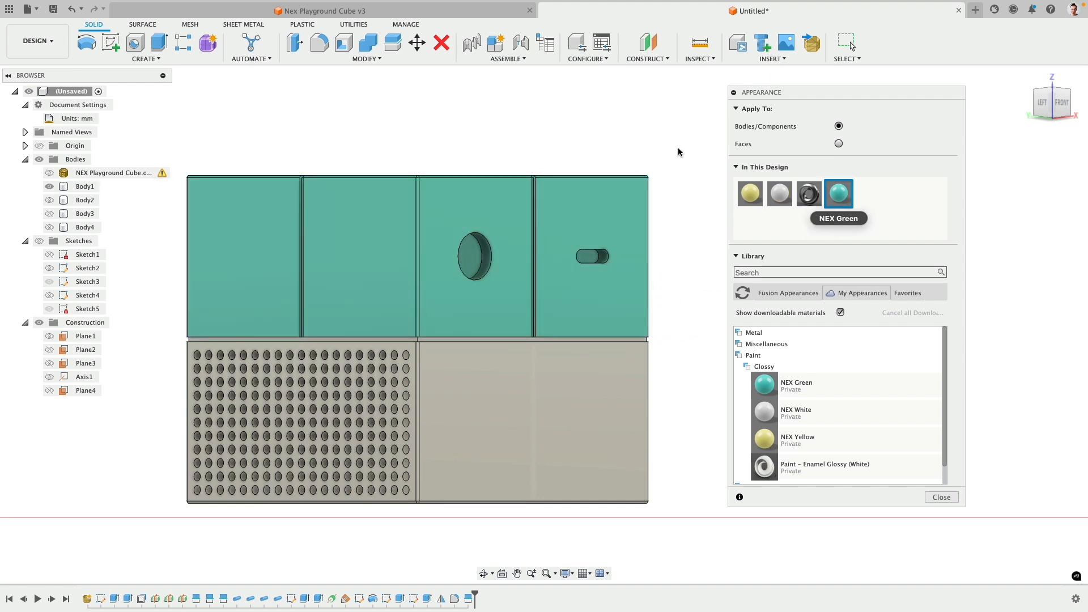
pyautogui.click(637, 207)
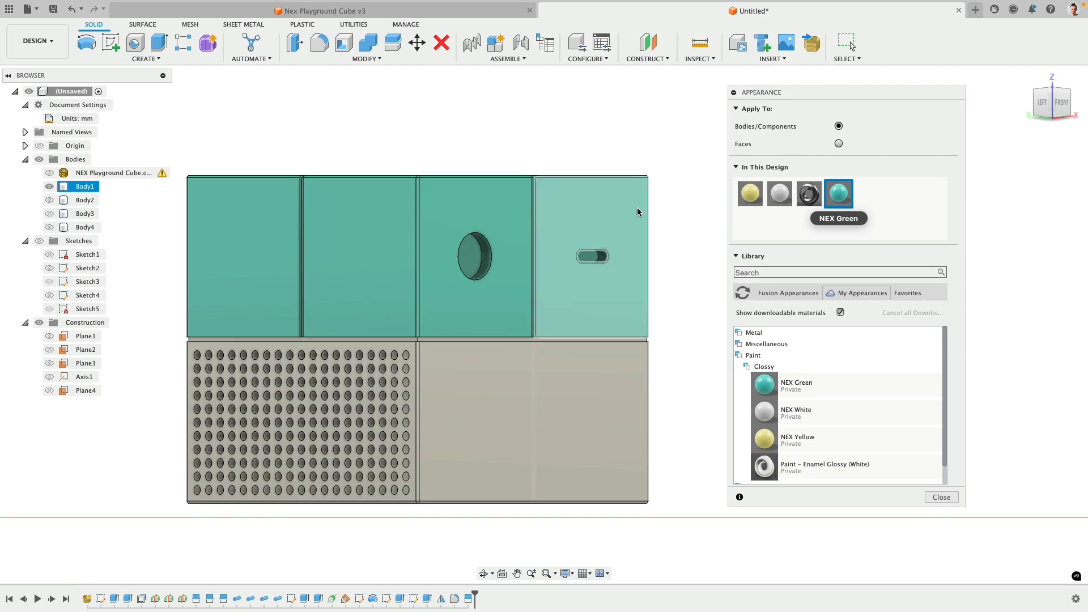
pyautogui.keyDown('shift'); pyautogui.moveTo(637, 207); pyautogui.dragTo(607, 231, button='middle'); pyautogui.keyUp('shift')
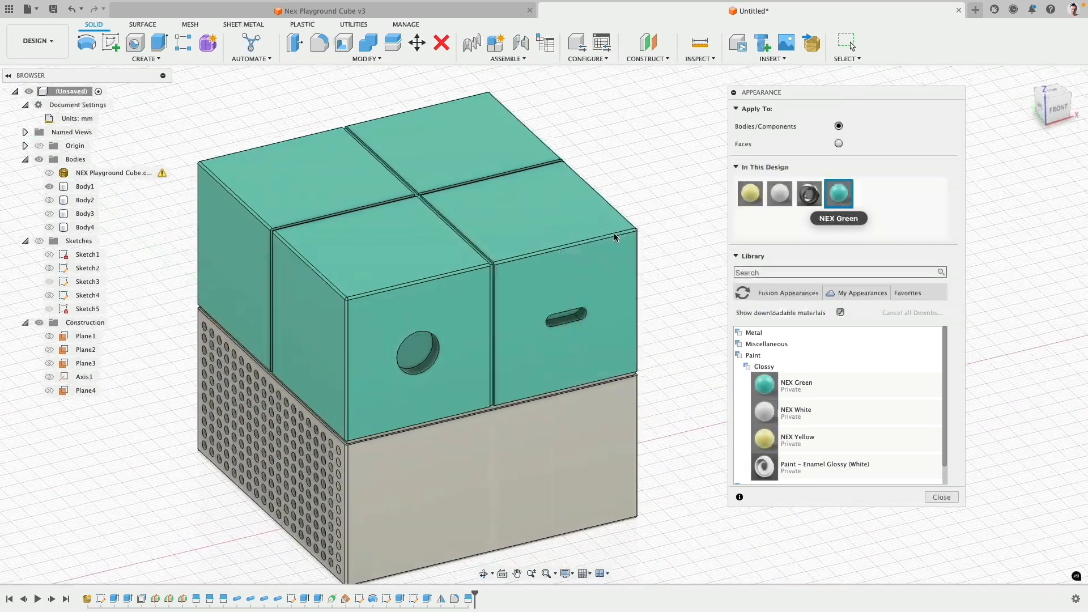
# Apply NEX Yellow to the top, side and rounded-edge faces of the front-left upper block with the round hole
pyautogui.scroll(5, 354, 271)
pyautogui.click(361, 270)
pyautogui.scroll(3, 349, 340)
pyautogui.keyDown('shift'); pyautogui.click(341, 323); pyautogui.keyUp('shift')
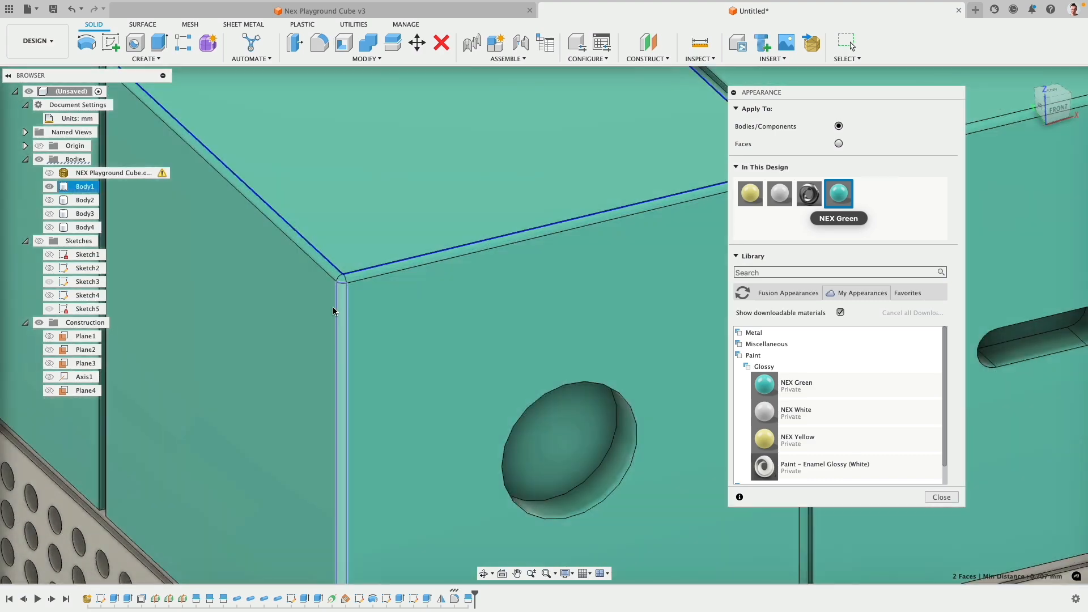
pyautogui.keyDown('shift'); pyautogui.click(330, 307); pyautogui.keyUp('shift')
pyautogui.keyDown('shift'); pyautogui.click(363, 310); pyautogui.keyUp('shift')
pyautogui.keyDown('shift'); pyautogui.click(357, 276); pyautogui.keyUp('shift')
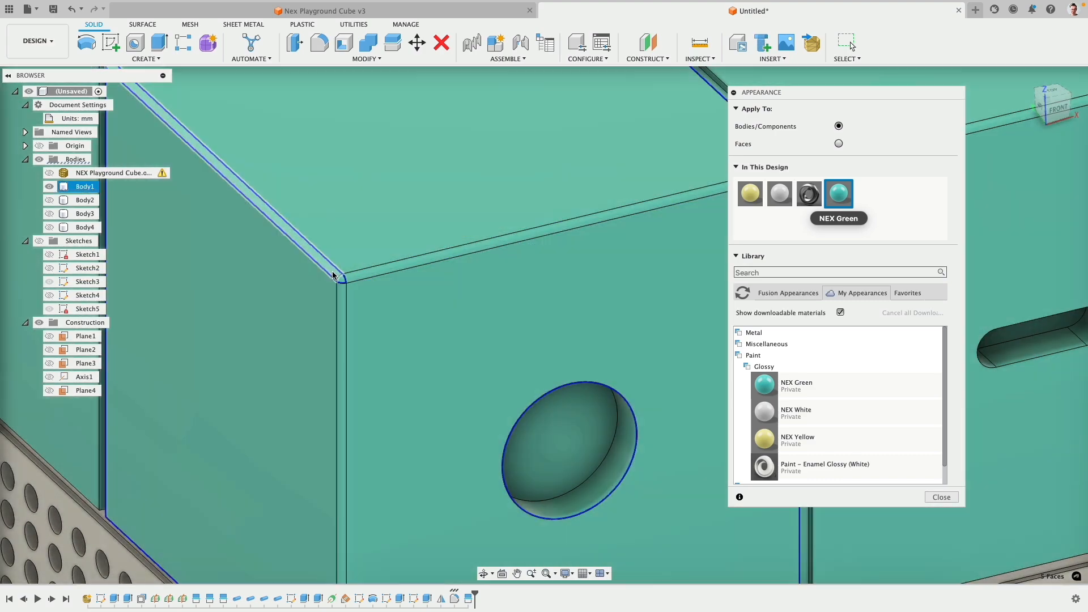
pyautogui.keyDown('shift'); pyautogui.click(332, 272); pyautogui.keyUp('shift')
pyautogui.scroll(5, 341, 277)
pyautogui.scroll(-10, 346, 287)
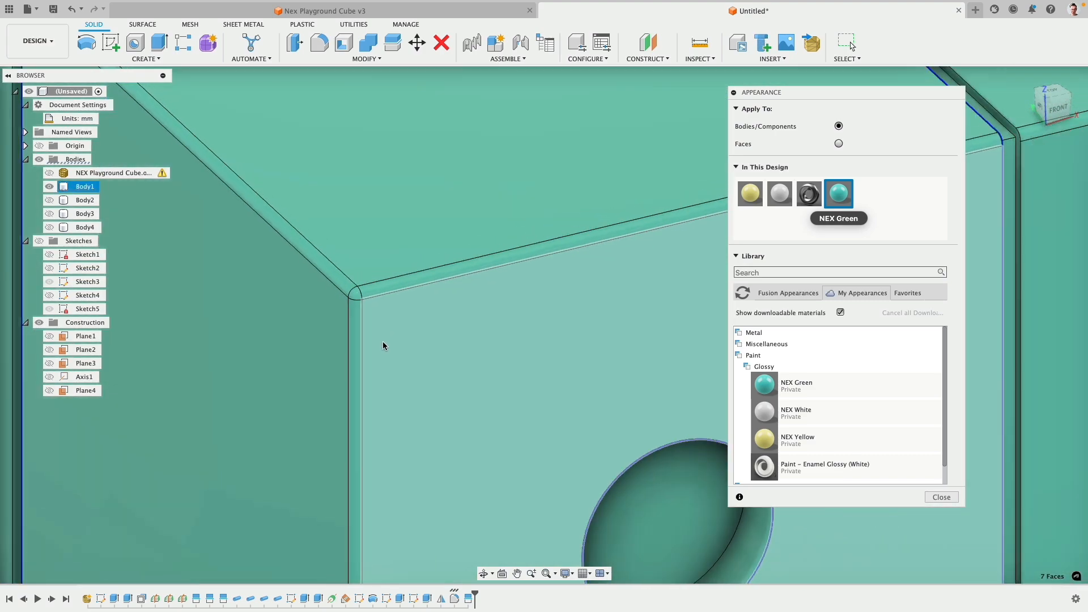
pyautogui.keyDown('shift'); pyautogui.moveTo(381, 348); pyautogui.dragTo(448, 298, button='middle'); pyautogui.keyUp('shift')
pyautogui.scroll(10, 305, 355)
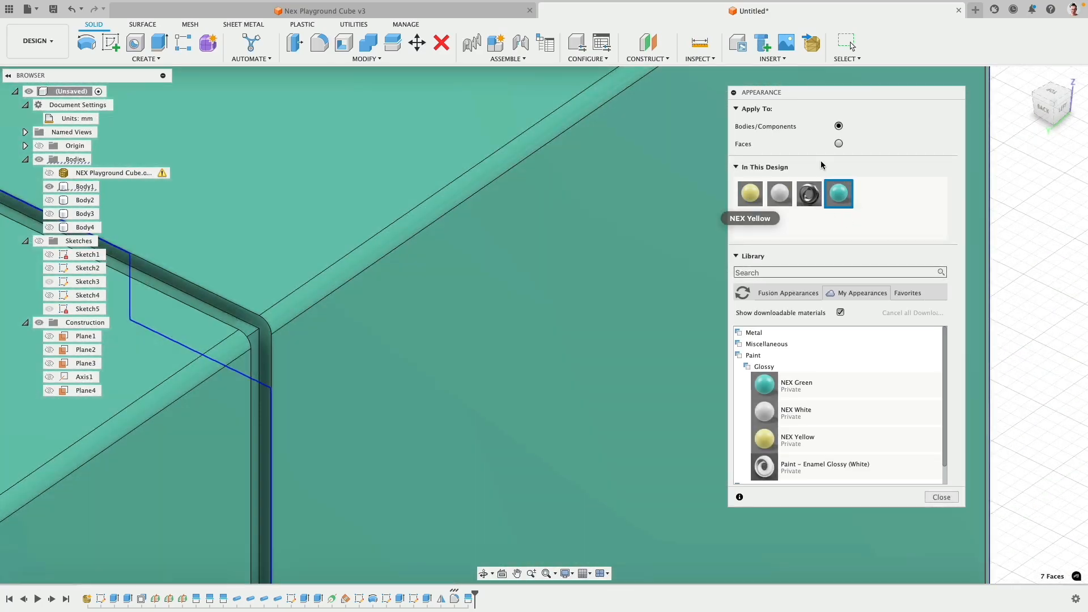
pyautogui.click(838, 143)
pyautogui.scroll(-3, 622, 228)
pyautogui.moveTo(749, 193); pyautogui.dragTo(539, 358)
# Apply NEX Yellow to the front-left upper block's two side faces inside the vertical grooves
pyautogui.scroll(-3, 430, 326)
pyautogui.scroll(5, 430, 326)
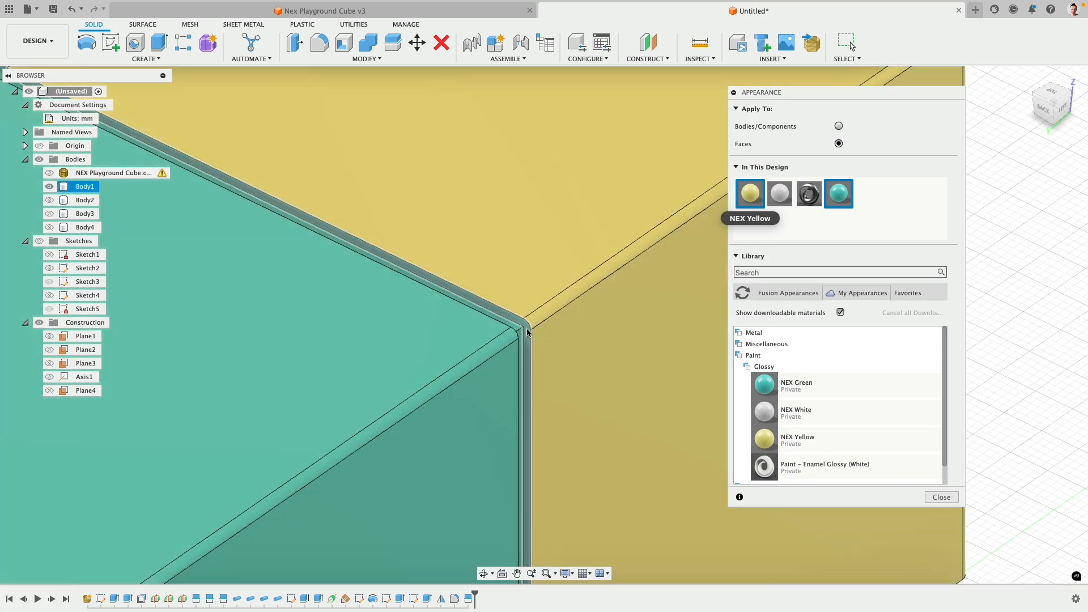
pyautogui.click(526, 328)
pyautogui.scroll(-5, 454, 305)
pyautogui.keyDown('shift'); pyautogui.moveTo(336, 247); pyautogui.dragTo(434, 249, button='middle'); pyautogui.keyUp('shift')
pyautogui.scroll(5, 305, 333)
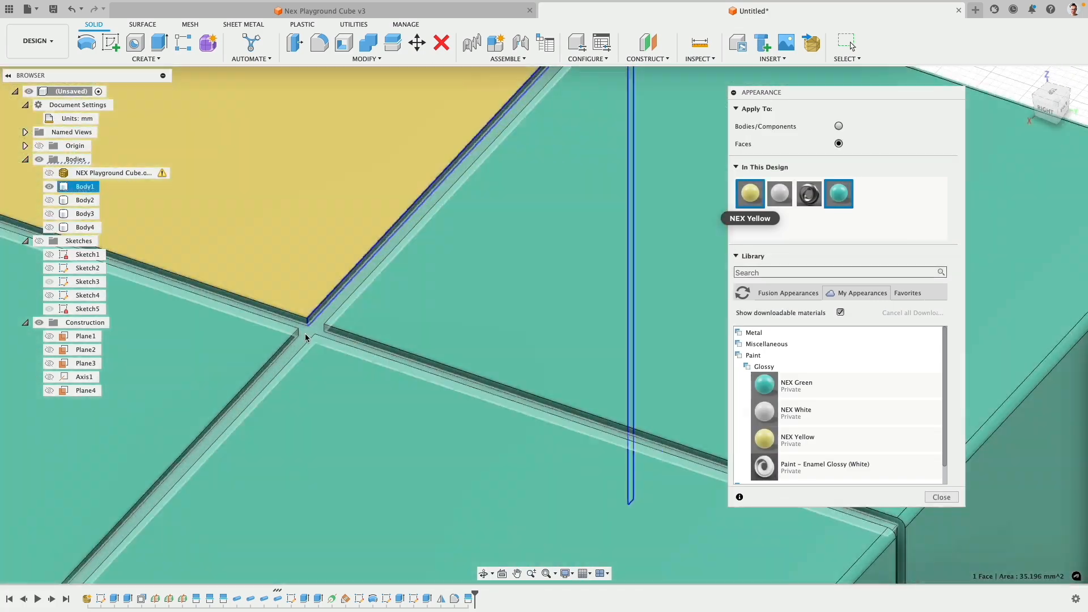
pyautogui.keyDown('shift'); pyautogui.click(302, 313); pyautogui.keyUp('shift')
pyautogui.moveTo(749, 193); pyautogui.dragTo(318, 308)
pyautogui.scroll(-6, 318, 319)
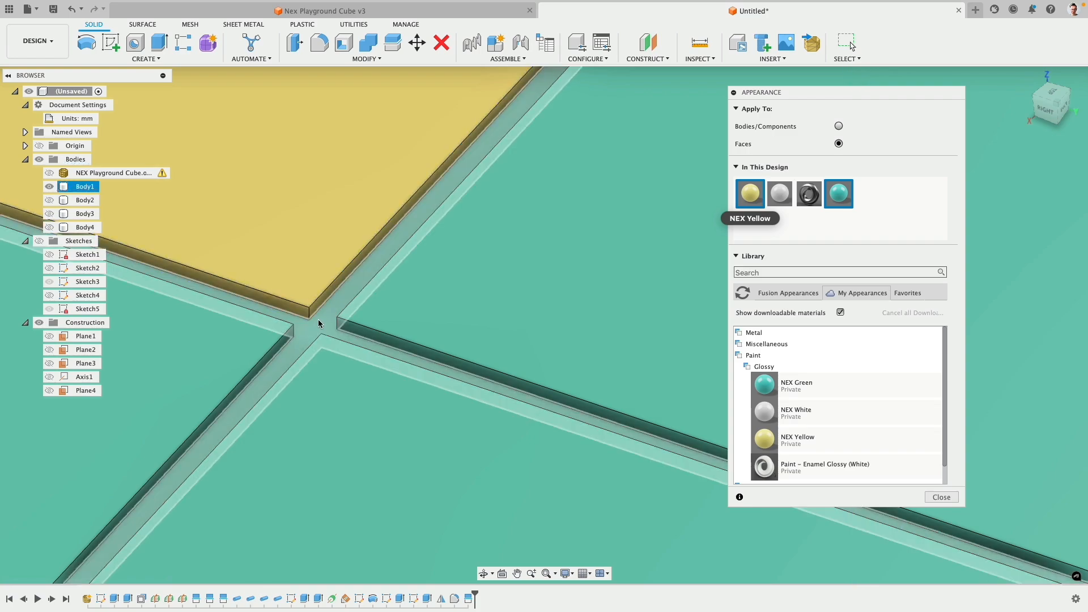
# Apply NEX Yellow to the underside face of the front-left upper block along the horizontal groove
pyautogui.keyDown('shift'); pyautogui.moveTo(303, 348); pyautogui.dragTo(455, 264, button='middle'); pyautogui.keyUp('shift')
pyautogui.scroll(4, 269, 272)
pyautogui.scroll(4, 269, 272)
pyautogui.click(320, 294)
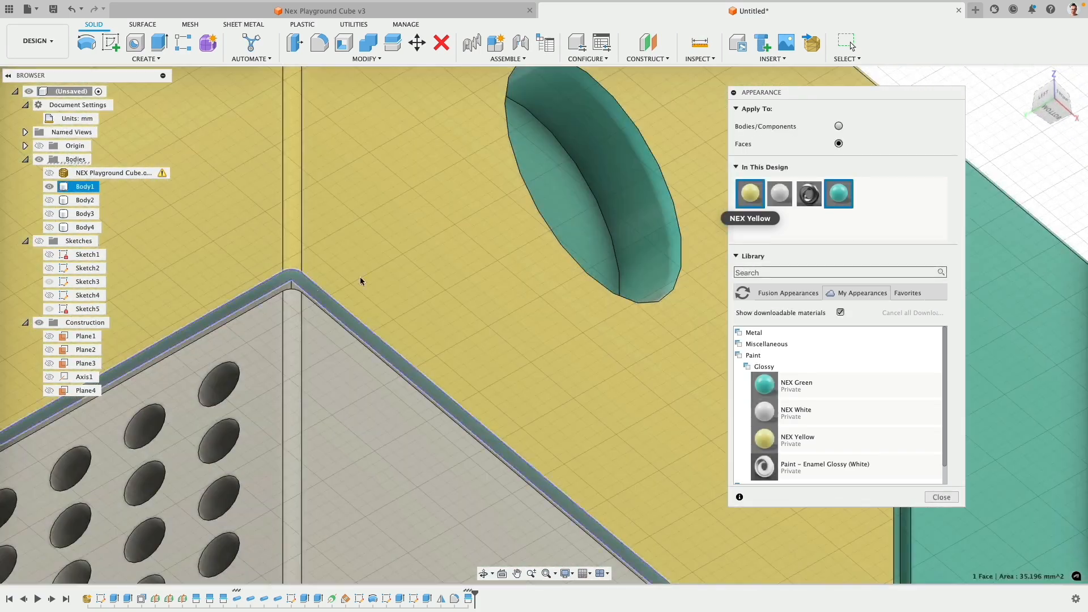
pyautogui.moveTo(750, 193); pyautogui.dragTo(305, 283)
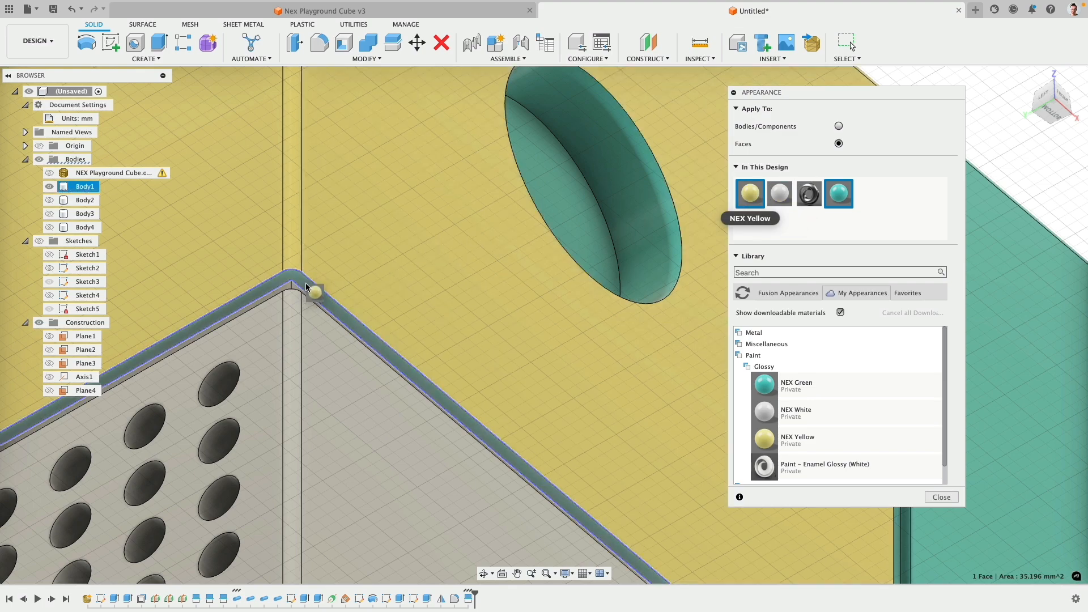
# Apply NEX Yellow to the inner faces of the round hole in the front-left upper block
pyautogui.scroll(-5, 340, 294)
pyautogui.scroll(3, 436, 293)
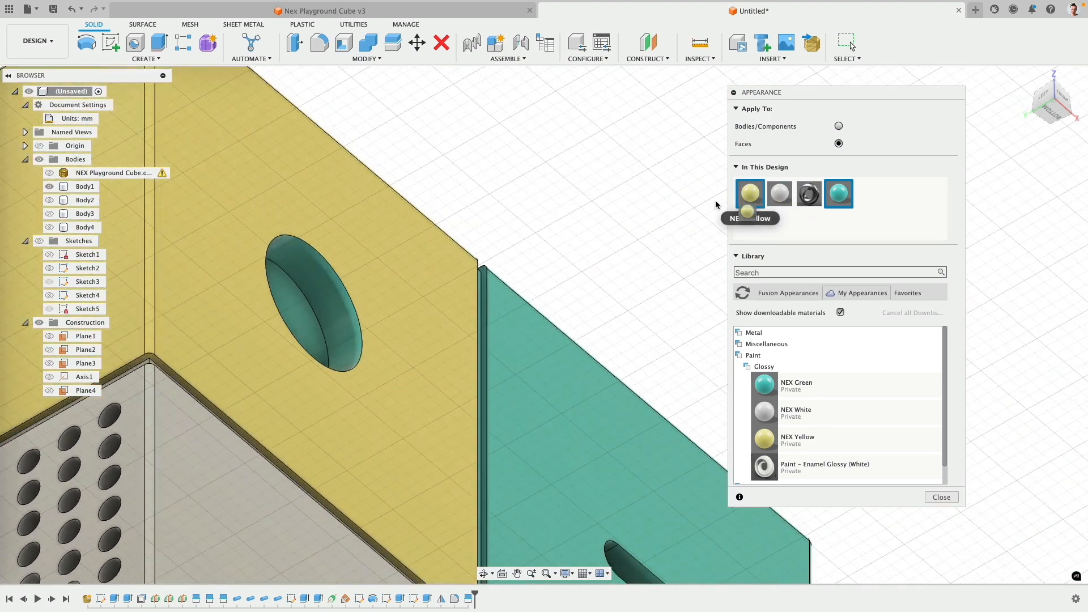
pyautogui.moveTo(750, 194); pyautogui.dragTo(299, 324)
pyautogui.scroll(-3, 534, 222)
pyautogui.keyDown('shift'); pyautogui.moveTo(533, 222); pyautogui.dragTo(550, 257, button='middle'); pyautogui.keyUp('shift')
pyautogui.scroll(-6, 550, 258)
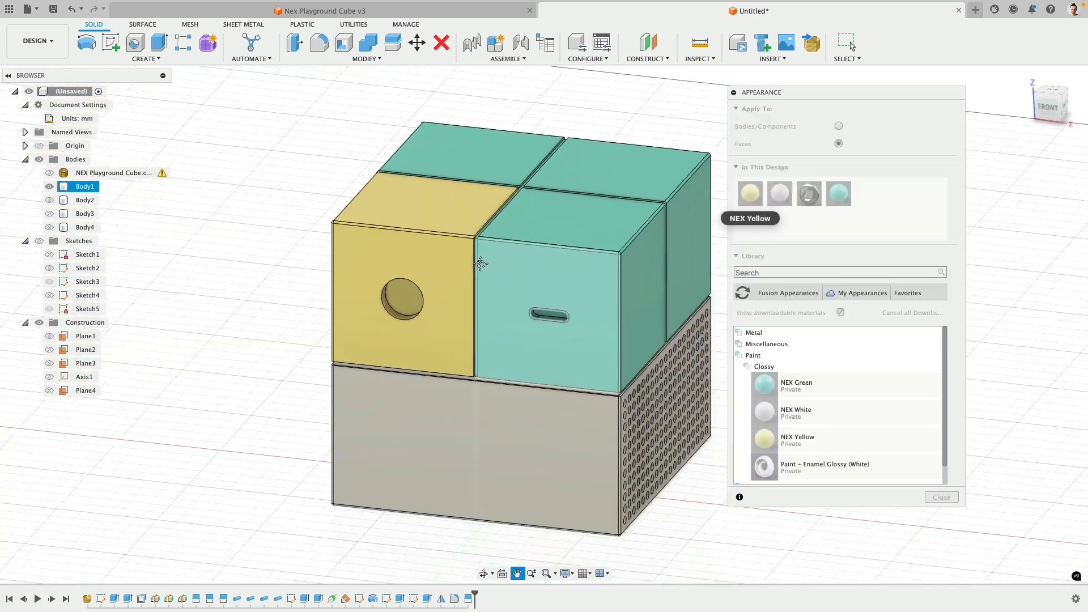
# Apply NEX White to the inner faces of the round hole and of the slot in the two front upper blocks
pyautogui.scroll(3, 633, 369)
pyautogui.scroll(5, 238, 250)
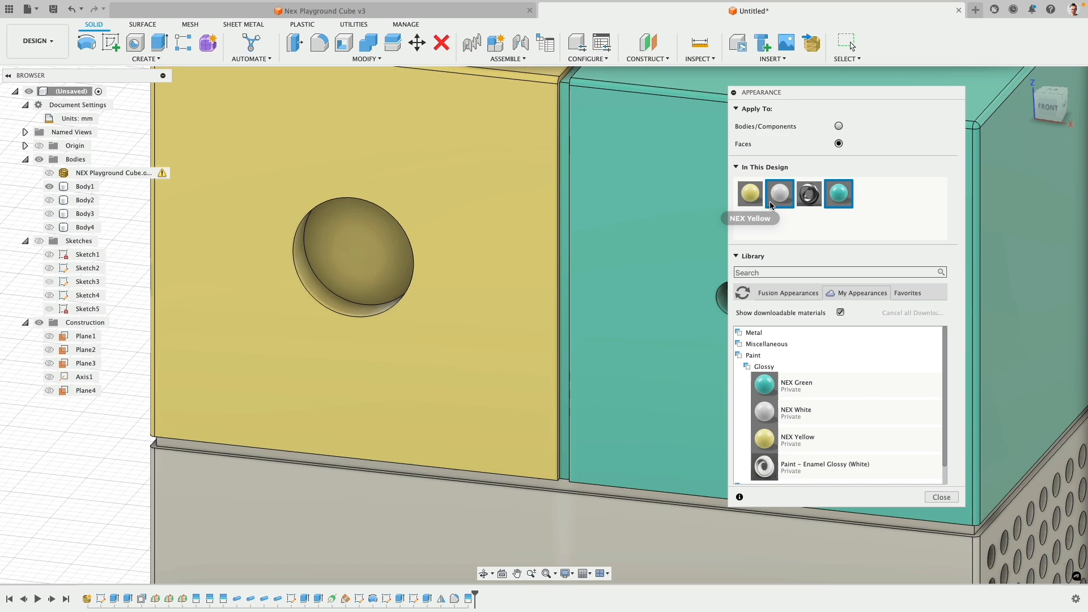
pyautogui.moveTo(779, 193); pyautogui.dragTo(532, 311)
pyautogui.keyDown('shift'); pyautogui.moveTo(532, 308); pyautogui.dragTo(570, 283, button='middle'); pyautogui.keyUp('shift')
pyautogui.moveTo(779, 193); pyautogui.dragTo(556, 290)
pyautogui.scroll(6, 555, 289)
pyautogui.keyDown('shift'); pyautogui.moveTo(554, 289); pyautogui.dragTo(579, 244, button='middle'); pyautogui.keyUp('shift')
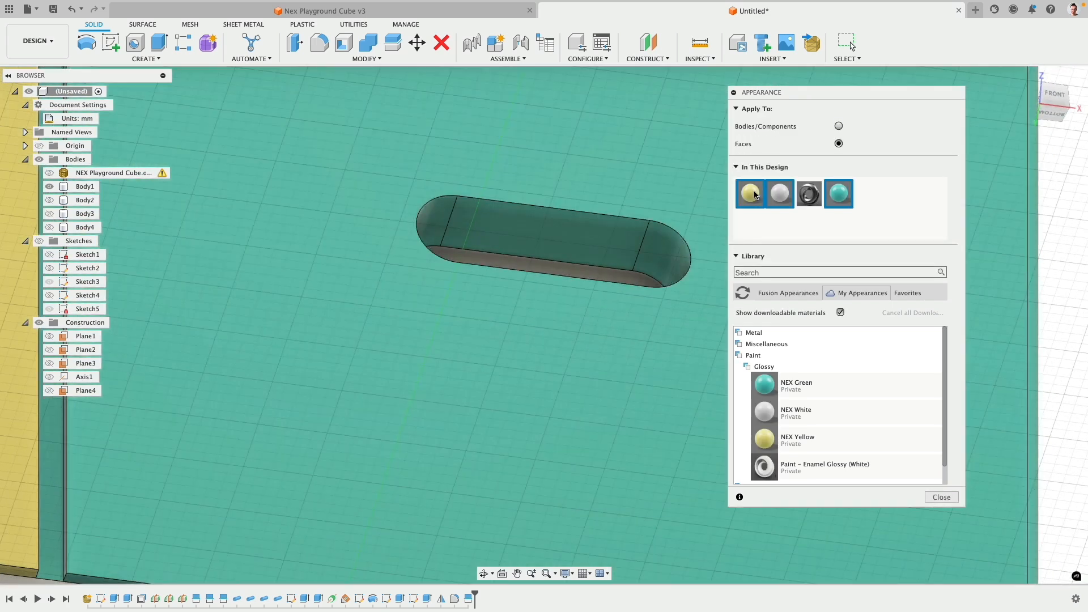
pyautogui.moveTo(778, 195); pyautogui.dragTo(435, 209)
pyautogui.scroll(-6, 494, 253)
pyautogui.keyDown('shift'); pyautogui.moveTo(494, 253); pyautogui.dragTo(568, 311, button='middle'); pyautogui.keyUp('shift')
pyautogui.scroll(-4, 543, 301)
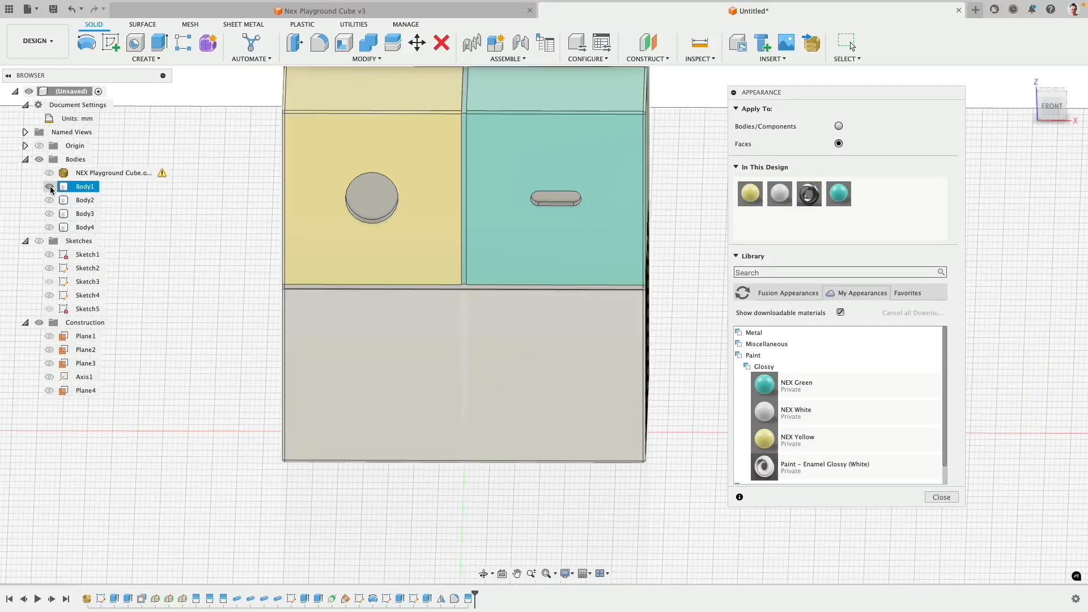
# Hide Body1 and show Body2, Body3 and Body4
pyautogui.click(49, 186)
pyautogui.click(49, 200)
pyautogui.click(49, 218)
pyautogui.click(49, 227)
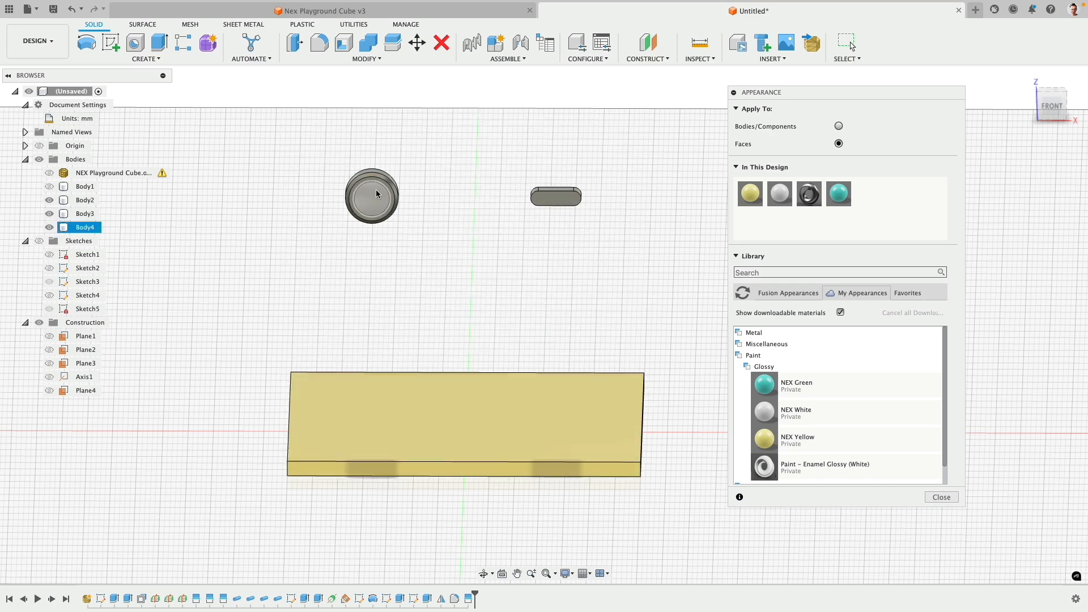
# Duplicate the NEX Green appearance and turn the copy into a near-black paint named NEX Dark Gray
pyautogui.rightClick(843, 196)
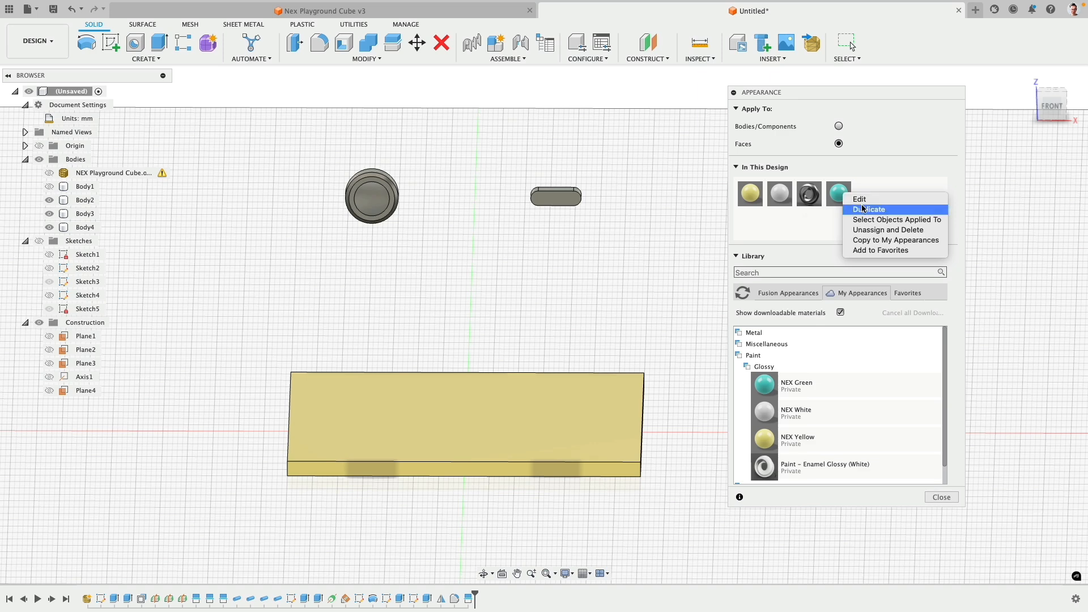
pyautogui.click(859, 210)
pyautogui.doubleClick(866, 196)
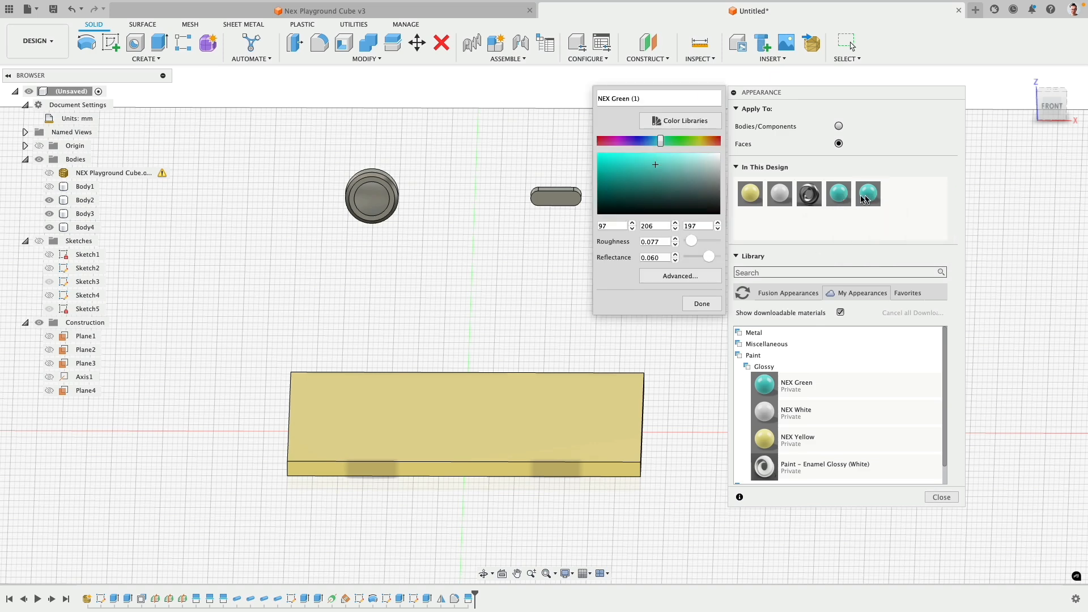
pyautogui.moveTo(735, 200); pyautogui.dragTo(735, 202)
pyautogui.press('Return')
# Apply NEX Dark Gray to the front ring and bevel faces of the round lens body
pyautogui.scroll(5, 400, 195)
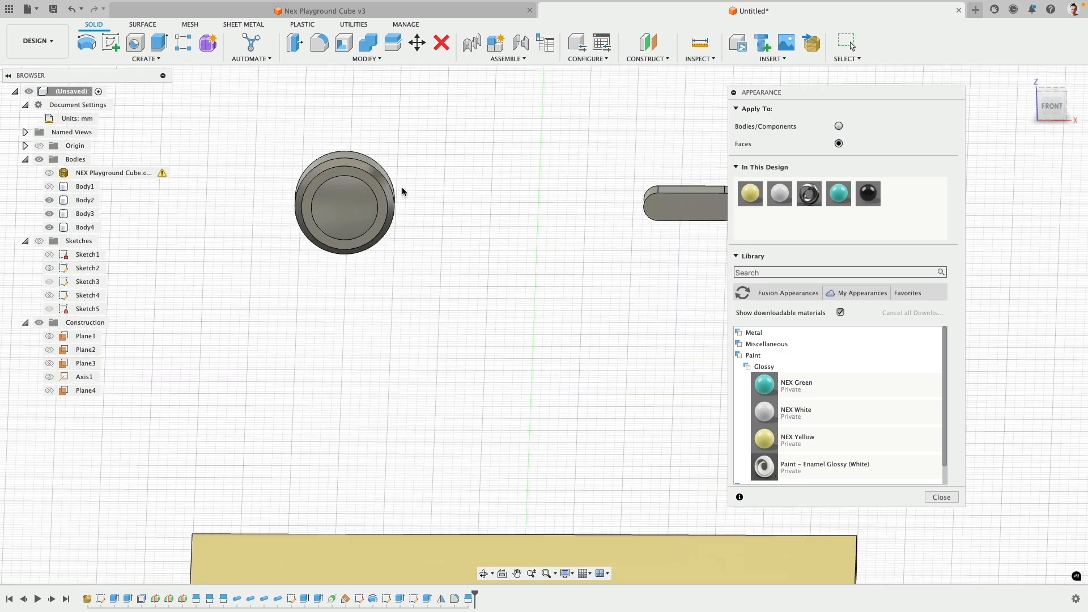
pyautogui.moveTo(872, 190); pyautogui.dragTo(379, 226)
pyautogui.keyDown('shift'); pyautogui.moveTo(488, 175); pyautogui.dragTo(870, 156, button='middle'); pyautogui.keyUp('shift')
# Switch the appearance target to Bodies/Components and try to apply NEX Dark Gray to the whole round lens body
pyautogui.click(838, 126)
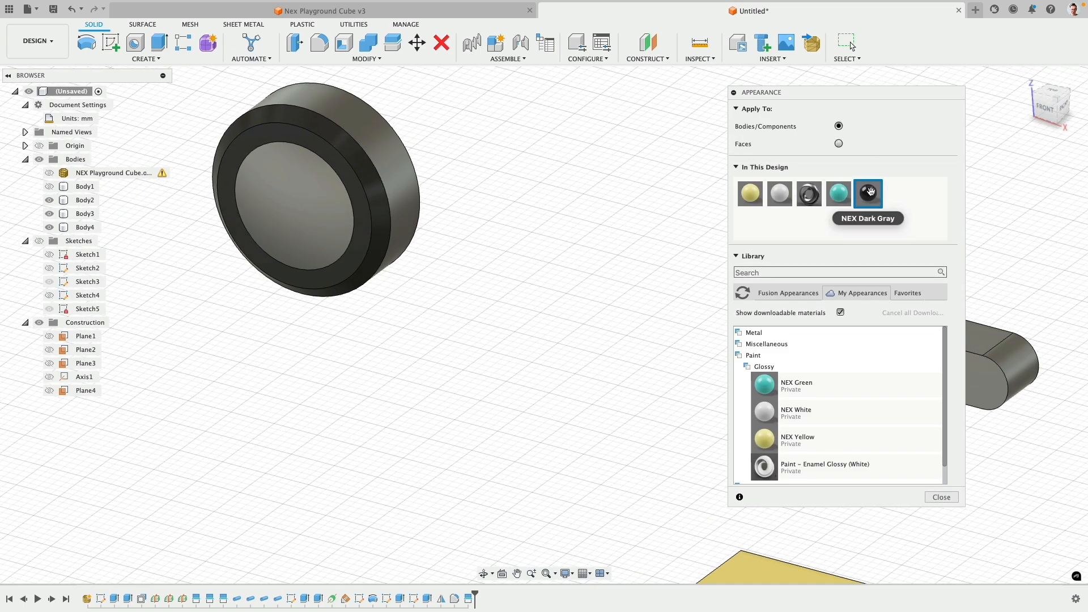
pyautogui.moveTo(868, 194); pyautogui.dragTo(379, 196)
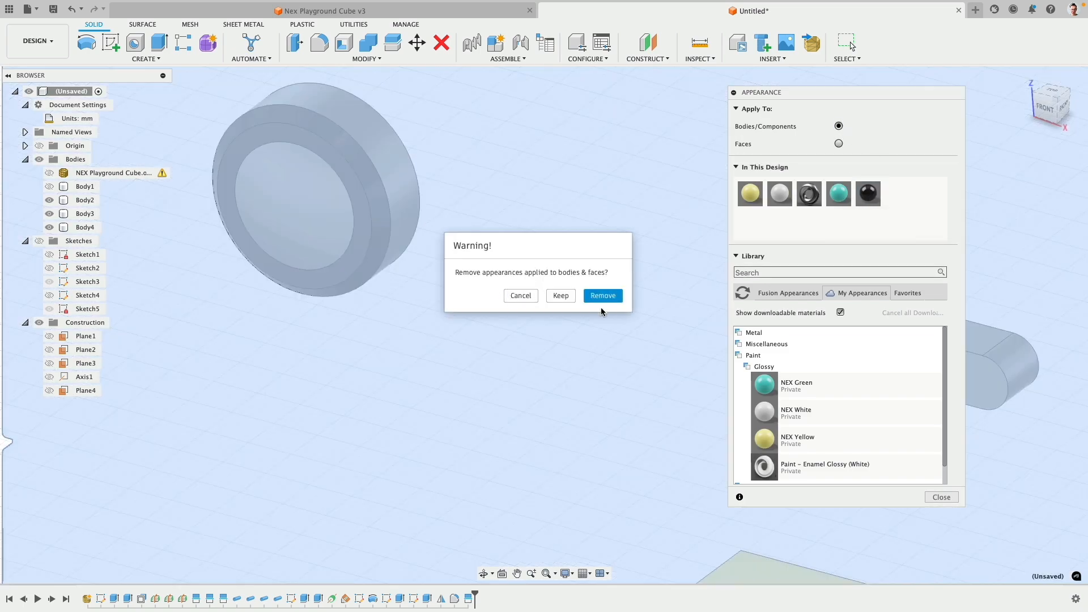
pyautogui.click(561, 295)
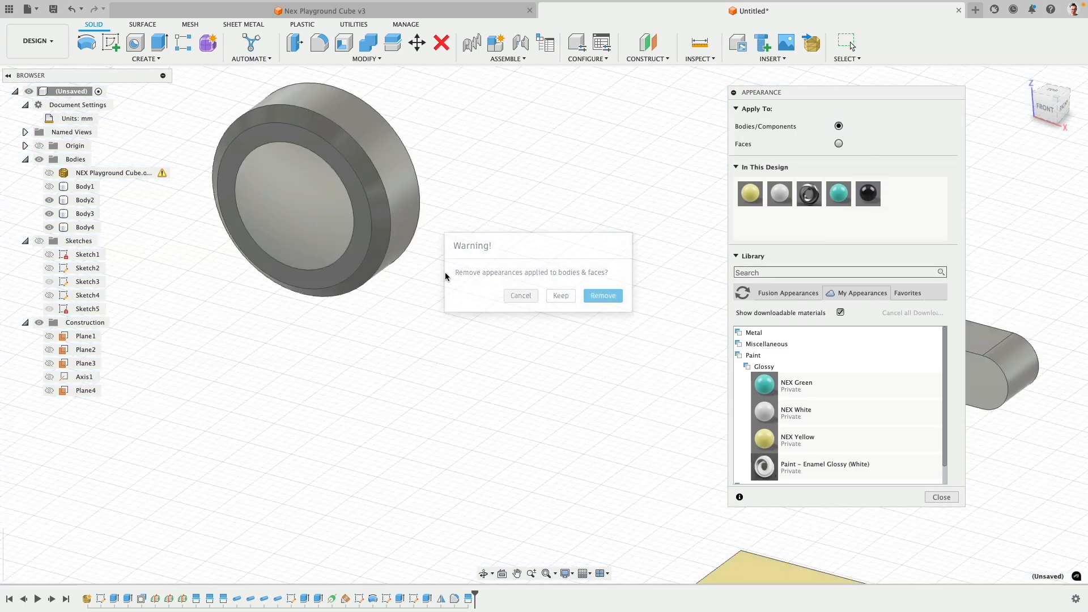
pyautogui.scroll(-5, 426, 310)
pyautogui.moveTo(868, 193); pyautogui.dragTo(416, 242)
pyautogui.click(521, 299)
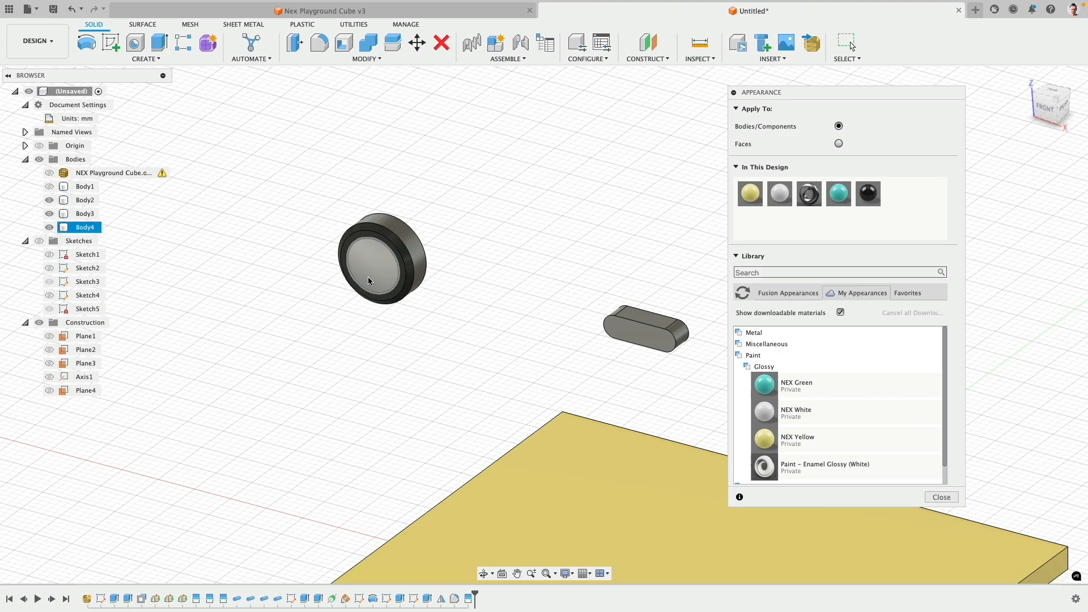
# Allow bodies in the selection filters, window-select the round lens Body4 and apply NEX Dark Gray to it, removing its face appearances
pyautogui.keyDown('shift'); pyautogui.moveTo(431, 267); pyautogui.dragTo(655, 268, button='middle'); pyautogui.keyUp('shift')
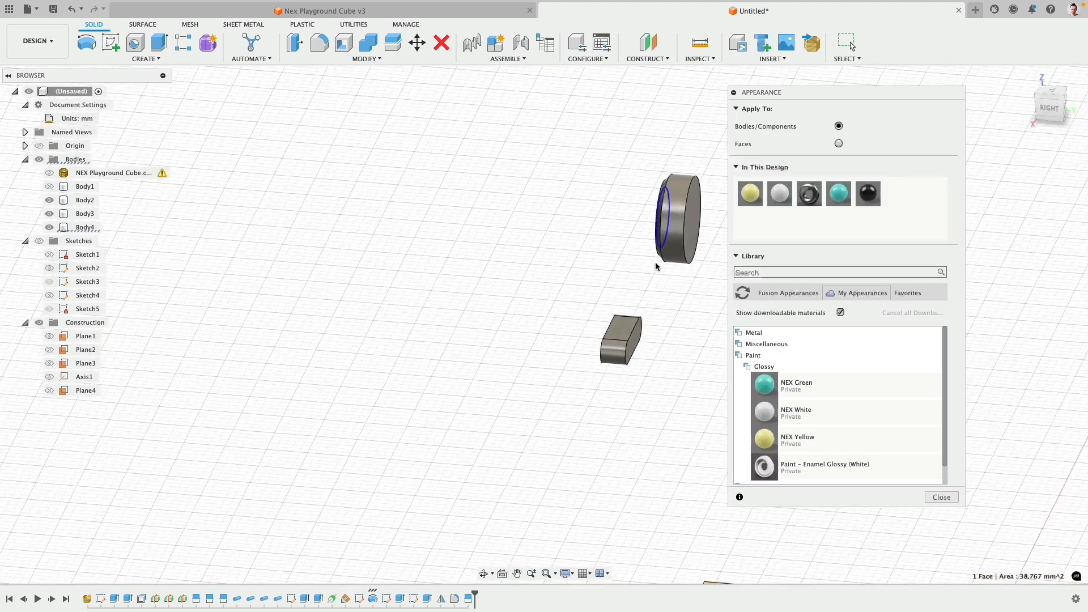
pyautogui.click(858, 58)
pyautogui.moveTo(883, 155)
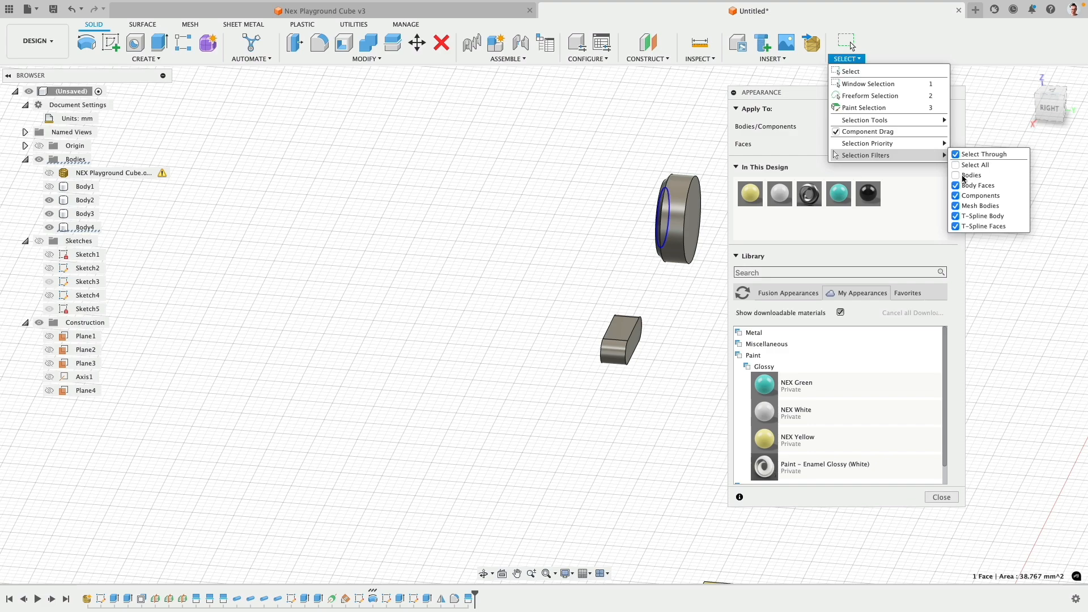
pyautogui.click(884, 225)
pyautogui.moveTo(566, 138); pyautogui.dragTo(716, 289)
pyautogui.moveTo(868, 196); pyautogui.dragTo(678, 218)
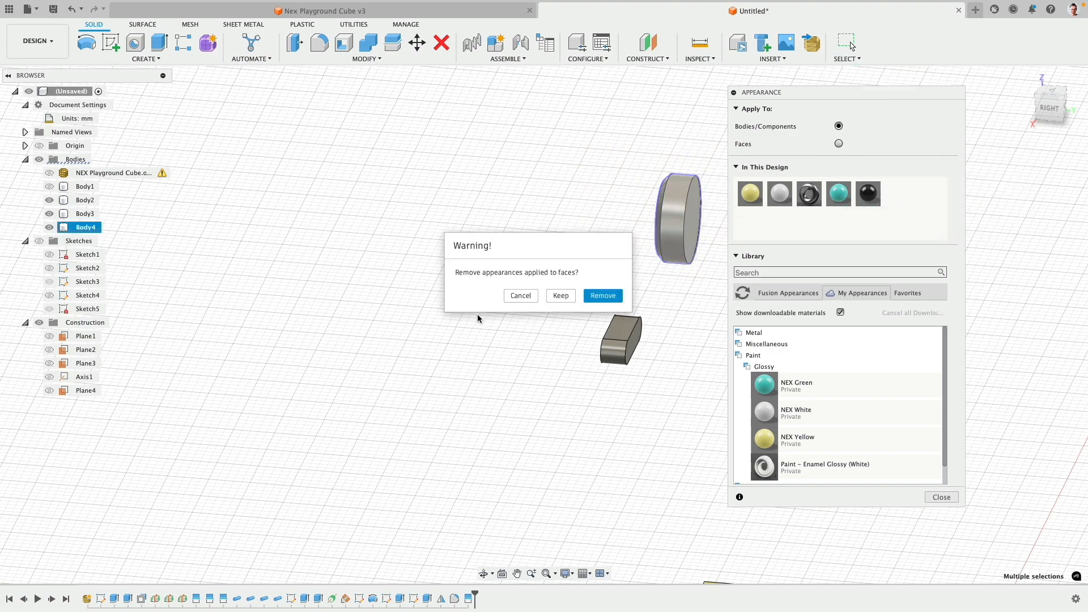
pyautogui.click(602, 295)
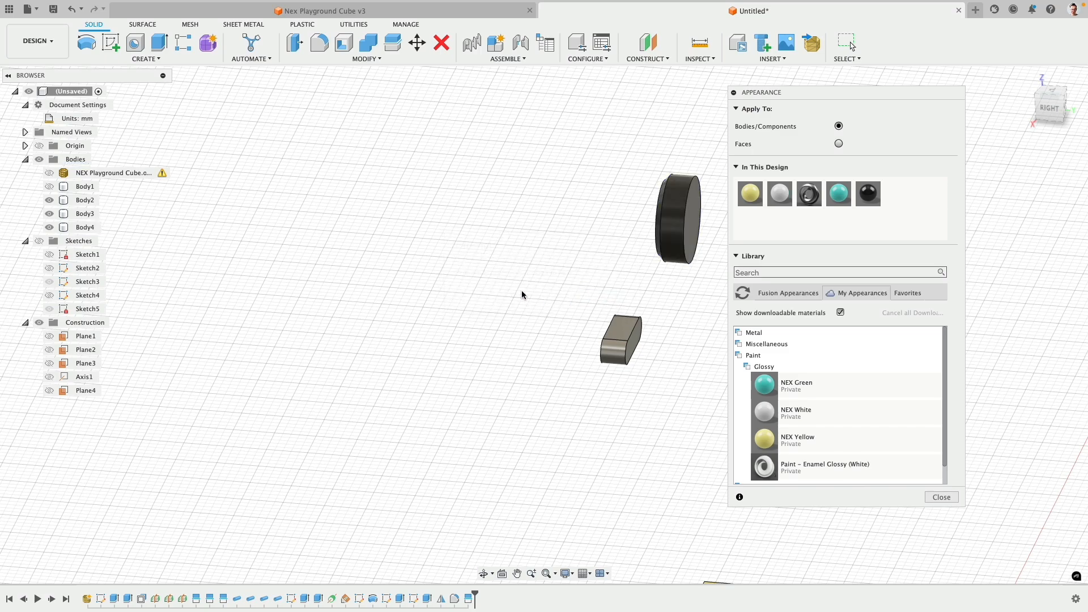
pyautogui.keyDown('shift'); pyautogui.moveTo(521, 290); pyautogui.dragTo(542, 264, button='middle'); pyautogui.keyUp('shift')
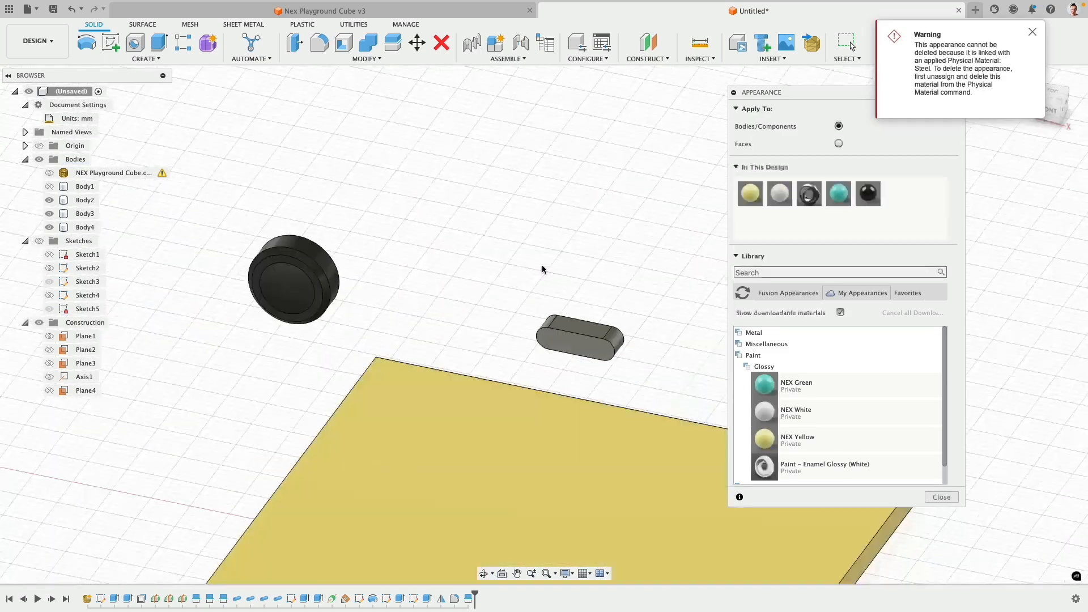
pyautogui.click(1033, 35)
# Search the Fusion appearance library for "led" and apply LED - SMD 5050 - 20lm (White) to the pill-shaped body
pyautogui.keyDown('shift'); pyautogui.moveTo(462, 352); pyautogui.dragTo(301, 419, button='middle'); pyautogui.keyUp('shift')
pyautogui.click(786, 293)
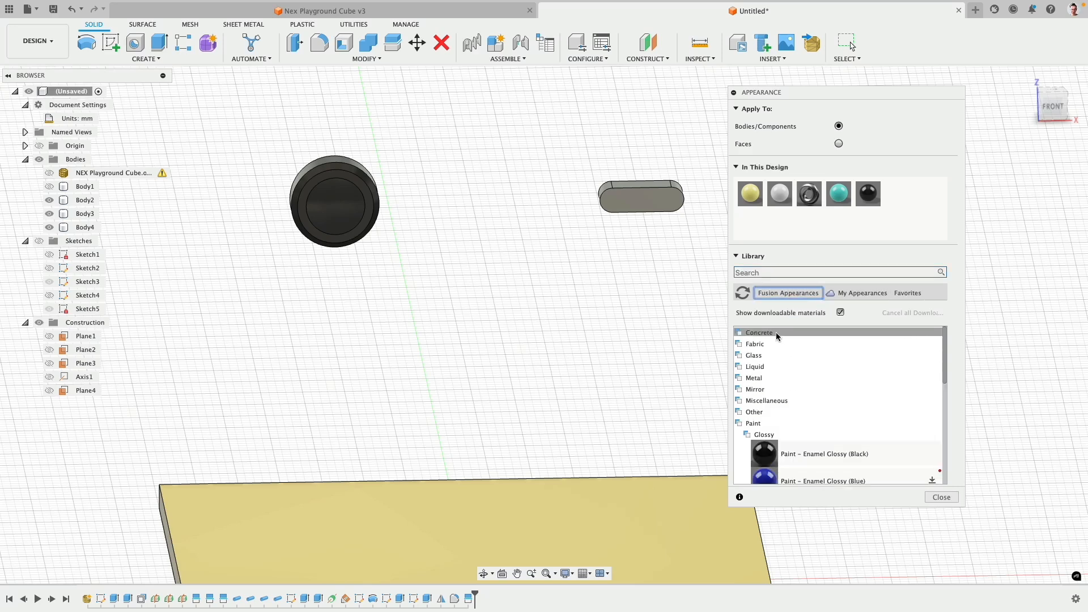
pyautogui.scroll(-5, 835, 395)
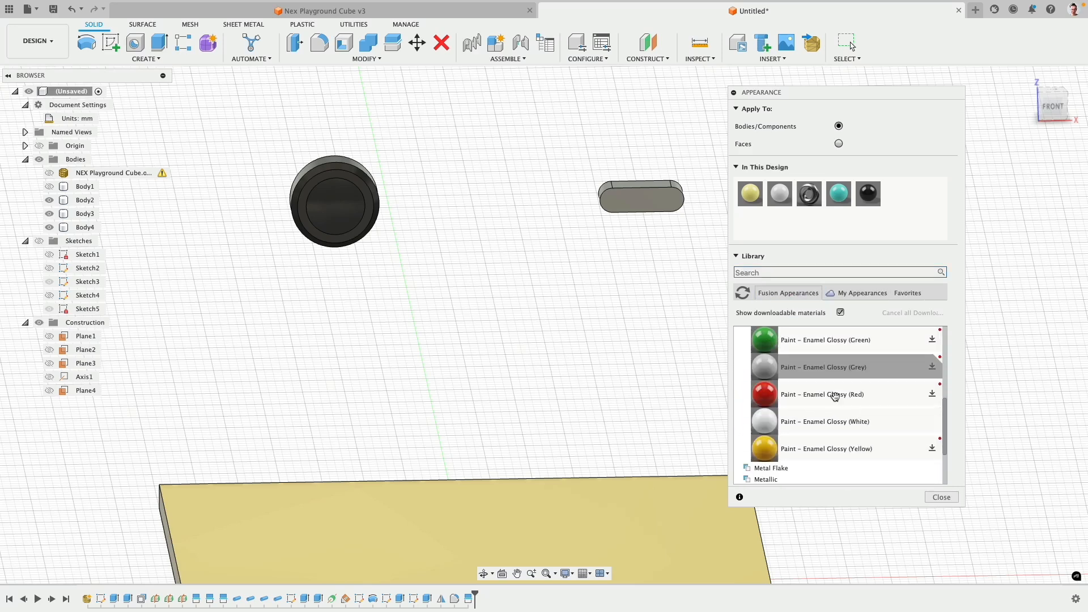
pyautogui.scroll(-3, 835, 395)
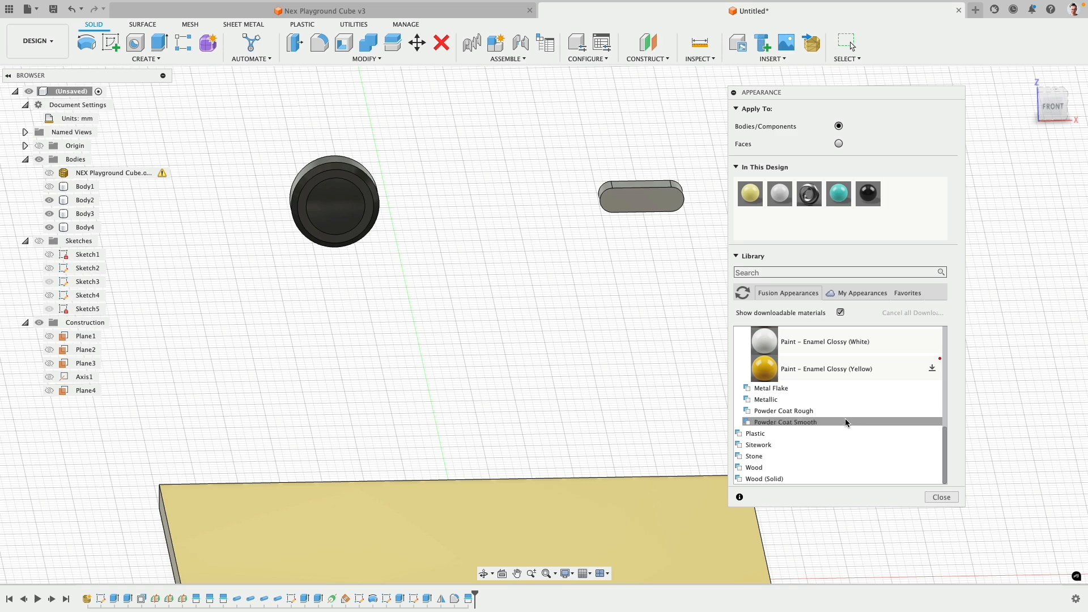
pyautogui.scroll(8, 848, 432)
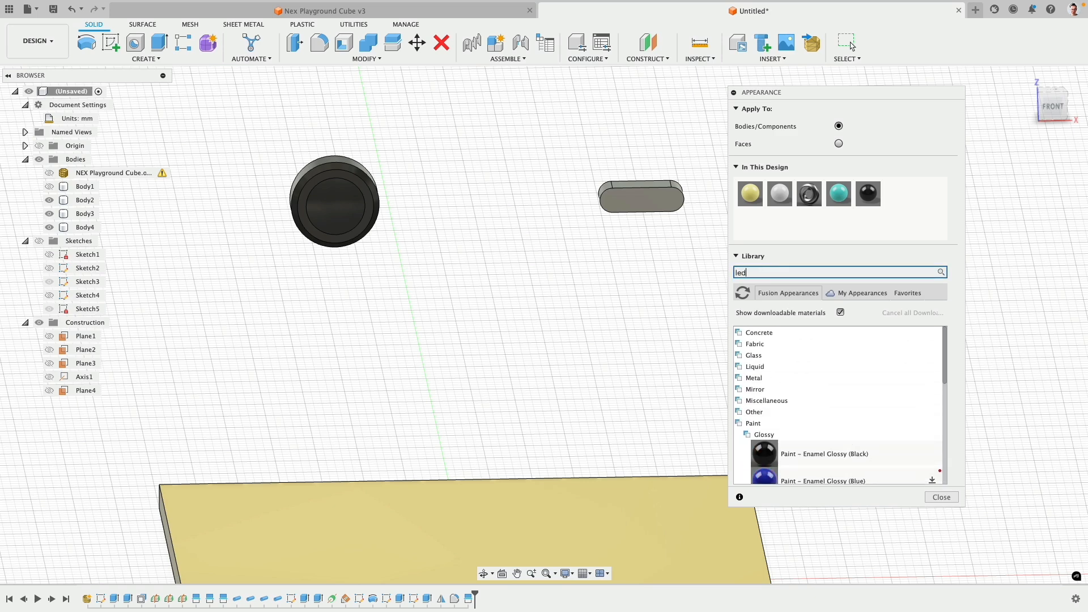
pyautogui.press('Return')
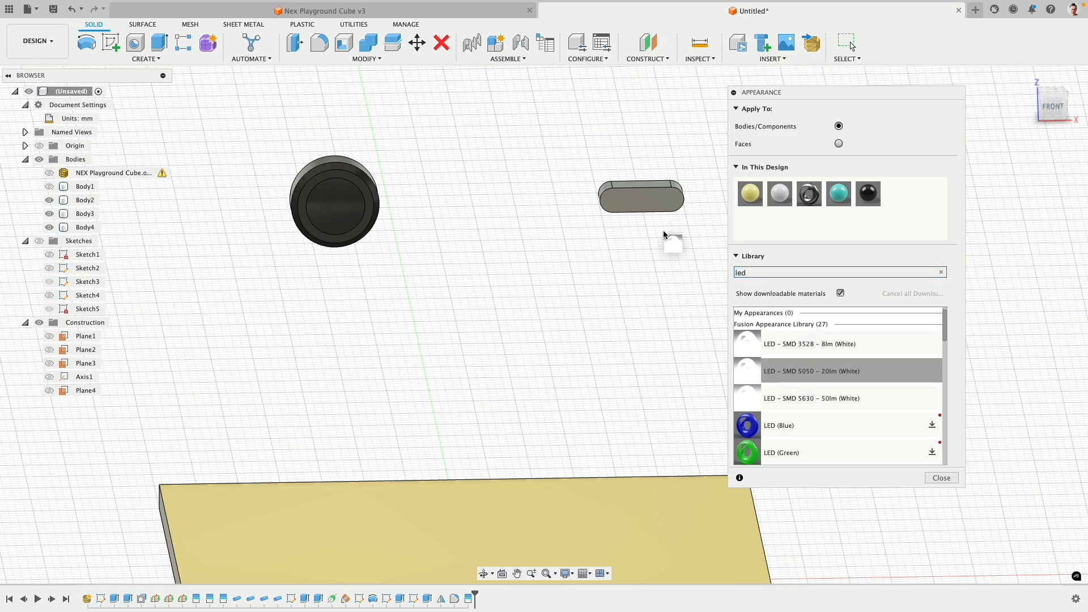
pyautogui.moveTo(650, 200); pyautogui.dragTo(651, 201)
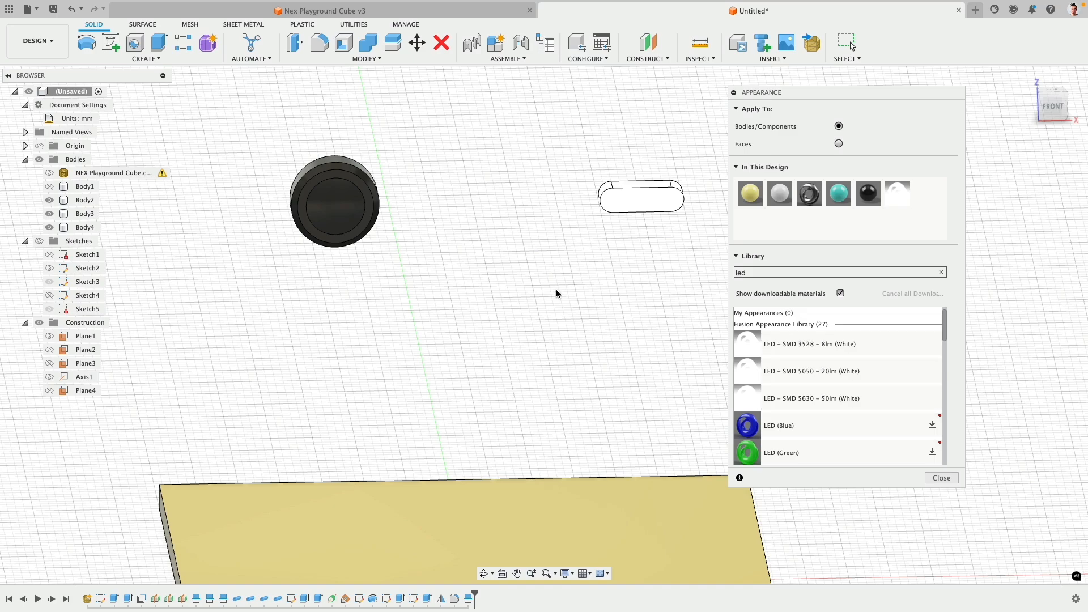
# Download Glass - Heavy Color from the Glass Color Density library and apply it to the lens body's central front circular face only
pyautogui.keyDown('shift'); pyautogui.moveTo(556, 289); pyautogui.dragTo(349, 283, button='middle'); pyautogui.keyUp('shift')
pyautogui.scroll(10, 367, 191)
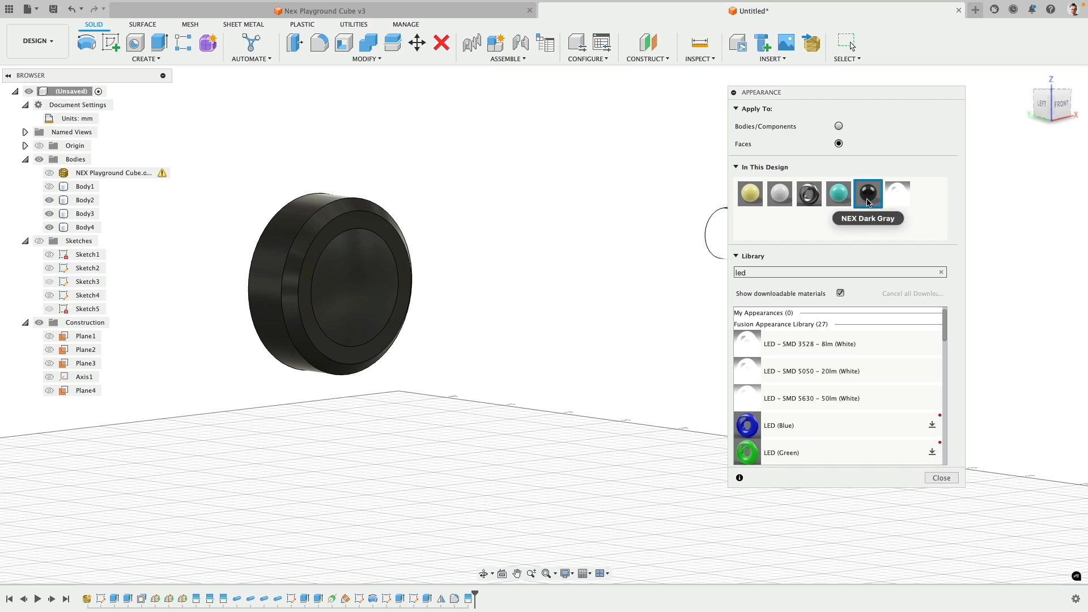
pyautogui.click(941, 272)
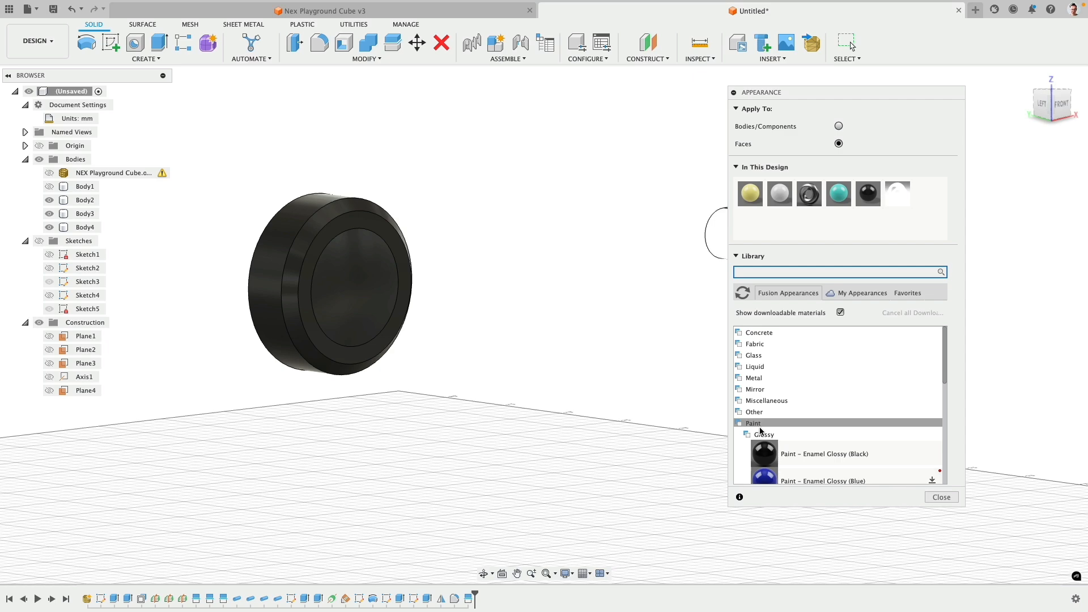
pyautogui.scroll(-3, 760, 431)
pyautogui.scroll(3, 761, 431)
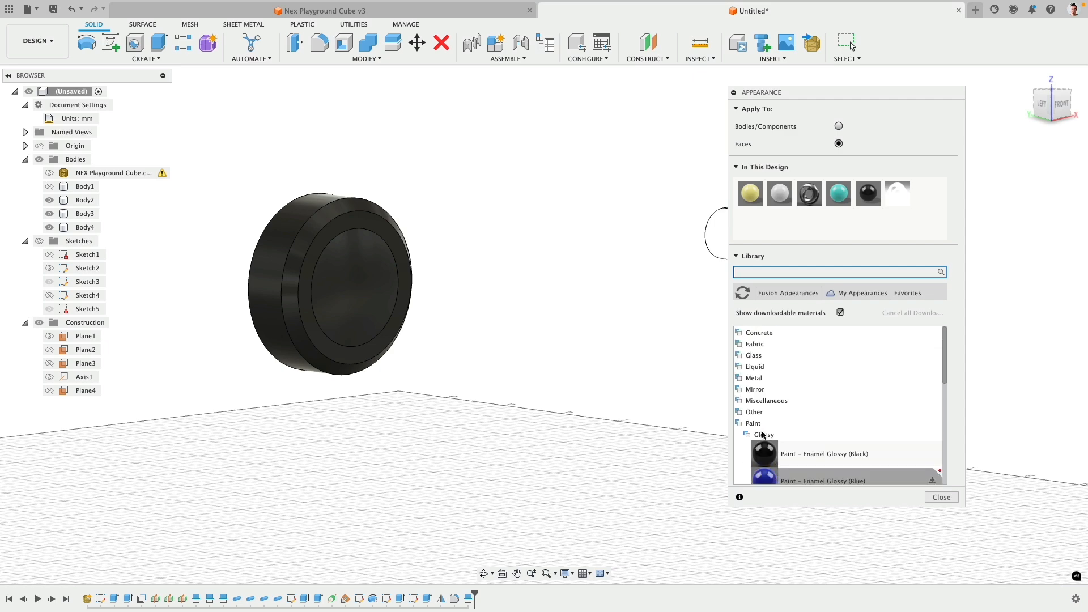
pyautogui.click(739, 355)
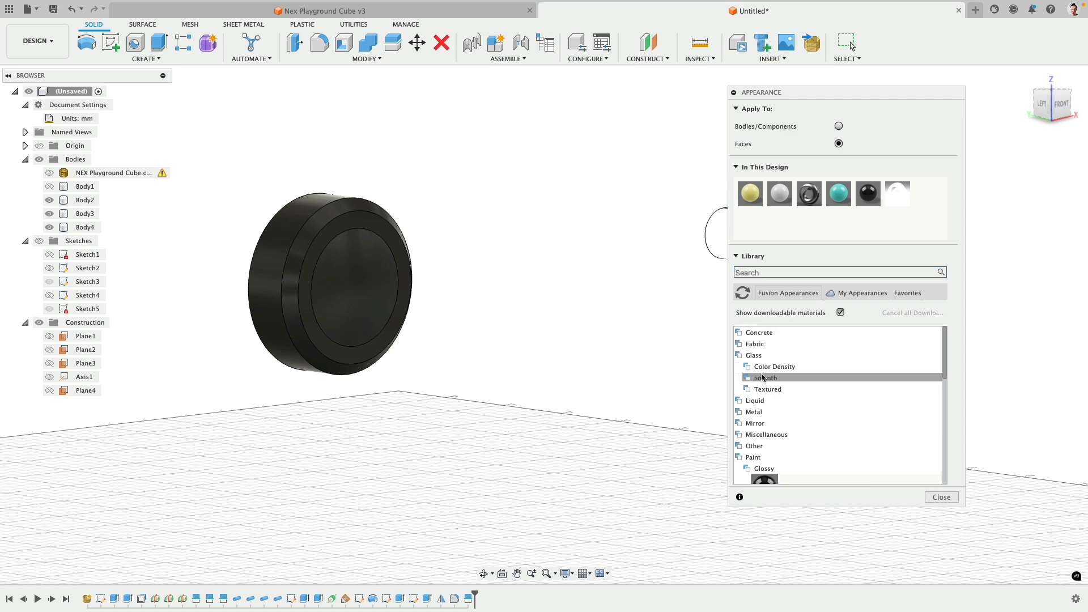
pyautogui.click(747, 367)
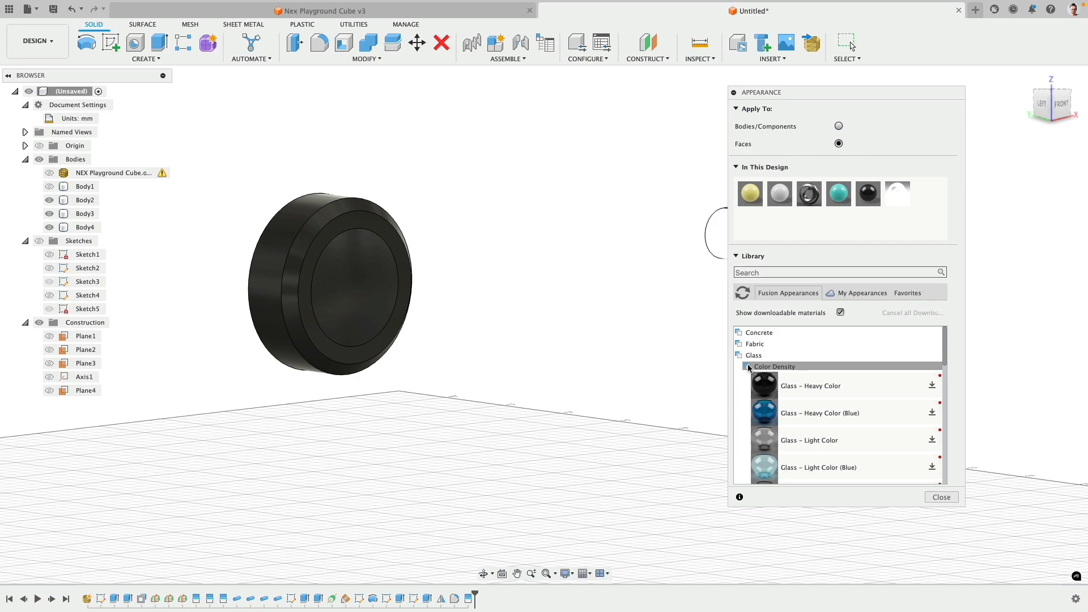
pyautogui.click(930, 387)
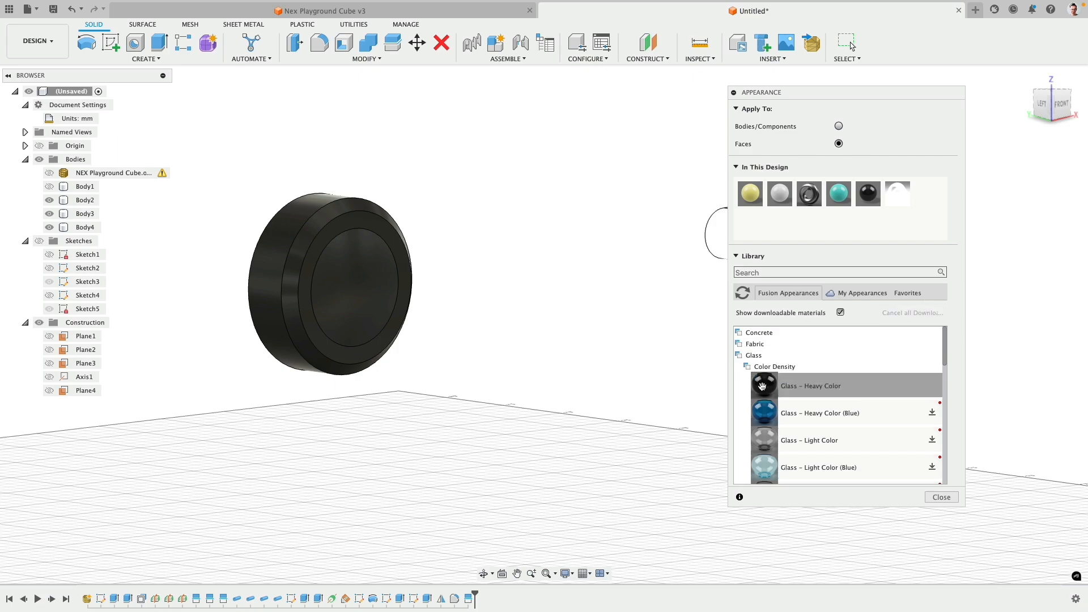
pyautogui.moveTo(432, 297); pyautogui.dragTo(358, 289)
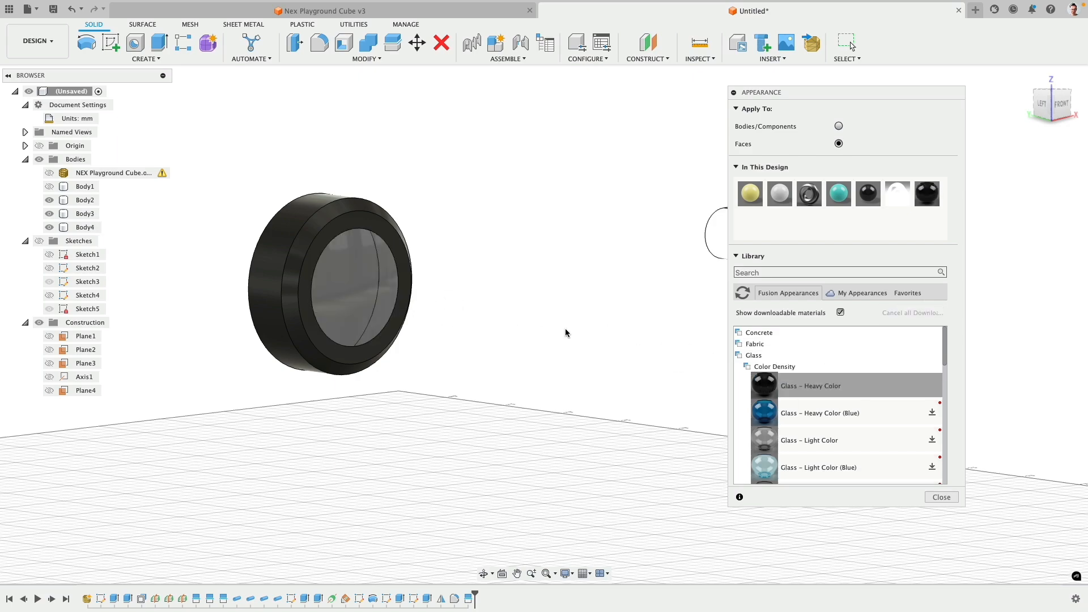
# Show the sketches to examine the round lens profile, and make Body1 visible around it
pyautogui.moveTo(565, 328)
pyautogui.keyDown('shift'); pyautogui.mouseDown(button='middle')
pyautogui.moveTo(434, 318)
pyautogui.moveTo(517, 364)
pyautogui.moveTo(529, 323)
pyautogui.moveTo(600, 318)
pyautogui.moveTo(537, 331)
pyautogui.mouseUp(button='middle'); pyautogui.keyUp('shift')
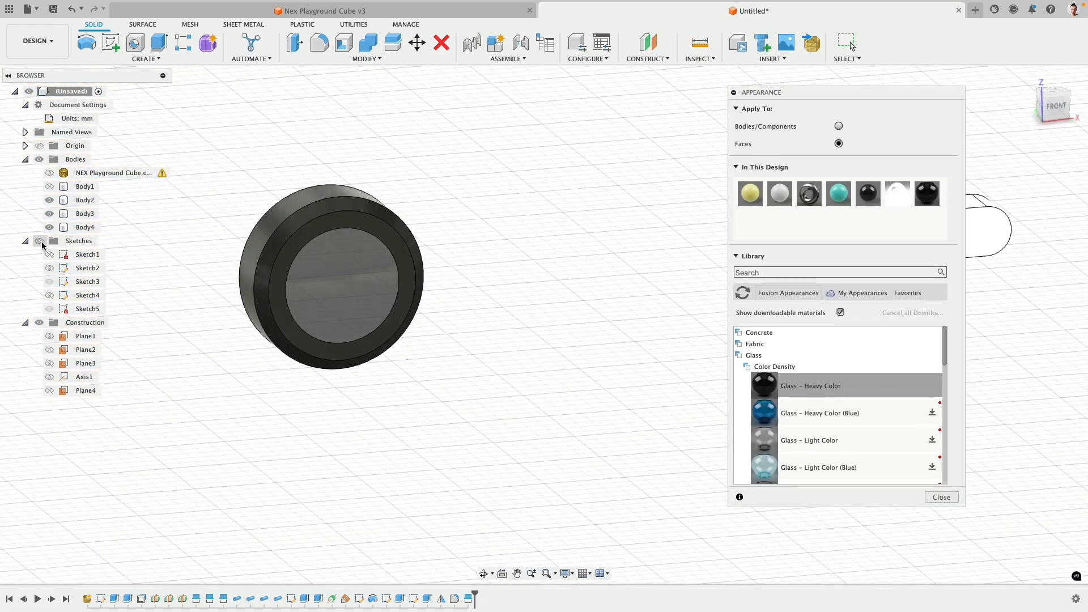
pyautogui.click(39, 242)
pyautogui.keyDown('shift'); pyautogui.moveTo(501, 188); pyautogui.dragTo(477, 198, button='middle'); pyautogui.keyUp('shift')
pyautogui.scroll(4, 269, 288)
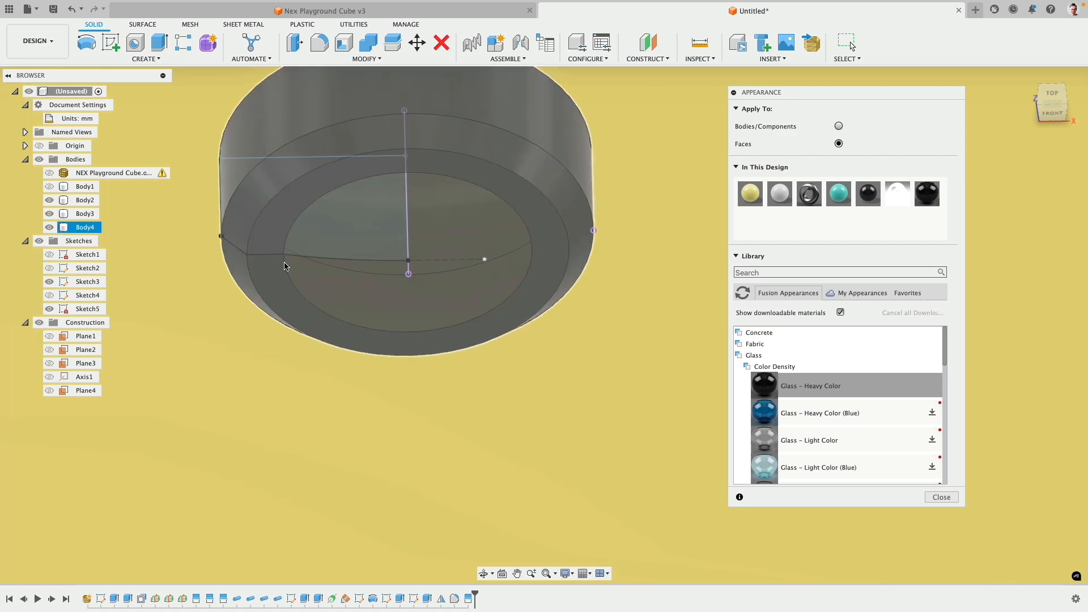
pyautogui.scroll(-5, 277, 269)
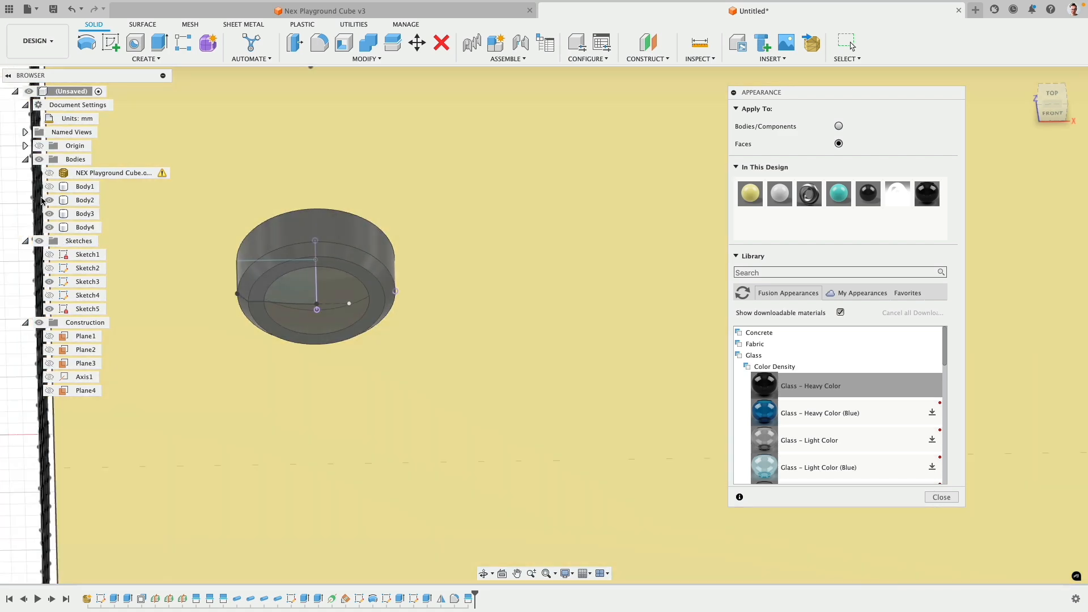
pyautogui.click(50, 187)
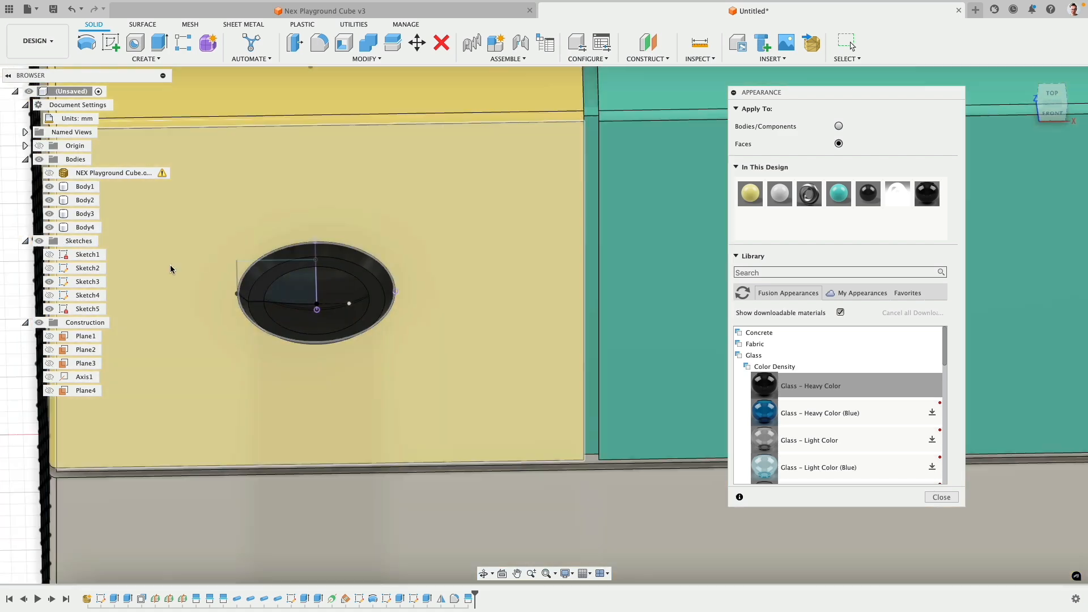
# Apply NEX Dark Gray to the inner end faces of the two port recesses on the cube's back
pyautogui.scroll(-4, 351, 368)
pyautogui.keyDown('shift'); pyautogui.moveTo(656, 316); pyautogui.dragTo(770, 313, button='middle'); pyautogui.keyUp('shift')
pyautogui.scroll(5, 265, 507)
pyautogui.click(205, 369)
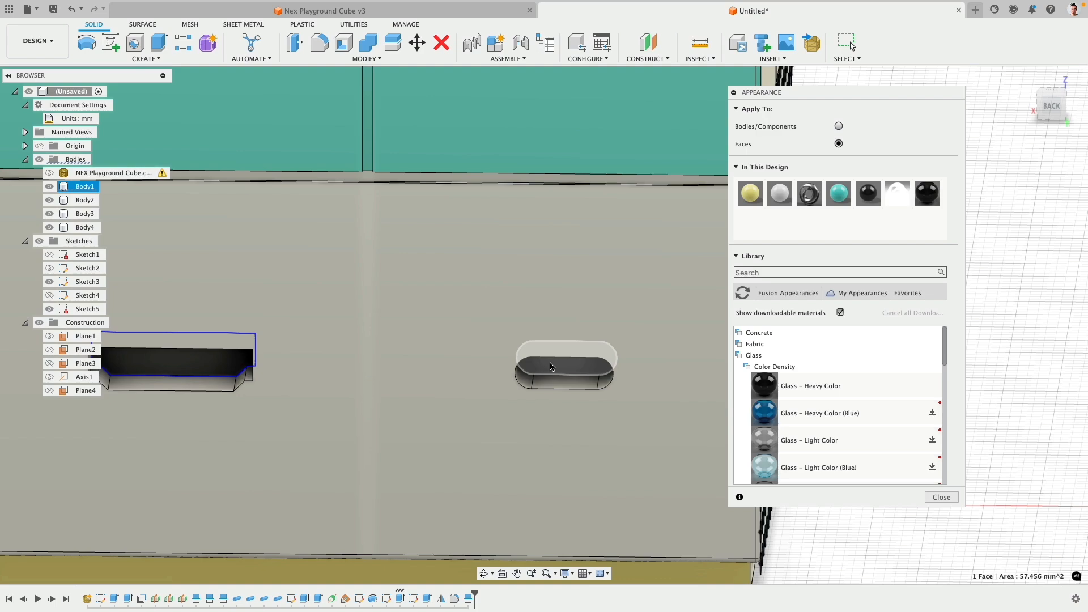
pyautogui.click(553, 368)
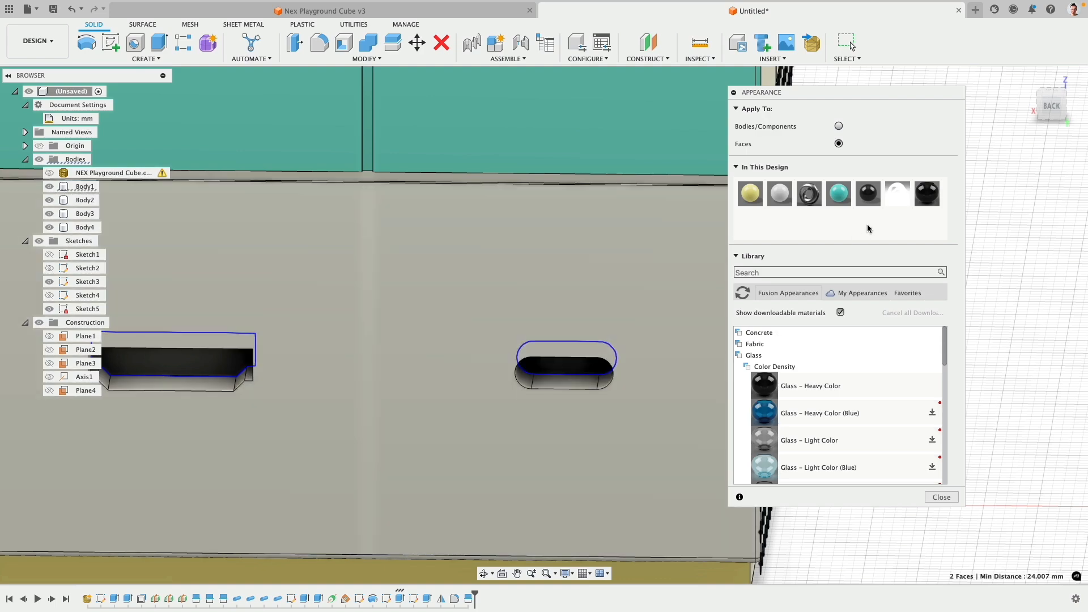
pyautogui.click(863, 190)
pyautogui.moveTo(863, 191); pyautogui.dragTo(575, 368)
pyautogui.scroll(-5, 558, 316)
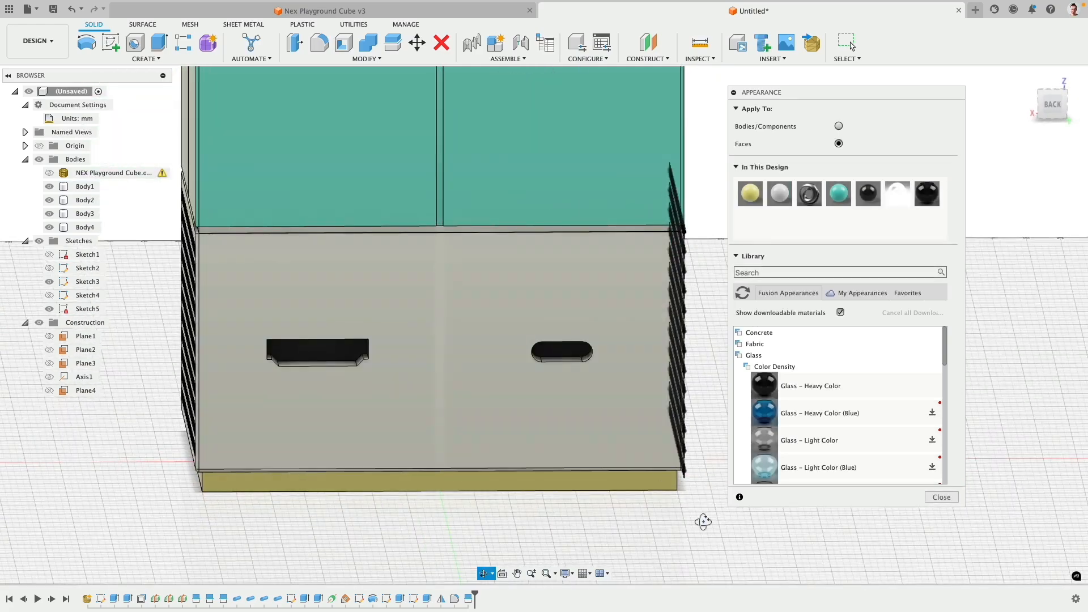
# Hide all sketches, finish the appearance editing and clear the selection
pyautogui.keyDown('shift'); pyautogui.moveTo(704, 522); pyautogui.dragTo(214, 541, button='middle'); pyautogui.keyUp('shift')
pyautogui.hotkey('ctrl', 'a')
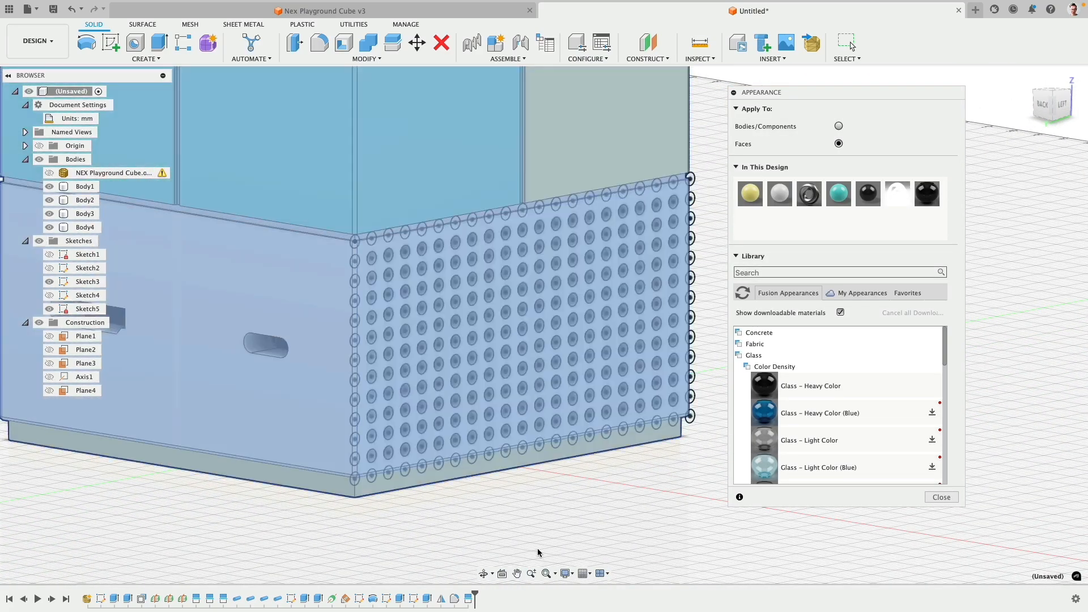
pyautogui.click(40, 244)
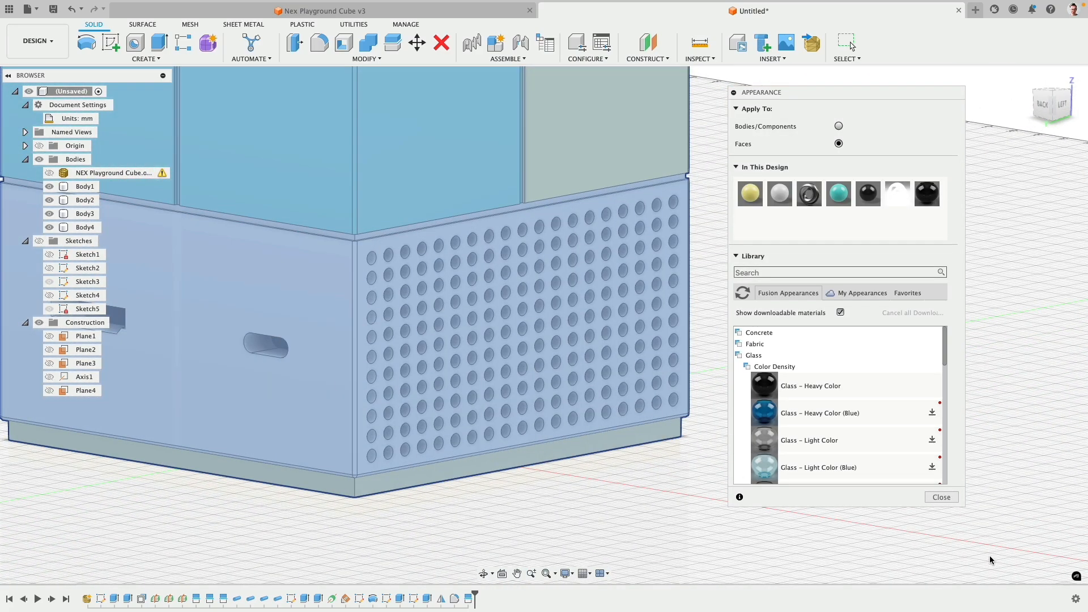
pyautogui.click(941, 497)
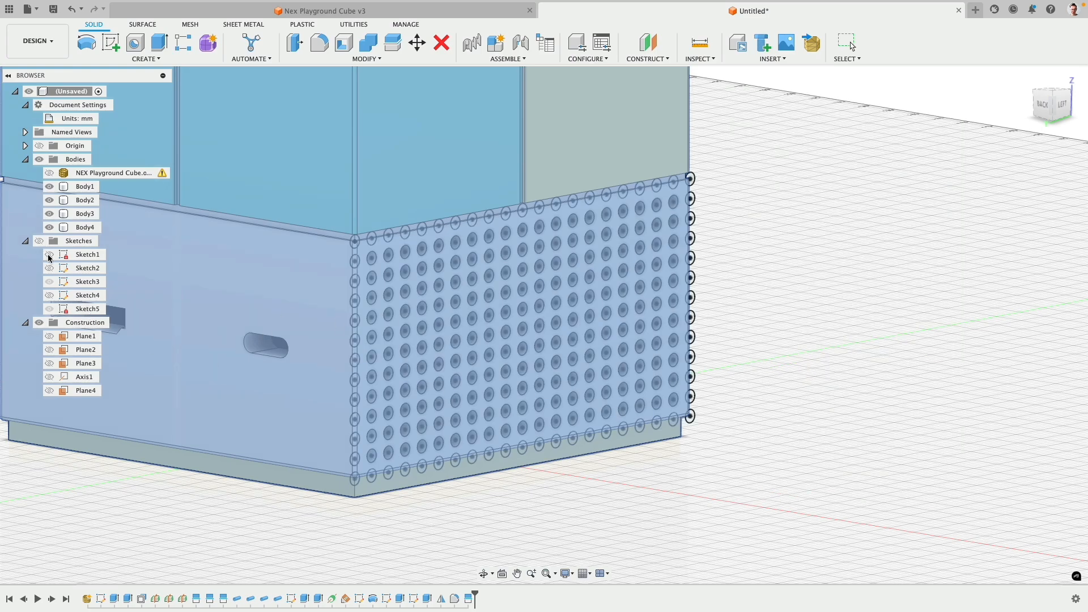
pyautogui.click(125, 534)
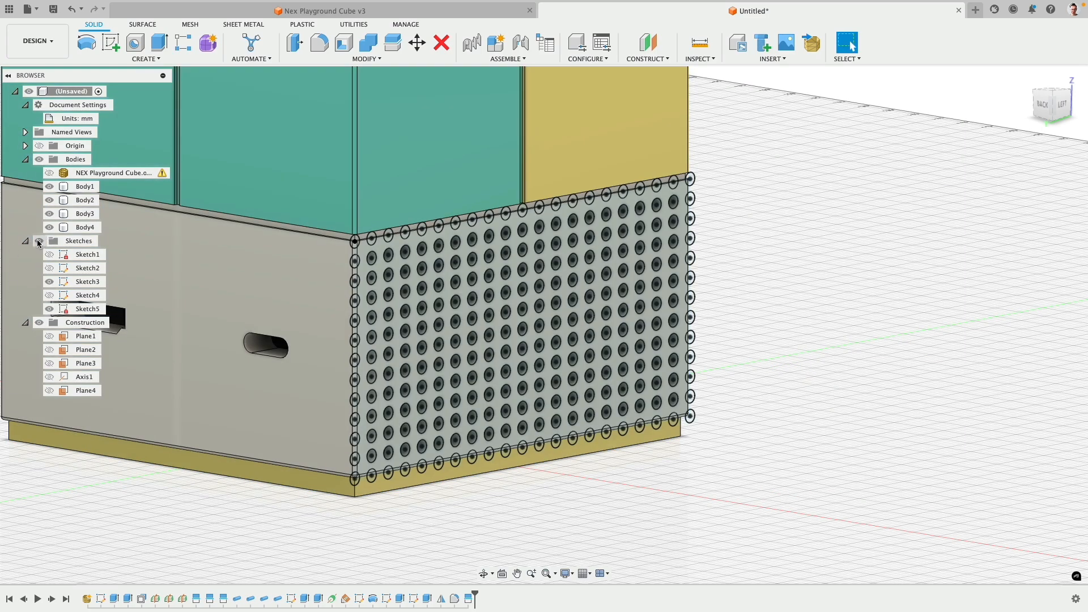
# View the lower block squarely from the back and set the visual style to Wireframe
pyautogui.keyDown('shift'); pyautogui.moveTo(758, 374); pyautogui.dragTo(816, 357, button='middle'); pyautogui.keyUp('shift')
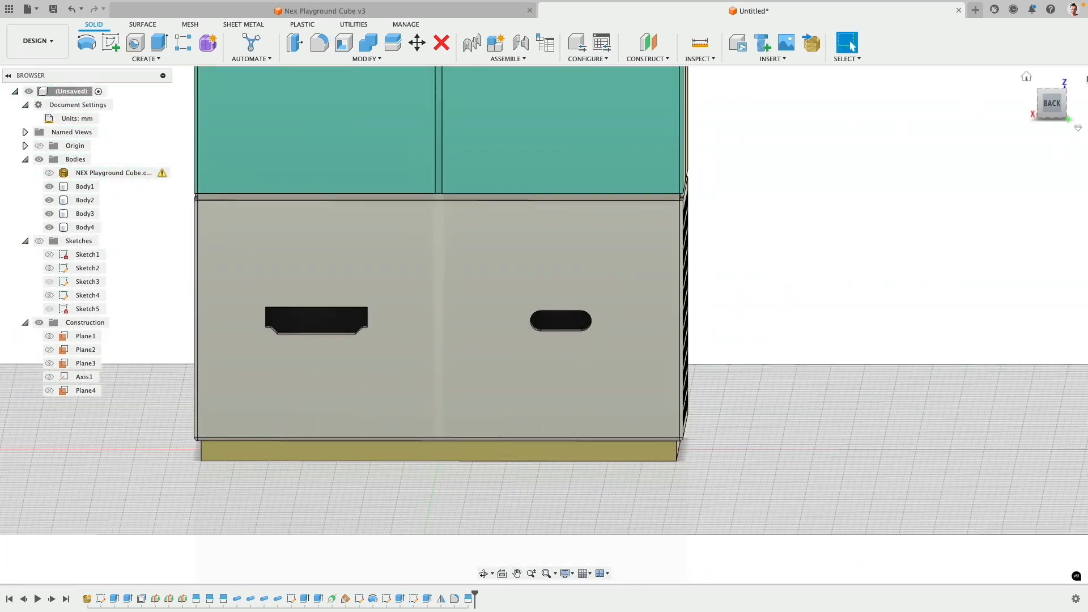
pyautogui.click(1048, 113)
pyautogui.scroll(5, 821, 245)
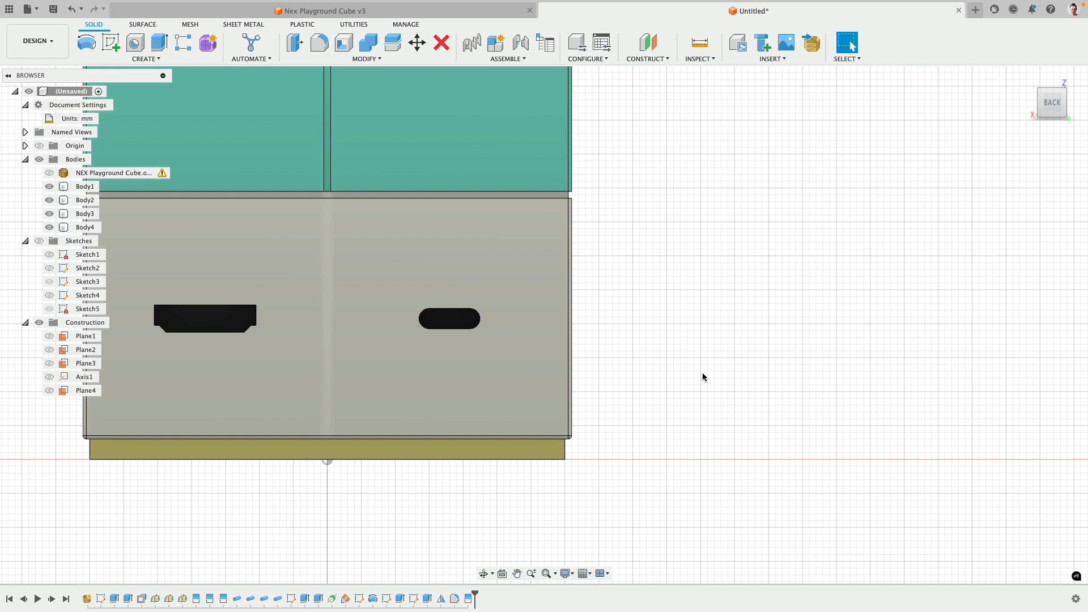
pyautogui.scroll(2, 605, 275)
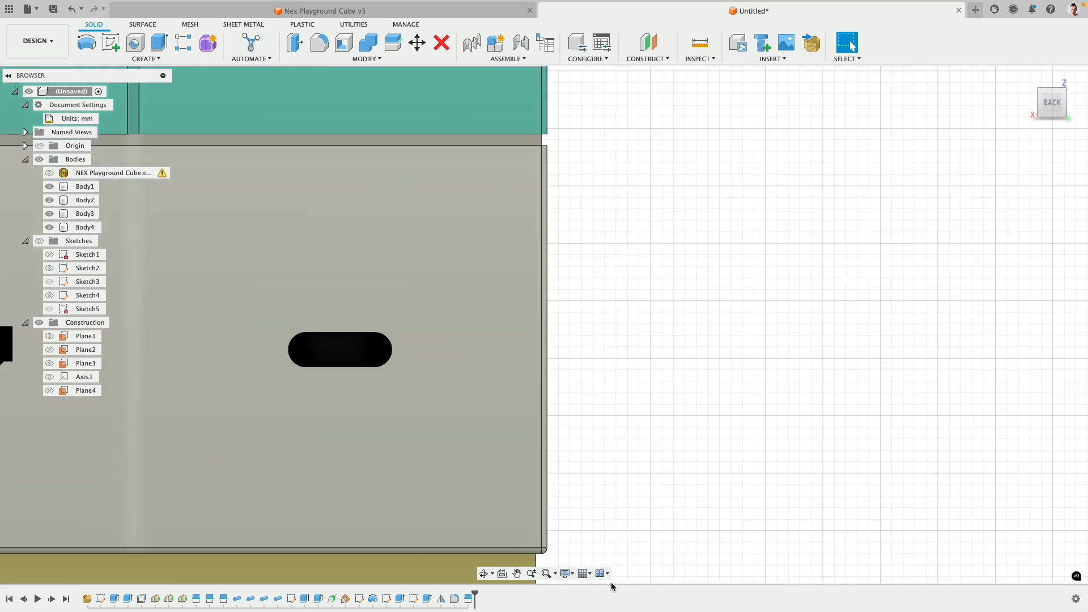
pyautogui.click(568, 572)
pyautogui.moveTo(599, 488)
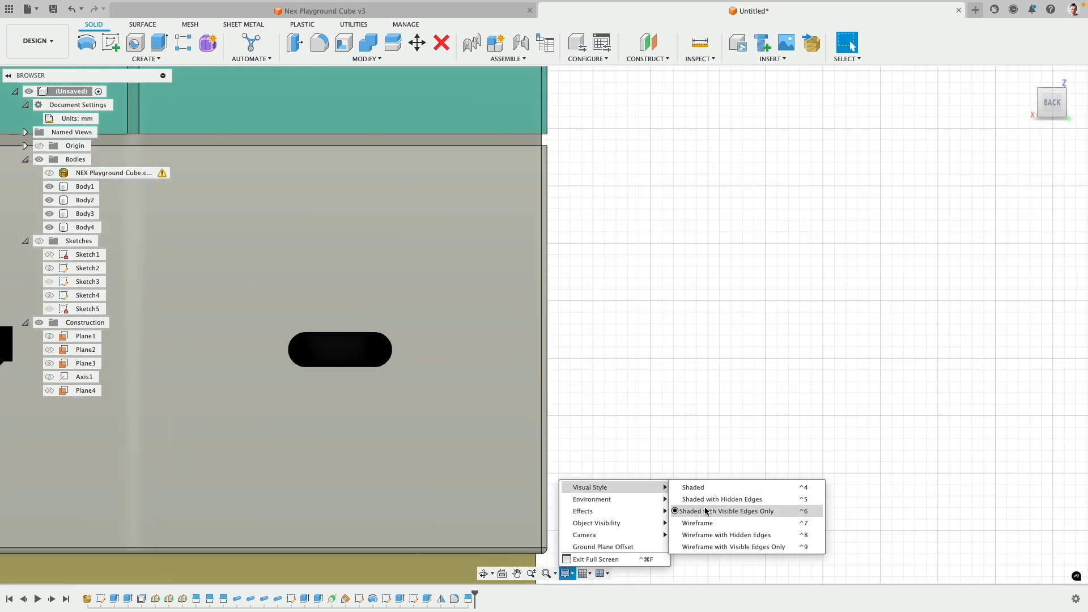
pyautogui.click(706, 524)
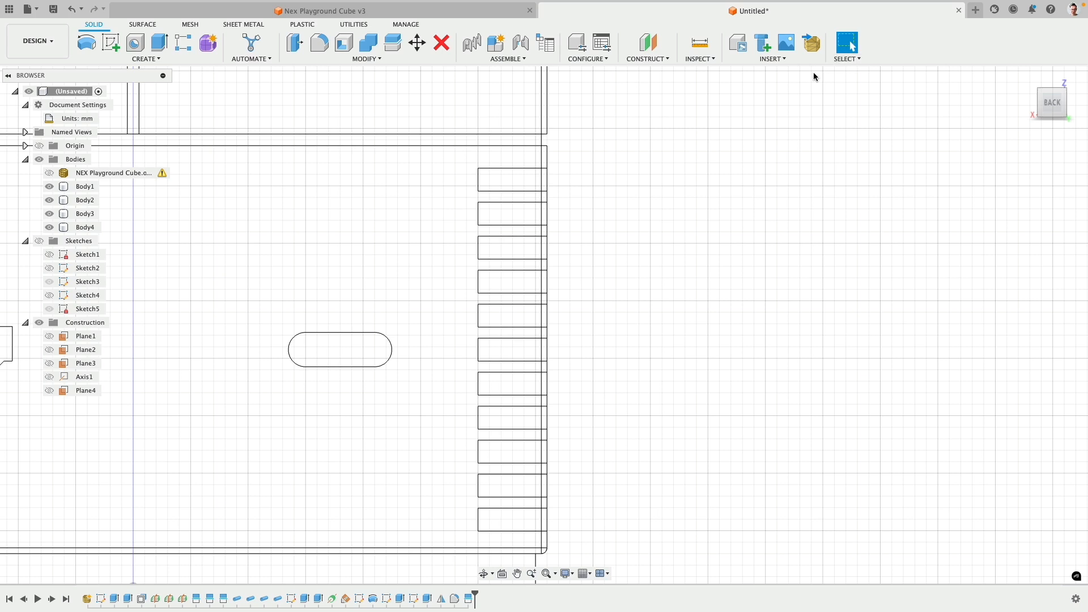
# Restrict the Appearance selection filters to Body Faces with Select Through, and window-select the inner end faces of the left side's grille holes
pyautogui.press('a')
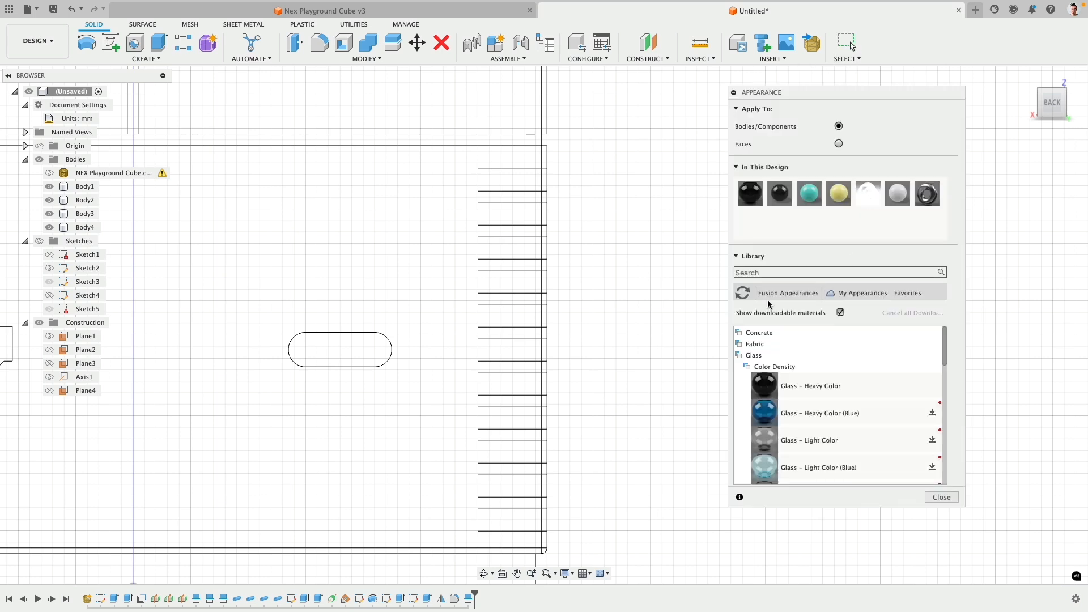
pyautogui.click(847, 58)
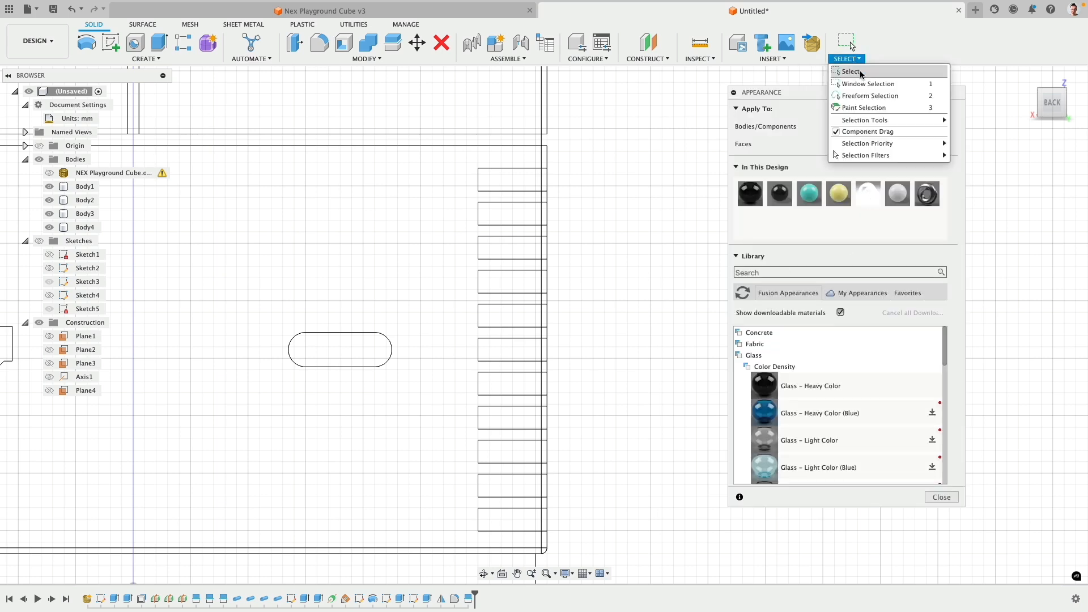
pyautogui.moveTo(885, 147)
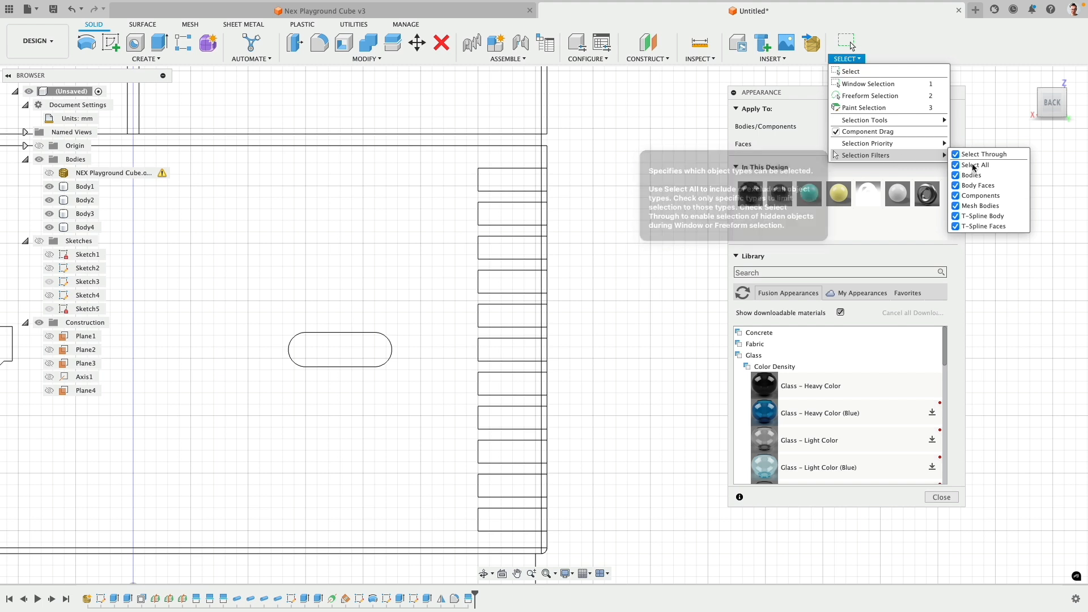
pyautogui.click(962, 165)
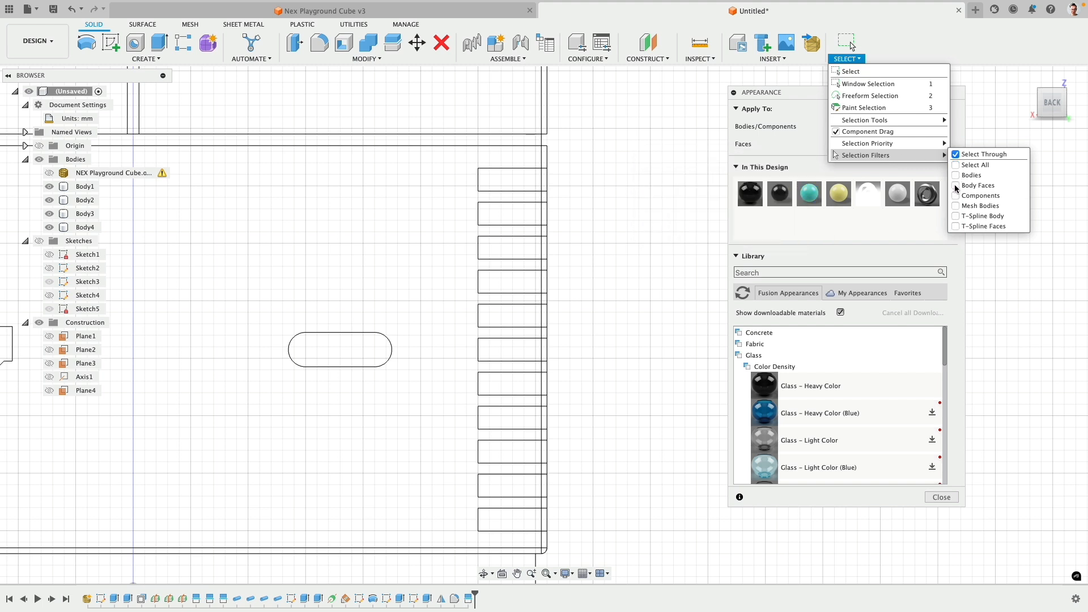
pyautogui.click(956, 185)
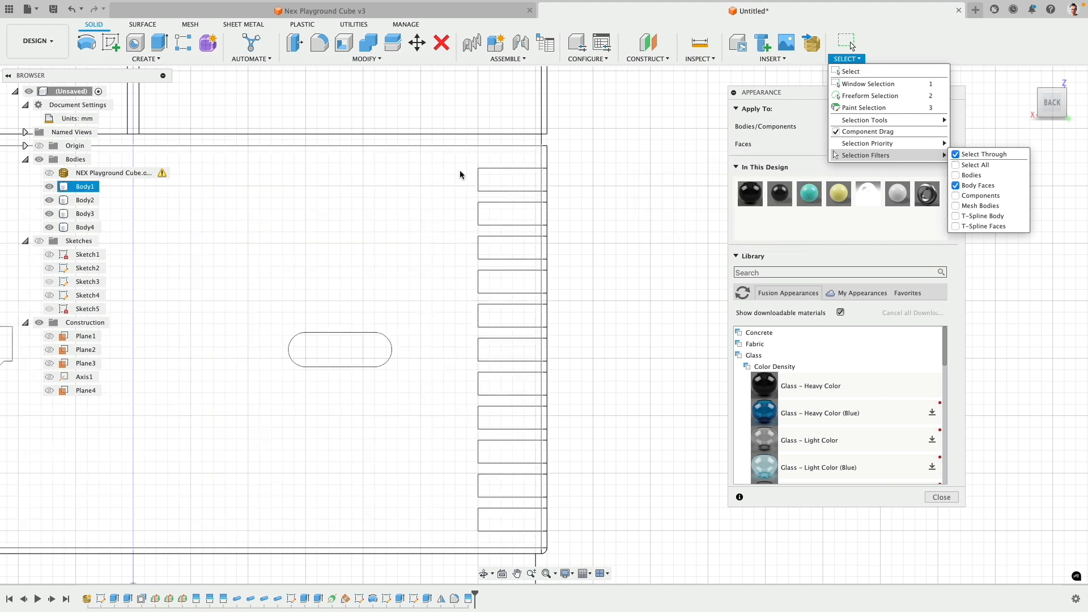
pyautogui.moveTo(459, 169); pyautogui.dragTo(488, 536)
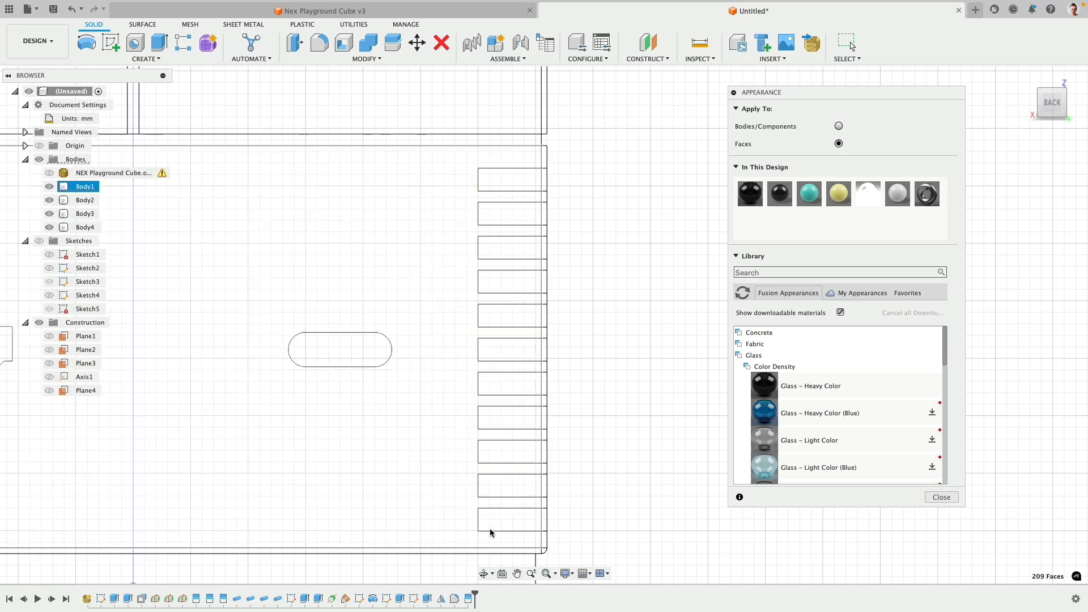
pyautogui.scroll(-3, 528, 395)
pyautogui.keyDown('shift'); pyautogui.moveTo(528, 395); pyautogui.dragTo(708, 317, button='middle'); pyautogui.keyUp('shift')
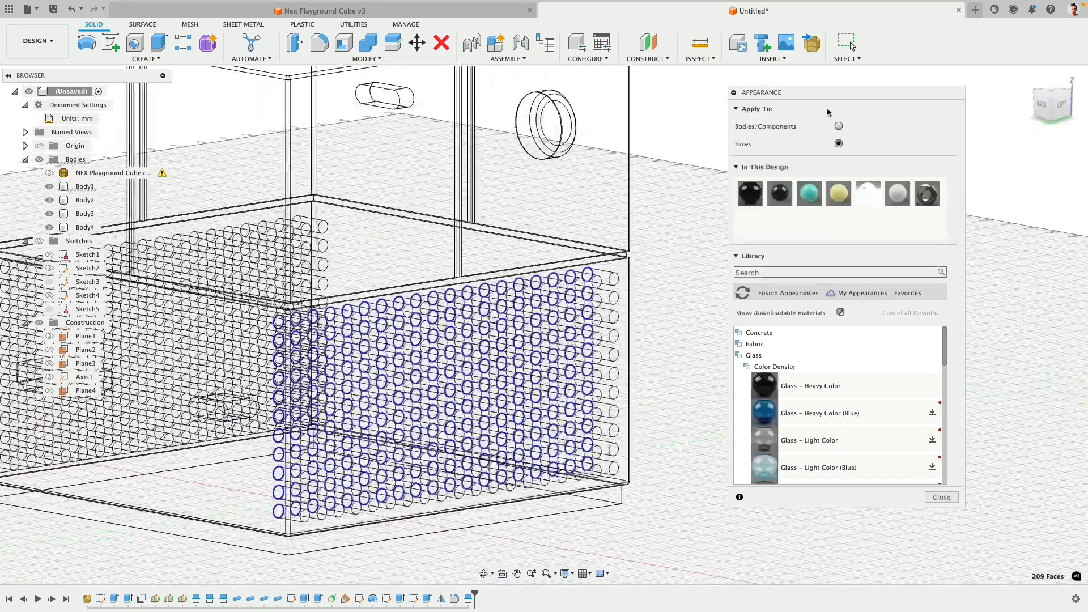
pyautogui.keyDown('shift'); pyautogui.moveTo(678, 236); pyautogui.dragTo(656, 222, button='middle'); pyautogui.keyUp('shift')
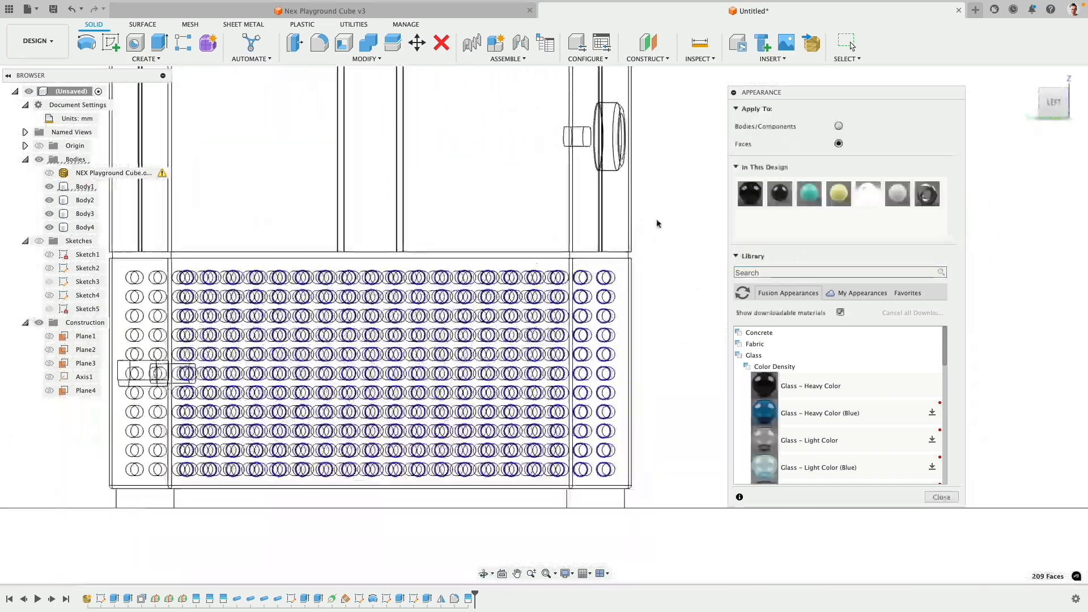
# Restore the Shaded with Visible Edges Only style and apply NEX Dark Gray to the selected grille hole faces on the left side
pyautogui.moveTo(780, 194); pyautogui.dragTo(611, 282)
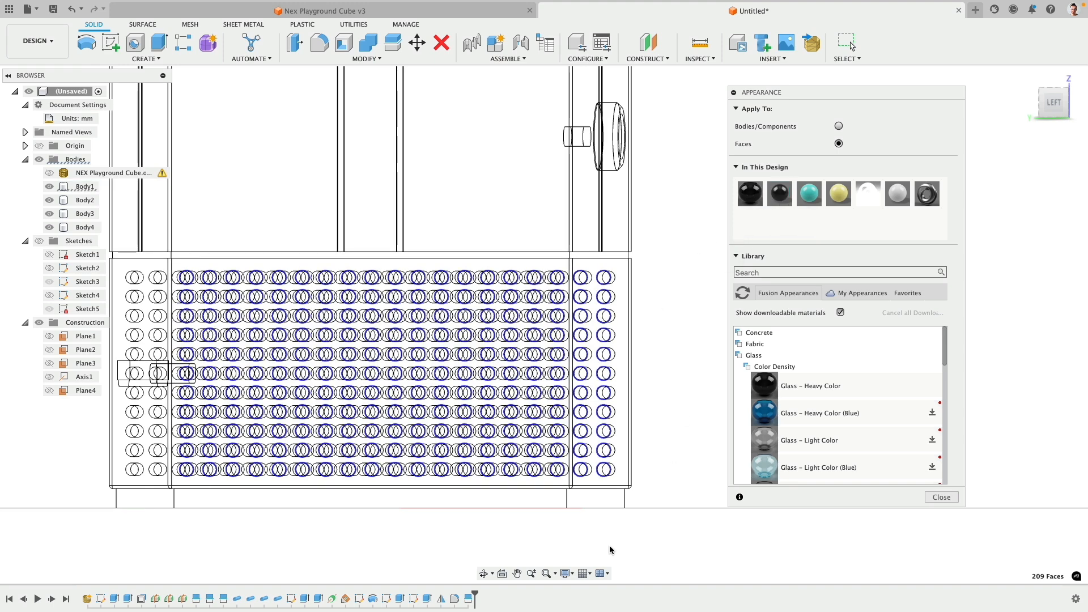
pyautogui.click(565, 573)
pyautogui.moveTo(607, 487)
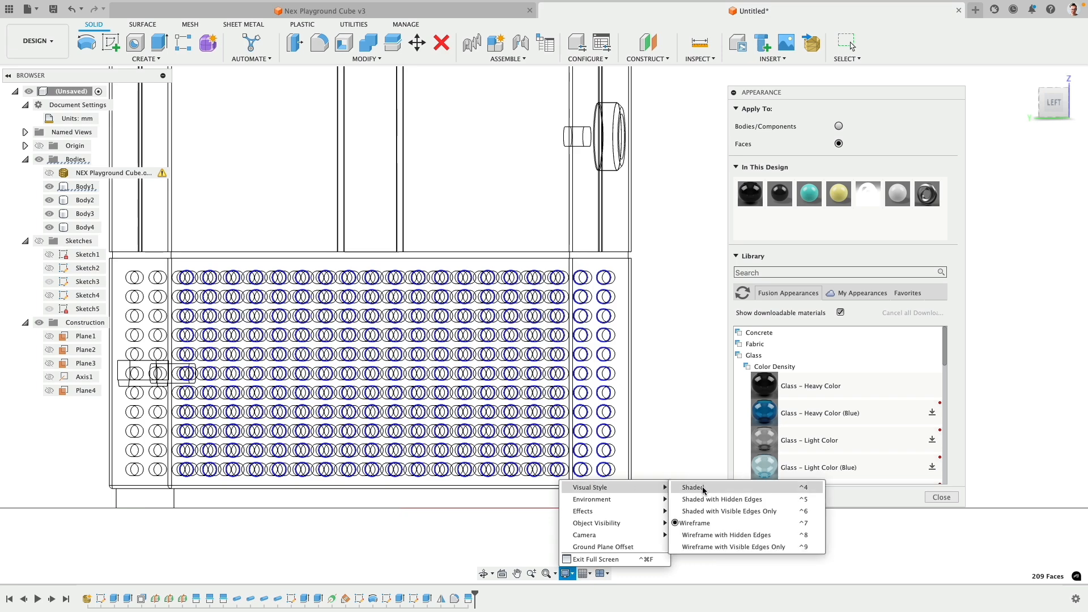
pyautogui.click(705, 511)
pyautogui.scroll(8, 673, 283)
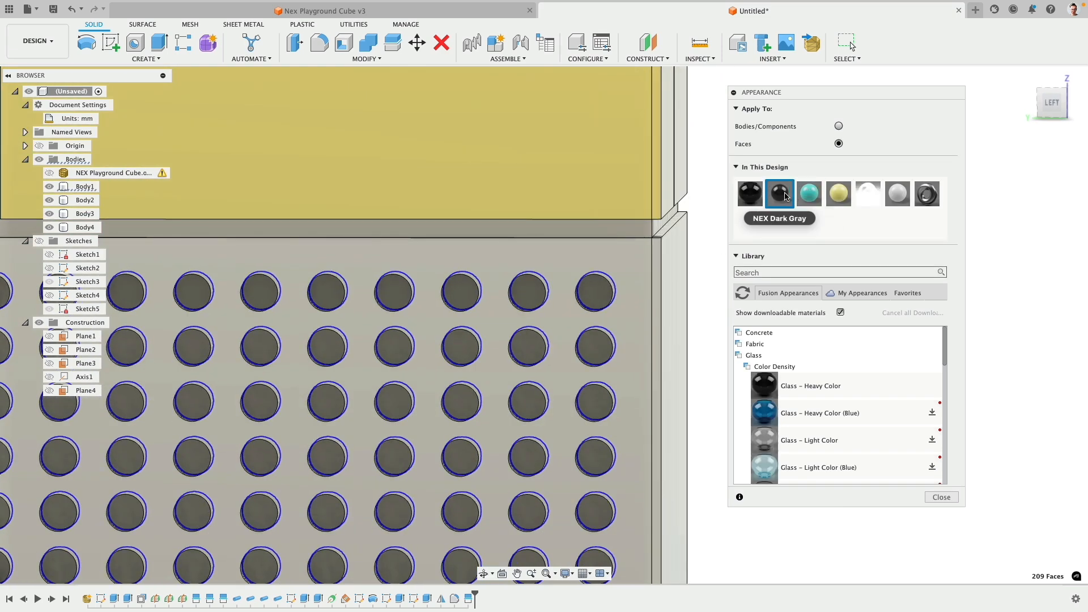
pyautogui.moveTo(780, 189); pyautogui.dragTo(598, 299)
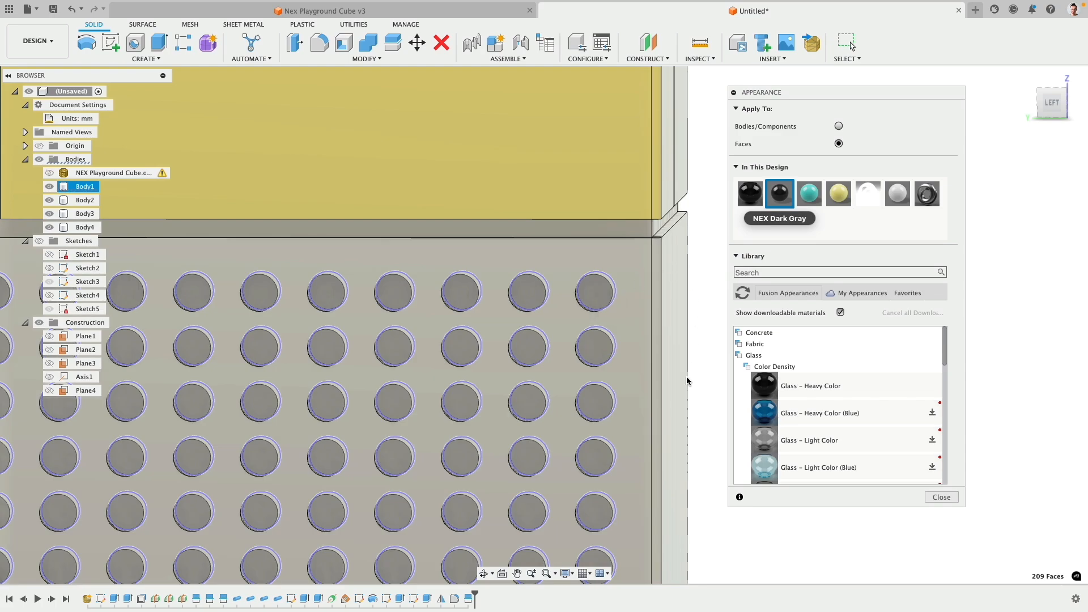
pyautogui.scroll(-10, 697, 167)
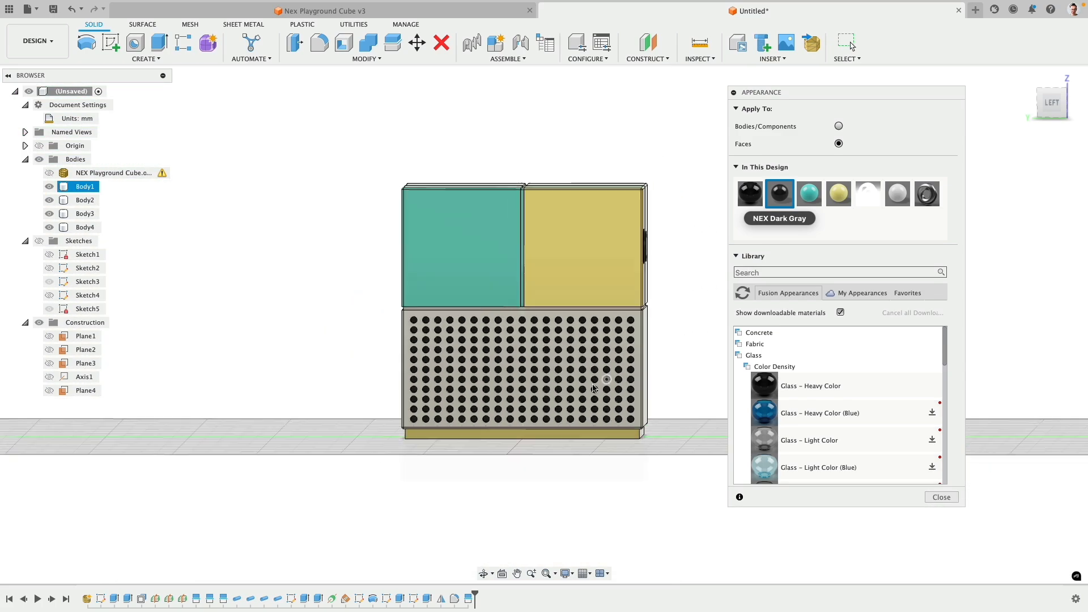
# Return to the Wireframe back view and window-select the inner end faces of the right side's grille holes
pyautogui.keyDown('shift'); pyautogui.moveTo(370, 339); pyautogui.dragTo(490, 333, button='middle'); pyautogui.keyUp('shift')
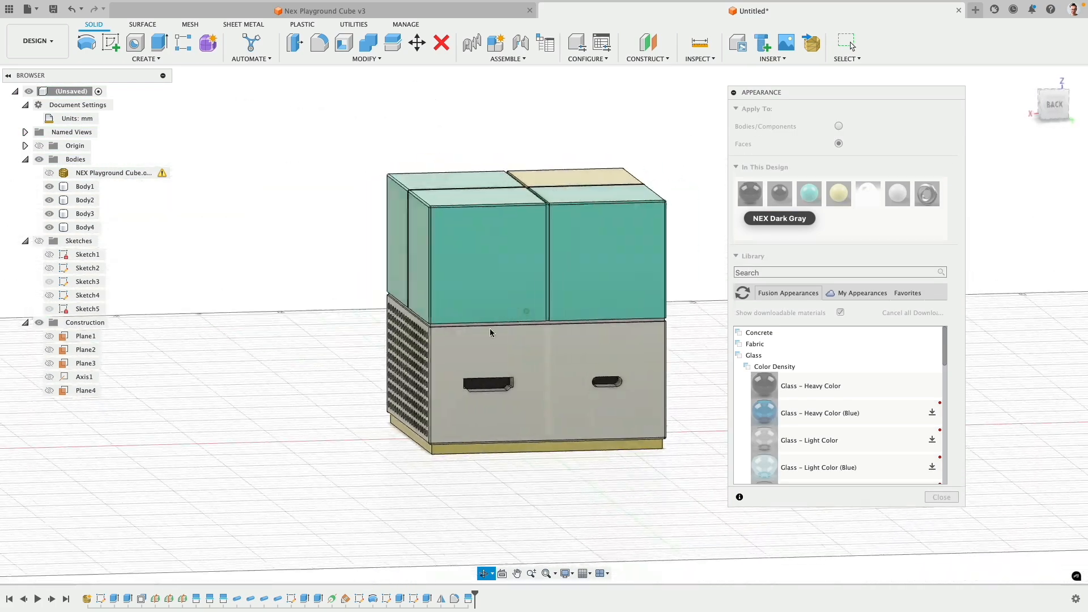
pyautogui.click(1071, 104)
pyautogui.click(592, 573)
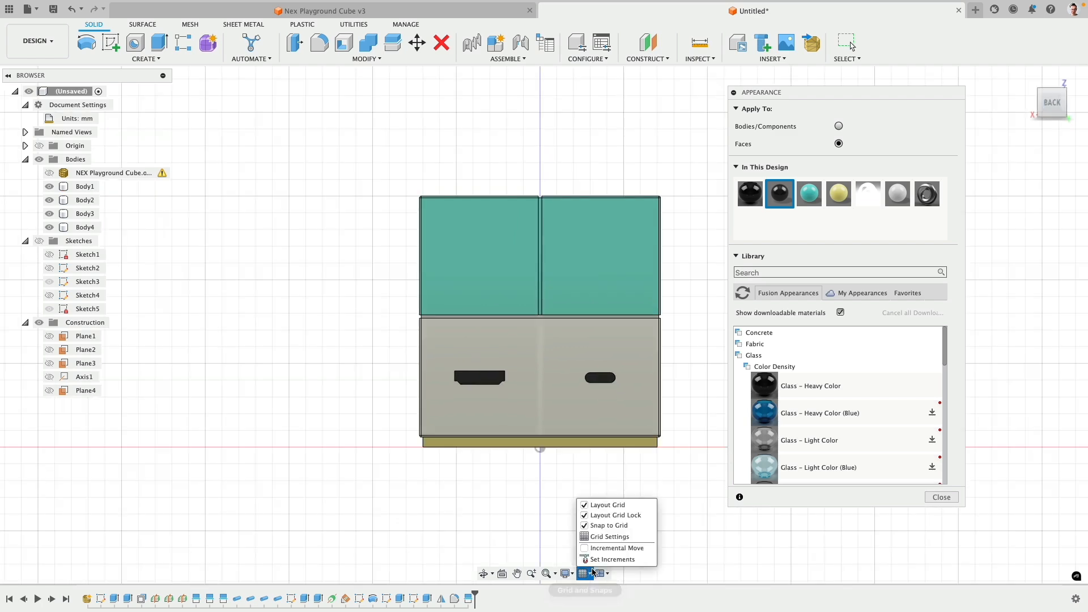
pyautogui.click(565, 573)
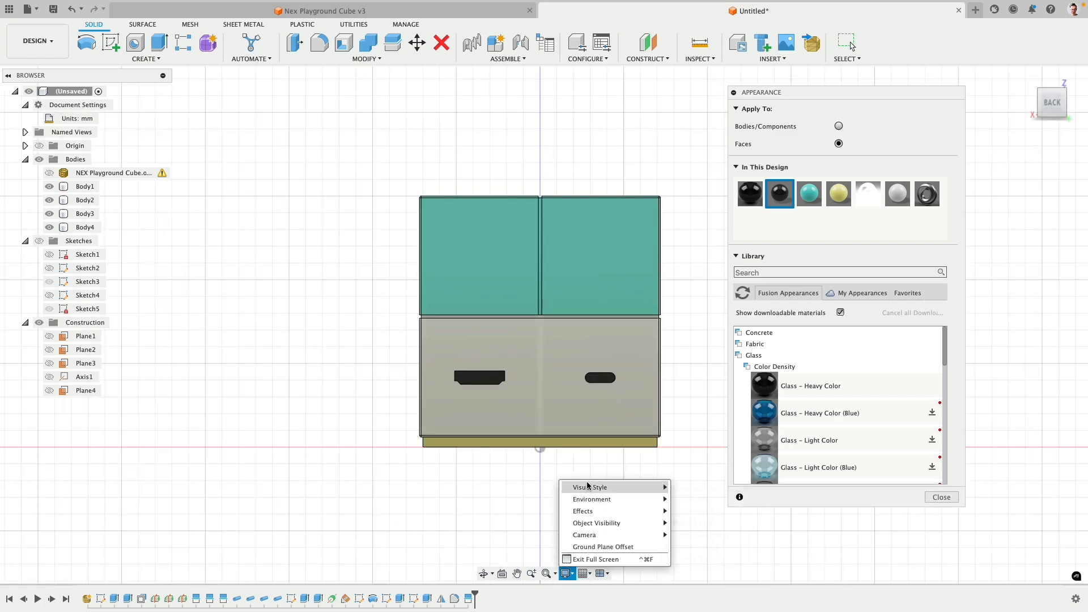
pyautogui.moveTo(610, 492)
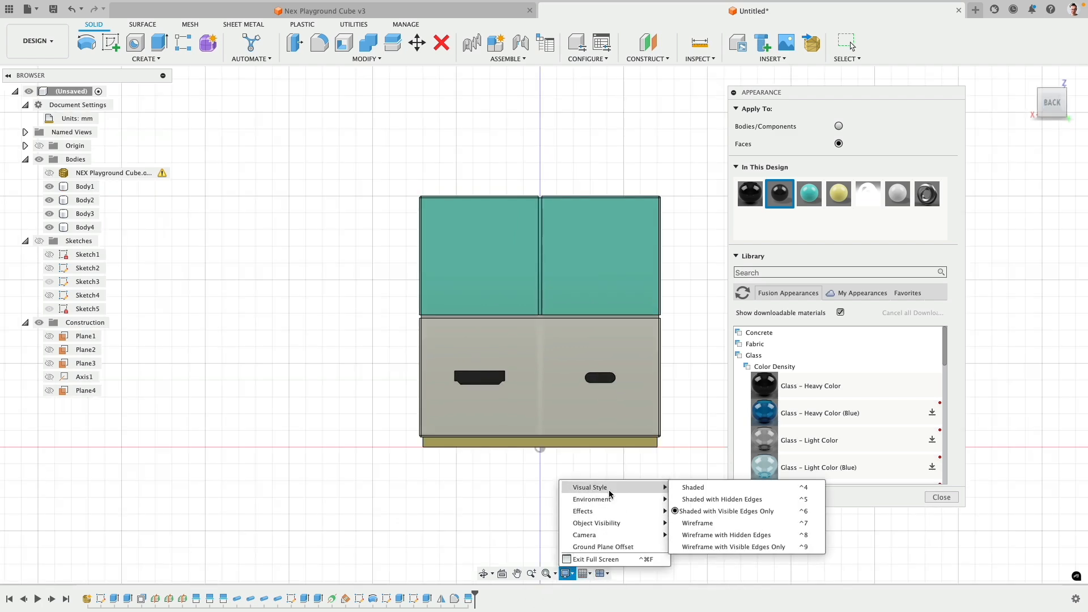
pyautogui.click(697, 523)
pyautogui.scroll(5, 436, 340)
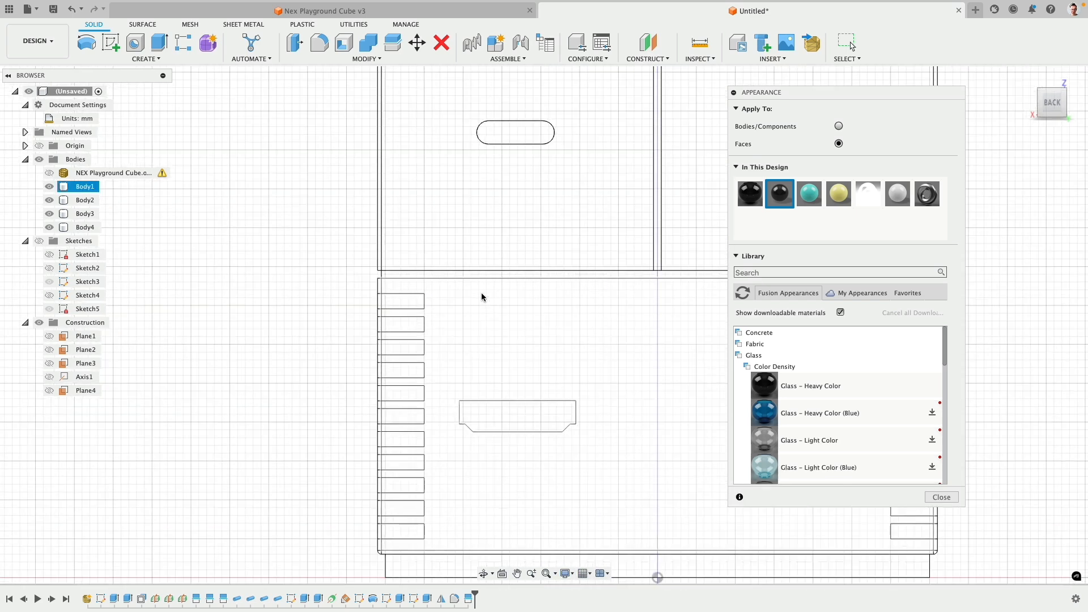
pyautogui.moveTo(413, 286); pyautogui.dragTo(441, 551)
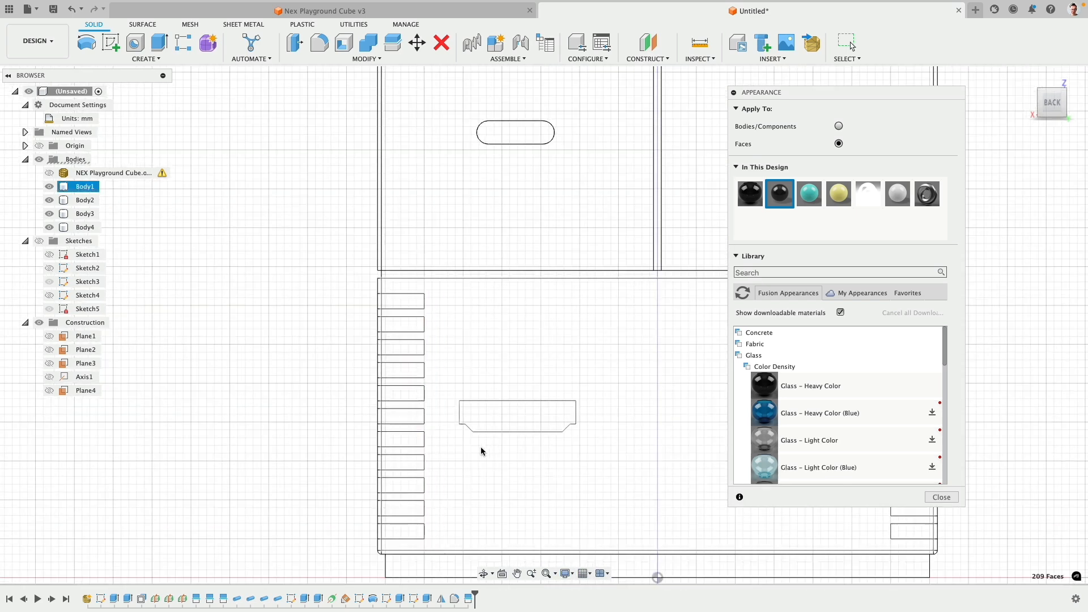
# Set the visual style to Shaded, apply NEX Dark Gray to the selected right-side grille hole faces, and finish the appearance editing
pyautogui.click(566, 574)
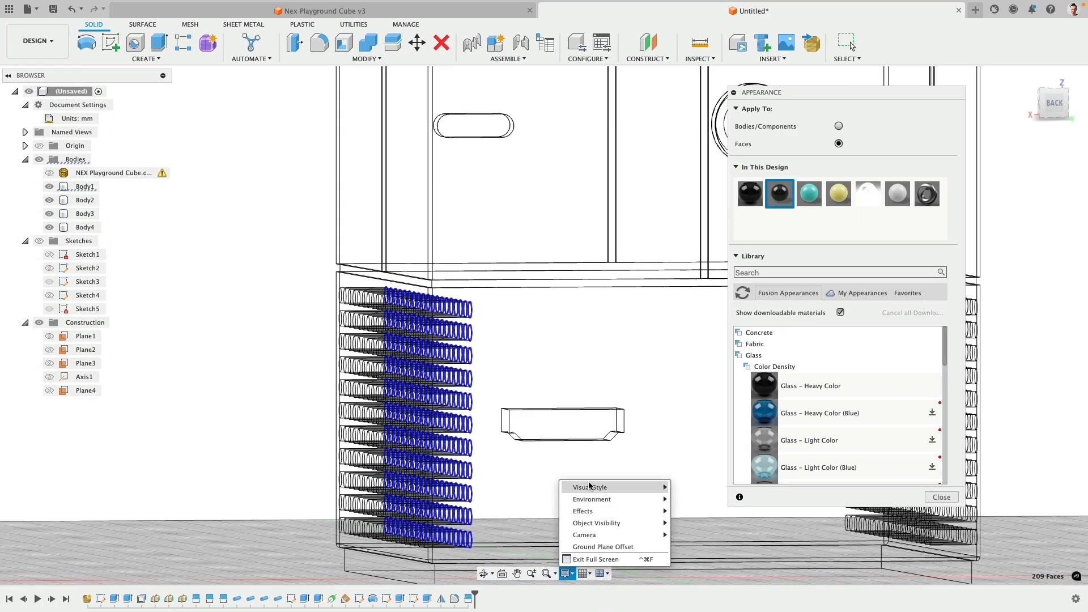
pyautogui.moveTo(589, 486)
pyautogui.click(686, 487)
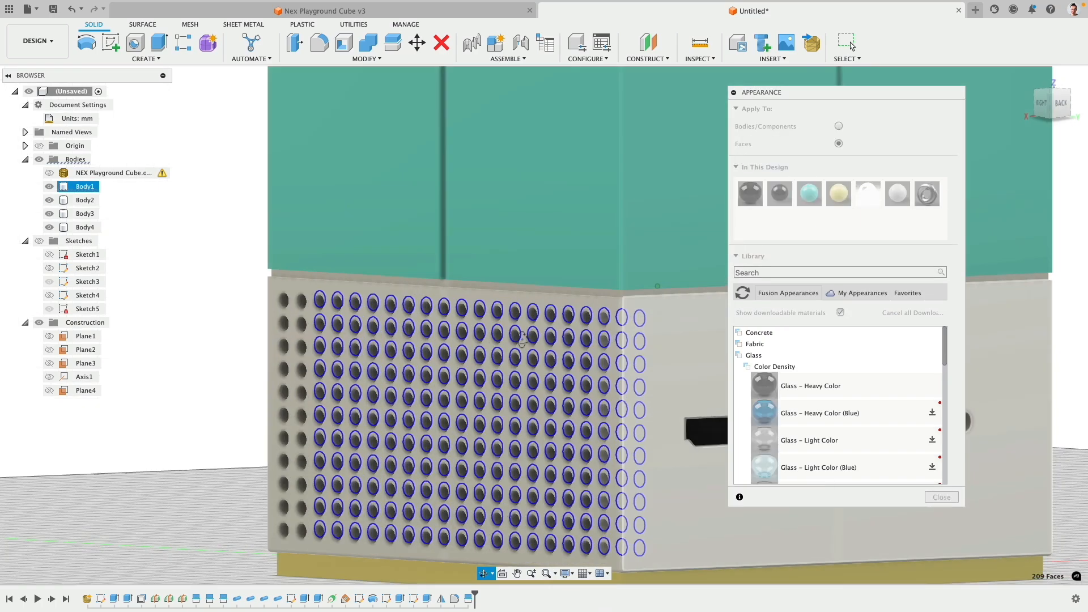
pyautogui.keyDown('shift'); pyautogui.moveTo(521, 339); pyautogui.dragTo(640, 318, button='middle'); pyautogui.keyUp('shift')
pyautogui.scroll(3, 624, 280)
pyautogui.keyDown('shift'); pyautogui.moveTo(499, 308); pyautogui.dragTo(505, 331, button='middle'); pyautogui.keyUp('shift')
pyautogui.scroll(6, 505, 325)
pyautogui.keyDown('shift'); pyautogui.moveTo(626, 282); pyautogui.dragTo(614, 279, button='middle'); pyautogui.keyUp('shift')
pyautogui.moveTo(779, 193); pyautogui.dragTo(633, 277)
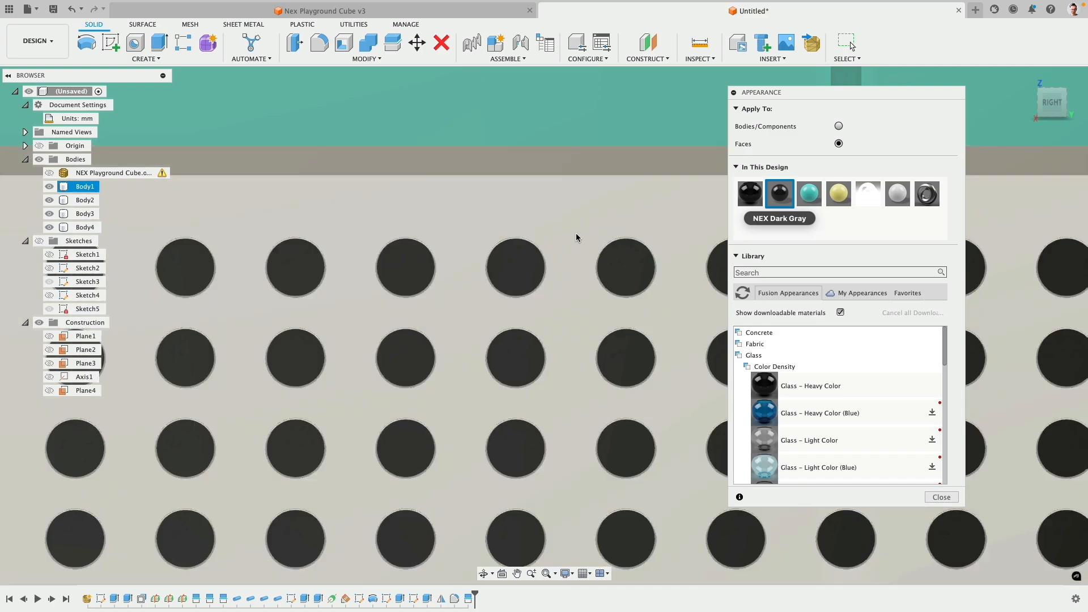
pyautogui.scroll(-10, 515, 340)
pyautogui.keyDown('shift'); pyautogui.moveTo(318, 309); pyautogui.dragTo(479, 309, button='middle'); pyautogui.keyUp('shift')
pyautogui.click(940, 497)
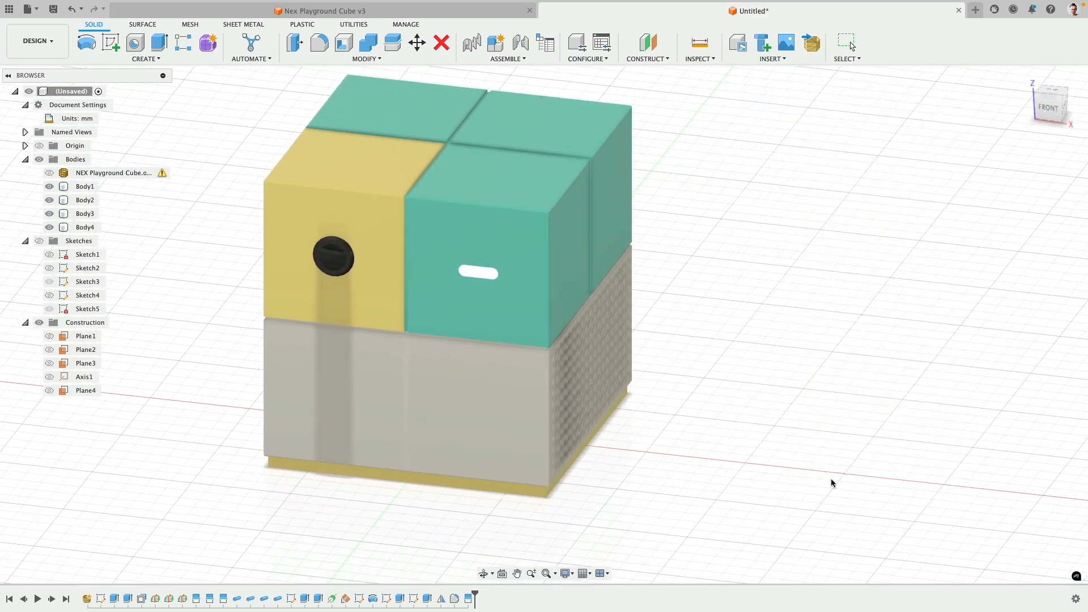
# Set the visual style back to shaded with visible edges and inspect the finished cube from the front and side
pyautogui.scroll(-3, 733, 396)
pyautogui.keyDown('shift'); pyautogui.moveTo(733, 396); pyautogui.dragTo(759, 385, button='middle'); pyautogui.keyUp('shift')
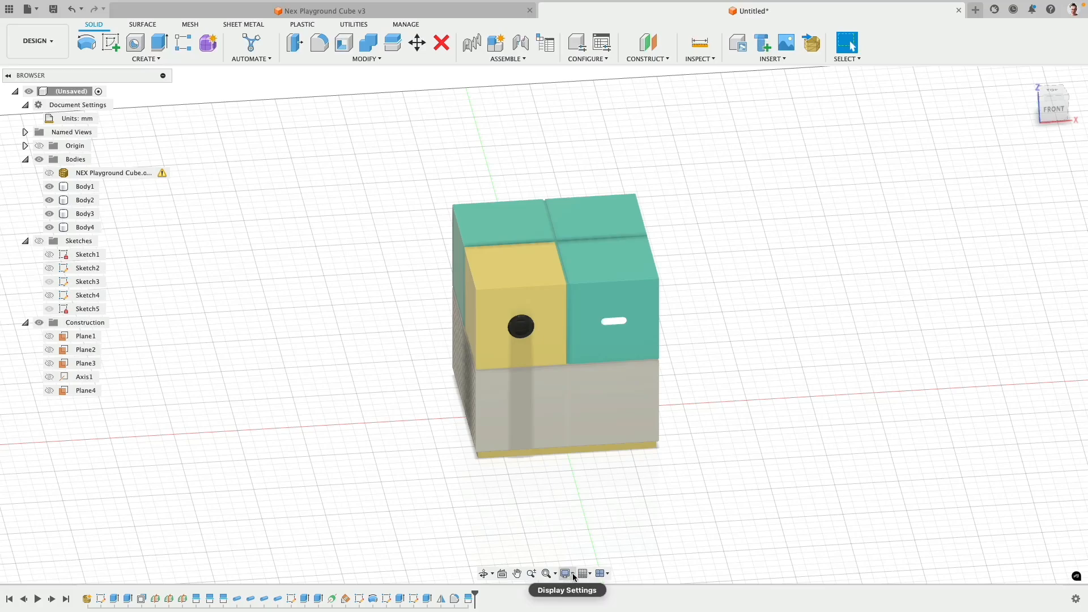
pyautogui.click(565, 573)
pyautogui.moveTo(603, 487)
pyautogui.click(720, 517)
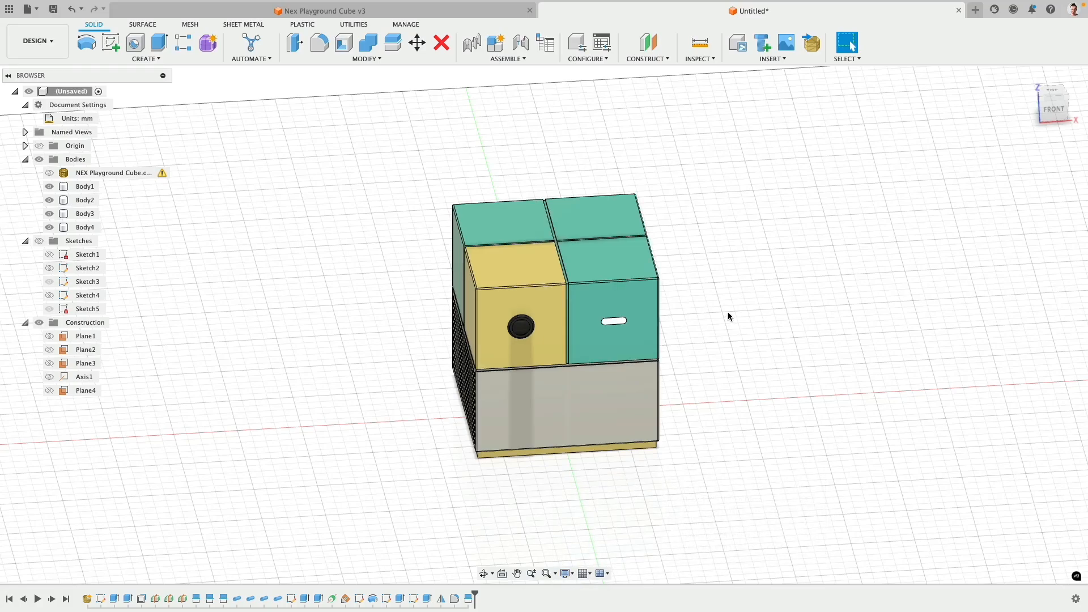
pyautogui.scroll(5, 722, 317)
pyautogui.keyDown('shift'); pyautogui.moveTo(717, 338); pyautogui.dragTo(793, 346, button='middle'); pyautogui.keyUp('shift')
pyautogui.keyDown('shift'); pyautogui.moveTo(793, 346); pyautogui.dragTo(788, 378, button='middle'); pyautogui.keyUp('shift')
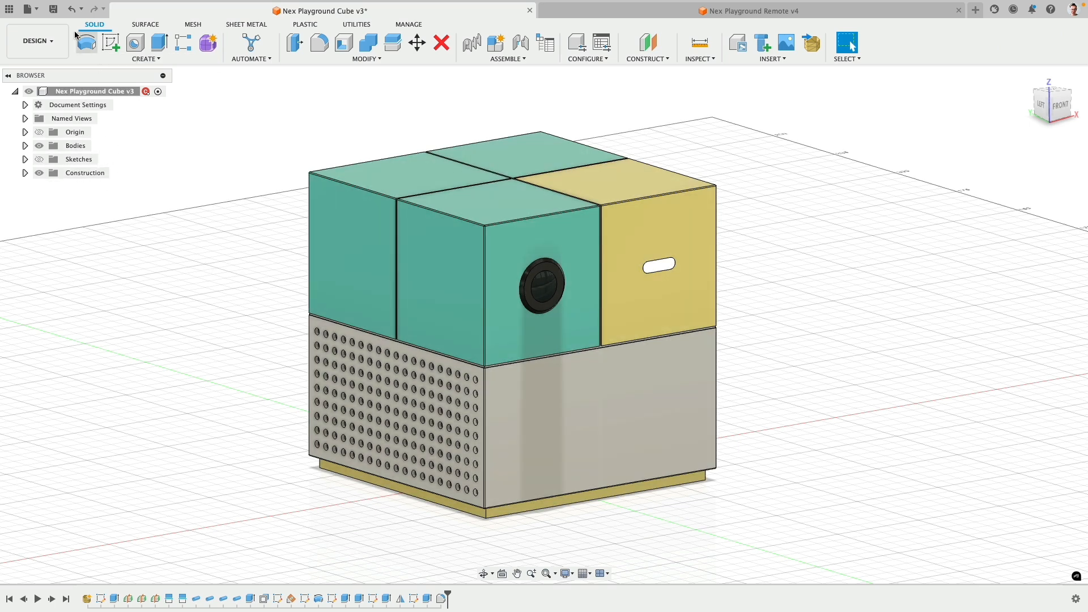
# Export the cube design to the Desktop as a USD (*.usdz) file named Nex Playground Cube v3
pyautogui.click(27, 8)
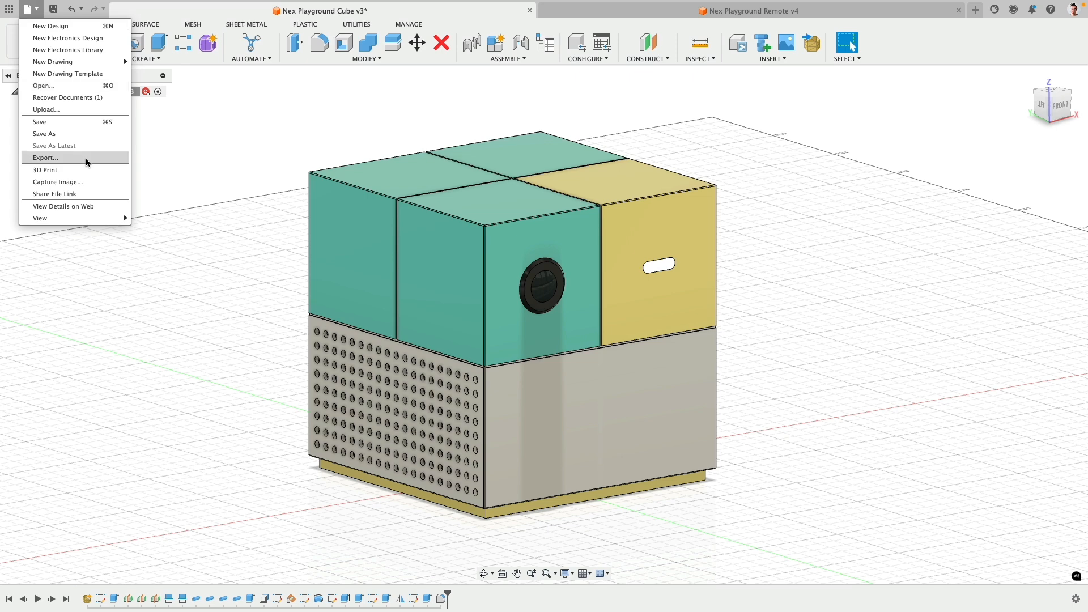
pyautogui.click(45, 158)
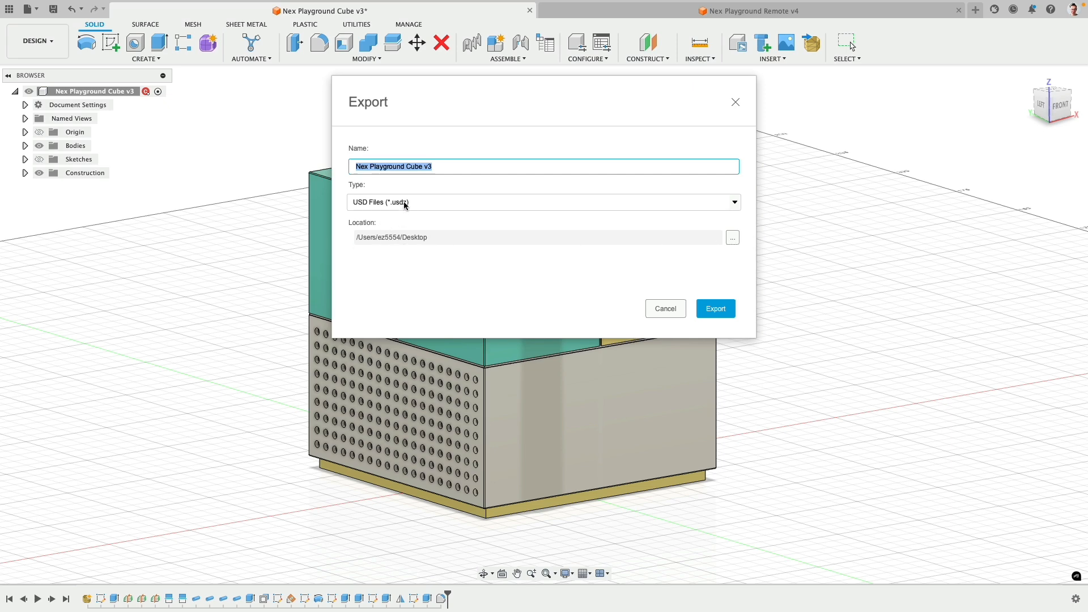
pyautogui.click(730, 313)
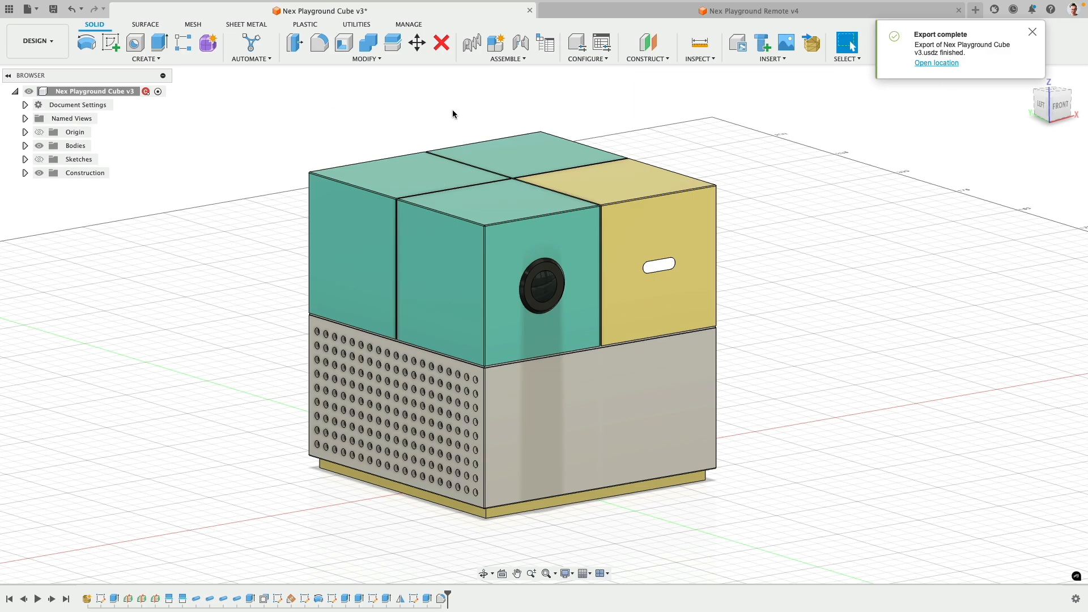
# Switch to the Nex Playground Remote v4 design and export it to the Desktop as a USD (*.usdz) file
pyautogui.click(778, 12)
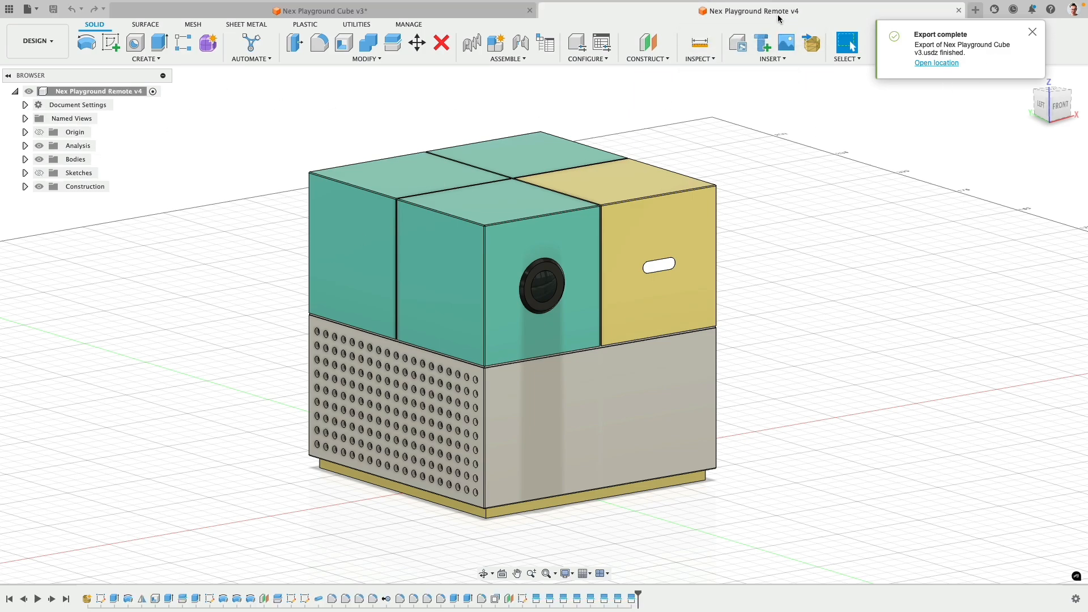
pyautogui.keyDown('shift'); pyautogui.moveTo(325, 228); pyautogui.dragTo(290, 265, button='middle'); pyautogui.keyUp('shift')
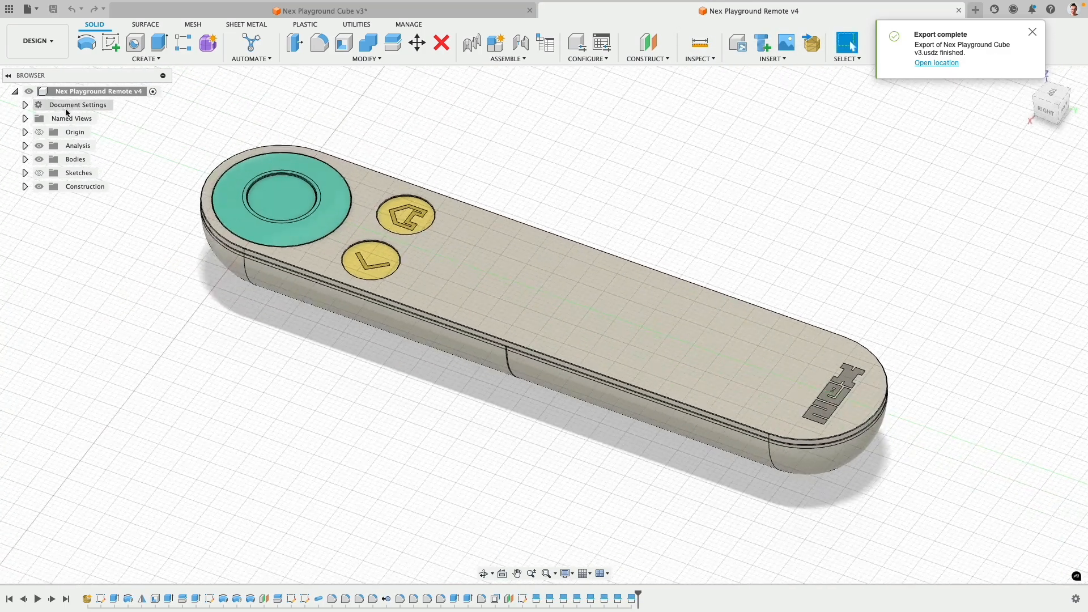
pyautogui.click(30, 10)
pyautogui.click(46, 158)
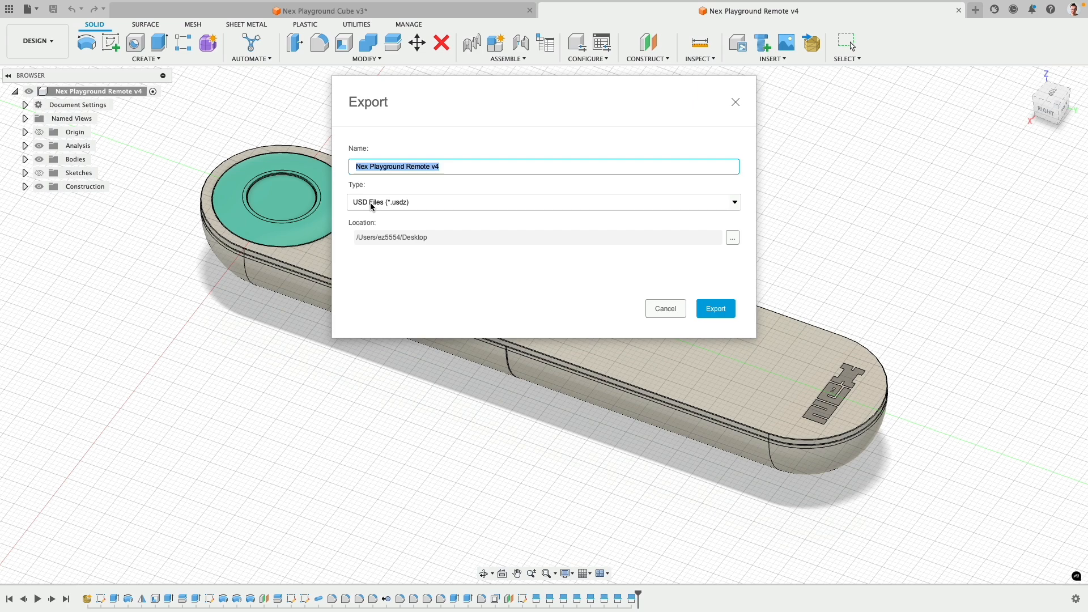
pyautogui.click(716, 309)
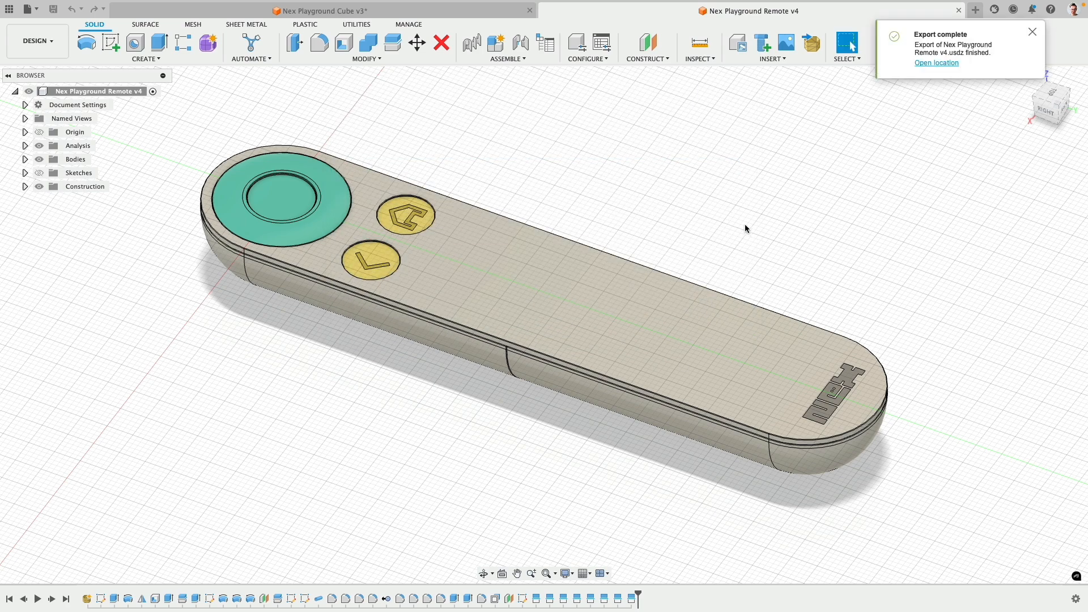
pyautogui.click(1032, 32)
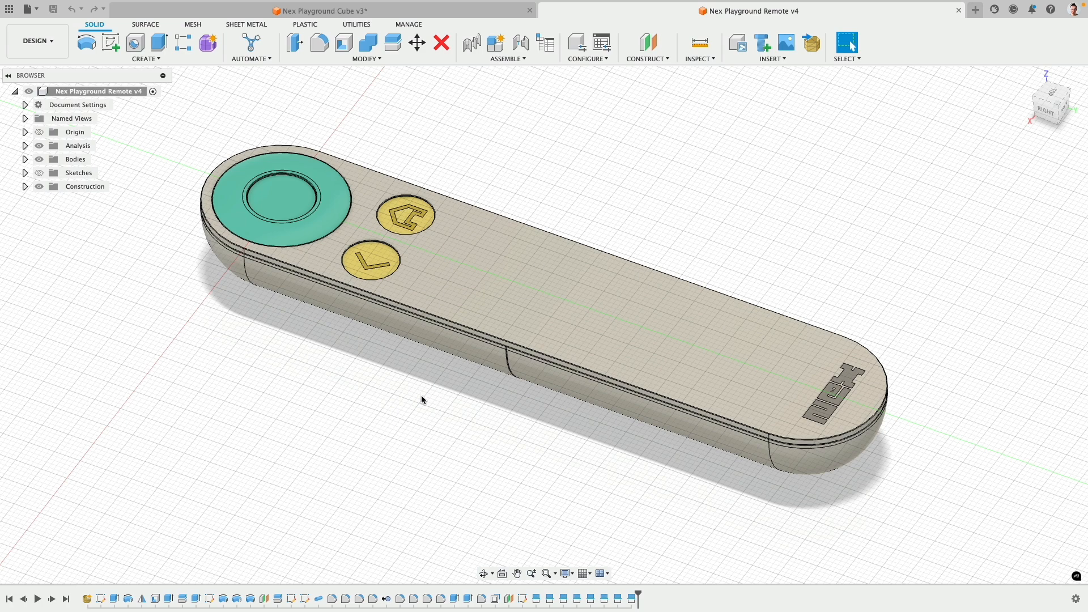
# Switch to Finder, launch Blender from the desktop and make its window full screen
pyautogui.press('super+Tab')
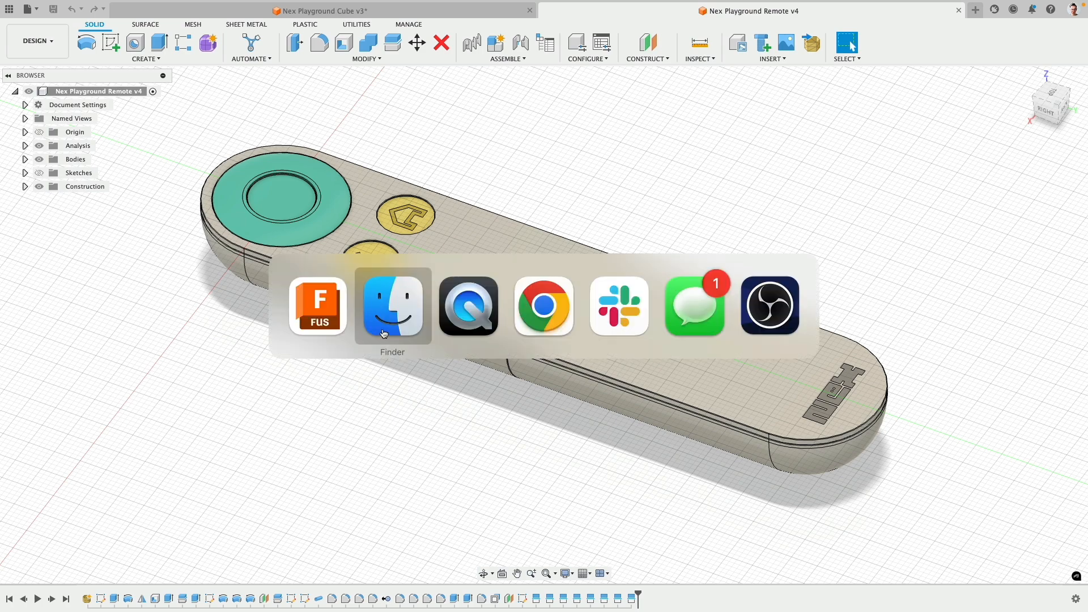
pyautogui.click(409, 317)
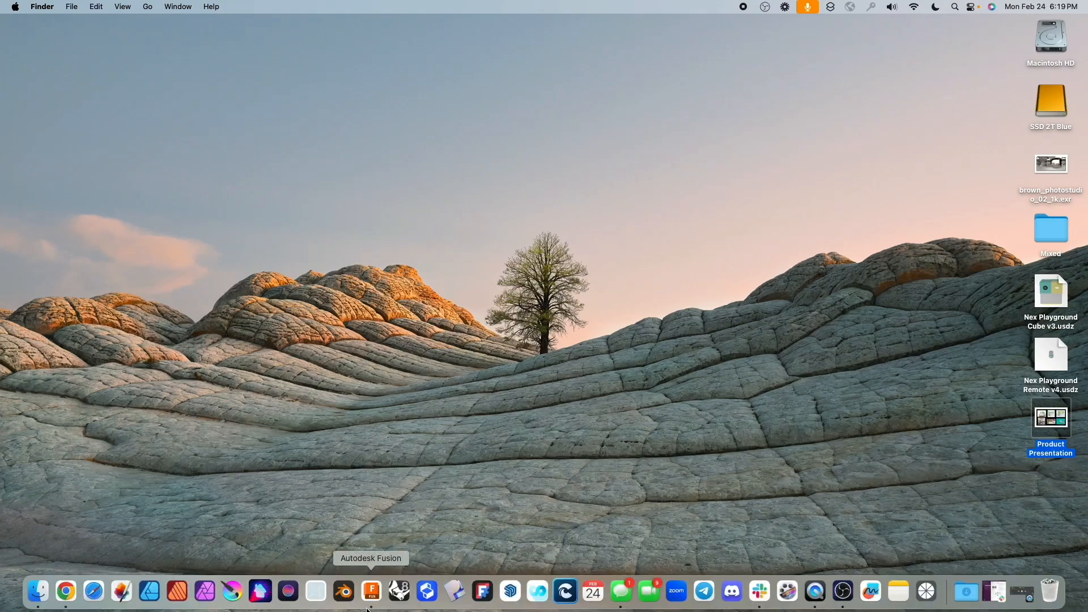
pyautogui.click(350, 592)
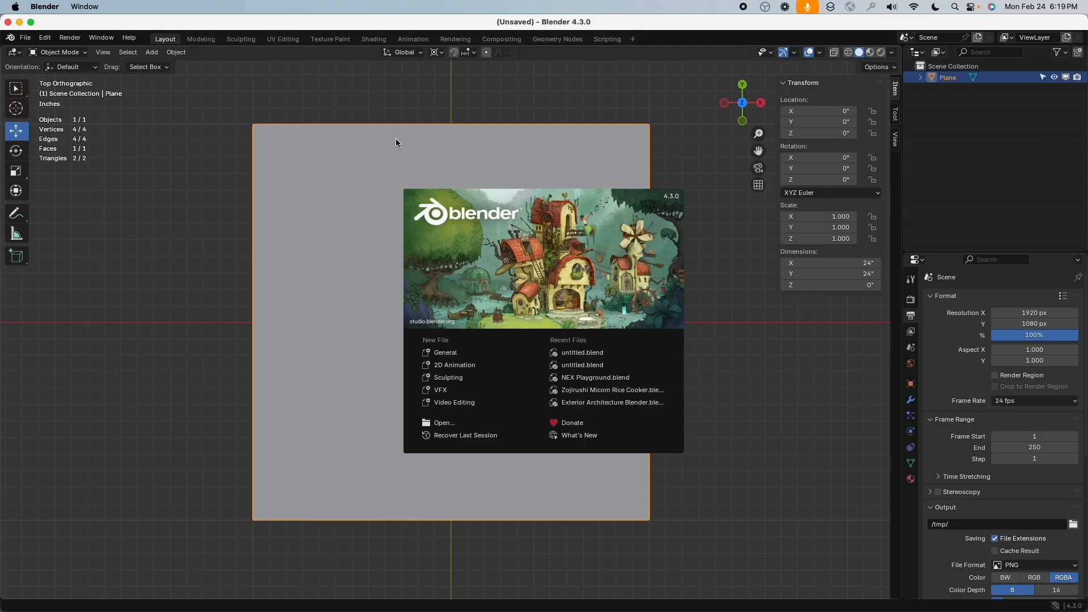
pyautogui.click(31, 23)
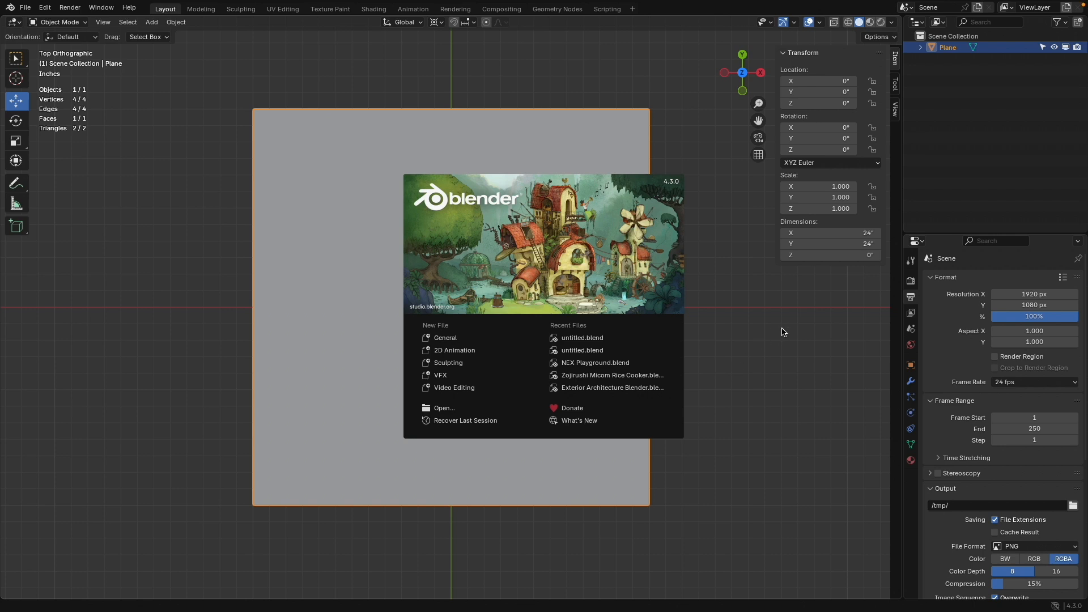
# Dismiss the splash screen and set the scene's render engine to Cycles
pyautogui.click(910, 286)
pyautogui.click(911, 282)
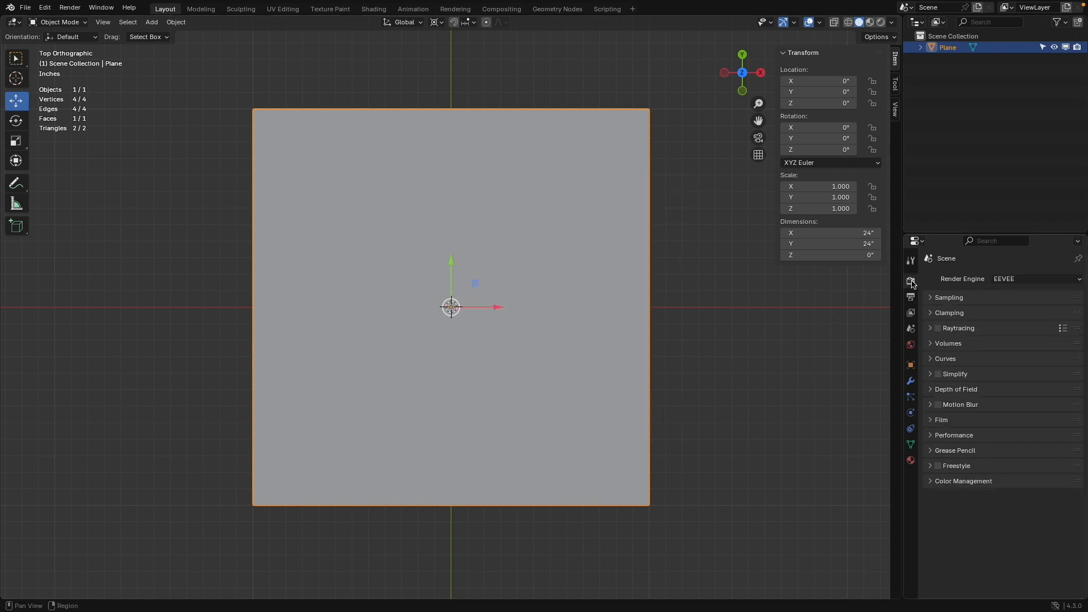
pyautogui.click(1048, 279)
pyautogui.click(1036, 317)
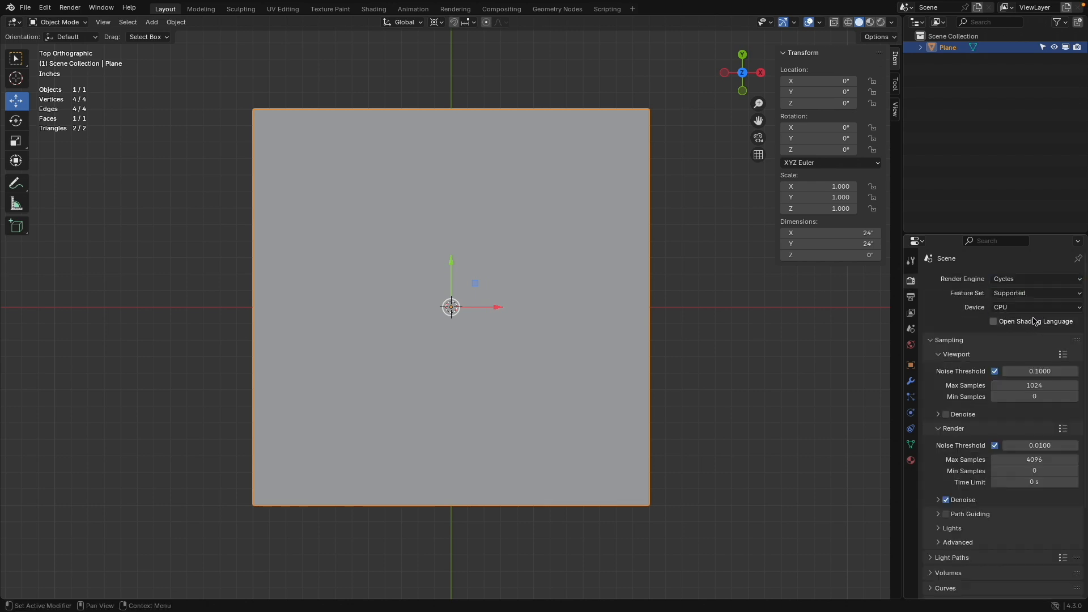
# Set the viewport Max Samples to 20 and enable viewport denoising with a Start Sample of 20
pyautogui.click(1026, 386)
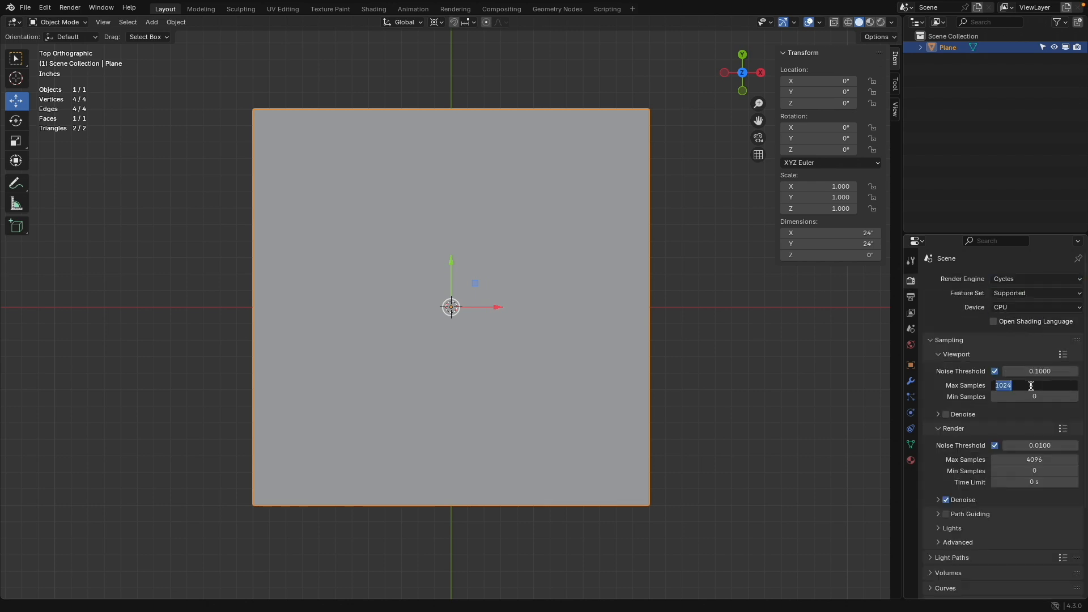
pyautogui.write('20')
pyautogui.click(946, 414)
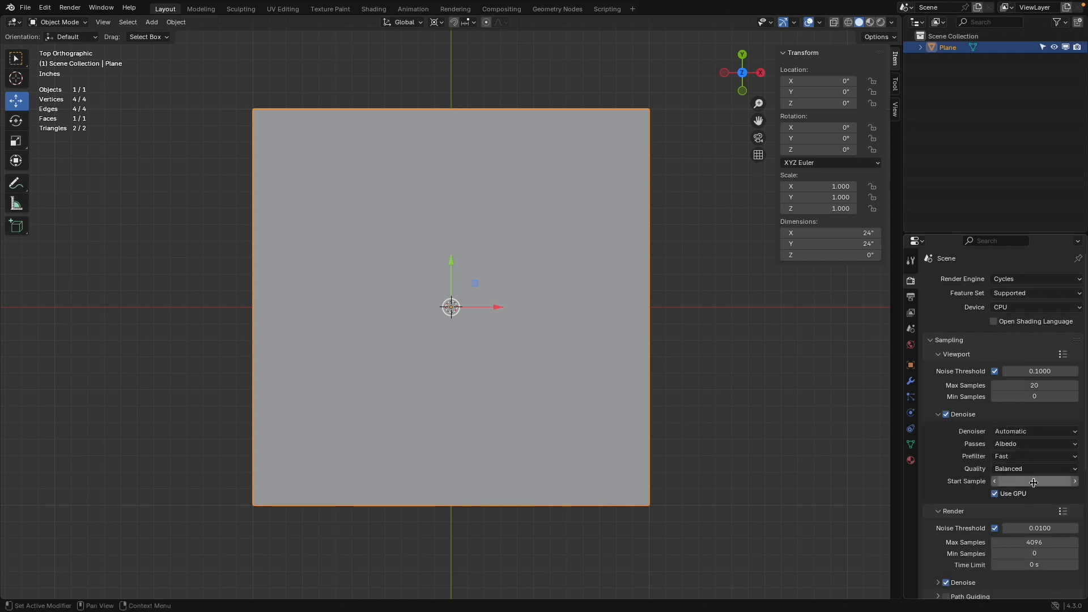
pyautogui.click(1033, 482)
pyautogui.write('20')
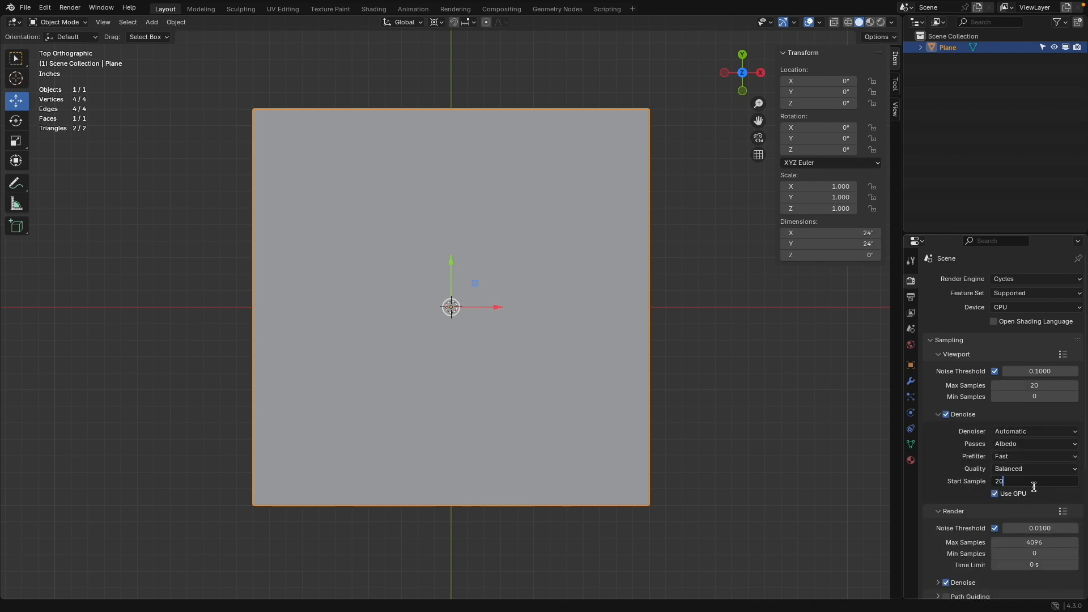
# Reduce both the viewport Max Samples and the denoising Start Sample to 10
pyautogui.click(1036, 386)
pyautogui.write('10')
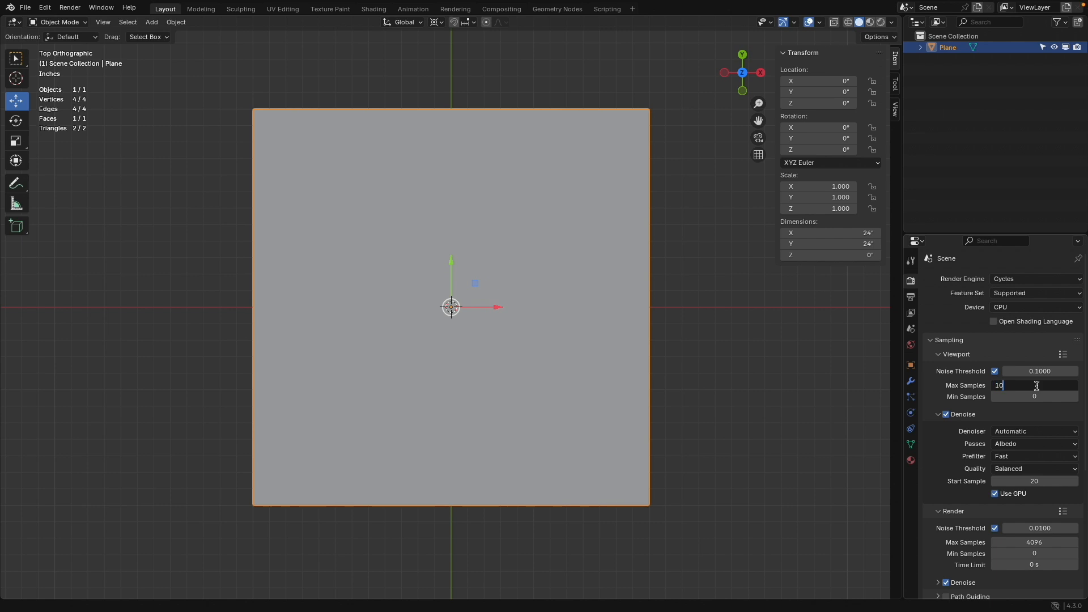
pyautogui.click(1036, 482)
pyautogui.write('10')
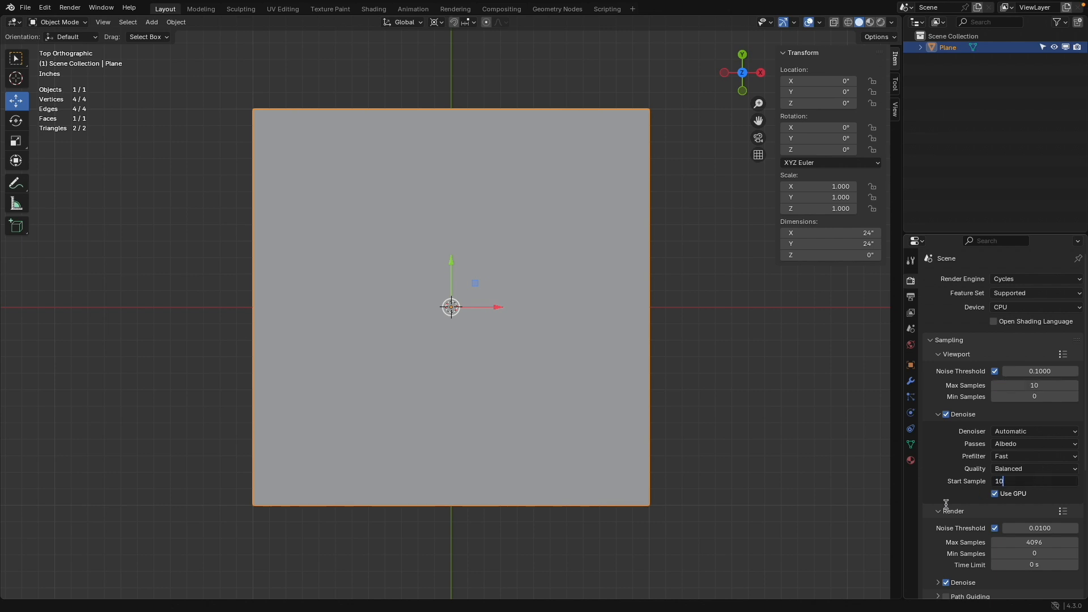
pyautogui.press('Return')
# Set the final render's Max Samples to 100 and collapse the Sampling settings
pyautogui.click(1027, 542)
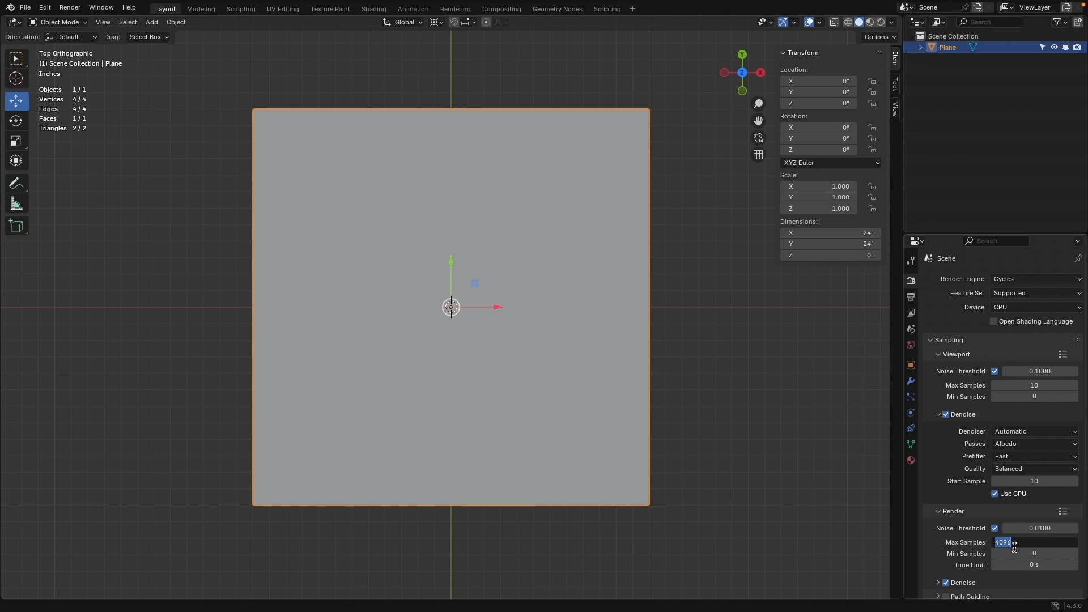
pyautogui.write('100')
pyautogui.press('Return')
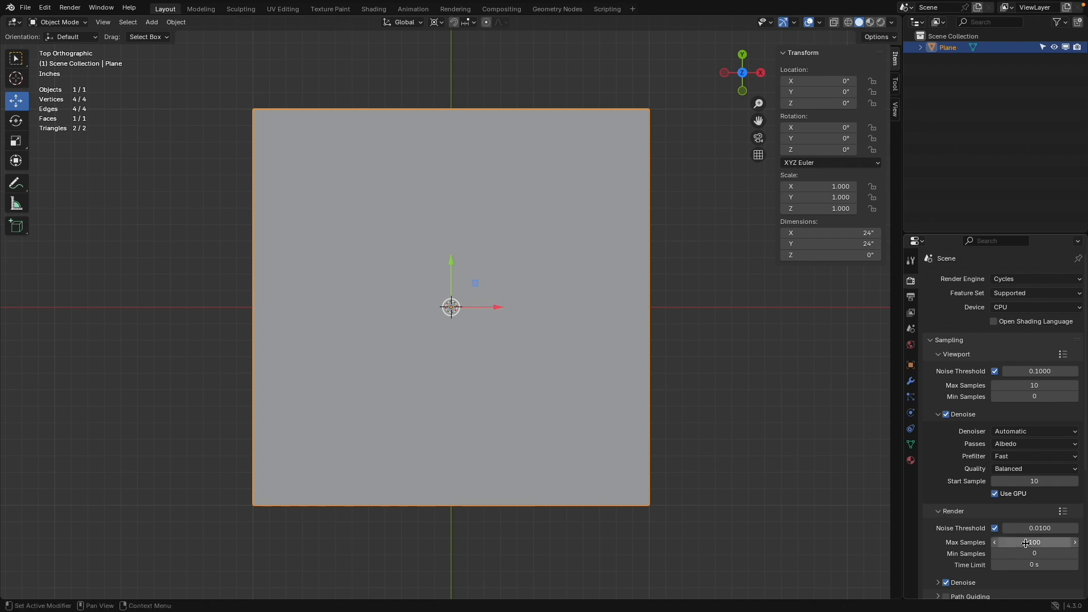
pyautogui.click(935, 342)
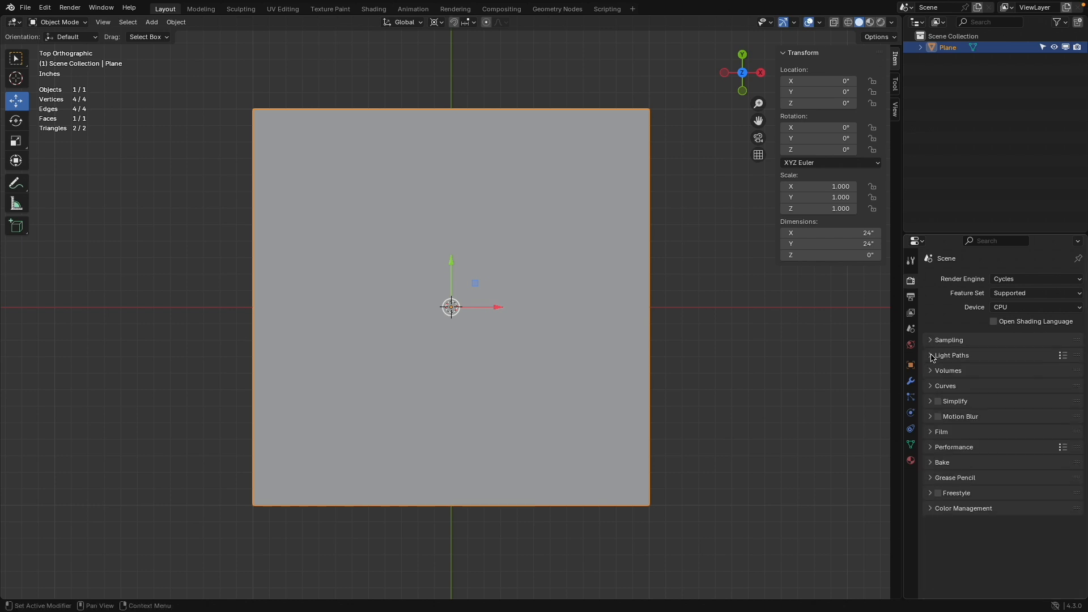
# Set the scene's unit system to Metric with Centimeters as the length unit
pyautogui.click(911, 328)
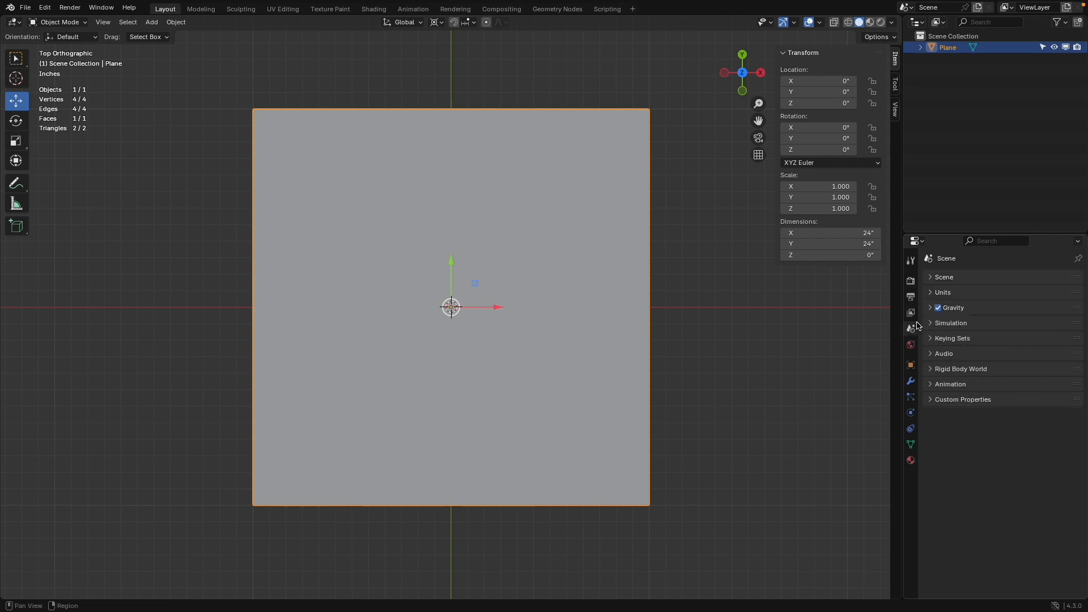
pyautogui.click(931, 293)
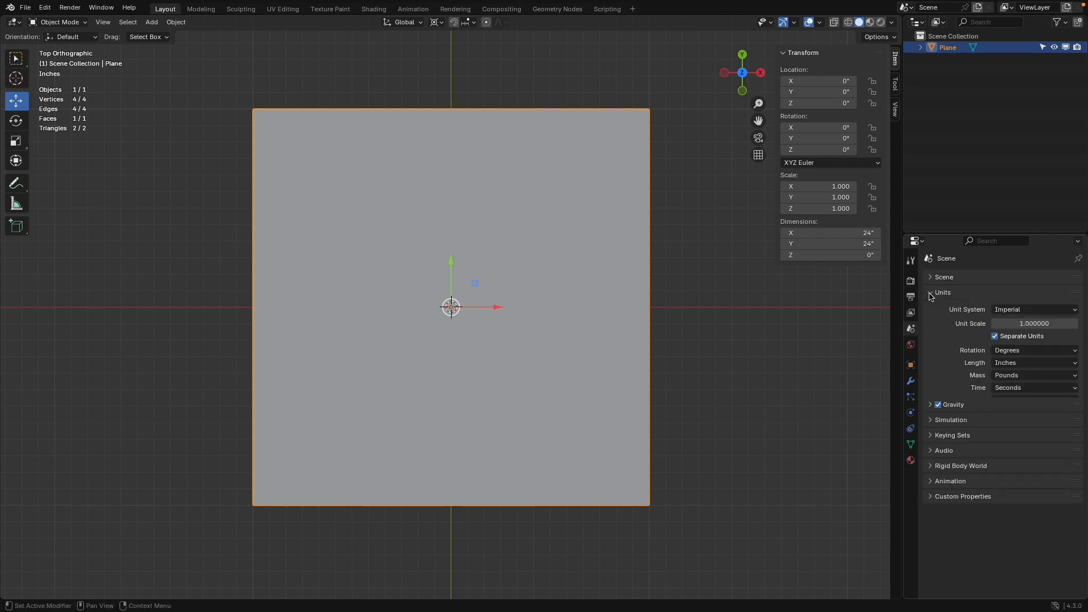
pyautogui.click(1011, 309)
pyautogui.click(1026, 335)
pyautogui.click(1030, 364)
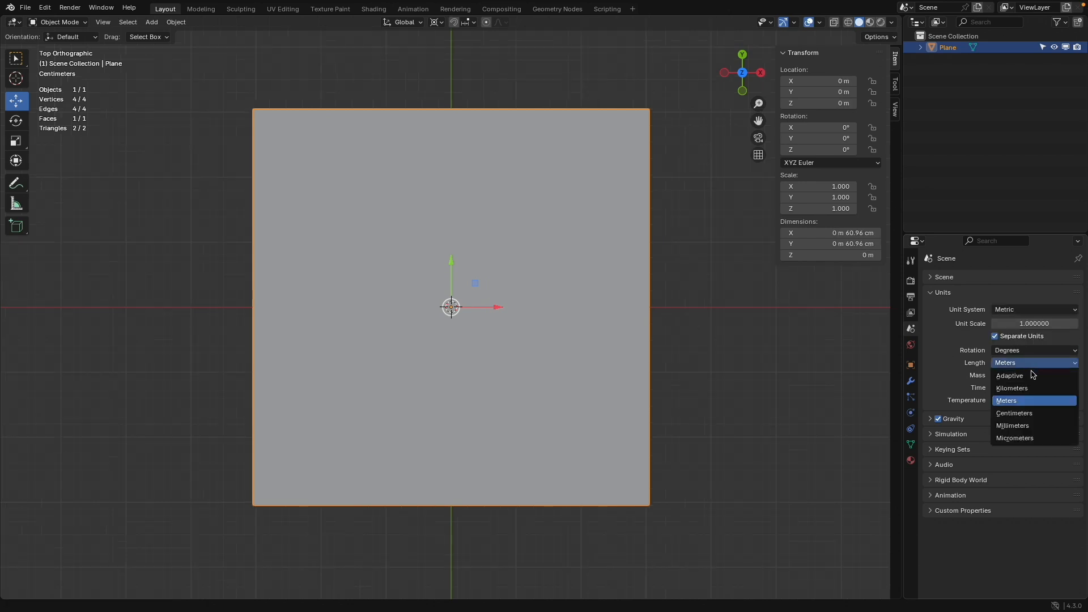
pyautogui.click(1030, 413)
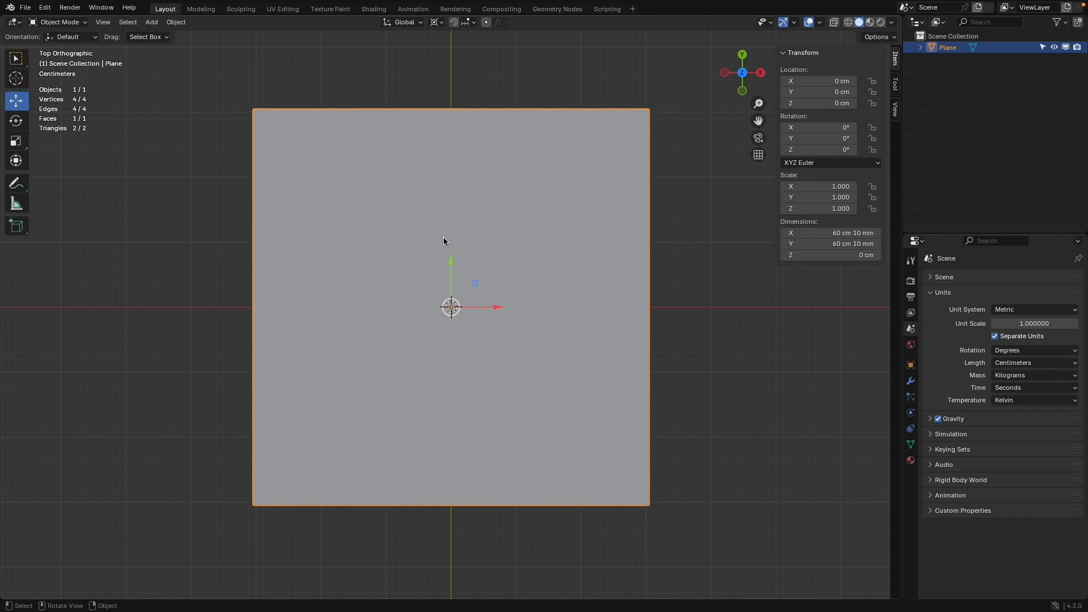
# Delete the plane and import Nex Playground Cube v3.usdz from the Desktop folder as Universal Scene Description
pyautogui.press('x')
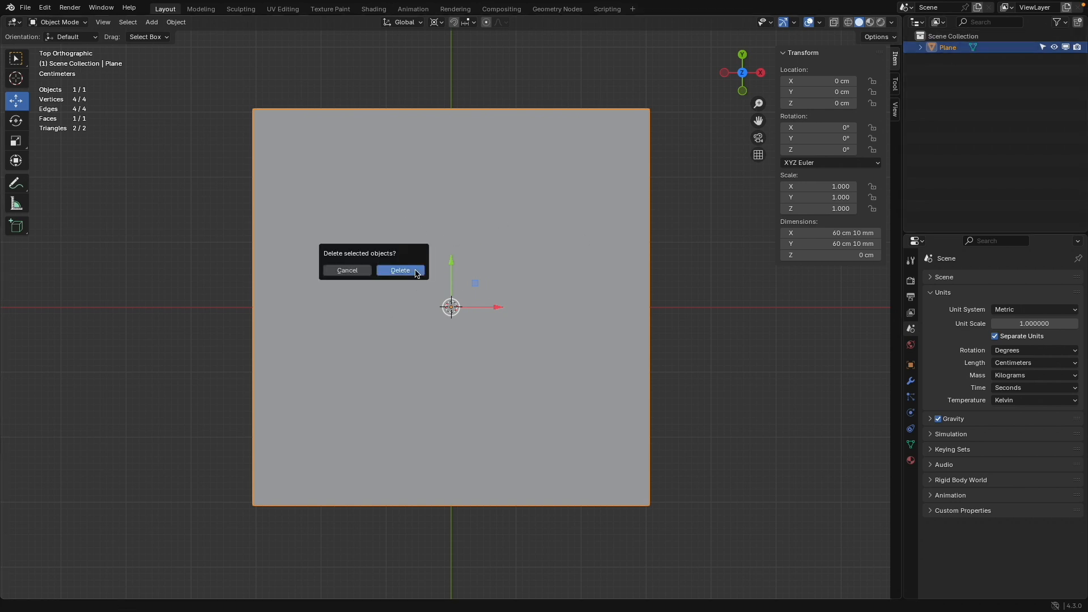
pyautogui.click(418, 270)
pyautogui.click(25, 8)
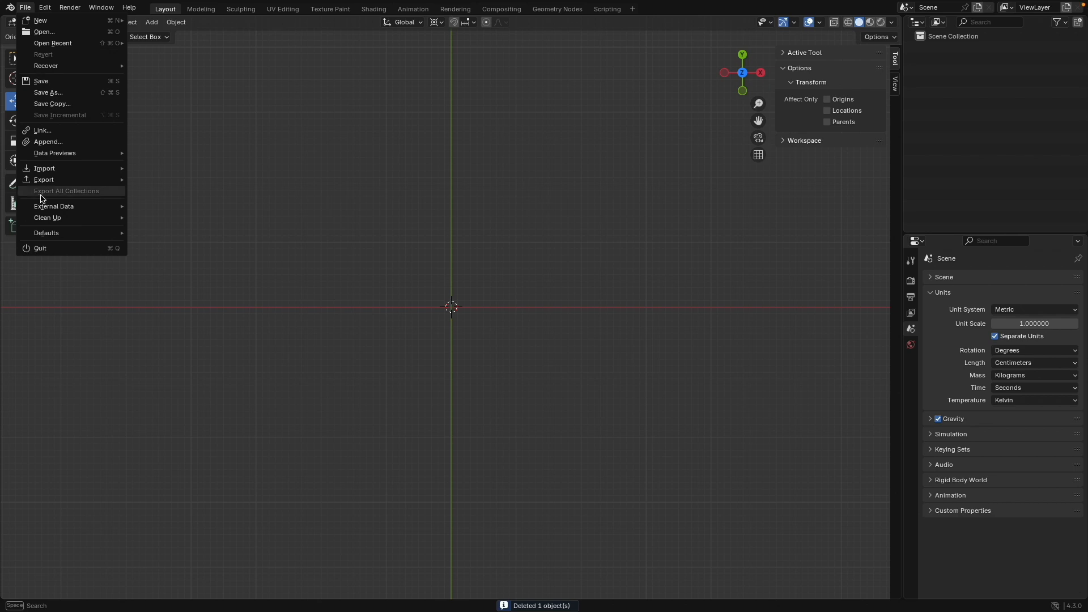
pyautogui.moveTo(50, 170)
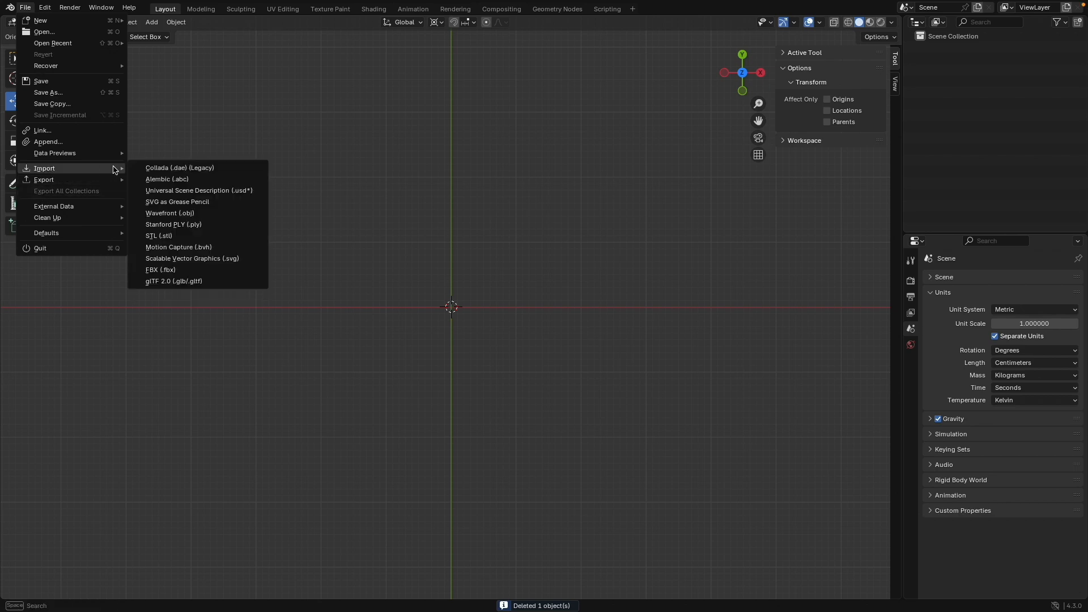
pyautogui.click(229, 191)
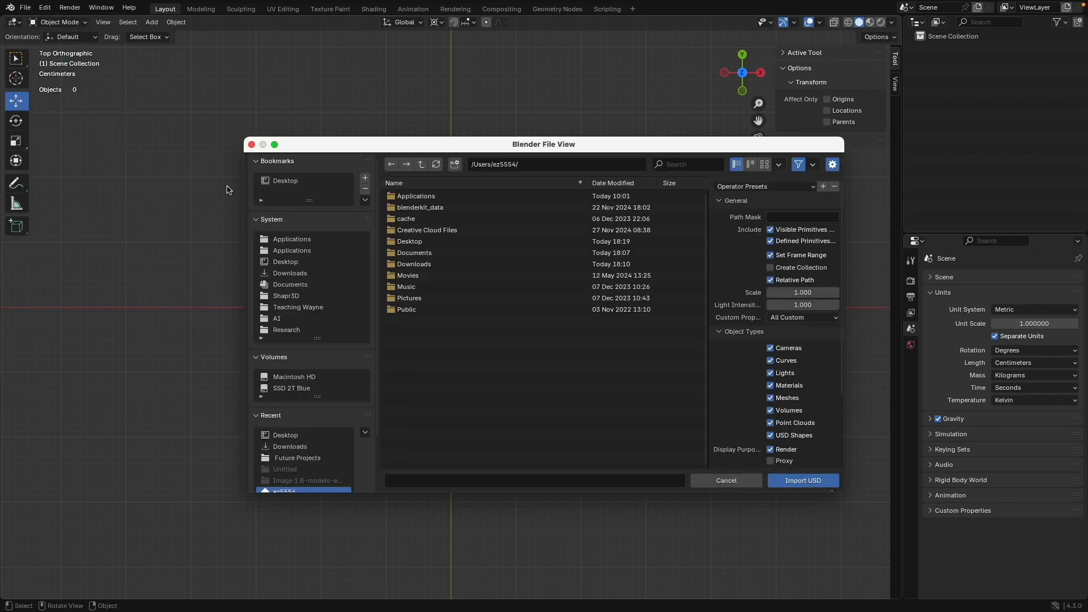
pyautogui.click(283, 263)
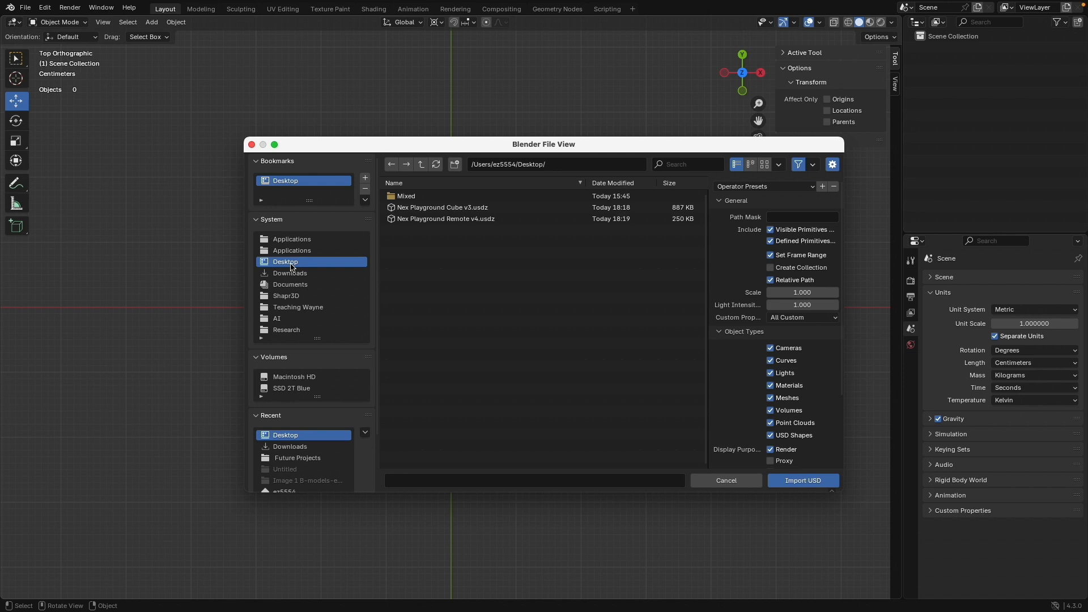
pyautogui.click(469, 209)
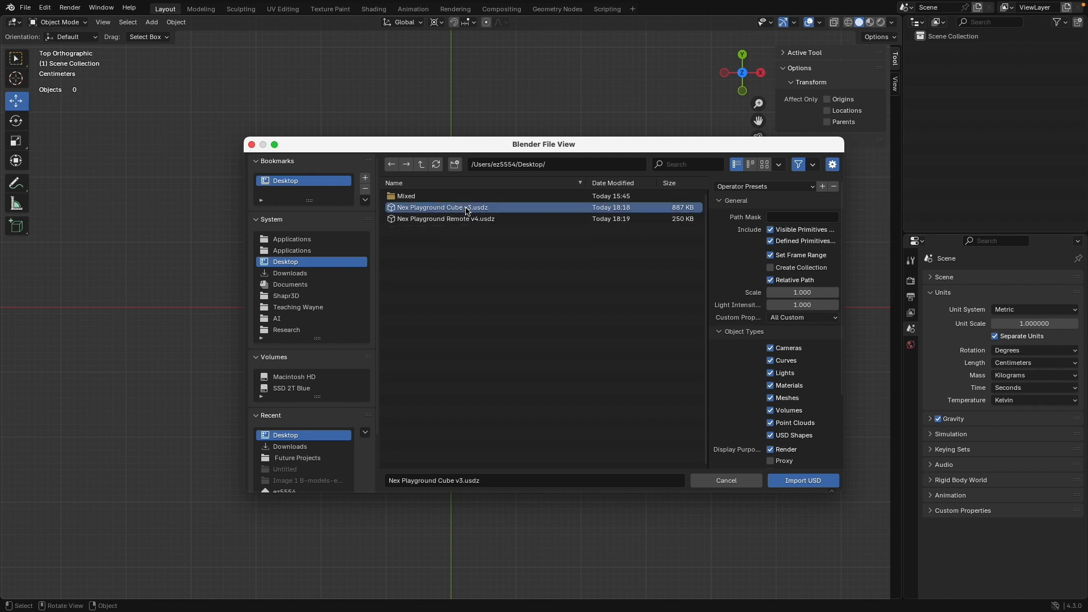
pyautogui.click(801, 479)
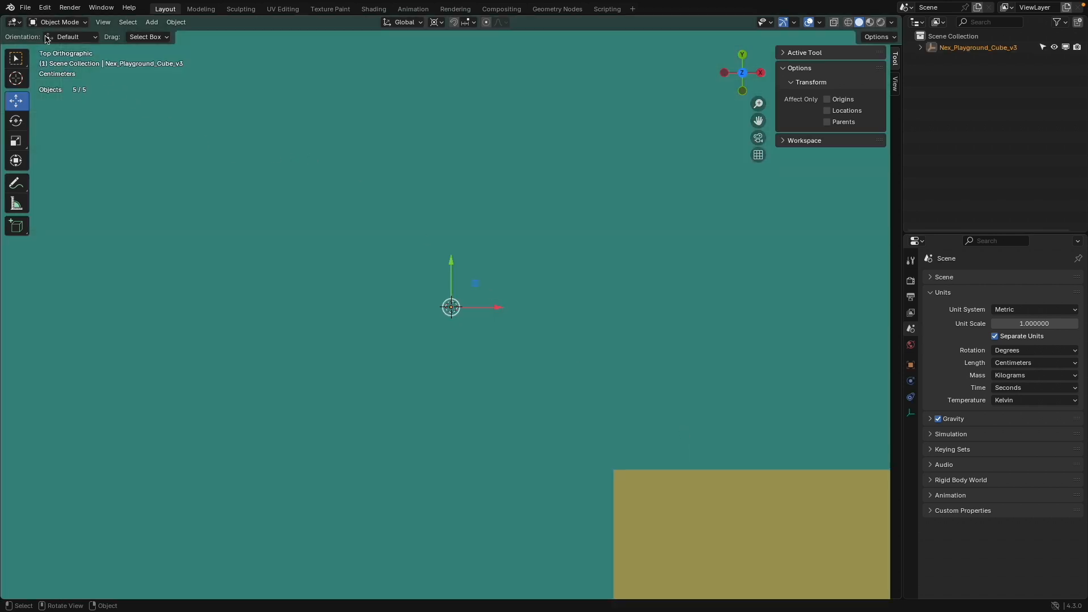
# Import Nex Playground Remote v4.usdz from the Desktop folder into the same scene
pyautogui.click(26, 7)
pyautogui.moveTo(100, 170)
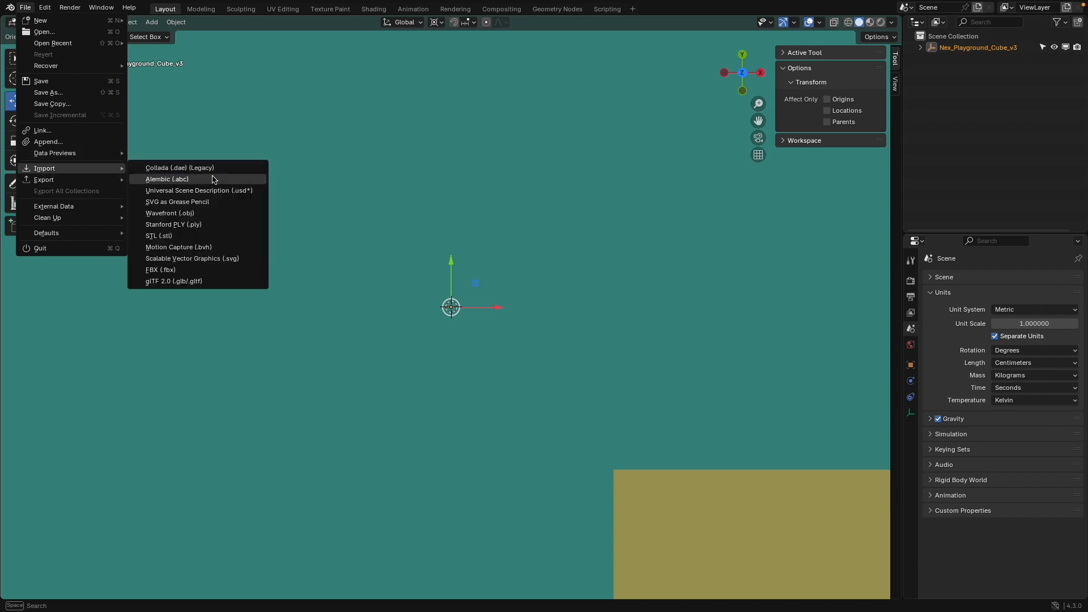
pyautogui.click(198, 191)
pyautogui.click(473, 219)
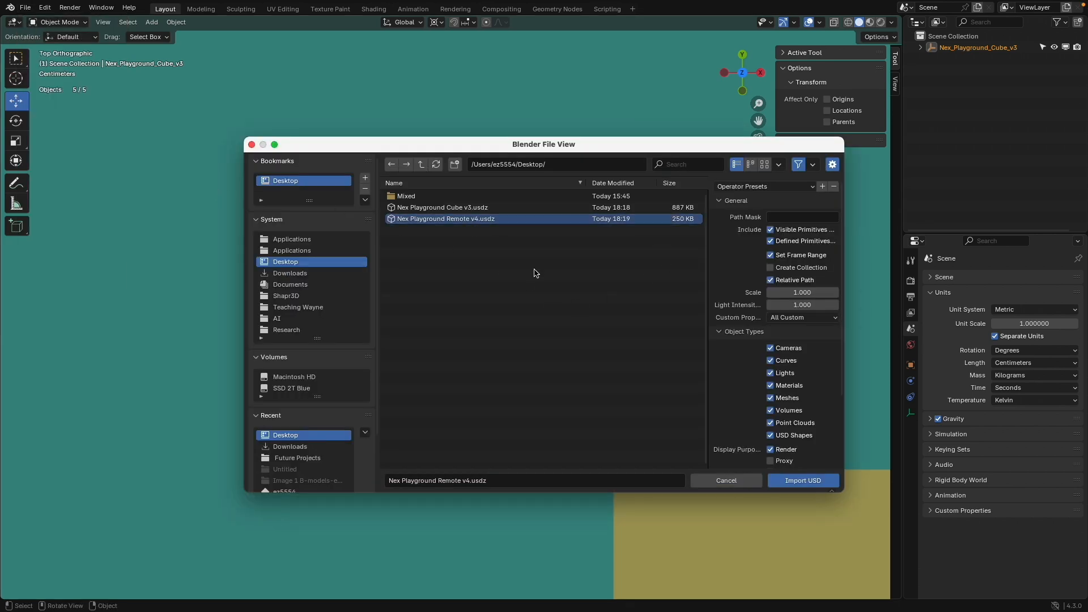
pyautogui.click(802, 480)
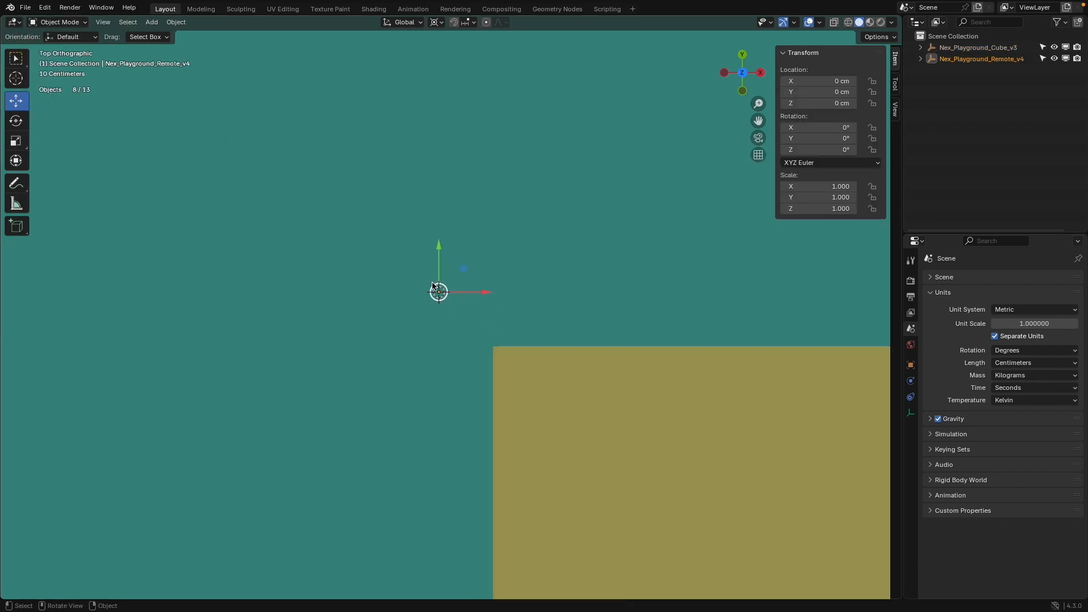
# Examine the imported cube and remote from several angles and check the cube body's scale and dimensions
pyautogui.scroll(-15, 433, 286)
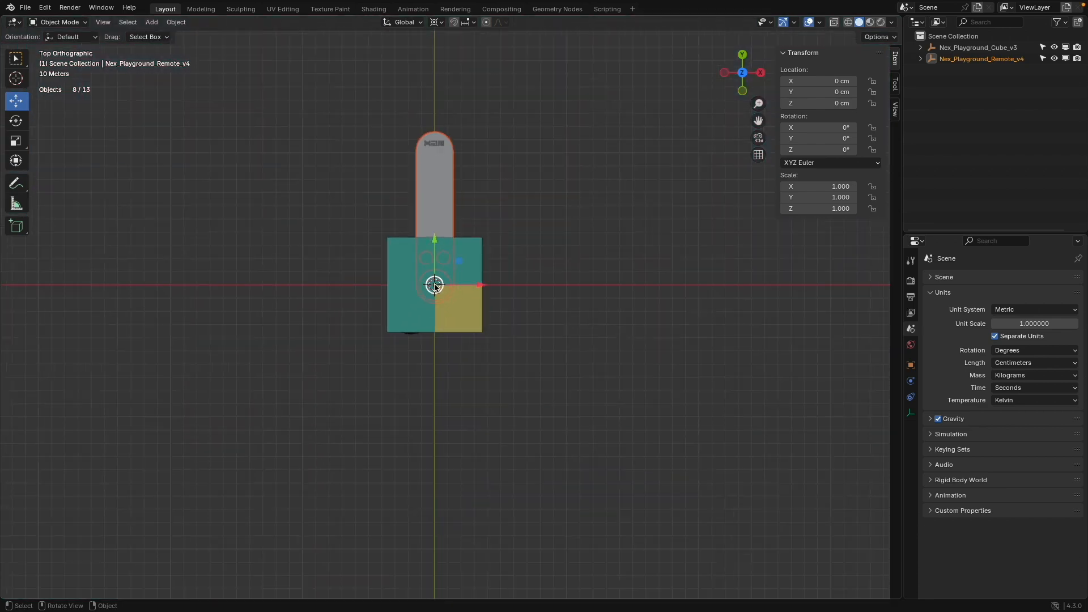
pyautogui.moveTo(435, 285); pyautogui.dragTo(451, 301, button='middle')
pyautogui.scroll(6, 441, 214)
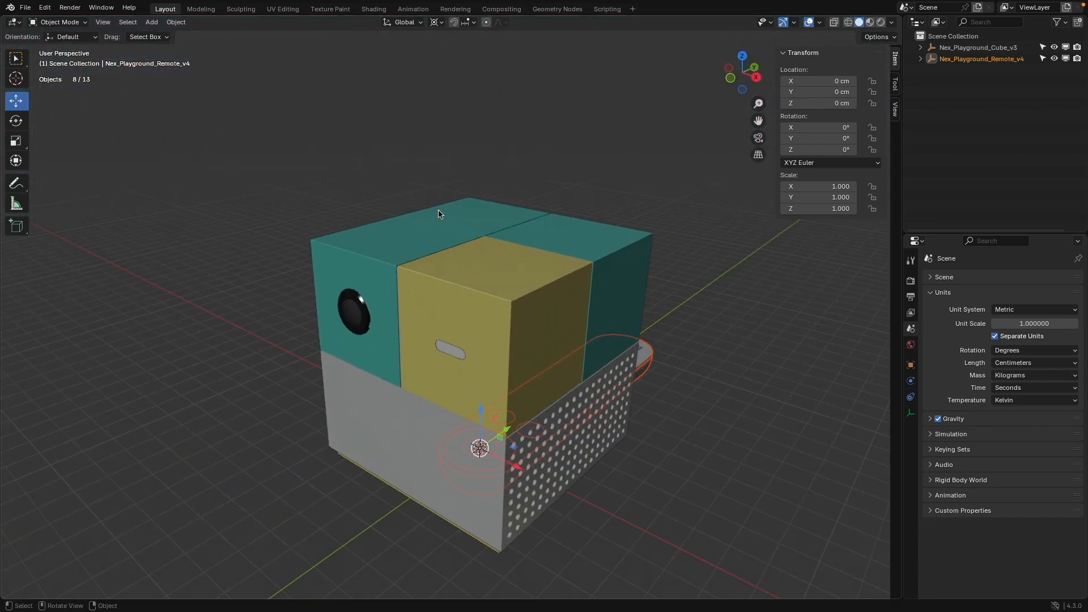
pyautogui.moveTo(441, 214); pyautogui.dragTo(425, 206, button='middle')
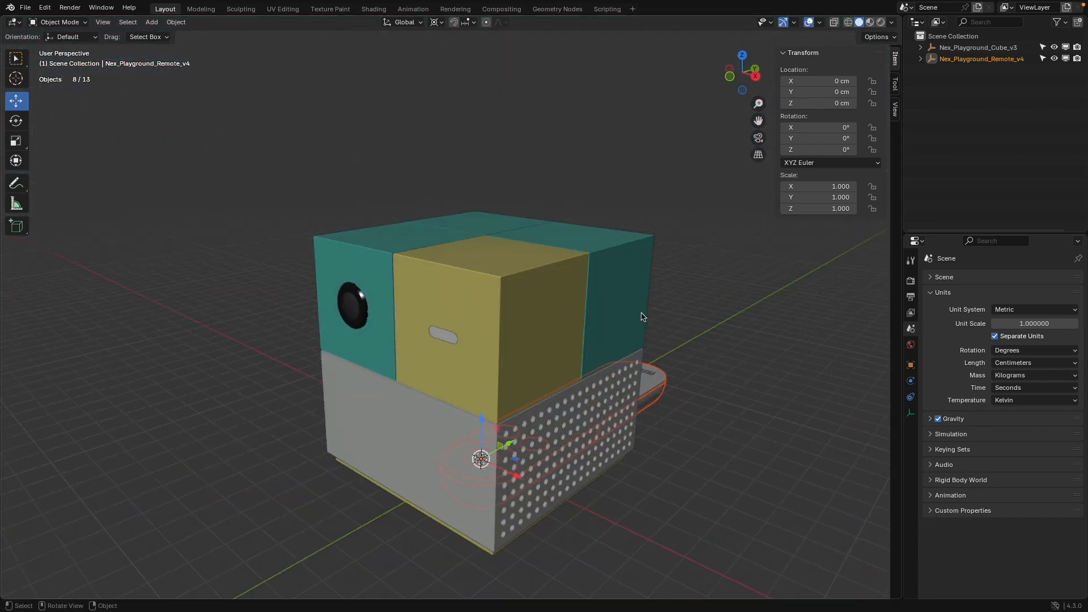
pyautogui.click(621, 259)
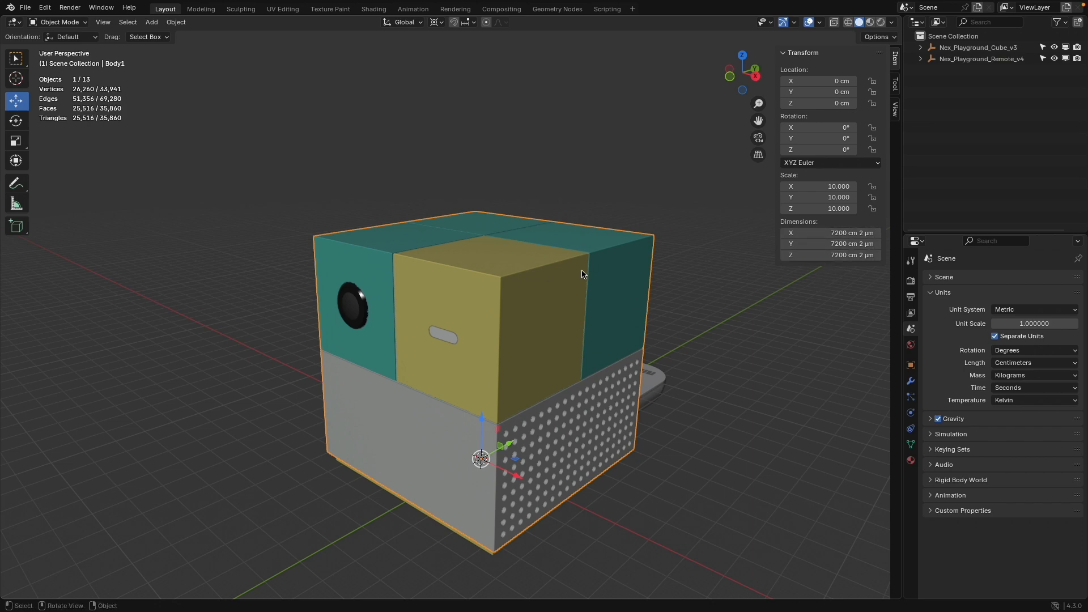
pyautogui.moveTo(671, 259)
pyautogui.mouseDown(button='middle')
pyautogui.moveTo(543, 240)
pyautogui.moveTo(634, 187)
pyautogui.moveTo(660, 248)
pyautogui.mouseUp(button='middle')
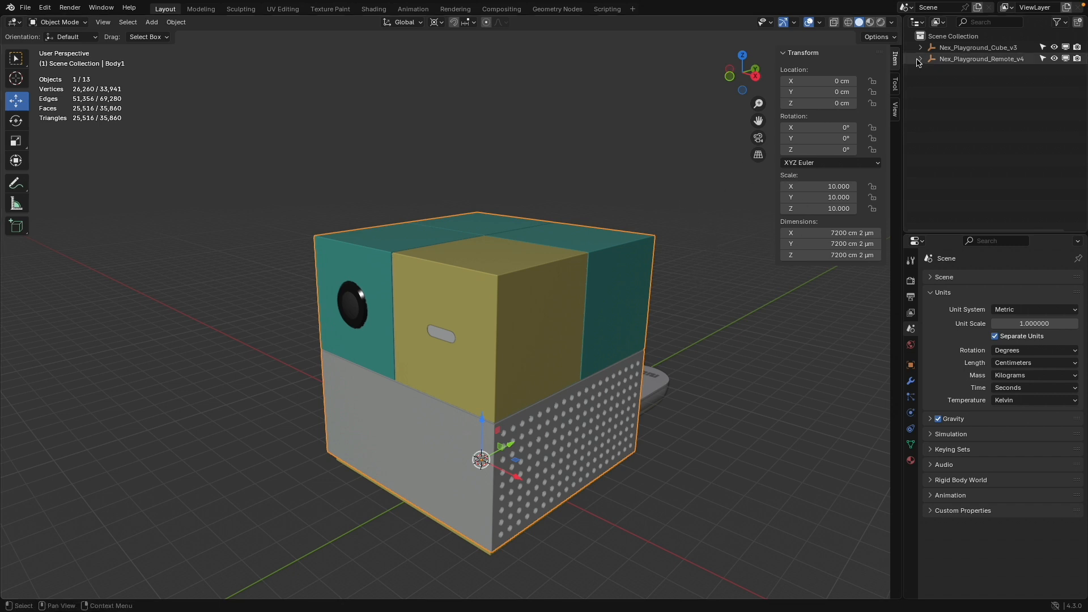
pyautogui.scroll(-4, 687, 250)
pyautogui.moveTo(687, 249)
pyautogui.mouseDown(button='middle')
pyautogui.moveTo(657, 306)
pyautogui.moveTo(674, 247)
pyautogui.mouseUp(button='middle')
# Select all objects of both imported hierarchies and detach the bodies from their empties with Clear Parent
pyautogui.press('a')
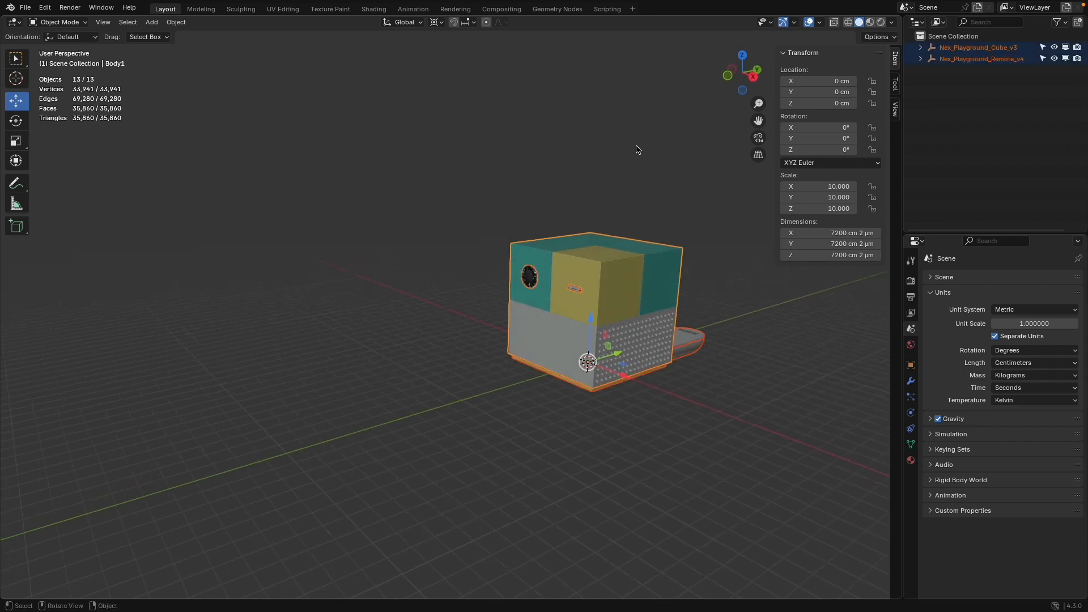
pyautogui.click(920, 58)
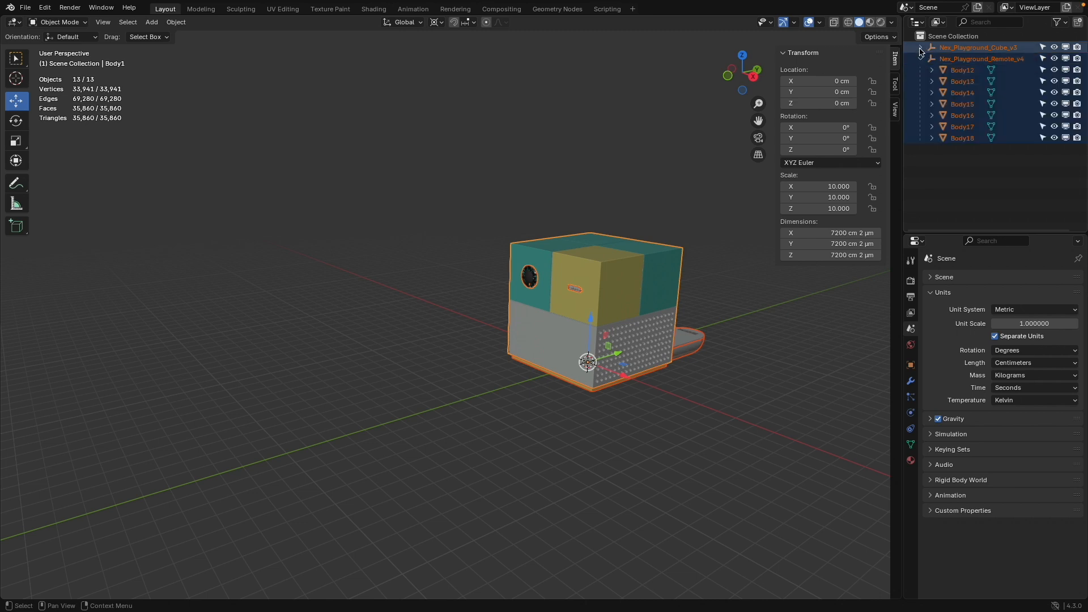
pyautogui.click(920, 48)
pyautogui.click(175, 21)
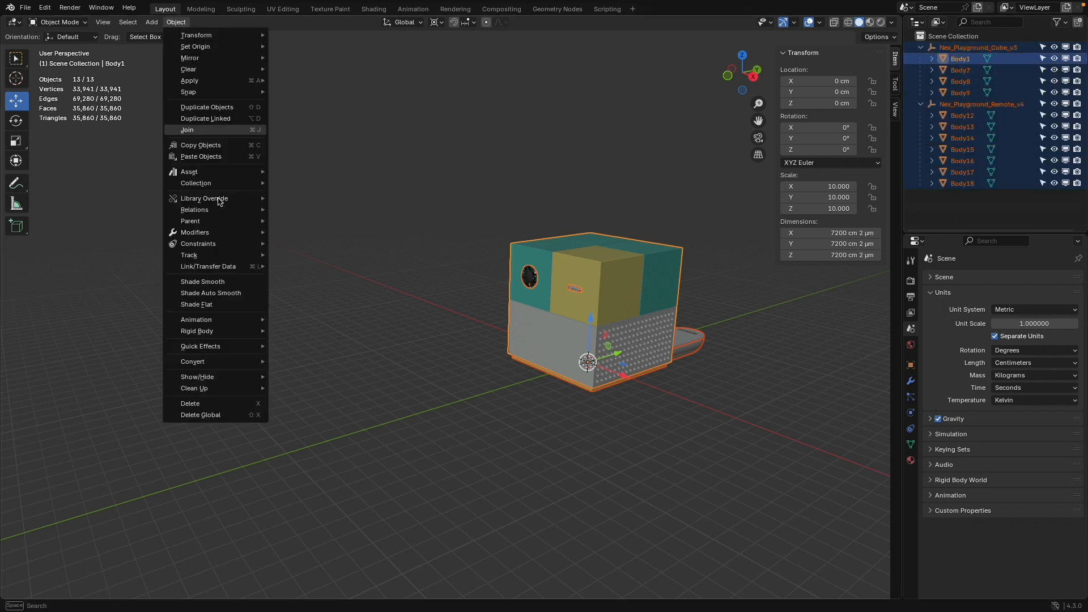
pyautogui.moveTo(215, 379)
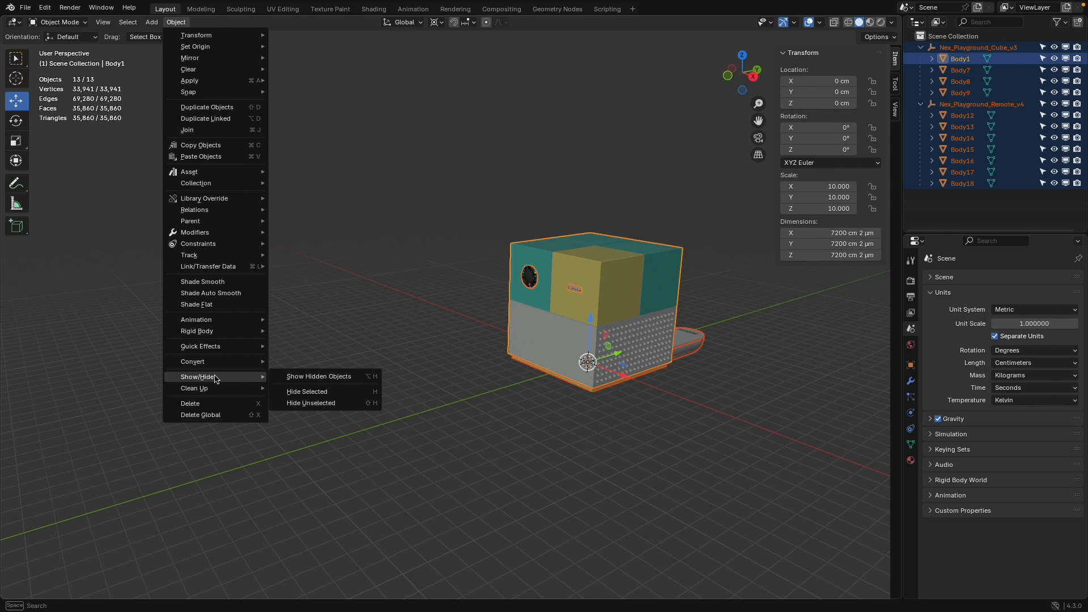
pyautogui.moveTo(238, 222)
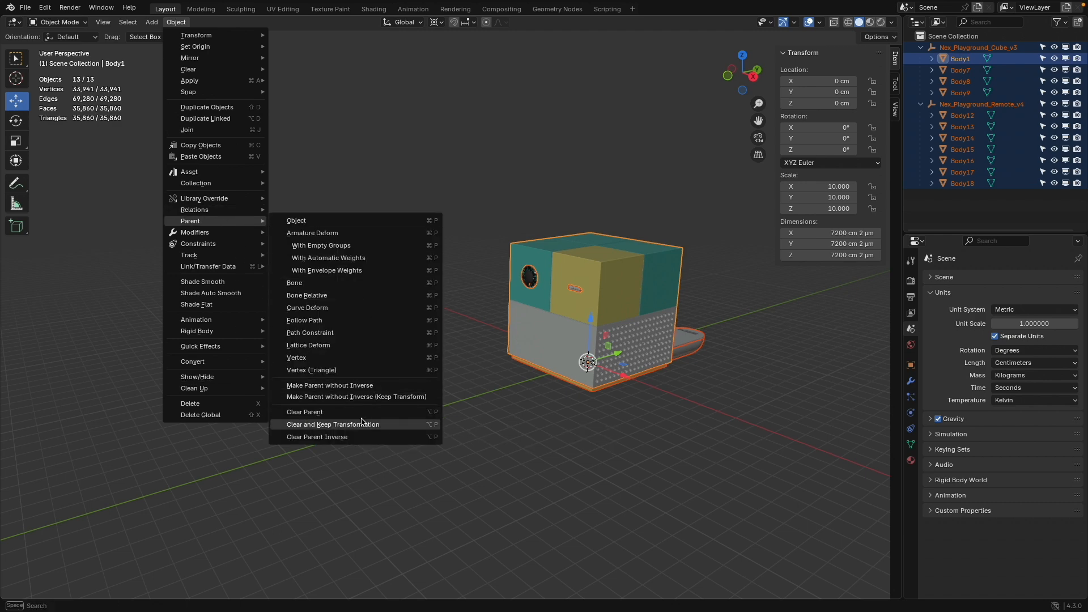
pyautogui.click(360, 414)
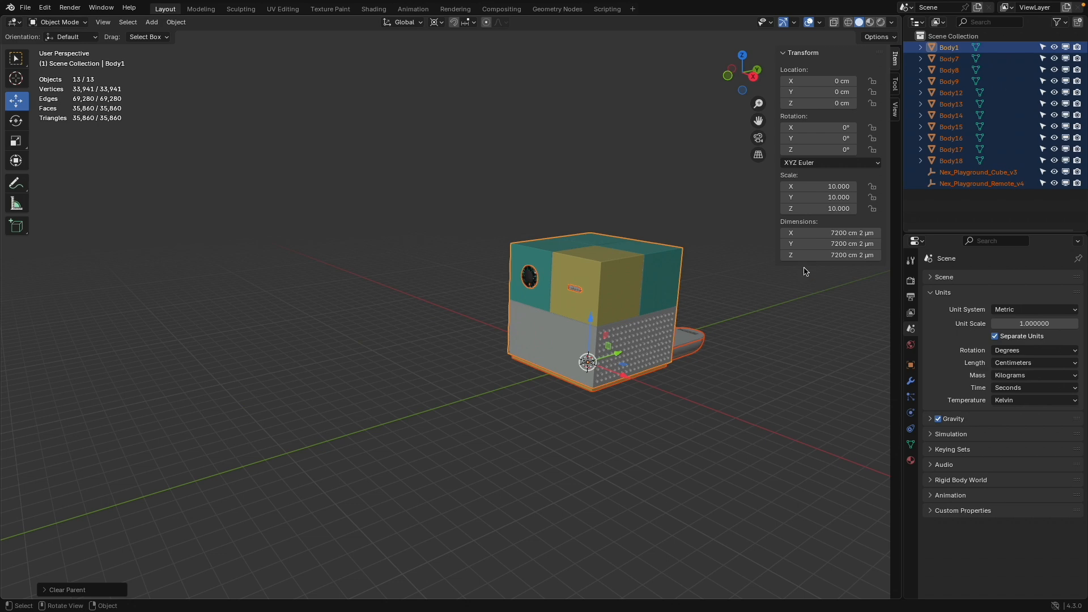
# Delete the two leftover empties, Nex_Playground_Cube_v3 and Nex_Playground_Remote_v4
pyautogui.click(963, 172)
pyautogui.keyDown('shift'); pyautogui.click(963, 183); pyautogui.keyUp('shift')
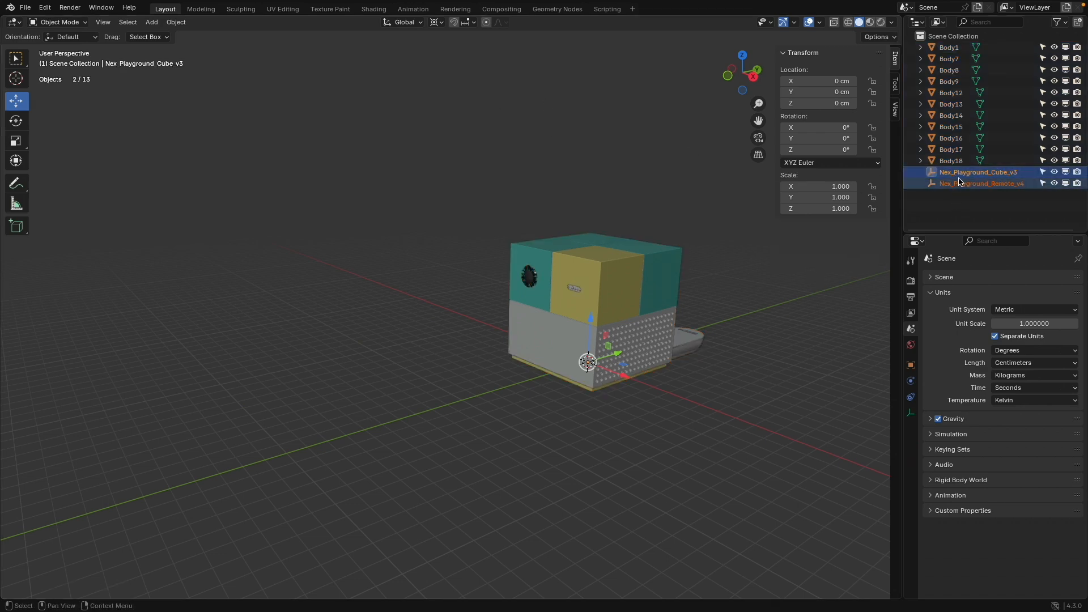
pyautogui.press('x')
pyautogui.click(777, 283)
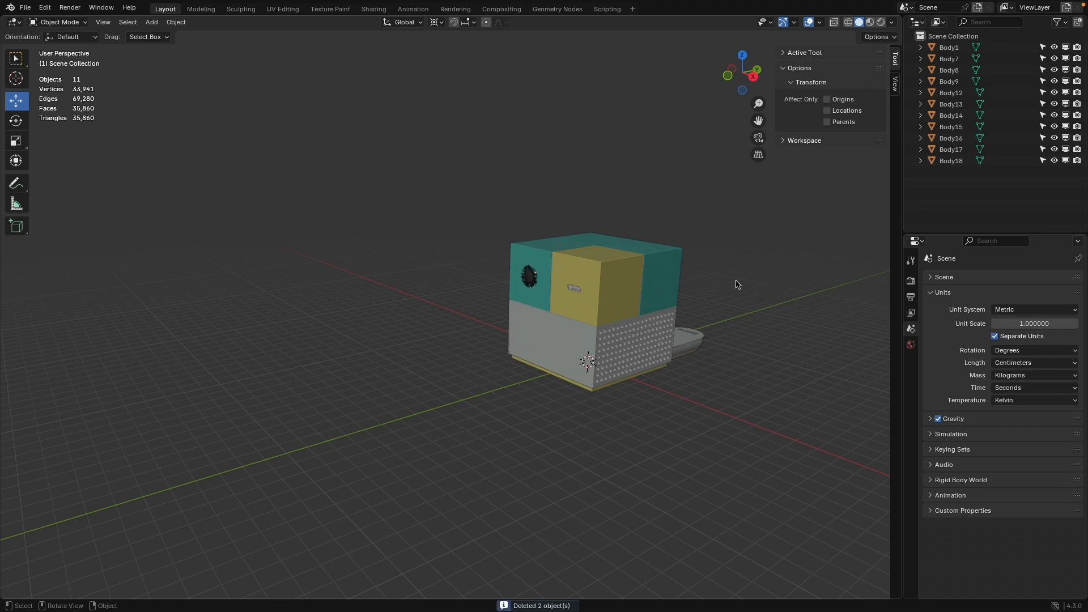
# Select all the remaining cube and remote bodies in the scene
pyautogui.scroll(5, 736, 294)
pyautogui.scroll(-5, 736, 284)
pyautogui.press('a')
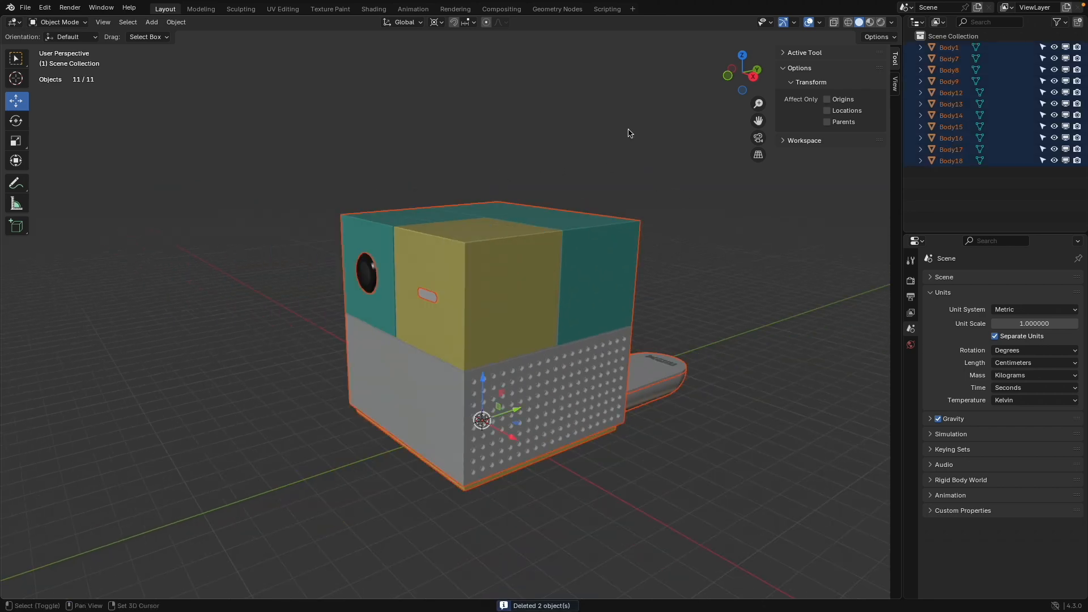
# Make Body1 the active object among all selected bodies and parent the others to it with the Object option
pyautogui.keyDown('shift'); pyautogui.click(580, 268); pyautogui.keyUp('shift')
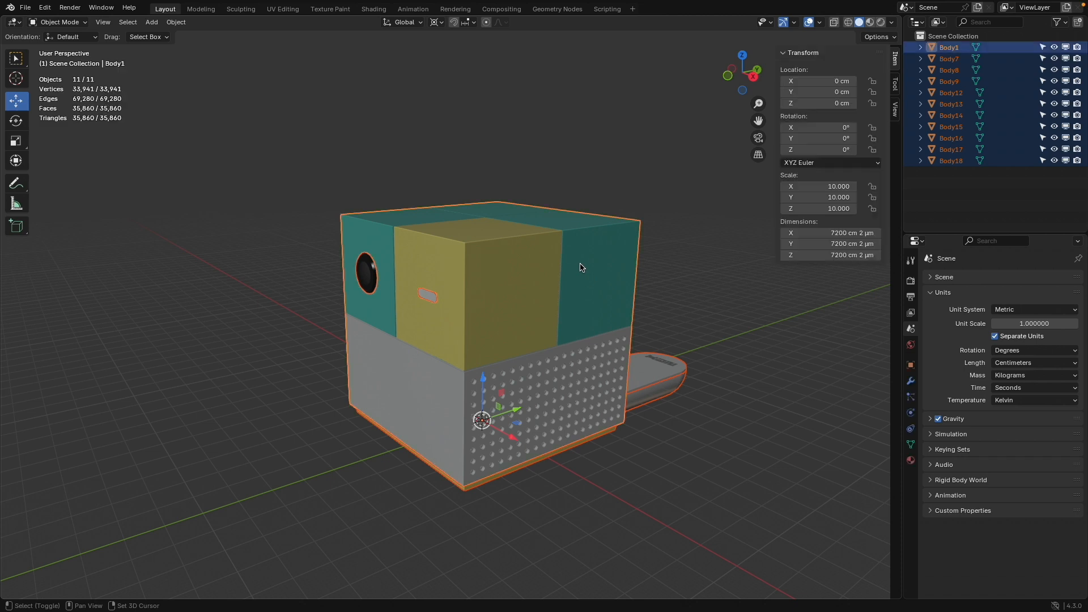
pyautogui.click(176, 22)
pyautogui.moveTo(216, 223)
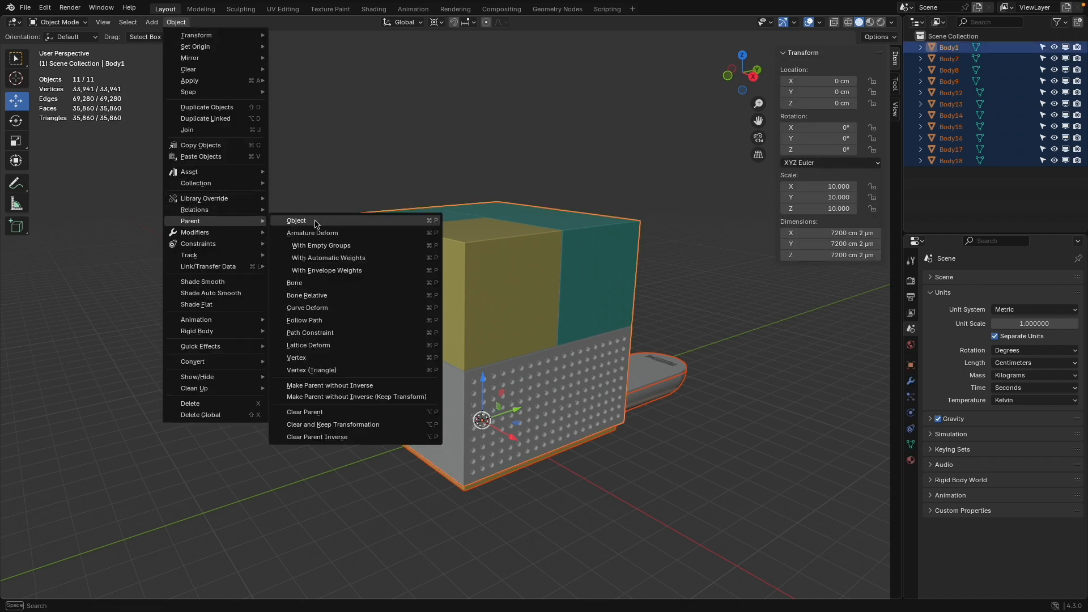
pyautogui.click(316, 222)
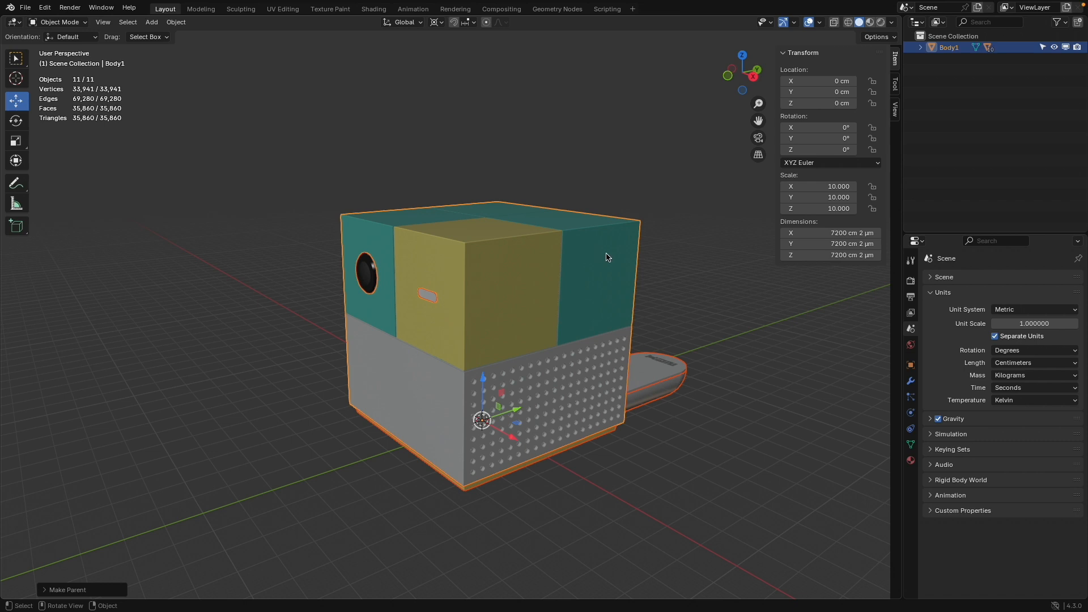
# Select only the parent cube body and set its X, Y and Z scale to 1
pyautogui.click(586, 225)
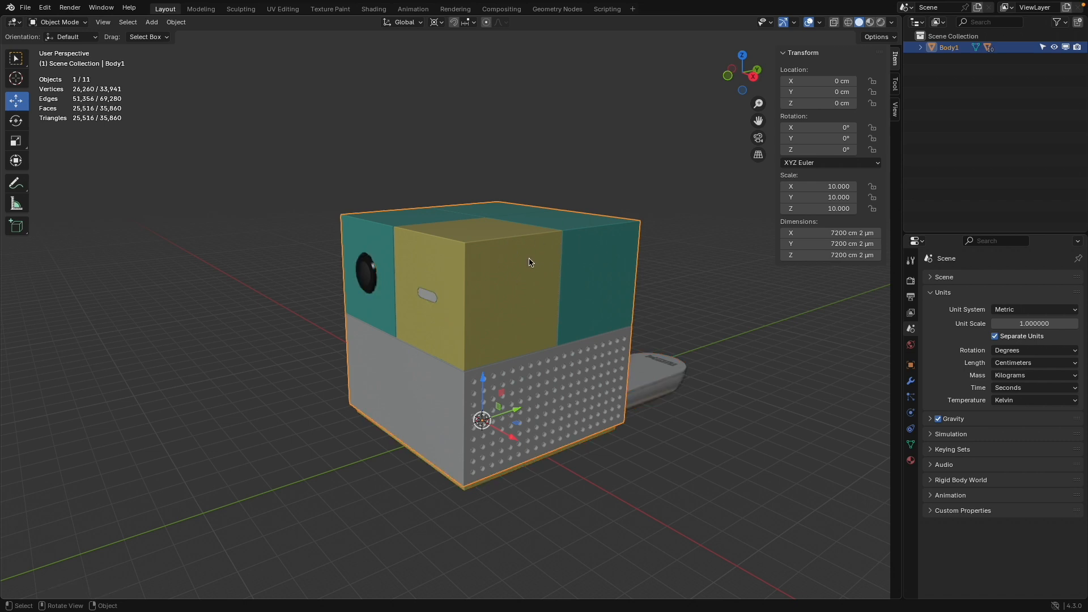
pyautogui.moveTo(830, 186)
pyautogui.mouseDown()
pyautogui.moveTo(830, 199)
pyautogui.moveTo(830, 187)
pyautogui.mouseUp()
pyautogui.doubleClick(830, 187)
pyautogui.write('1')
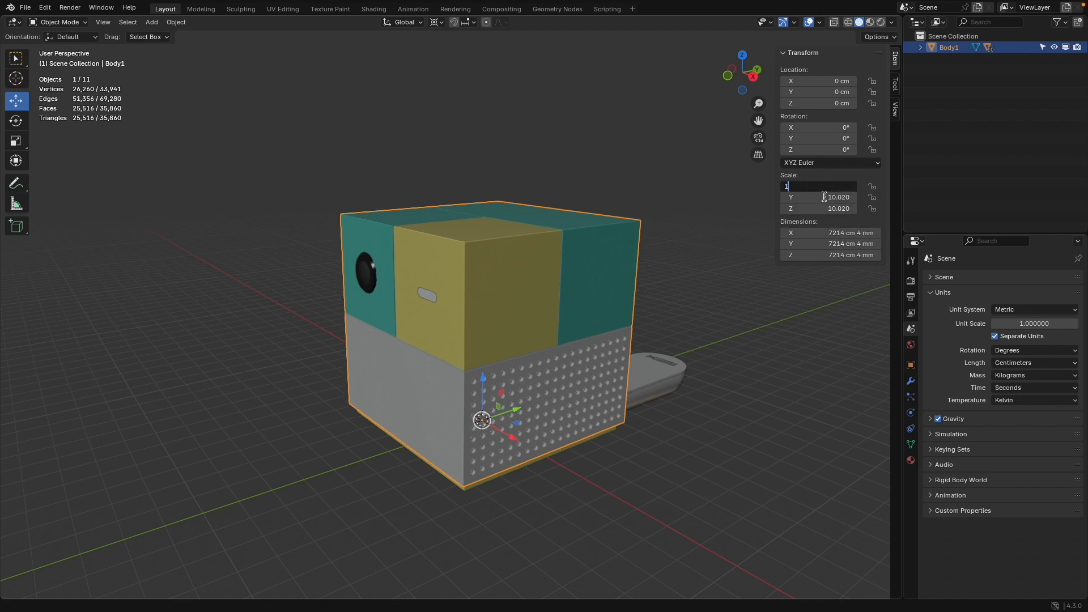
pyautogui.press('Return')
pyautogui.click(824, 198)
pyautogui.write('1')
pyautogui.press('Return')
pyautogui.click(824, 208)
pyautogui.write('1')
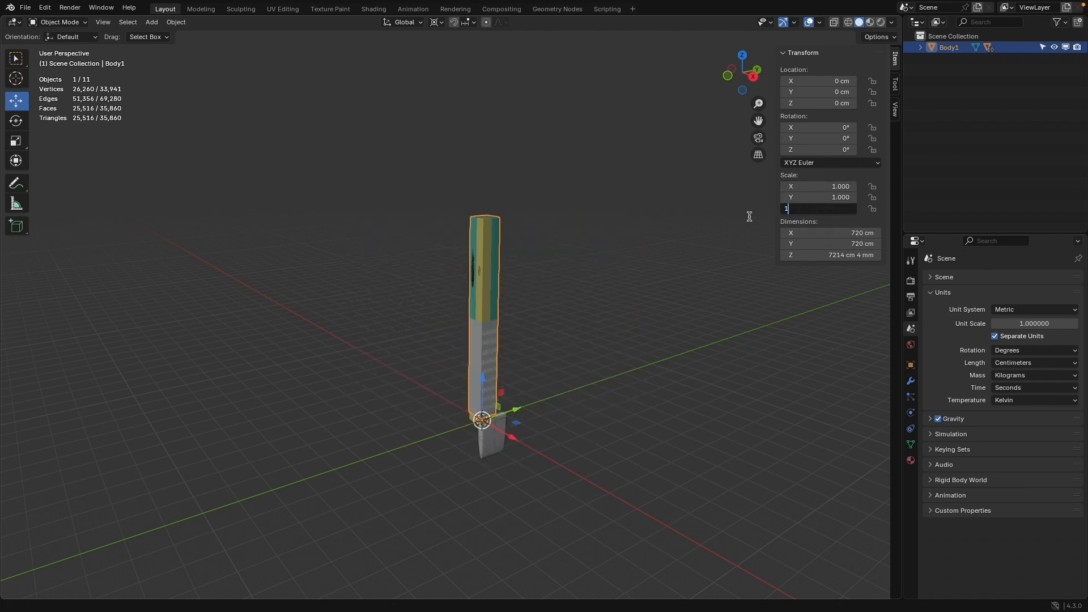
pyautogui.press('Return')
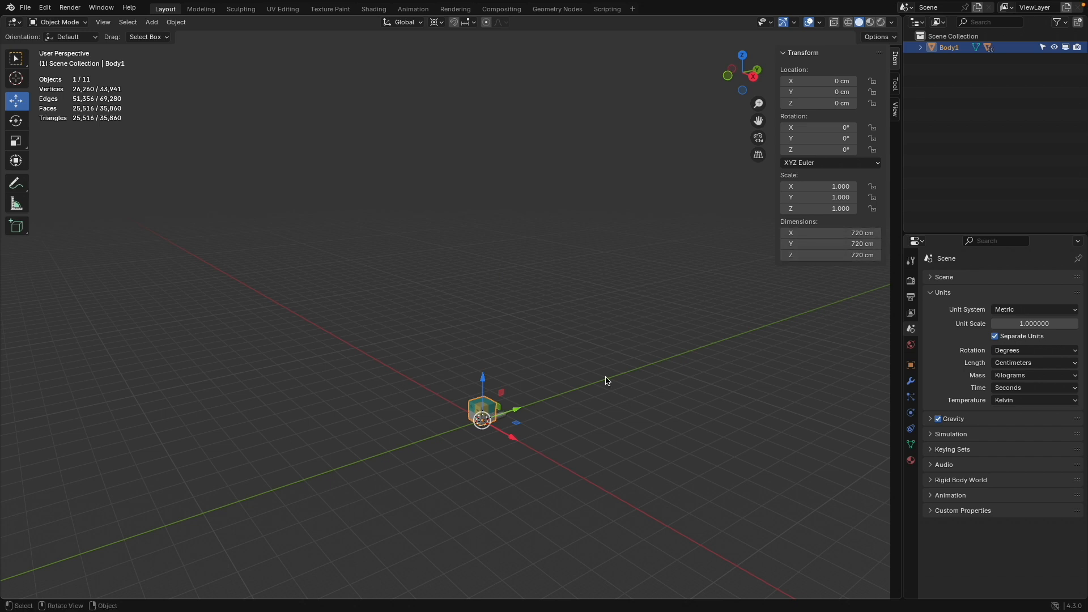
# Set the cube body's X scale to 0.1
pyautogui.scroll(10, 493, 426)
pyautogui.click(828, 186)
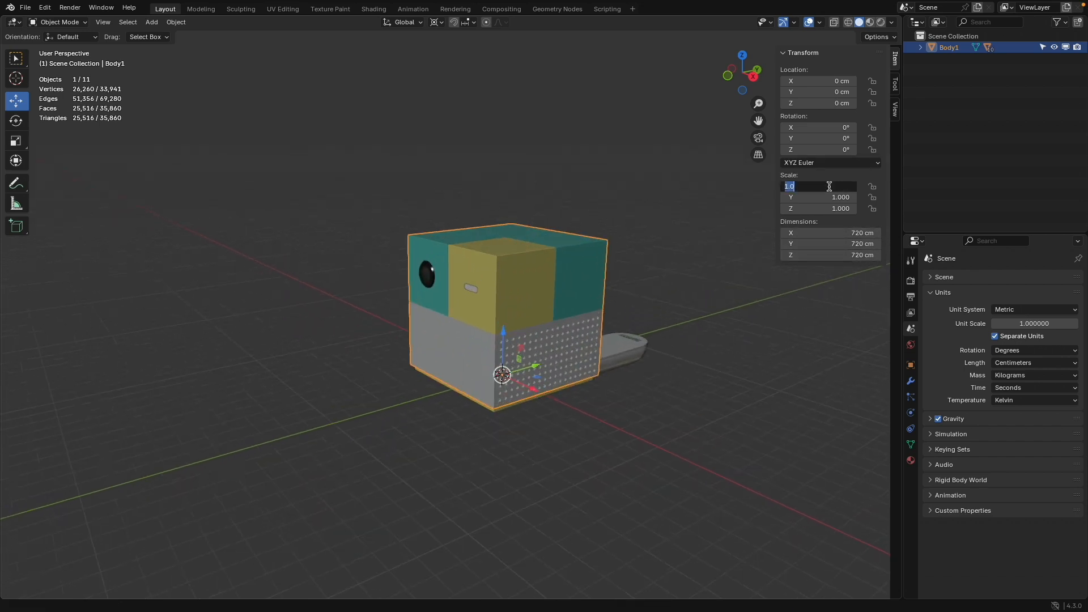
pyautogui.write('0.1')
pyautogui.press('Tab')
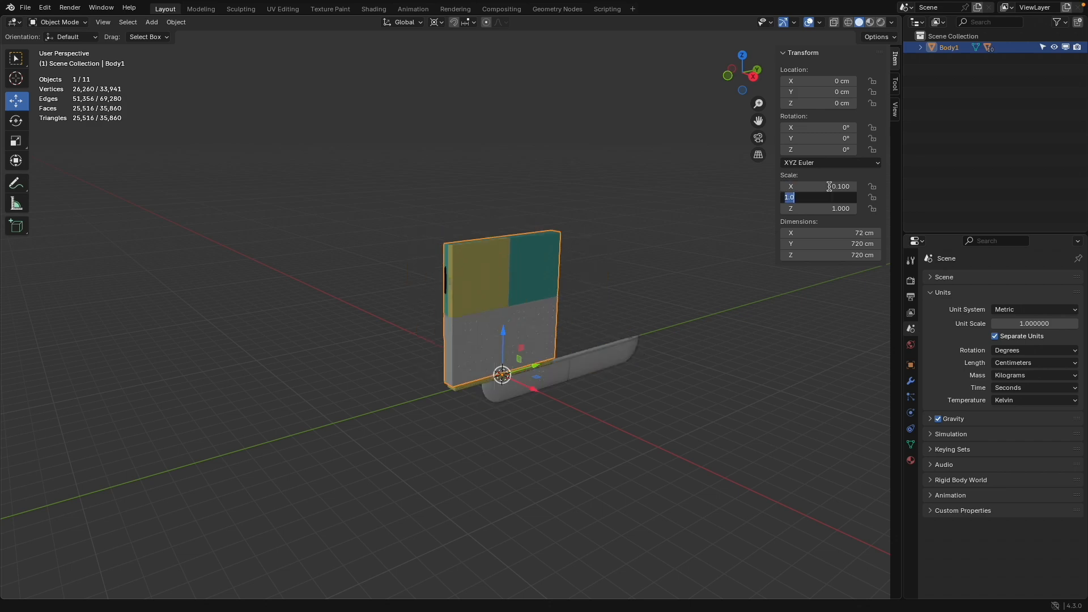
pyautogui.press('Return')
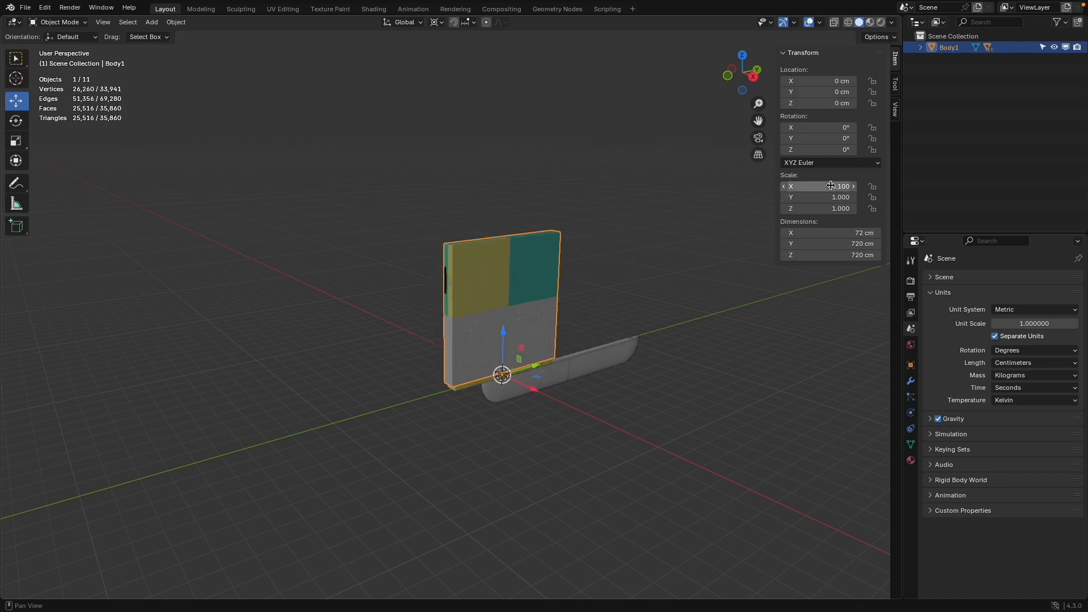
# Set the cube body's X, Y and Z scale to 0.01
pyautogui.click(831, 186)
pyautogui.press('BackSpace')
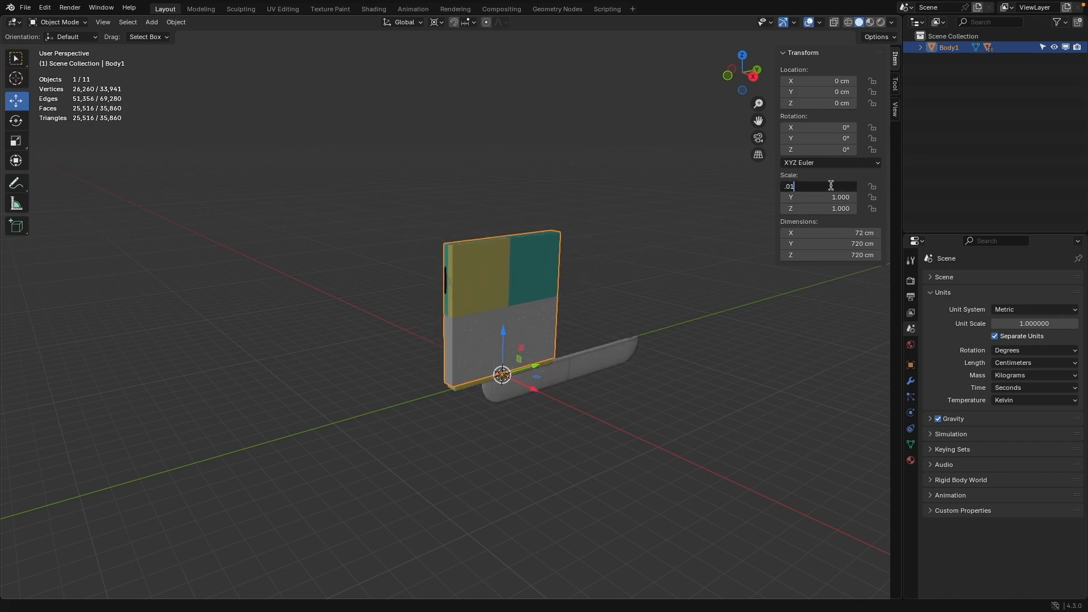
pyautogui.press('Tab')
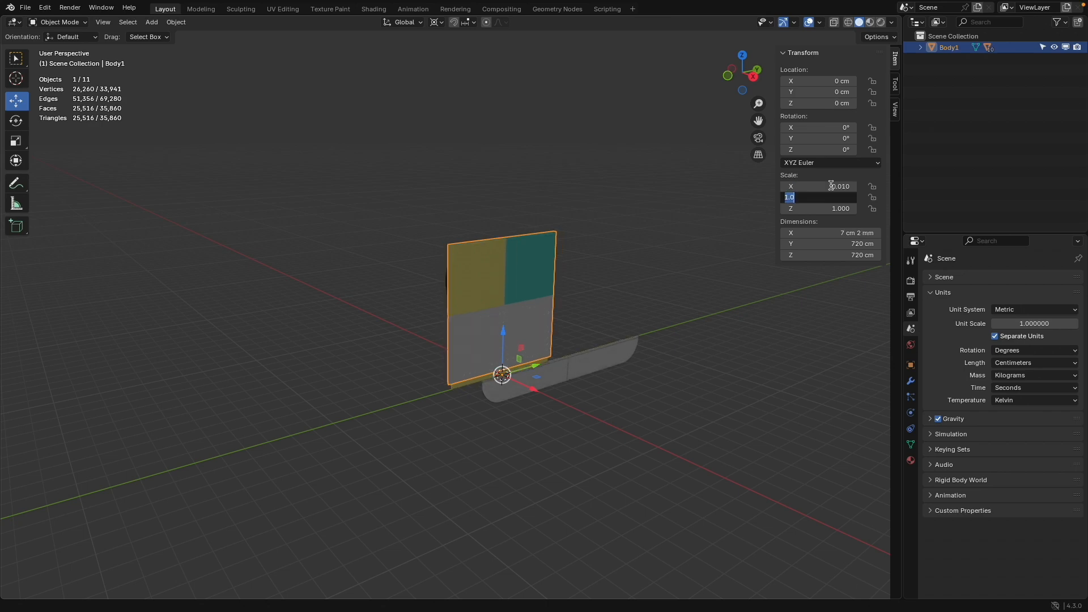
pyautogui.press('BackSpace')
pyautogui.write('.01')
pyautogui.press('Tab')
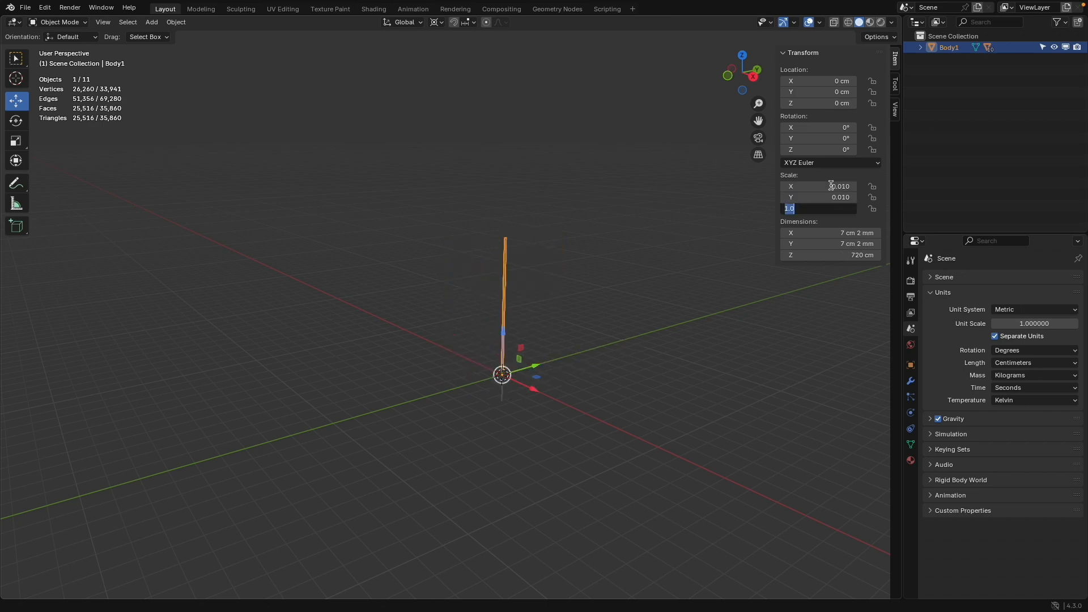
pyautogui.press('BackSpace')
pyautogui.write('.01')
pyautogui.press('Return')
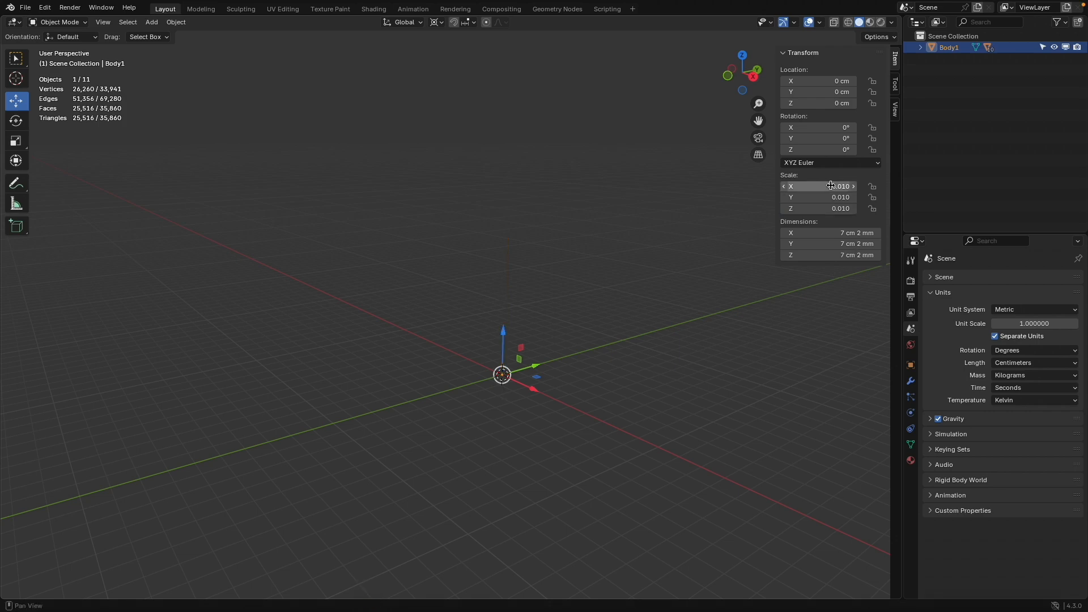
# Select all objects and clear their parenting while keeping their transformation
pyautogui.click(505, 370)
pyautogui.scroll(2, 505, 370)
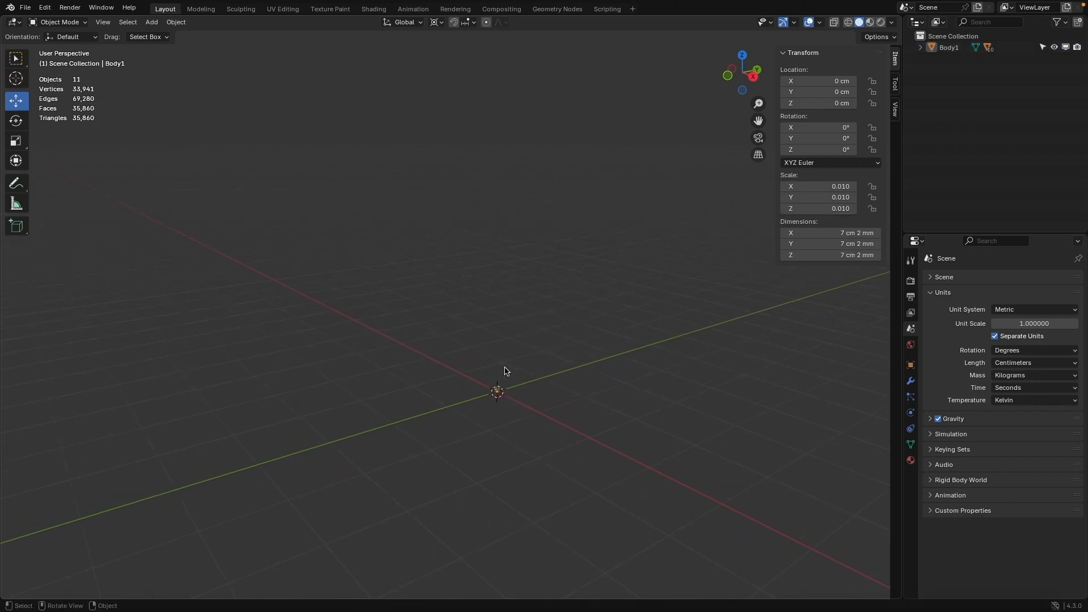
pyautogui.press('a')
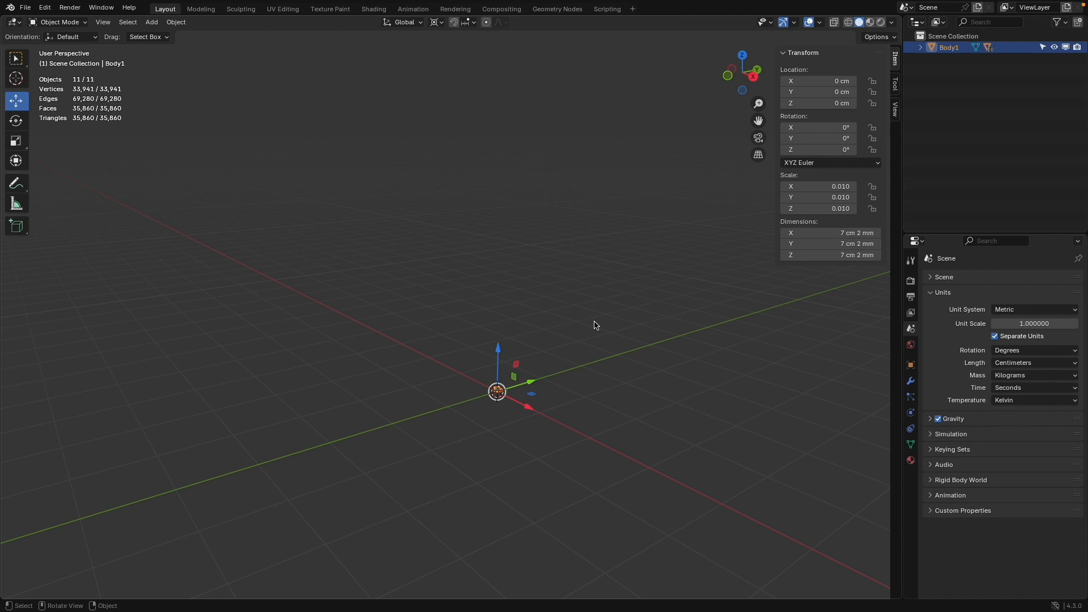
pyautogui.scroll(4, 487, 384)
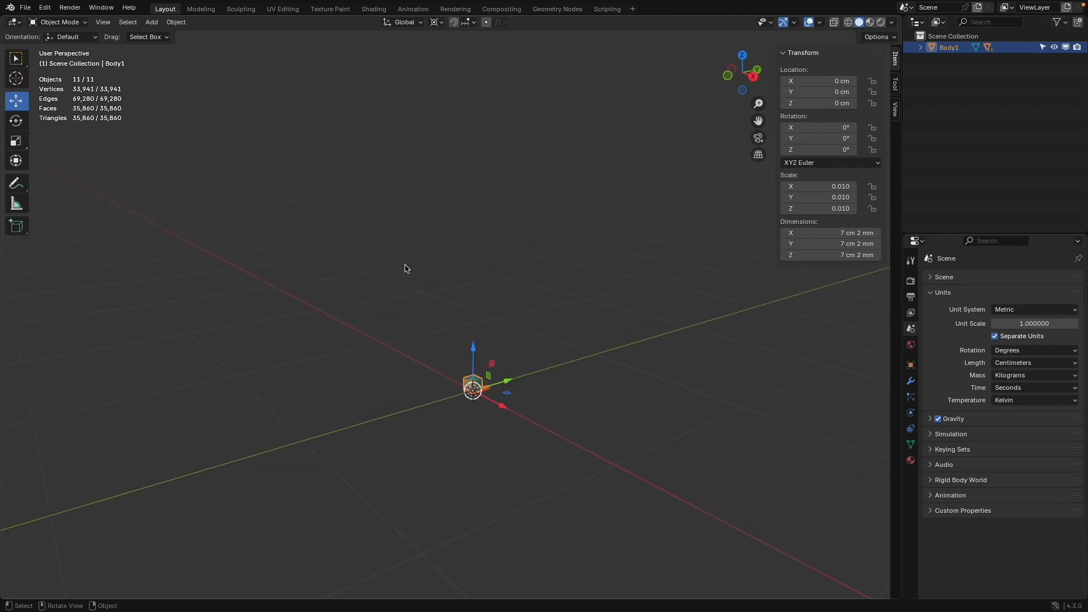
pyautogui.click(103, 22)
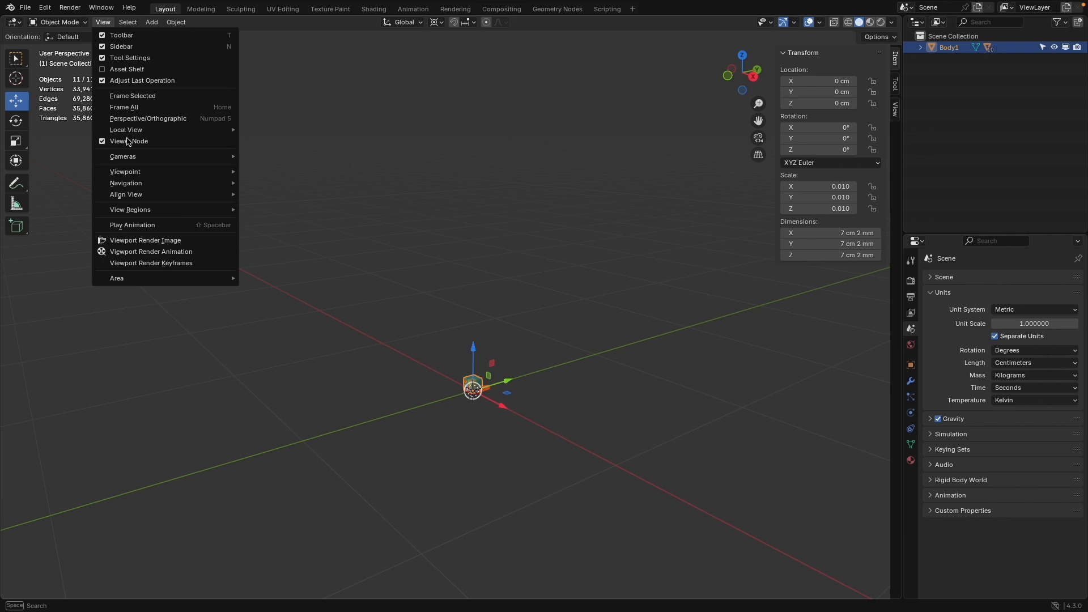
pyautogui.click(139, 96)
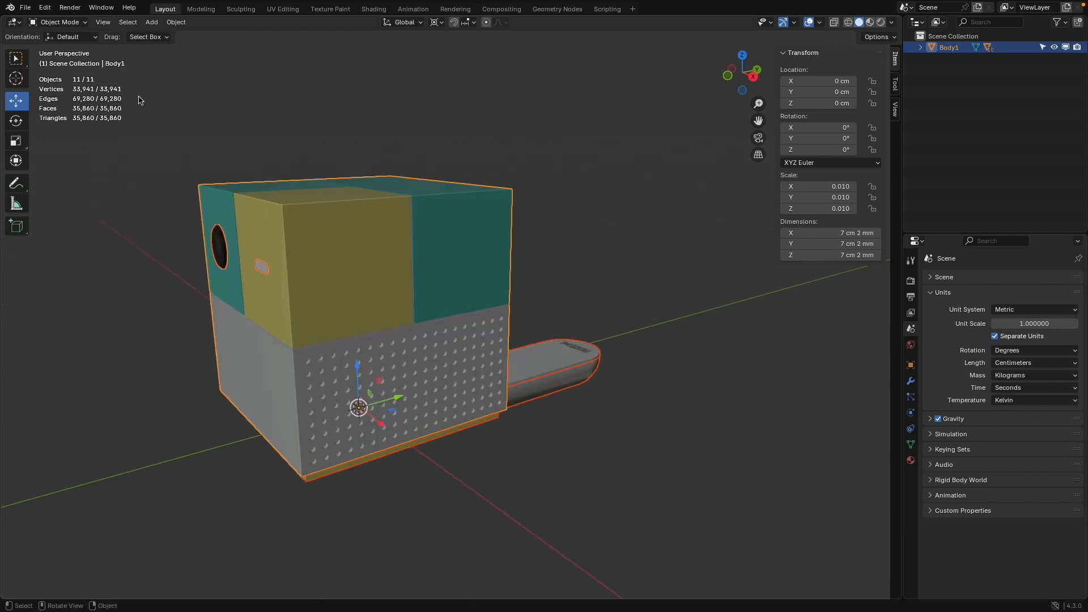
pyautogui.click(175, 22)
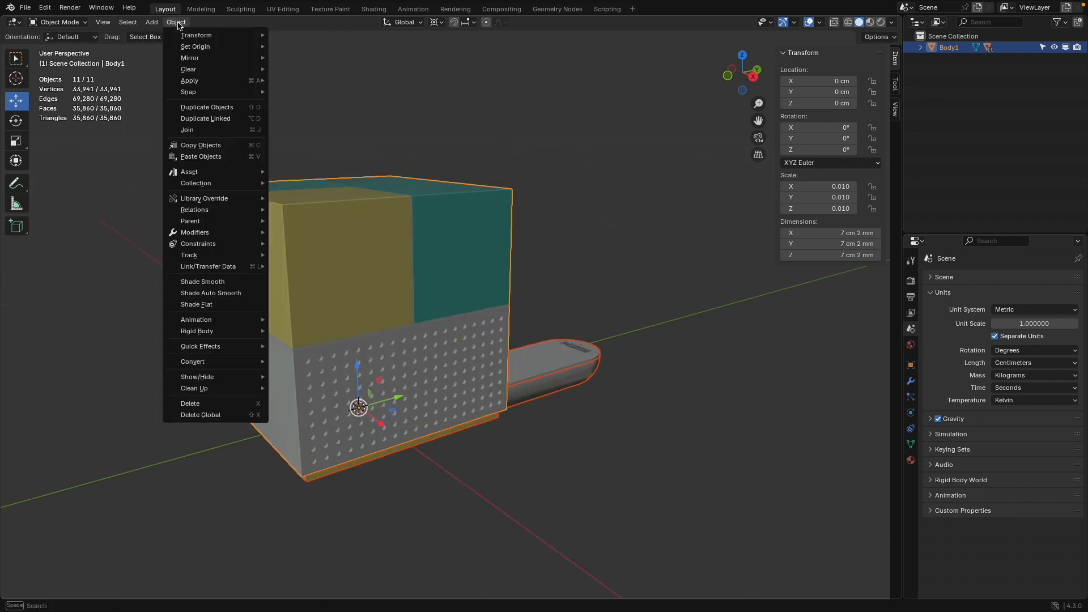
pyautogui.moveTo(199, 255)
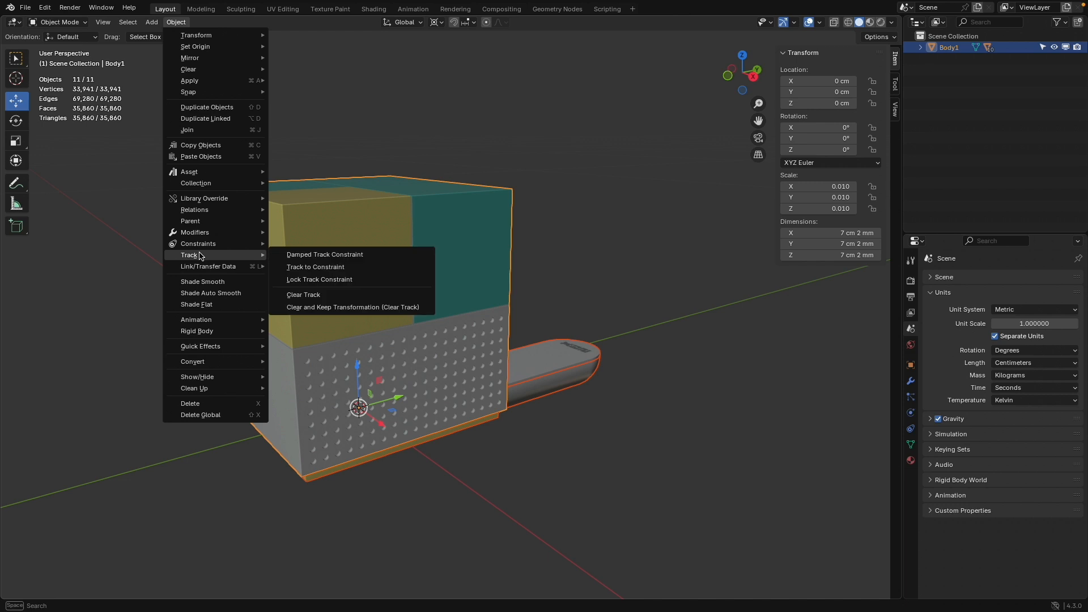
pyautogui.moveTo(207, 226)
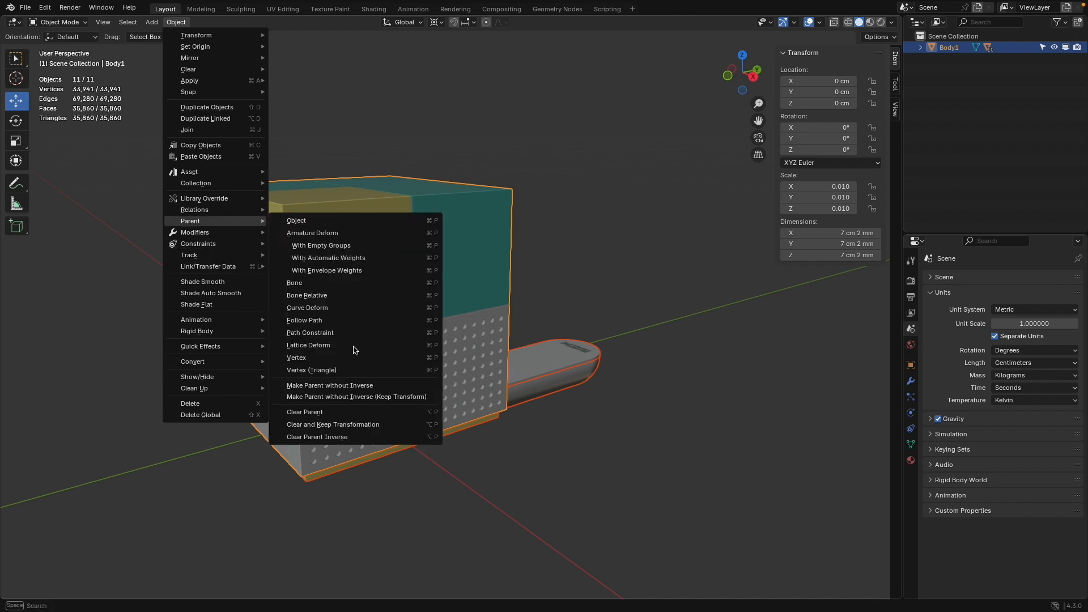
pyautogui.click(363, 425)
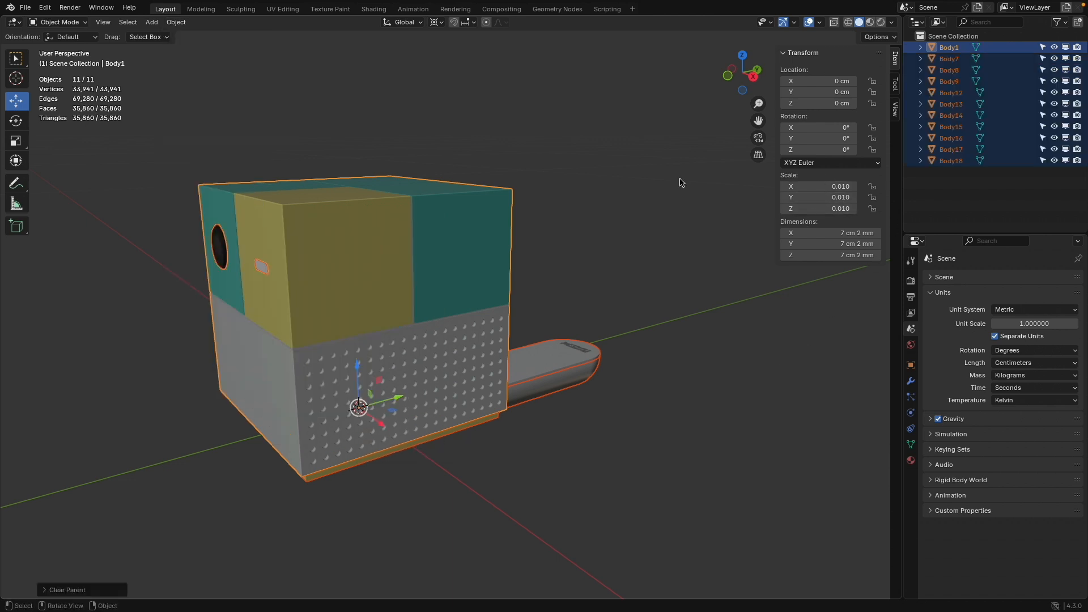
# Apply the scale to all selected bodies
pyautogui.click(182, 24)
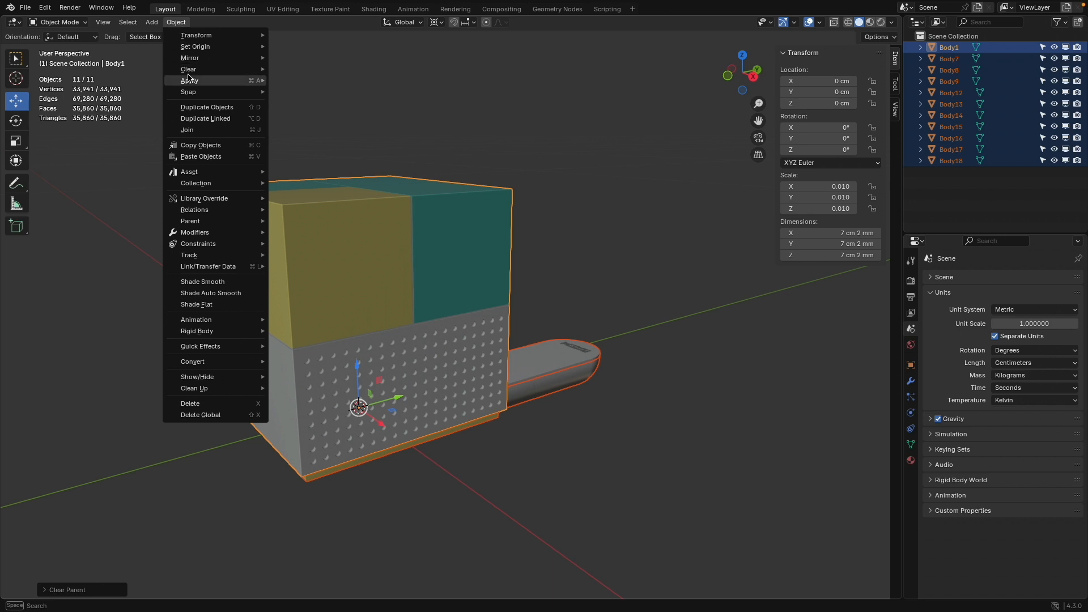
pyautogui.moveTo(189, 81)
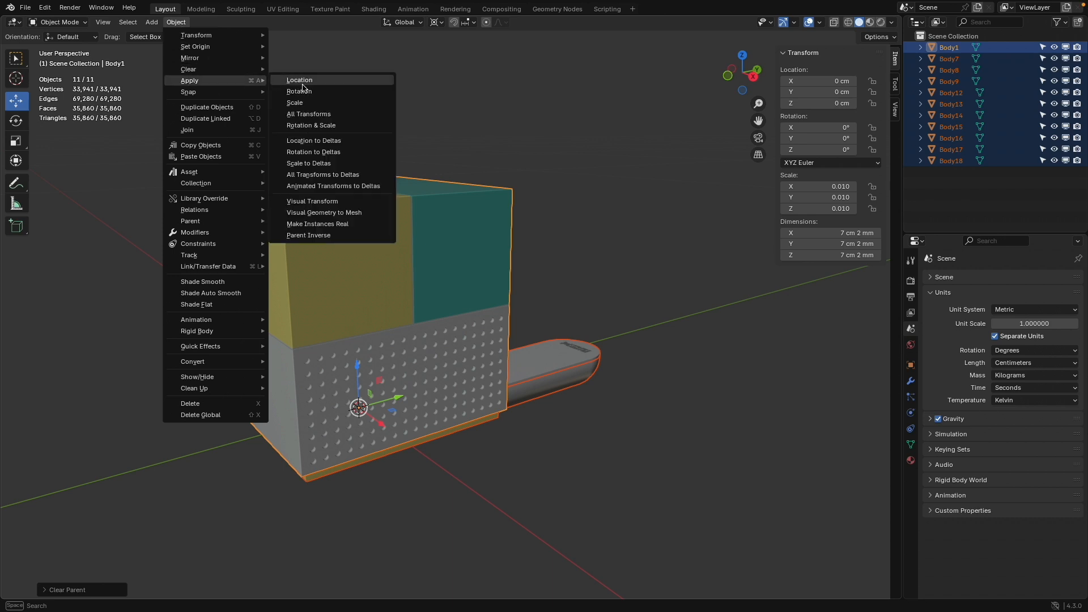
pyautogui.click(333, 103)
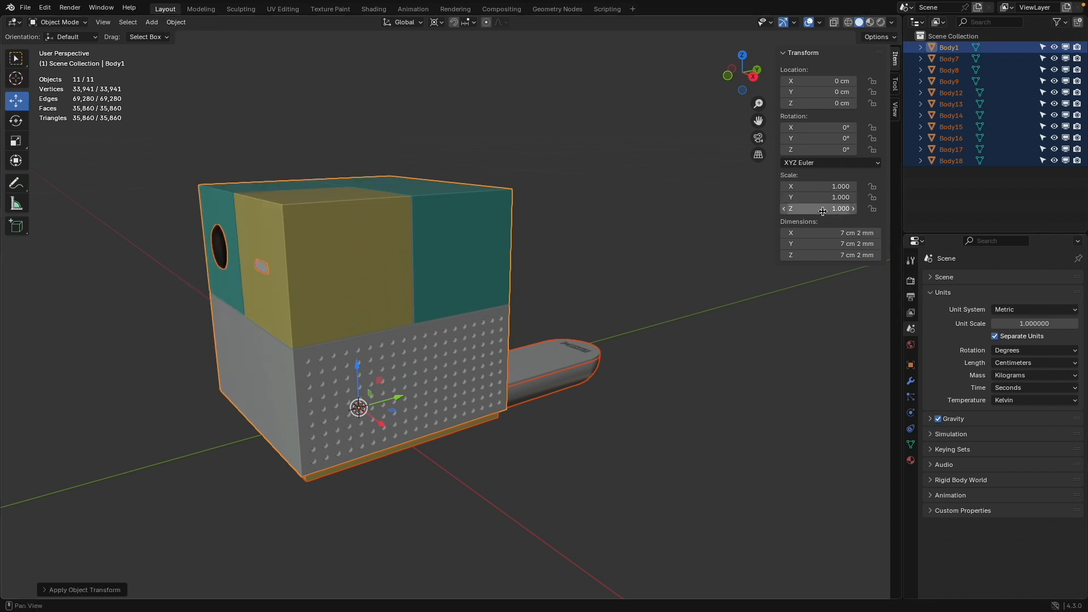
# Parent the yellow base plate, the small slot piece and the round black part to the main cube body with the Object option
pyautogui.moveTo(627, 301); pyautogui.dragTo(597, 204, button='middle')
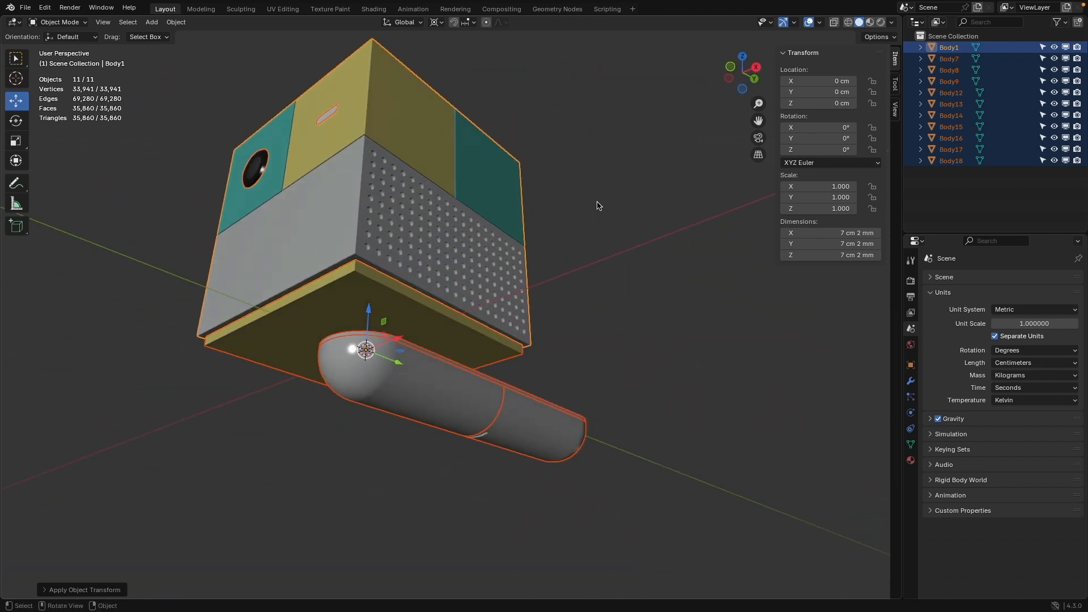
pyautogui.click(354, 301)
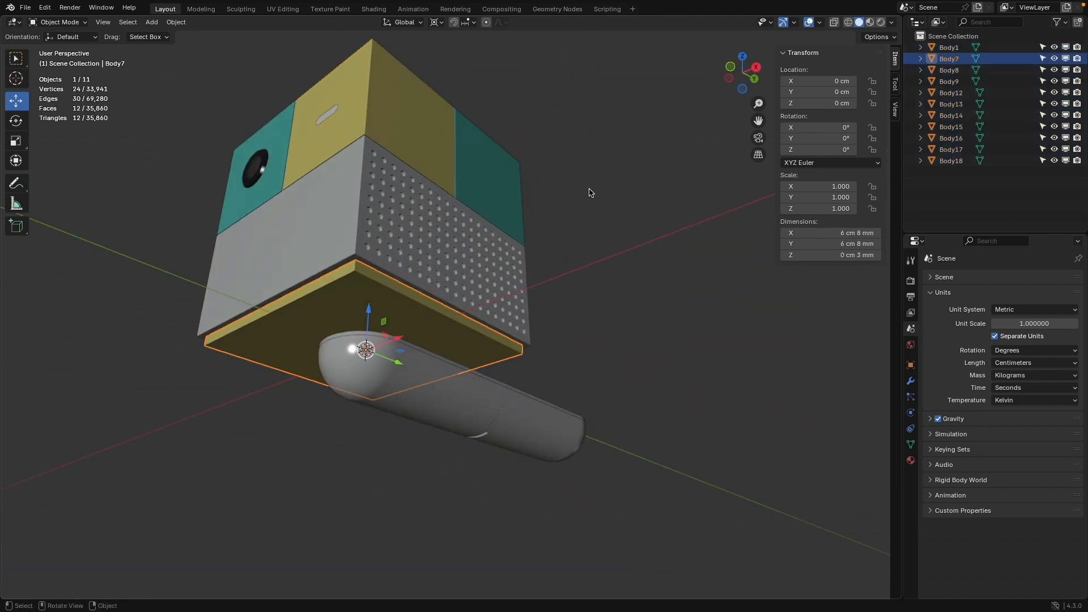
pyautogui.moveTo(458, 185); pyautogui.dragTo(569, 273, button='middle')
pyautogui.keyDown('shift'); pyautogui.click(579, 285); pyautogui.keyUp('shift')
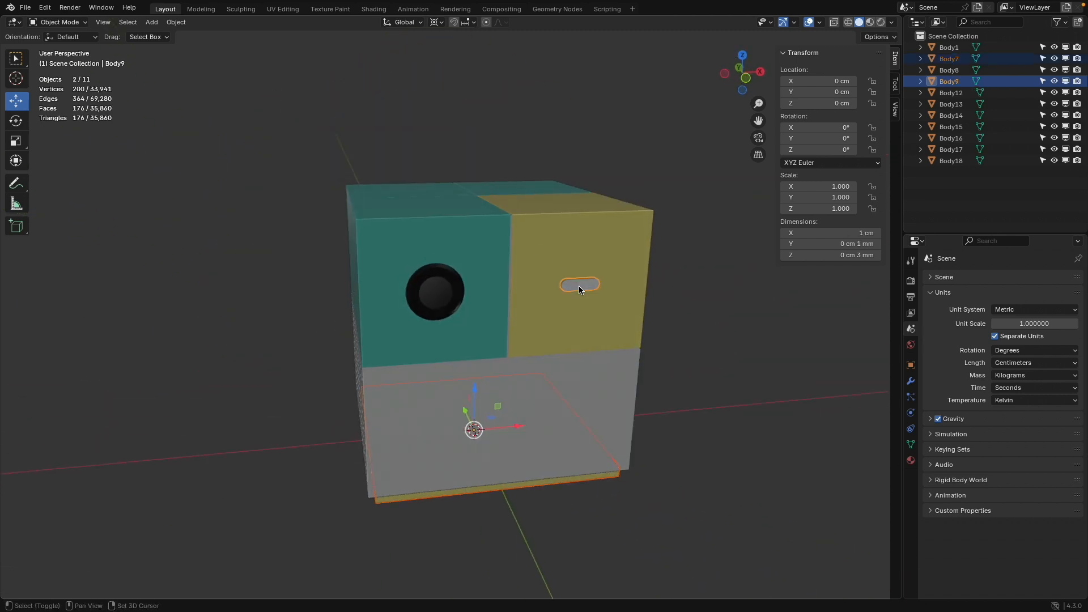
pyautogui.keyDown('shift'); pyautogui.click(436, 296); pyautogui.keyUp('shift')
pyautogui.moveTo(436, 295); pyautogui.dragTo(493, 240, button='middle')
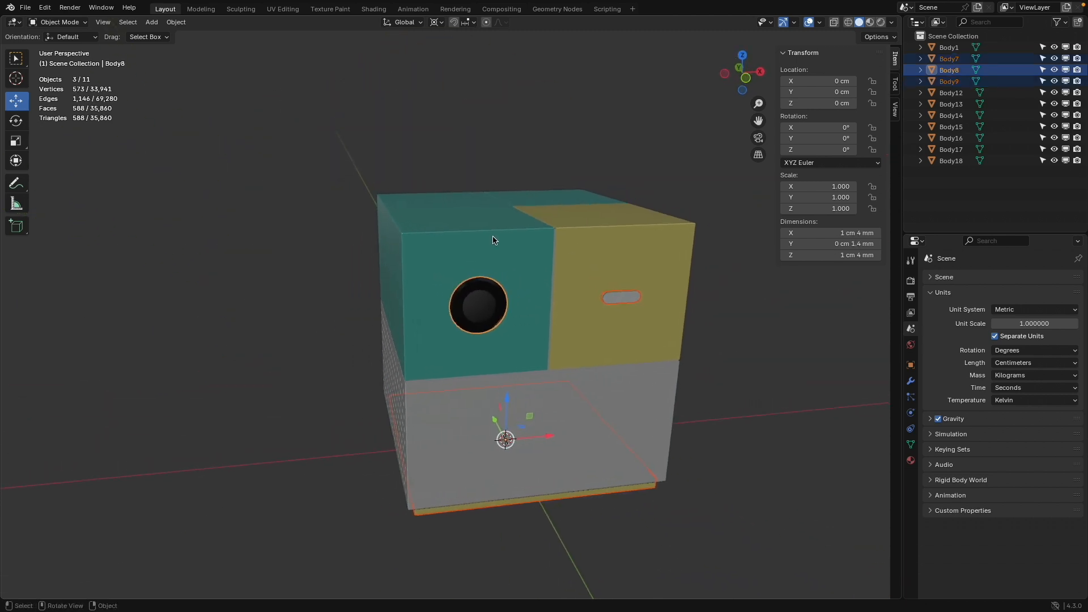
pyautogui.keyDown('shift'); pyautogui.click(433, 225); pyautogui.keyUp('shift')
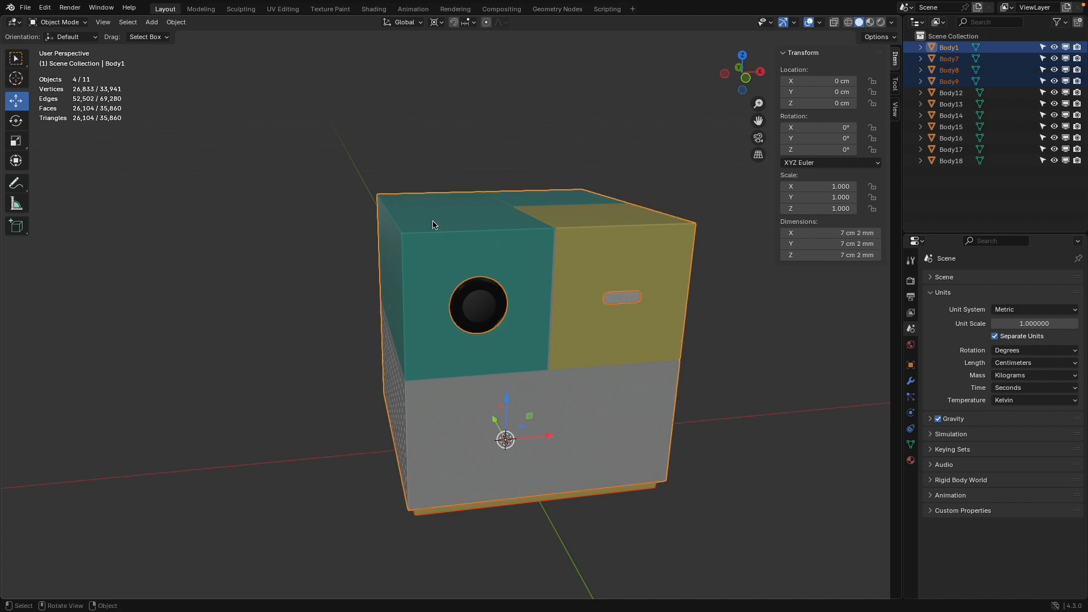
pyautogui.click(176, 22)
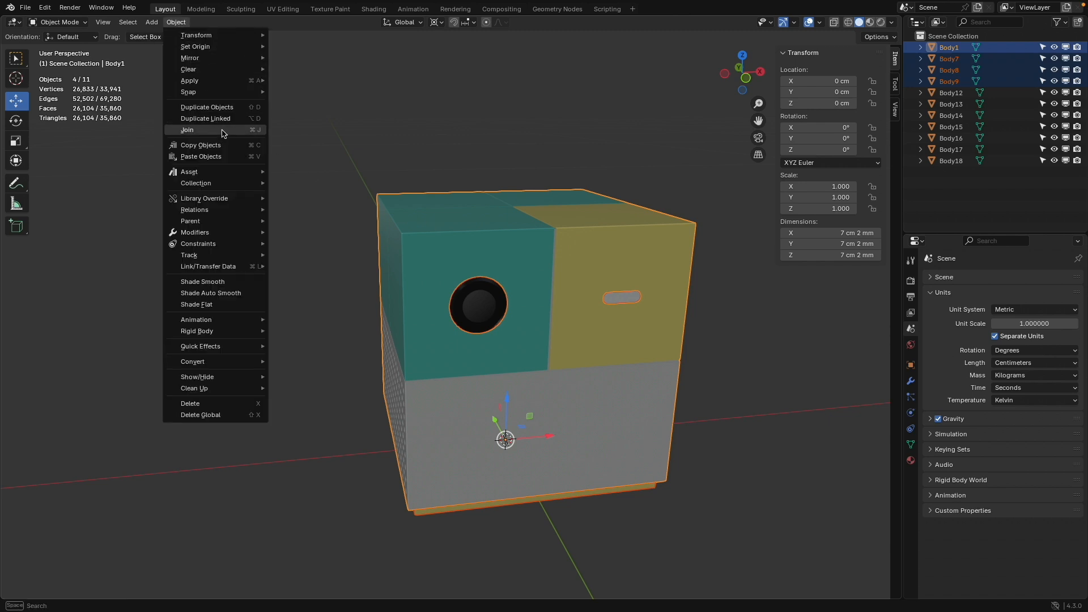
pyautogui.moveTo(237, 171)
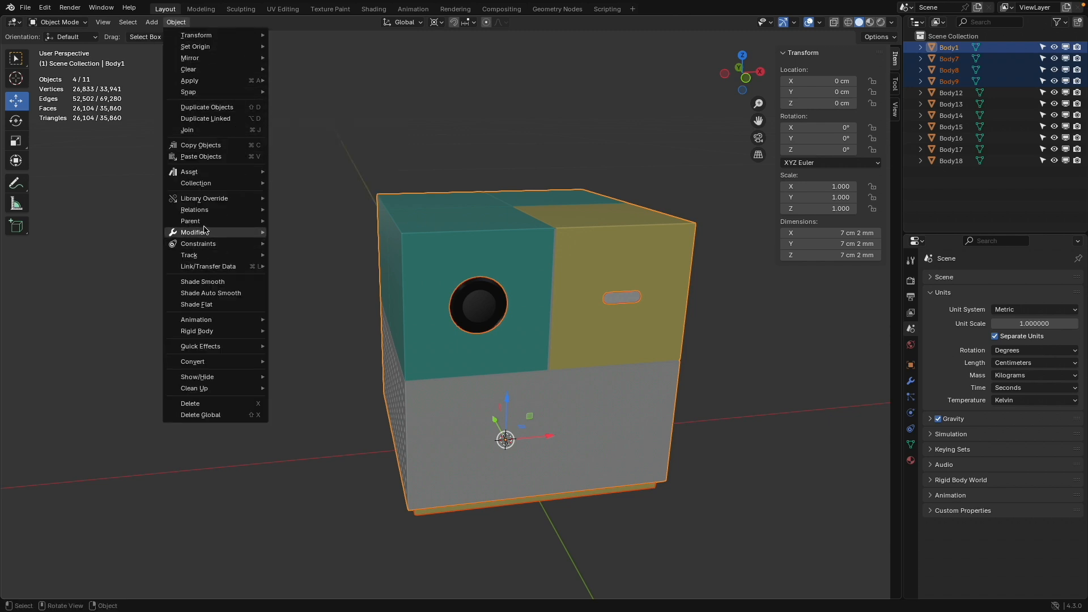
pyautogui.moveTo(253, 222)
pyautogui.click(299, 227)
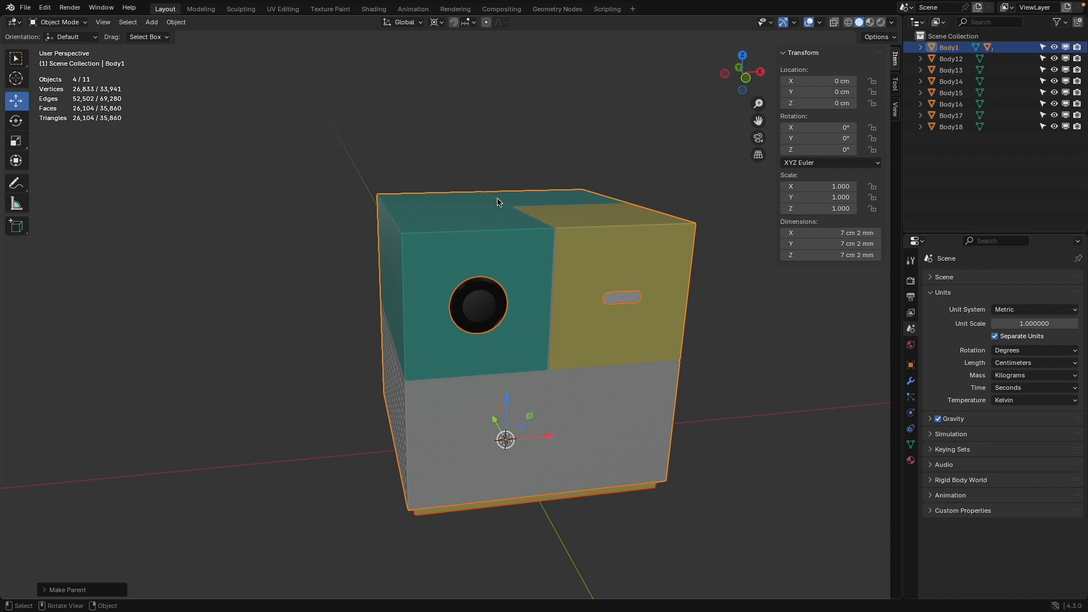
# Test the new parenting by moving only the main cube body along the X axis, and cancel the move
pyautogui.click(503, 230)
pyautogui.moveTo(551, 437); pyautogui.dragTo(116, 435)
pyautogui.press('Escape')
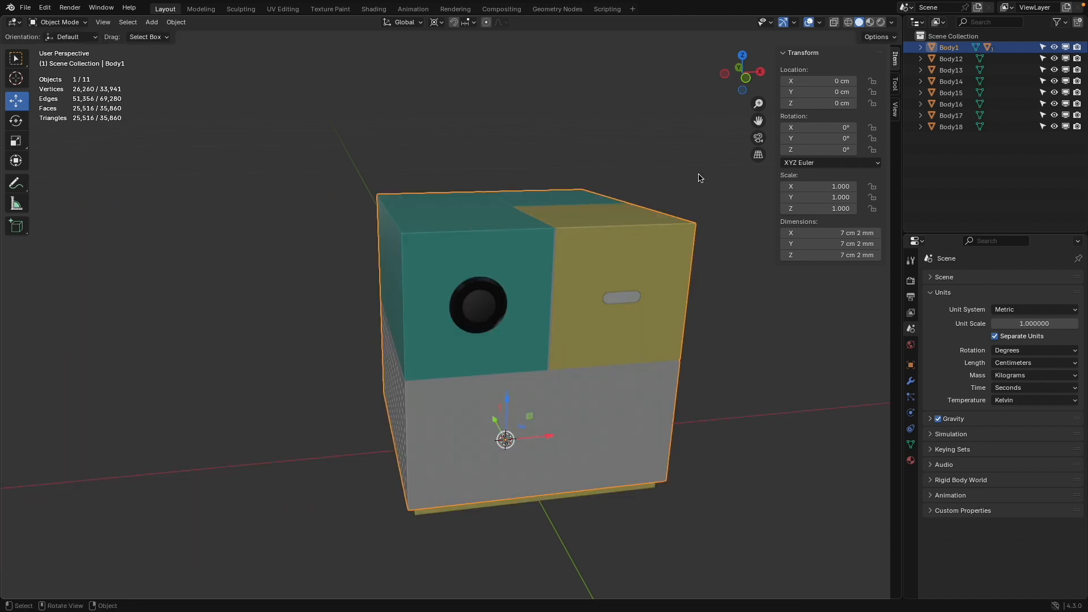
# Hide the main cube body and its three child parts so that only the remote's parts stay displayed
pyautogui.click(1054, 47)
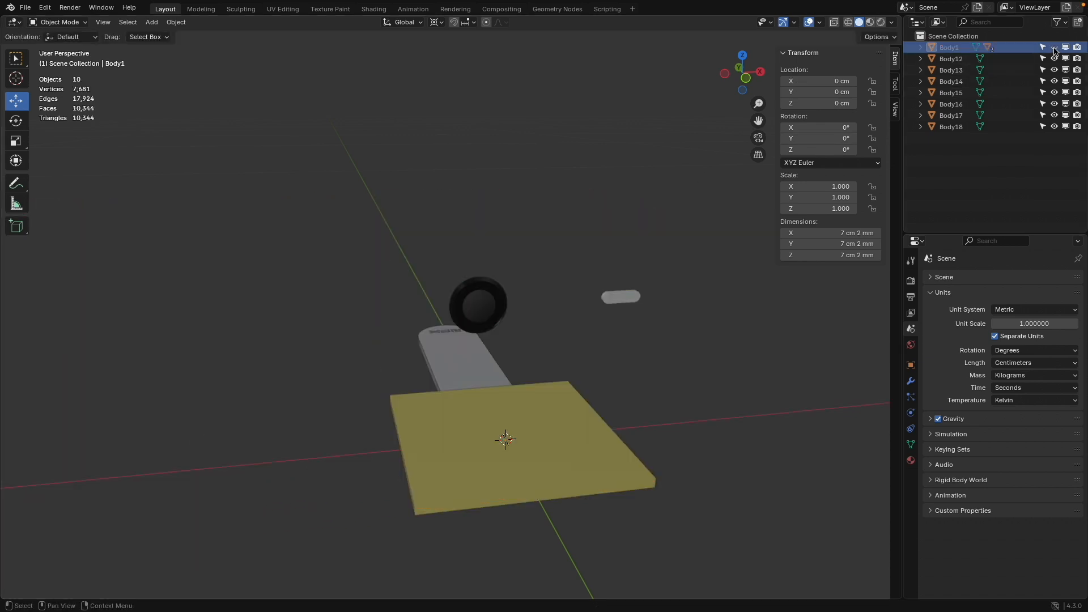
pyautogui.click(524, 393)
pyautogui.press('.')
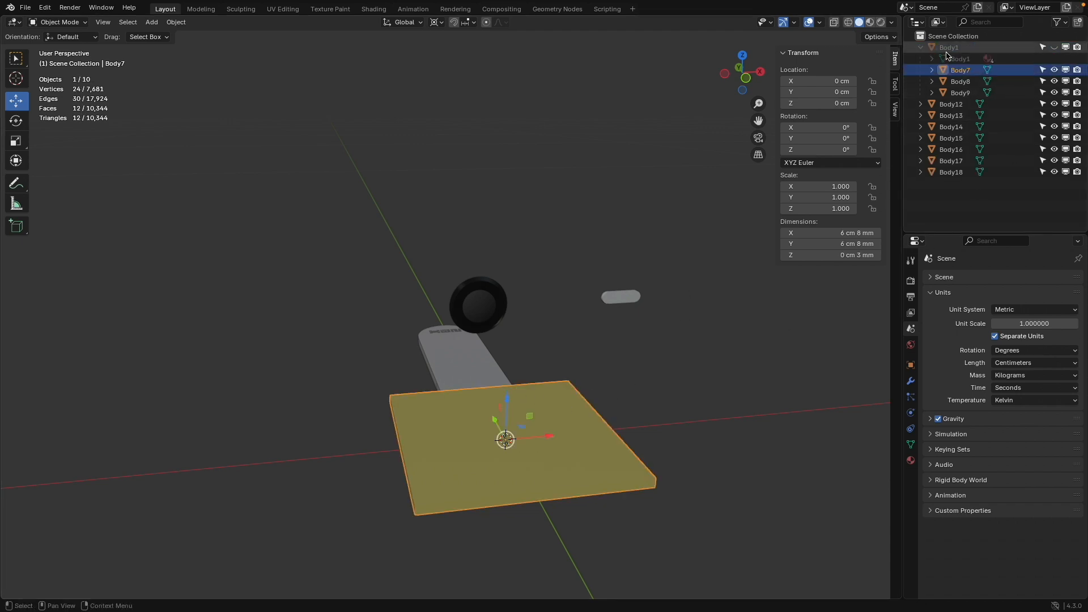
pyautogui.moveTo(1054, 70); pyautogui.dragTo(1053, 93)
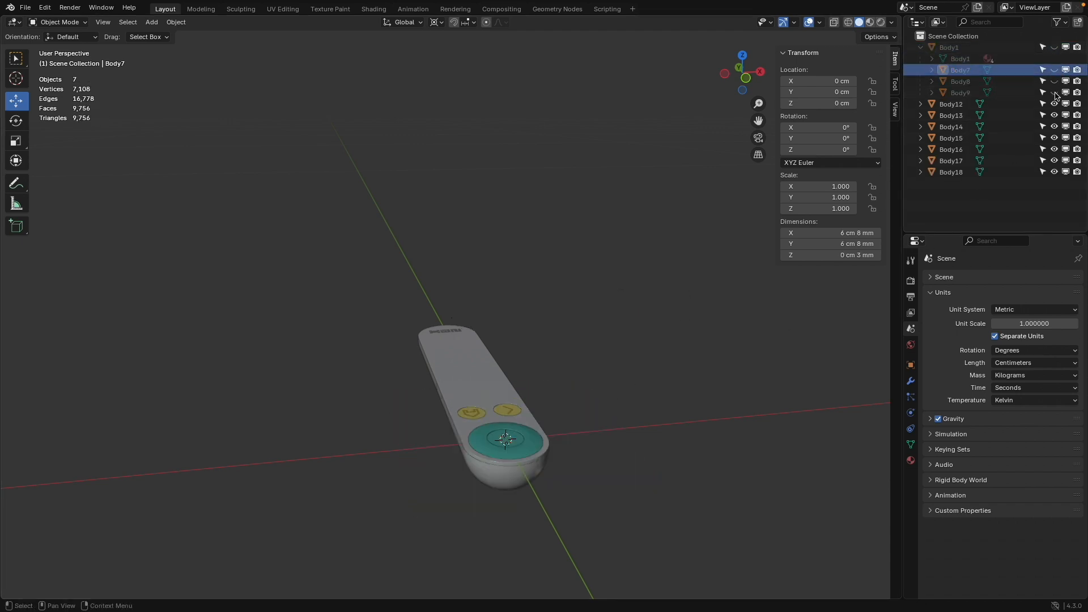
# Parent the remote's buttons, teal disc parts and both lower shell halves to its flat top plate with the Object option
pyautogui.moveTo(506, 365); pyautogui.dragTo(524, 416, button='middle')
pyautogui.click(503, 364)
pyautogui.scroll(5, 504, 365)
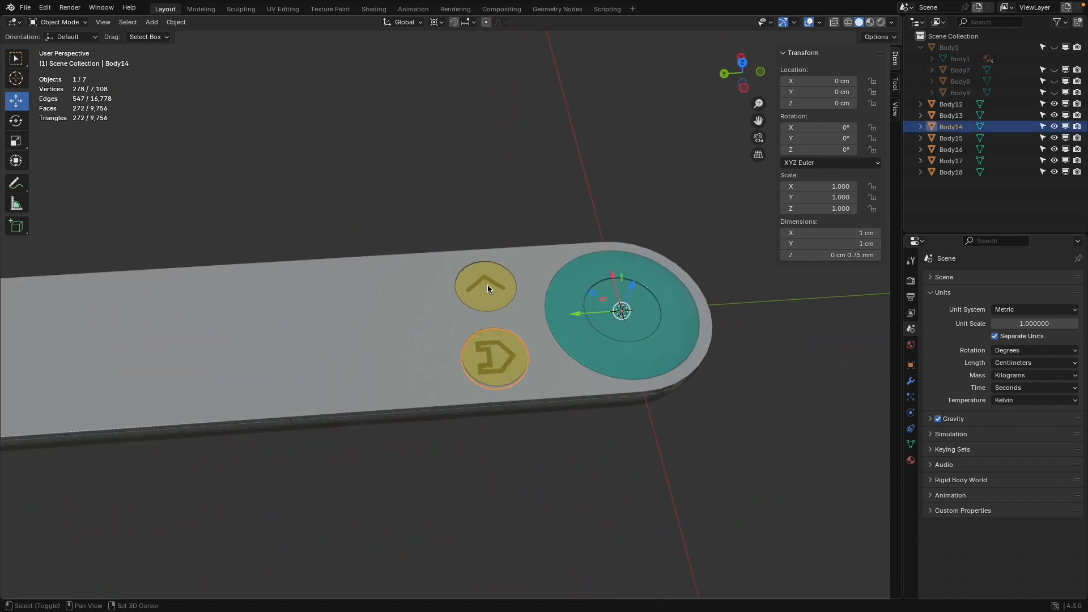
pyautogui.keyDown('shift'); pyautogui.click(487, 285); pyautogui.keyUp('shift')
pyautogui.keyDown('shift'); pyautogui.click(573, 322); pyautogui.keyUp('shift')
pyautogui.keyDown('shift'); pyautogui.click(602, 328); pyautogui.keyUp('shift')
pyautogui.moveTo(552, 385); pyautogui.dragTo(517, 376, button='middle')
pyautogui.keyDown('shift'); pyautogui.click(390, 468); pyautogui.keyUp('shift')
pyautogui.keyDown('shift'); pyautogui.click(474, 457); pyautogui.keyUp('shift')
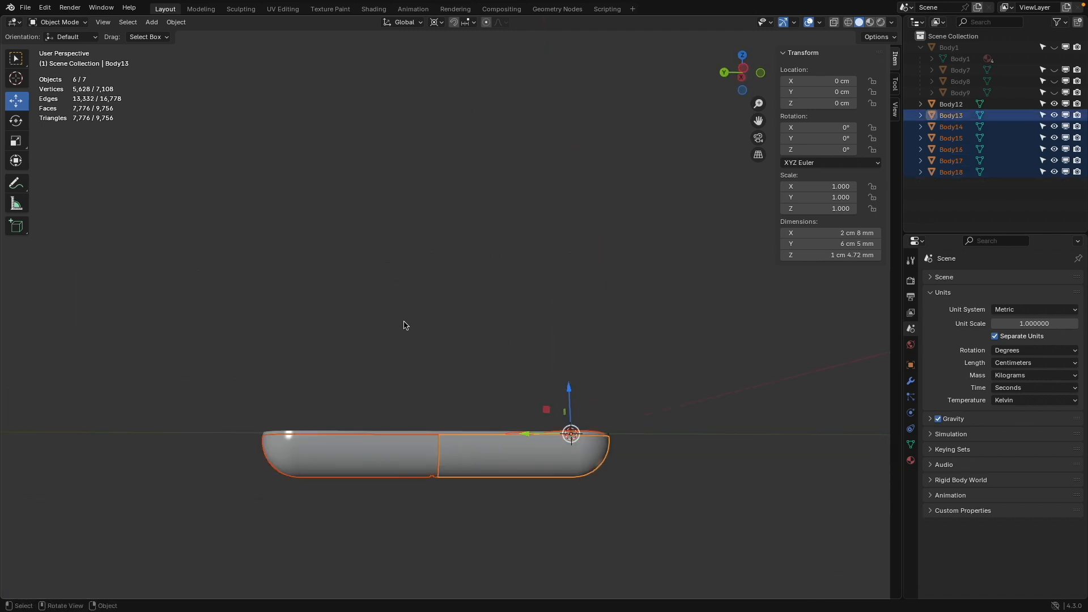
pyautogui.moveTo(404, 324); pyautogui.dragTo(440, 364, button='middle')
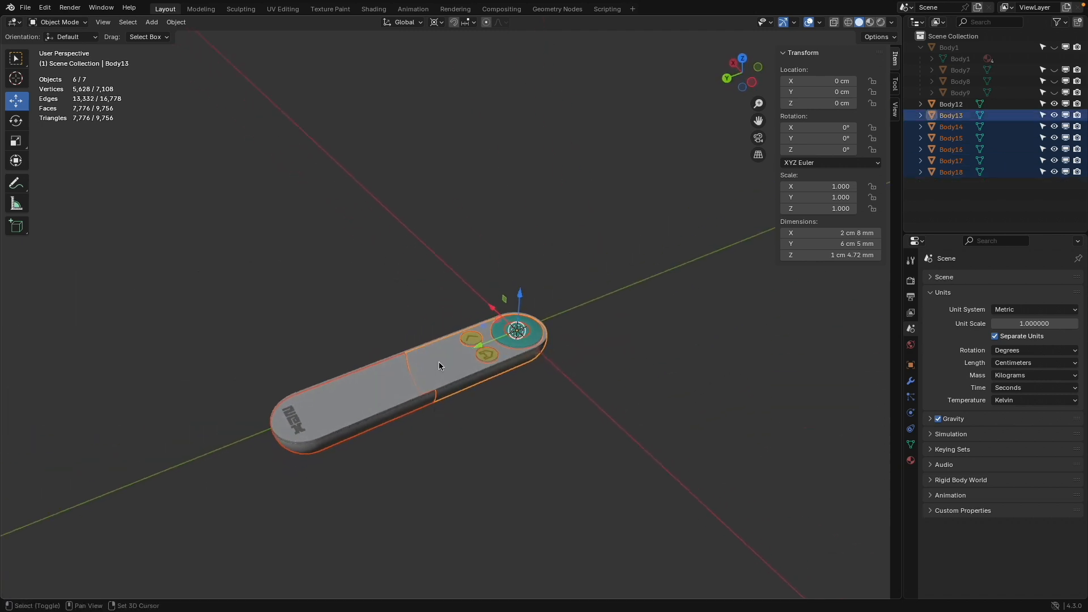
pyautogui.keyDown('shift'); pyautogui.click(439, 362); pyautogui.keyUp('shift')
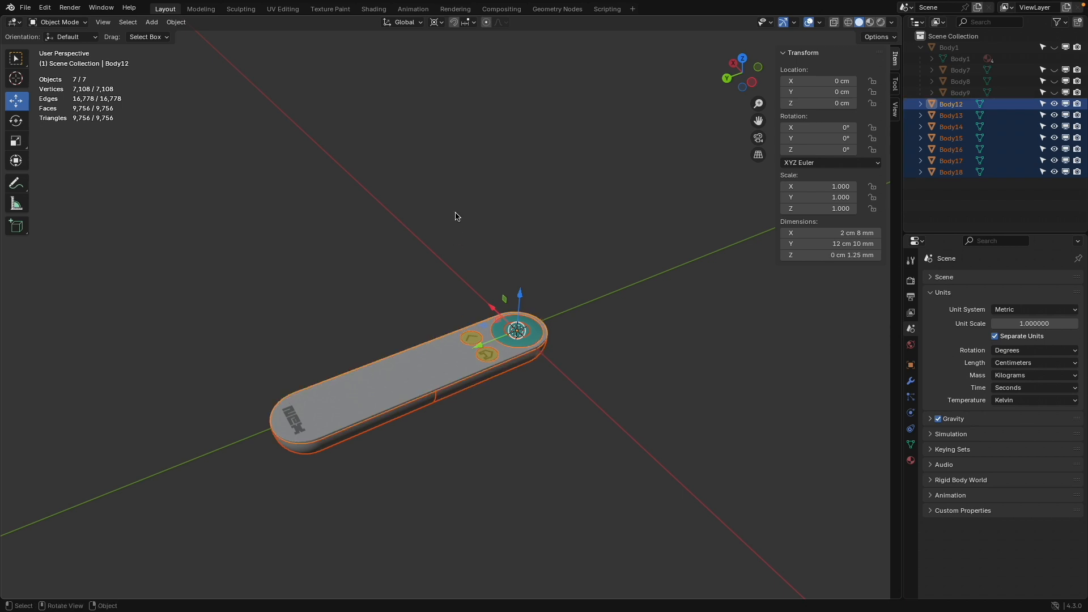
pyautogui.hotkey('ctrl', 'p')
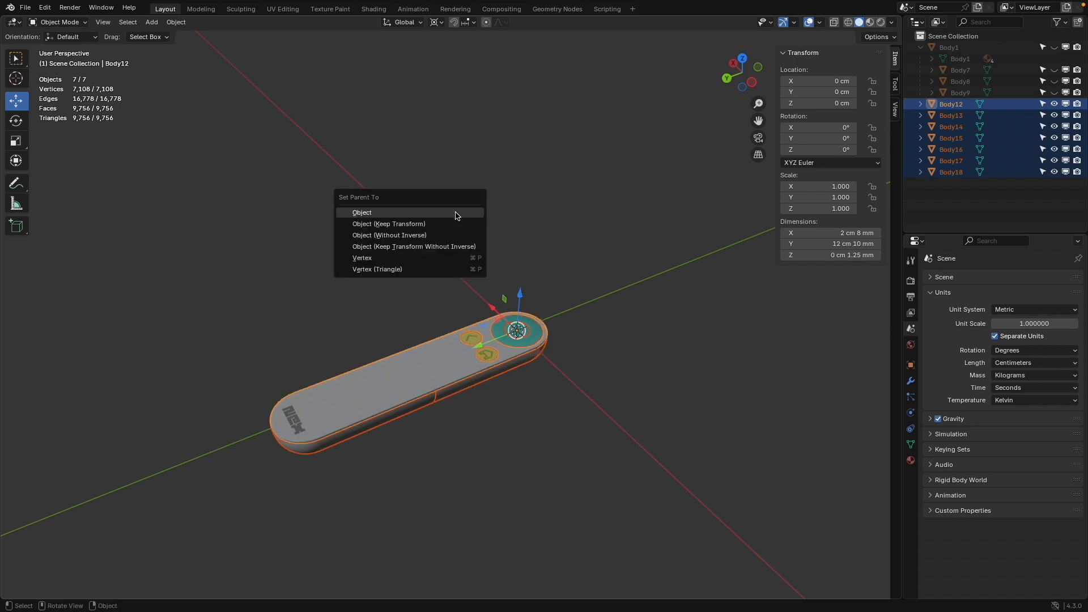
pyautogui.click(457, 215)
# Move the remote's top plate about 5.87 cm along X and raise it about 1.64 cm along Z
pyautogui.moveTo(592, 240); pyautogui.dragTo(588, 500, button='middle')
pyautogui.moveTo(591, 340); pyautogui.dragTo(464, 377, button='middle')
pyautogui.click(464, 379)
pyautogui.moveTo(604, 452); pyautogui.dragTo(719, 407)
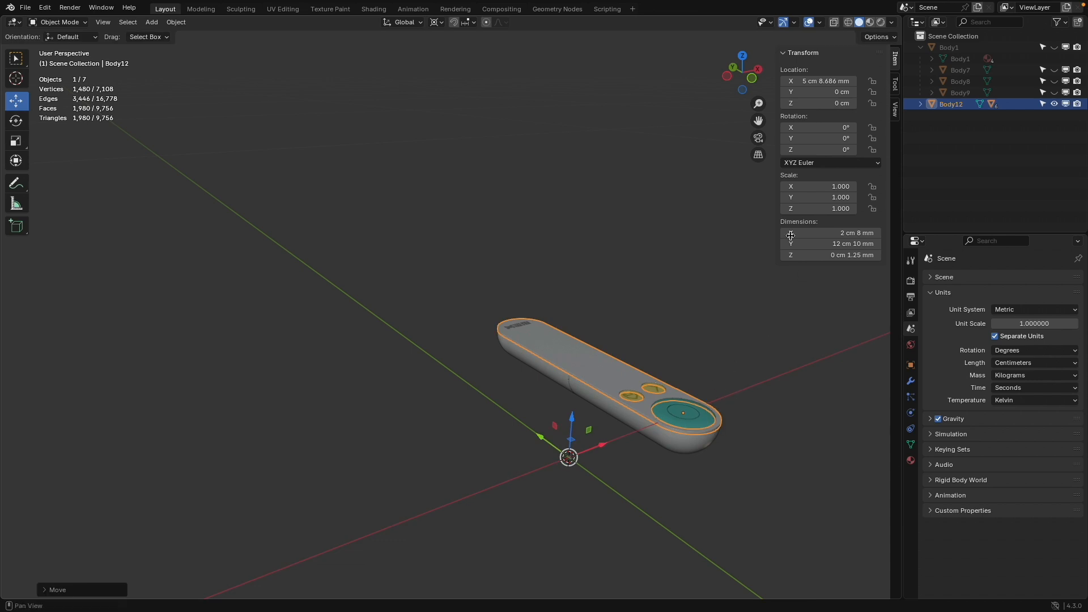
pyautogui.click(752, 78)
pyautogui.moveTo(506, 386); pyautogui.dragTo(505, 335)
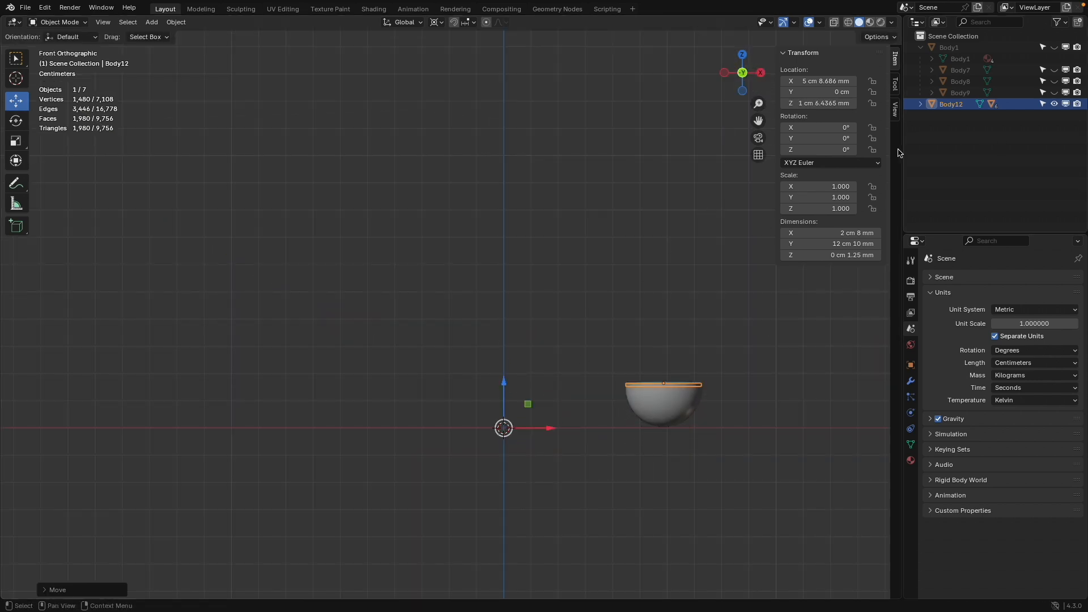
# Unhide the main cube body with its child parts and collapse its hierarchy in the object list
pyautogui.moveTo(1053, 93); pyautogui.dragTo(1054, 48)
pyautogui.click(919, 48)
pyautogui.scroll(3, 675, 269)
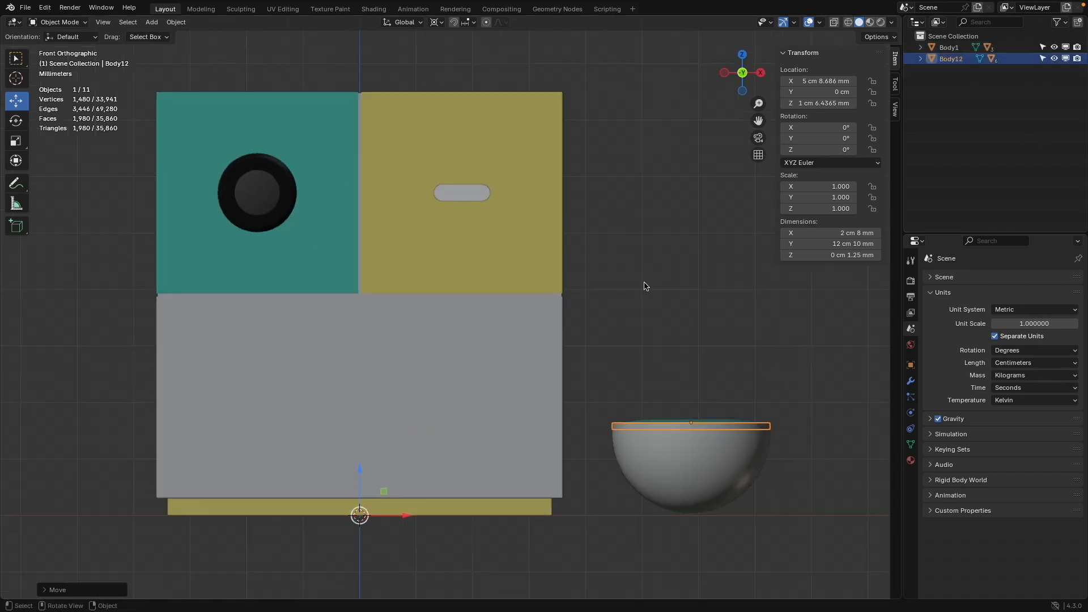
pyautogui.scroll(-4, 643, 283)
# Set the transform pivot to Bounding Box Center and move the remote to about X 7.8 cm, Y -6.3 cm
pyautogui.moveTo(646, 283); pyautogui.dragTo(767, 367, button='middle')
pyautogui.click(782, 389)
pyautogui.moveTo(791, 425); pyautogui.dragTo(517, 398, button='middle')
pyautogui.click(455, 279)
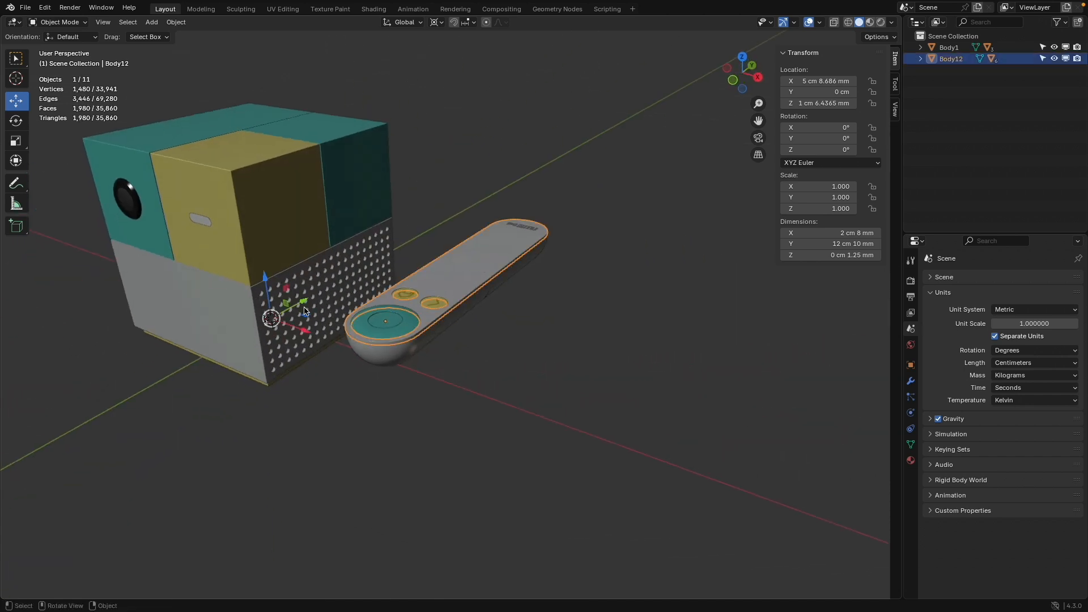
pyautogui.click(434, 29)
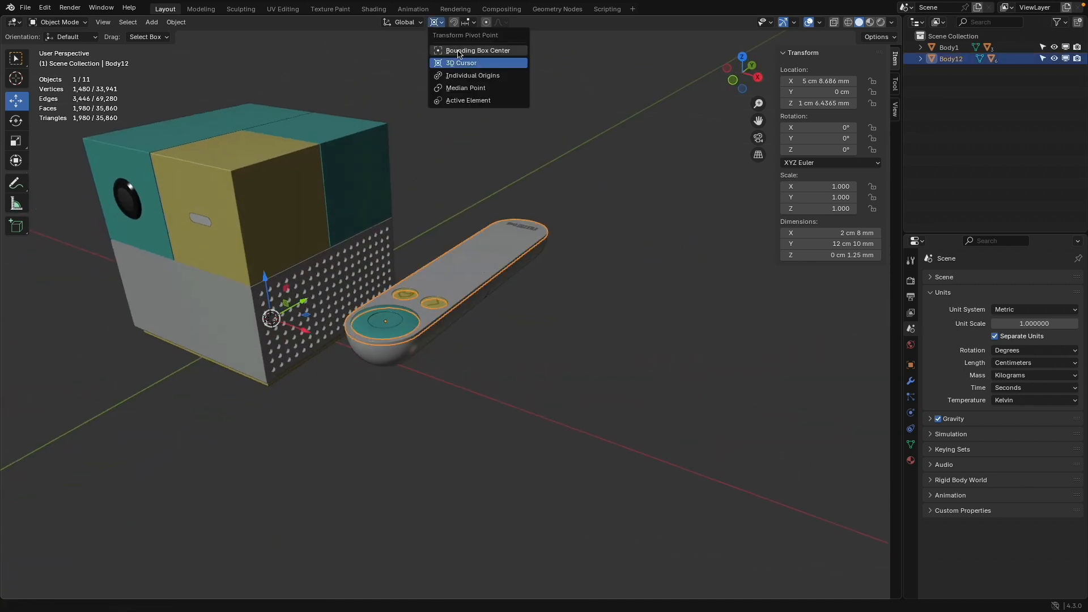
pyautogui.click(443, 47)
pyautogui.moveTo(413, 310); pyautogui.dragTo(335, 459)
pyautogui.moveTo(409, 450); pyautogui.dragTo(468, 376, button='middle')
# Add a mesh plane at the origin as a ground surface and open the World properties
pyautogui.scroll(-6, 471, 431)
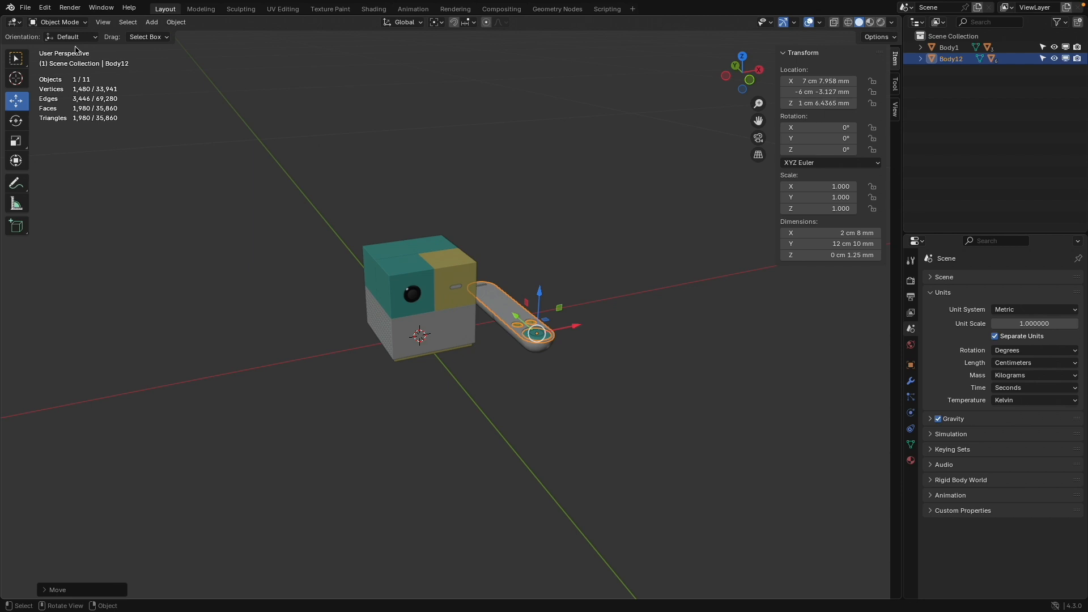
pyautogui.click(158, 25)
pyautogui.moveTo(167, 36)
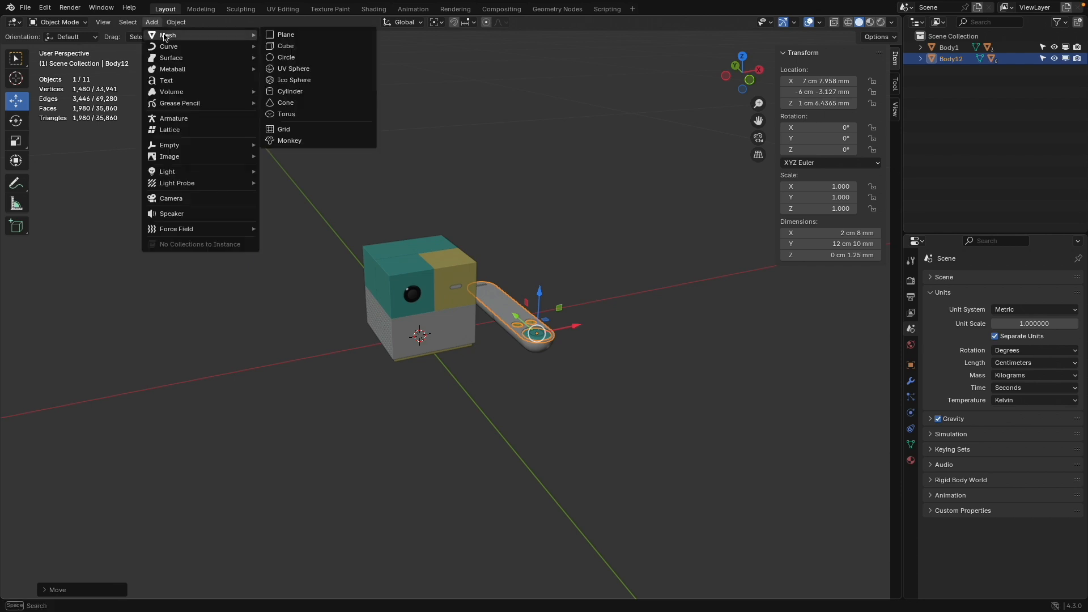
pyautogui.click(286, 37)
pyautogui.scroll(-5, 435, 289)
pyautogui.scroll(-3, 435, 289)
pyautogui.moveTo(435, 289); pyautogui.dragTo(430, 249, button='middle')
pyautogui.scroll(6, 429, 249)
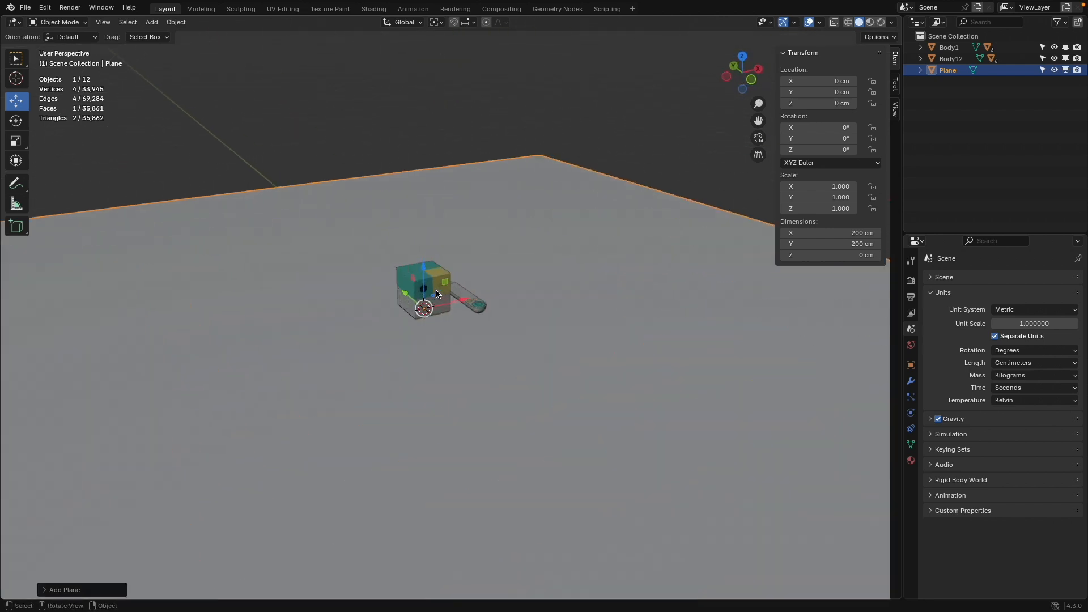
pyautogui.click(910, 344)
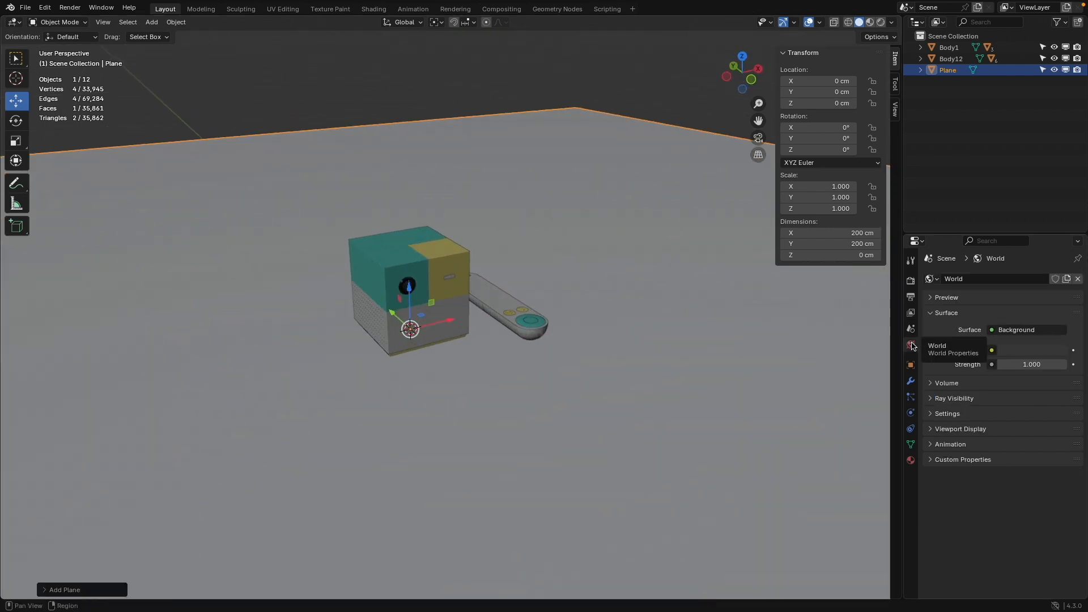
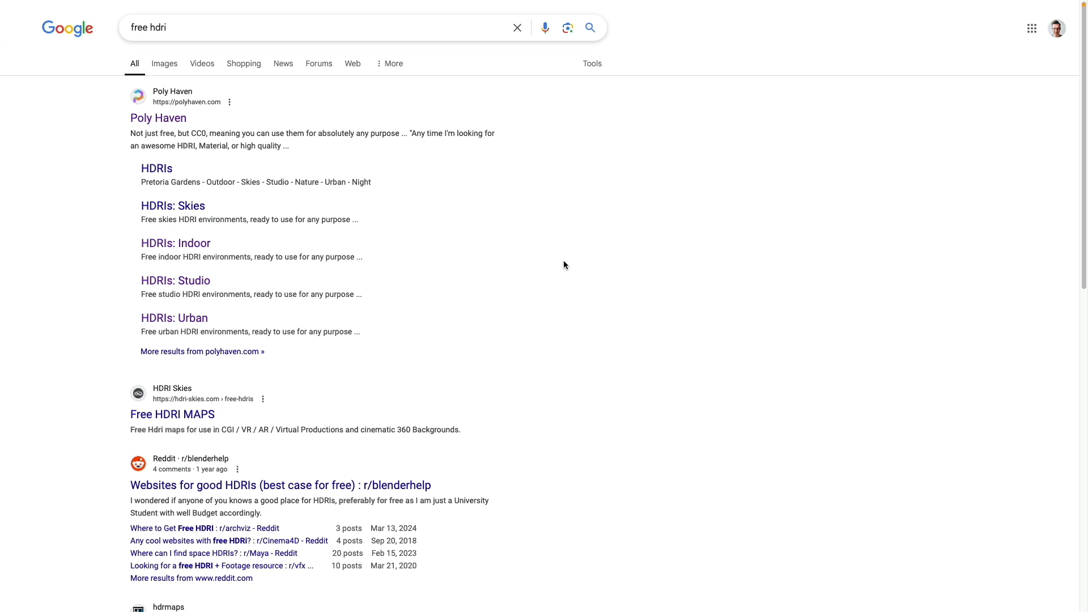
# Browse Poly Haven's Indoor HDRIs, open Brown Photostudio 02 and examine its download resolution options
pyautogui.click(151, 120)
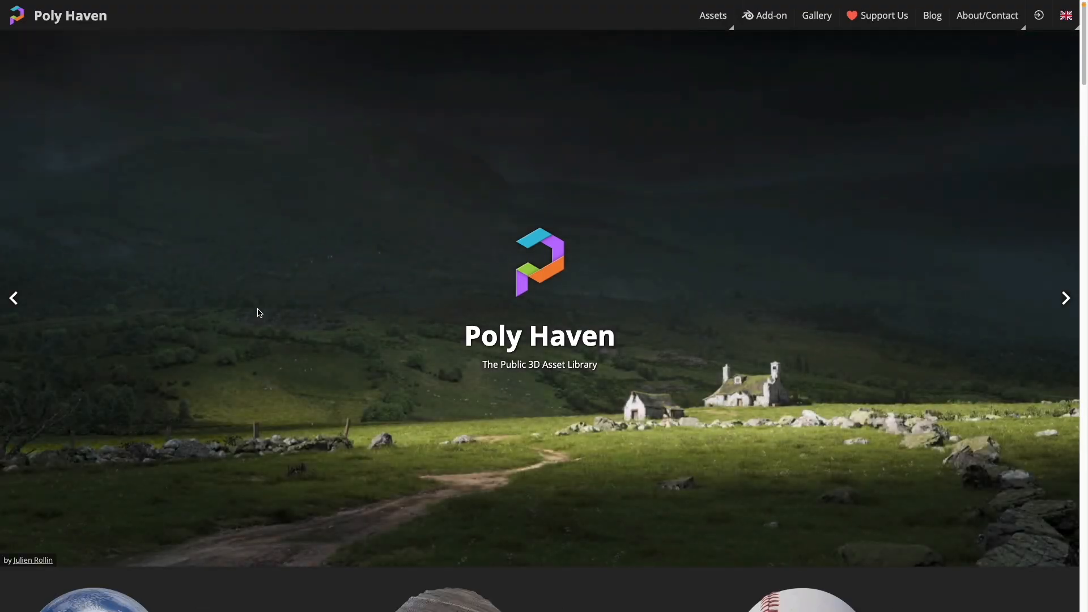
pyautogui.scroll(-5, 259, 313)
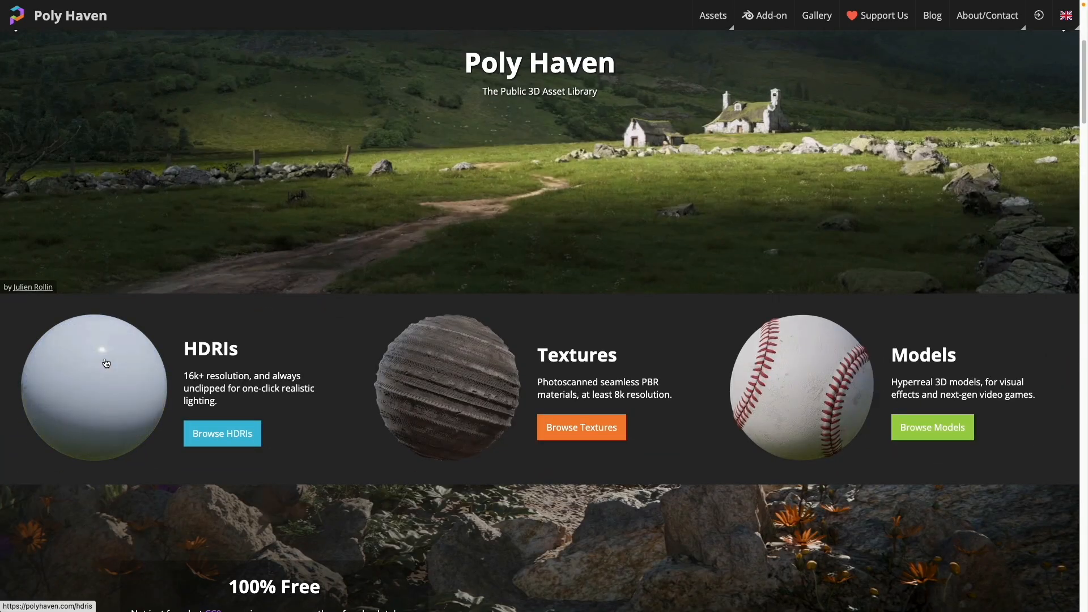
pyautogui.click(106, 363)
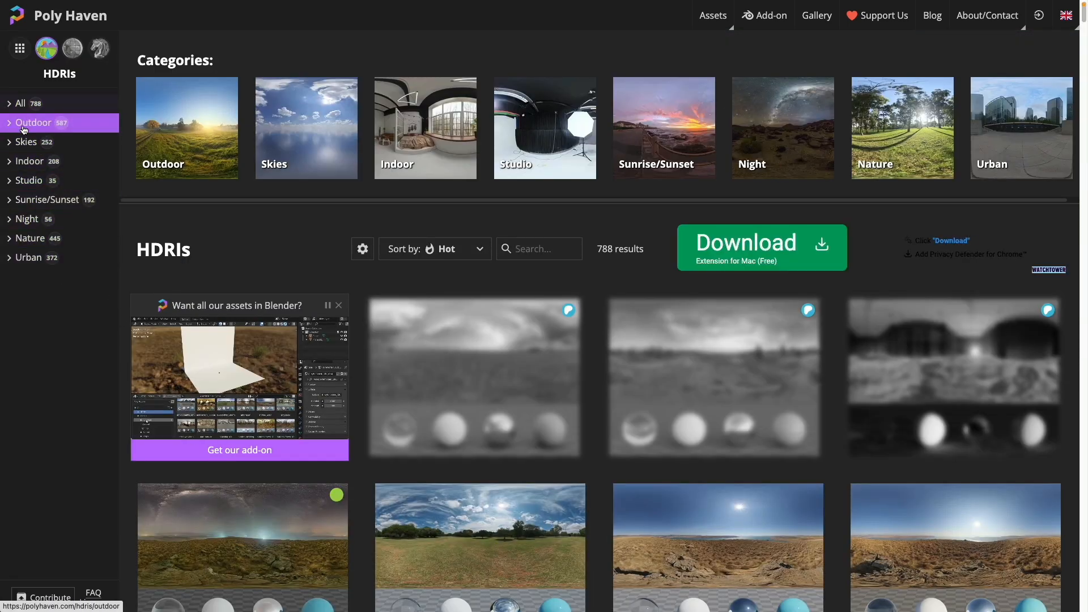
pyautogui.click(23, 163)
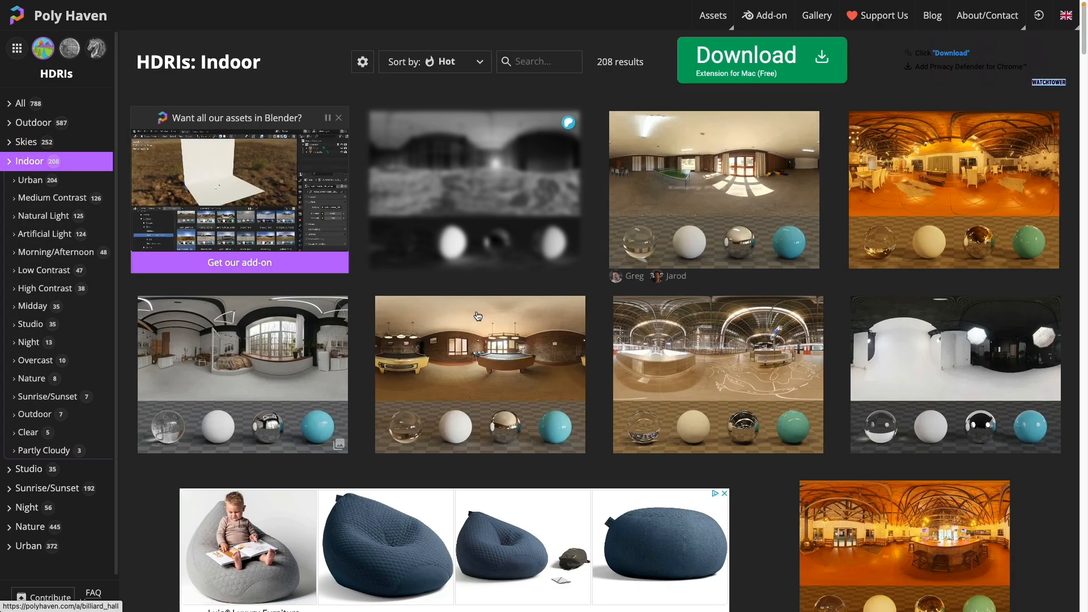
pyautogui.click(259, 343)
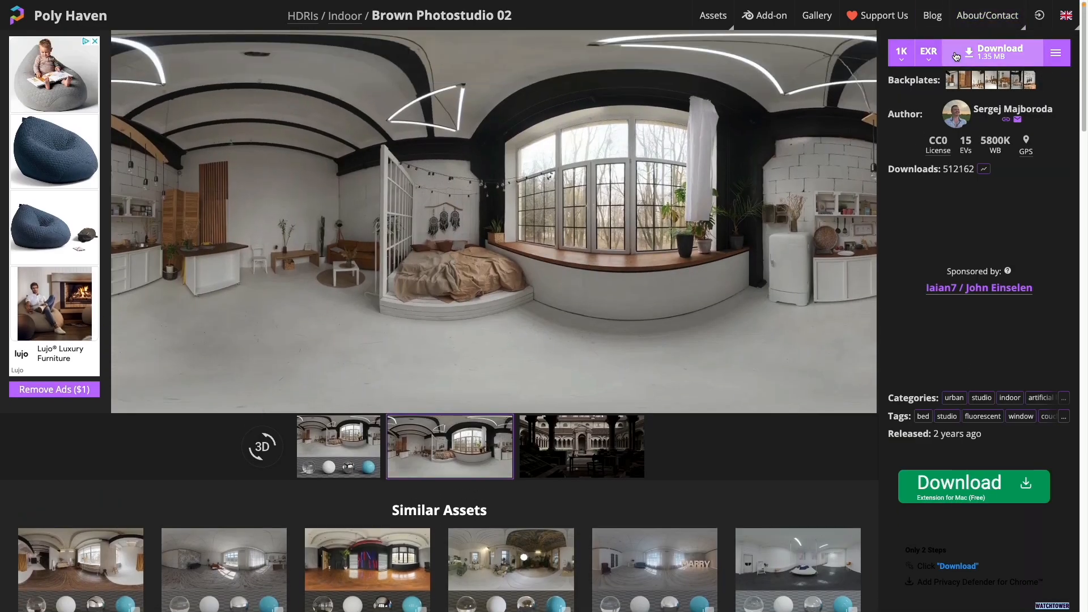
pyautogui.click(904, 53)
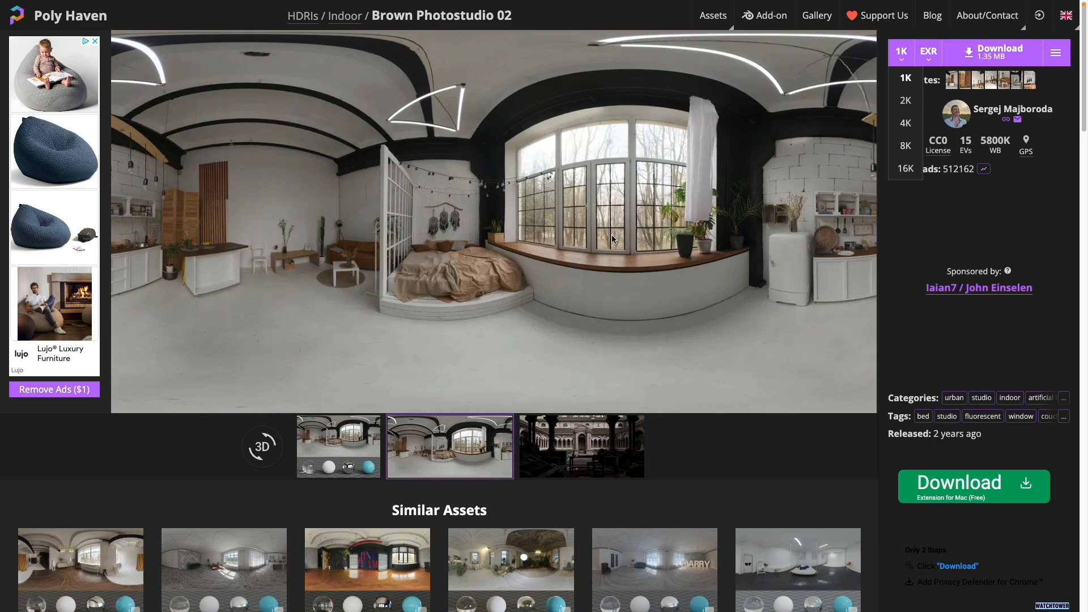
# Switch back to Blender and split the 3D viewport horizontally at about two thirds of its height
pyautogui.press('super+Tab')
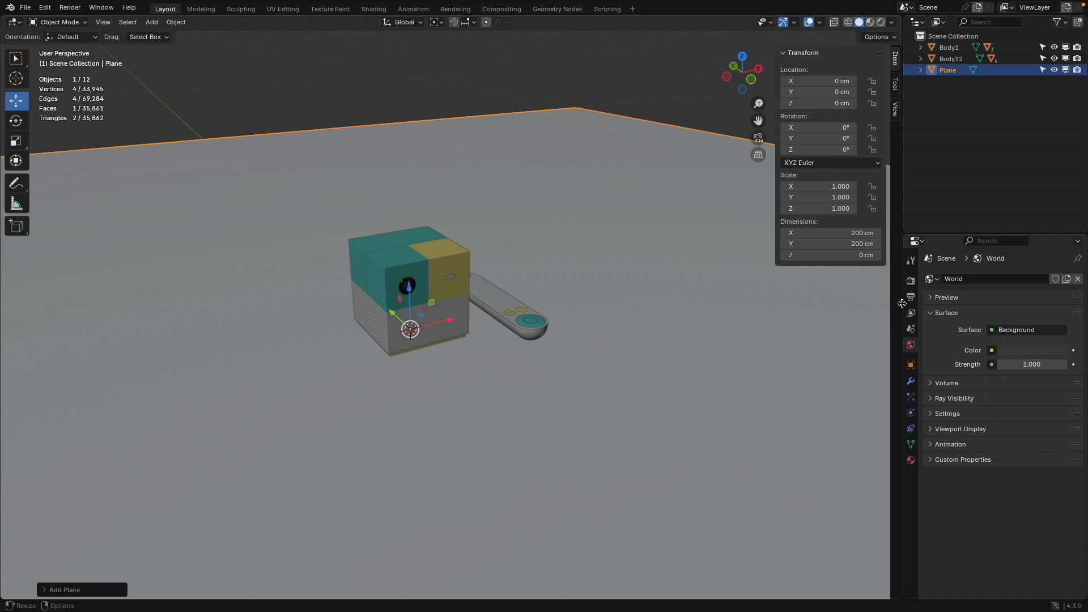
pyautogui.rightClick(903, 195)
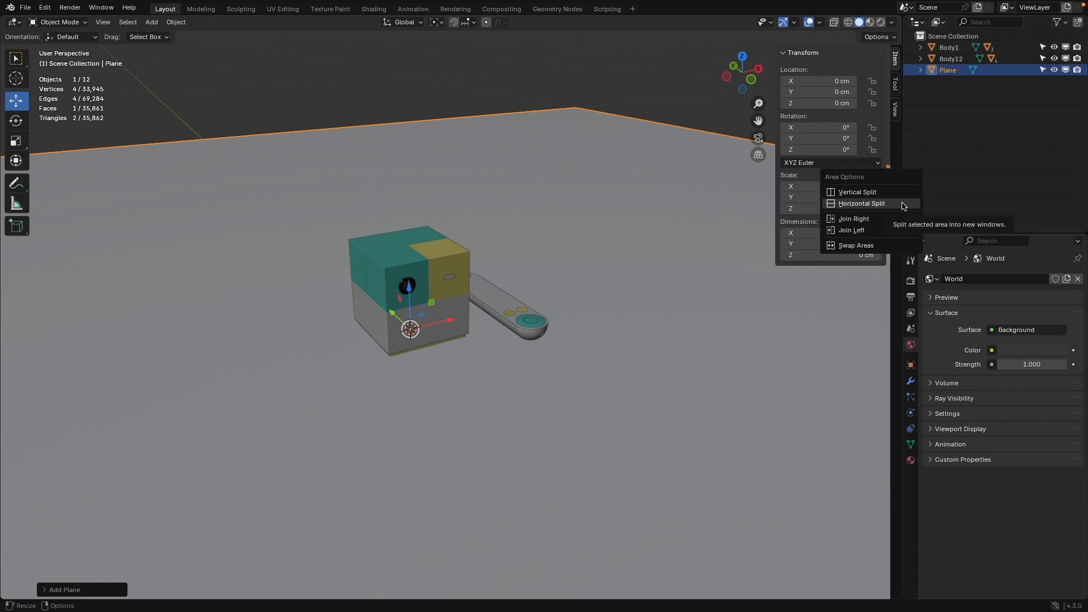
pyautogui.click(861, 203)
pyautogui.click(889, 394)
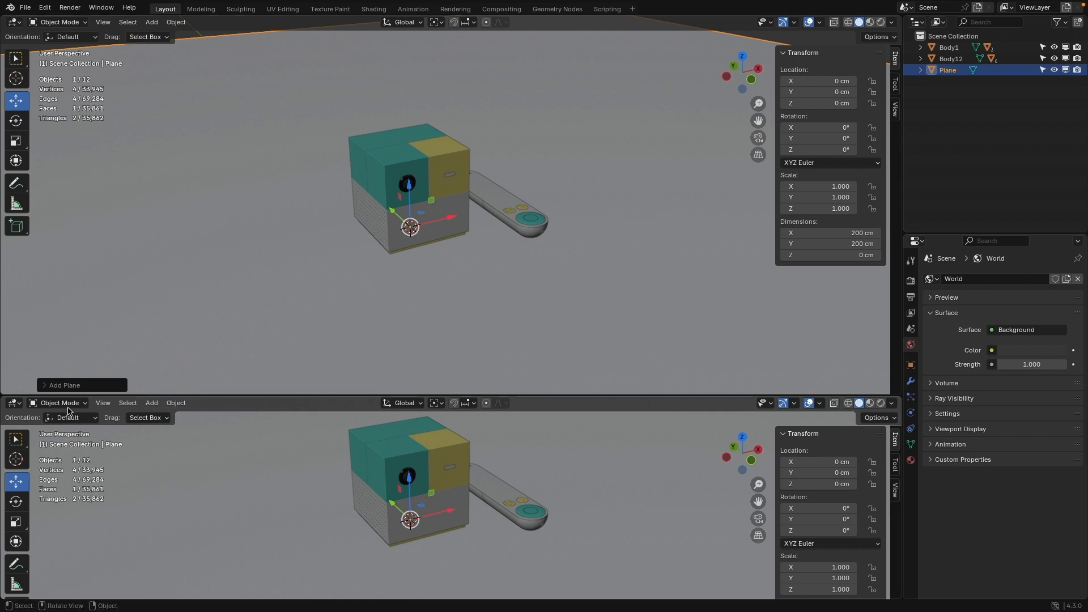
# Turn the lower area into a Shader Editor and set its shader type to World
pyautogui.click(13, 403)
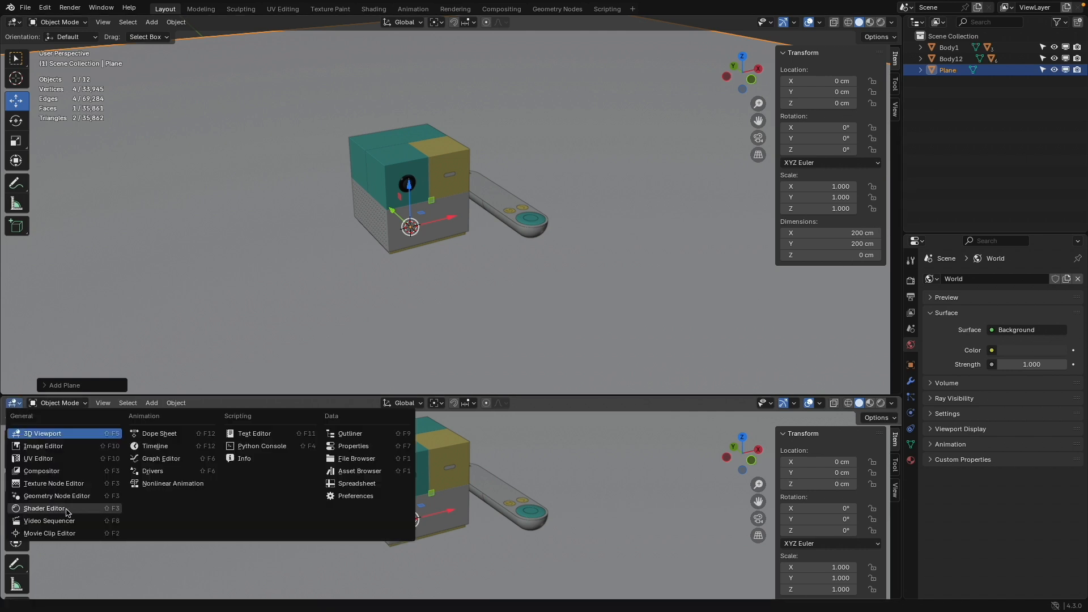
pyautogui.click(45, 508)
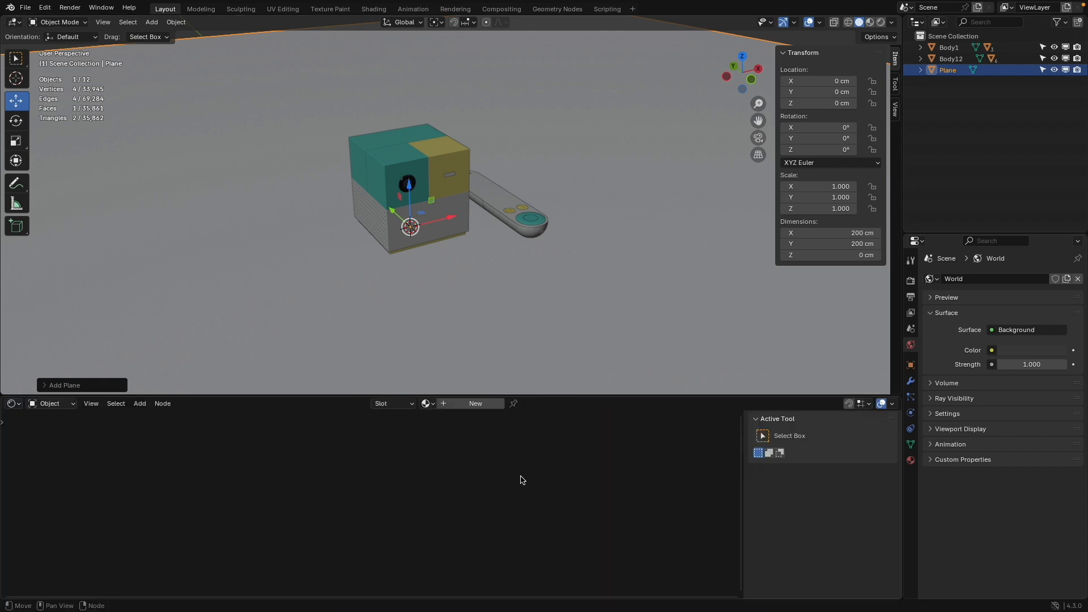
pyautogui.click(51, 403)
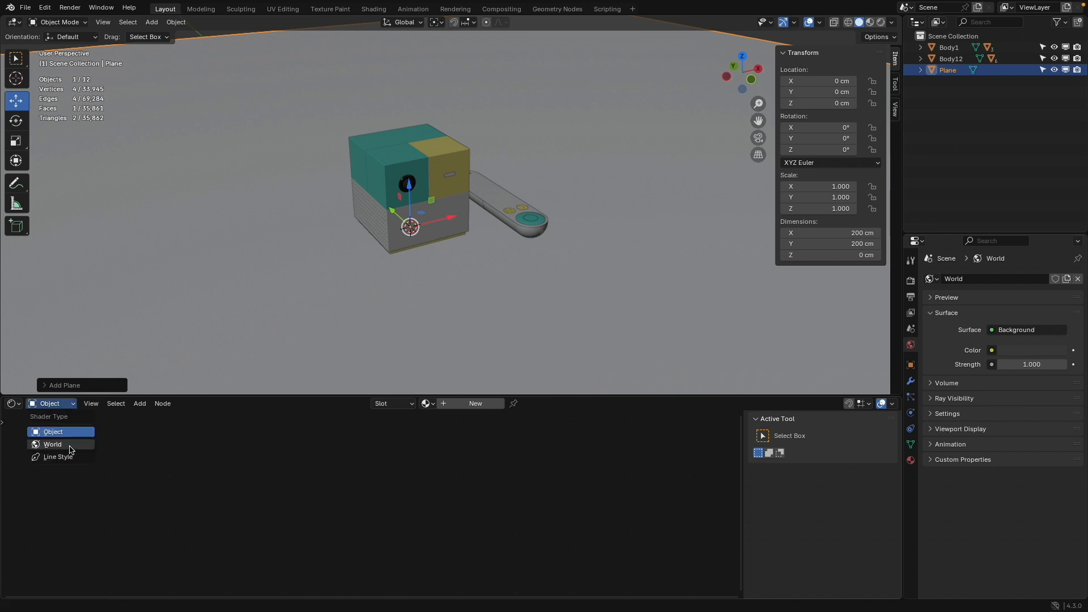
pyautogui.click(71, 446)
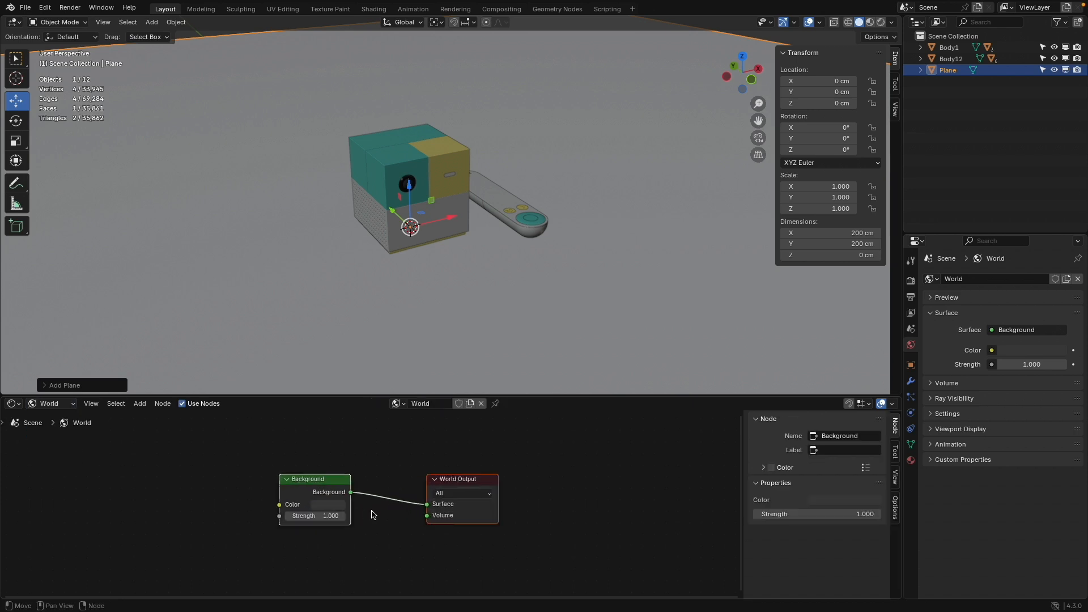
# Add a Texture Coordinate input node to the world shader, well before the Background node
pyautogui.scroll(5, 371, 515)
pyautogui.scroll(-4, 376, 514)
pyautogui.moveTo(418, 507); pyautogui.dragTo(552, 506, button='middle')
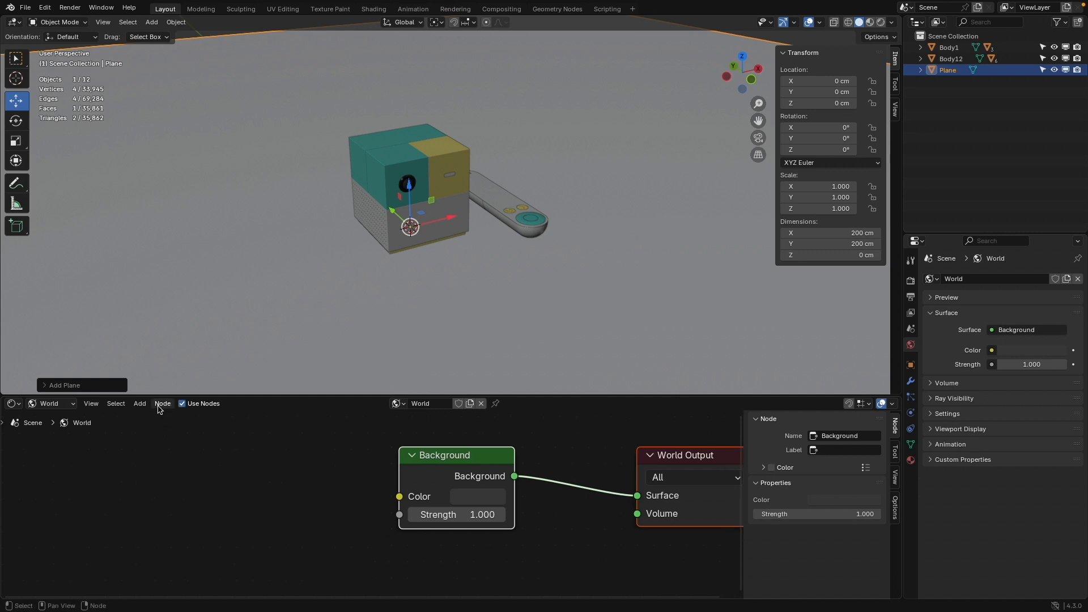
pyautogui.click(137, 405)
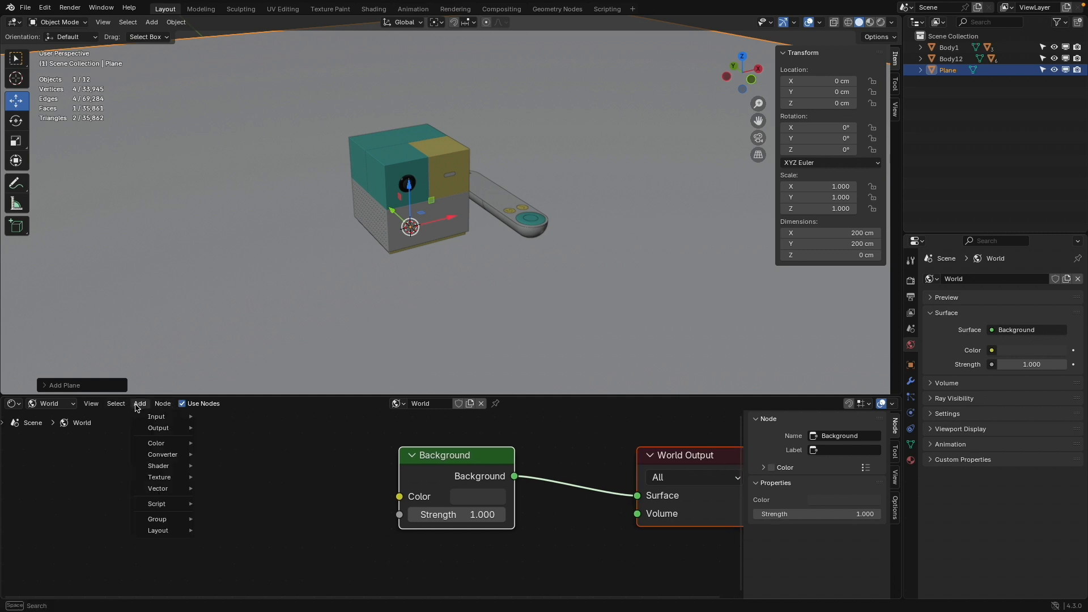
pyautogui.moveTo(161, 416)
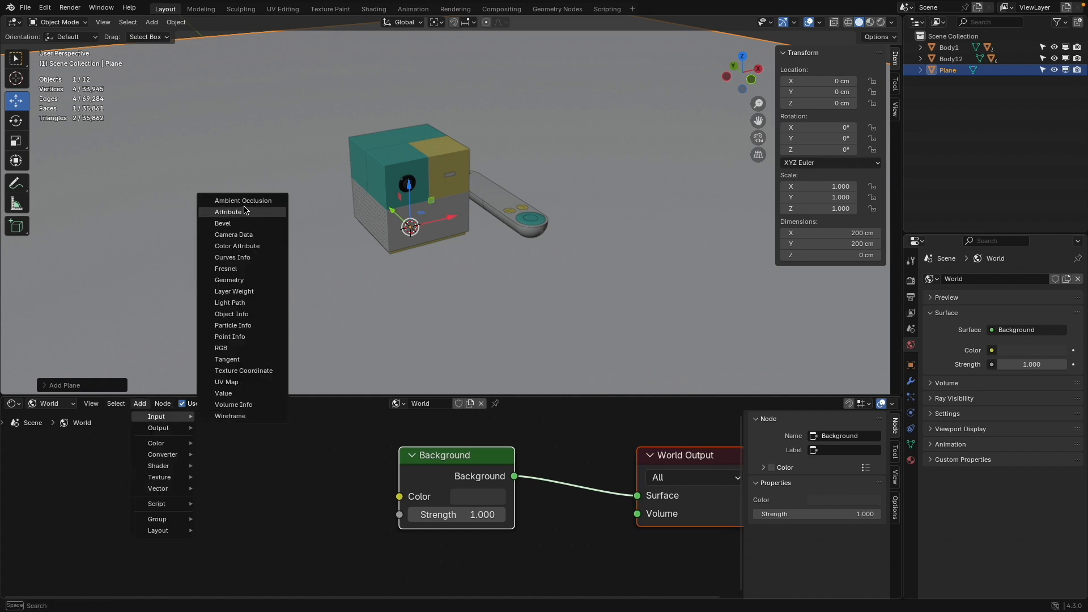
pyautogui.click(232, 370)
pyautogui.click(45, 460)
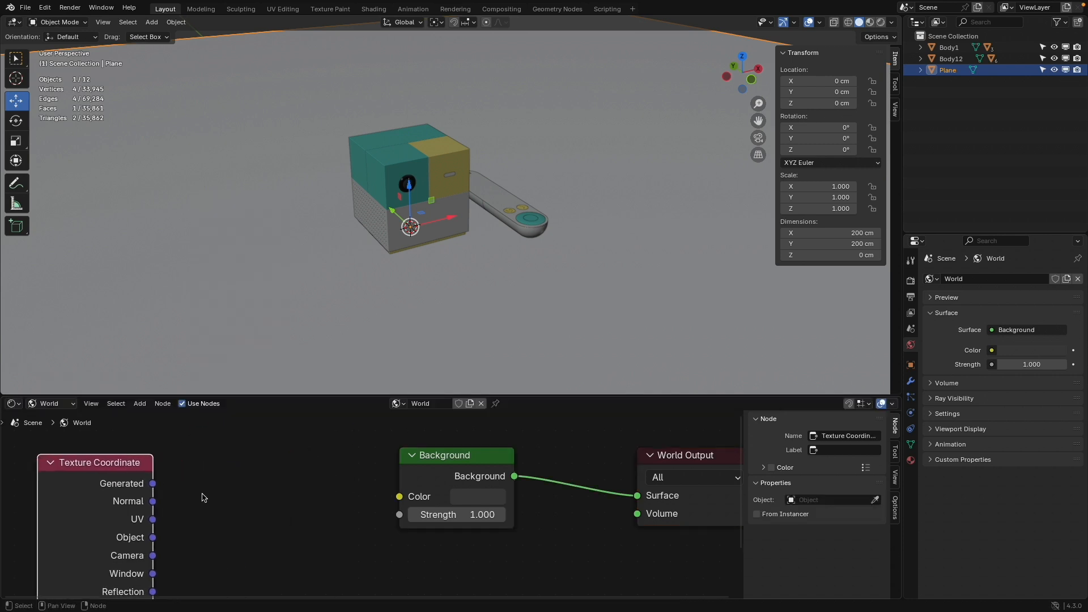
# Add a Mapping node between Texture Coordinate and Background, with its Vector input fed by the Generated output
pyautogui.moveTo(204, 498); pyautogui.dragTo(181, 467, button='middle')
pyautogui.moveTo(139, 462); pyautogui.dragTo(202, 477)
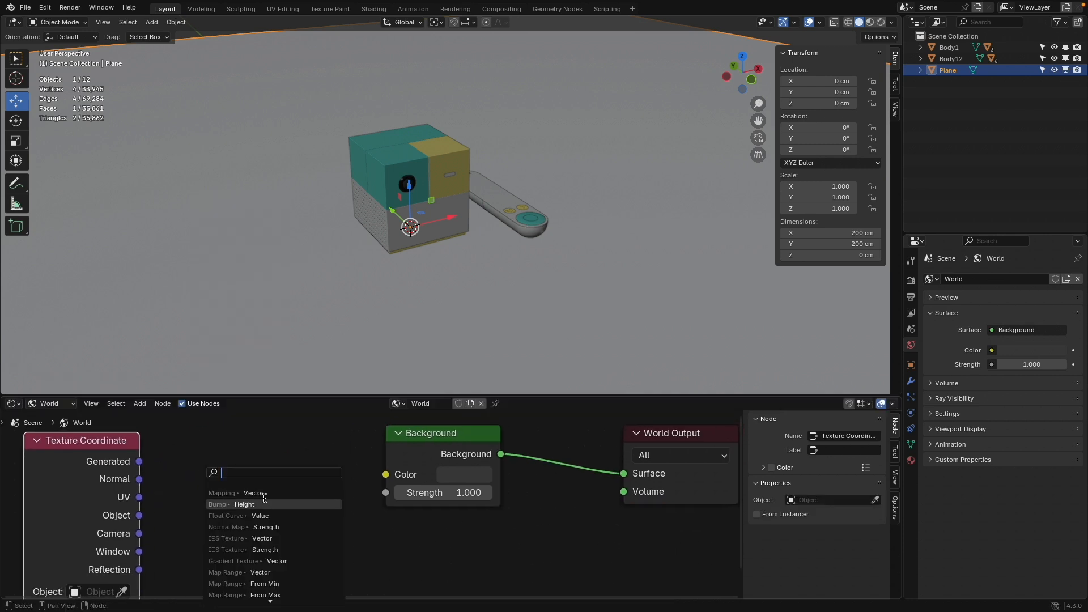
pyautogui.click(233, 492)
pyautogui.click(201, 465)
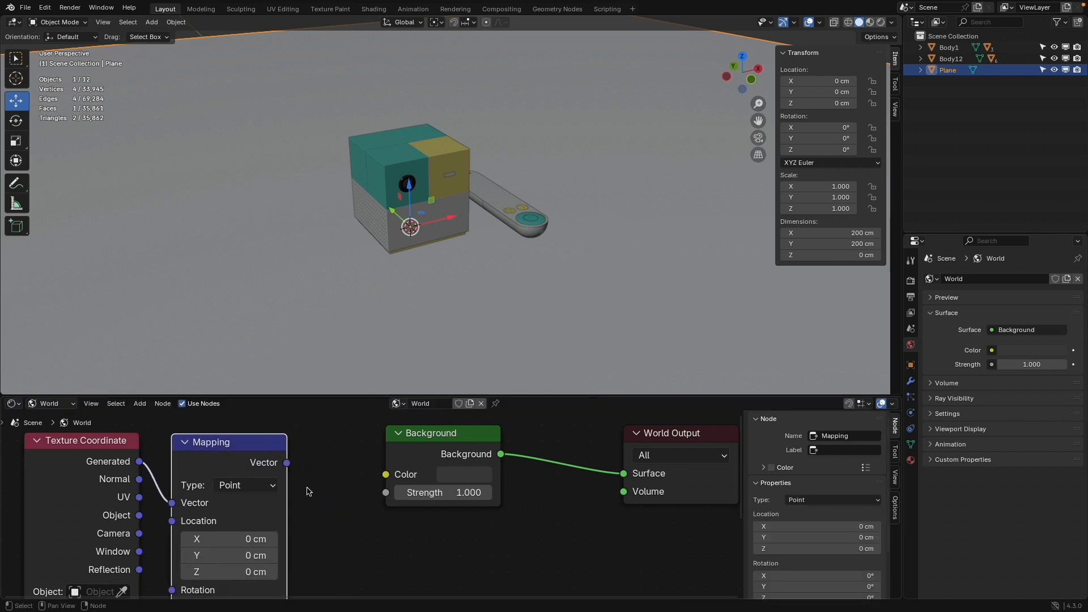
# Add an Environment Texture node after the Mapping node and link the Mapping Vector output to its Vector input
pyautogui.click(139, 403)
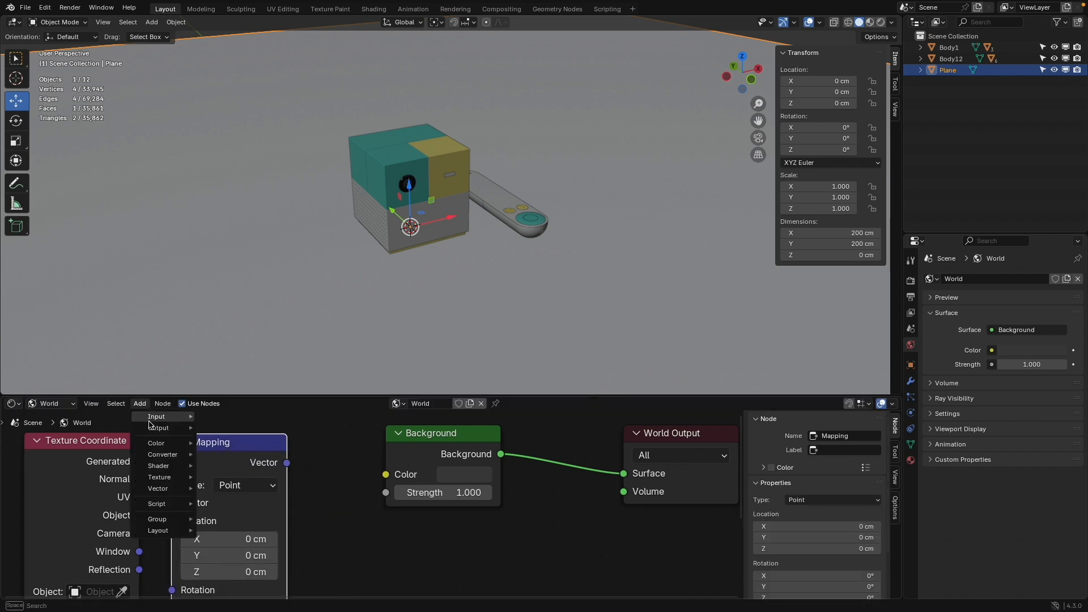
pyautogui.moveTo(161, 480)
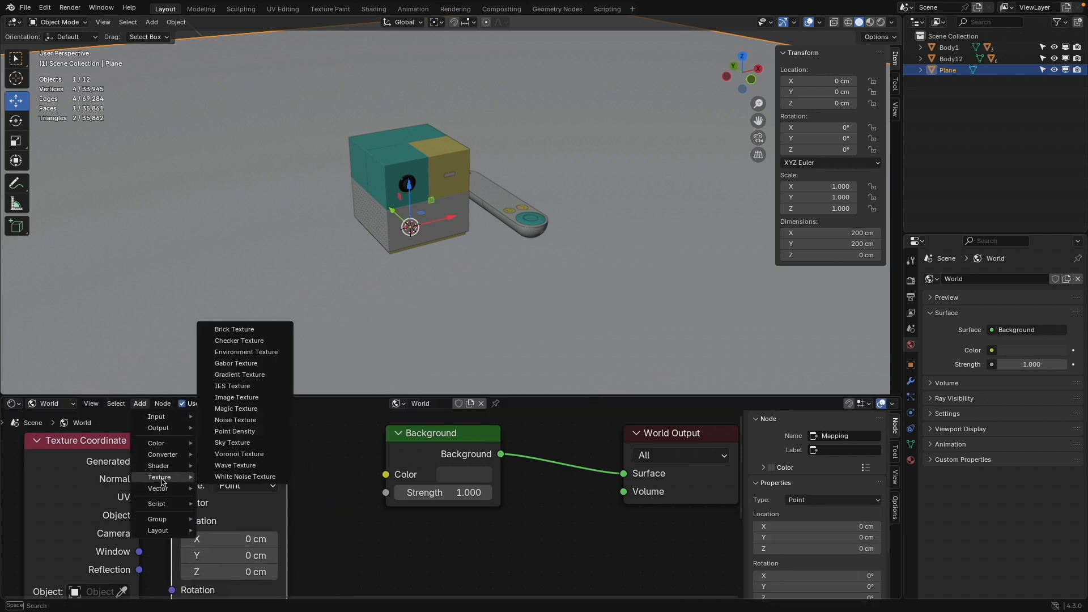
pyautogui.click(256, 351)
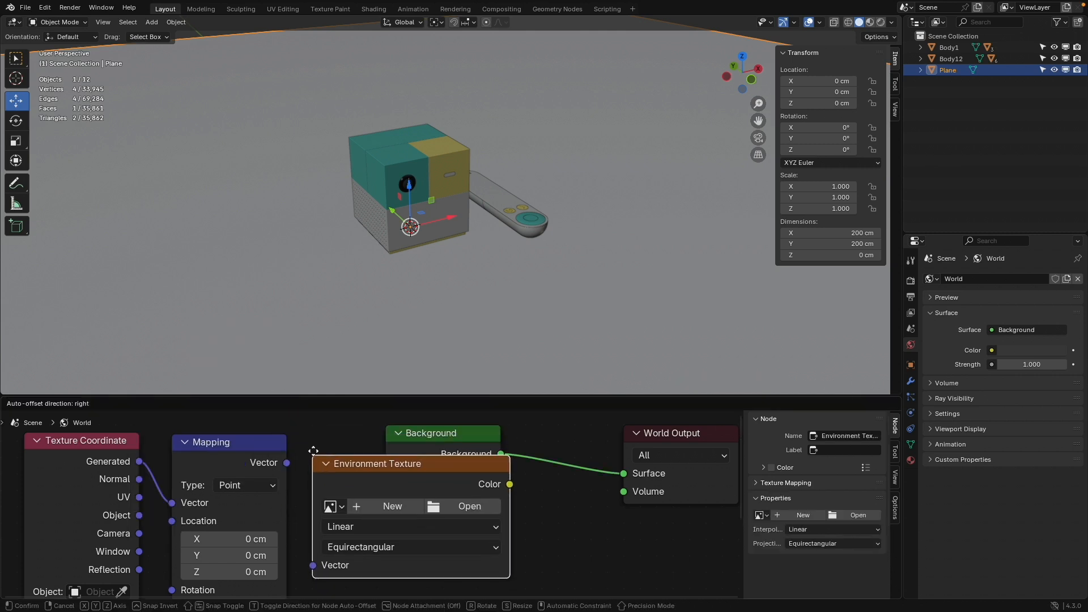
pyautogui.click(285, 463)
pyautogui.moveTo(285, 463); pyautogui.dragTo(313, 559)
pyautogui.scroll(-2, 494, 438)
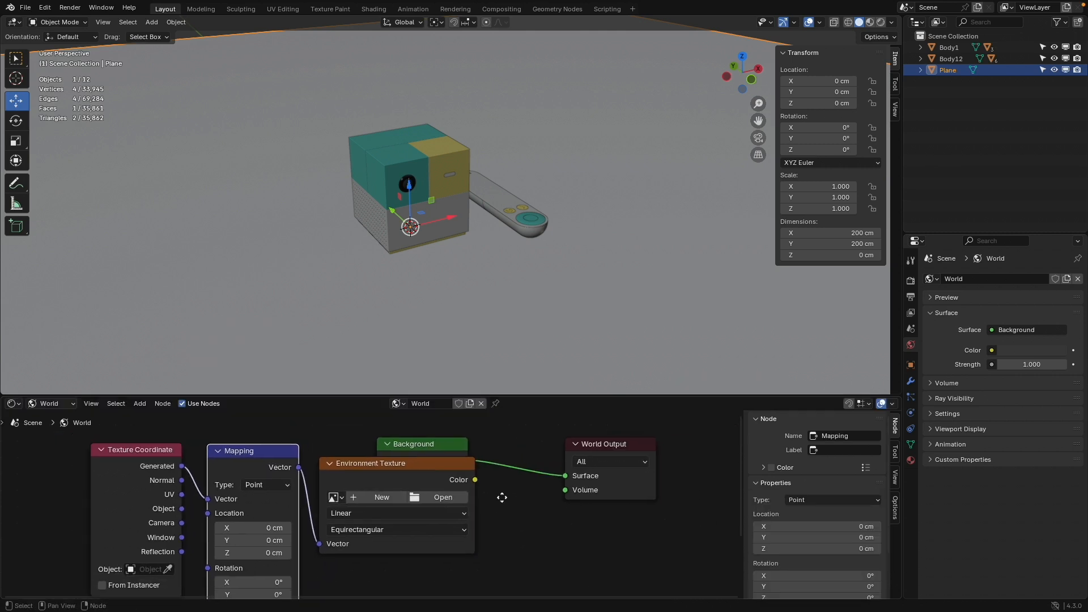
# Move the Background node clear of the Environment Texture node and link the texture's Color output to the Background Color input
pyautogui.moveTo(494, 438); pyautogui.dragTo(613, 436)
pyautogui.moveTo(351, 431); pyautogui.dragTo(519, 442)
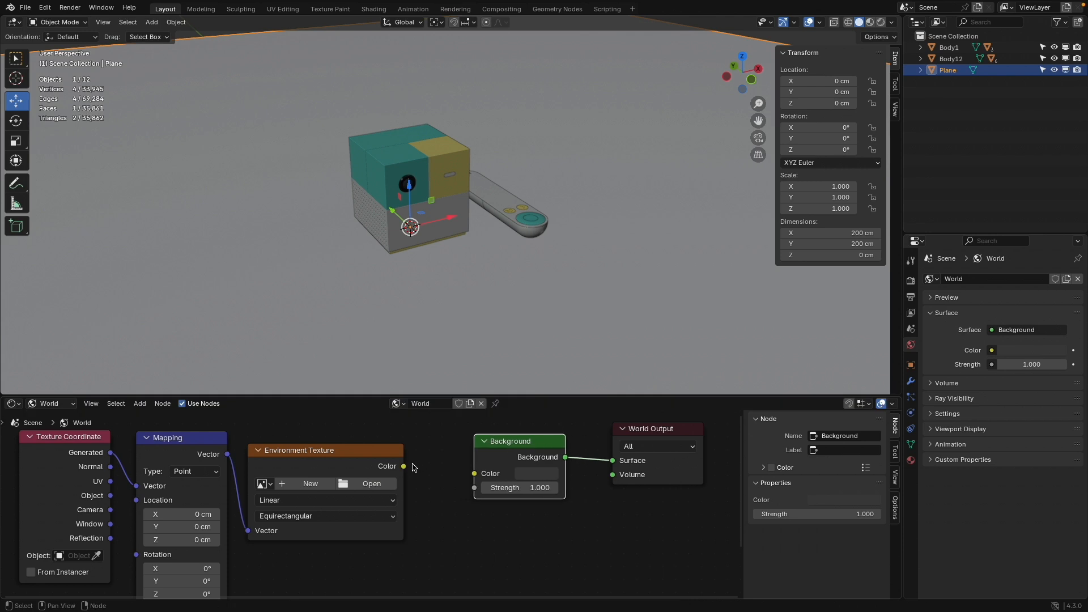
pyautogui.moveTo(403, 466); pyautogui.dragTo(474, 473)
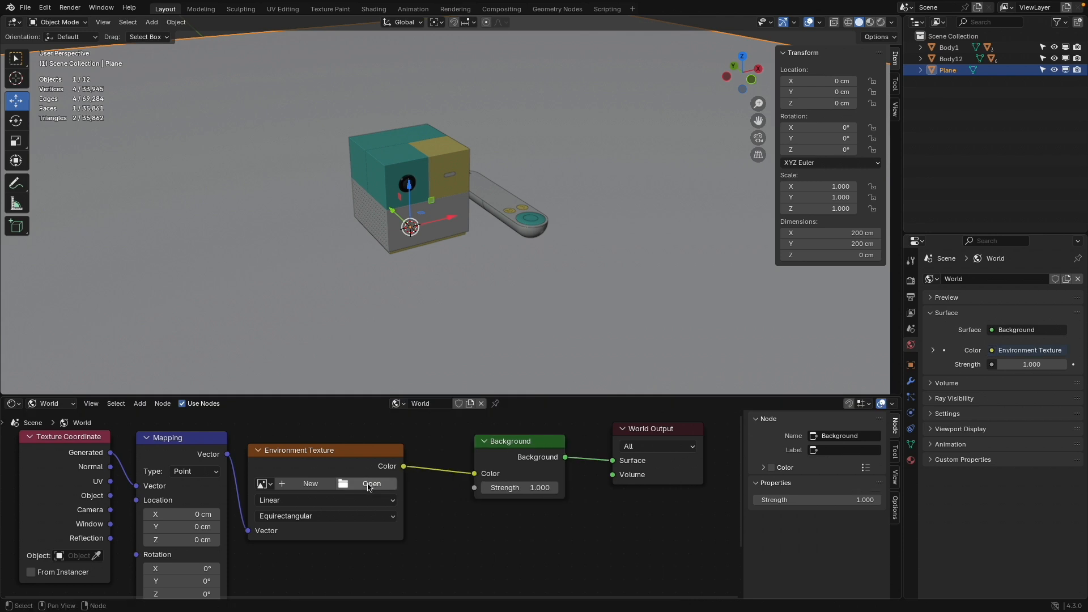
# Load brown_photostudio_02_1k.exr from the Desktop folder into the Environment Texture node
pyautogui.click(368, 485)
pyautogui.click(283, 262)
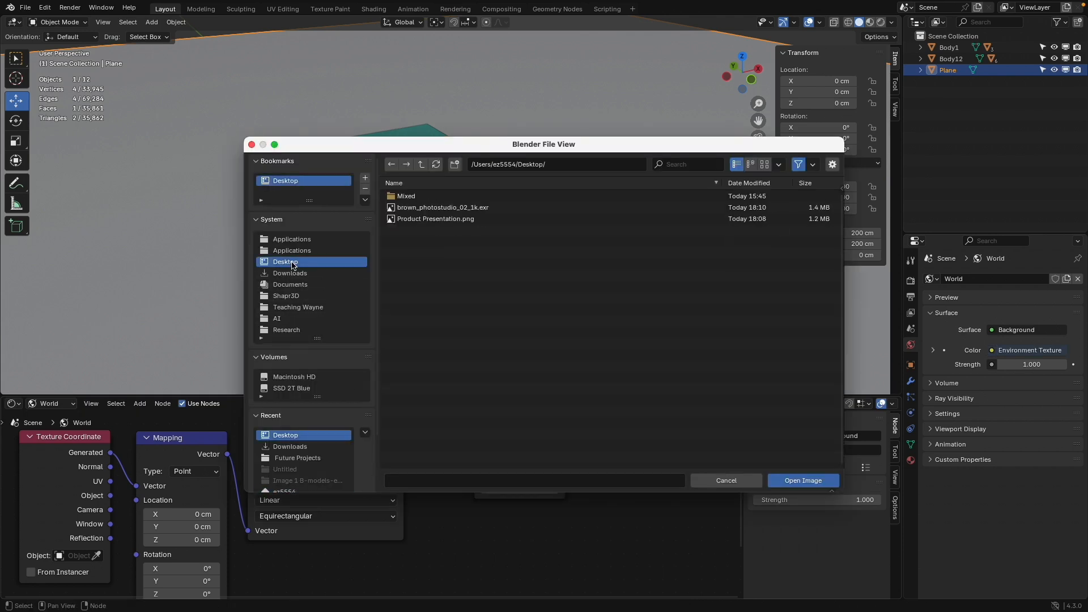
pyautogui.click(445, 209)
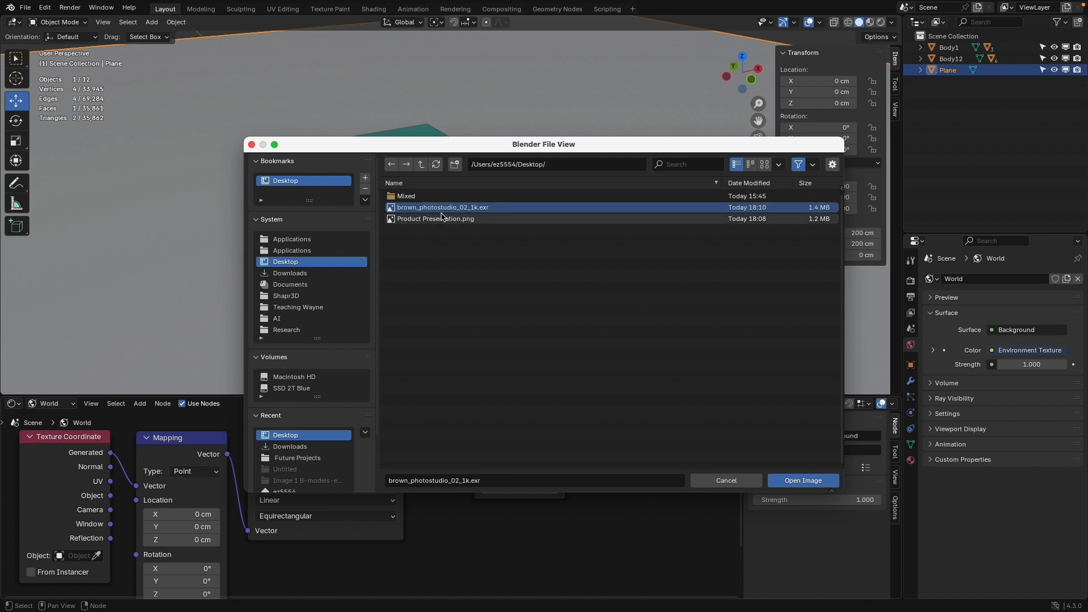
pyautogui.click(803, 480)
pyautogui.moveTo(445, 528); pyautogui.dragTo(497, 517, button='middle')
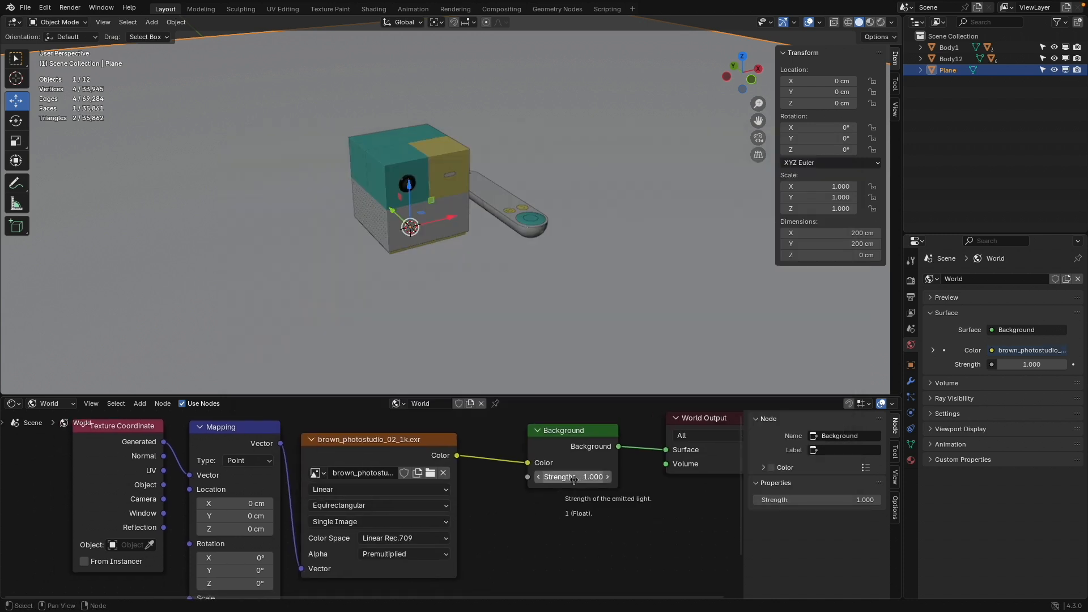
# Split the 3D viewport vertically at about 42% of its width
pyautogui.moveTo(605, 288); pyautogui.dragTo(593, 271, button='middle')
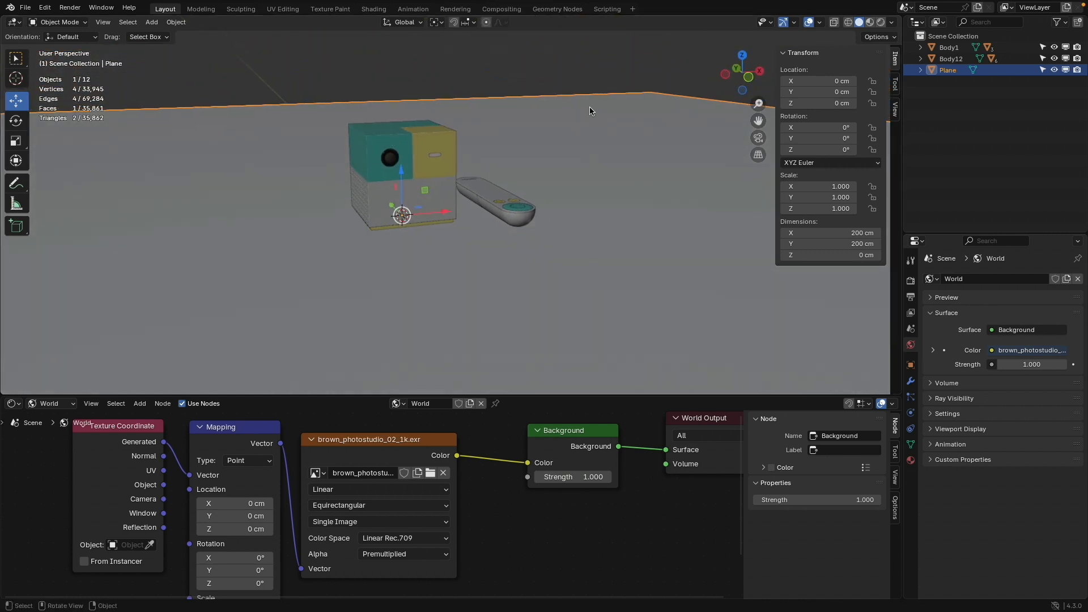
pyautogui.rightClick(528, 16)
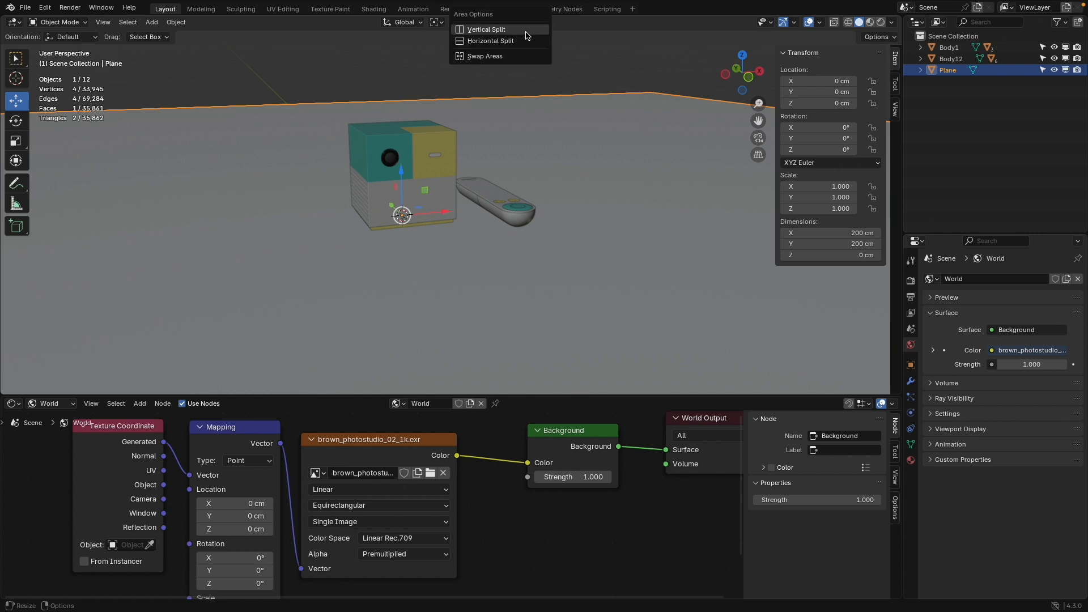
pyautogui.click(486, 29)
pyautogui.click(377, 170)
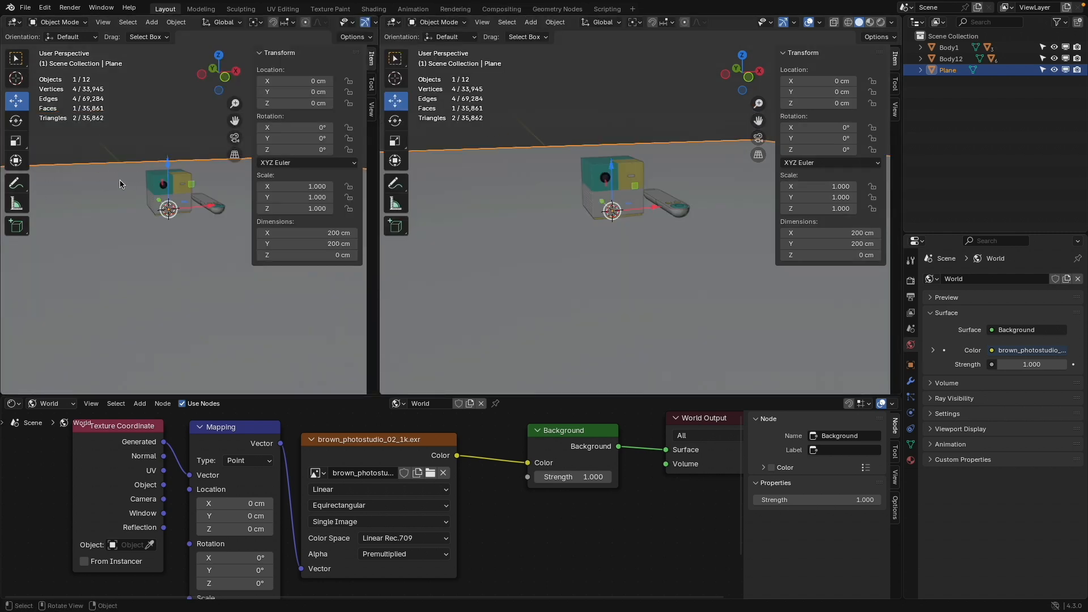
# Hide the toolbar and sidebar in the narrower 3D viewport and switch it to Rendered shading
pyautogui.press('t')
pyautogui.press('n')
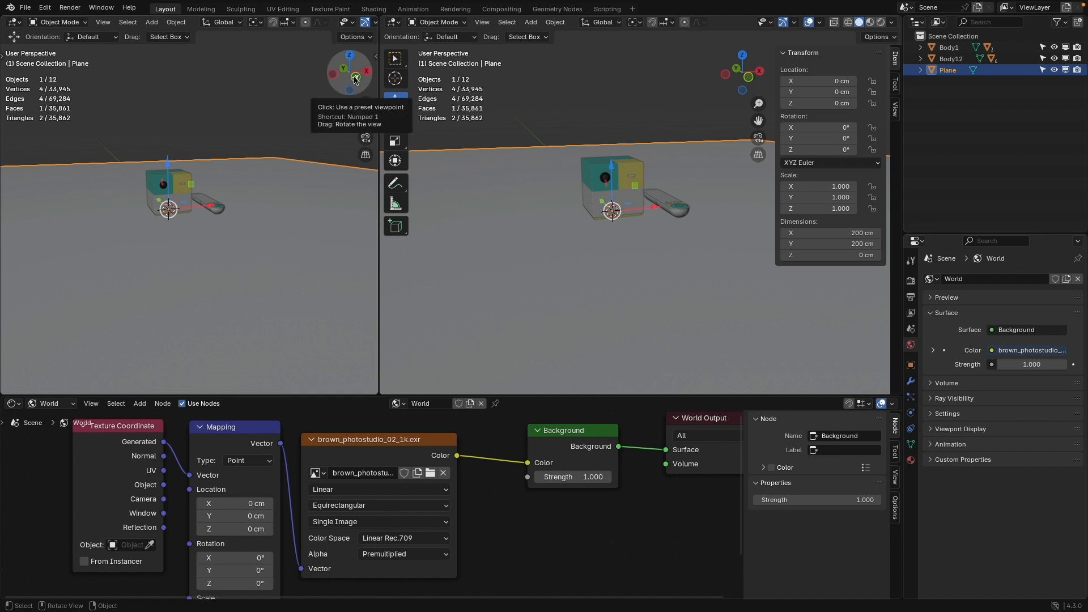
pyautogui.scroll(4, 195, 195)
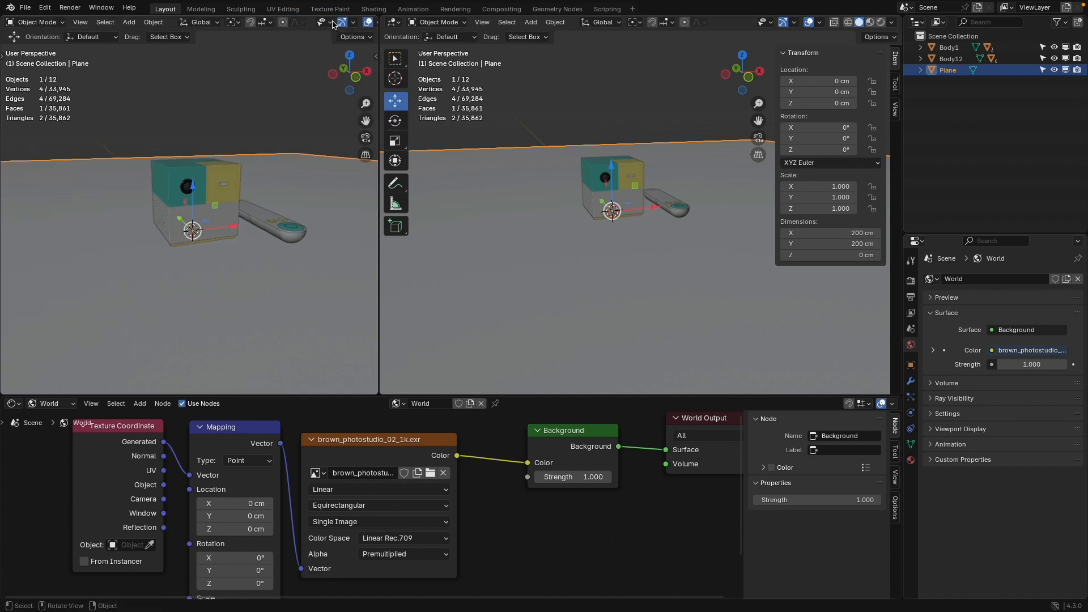
pyautogui.scroll(-5, 333, 24)
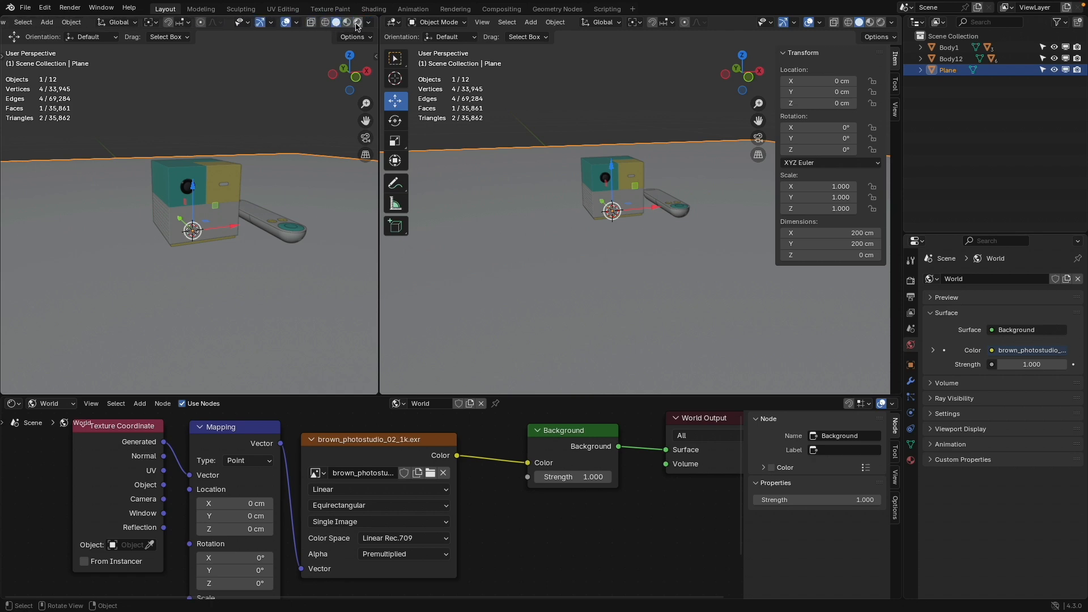
pyautogui.click(358, 23)
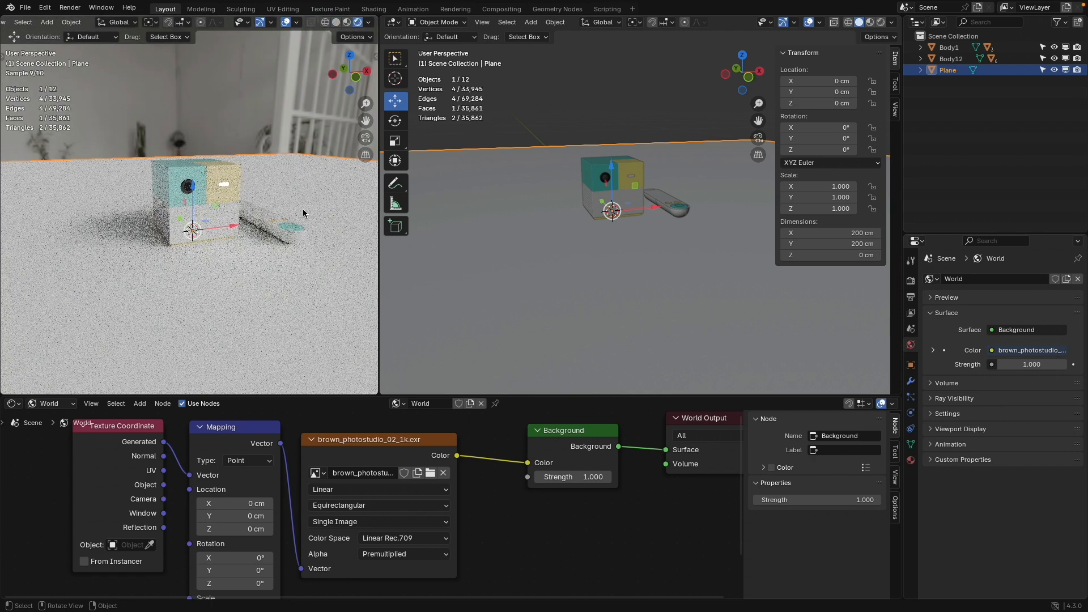
# View the cube and remote up close in the rendered viewport, and set the world Background strength to 0
pyautogui.moveTo(305, 225); pyautogui.dragTo(200, 191, button='middle')
pyautogui.scroll(4, 270, 198)
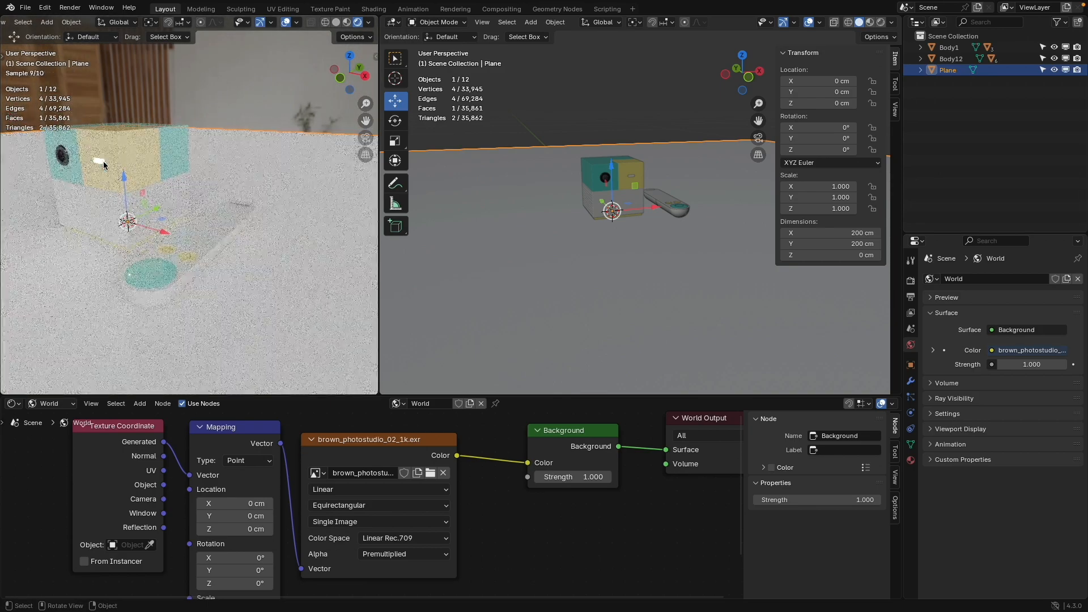
pyautogui.moveTo(128, 265); pyautogui.dragTo(220, 265, button='middle')
pyautogui.click(573, 477)
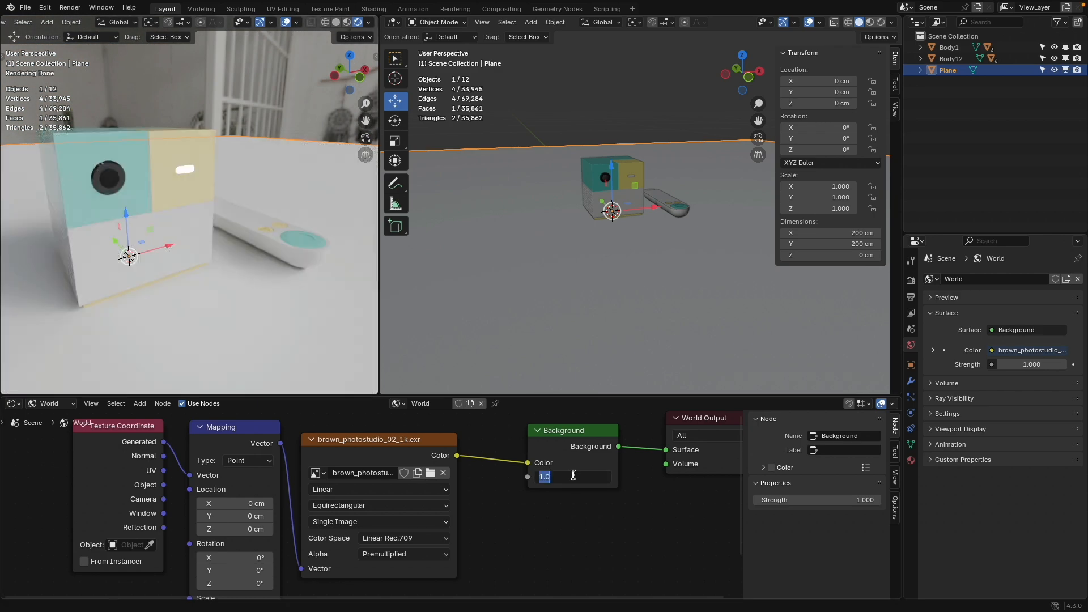
pyautogui.write('0')
pyautogui.press('Return')
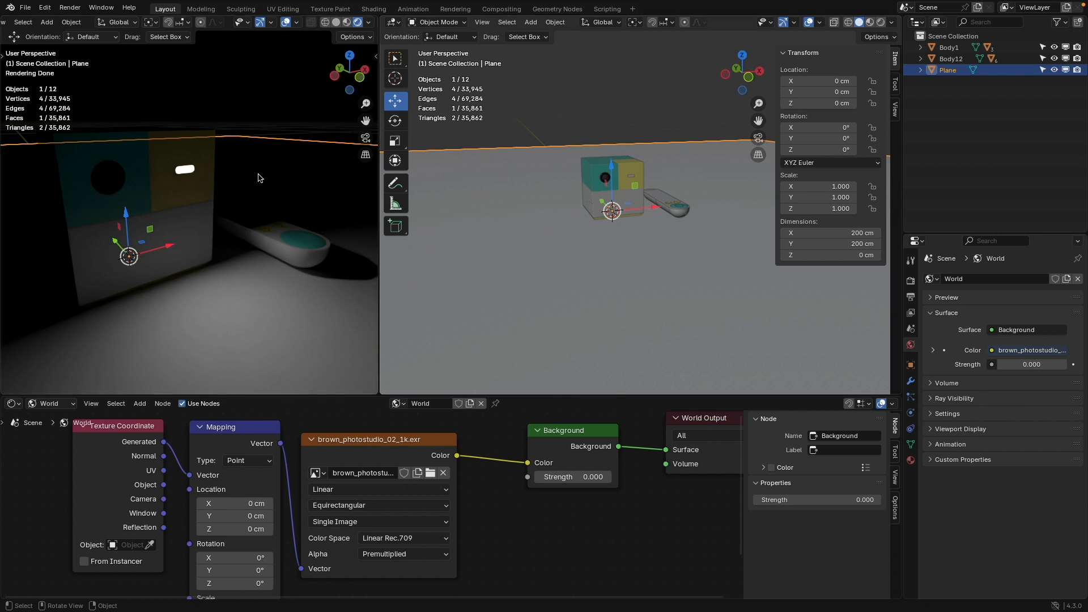
# Select the cube body, enlarge its material slot list and examine the Emission settings of the third material
pyautogui.click(642, 176)
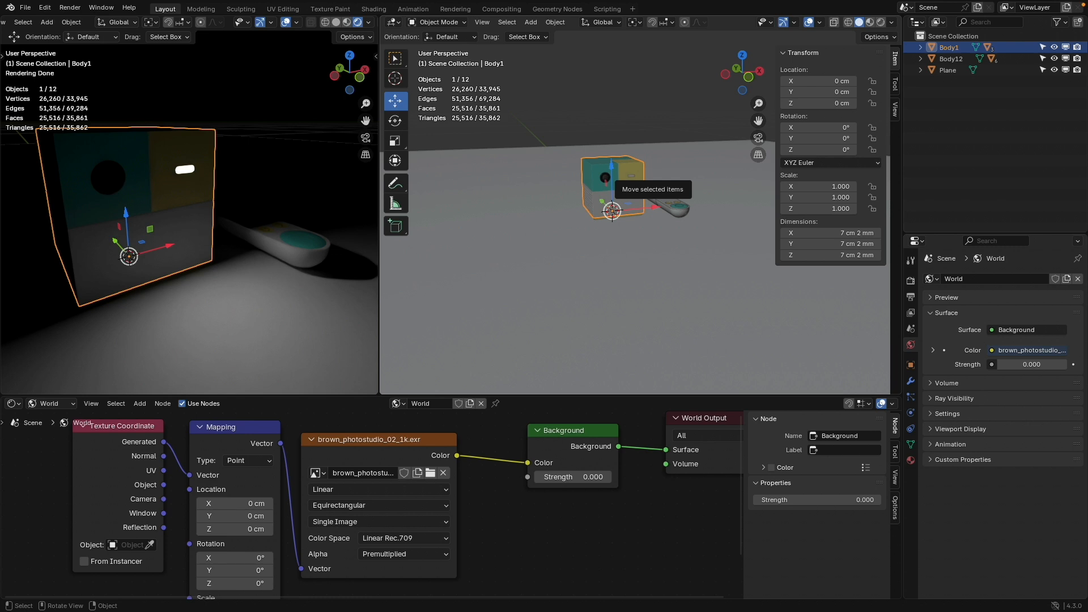
pyautogui.click(910, 460)
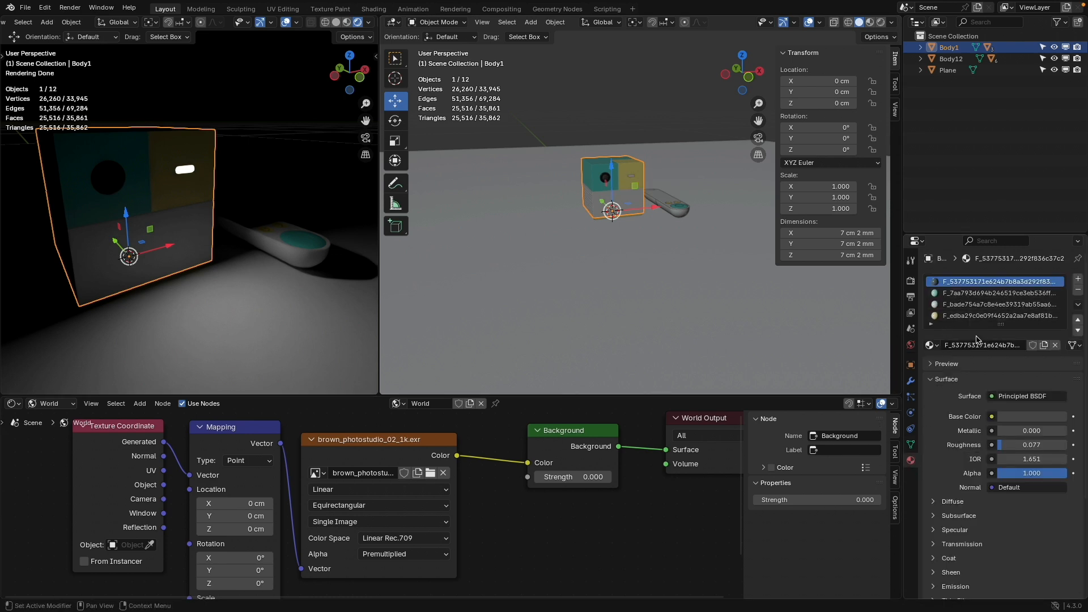
pyautogui.moveTo(1000, 322); pyautogui.dragTo(1000, 350)
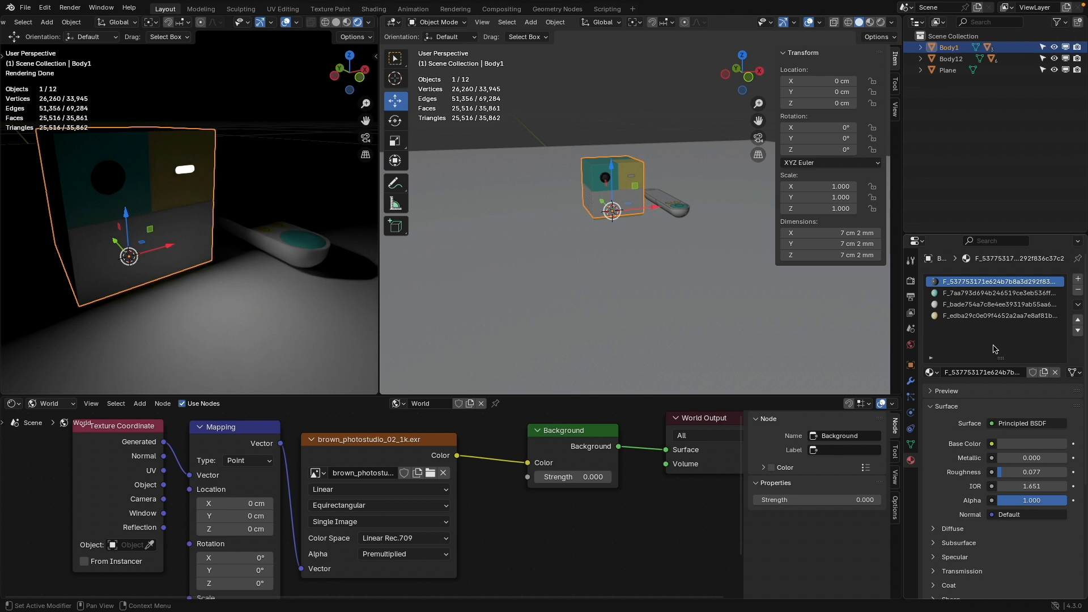
pyautogui.click(956, 309)
pyautogui.scroll(-2, 940, 526)
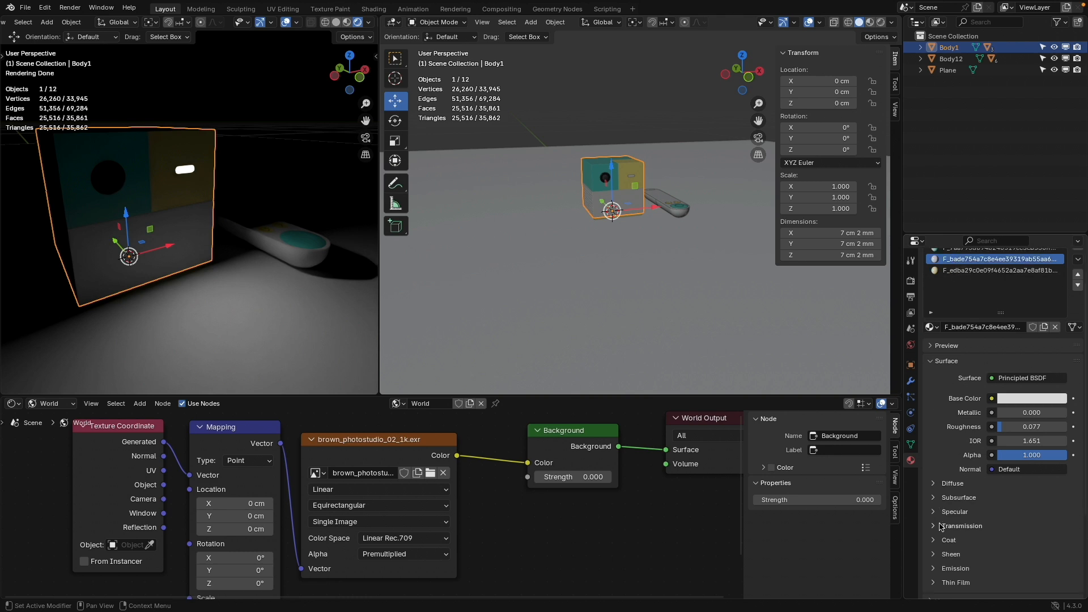
pyautogui.scroll(-1, 940, 527)
pyautogui.click(932, 546)
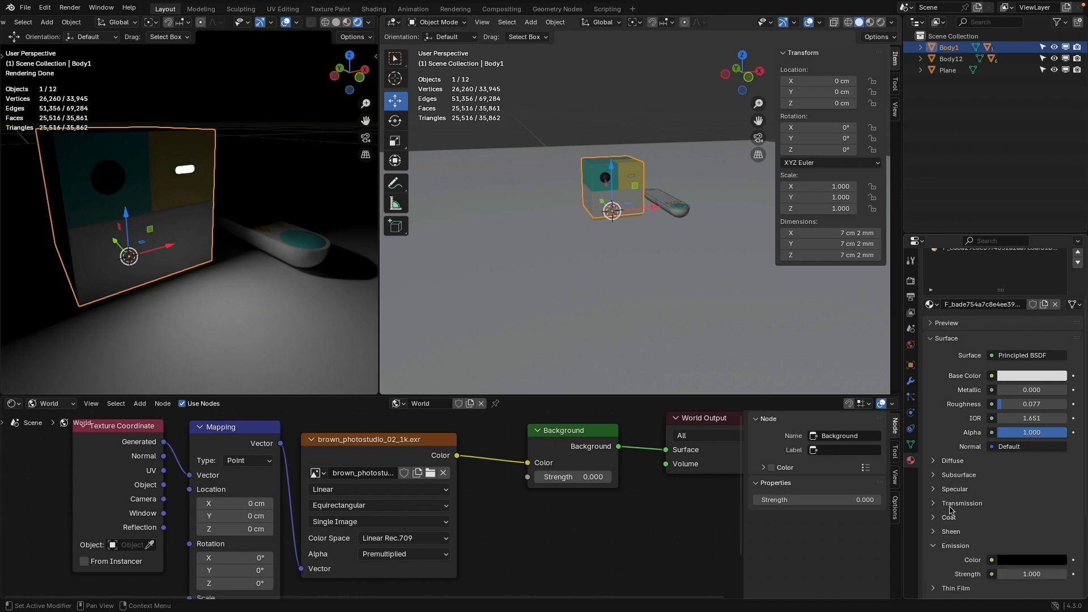
pyautogui.scroll(-2, 933, 546)
pyautogui.scroll(-4, 633, 165)
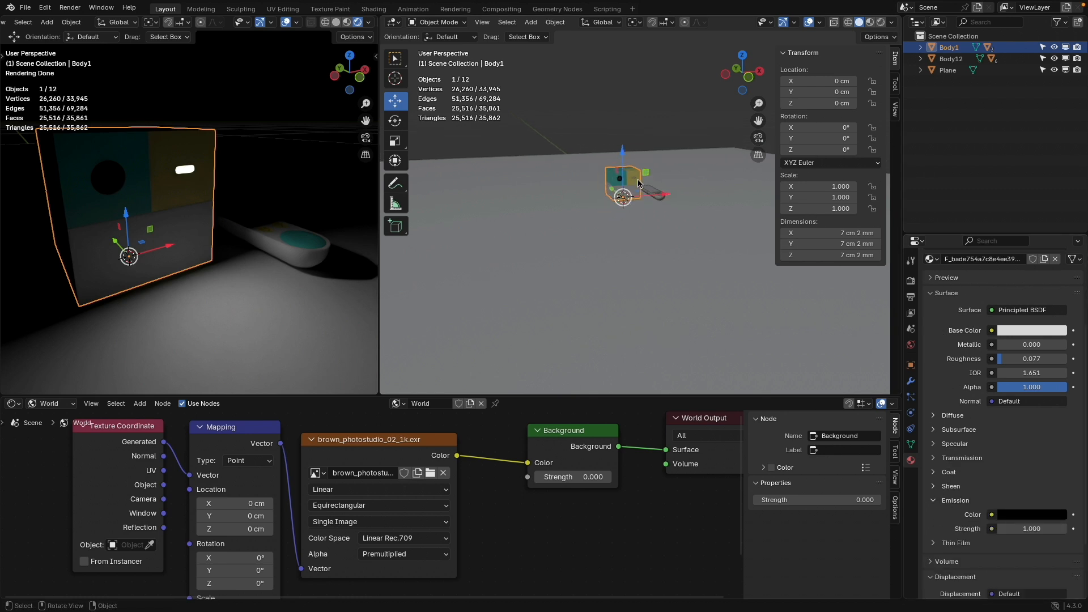
# Select the small pill-shaped light on the cube's yellow face and rename its material to LED
pyautogui.scroll(6, 637, 180)
pyautogui.scroll(4, 636, 181)
pyautogui.scroll(-2, 636, 182)
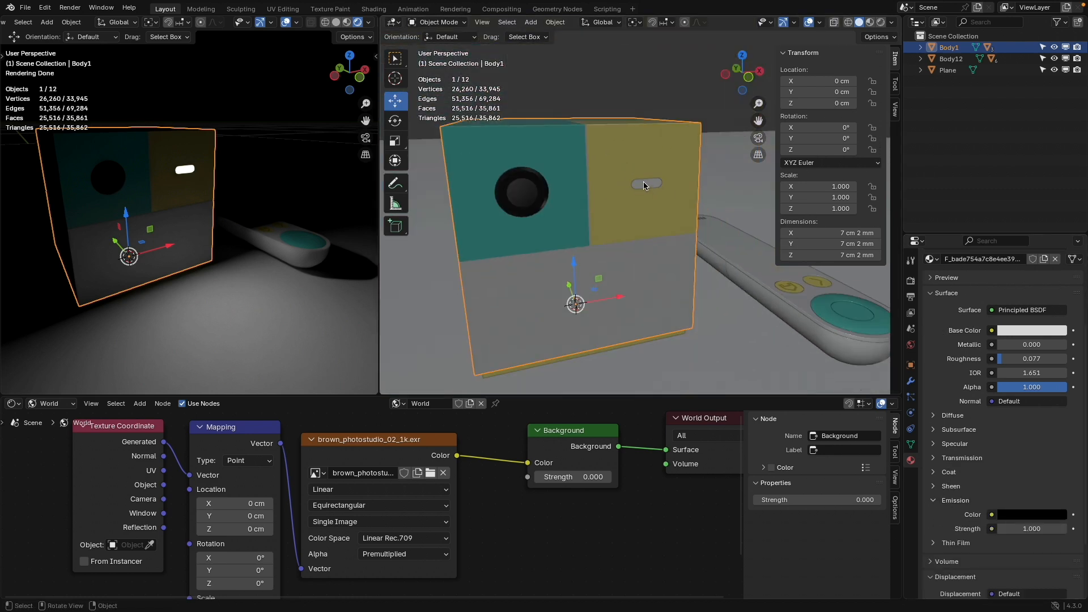
pyautogui.click(646, 183)
pyautogui.scroll(2, 1006, 266)
pyautogui.doubleClick(974, 304)
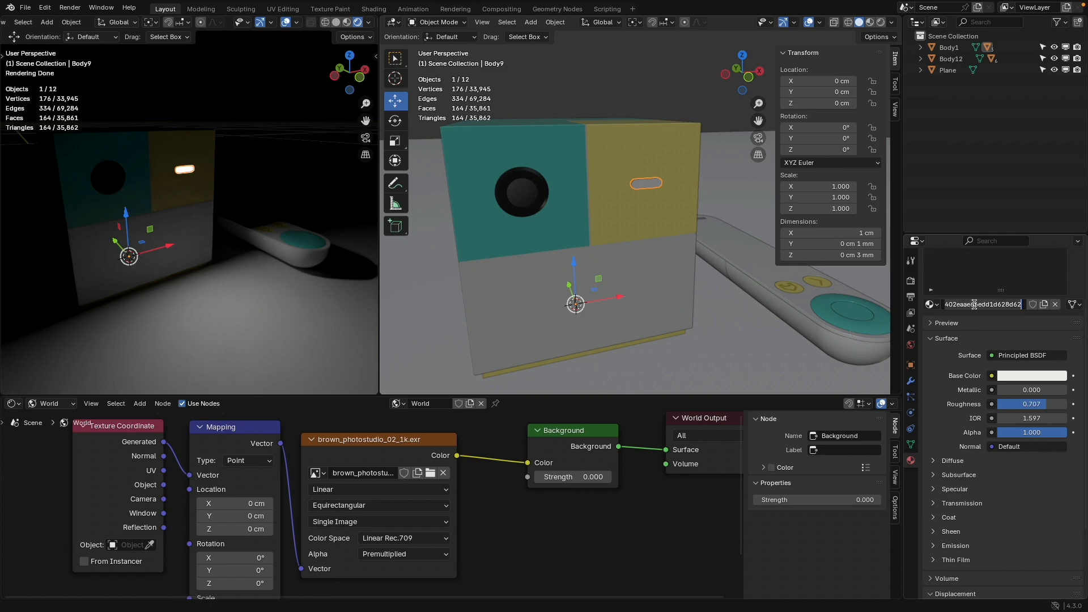
pyautogui.write('LED')
pyautogui.press('Return')
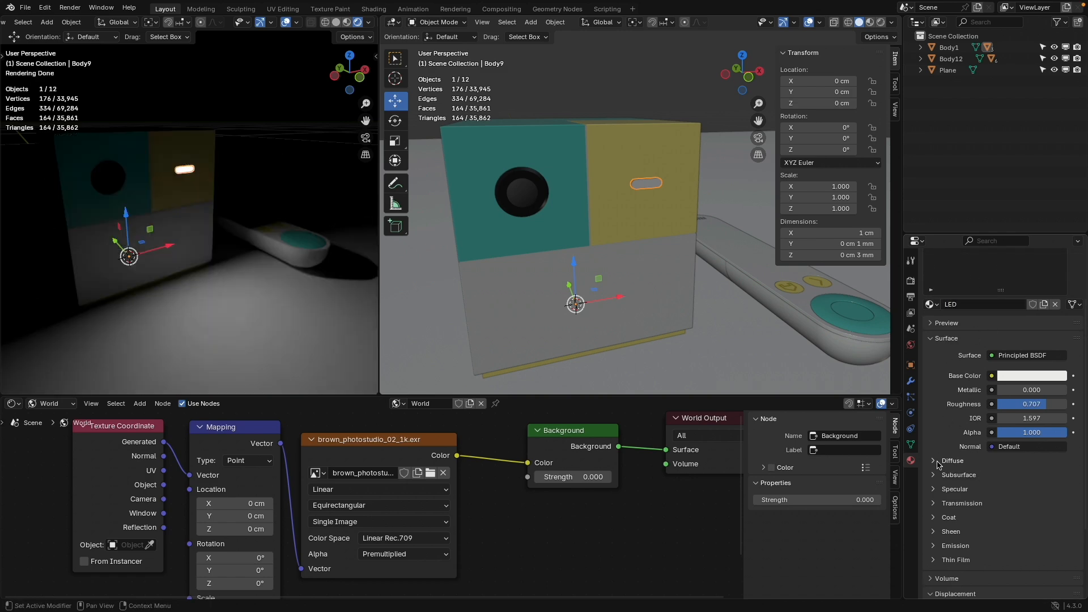
# Reduce the LED material's emission strength, trying 0.2 and 0.1 before setting it to 0.01
pyautogui.click(934, 546)
pyautogui.scroll(-2, 957, 538)
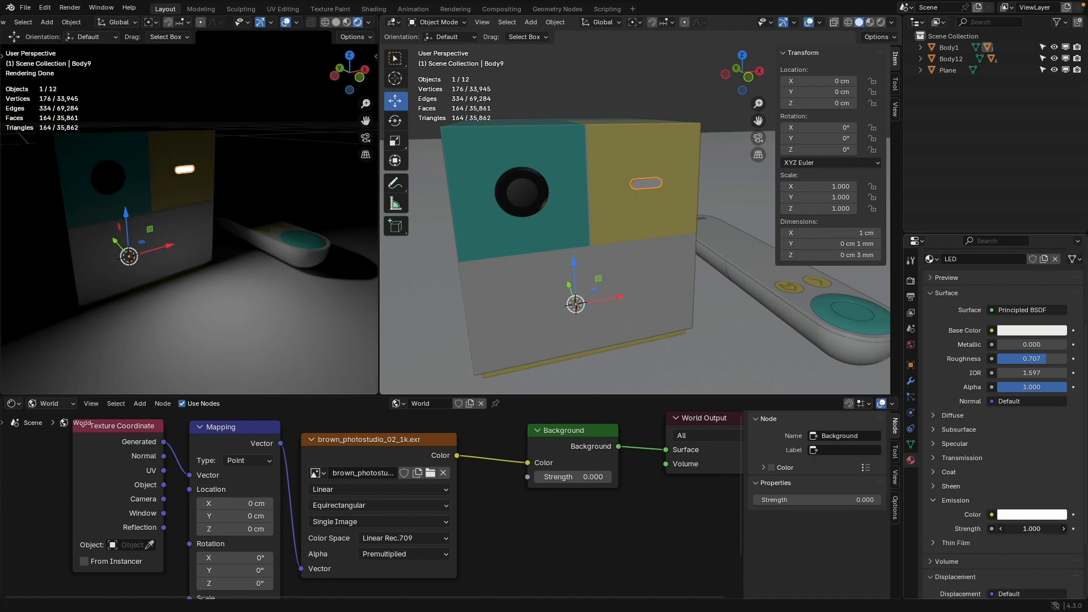
pyautogui.click(1039, 529)
pyautogui.press('BackSpace')
pyautogui.press('Return')
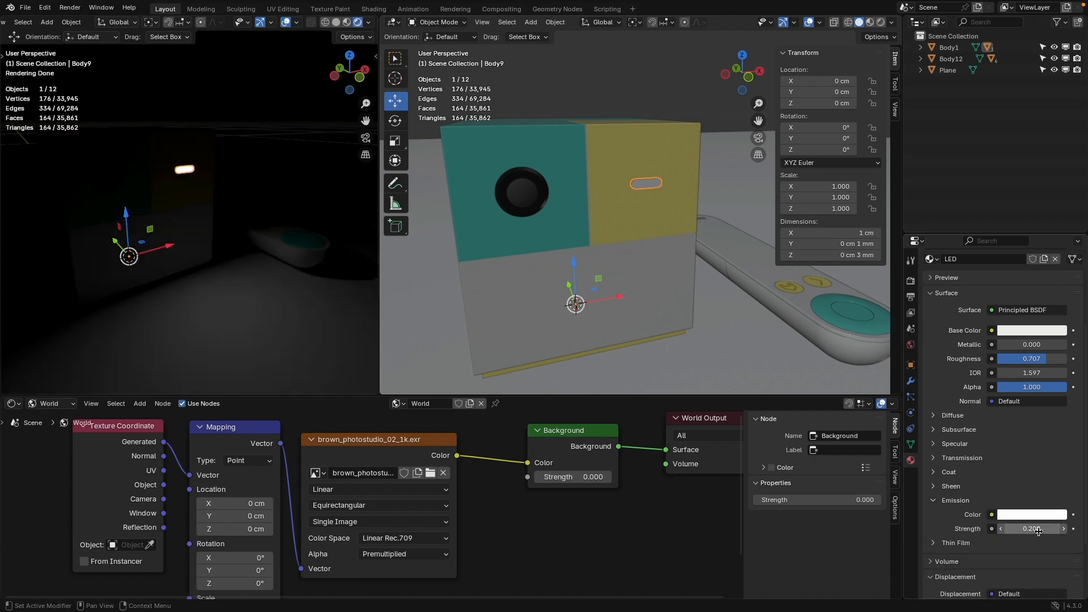
pyautogui.click(1038, 528)
pyautogui.write('.1')
pyautogui.press('Return')
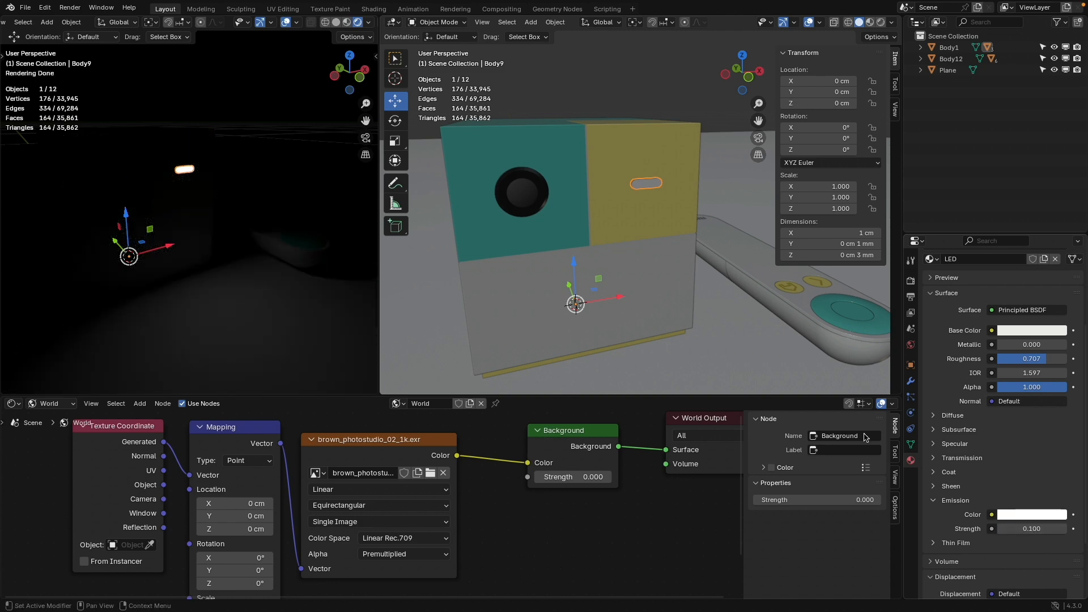
pyautogui.click(1023, 528)
pyautogui.press('Return')
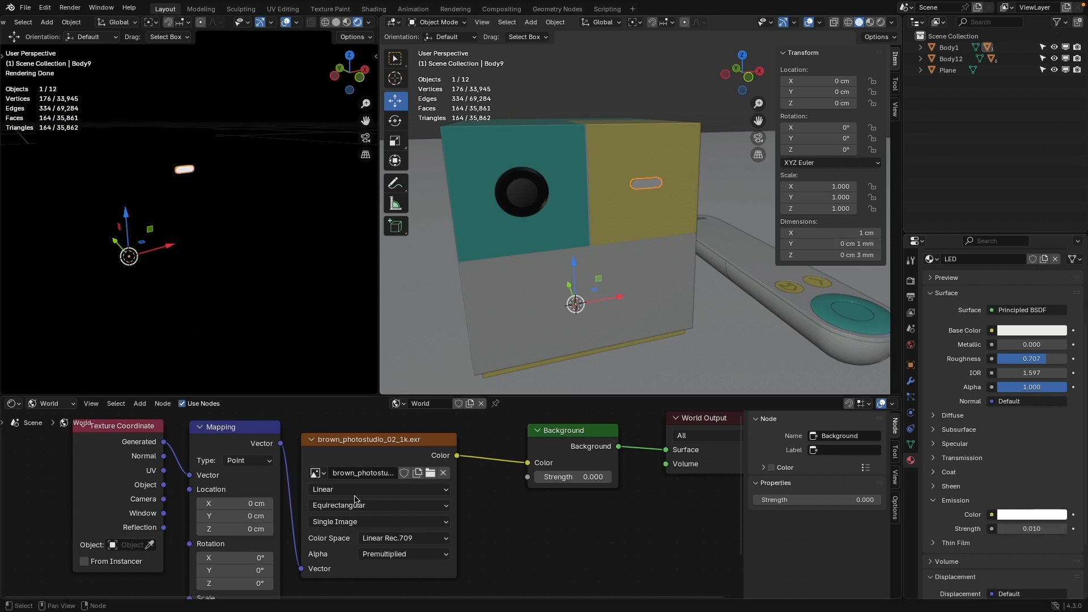
# Set the world Background strength to 1 and view the cube and remote from the front in the rendered viewport
pyautogui.click(578, 477)
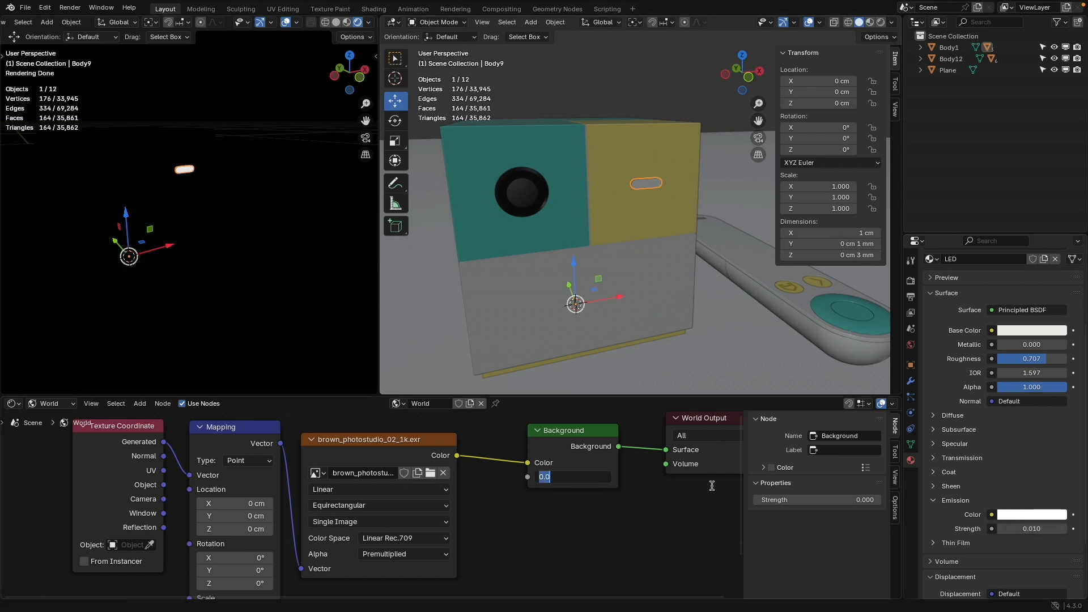
pyautogui.write('1')
pyautogui.press('Return')
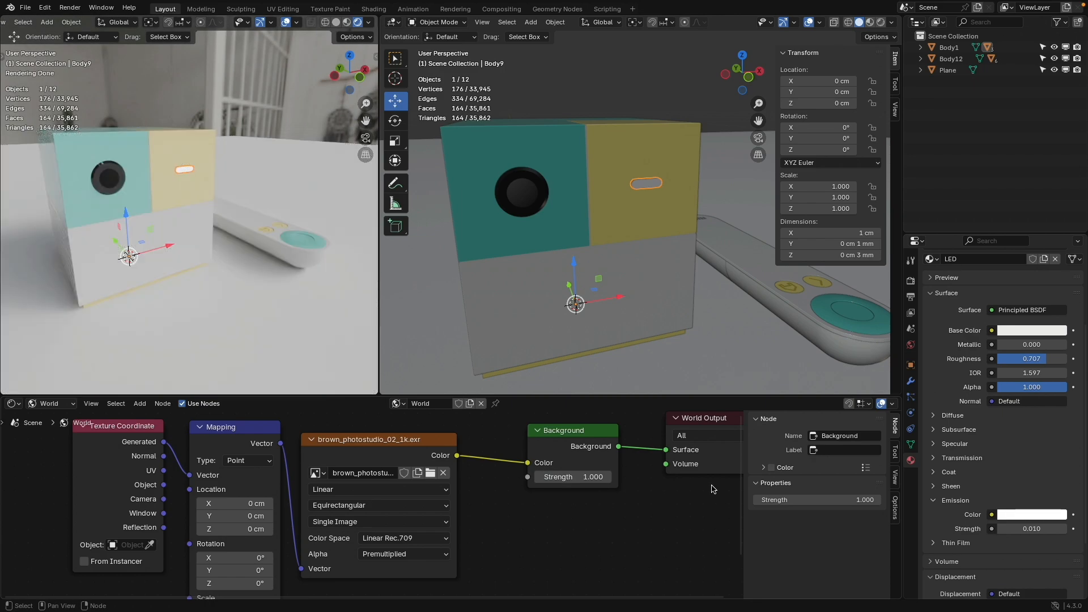
pyautogui.moveTo(139, 255); pyautogui.dragTo(105, 171, button='middle')
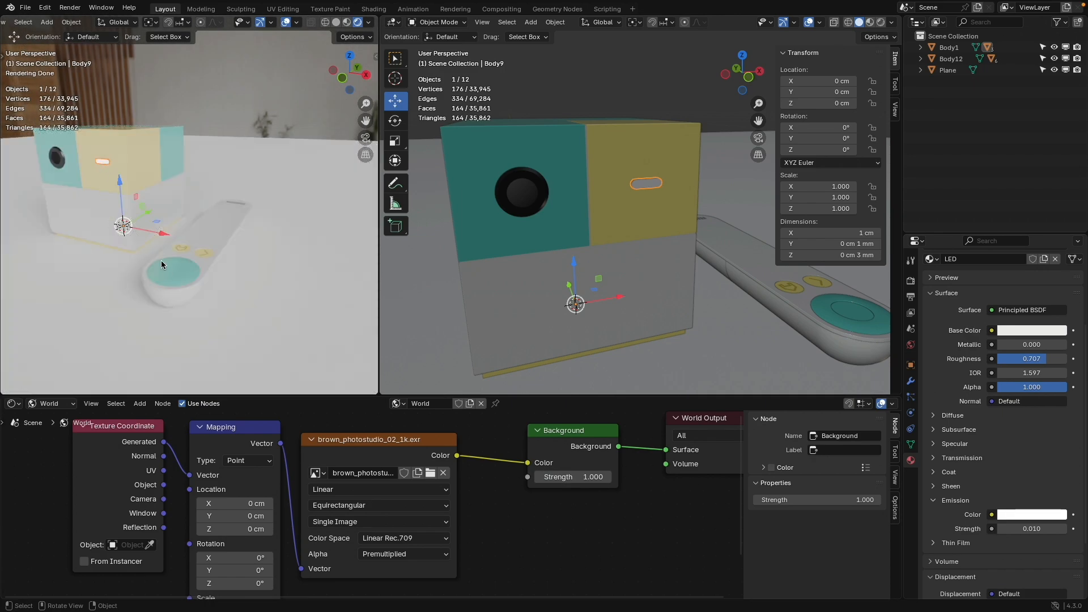
pyautogui.moveTo(167, 258)
pyautogui.mouseDown(button='middle')
pyautogui.moveTo(141, 267)
pyautogui.moveTo(176, 272)
pyautogui.mouseUp(button='middle')
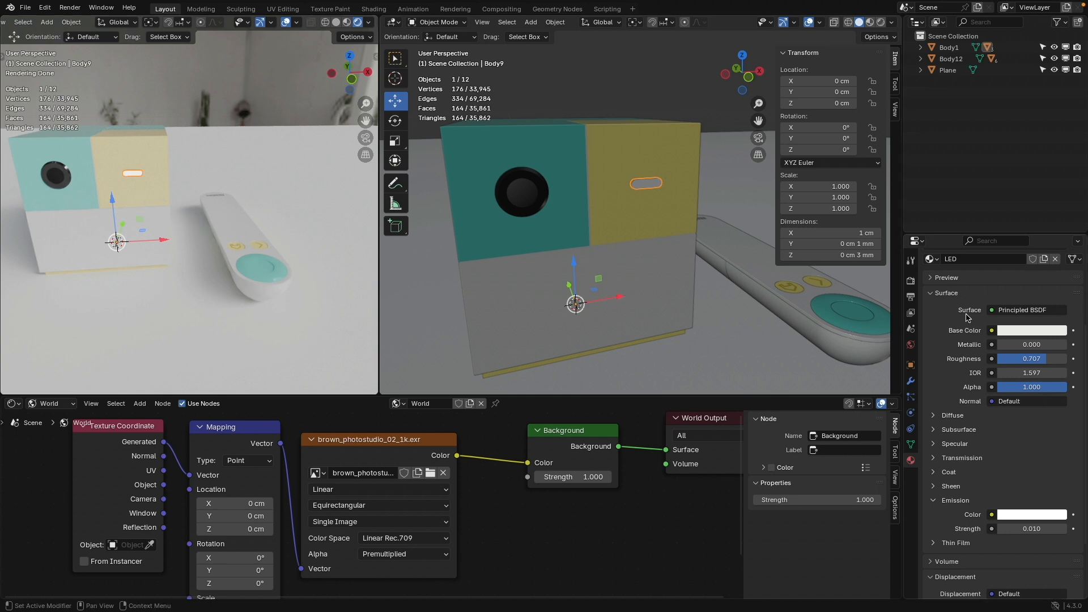
# Rename the material of the remote's large round teal button to NEX Green, and select the button's inner disc to check its material
pyautogui.scroll(5, 966, 316)
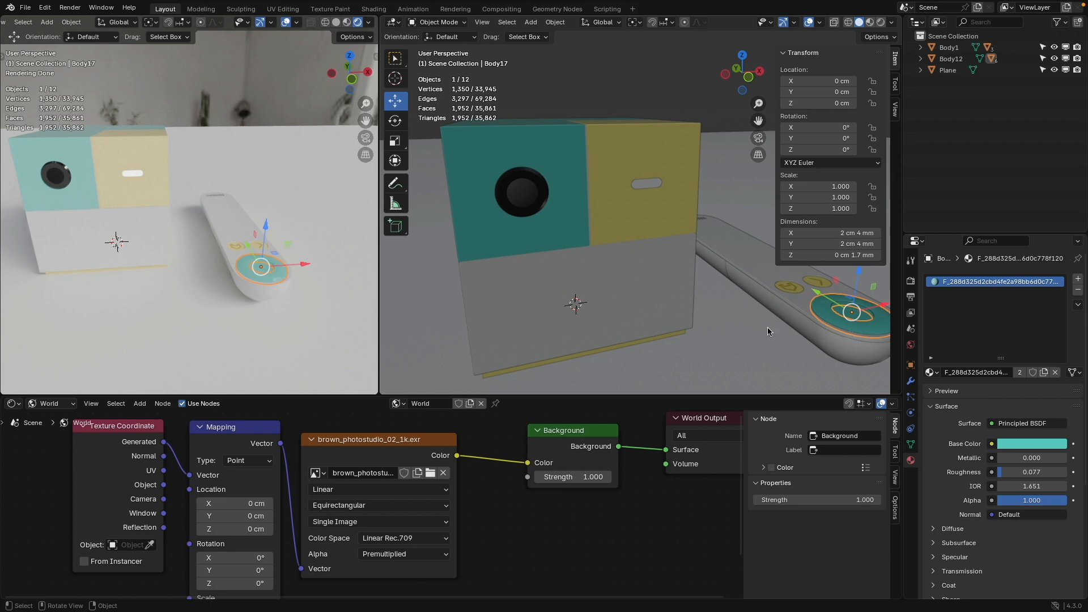
pyautogui.click(959, 373)
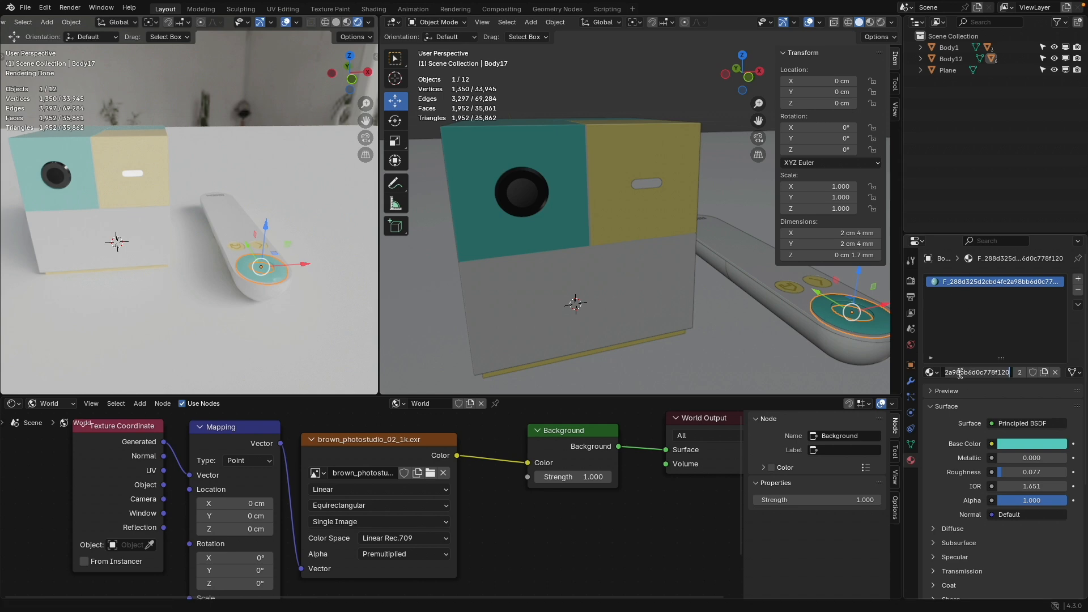
pyautogui.write('NEX Green')
pyautogui.press('Return')
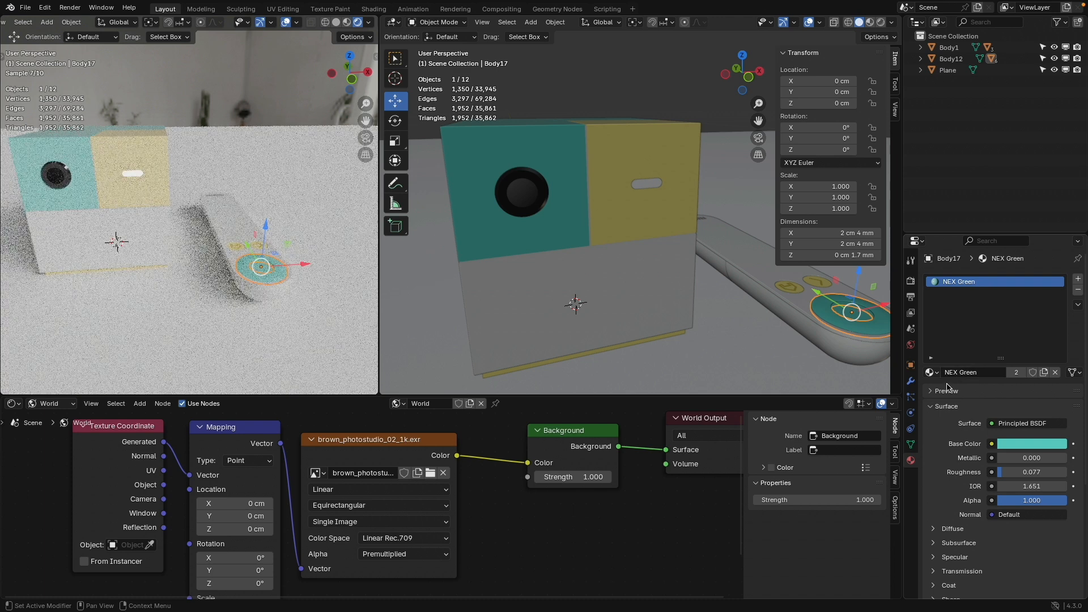
pyautogui.click(841, 312)
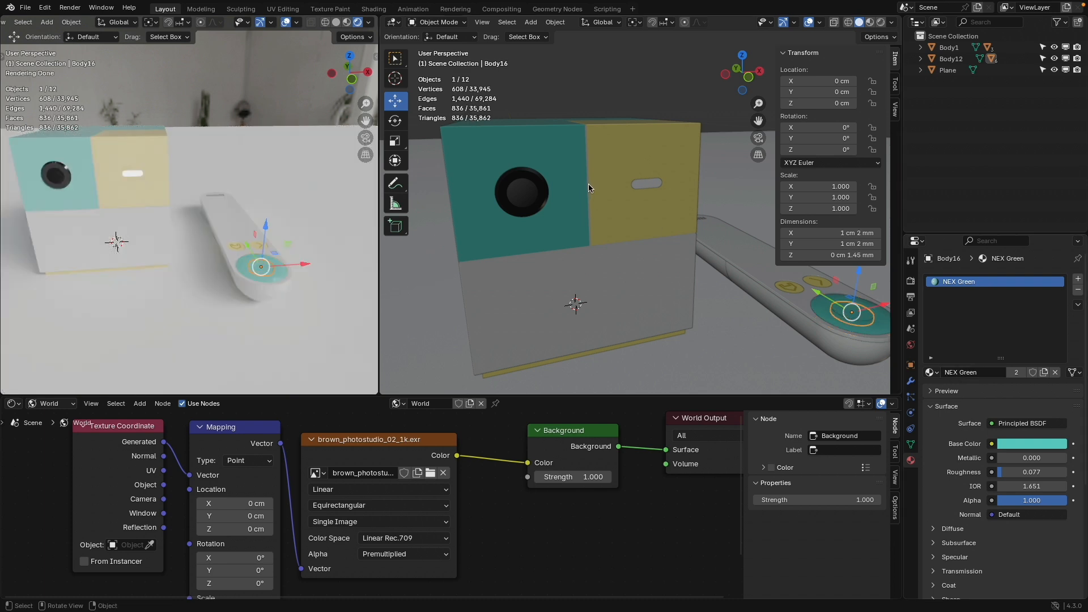
# Replace the teal material in the cube body's second slot with the existing NEX Green material
pyautogui.click(562, 162)
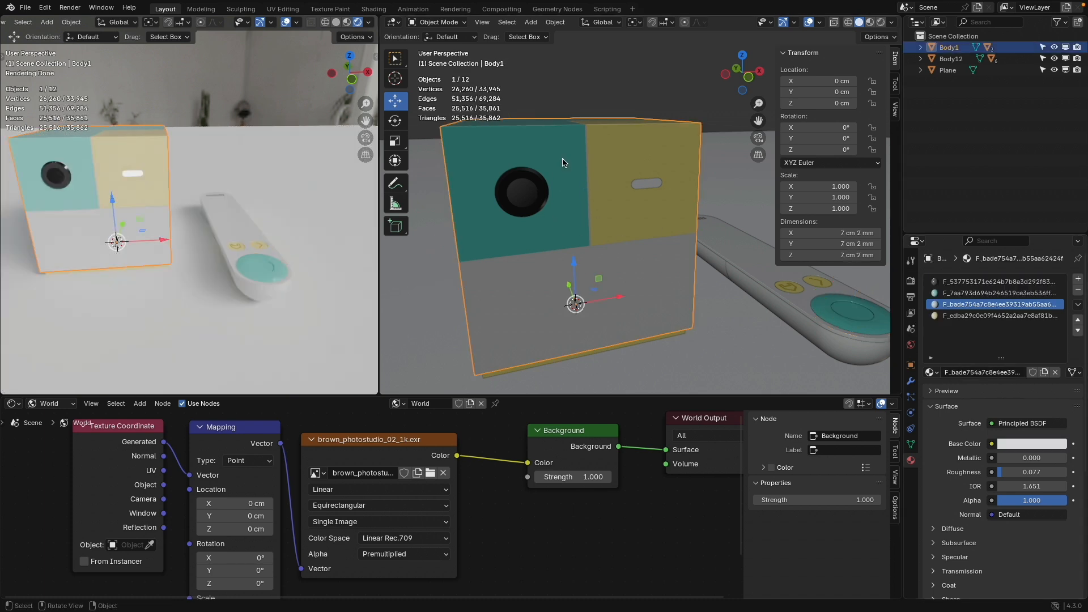
pyautogui.click(949, 293)
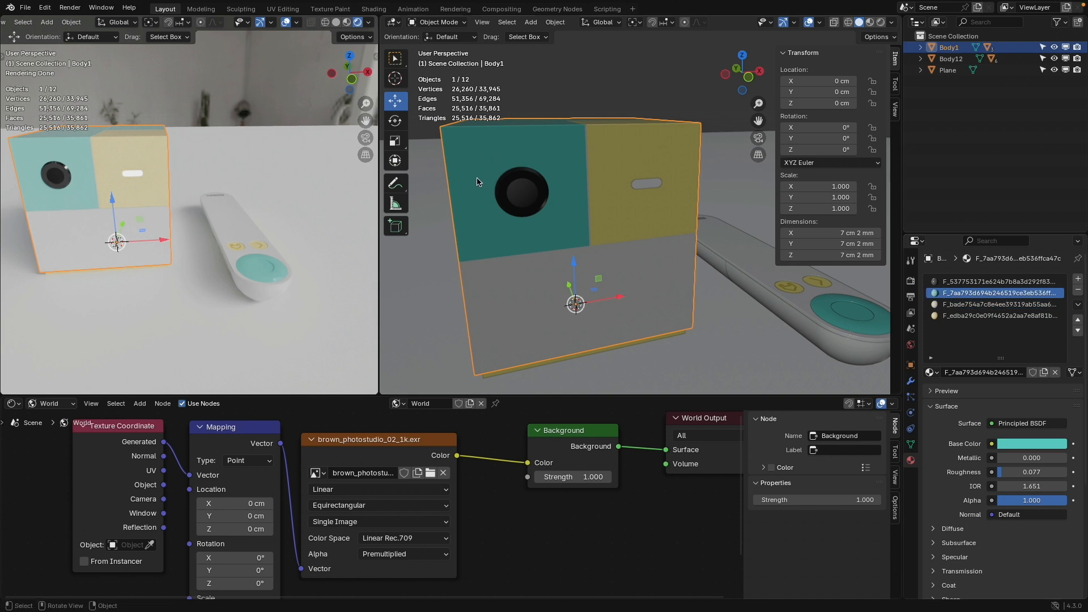
pyautogui.click(931, 372)
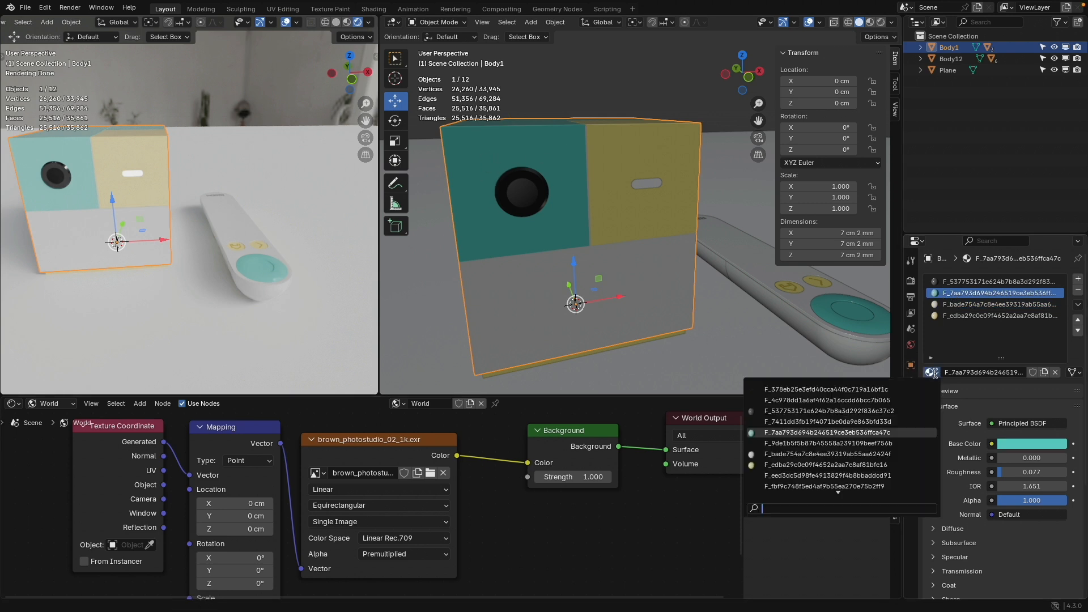
pyautogui.scroll(-7, 875, 433)
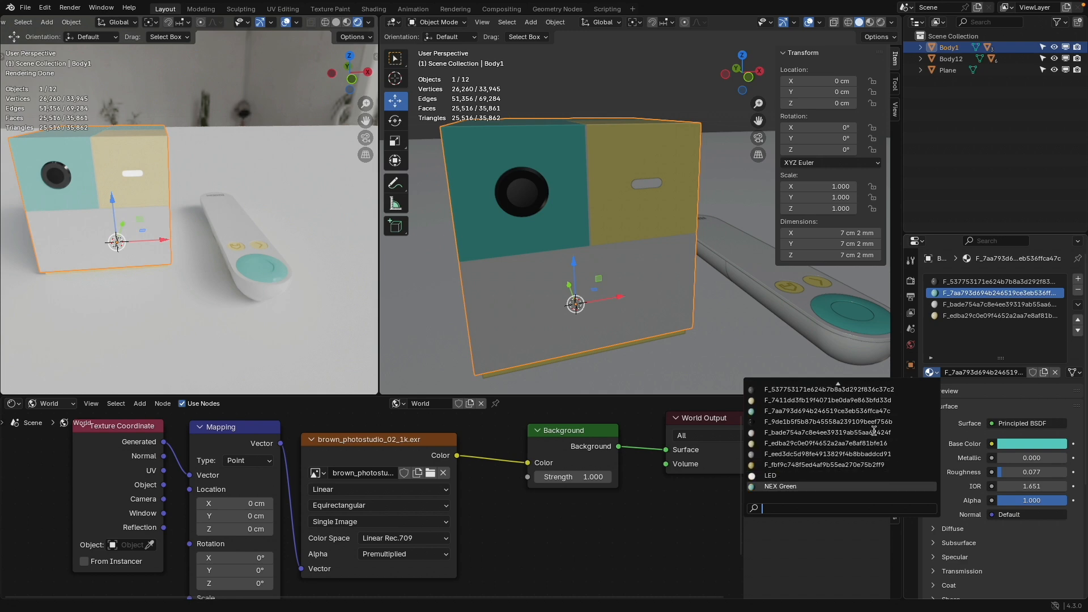
pyautogui.click(779, 486)
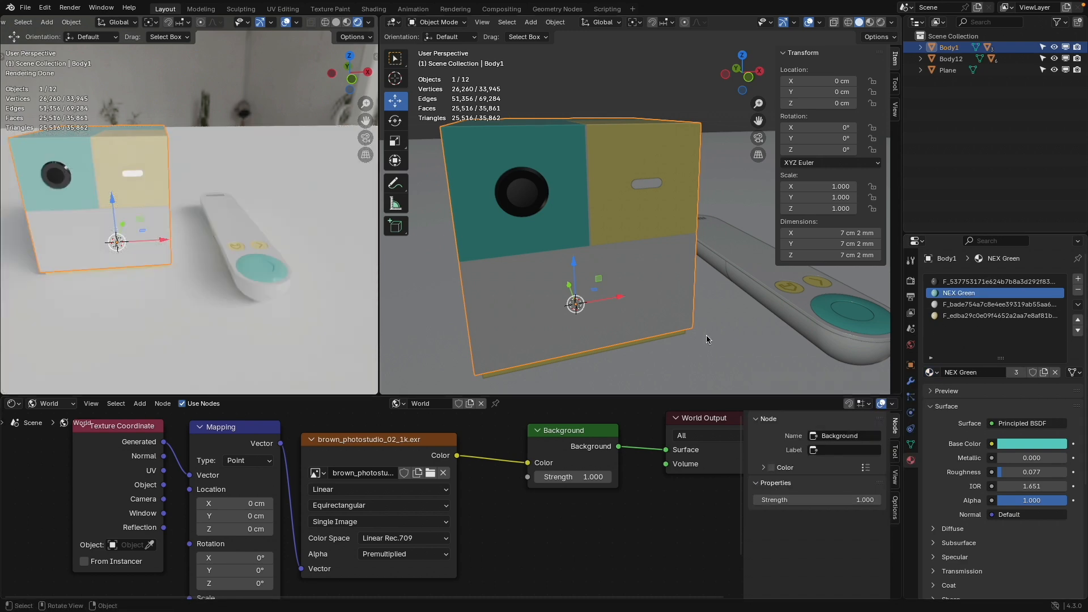
# Rename the dark material in the cube body's first slot to NEX Gray
pyautogui.click(973, 282)
pyautogui.click(979, 372)
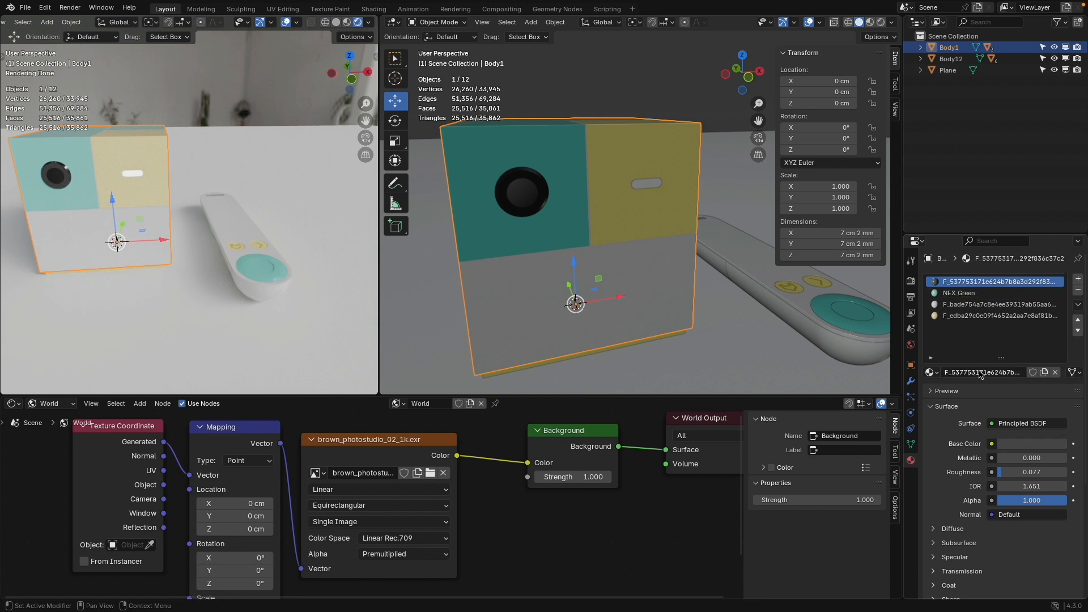
pyautogui.write('N')
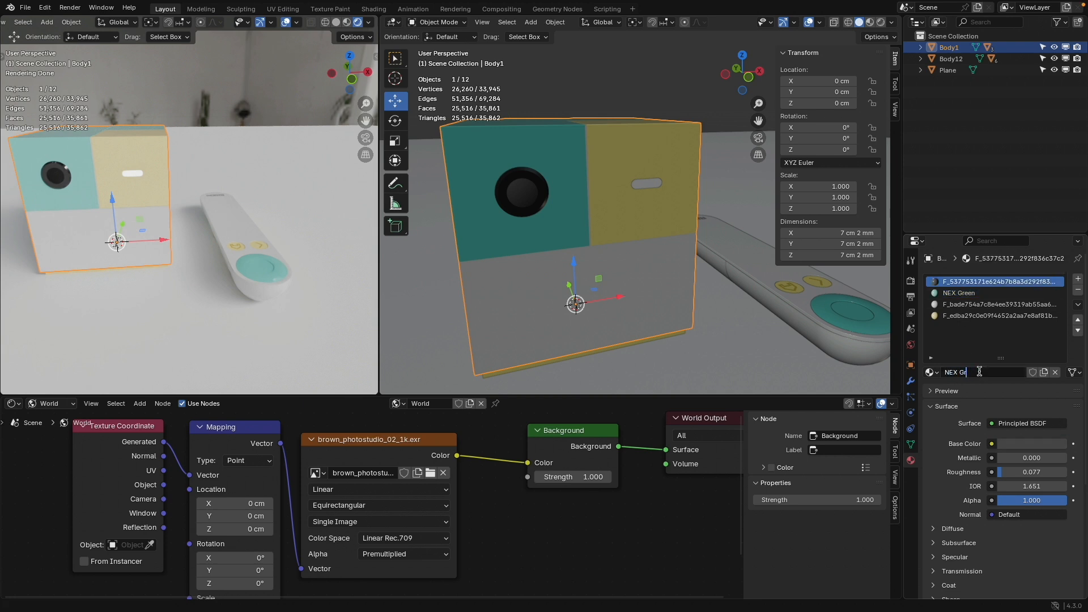
pyautogui.write('EX Gray')
pyautogui.press('Return')
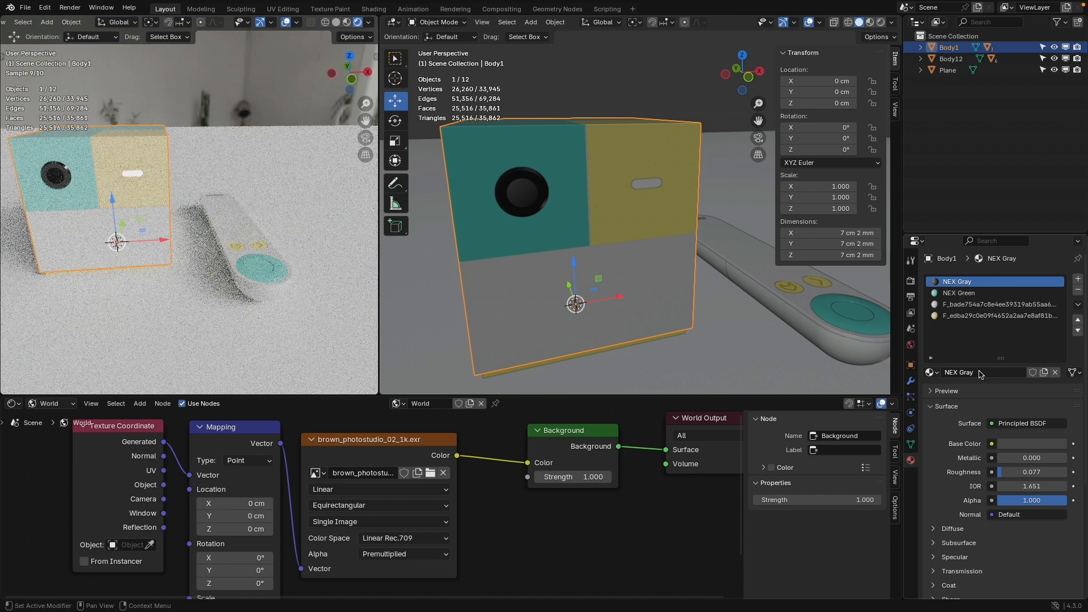
# Select the remote's small yellow button and rename its first, darker yellow material to NEX Yellow Print
pyautogui.click(792, 290)
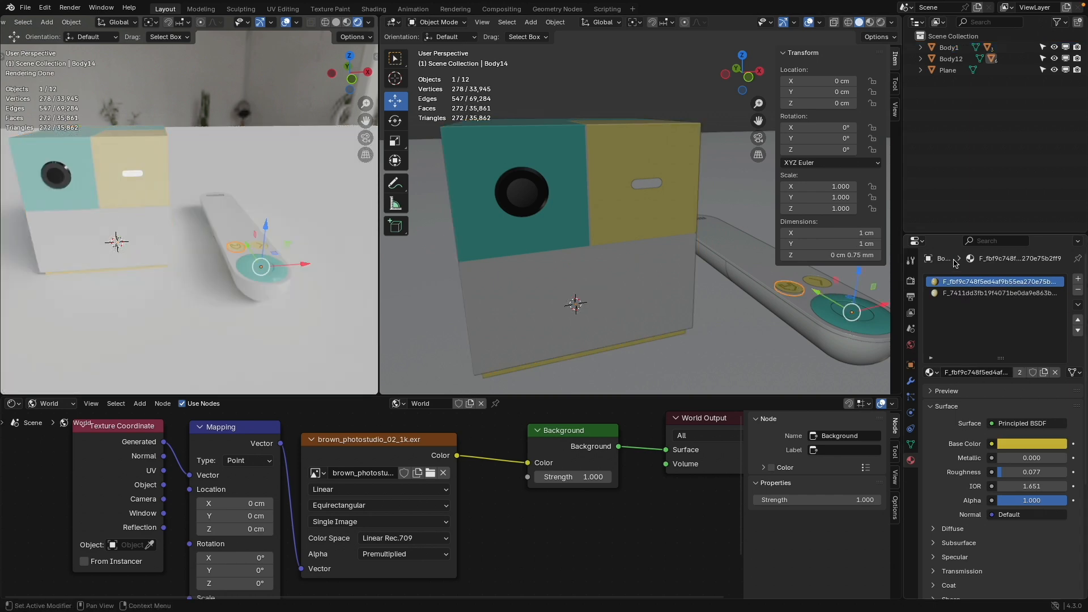
pyautogui.doubleClick(959, 374)
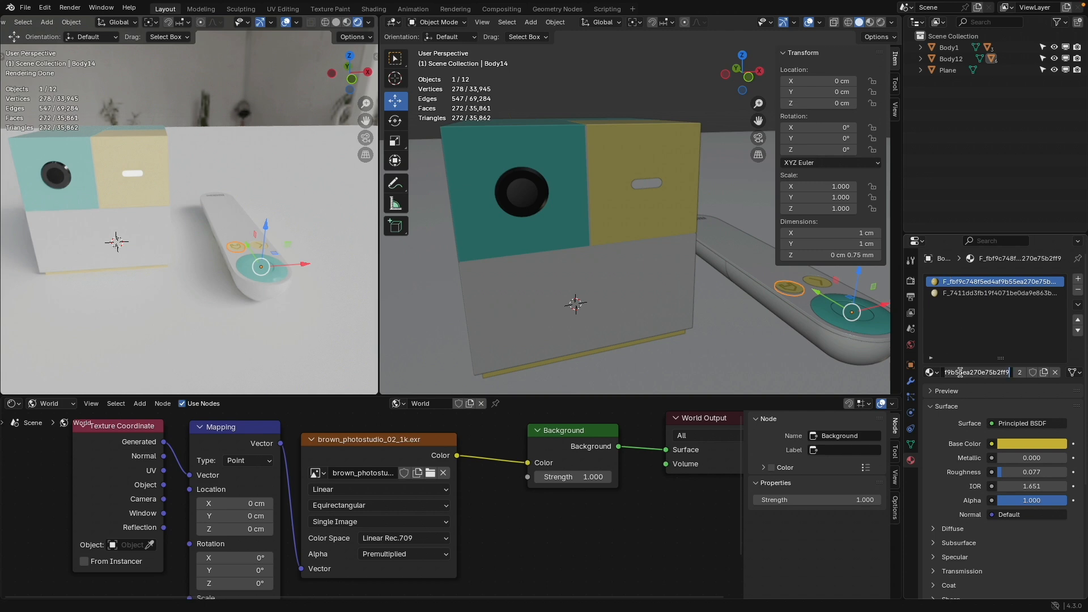
pyautogui.hotkey('ctrl', 'a')
pyautogui.write('NEX Yellow Print')
pyautogui.press('Return')
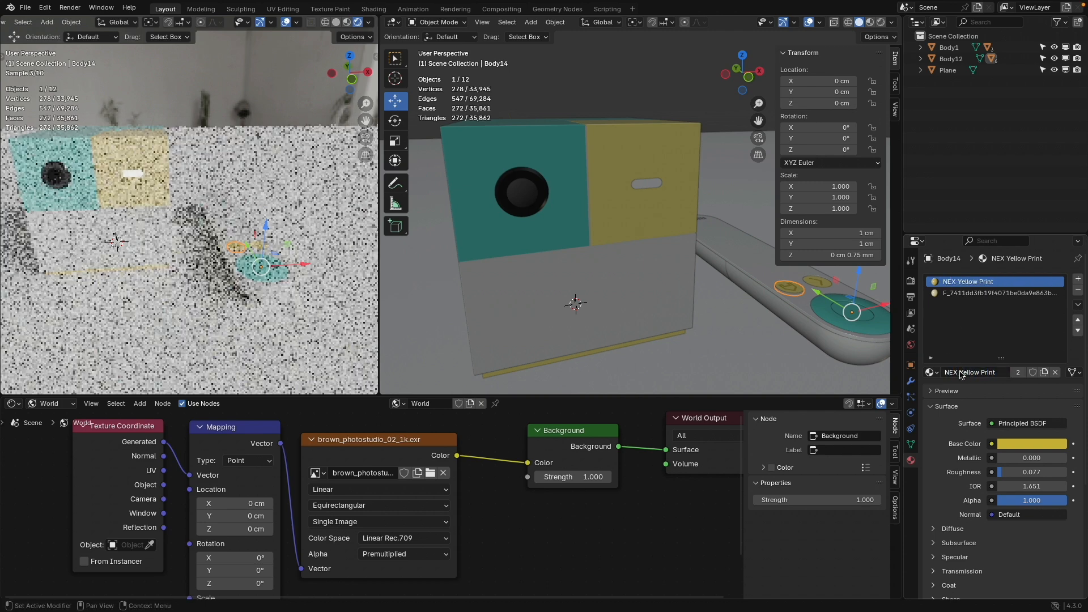
# Rename the yellow button's second, lighter yellow material to NEX Yellow, correcting the capitalisation
pyautogui.click(958, 292)
pyautogui.doubleClick(972, 373)
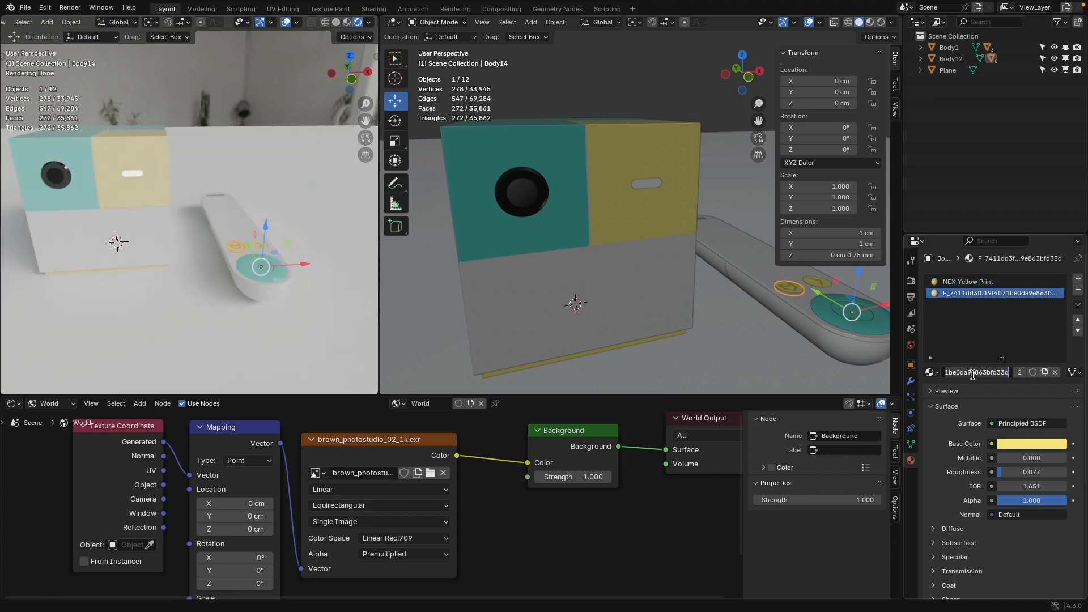
pyautogui.write('NEX YELLOW')
pyautogui.press('Return')
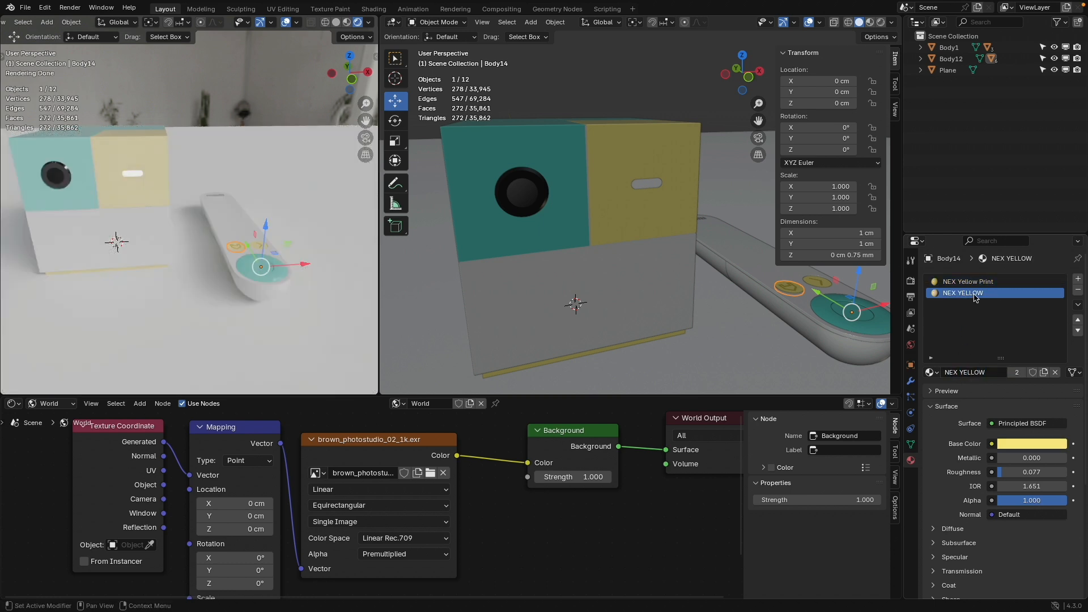
pyautogui.doubleClick(972, 373)
pyautogui.click(971, 373)
pyautogui.moveTo(963, 374); pyautogui.dragTo(1002, 376)
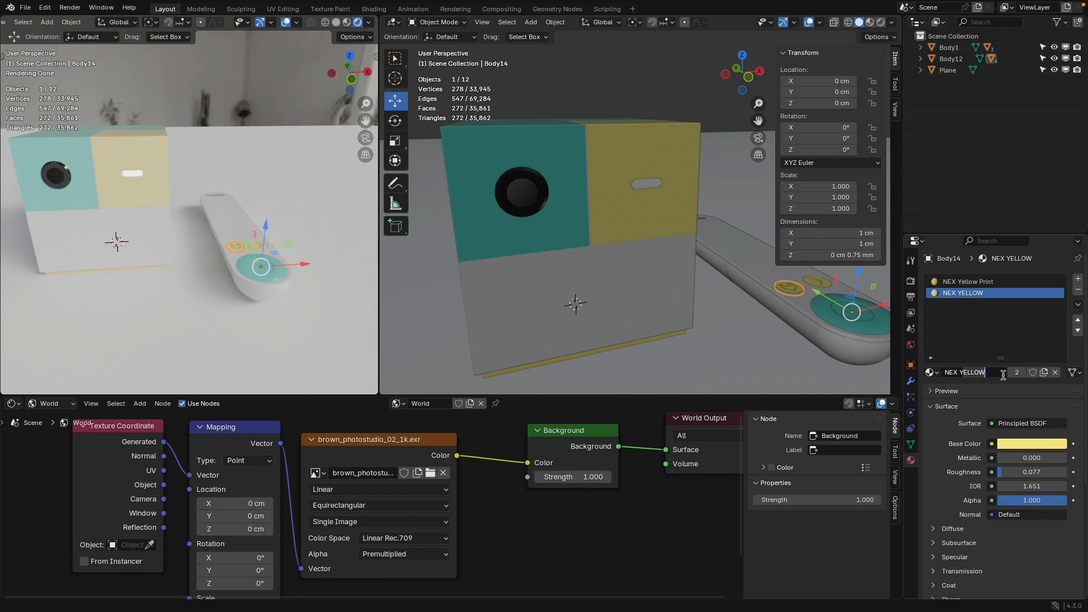
pyautogui.press('Return')
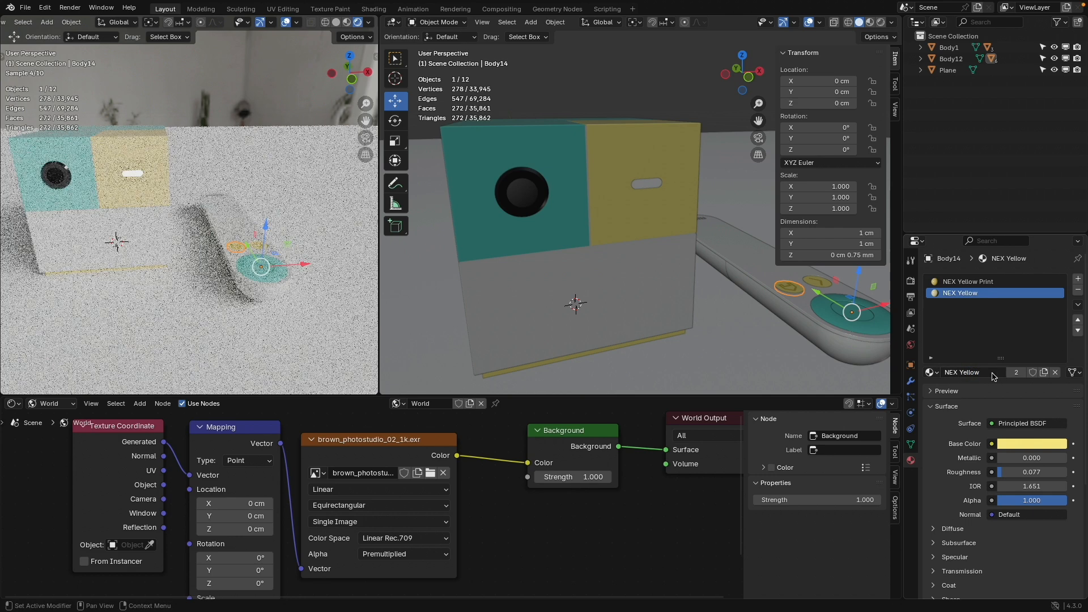
# Replace the yellow material in the cube body's fourth slot with the existing NEX Yellow material
pyautogui.click(651, 222)
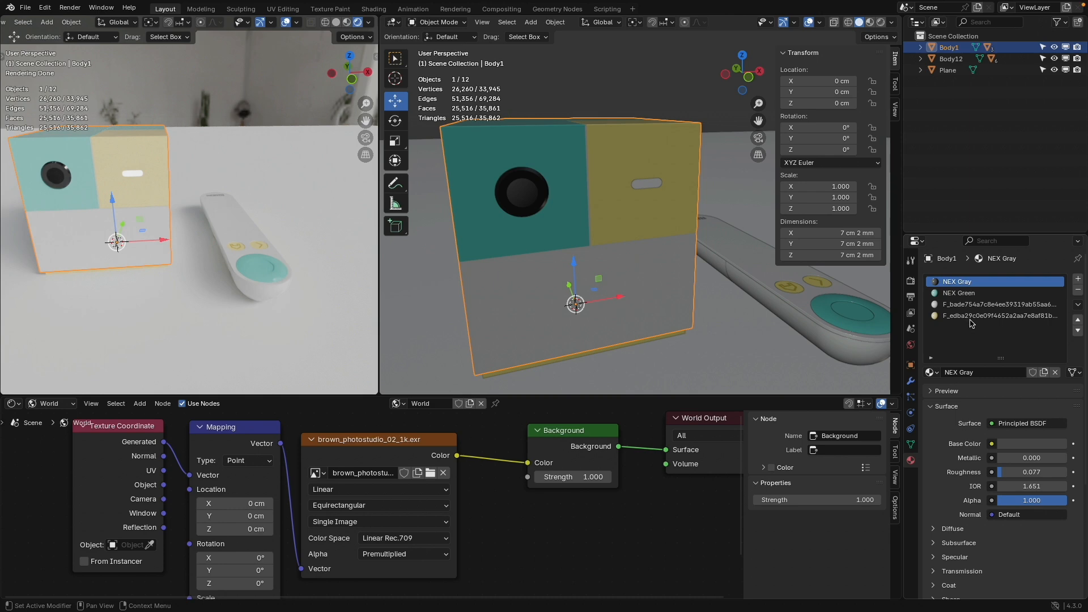
pyautogui.click(969, 317)
pyautogui.click(930, 372)
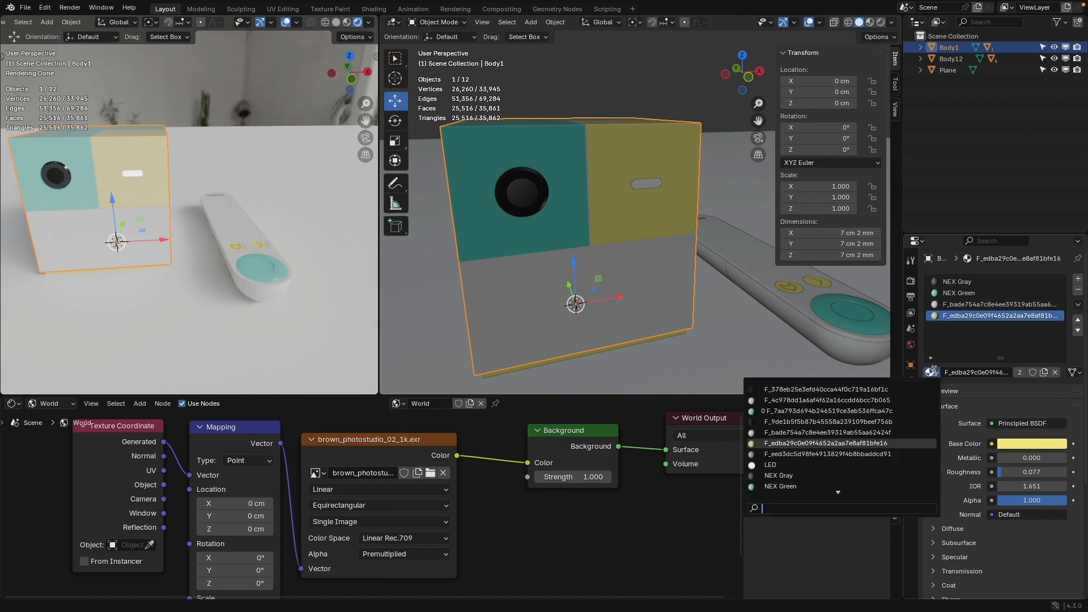
pyautogui.write('nex')
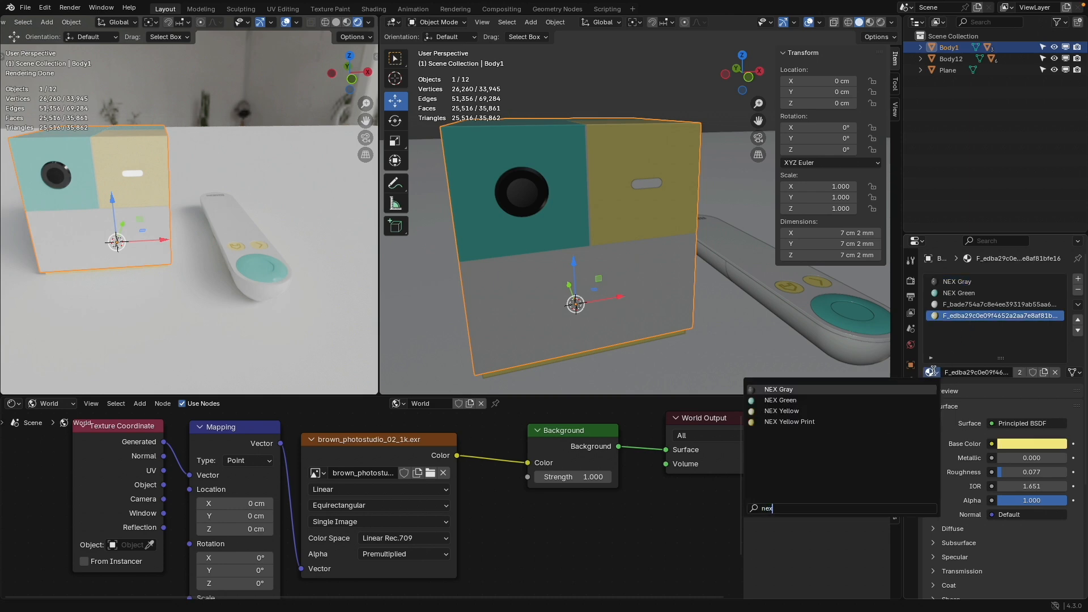
pyautogui.press('Down')
pyautogui.press('Down')
pyautogui.press('Return')
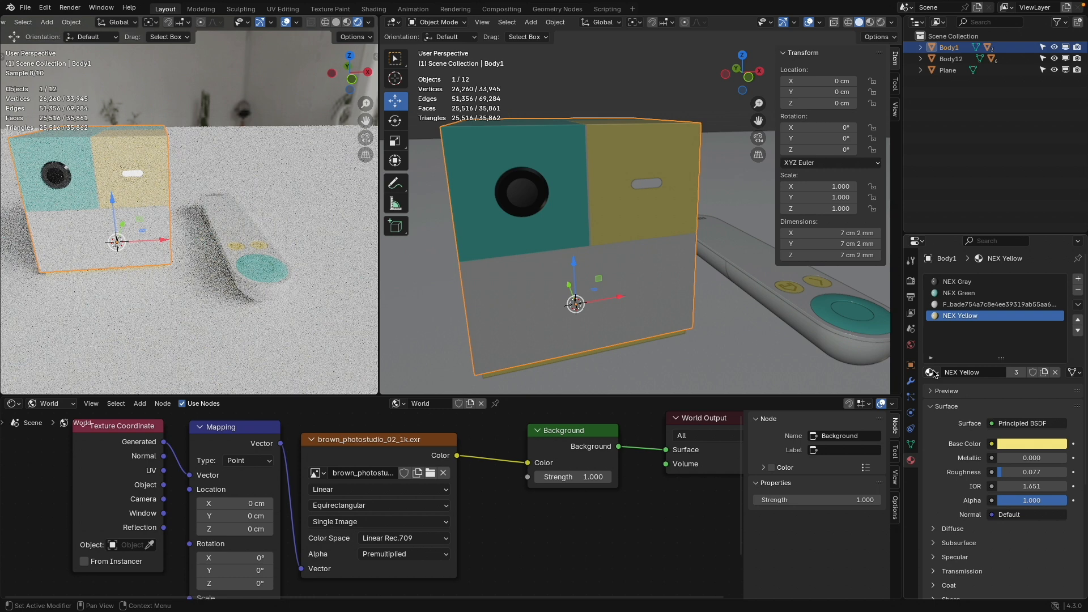
# Select the remote's top face body and rename its first, gray material to NEX White Print
pyautogui.click(747, 263)
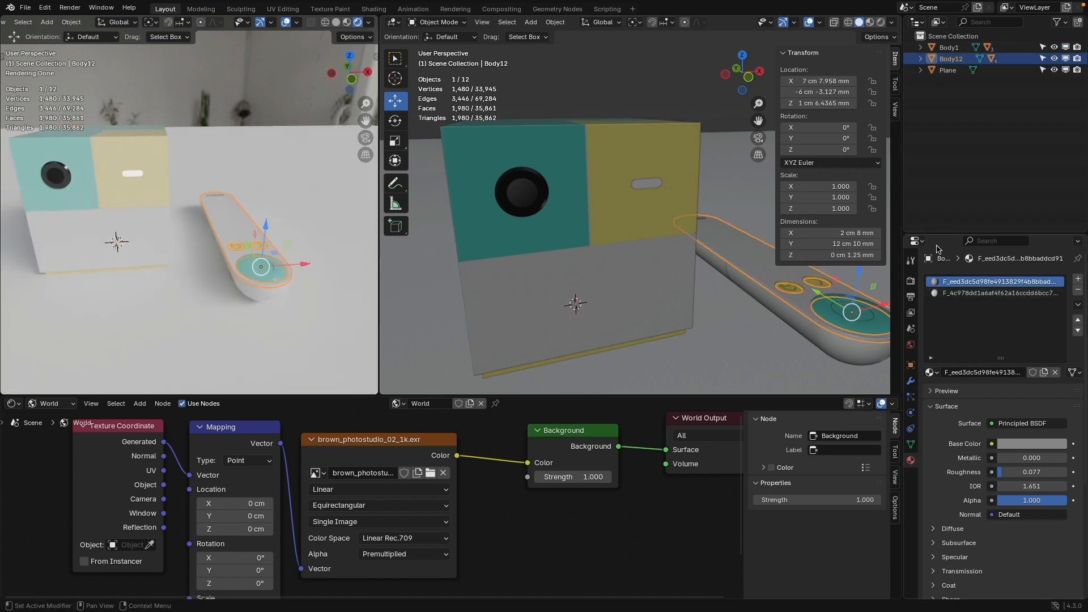
pyautogui.doubleClick(970, 372)
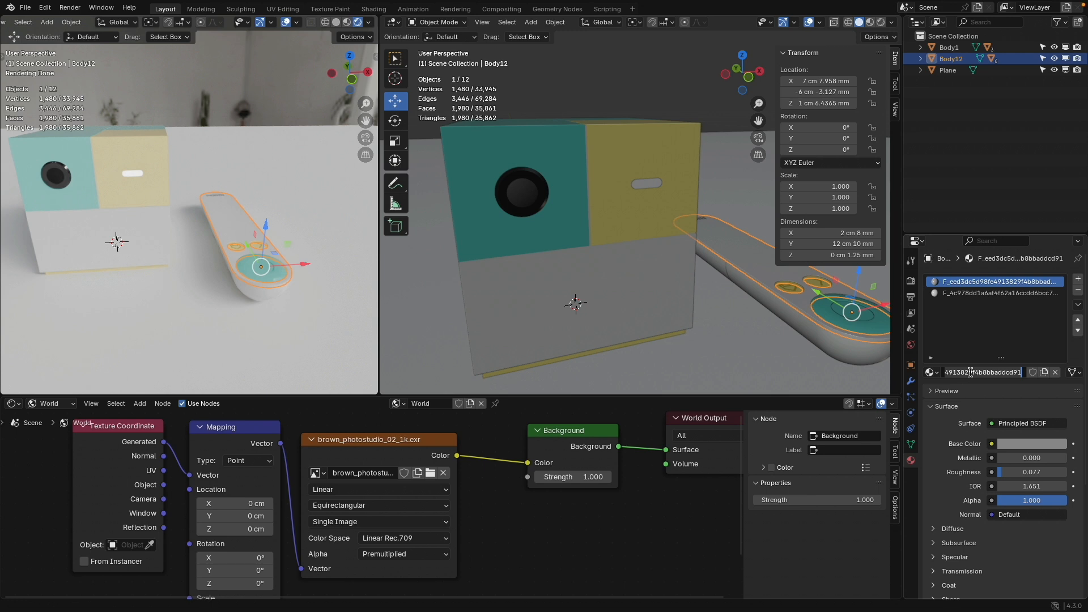
pyautogui.write('NEX White Print')
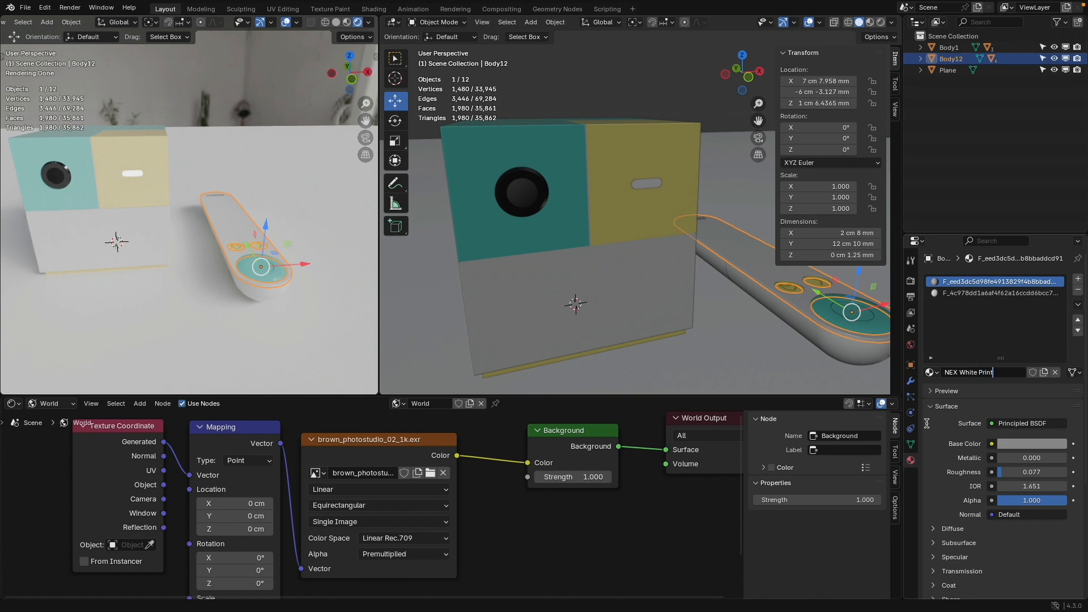
pyautogui.press('Return')
# Rename the light material in the remote body's second slot to NEX White
pyautogui.click(964, 294)
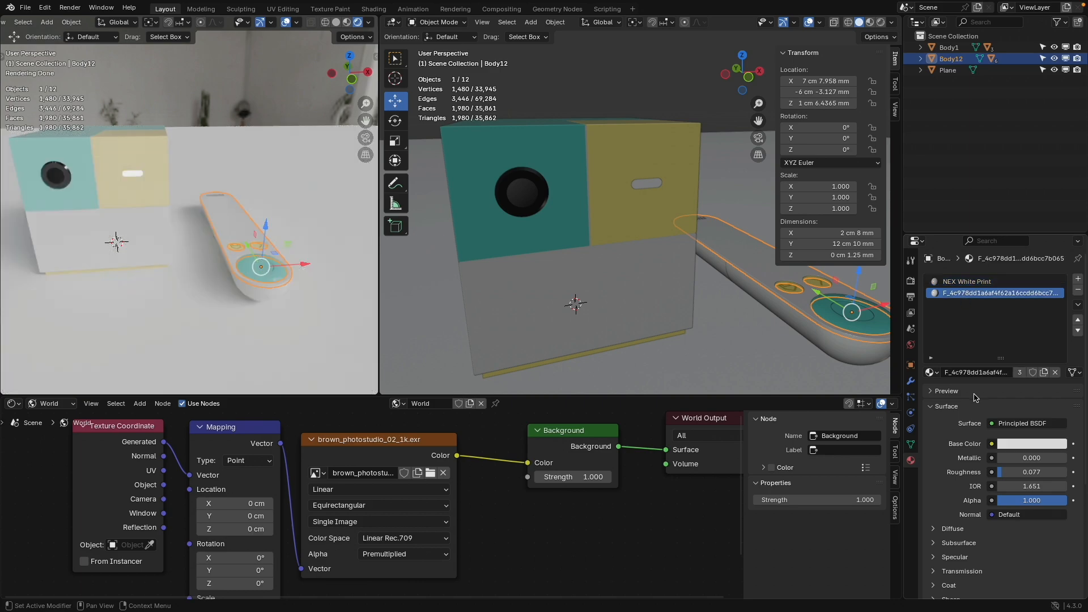
pyautogui.doubleClick(966, 369)
pyautogui.write('NEX')
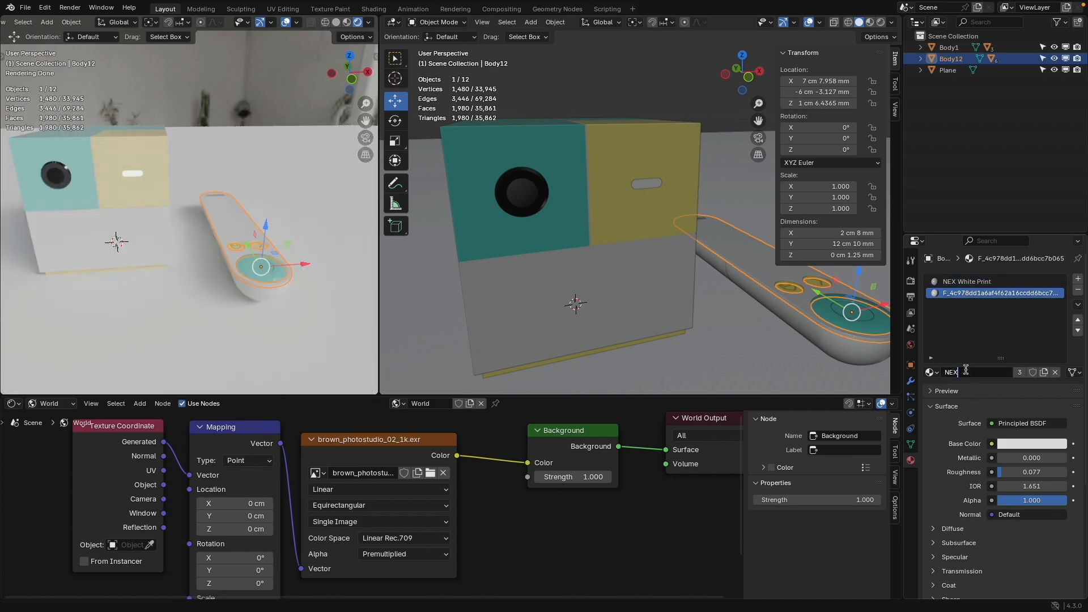
pyautogui.write(' White')
pyautogui.press('Return')
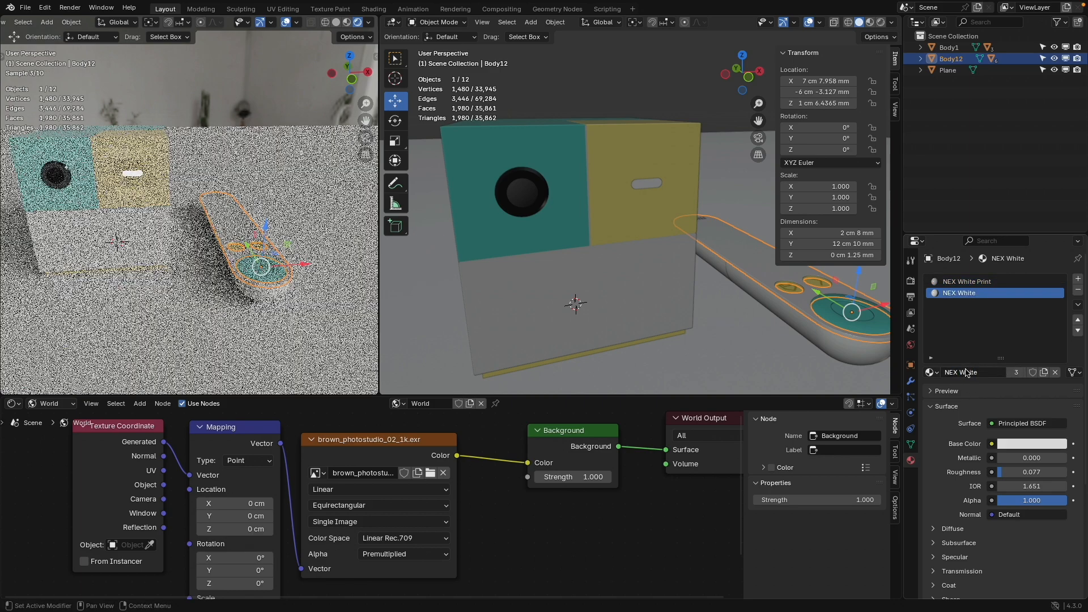
# Replace the material in the cube body's third slot with the existing NEX White material
pyautogui.click(948, 48)
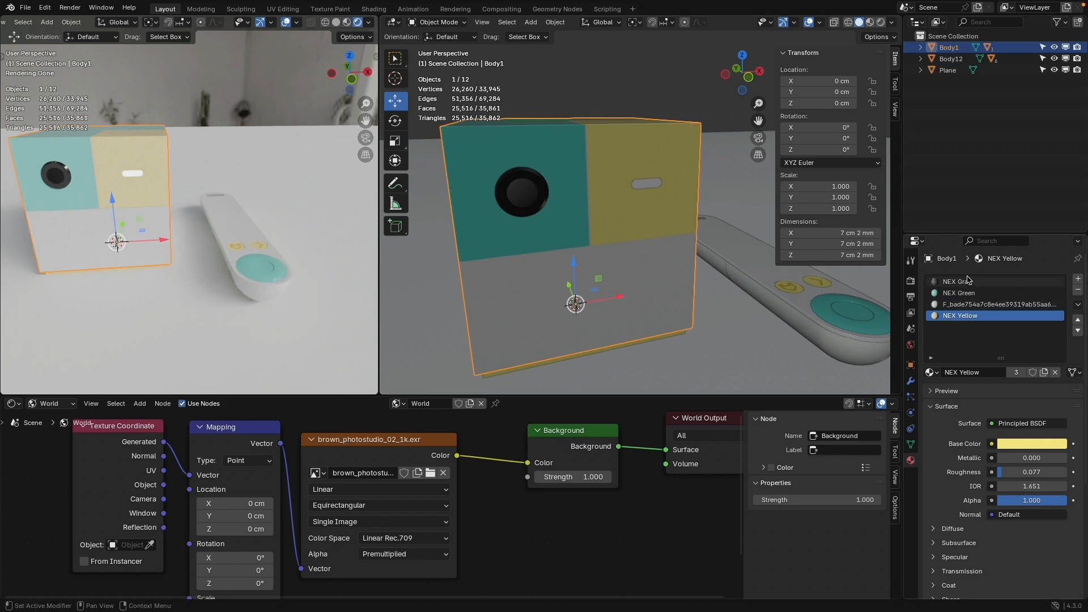
pyautogui.click(967, 306)
pyautogui.click(929, 372)
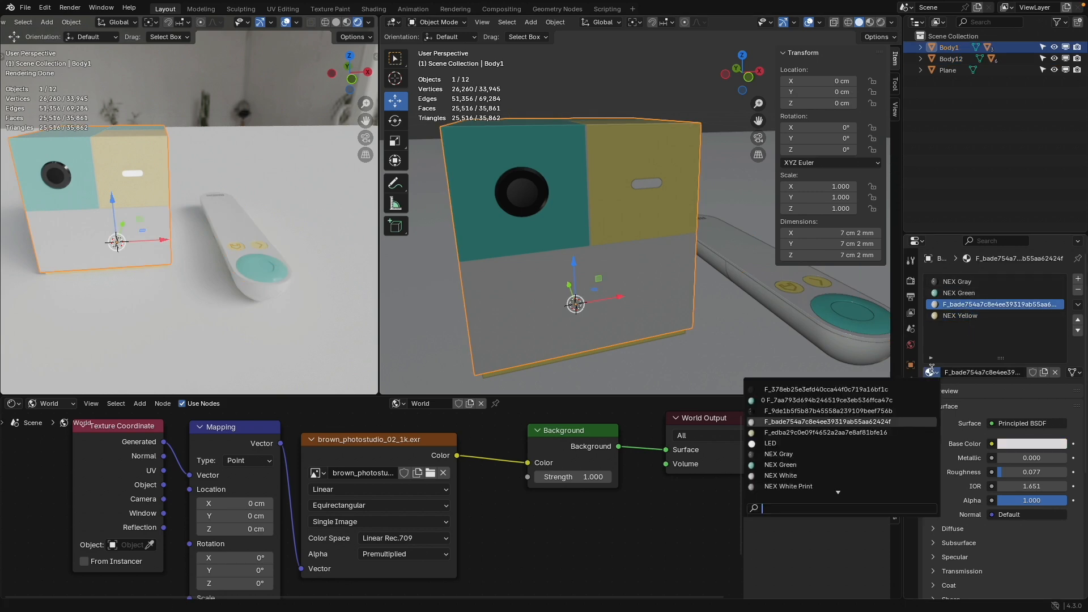
pyautogui.write('whi')
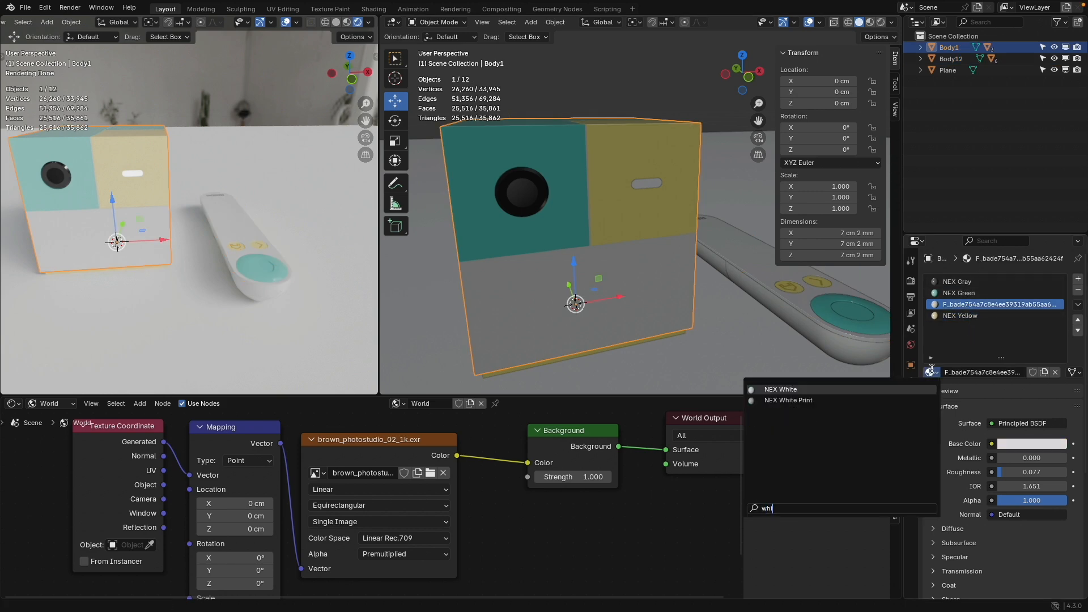
pyautogui.press('Return')
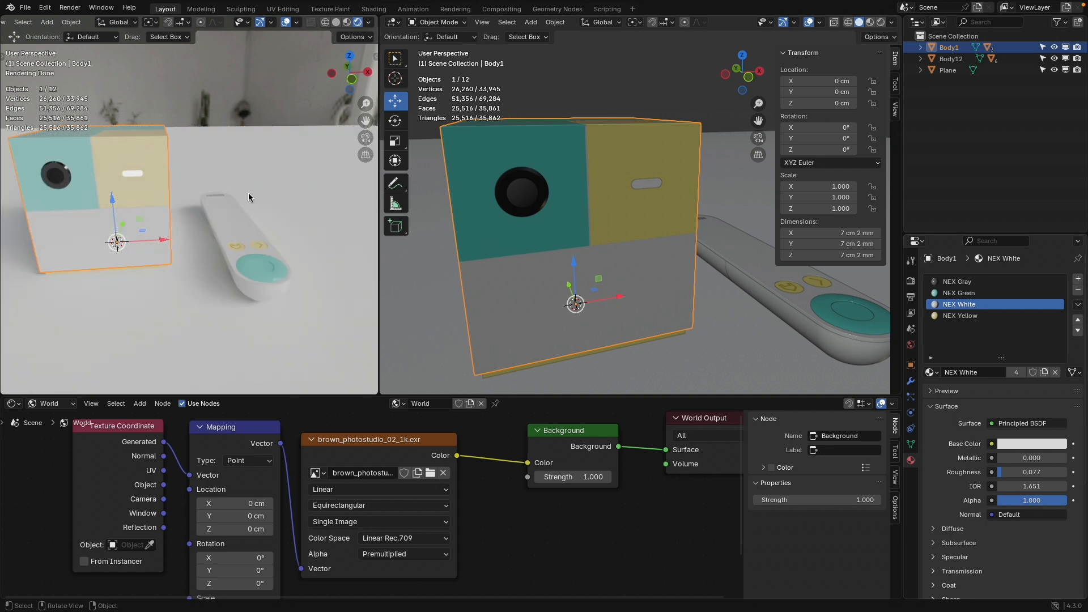
# Open the cube body in Edit Mode and frame the narrow gray strip between the front's green and yellow squares
pyautogui.moveTo(573, 149); pyautogui.dragTo(552, 275, button='middle')
pyautogui.scroll(5, 557, 303)
pyautogui.scroll(-1, 558, 304)
pyautogui.scroll(1, 593, 141)
pyautogui.scroll(-1, 592, 152)
pyautogui.moveTo(592, 154)
pyautogui.mouseDown(button='middle')
pyautogui.moveTo(512, 165)
pyautogui.moveTo(617, 180)
pyautogui.moveTo(581, 158)
pyautogui.mouseUp(button='middle')
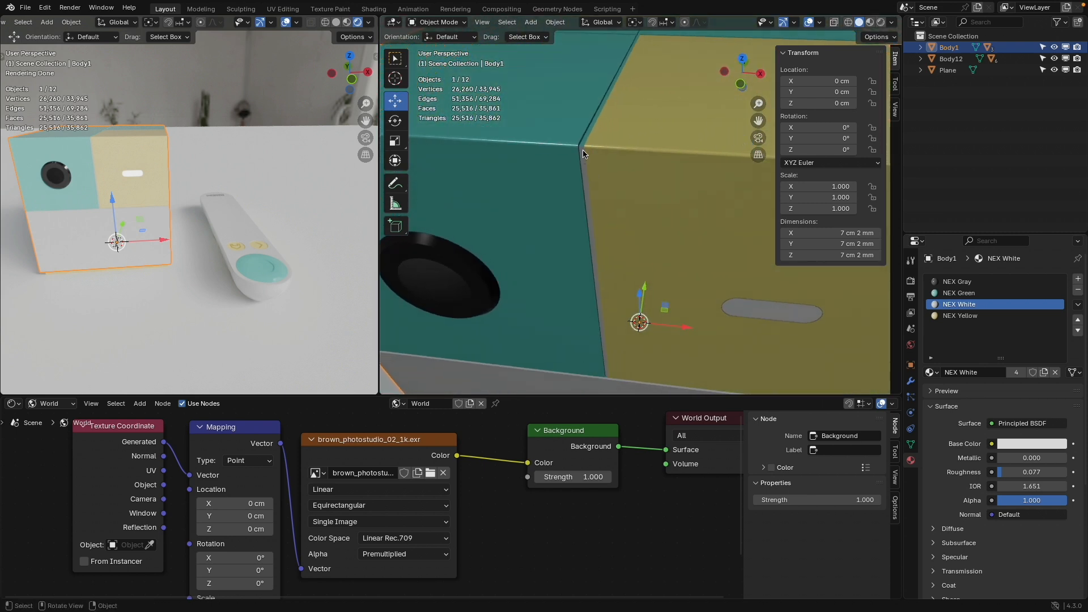
pyautogui.click(439, 24)
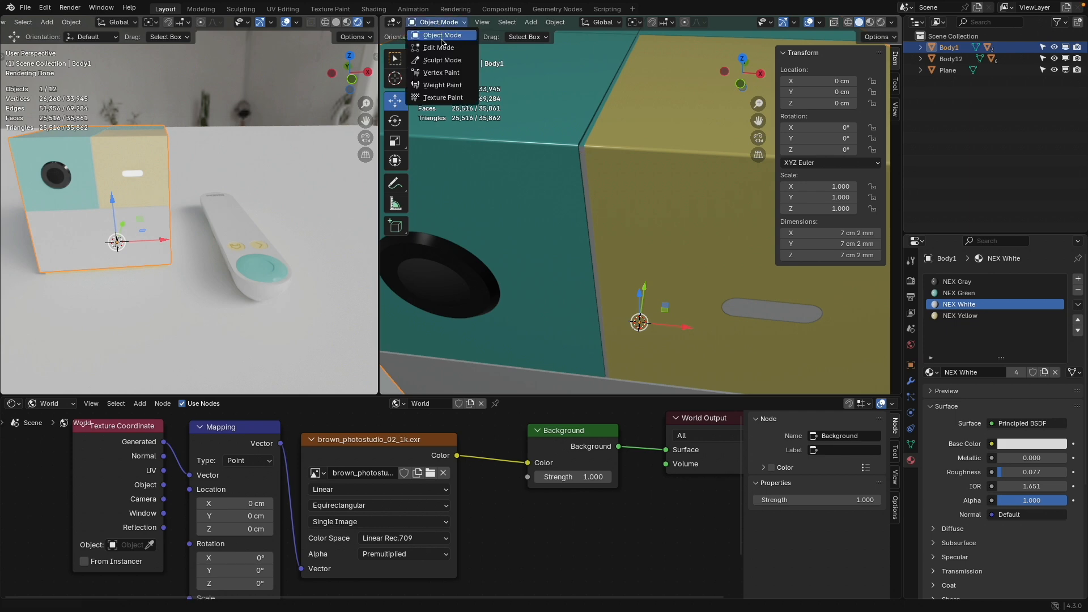
pyautogui.click(449, 62)
pyautogui.scroll(6, 577, 150)
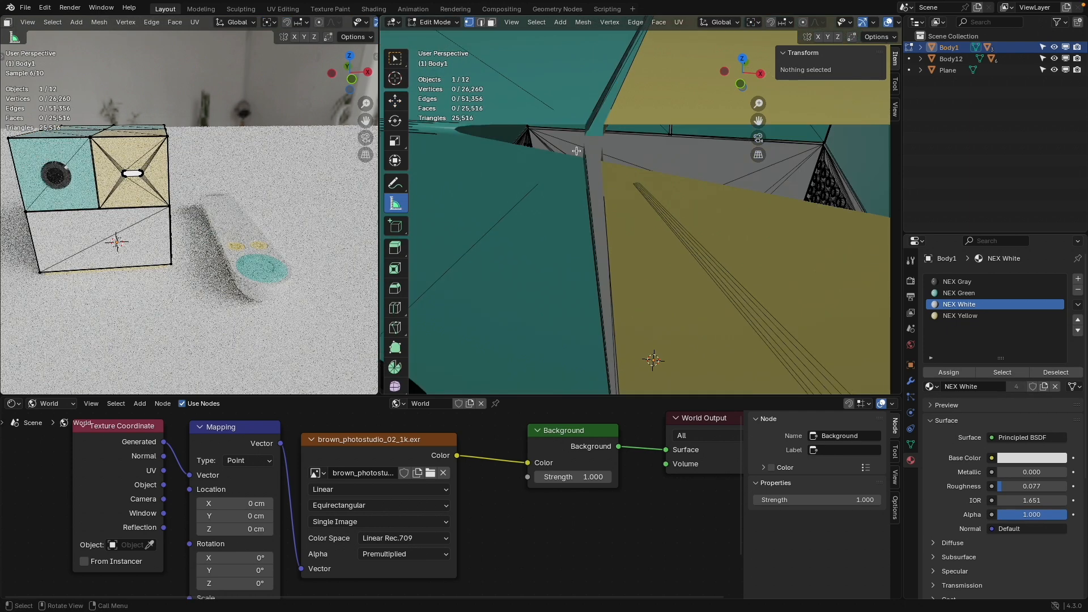
pyautogui.scroll(-2, 576, 150)
pyautogui.scroll(-3, 575, 151)
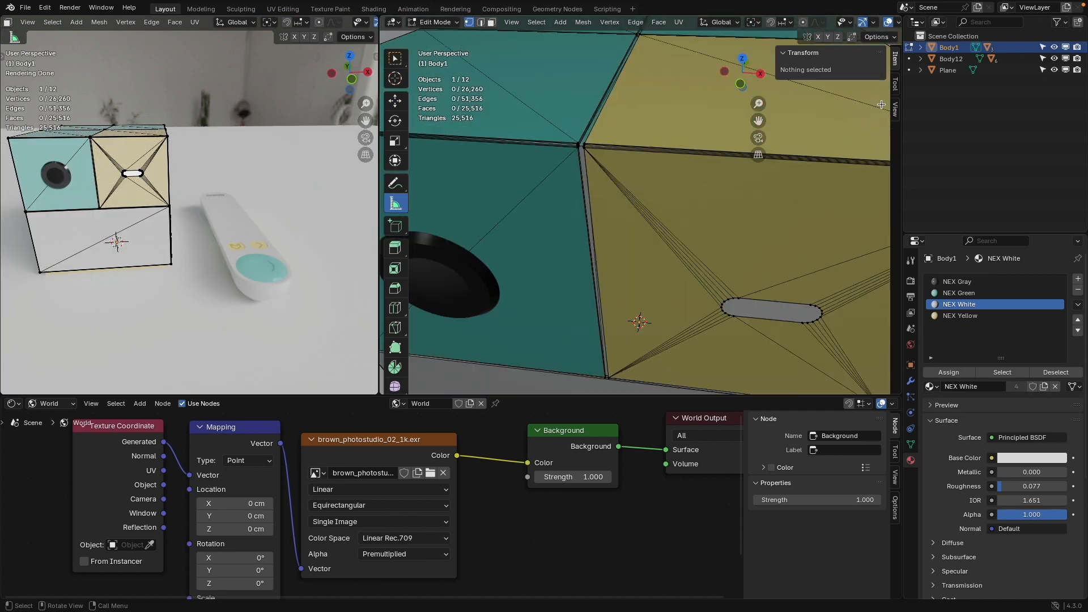
# Set the 3D viewport's Clip Start to 1 mm
pyautogui.click(895, 109)
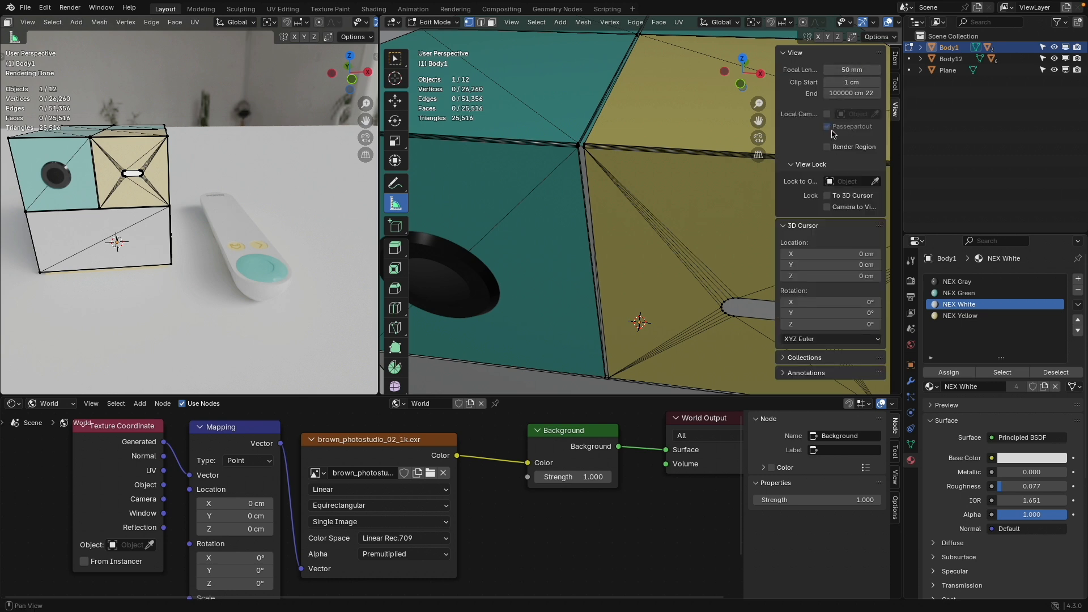
pyautogui.click(855, 82)
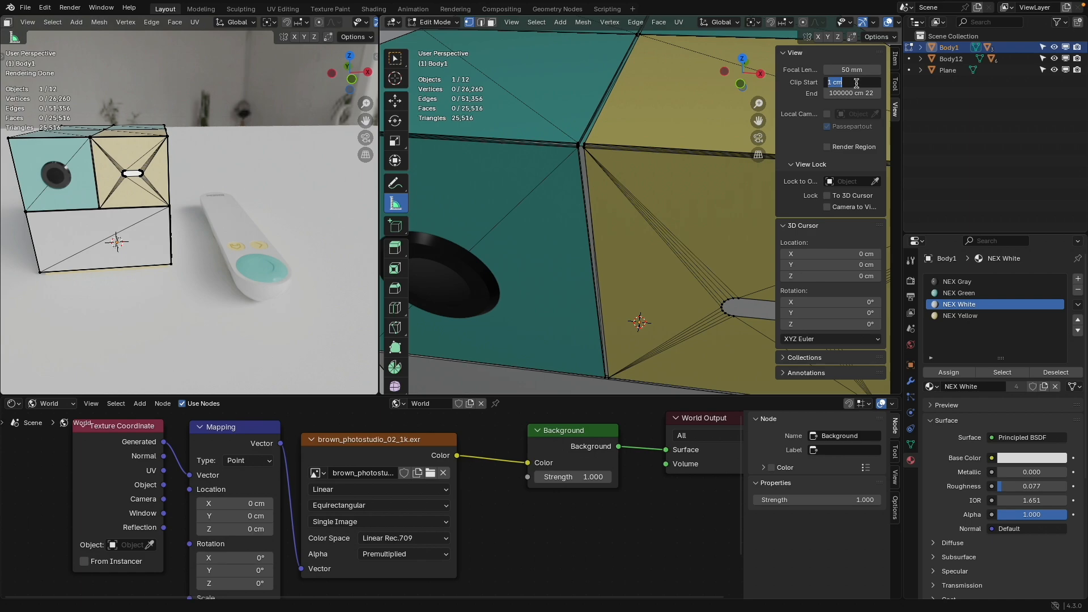
pyautogui.write('1mm')
pyautogui.press('Return')
# In face selection mode, assign NEX Green to the upper triangle of the gray strip between the front's green and yellow squares
pyautogui.scroll(2, 580, 155)
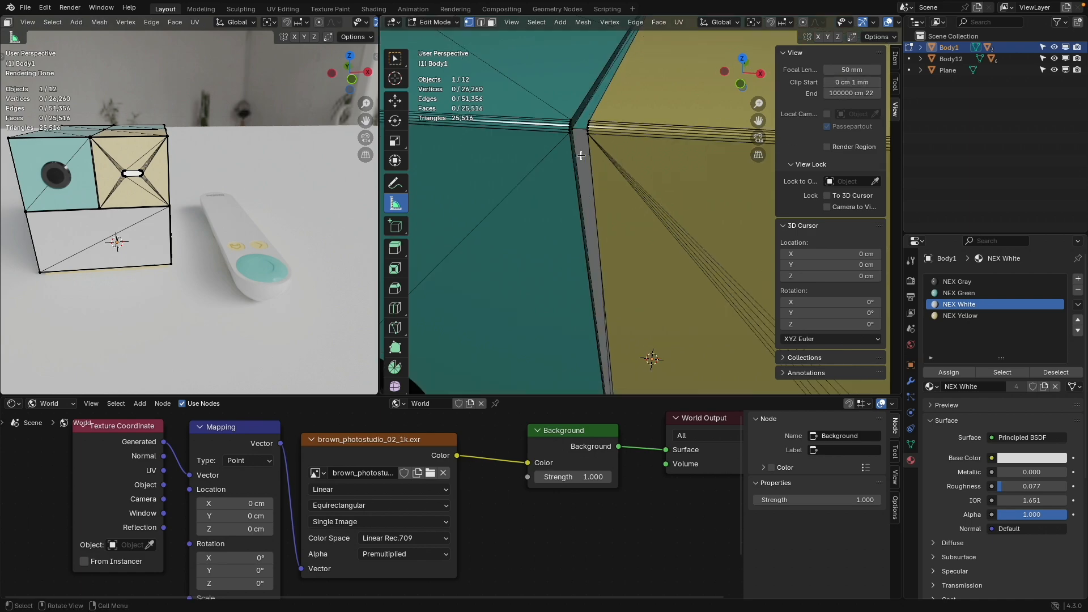
pyautogui.click(492, 23)
pyautogui.click(589, 226)
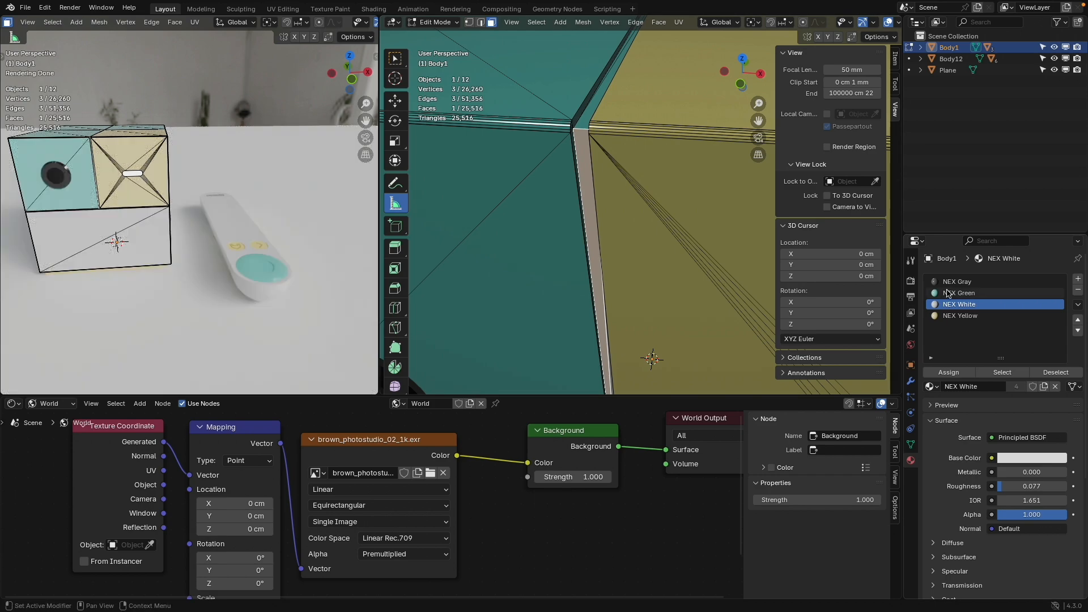
pyautogui.click(947, 293)
pyautogui.click(948, 373)
# Assign NEX Green to the upper triangle of the gray strip between the two green squares on the cube's left side
pyautogui.scroll(-5, 635, 177)
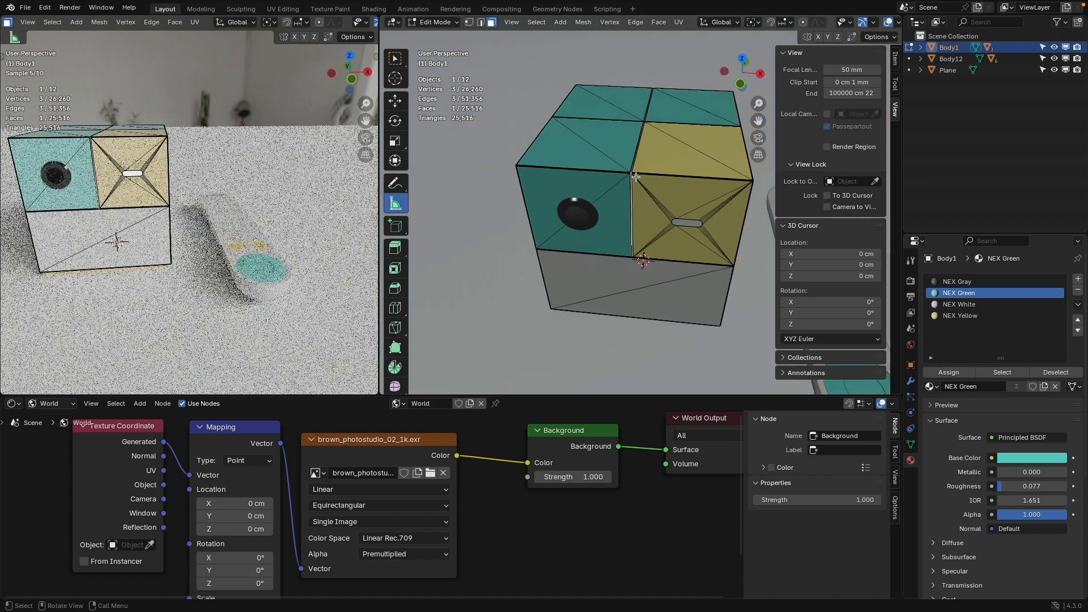
pyautogui.moveTo(635, 177); pyautogui.dragTo(695, 246, button='middle')
pyautogui.click(694, 243)
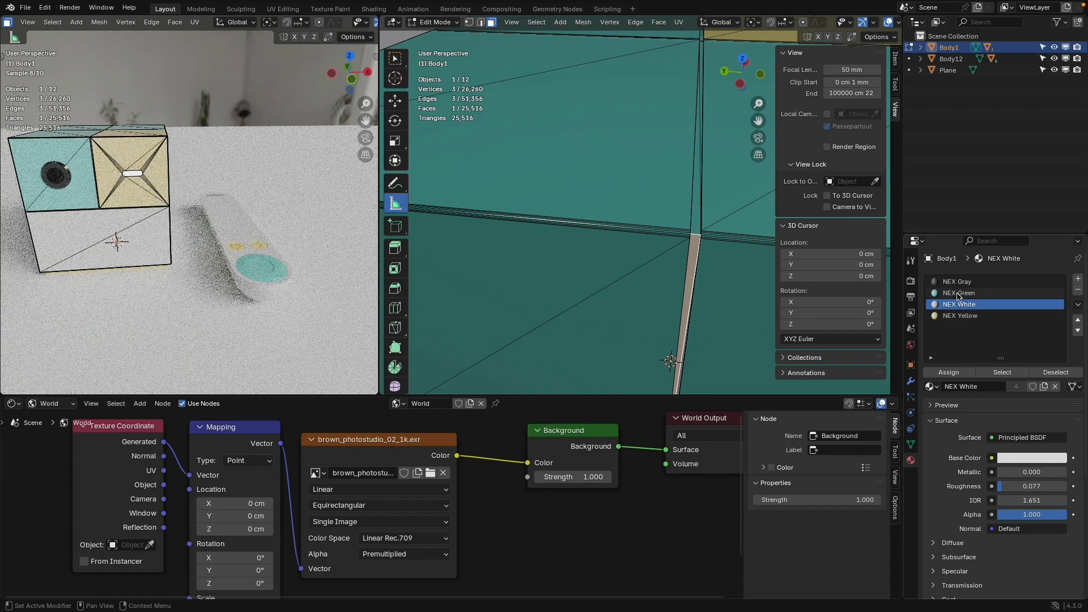
pyautogui.click(957, 294)
pyautogui.click(948, 372)
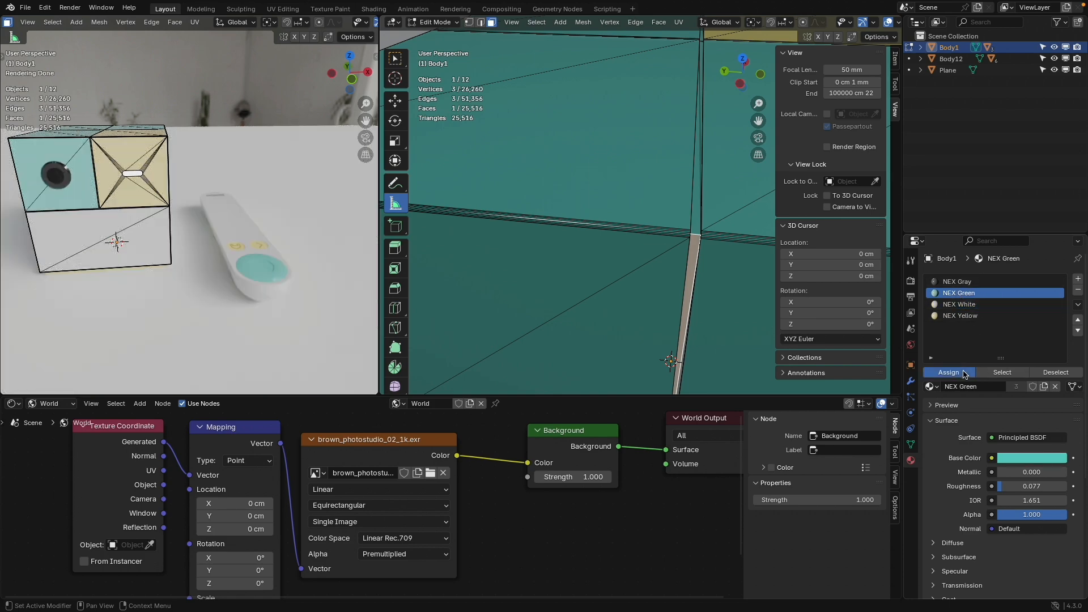
# Assign NEX Green to the upper triangle of the gray strip between the green squares on the cube's back
pyautogui.moveTo(640, 237); pyautogui.dragTo(701, 156, button='middle')
pyautogui.click(701, 157)
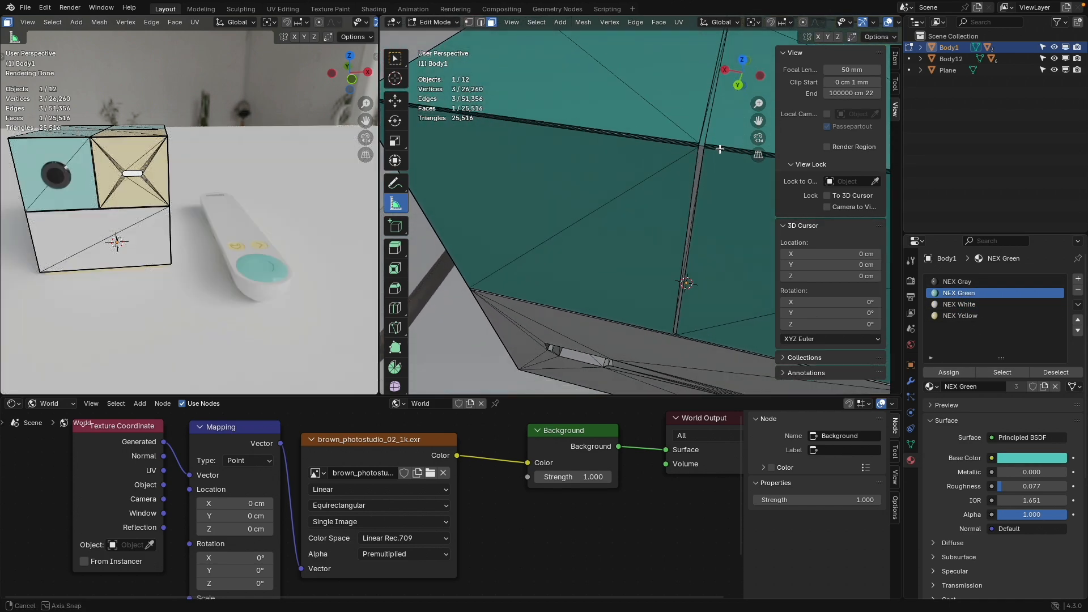
pyautogui.click(957, 293)
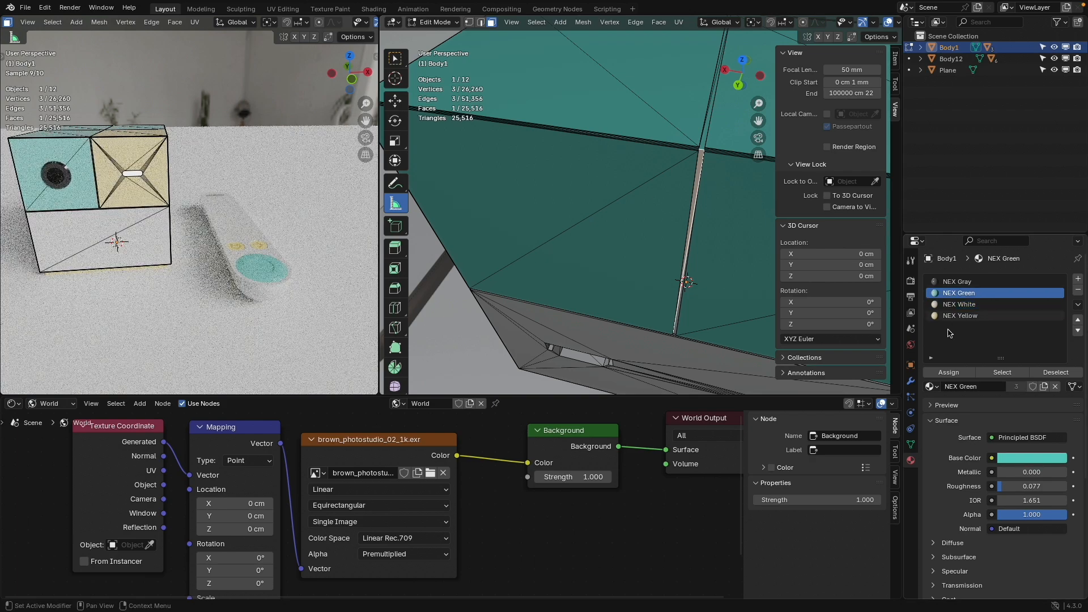
pyautogui.click(948, 372)
# Assign NEX Green to the upper triangle of the gray strip between the yellow and green squares on the cube's right side
pyautogui.moveTo(668, 226); pyautogui.dragTo(623, 182, button='middle')
pyautogui.click(618, 164)
pyautogui.click(957, 293)
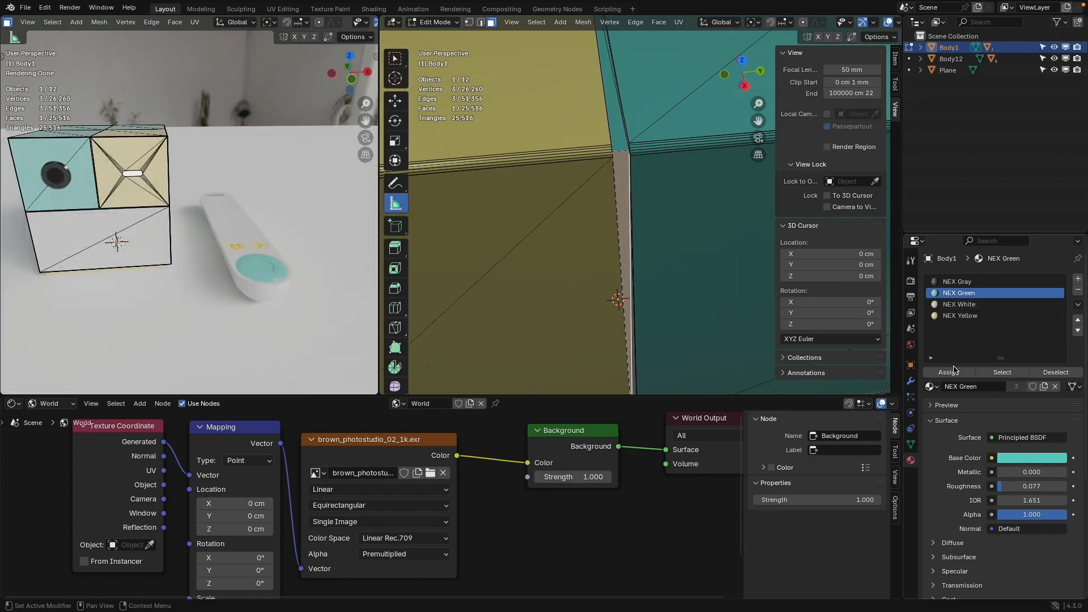
pyautogui.click(948, 373)
# Select the four remaining gray strip triangles around the cube, assign NEX Green to them together, and return to Object Mode
pyautogui.moveTo(668, 266); pyautogui.dragTo(627, 217, button='middle')
pyautogui.click(695, 177)
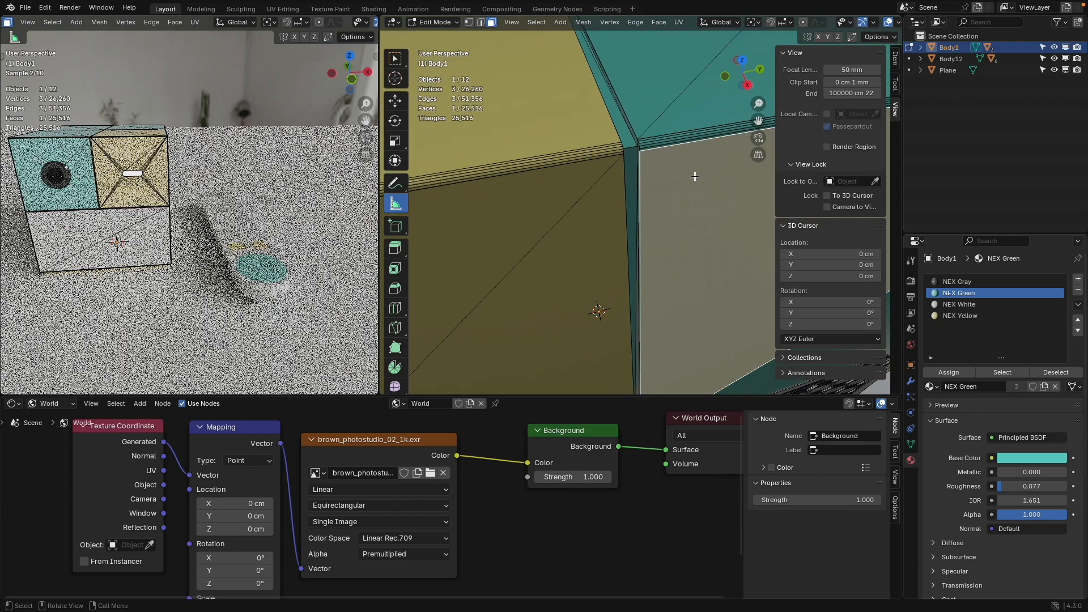
pyautogui.moveTo(695, 177); pyautogui.dragTo(609, 204, button='middle')
pyautogui.scroll(1, 593, 177)
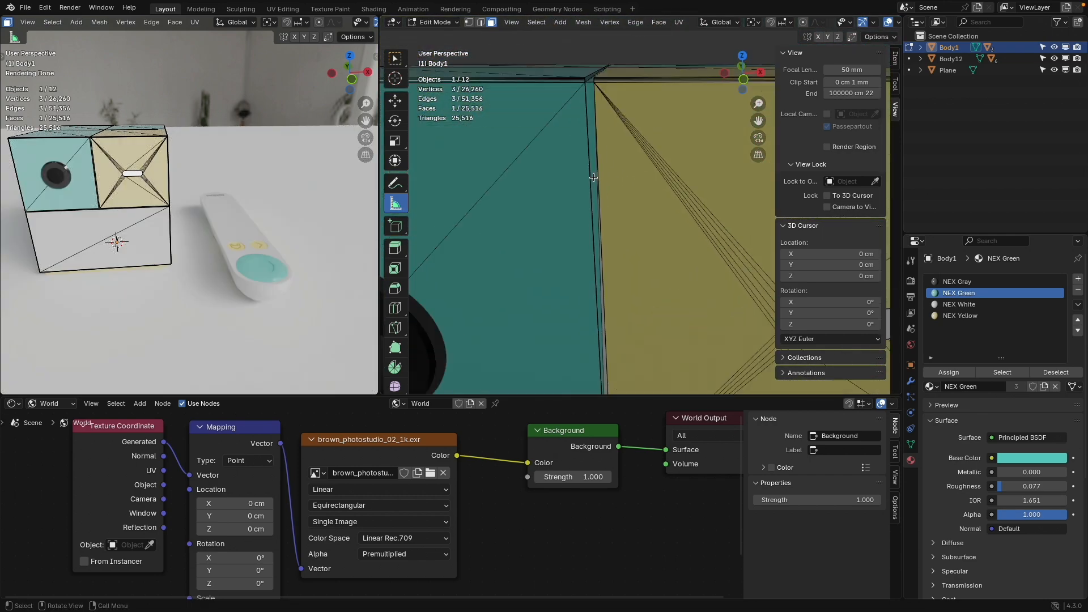
pyautogui.scroll(-1, 593, 177)
pyautogui.scroll(1, 606, 352)
pyautogui.click(601, 349)
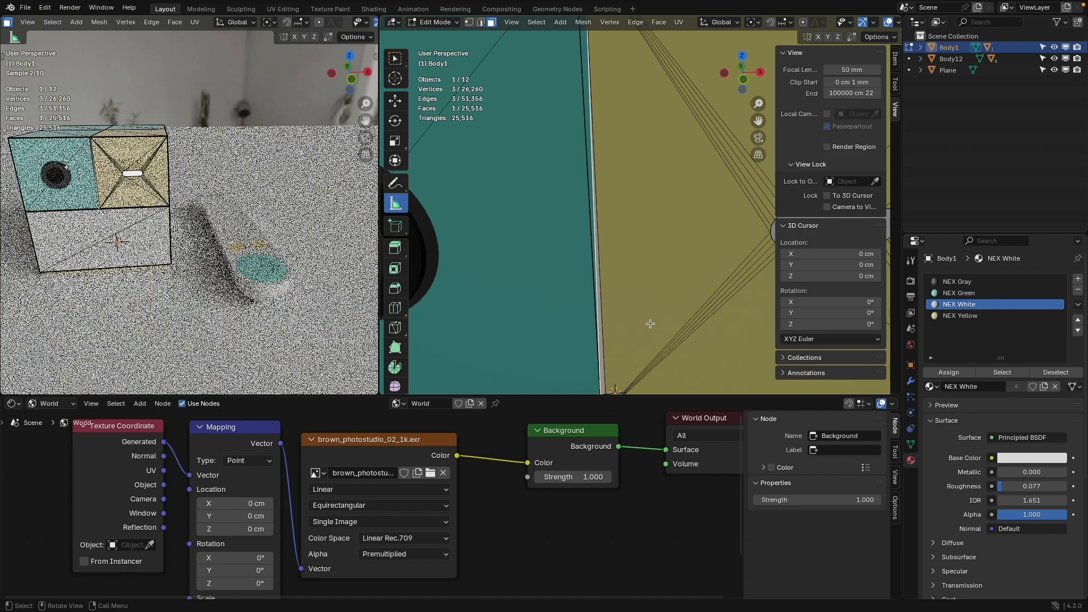
pyautogui.moveTo(648, 323); pyautogui.dragTo(553, 266, button='middle')
pyautogui.scroll(3, 611, 310)
pyautogui.scroll(-2, 611, 309)
pyautogui.scroll(3, 552, 261)
pyautogui.keyDown('shift'); pyautogui.click(548, 246); pyautogui.keyUp('shift')
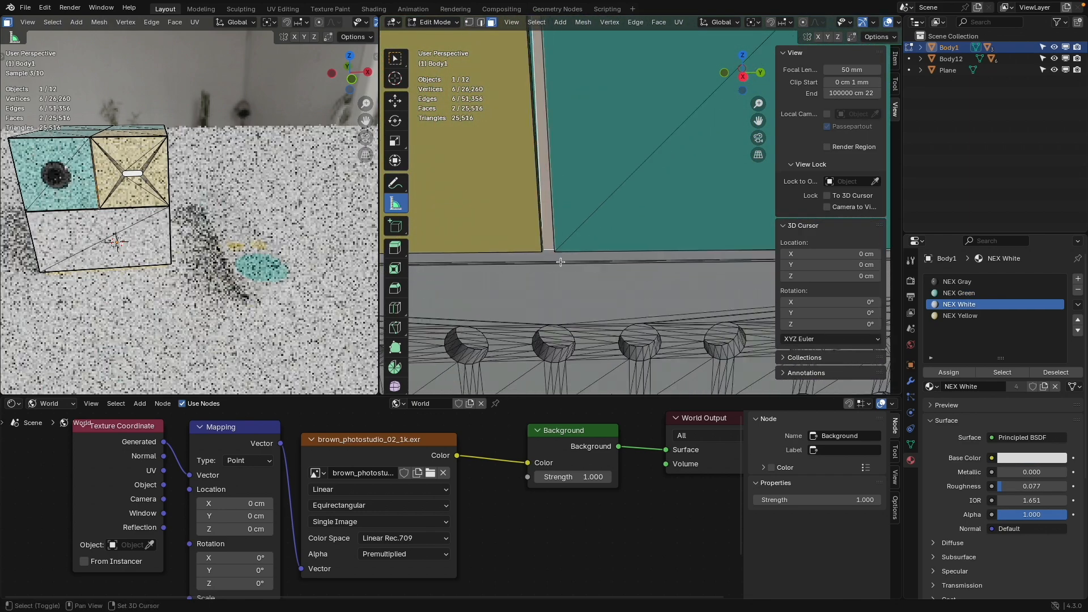
pyautogui.scroll(-2, 555, 258)
pyautogui.moveTo(666, 221); pyautogui.dragTo(583, 243, button='middle')
pyautogui.scroll(2, 629, 227)
pyautogui.keyDown('shift'); pyautogui.click(618, 272); pyautogui.keyUp('shift')
pyautogui.scroll(-3, 619, 270)
pyautogui.scroll(2, 583, 243)
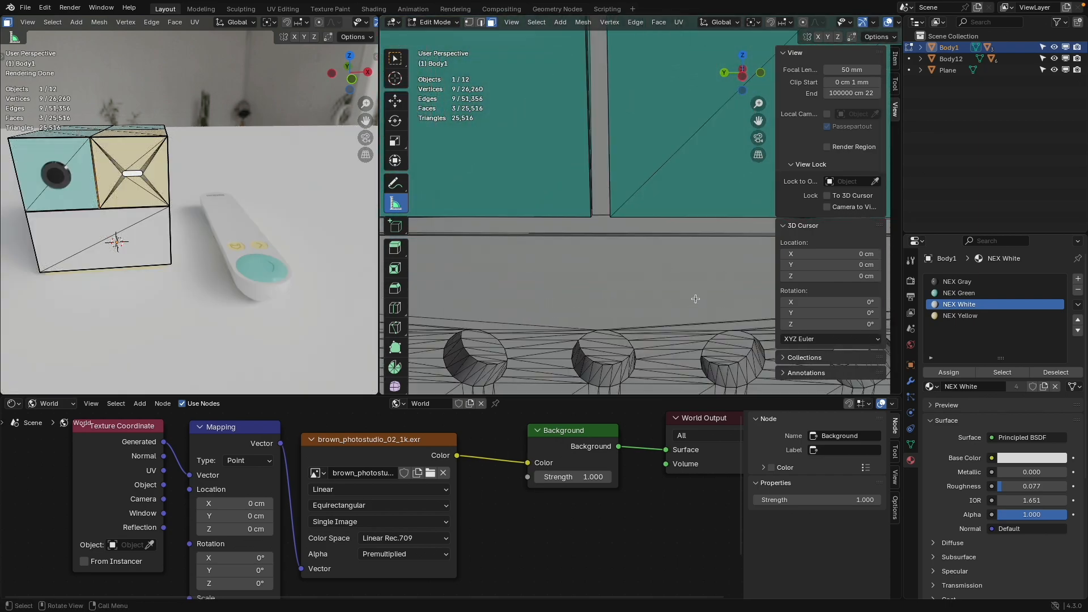
pyautogui.keyDown('shift'); pyautogui.click(602, 195); pyautogui.keyUp('shift')
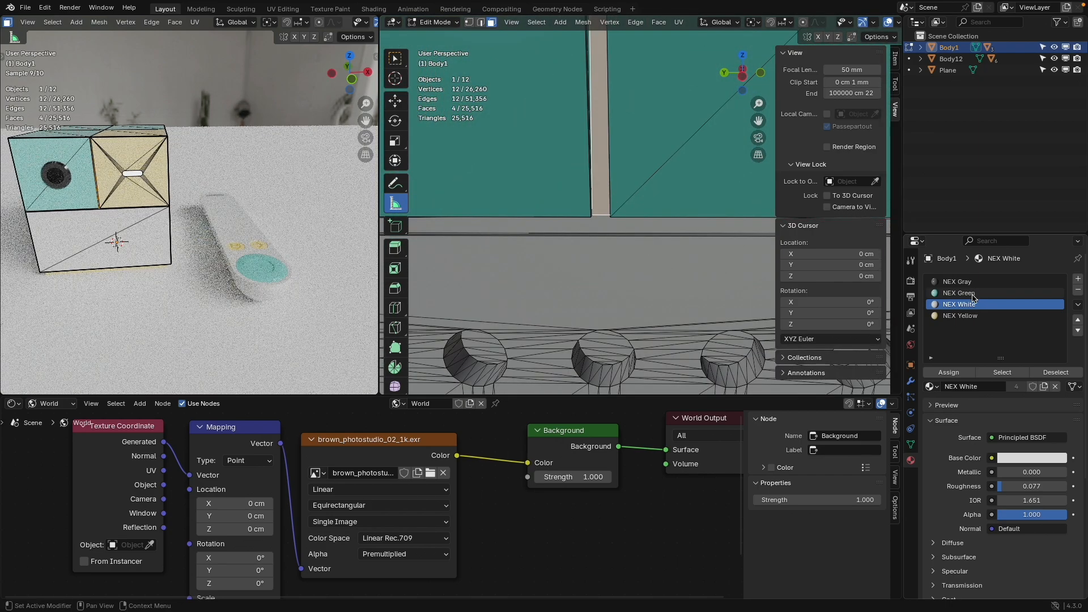
pyautogui.click(959, 293)
pyautogui.click(948, 372)
pyautogui.scroll(-2, 551, 210)
pyautogui.scroll(-5, 551, 209)
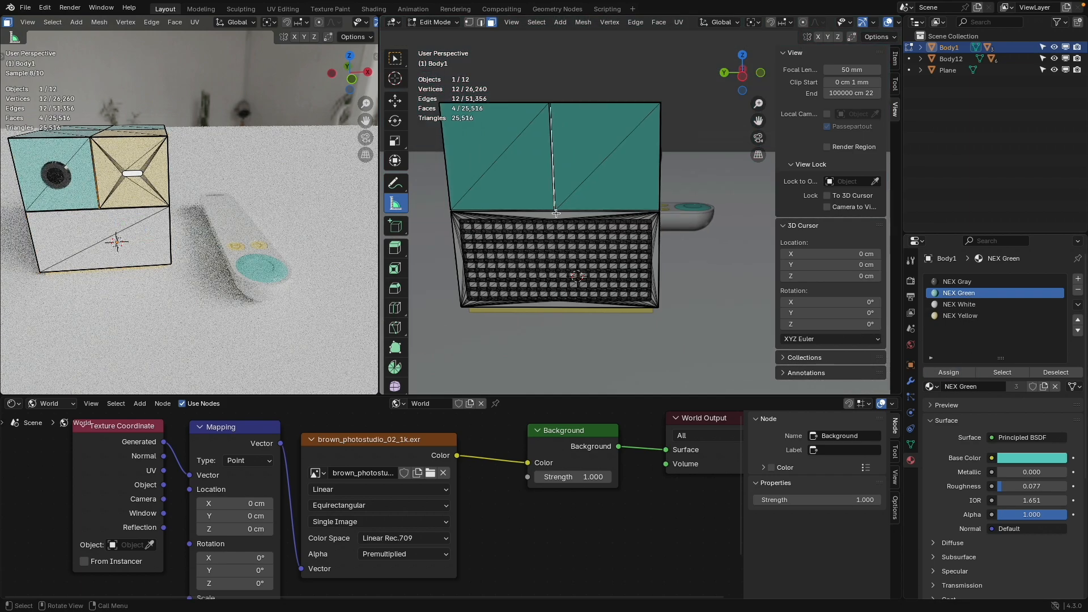
pyautogui.press('Tab')
# Examine the hole pattern on the cube's left side, straight on and at an angle
pyautogui.scroll(5, 597, 220)
pyautogui.scroll(-2, 599, 221)
pyautogui.click(743, 77)
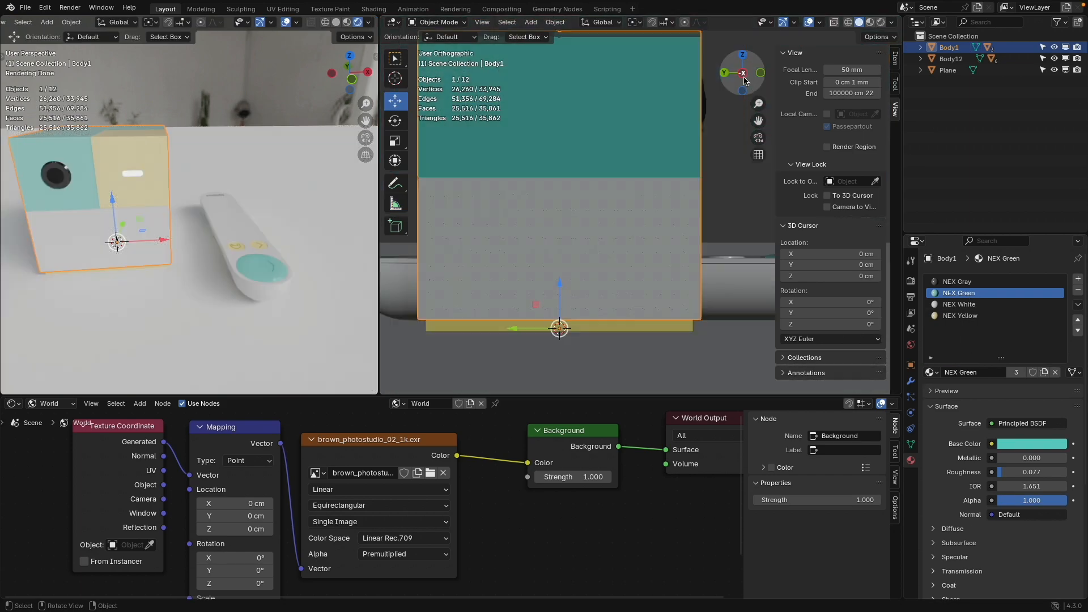
pyautogui.scroll(5, 662, 222)
pyautogui.hotkey('shift', 'z')
pyautogui.hotkey('shift', 'z')
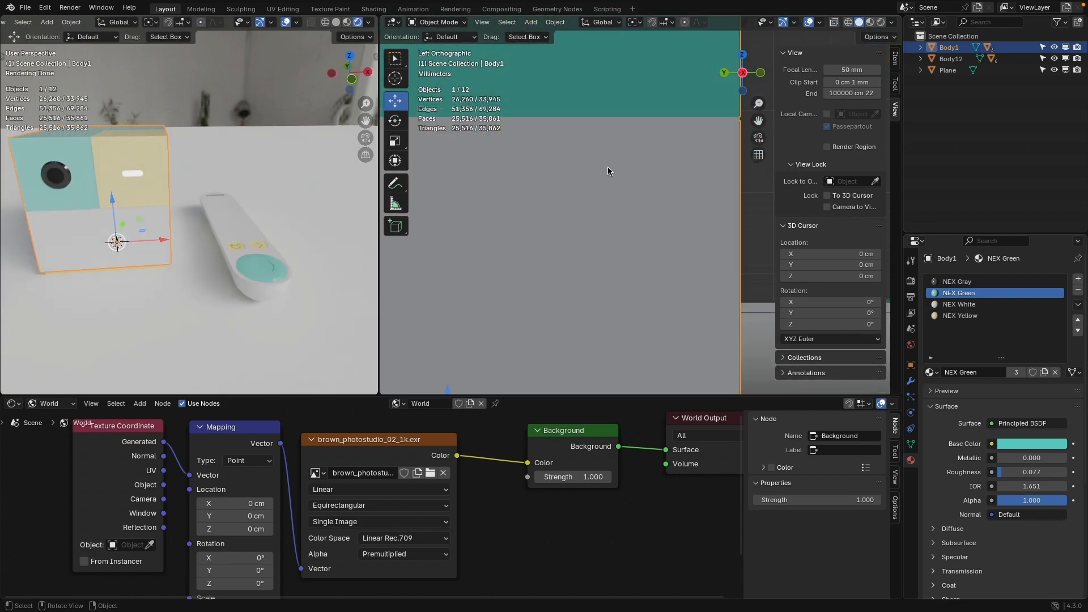
pyautogui.moveTo(611, 165); pyautogui.dragTo(591, 172, button='middle')
pyautogui.scroll(-6, 590, 173)
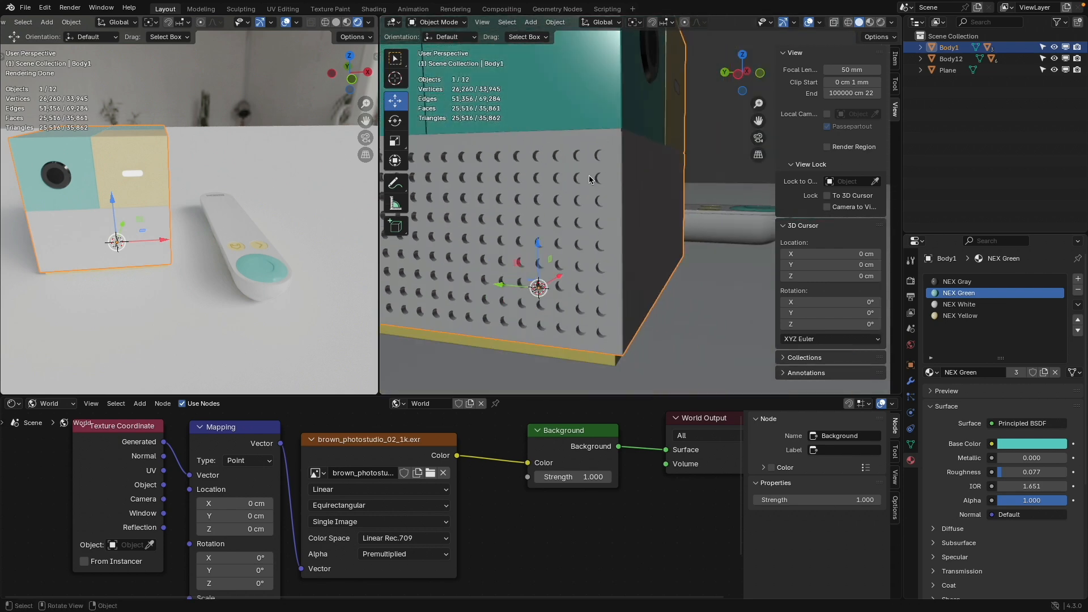
pyautogui.scroll(3, 599, 149)
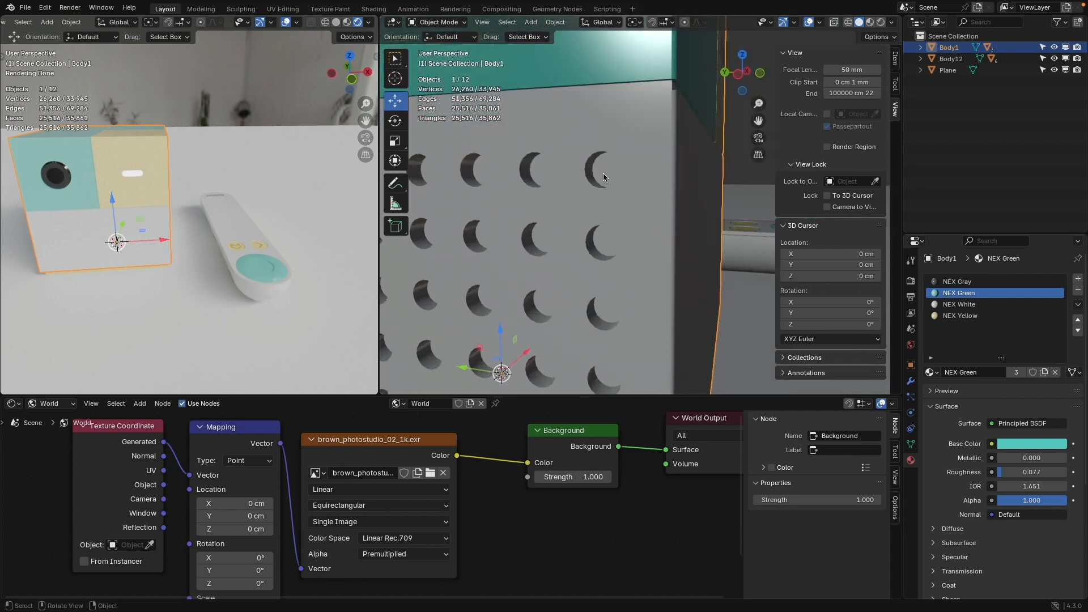
pyautogui.scroll(-3, 614, 172)
pyautogui.moveTo(614, 172); pyautogui.dragTo(554, 180, button='middle')
# Put the cube into Edit Mode in front view and show its mesh in wireframe shading
pyautogui.click(750, 76)
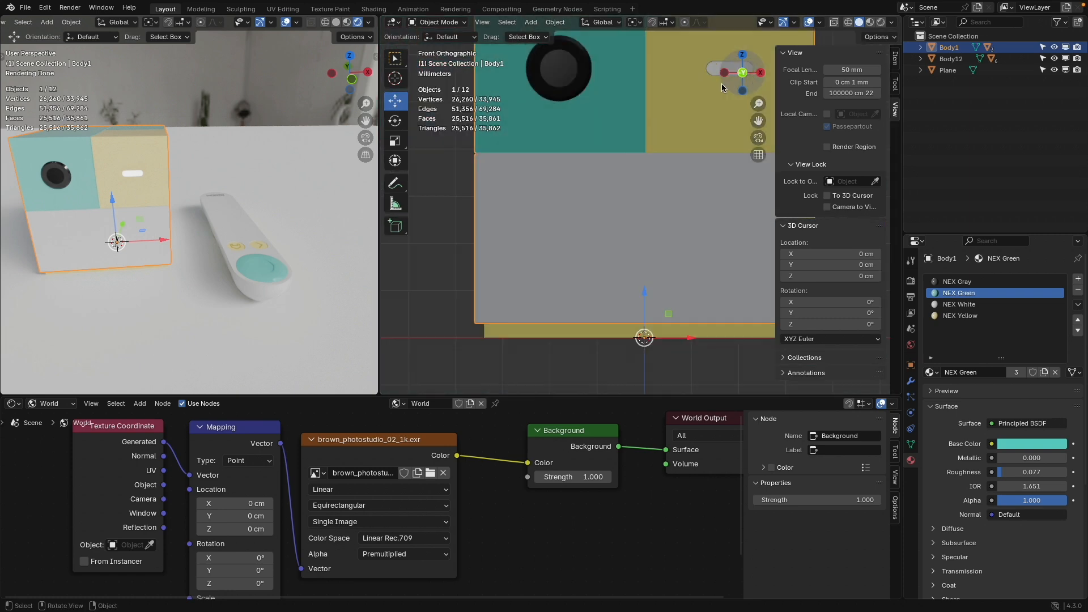
pyautogui.click(437, 22)
pyautogui.click(438, 48)
pyautogui.scroll(2, 478, 173)
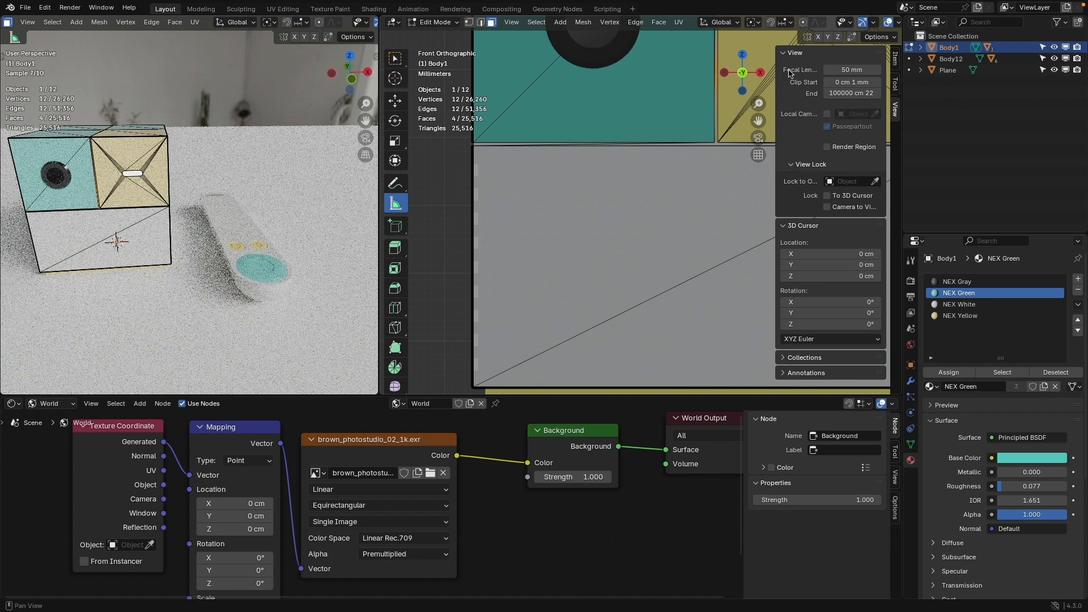
pyautogui.scroll(-4, 868, 25)
pyautogui.scroll(-1, 867, 26)
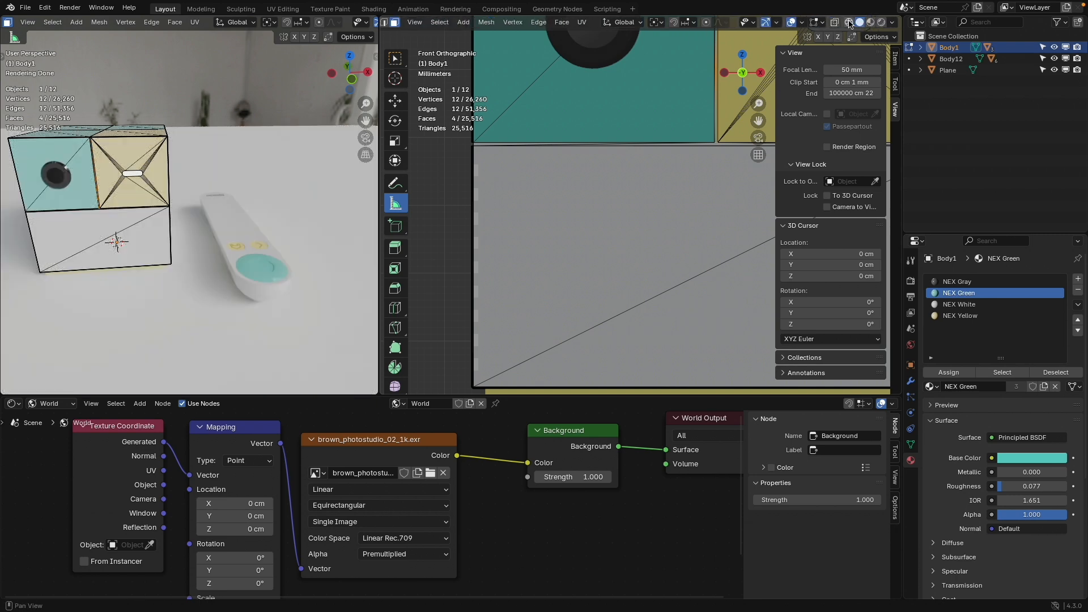
pyautogui.click(848, 22)
# Box-select the inner faces of all speaker holes along the cube's left side in front view
pyautogui.scroll(4, 486, 208)
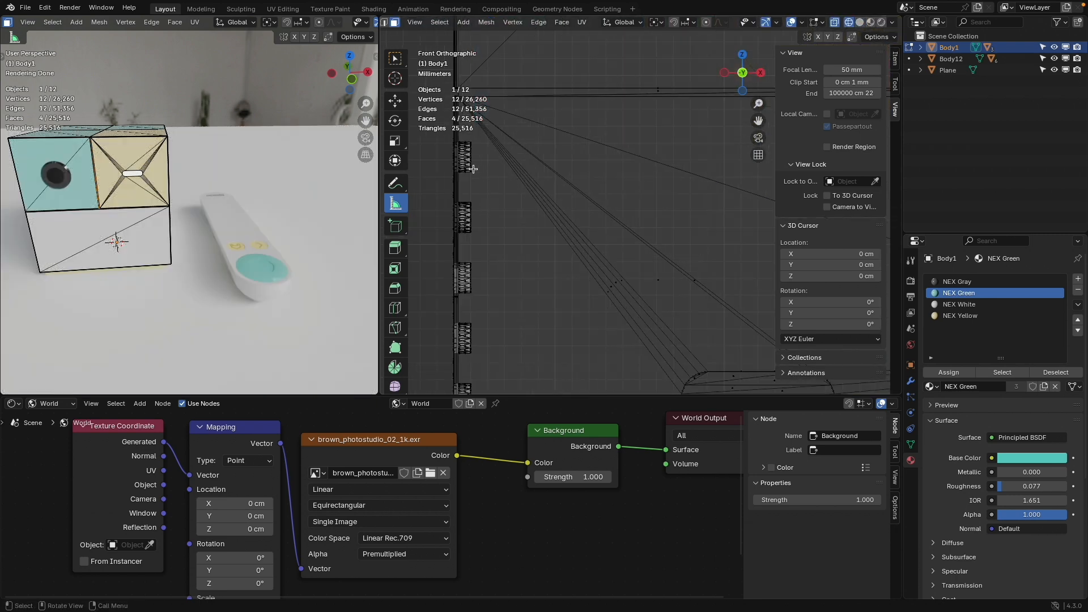
pyautogui.scroll(5, 474, 169)
pyautogui.scroll(-5, 474, 156)
pyautogui.keyDown('shift'); pyautogui.moveTo(494, 201); pyautogui.dragTo(545, 142, button='middle'); pyautogui.keyUp('shift')
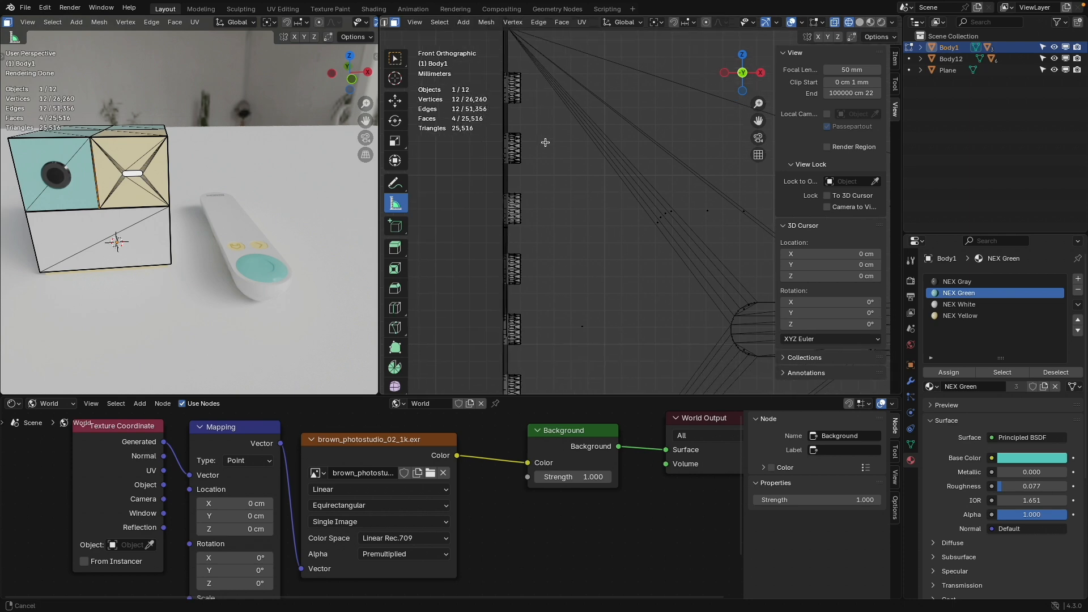
pyautogui.scroll(-4, 550, 139)
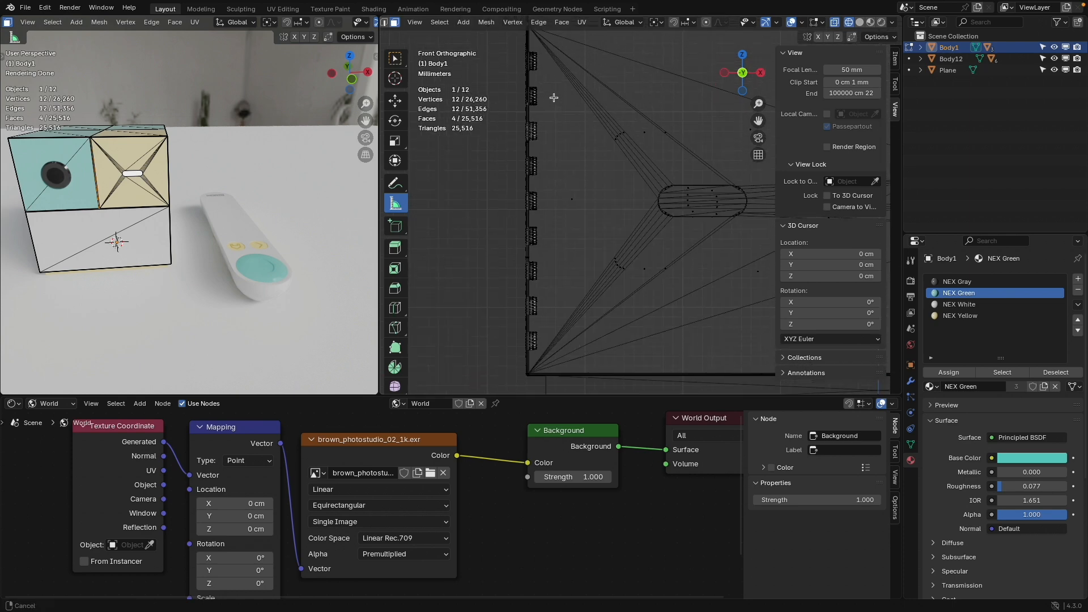
pyautogui.press('b')
pyautogui.moveTo(535, 45); pyautogui.dragTo(587, 365)
# Remove the large front triangle and the stray strip faces on the cube's upper half from the selection
pyautogui.press('b')
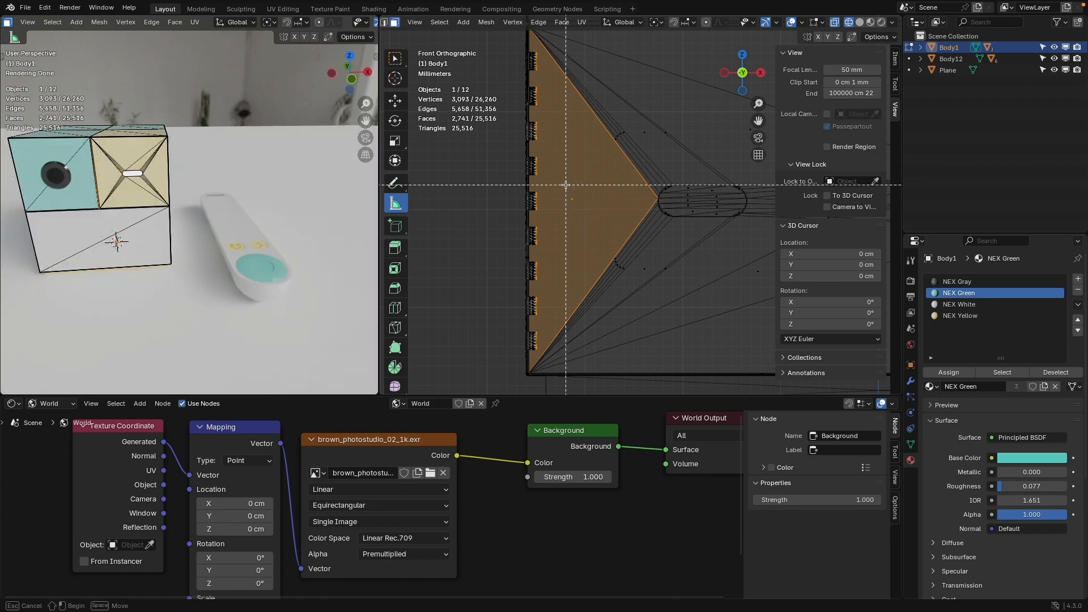
pyautogui.moveTo(564, 183); pyautogui.dragTo(521, 294, button='middle')
pyautogui.scroll(-3, 607, 246)
pyautogui.scroll(-3, 599, 250)
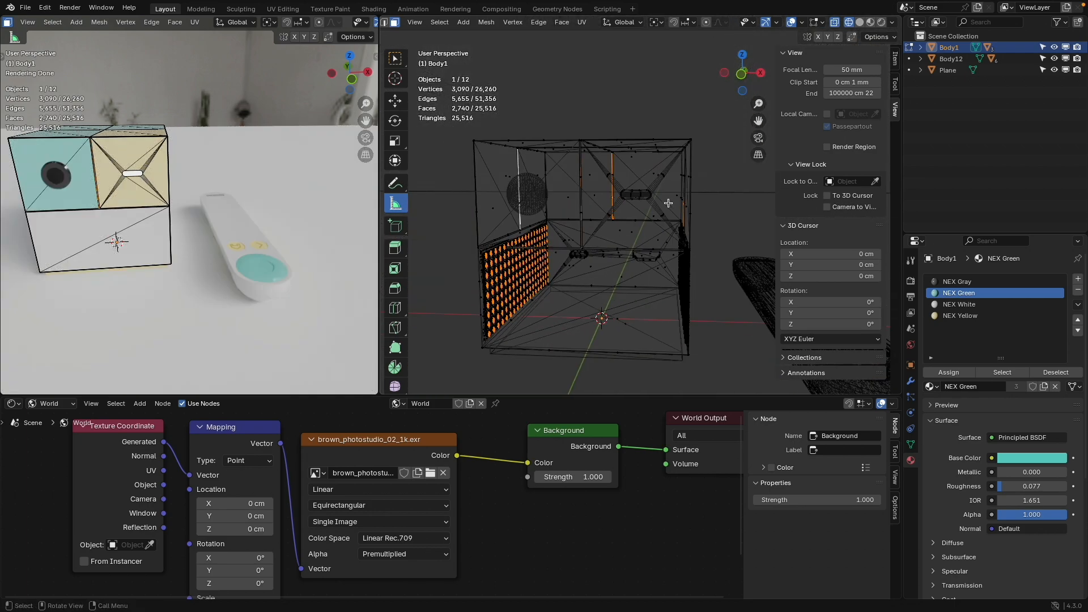
pyautogui.press('b')
pyautogui.moveTo(483, 129); pyautogui.dragTo(711, 223, button='middle')
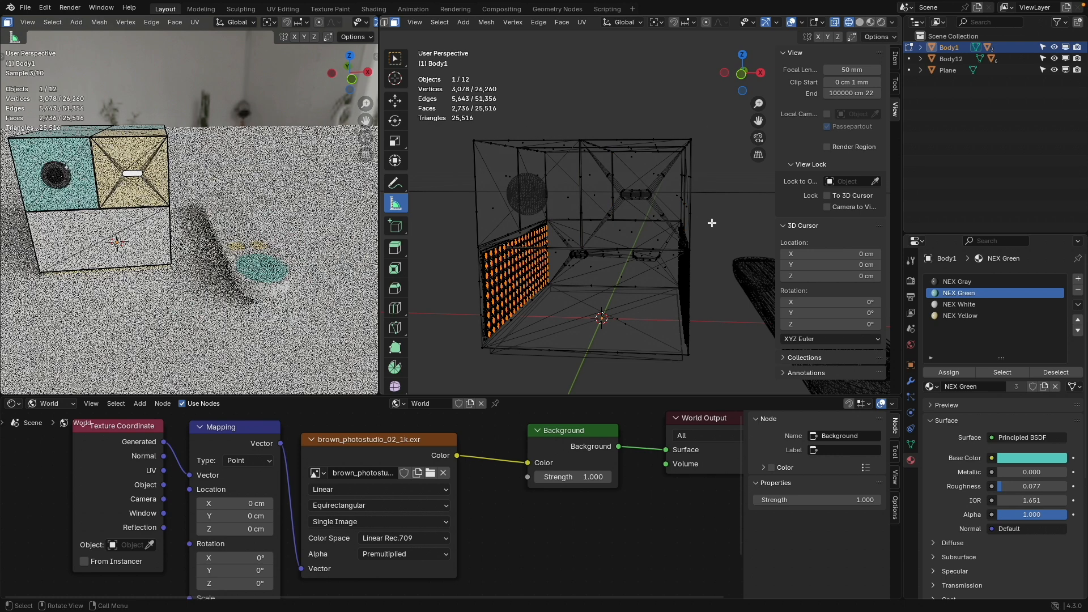
# Add the inner faces of the holes along the cube's right side to the selection in front view
pyautogui.press('KP_1')
pyautogui.scroll(5, 669, 191)
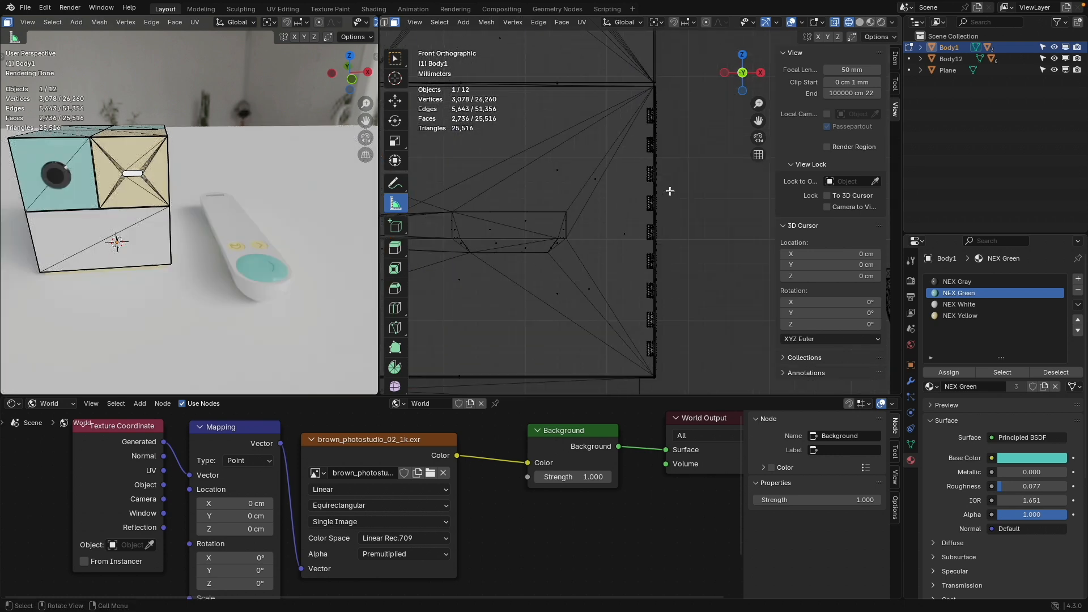
pyautogui.press('b')
pyautogui.moveTo(644, 104); pyautogui.dragTo(631, 294)
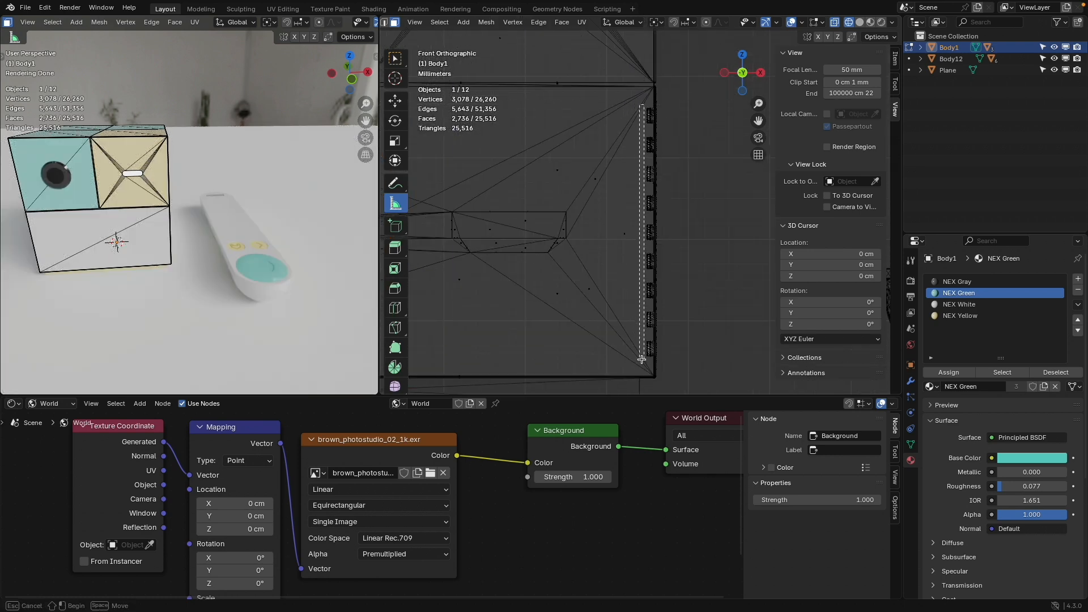
pyautogui.moveTo(648, 361); pyautogui.dragTo(649, 363)
pyautogui.scroll(-5, 646, 302)
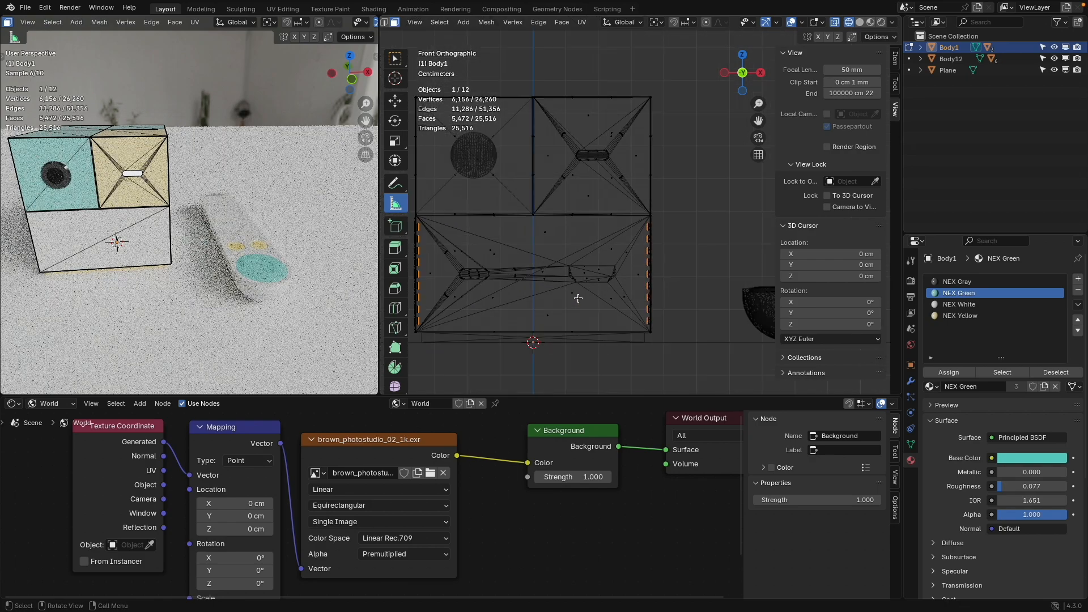
# Check the selected hole faces on the side, assign NEX Gray to them, and return to Object Mode
pyautogui.moveTo(578, 299); pyautogui.dragTo(700, 307, button='middle')
pyautogui.scroll(4, 686, 235)
pyautogui.scroll(6, 680, 231)
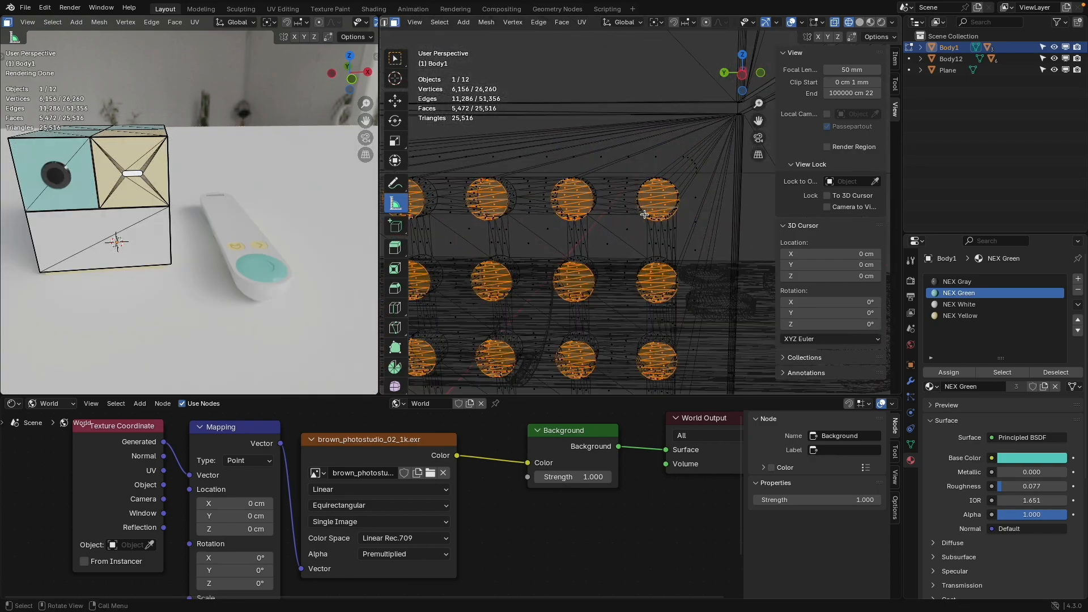
pyautogui.scroll(-6, 646, 216)
pyautogui.moveTo(747, 187); pyautogui.dragTo(674, 201, button='middle')
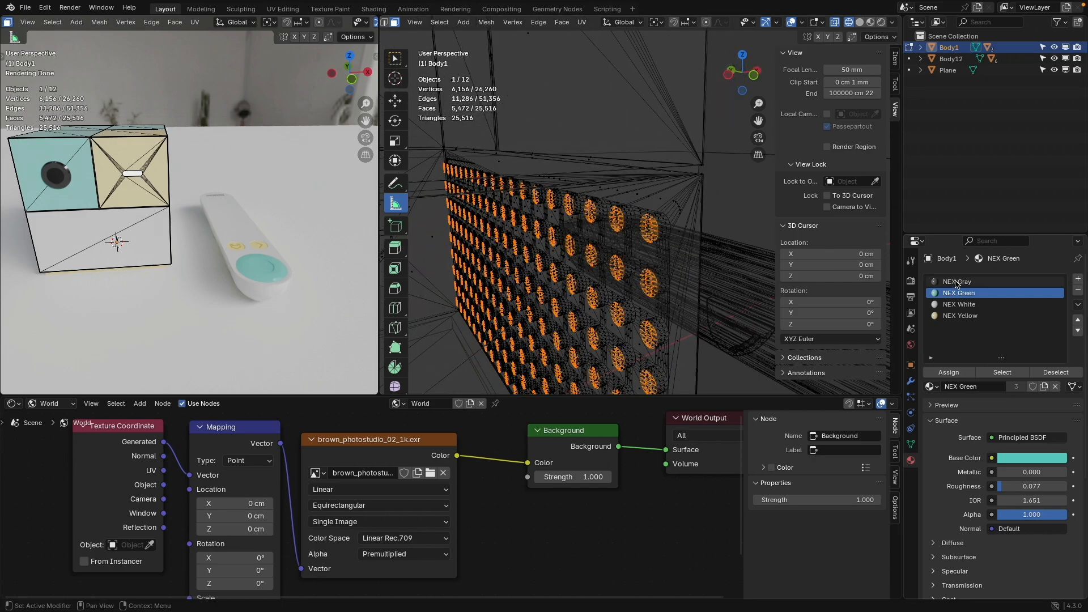
pyautogui.click(957, 282)
pyautogui.scroll(-3, 632, 219)
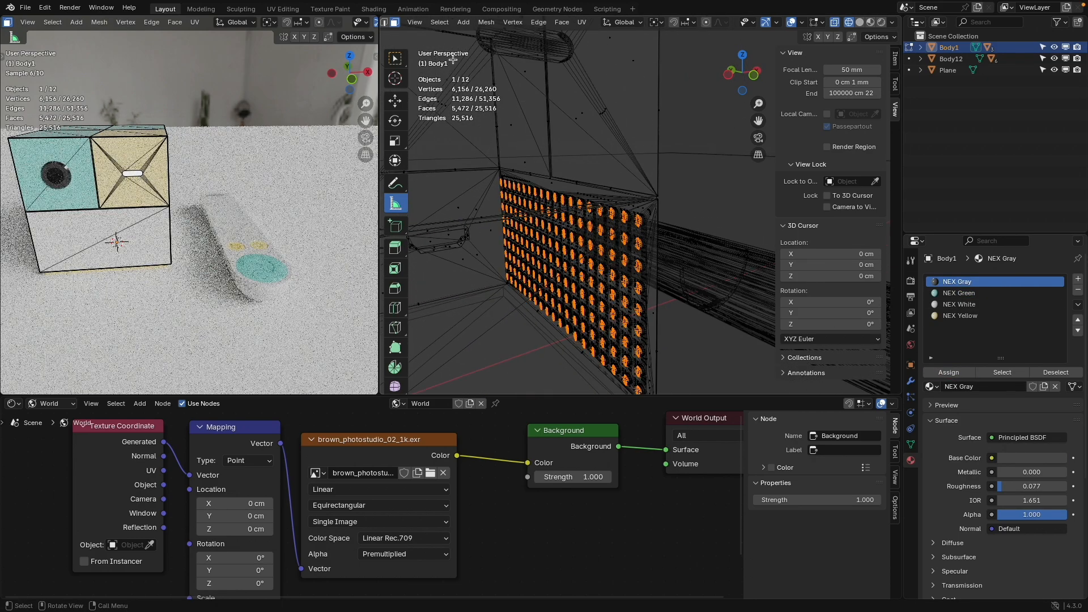
pyautogui.scroll(4, 445, 21)
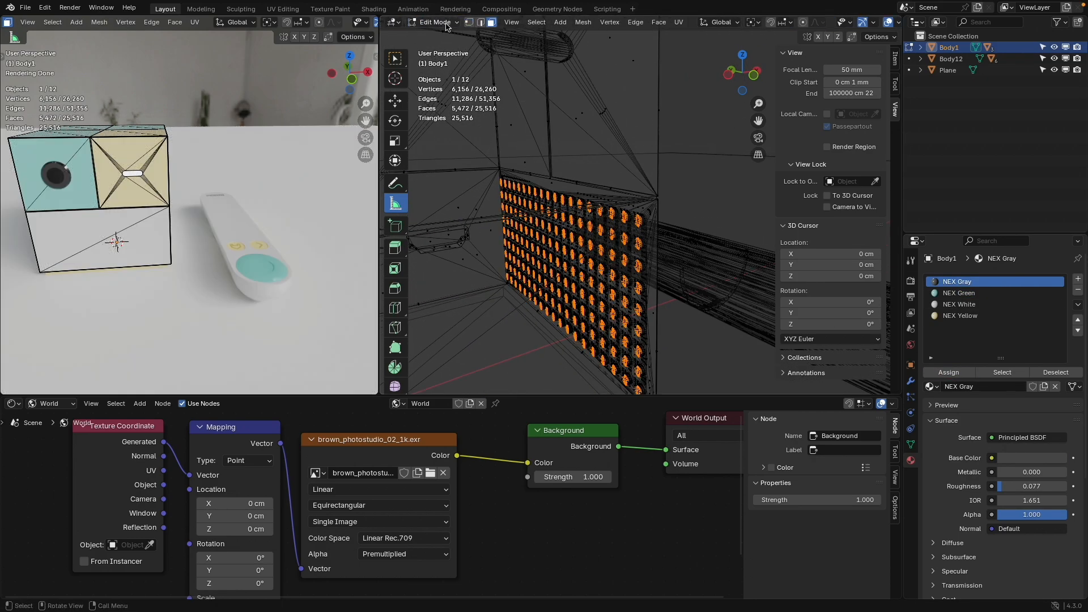
pyautogui.click(441, 23)
pyautogui.click(445, 35)
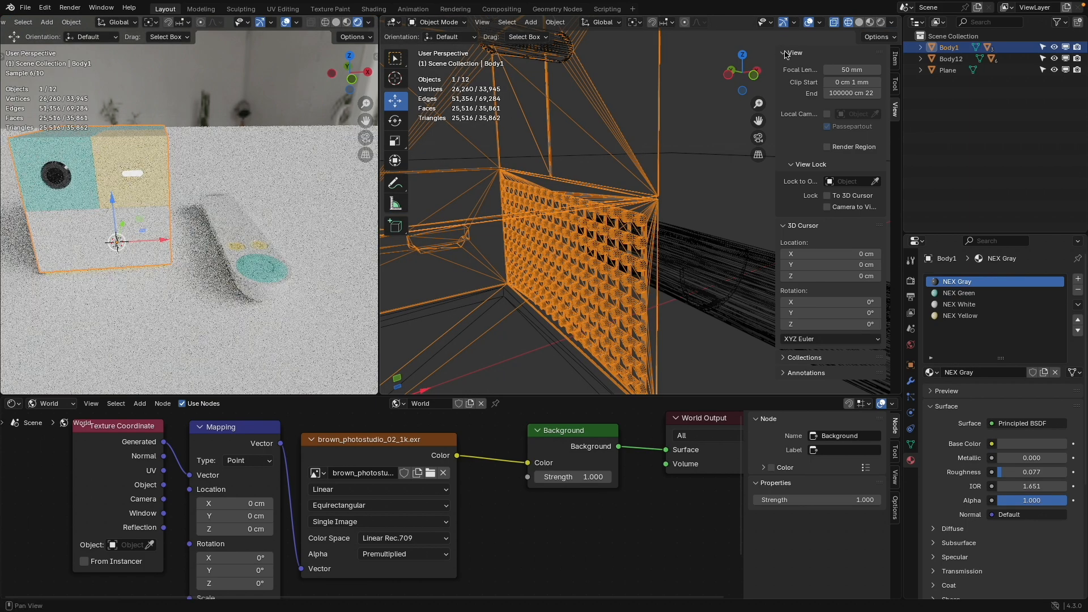
# Return the working viewport to solid shading and examine the cube's hole pattern in the rendered view
pyautogui.press('z')
pyautogui.click(743, 152)
pyautogui.moveTo(763, 219)
pyautogui.mouseDown(button='middle')
pyautogui.moveTo(523, 209)
pyautogui.moveTo(611, 235)
pyautogui.mouseUp(button='middle')
pyautogui.scroll(-5, 609, 234)
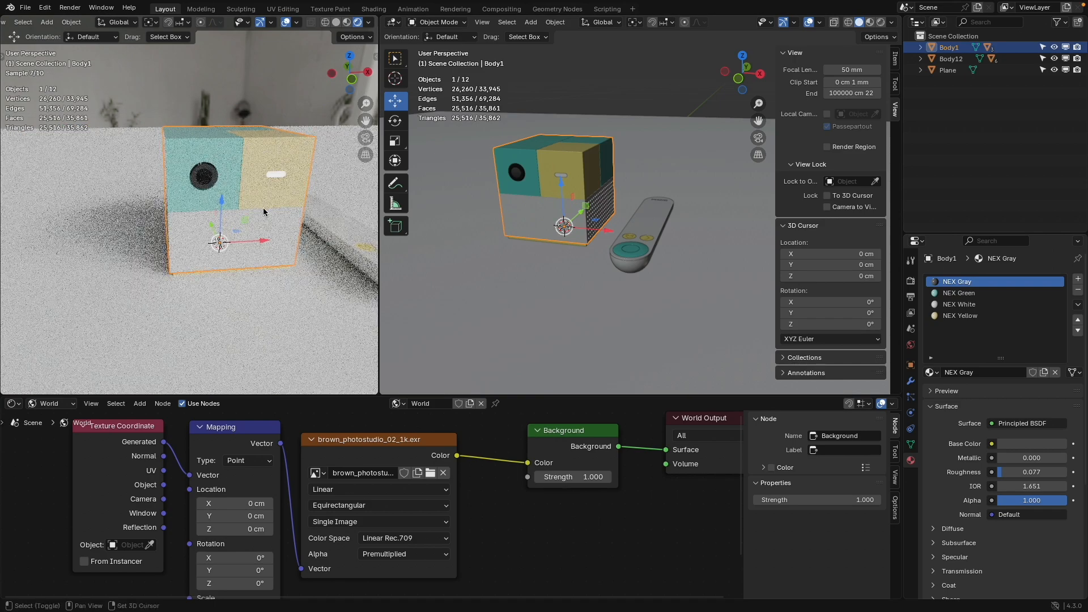
pyautogui.moveTo(253, 231); pyautogui.dragTo(190, 255, button='middle')
pyautogui.scroll(4, 190, 255)
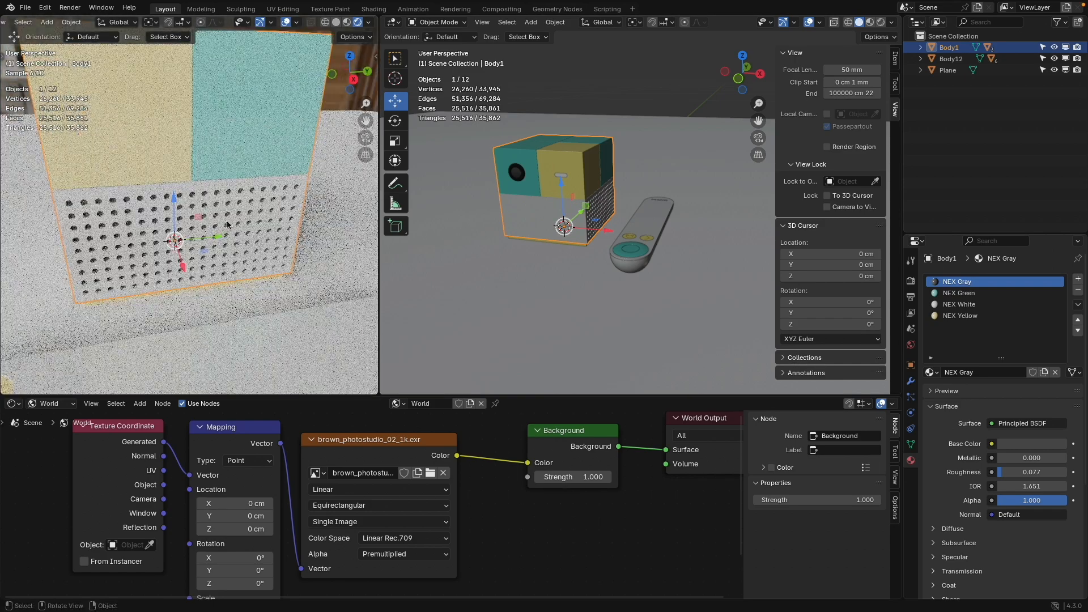
pyautogui.moveTo(227, 225)
pyautogui.mouseDown(button='middle')
pyautogui.moveTo(233, 177)
pyautogui.moveTo(275, 249)
pyautogui.moveTo(214, 249)
pyautogui.moveTo(241, 226)
pyautogui.mouseUp(button='middle')
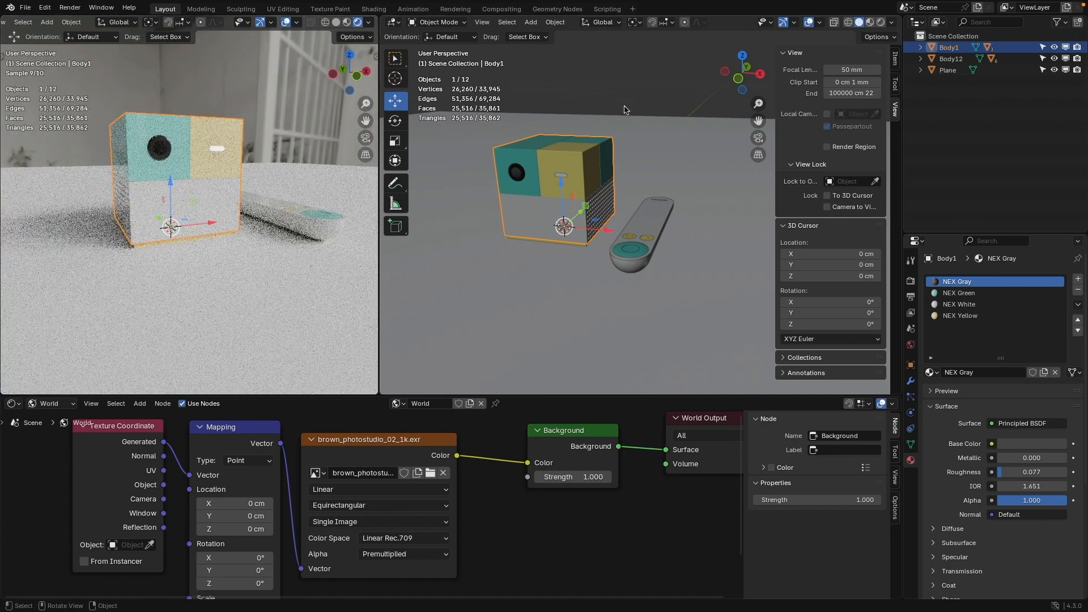
# Add a camera at the world origin and look through it in the rendered viewport
pyautogui.click(738, 83)
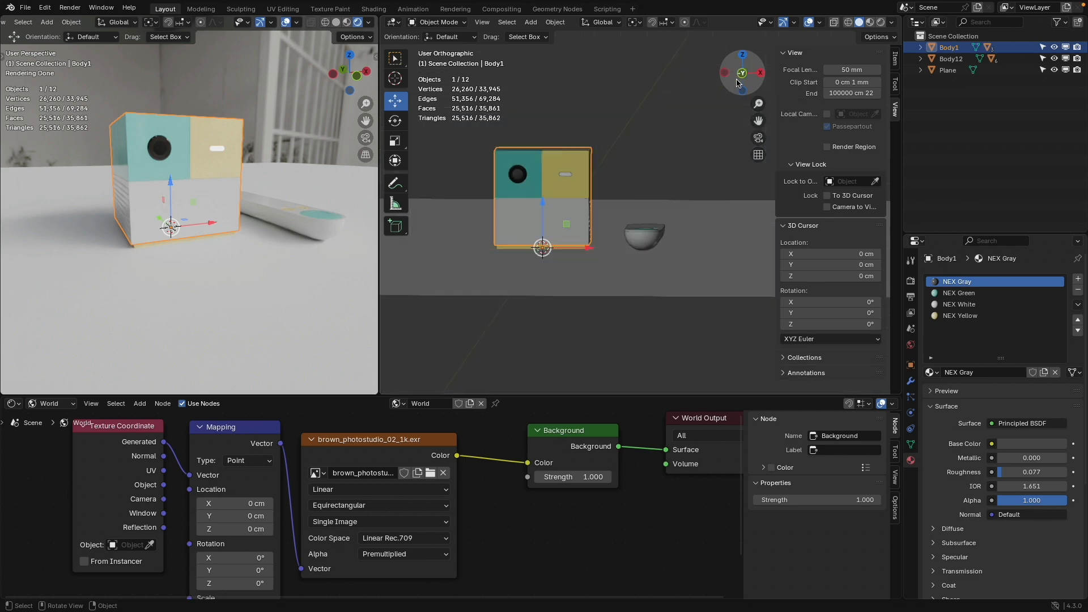
pyautogui.click(529, 22)
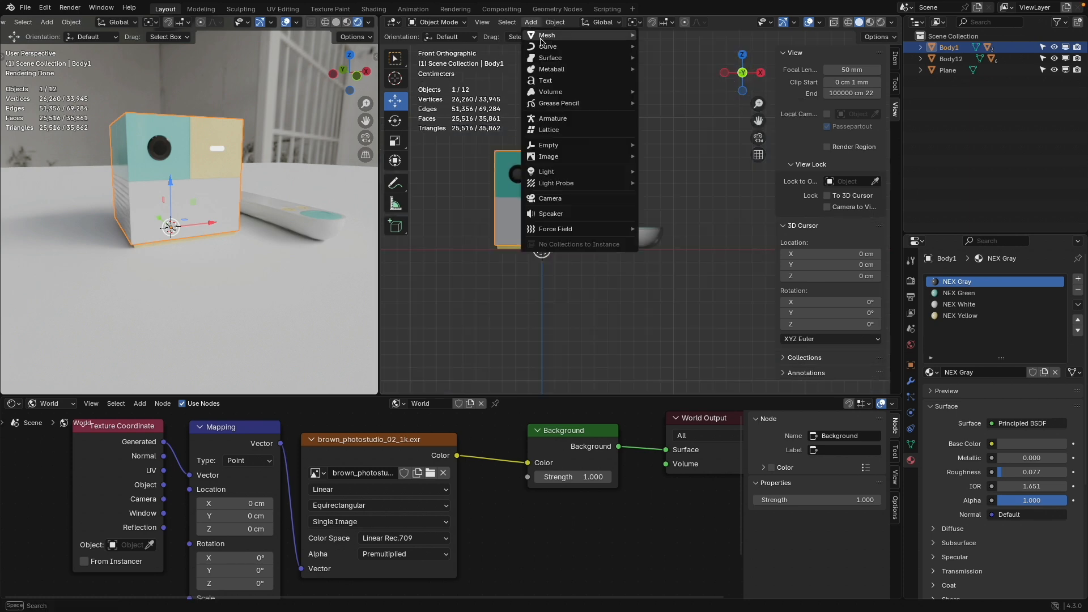
pyautogui.click(539, 199)
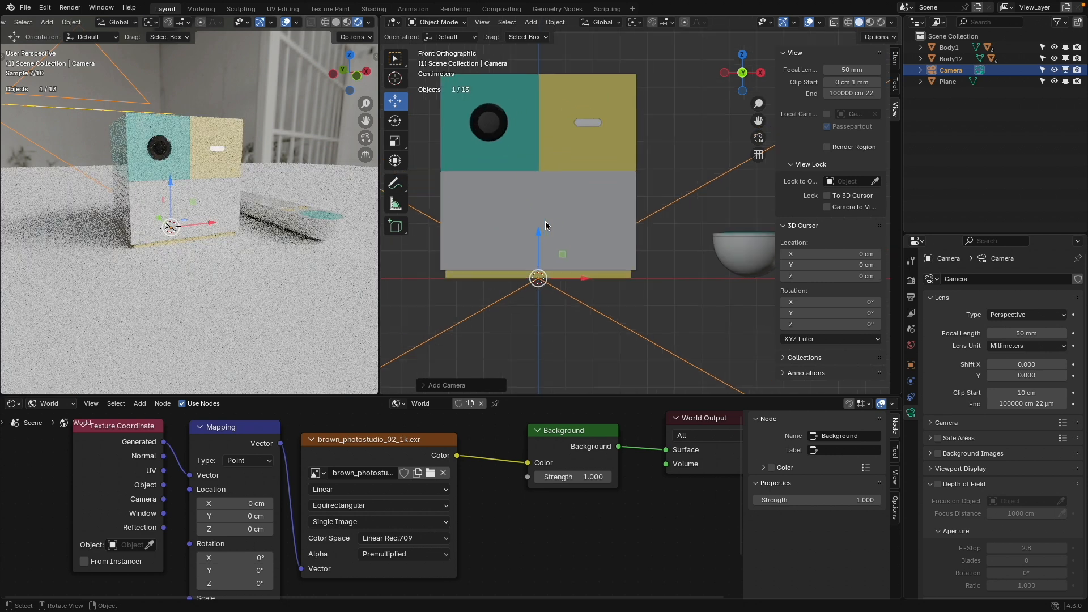
pyautogui.scroll(1, 545, 221)
pyautogui.click(370, 141)
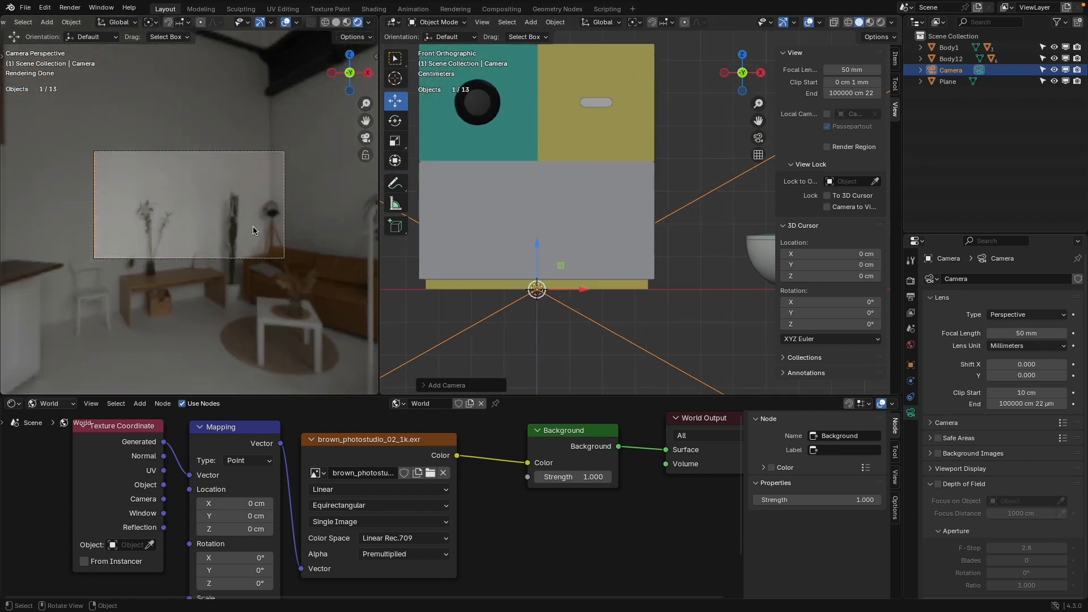
# Move the camera back in front of the cube and raise it to the height of the upper squares
pyautogui.scroll(-5, 533, 244)
pyautogui.moveTo(534, 244); pyautogui.dragTo(630, 220, button='middle')
pyautogui.moveTo(630, 220); pyautogui.dragTo(520, 215)
pyautogui.moveTo(469, 169); pyautogui.dragTo(473, 139)
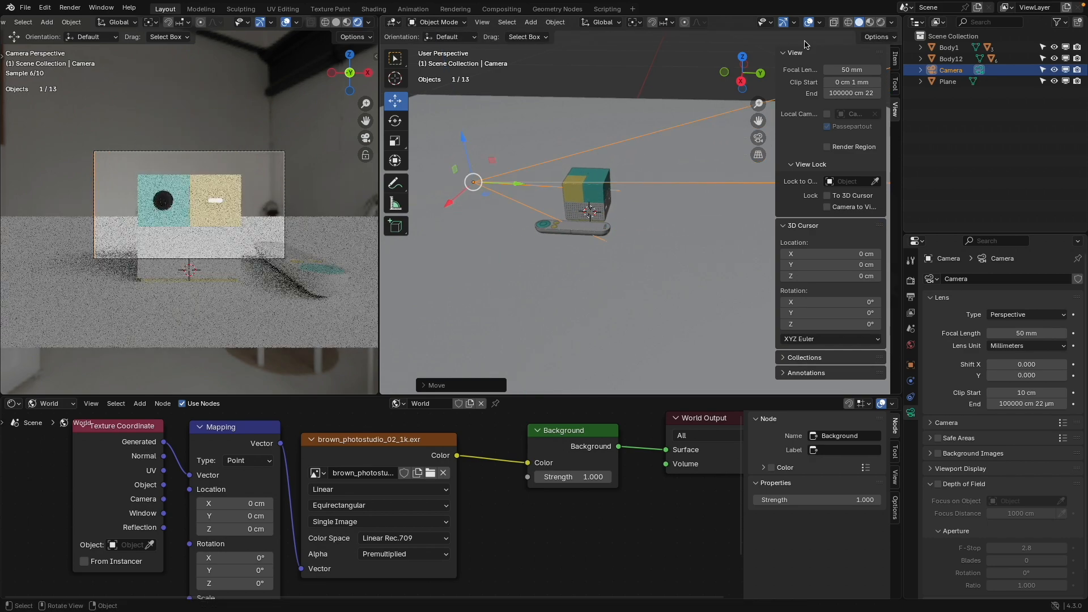
# In top view, shift the camera to the cube's left and rotate it about 34° toward the cube and remote
pyautogui.press('KP_7')
pyautogui.scroll(-10, 580, 252)
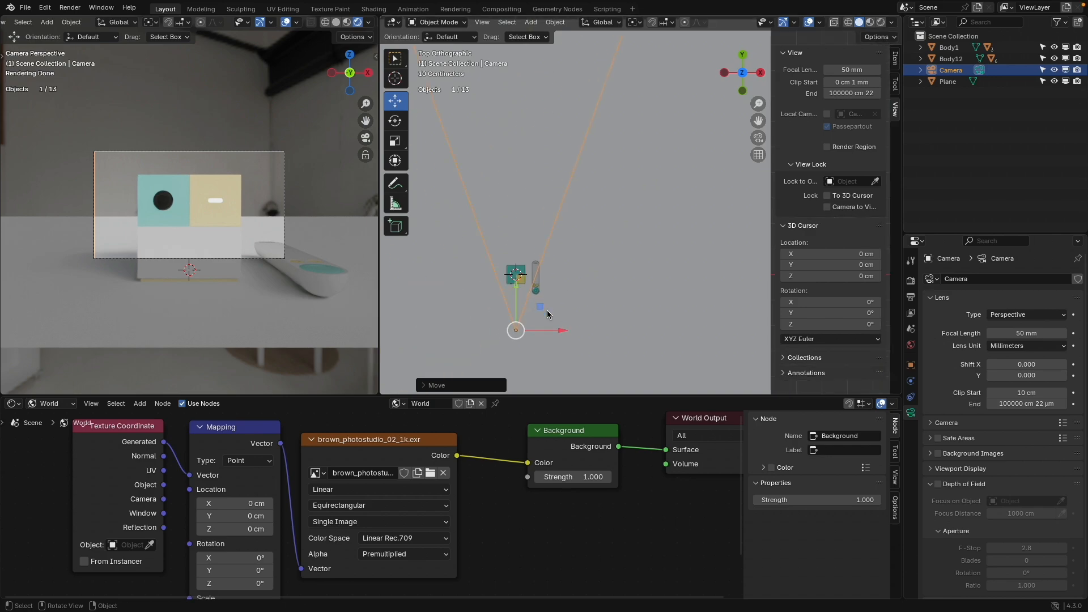
pyautogui.moveTo(546, 310); pyautogui.dragTo(507, 315)
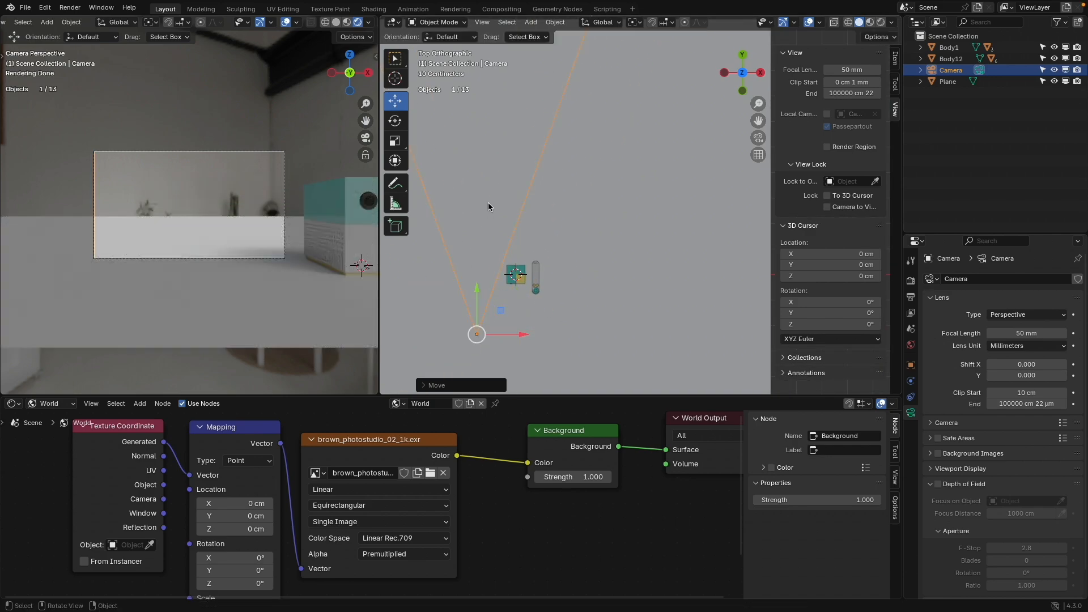
pyautogui.press('r')
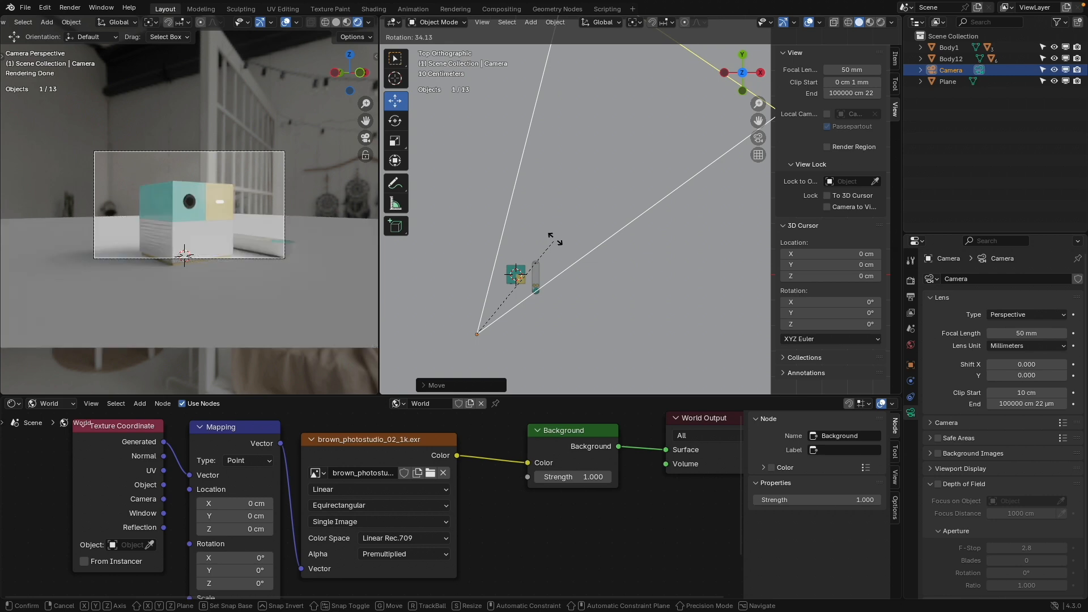
pyautogui.click(554, 240)
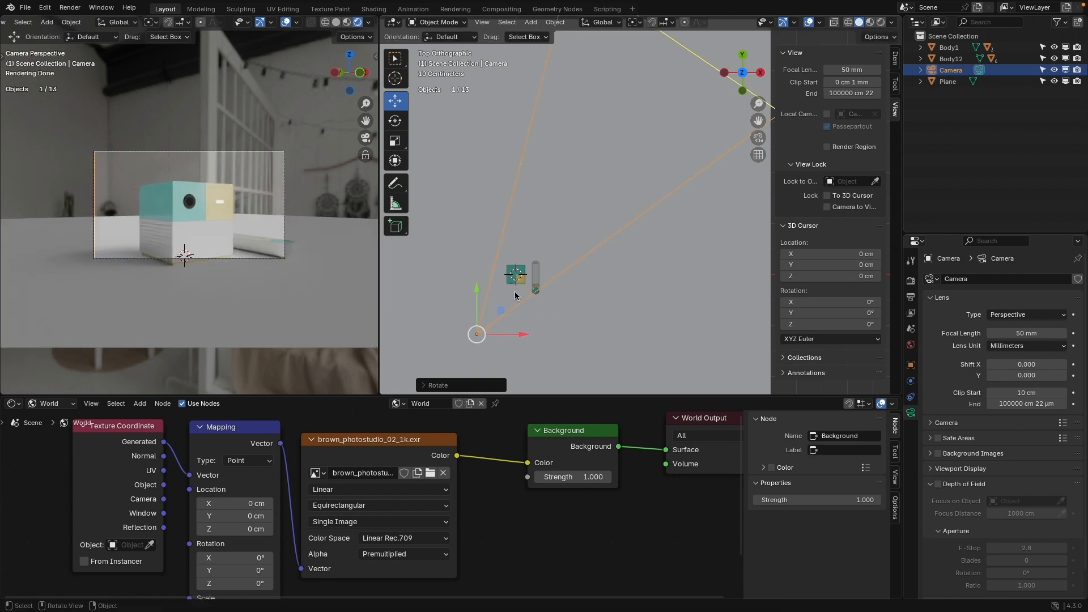
# Raise the camera above the cube's height and set its focal length to 76 mm
pyautogui.moveTo(504, 227); pyautogui.dragTo(559, 171, button='middle')
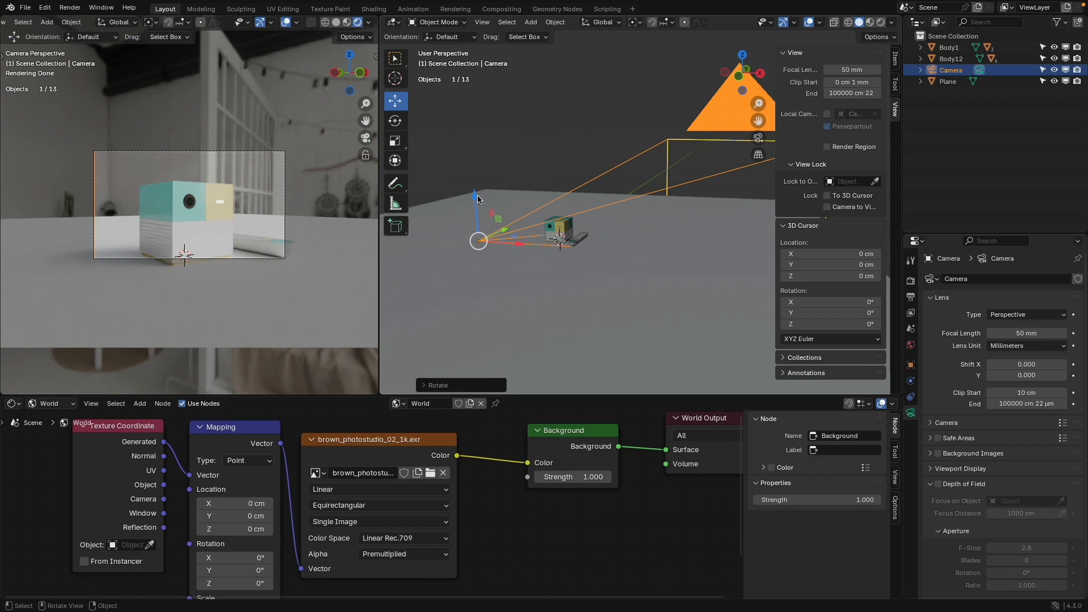
pyautogui.moveTo(475, 198); pyautogui.dragTo(478, 175)
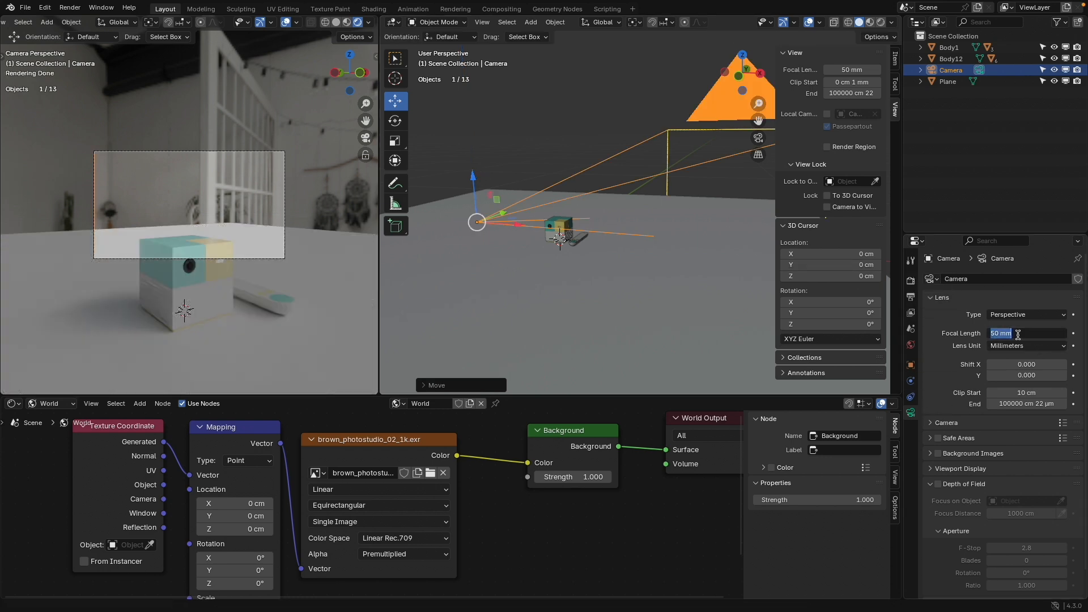
pyautogui.click(1016, 334)
pyautogui.write('76')
pyautogui.press('Return')
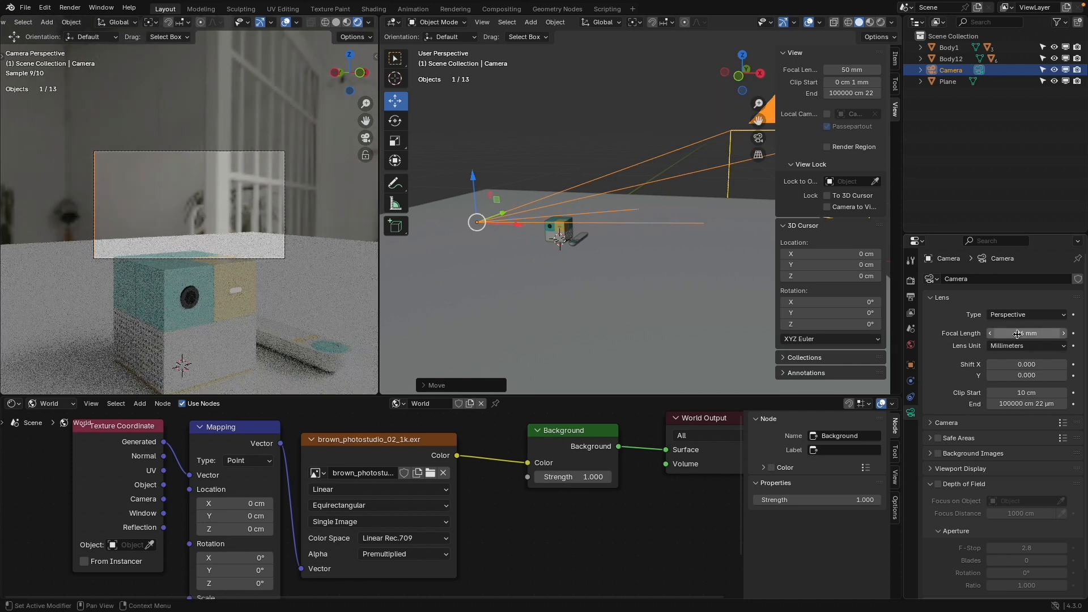
# Scale the camera object down until its frame ends just before the cube
pyautogui.scroll(-3, 577, 259)
pyautogui.press('s')
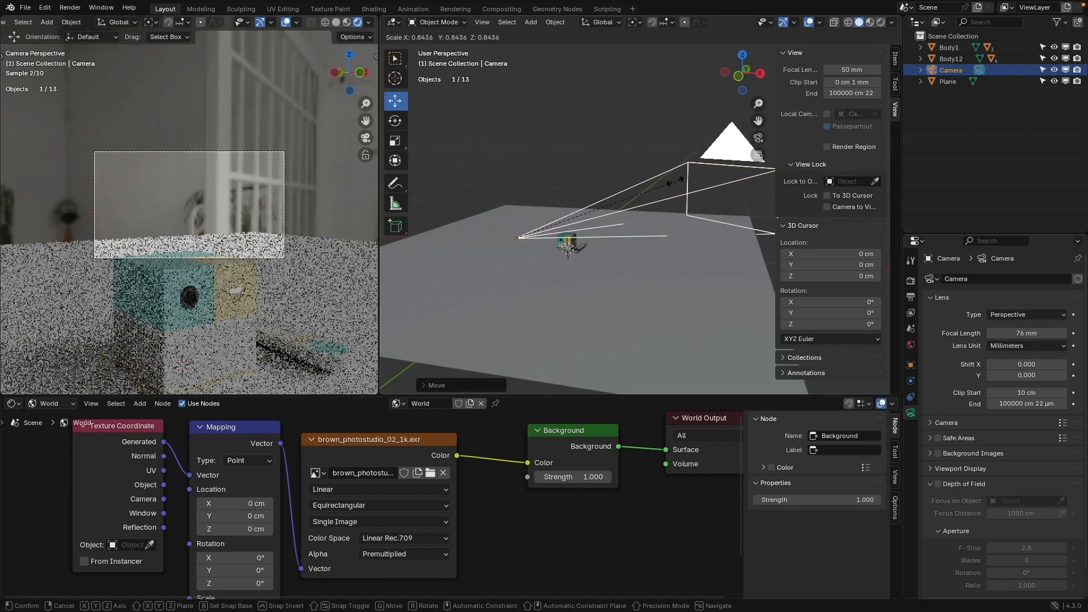
pyautogui.click(553, 239)
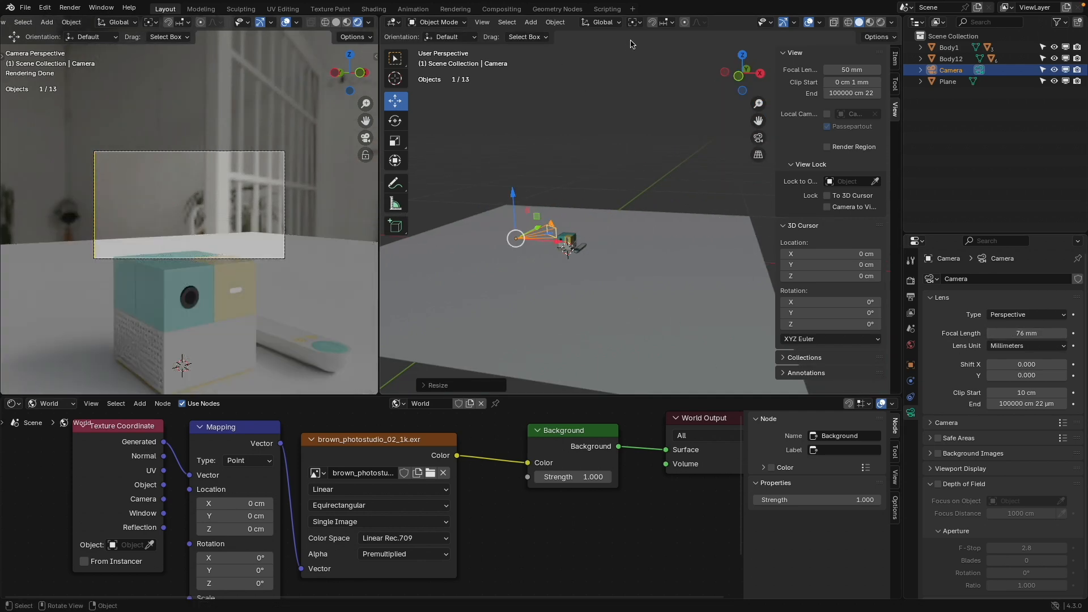
# Switch the transform orientation to Local and move the camera back along its own viewing axis
pyautogui.click(602, 23)
pyautogui.moveTo(489, 214); pyautogui.dragTo(499, 240, button='middle')
pyautogui.moveTo(486, 291); pyautogui.dragTo(464, 299)
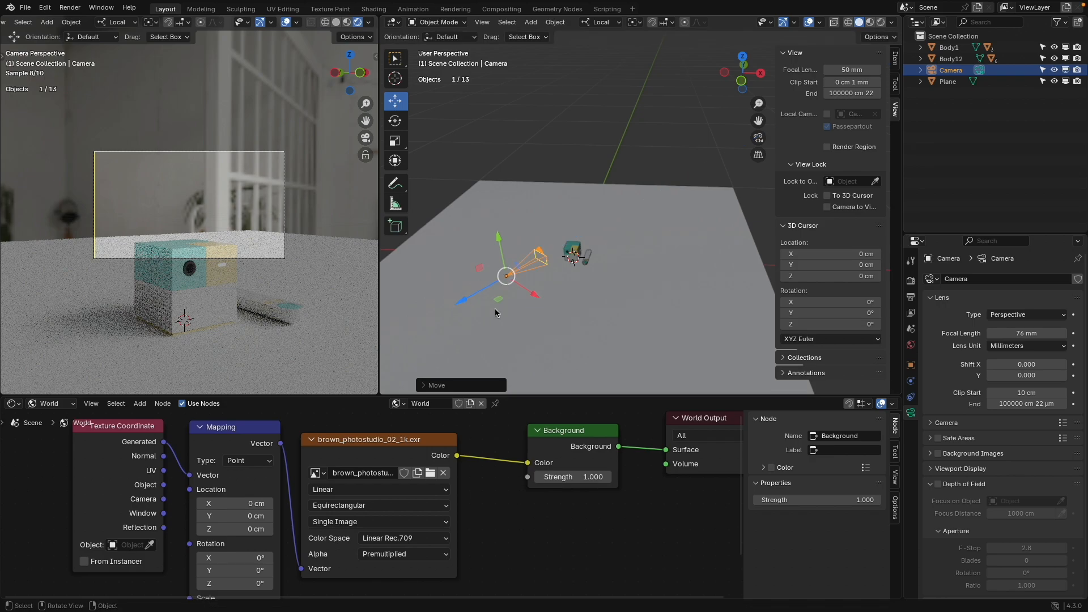
# Move the camera farther back and slightly up, and set its lens shift to X 0.100 and Y -0.470
pyautogui.moveTo(1026, 375); pyautogui.dragTo(992, 375)
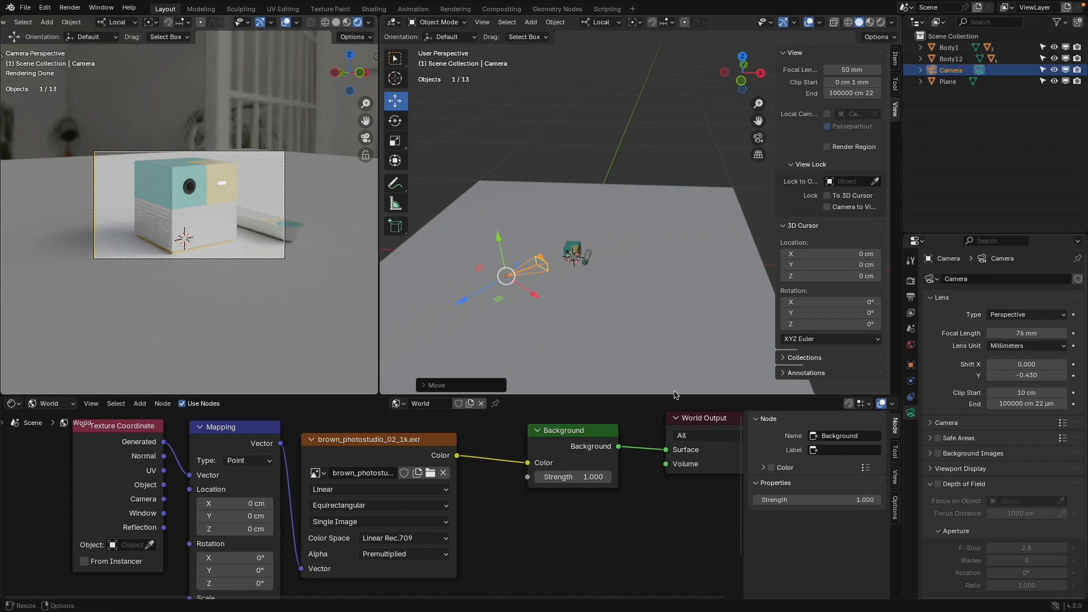
pyautogui.moveTo(463, 302)
pyautogui.mouseDown()
pyautogui.moveTo(472, 286)
pyautogui.moveTo(448, 311)
pyautogui.mouseUp()
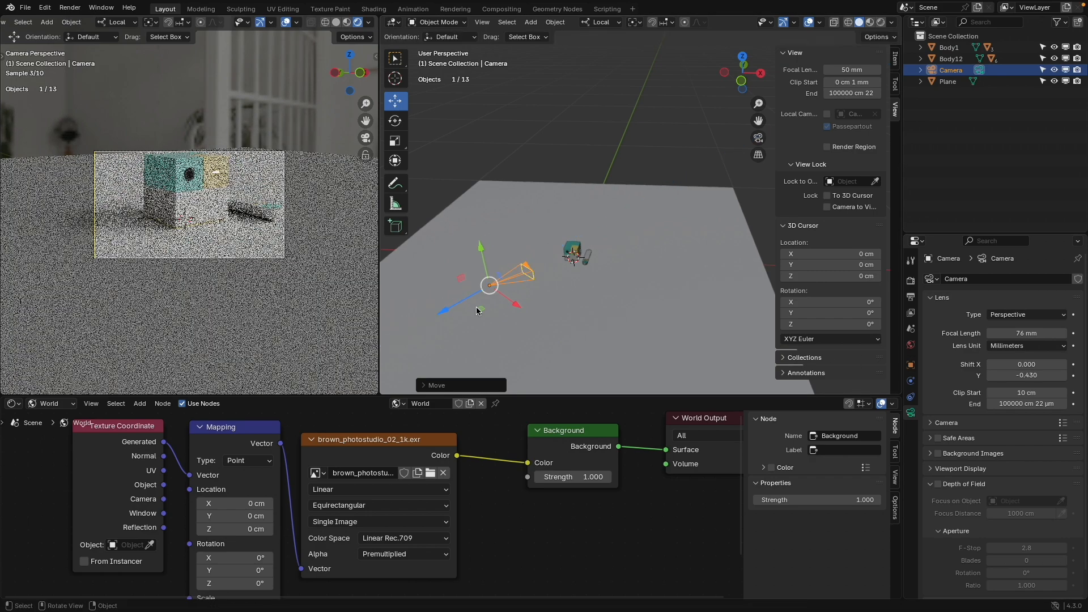
pyautogui.moveTo(478, 249); pyautogui.dragTo(477, 241)
pyautogui.moveTo(1020, 364); pyautogui.dragTo(1034, 364)
pyautogui.moveTo(1026, 404); pyautogui.dragTo(1027, 375)
pyautogui.press('Escape')
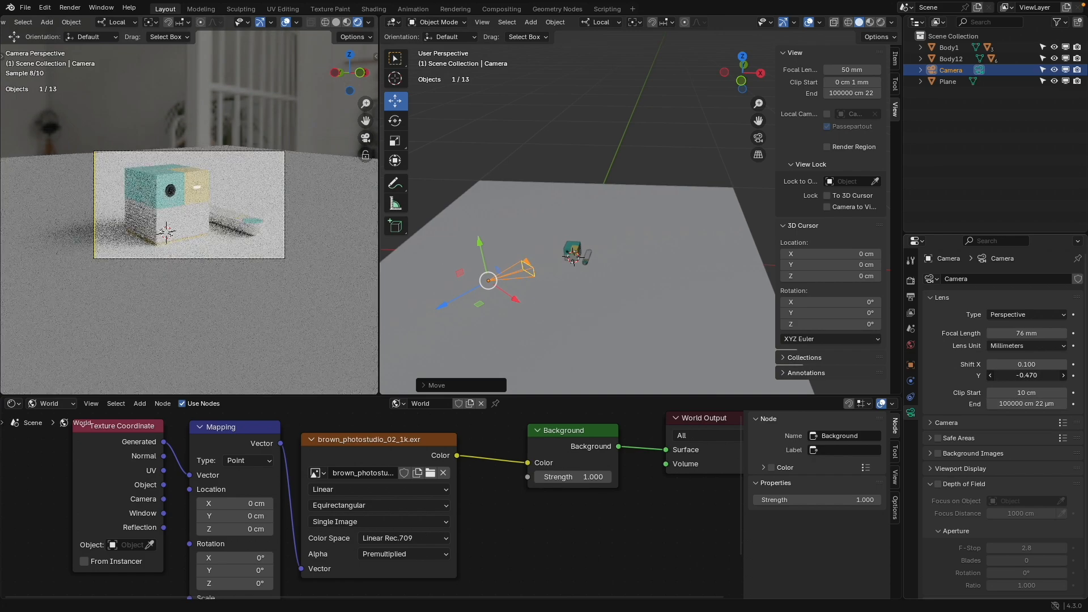
# Turn on the Thirds composition guide in the camera's viewport display settings
pyautogui.scroll(3, 324, 192)
pyautogui.scroll(-2, 324, 192)
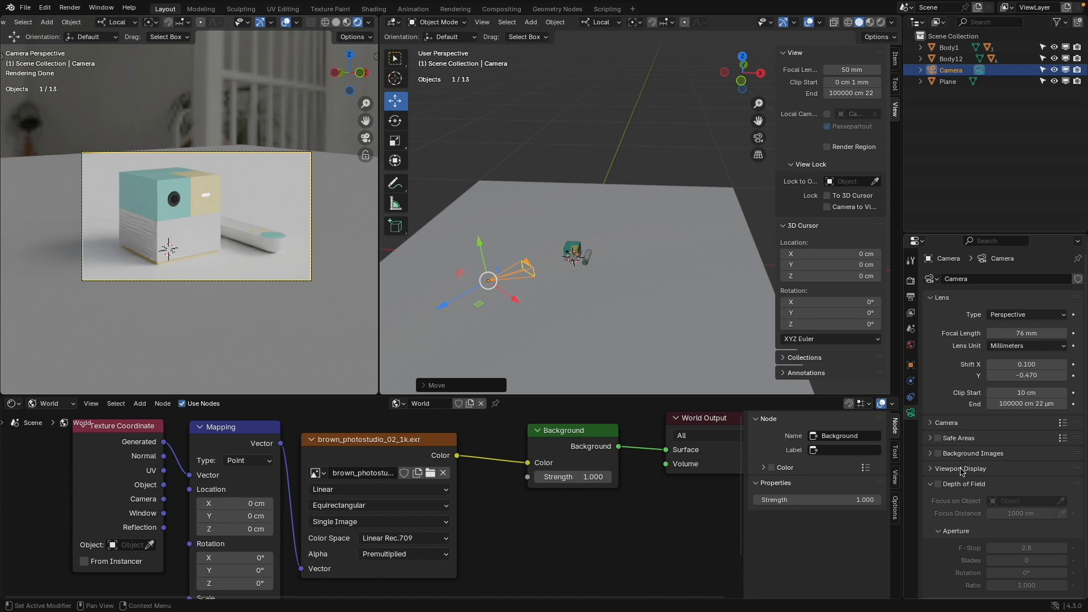
pyautogui.click(932, 470)
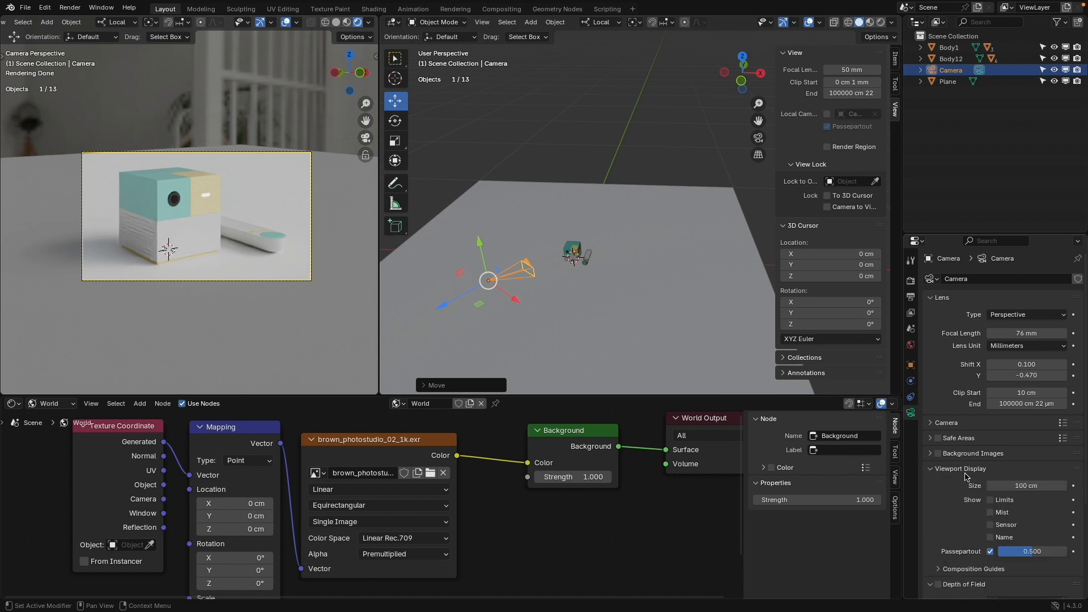
pyautogui.scroll(-5, 966, 477)
pyautogui.click(938, 456)
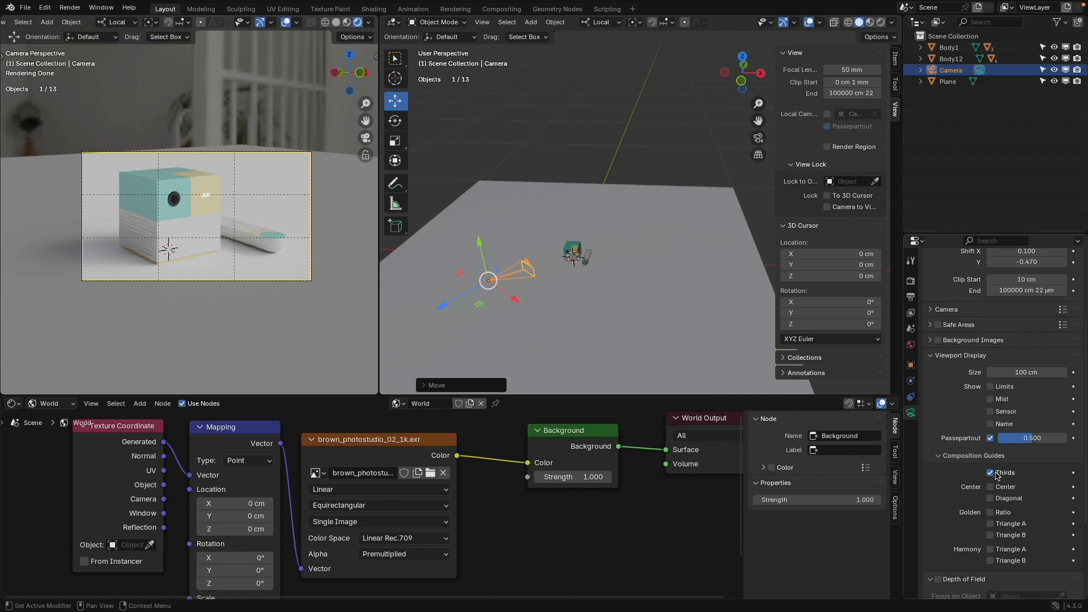
# Move the remote slightly toward the camera and, in front view, tilt its top face toward the cube
pyautogui.scroll(7, 624, 280)
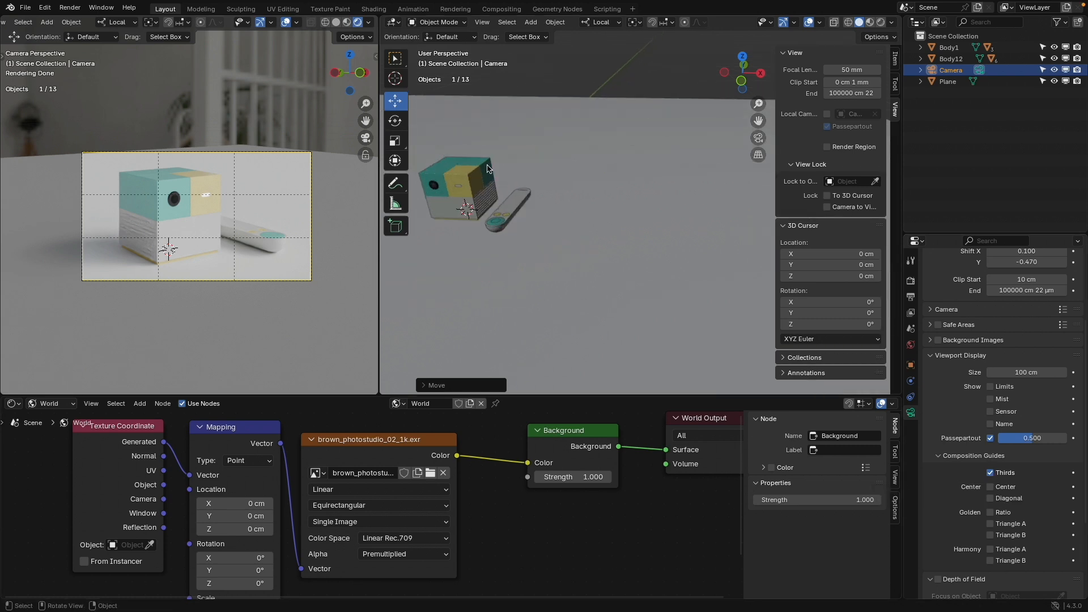
pyautogui.scroll(4, 490, 170)
pyautogui.click(533, 250)
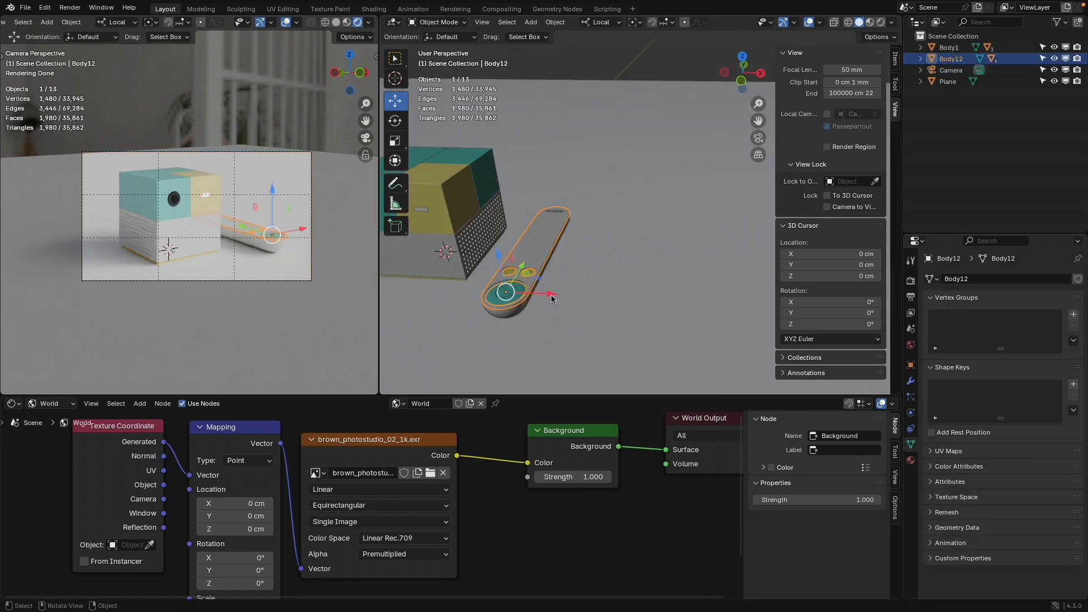
pyautogui.moveTo(550, 295); pyautogui.dragTo(506, 280)
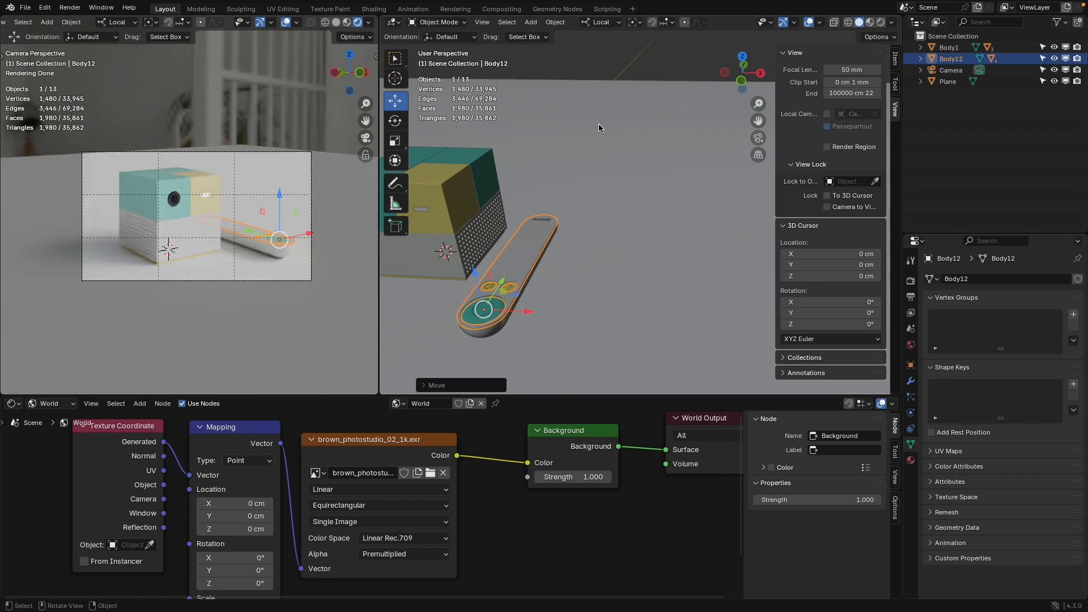
pyautogui.click(740, 79)
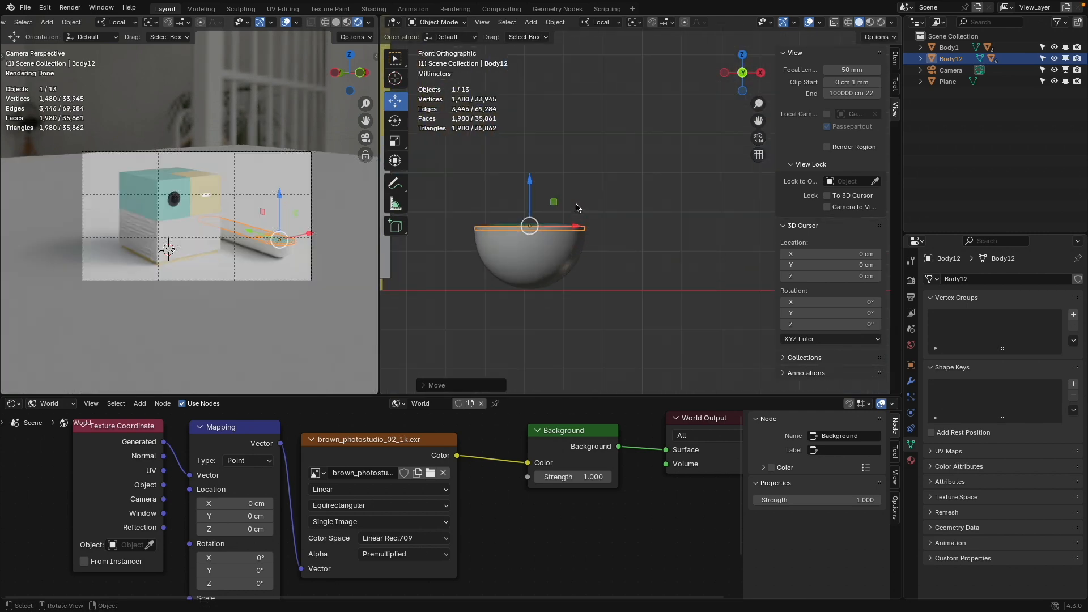
pyautogui.press('r')
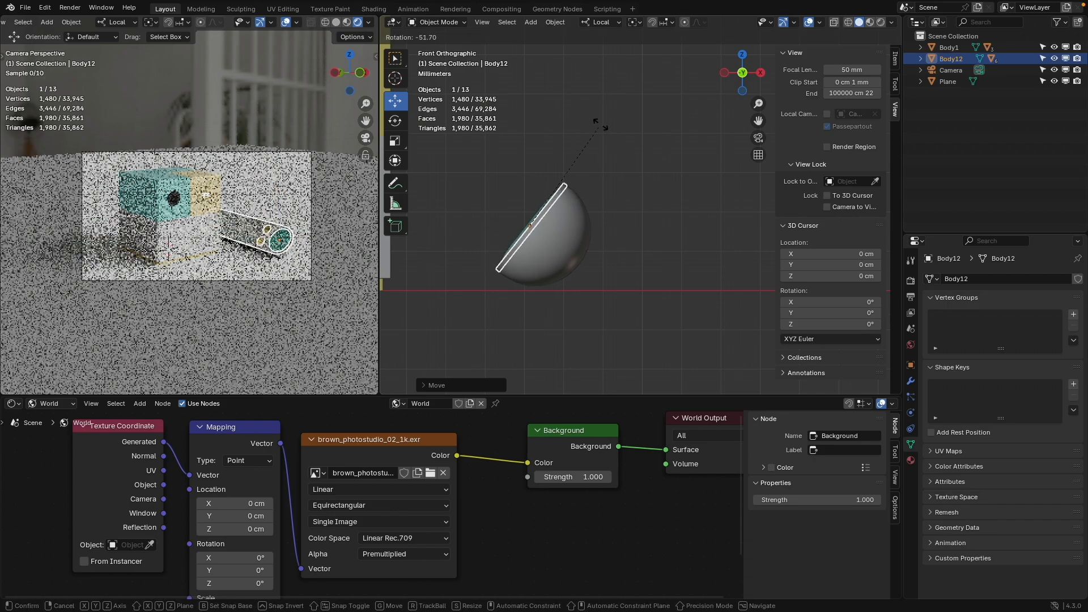
pyautogui.click(615, 173)
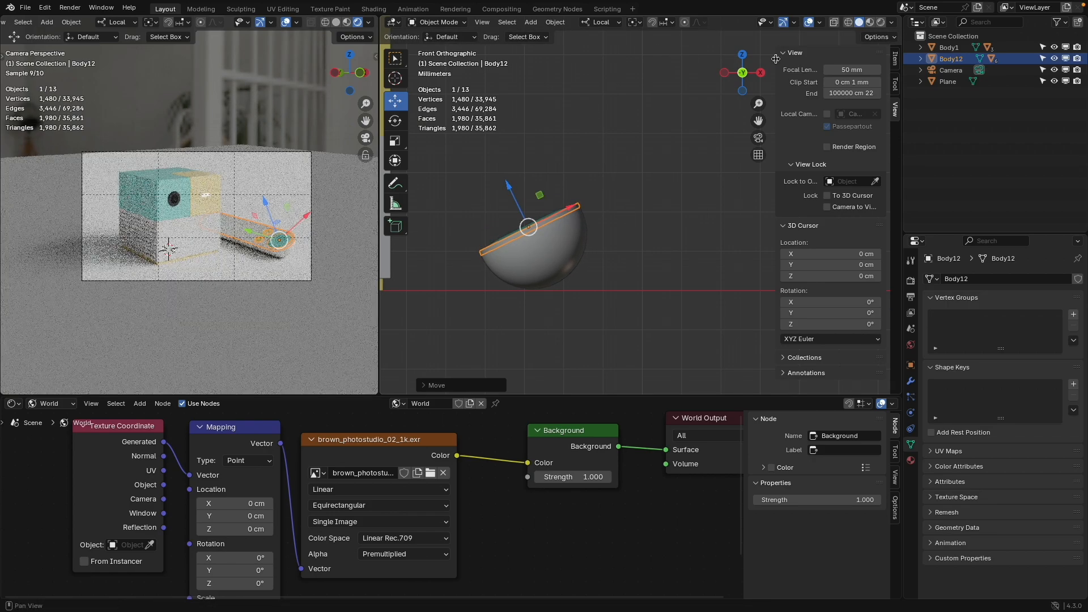
# In top view, turn the remote slightly so its button end angles away from the cube, and place it with a gap beside the cube
pyautogui.press('KP_7')
pyautogui.scroll(-5, 623, 260)
pyautogui.keyDown('shift'); pyautogui.moveTo(615, 333); pyautogui.dragTo(587, 208, button='middle'); pyautogui.keyUp('shift')
pyautogui.scroll(5, 587, 208)
pyautogui.press('r')
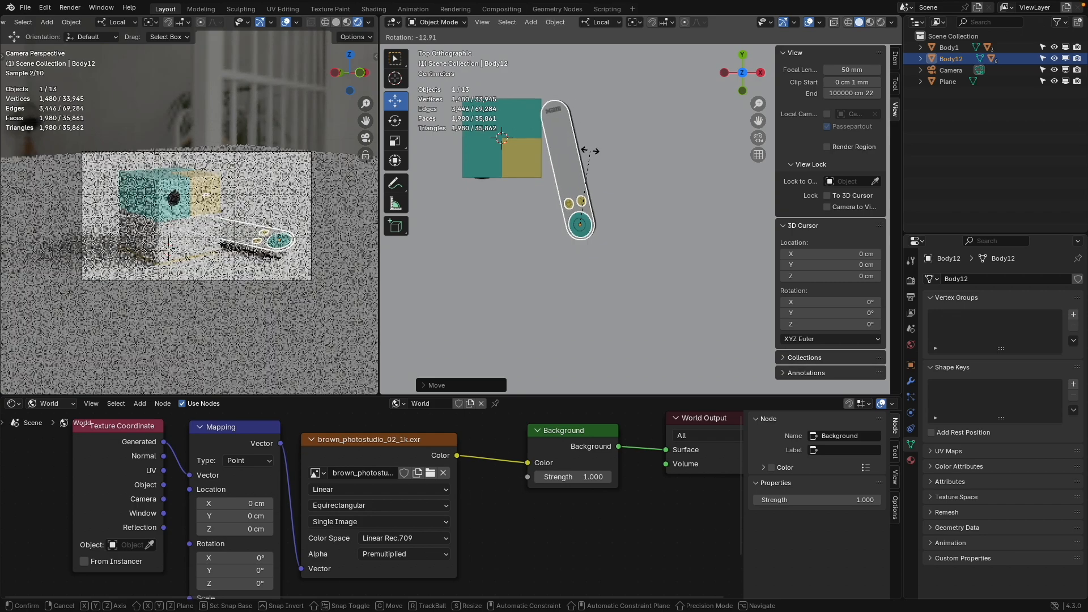
pyautogui.click(591, 189)
pyautogui.press('g')
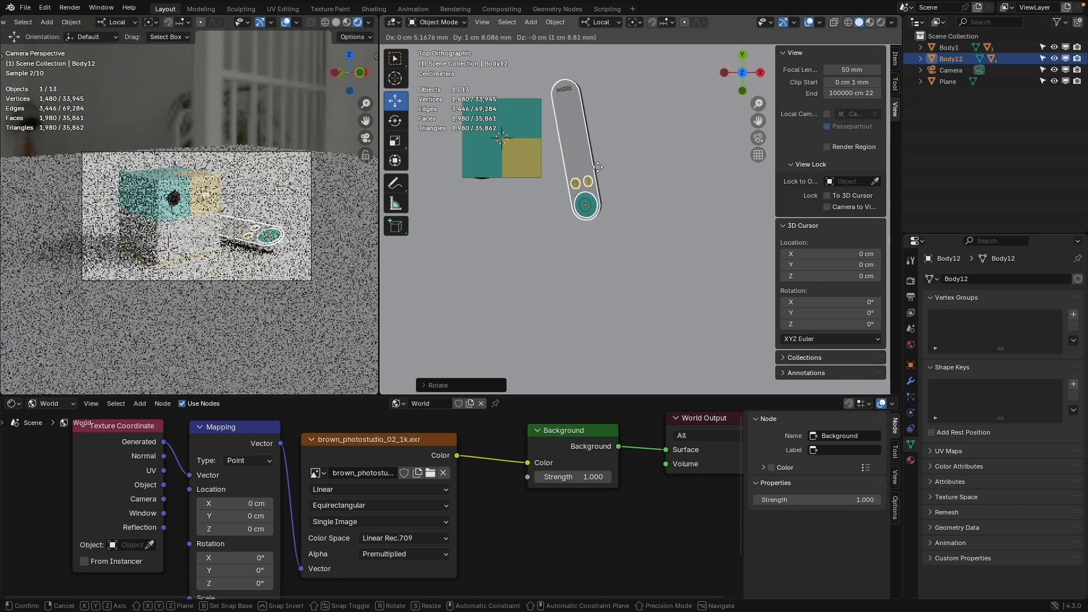
pyautogui.click(602, 172)
pyautogui.scroll(3, 210, 226)
pyautogui.hotkey('alt', 'a')
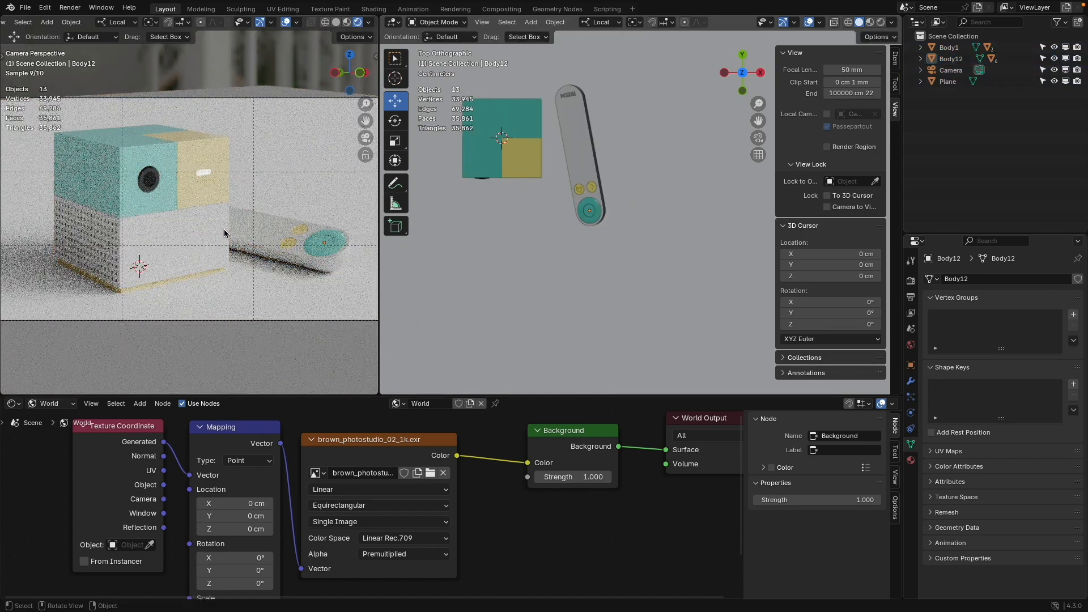
# Scale the ground plane up to nearly twice its size in top view
pyautogui.scroll(-4, 226, 233)
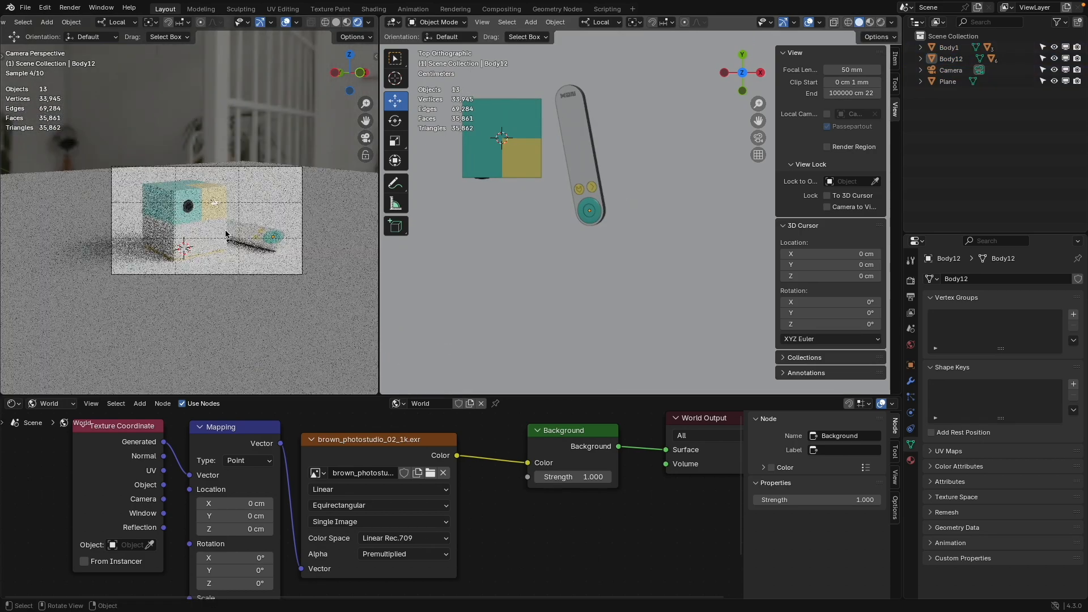
pyautogui.scroll(2, 226, 234)
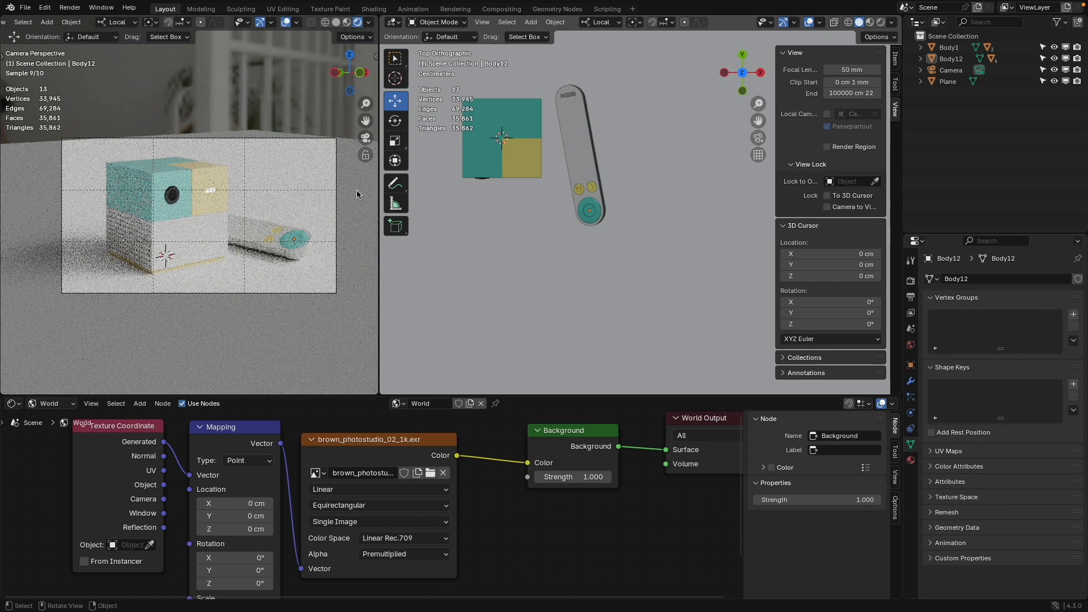
pyautogui.click(360, 197)
pyautogui.press('KP_Divide')
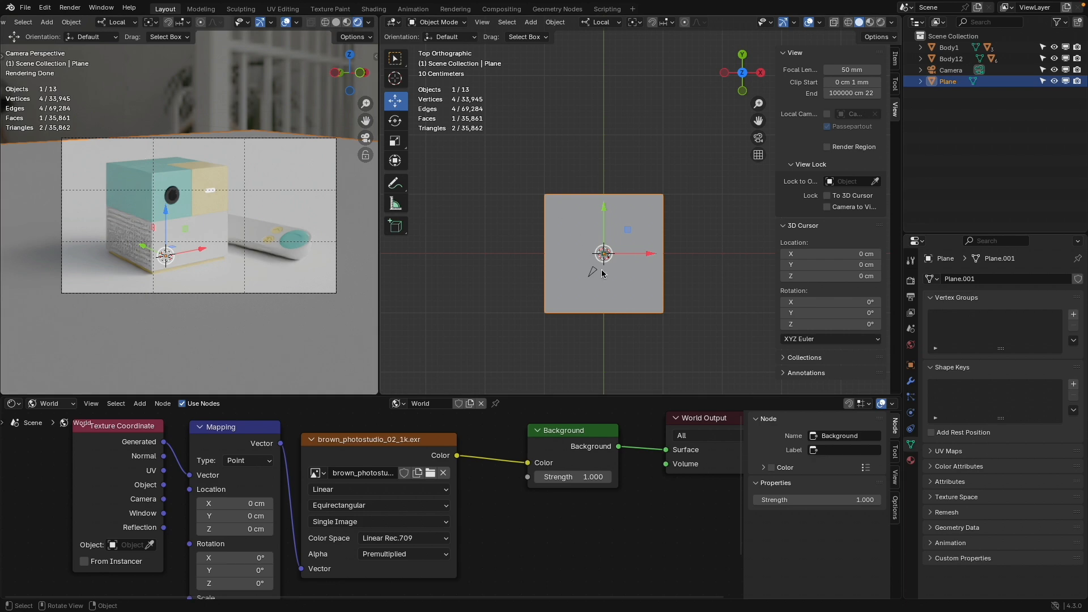
pyautogui.press('s')
pyautogui.click(710, 146)
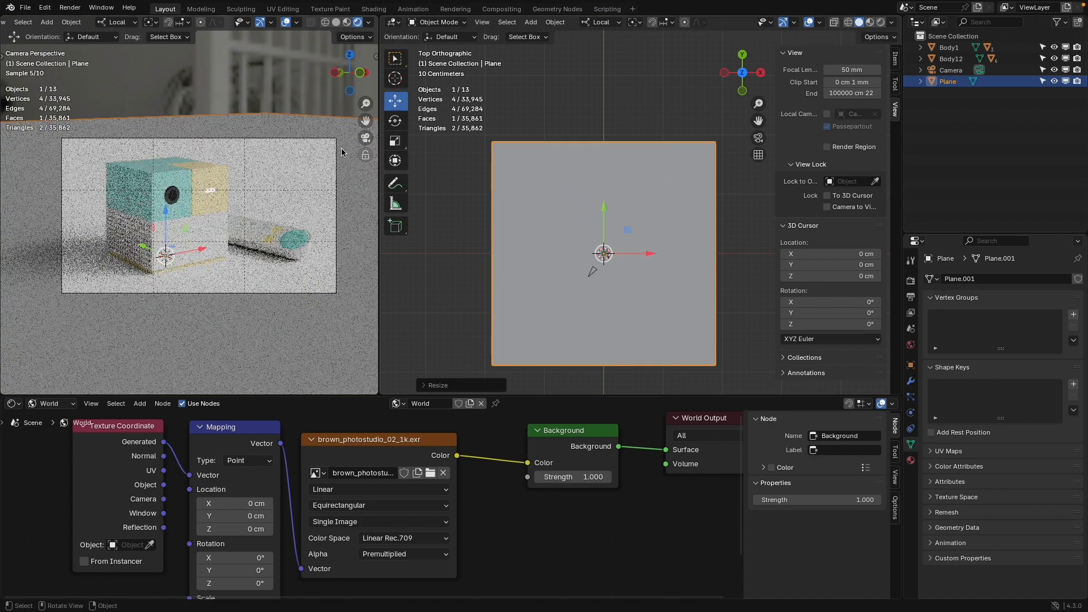
# Set the camera's passepartout opacity to 1.000 and inspect the cube's edges inside the camera frame
pyautogui.click(336, 151)
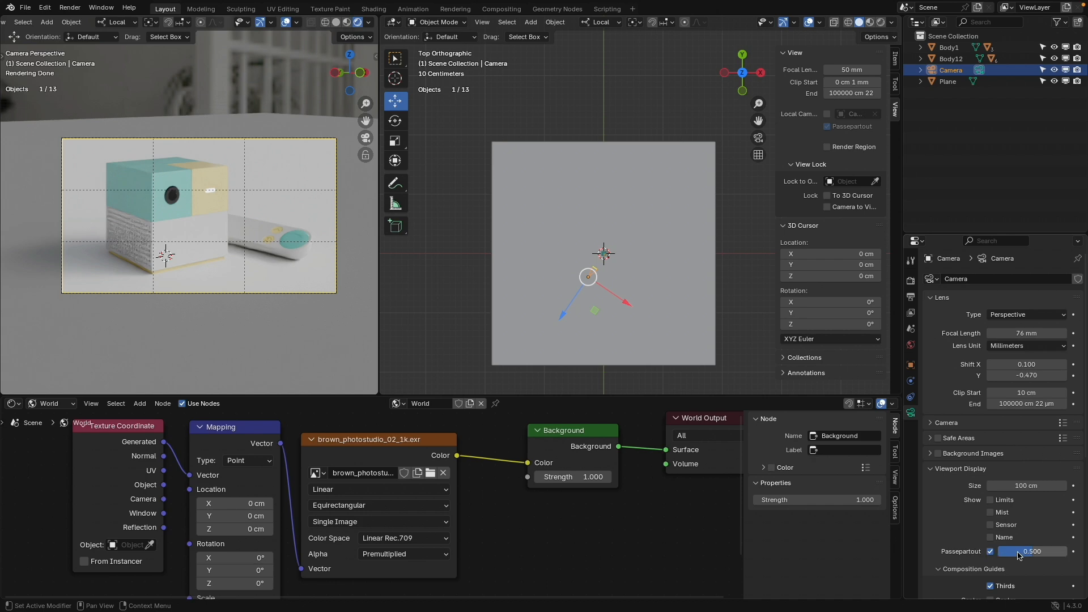
pyautogui.moveTo(1018, 556); pyautogui.dragTo(1071, 551)
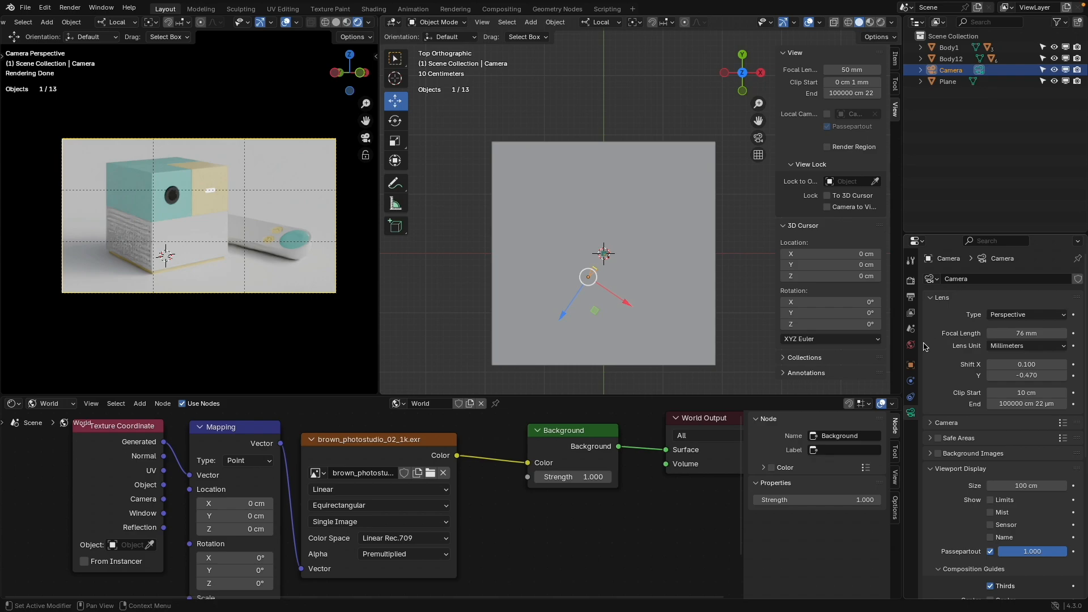
pyautogui.scroll(10, 164, 113)
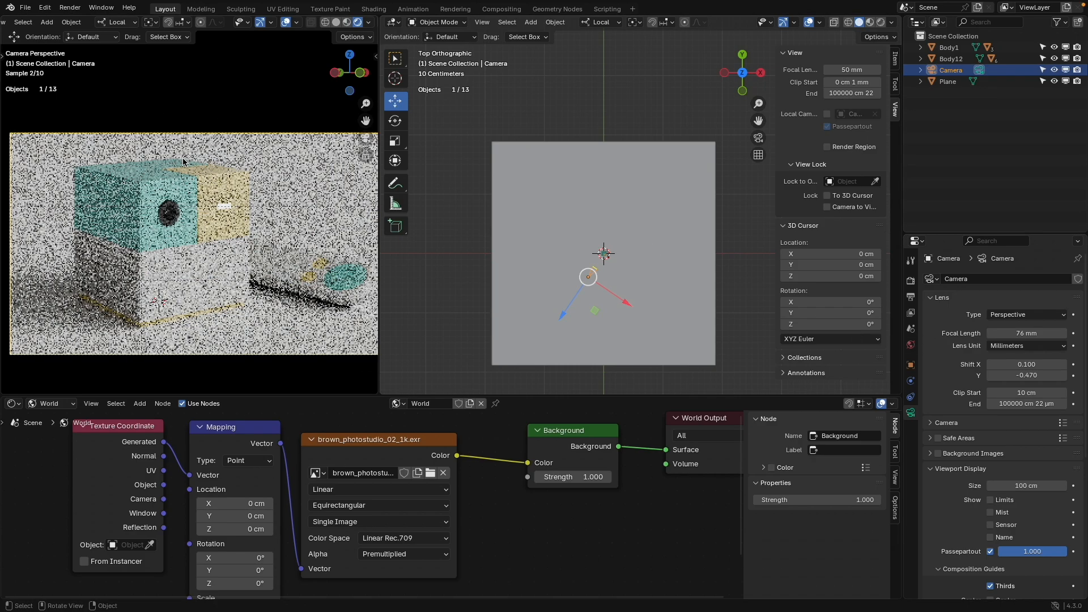
pyautogui.scroll(2, 163, 189)
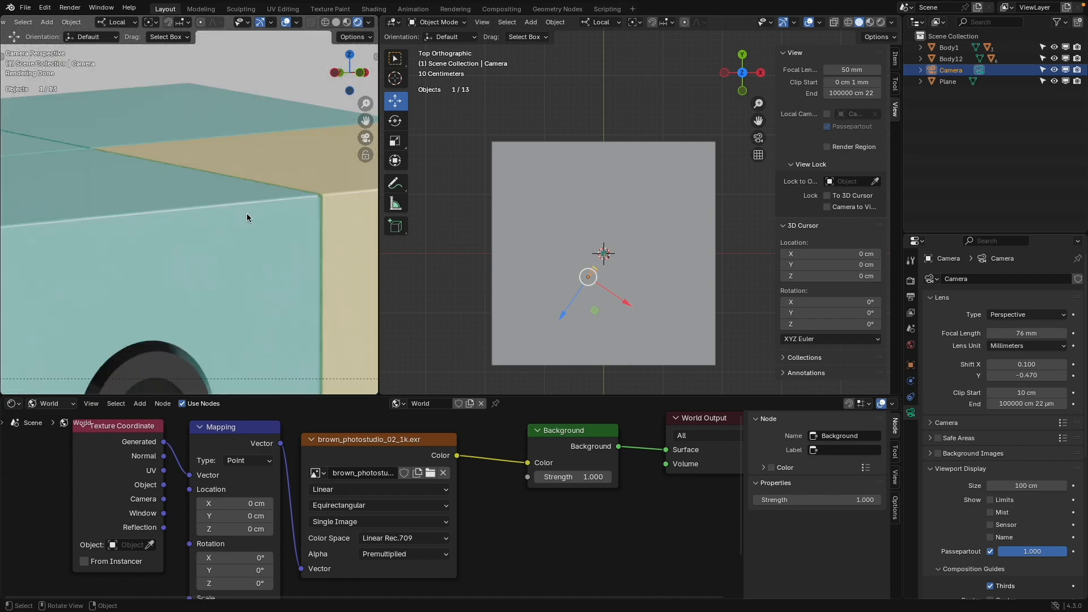
pyautogui.scroll(-8, 247, 217)
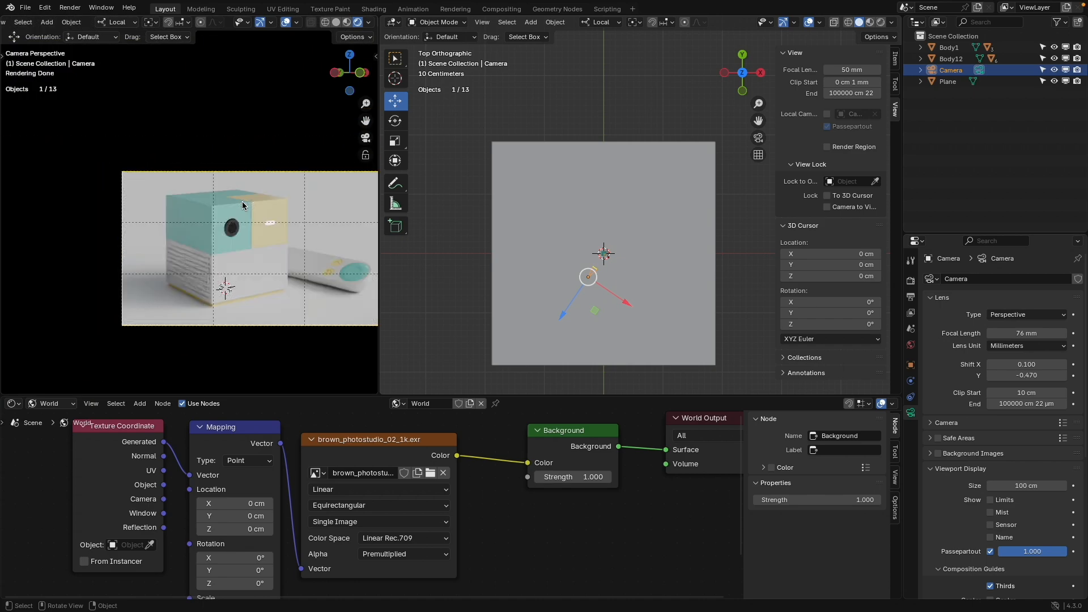
# Turn off the passepartout and try rotating the HDRI to -50° around Z in its Mapping node
pyautogui.click(991, 551)
pyautogui.scroll(-5, 240, 223)
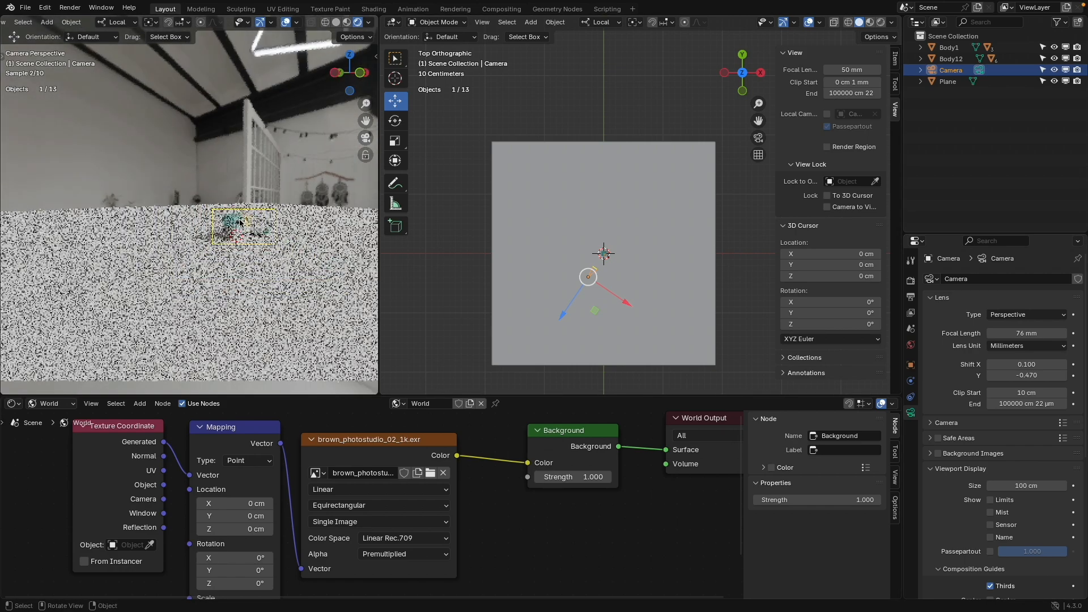
pyautogui.scroll(4, 240, 222)
pyautogui.moveTo(240, 222); pyautogui.dragTo(355, 227, button='middle')
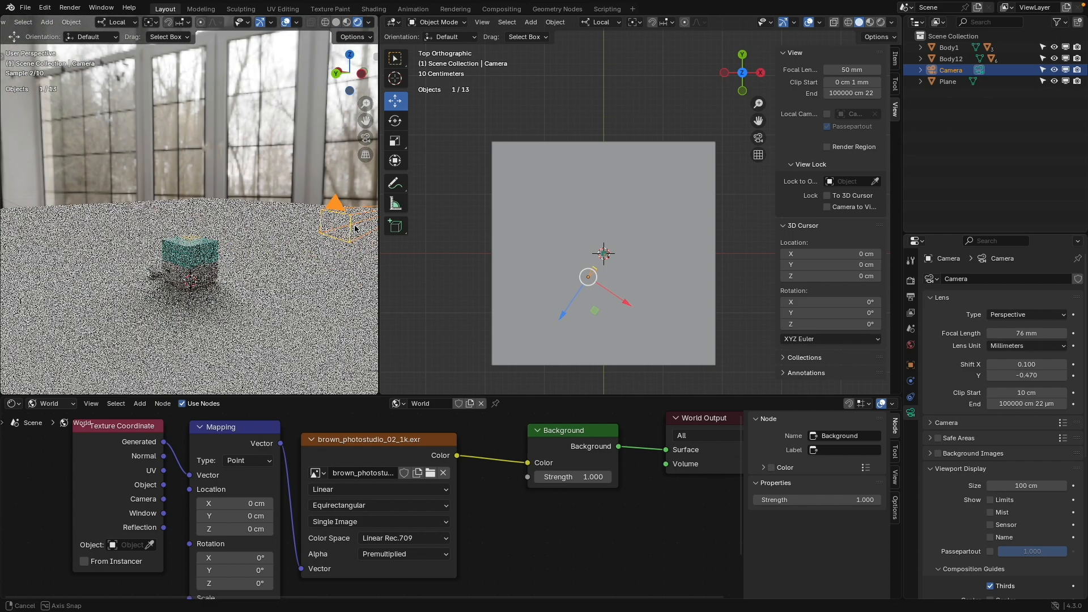
pyautogui.moveTo(114, 430); pyautogui.dragTo(82, 450)
pyautogui.scroll(-3, 162, 523)
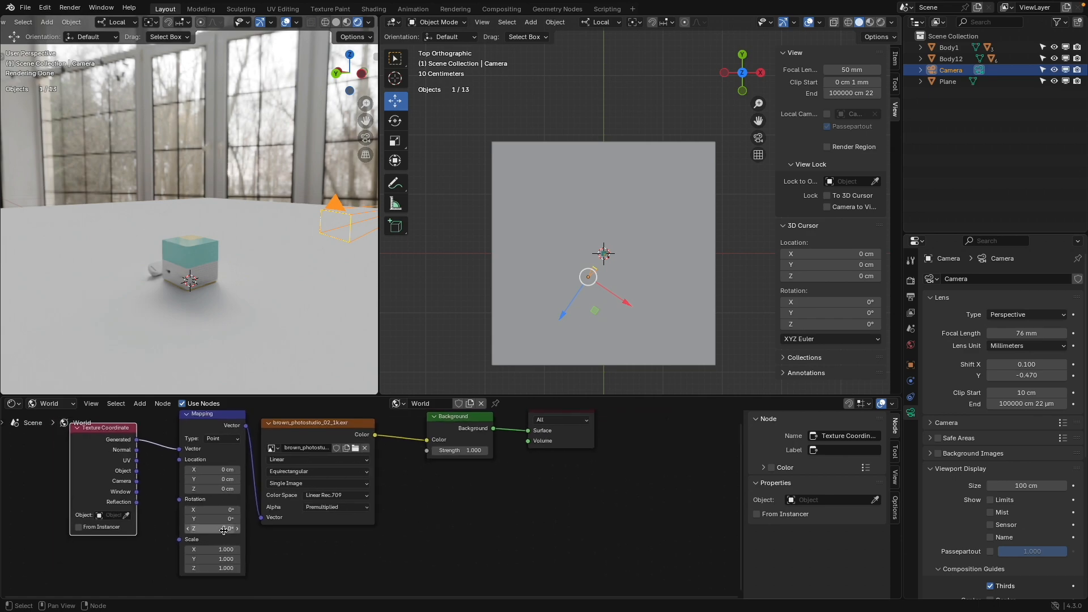
pyautogui.moveTo(212, 528); pyautogui.dragTo(123, 528)
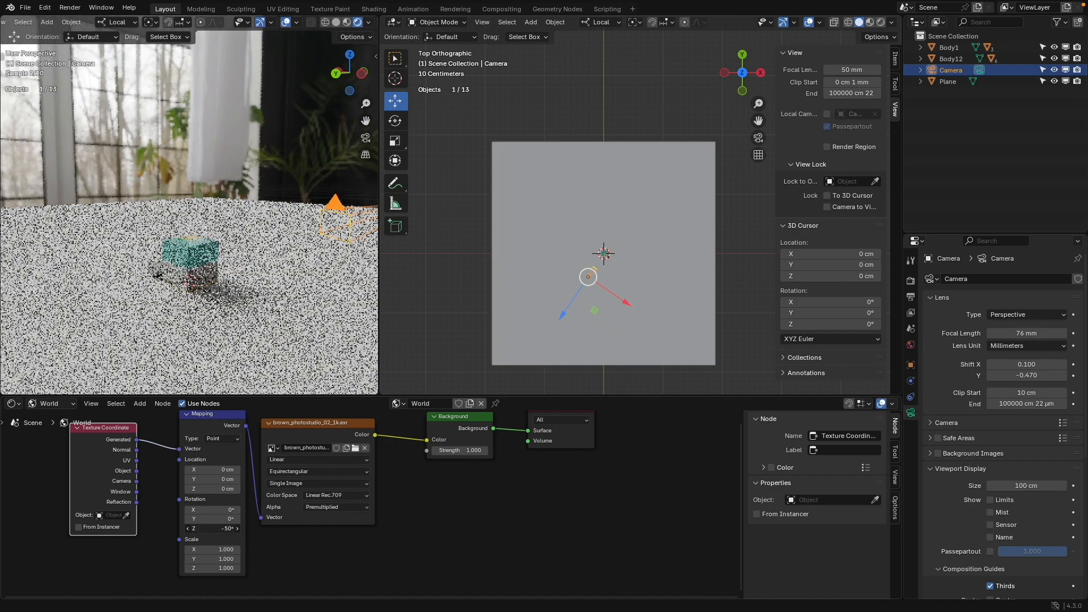
# Compare the lighting through the camera with the HDRI's Z rotation at -95.8° and at 140°
pyautogui.click(365, 140)
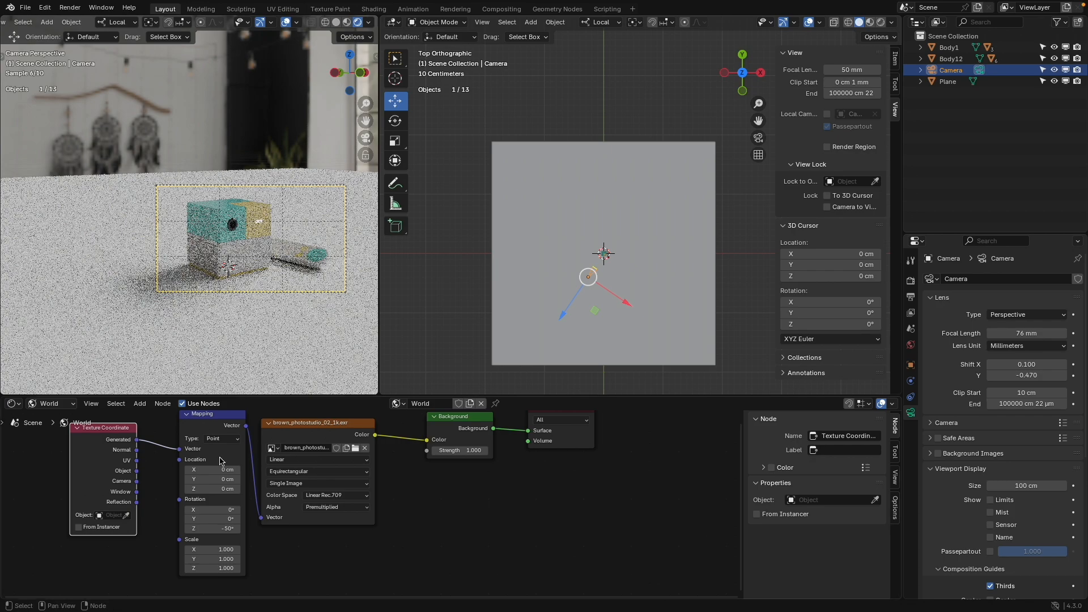
pyautogui.scroll(2, 239, 254)
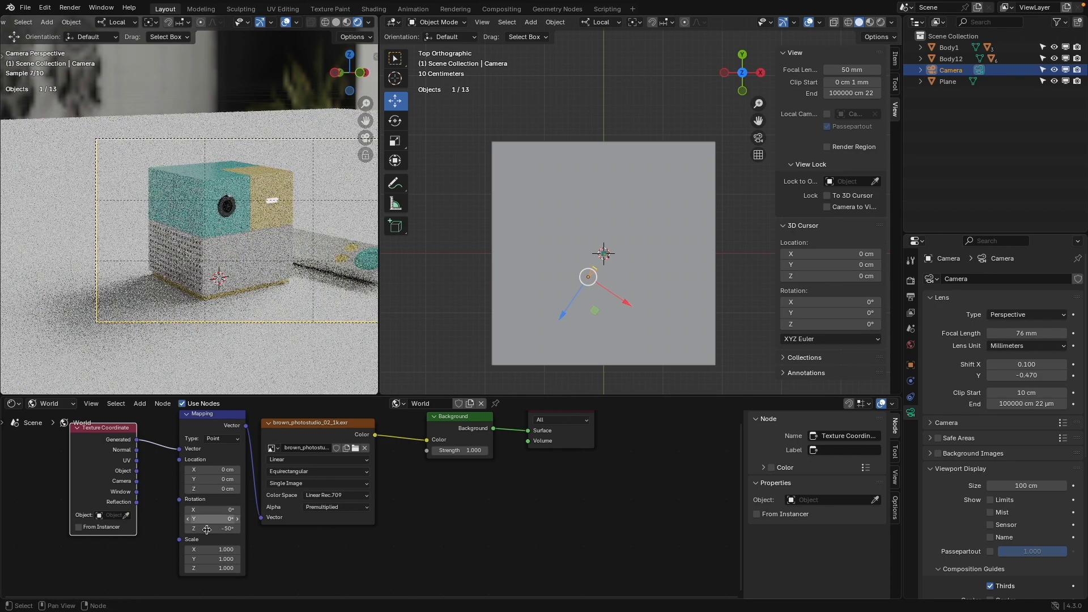
pyautogui.moveTo(215, 528); pyautogui.dragTo(182, 528)
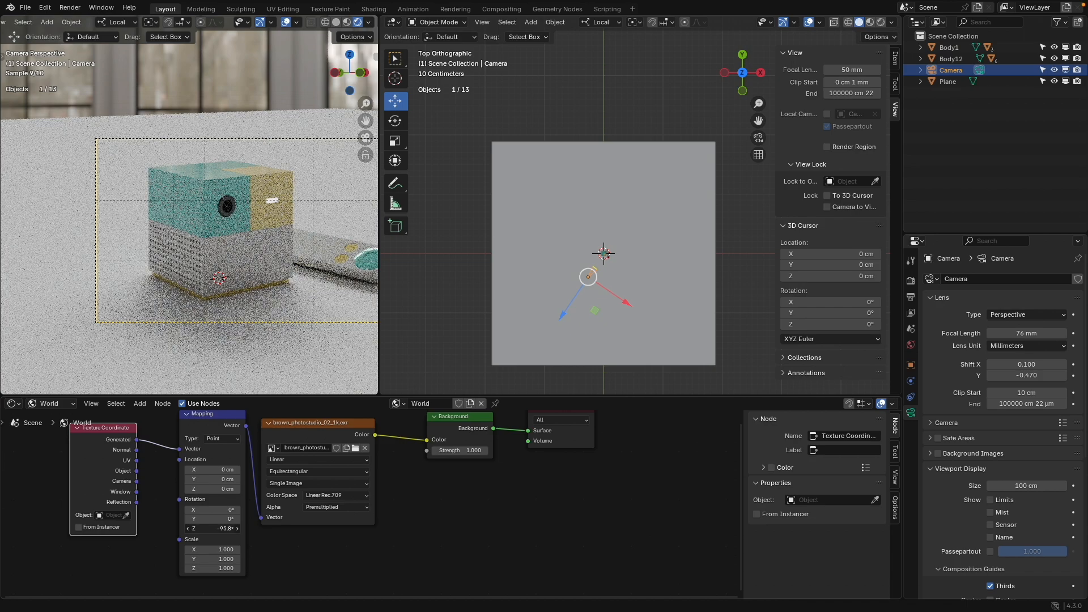
pyautogui.moveTo(213, 528); pyautogui.dragTo(402, 528)
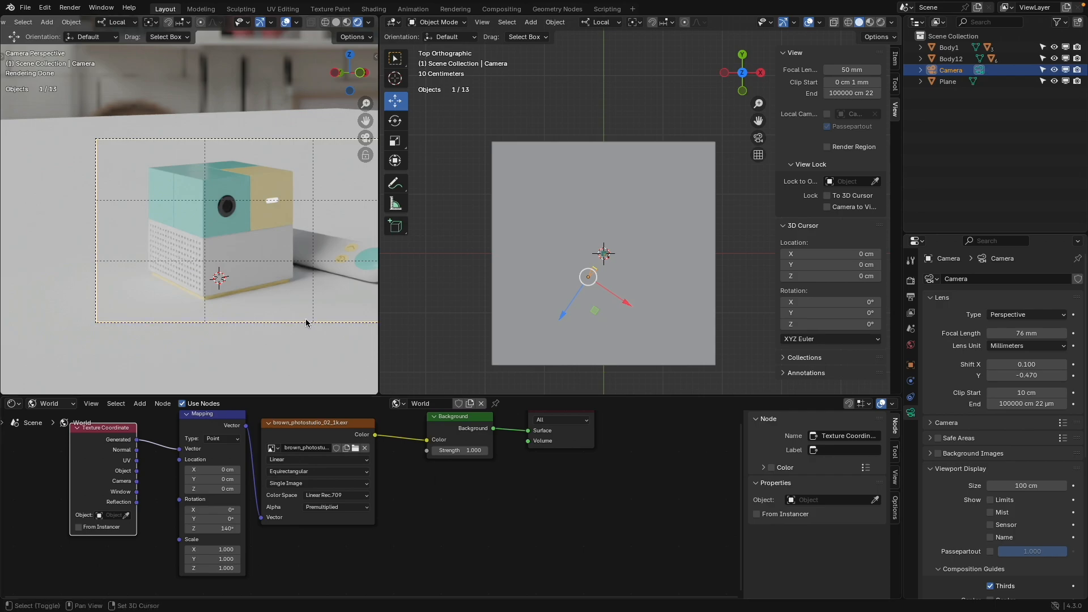
pyautogui.keyDown('shift'); pyautogui.moveTo(306, 318); pyautogui.dragTo(207, 321, button='middle'); pyautogui.keyUp('shift')
pyautogui.keyDown('shift'); pyautogui.moveTo(239, 359); pyautogui.dragTo(266, 362, button='middle'); pyautogui.keyUp('shift')
# Turn the passepartout back on and reset the HDRI mapping's Z rotation to 0°
pyautogui.click(989, 552)
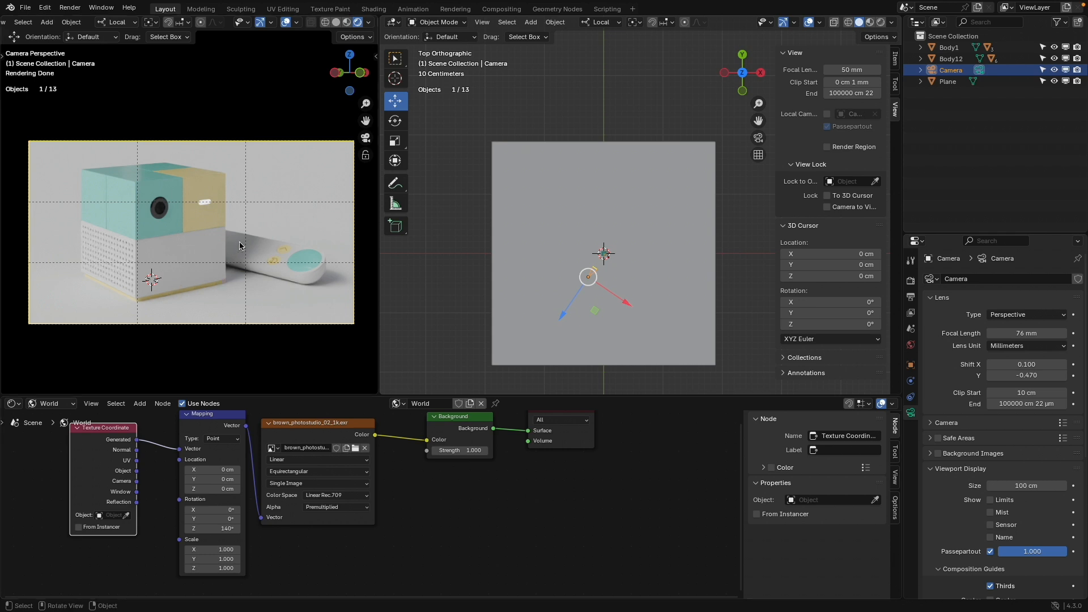
pyautogui.click(217, 529)
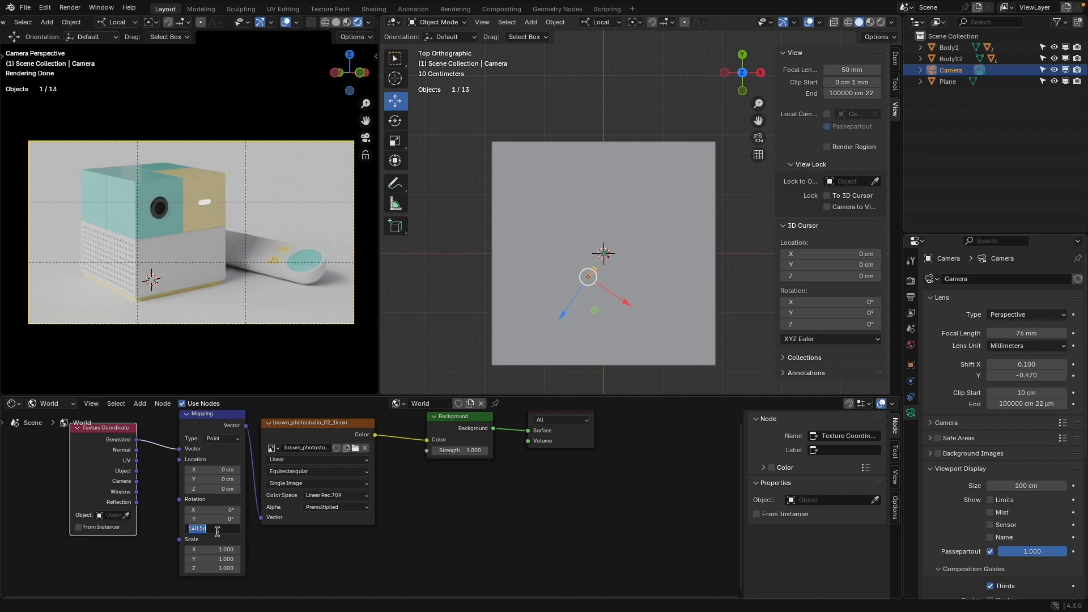
pyautogui.write('0')
pyautogui.press('Return')
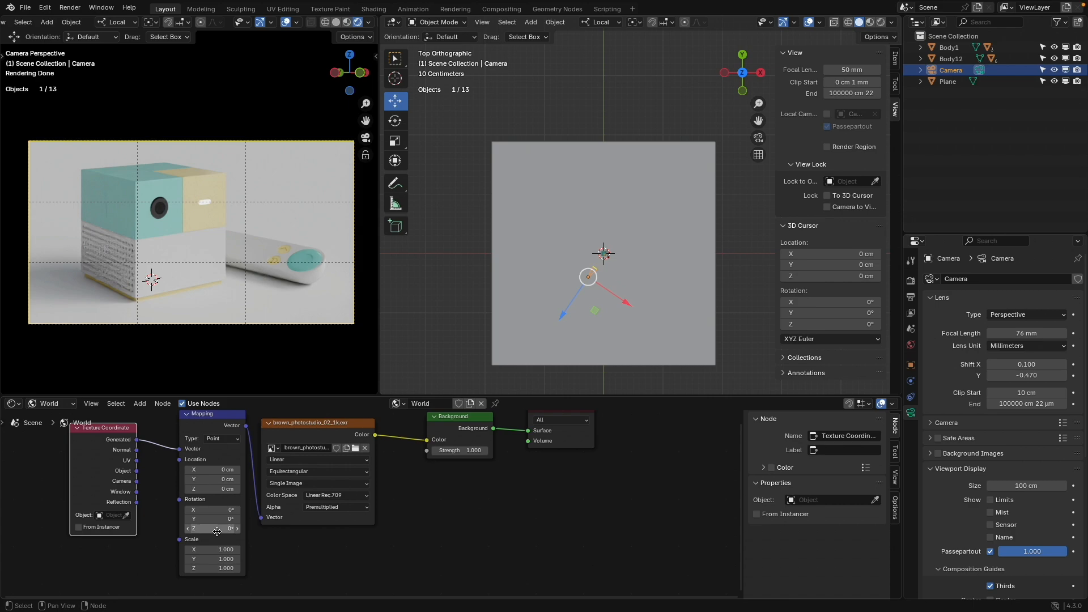
# Try a softer green, hex 7BCEBCFF, as the base color of the cube's NEX Green material
pyautogui.scroll(5, 164, 110)
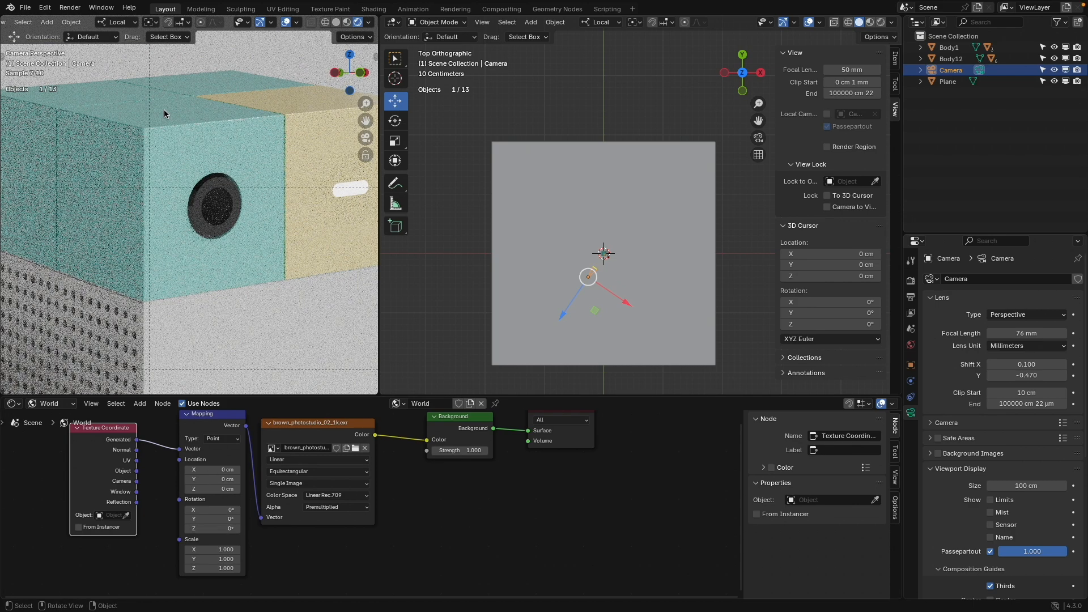
pyautogui.click(164, 110)
pyautogui.scroll(-5, 224, 249)
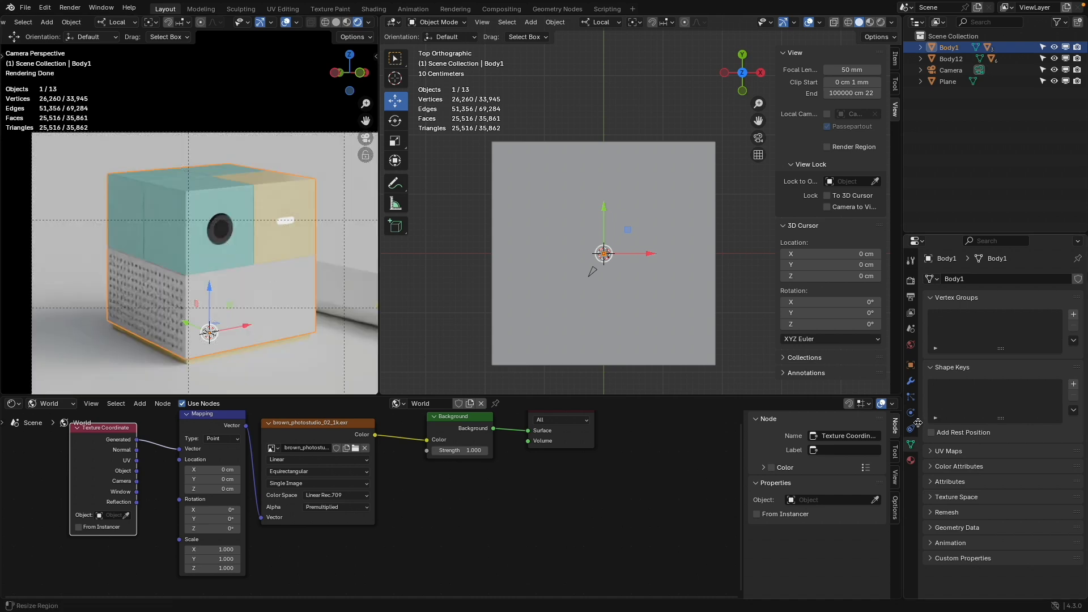
pyautogui.click(911, 460)
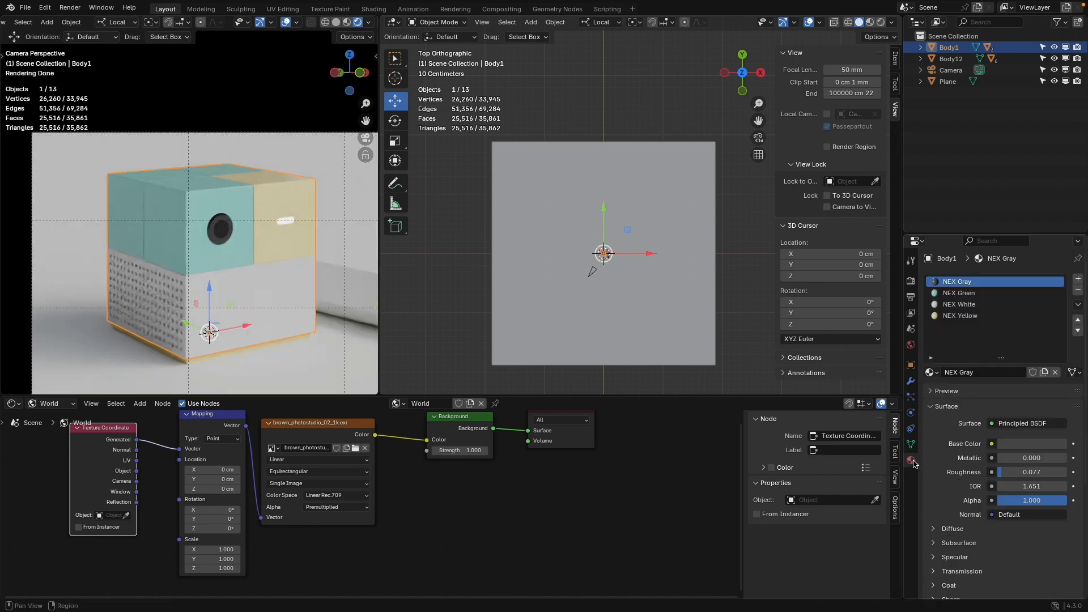
pyautogui.click(963, 293)
pyautogui.click(1028, 443)
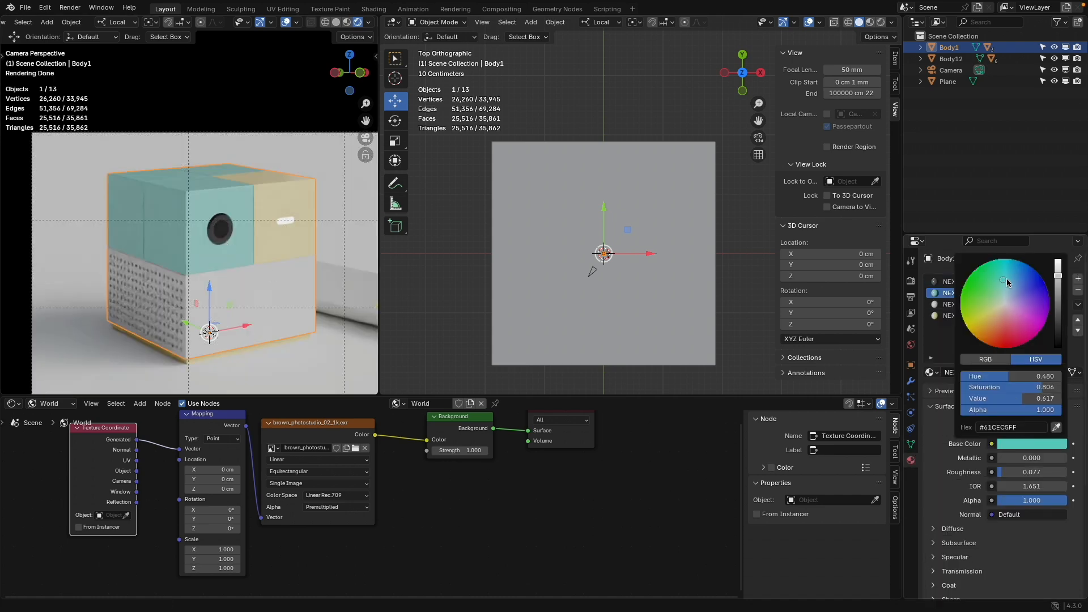
pyautogui.moveTo(1006, 277); pyautogui.dragTo(1001, 285)
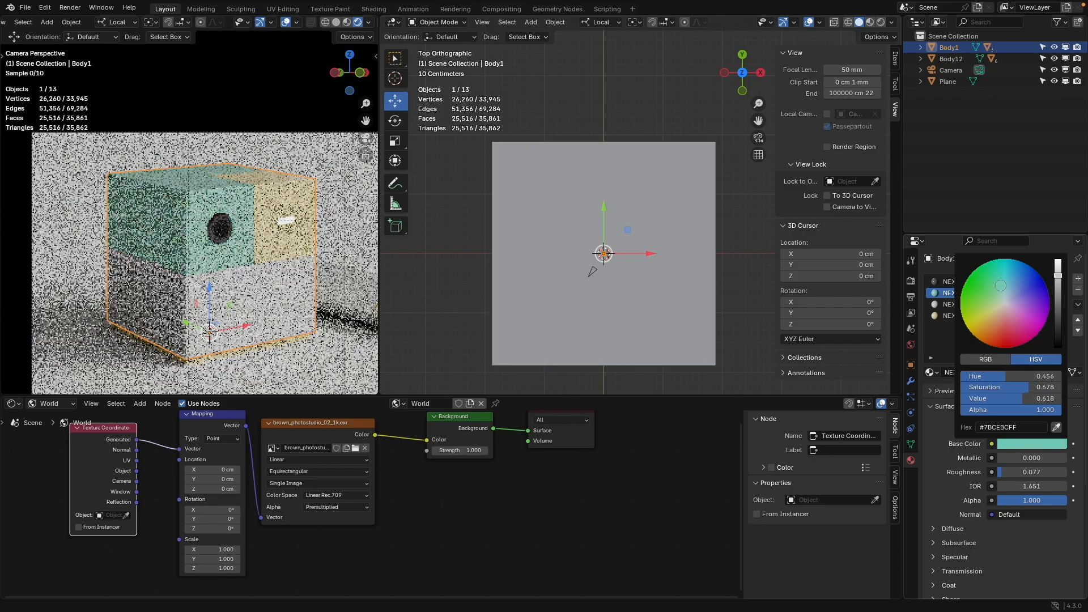
# Try a red base color, hex CE002DFF, on the NEX Green material and undo the color changes
pyautogui.keyDown('shift'); pyautogui.moveTo(313, 290); pyautogui.dragTo(229, 290, button='middle'); pyautogui.keyUp('shift')
pyautogui.click(1031, 445)
pyautogui.moveTo(999, 286)
pyautogui.mouseDown()
pyautogui.moveTo(987, 309)
pyautogui.moveTo(993, 342)
pyautogui.moveTo(1014, 347)
pyautogui.mouseUp()
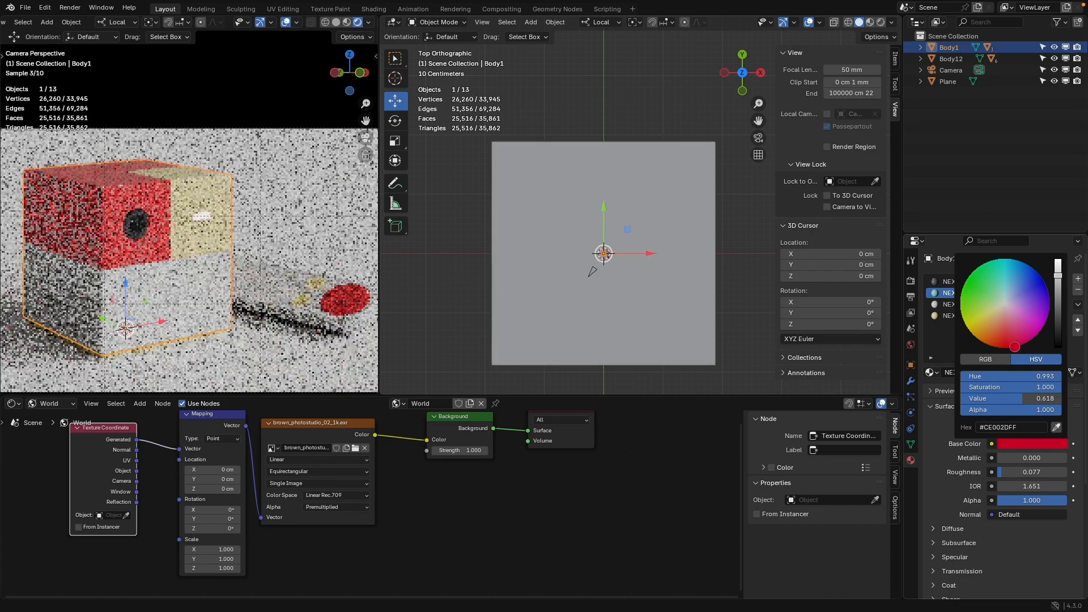
pyautogui.press('Escape')
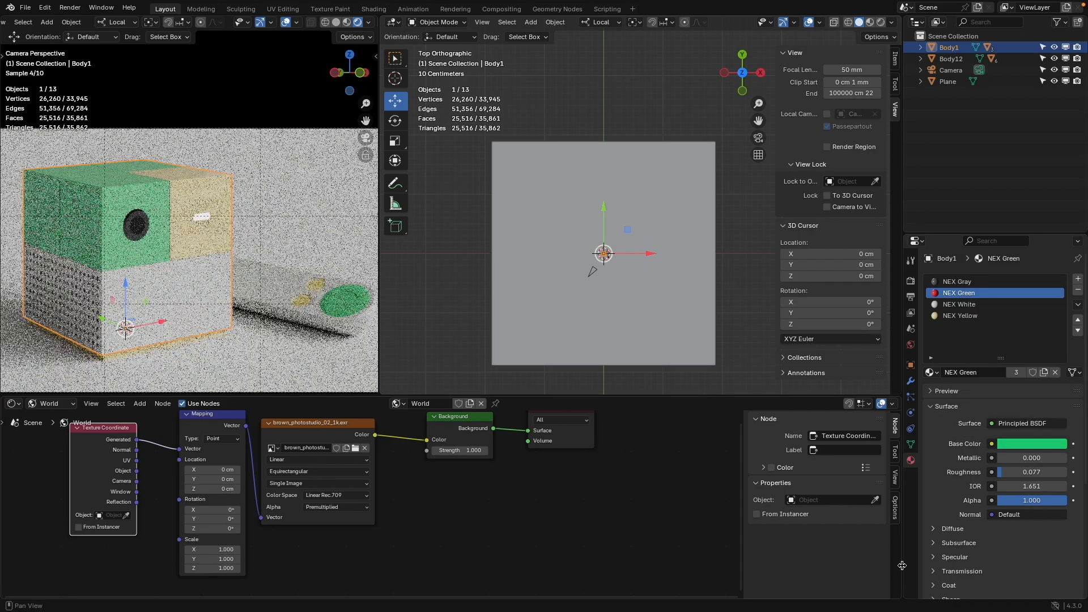
pyautogui.hotkey('ctrl', 'z')
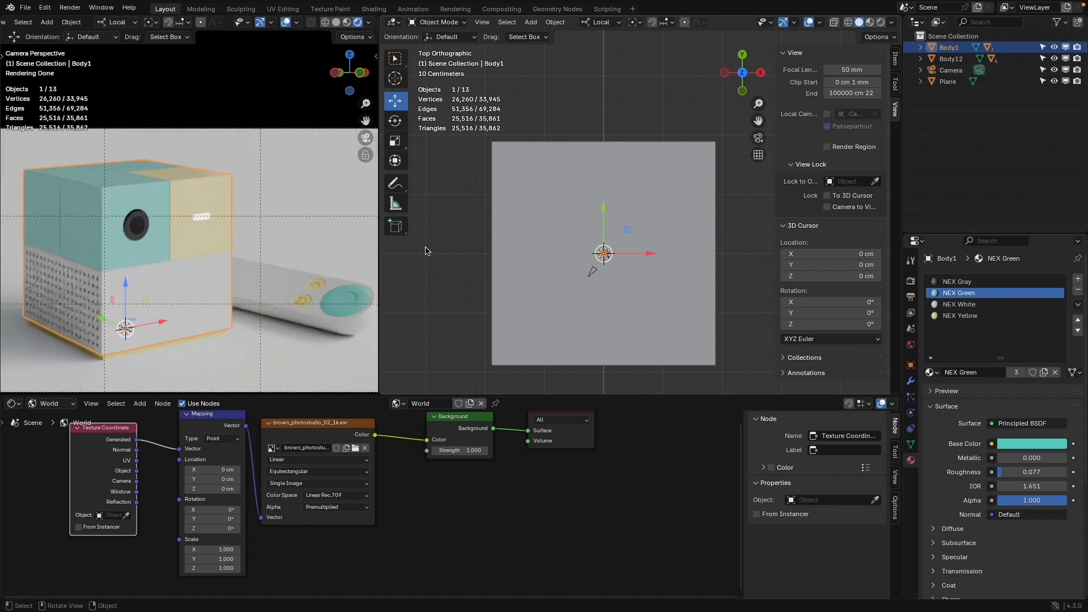
# Check the whole camera frame and review the render output resolution settings
pyautogui.scroll(-2, 426, 251)
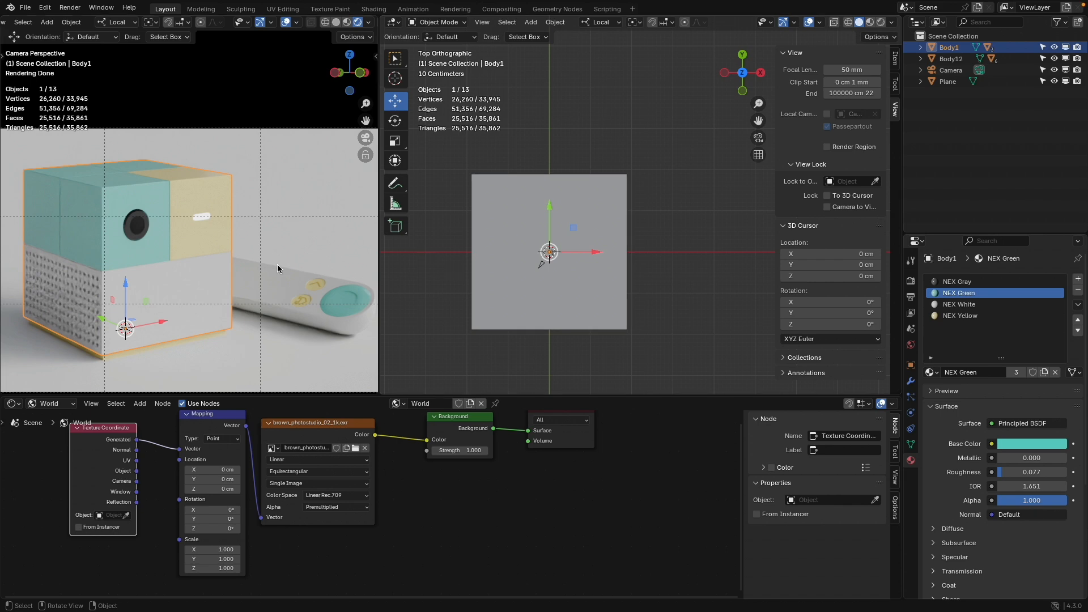
pyautogui.scroll(-2, 235, 226)
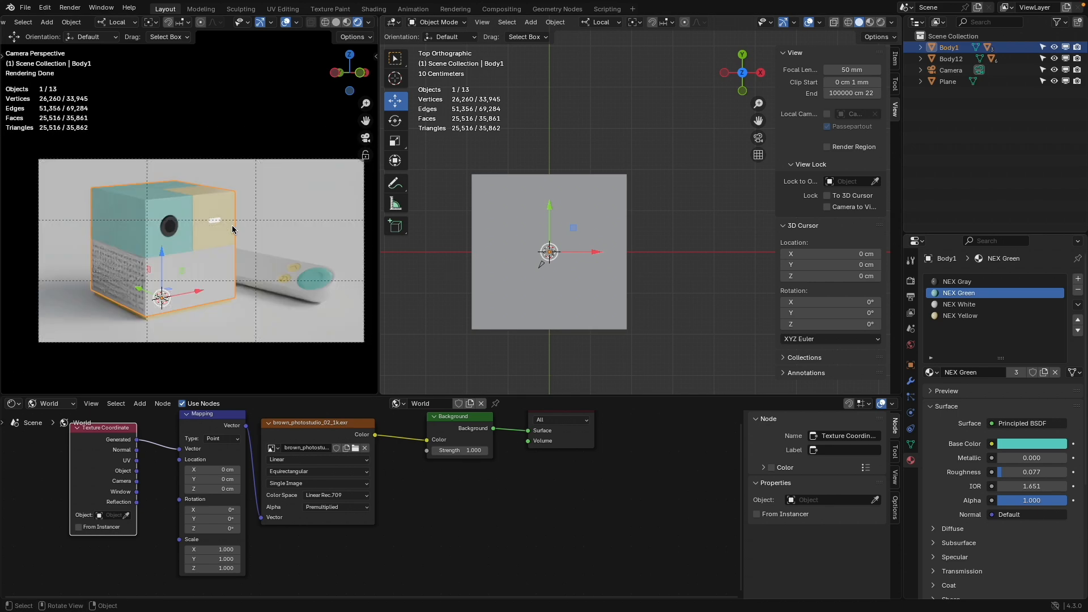
pyautogui.click(68, 8)
pyautogui.click(910, 297)
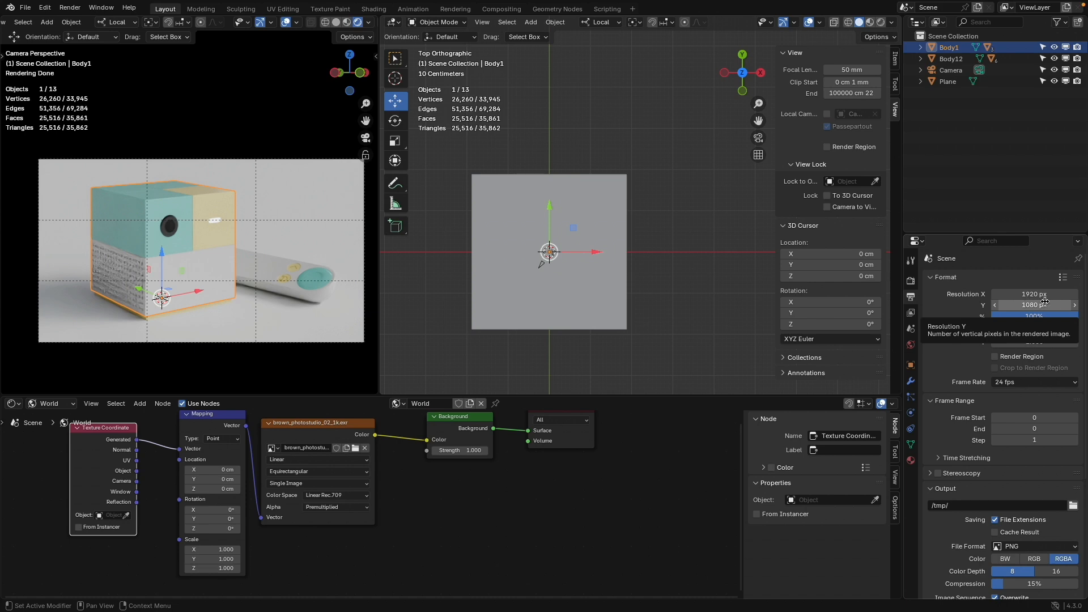
pyautogui.moveTo(1041, 305)
pyautogui.mouseDown()
pyautogui.moveTo(1009, 304)
pyautogui.moveTo(1057, 305)
pyautogui.moveTo(1042, 305)
pyautogui.mouseUp()
pyautogui.press('Escape')
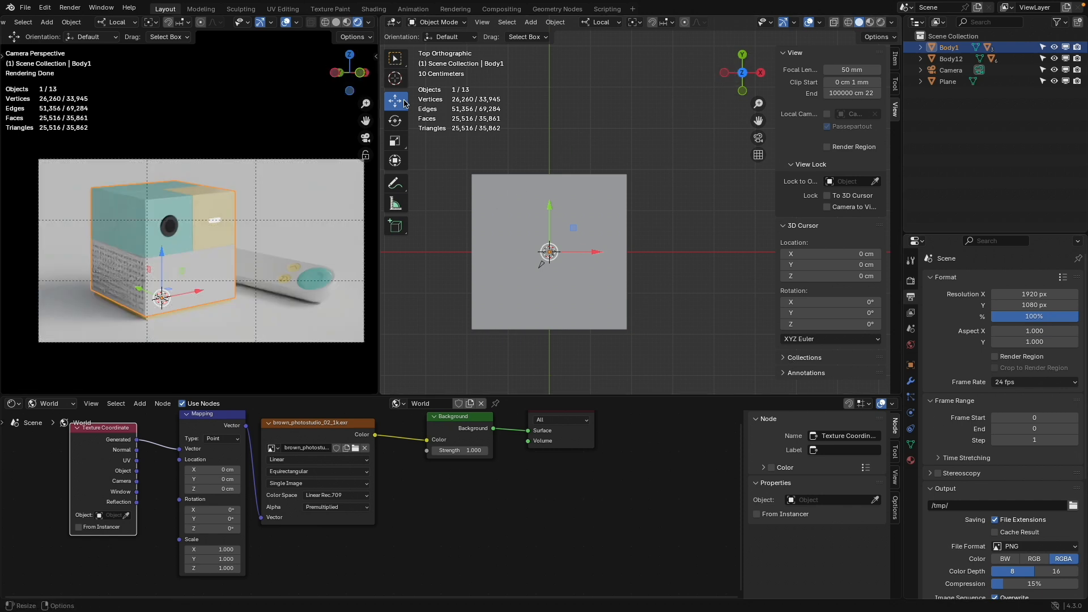
# Add a second camera at the 3D cursor from the front orthographic view
pyautogui.click(537, 22)
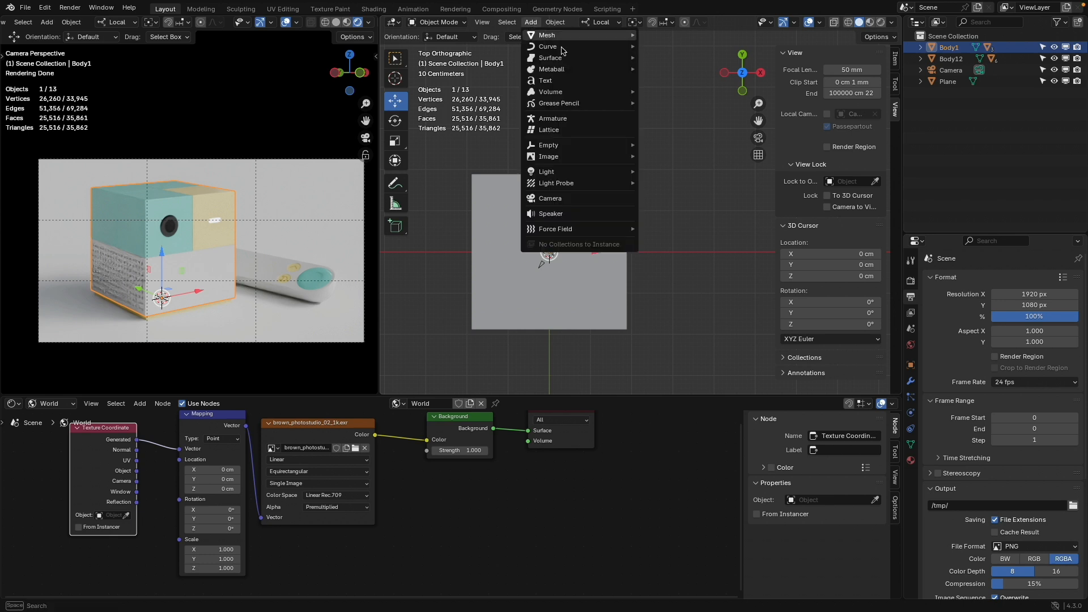
pyautogui.click(742, 91)
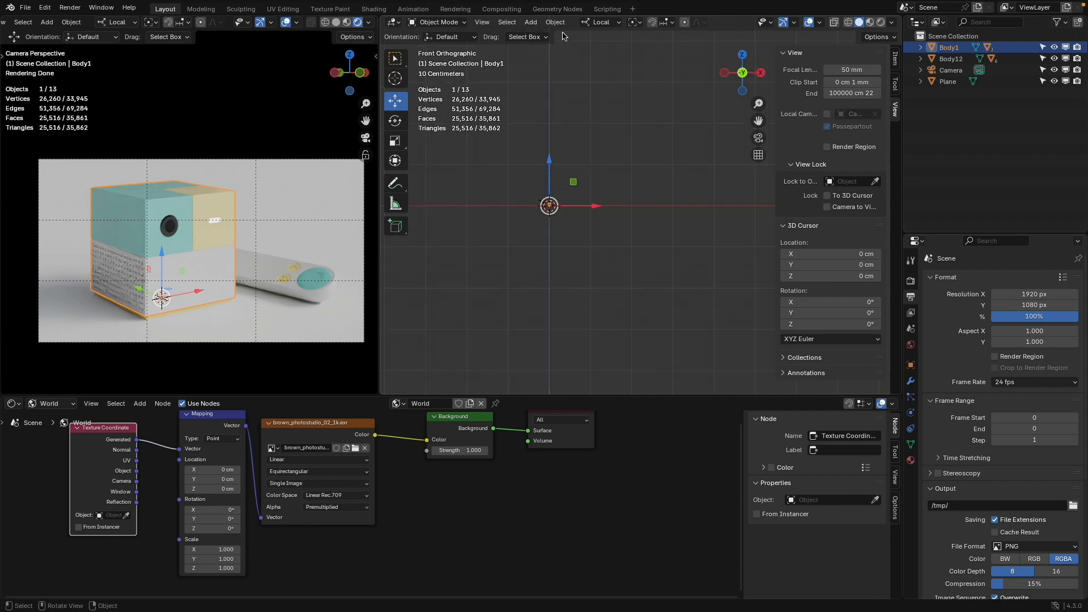
pyautogui.click(531, 22)
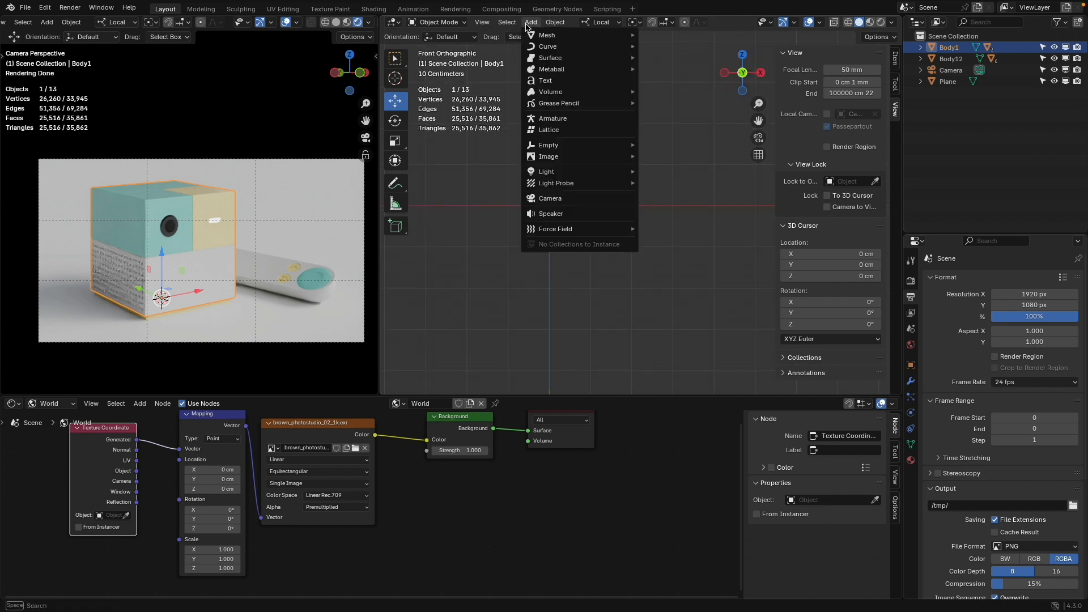
pyautogui.click(571, 199)
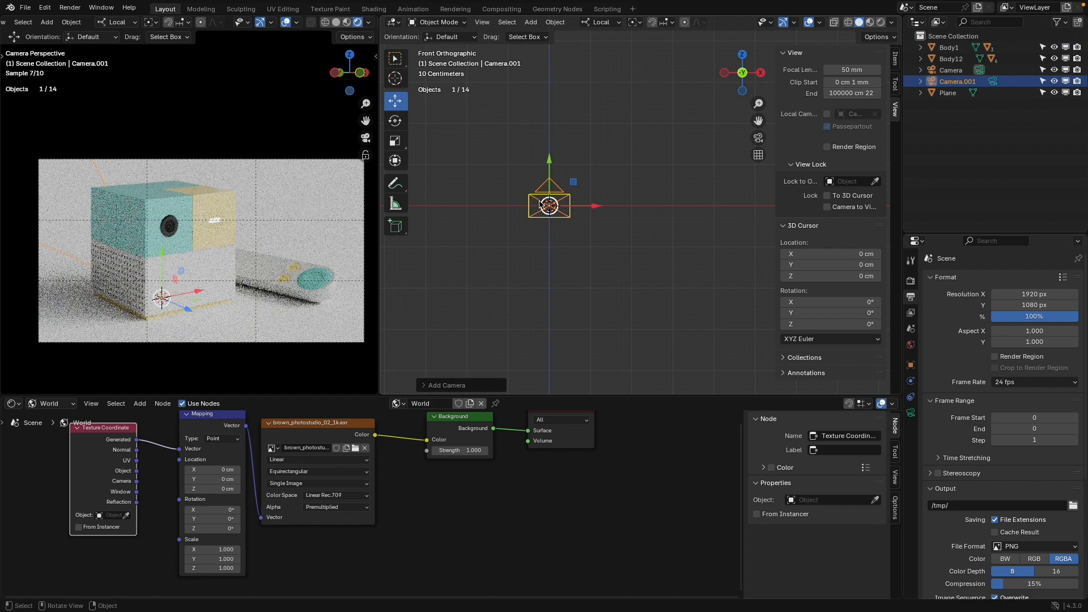
# Move the new camera back along its local Z axis, away from the cube and remote
pyautogui.moveTo(542, 212); pyautogui.dragTo(430, 207, button='middle')
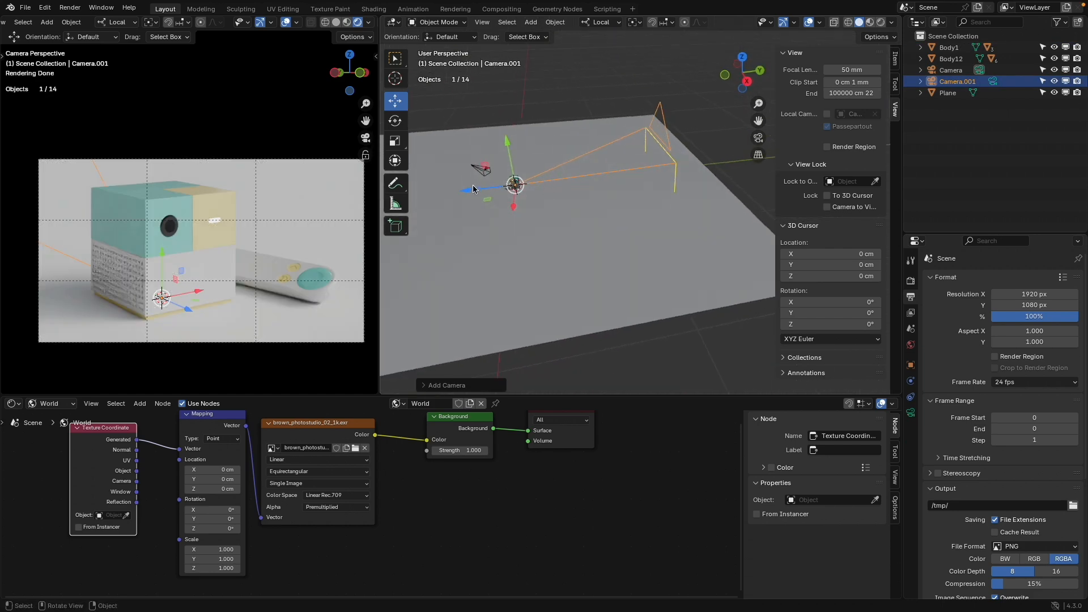
pyautogui.press('g')
pyautogui.press('z')
pyautogui.press('z')
pyautogui.click(422, 198)
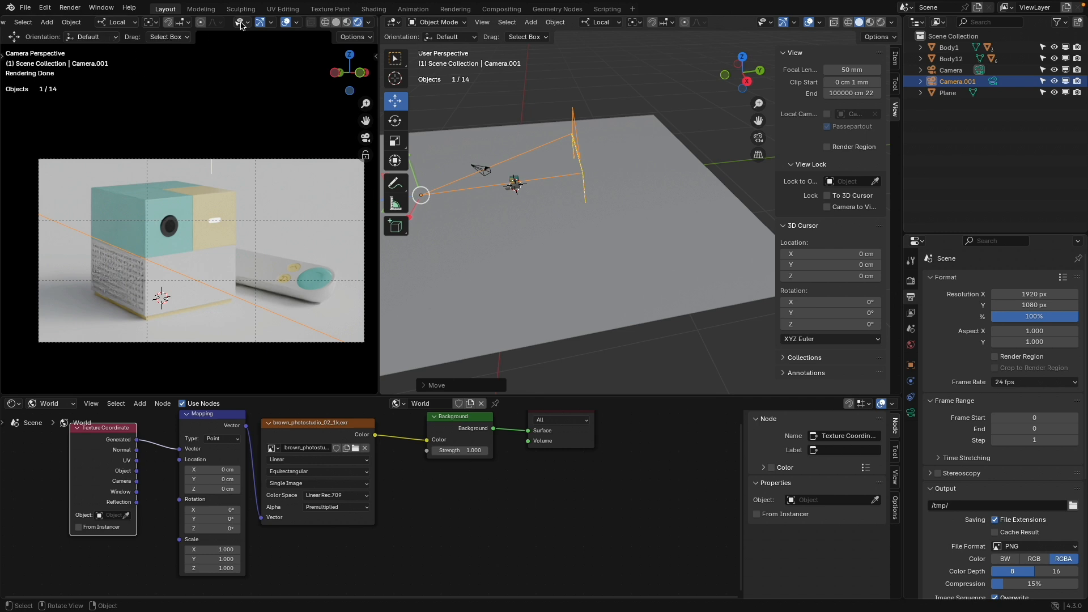
# Make the new camera the scene's active camera and show its view in rendered shading
pyautogui.scroll(-3, 242, 25)
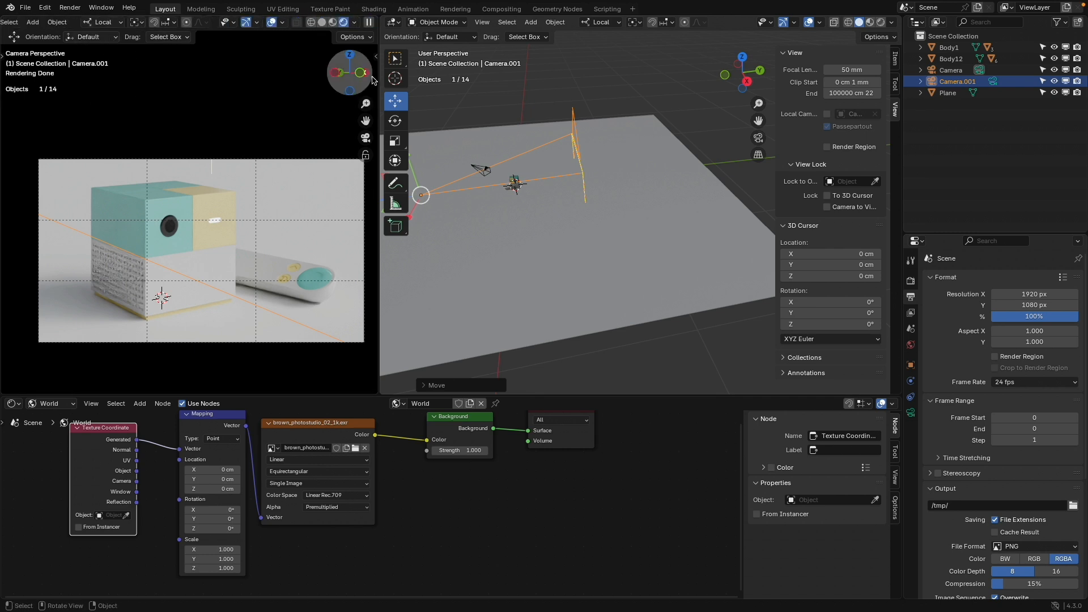
pyautogui.click(321, 22)
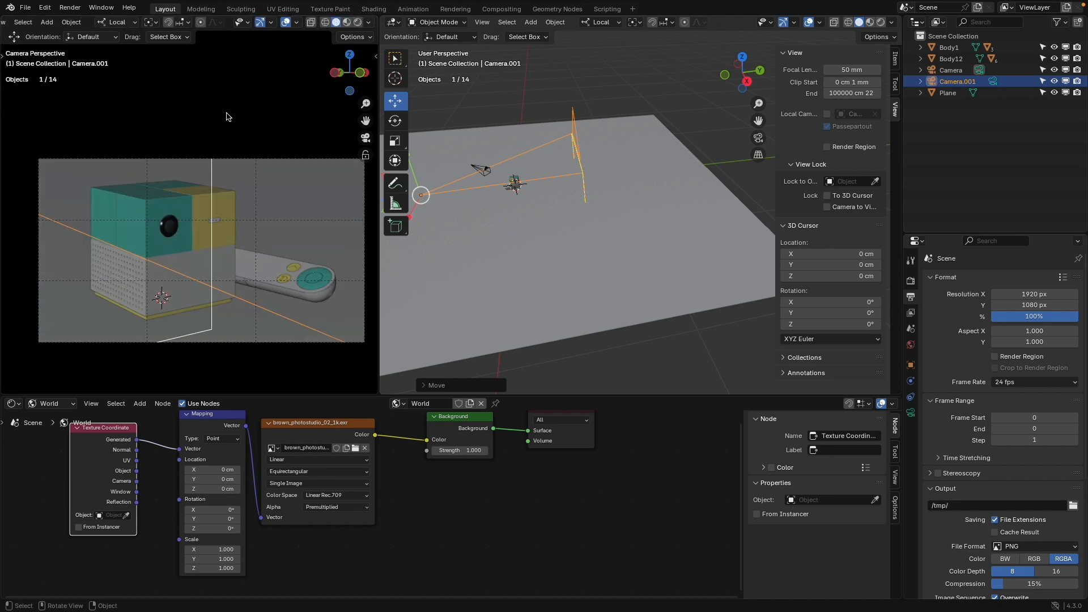
pyautogui.scroll(5, 184, 28)
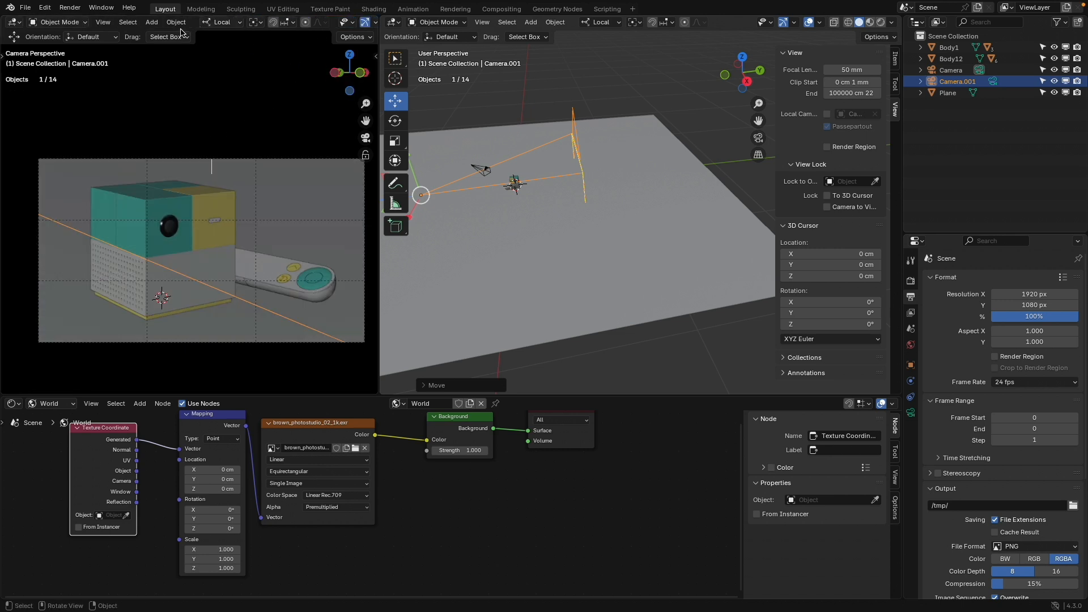
pyautogui.click(105, 22)
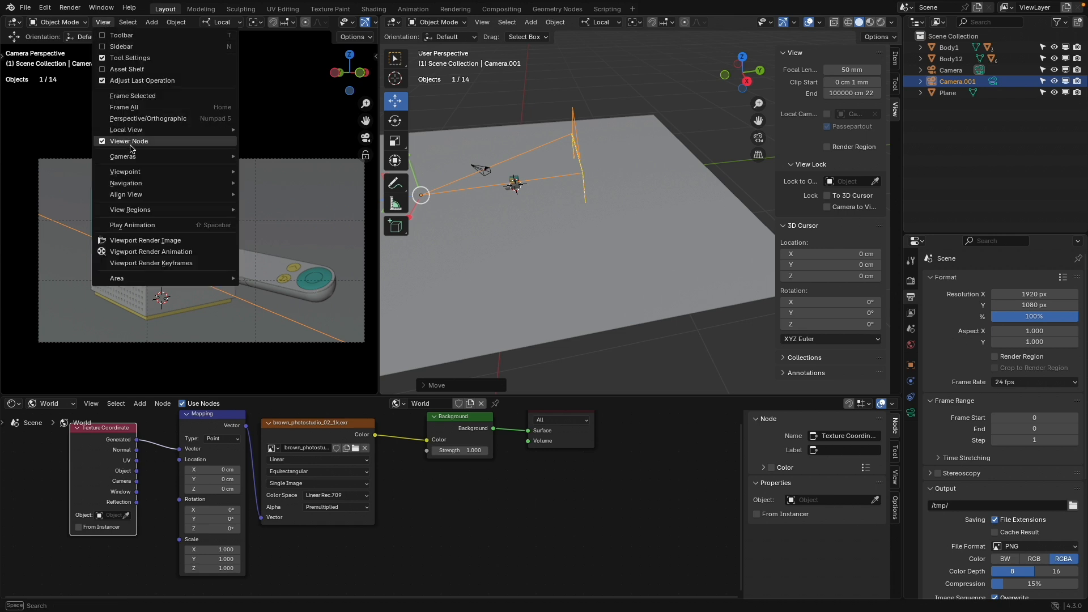
pyautogui.moveTo(129, 157)
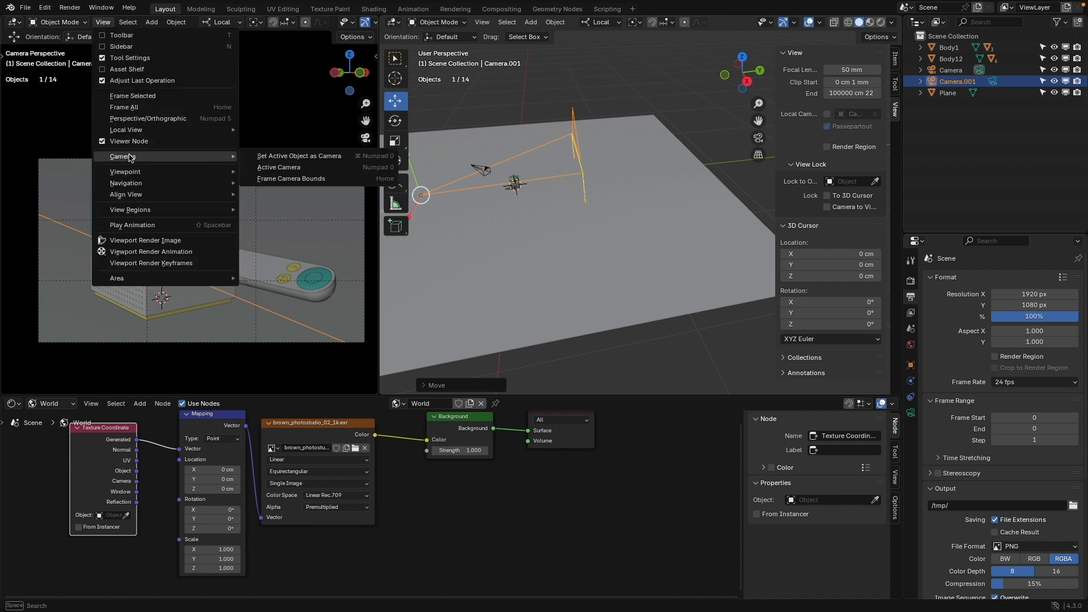
pyautogui.click(307, 160)
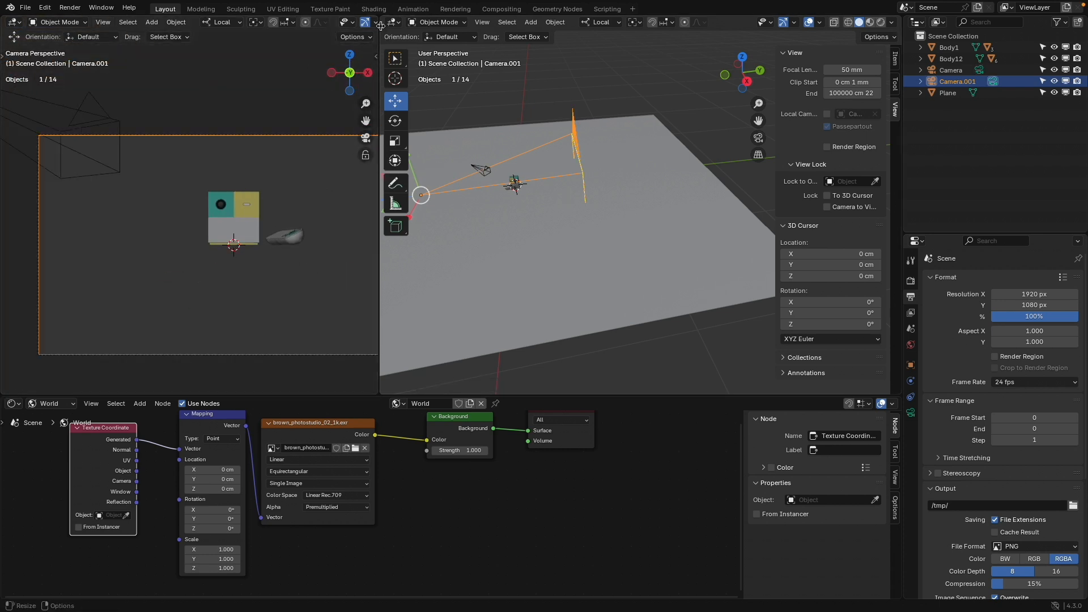
pyautogui.press('z')
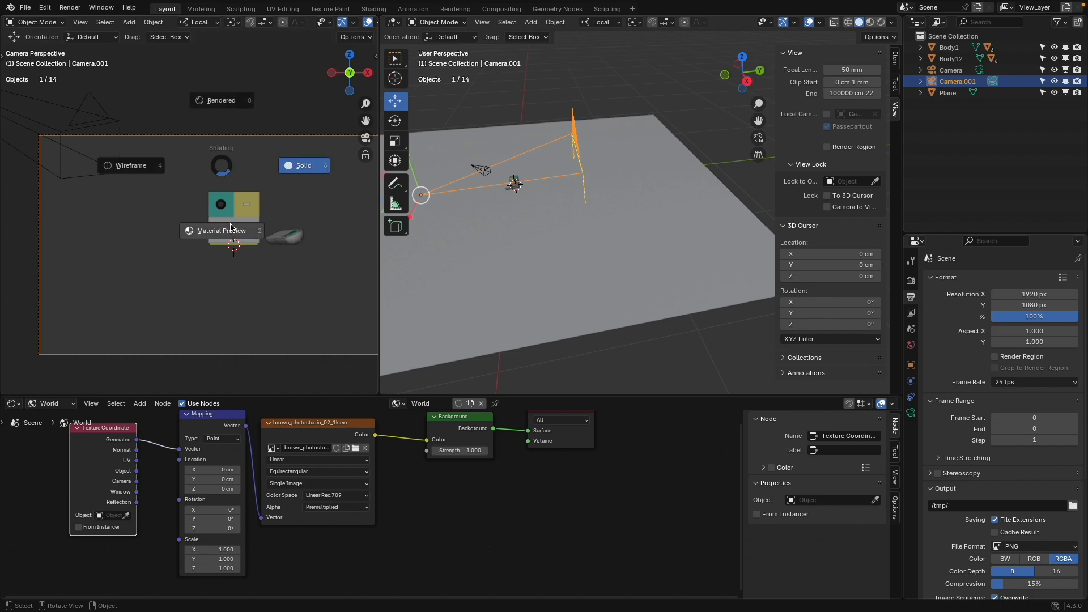
pyautogui.click(221, 100)
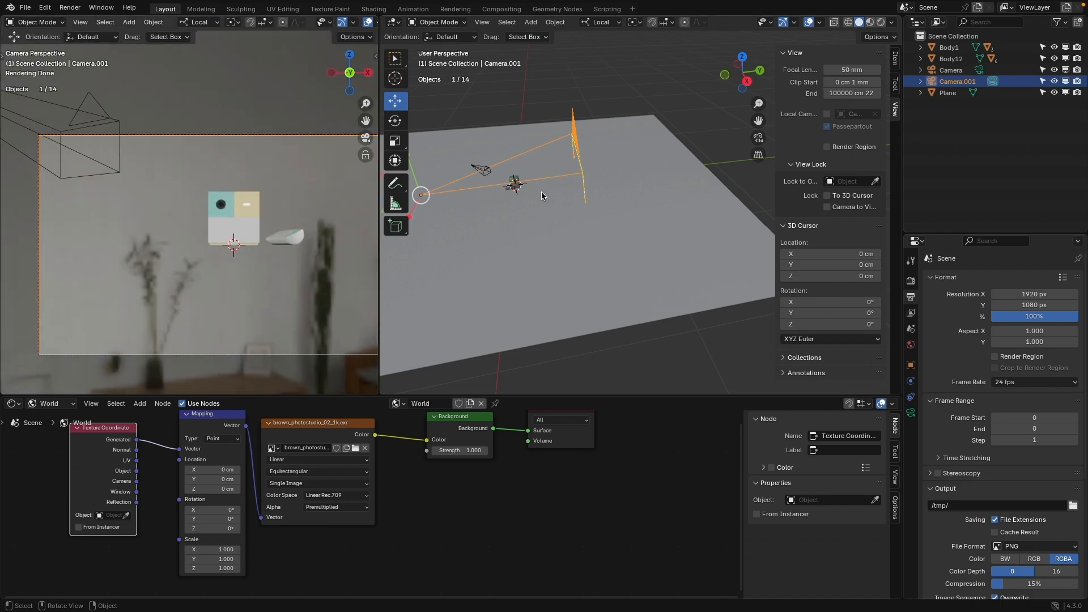
# Raise the new camera slightly above the ground plane in the side view and set its focal length to 75 mm
pyautogui.click(747, 81)
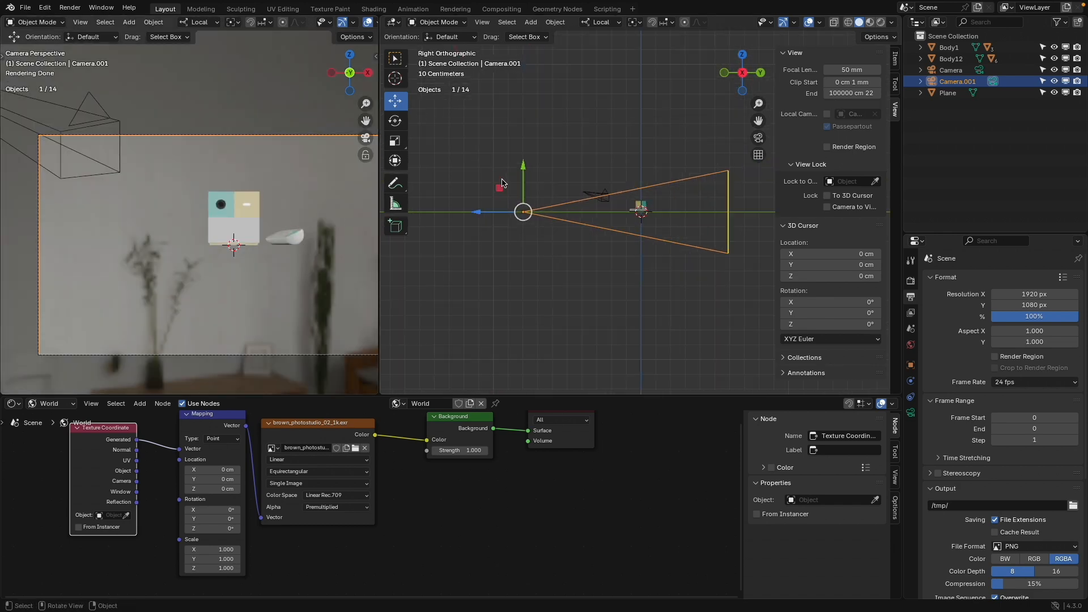
pyautogui.moveTo(523, 165); pyautogui.dragTo(524, 161)
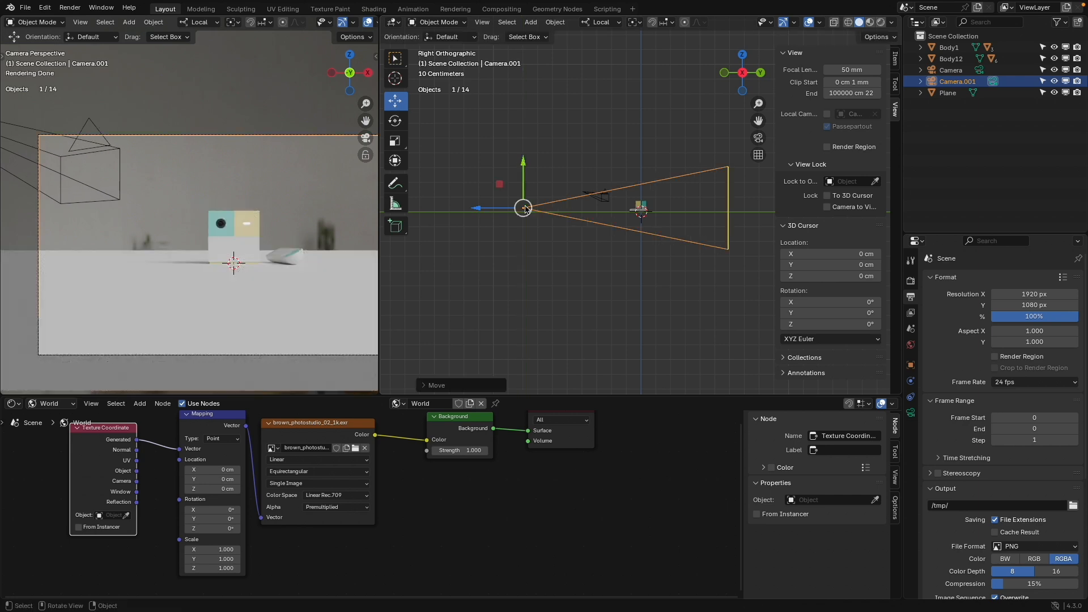
pyautogui.click(911, 413)
pyautogui.click(1027, 333)
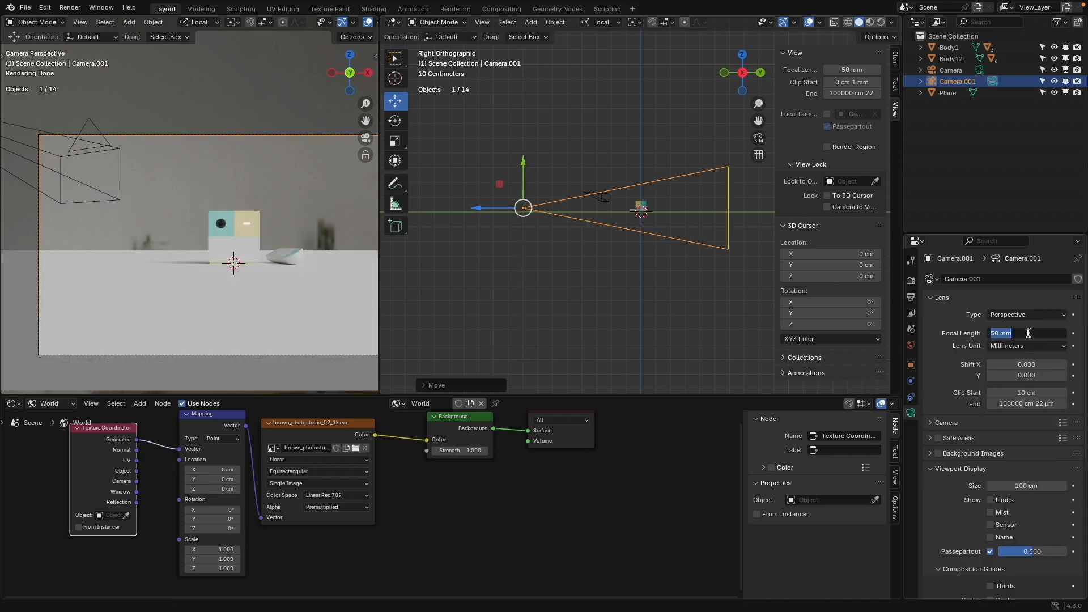
pyautogui.write('75')
pyautogui.press('Return')
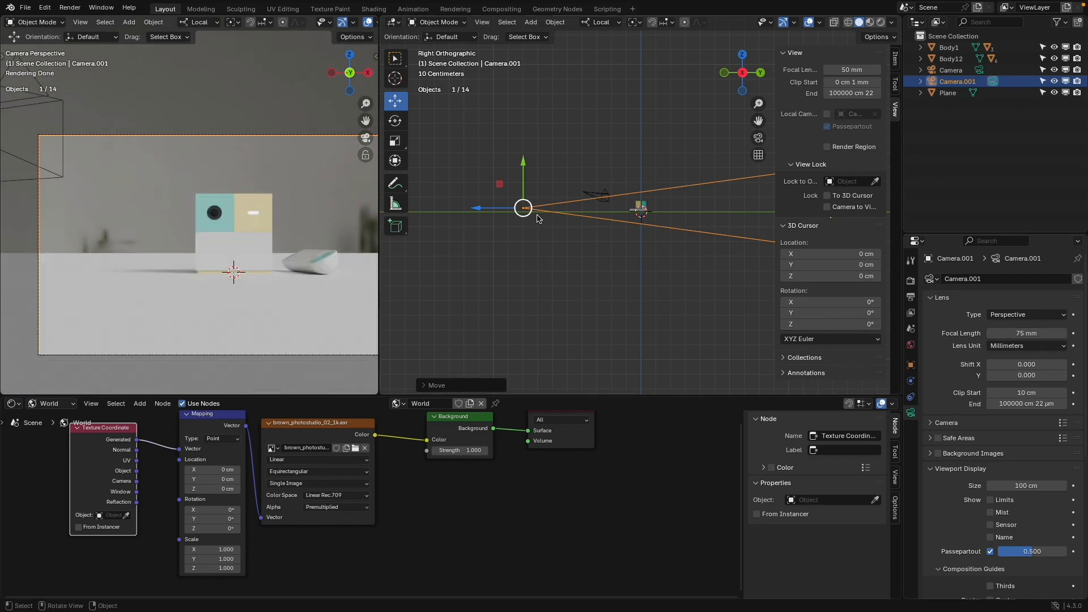
# Move the new camera closer and higher, and set its vertical lens shift to -0.310 to reframe the cube and remote
pyautogui.moveTo(477, 208); pyautogui.dragTo(511, 208)
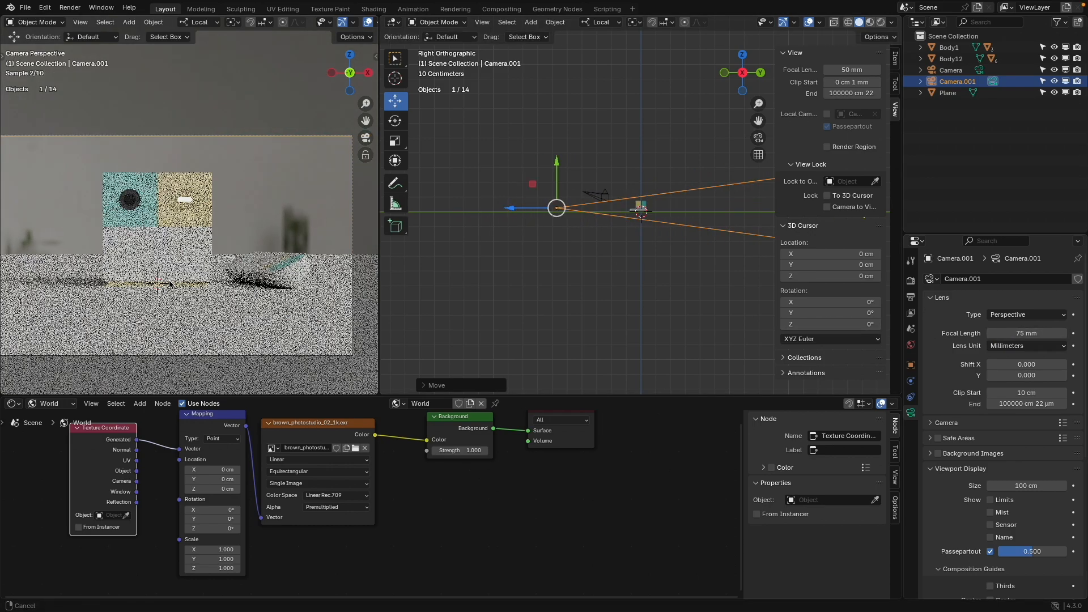
pyautogui.moveTo(558, 161); pyautogui.dragTo(559, 143)
pyautogui.keyDown('shift'); pyautogui.moveTo(192, 263); pyautogui.dragTo(241, 179, button='middle'); pyautogui.keyUp('shift')
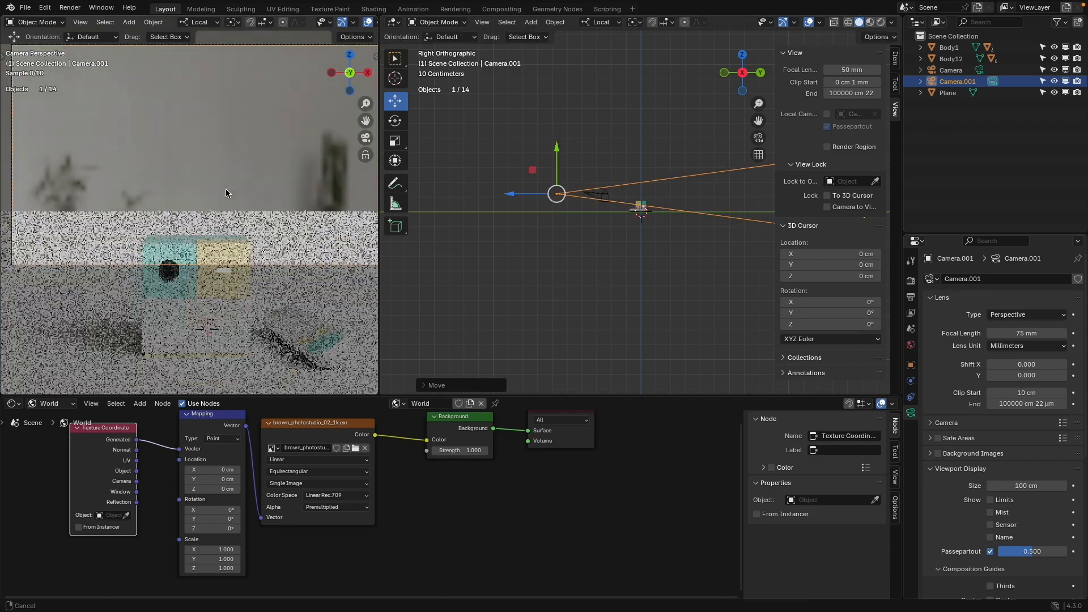
pyautogui.moveTo(998, 374); pyautogui.dragTo(954, 374)
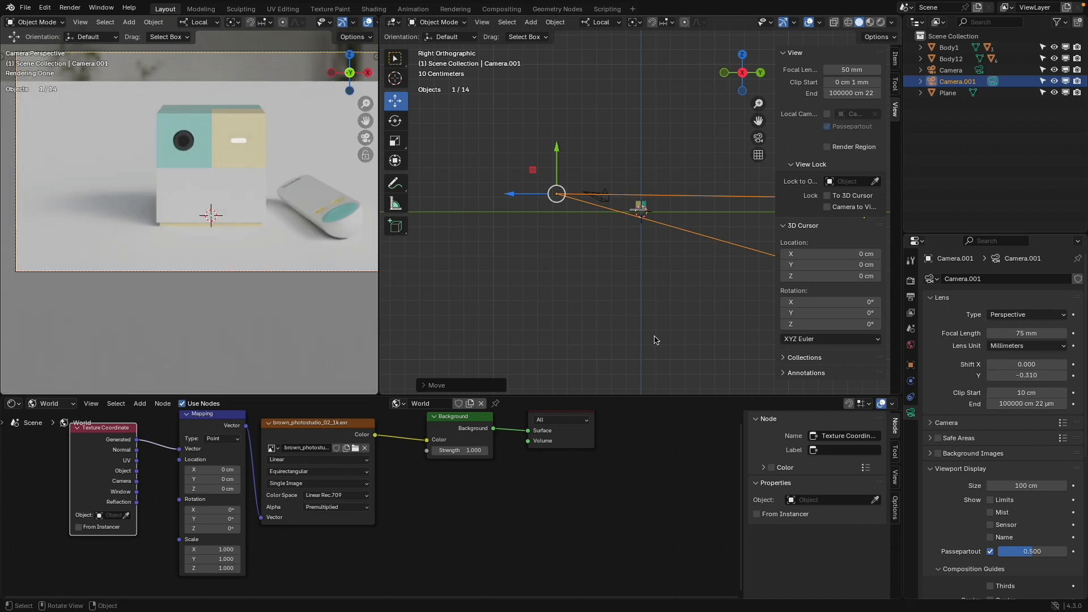
# Try the HDRI mapping's Z rotation at 140° and set it to 102° for the front shot
pyautogui.click(219, 528)
pyautogui.write('140')
pyautogui.press('Return')
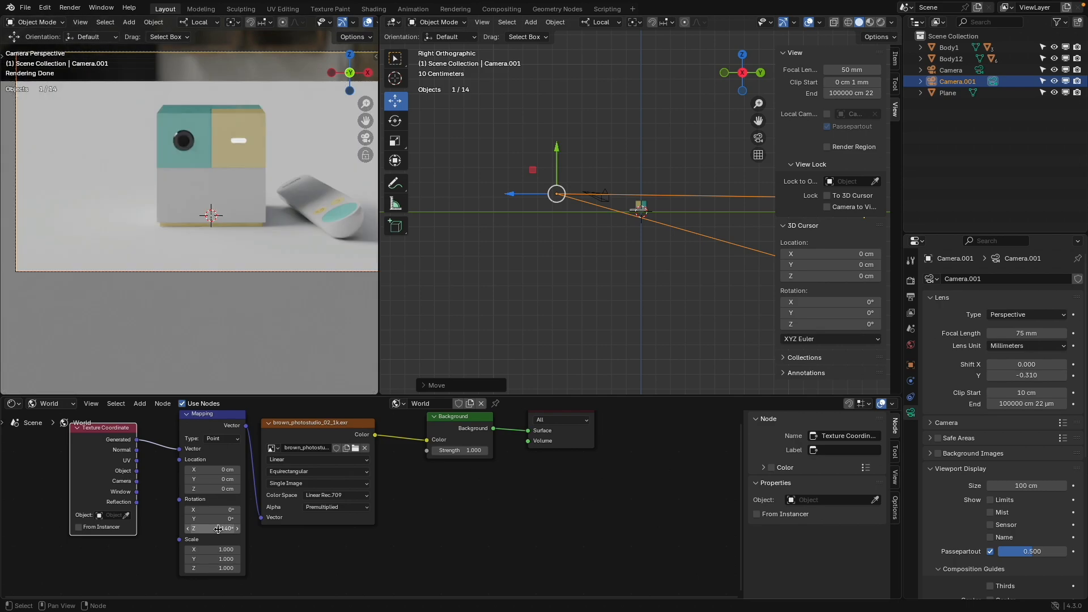
pyautogui.moveTo(219, 529); pyautogui.dragTo(197, 528)
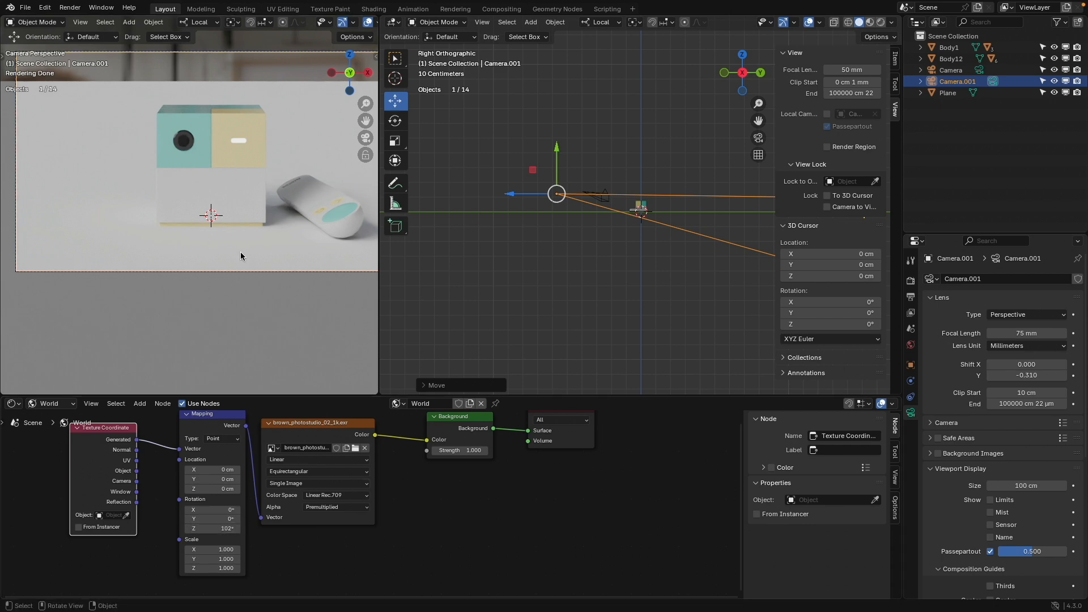
# Turn the ground plane into a shadow catcher in its object visibility settings
pyautogui.keyDown('shift'); pyautogui.moveTo(288, 250); pyautogui.dragTo(273, 283, button='middle'); pyautogui.keyUp('shift')
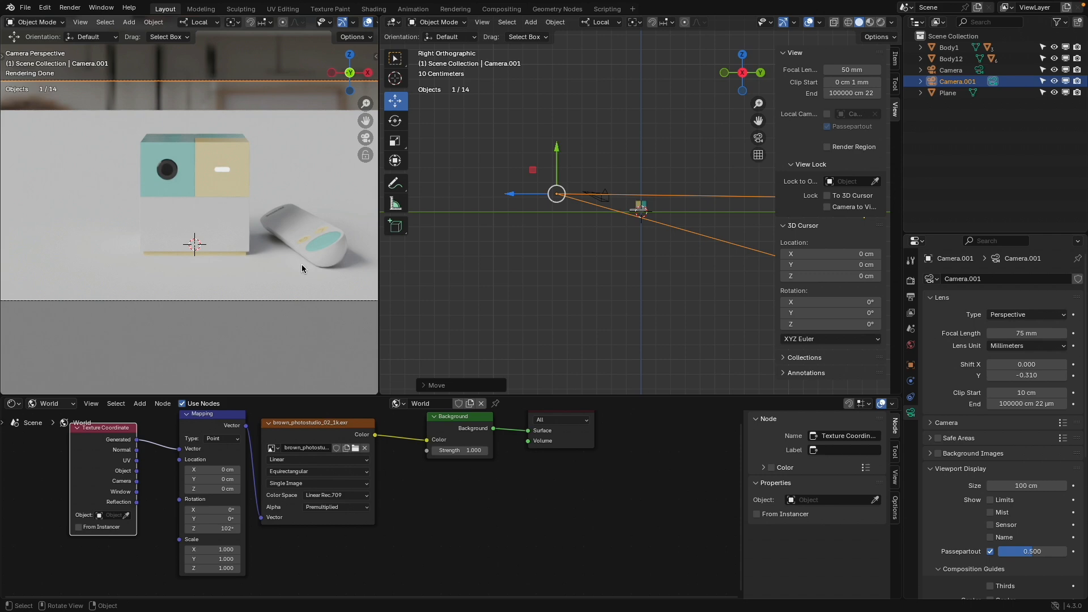
pyautogui.scroll(-2, 302, 264)
pyautogui.keyDown('shift'); pyautogui.moveTo(301, 264); pyautogui.dragTo(237, 258, button='middle'); pyautogui.keyUp('shift')
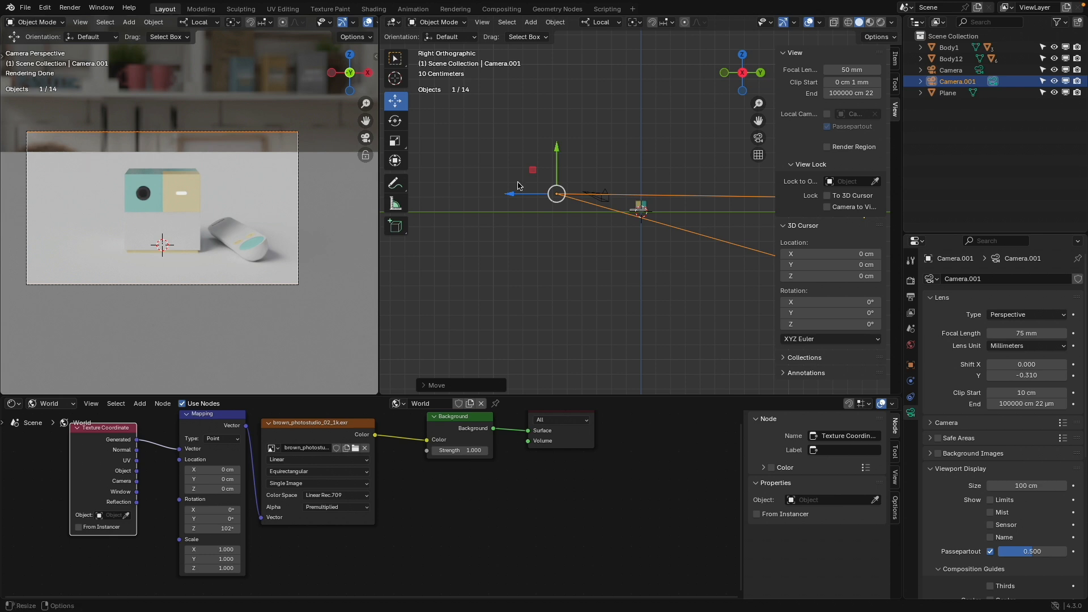
pyautogui.click(321, 193)
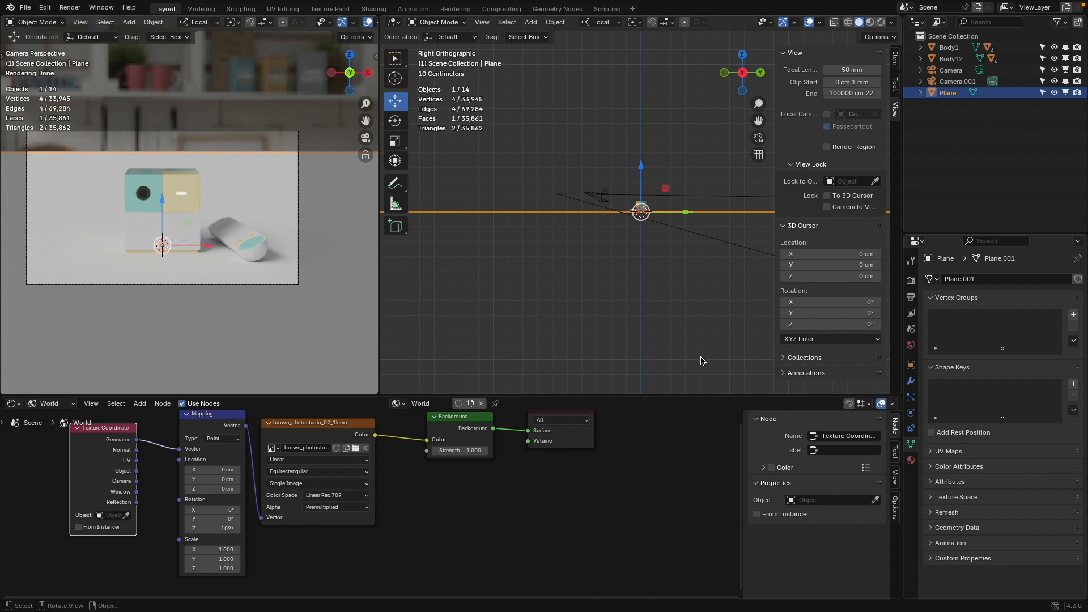
pyautogui.click(911, 366)
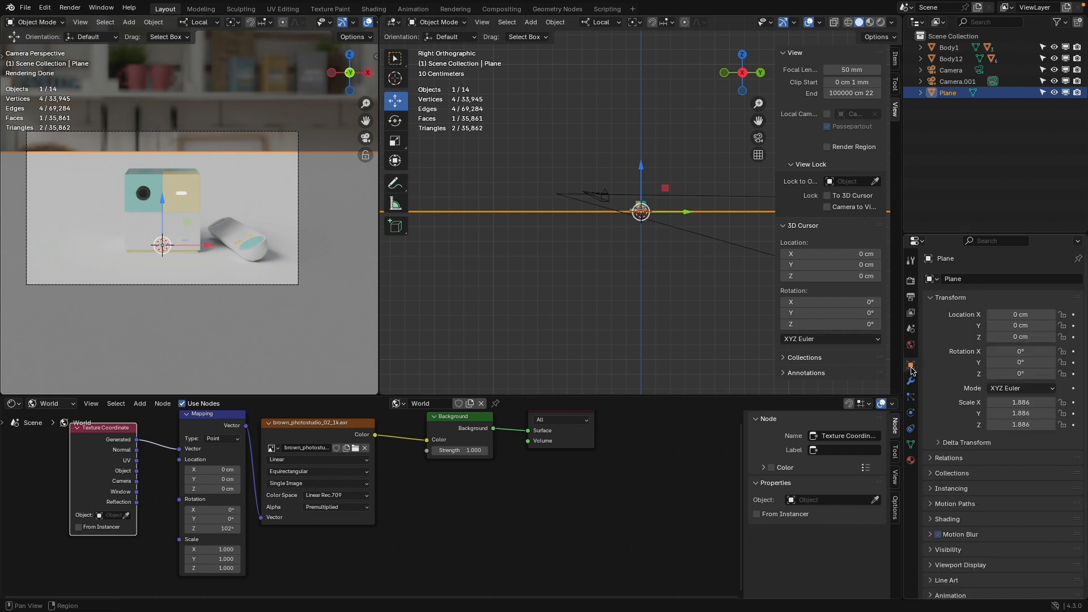
pyautogui.click(932, 298)
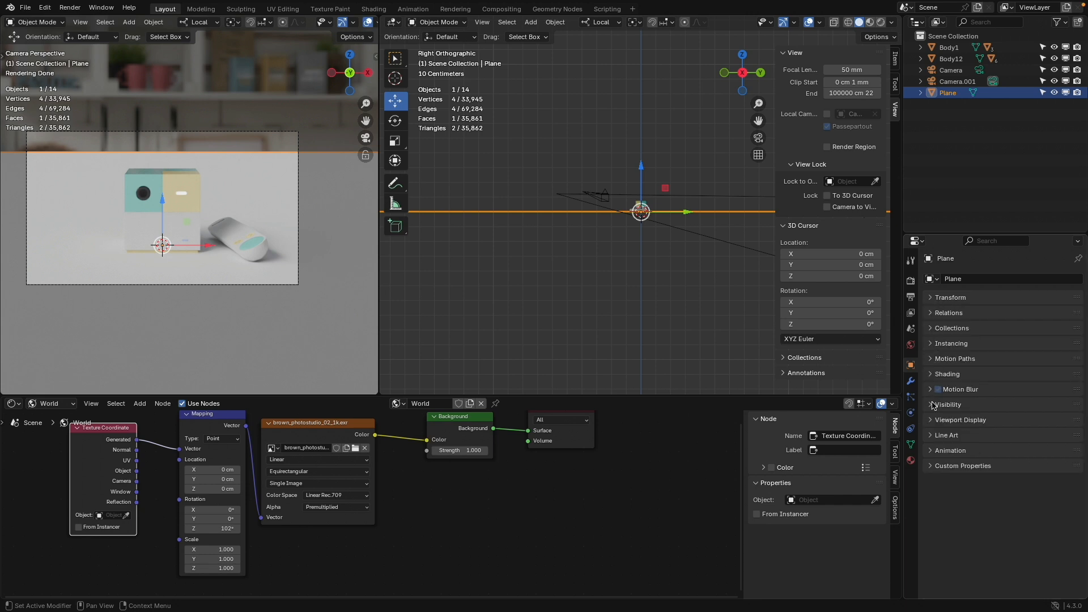
pyautogui.scroll(-3, 931, 407)
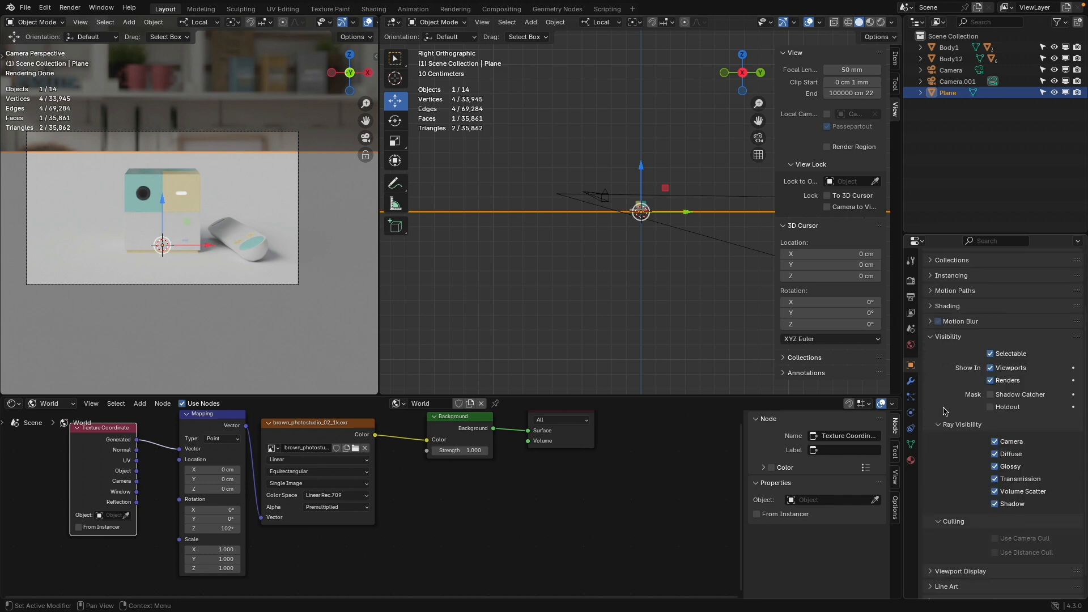
pyautogui.click(1012, 397)
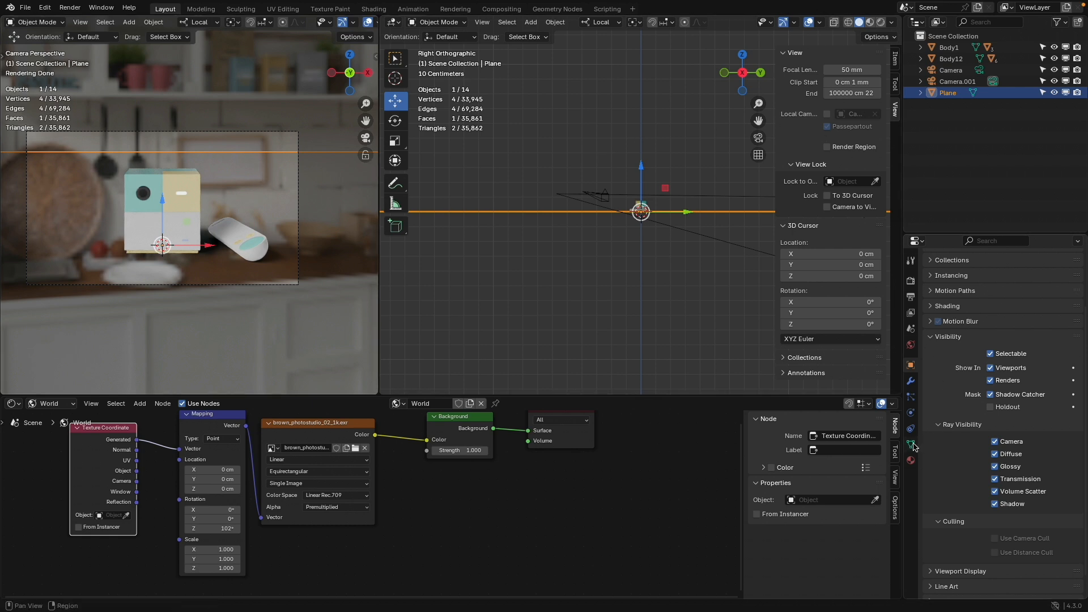
# Enable a transparent film background in the Cycles render settings
pyautogui.click(912, 282)
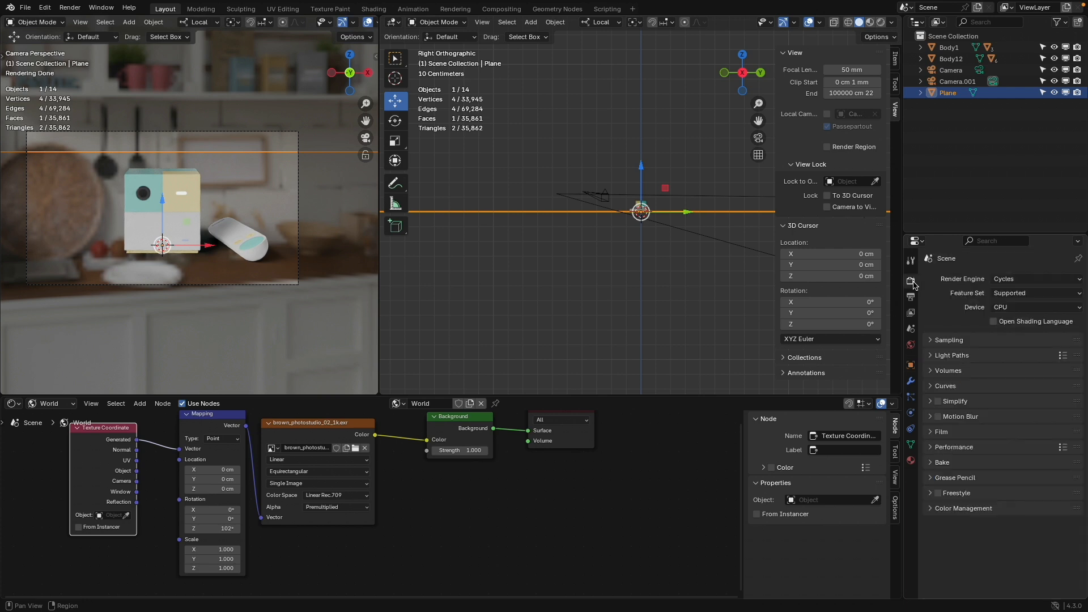
pyautogui.click(941, 431)
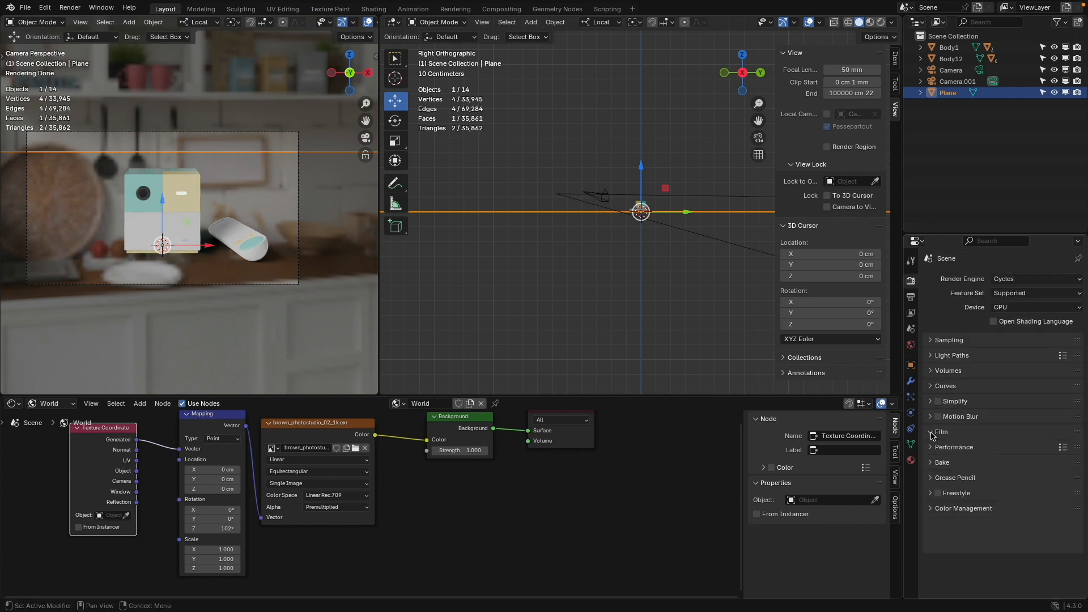
pyautogui.click(946, 513)
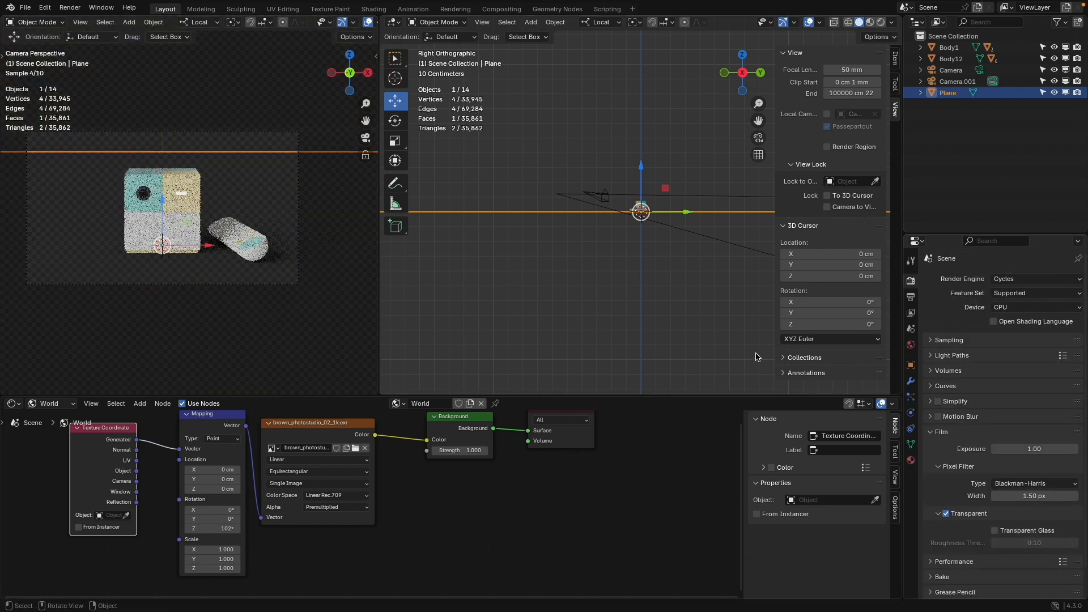
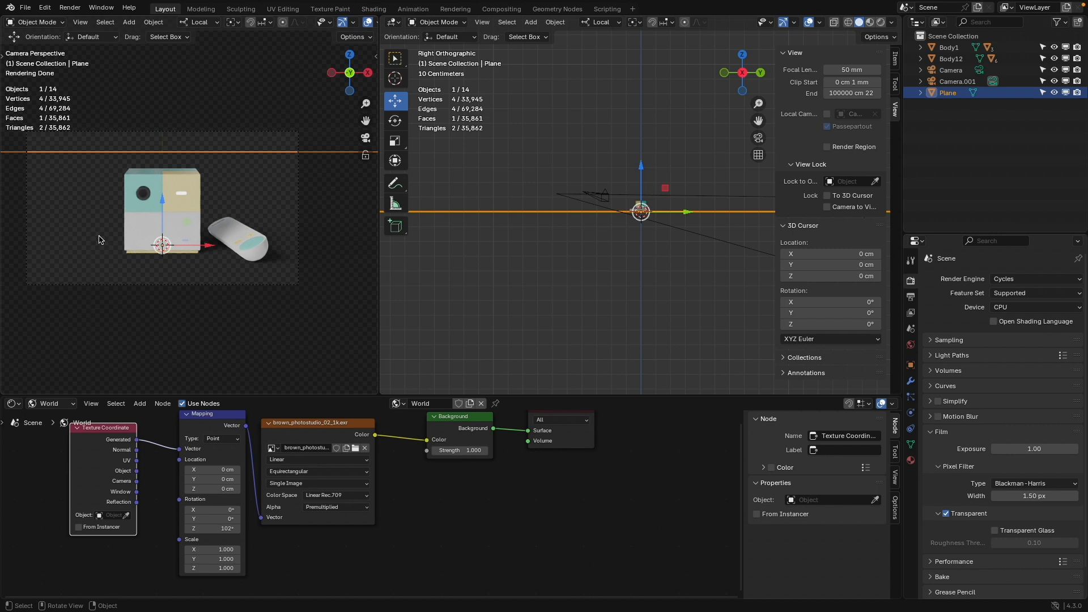
# Switch the shader editor area to the Compositor and enable compositing nodes for the scene
pyautogui.click(17, 404)
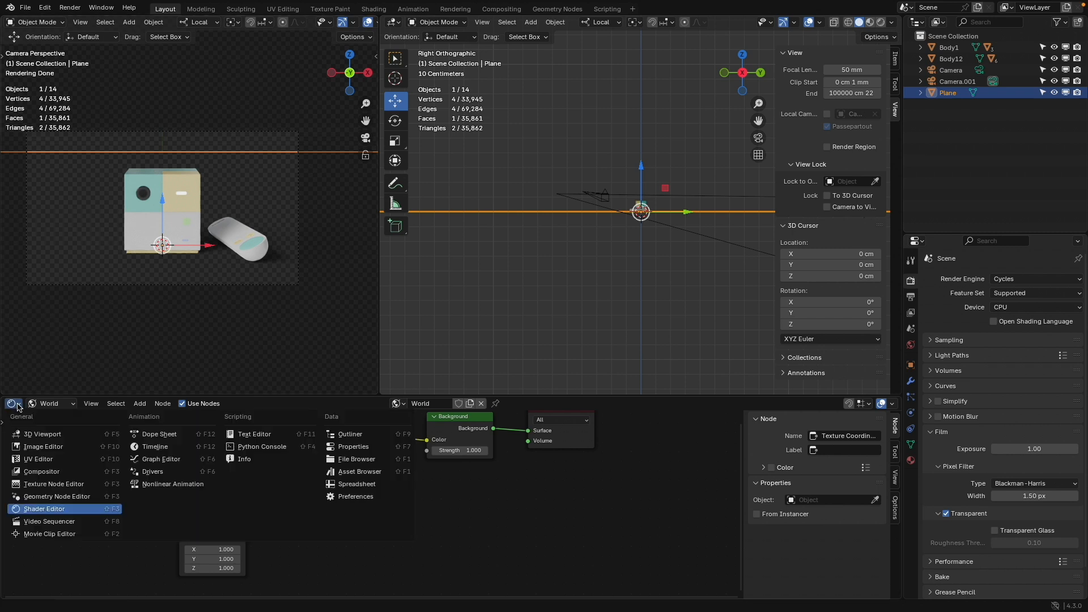
pyautogui.click(55, 475)
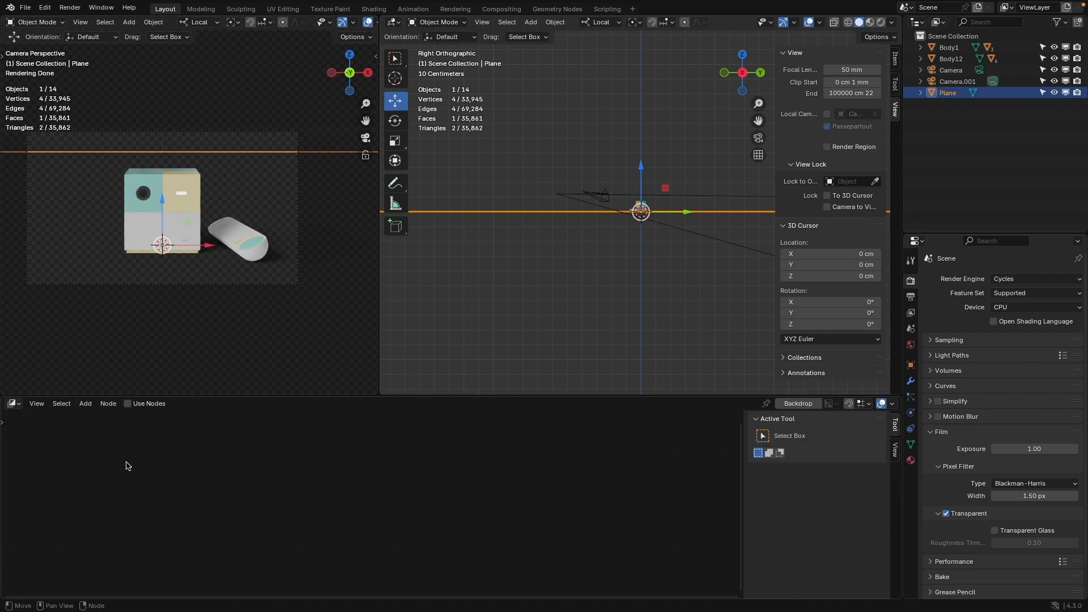
pyautogui.click(127, 403)
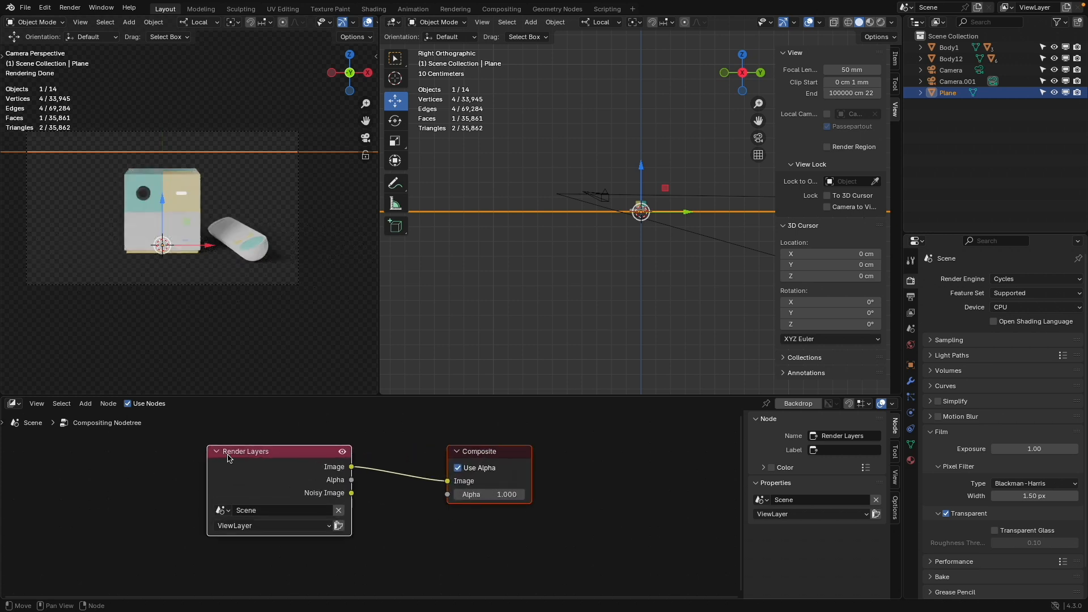
# Spread the Render Layers and Composite nodes apart and add a Viewer node below the Composite node
pyautogui.moveTo(230, 457); pyautogui.dragTo(187, 450)
pyautogui.moveTo(479, 449); pyautogui.dragTo(575, 441)
pyautogui.click(85, 404)
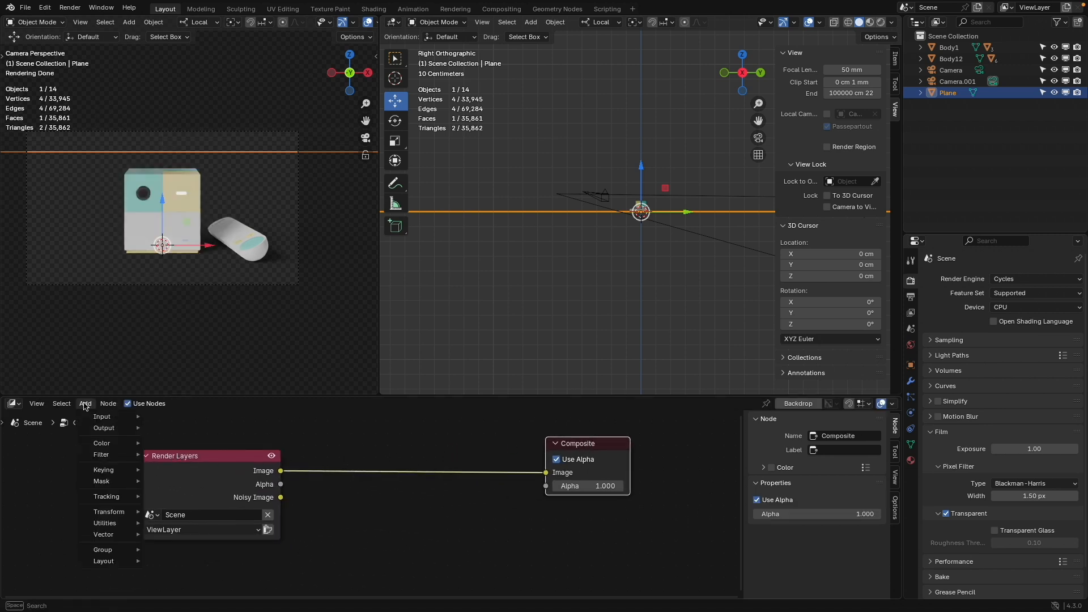
pyautogui.moveTo(110, 427)
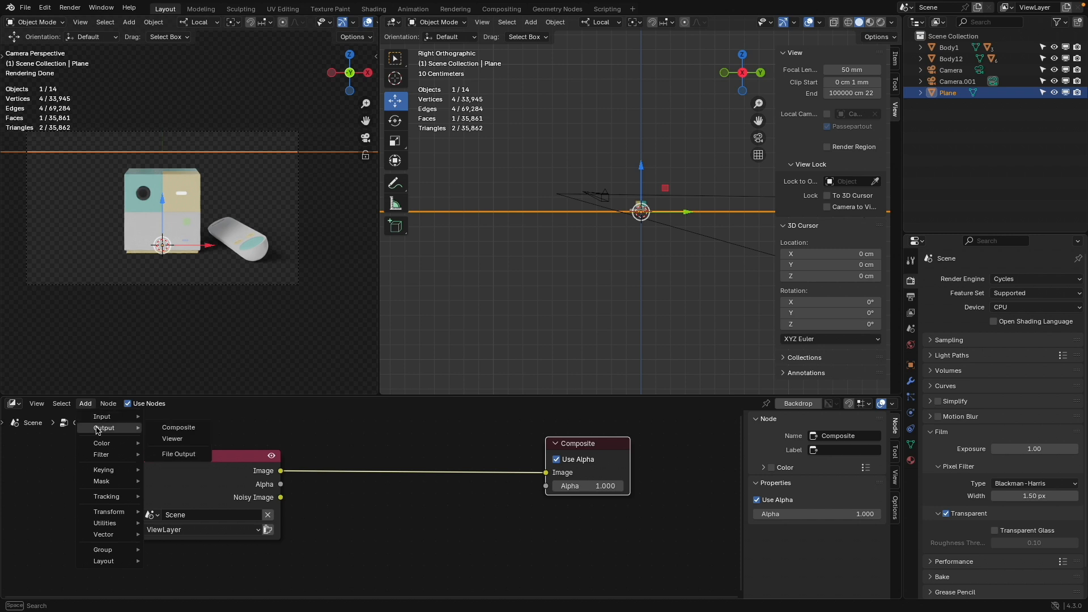
pyautogui.click(169, 438)
pyautogui.click(567, 520)
# Add an RGB color input node below the Render Layers node
pyautogui.click(85, 403)
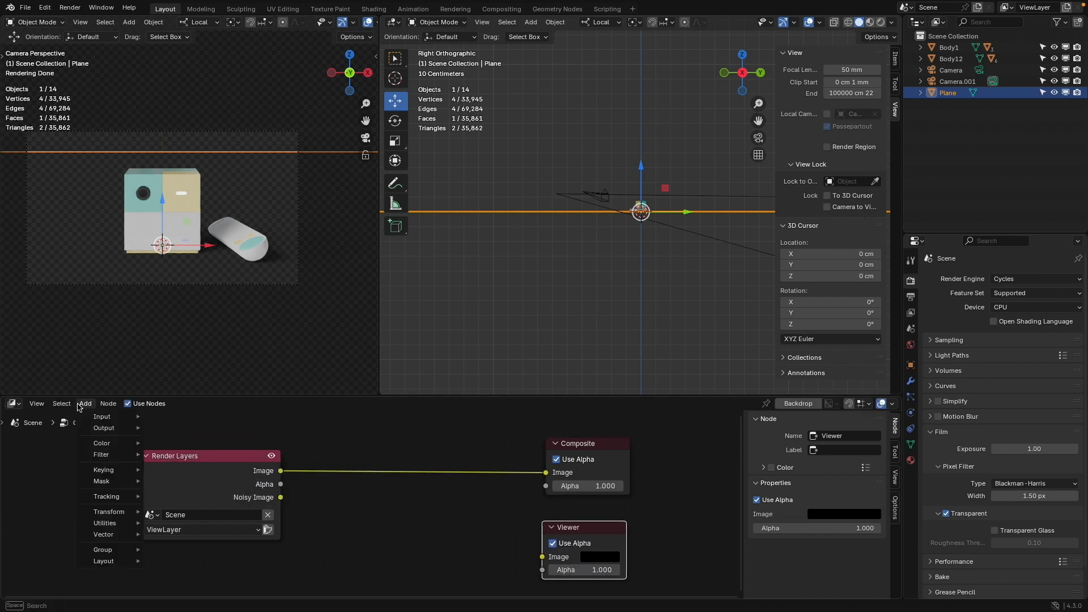
pyautogui.moveTo(92, 419)
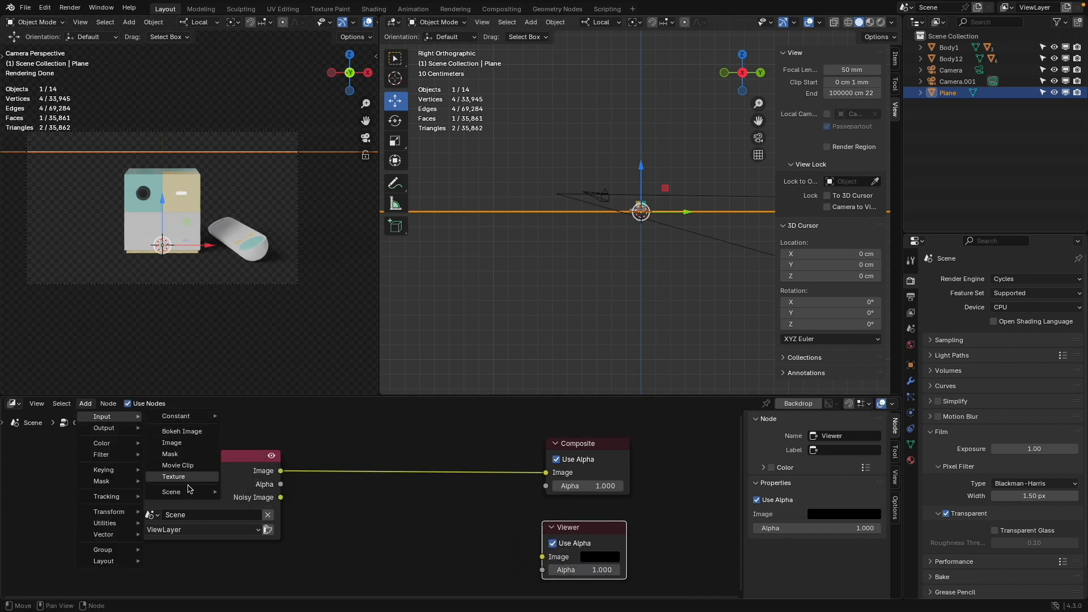
pyautogui.moveTo(189, 483)
pyautogui.moveTo(180, 416)
pyautogui.click(241, 417)
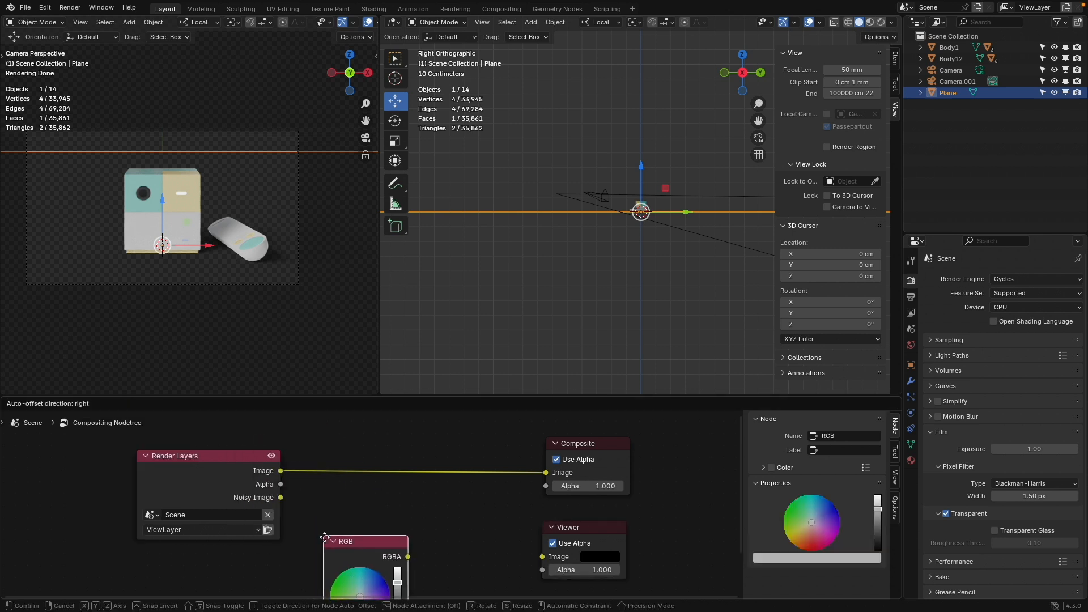
pyautogui.moveTo(378, 529); pyautogui.dragTo(345, 490, button='middle')
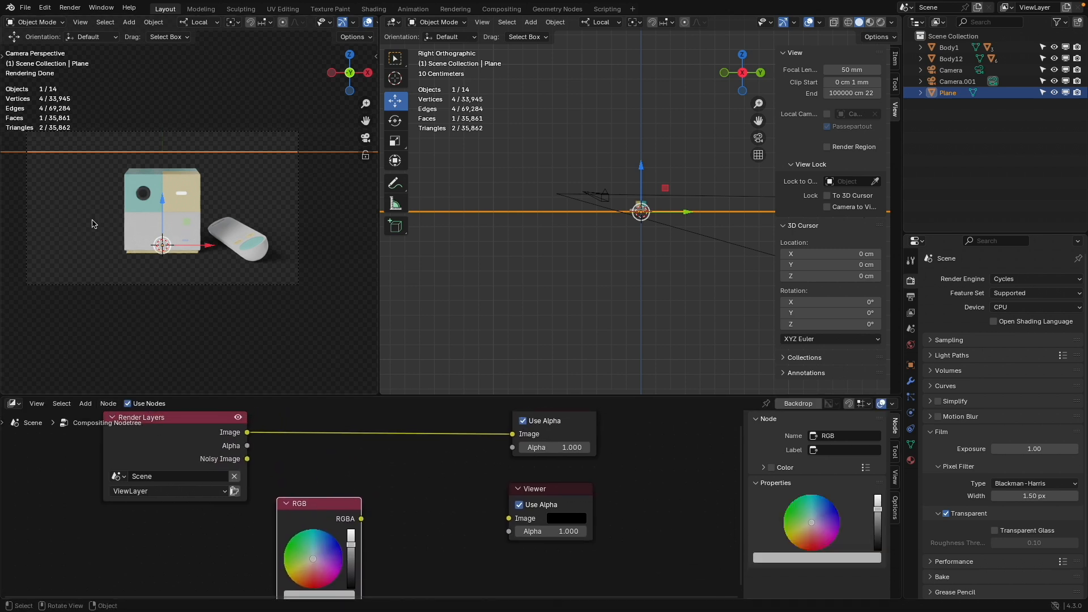
# Add an Alpha Over node between the Render Layers node and the output nodes
pyautogui.click(108, 403)
pyautogui.moveTo(85, 403)
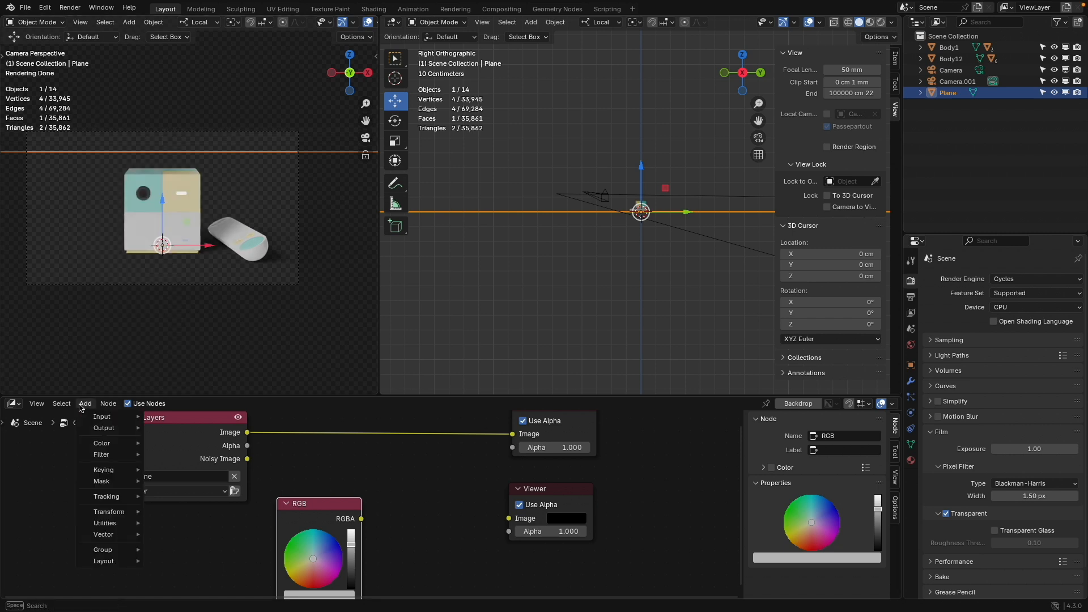
pyautogui.moveTo(107, 445)
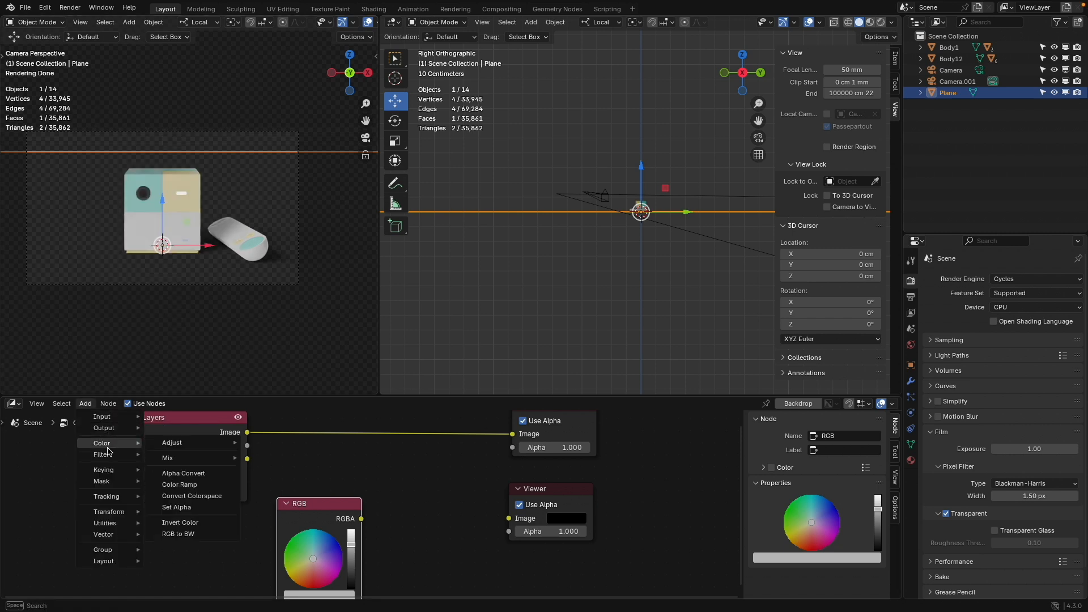
pyautogui.moveTo(195, 462)
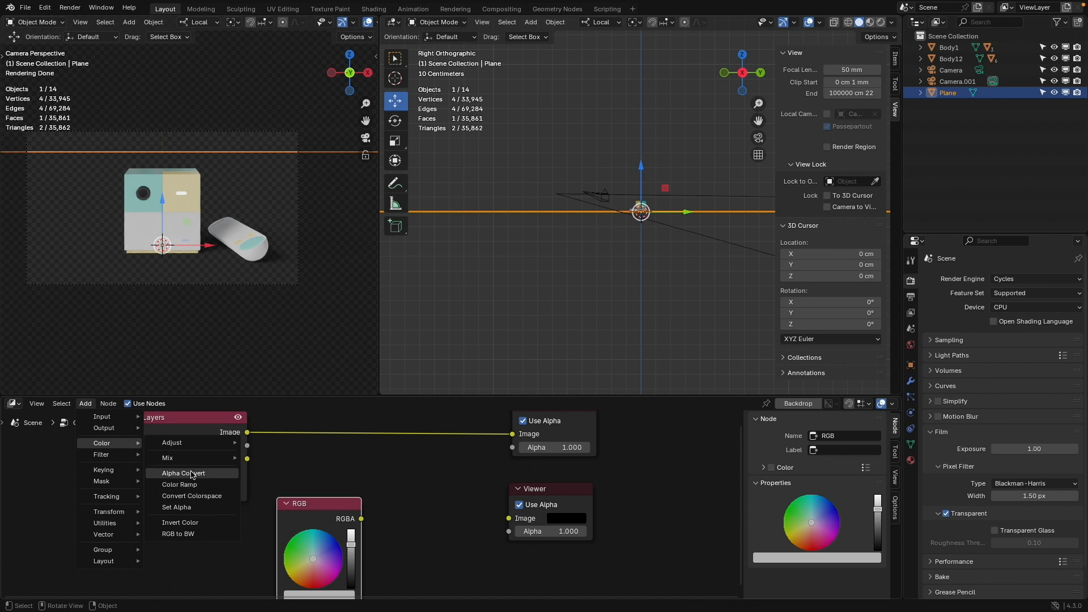
pyautogui.click(275, 458)
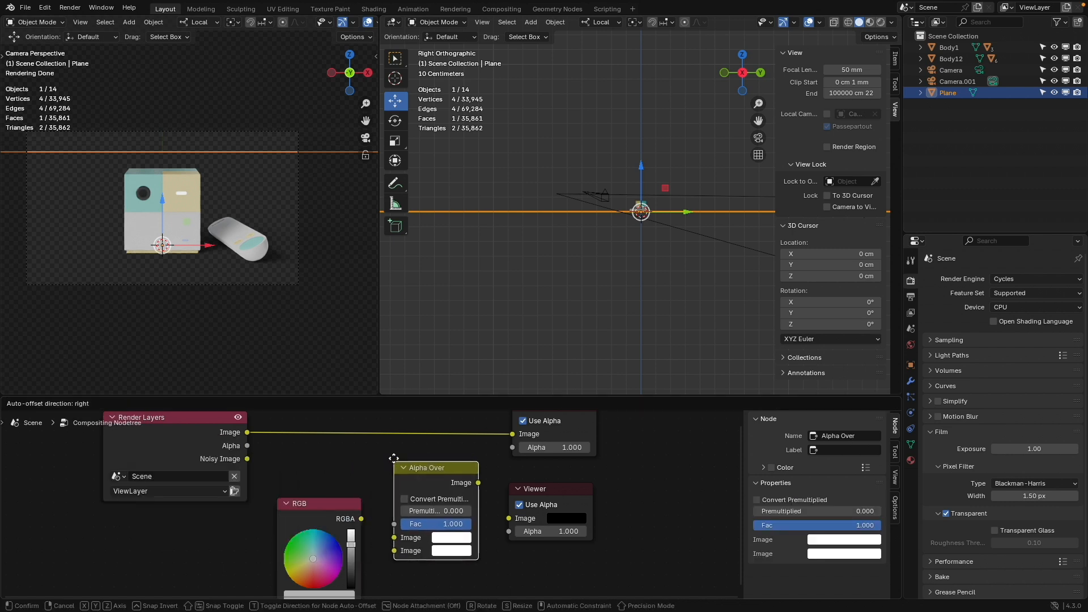
pyautogui.click(333, 463)
# Delete the RGB node from the compositing tree
pyautogui.click(325, 492)
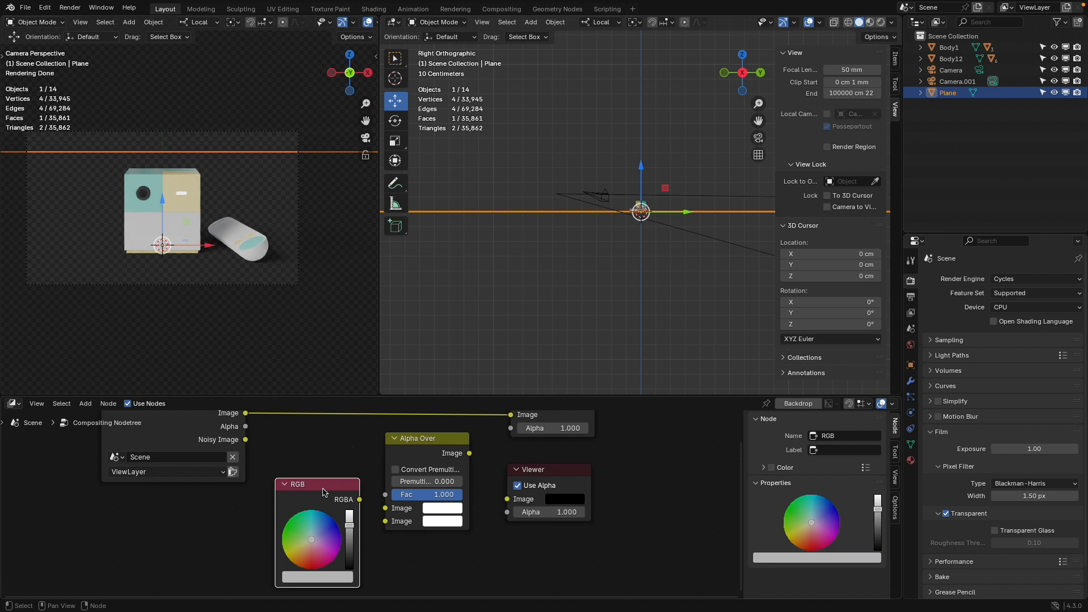
pyautogui.press('x')
pyautogui.moveTo(316, 463); pyautogui.dragTo(309, 487, button='middle')
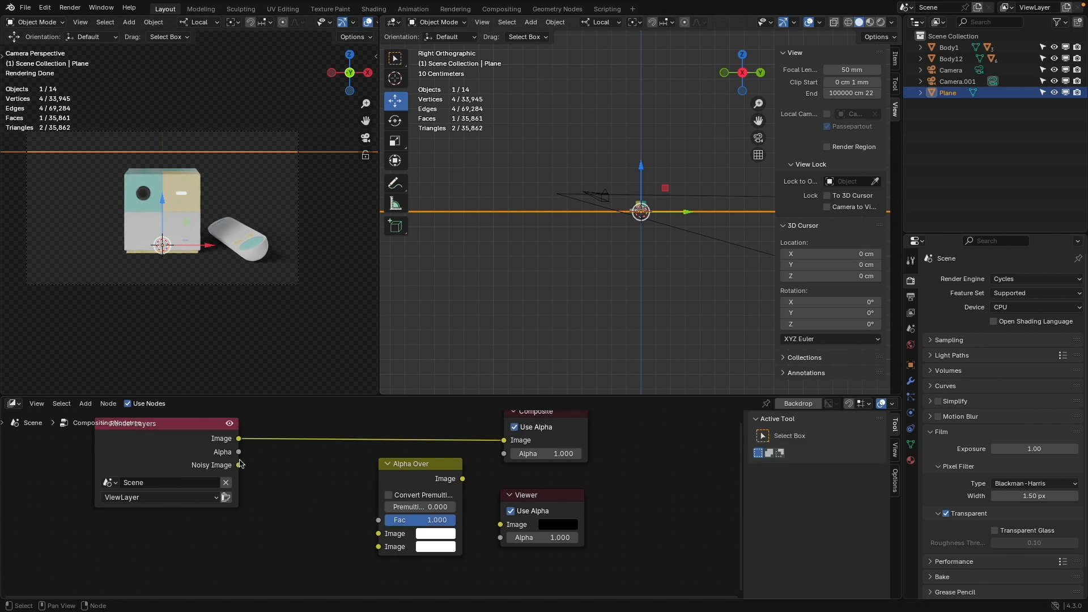
# Link the Render Layers image to Alpha Over's second Image input and the Alpha Over output to both Composite and Viewer
pyautogui.moveTo(239, 440); pyautogui.dragTo(377, 546)
pyautogui.moveTo(463, 479); pyautogui.dragTo(505, 438)
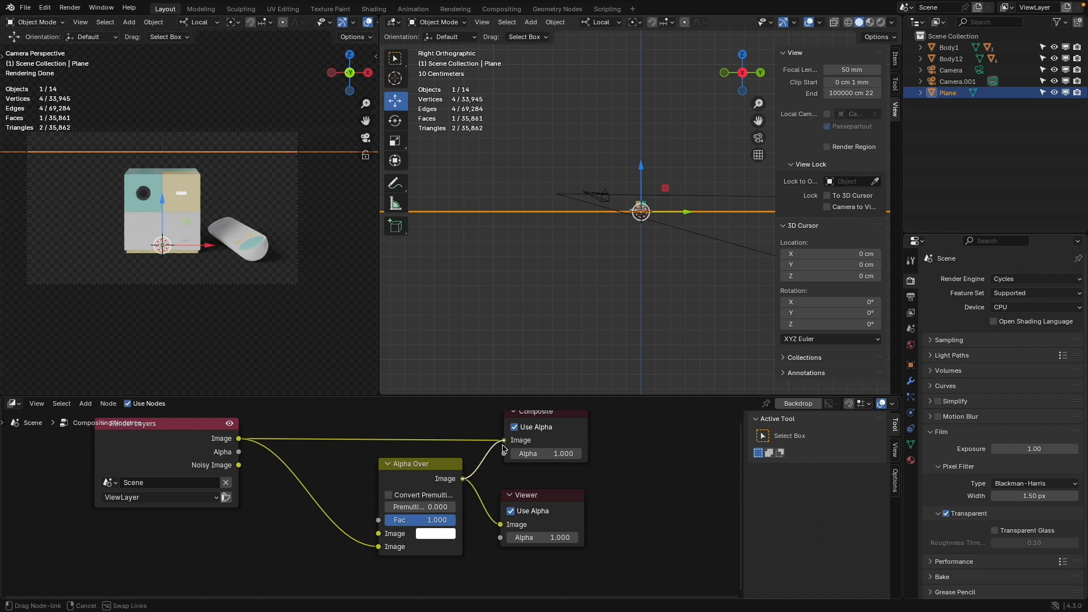
pyautogui.moveTo(502, 444); pyautogui.dragTo(503, 440)
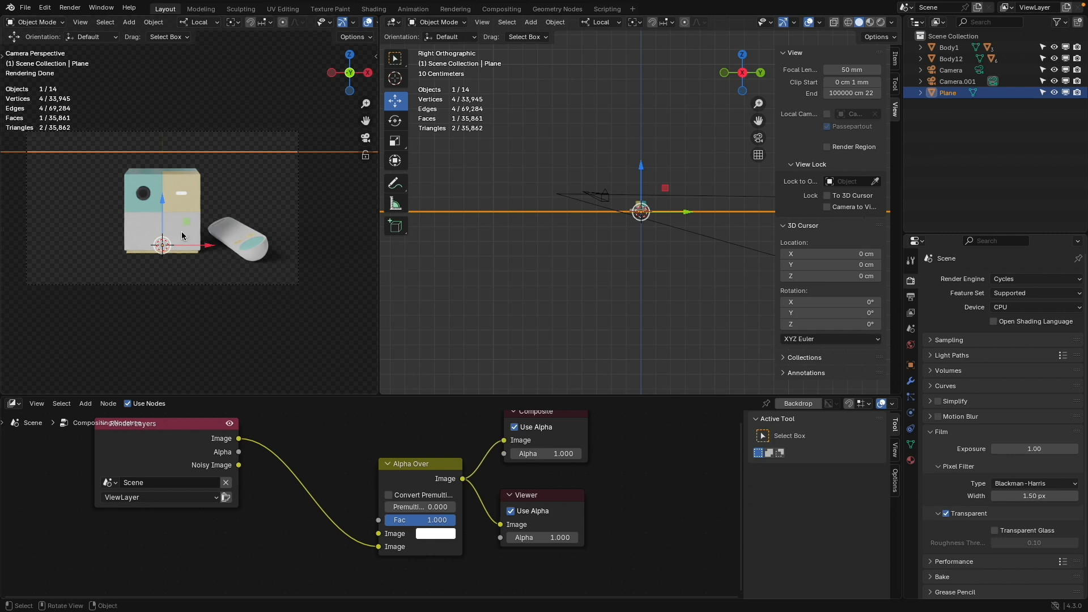
# Set the compositor to Always in the rendered camera viewport's shading options
pyautogui.click(893, 23)
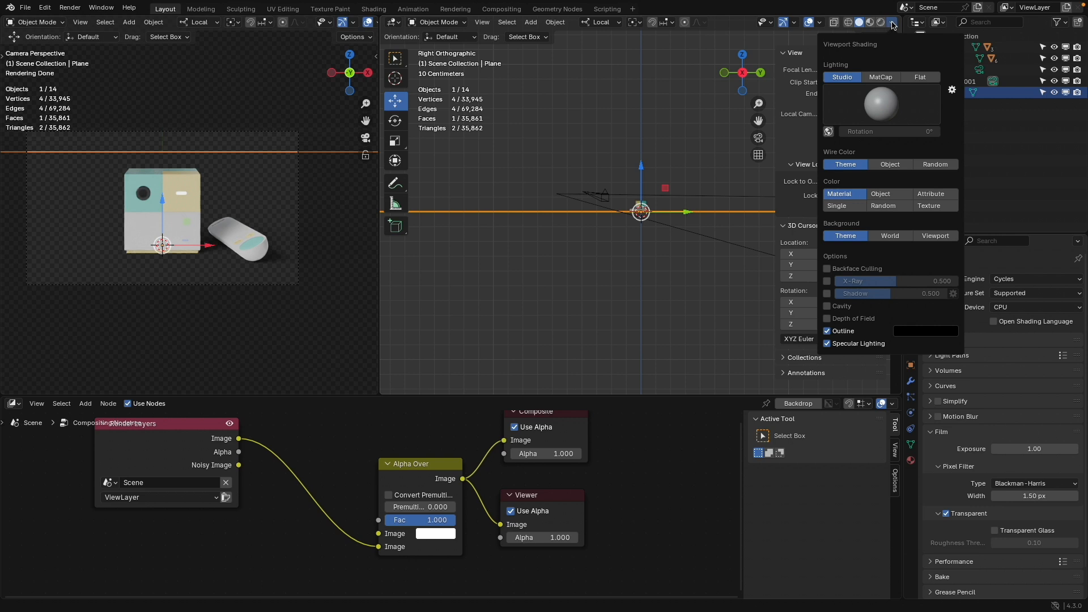
pyautogui.scroll(-5, 332, 26)
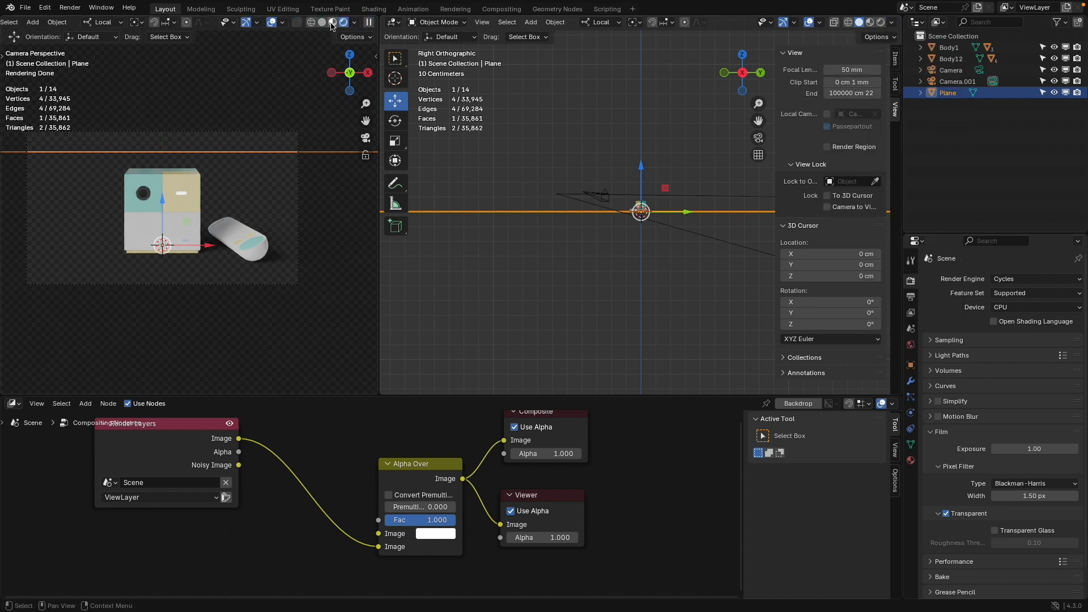
pyautogui.click(356, 23)
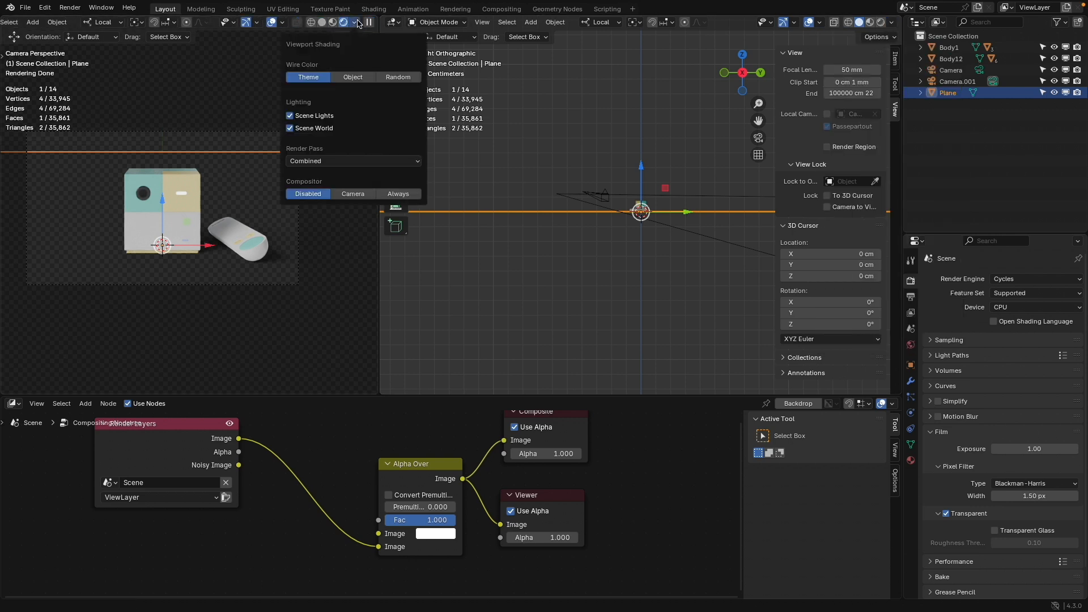
pyautogui.click(397, 195)
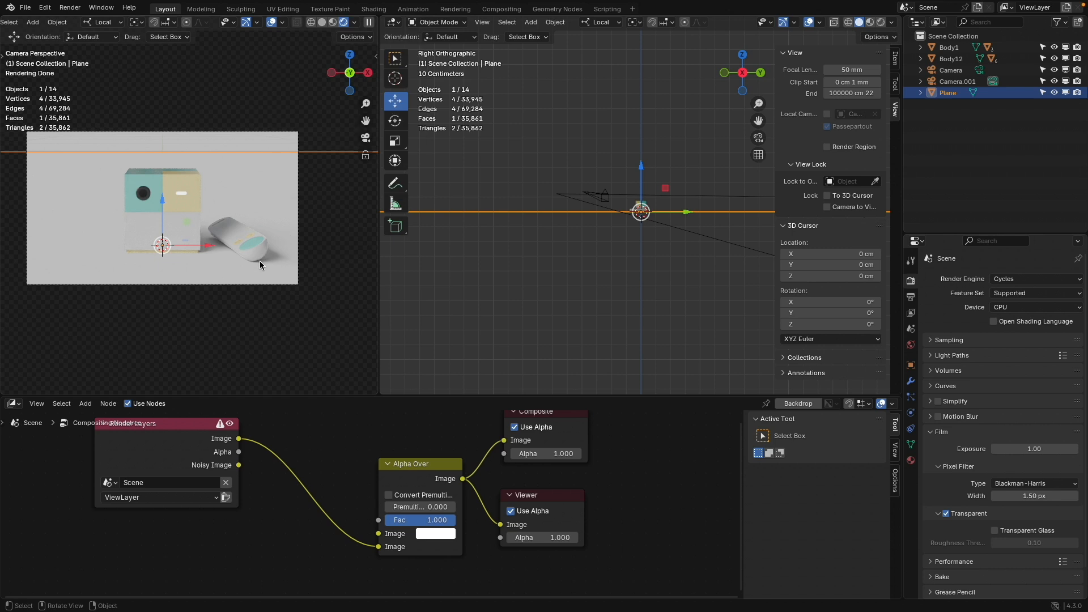
pyautogui.click(356, 22)
# Set Alpha Over's first Image color to light blue as the backdrop and check the cube and remote against it
pyautogui.click(435, 536)
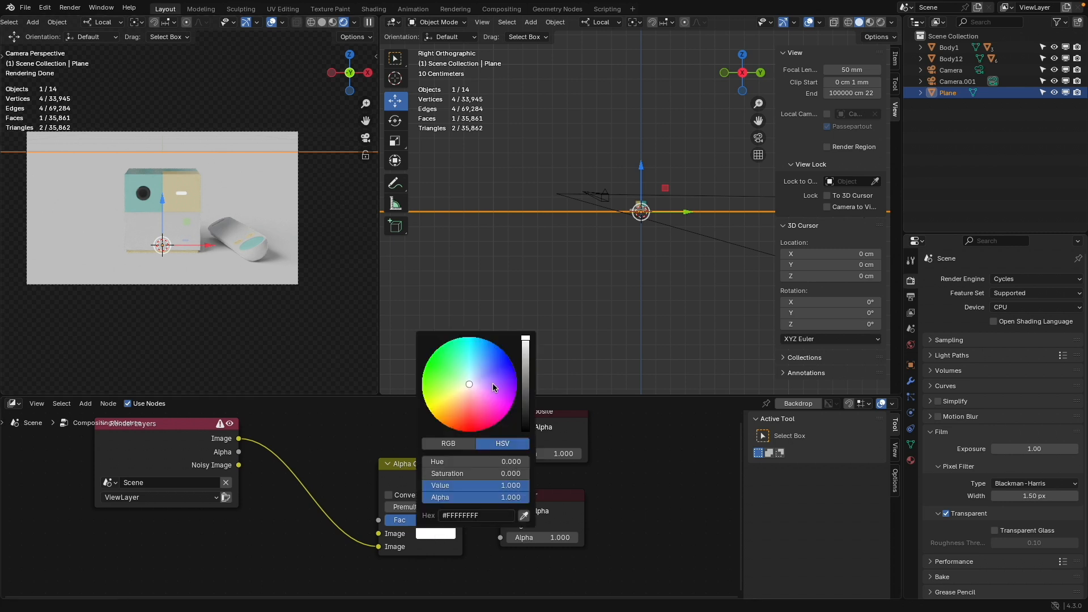
pyautogui.moveTo(466, 383)
pyautogui.mouseDown()
pyautogui.moveTo(453, 396)
pyautogui.moveTo(440, 367)
pyautogui.moveTo(461, 355)
pyautogui.moveTo(496, 376)
pyautogui.moveTo(457, 363)
pyautogui.moveTo(481, 351)
pyautogui.mouseUp()
pyautogui.scroll(8, 312, 295)
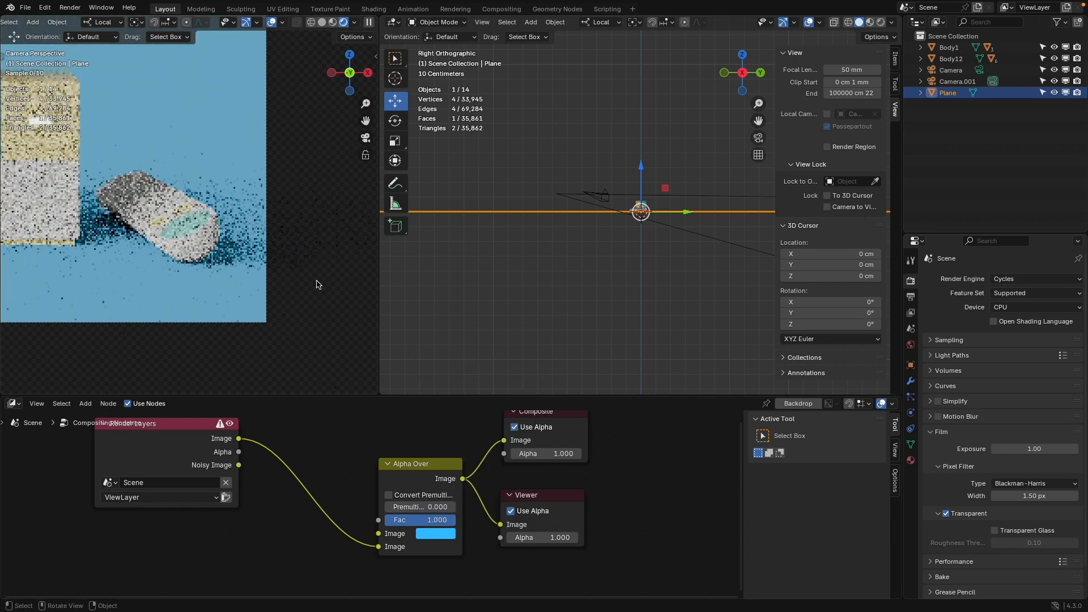
pyautogui.scroll(-8, 209, 239)
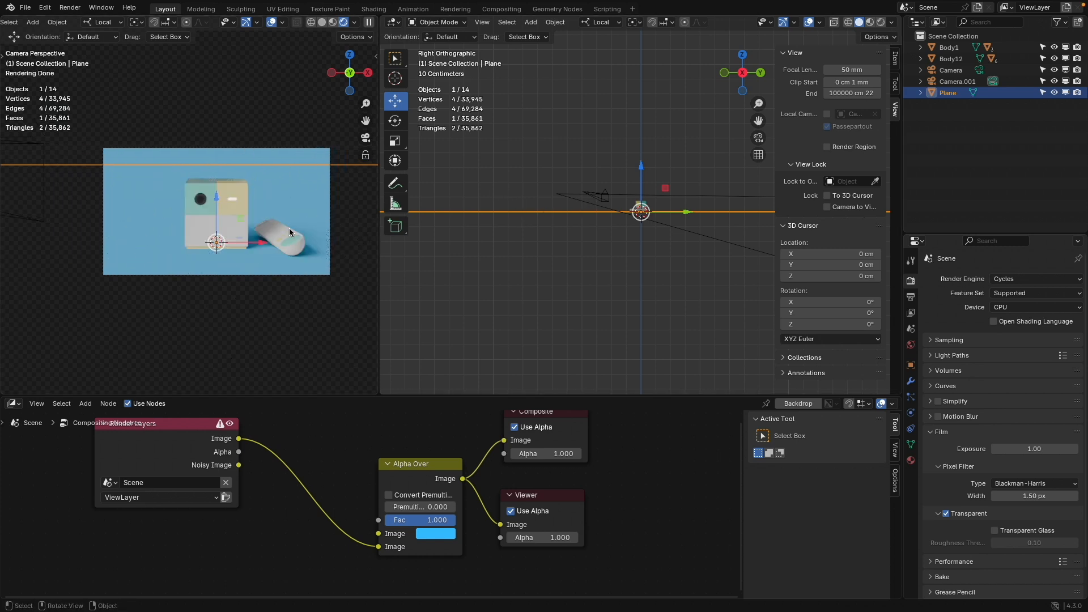
# Set the horizontal lens shift (Shift X) of Camera.001 to 0.180 so the cube and remote sit off-centre in the frame
pyautogui.moveTo(538, 242); pyautogui.dragTo(588, 233, button='middle')
pyautogui.click(588, 232)
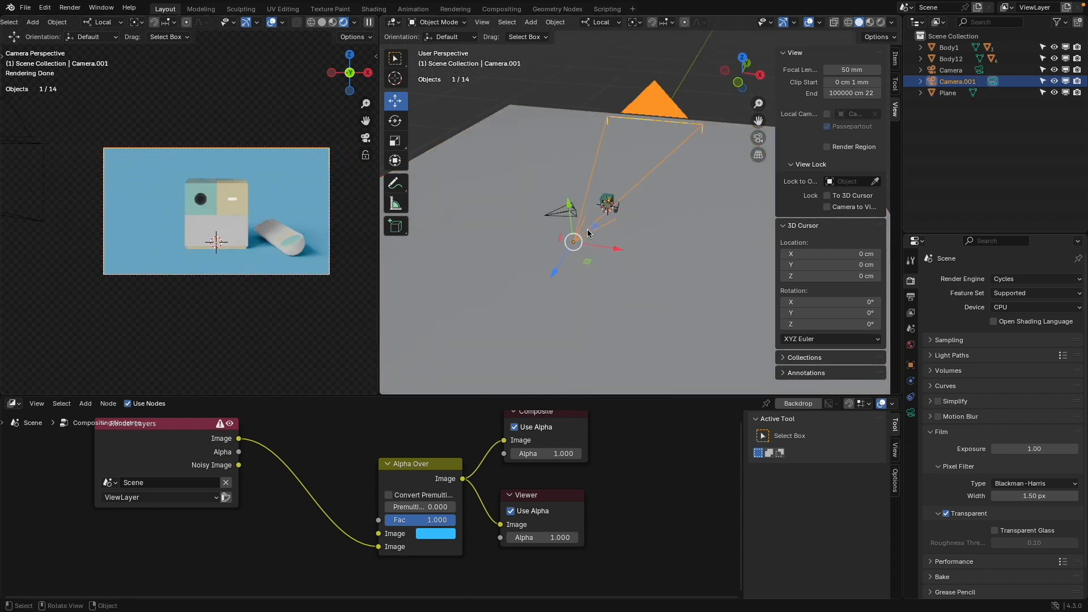
pyautogui.click(910, 412)
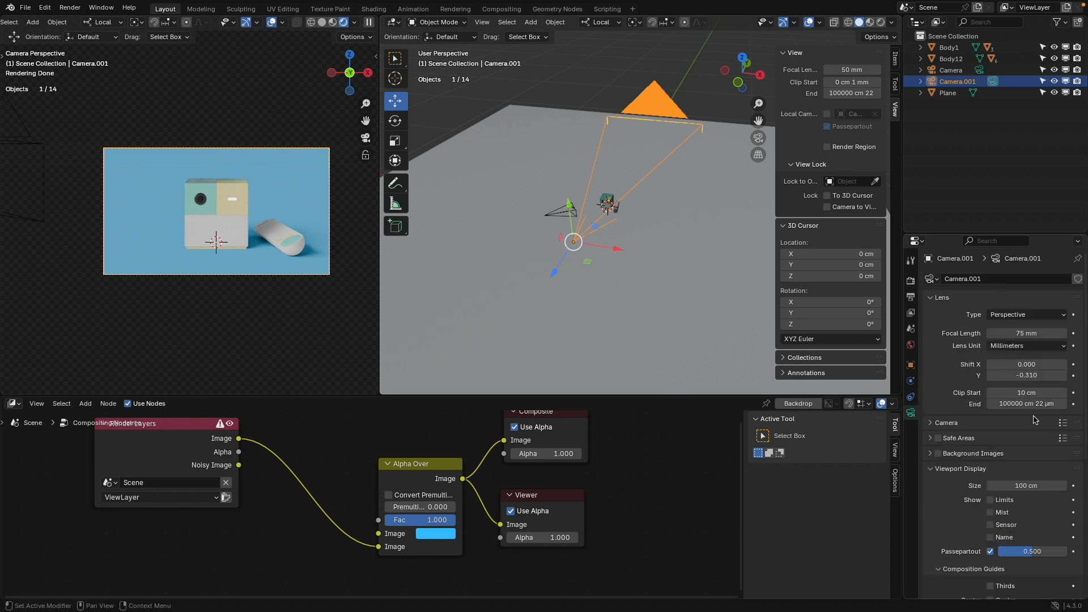
pyautogui.moveTo(1026, 364); pyautogui.dragTo(1063, 365)
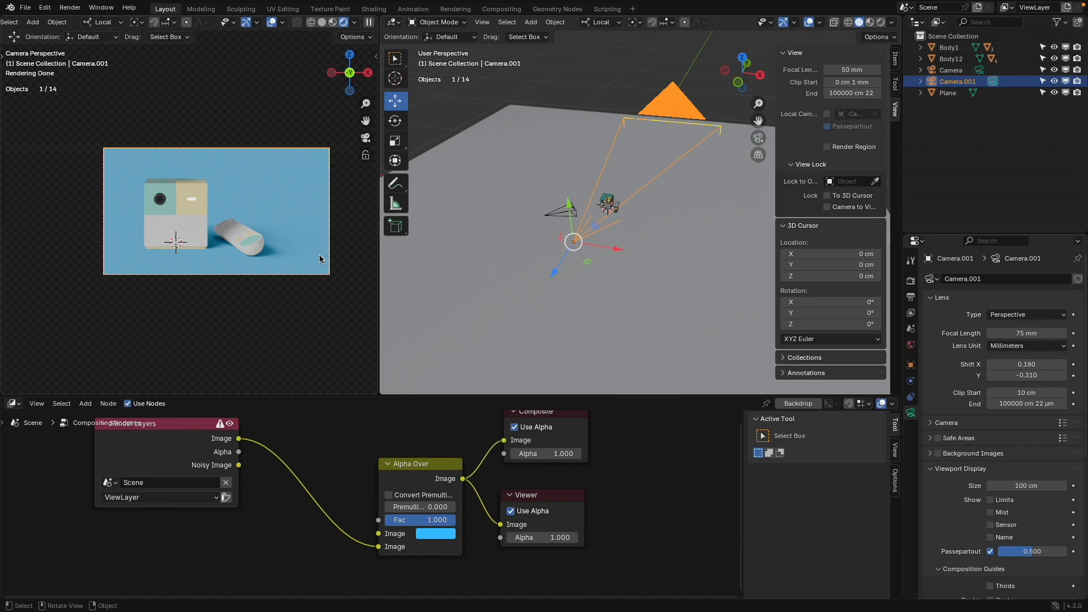
pyautogui.scroll(2, 172, 213)
pyautogui.scroll(-1, 172, 213)
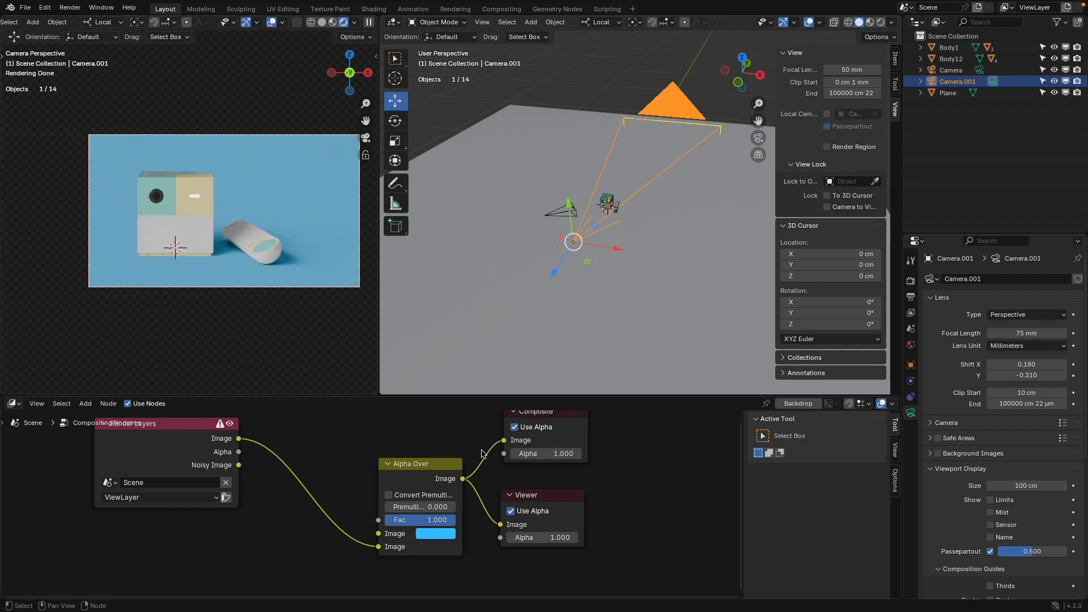
pyautogui.press('Home')
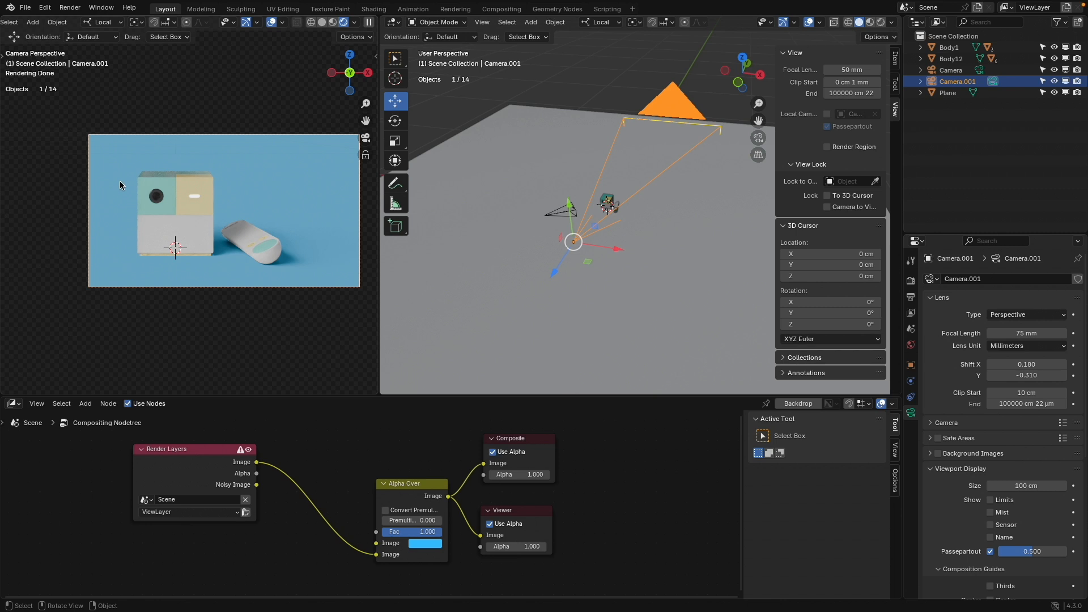
pyautogui.click(71, 7)
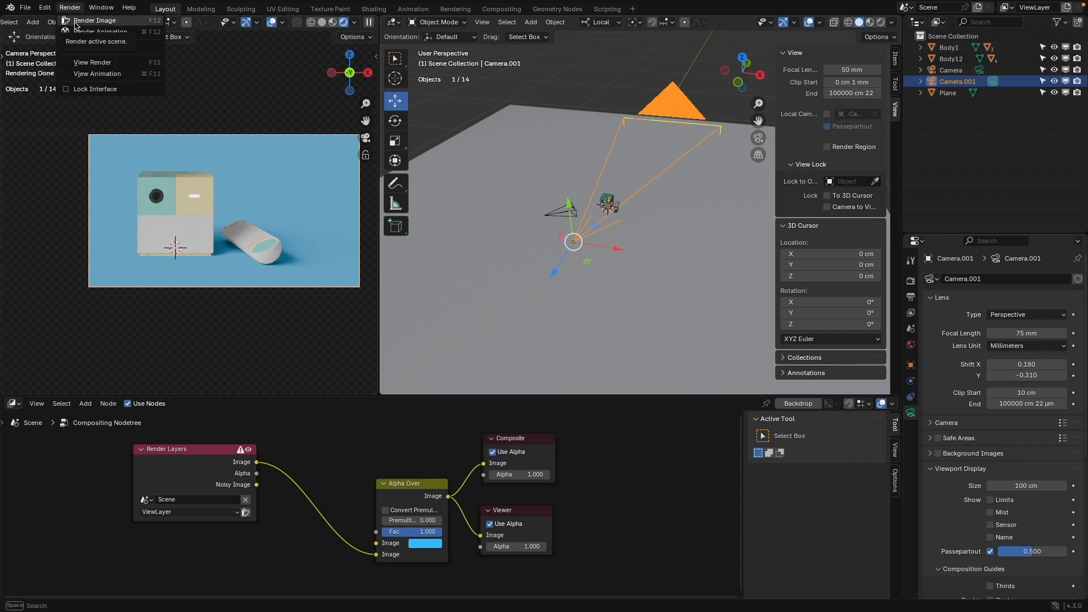
pyautogui.click(77, 25)
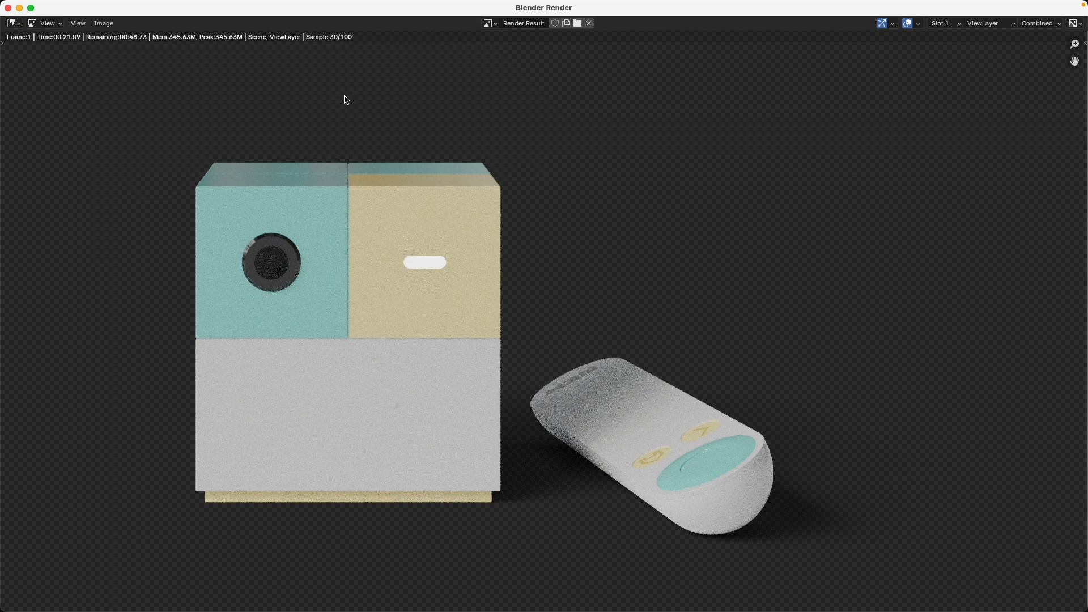
pyautogui.press('Escape')
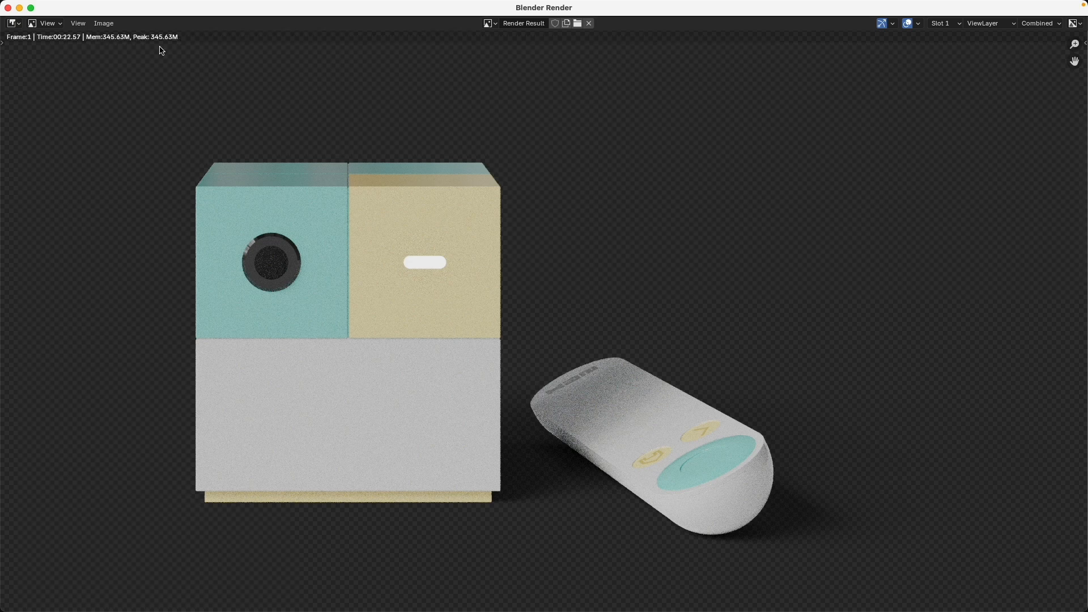
pyautogui.click(8, 8)
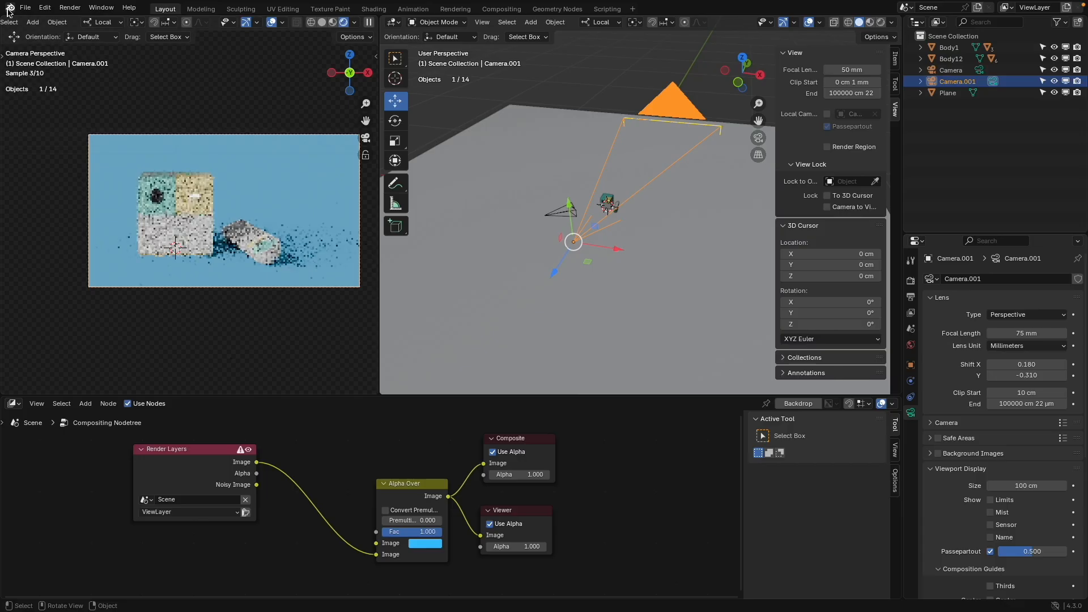
# Switch the Cycles device to GPU Compute and set the output resolution percentage to 50%
pyautogui.click(910, 281)
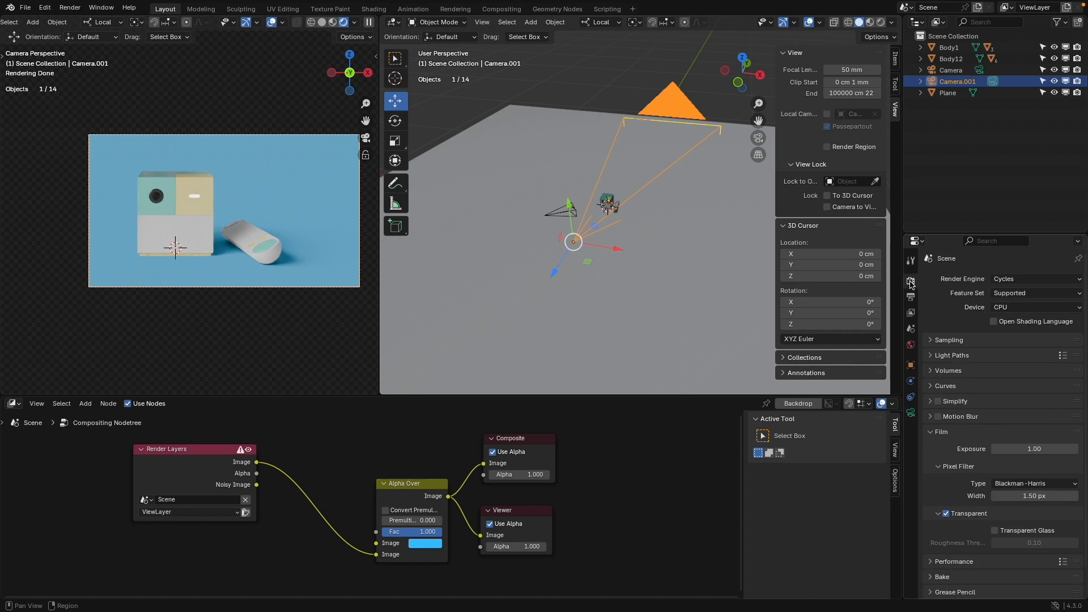
pyautogui.click(1007, 308)
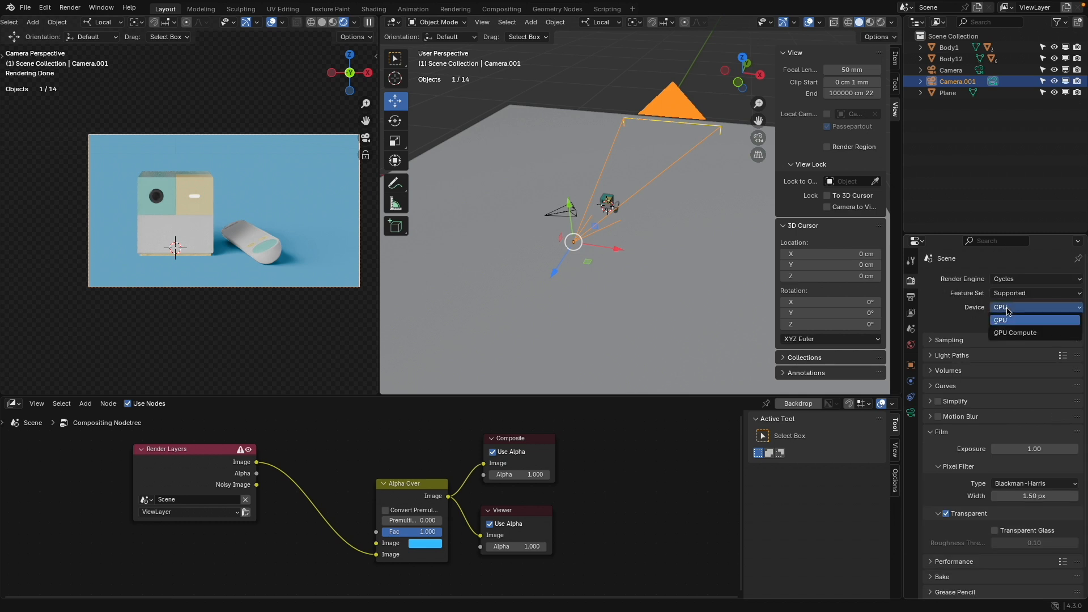
pyautogui.click(1016, 335)
pyautogui.click(911, 296)
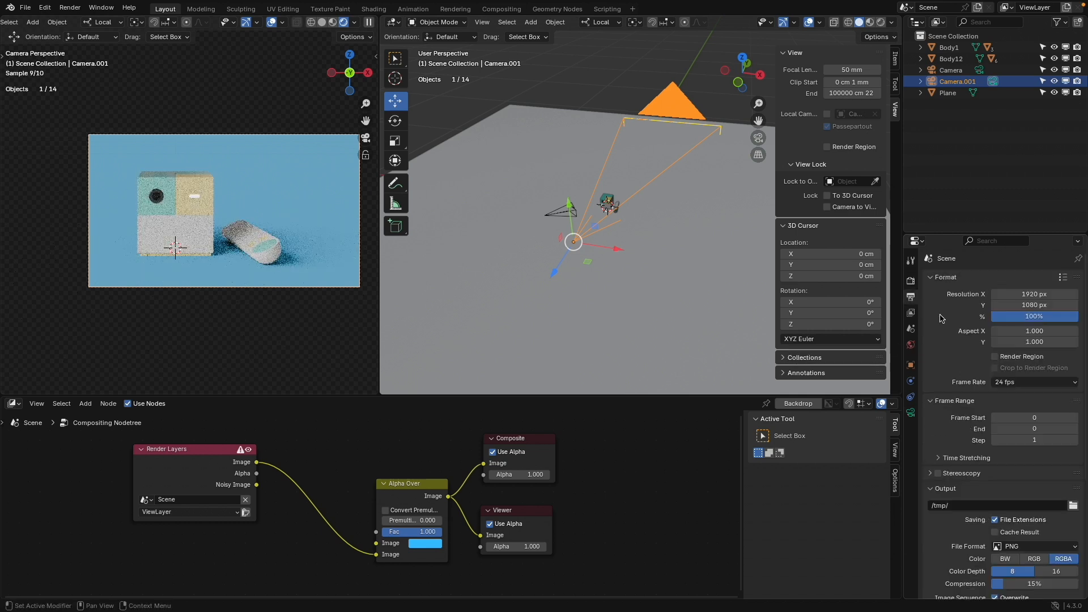
pyautogui.click(1028, 317)
pyautogui.write('50')
pyautogui.press('Return')
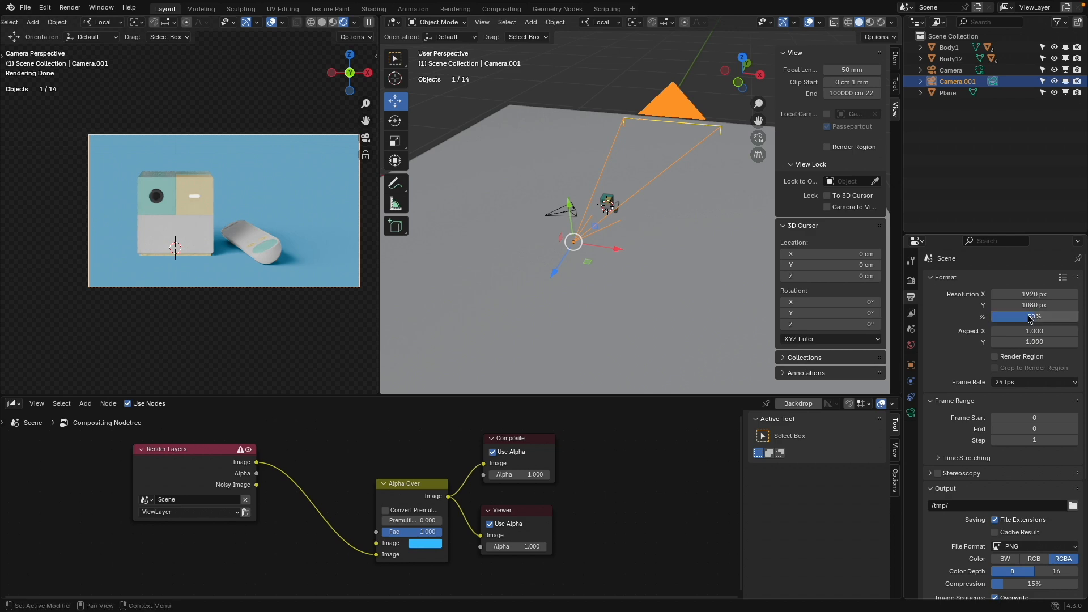
# Render a still image of the cube and remote over the blue backdrop
pyautogui.click(70, 8)
pyautogui.click(75, 22)
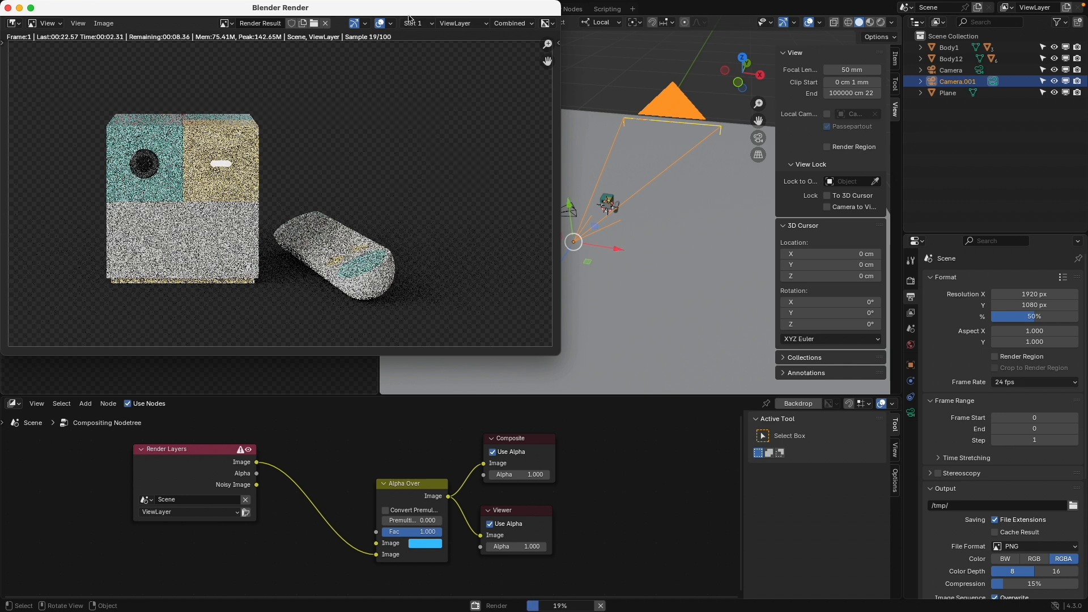
pyautogui.moveTo(410, 14); pyautogui.dragTo(511, 64)
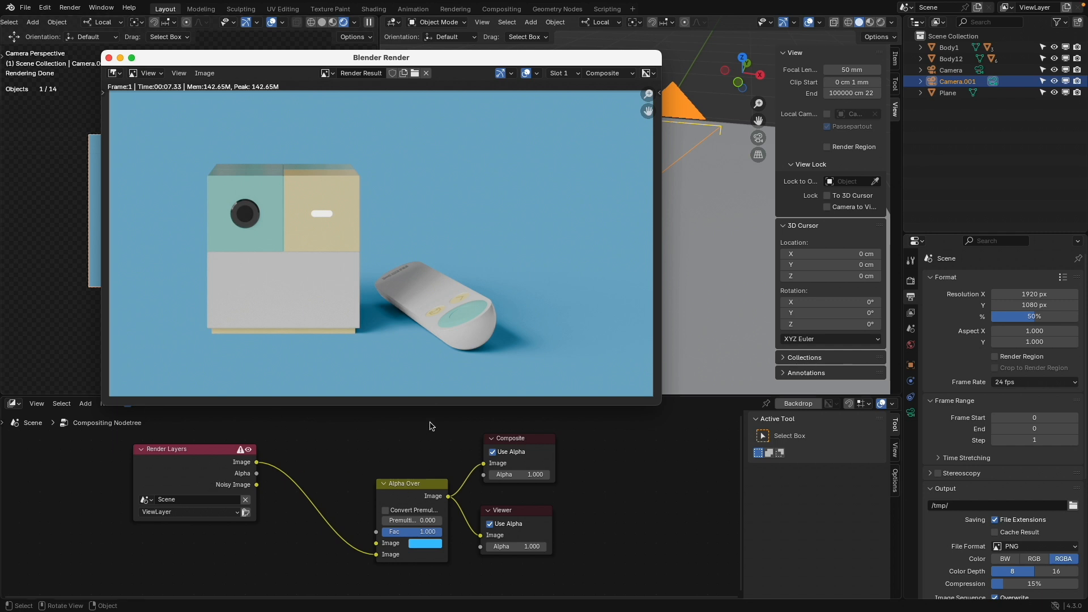
# Save the rendered image to the Desktop as Nex Color.png in RGBA PNG format and close the render window
pyautogui.click(205, 73)
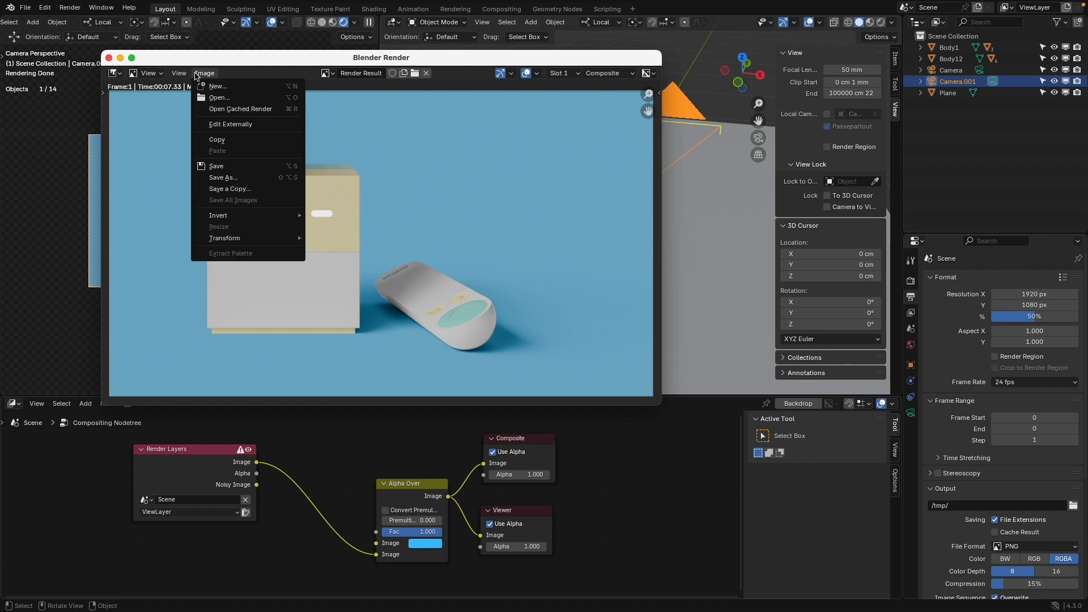
pyautogui.click(249, 181)
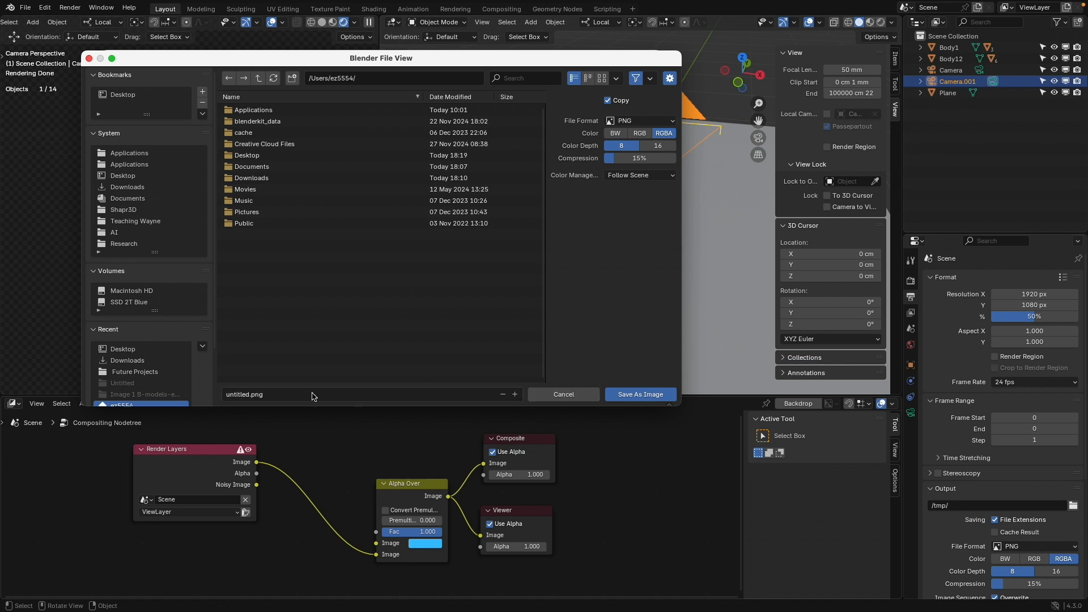
pyautogui.click(273, 397)
pyautogui.click(127, 177)
pyautogui.click(292, 394)
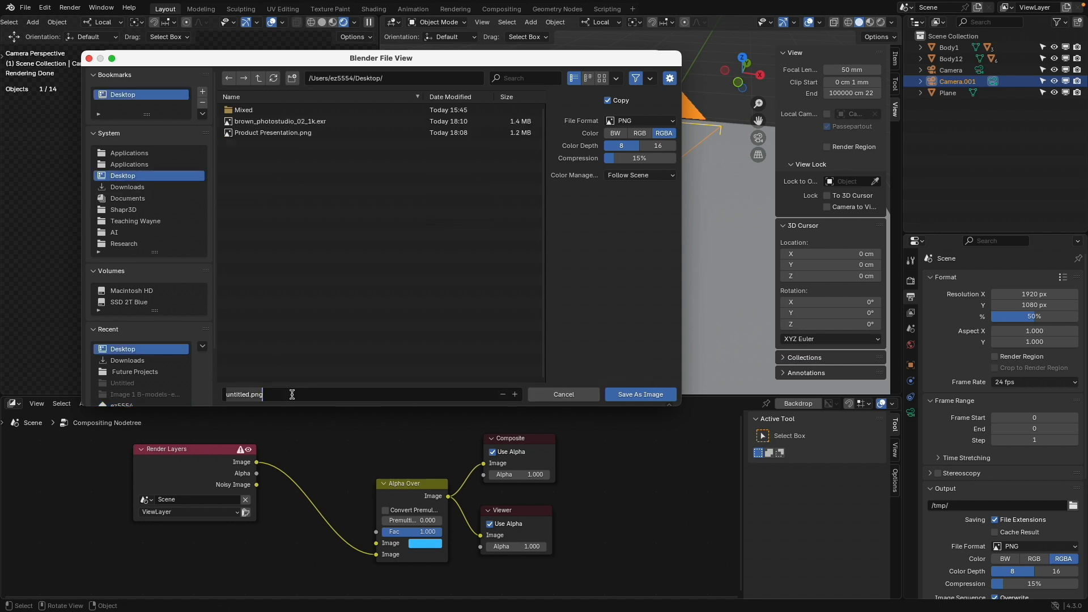
pyautogui.press('Home')
pyautogui.hotkey('shift', 'Right')
pyautogui.hotkey('shift', 'Right')
pyautogui.hotkey('shift', 'Right')
pyautogui.hotkey('shift', 'Right')
pyautogui.hotkey('shift', 'Right')
pyautogui.hotkey('shift', 'Right')
pyautogui.hotkey('shift', 'Right')
pyautogui.hotkey('shift', 'Right')
pyautogui.write('Nex Color')
pyautogui.press('Return')
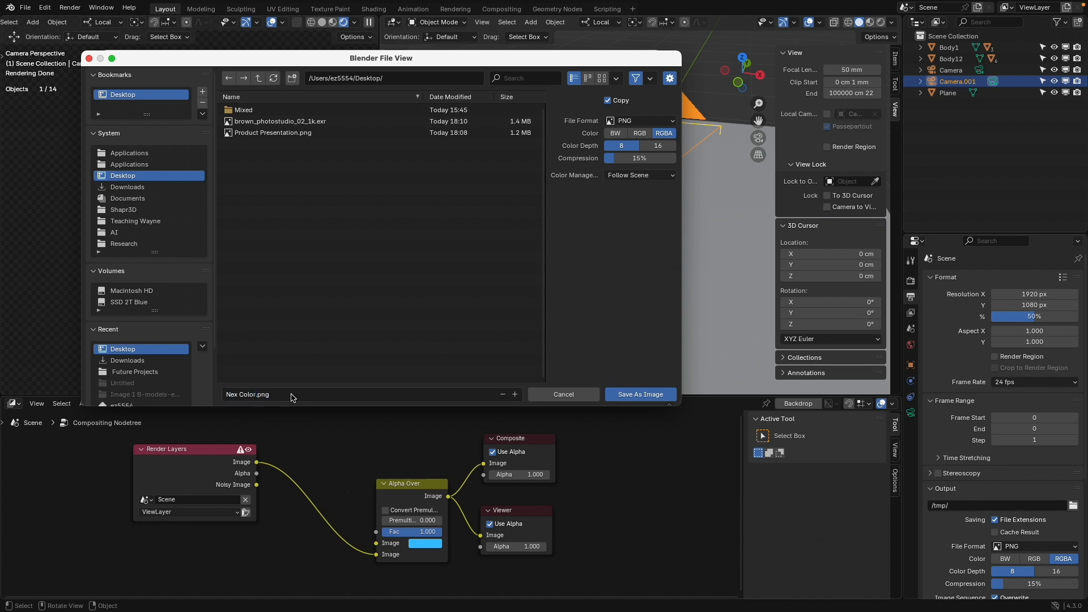
pyautogui.click(620, 397)
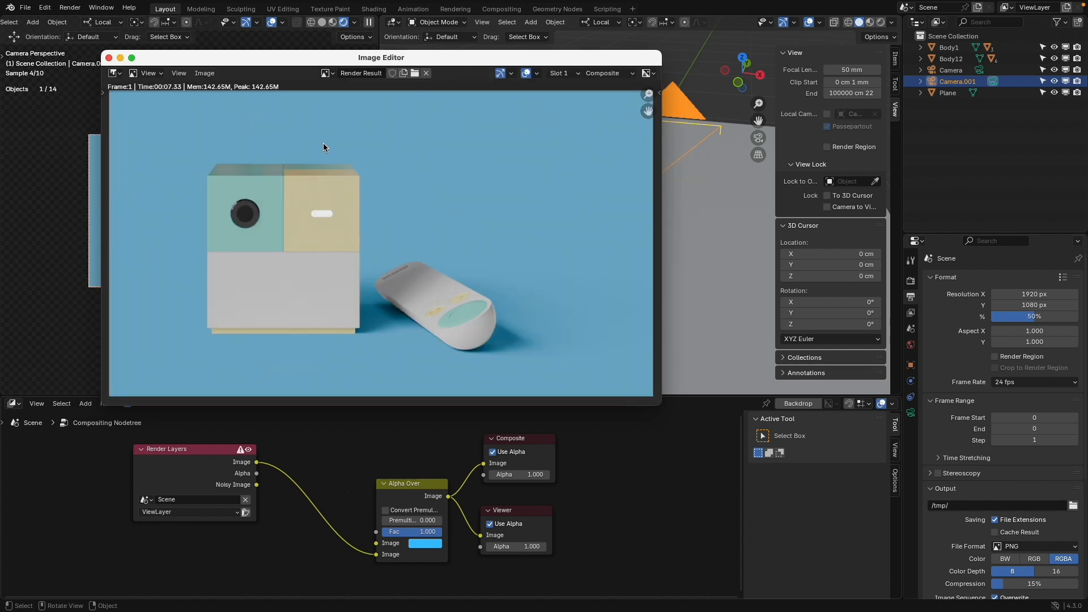
pyautogui.click(109, 57)
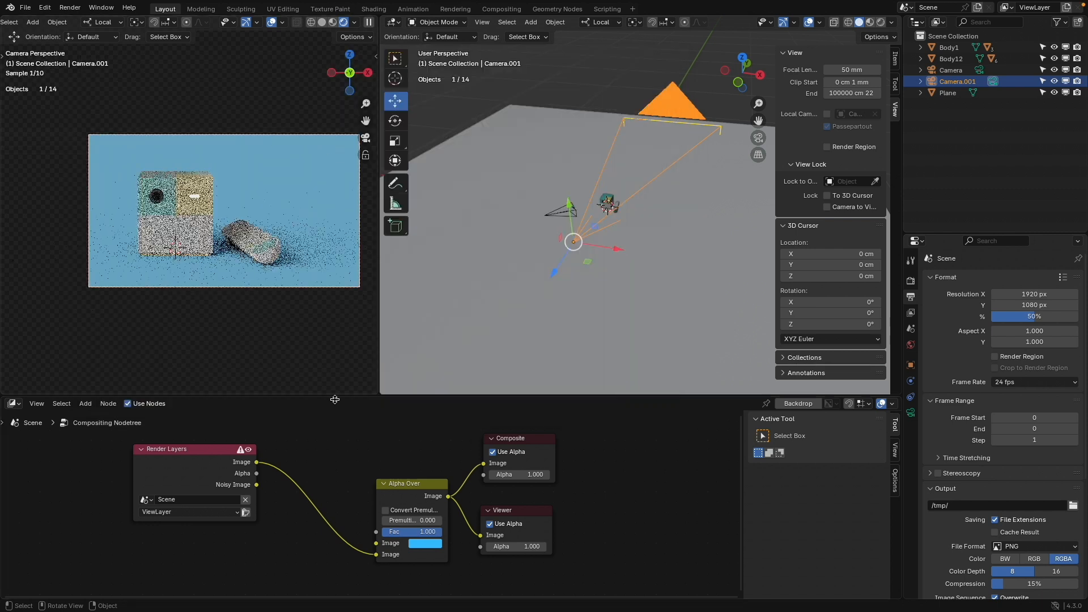
# Bypass Alpha Over by linking the Render Layers image directly to both the Composite and Viewer nodes
pyautogui.moveTo(428, 489); pyautogui.dragTo(378, 509)
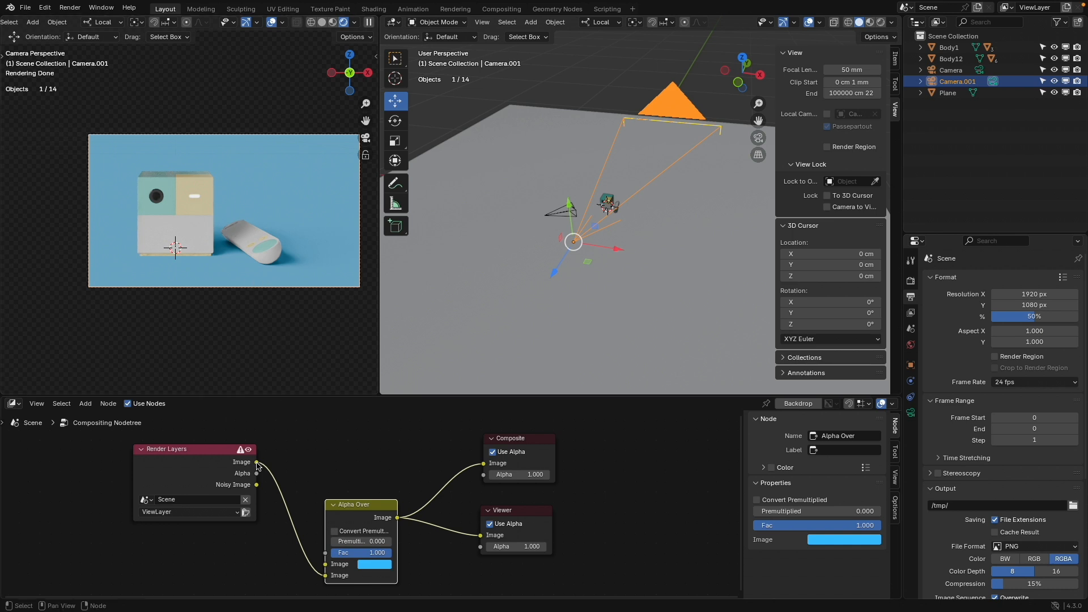
pyautogui.moveTo(256, 462); pyautogui.dragTo(483, 463)
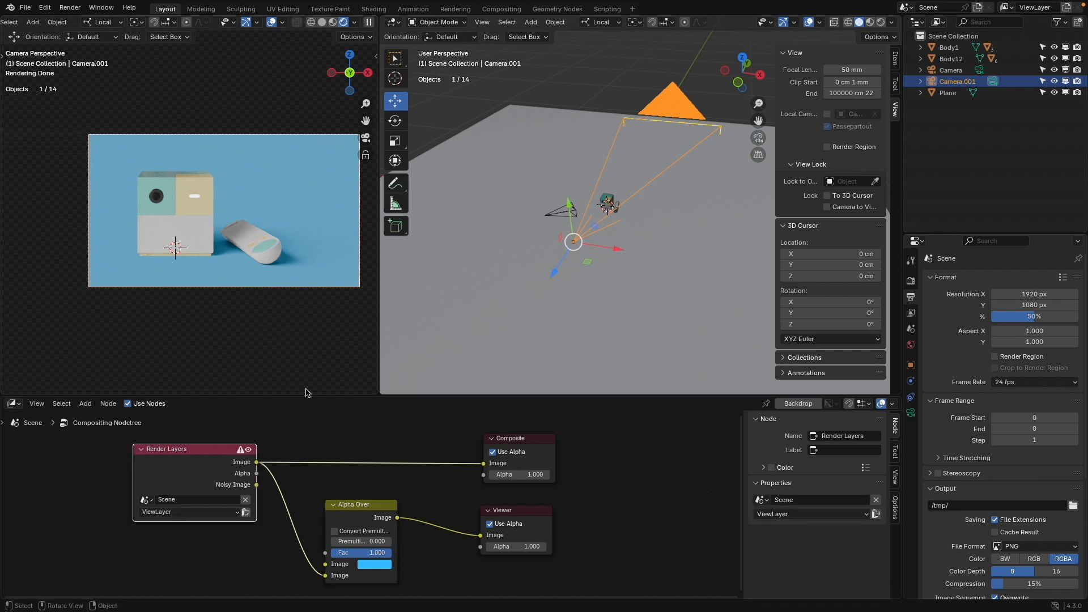
pyautogui.moveTo(256, 462); pyautogui.dragTo(481, 535)
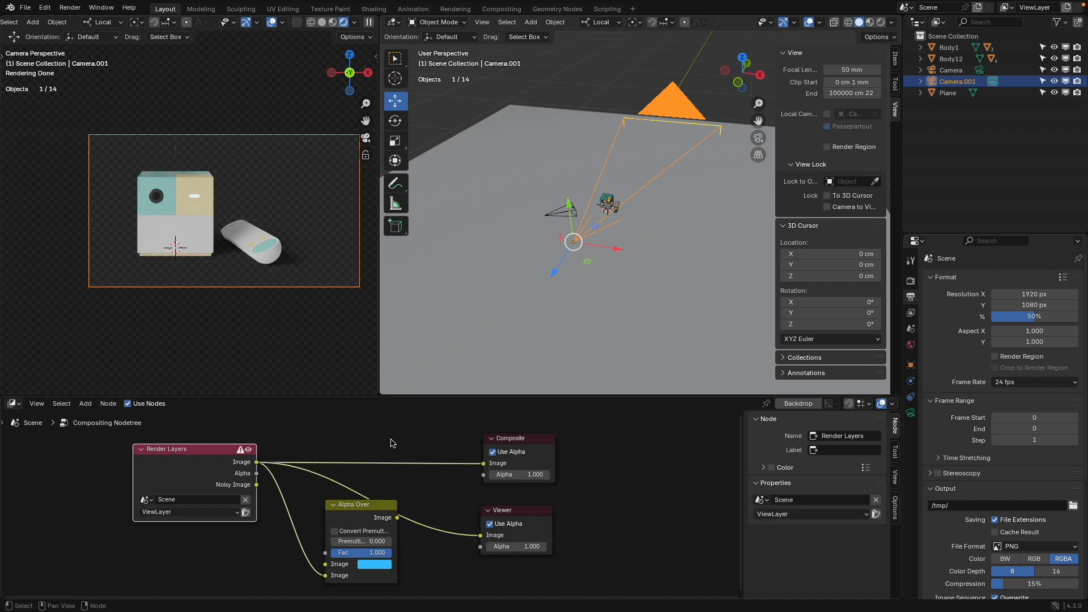
# Render the image with a transparent background and save it to the Desktop as an RGBA PNG named Nex Transparent
pyautogui.click(72, 10)
pyautogui.click(77, 20)
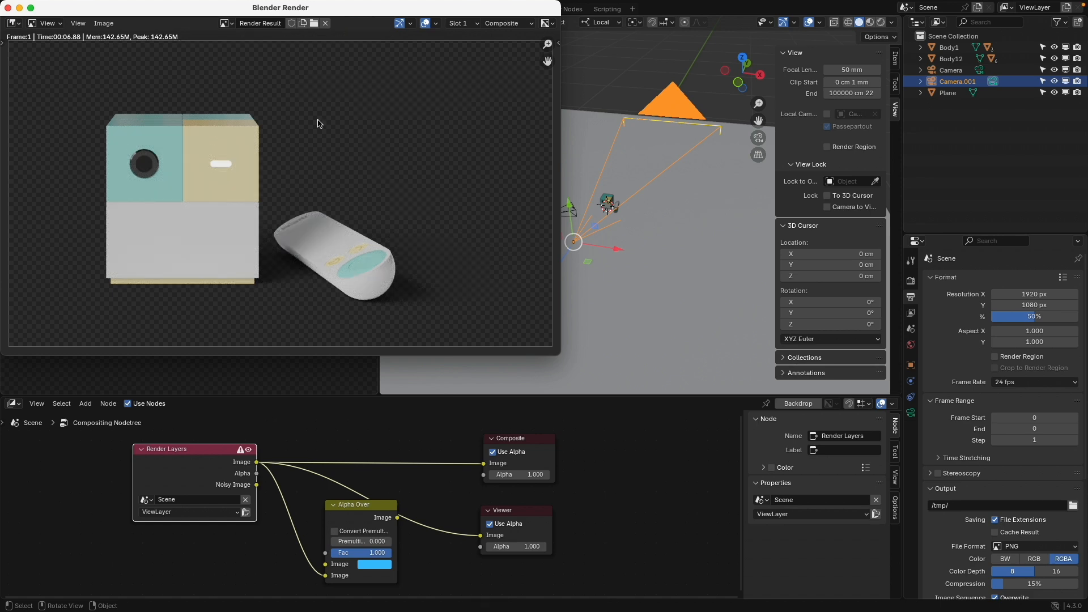
pyautogui.click(109, 23)
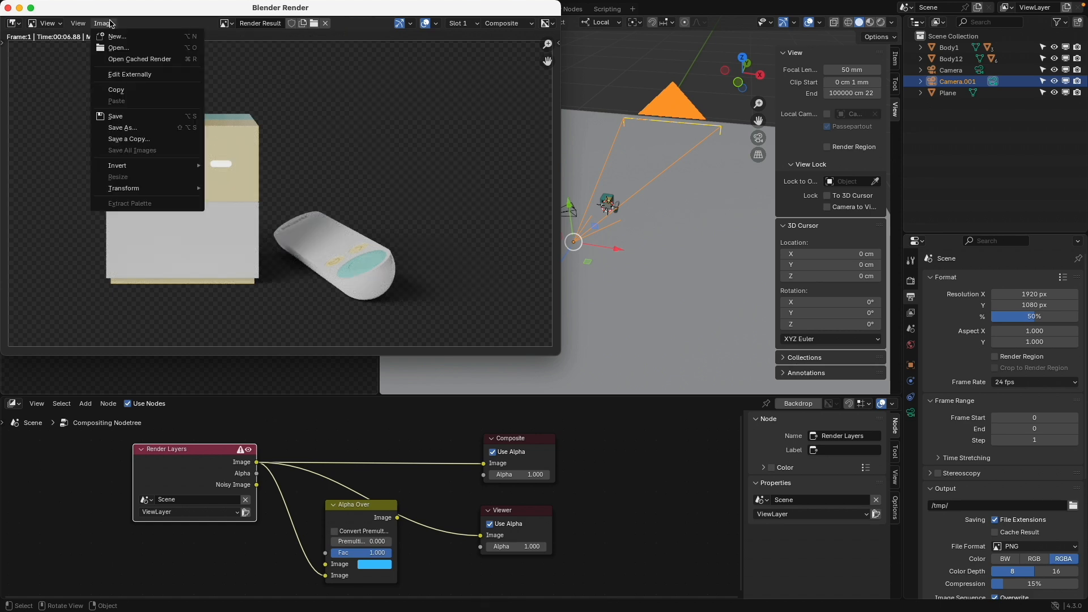
pyautogui.click(133, 128)
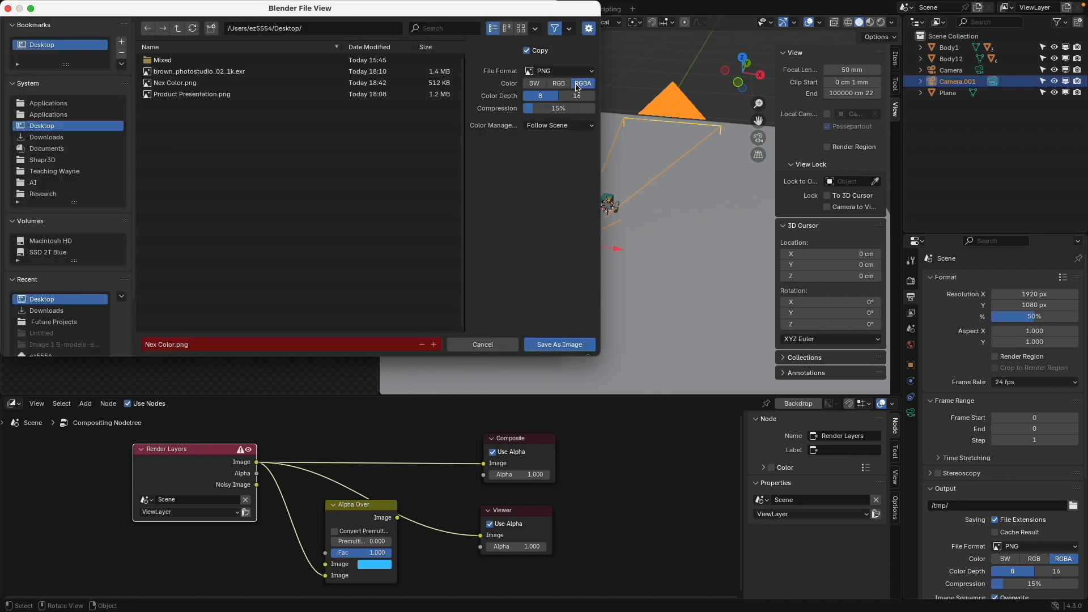
pyautogui.click(158, 344)
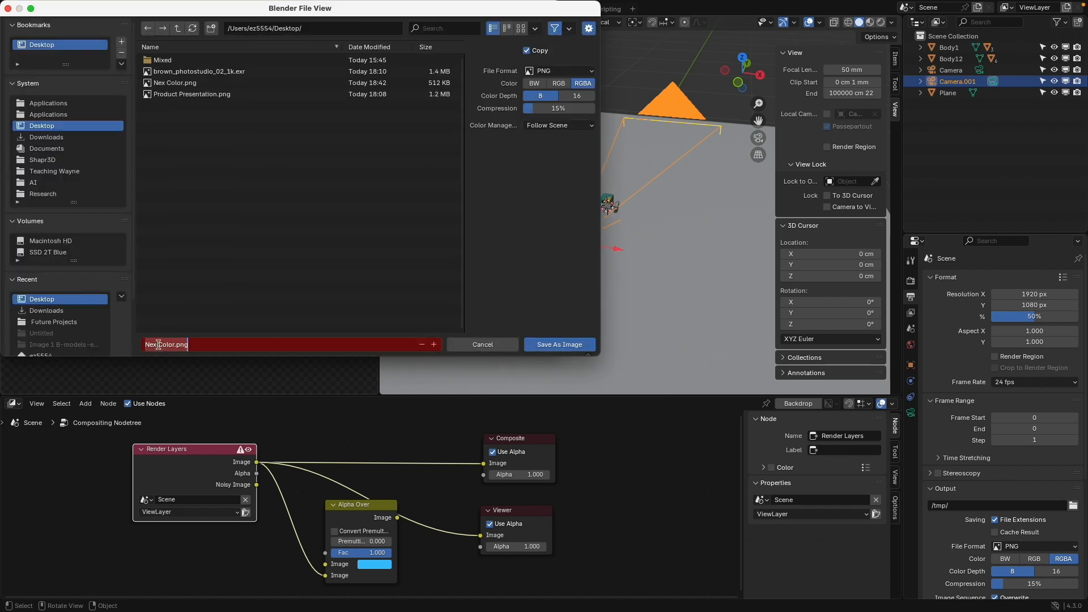
pyautogui.doubleClick(168, 345)
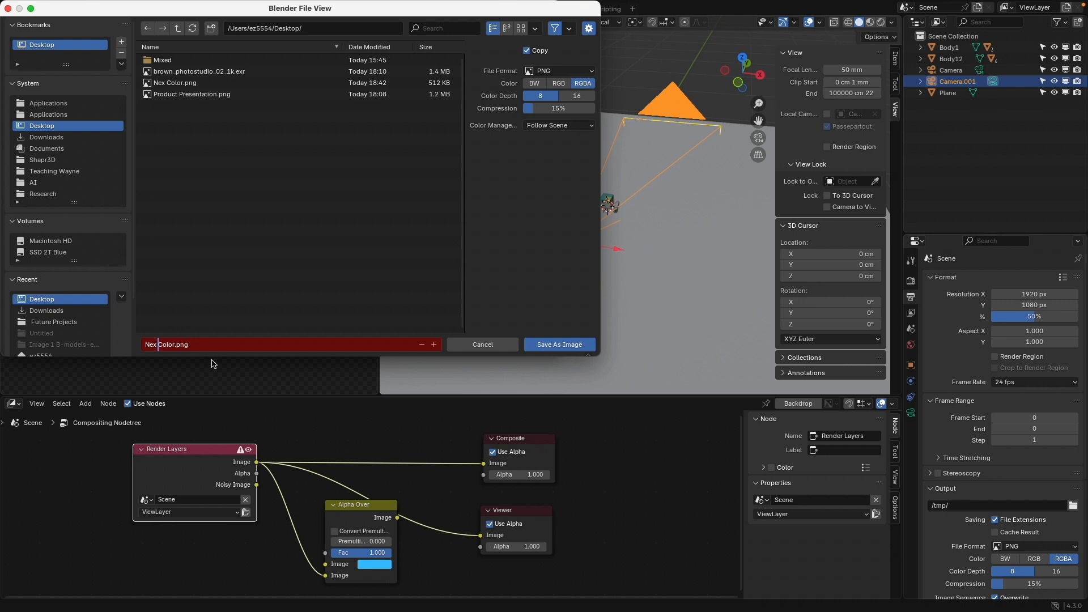
pyautogui.hotkey('shift', 'Right')
pyautogui.hotkey('shift', 'Right')
pyautogui.write('Transparent')
pyautogui.press('Return')
pyautogui.click(555, 345)
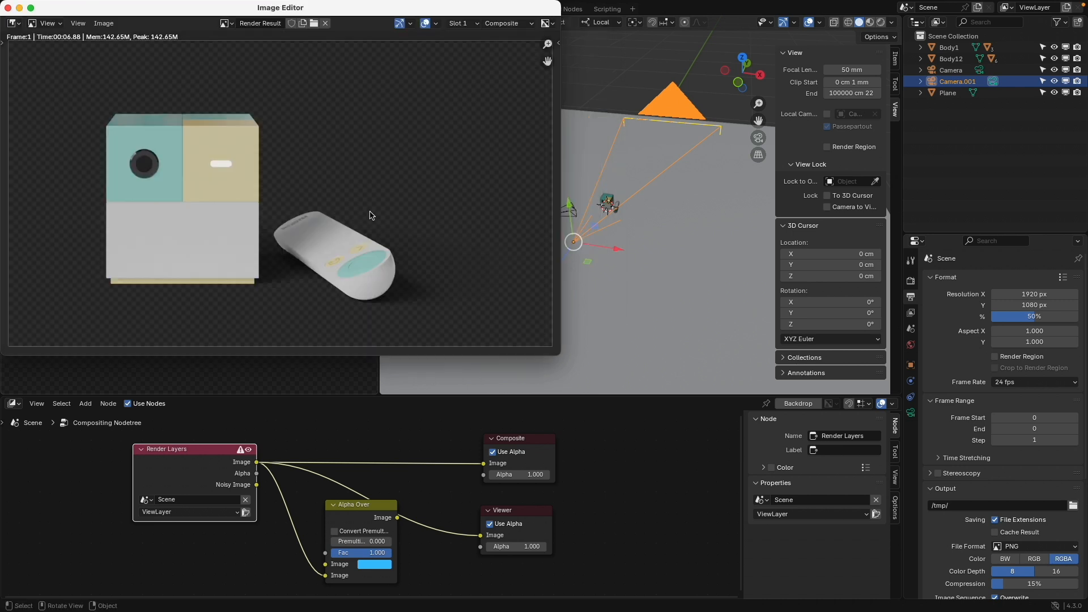
# Close the render window and make the original Camera object the active camera for the rendered viewport
pyautogui.click(599, 111)
pyautogui.click(573, 208)
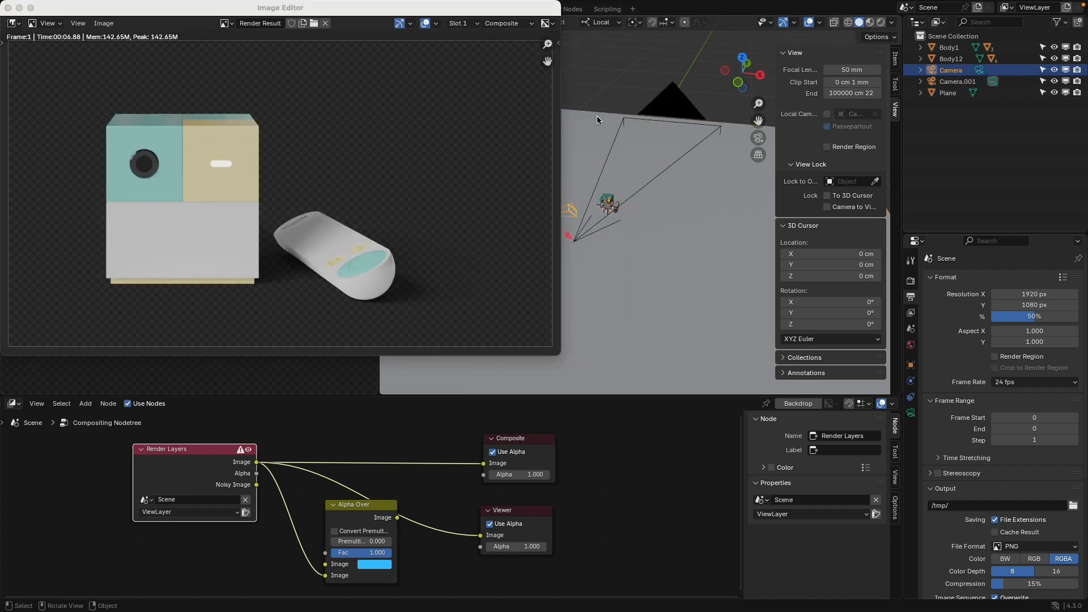
pyautogui.click(7, 8)
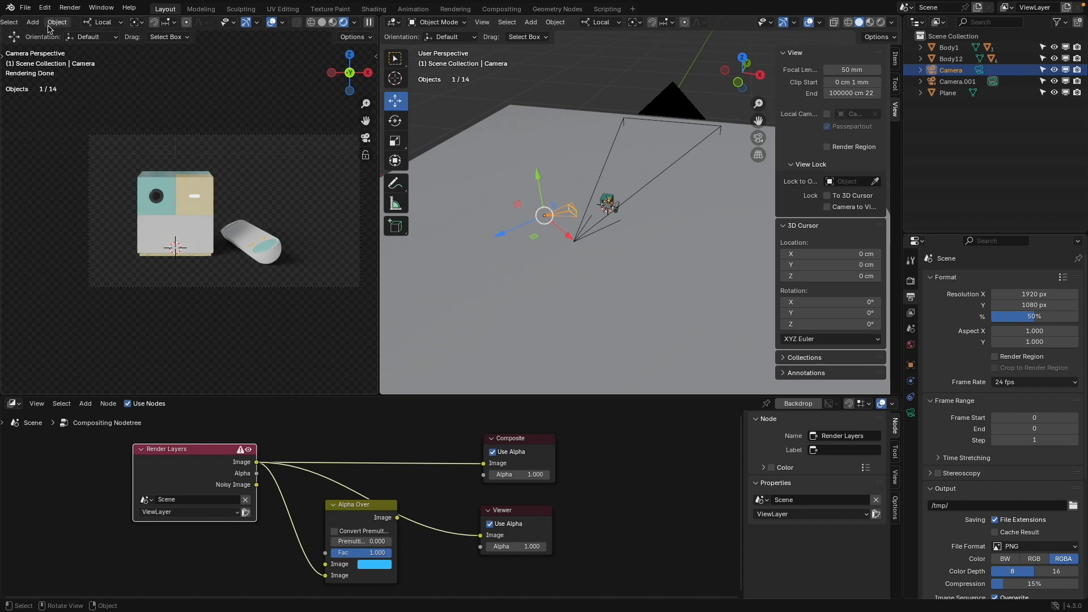
pyautogui.scroll(5, 50, 30)
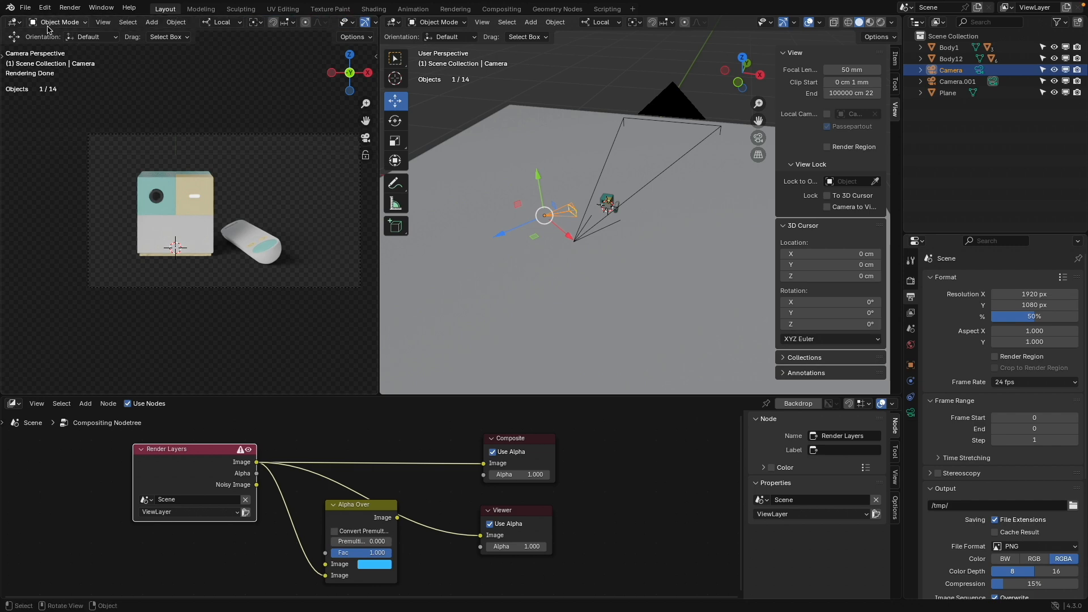
pyautogui.scroll(2, 71, 34)
pyautogui.click(103, 24)
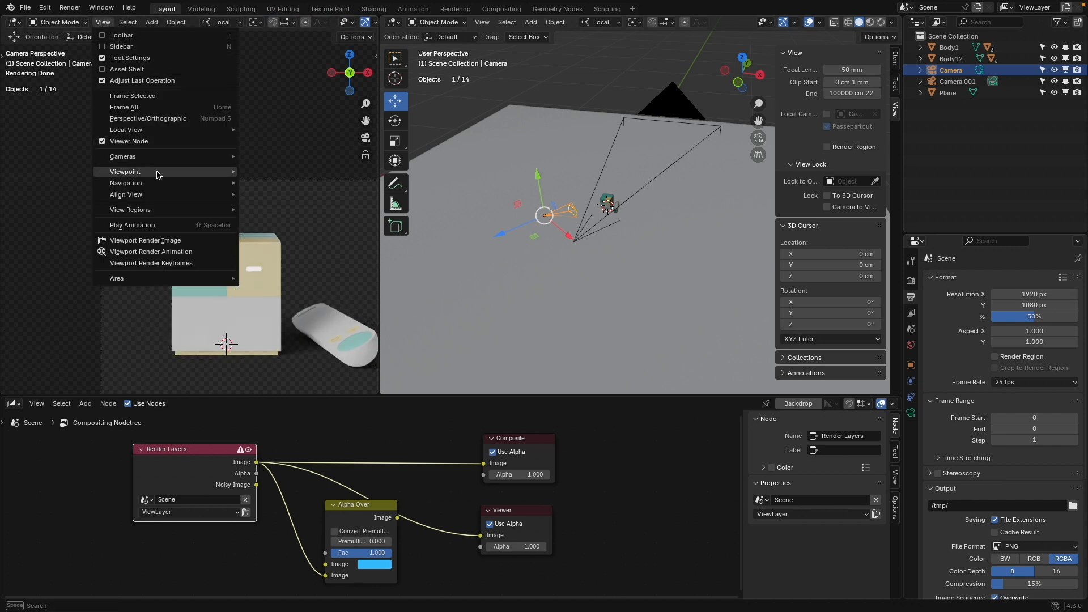
pyautogui.moveTo(148, 156)
pyautogui.click(315, 162)
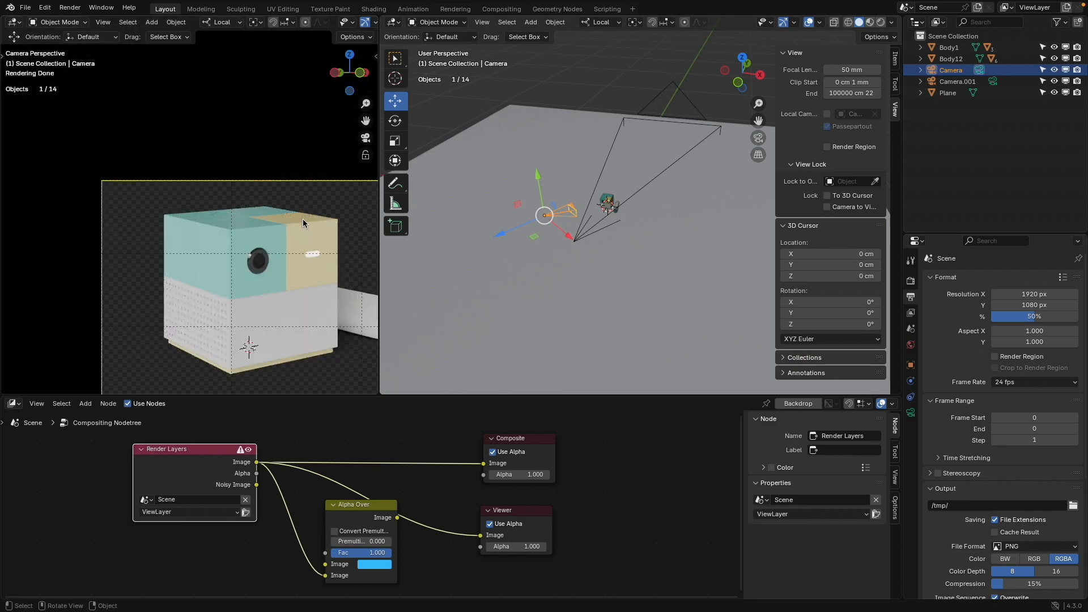
# Turn off the Shadow Catcher option for the ground plane so it renders as a visible surface
pyautogui.click(549, 140)
pyautogui.click(910, 365)
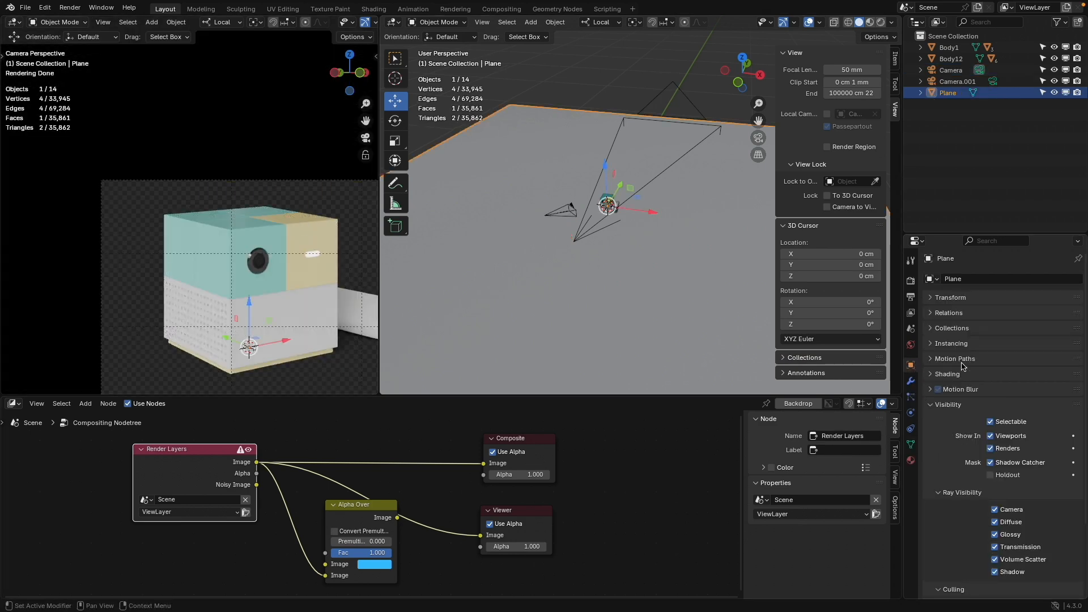
pyautogui.click(1003, 464)
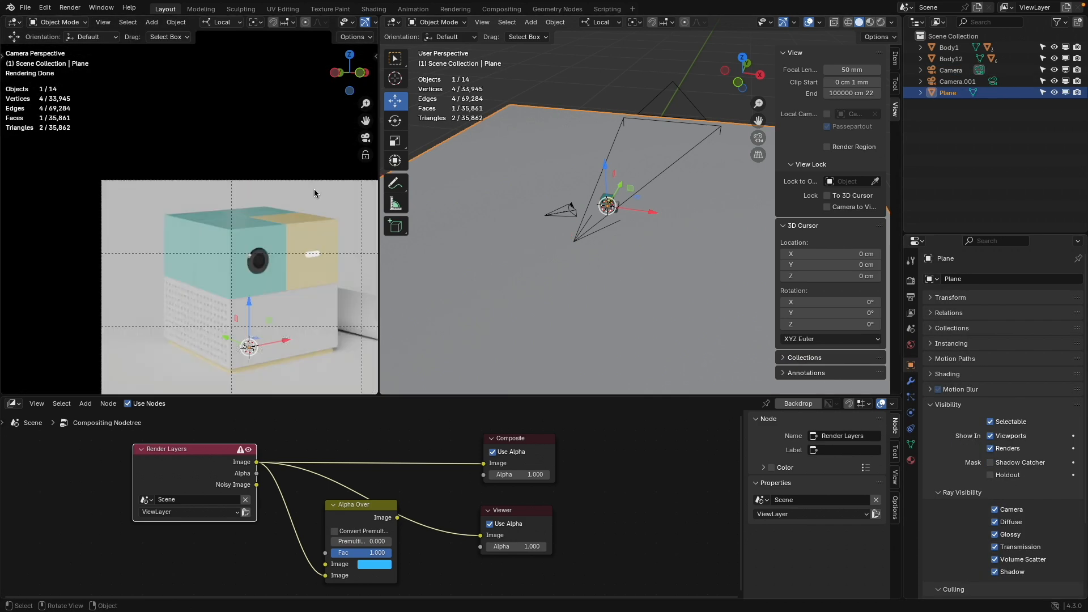
pyautogui.keyDown('shift'); pyautogui.moveTo(226, 154); pyautogui.dragTo(133, 121, button='middle'); pyautogui.keyUp('shift')
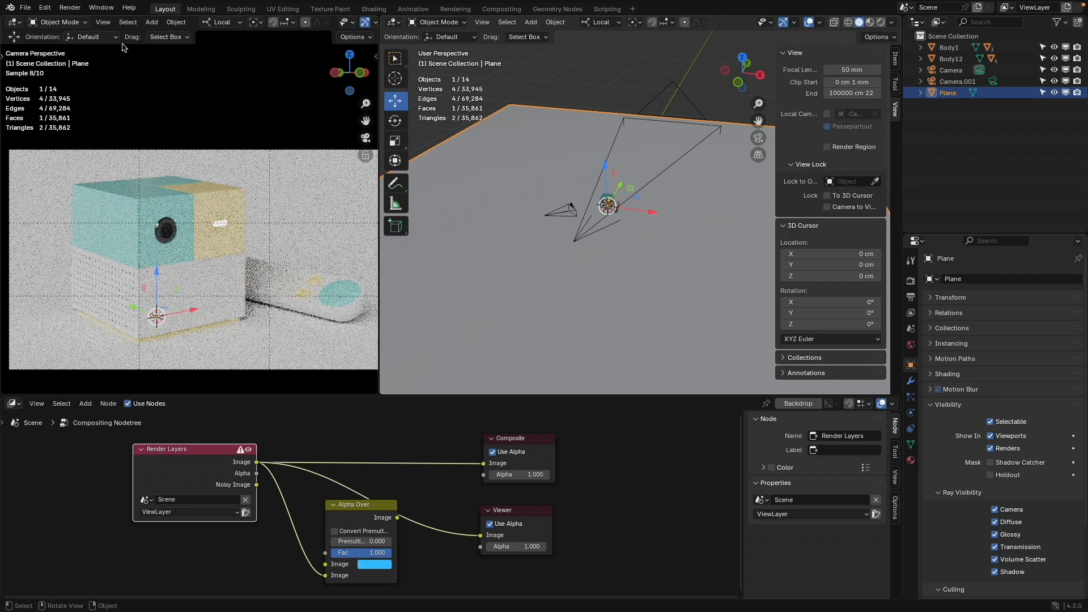
# Render the still image with the visible ground plane from the active camera
pyautogui.click(70, 8)
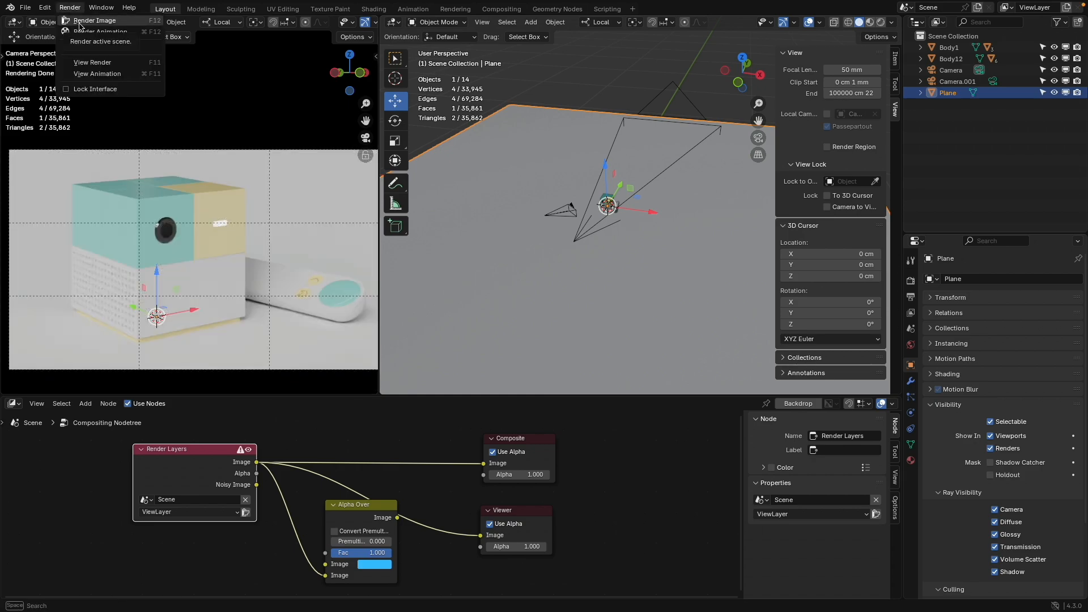
pyautogui.click(79, 23)
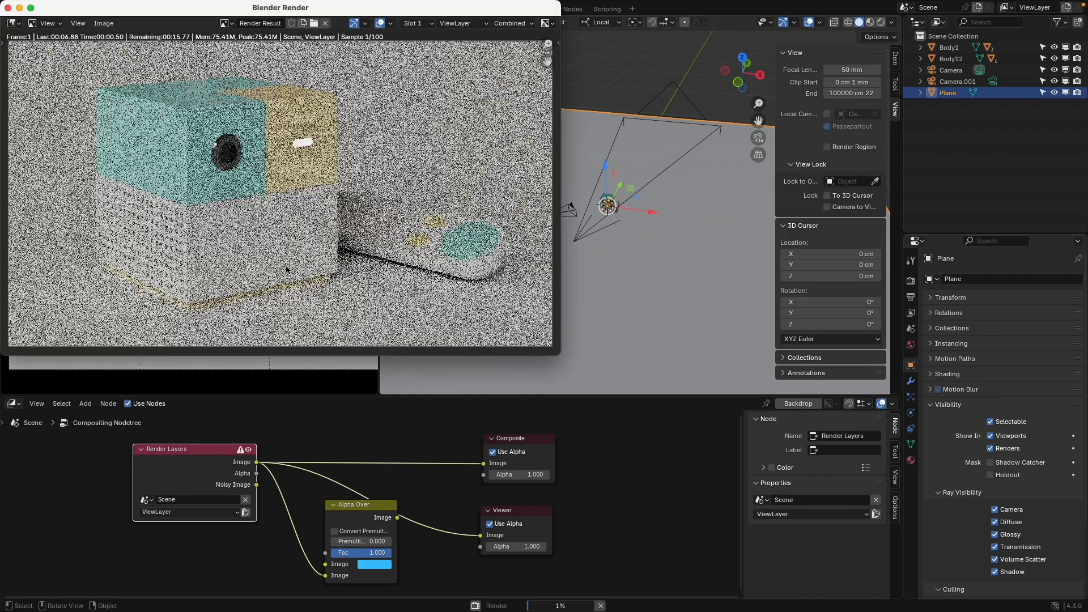
pyautogui.moveTo(320, 13); pyautogui.dragTo(445, 66)
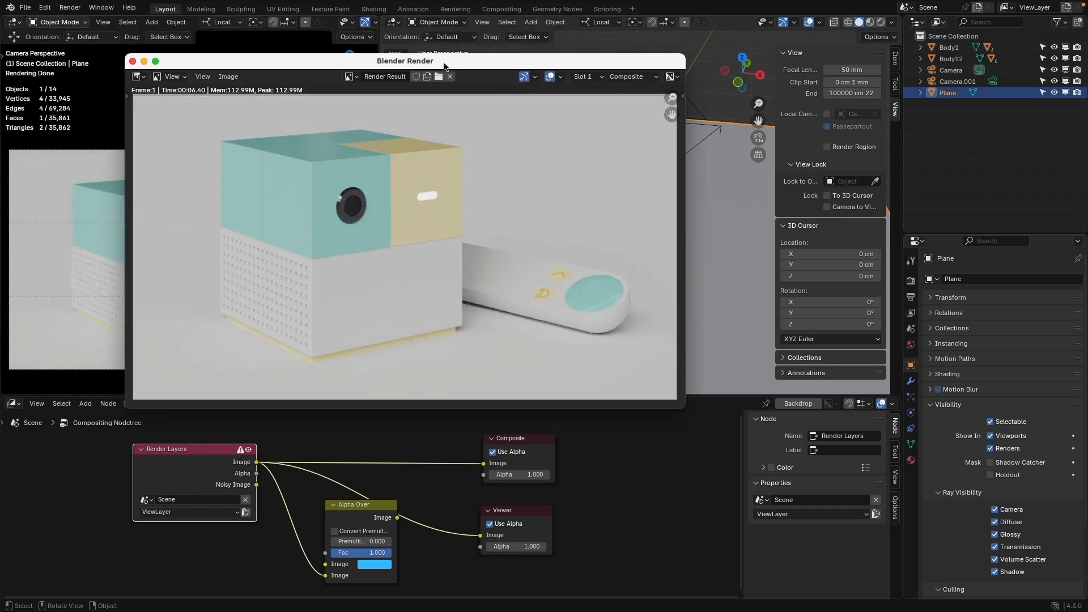
# Save the rendered image to the Desktop as Nex Ground Plane.png in RGB PNG format and close the render window
pyautogui.click(228, 76)
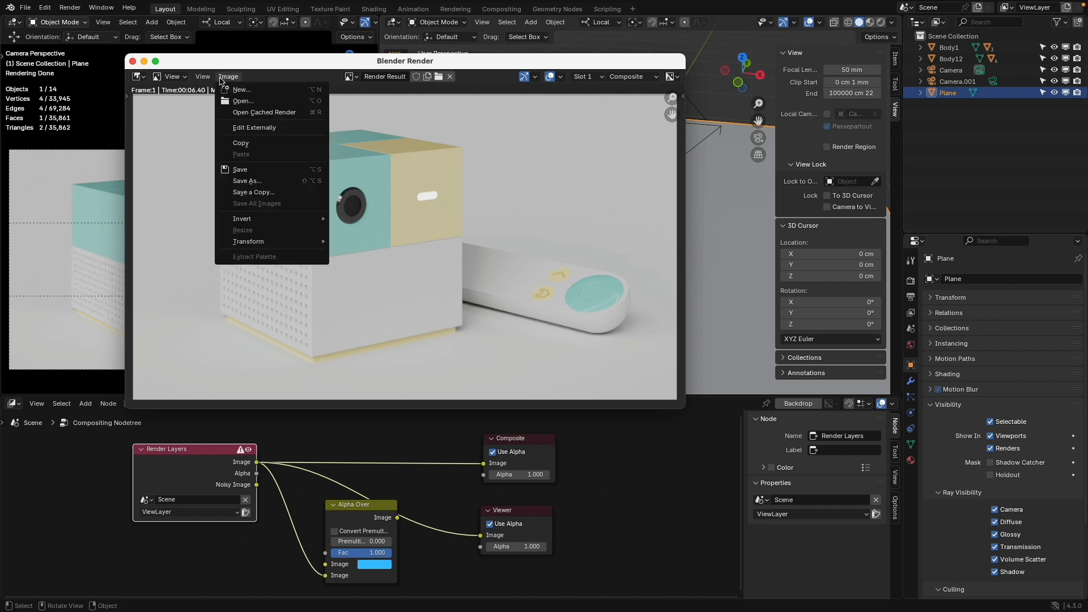
pyautogui.click(265, 182)
pyautogui.click(658, 139)
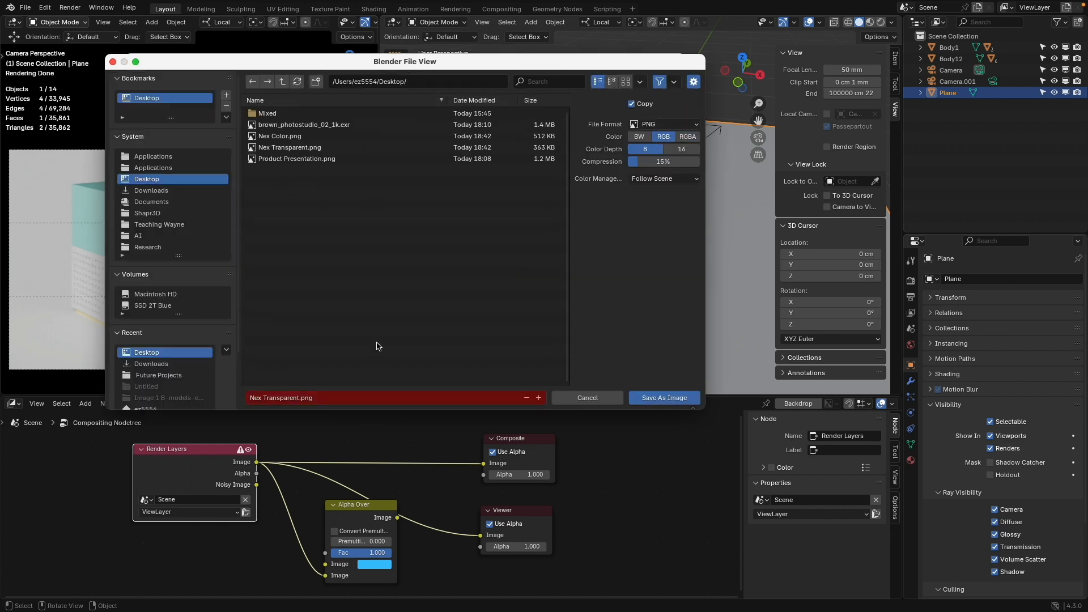
pyautogui.click(273, 398)
pyautogui.click(271, 398)
pyautogui.moveTo(266, 399); pyautogui.dragTo(341, 416)
pyautogui.press('Left')
pyautogui.press('Left')
pyautogui.press('Left')
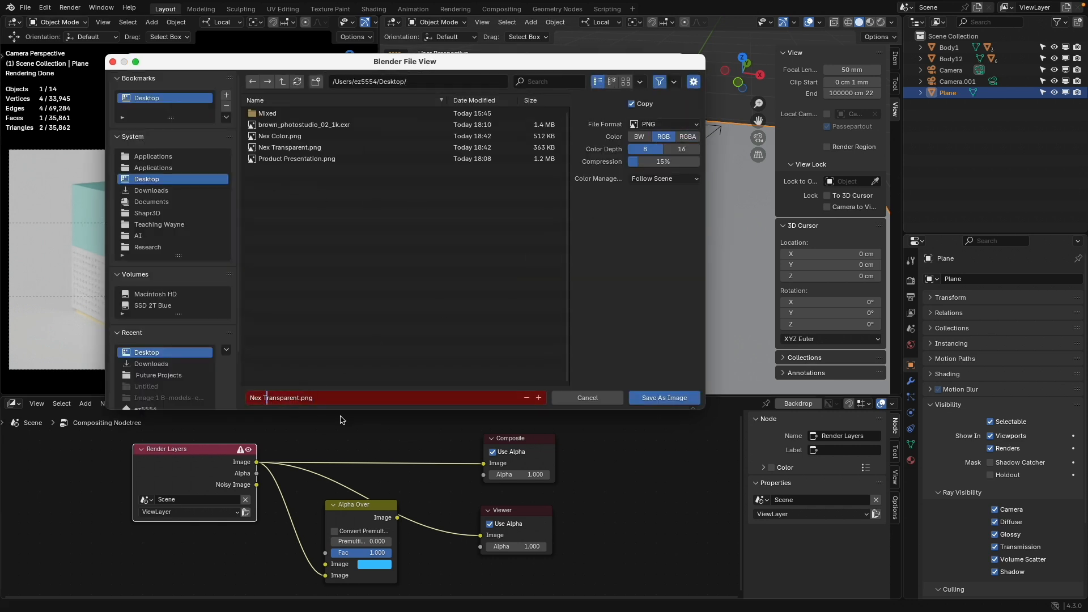
pyautogui.press('Right')
pyautogui.hotkey('shift', 'Right')
pyautogui.hotkey('shift', 'Right')
pyautogui.hotkey('shift', 'Right')
pyautogui.hotkey('shift', 'Right')
pyautogui.hotkey('shift', 'Right')
pyautogui.hotkey('shift', 'Right')
pyautogui.hotkey('shift', 'Right')
pyautogui.hotkey('shift', 'Right')
pyautogui.hotkey('shift', 'Right')
pyautogui.hotkey('shift', 'Right')
pyautogui.hotkey('shift', 'Right')
pyautogui.write('Ground Plane')
pyautogui.click(679, 399)
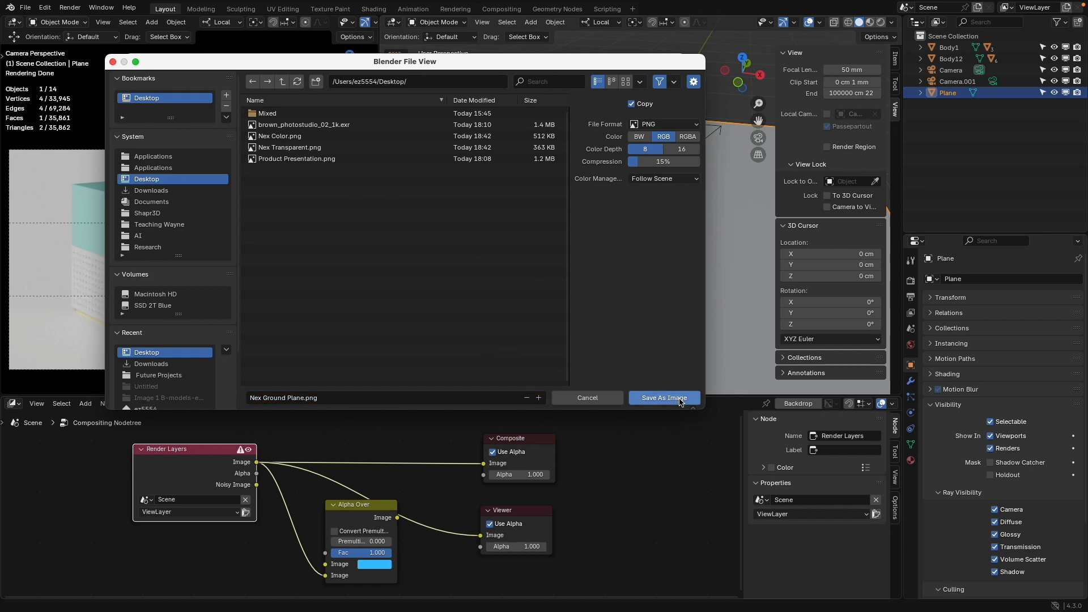
pyautogui.click(679, 399)
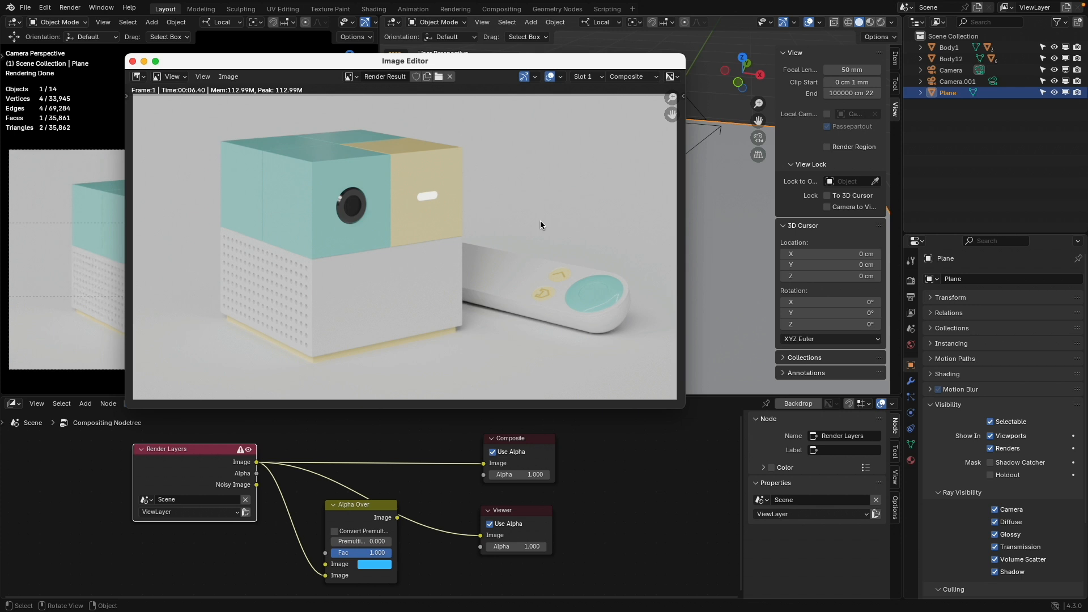
pyautogui.click(133, 61)
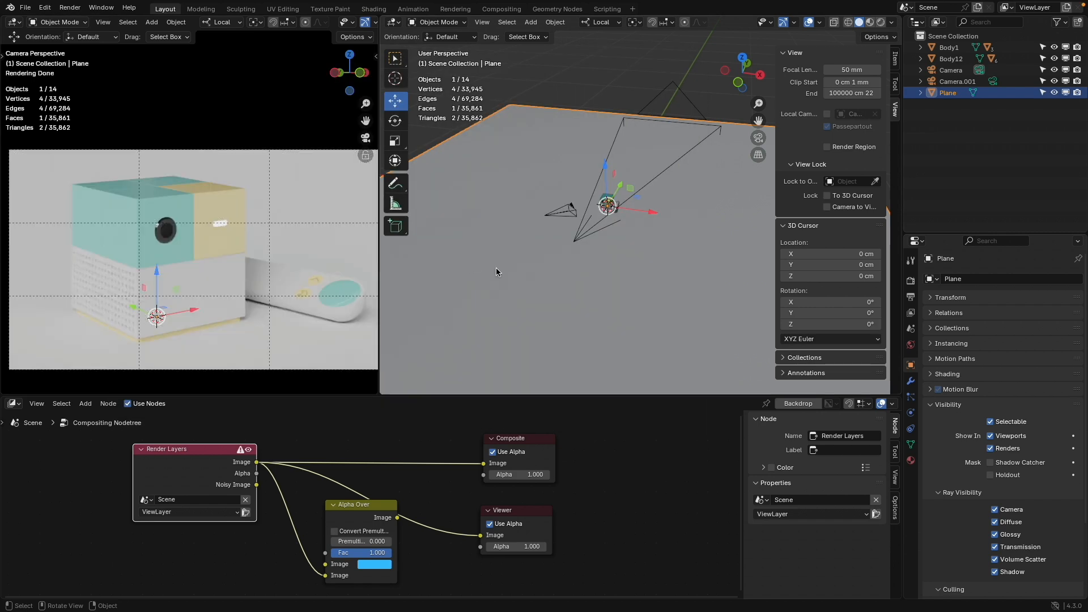